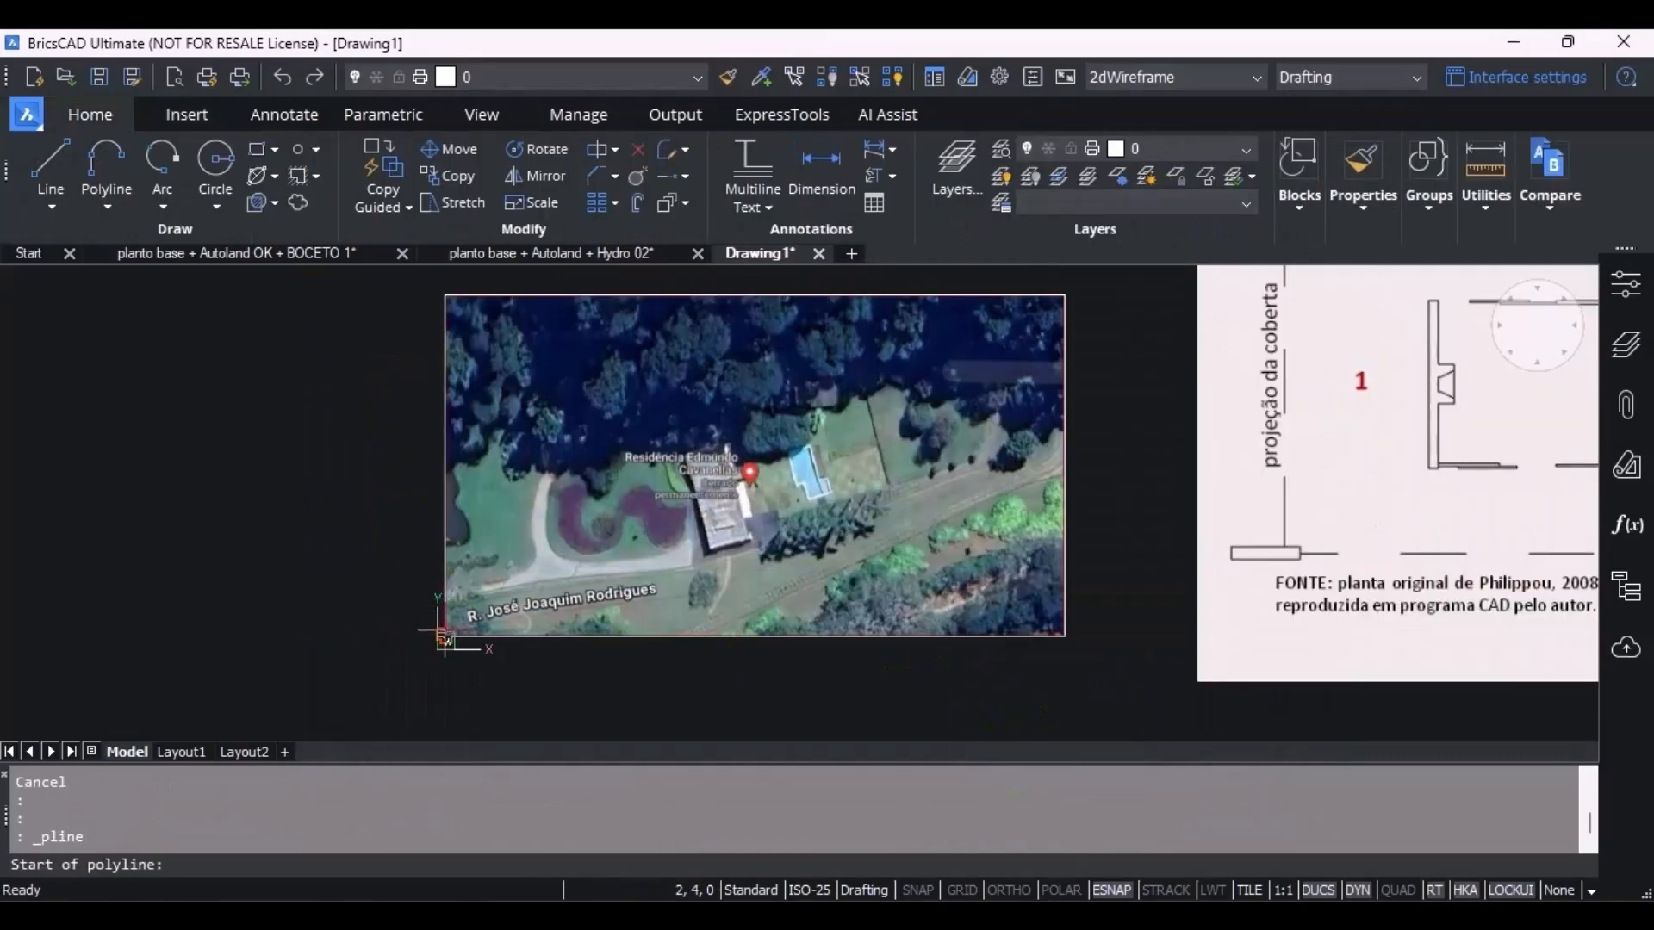
scroll(438, 605, up, 3)
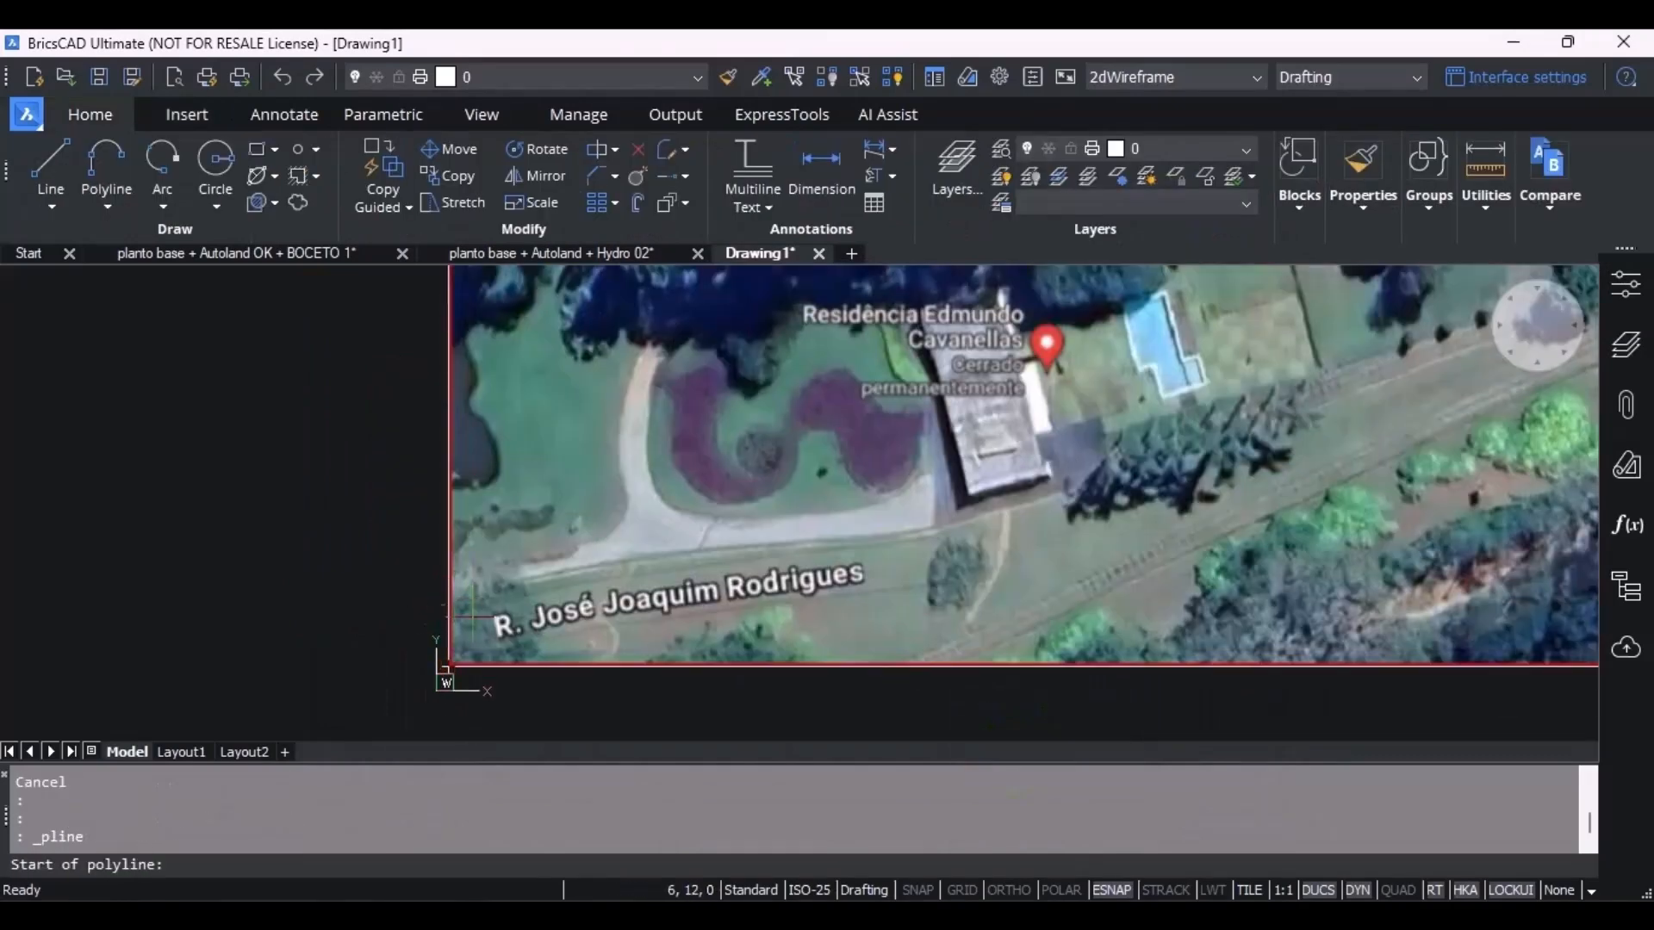
click(449, 598)
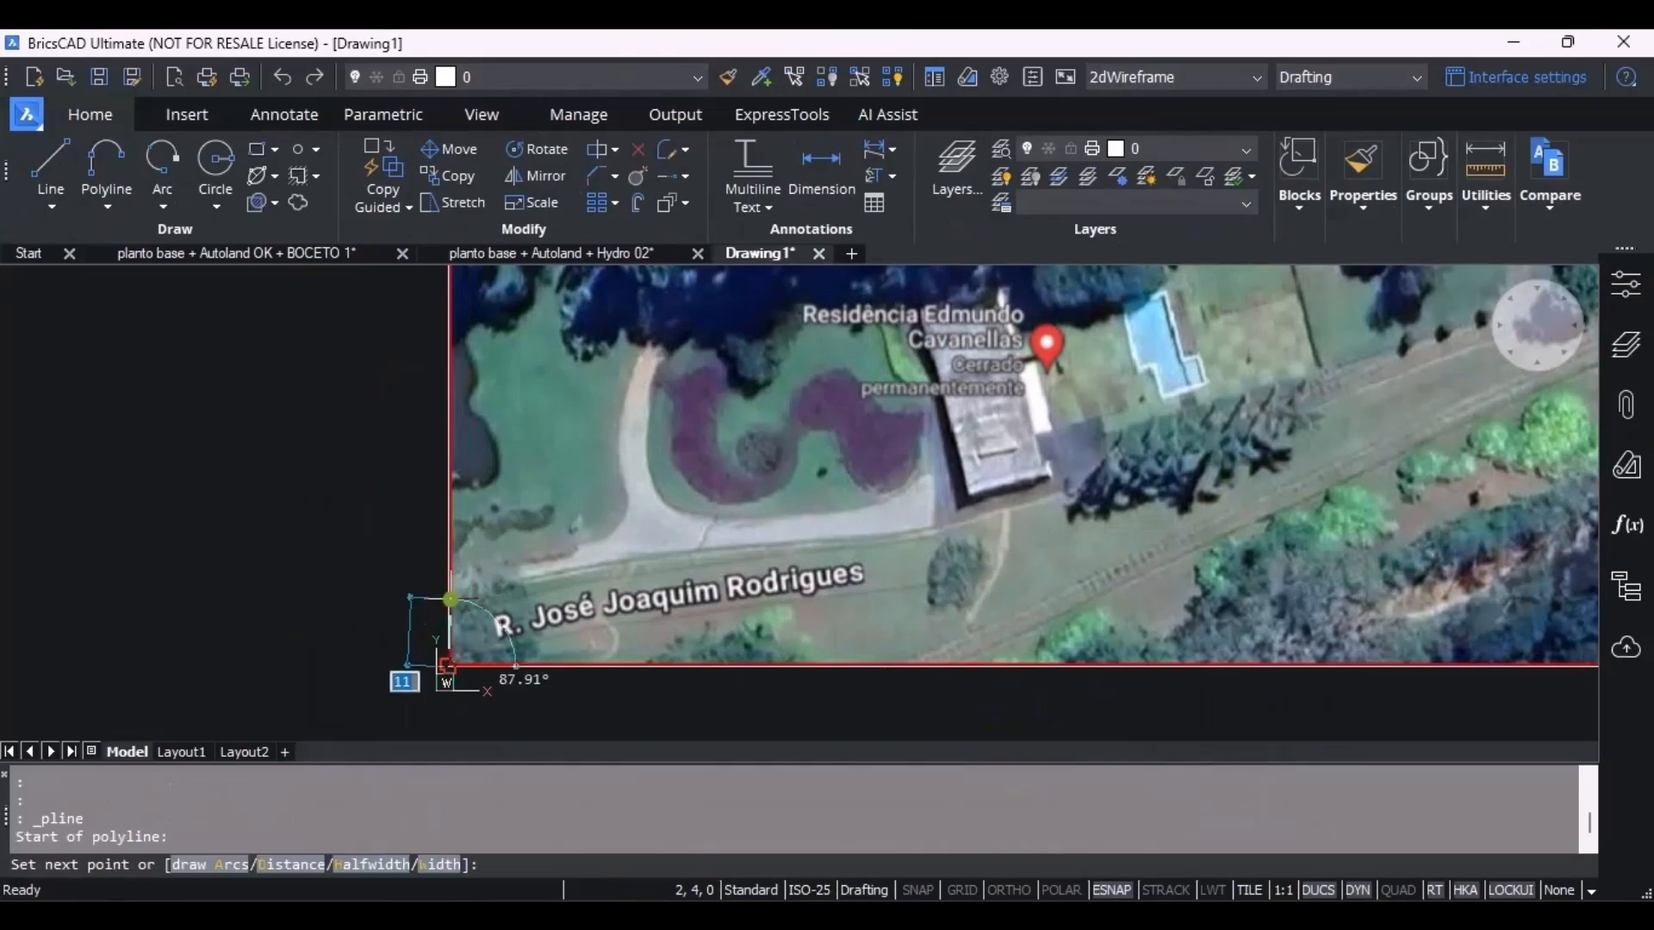
scroll(443, 598, down, 3)
key(Escape)
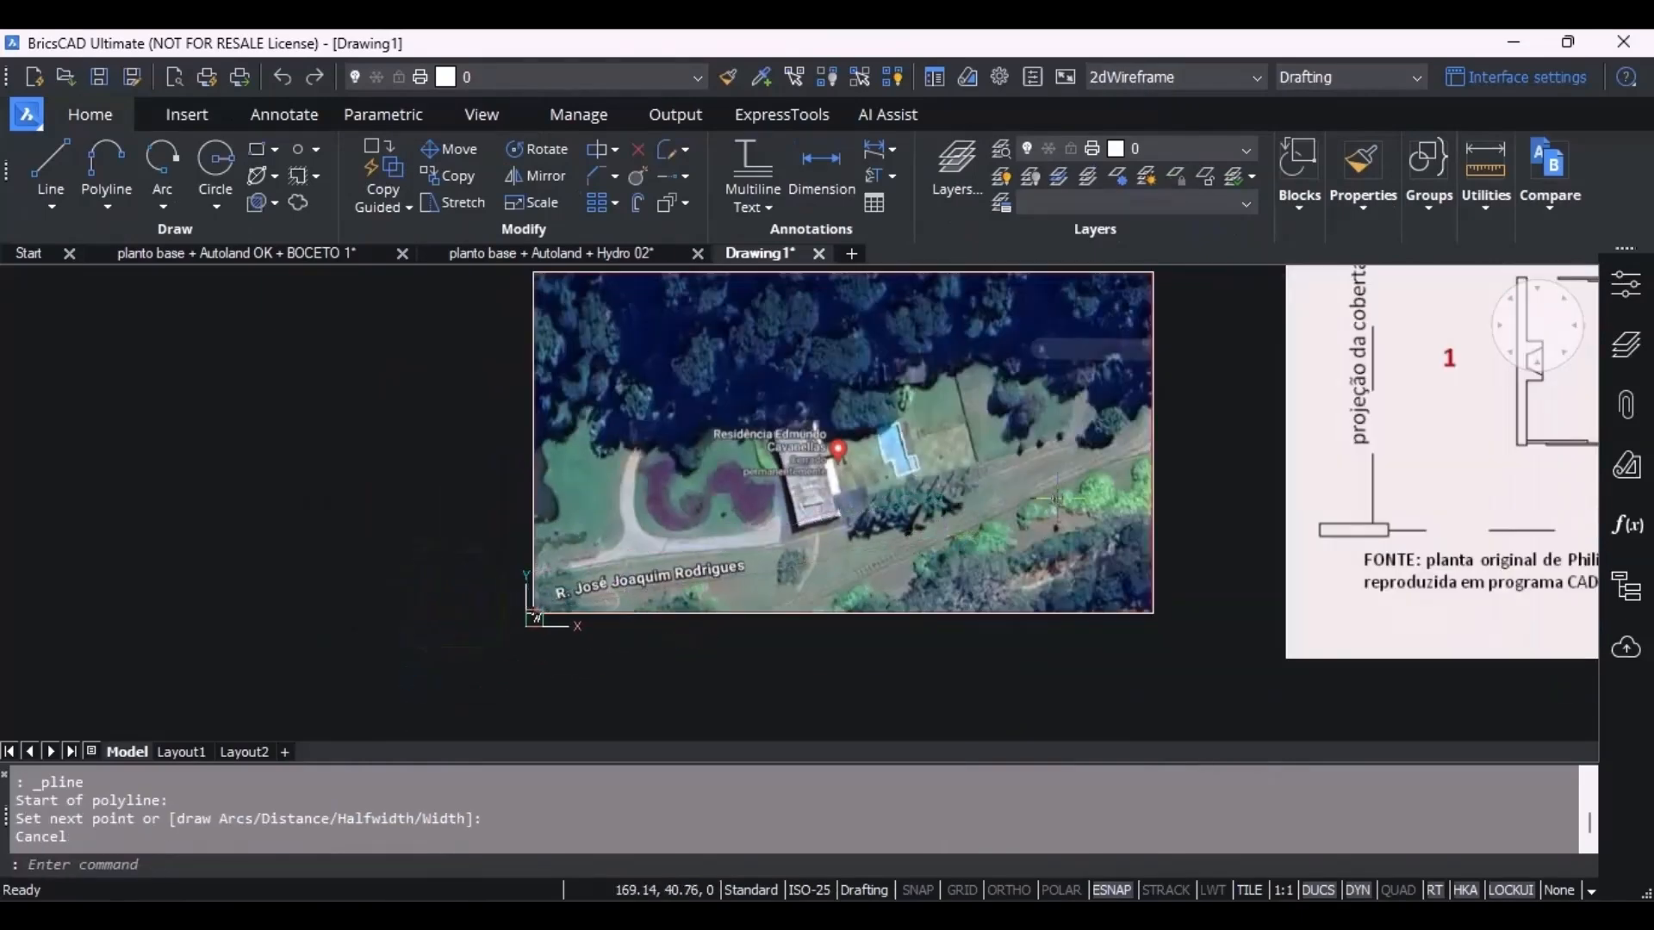
Draw a straight polyline on the satellite image along the property's street-side boundary, from the trees near its eastern end to the driveway entrance.
click(1067, 445)
click(1000, 457)
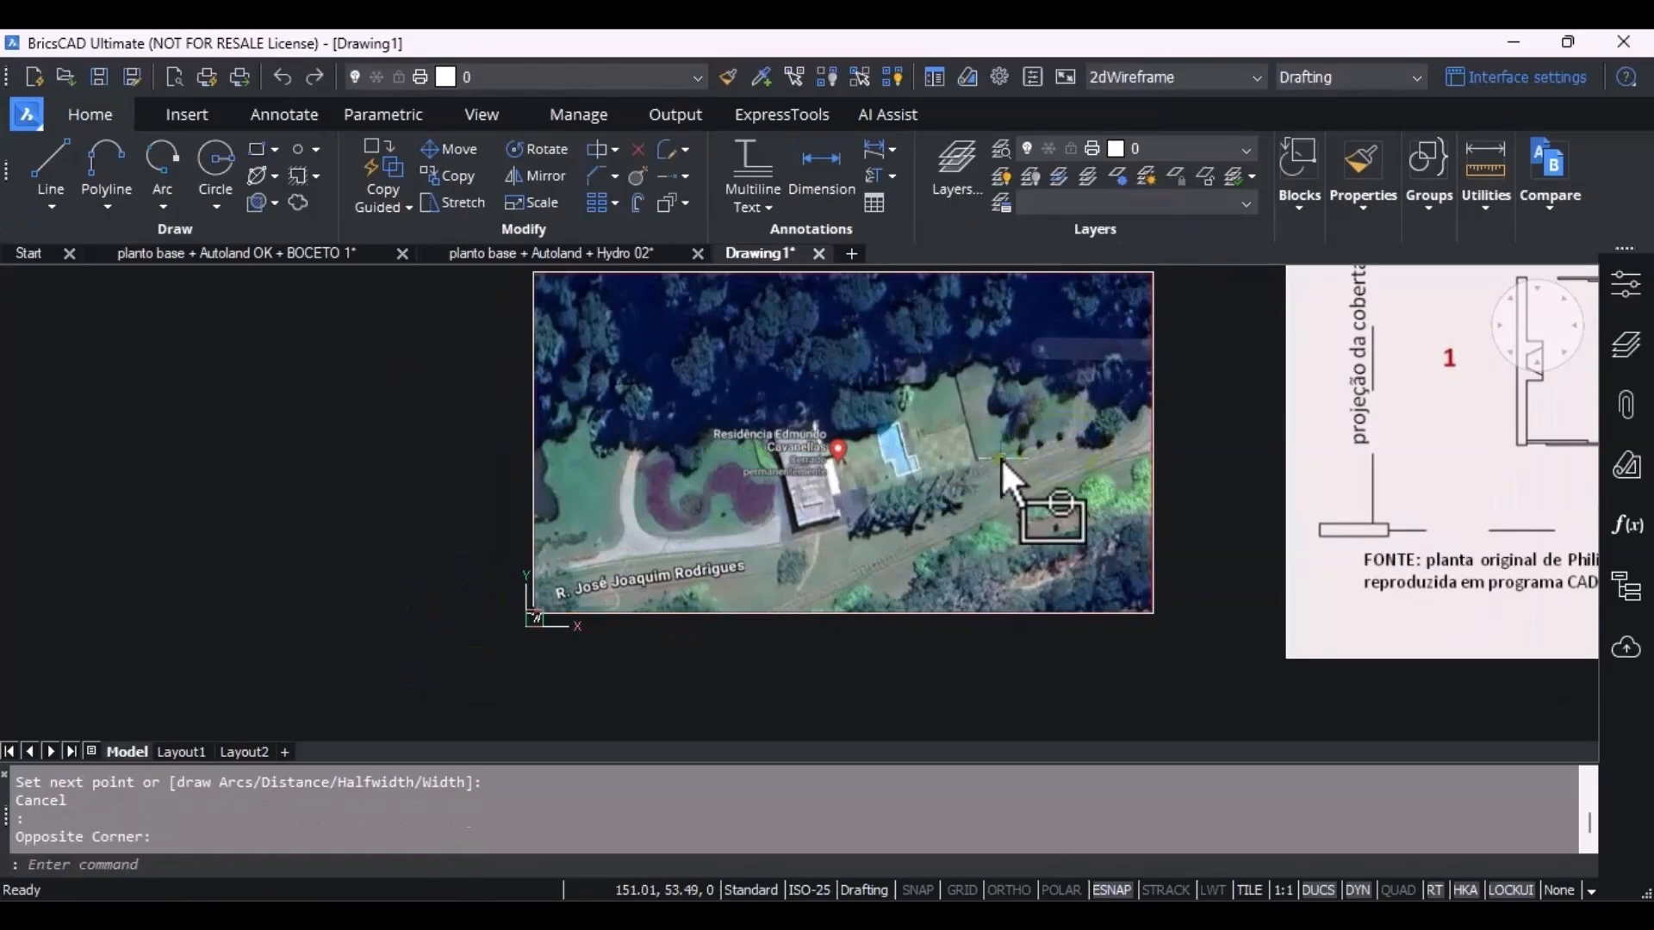
click(92, 168)
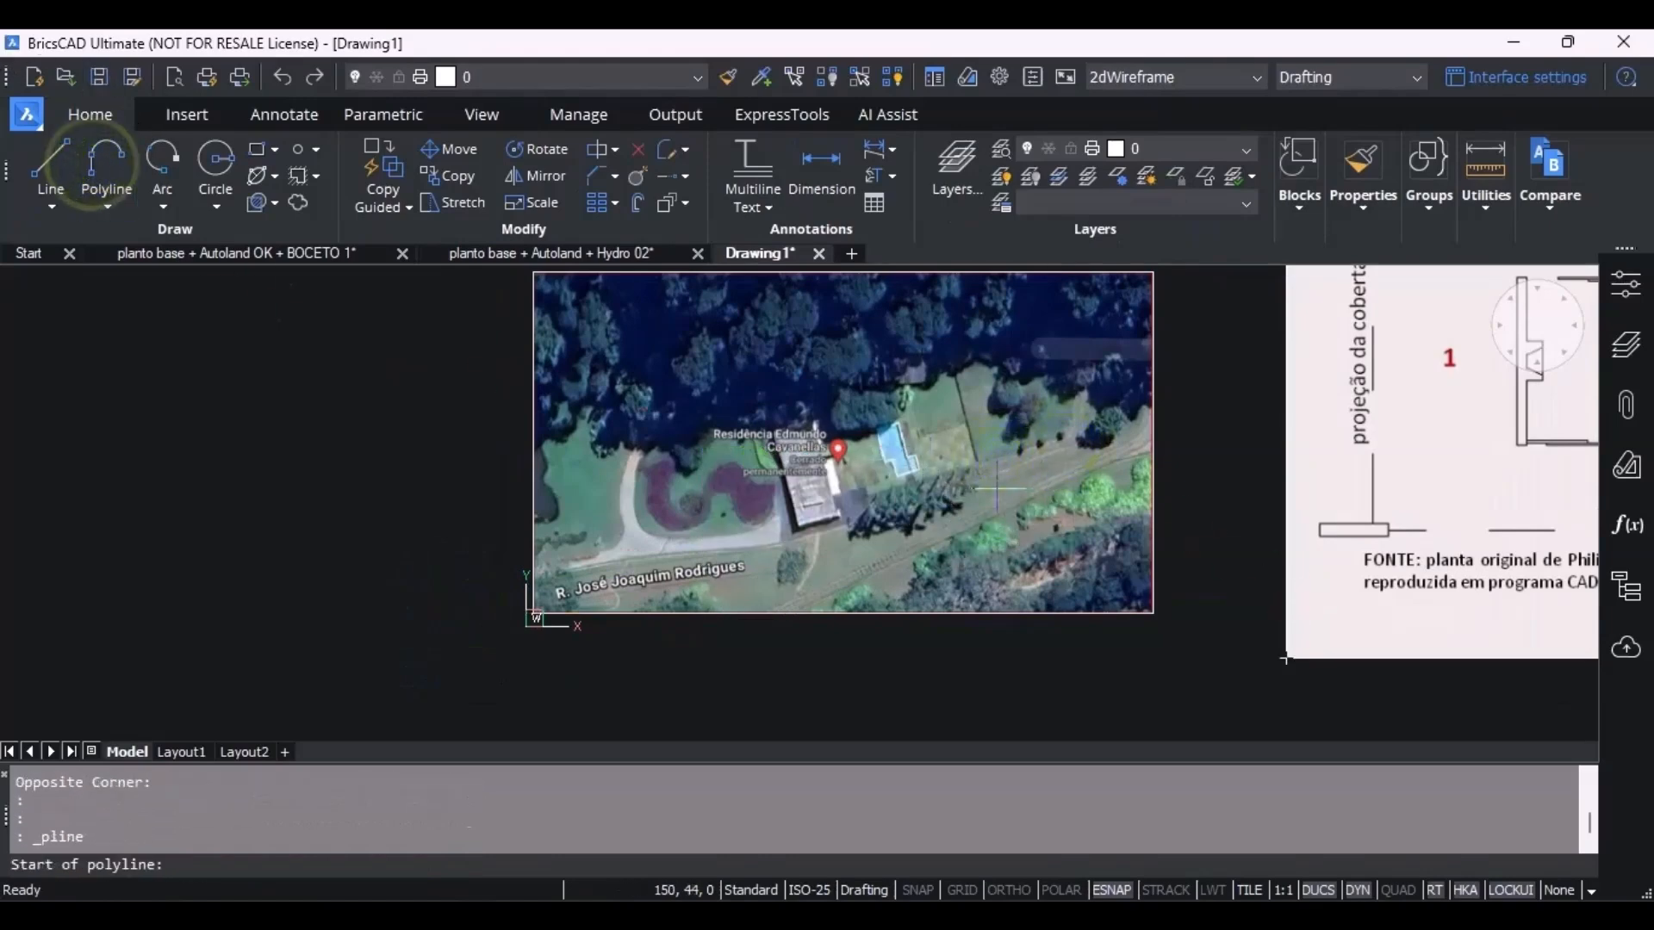
click(1048, 449)
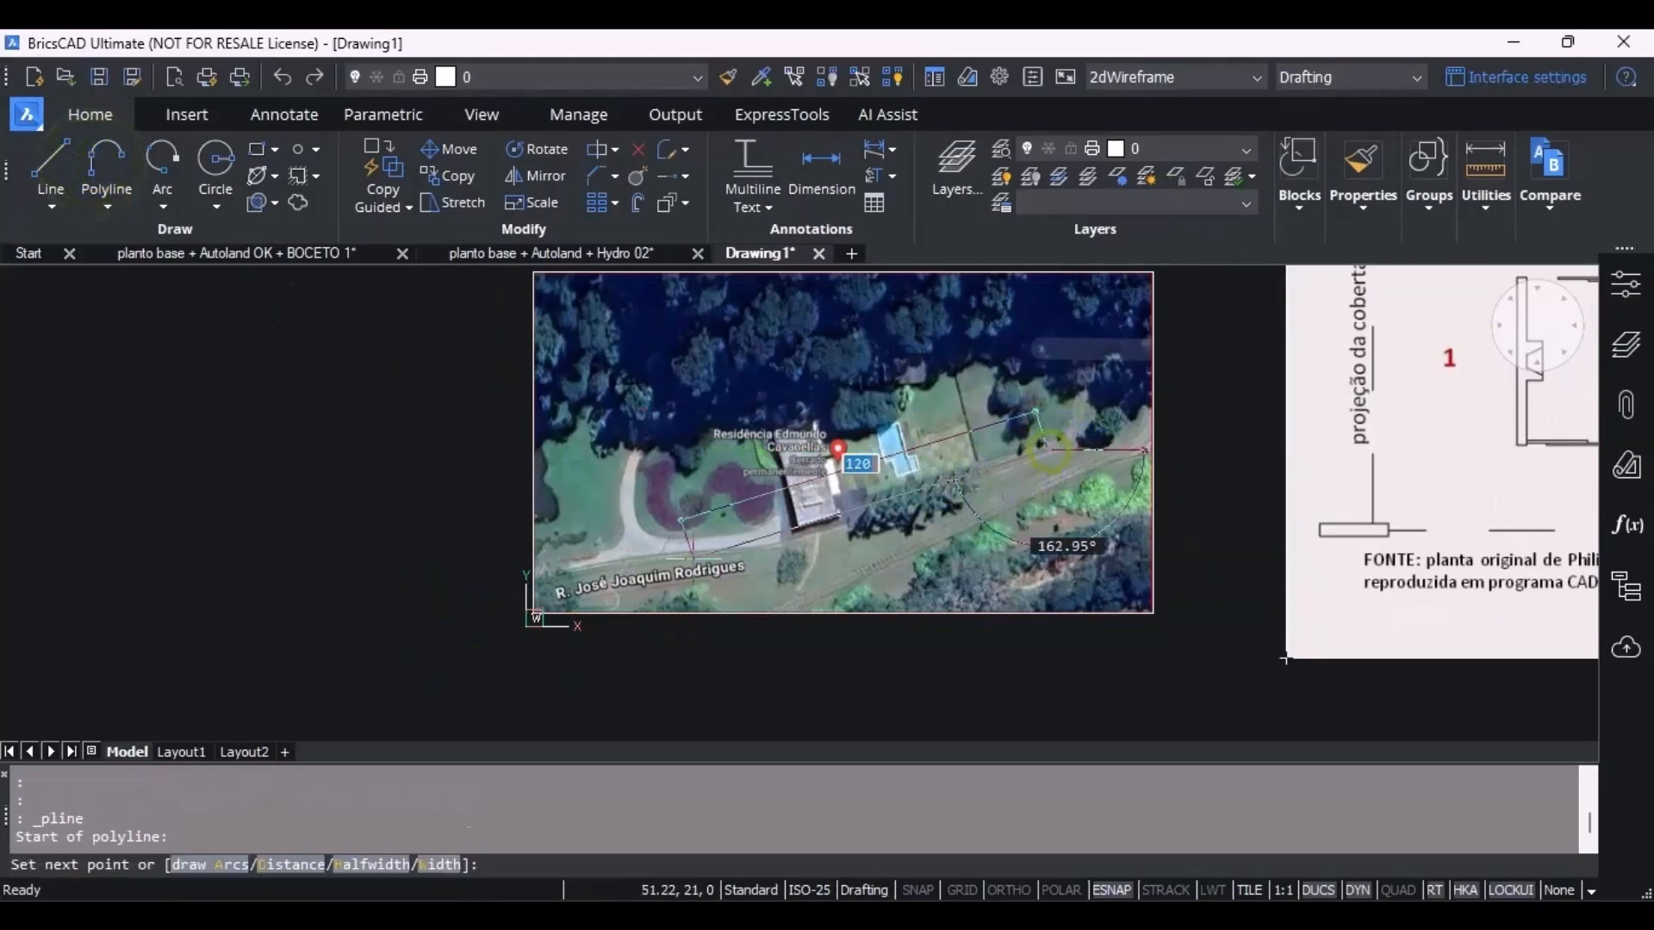
click(596, 586)
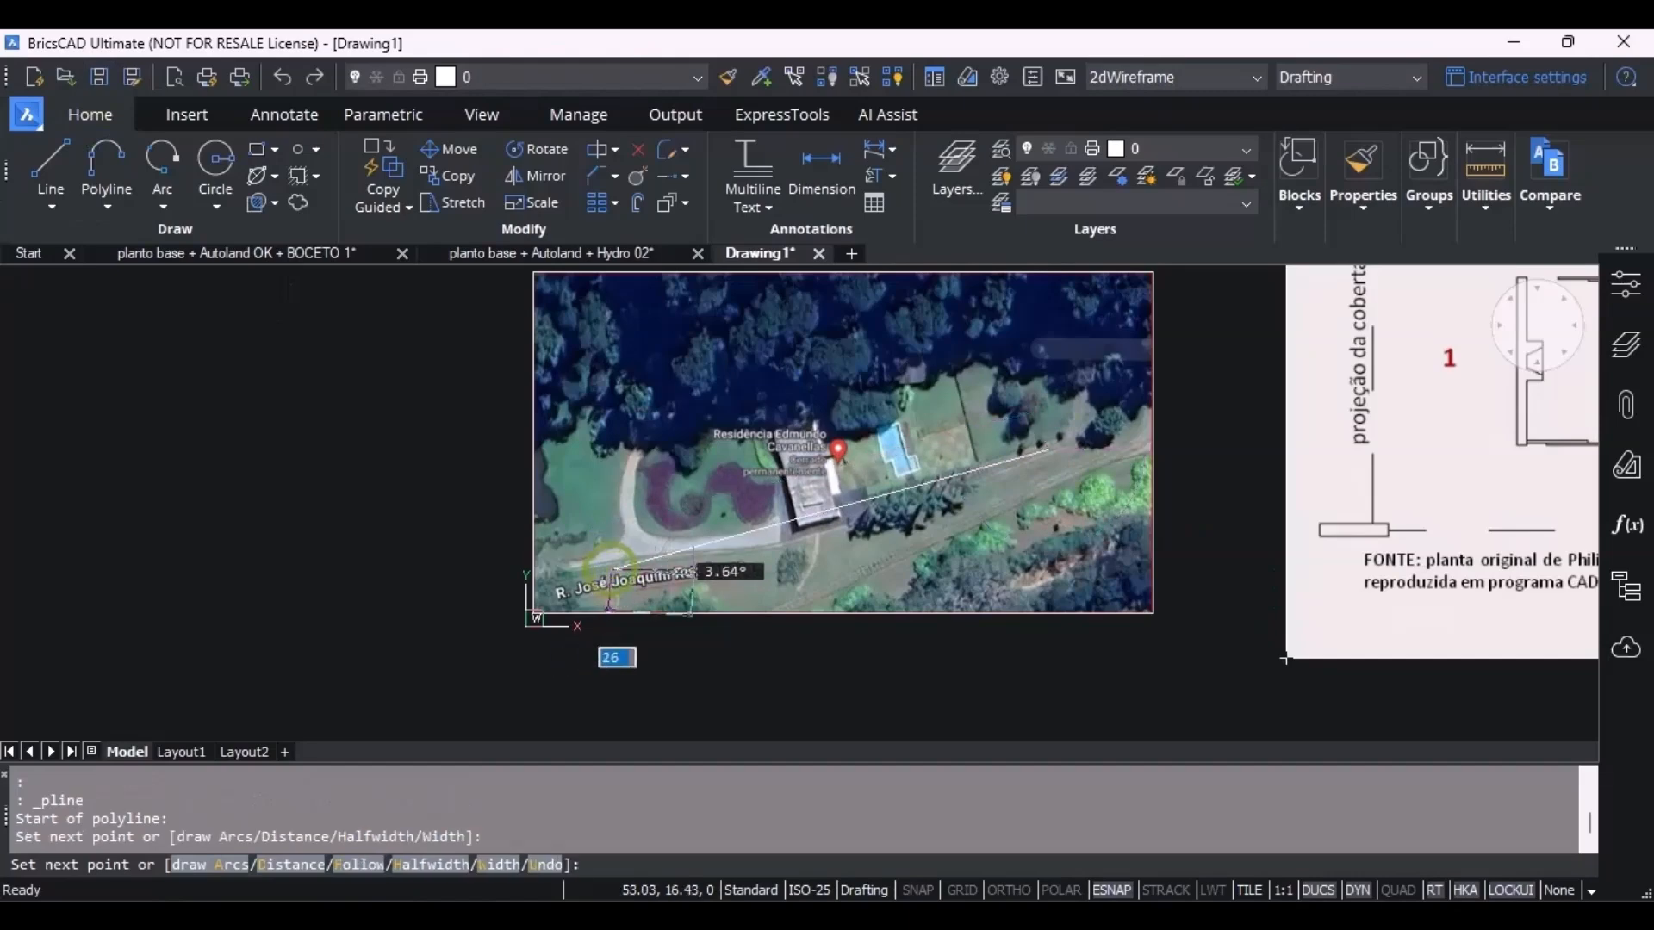
key(Escape)
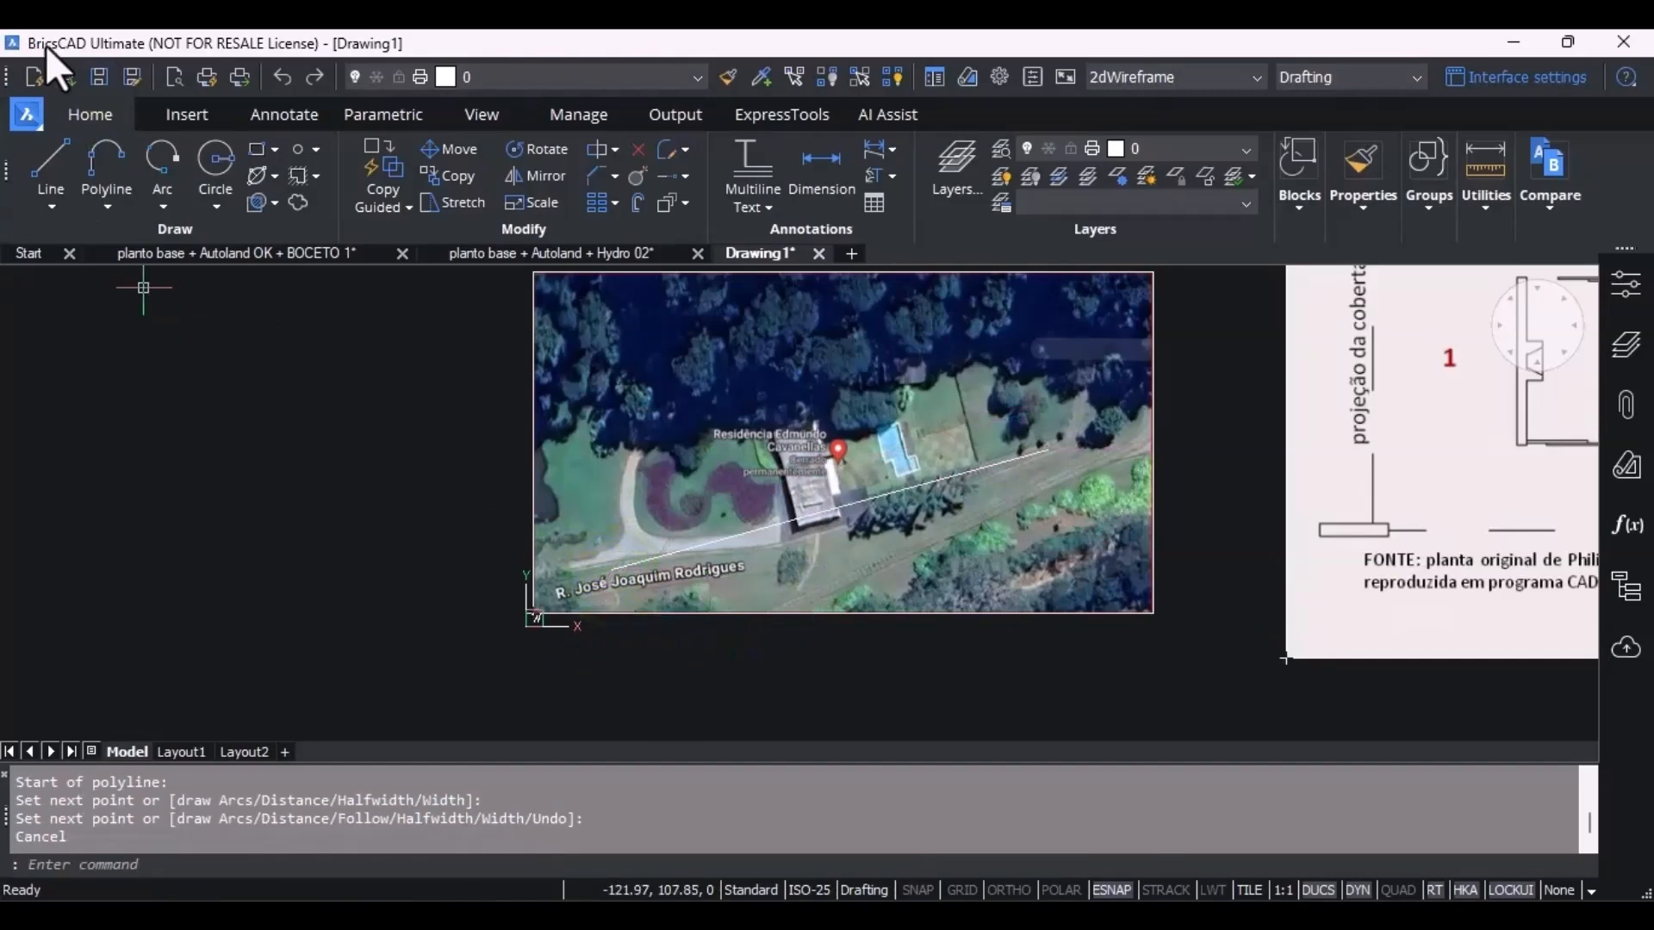
With ortho on, draw a horizontal guide polyline from the boundary line's driveway end to beyond the satellite image's far edge.
click(97, 151)
click(609, 528)
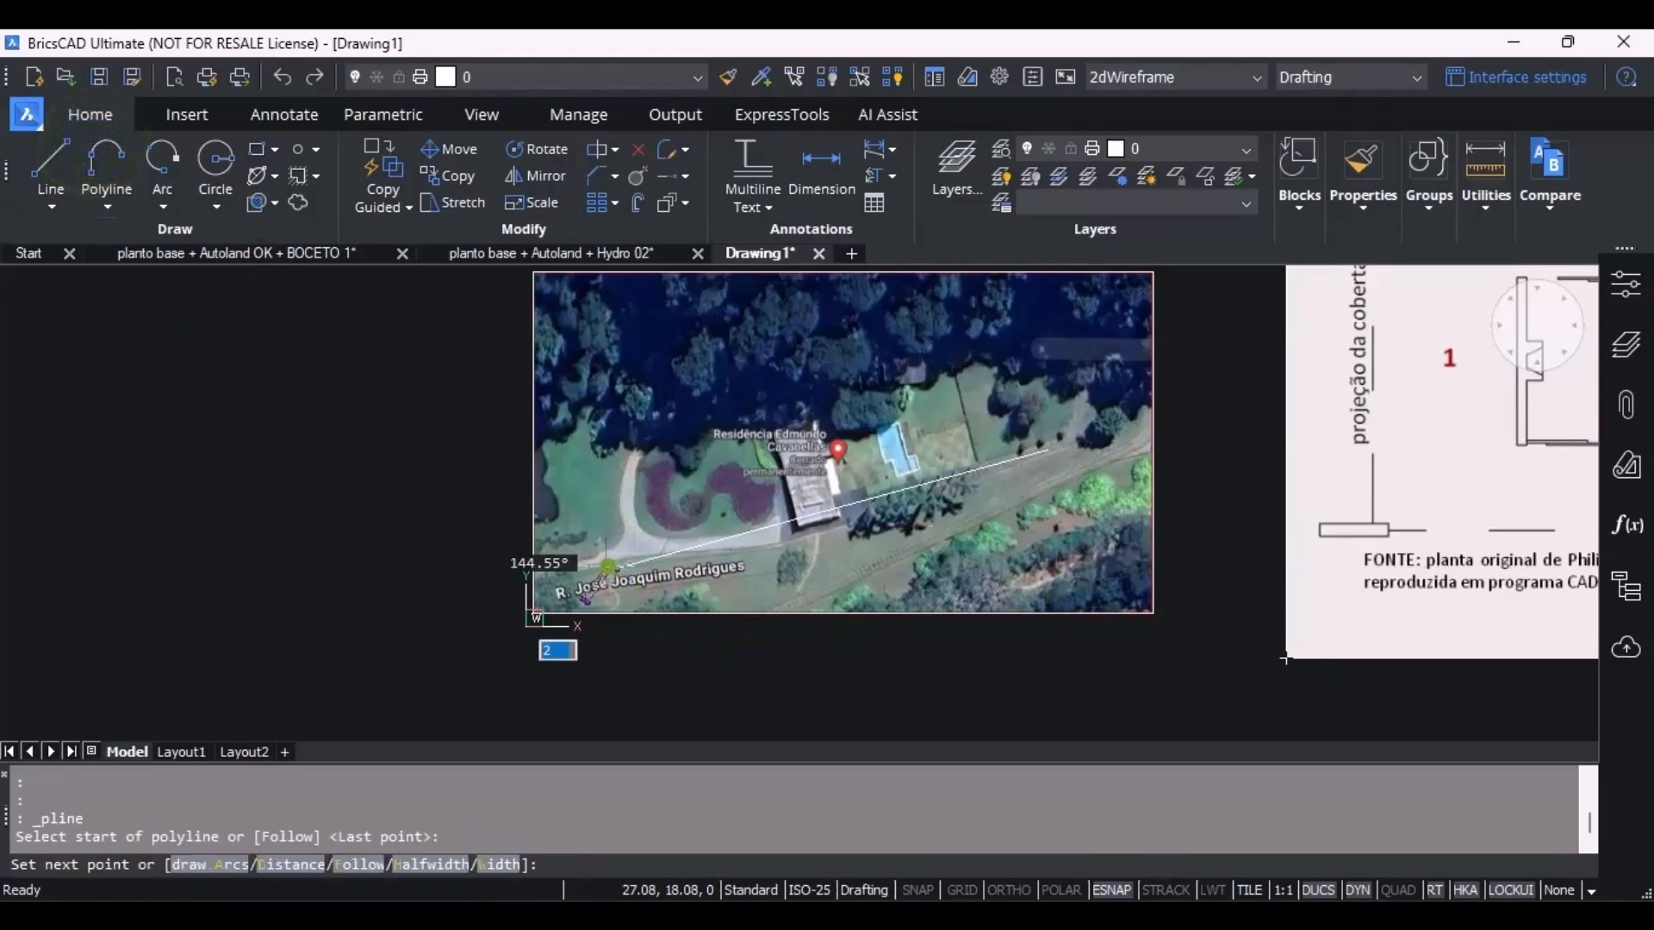
click(1016, 892)
click(1220, 569)
key(Escape)
key(Escape)
click(1407, 310)
key(Escape)
Rotate the satellite image and boundary line about their meeting point with the guide, using the boundary as base angle, to align with the horizontal line.
click(1201, 369)
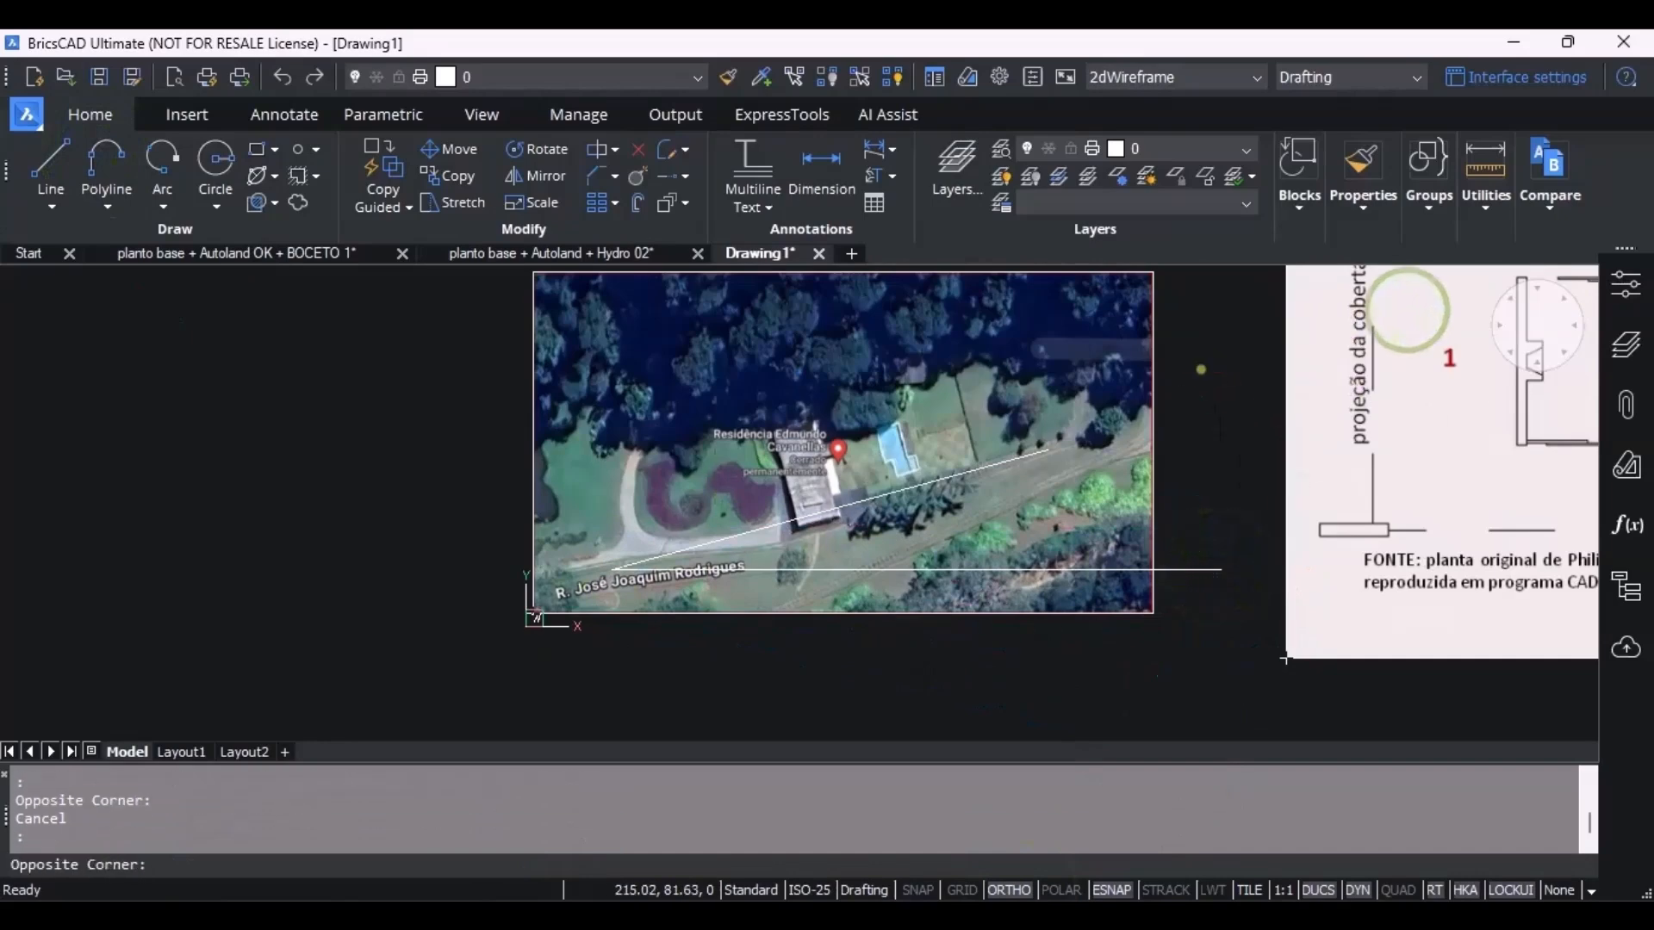
click(914, 495)
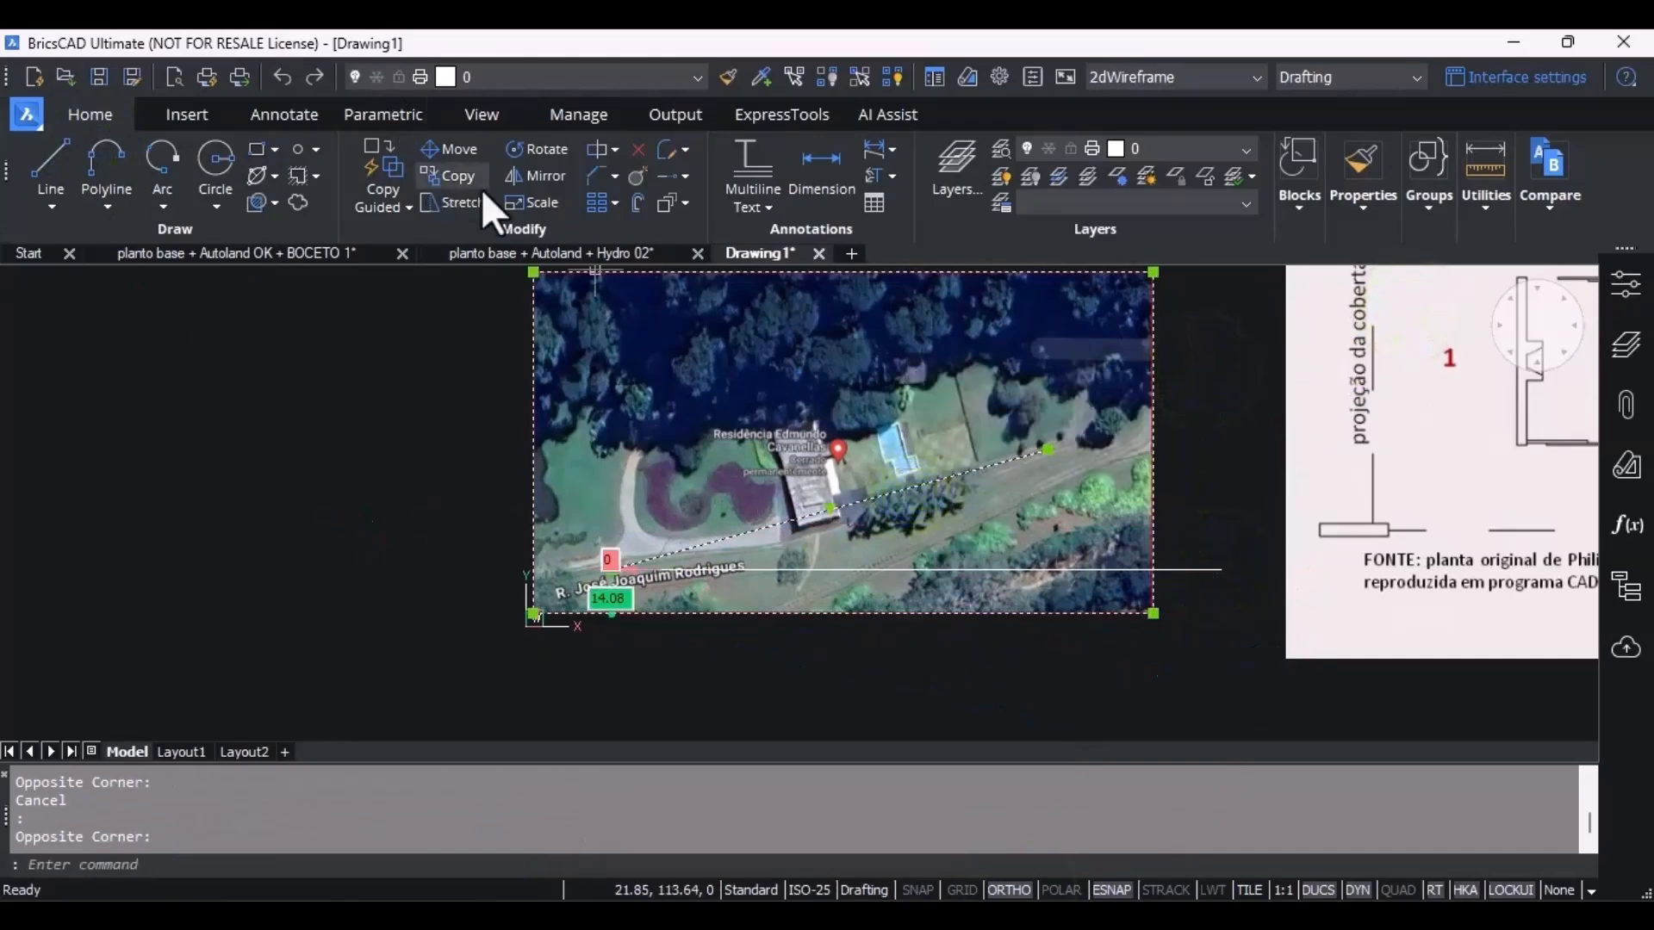
click(520, 155)
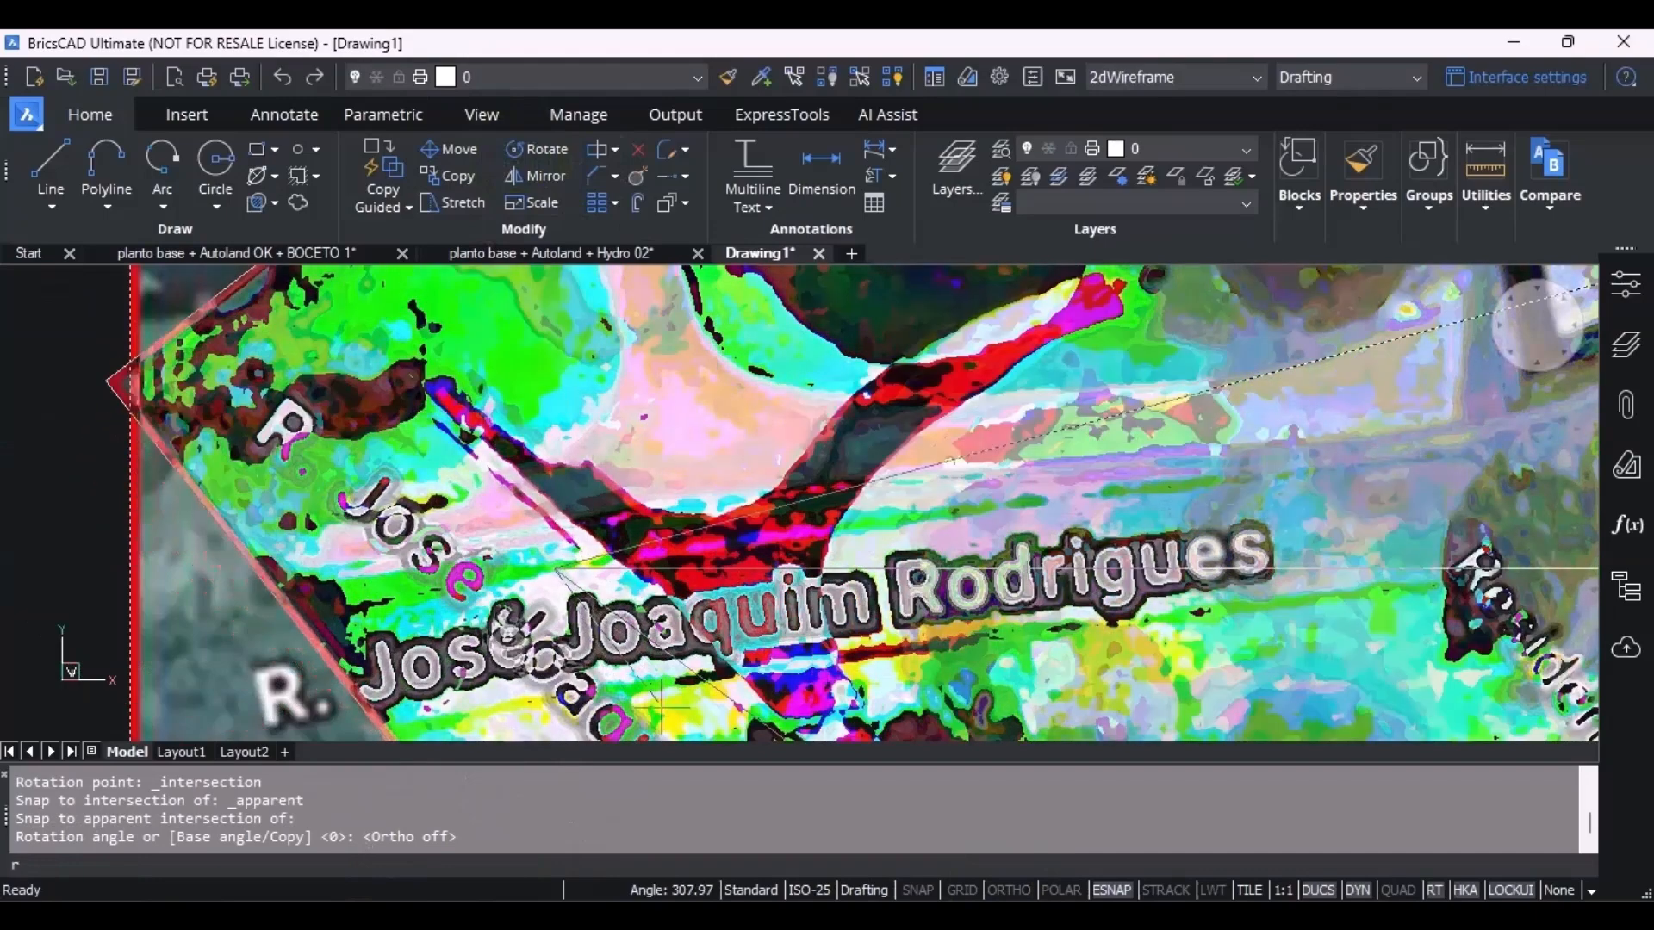
text(r)
key(Return)
click(579, 568)
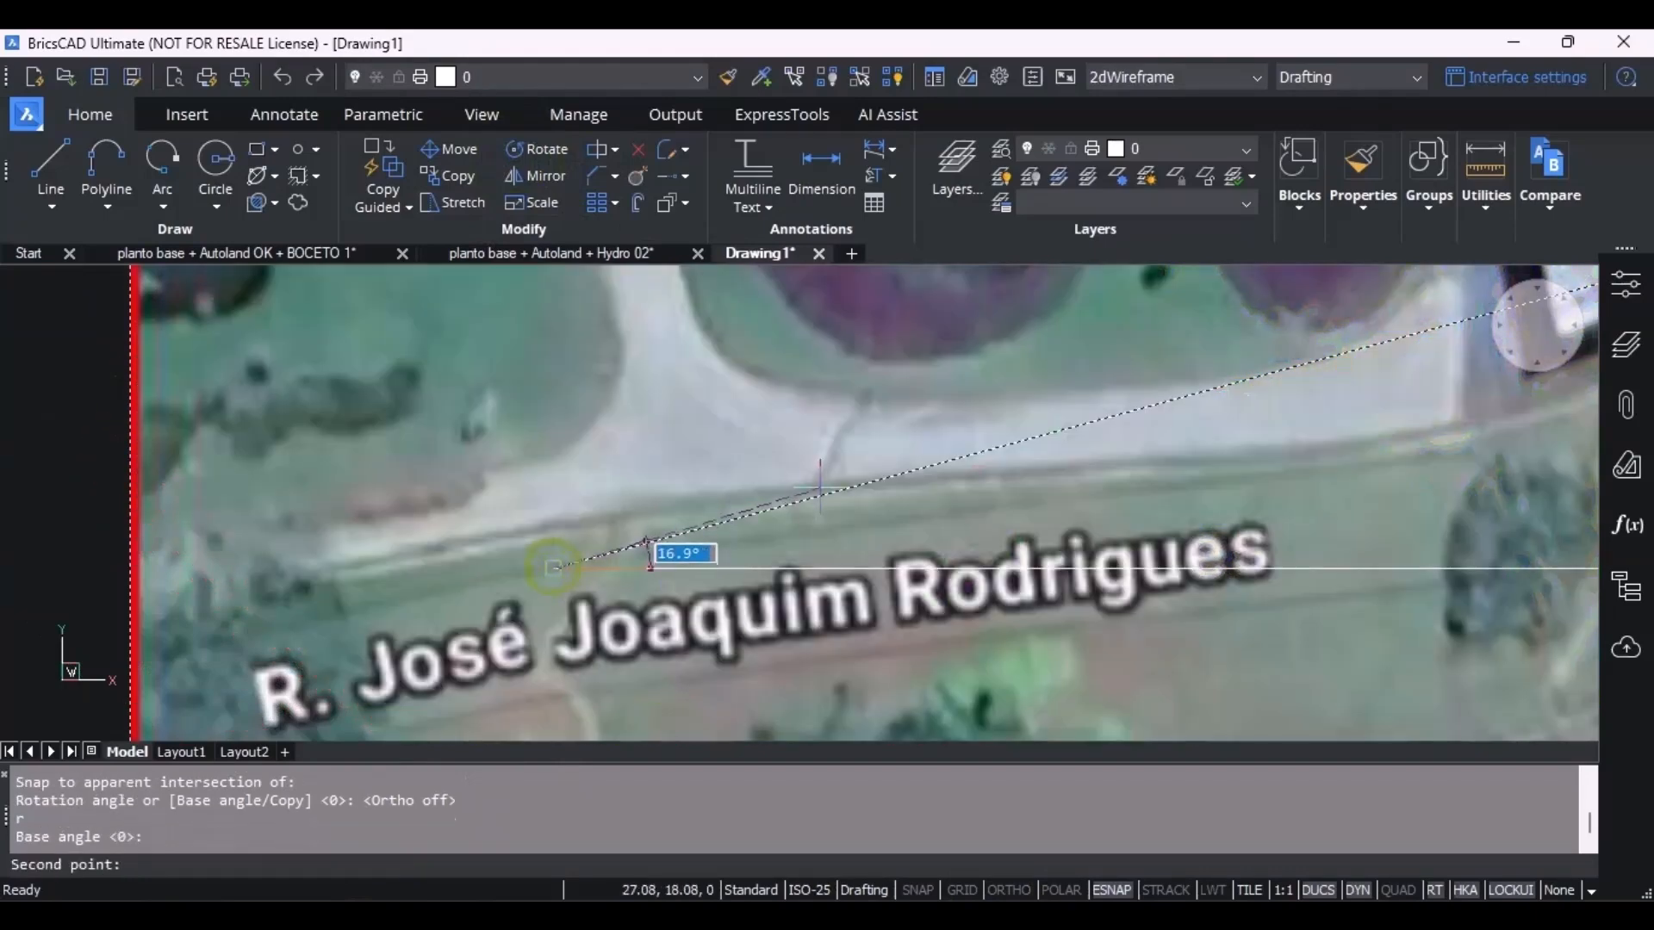
scroll(898, 487, down, 4)
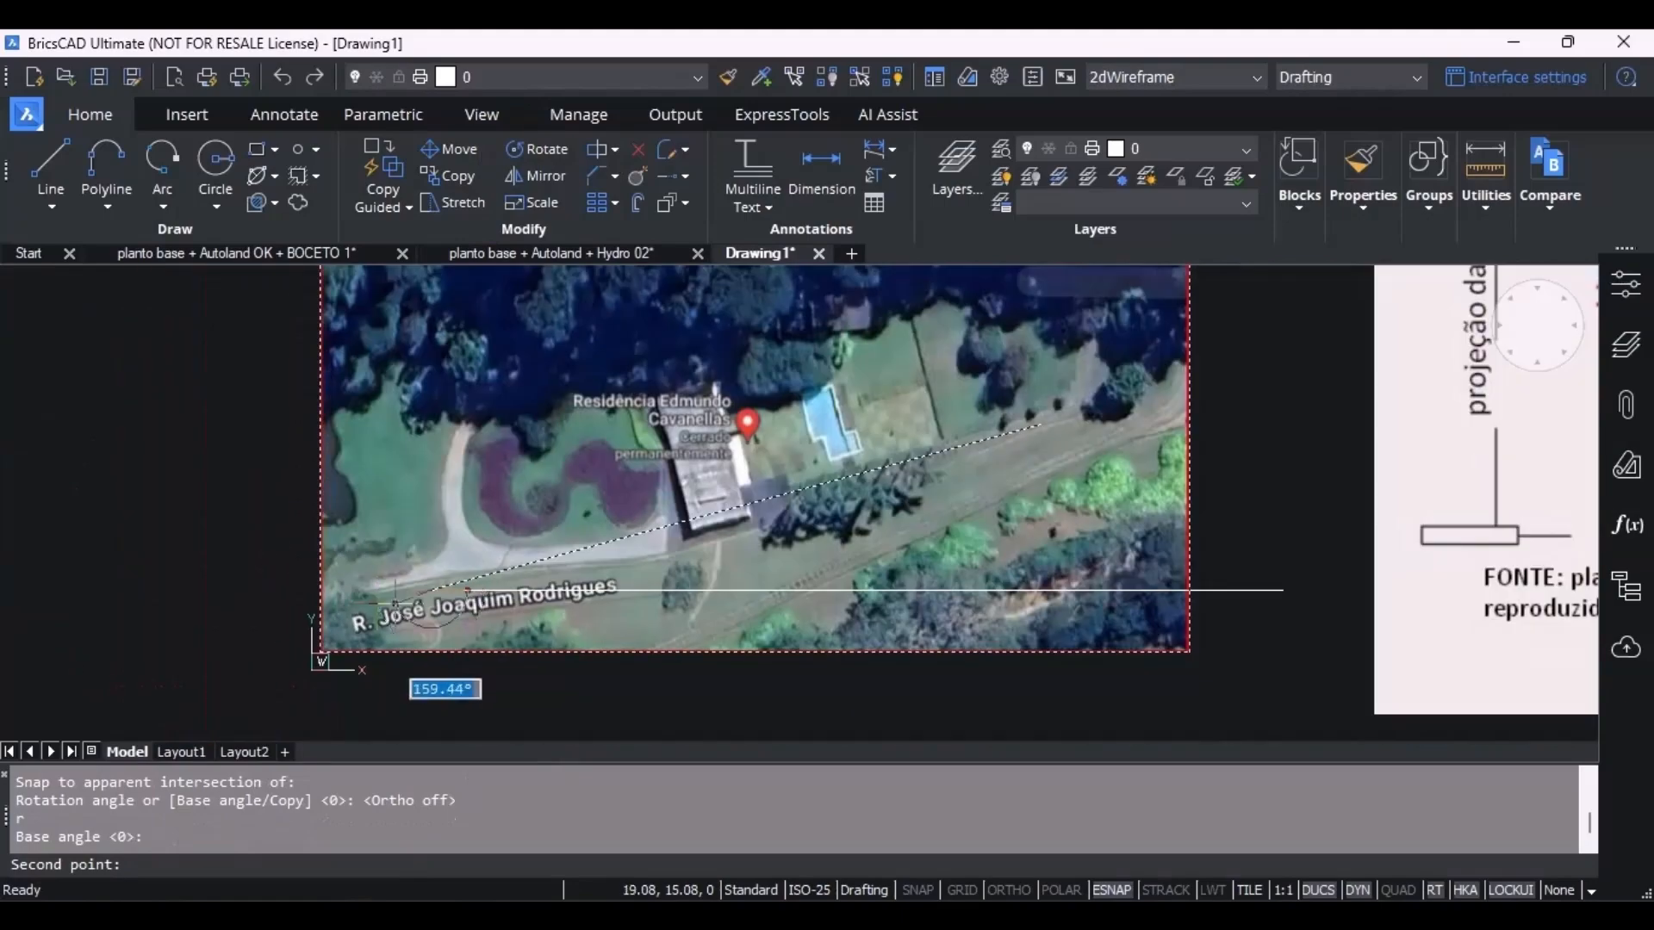
click(1033, 440)
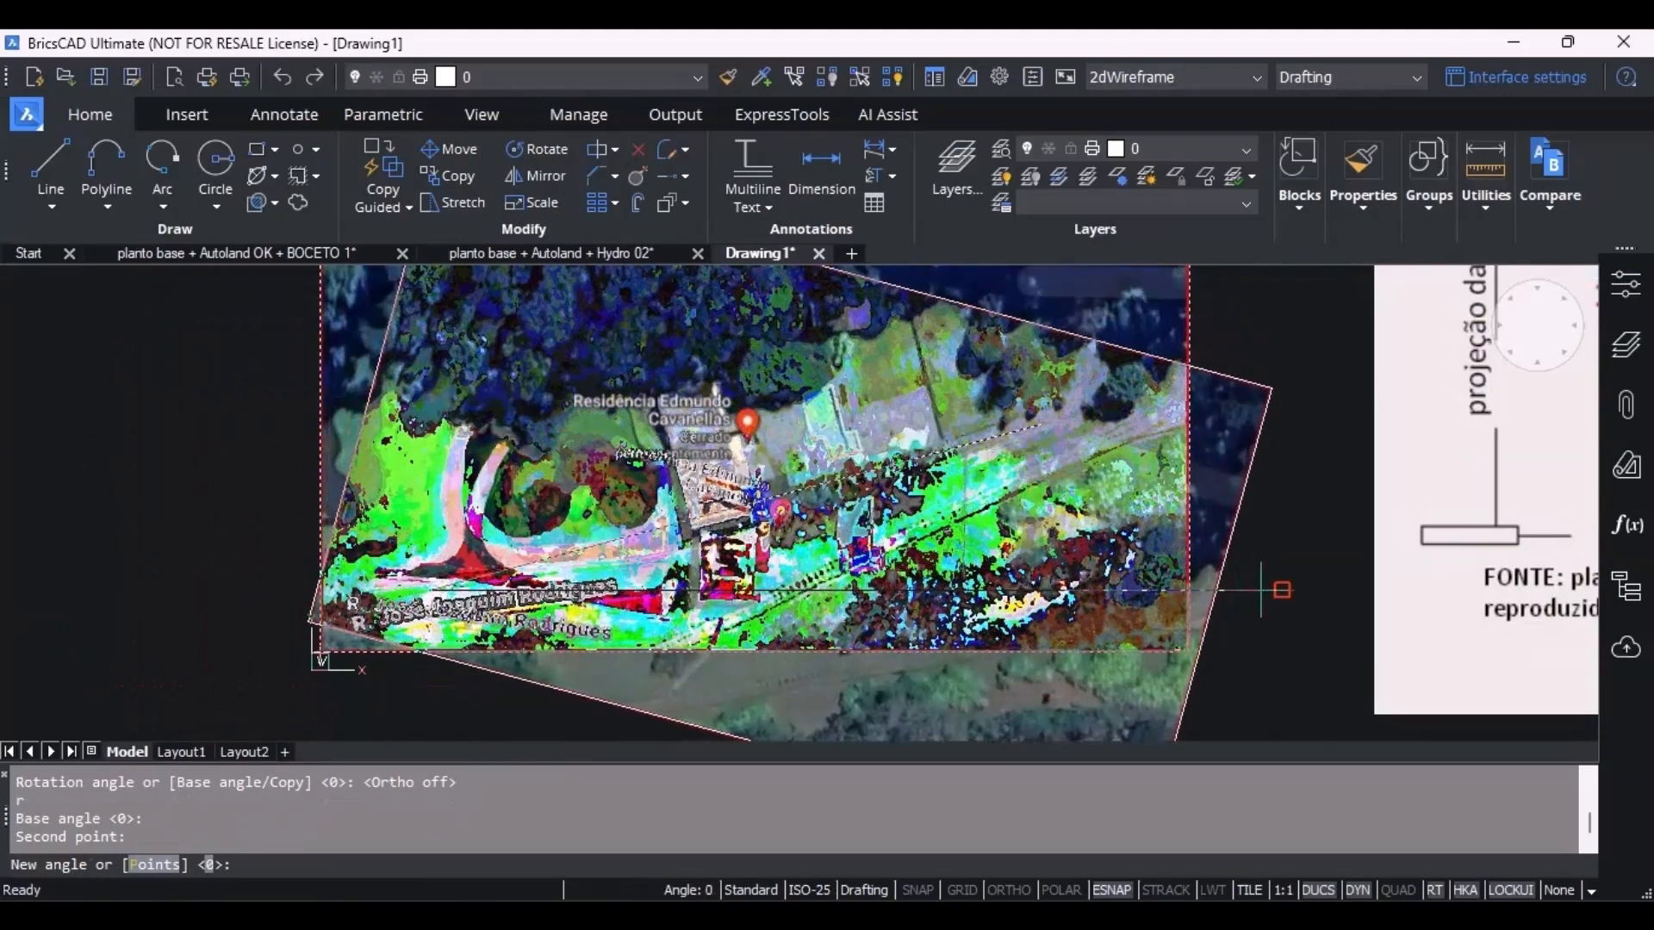
click(1275, 590)
scroll(112, 427, down, 2)
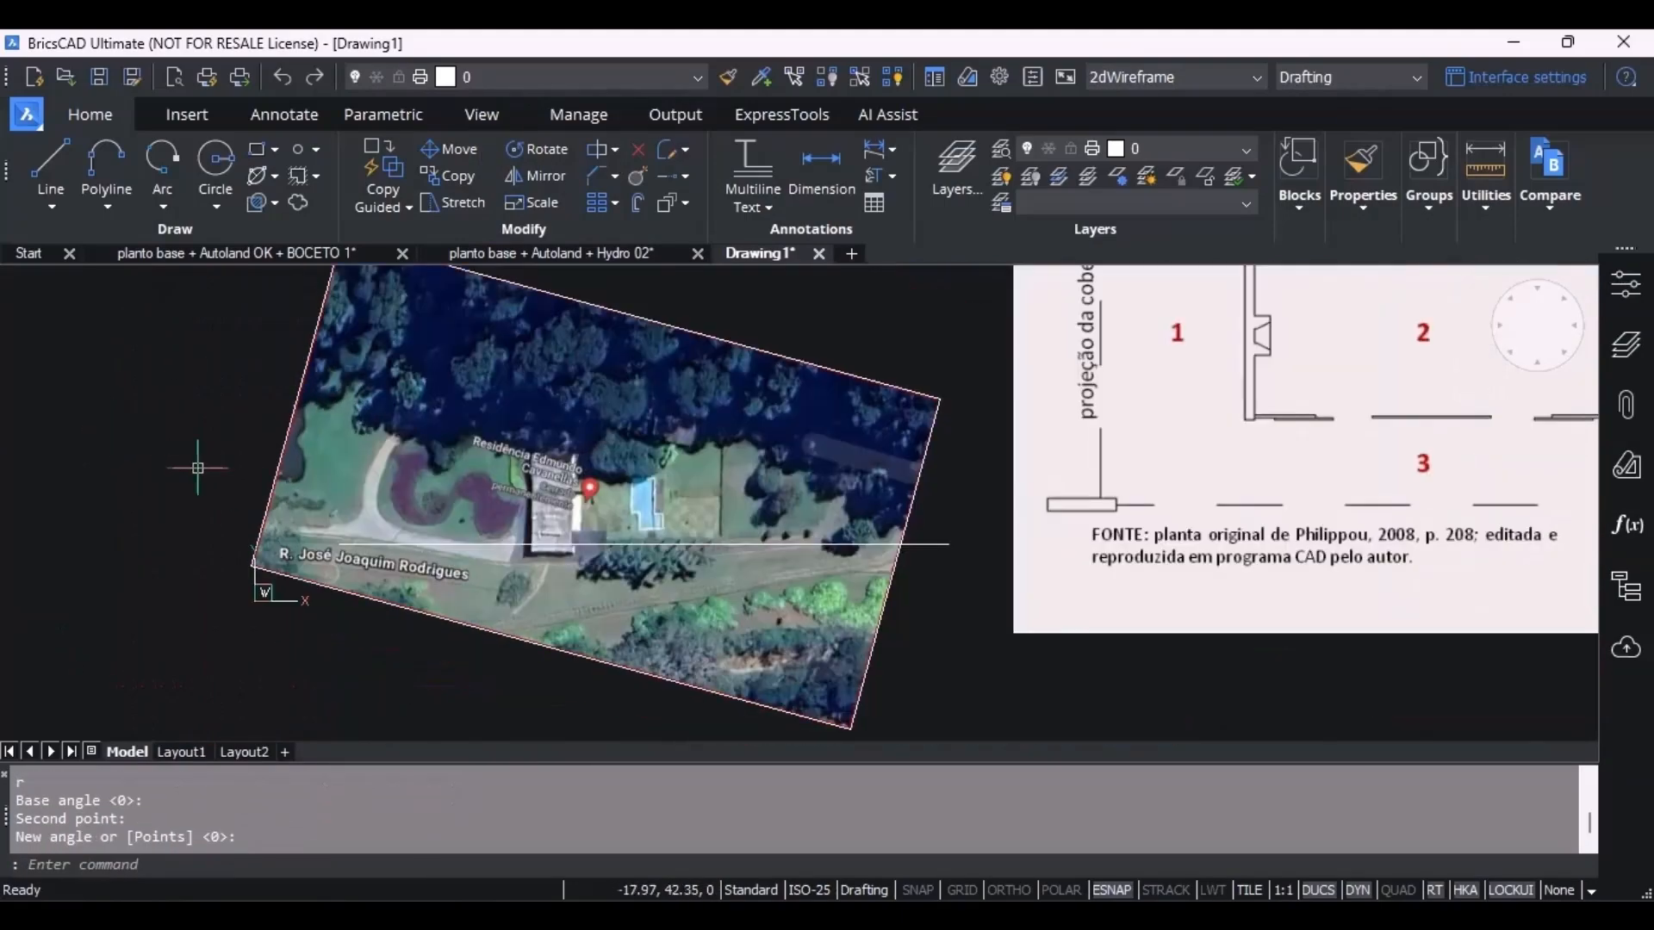
Delete the guide lines drawn over the rotated satellite image.
click(133, 501)
click(1017, 607)
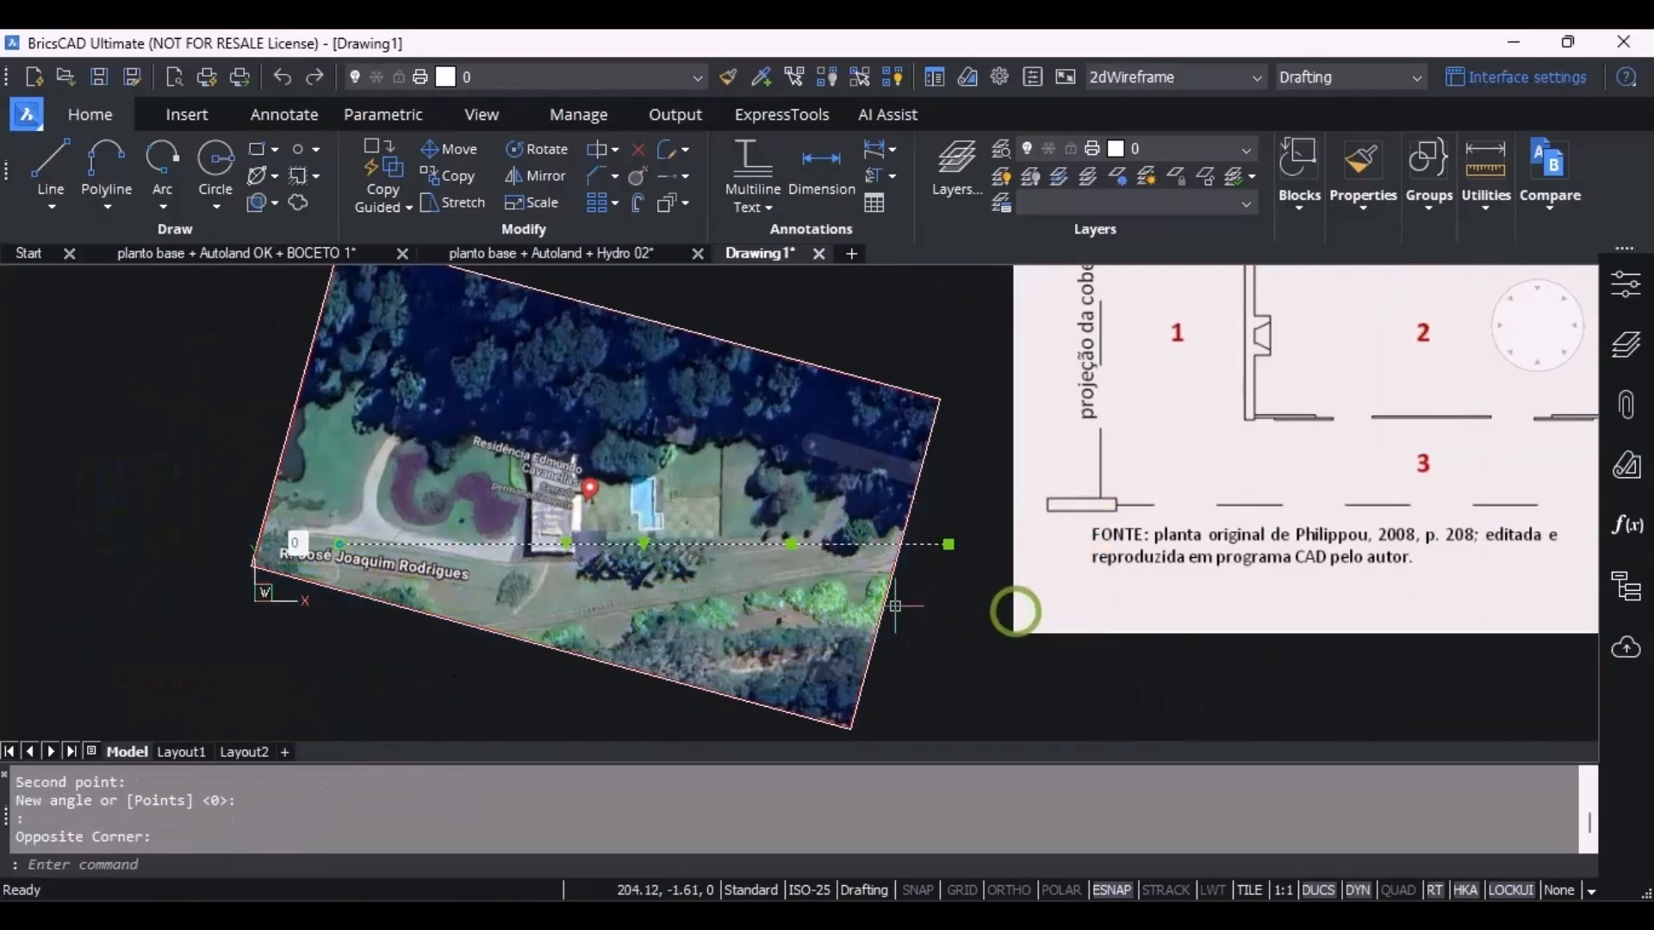
key(Delete)
scroll(359, 469, up, 3)
click(104, 194)
scroll(689, 677, up, 3)
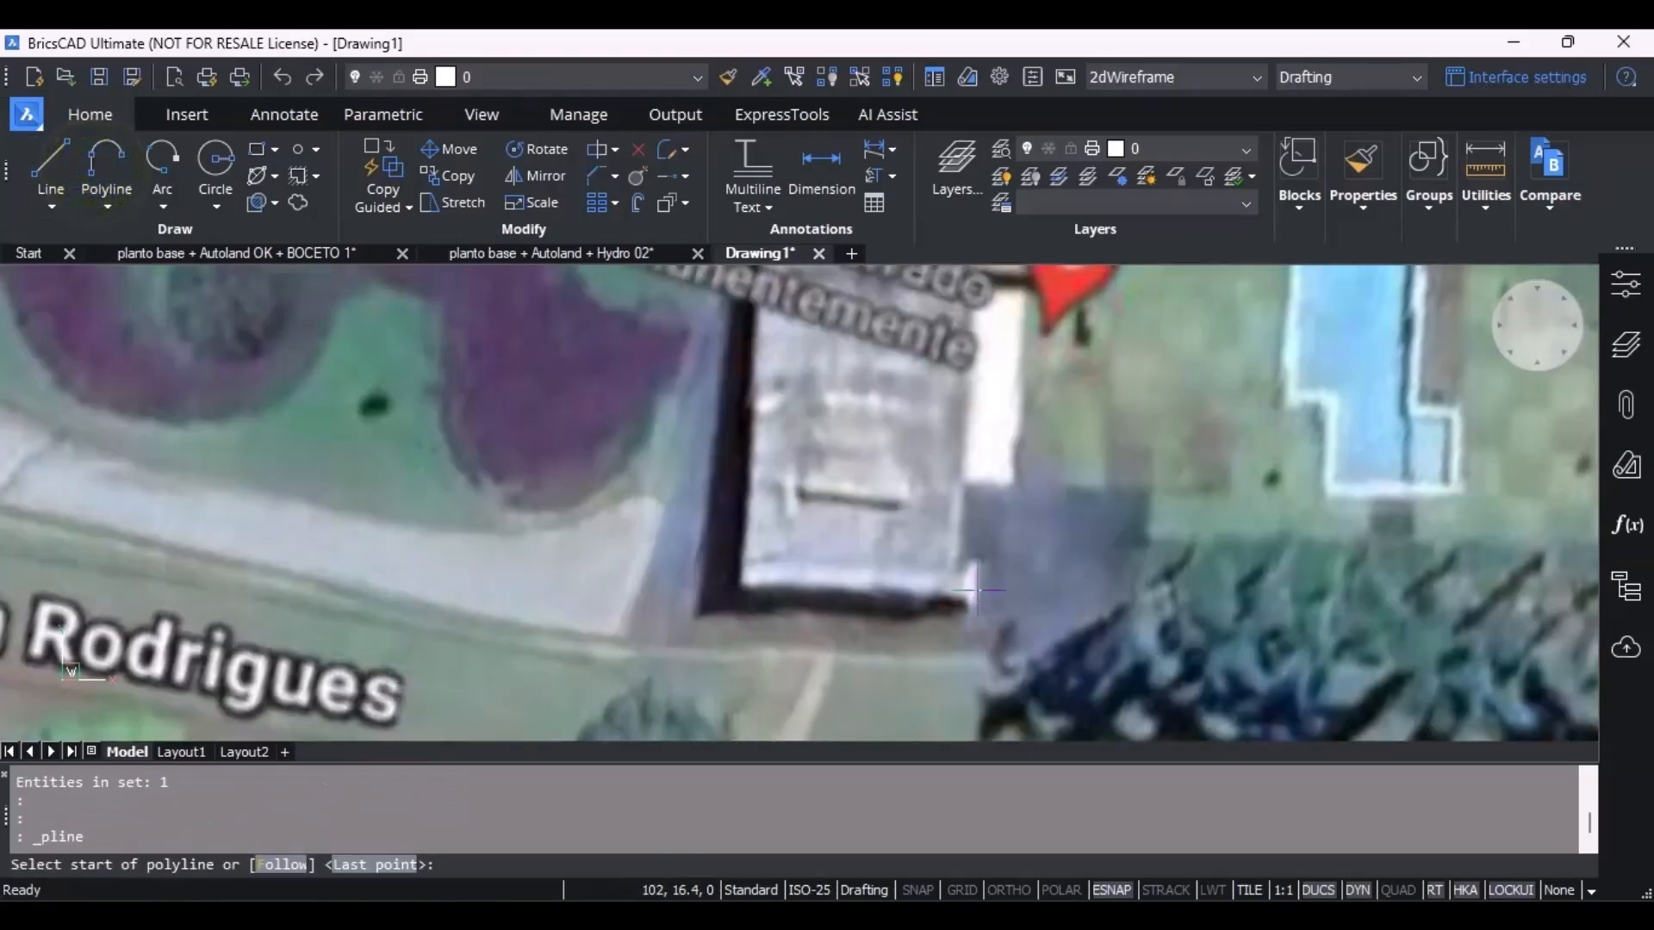
scroll(962, 596, down, 2)
scroll(973, 598, down, 4)
middle_drag(1217, 667, 1135, 676)
key(Escape)
key(Escape)
Rotate the floor plan image 90° counterclockwise about a point on its lower edge with ortho on, so the north arrow points up.
scroll(853, 547, down, 2)
middle_drag(1255, 613, 846, 700)
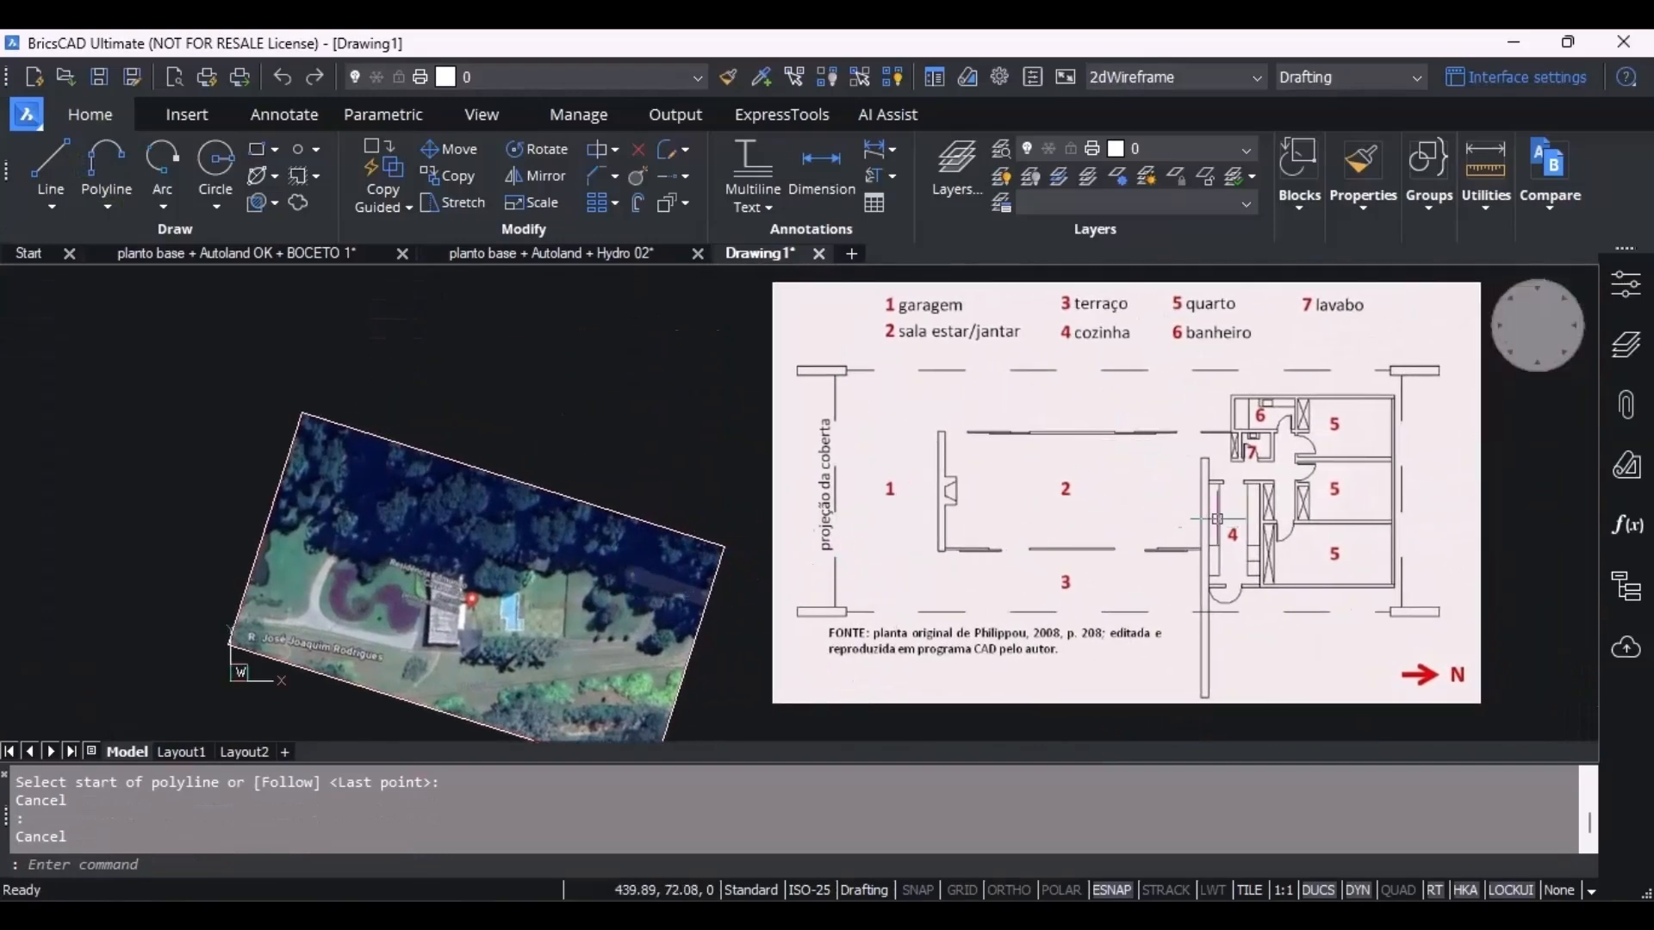
scroll(861, 620, down, 4)
scroll(990, 654, up, 4)
click(829, 457)
click(1037, 629)
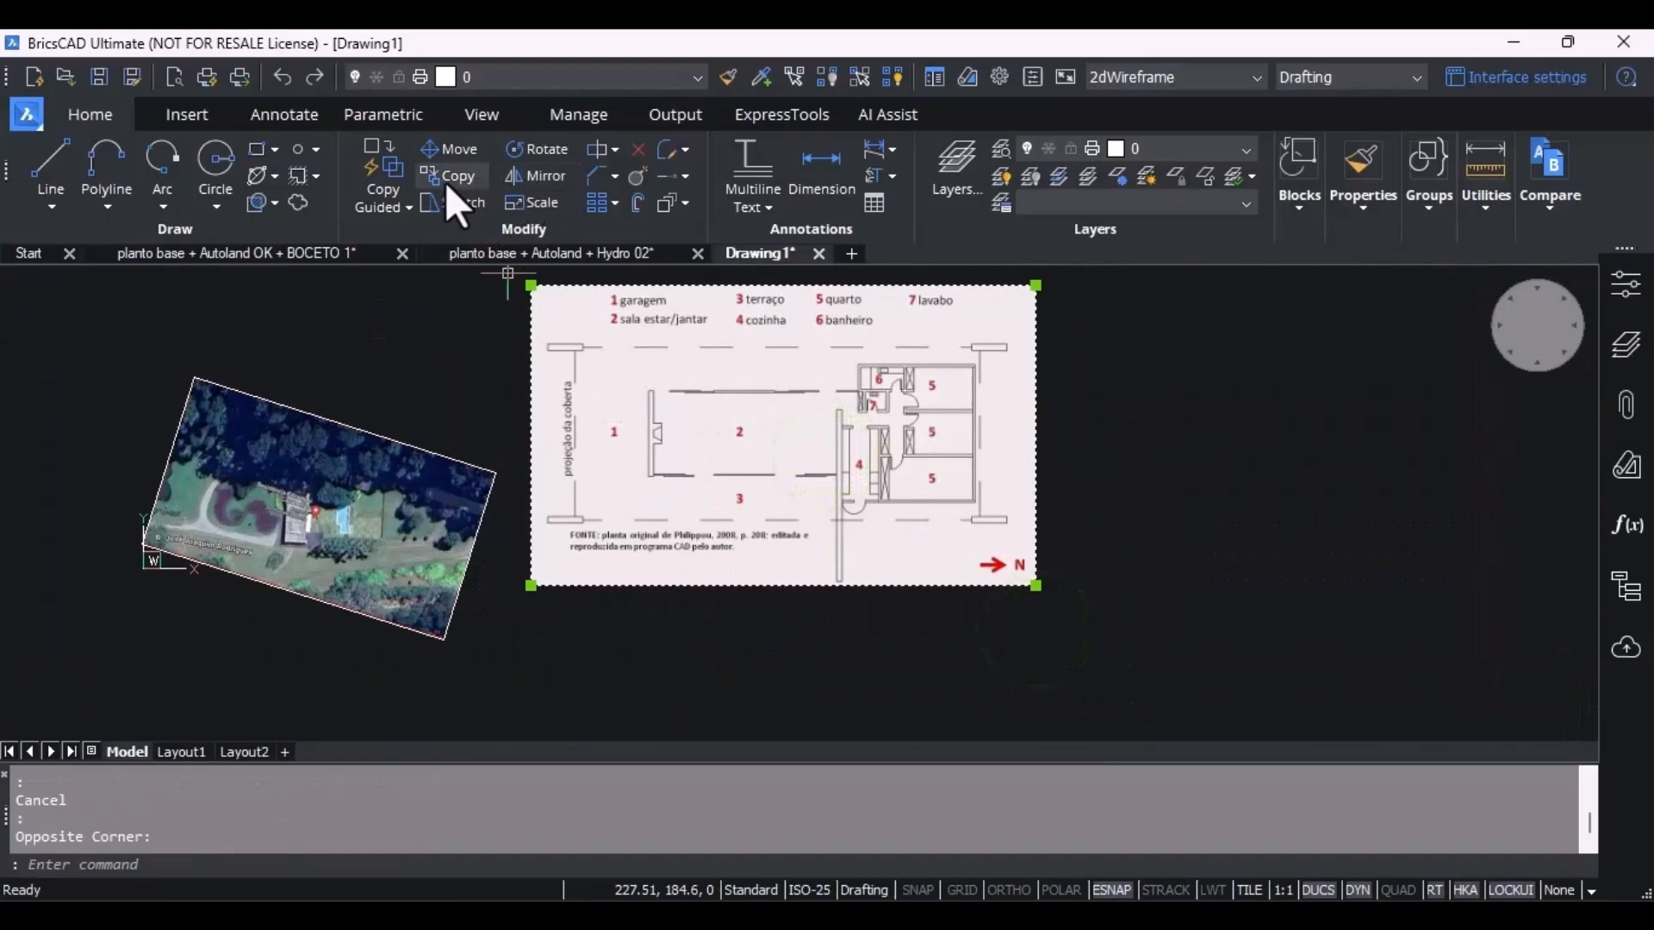
click(513, 153)
click(782, 581)
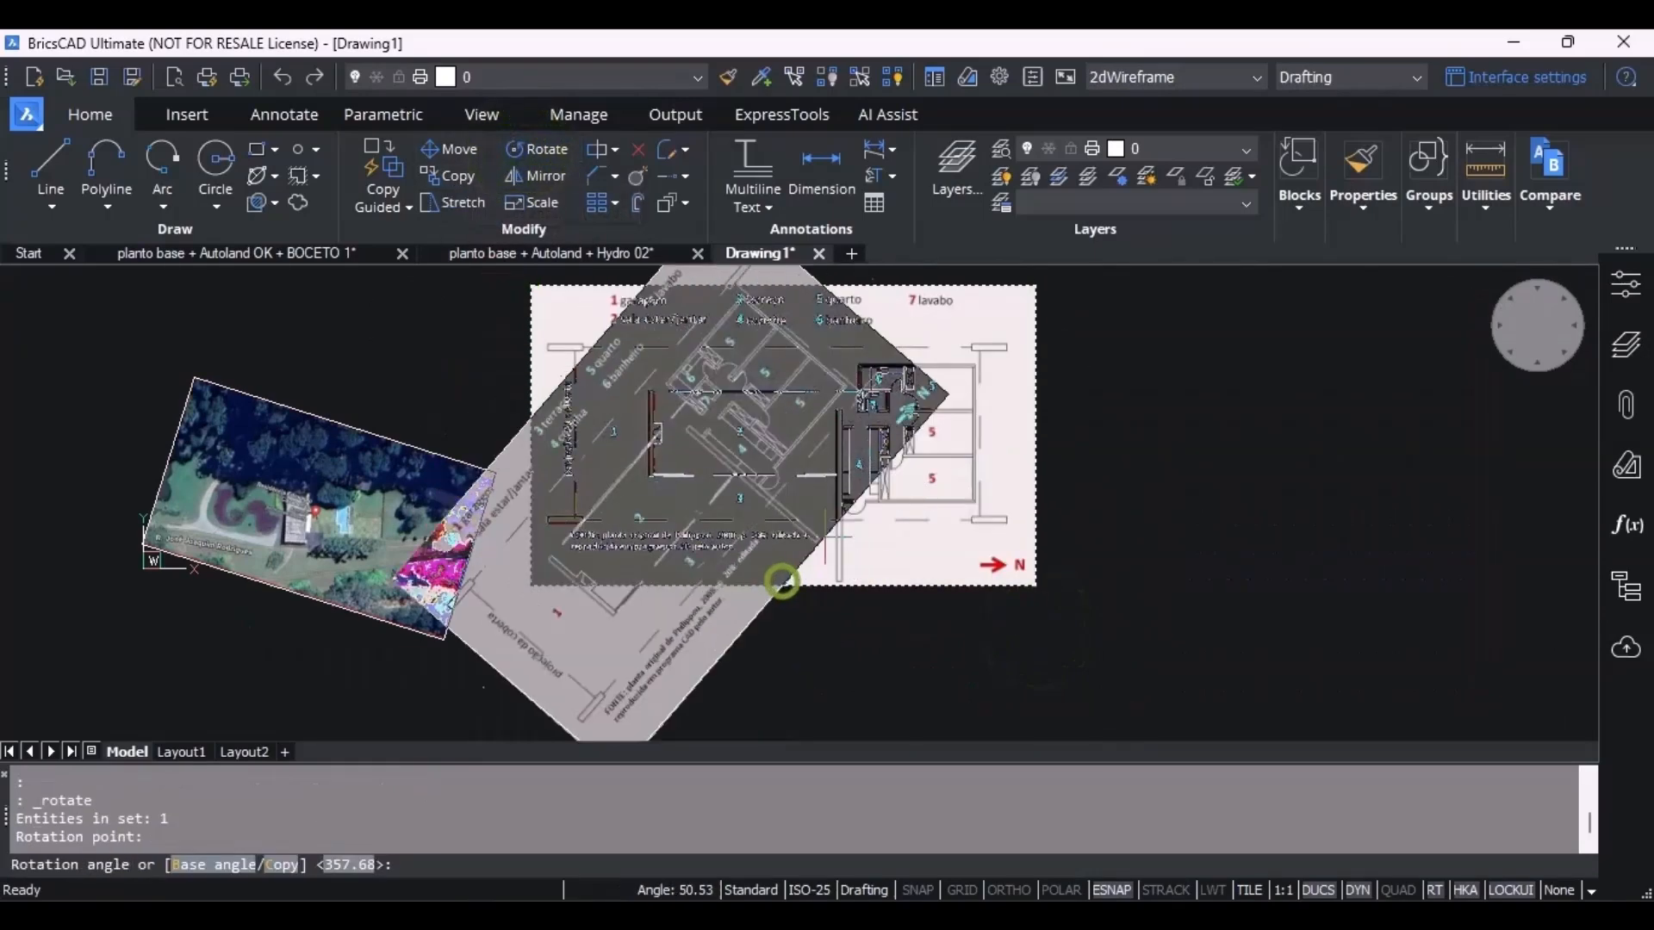
click(1010, 887)
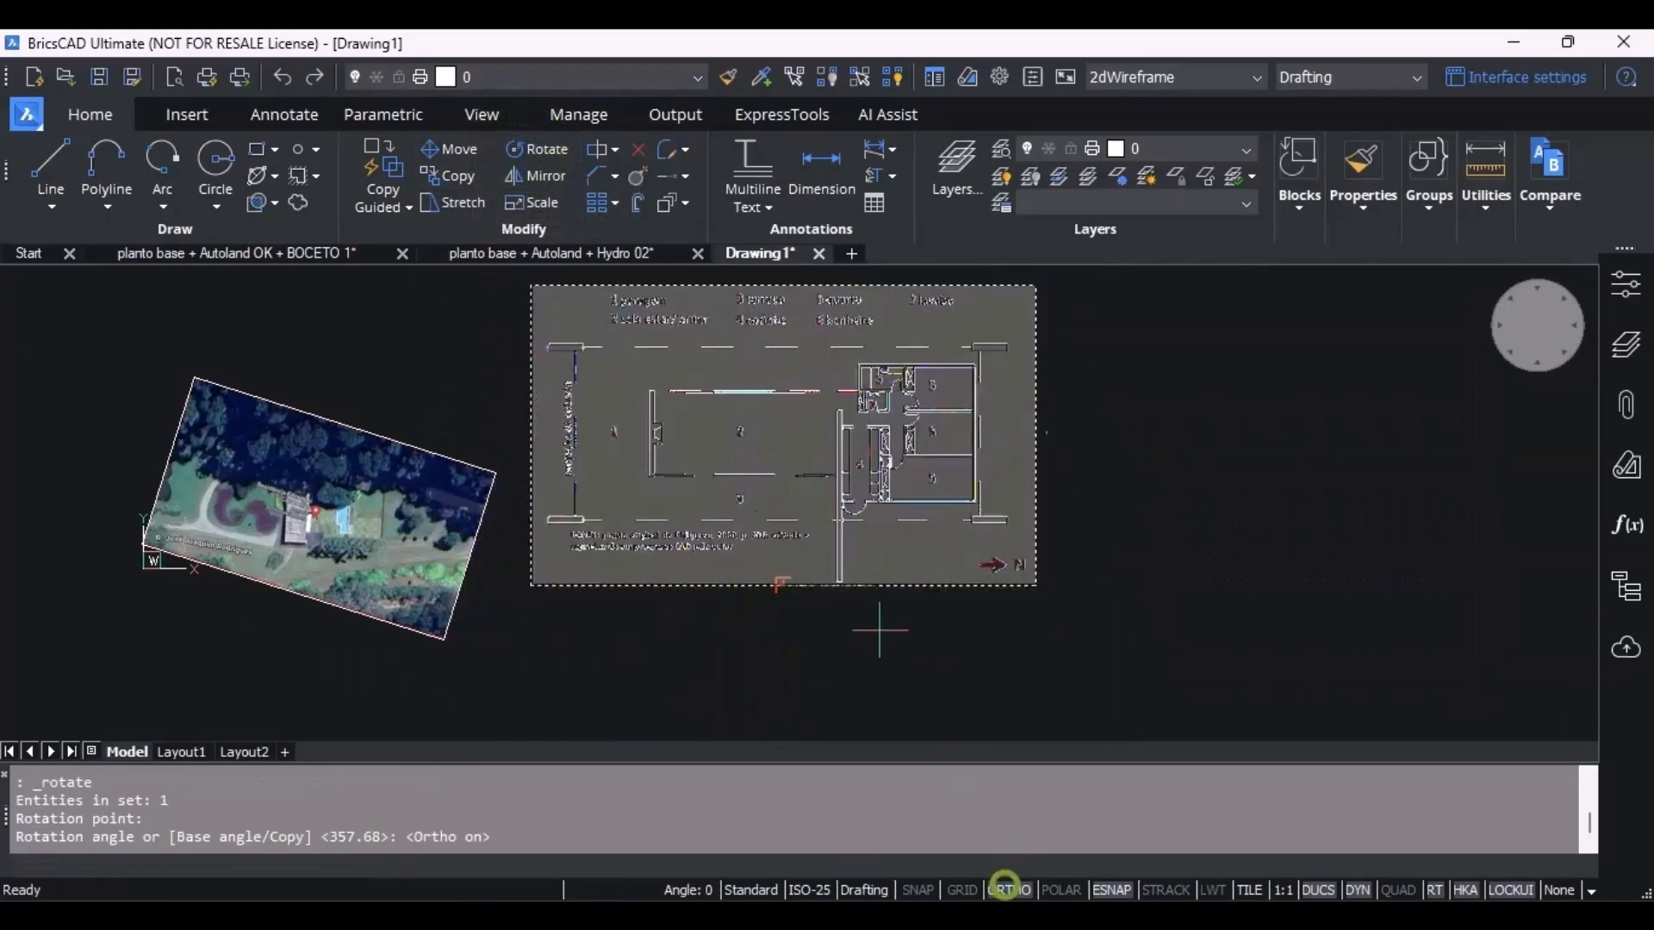
click(727, 344)
Draw a polyline from the middle bedroom's door jamb with a .90 horizontal segment and a vertical segment about 7 units long going down.
scroll(572, 652, up, 2)
scroll(661, 412, up, 2)
scroll(638, 514, up, 1)
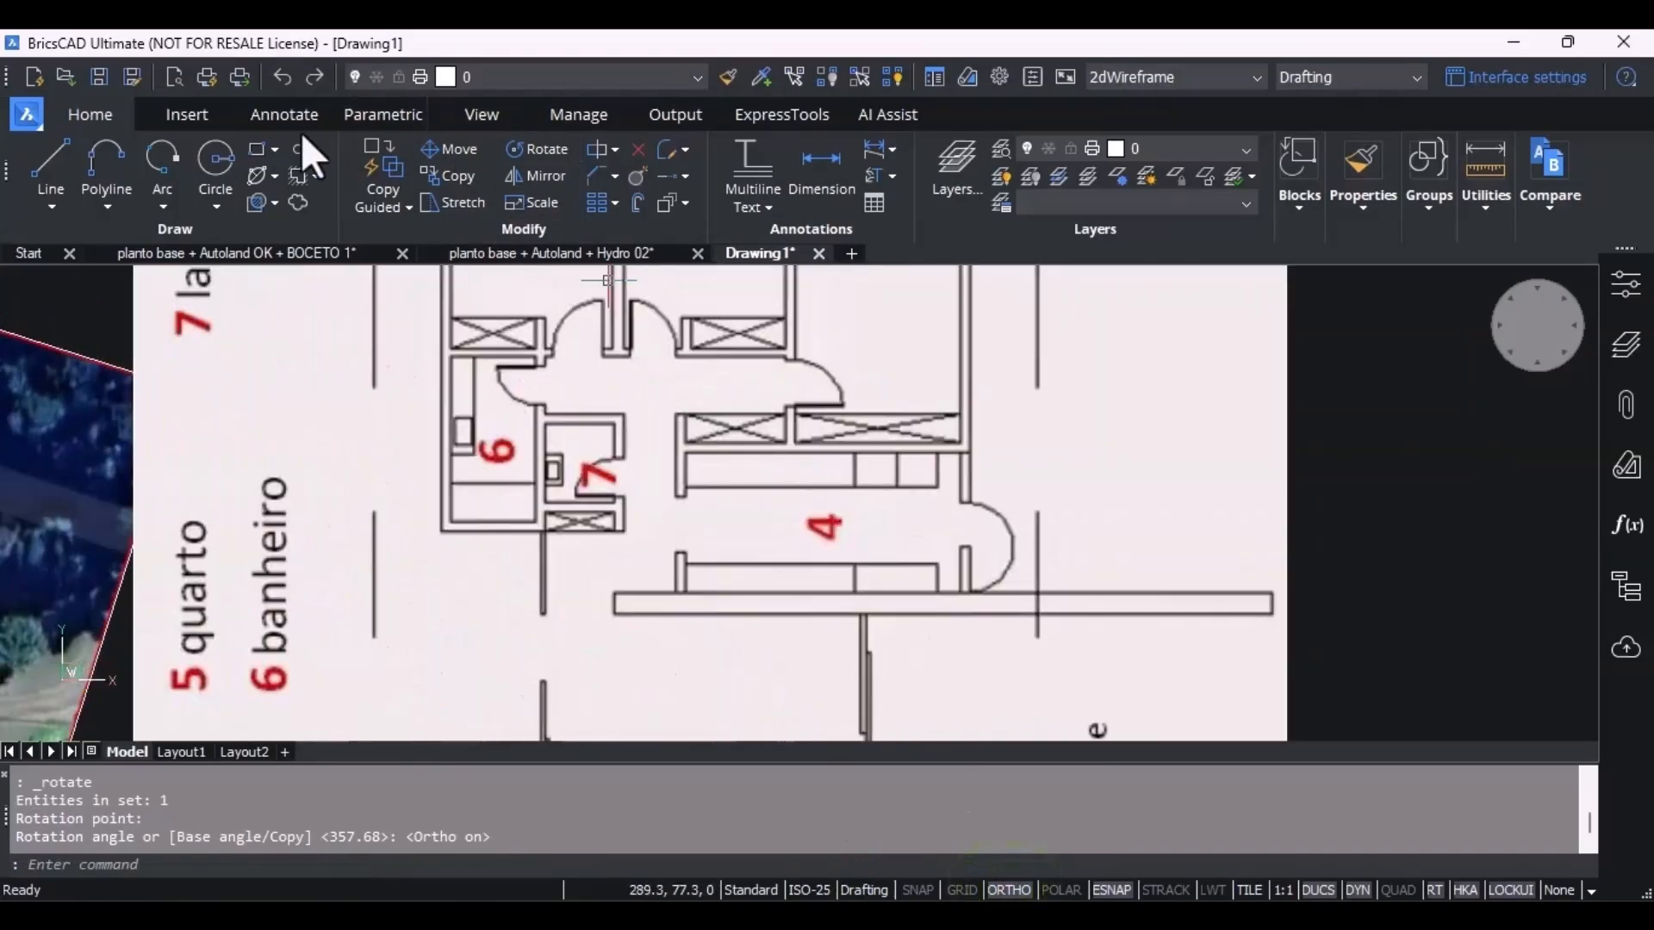
click(102, 164)
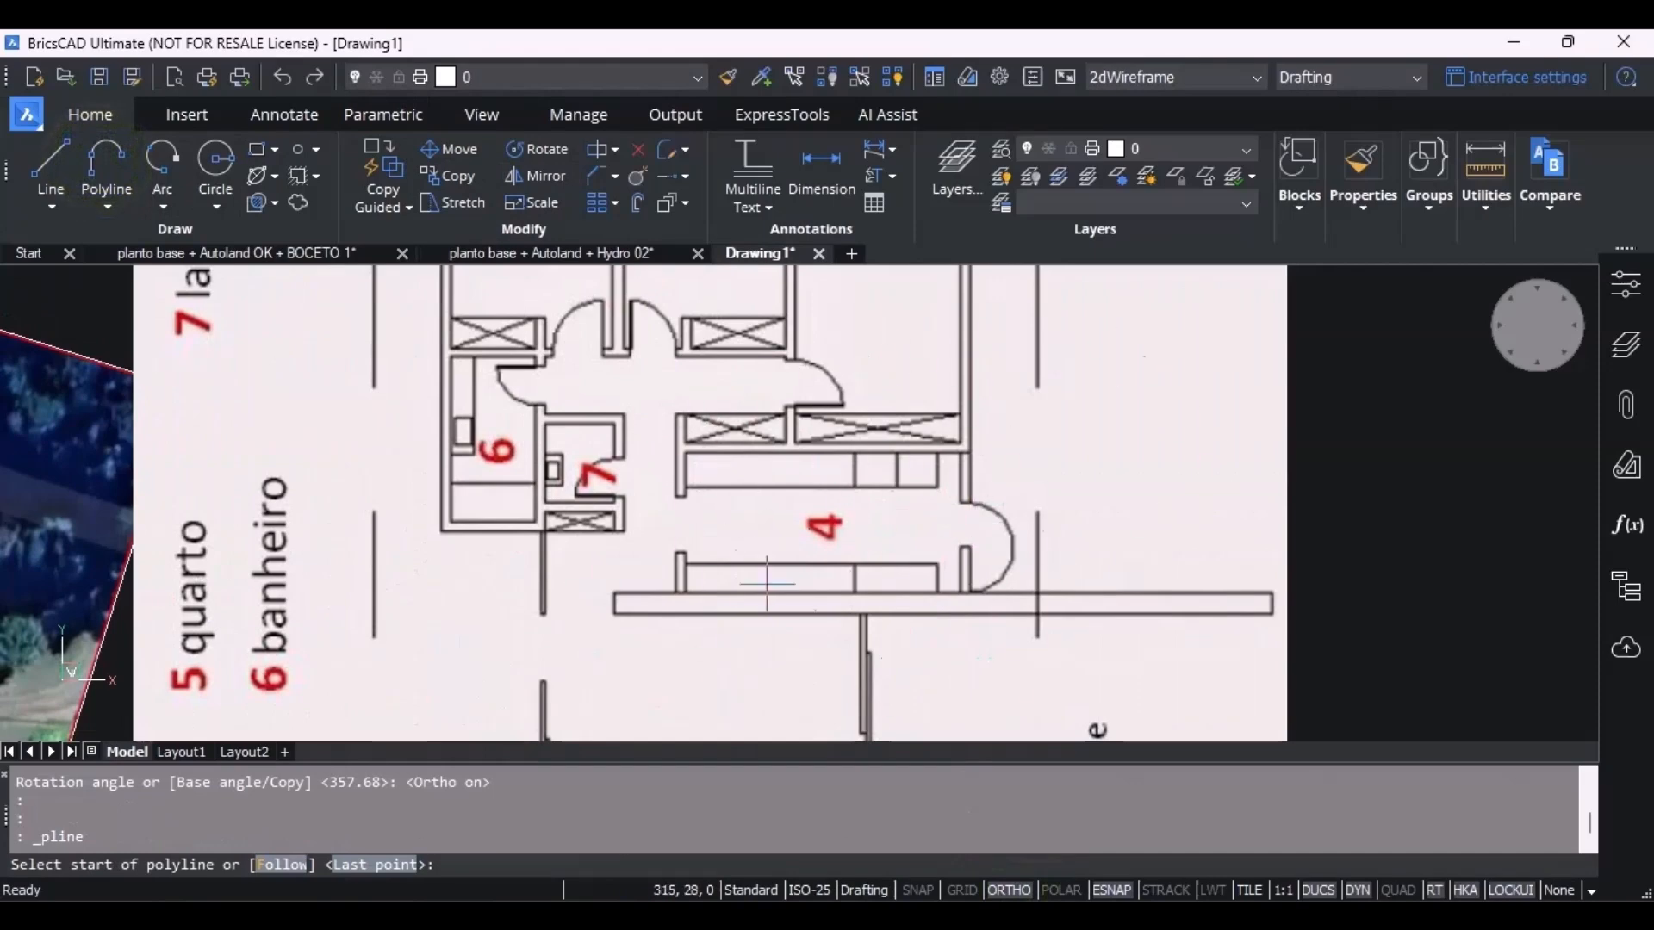
scroll(717, 528, up, 1)
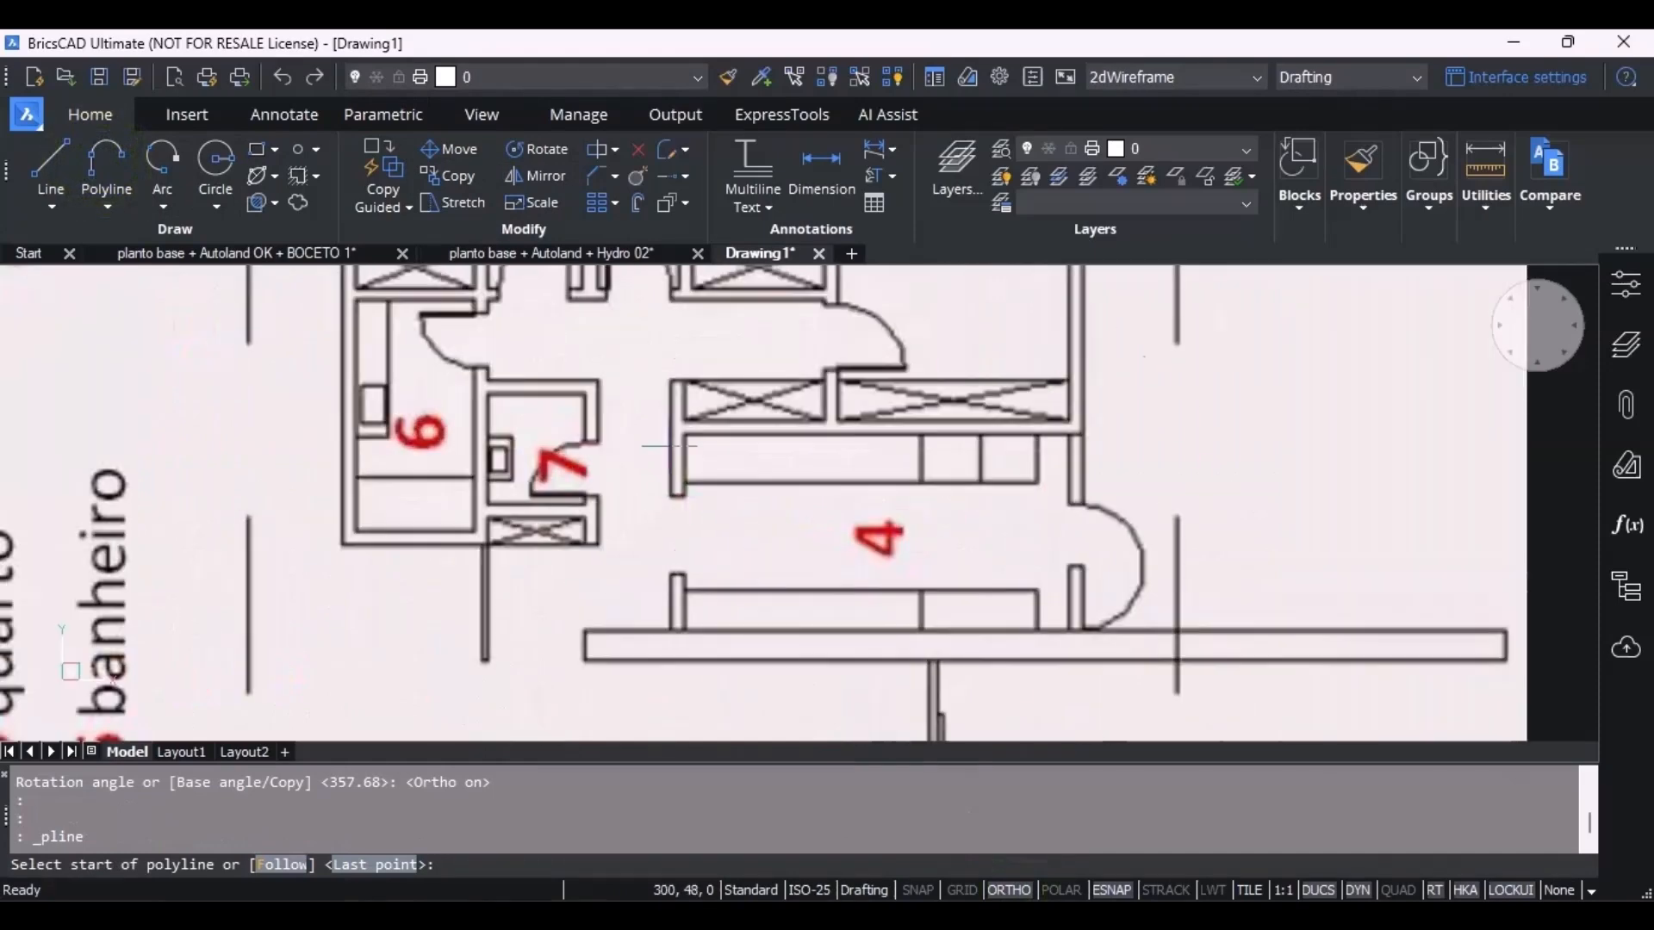
scroll(691, 443, up, 1)
scroll(849, 462, up, 2)
scroll(849, 461, down, 3)
scroll(770, 509, up, 3)
scroll(770, 509, up, 2)
scroll(677, 489, up, 2)
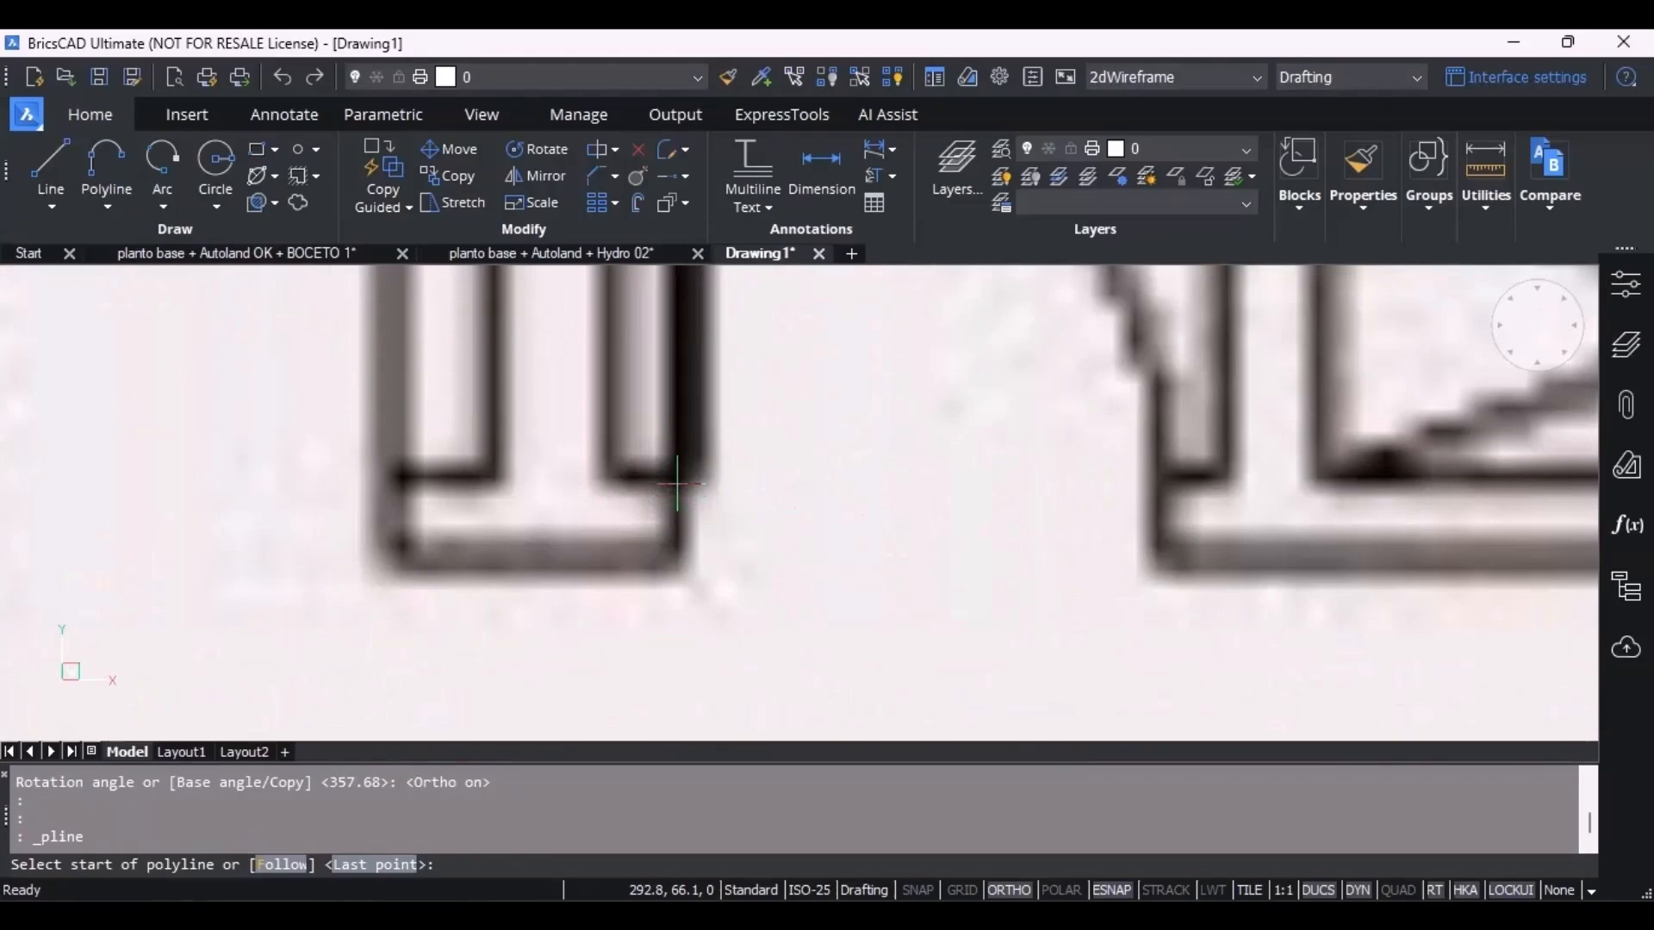
click(677, 484)
scroll(672, 482, down, 3)
scroll(995, 516, down, 3)
scroll(991, 556, up, 3)
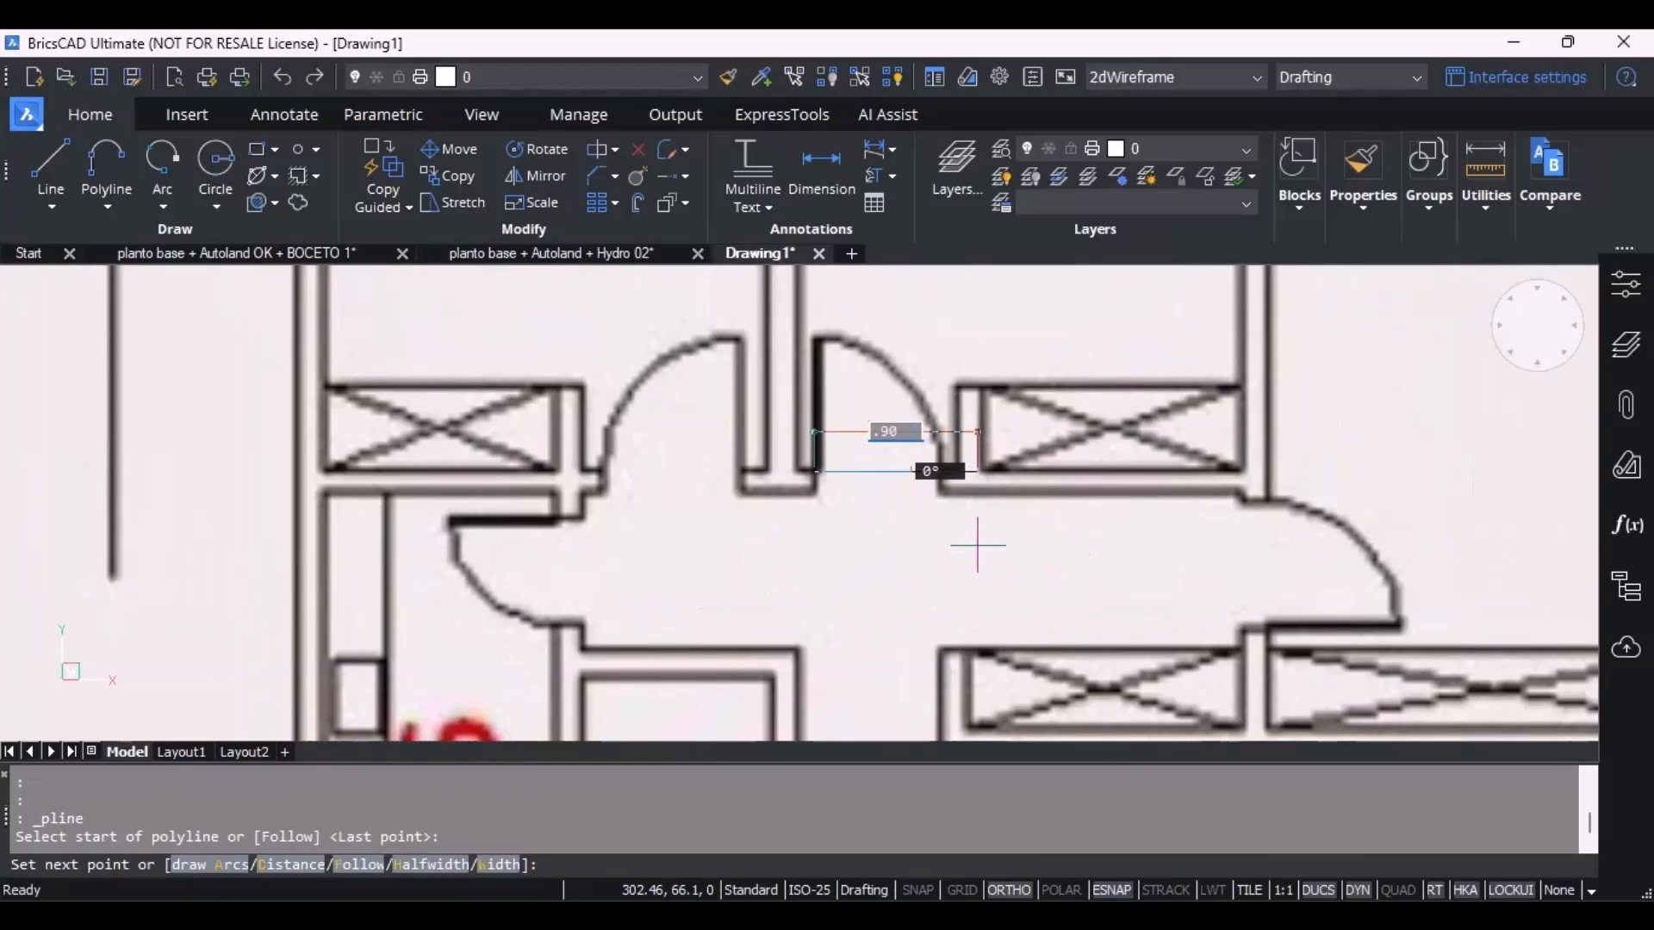
key(Return)
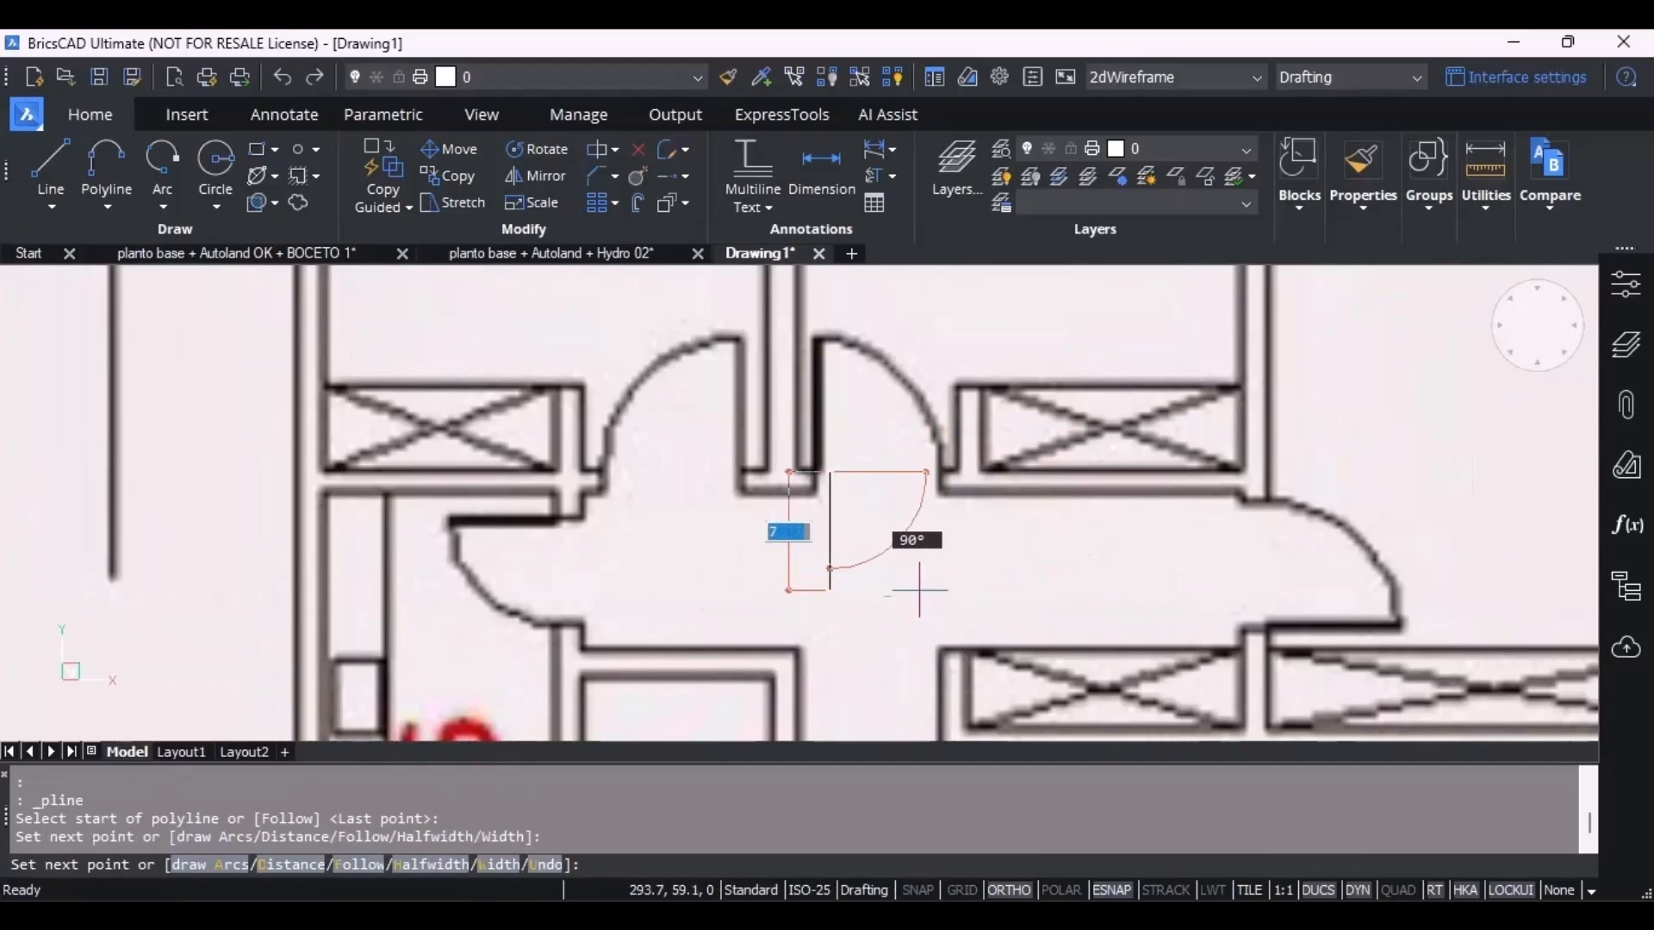
click(878, 591)
scroll(664, 626, down, 3)
key(Escape)
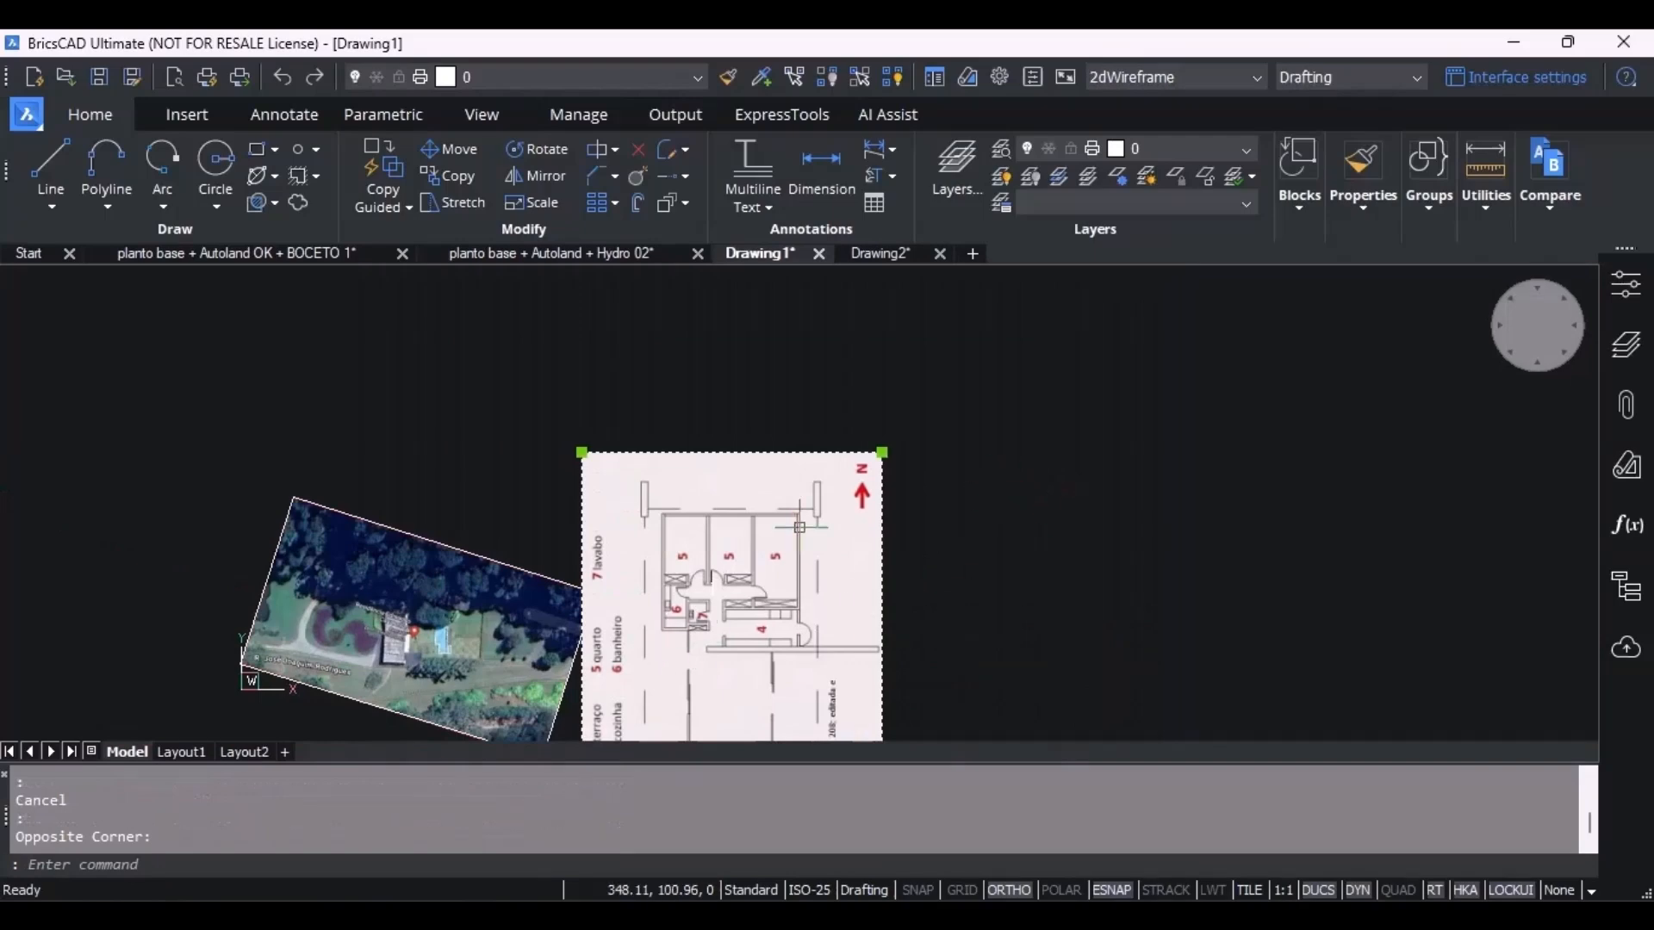
Scale the floor plan image about the middle bedroom's door jamb, using the door opening as reference and the .90 polyline segment as new length.
click(529, 207)
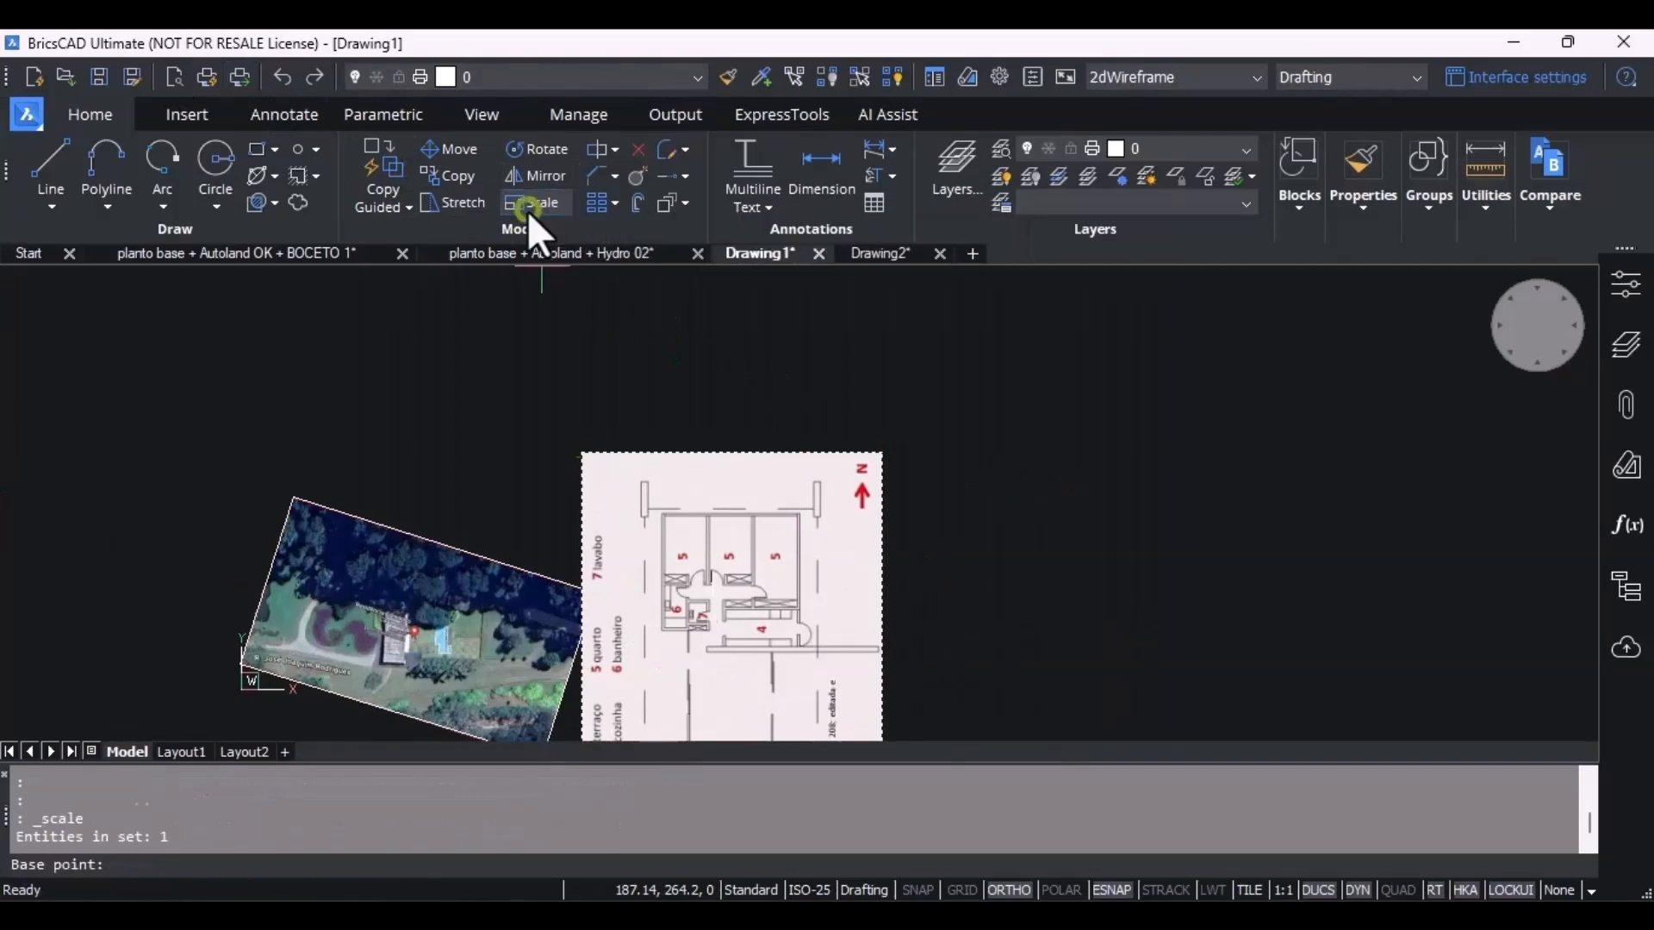
scroll(740, 641, up, 5)
scroll(620, 379, up, 4)
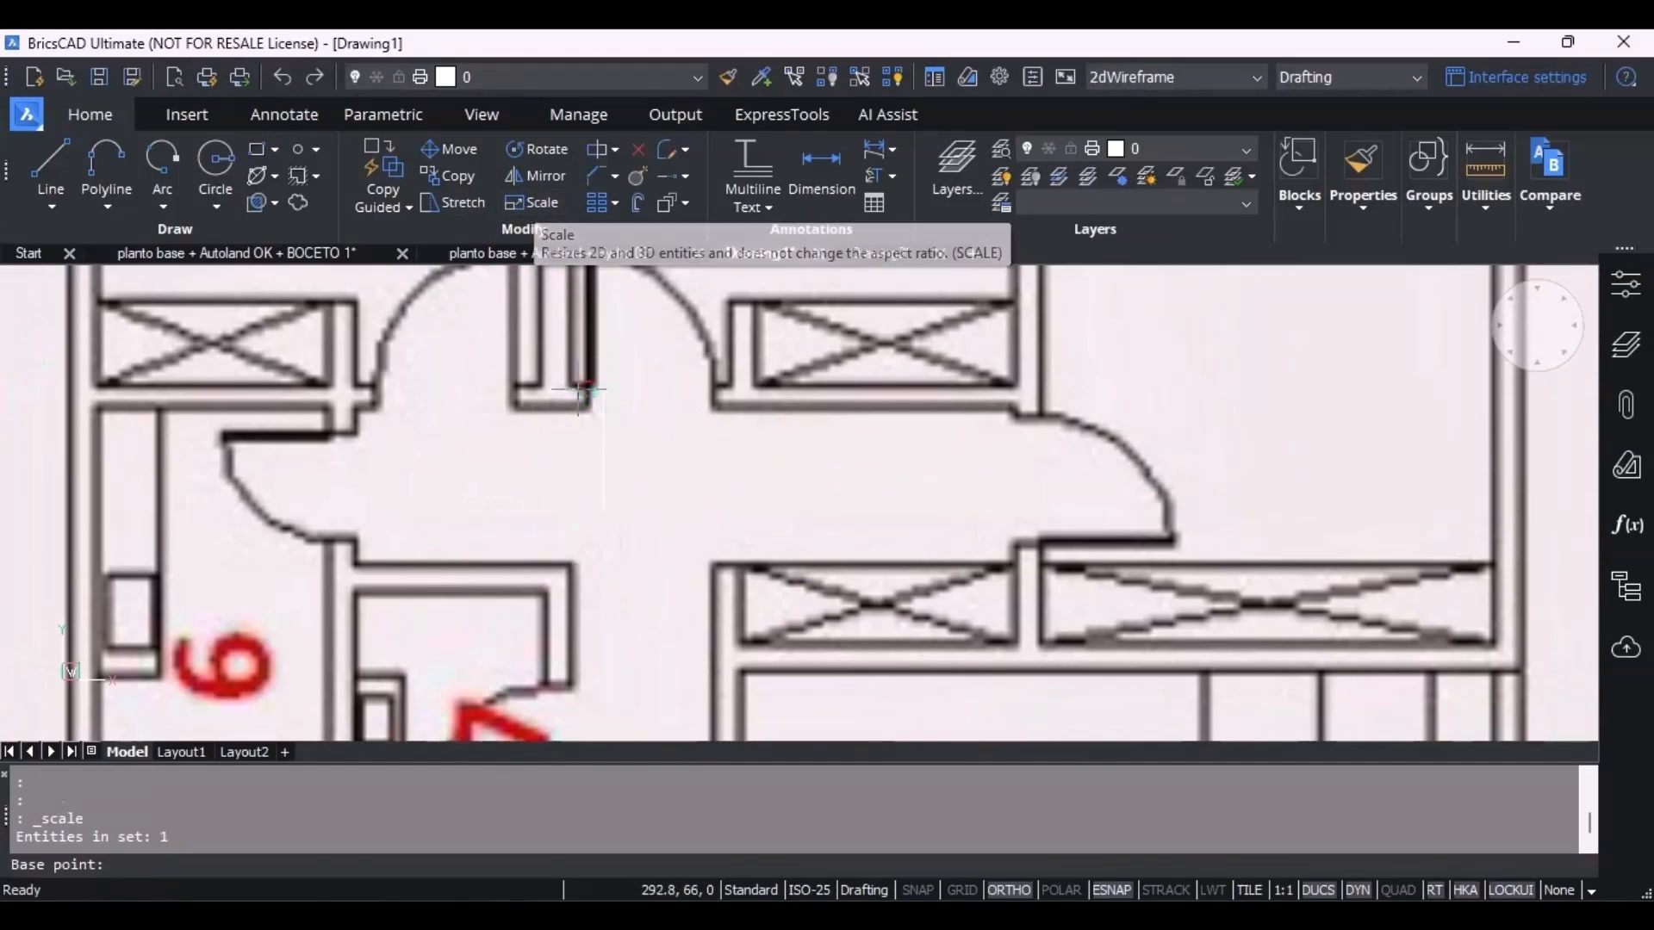
click(584, 392)
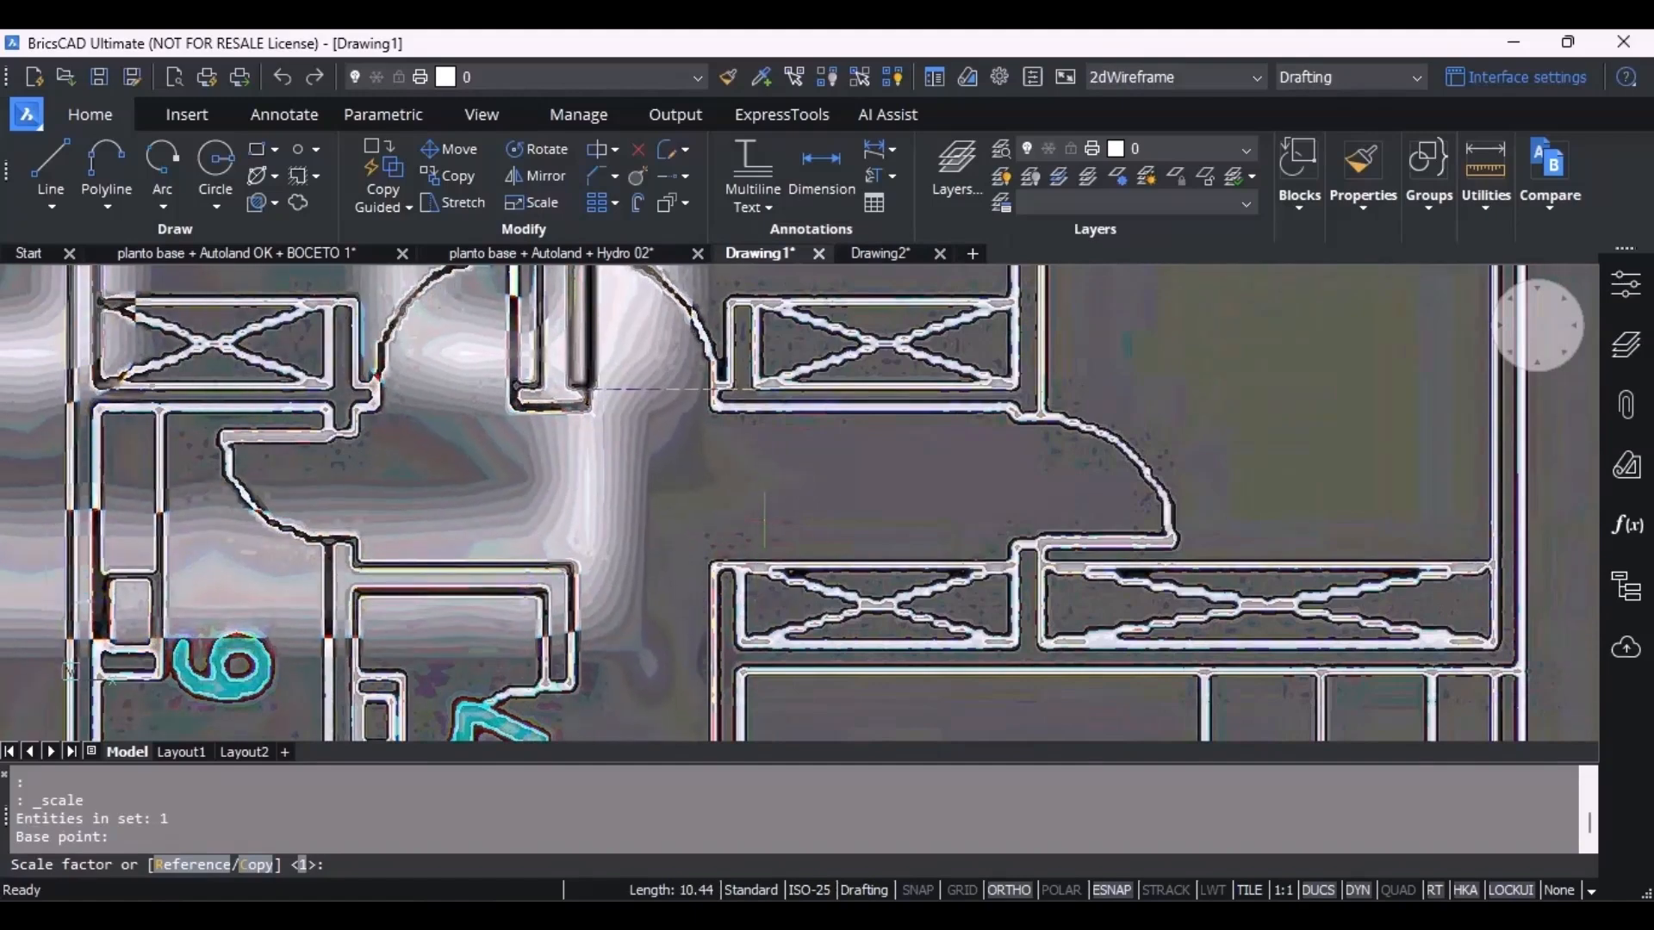
key(Return)
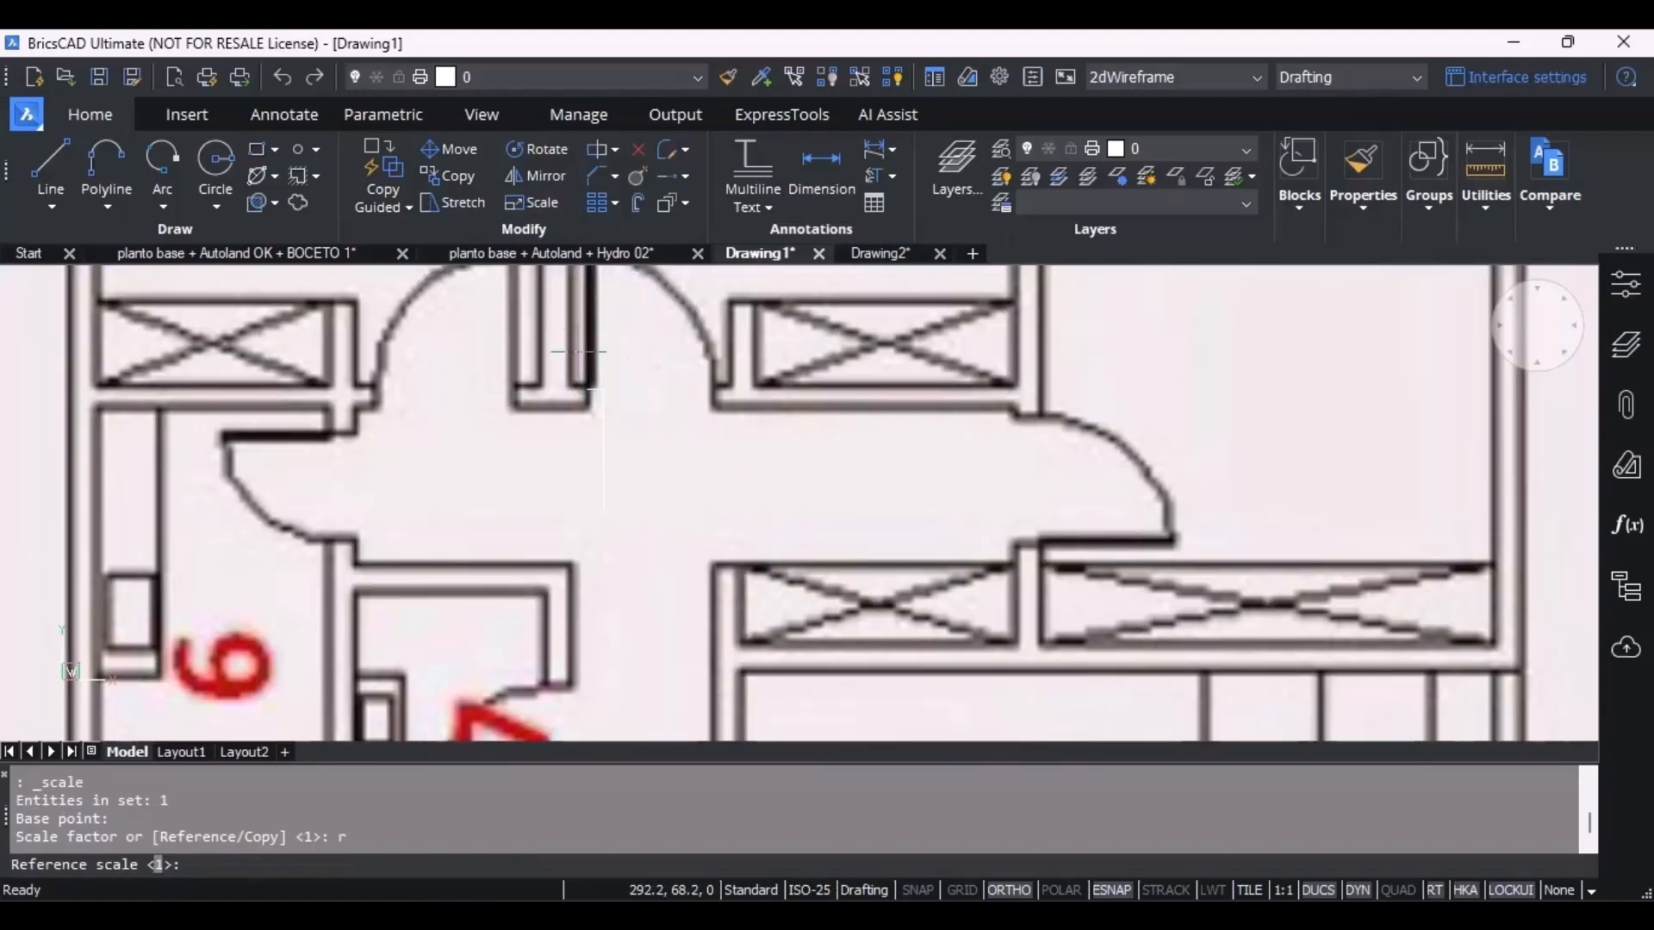
click(586, 392)
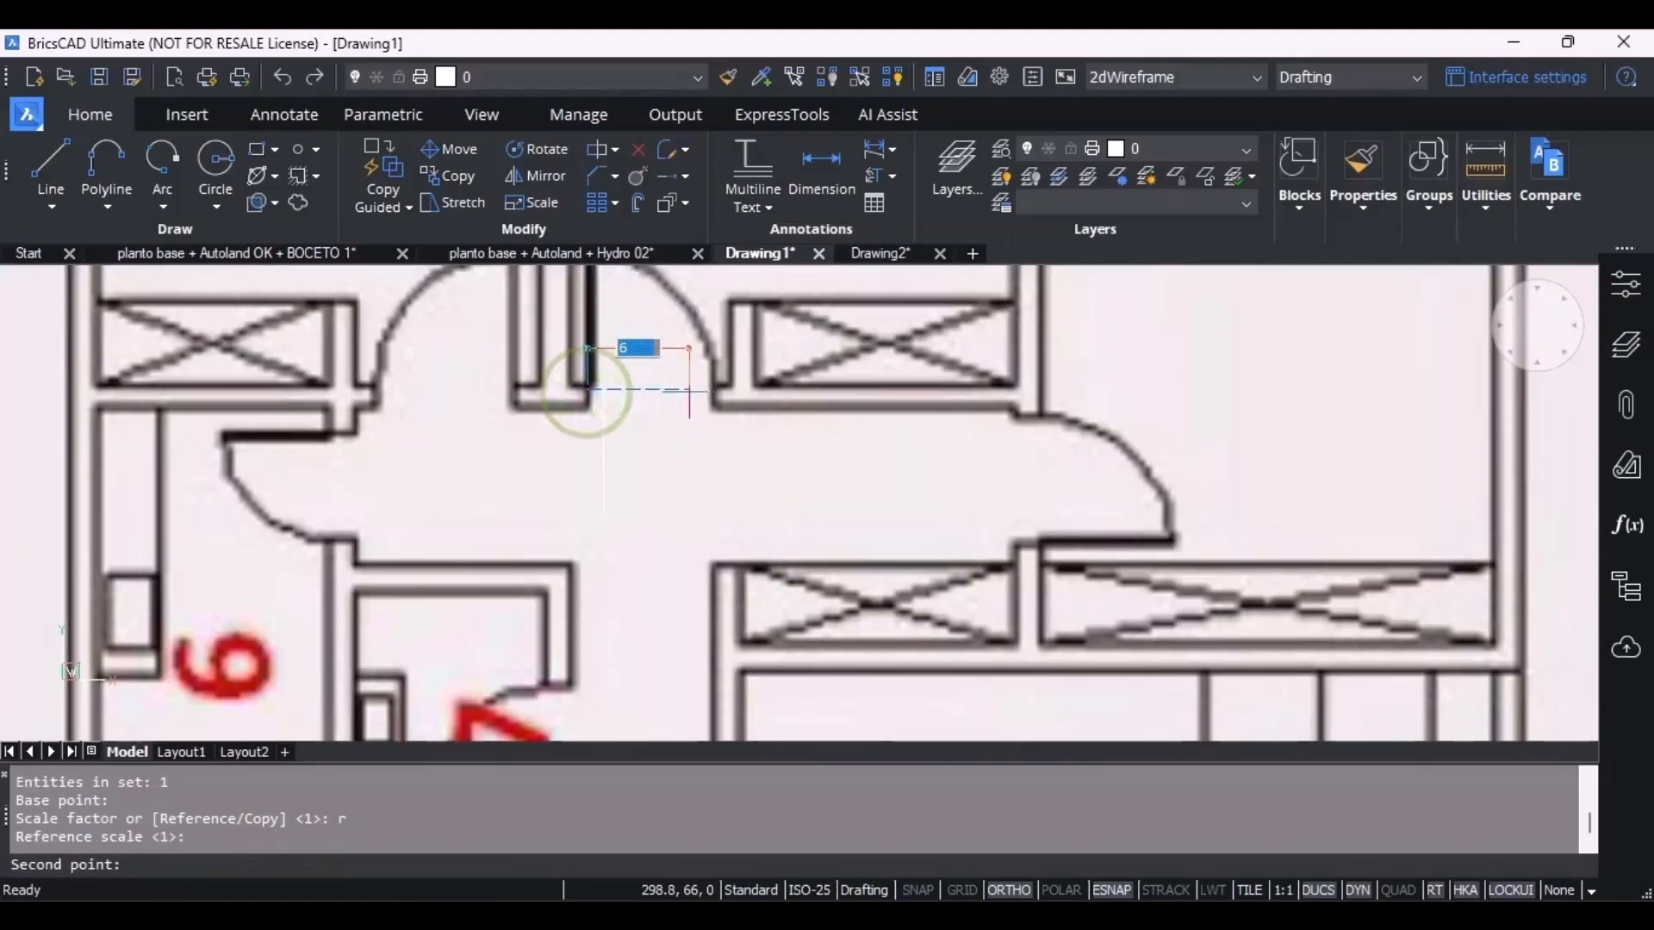
scroll(681, 388, up, 2)
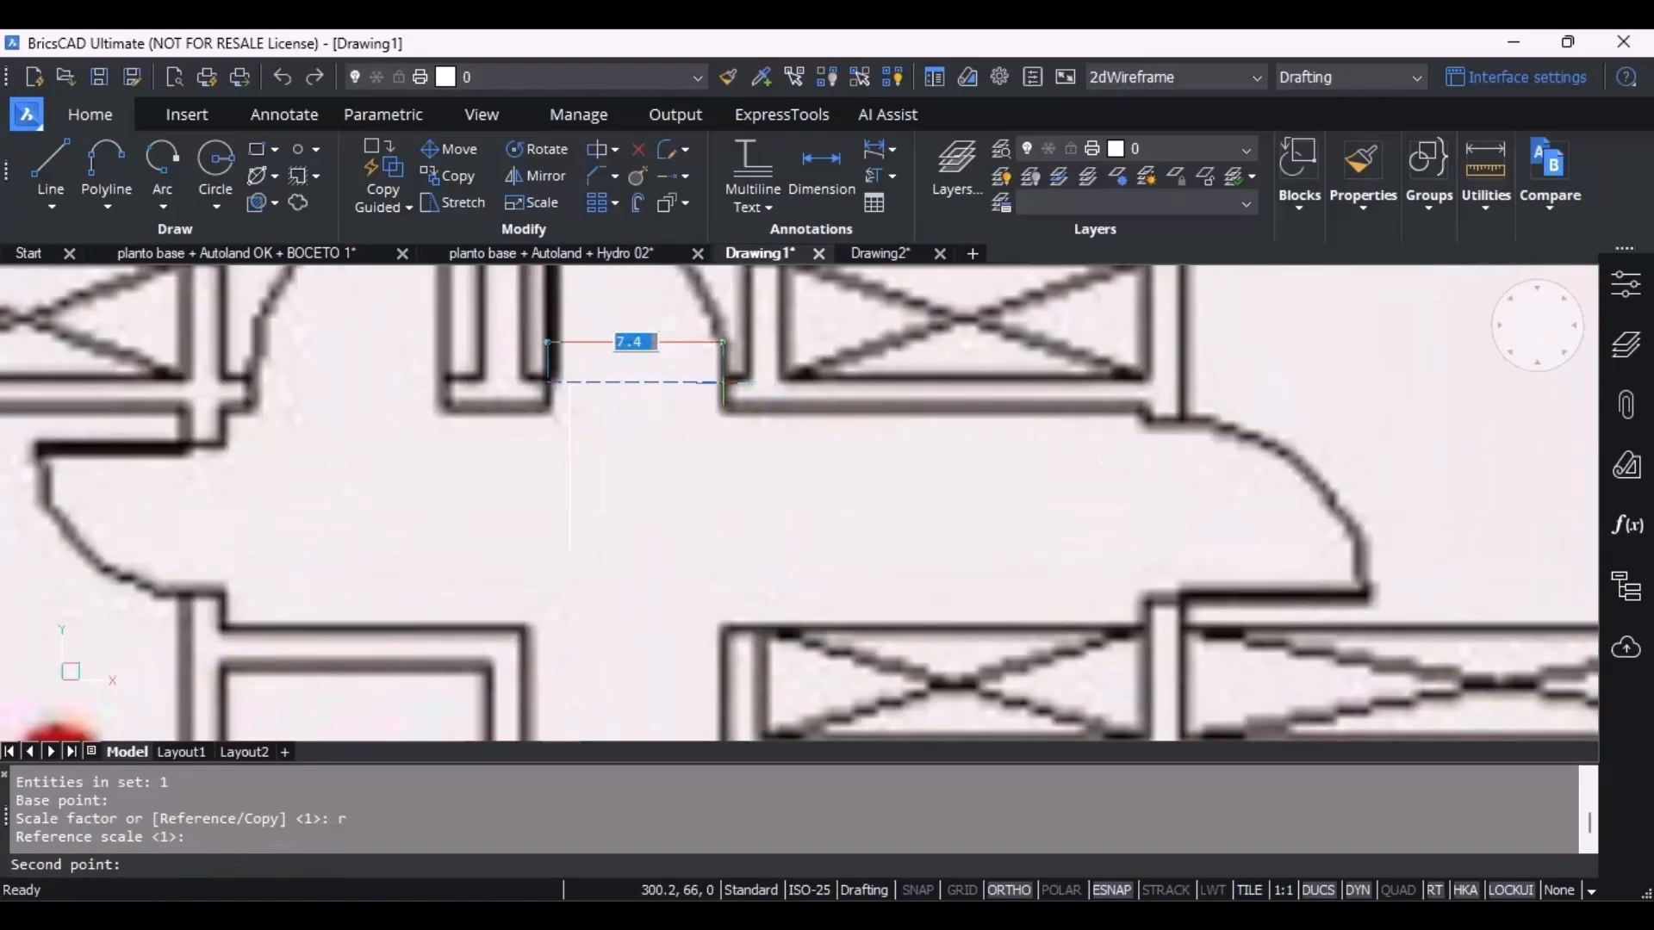
click(722, 382)
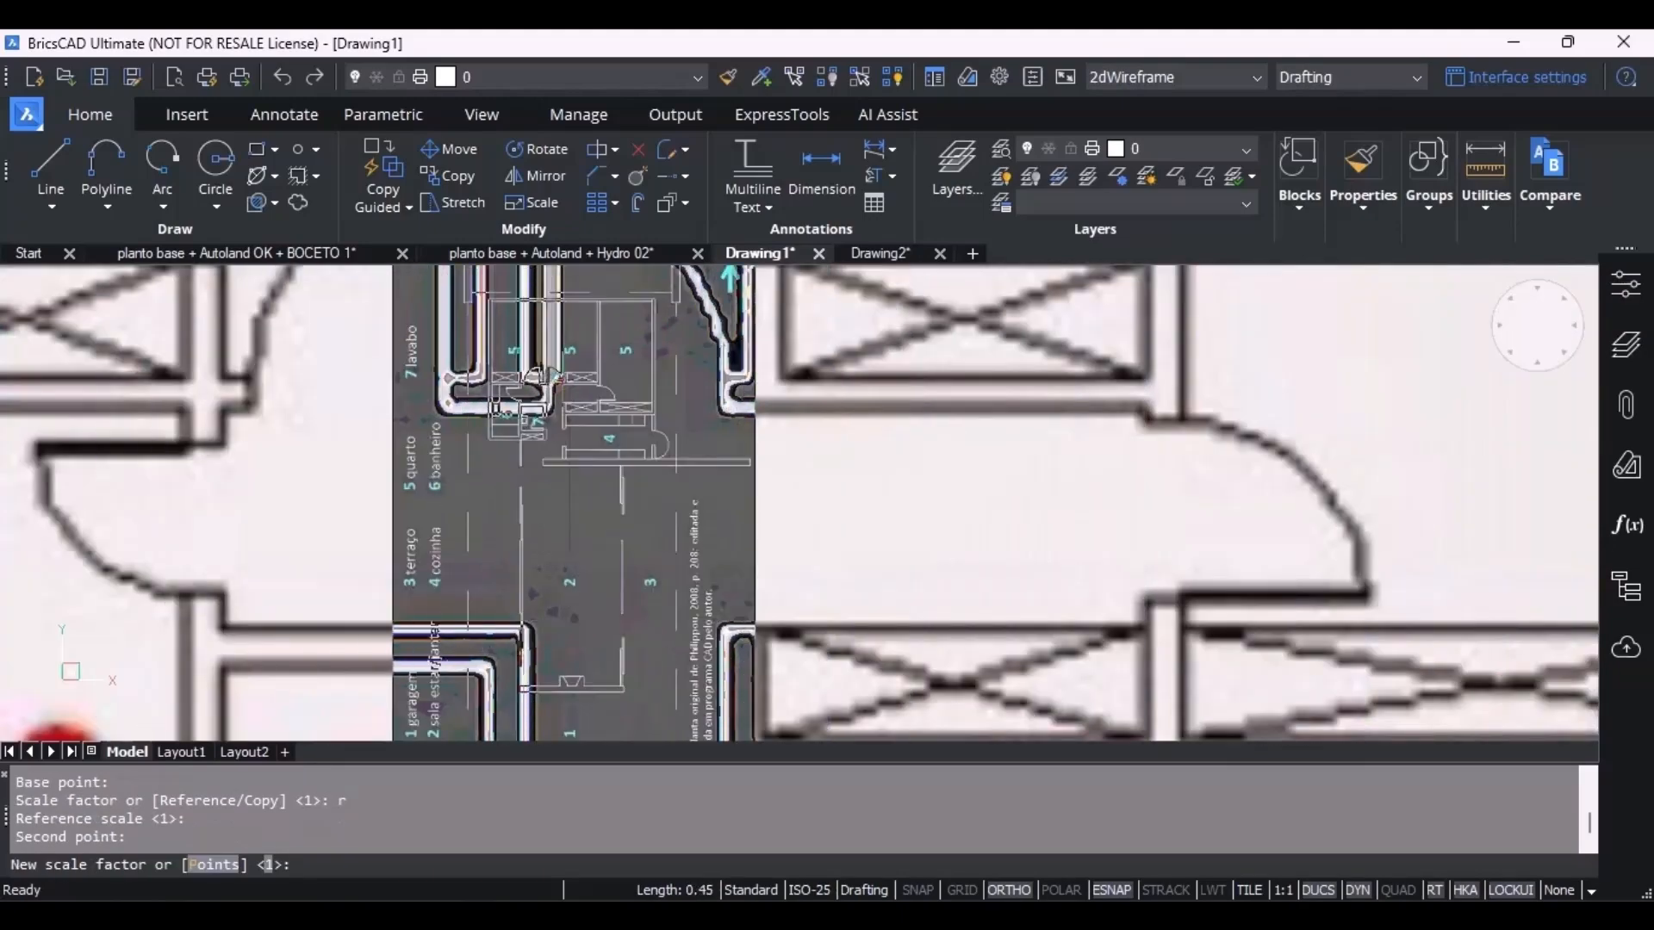
click(575, 378)
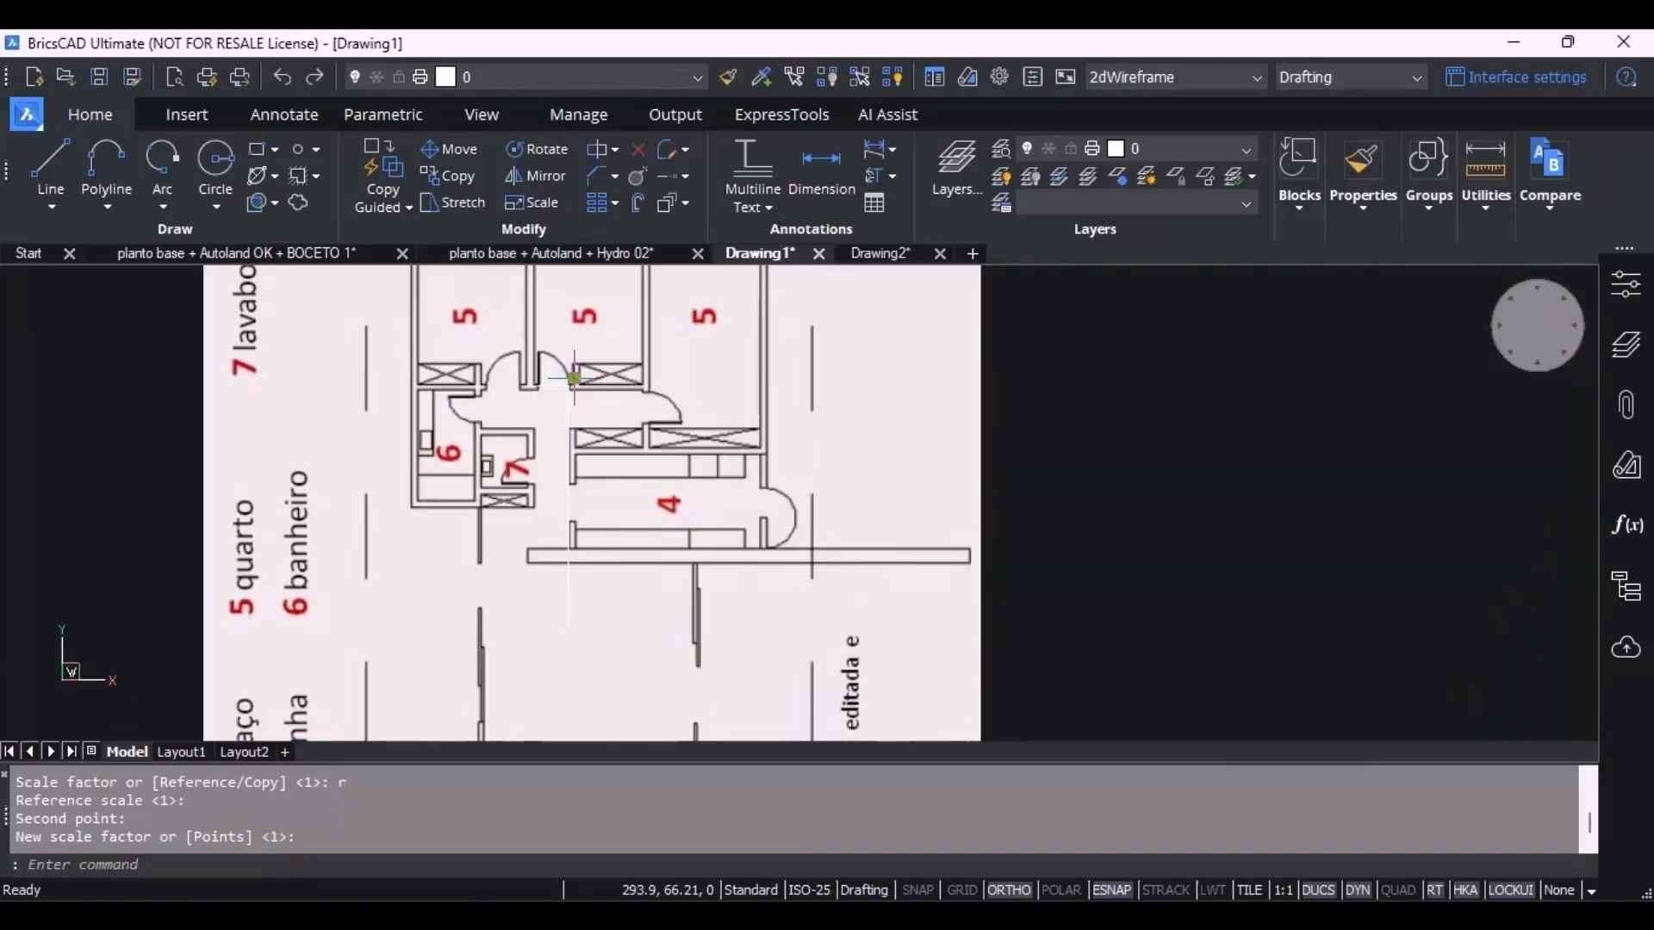
Delete the reference polyline drawn at the middle bedroom's door.
scroll(556, 521, down, 3)
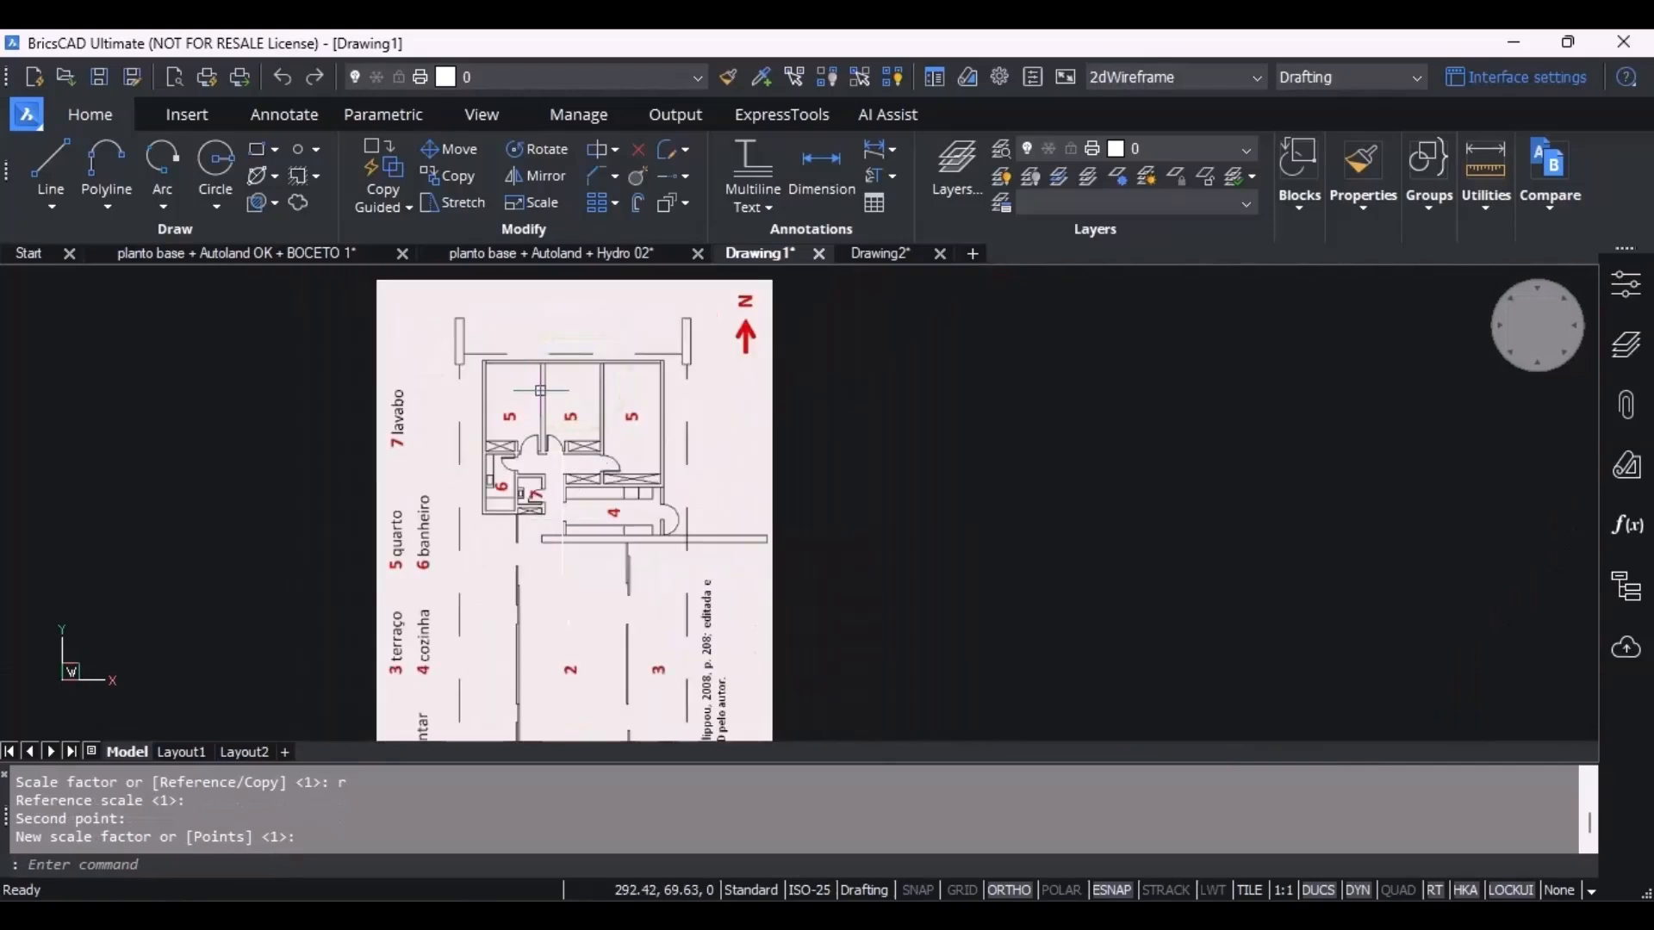
scroll(541, 390, down, 3)
click(375, 375)
click(624, 555)
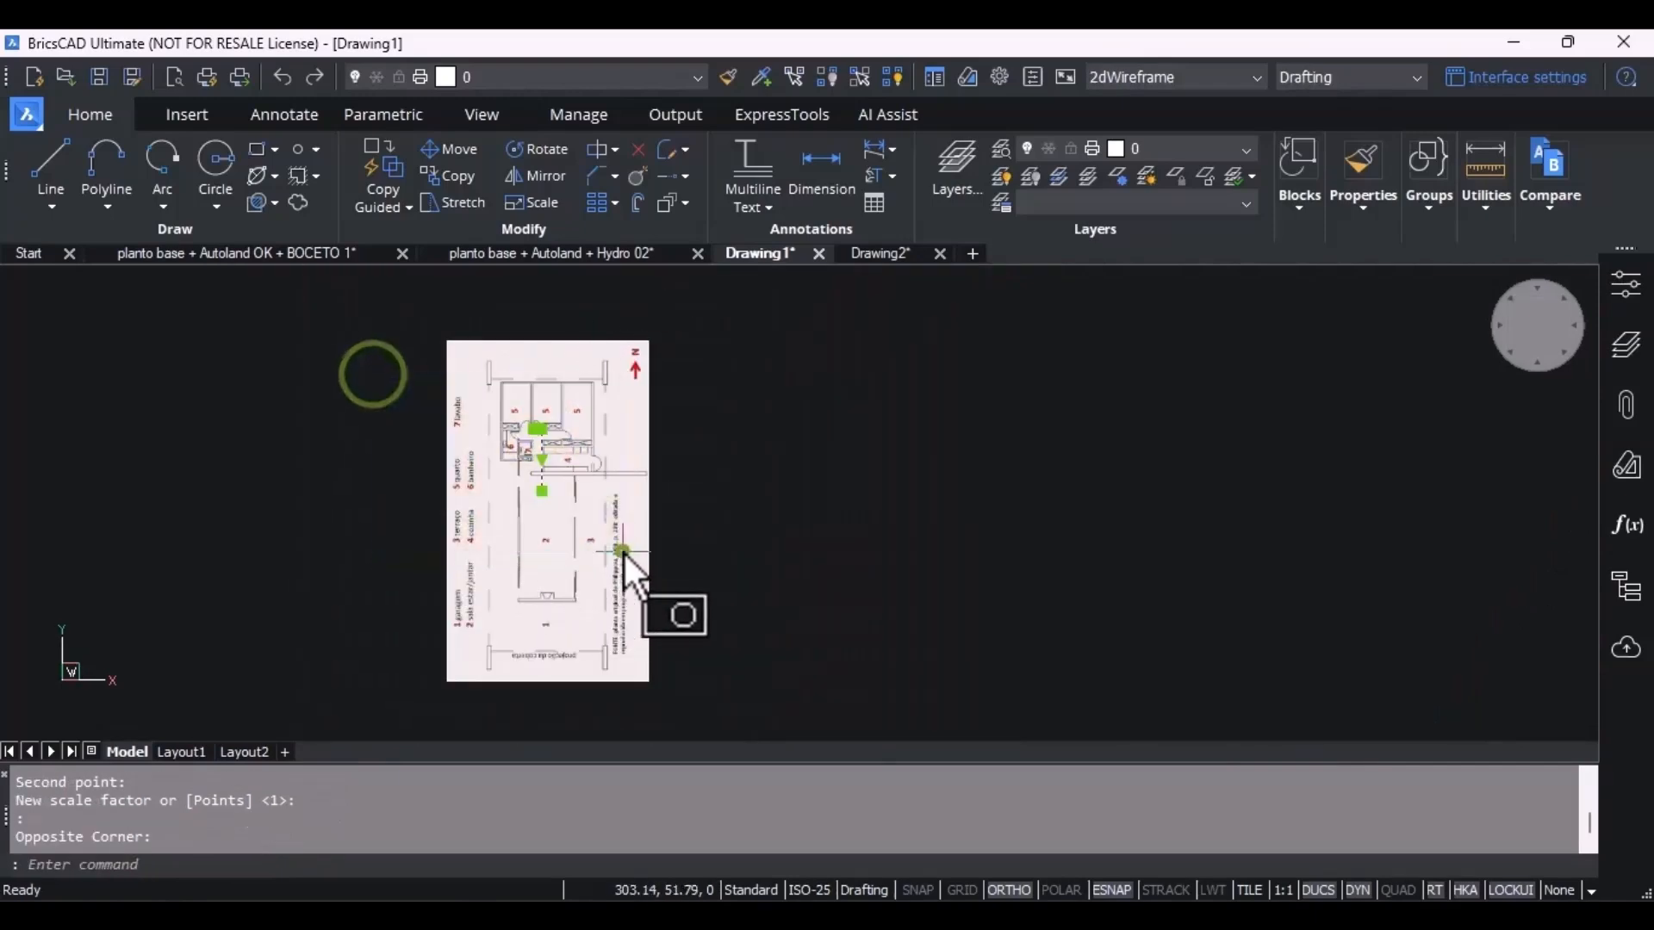
key(Delete)
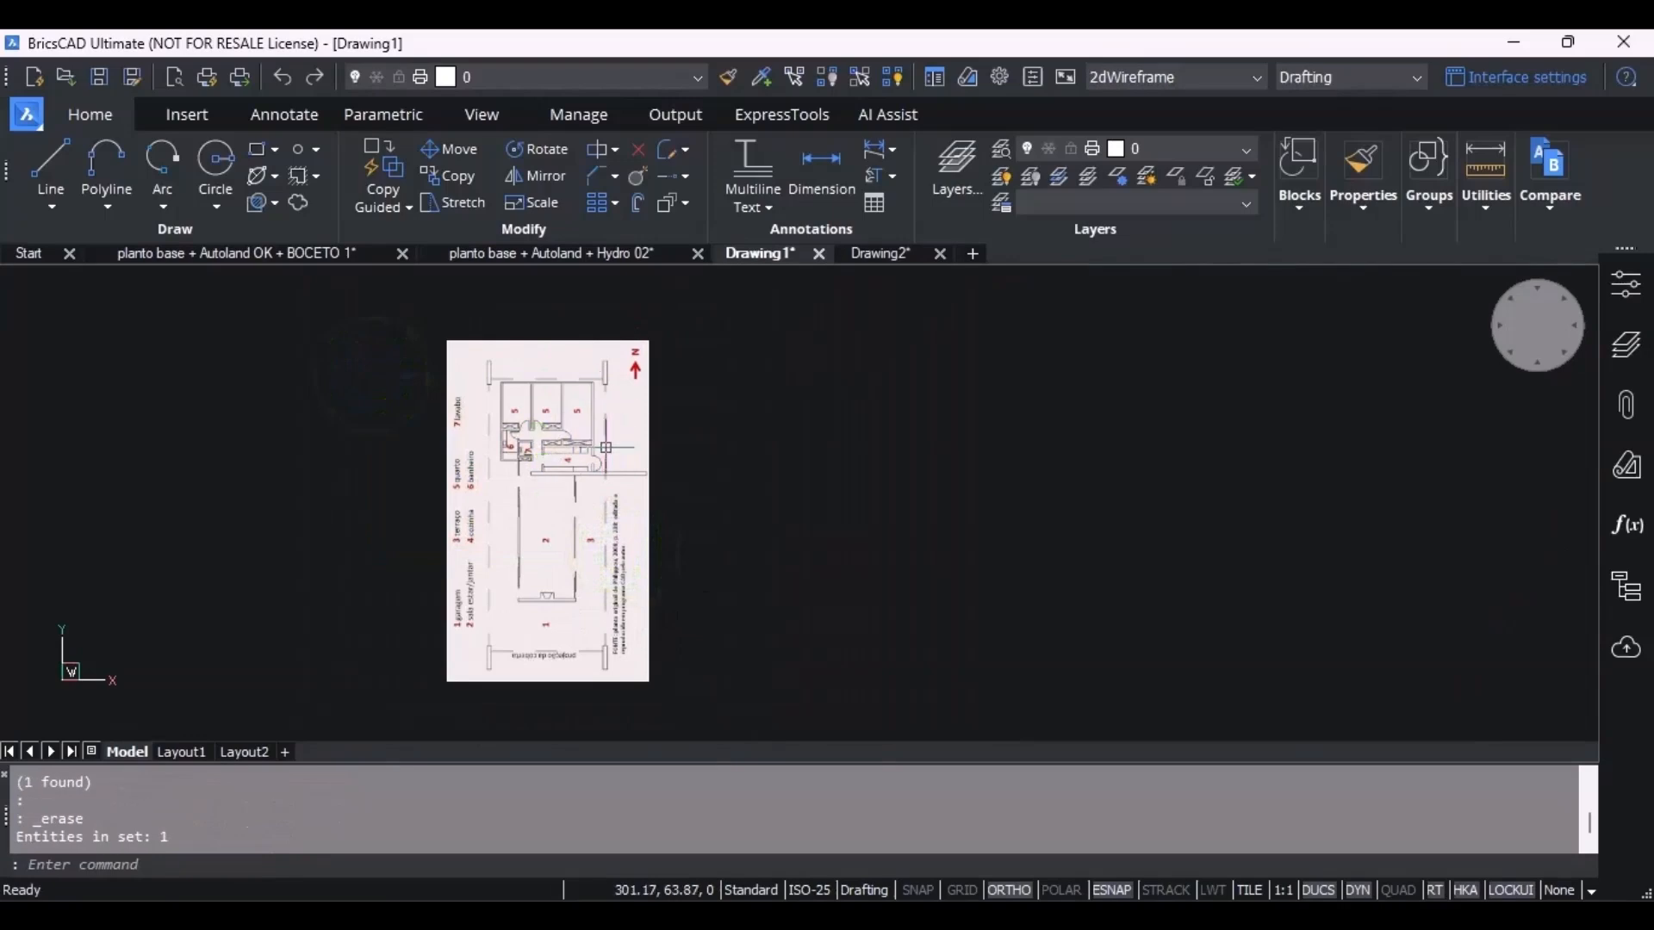
Move the scaled floor plan image from its lower edge midpoint onto the house in the satellite image, with ortho off.
scroll(646, 373, down, 5)
click(646, 373)
click(479, 565)
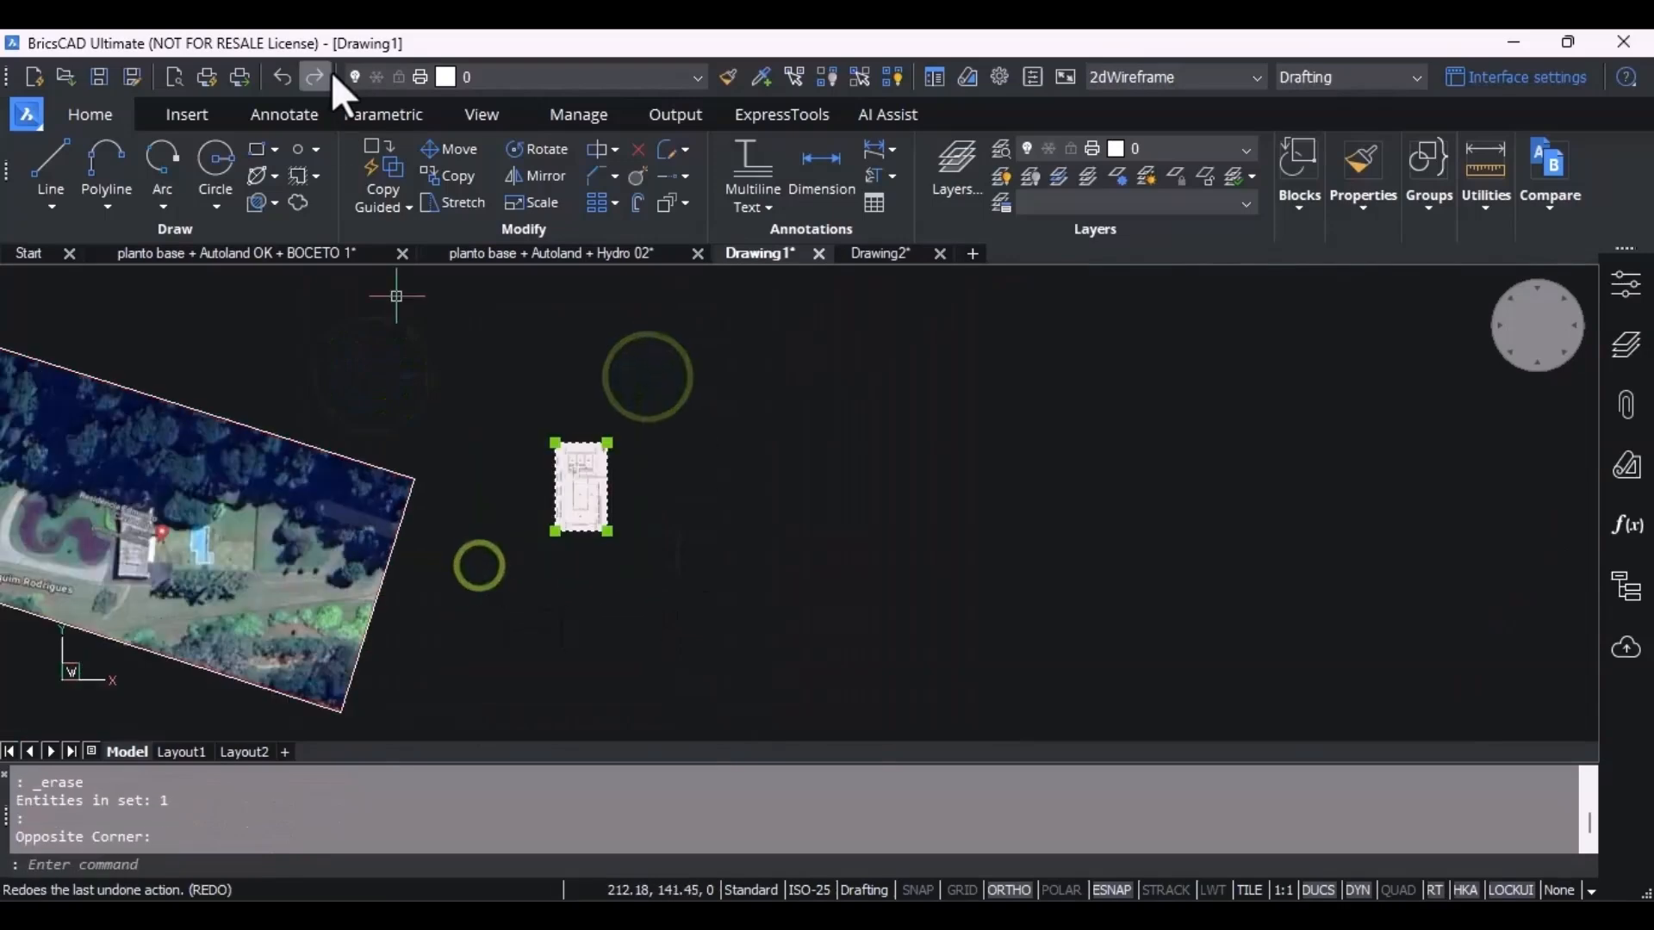
click(478, 172)
click(583, 531)
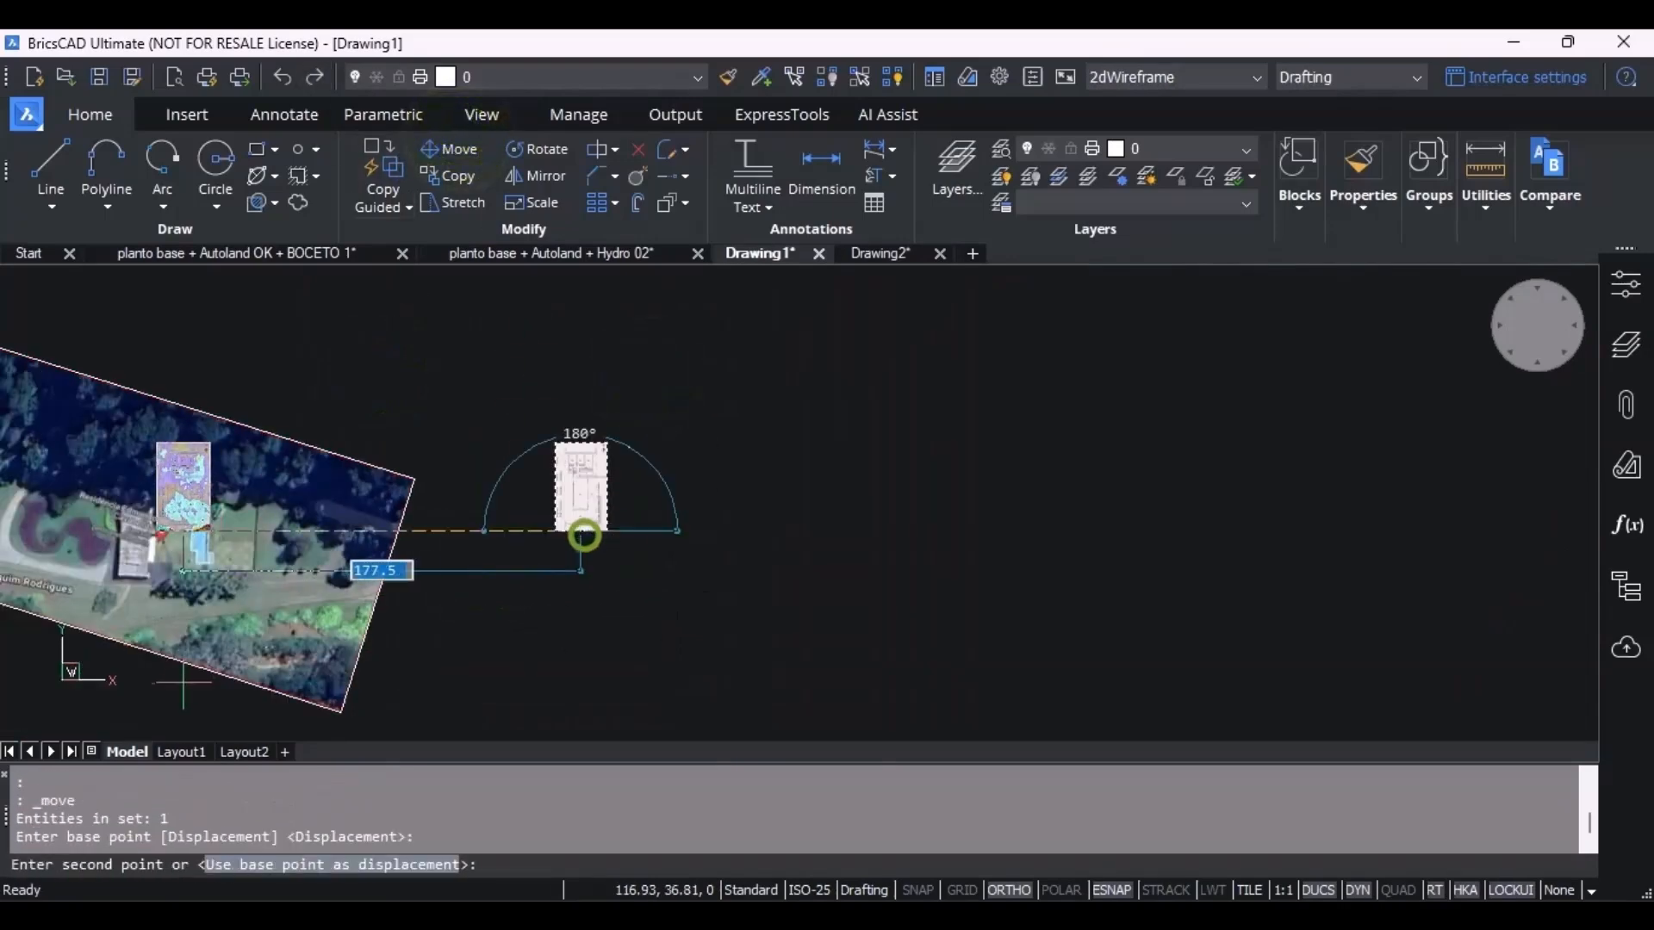
scroll(185, 681, up, 4)
click(963, 890)
click(963, 890)
click(1008, 890)
middle_drag(267, 517, 556, 724)
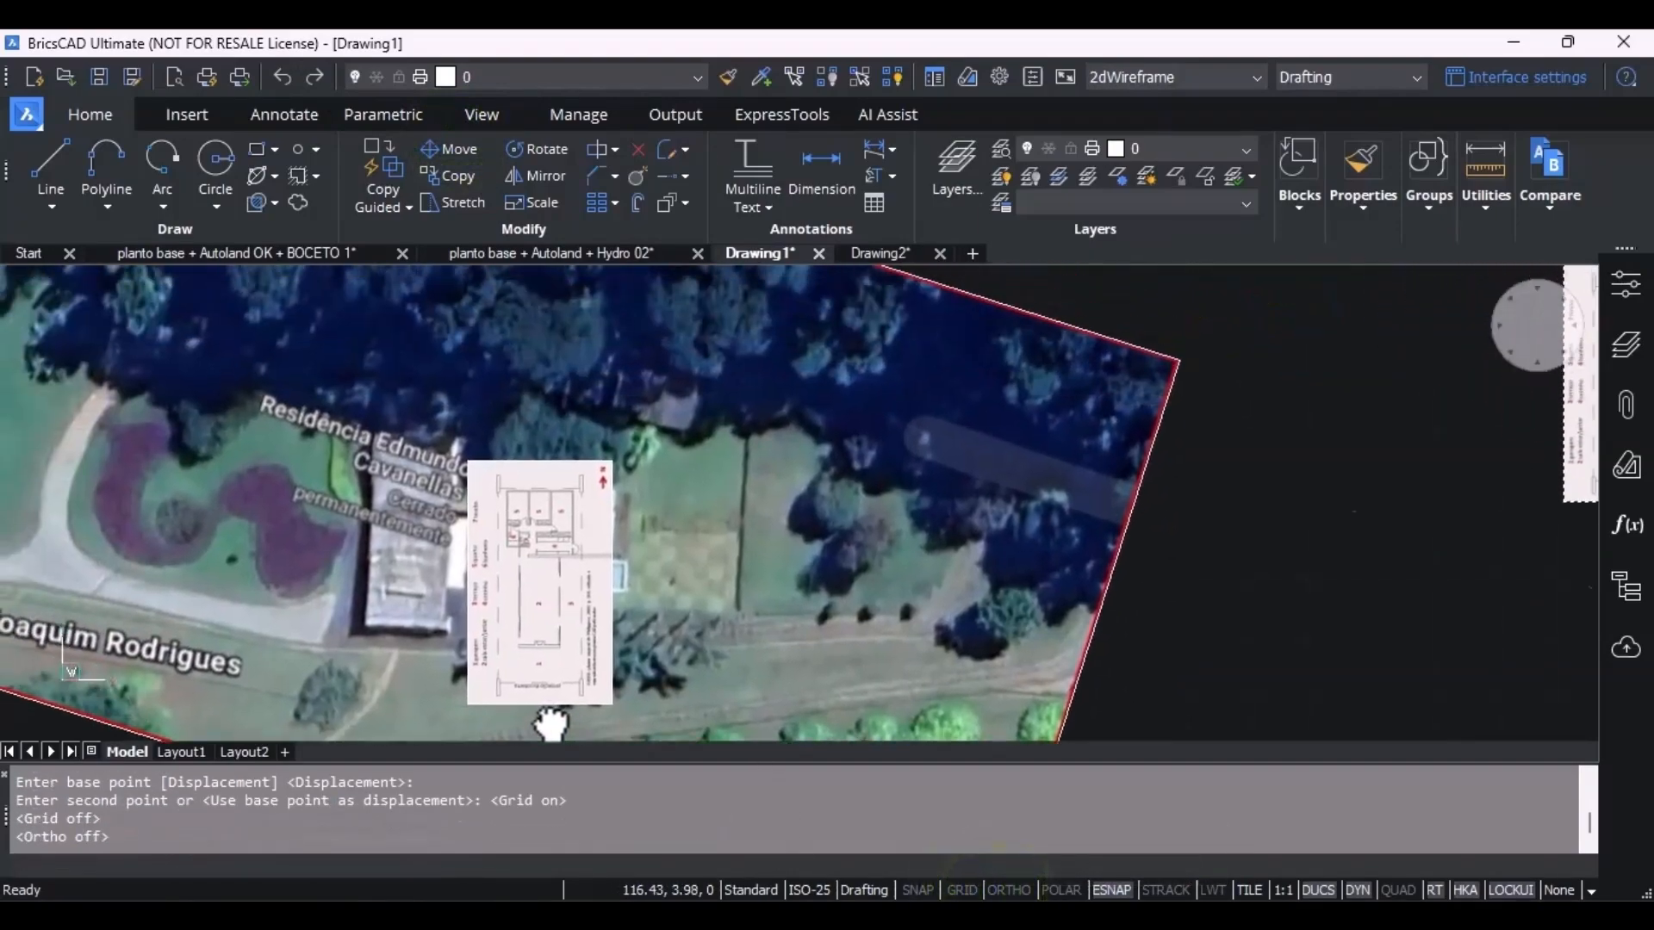
scroll(361, 637, up, 3)
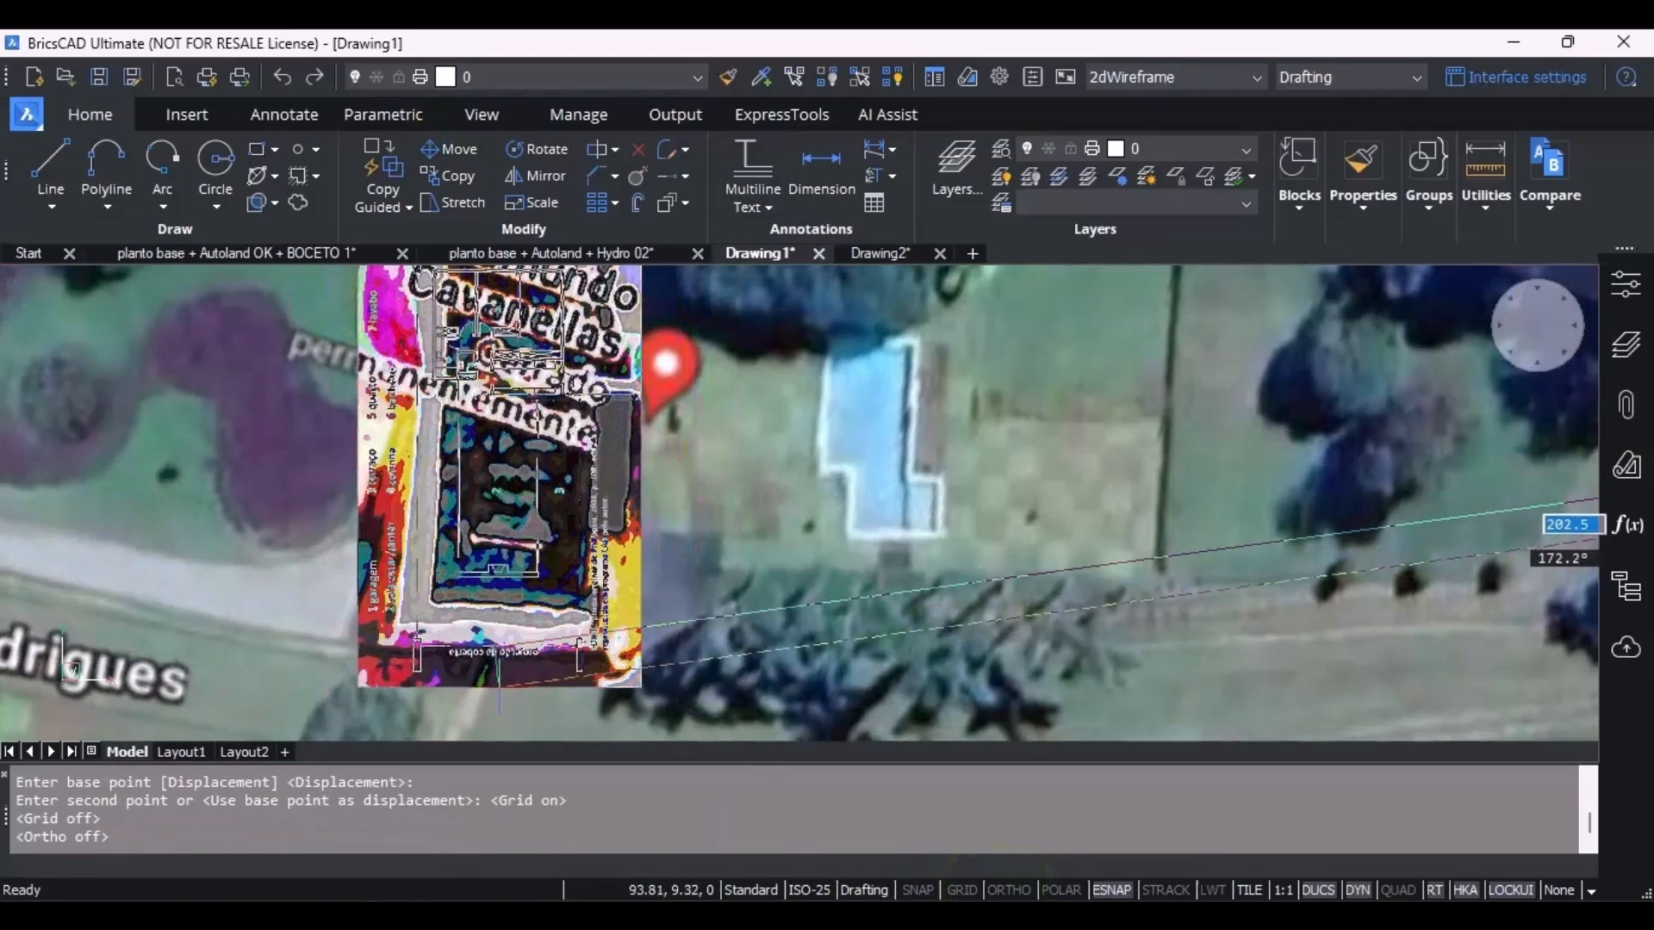
scroll(497, 654, down, 3)
scroll(508, 663, up, 2)
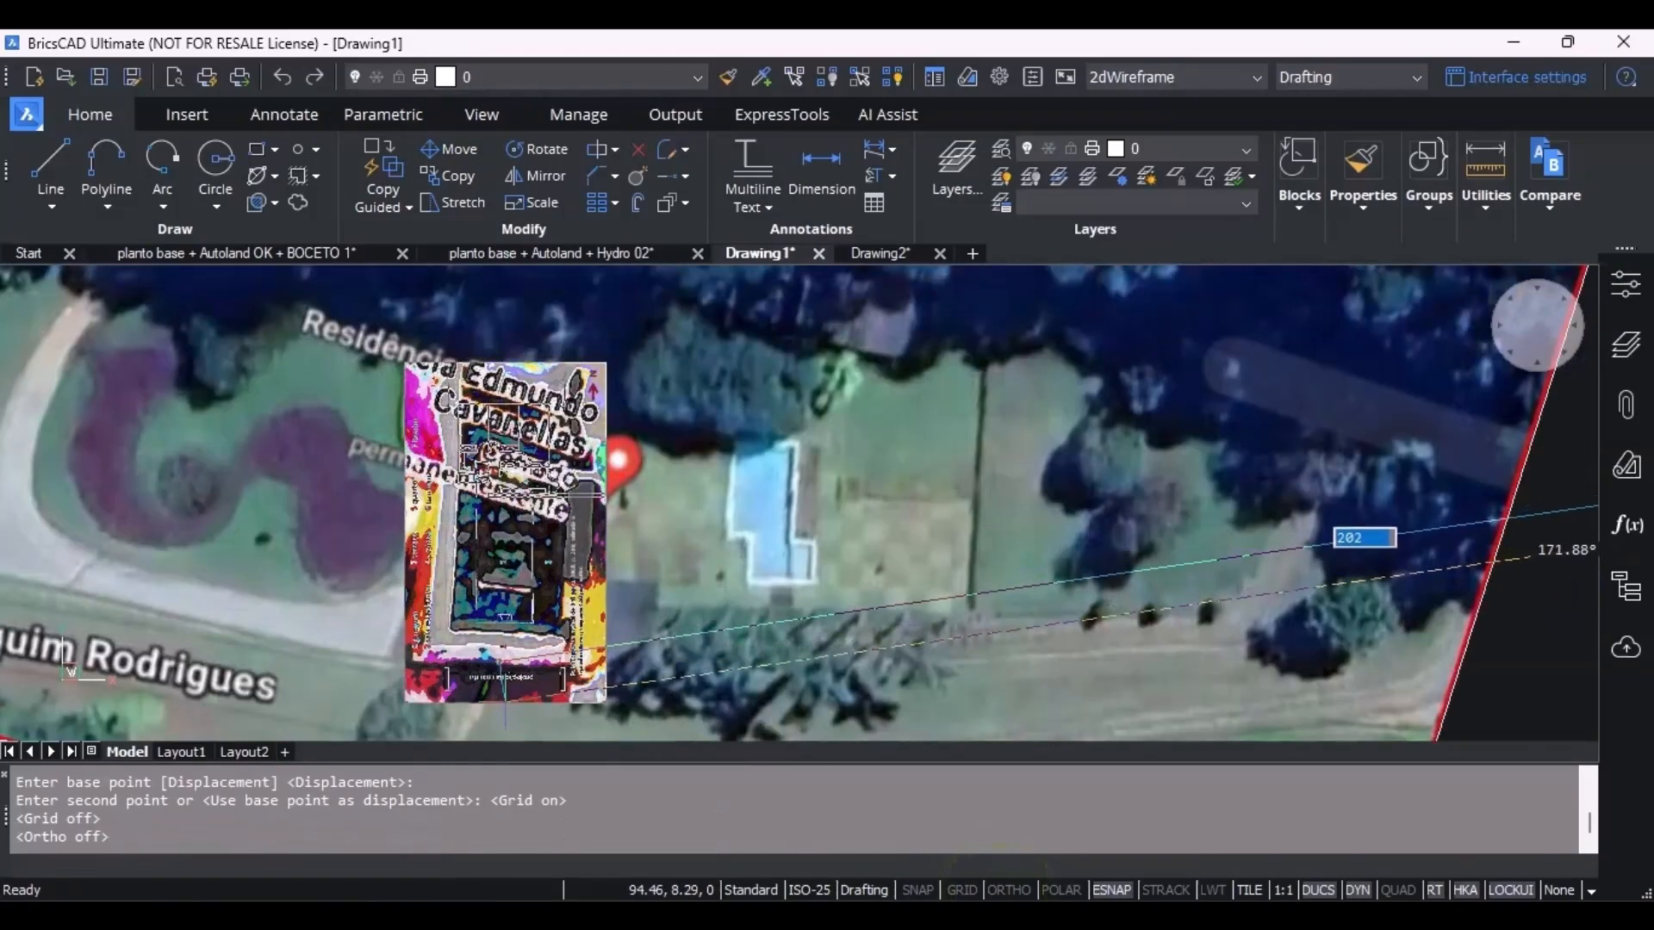
click(514, 696)
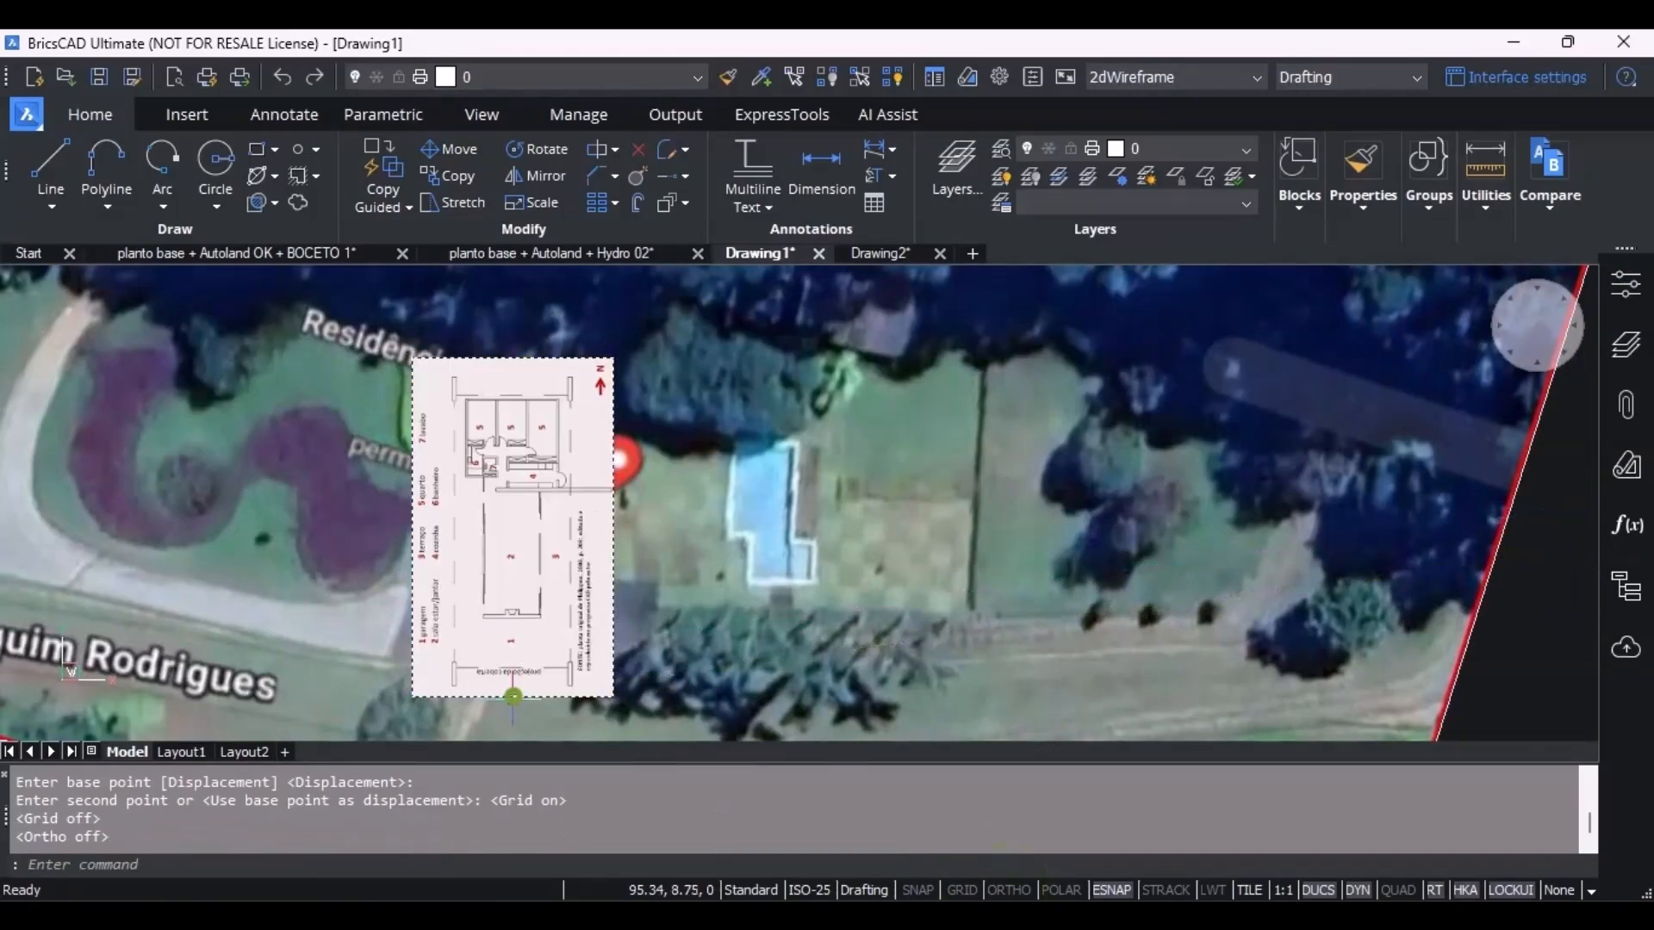
Turn on transparency mode for the floor plan image.
click(497, 698)
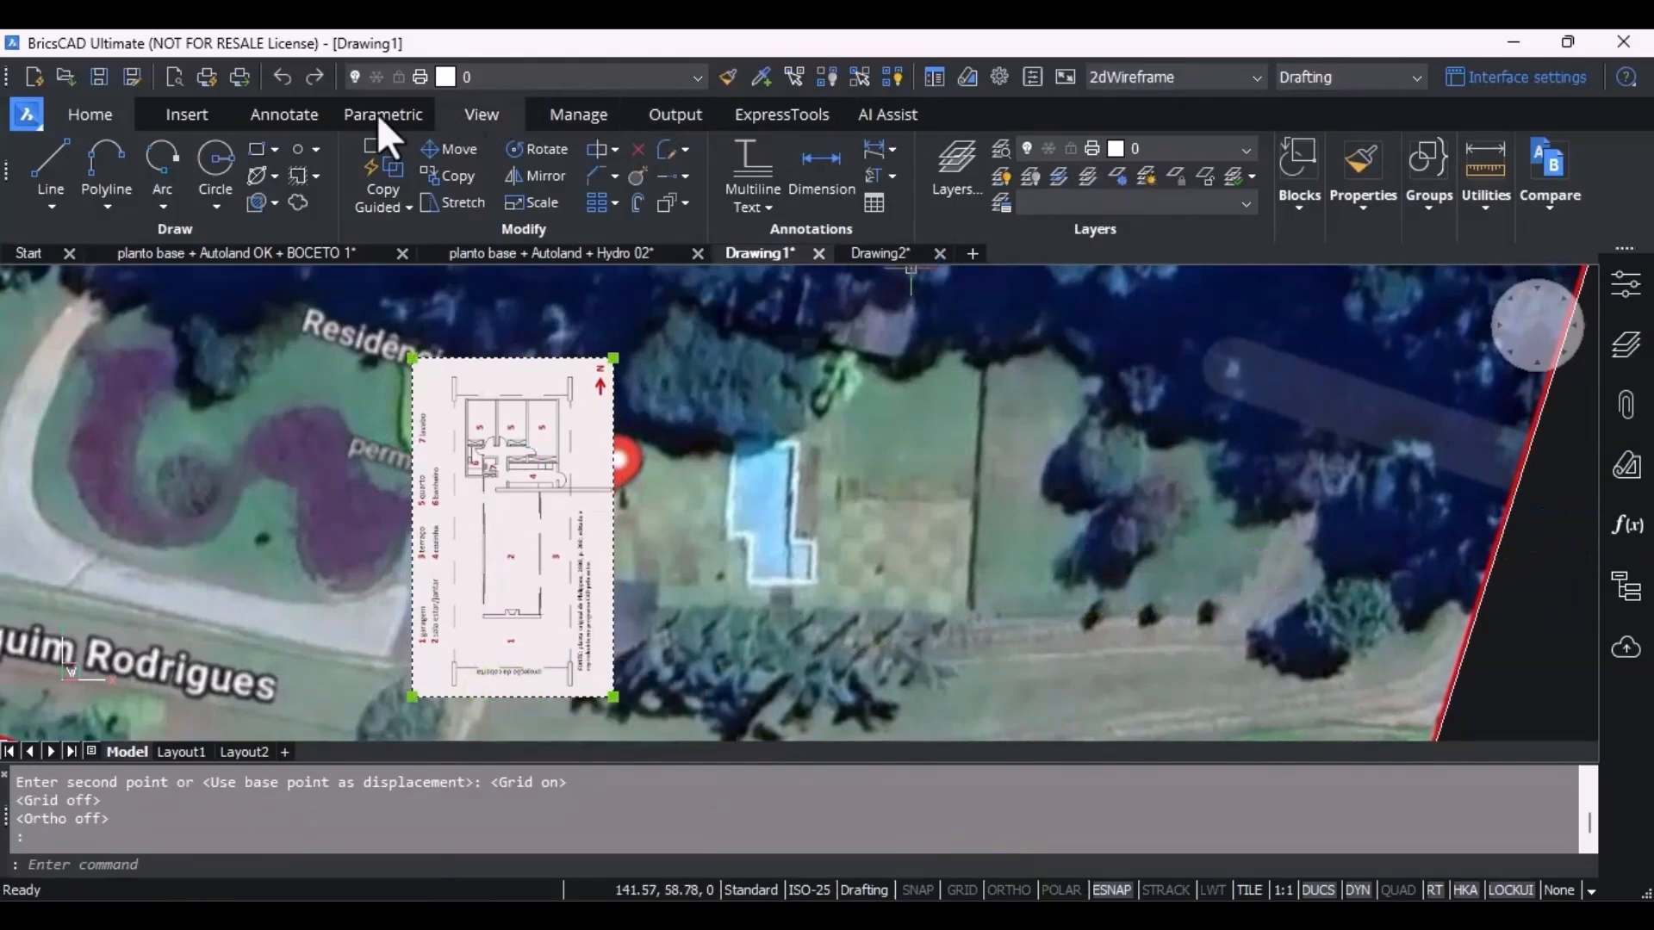
click(215, 105)
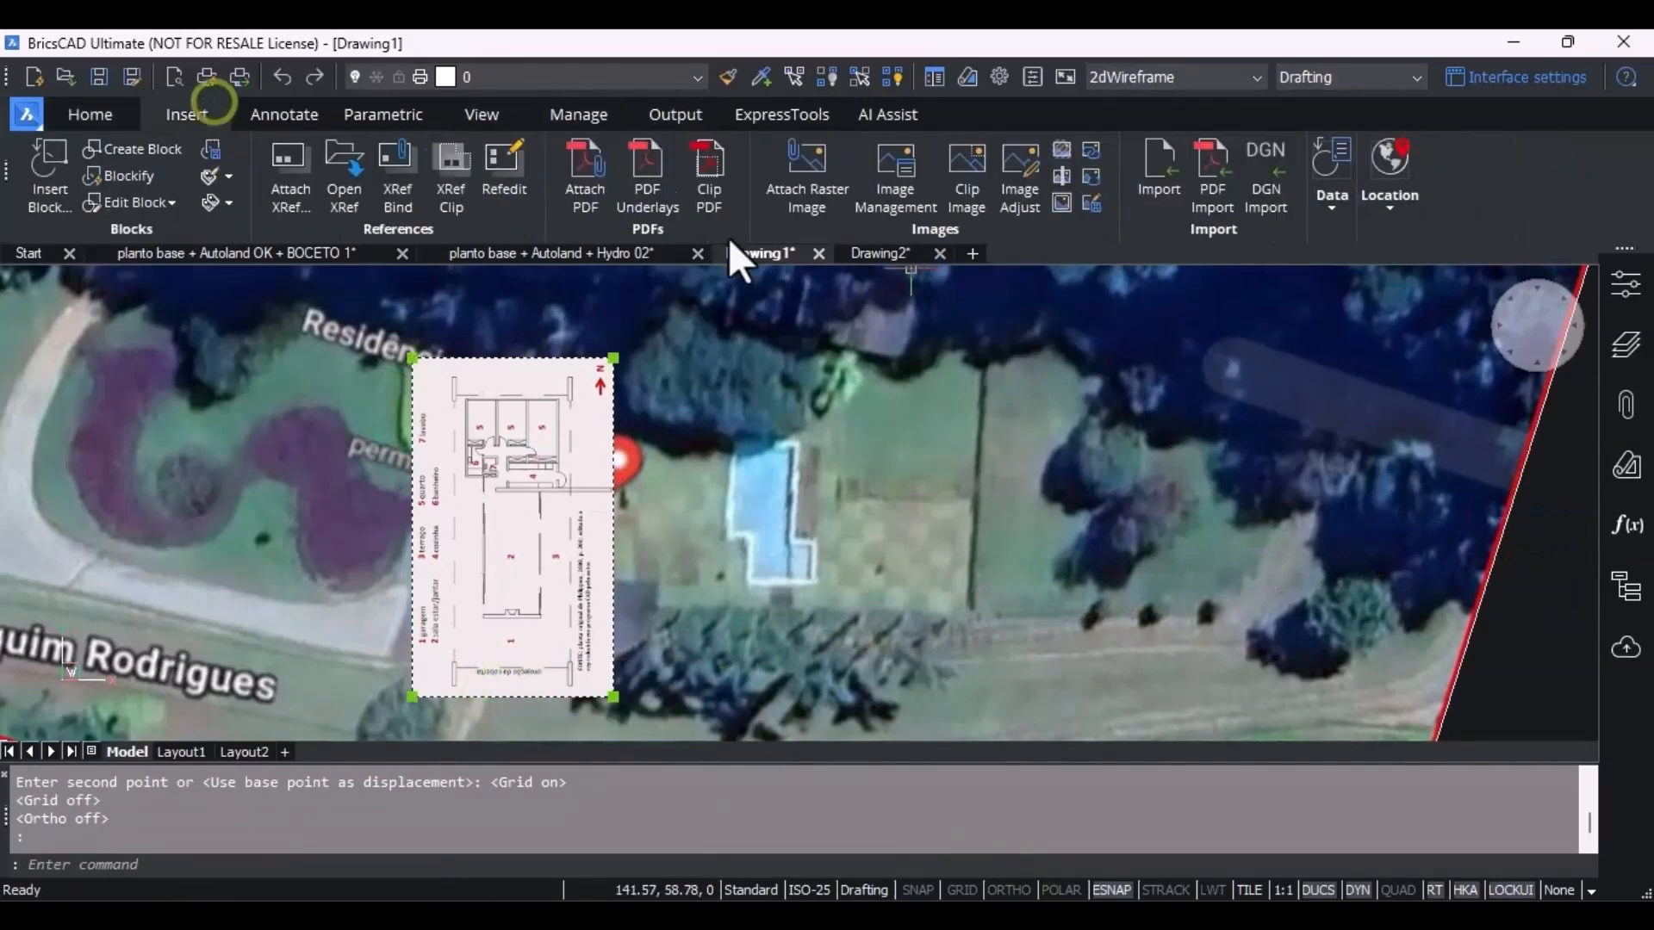
click(1058, 177)
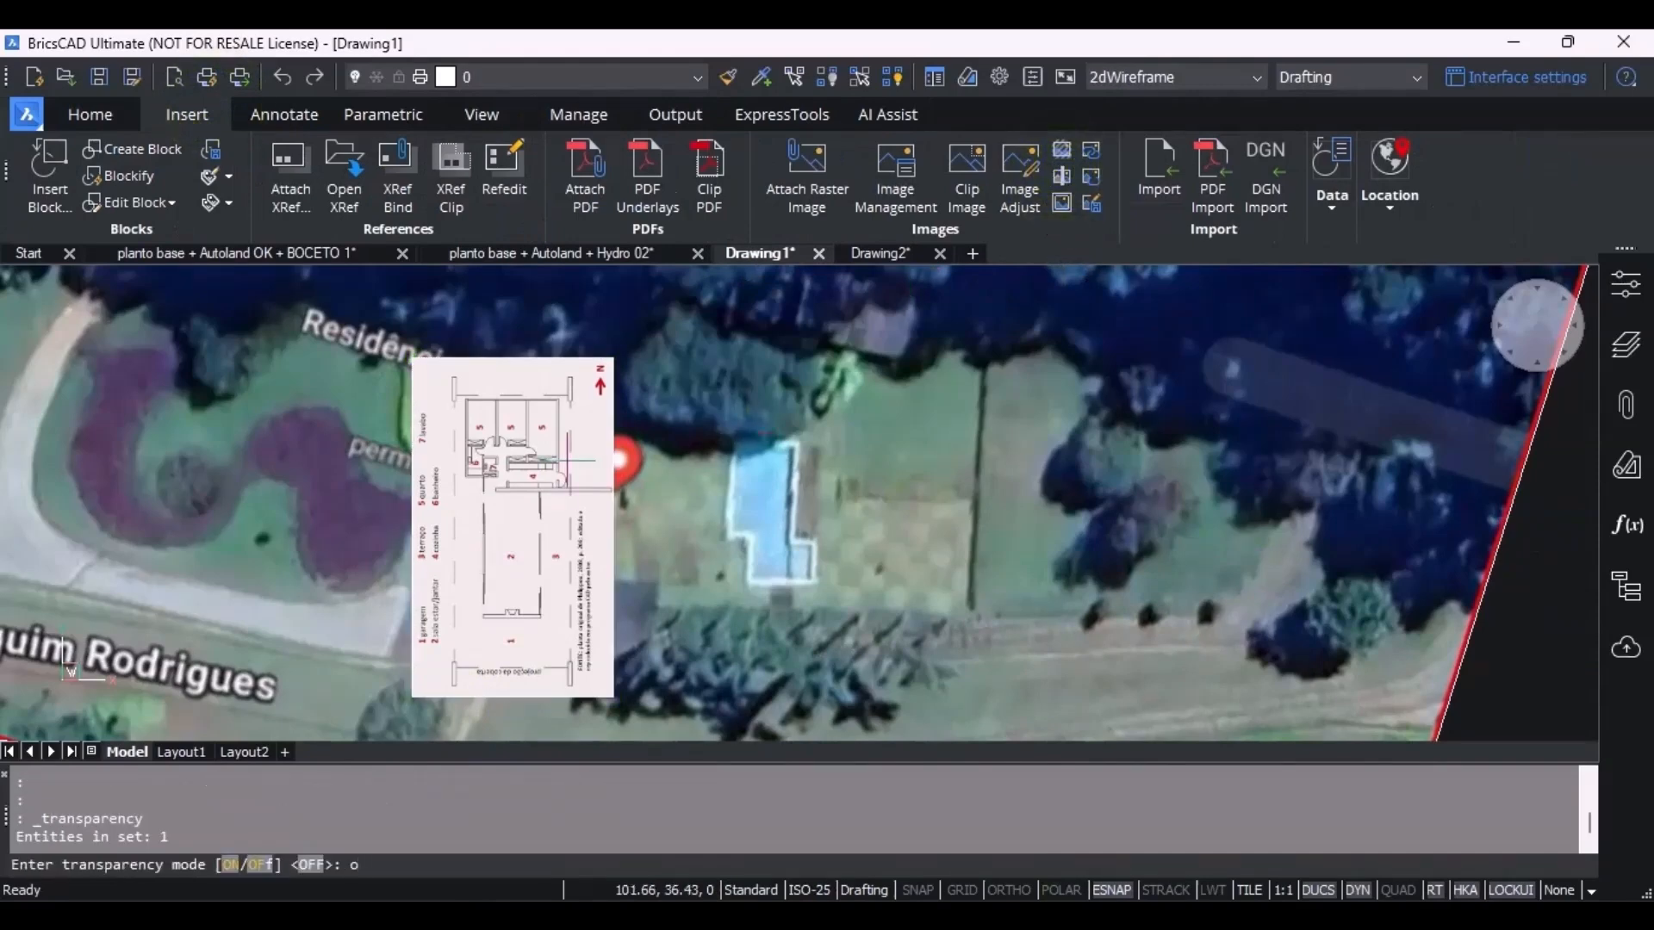
key(Return)
Set the floor plan image's transparency property to 50 and deselect it.
click(436, 546)
click(422, 532)
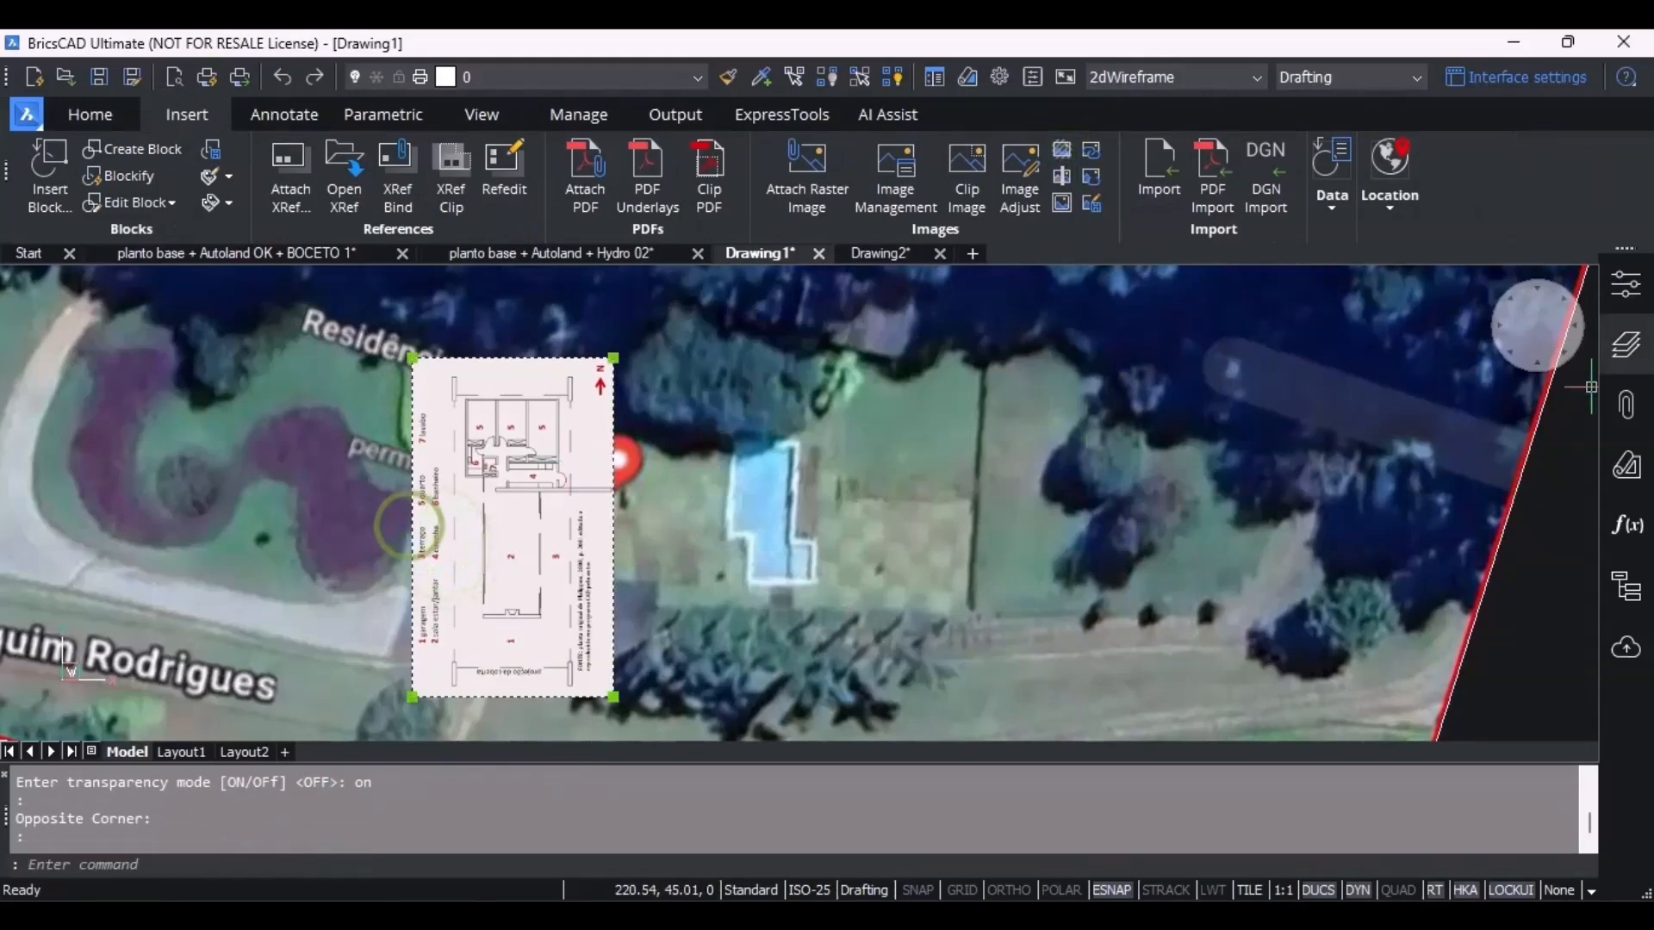
click(1621, 280)
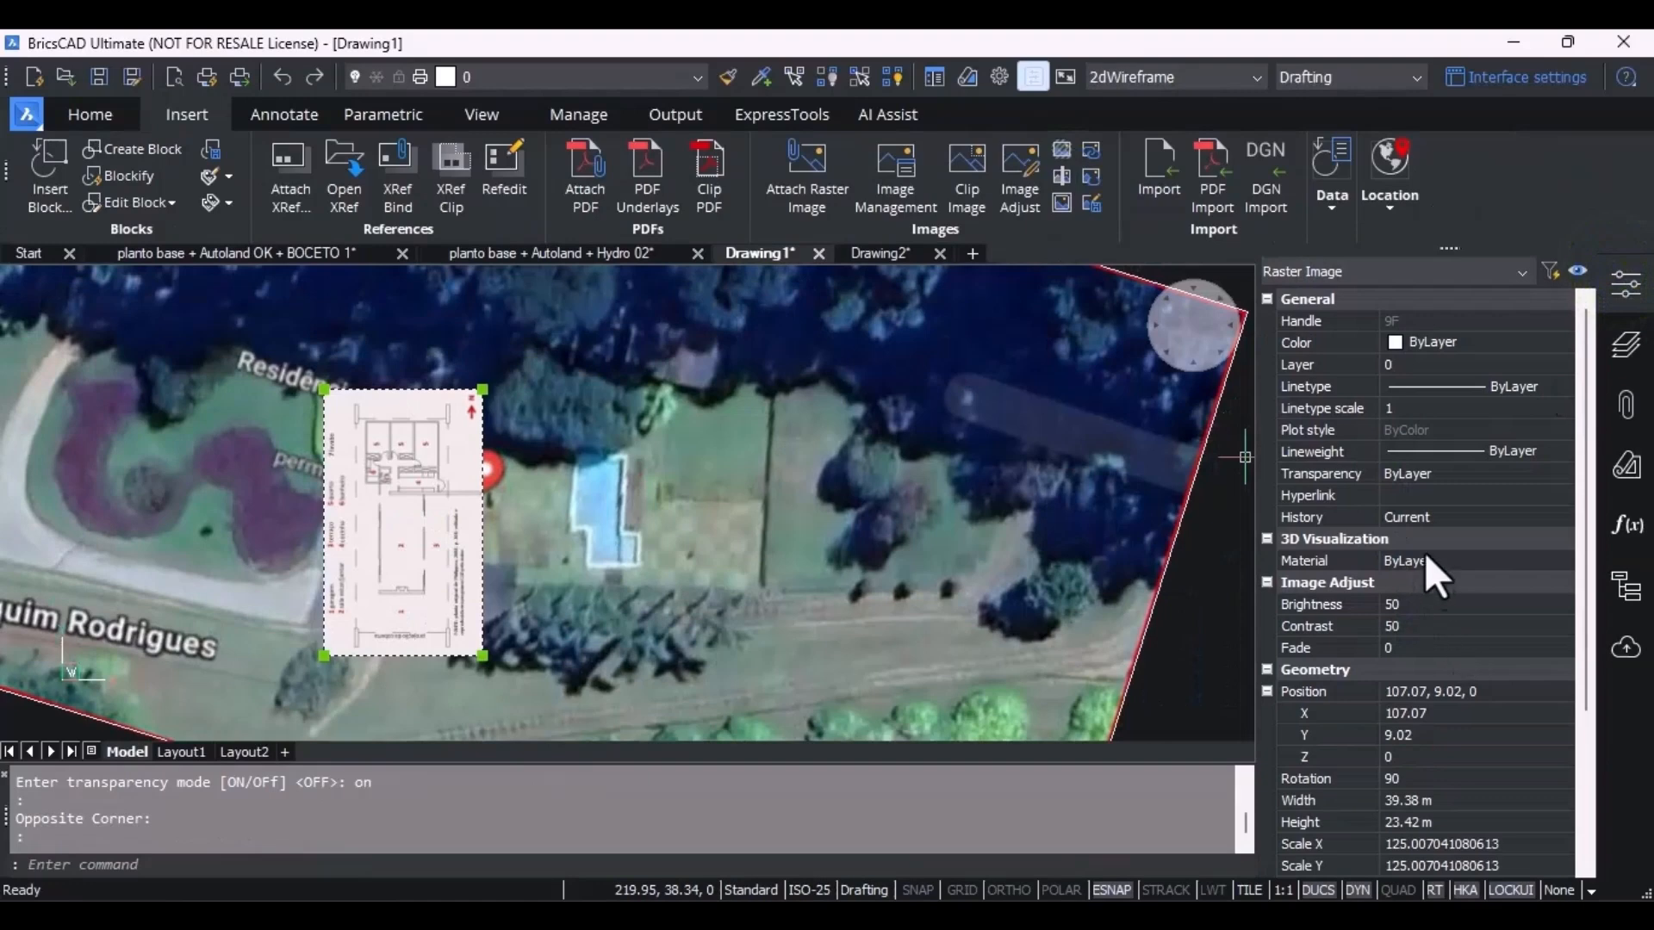
click(1462, 474)
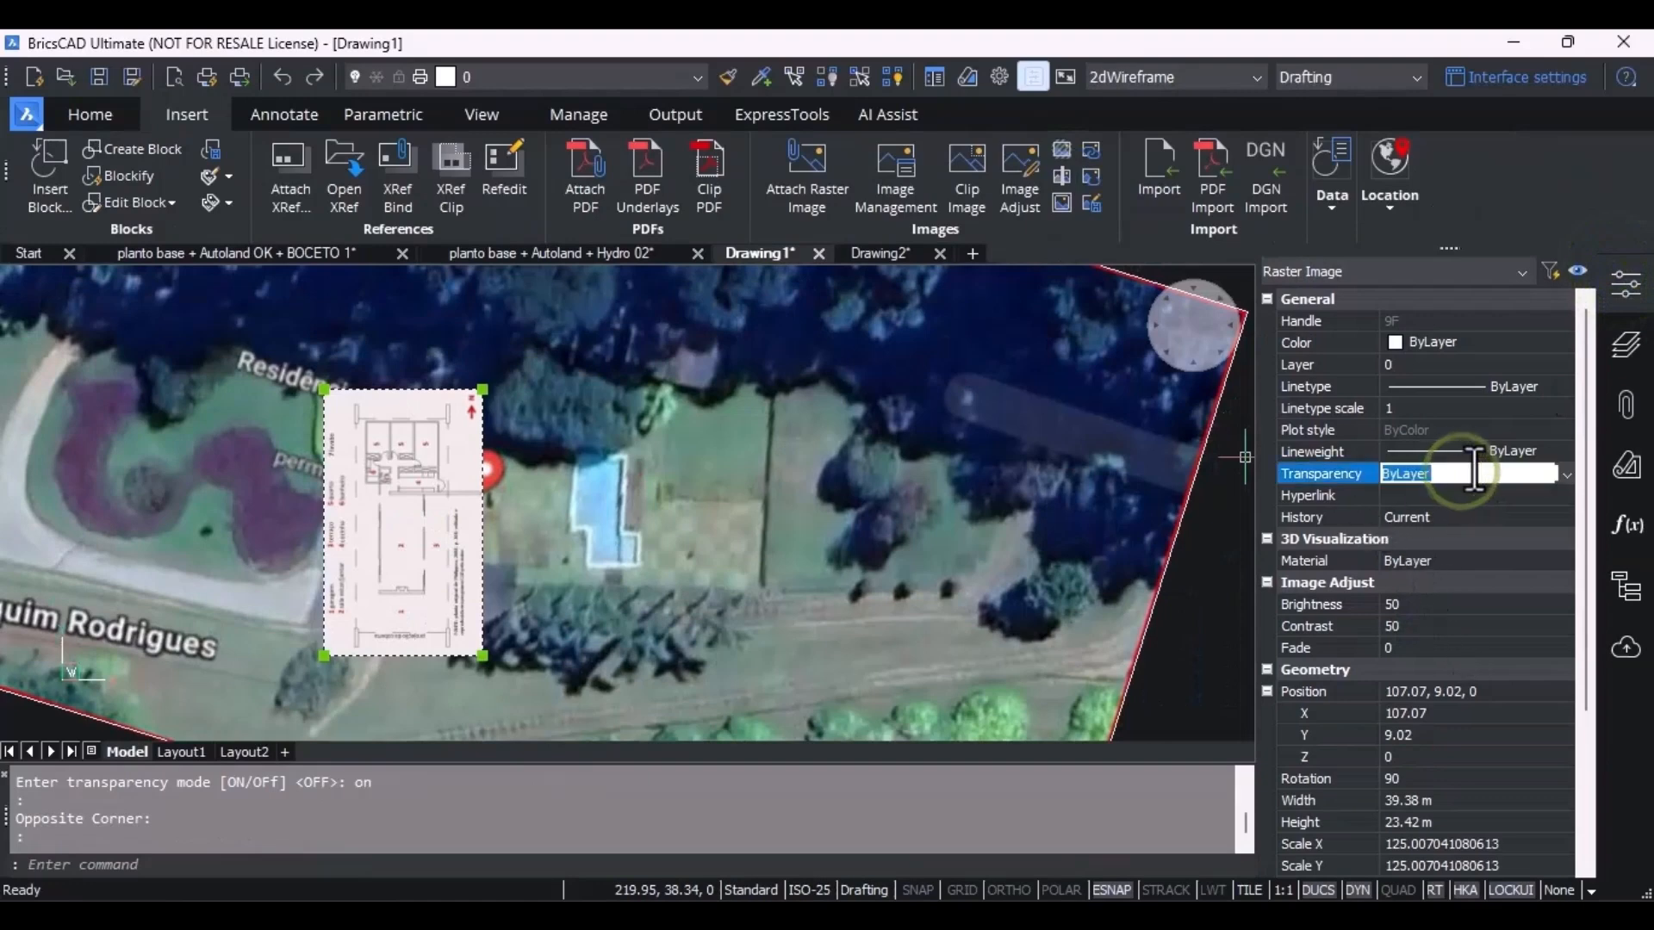
click(1566, 475)
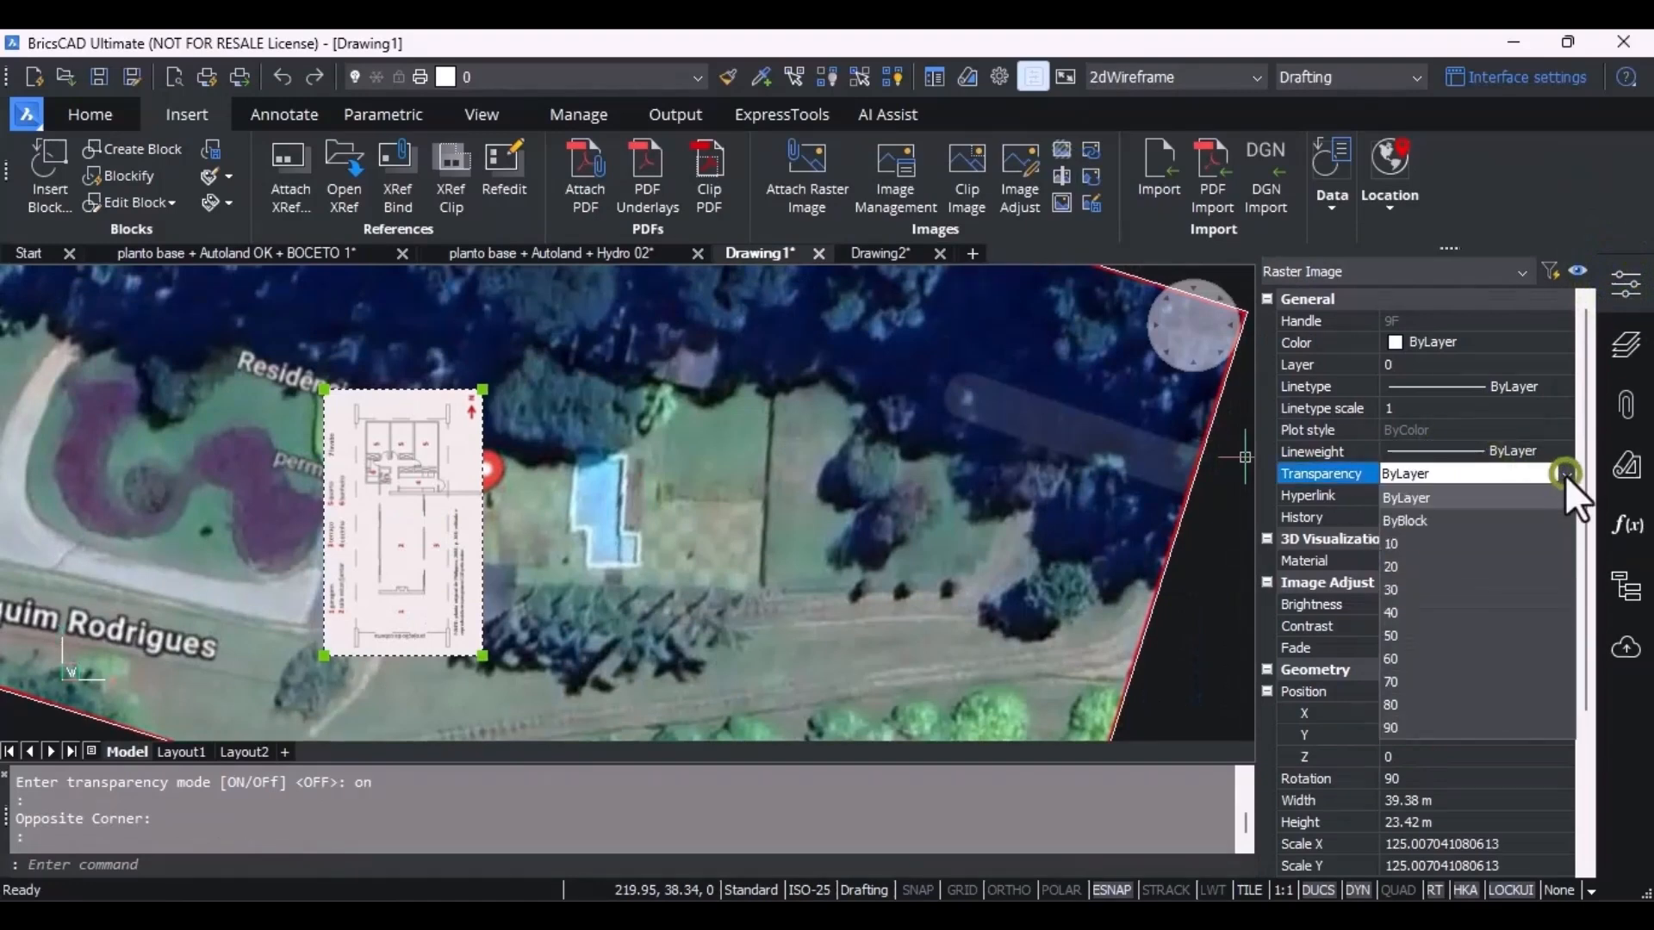
click(1427, 634)
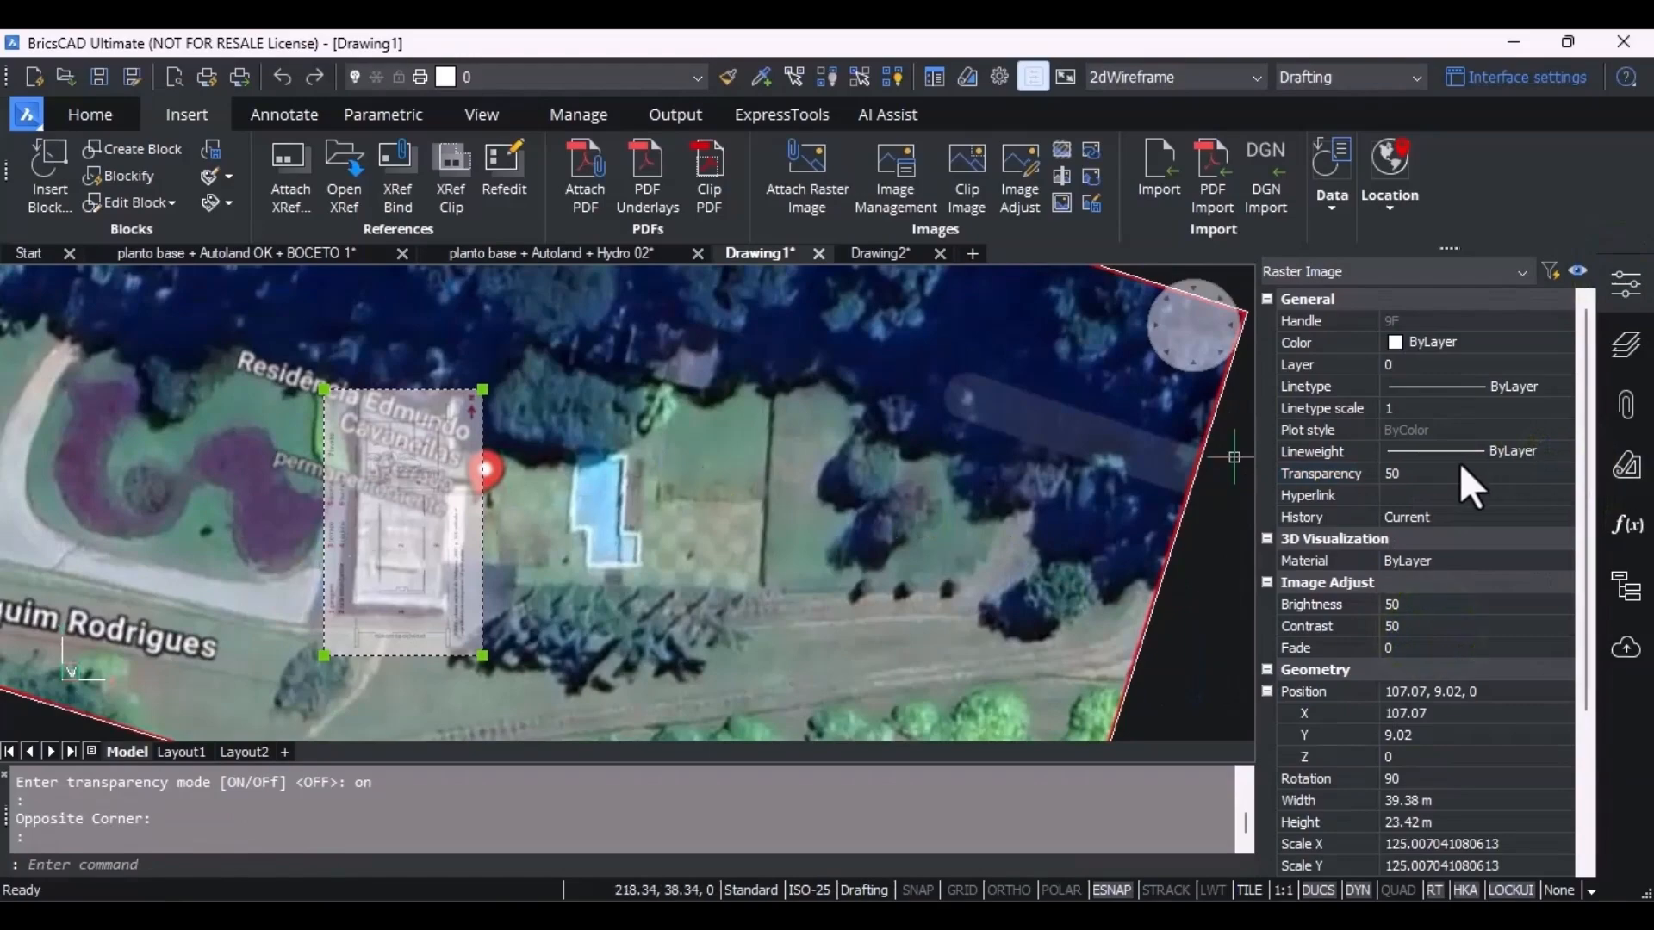
scroll(456, 508, down, 2)
scroll(447, 483, up, 2)
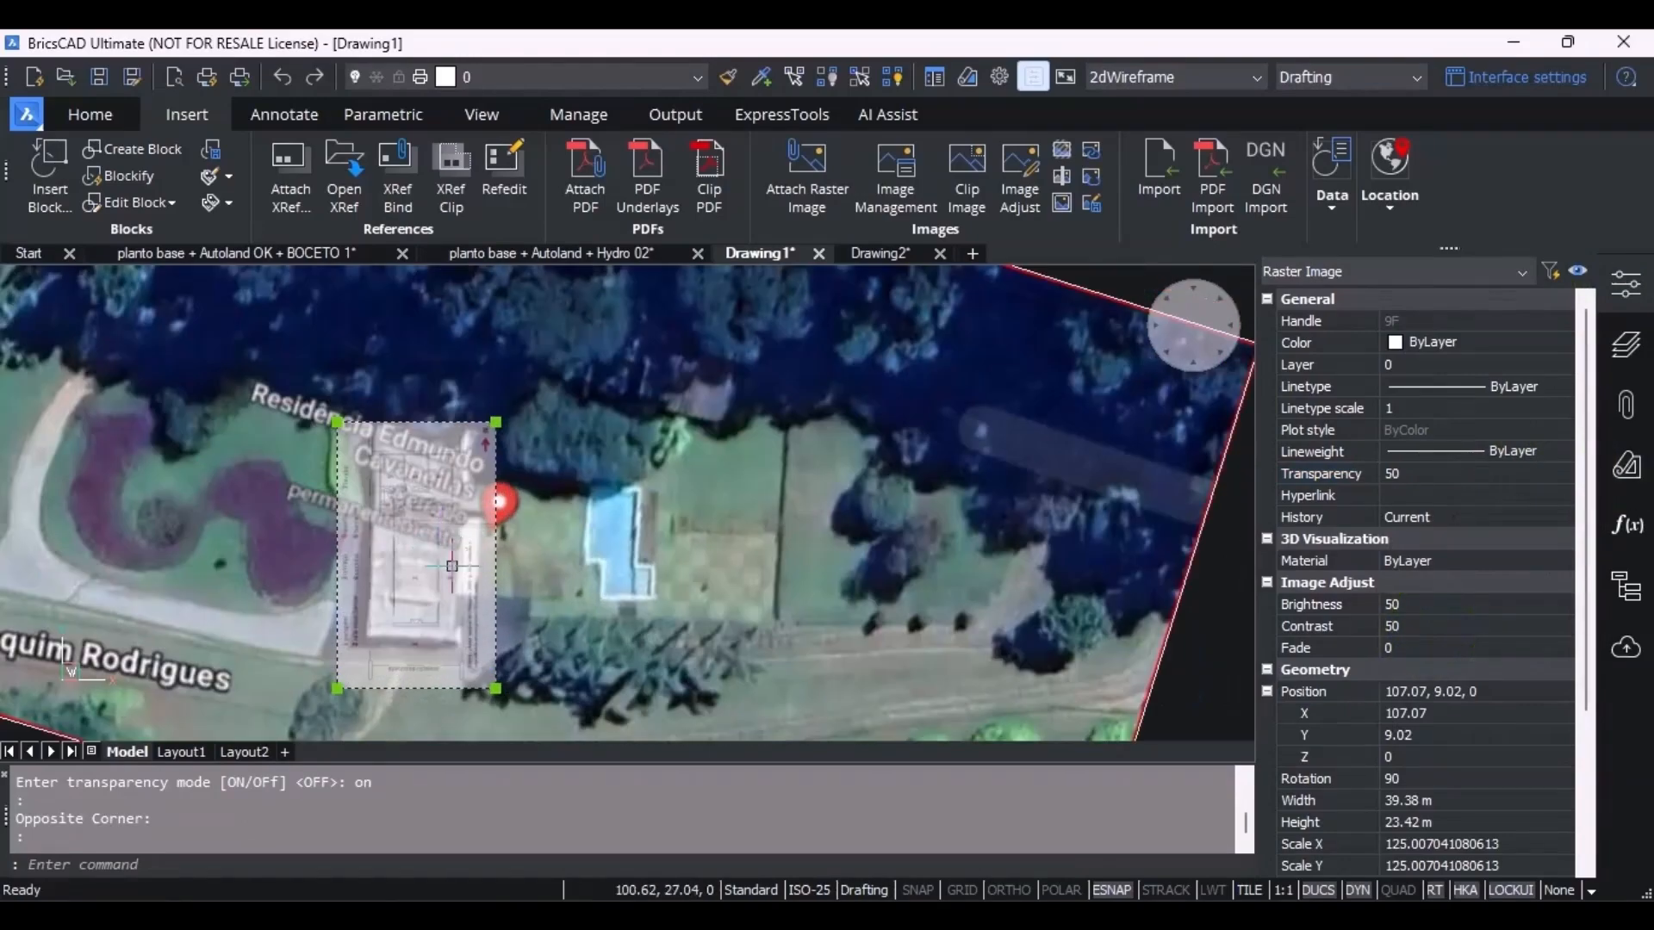
key(Escape)
key(Escape)
Shift the floor plan image about 1 m east from its upper left corner to fit it over the house.
scroll(275, 489, up, 4)
click(90, 115)
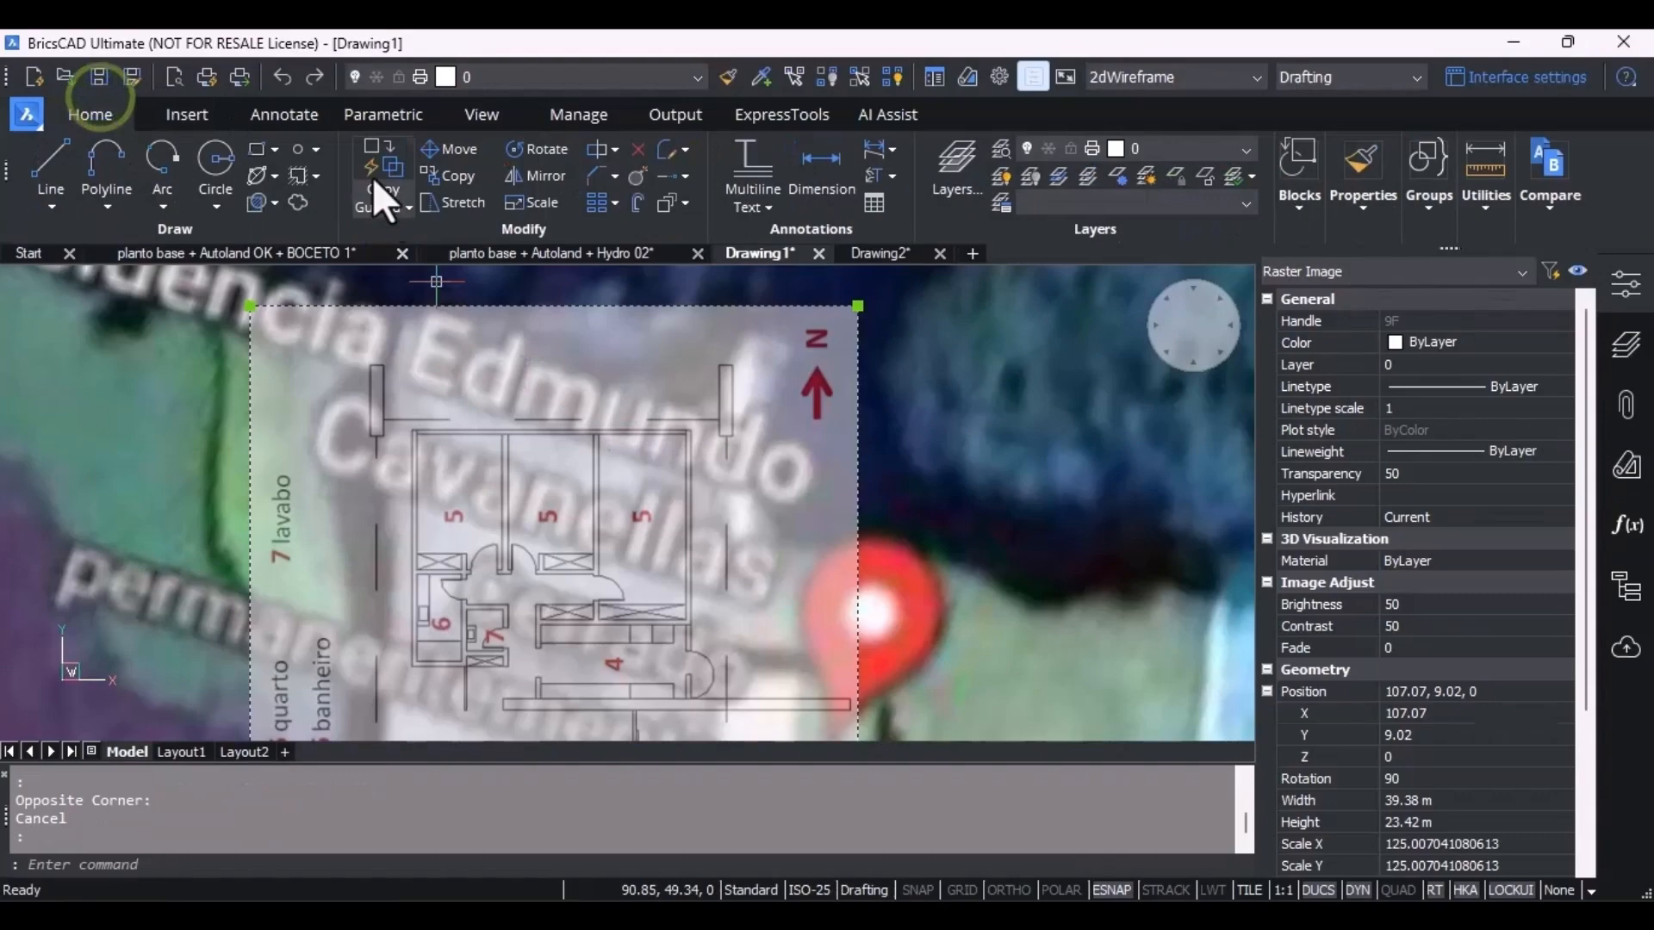
click(443, 150)
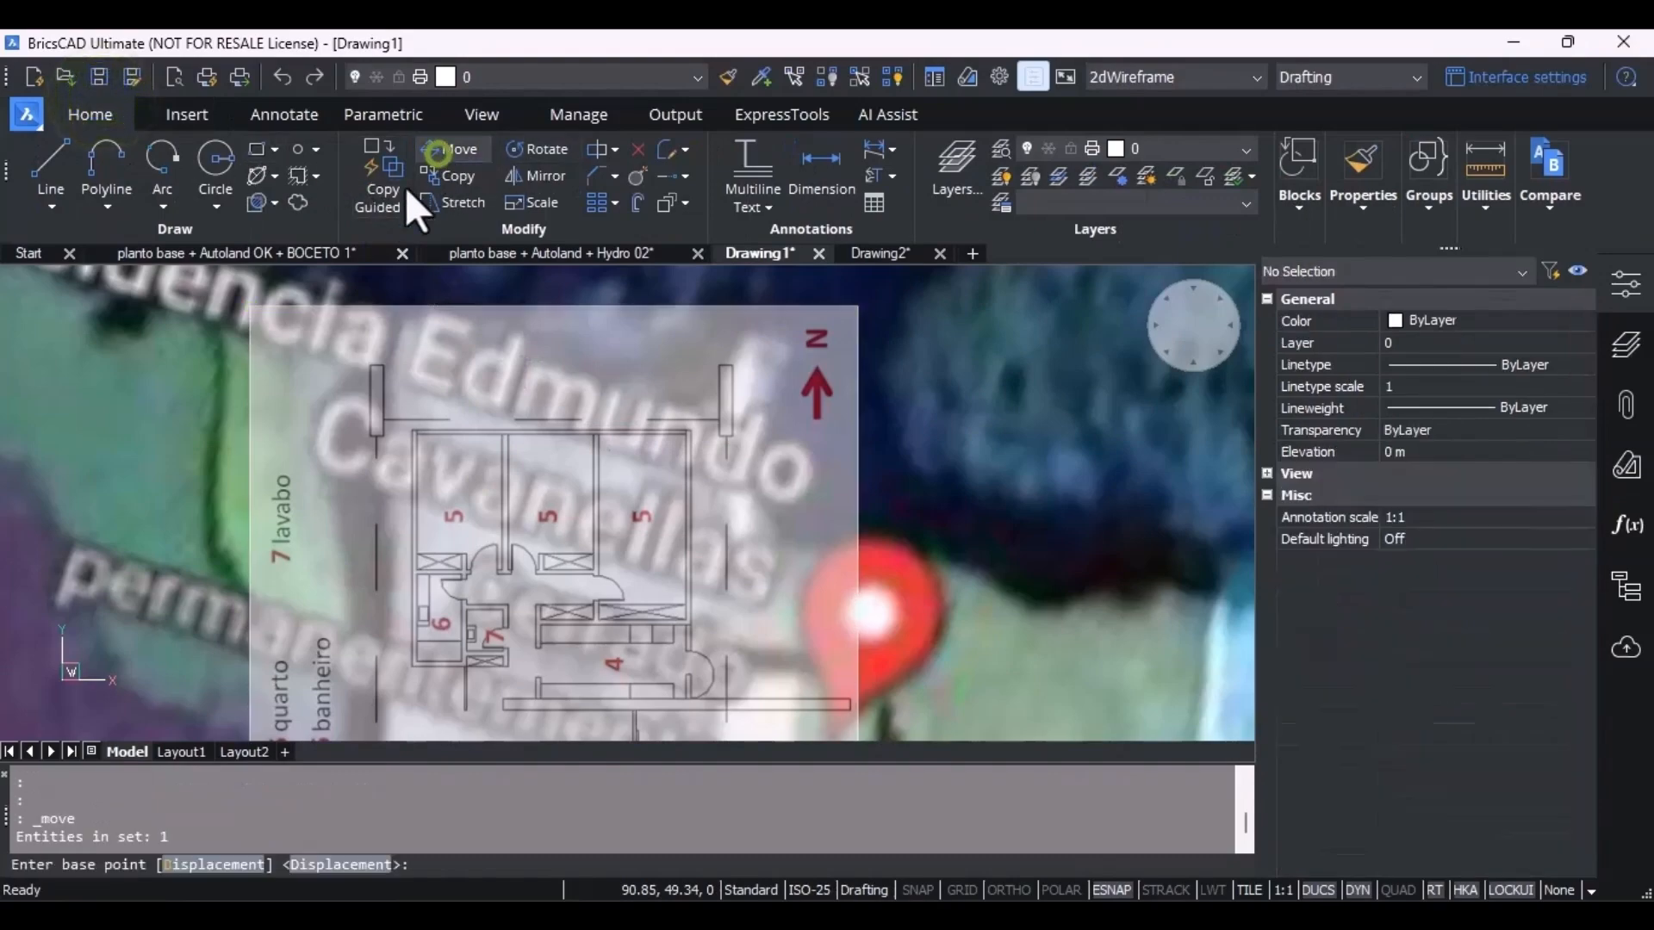
click(248, 305)
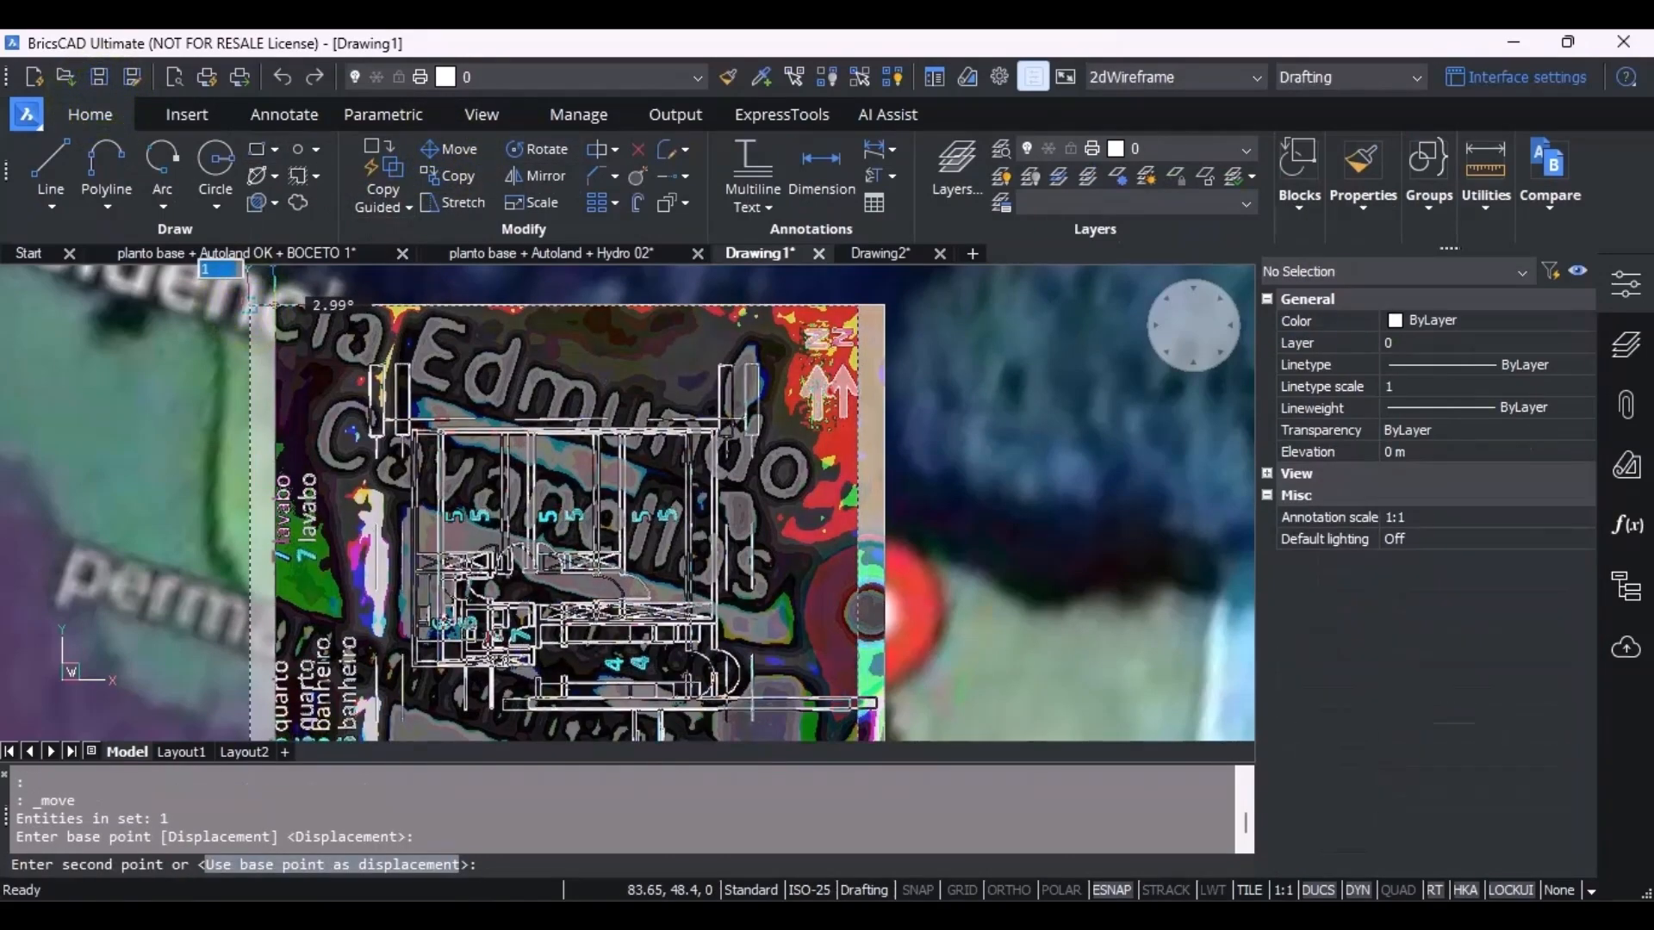
click(273, 320)
scroll(551, 412, down, 6)
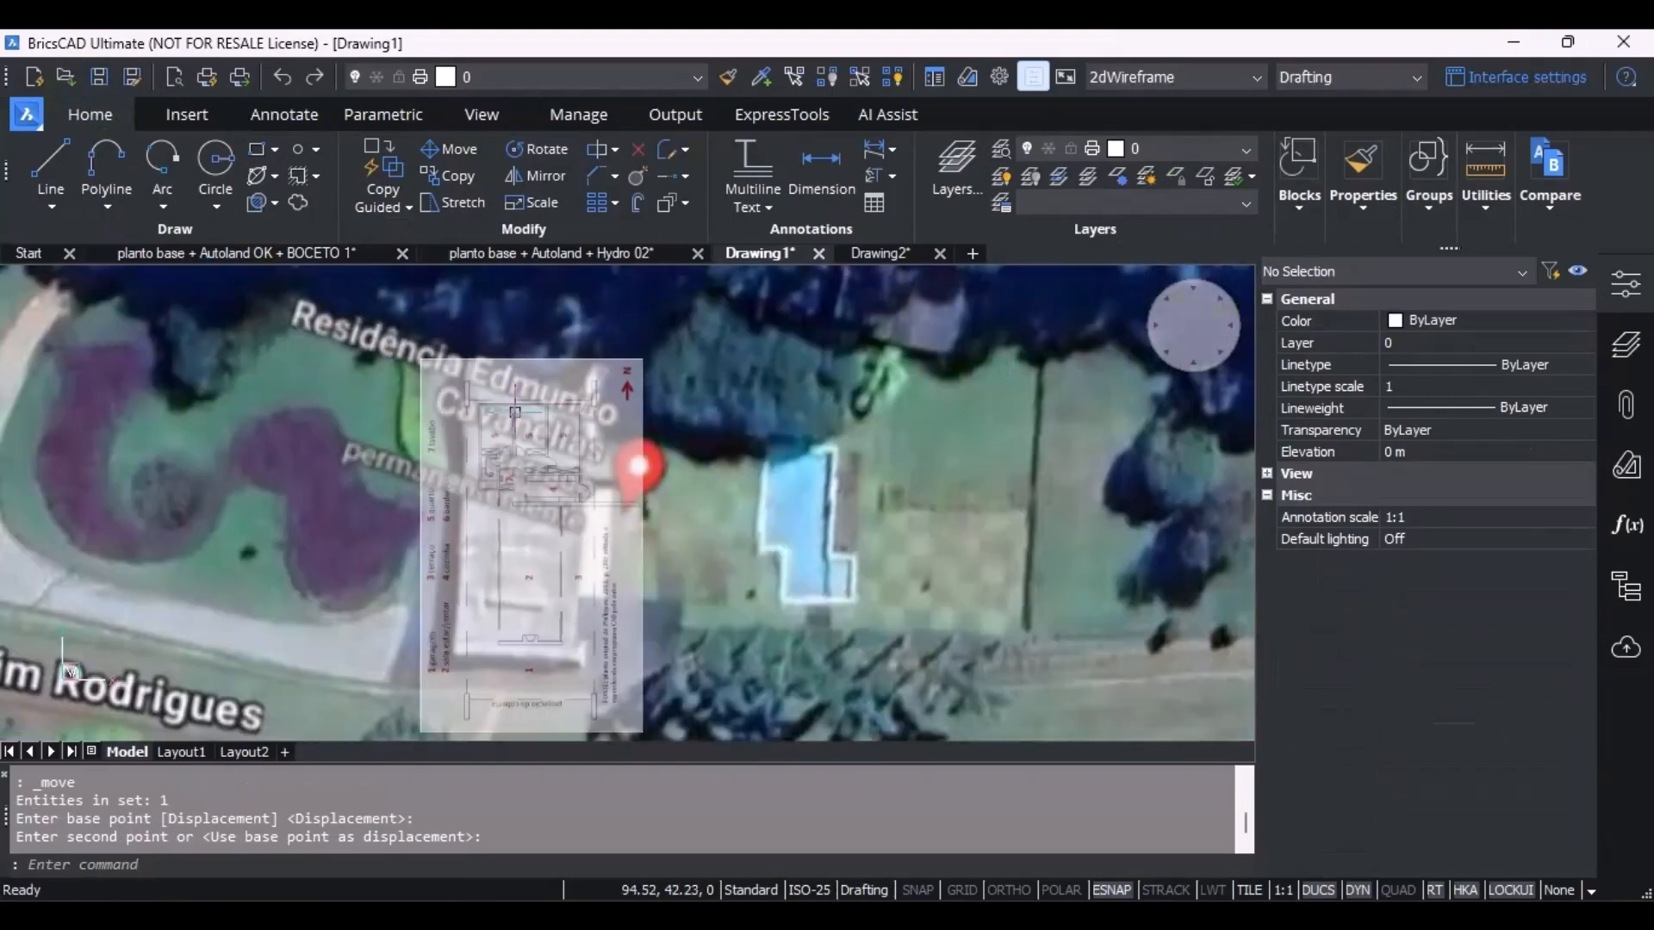
scroll(451, 679, up, 2)
scroll(586, 482, down, 5)
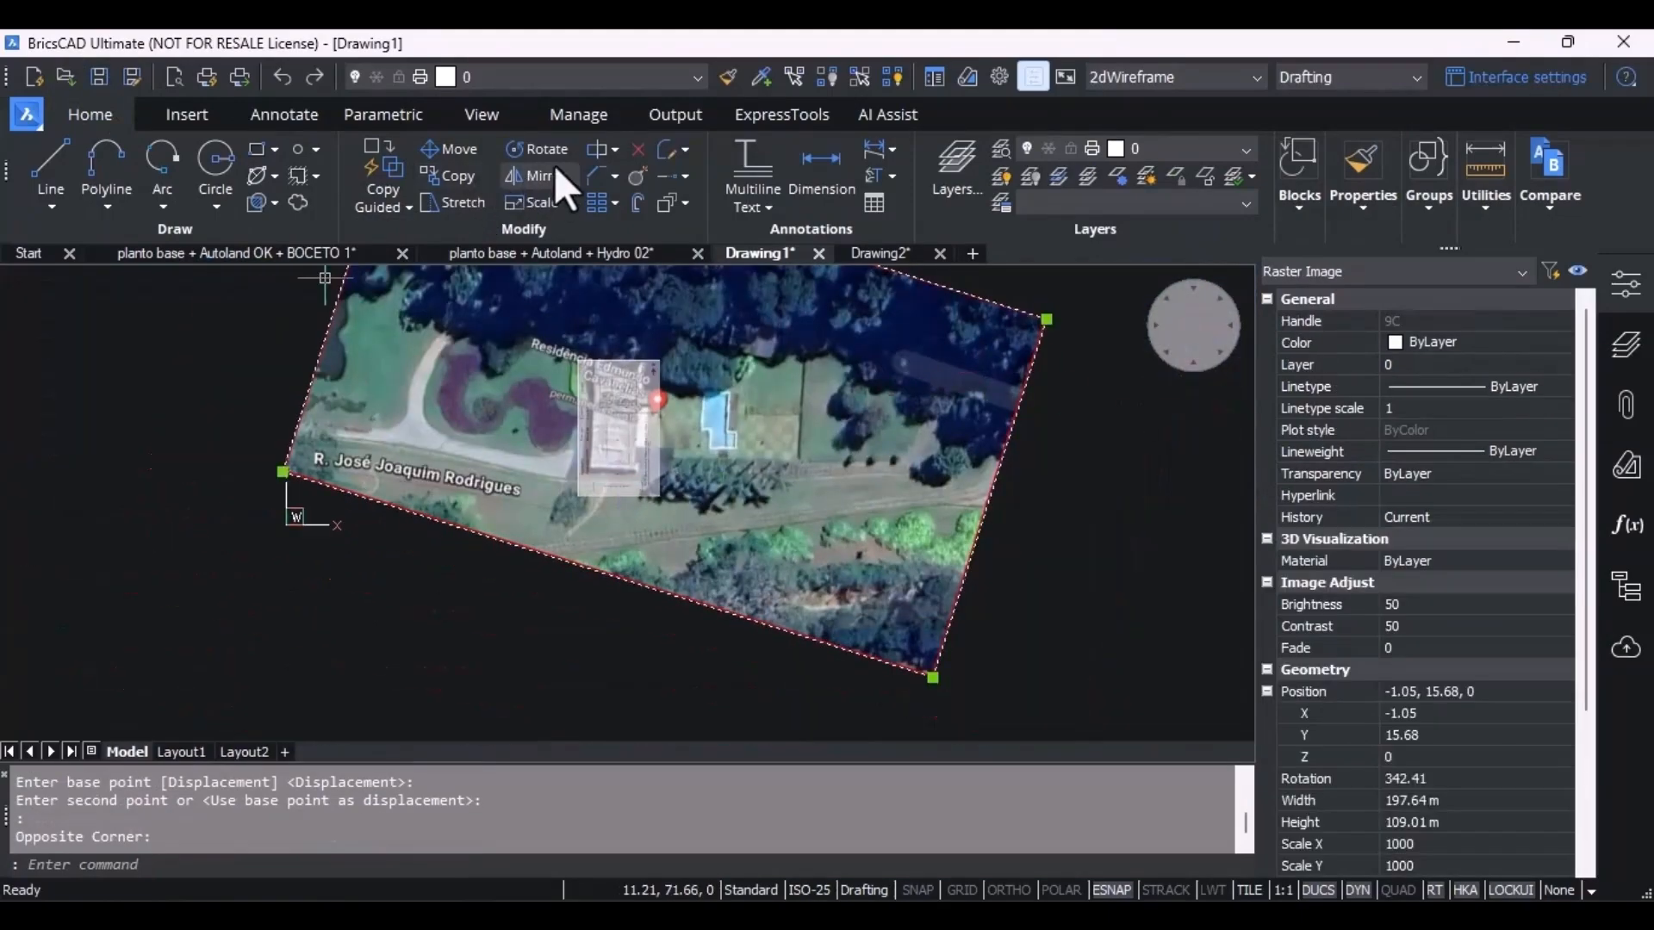
click(530, 201)
scroll(610, 353, up, 3)
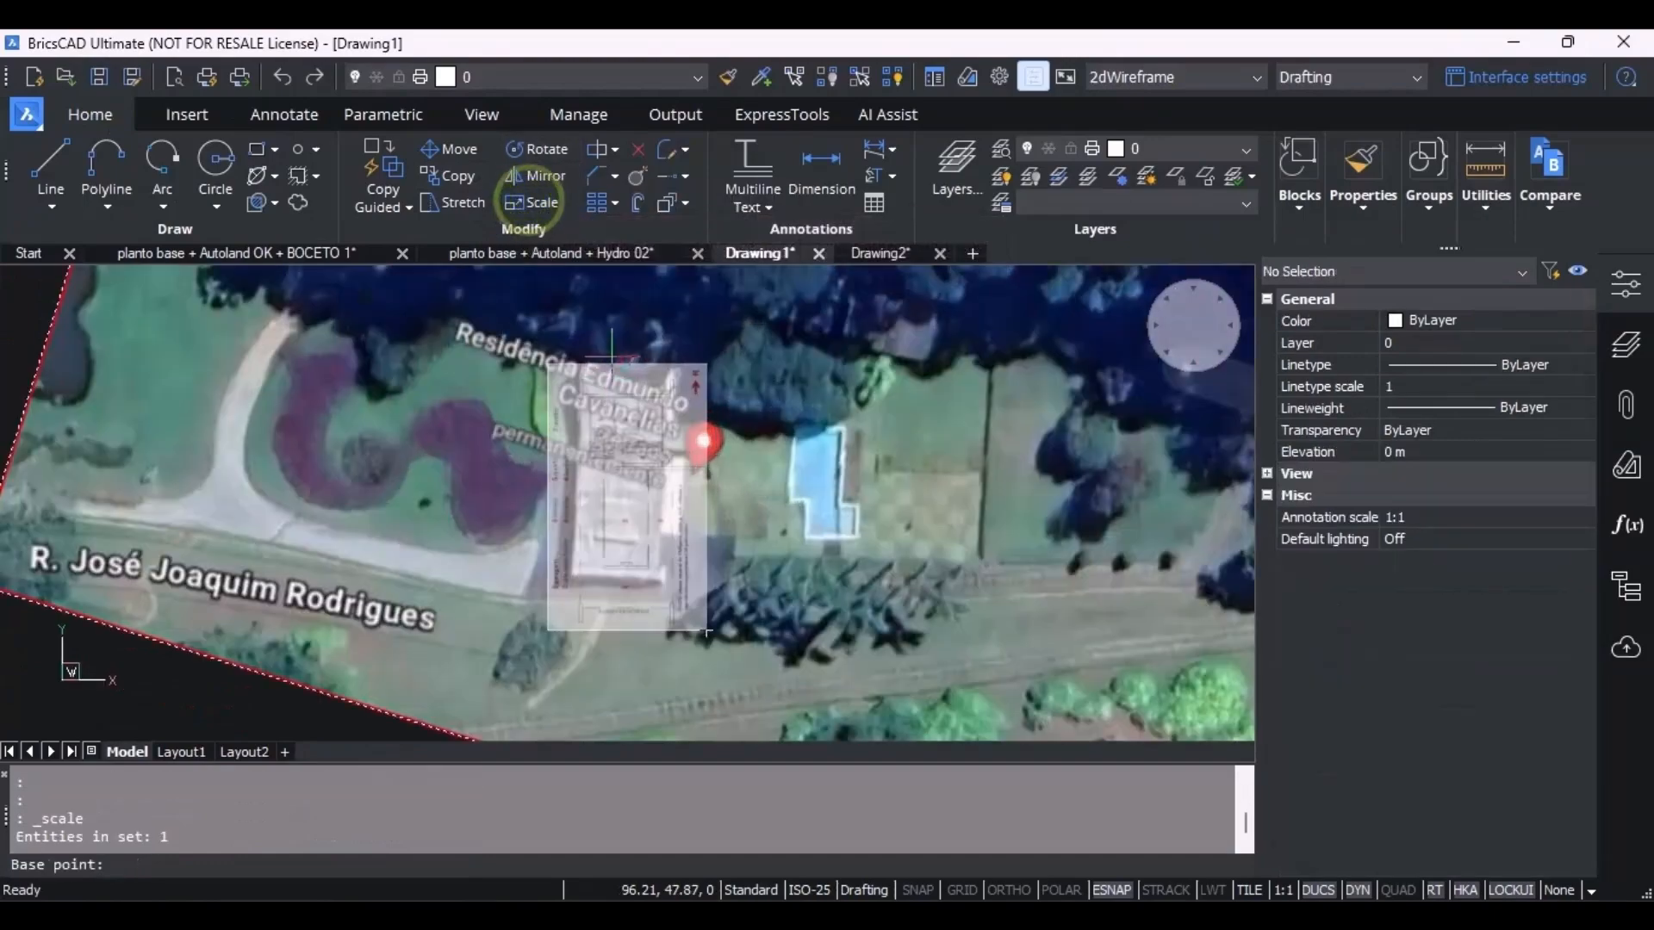
scroll(576, 449, up, 2)
scroll(582, 308, up, 2)
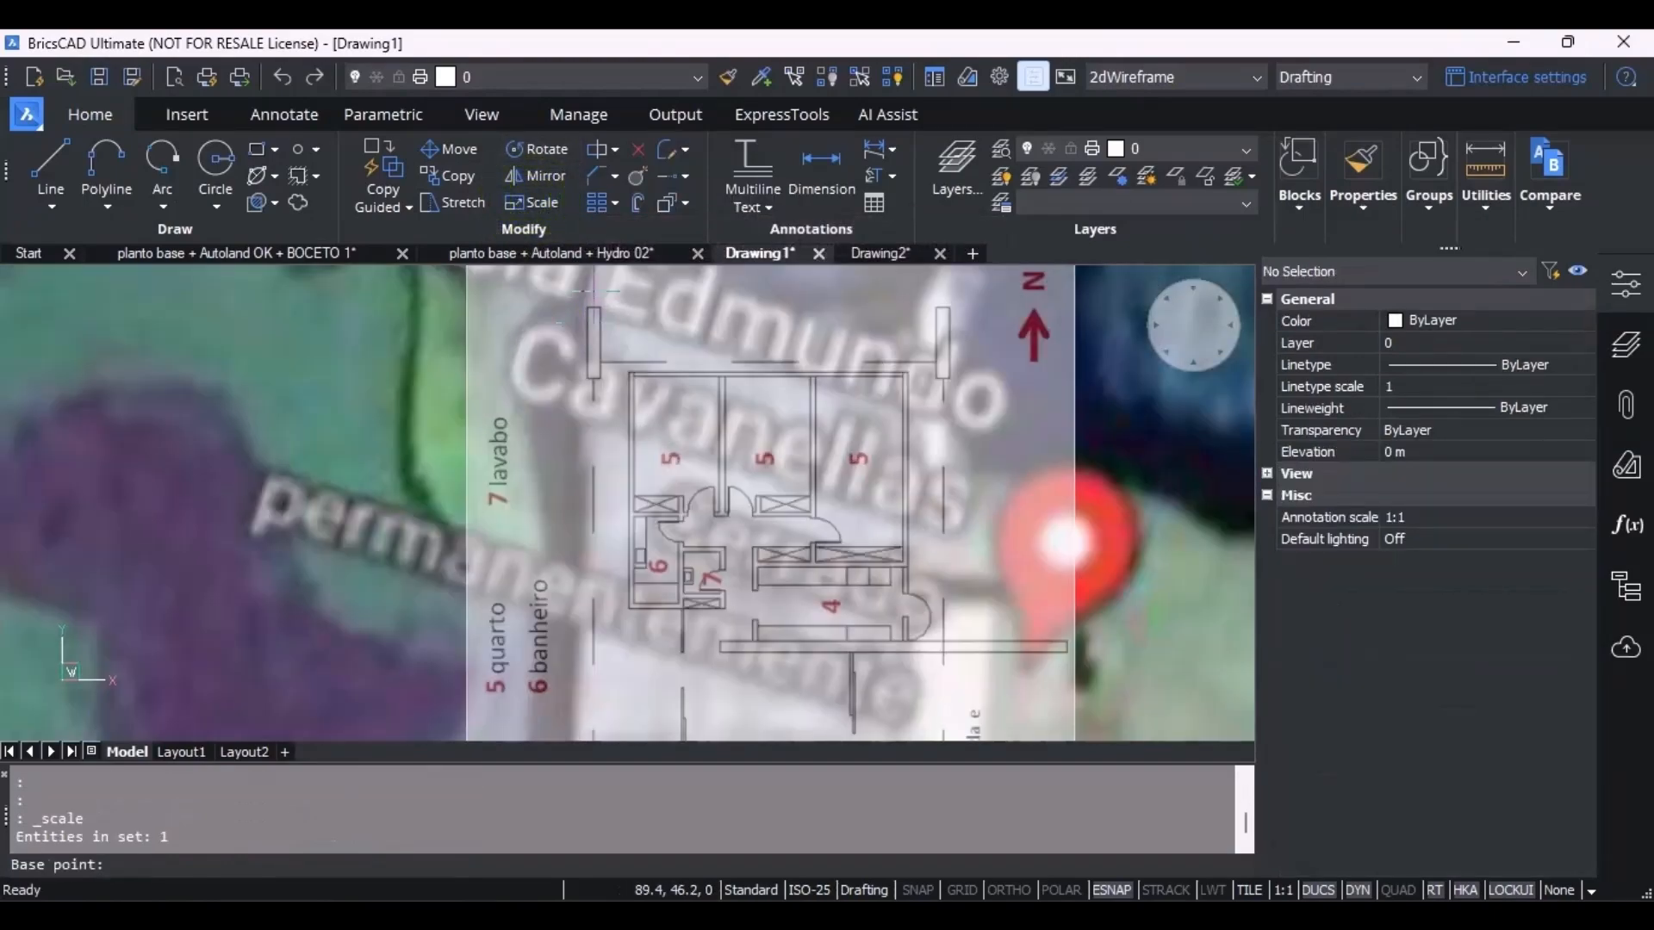
scroll(638, 381, down, 2)
scroll(640, 356, up, 1)
key(Escape)
key(Escape)
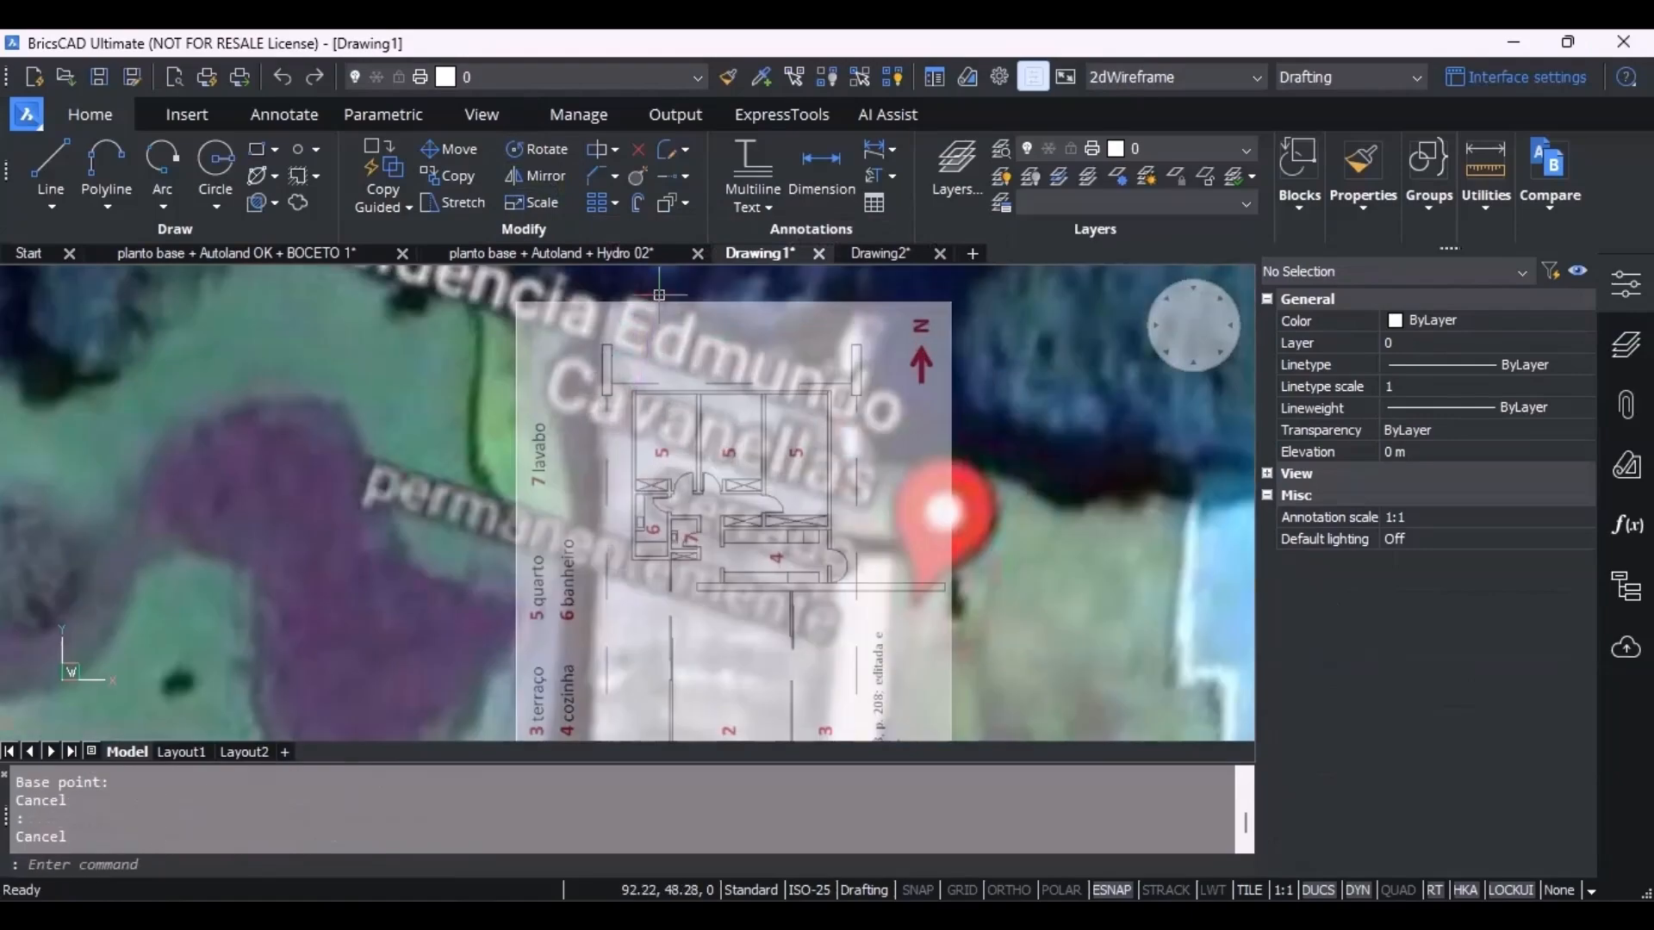
Move the floor plan image about 4.8 m from its lower-left column onto the house's southwest corner in the satellite image.
click(656, 303)
click(442, 155)
scroll(629, 293, down, 5)
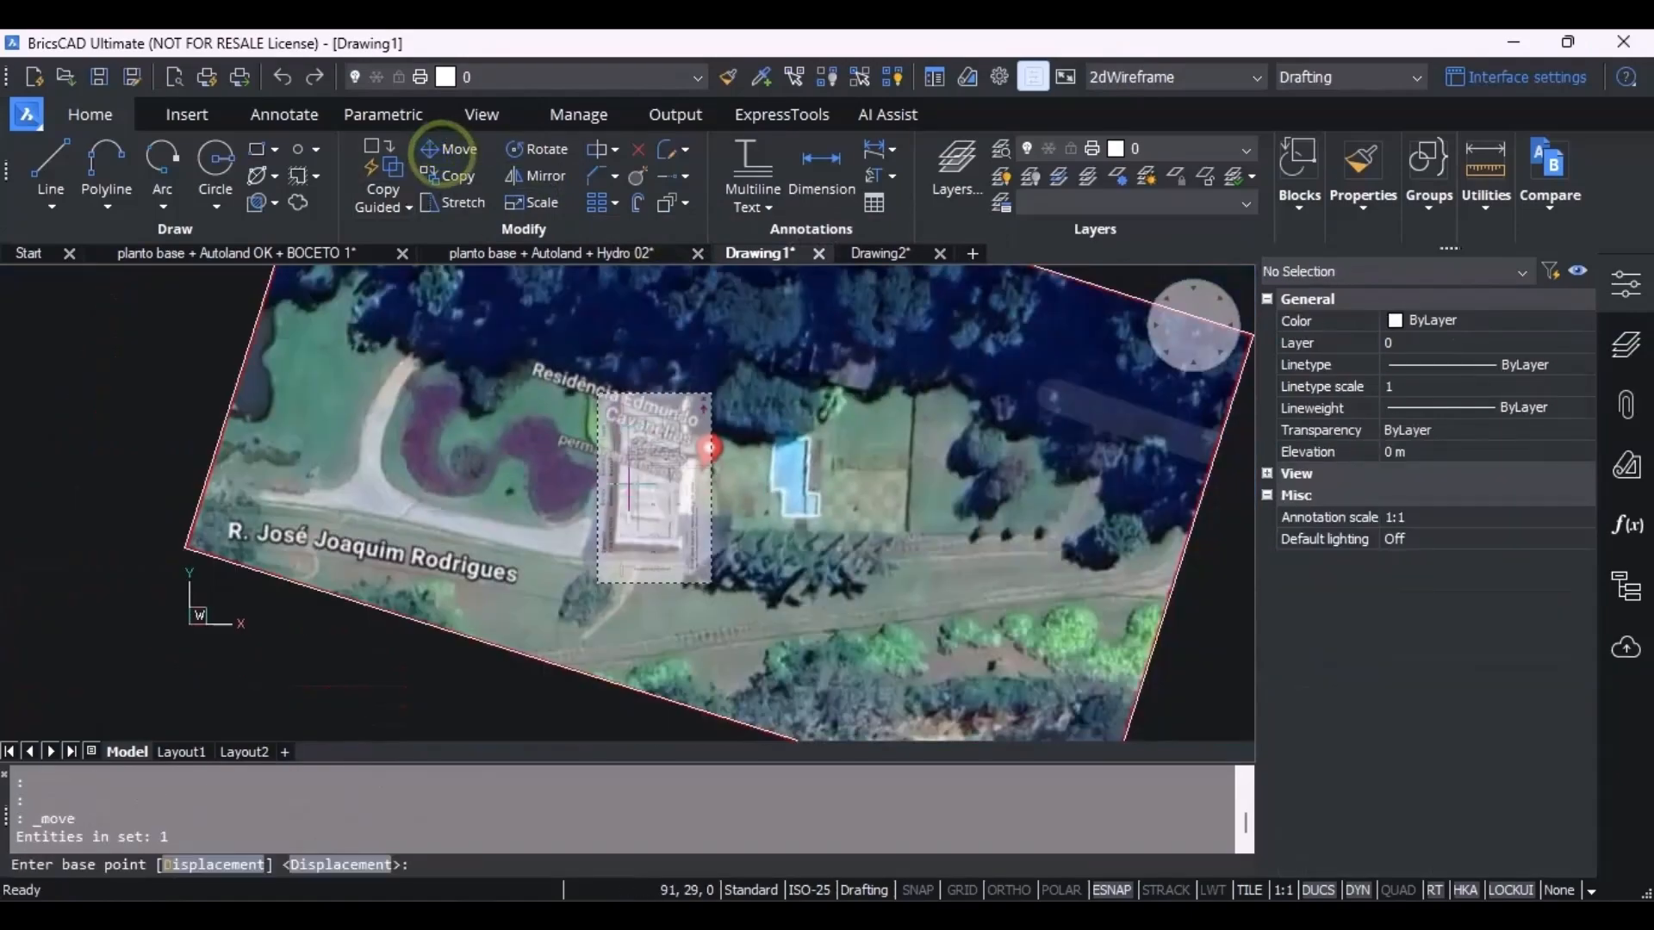
scroll(622, 568, up, 8)
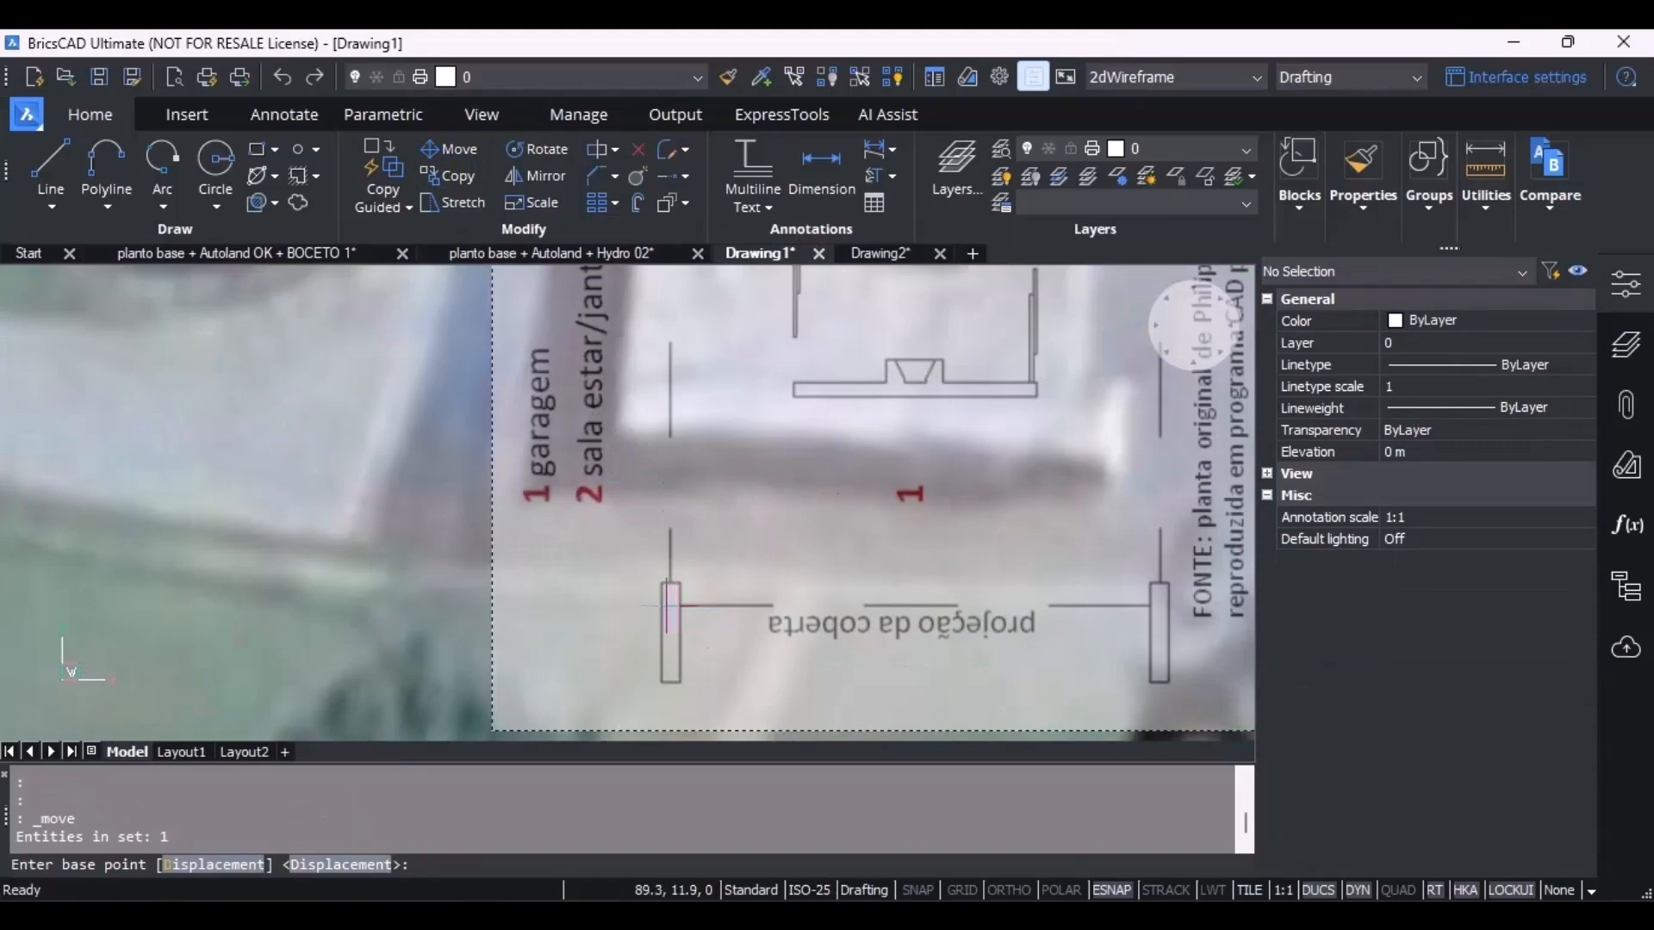
click(671, 606)
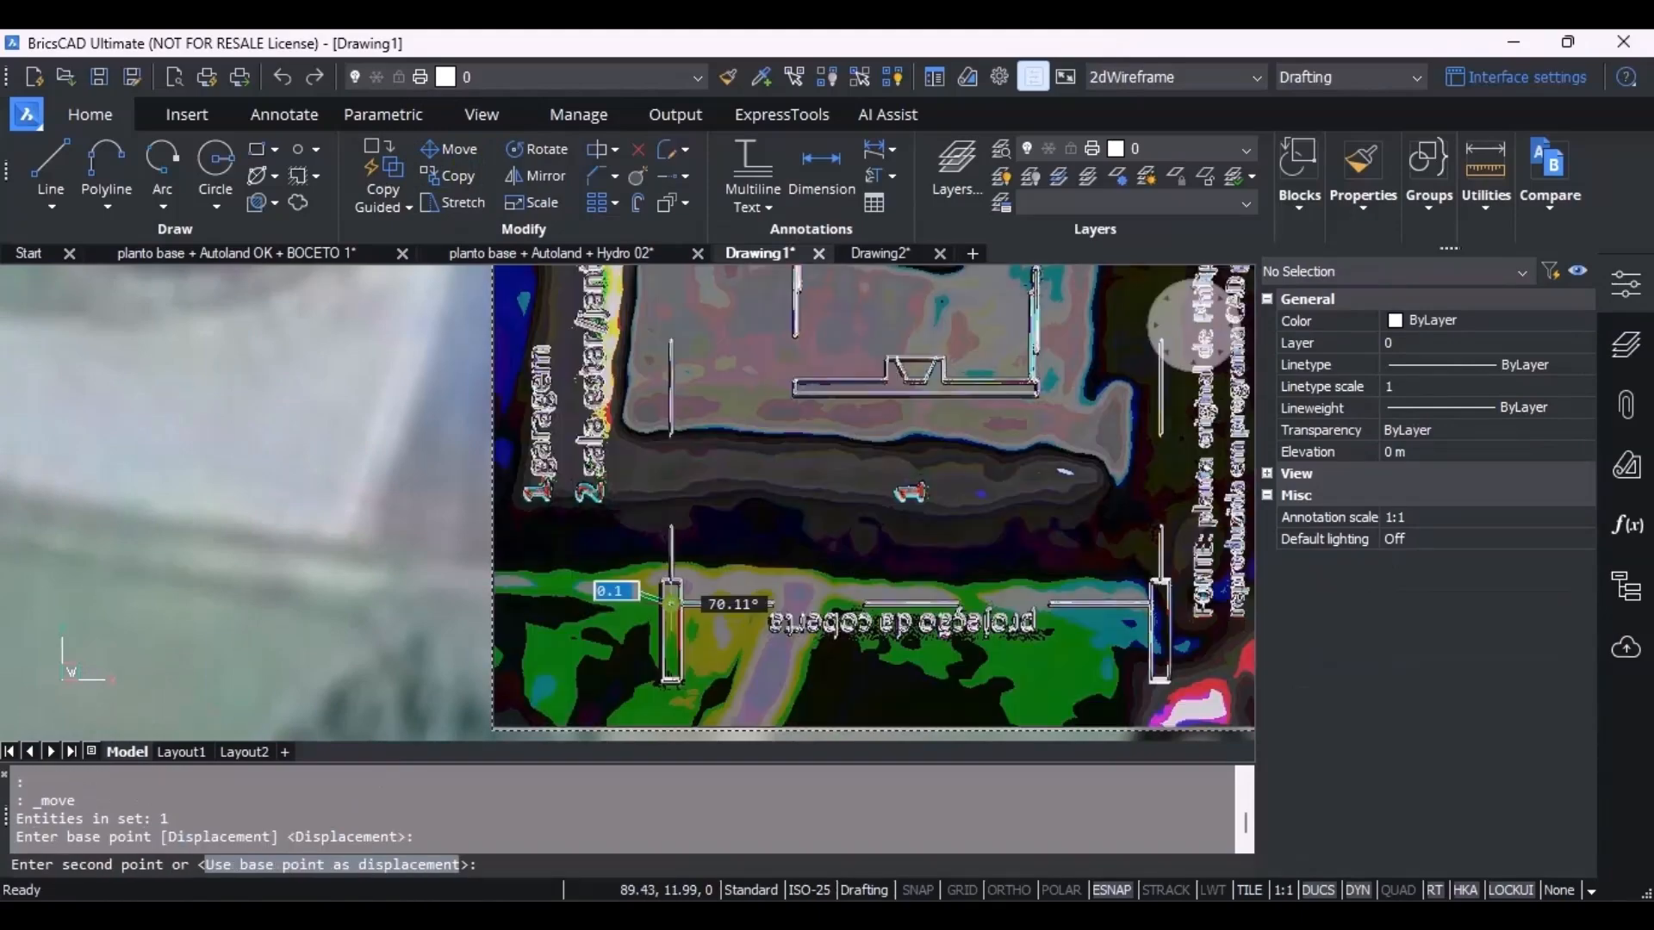
scroll(655, 560, down, 3)
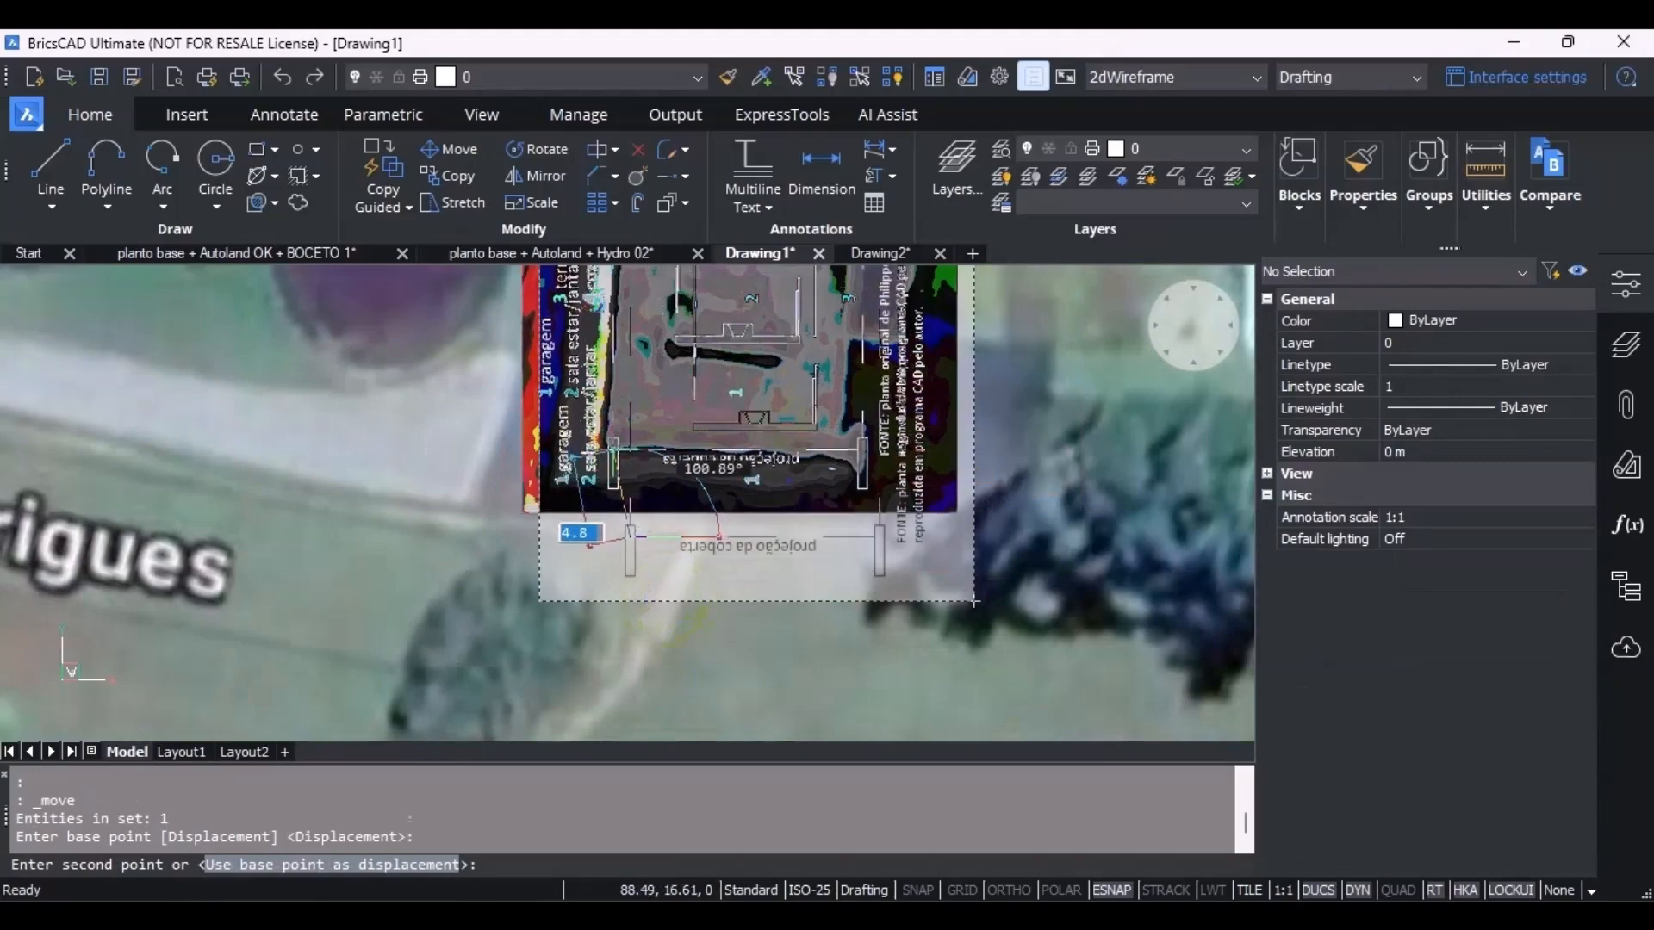
click(613, 447)
scroll(646, 432, down, 4)
scroll(717, 424, up, 7)
scroll(732, 514, down, 6)
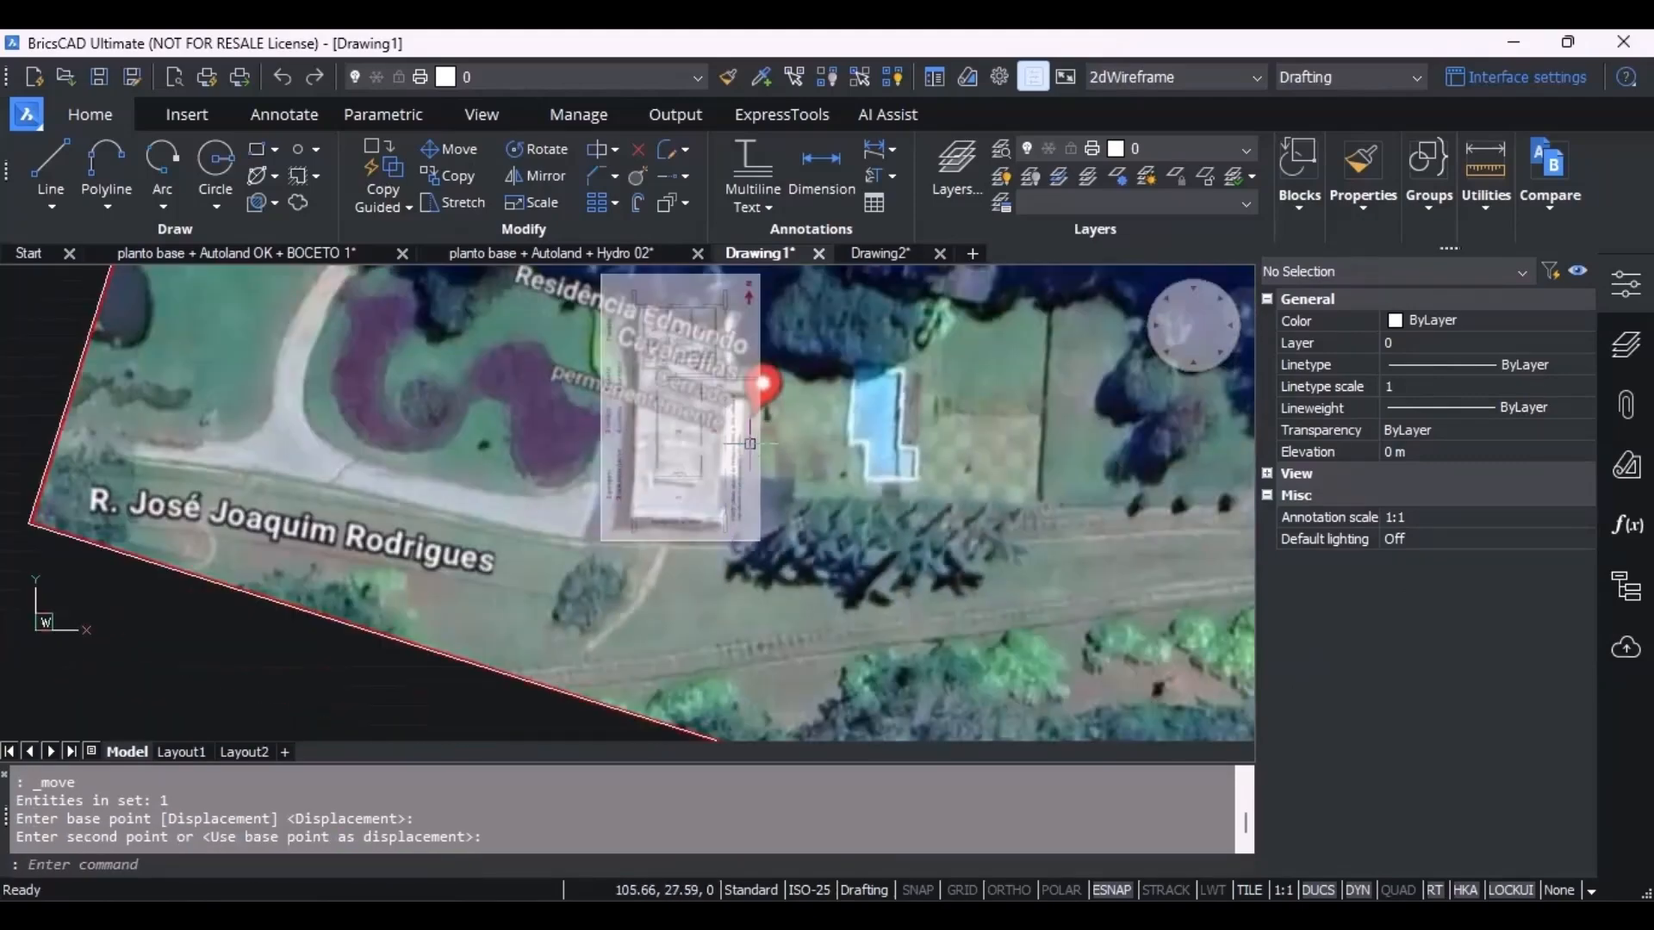
scroll(731, 514, down, 2)
scroll(667, 453, up, 5)
scroll(668, 453, up, 3)
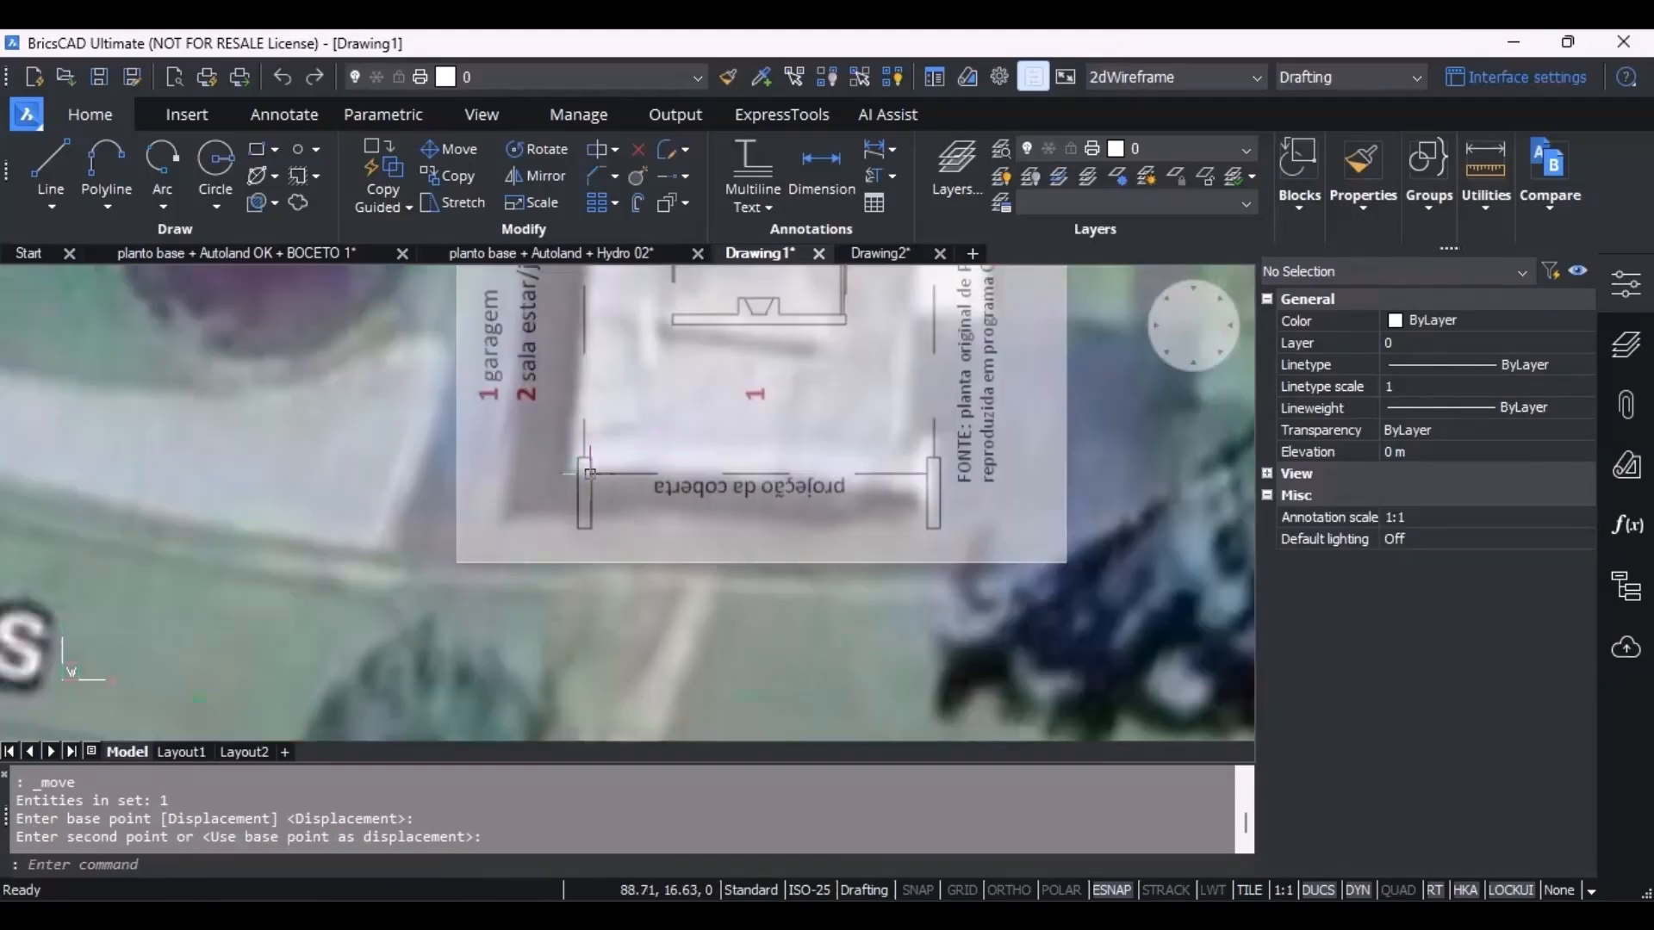
Shift the floor plan image about 0.5 m west to line its columns up with the house edge.
click(593, 472)
key(Escape)
click(533, 561)
click(432, 159)
scroll(595, 564, up, 3)
click(657, 672)
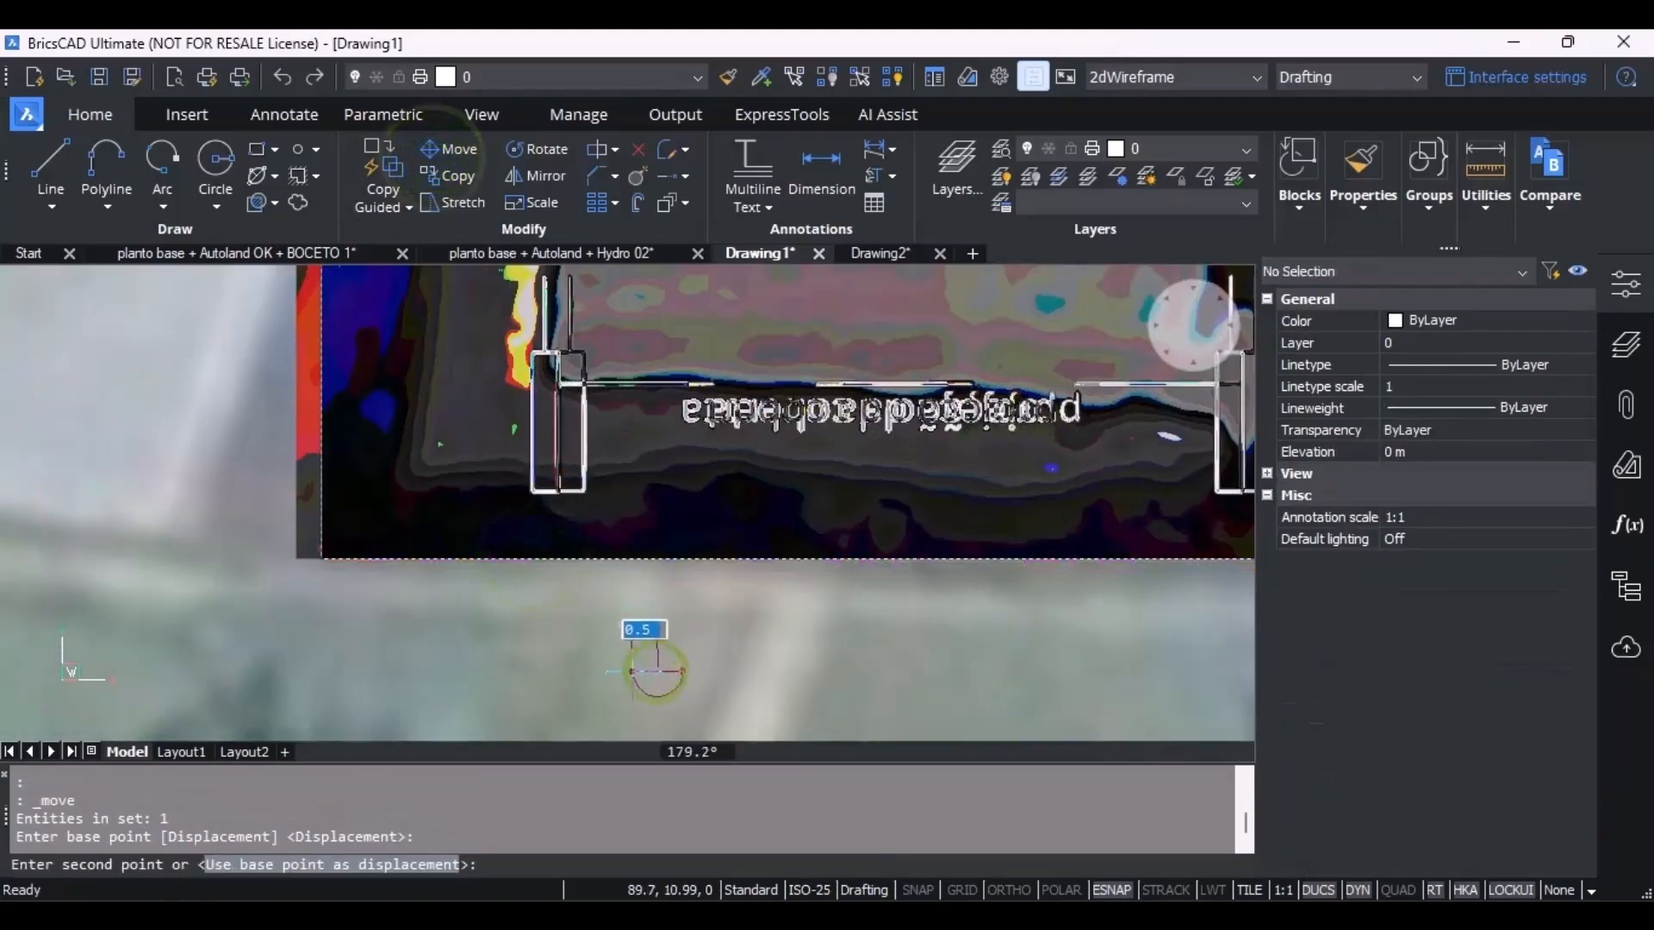
click(636, 670)
scroll(655, 673, down, 7)
Scale the satellite image by reference from the plan's lower-left column to match the house width to the roof projection.
click(913, 301)
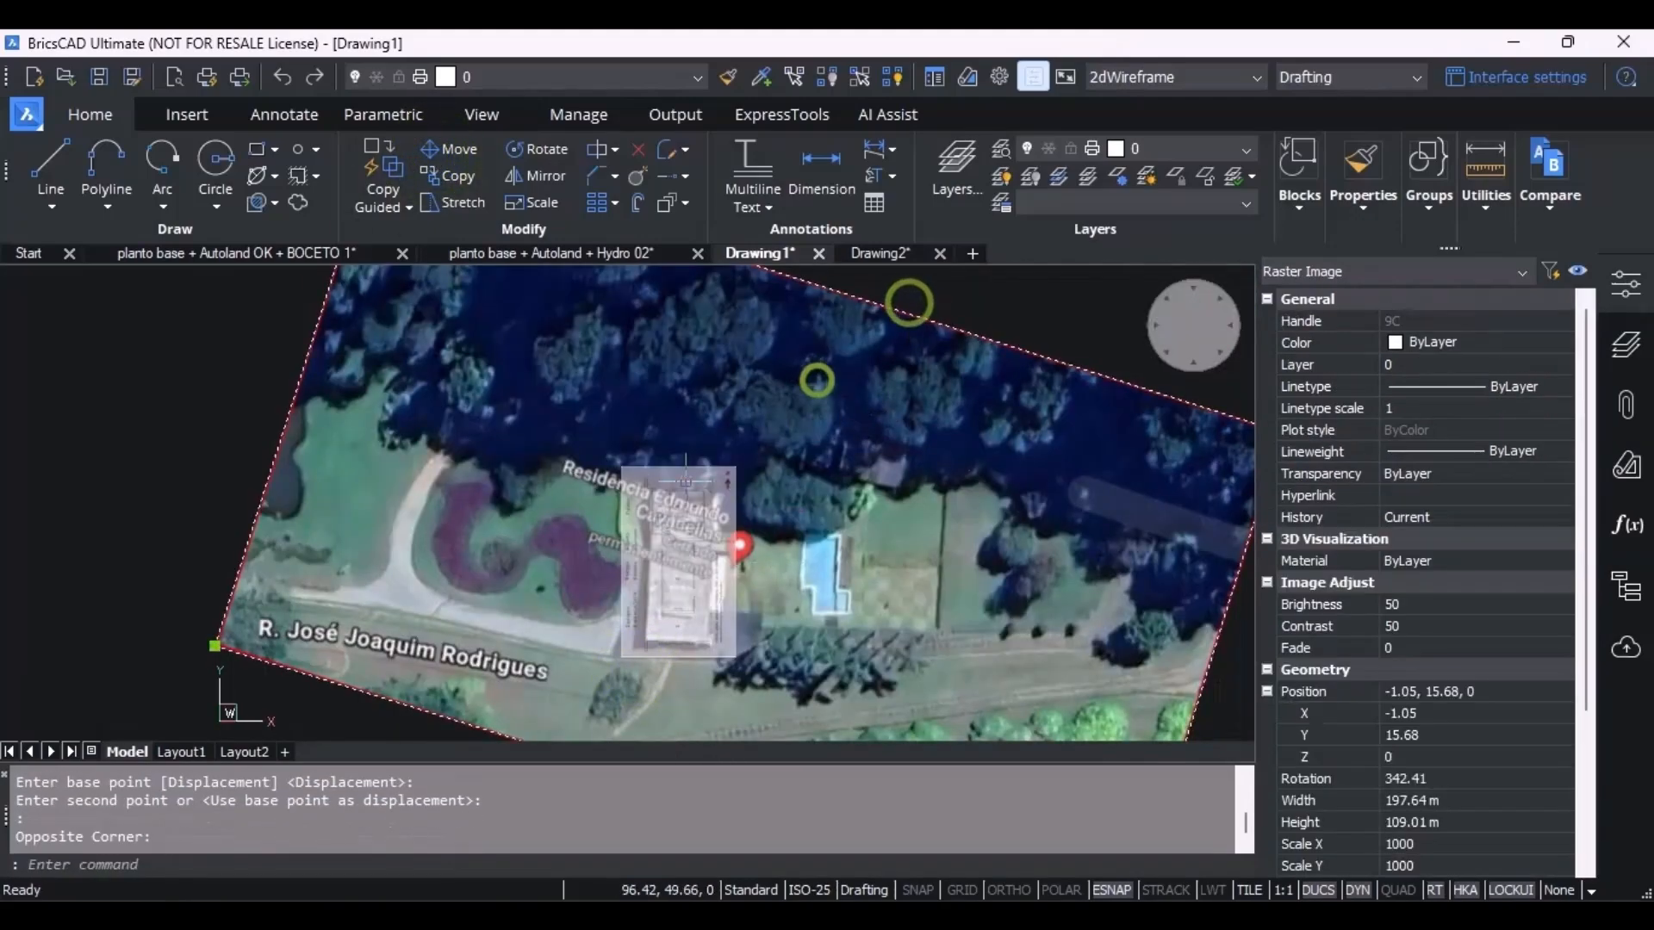
click(531, 202)
scroll(668, 435, up, 6)
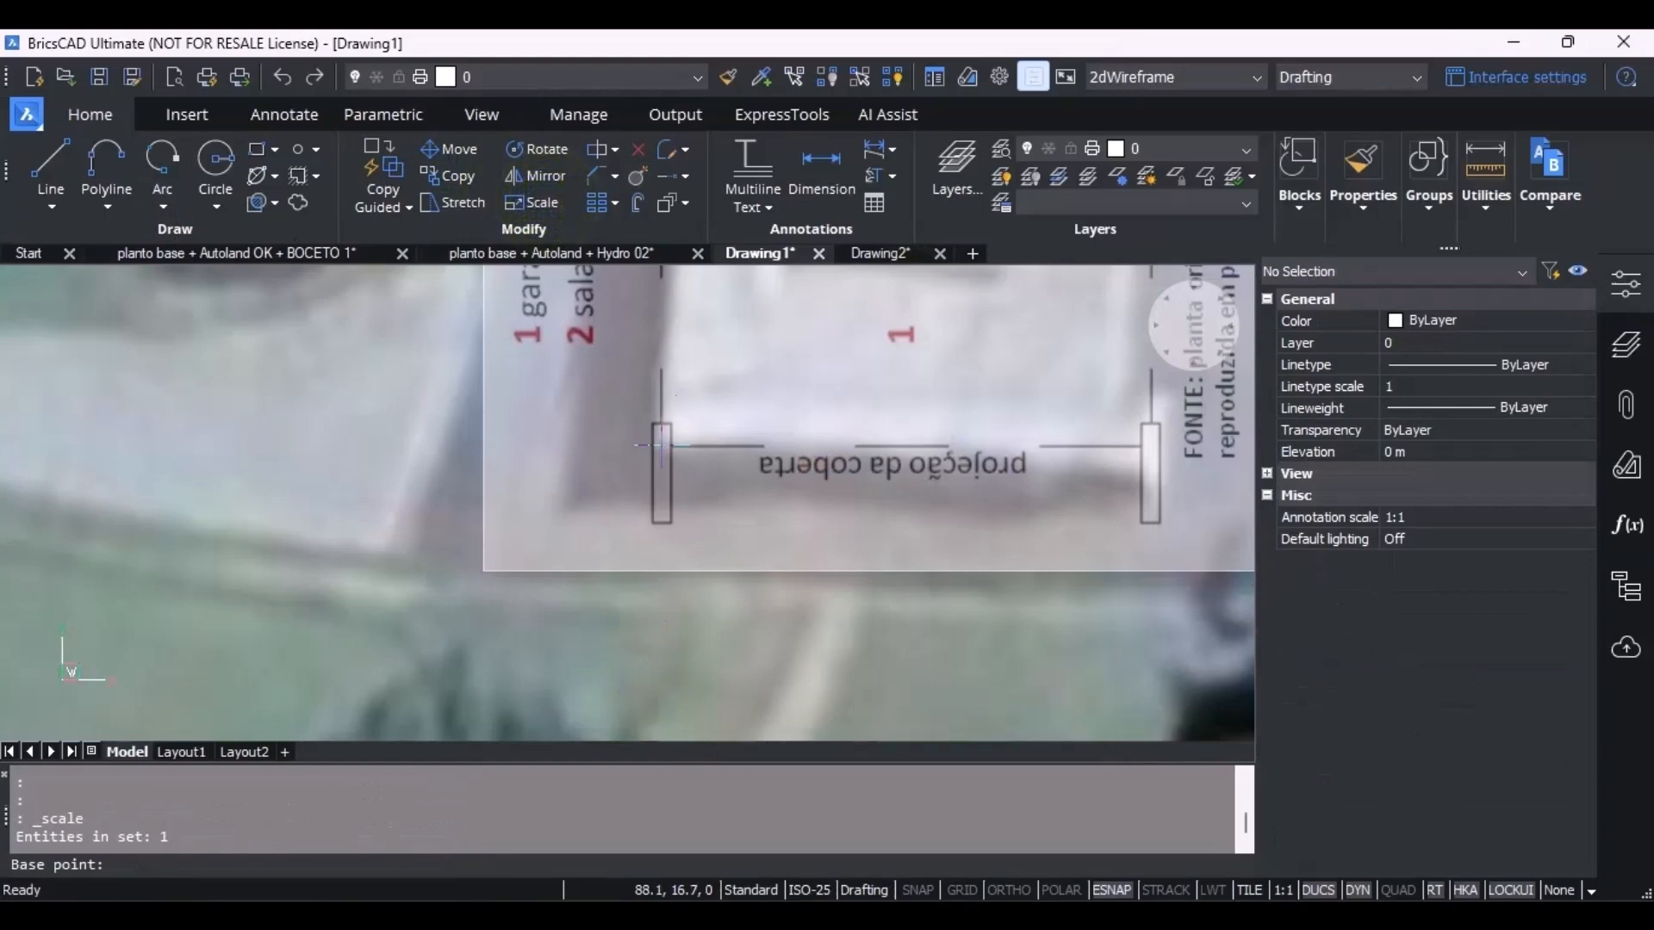
click(665, 434)
text(r)
key(Return)
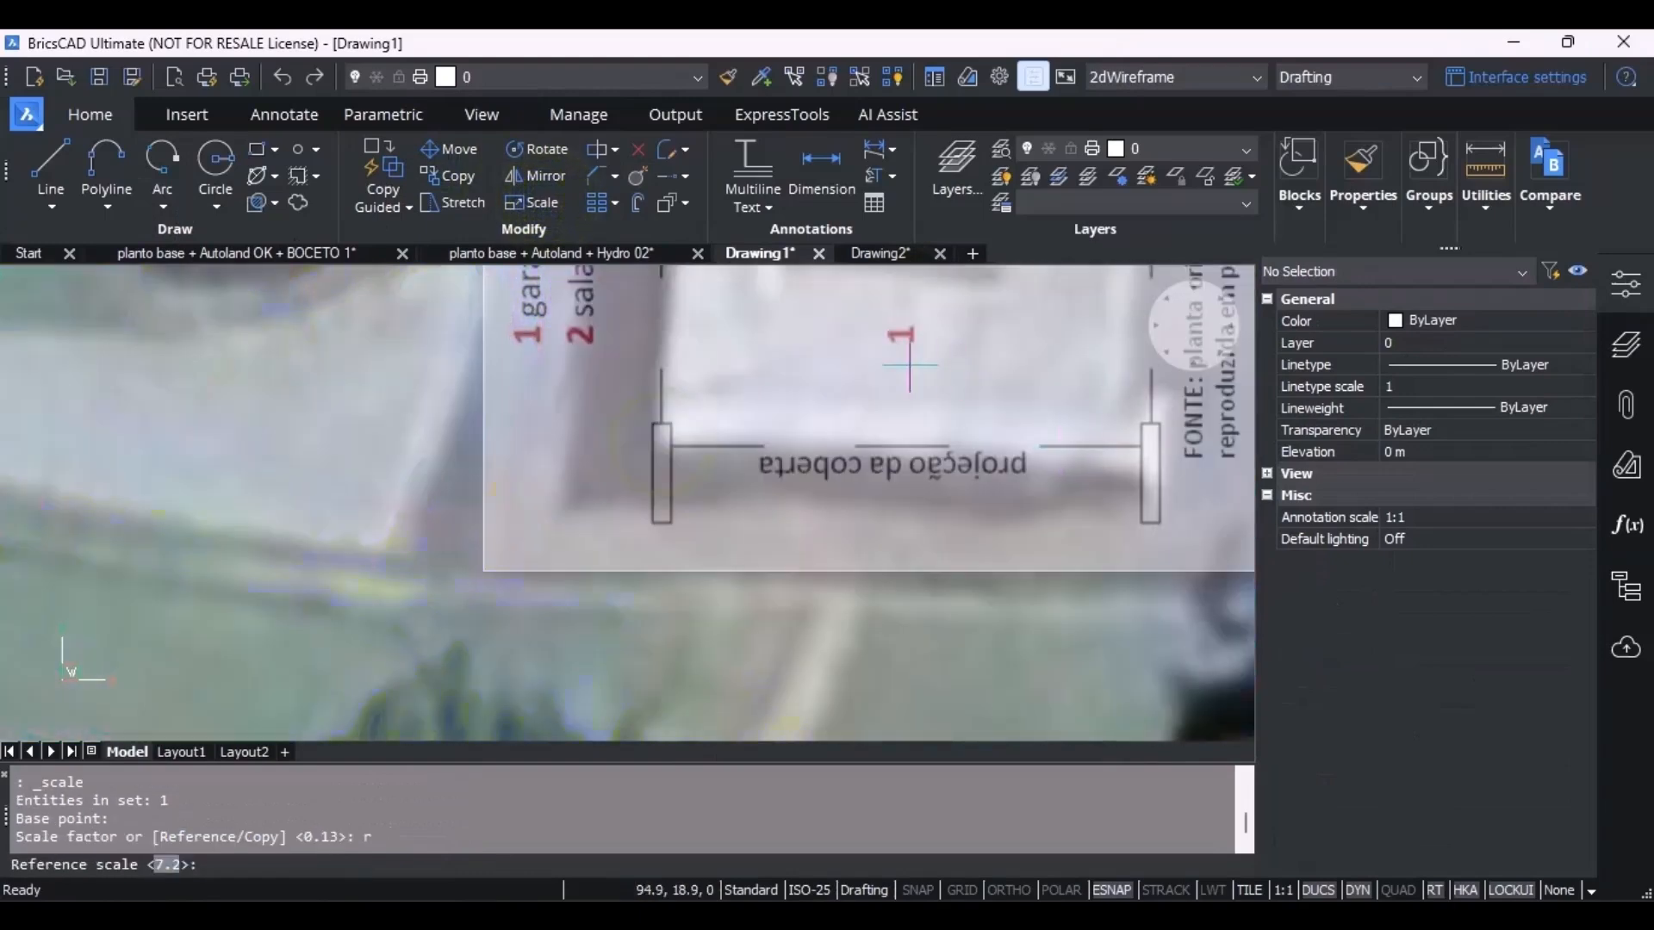
click(662, 445)
scroll(723, 499, down, 3)
scroll(765, 462, up, 5)
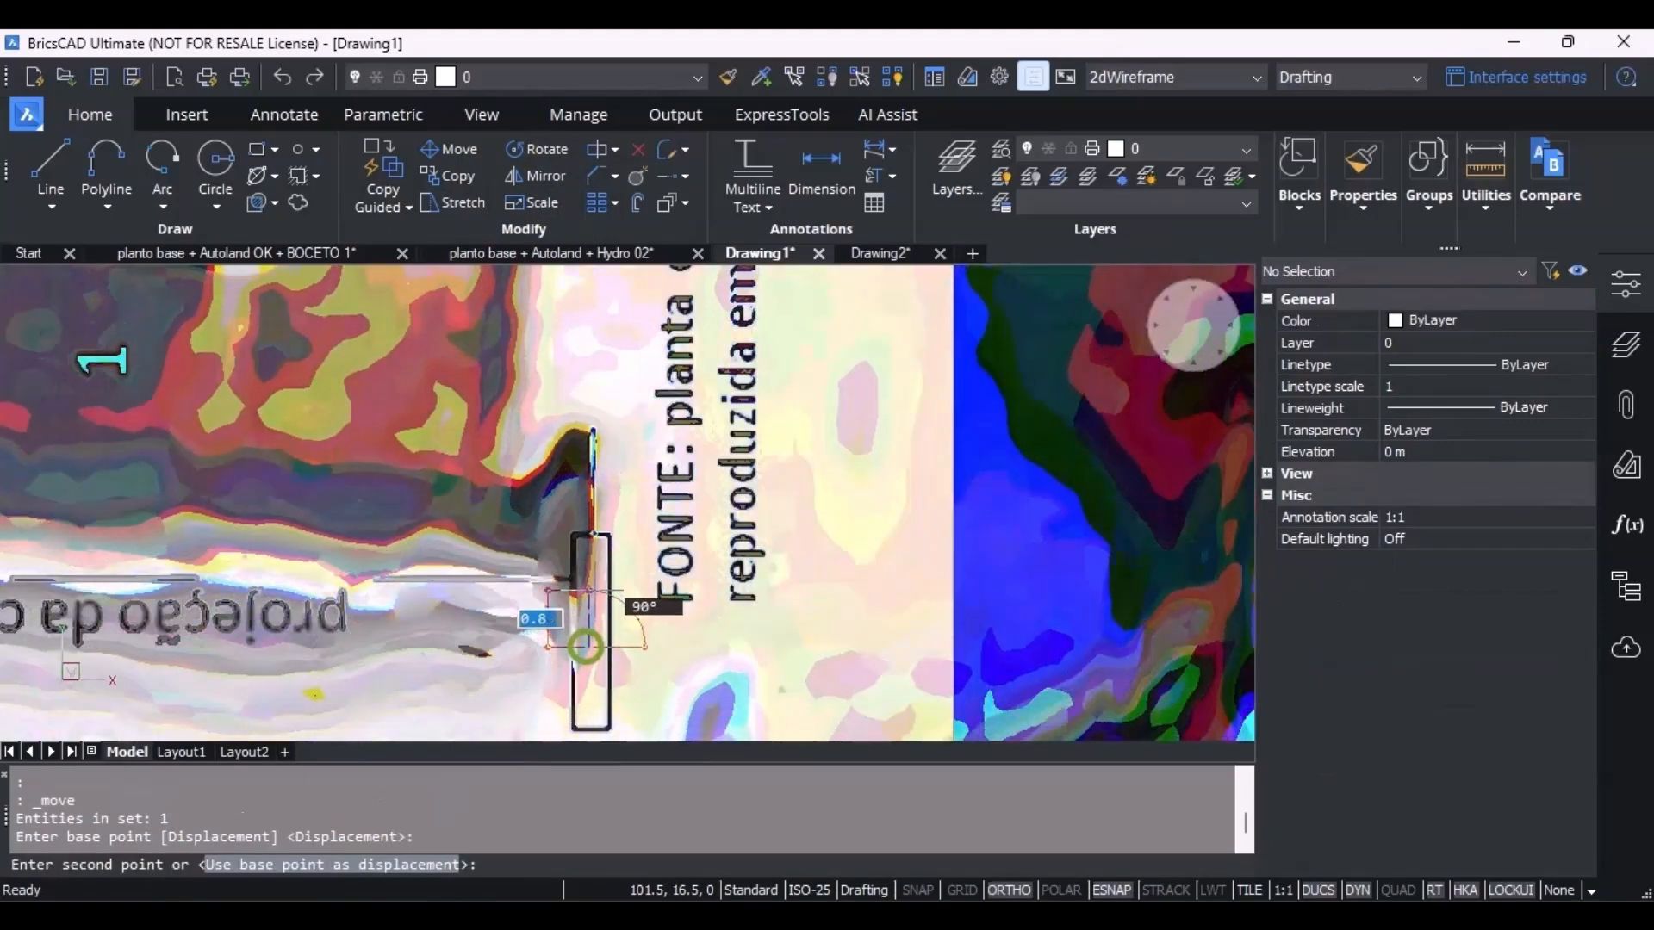
Move the satellite image about 0.8 m vertically with ortho on to align the house with the floor plan.
click(589, 652)
scroll(589, 554, down, 5)
scroll(585, 378, up, 3)
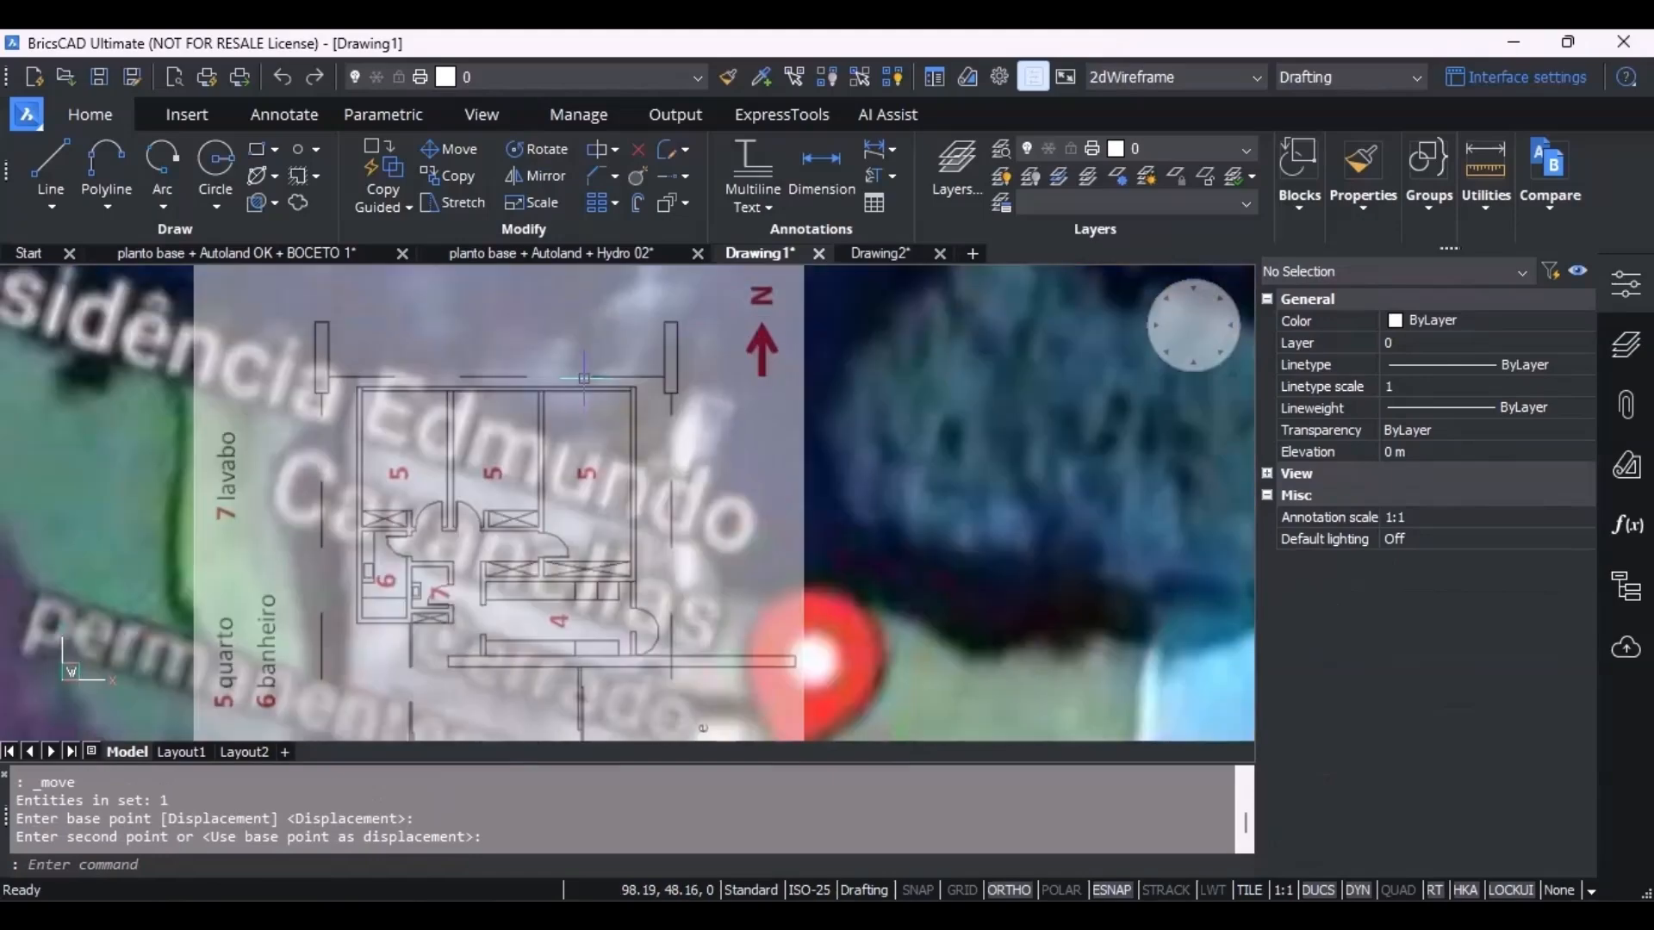
scroll(584, 378, down, 8)
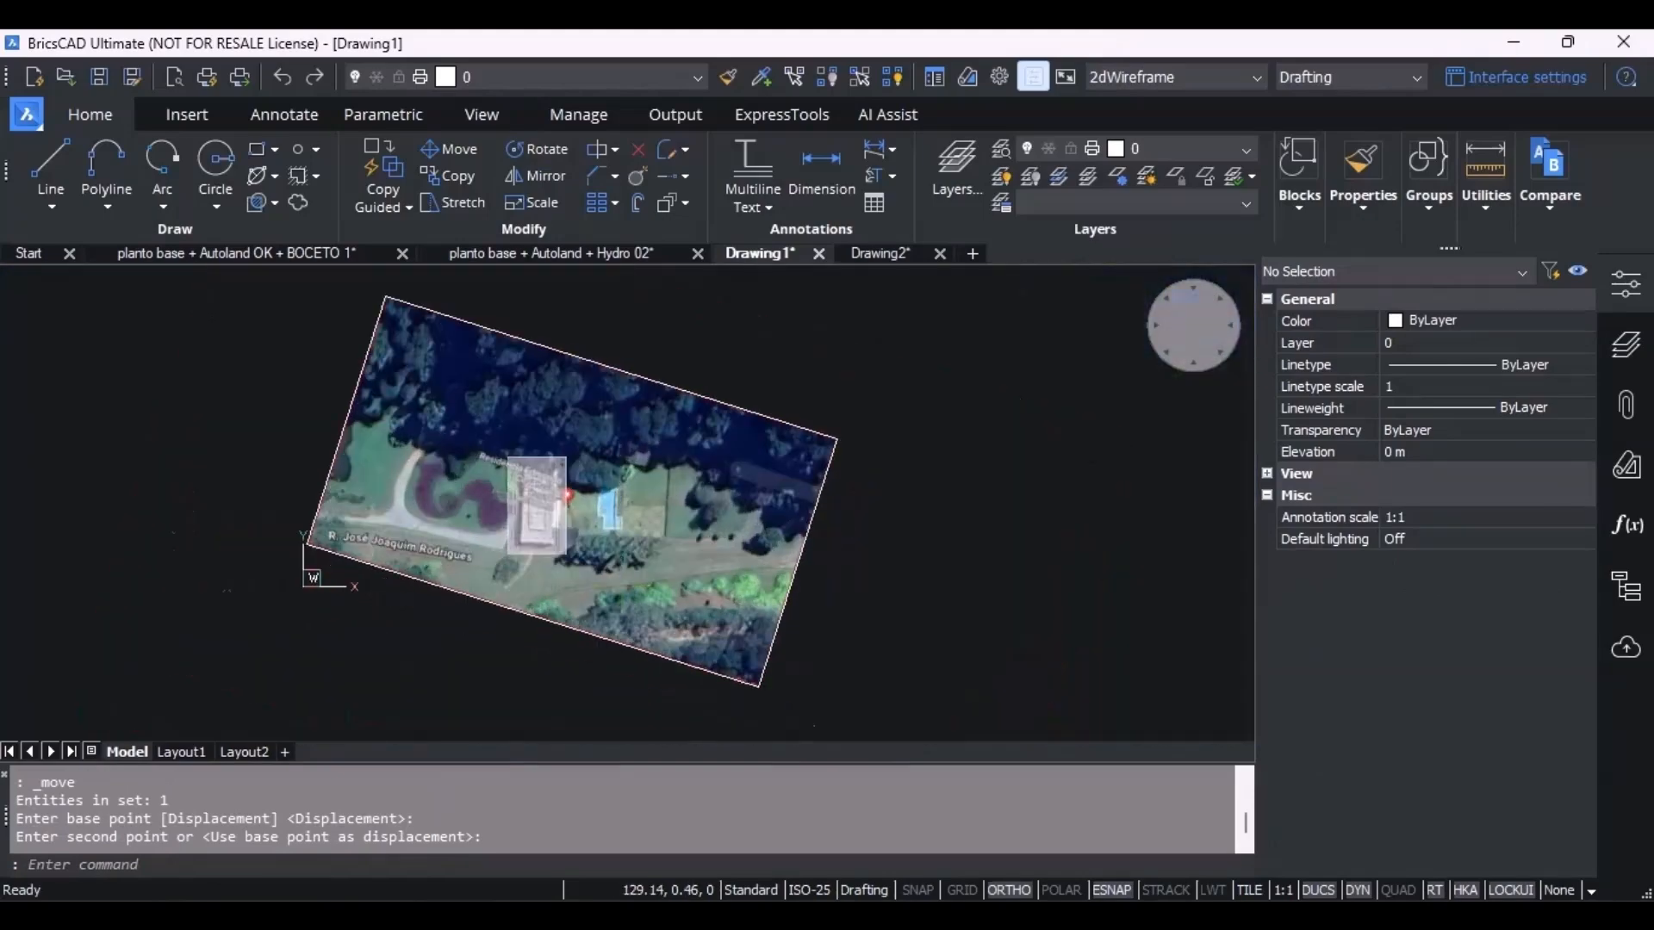
scroll(622, 585, up, 2)
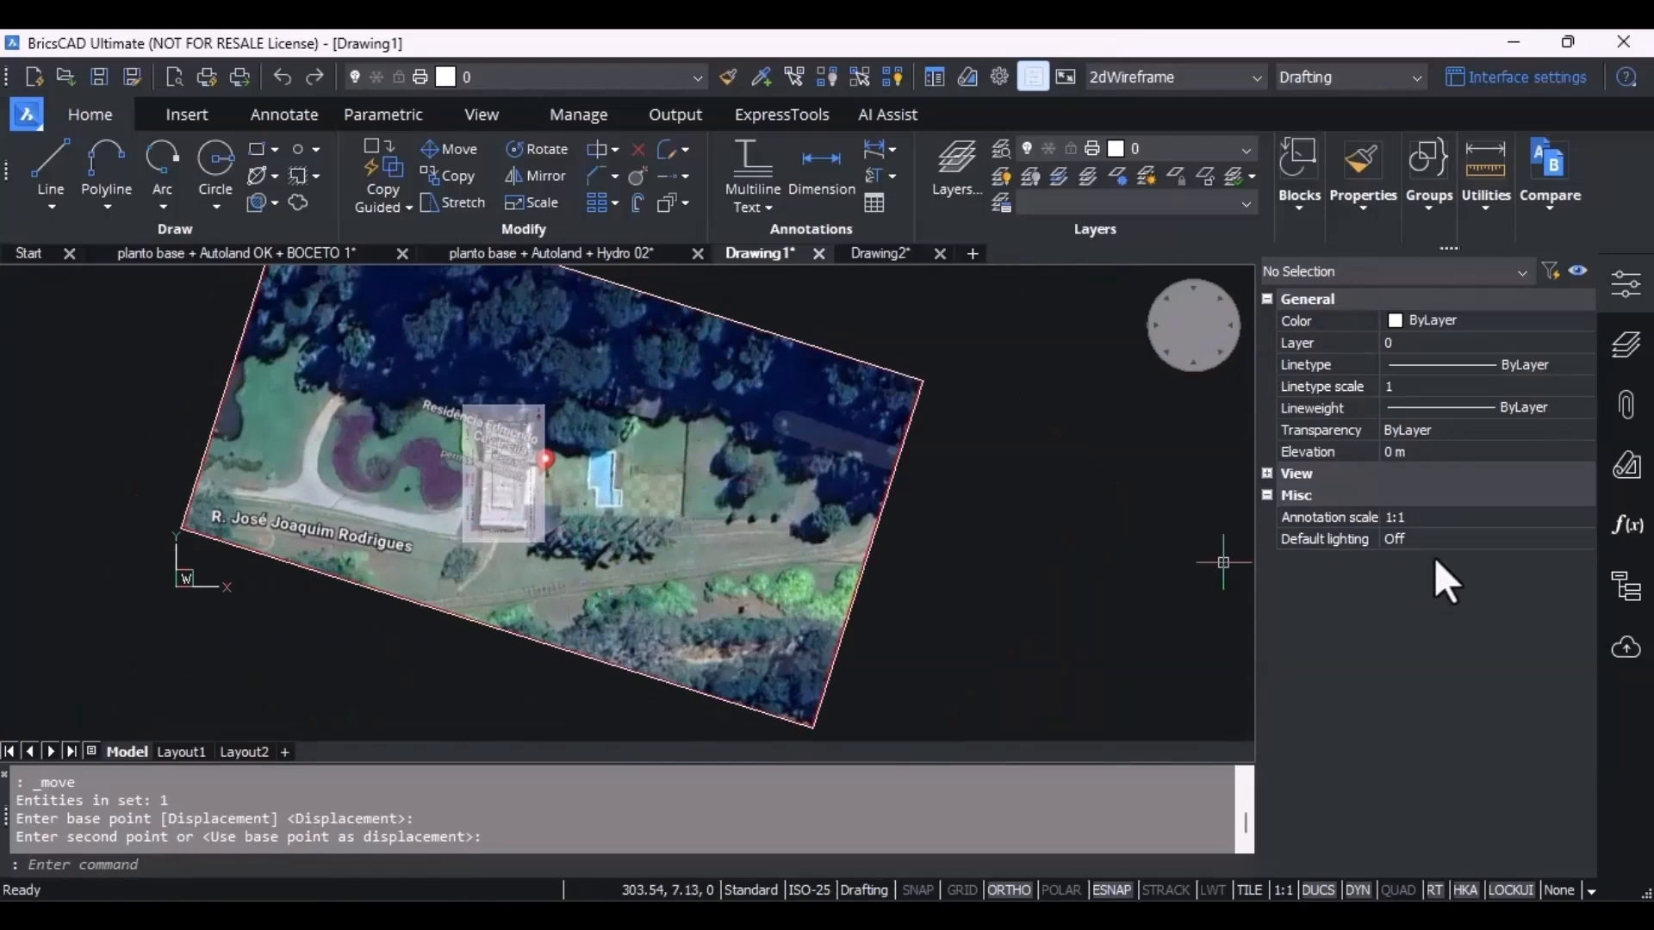
Open the layer list and create a new layer named Para ocultar.
click(1626, 345)
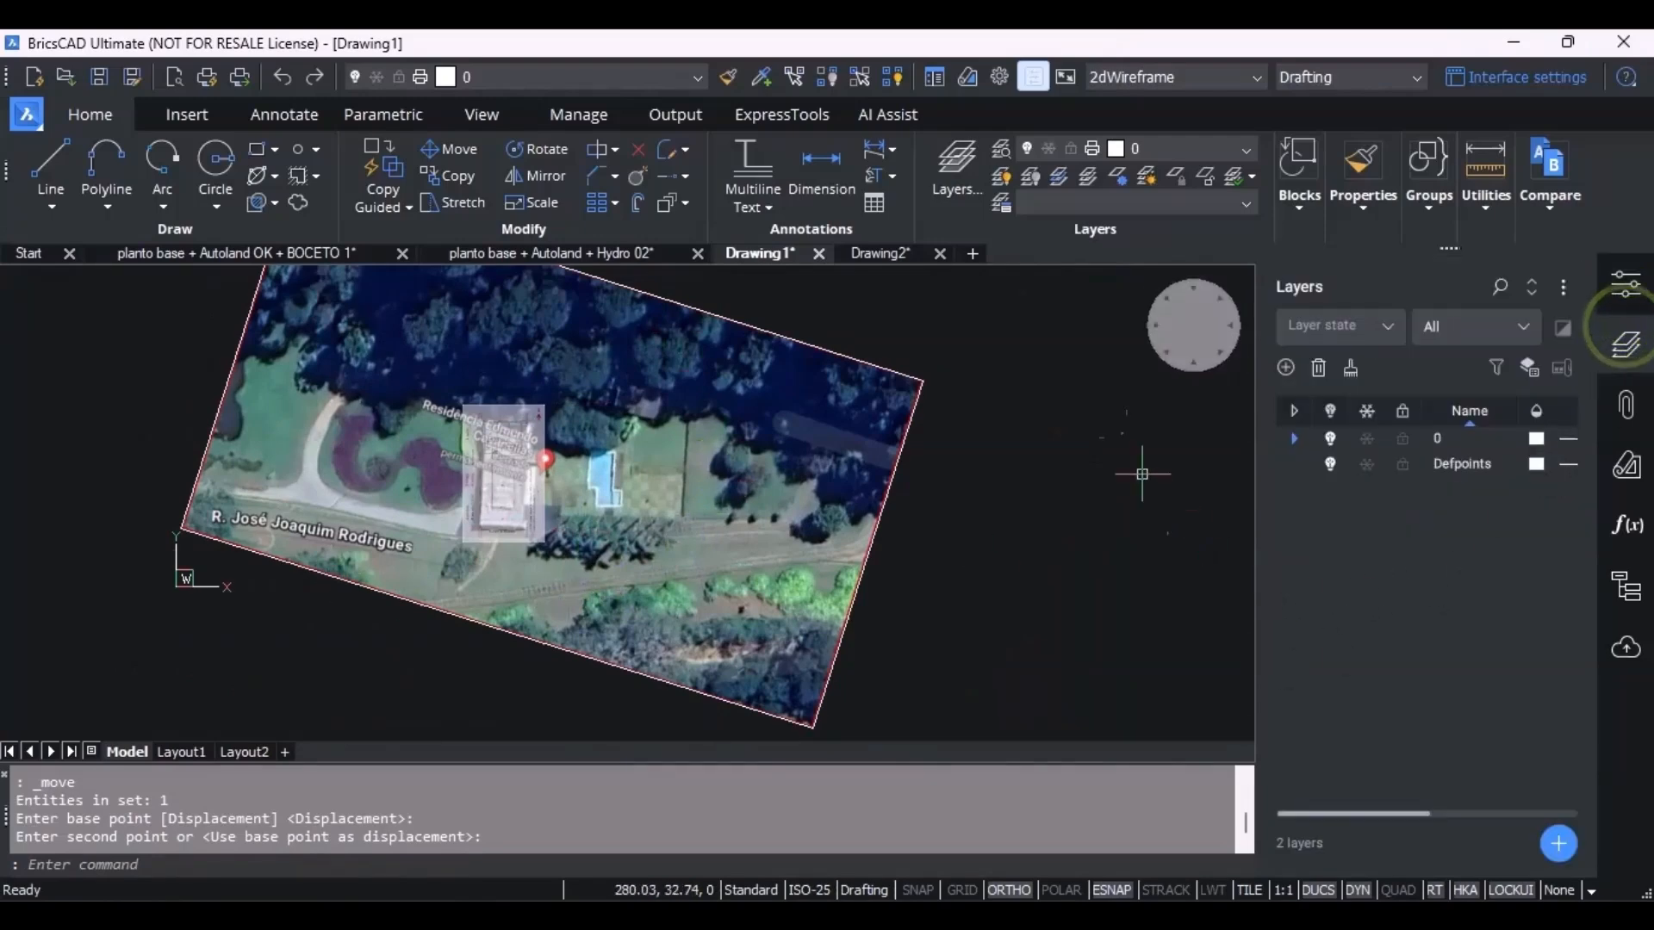
click(1285, 368)
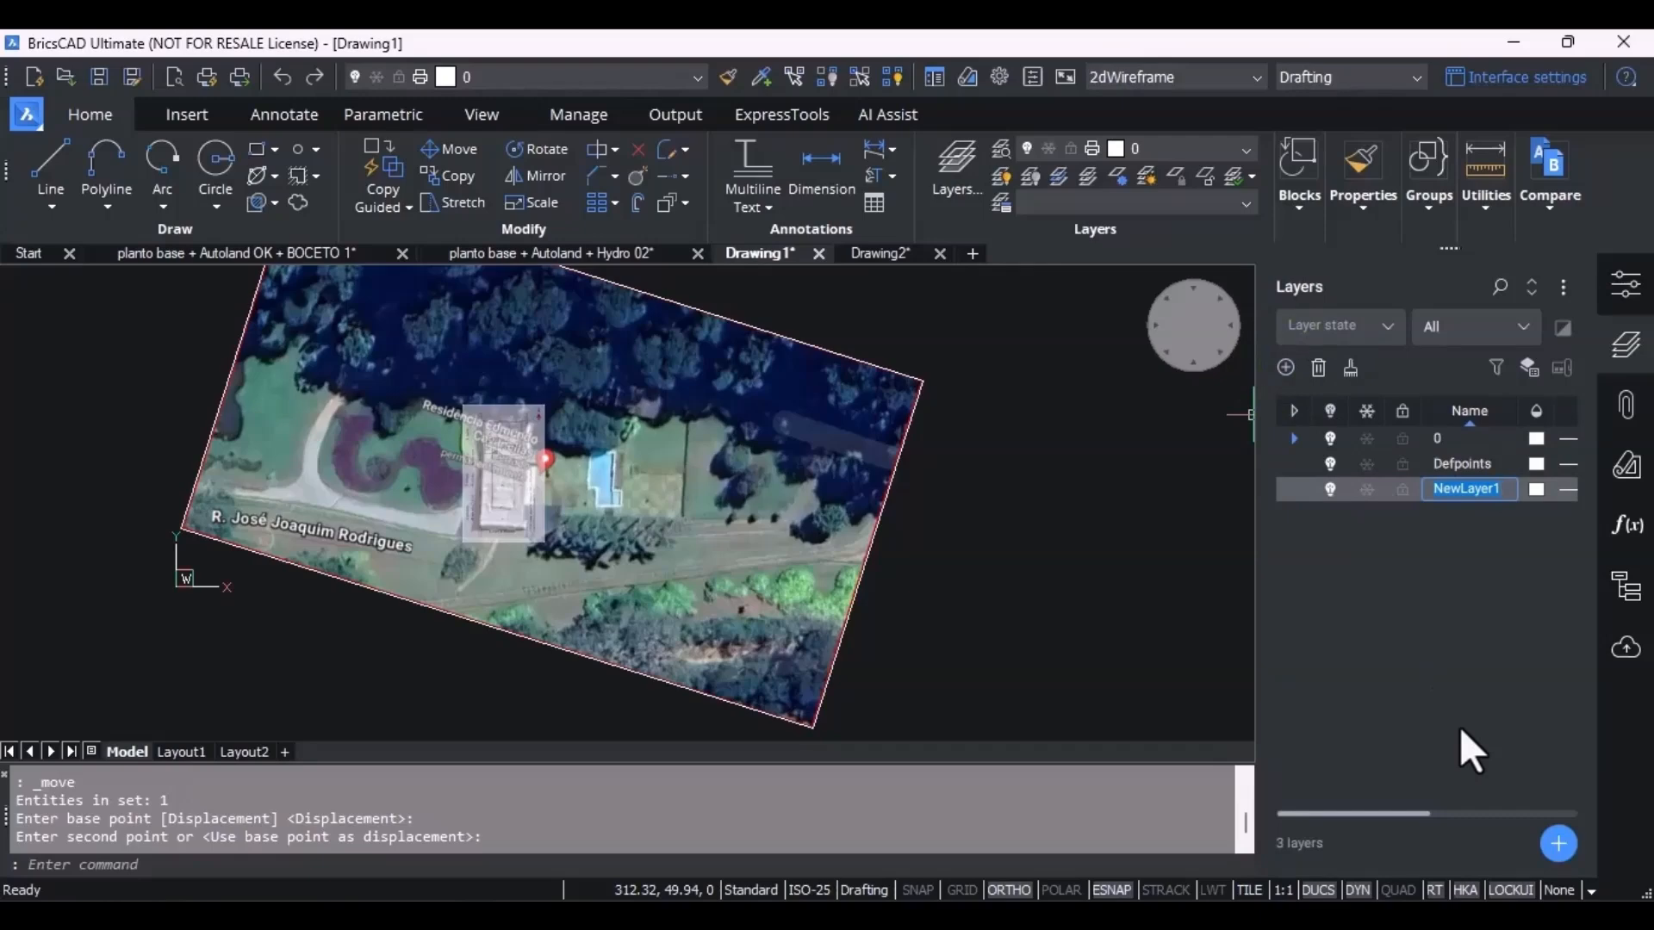
text(Para ocultar)
key(Return)
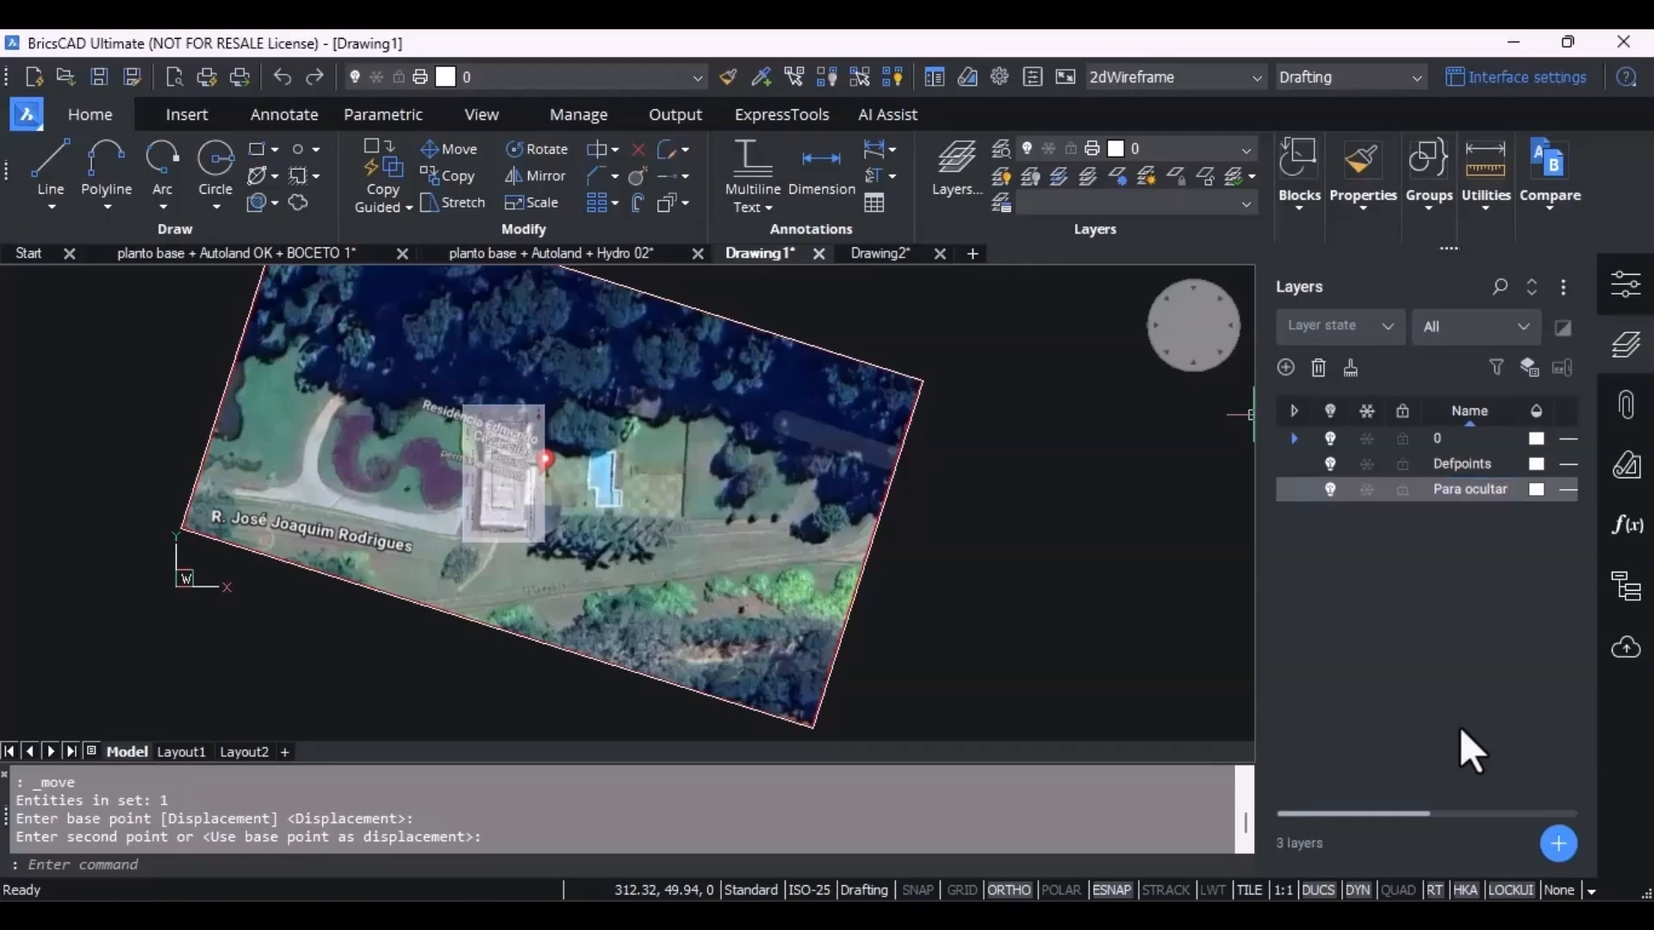
Create another layer named Para bloquae.
click(1285, 368)
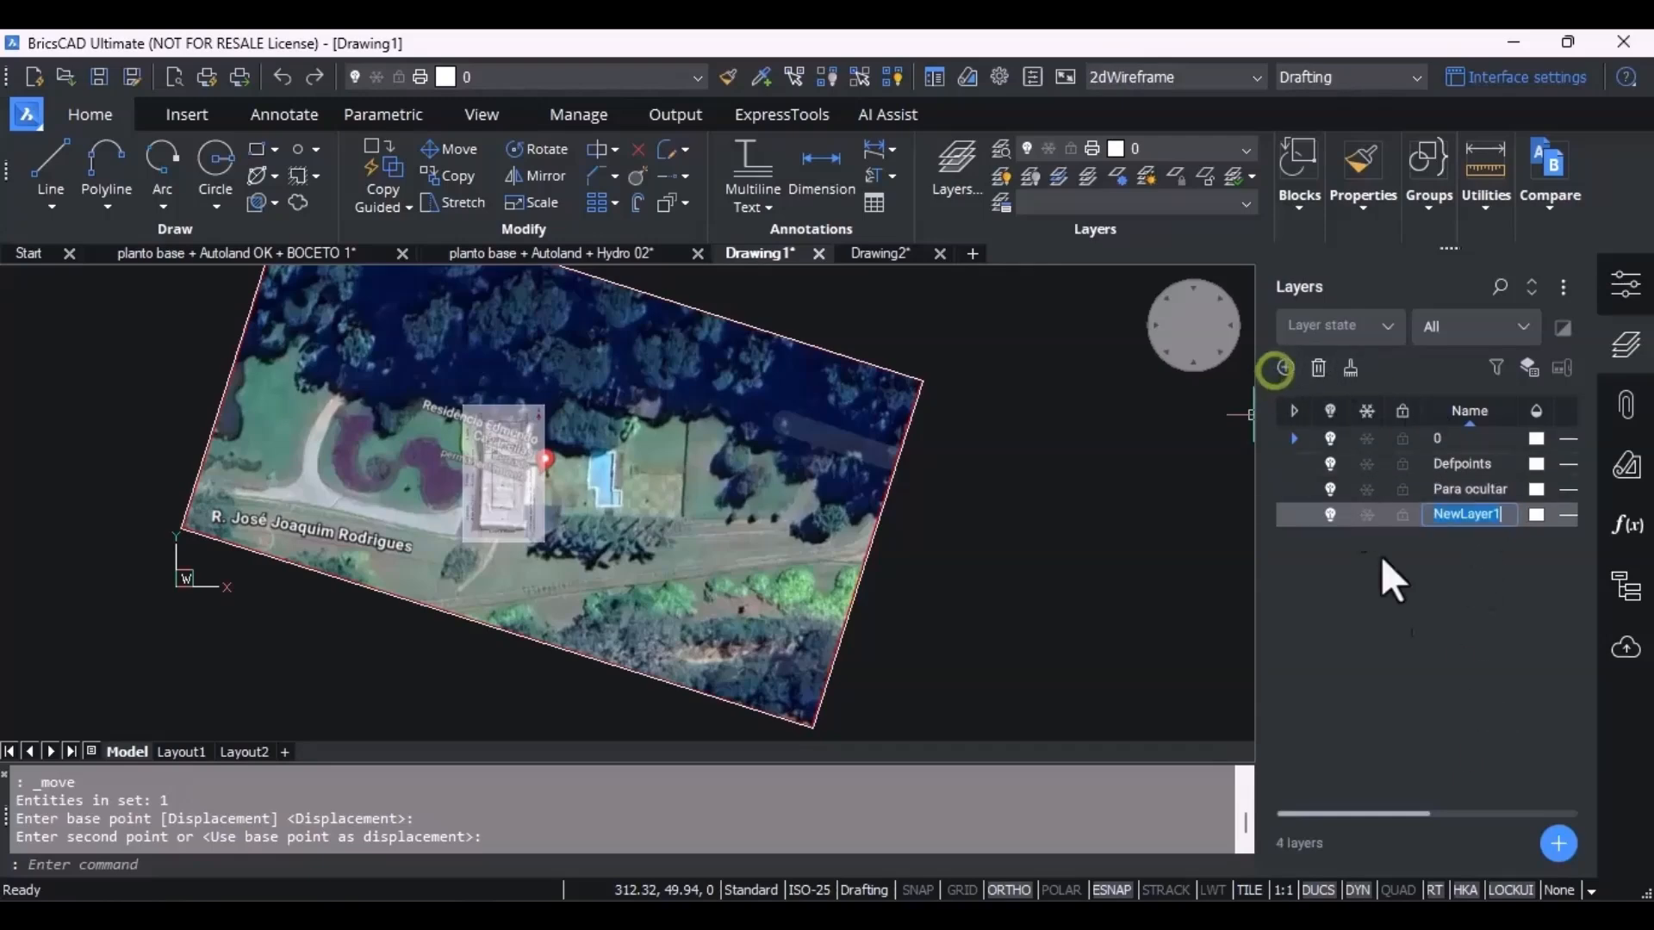
text(Para )
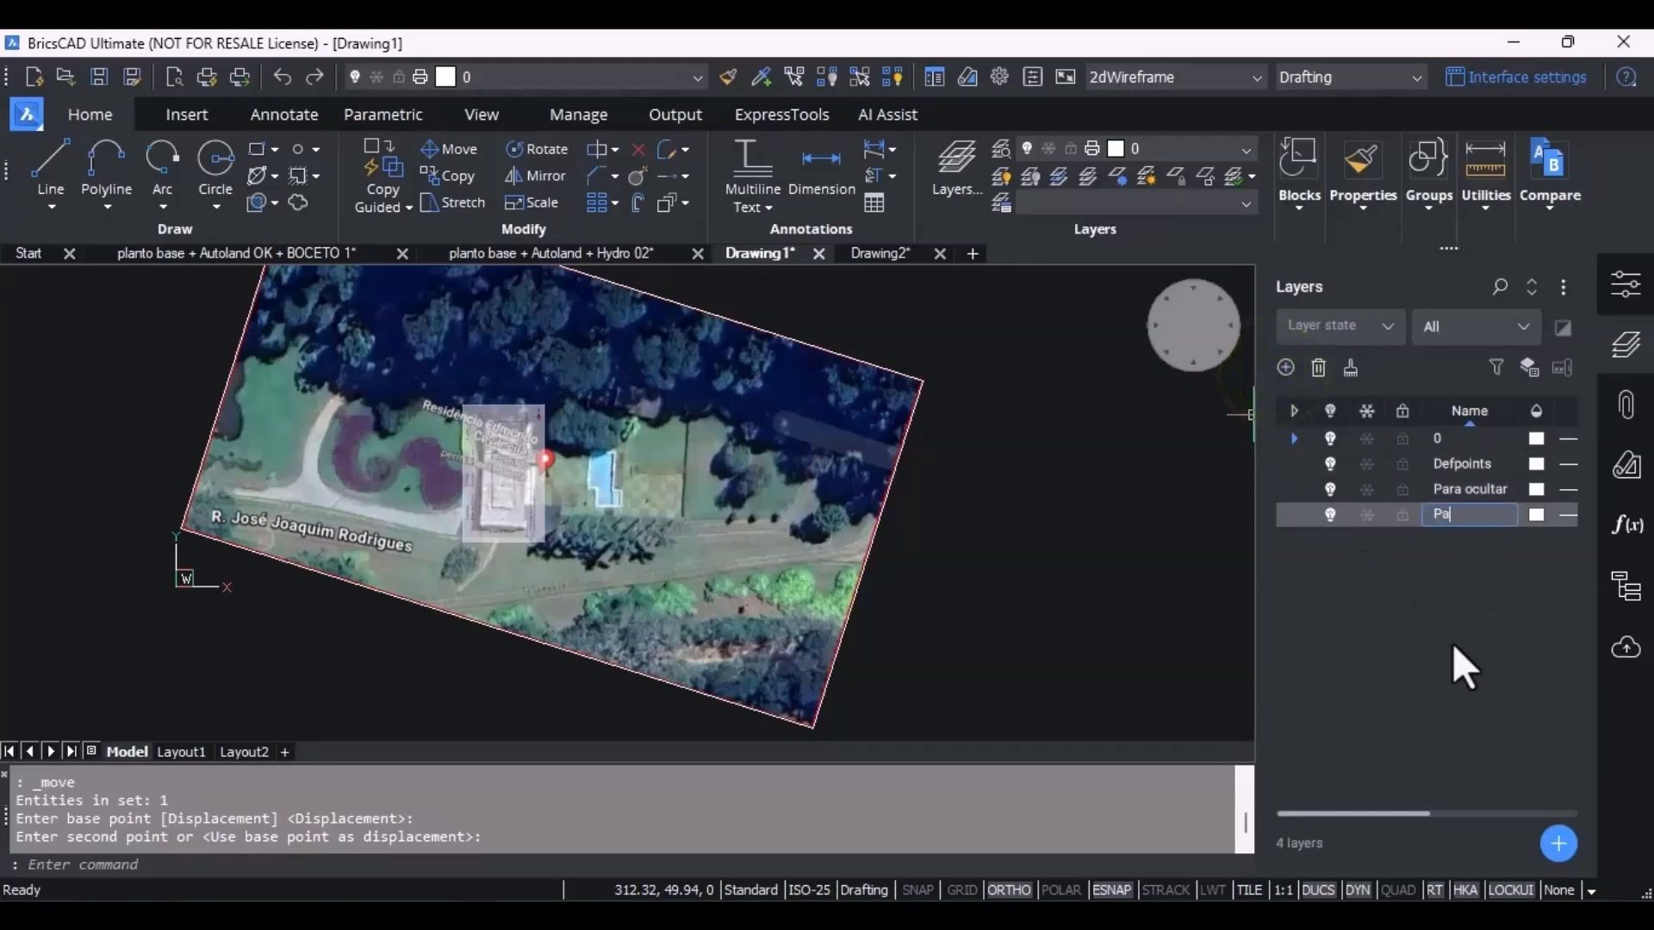
text(bloquae)
key(Return)
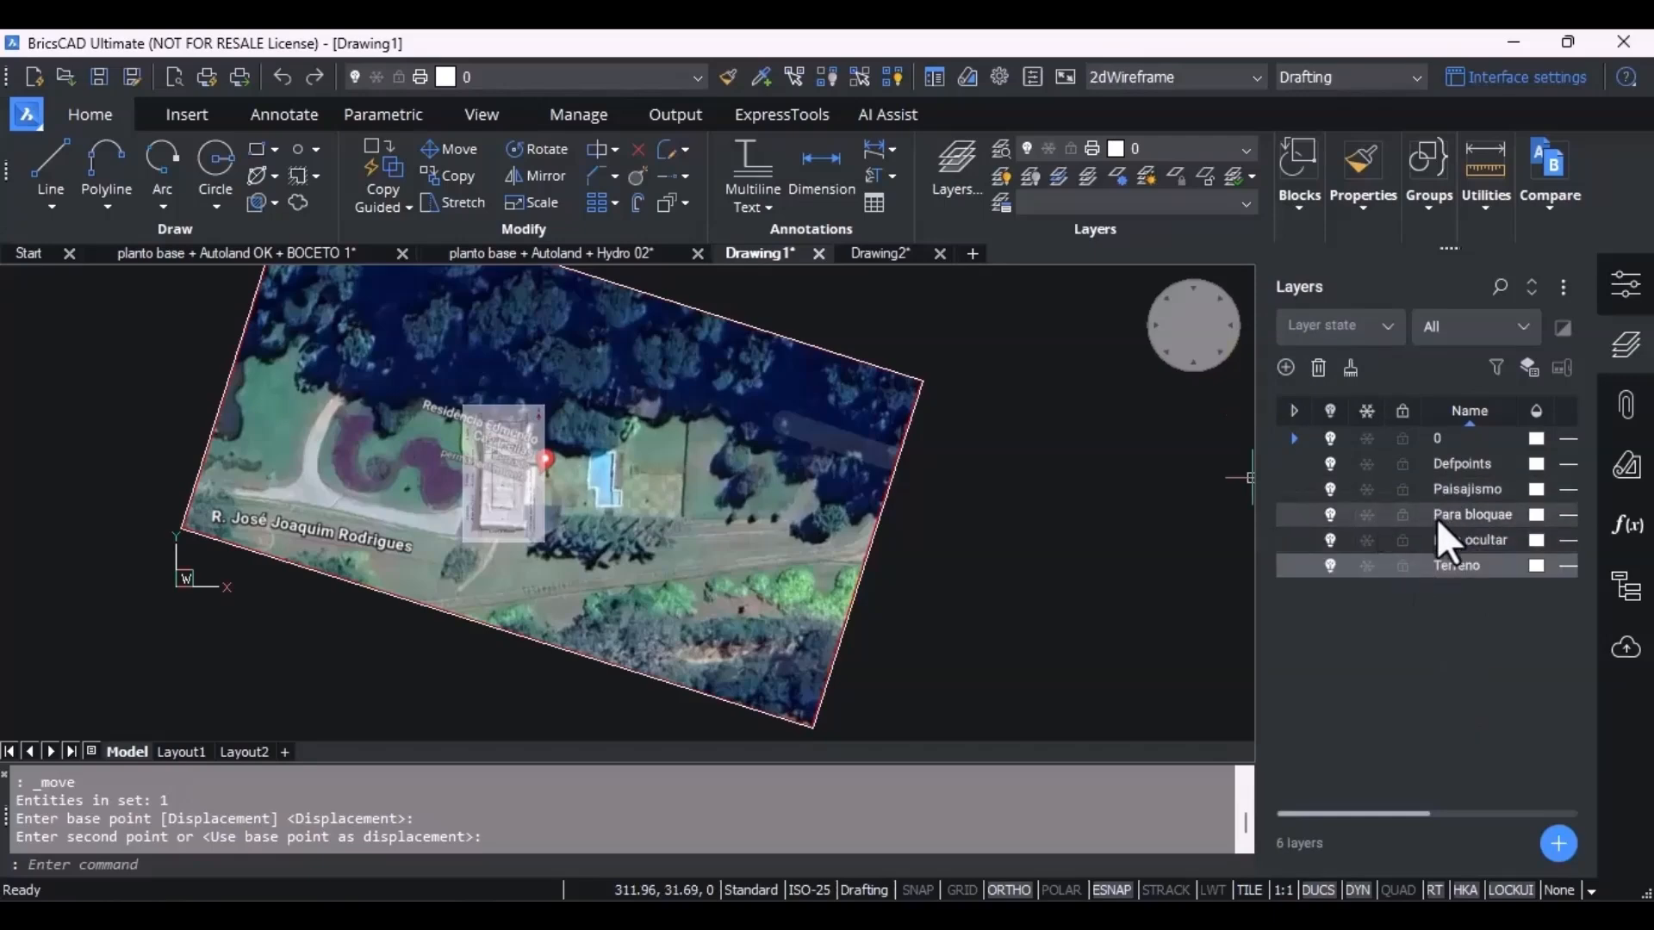
Assign both the satellite image and the floor plan image to the Para bloquae layer, then clear the selection.
click(1440, 517)
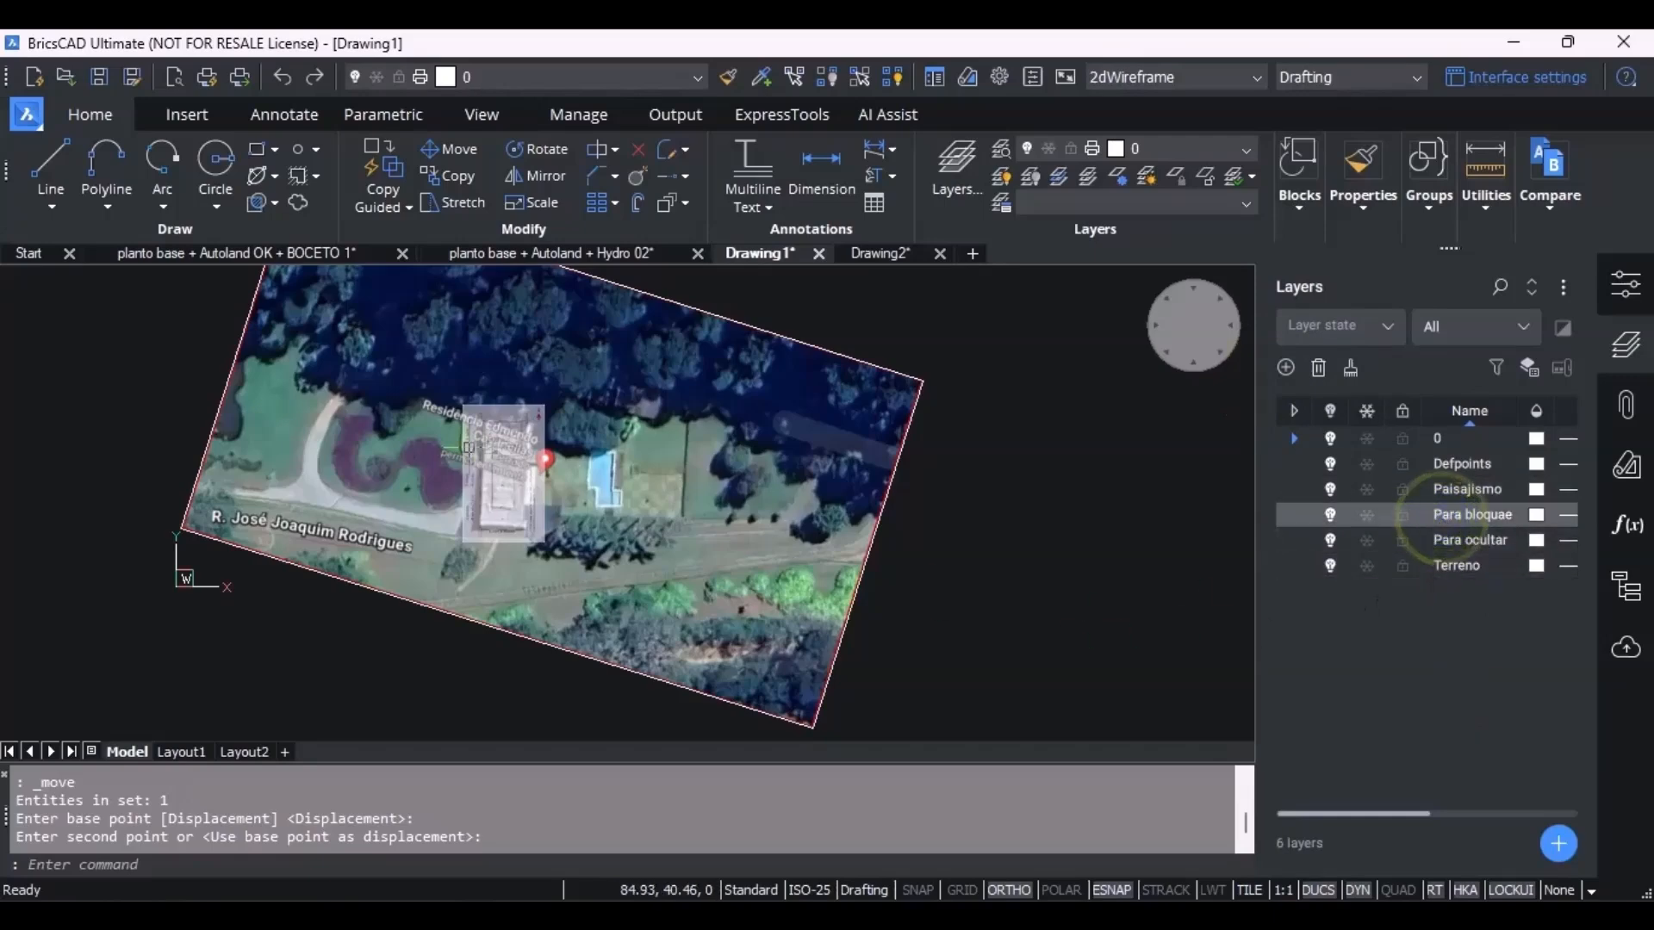
scroll(604, 523, down, 5)
scroll(503, 559, up, 3)
scroll(544, 505, down, 2)
scroll(405, 456, up, 1)
key(Escape)
click(908, 306)
click(611, 593)
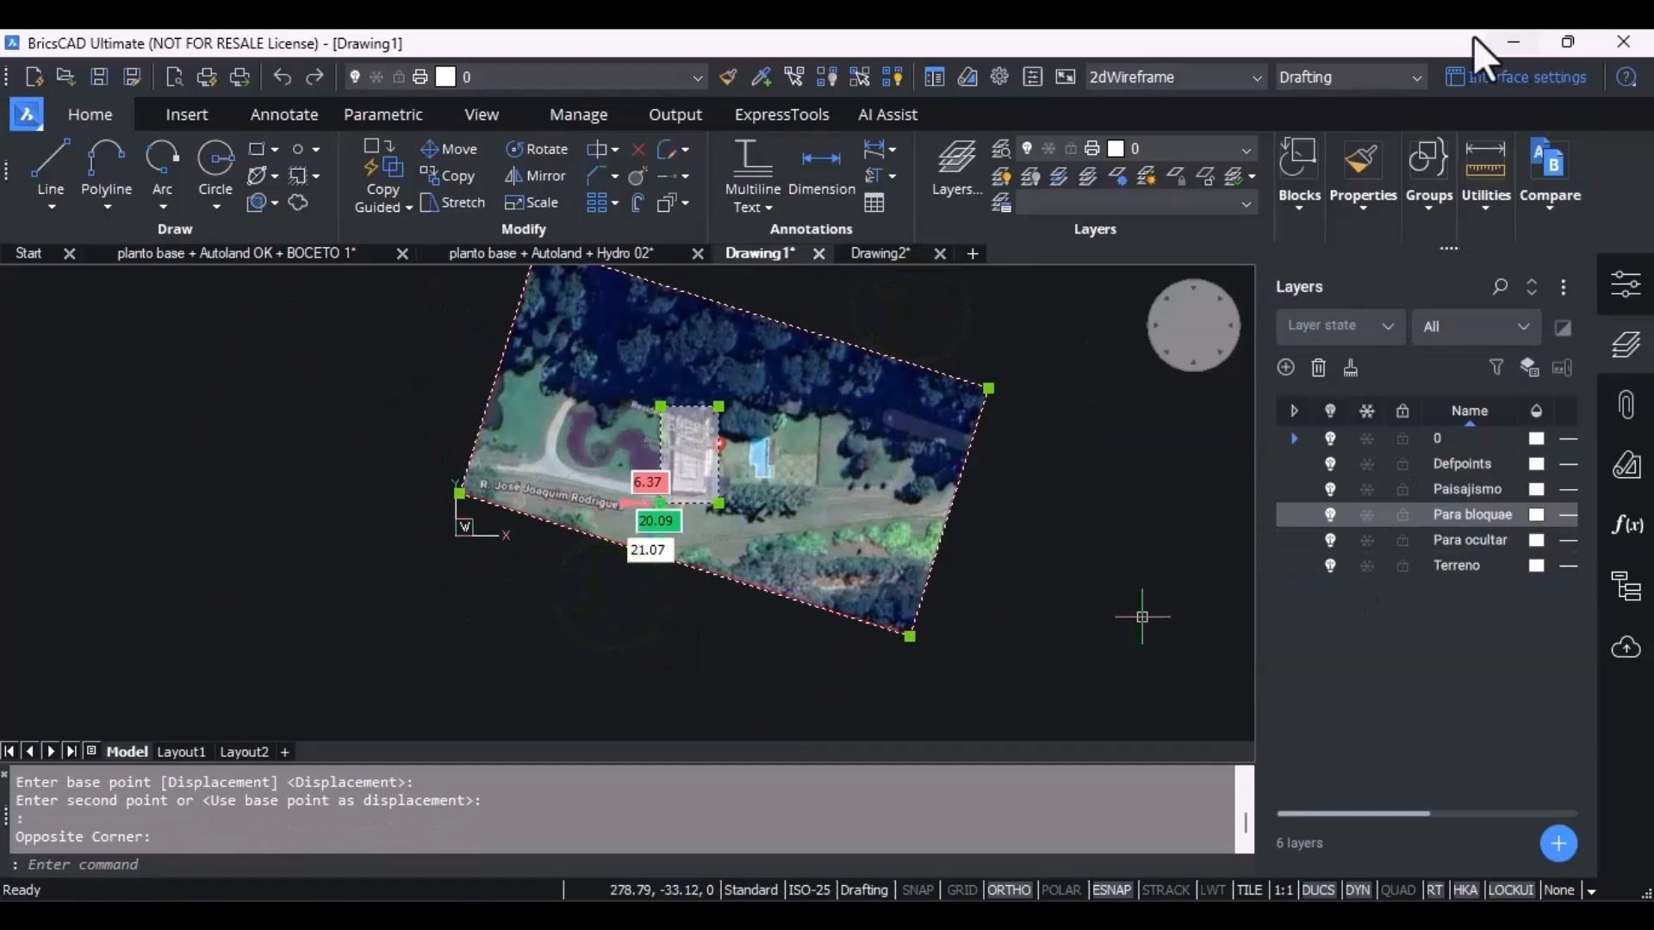
click(1214, 152)
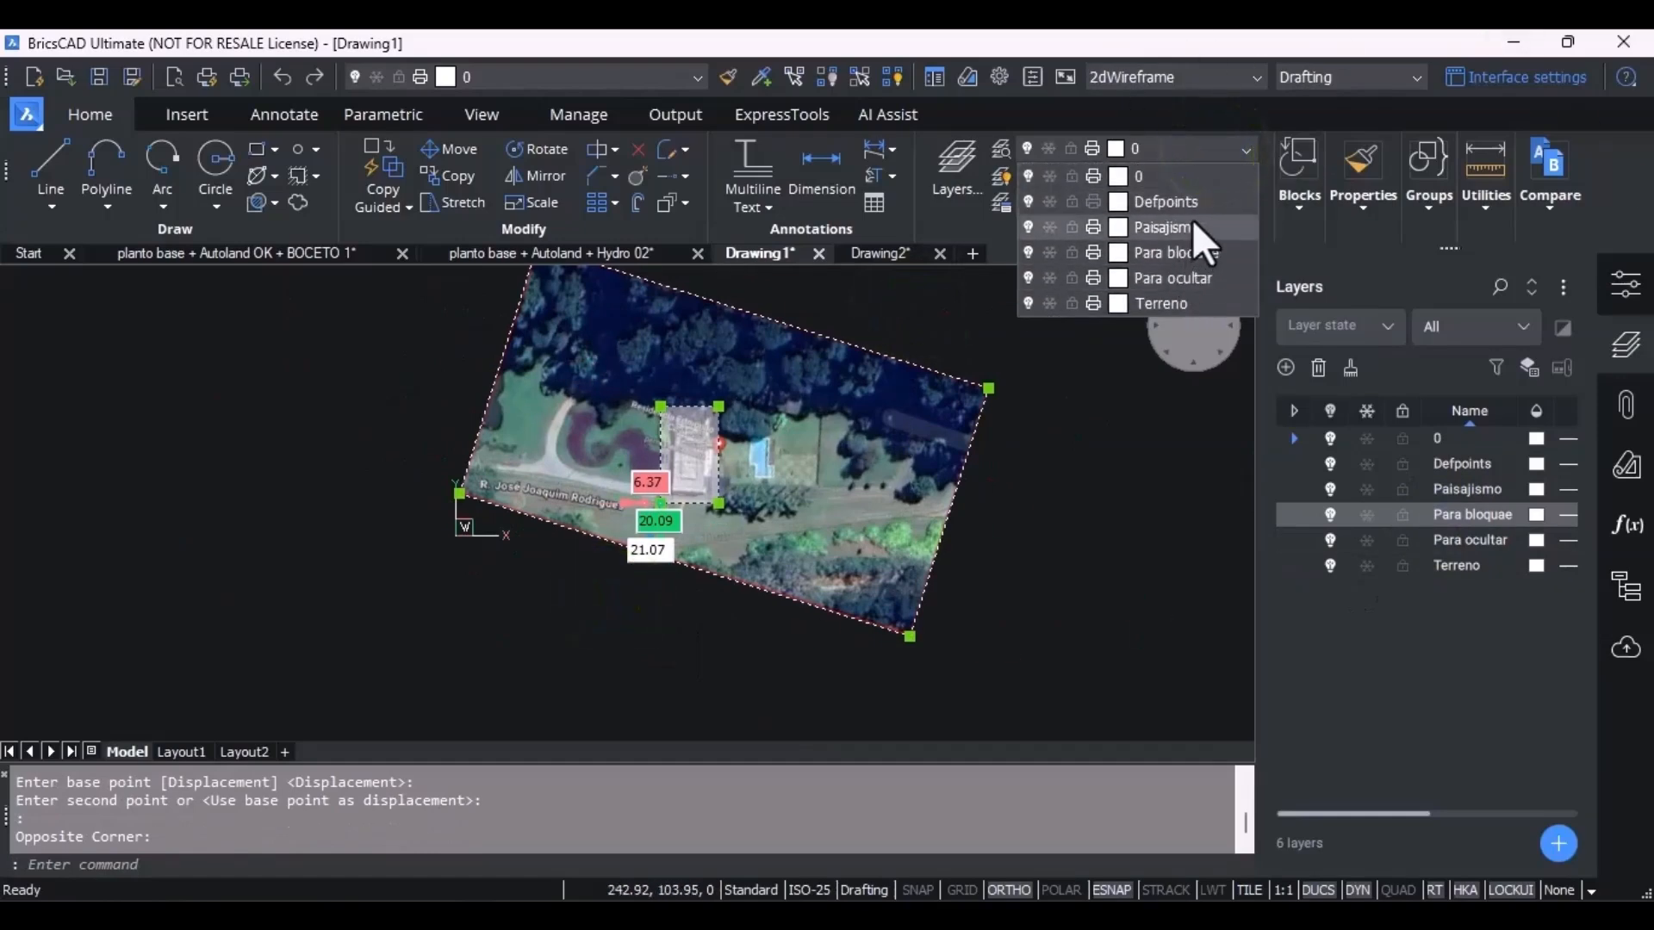
click(1201, 259)
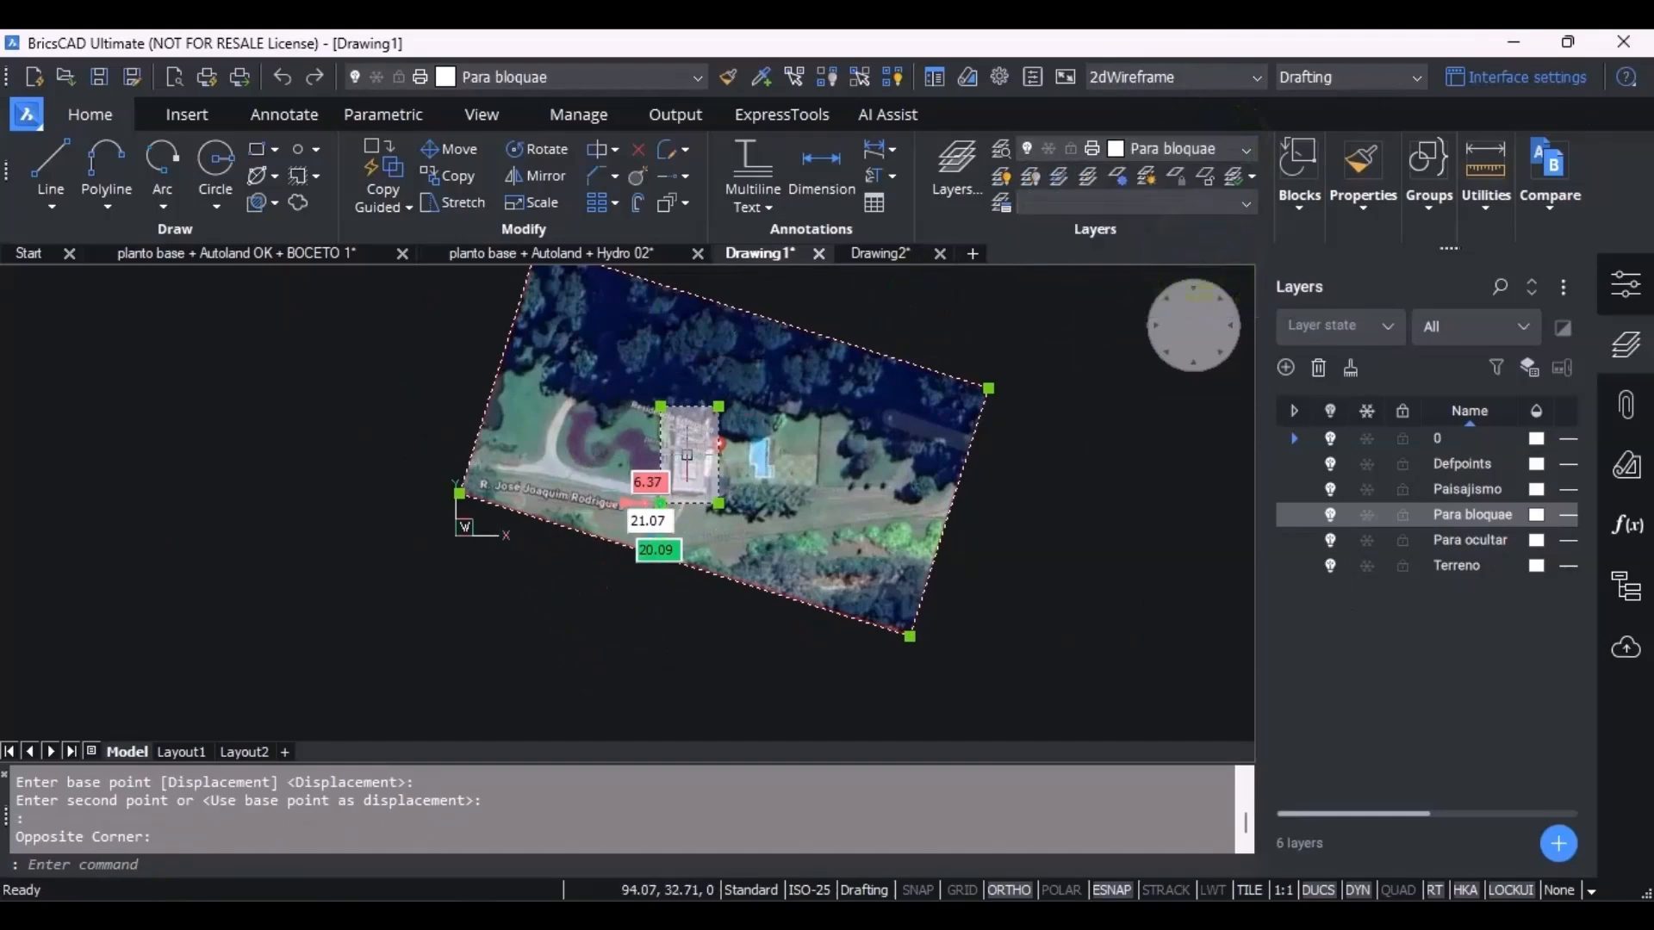
scroll(607, 417, up, 4)
key(Escape)
scroll(758, 396, down, 2)
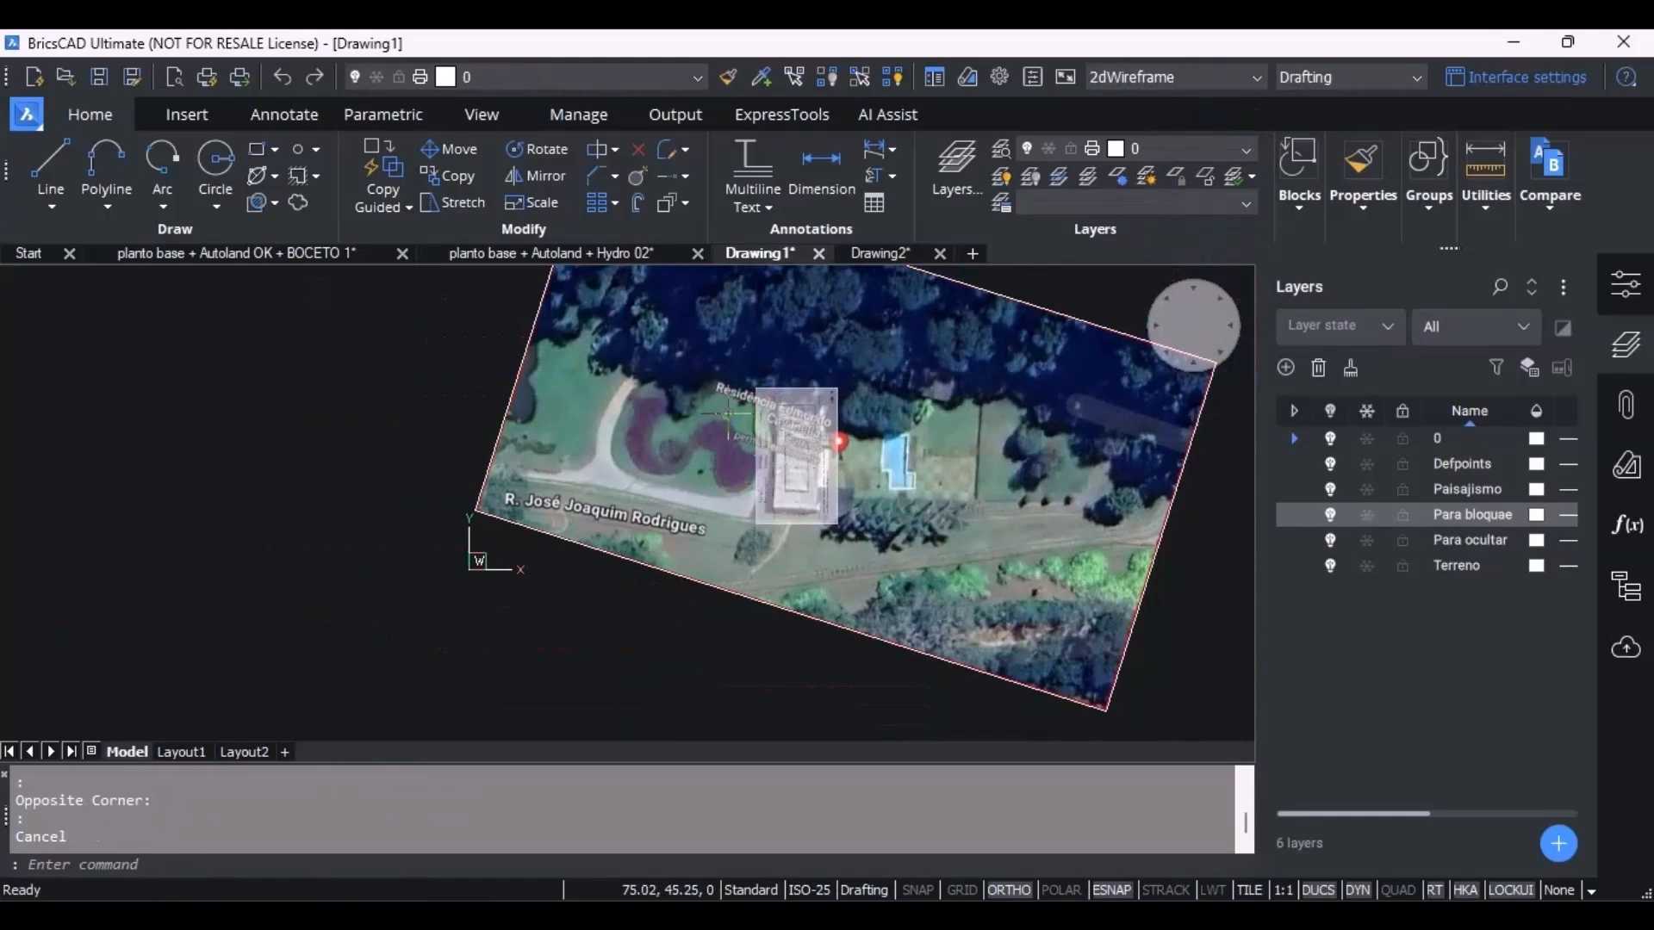
scroll(722, 453, down, 1)
scroll(773, 326, up, 1)
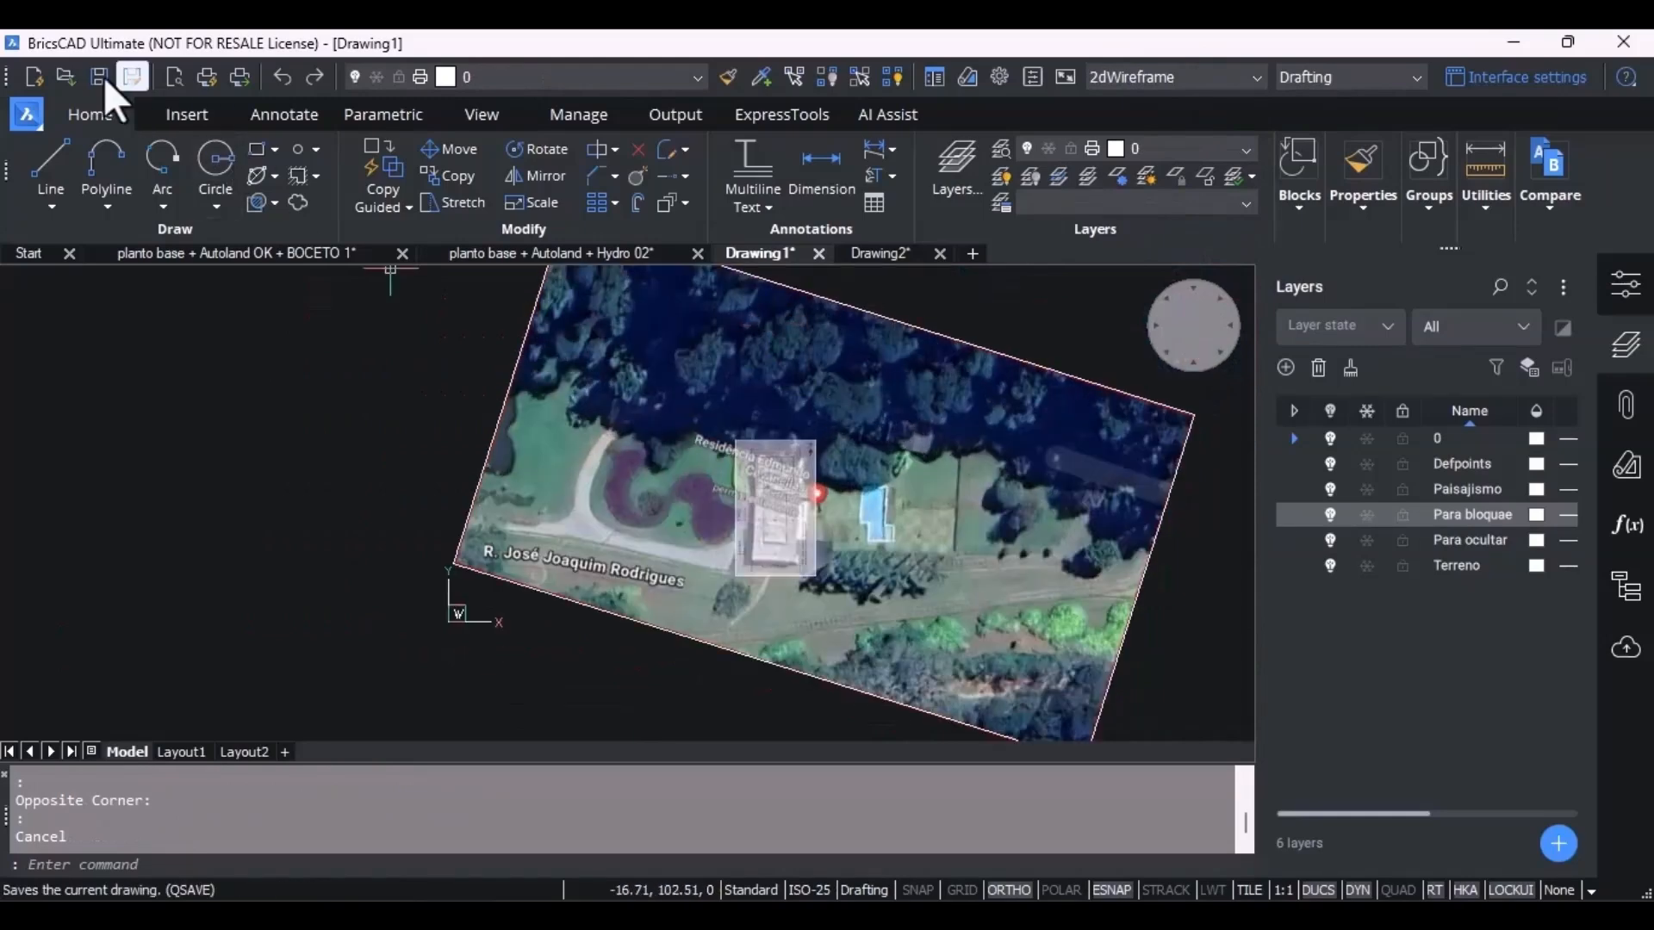
Examine the driveway, garden beds, house and pool on the overlaid base images with the Polyline command active.
click(107, 164)
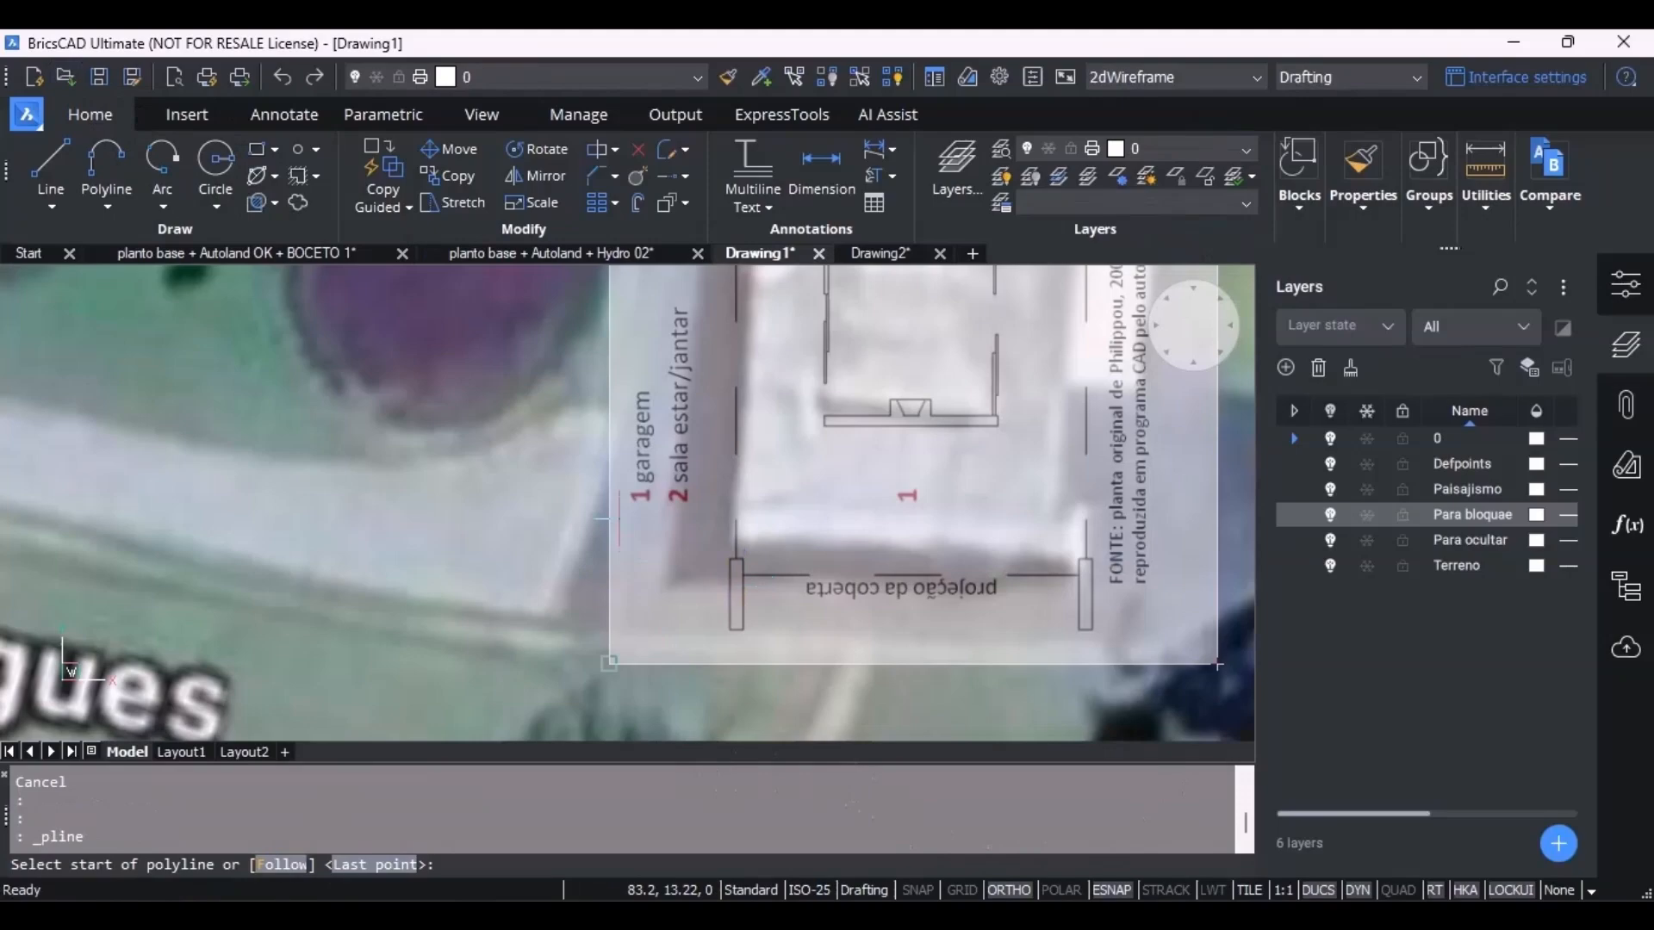
scroll(618, 517, down, 5)
scroll(638, 517, up, 2)
scroll(748, 603, down, 1)
scroll(758, 670, up, 2)
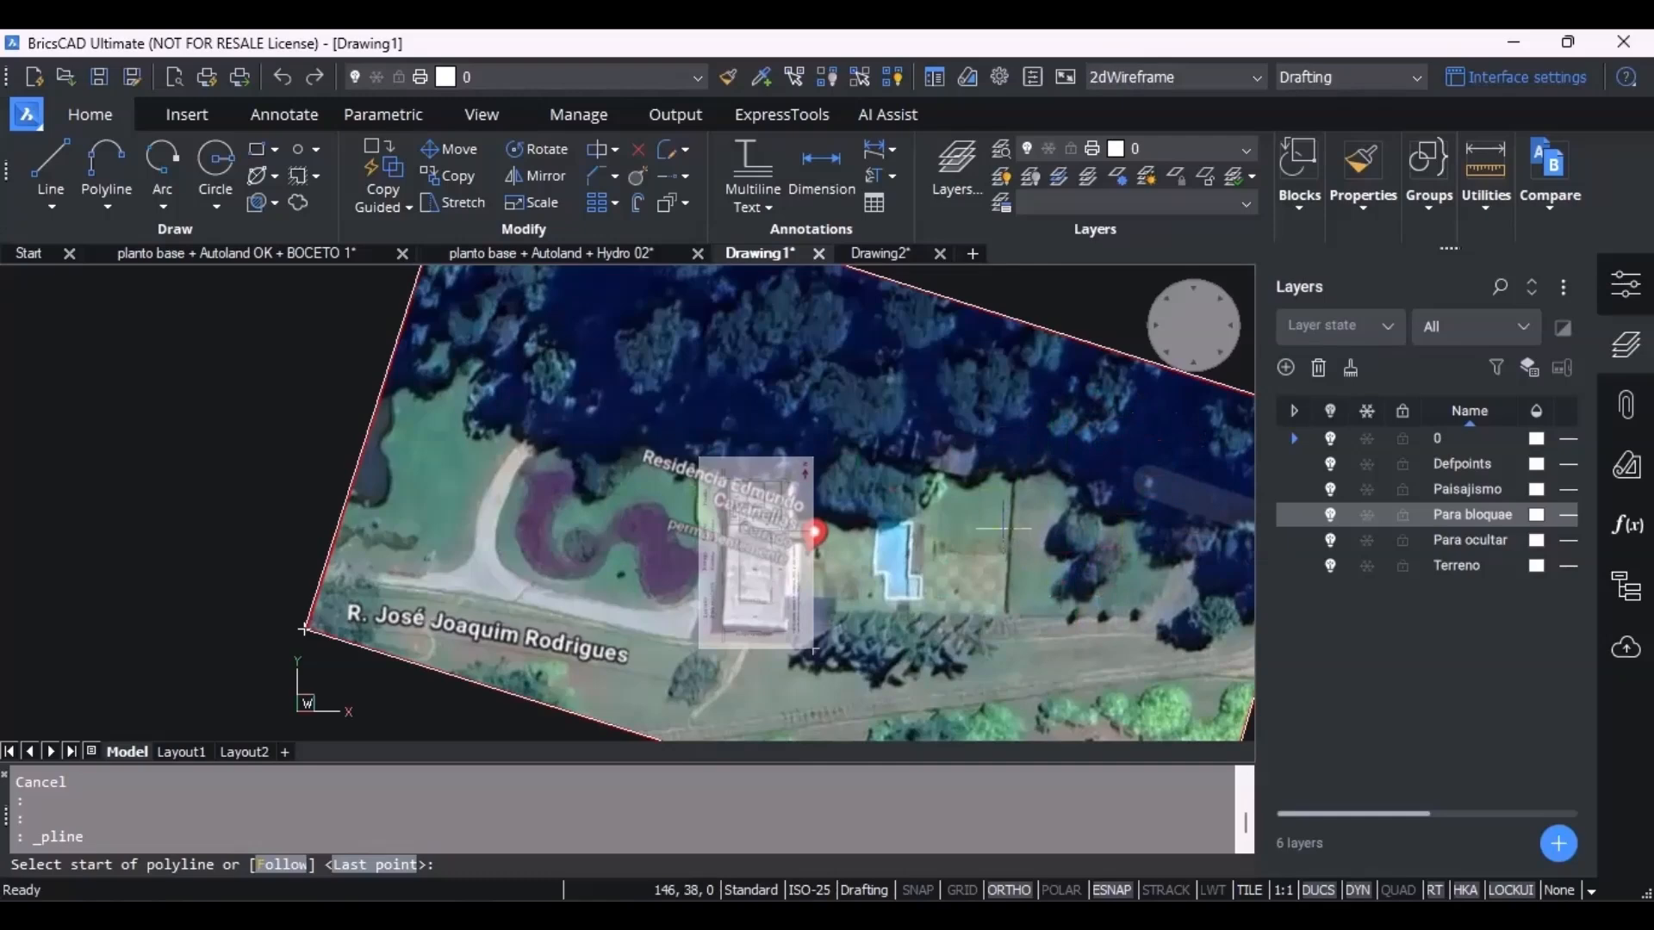
scroll(913, 470, down, 2)
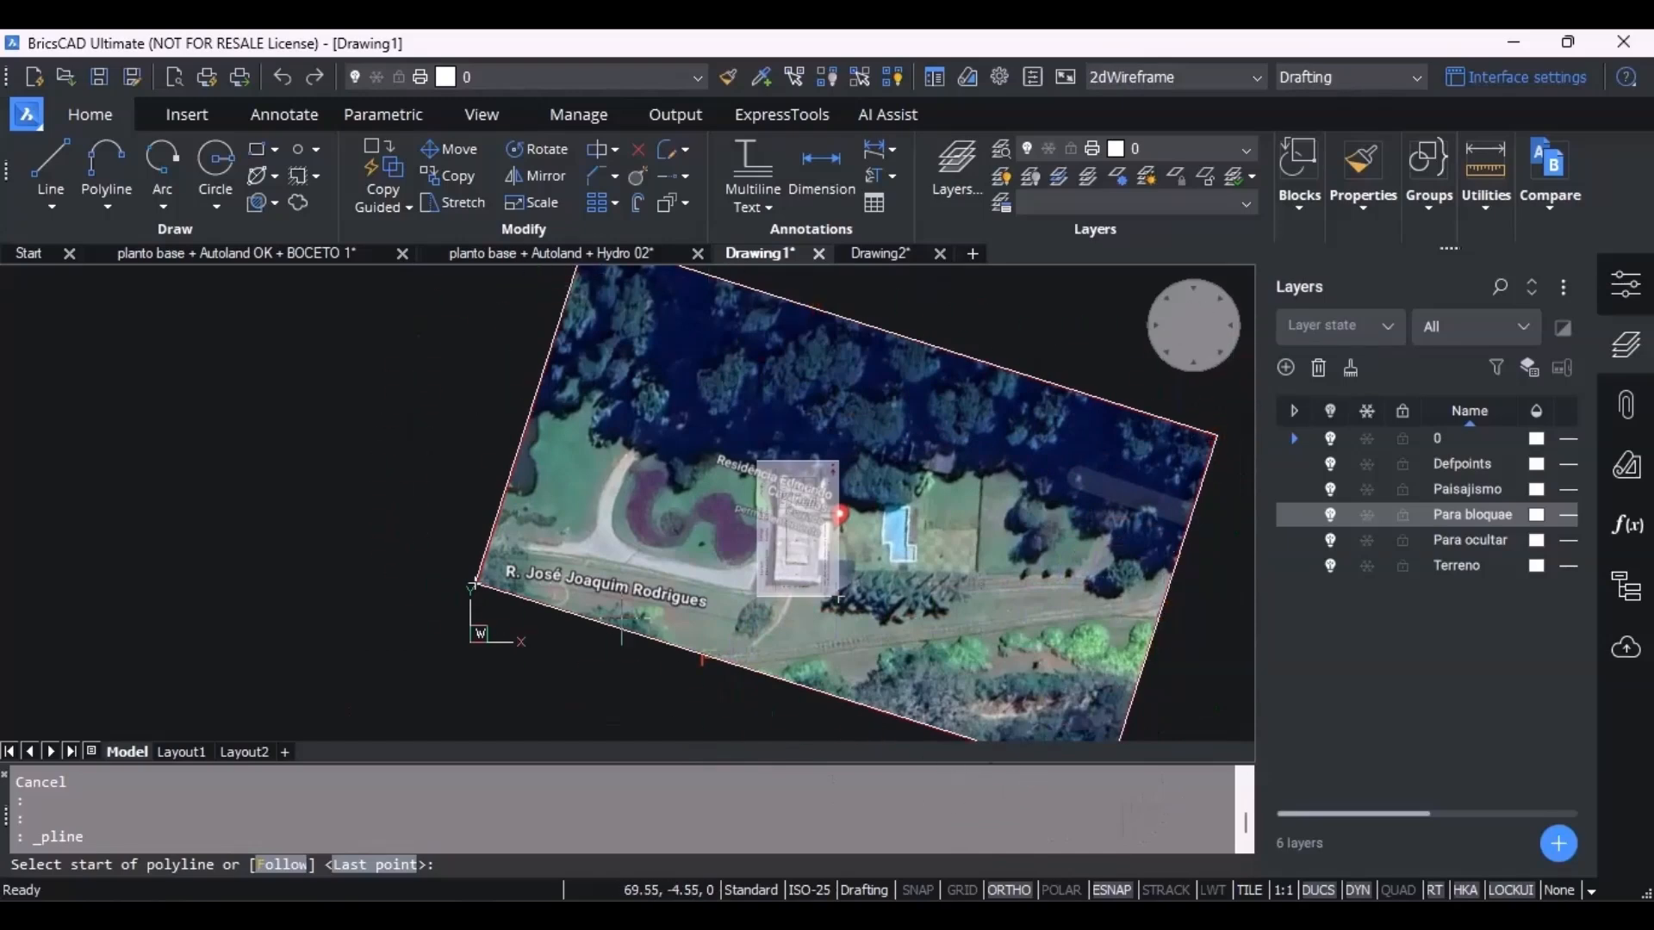
scroll(767, 572, up, 3)
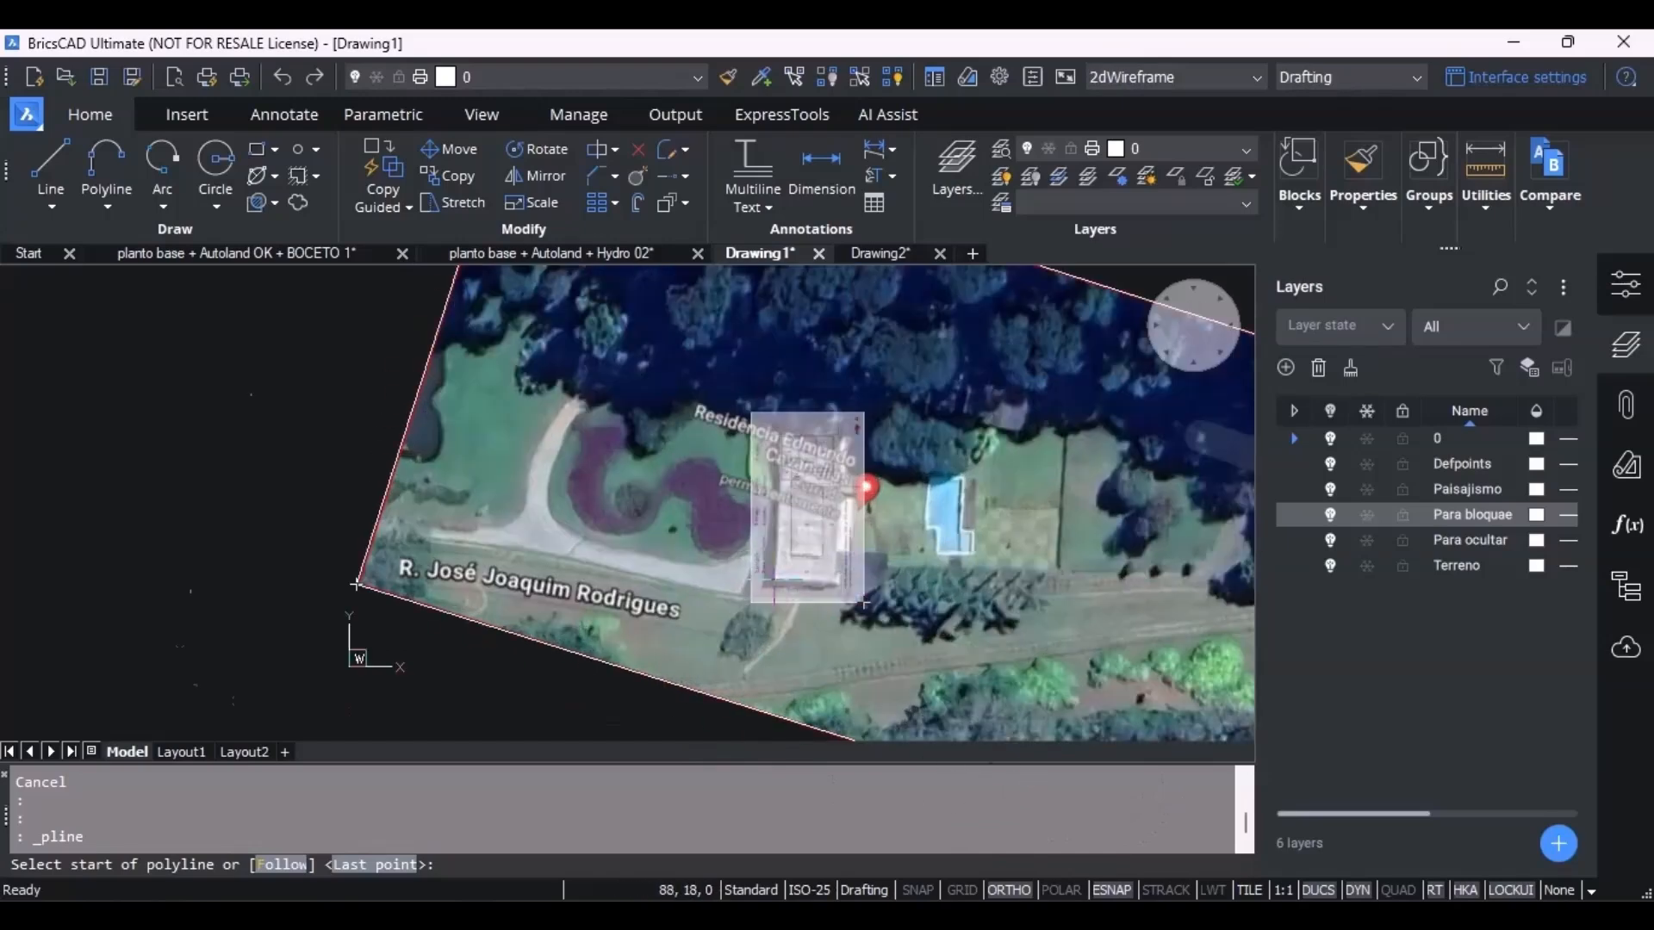
scroll(708, 539, down, 3)
scroll(664, 519, up, 4)
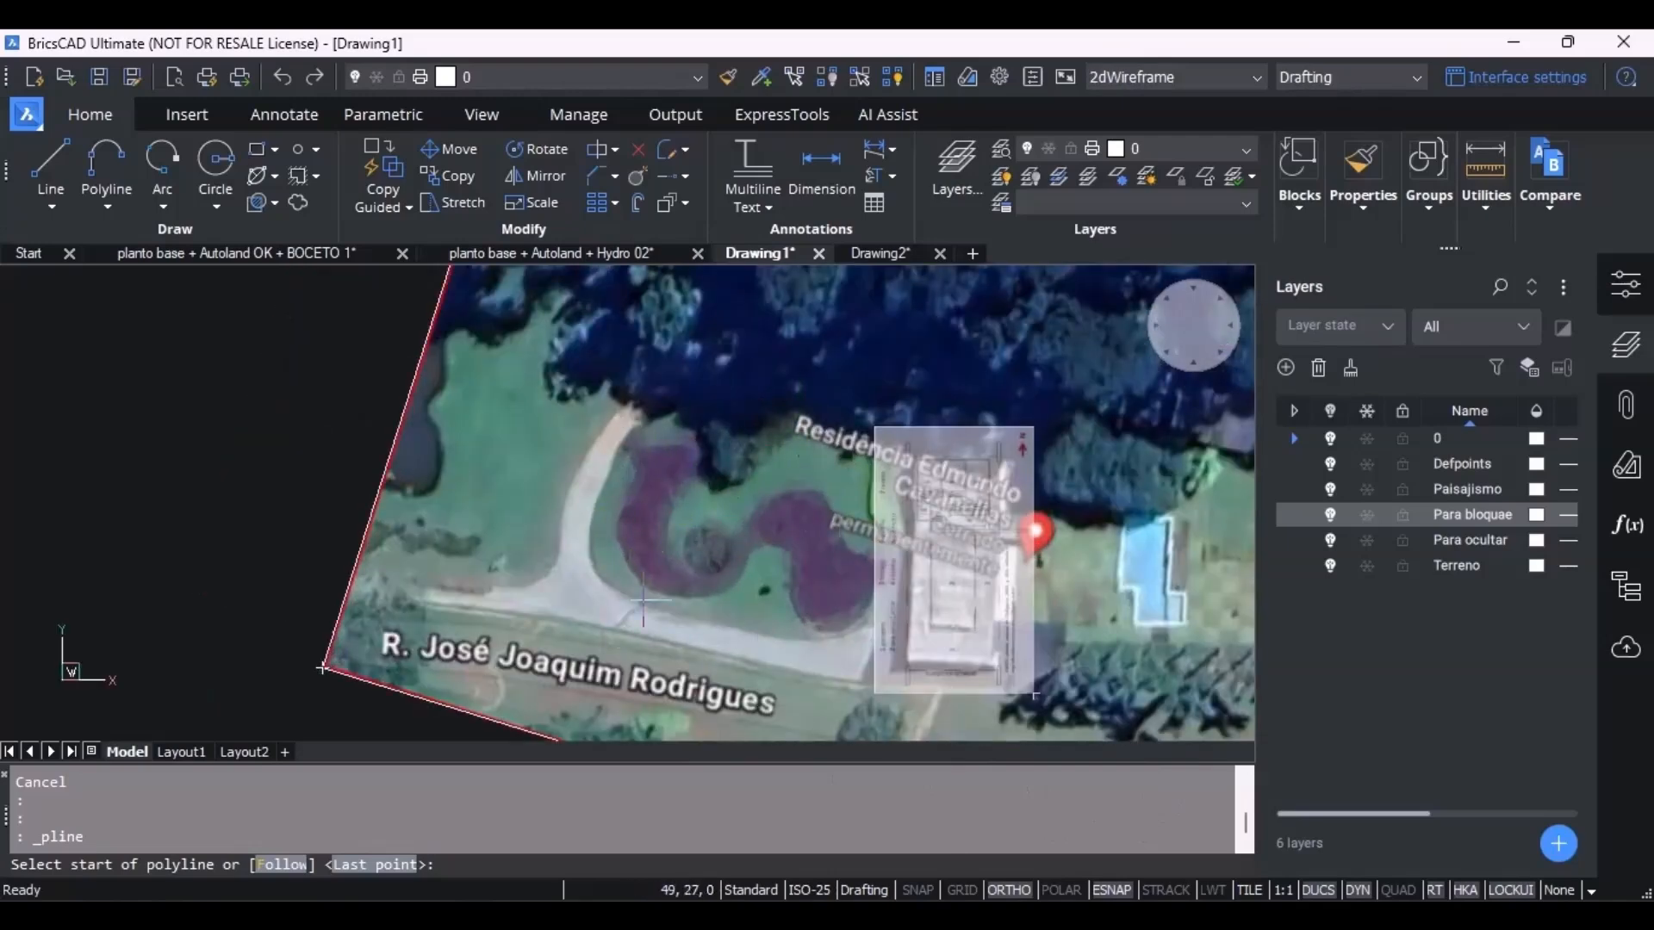
scroll(865, 637, up, 5)
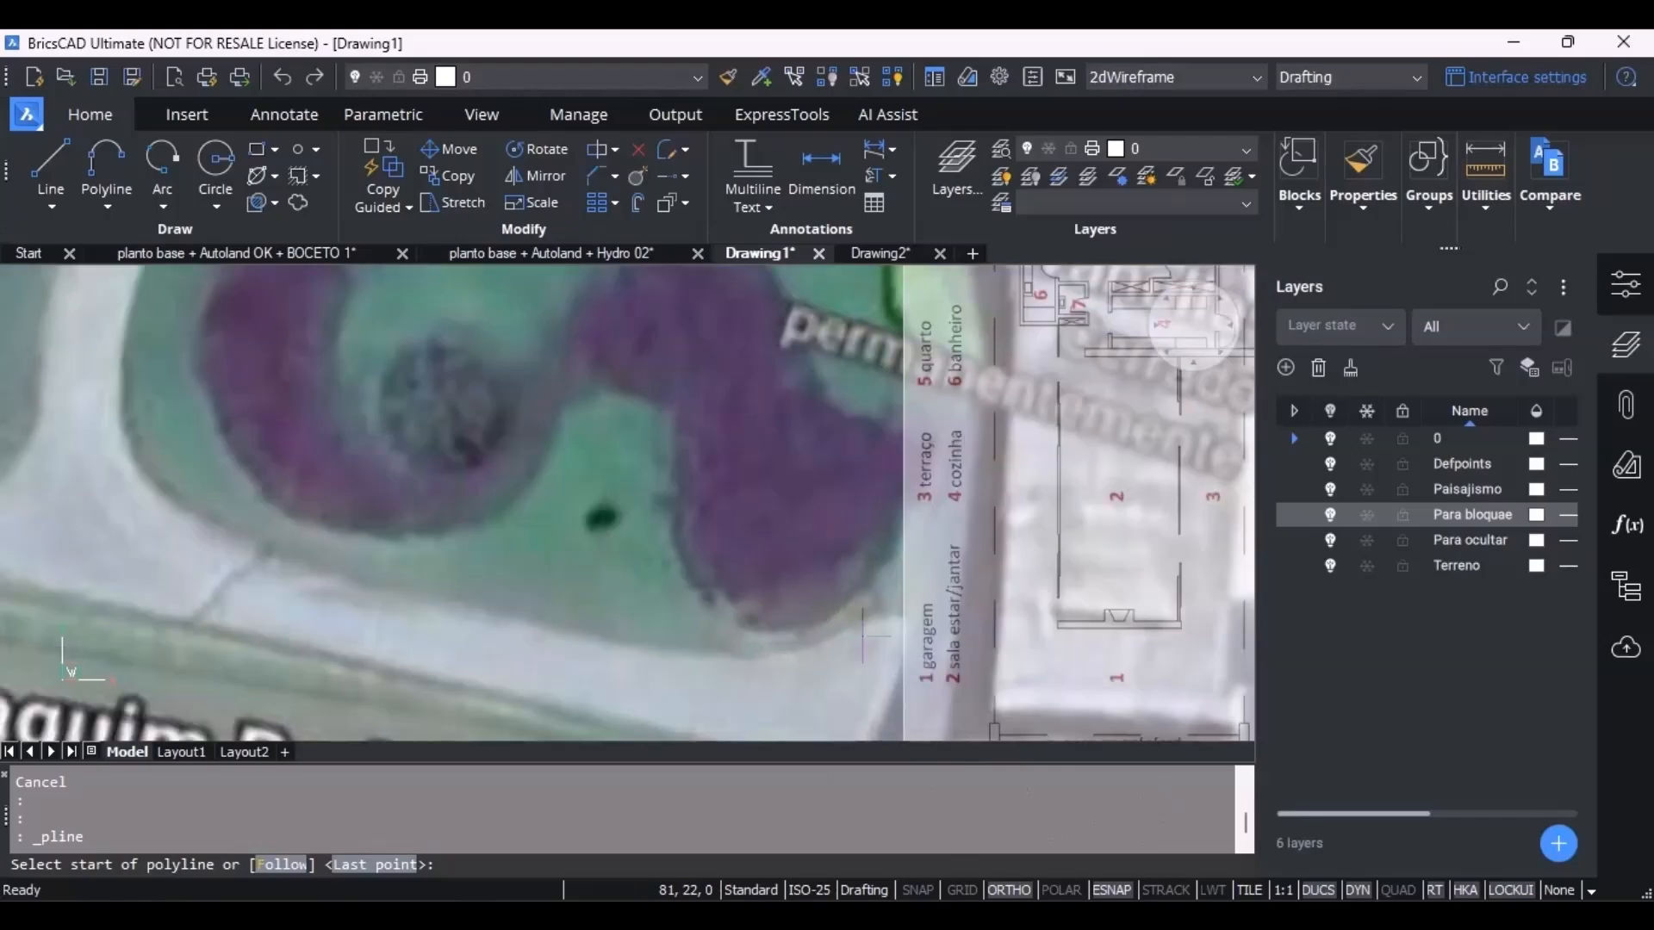
Start a polyline at the garden's edge beside the floor plan's terraço label, with arc segments and Ortho off.
click(109, 148)
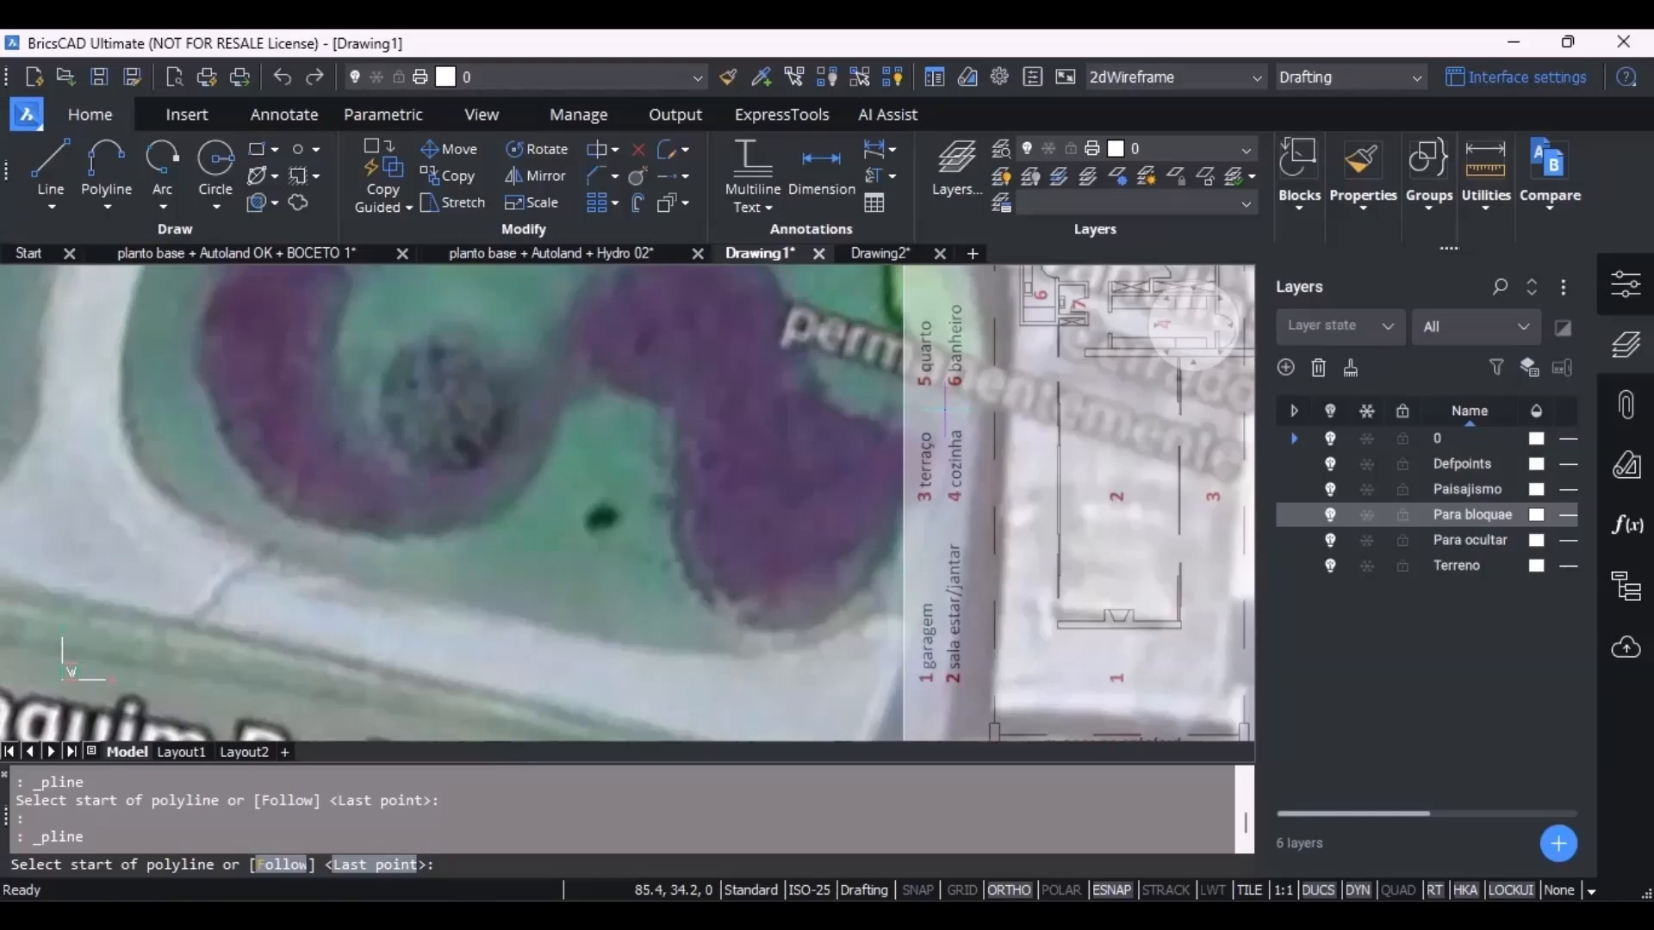
scroll(932, 370, up, 3)
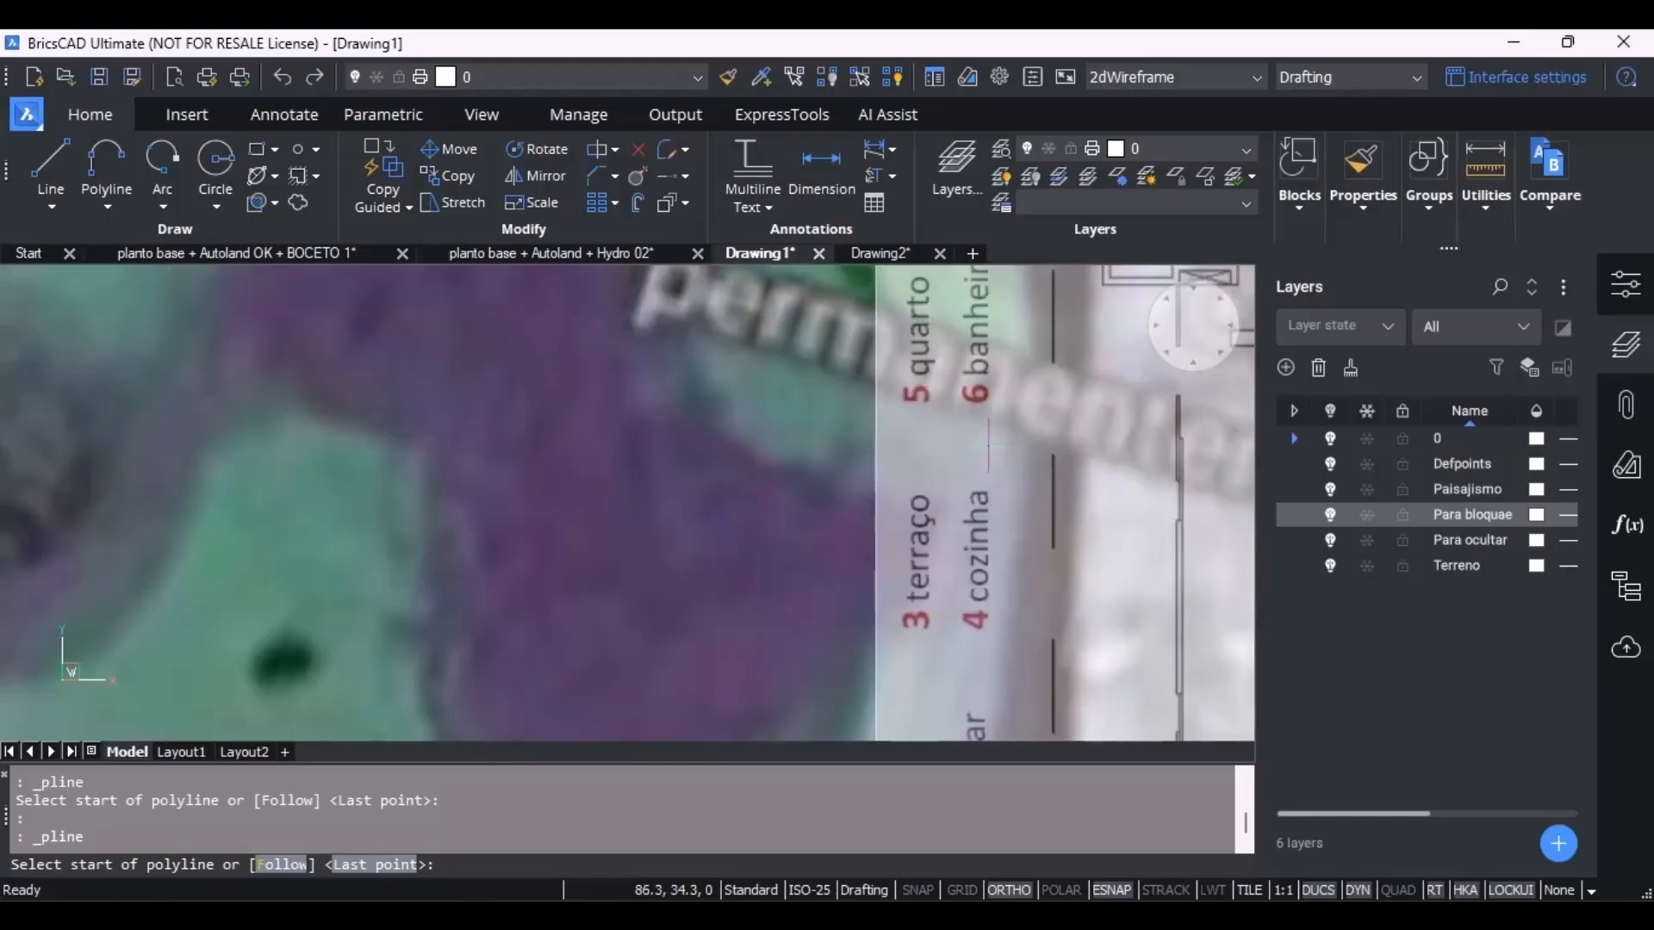
click(111, 155)
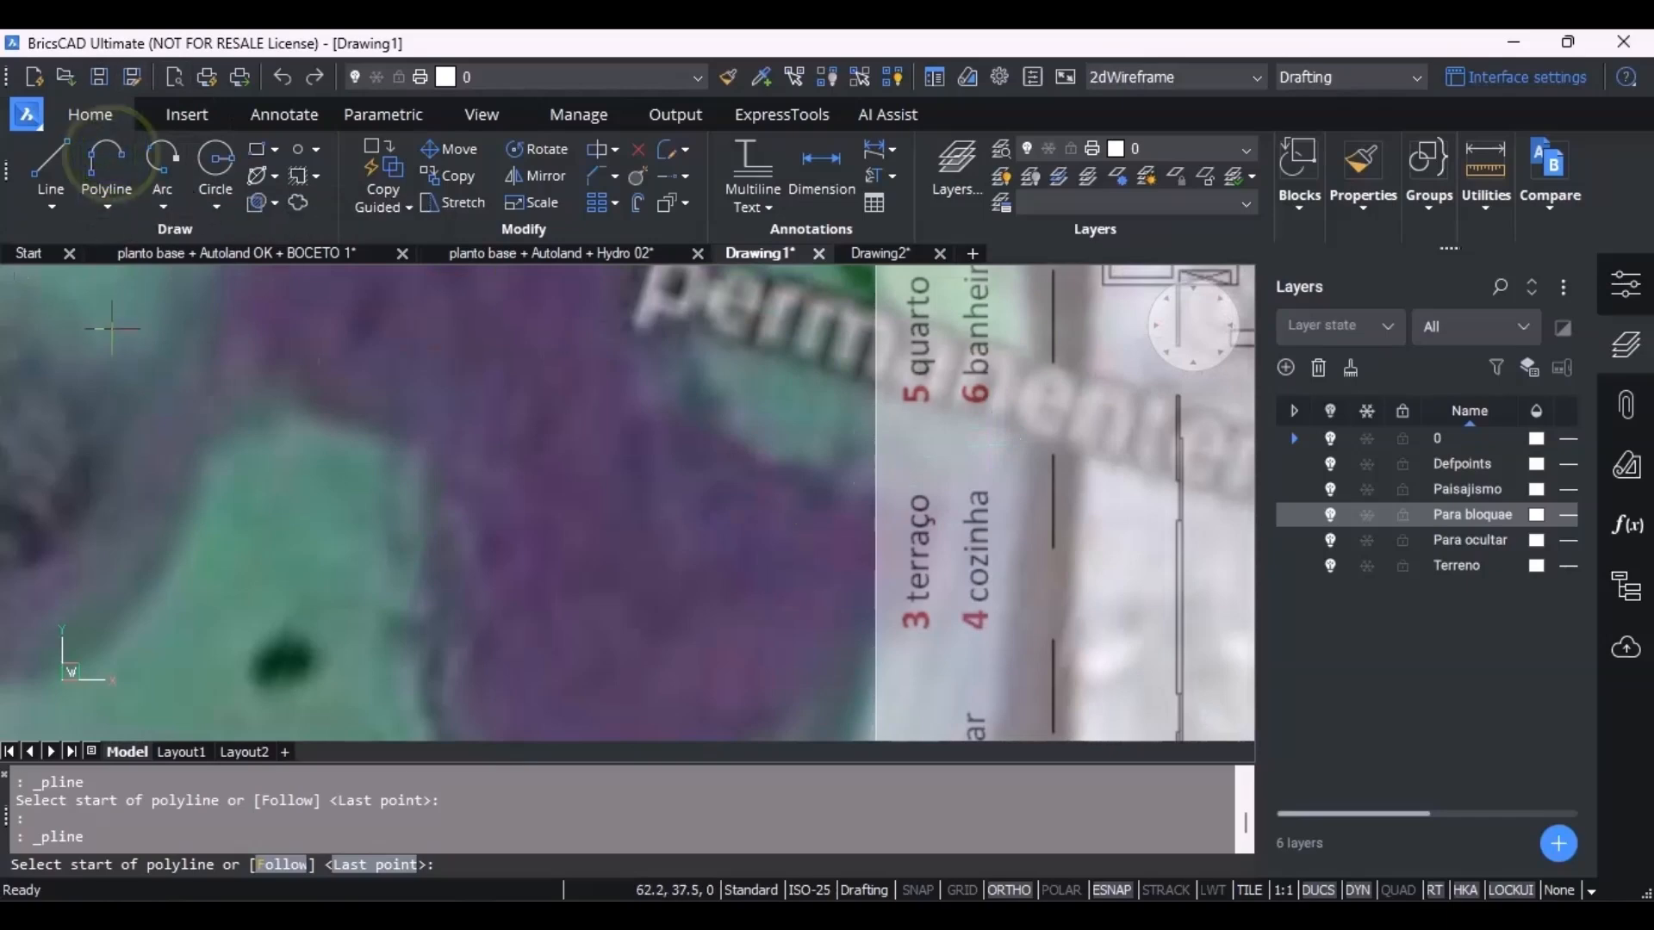
scroll(767, 345, down, 6)
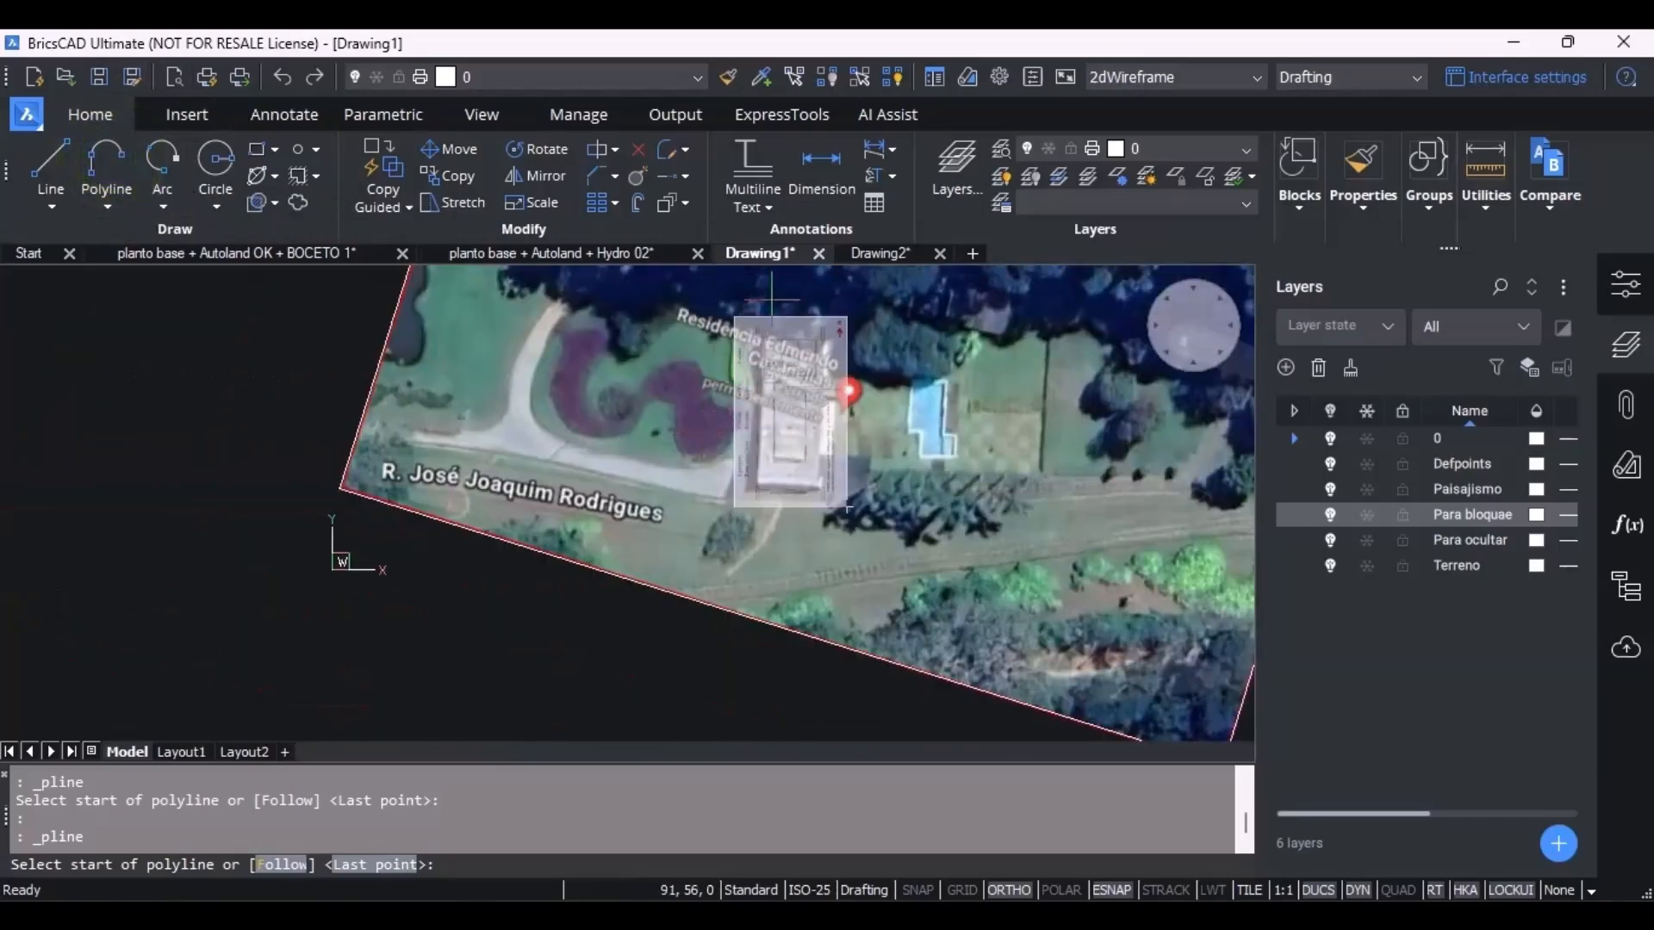
scroll(758, 276, up, 4)
scroll(382, 290, down, 1)
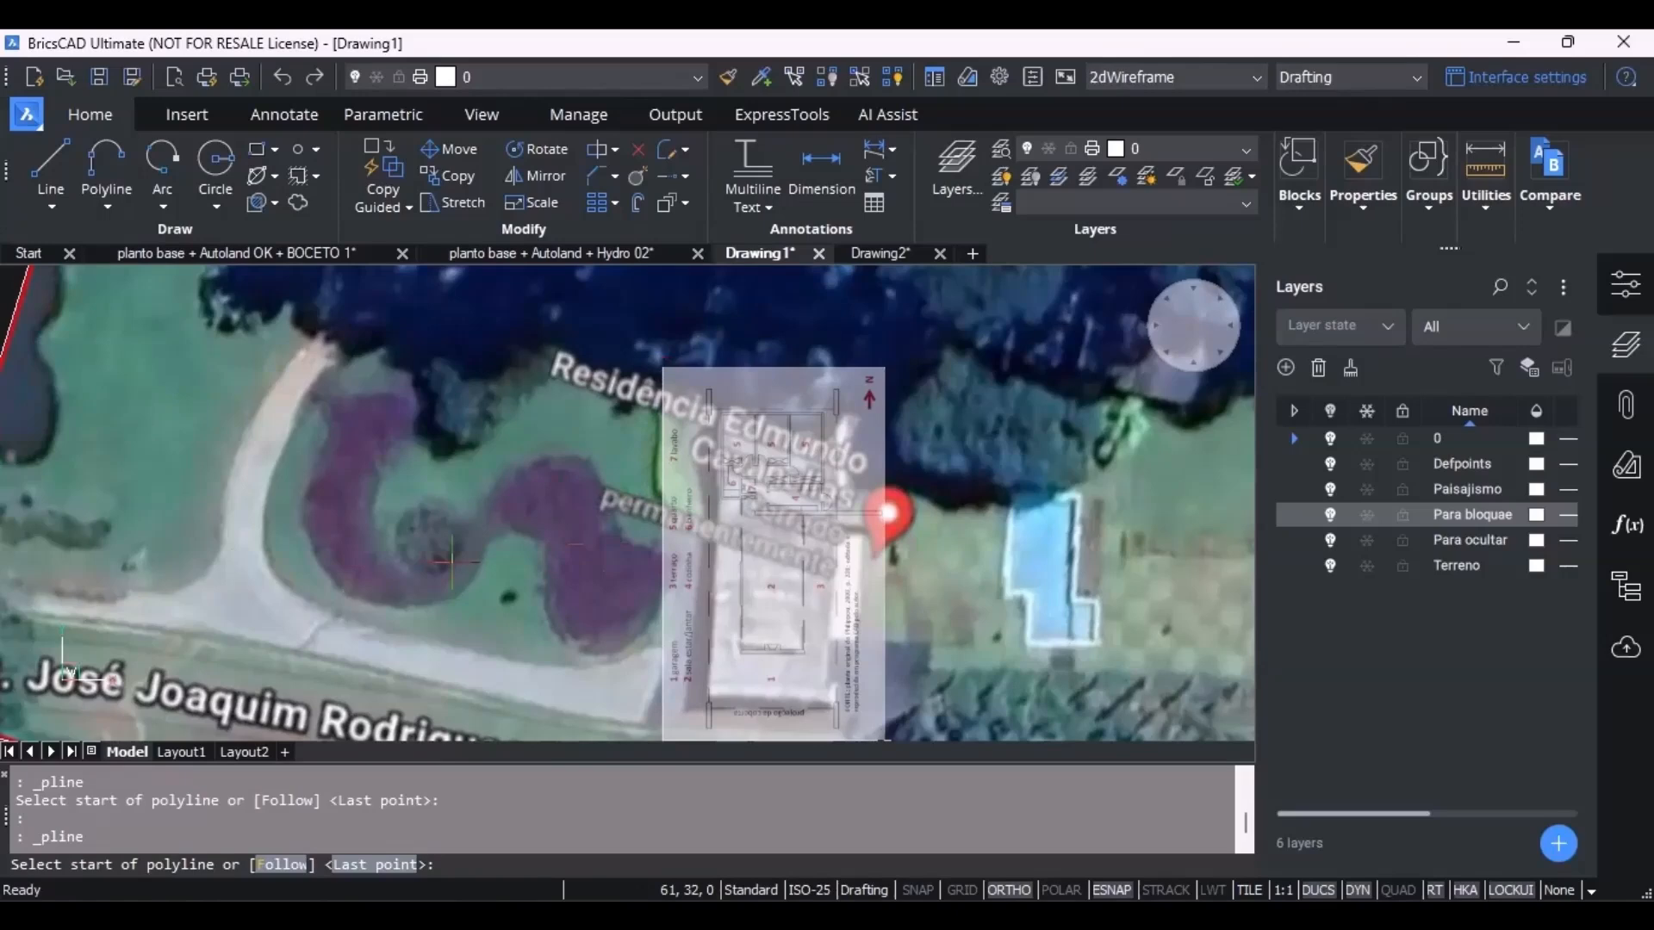
scroll(664, 556, up, 8)
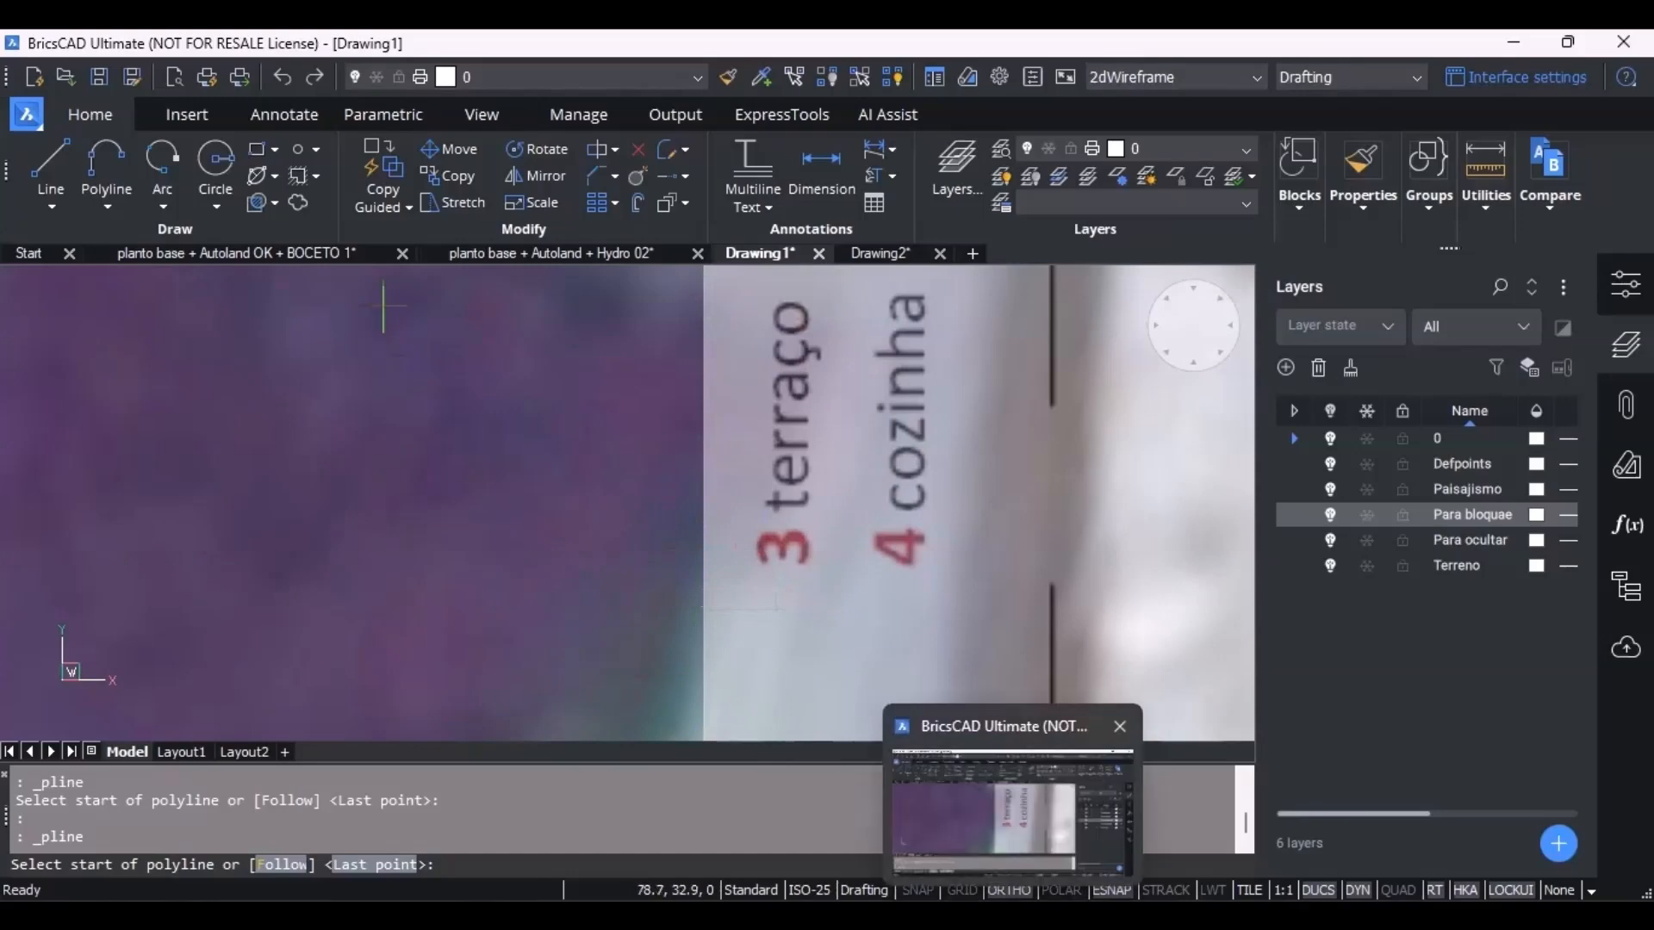
click(689, 565)
scroll(694, 499, down, 3)
scroll(648, 544, up, 3)
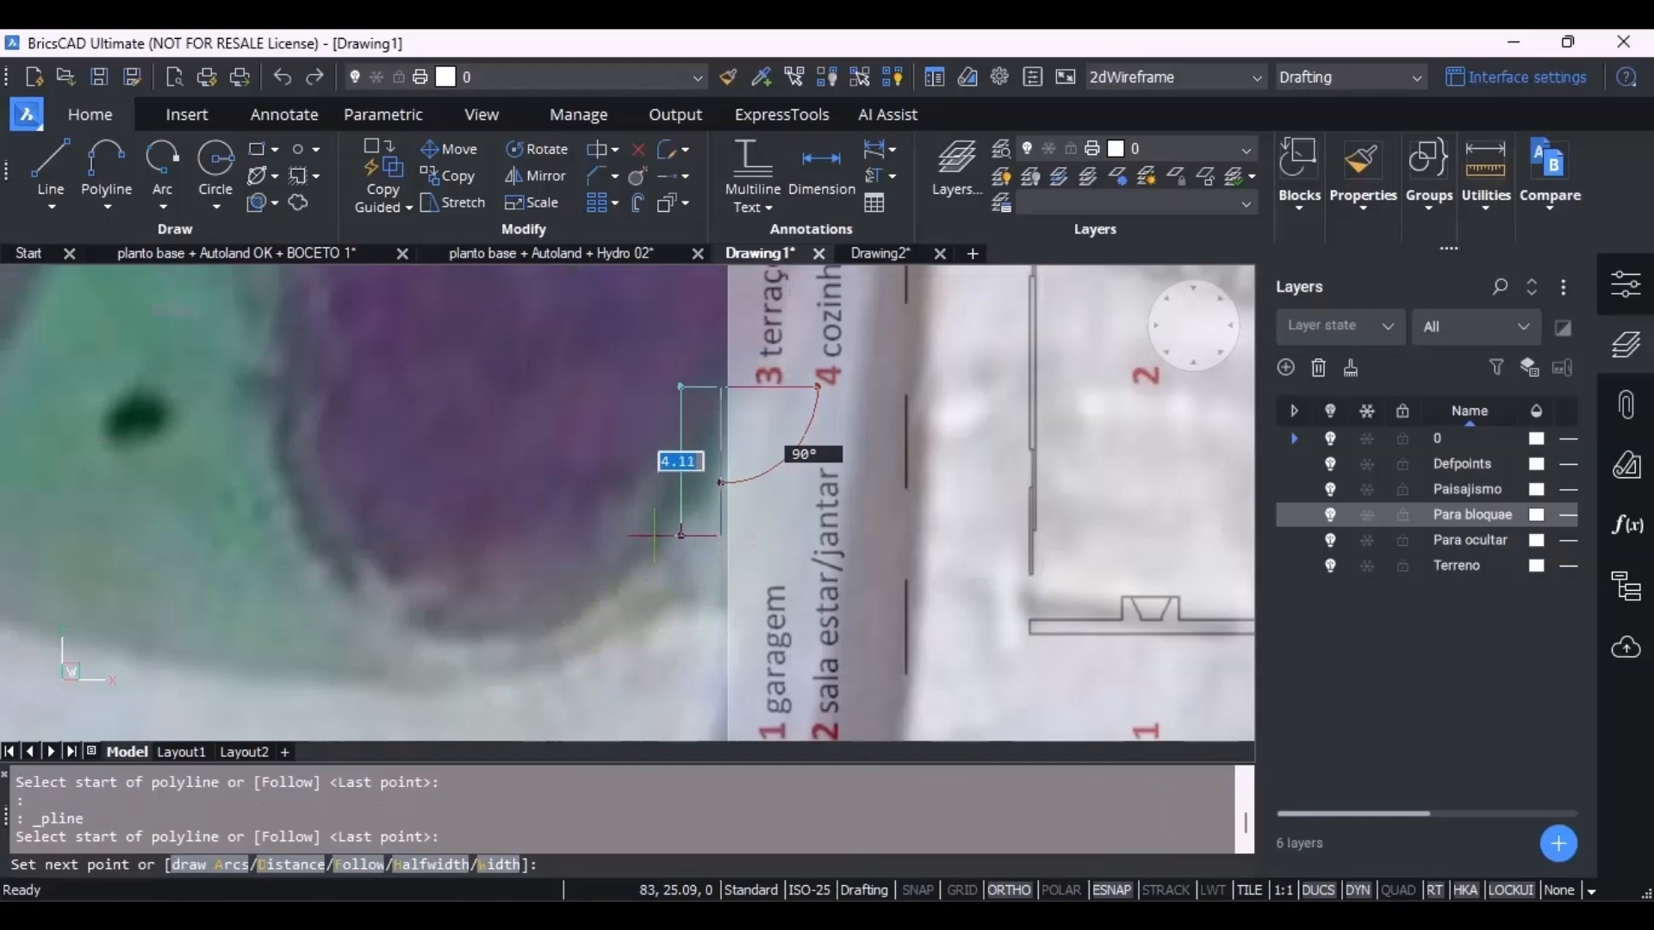
key(Return)
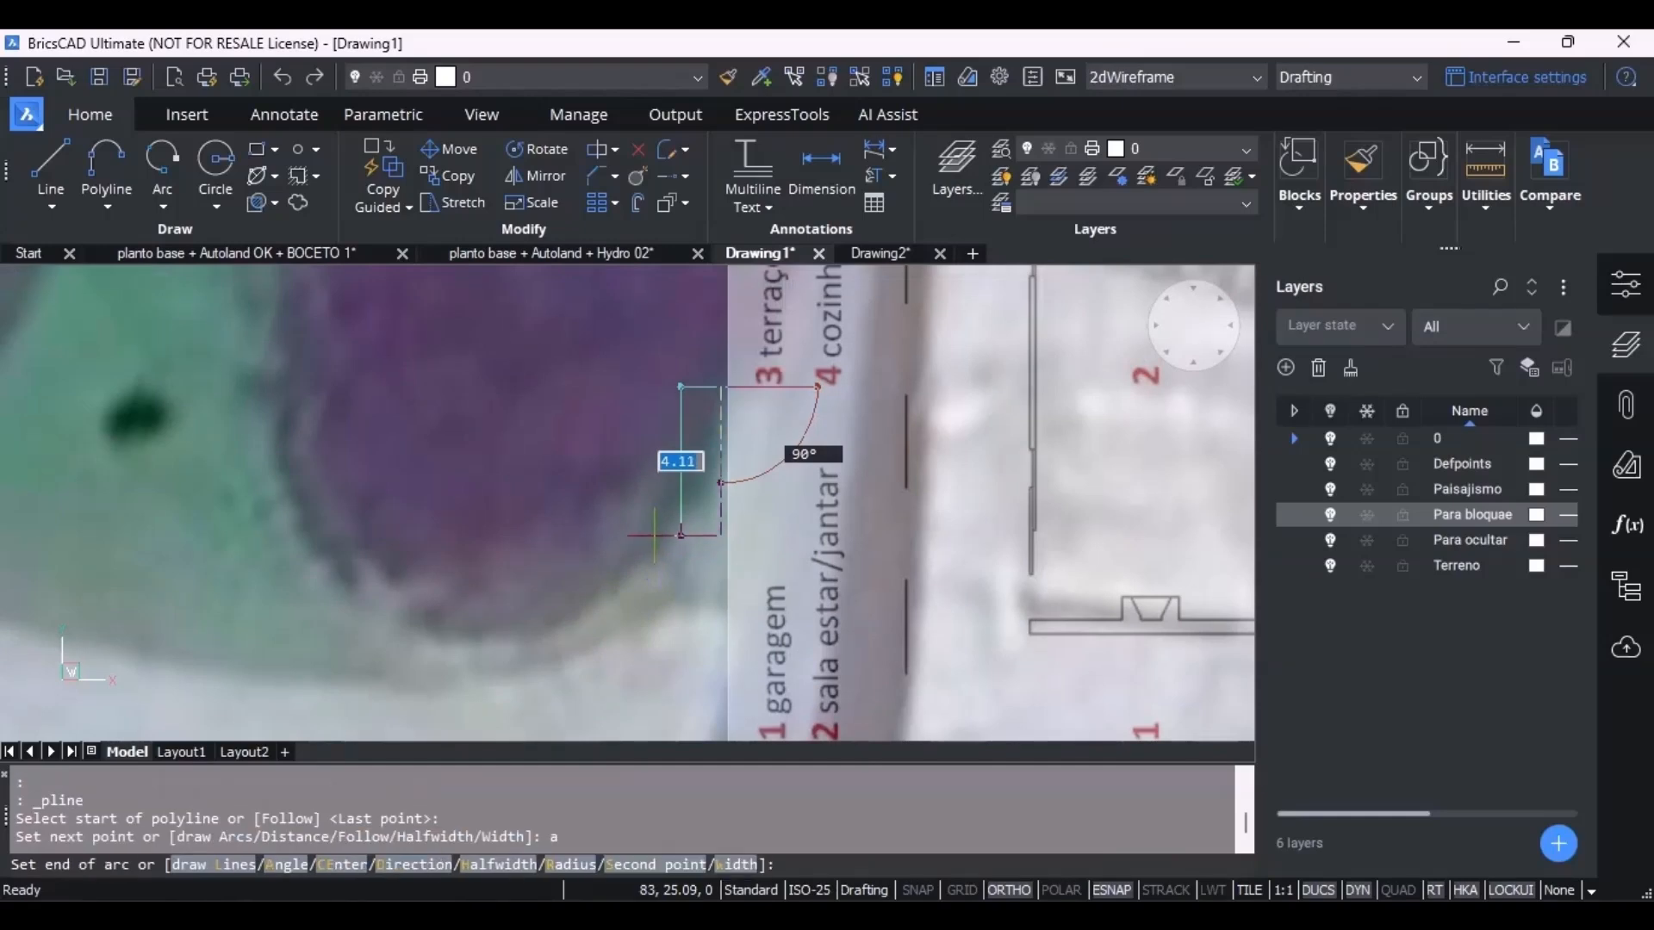
click(1005, 892)
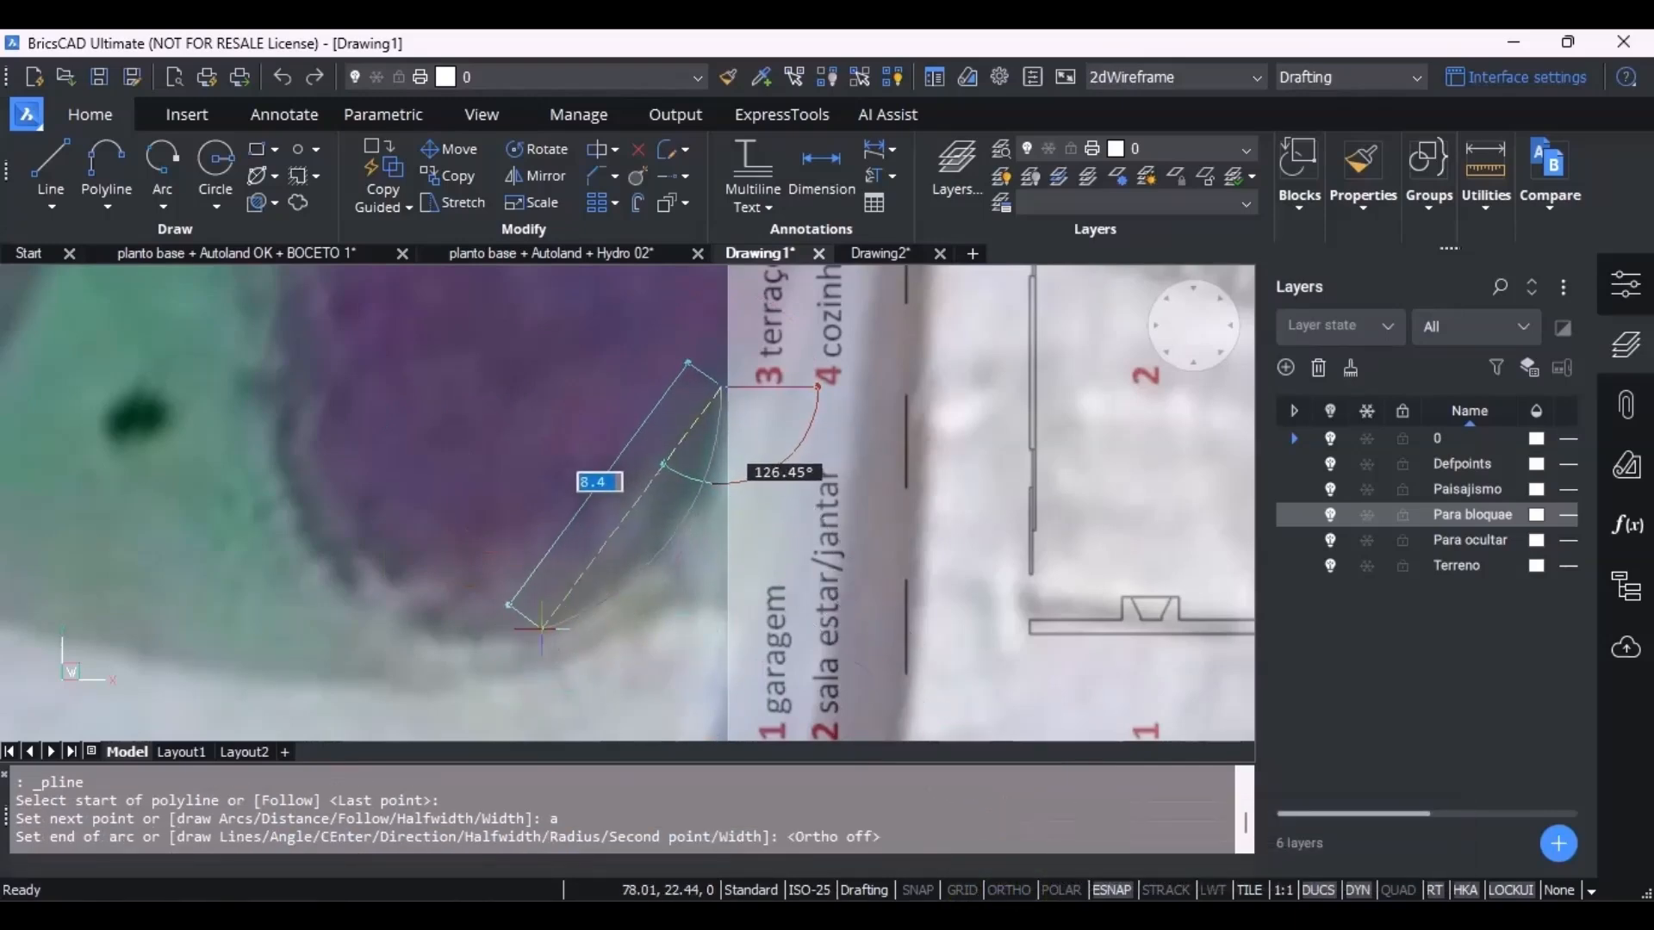
Trace the garden's lower edge along the driveway with consecutive arcs, rounding the purple bed nearest the house.
click(619, 586)
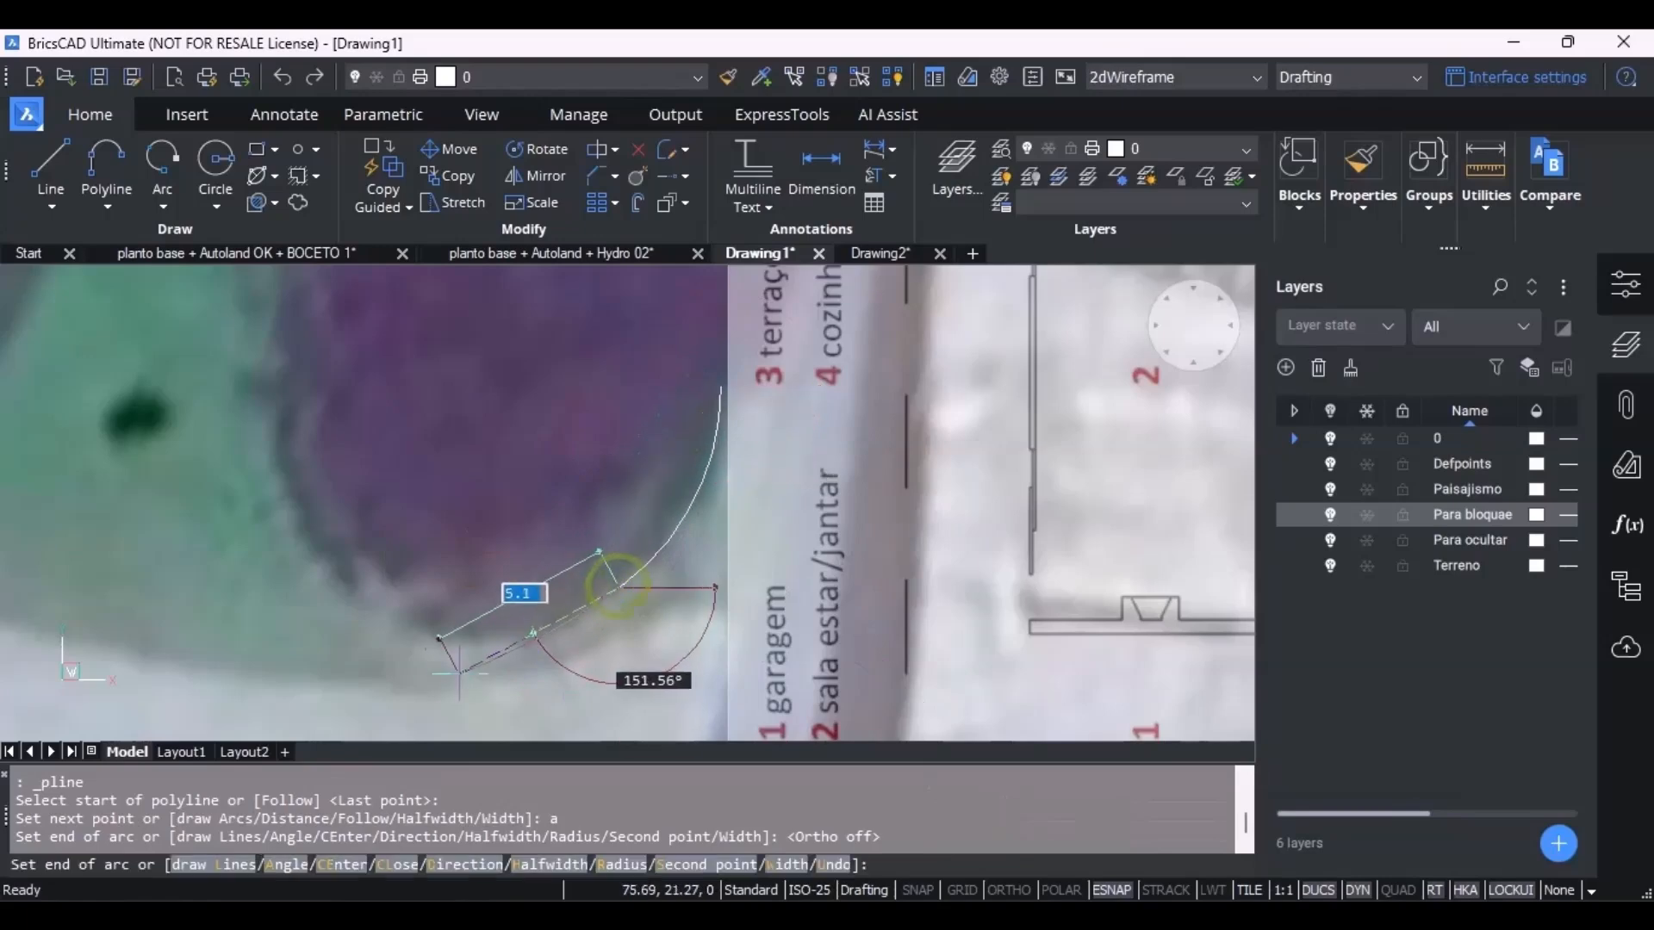
scroll(377, 655, down, 2)
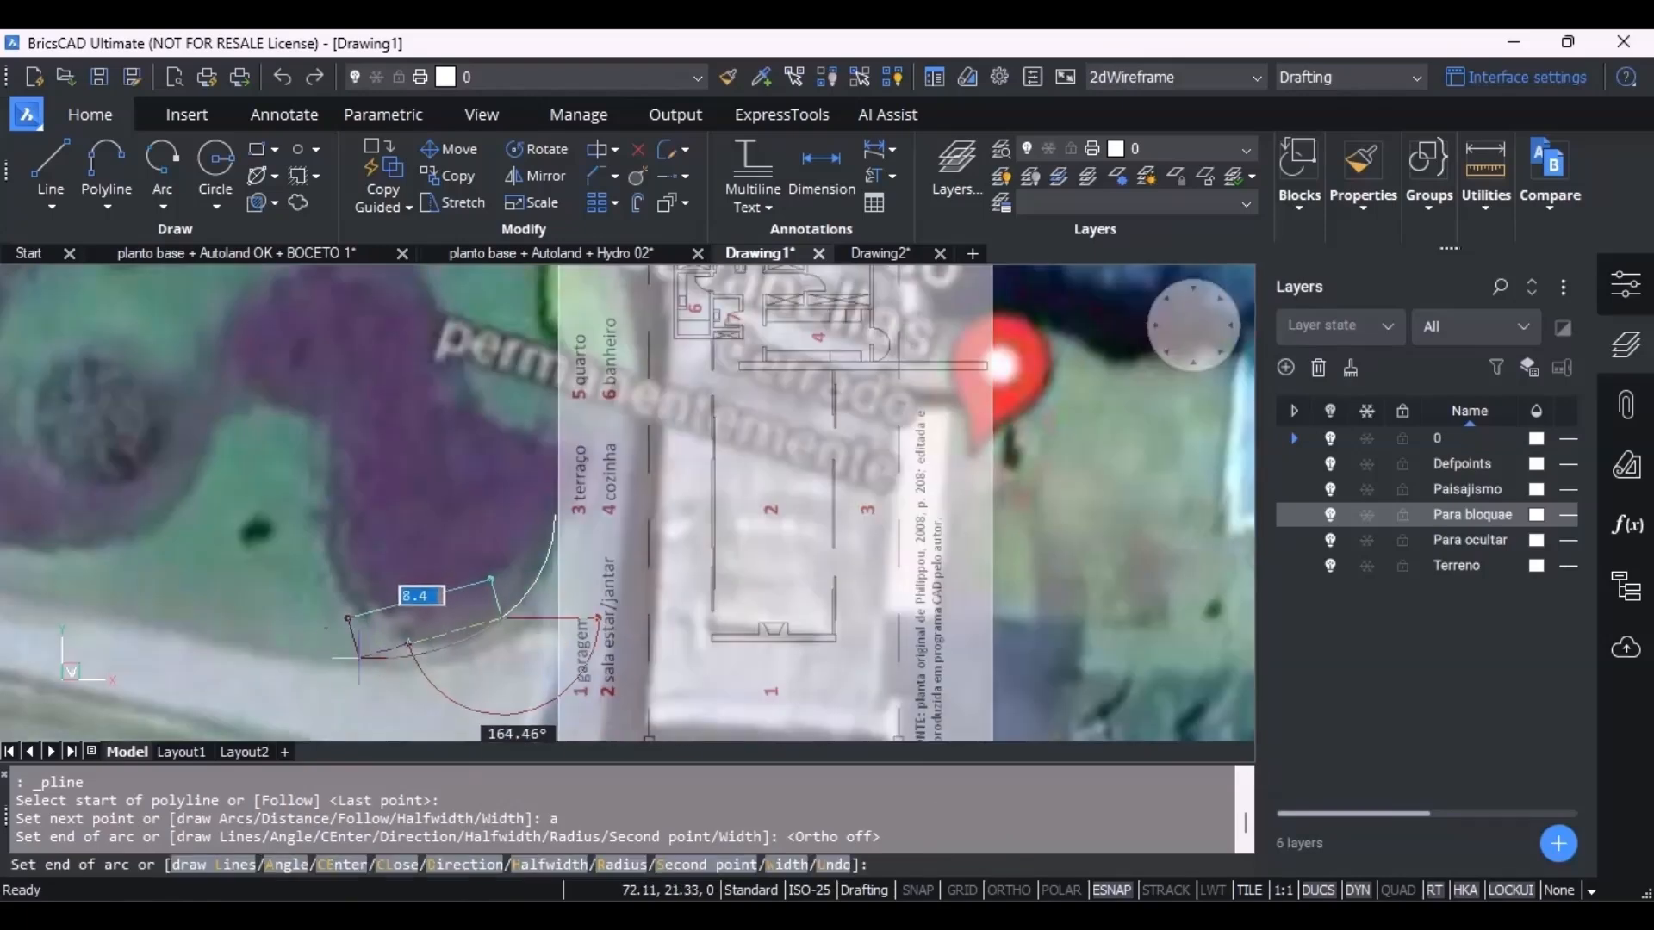
scroll(337, 673, up, 2)
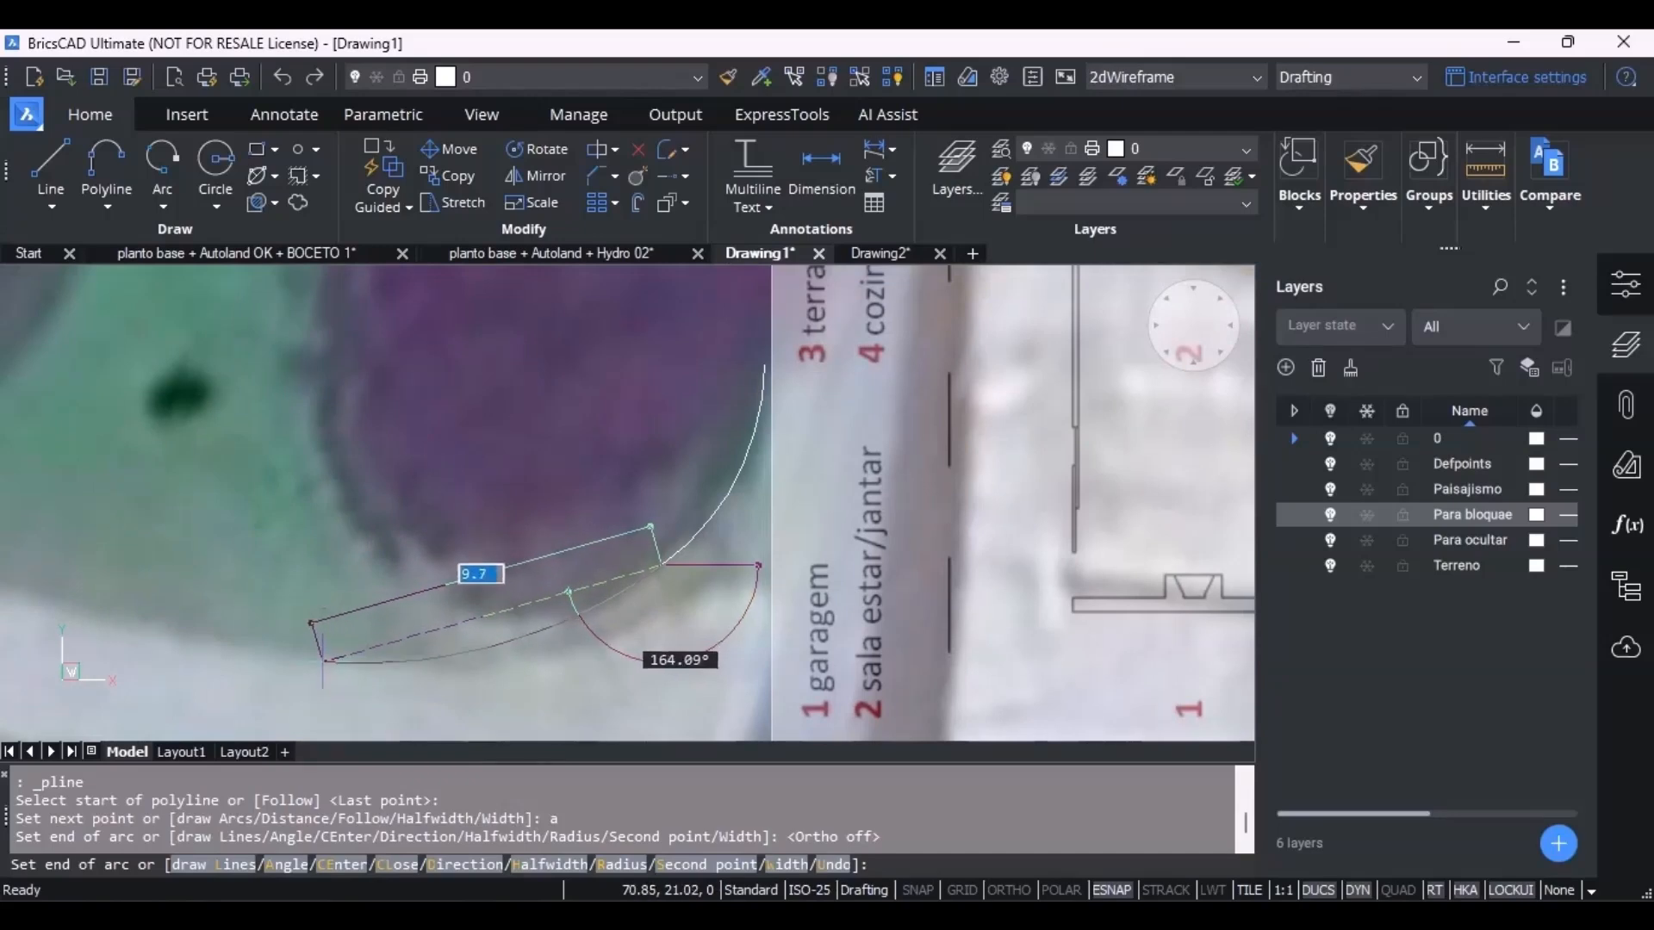
click(445, 652)
scroll(401, 629, down, 3)
scroll(337, 639, up, 3)
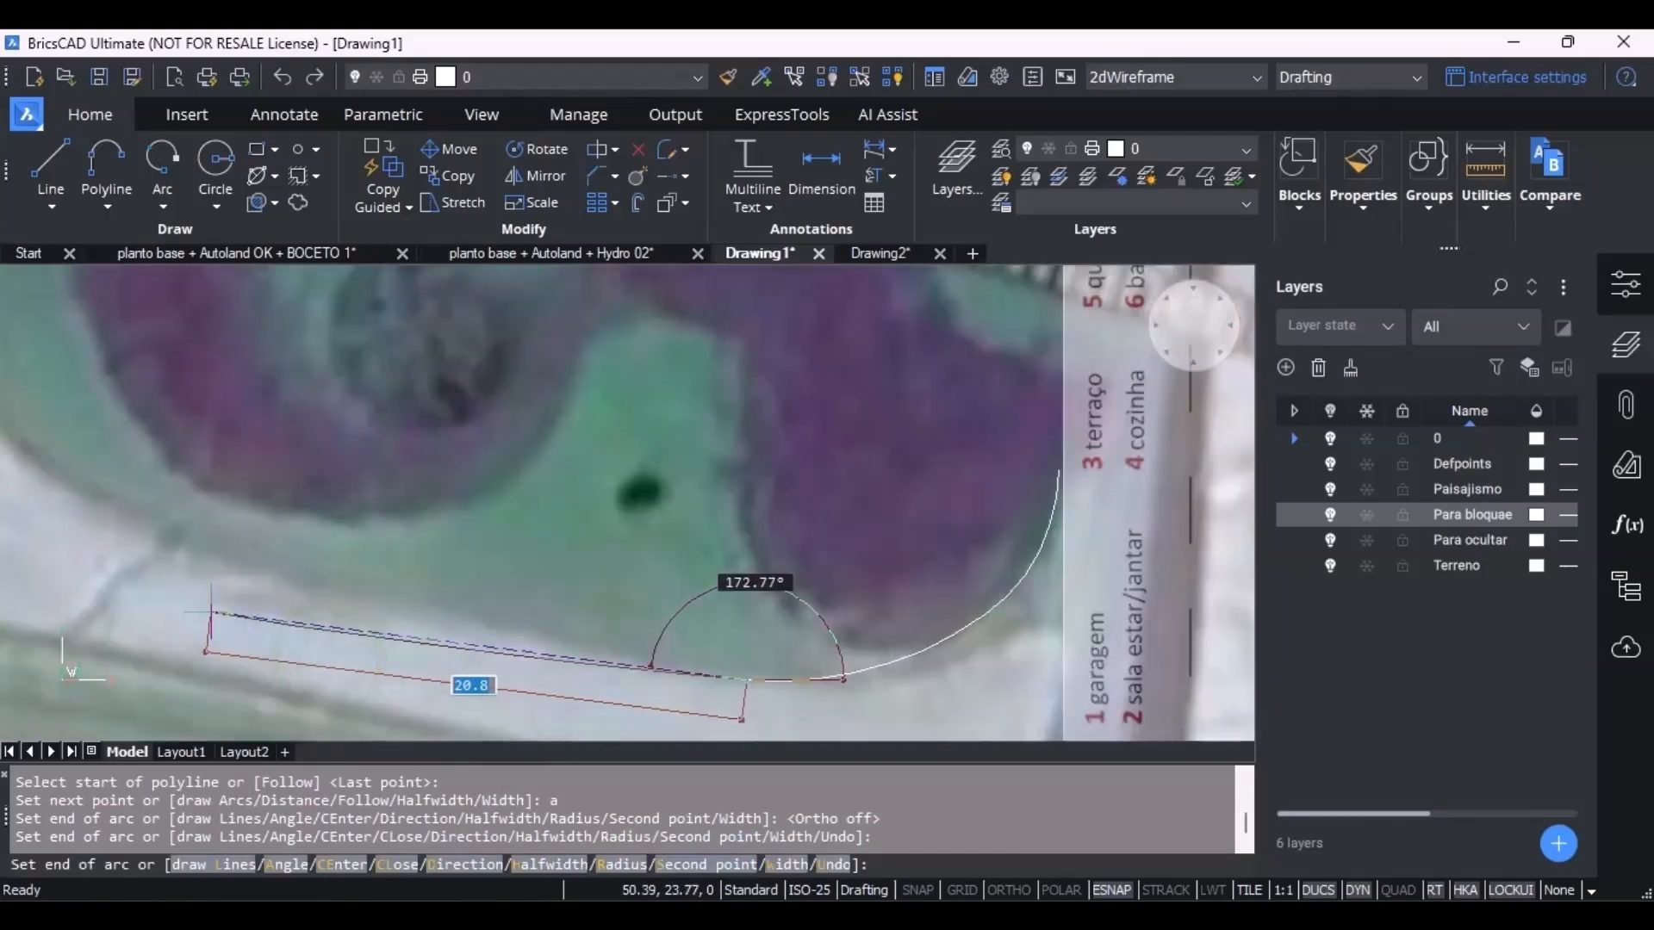
click(484, 620)
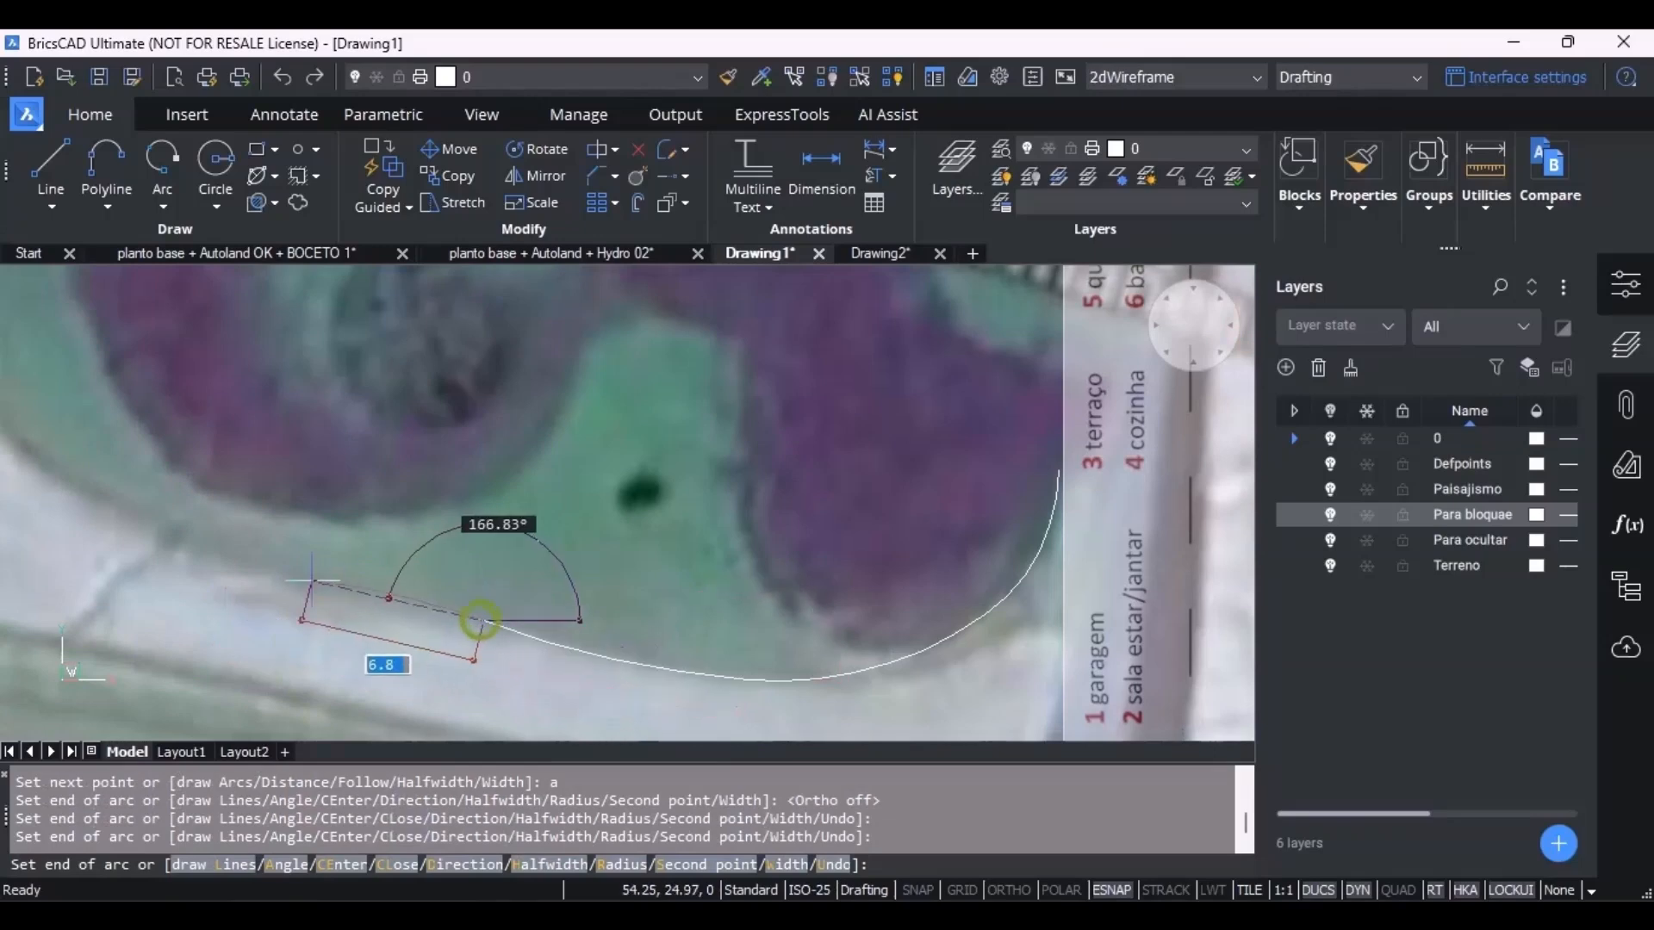
Continue the arcs around the driveway junction's bend and up the driveway's inner edge.
click(222, 558)
scroll(207, 565, up, 3)
middle_drag(294, 698, 306, 619)
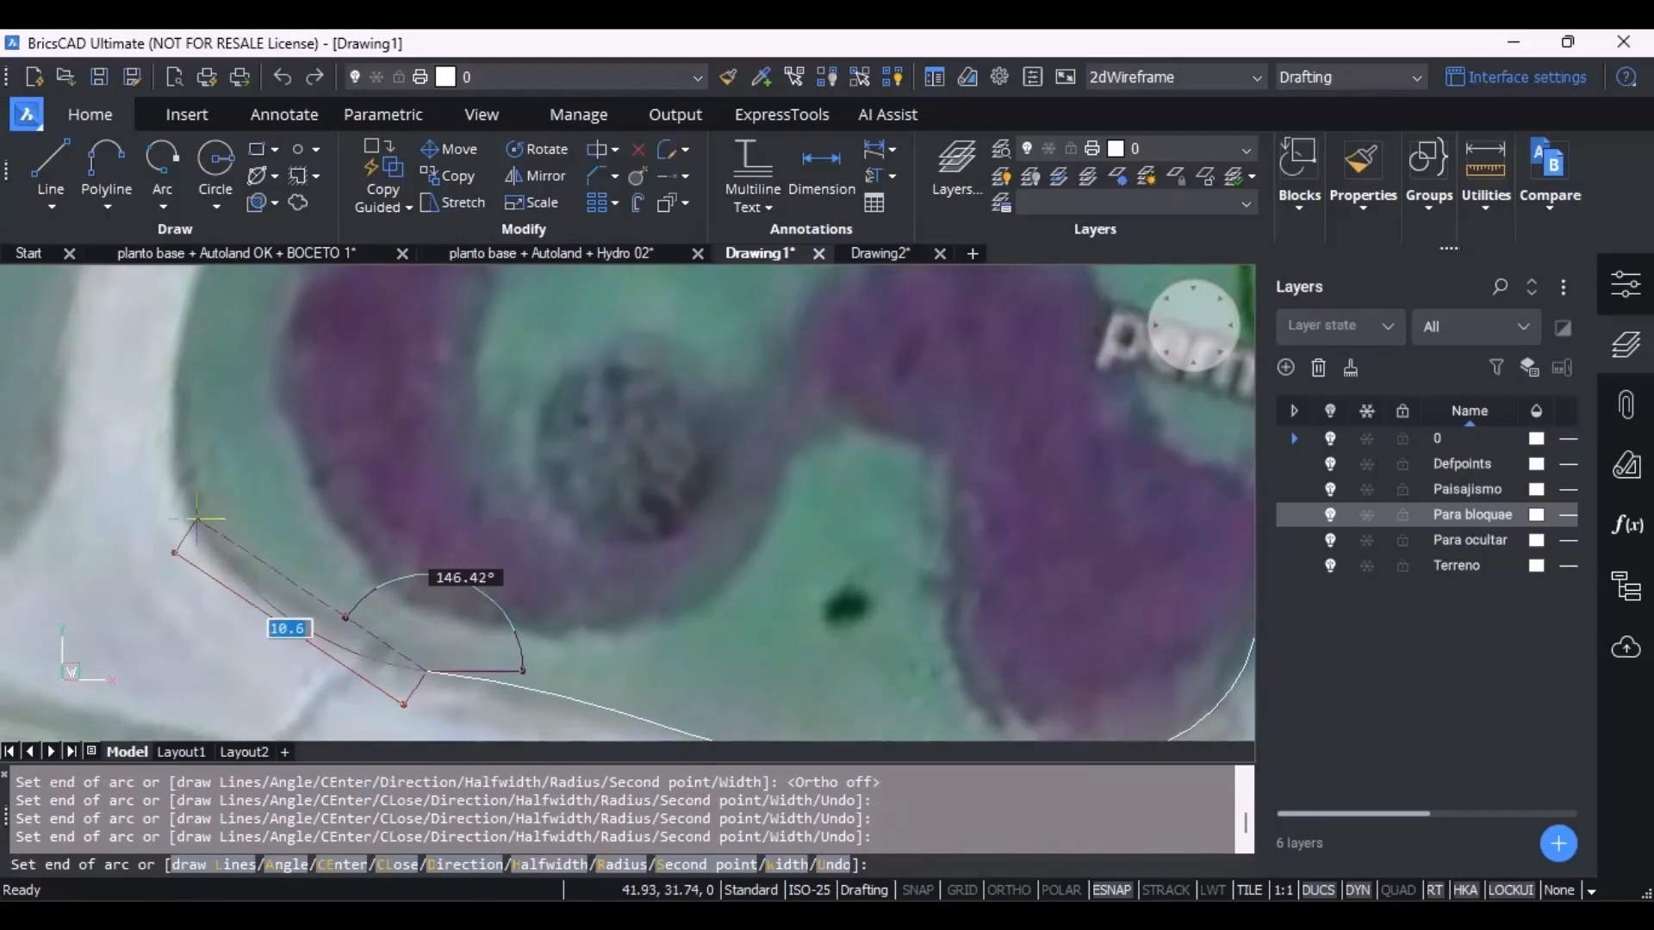
click(254, 580)
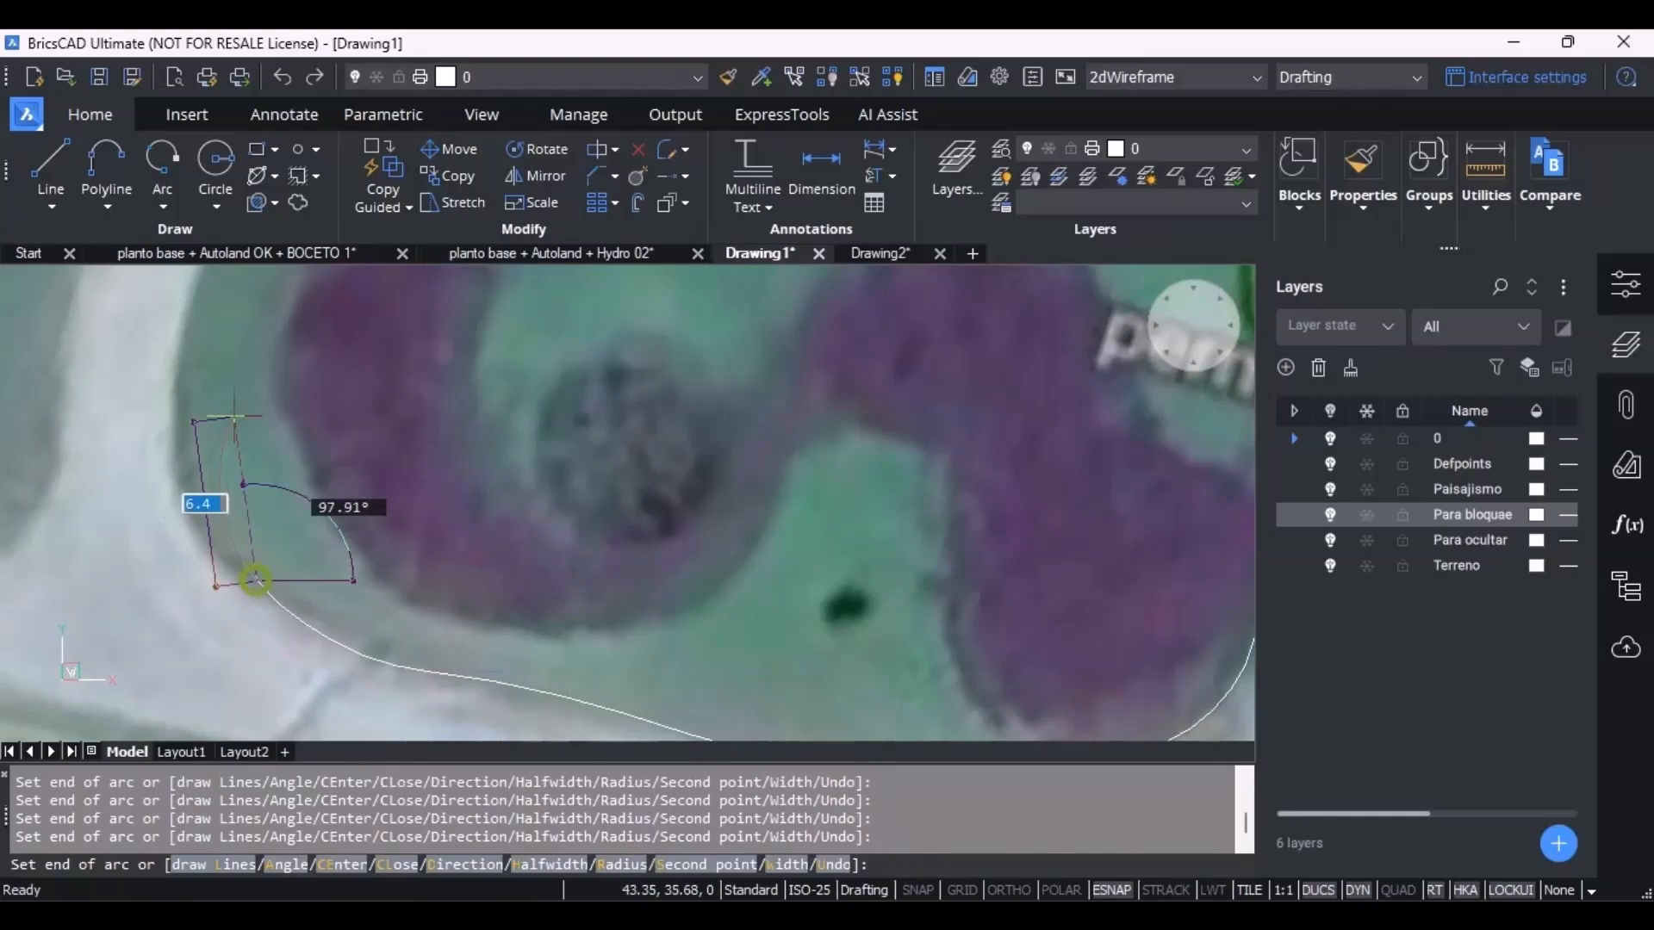
scroll(198, 396, down, 5)
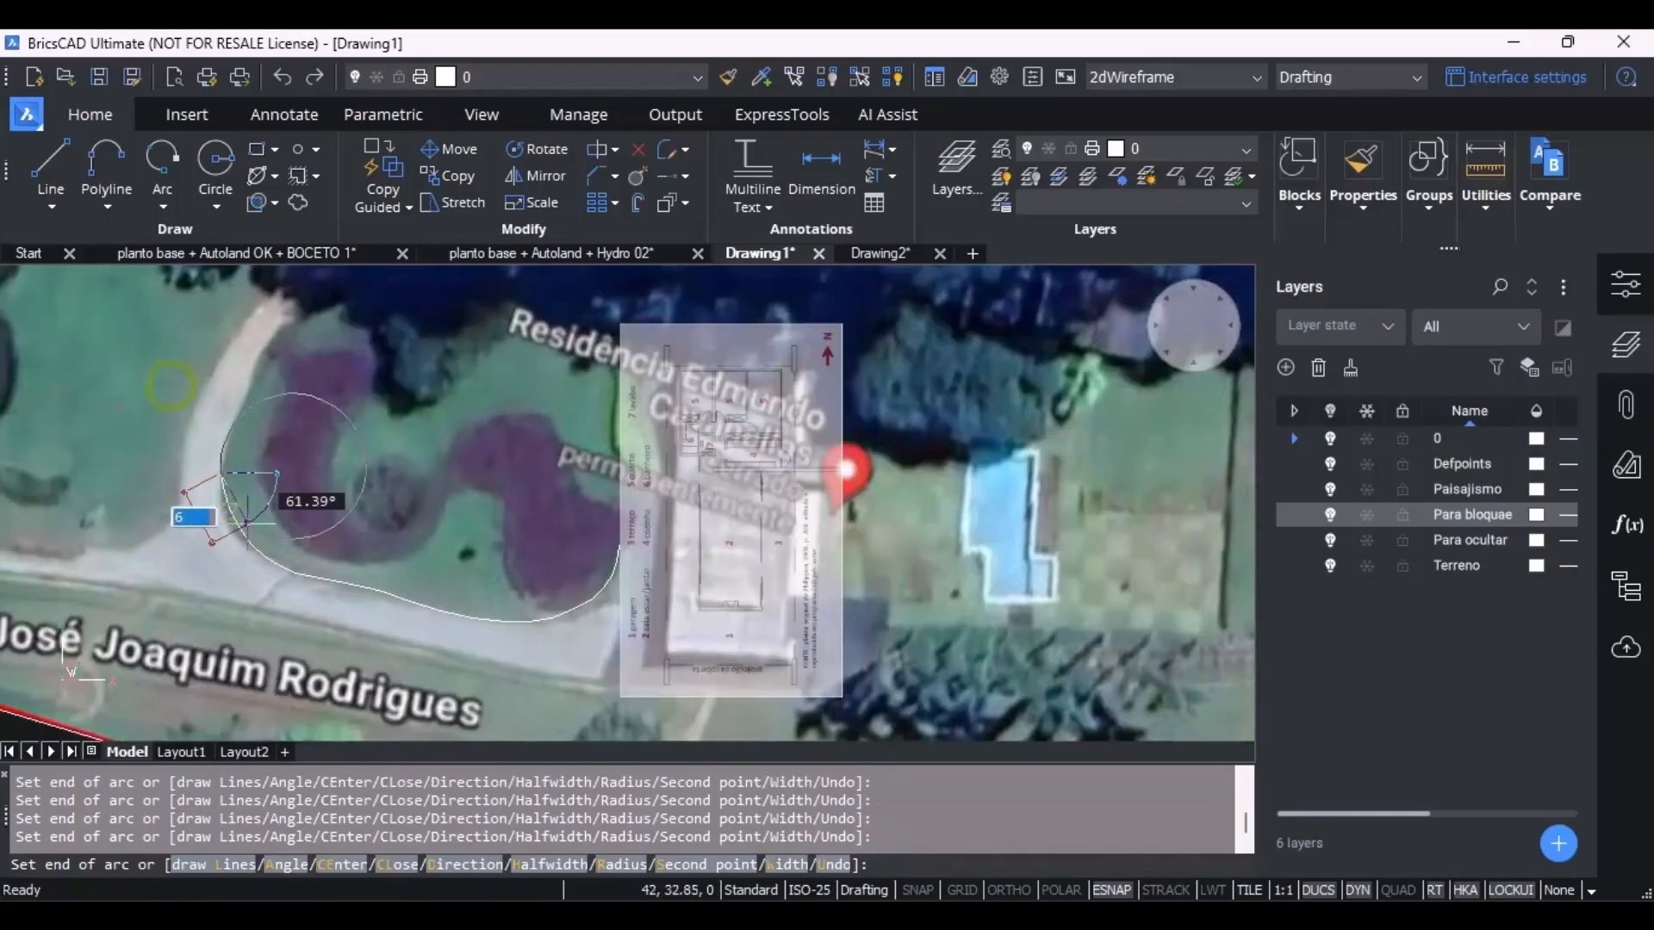
scroll(293, 362, up, 5)
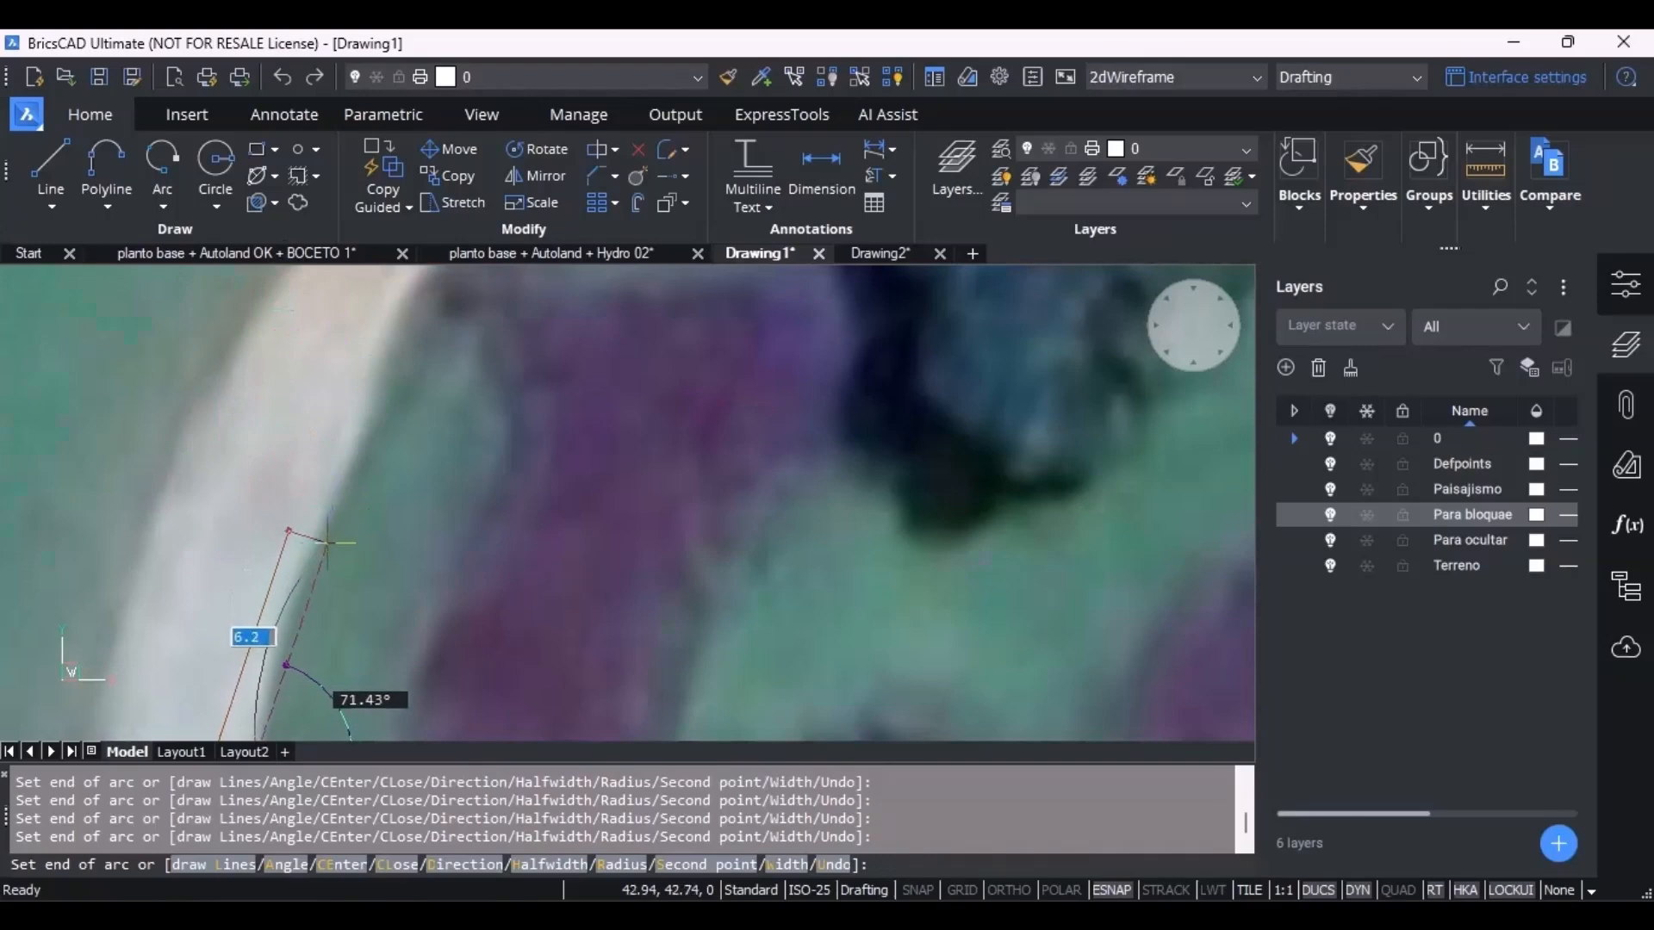
scroll(330, 521, up, 2)
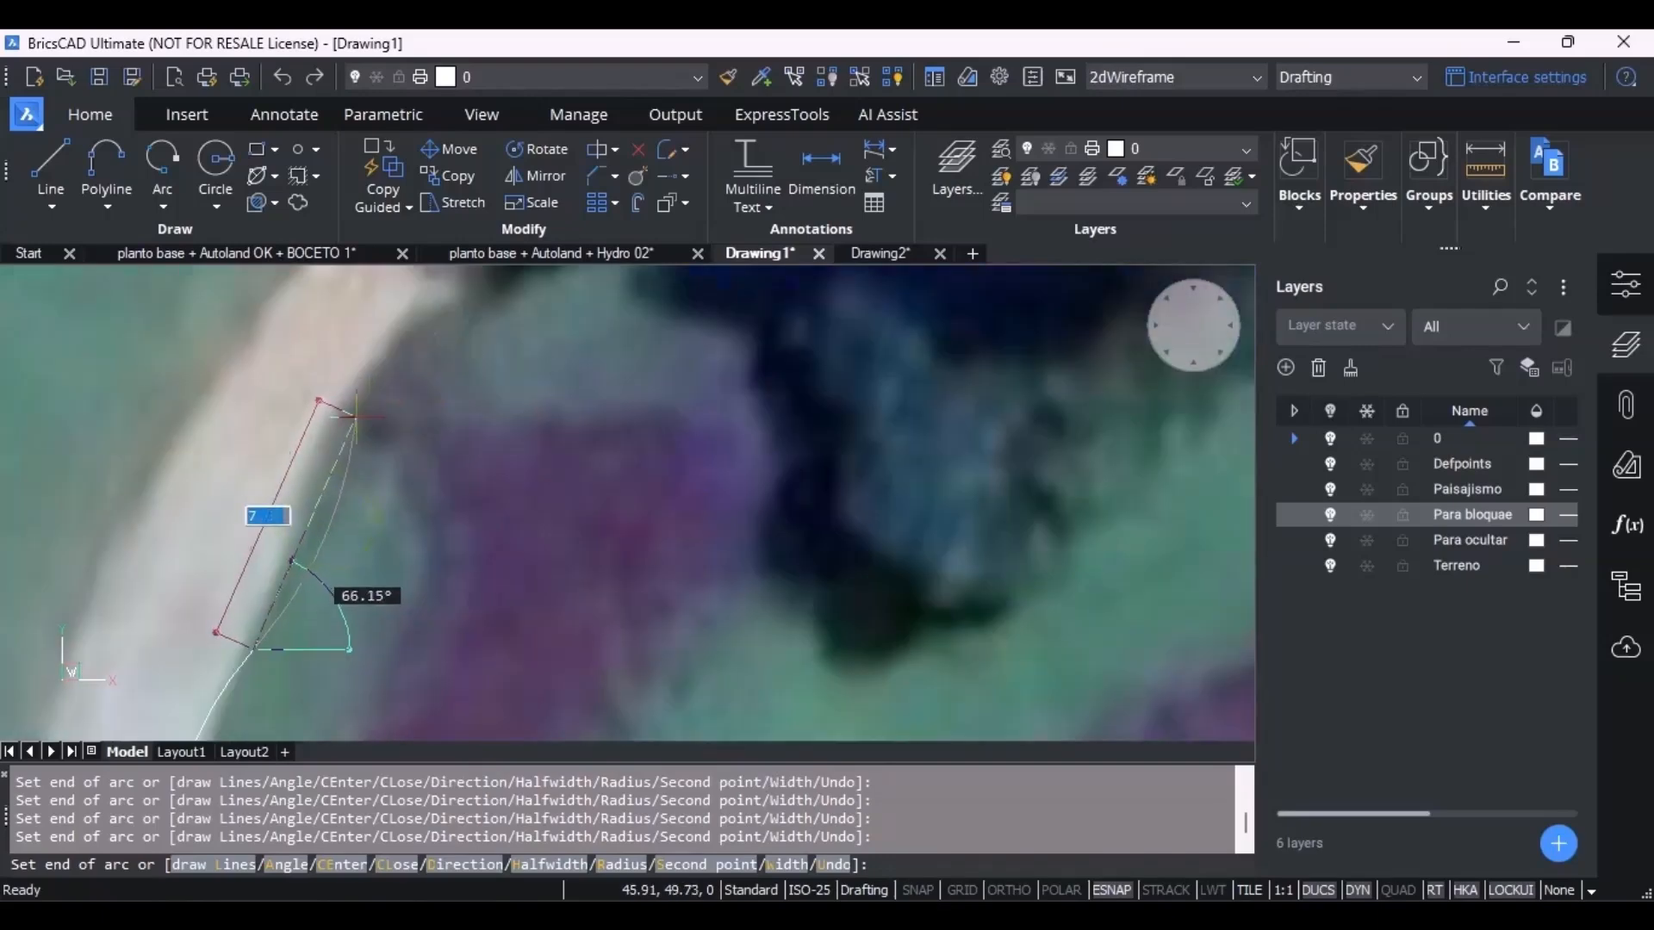
Extend the arcs around the driveway's upper end and across the dark trees to the floor plan image's upper-left corner.
scroll(337, 434, down, 5)
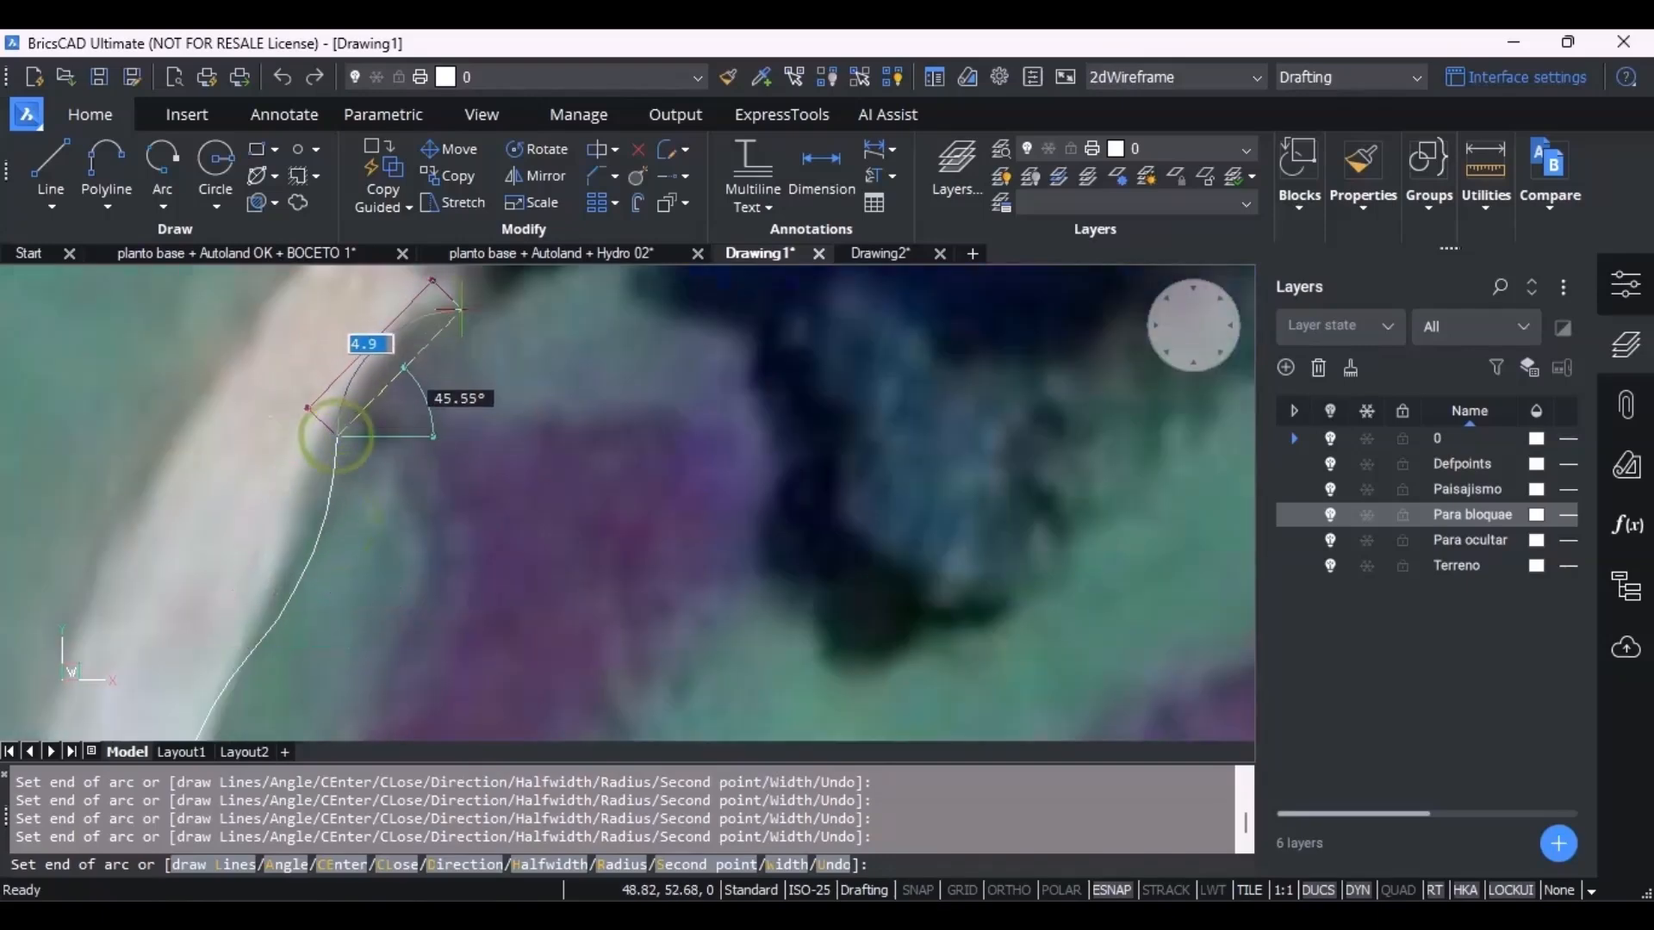
scroll(470, 517, up, 5)
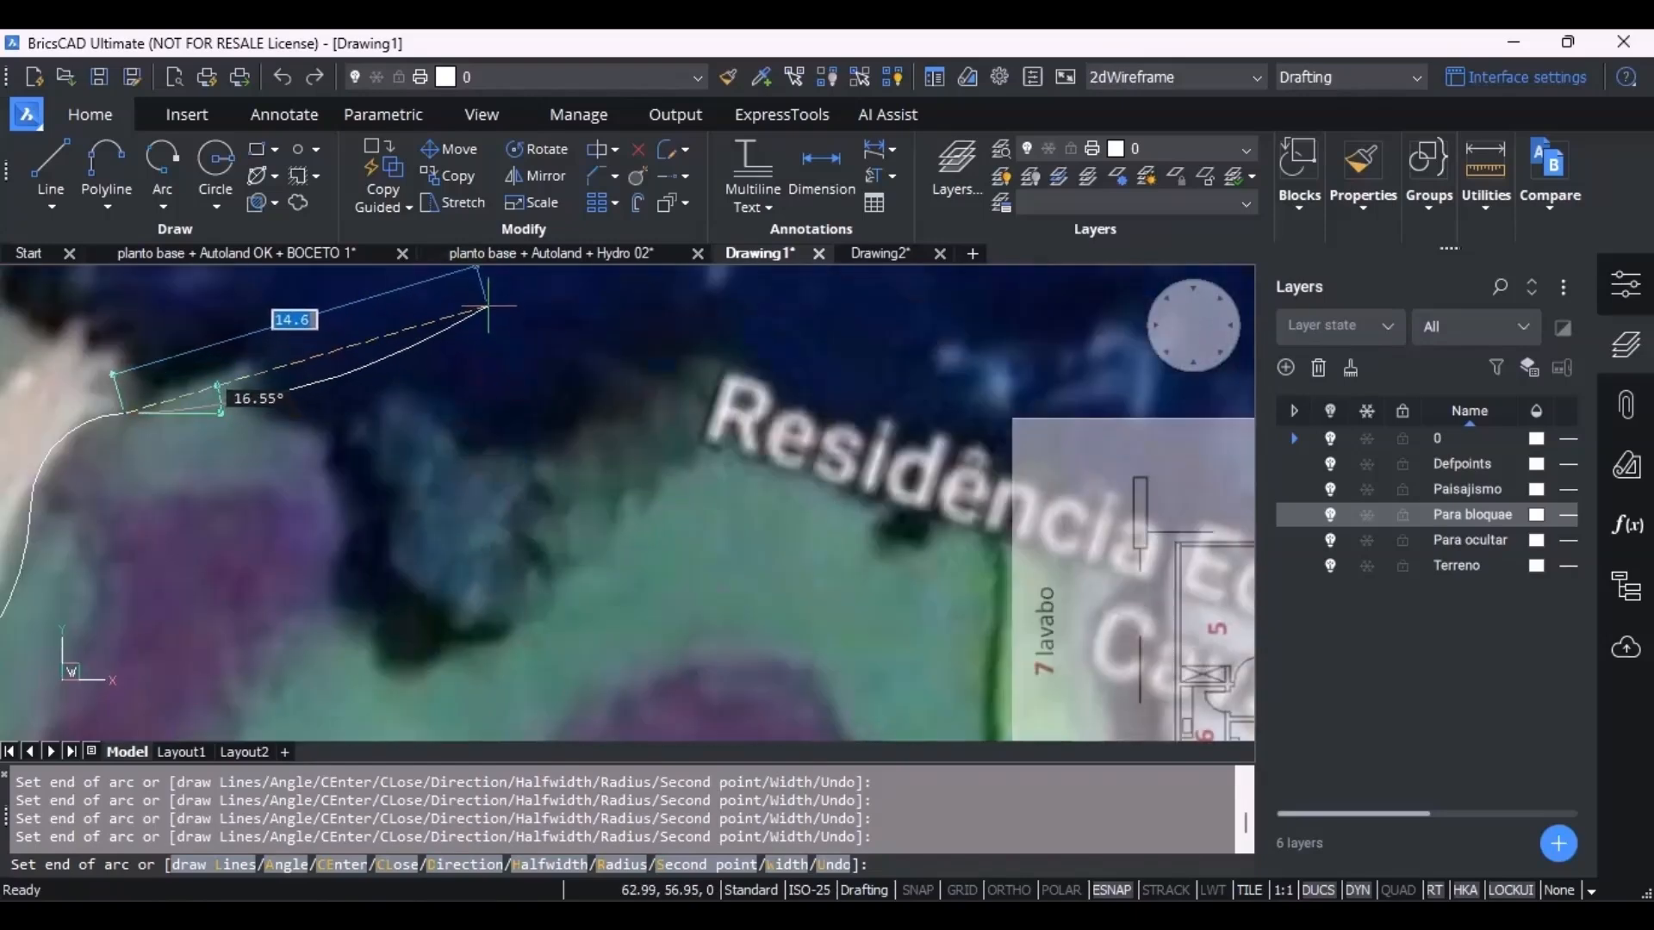
scroll(476, 302, down, 3)
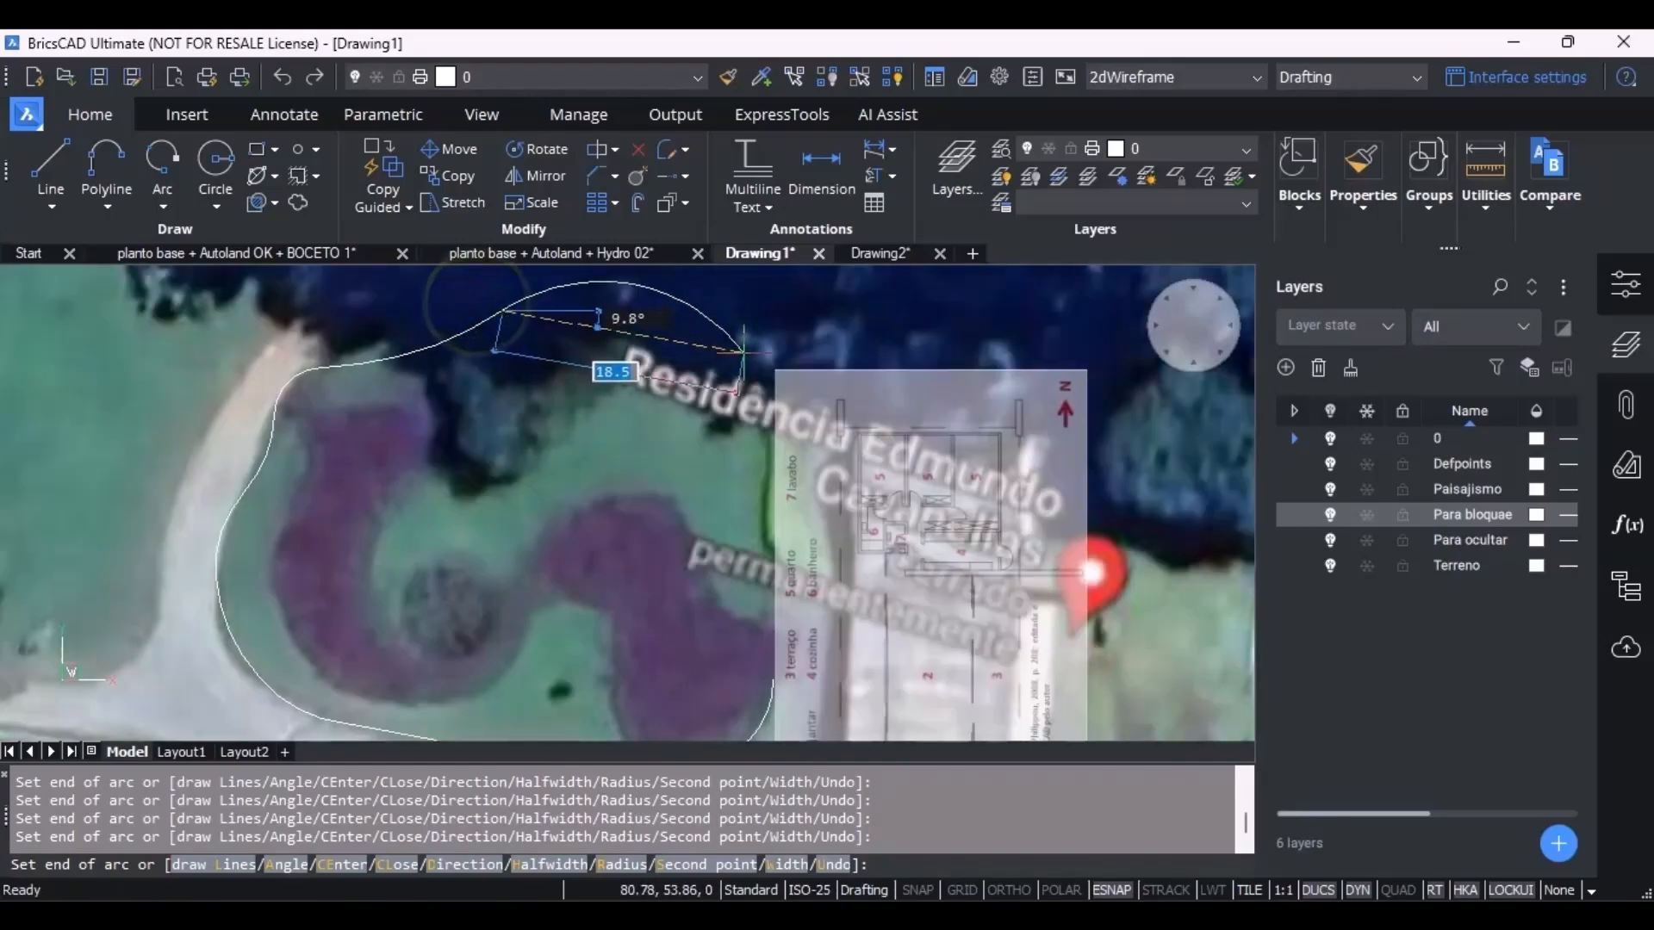
click(779, 372)
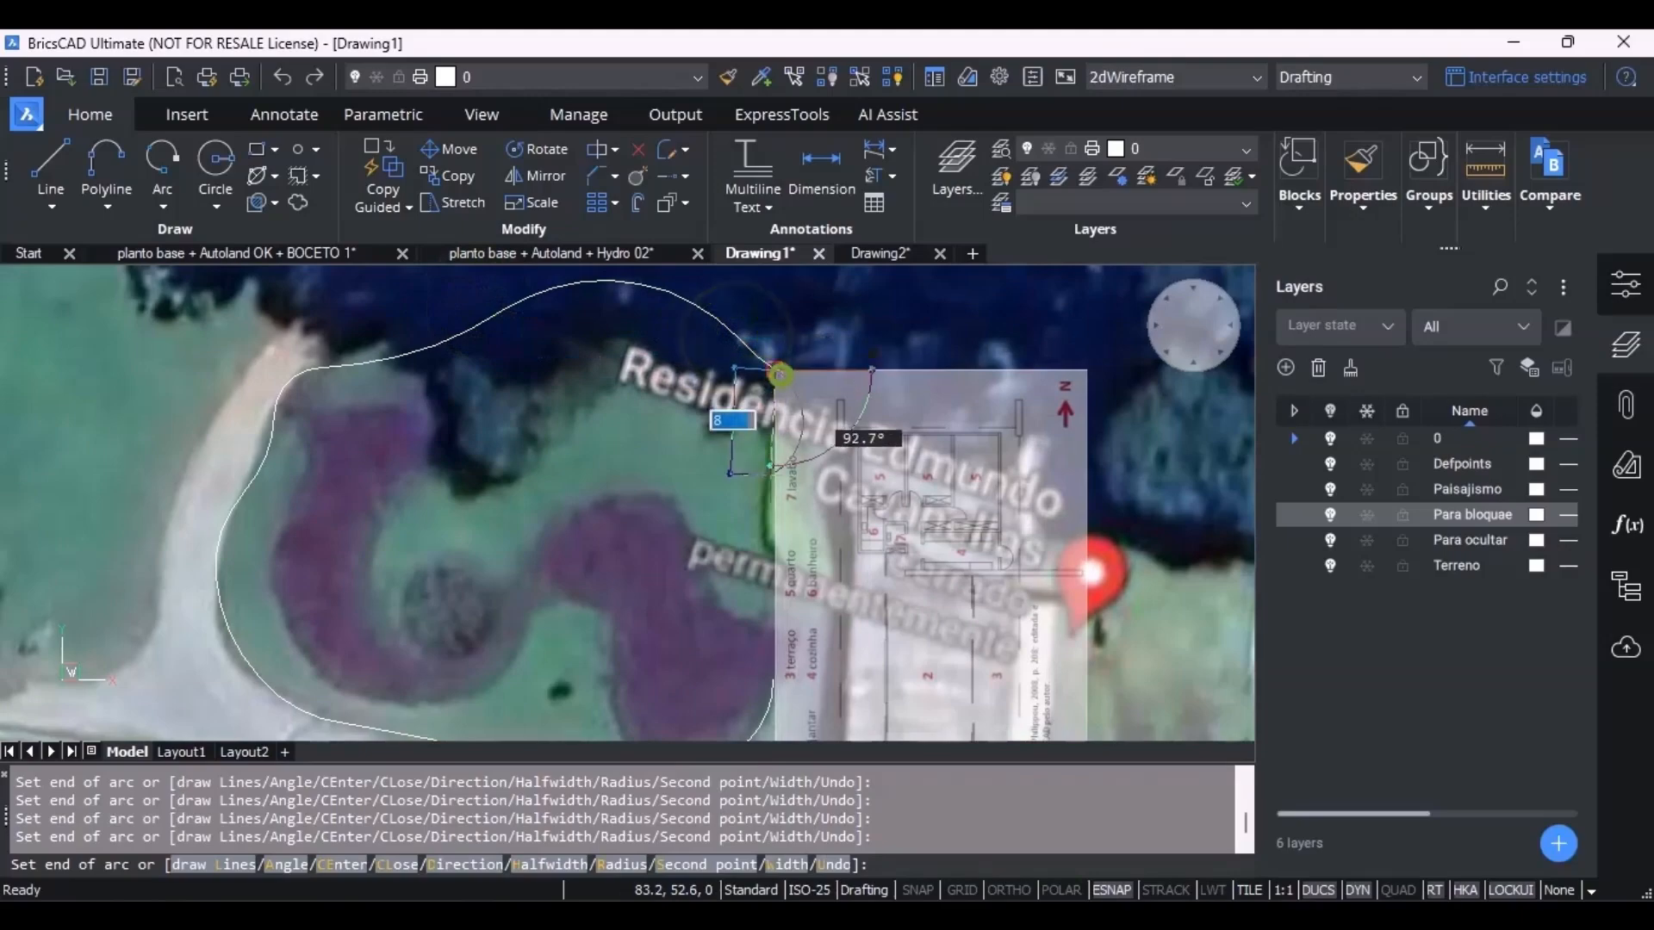
scroll(778, 597, down, 1)
scroll(778, 629, up, 2)
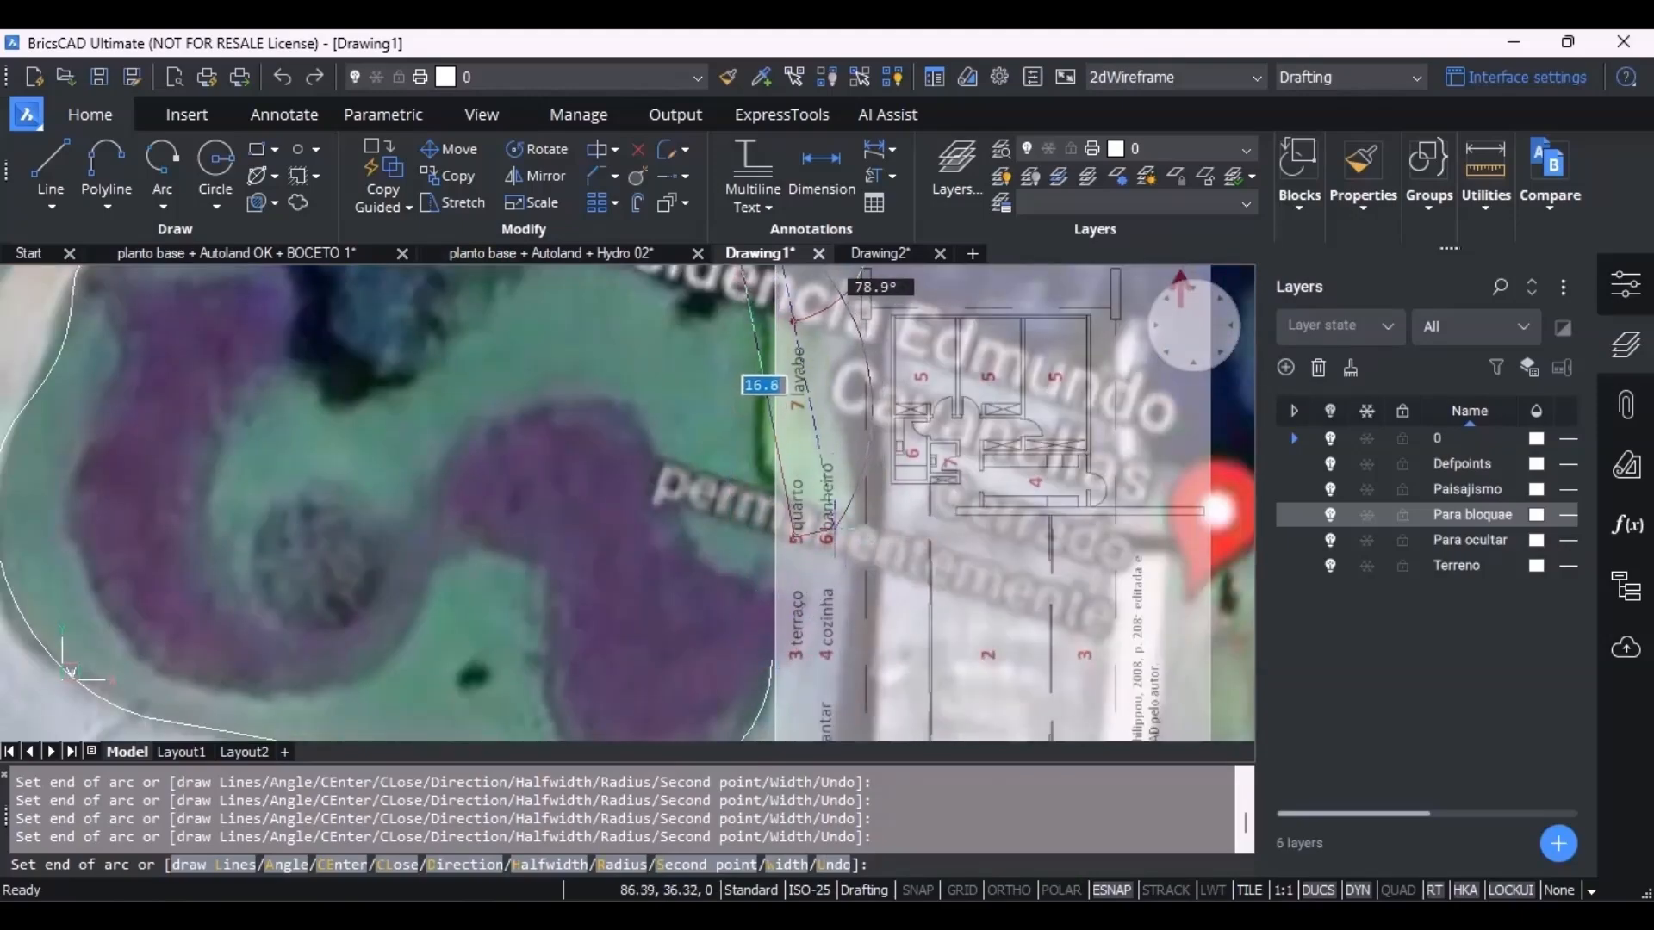
scroll(825, 438, down, 2)
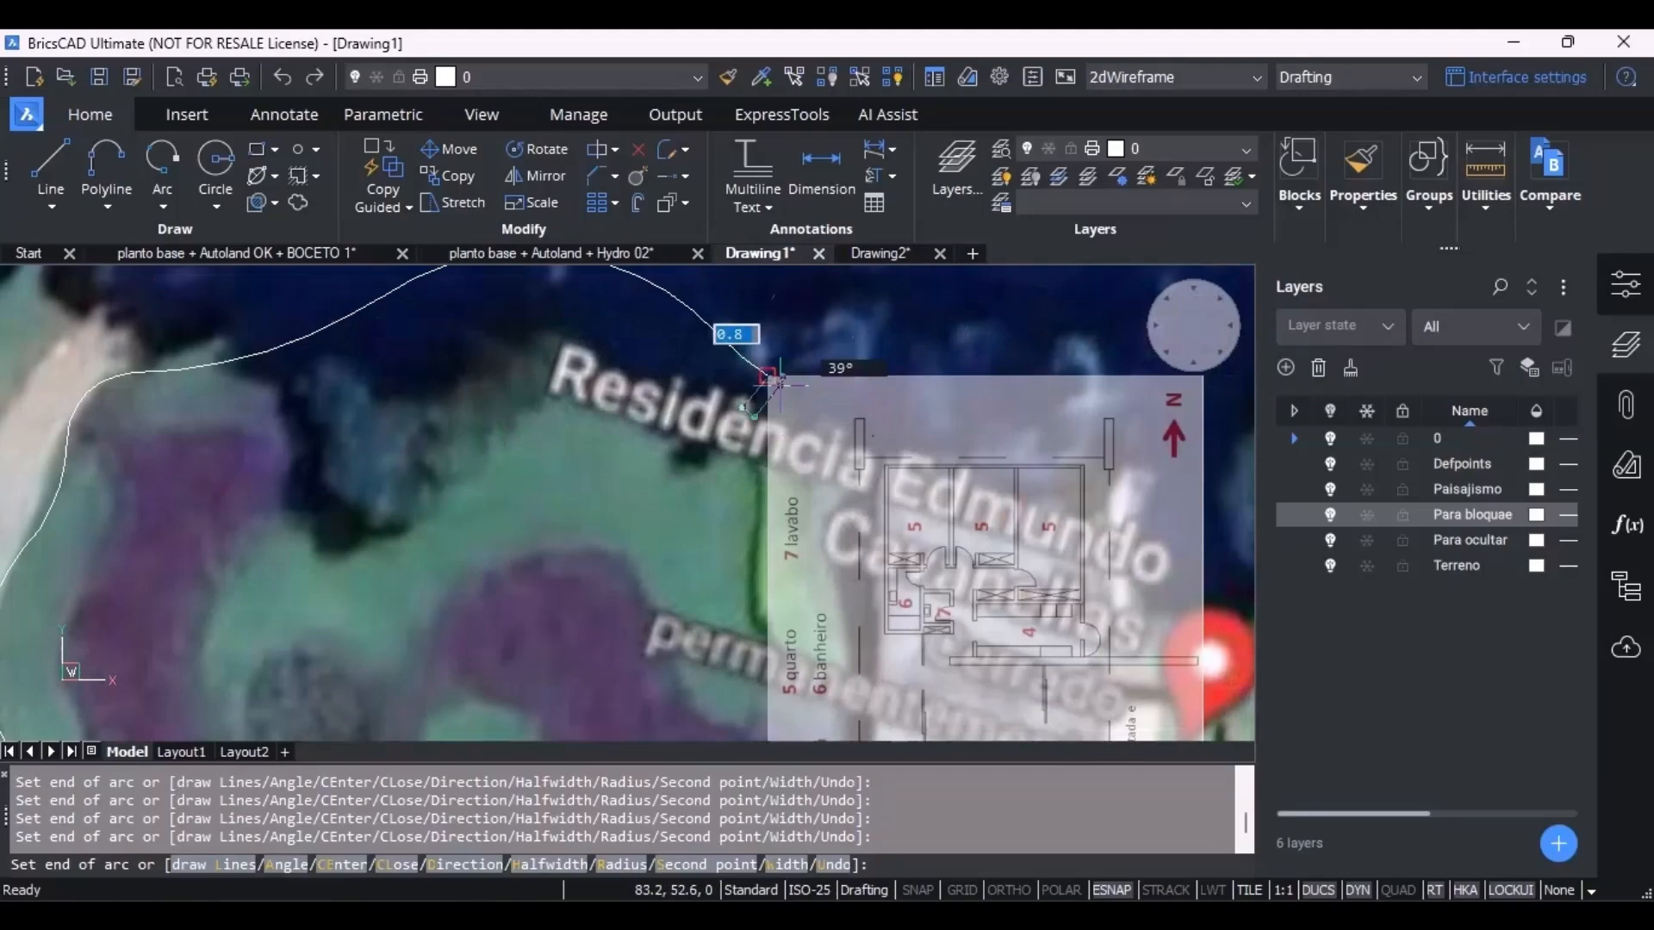
Trace arcs down the garden's house side, past the lavabo and quarto labels, towards the polyline's start point.
scroll(851, 426, up, 4)
click(834, 458)
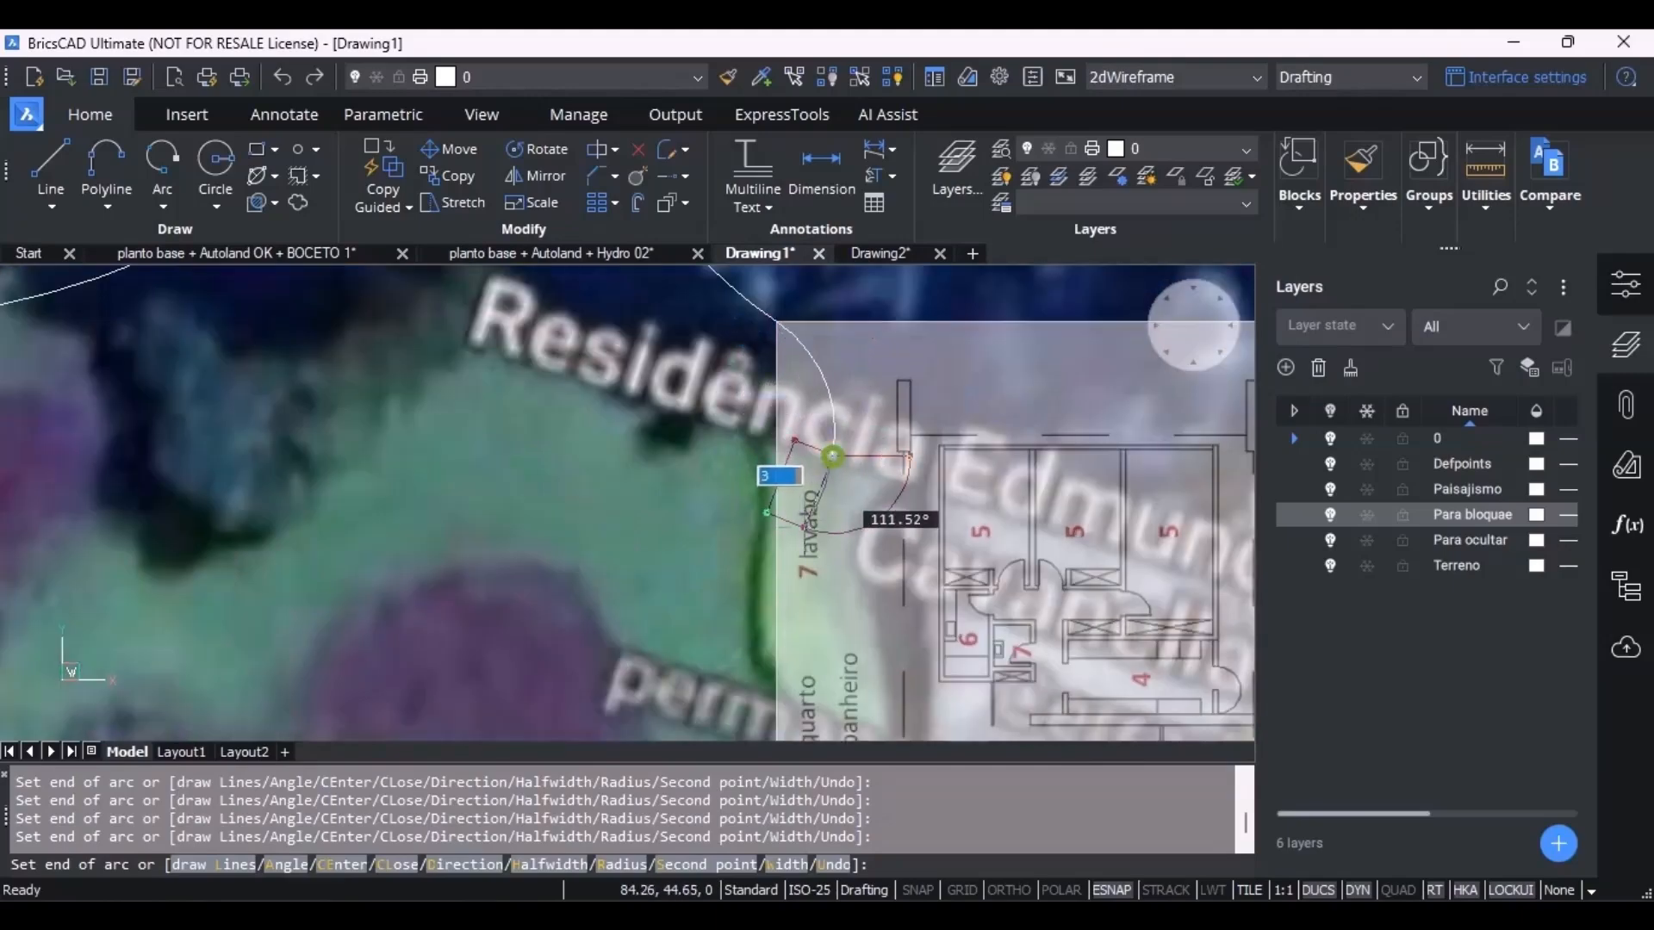
scroll(806, 499, down, 2)
scroll(801, 613, up, 2)
scroll(866, 527, down, 2)
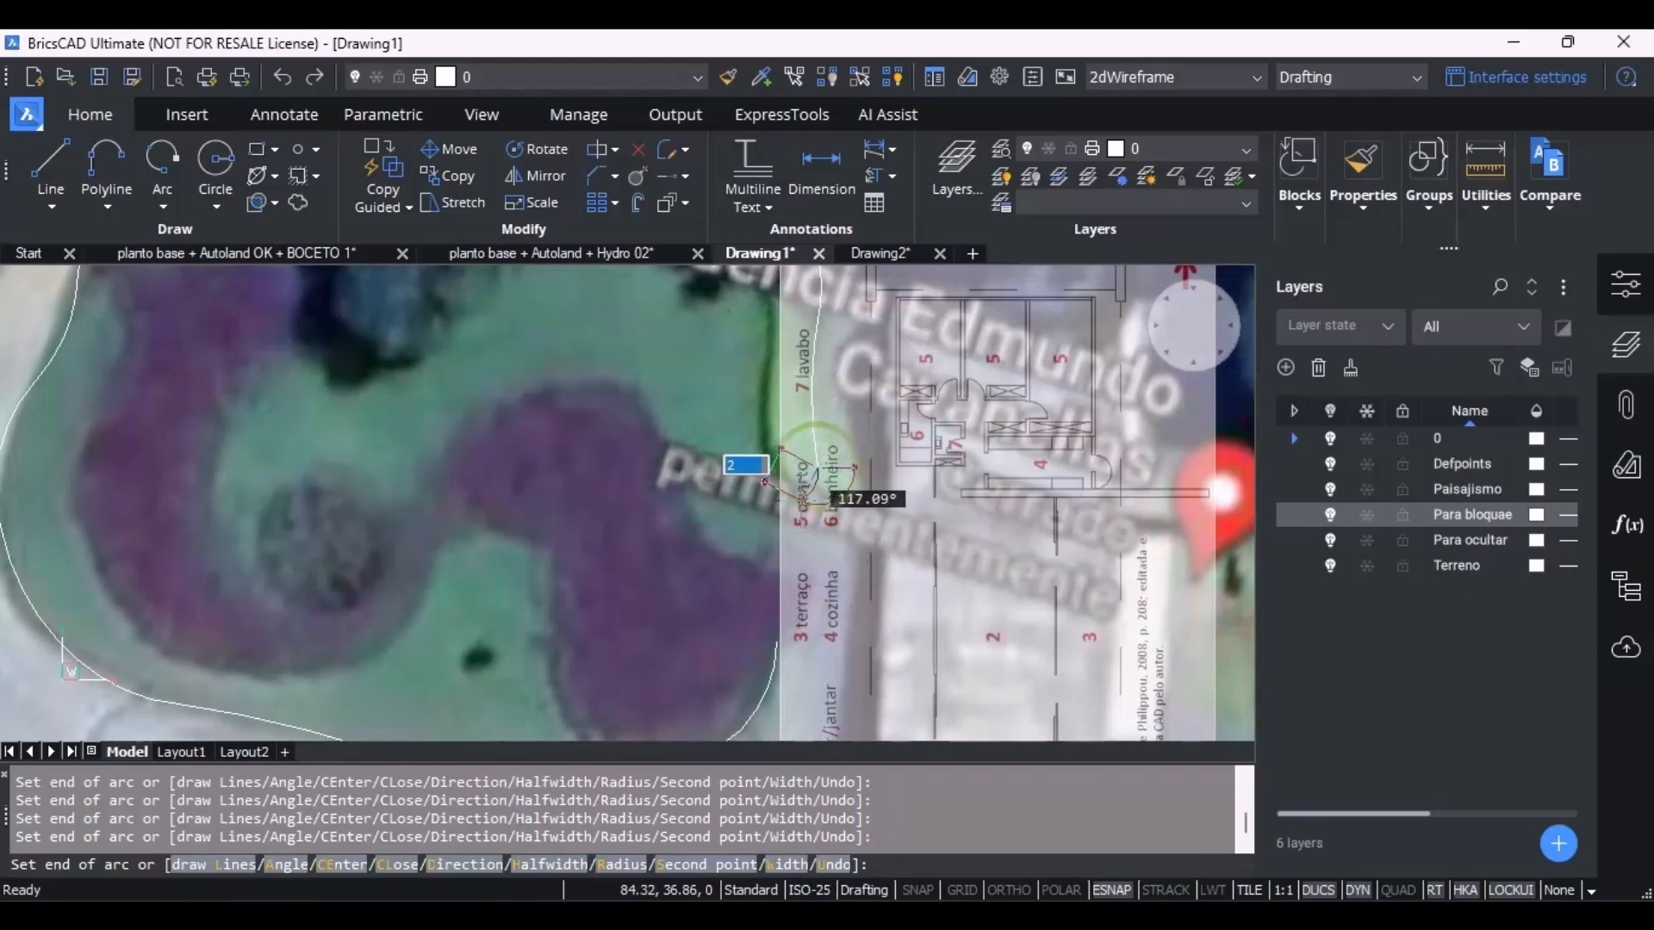
scroll(786, 566, down, 2)
scroll(750, 595, up, 3)
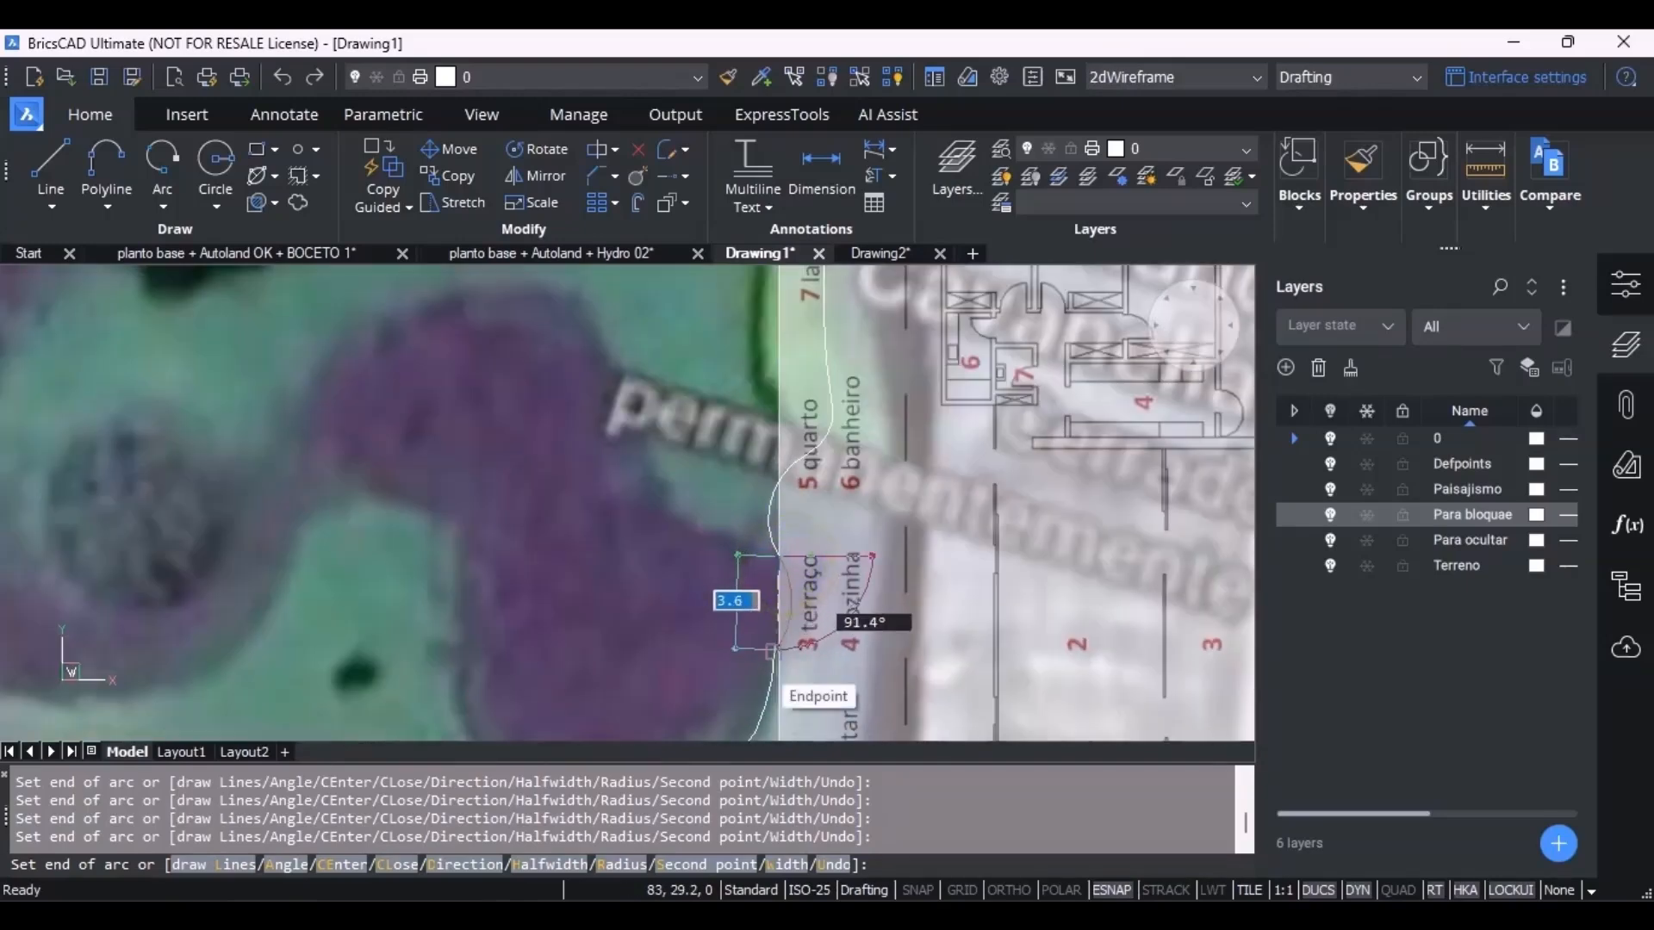
Switch the polyline back to line segments and close it.
key(Return)
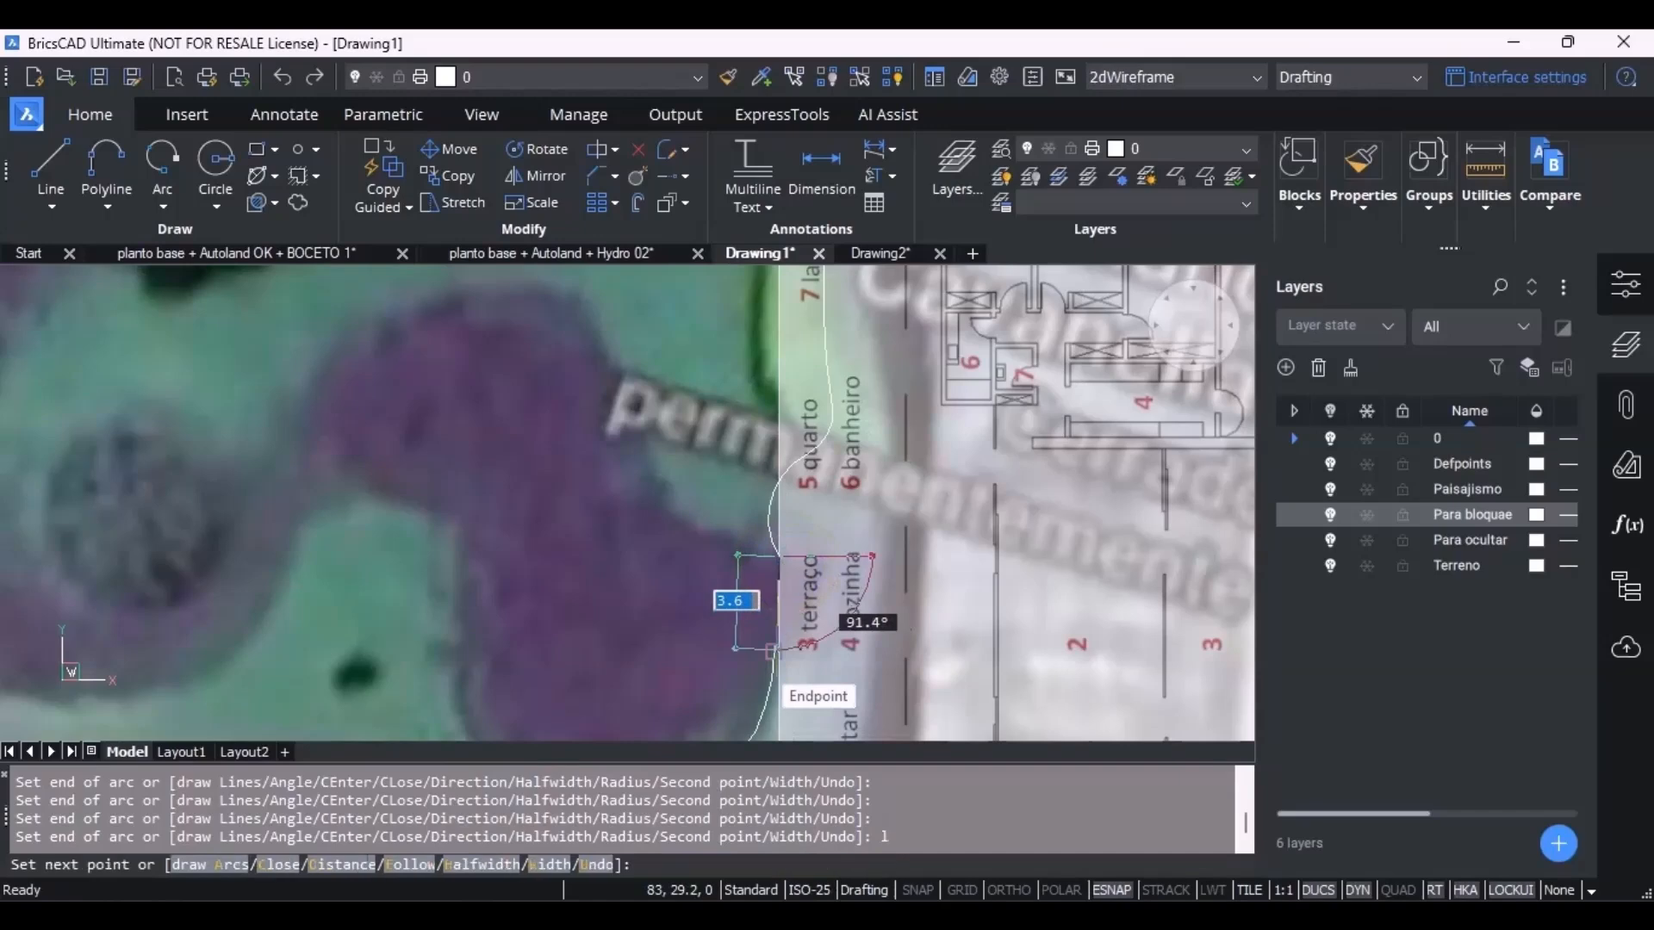
text(c)
key(Return)
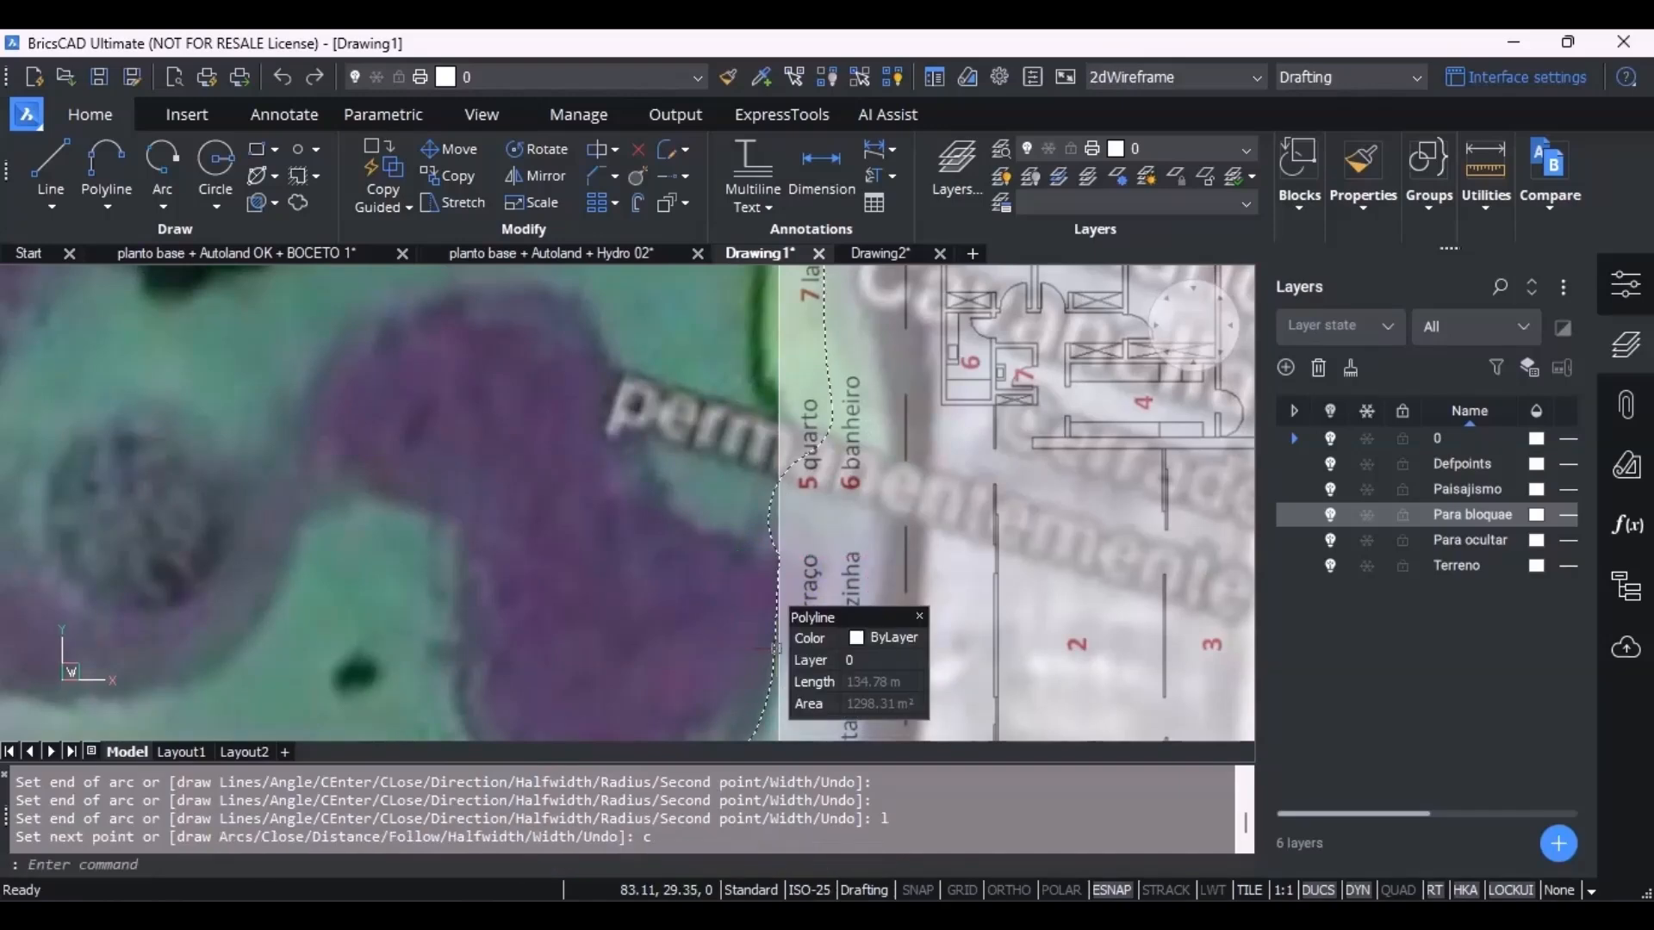
Select the garden outline and stretch its grips along the driveway's inner bend to follow the grass edge.
click(763, 522)
click(766, 547)
click(769, 521)
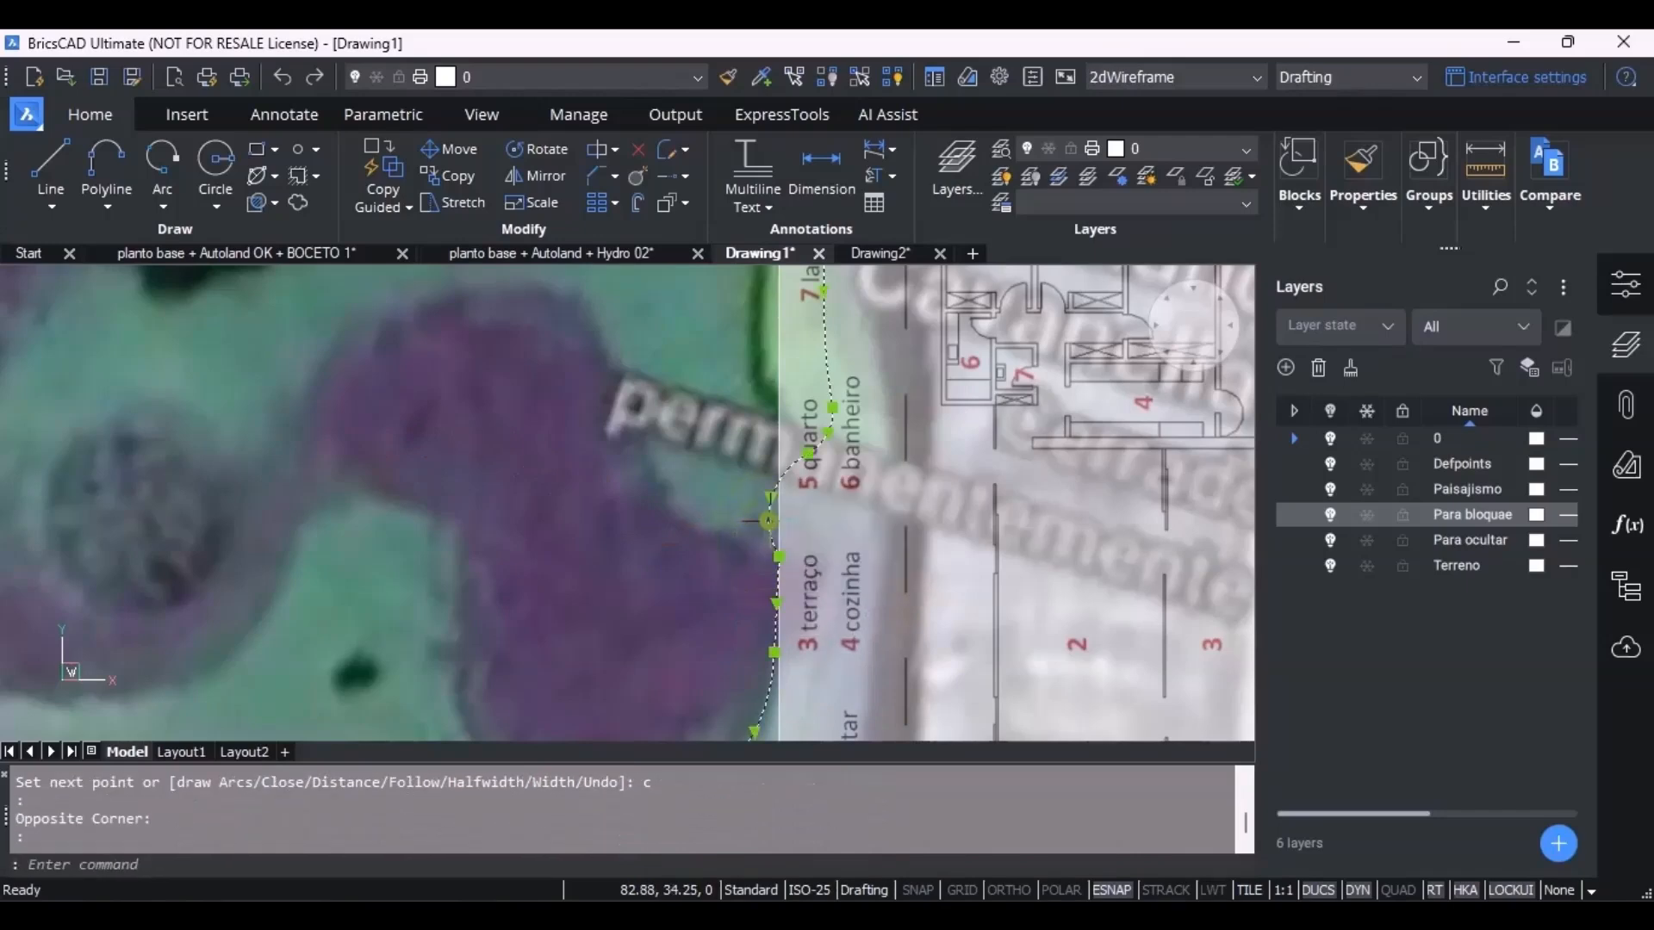
scroll(850, 588, down, 5)
scroll(685, 391, up, 10)
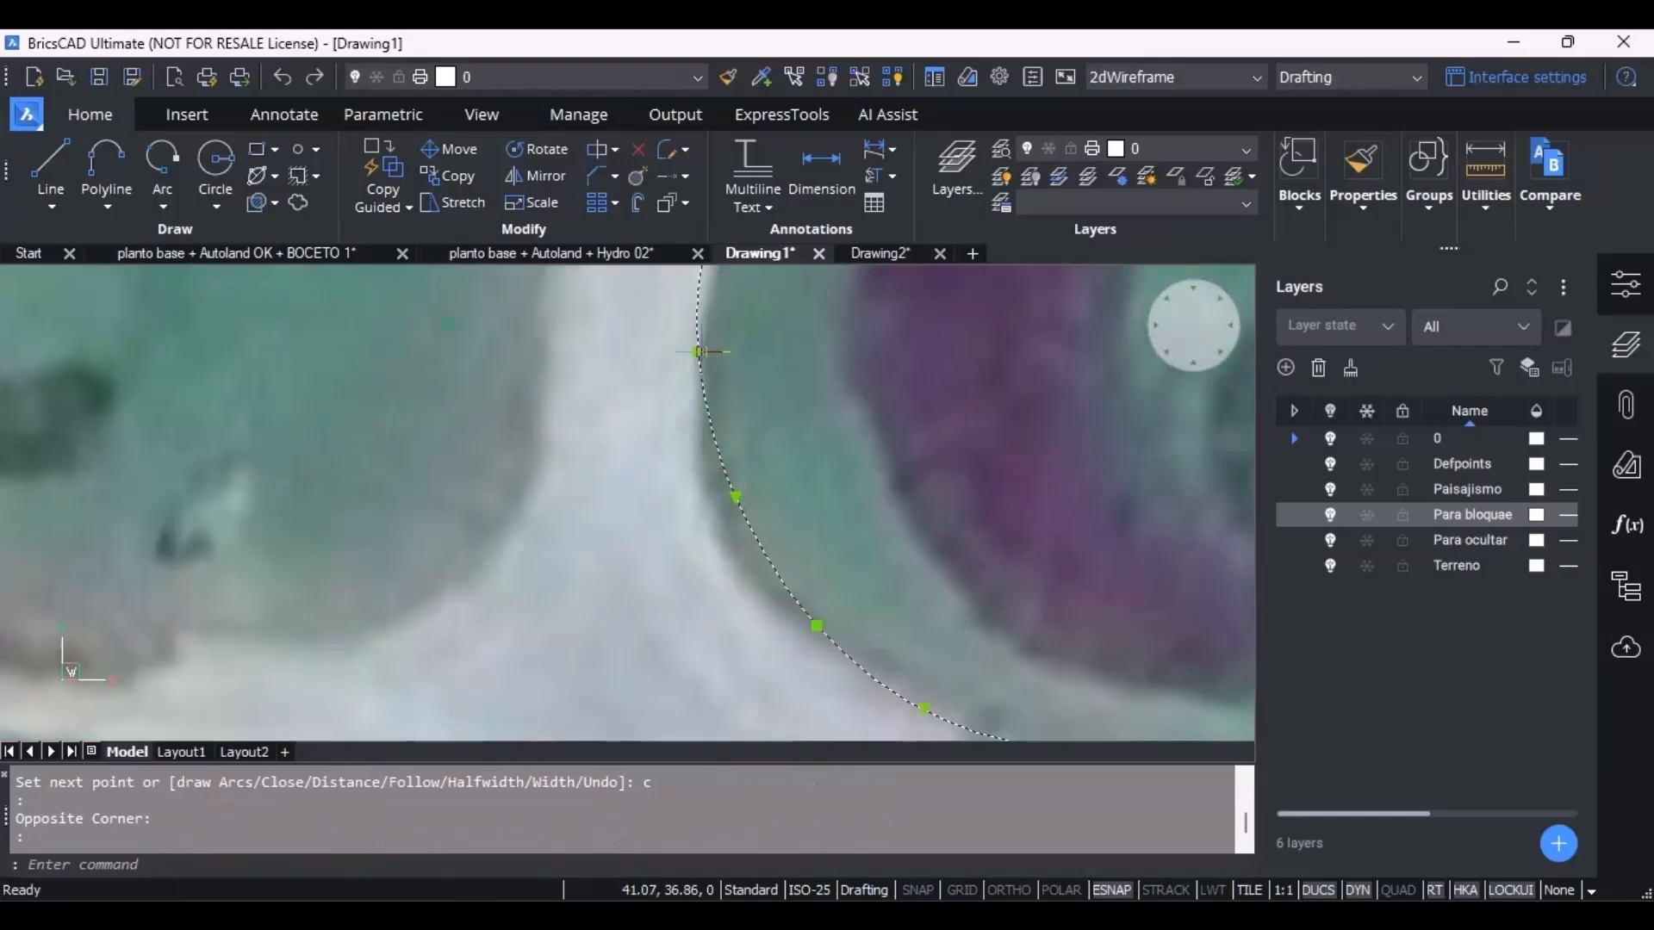
click(701, 351)
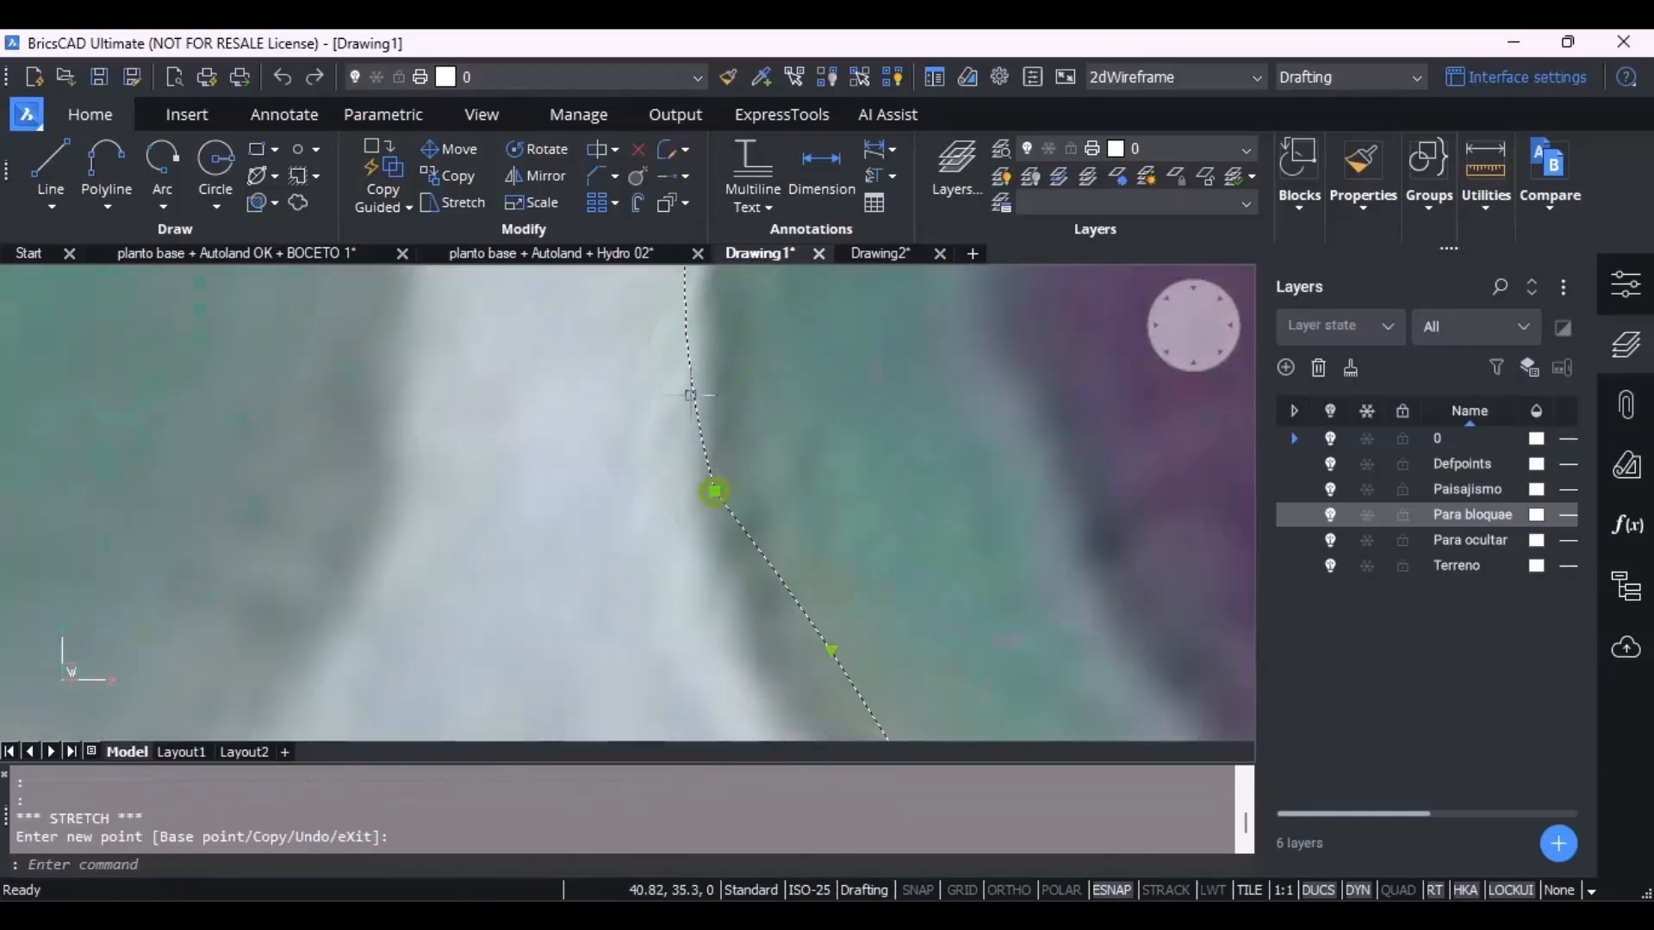
scroll(714, 491, down, 3)
scroll(694, 436, up, 3)
click(697, 431)
click(638, 469)
Stretch the outline's arc midpoint just below the bend onto the grass edge by the driveway junction.
scroll(564, 482, down, 3)
scroll(775, 650, up, 3)
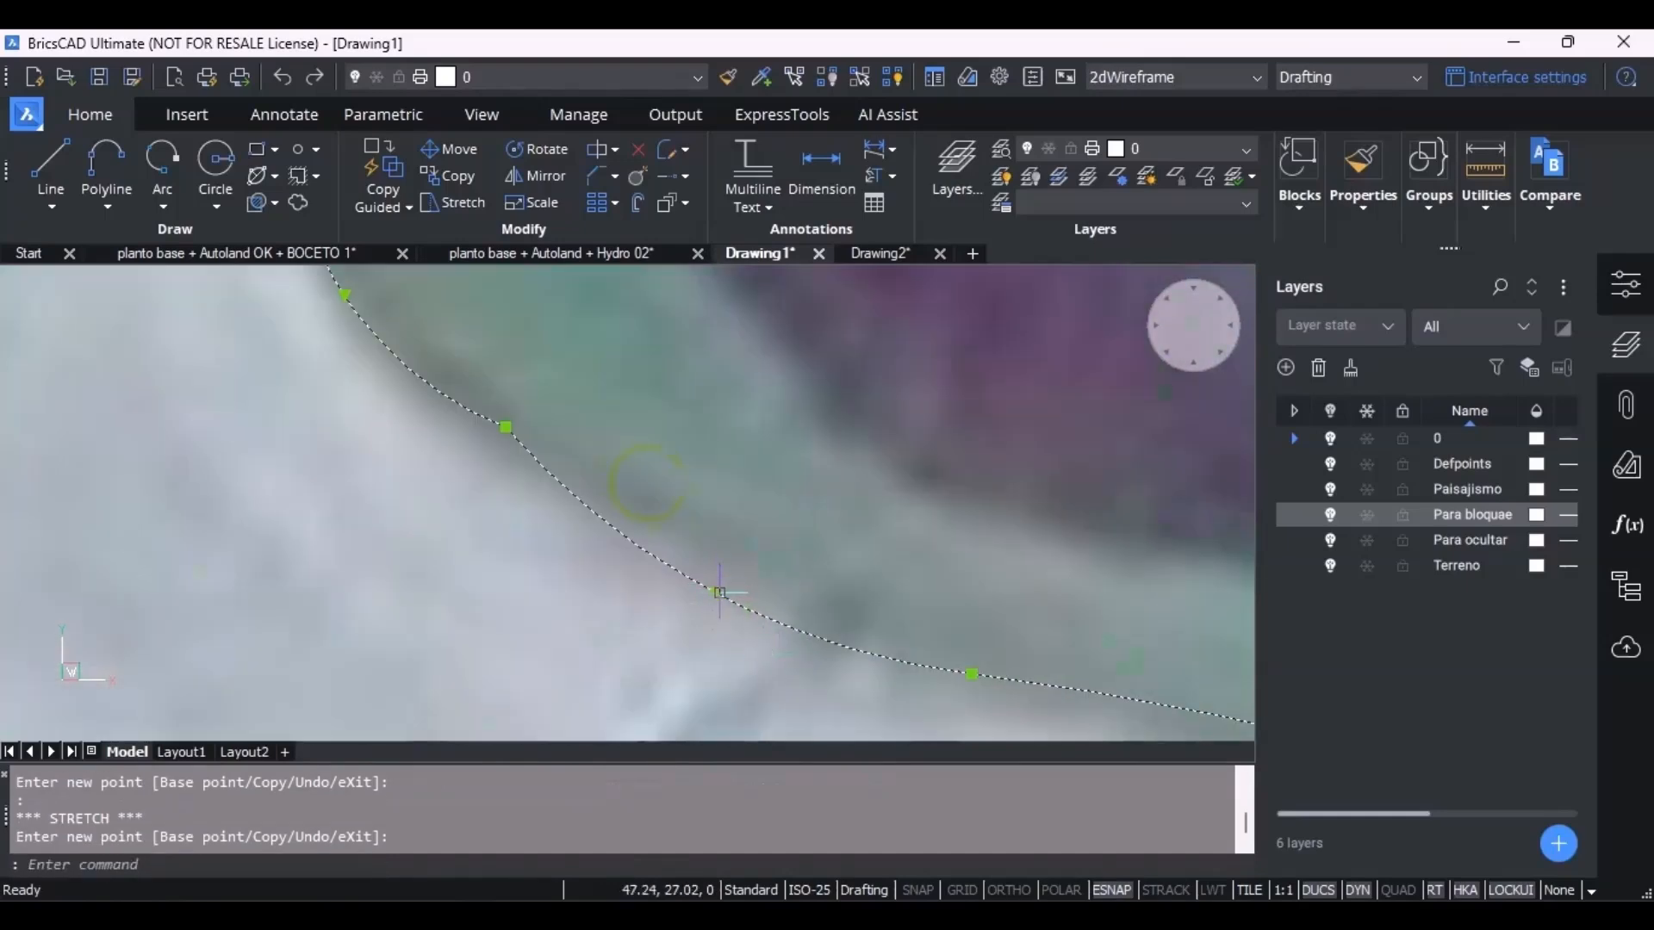
click(718, 591)
click(769, 551)
scroll(633, 568, down, 3)
scroll(847, 641, up, 4)
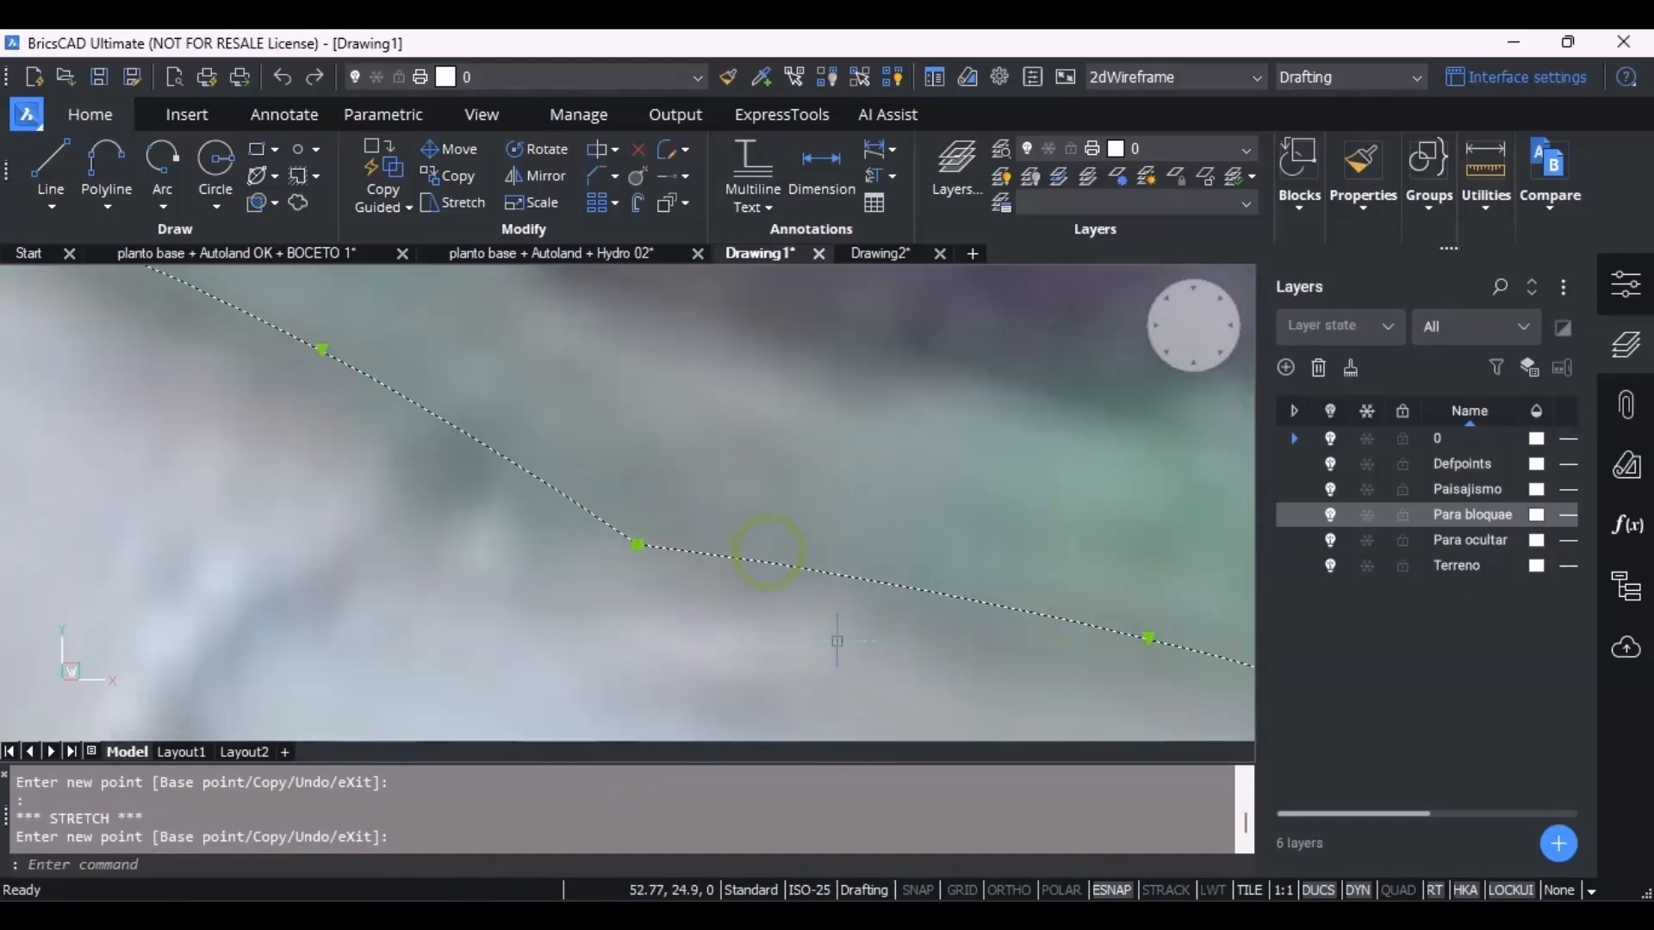
Stretch the garden outline's vertex near the driveway junction onto the lower grass edge.
click(646, 544)
click(680, 473)
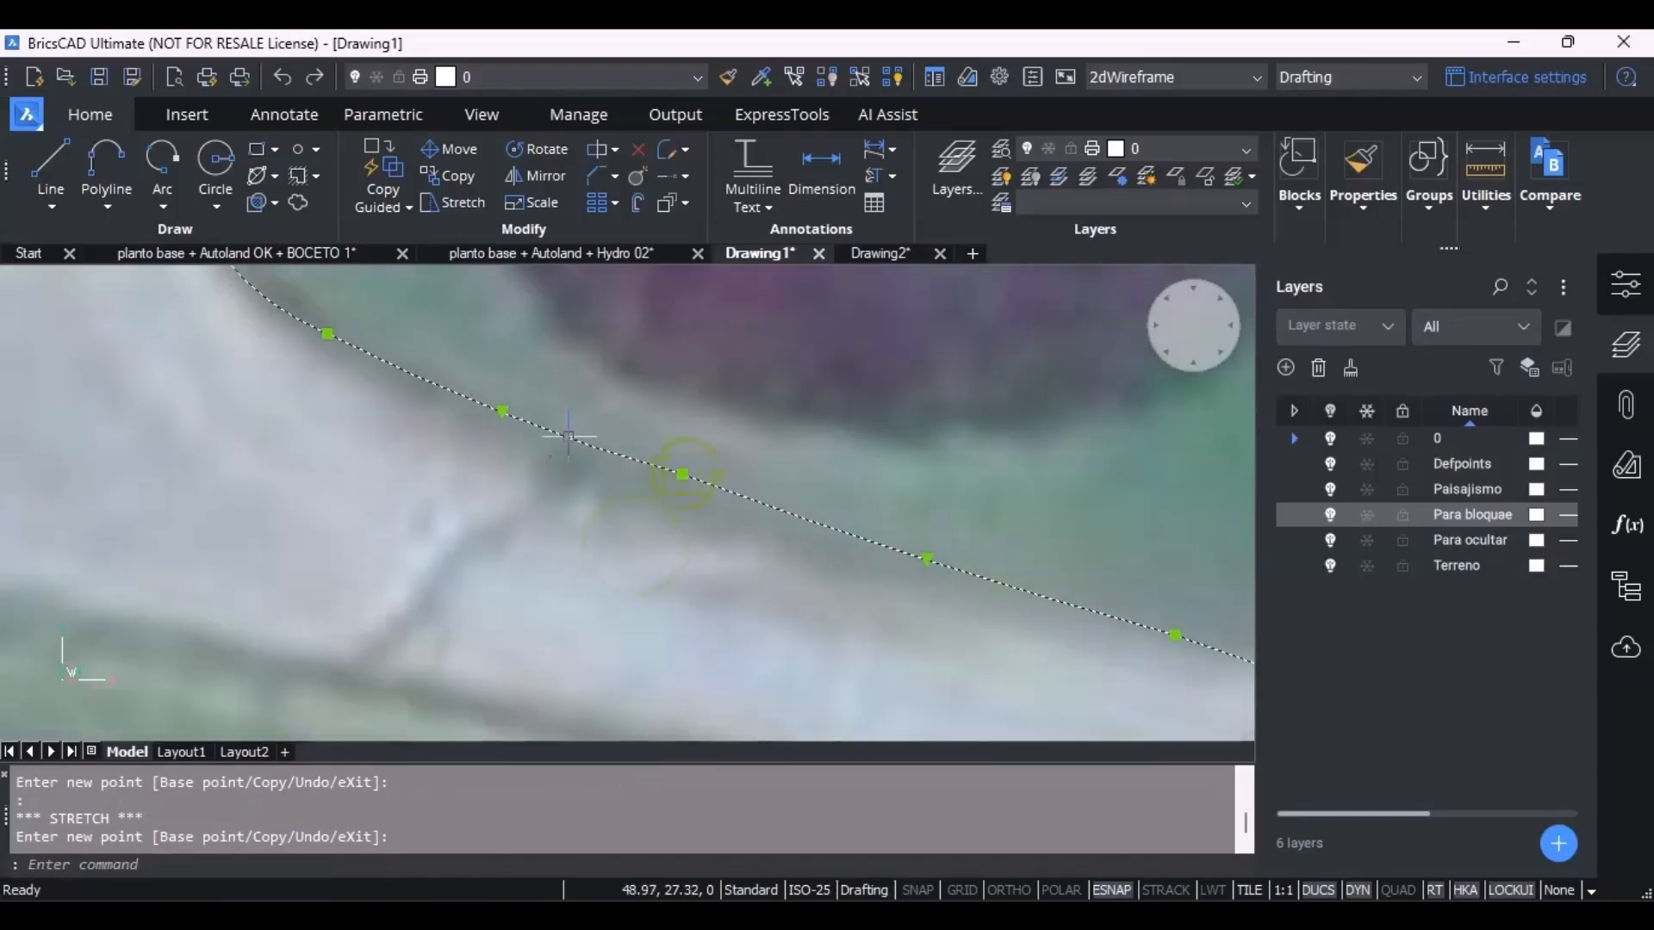
scroll(501, 412, down, 3)
scroll(575, 640, up, 3)
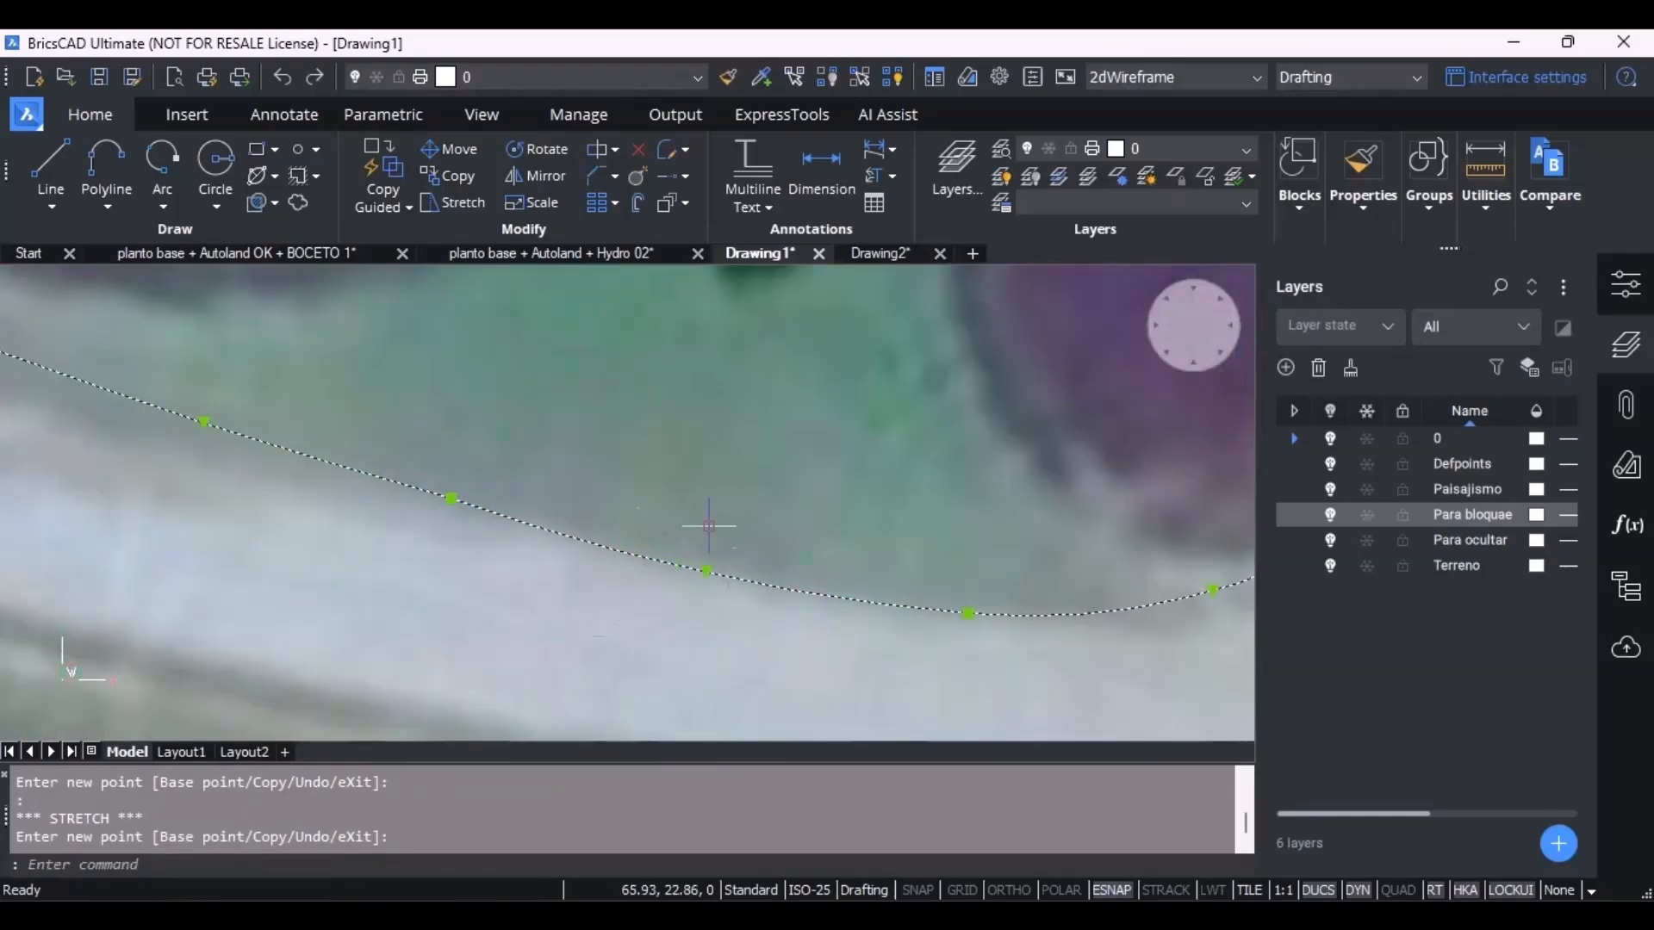
Flatten the outline's bulging arc between the terraço and quarto labels by stretching its midpoint towards the house.
scroll(760, 547, down, 3)
scroll(775, 444, up, 5)
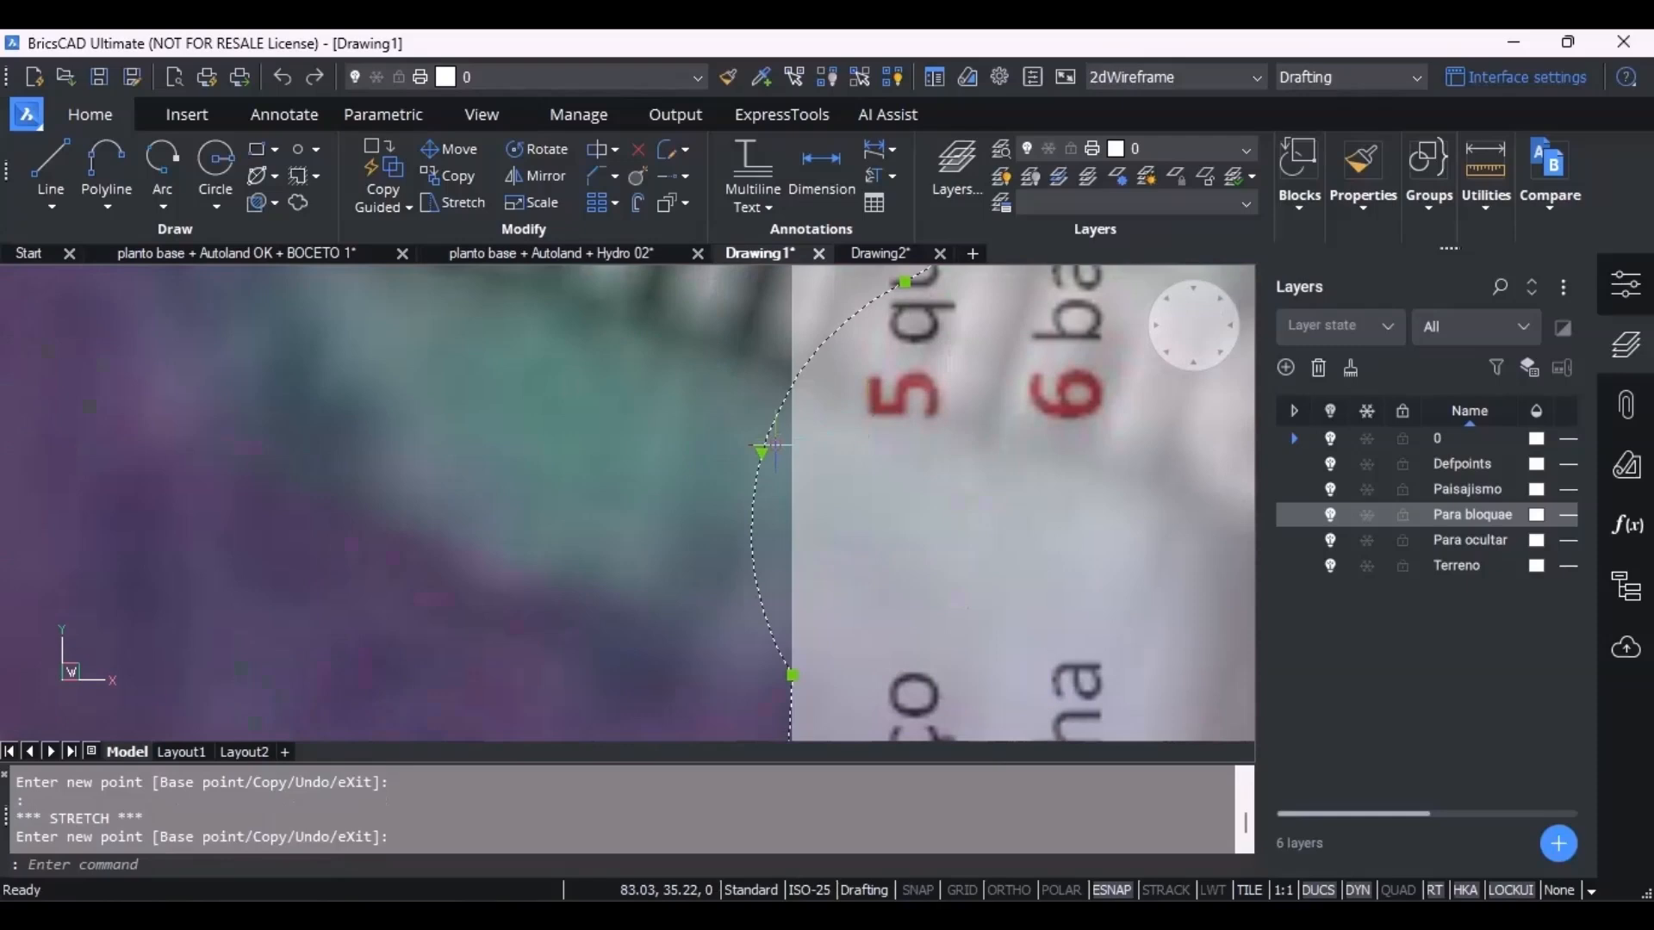
click(760, 451)
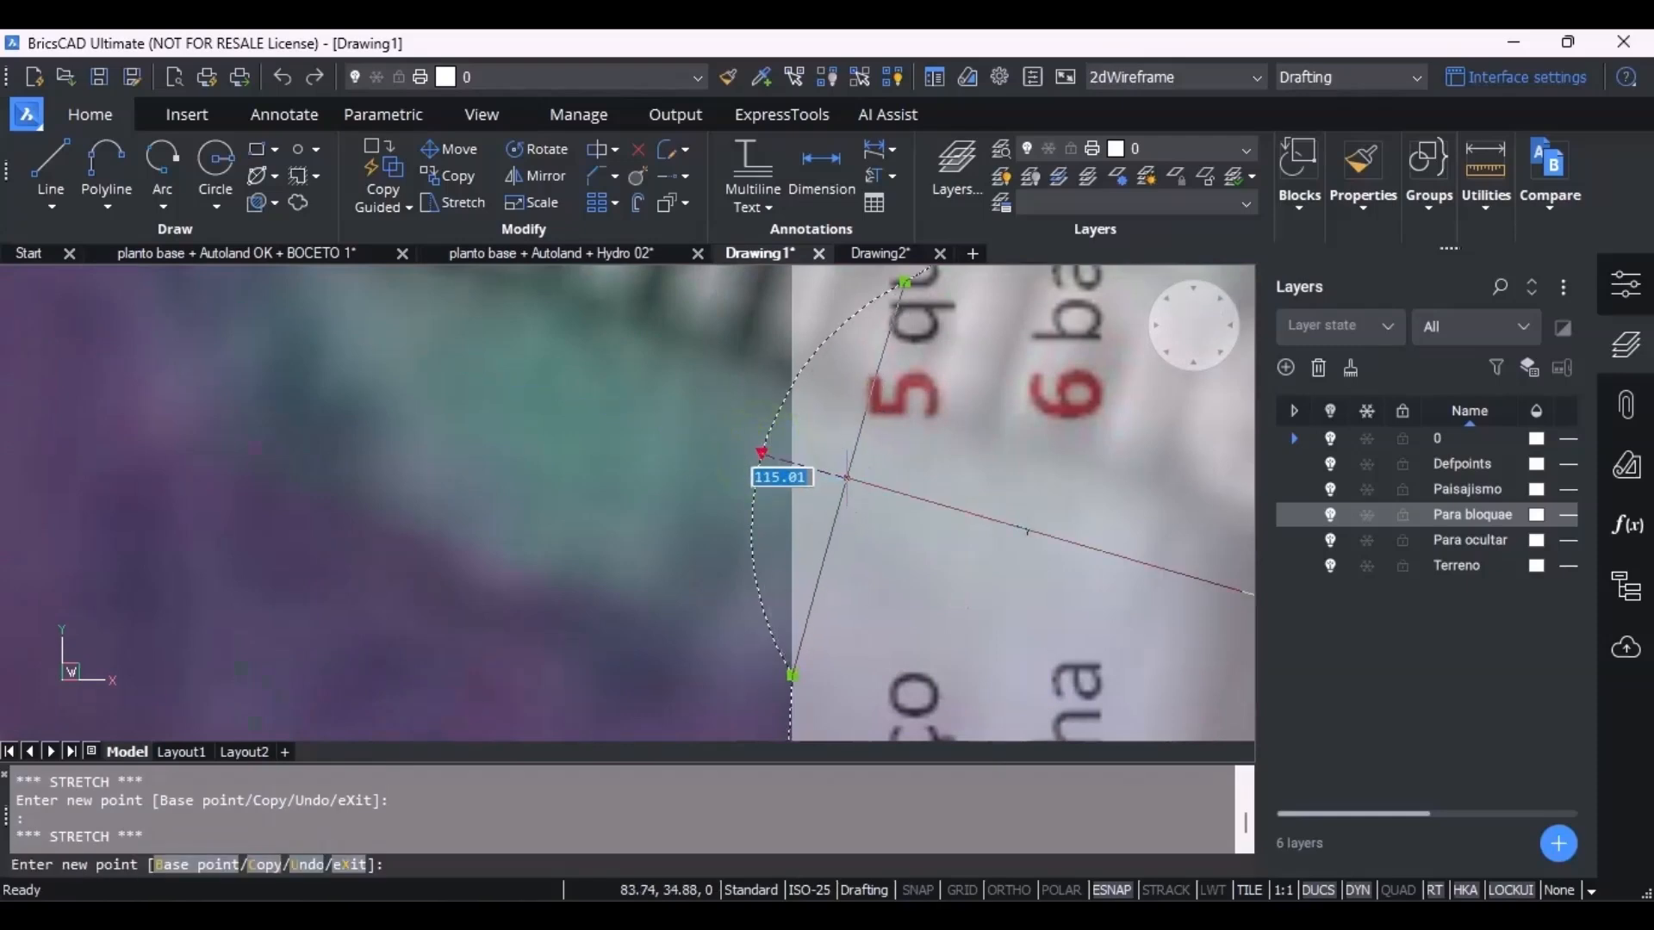
click(1025, 530)
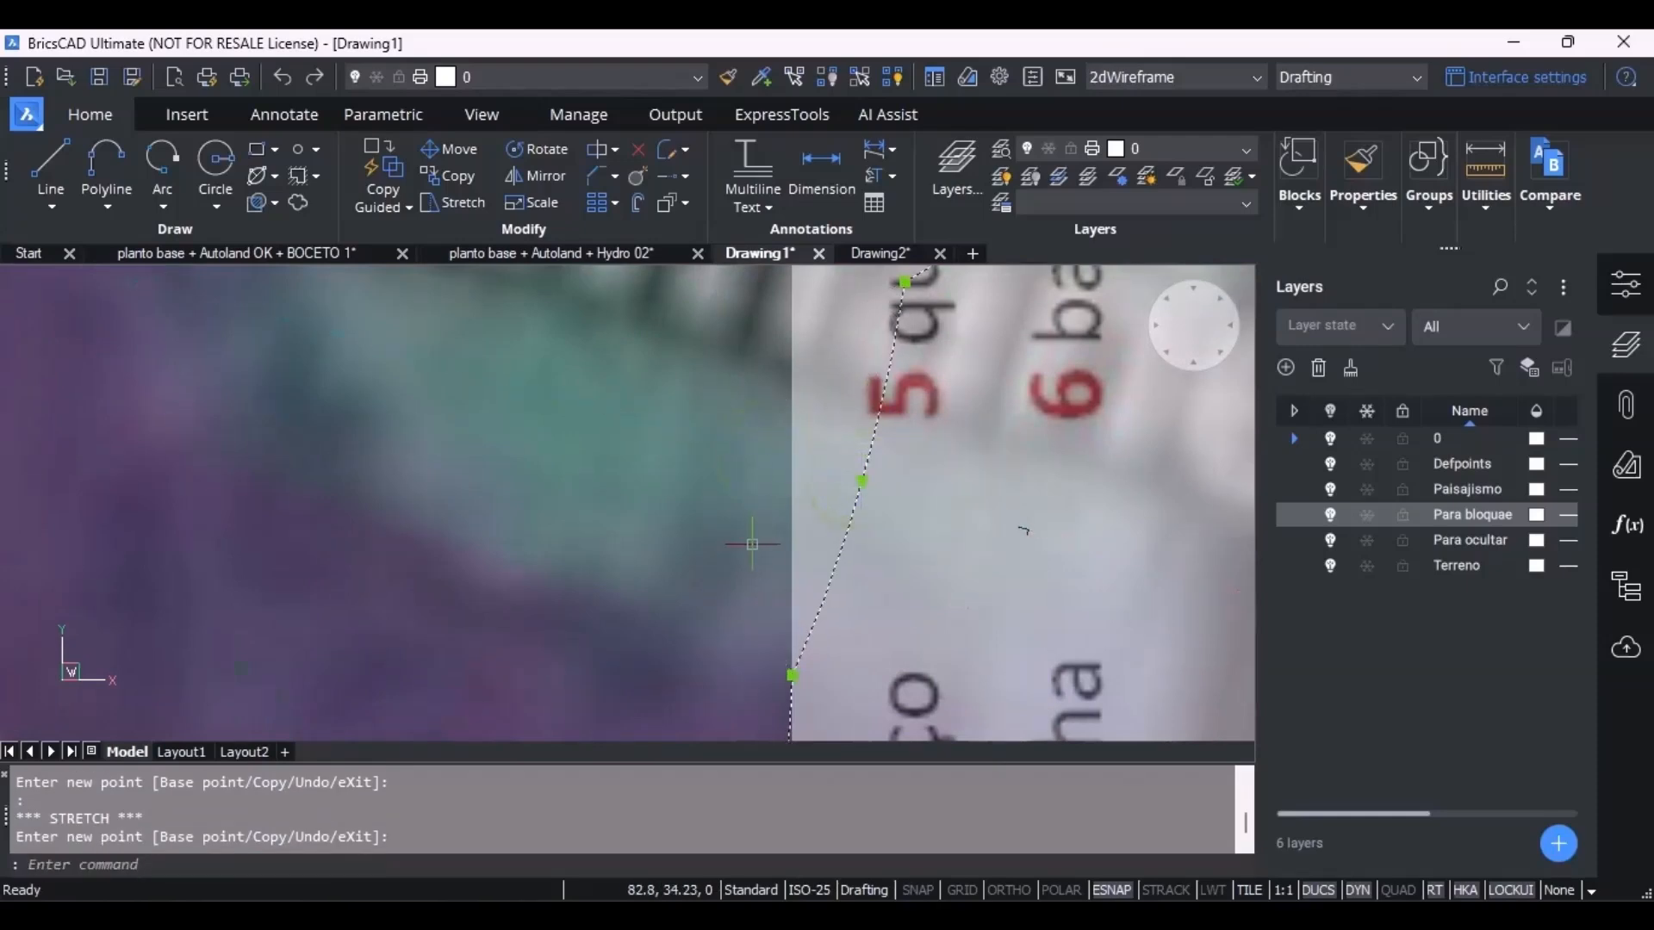
Stretch the outline's arc midpoints beside the quarto label to soften the kink there.
scroll(749, 536, down, 3)
scroll(896, 401, up, 5)
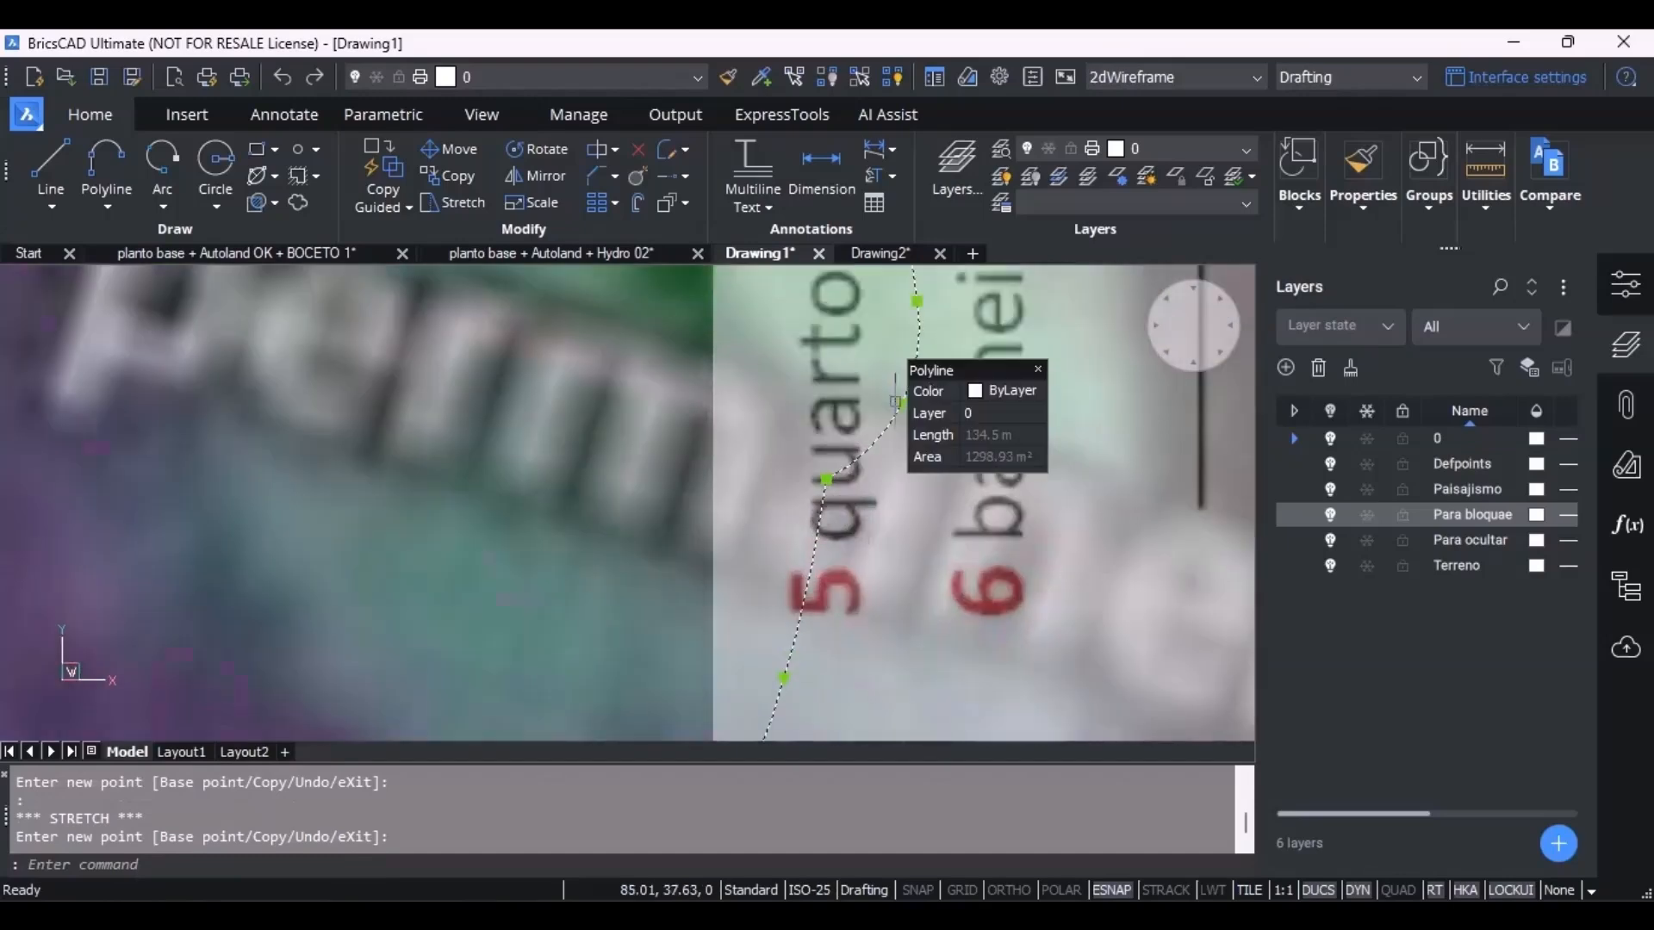
click(899, 402)
scroll(862, 413, up, 5)
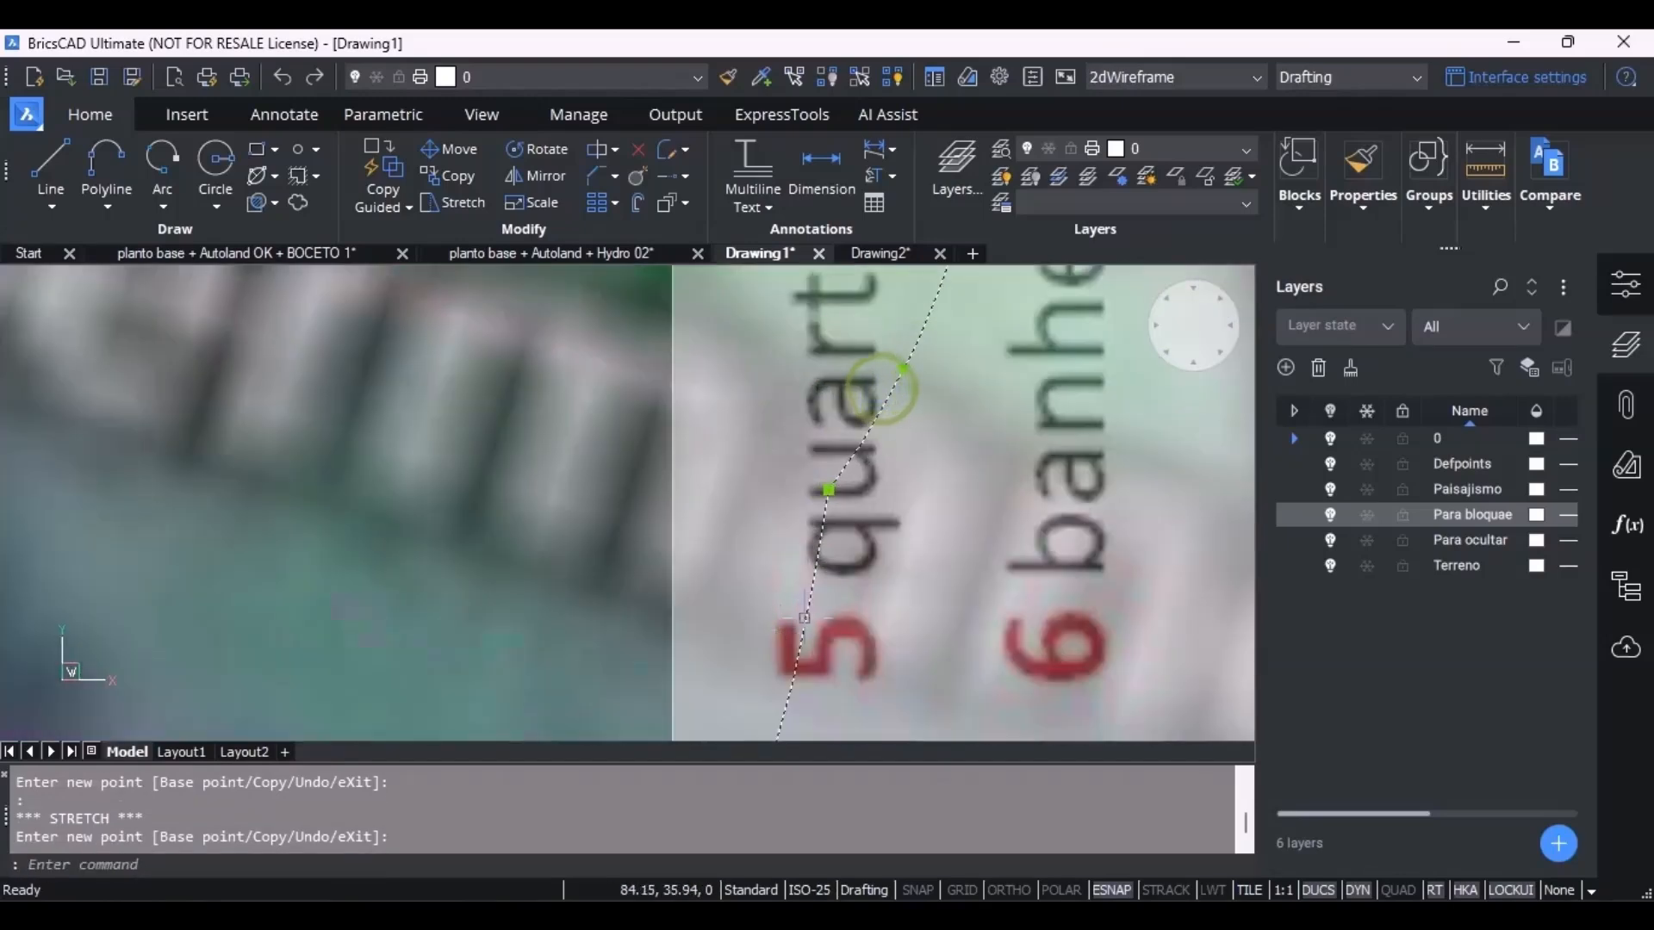
click(784, 682)
scroll(765, 673, down, 3)
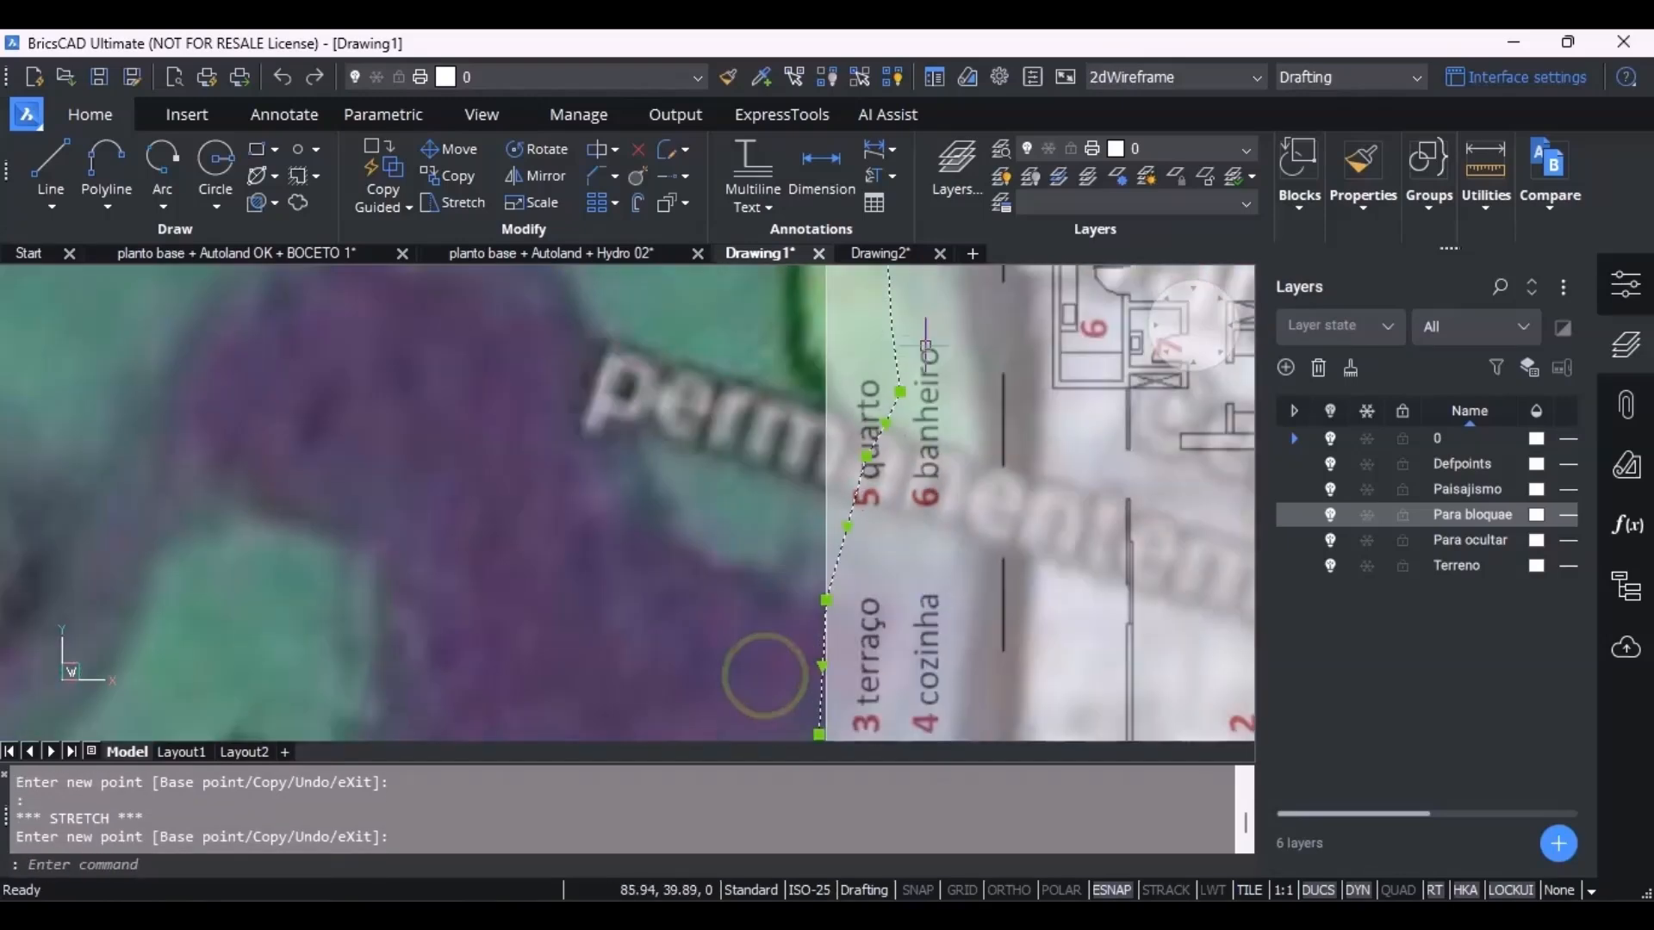
Stretch the vertex at the upper end of the quarto label and the arc midpoint just below it into line.
scroll(925, 444, up, 4)
click(931, 443)
click(885, 422)
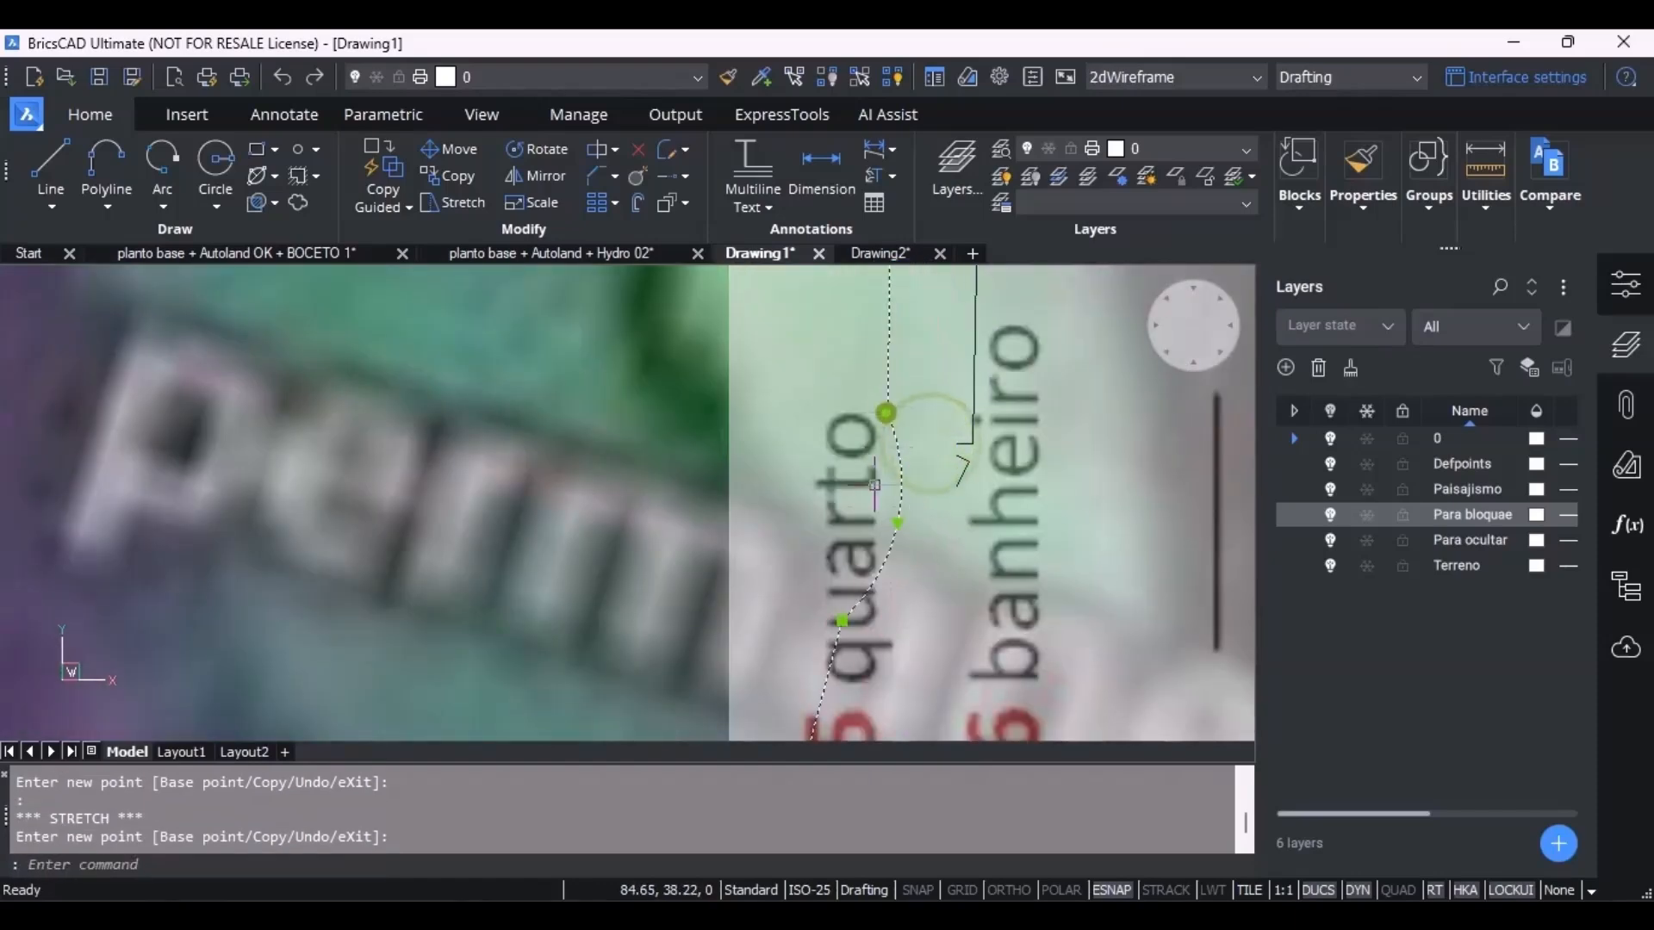
click(900, 523)
click(898, 527)
click(895, 523)
Stretch the arc midpoint between the quarto and lavabo labels to smooth the outline's house side.
scroll(897, 521, down, 3)
scroll(872, 435, up, 4)
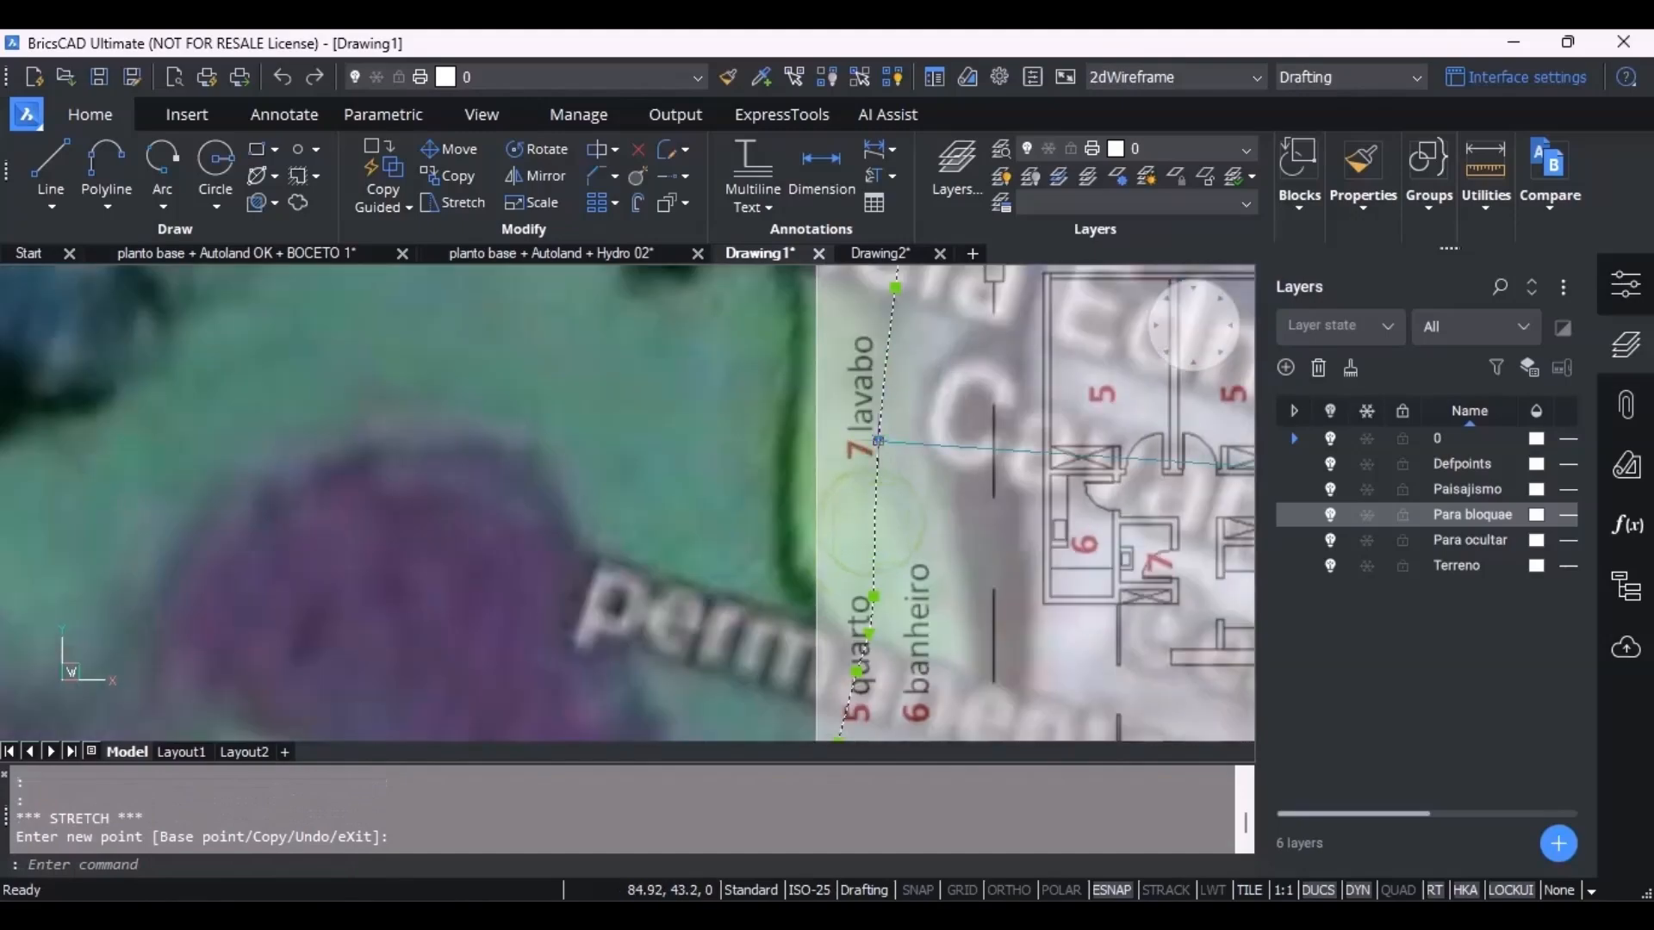
click(871, 435)
scroll(861, 435, down, 4)
scroll(854, 431, up, 4)
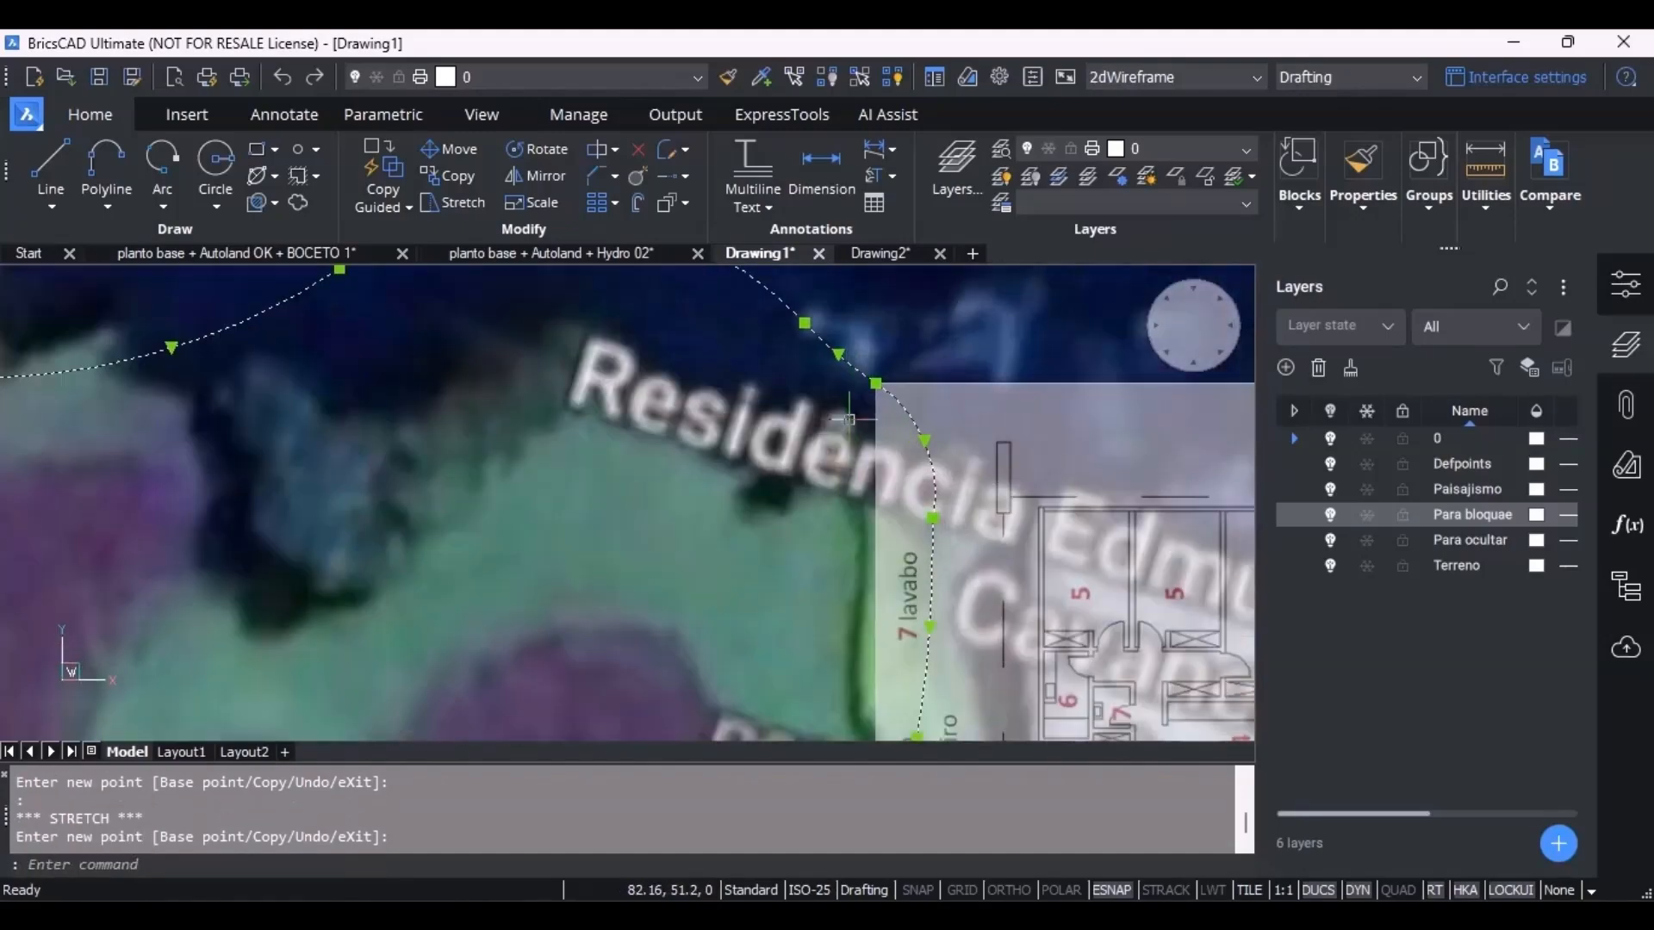
Stretch the midpoint of the outline's northern arc over the dark trees.
scroll(849, 434, down, 2)
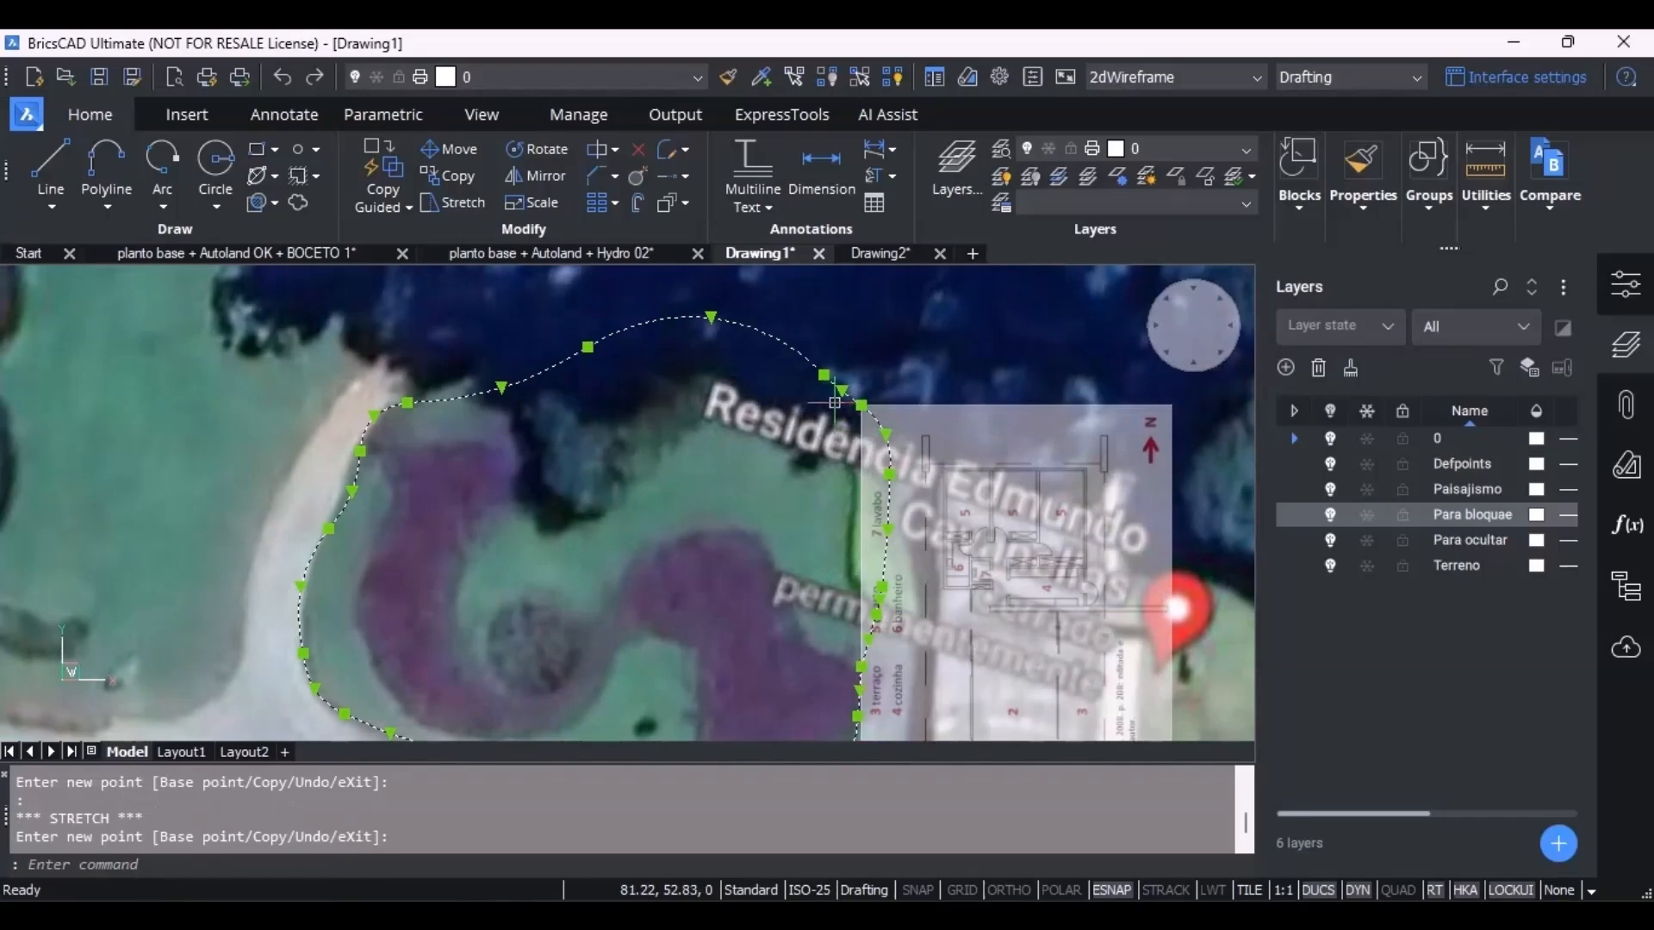
click(713, 317)
scroll(716, 362, up, 2)
click(739, 330)
Stretch the outline's grips at the driveway's upper end so the corner rounds along the grass edge.
click(413, 395)
scroll(401, 362, up, 3)
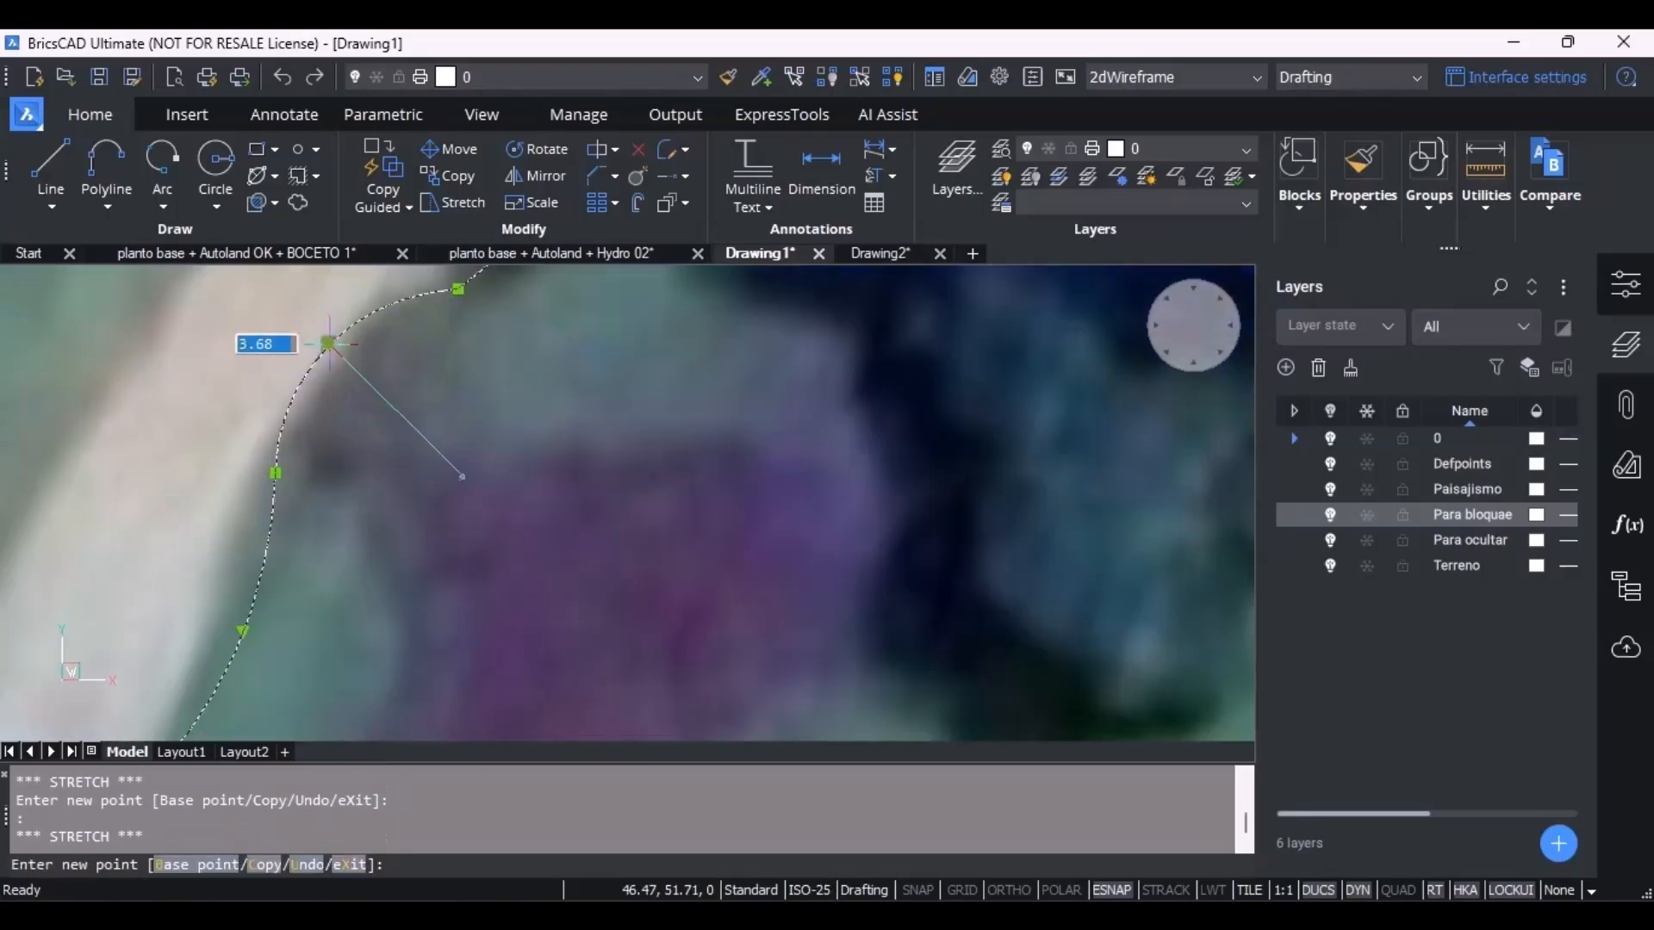
scroll(327, 345, down, 4)
scroll(435, 404, up, 4)
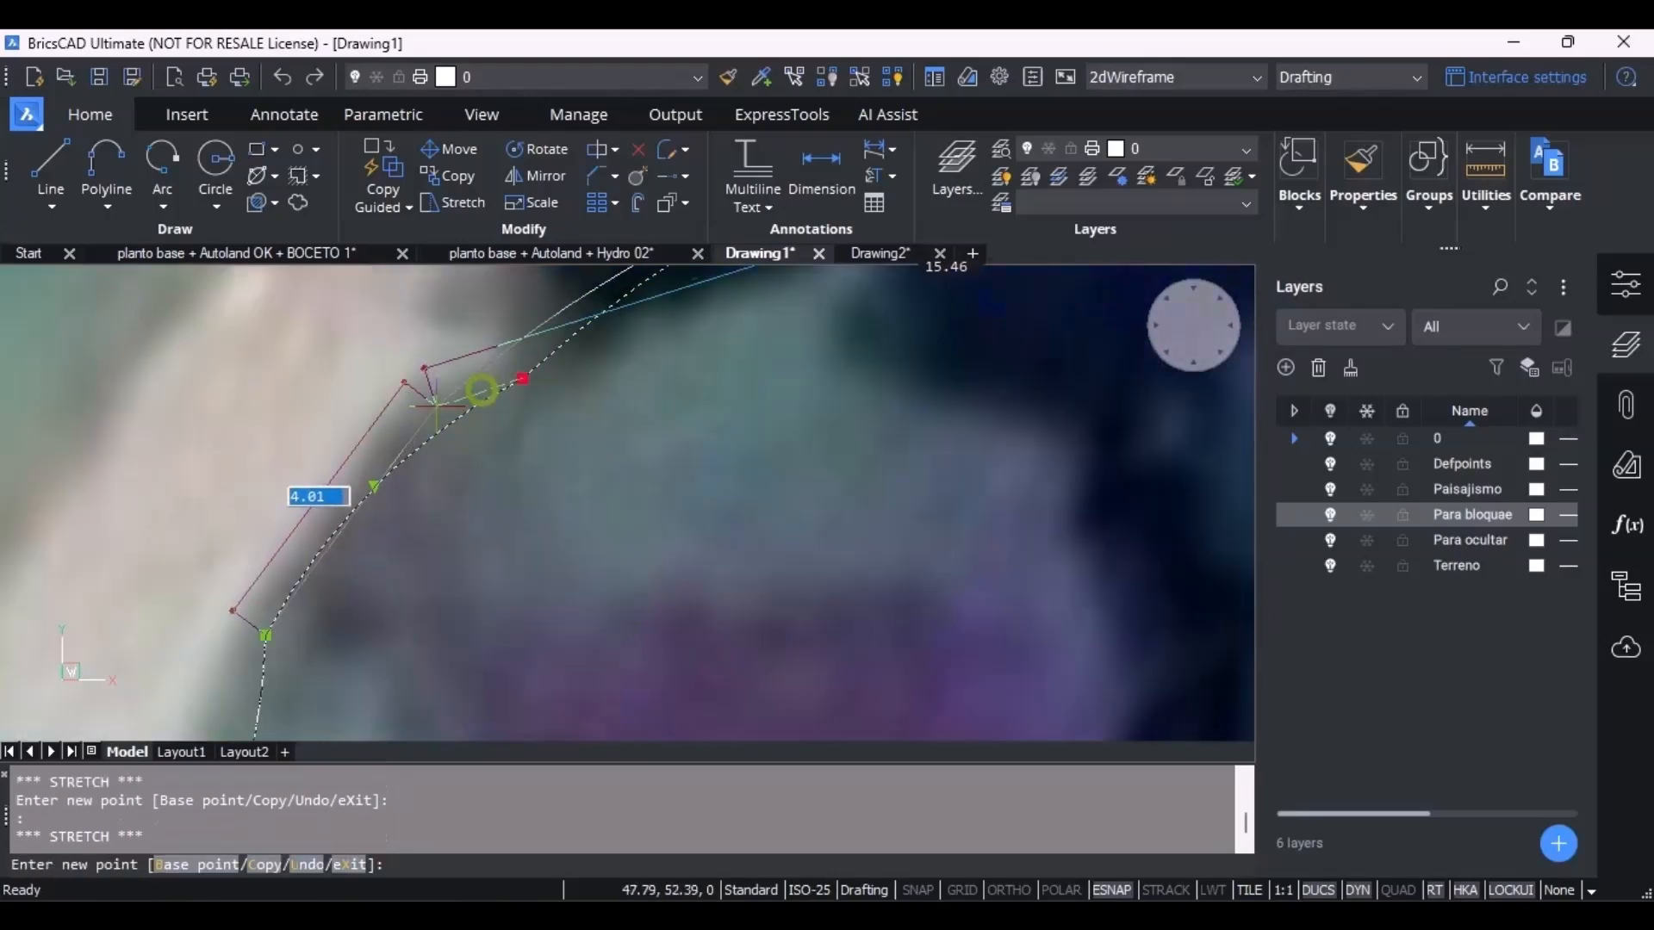
click(482, 390)
Stretch the outline's arc midpoints along the upper driveway to follow its inner edge.
scroll(481, 389, down, 3)
middle_drag(367, 547, 480, 373)
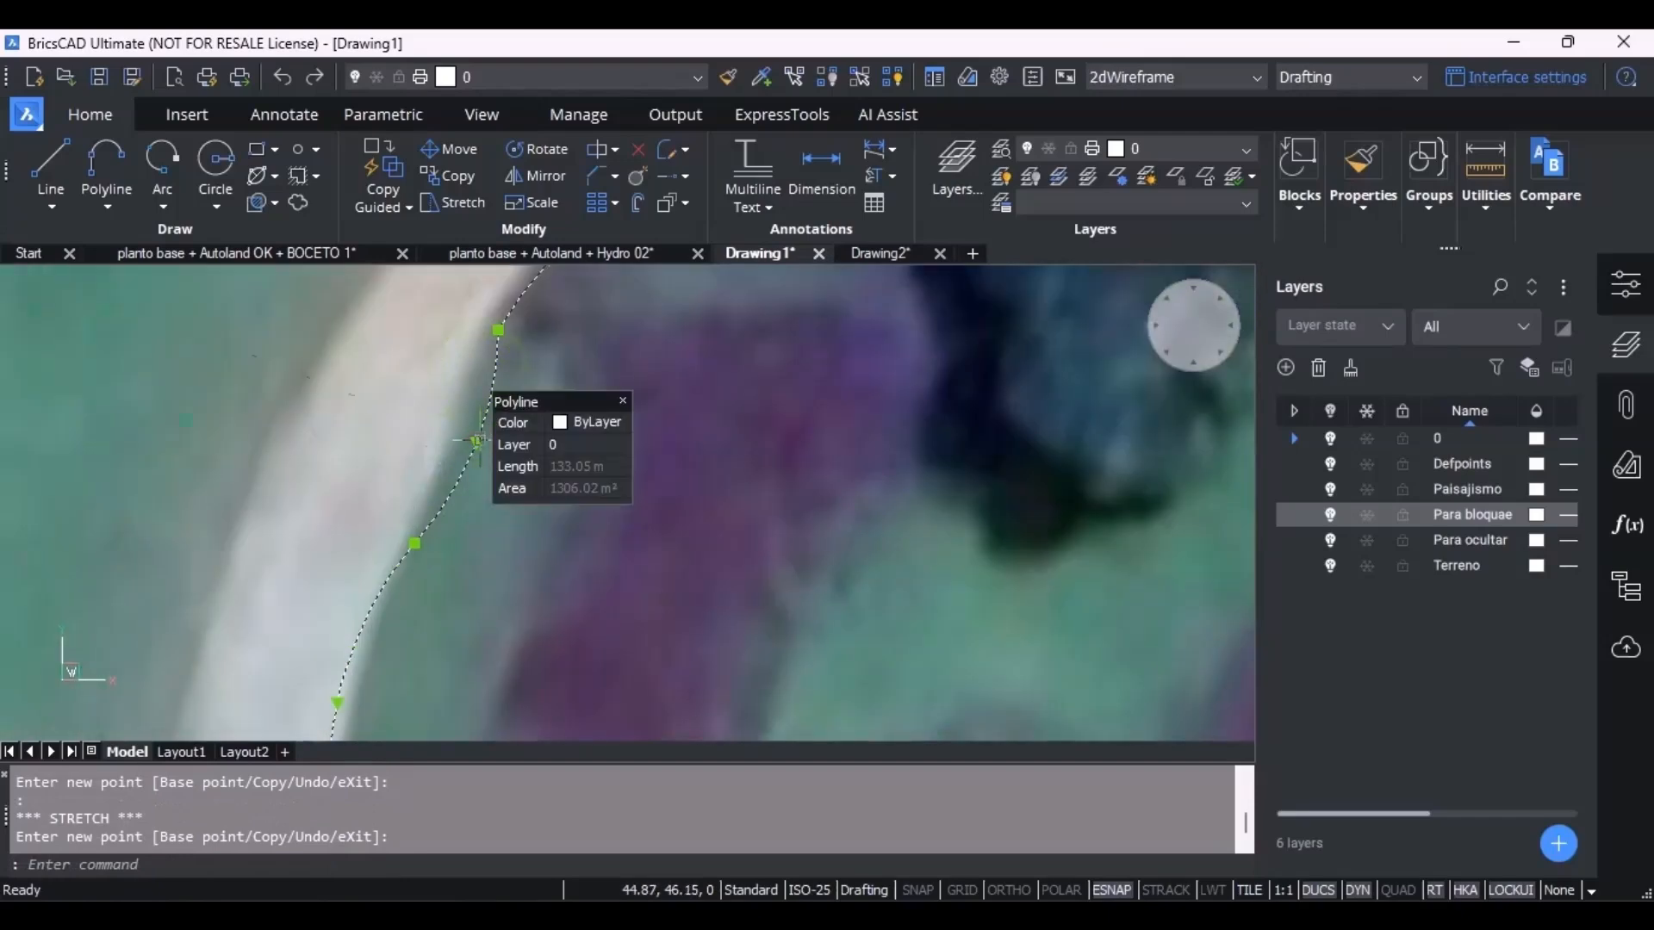
click(479, 440)
click(471, 425)
scroll(467, 424, down, 3)
scroll(412, 512, up, 3)
click(431, 440)
click(449, 447)
Stretch the vertex midway along the driveway's inner curve onto the pavement edge.
scroll(451, 452, down, 4)
scroll(509, 461, up, 6)
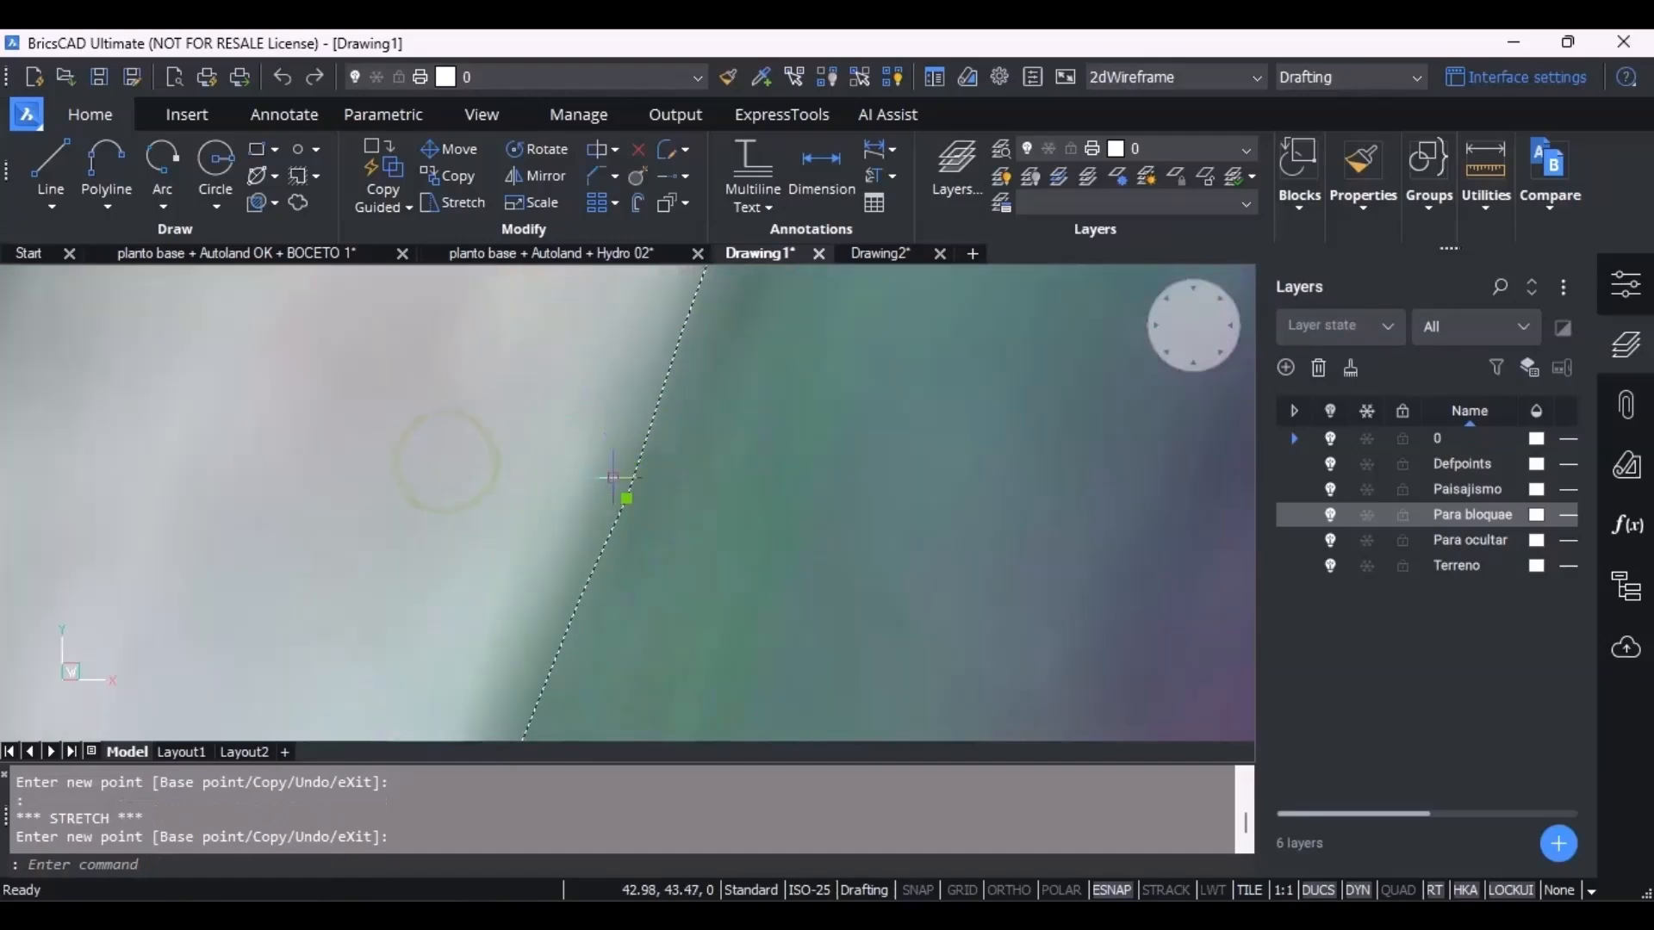
click(626, 498)
click(562, 473)
scroll(607, 474, down, 5)
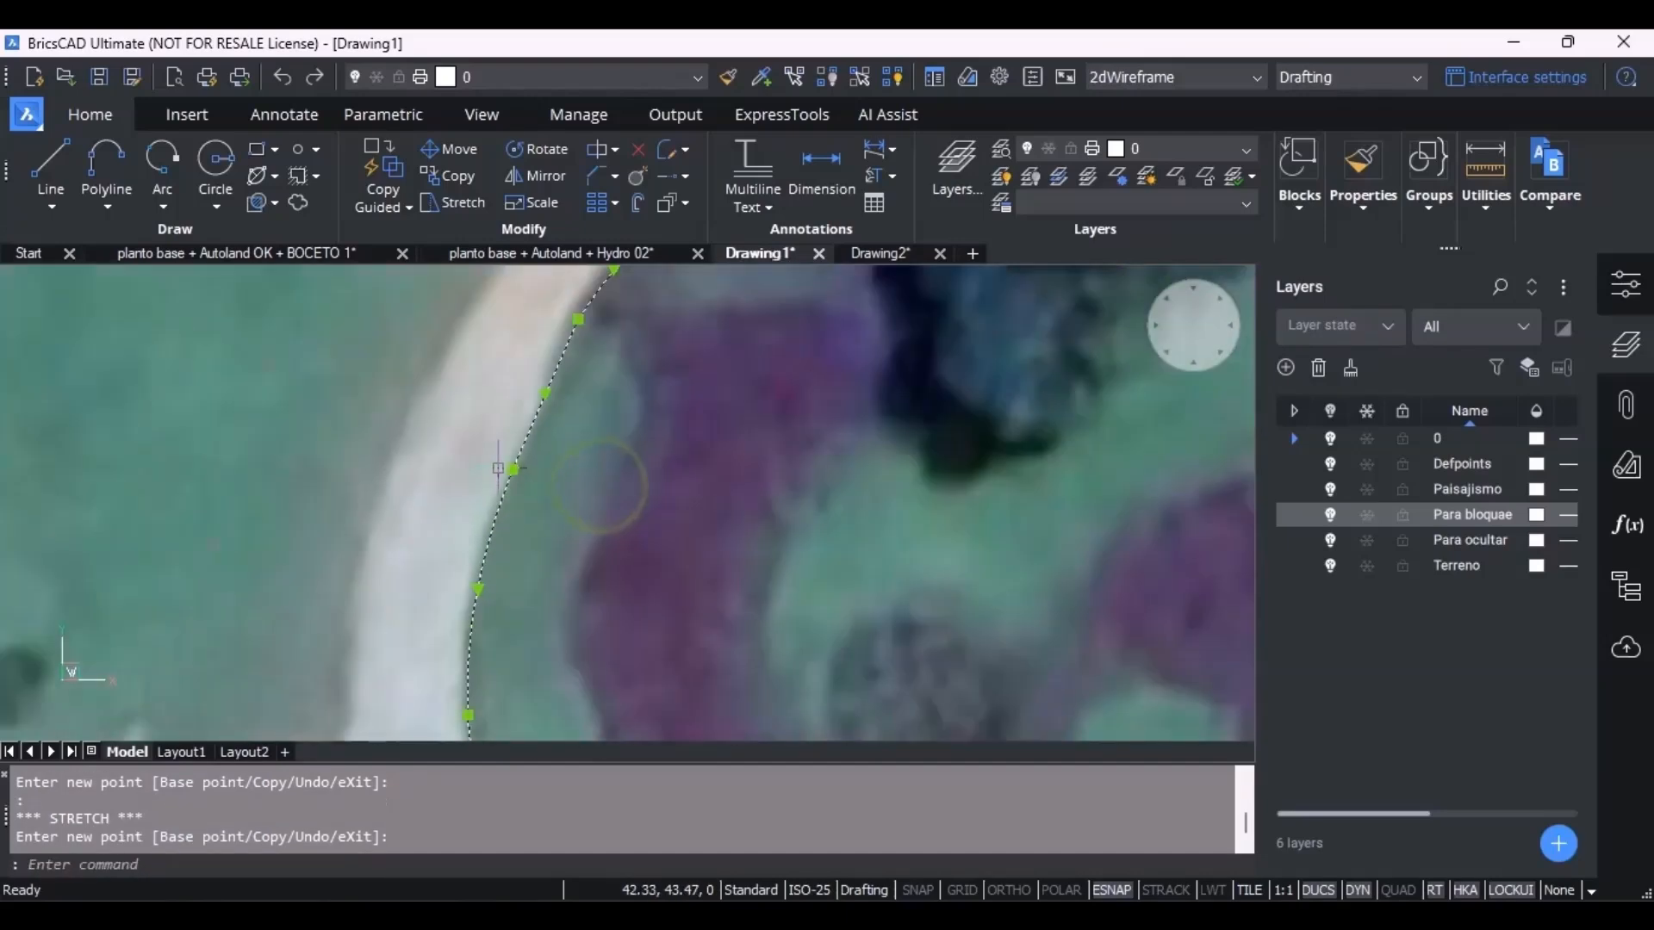
Stretch the outline's northern vertex and the adjoining arc midpoint into one continuous curve over the trees, and deselect it.
scroll(498, 468, down, 5)
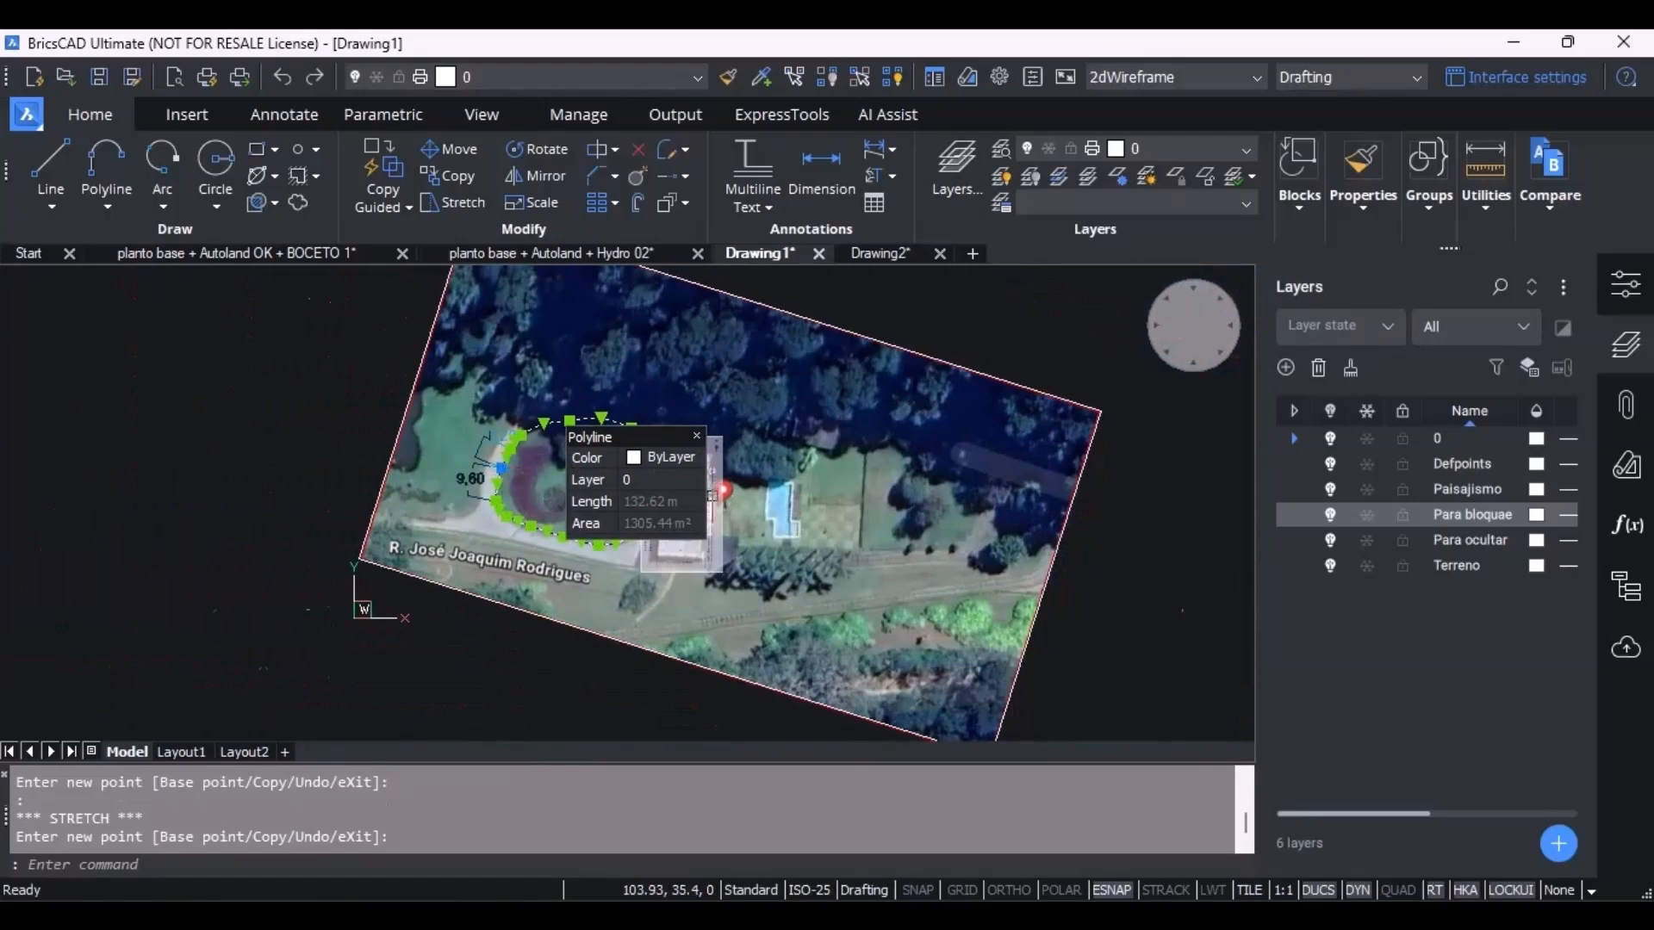
scroll(706, 495, up, 7)
click(521, 390)
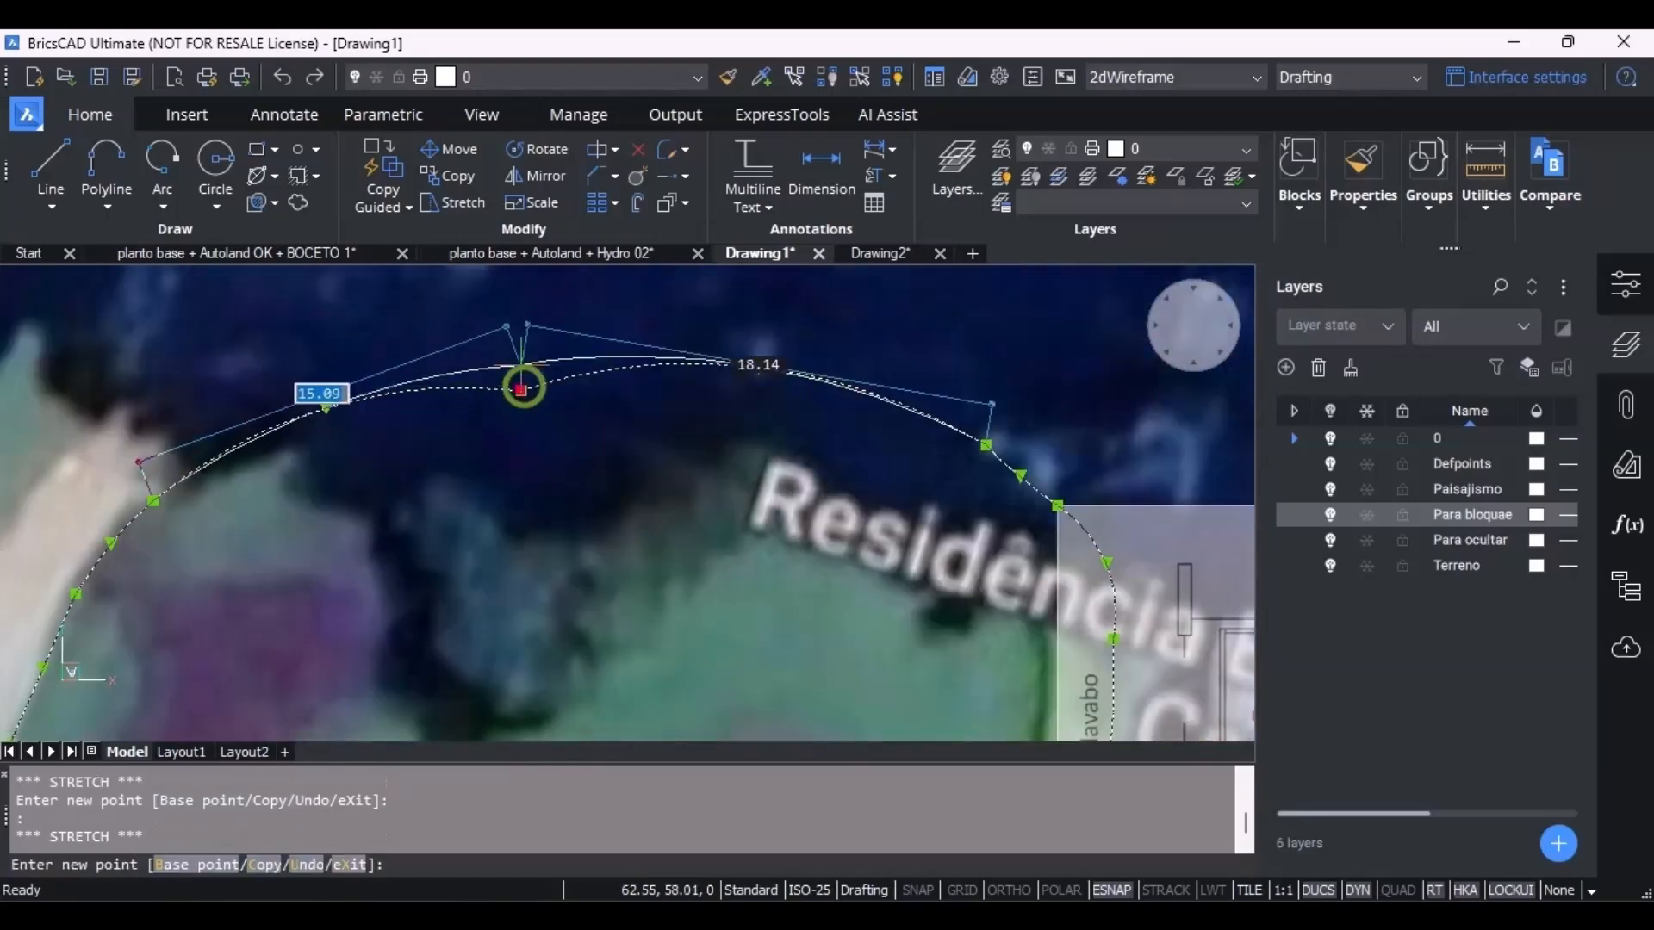
scroll(757, 365, up, 3)
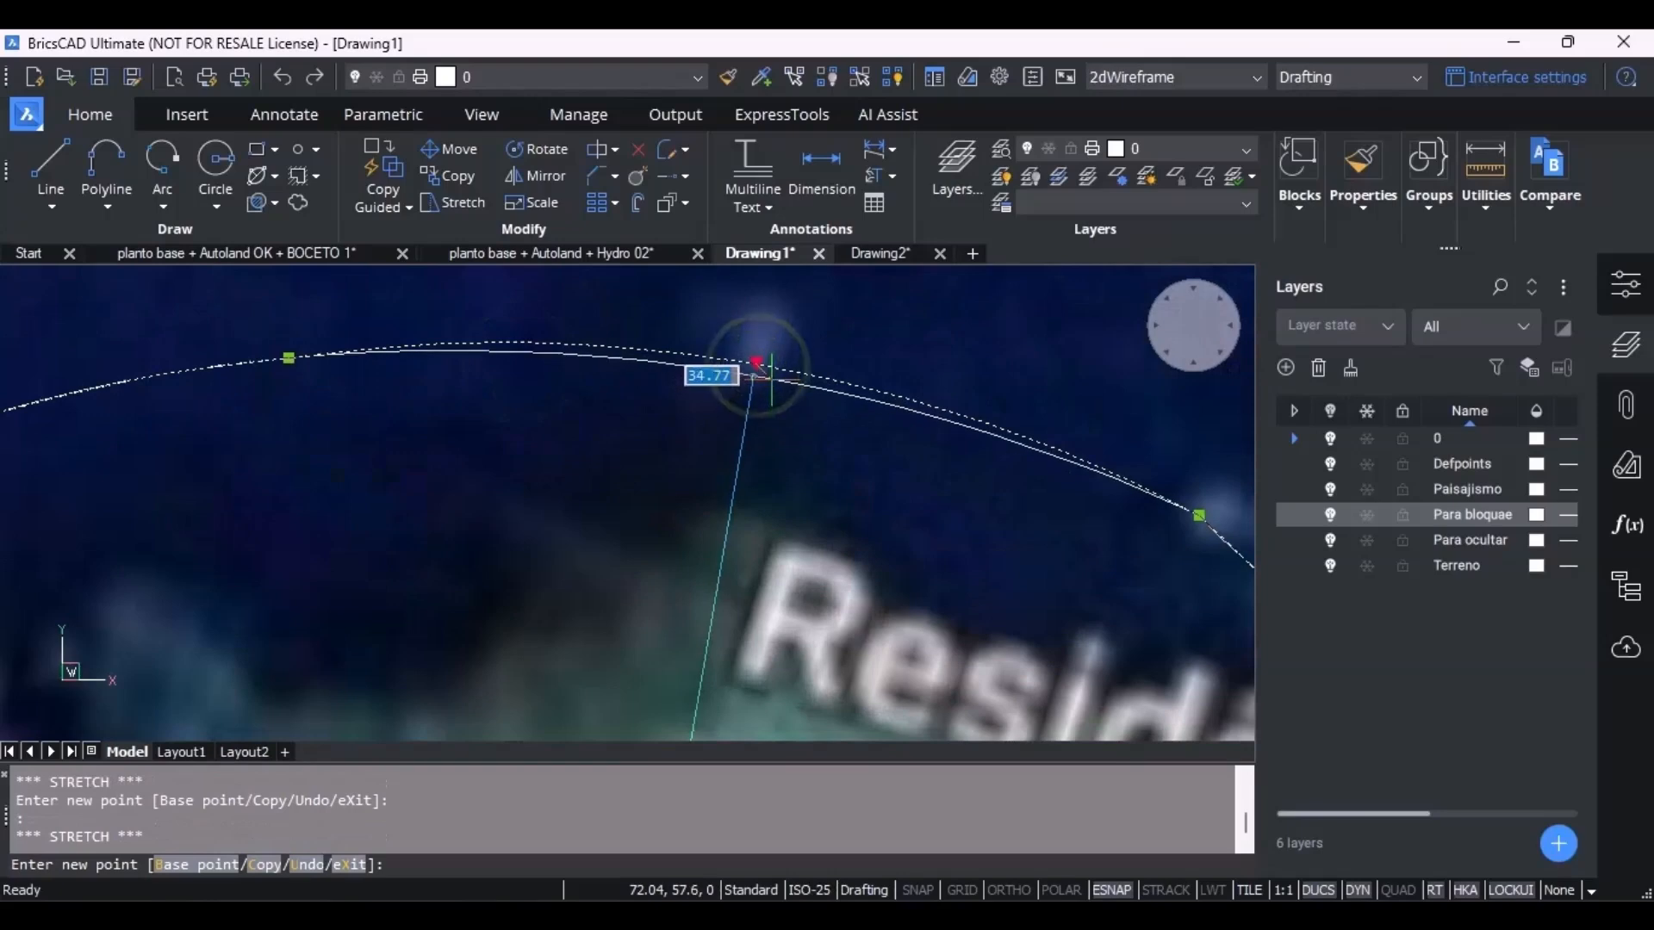
scroll(757, 365, down, 6)
key(Escape)
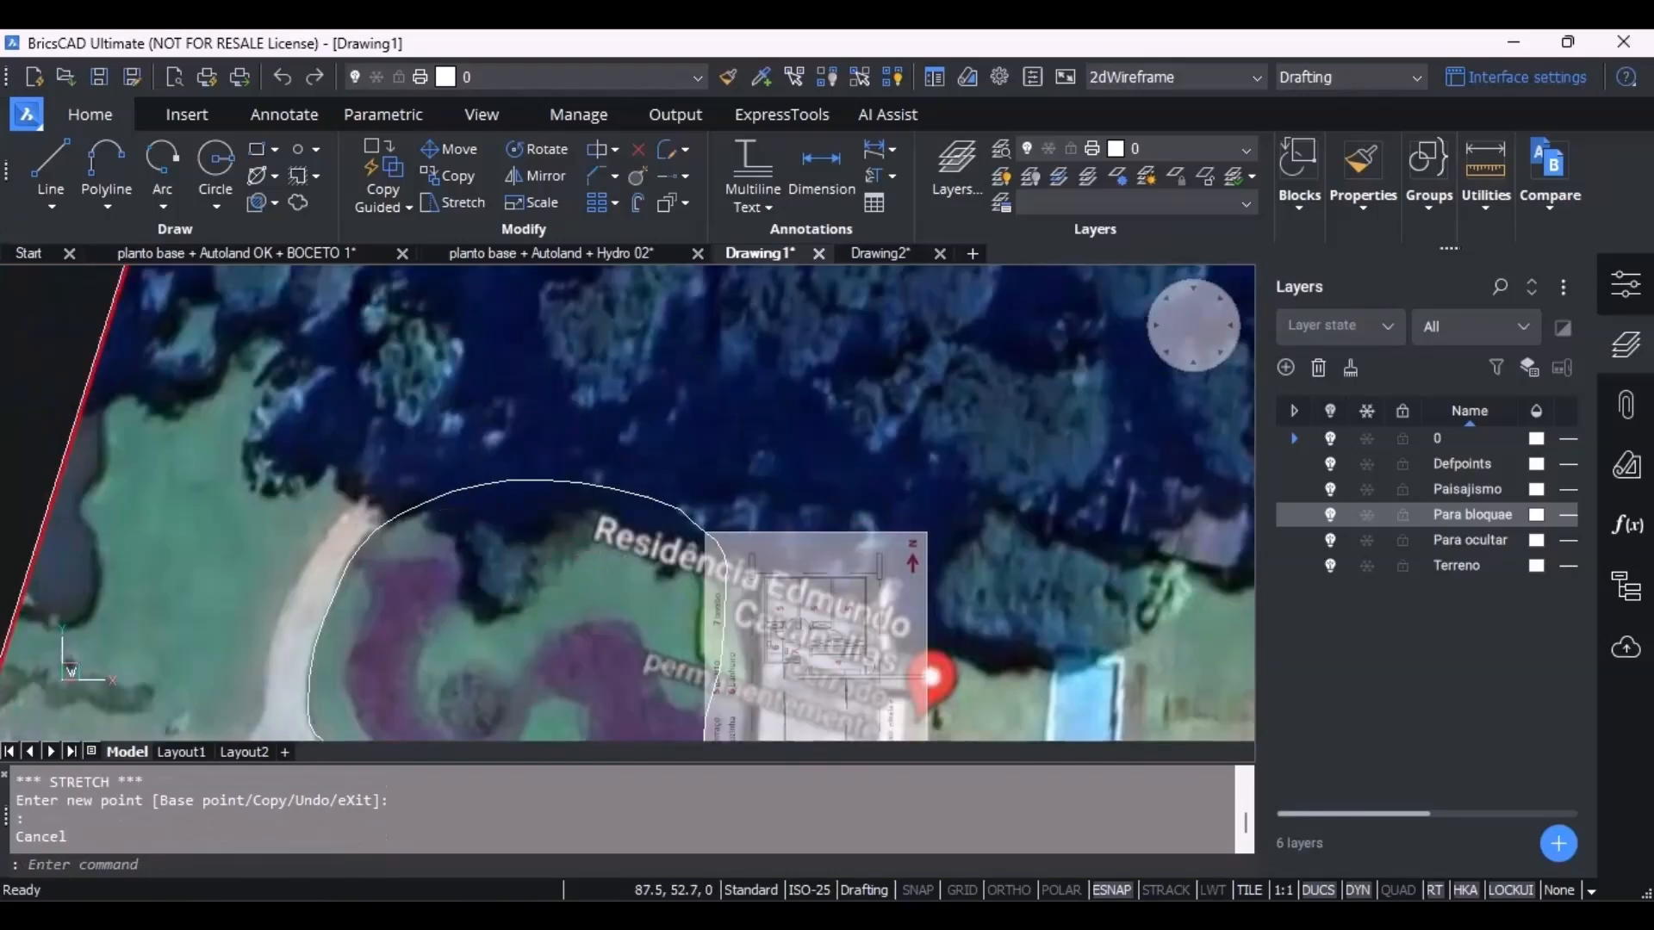
Reselect the garden outline and stretch the vertex above the terraço label slightly towards the house.
scroll(758, 529, up, 3)
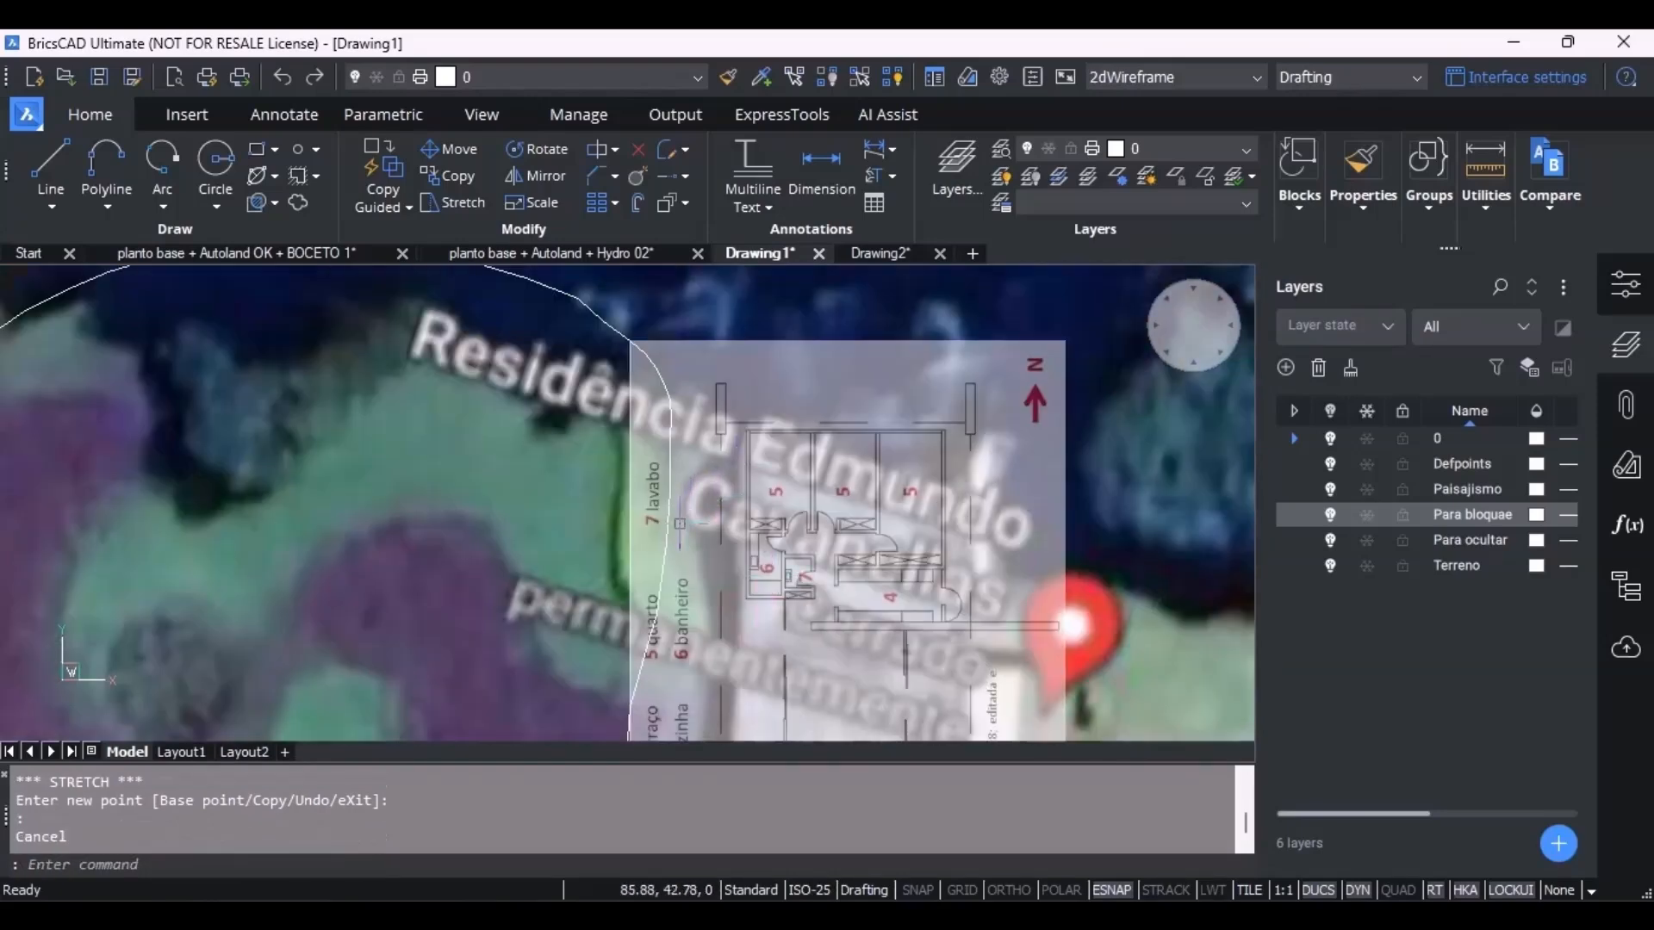
scroll(760, 367, down, 3)
scroll(810, 499, up, 8)
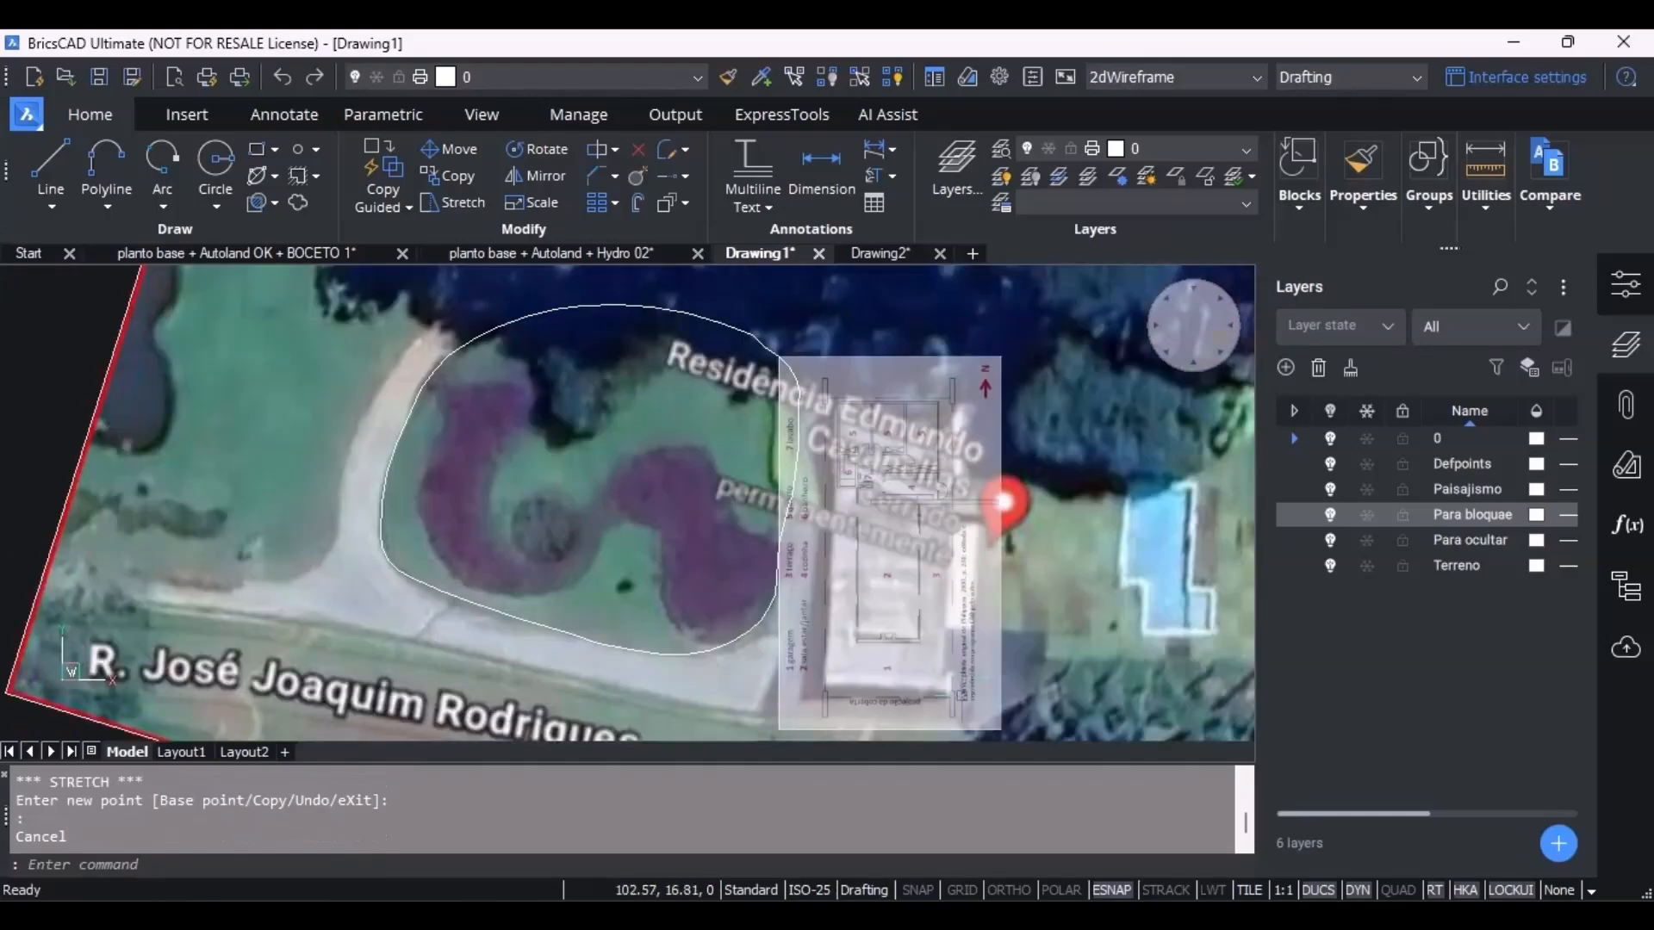
click(813, 501)
scroll(799, 542, up, 3)
click(828, 479)
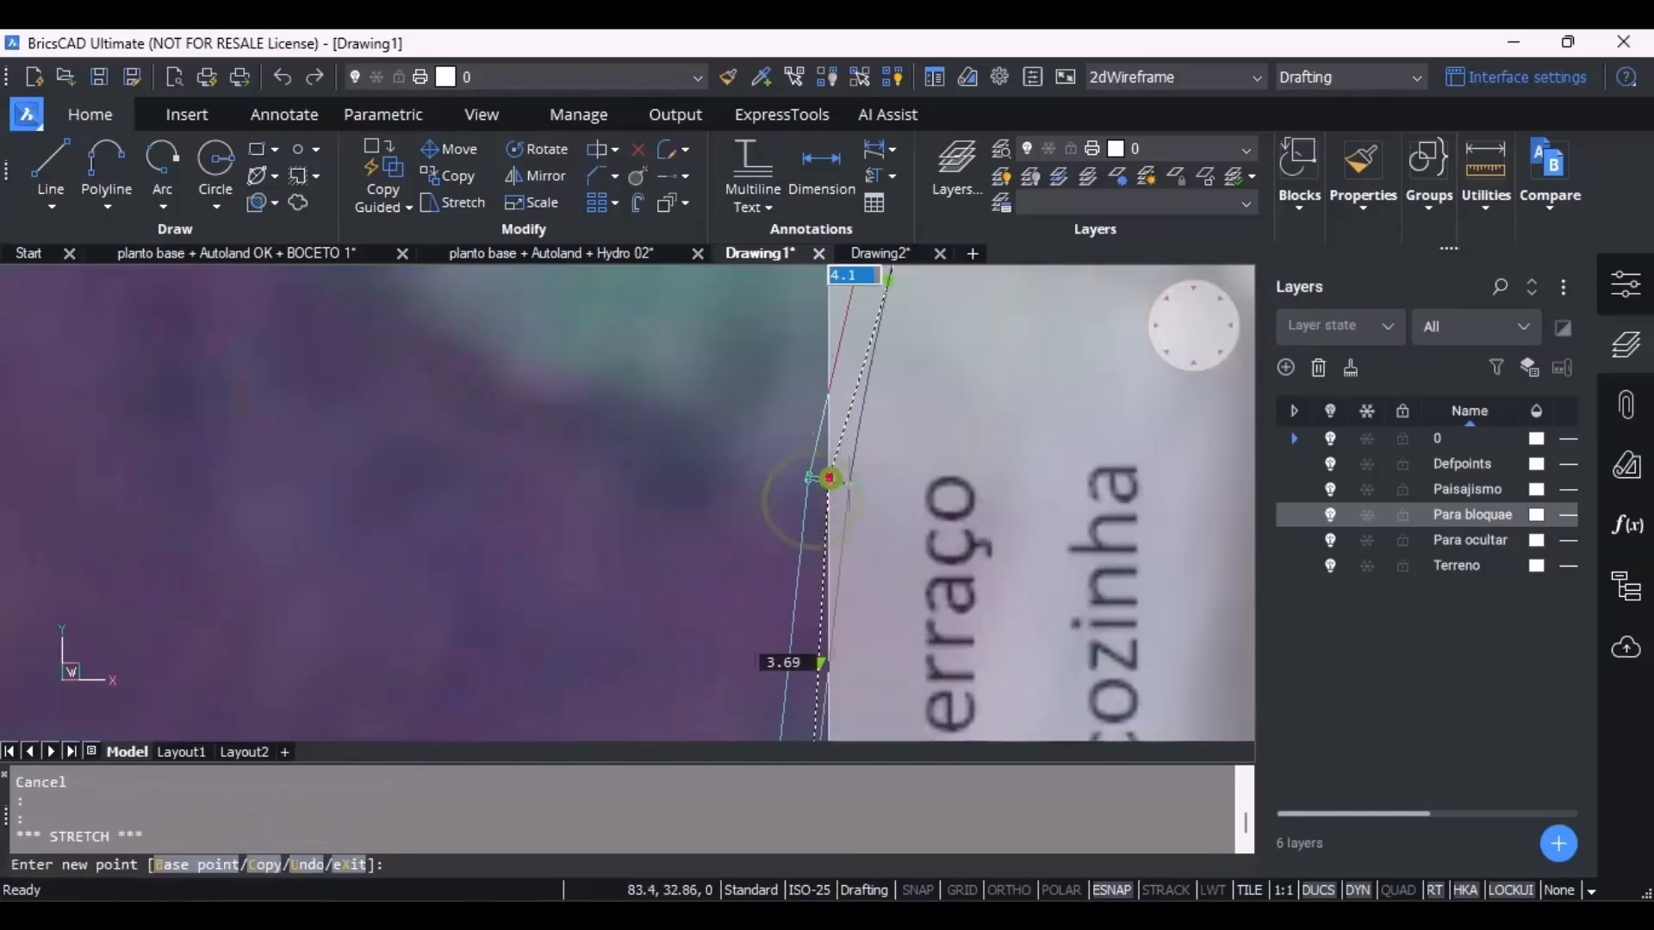
click(861, 495)
Stretch the arc midpoints on either side of the vertex by the terraço label towards the house to smooth the edge.
scroll(877, 458, down, 2)
scroll(883, 345, up, 2)
click(882, 388)
click(901, 401)
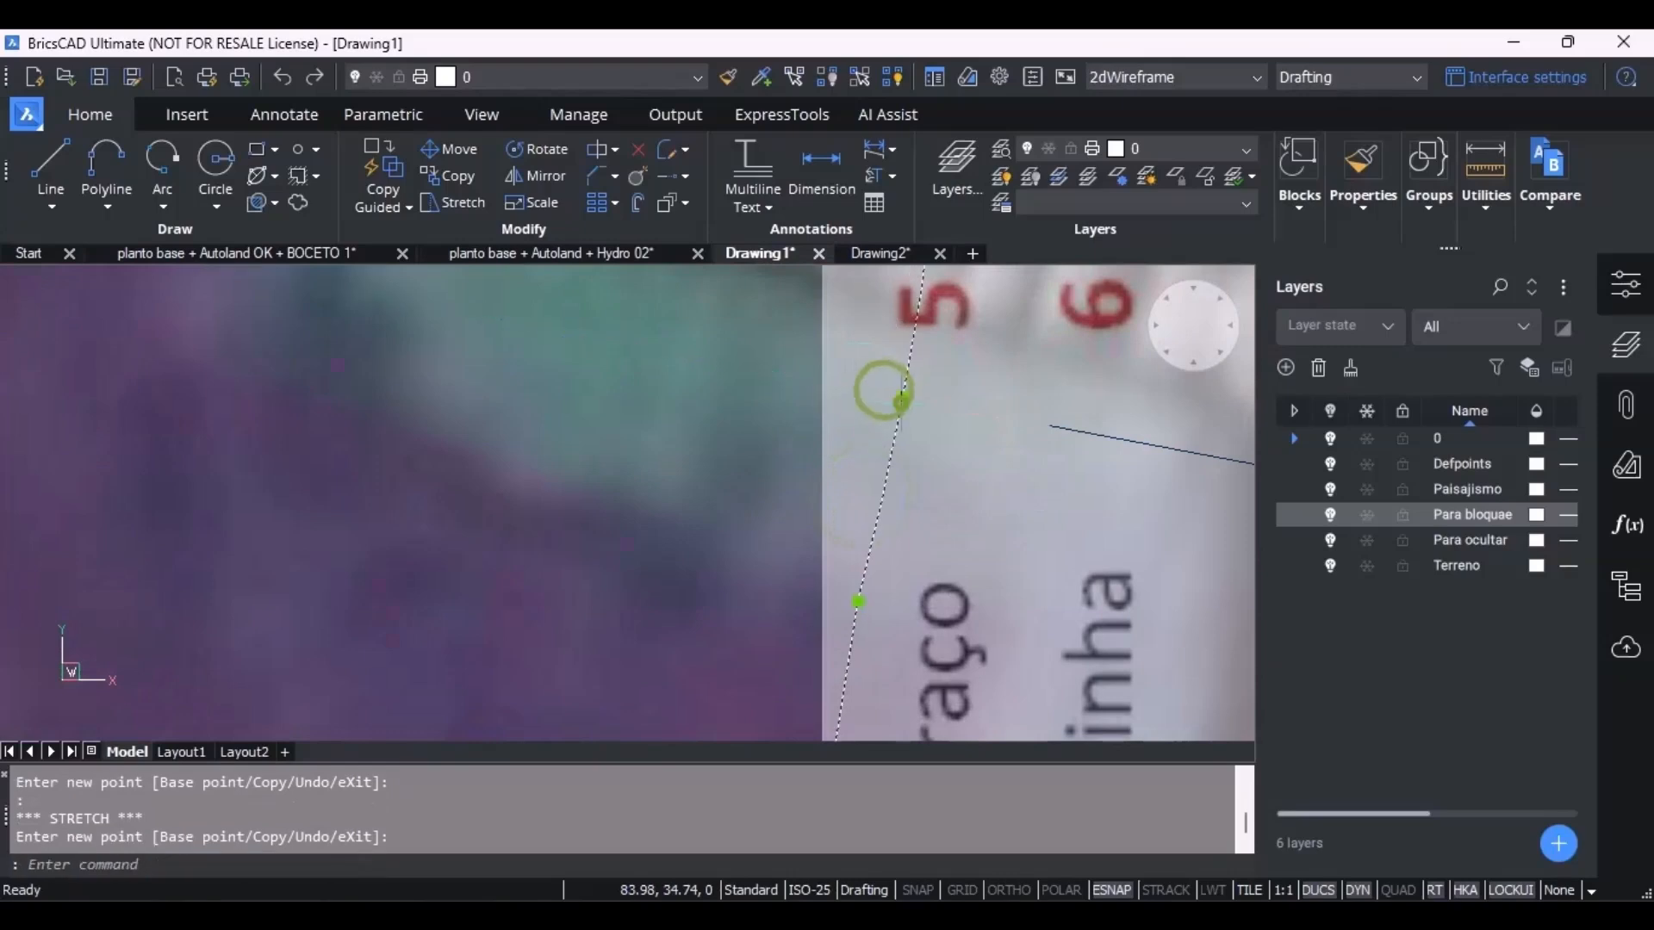
scroll(904, 475, down, 4)
scroll(908, 532, up, 3)
click(853, 446)
scroll(858, 445, up, 2)
click(866, 453)
scroll(862, 465, down, 2)
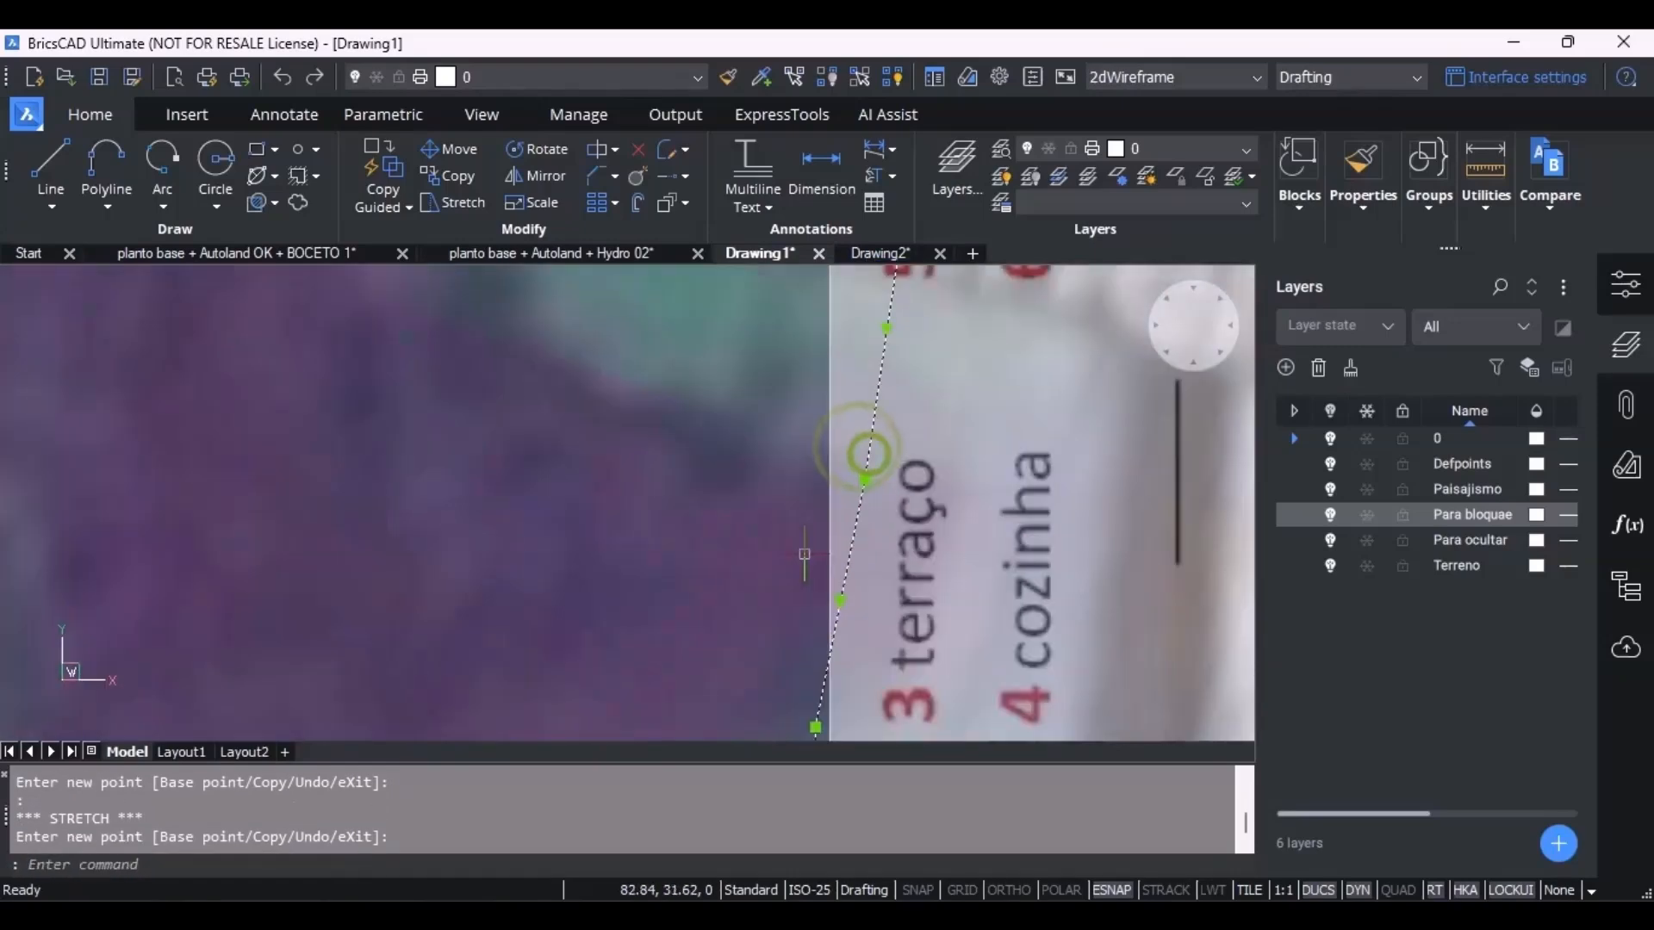
Stretch the arc midpoint at the garden's southeast curve below the terraço label slightly inward, and deselect the outline.
scroll(809, 553, down, 4)
scroll(808, 579, up, 4)
scroll(785, 640, down, 3)
scroll(790, 650, up, 2)
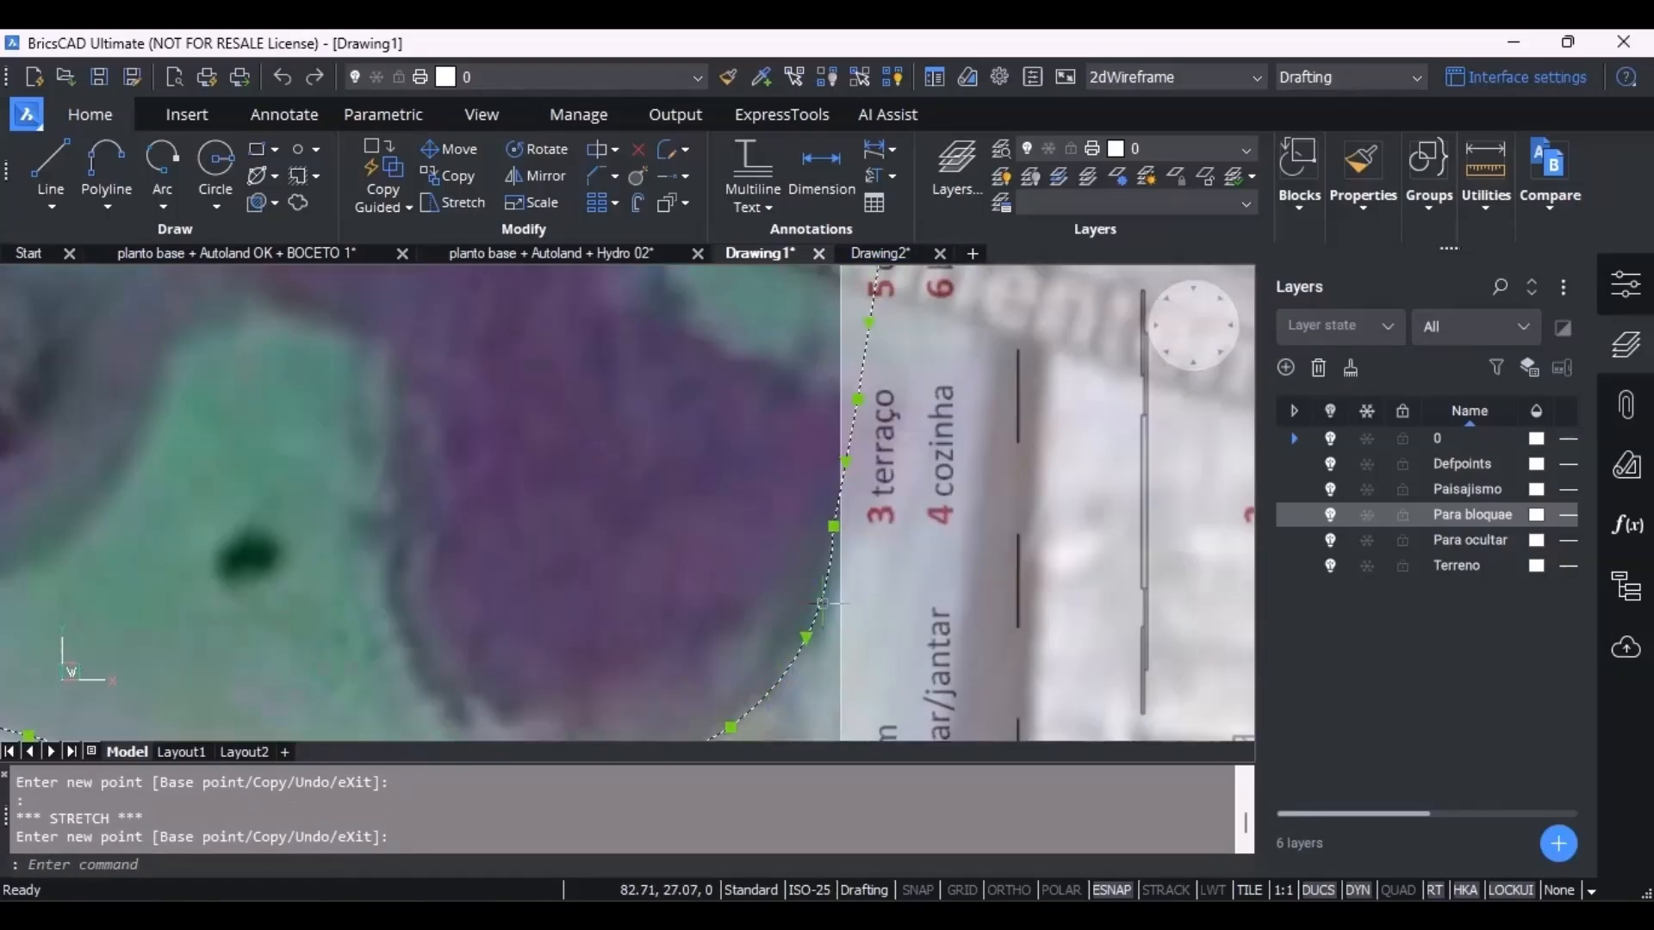
click(805, 638)
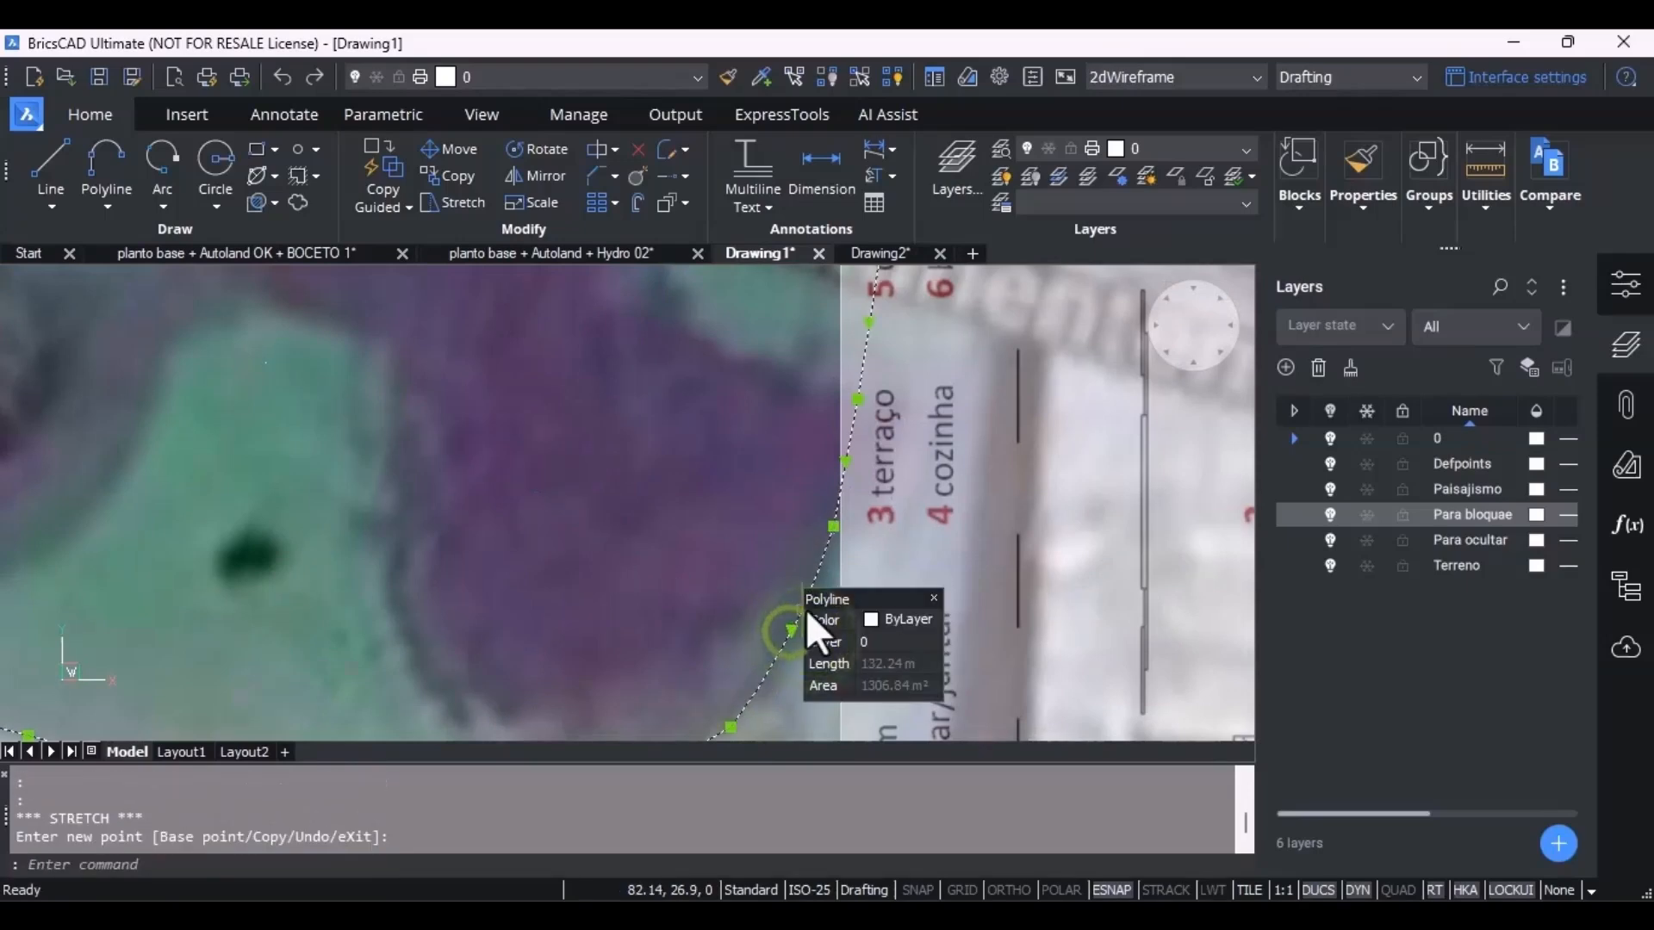
scroll(788, 632, down, 3)
key(Escape)
Reselect the outline, stretch the arc midpoint beside the quarto label into line, and deselect it.
scroll(800, 429, up, 4)
click(801, 429)
key(Escape)
click(802, 428)
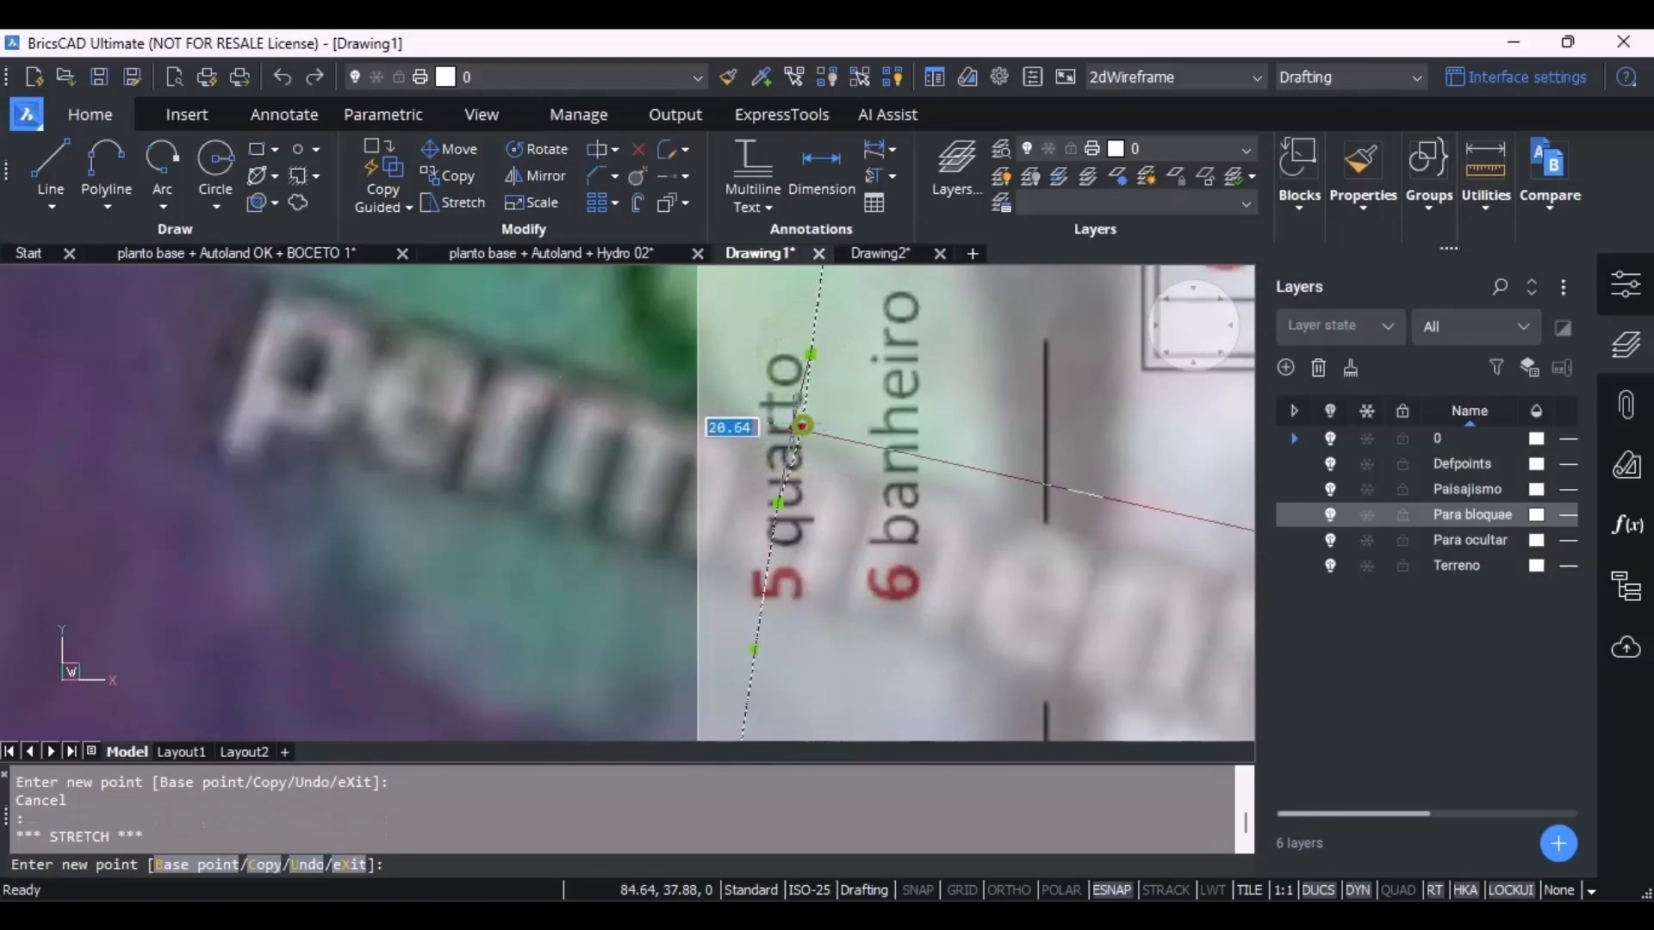
scroll(804, 435, up, 2)
scroll(813, 413, down, 2)
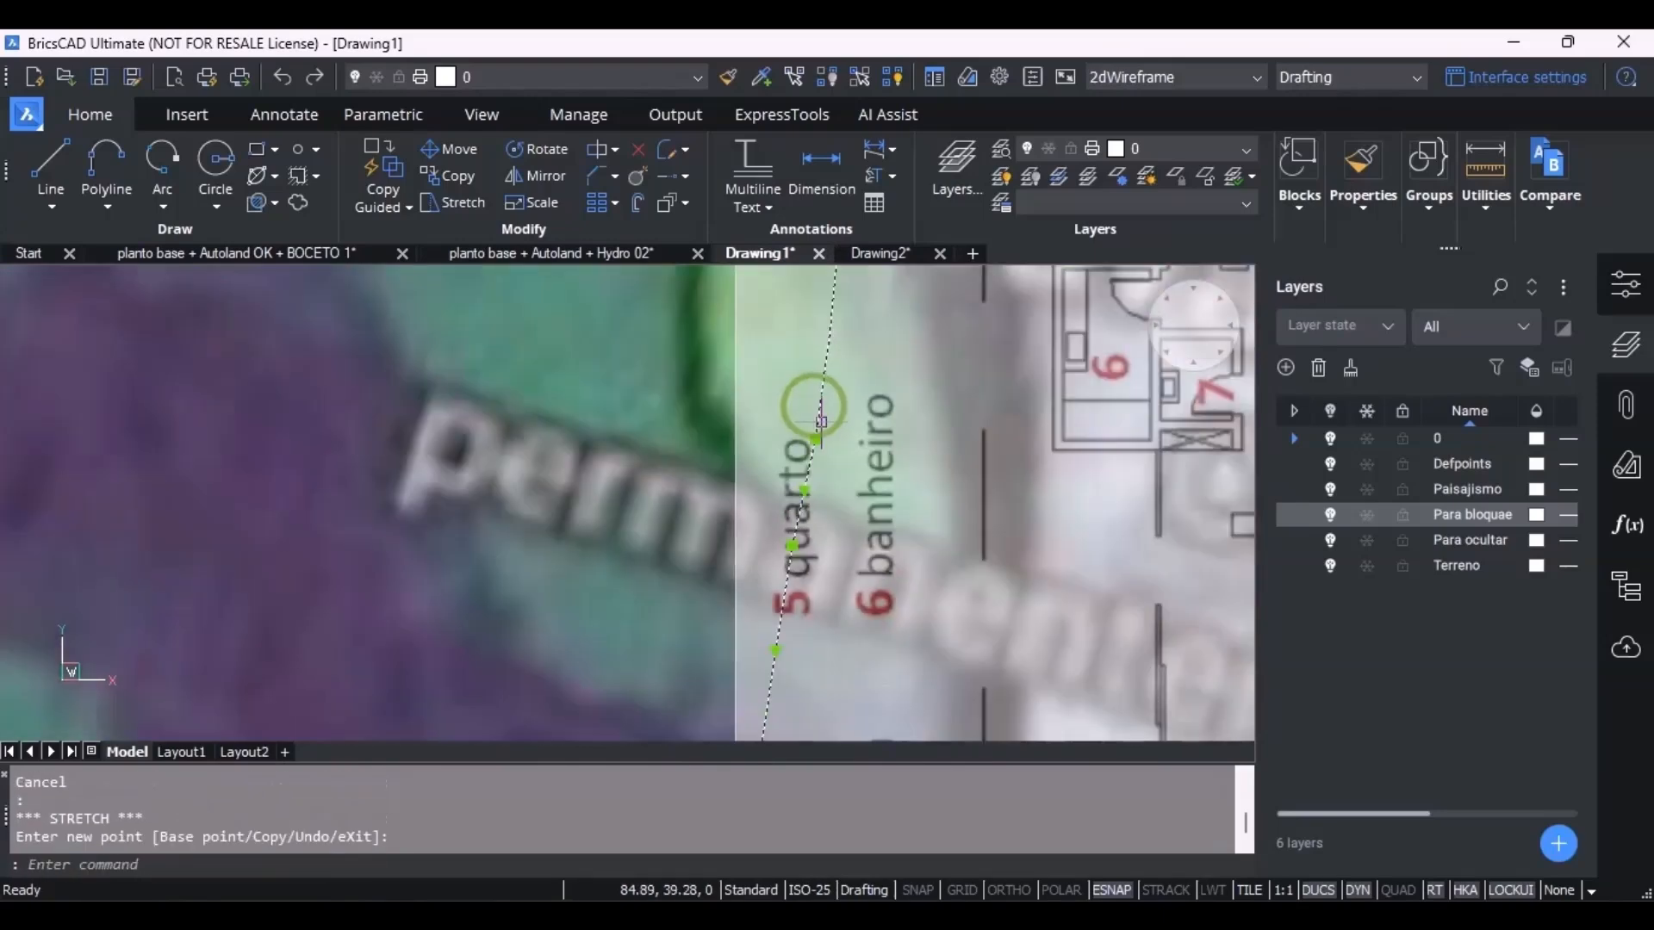
key(Escape)
Stretch the vertex at the upper end of the quarto label to straighten the house-side edge, and deselect the outline.
scroll(814, 413, up, 2)
scroll(813, 517, down, 2)
scroll(823, 512, up, 2)
click(825, 513)
scroll(827, 508, up, 2)
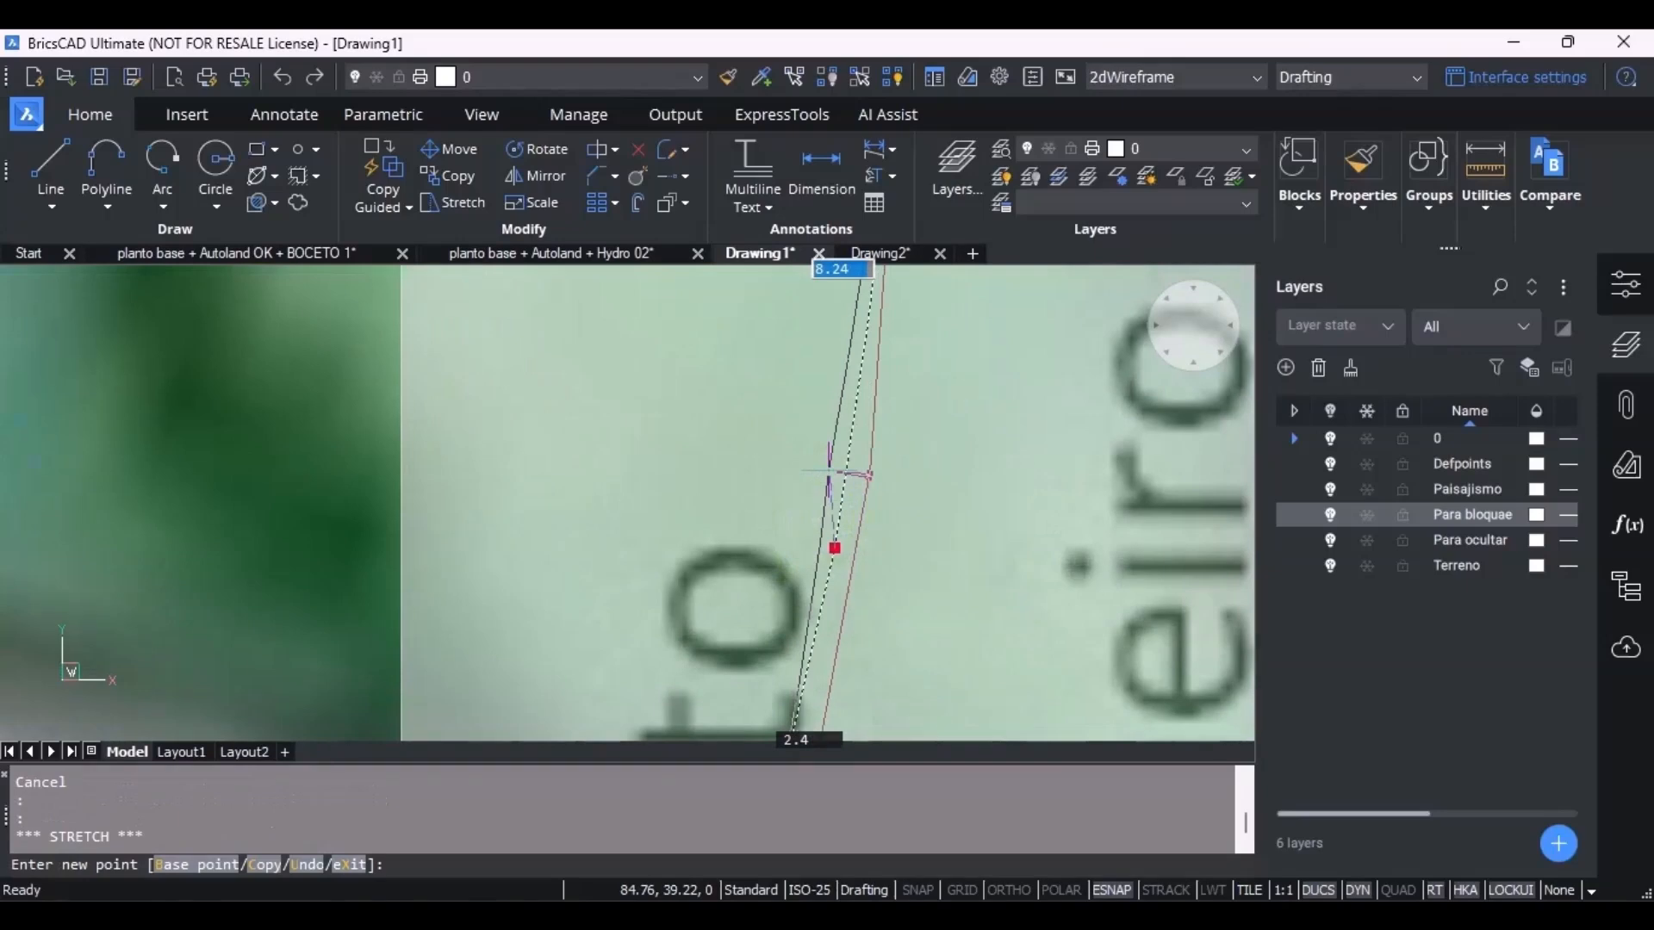
click(830, 471)
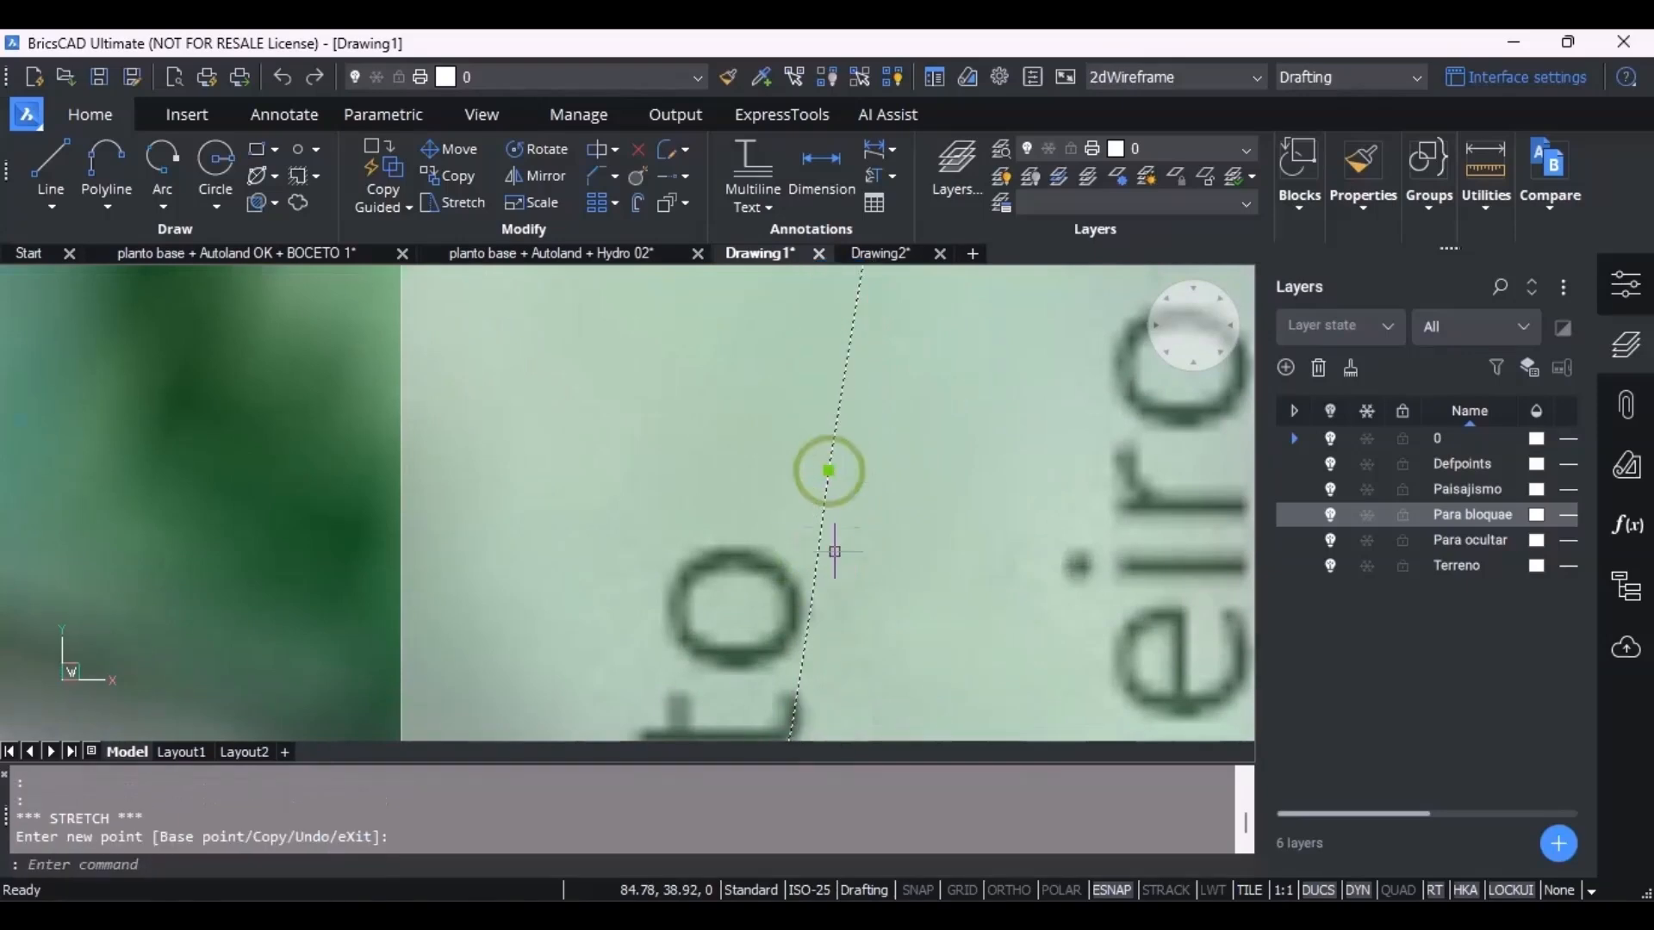
scroll(831, 527, down, 2)
key(Escape)
Reselect the outline, bulge the arc by the plan image's northwest corner outward at its midpoint, and deselect it.
scroll(775, 431, down, 2)
scroll(767, 425, up, 2)
click(787, 432)
click(803, 435)
click(810, 441)
scroll(816, 444, up, 2)
click(835, 459)
scroll(842, 452, up, 2)
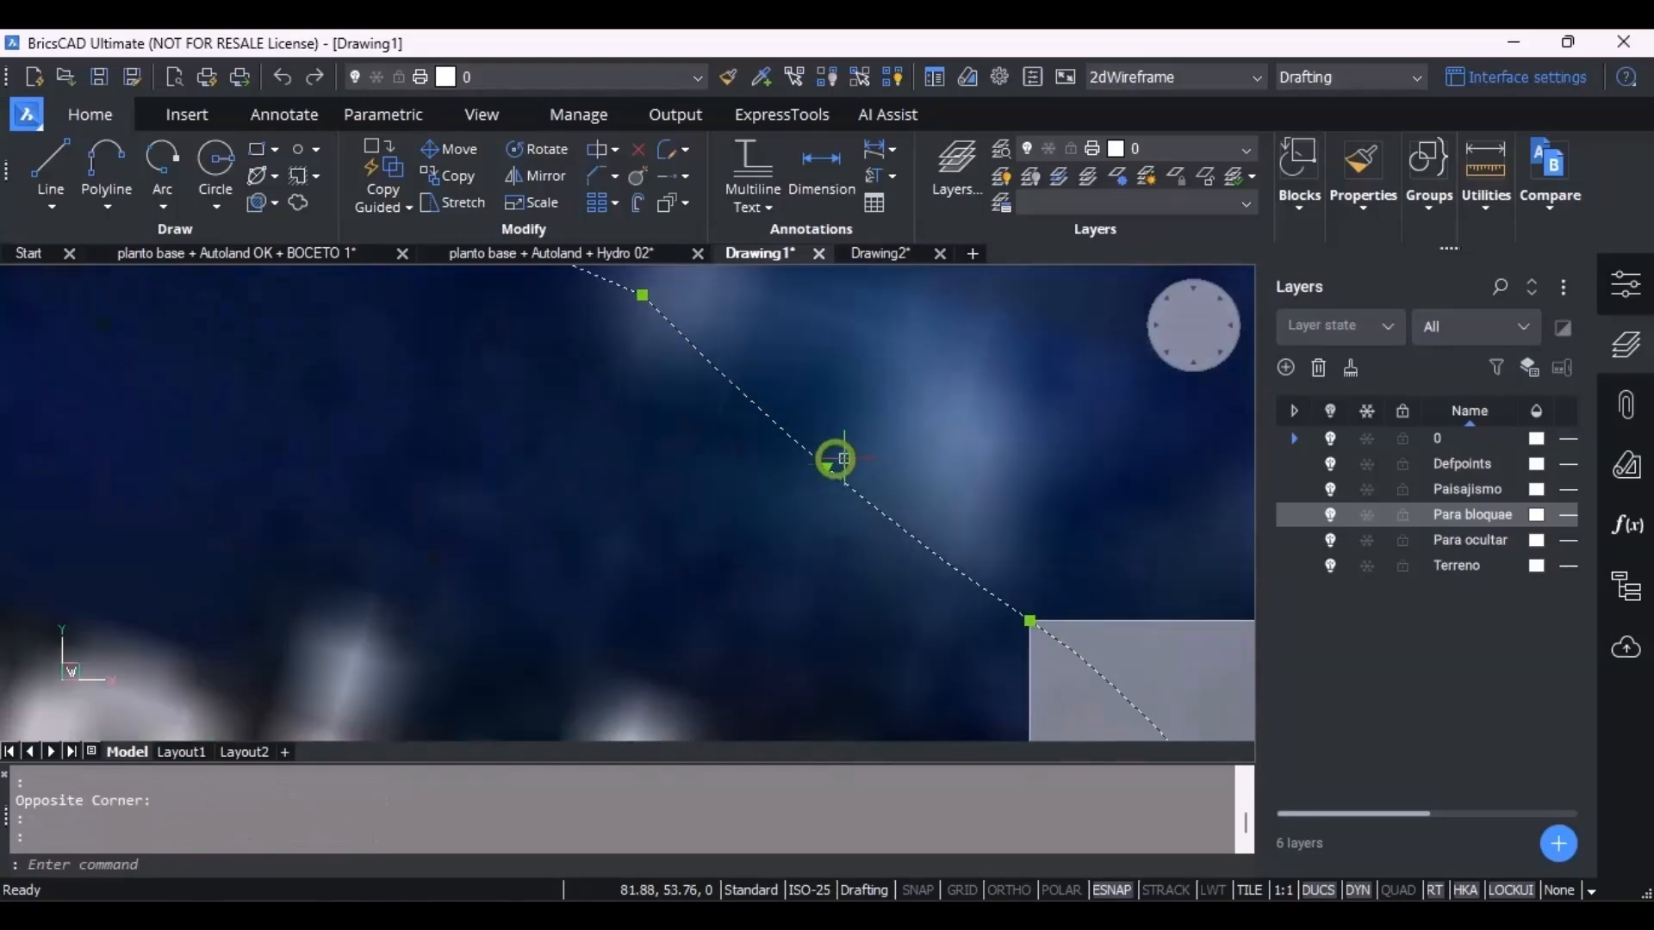
click(835, 459)
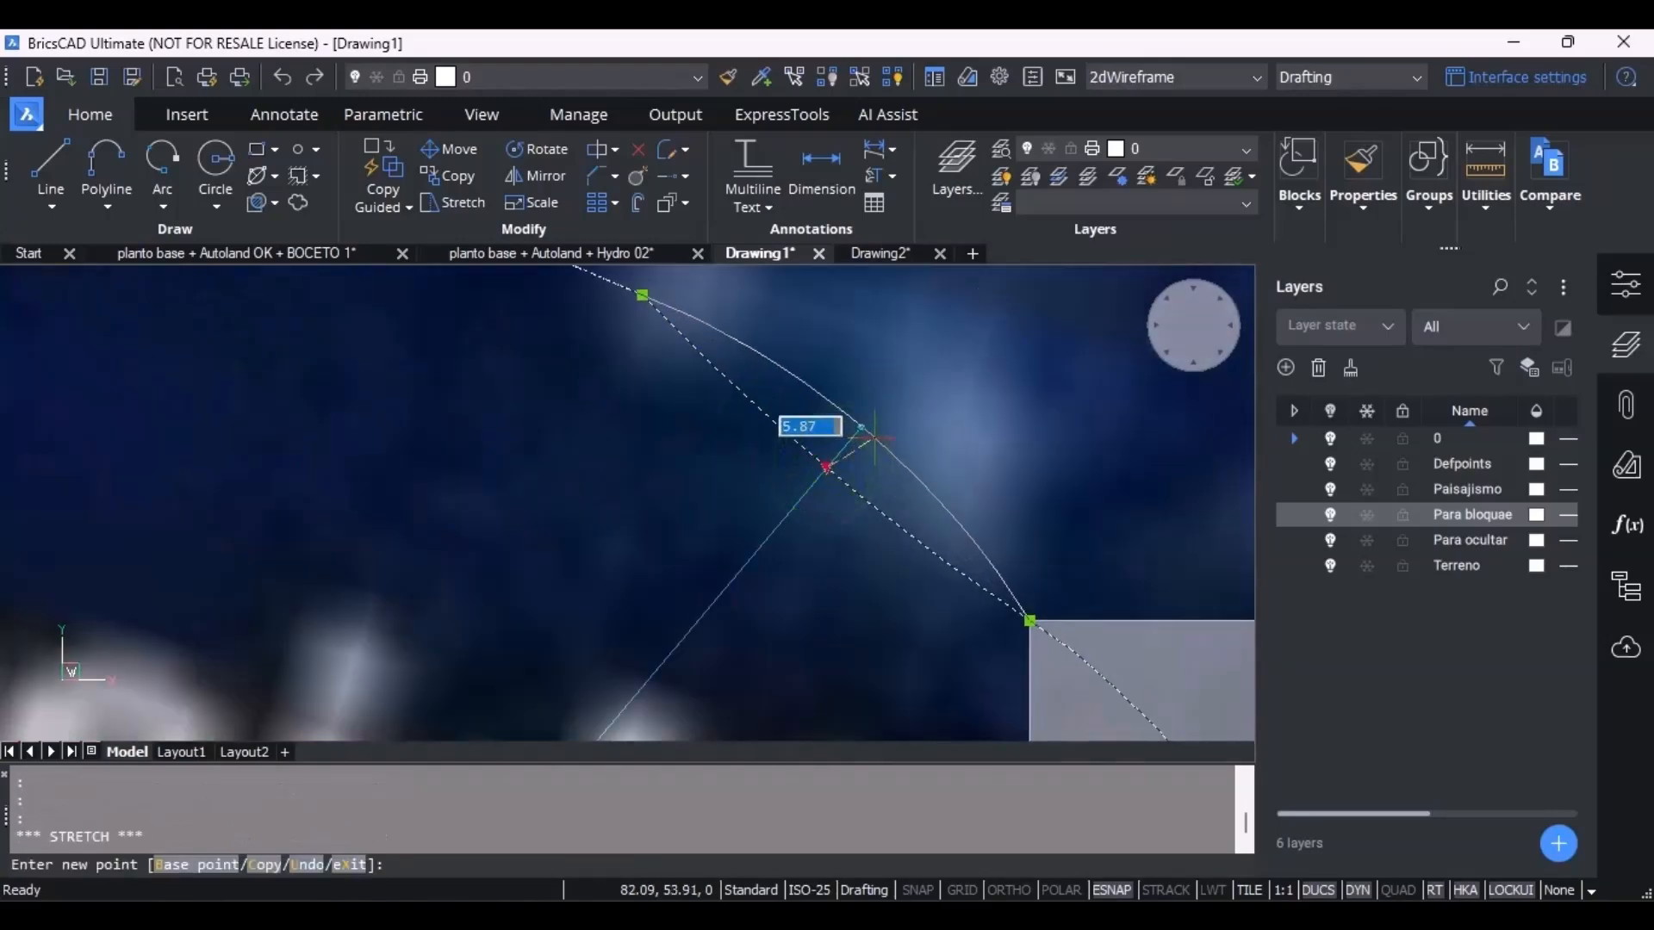
key(Escape)
scroll(748, 503, down, 5)
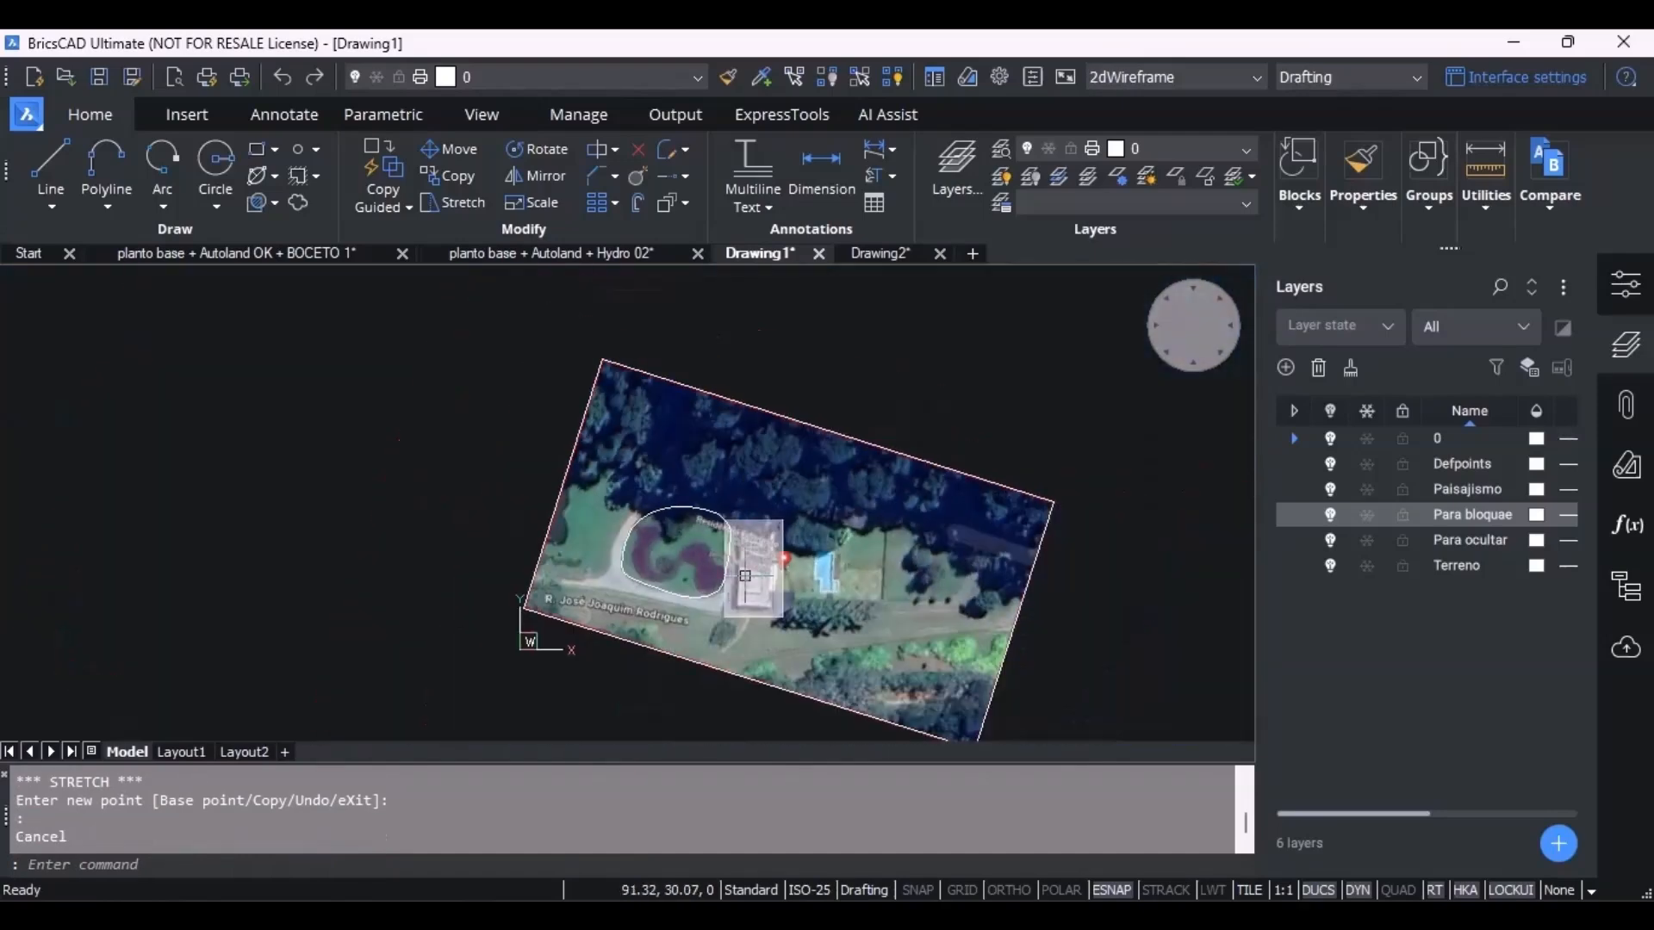
Start an arc polyline on the garden outline beside the terraço label, and place its first arc end at the purple bed's notch.
scroll(747, 503, up, 5)
scroll(890, 585, down, 2)
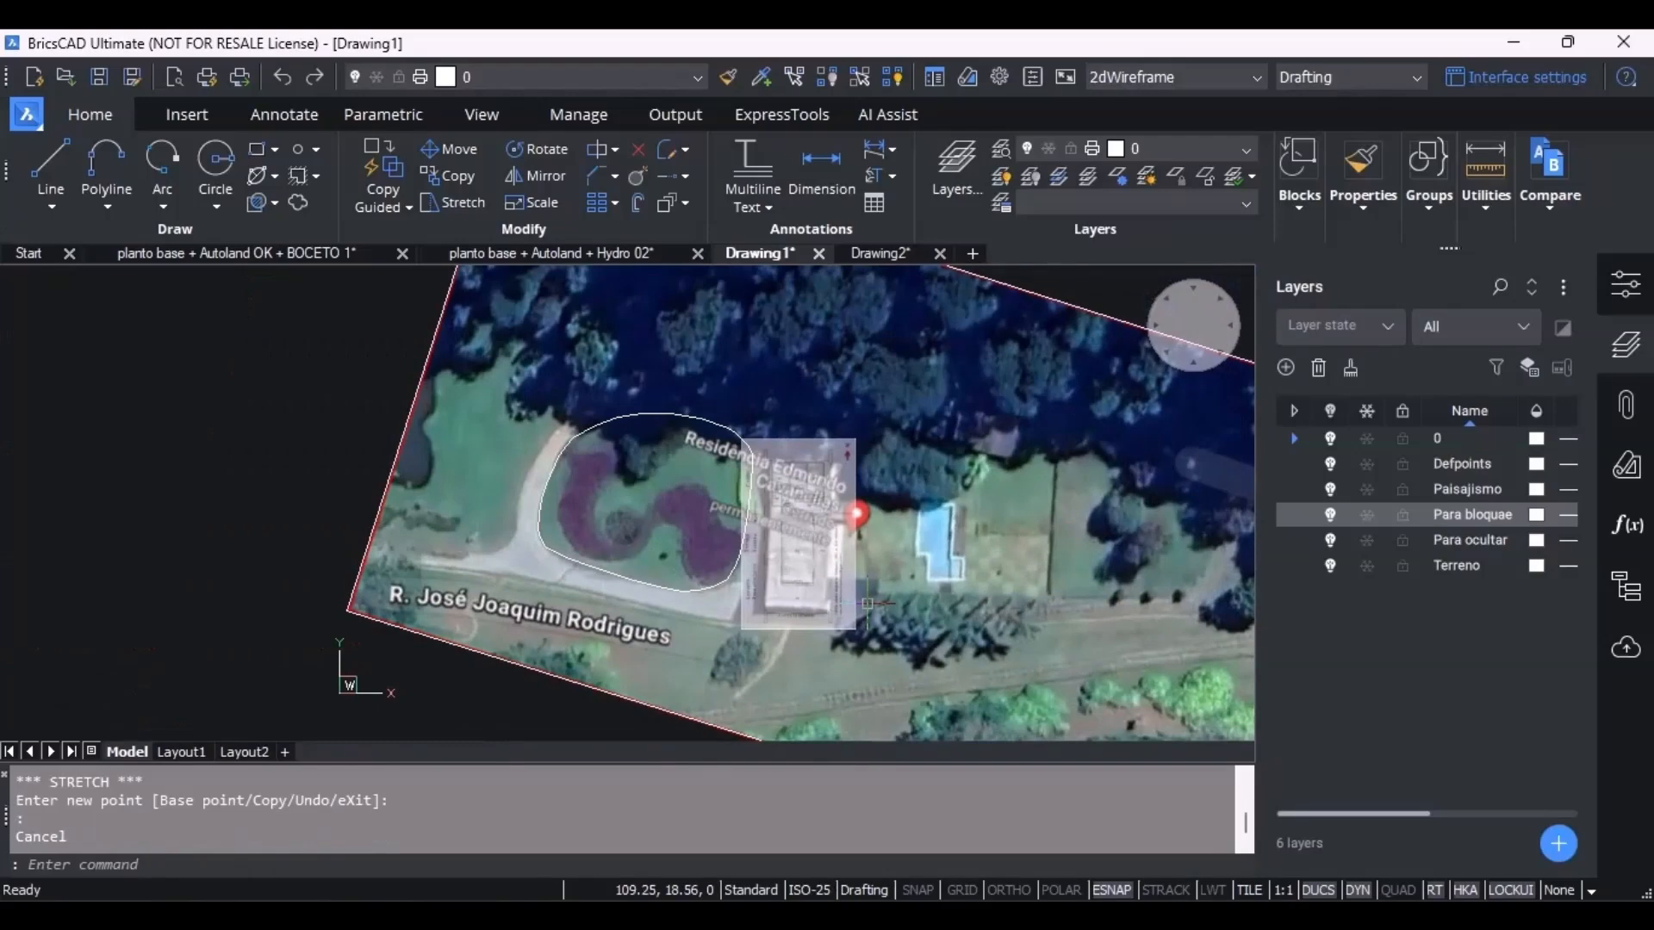
scroll(867, 514, up, 3)
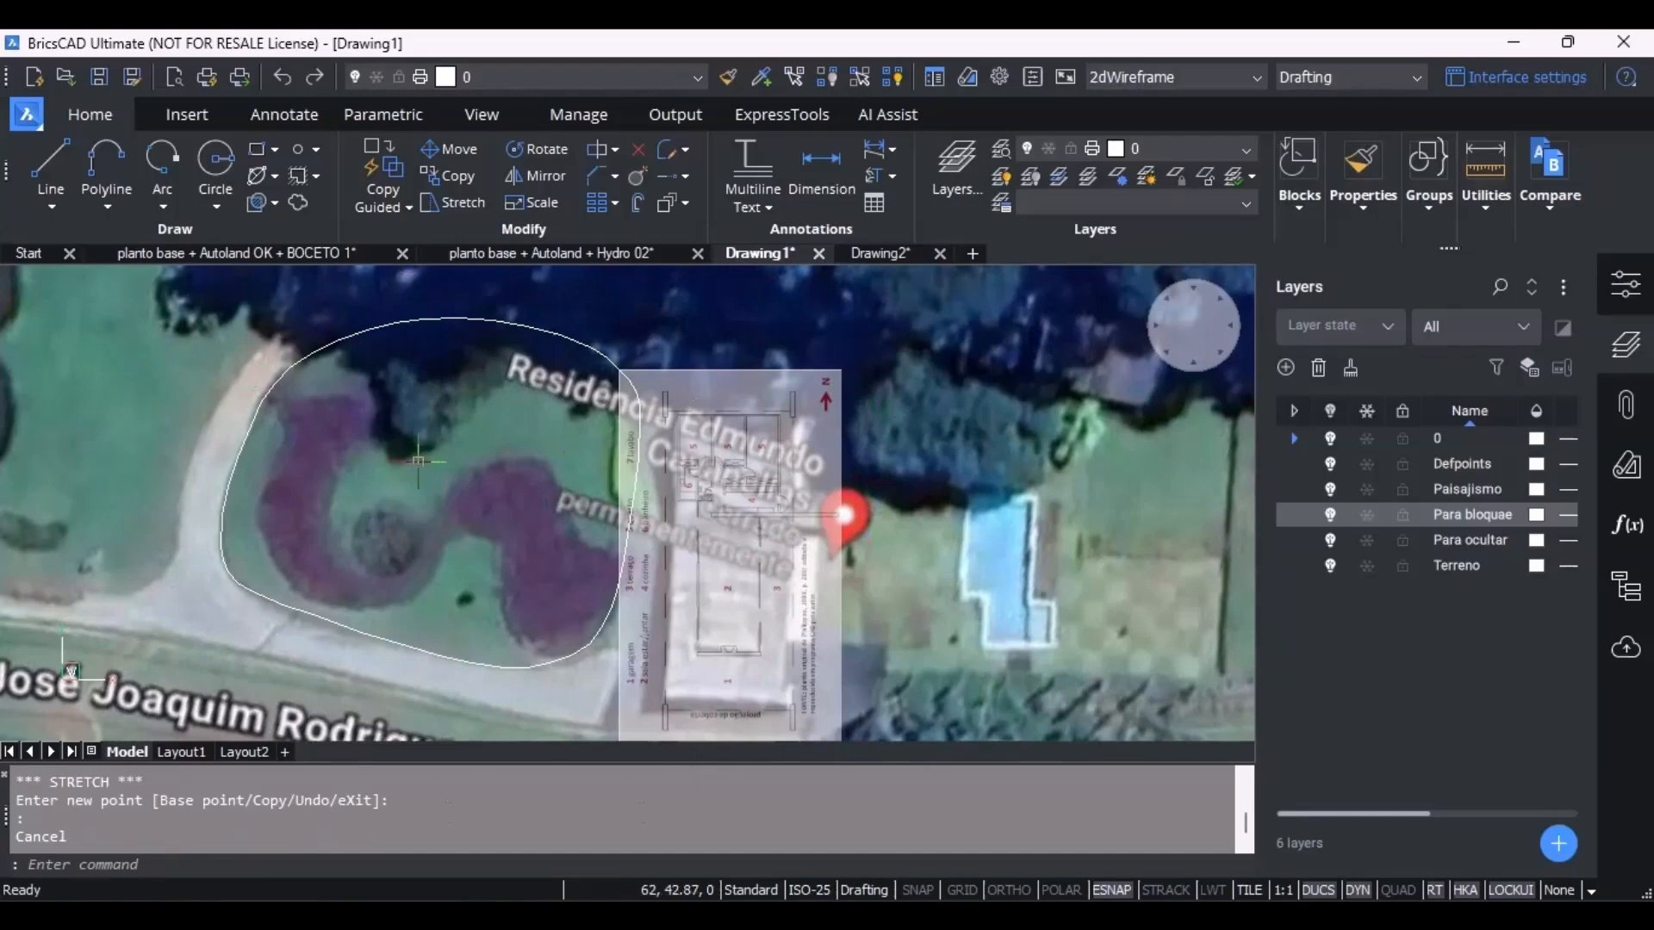
click(95, 153)
scroll(568, 558, up, 4)
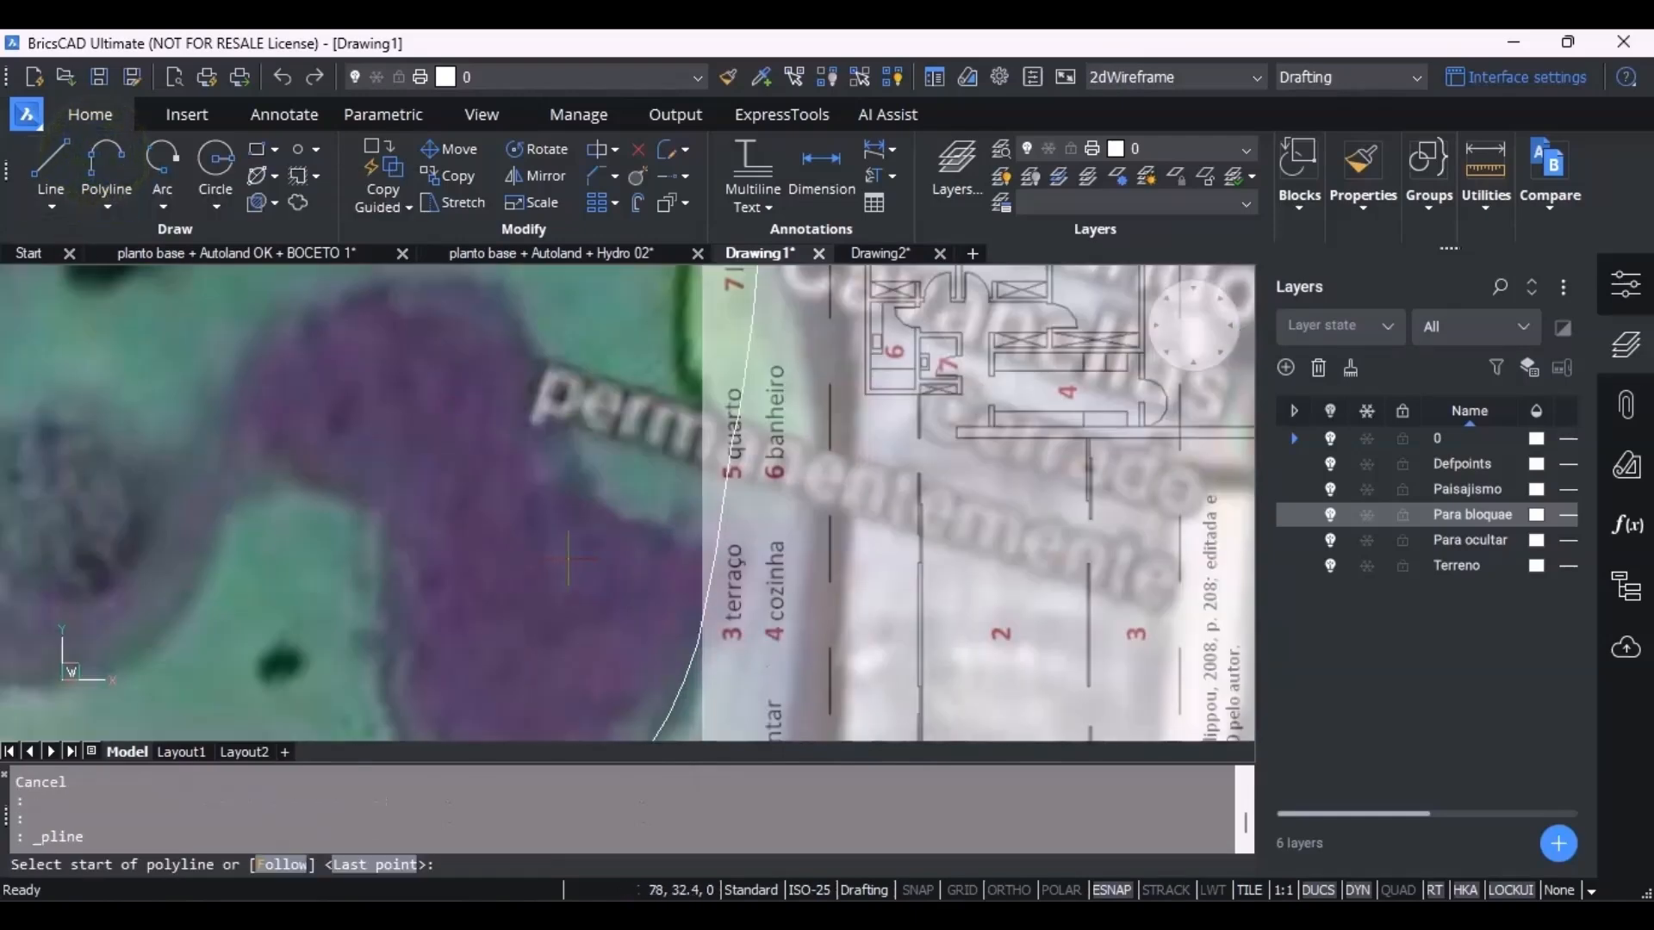
click(715, 551)
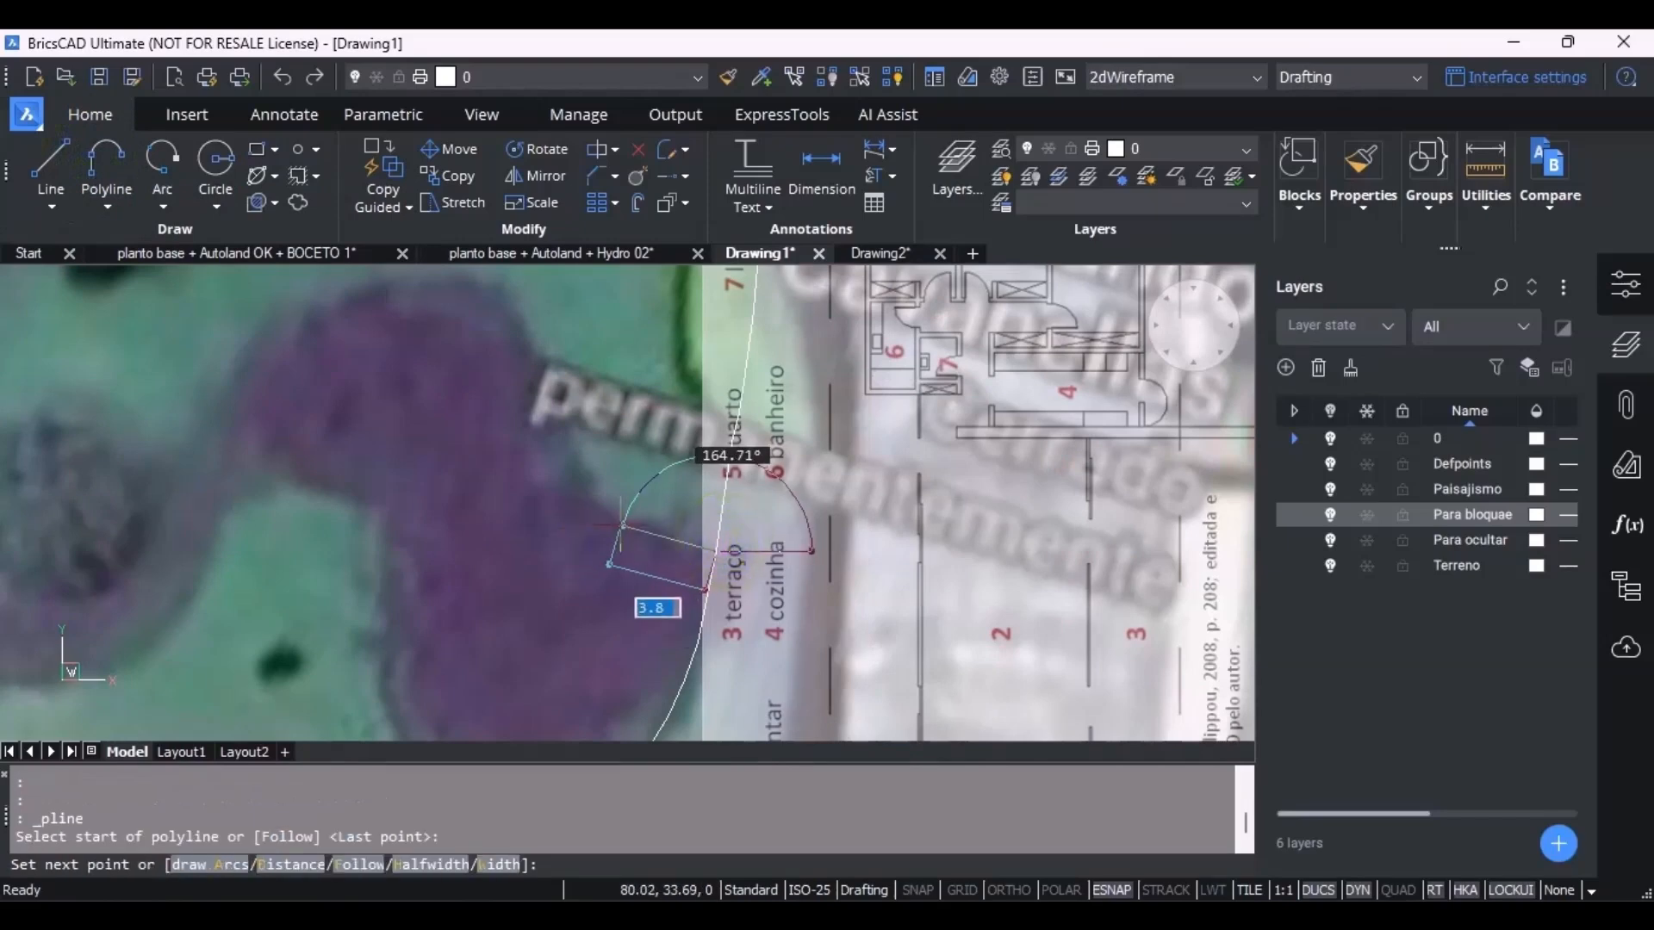
text(a)
key(Return)
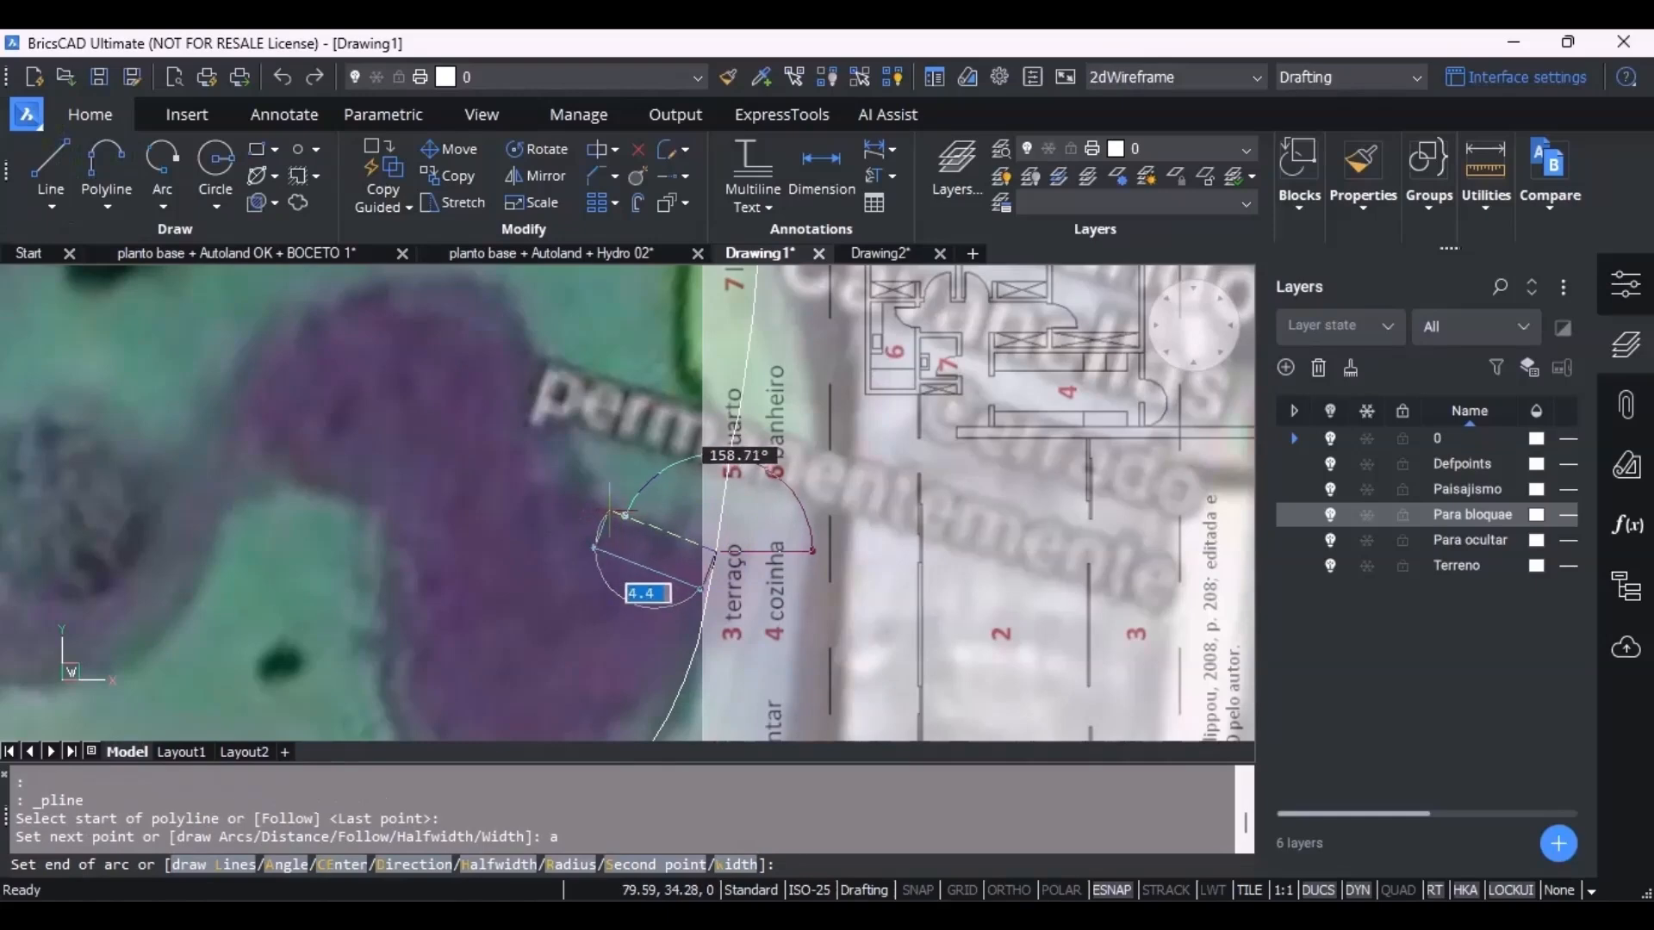
scroll(612, 517, up, 2)
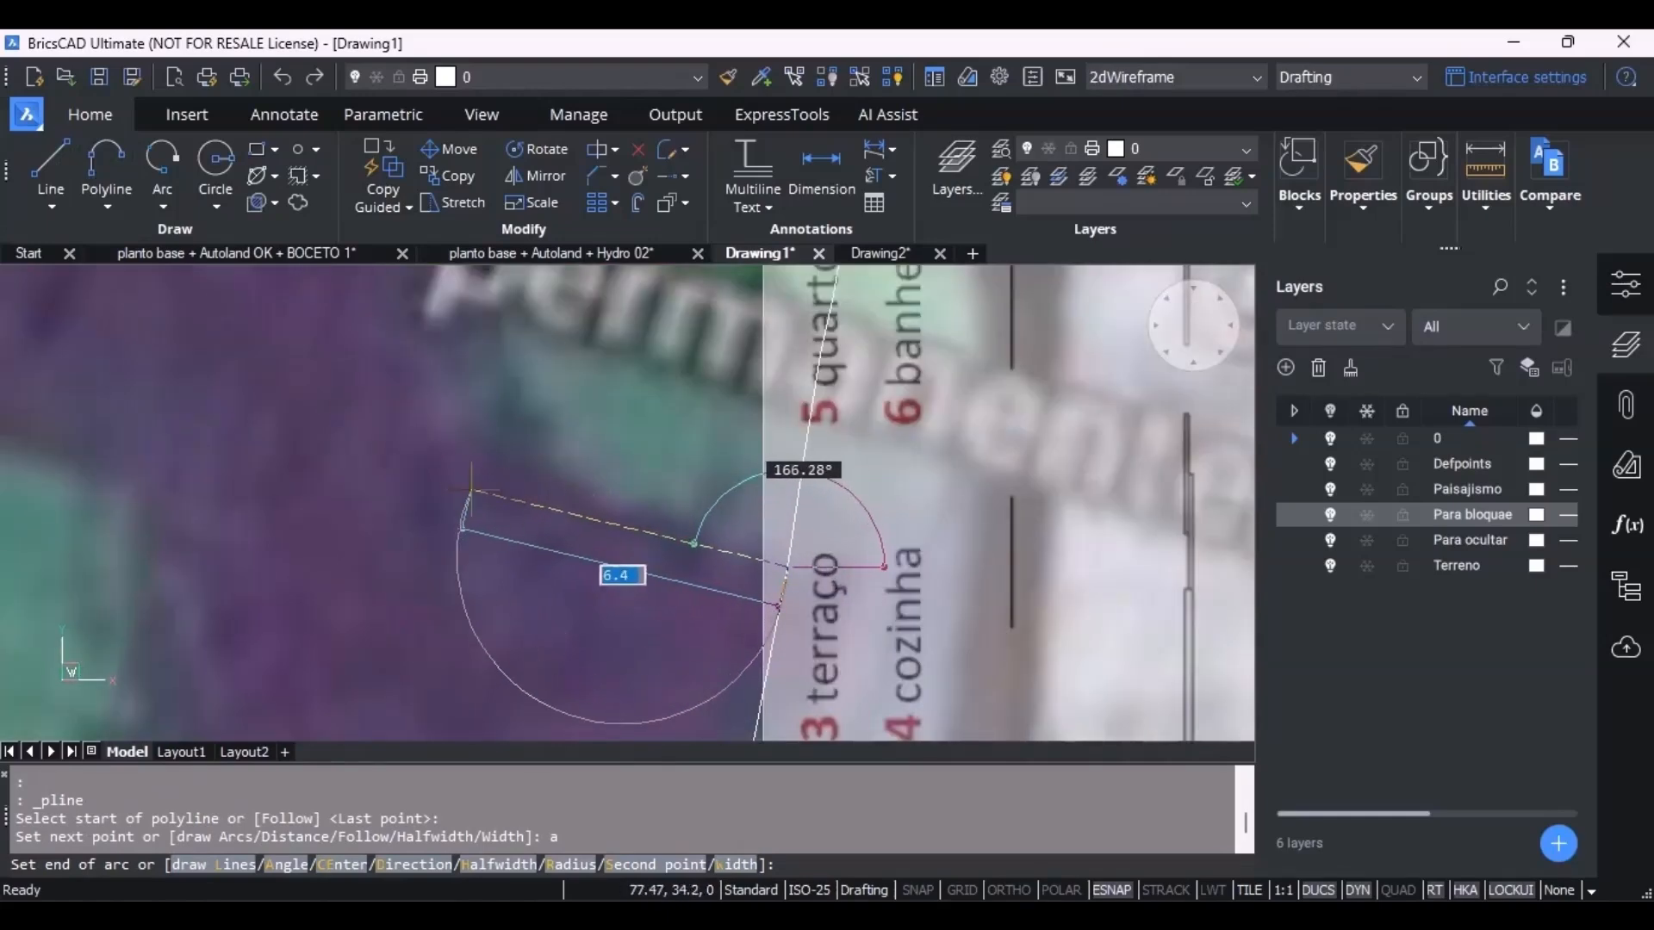
click(453, 431)
Continue the polyline with arcs around the north side of the purple bed's east lobe, down to its edge near the round shrub.
scroll(453, 431, down, 5)
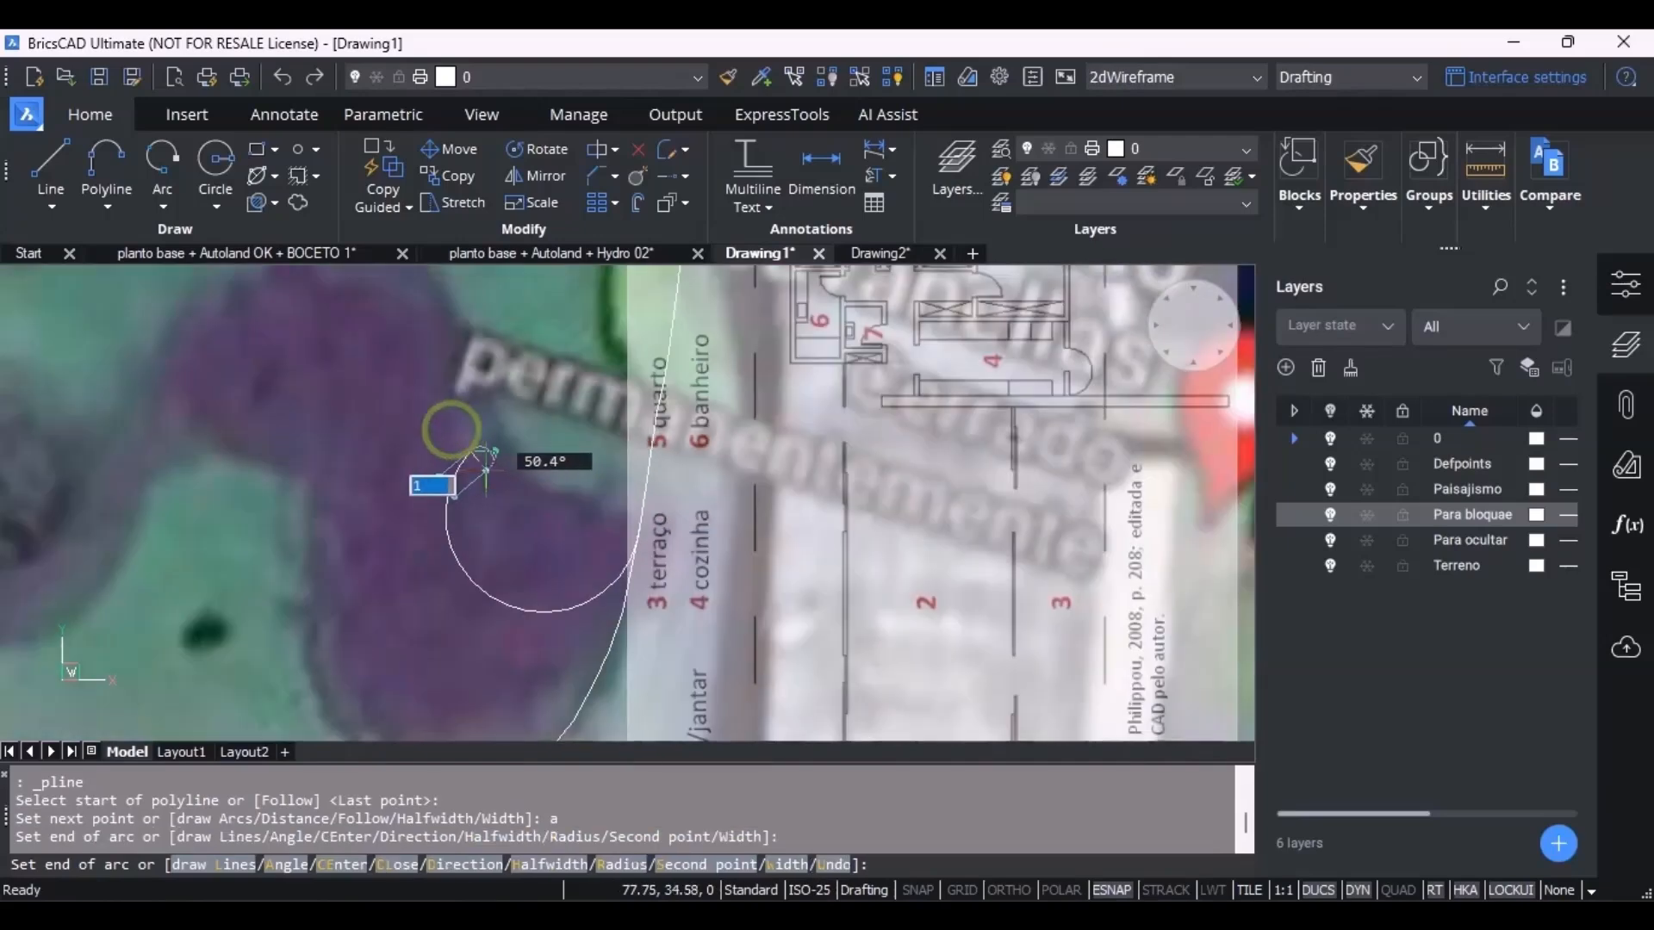
scroll(486, 473, up, 3)
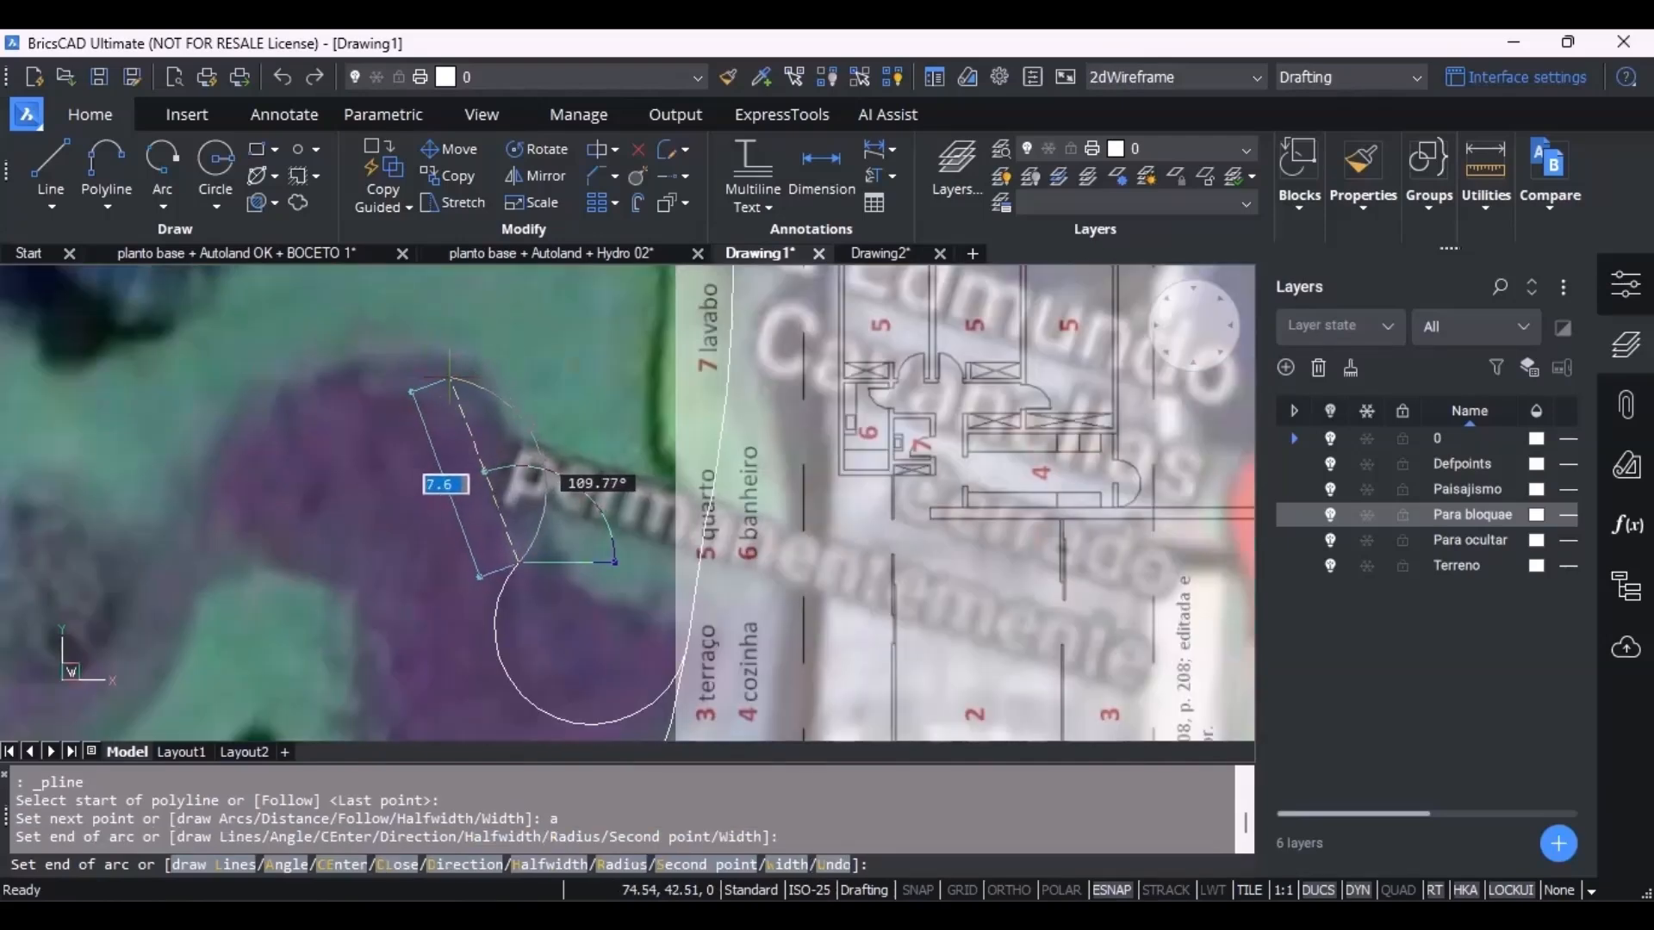
click(492, 416)
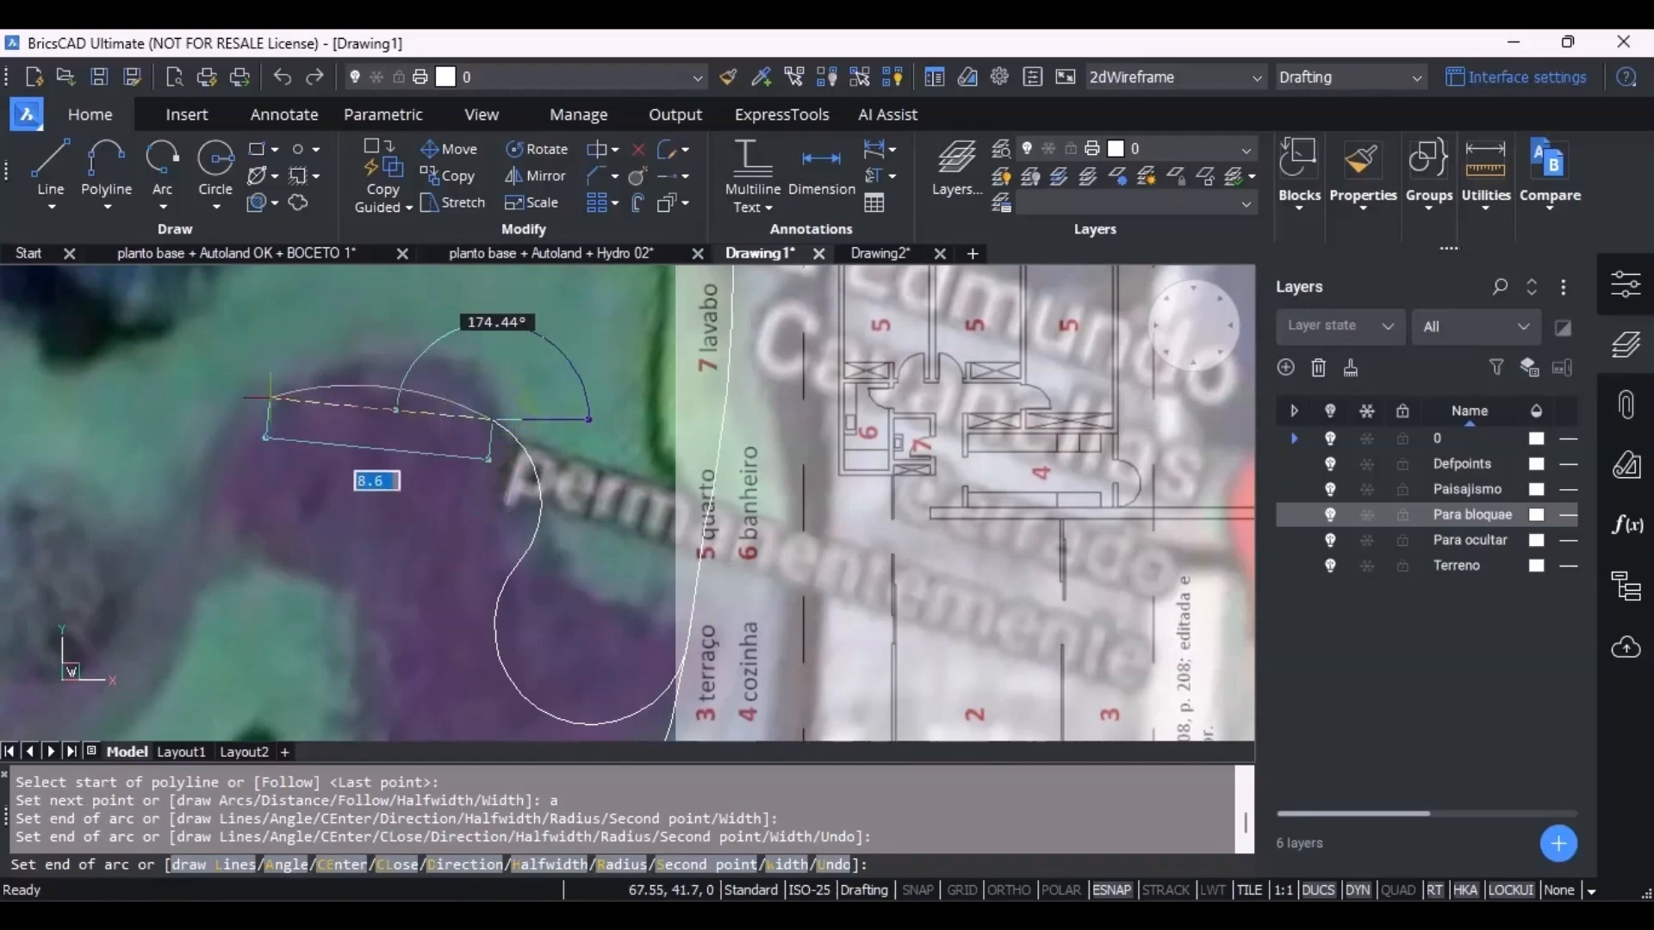
click(252, 407)
scroll(272, 466, down, 3)
scroll(272, 464, up, 3)
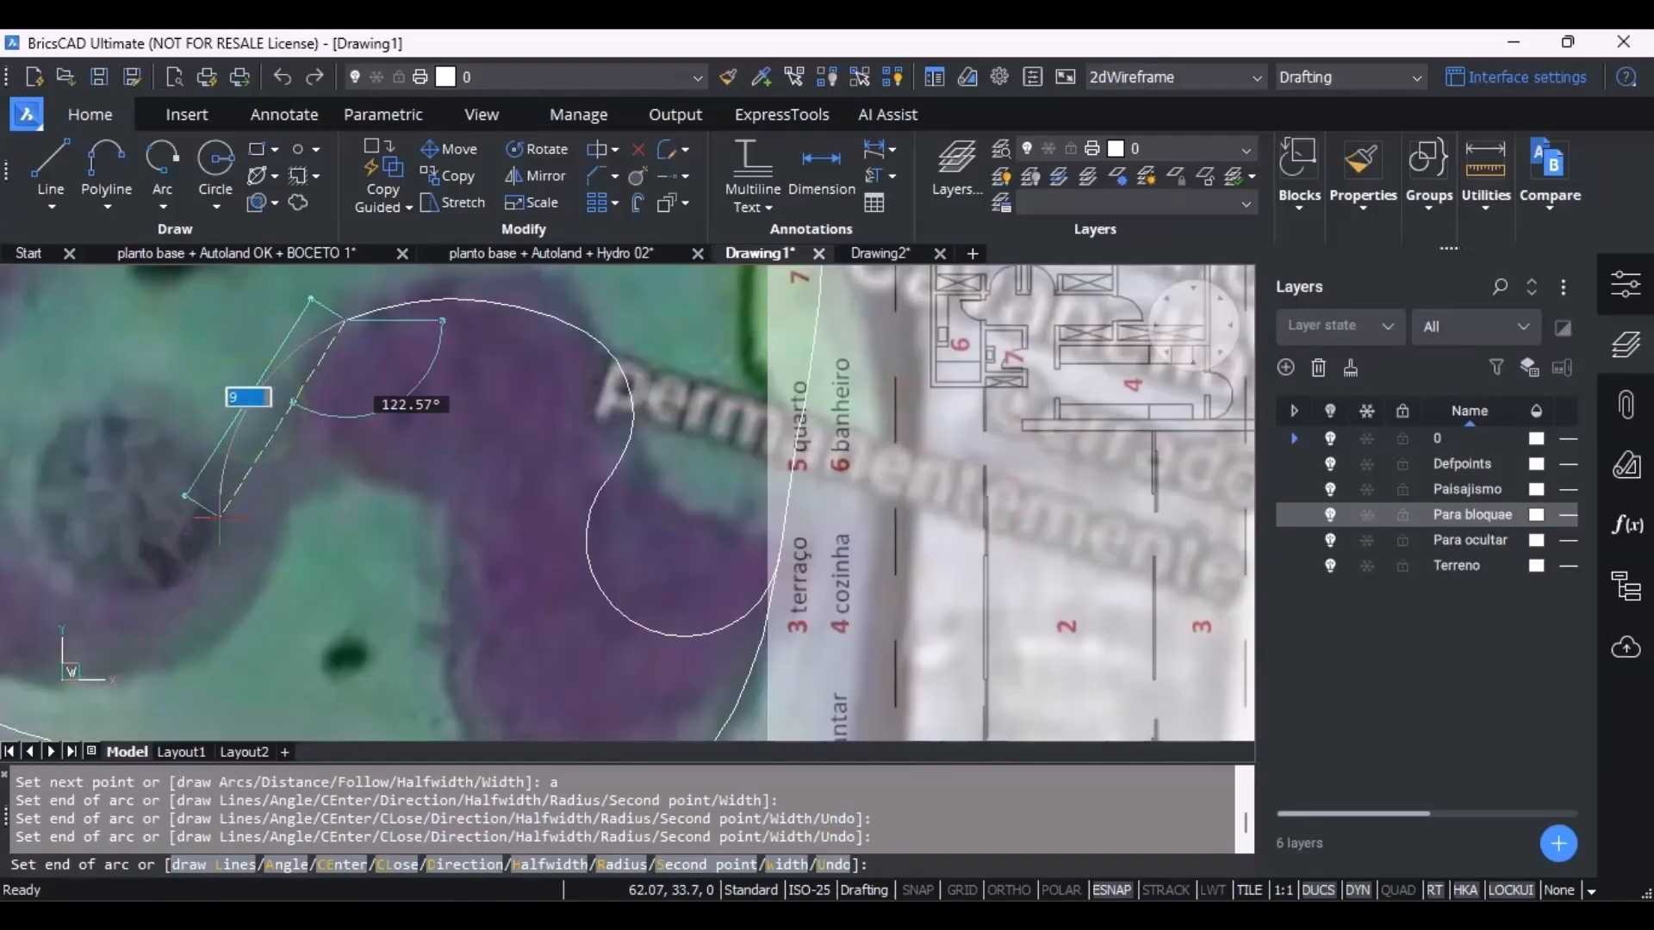
click(261, 451)
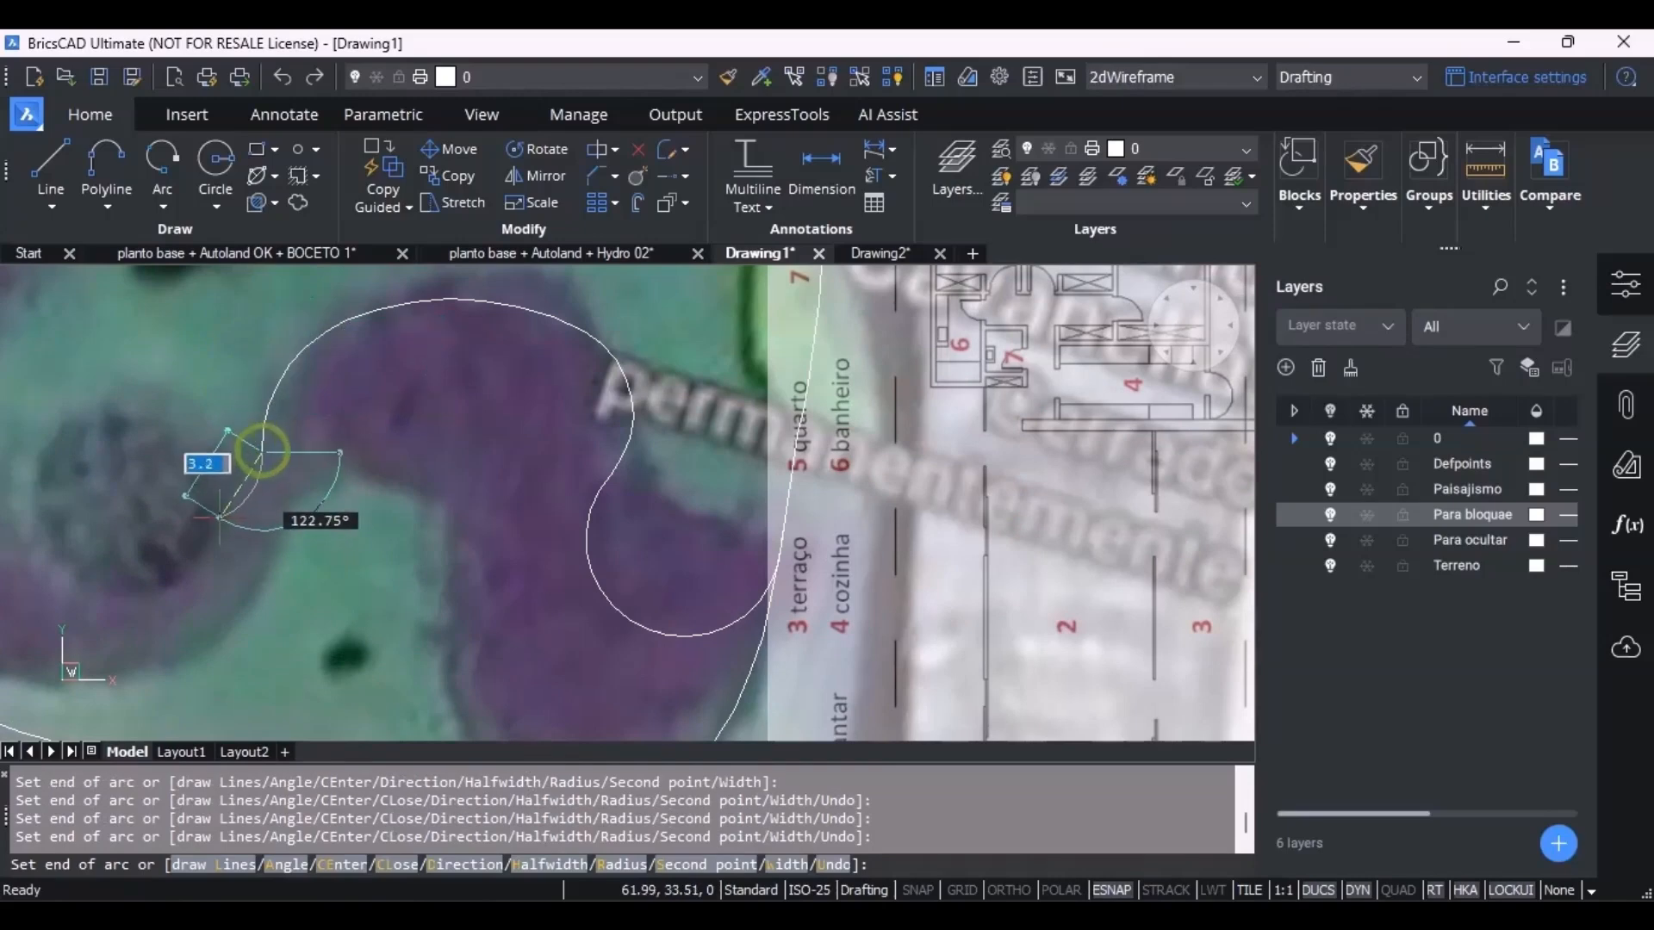
Continue the arcs beneath the round shrub and up the inner edge of the purple bed's west arm.
click(126, 593)
scroll(129, 591, down, 3)
scroll(74, 482, up, 4)
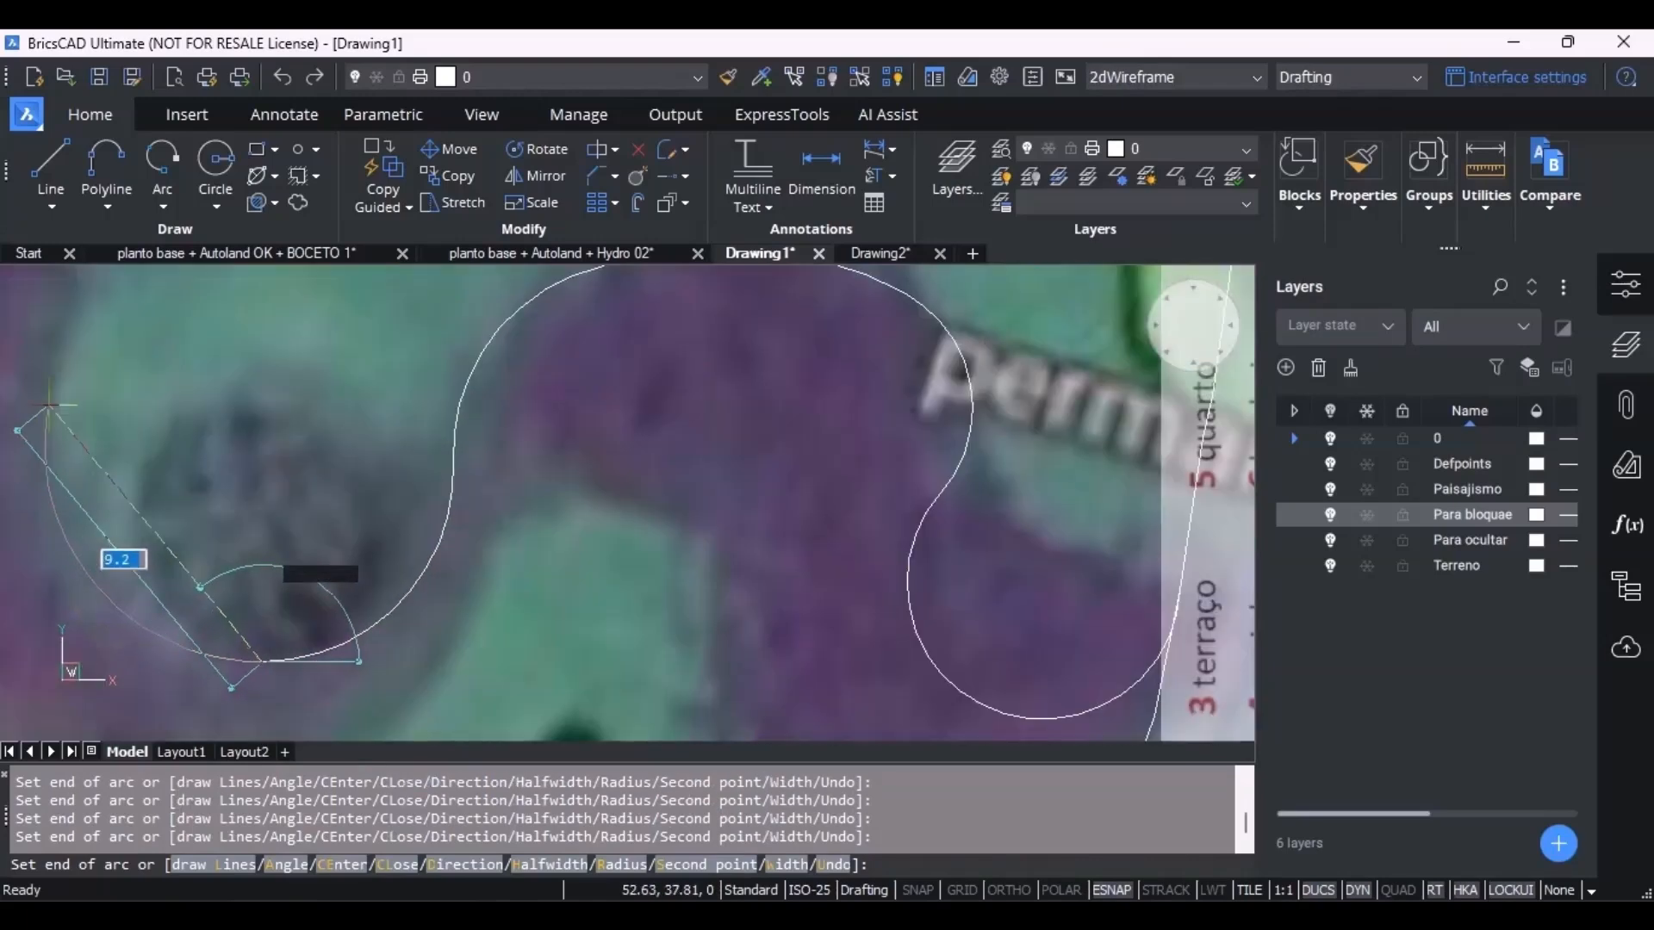
scroll(55, 398, down, 3)
scroll(115, 376, up, 5)
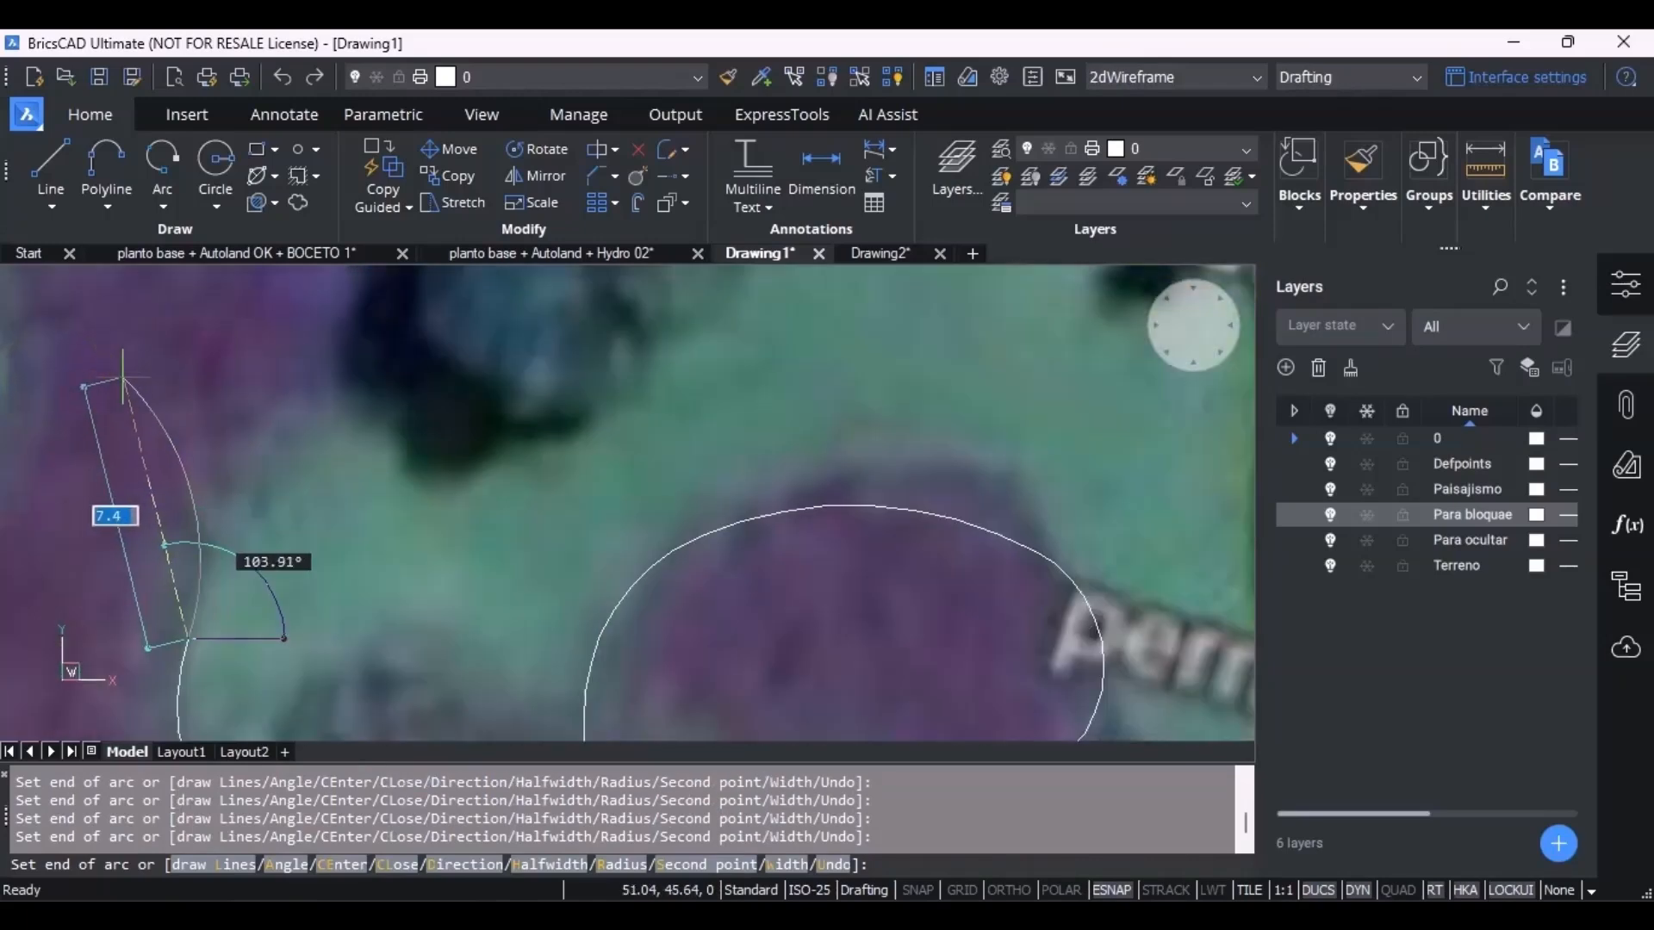
scroll(258, 413, down, 3)
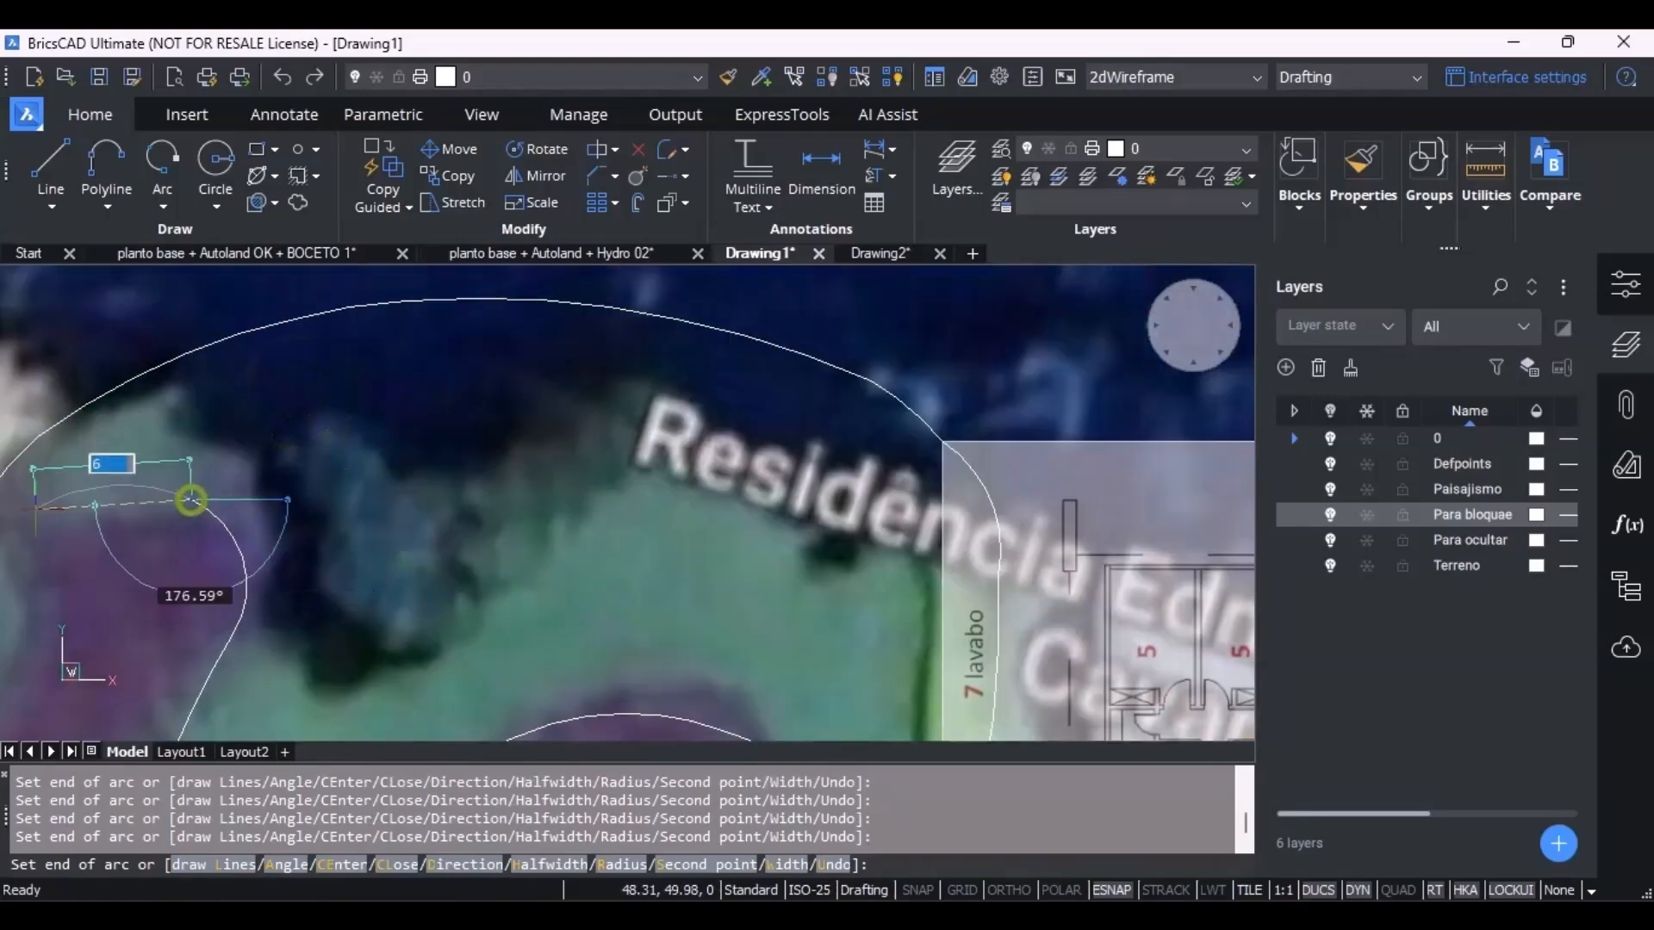
Carry the arcs around the purple bed's northwest tip, down its west side and around its south bend.
scroll(129, 499, up, 4)
scroll(73, 362, down, 4)
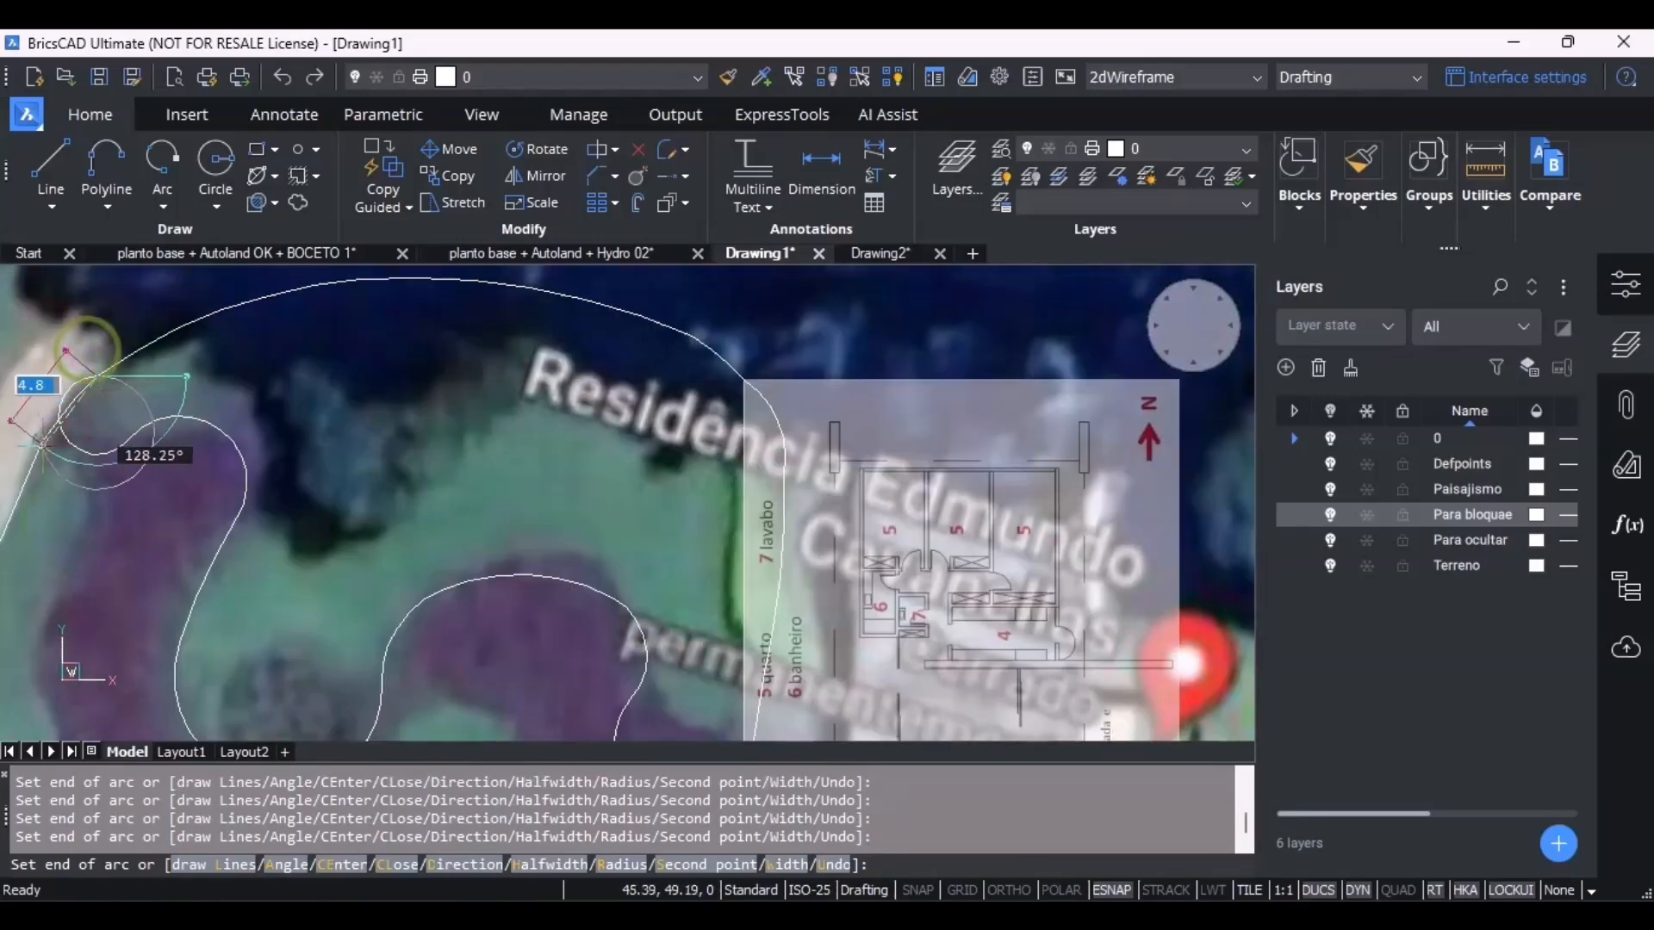
scroll(52, 478, up, 3)
scroll(97, 484, down, 3)
scroll(51, 586, up, 3)
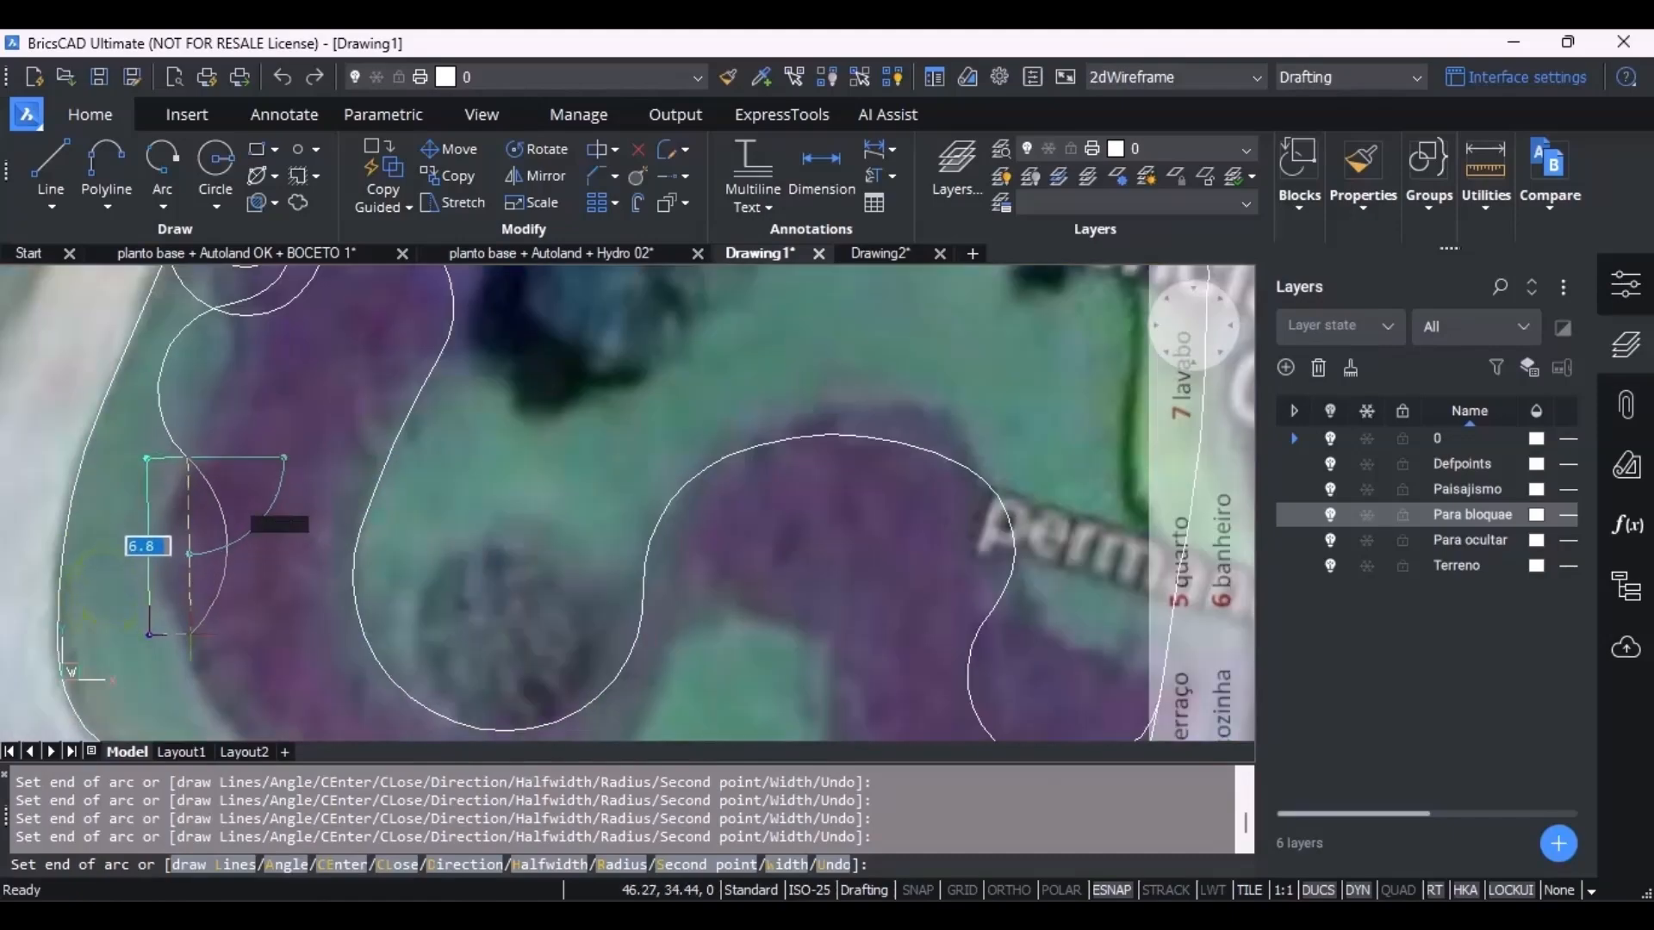
scroll(250, 551, down, 2)
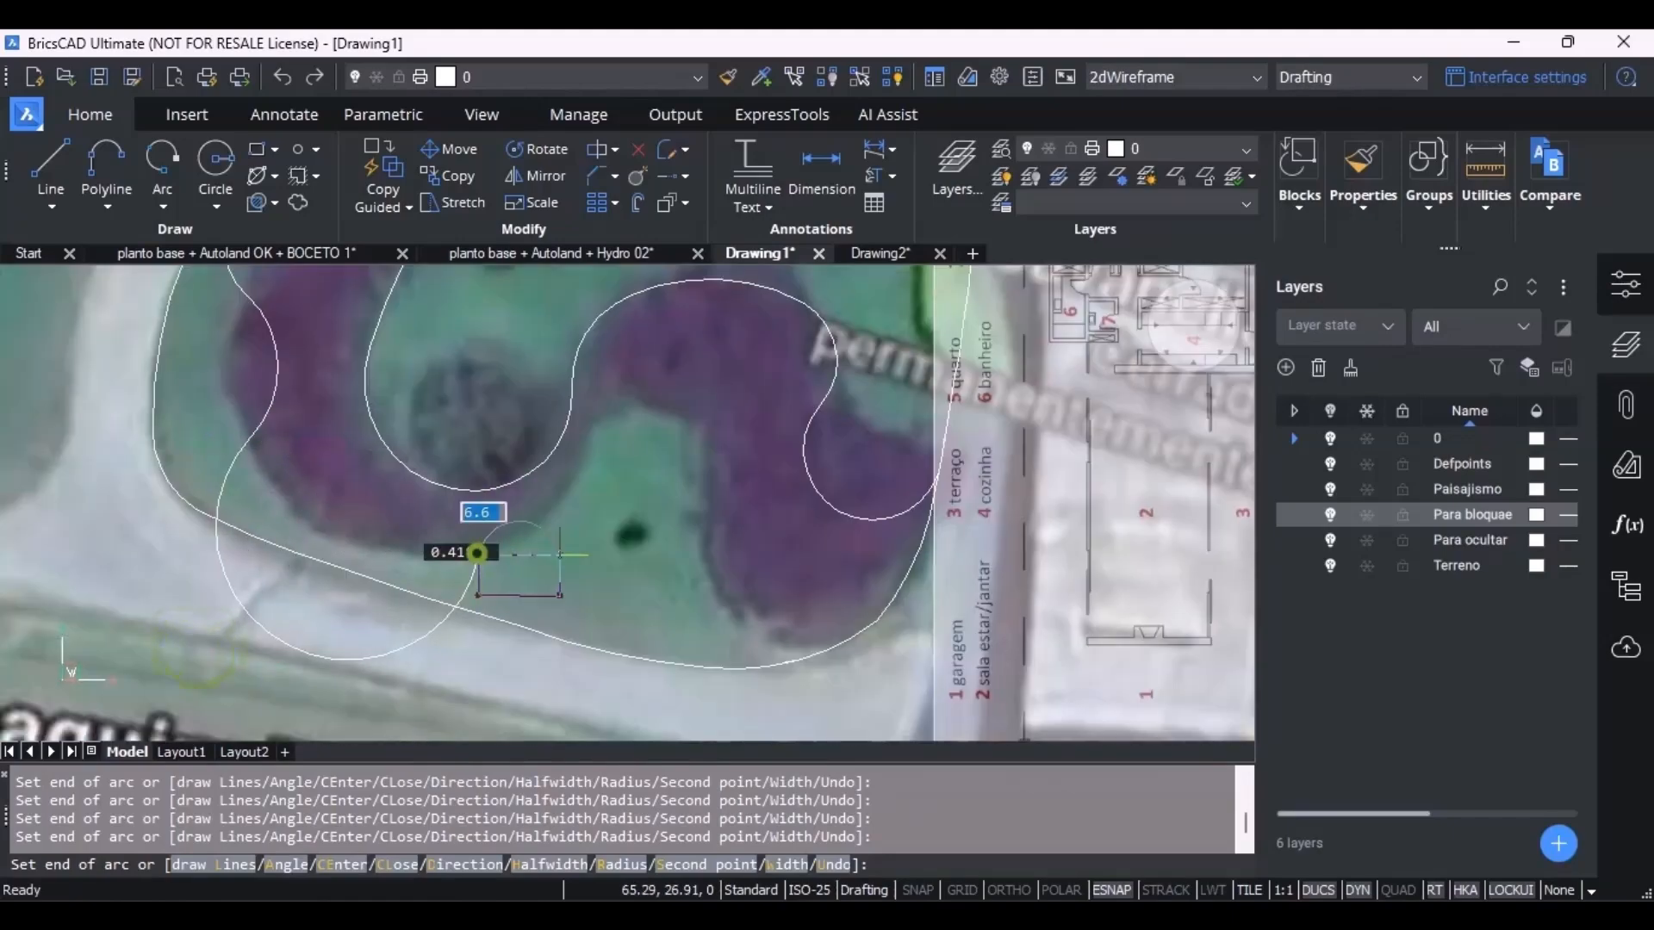
Trace the purple bed's southeast lobe with arcs back to the garden outline by the terraço label, and close the polyline with a line segment.
click(705, 465)
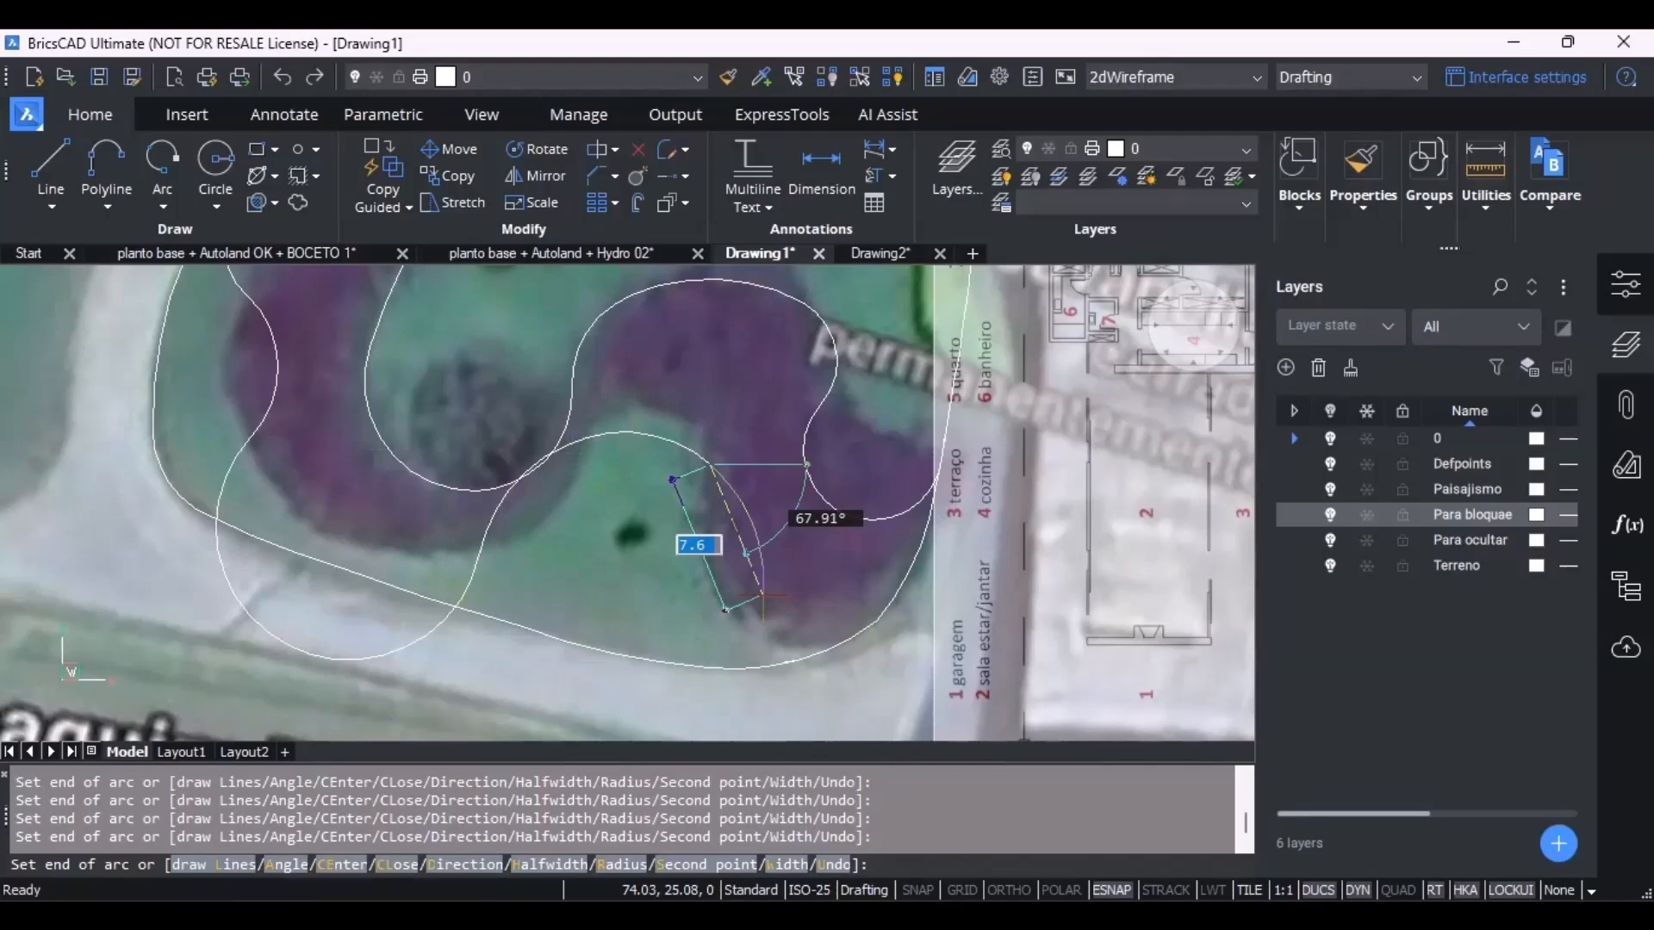
click(729, 603)
click(878, 618)
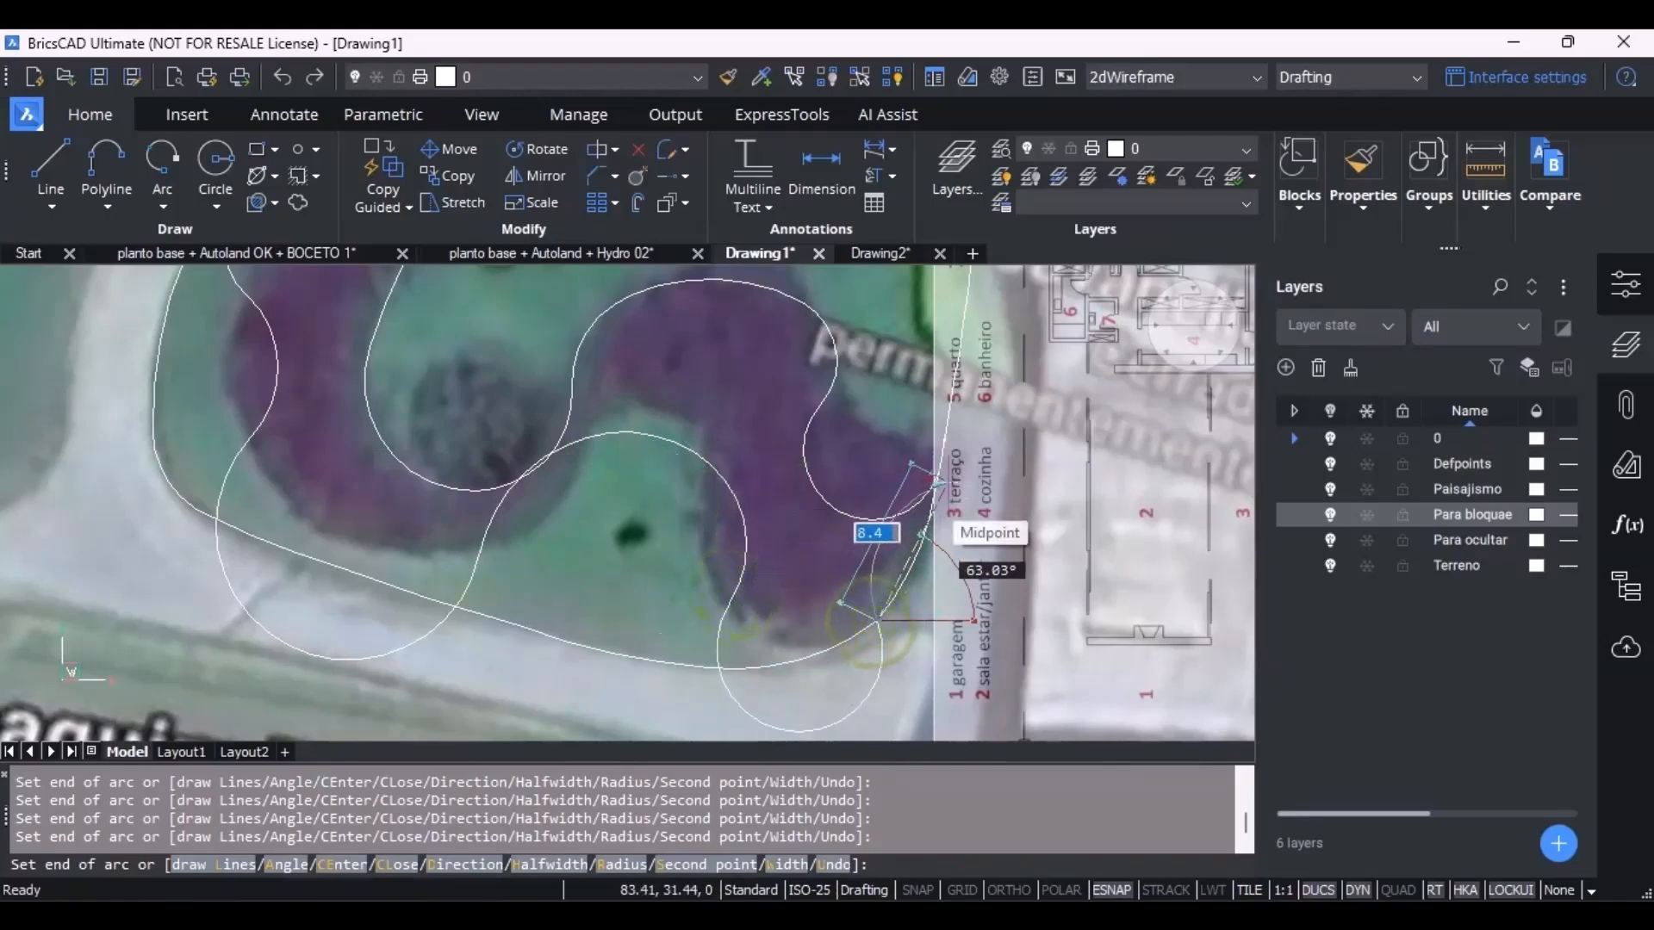
scroll(937, 541, up, 3)
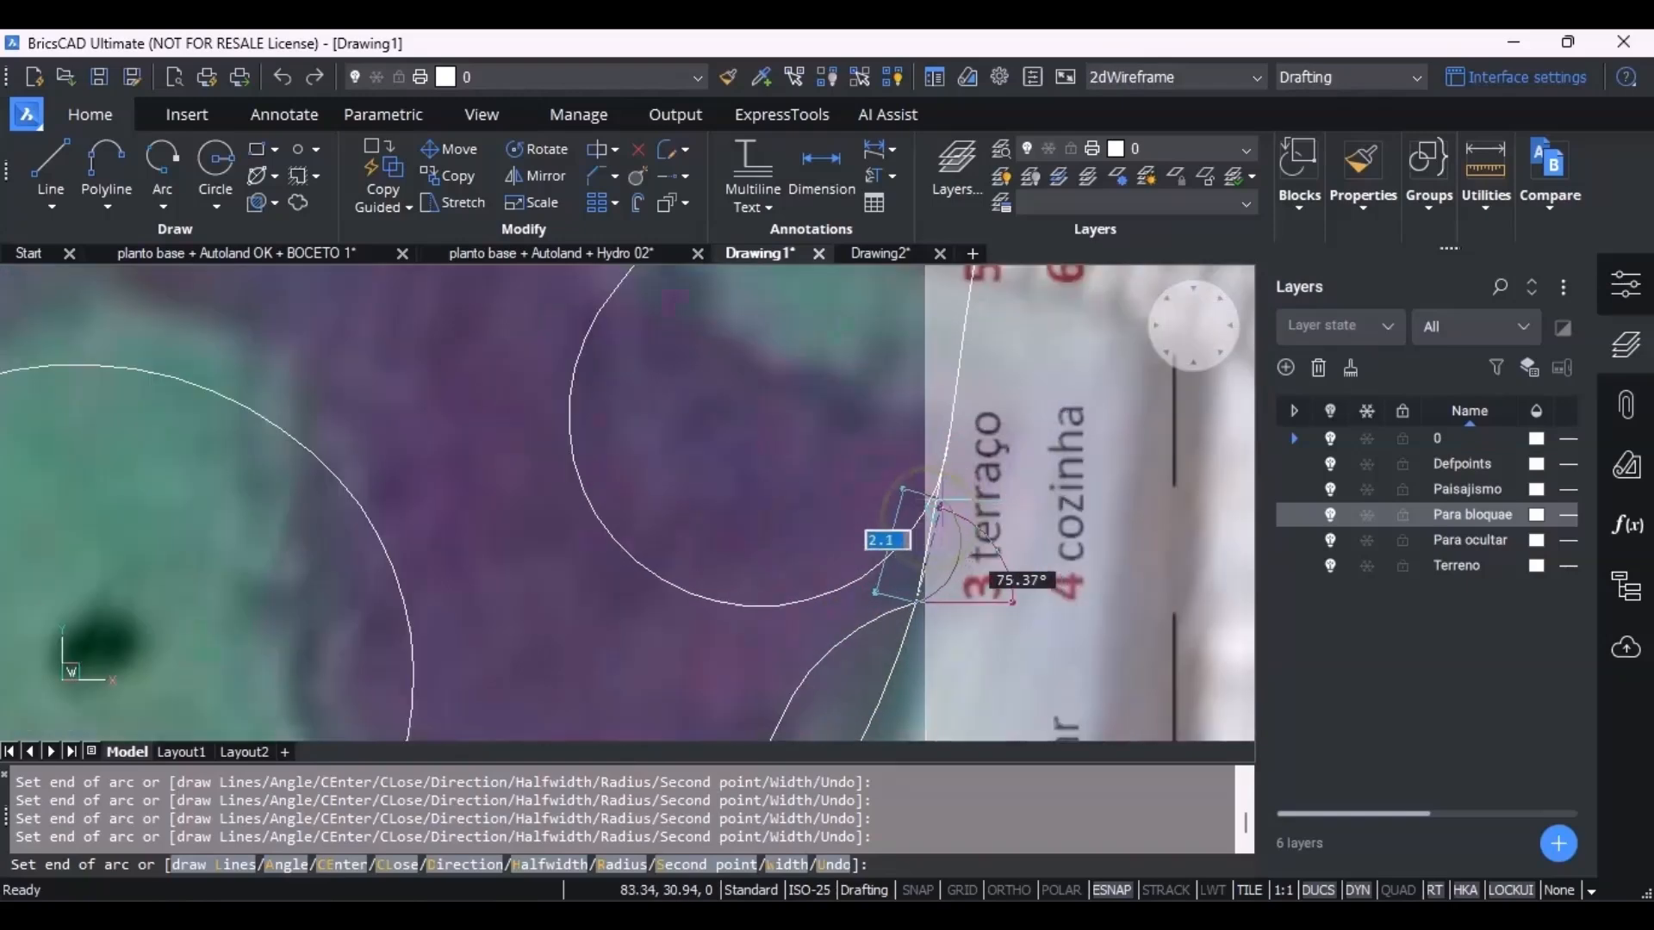
scroll(935, 508, up, 4)
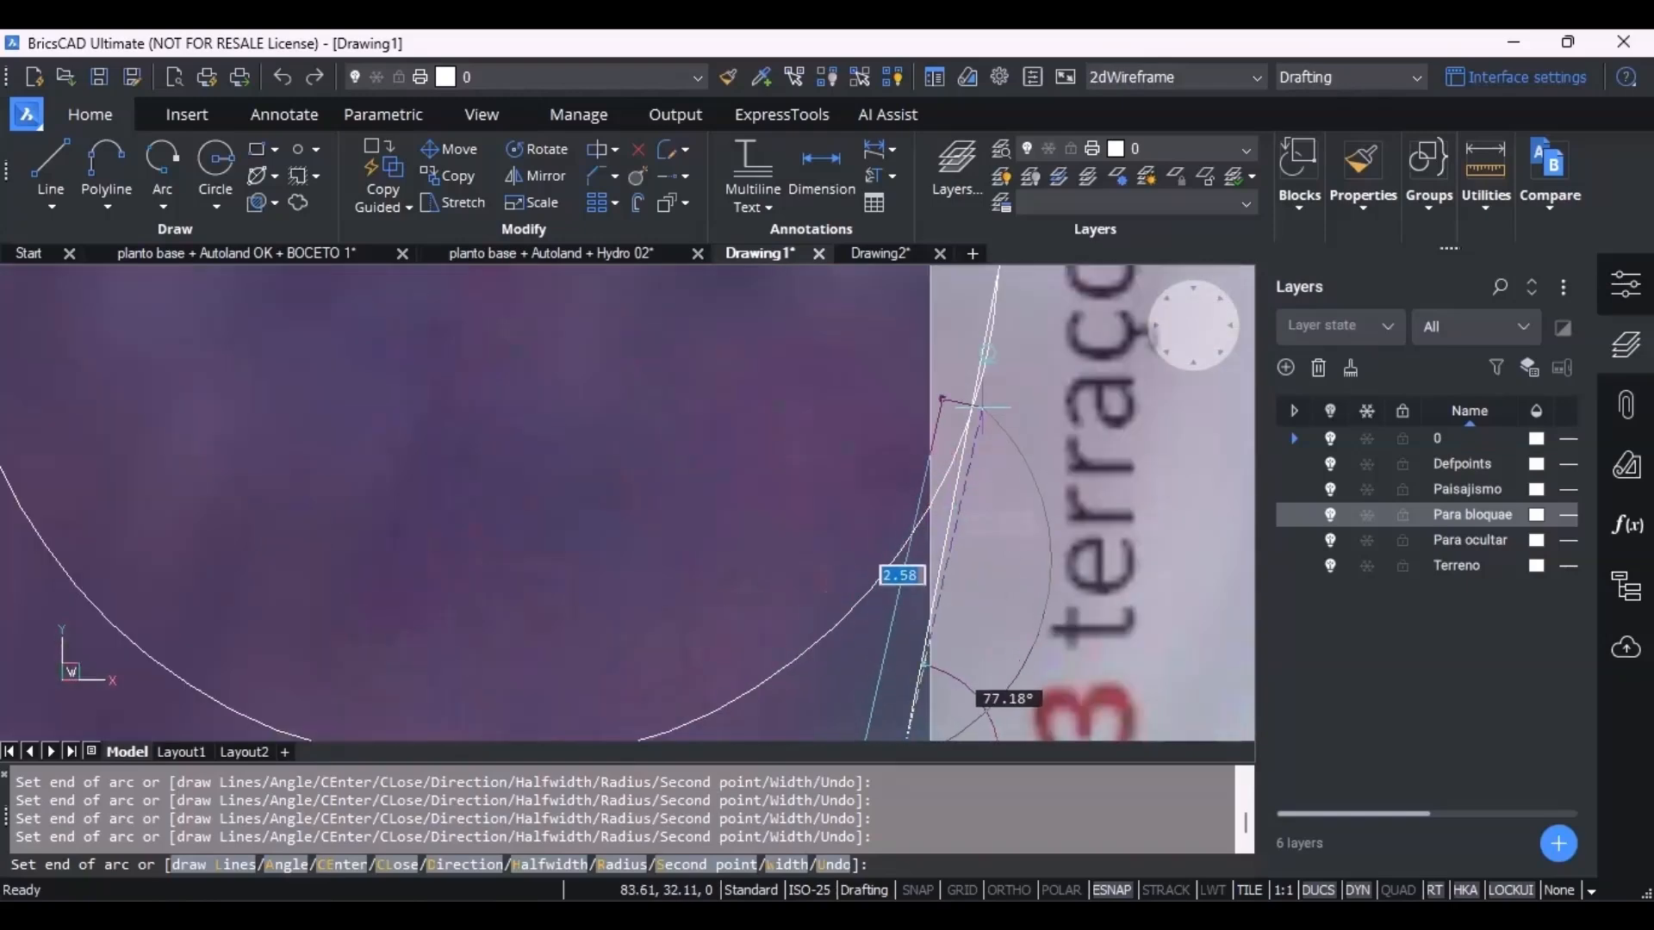
scroll(966, 496, up, 3)
scroll(999, 318, up, 3)
scroll(982, 569, down, 5)
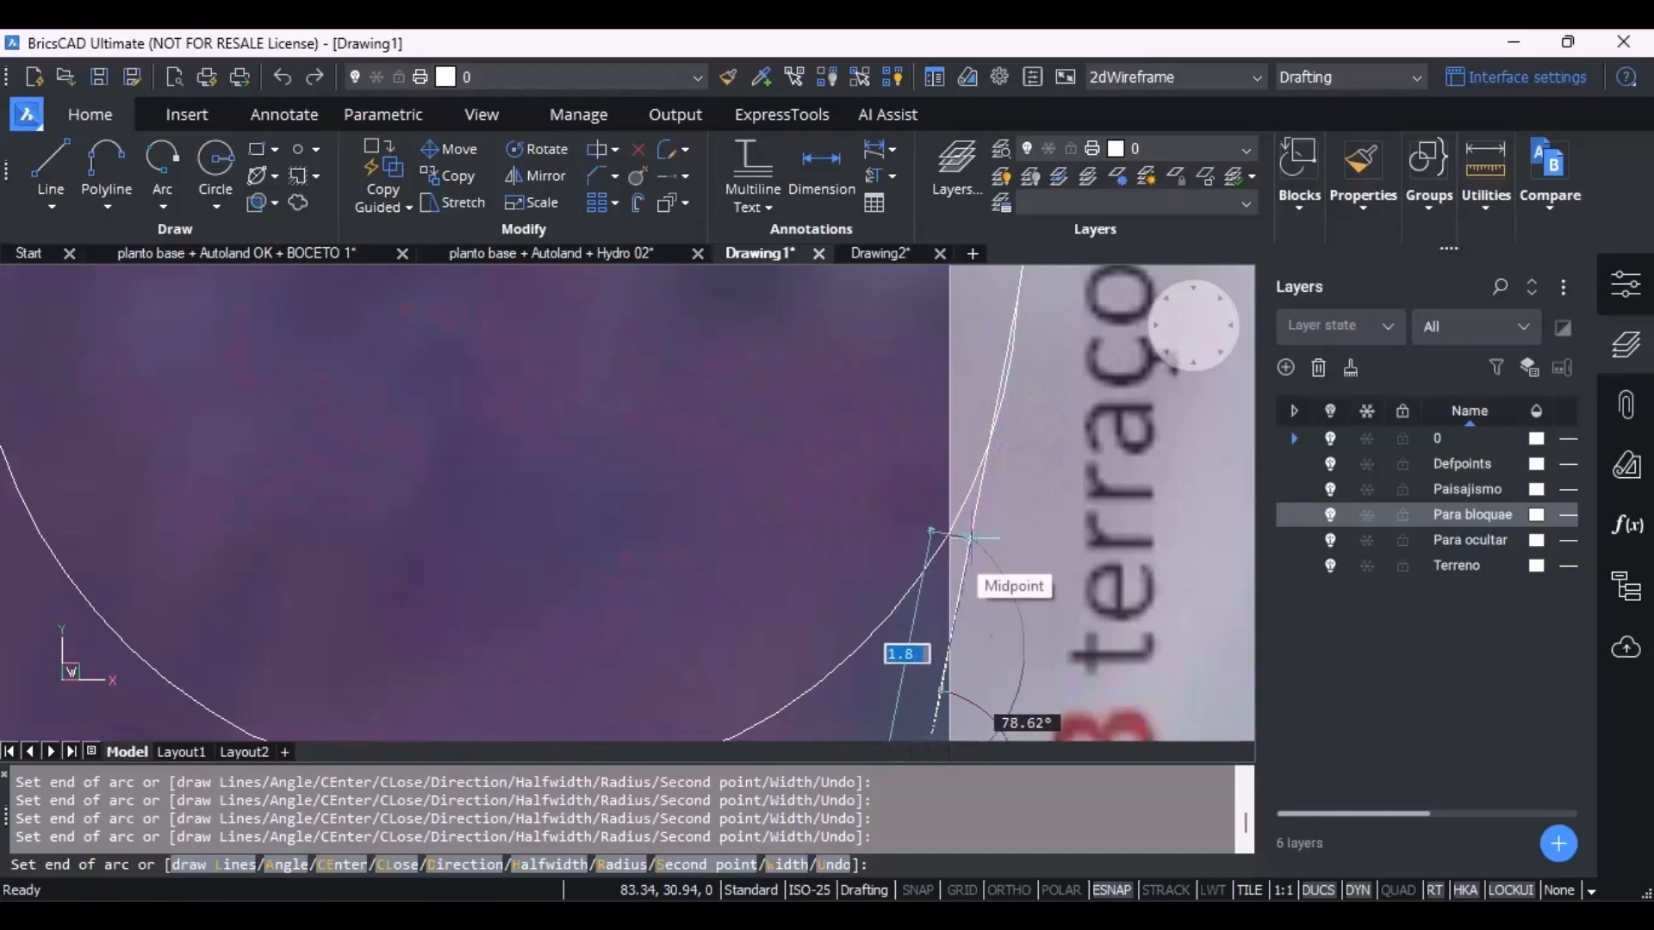
key(Return)
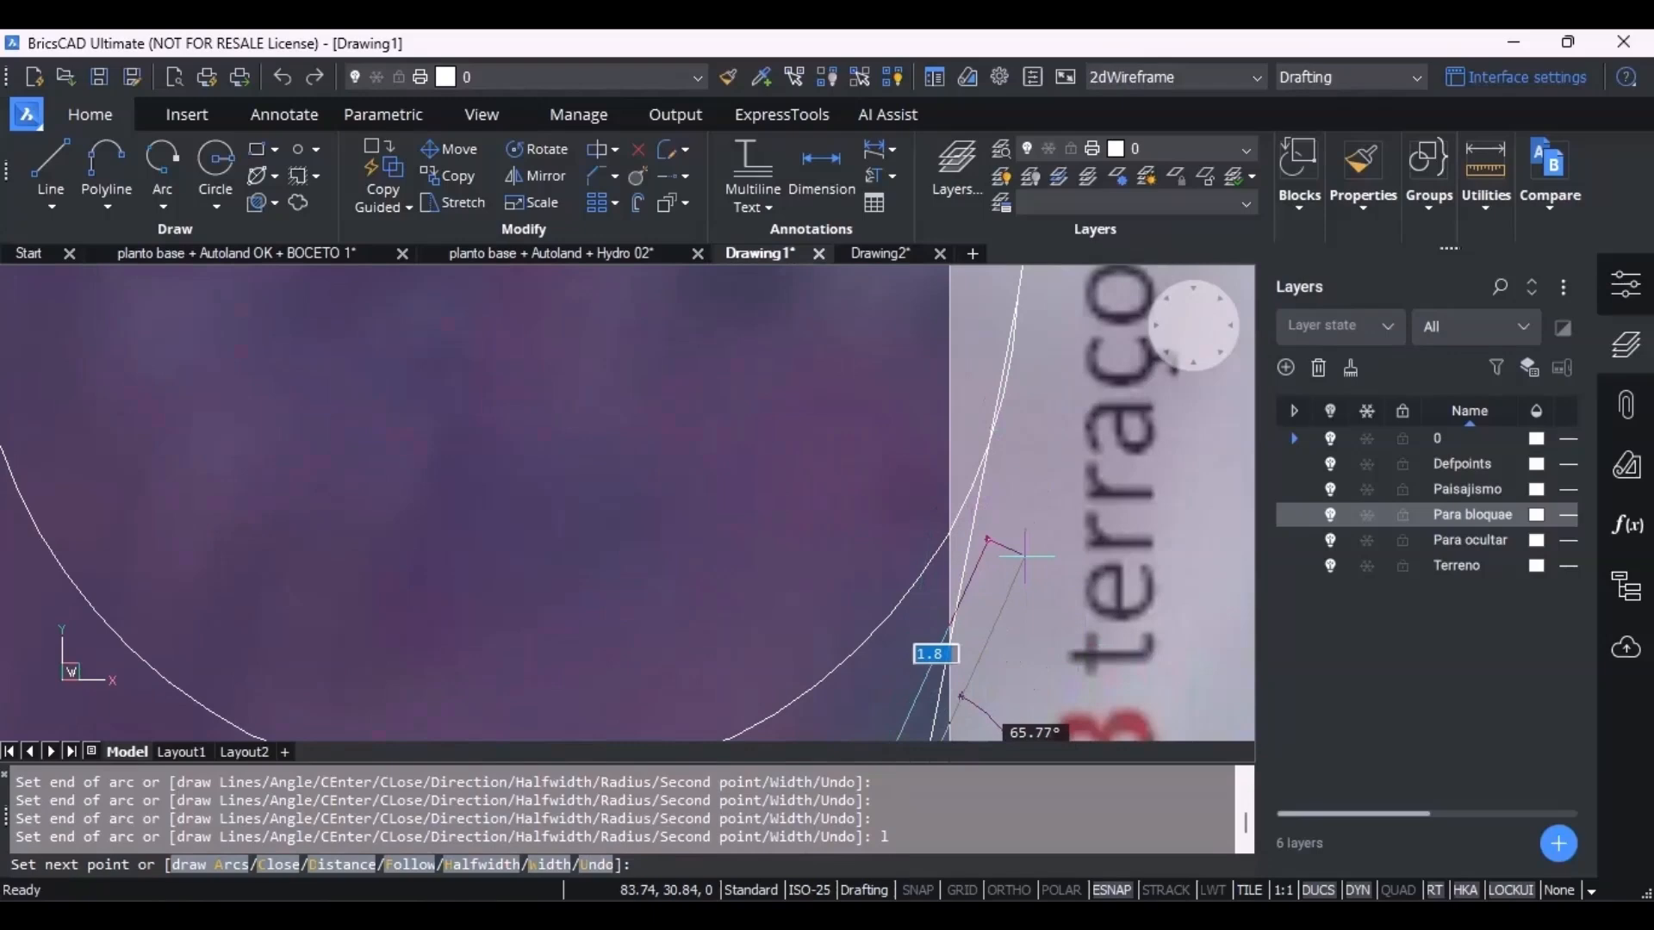
key(Return)
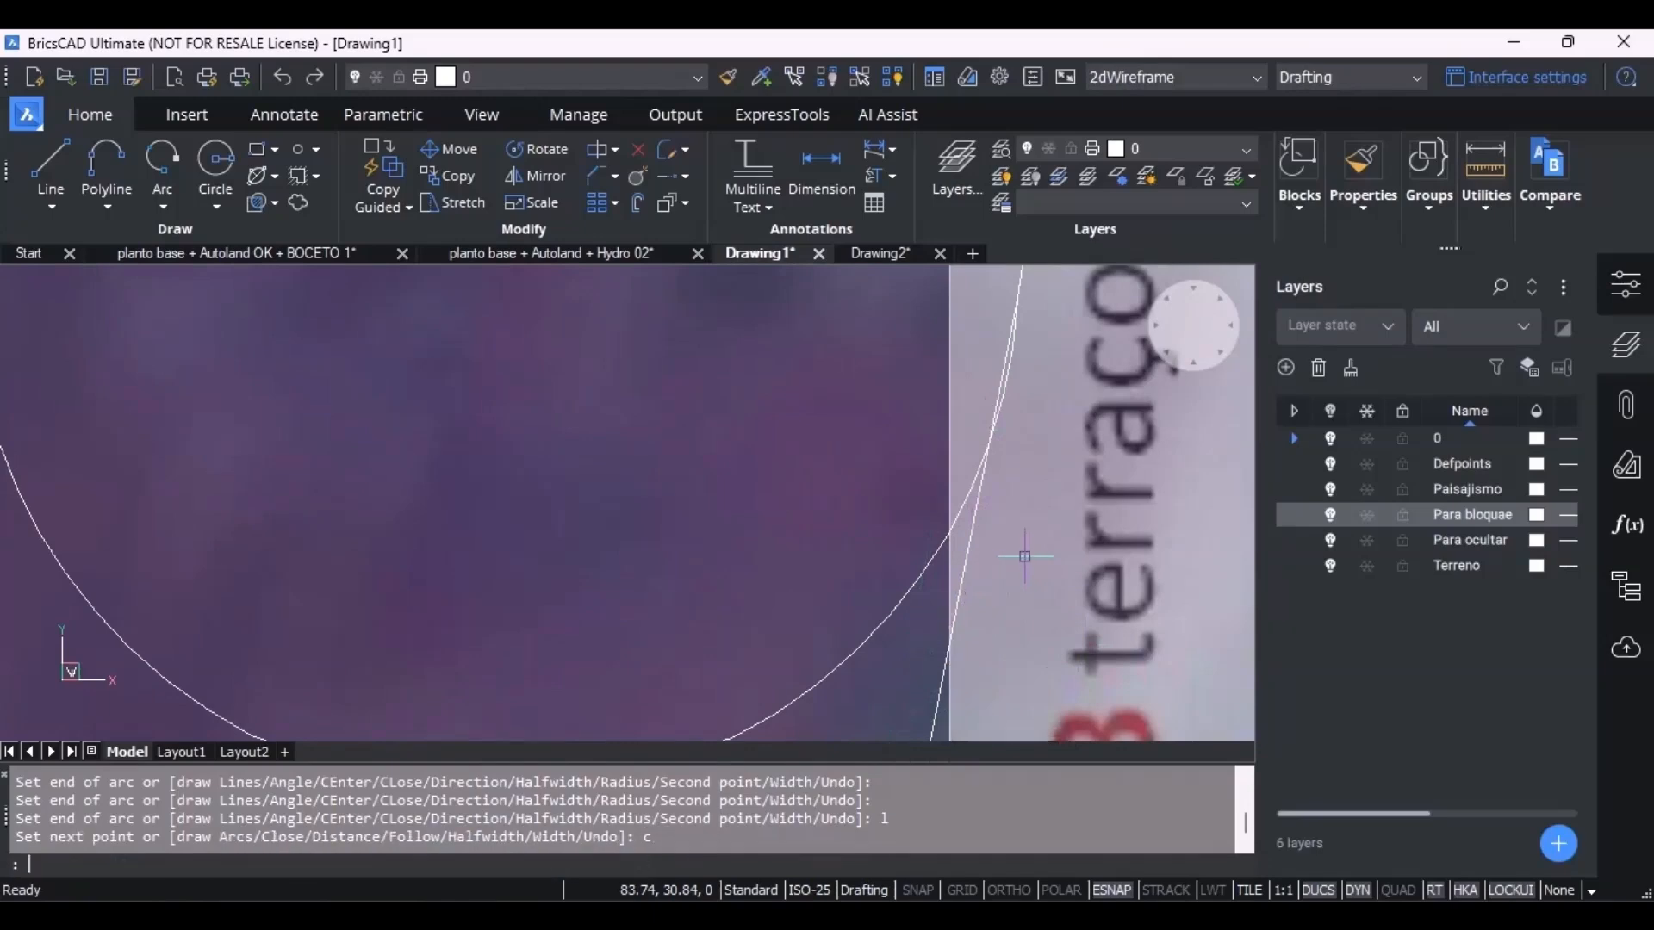
scroll(984, 508, down, 5)
click(962, 616)
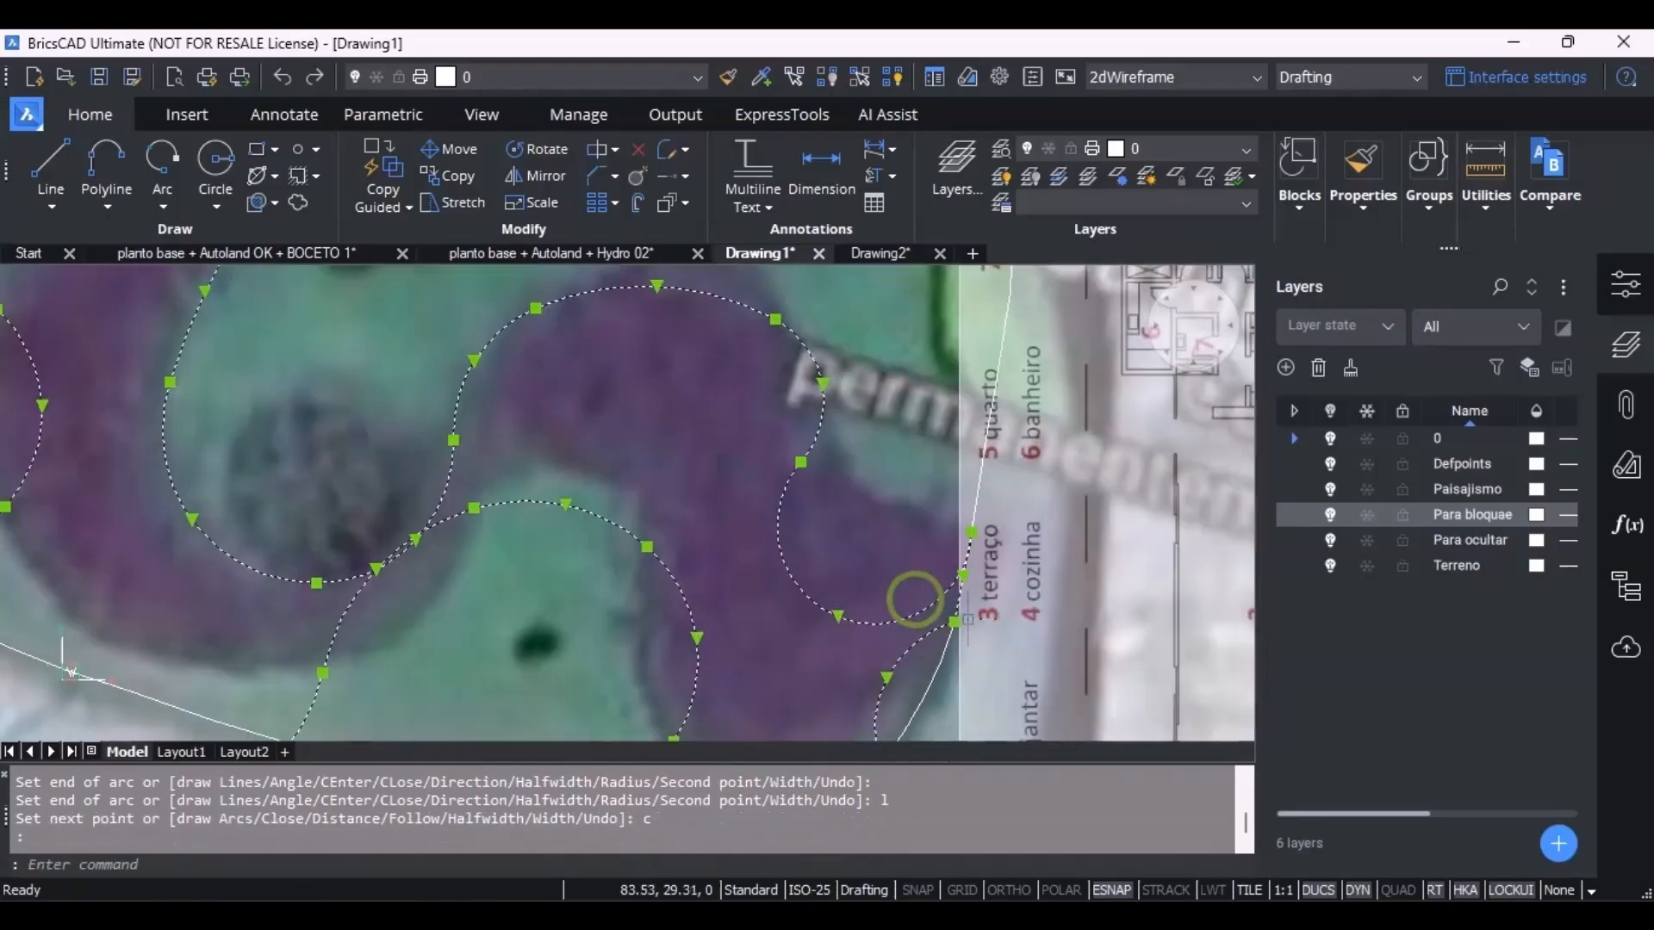
scroll(966, 638, up, 4)
scroll(876, 671, down, 4)
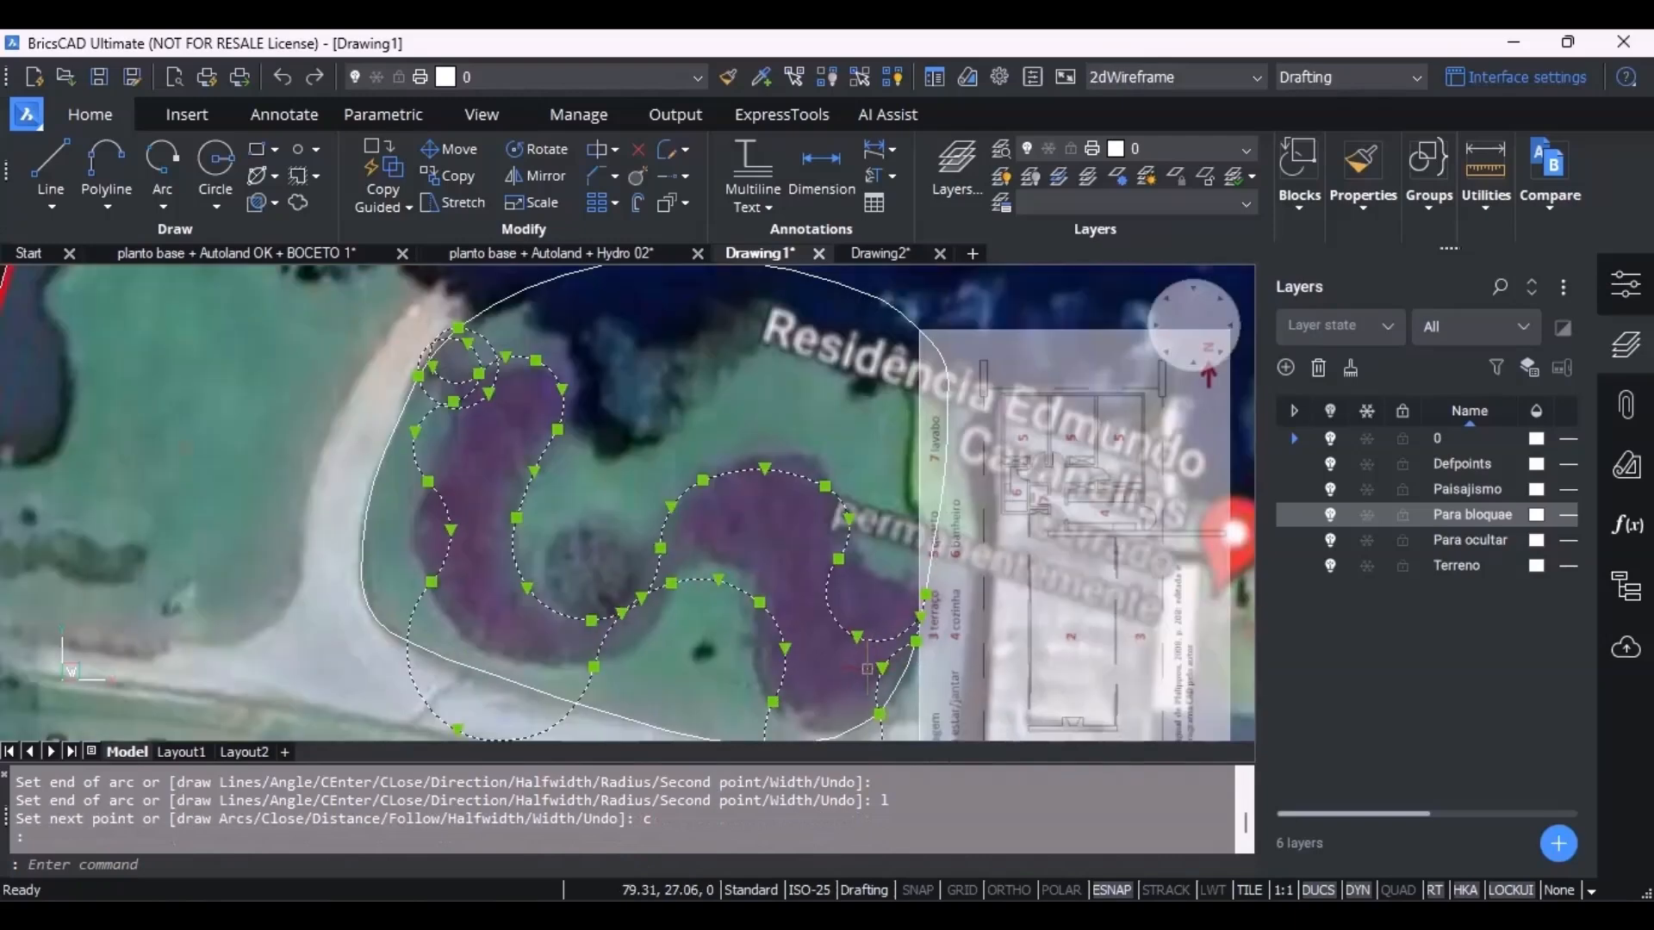
click(879, 665)
click(881, 663)
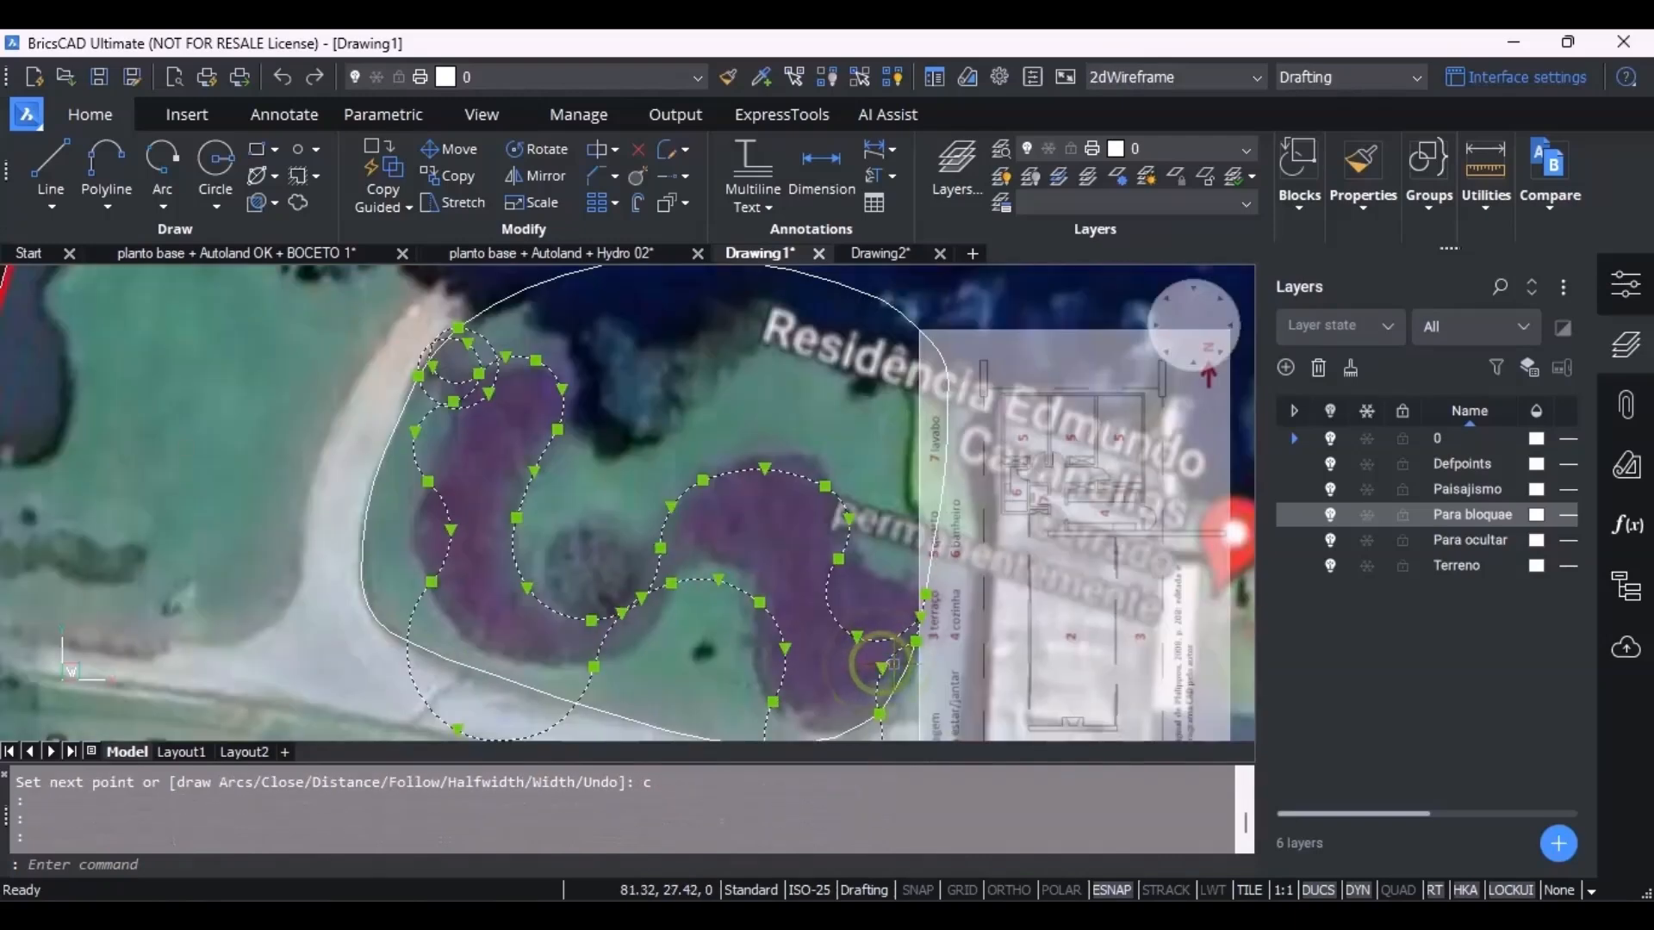
click(881, 665)
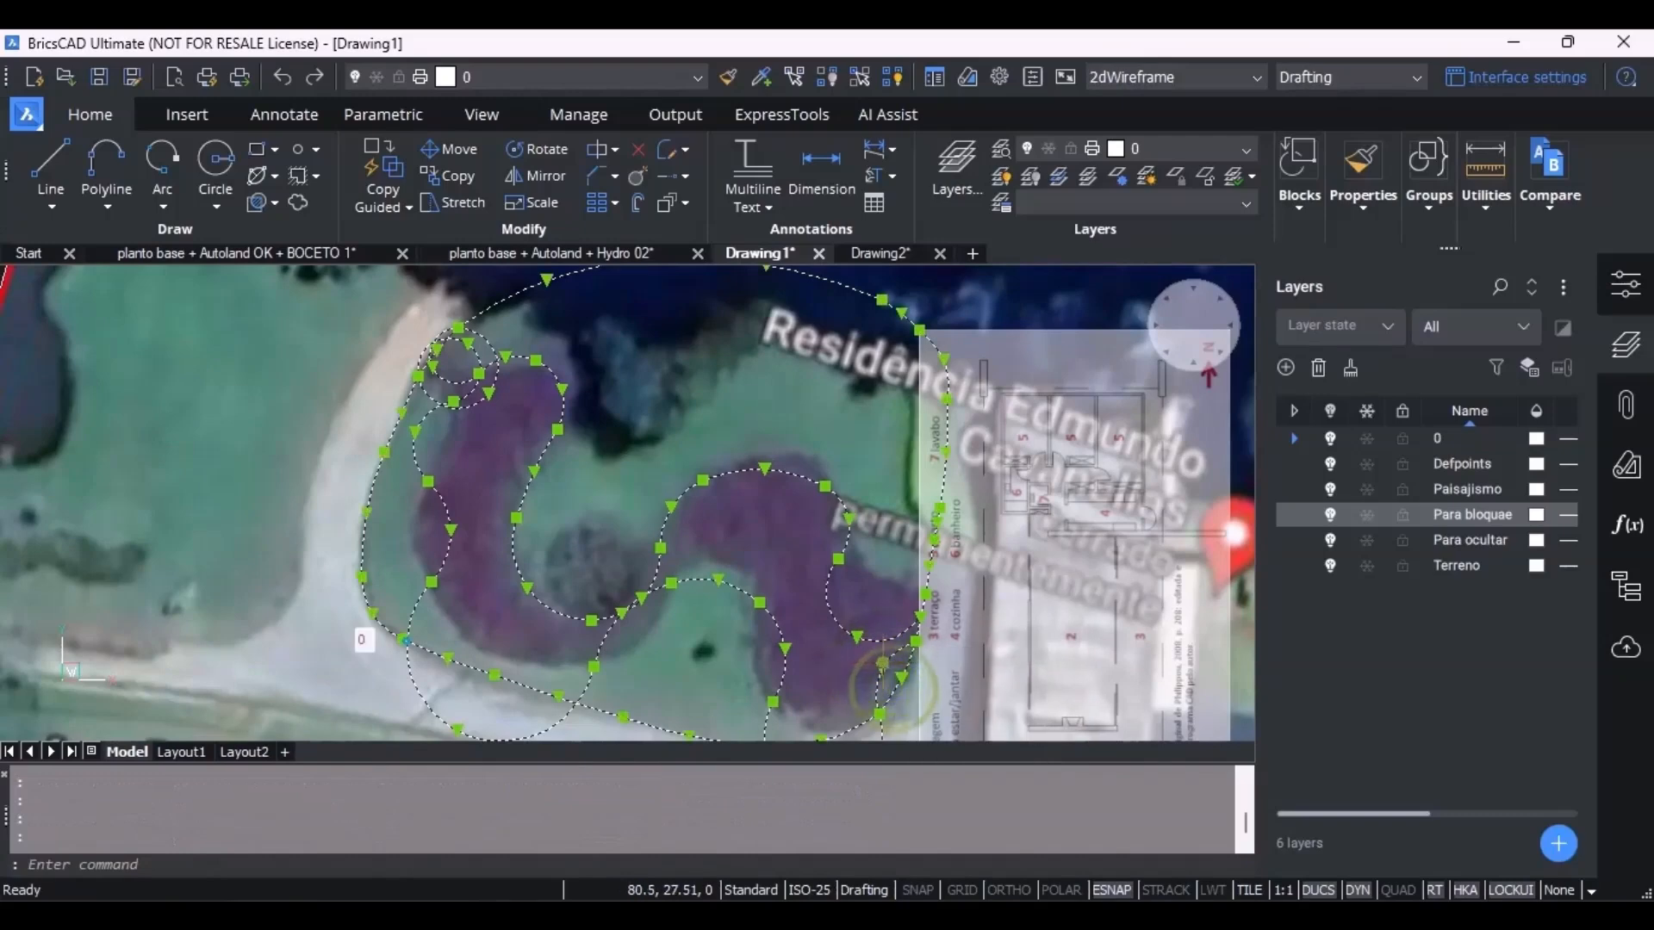
scroll(878, 669, up, 4)
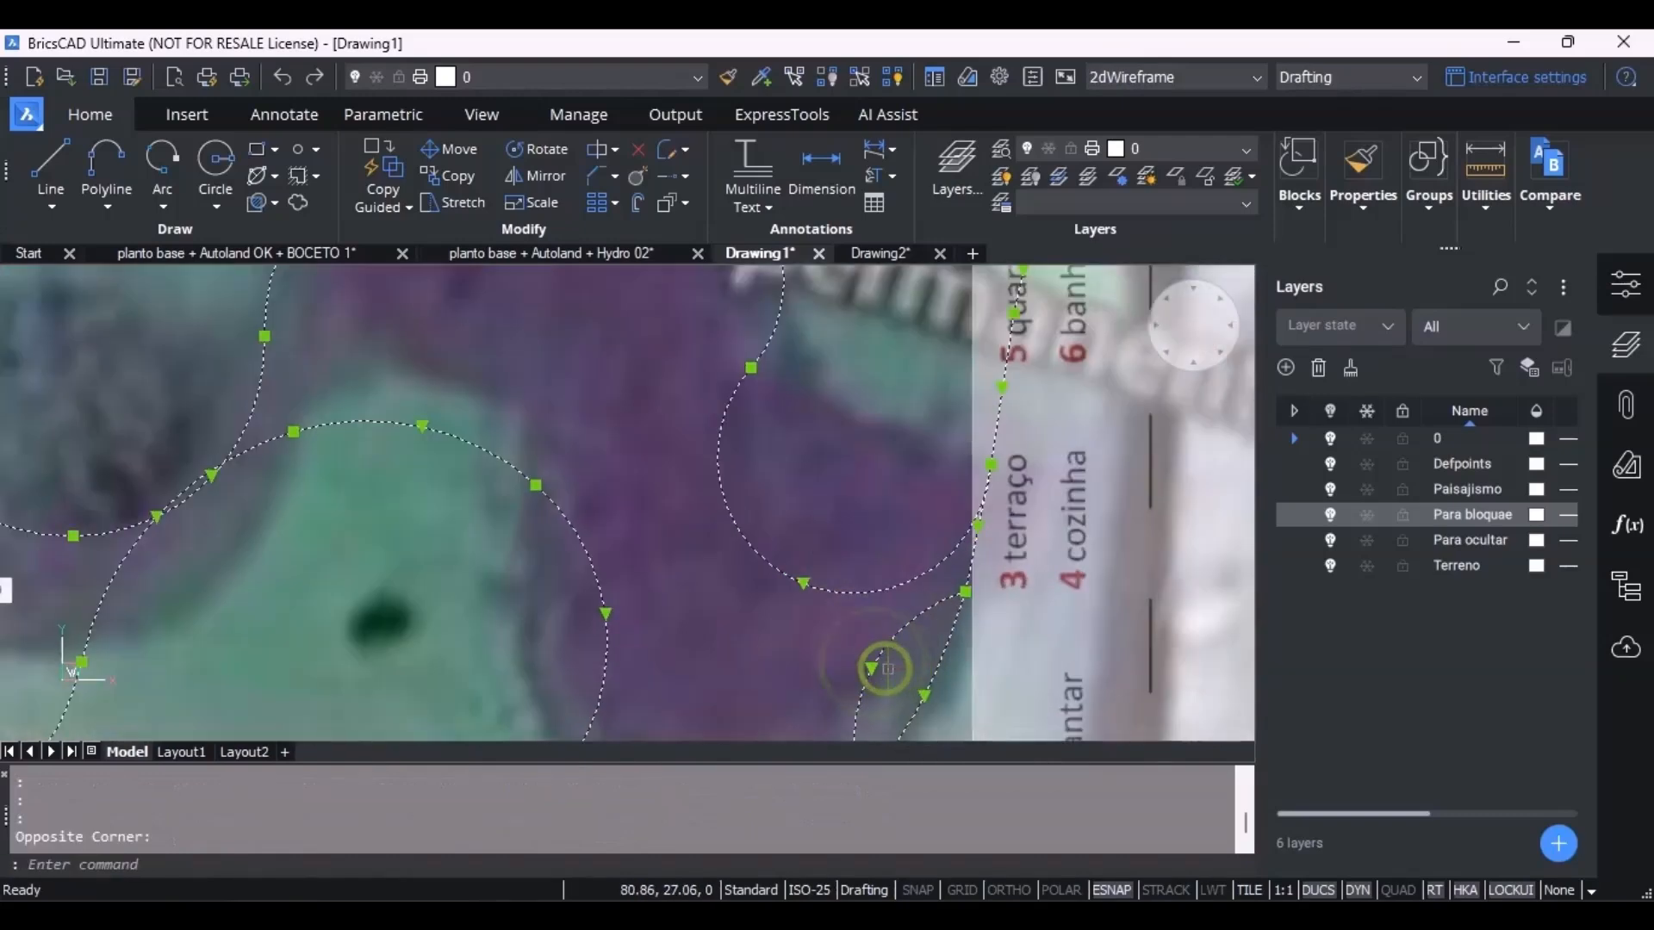
key(Escape)
Select the bed outline, stretch the southeast arc's midpoint onto the garden outline, and flatten the arc west of the terraço label along the bed's edge.
click(871, 671)
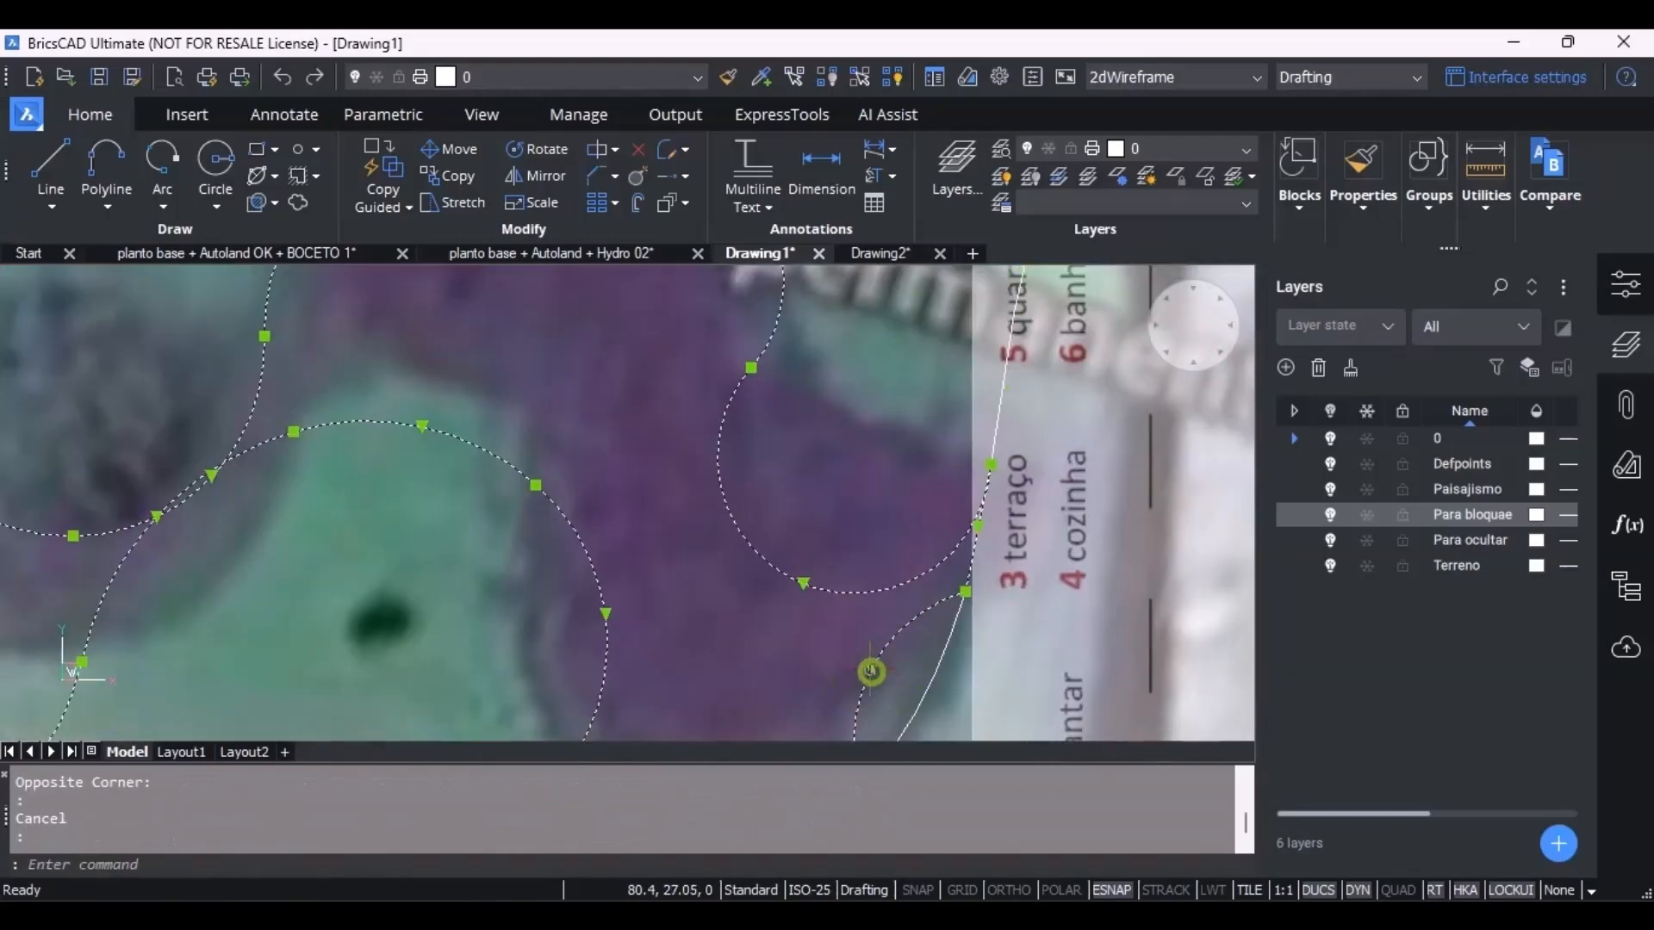
click(871, 667)
click(920, 700)
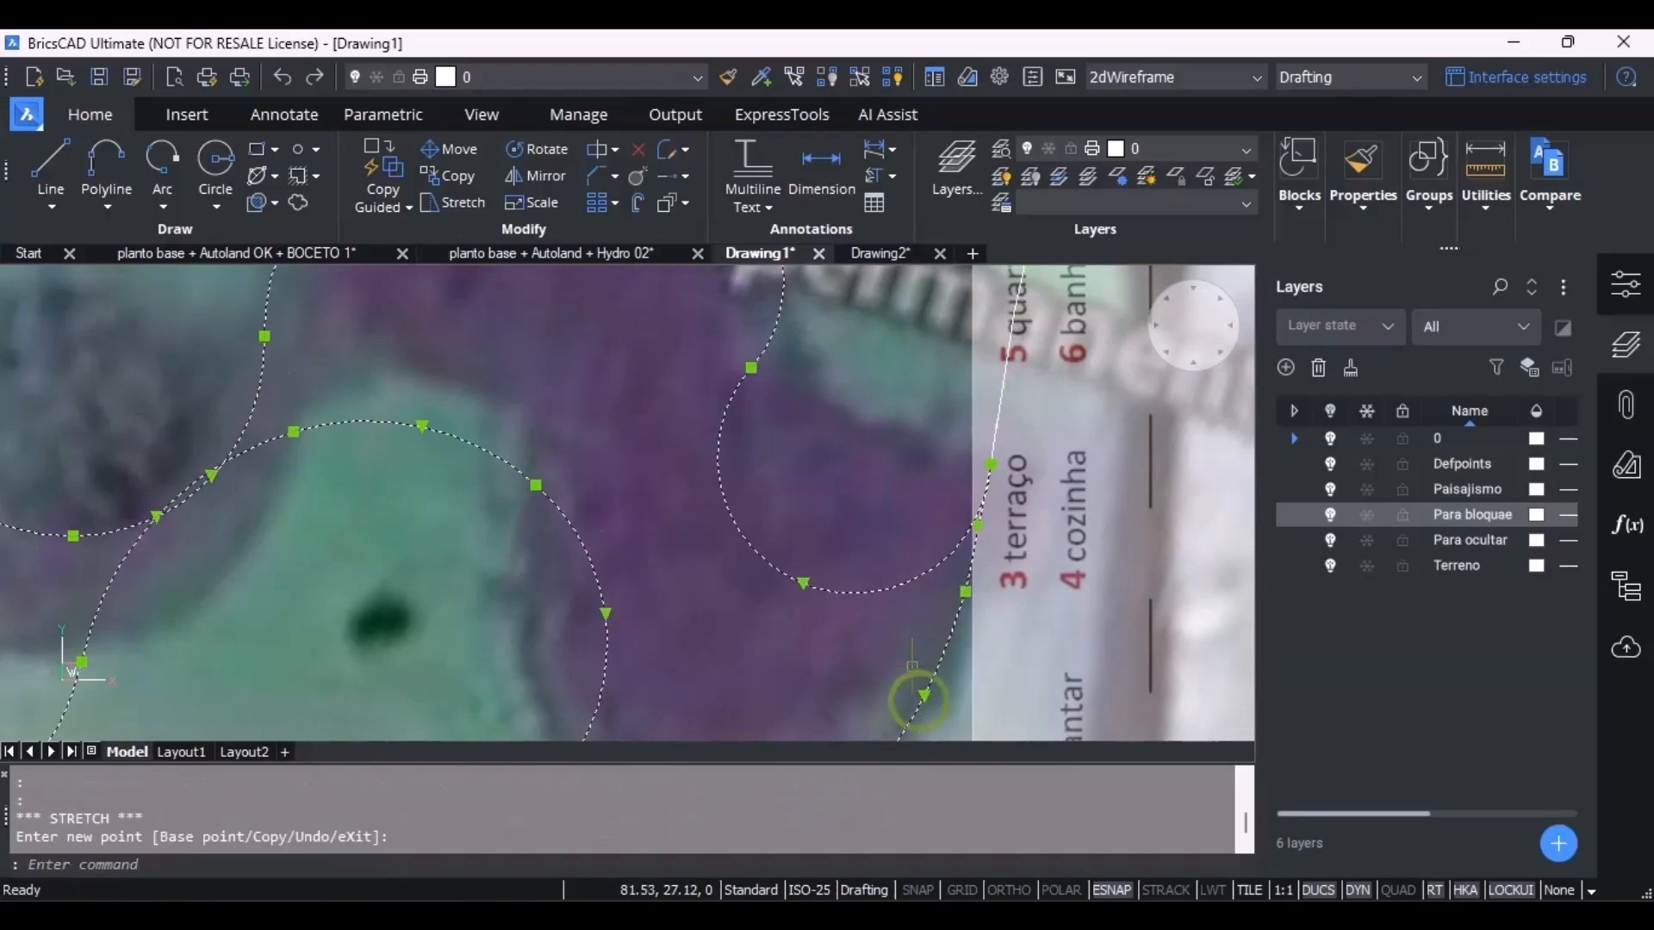
click(808, 586)
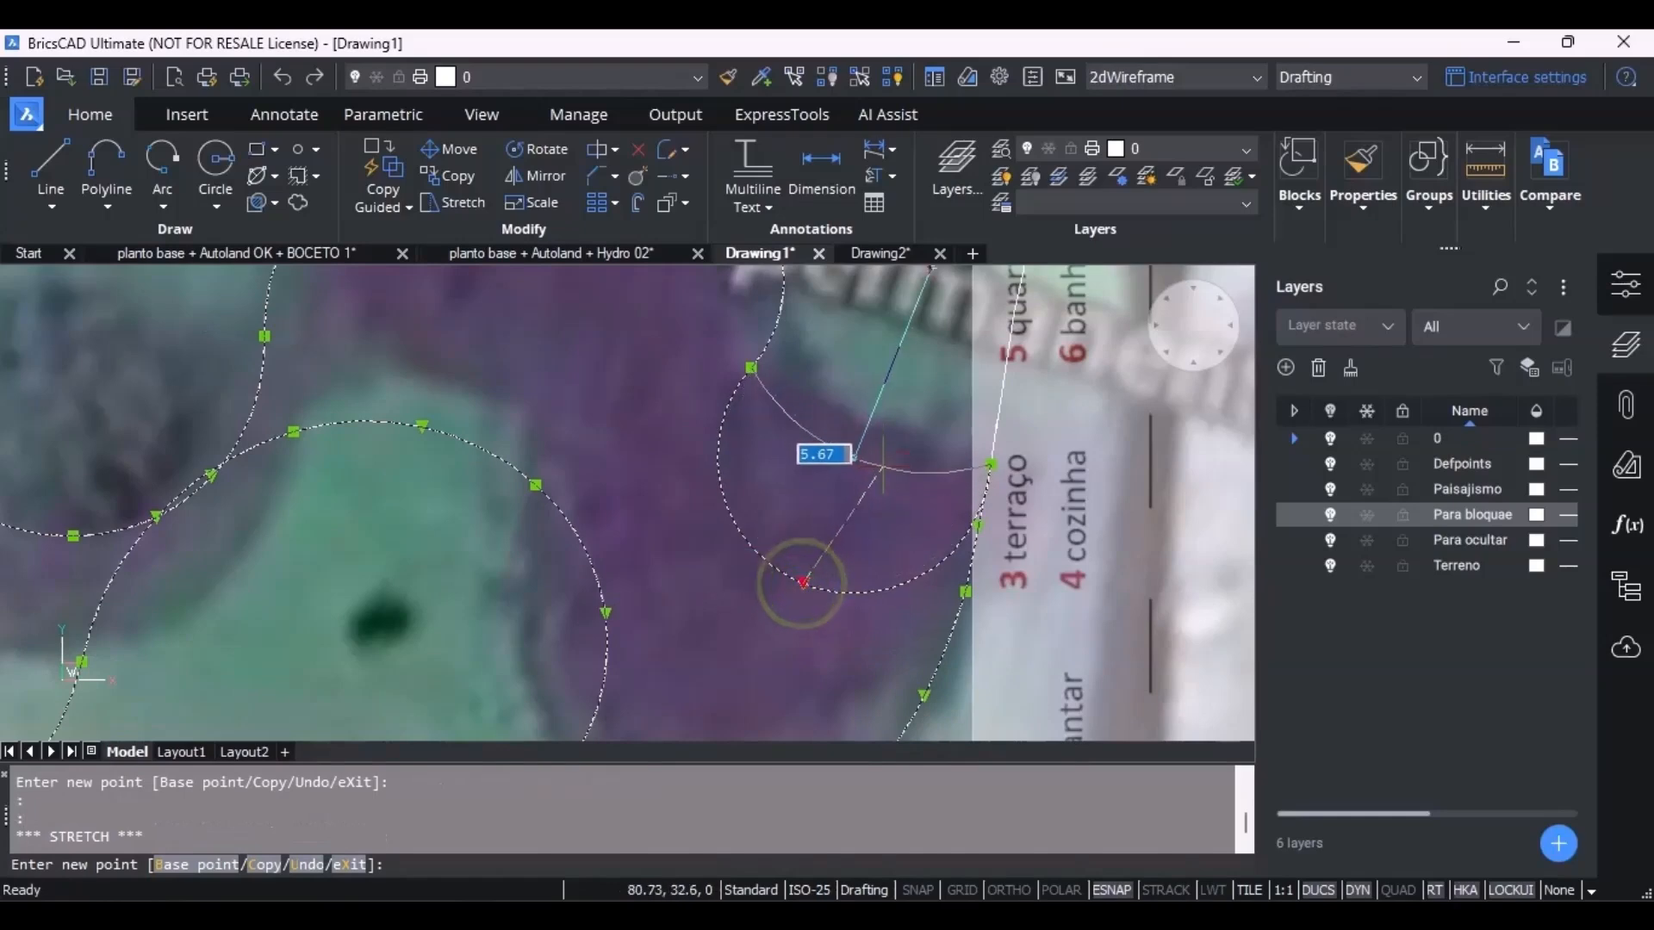
click(899, 441)
Stretch the bed outline's vertex beside the "permanentemente" text upward to reshape the purple lobe's east side.
scroll(819, 491, down, 5)
scroll(842, 454, up, 5)
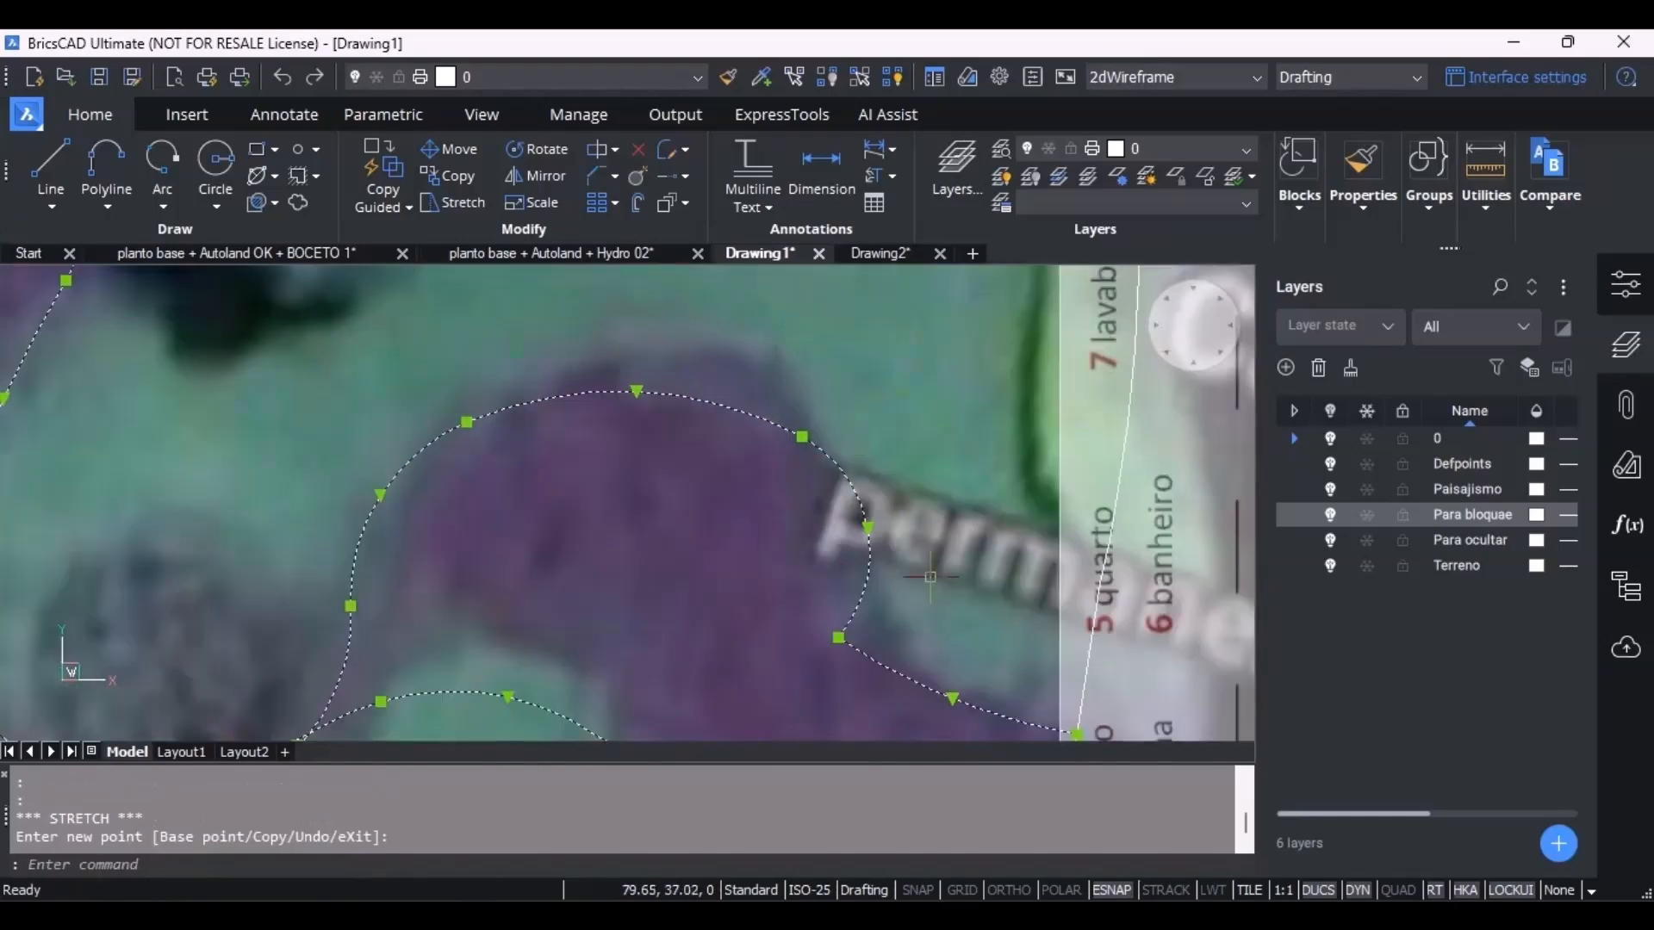
scroll(873, 667, up, 2)
click(821, 651)
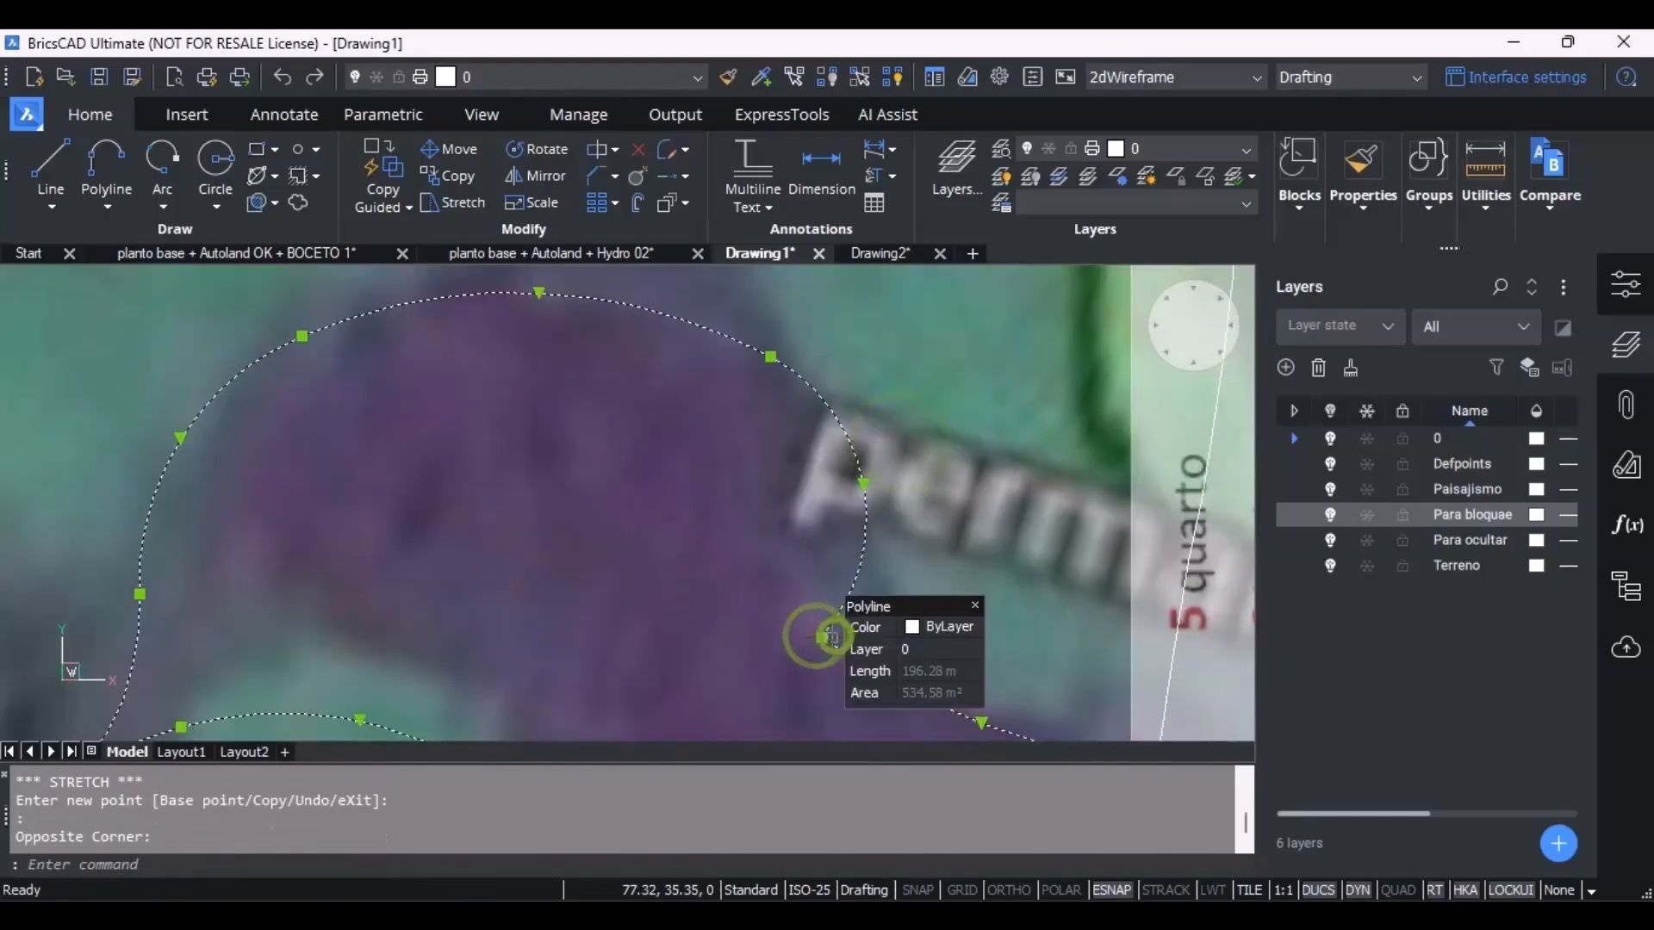
click(830, 642)
click(829, 641)
click(827, 639)
click(829, 647)
click(821, 636)
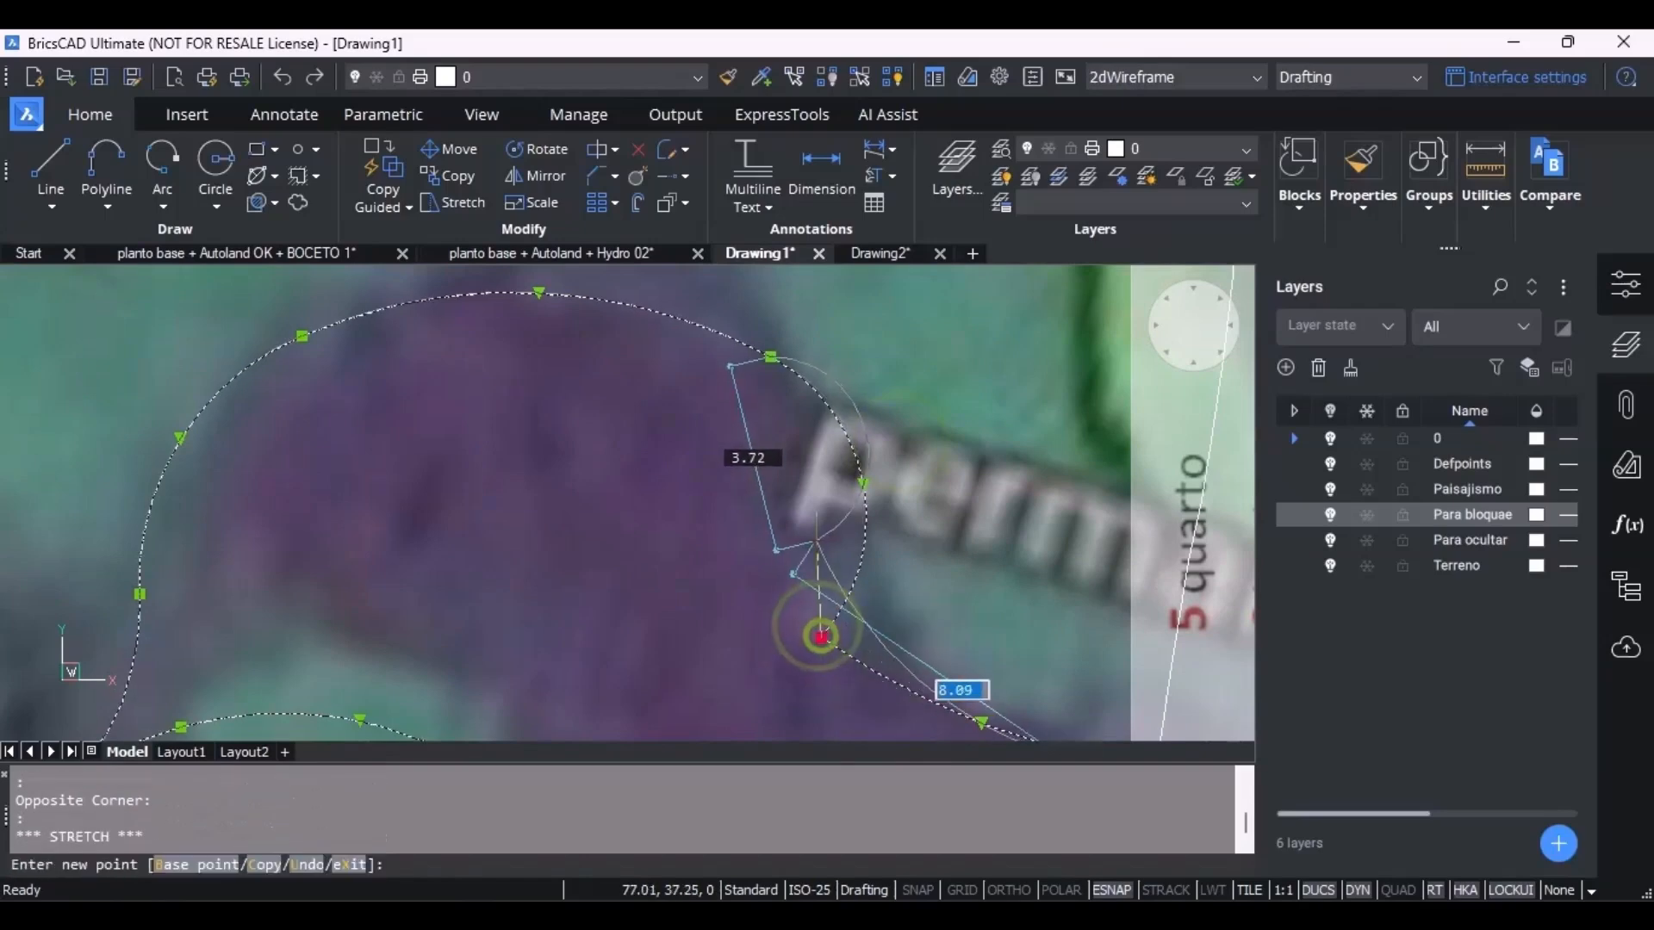
click(836, 562)
Flatten the arc beside the "p" of "permanentemente" and raise the lobe's top arc onto the purple bed's north edge.
scroll(808, 625, down, 3)
scroll(752, 523, up, 2)
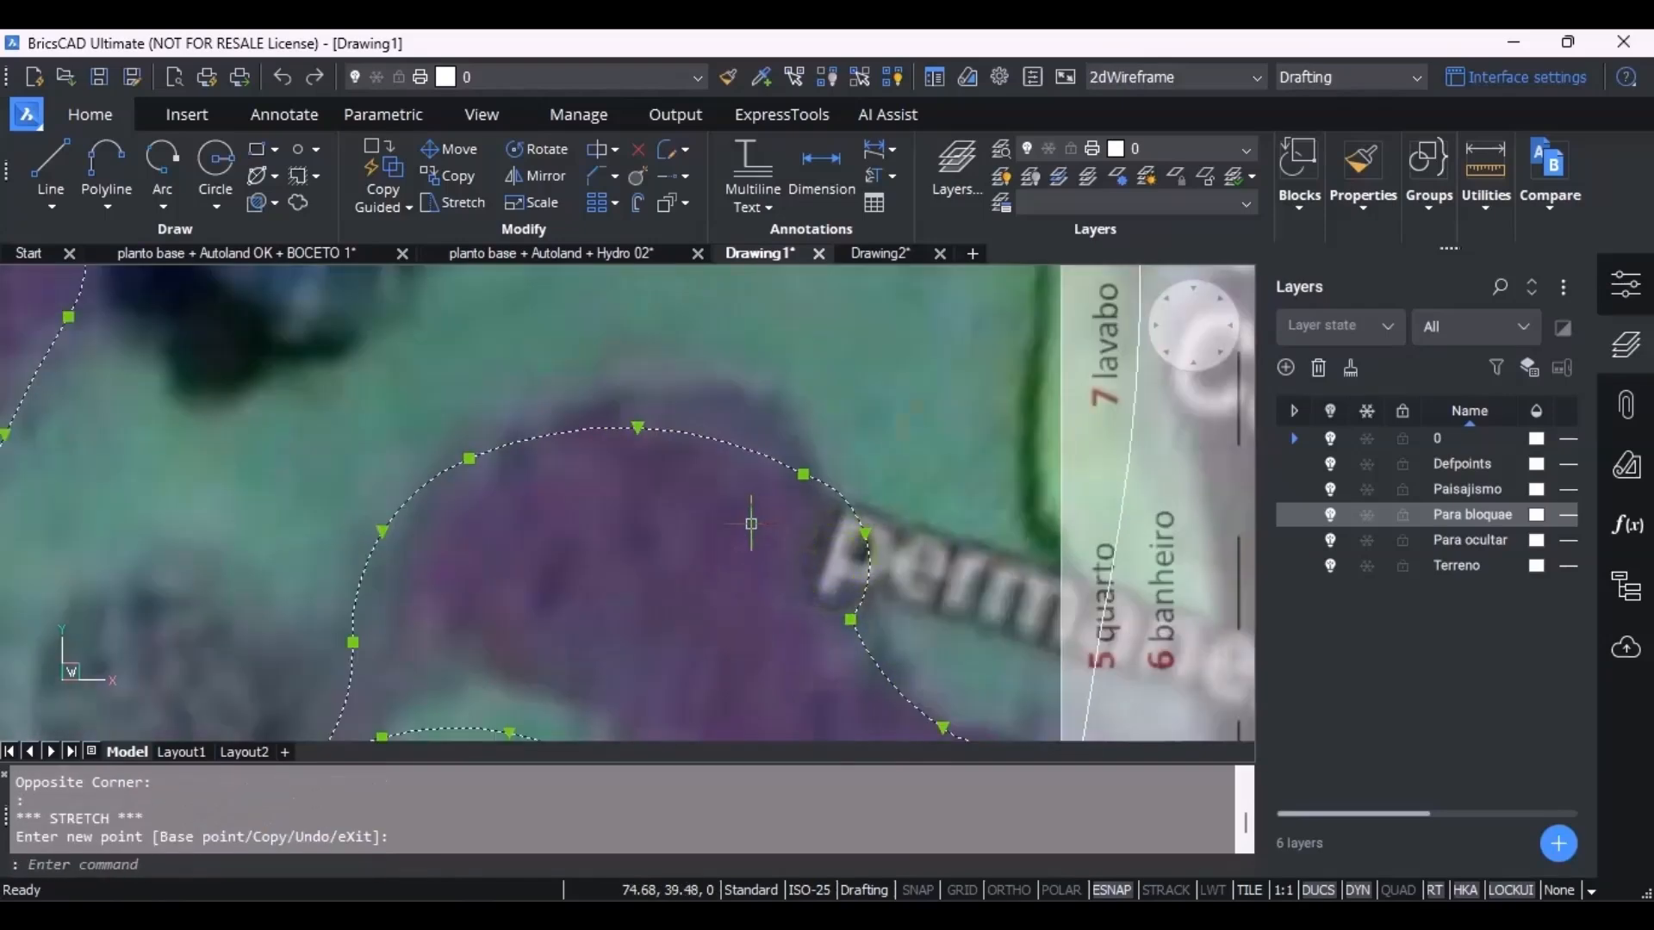
click(839, 544)
click(838, 544)
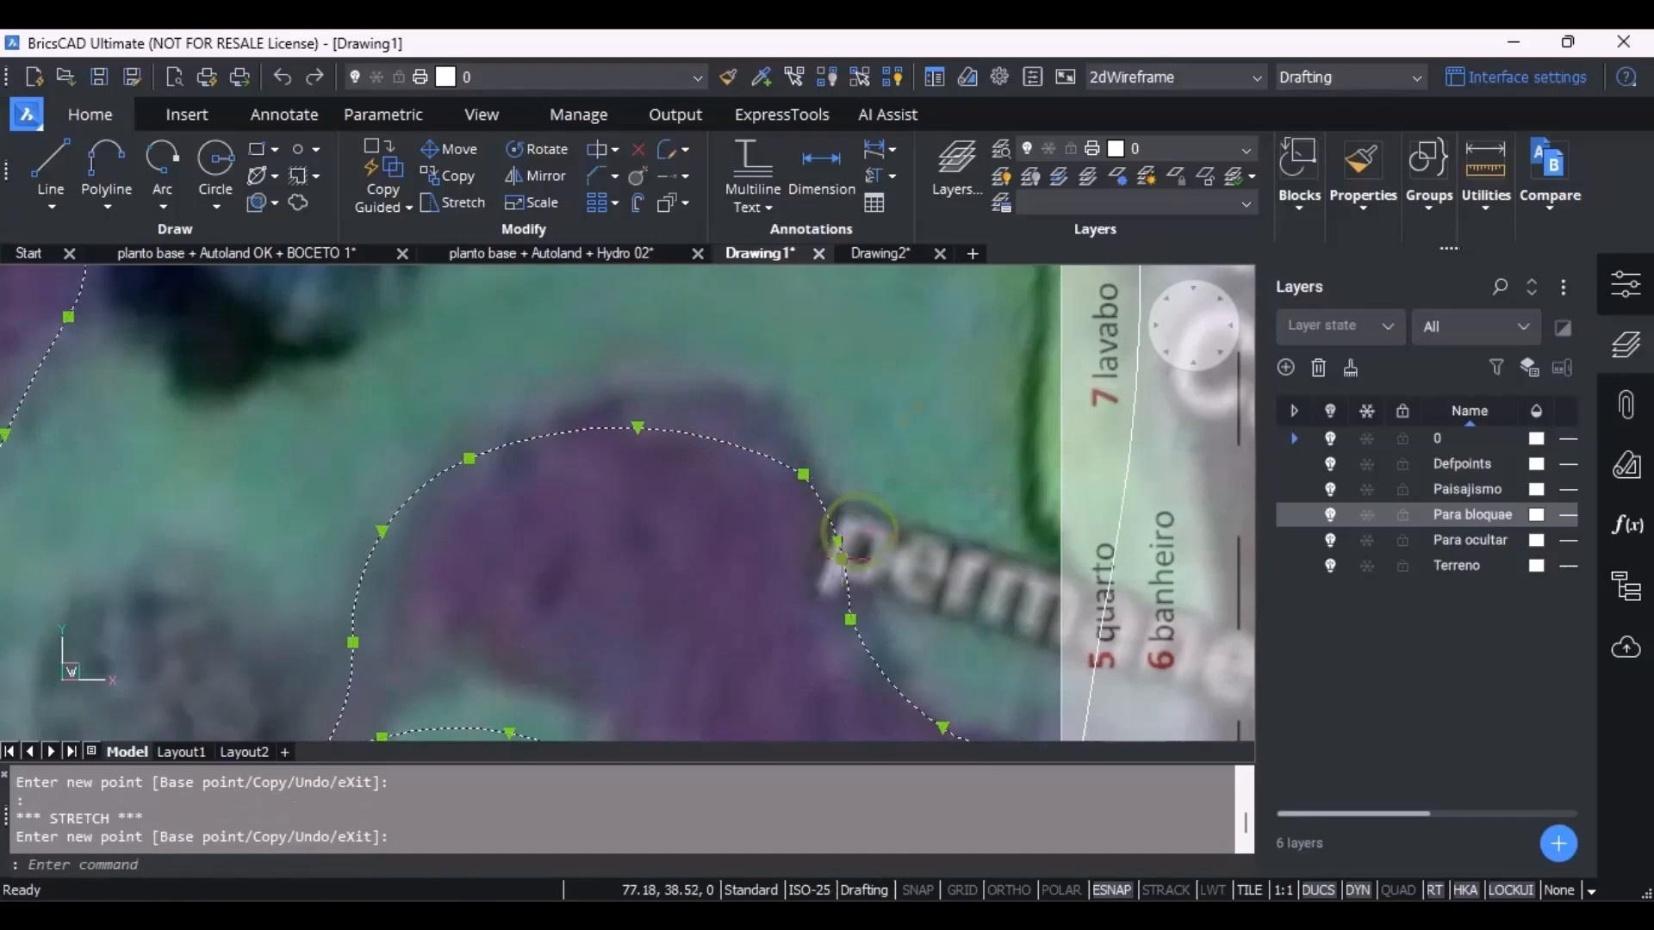
click(641, 420)
click(639, 422)
click(637, 426)
click(638, 401)
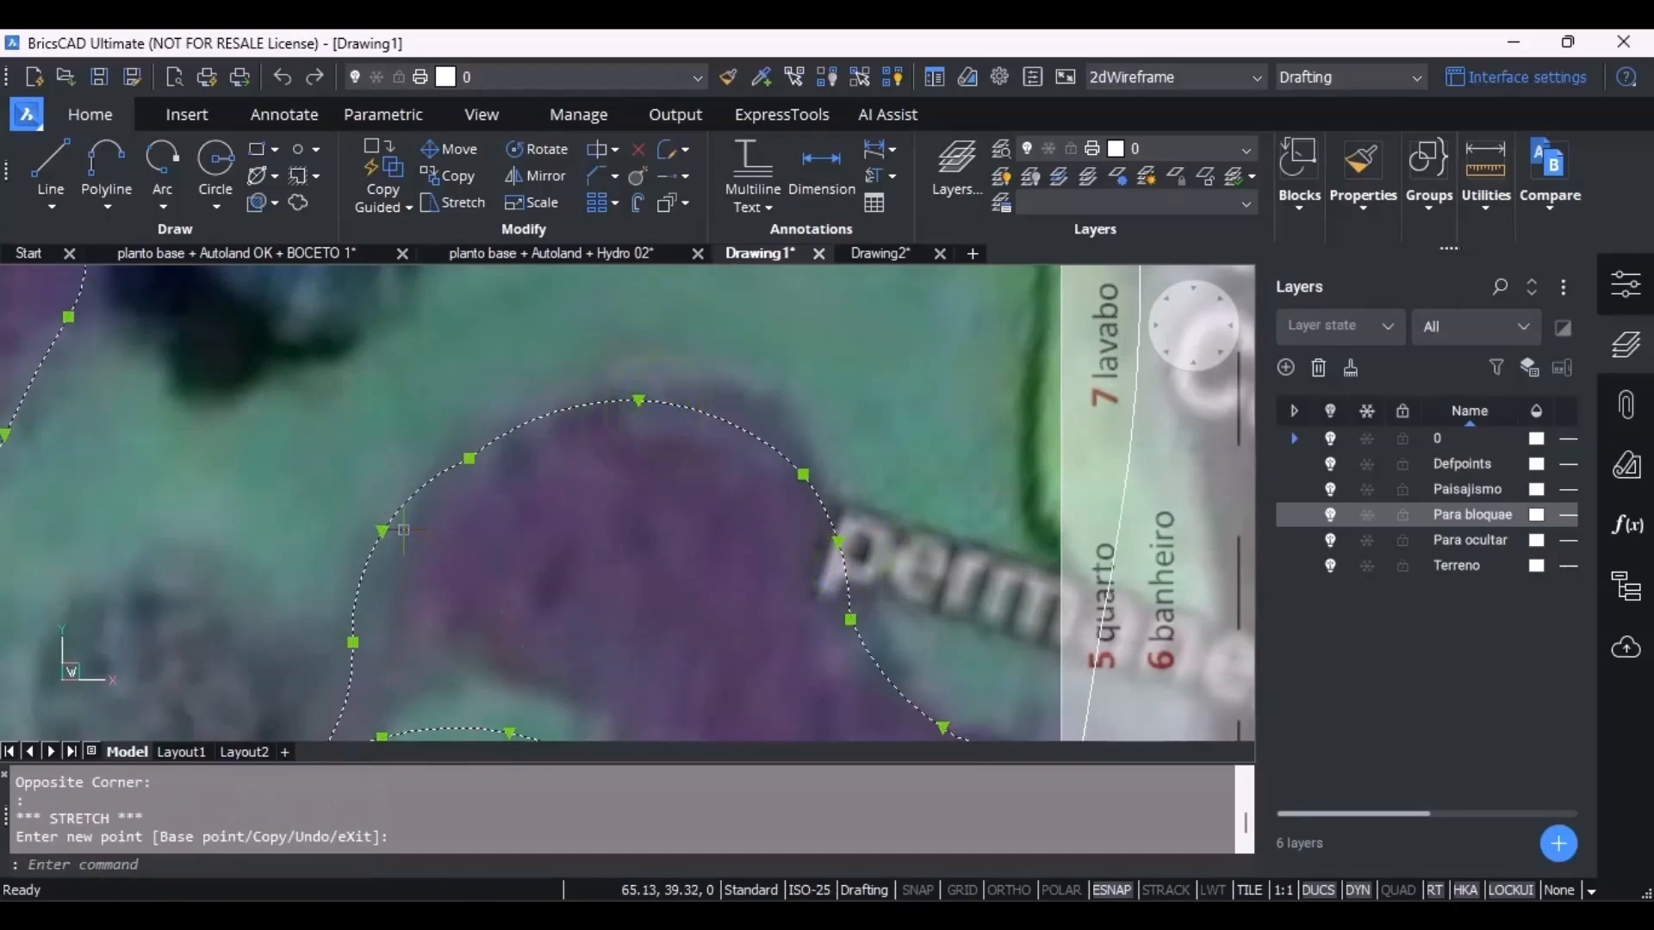
Stretch the vertex on the lobe's west side inward and pull the arc above it in to follow the purple edge.
click(347, 640)
click(388, 611)
click(352, 642)
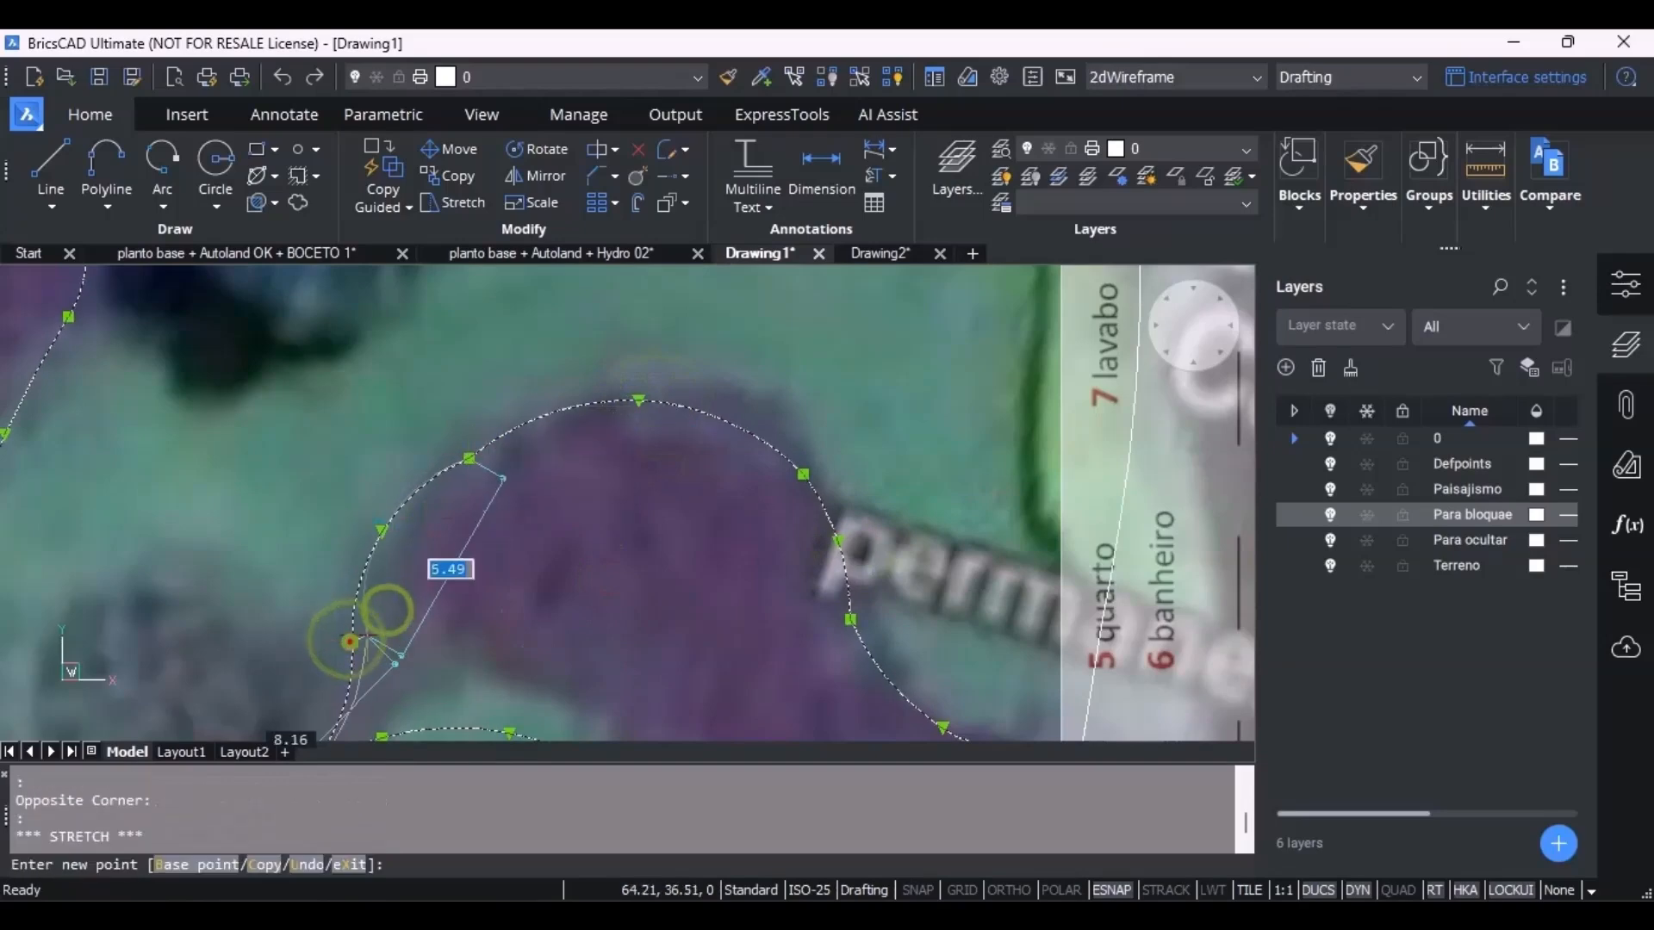
click(392, 616)
click(388, 516)
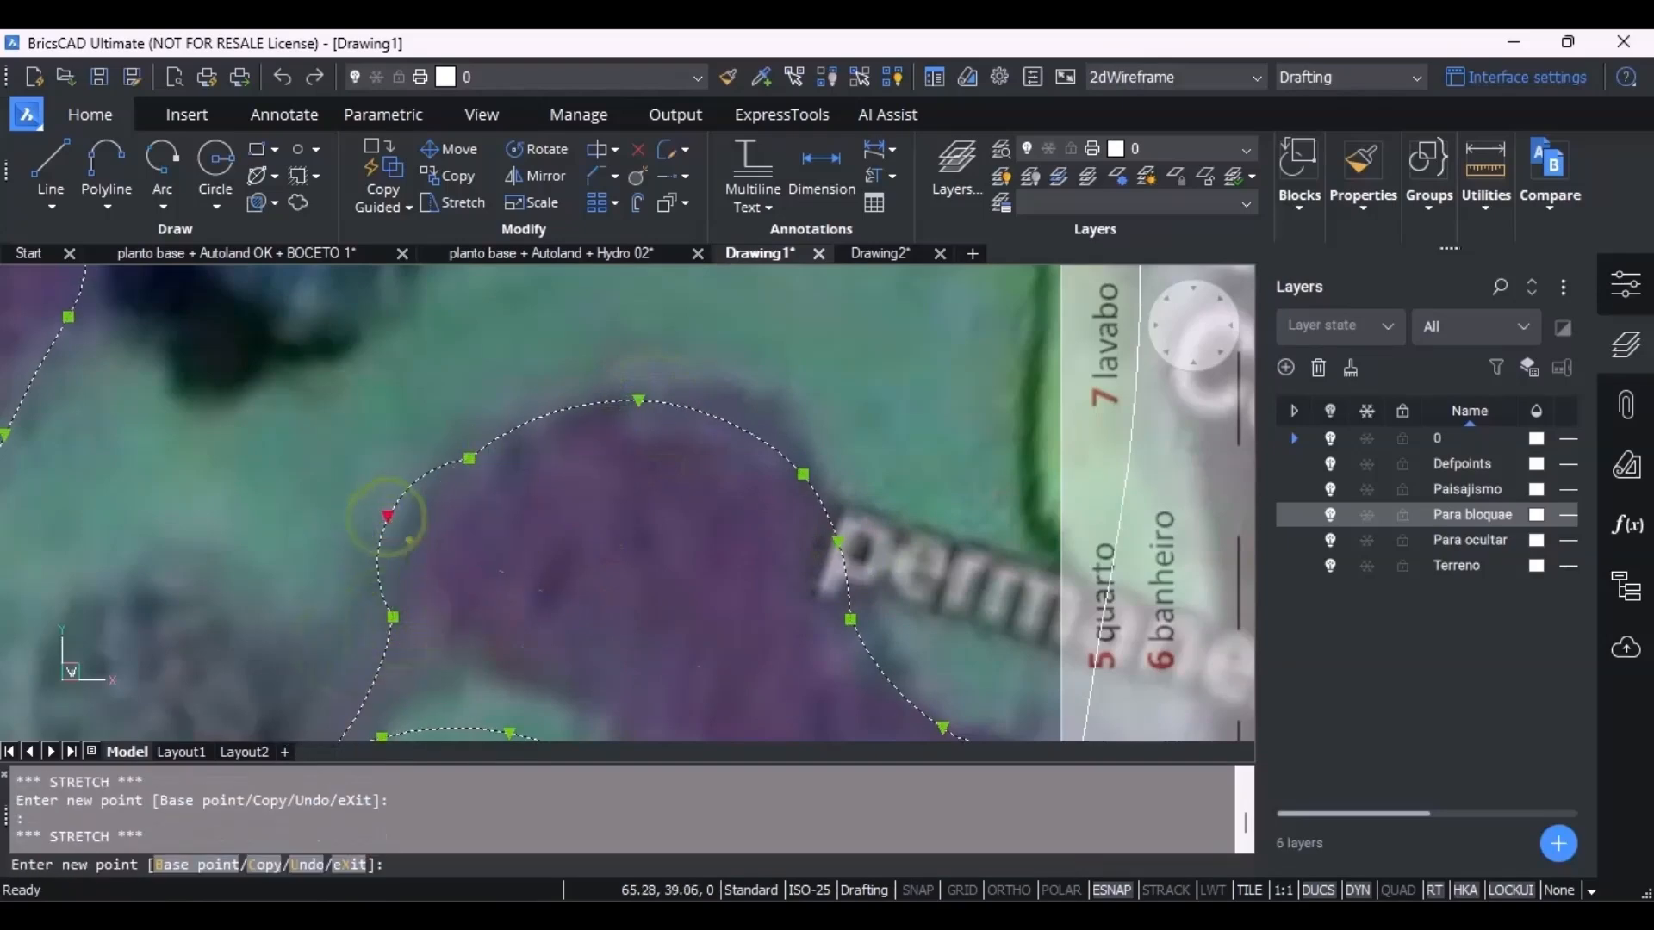
click(414, 529)
Raise the arc over the green notch south of the lobe so it follows the top of the grass.
scroll(413, 538, down, 5)
scroll(646, 633, up, 5)
click(573, 551)
click(578, 554)
click(578, 554)
click(577, 555)
click(575, 557)
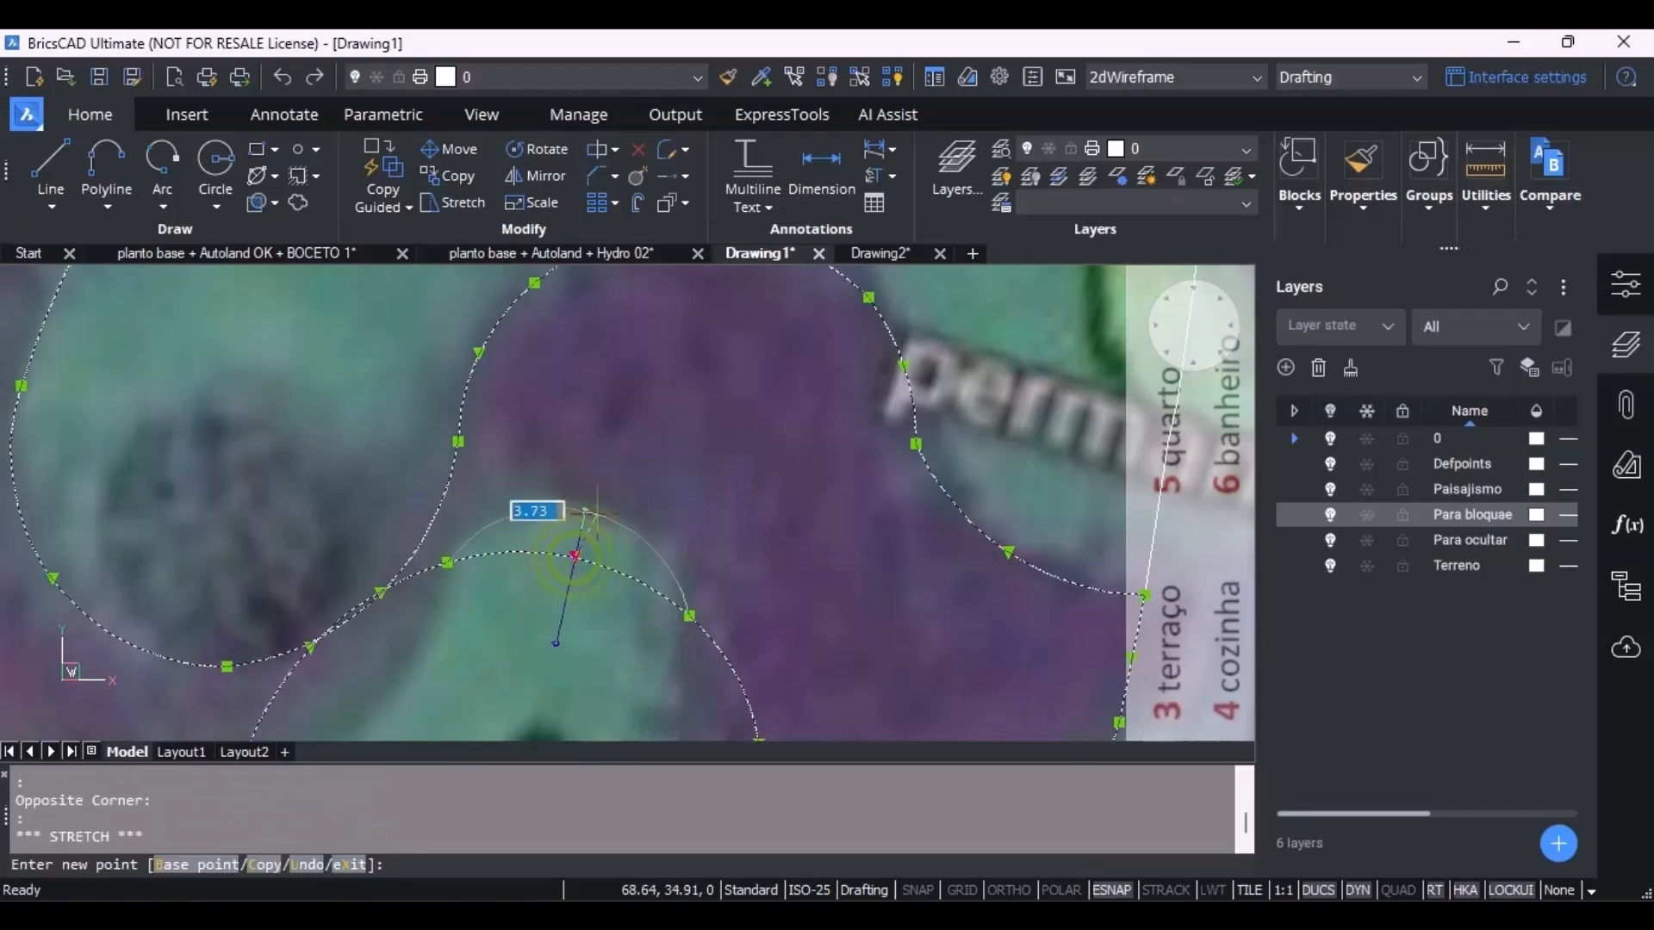
click(594, 514)
Separate the two crossing arcs between the round shrub and the green notch by flattening the shrub's arc and reshaping the notch's west arc.
scroll(387, 583, up, 3)
click(368, 610)
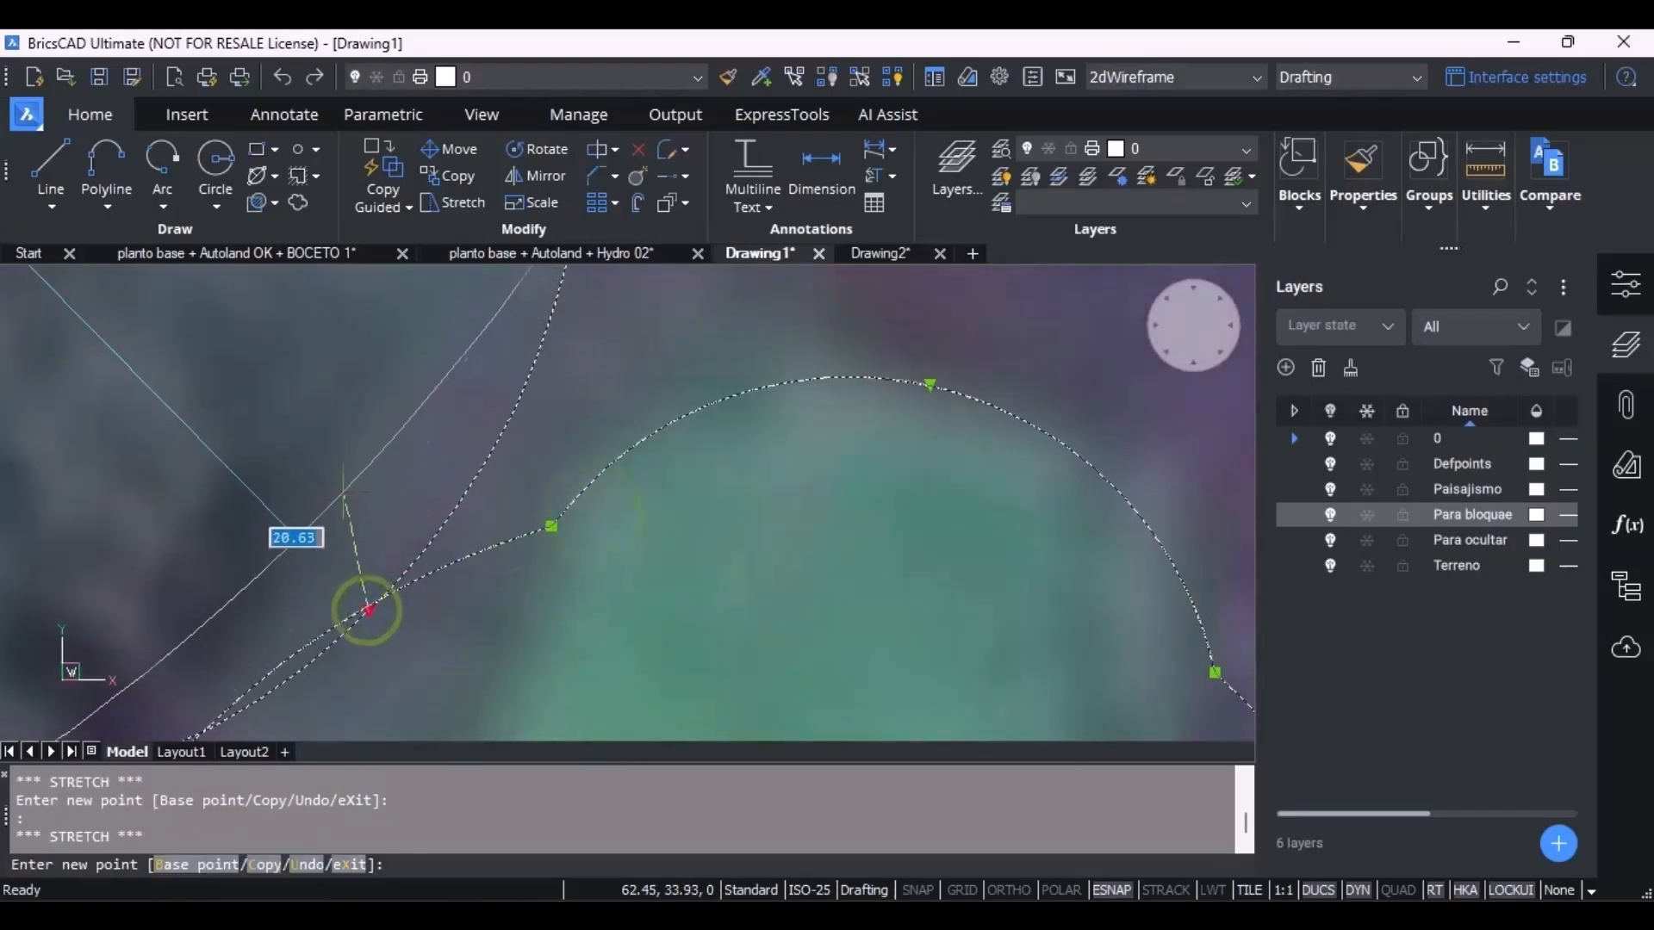
click(368, 610)
scroll(439, 510, down, 3)
click(340, 576)
click(379, 629)
Stretch the vertex beneath the round shrub northeast and reshape the adjoining arcs around the shrub's lower edge.
scroll(360, 539, up, 3)
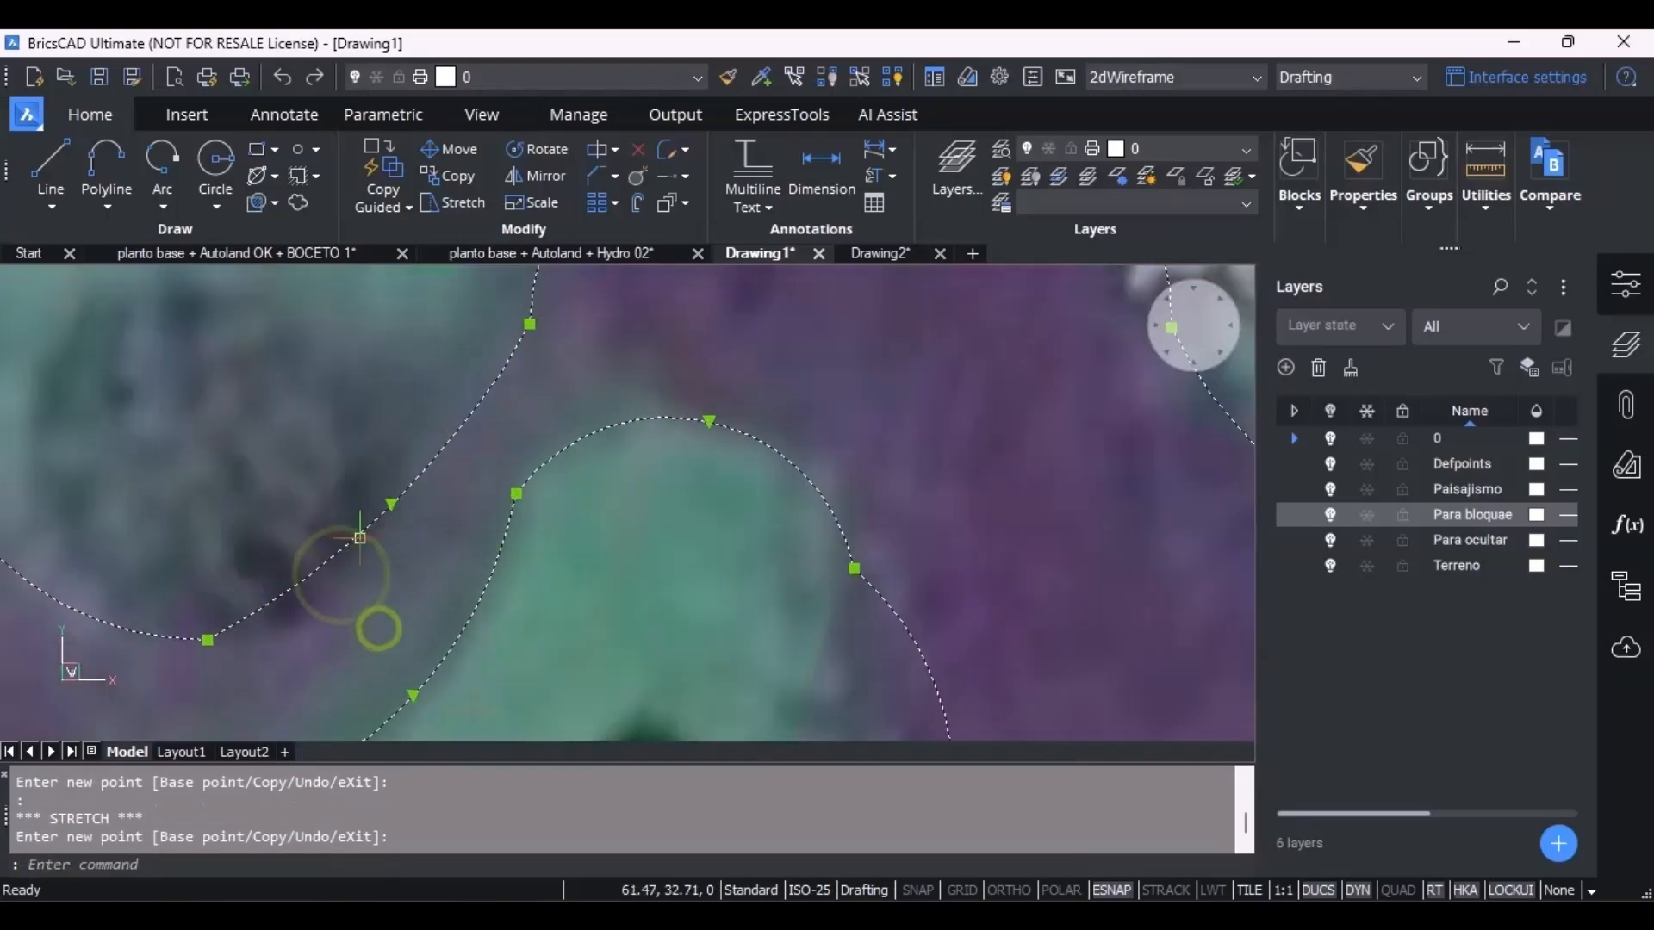
click(209, 641)
click(314, 579)
click(313, 579)
click(388, 509)
scroll(569, 616, down, 3)
scroll(502, 591, up, 3)
click(556, 553)
scroll(523, 583, up, 3)
click(482, 655)
scroll(937, 638, down, 4)
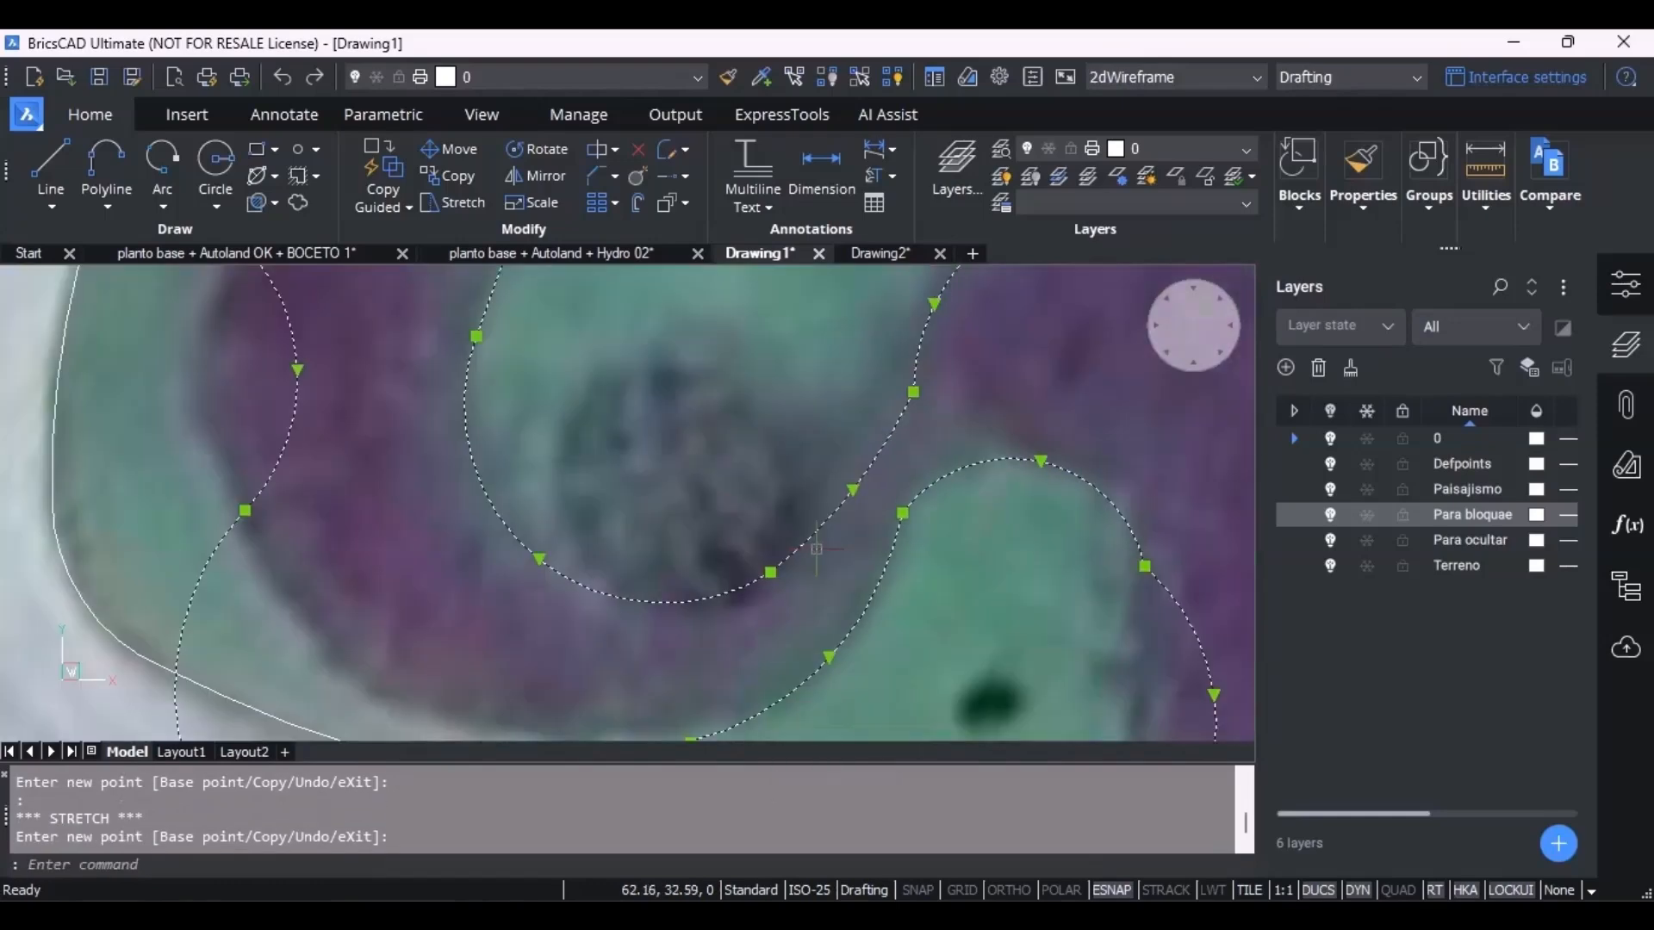
Move the vertex south of the round shrub onto the bed's south edge and pull the southwest arc in from the road to that edge.
scroll(790, 662, up, 2)
click(787, 656)
click(786, 656)
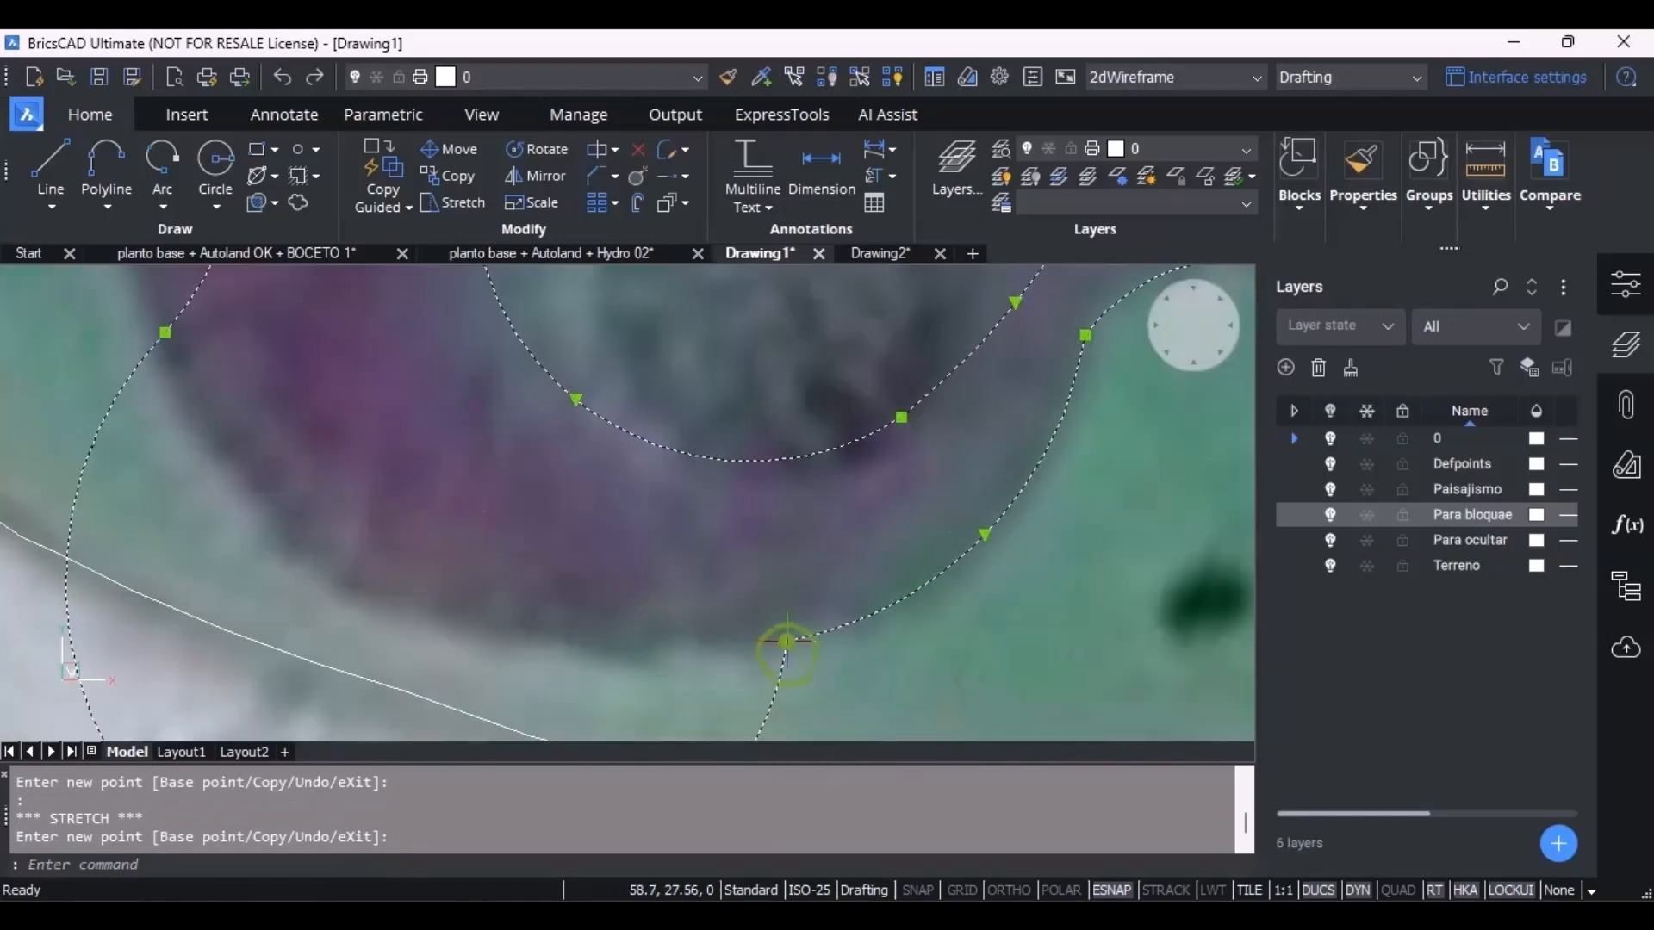
scroll(783, 655, down, 4)
click(707, 676)
click(707, 670)
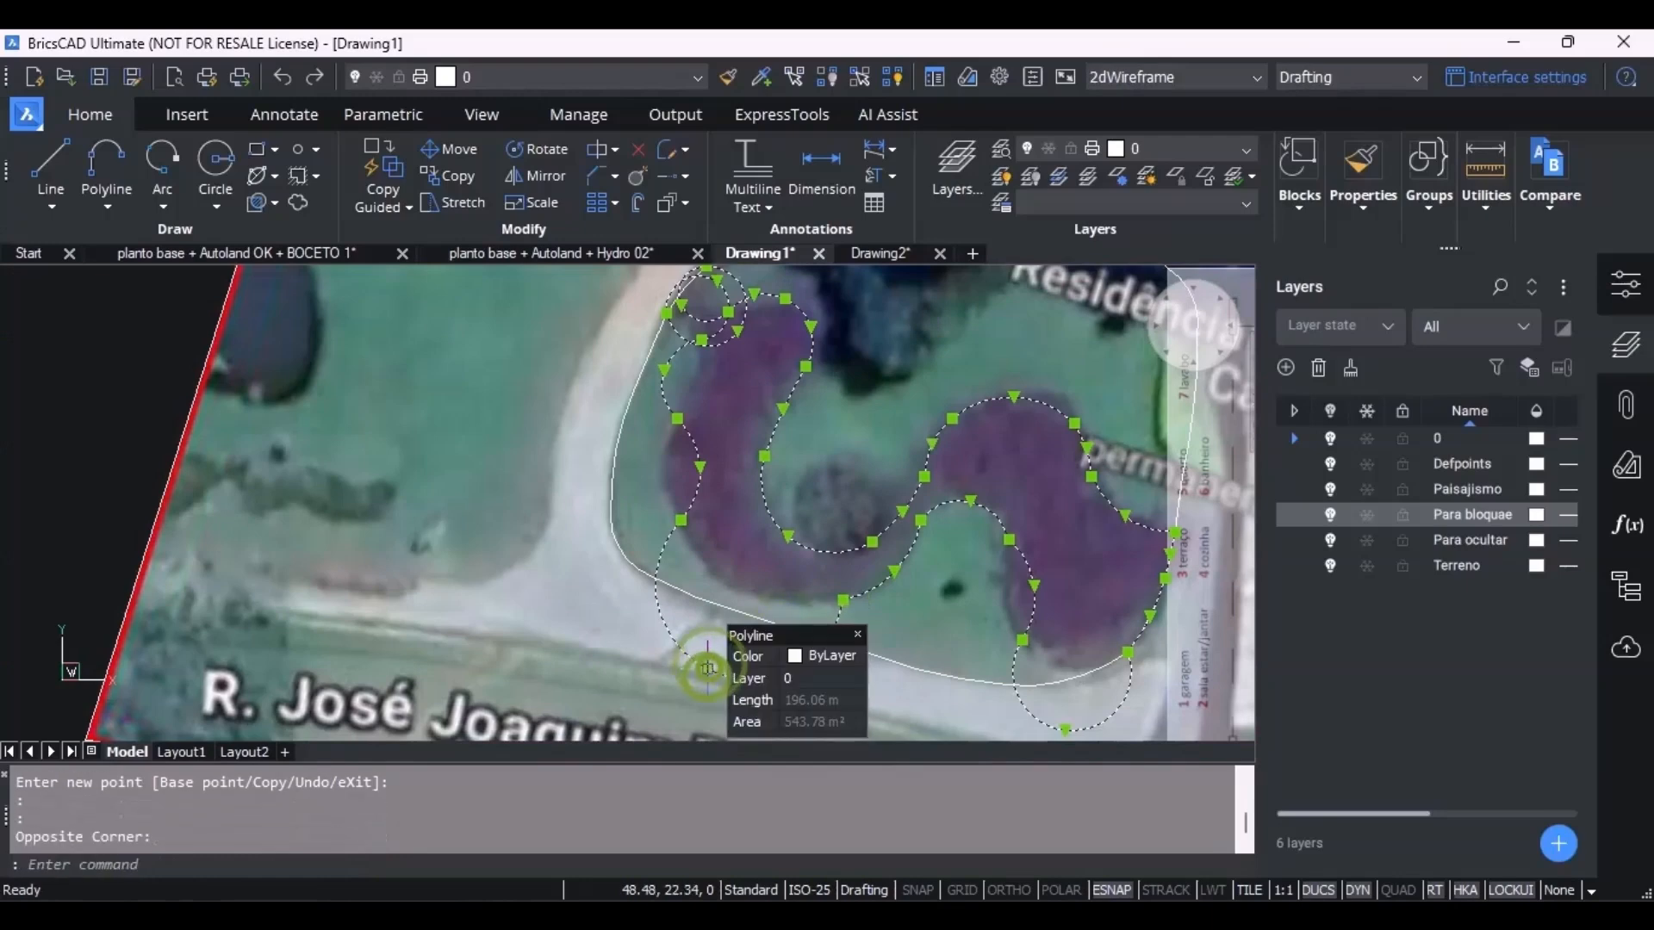
click(708, 665)
scroll(766, 606, up, 3)
click(781, 583)
Bow the arc on the bed's west side outward and pull the arc above it inward to follow the purple edge.
scroll(782, 584, down, 3)
scroll(734, 474, up, 2)
scroll(675, 424, up, 1)
click(691, 437)
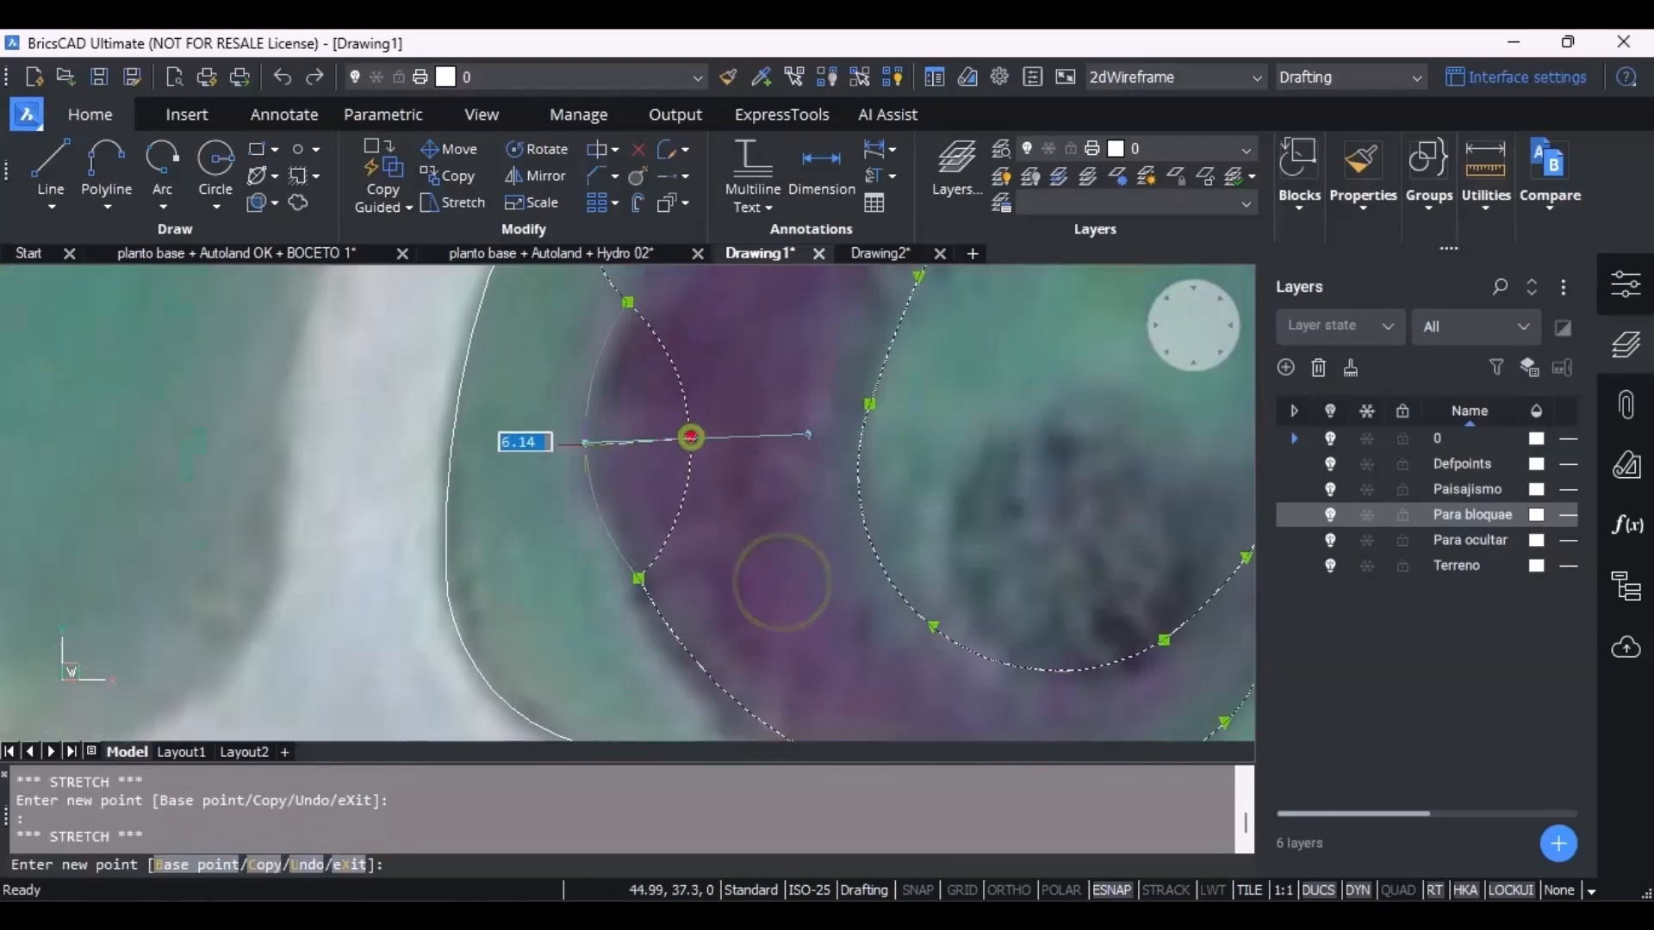
click(604, 442)
scroll(606, 439, down, 4)
scroll(629, 371, up, 4)
click(463, 574)
click(583, 580)
Pull the large looping arc at the bed's northwest tip across onto the garden outline.
scroll(610, 508, down, 2)
scroll(610, 410, up, 3)
scroll(705, 459, down, 2)
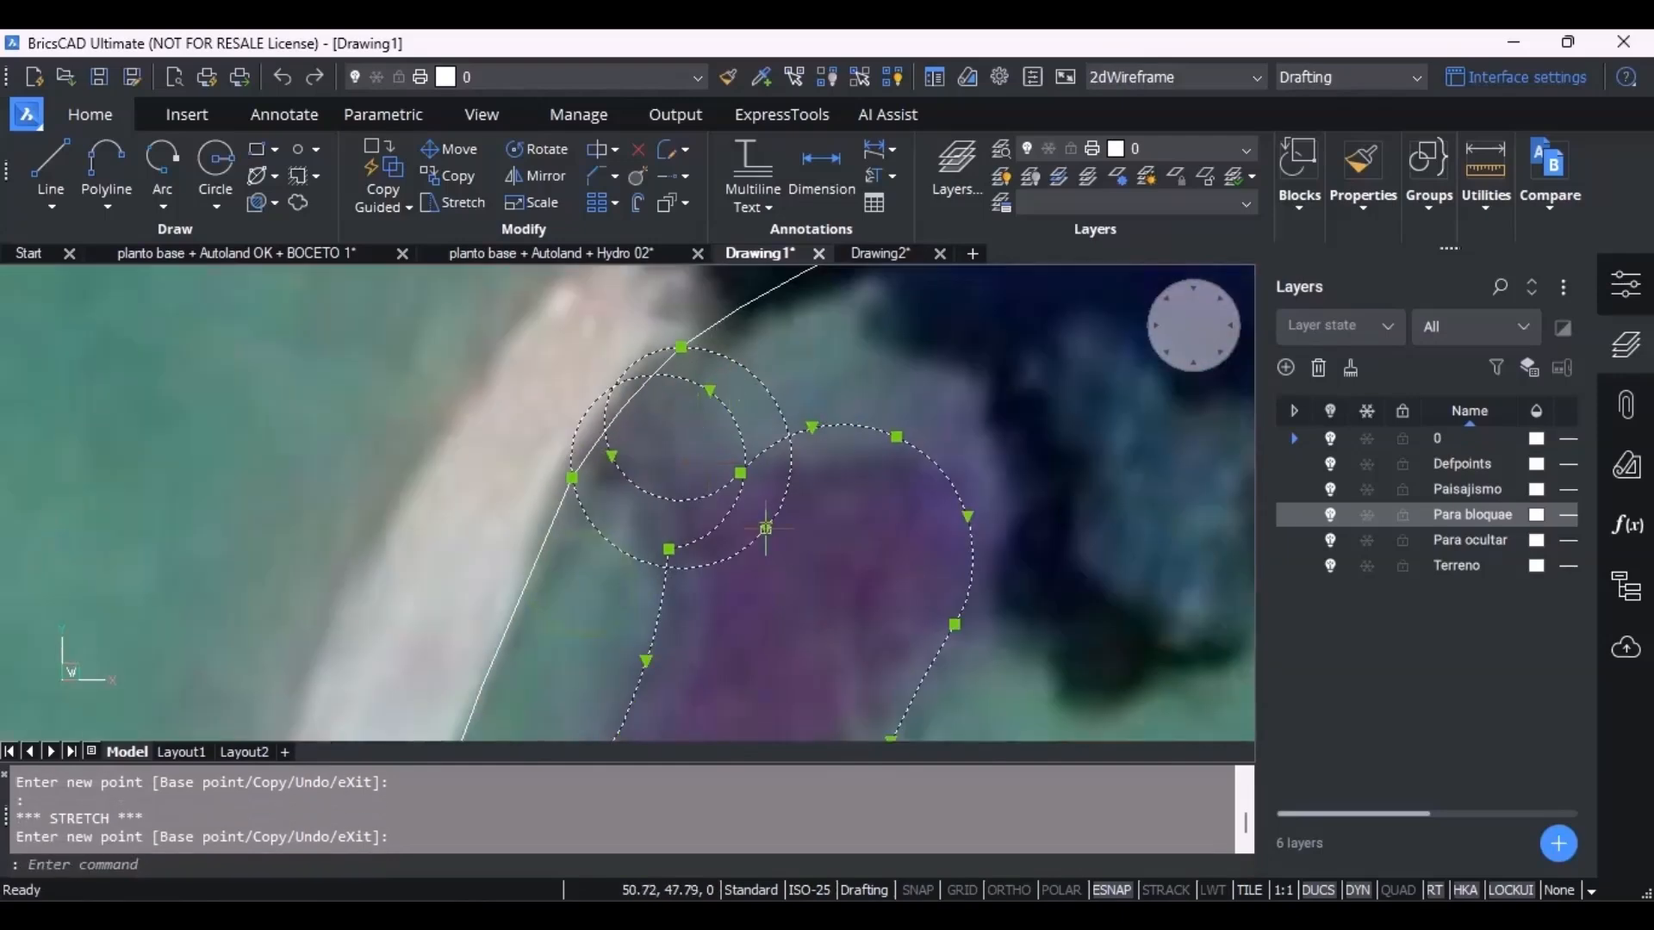
click(765, 529)
scroll(680, 427, up, 3)
click(565, 339)
scroll(615, 413, down, 3)
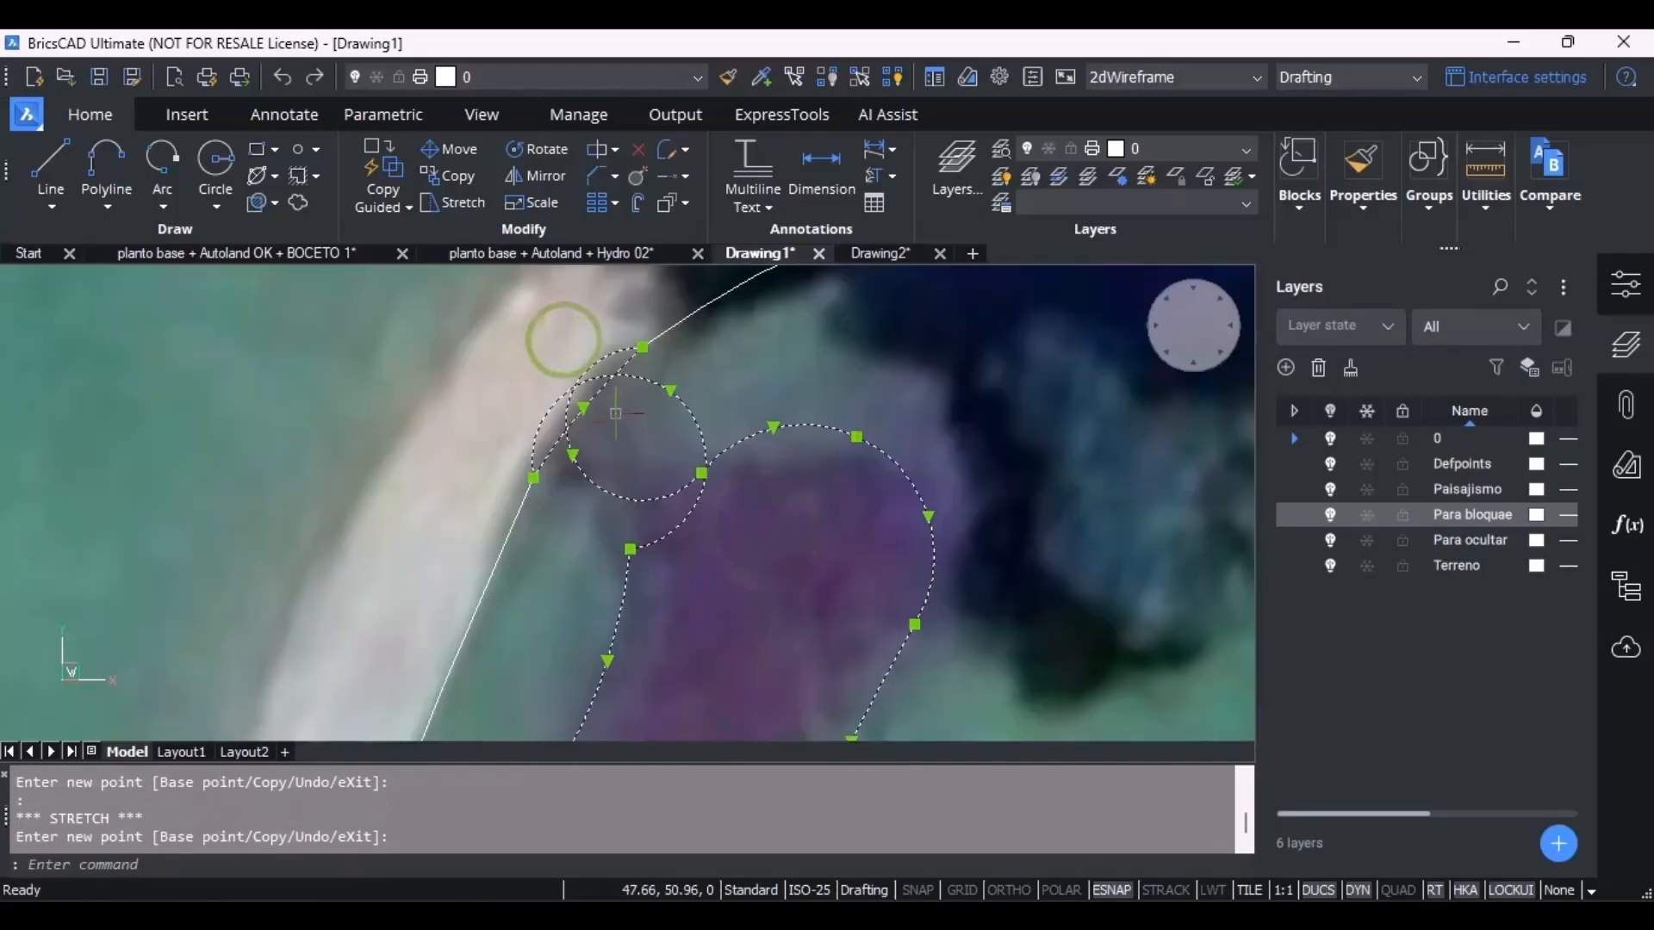
Reshape the two remaining looped arcs at the northwest tip into shallow curves on both sides of the bed's neck.
click(670, 388)
scroll(576, 495, up, 4)
scroll(602, 522, down, 2)
click(672, 535)
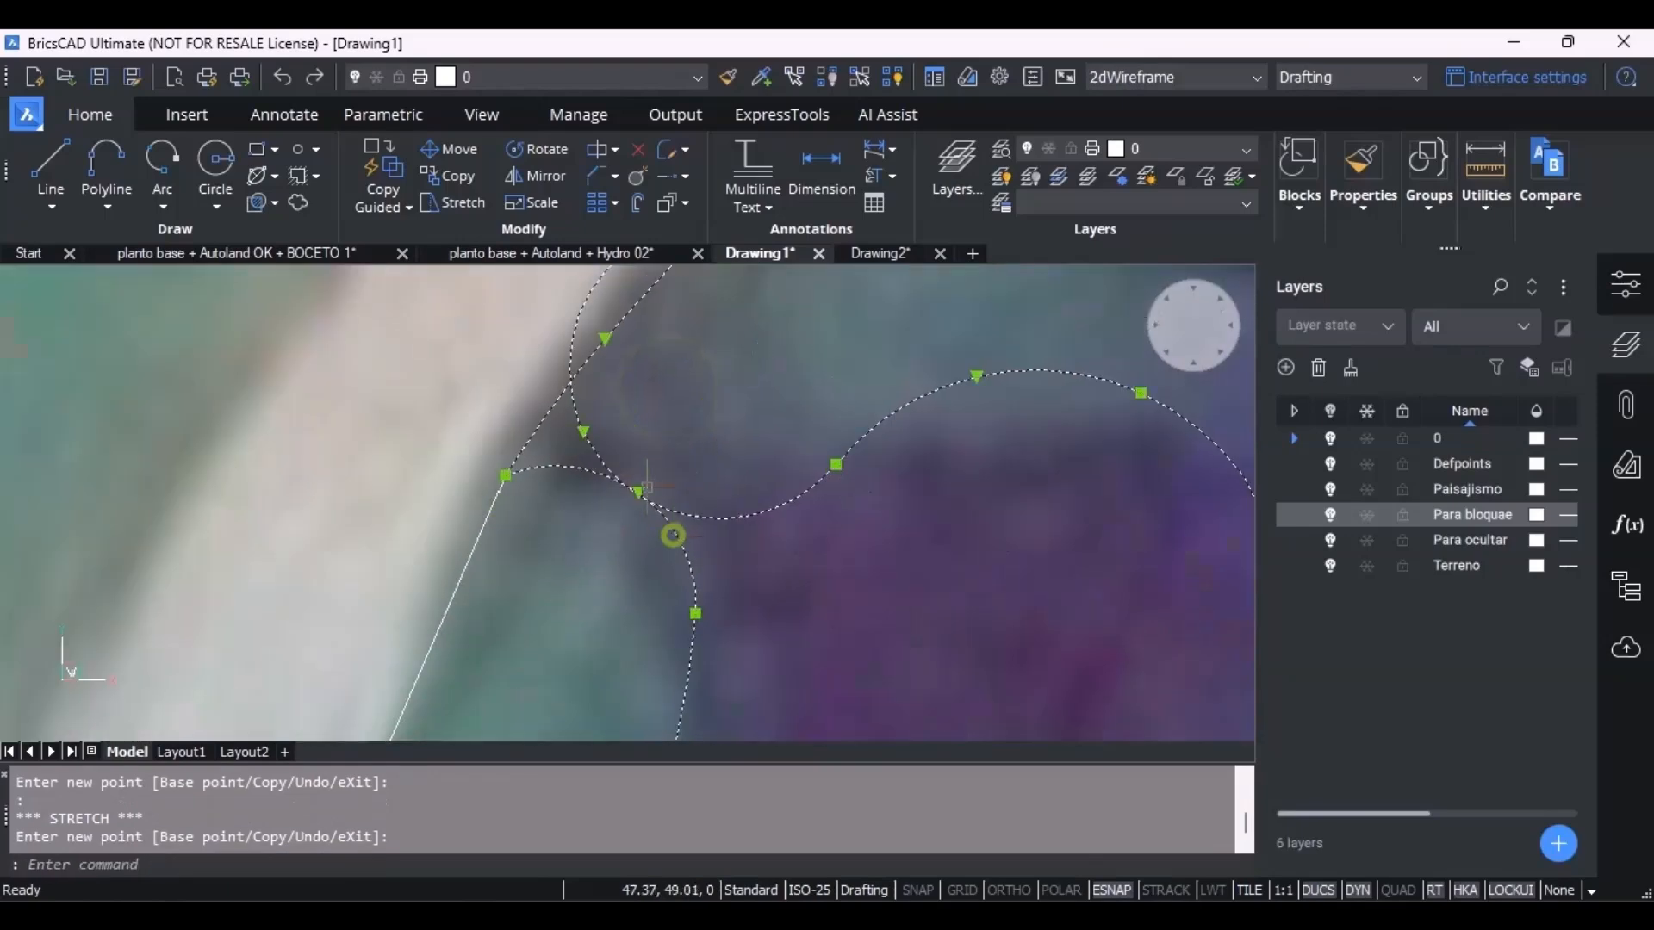
click(583, 432)
click(737, 441)
scroll(770, 470, down, 3)
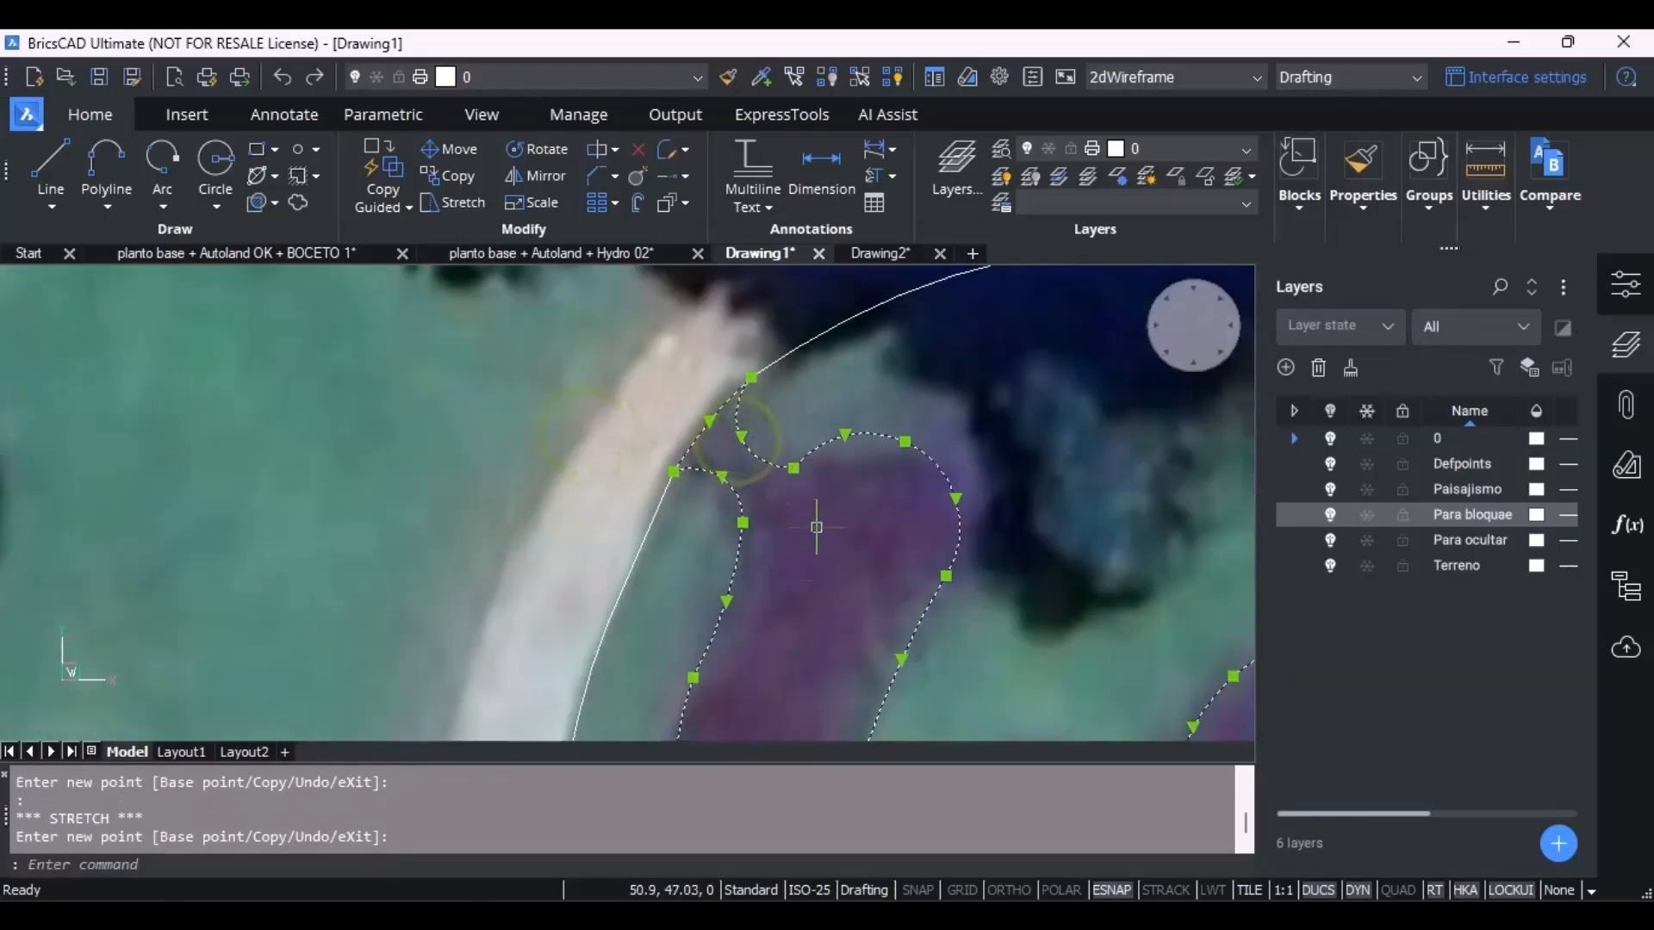
Reselect the bed outline and reshape the arc on the southeast lobe's west side to follow the purple edge.
scroll(812, 504, down, 5)
key(Escape)
middle_drag(870, 702, 739, 654)
scroll(801, 680, up, 3)
middle_drag(835, 676, 781, 588)
click(789, 562)
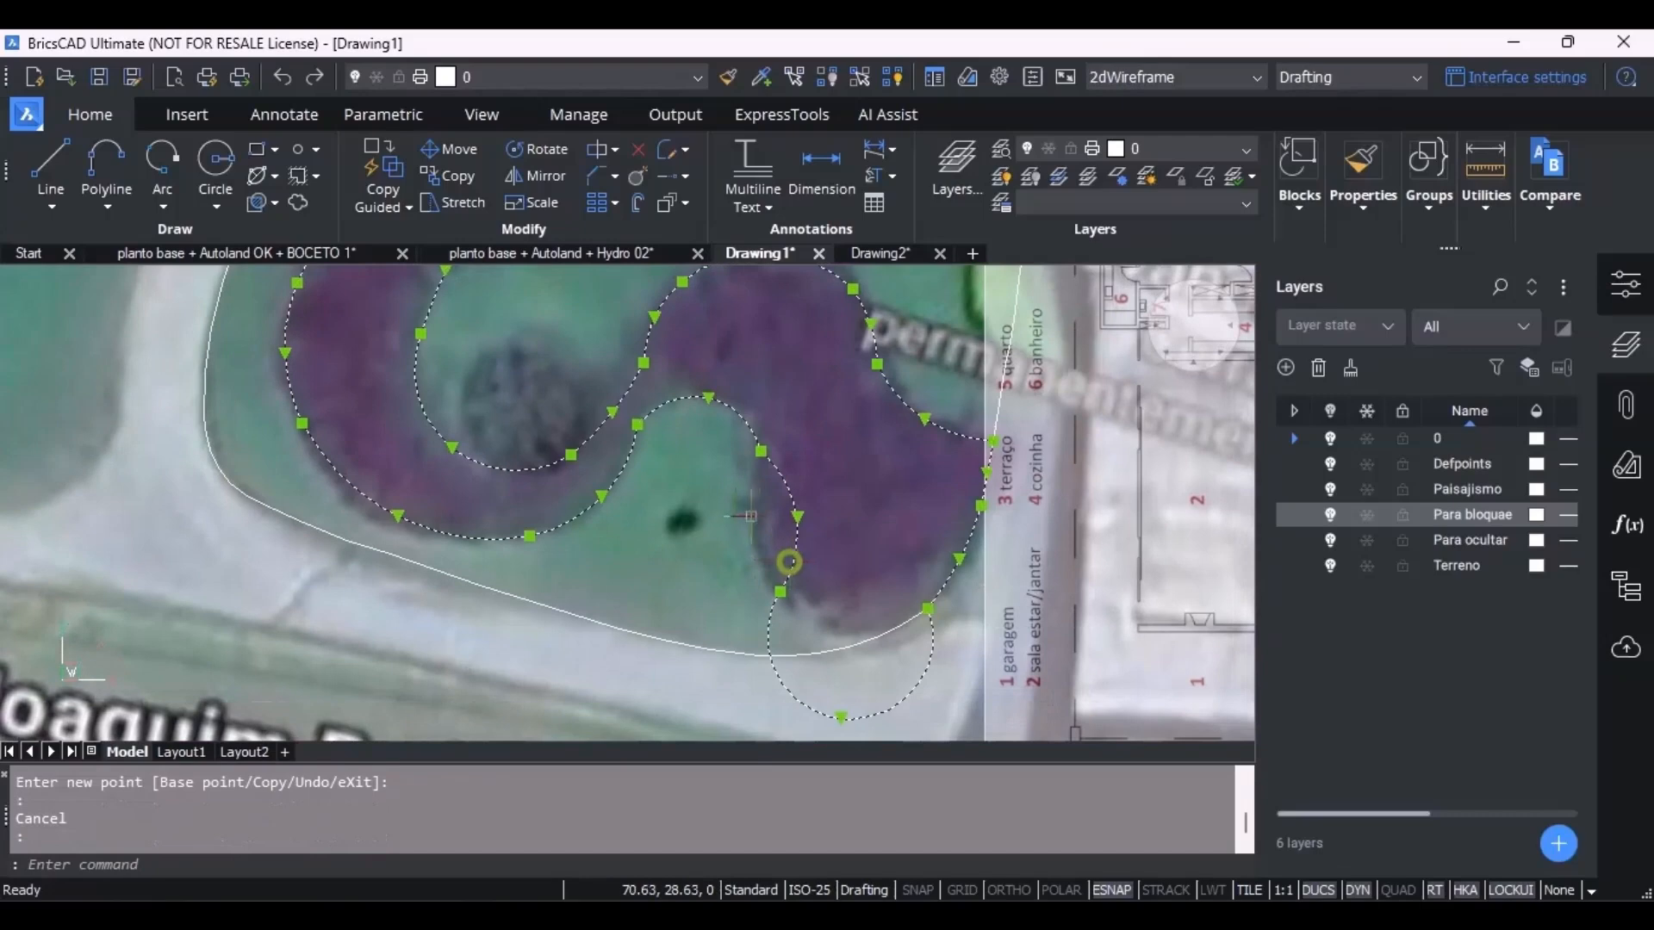
click(797, 517)
scroll(756, 551, up, 3)
click(763, 560)
scroll(768, 570, down, 4)
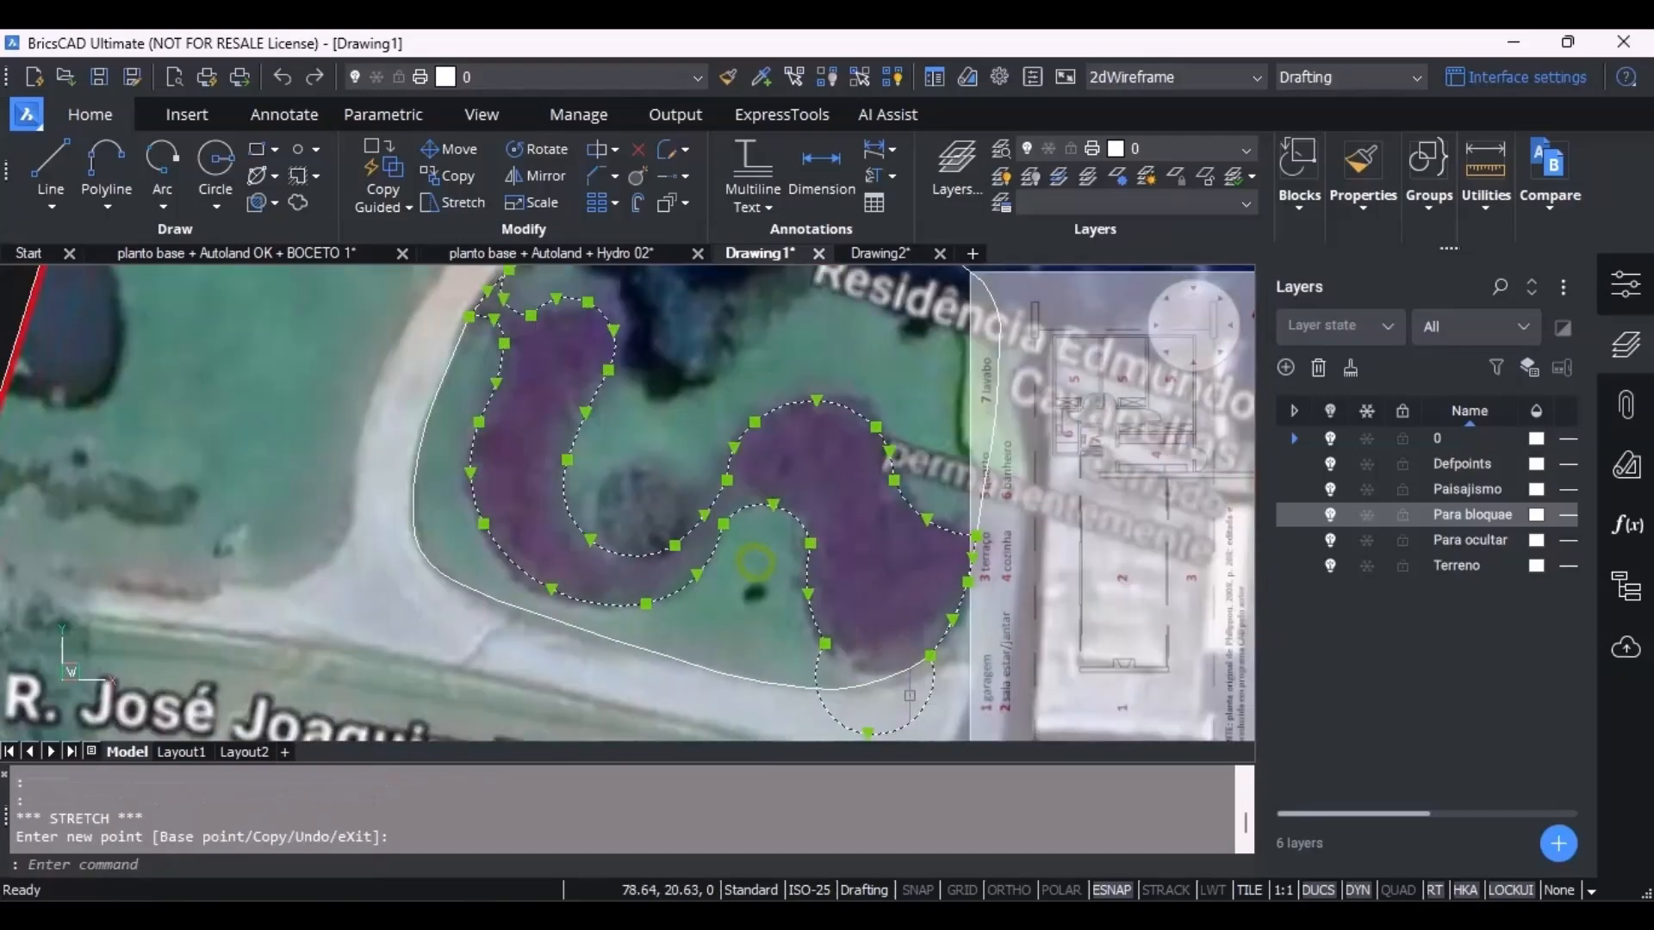
Pull the southeast lobe's bottom arc up from the road onto the purple bed's south edge.
click(864, 730)
scroll(926, 646, up, 6)
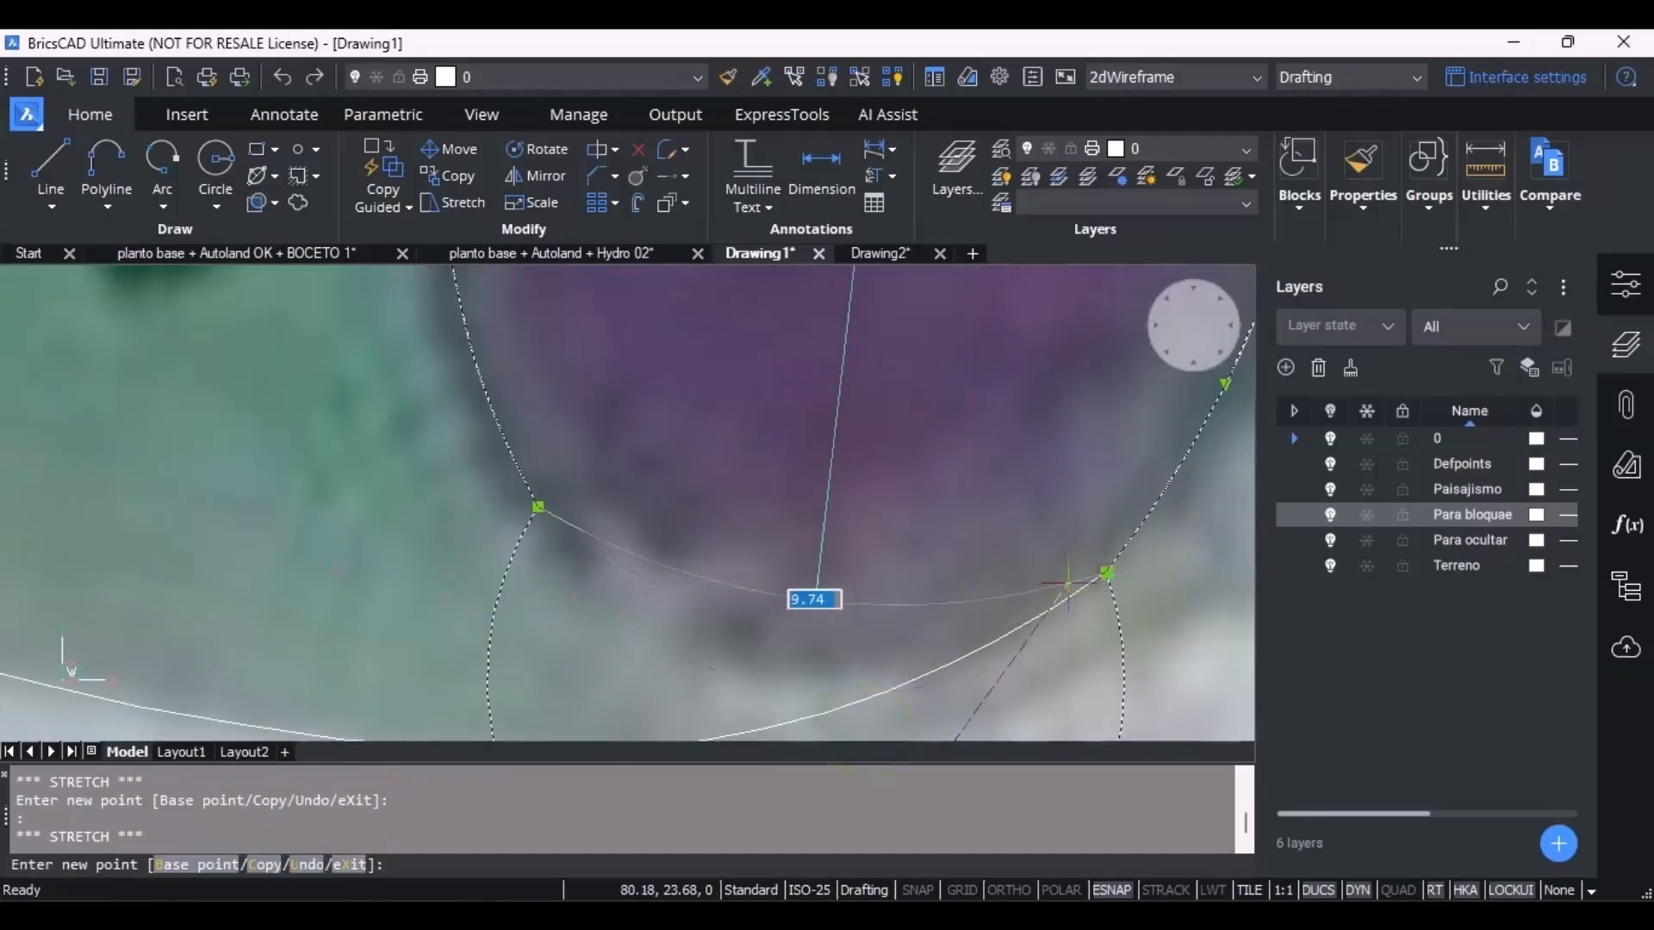
scroll(1068, 584, down, 6)
scroll(974, 551, up, 6)
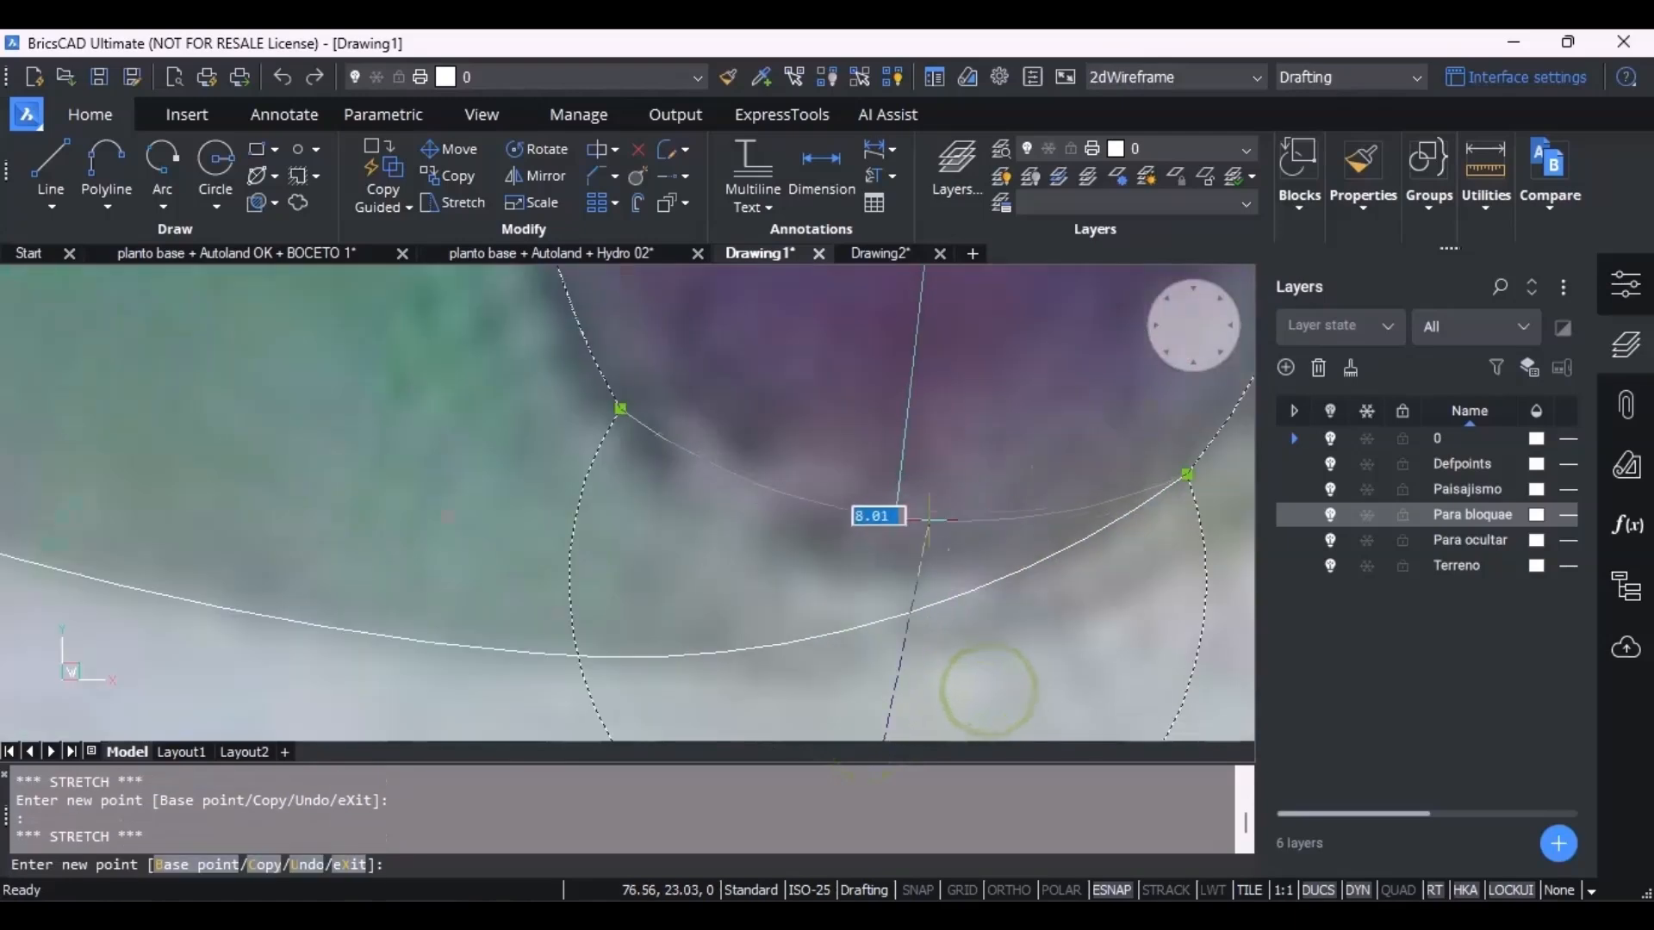
key(Escape)
Fine-tune the vertex at the southeast lobe's southwest corner so the side and bottom arcs join smoothly along the purple edge.
scroll(887, 543, down, 6)
scroll(887, 560, up, 6)
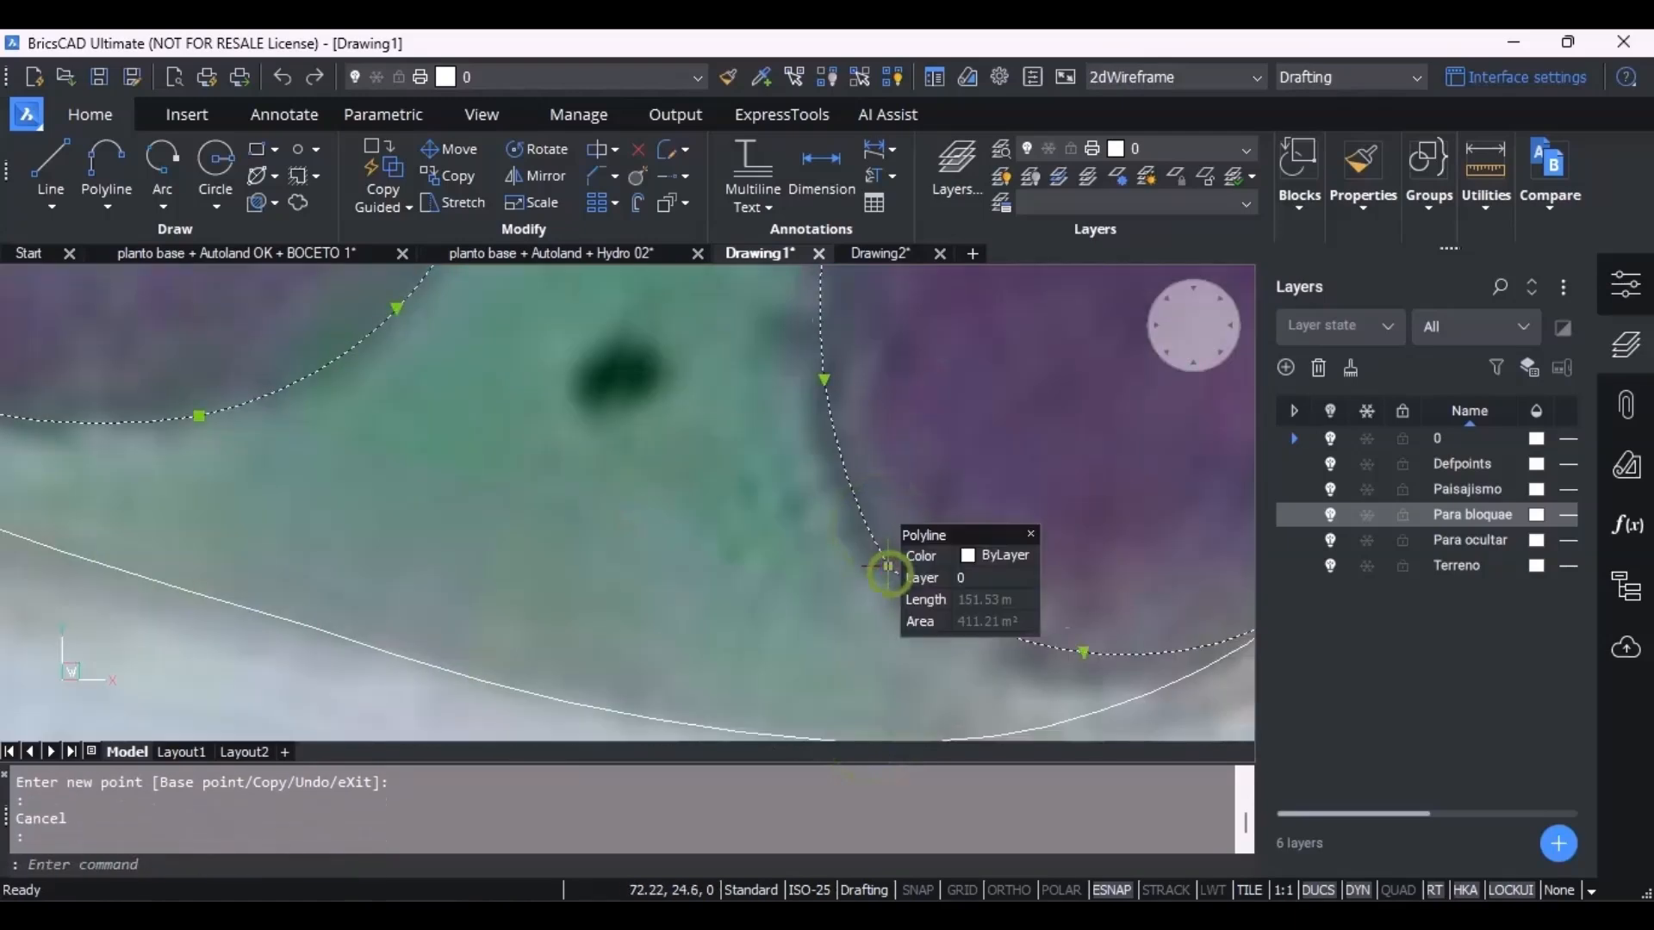
click(888, 572)
scroll(888, 569, up, 5)
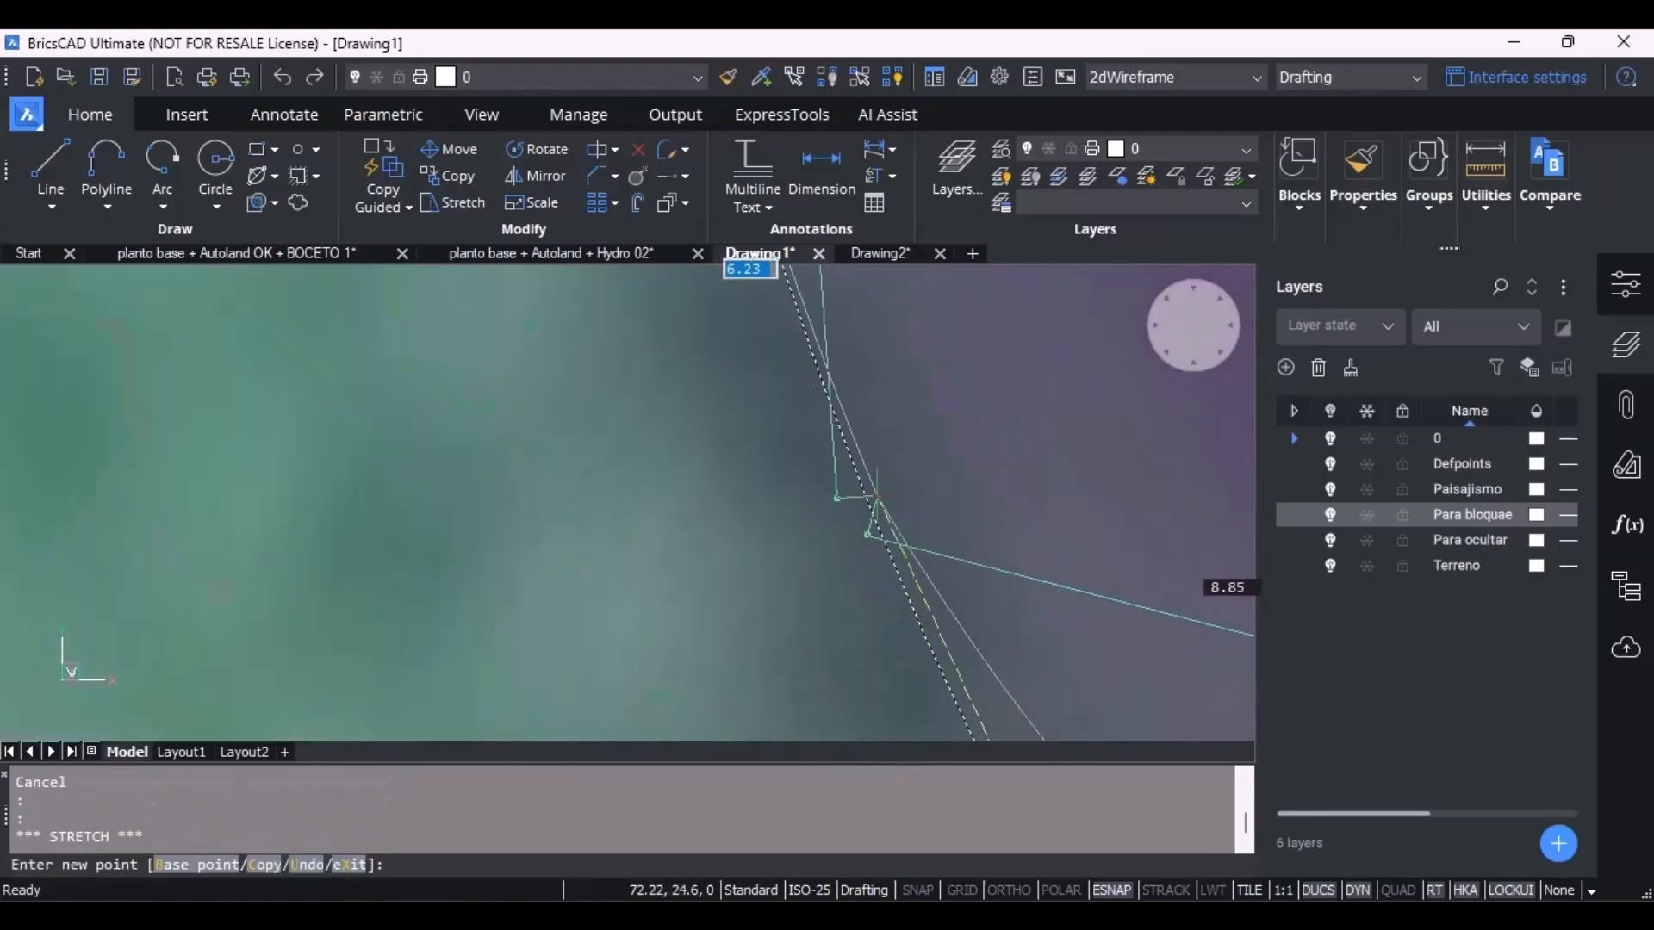
click(876, 495)
scroll(879, 499, down, 5)
click(939, 646)
scroll(936, 639, up, 5)
click(894, 469)
scroll(898, 457, down, 5)
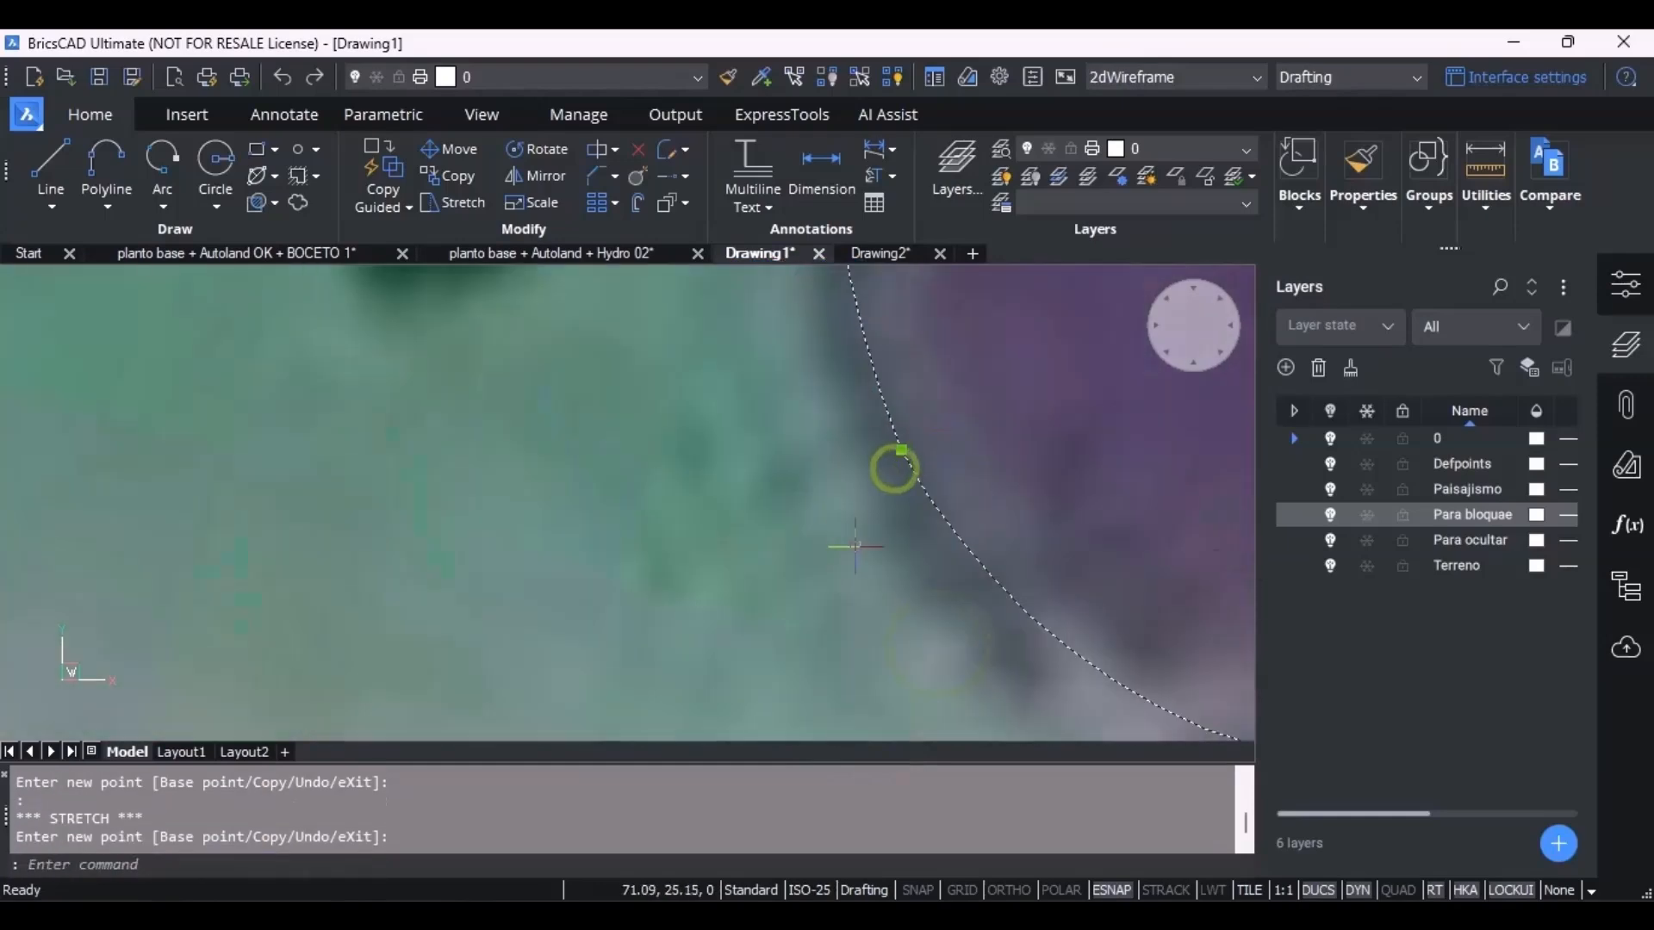
scroll(855, 545, down, 5)
key(Escape)
Refine the vertex at the lobe's southeast corner so the bottom arc joins the bed's east side along the garden outline.
scroll(1094, 533, up, 5)
click(1096, 534)
click(1095, 541)
scroll(1130, 491, up, 5)
click(1129, 491)
click(989, 685)
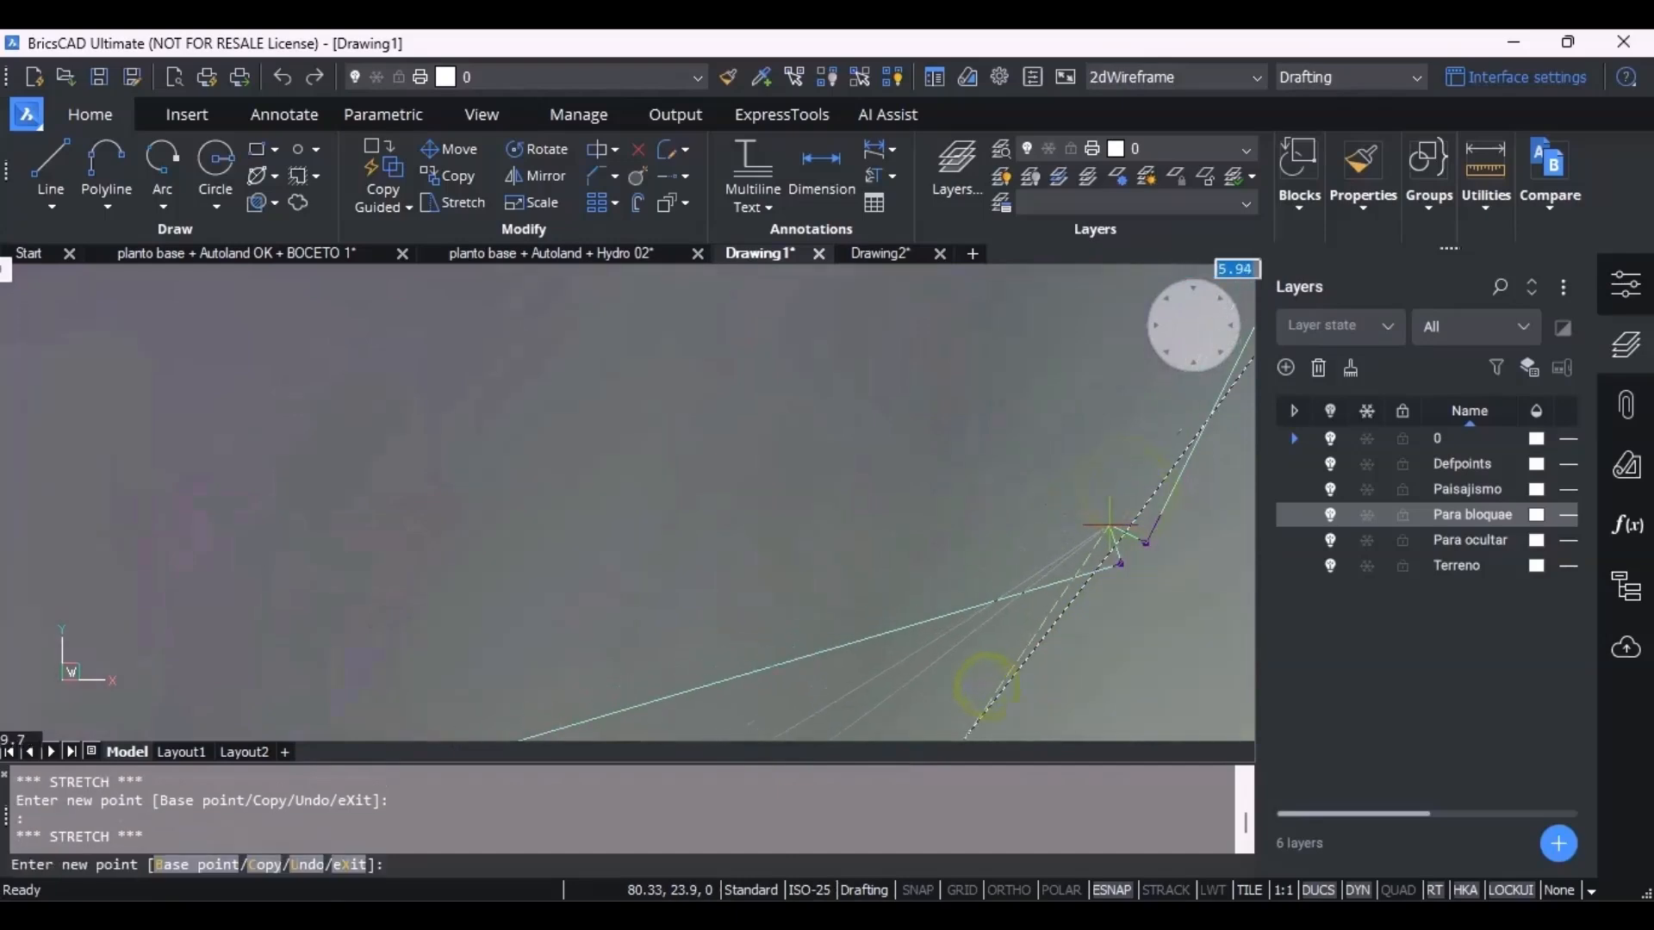
click(1110, 526)
scroll(1108, 657, down, 5)
scroll(1105, 664, up, 2)
click(1132, 602)
click(1129, 609)
click(1129, 606)
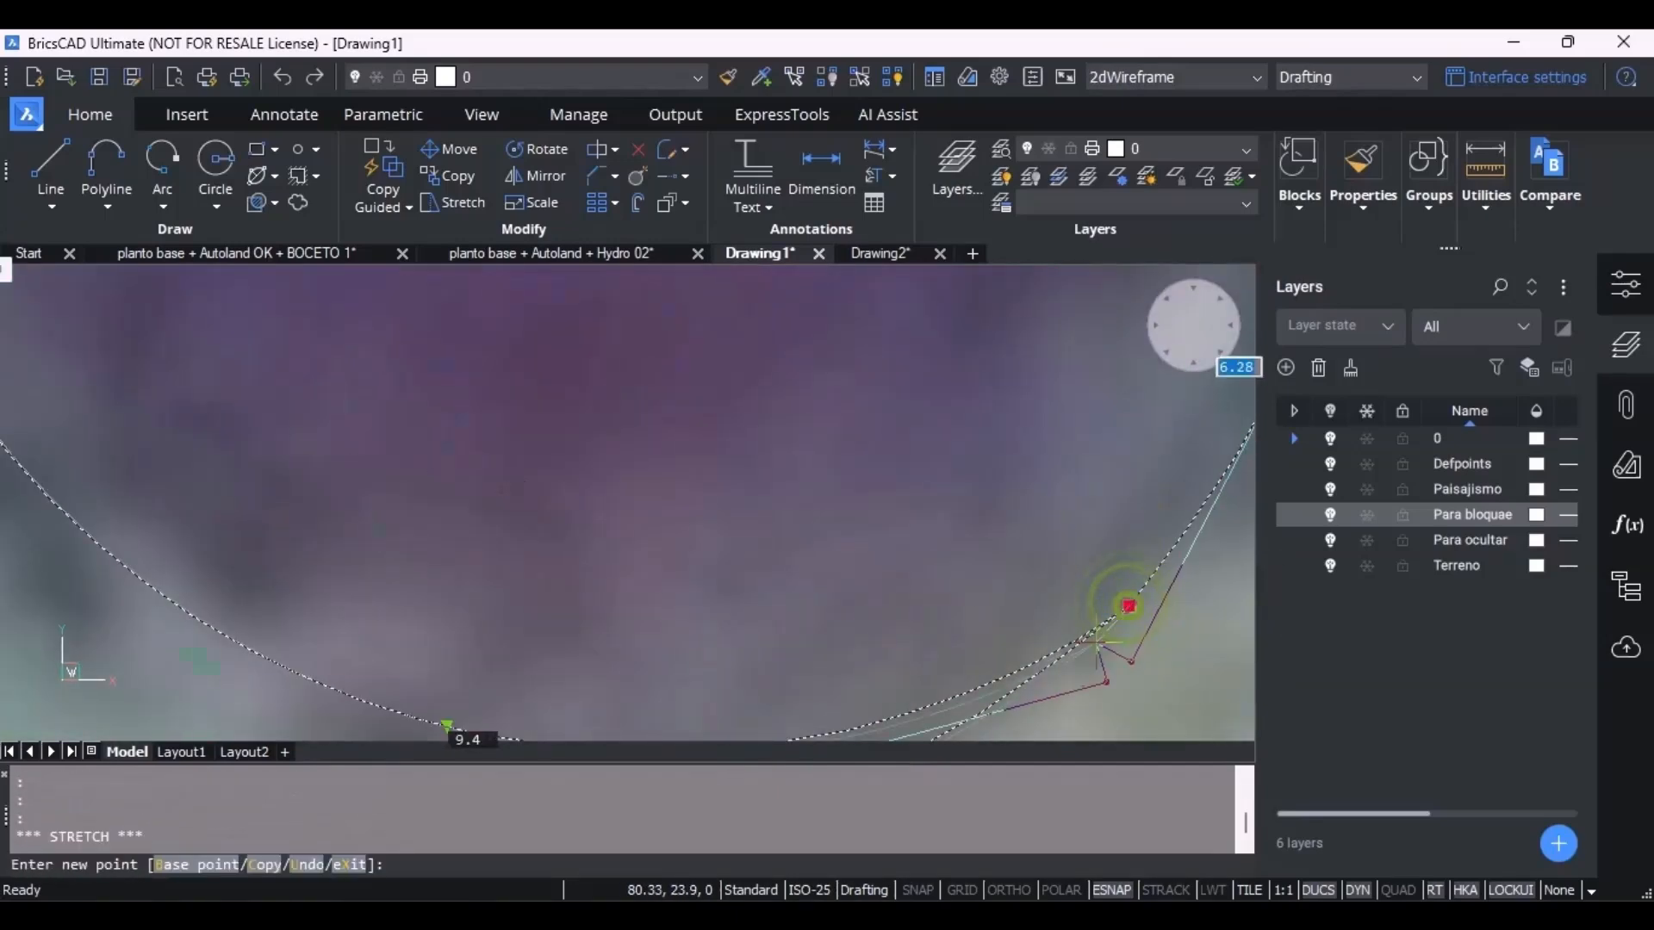
scroll(1197, 551, up, 2)
click(1187, 551)
click(1187, 551)
scroll(1047, 611, down, 5)
scroll(810, 587, up, 6)
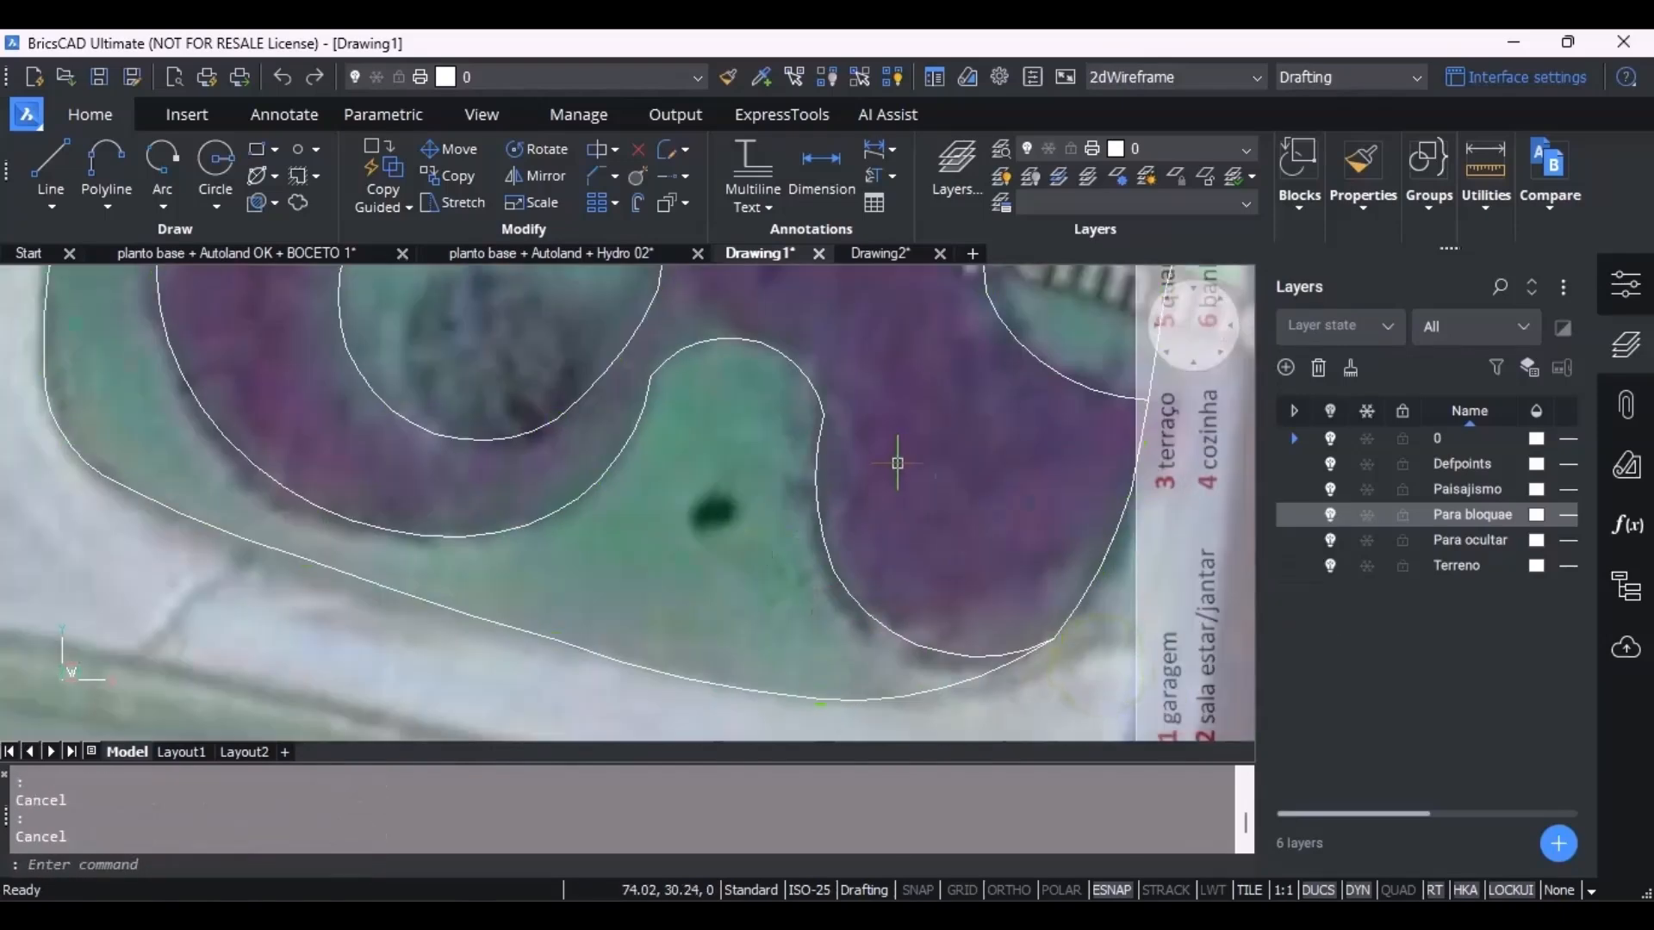
Adjust the vertices on the west and east shoulders of the green notch to smooth the kinks between its arcs.
click(624, 412)
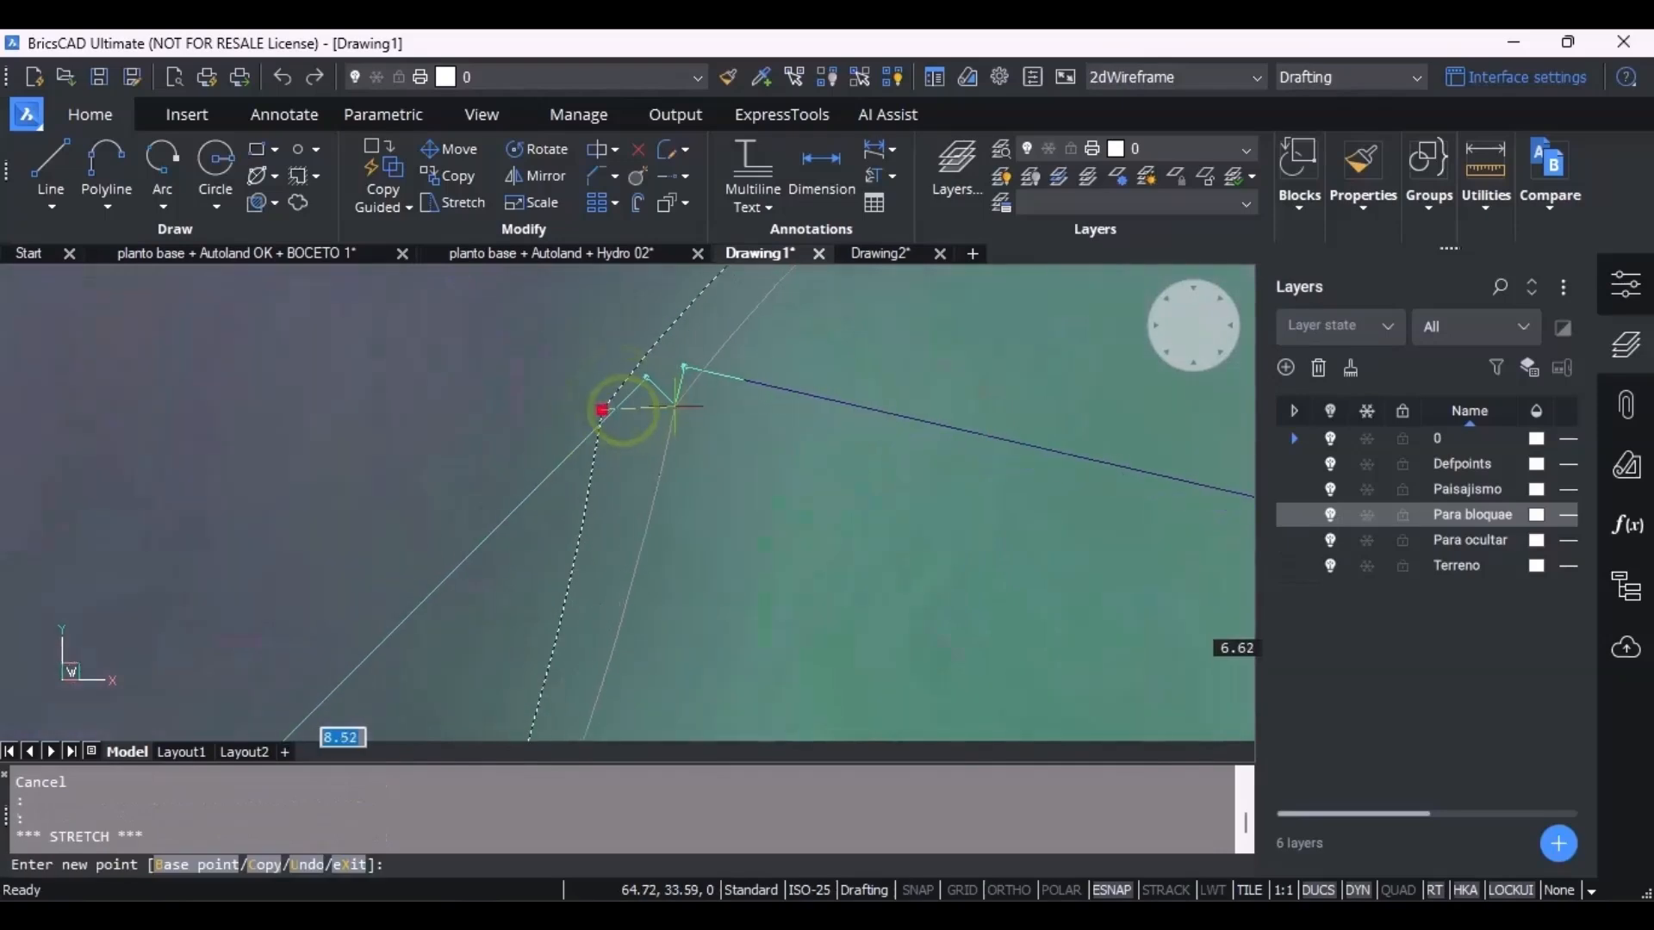
scroll(637, 405, down, 3)
key(Escape)
click(997, 522)
click(991, 509)
scroll(1008, 555, up, 4)
click(996, 499)
click(989, 549)
key(Escape)
Switch to File Explorer's REFERENCIA folder and open the reference photo ref 001.jpg.
scroll(957, 620, down, 7)
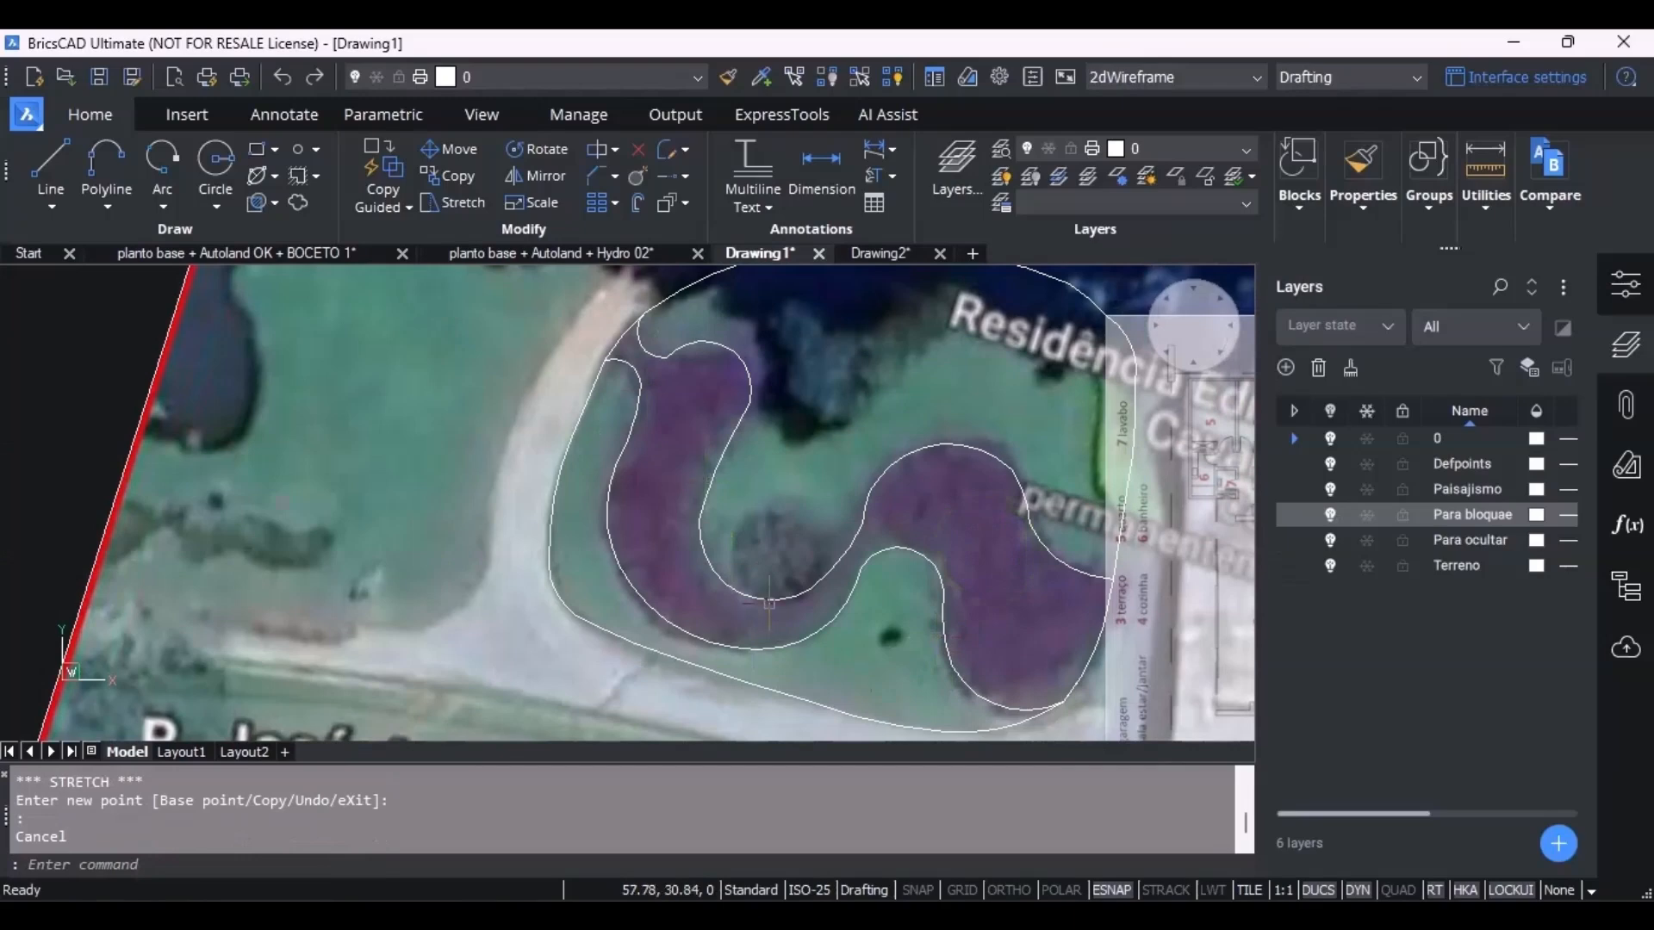
scroll(967, 540, down, 3)
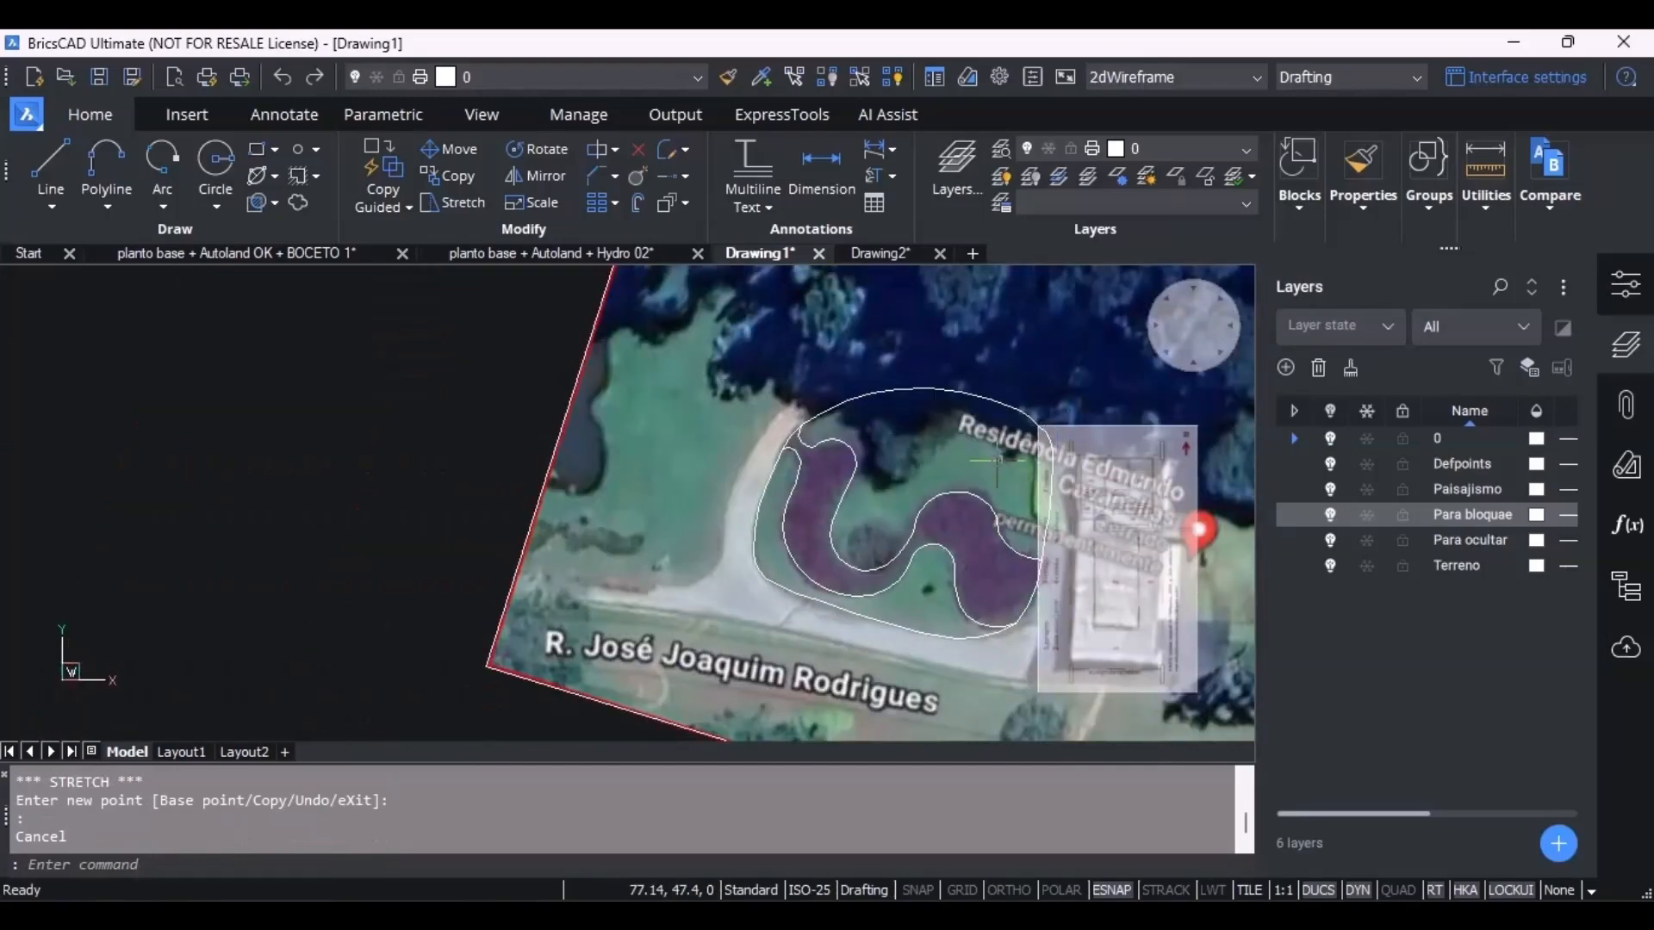
scroll(1063, 427, up, 7)
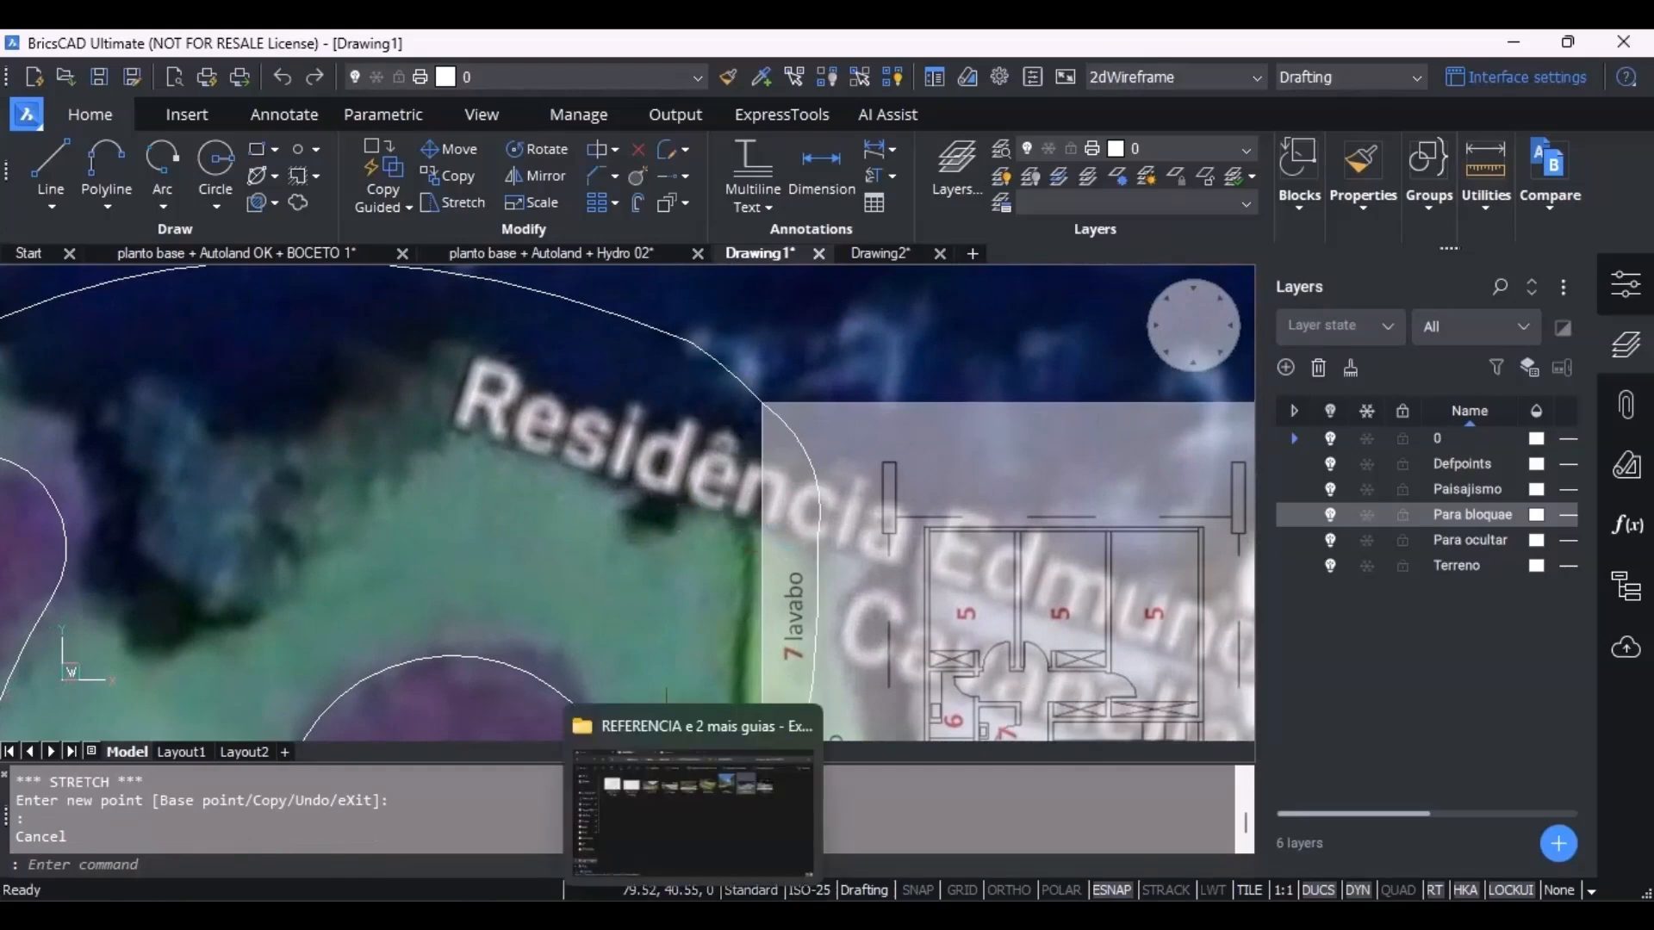
click(686, 900)
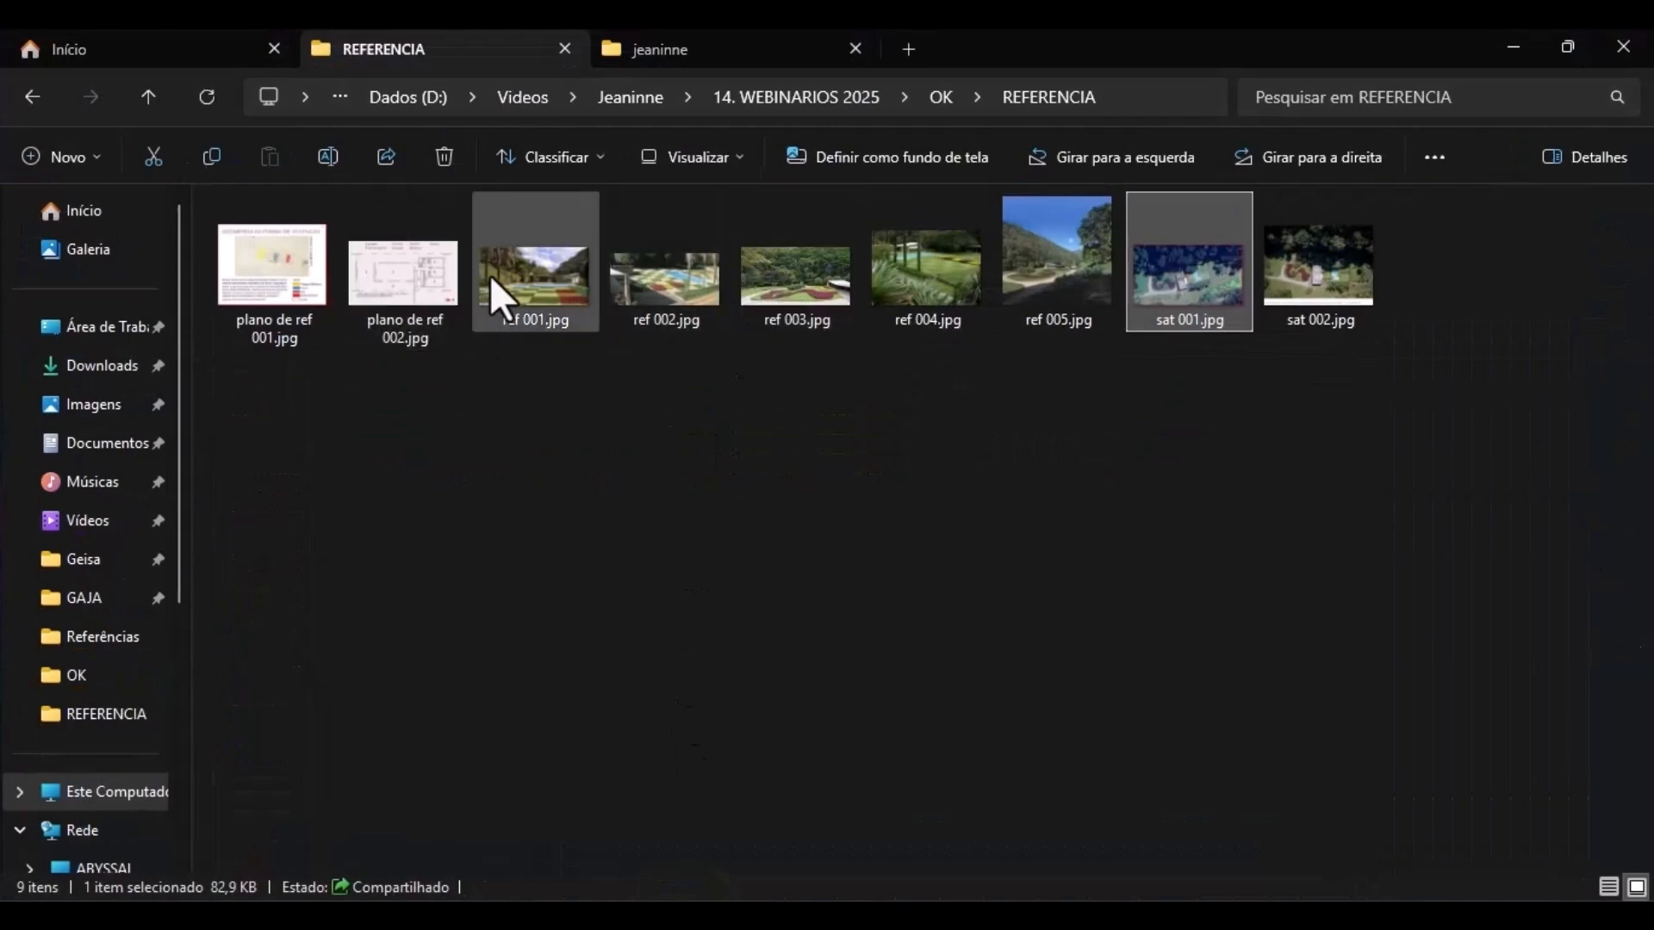
double_click(515, 285)
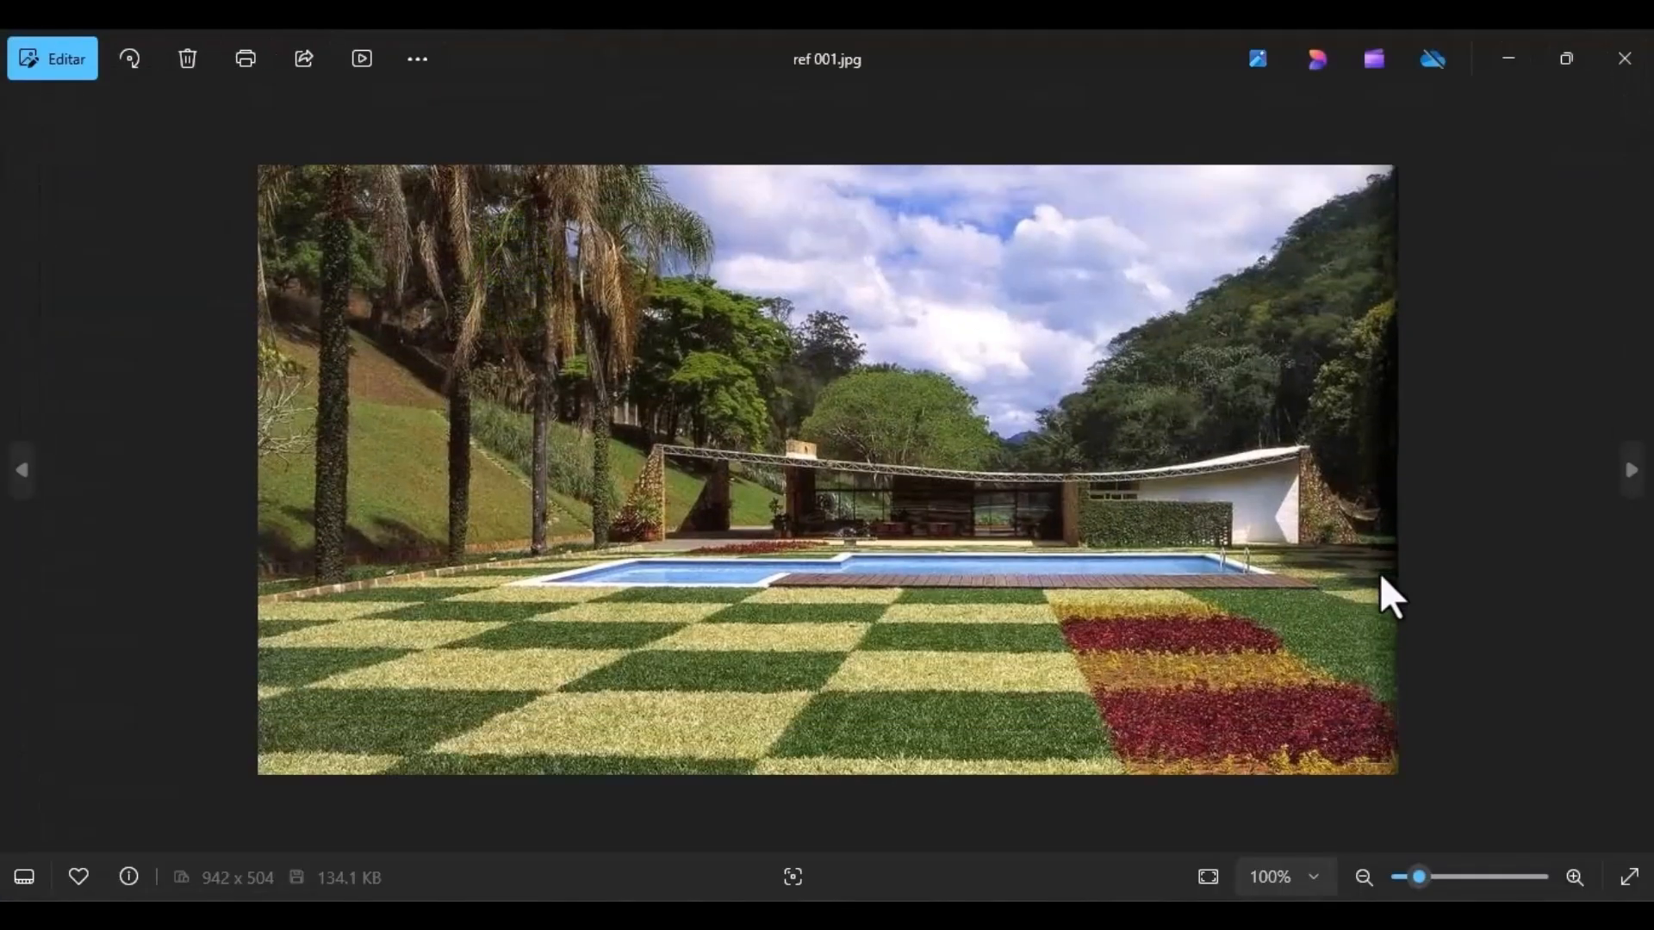
Page forward from ref 001.jpg through the following reference photos to study the garden layout.
key(Right)
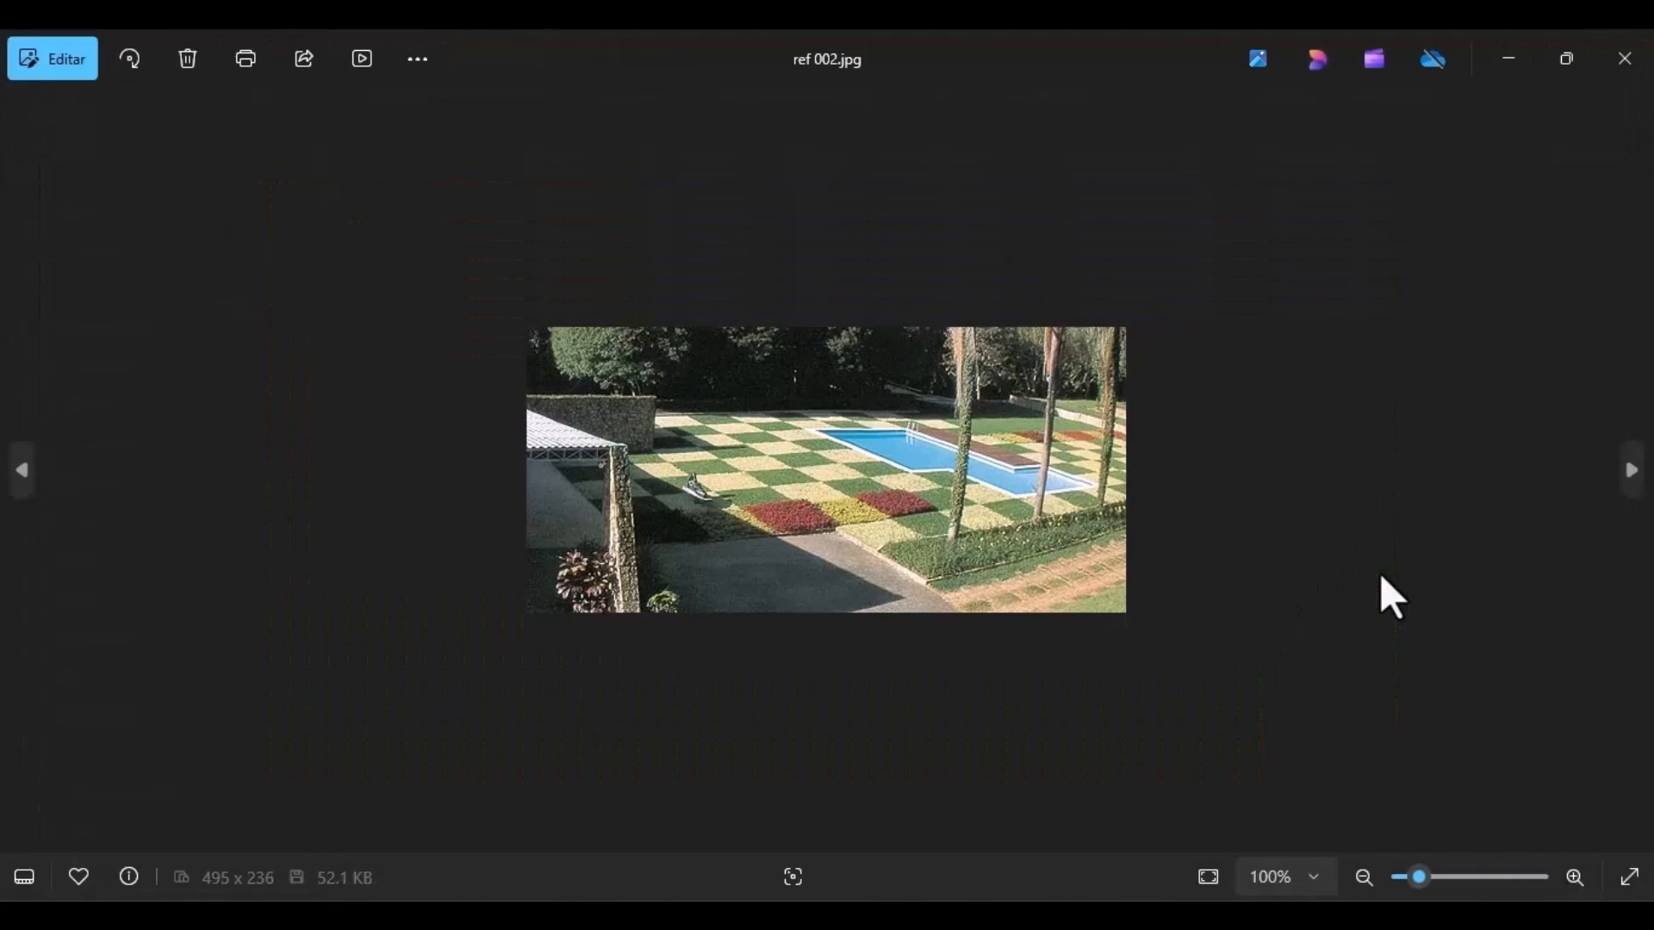
key(Right)
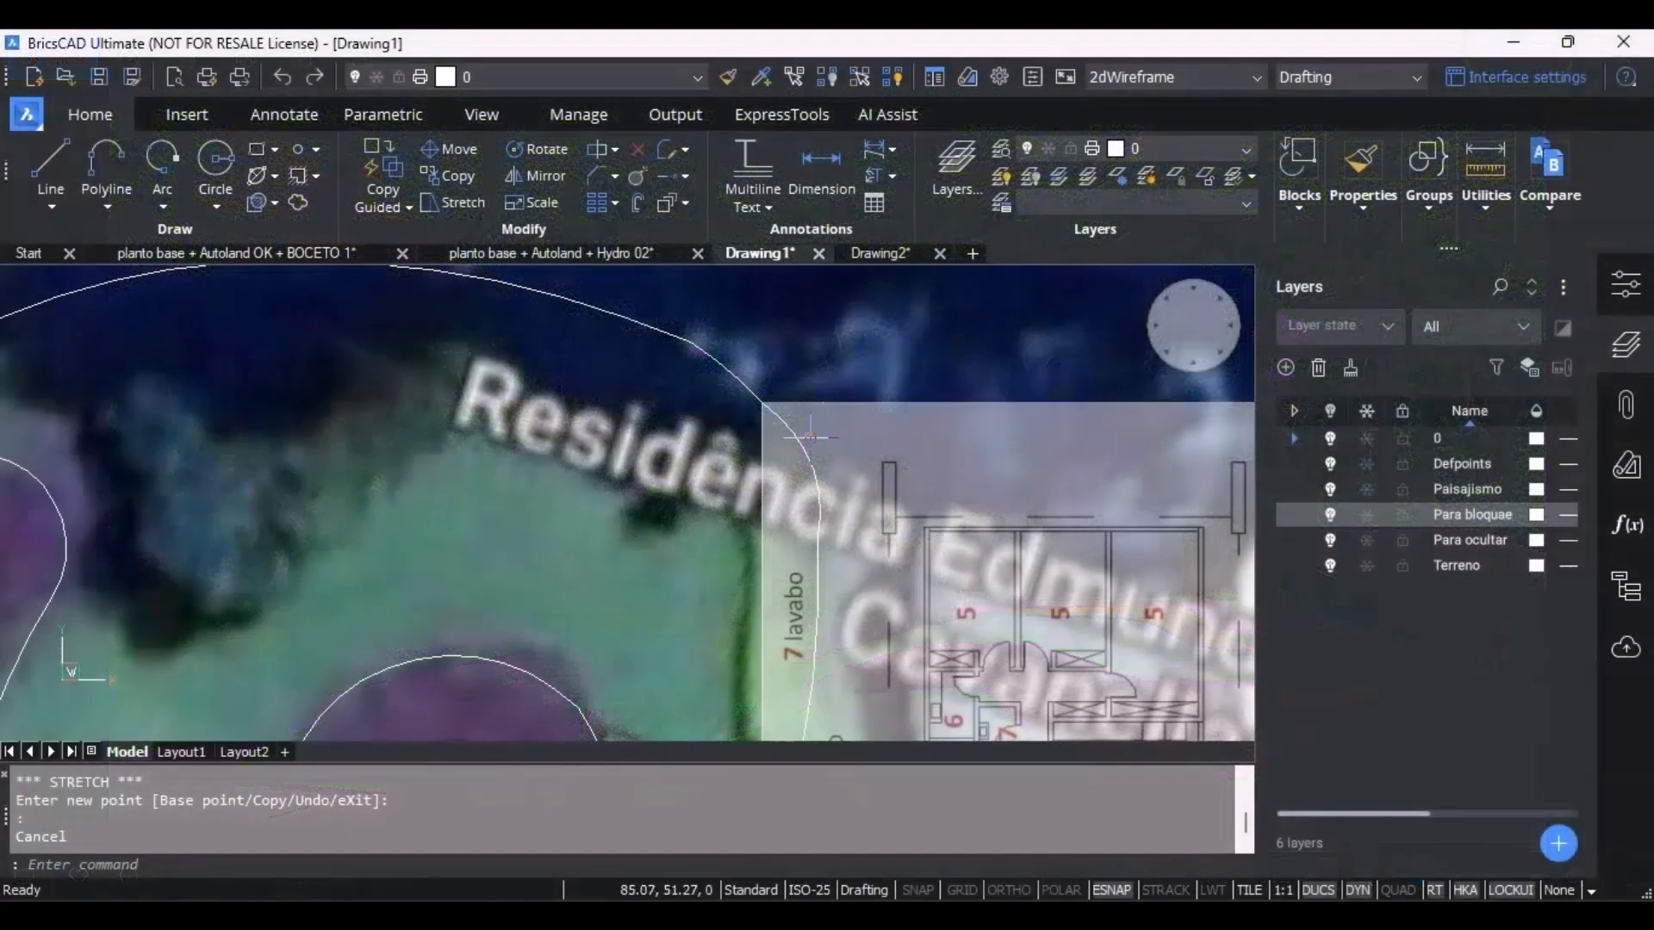
Reshape the garden outline's northeast arc, just inside the overlaid house plan's northwest corner, by stretching its midpoint slightly inward.
click(810, 437)
scroll(814, 448, up, 3)
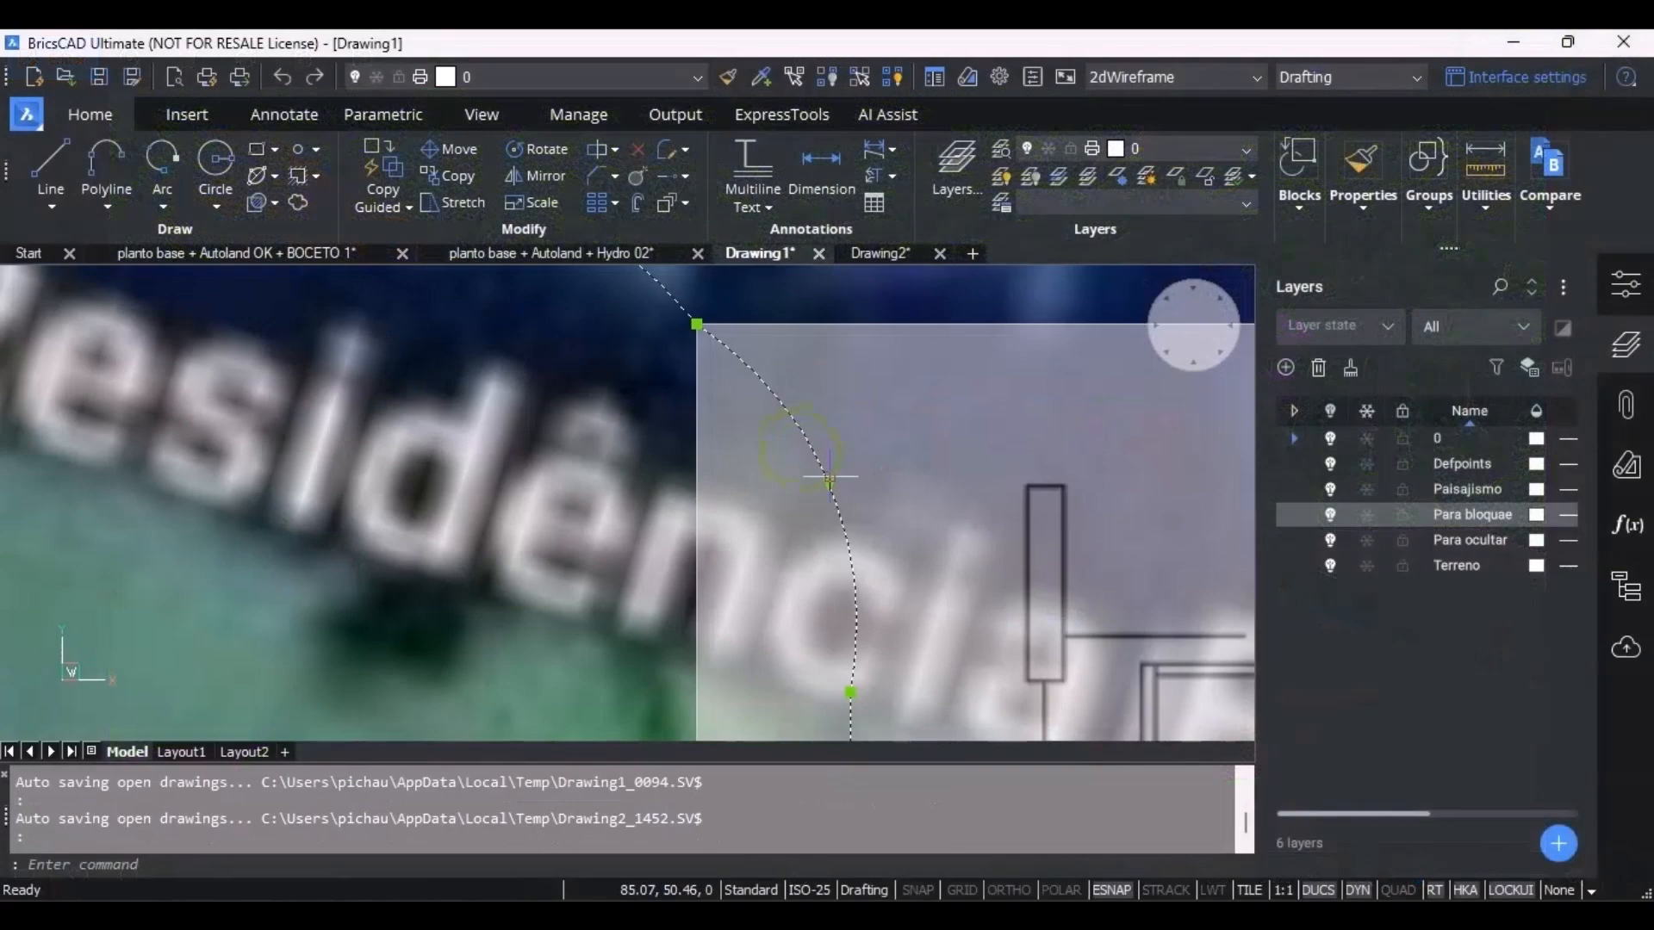
click(829, 483)
scroll(751, 483, down, 4)
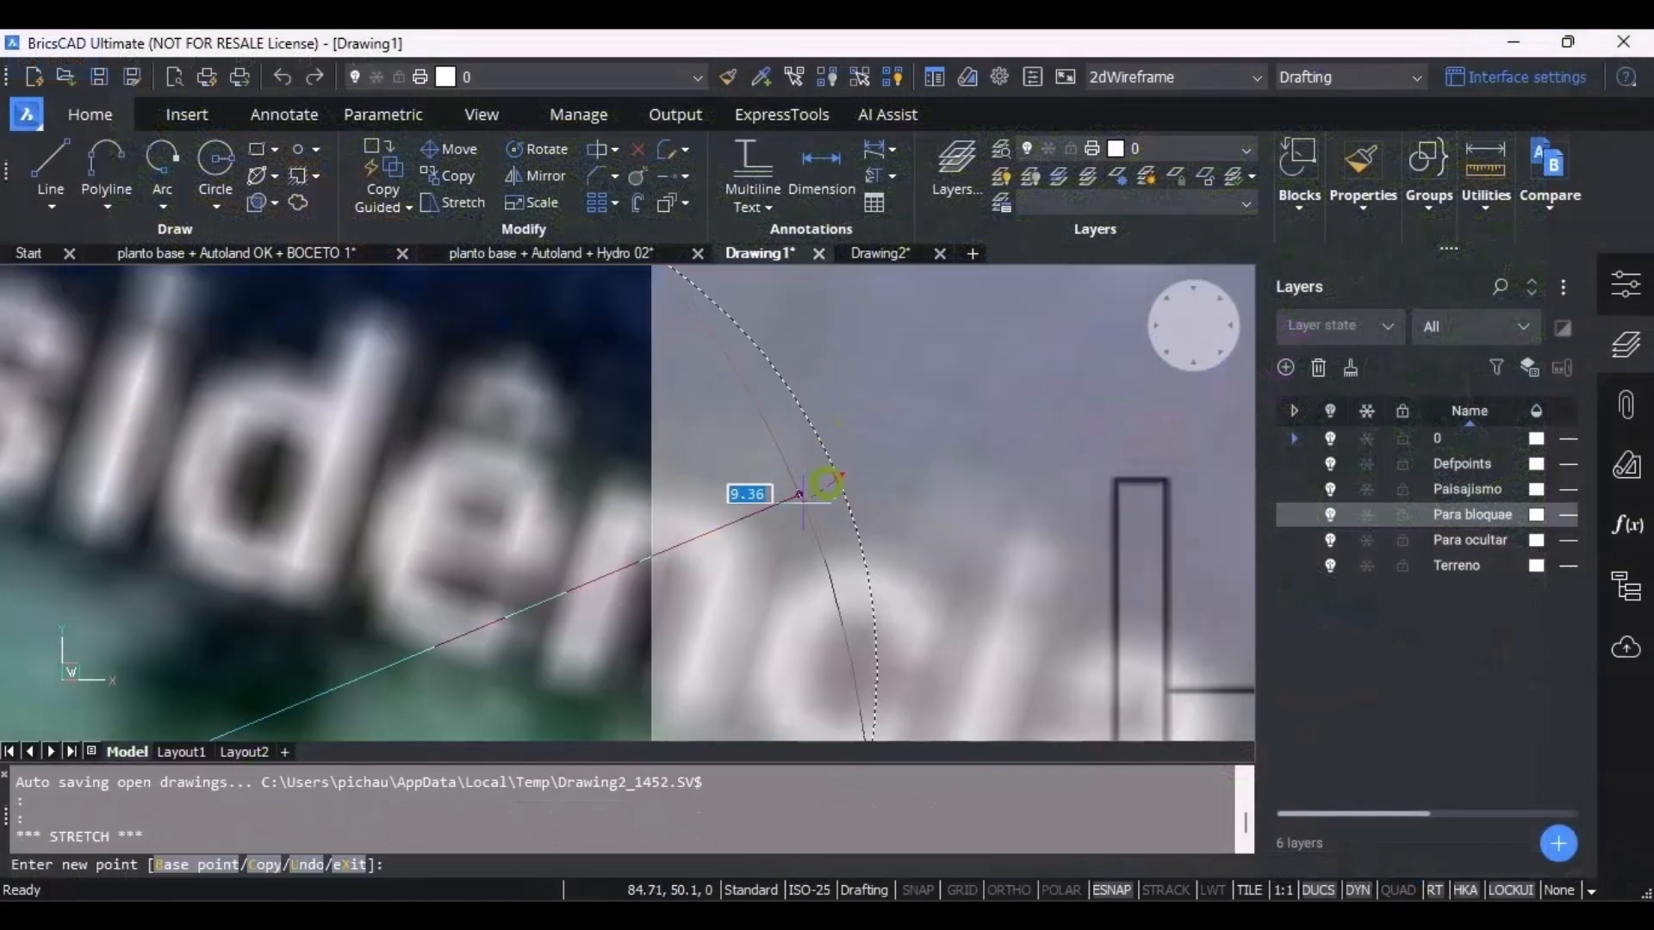
scroll(752, 327, down, 3)
key(Escape)
key(Escape)
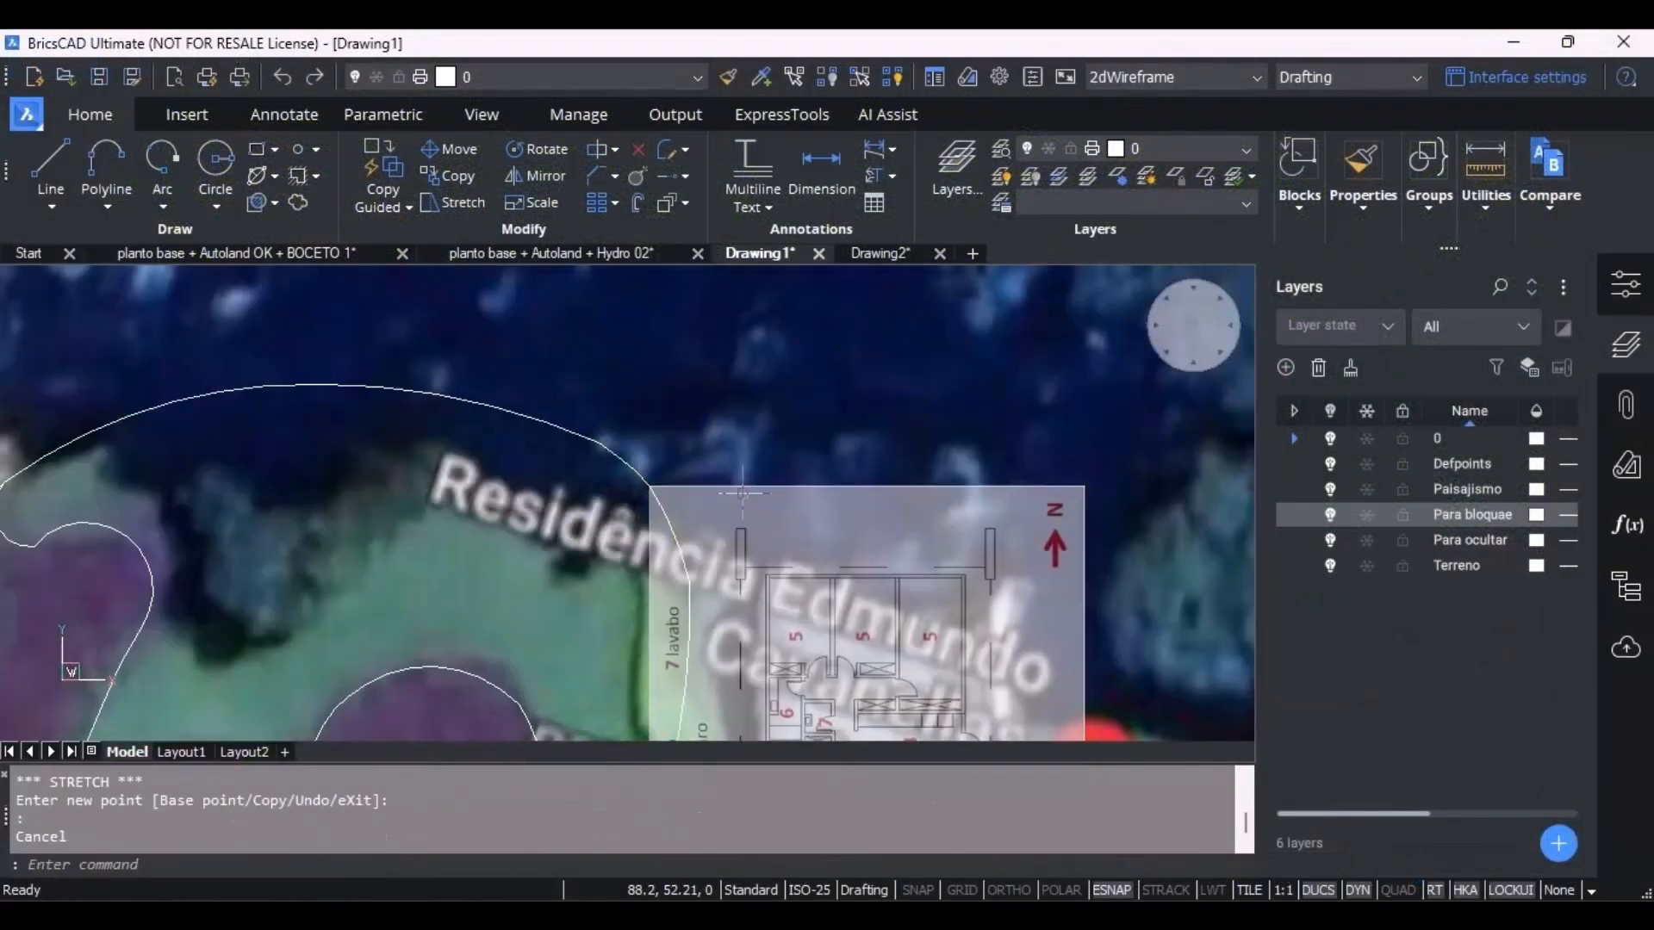
Adjust the garden outline's vertex just northwest of the house plan's corner to smooth the join between its arcs.
scroll(622, 500, up, 4)
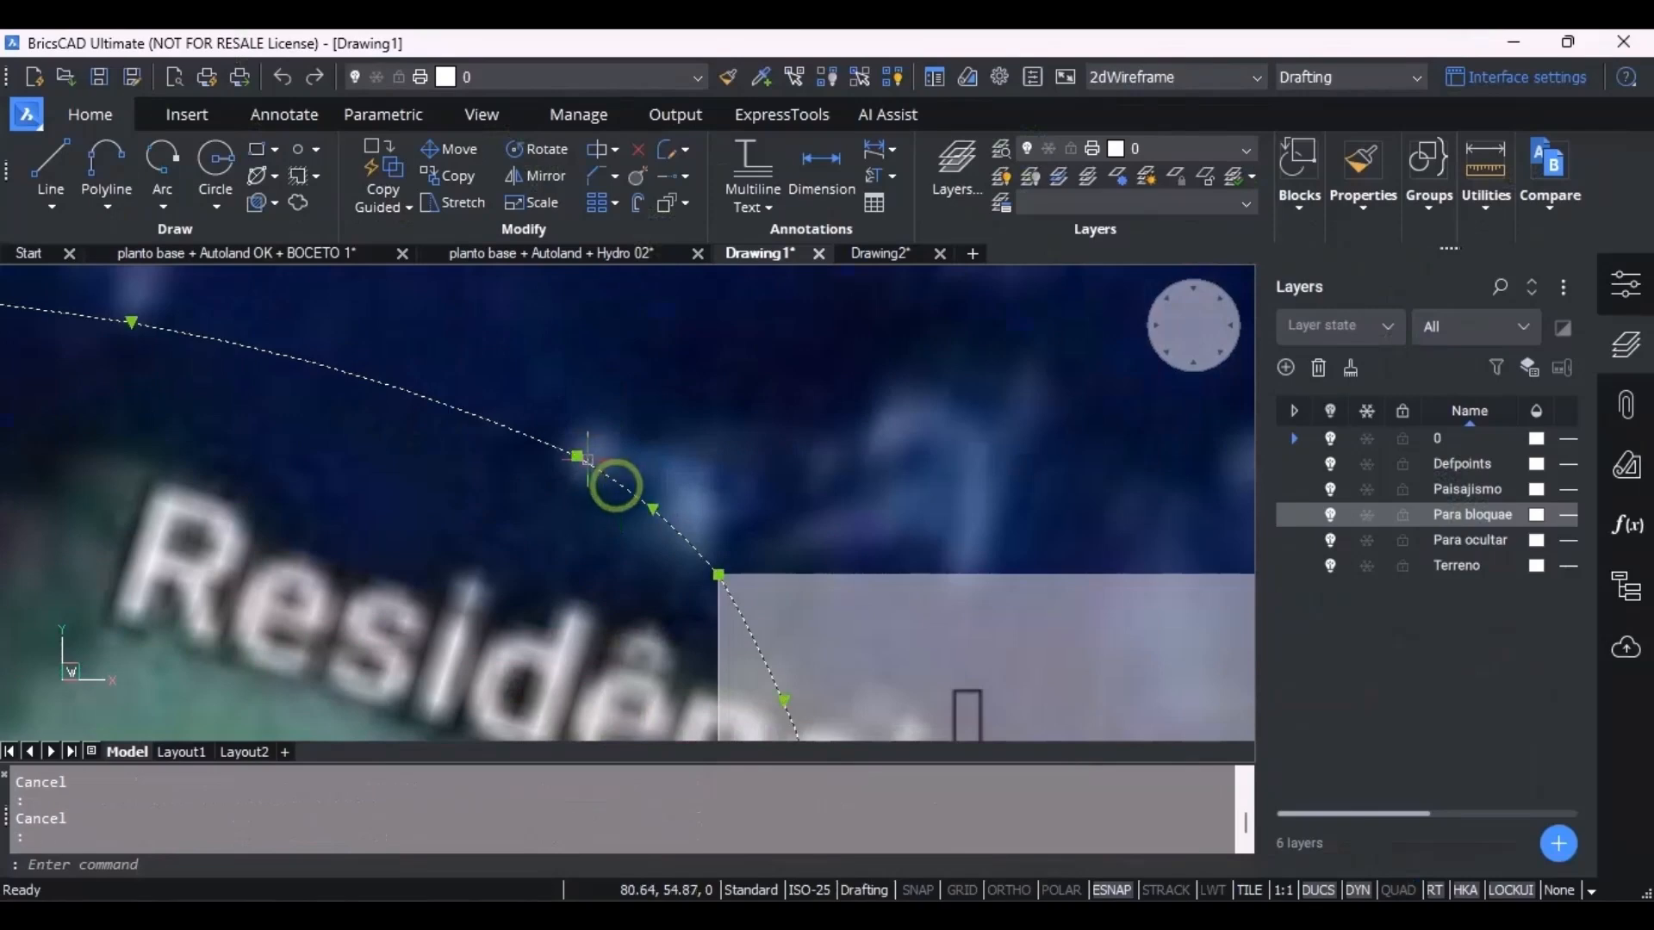
click(576, 457)
scroll(577, 453, up, 3)
scroll(595, 438, down, 5)
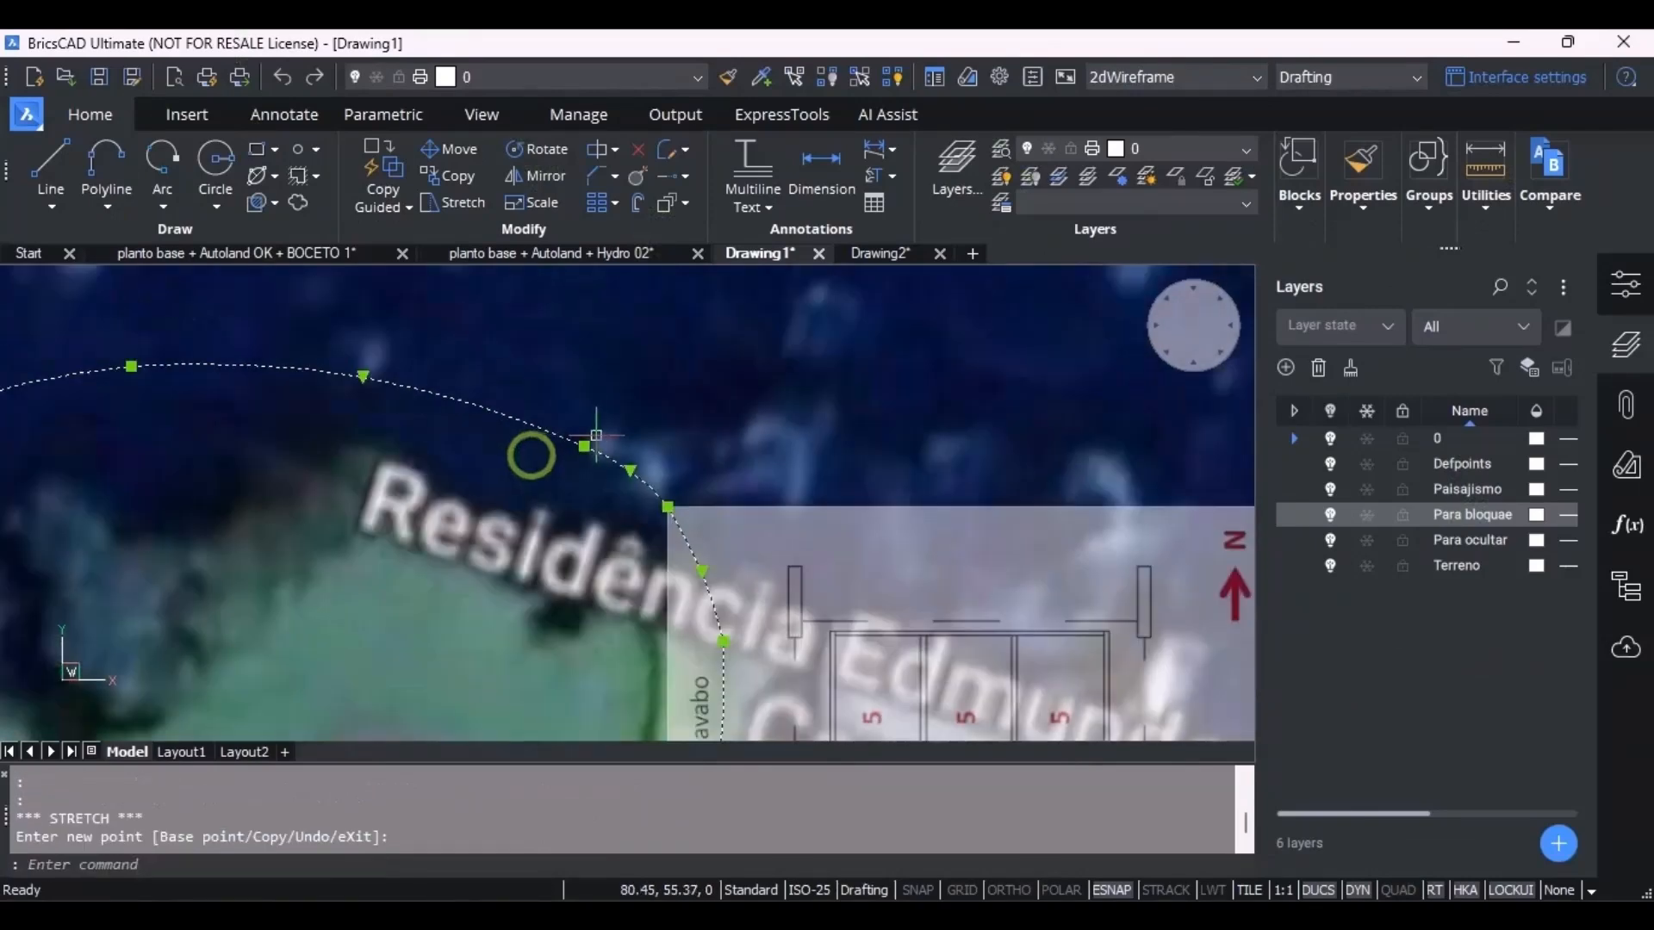
scroll(596, 435, down, 5)
key(Escape)
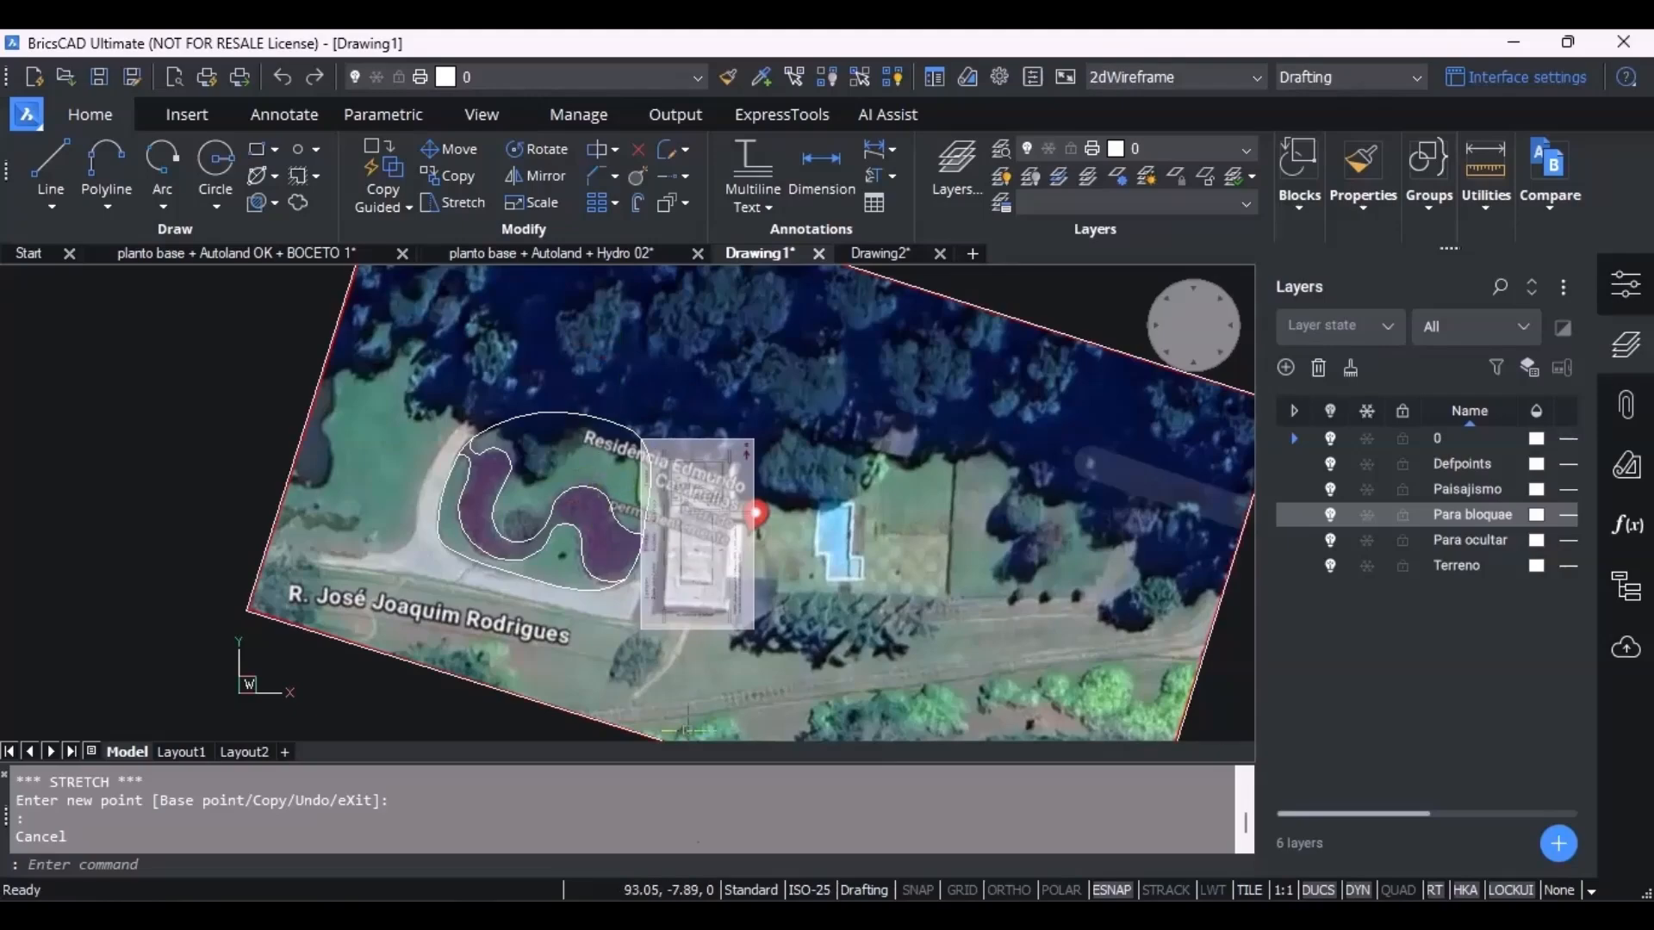
Switch to File Explorer's REFERENCIA folder and open plano de ref 001.jpg to consult the site plan.
click(693, 914)
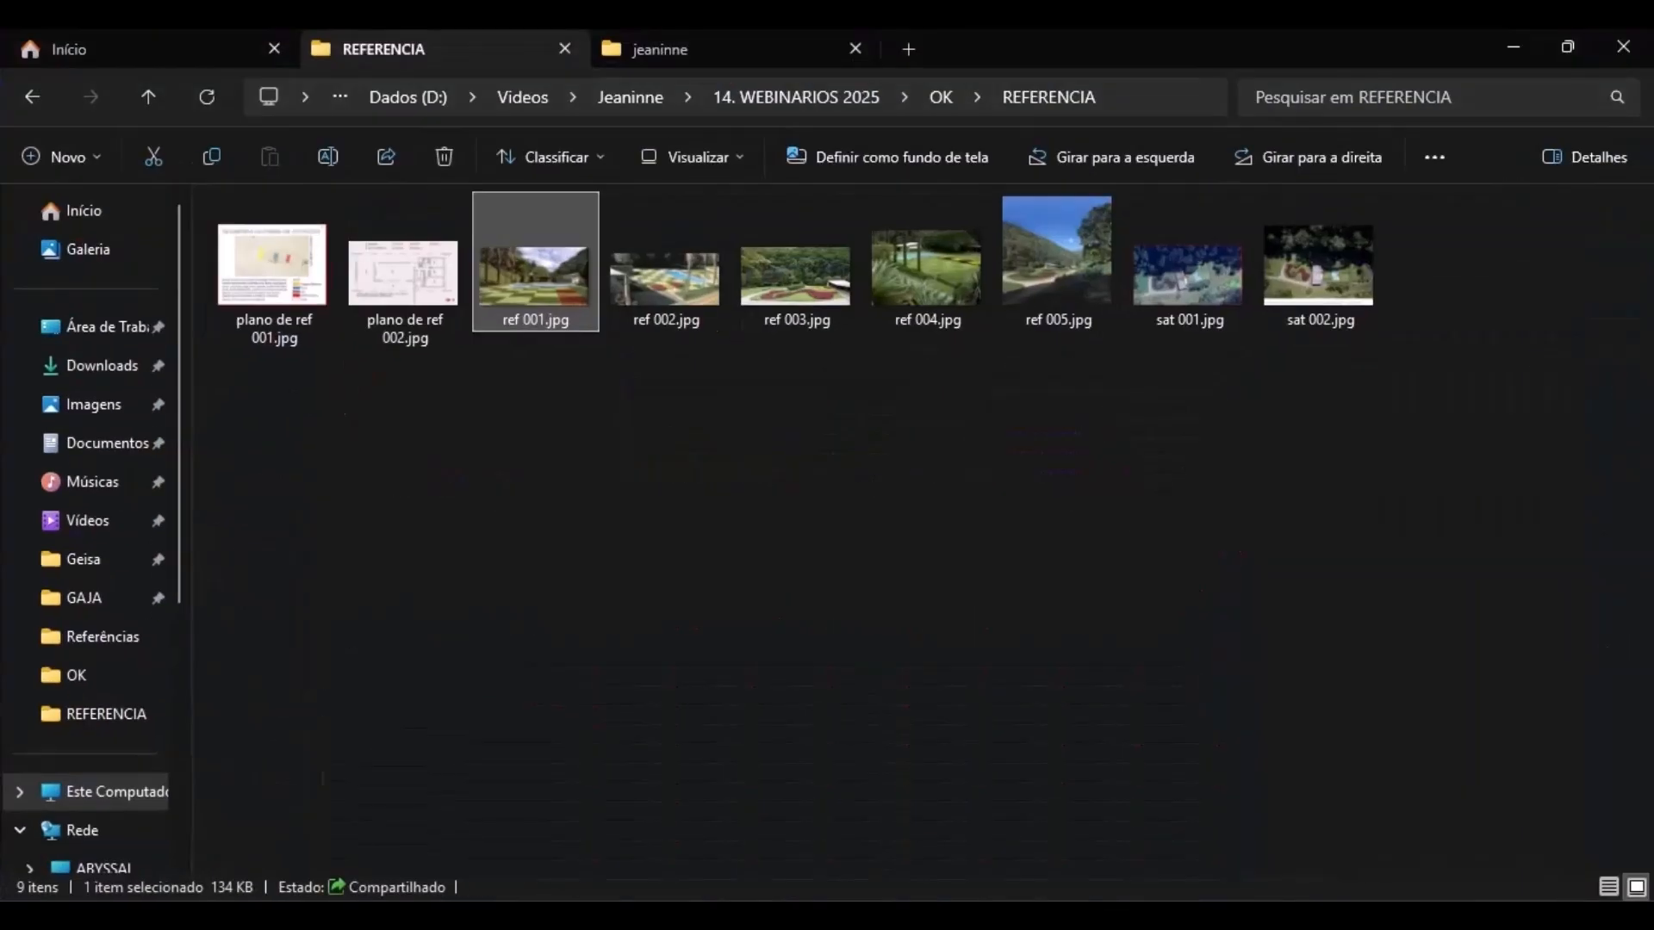
double_click(274, 262)
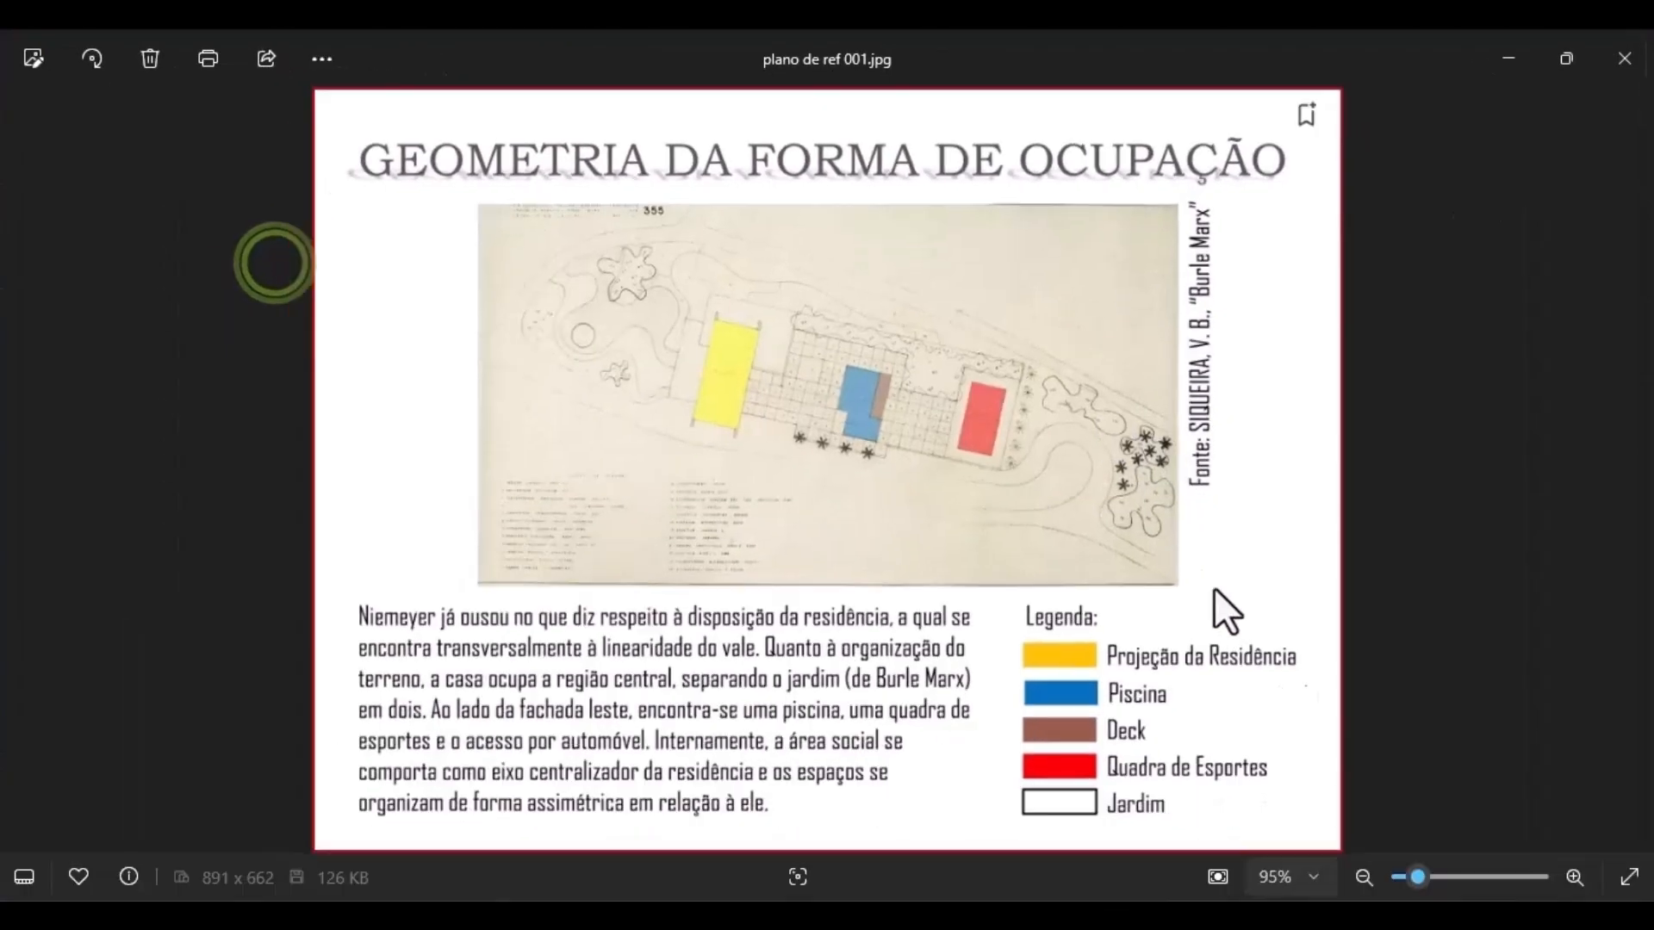
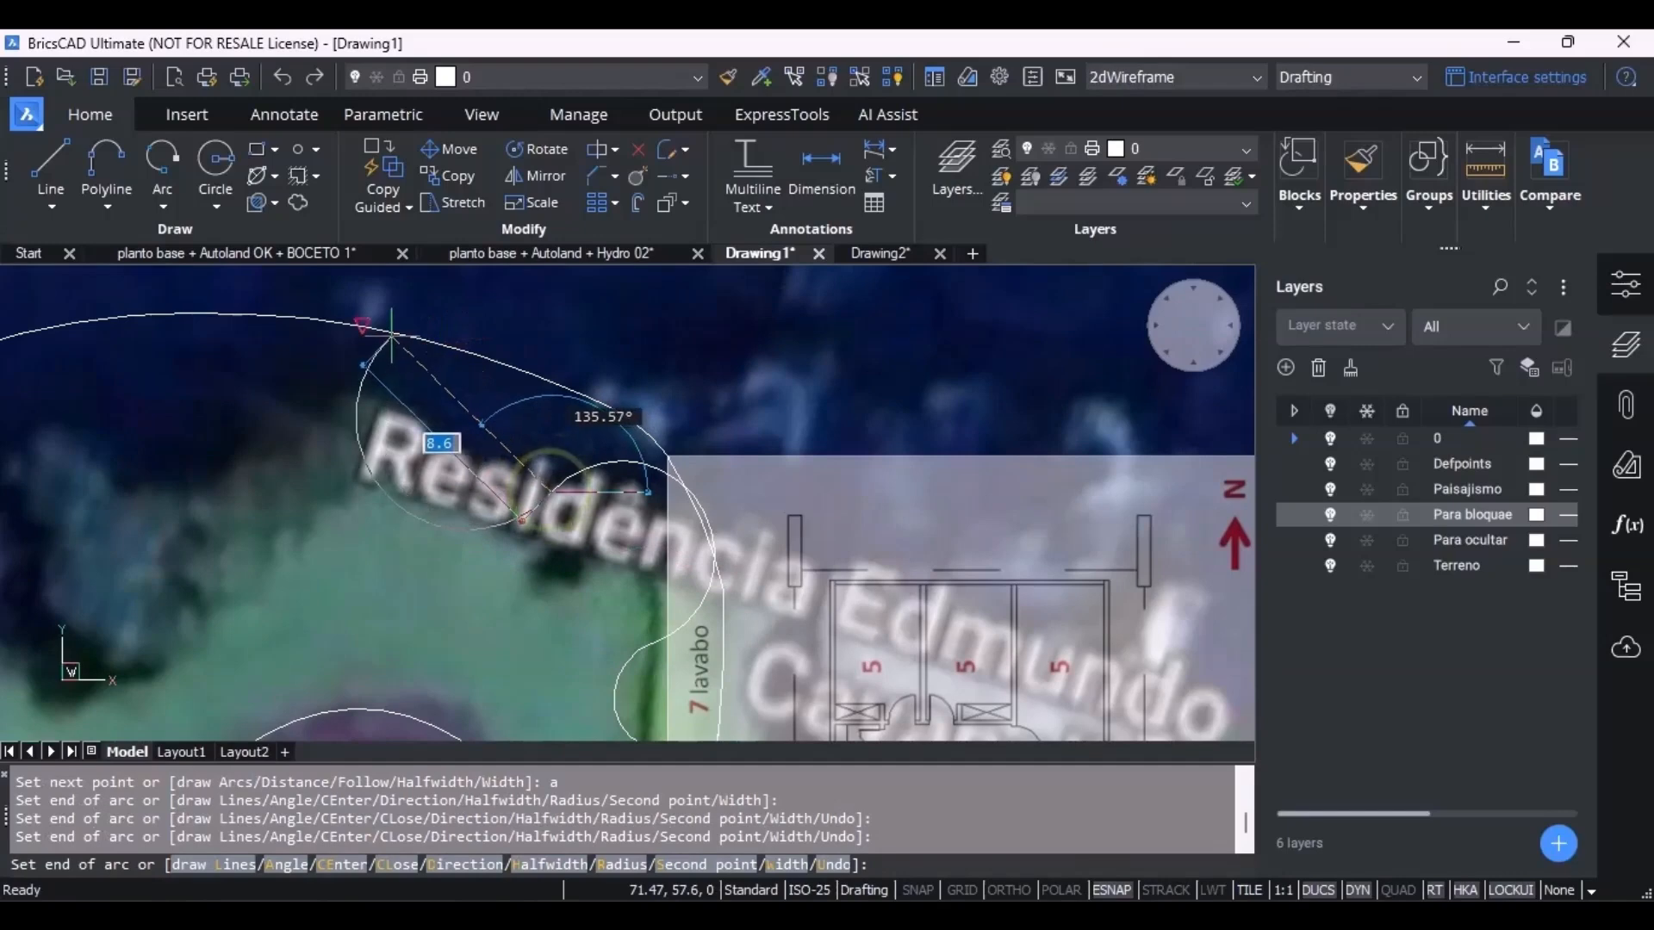
End the inner arc polyline on the garden outline's north edge above the Residência label, using the Nearest snap.
scroll(392, 334, up, 2)
shift+right_click(466, 400)
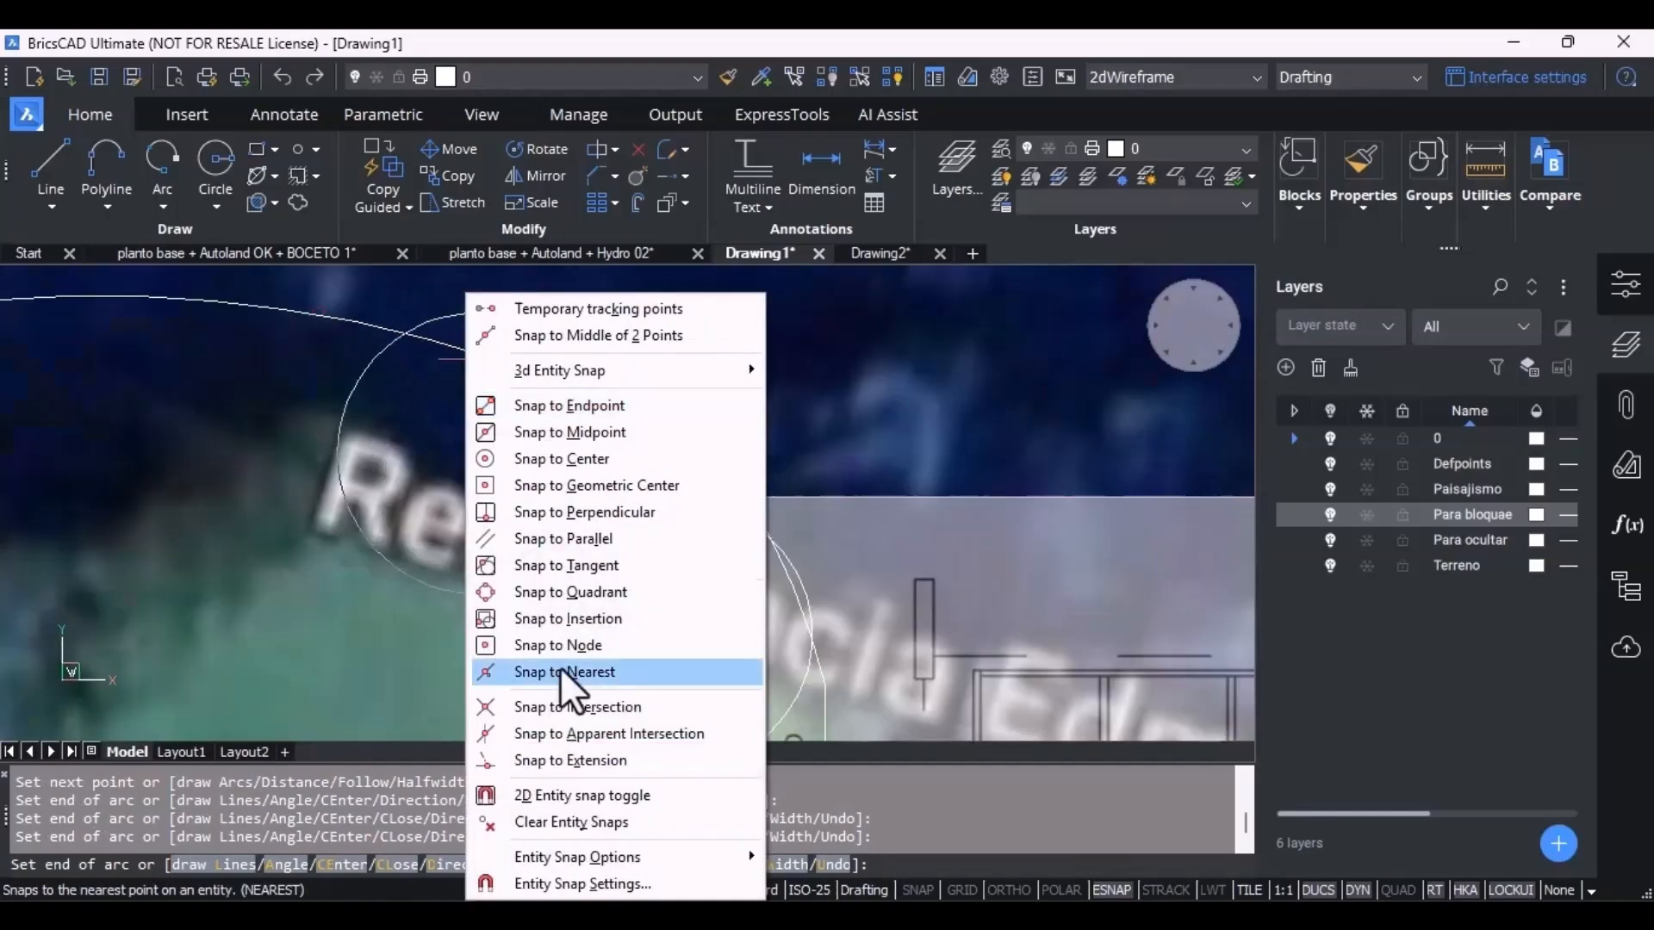
click(564, 672)
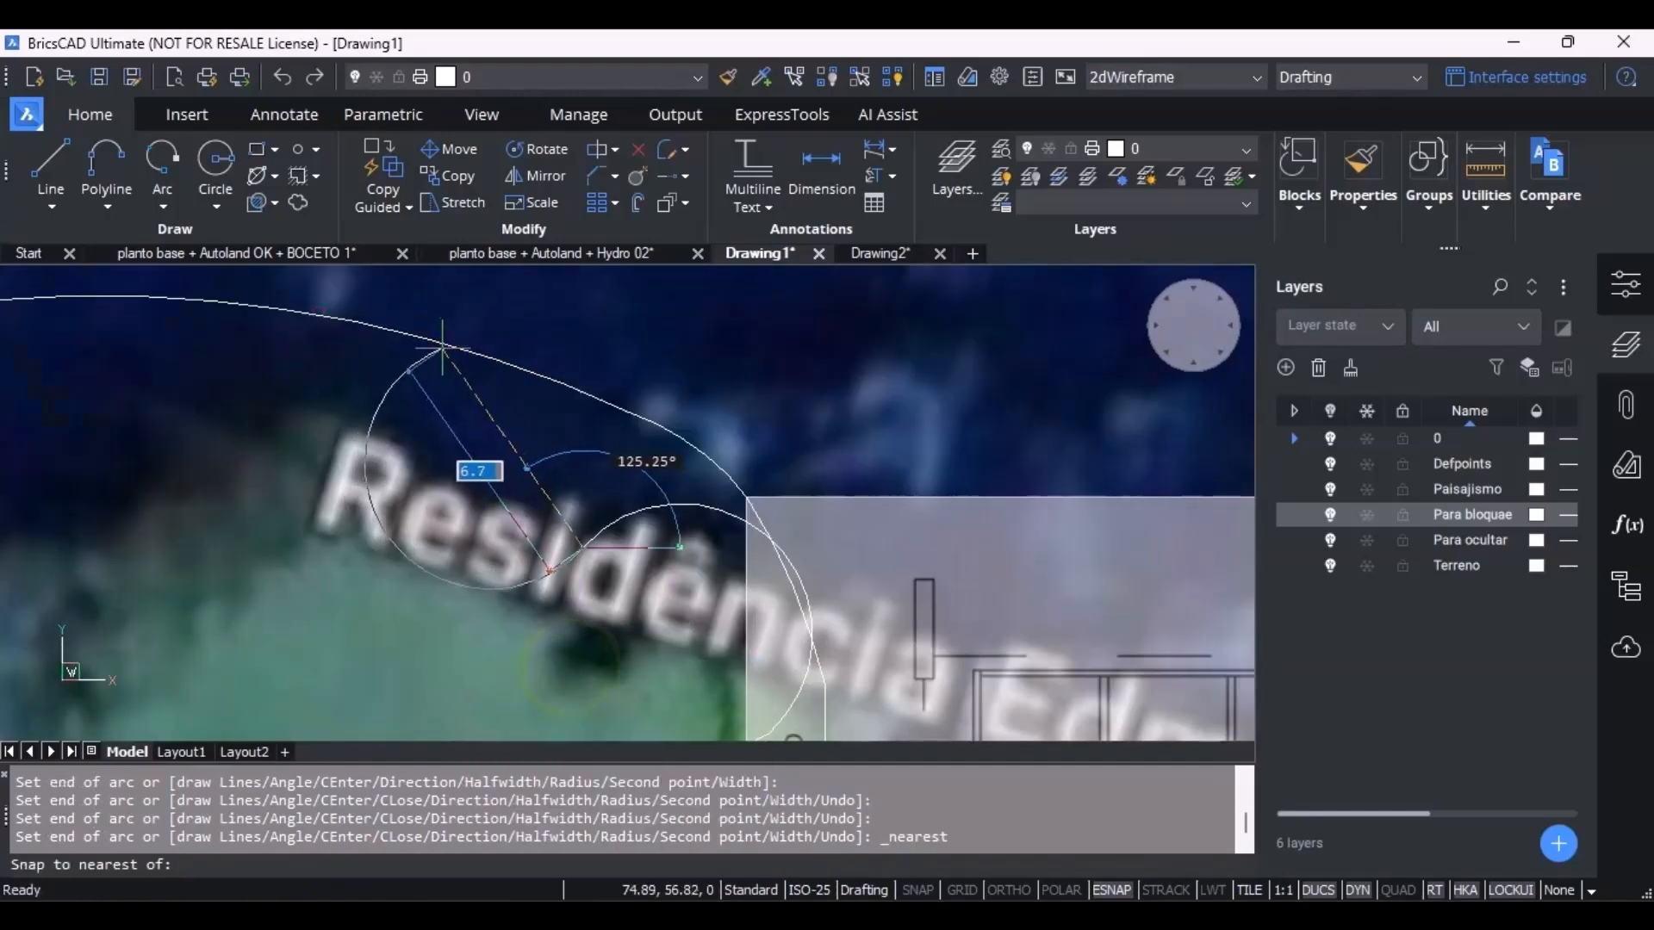
shift+right_click(442, 347)
click(578, 733)
shift+right_click(442, 347)
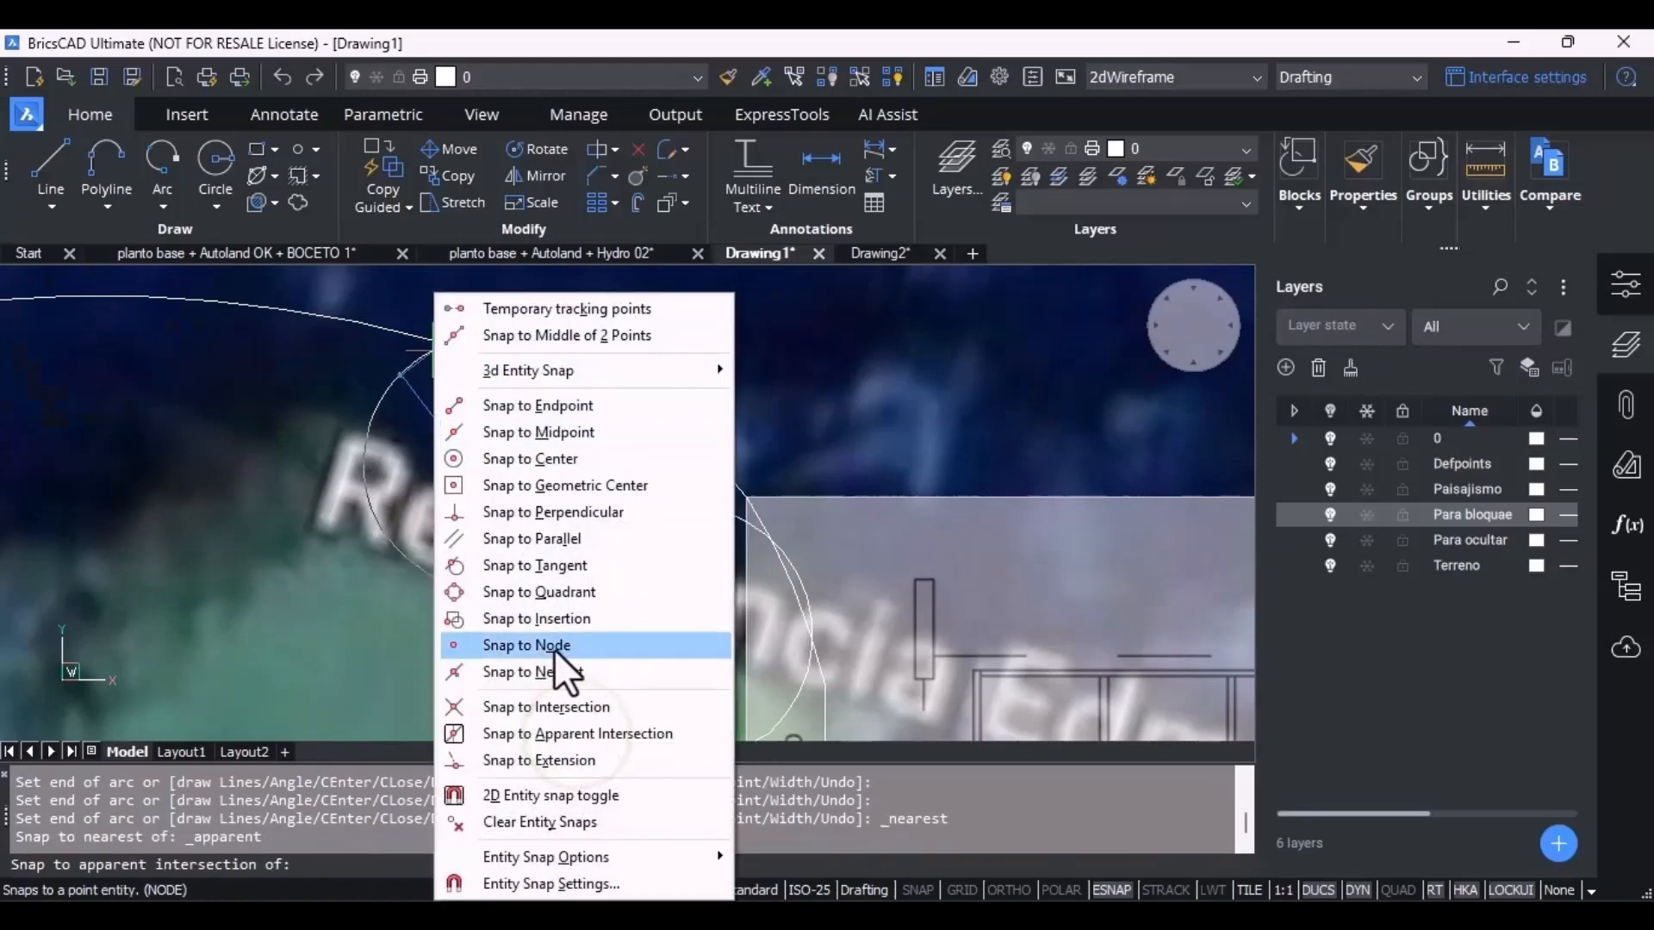
click(564, 672)
scroll(431, 340, up, 3)
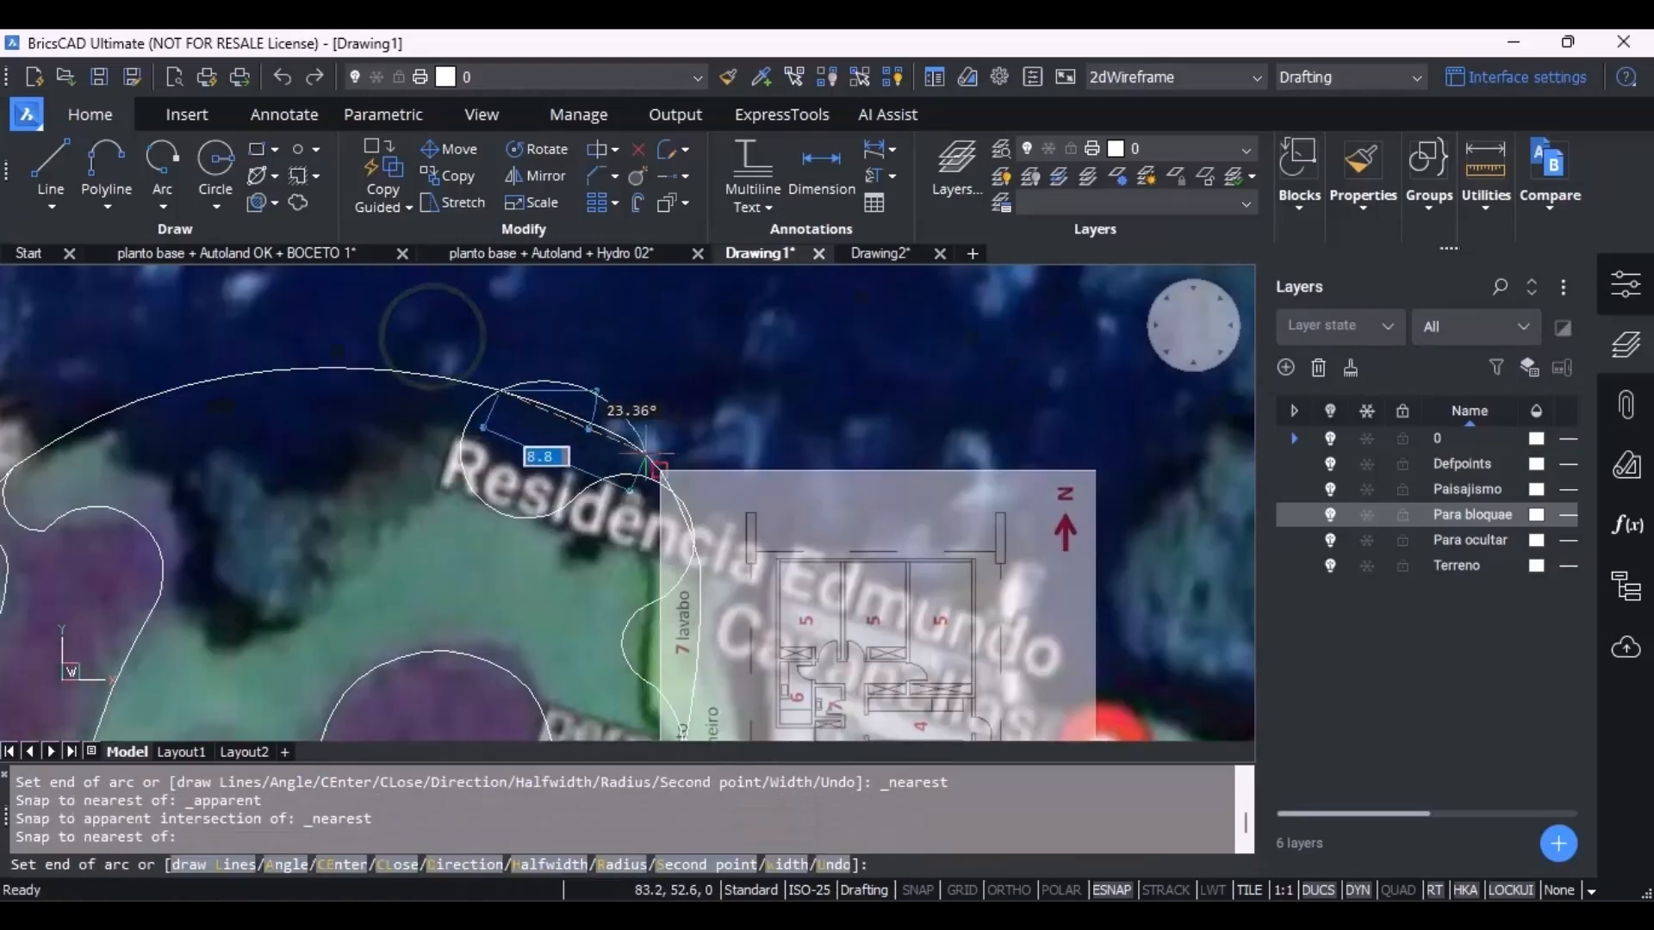
scroll(566, 450, up, 2)
scroll(598, 484, down, 2)
key(Escape)
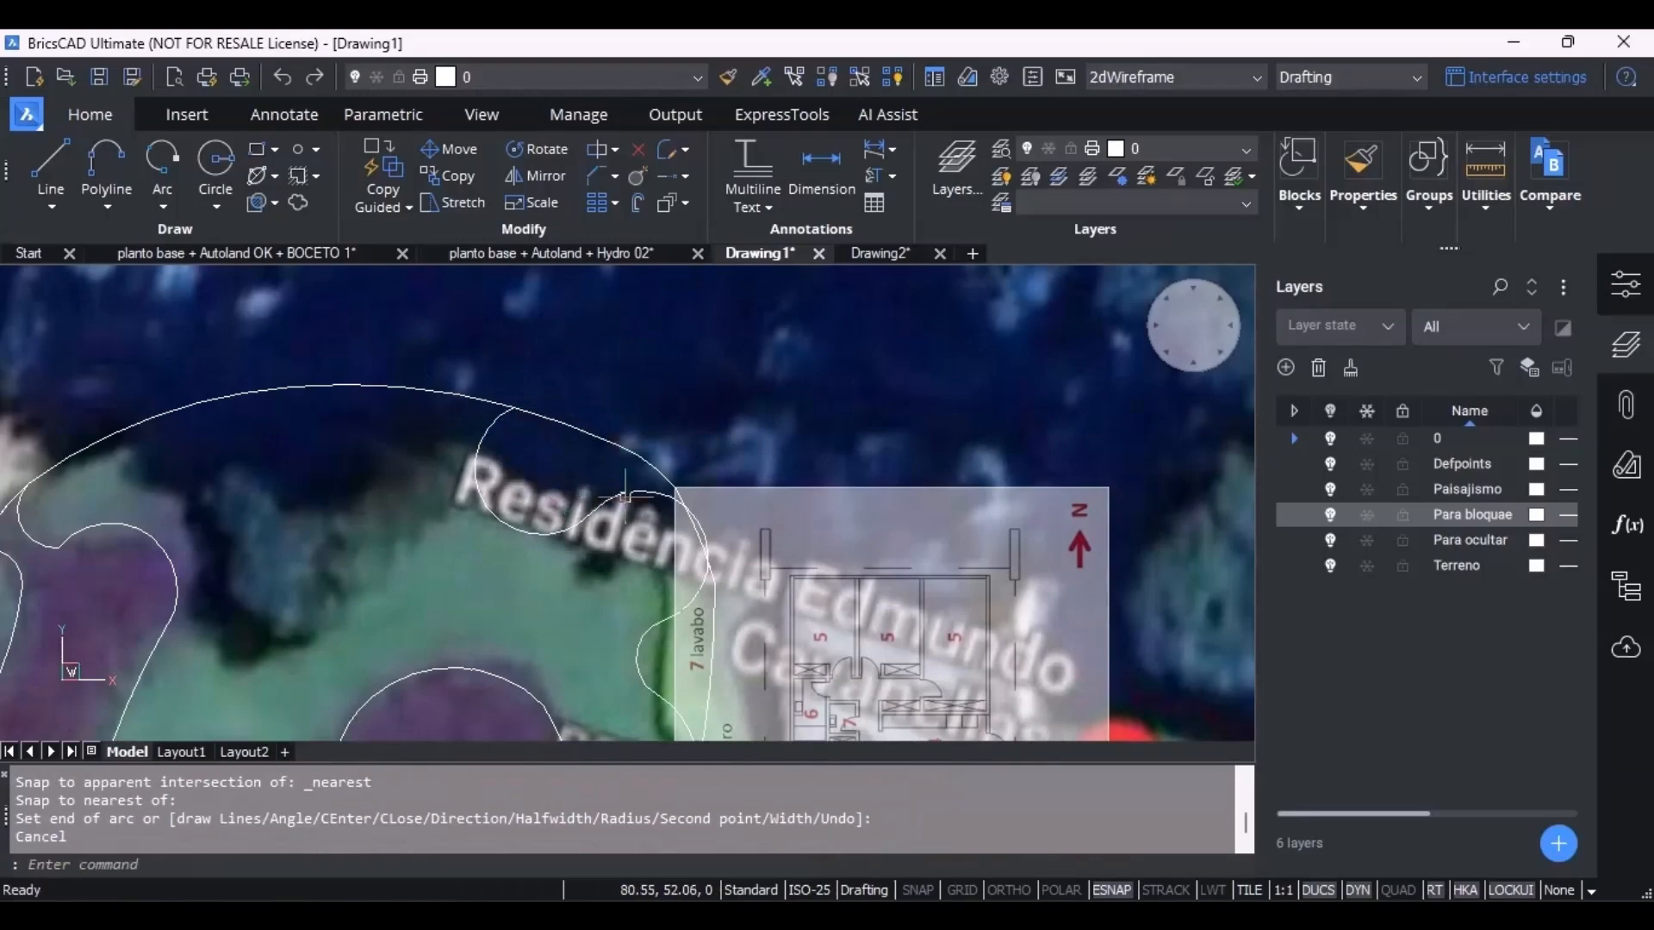
Reshape the inner polyline's southern arcs beside the house plan so they follow the dark green hedge edge.
click(621, 496)
scroll(659, 551, down, 2)
scroll(657, 648, up, 3)
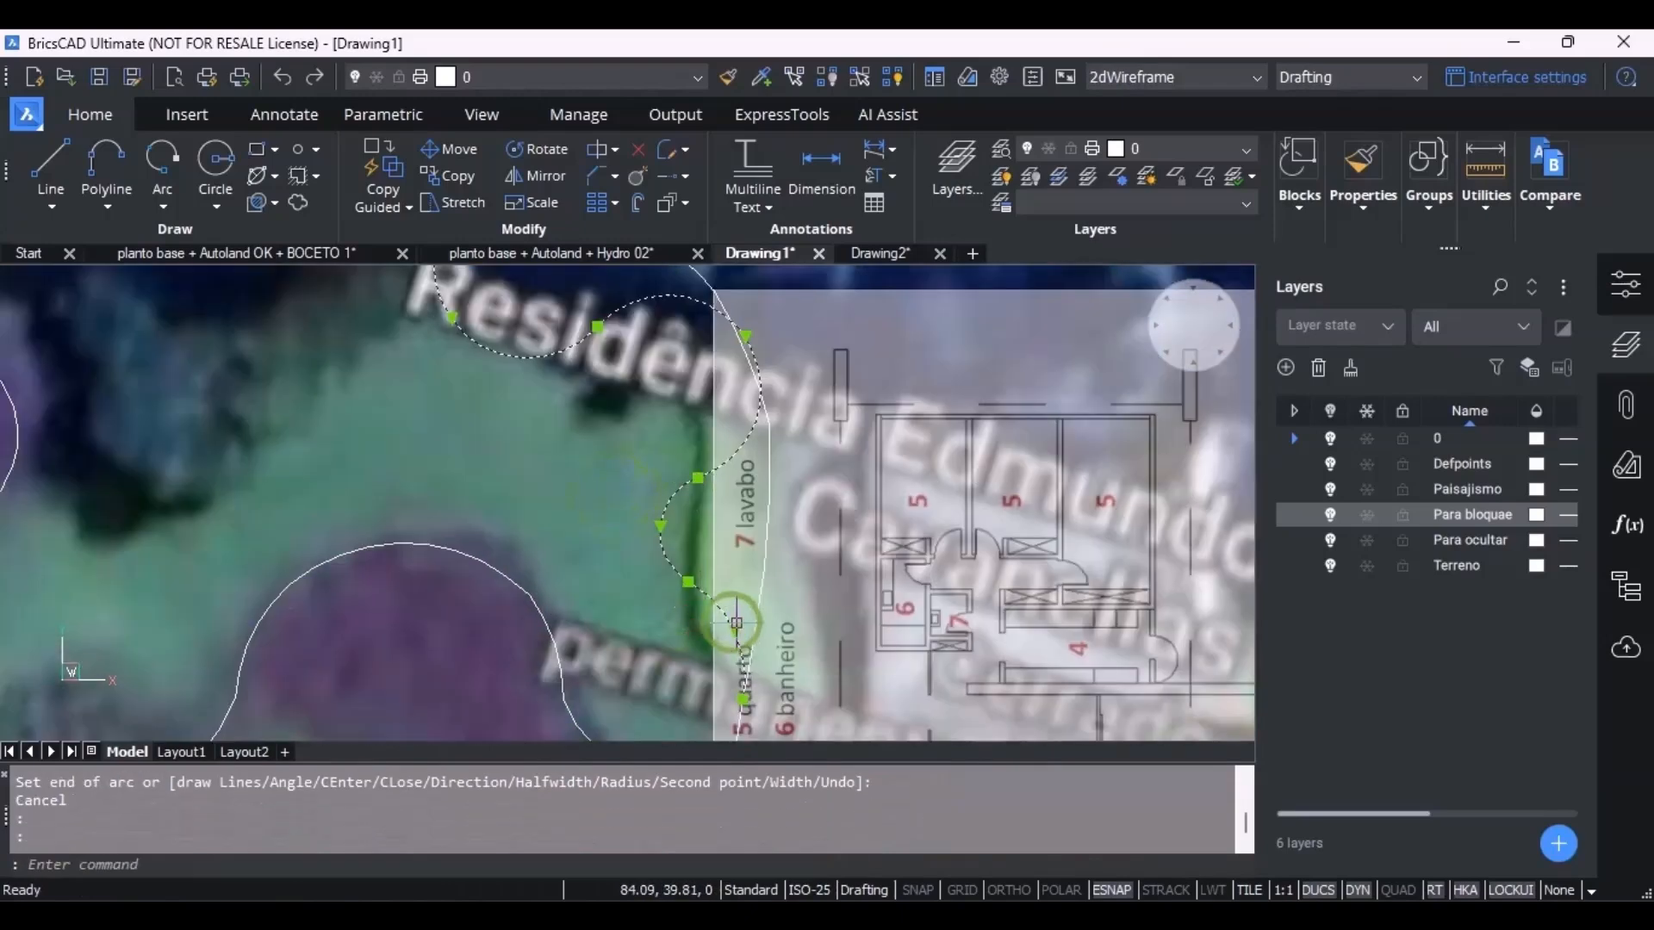
scroll(749, 641, up, 3)
click(712, 612)
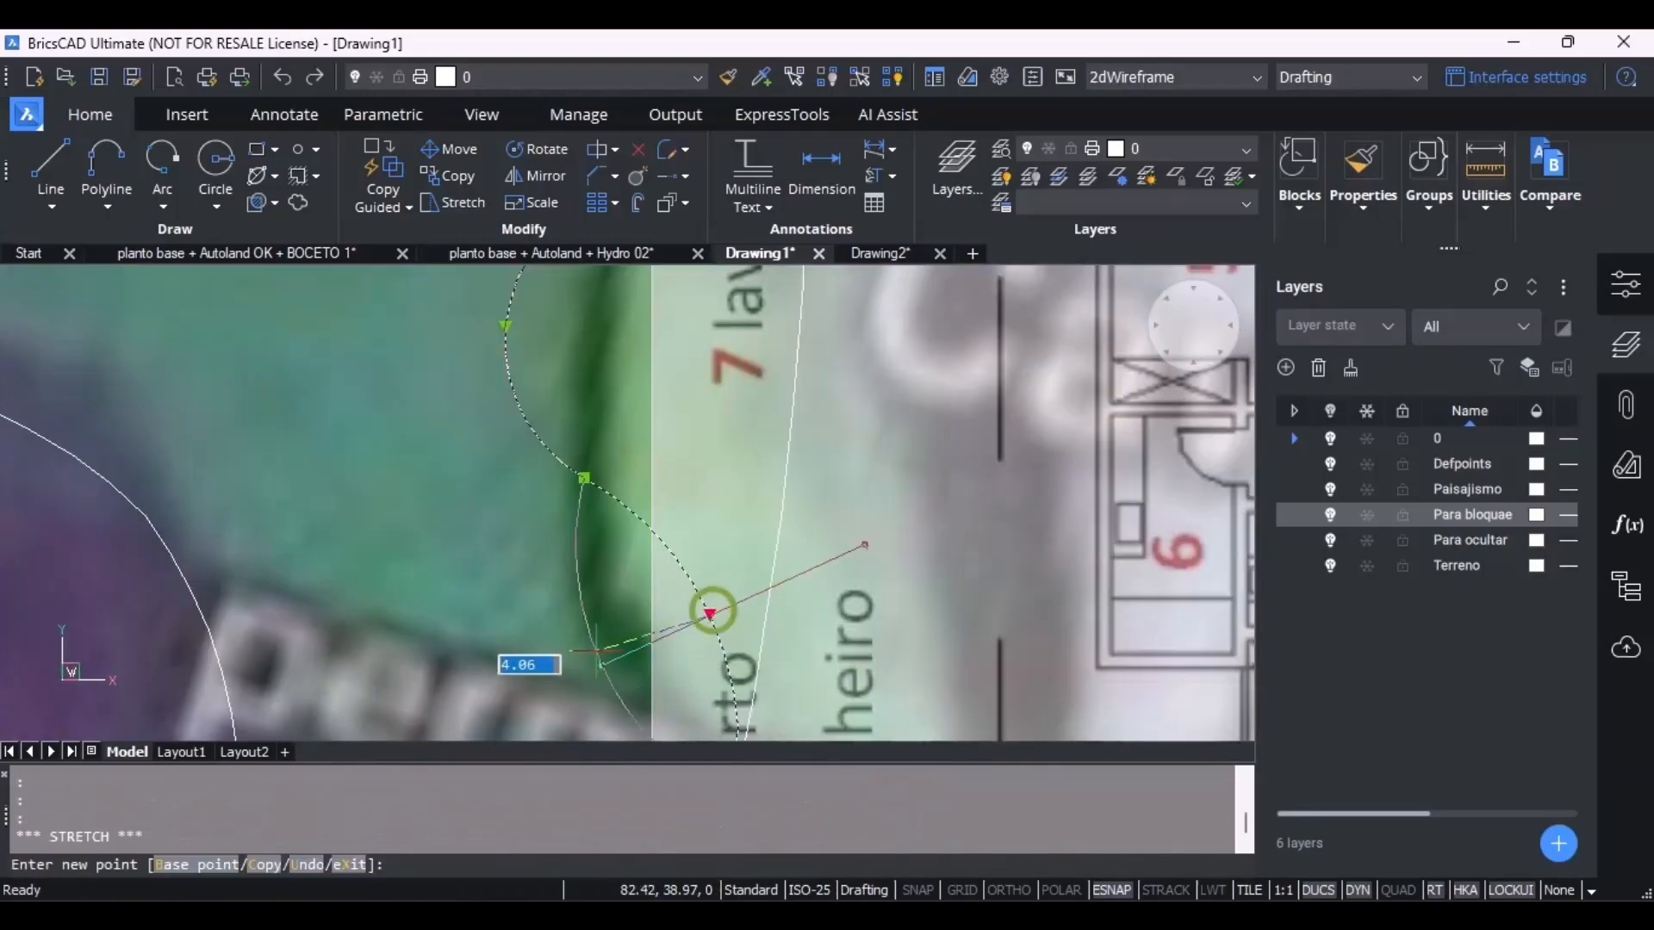
scroll(568, 509, down, 2)
scroll(534, 486, up, 3)
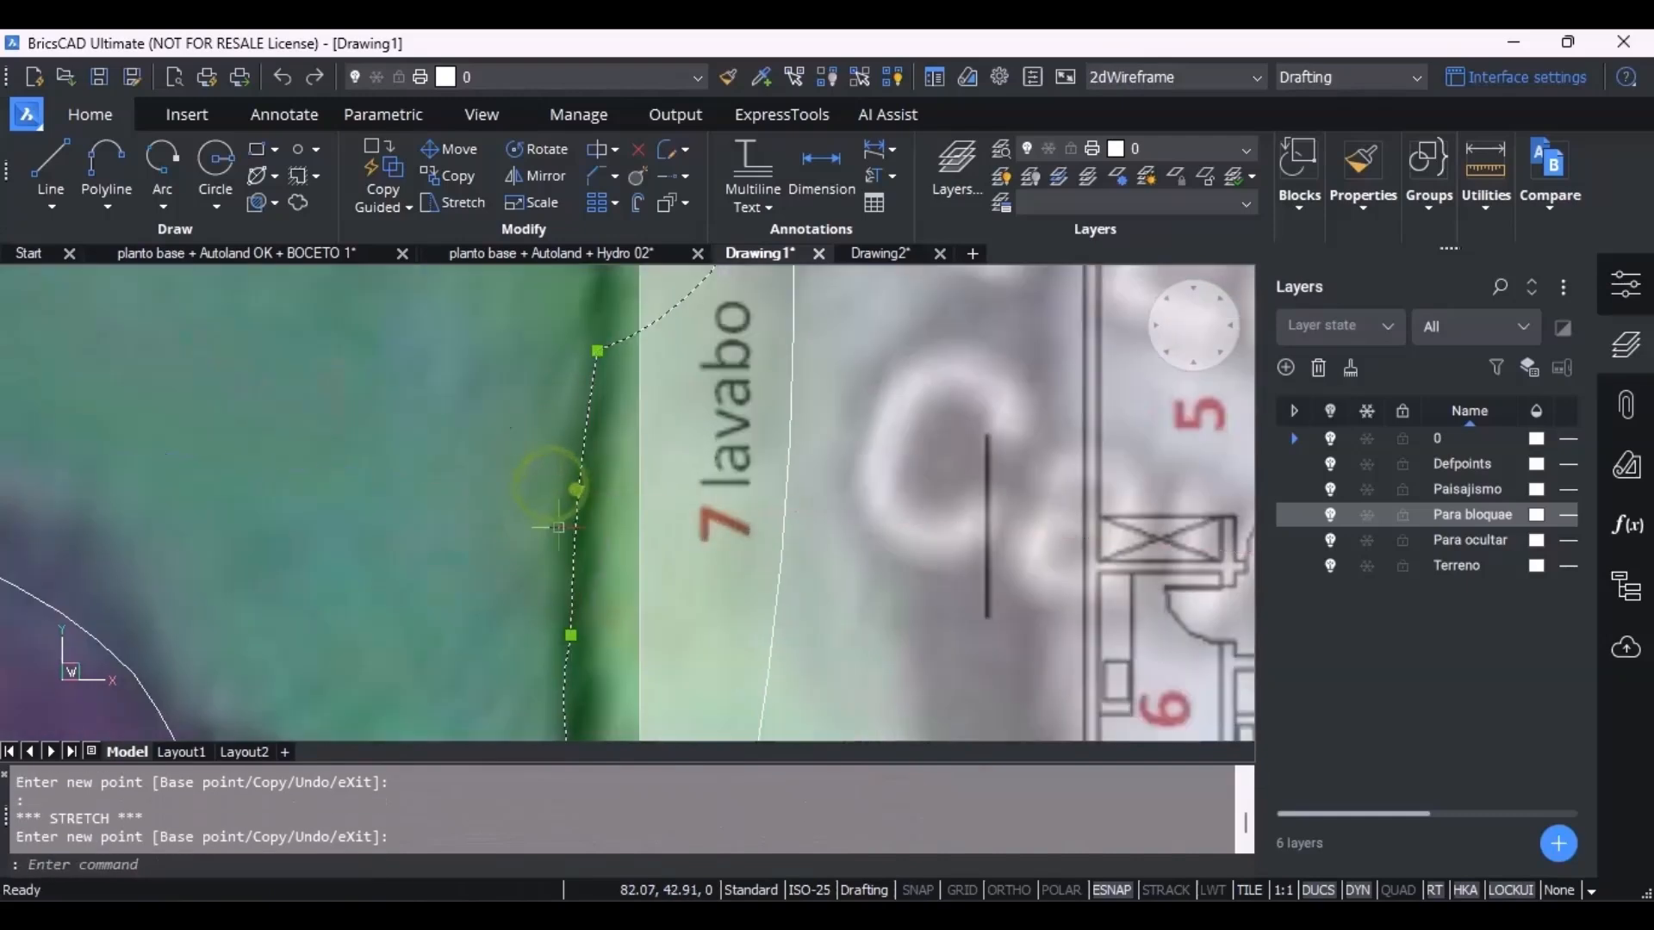
Fine-tune the vertex and arc midpoint along the hedge west of the lavabo label so the inner polyline curves smoothly.
scroll(568, 603, up, 1)
scroll(560, 650, up, 1)
click(564, 637)
scroll(565, 634, down, 1)
middle_drag(550, 519, 547, 628)
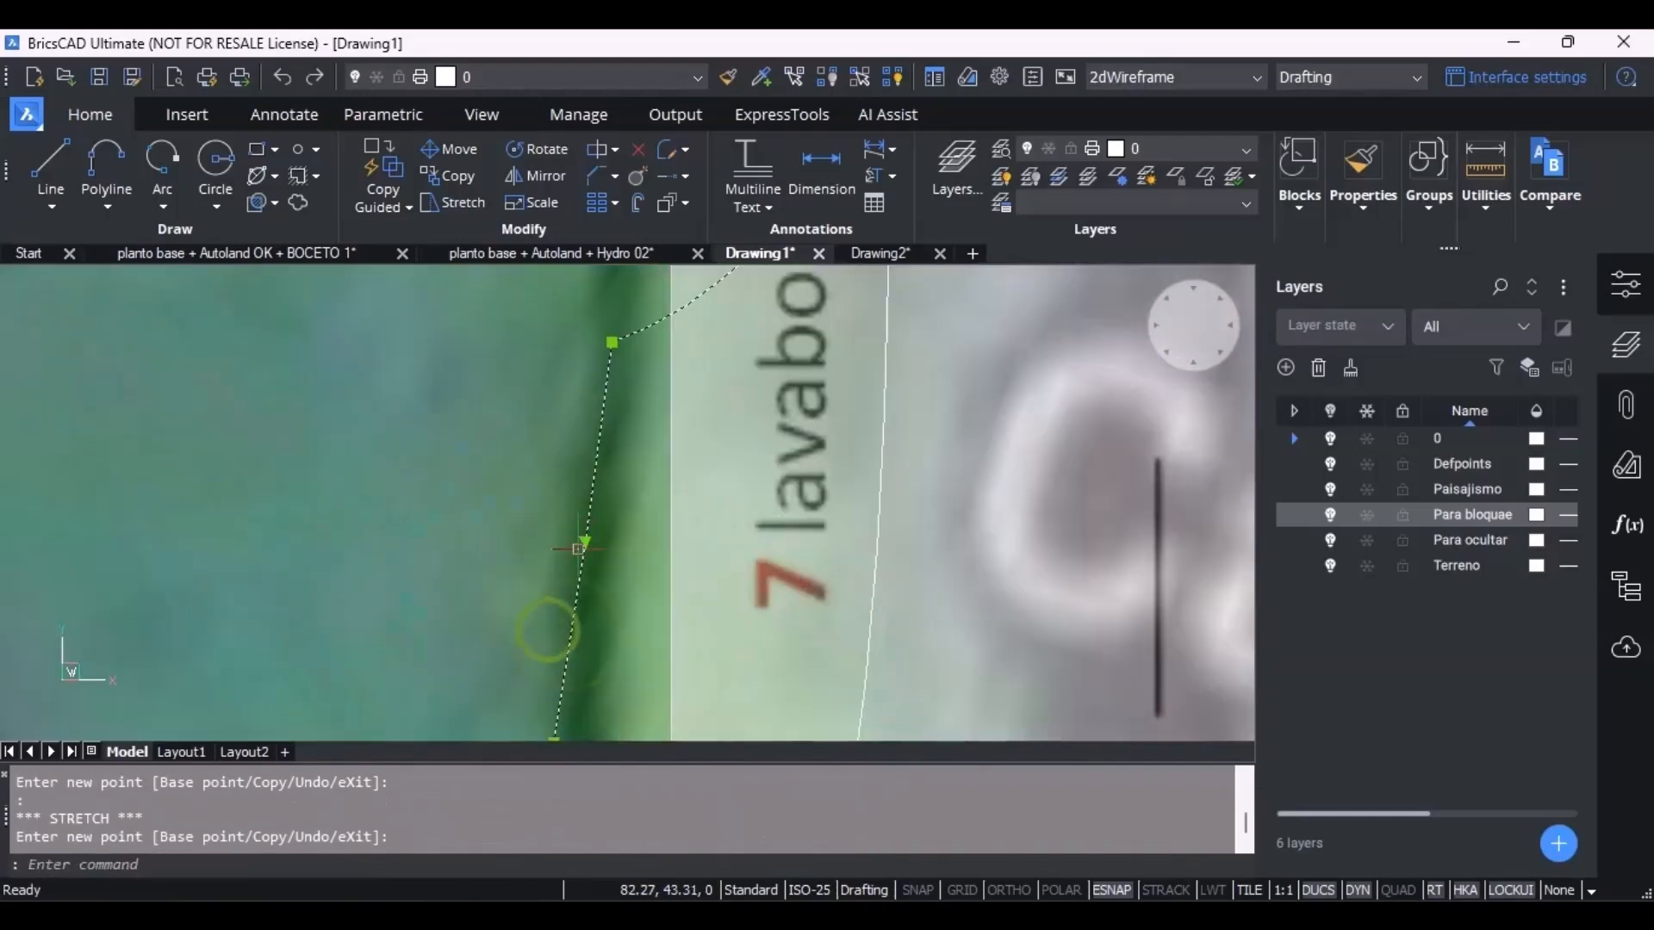
click(584, 541)
scroll(562, 553, up, 2)
click(587, 544)
scroll(583, 556, down, 4)
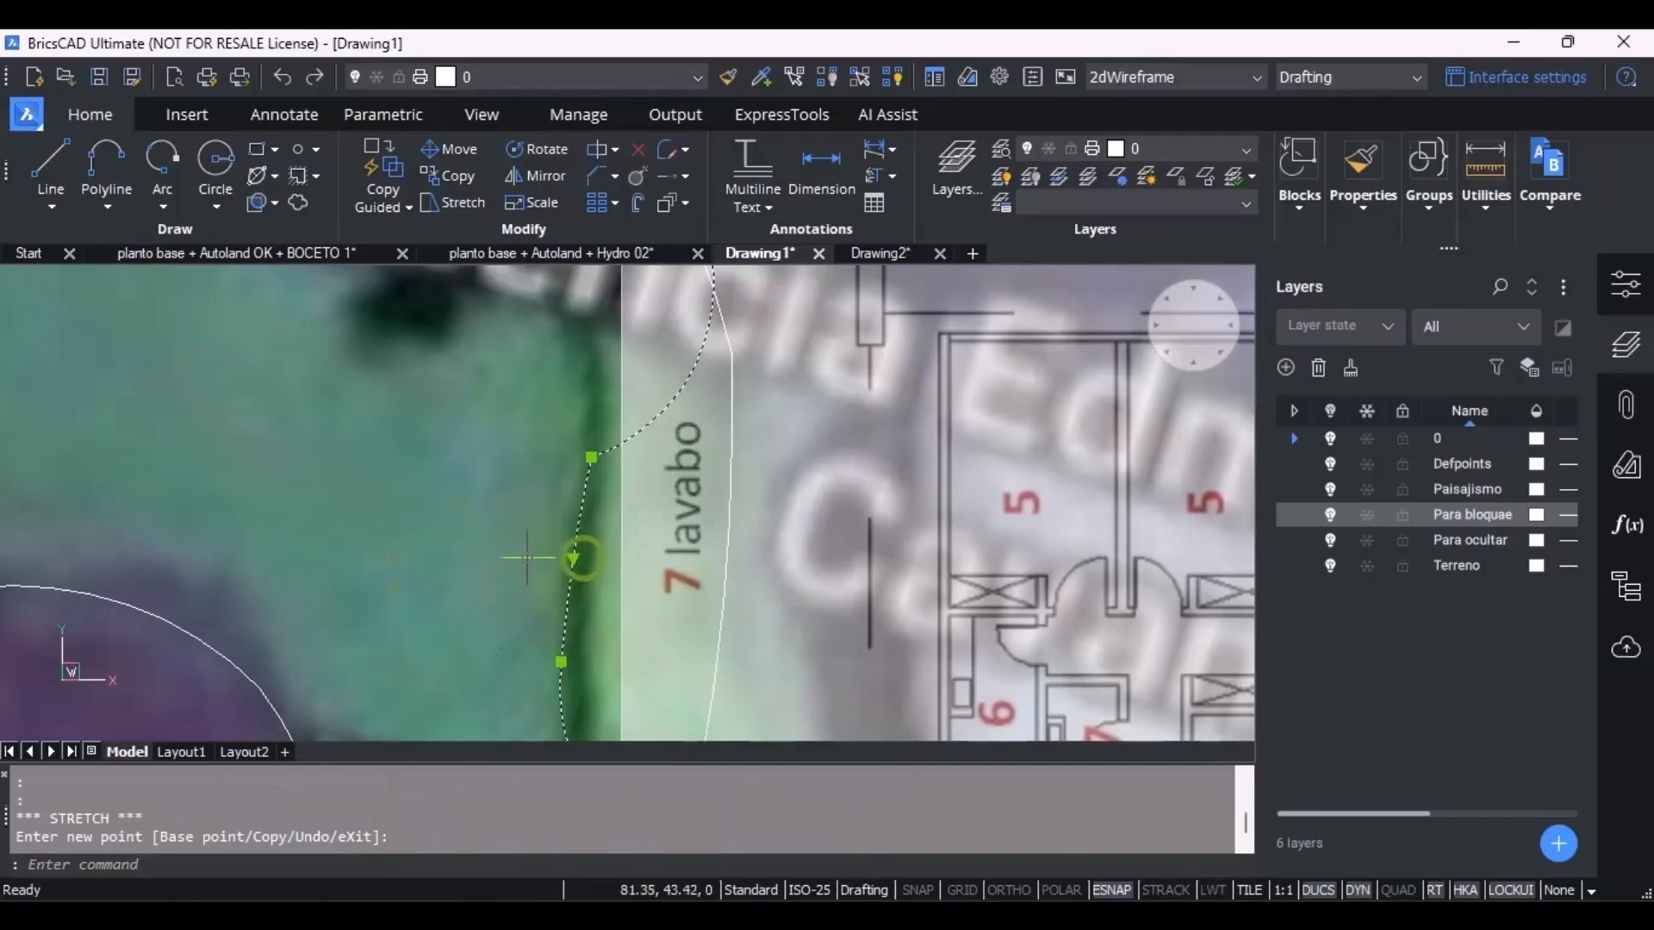
Bend the inner polyline's northern arcs over the Residência label into one smooth curve running up to the garden outline.
middle_drag(664, 494, 679, 710)
click(691, 396)
click(563, 491)
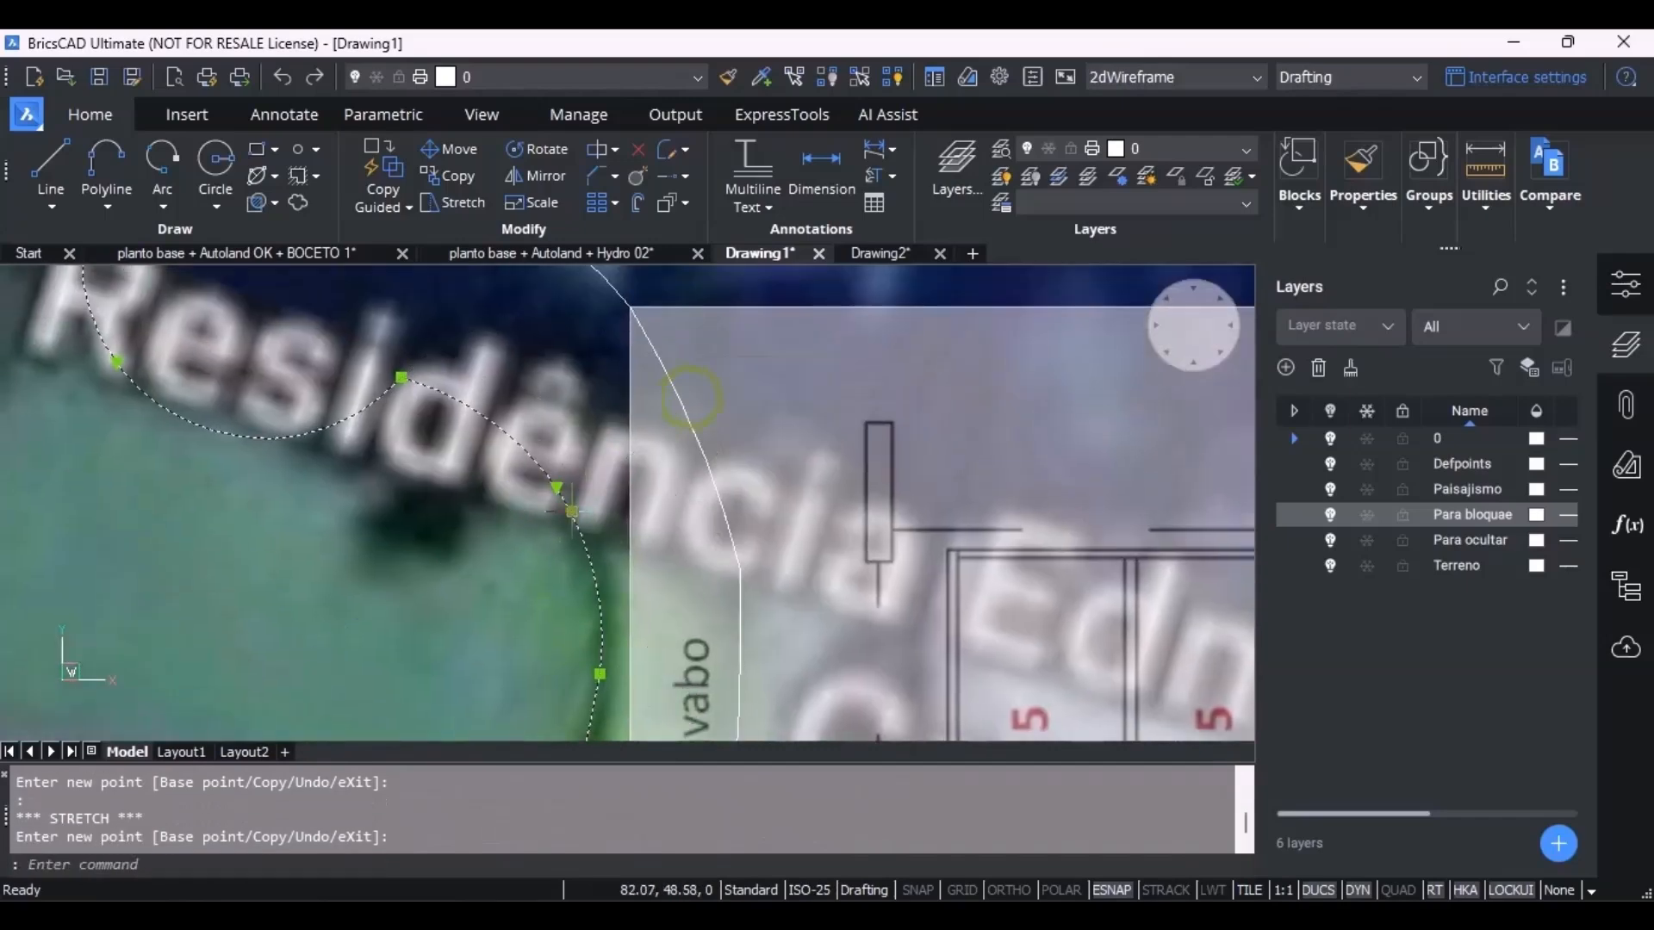
scroll(517, 422, down, 1)
middle_drag(444, 293, 644, 400)
click(432, 492)
key(Escape)
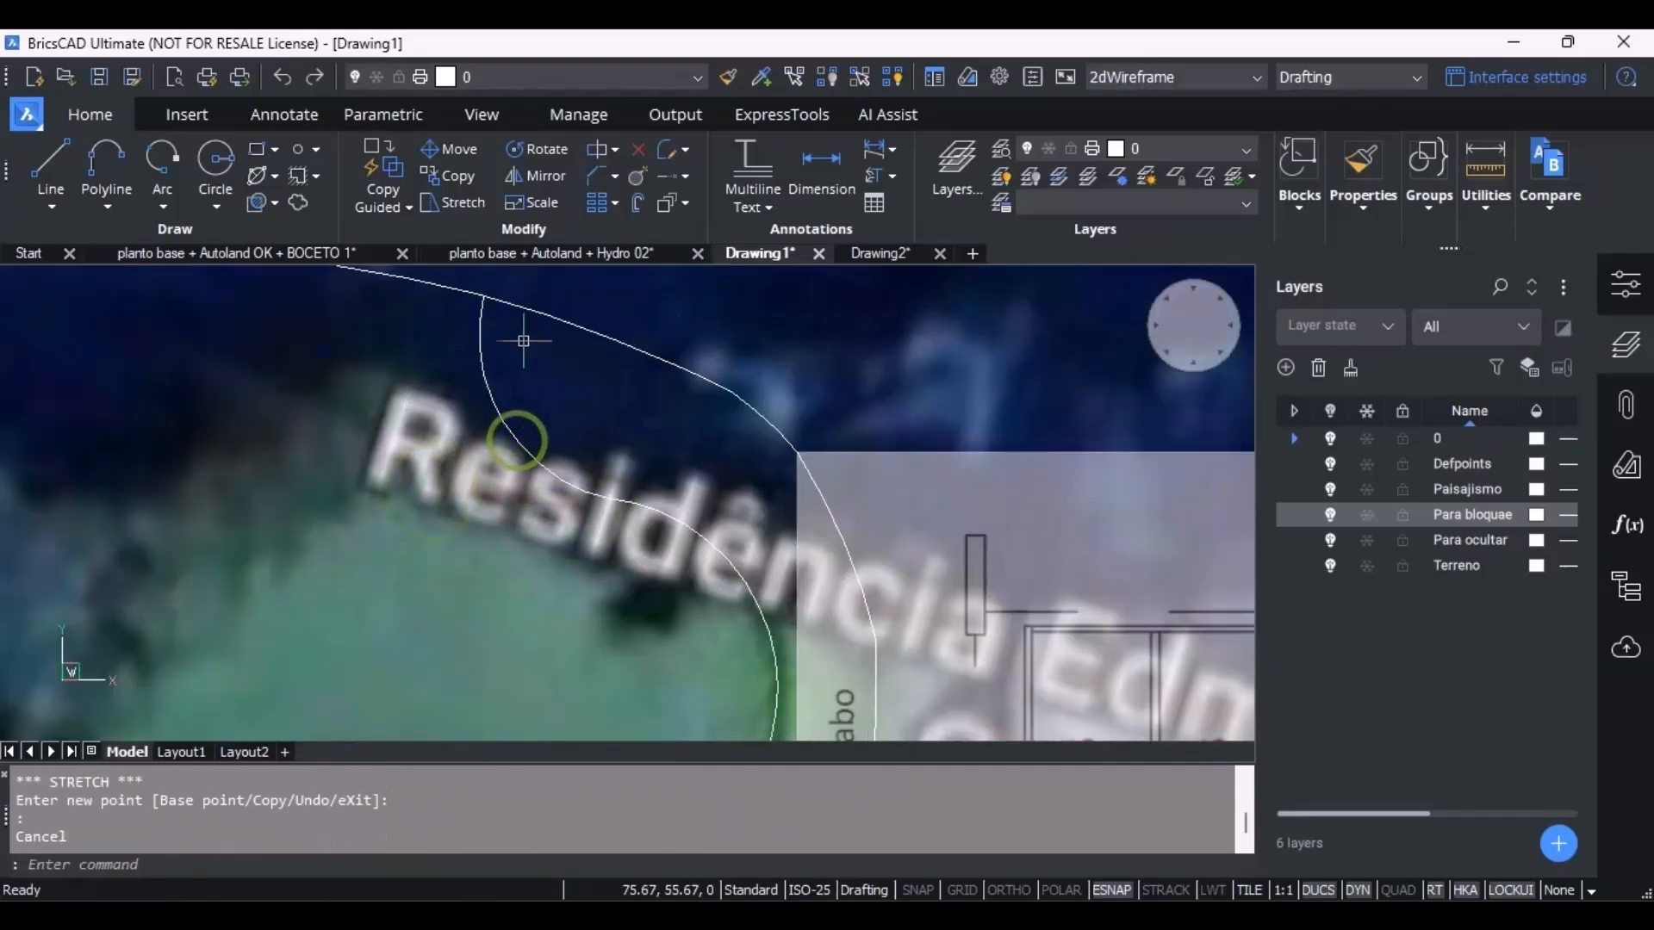
Start a second polyline with the Nearest snap on the garden outline's east edge and draw two arcs north past the lavabo label.
scroll(603, 414, down, 3)
scroll(683, 500, up, 3)
scroll(706, 523, down, 1)
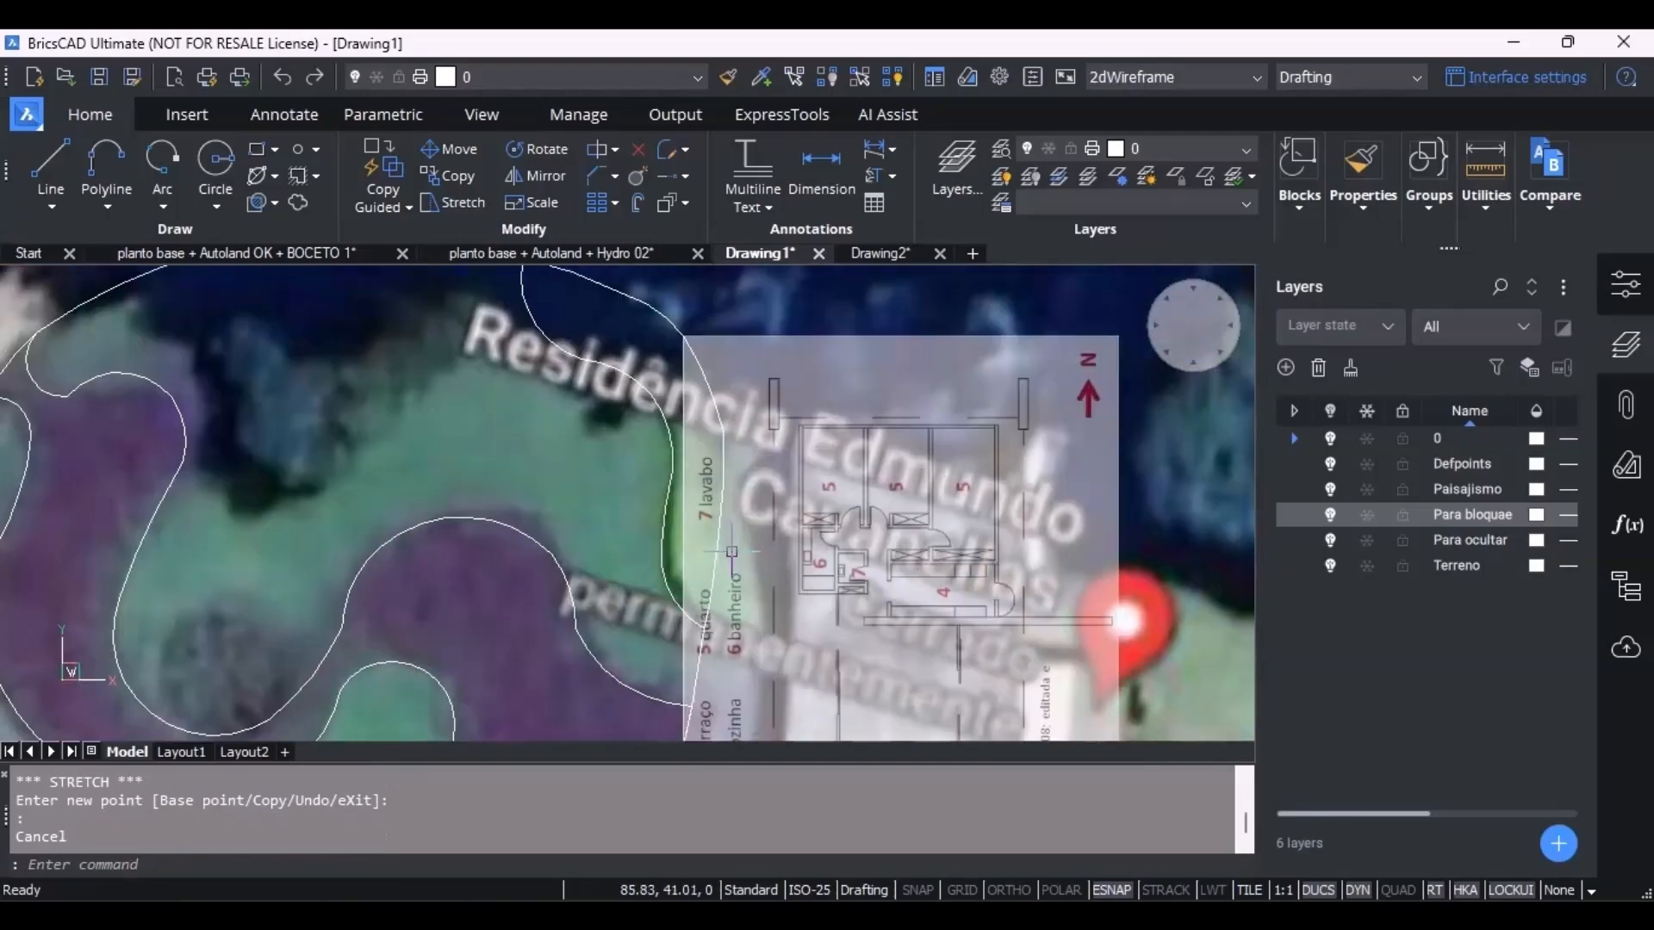
click(103, 177)
scroll(711, 551, up, 1)
scroll(717, 540, up, 3)
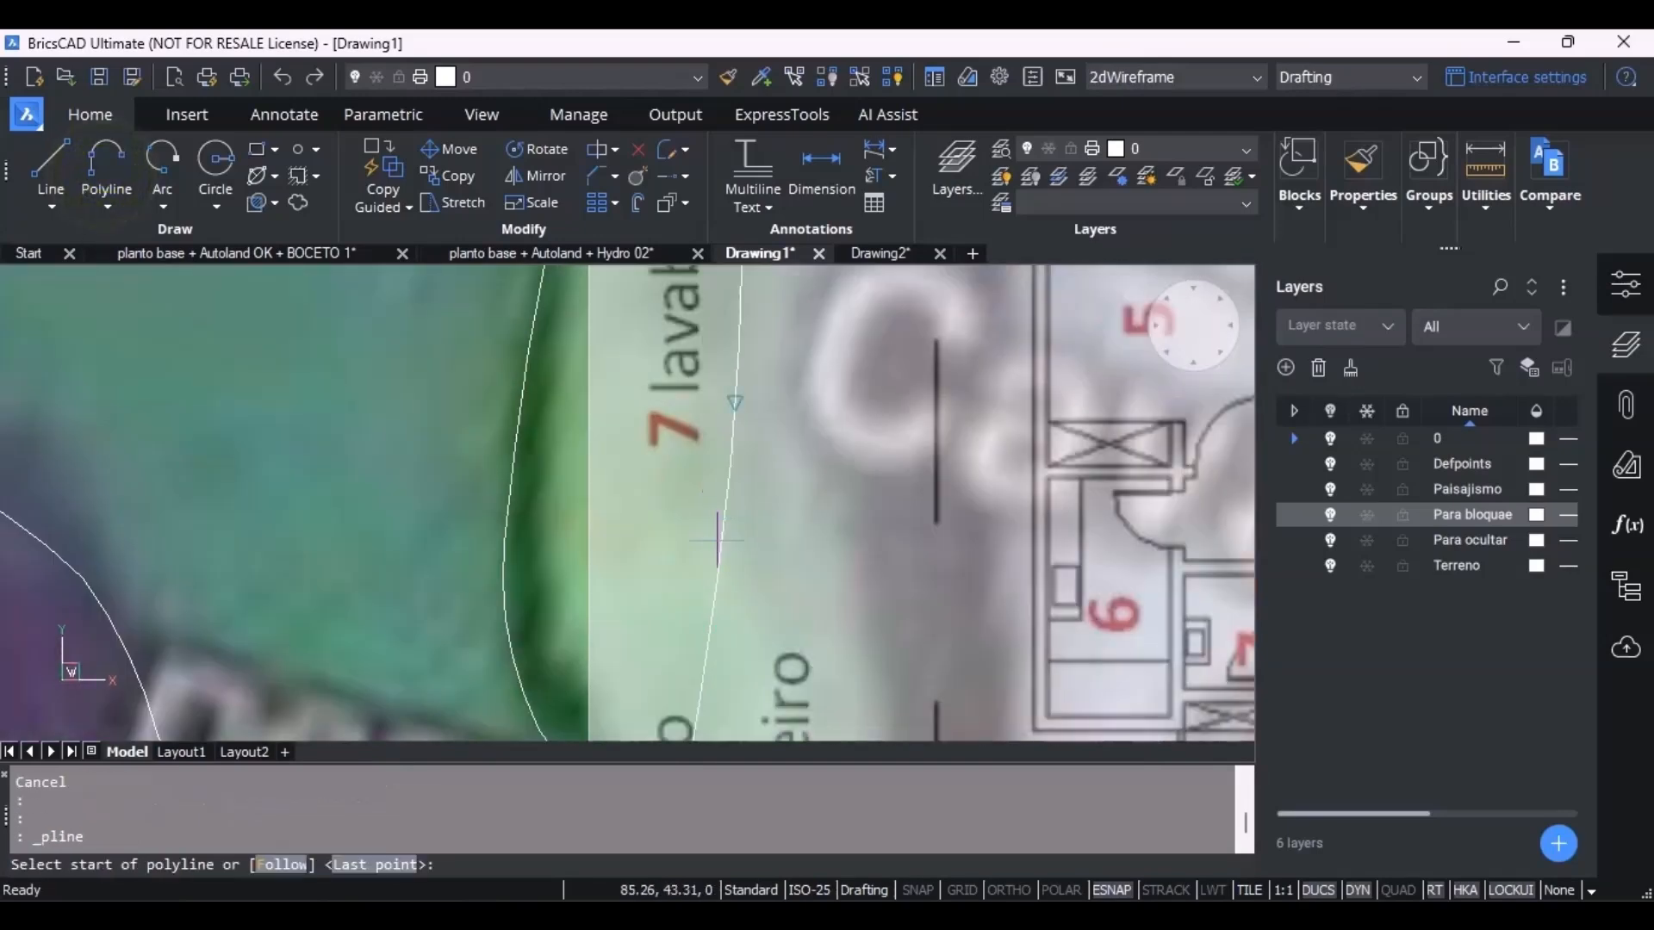
shift+right_click(737, 470)
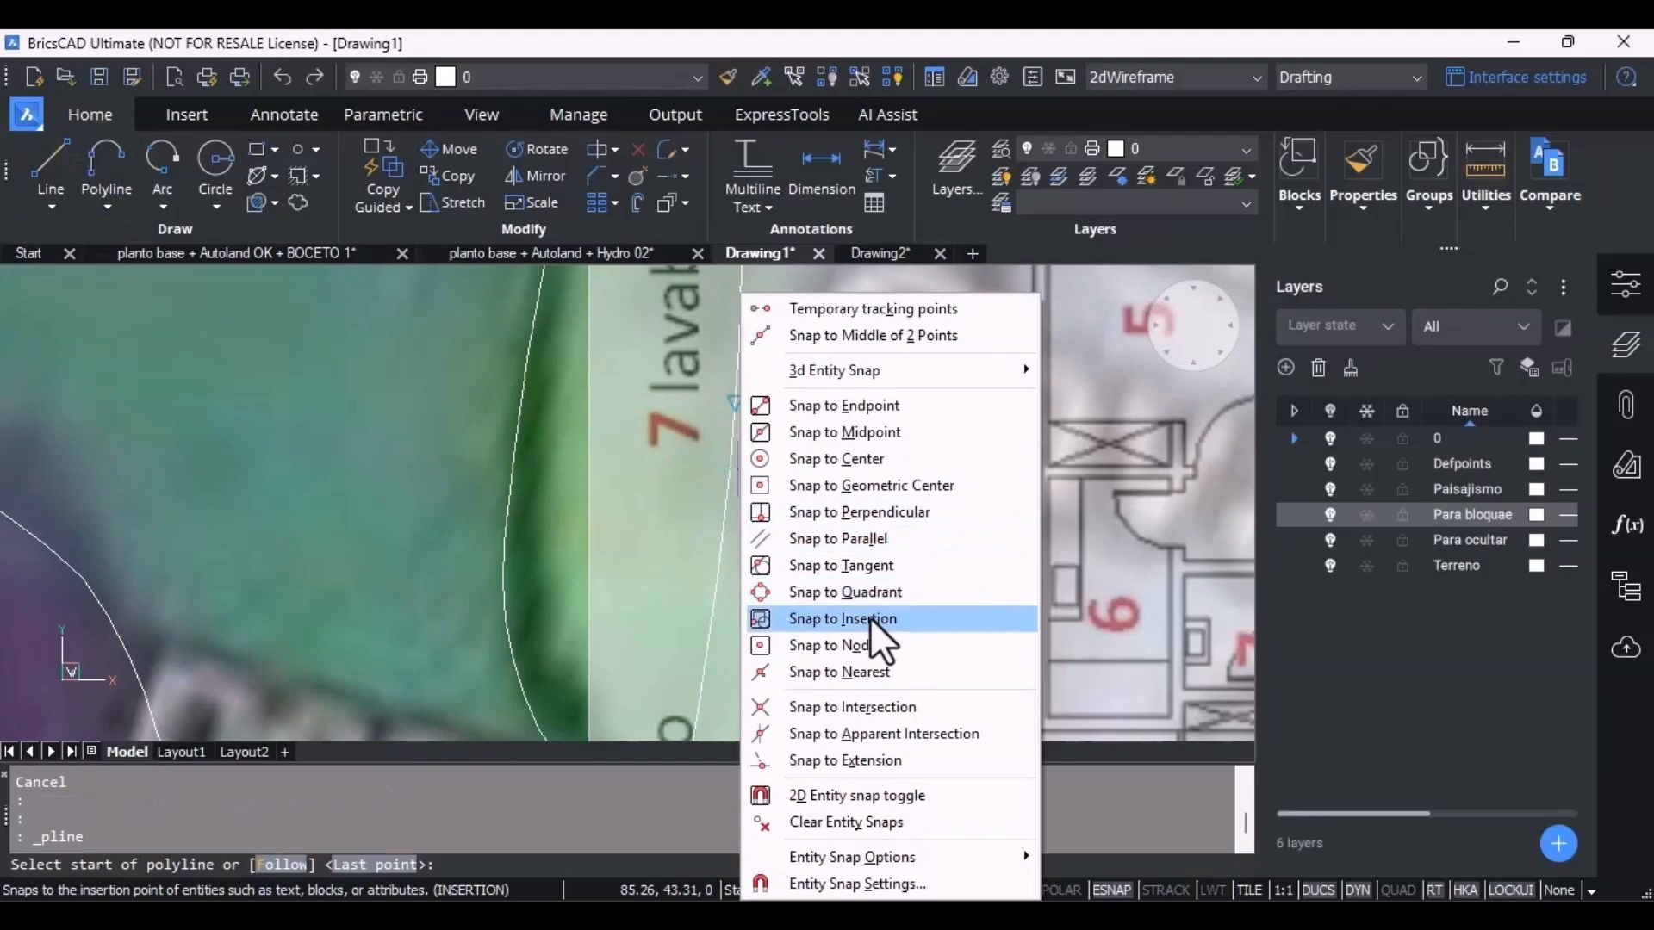
click(872, 670)
click(722, 561)
text(a)
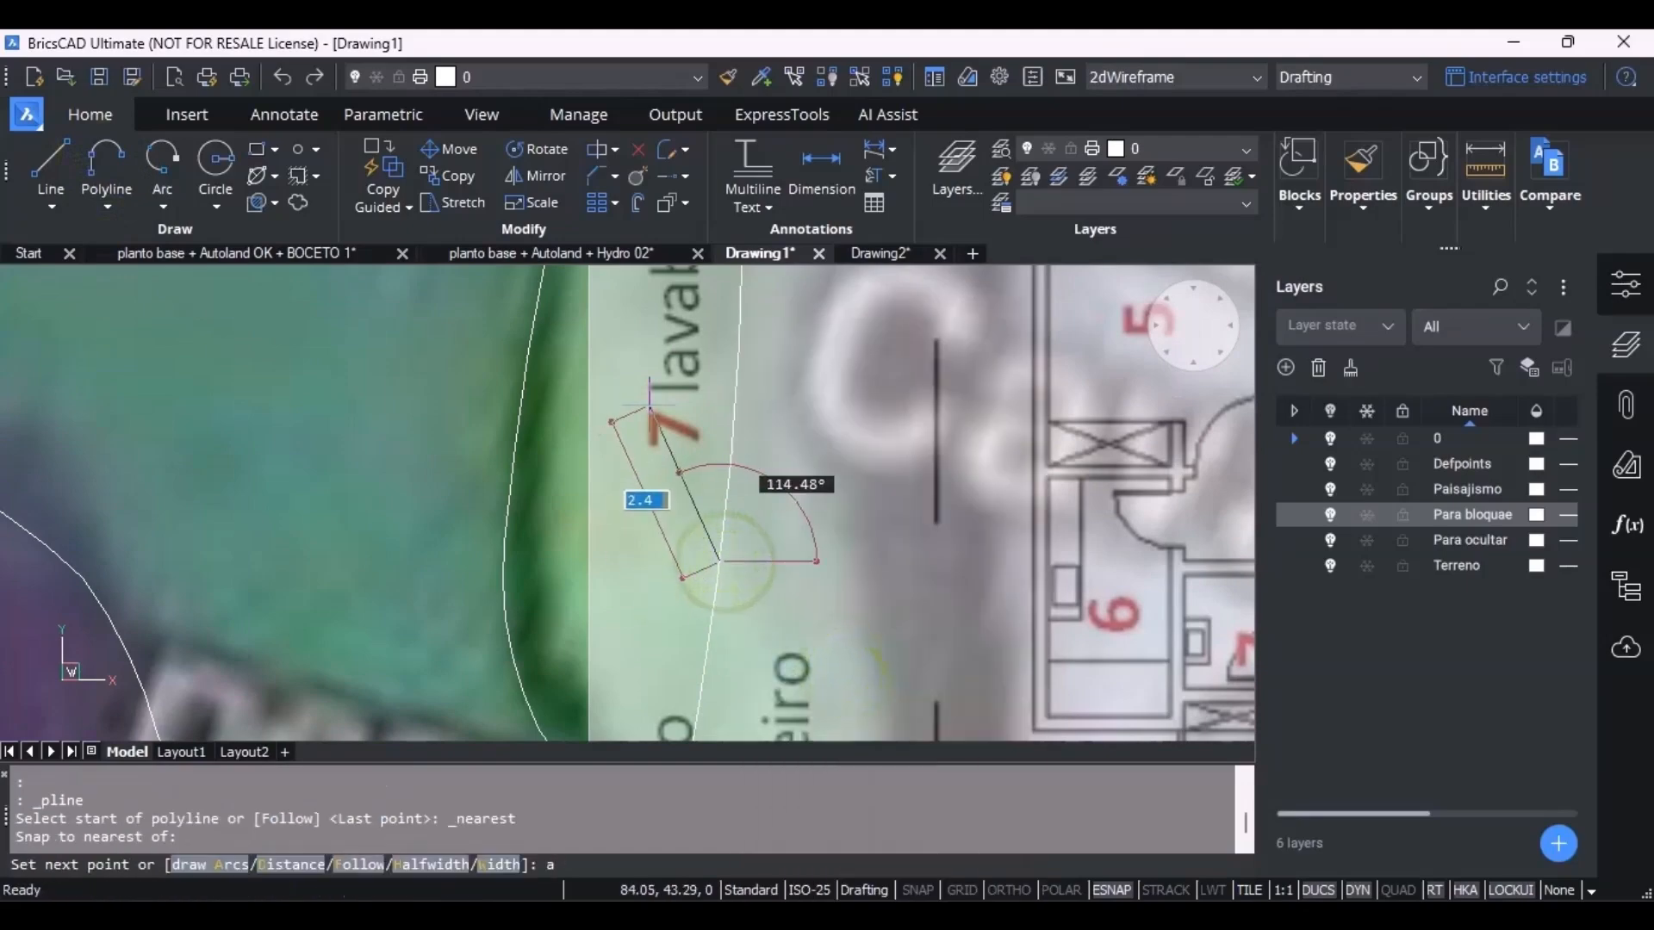
key(Return)
click(668, 434)
scroll(668, 423, down, 4)
scroll(669, 344, up, 3)
click(664, 436)
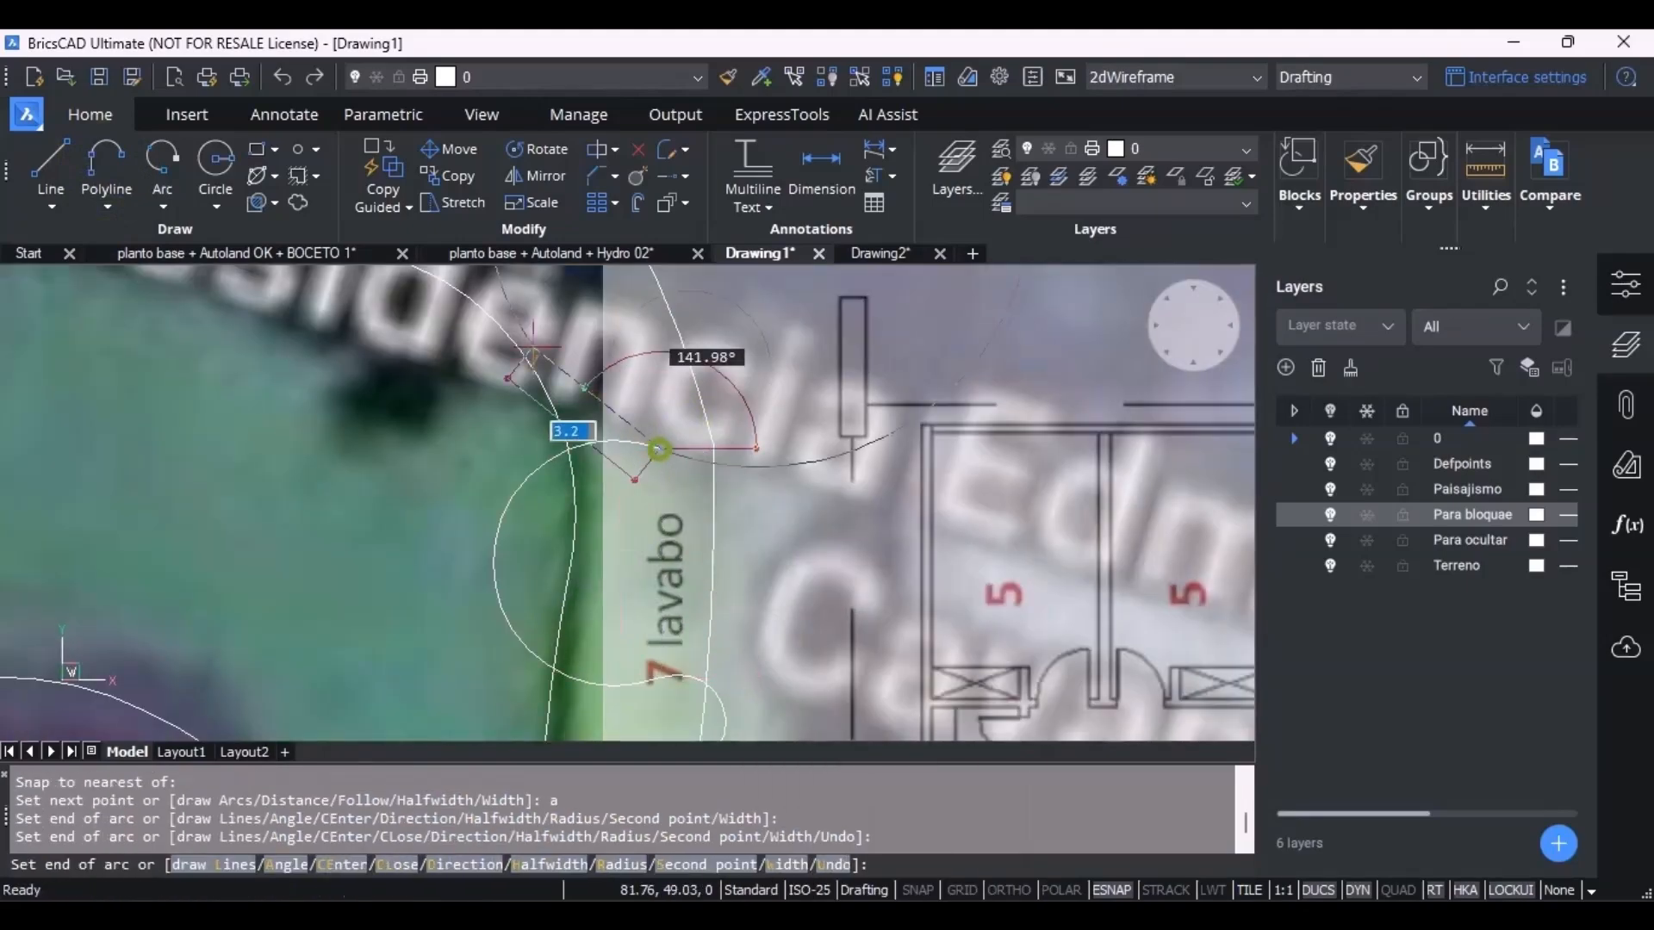
Continue the second polyline northwest with arcs and end it on the garden outline's north edge using the Nearest snap.
scroll(526, 340, down, 4)
scroll(510, 298, up, 3)
click(500, 284)
scroll(502, 282, down, 4)
scroll(500, 281, up, 3)
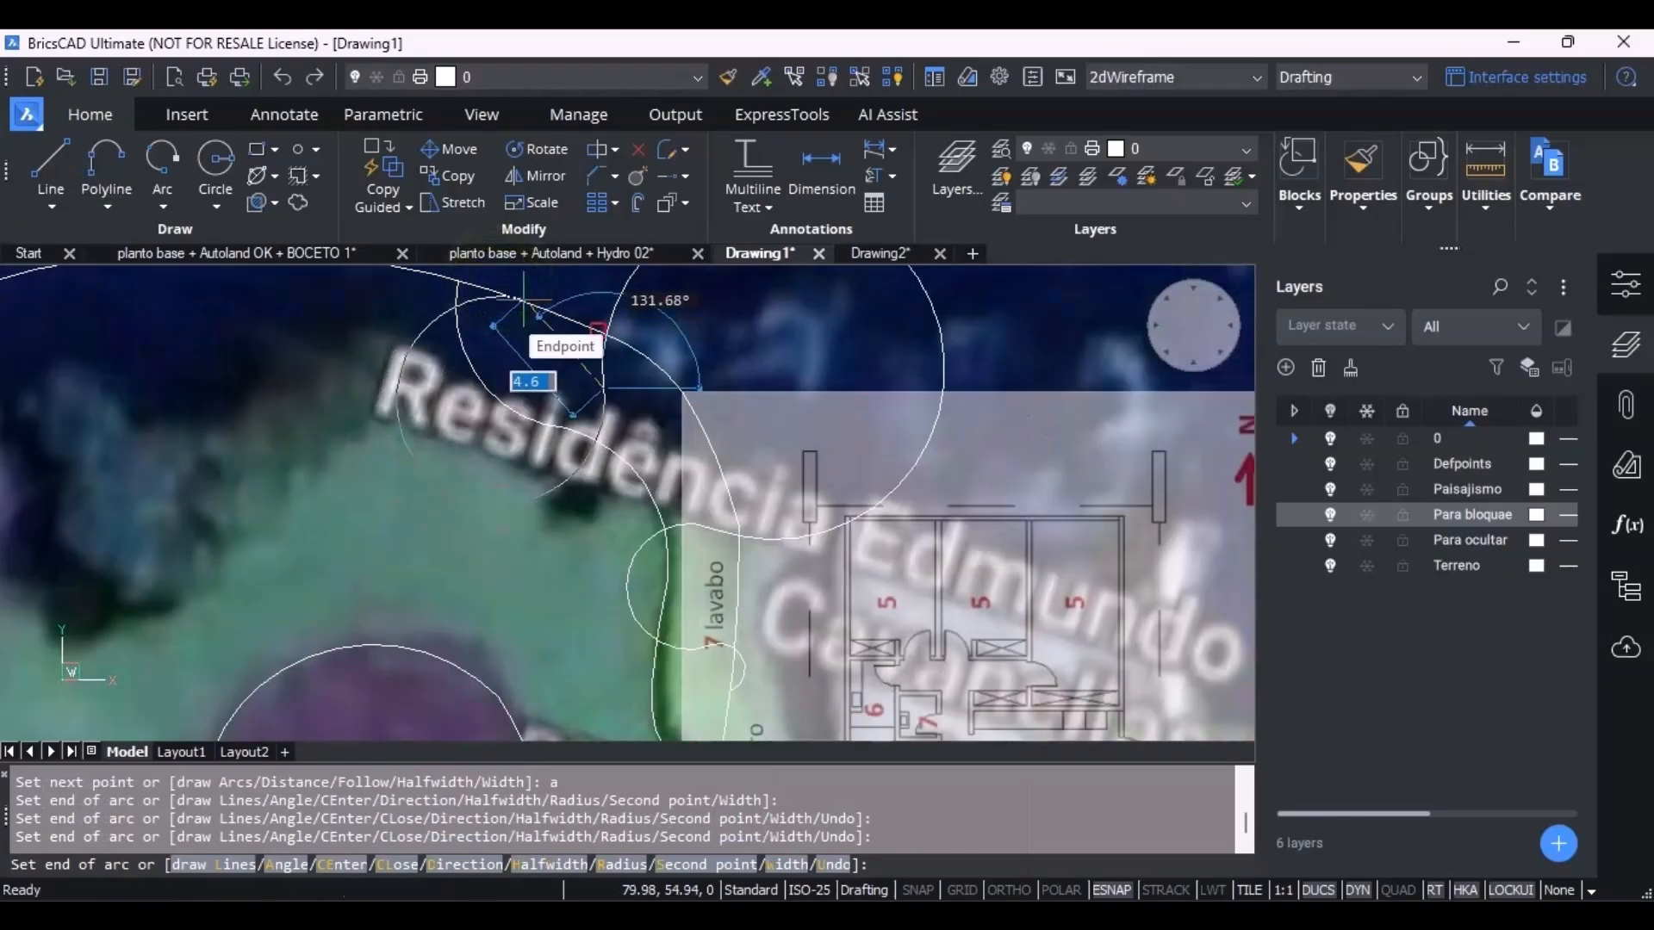
shift+right_click(519, 291)
click(642, 639)
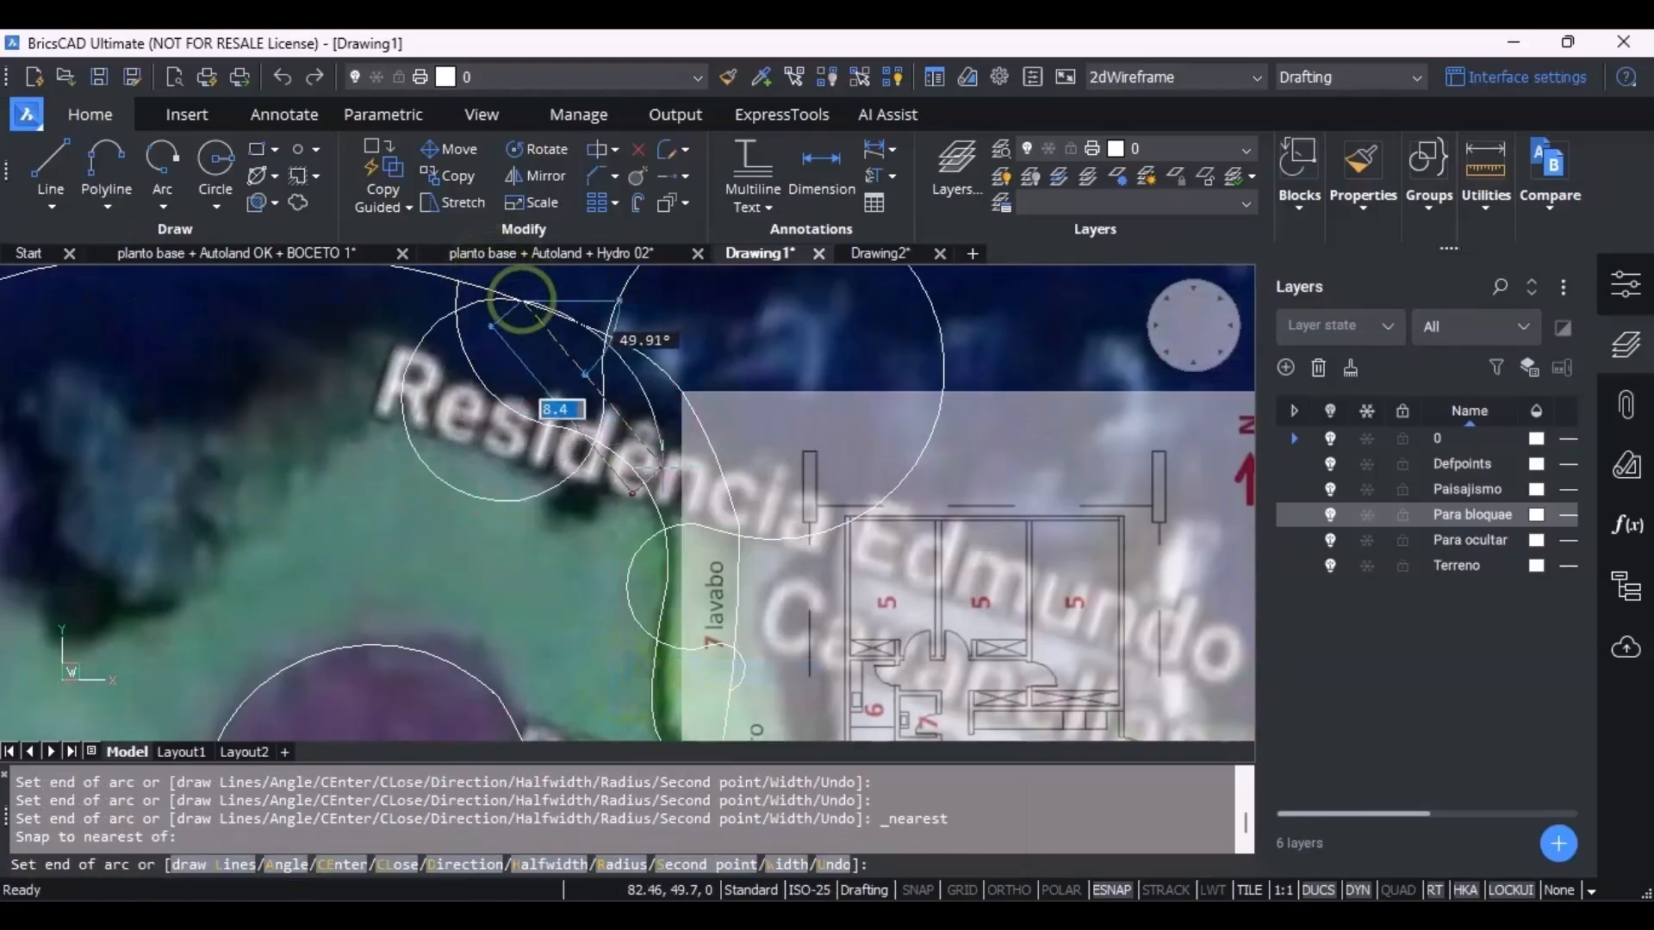
key(Escape)
key(Escape)
Stretch the midpoints of the second polyline's two northern arcs so they curve between the inner polyline and the garden outline.
click(607, 410)
click(604, 389)
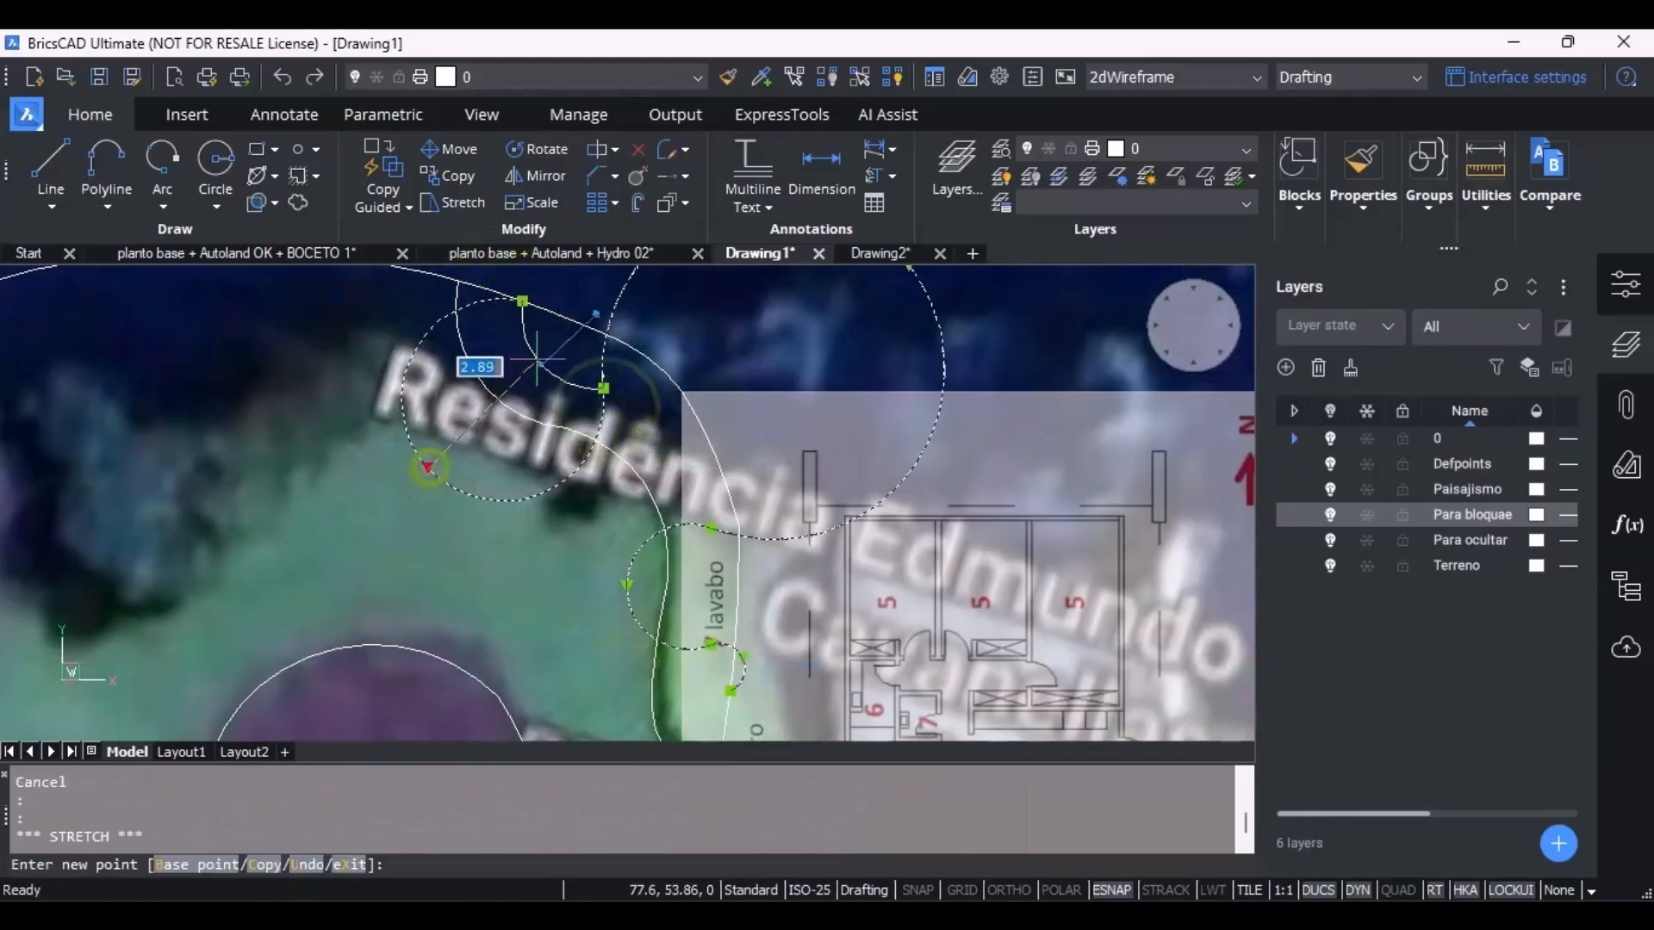
scroll(845, 393, up, 2)
scroll(852, 422, down, 2)
click(887, 323)
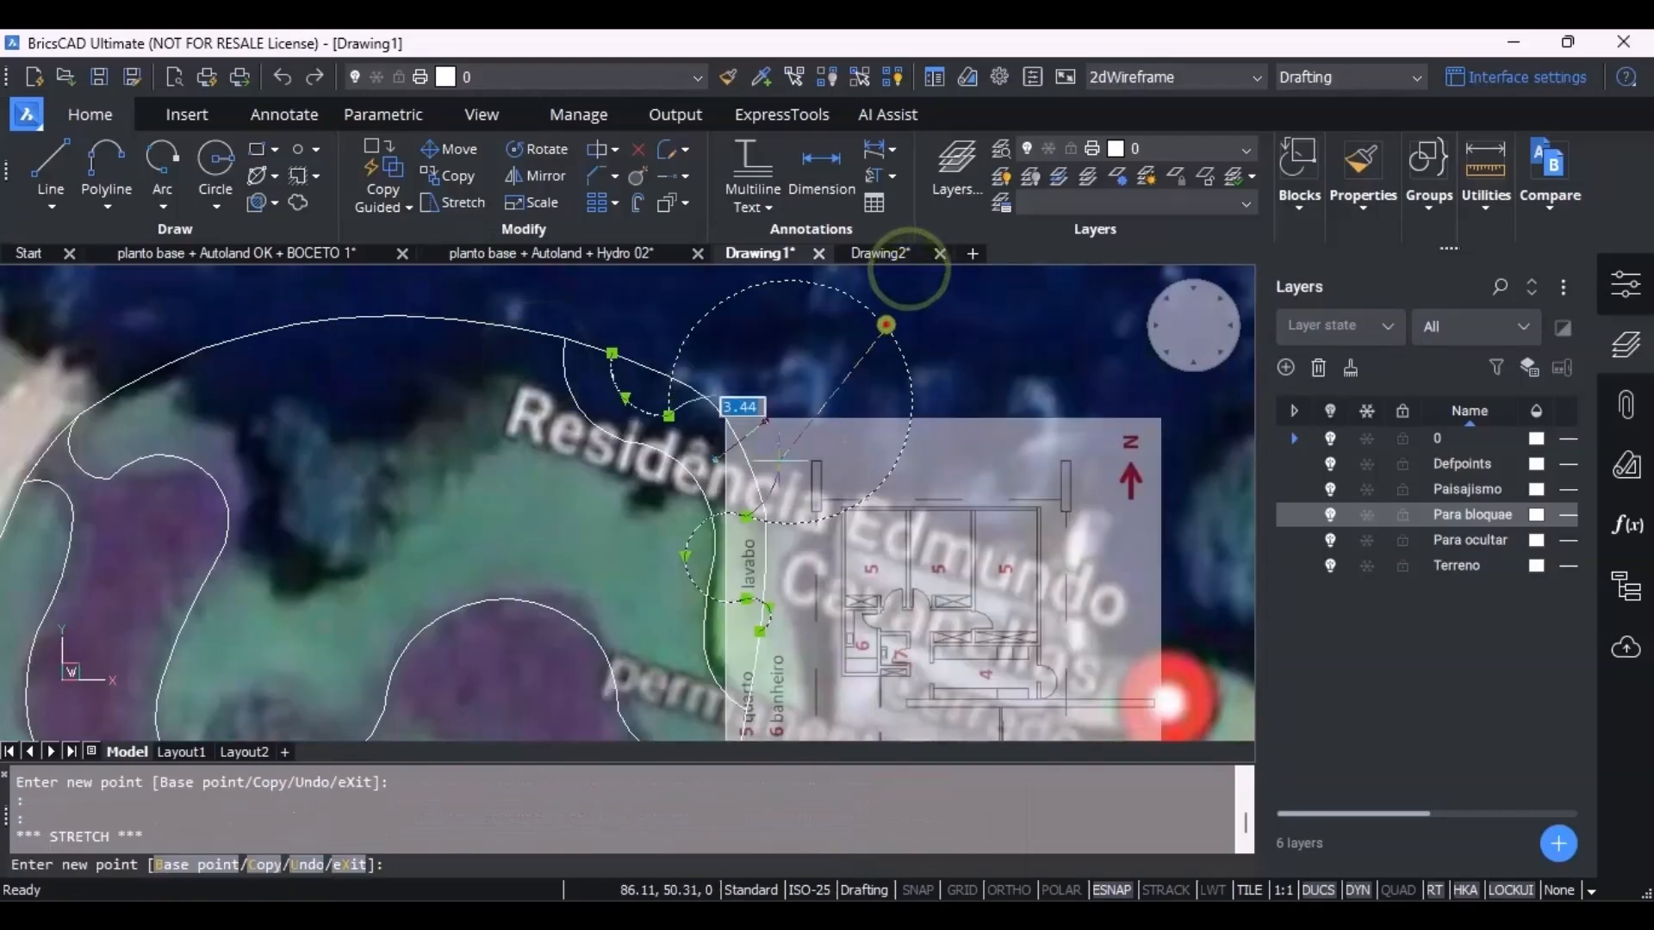
scroll(725, 515, up, 3)
scroll(803, 436, down, 2)
click(803, 437)
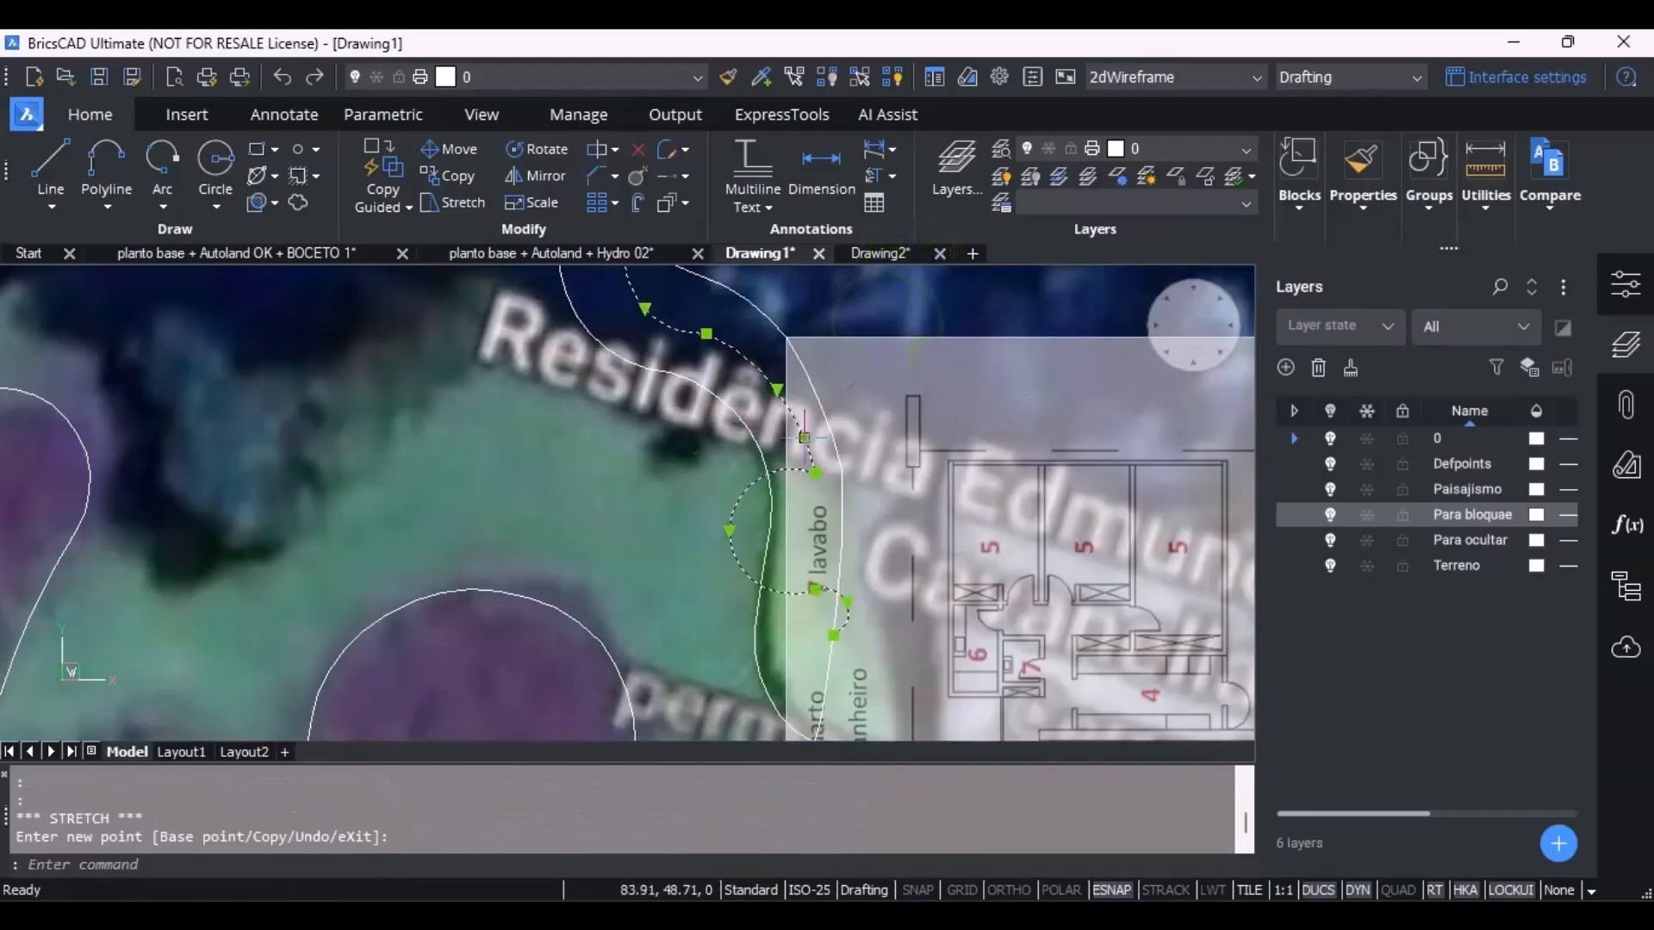
Stretch the midpoint of the second polyline's bulging arc beside the lavabo label eastward so the segment runs nearly straight.
click(730, 531)
scroll(770, 530, up, 2)
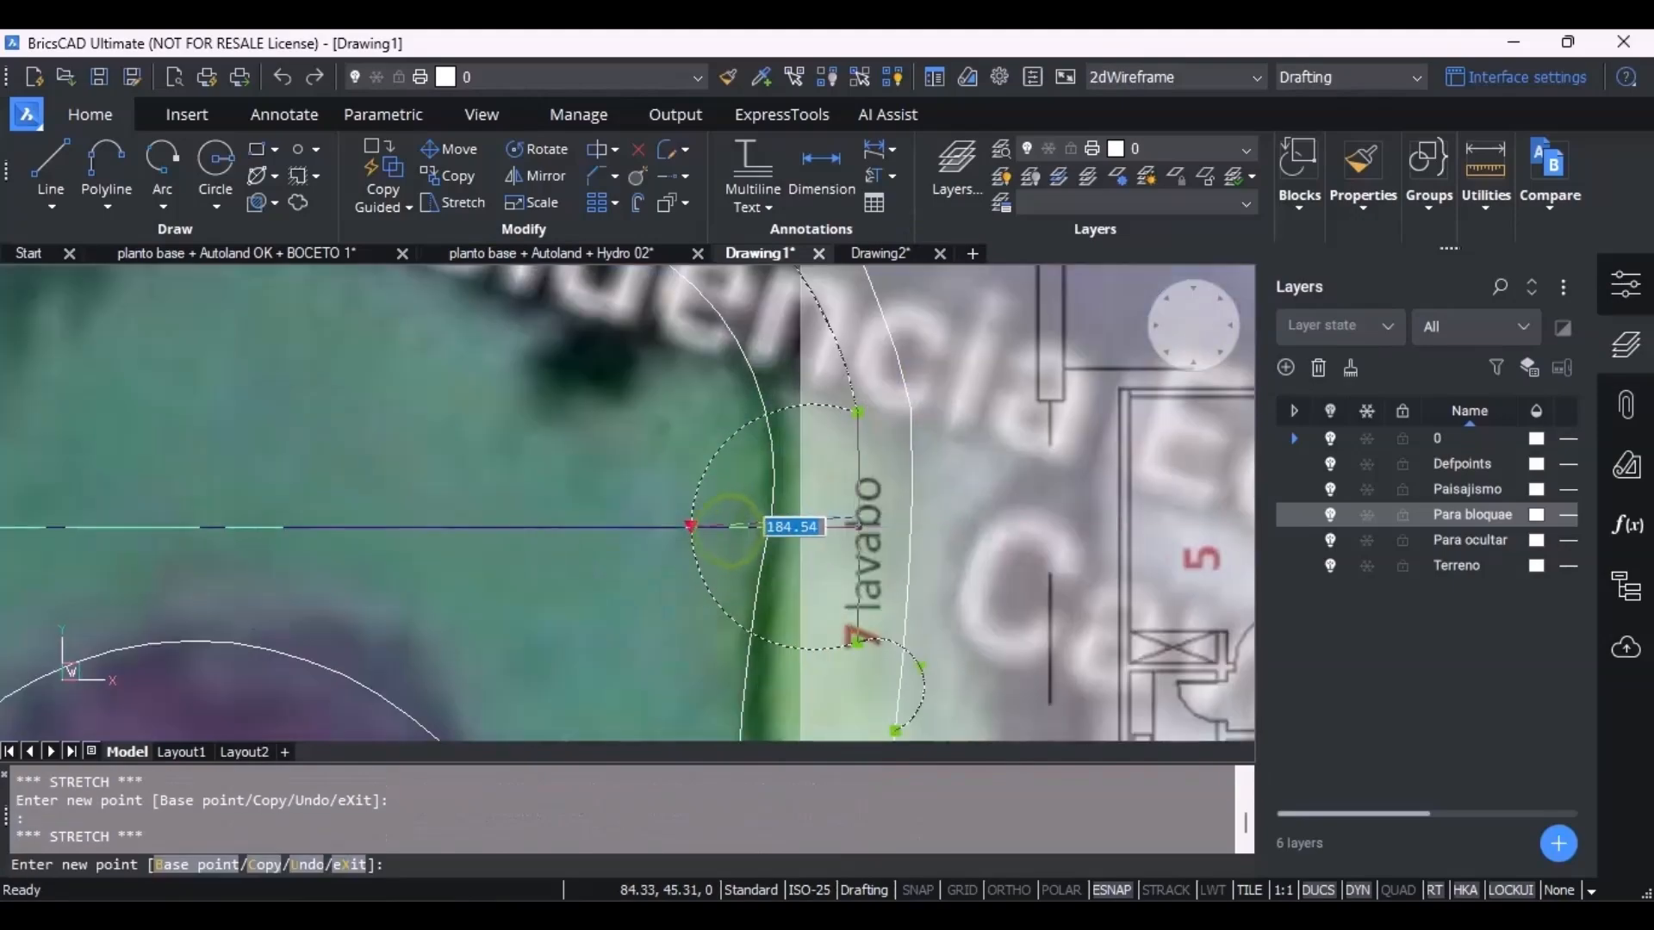
click(857, 517)
scroll(784, 431, down, 4)
scroll(802, 482, up, 4)
Stretch the midpoint of the second polyline's short southern arc inward so it meets the garden outline smoothly, and clear the selection.
click(891, 484)
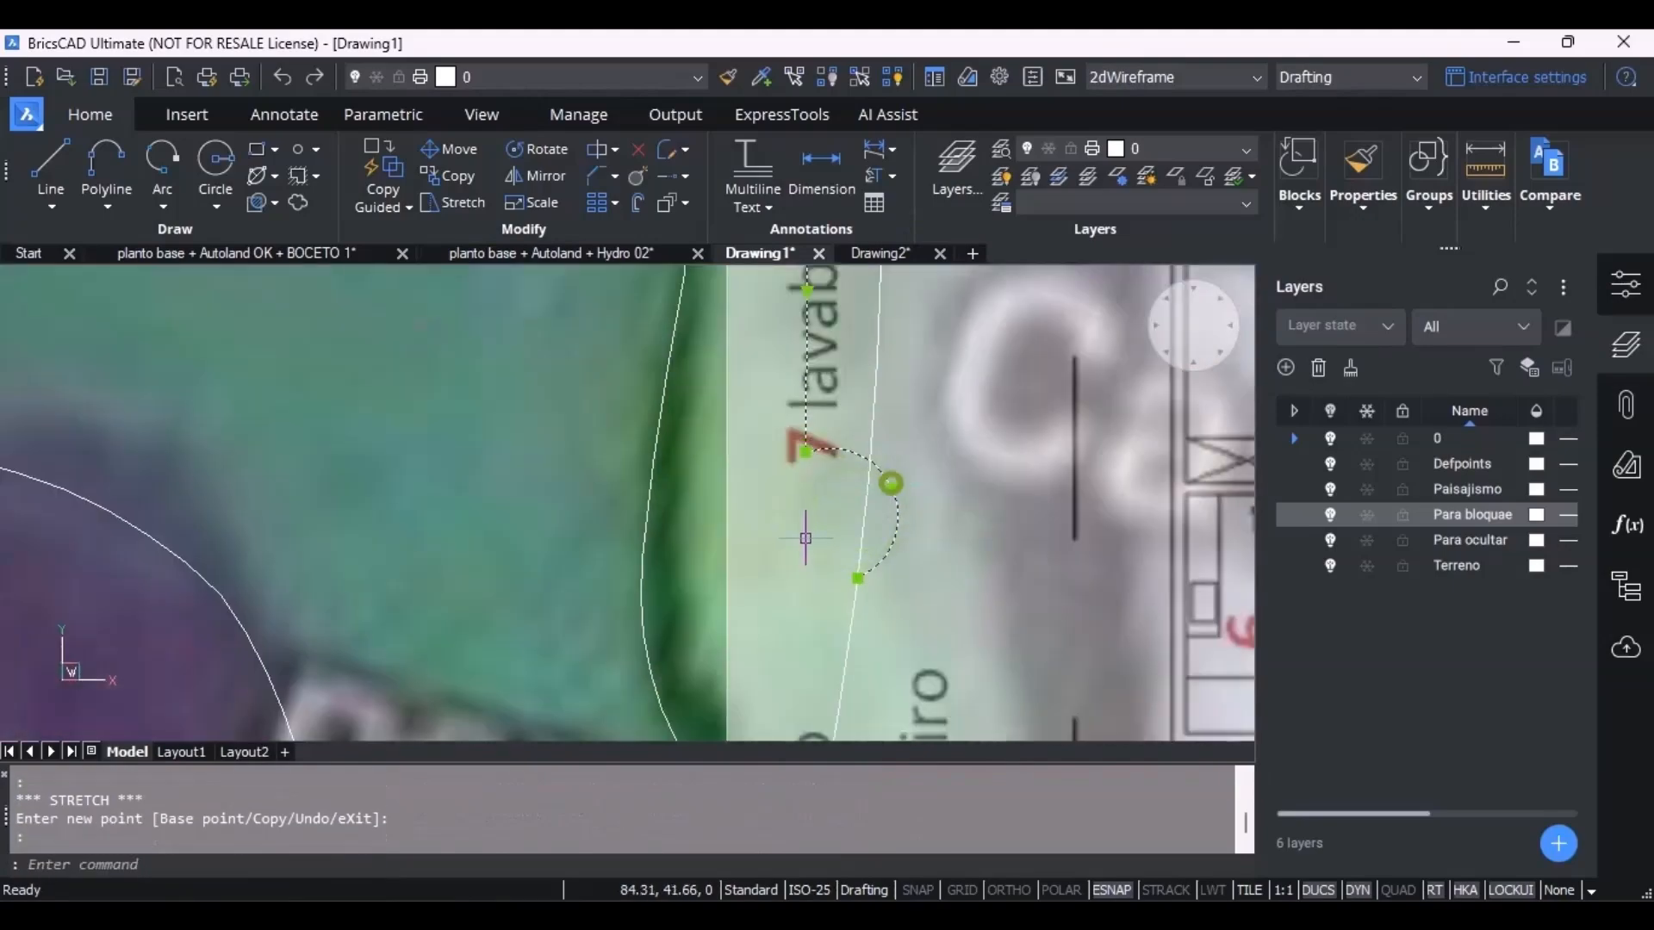
click(894, 483)
scroll(795, 515, down, 5)
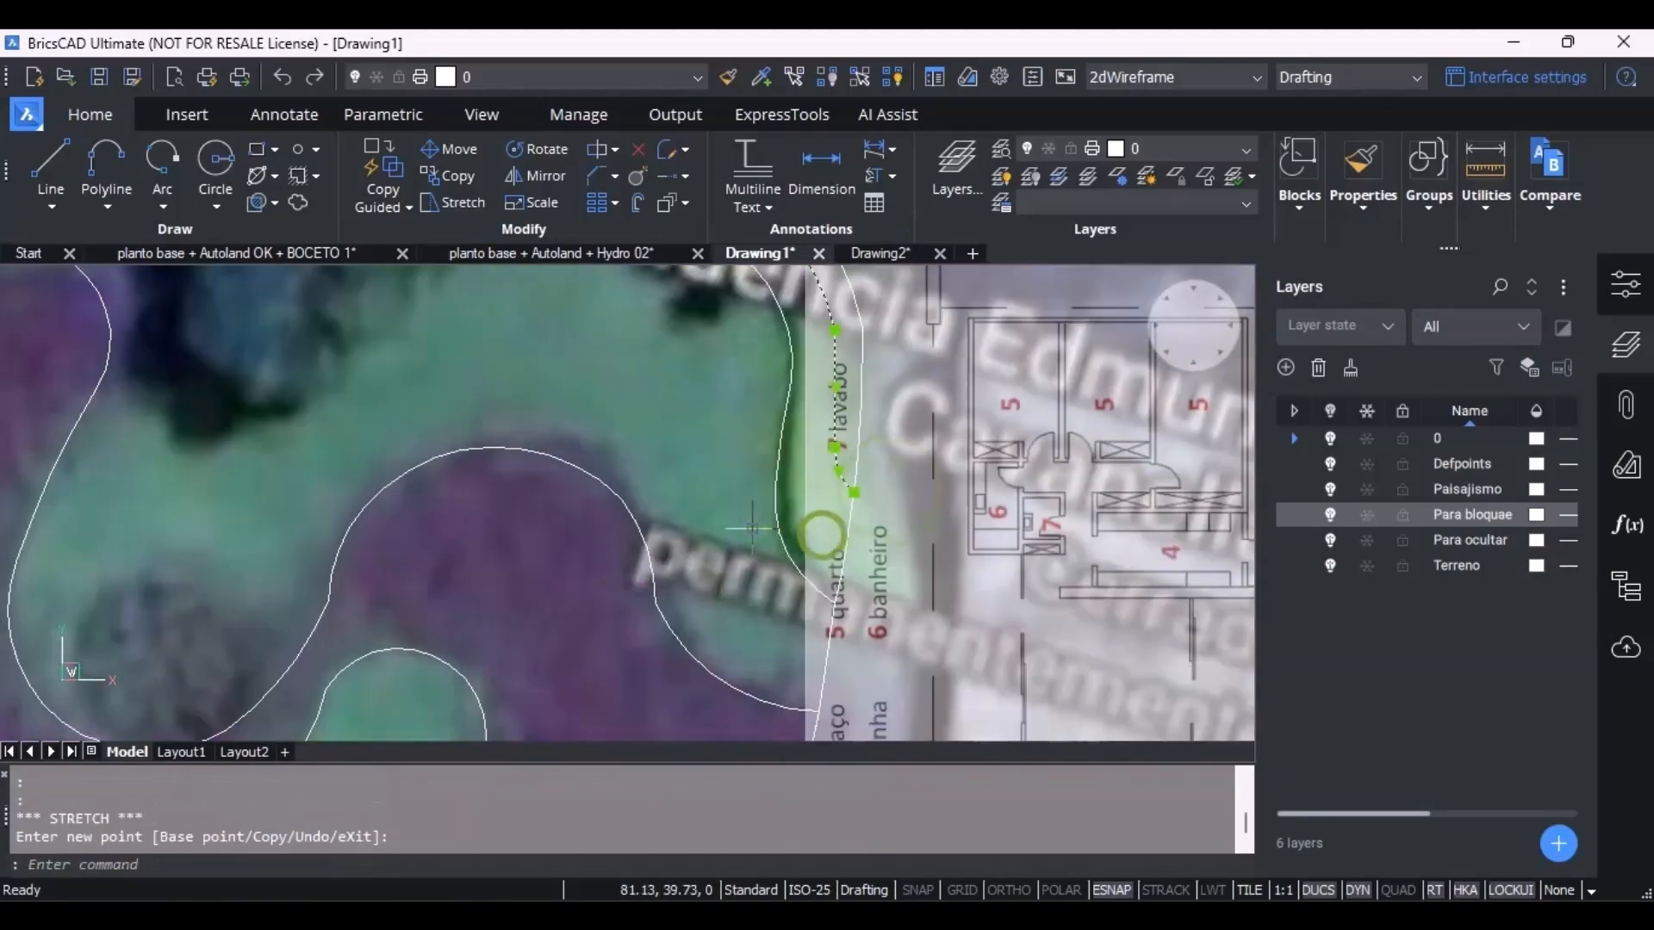
scroll(780, 508, up, 3)
scroll(775, 482, down, 2)
key(Escape)
key(Escape)
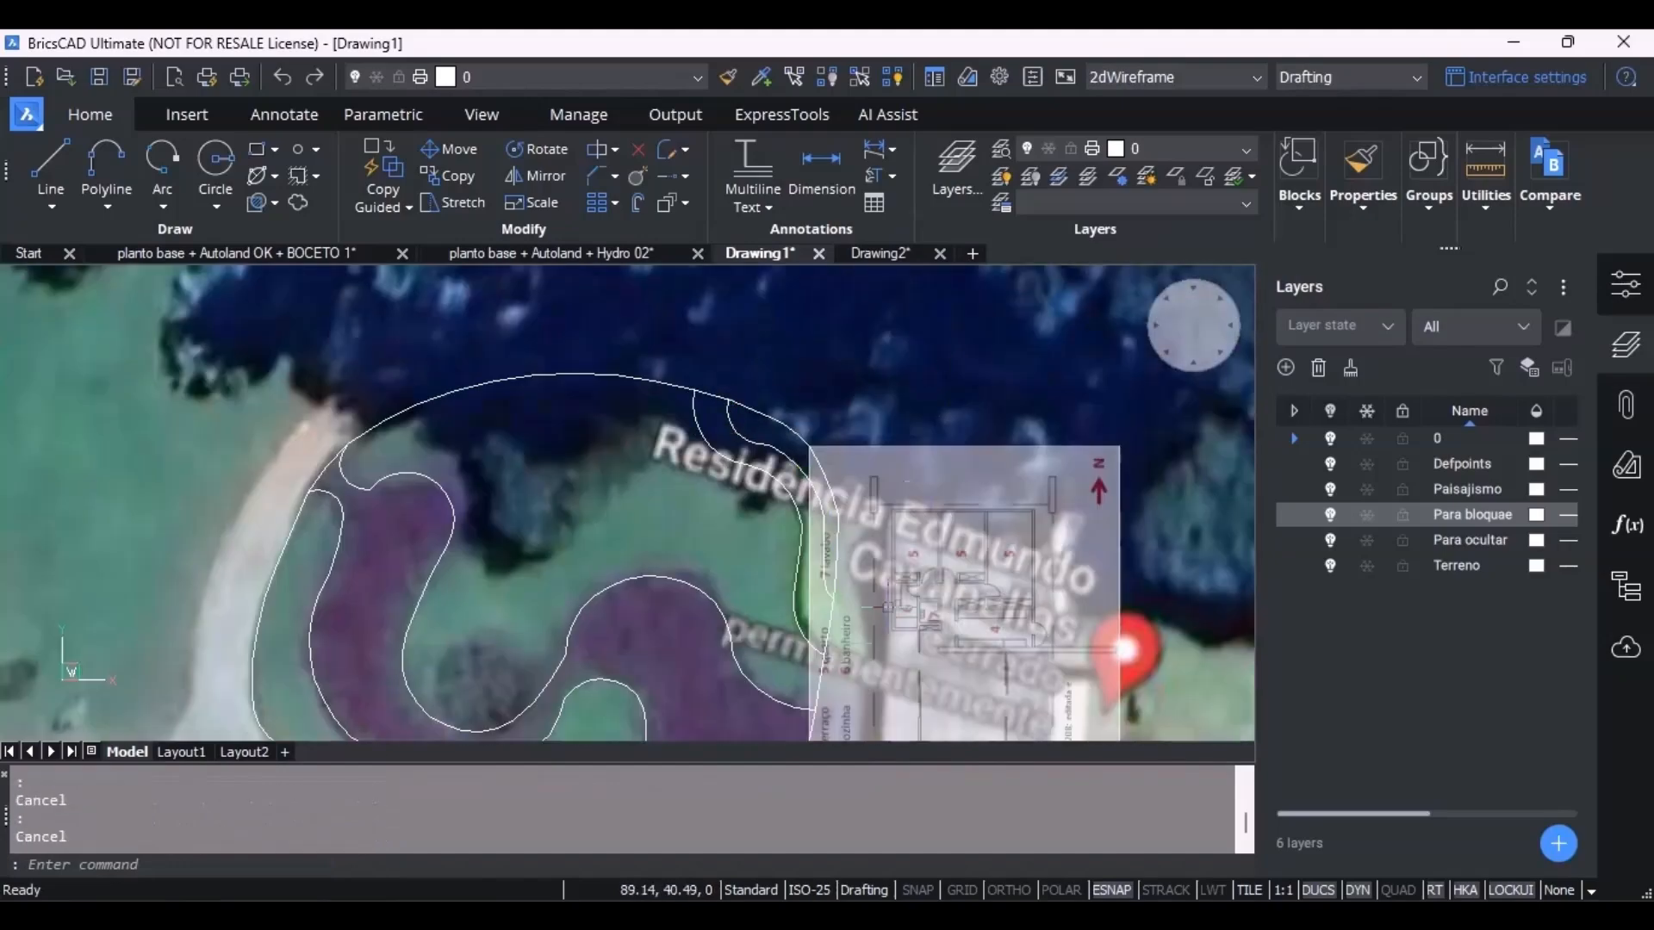
scroll(784, 523, up, 2)
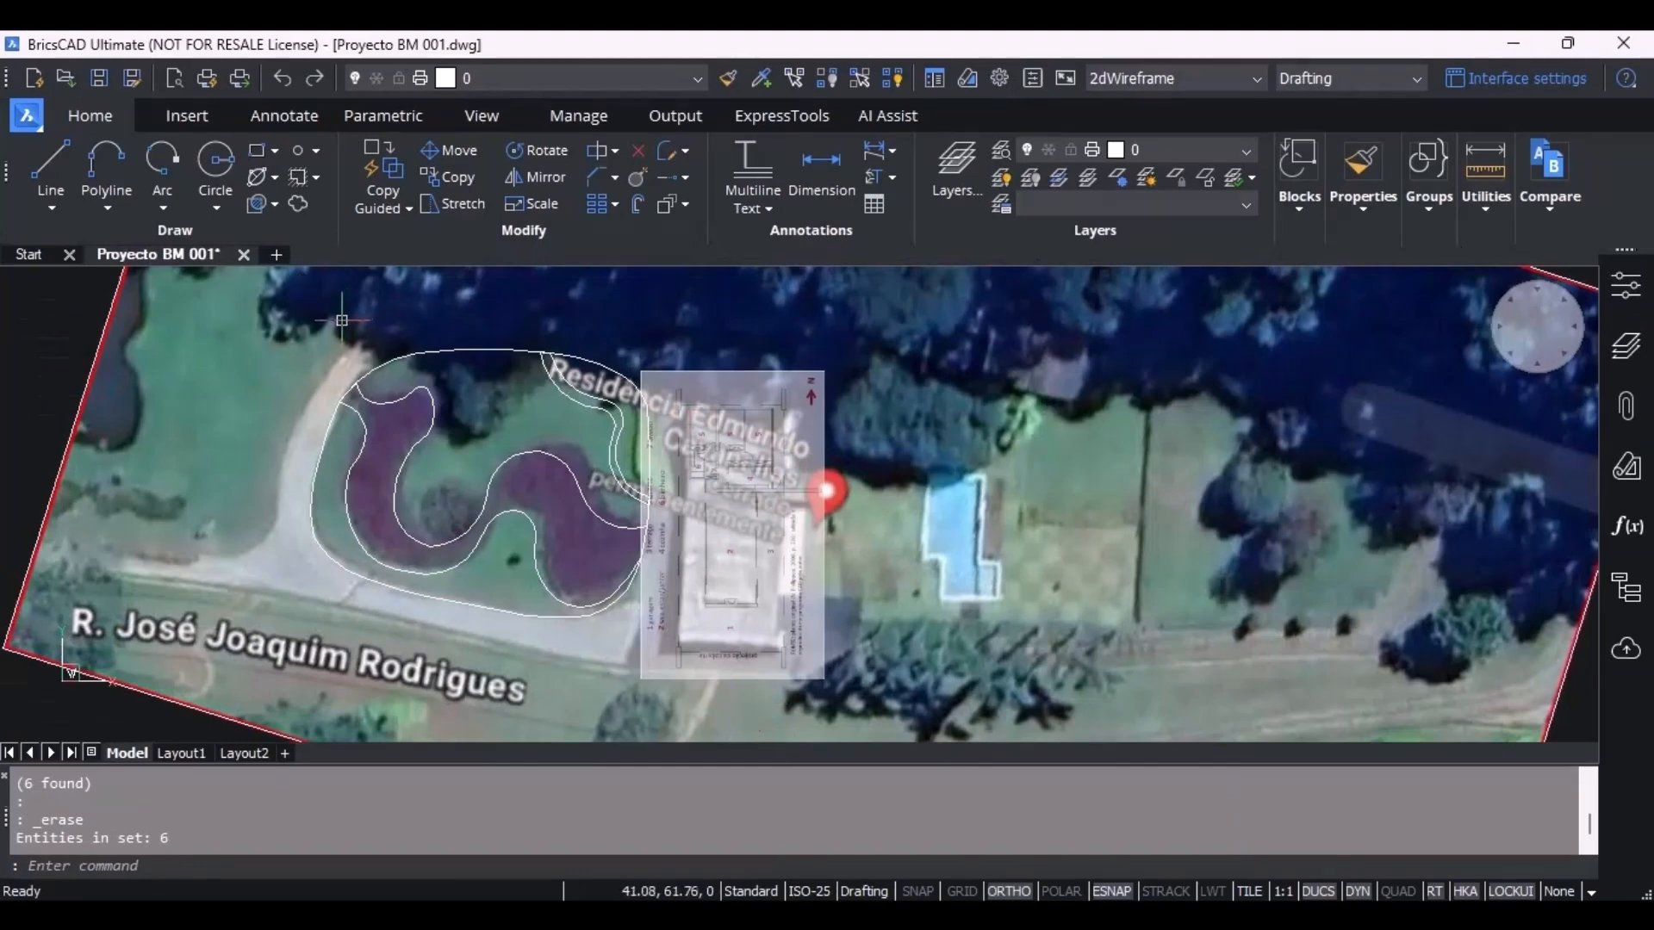
Launch AutoLANDSCAPE in Proyecto BM 001.dwg with the AUTOLAND command.
text(AUTOL)
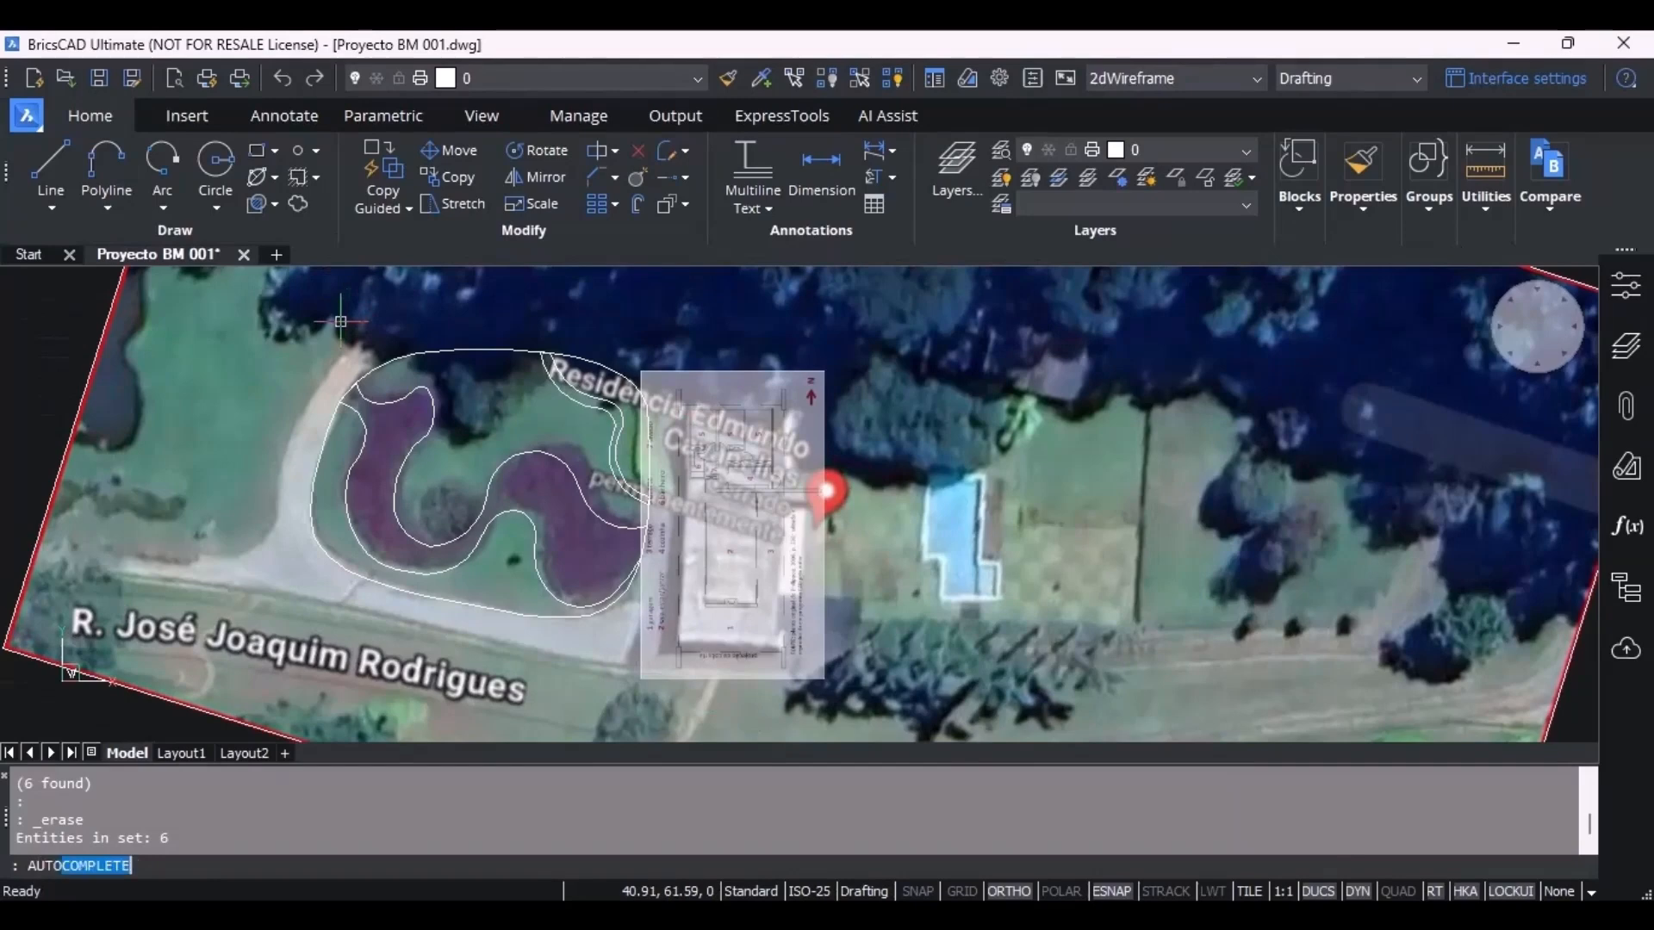
text(AND)
key(Return)
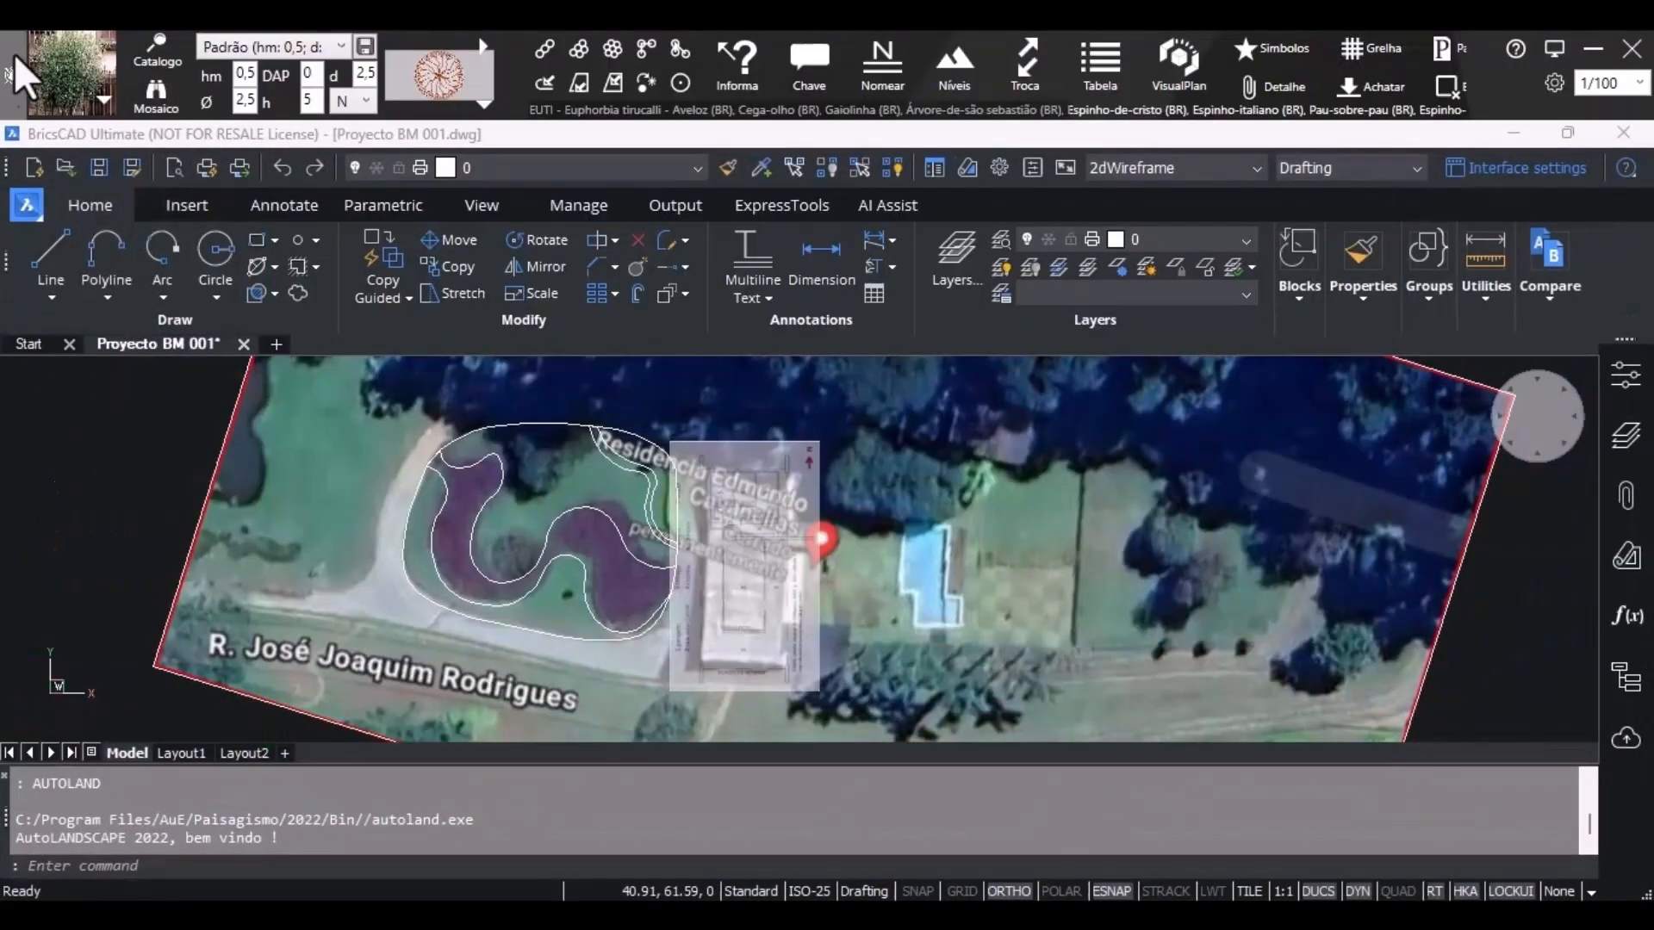
Choose the Ducale wall MU.PO57 from the catalogue's dividers and set its height to 3,6.
click(102, 101)
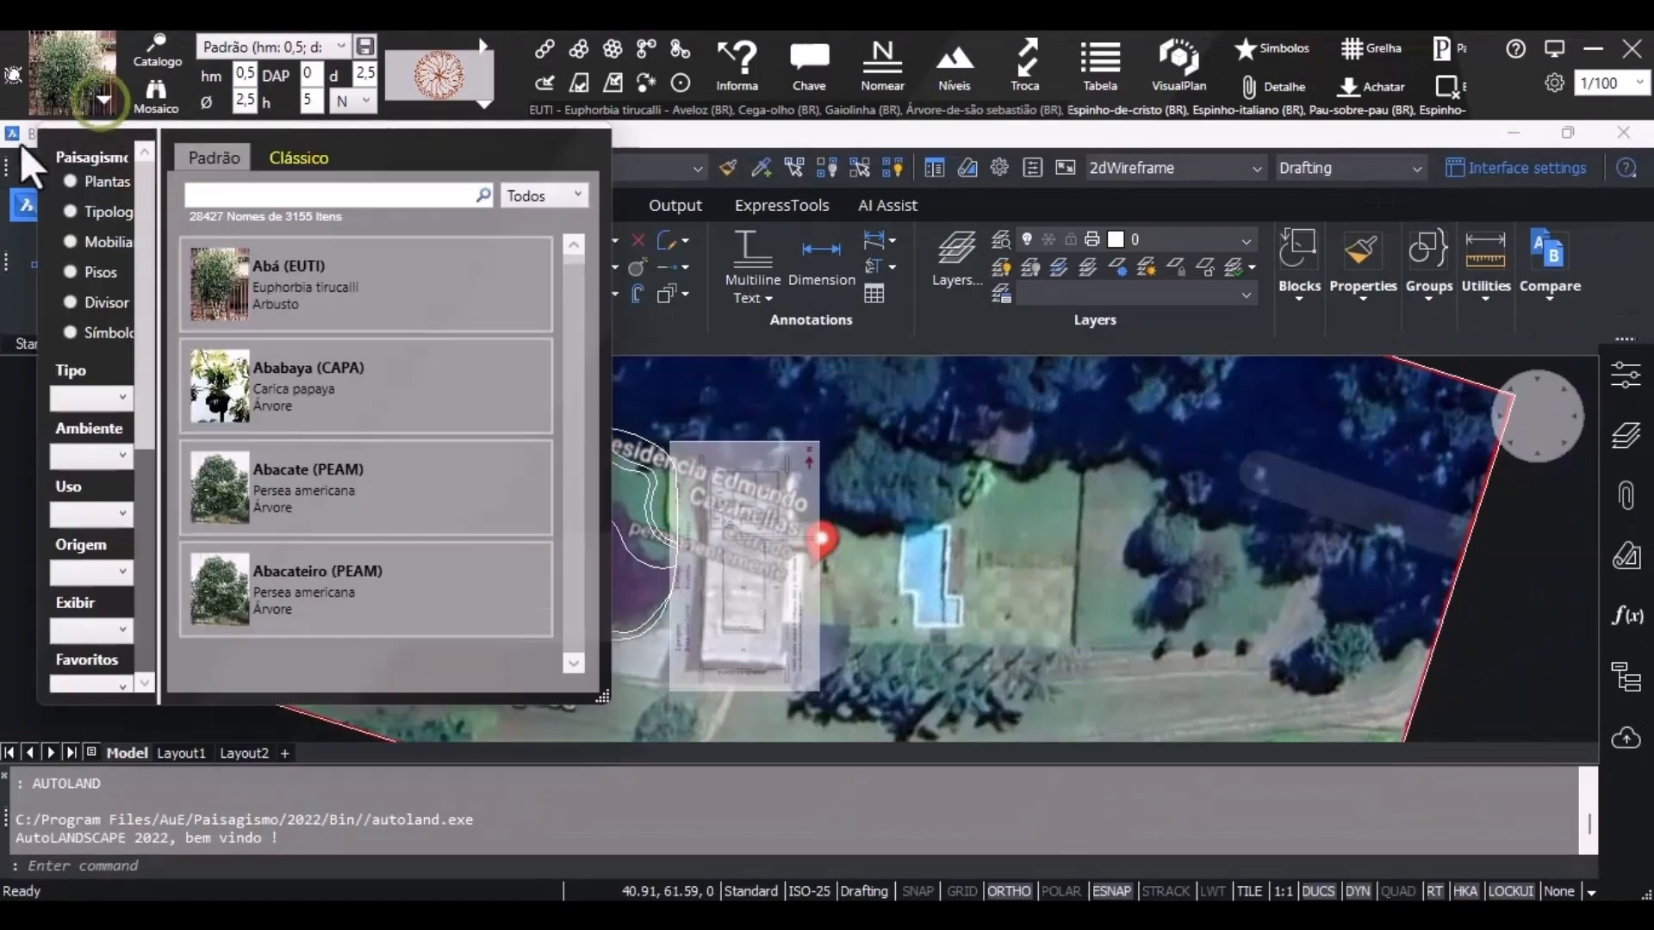
click(68, 305)
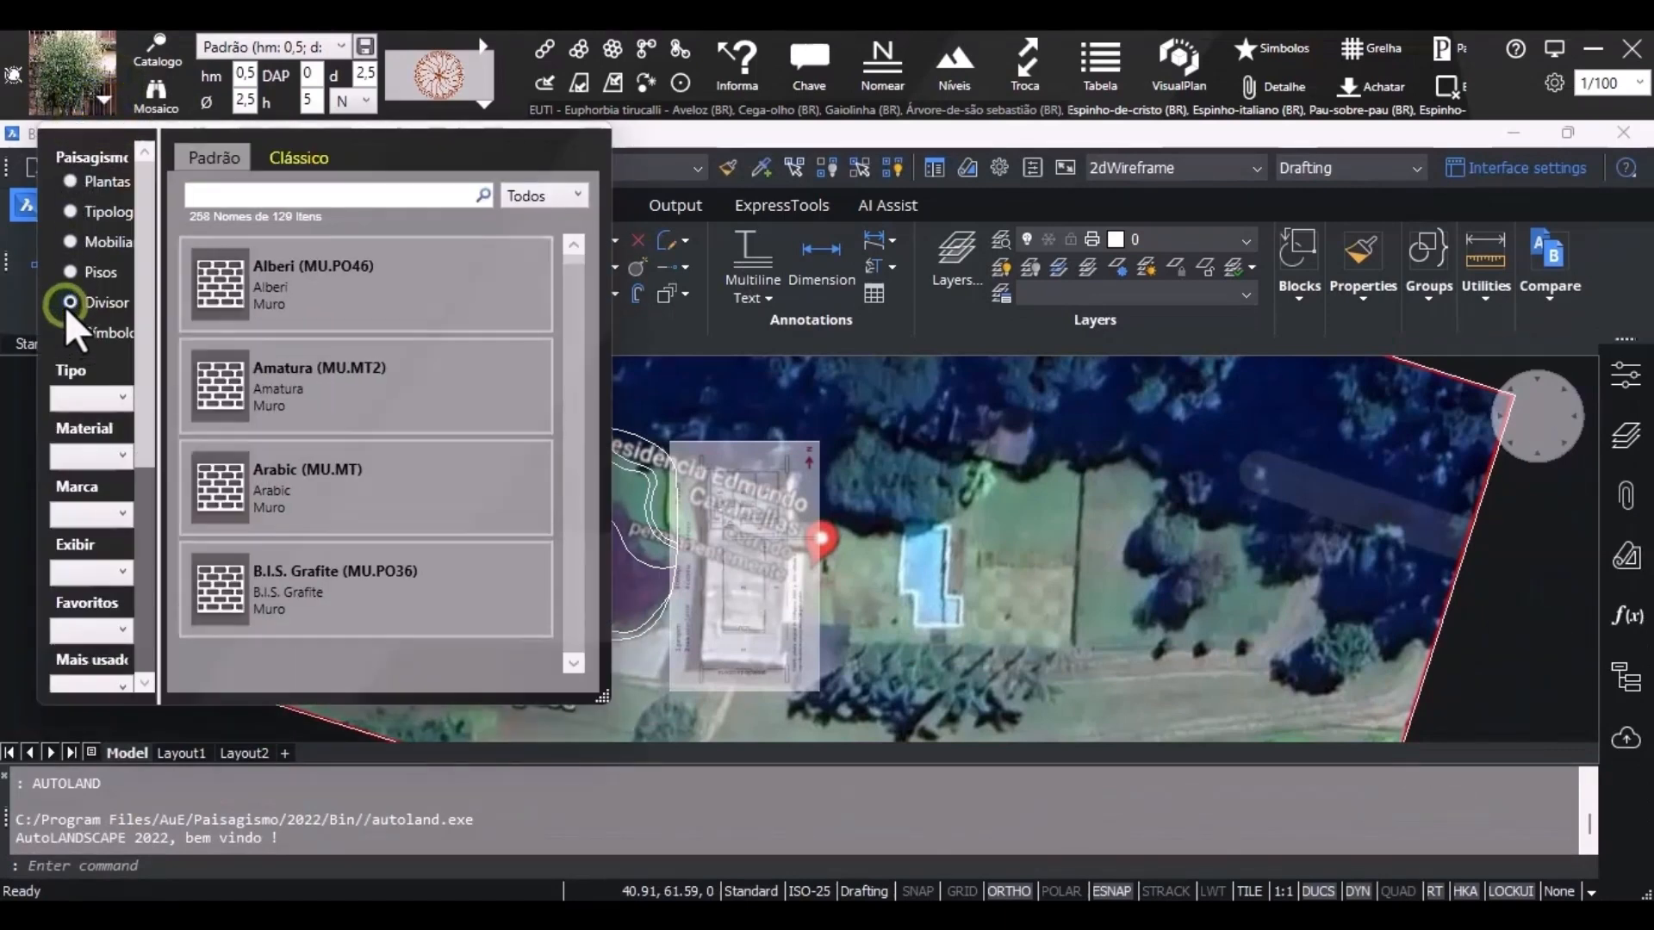
click(258, 197)
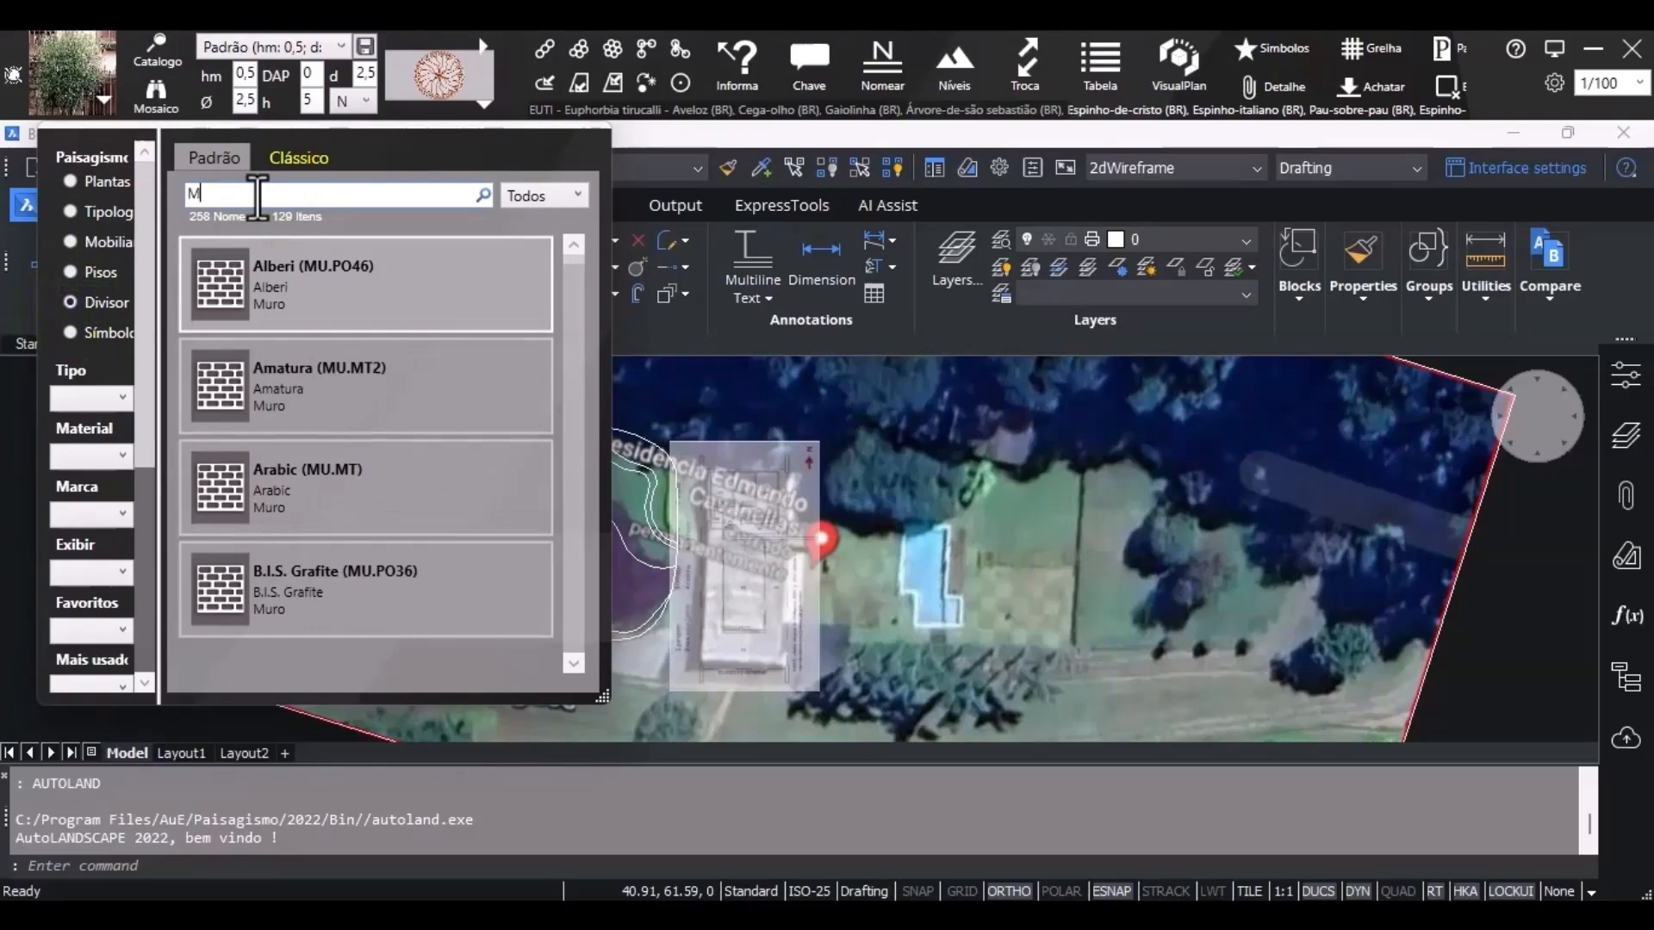
text(MU.PO57)
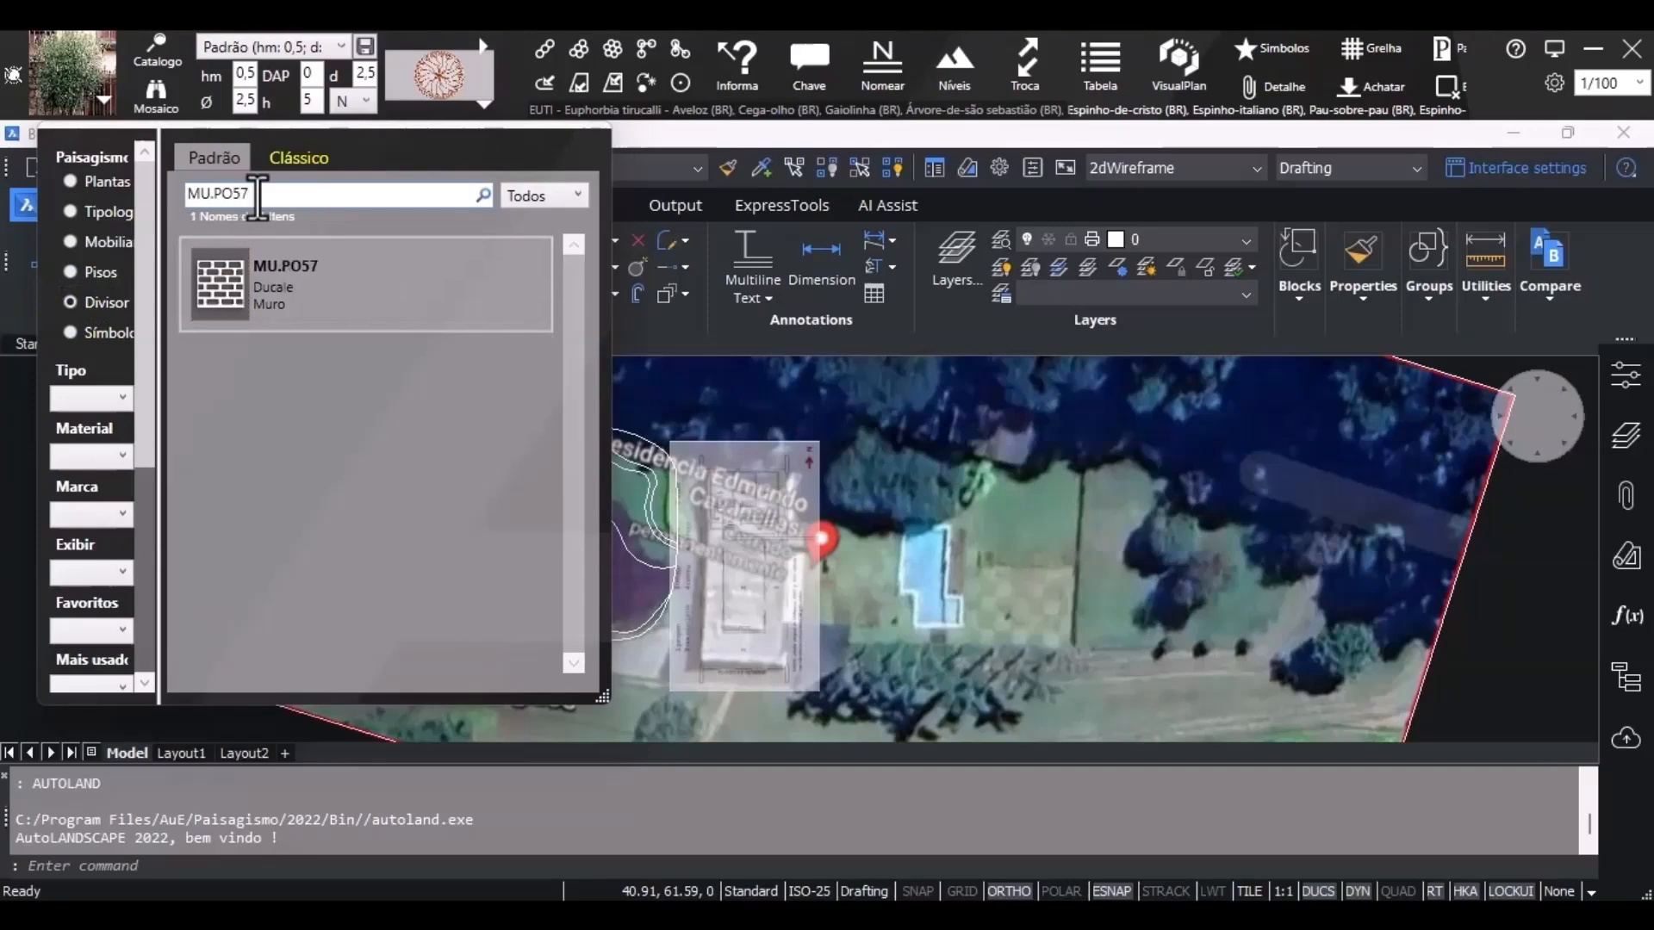
click(349, 274)
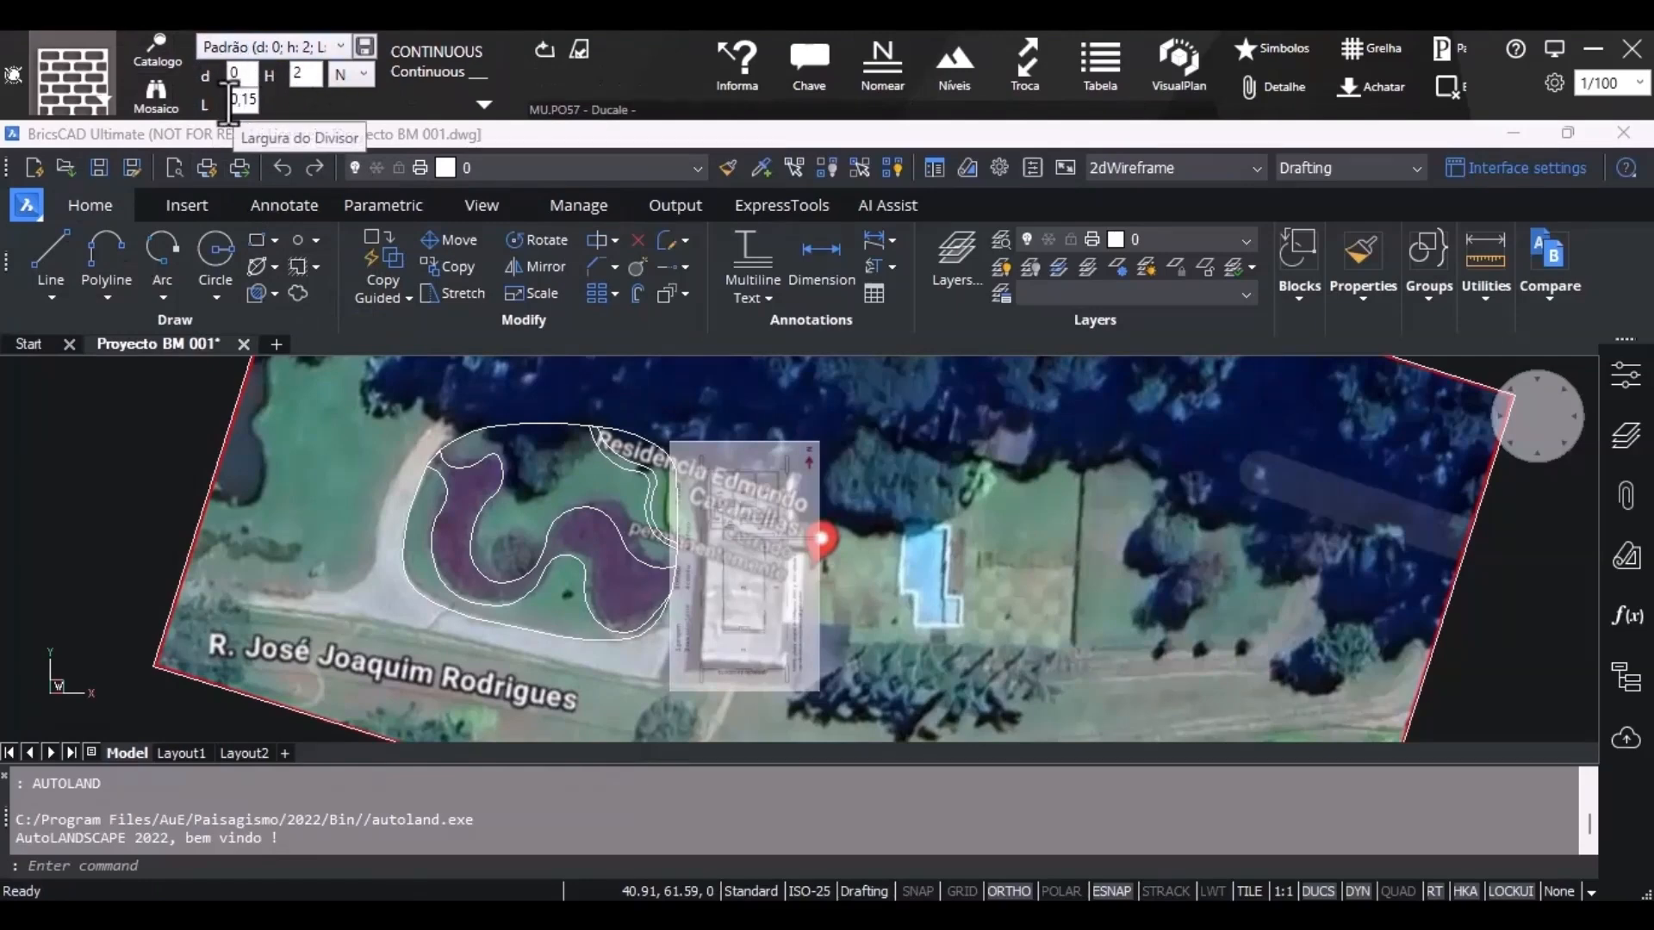
click(297, 77)
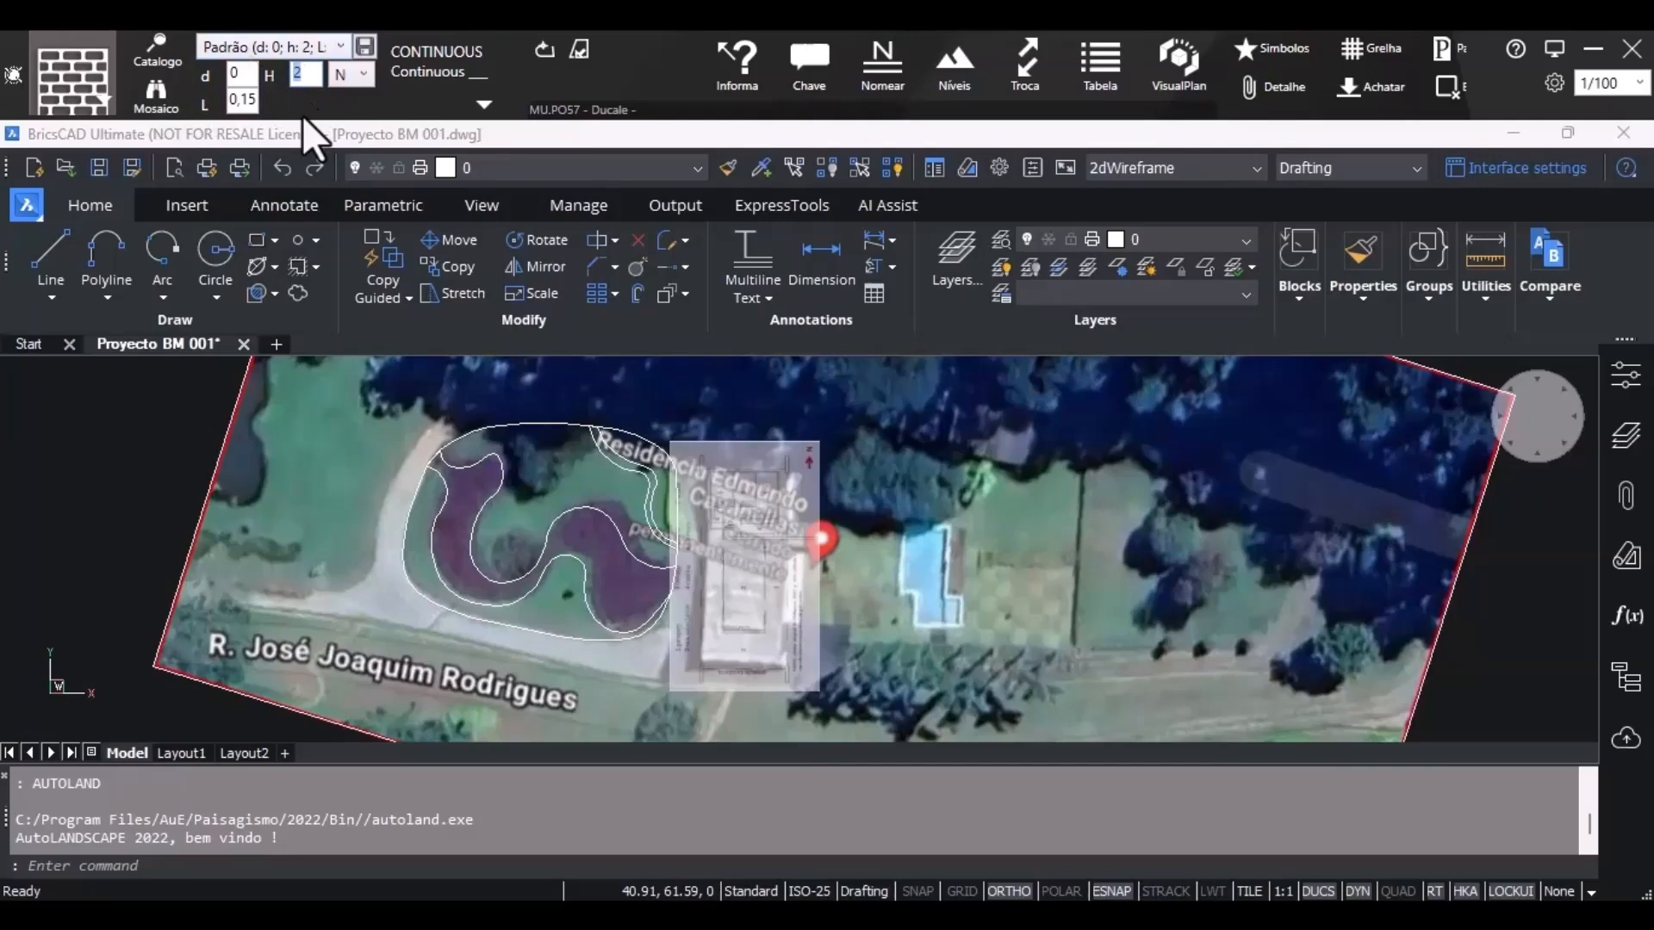
key(BackSpace)
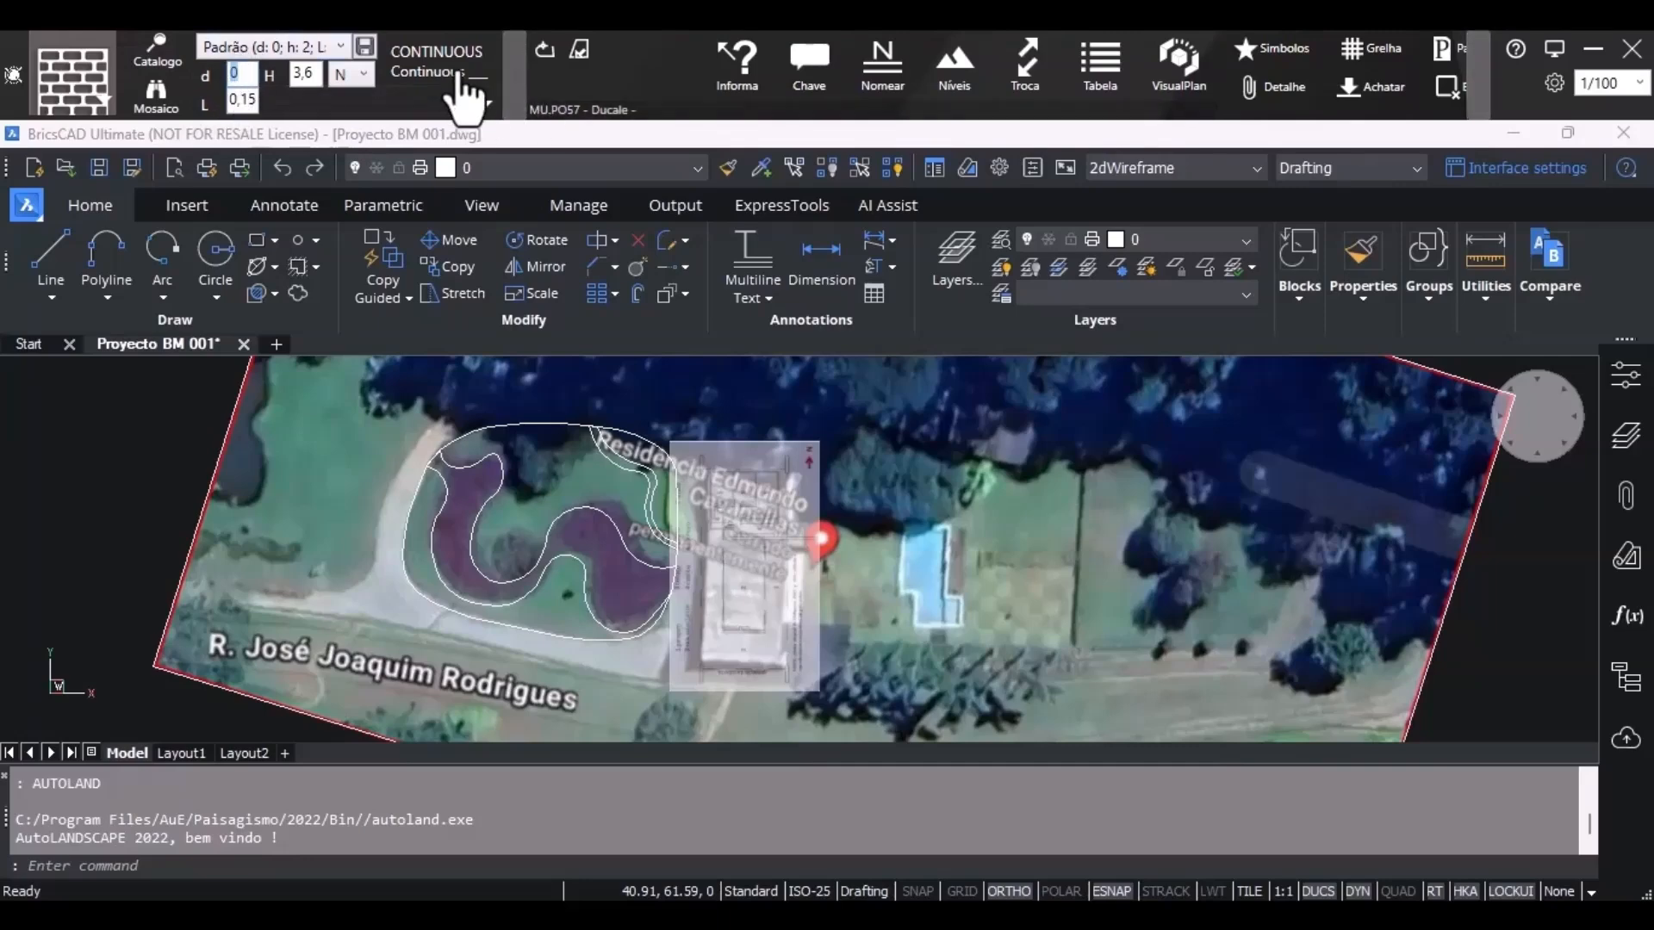
Start a Ducale wall at the closet below room 7 and trace it around the closet and west to the southwest corner below room 6.
click(540, 49)
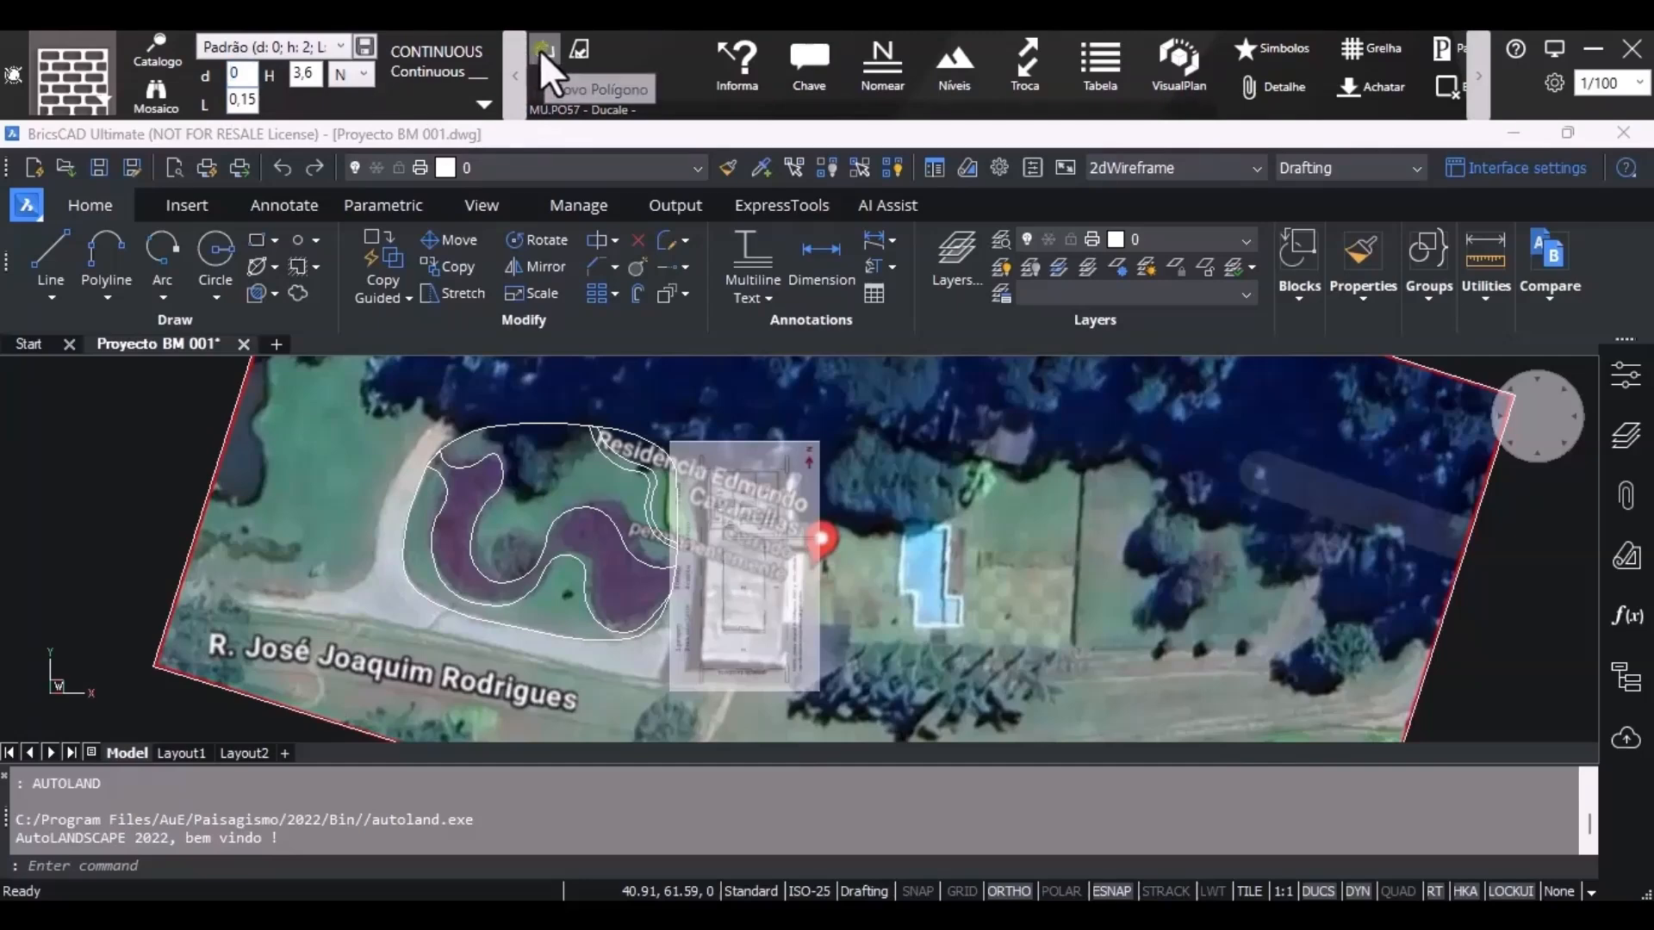
scroll(801, 495, up, 5)
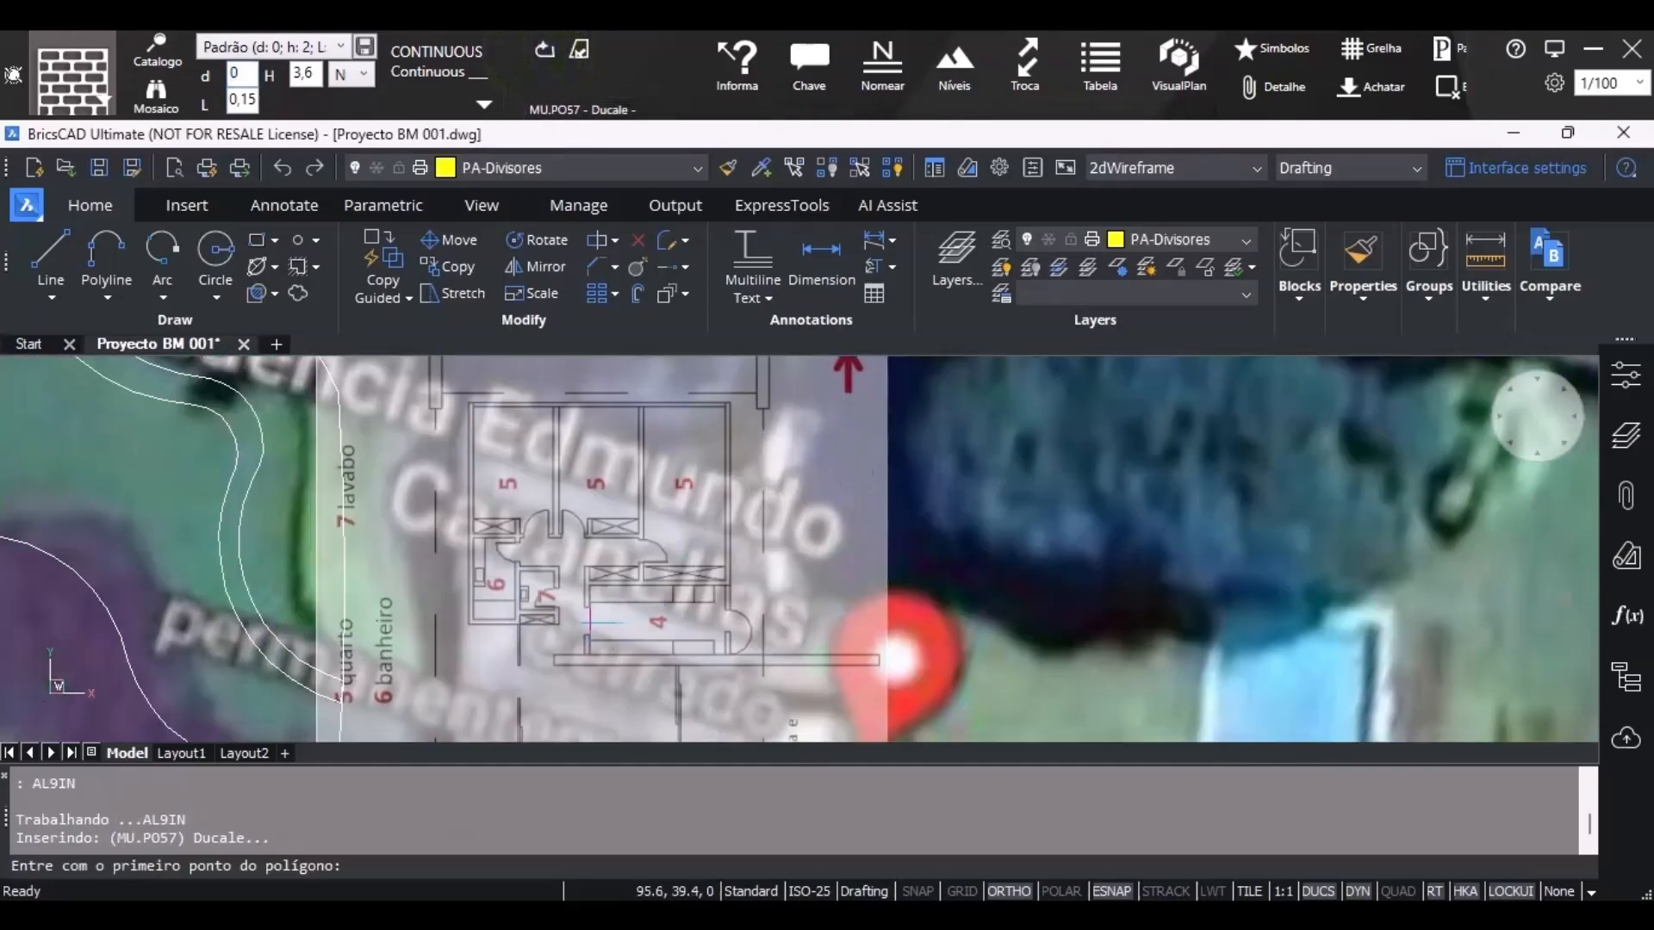
scroll(506, 657, up, 3)
scroll(687, 556, down, 4)
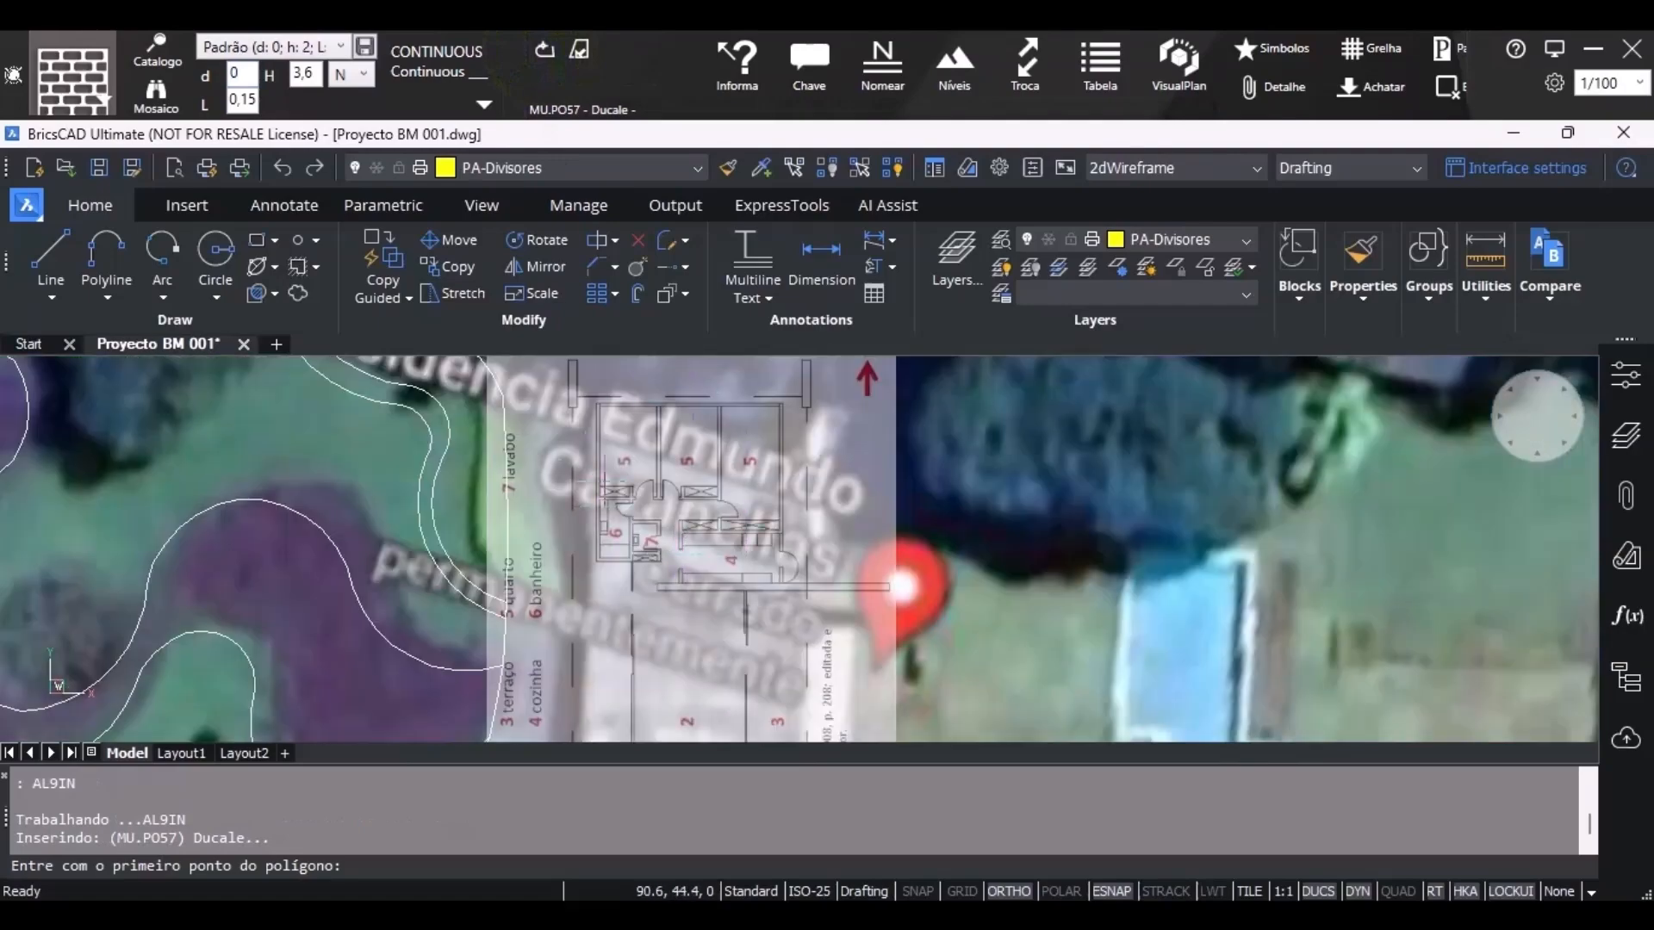
scroll(650, 500, up, 6)
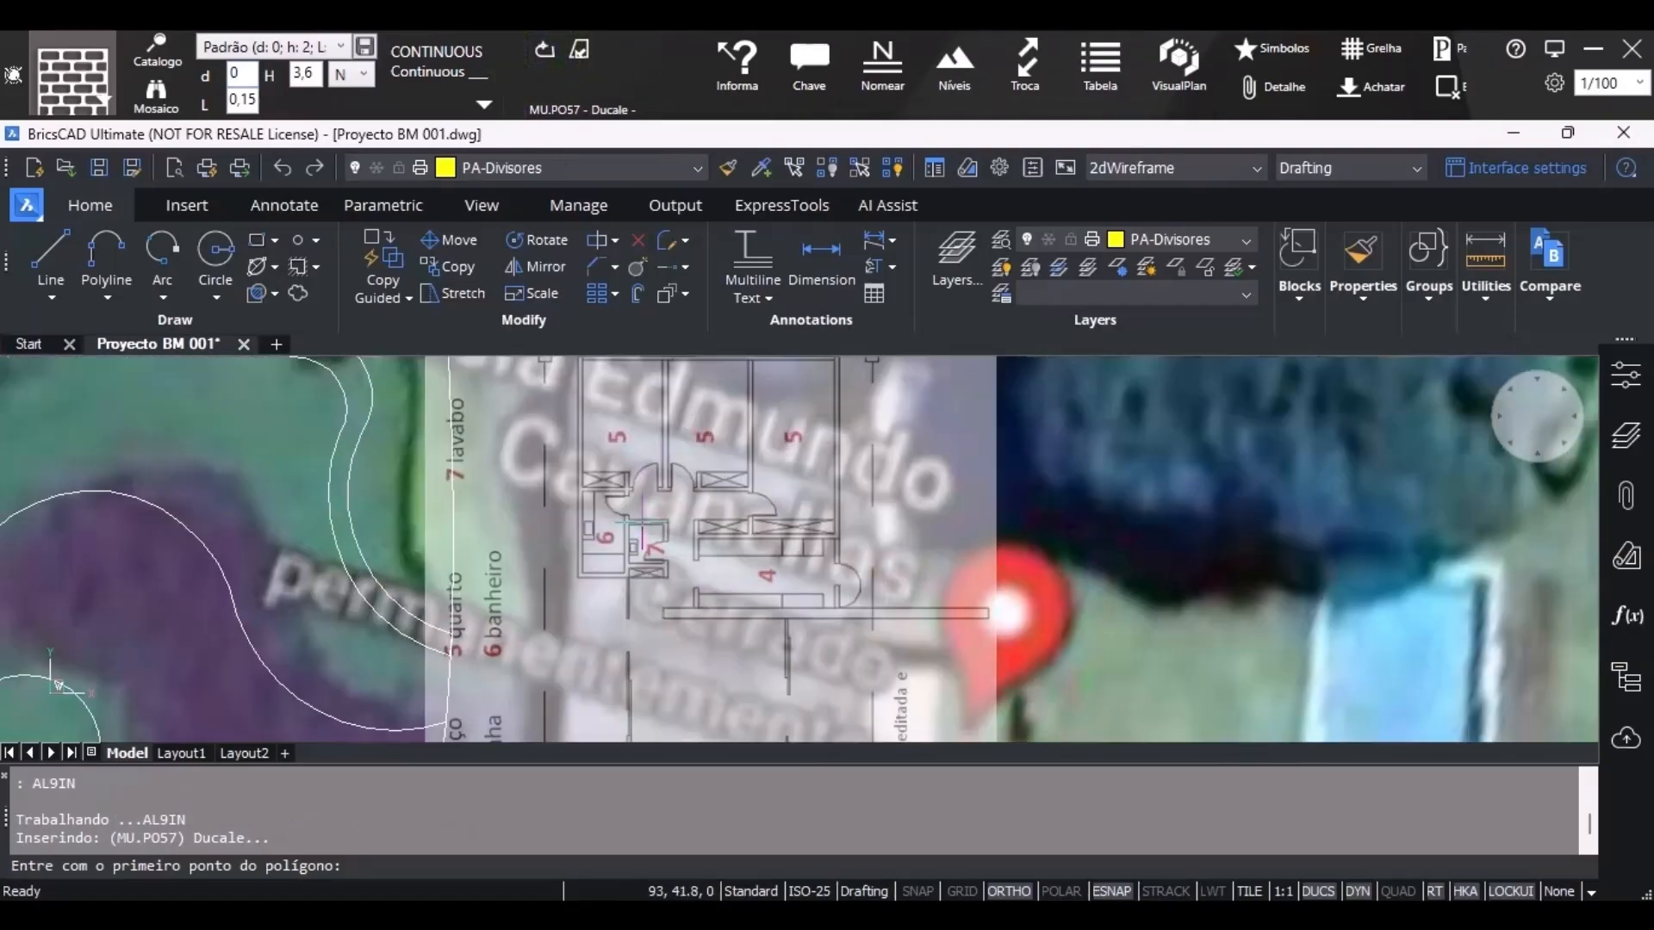
scroll(692, 592, up, 3)
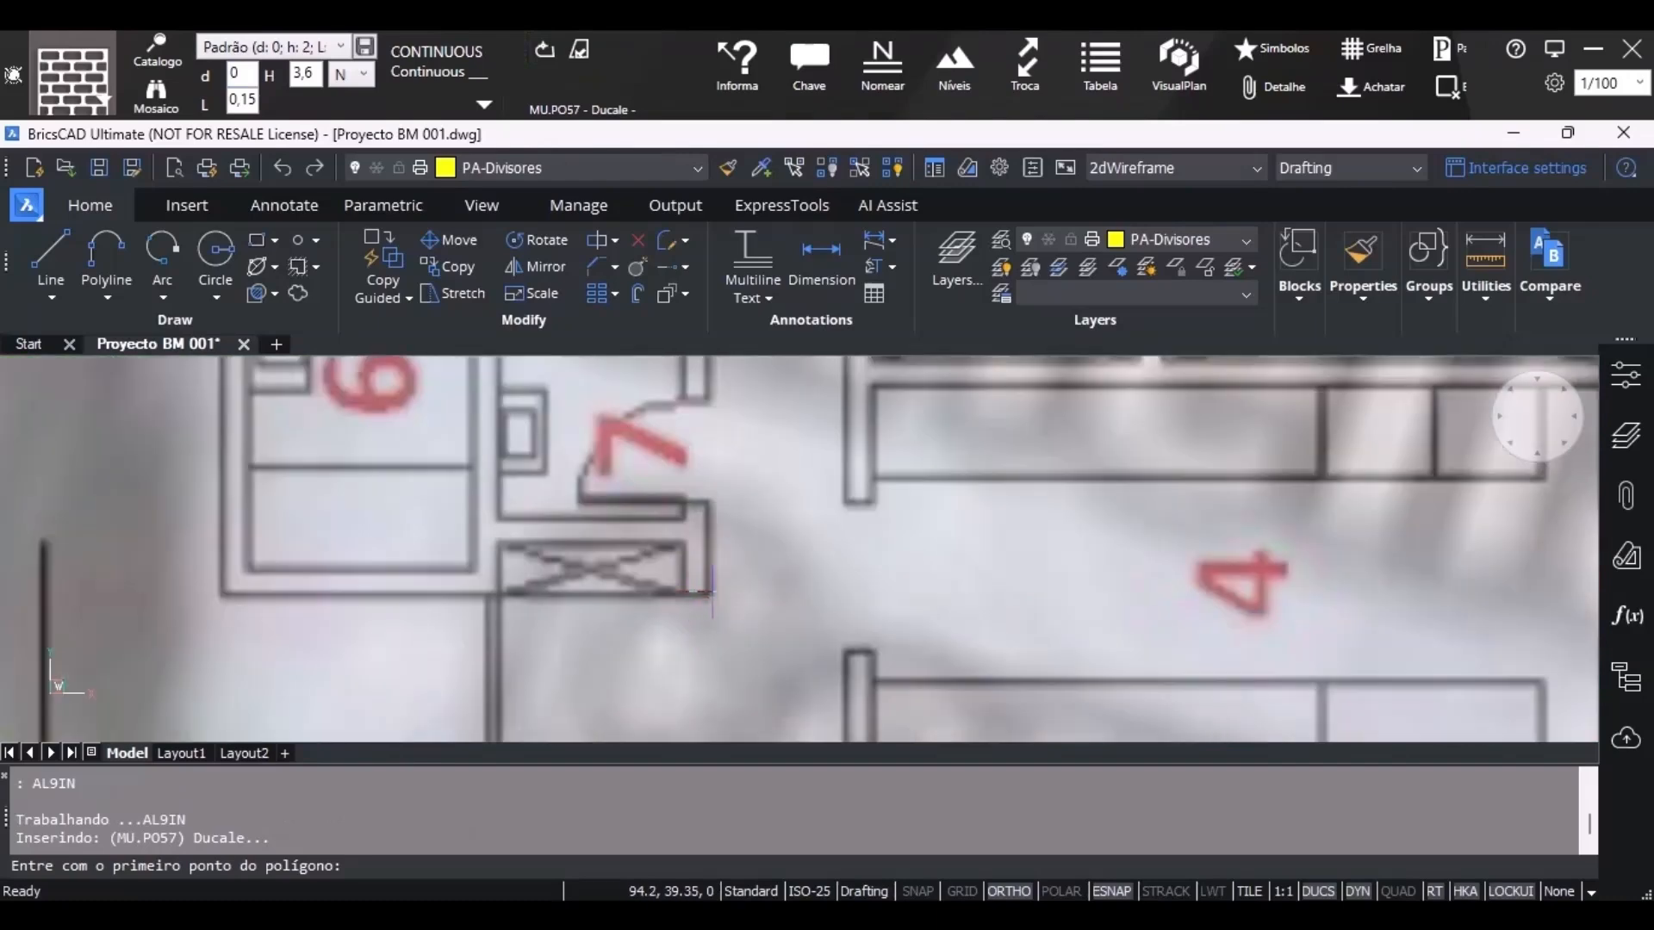
click(694, 592)
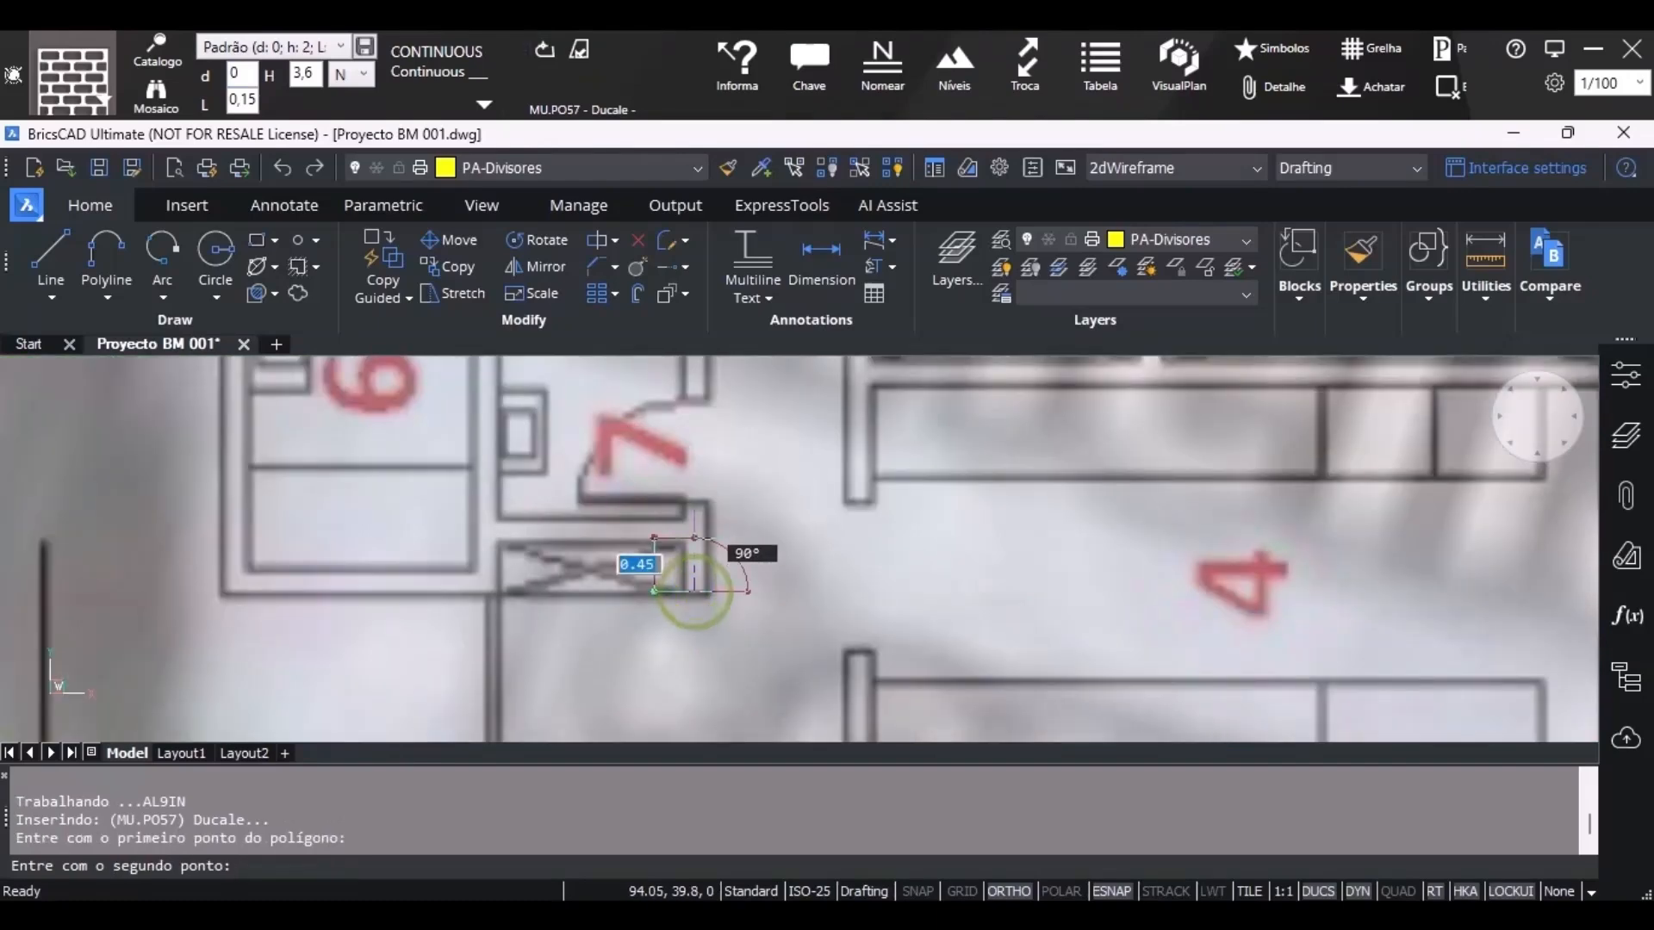
click(693, 530)
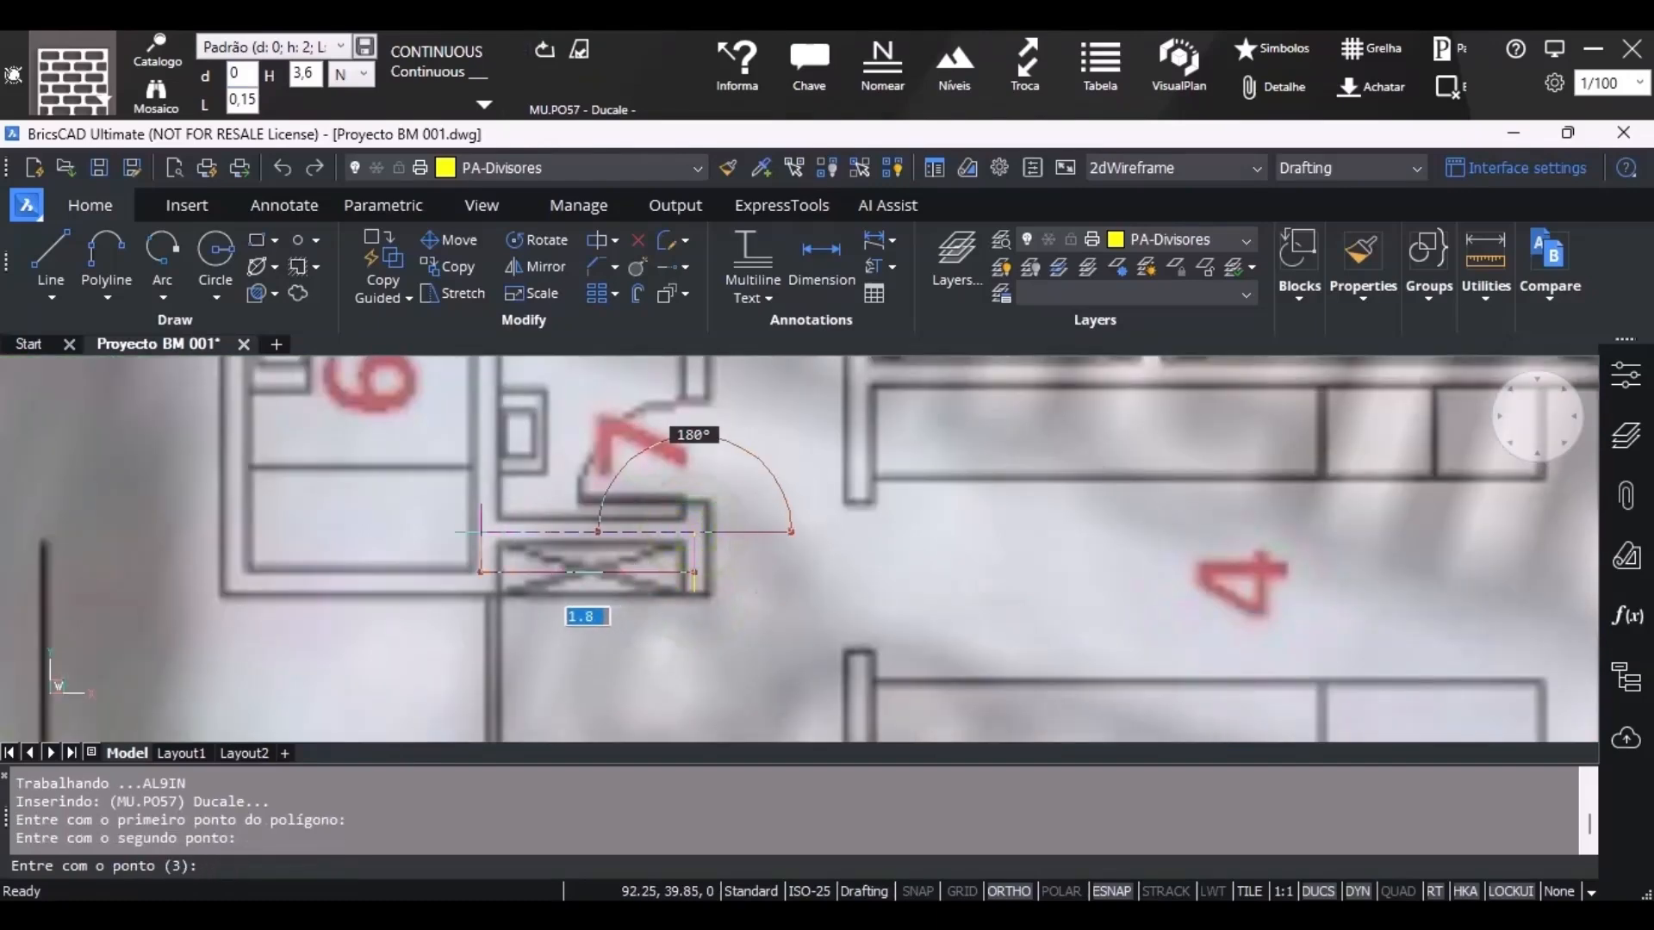
click(480, 532)
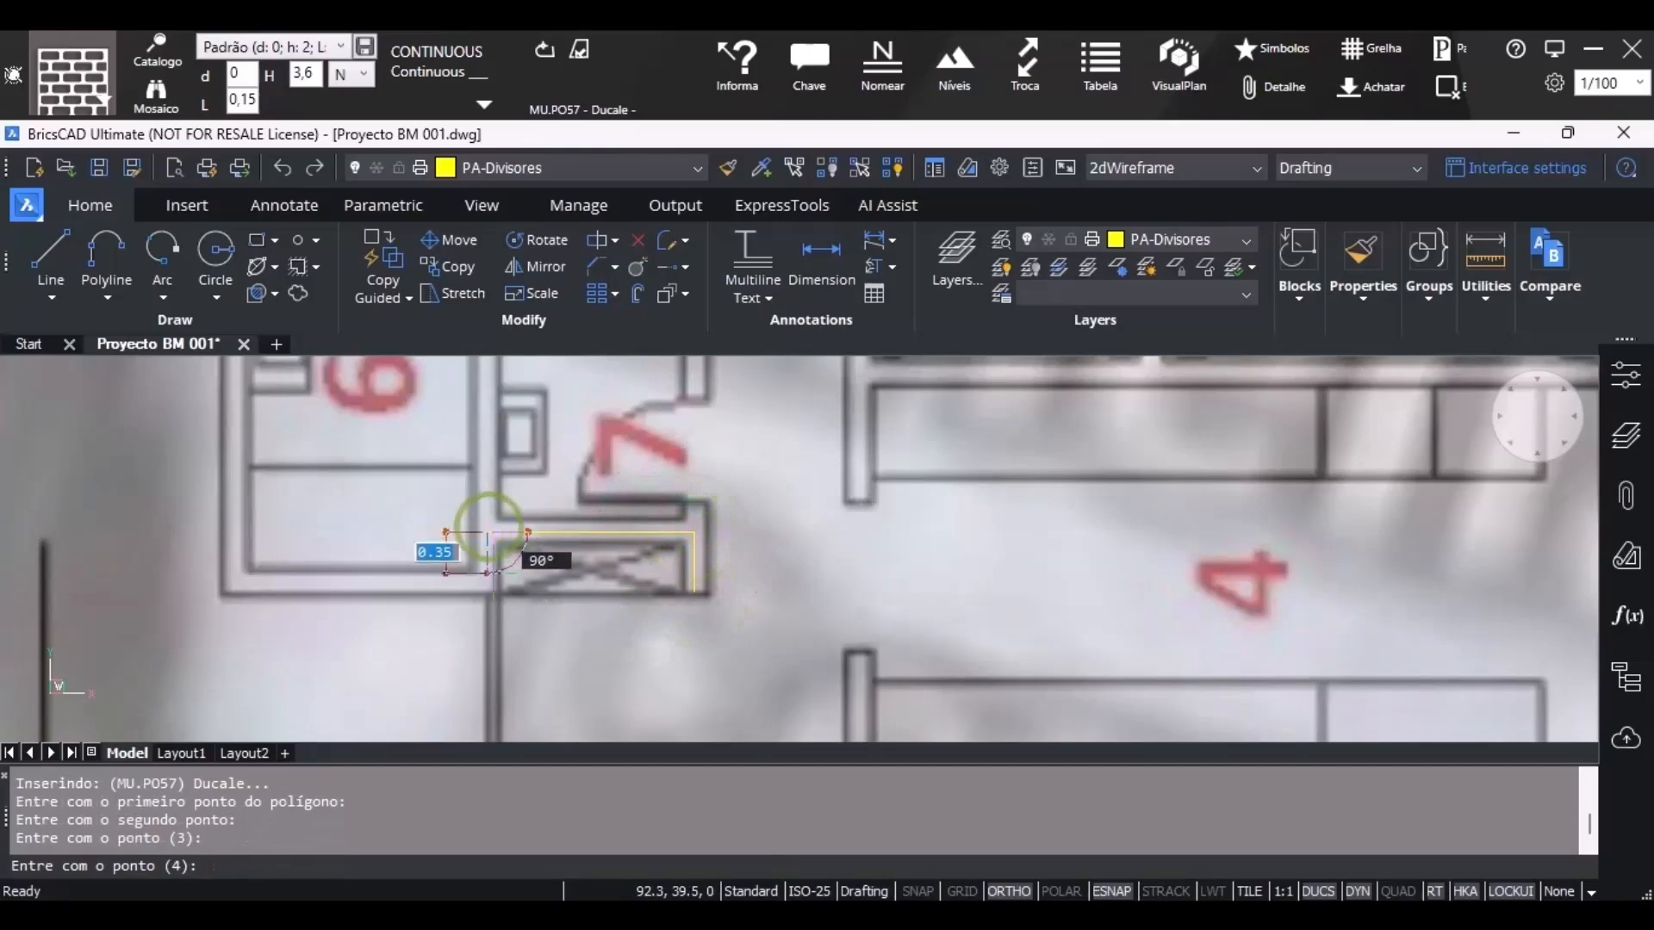
click(488, 586)
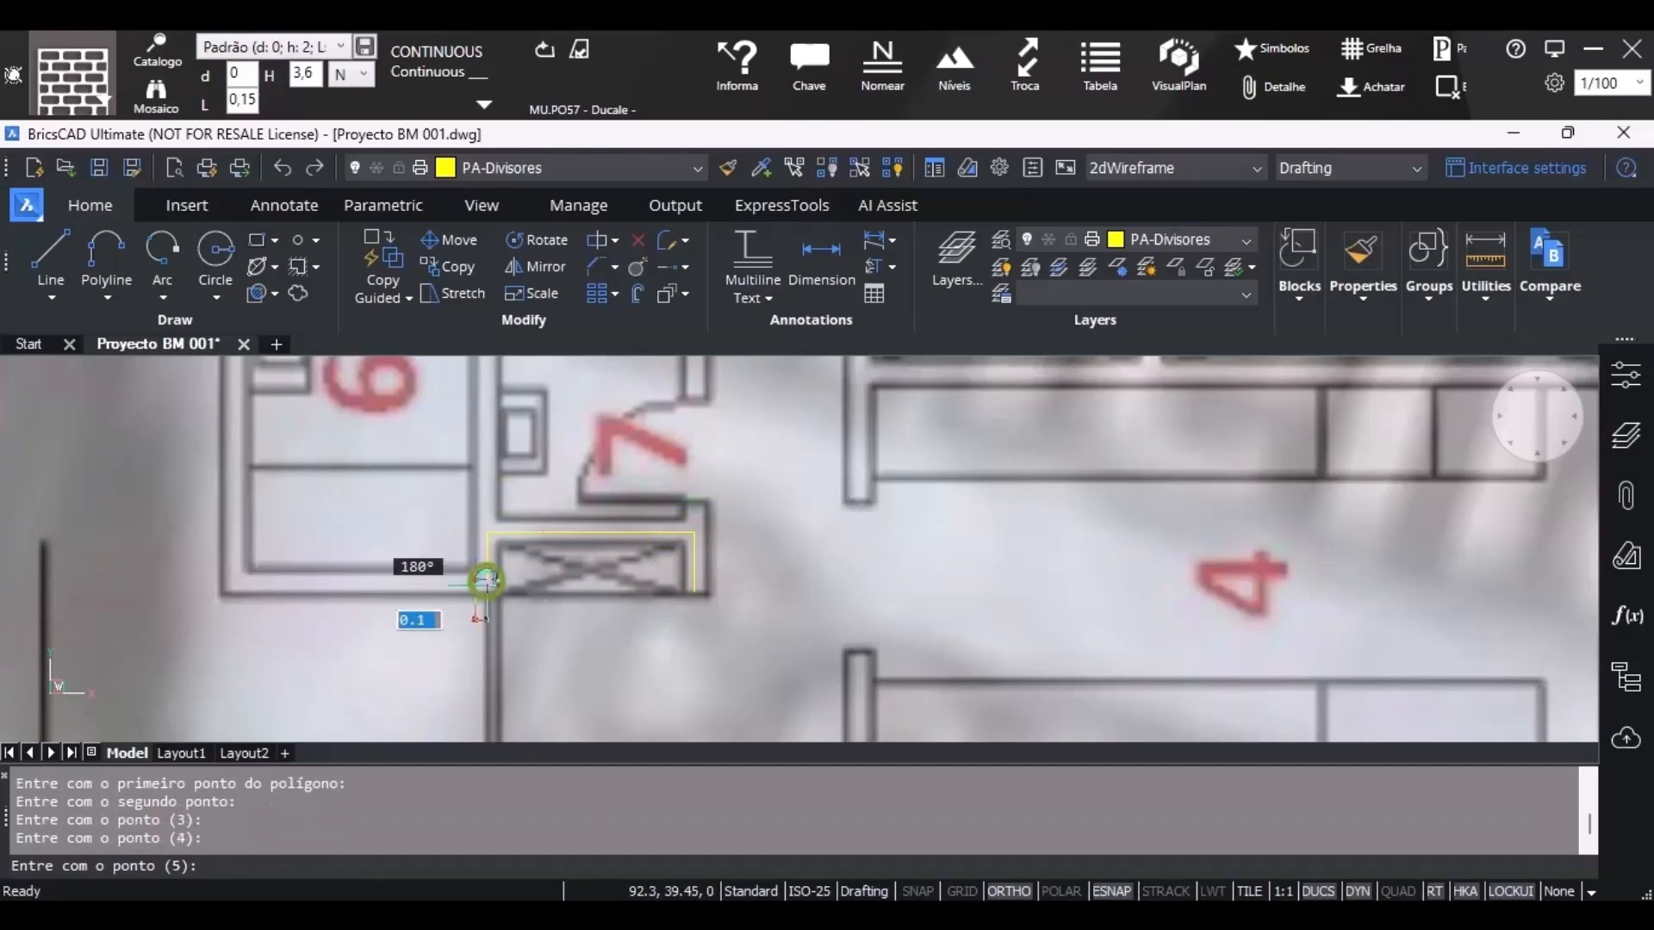
click(236, 618)
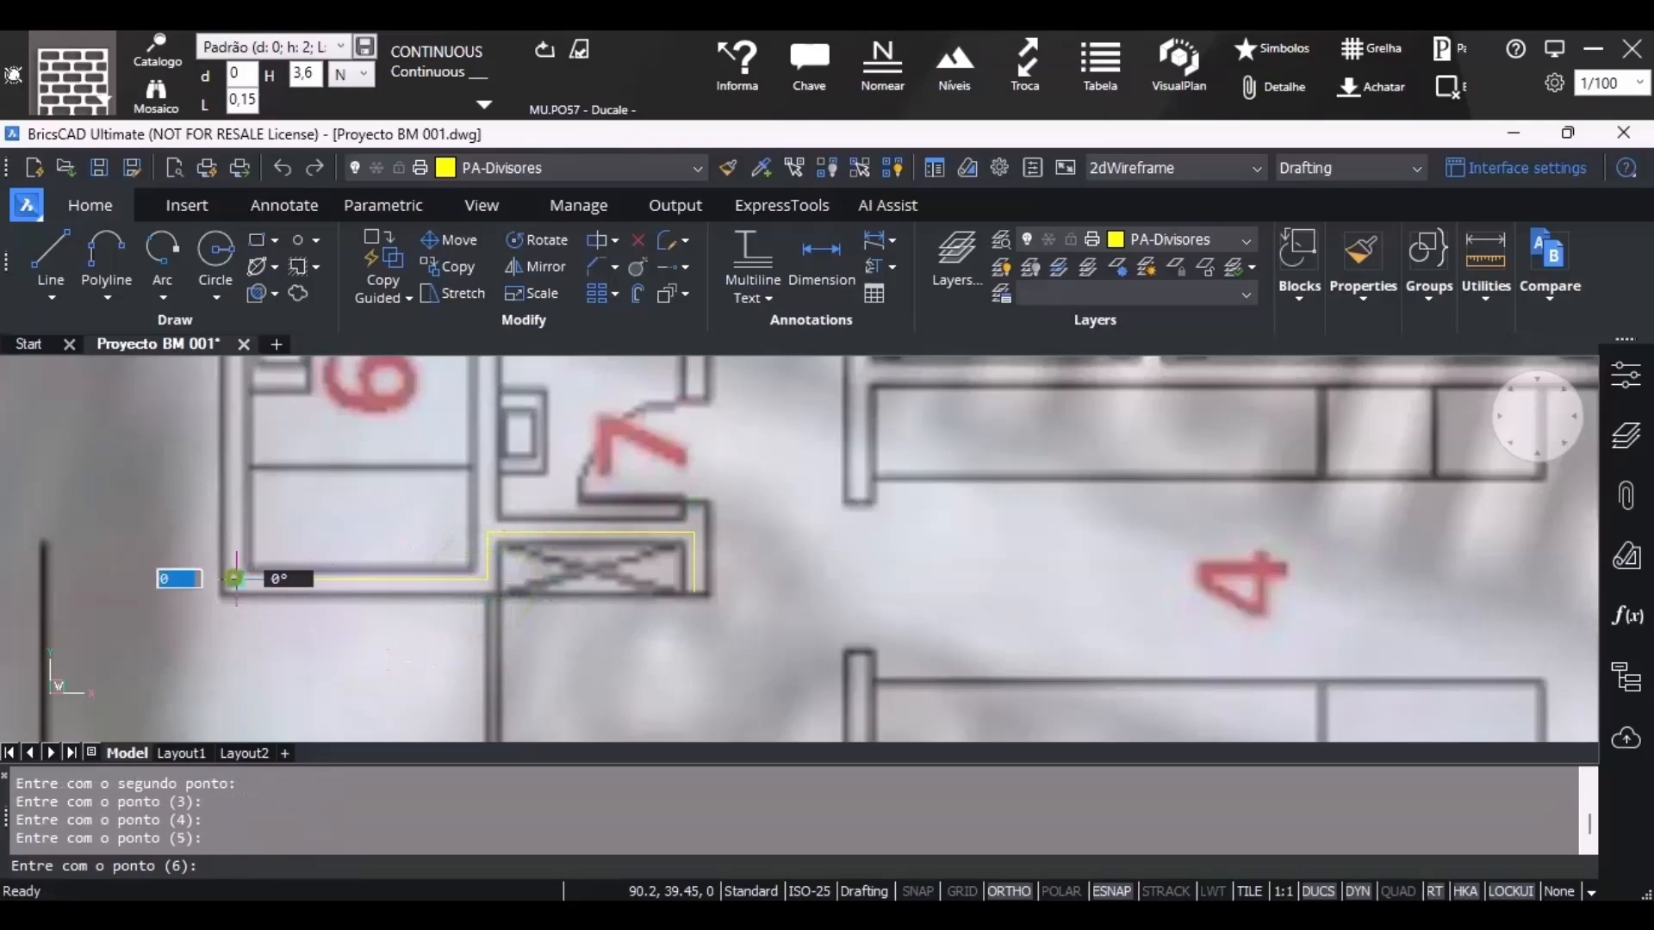
Extend the wall about 9.87 north along the house's west side to the northwest corner of the bedrooms and finish it.
scroll(258, 607, down, 6)
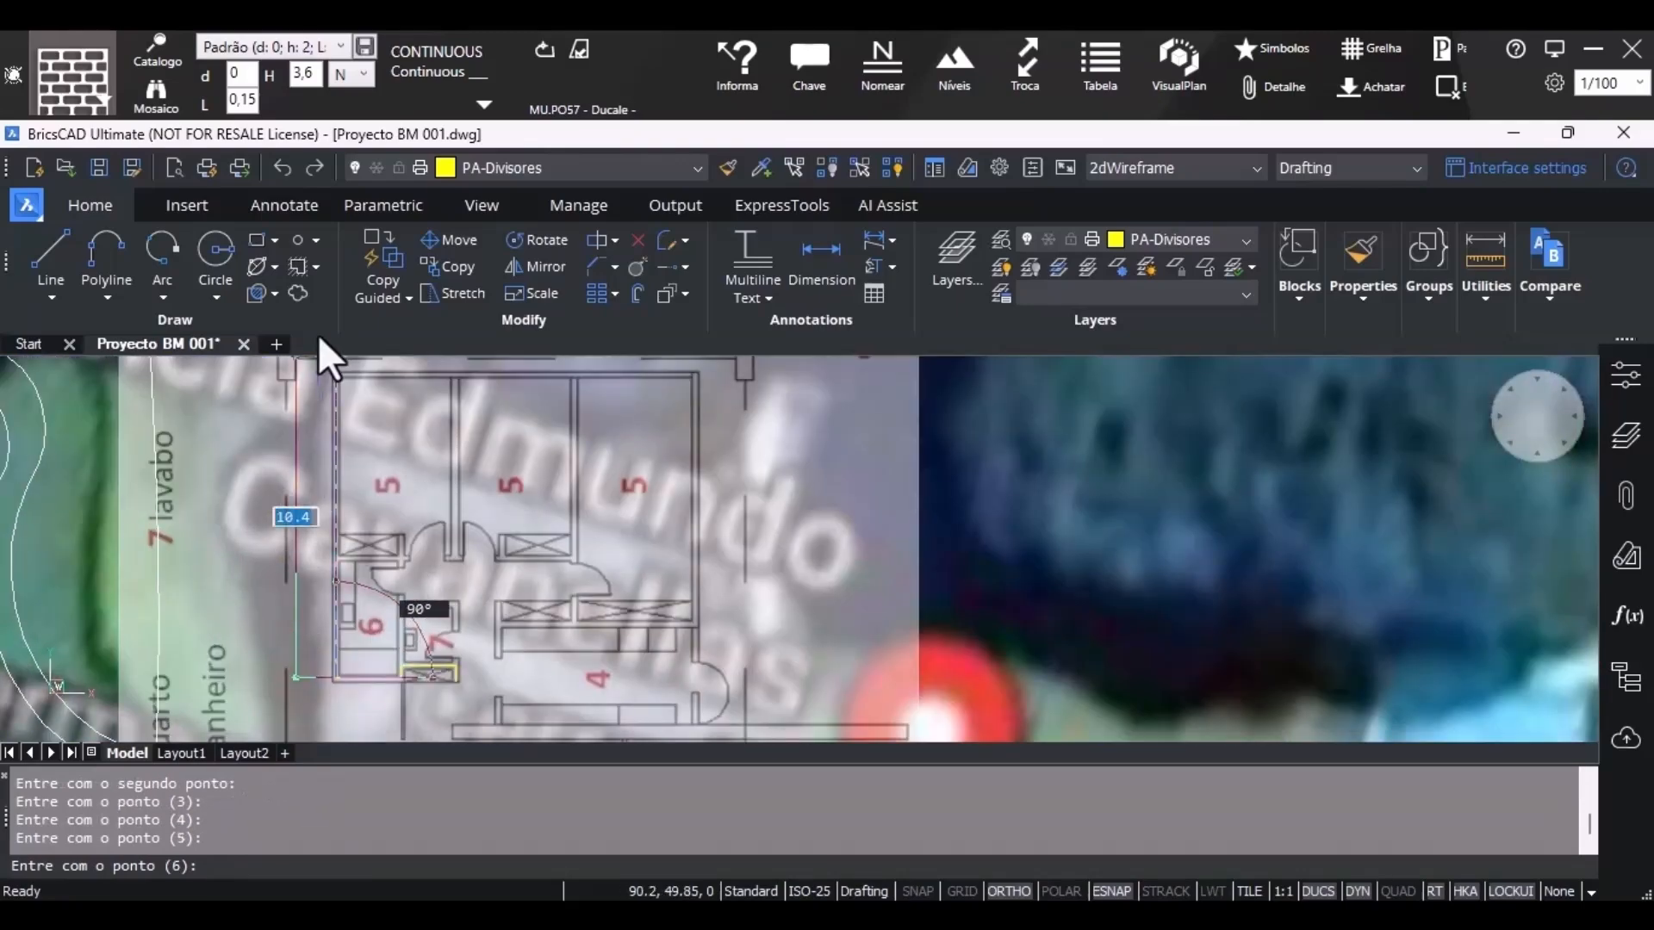
scroll(353, 465, up, 8)
scroll(356, 446, up, 3)
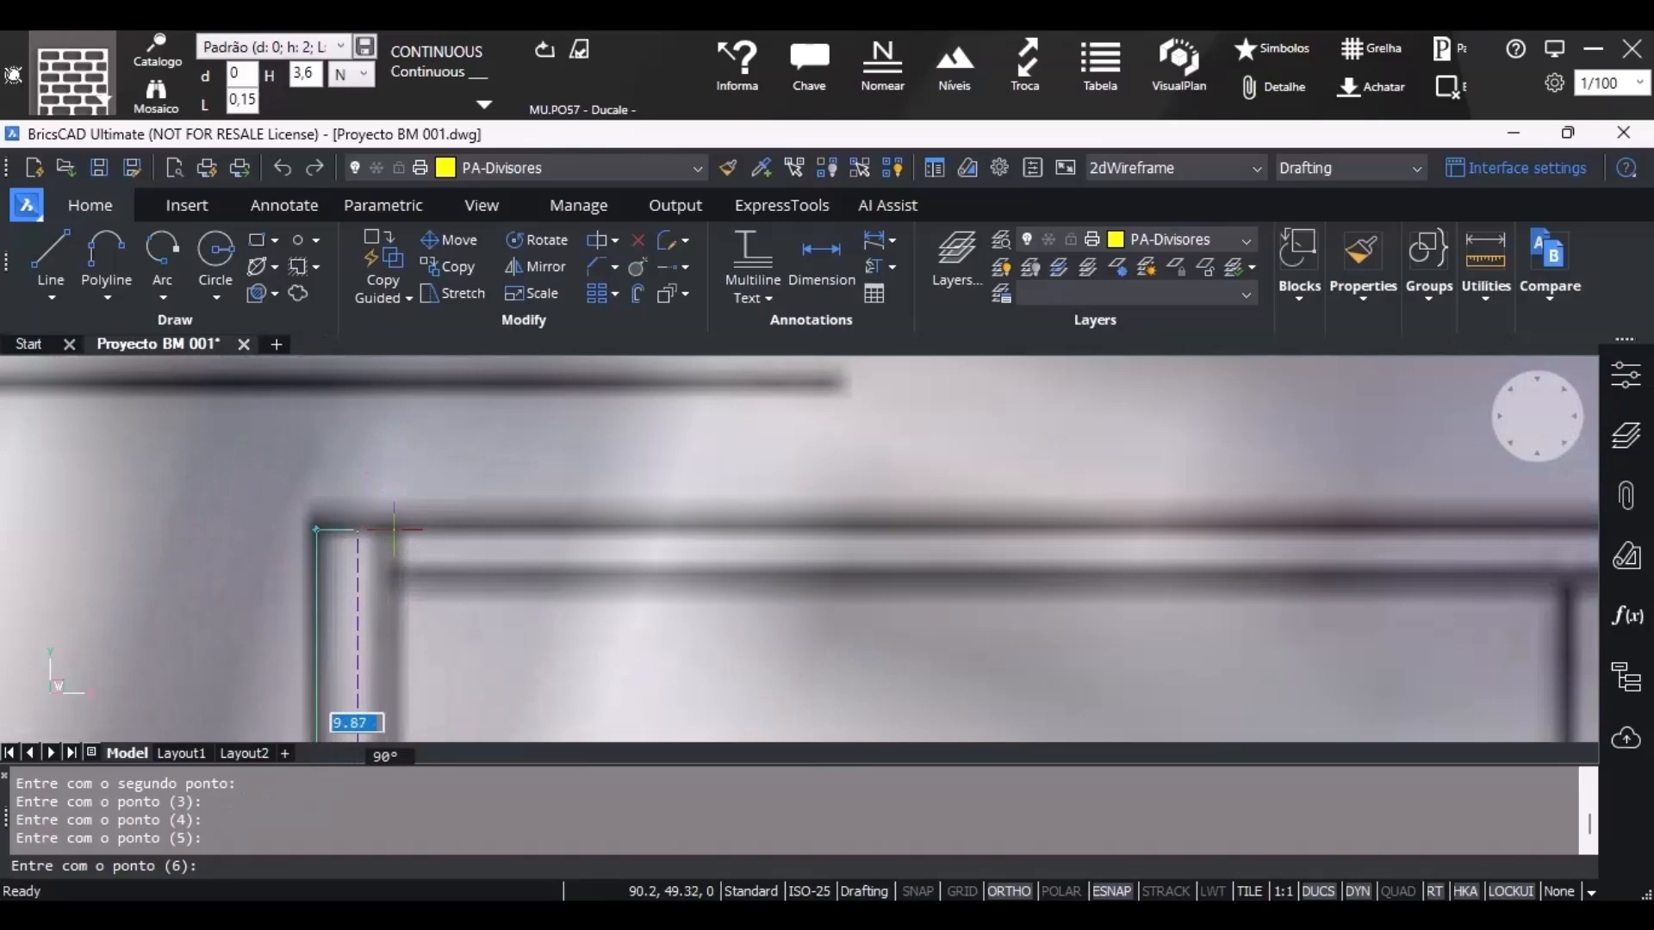
click(387, 529)
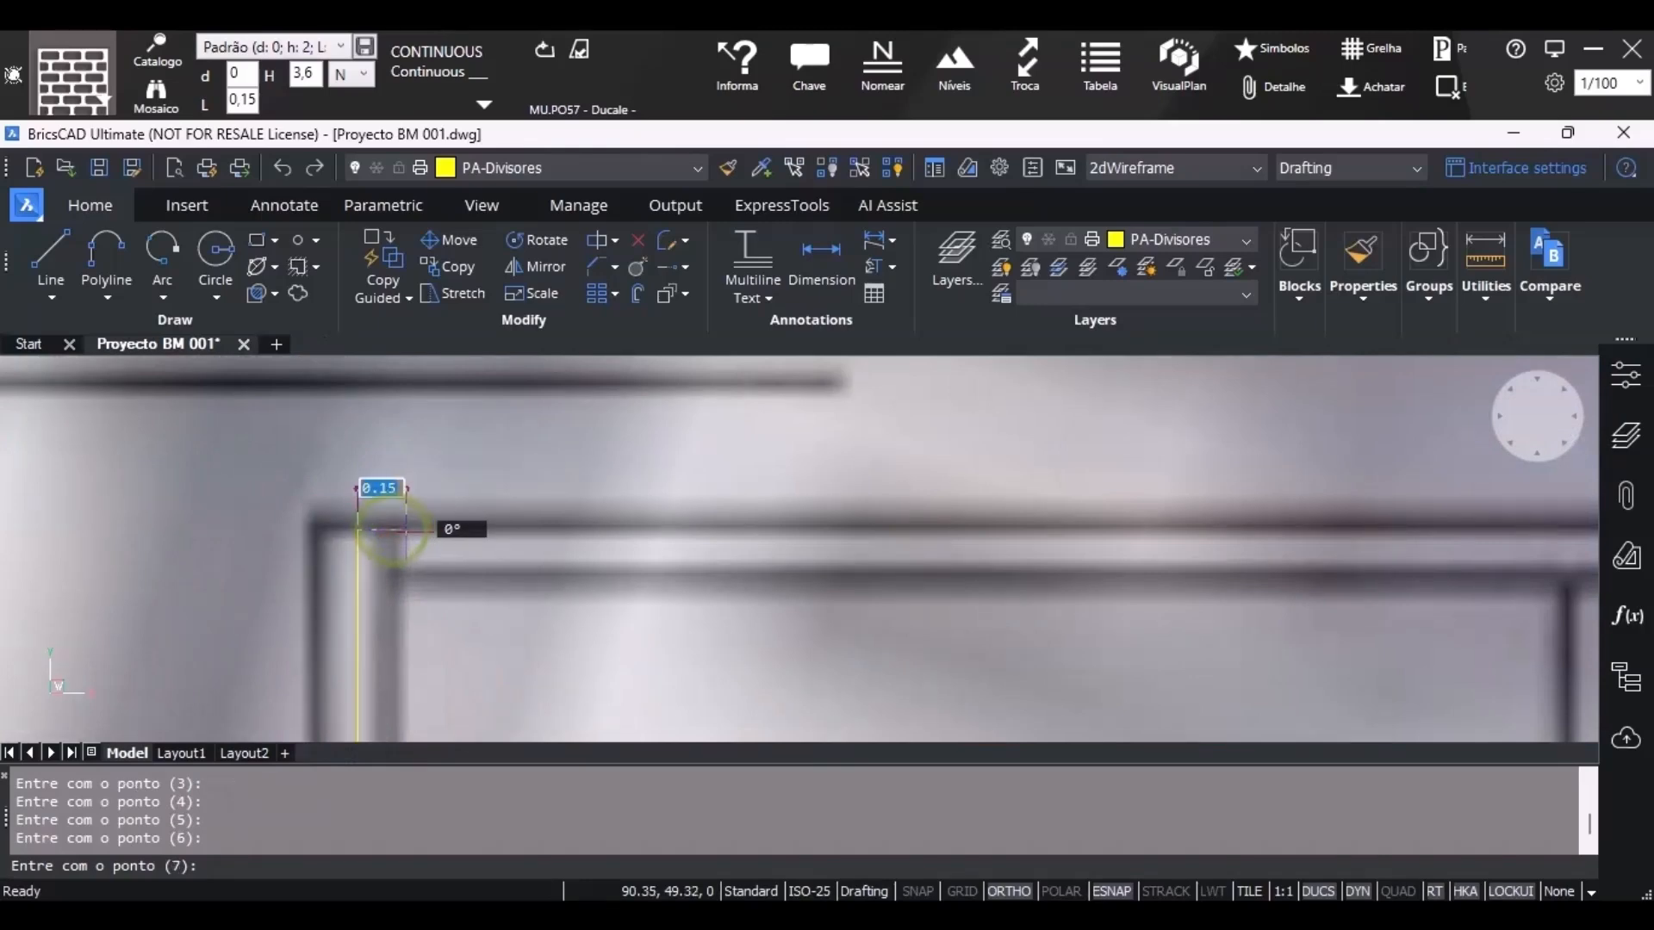
key(Return)
scroll(184, 668, down, 8)
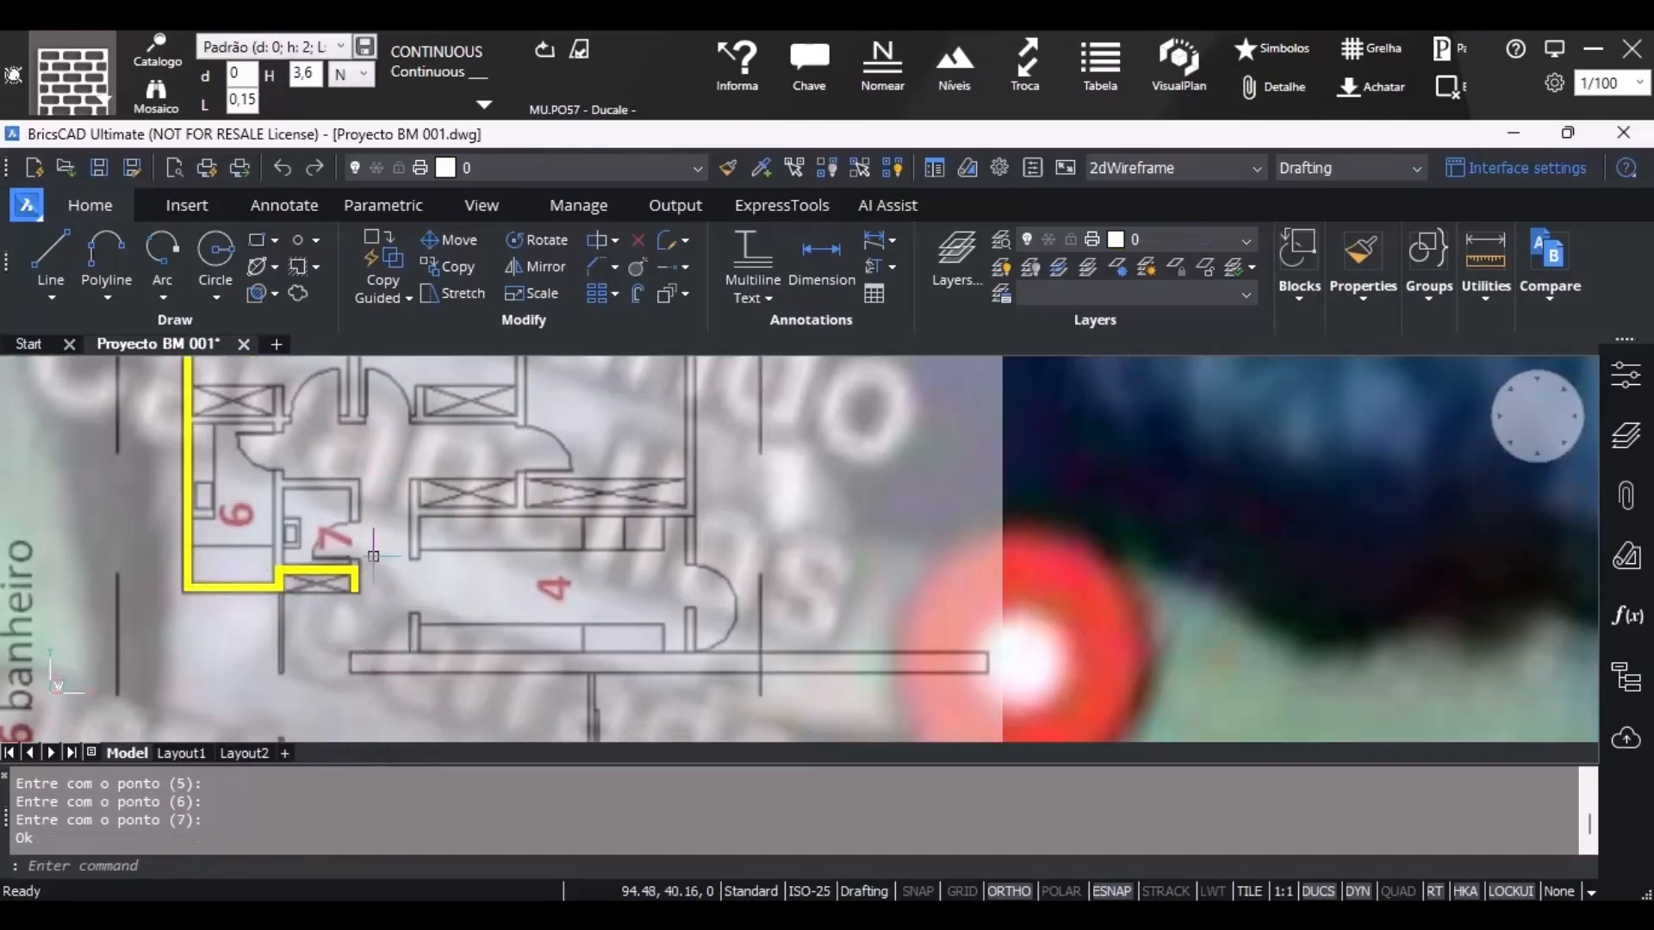
Draw a short Ducale wall about 0.92 long over the stub at the west end of room 4's lower counter.
click(545, 49)
scroll(430, 560, up, 5)
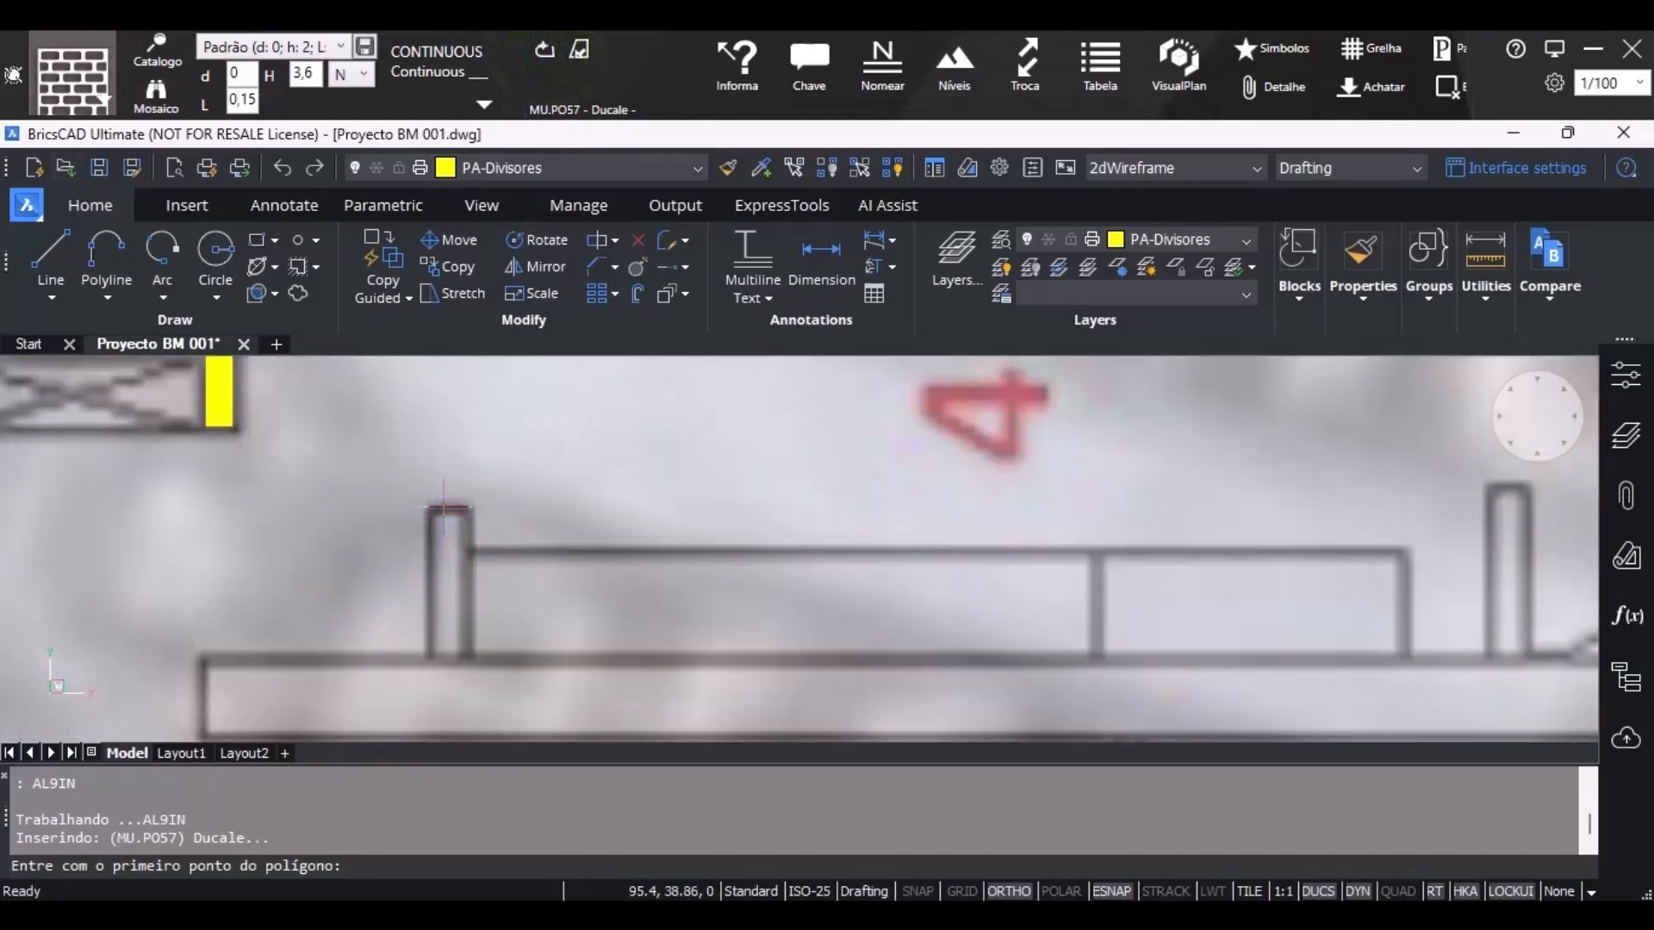
click(447, 511)
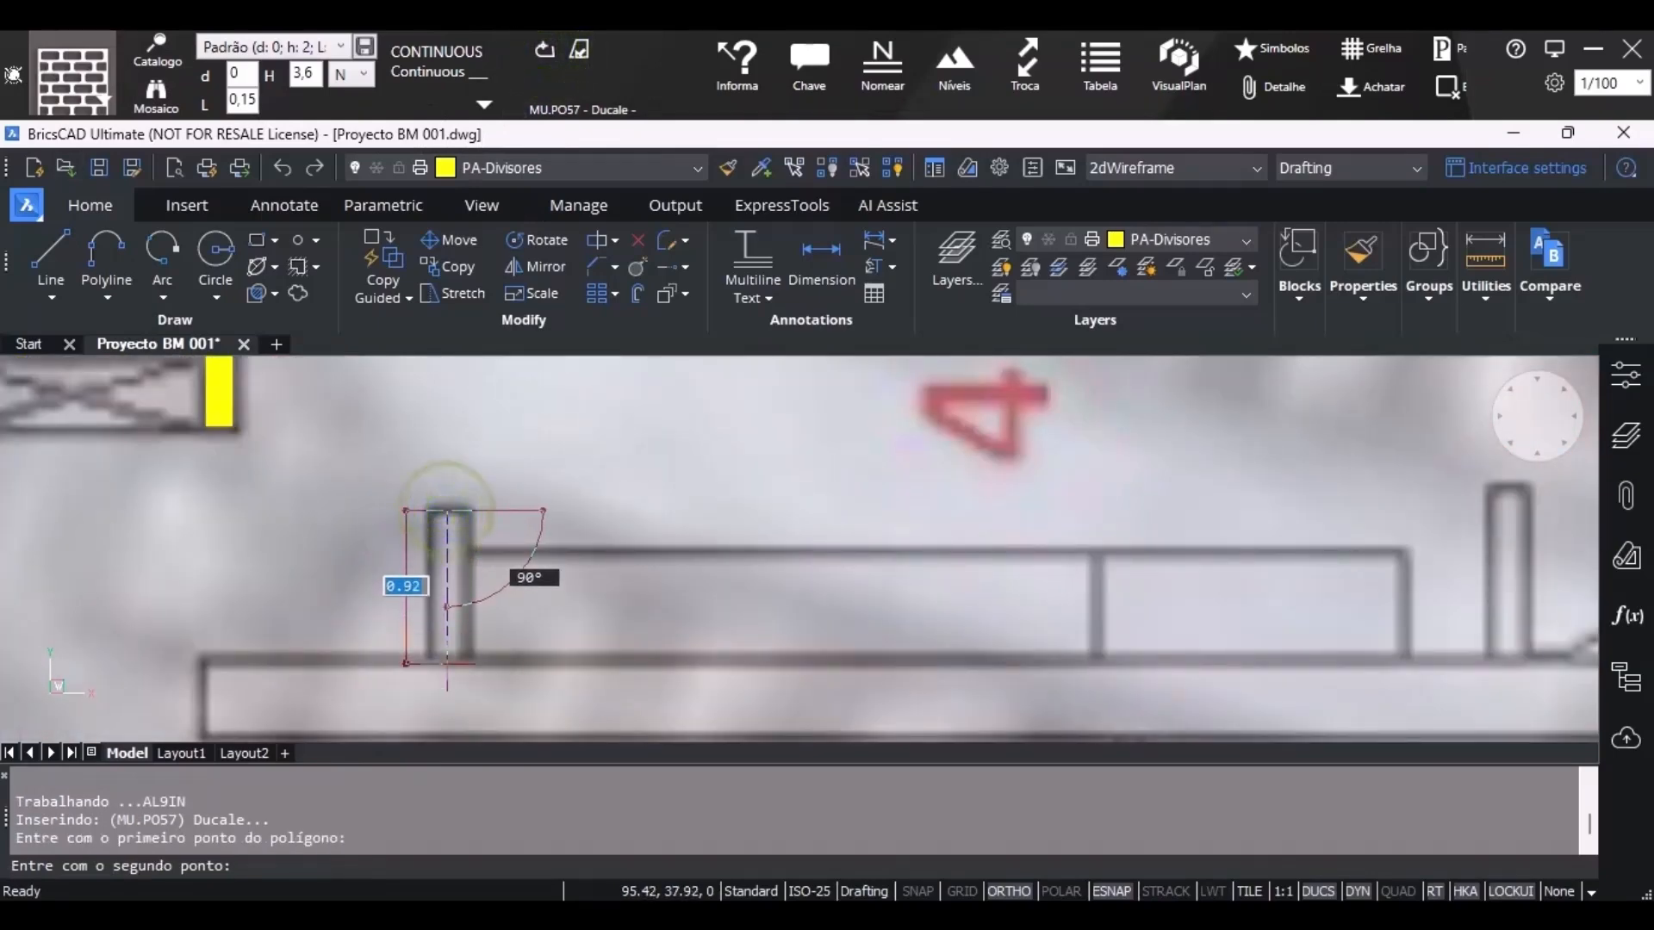
click(447, 660)
key(Return)
scroll(682, 509, down, 6)
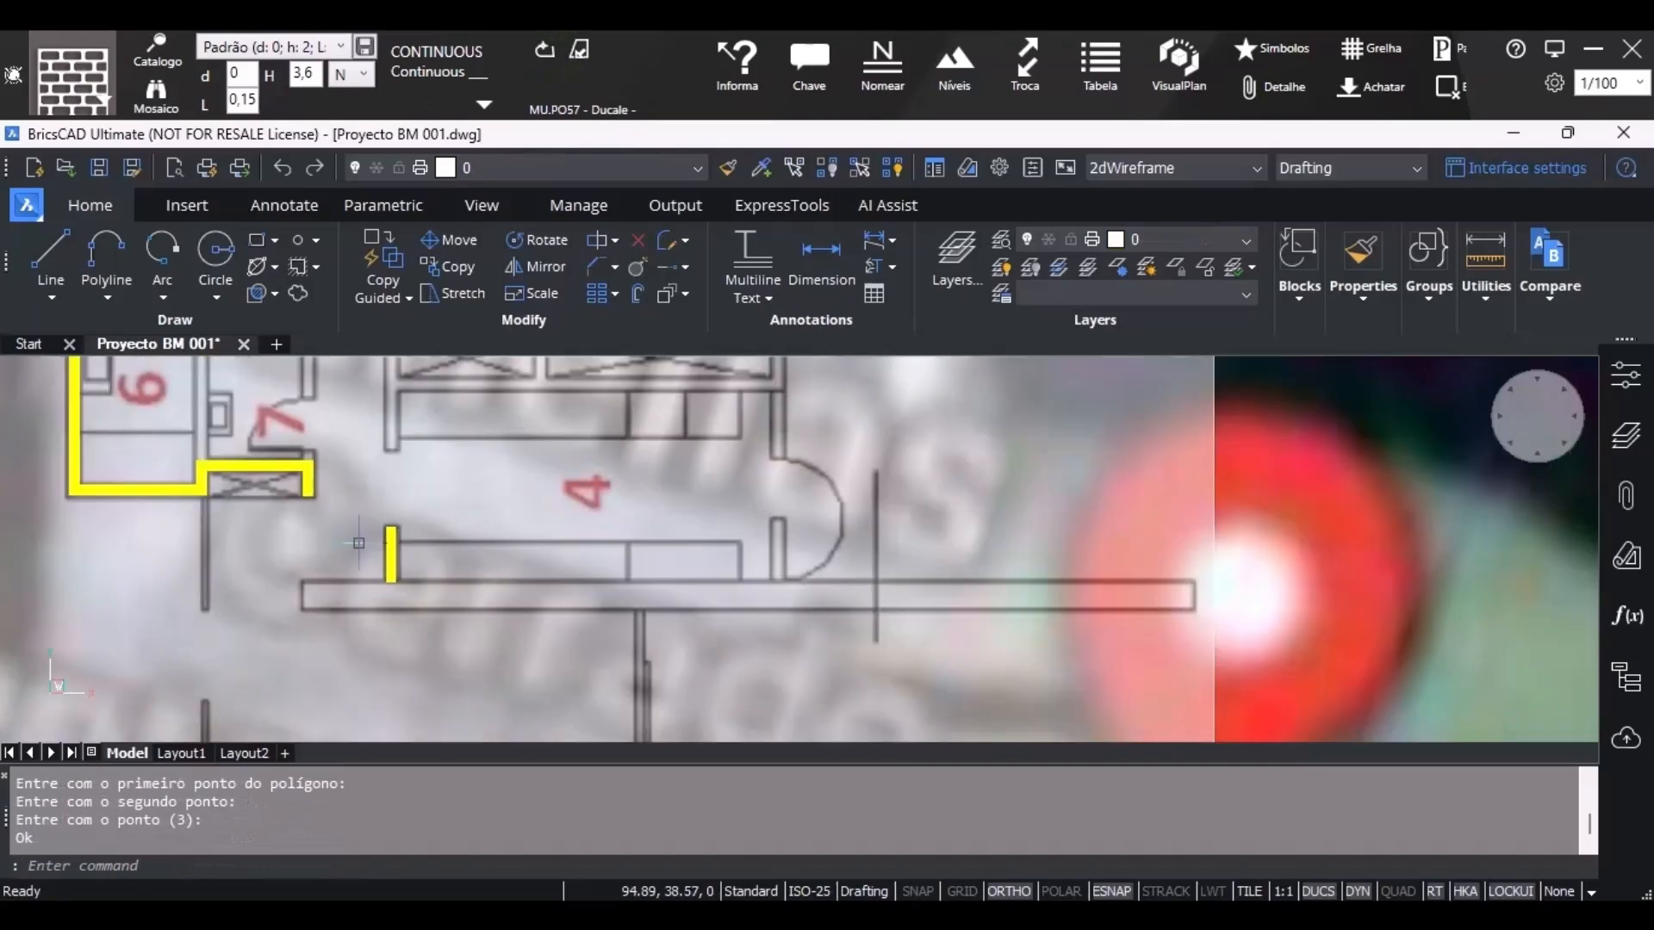
Draw a Ducale wall up the house's east side, from the end beside room 4's lower counter to the northeast corner of the bedrooms.
scroll(682, 509, up, 5)
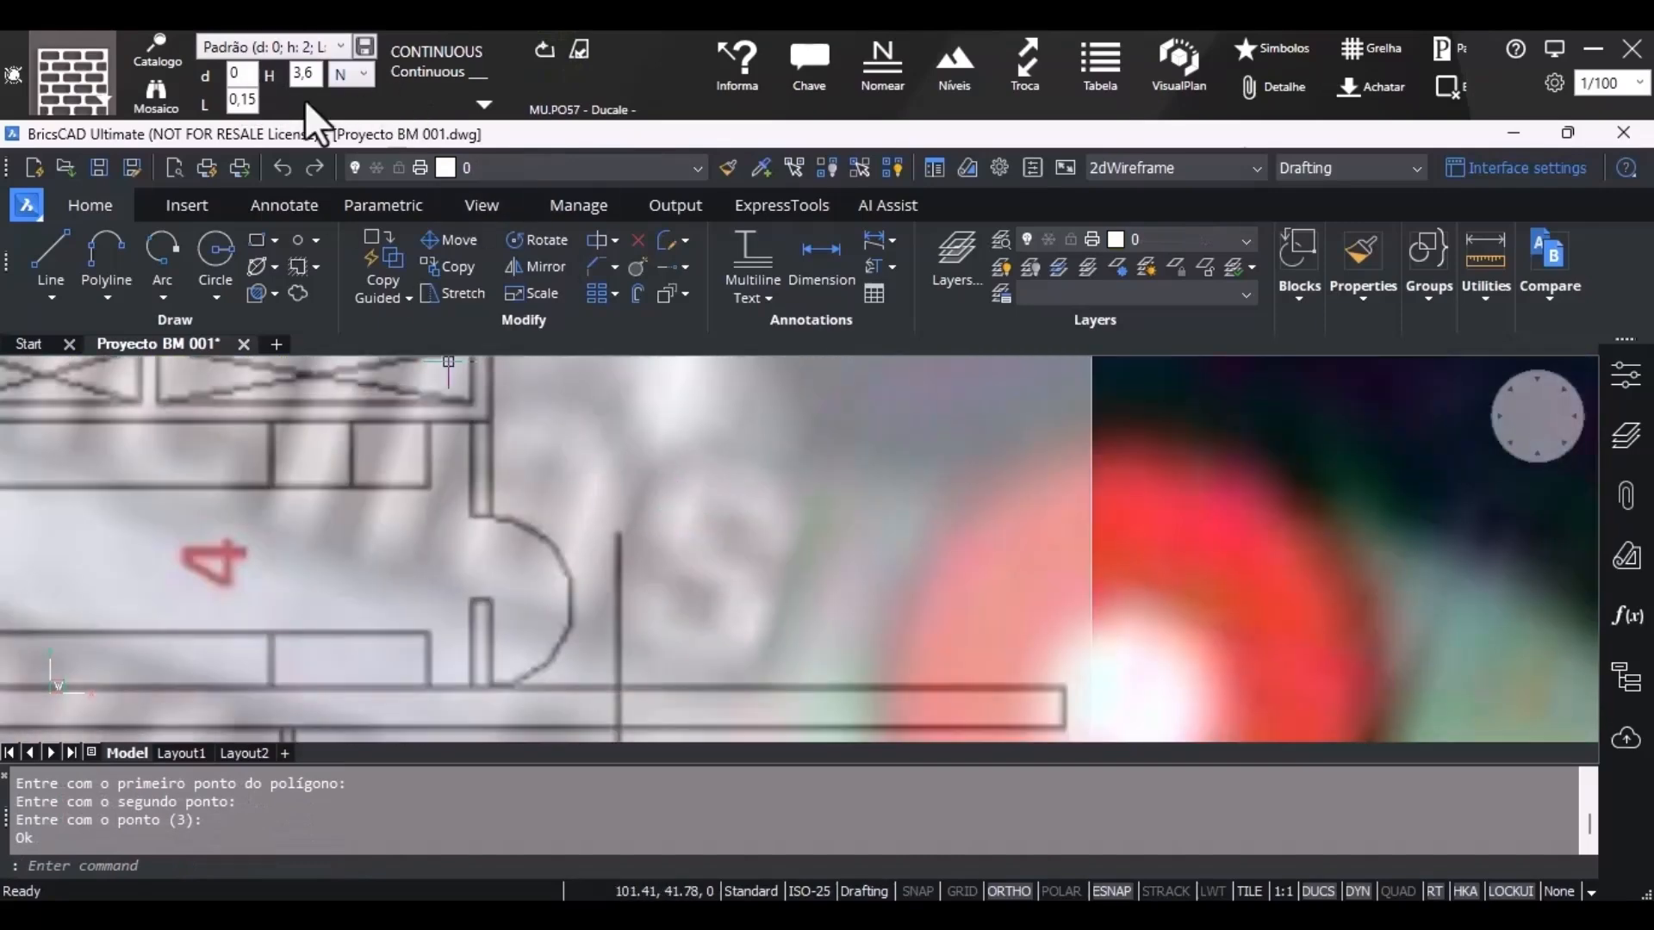
click(542, 55)
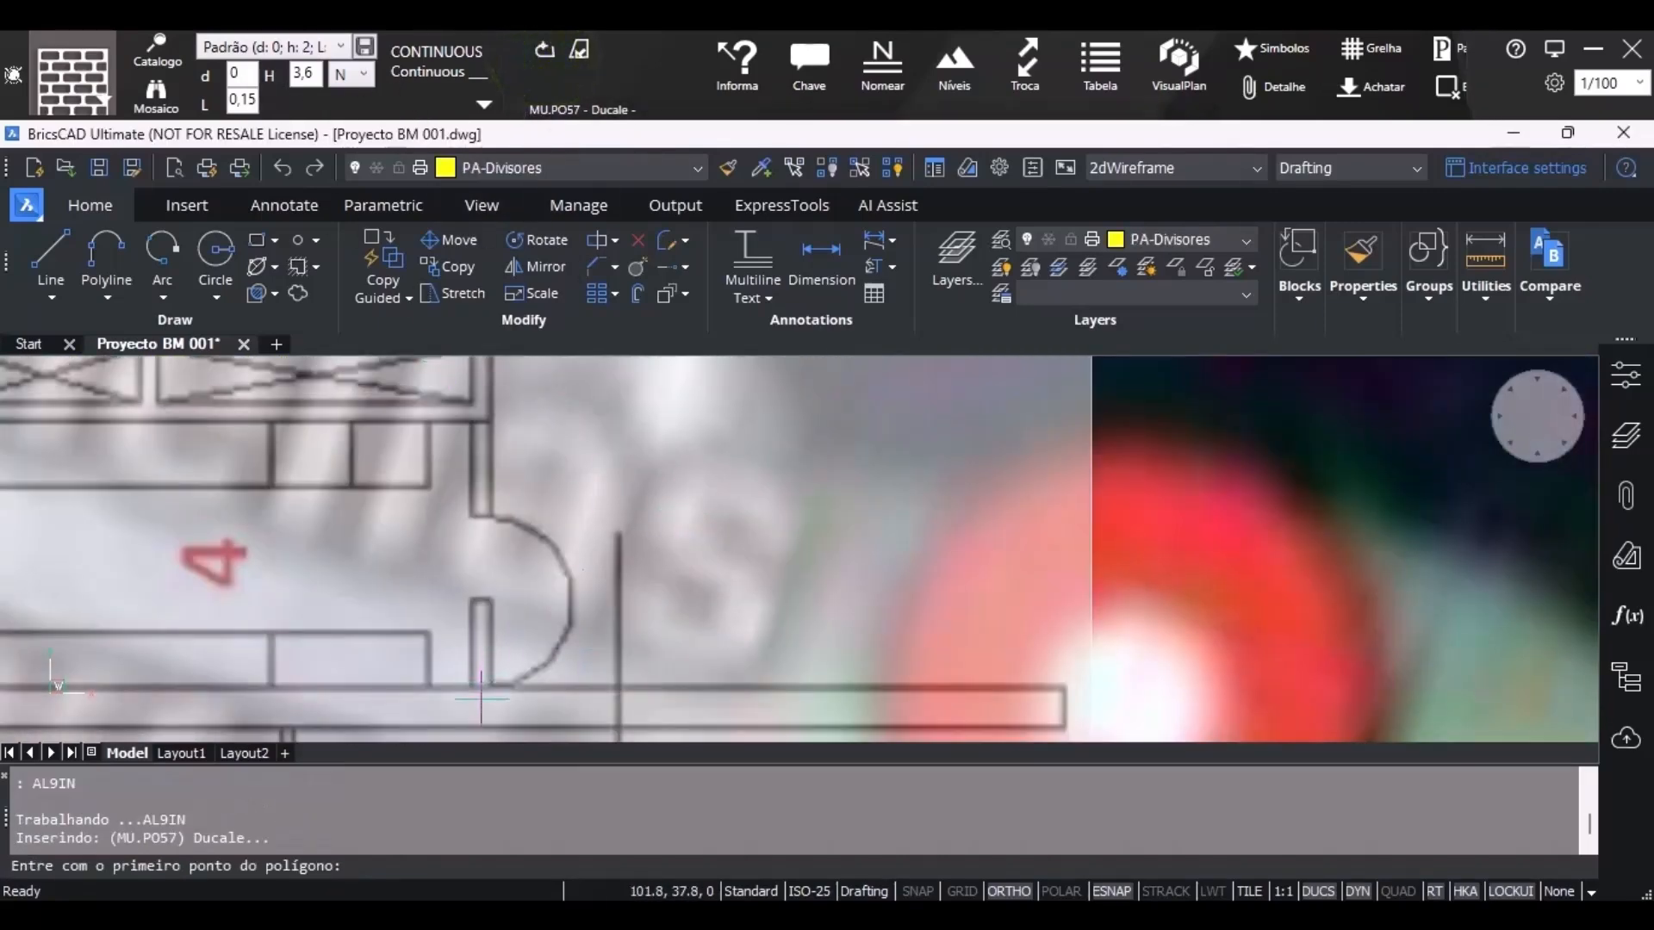
click(480, 689)
scroll(534, 603, down, 3)
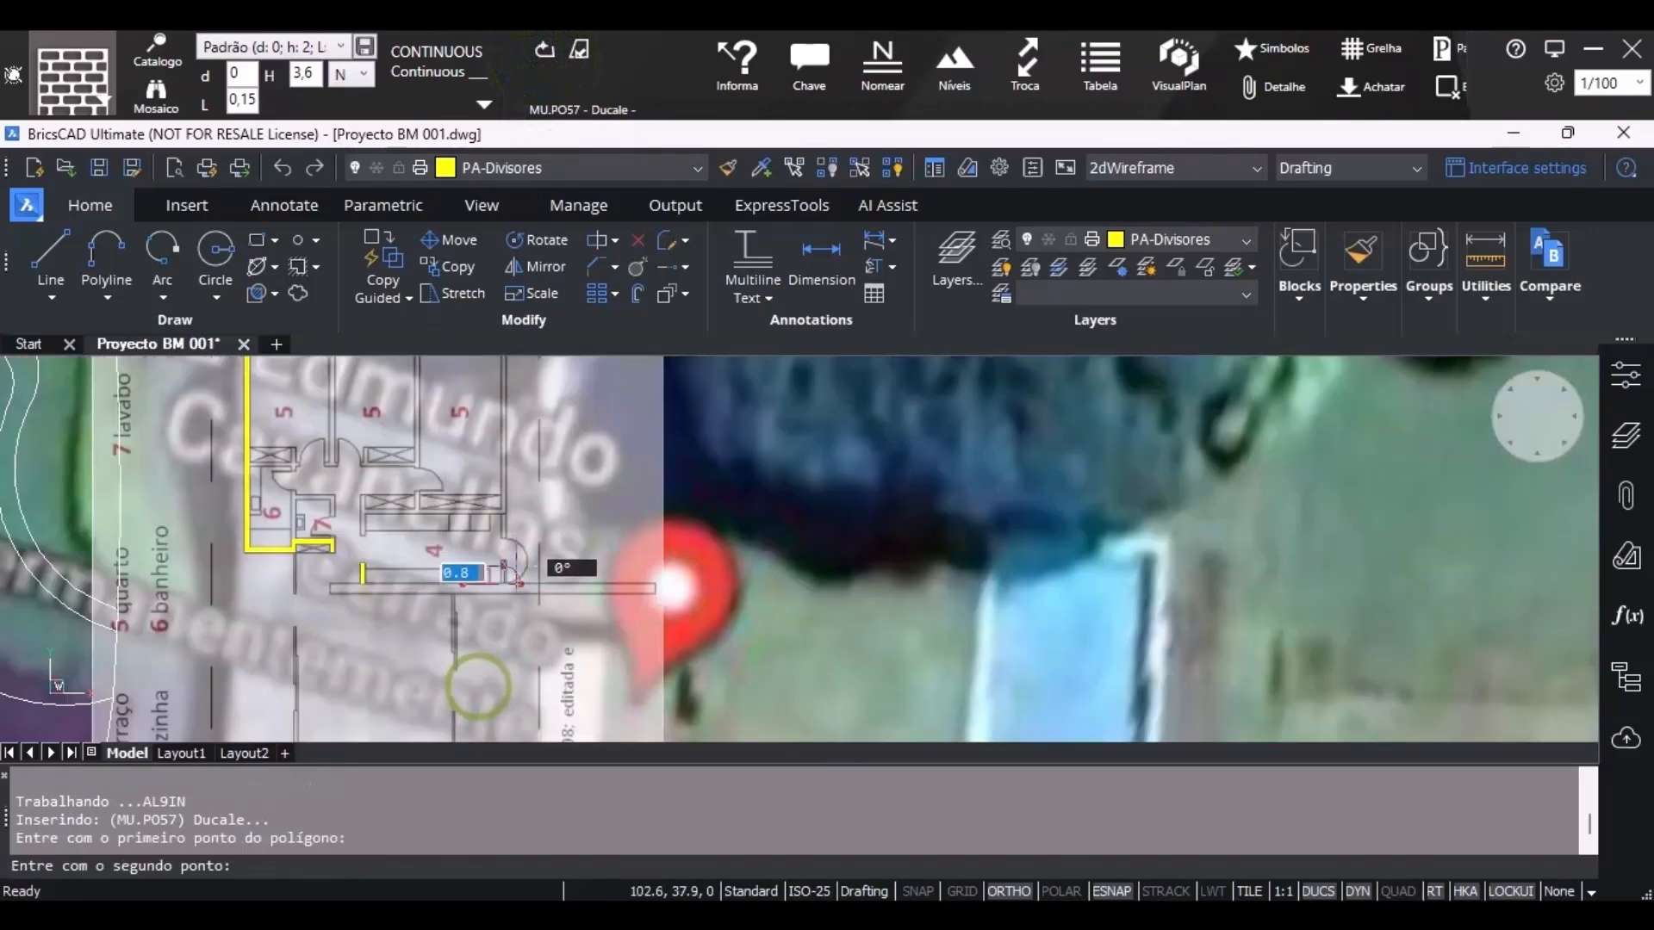
scroll(540, 423, up, 5)
scroll(540, 421, down, 5)
scroll(532, 374, up, 7)
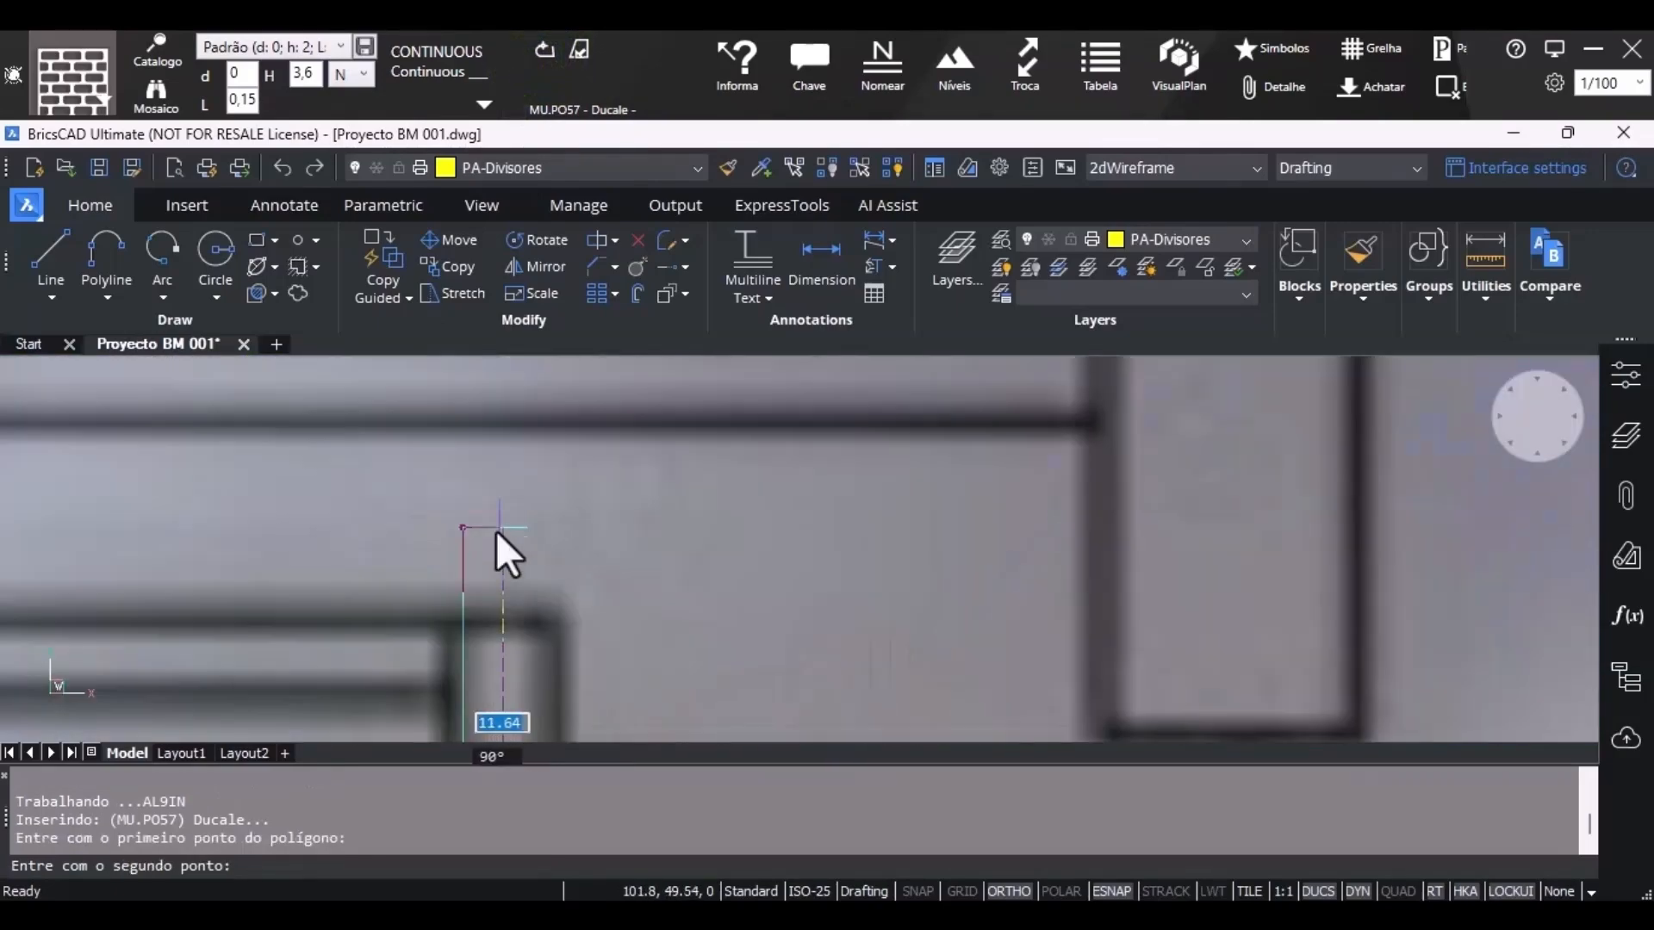
click(507, 622)
key(Return)
Draw an L-shaped Ducale wall up the stub at room 4's northwest end and east along the closets to the east wall.
scroll(704, 407, down, 6)
scroll(703, 408, down, 4)
scroll(620, 517, up, 7)
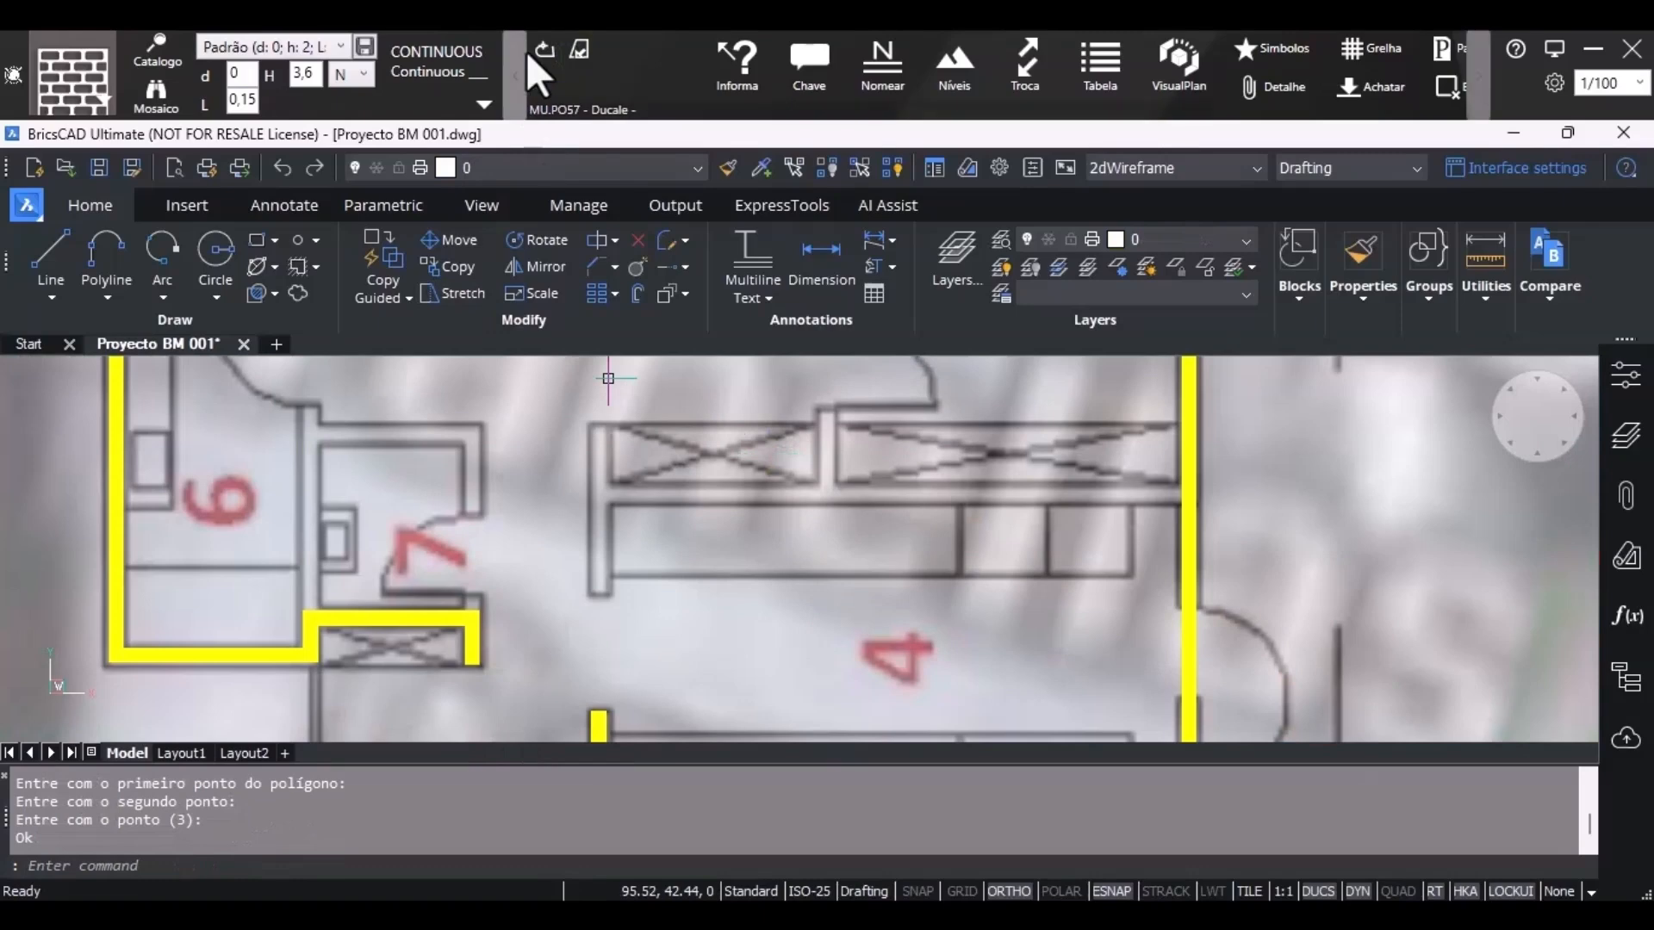
click(544, 49)
scroll(600, 594, up, 3)
click(599, 592)
click(599, 381)
scroll(769, 379, down, 5)
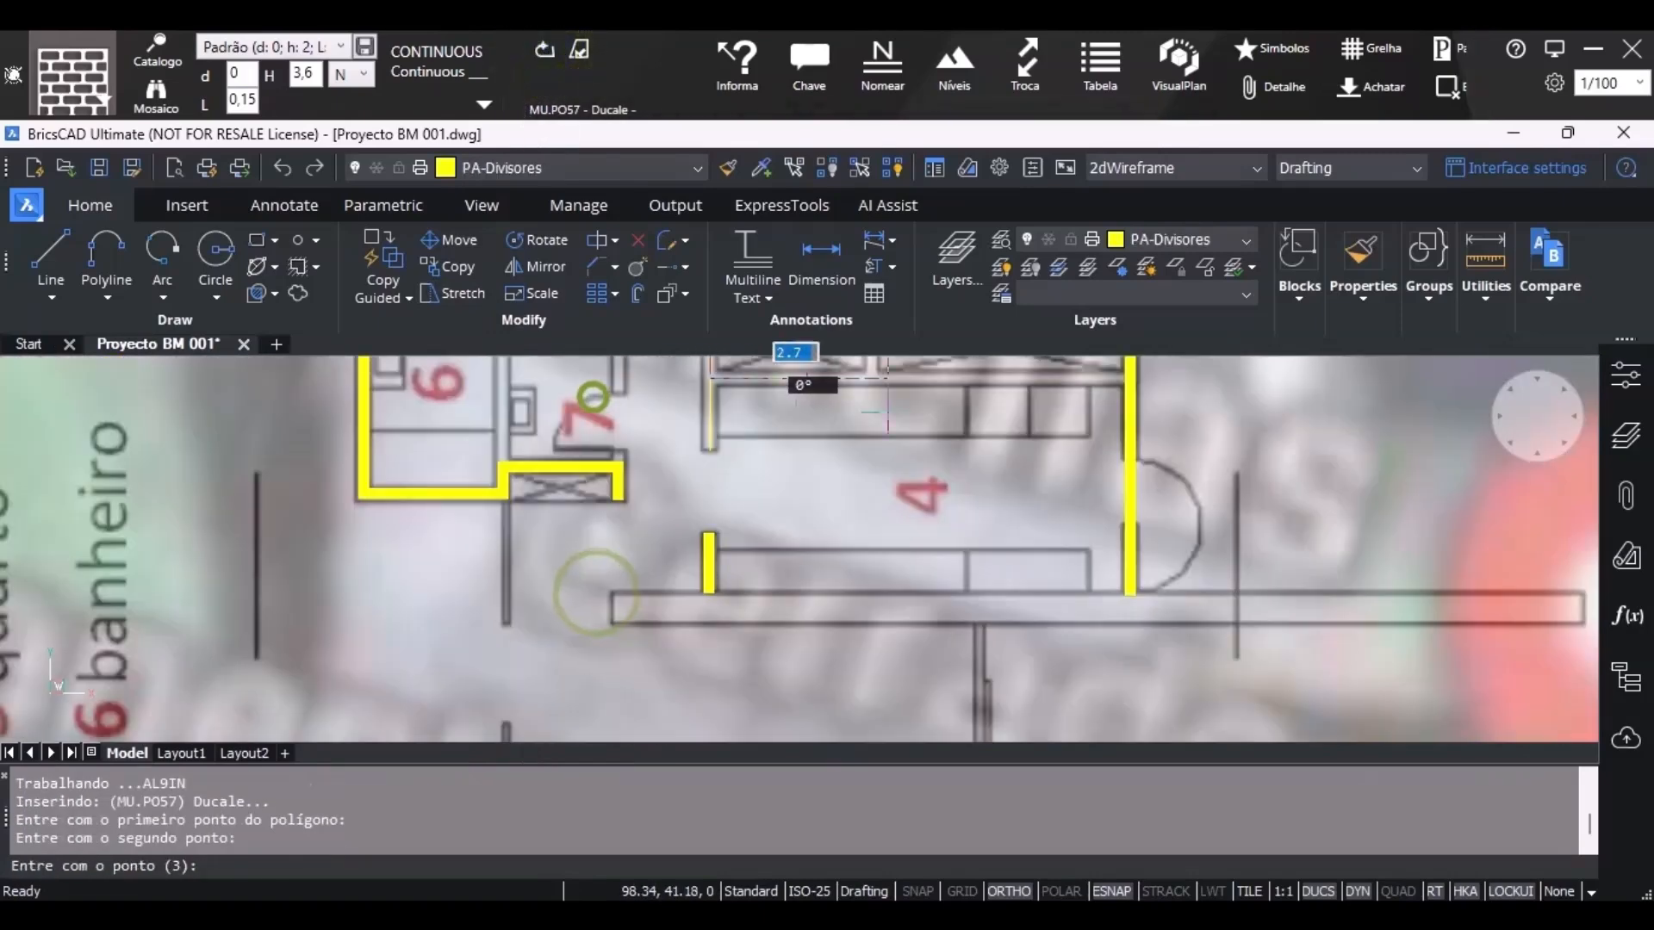
scroll(1161, 379, up, 5)
click(1053, 371)
key(Return)
scroll(865, 480, down, 5)
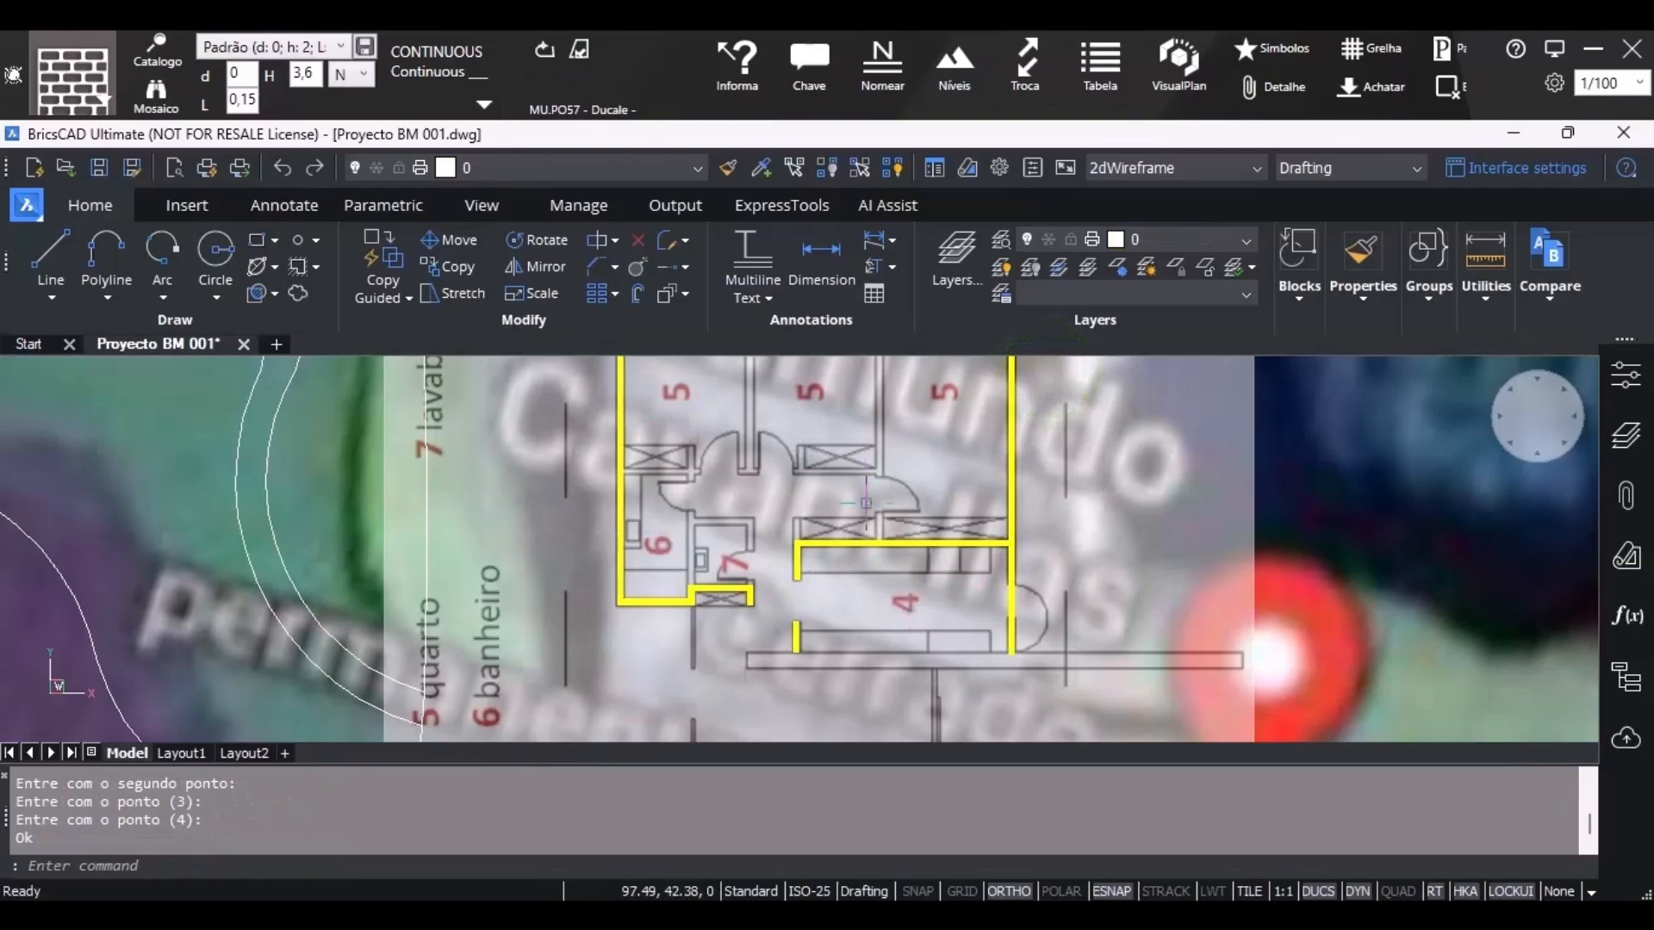
Draw a Ducale wall about 11.6 long across the north side of the bedrooms, joining the west and east walls.
scroll(866, 502, down, 5)
scroll(957, 362, up, 7)
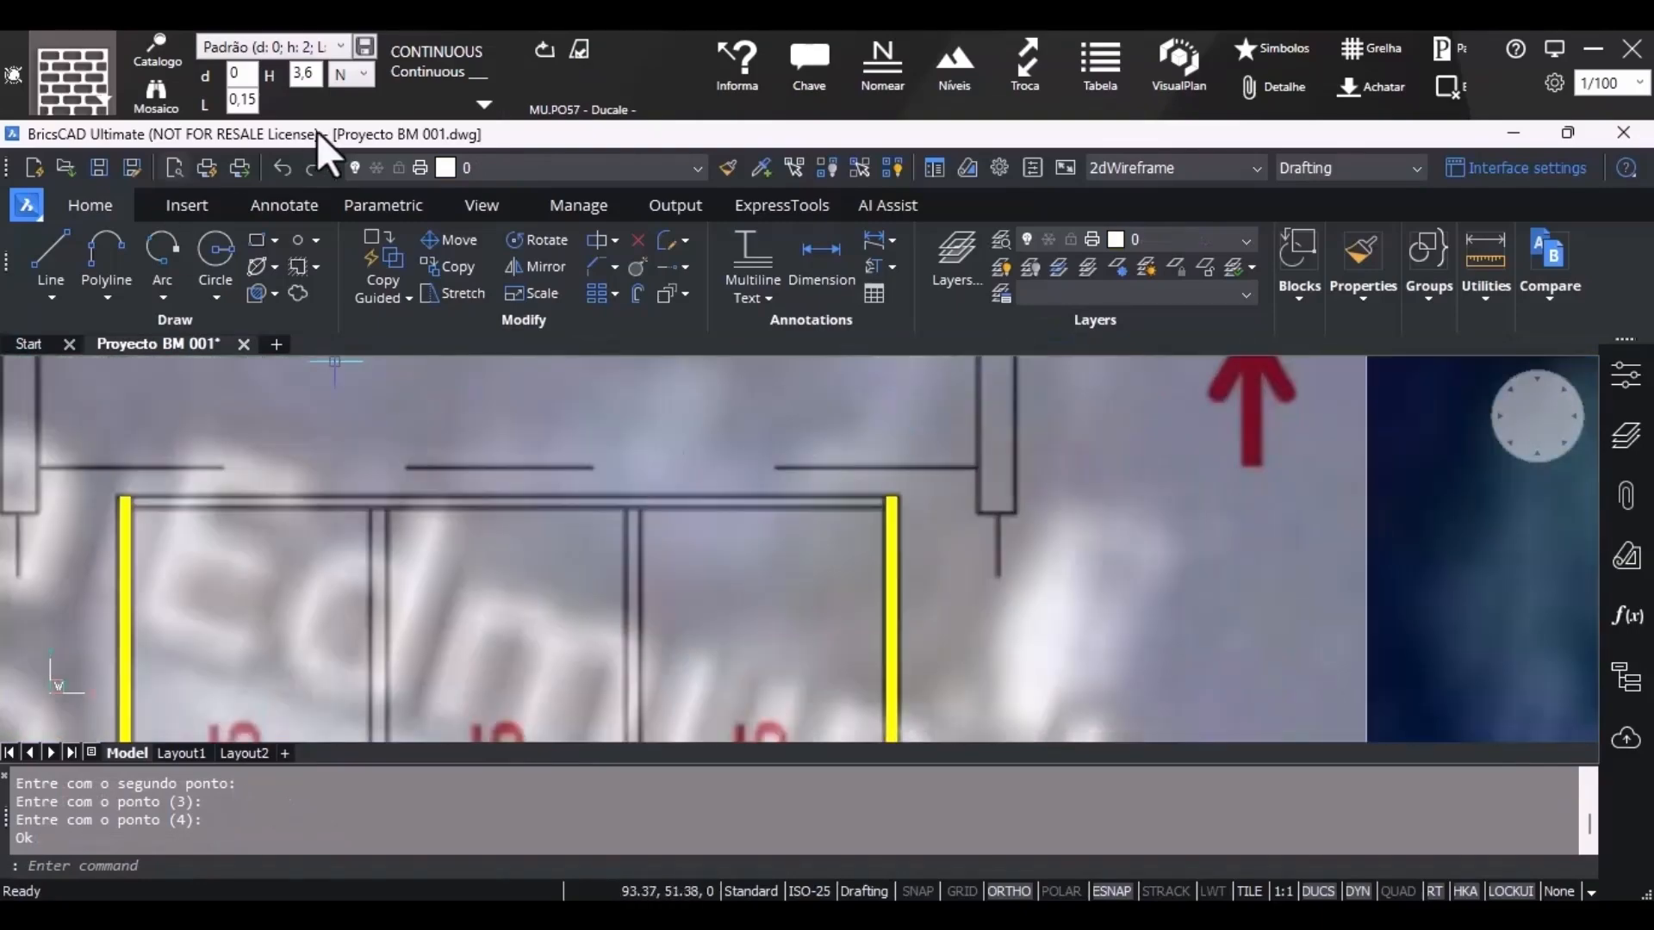
click(544, 49)
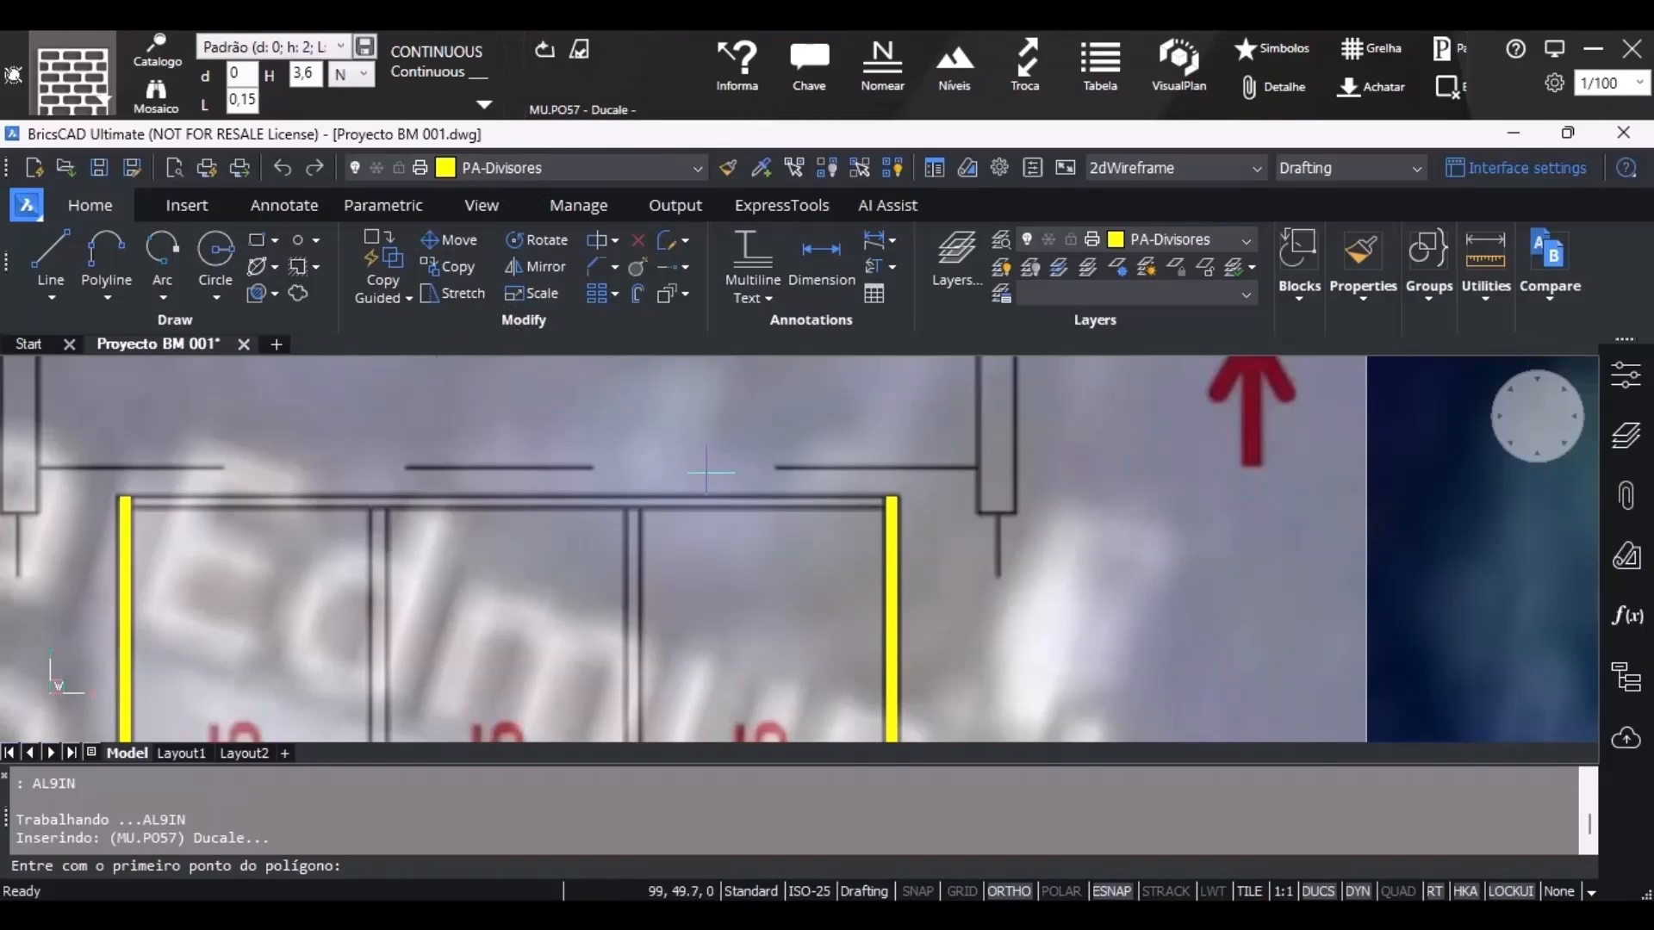
scroll(895, 483, up, 5)
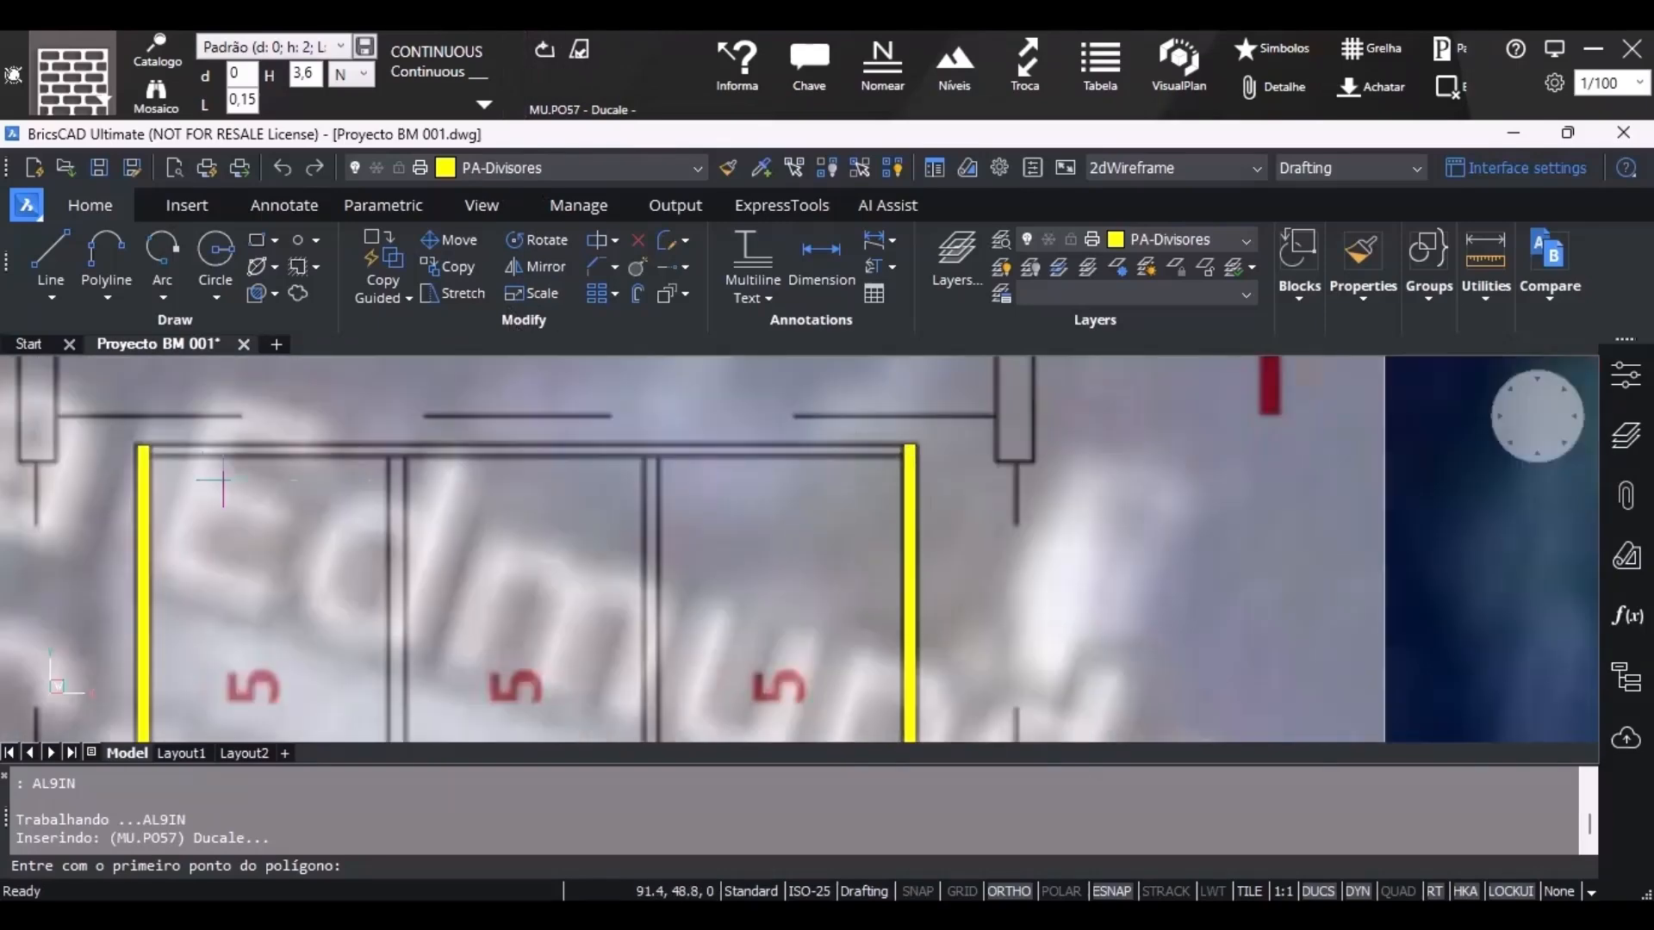
scroll(223, 483, up, 6)
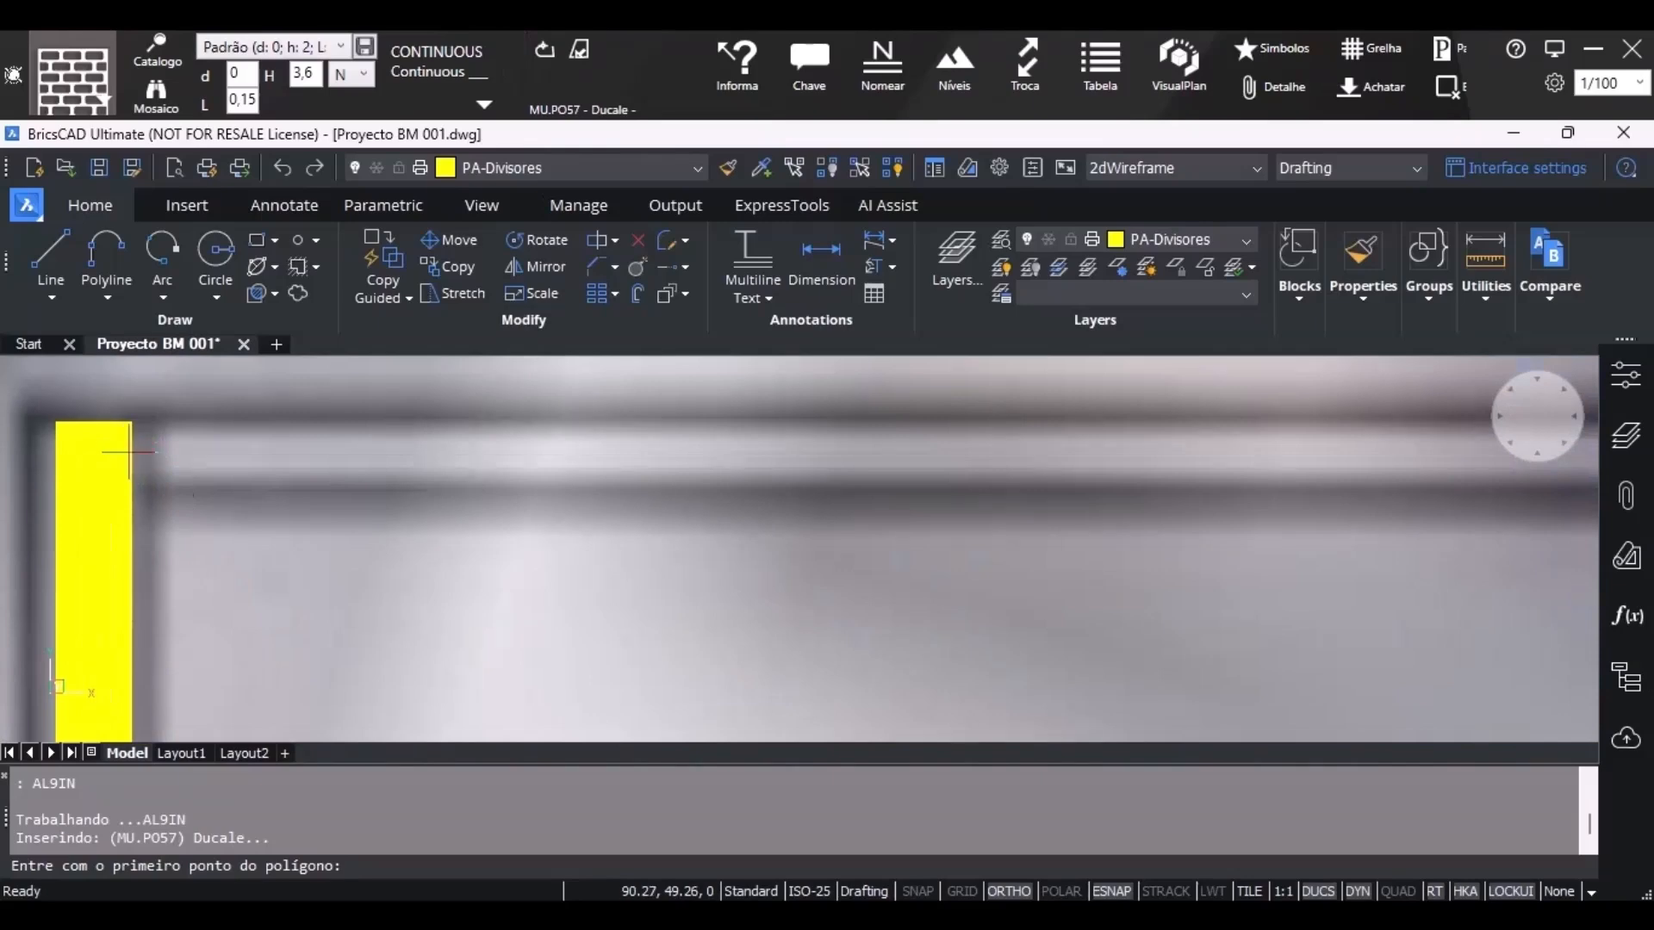
click(129, 450)
scroll(431, 470, down, 5)
scroll(1464, 474, up, 5)
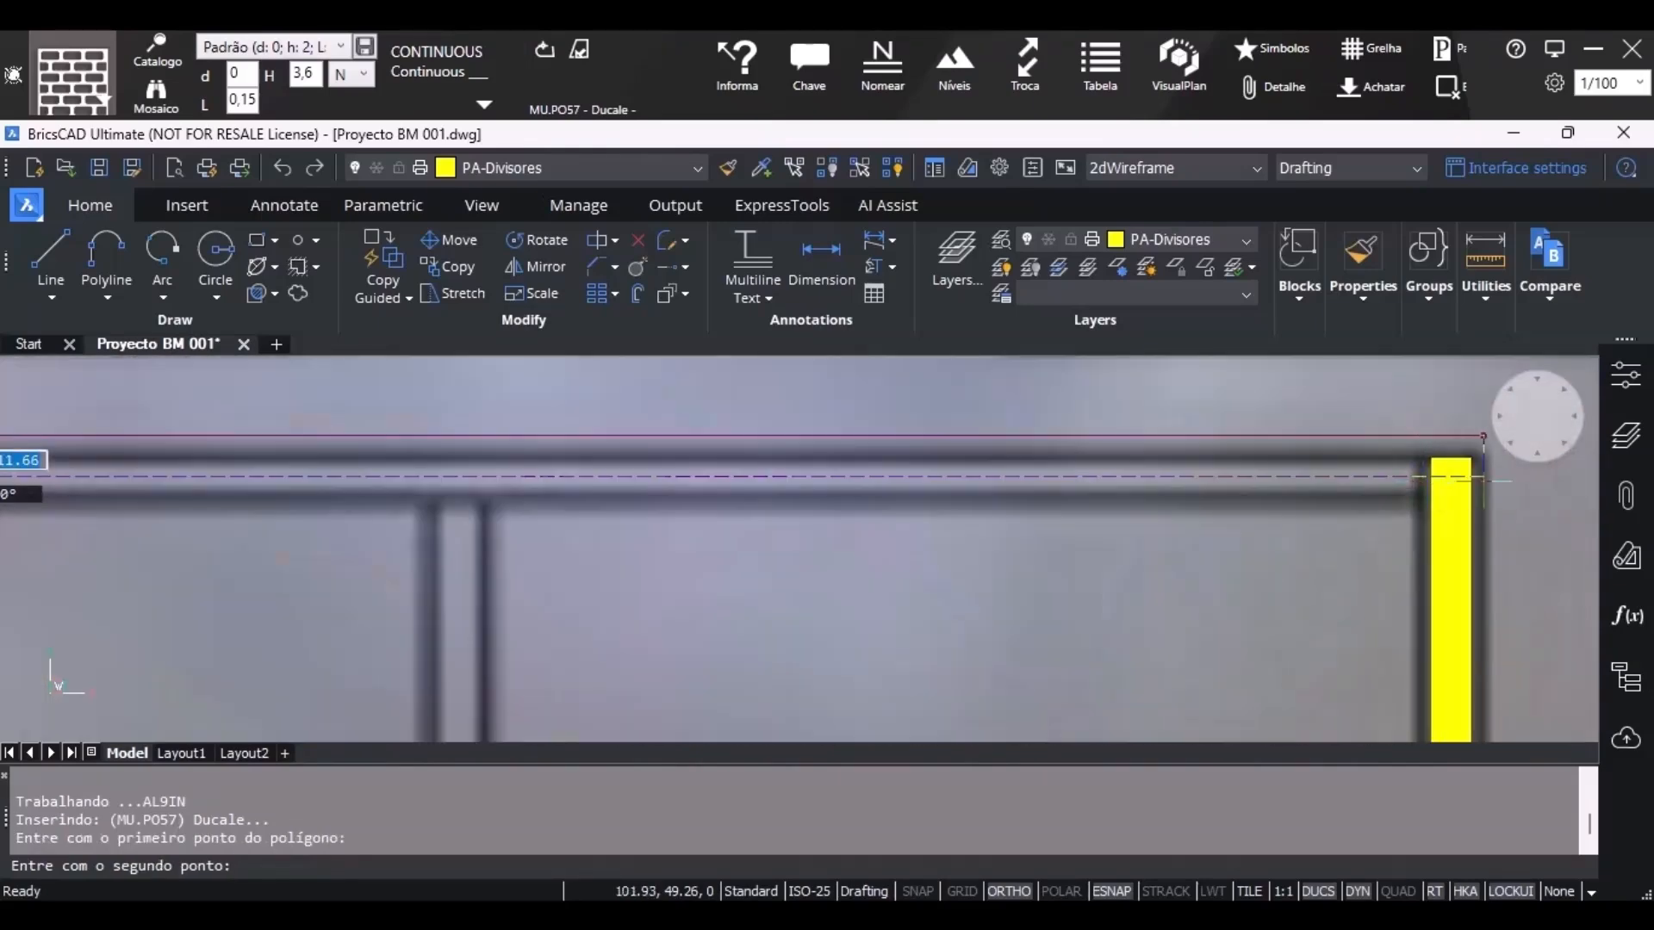
click(1471, 458)
key(Return)
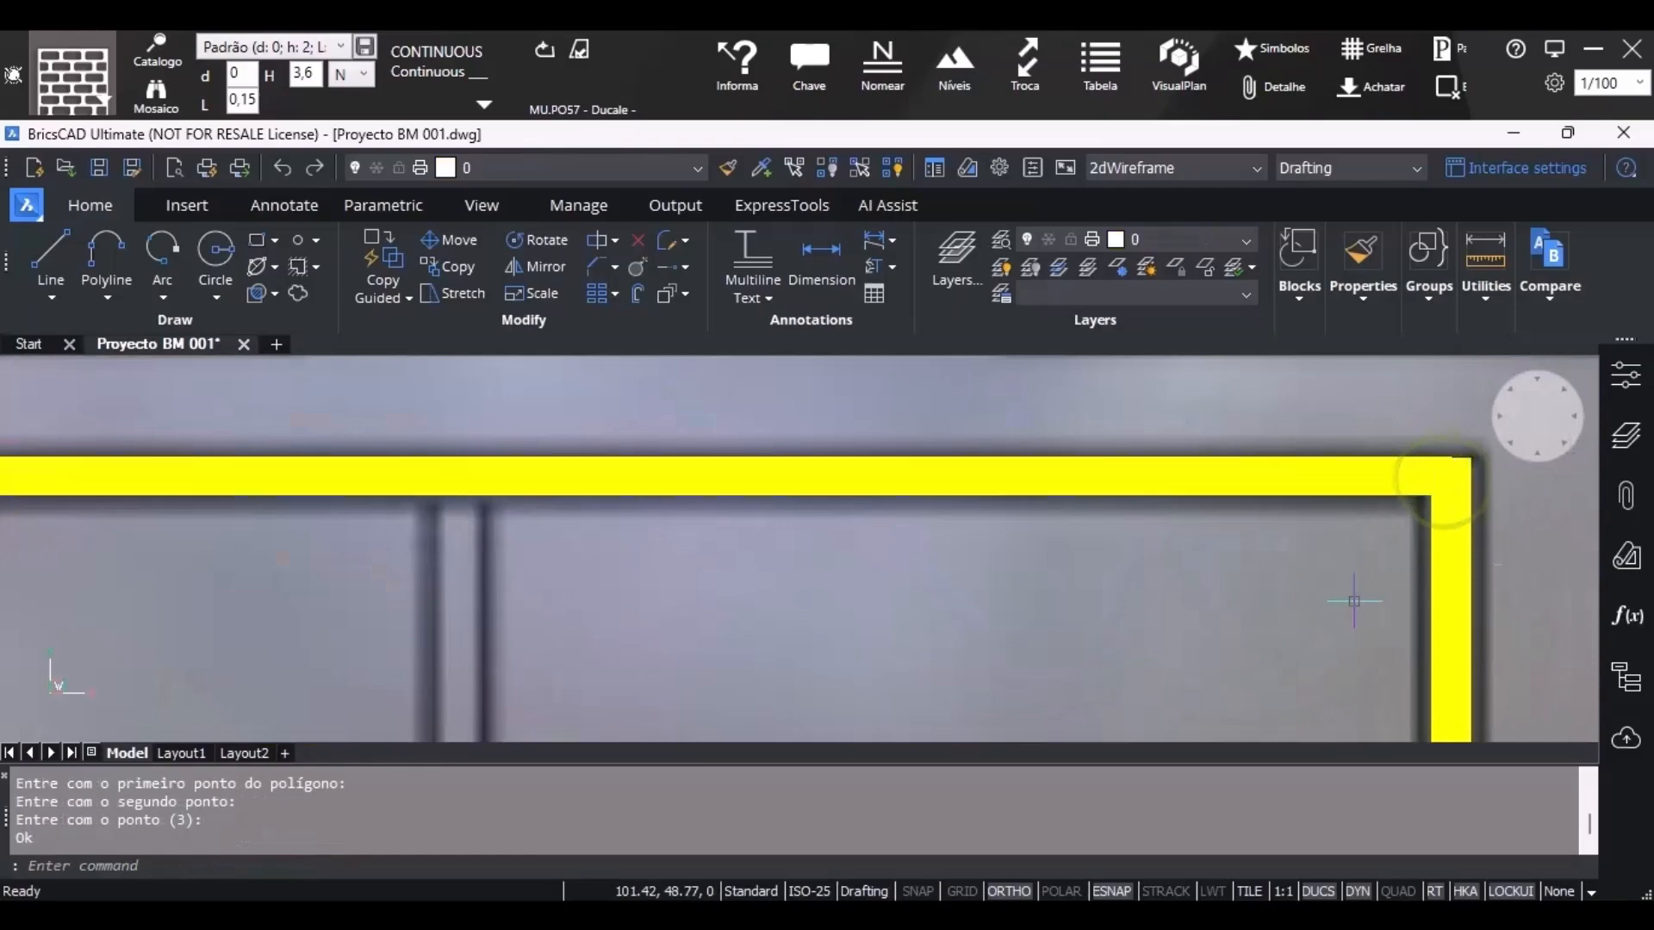
Draw a Ducale wall over the middle segment of room 2's west side.
scroll(1355, 601, down, 8)
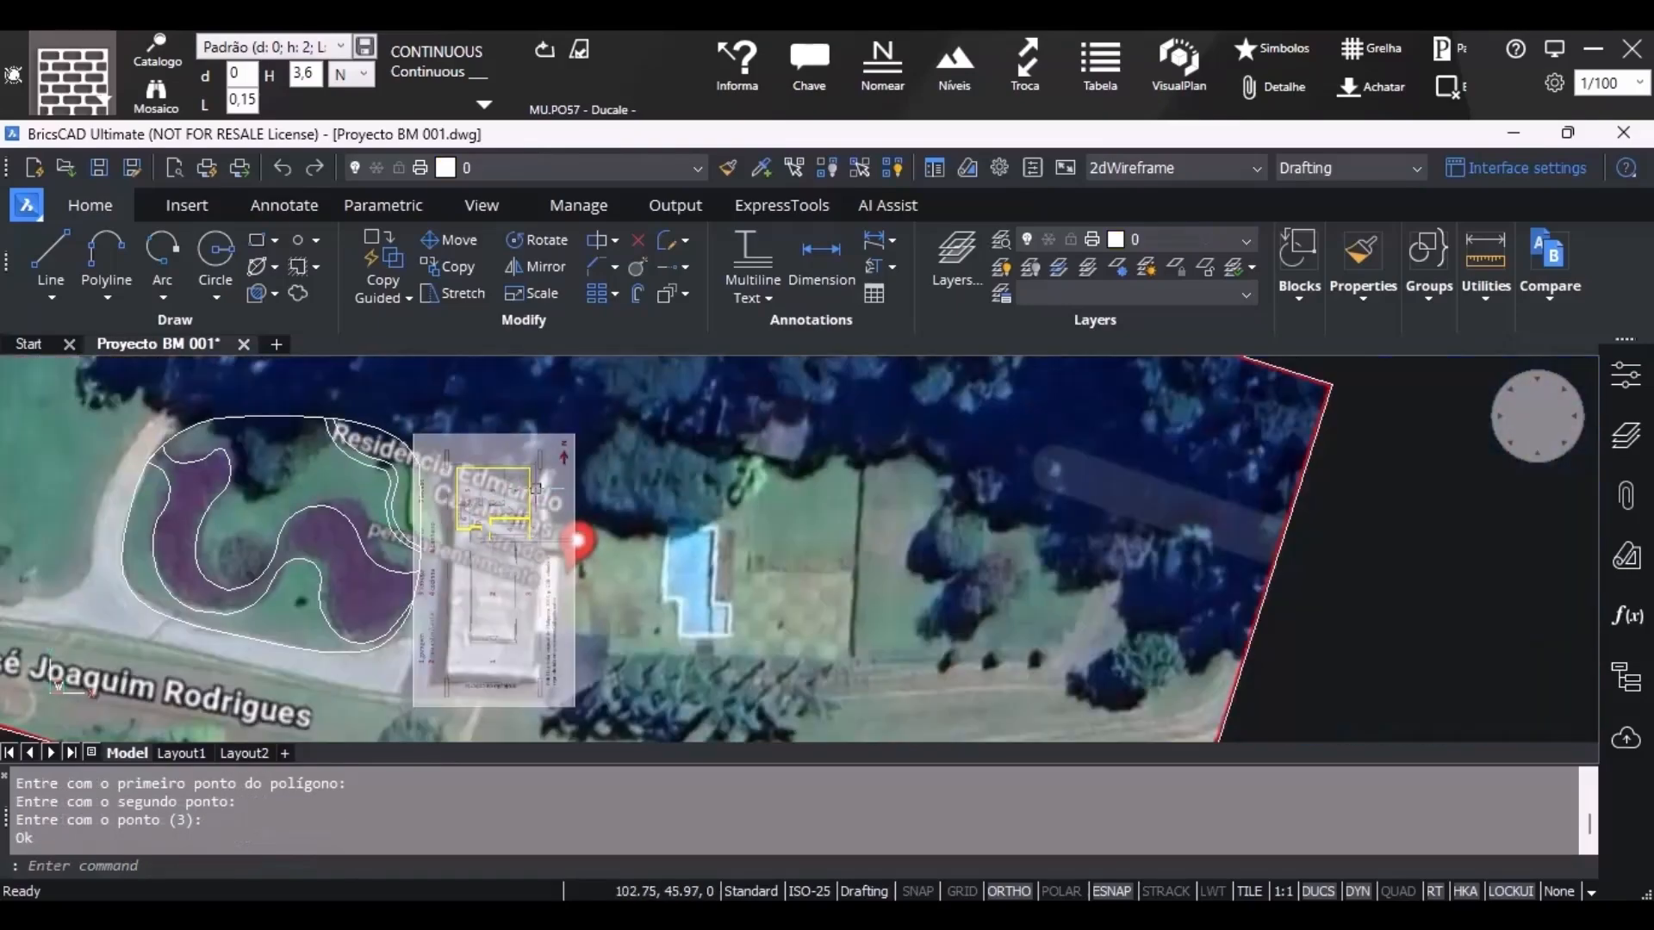
scroll(535, 488, up, 6)
scroll(601, 635, down, 4)
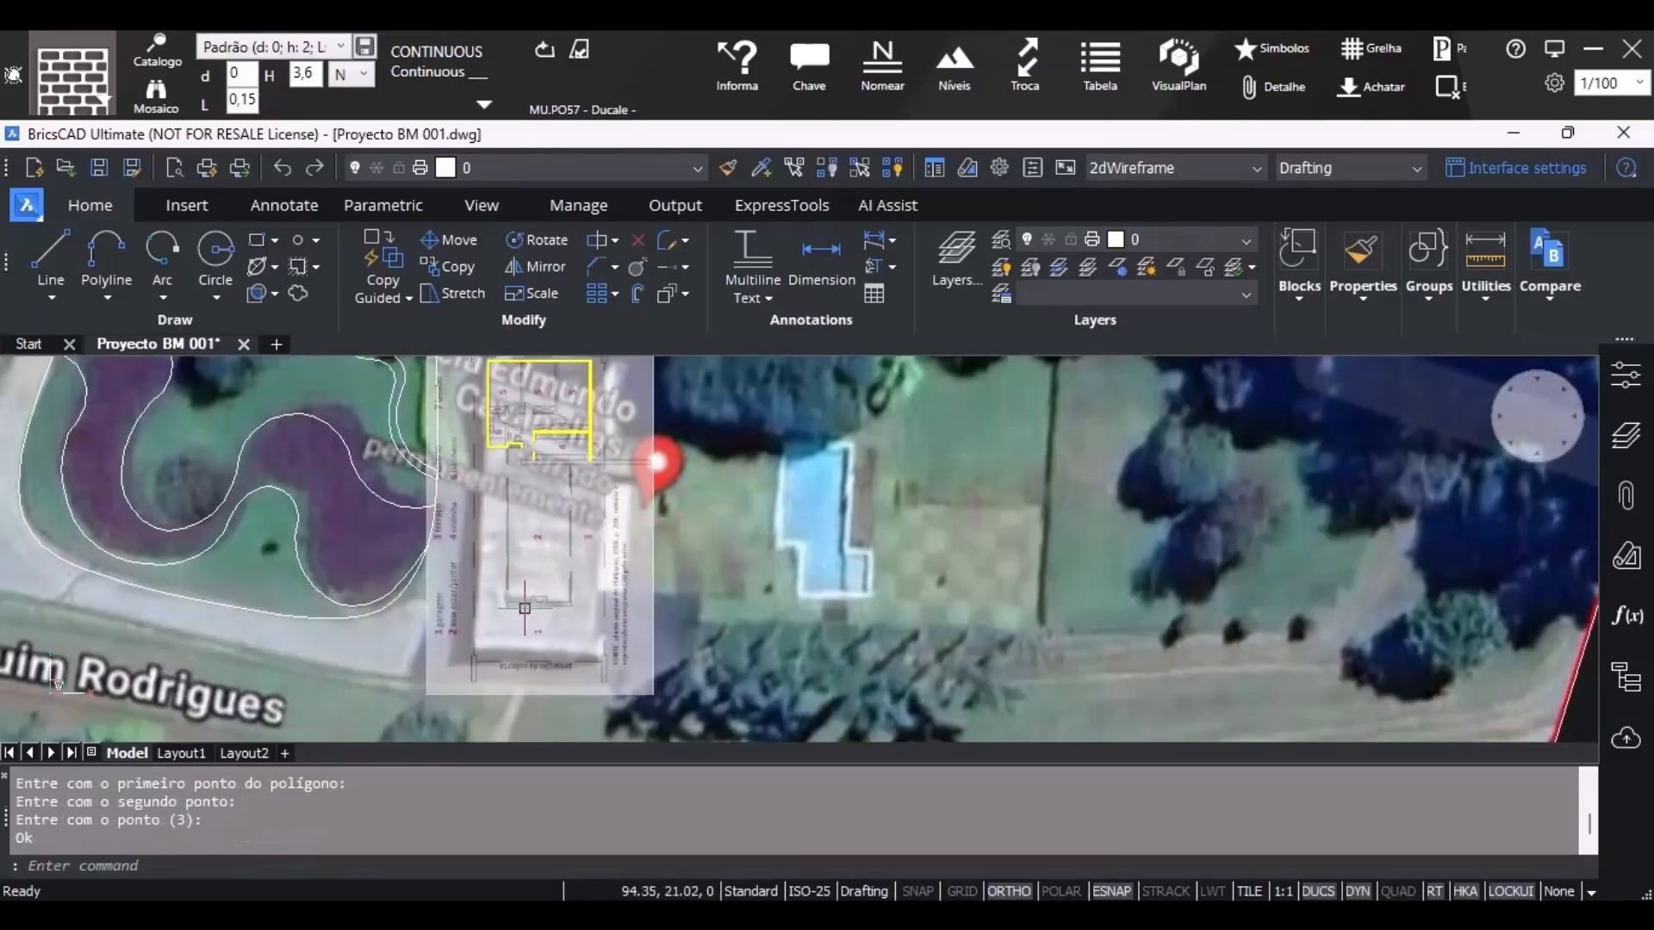
scroll(502, 534, up, 7)
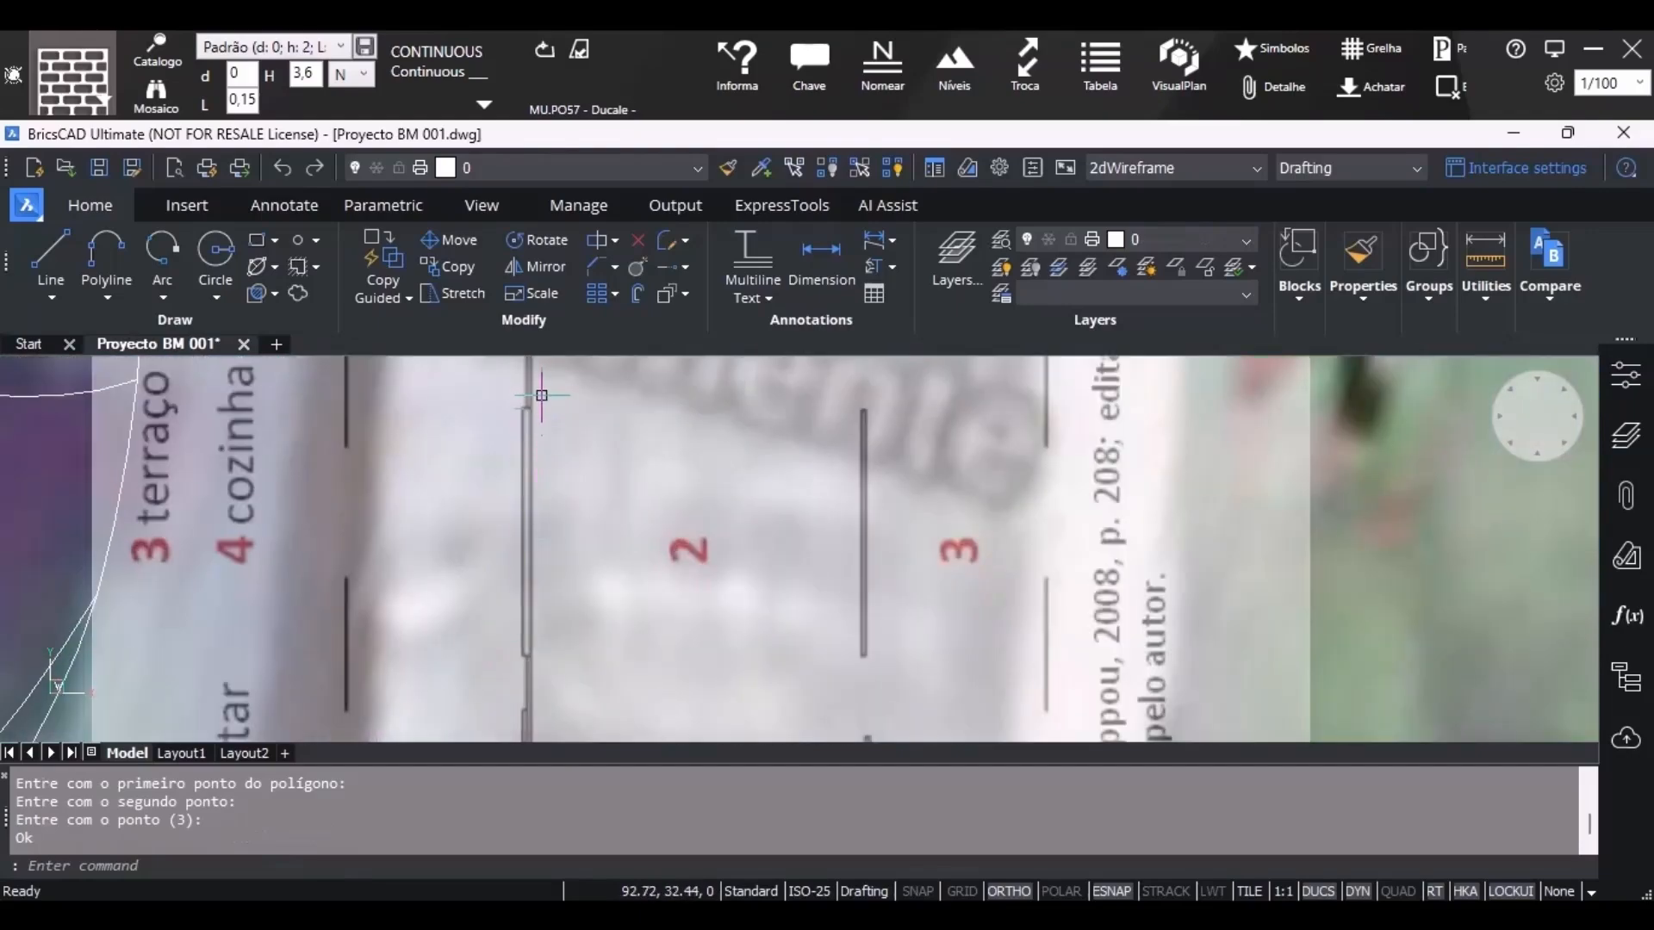
click(543, 51)
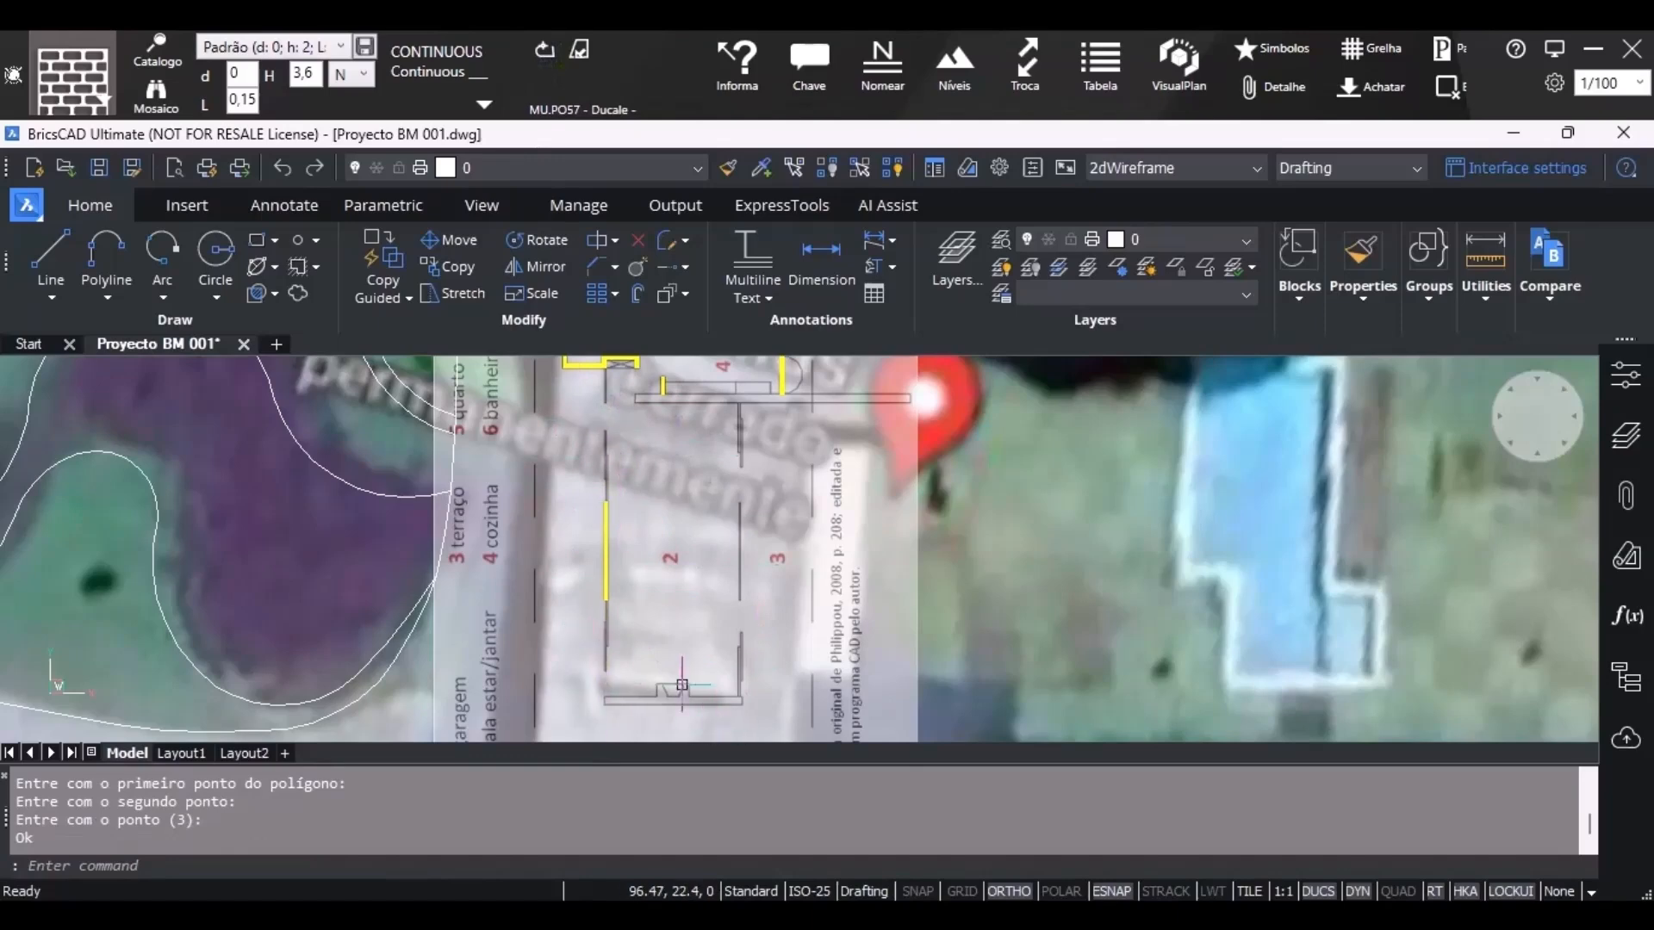
Choose the stone wall MU.PD7 Muro de Pedra Almofadada from the catalogue's dividers and set its width to 0,36 and height to 3,6.
scroll(634, 709, up, 4)
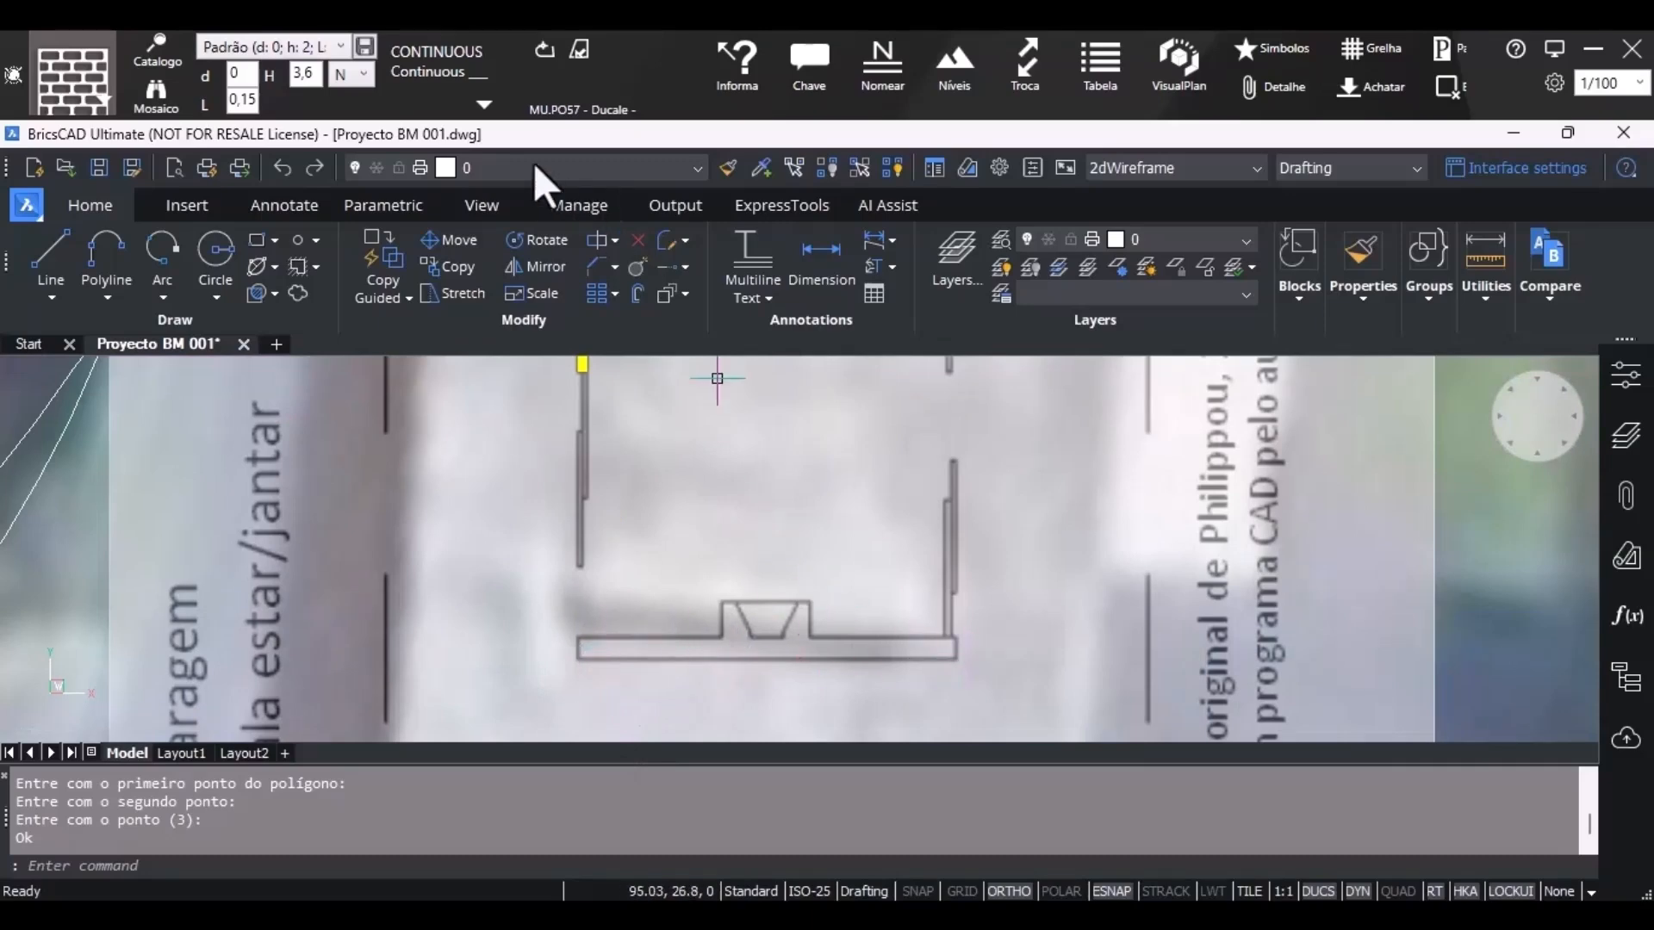
click(104, 97)
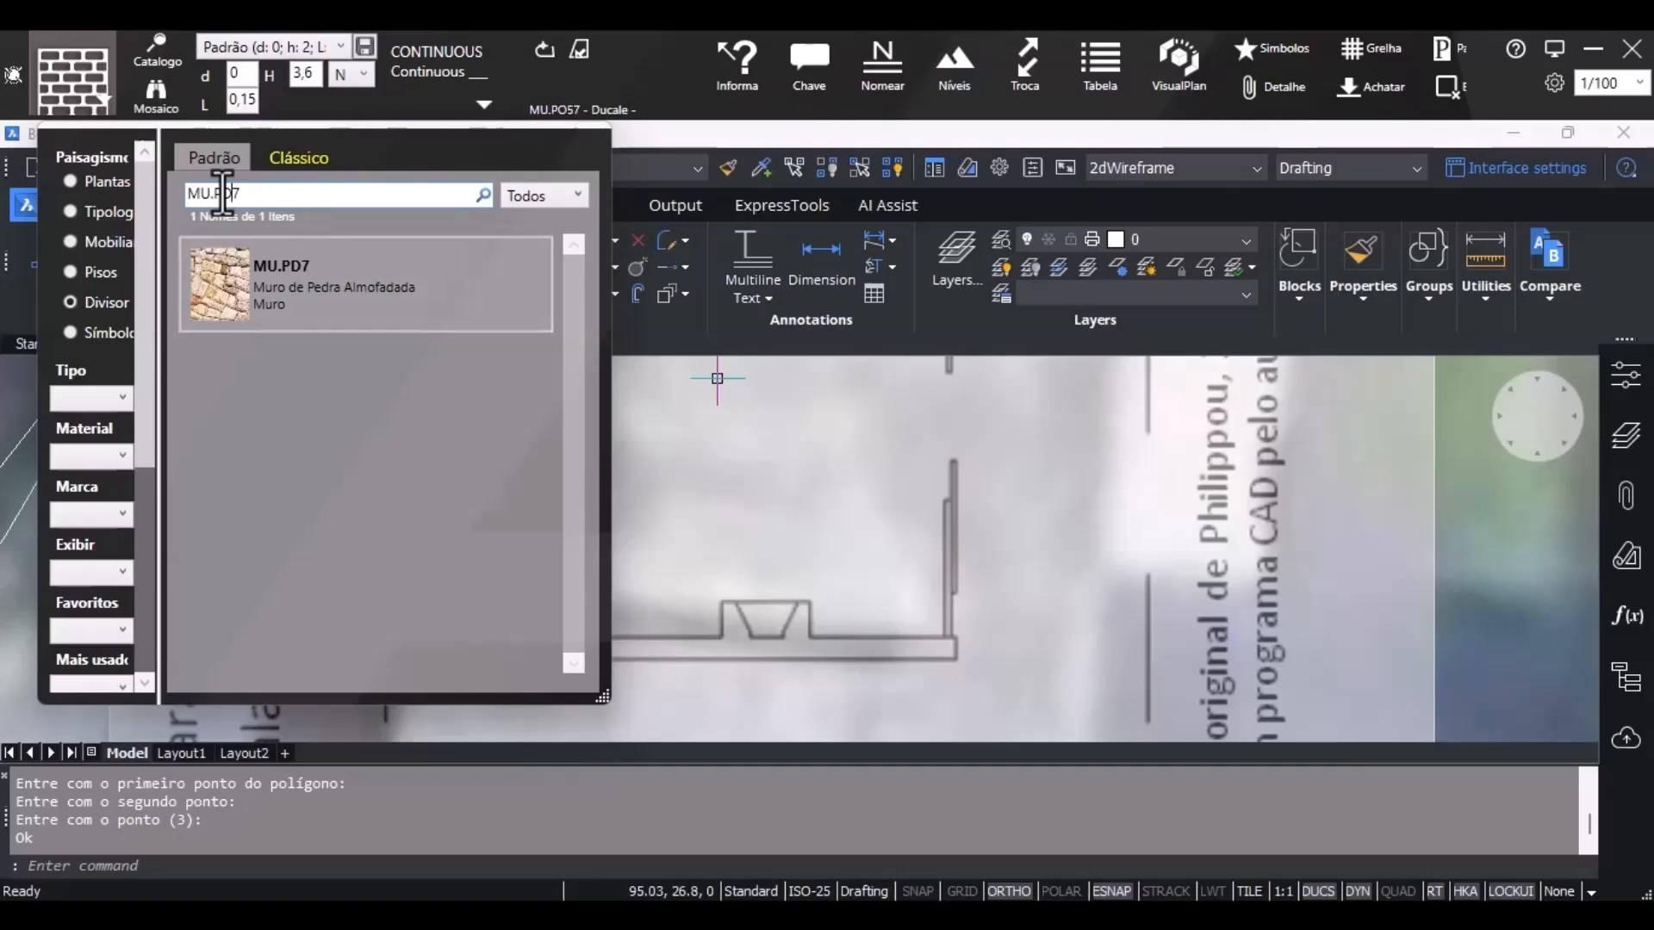
click(353, 277)
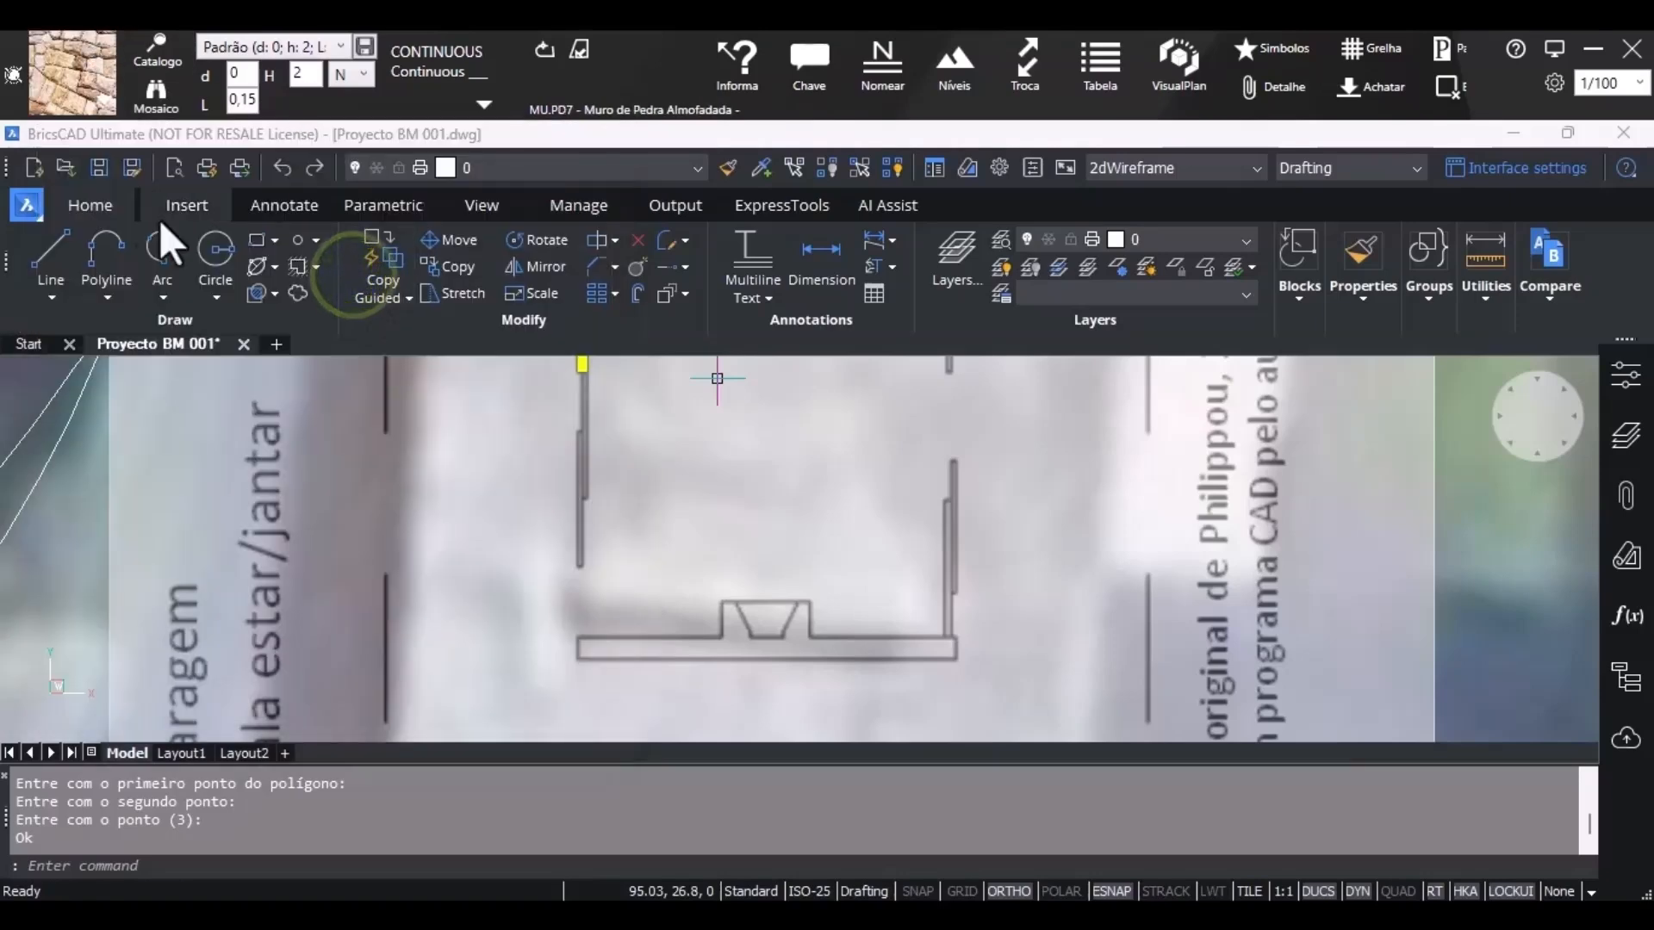
click(247, 102)
drag(246, 103, 272, 99)
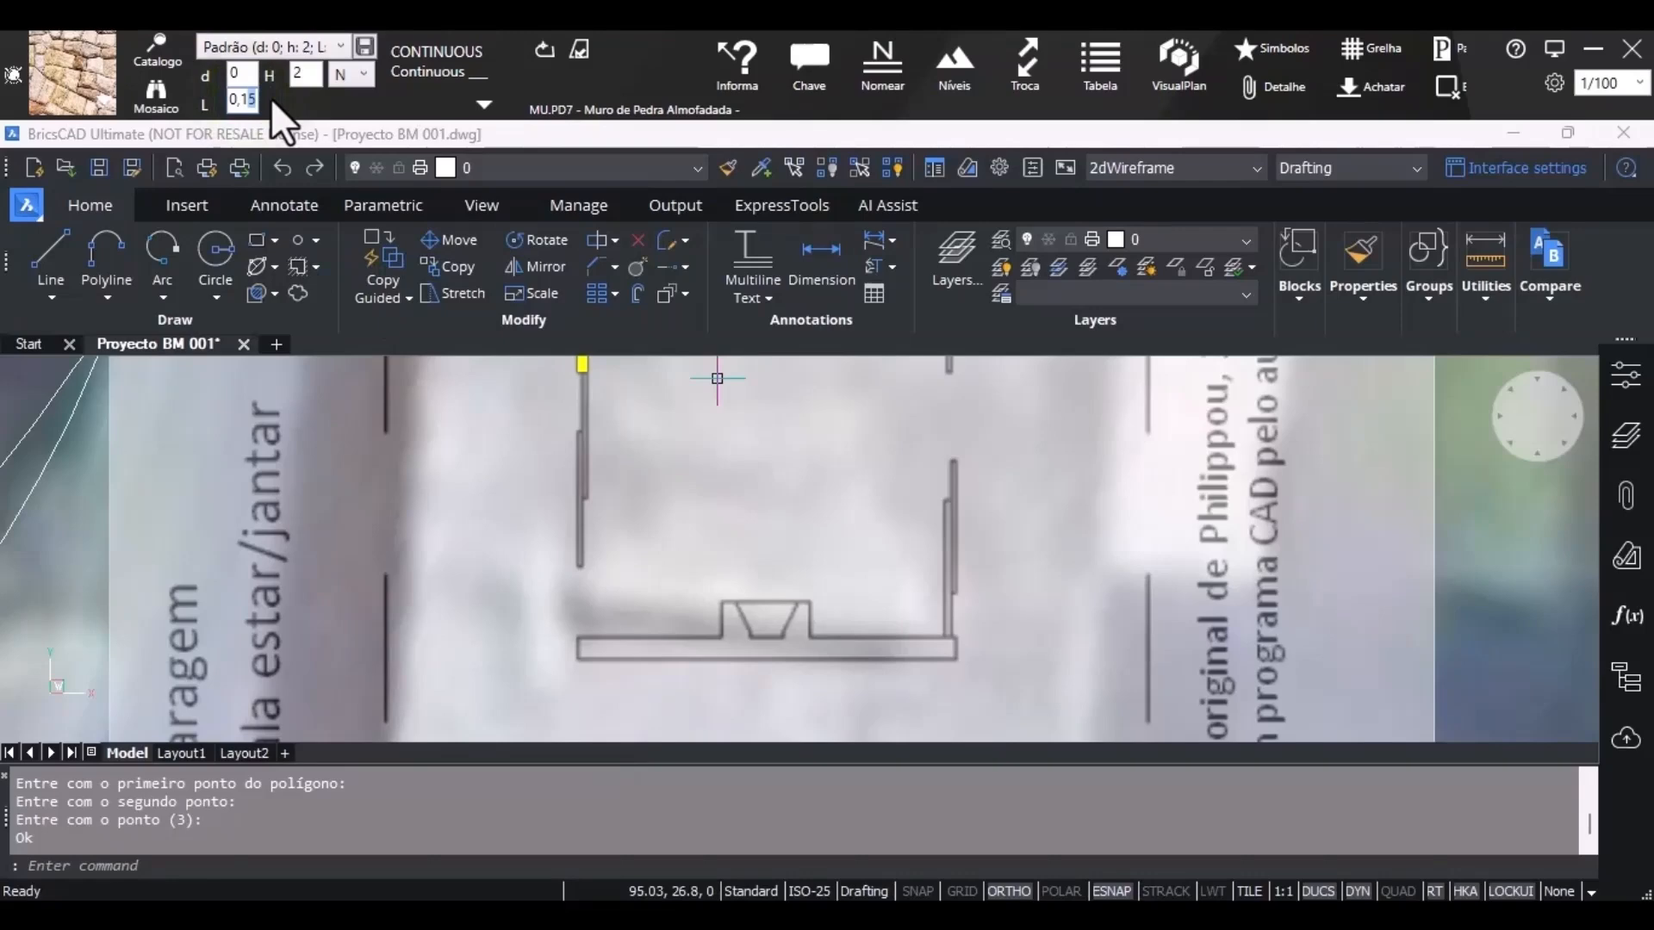
key(BackSpace)
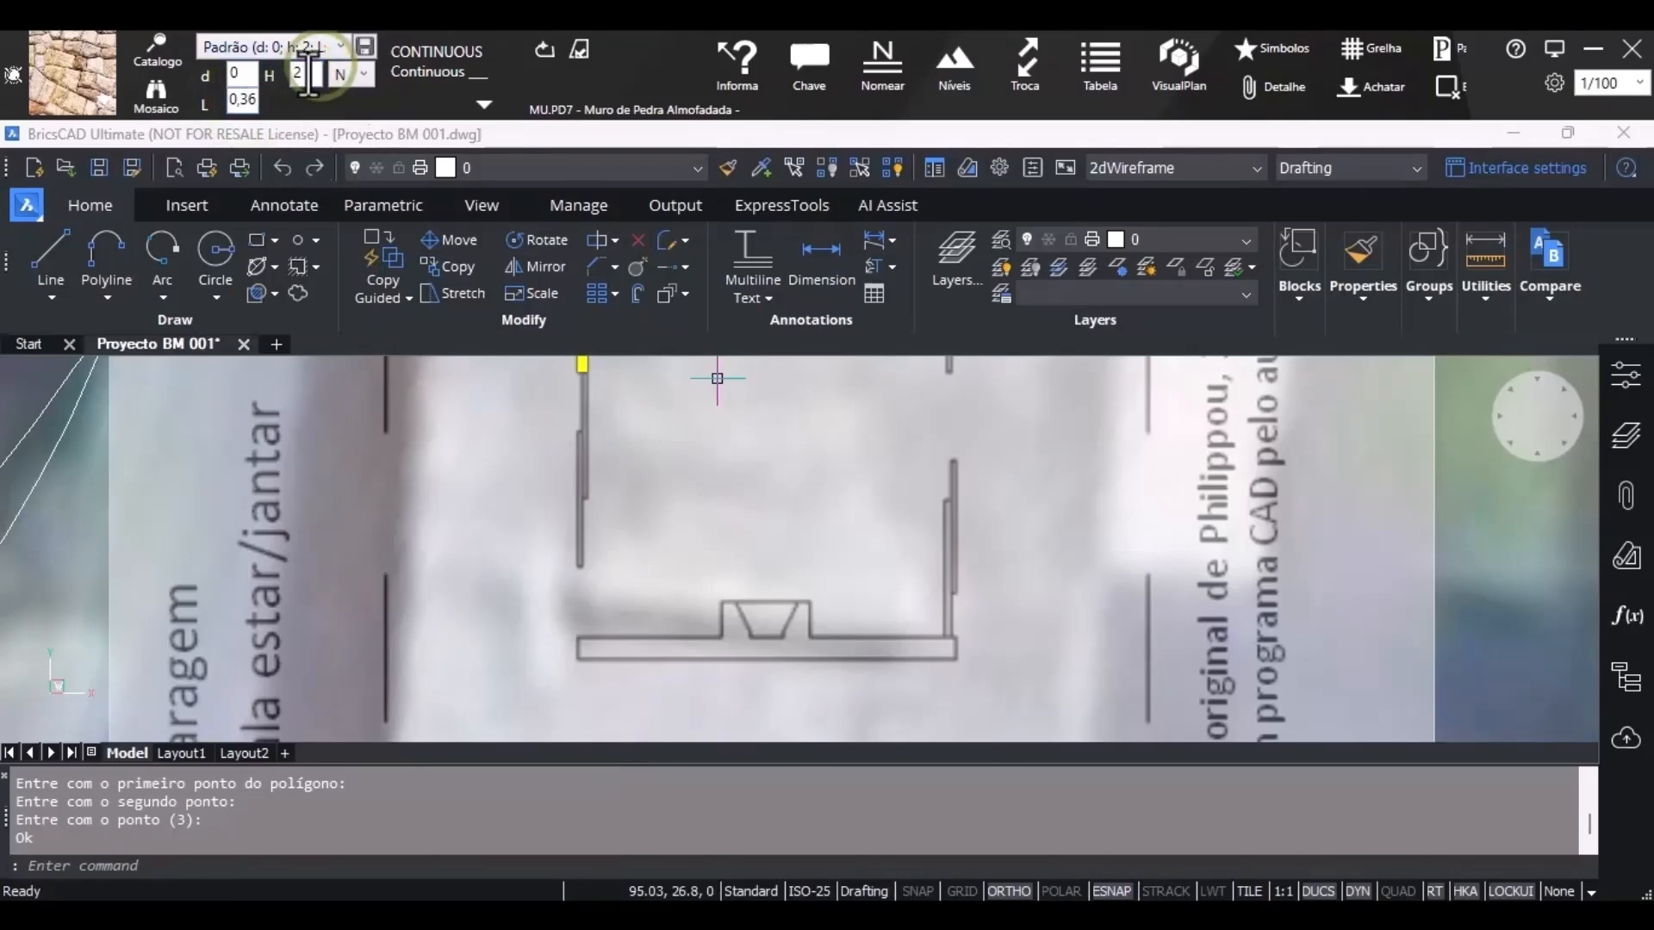
drag(320, 65, 289, 76)
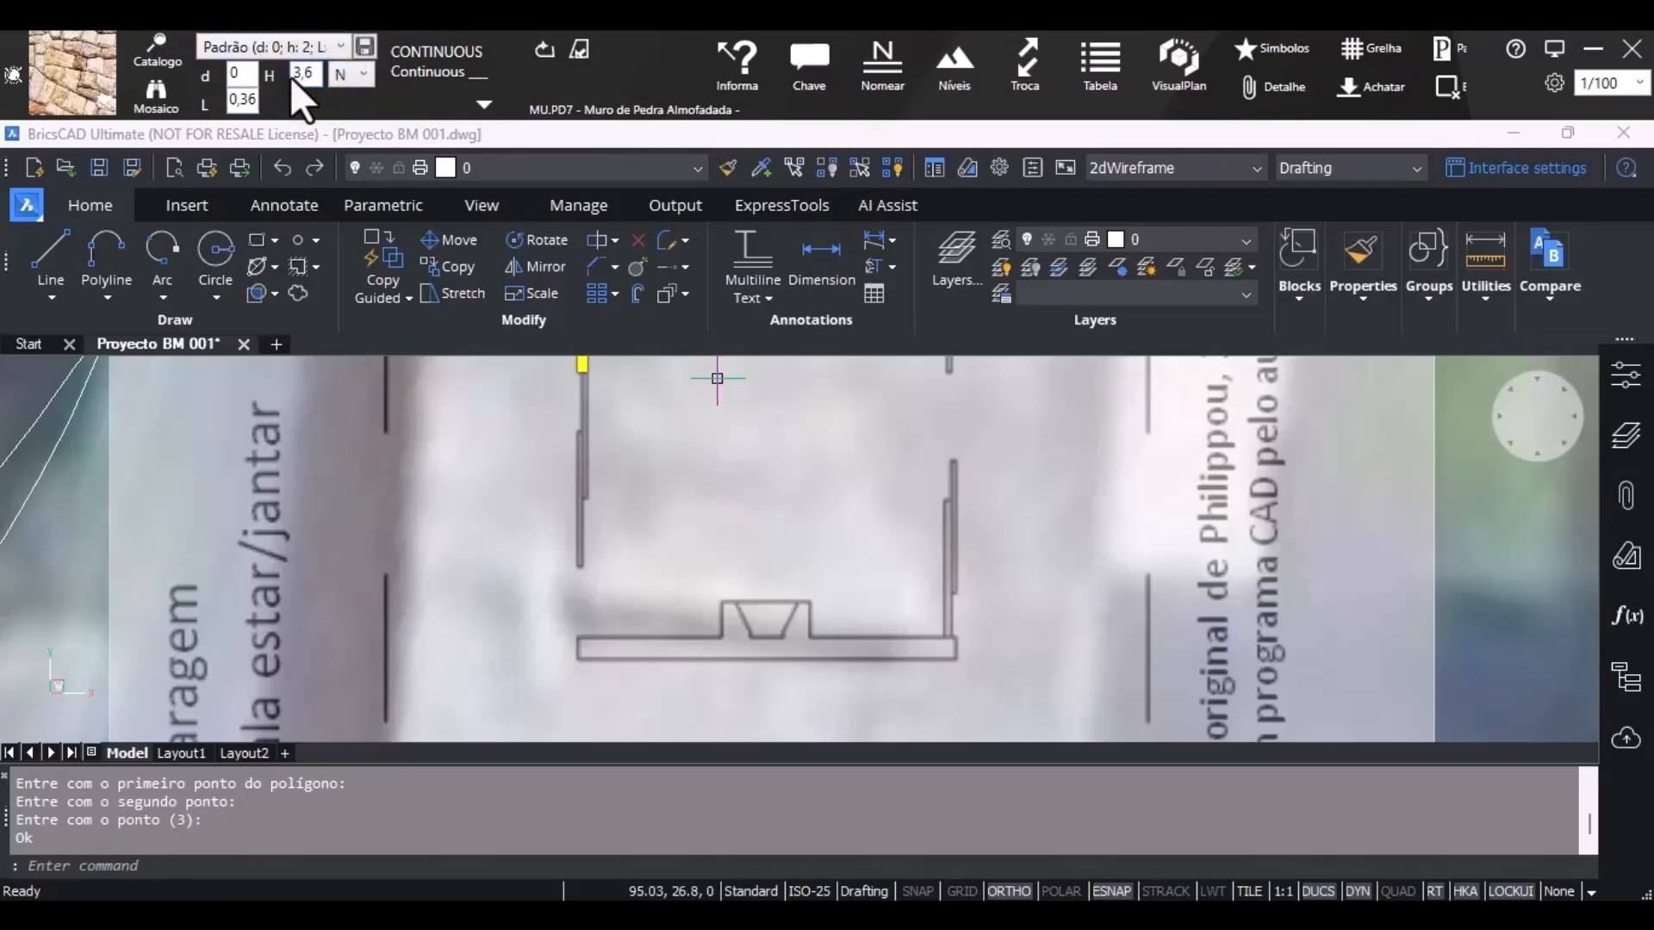
Draw a MU.PD7 stone wall about 7.4 long over the thick wall at the south end of room 2.
click(540, 54)
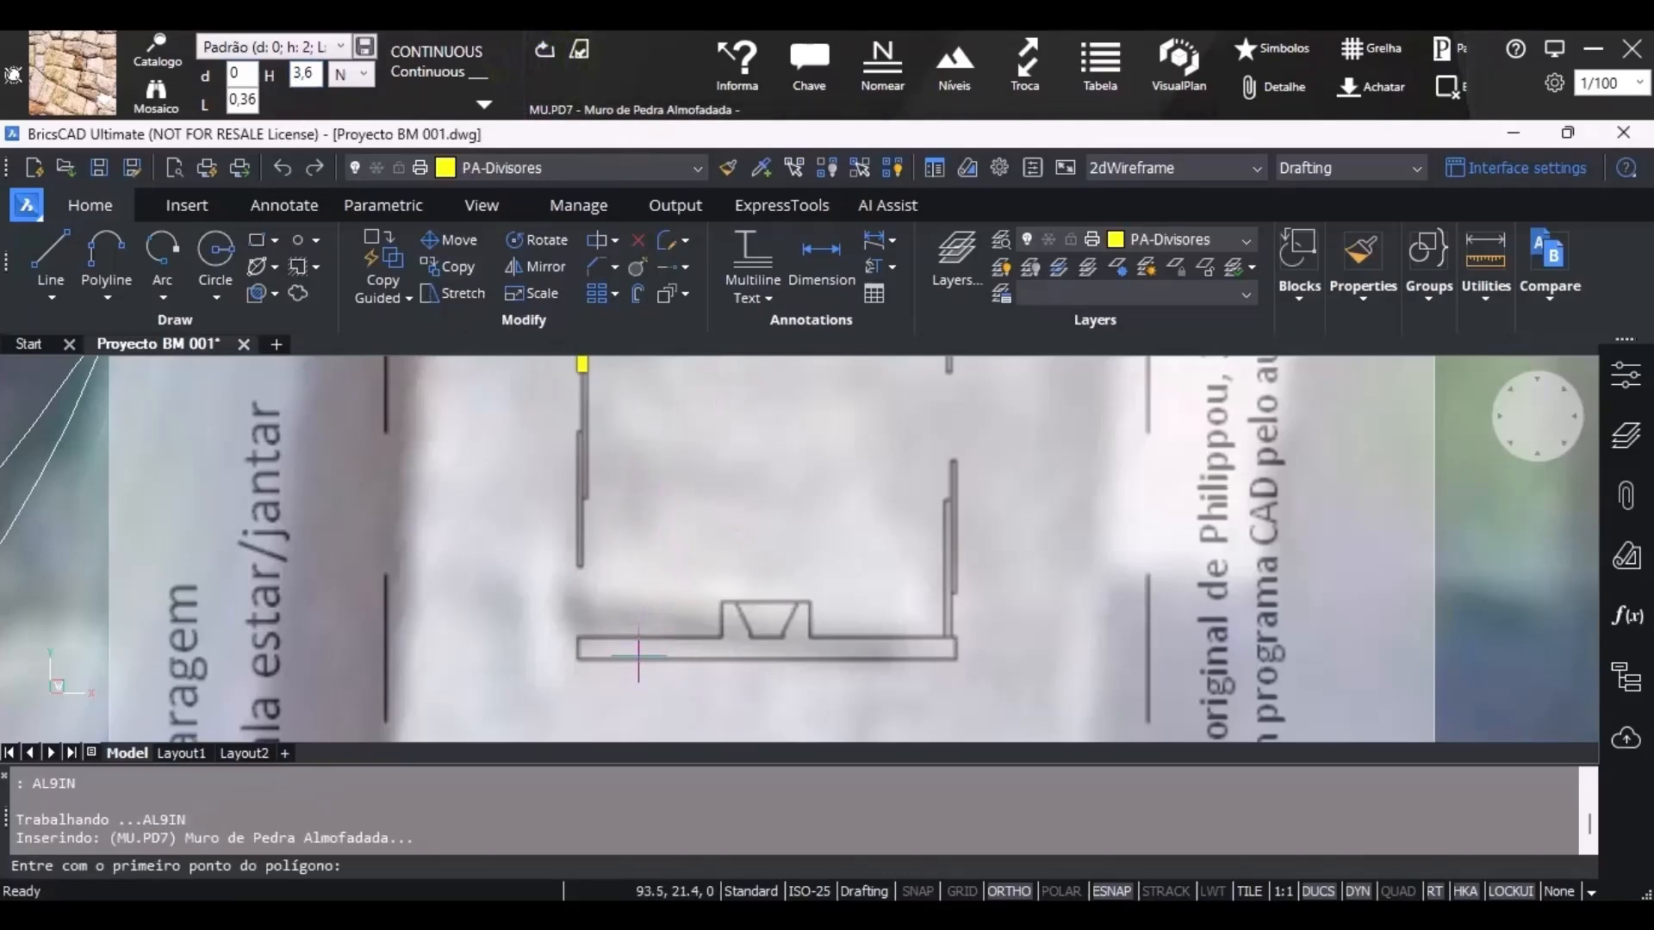
scroll(637, 672, up, 3)
click(519, 628)
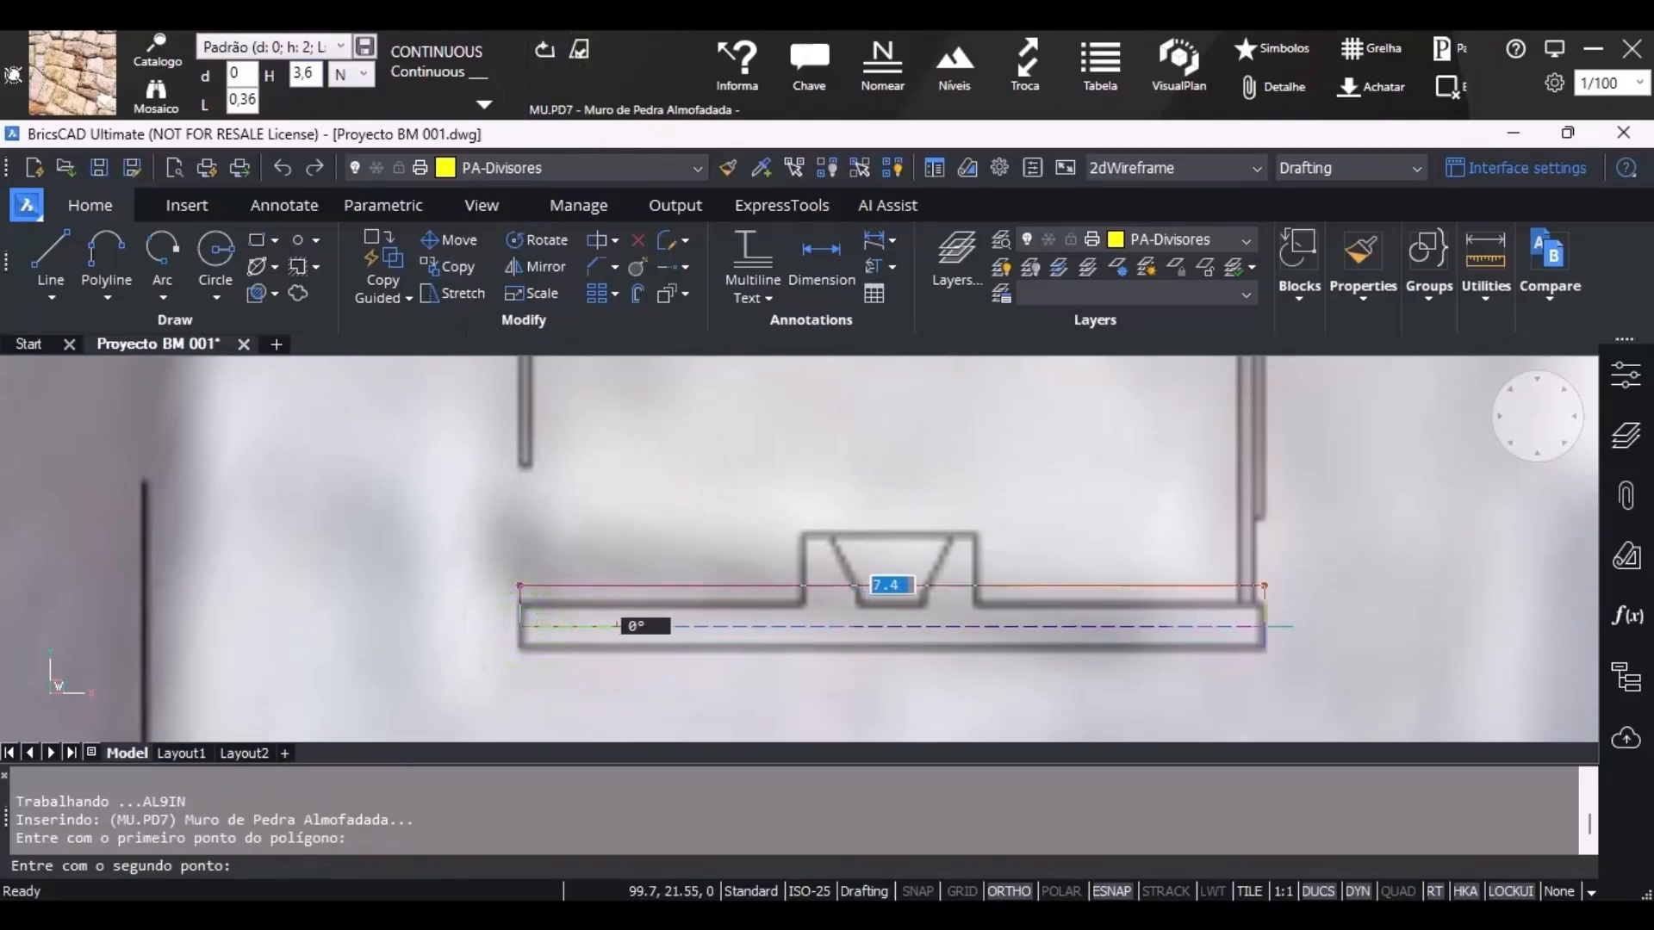
click(1260, 628)
click(1263, 607)
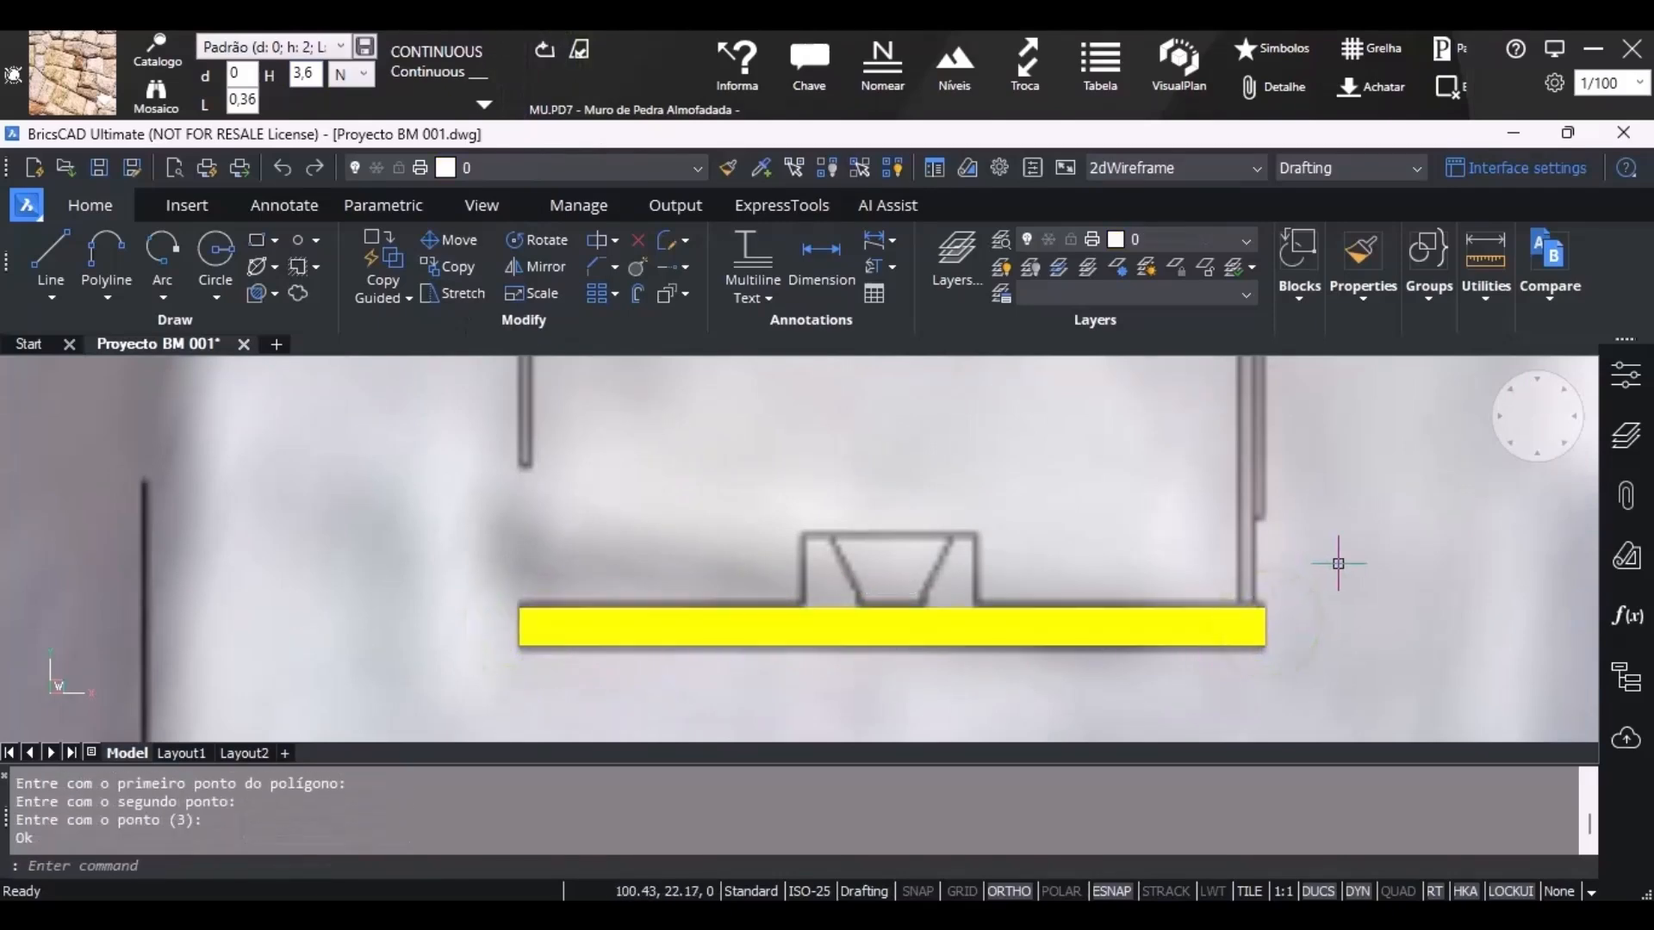
Draw a short stone wall about 0.7 long over the fireplace's west side, ending at the south wall.
click(543, 50)
scroll(852, 613, up, 3)
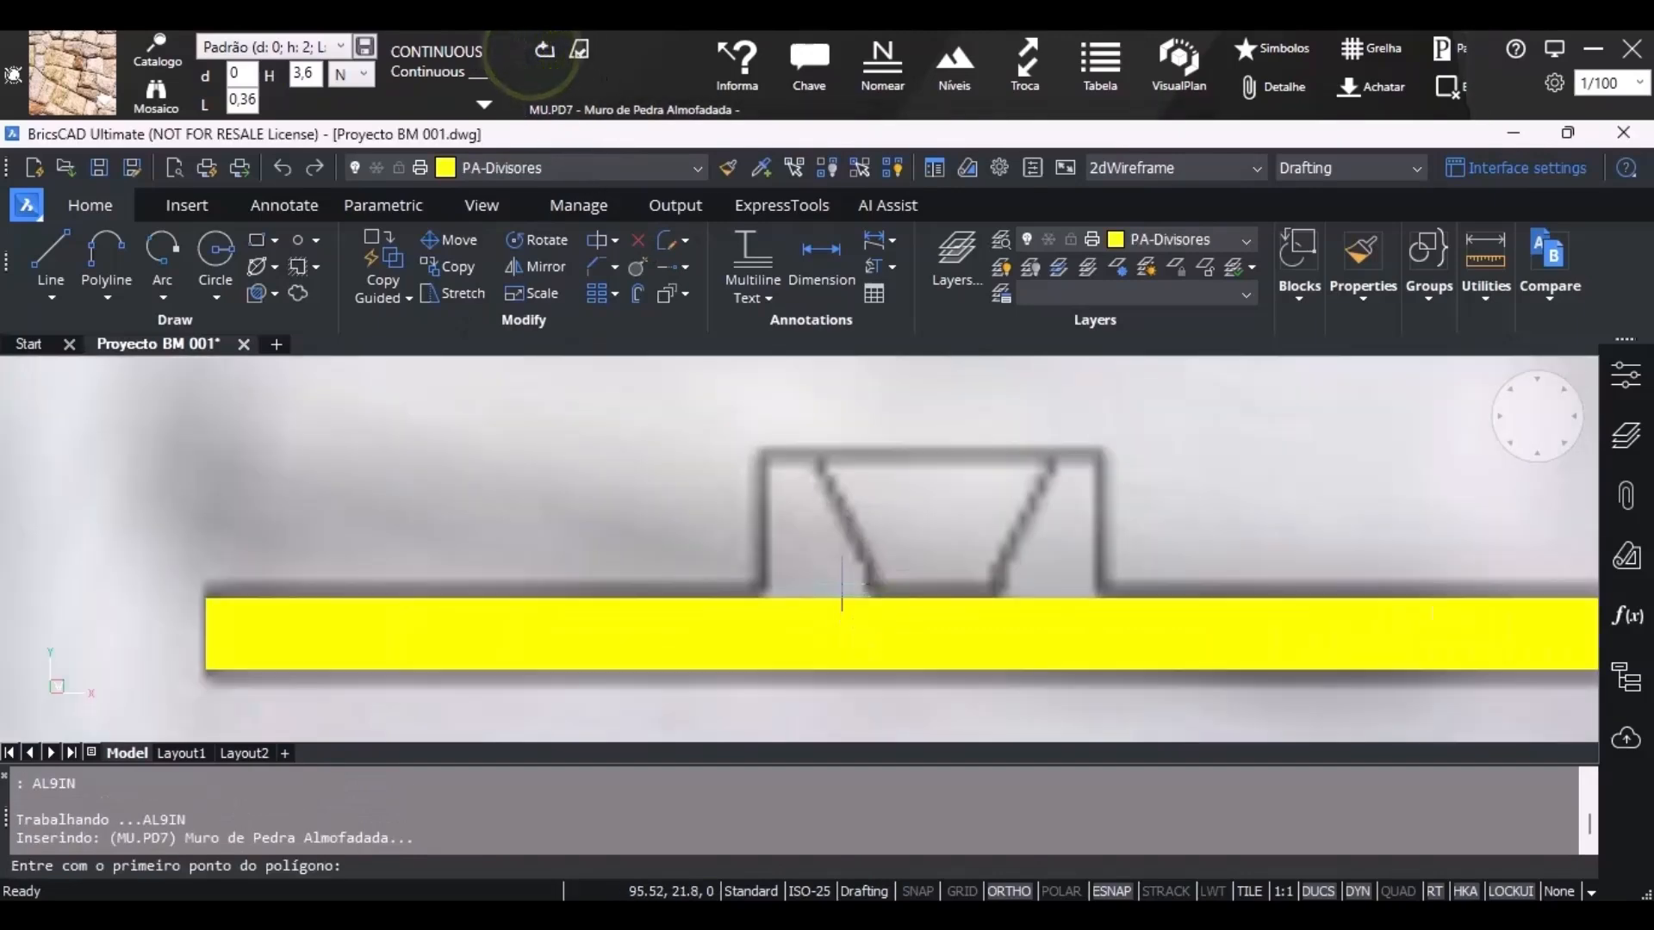
click(814, 538)
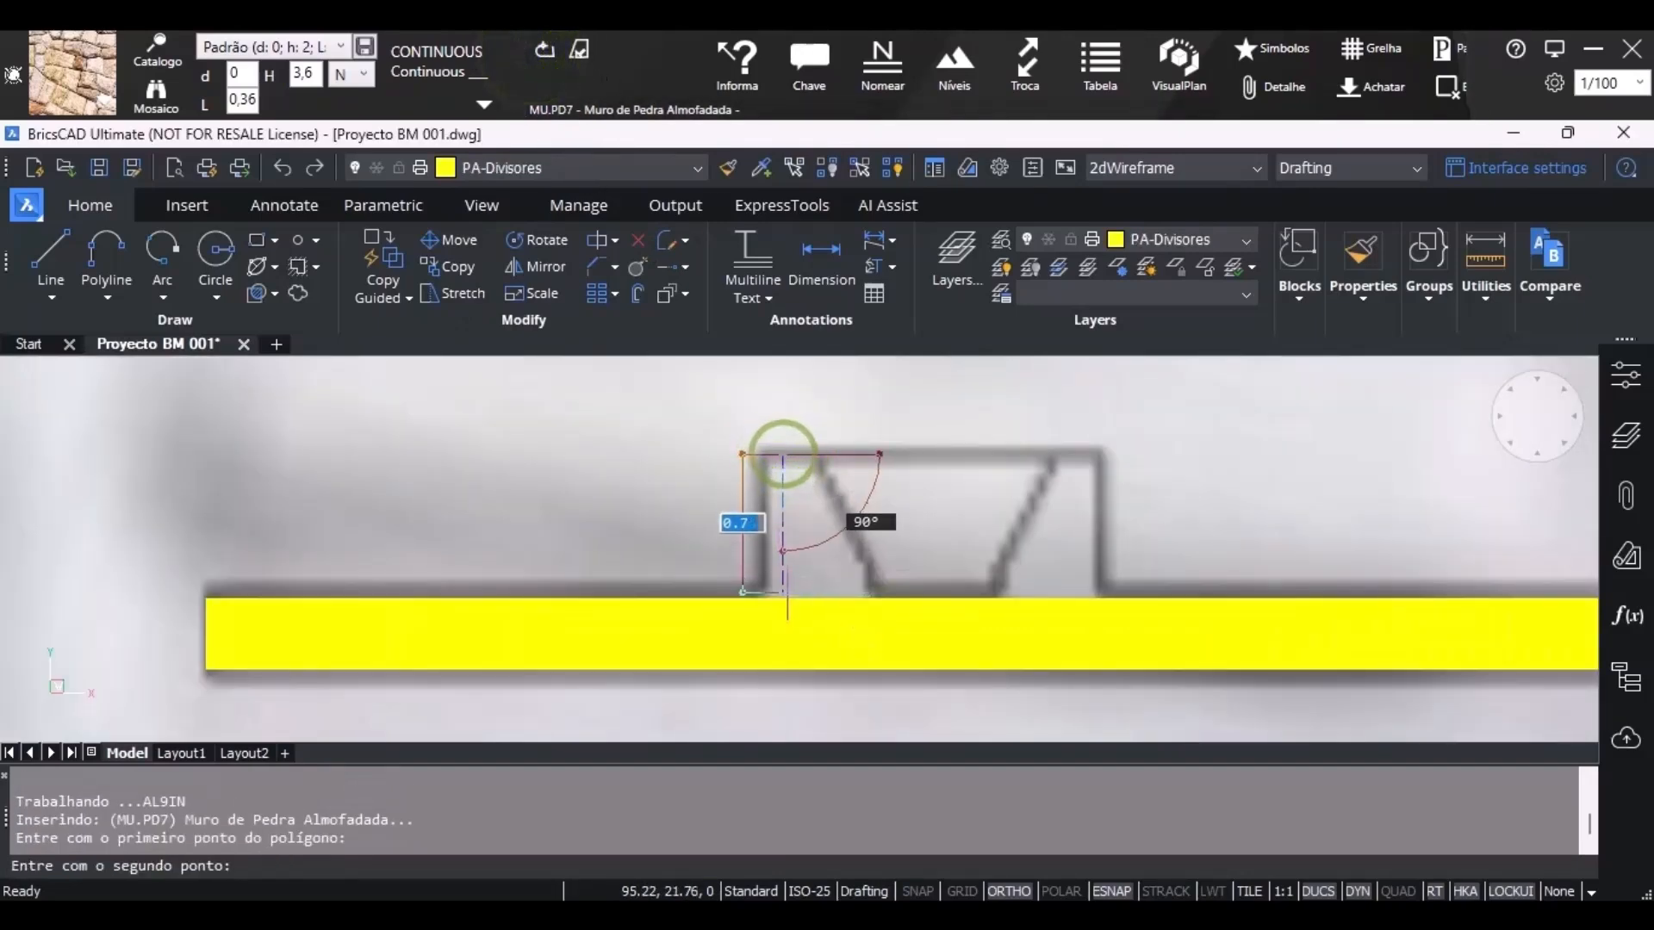
click(782, 598)
key(Return)
Draw a matching short stone wall over the fireplace's east side down to the south wall.
click(545, 50)
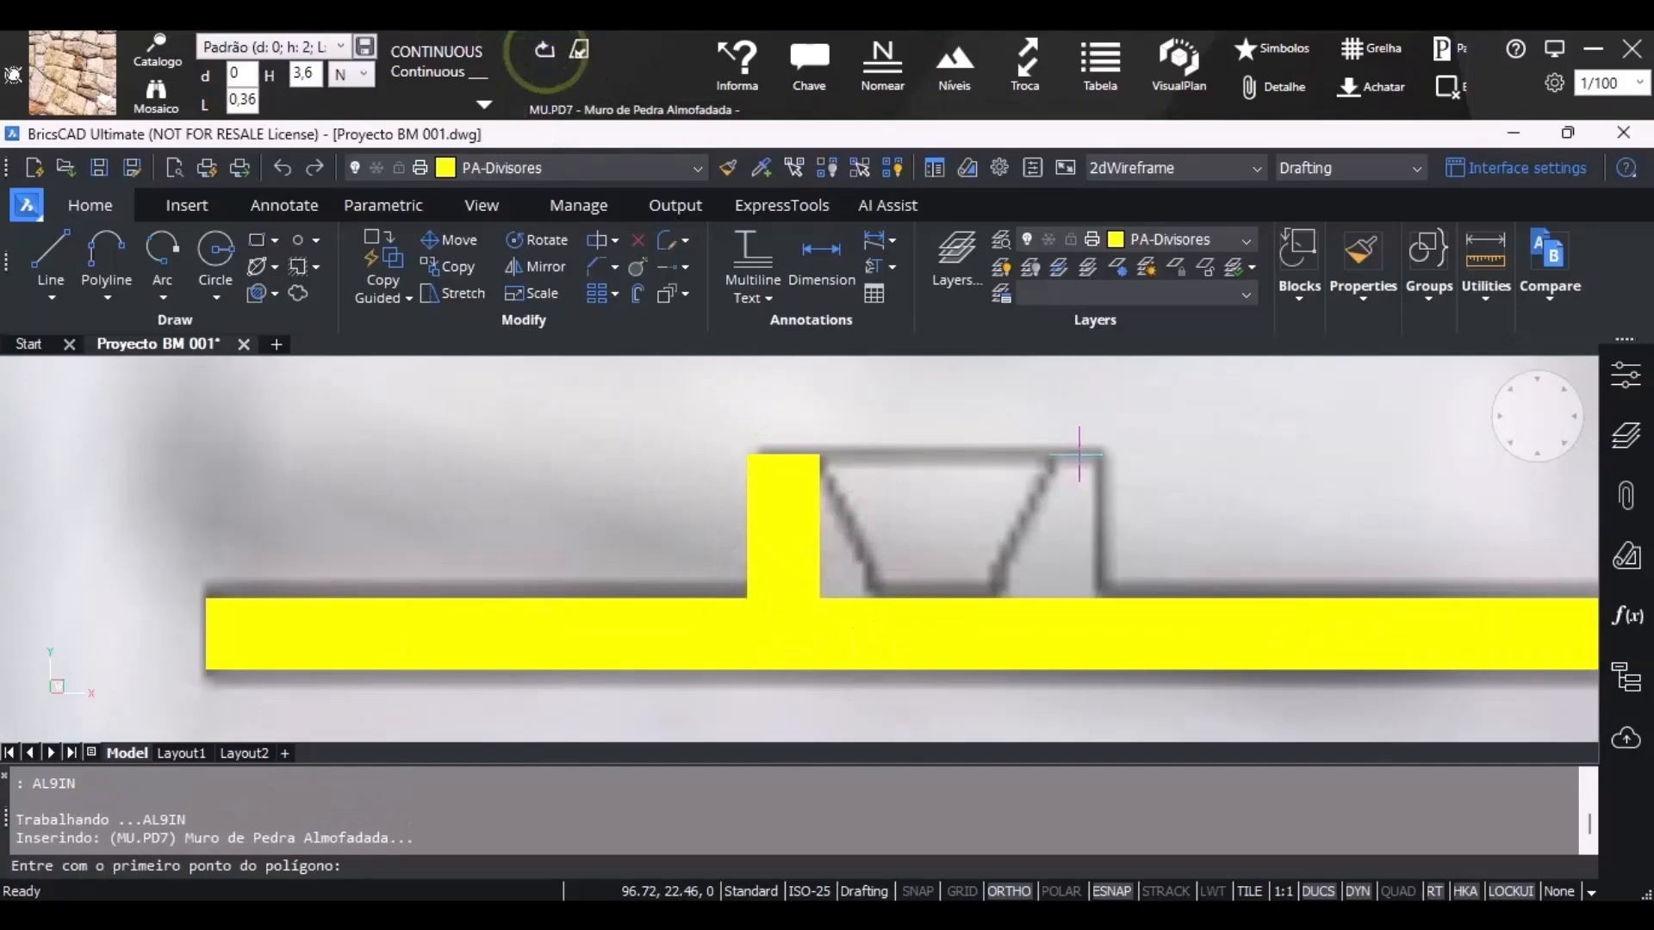
click(1097, 452)
click(1077, 669)
key(Return)
scroll(858, 601, down, 4)
scroll(840, 632, down, 4)
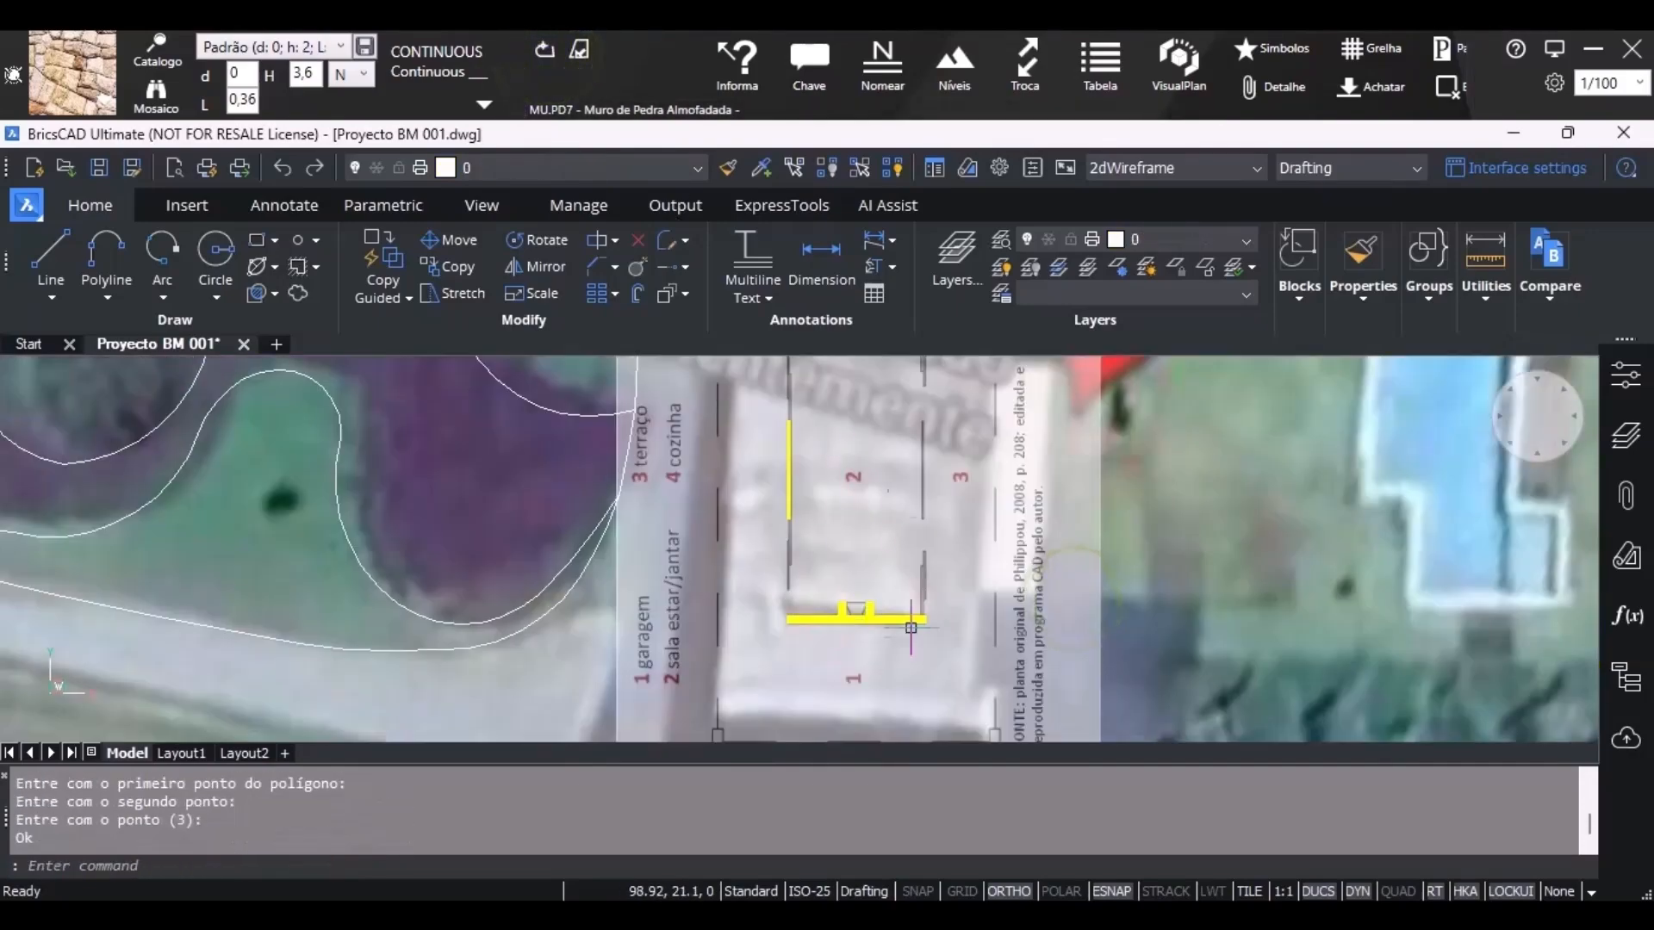
Erase one wall segment beside room 2, north of the fireplace wall.
scroll(911, 628, down, 3)
scroll(896, 663, up, 3)
click(891, 482)
key(Delete)
Draw a MU.PD7 stone wall along the full length of the long east-west wall below room 4, to its east end.
scroll(776, 552, down, 3)
scroll(622, 465, up, 3)
scroll(614, 464, up, 4)
scroll(603, 453, up, 2)
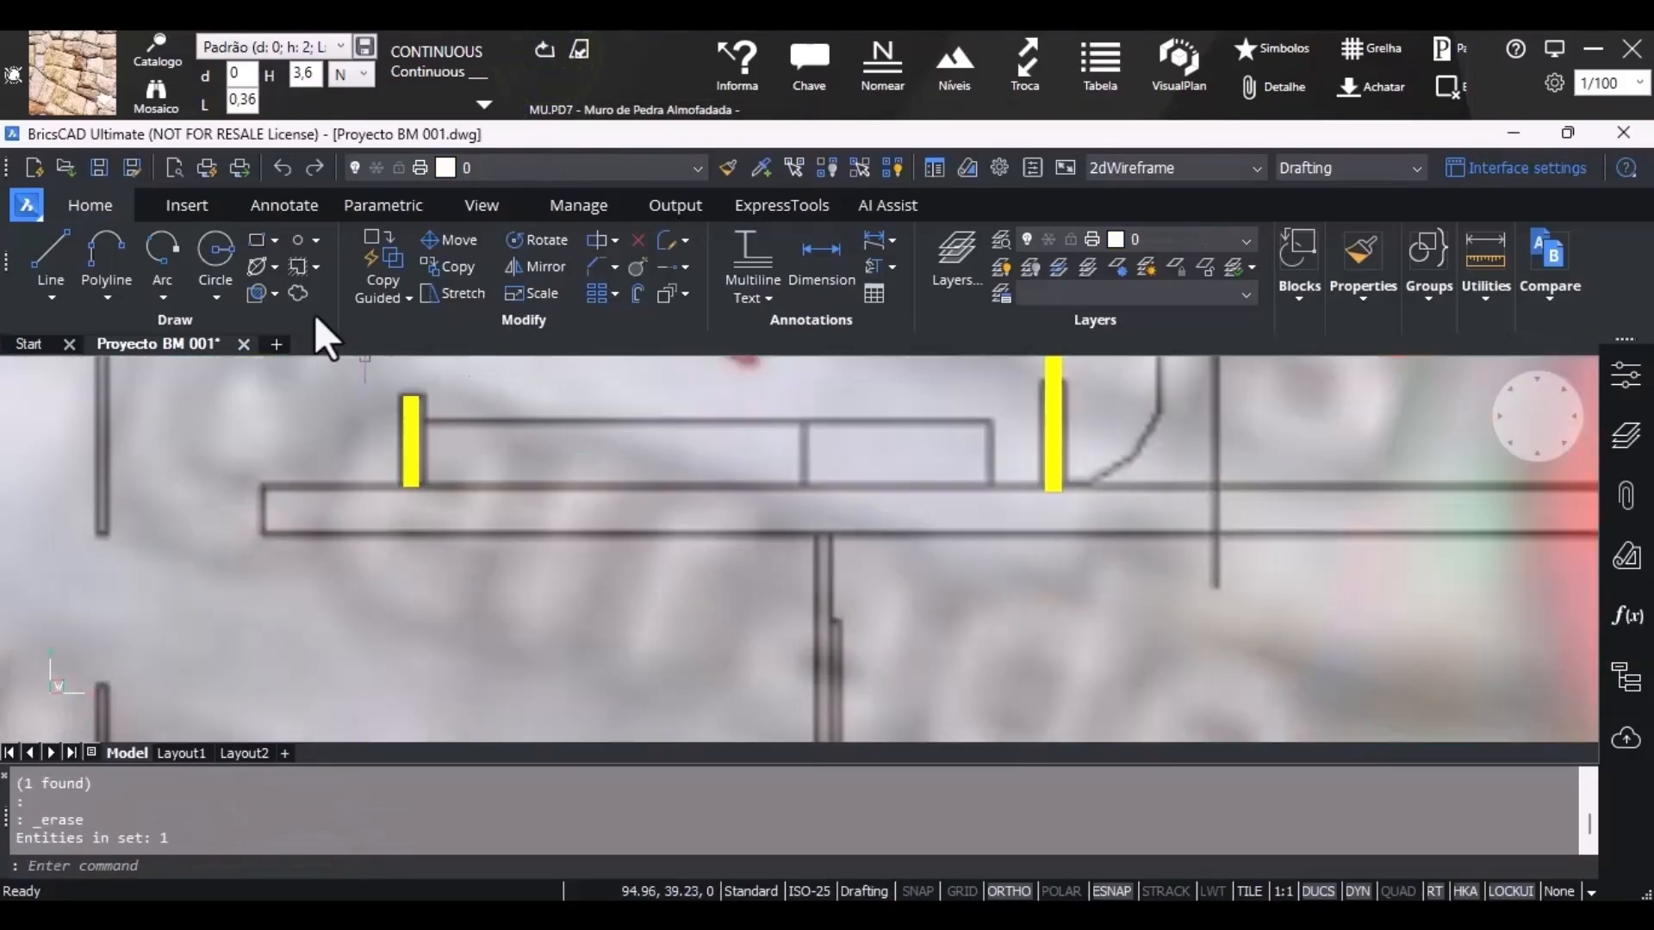
scroll(313, 313, down, 2)
click(544, 50)
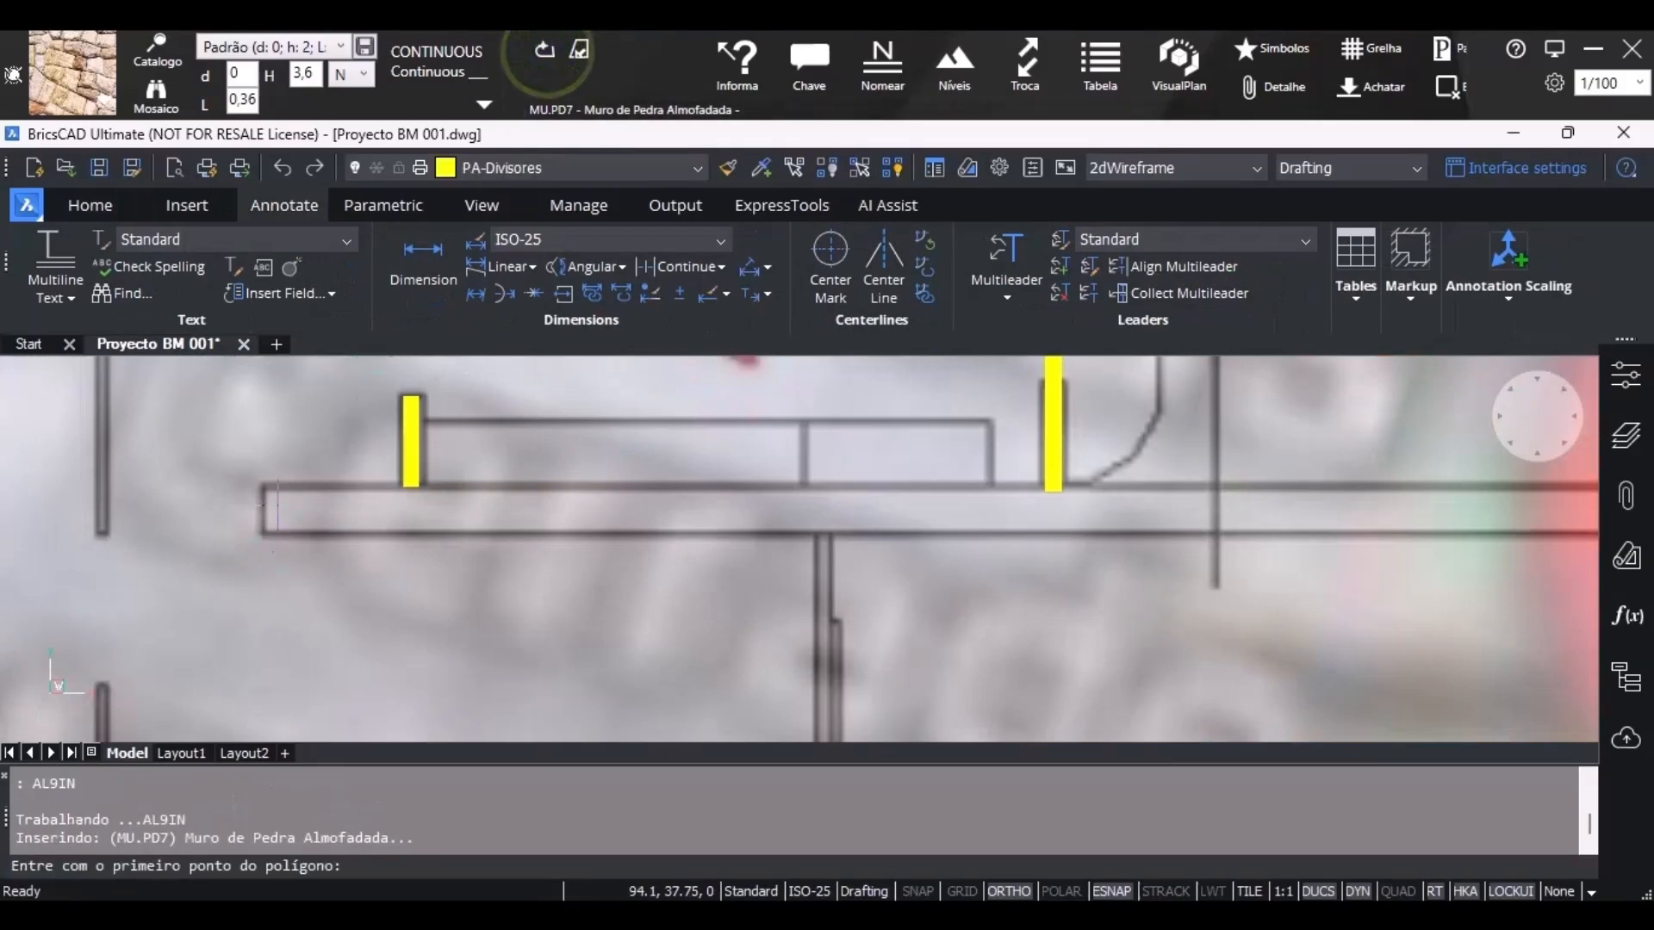
click(264, 511)
scroll(447, 514, down, 2)
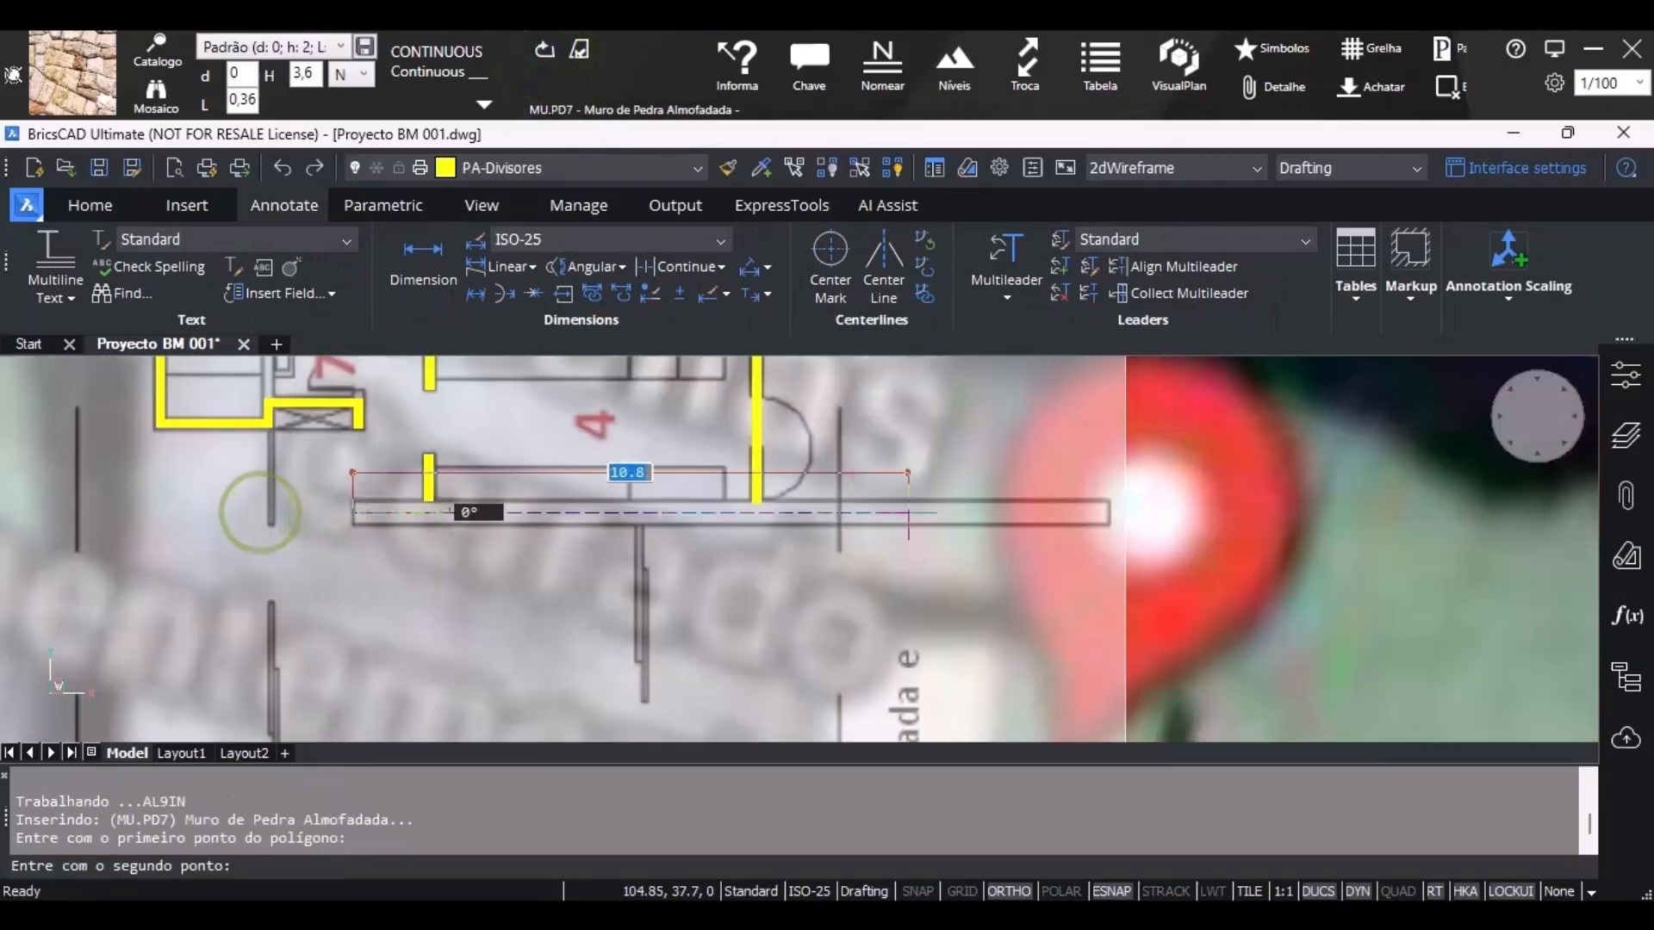
scroll(1120, 527, up, 1)
click(1116, 500)
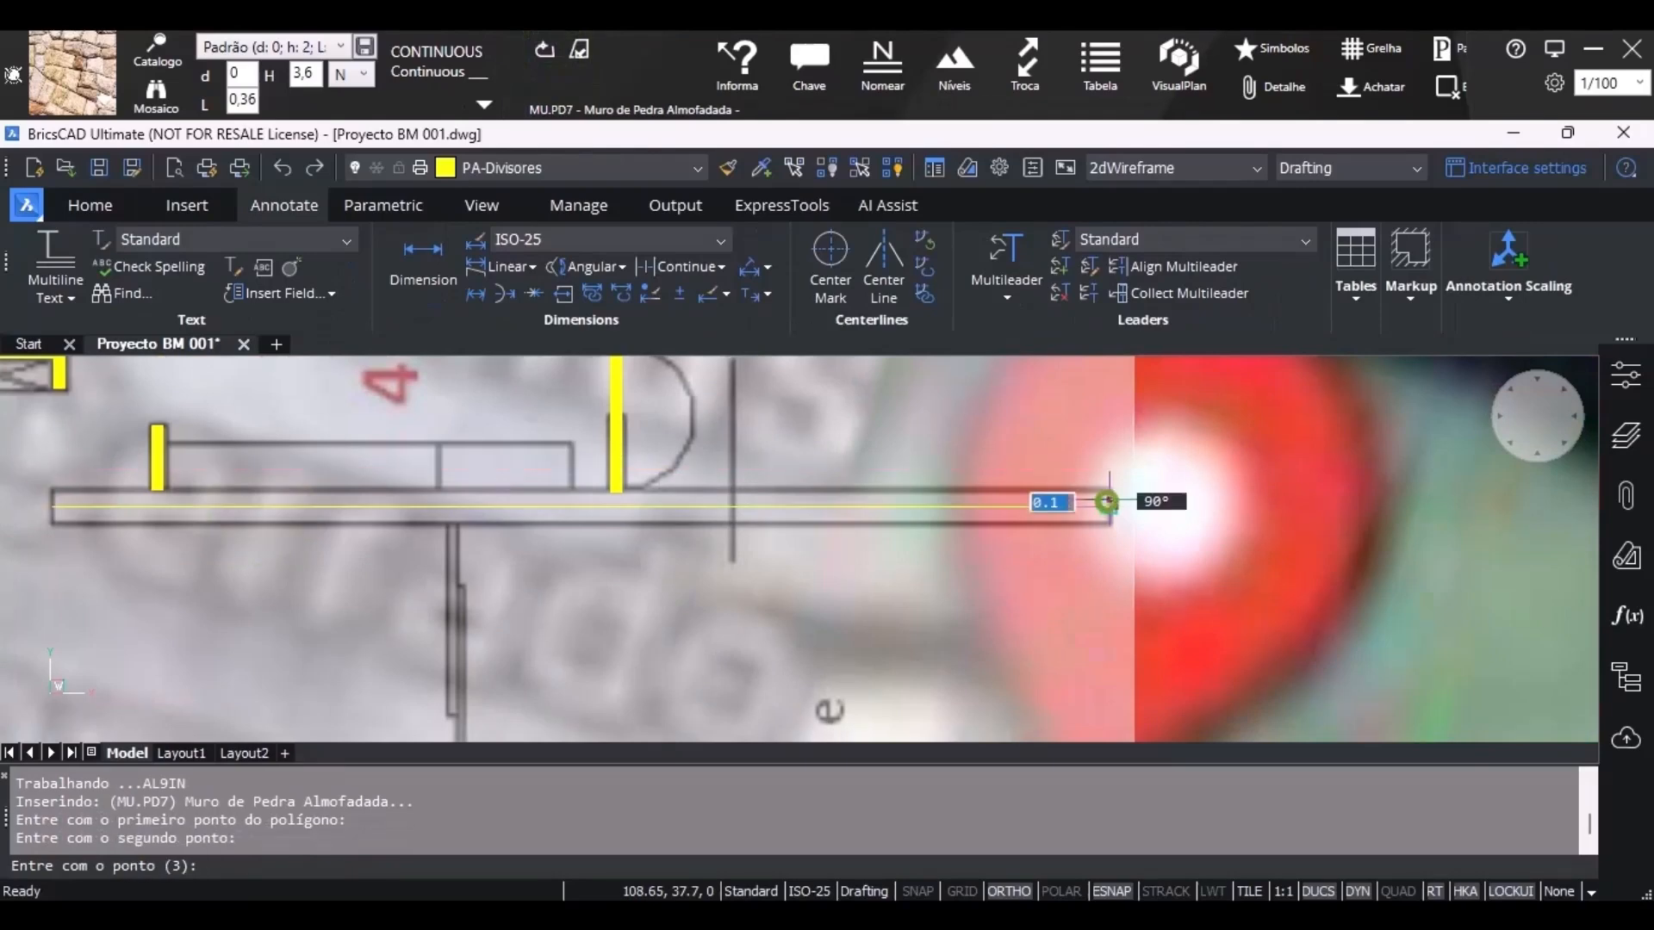
key(Return)
scroll(696, 472, down, 3)
scroll(716, 497, up, 8)
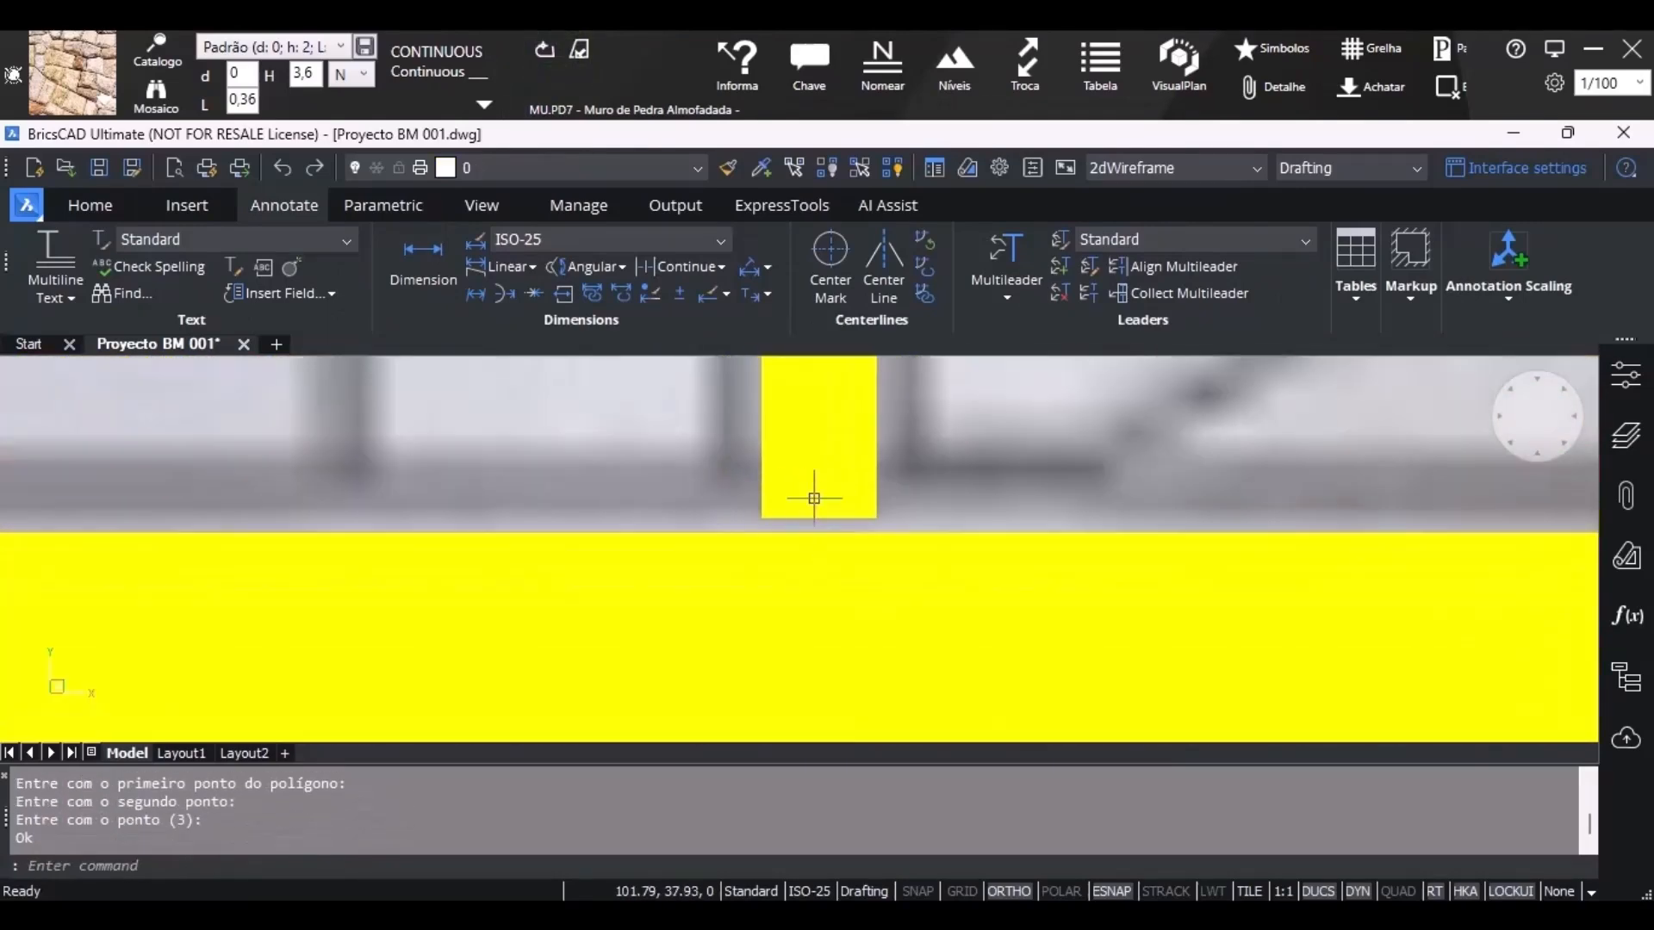
Stretch the south end of the eastern short wall below room 4 down to meet the long east-west wall.
click(813, 502)
click(809, 443)
click(864, 435)
click(730, 484)
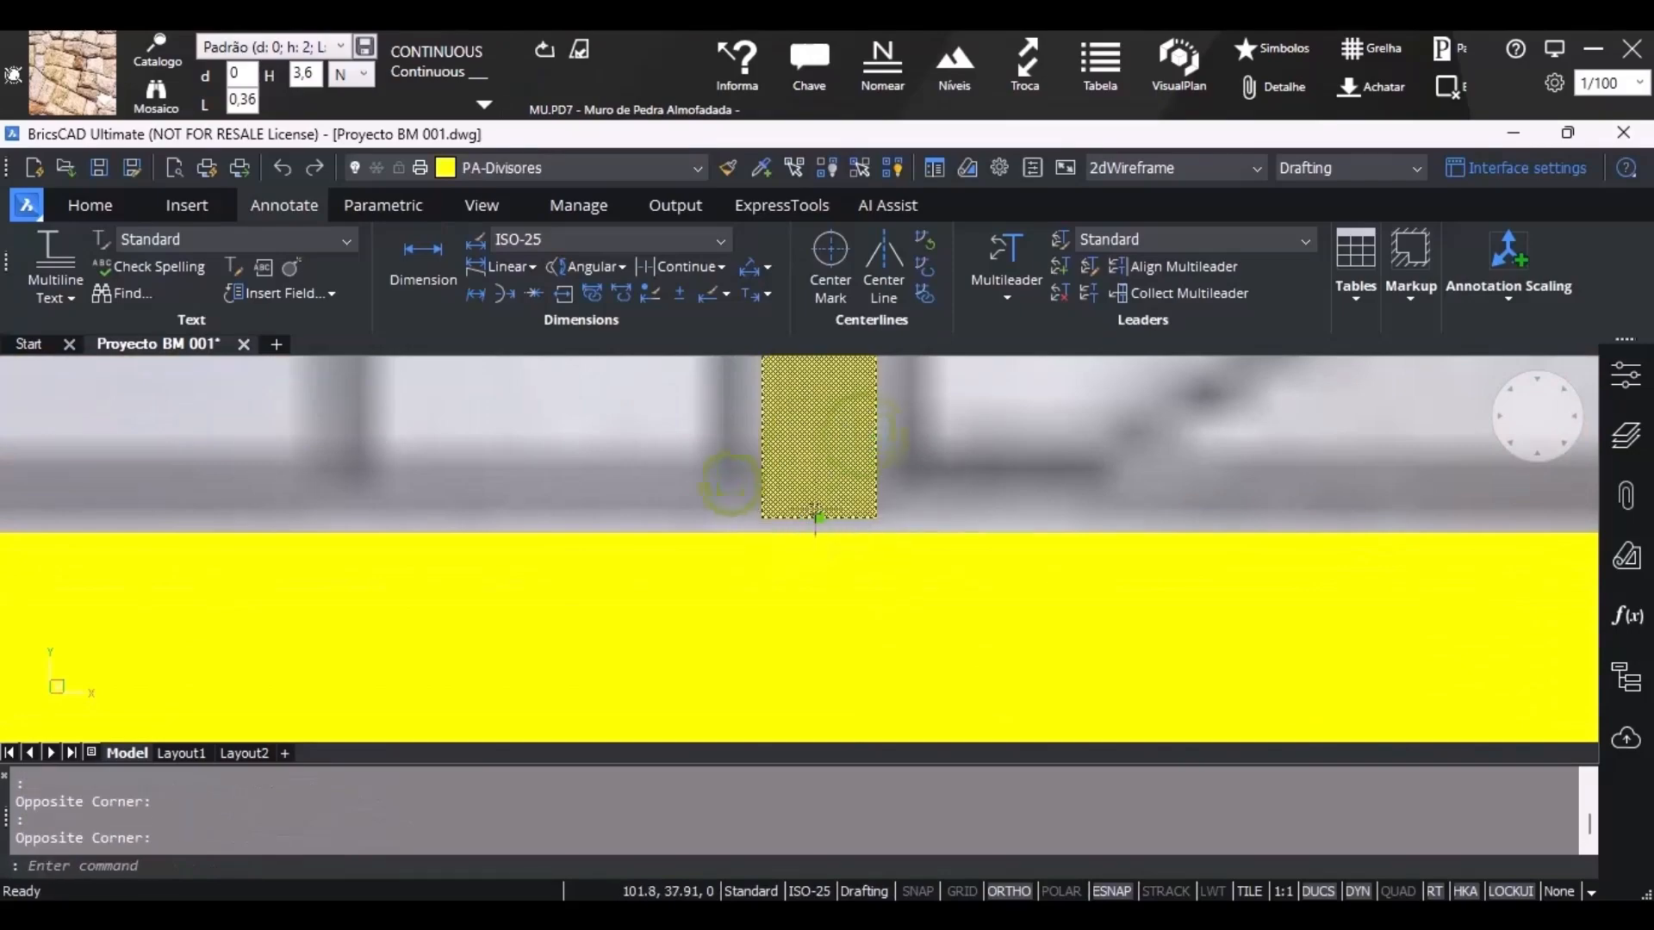
click(819, 518)
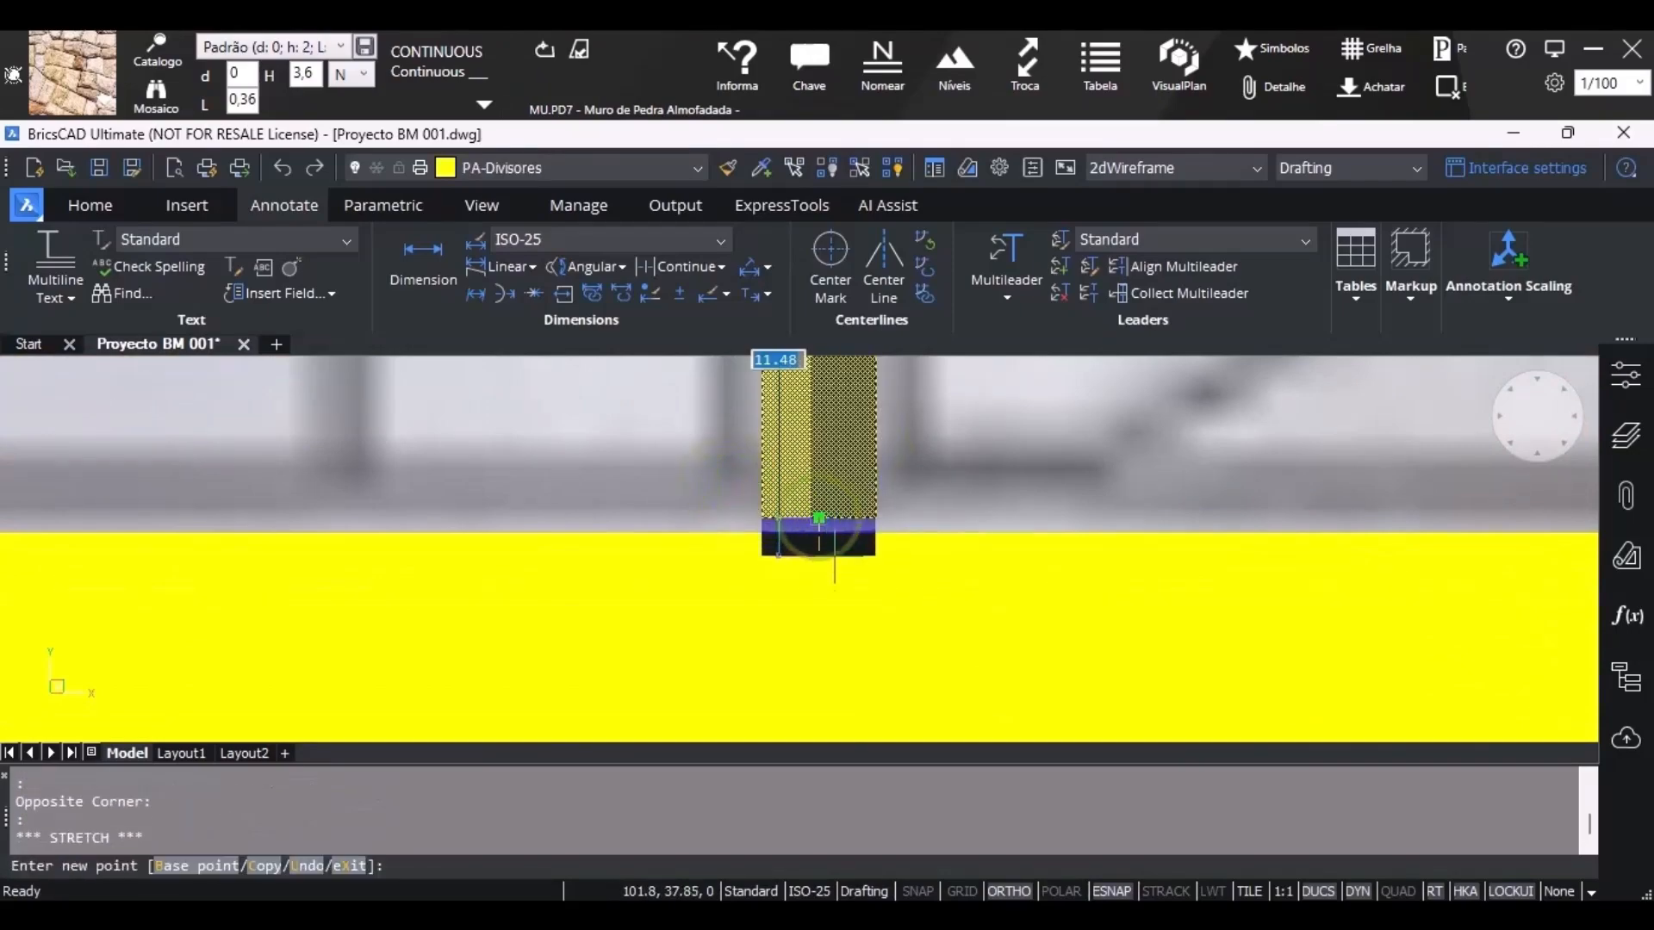
click(832, 529)
scroll(827, 535, down, 6)
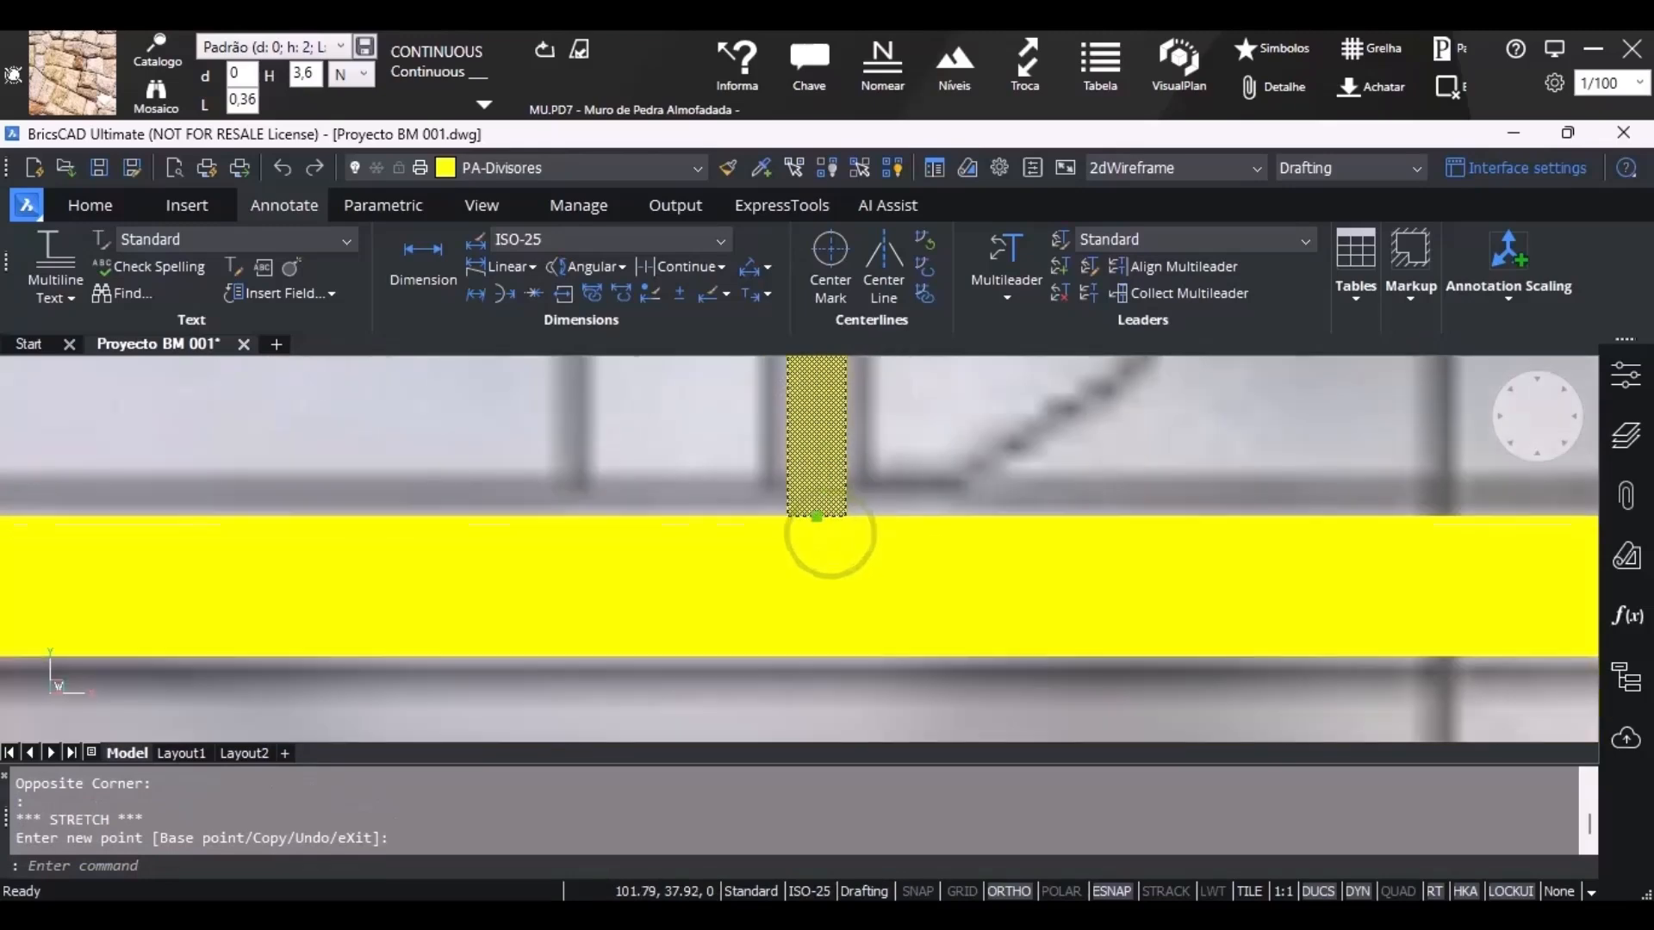
scroll(512, 530, up, 5)
key(Escape)
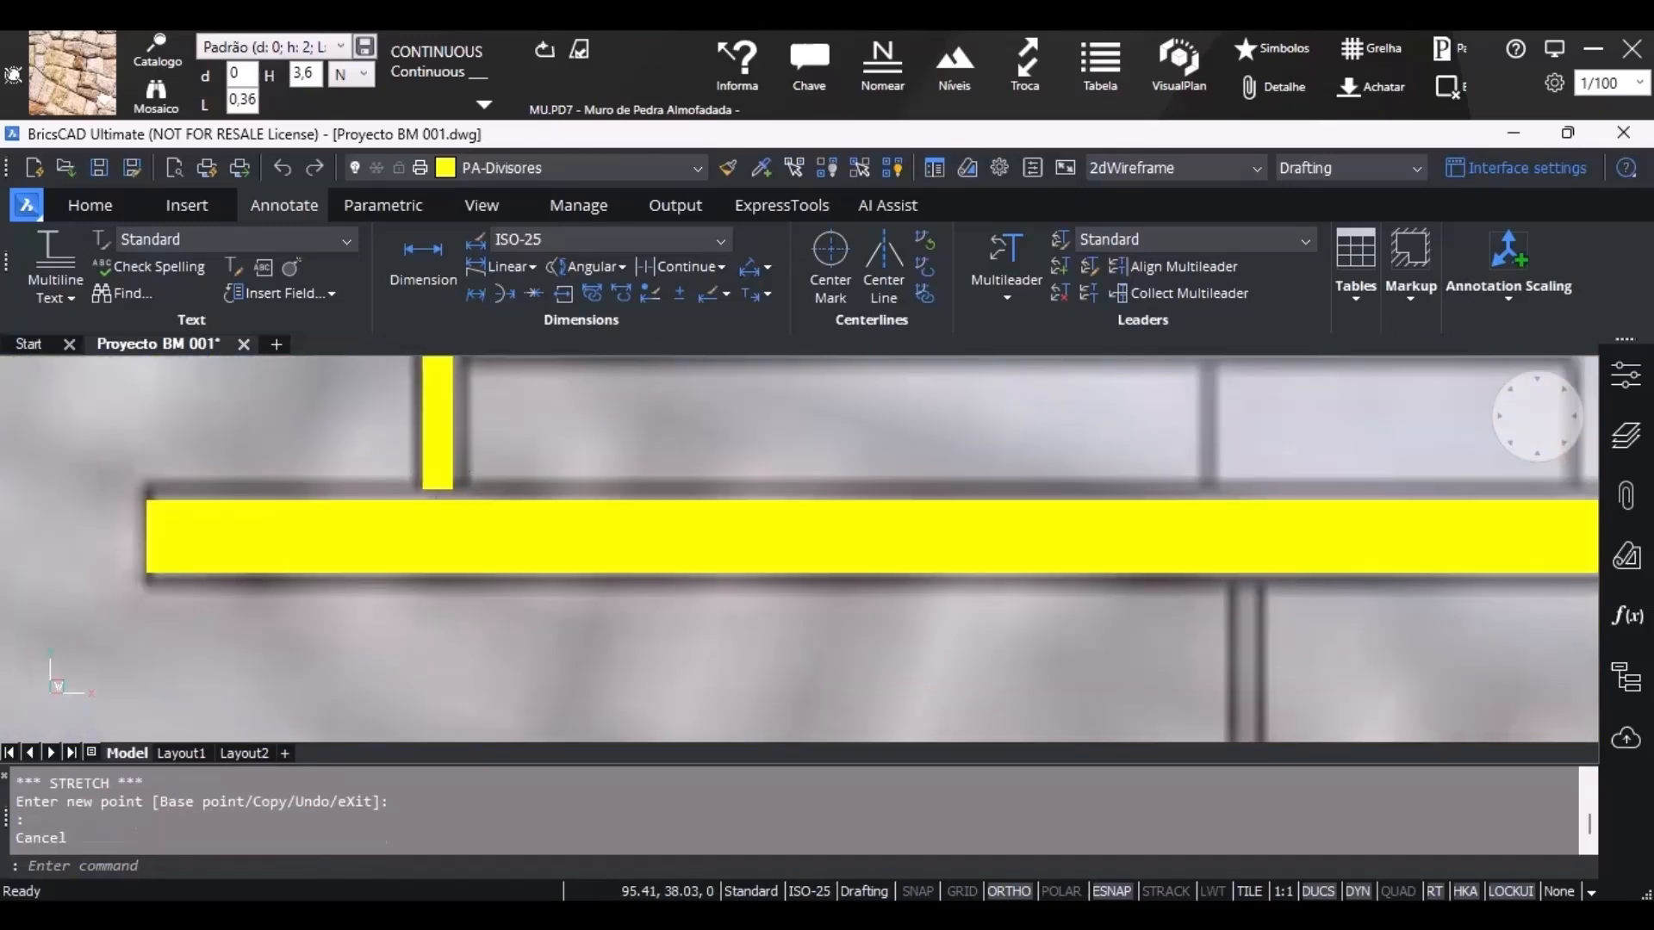
Stretch the western short wall's south end down to the upper edge of the long east-west wall.
click(438, 489)
scroll(438, 495, up, 2)
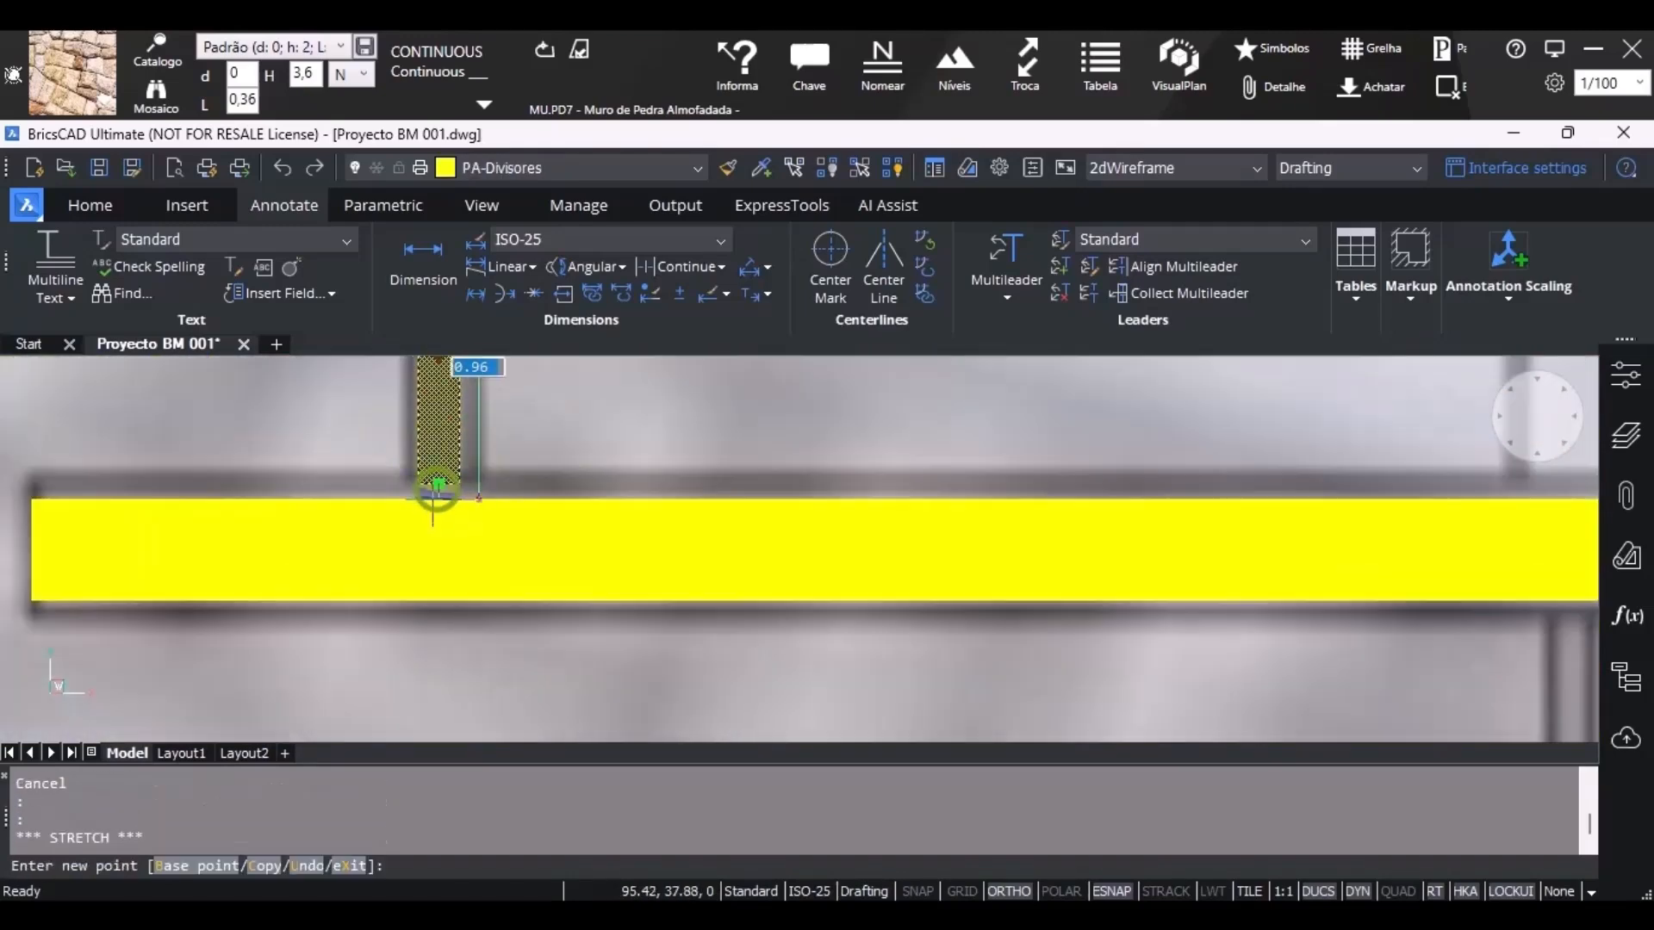
key(Escape)
Draw a MU.PD7 stone wall 0.36 wide and about 0.66 long in the north end of the southwest roof pillar outline.
scroll(543, 509, down, 5)
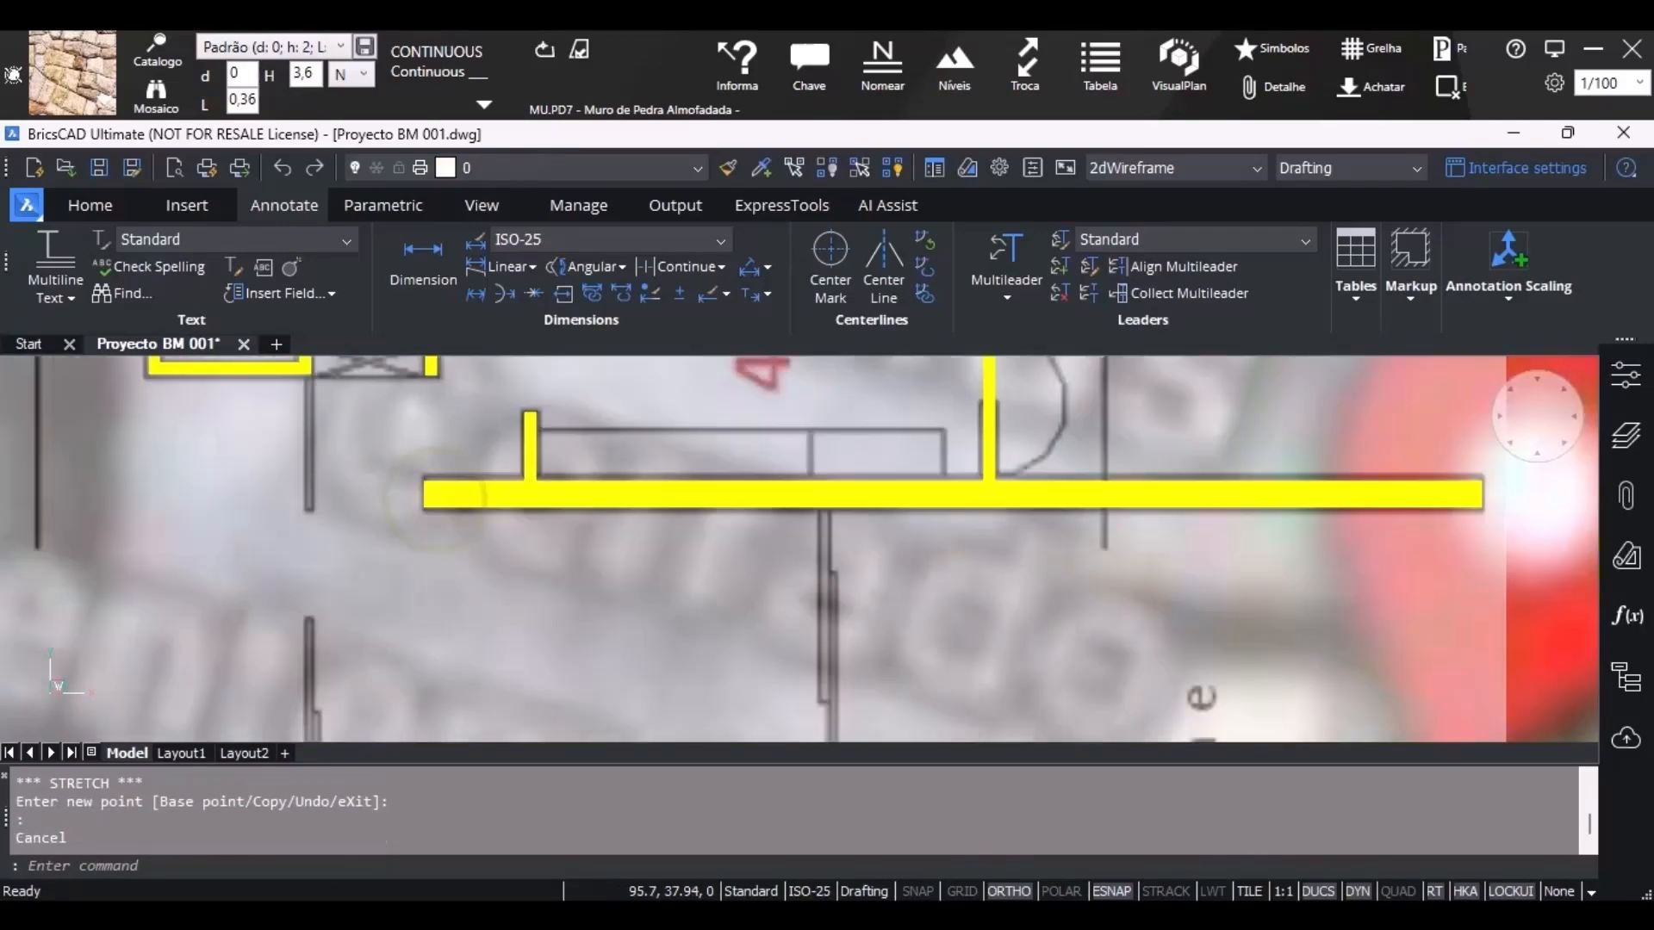
scroll(477, 486, down, 5)
scroll(473, 539, up, 8)
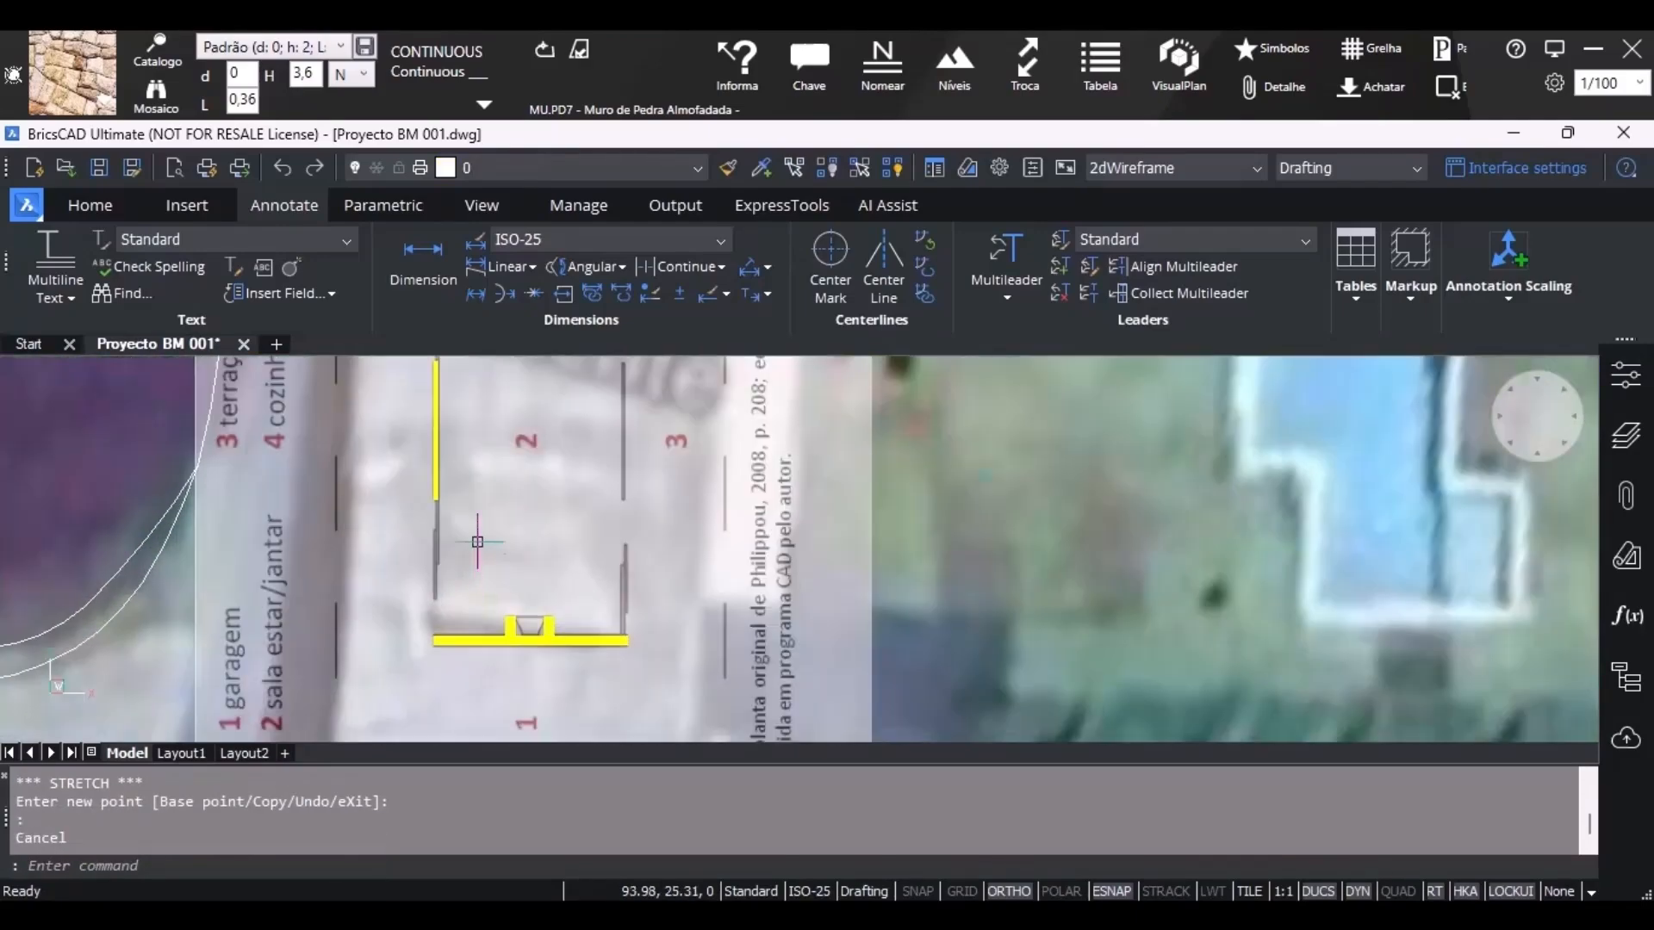
scroll(366, 548, down, 5)
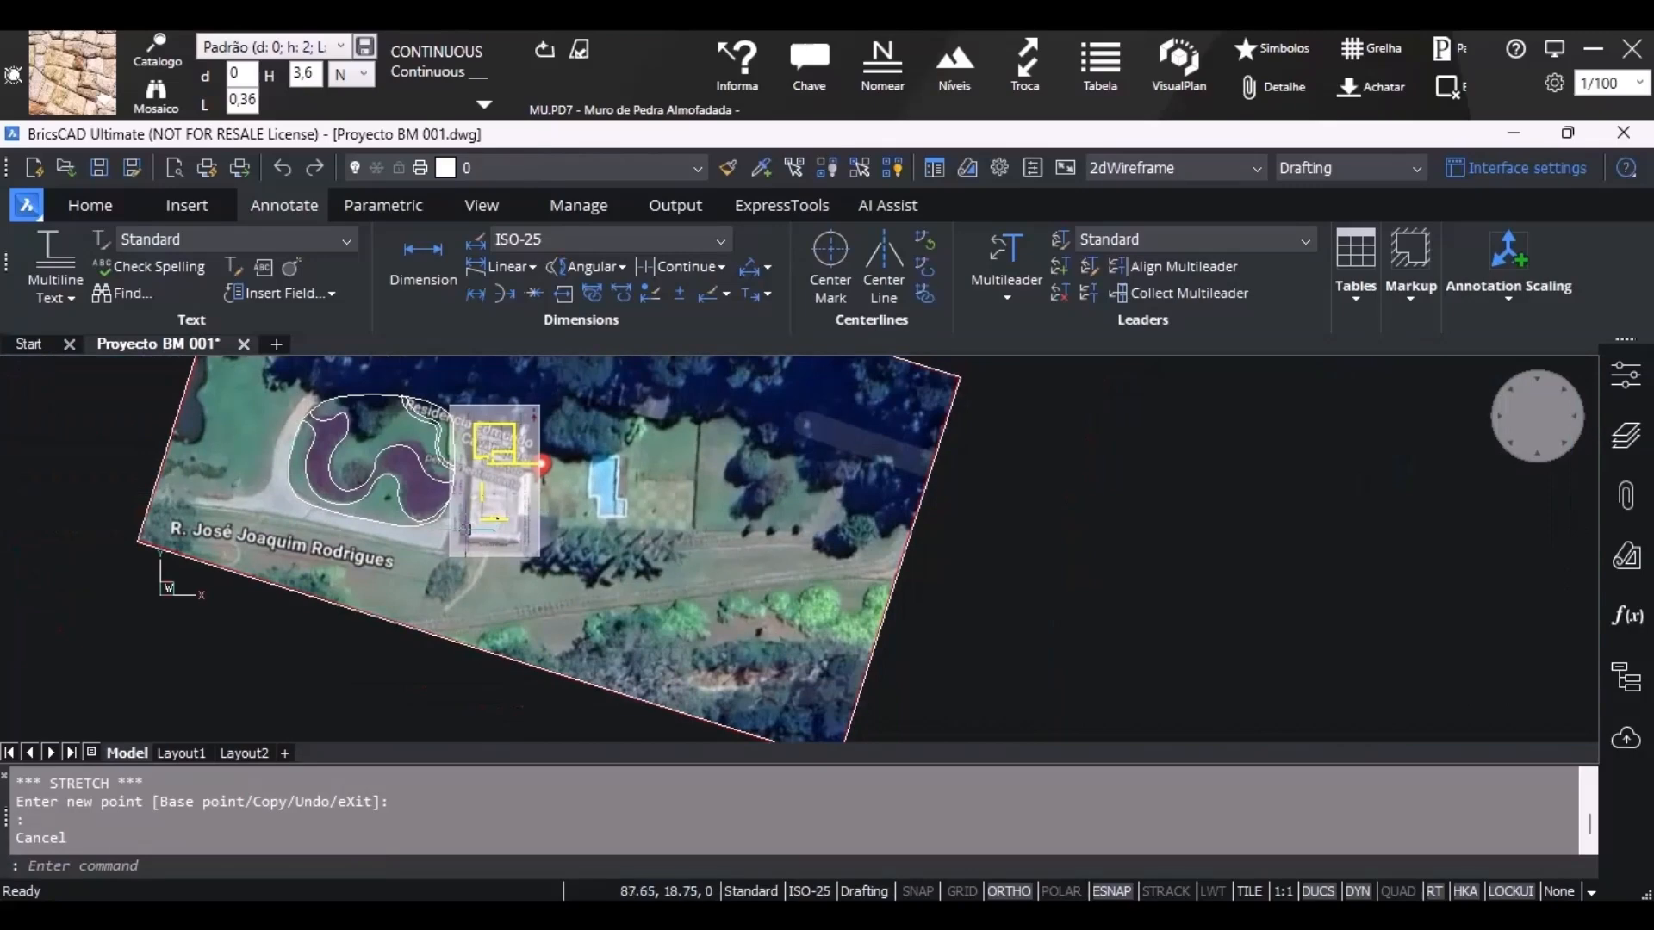
scroll(508, 504, up, 7)
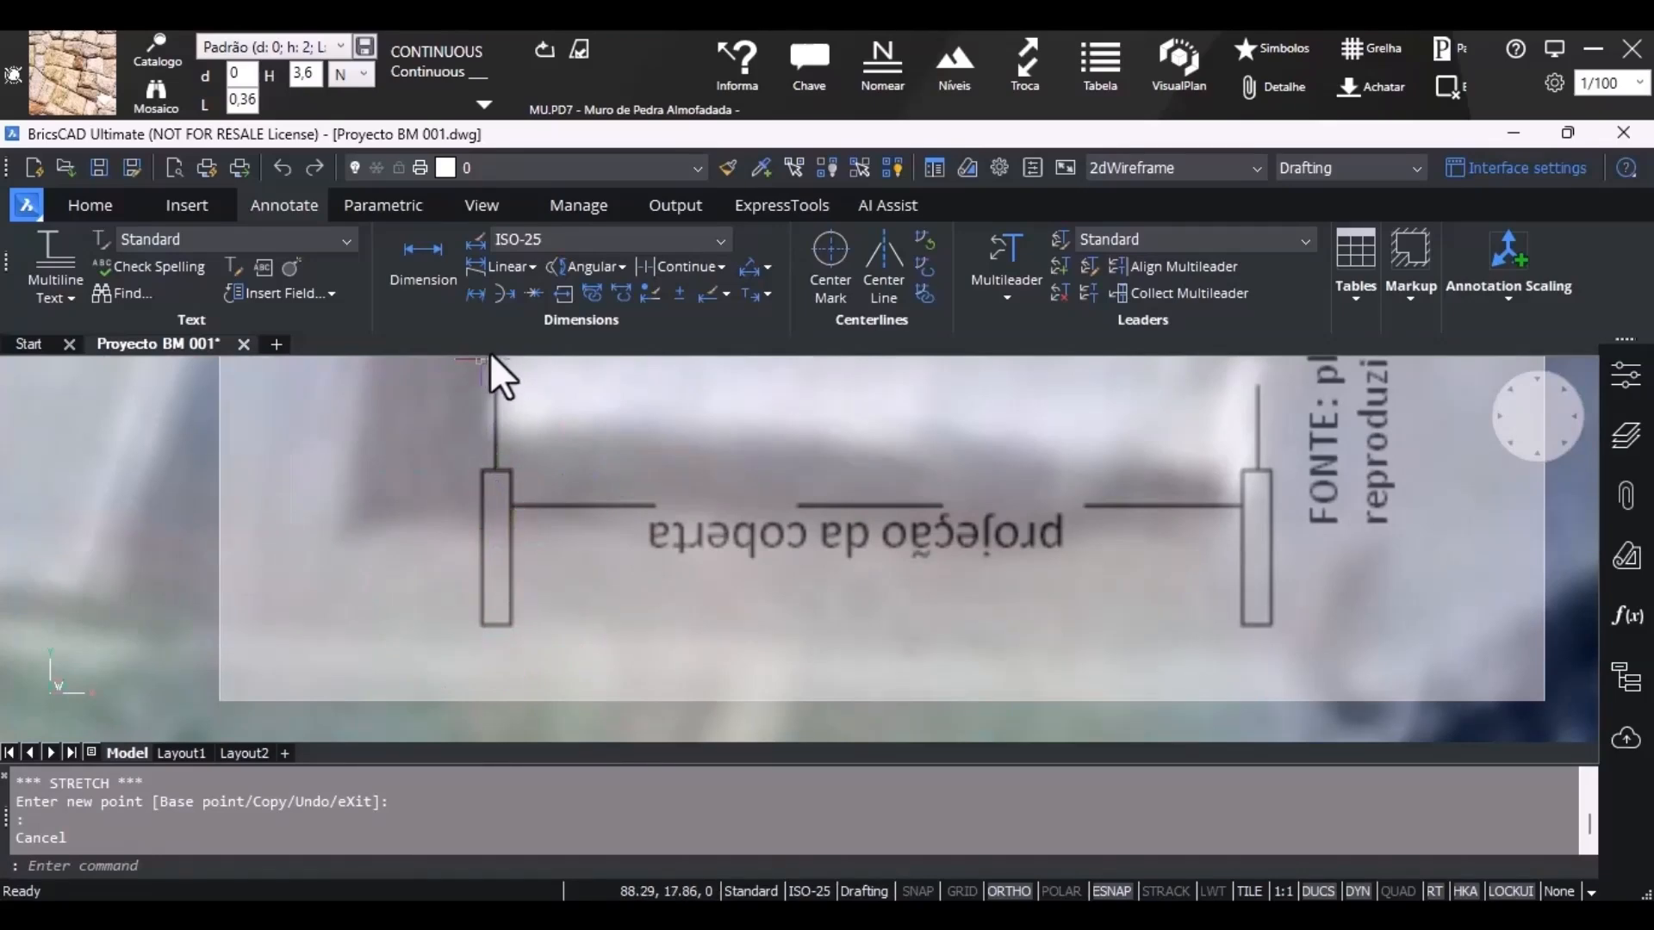
click(545, 49)
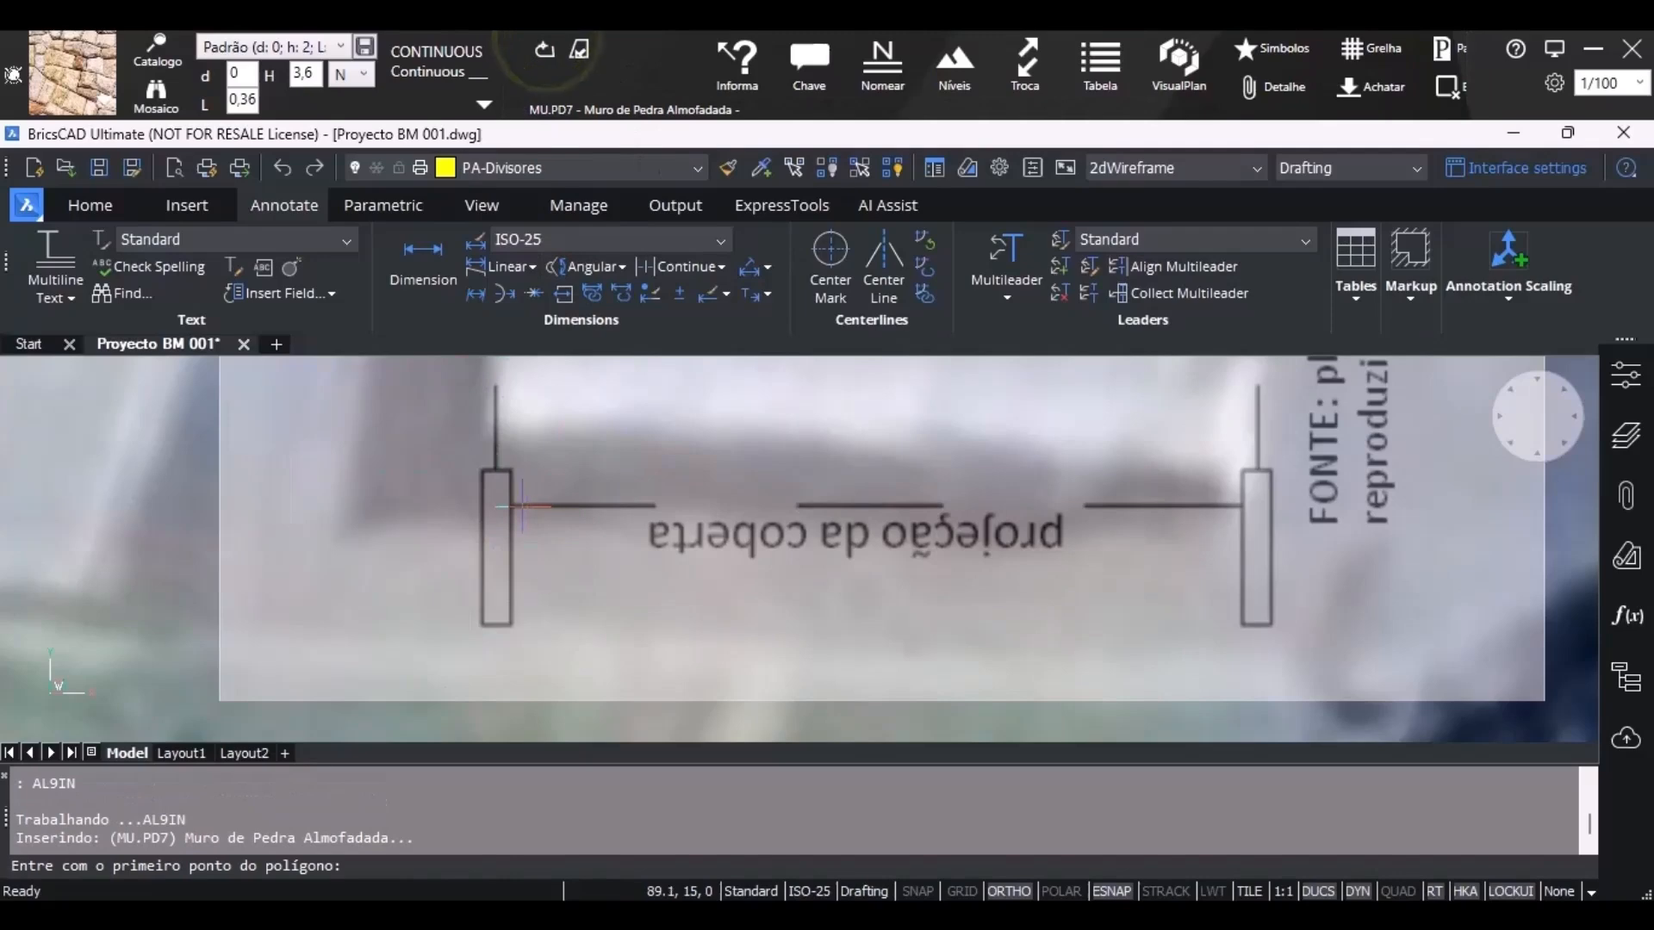
scroll(517, 506, up, 2)
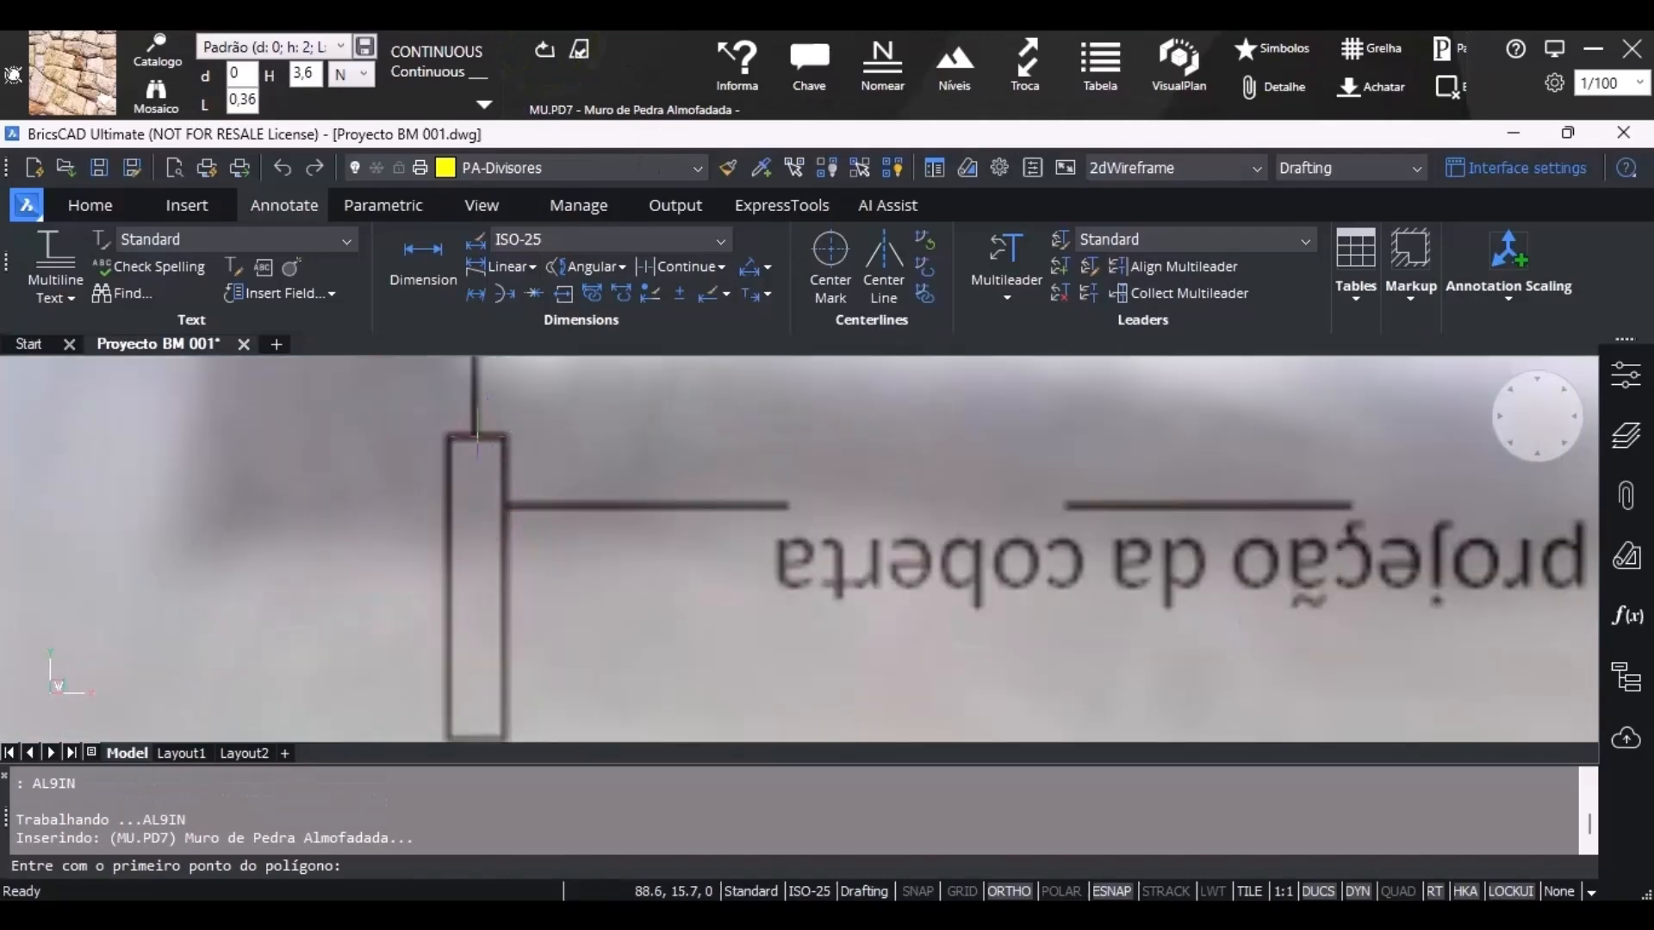
scroll(480, 535, down, 5)
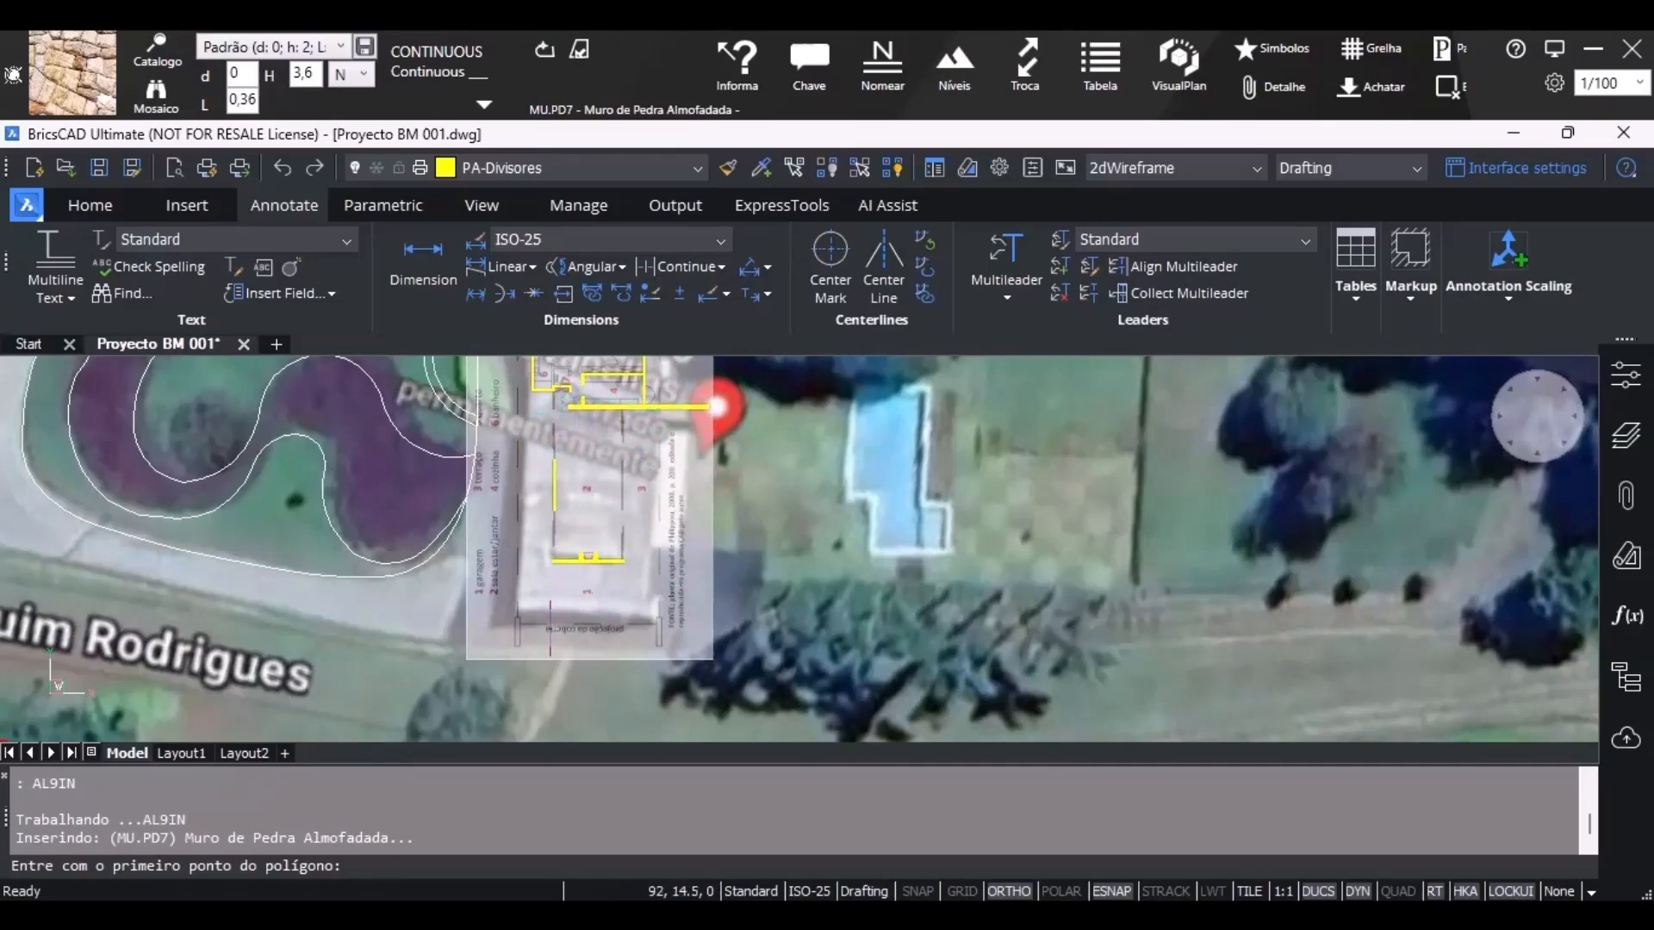
scroll(521, 624, up, 5)
scroll(473, 472, up, 2)
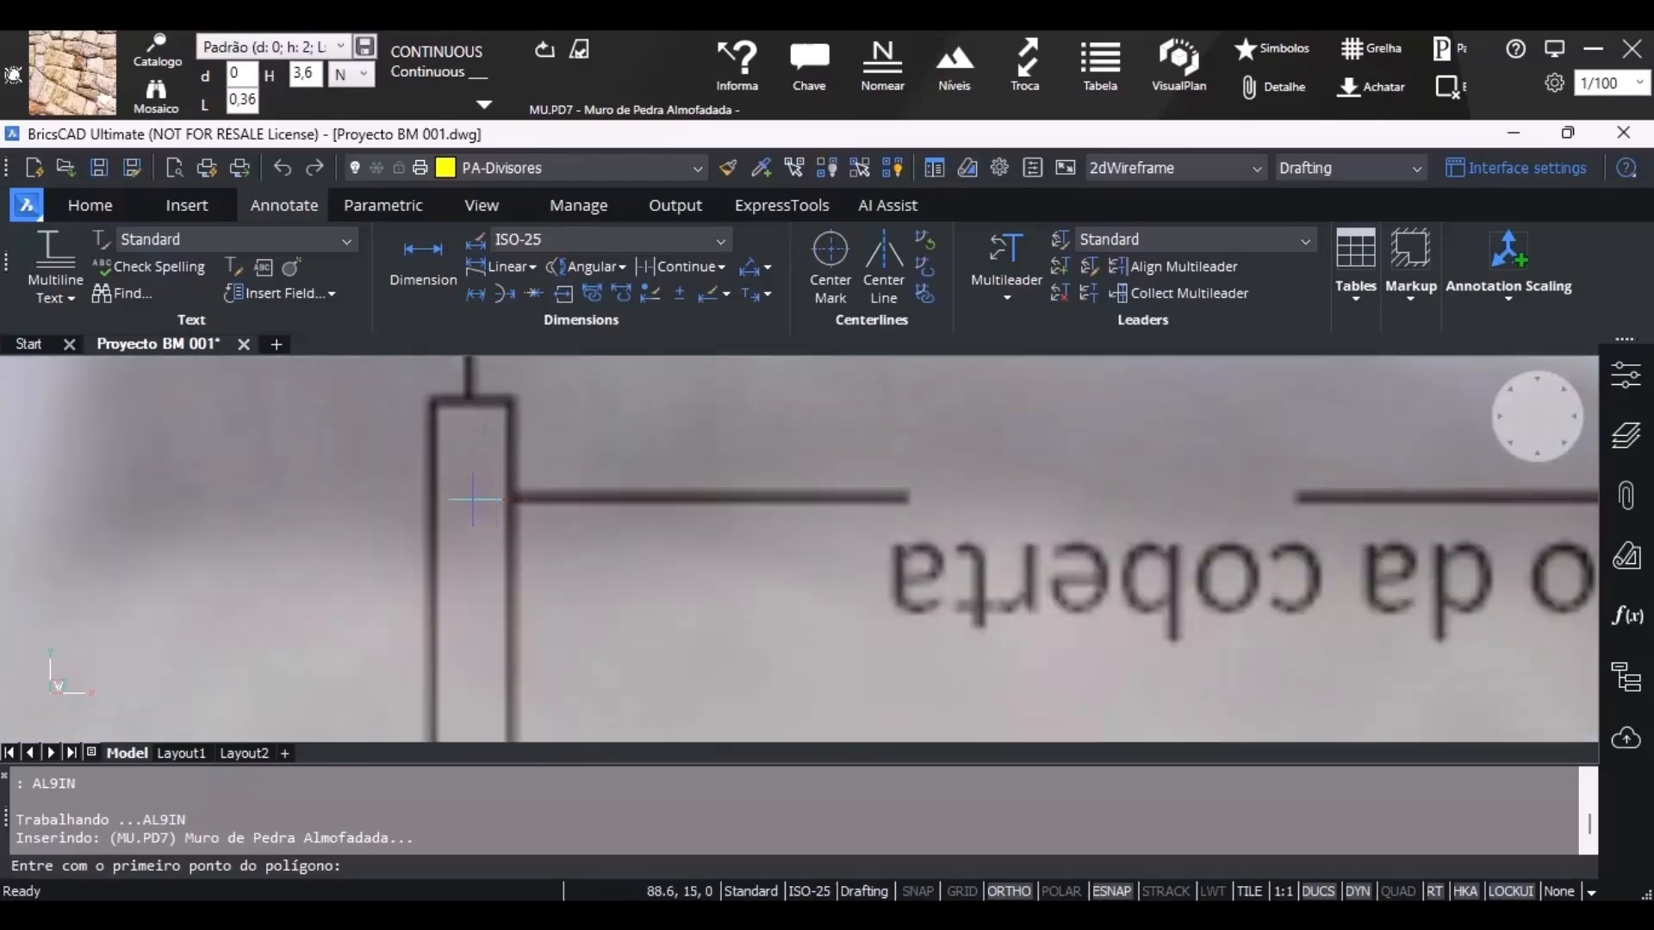
click(473, 497)
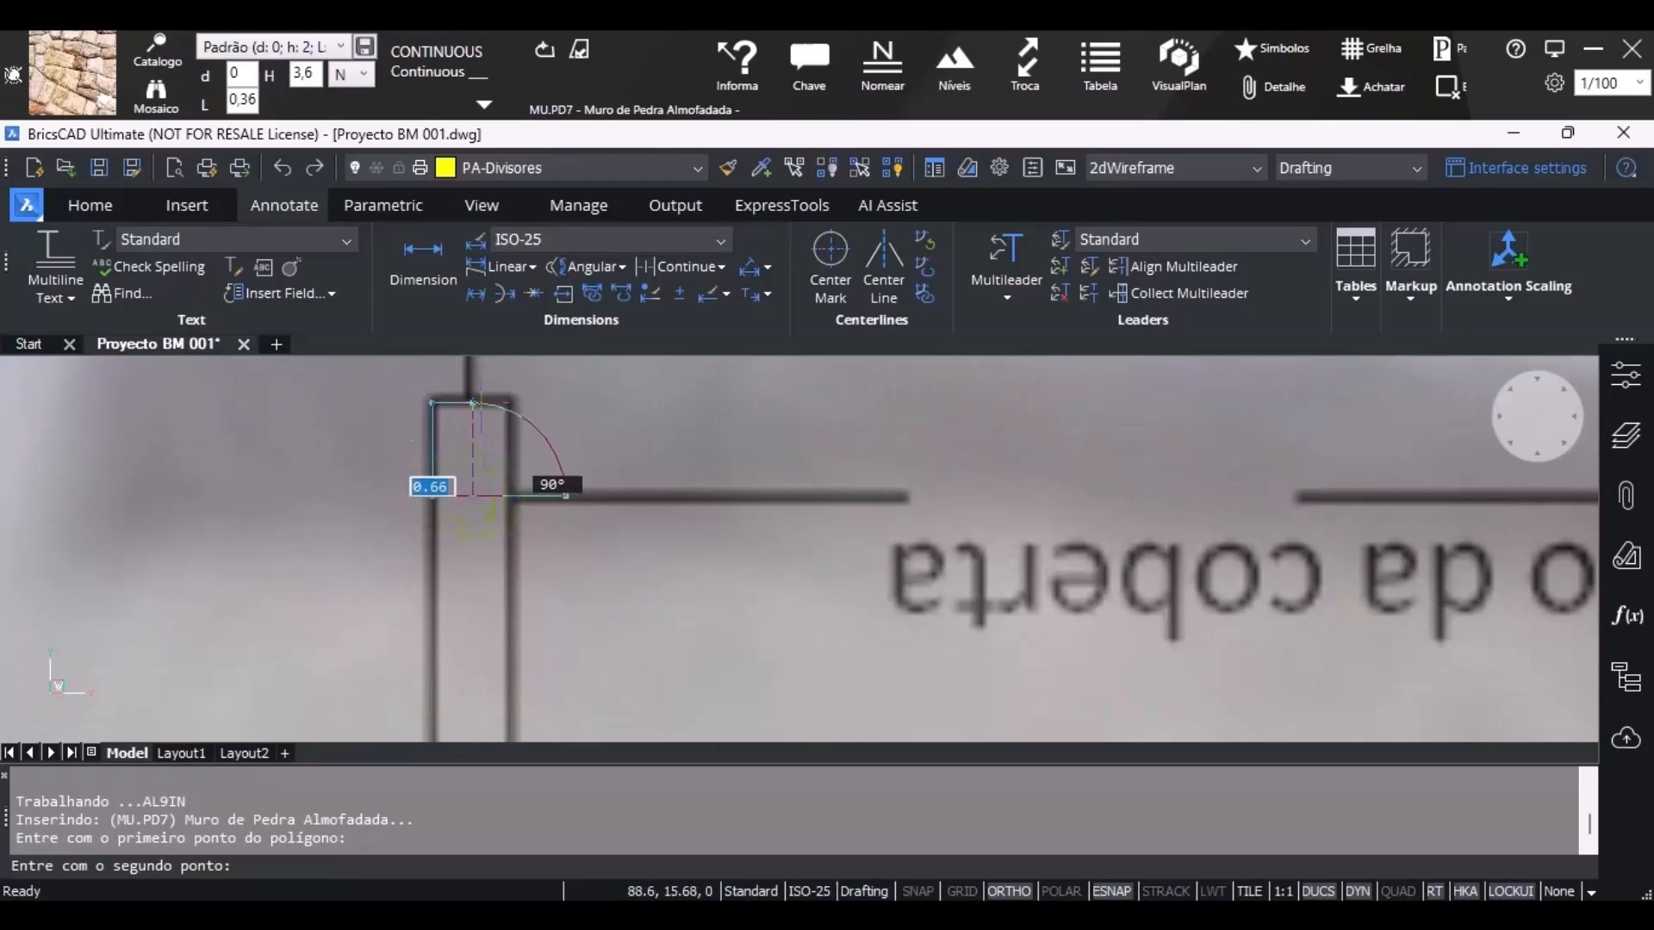
click(473, 403)
key(Return)
scroll(524, 475, down, 5)
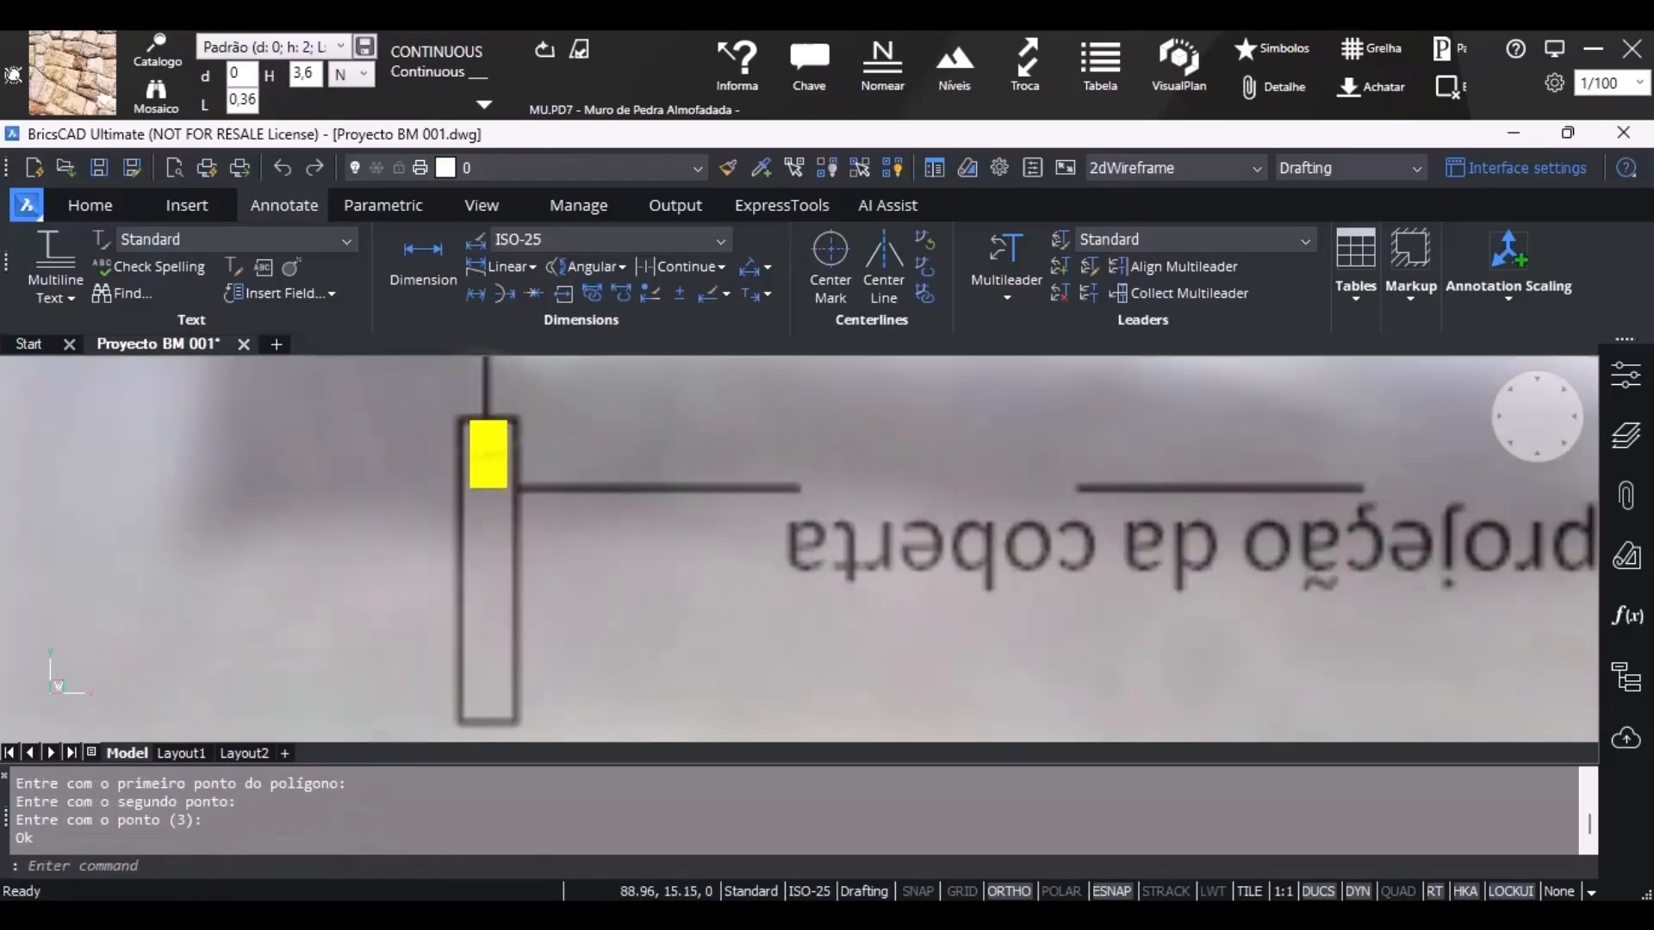
Erase the short 0.36-wide wall from the southwest pillar outline.
scroll(523, 481, up, 3)
click(495, 461)
click(484, 438)
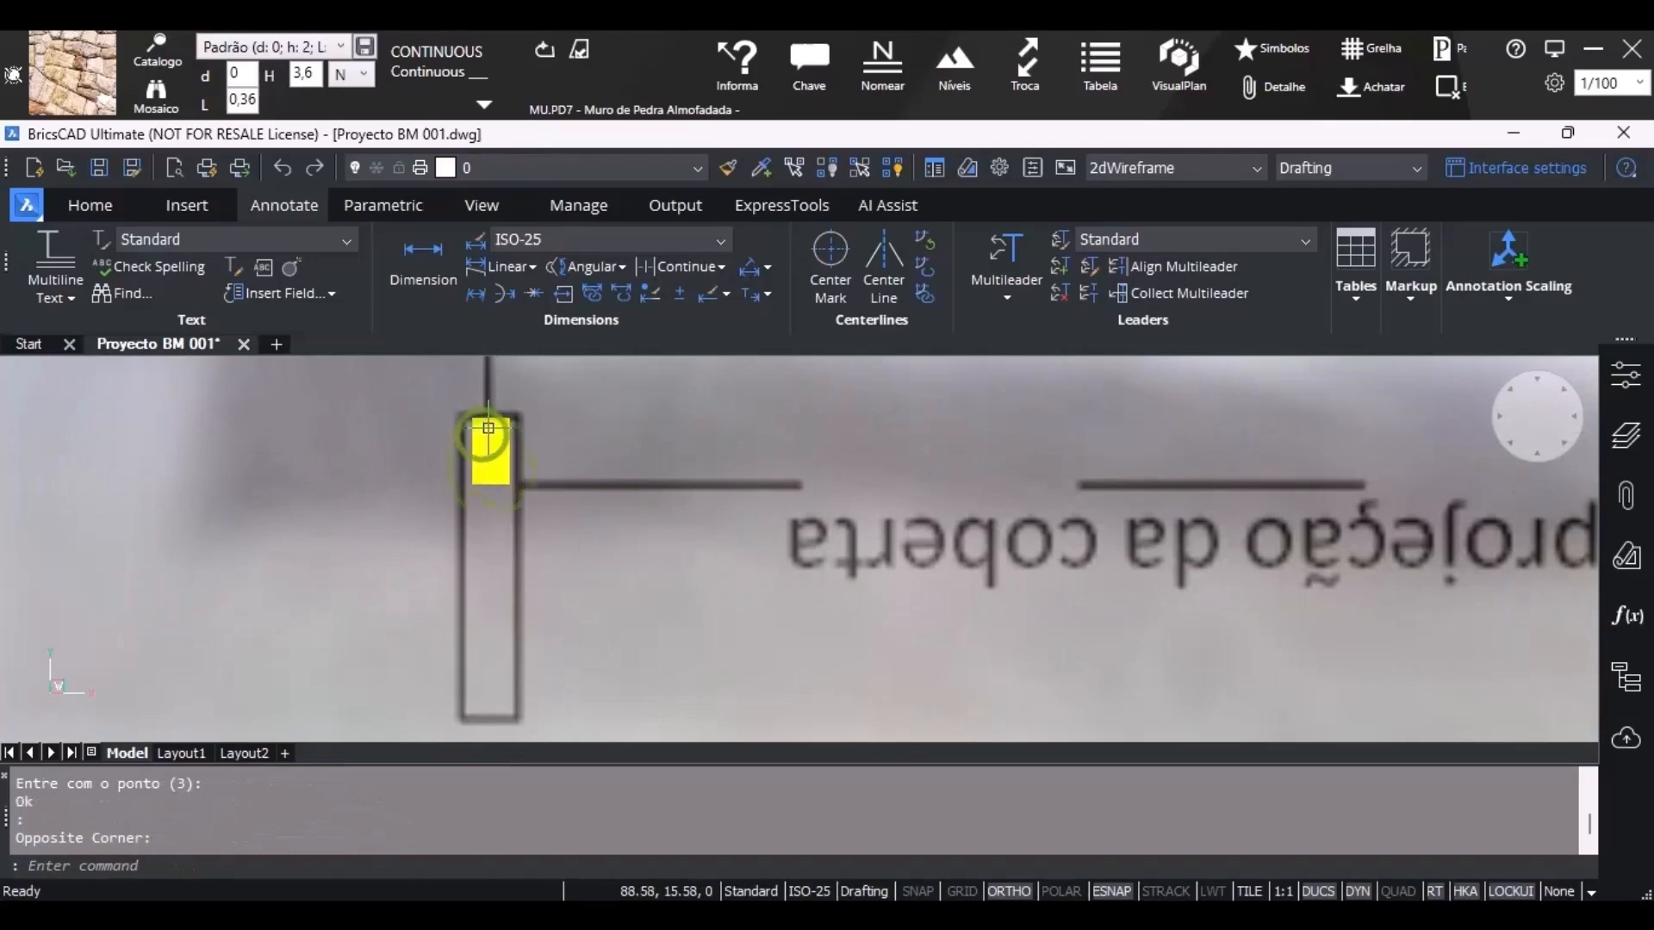
click(489, 427)
click(495, 435)
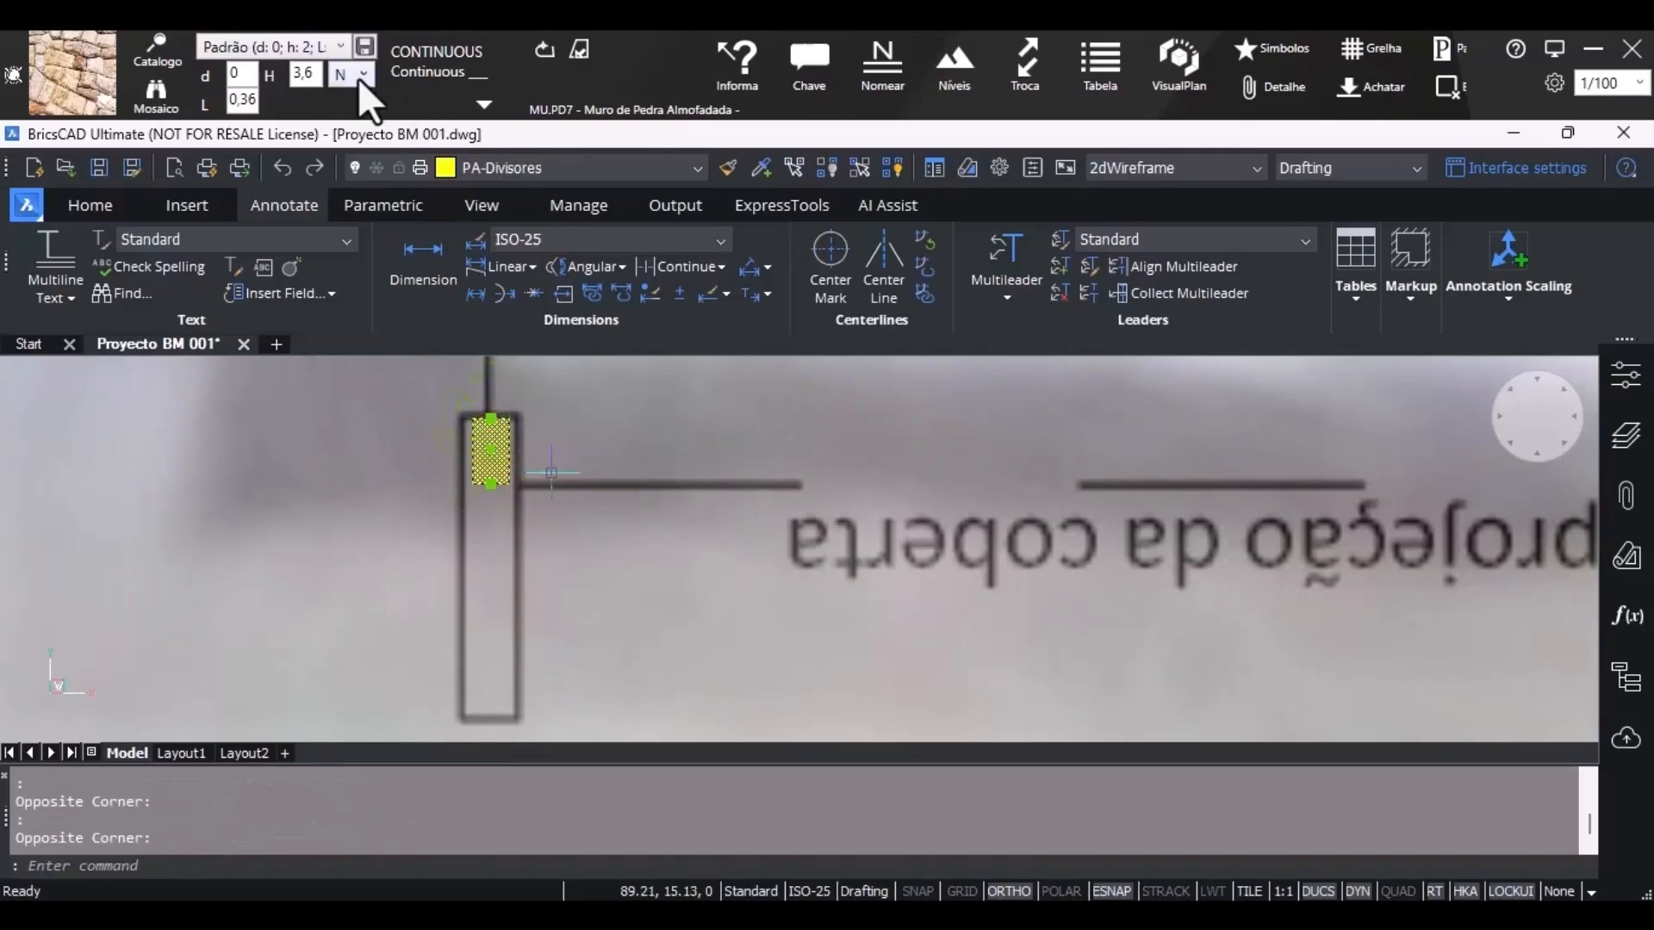
key(Delete)
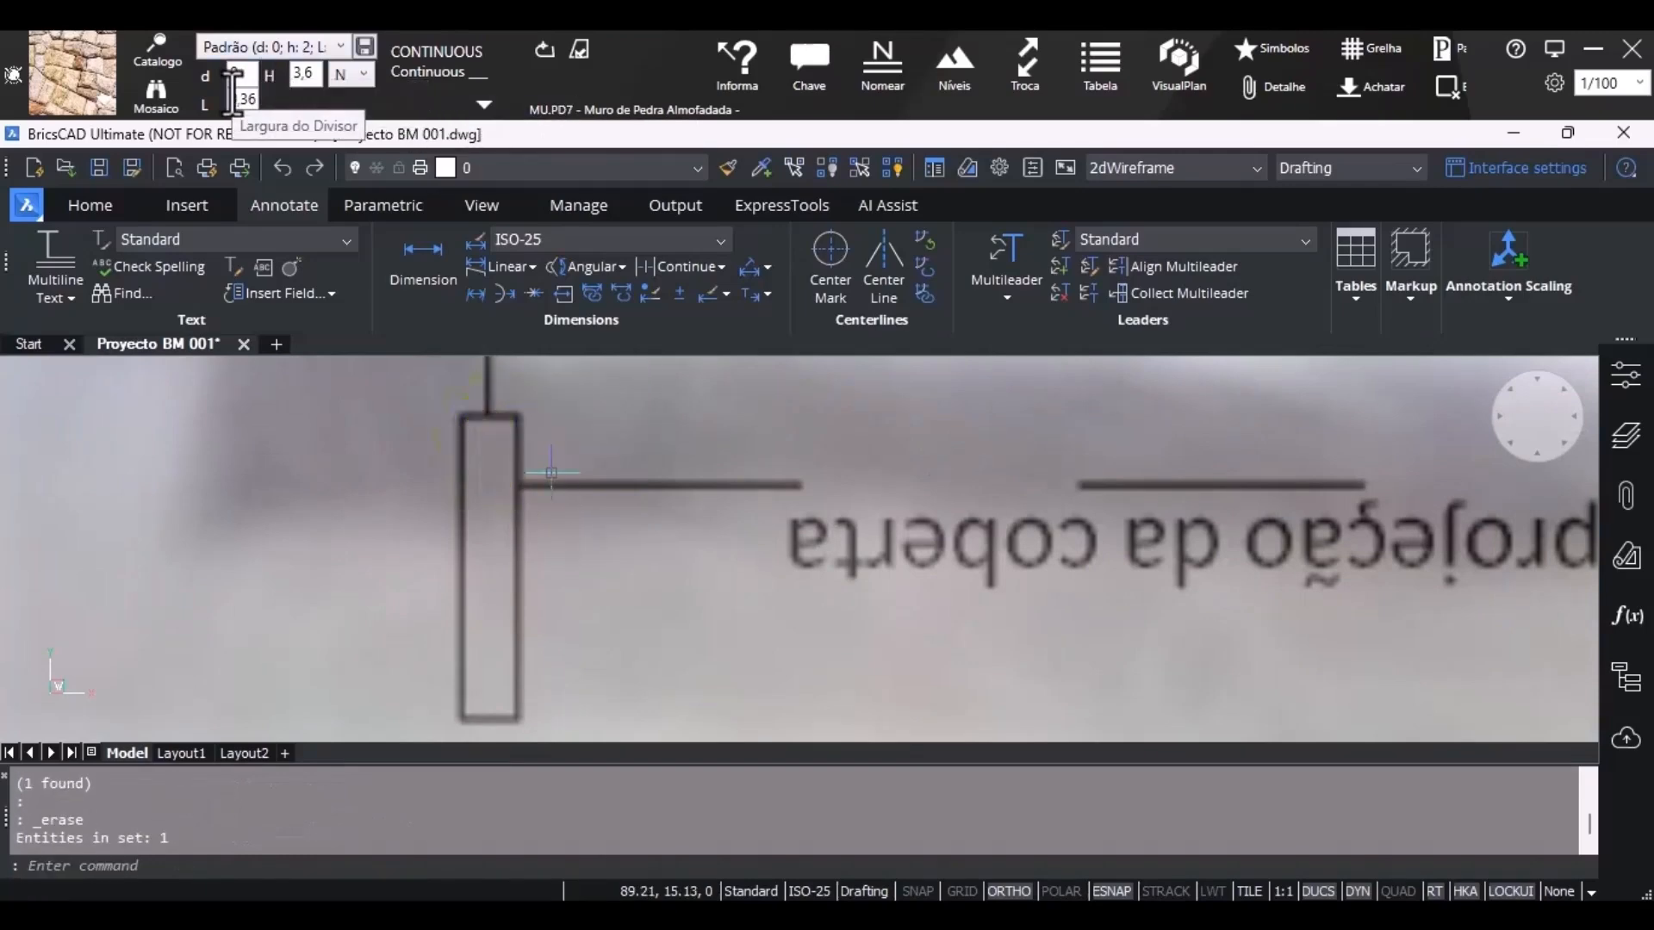
Set the divider width to 0.5 and draw a MU.PD7 stone wall about 0.7 long at the north end of the southwest pillar.
drag(241, 96, 274, 91)
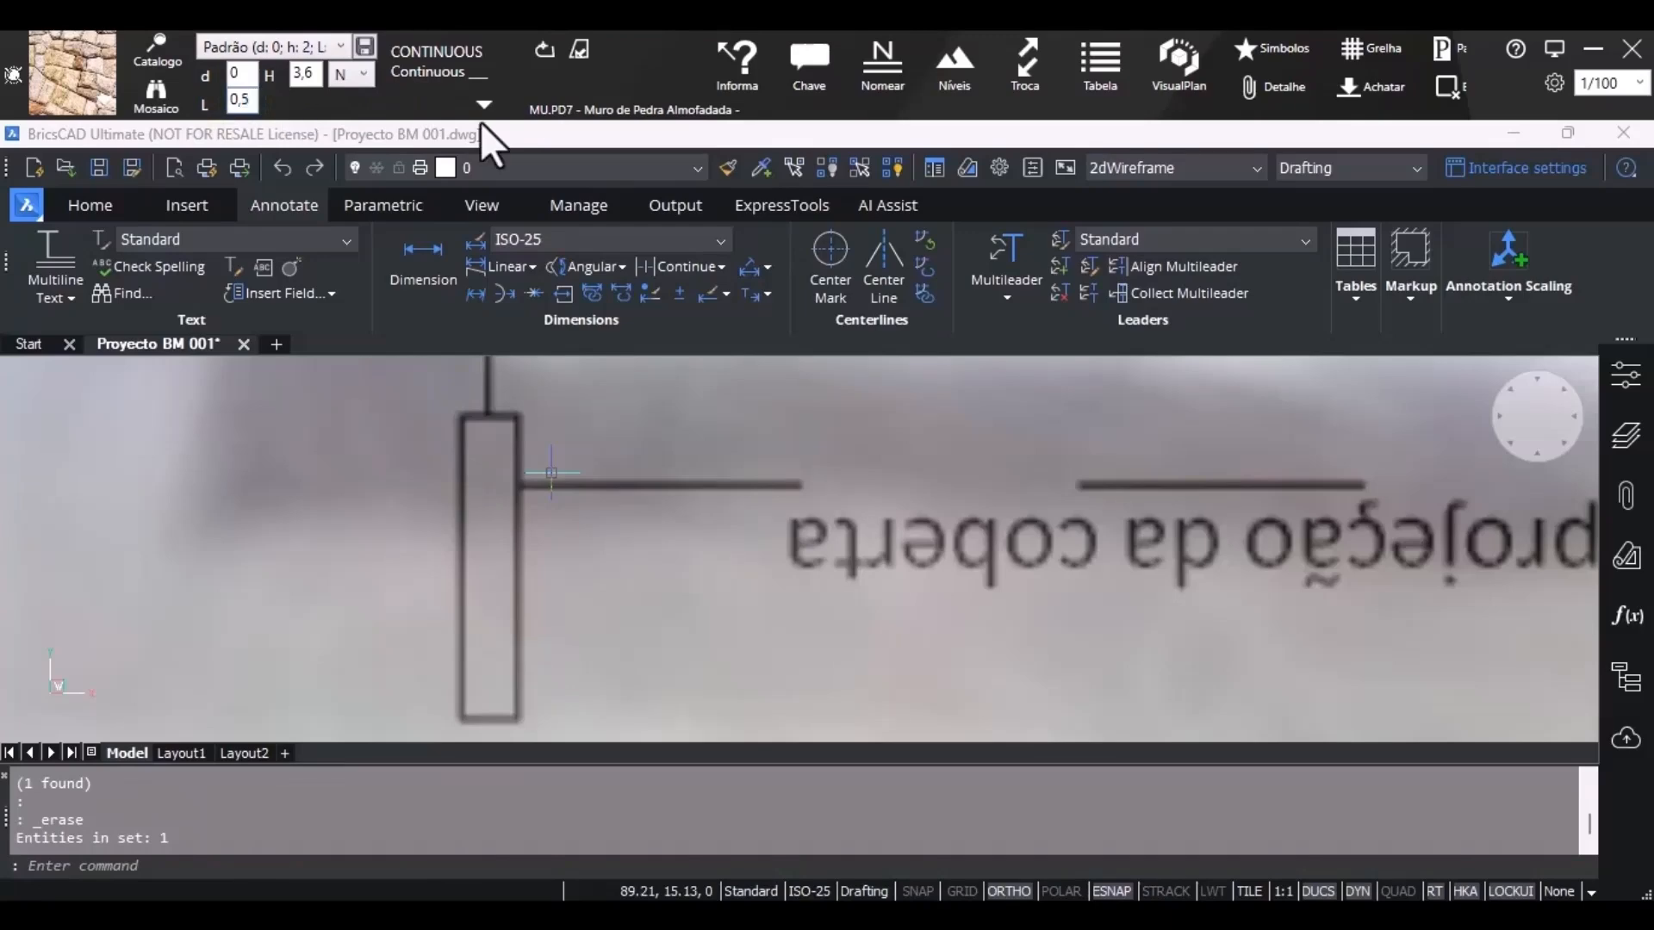
click(544, 50)
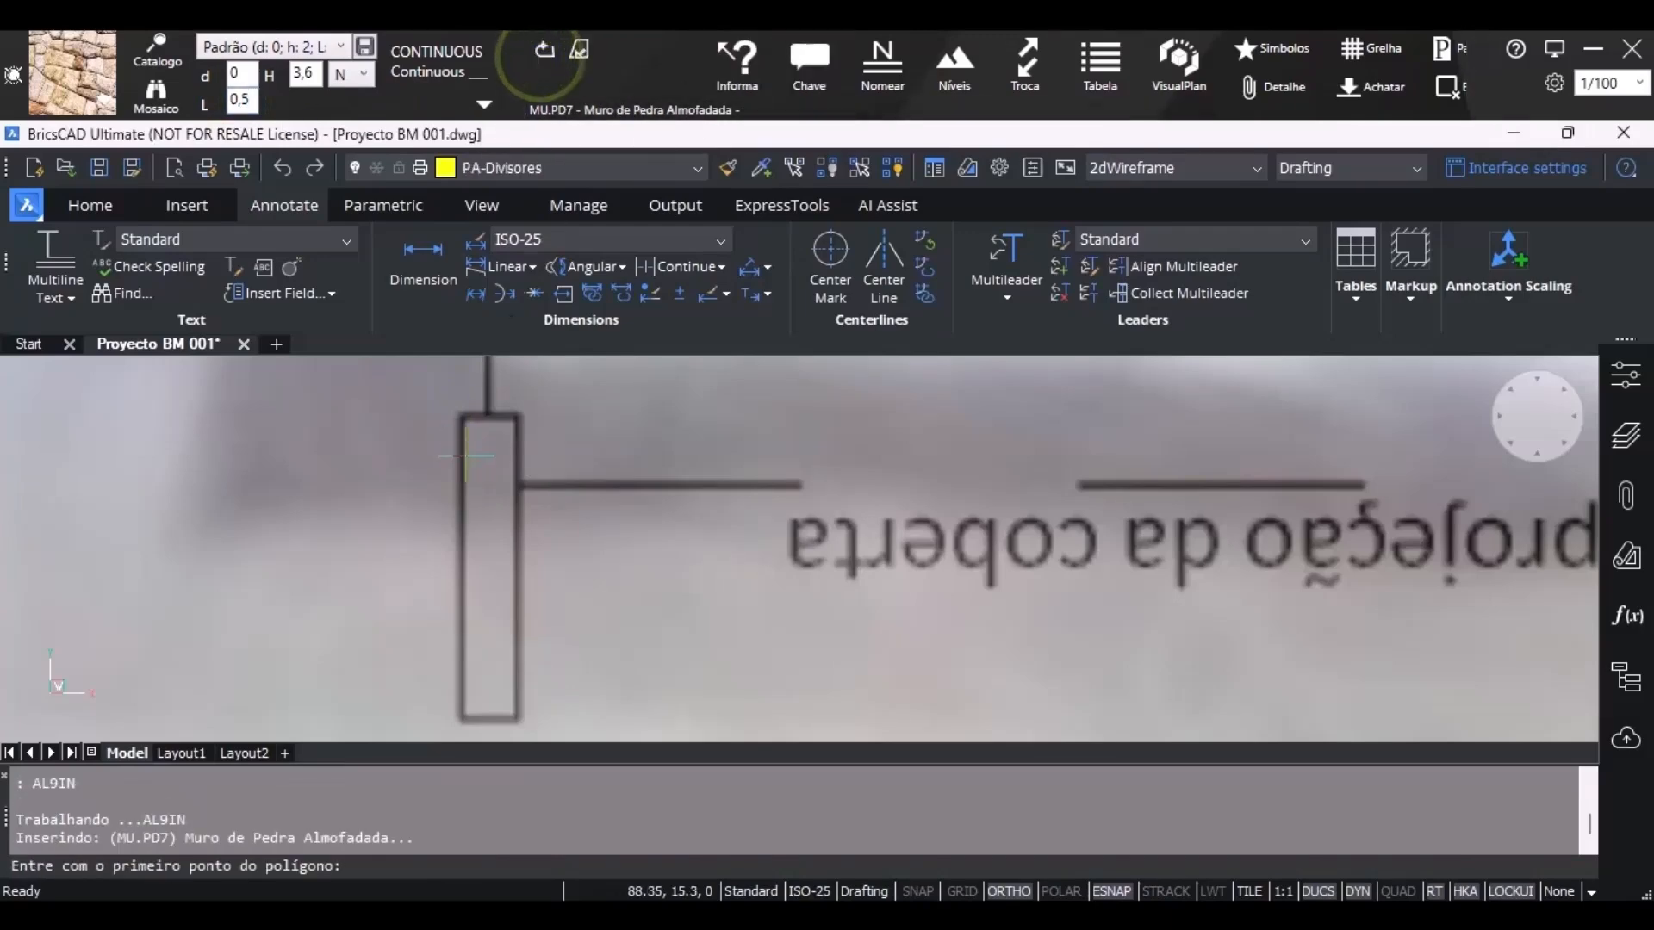
click(495, 486)
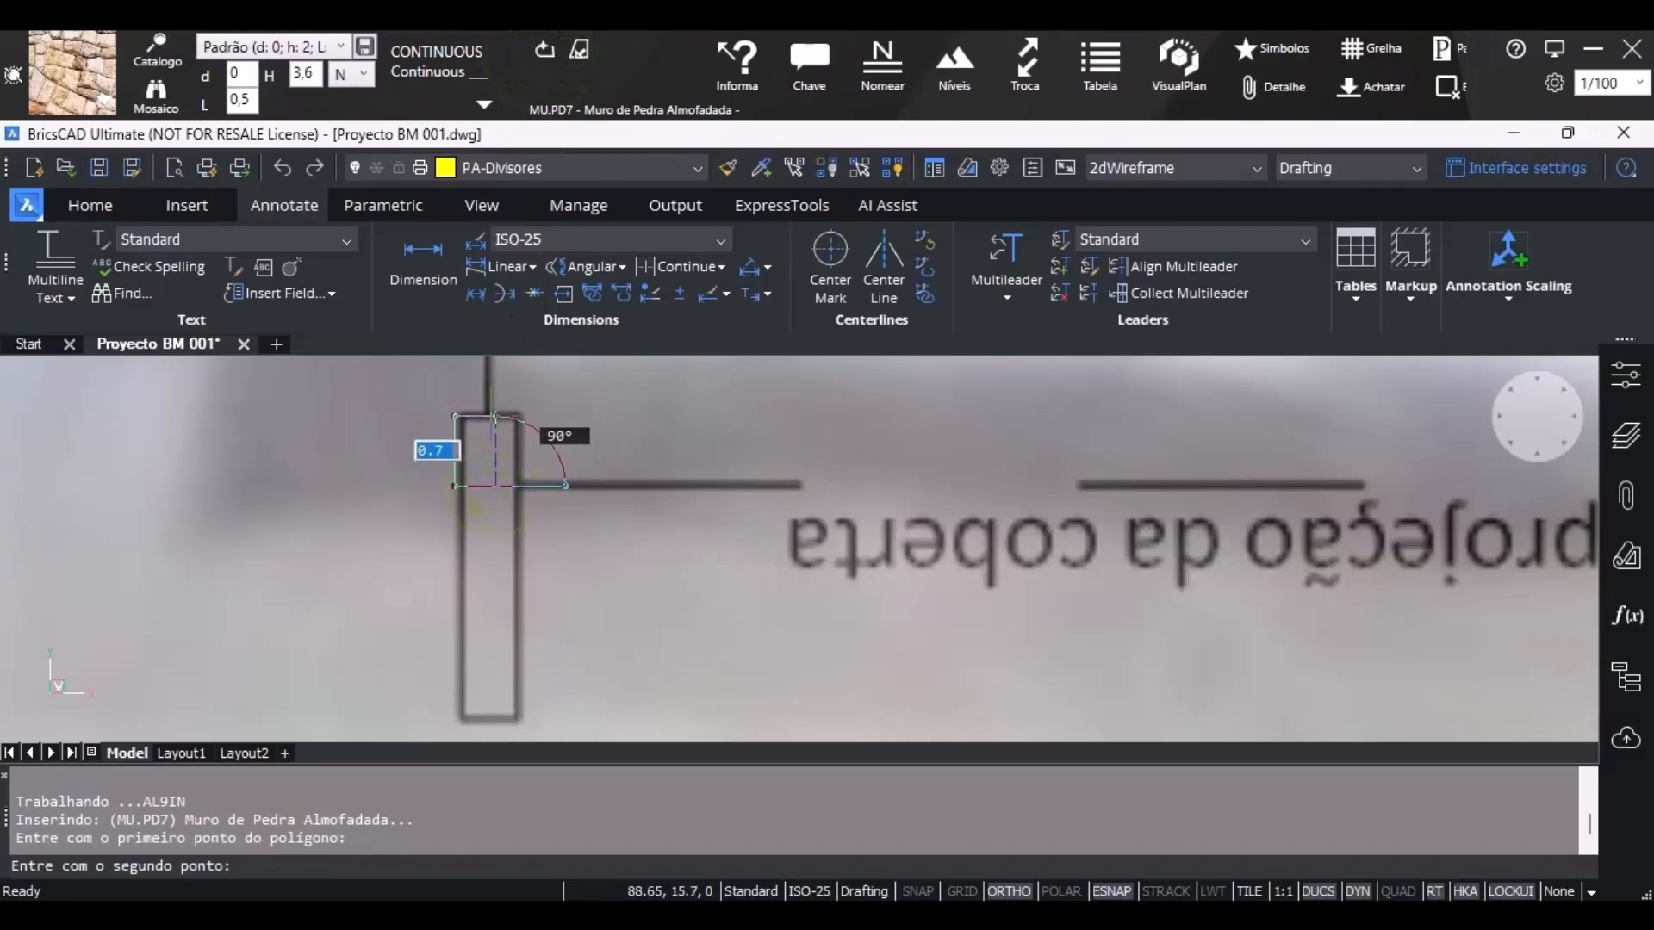
click(493, 417)
right_click(502, 419)
Move the 0.5-wide wall slightly west so it lines up with the southwest pillar's outline.
click(514, 447)
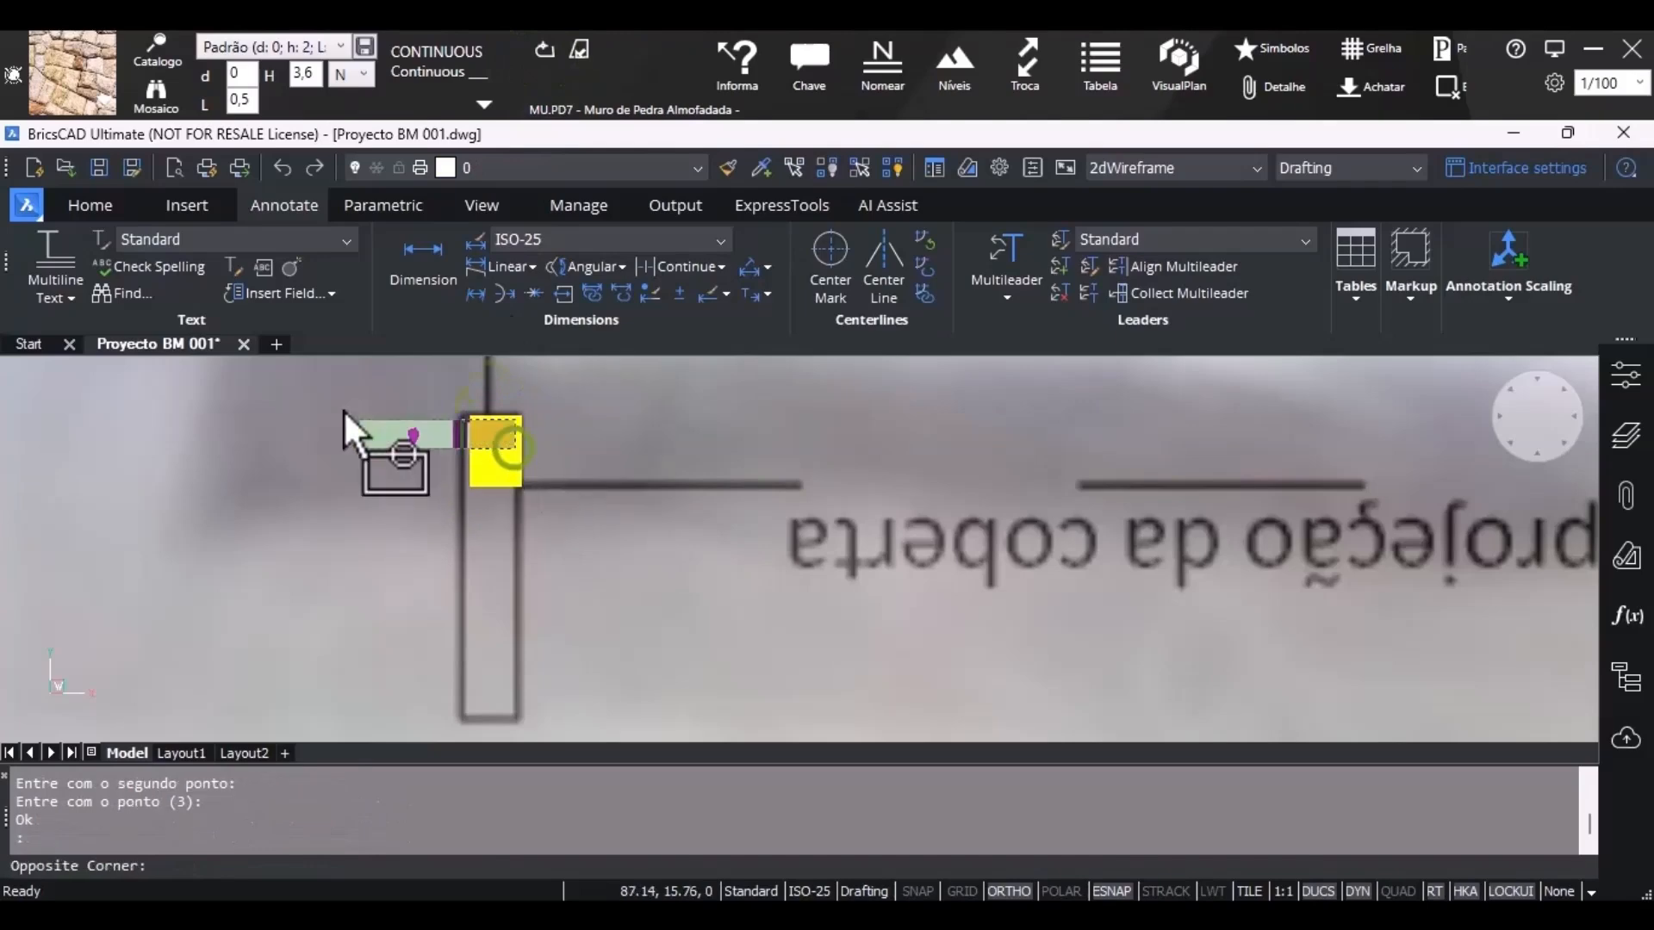
click(475, 438)
click(470, 443)
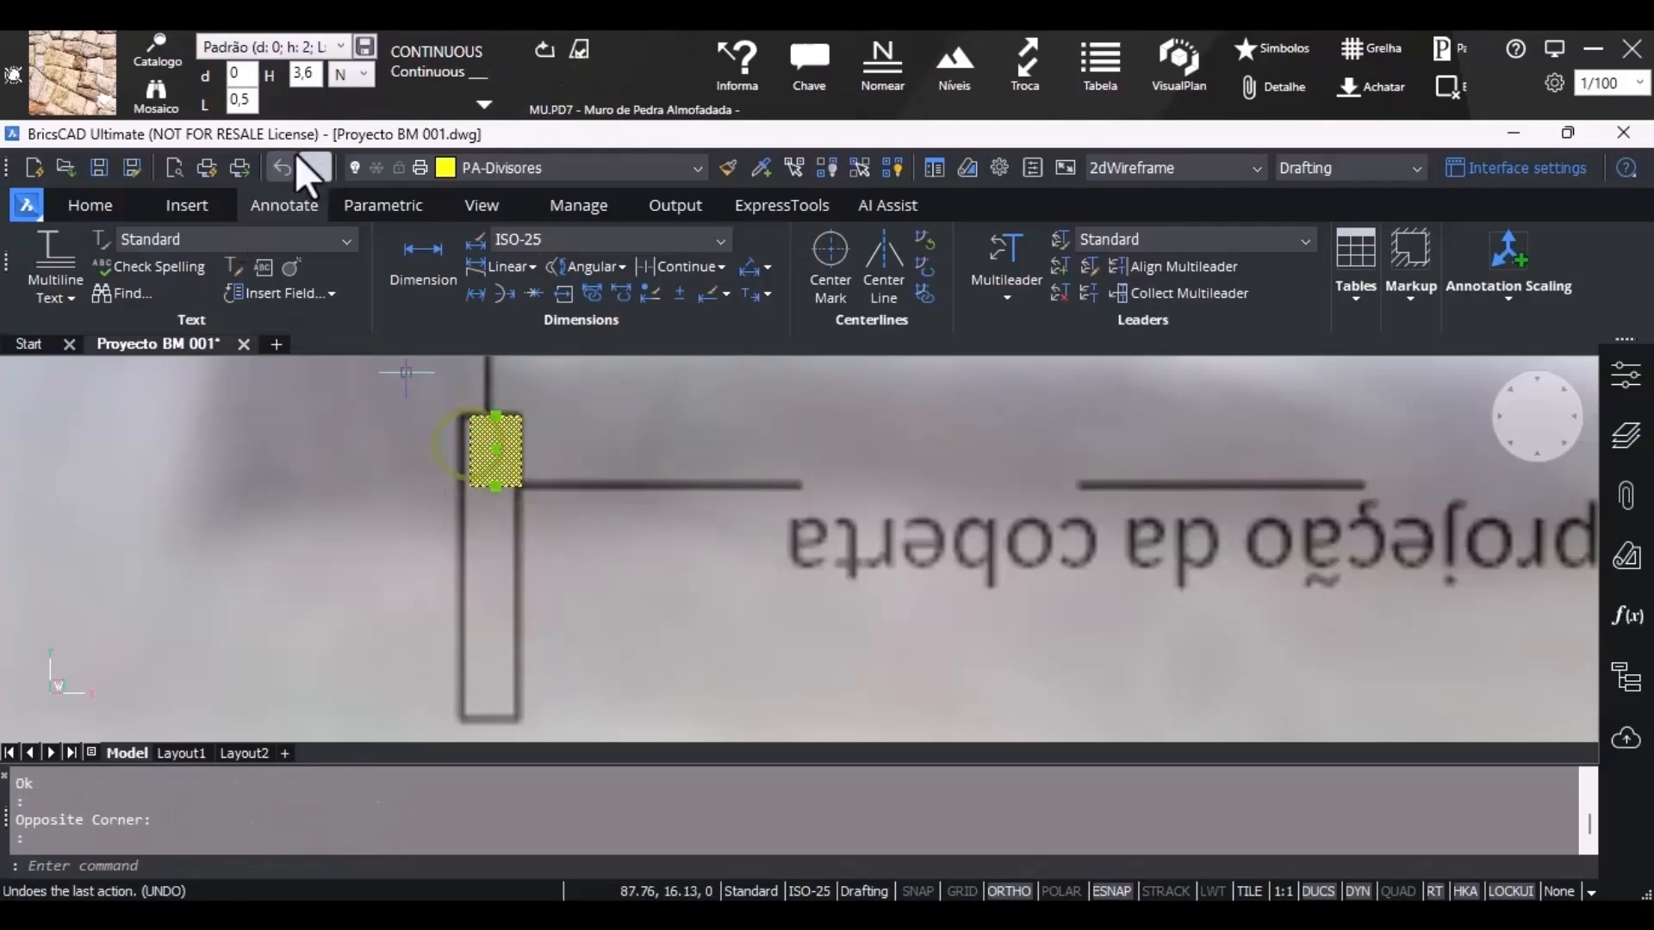
click(83, 203)
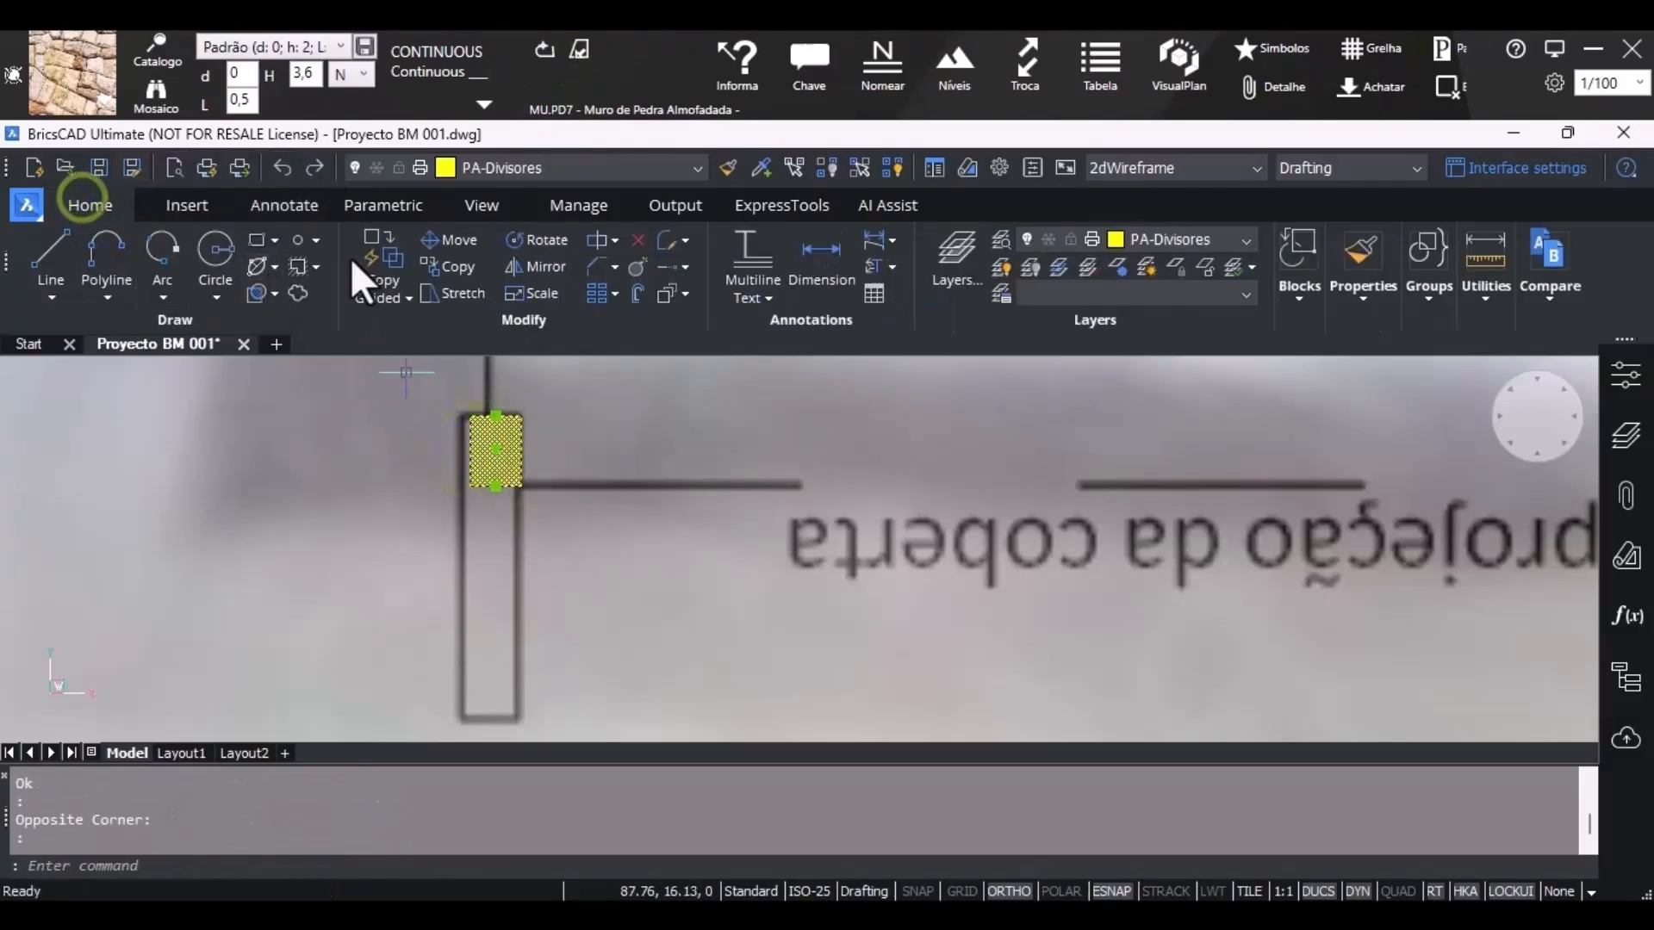
click(450, 240)
scroll(448, 430, up, 5)
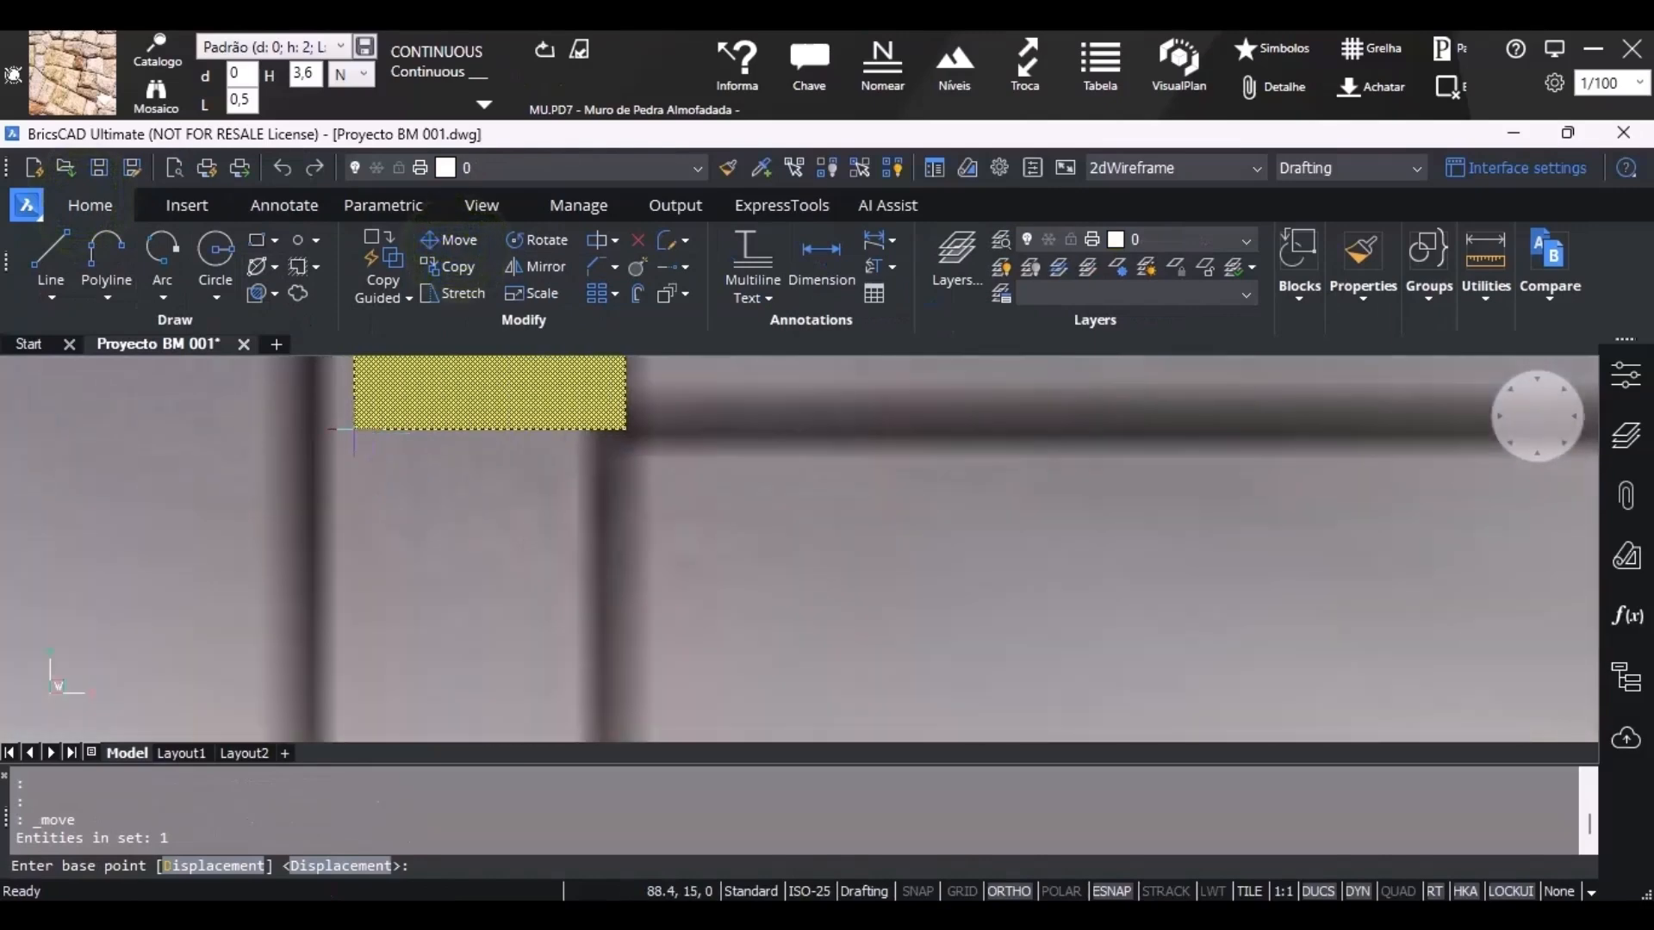
click(353, 428)
click(315, 430)
scroll(471, 547, down, 5)
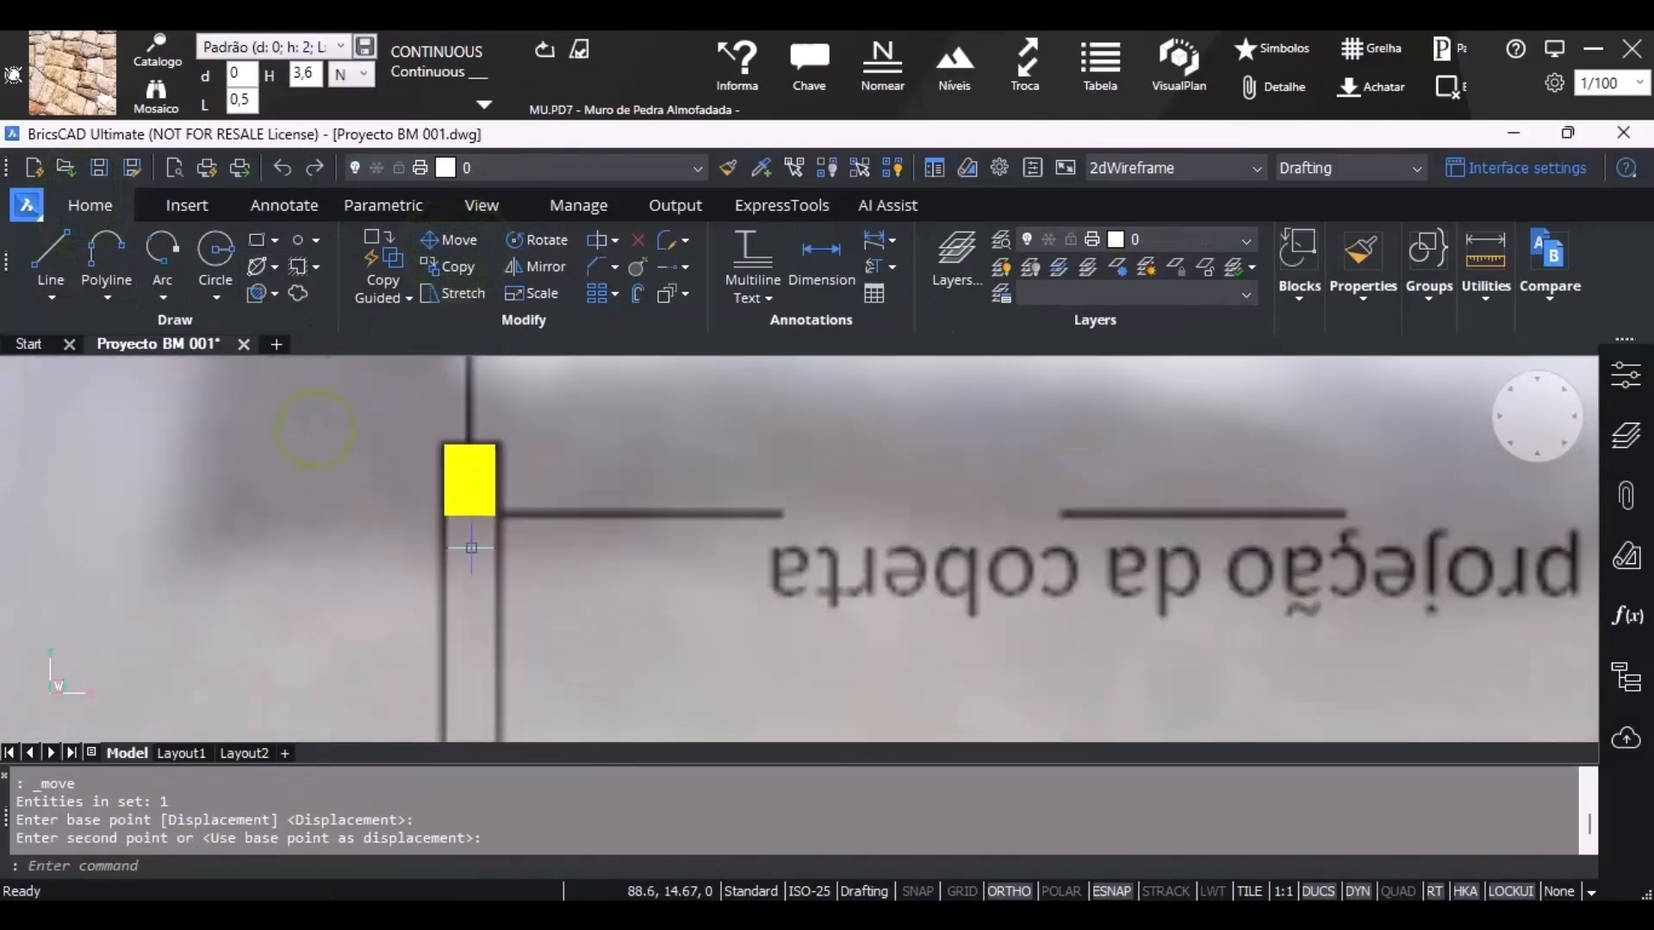
Copy the short pillar wall from its northeast corner straight east onto the north end of the southeast pillar outline.
scroll(471, 547, down, 2)
scroll(384, 442, up, 2)
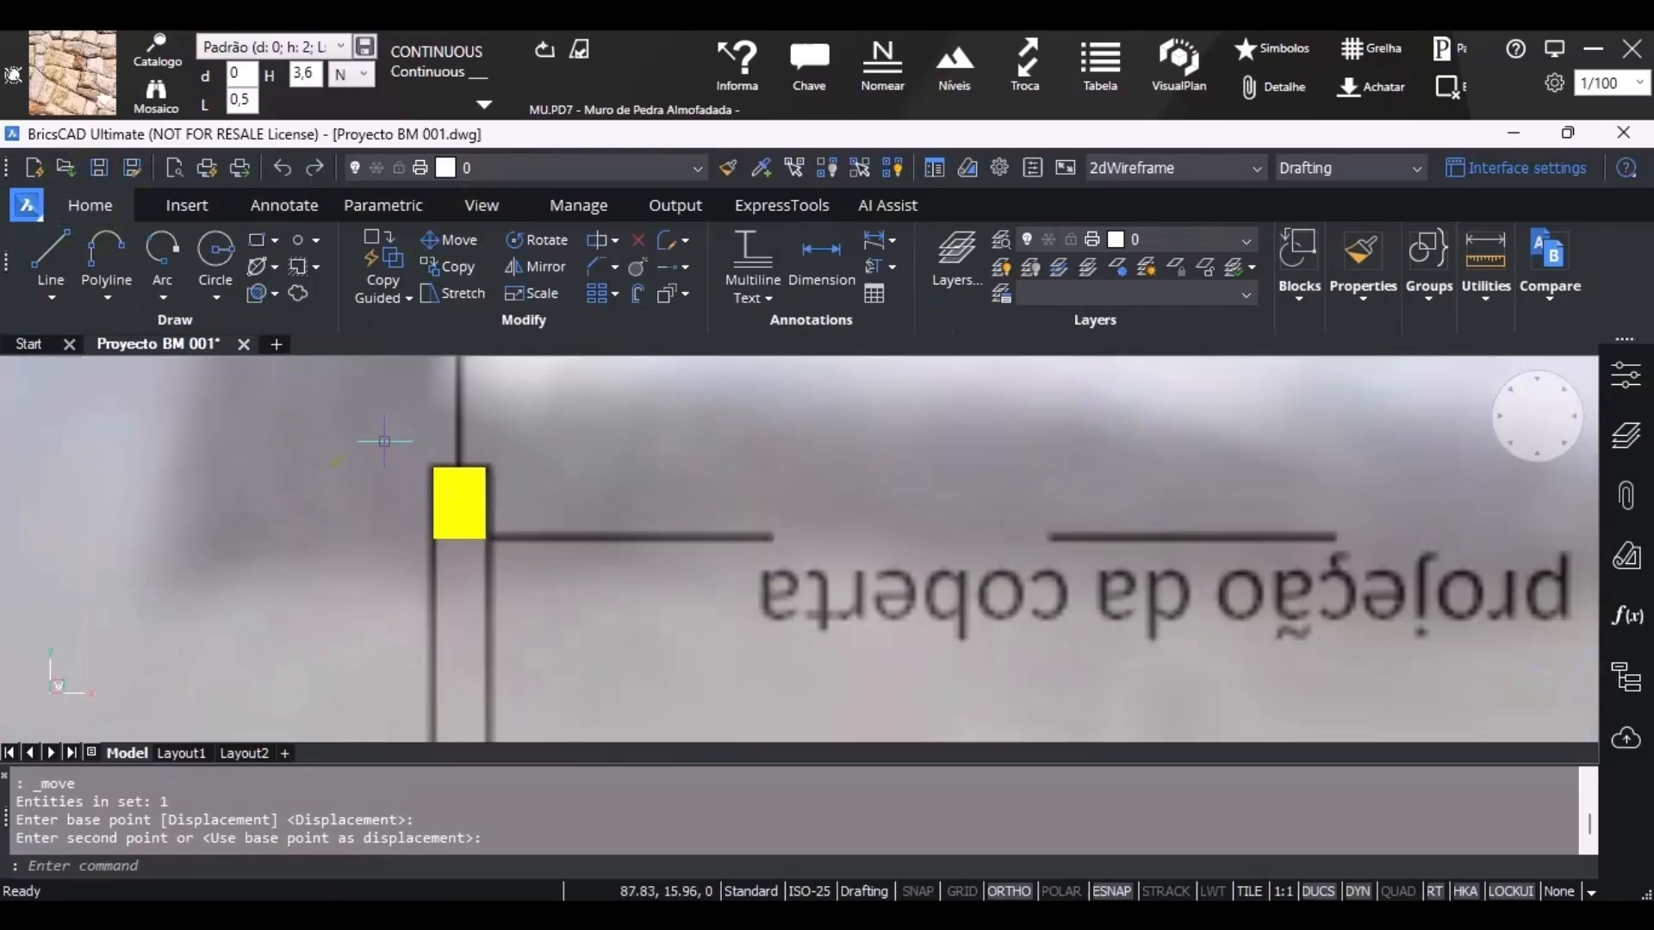
click(384, 441)
click(525, 558)
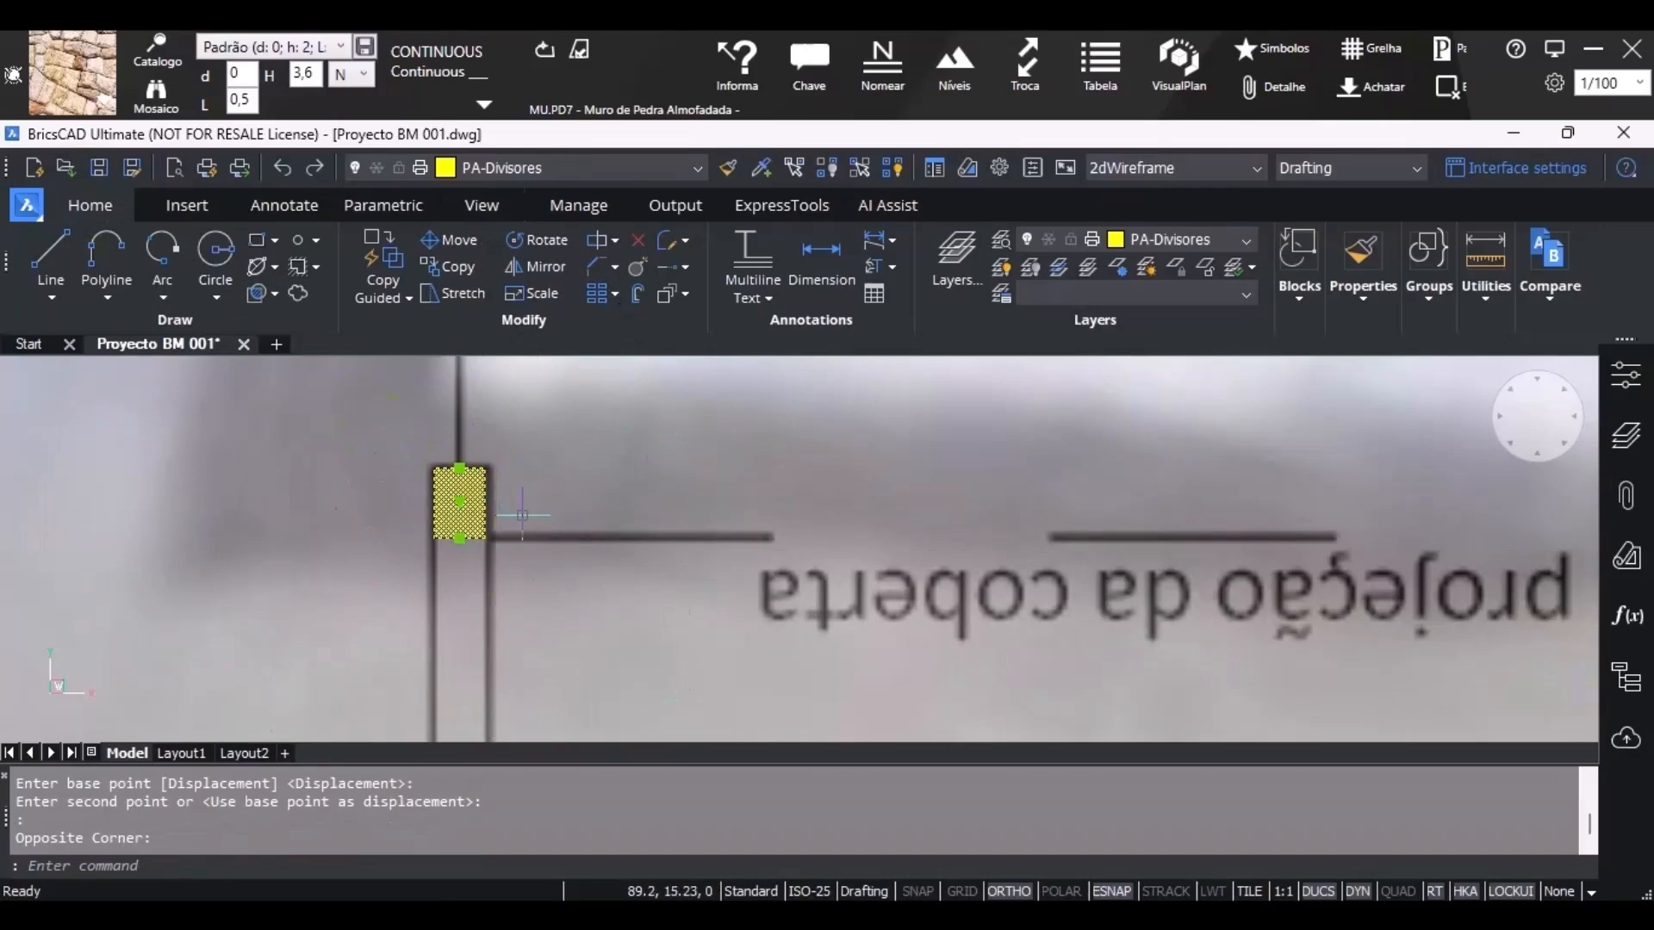
click(465, 263)
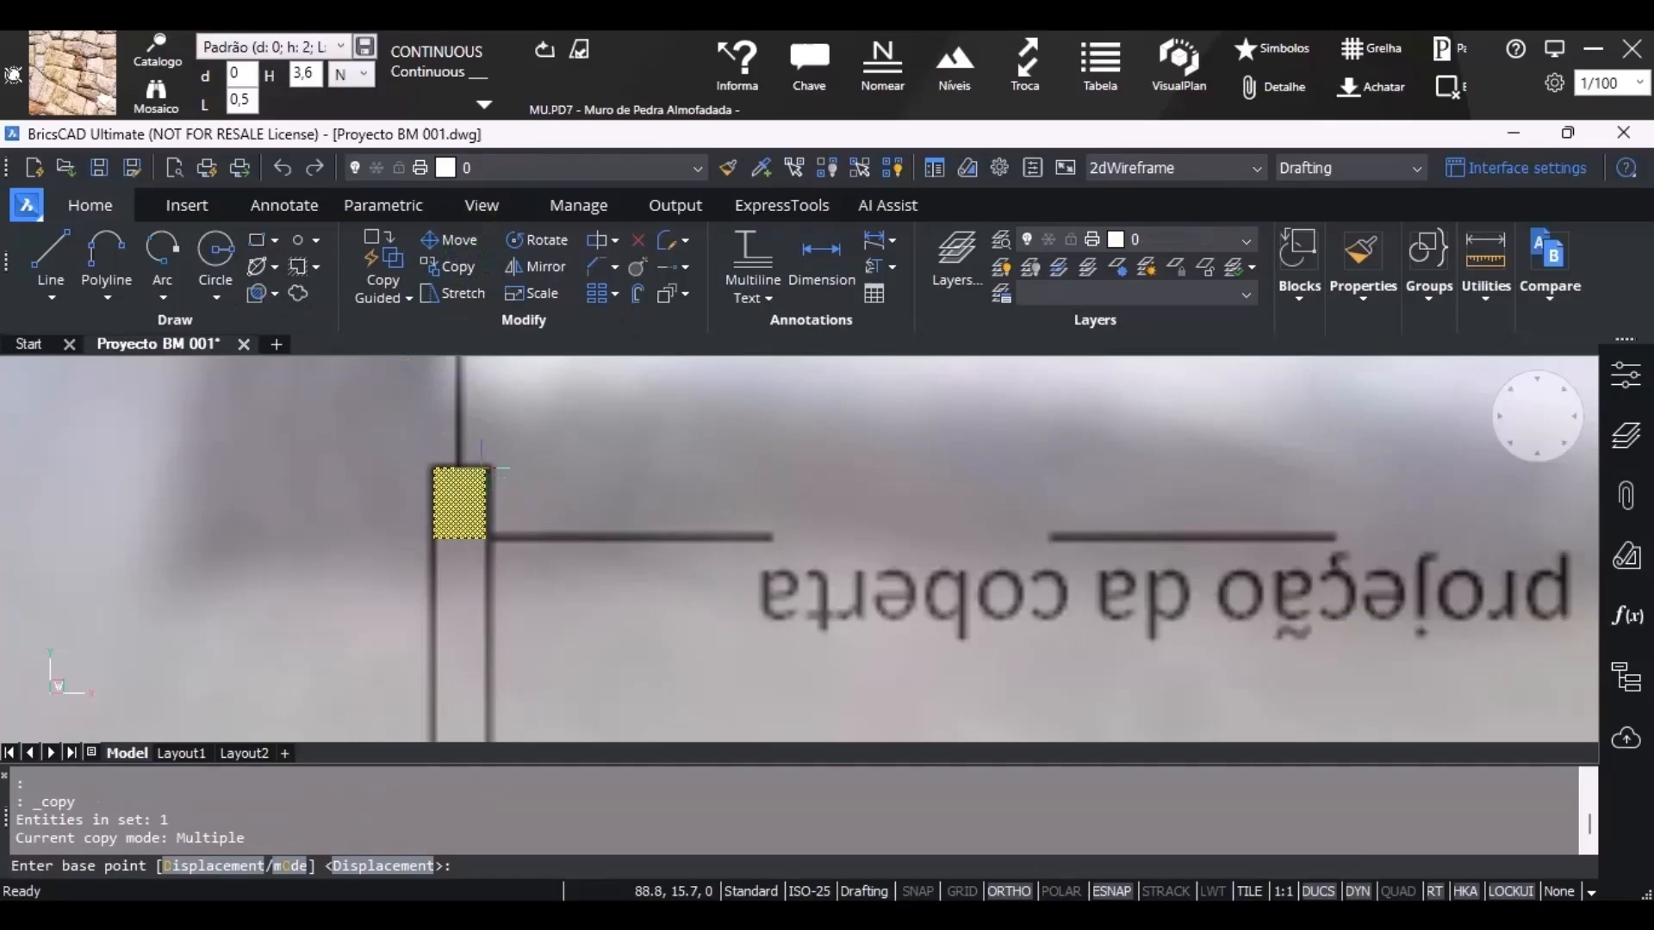
click(486, 467)
scroll(483, 470, down, 5)
scroll(877, 472, up, 3)
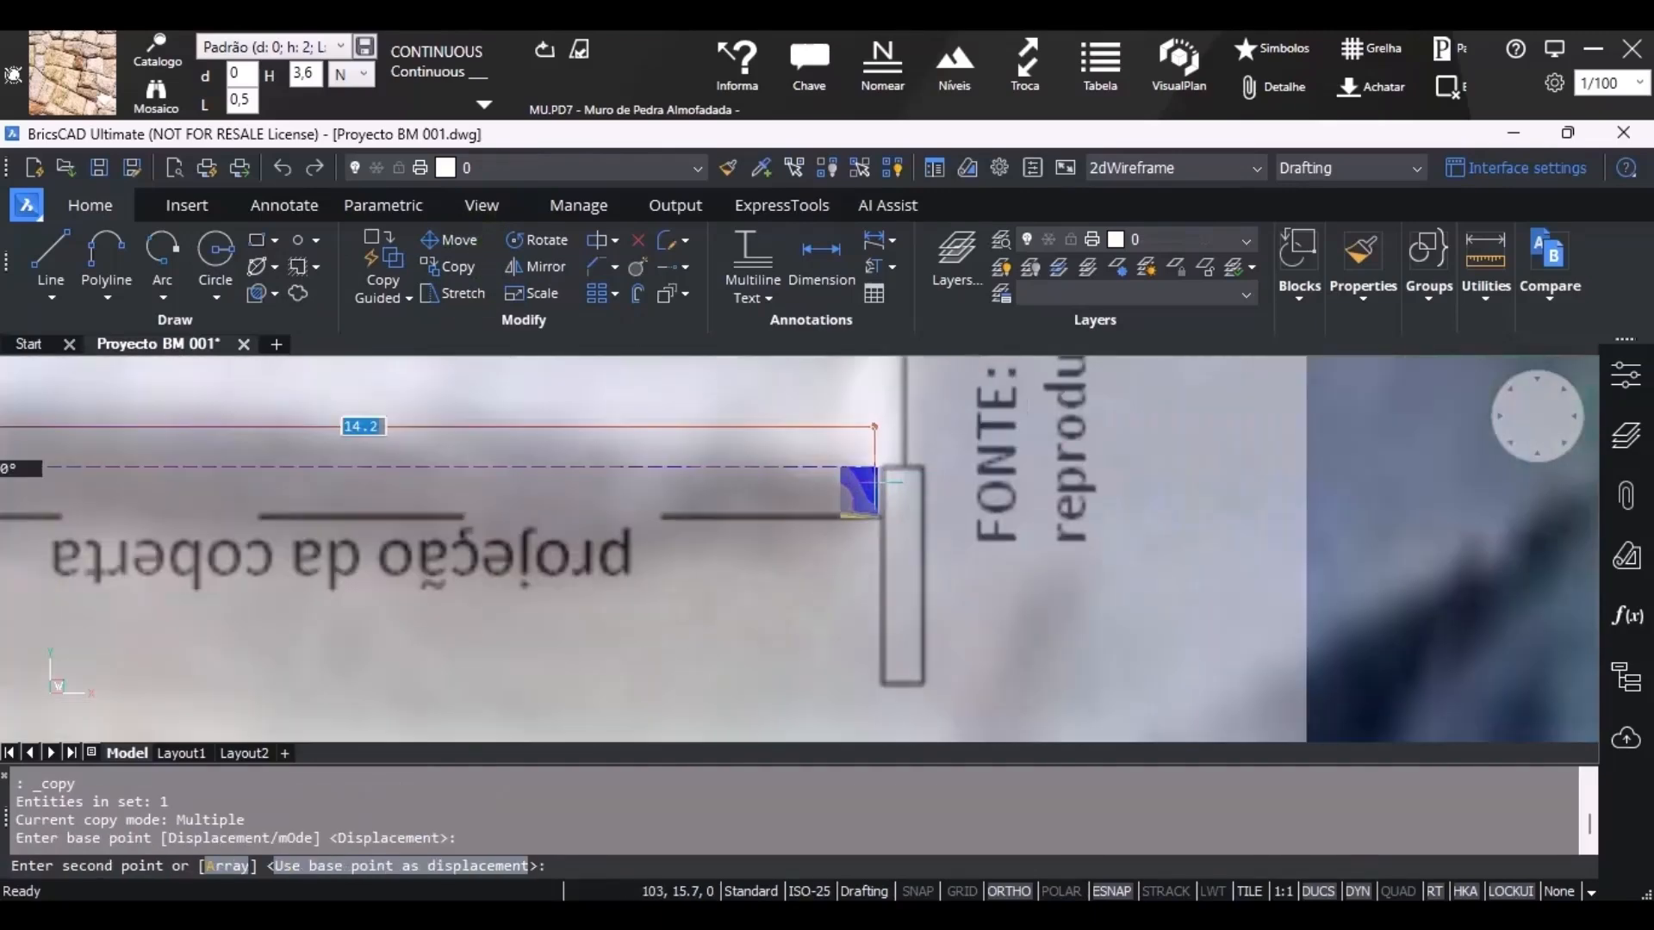
click(919, 482)
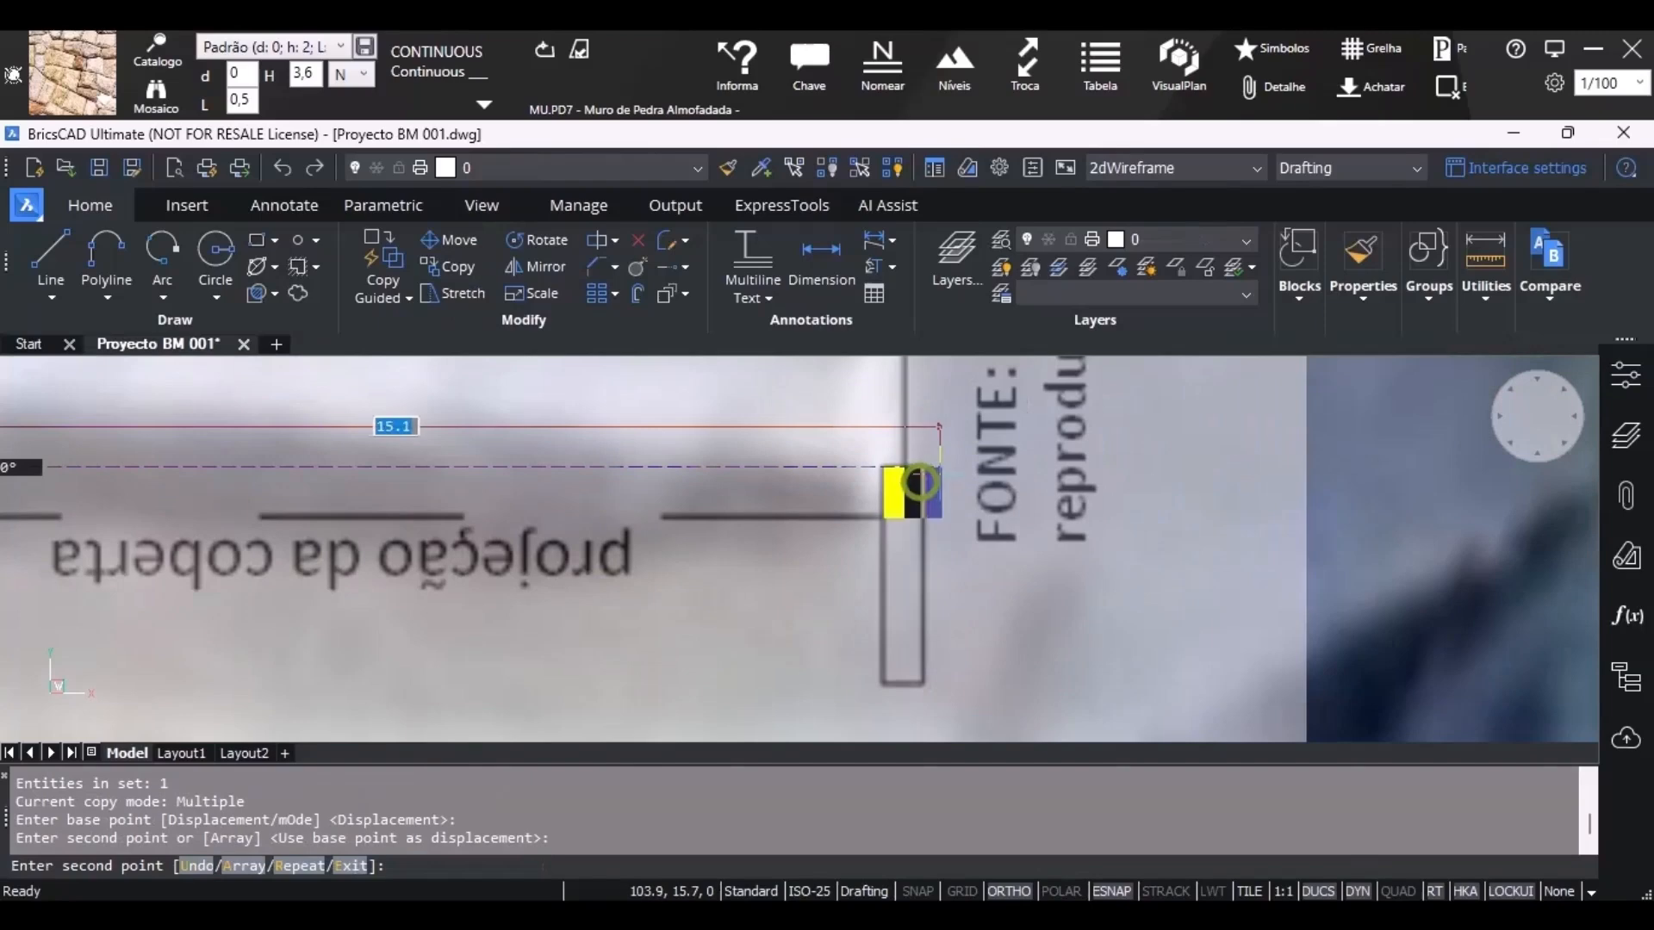
Place another copy of the pillar wall about 34.1 straight north, at the south end of the northwest pillar outline.
scroll(819, 599, down, 4)
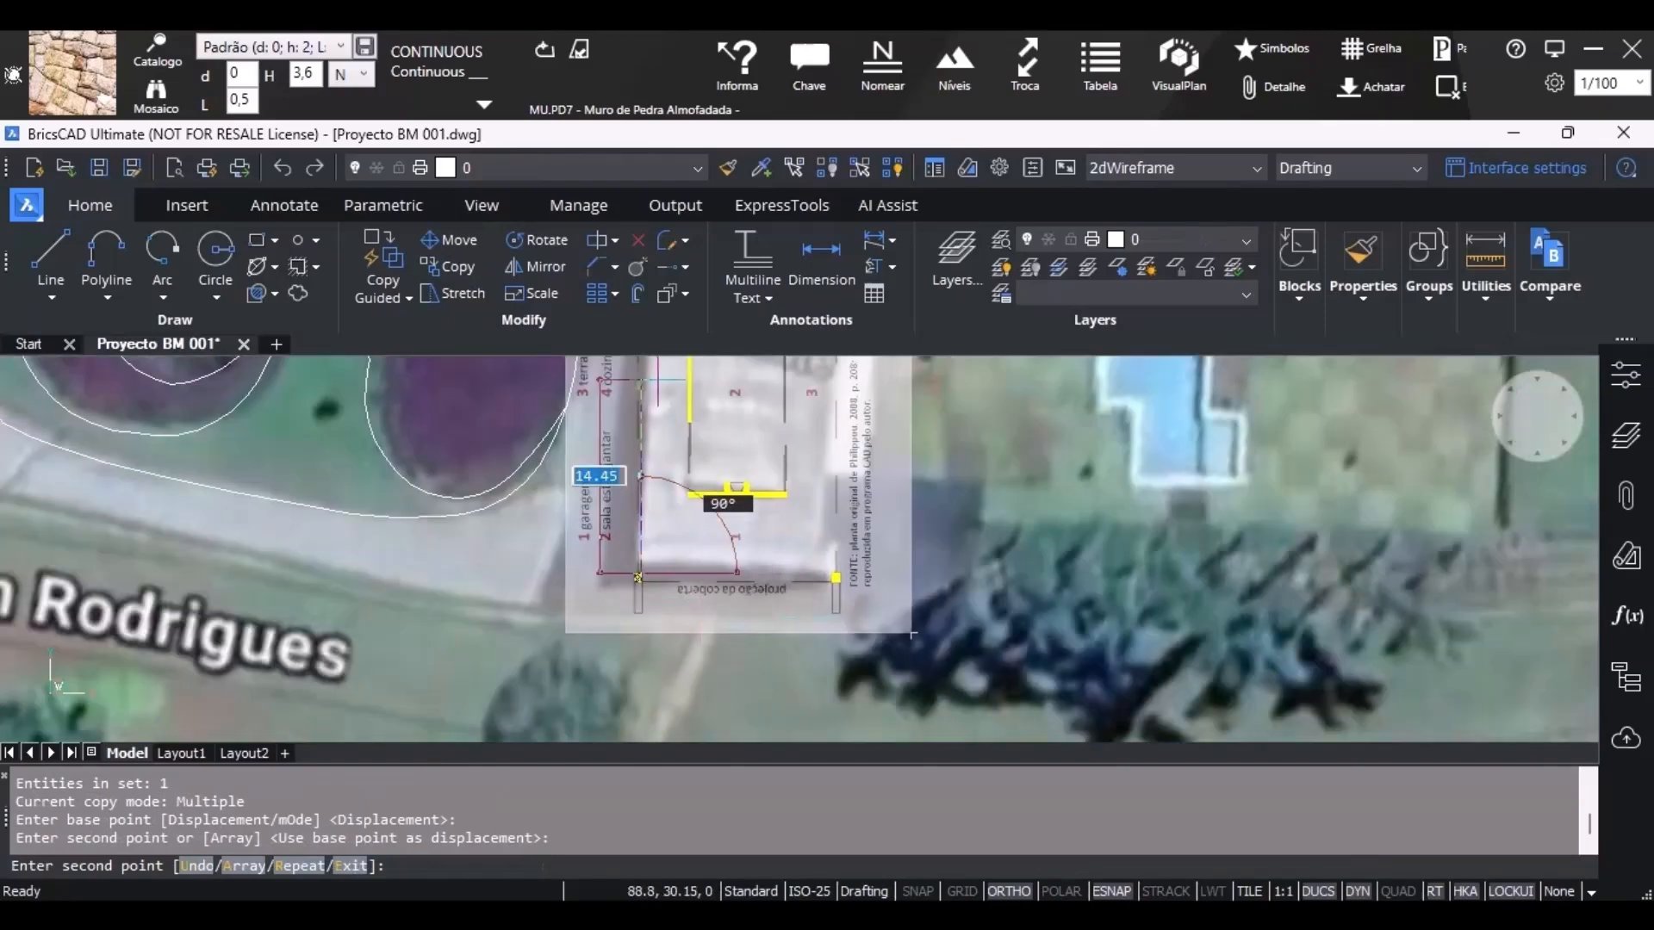
scroll(662, 422, up, 2)
middle_drag(662, 423, 622, 879)
middle_drag(604, 527, 572, 858)
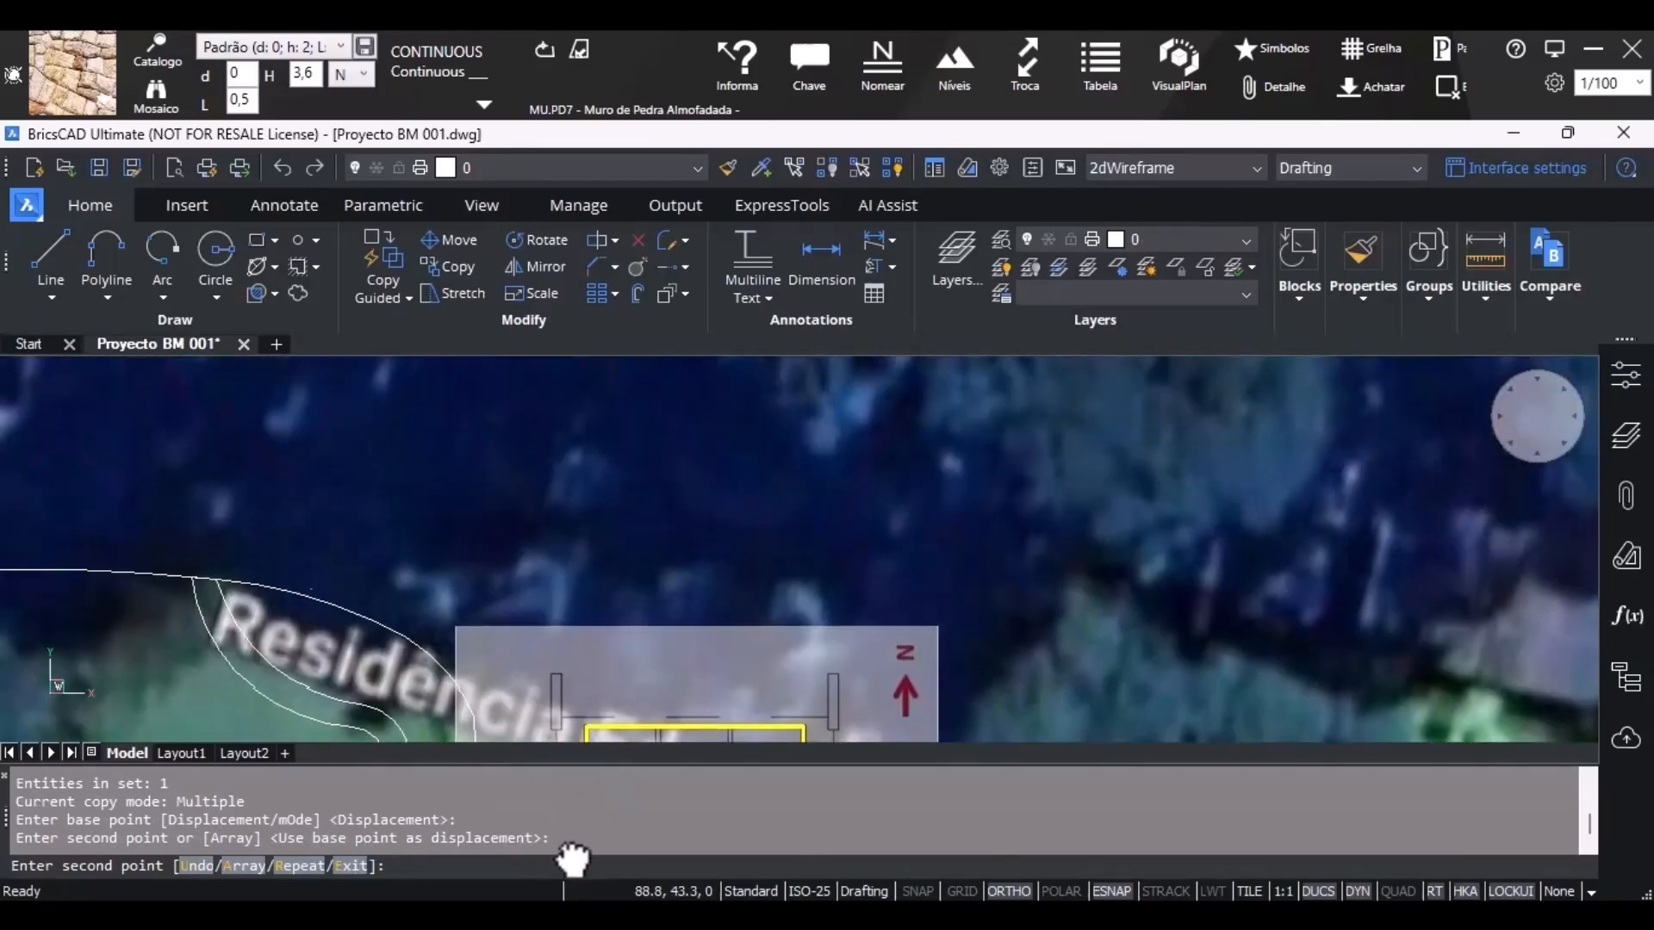
middle_drag(561, 741, 598, 620)
scroll(584, 614, up, 3)
scroll(579, 605, up, 3)
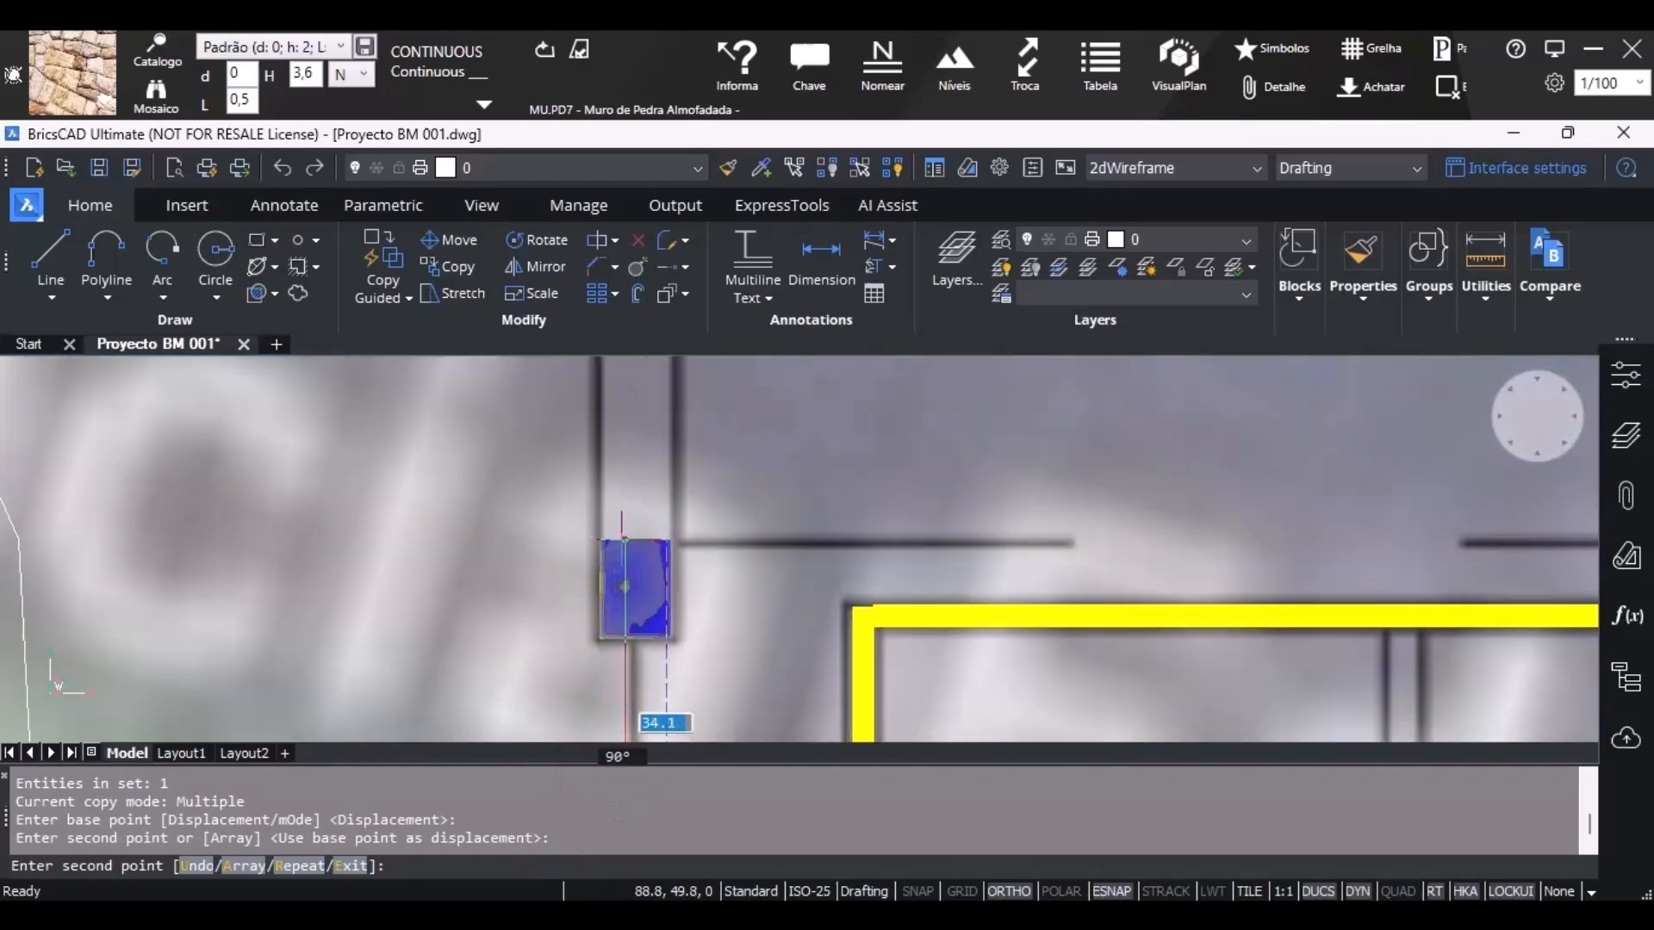
click(623, 539)
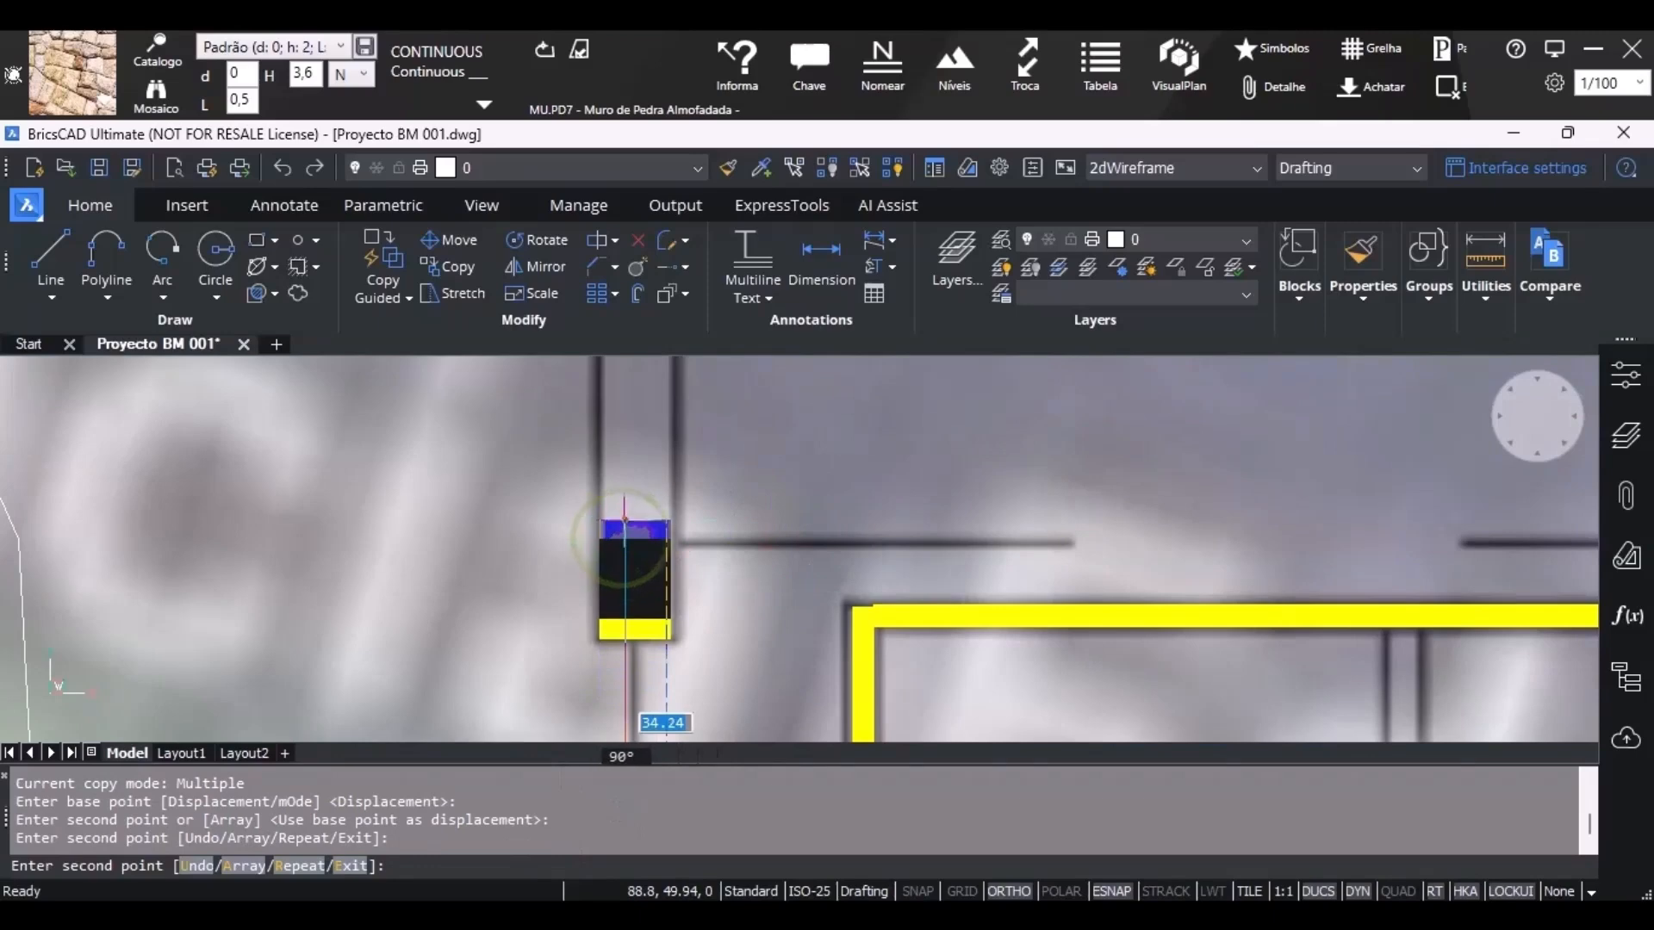
Copy the northwest pillar wall from its northeast corner about 14.9 straight east onto the south end of the northeast pillar outline.
key(Return)
click(456, 266)
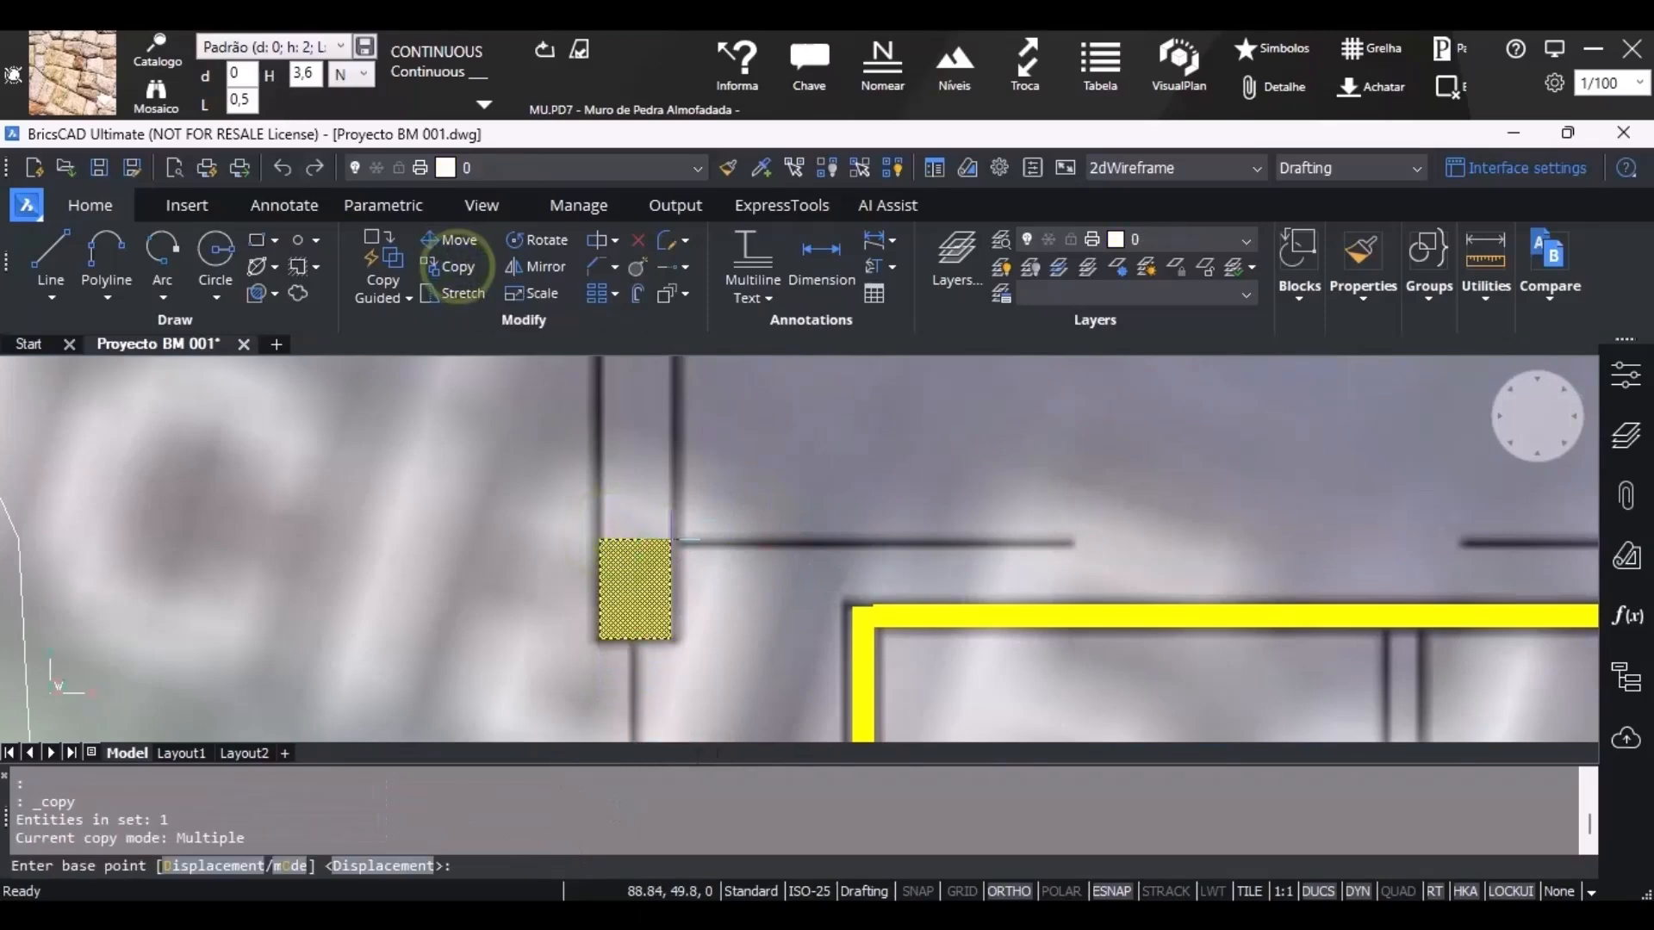
click(671, 540)
scroll(856, 543, down, 5)
scroll(1083, 534, up, 5)
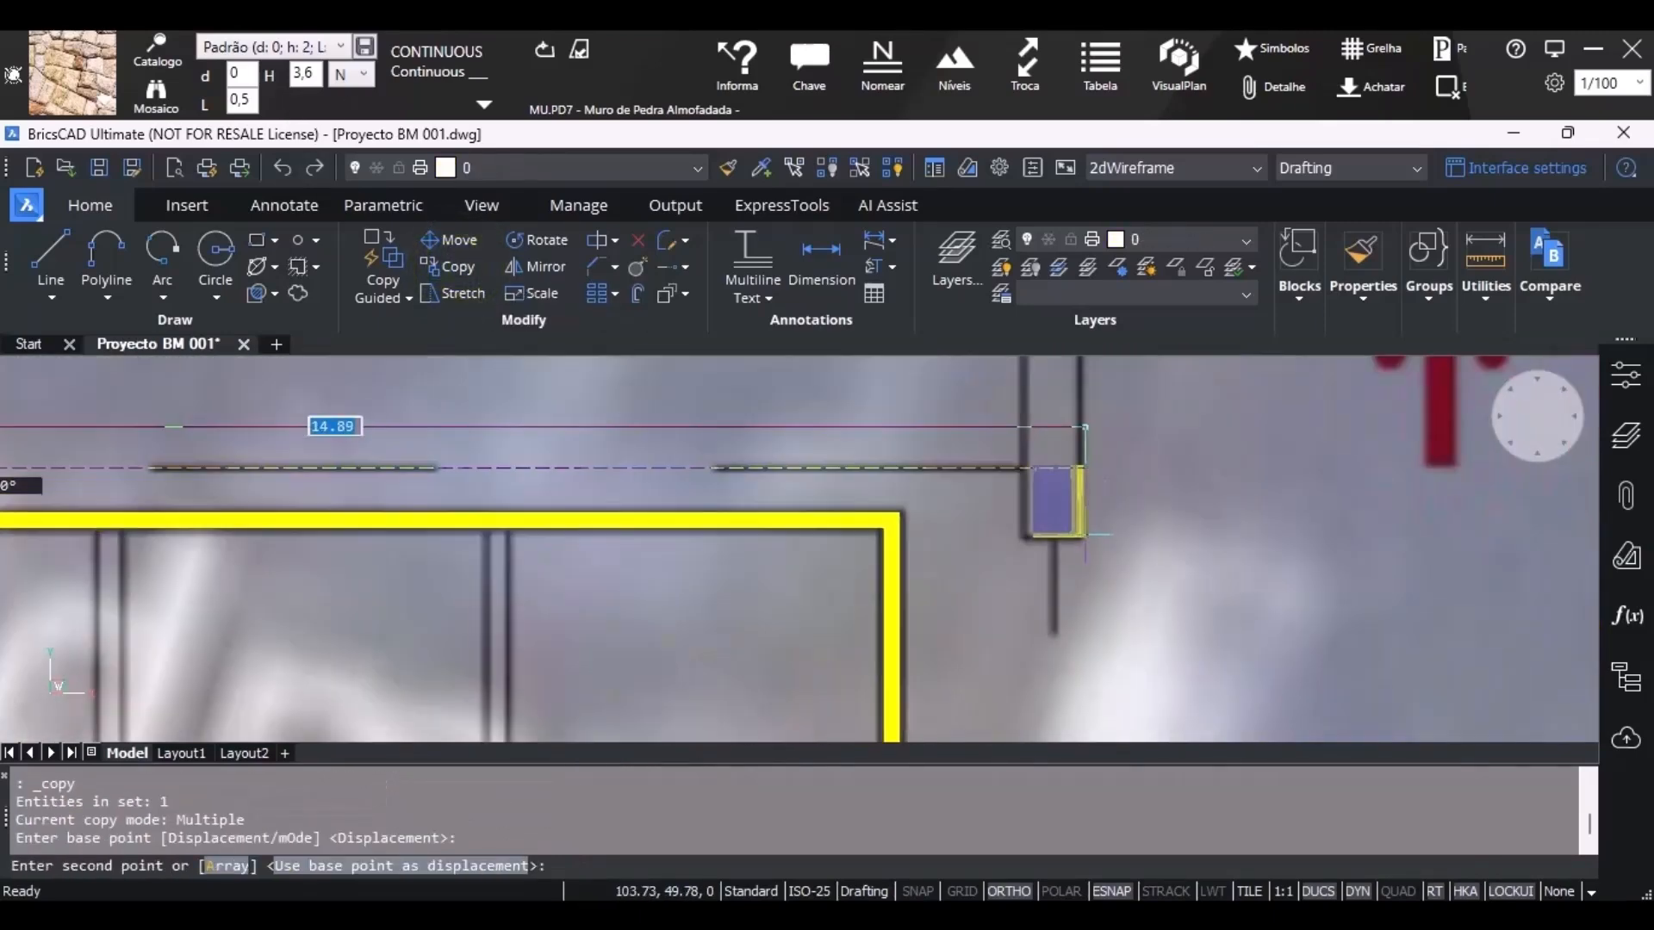
scroll(1084, 534, up, 2)
click(1082, 529)
scroll(991, 568, down, 3)
key(Escape)
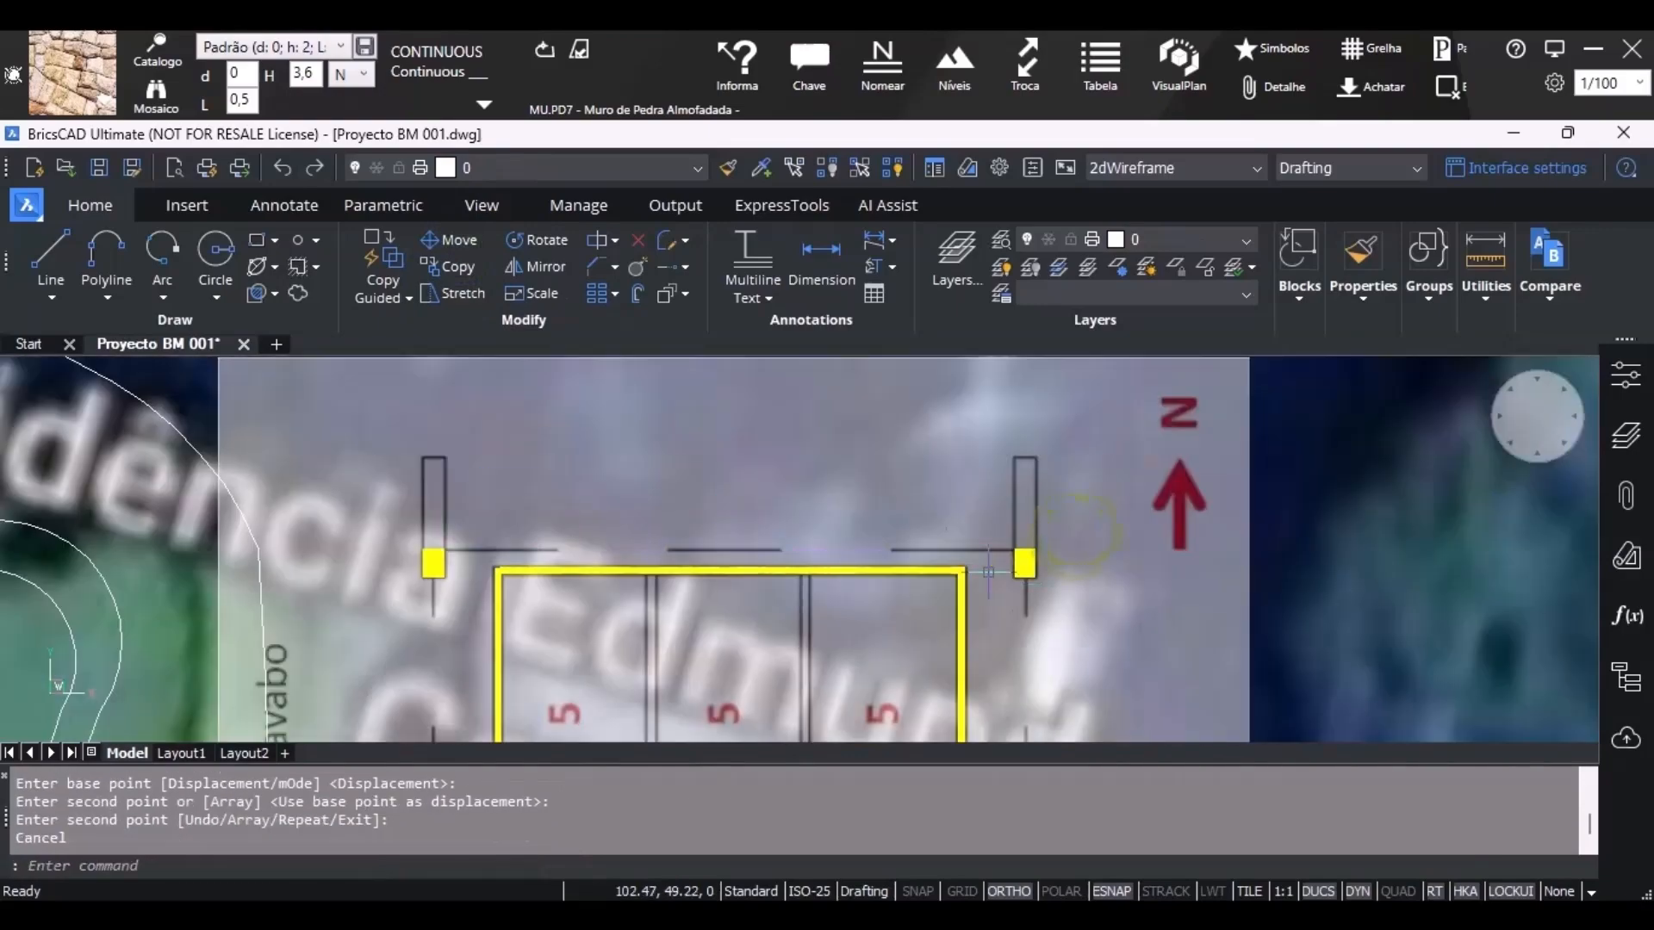
key(Escape)
Select the long east-west wall at the south end of the living room and set the divider height to 5,5.
scroll(773, 655, down, 6)
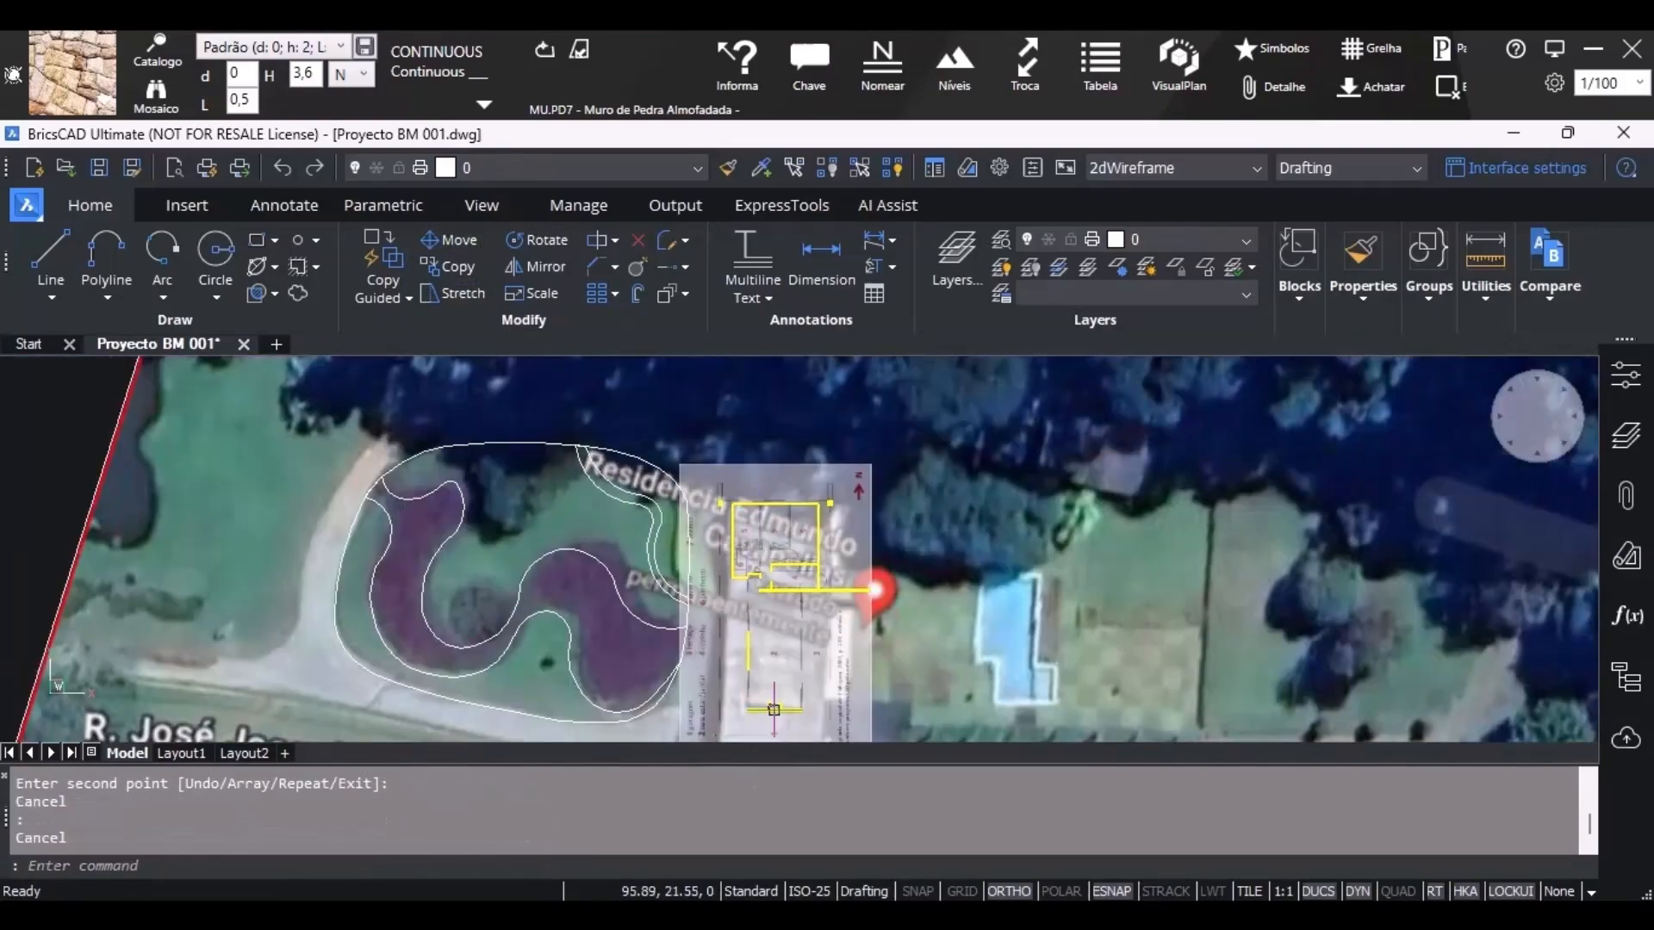
scroll(774, 710, up, 6)
click(758, 709)
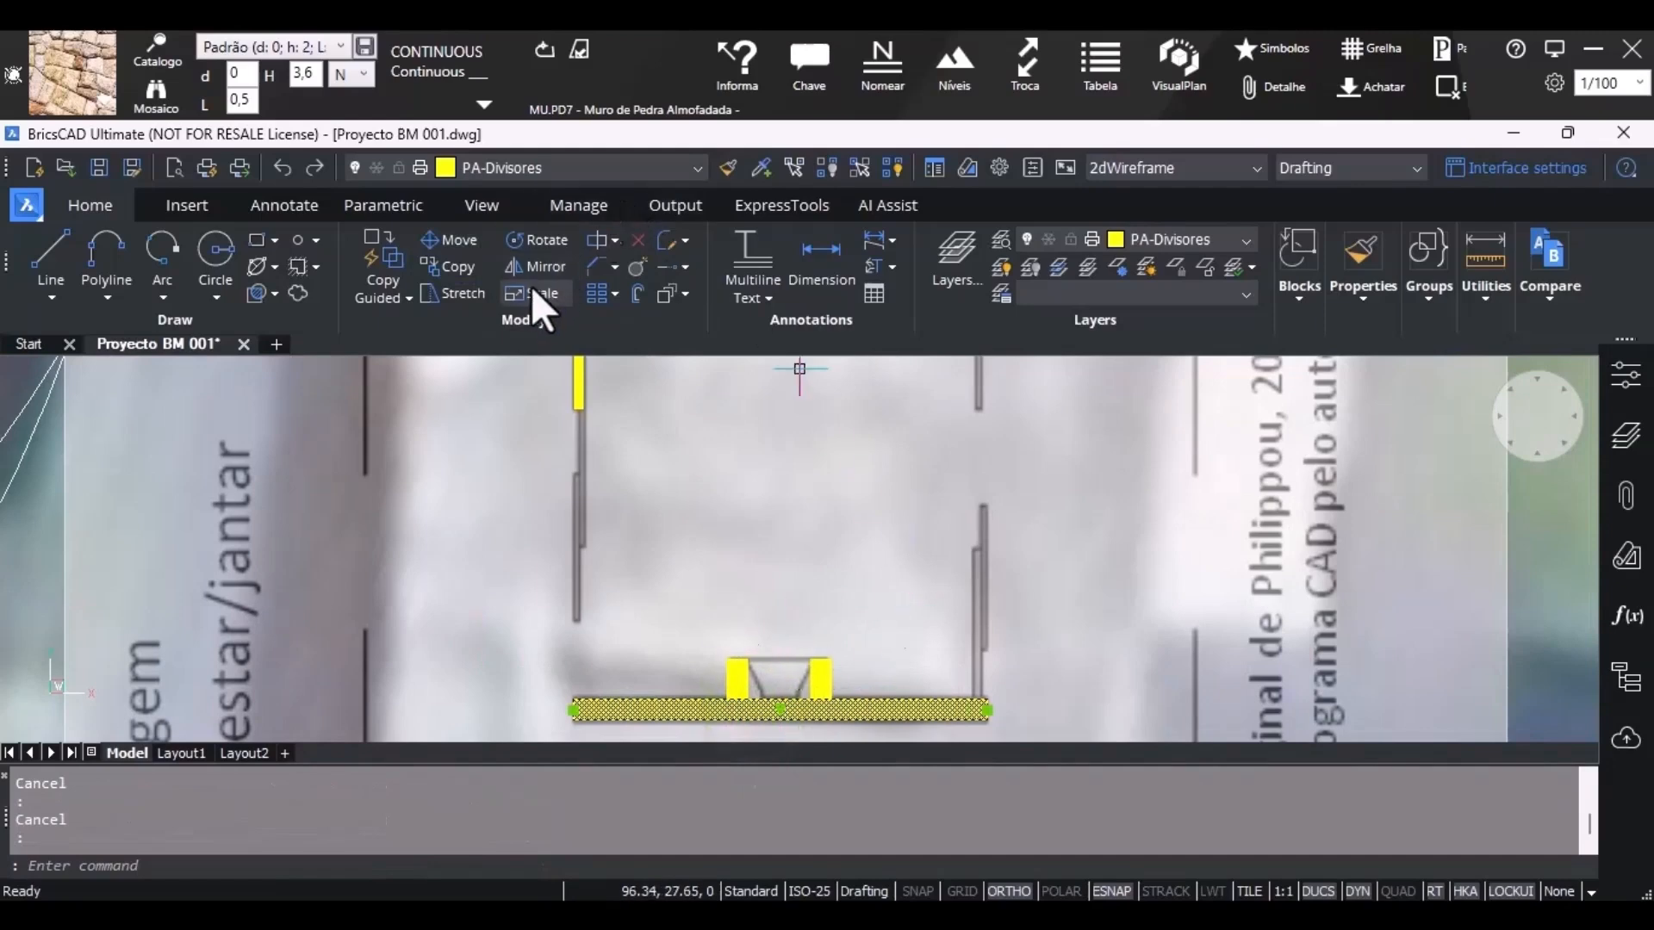
click(308, 73)
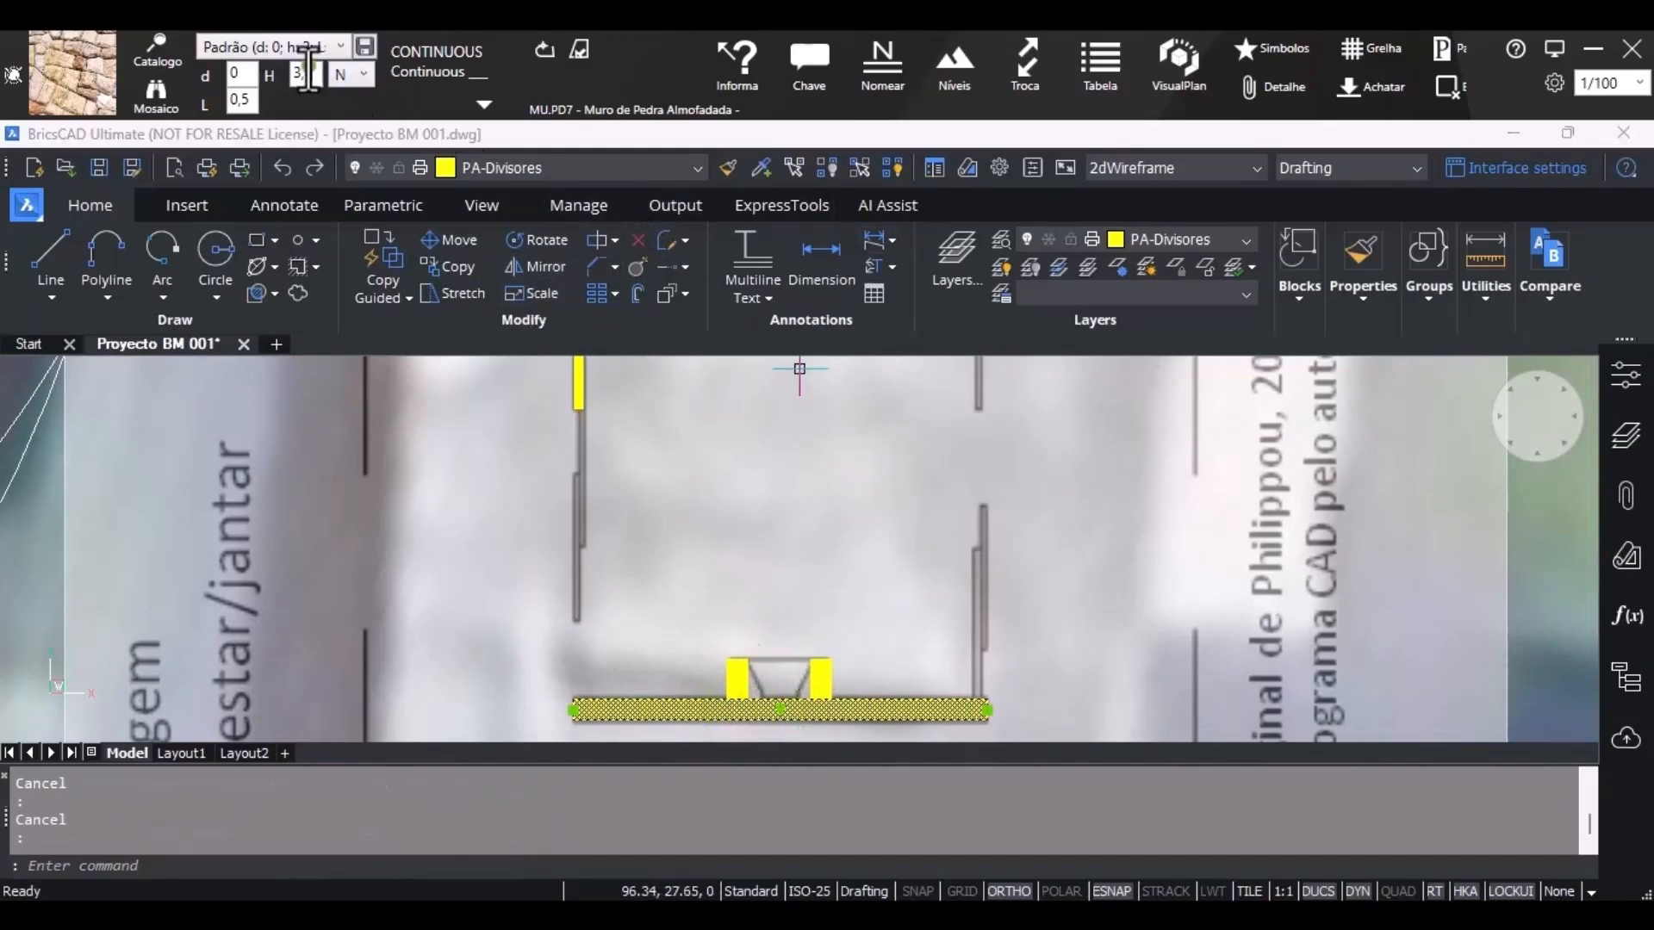
double_click(312, 73)
text(5,5)
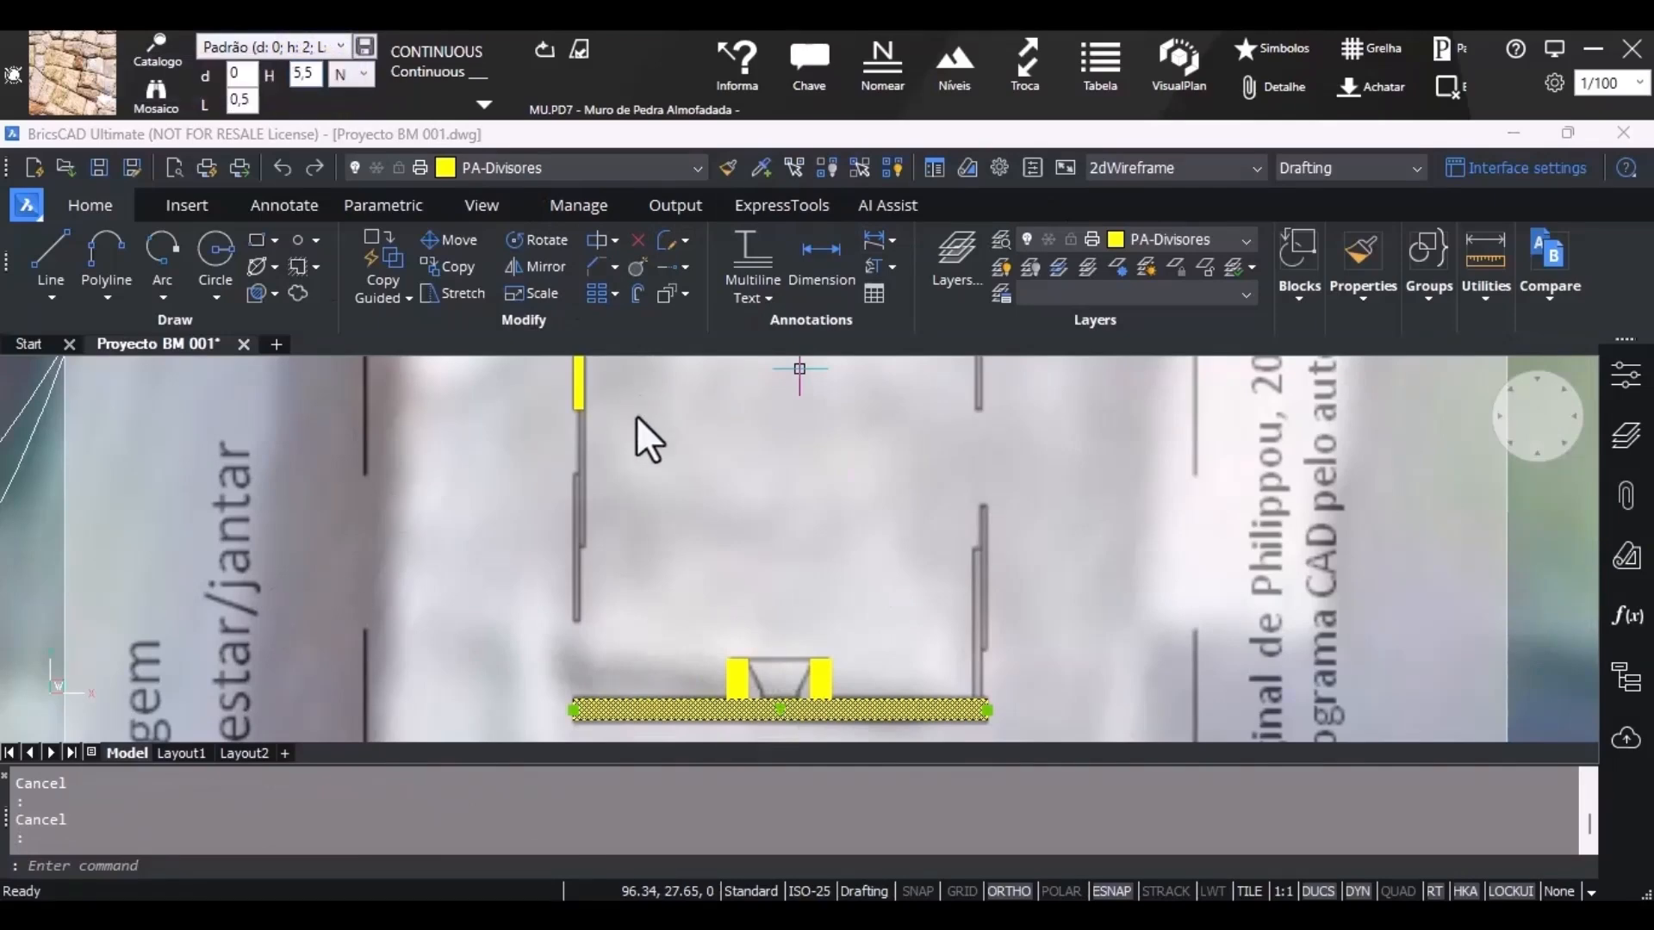
scroll(665, 488, down, 5)
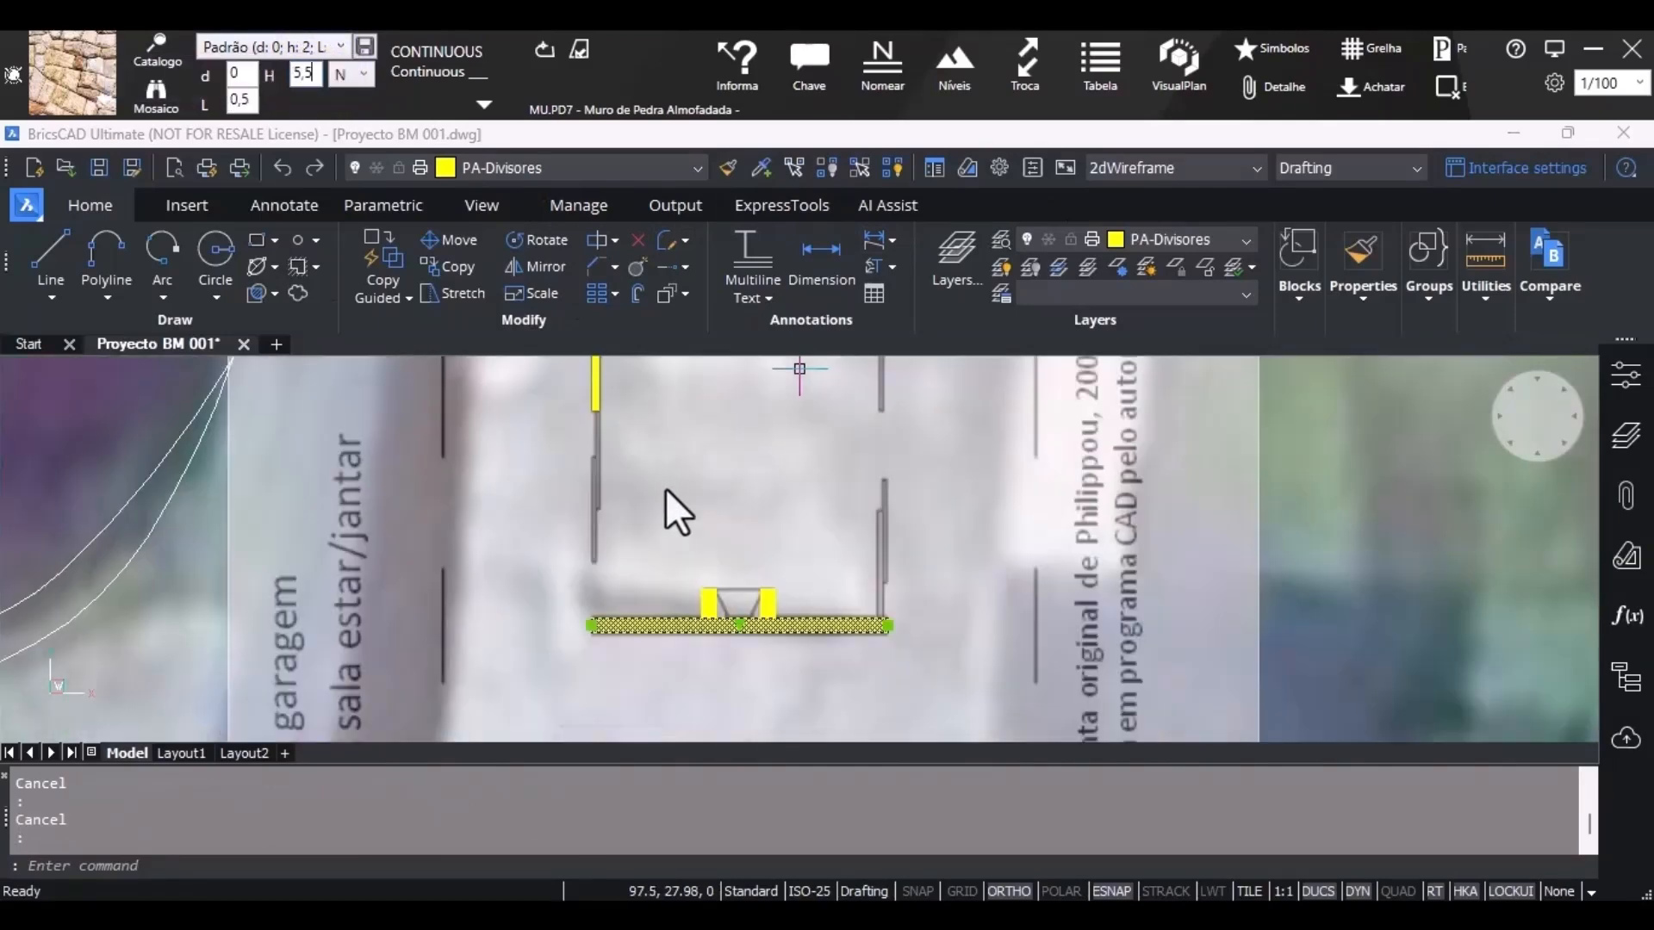
click(702, 467)
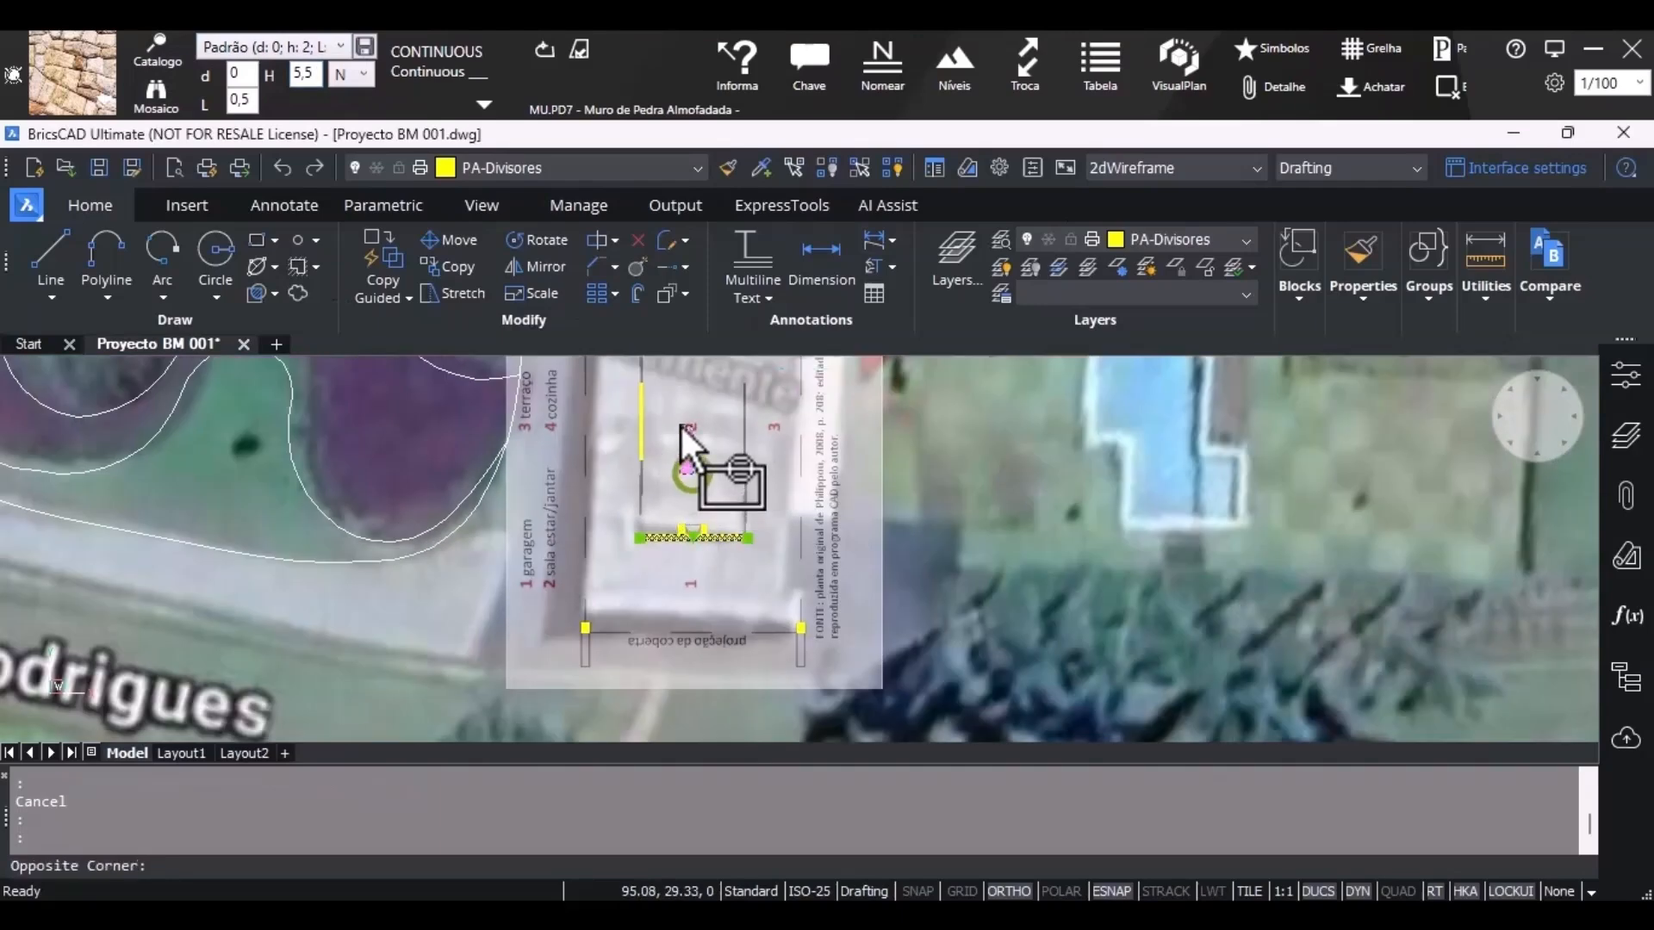
scroll(680, 424, up, 3)
key(Escape)
Select the north-south divider wall on the west side of the living room.
click(573, 467)
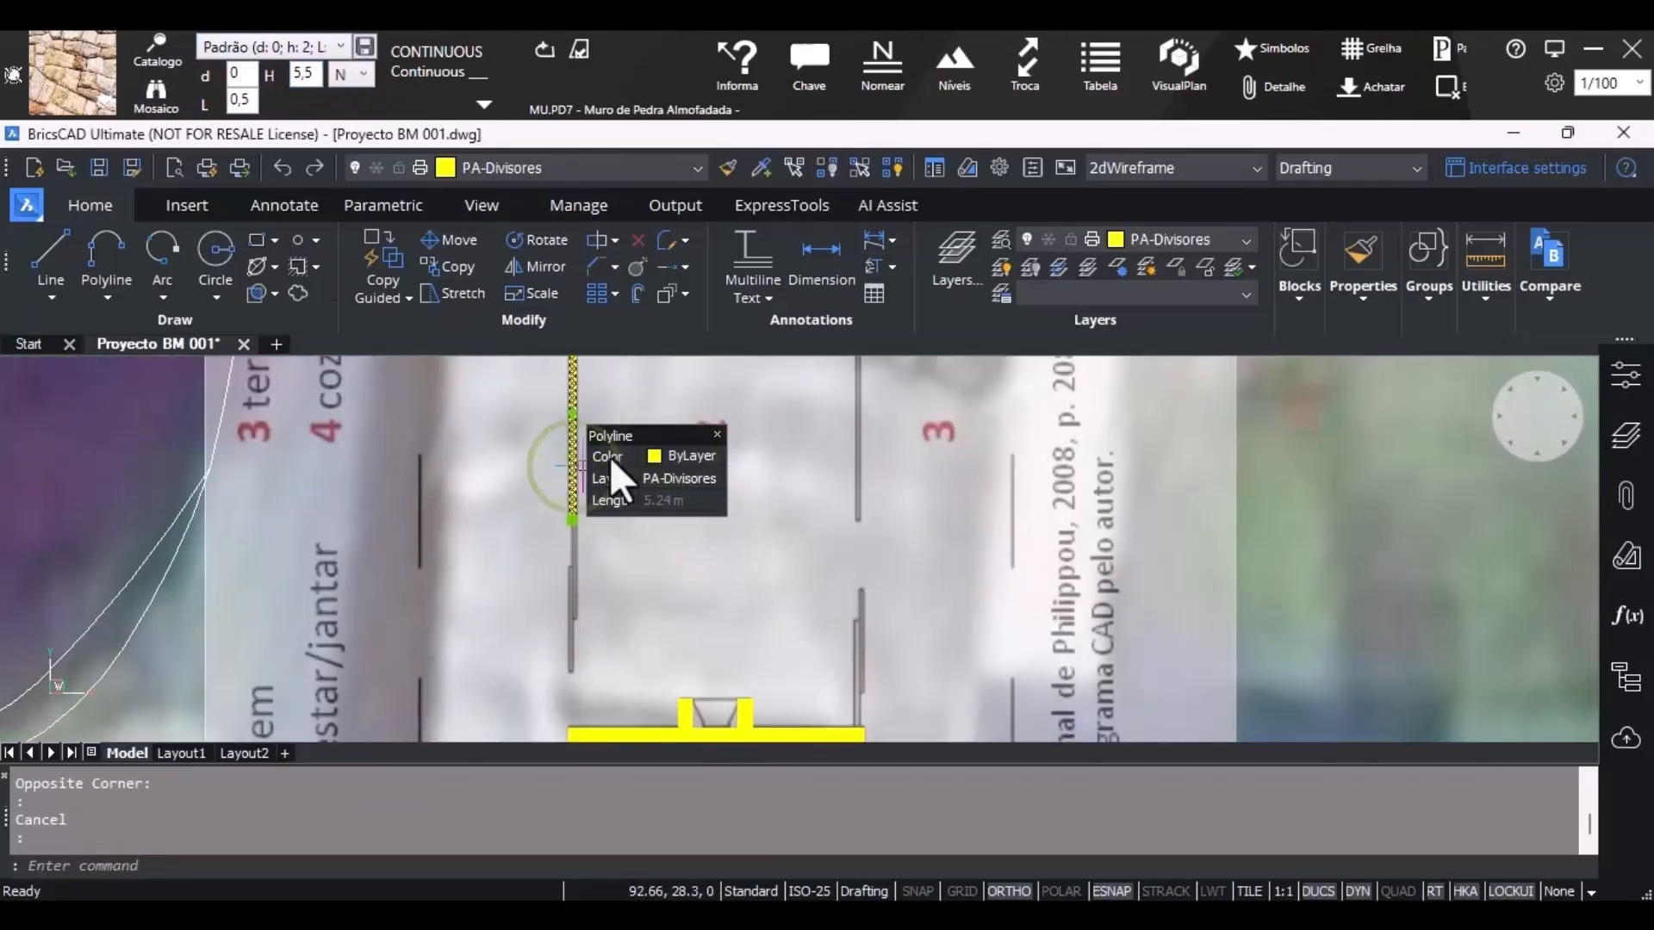
Examine the traced walls and end pillars of the house plan and the pool area on the satellite image.
key(Escape)
scroll(553, 474, down, 5)
scroll(560, 603, up, 4)
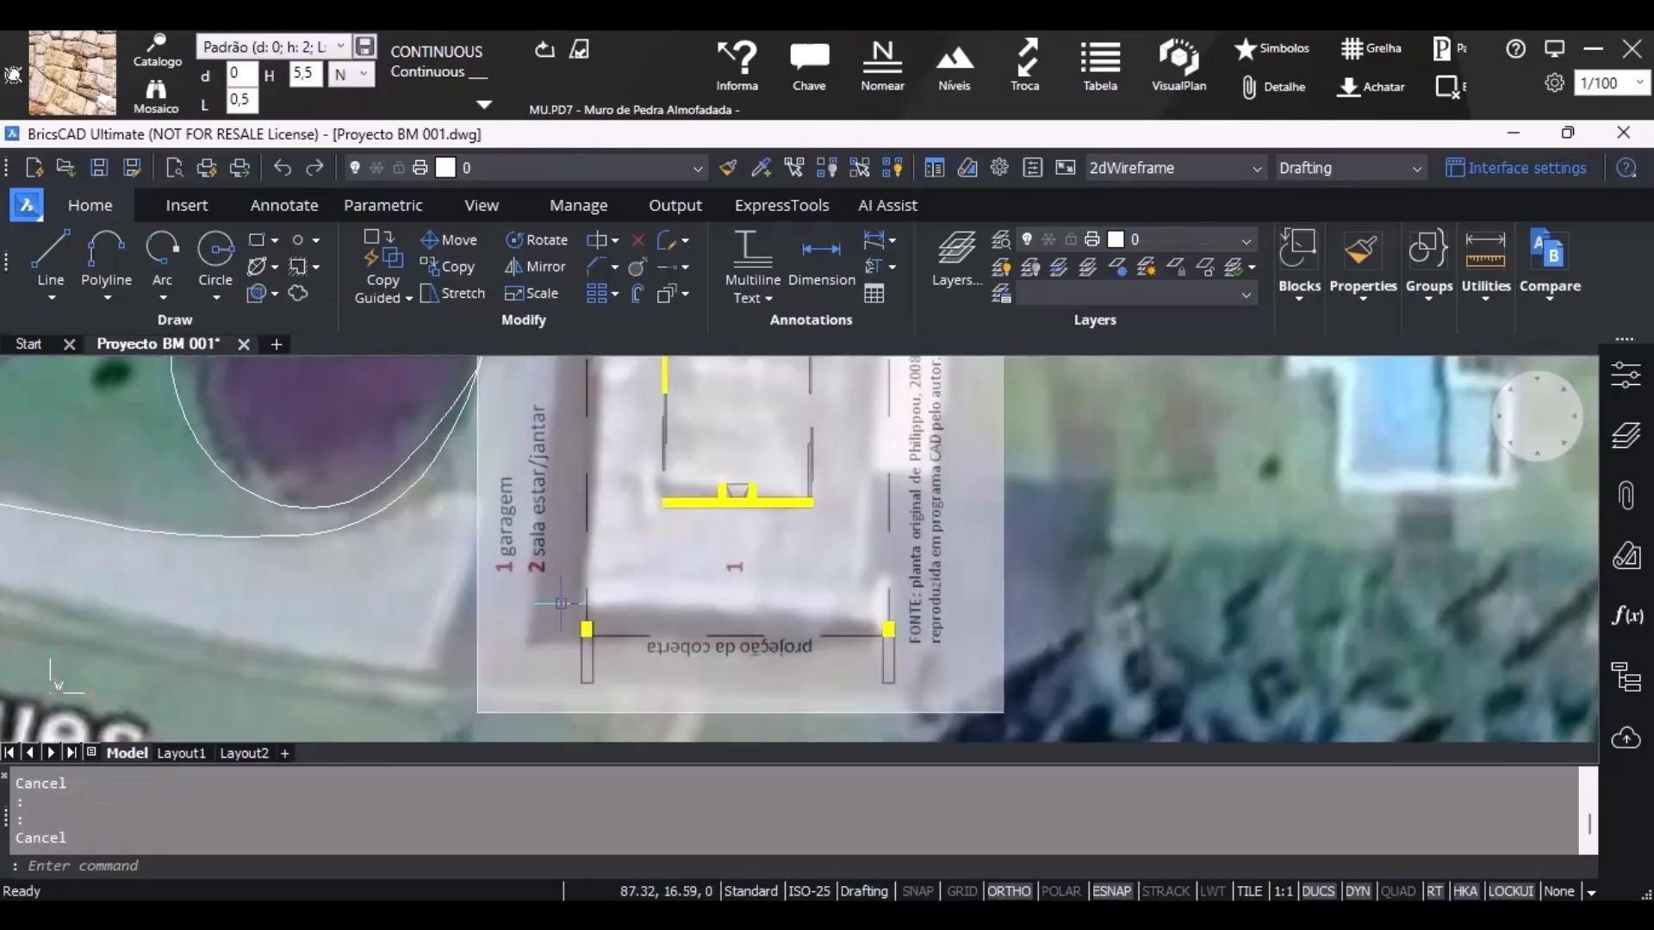
scroll(590, 686, up, 3)
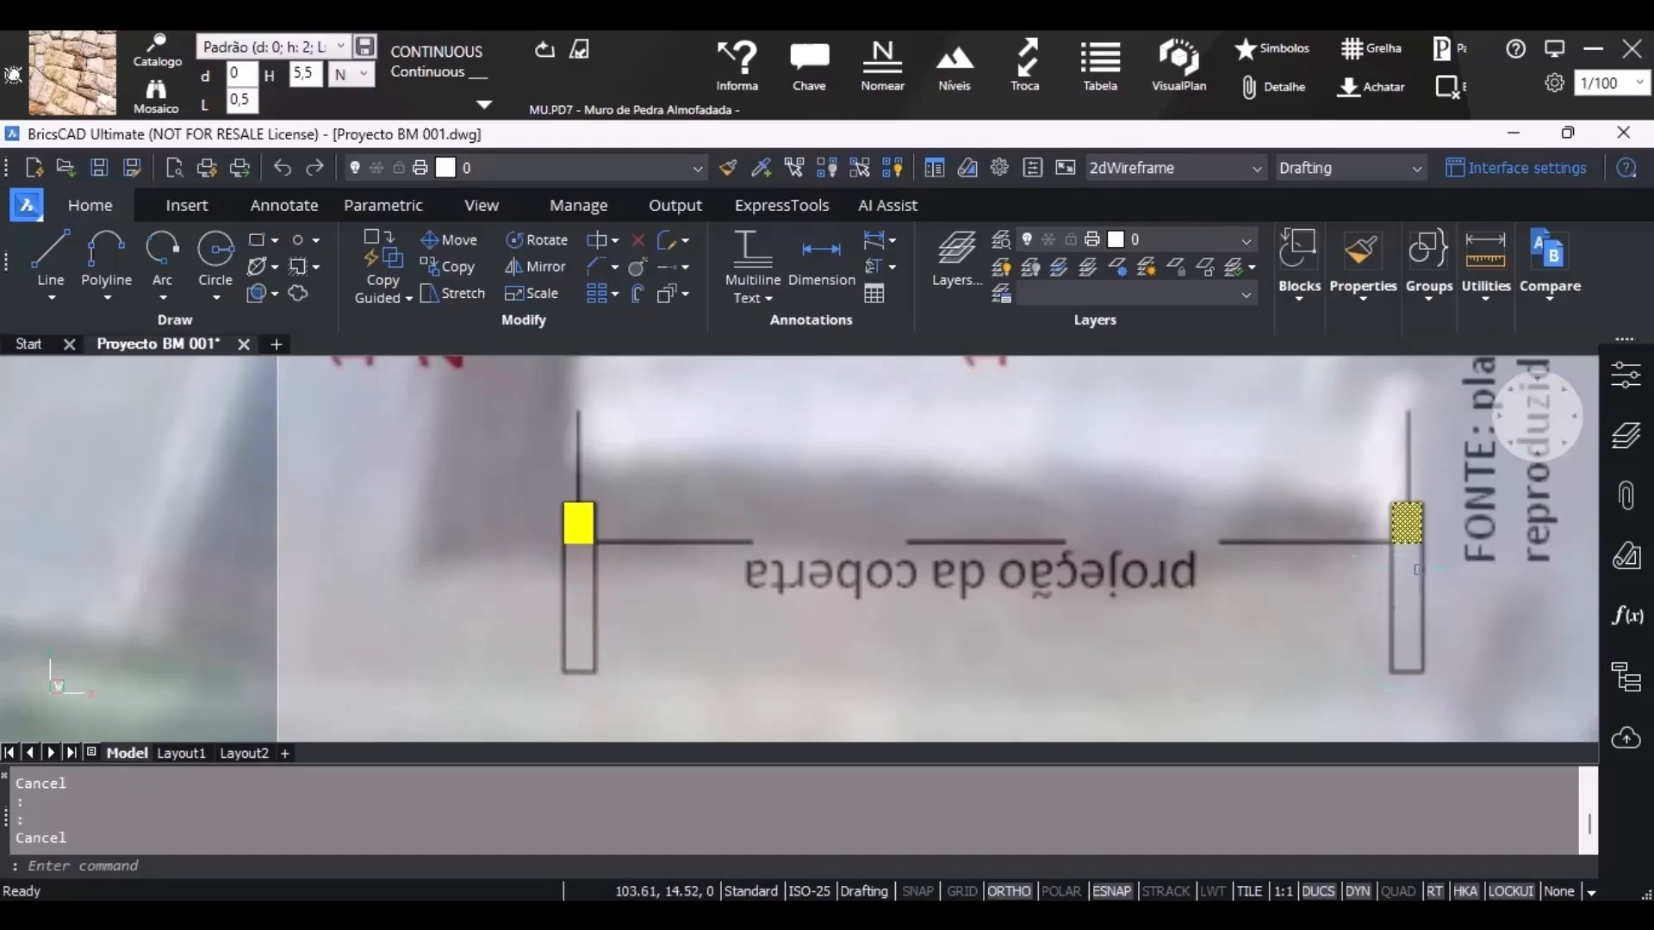
scroll(731, 569, down, 5)
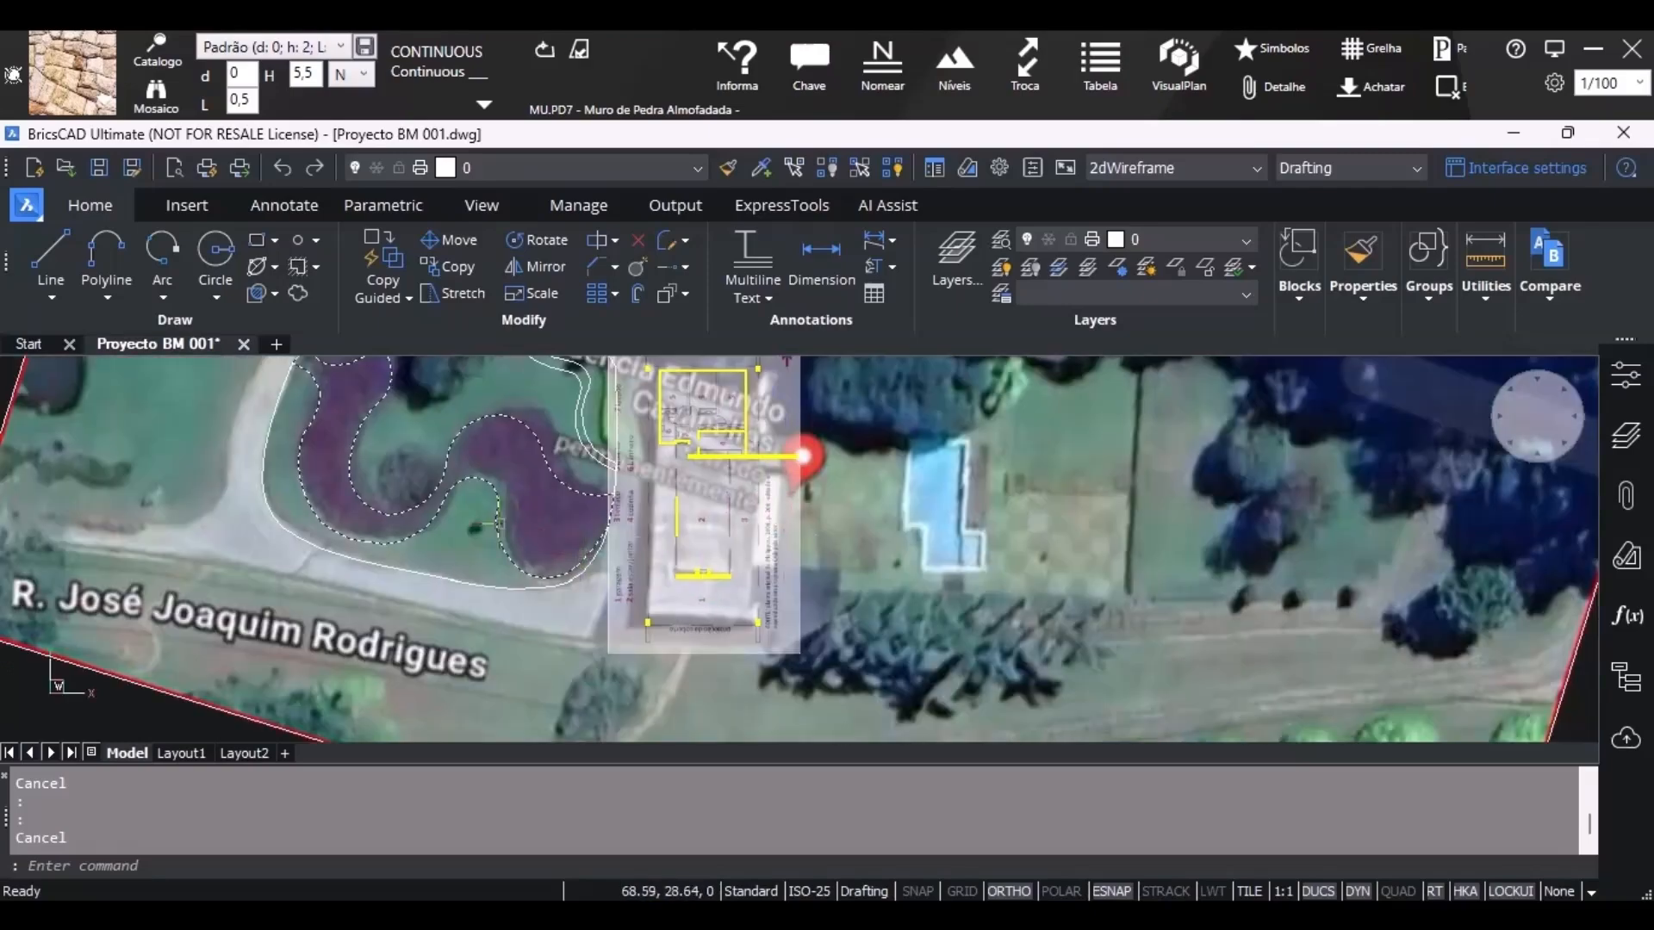
scroll(427, 513, down, 4)
scroll(655, 560, up, 3)
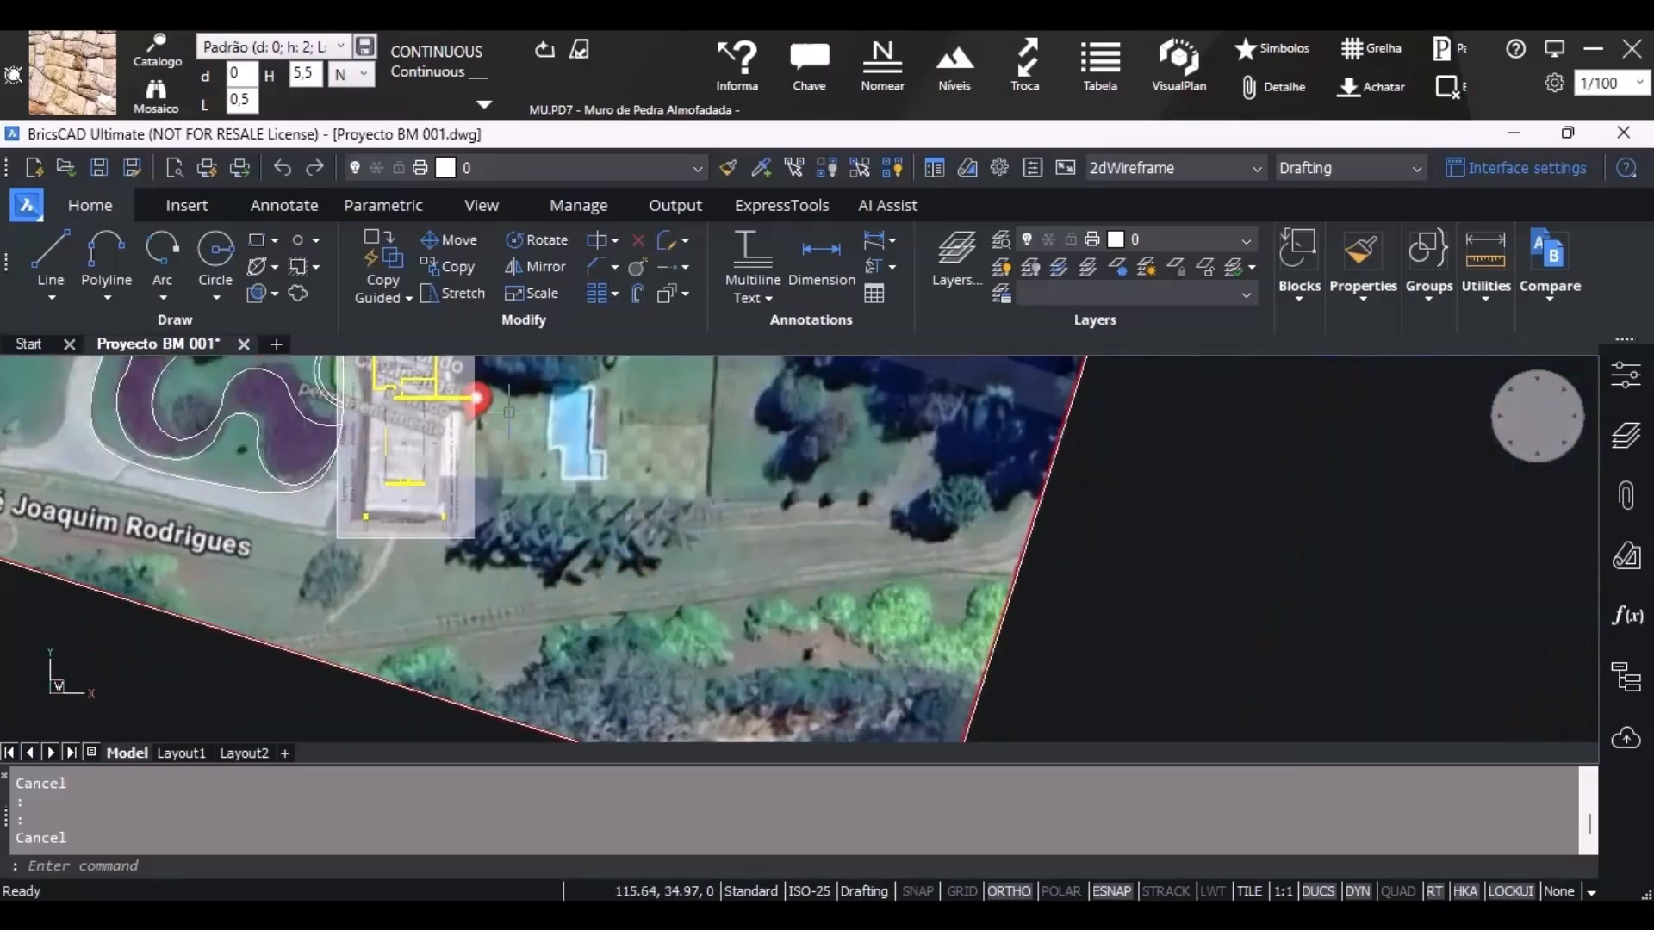
scroll(603, 568, down, 2)
scroll(595, 573, up, 4)
scroll(616, 578, up, 2)
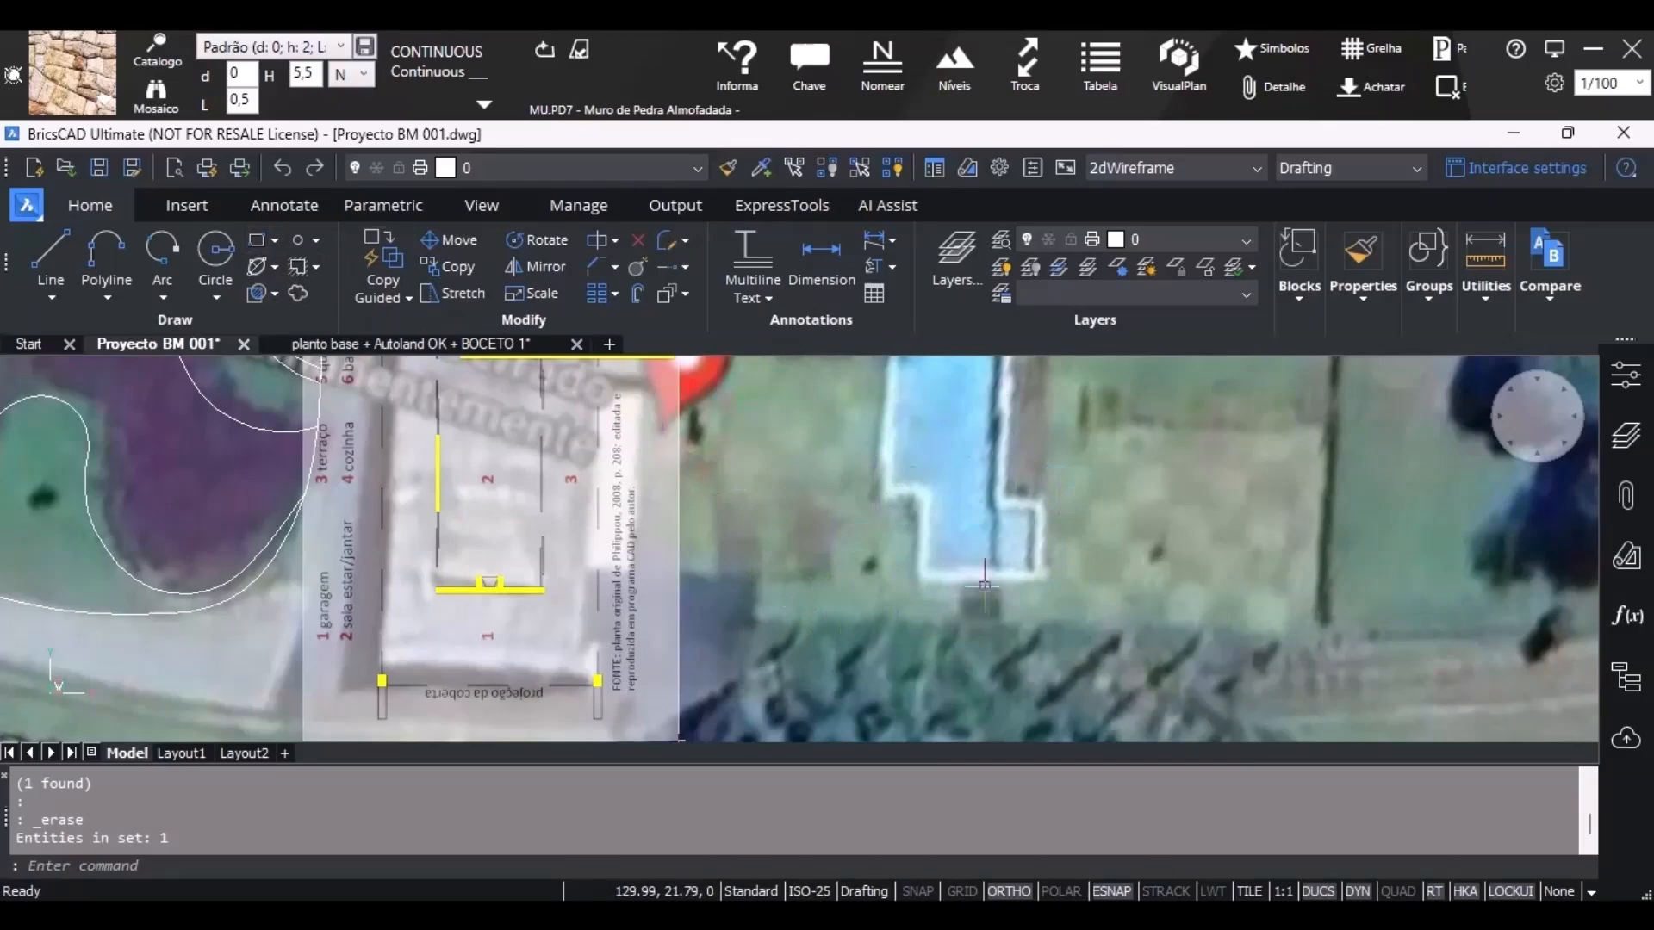
Draw a 3.3 by 3.3 m square with the Rectangle command on the lawn beside the pool.
scroll(985, 586, up, 5)
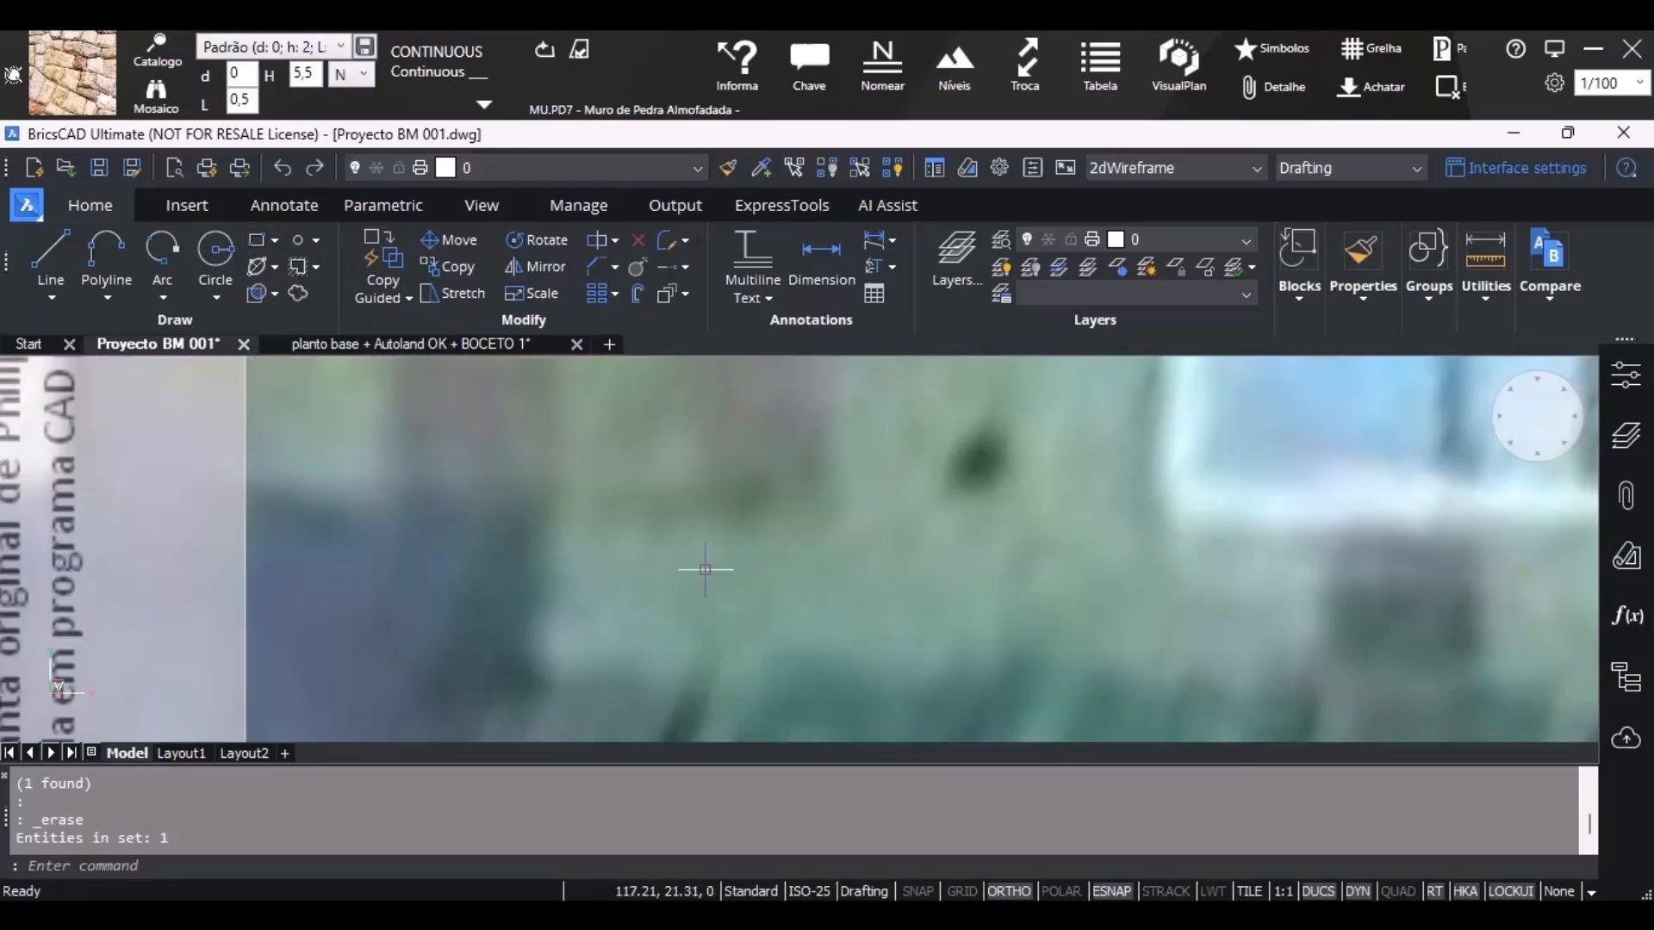
scroll(721, 573, down, 1)
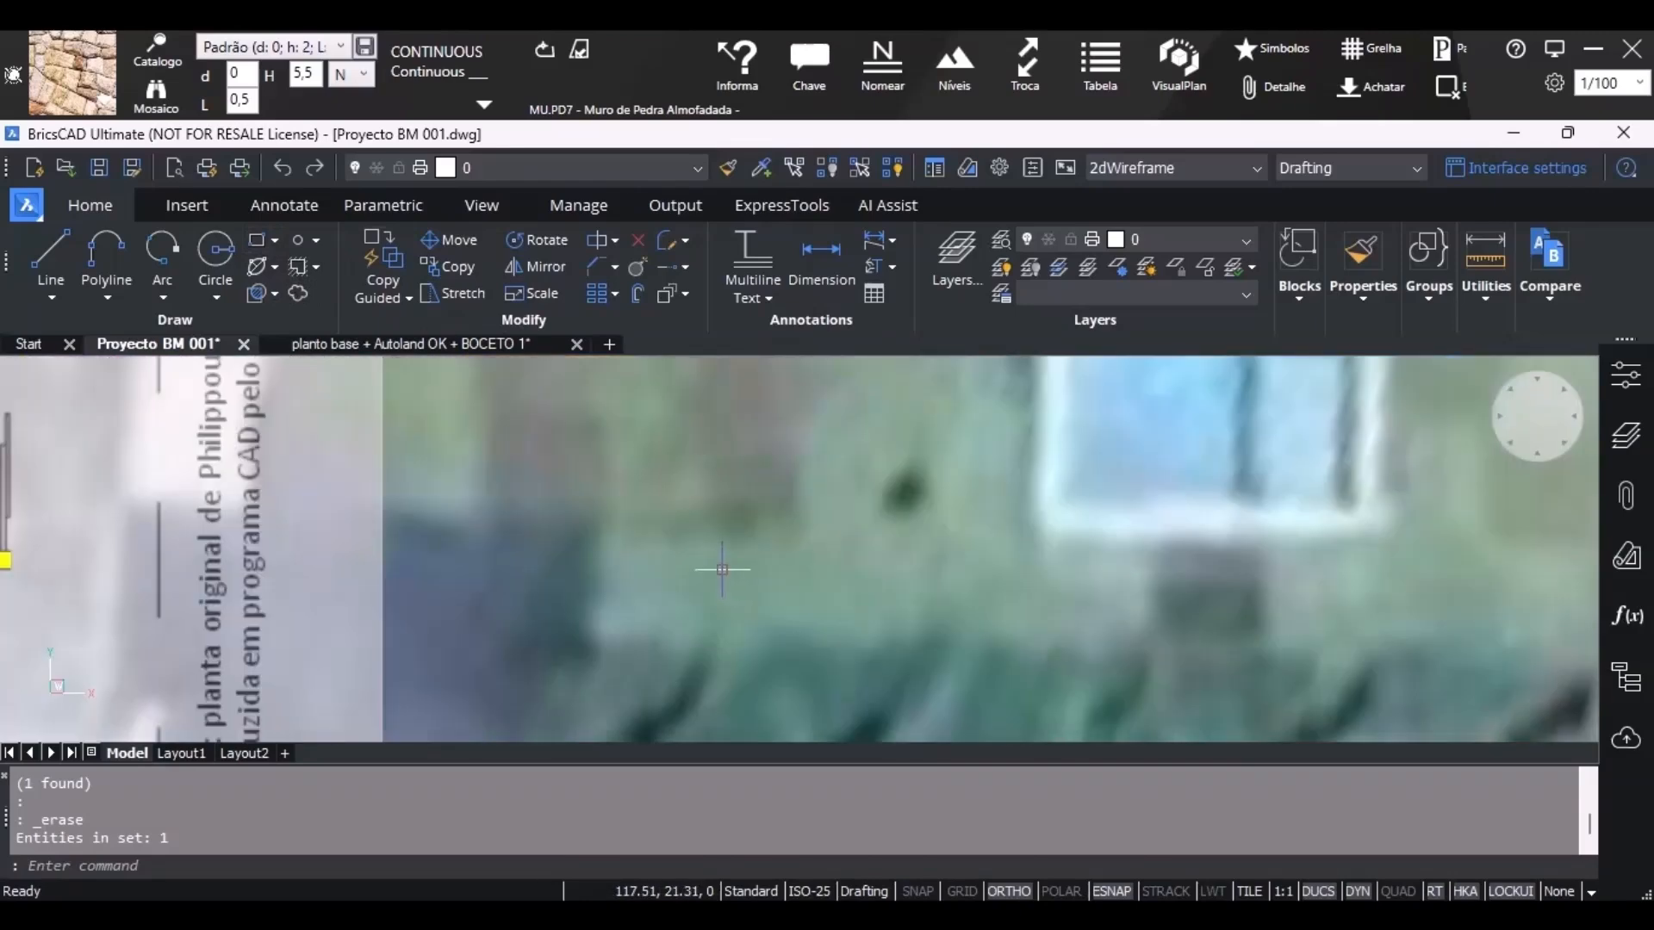
click(255, 240)
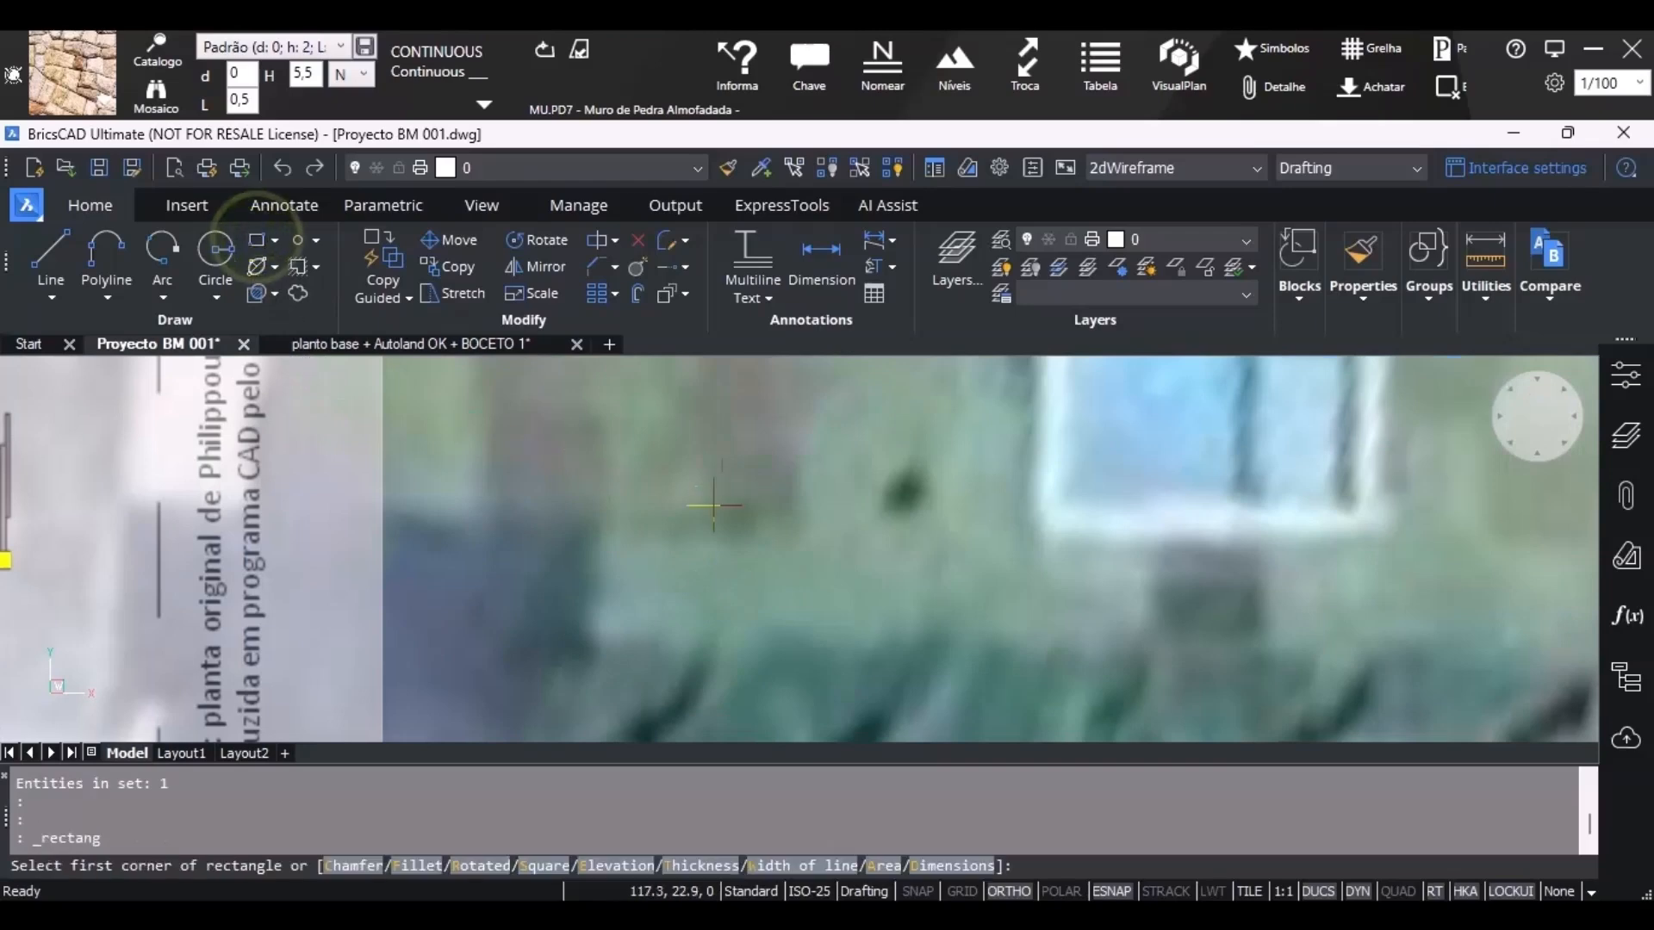
scroll(694, 591, down, 1)
scroll(708, 592, down, 2)
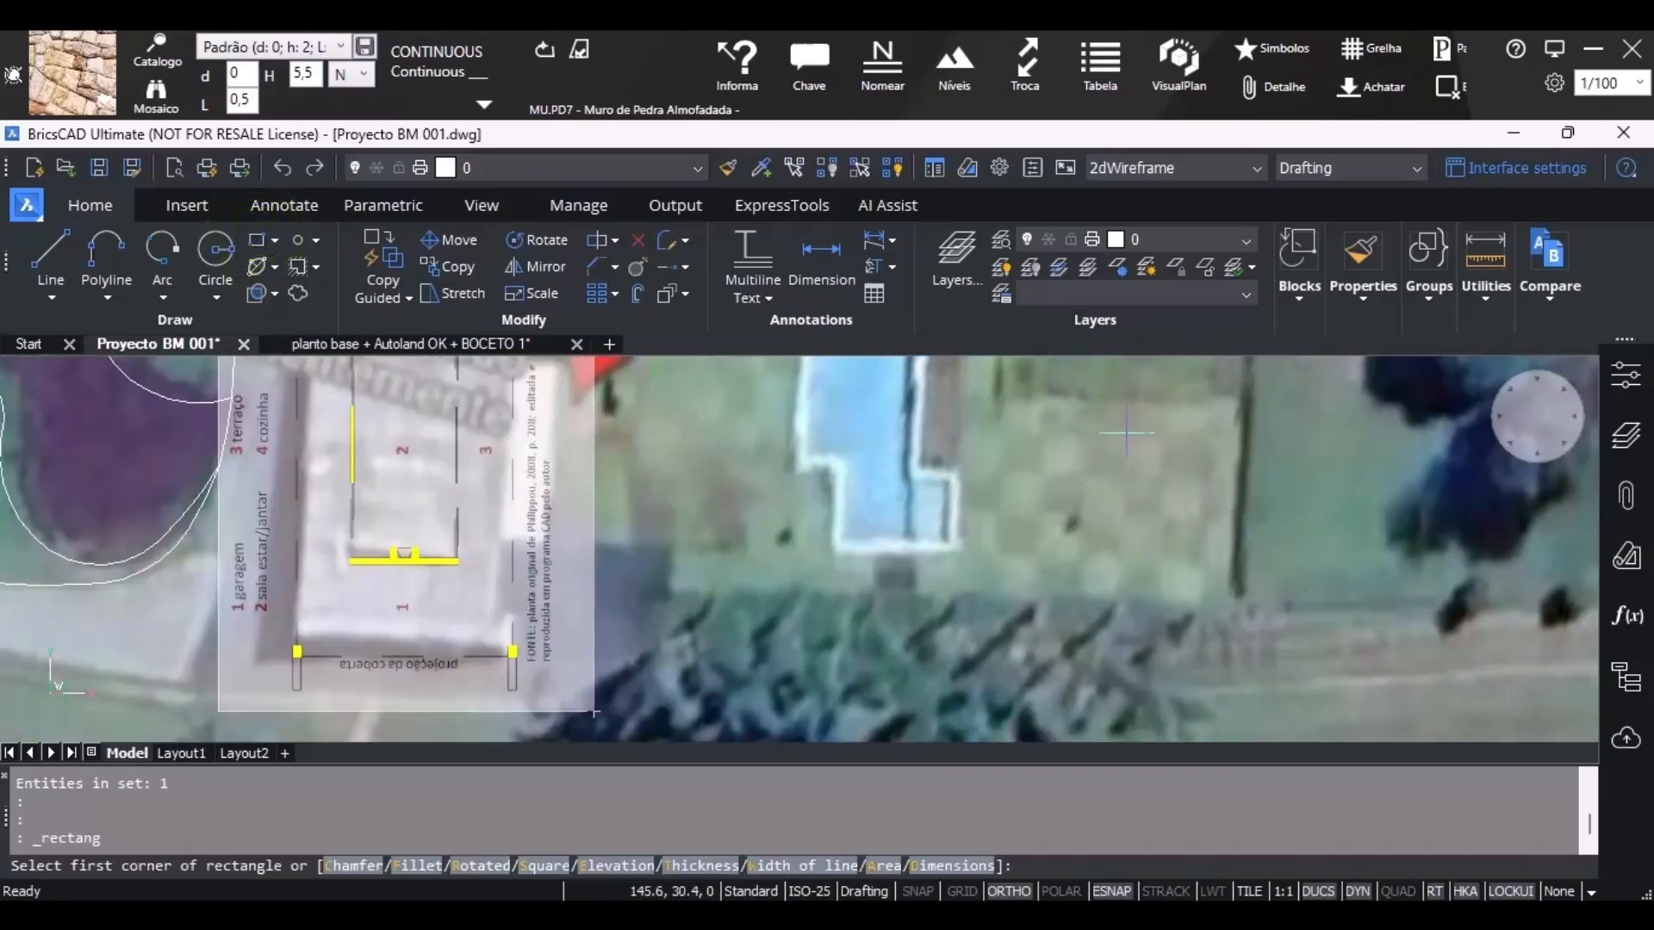
scroll(1244, 487, up, 2)
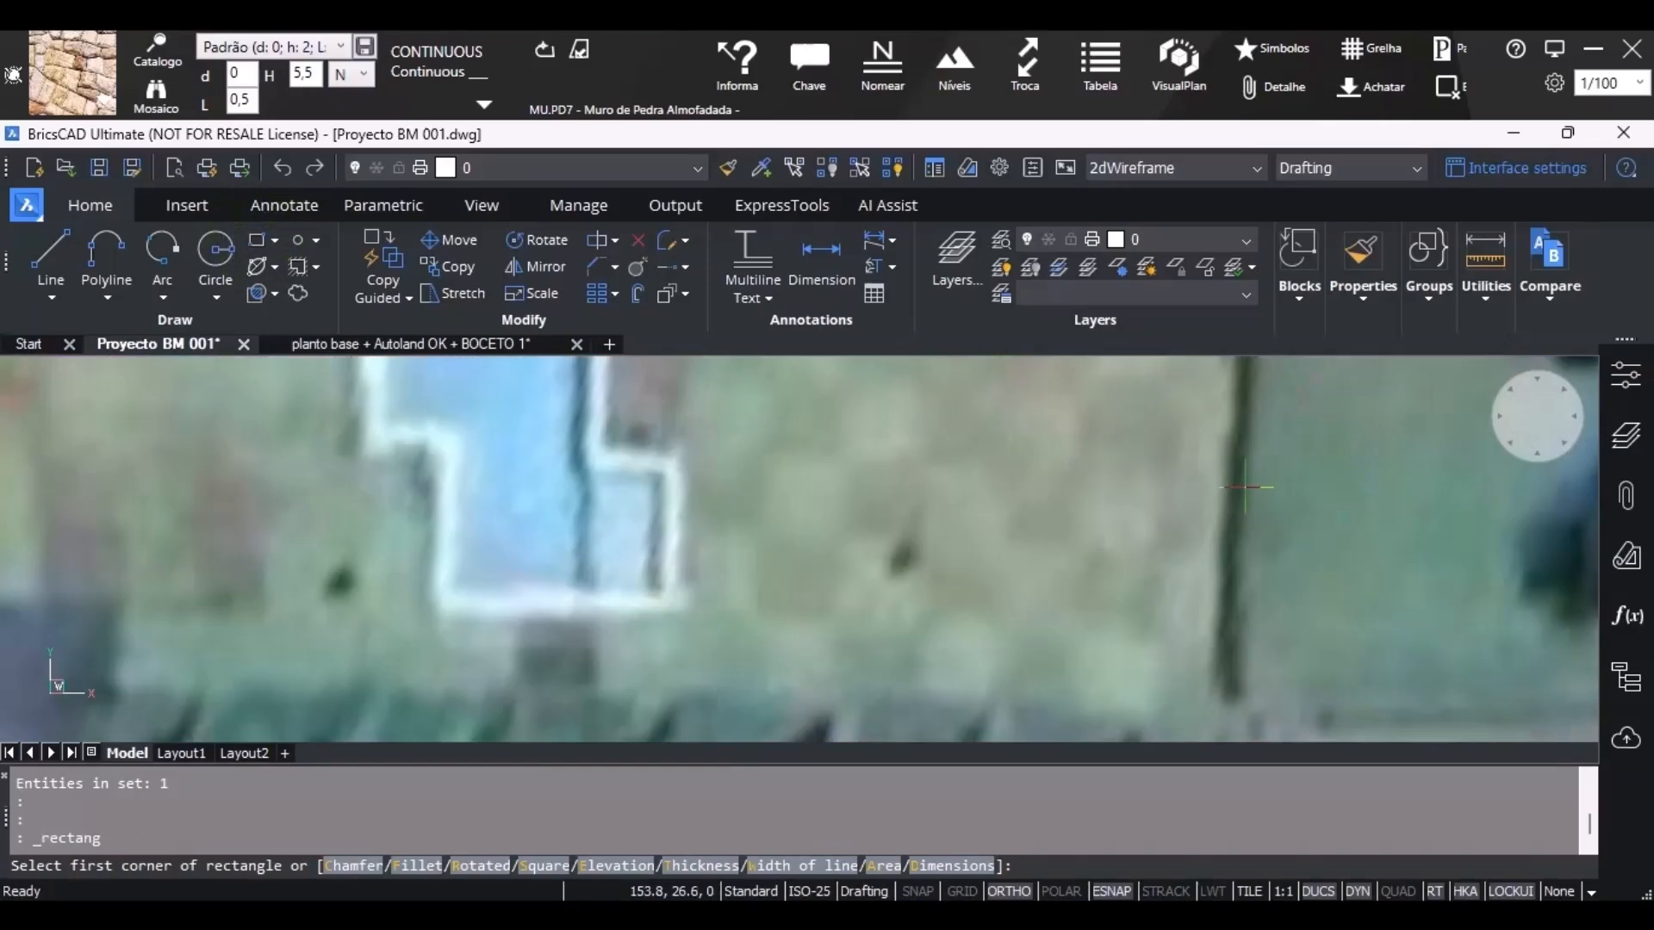
scroll(774, 594, up, 2)
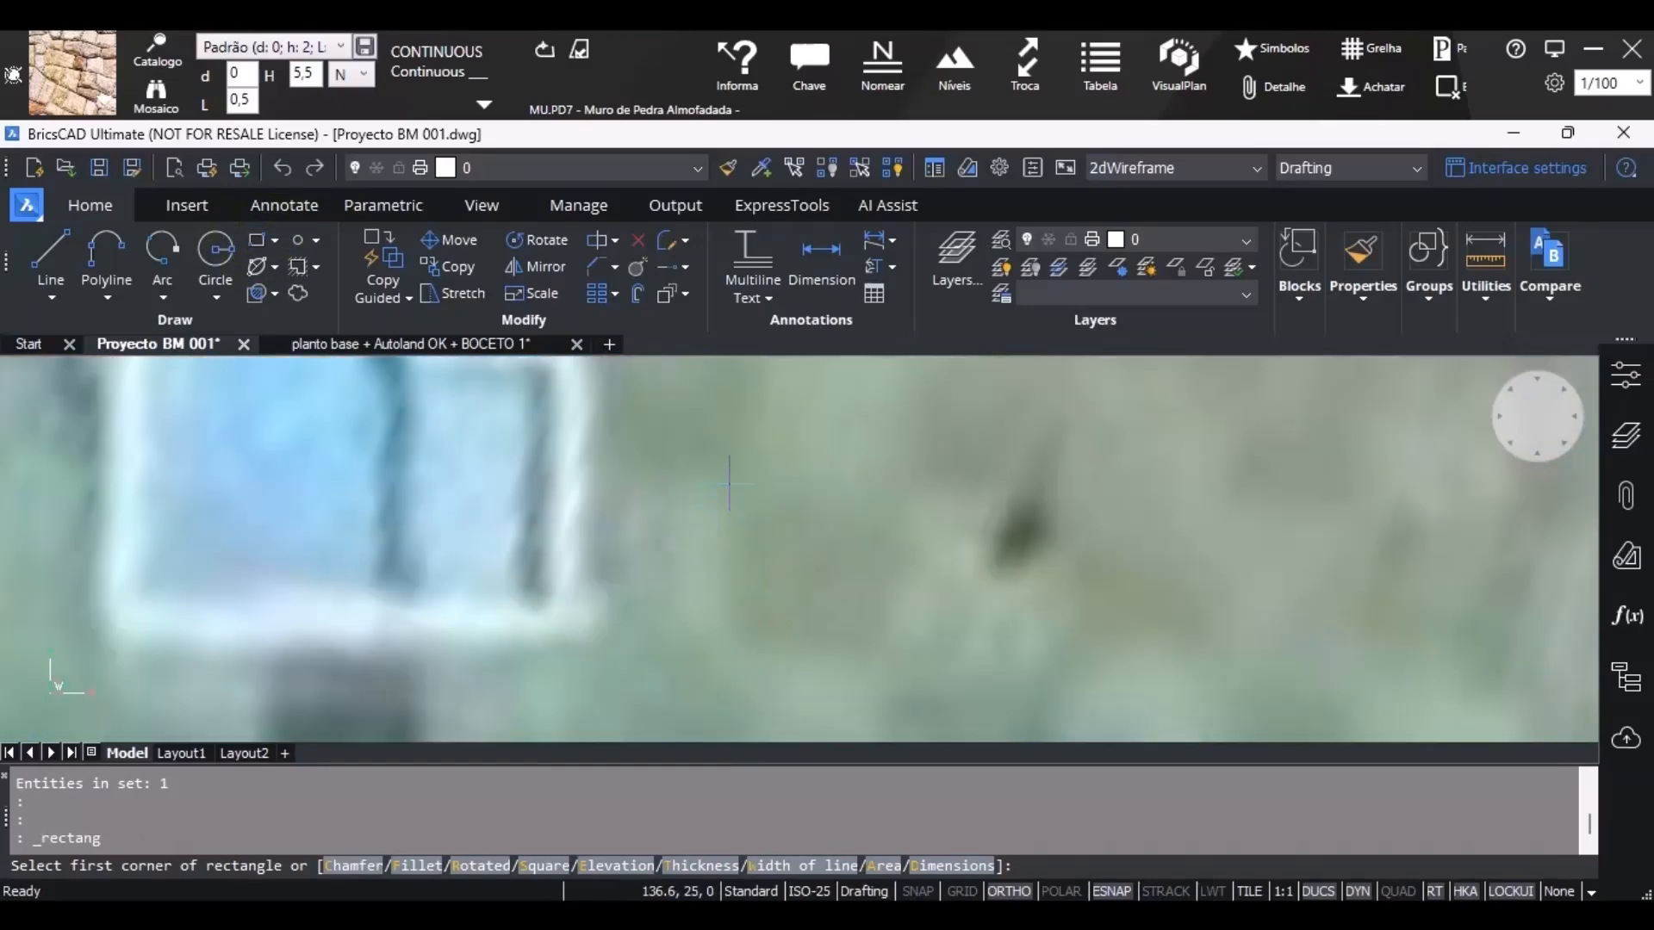
middle_drag(729, 477, 730, 450)
click(741, 434)
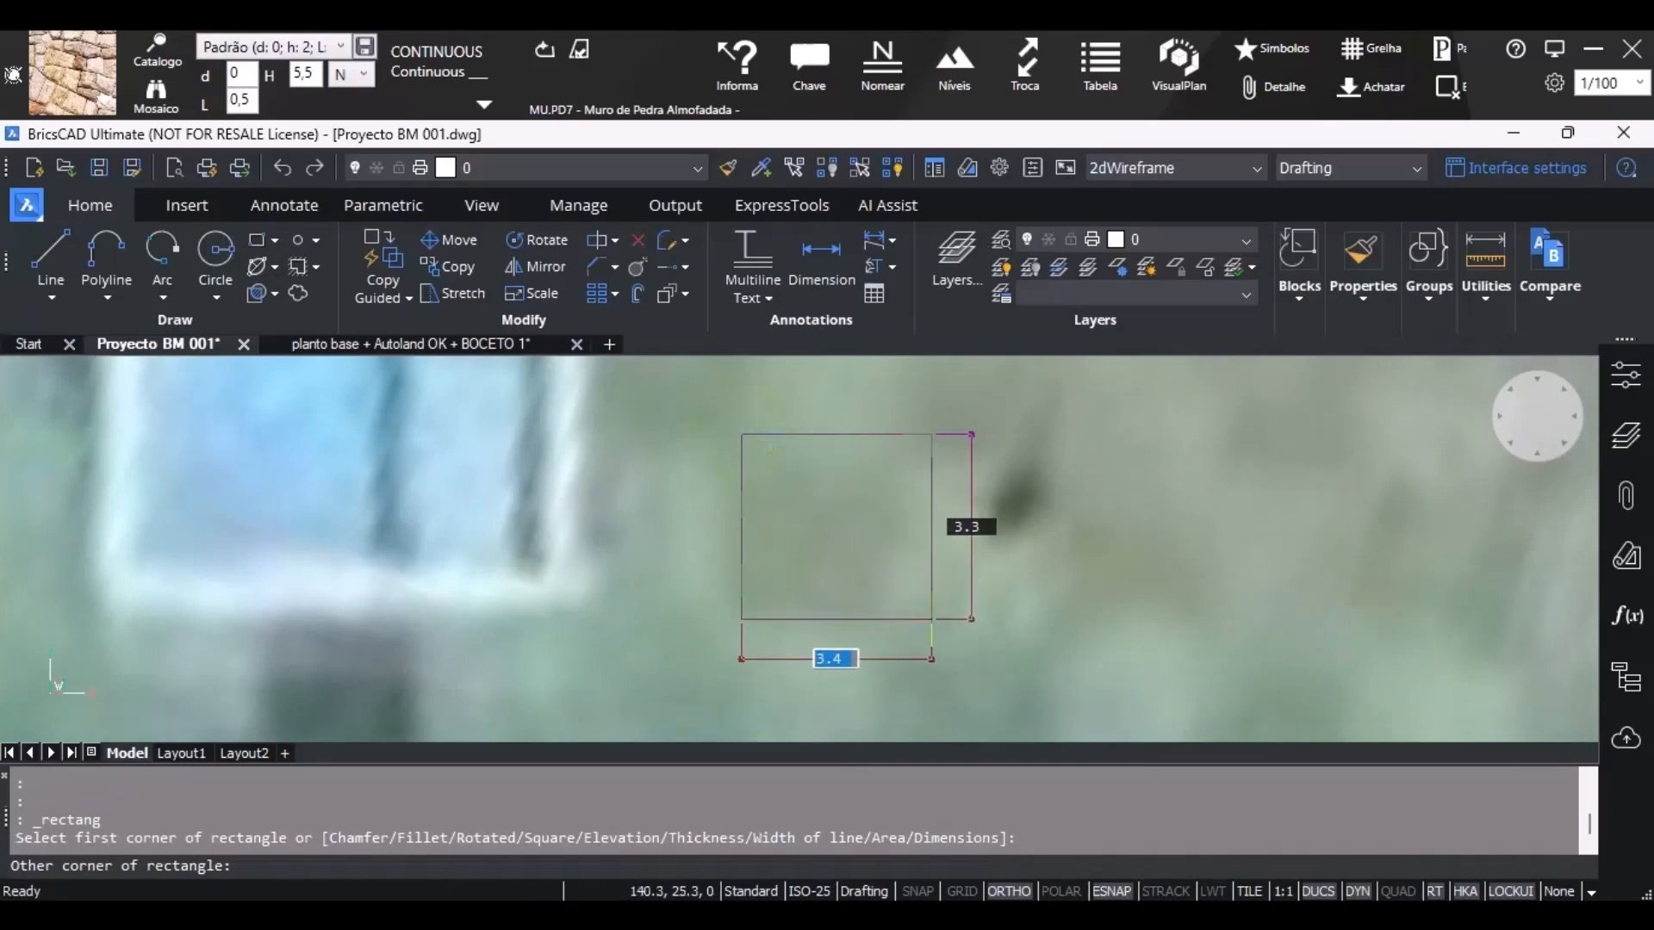
key(Tab)
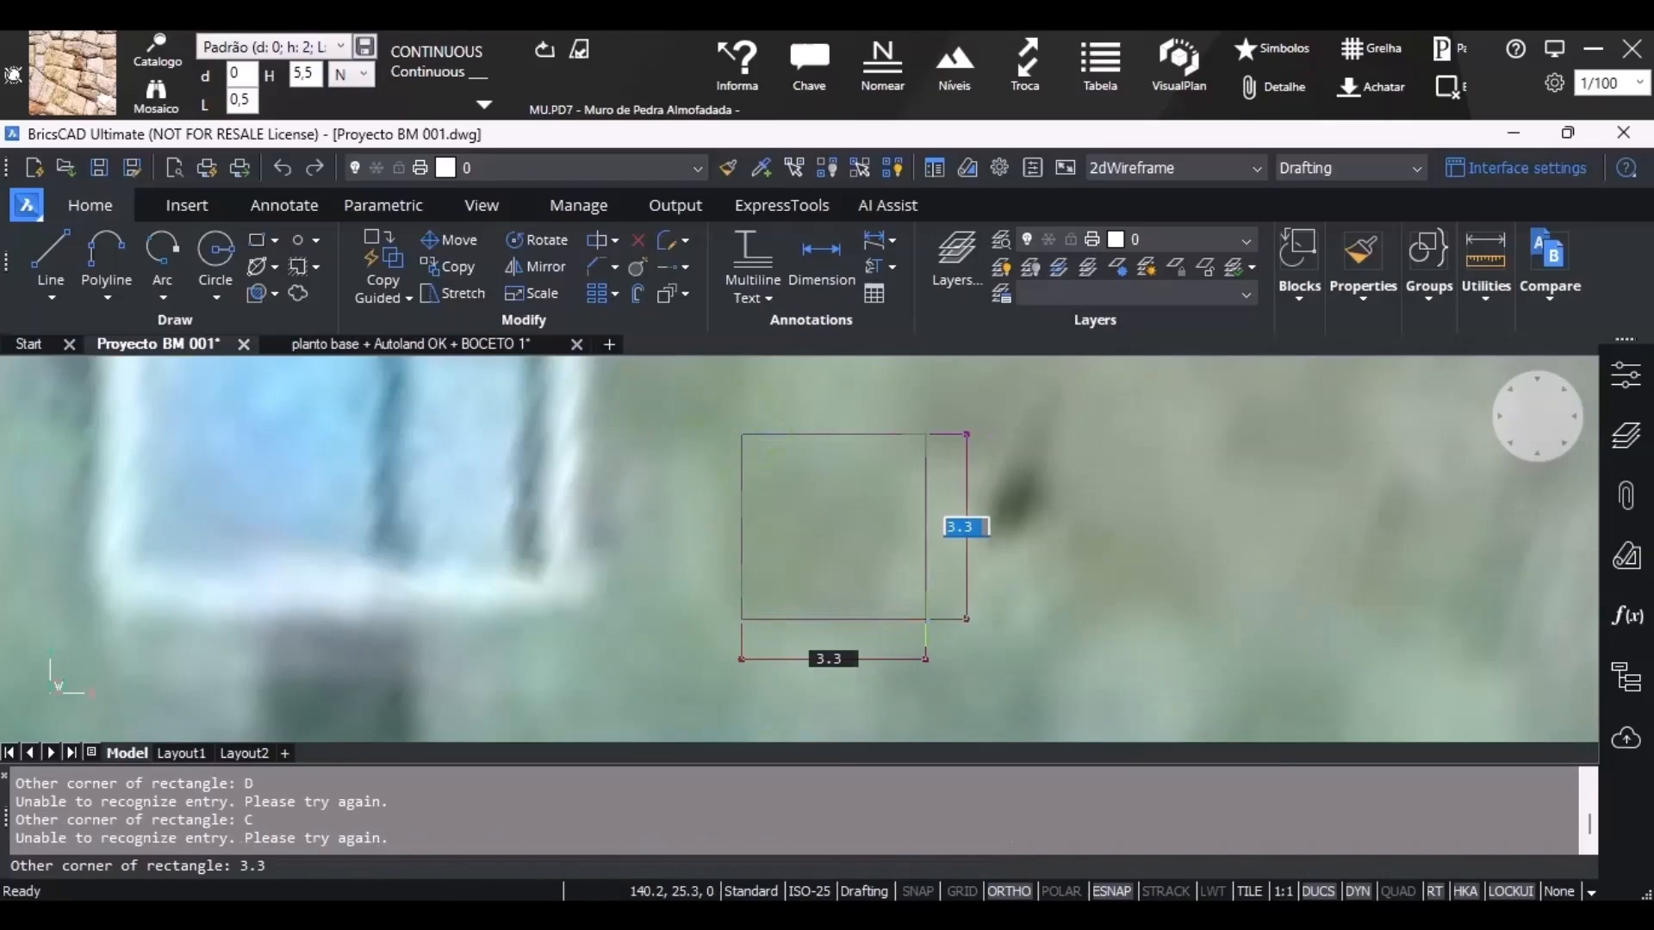
key(Tab)
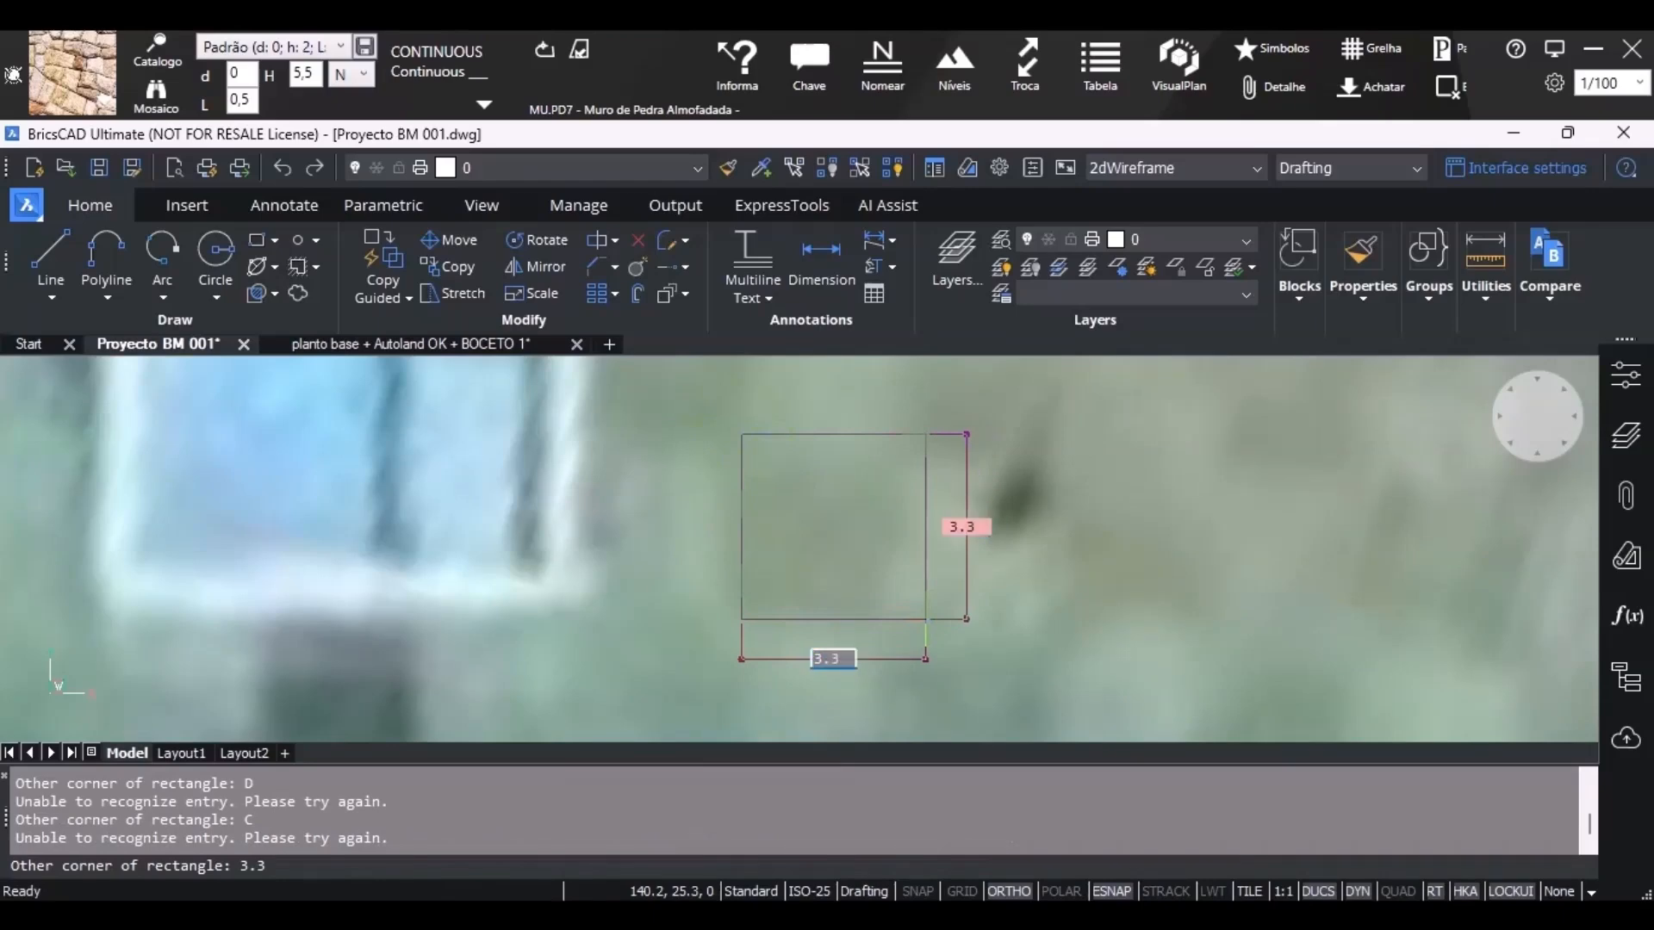
key(Return)
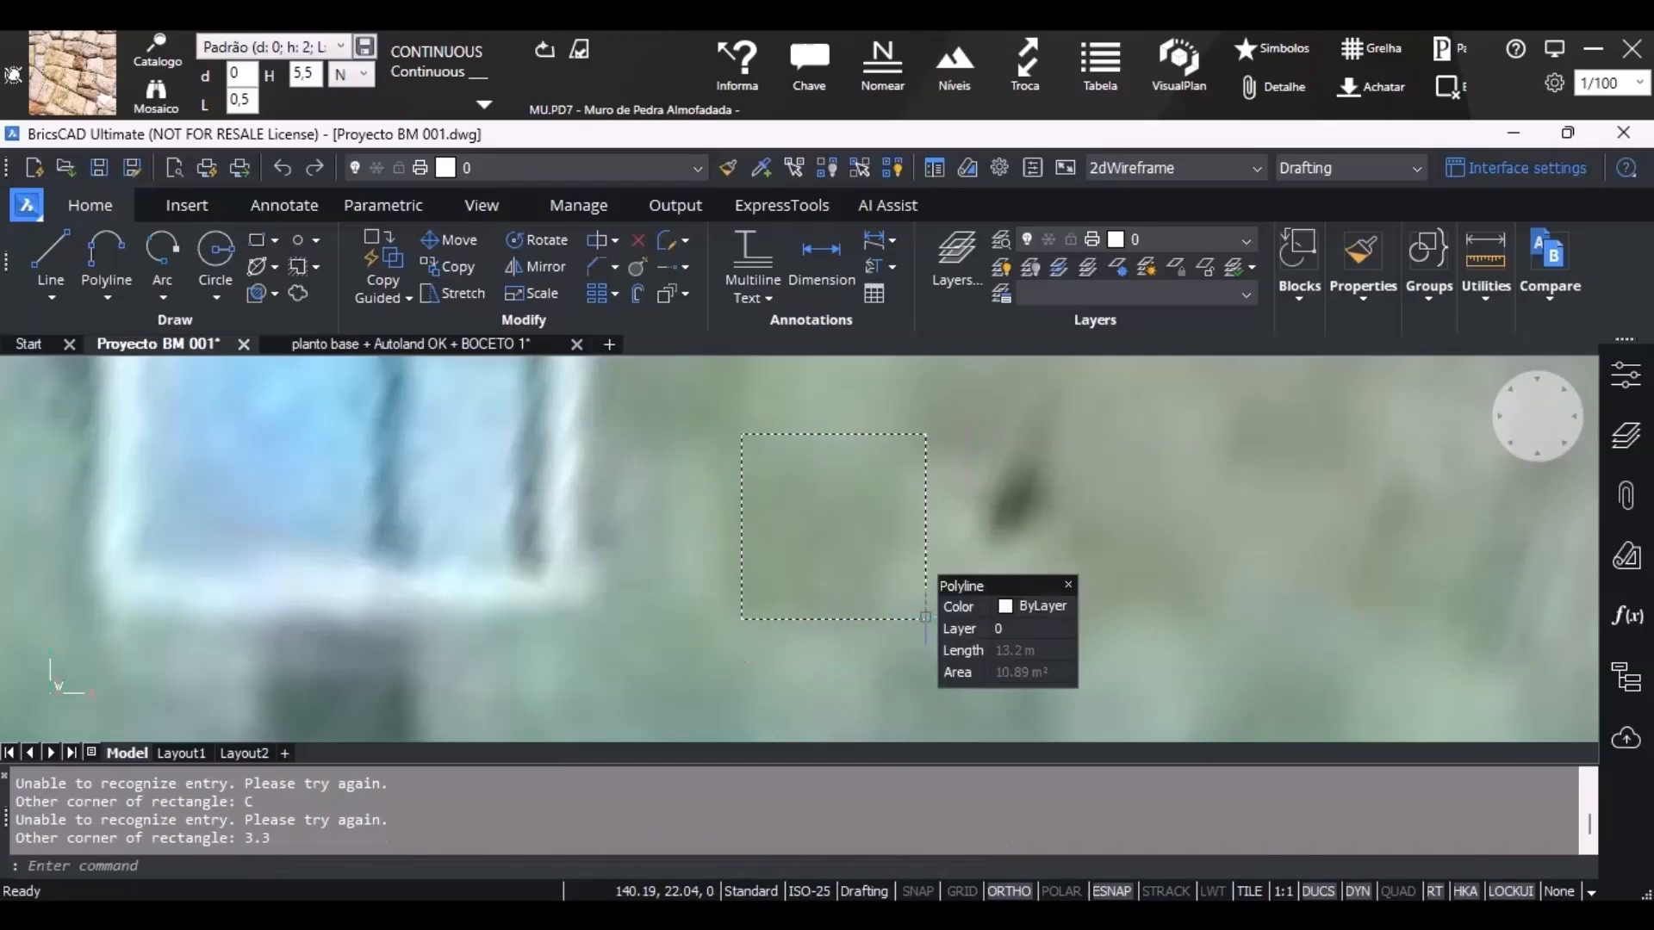
Move the square by its lower-left corner to the edge of the house plan image, with Ortho turned off.
scroll(951, 456, down, 4)
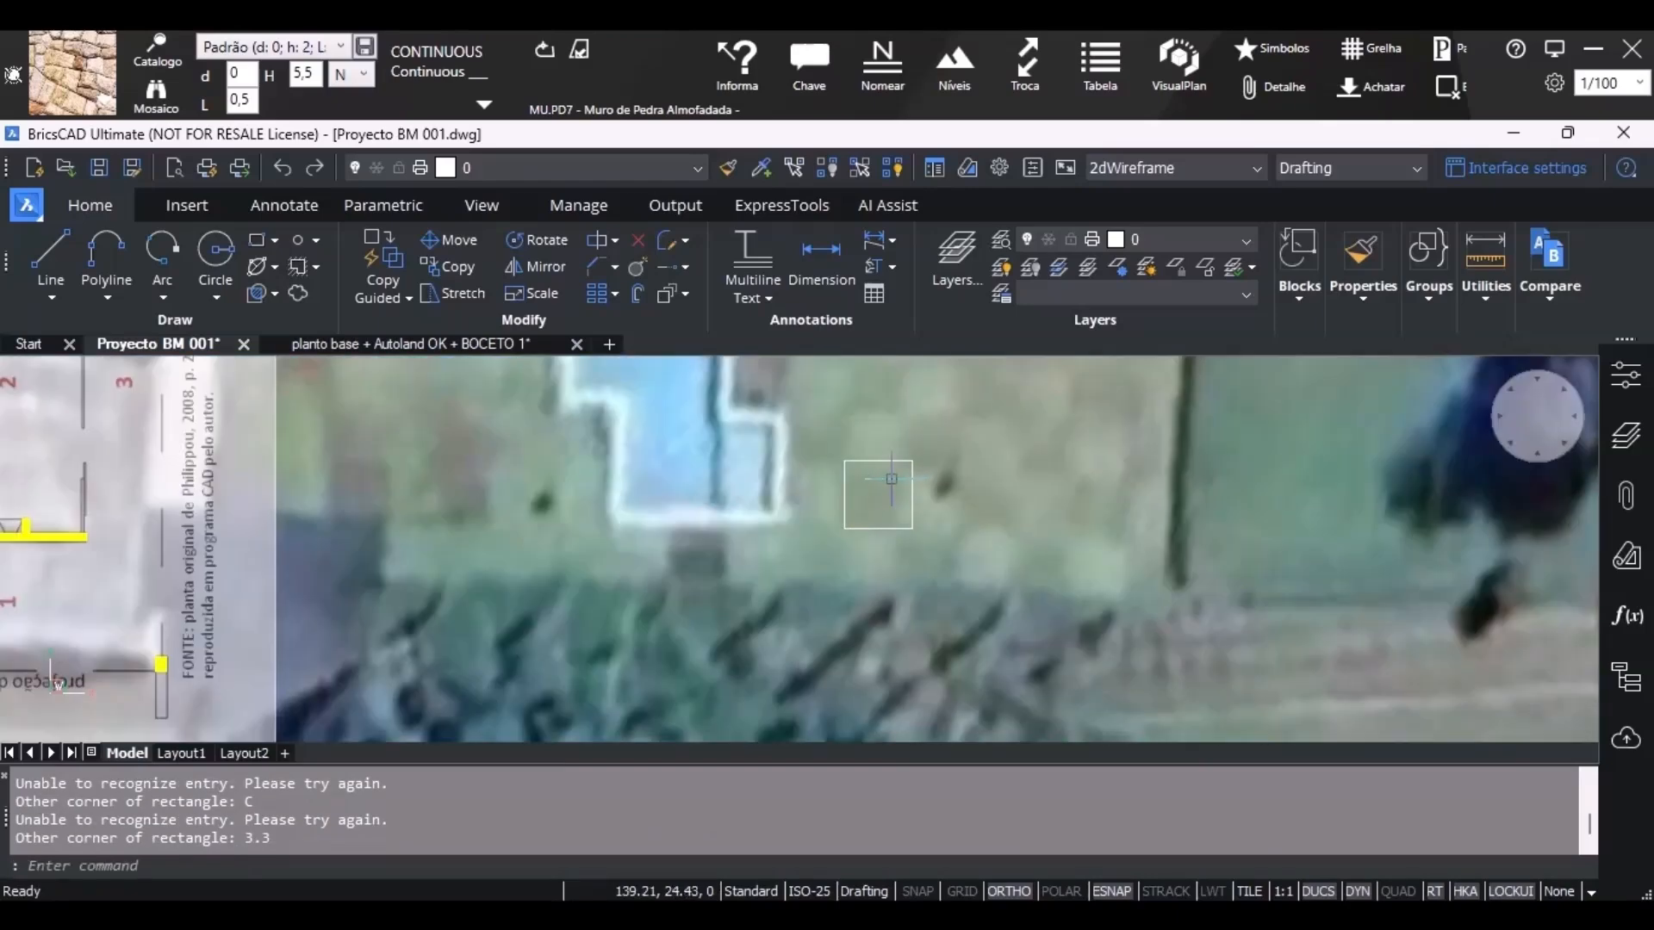
click(845, 493)
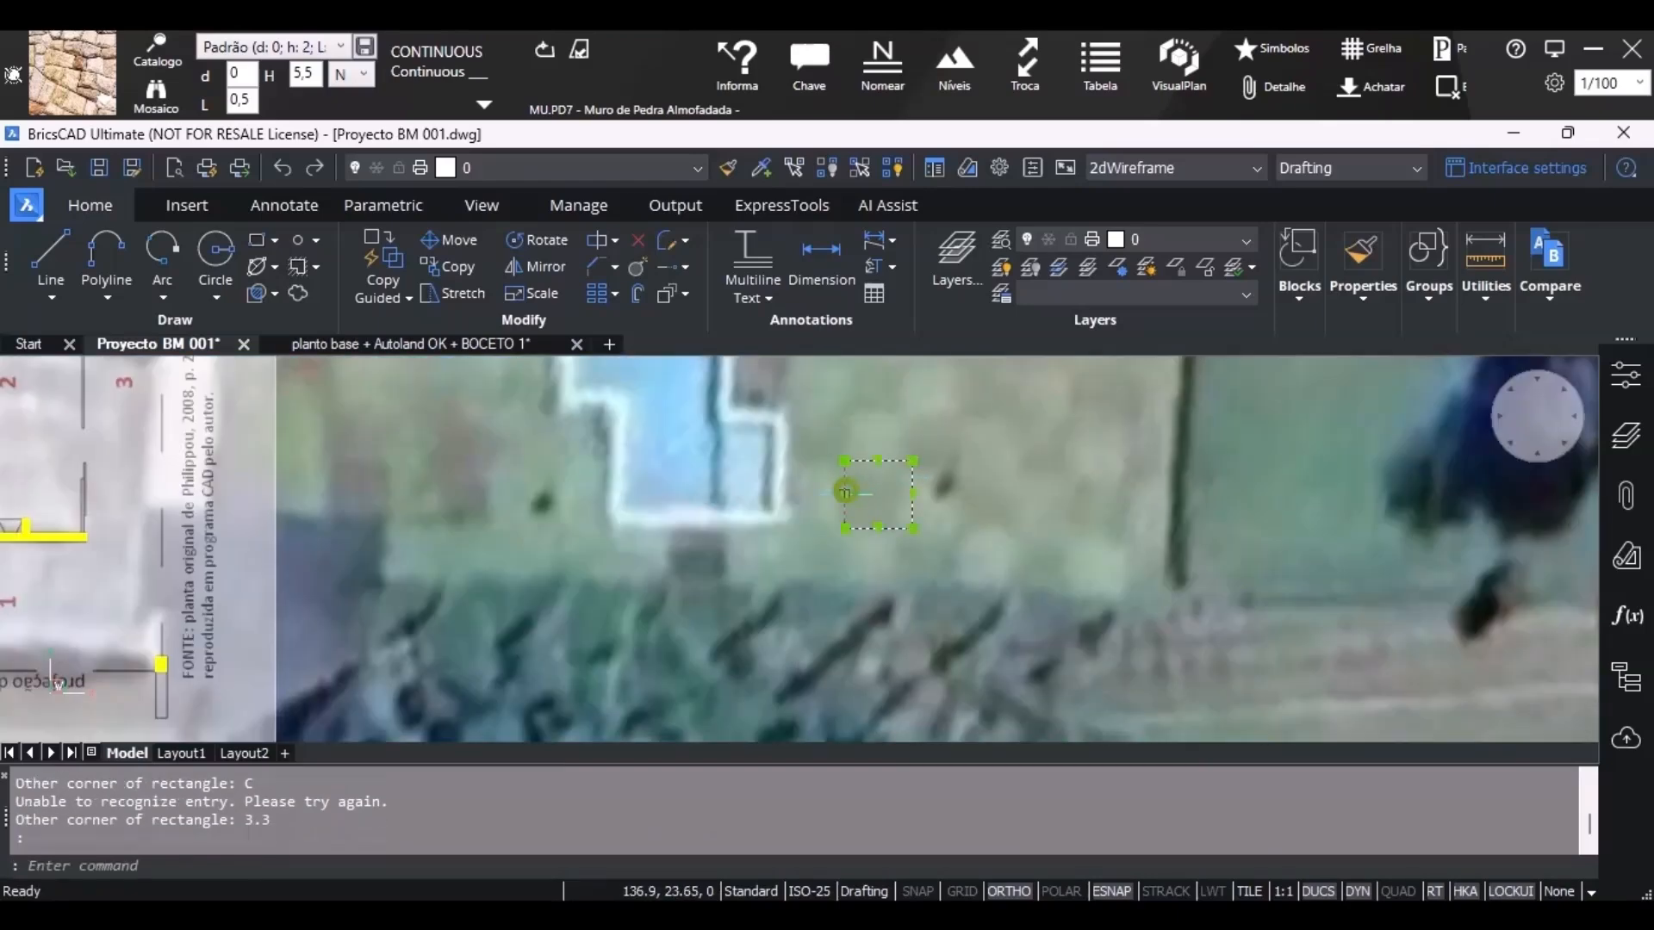
click(466, 239)
click(845, 528)
scroll(336, 459, down, 3)
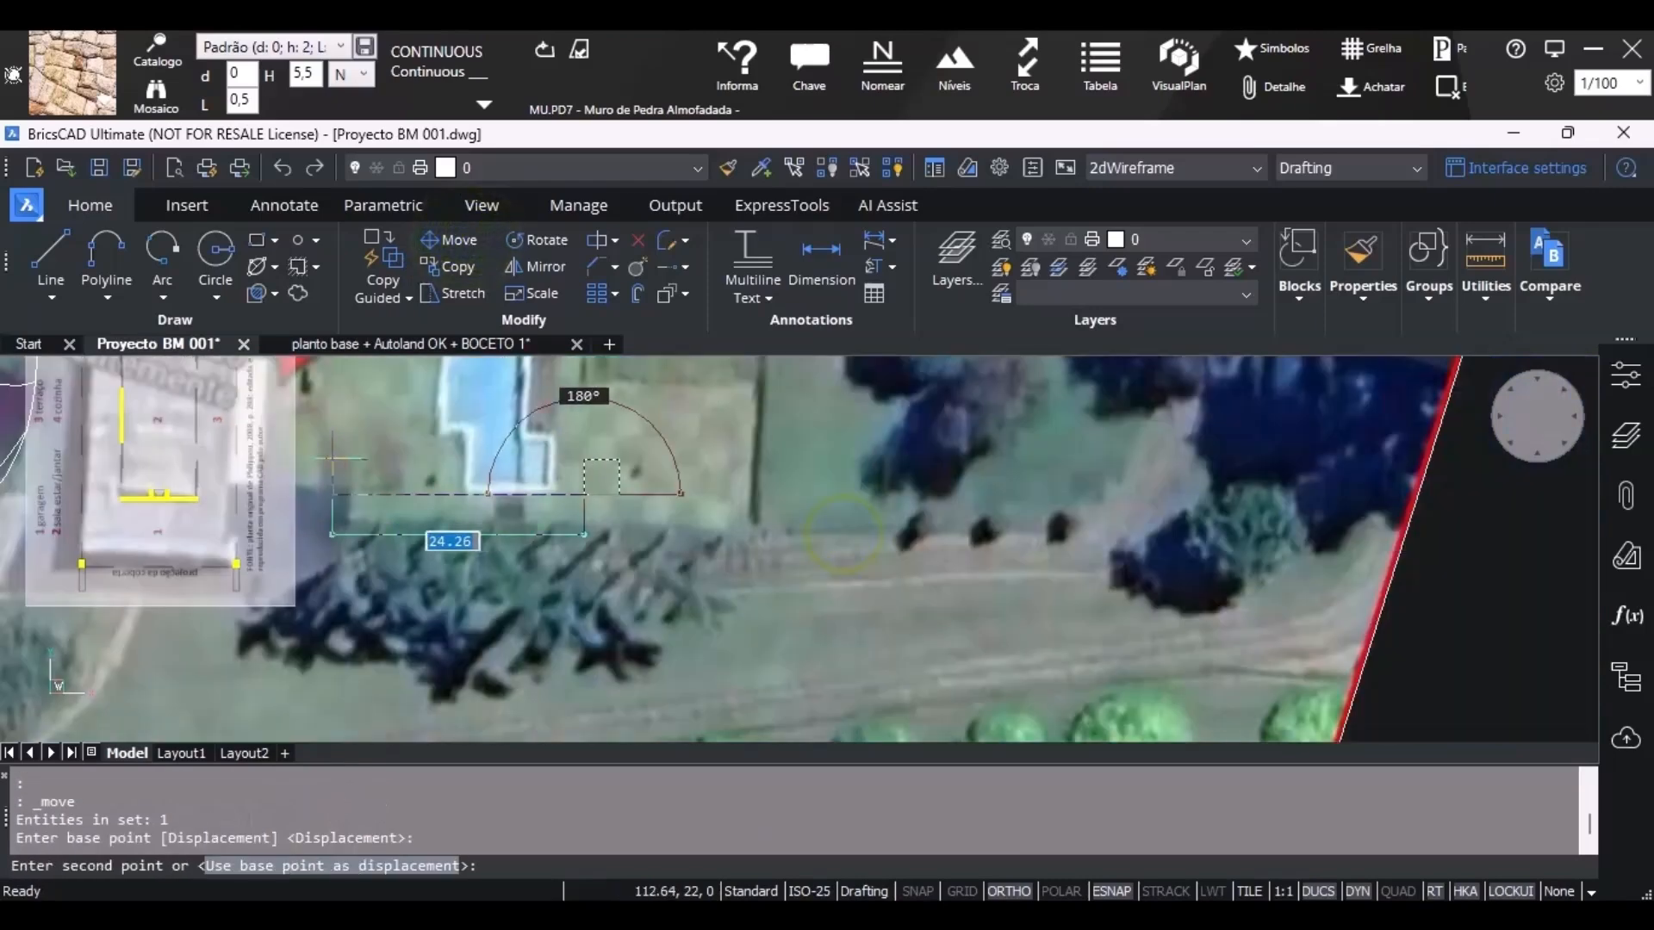
scroll(336, 459, up, 5)
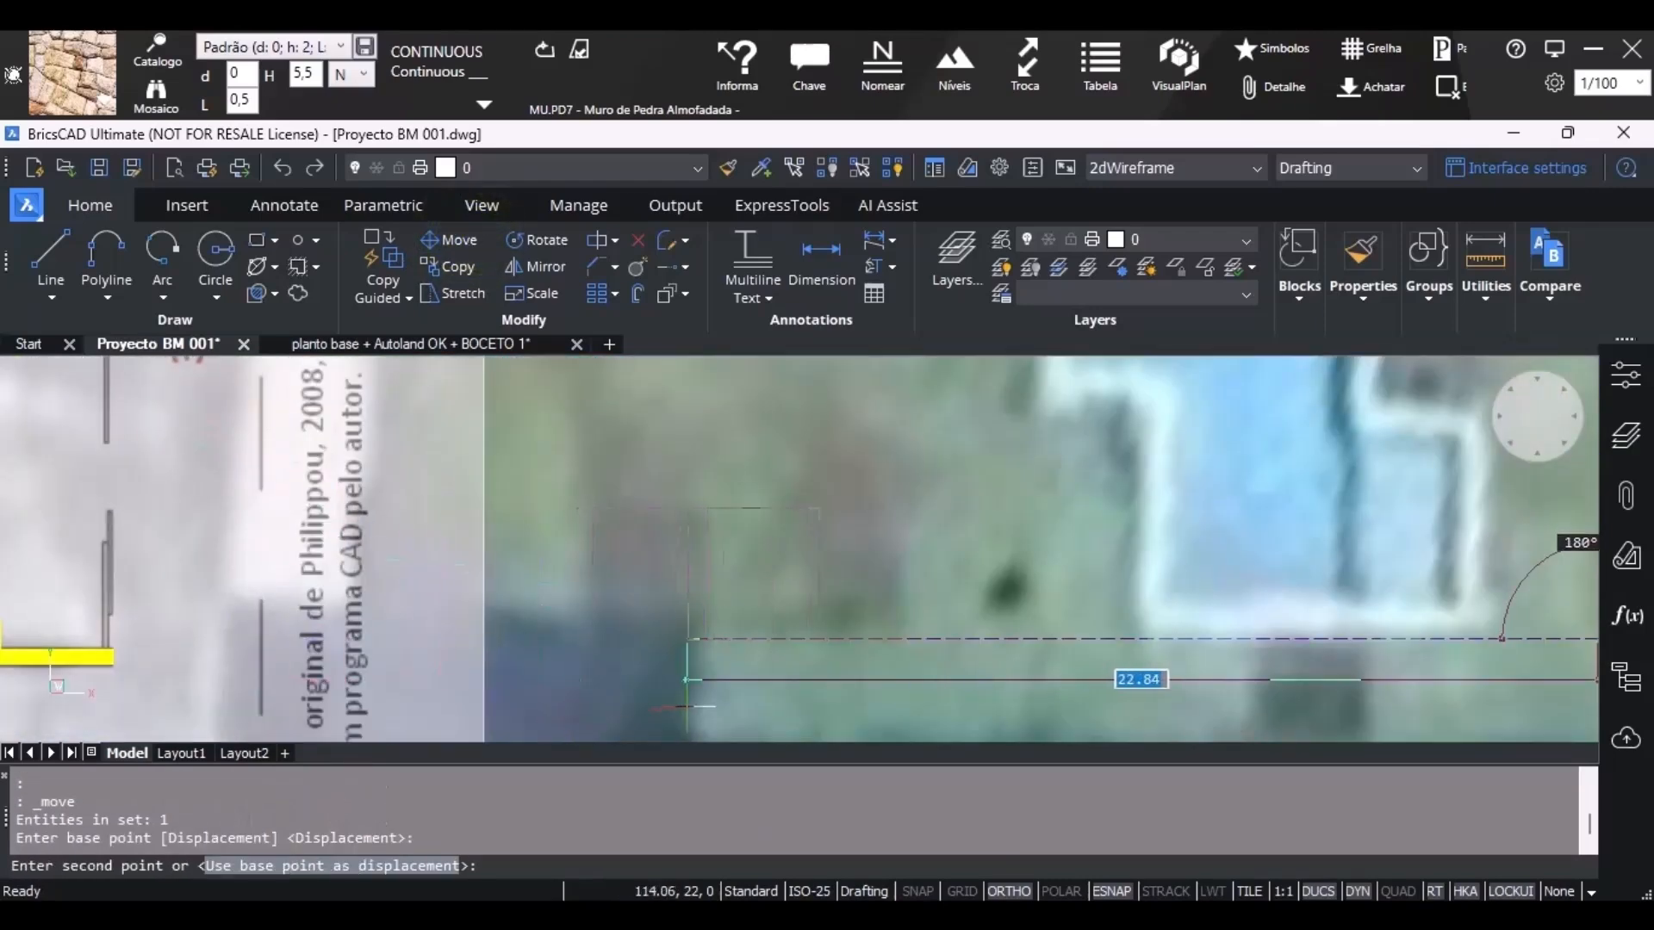
click(1010, 891)
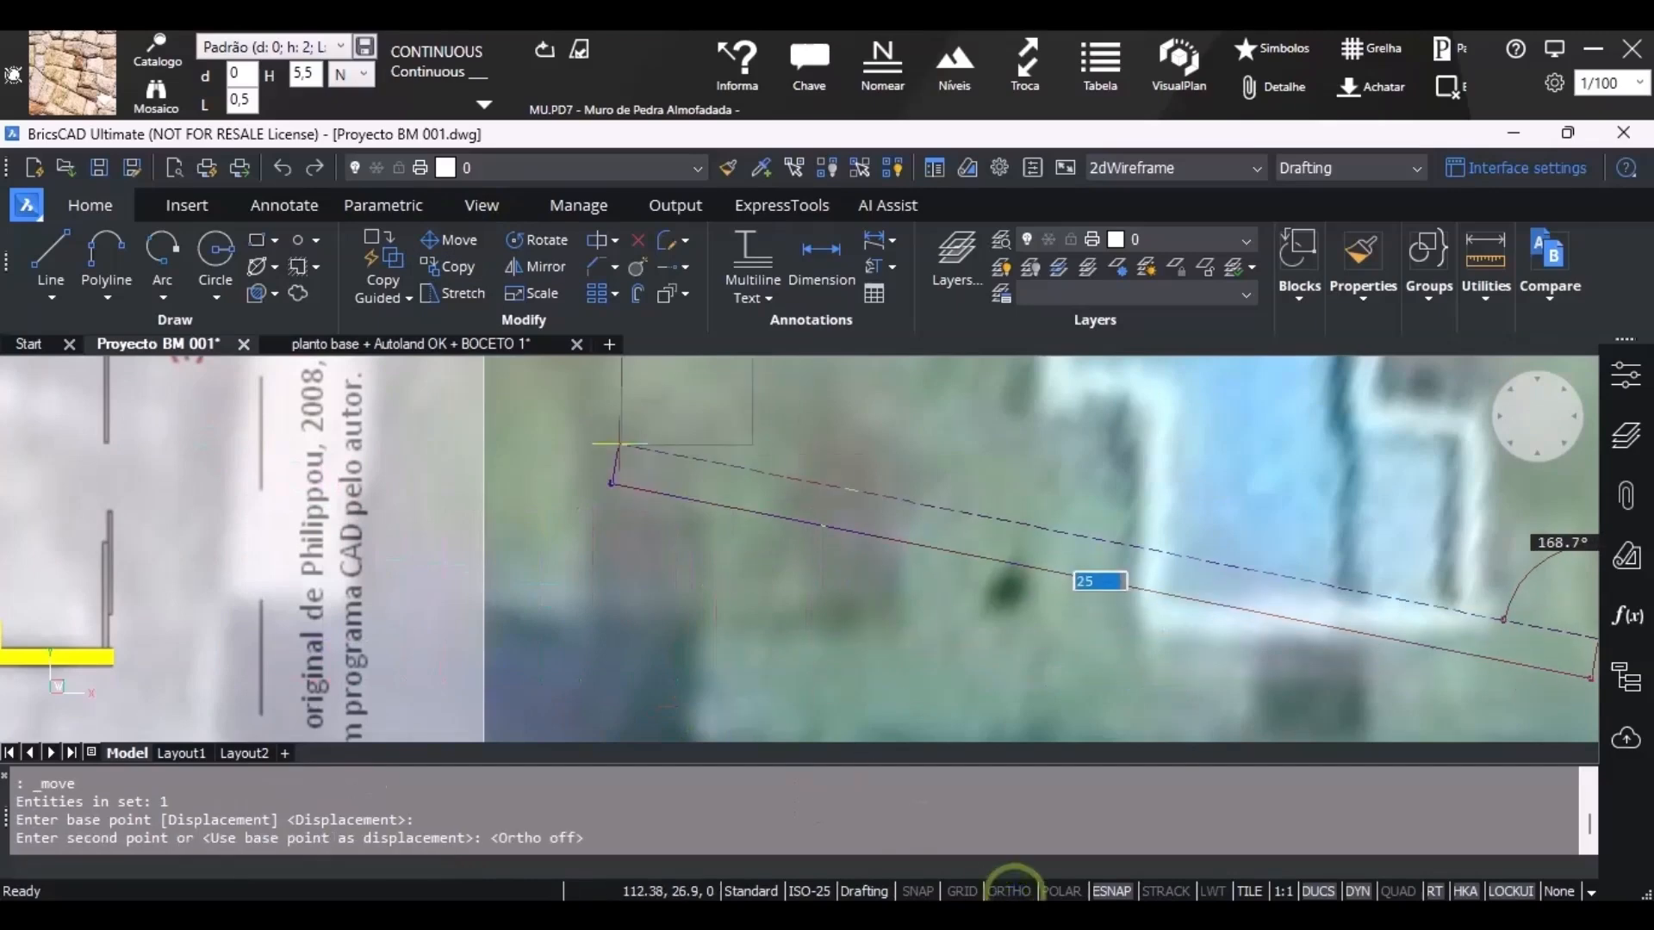
scroll(517, 637, down, 4)
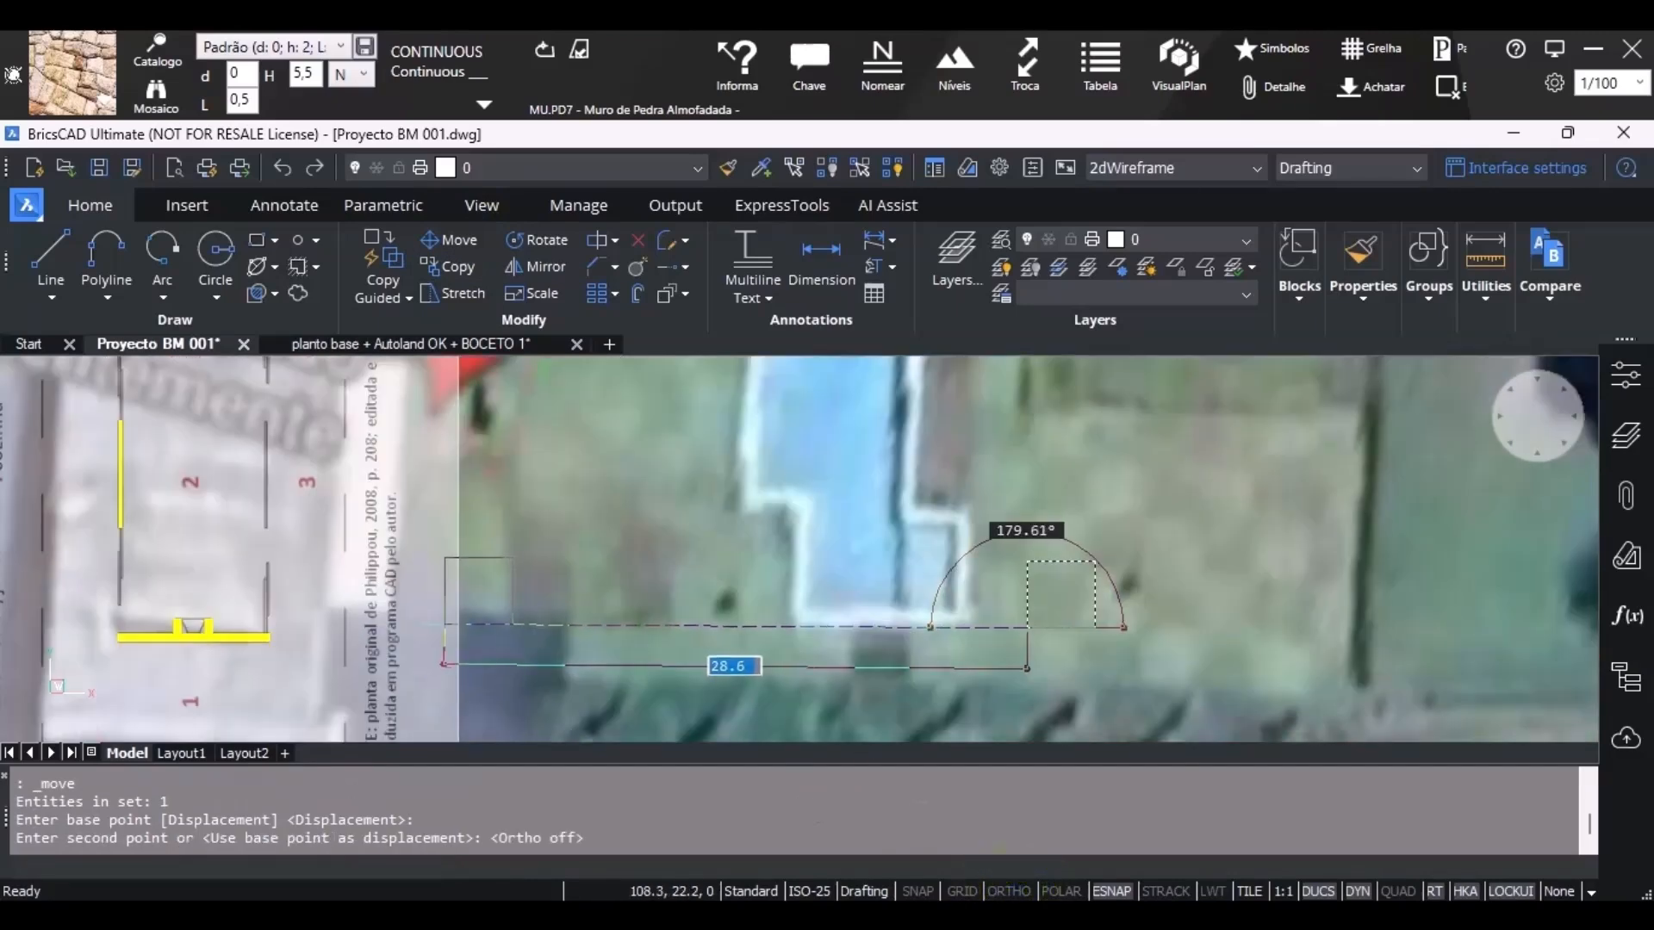
scroll(854, 619, up, 4)
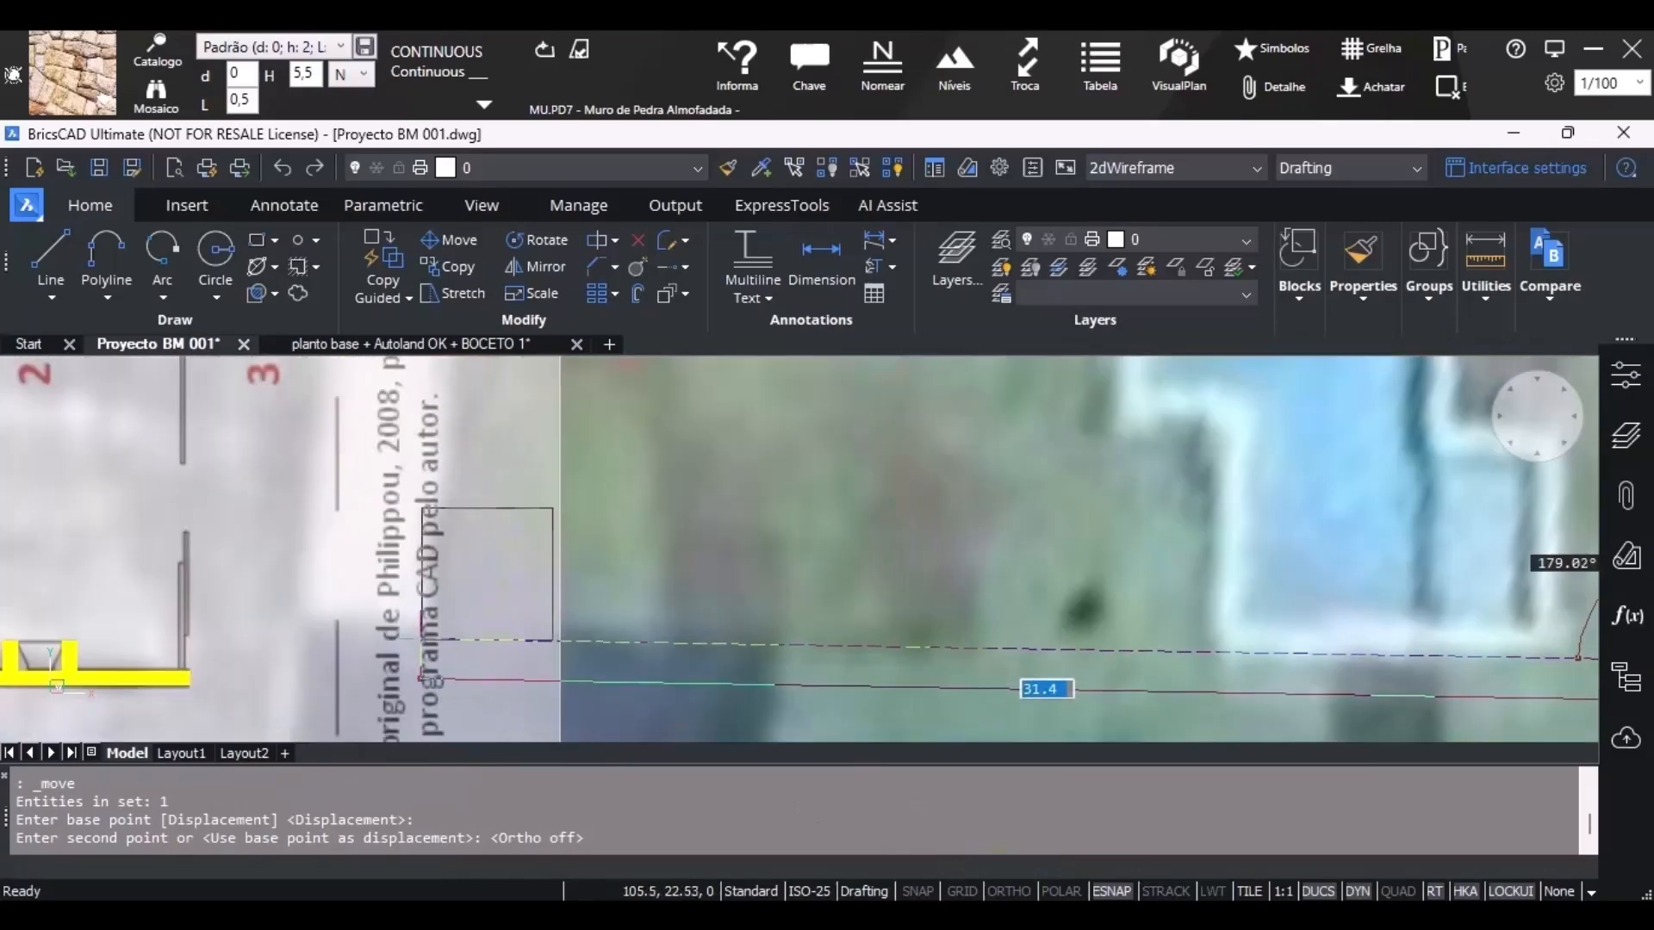
Copy the square five times side by side, corner to corner, to form a row from the house plan towards the pool.
click(447, 267)
click(431, 636)
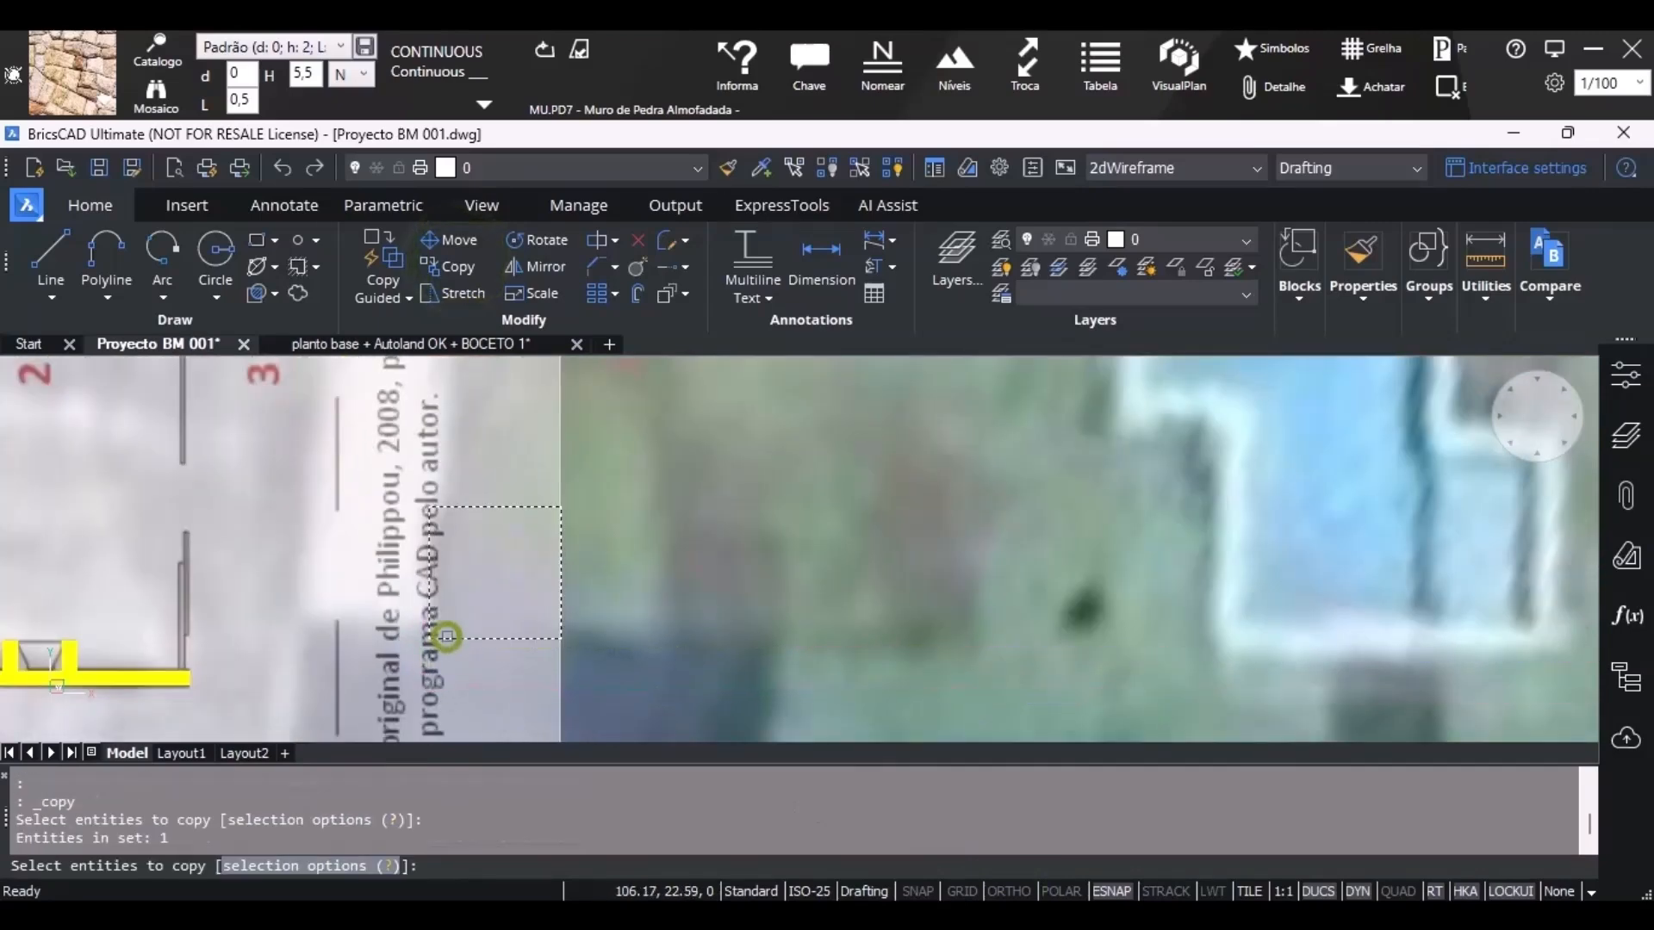
key(Return)
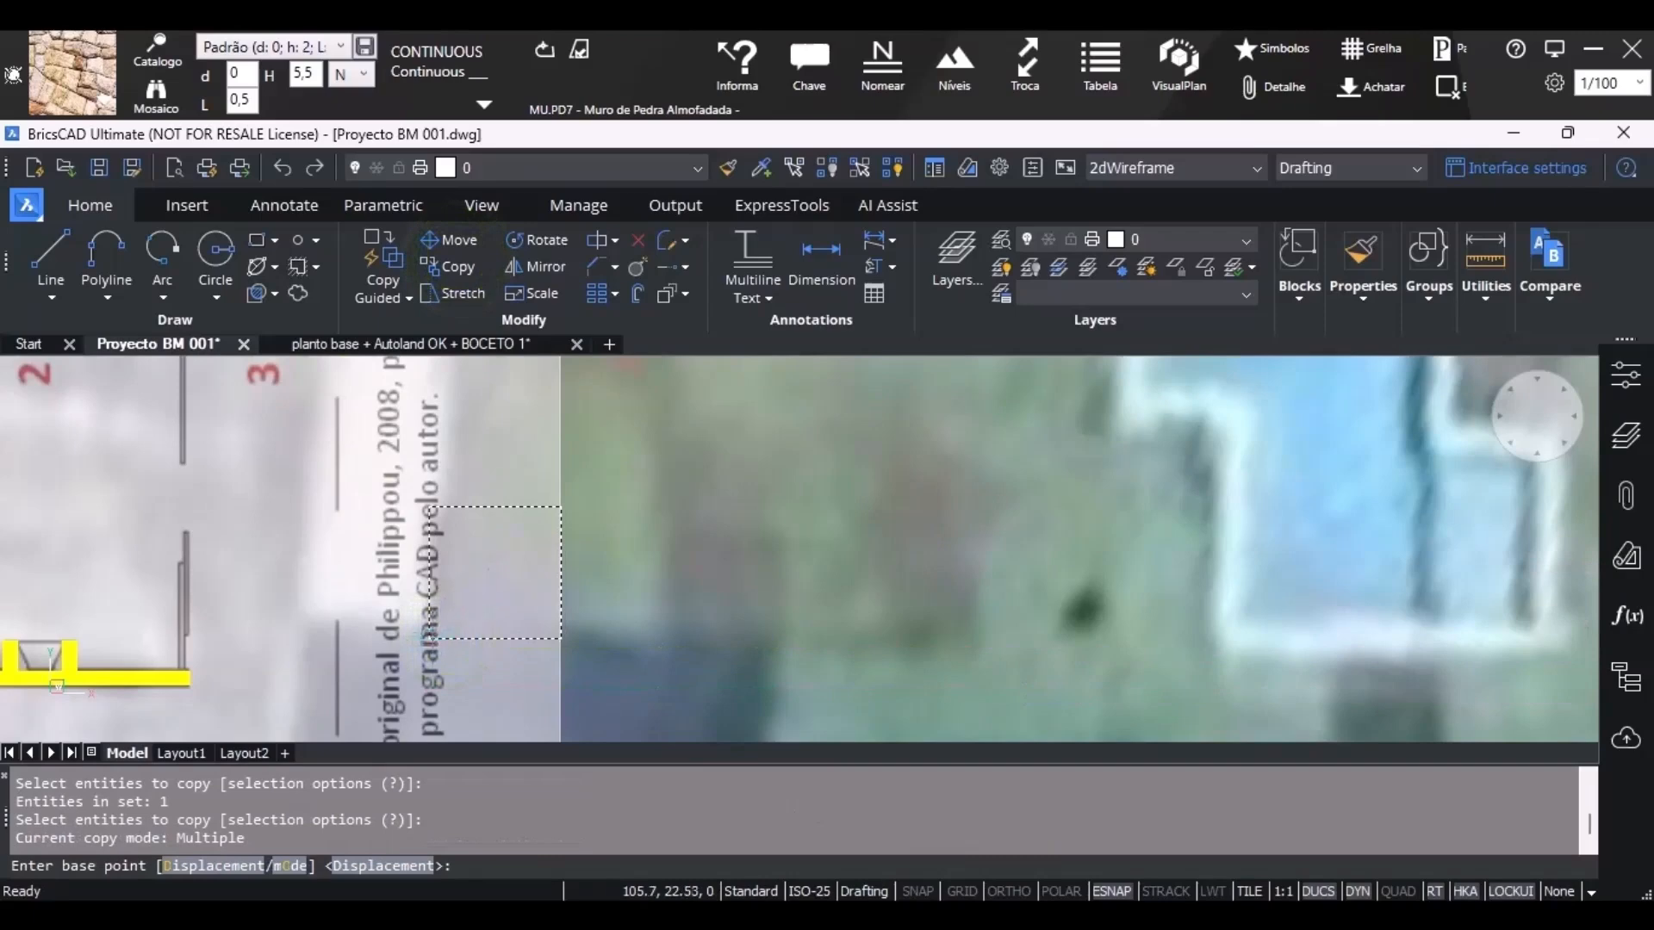
click(429, 638)
click(561, 640)
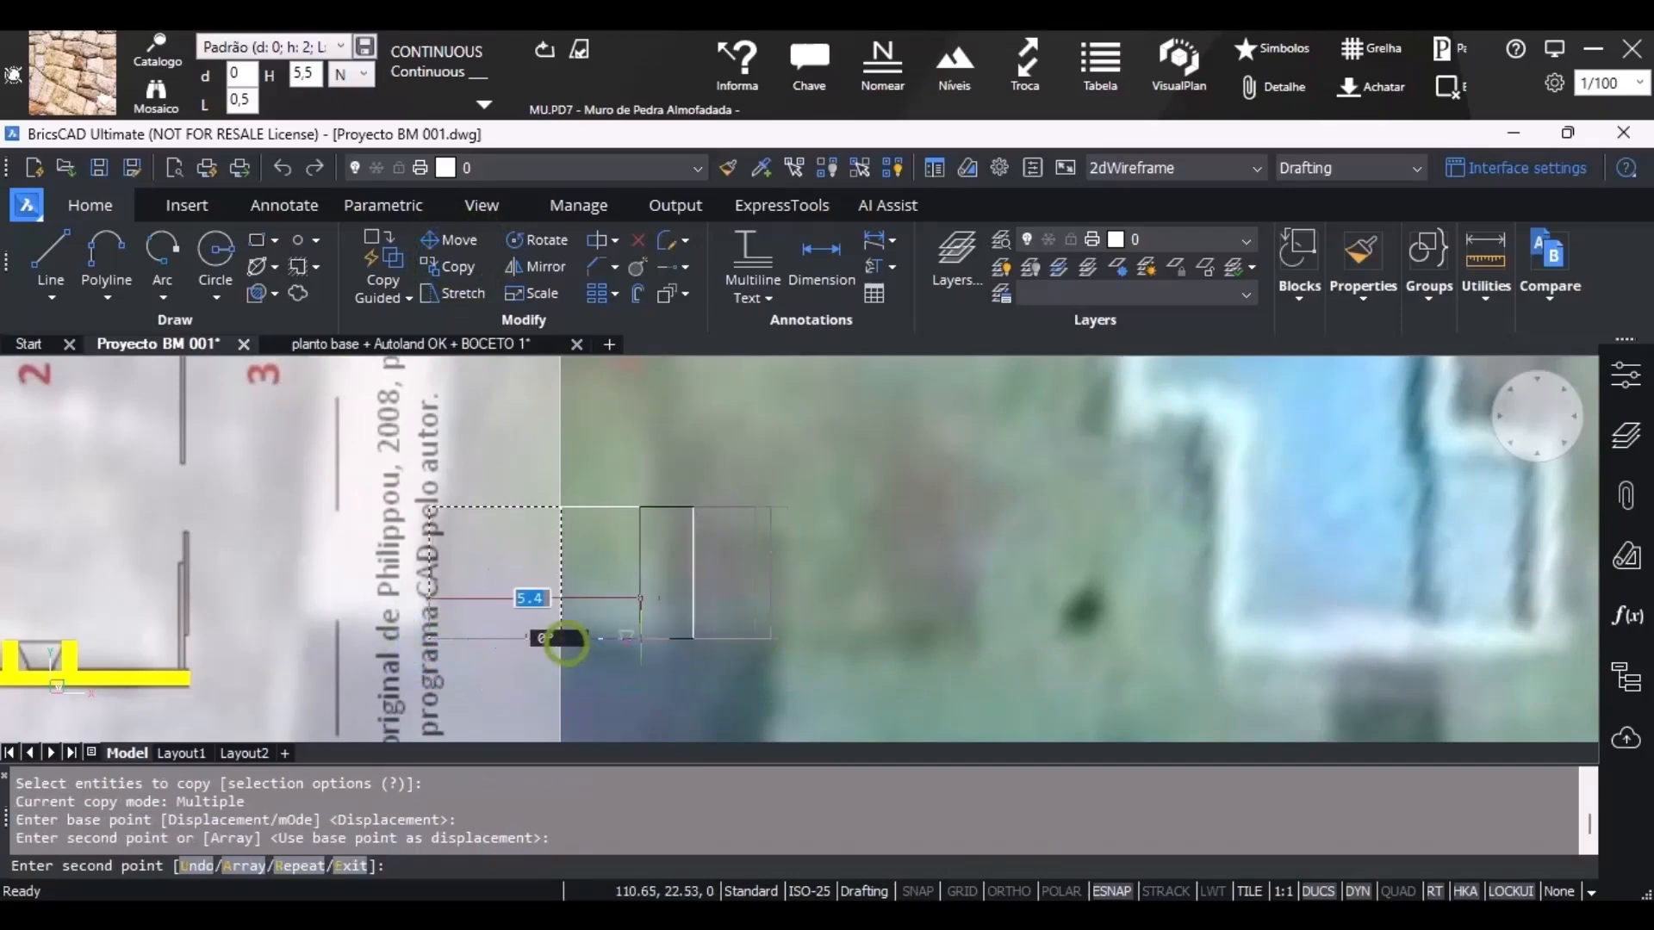
click(694, 639)
click(822, 639)
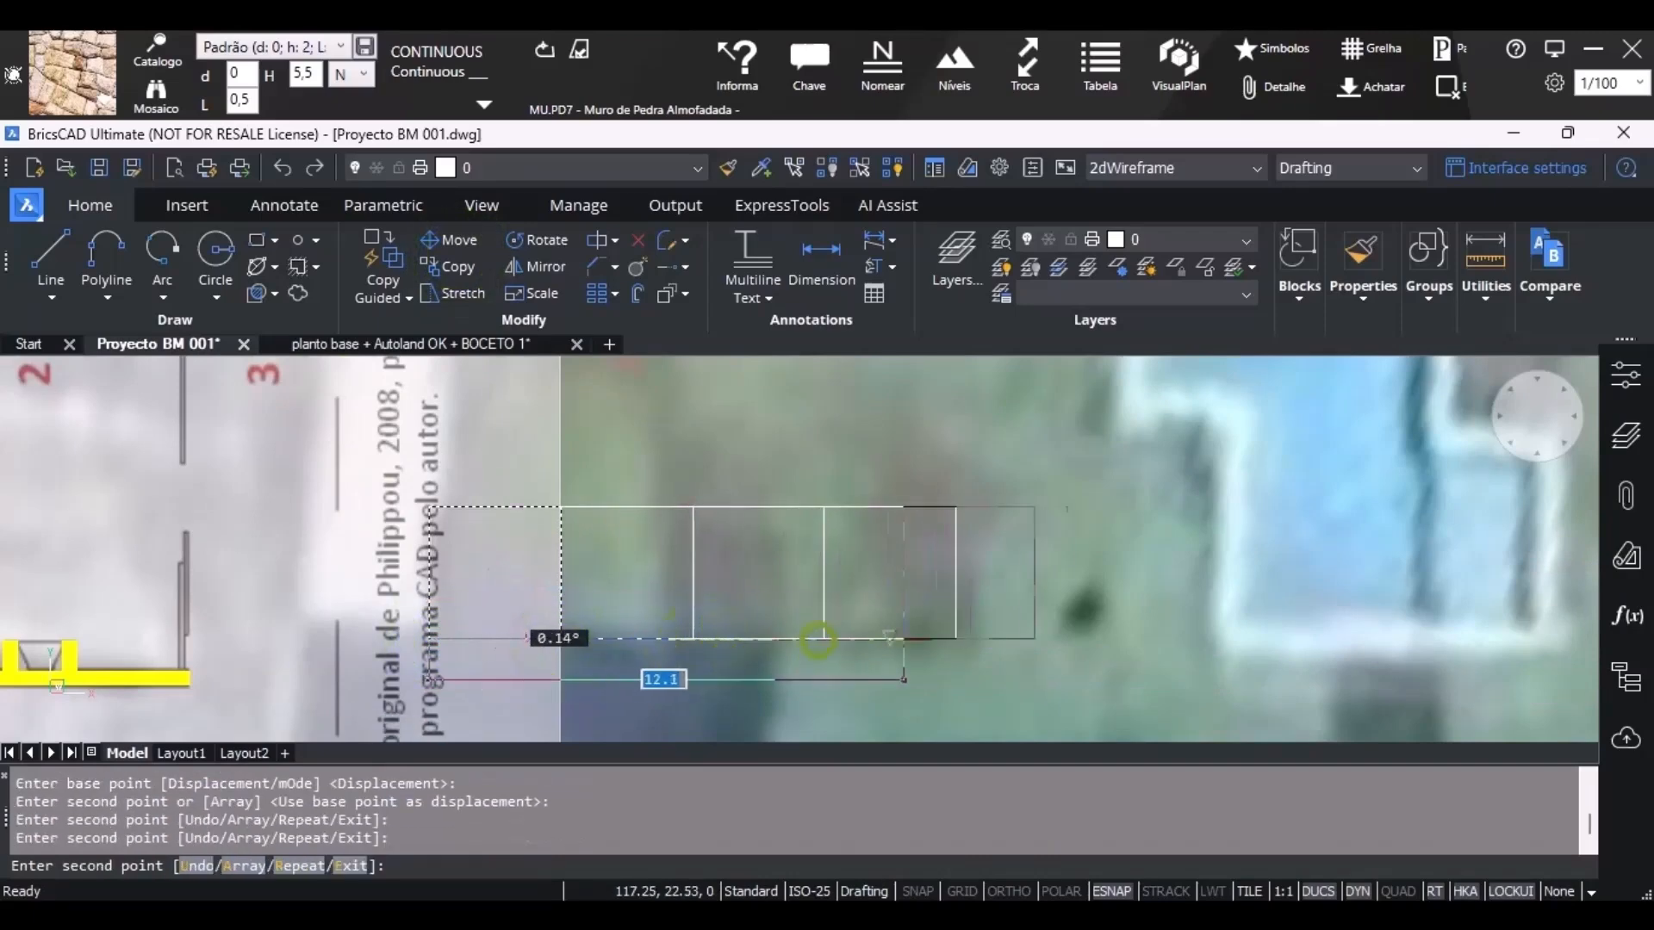
click(956, 639)
click(1088, 639)
scroll(954, 676, down, 3)
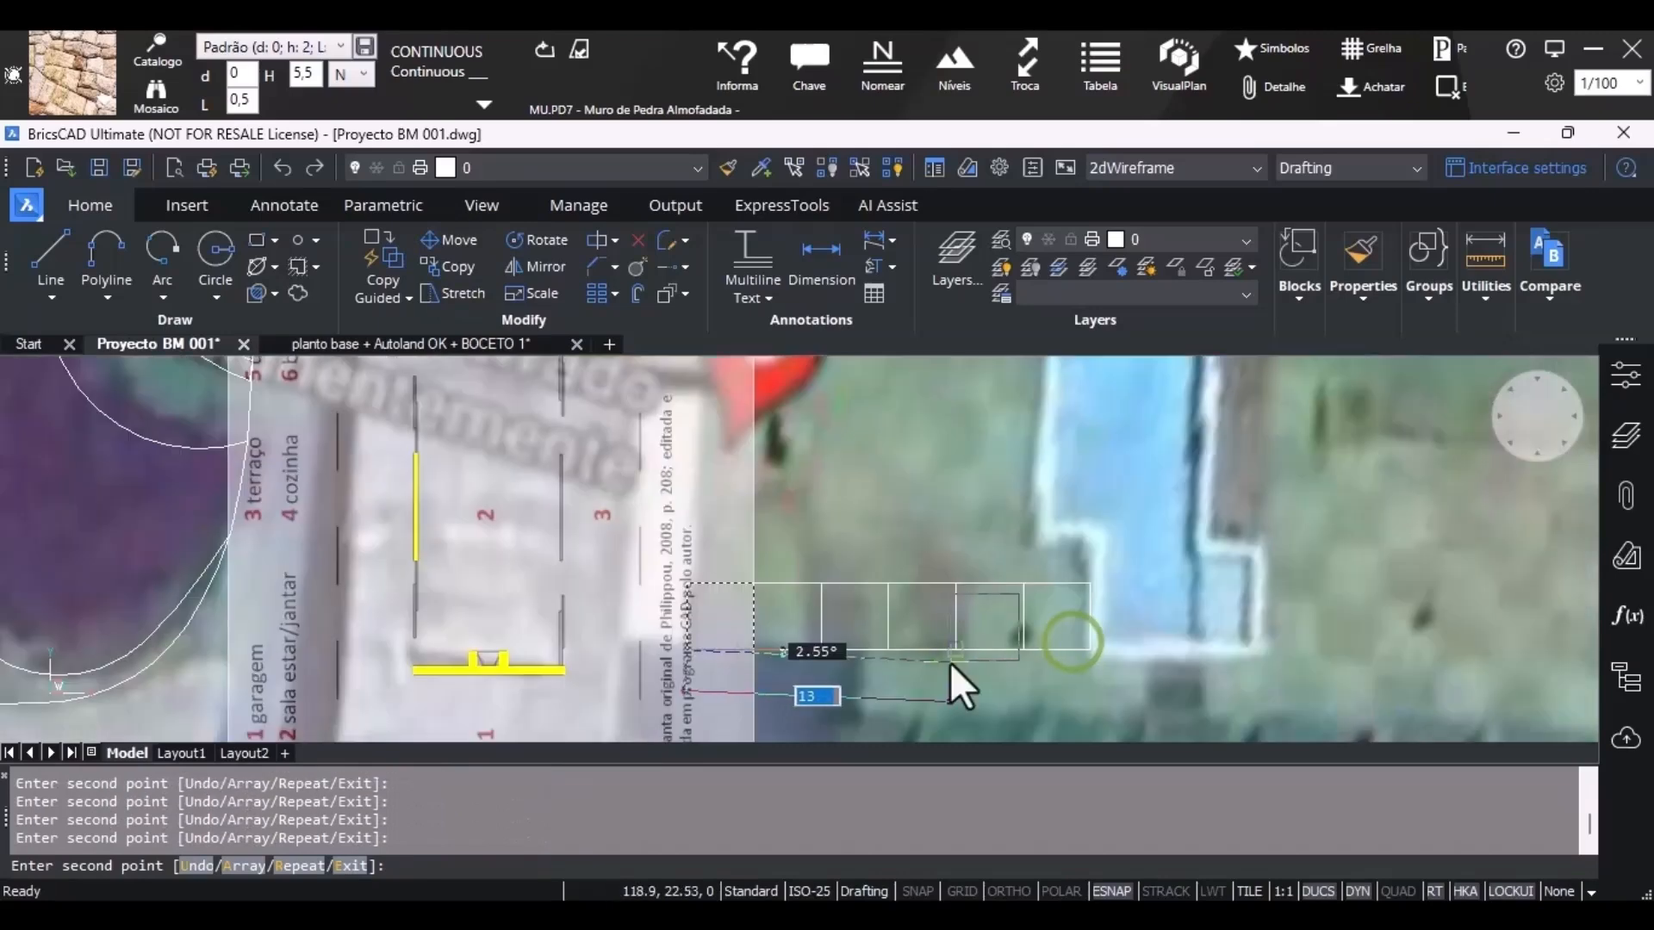
key(Escape)
key(Escape)
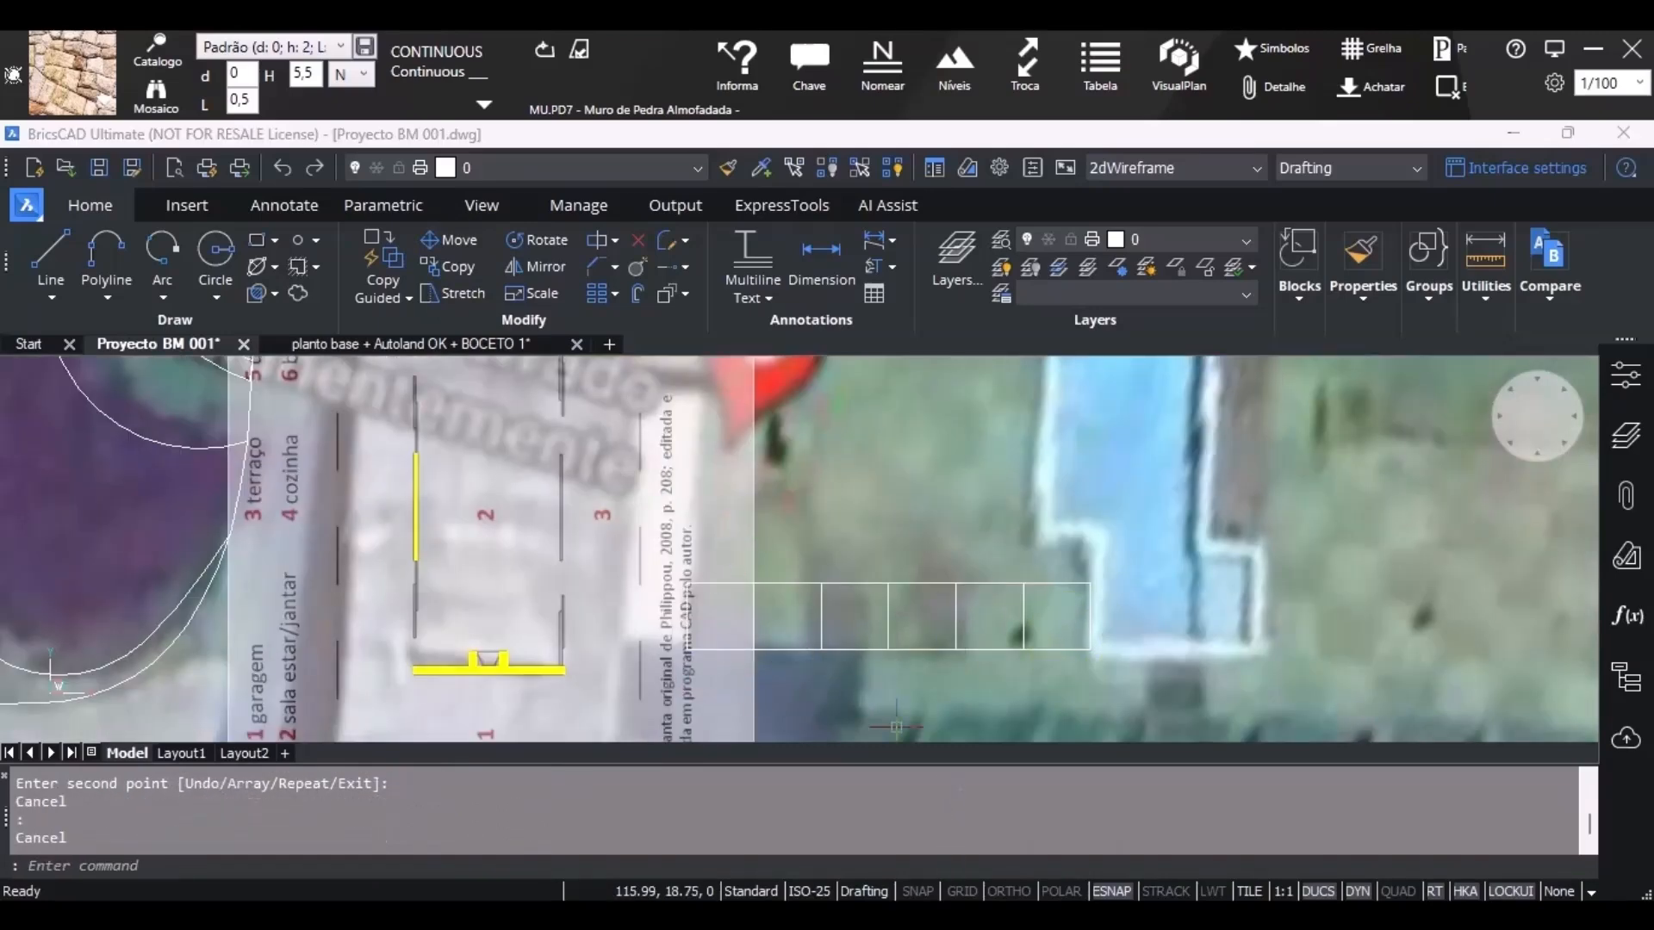
View the photo ref 002.jpg in the REFERENCIA folder to study the checkered lawn around the pool, and return to the drawing.
click(723, 911)
scroll(1001, 568, down, 1)
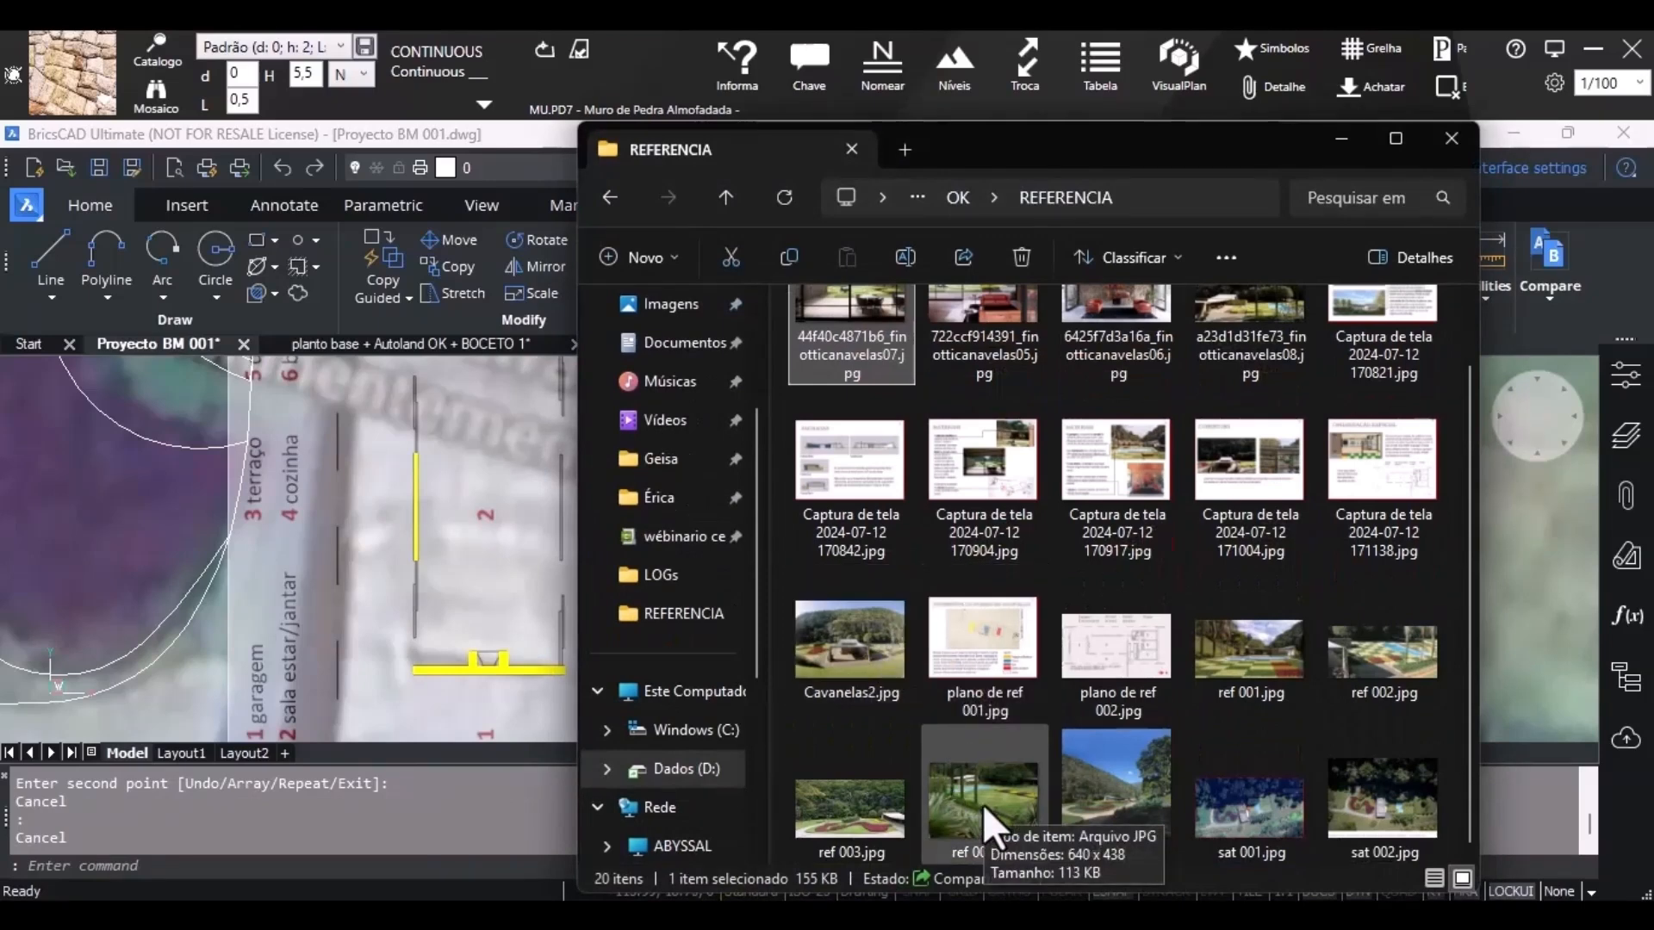
click(1370, 649)
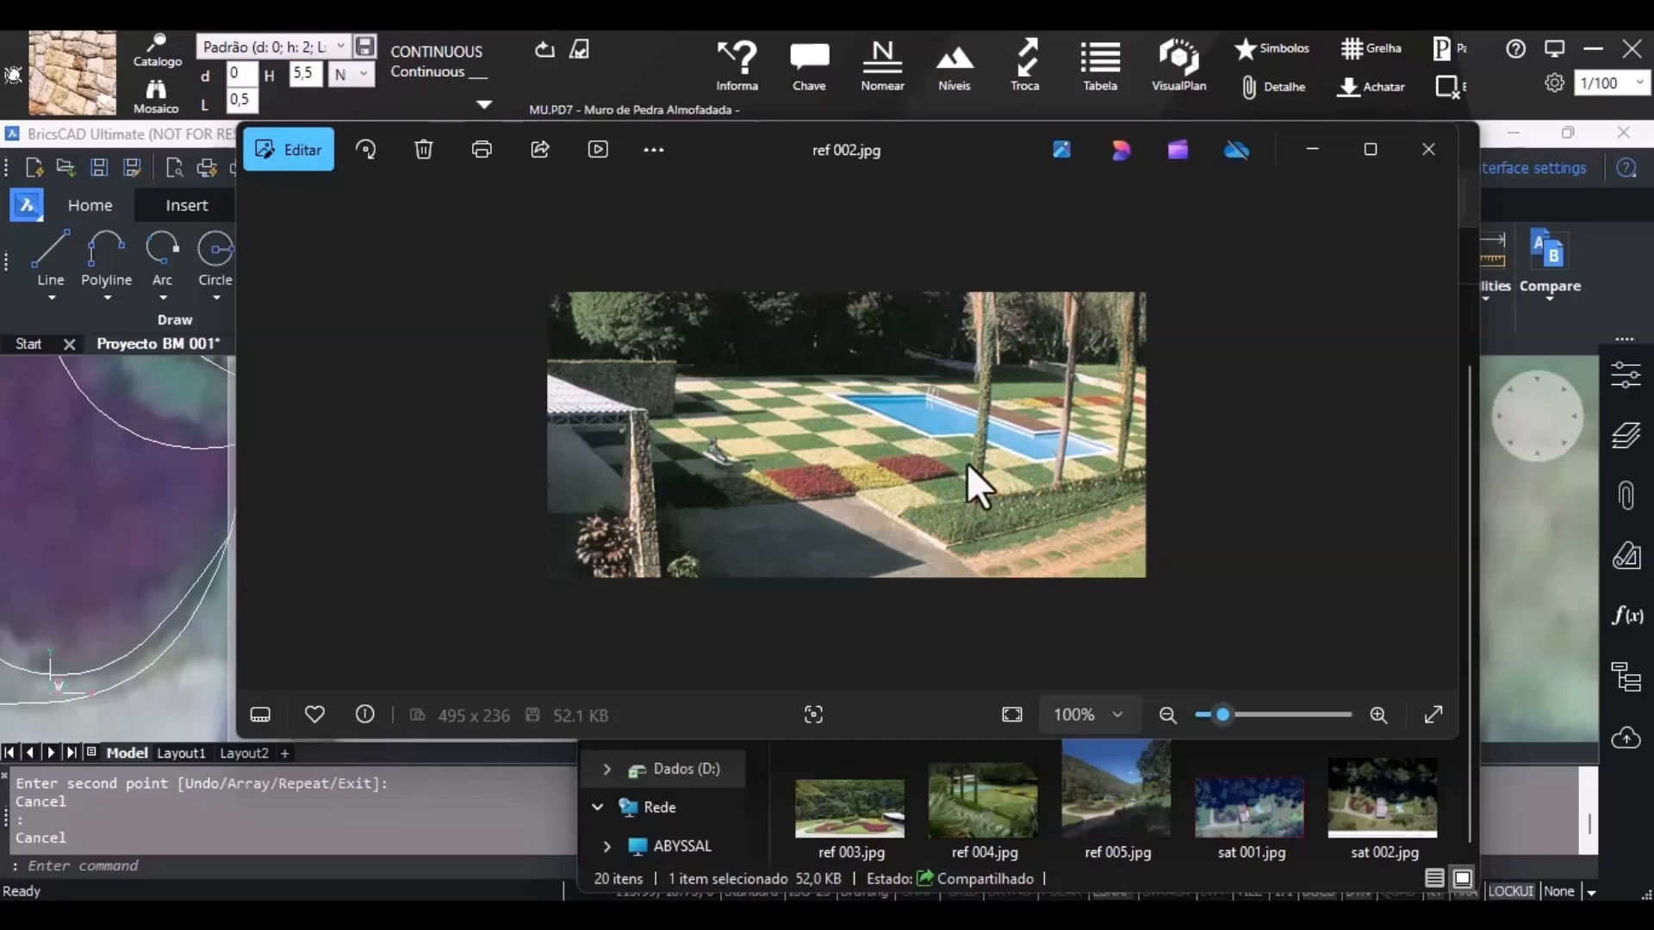
click(1311, 148)
click(1346, 128)
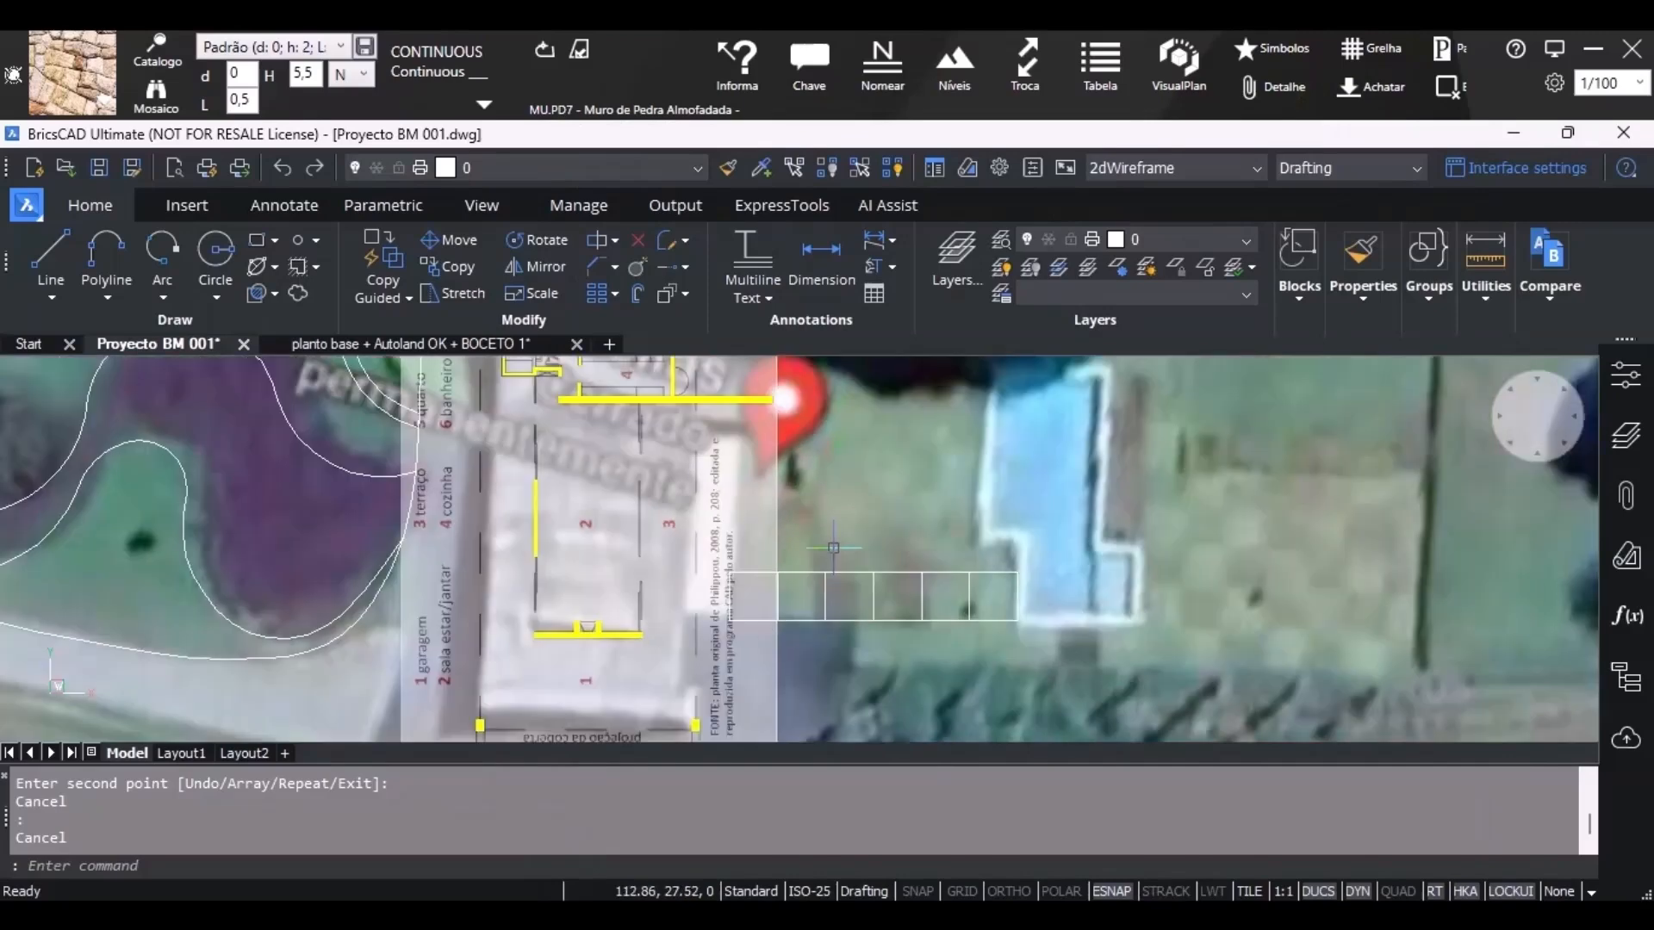
Copy the last square of the row once more so that the row overlaps the pool.
scroll(1079, 663, up, 2)
click(982, 567)
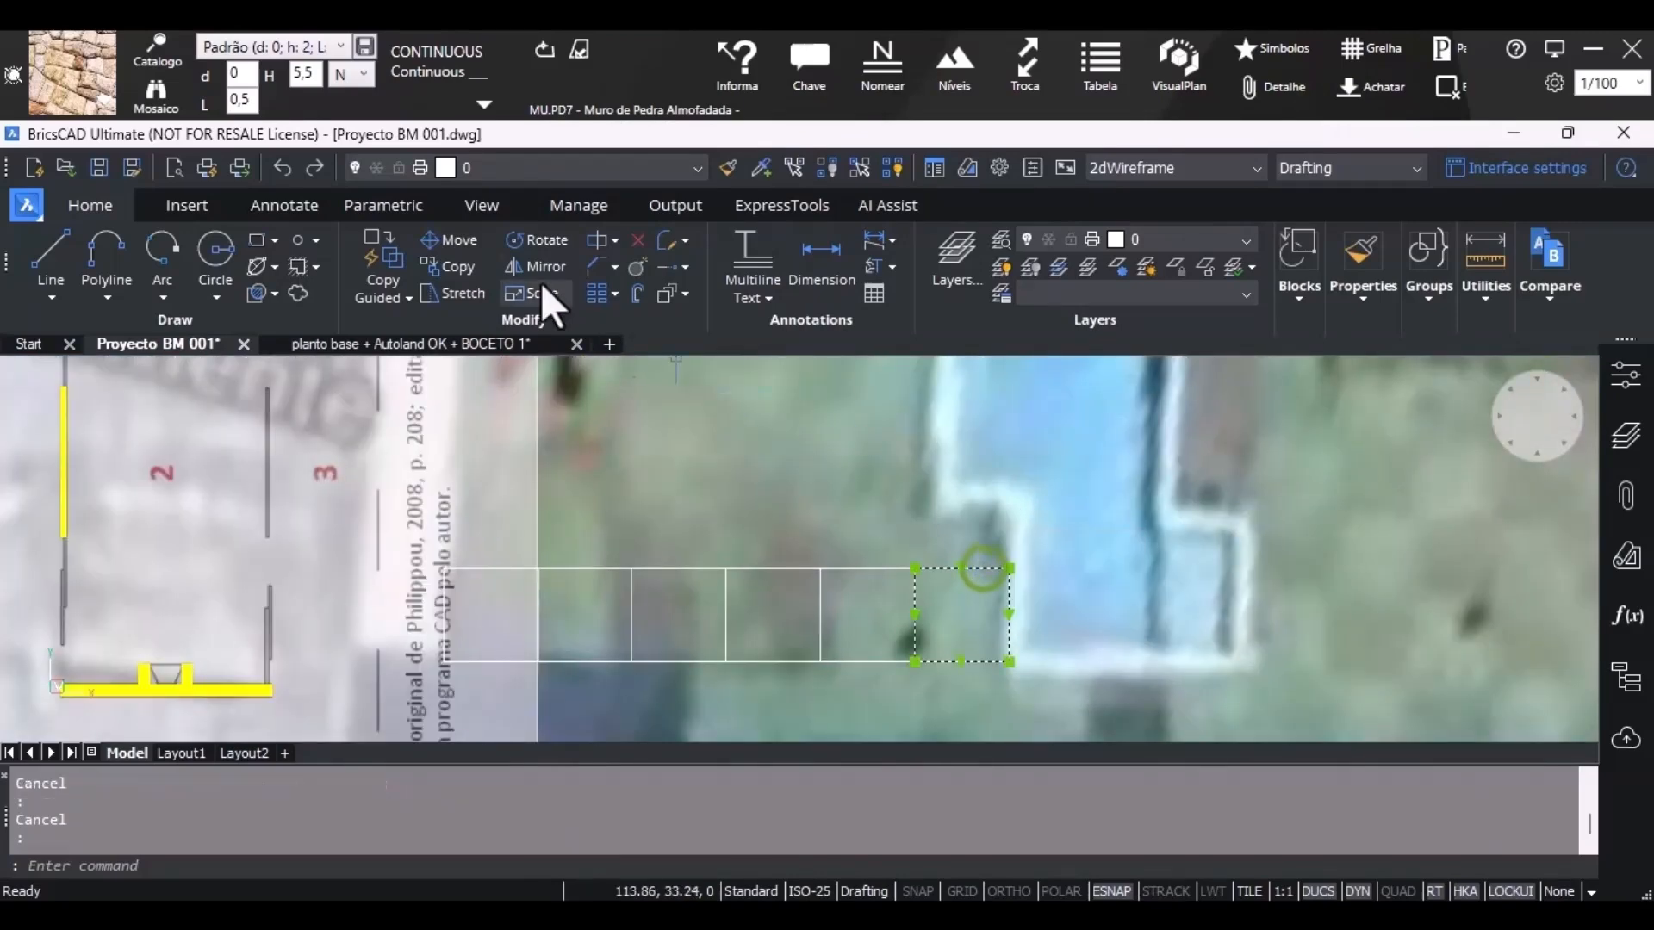
click(436, 267)
click(914, 661)
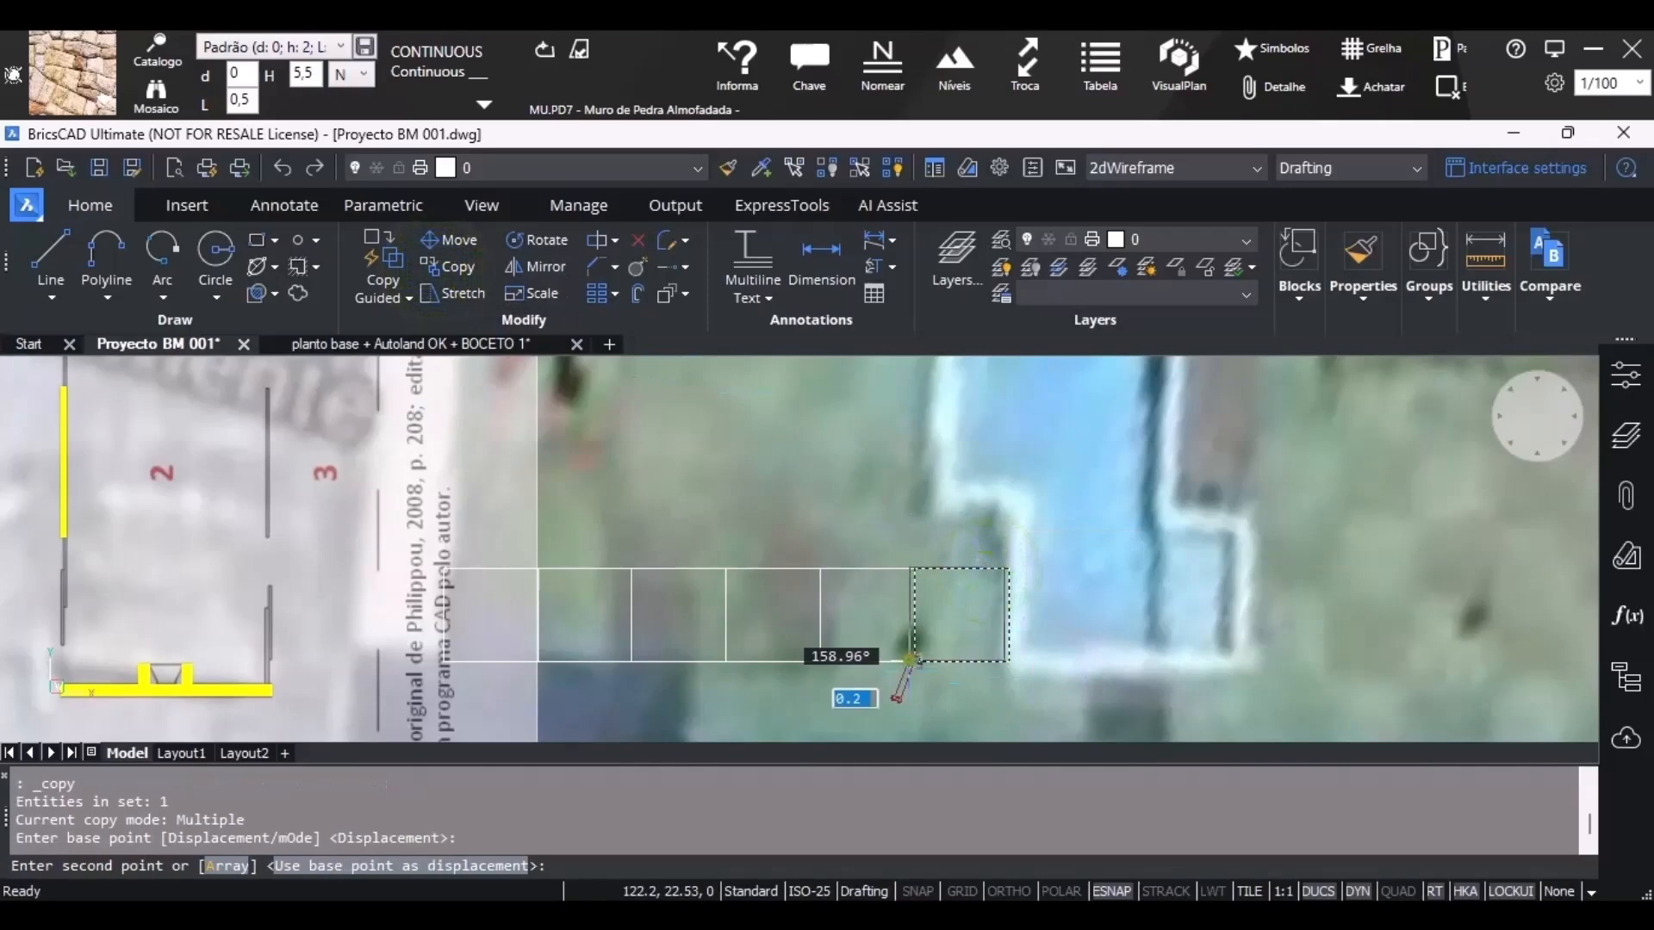
click(1008, 662)
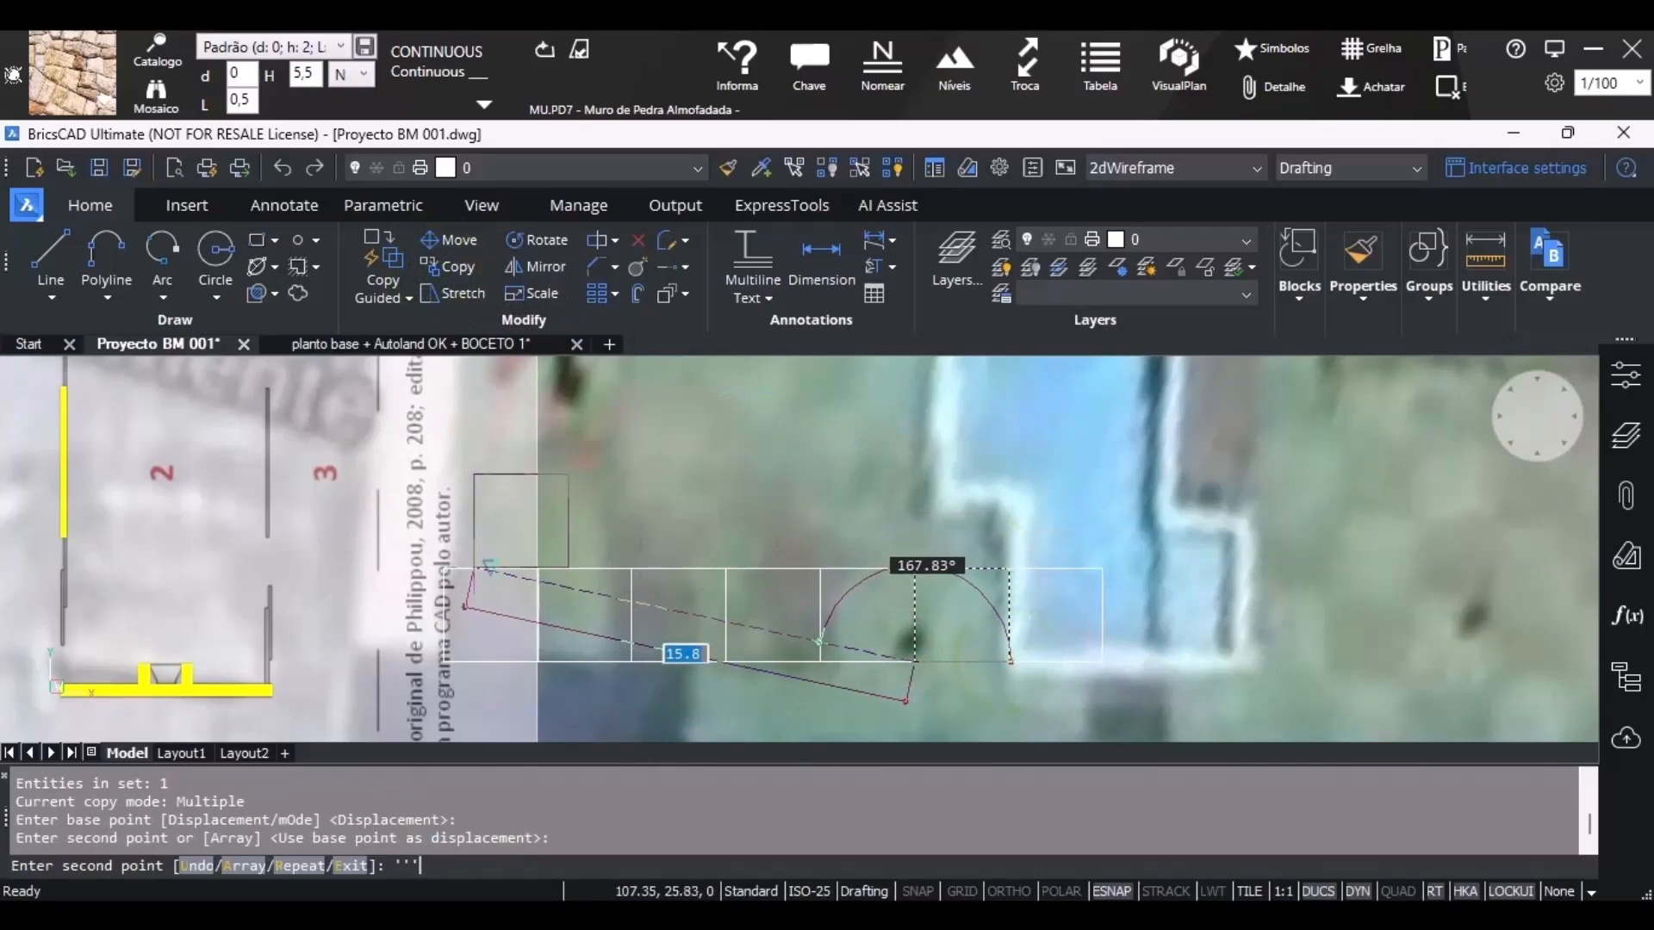
key(Escape)
key(Escape)
Move the row of seven squares one square width towards the house, so its end meets the pool's edge.
click(393, 521)
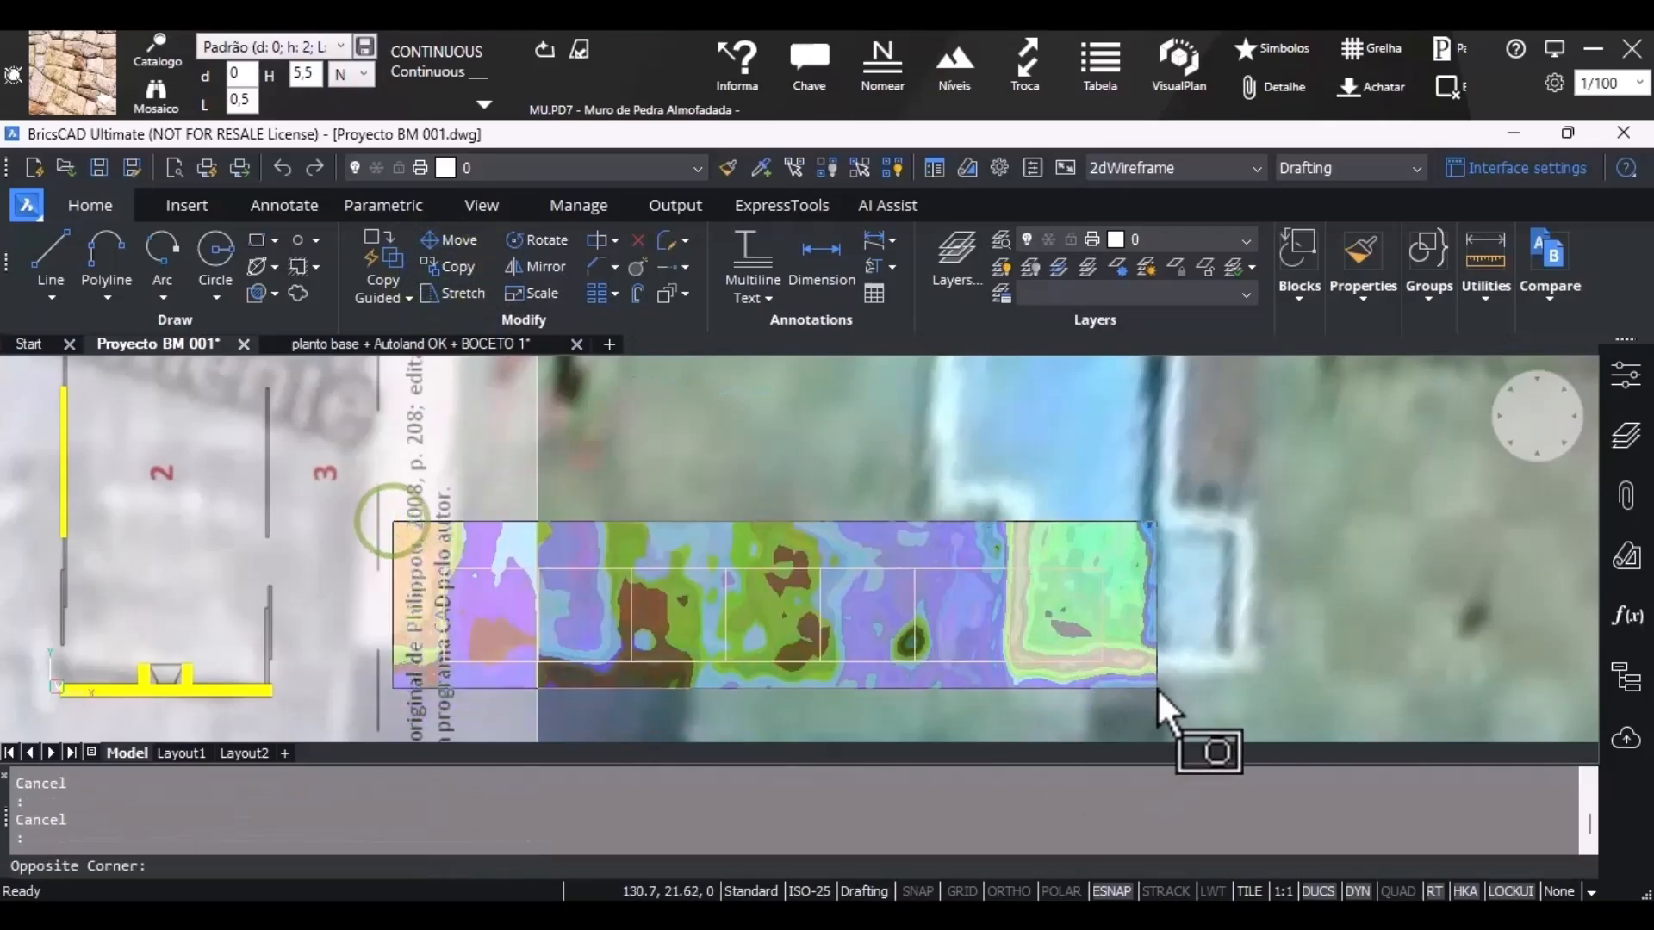
click(1156, 687)
click(447, 234)
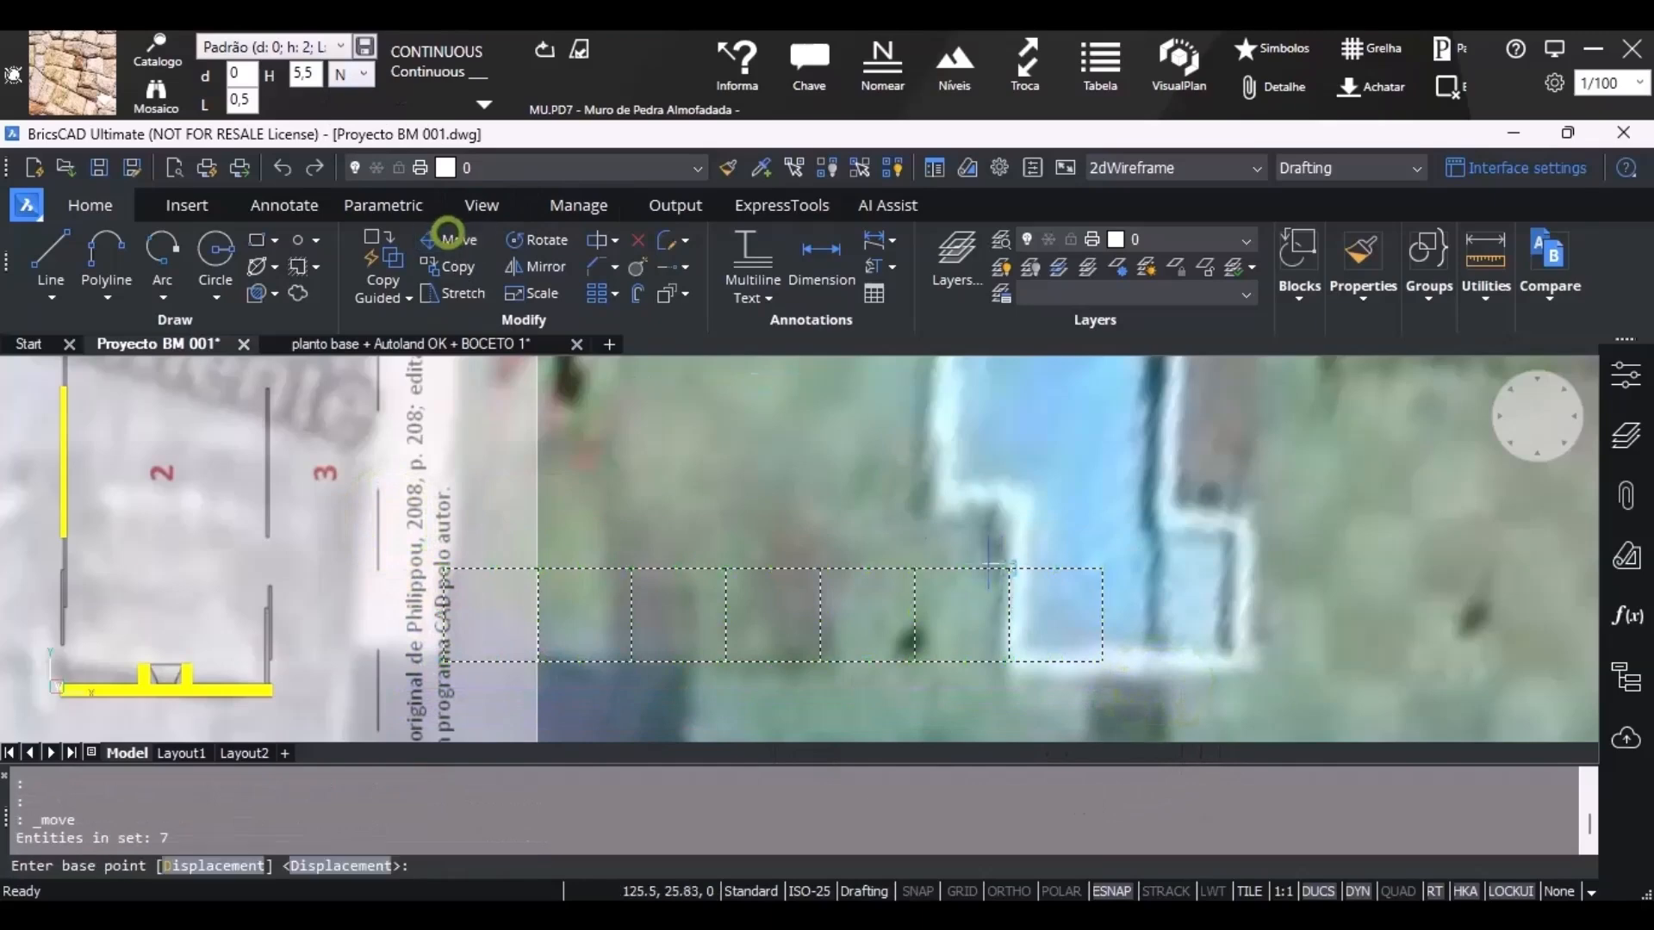
click(1102, 568)
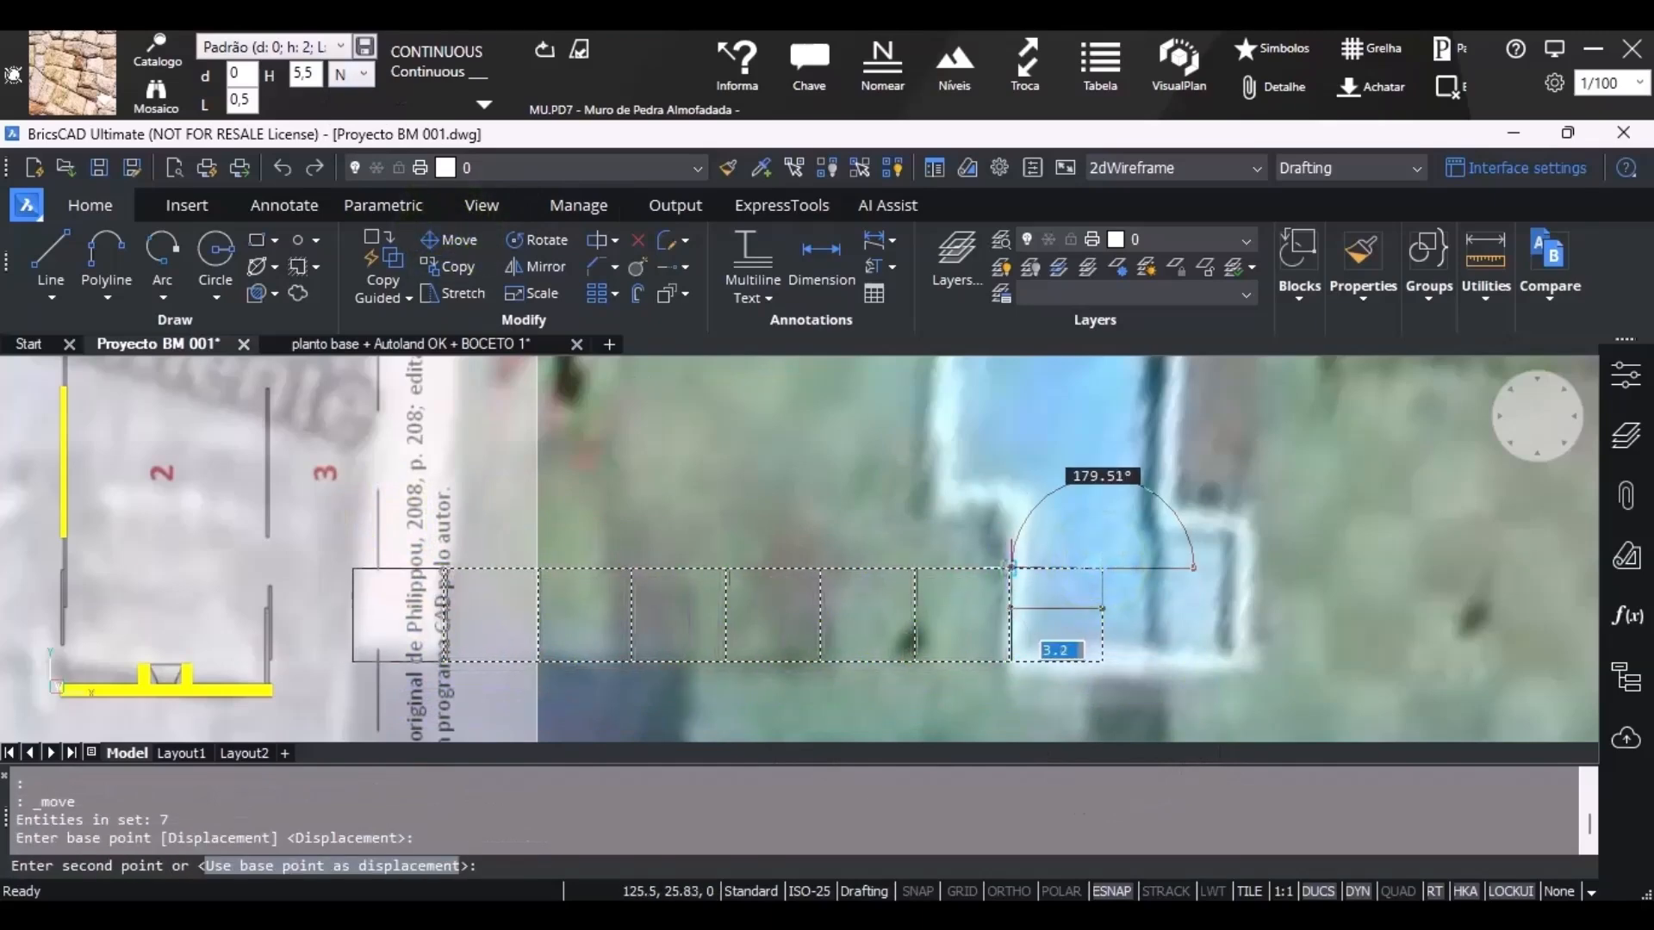
click(1008, 567)
scroll(1007, 569, down, 2)
scroll(915, 592, down, 2)
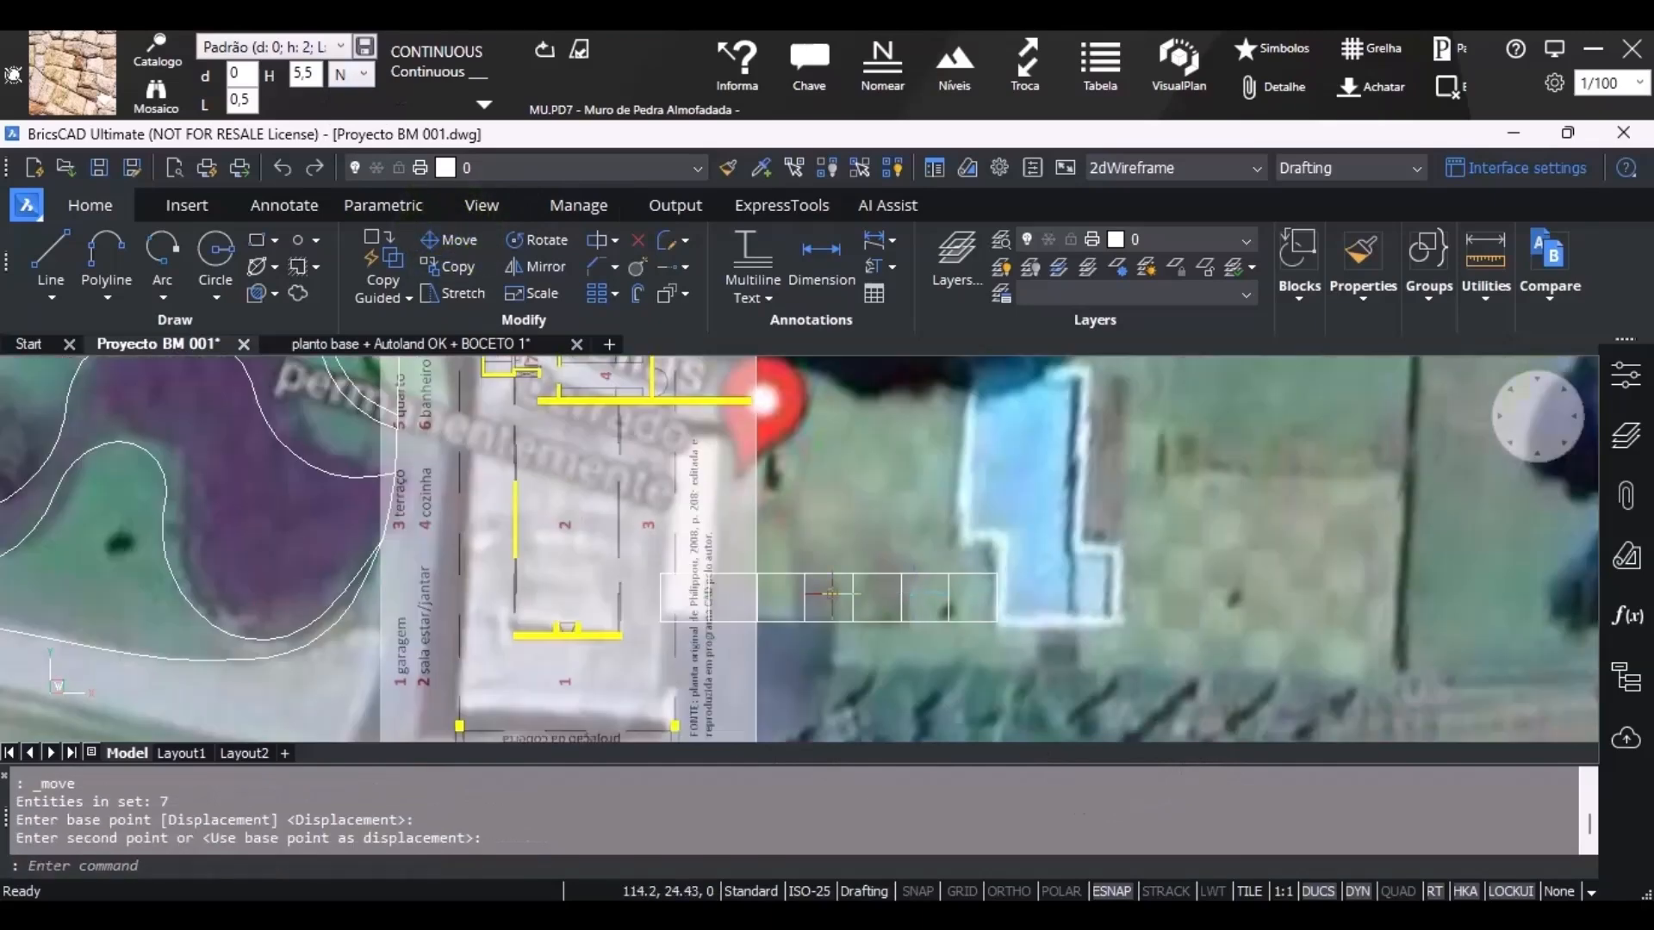
scroll(728, 577, up, 2)
scroll(728, 576, down, 2)
click(649, 539)
click(1065, 633)
scroll(889, 614, down, 3)
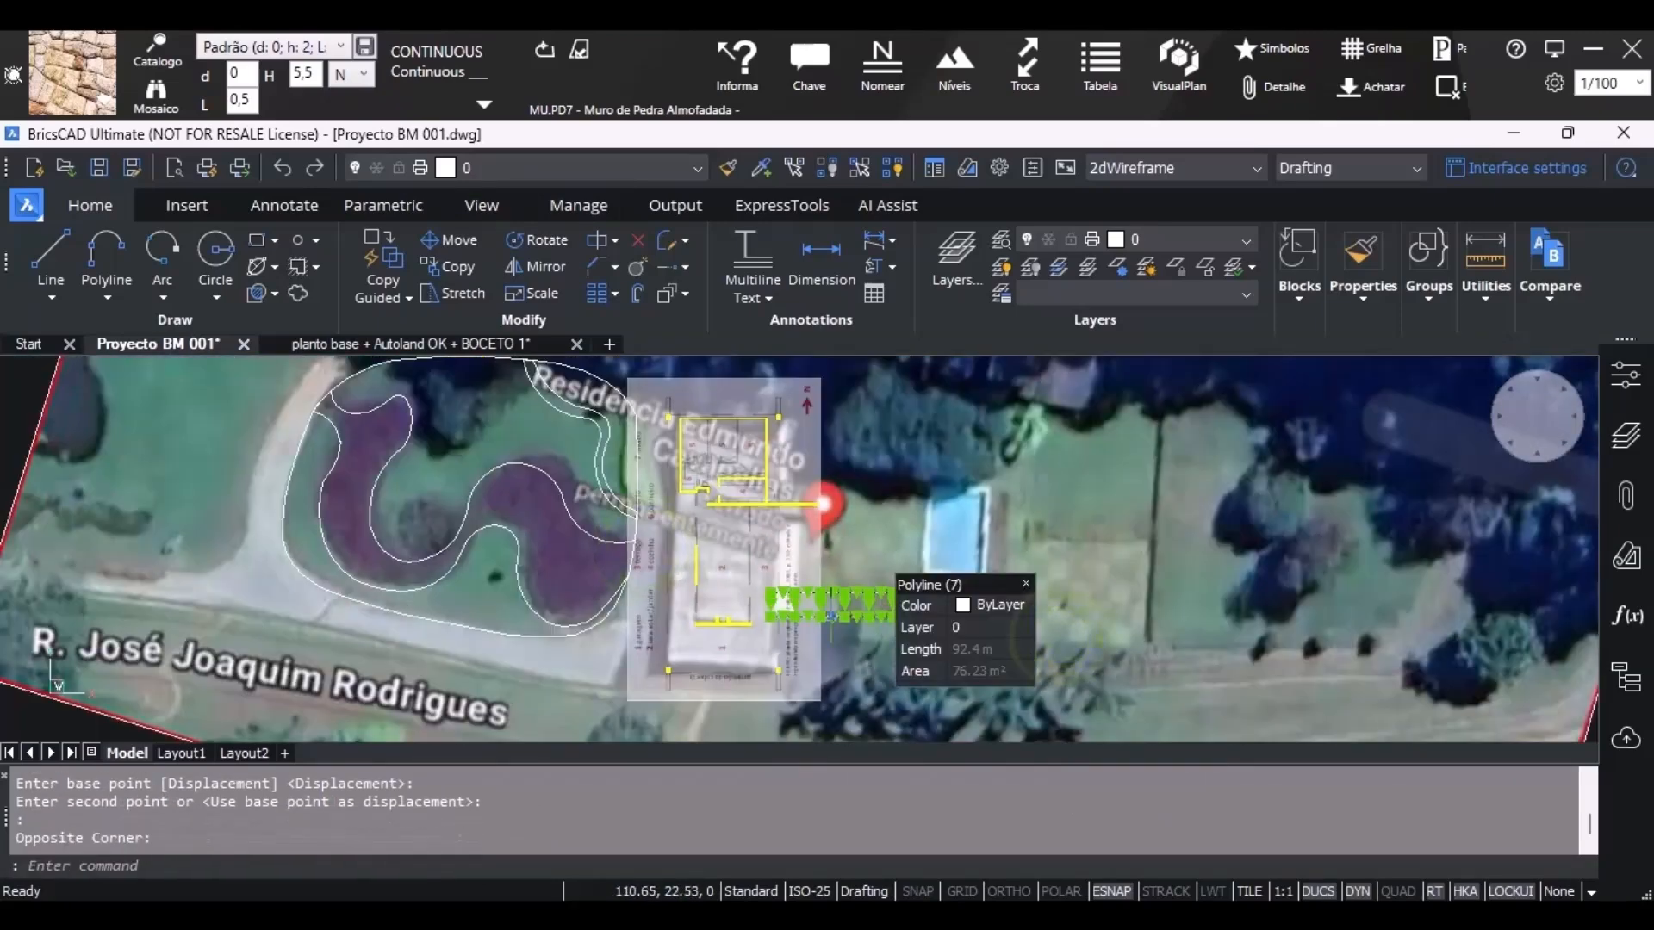
key(Escape)
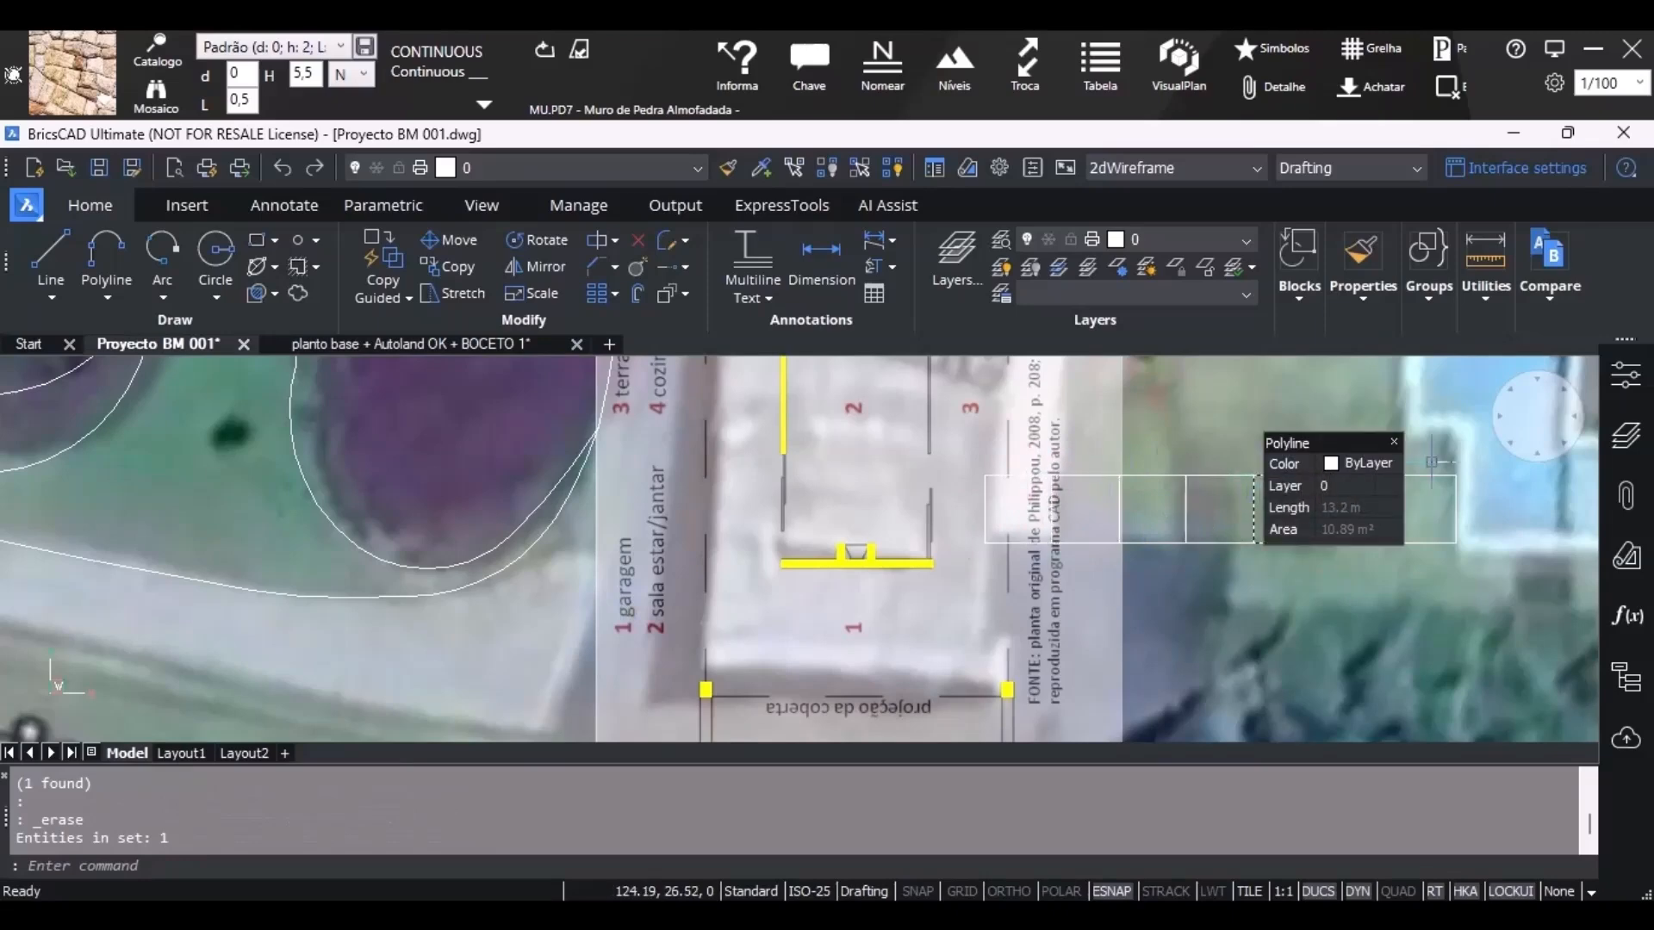
Copy the row of seven squares five times upward from its lower-left corner, stacking the rows edge to edge into a grid.
scroll(991, 549, down, 3)
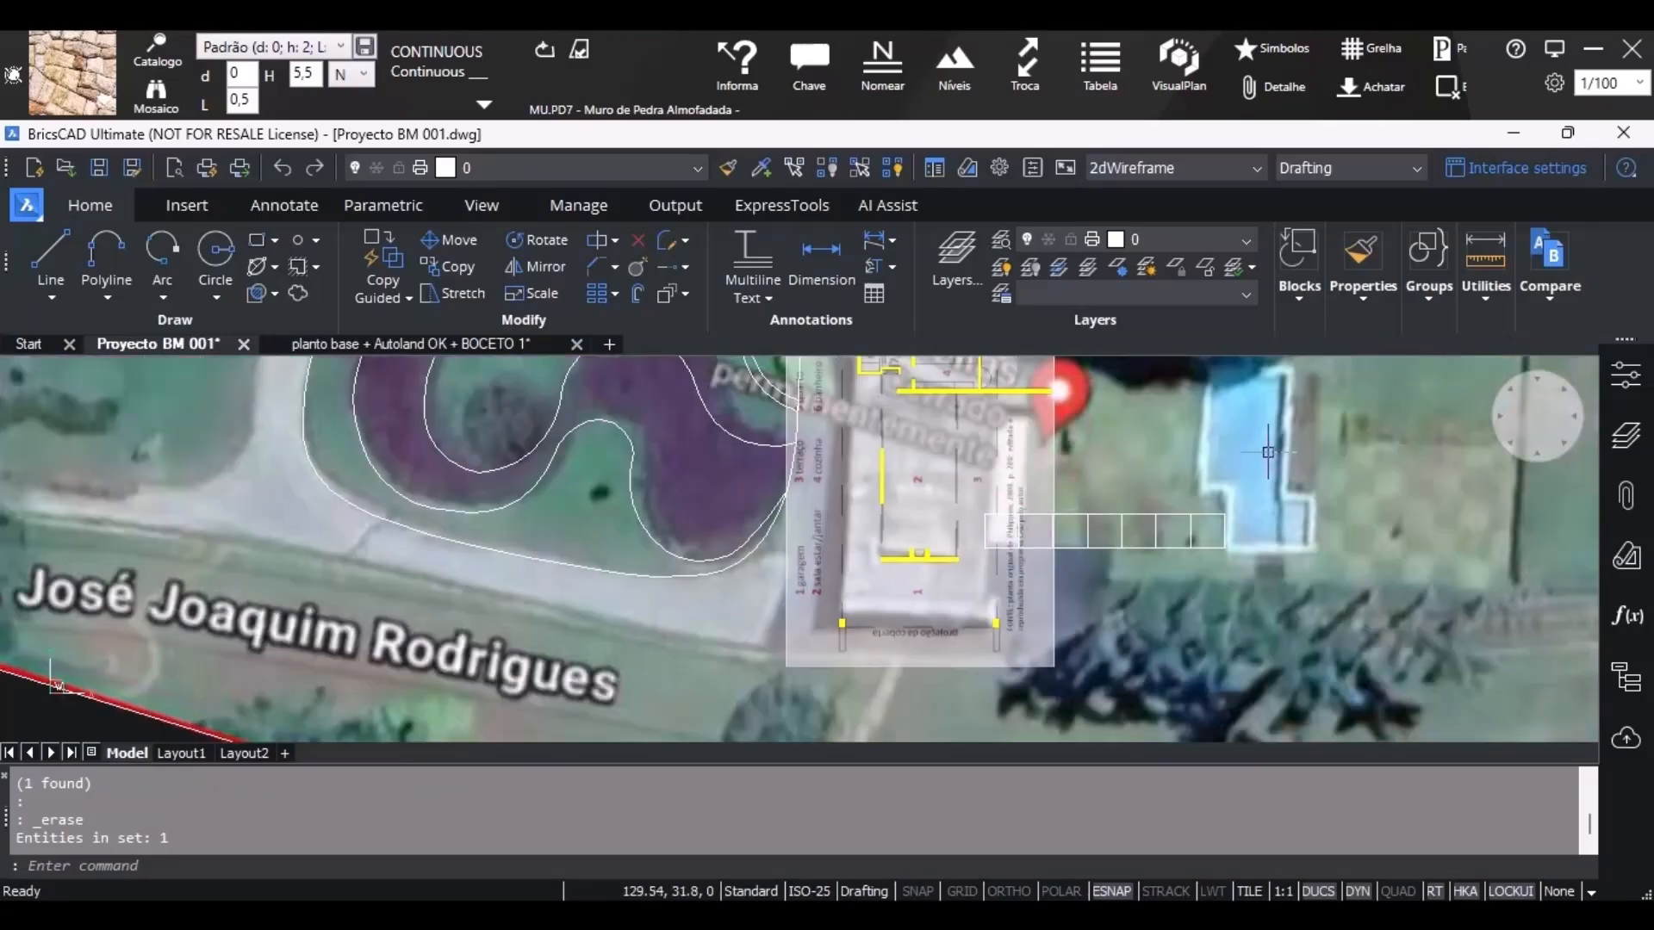
scroll(1270, 447, up, 3)
click(673, 551)
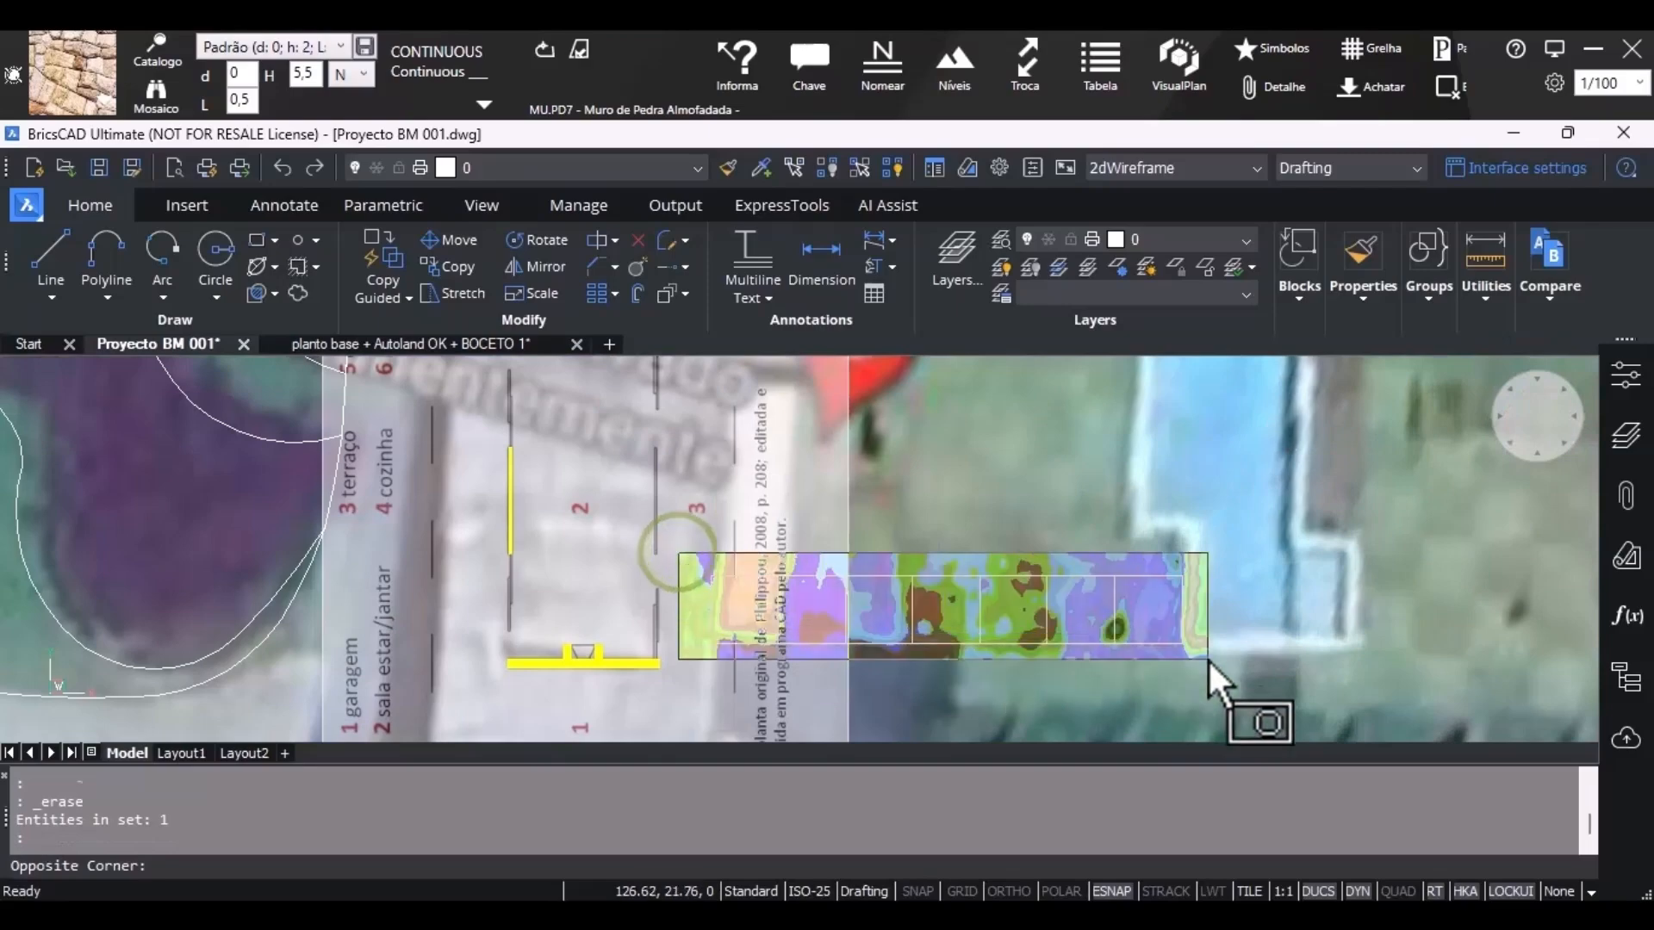
click(1206, 654)
click(446, 266)
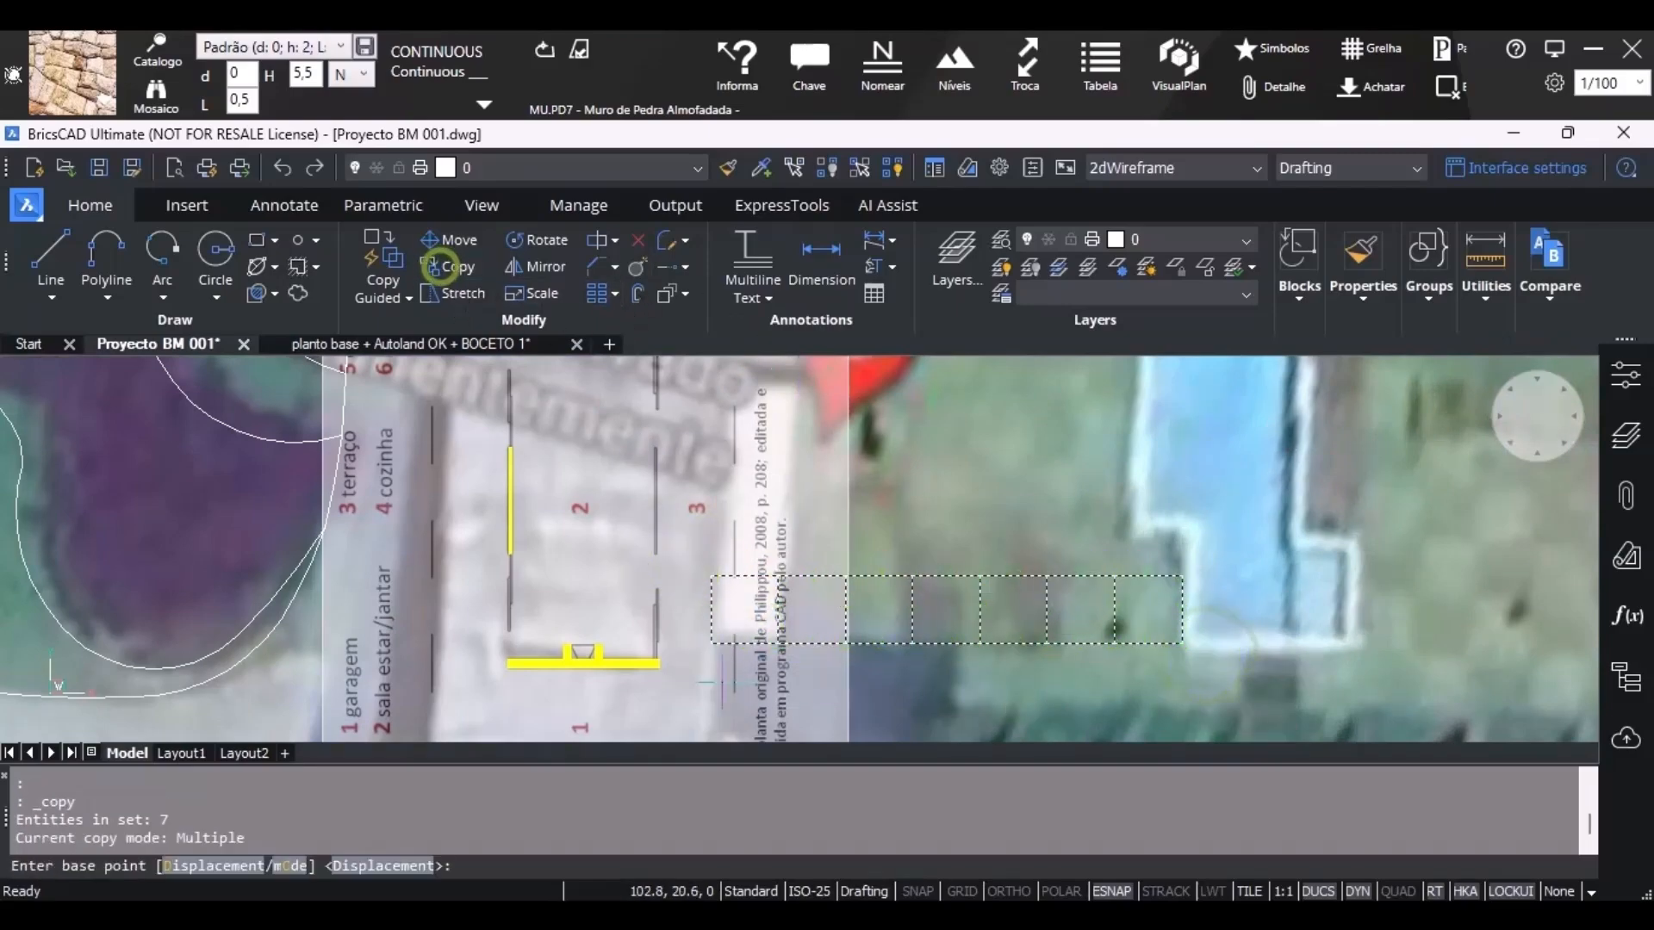
click(710, 643)
scroll(1033, 654, down, 3)
scroll(862, 603, up, 4)
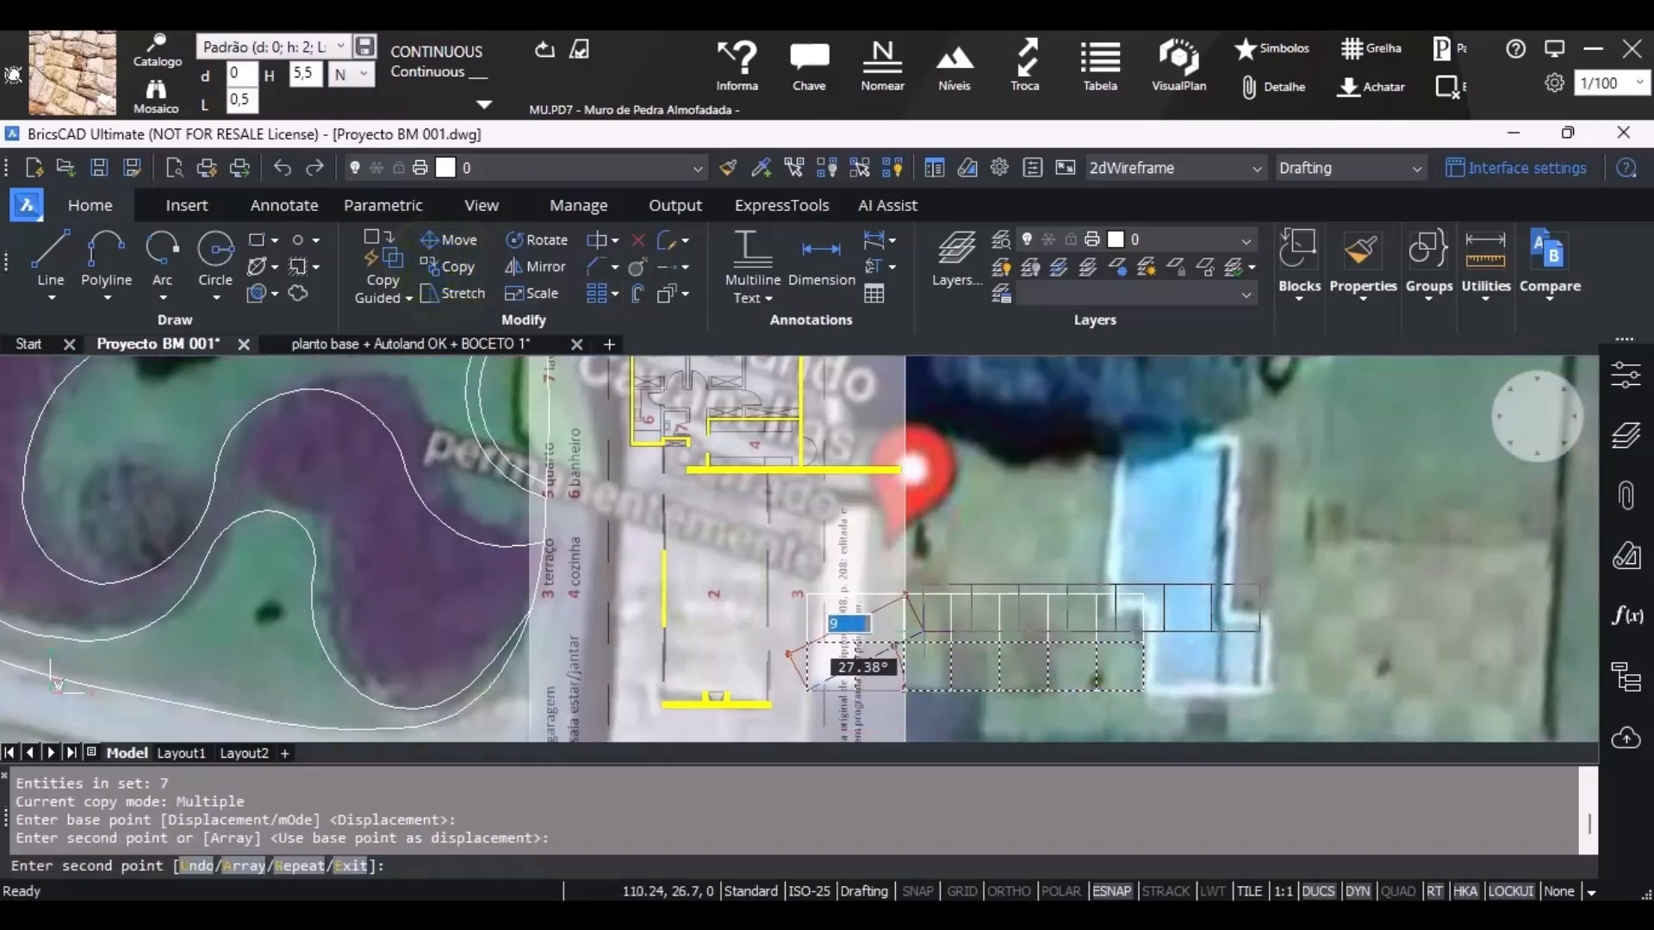
click(724, 558)
click(724, 464)
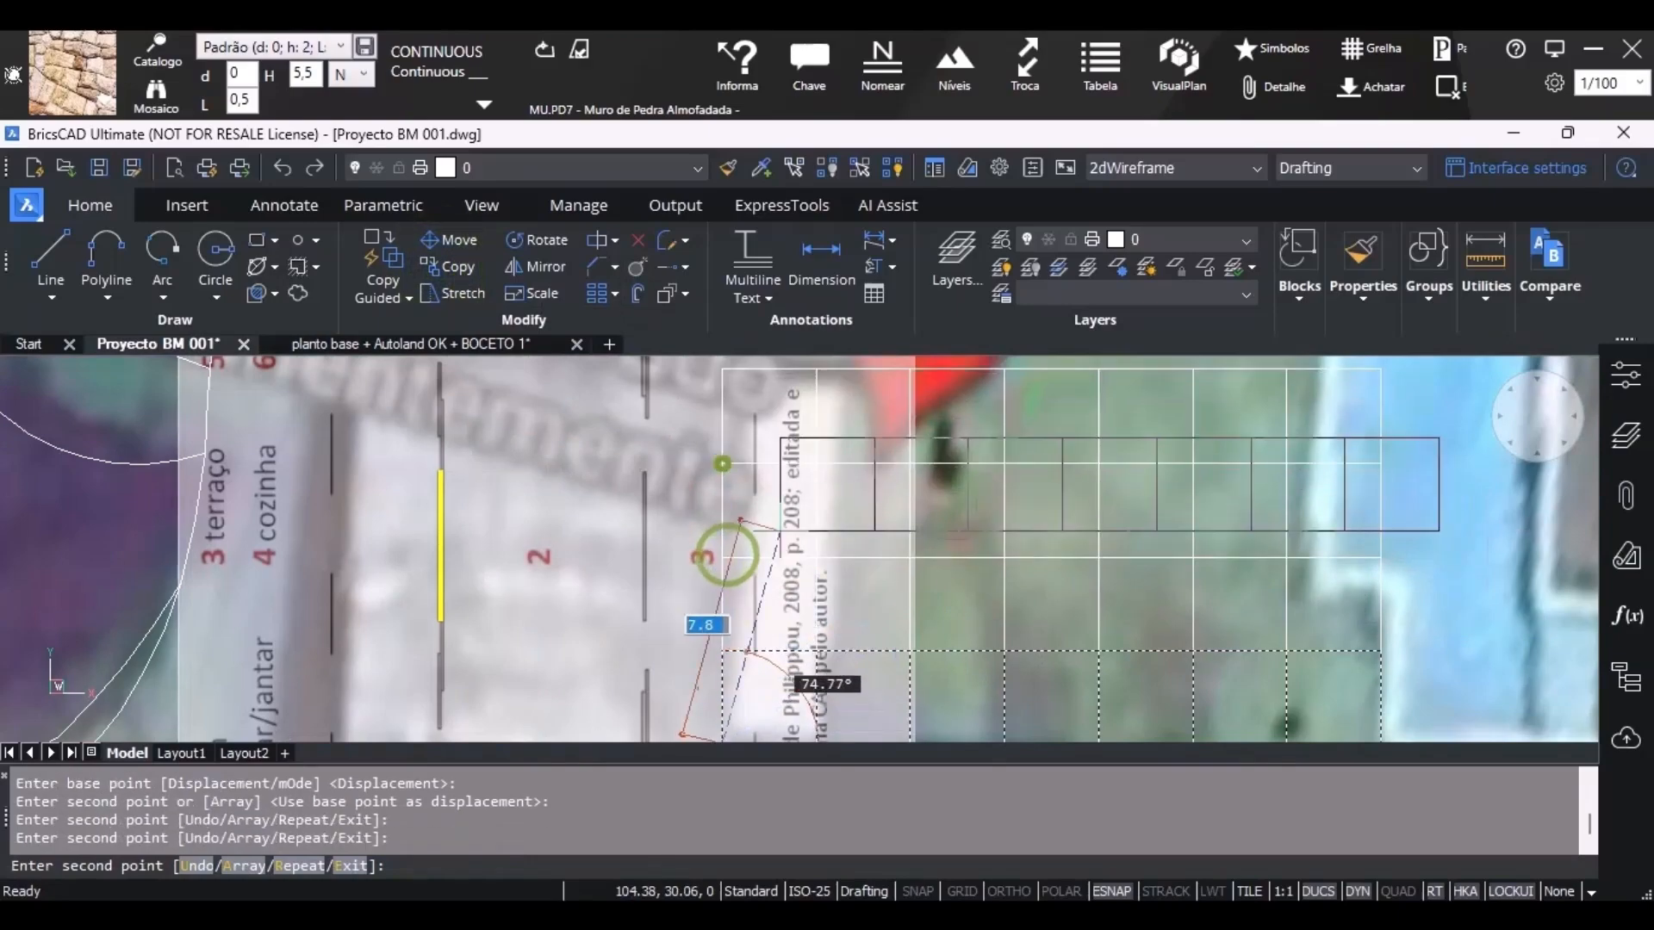
scroll(784, 547, down, 2)
click(748, 450)
scroll(786, 404, up, 2)
scroll(845, 586, down, 4)
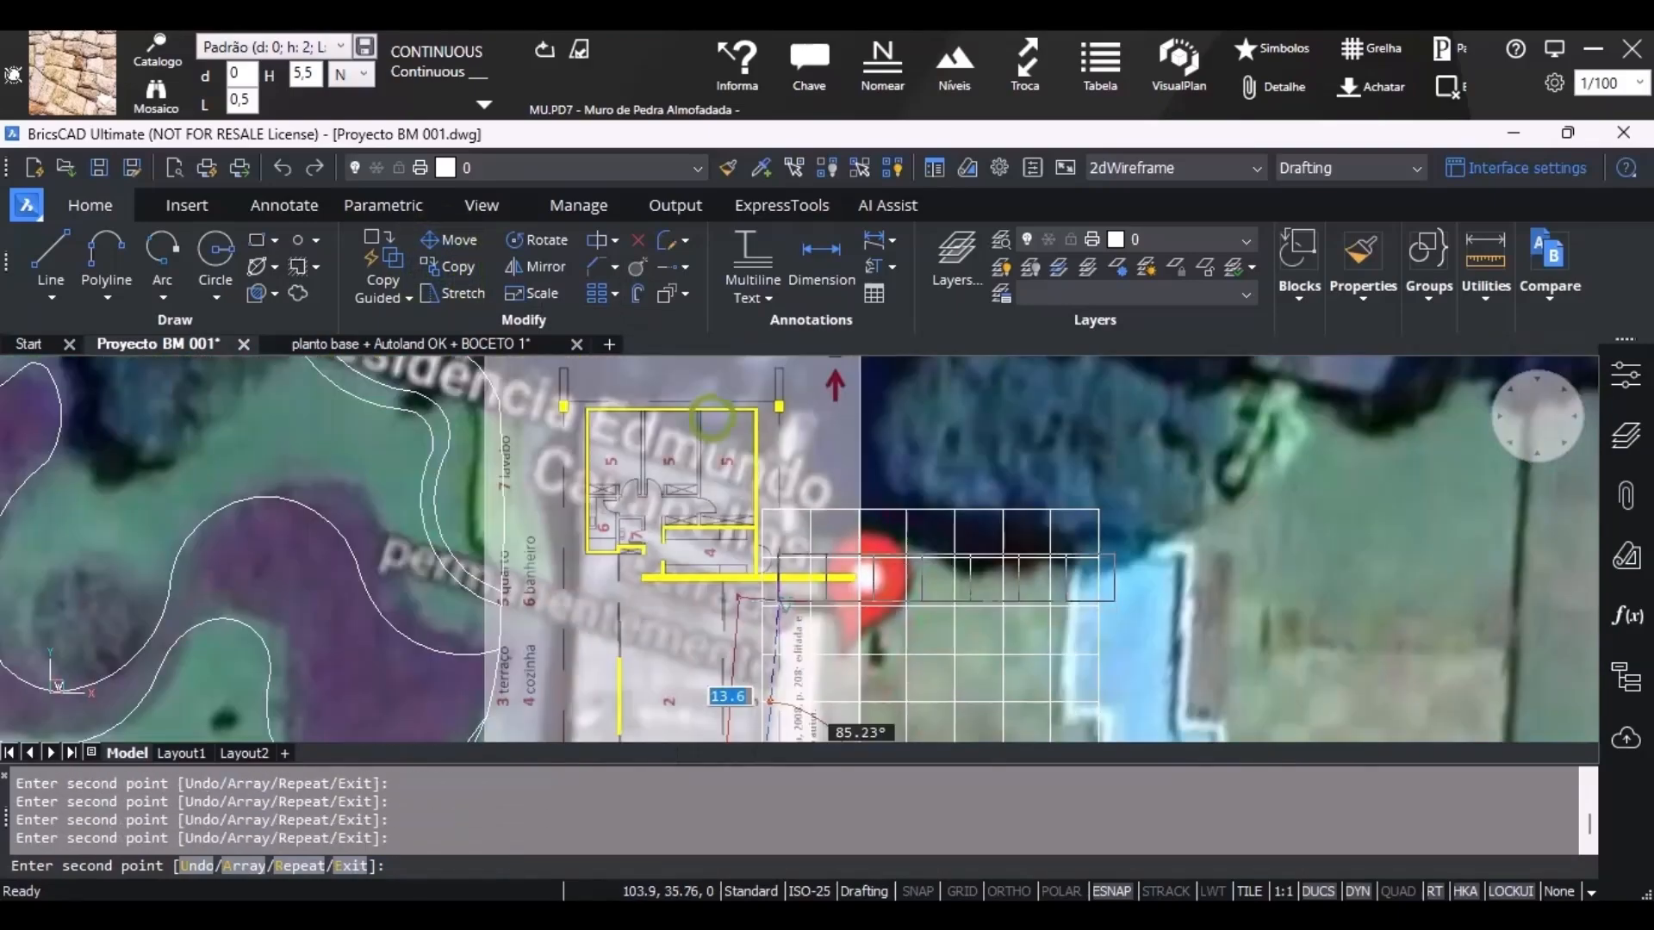
key(Escape)
key(Escape)
Copy the grid's top row once more, one square height upward from its lower-left corner.
scroll(947, 568, up, 5)
scroll(1022, 557, down, 4)
scroll(1000, 531, up, 4)
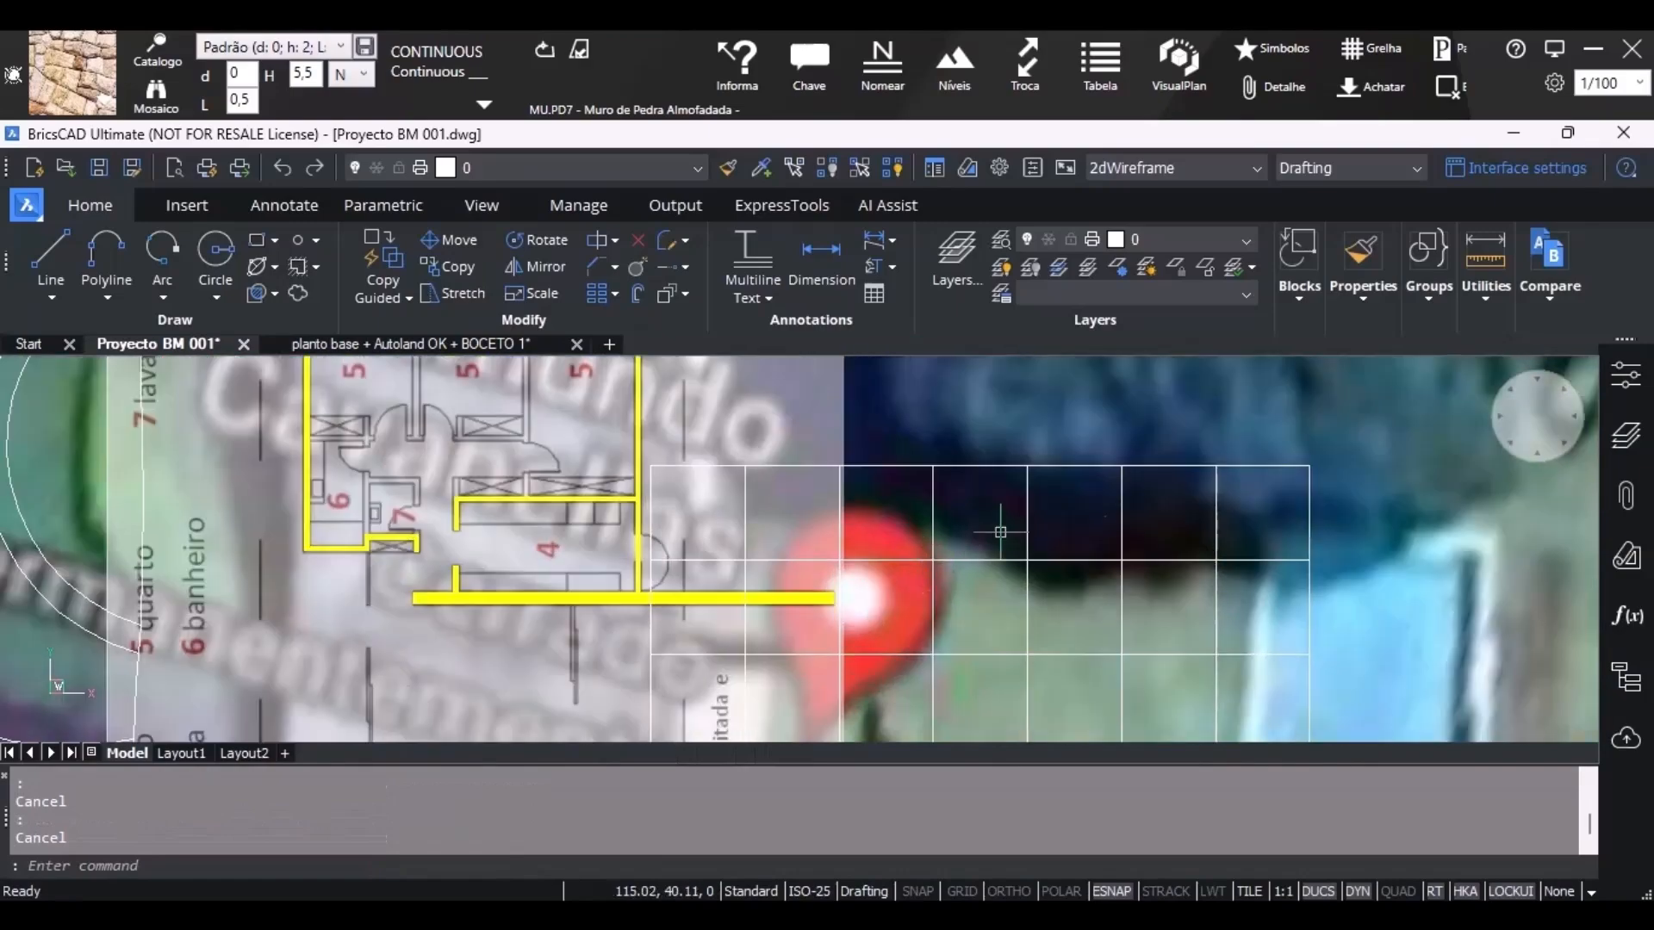
click(1362, 432)
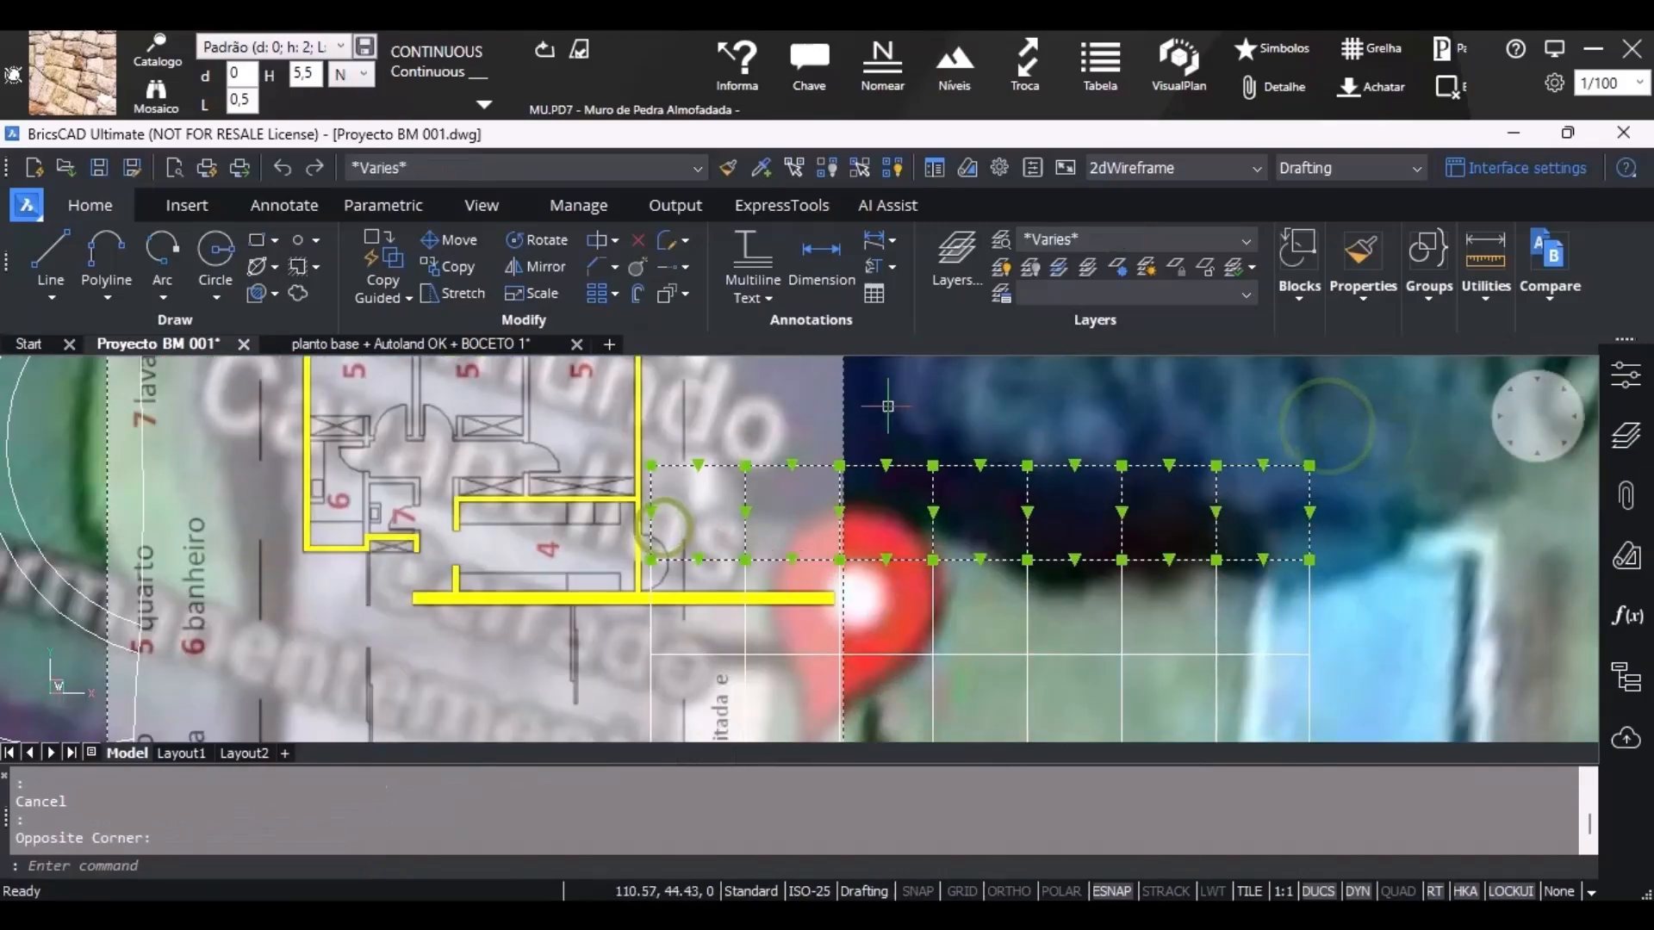
click(456, 267)
click(653, 560)
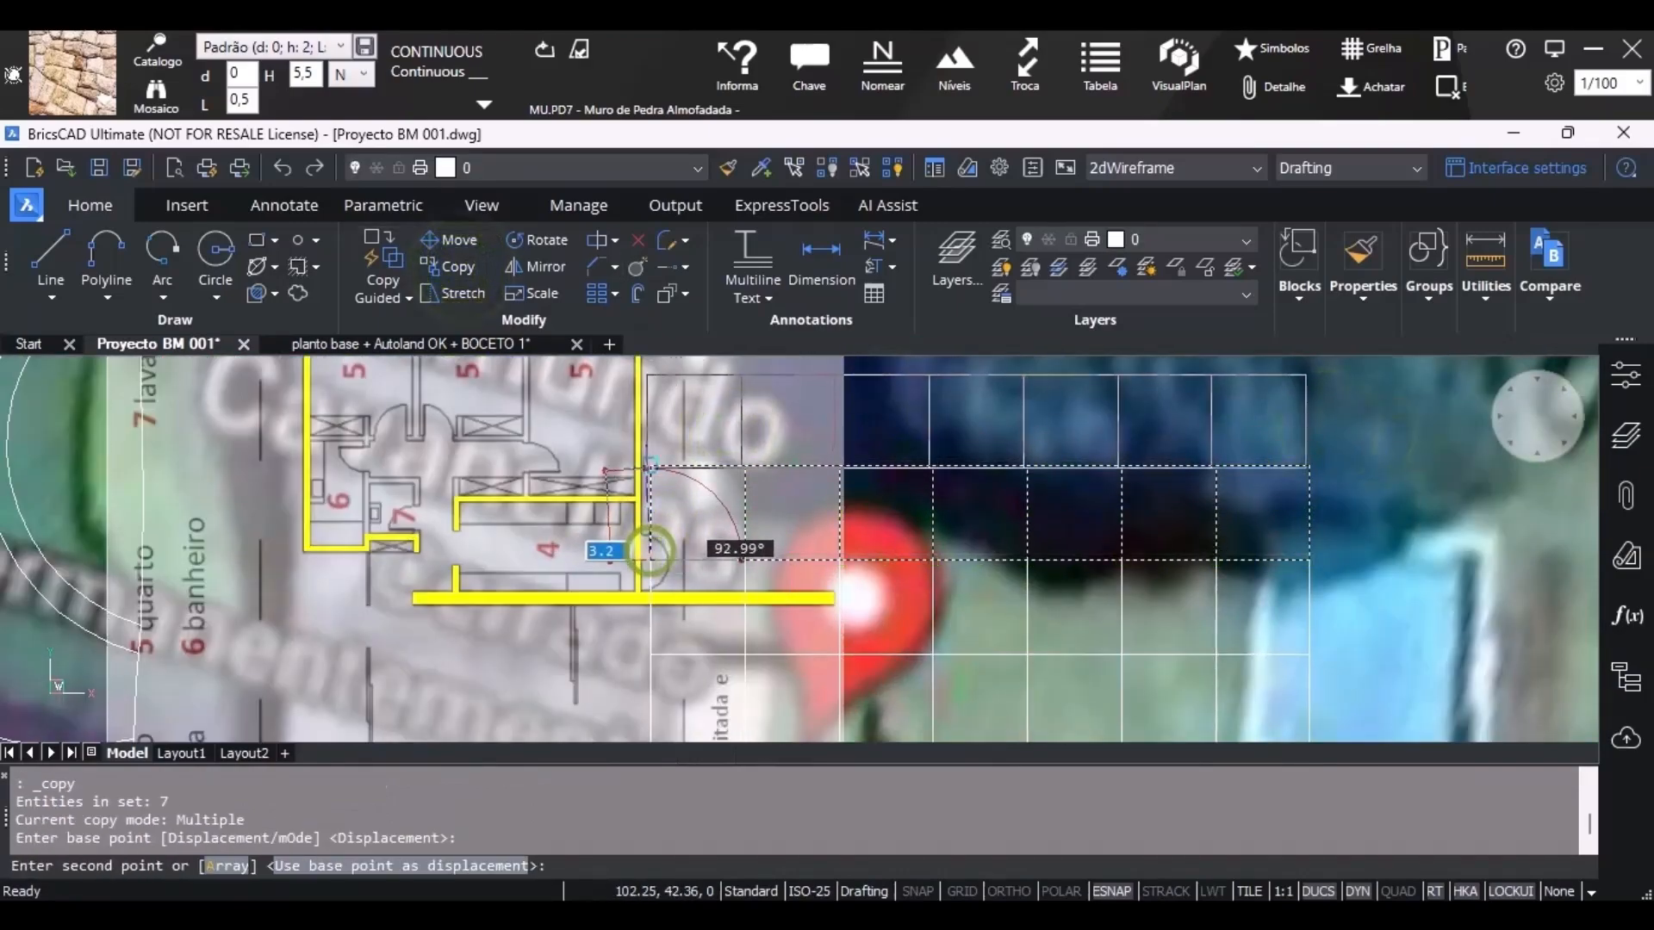
scroll(657, 553, down, 3)
click(804, 554)
key(Escape)
key(Escape)
Copy the grid's bottom row directly below itself, shifted three squares towards the pool and snapped to the grid corner.
scroll(920, 632, up, 3)
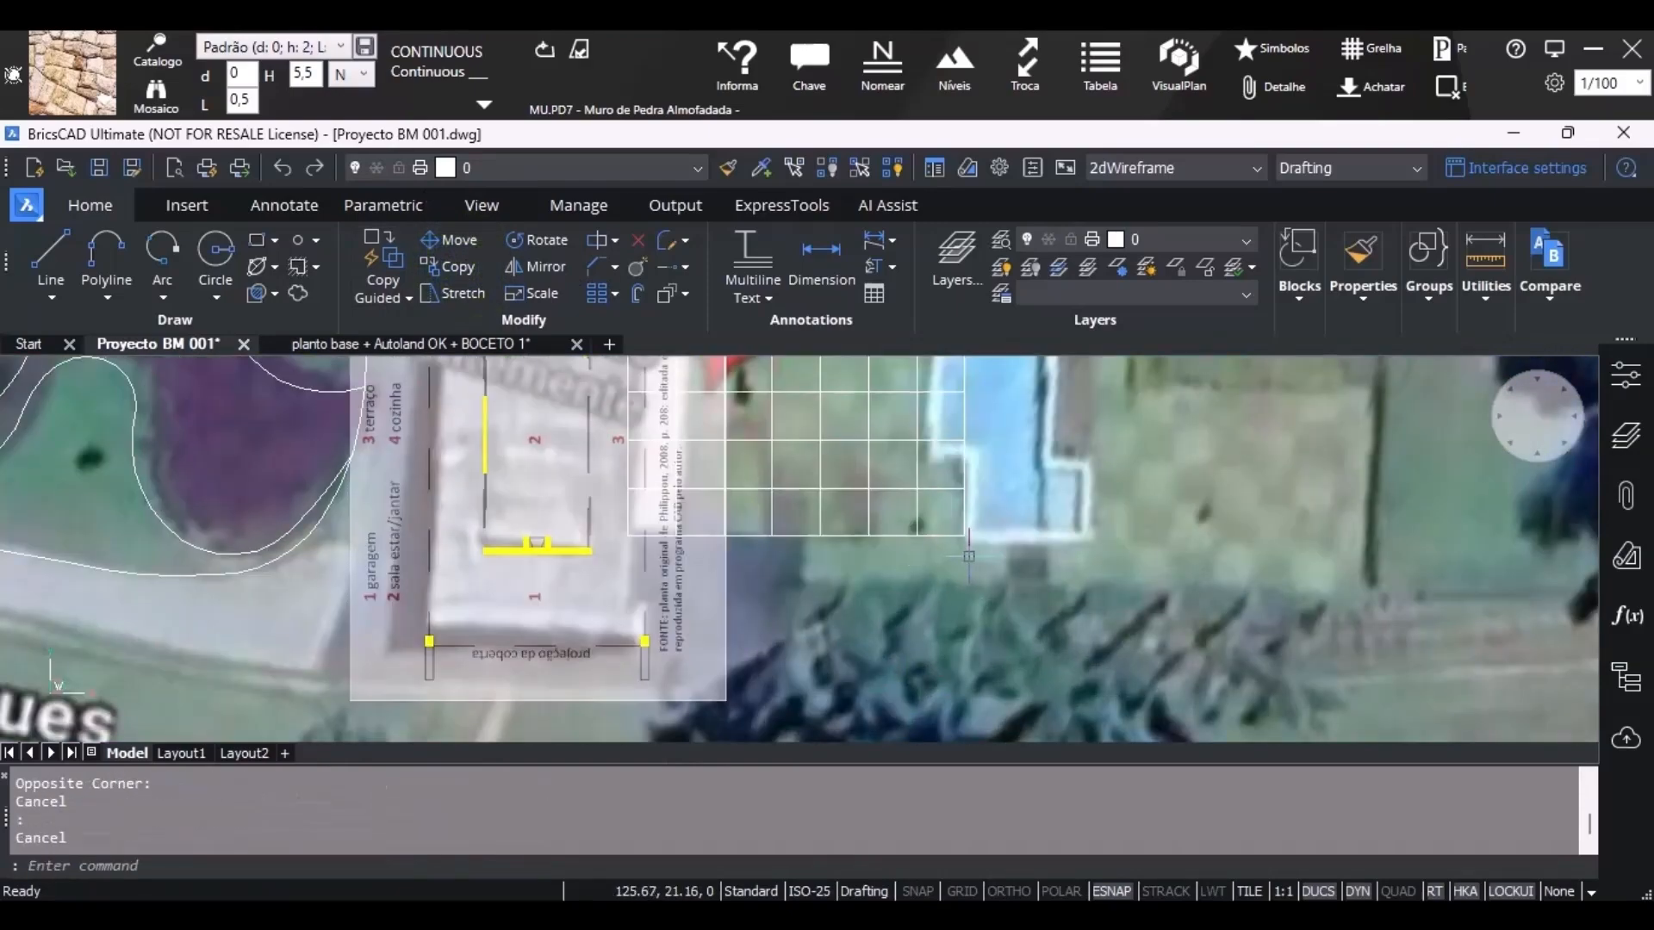
scroll(968, 556, up, 3)
click(956, 551)
click(438, 530)
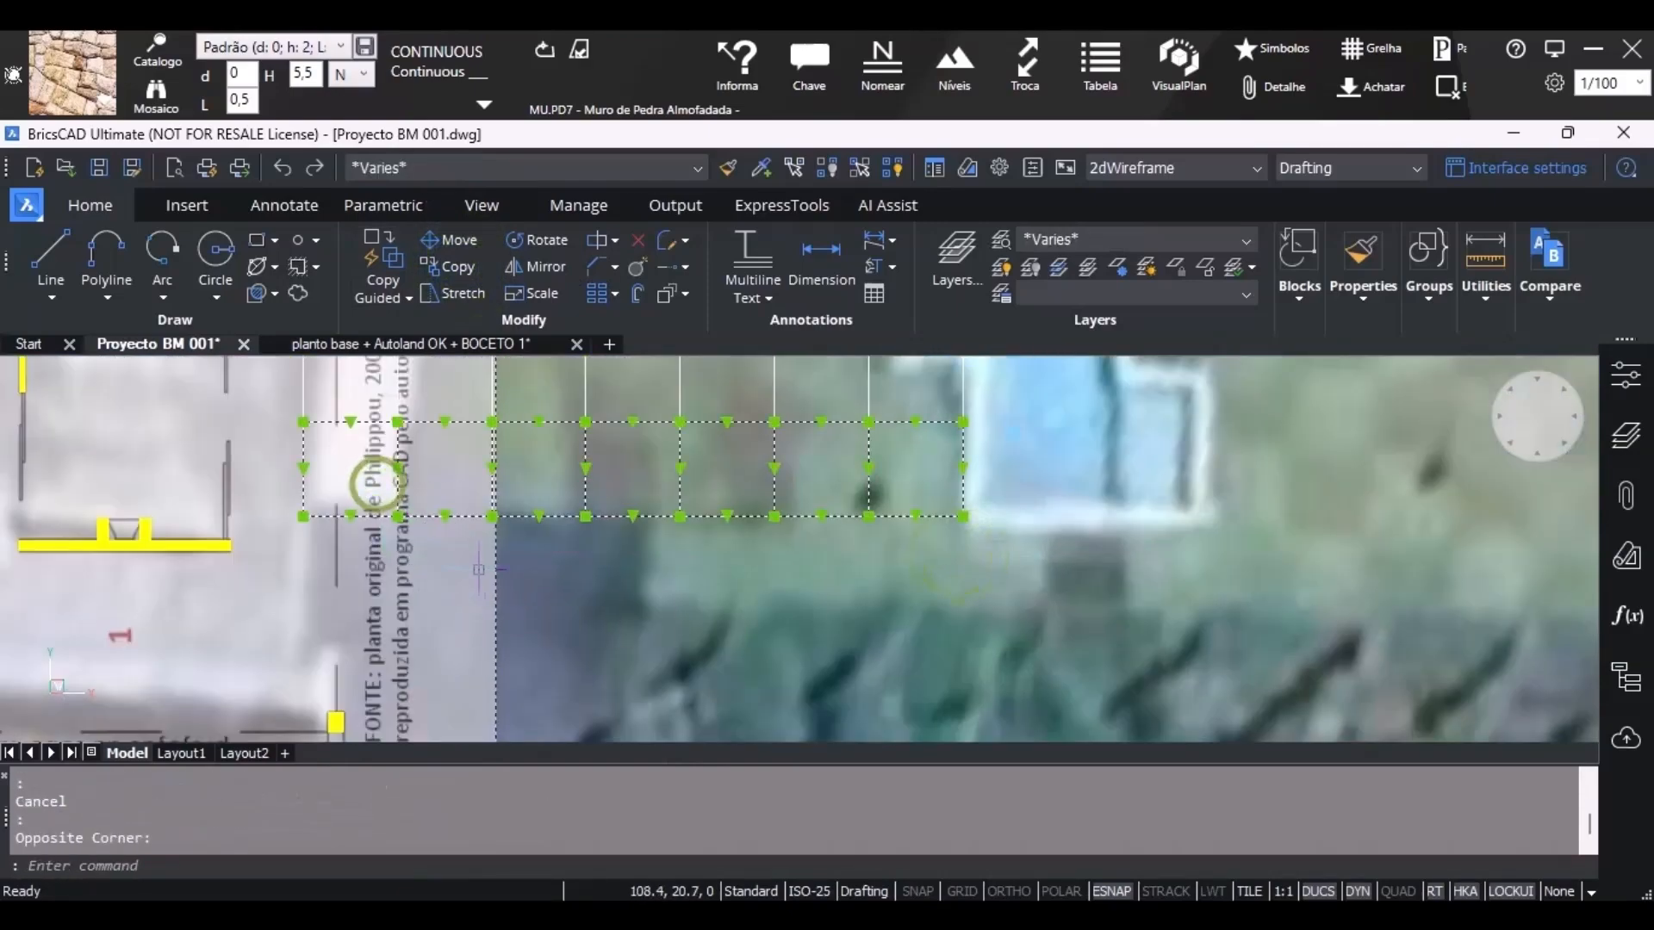
click(443, 264)
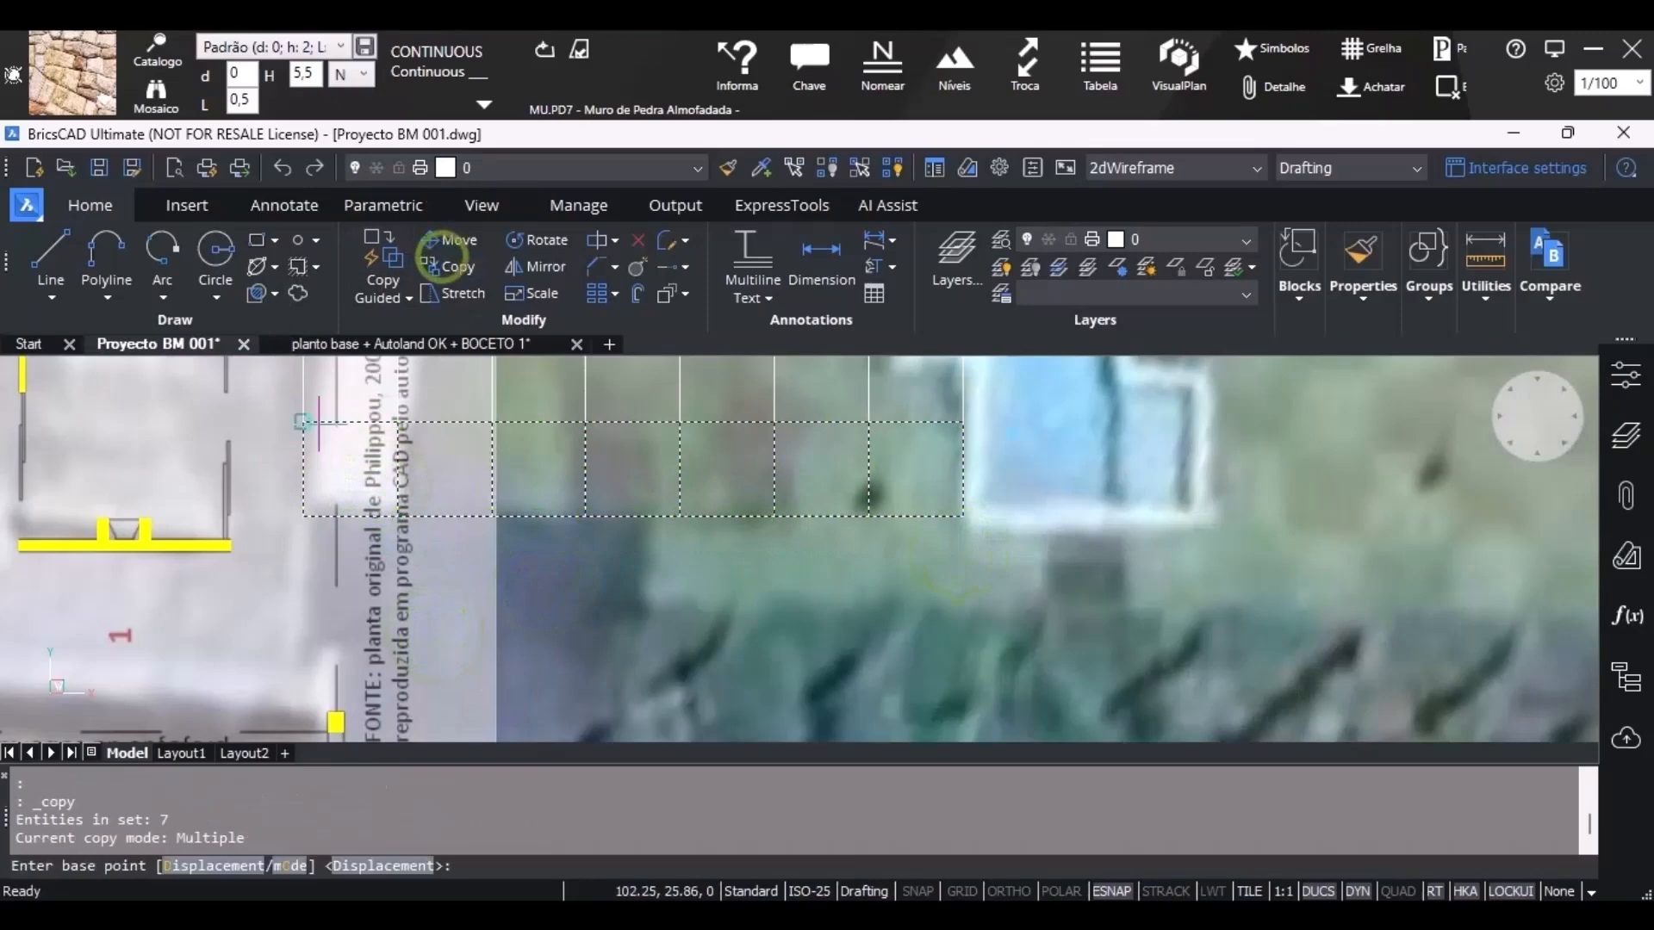
click(303, 422)
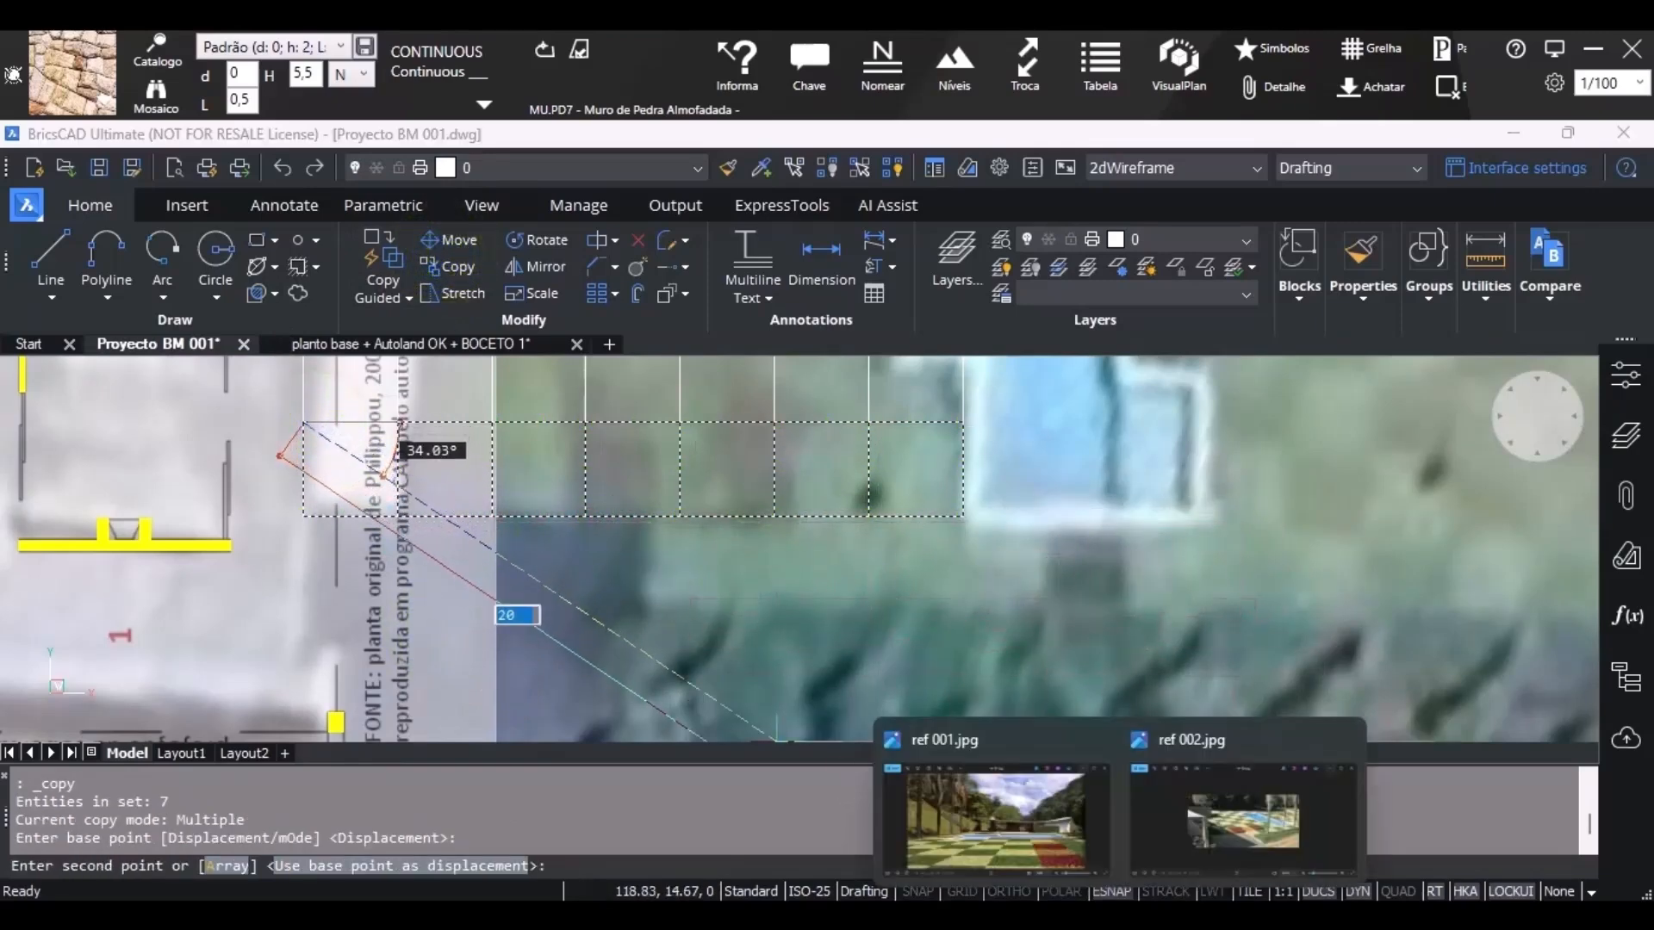
mouse_move(1185, 824)
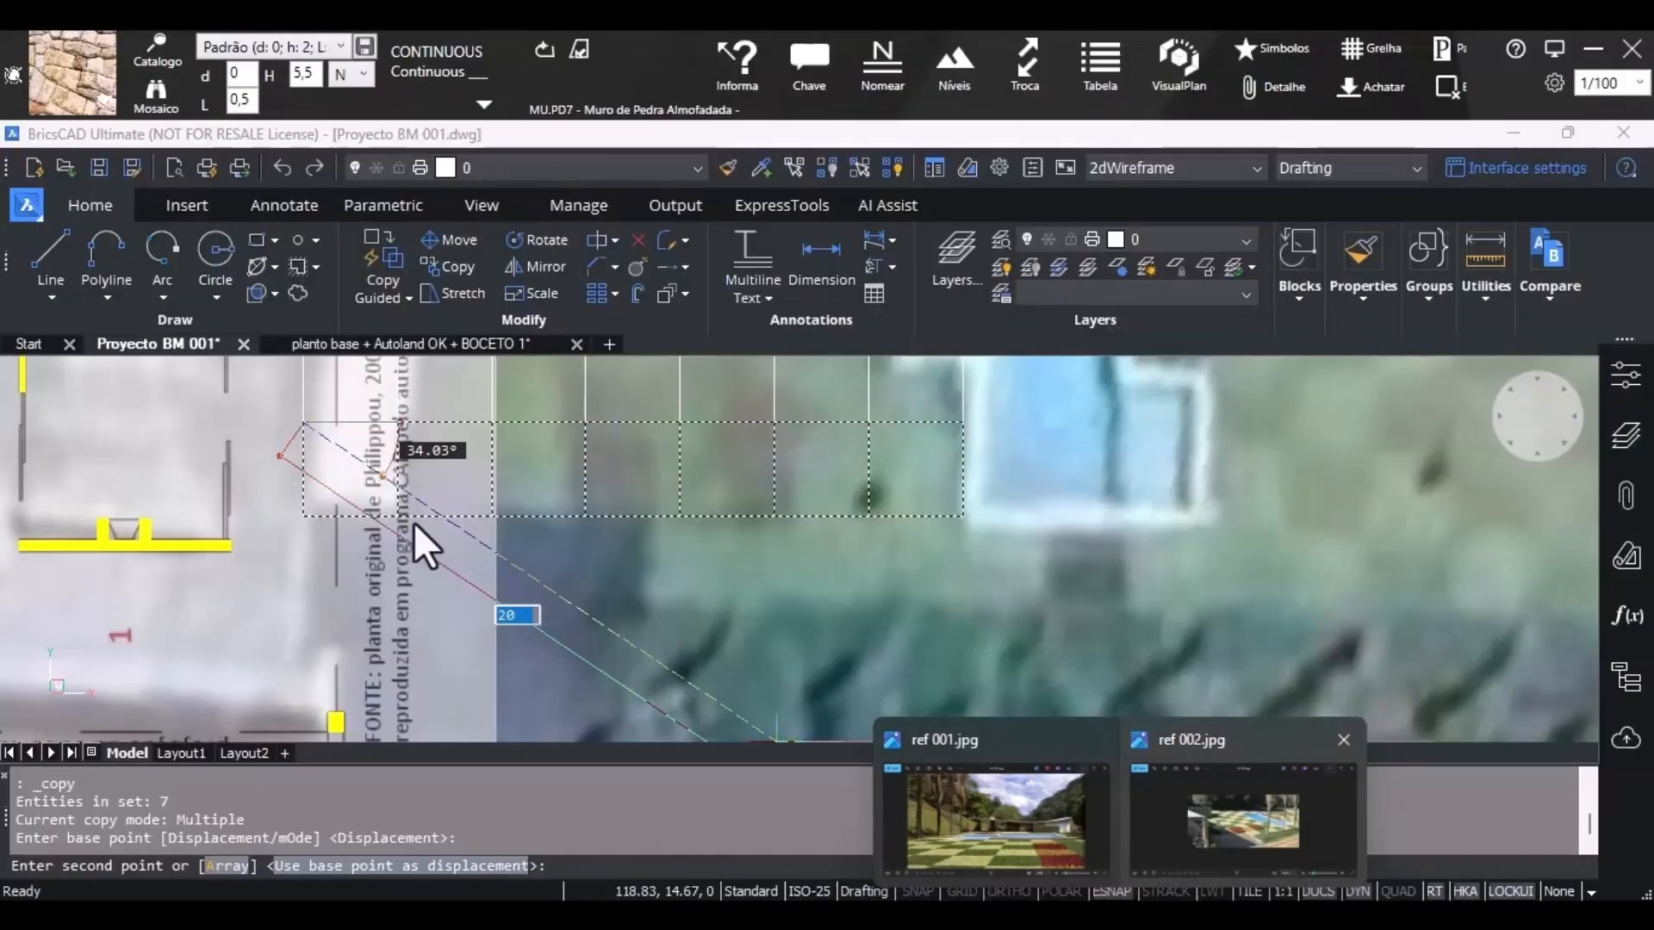
click(584, 512)
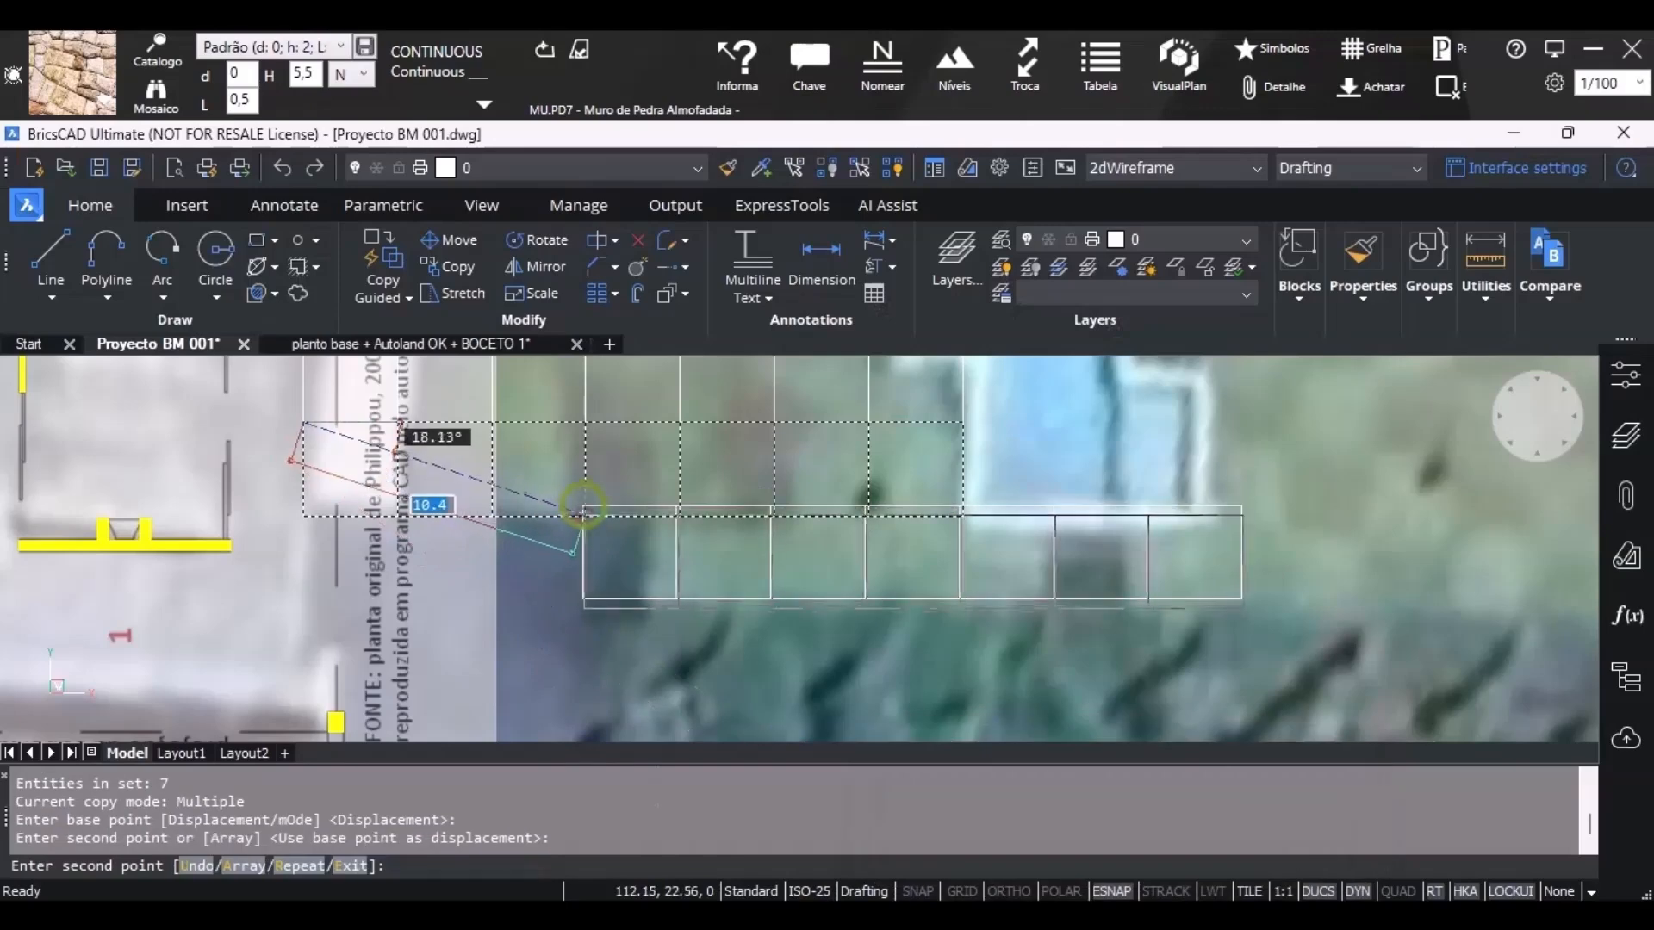
key(ctrl+z)
click(585, 516)
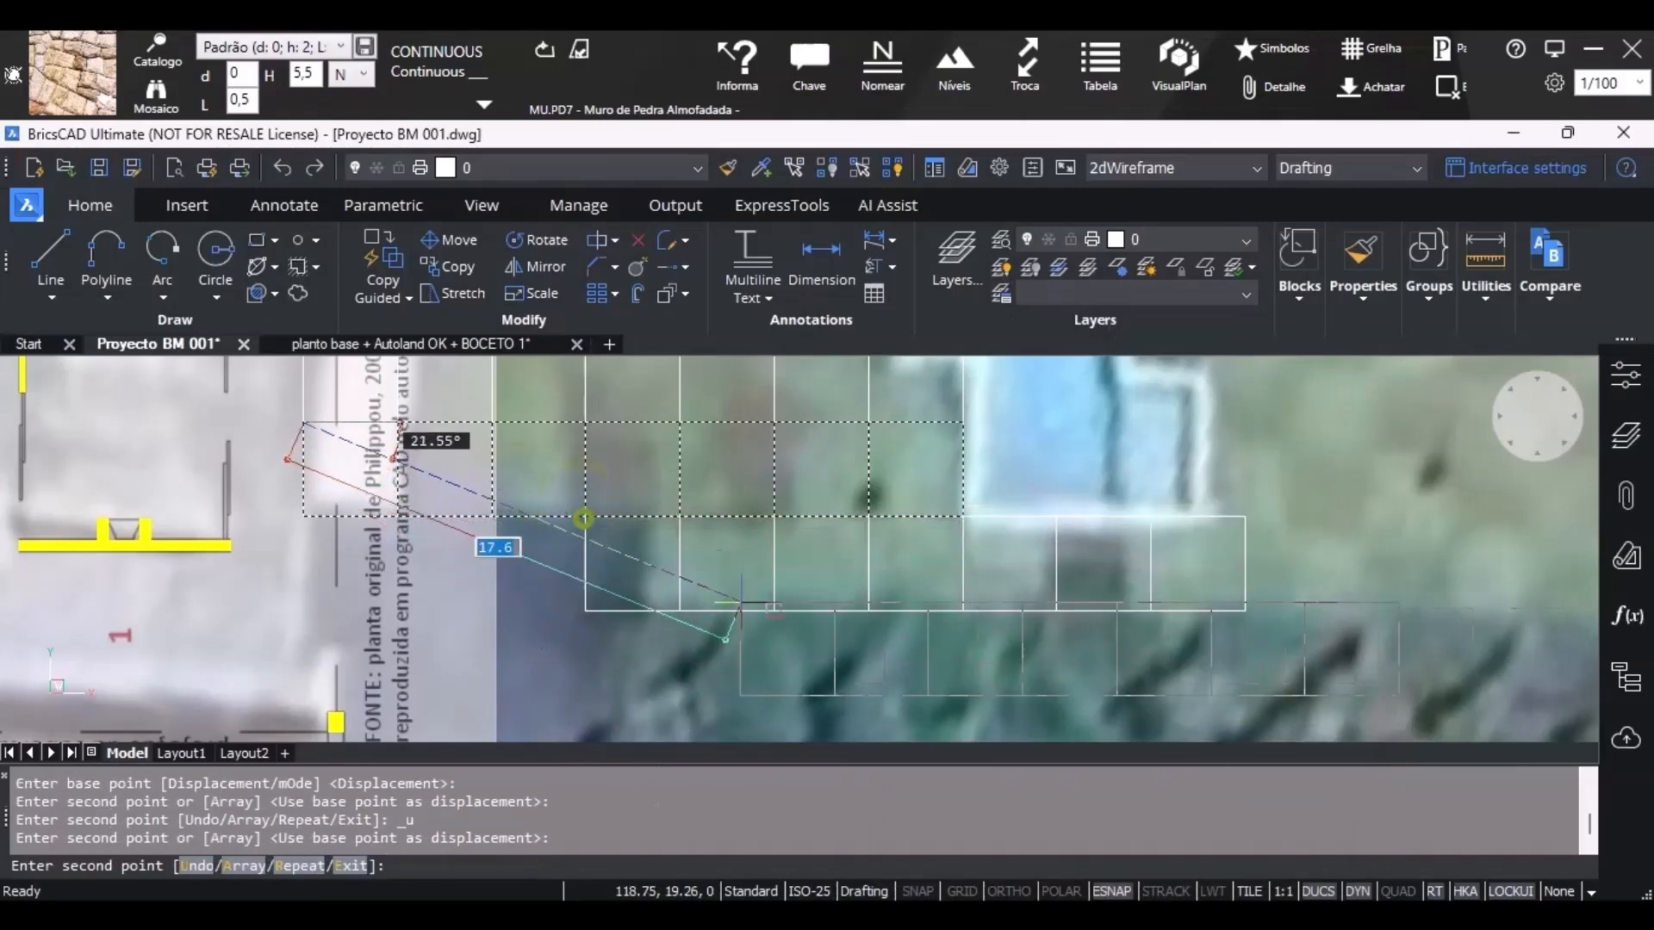
scroll(748, 603, down, 3)
key(Escape)
Select the last three squares of the new lowest row, just below the pool.
scroll(1047, 564, up, 3)
click(1021, 623)
click(616, 654)
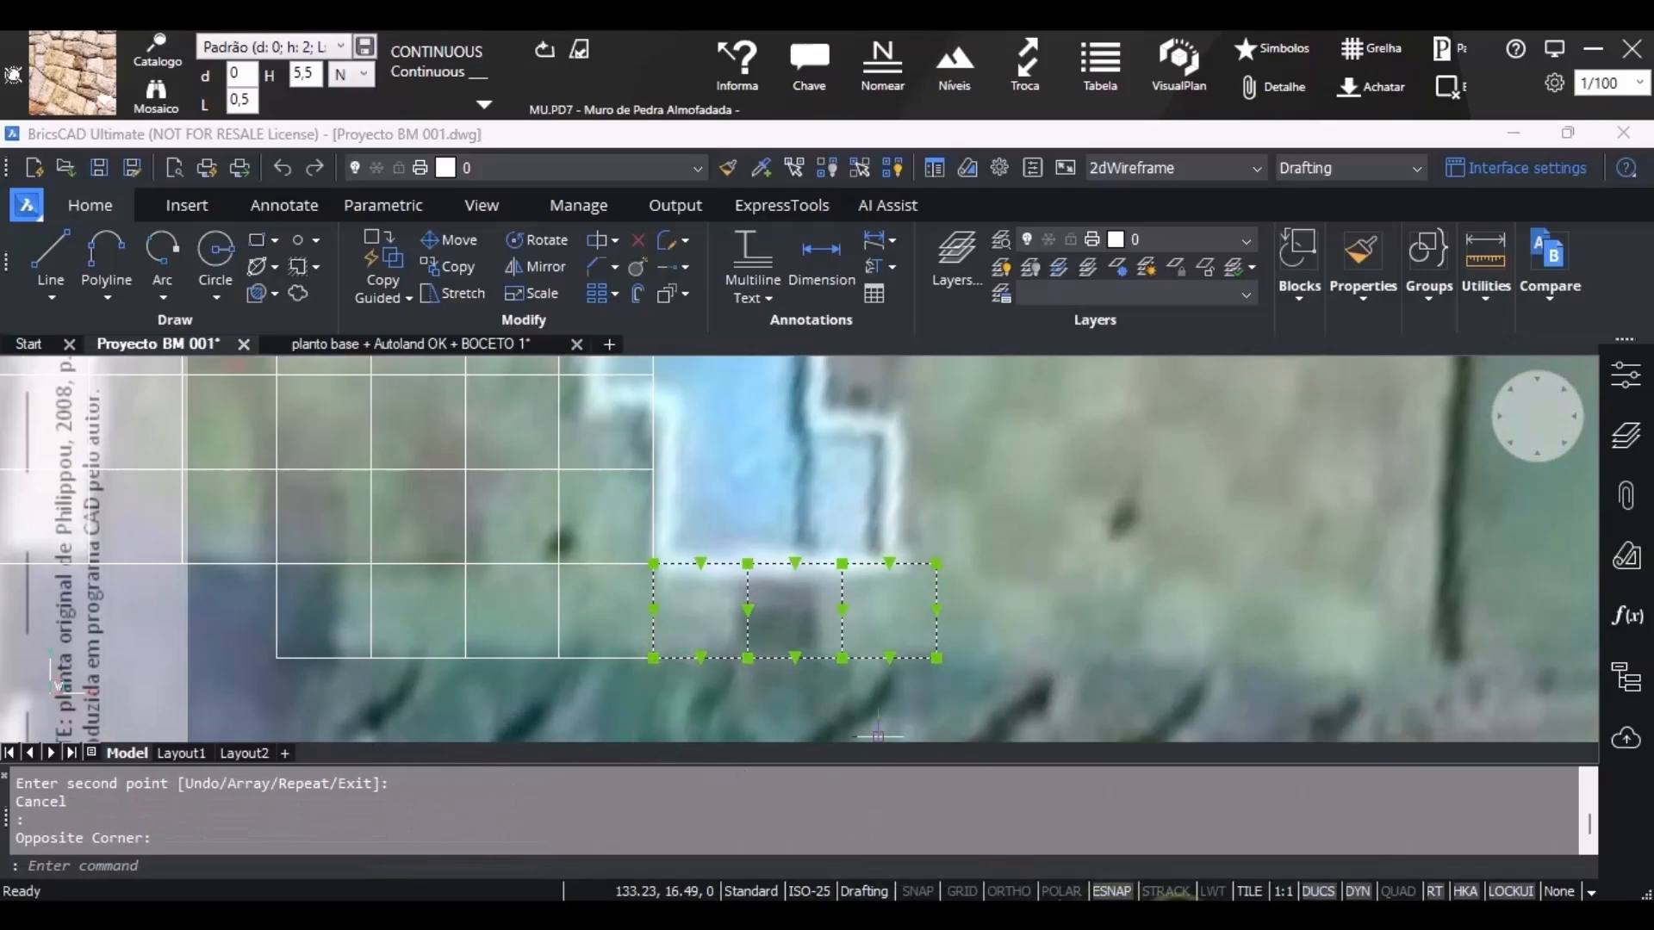
View the photos ref 002.jpg and ref 001.jpg from the REFERENCIA folder to study the checkered lawn around the pool.
click(1227, 818)
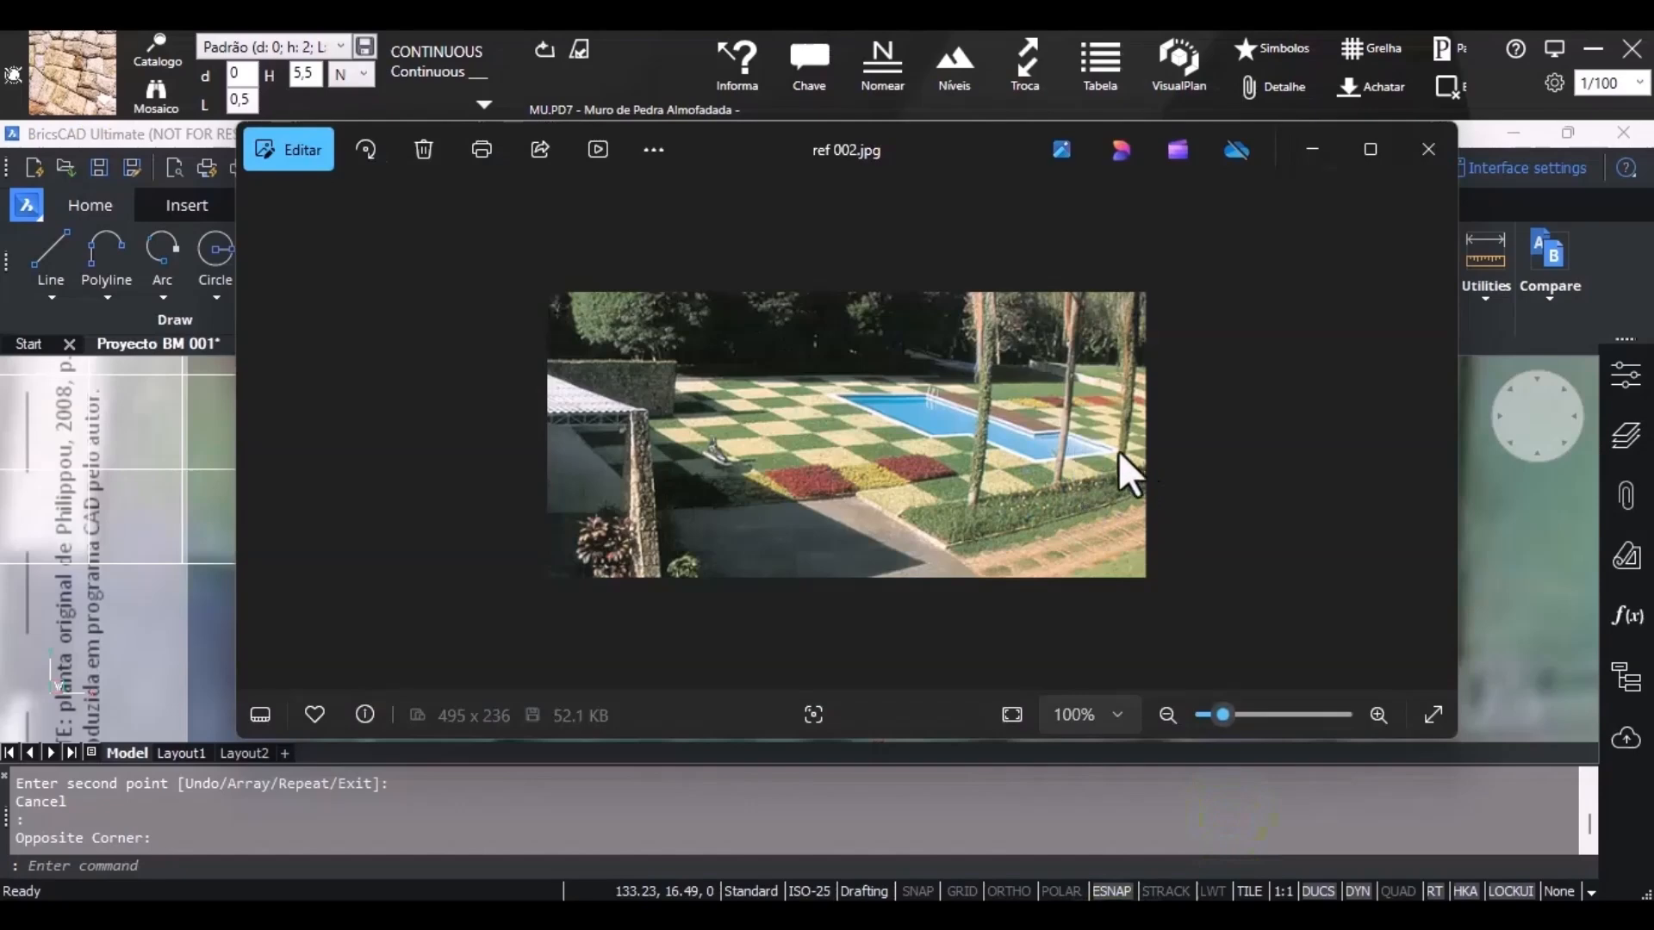
click(1312, 149)
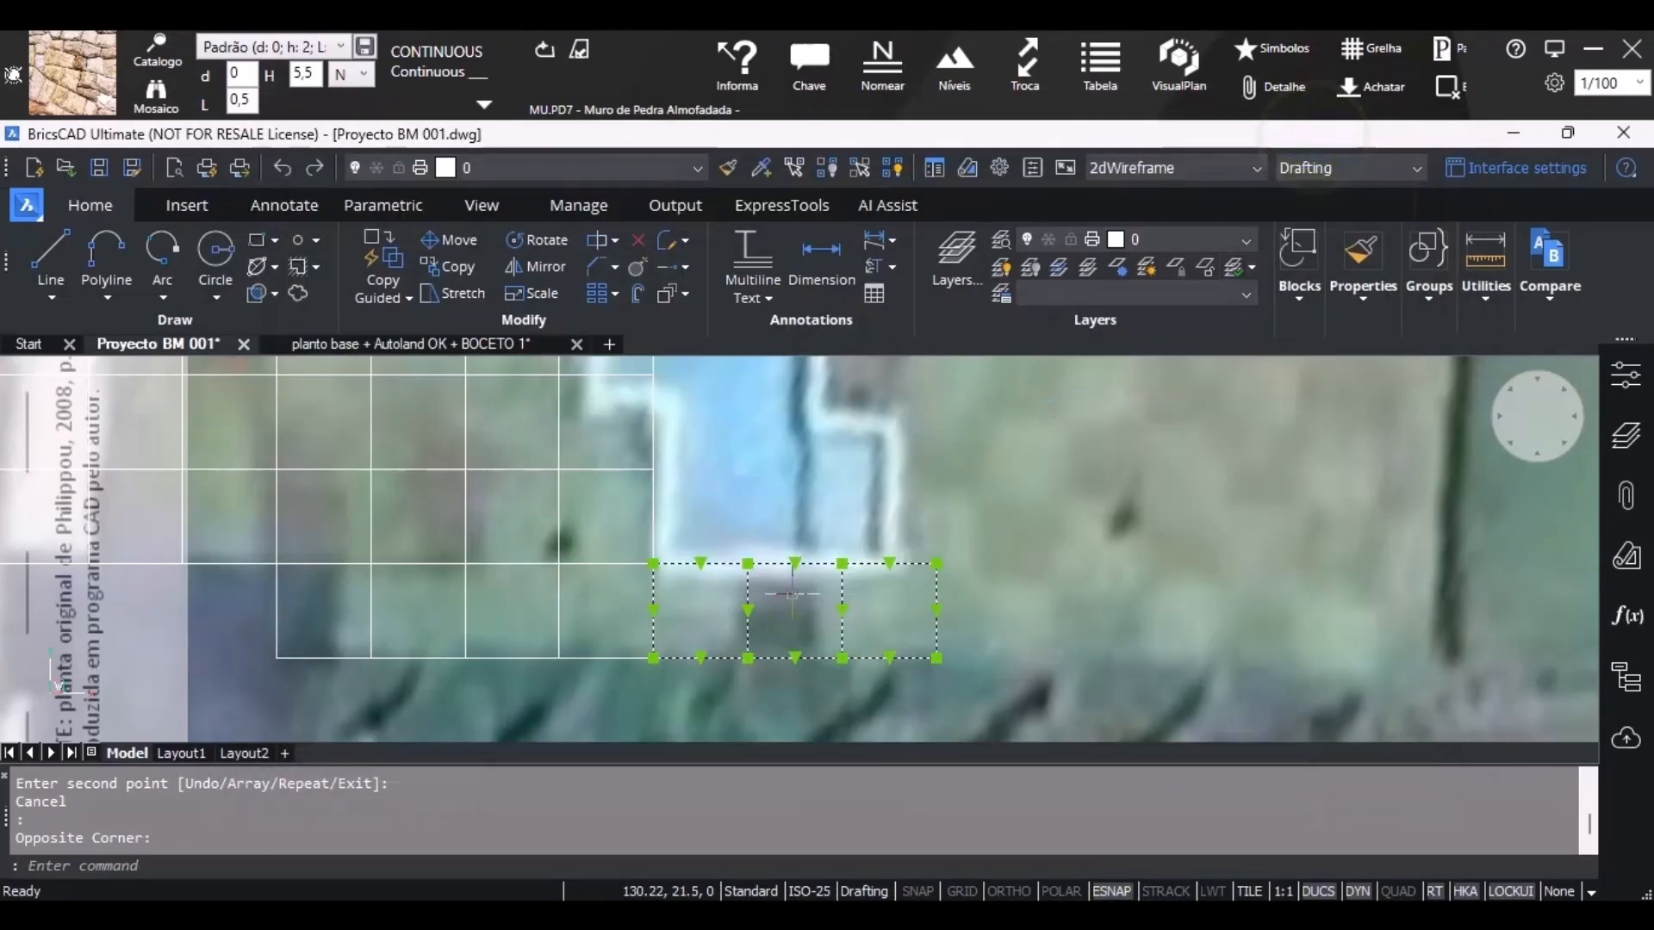
mouse_move(1066, 915)
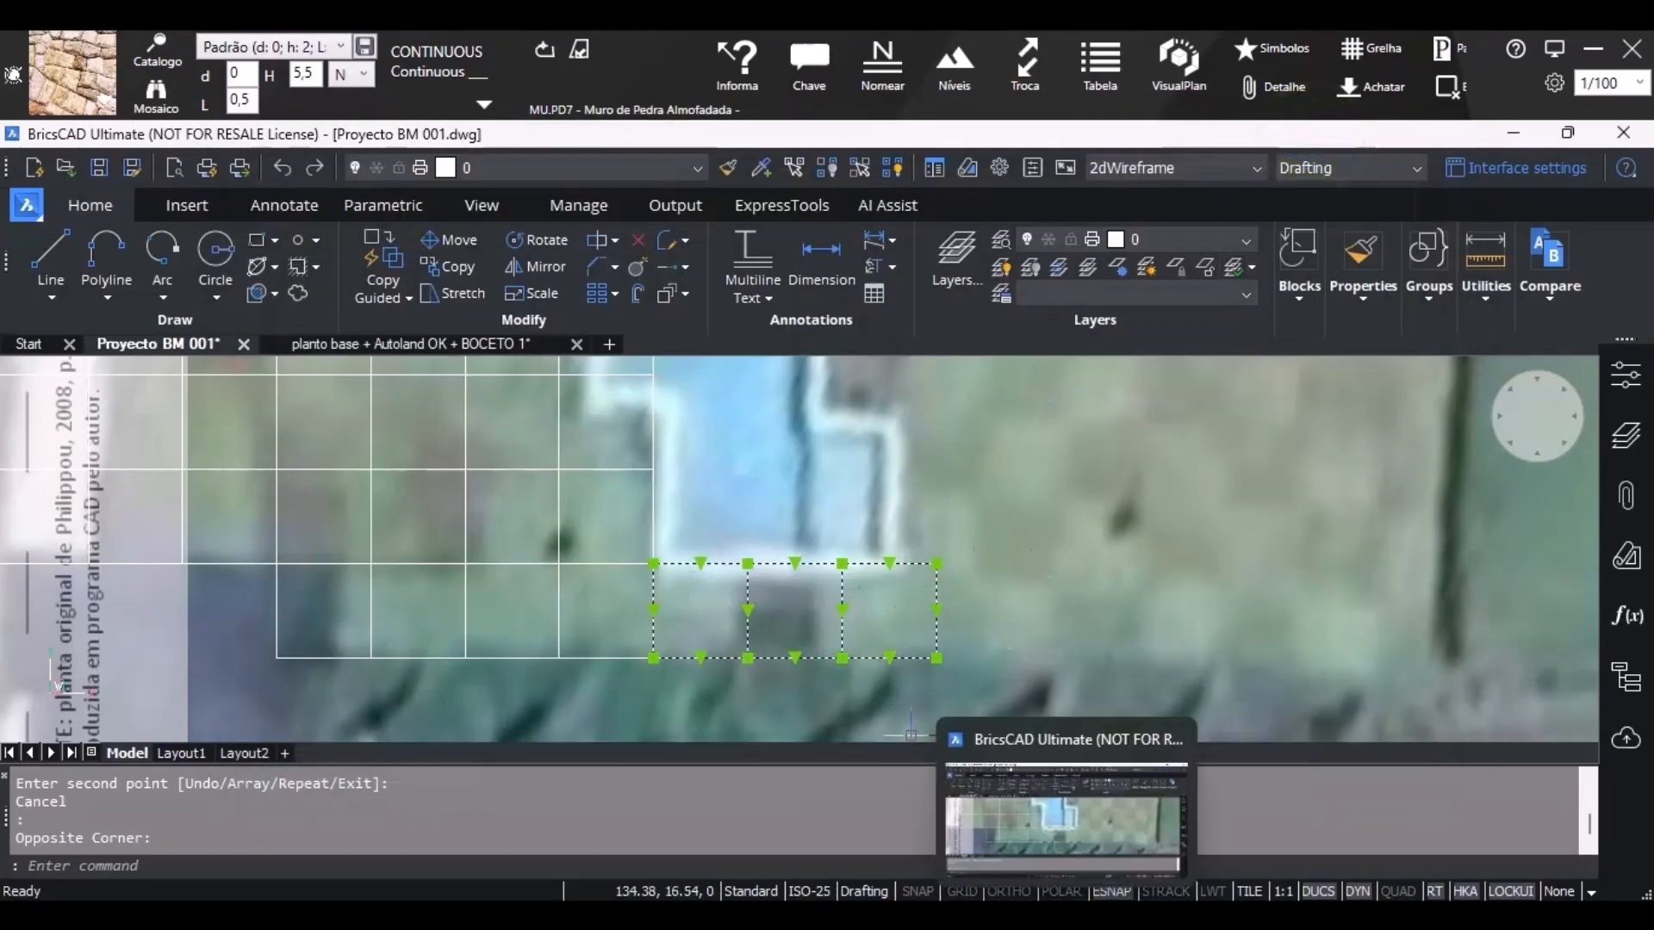
click(788, 914)
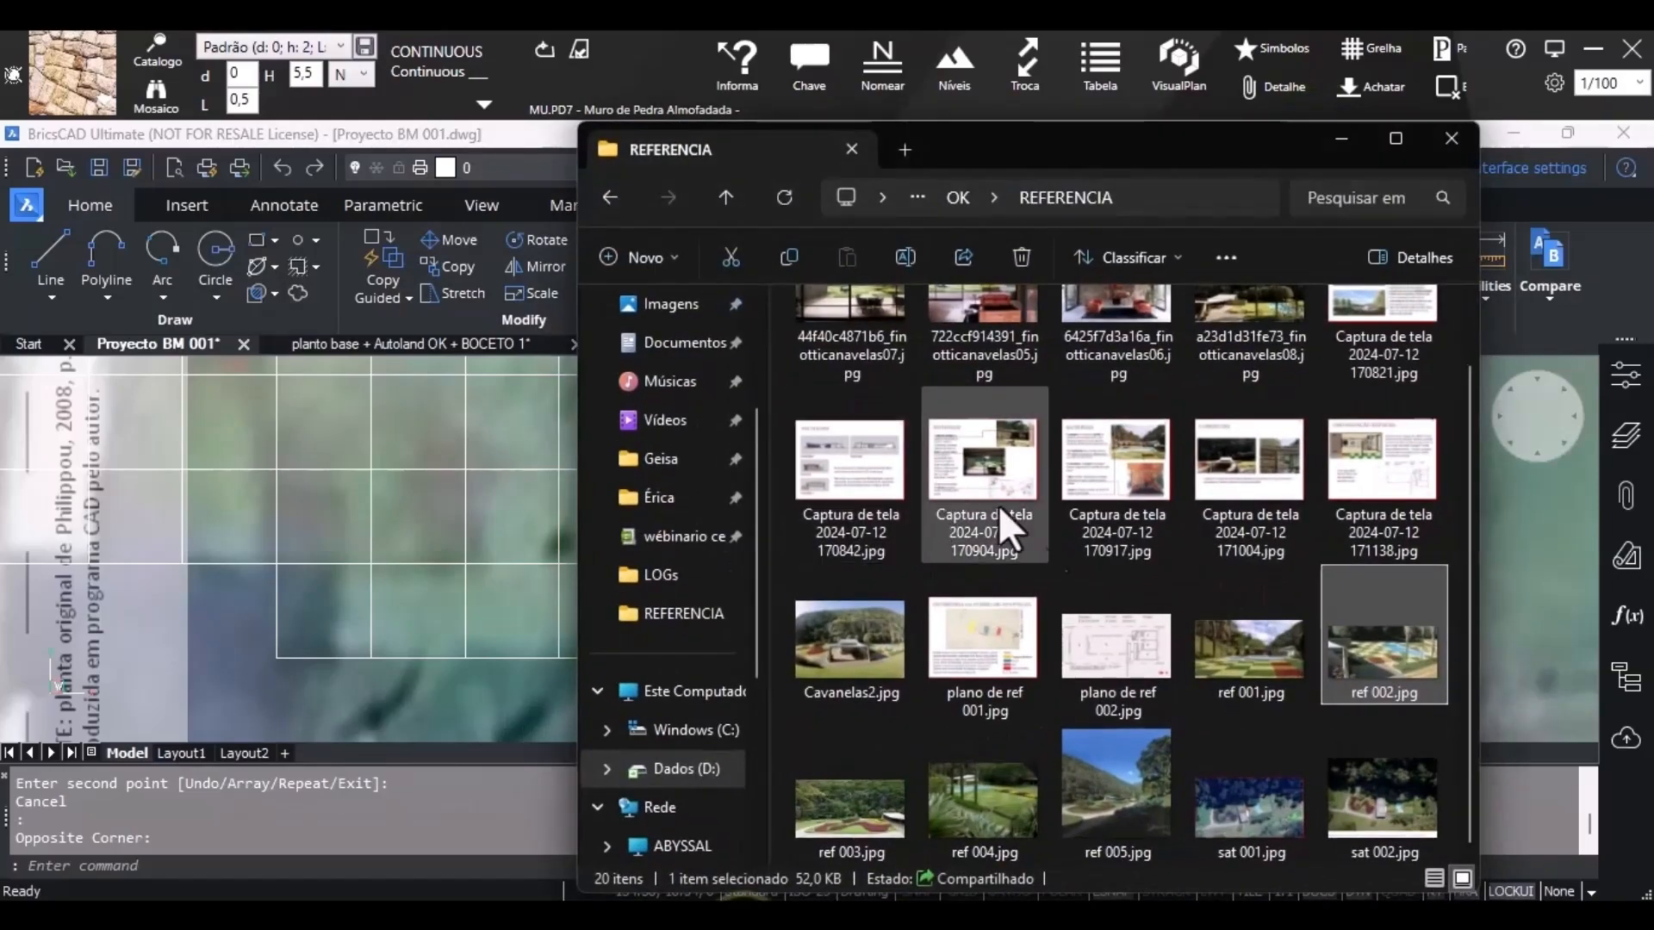
double_click(1230, 651)
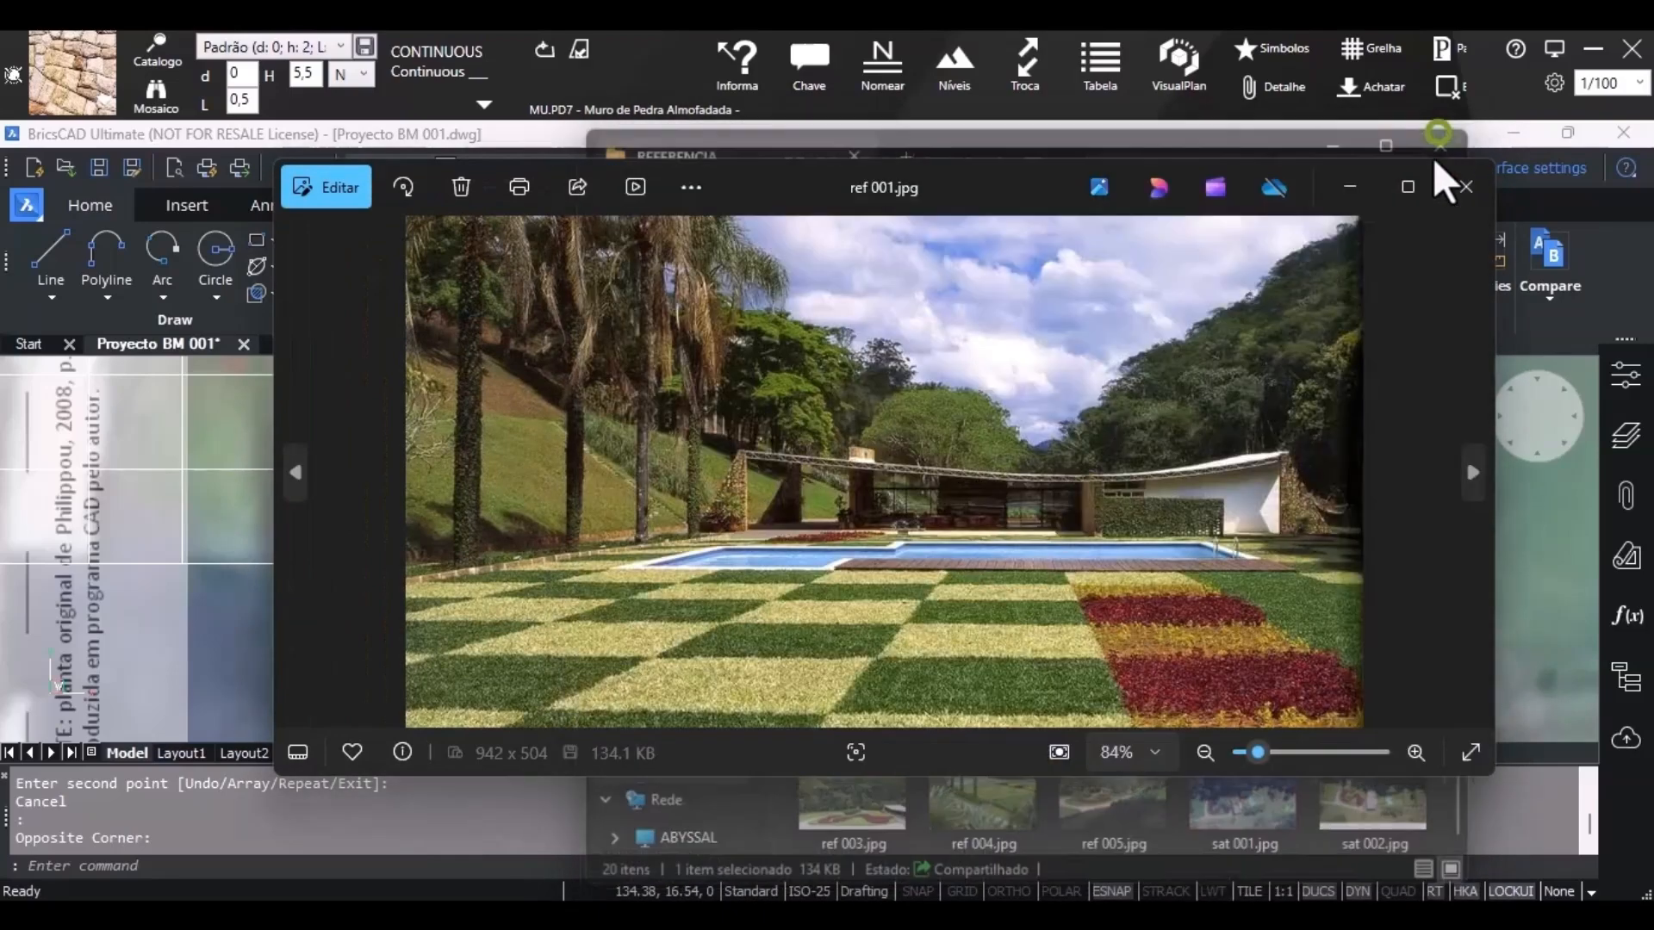
click(1466, 186)
View the photo ref 004.jpg at a larger scale to study the checkered lawn beside the pool, and return to the drawing.
scroll(1120, 560, down, 1)
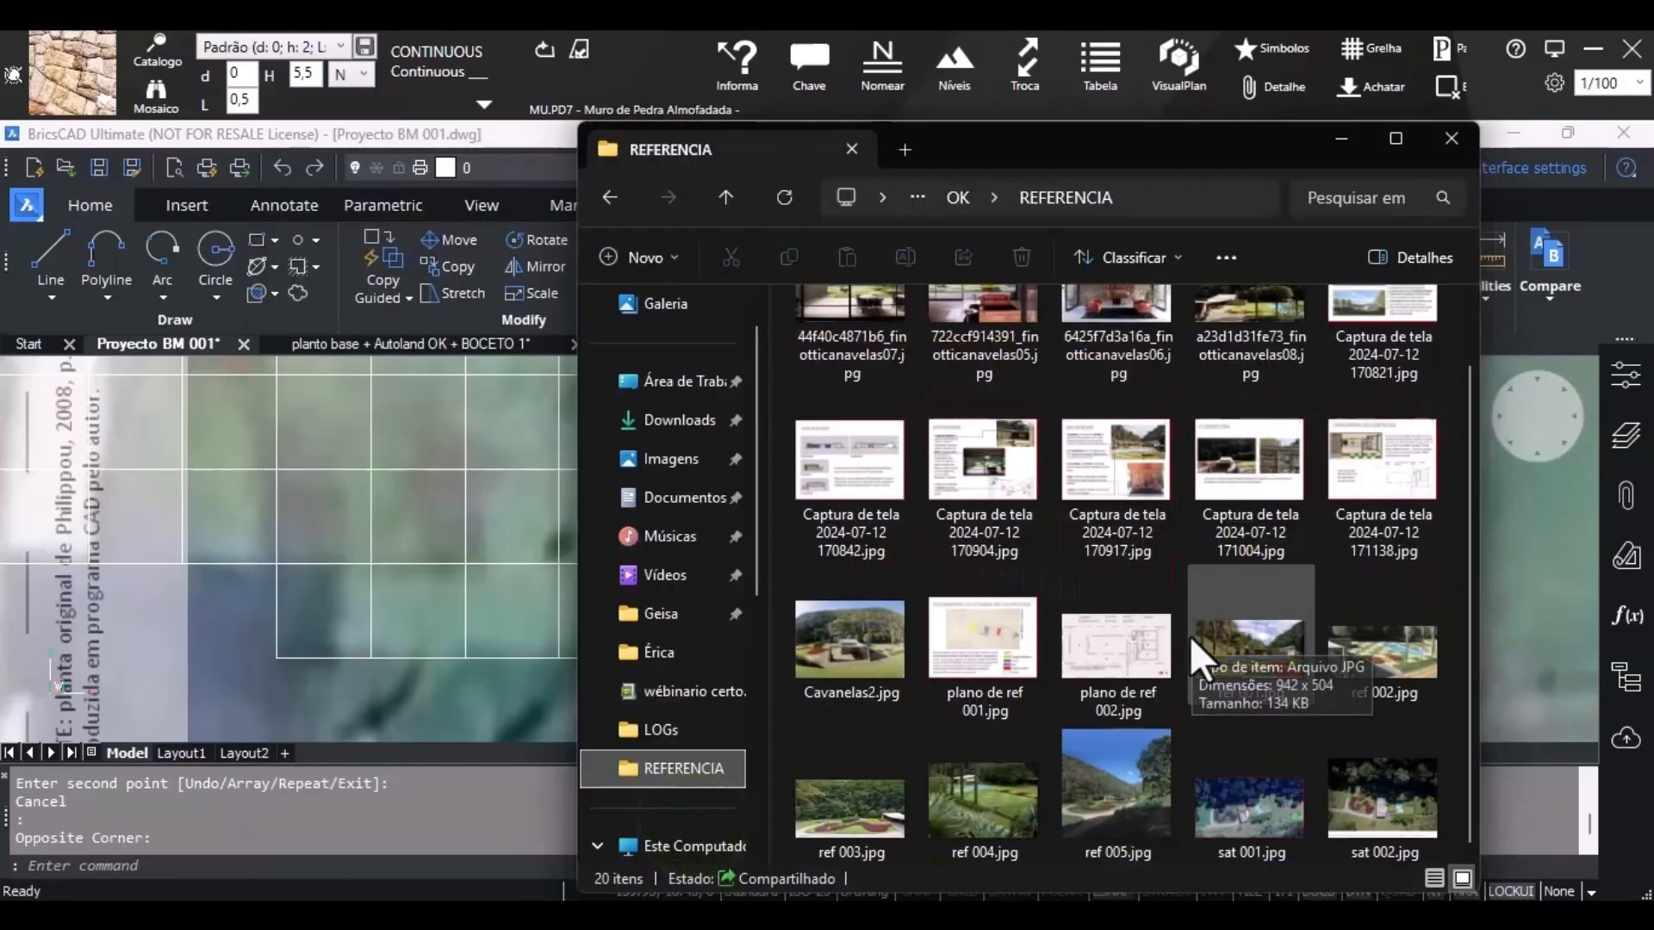
double_click(990, 791)
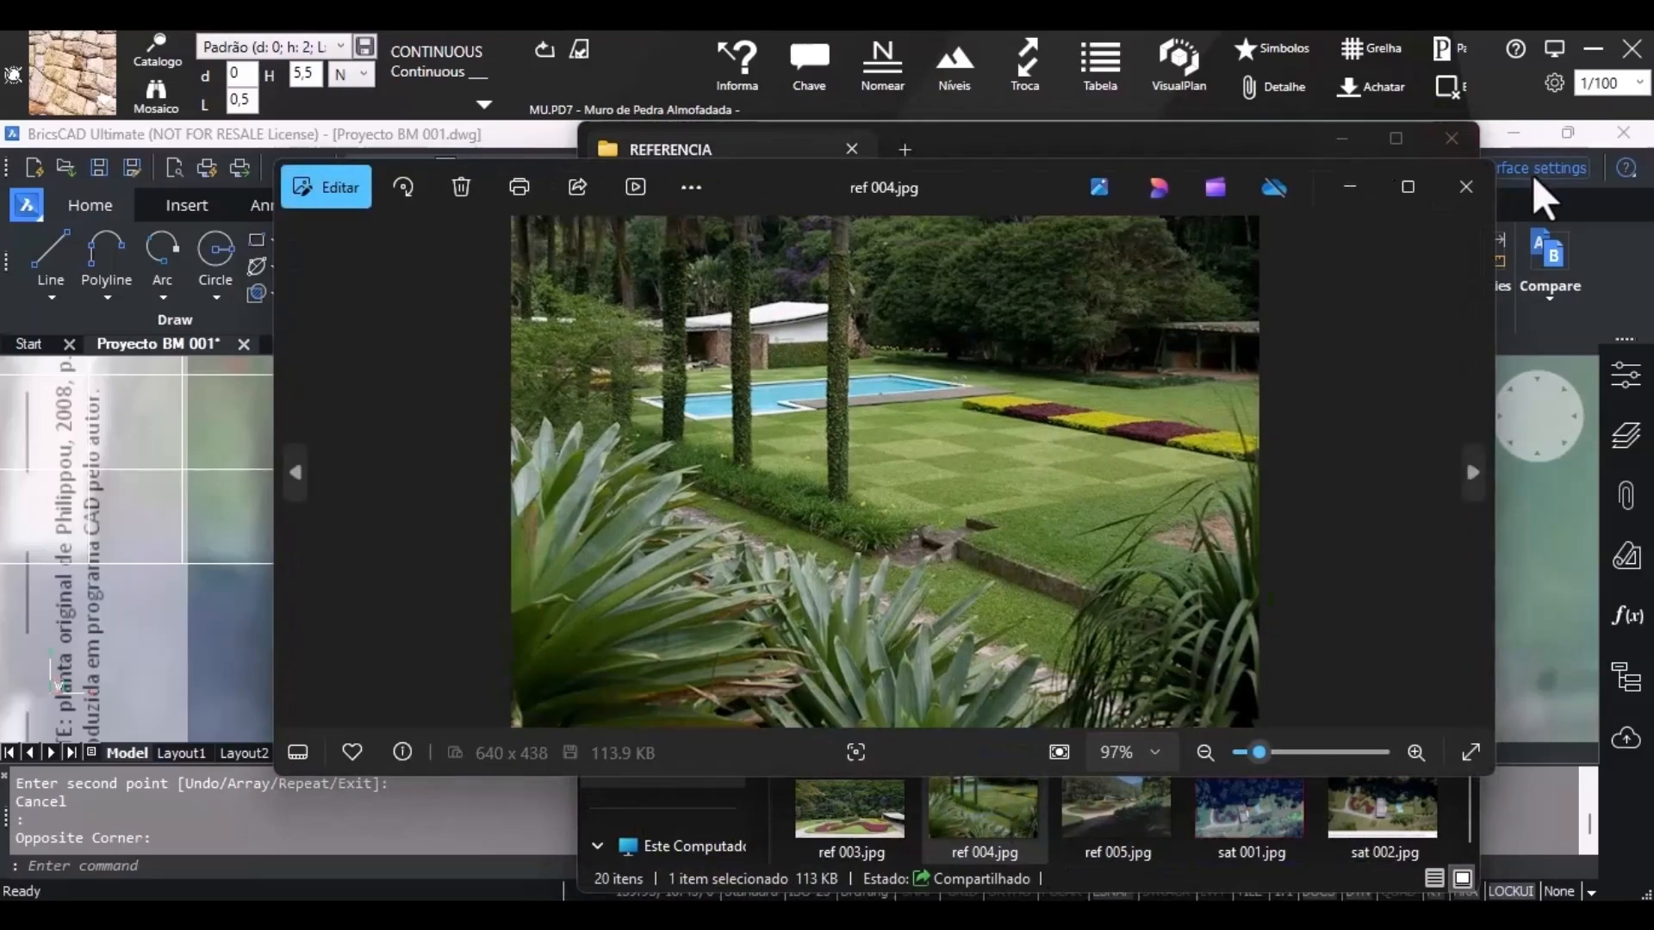
click(1310, 889)
click(1338, 138)
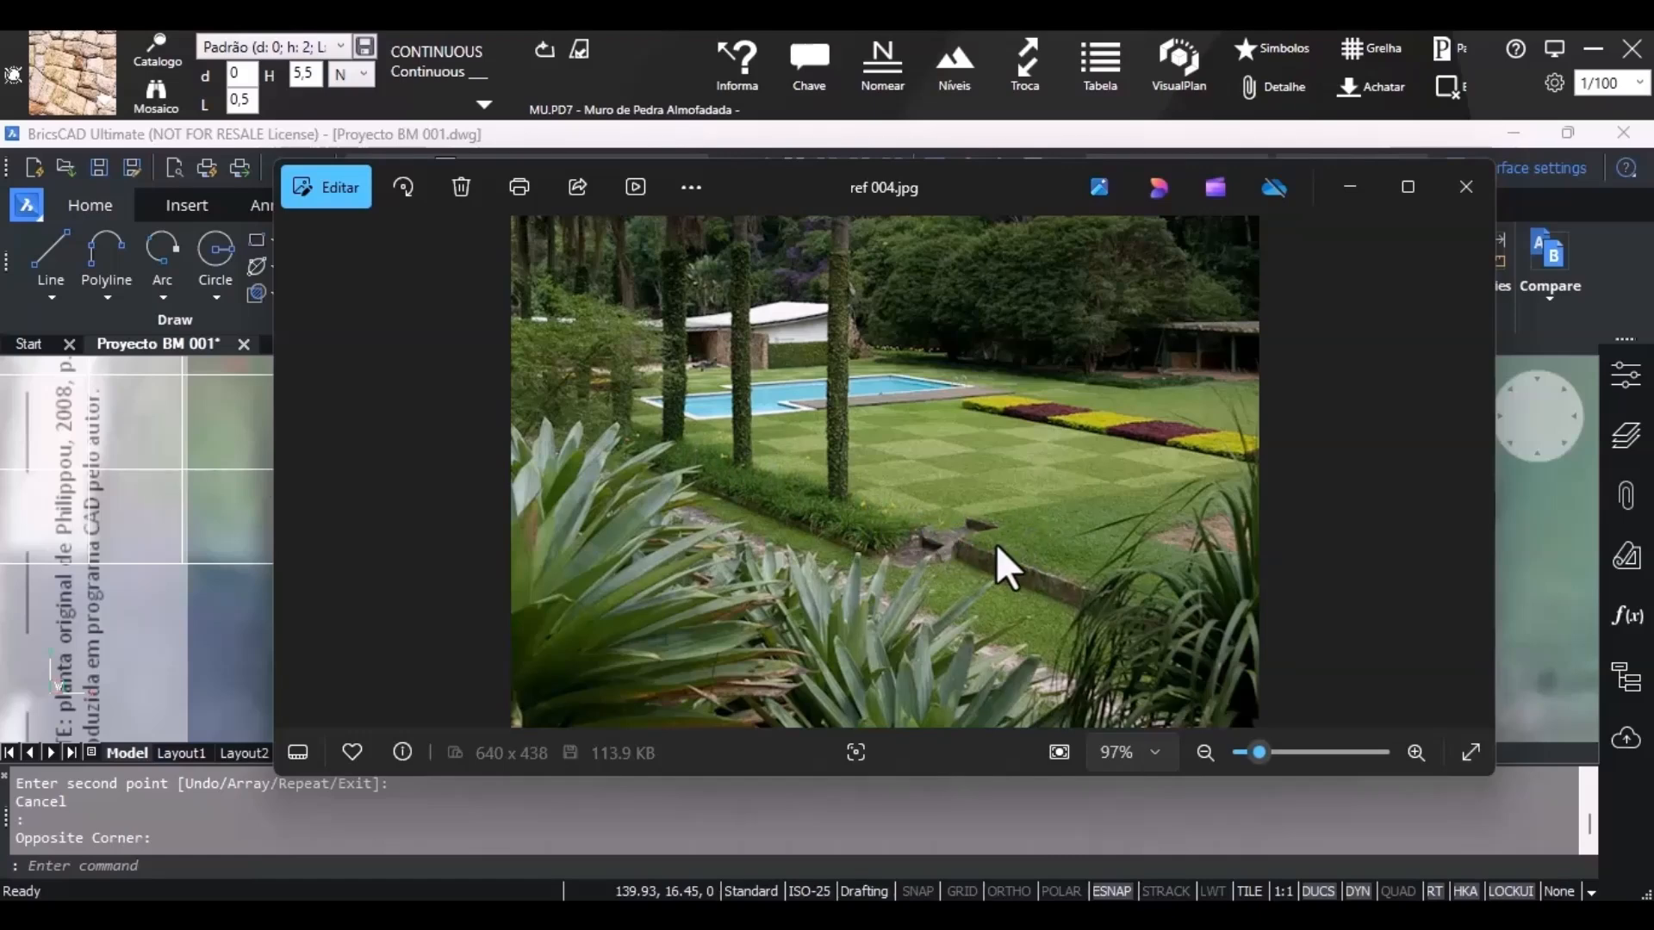
scroll(789, 484, up, 1)
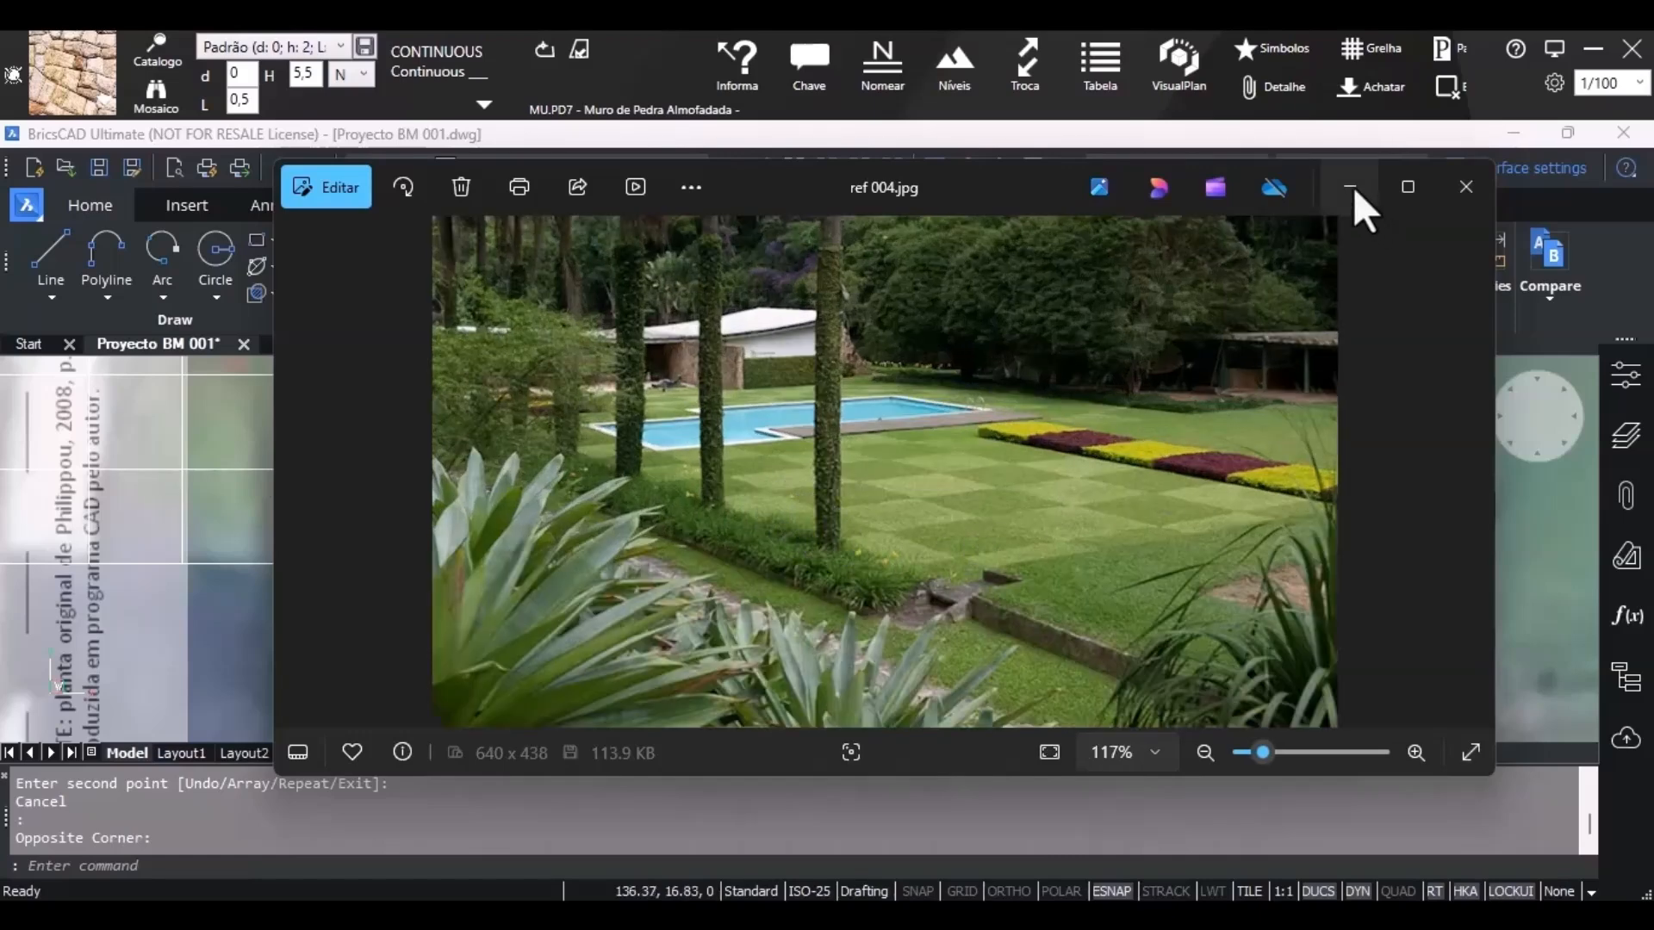
click(1350, 187)
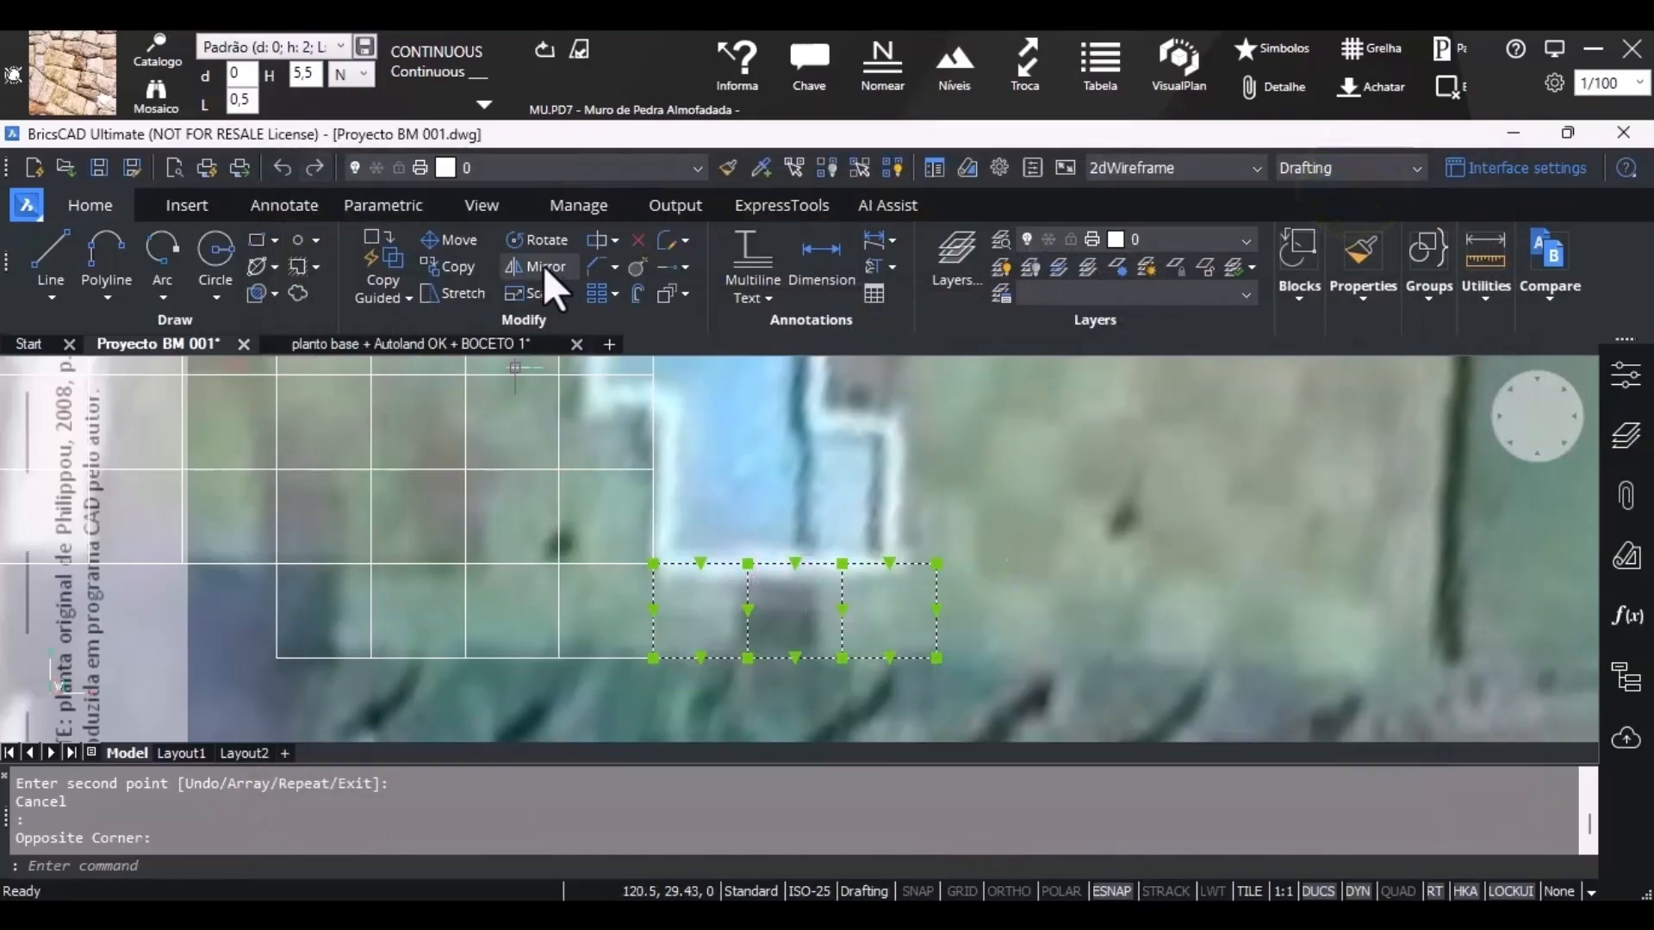
Copy the three selected squares twice, end to end, extending the lowest row past the pool.
click(455, 267)
click(653, 658)
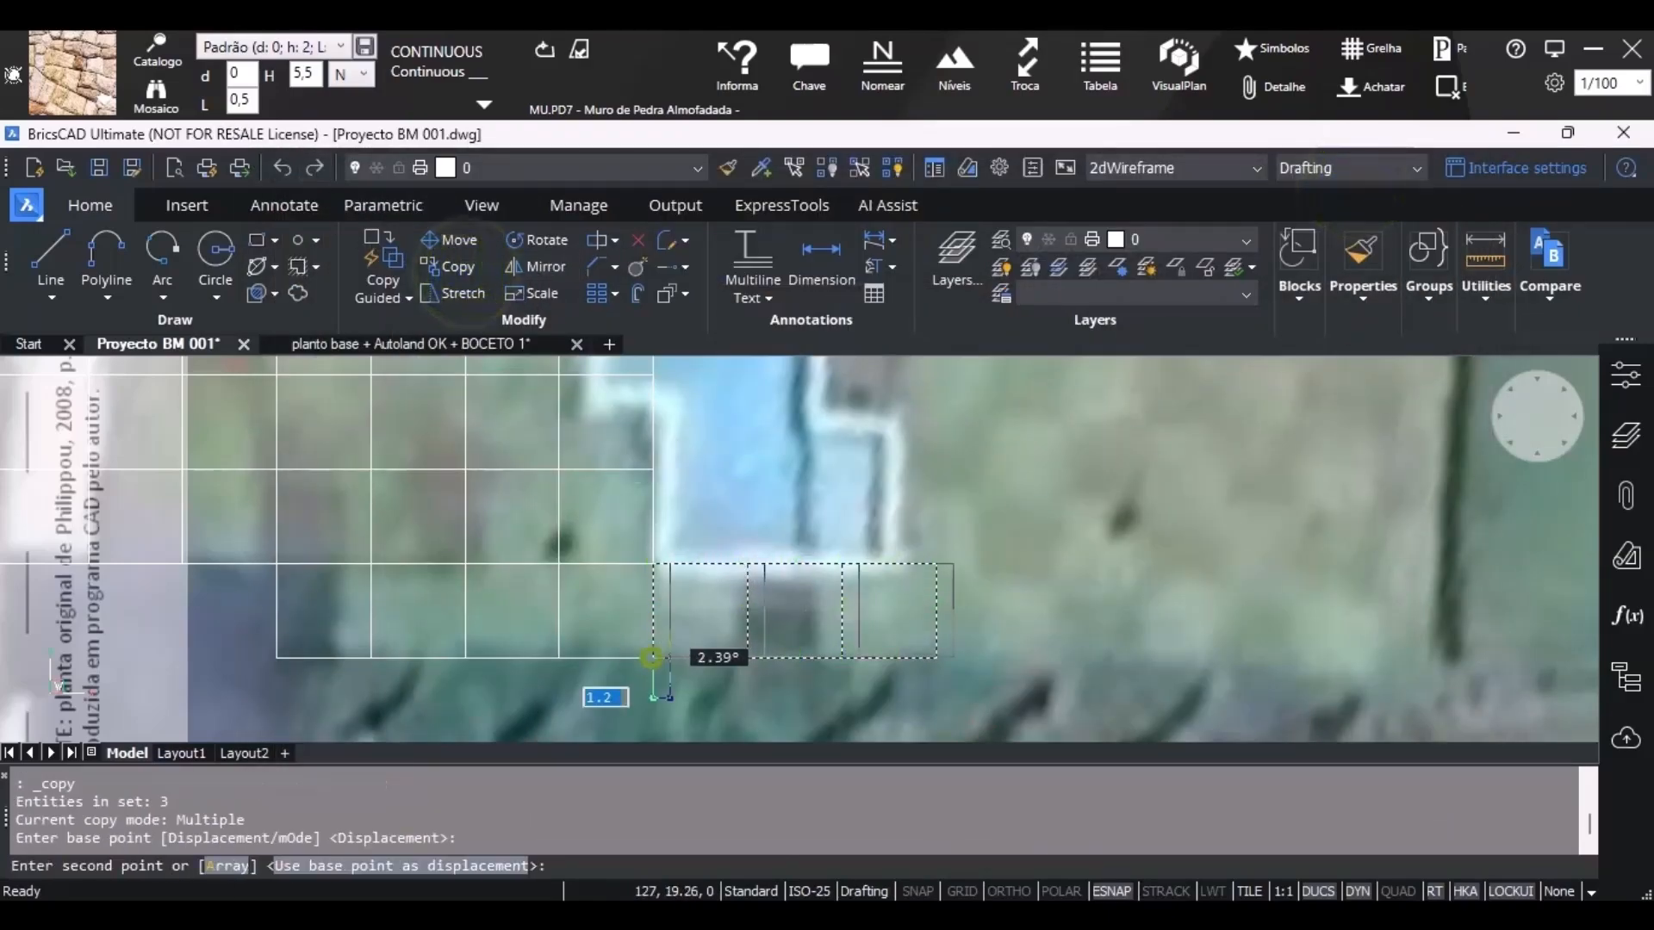
click(937, 658)
click(1221, 654)
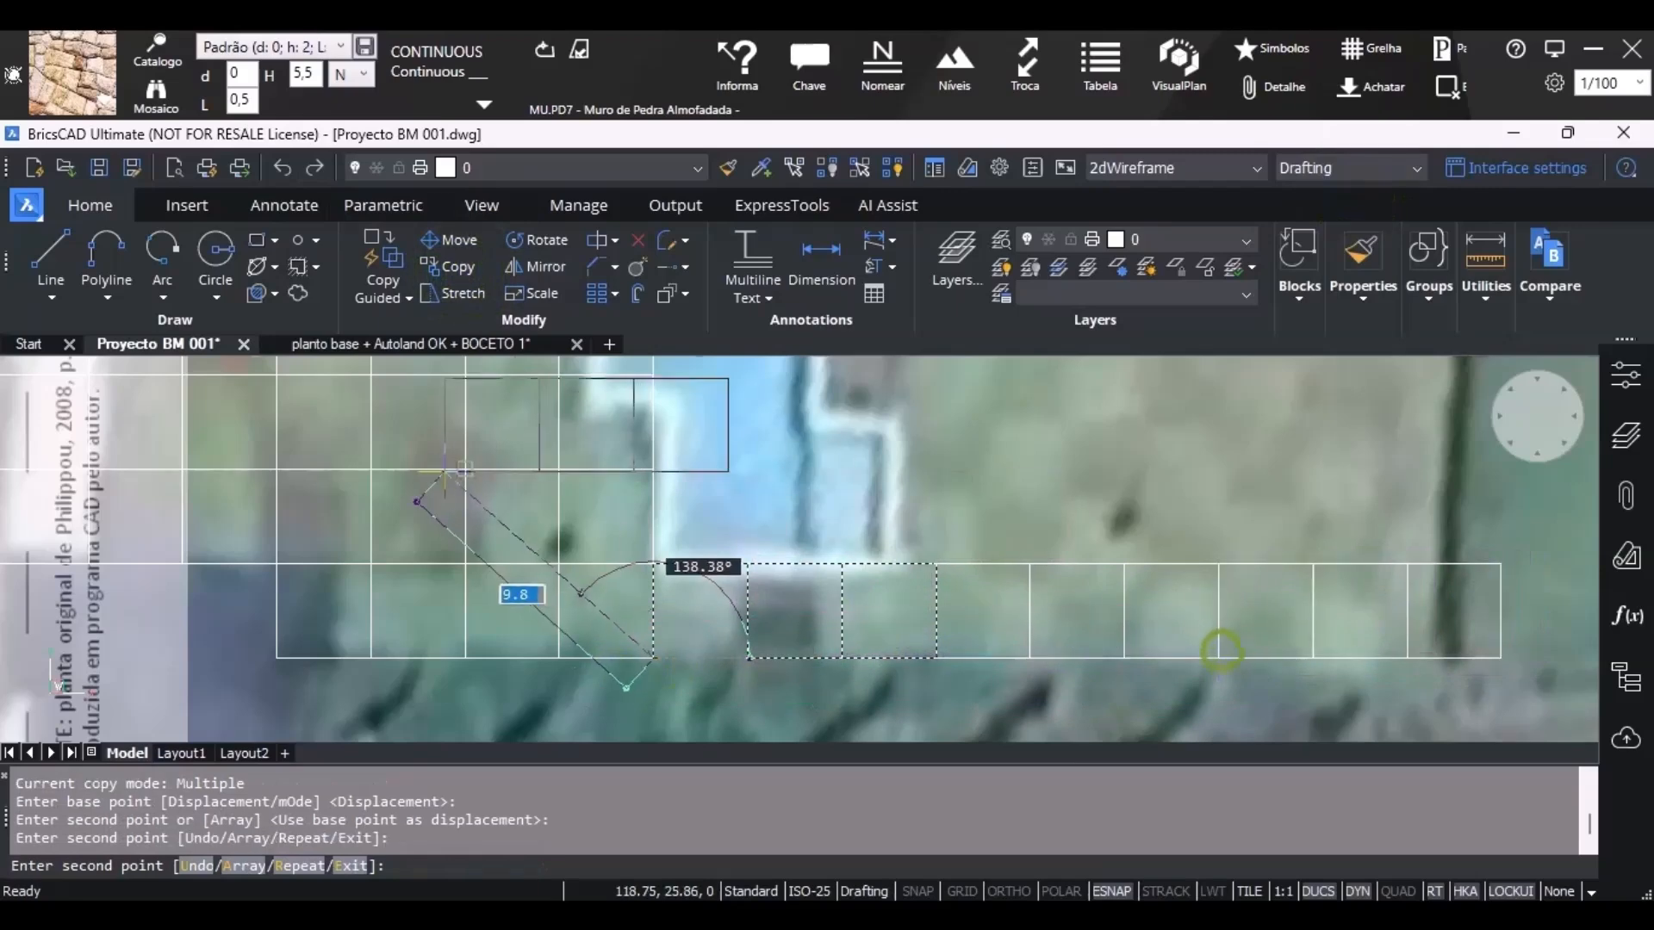
Copy the end square of the lowest row once, placing the copy directly against its outer side.
scroll(445, 472, down, 3)
scroll(898, 529, up, 3)
key(Escape)
click(1051, 601)
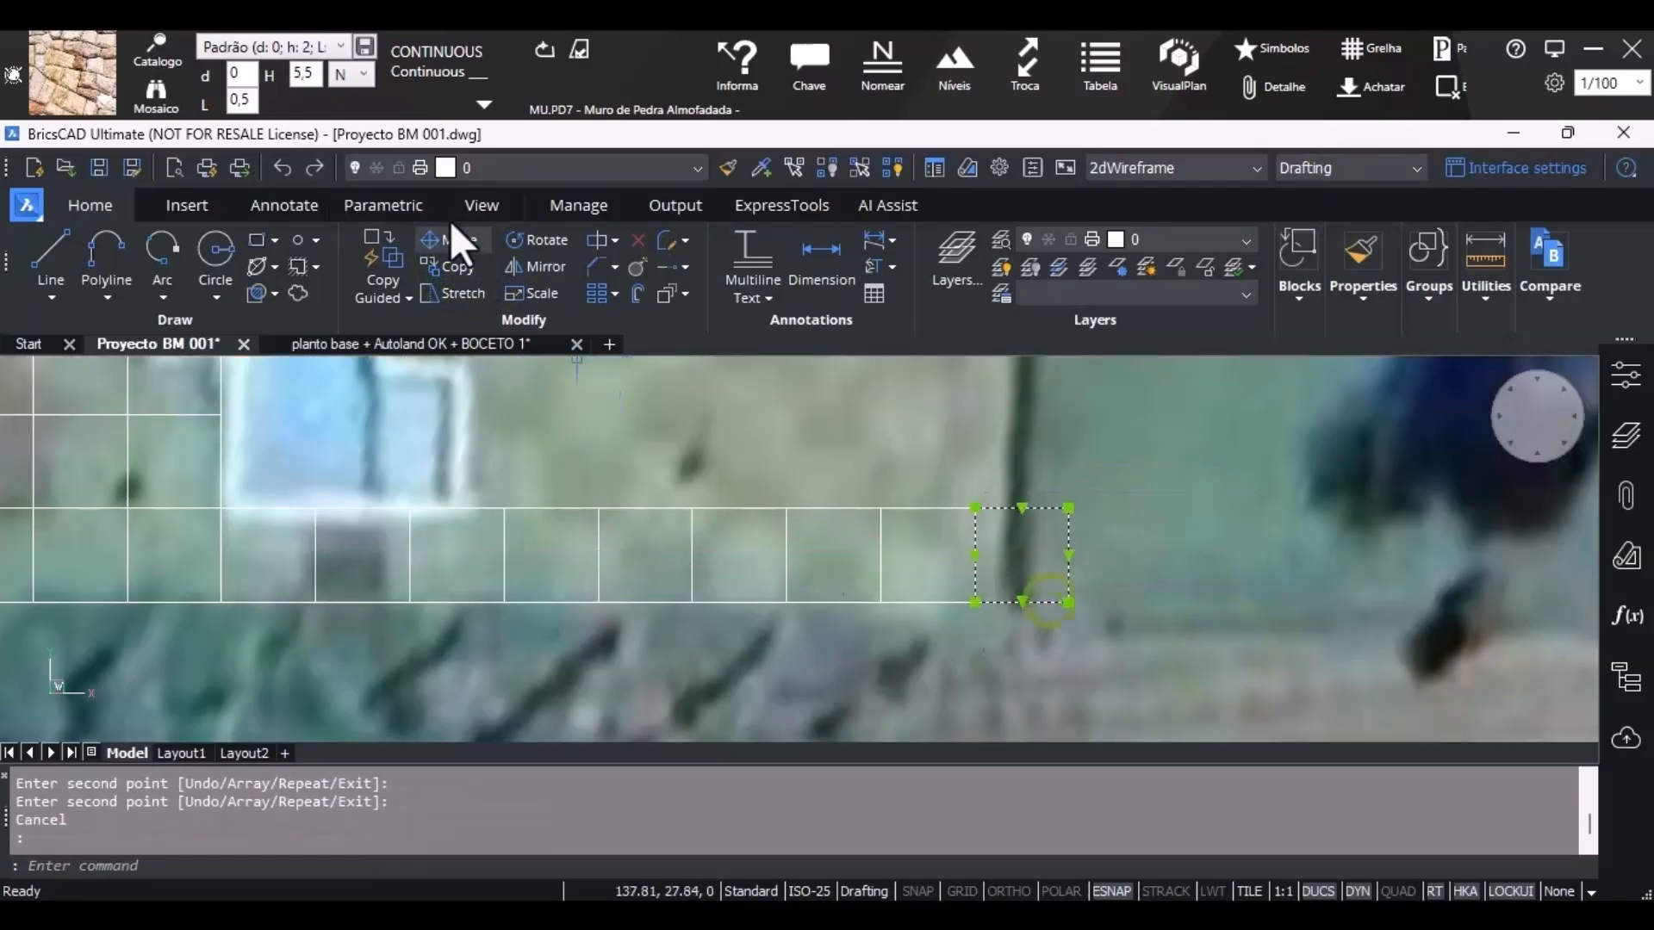
scroll(697, 493, down, 1)
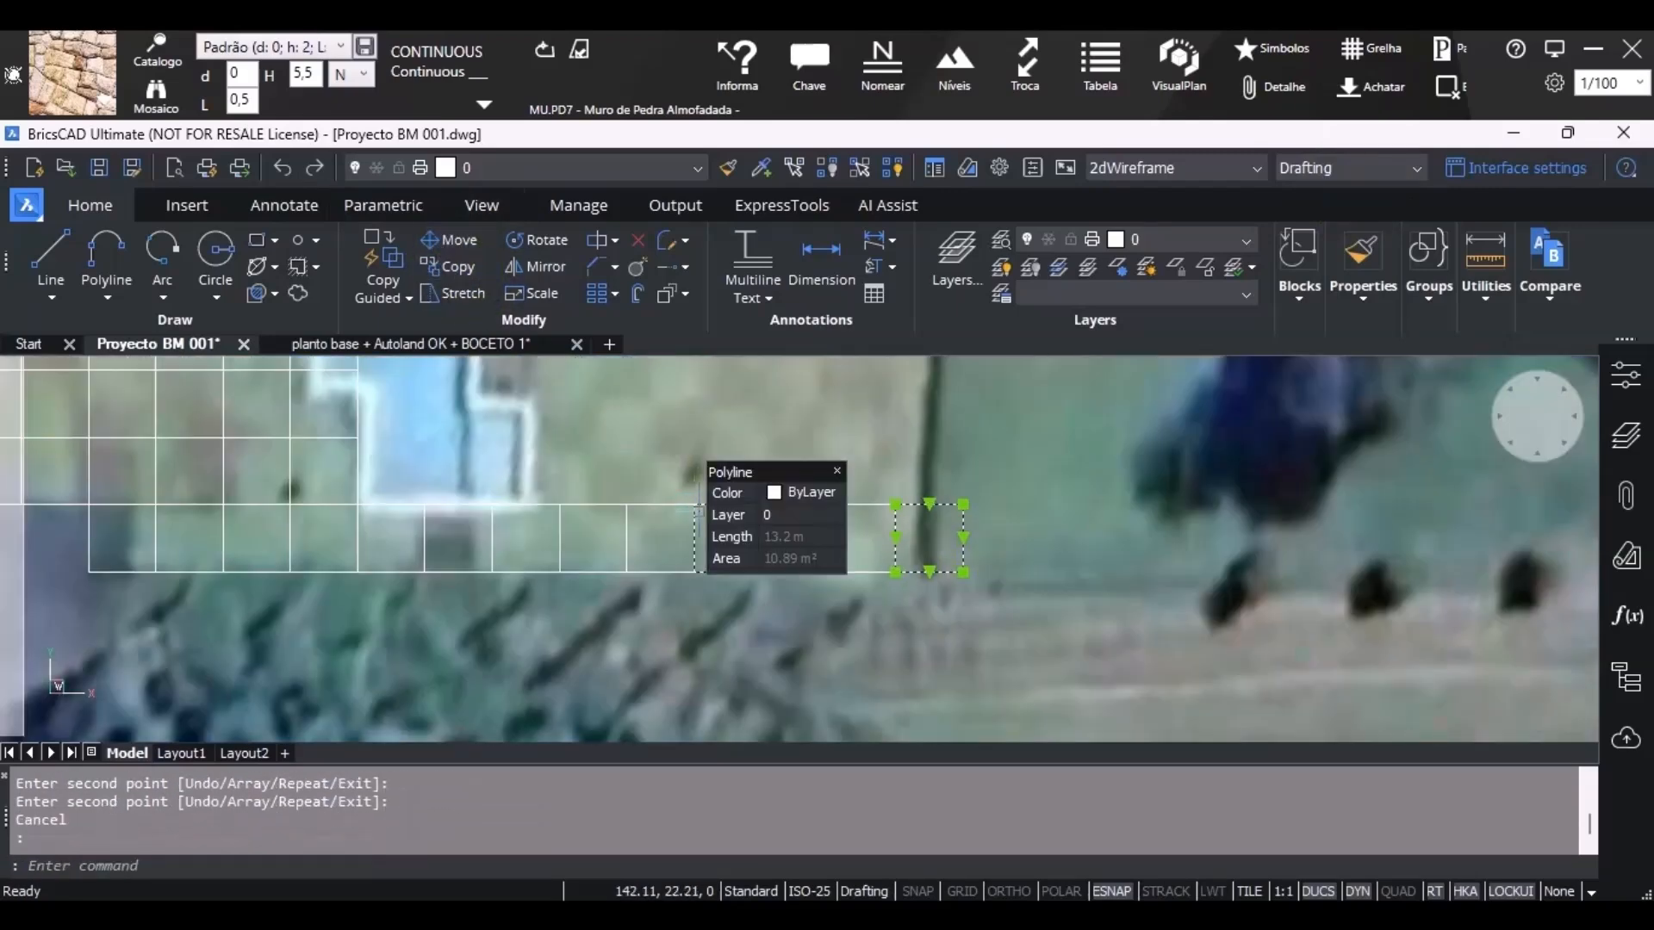
scroll(611, 635, down, 1)
mouse_move(1120, 914)
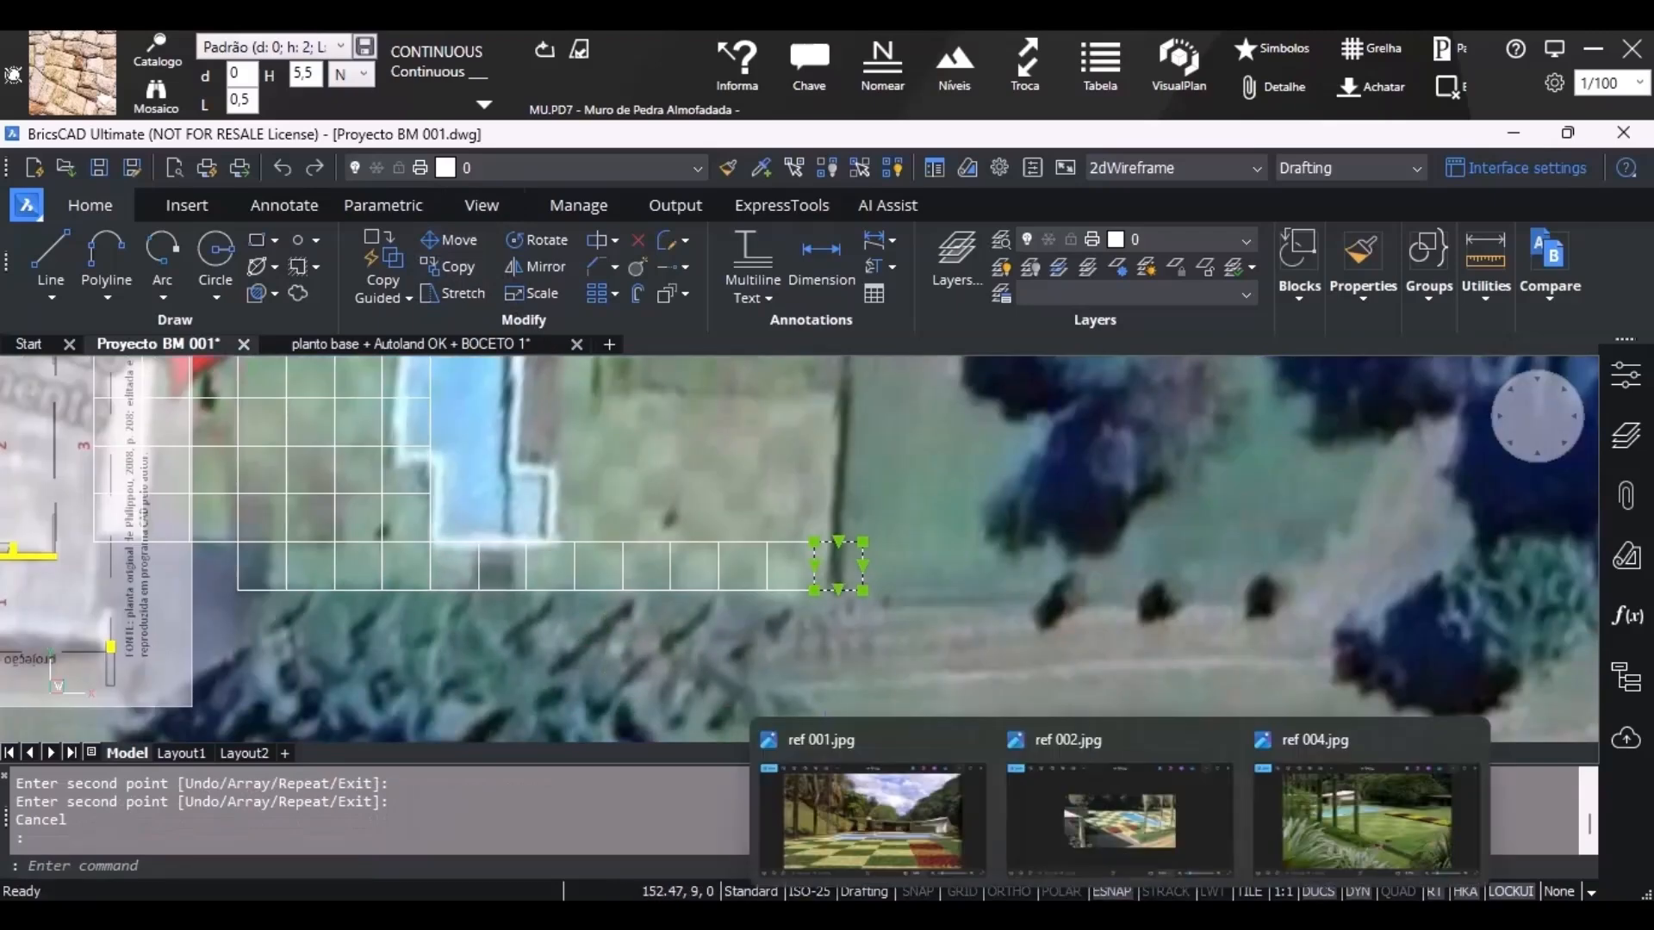
scroll(572, 568, up, 1)
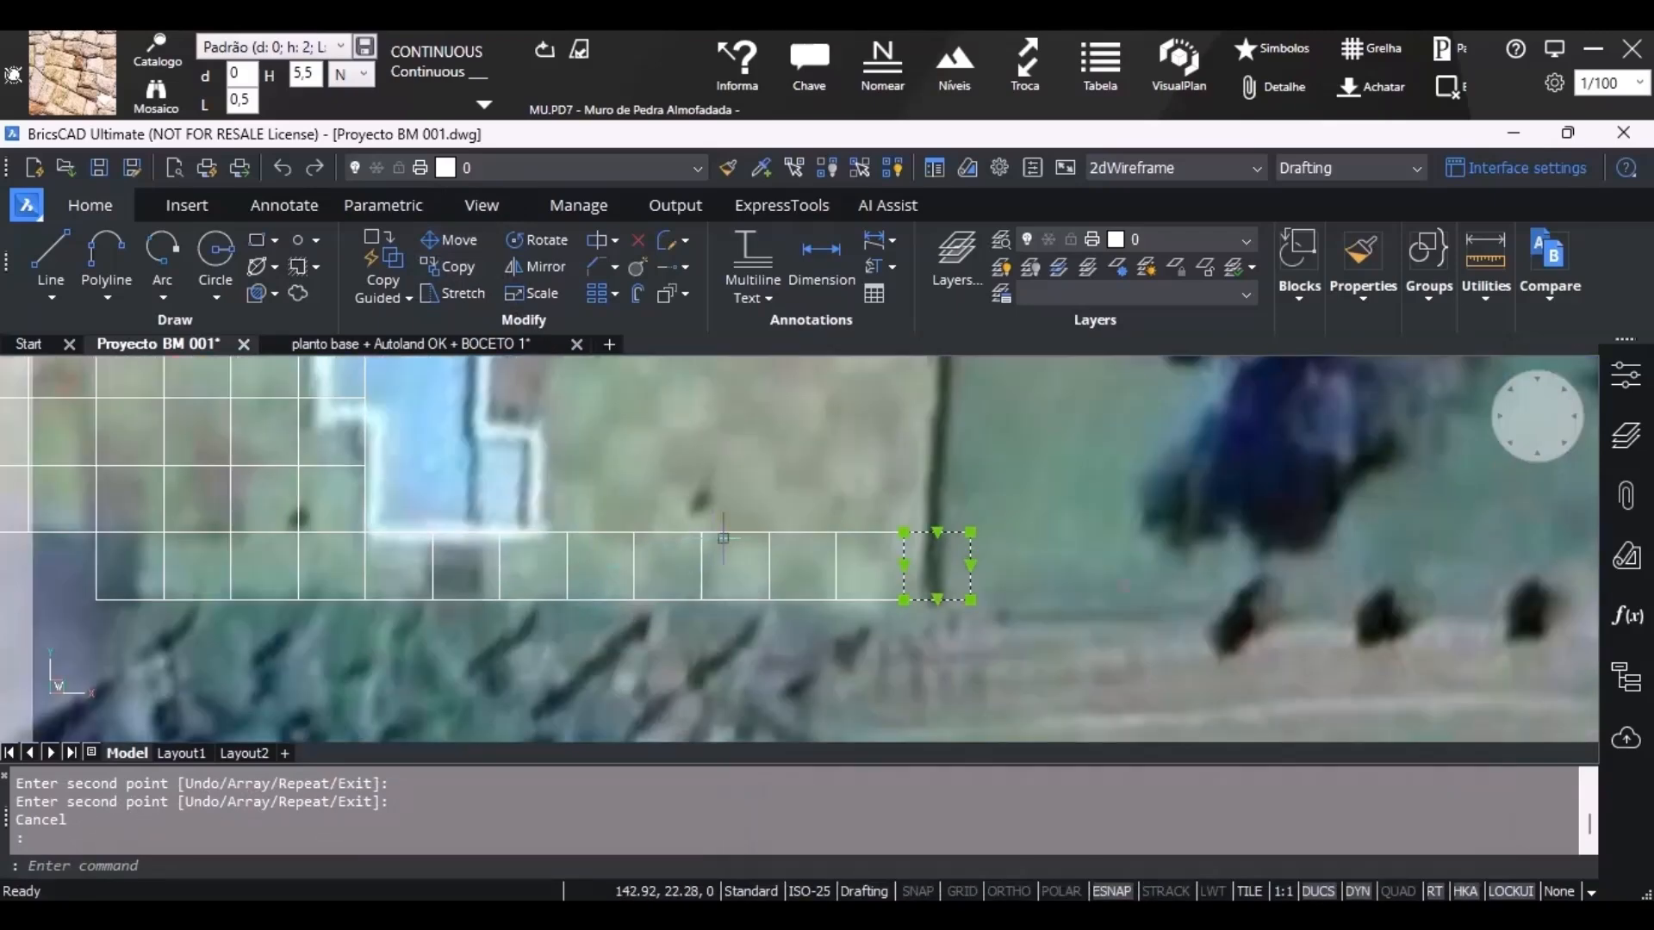
click(444, 267)
click(904, 600)
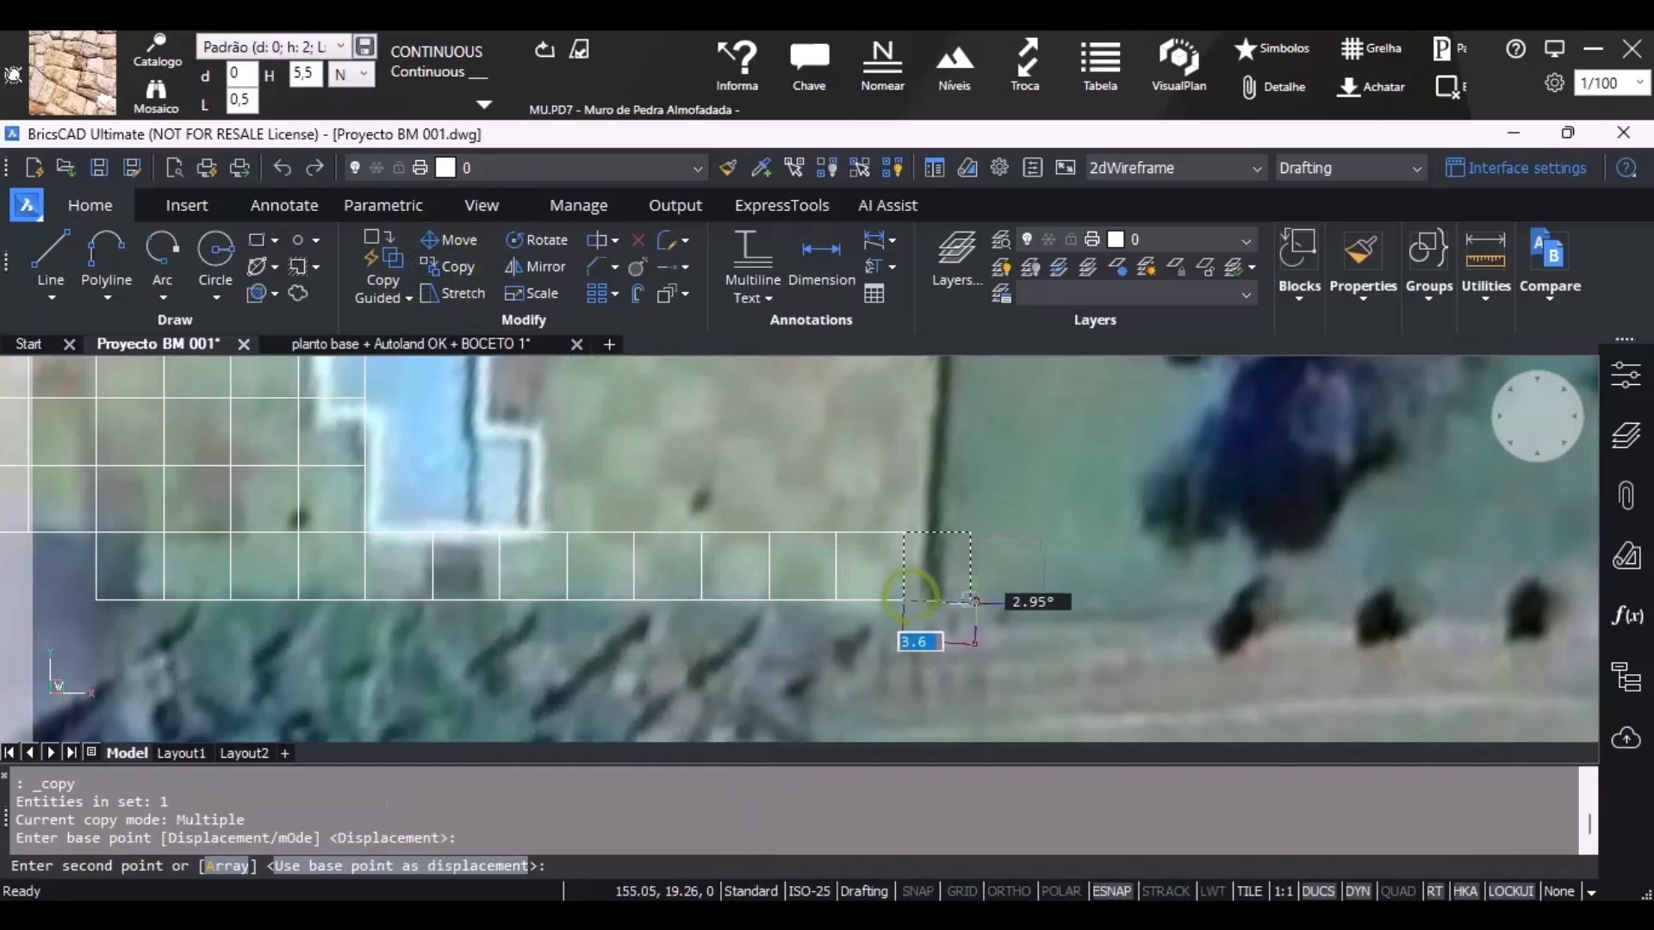
click(971, 600)
key(Escape)
Stretch the new end square's outer edge inward to a vertical helper line at its midpoint, halving its width, and delete the helper line.
drag(1067, 555, 988, 597)
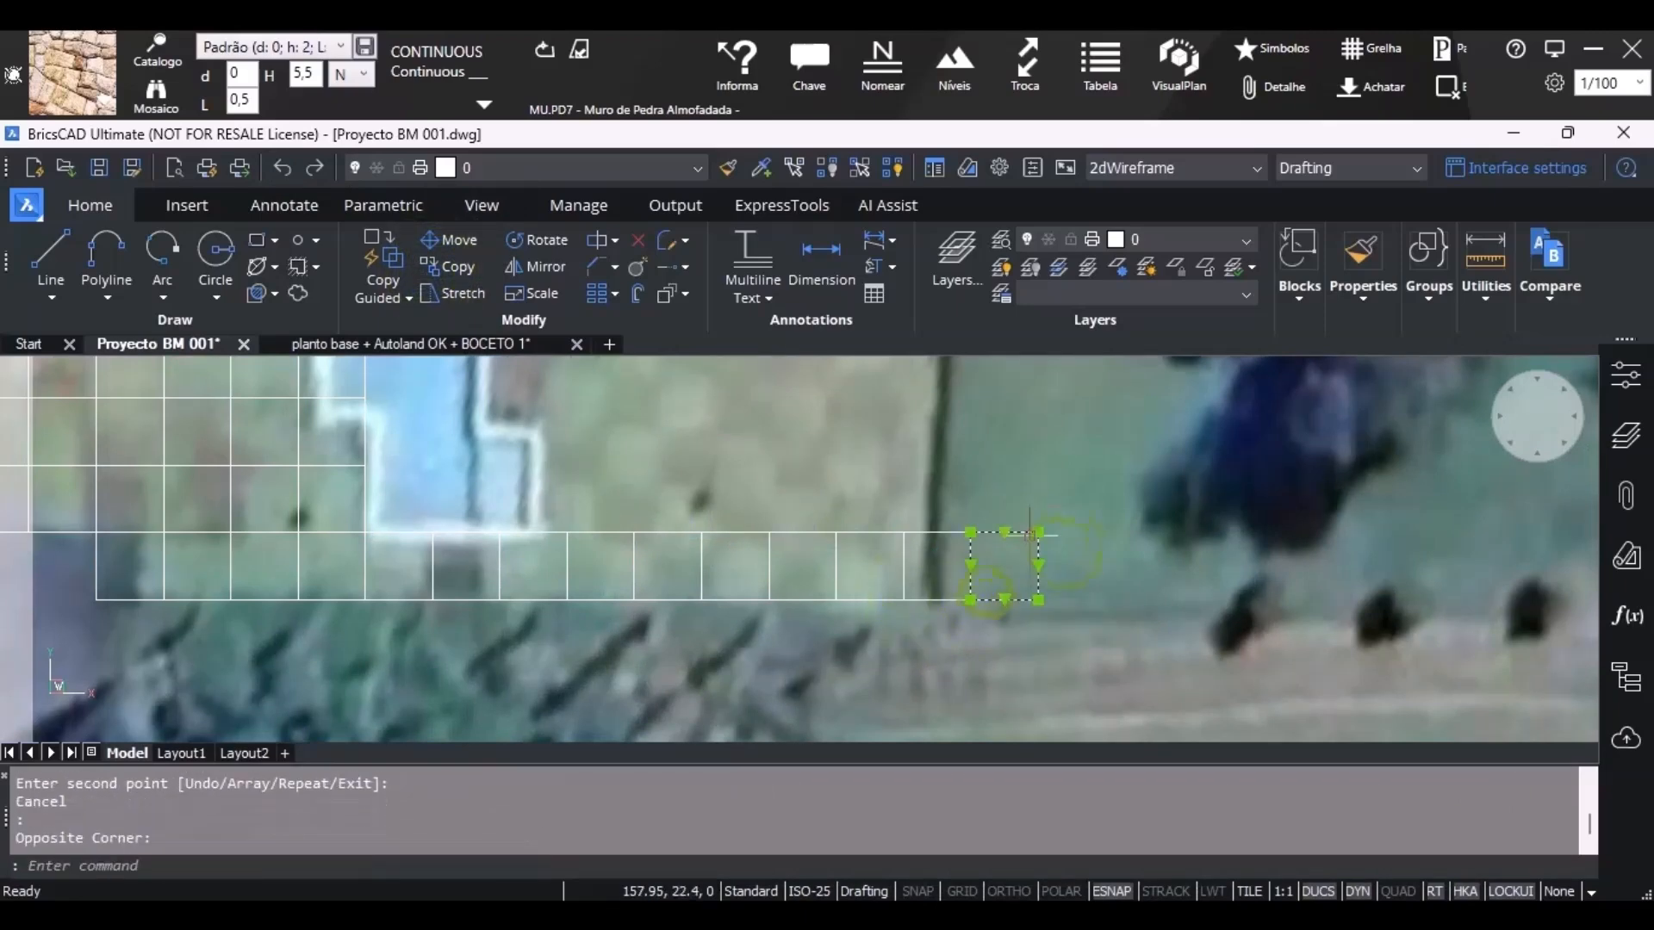
scroll(1039, 569, up, 3)
key(F8)
click(1060, 564)
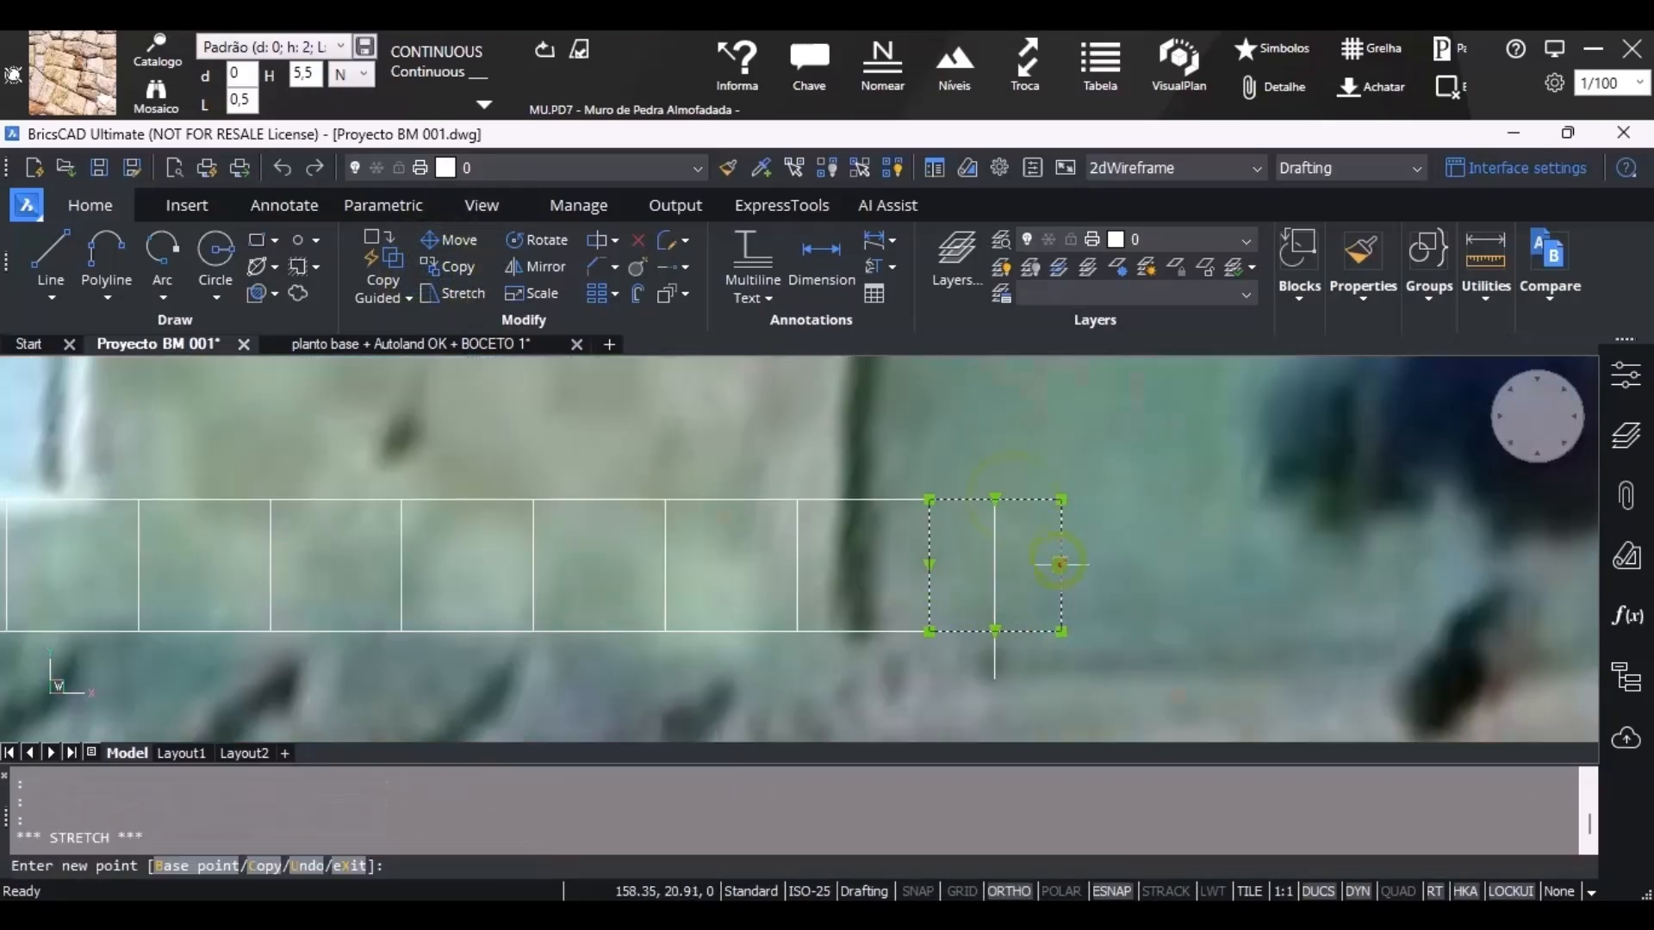
click(992, 565)
key(Escape)
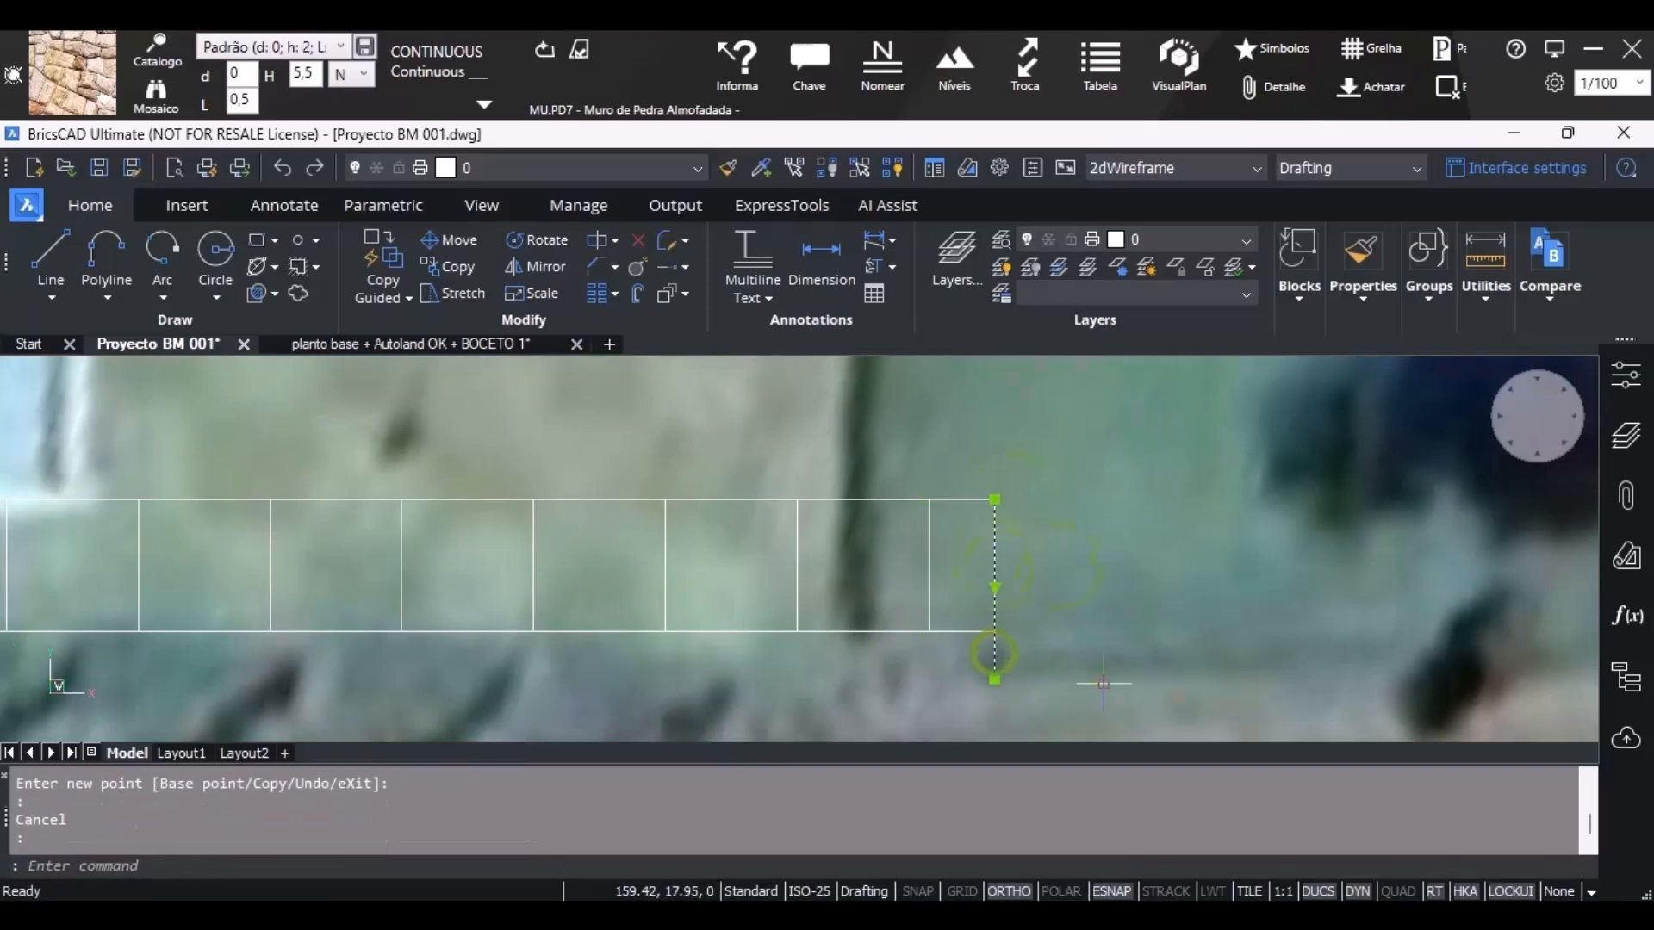
key(Delete)
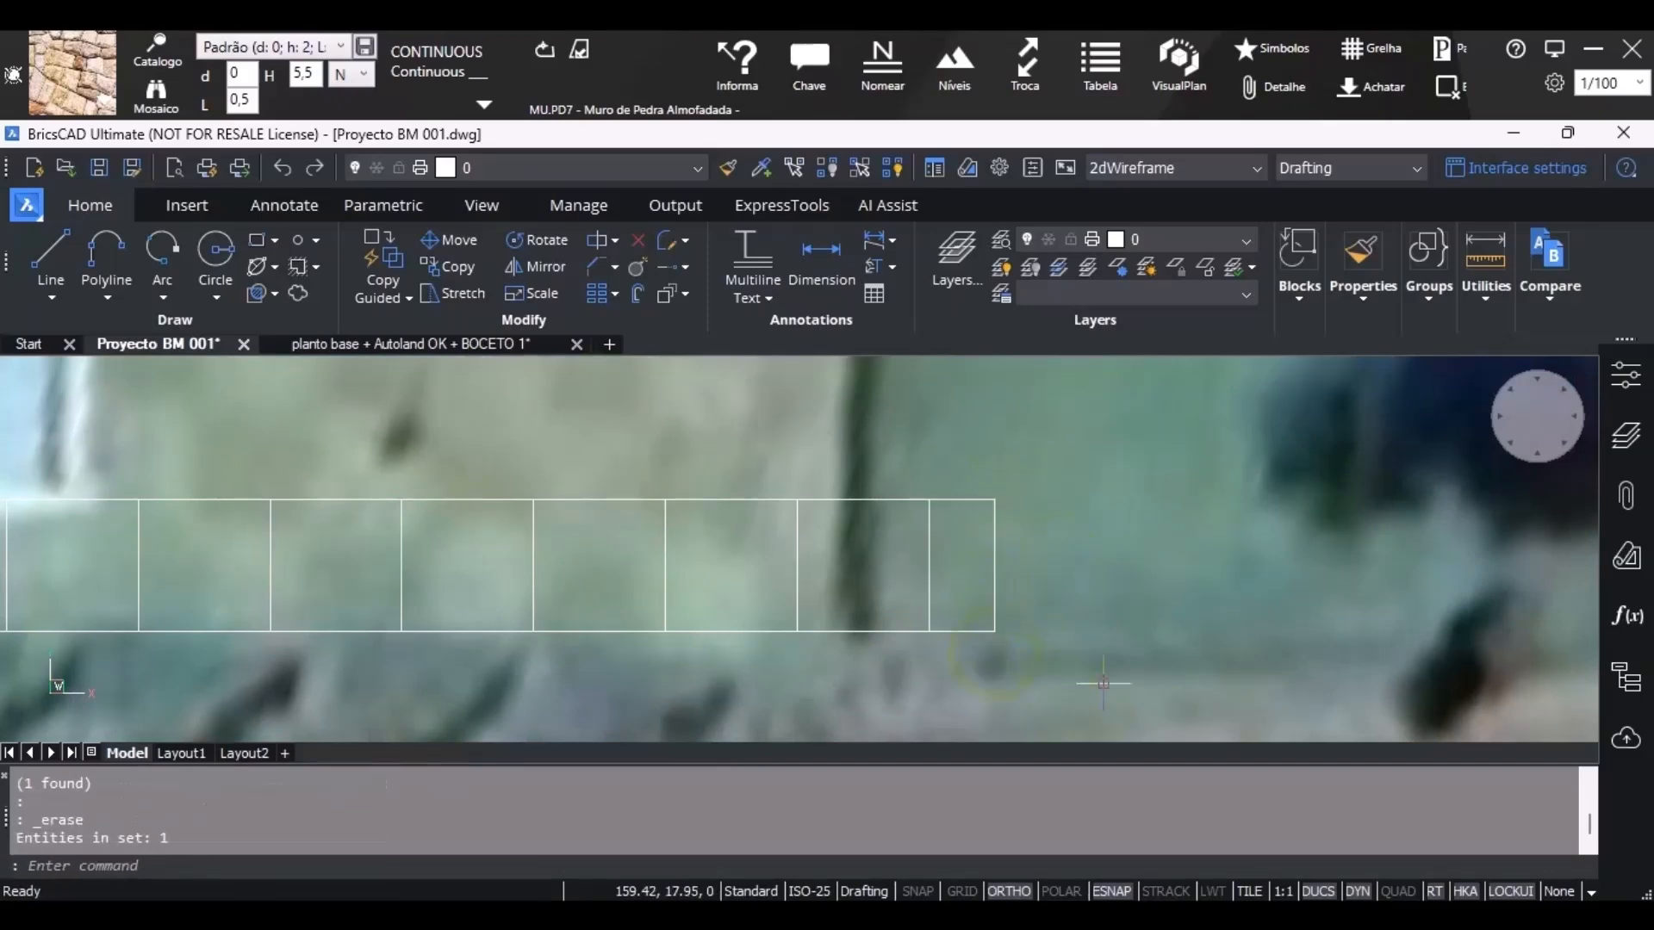
Copy the part of the lowest row past the pool, including the half square, upward three times to stack three more rows.
scroll(1103, 683, down, 2)
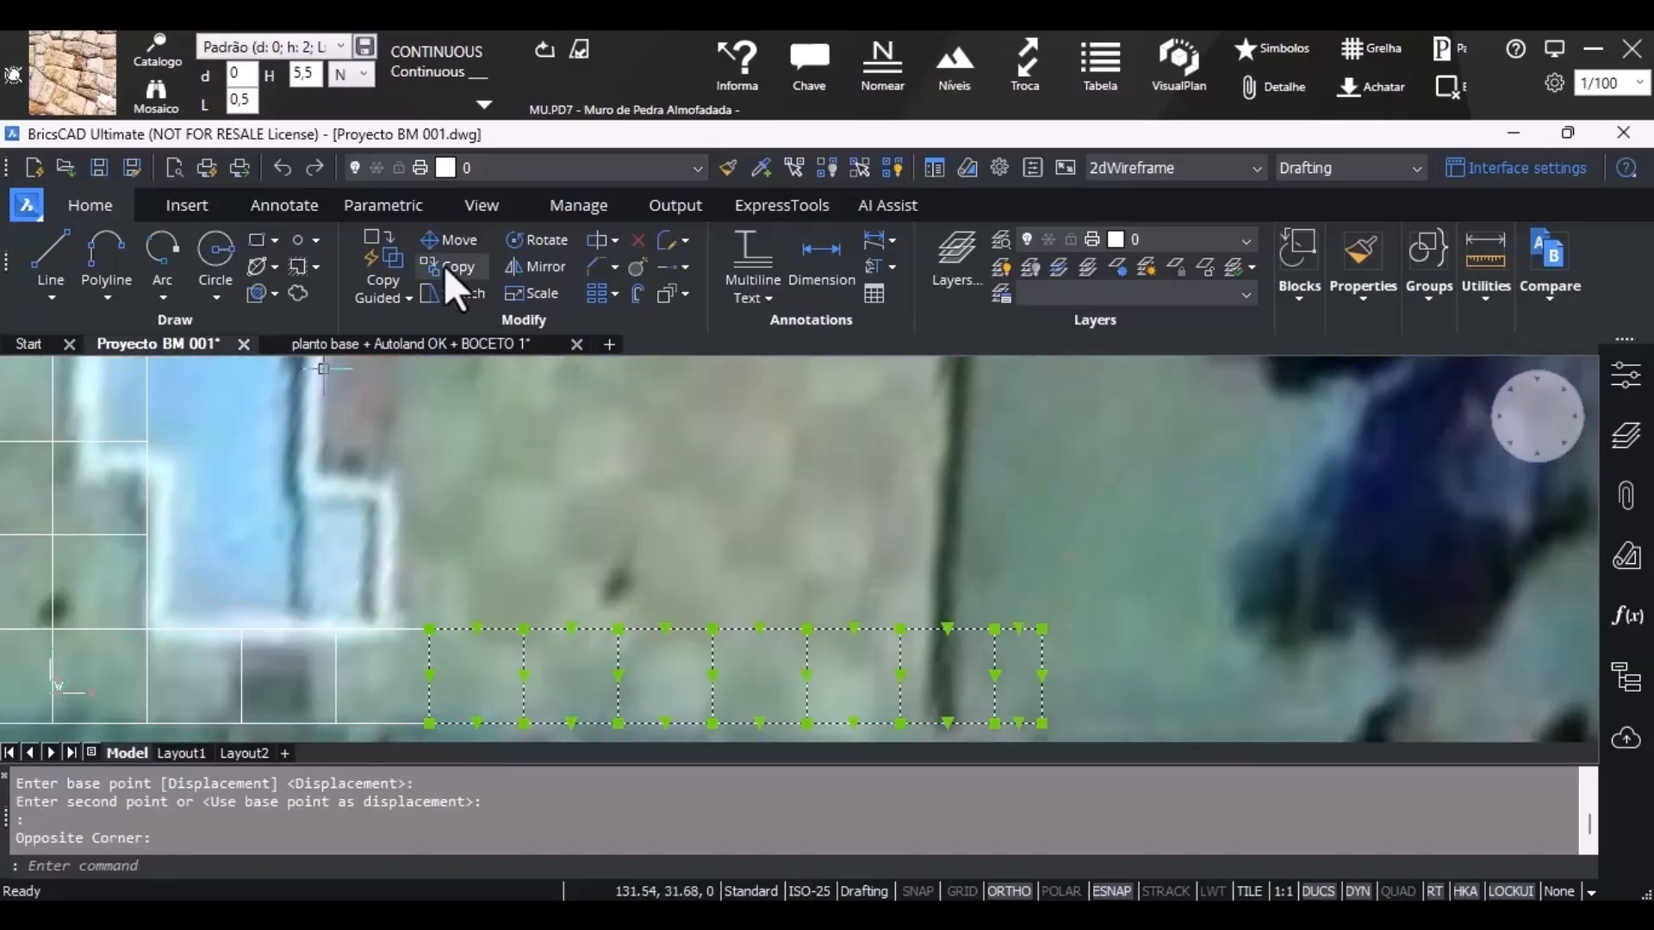
click(443, 265)
click(431, 722)
click(431, 629)
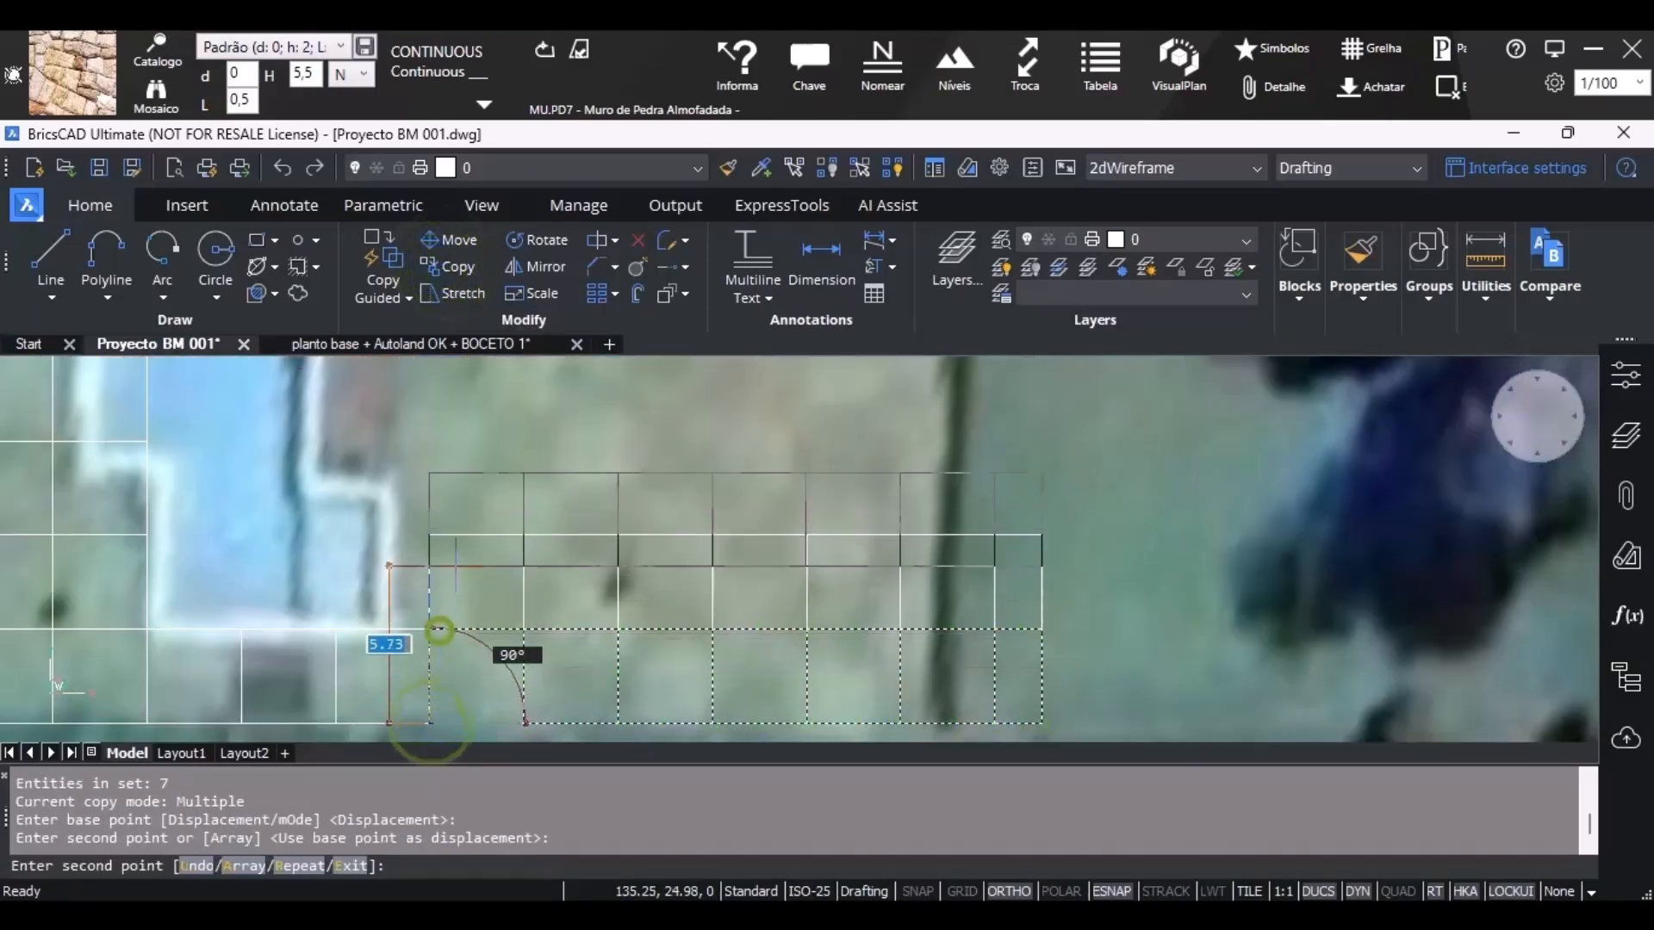
click(431, 534)
scroll(545, 594, down, 2)
scroll(524, 524, up, 2)
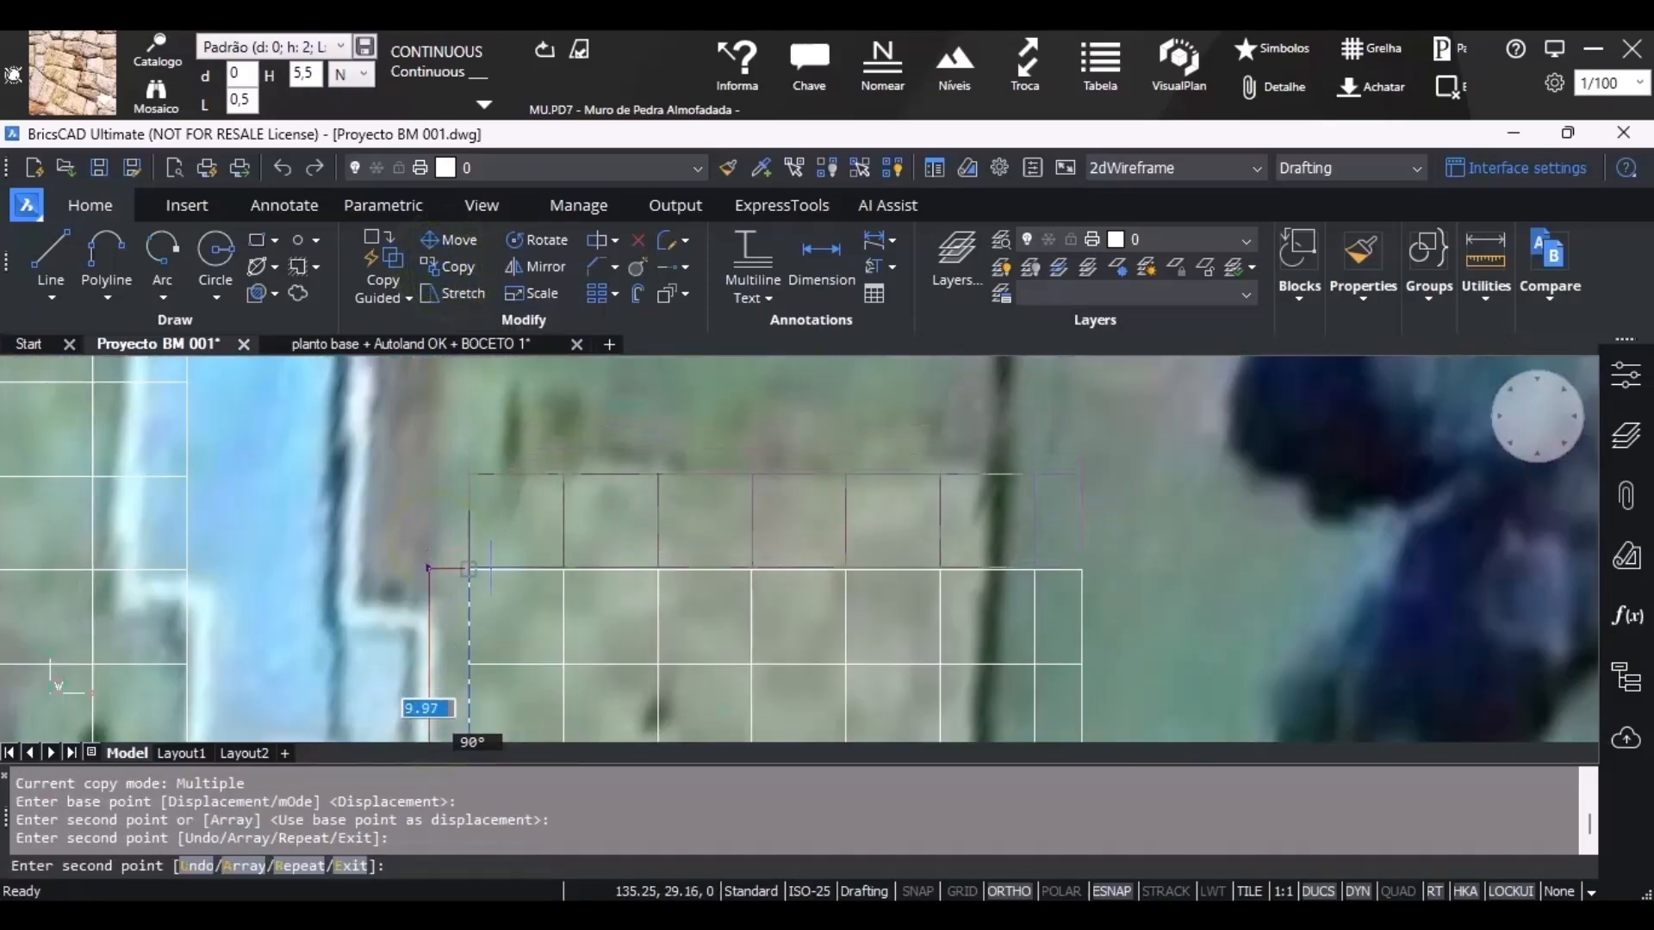
click(473, 569)
scroll(691, 578, down, 2)
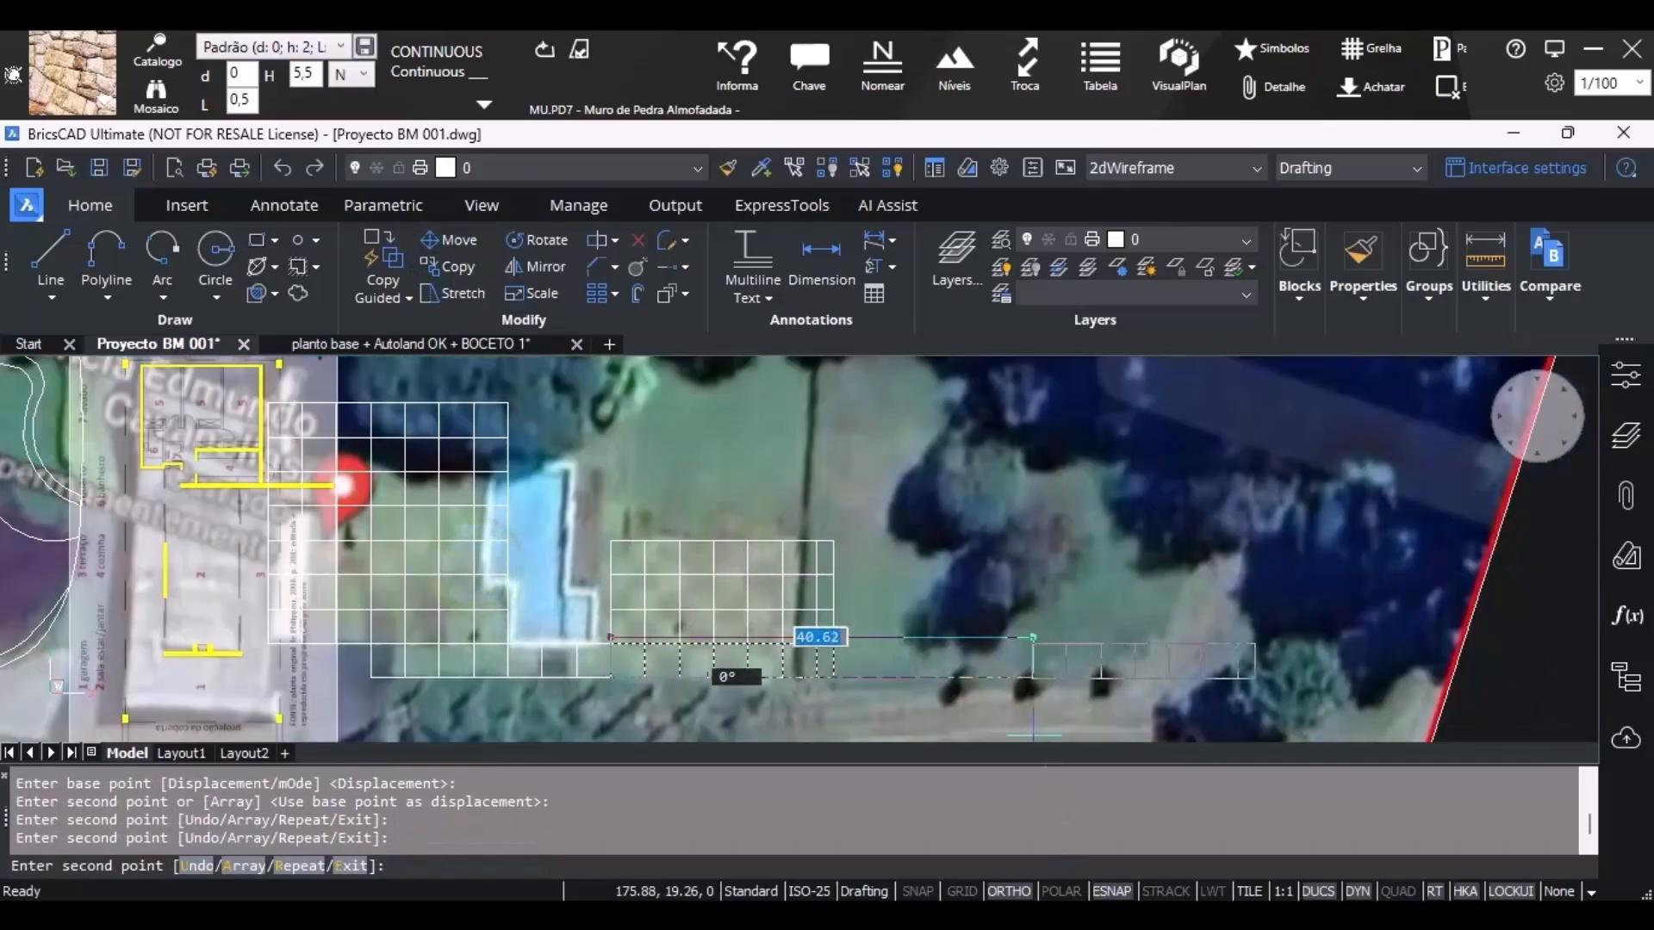
Check the lawn in ref 004.jpg and add two more copies of the row on top of the grid past the pool.
mouse_move(1120, 915)
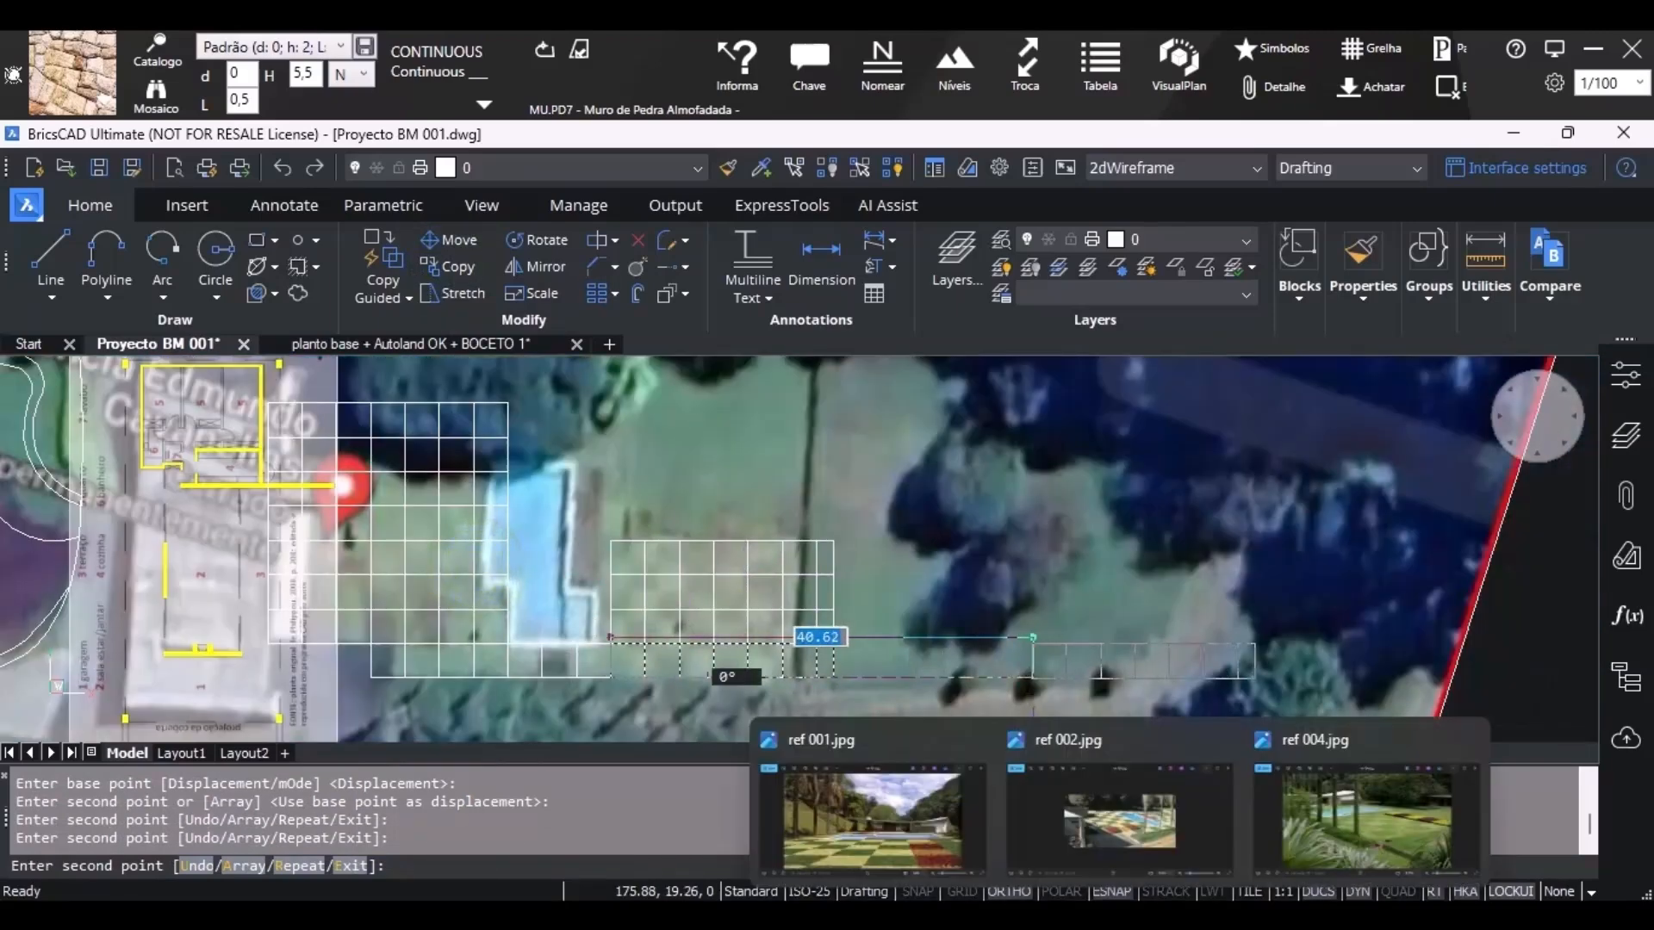
click(1315, 805)
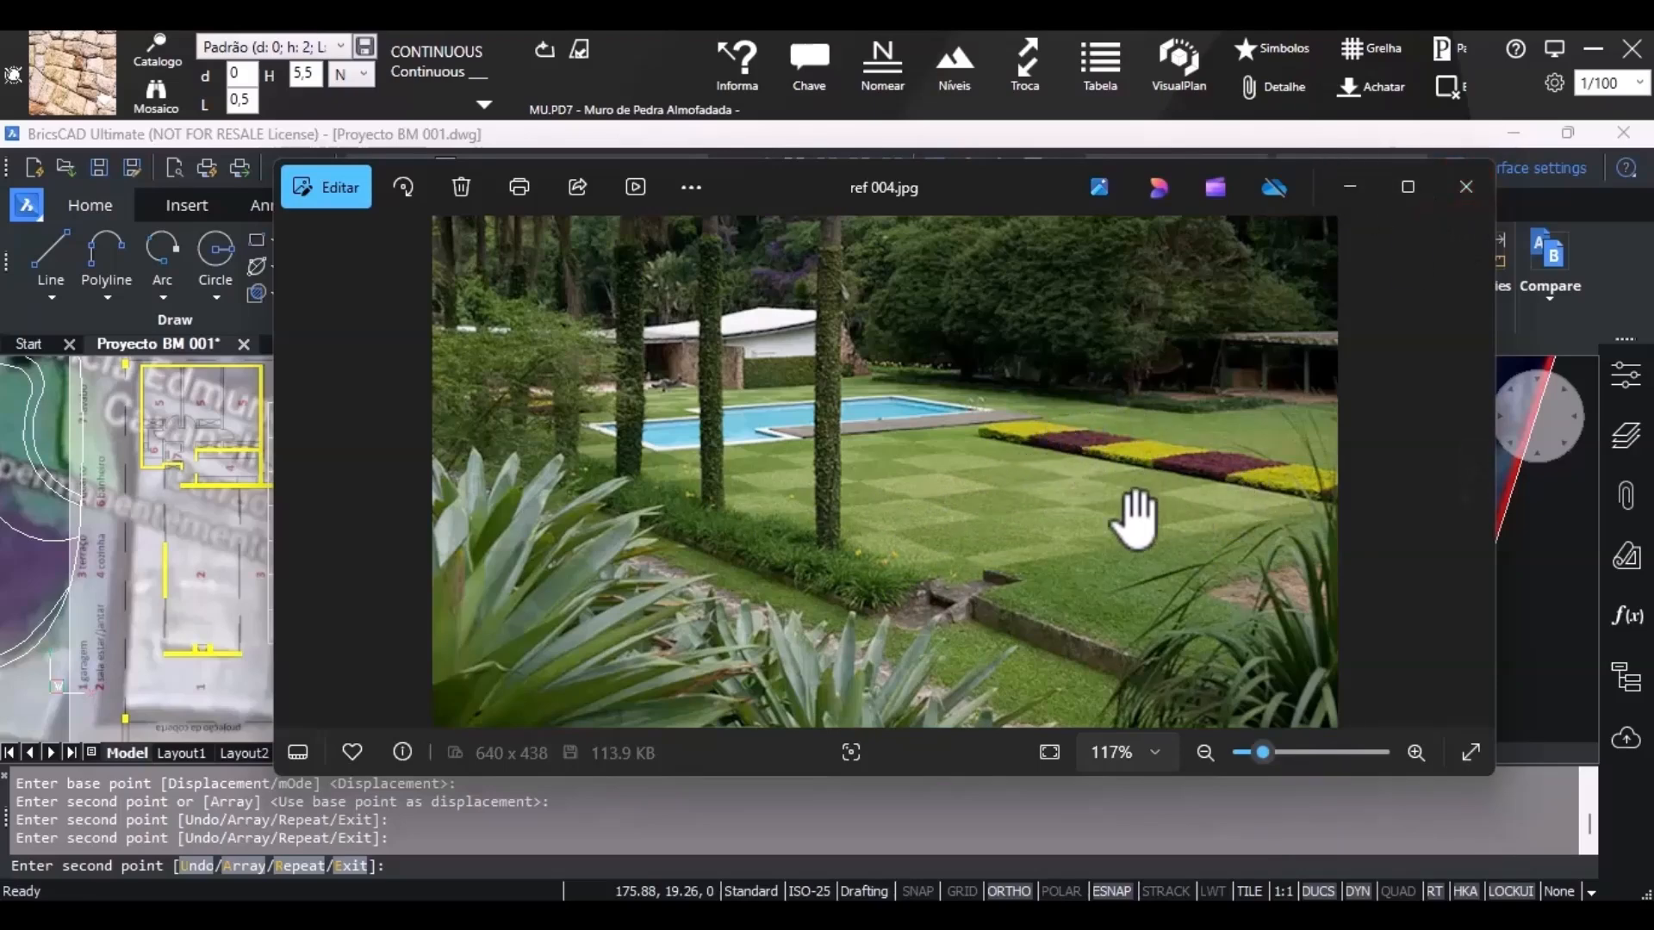
click(1335, 190)
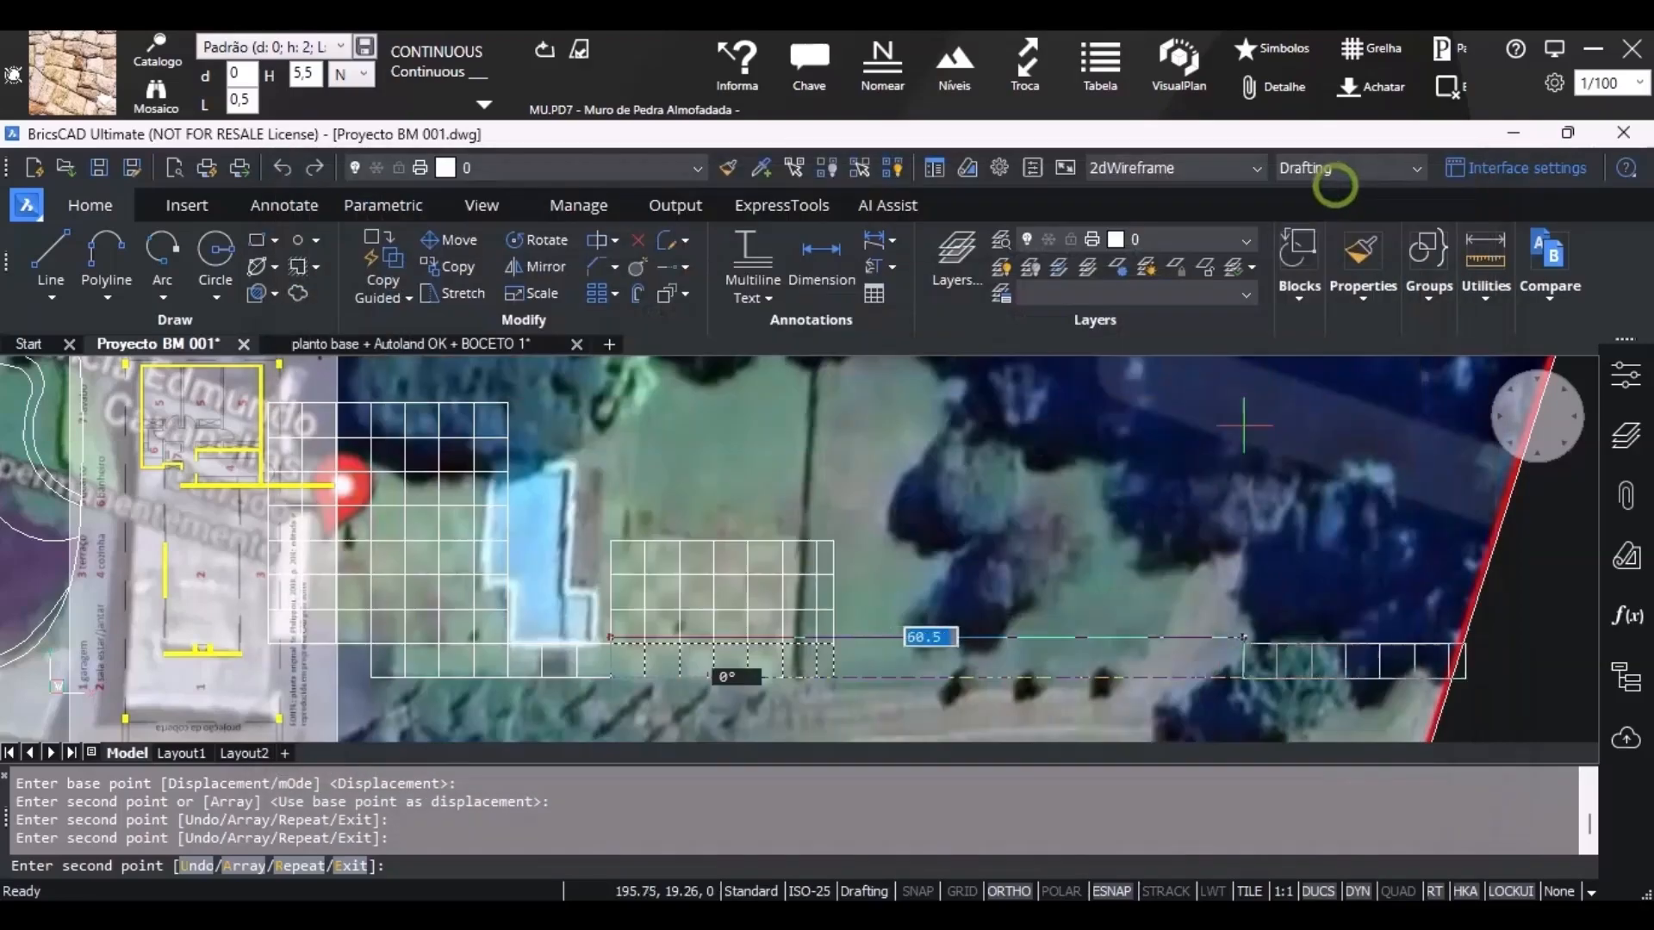
scroll(633, 642, up, 2)
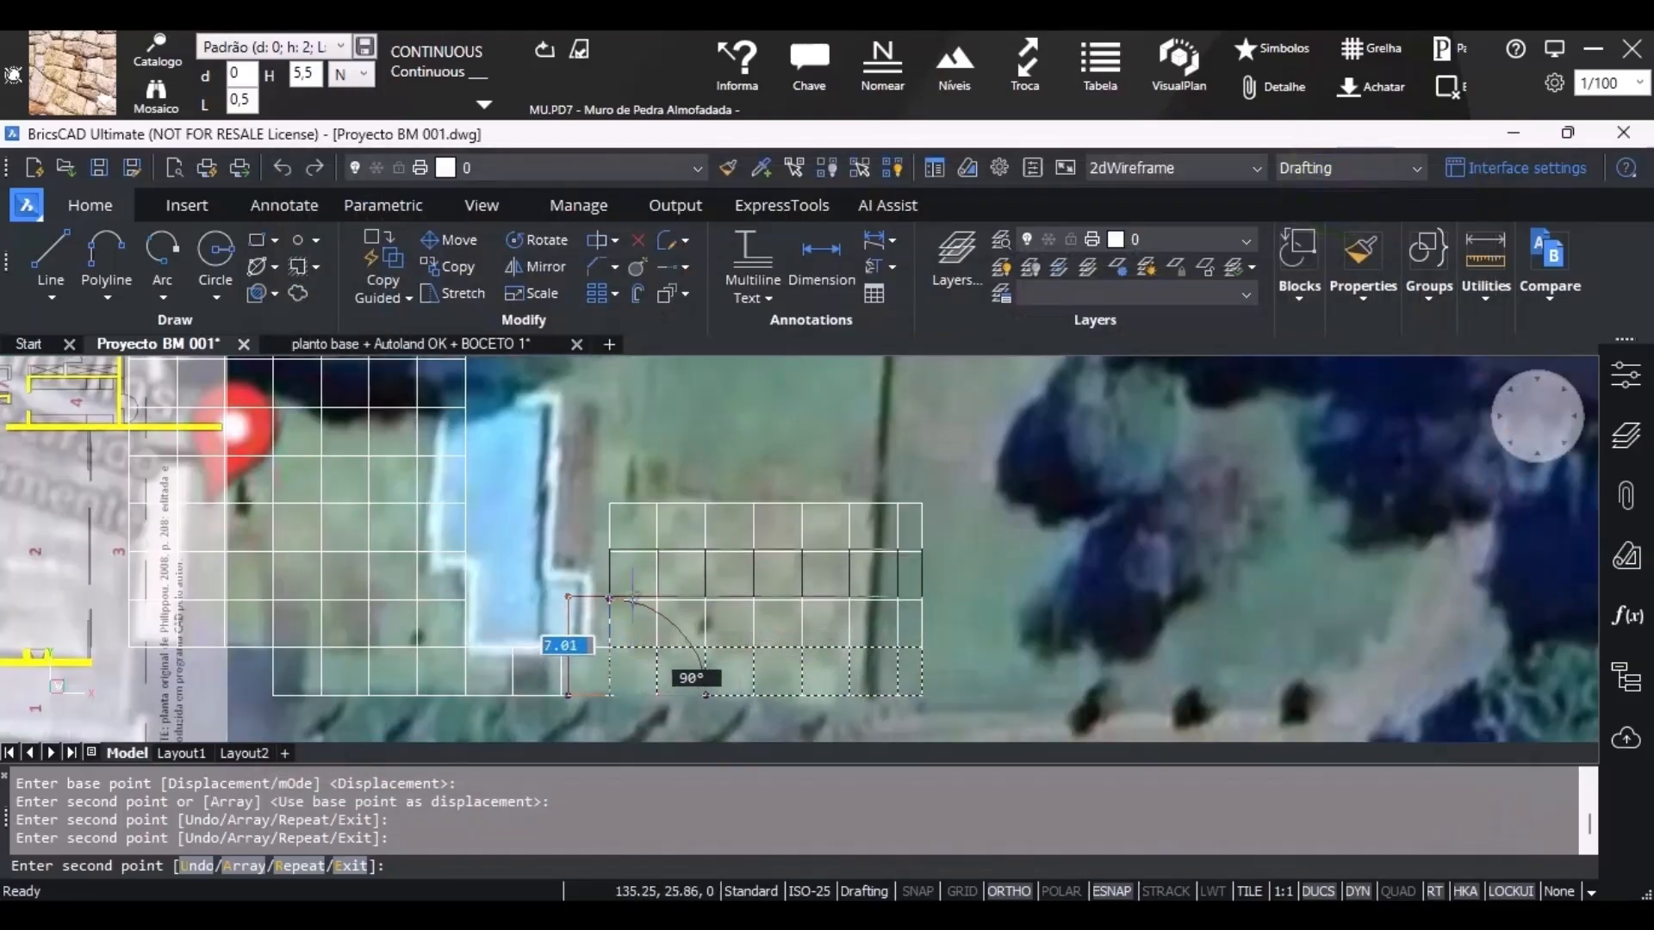
click(609, 498)
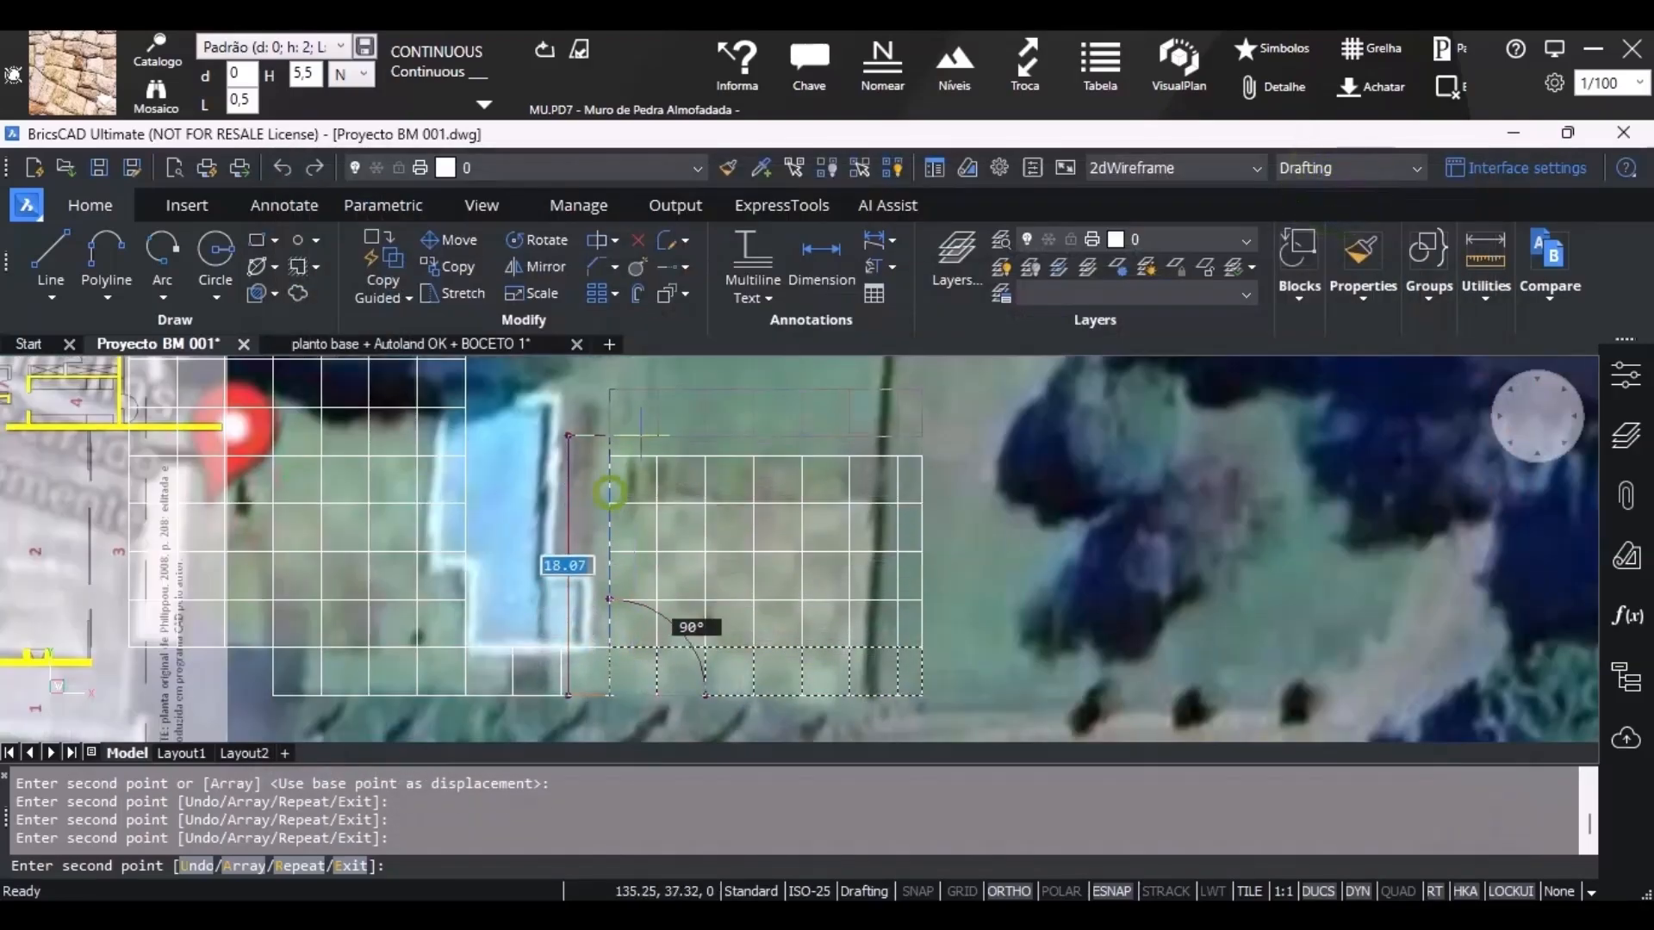
click(609, 457)
scroll(701, 641, down, 3)
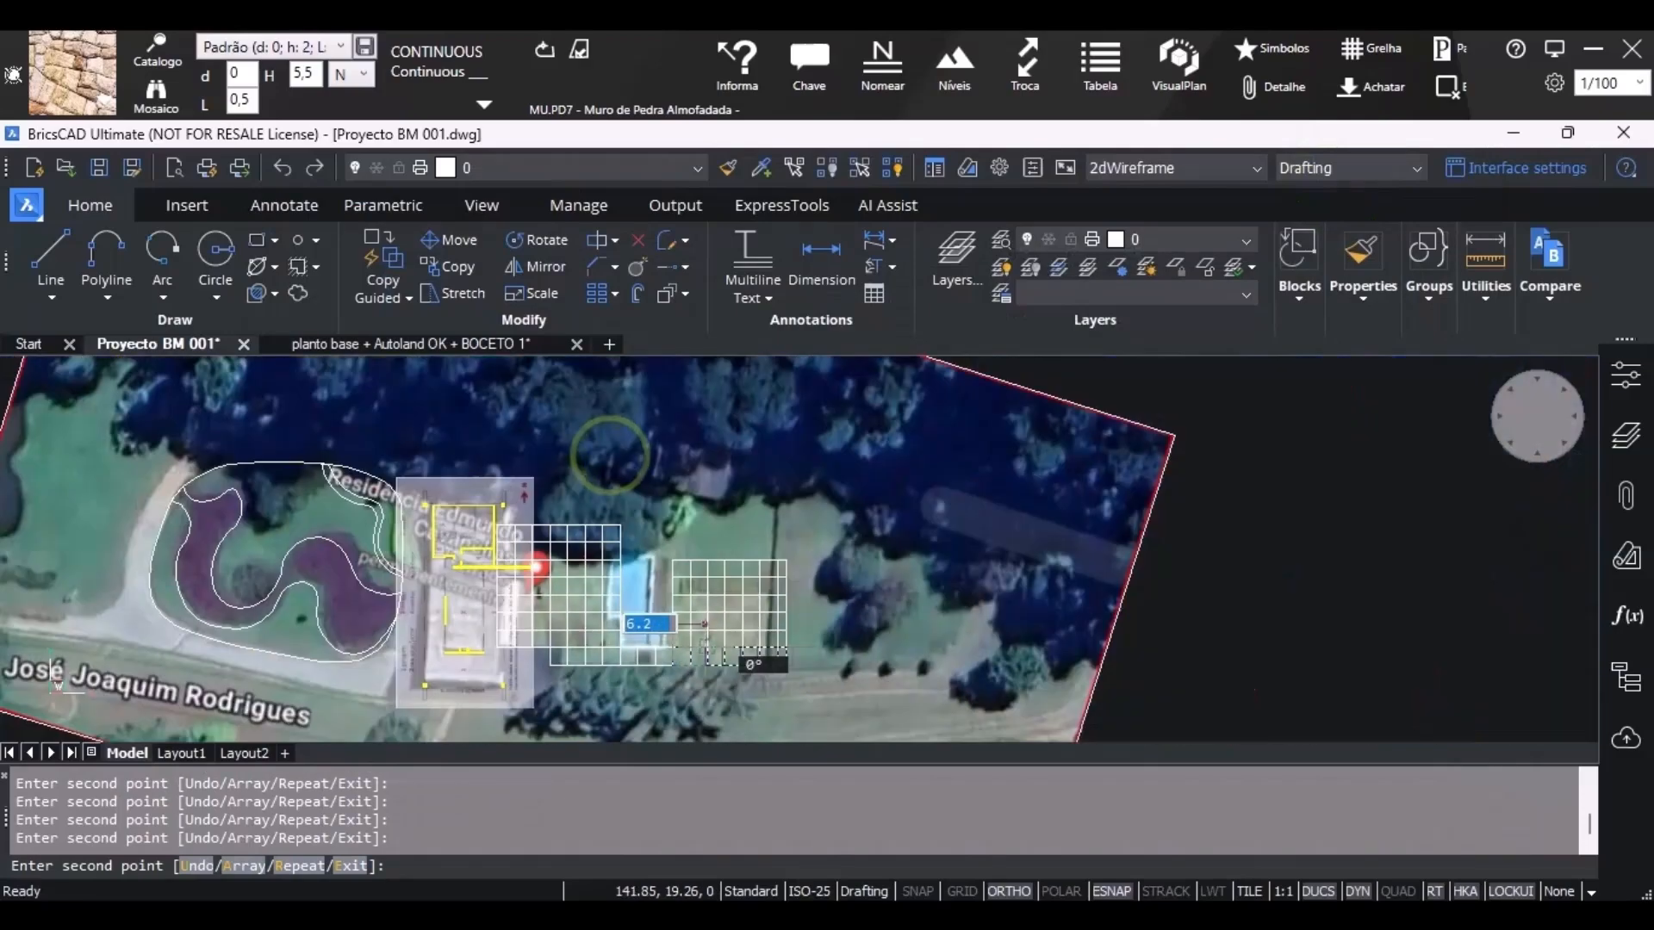
scroll(681, 495, up, 3)
key(Escape)
key(Escape)
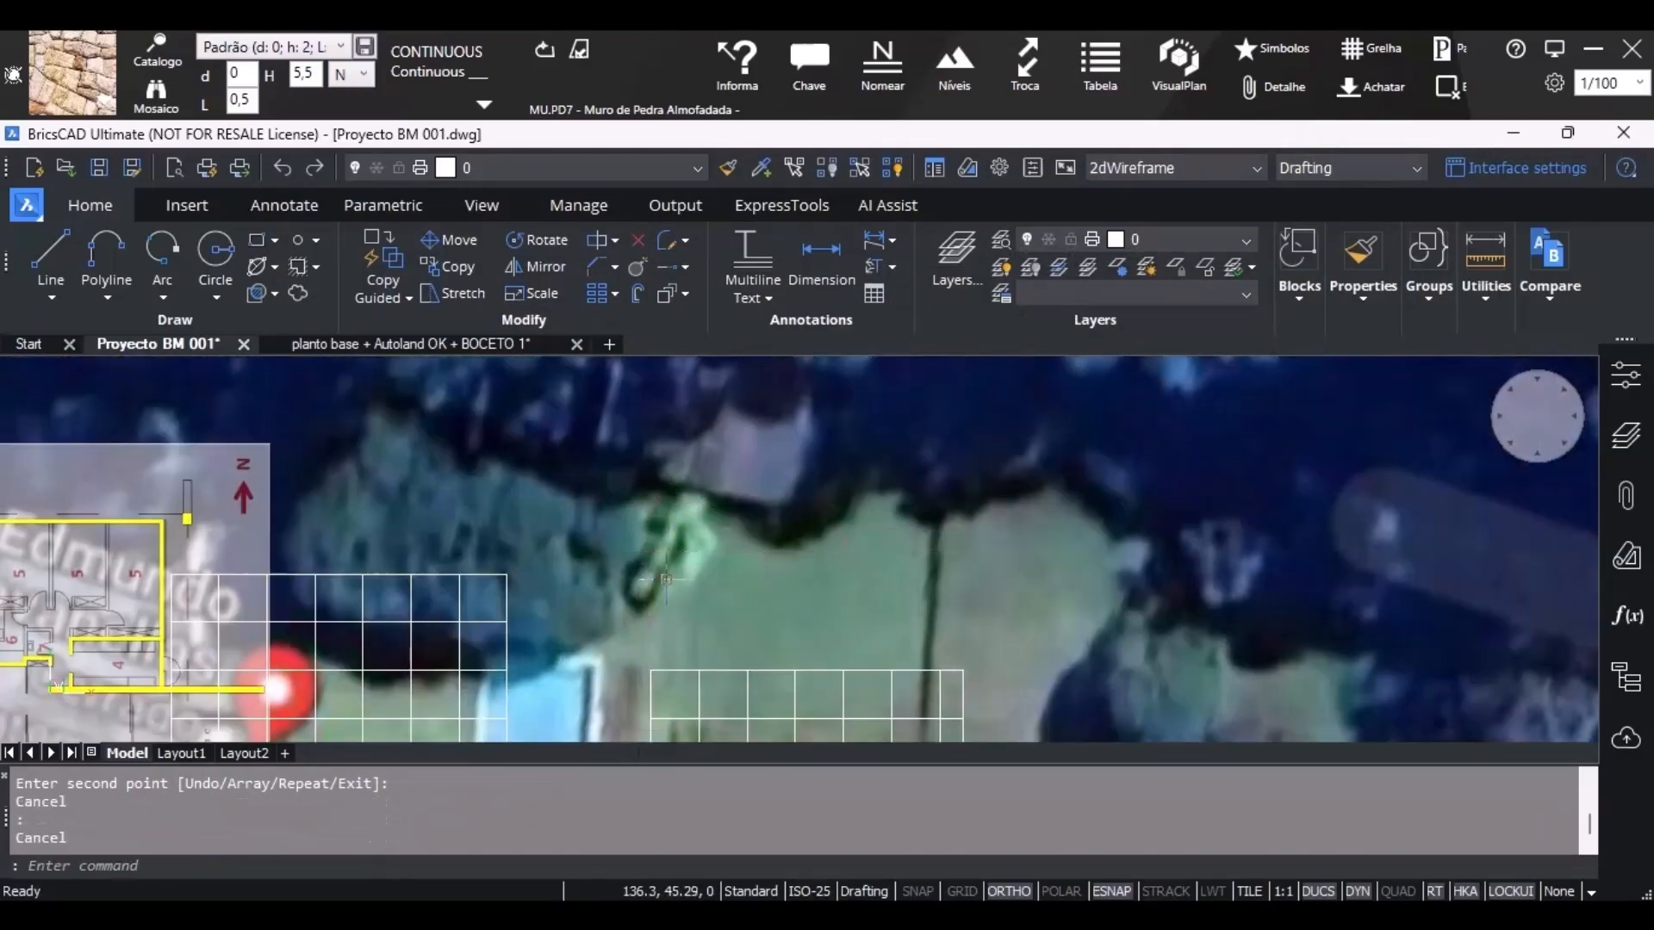
Study the lawn, deck and flower bed beside the pool at a larger scale in ref 004.jpg and ref 002.jpg, and return to the drawing.
scroll(681, 614, down, 3)
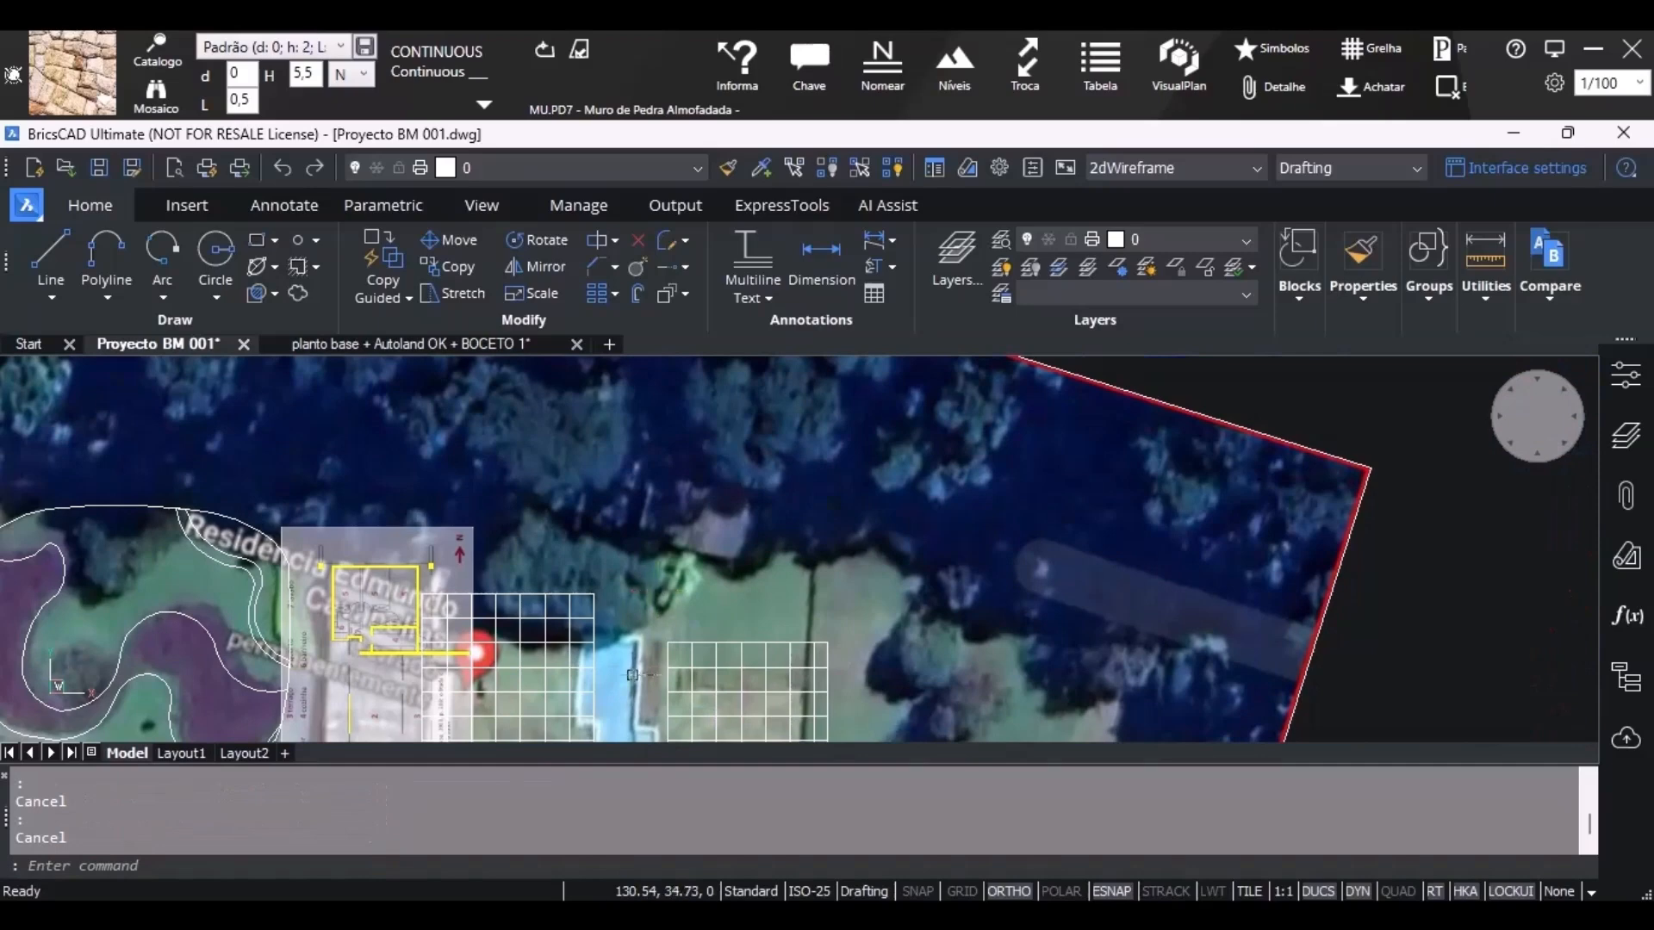
scroll(631, 675, up, 4)
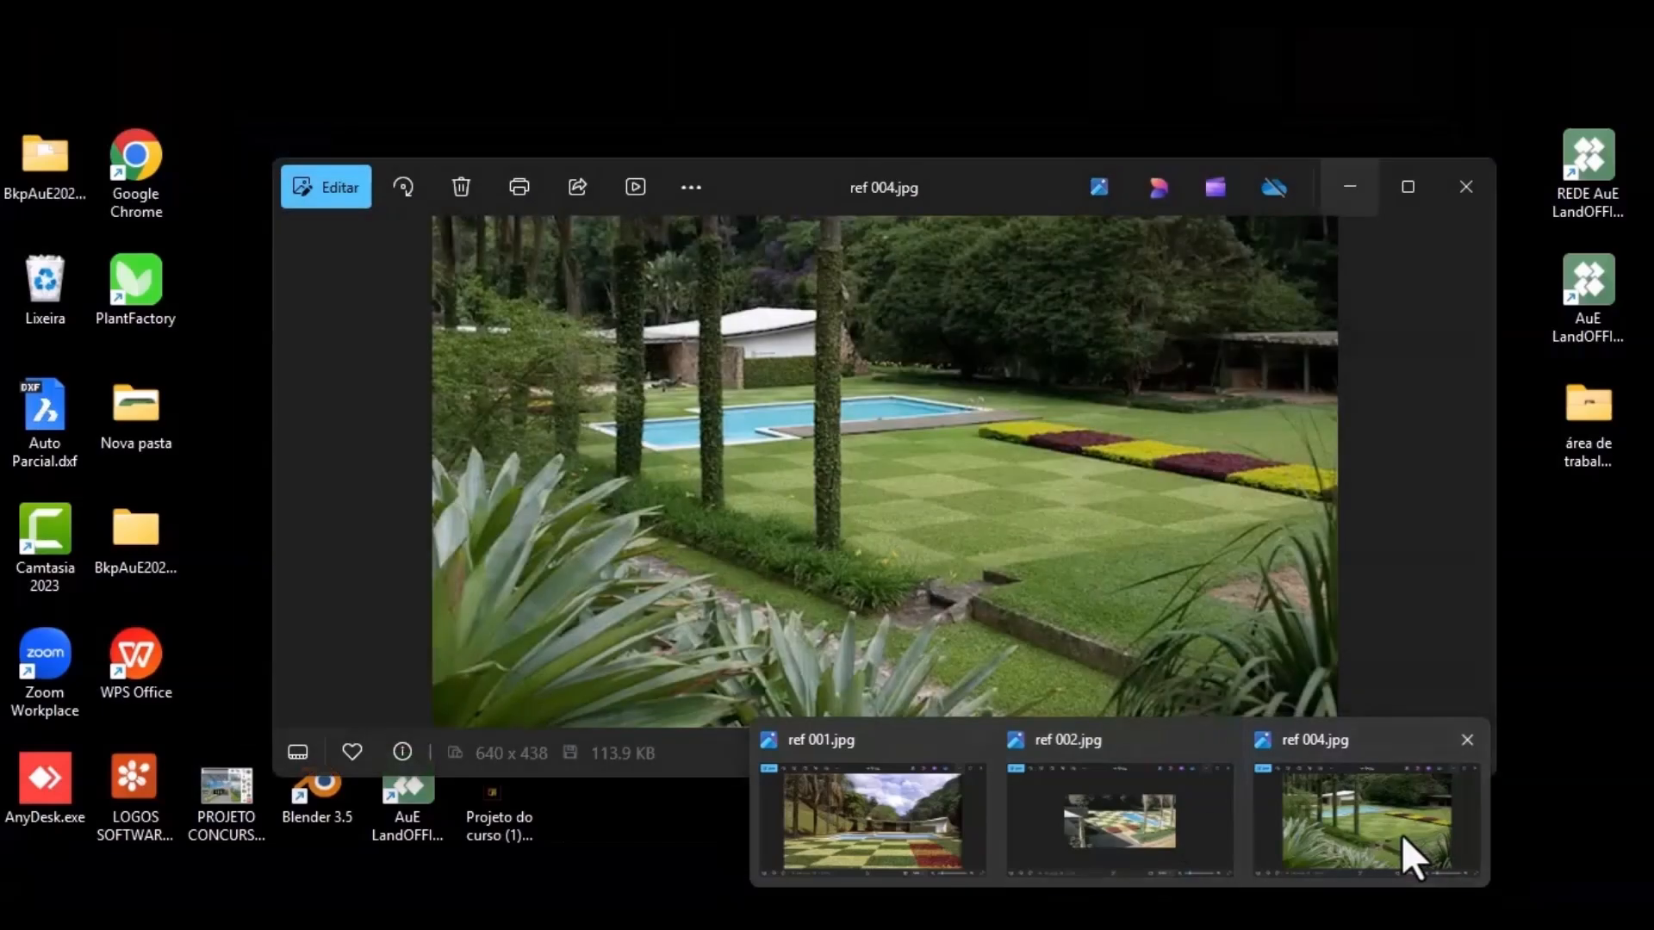
click(1402, 834)
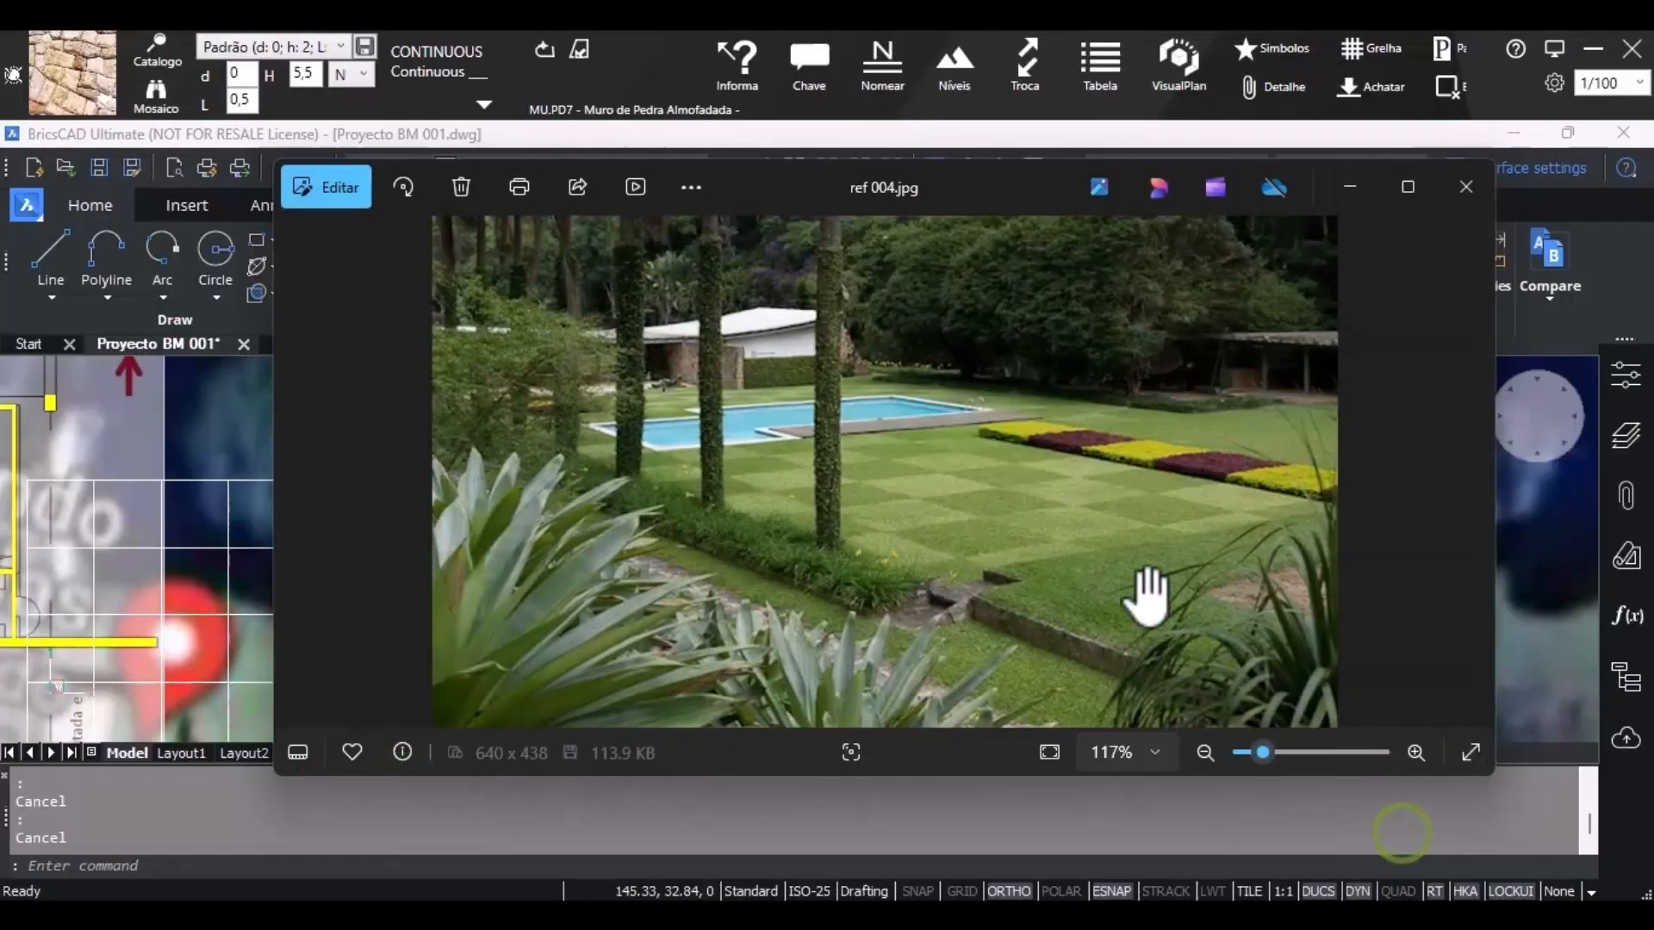
scroll(1063, 399, up, 5)
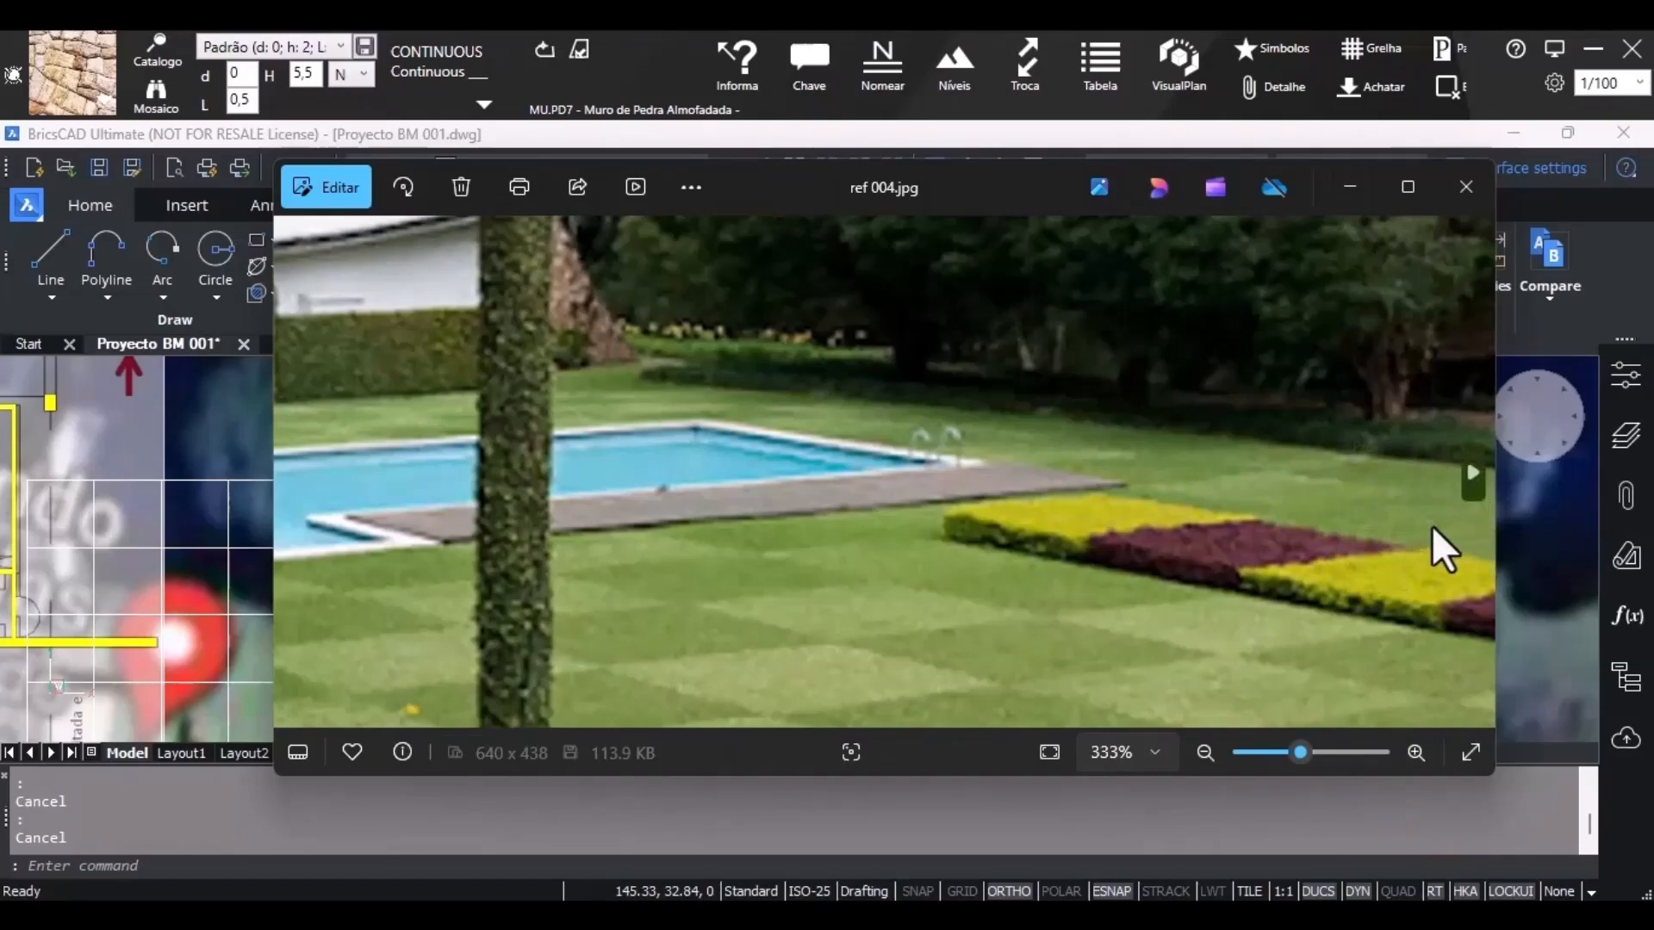
click(1473, 479)
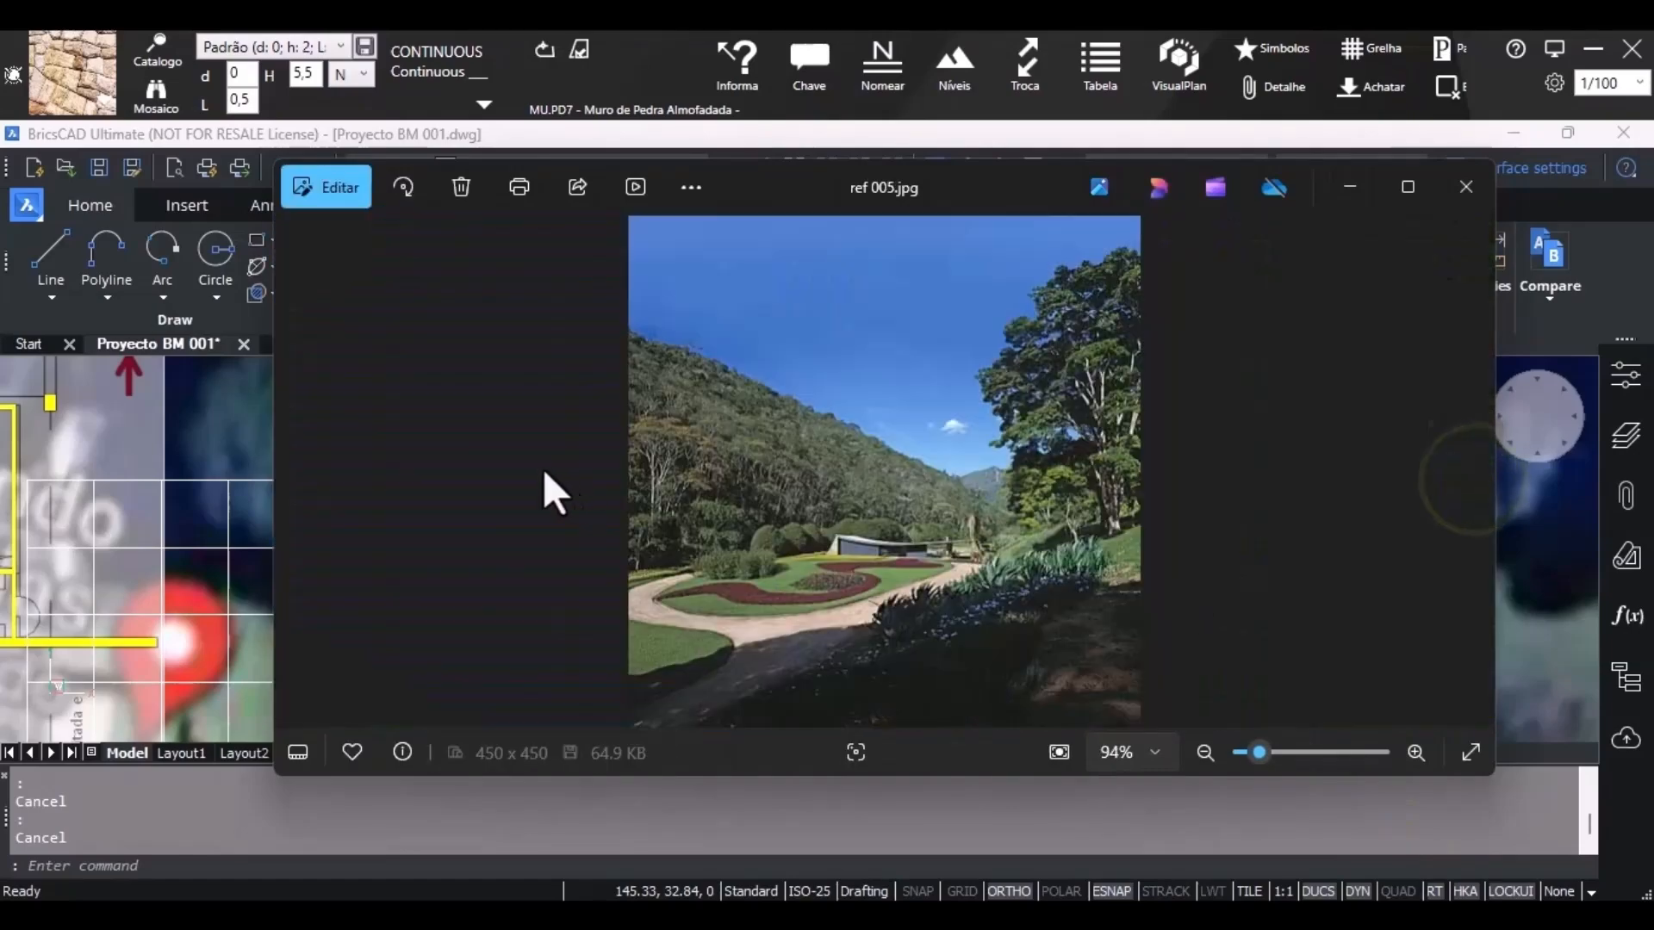
click(295, 474)
click(295, 474)
click(295, 474)
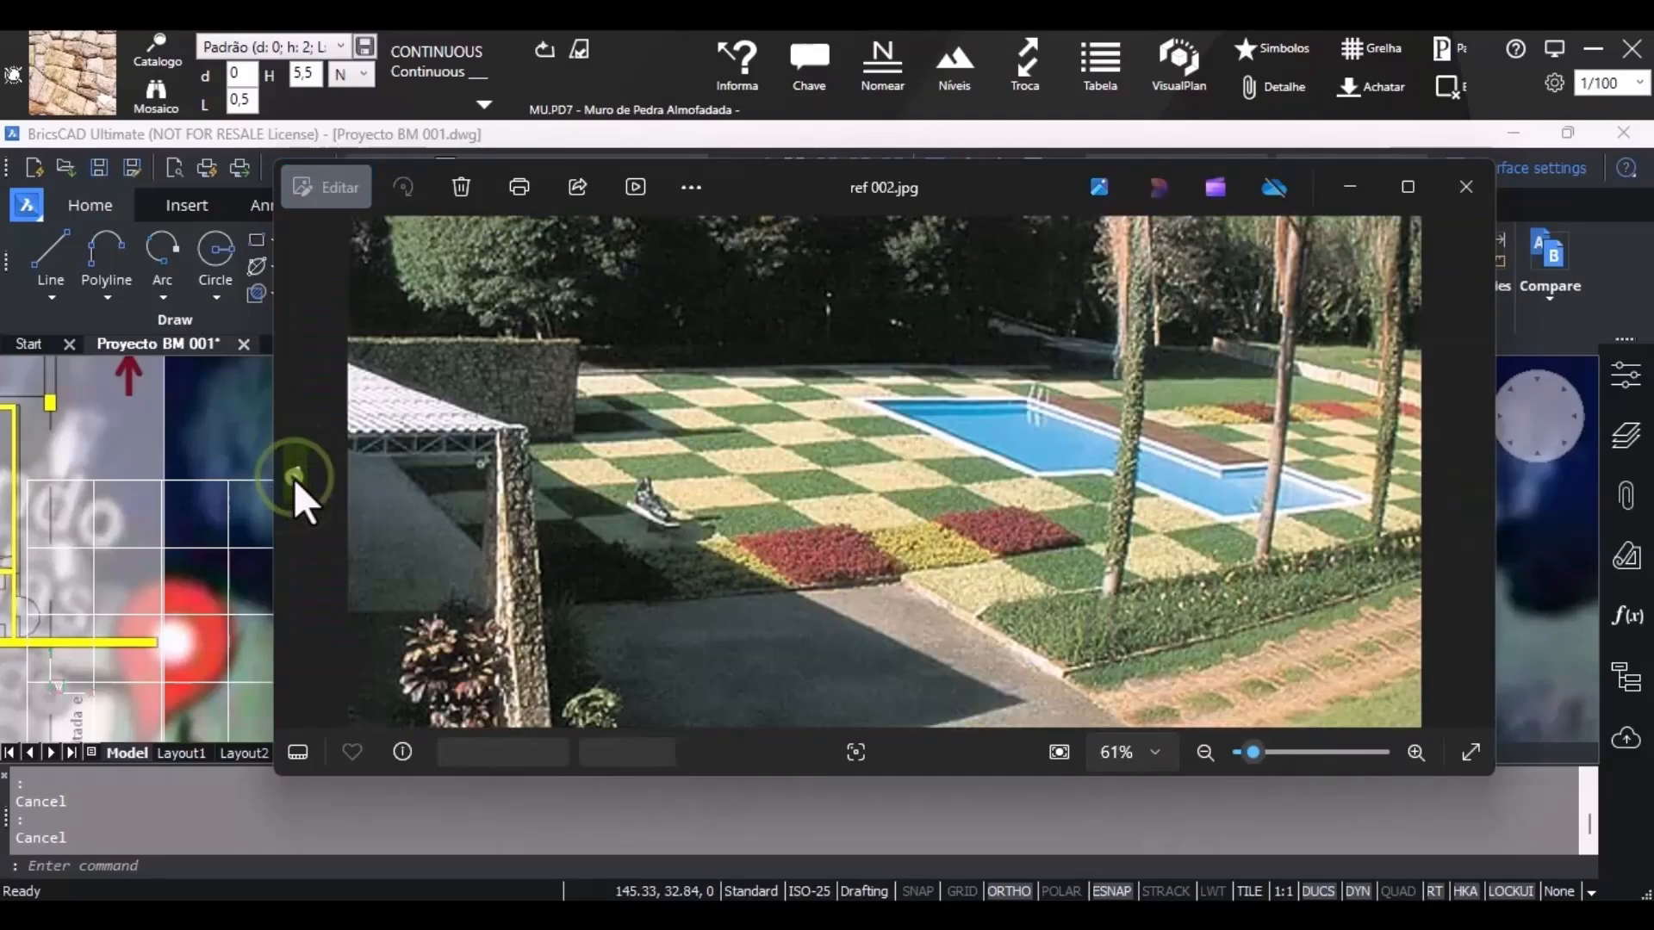
scroll(1130, 421, up, 5)
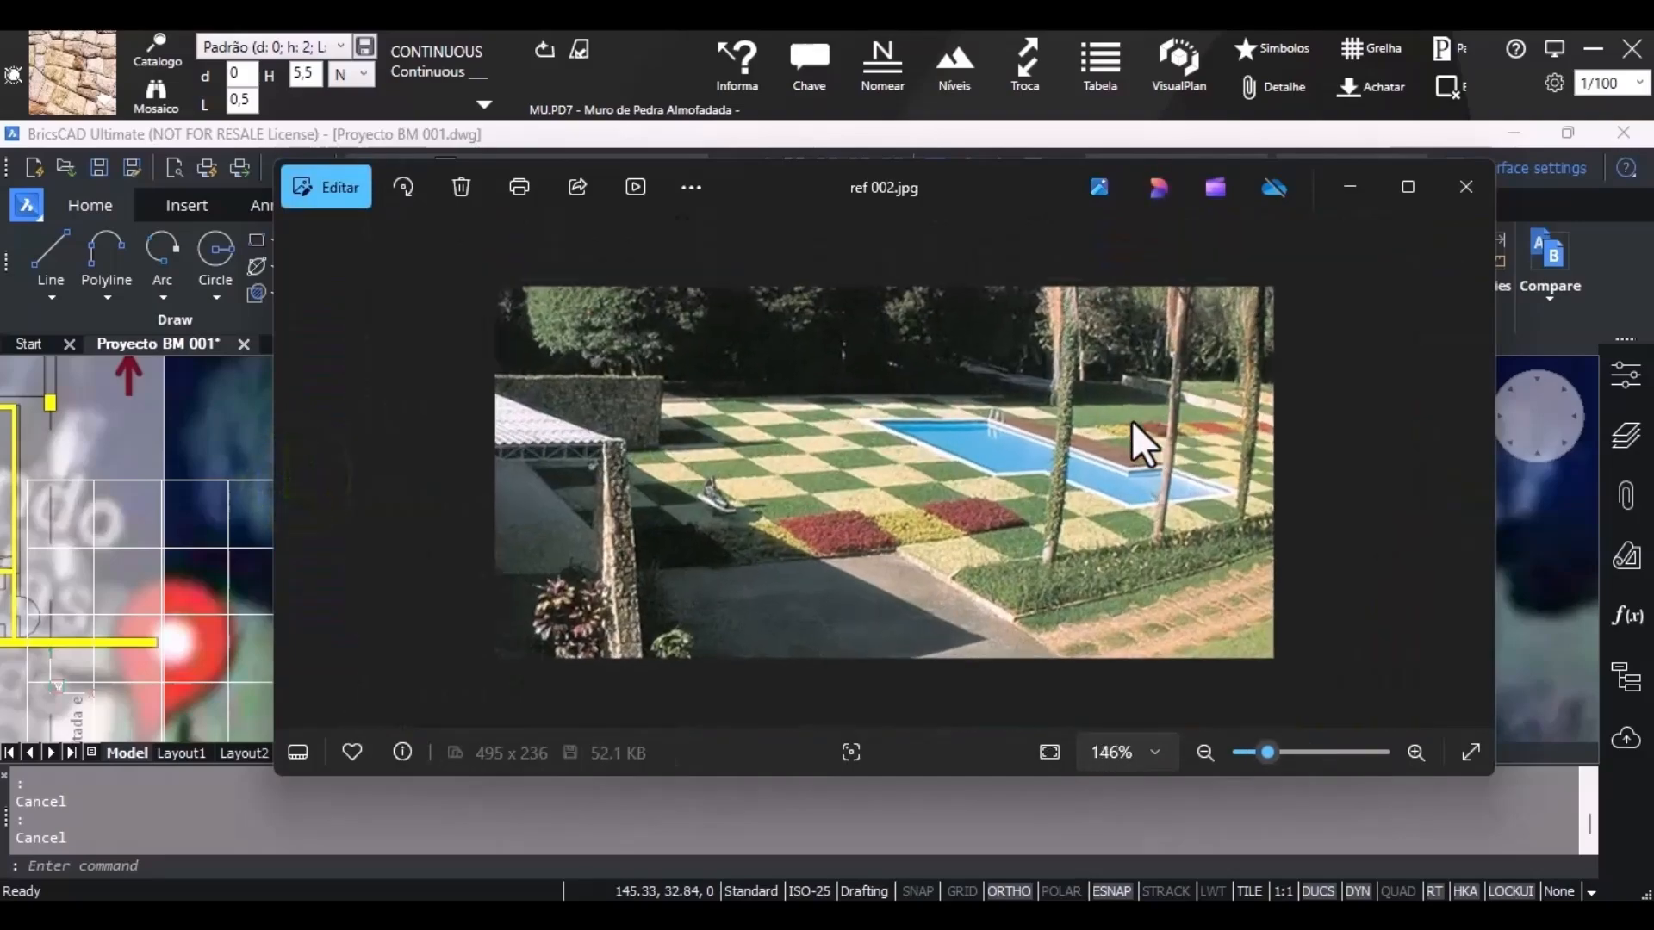
scroll(1237, 375, up, 5)
drag(1115, 513, 741, 525)
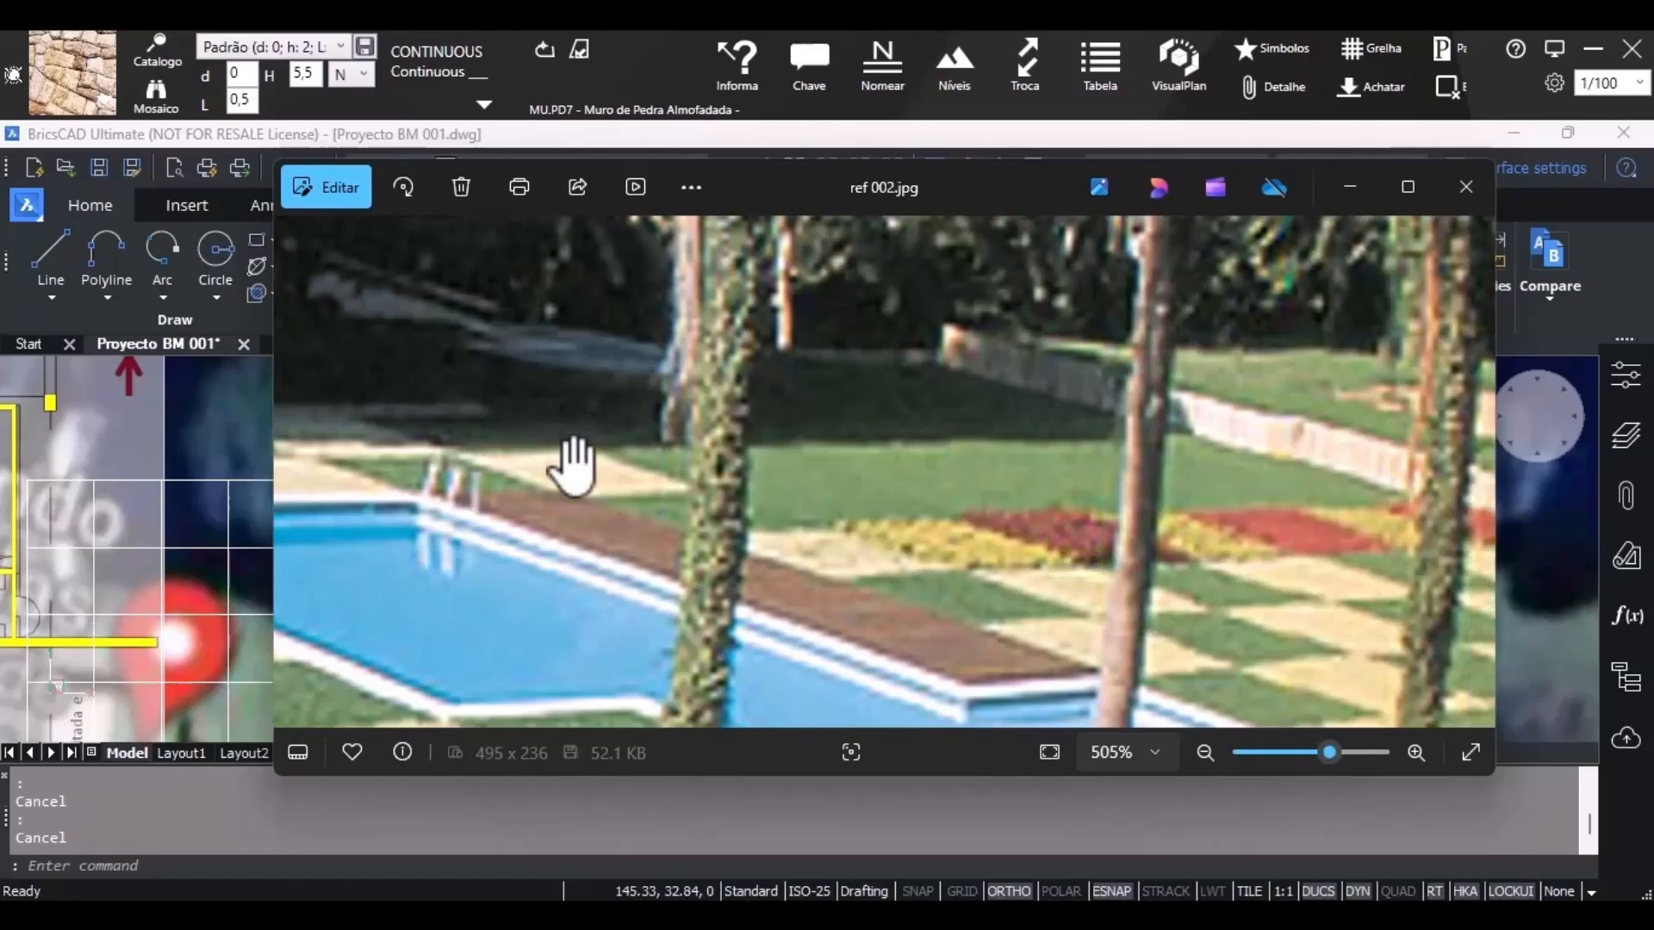
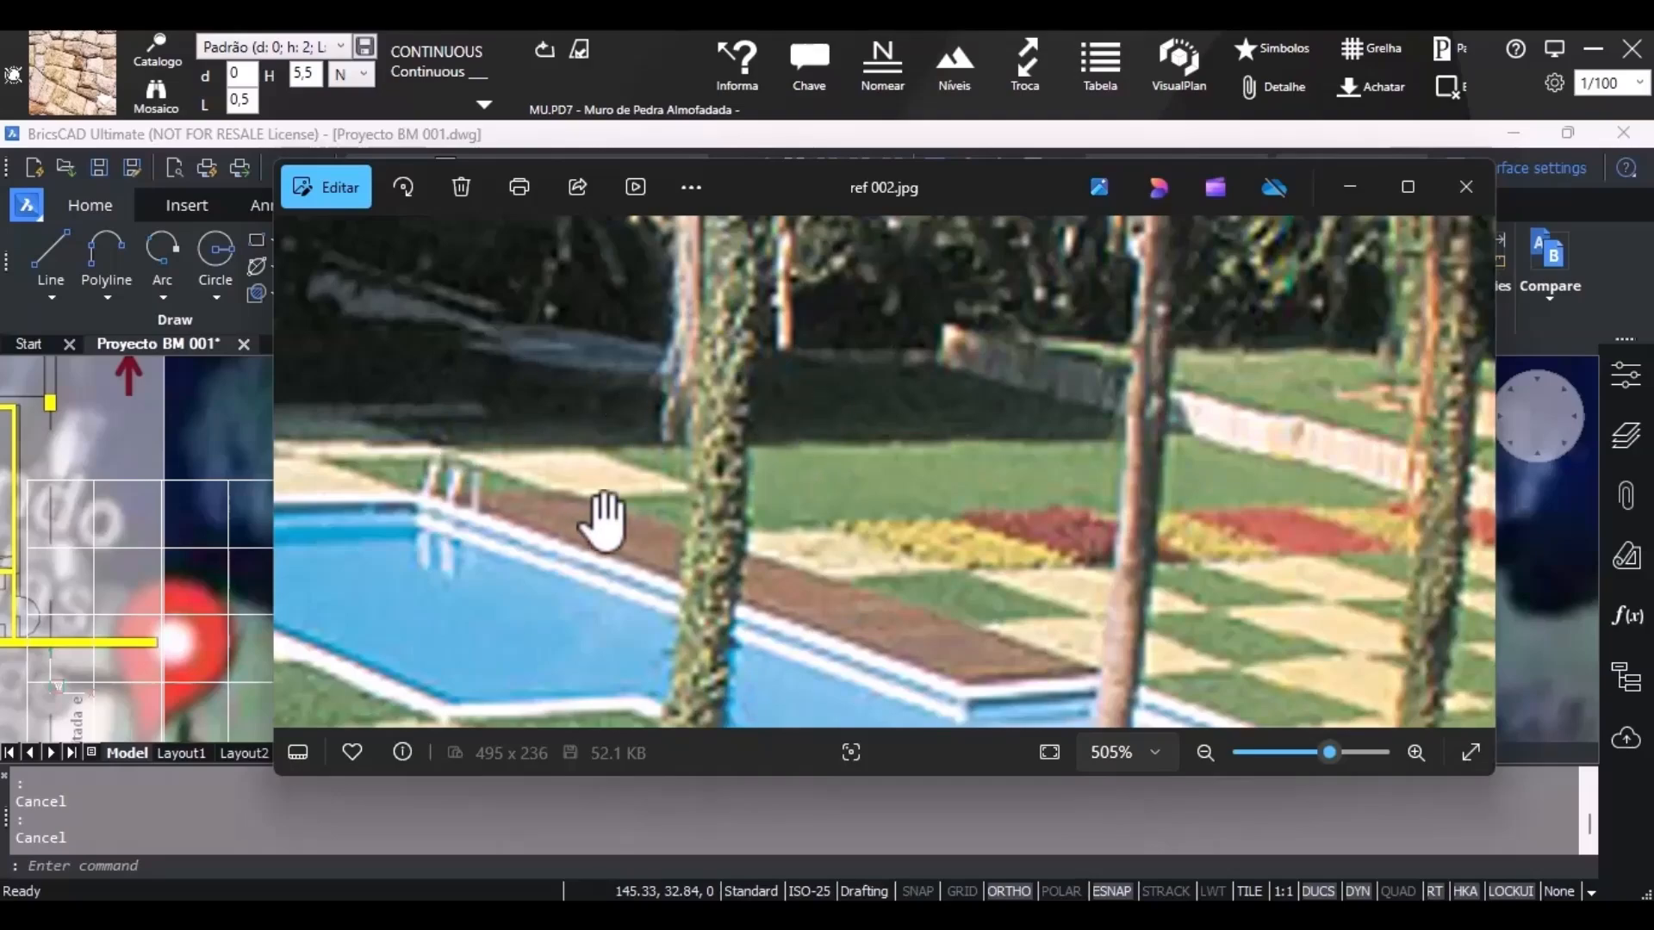
click(1349, 186)
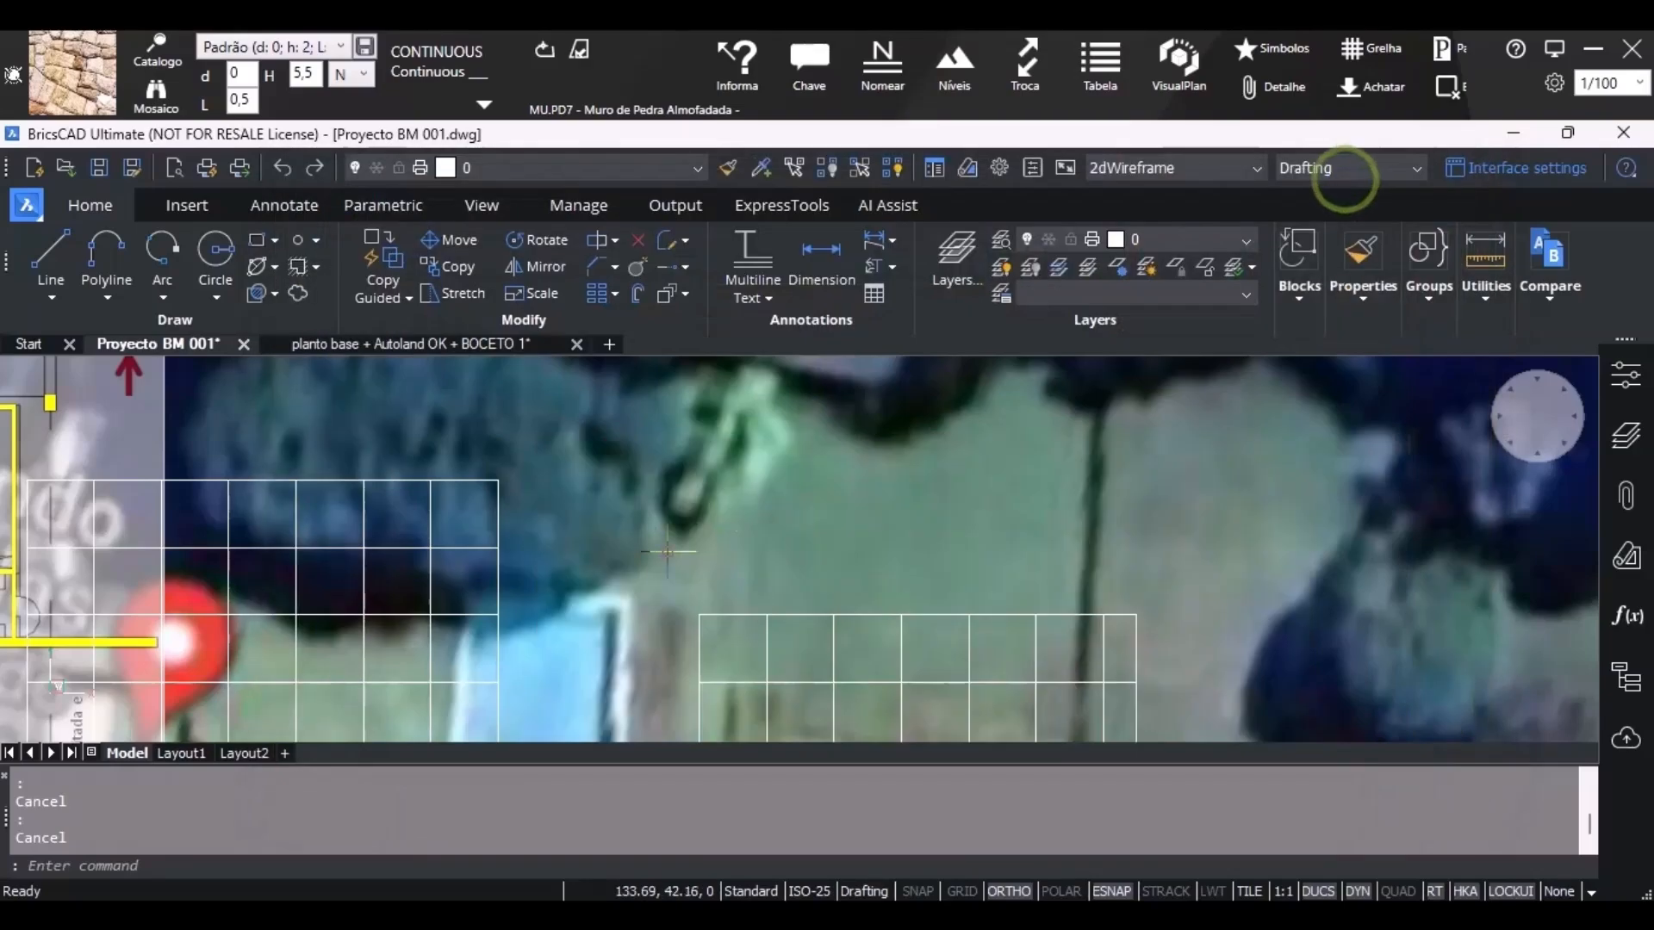
Select the three uppermost squares of the column nearest the pool in the new grid.
scroll(755, 562, down, 2)
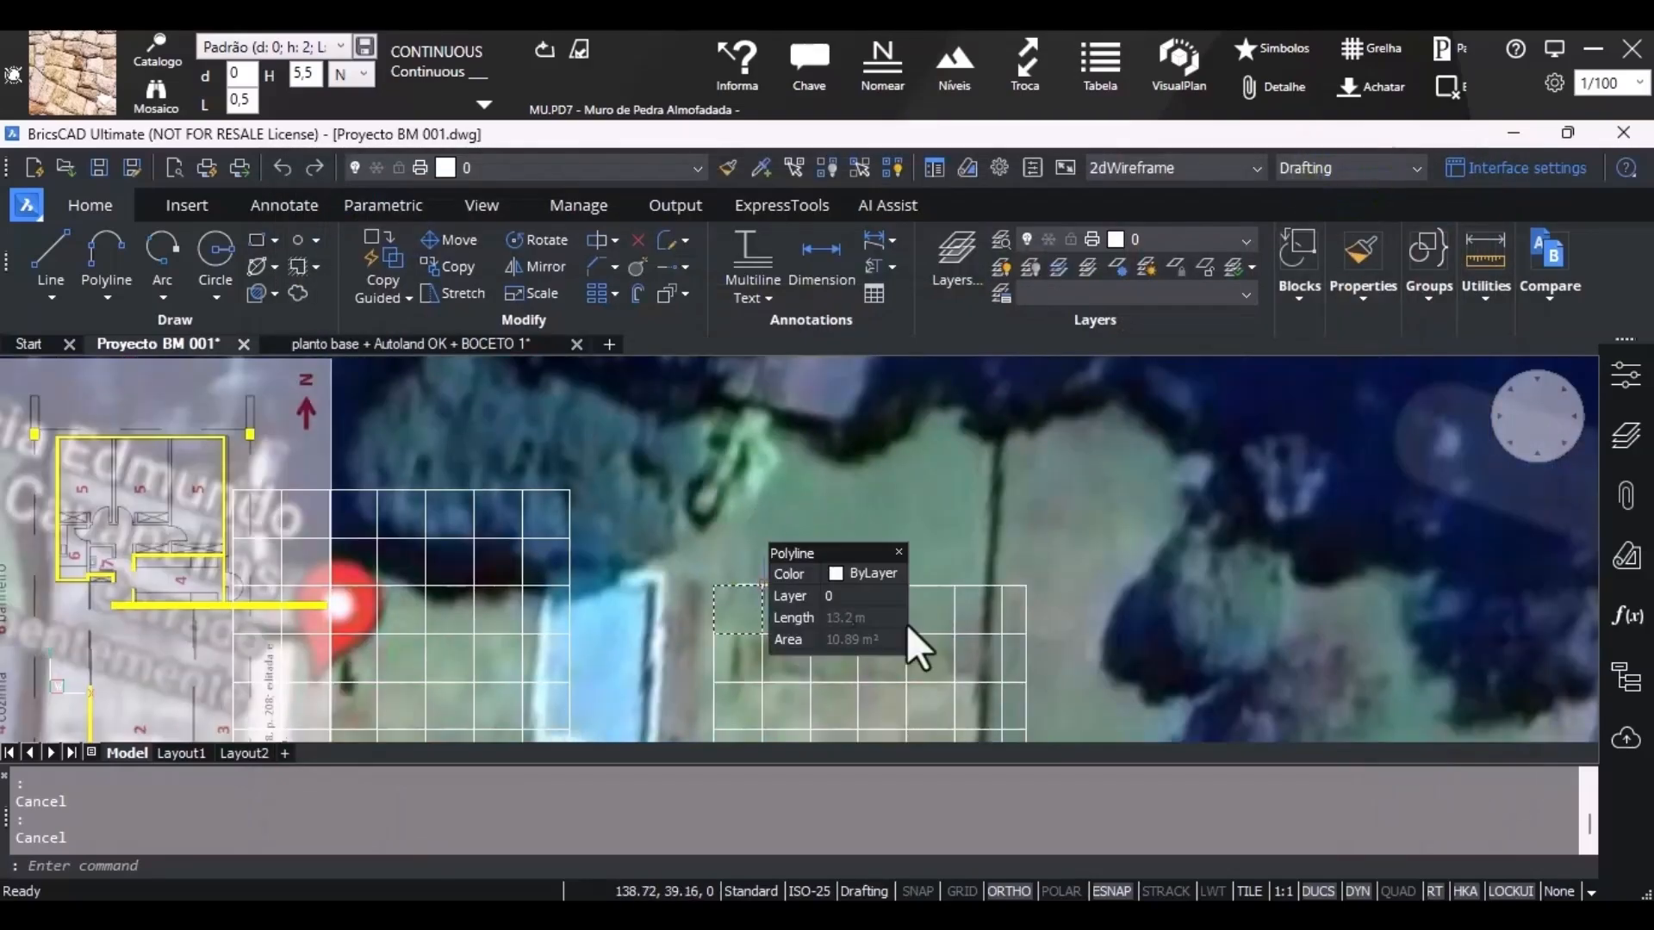
scroll(750, 579, up, 4)
scroll(728, 469, down, 3)
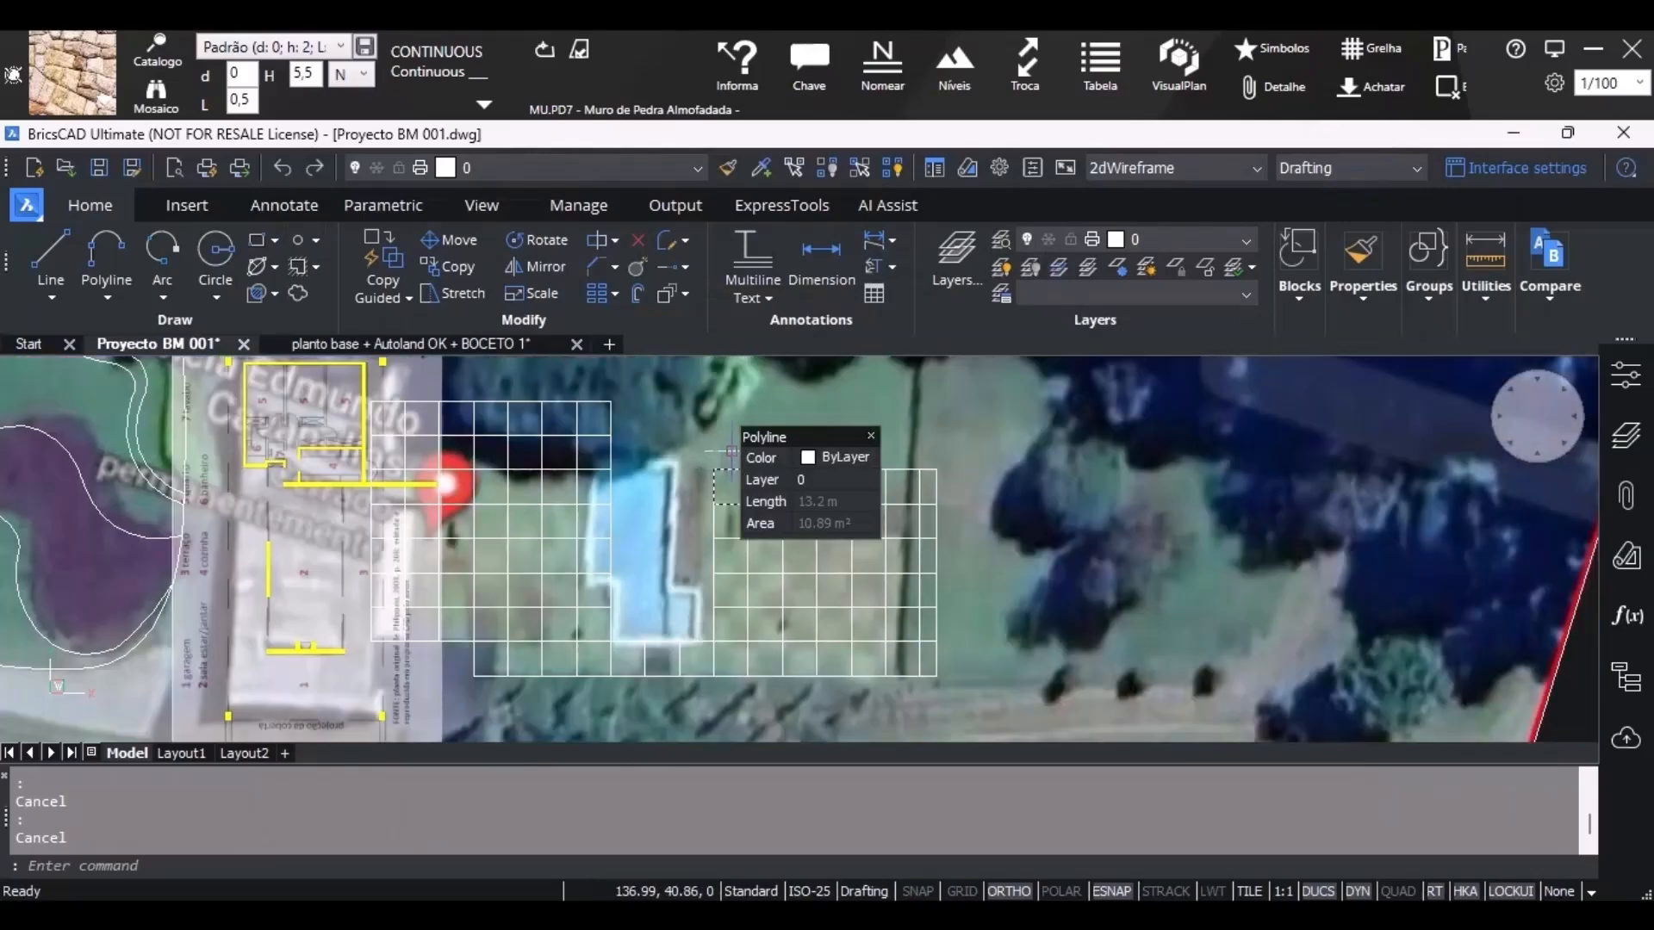
click(733, 448)
click(715, 538)
Examine the lawn squares and wooden deck around the pool in ref 002.jpg and return to the drawing.
mouse_move(1117, 918)
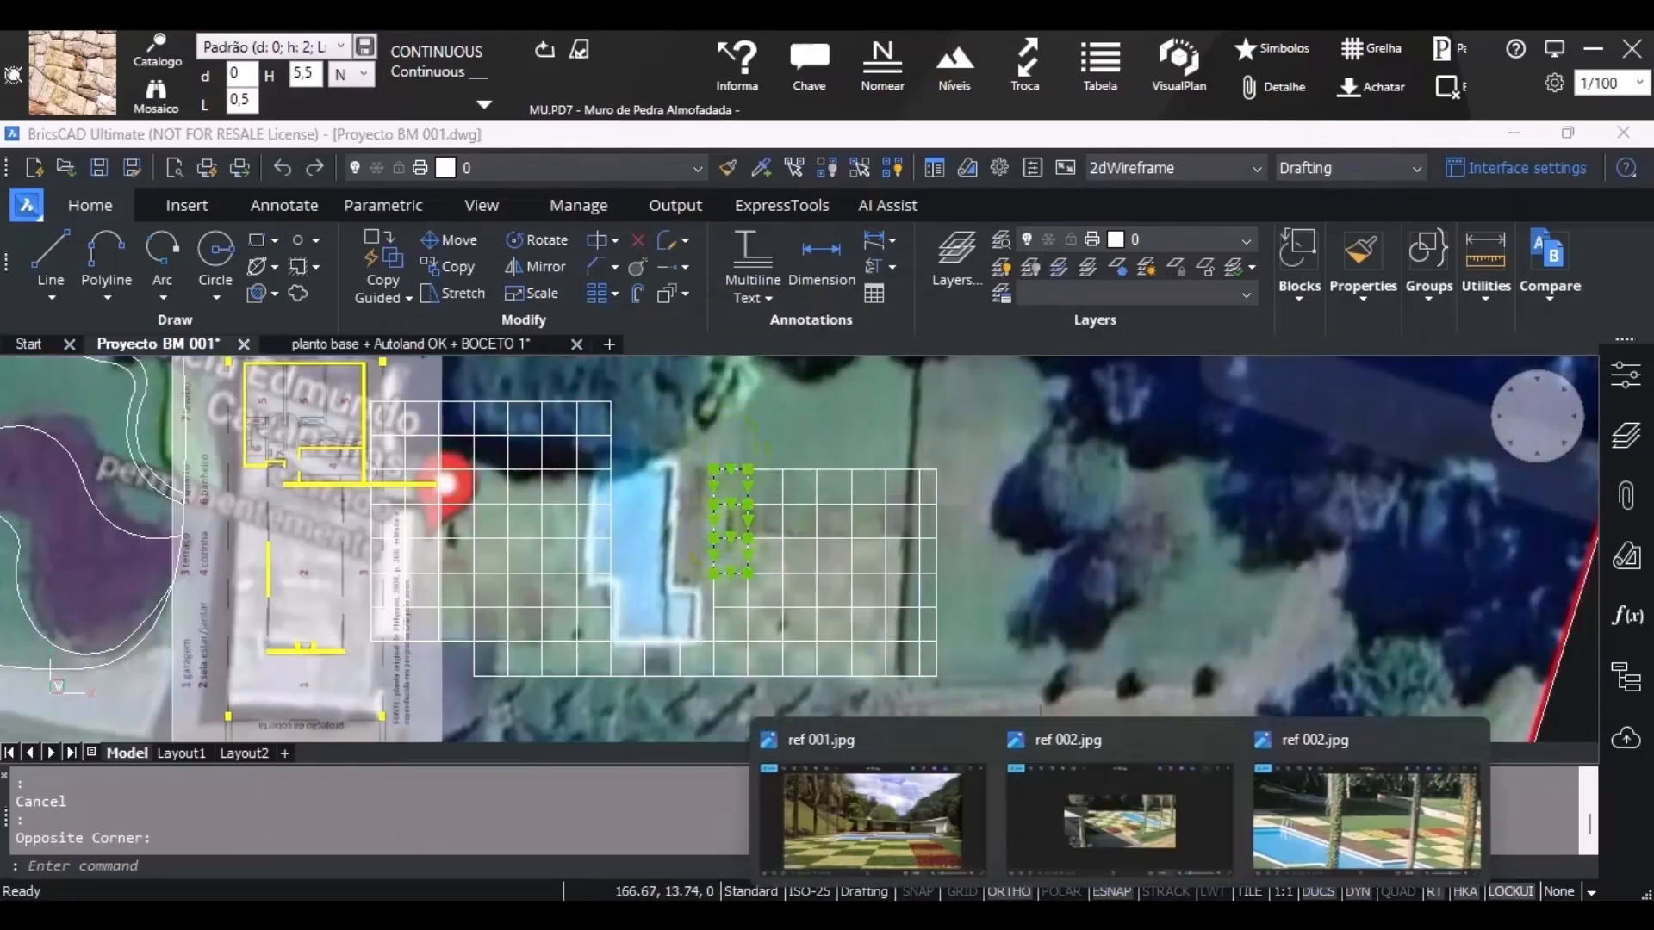
click(1337, 826)
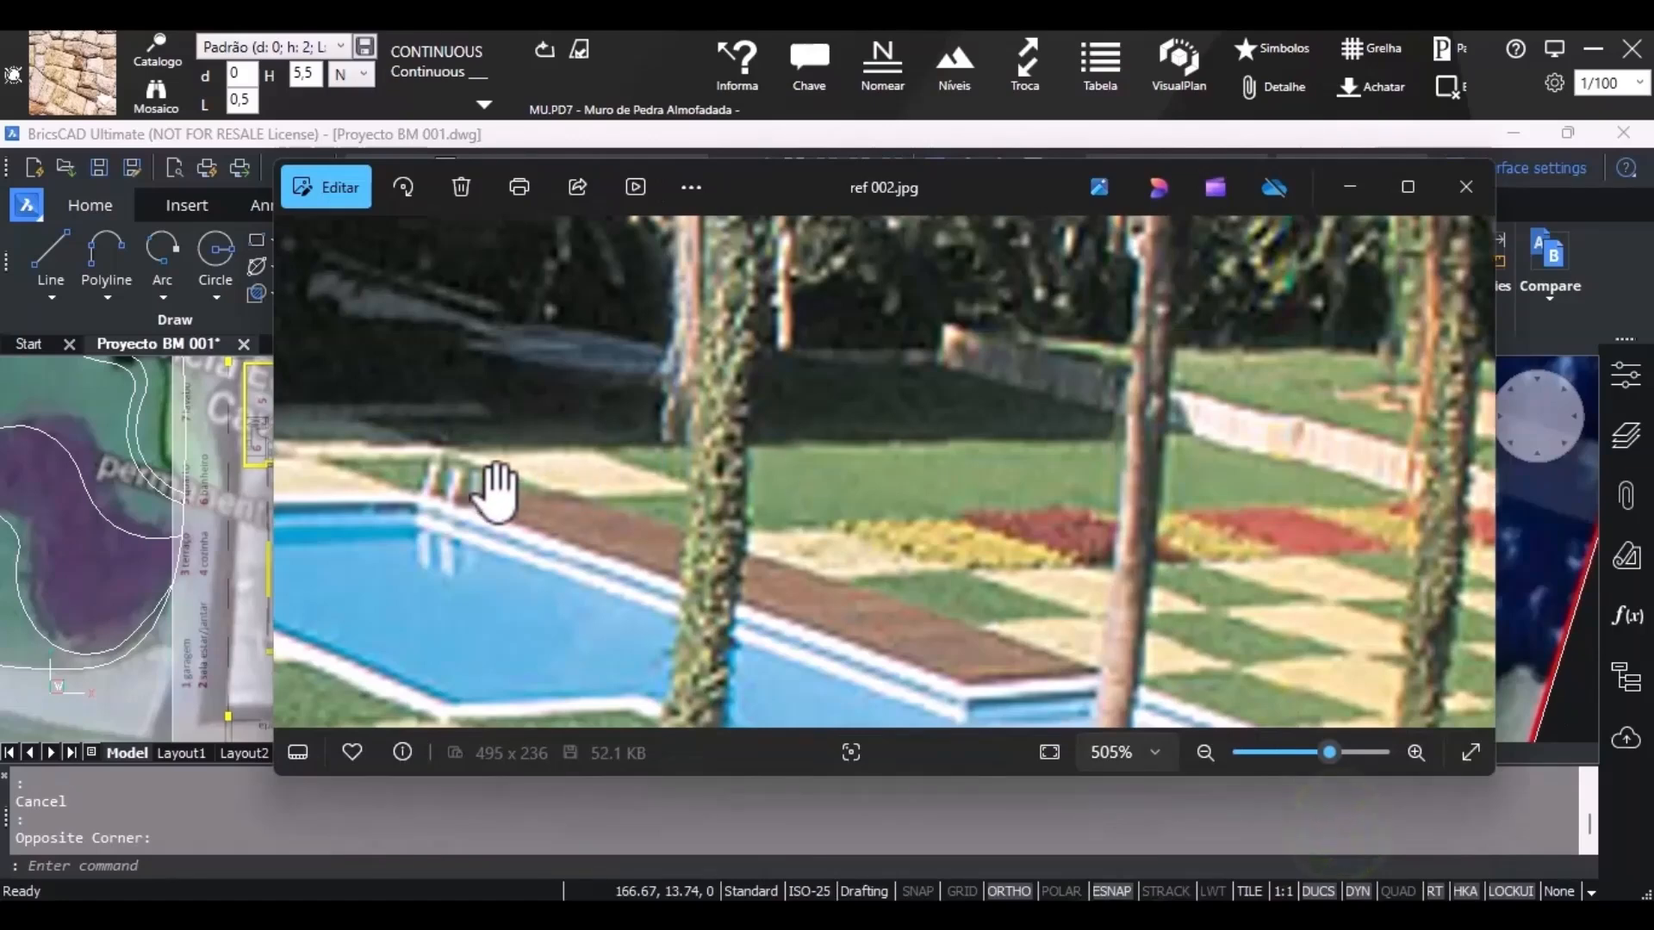
drag(485, 461, 668, 528)
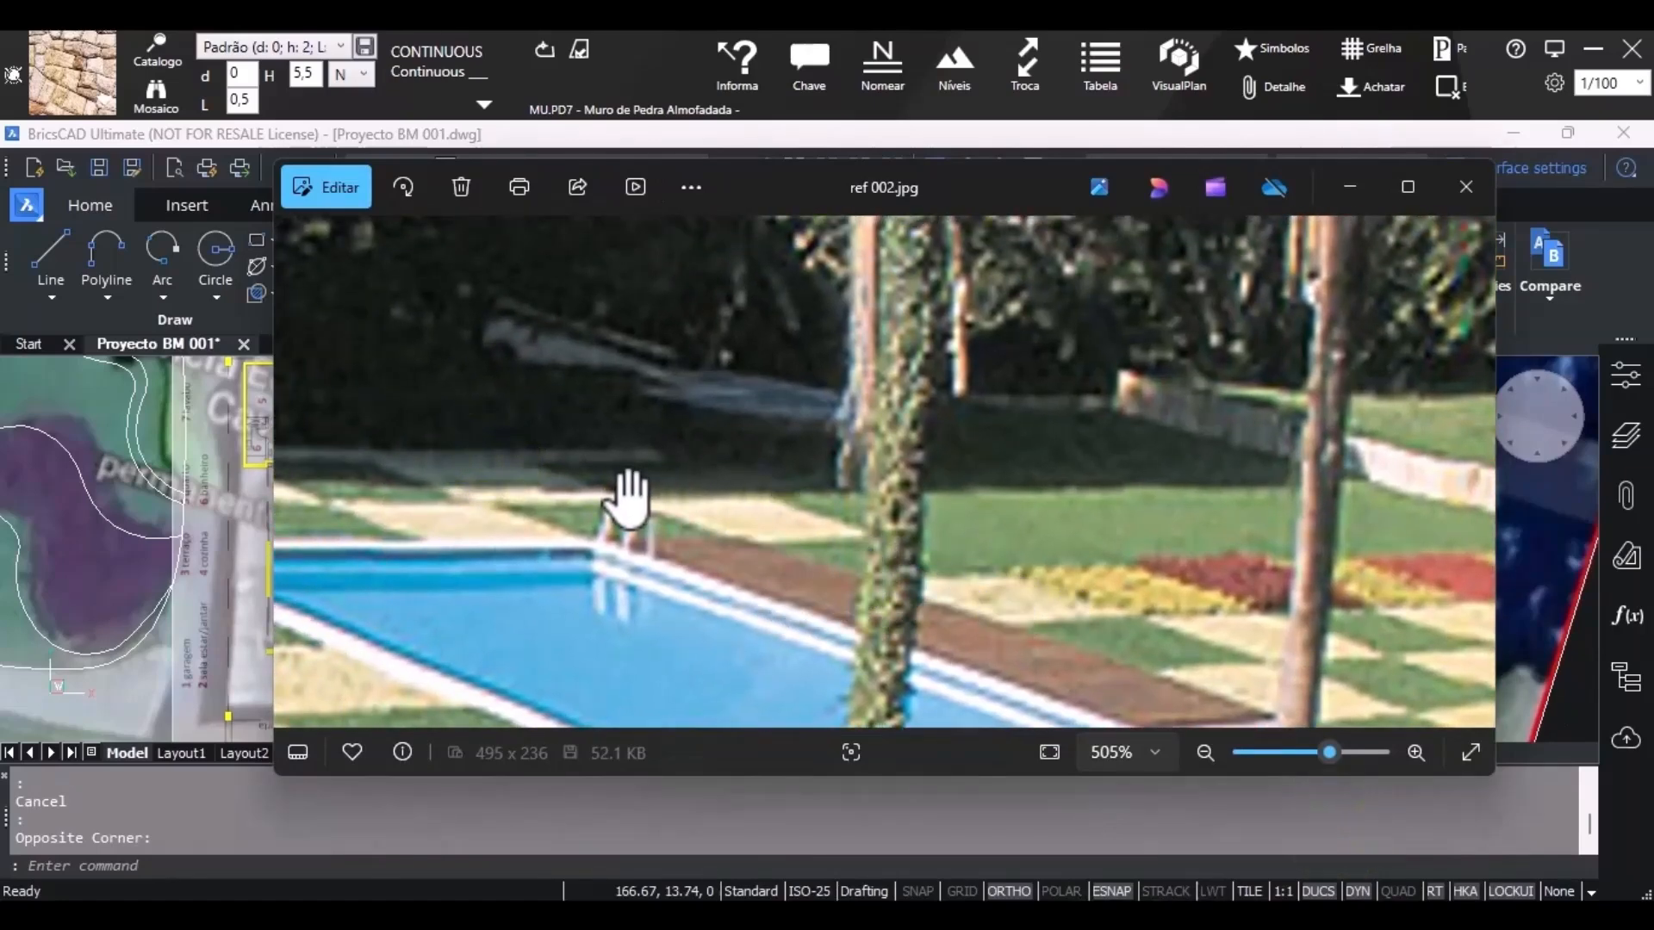
drag(658, 484, 1240, 472)
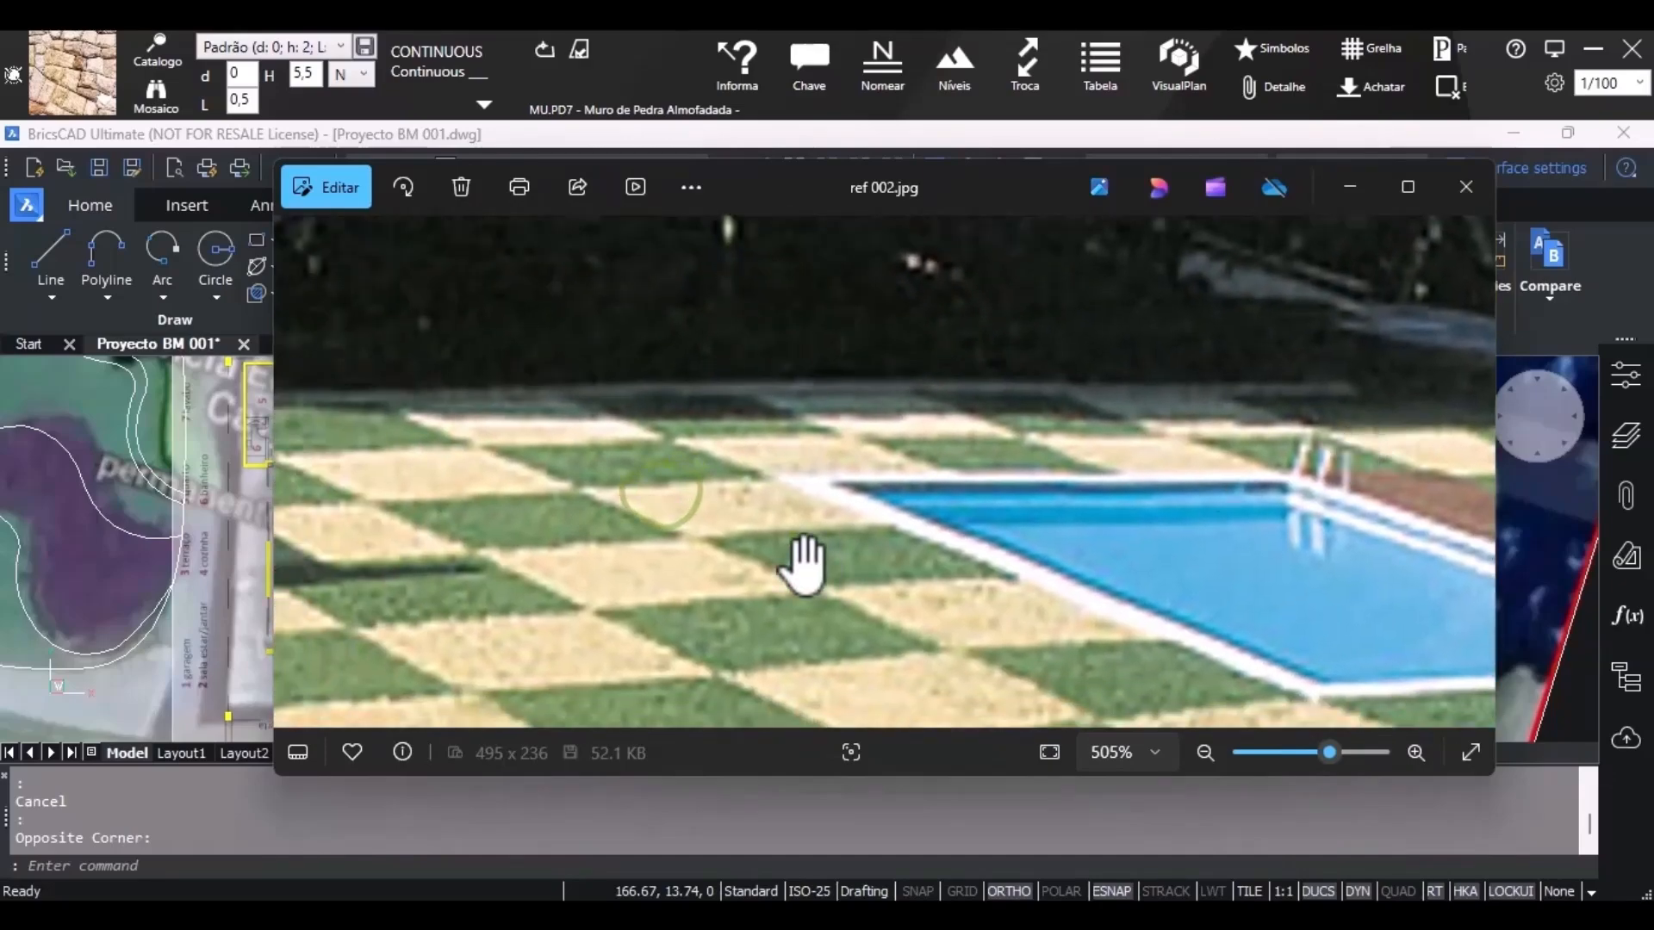
drag(792, 536, 1296, 547)
drag(1429, 540, 947, 566)
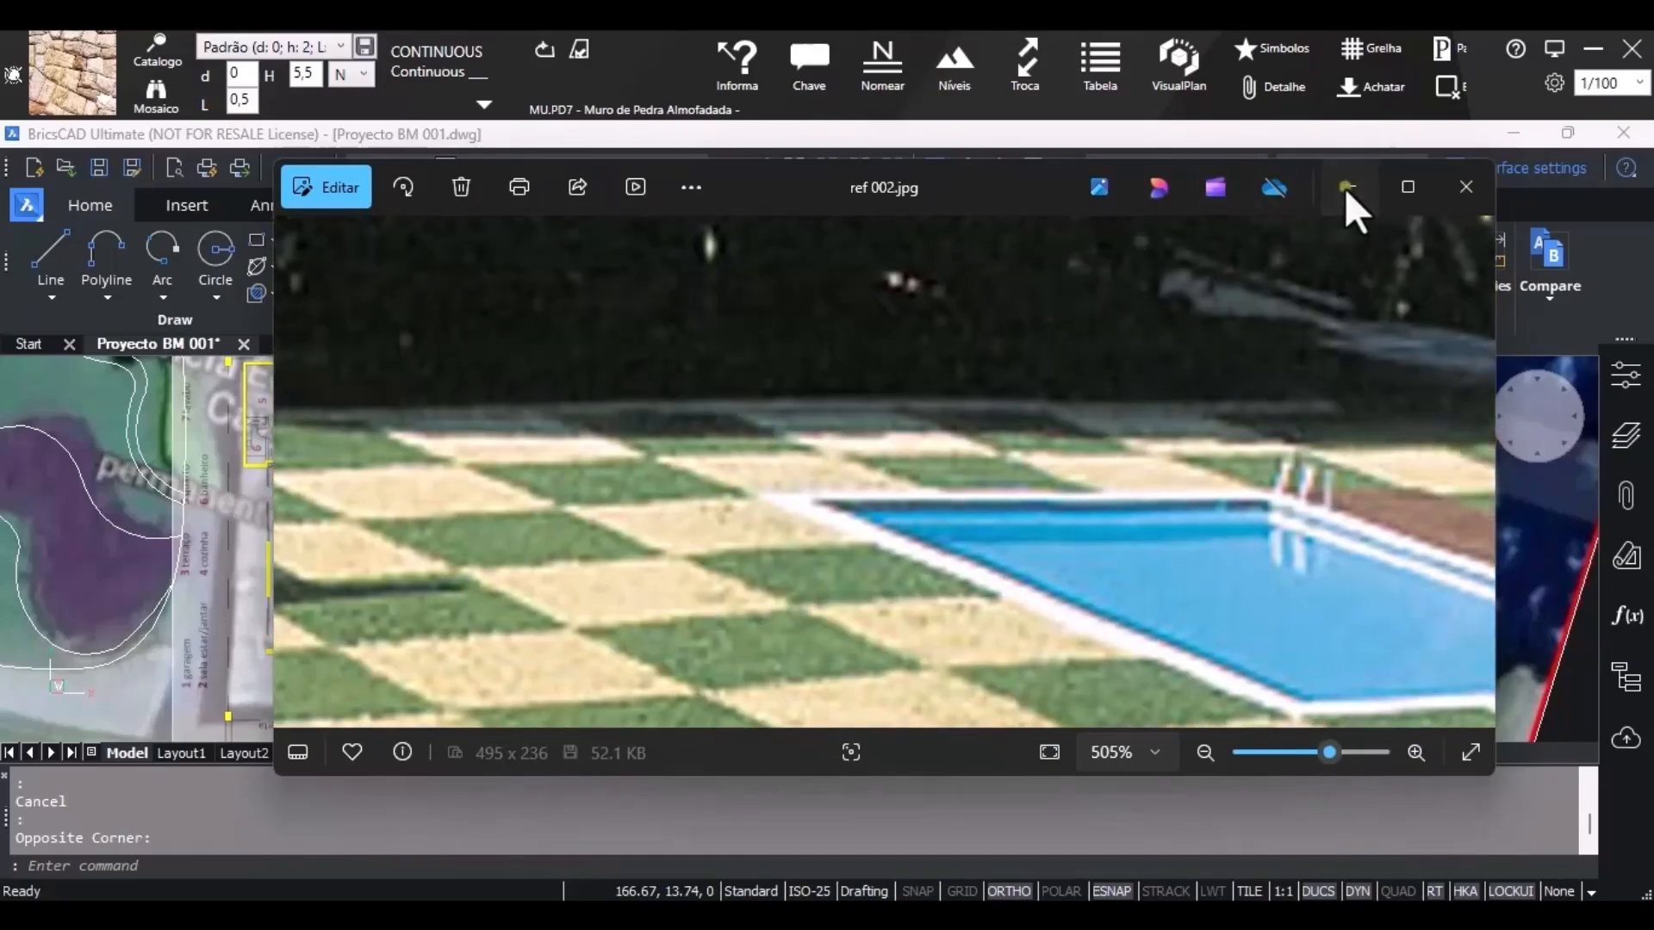
click(1346, 187)
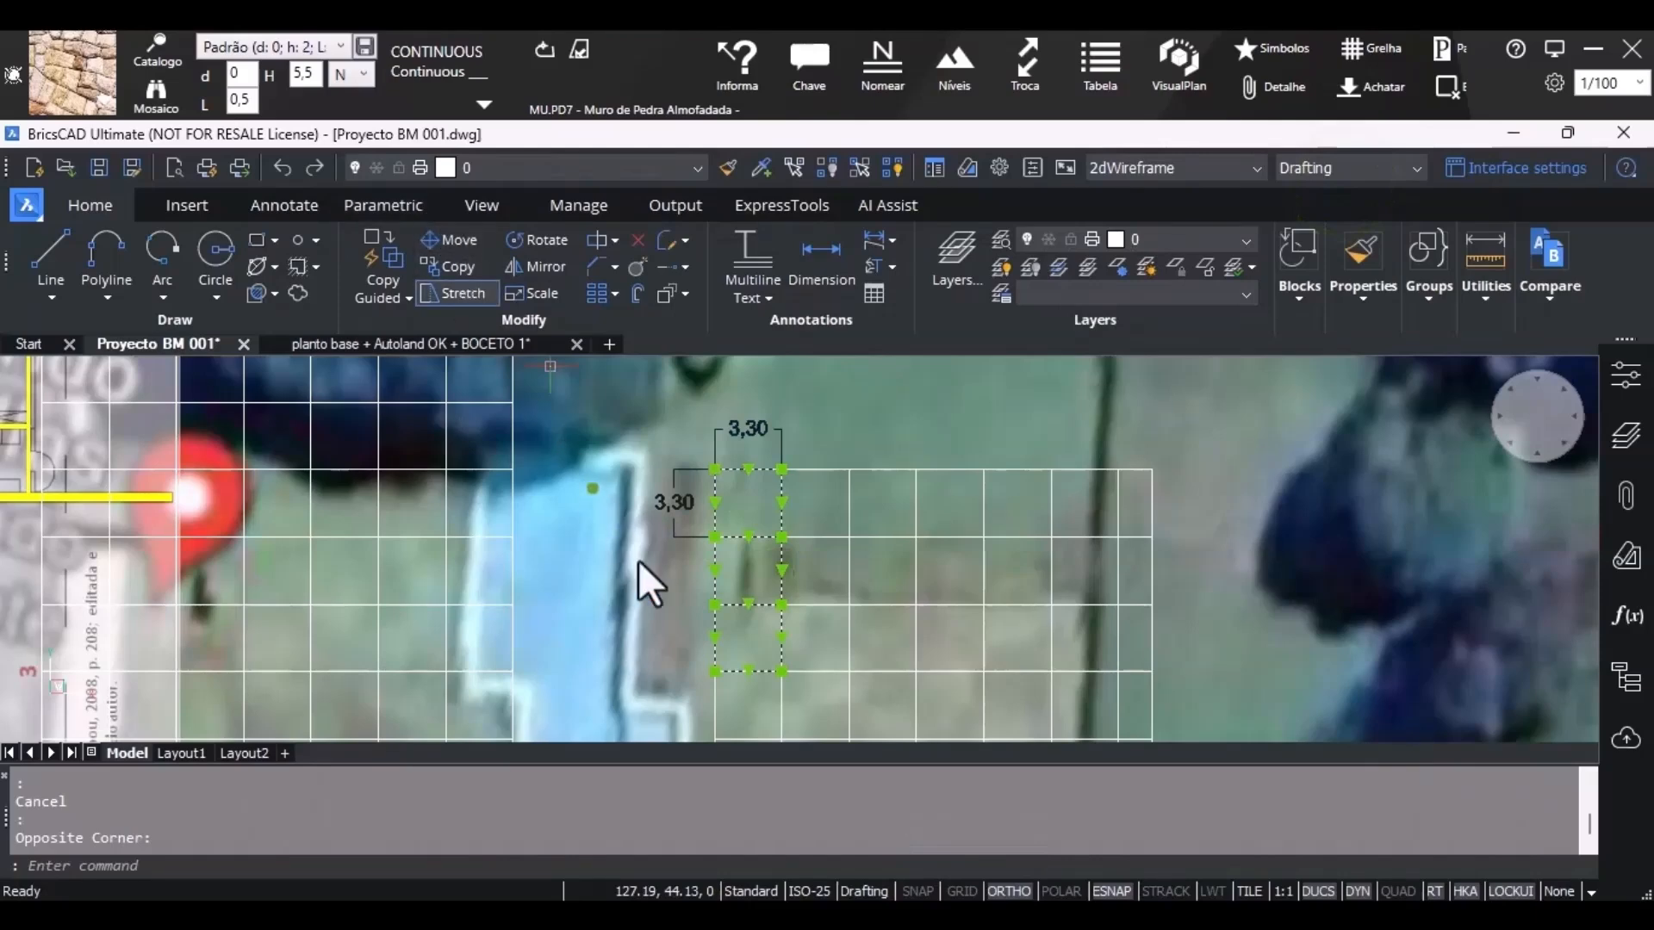
Copy the three selected squares straight upward to stack three more on top of the column beside the pool.
click(455, 268)
click(714, 673)
click(714, 471)
scroll(775, 496, down, 3)
key(Escape)
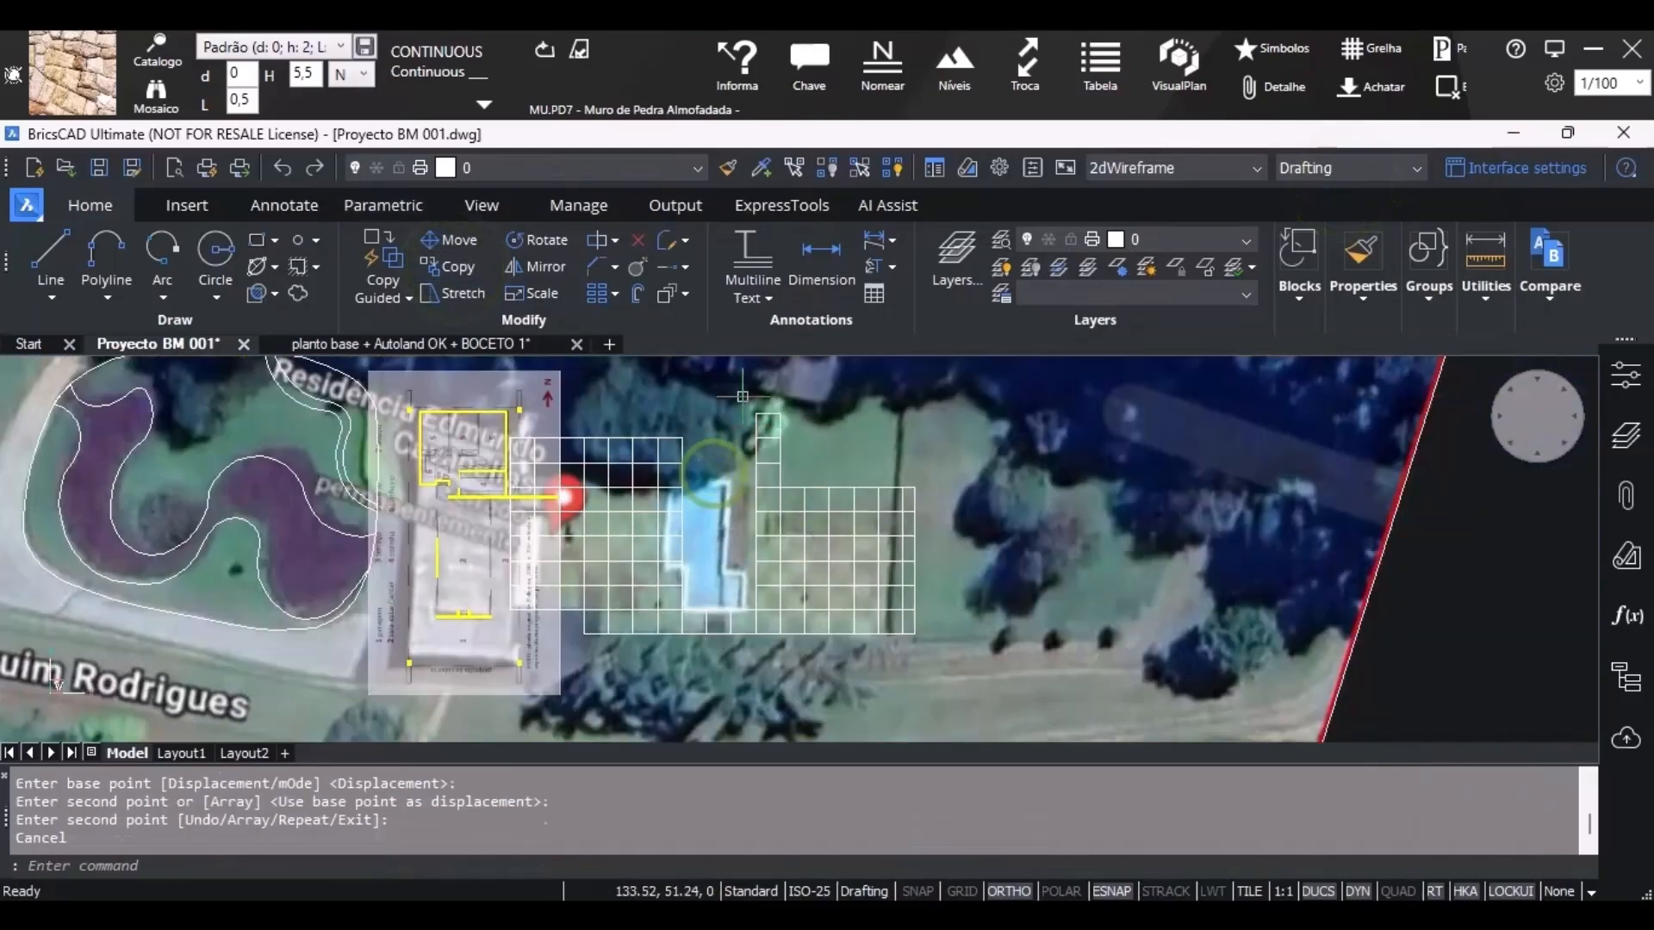
key(Escape)
Check the lawn at the pool's far end by the ladder in ref 002.jpg.
scroll(739, 400, up, 4)
scroll(815, 530, up, 2)
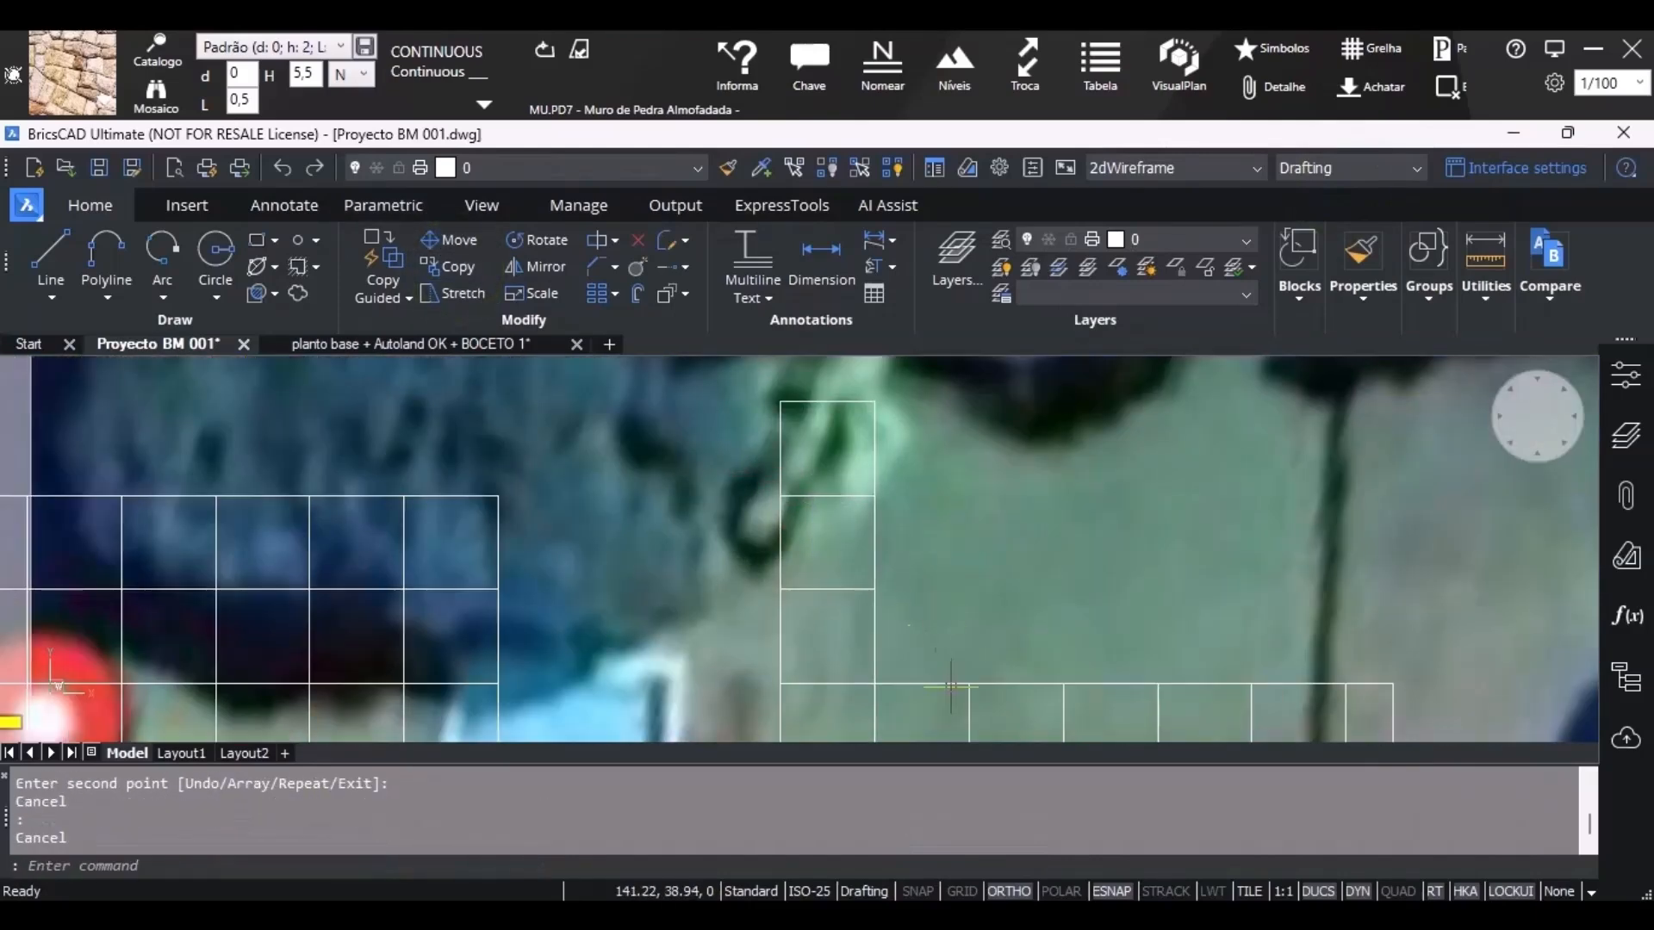
mouse_move(1068, 900)
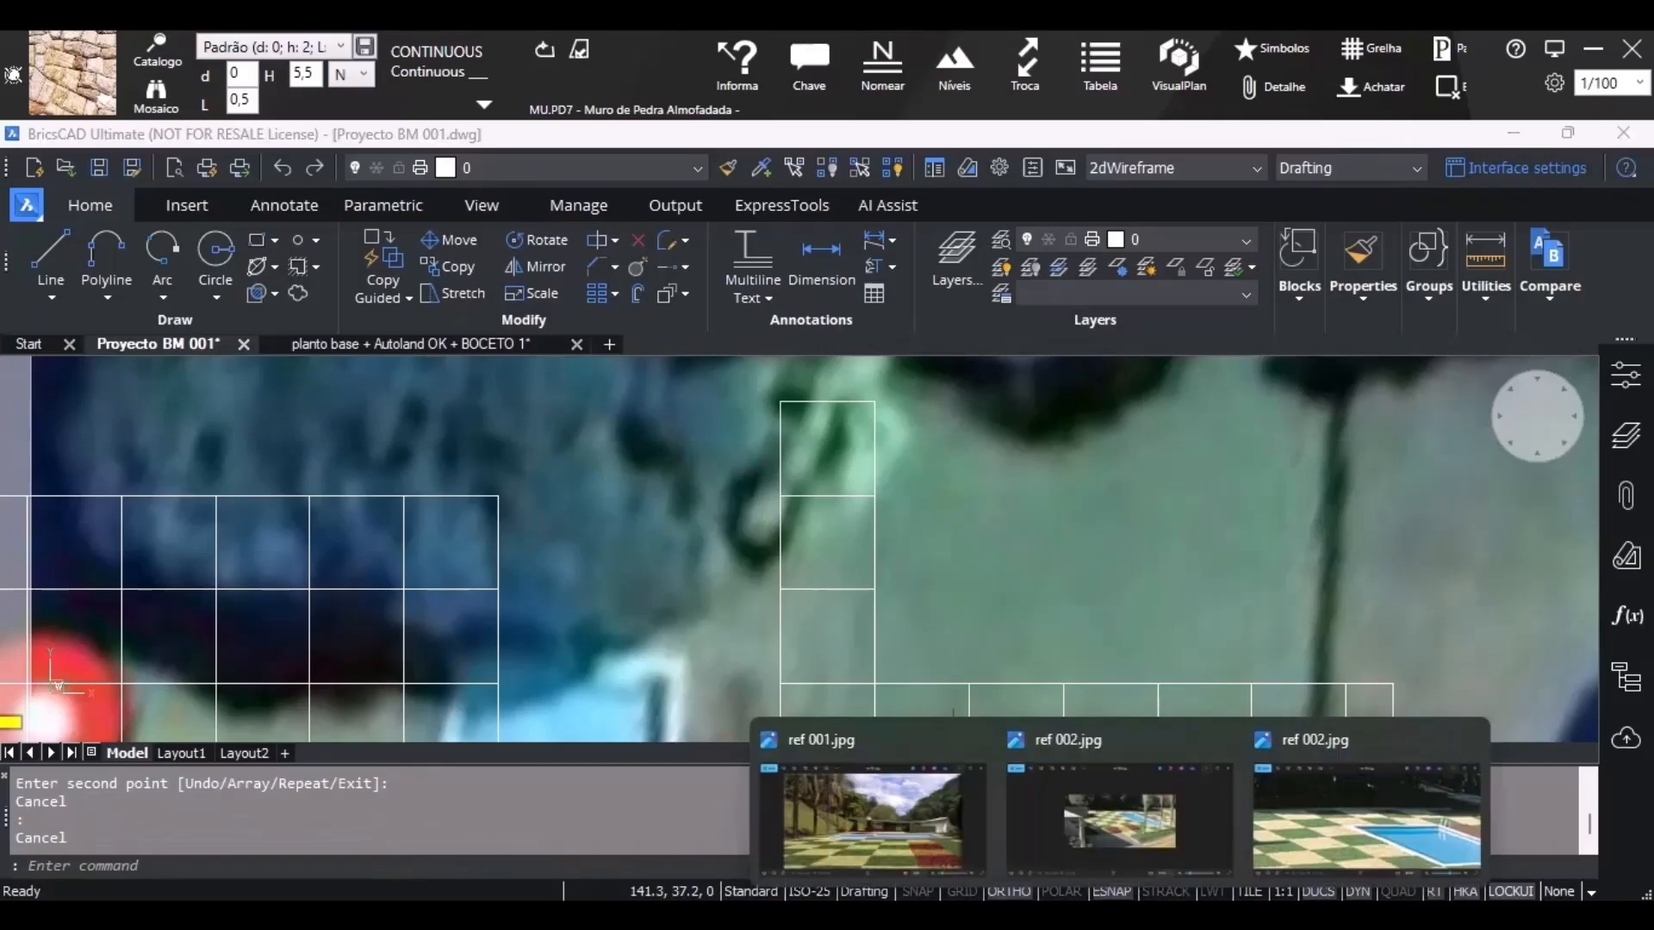
click(1320, 845)
drag(1171, 564, 916, 520)
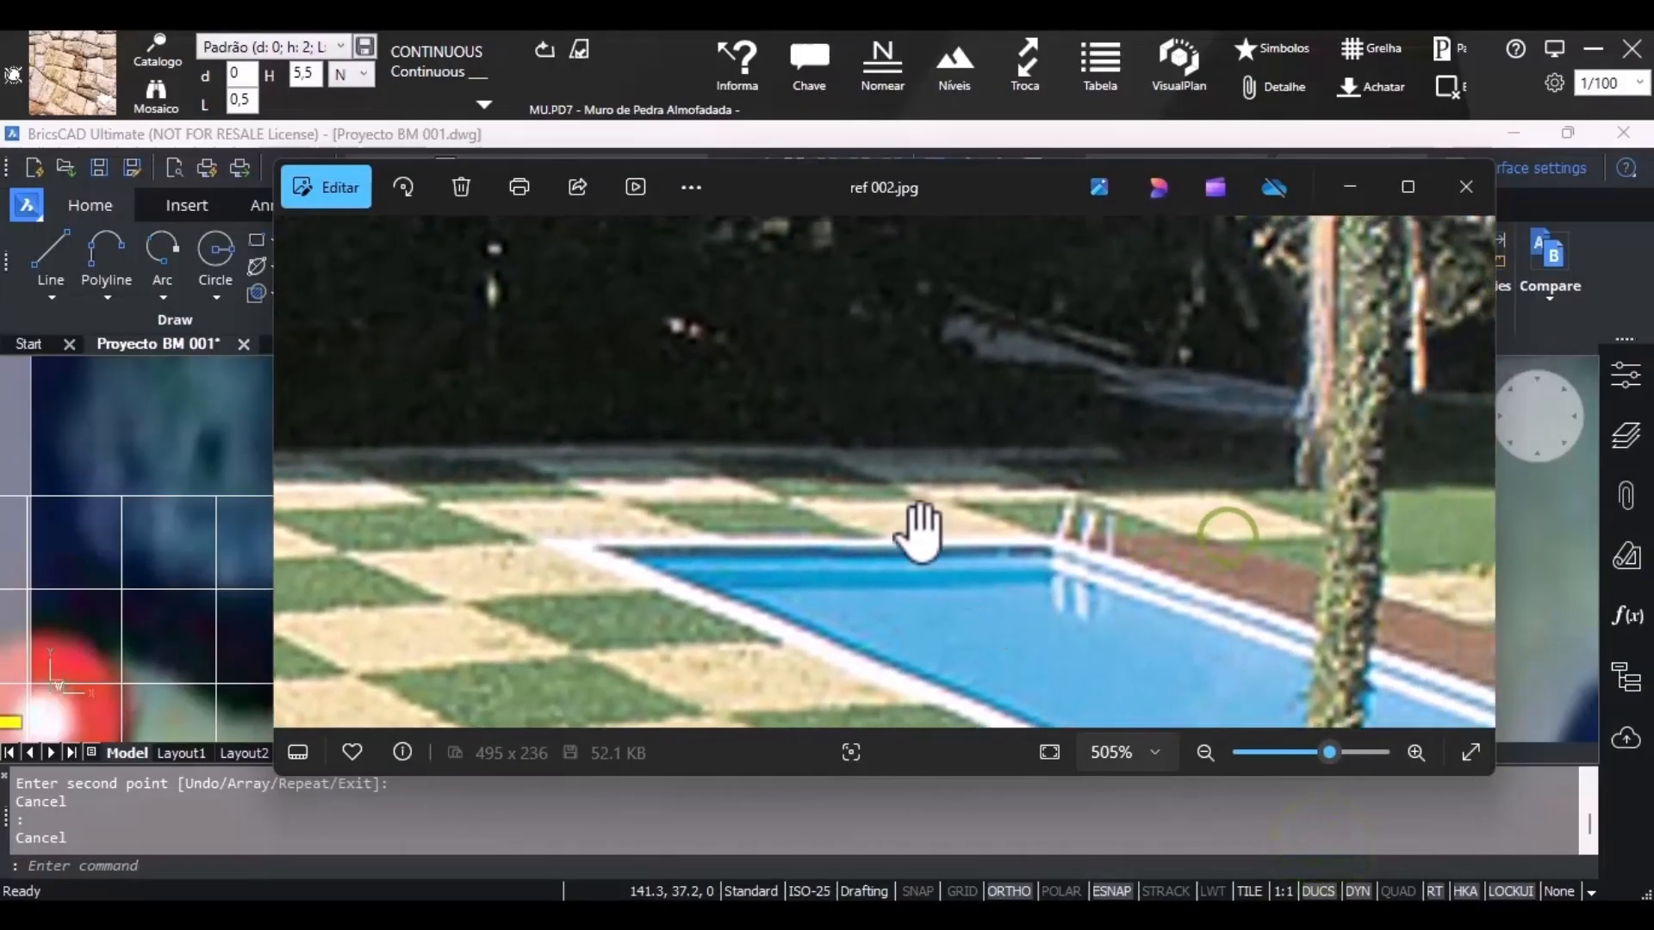
click(1347, 189)
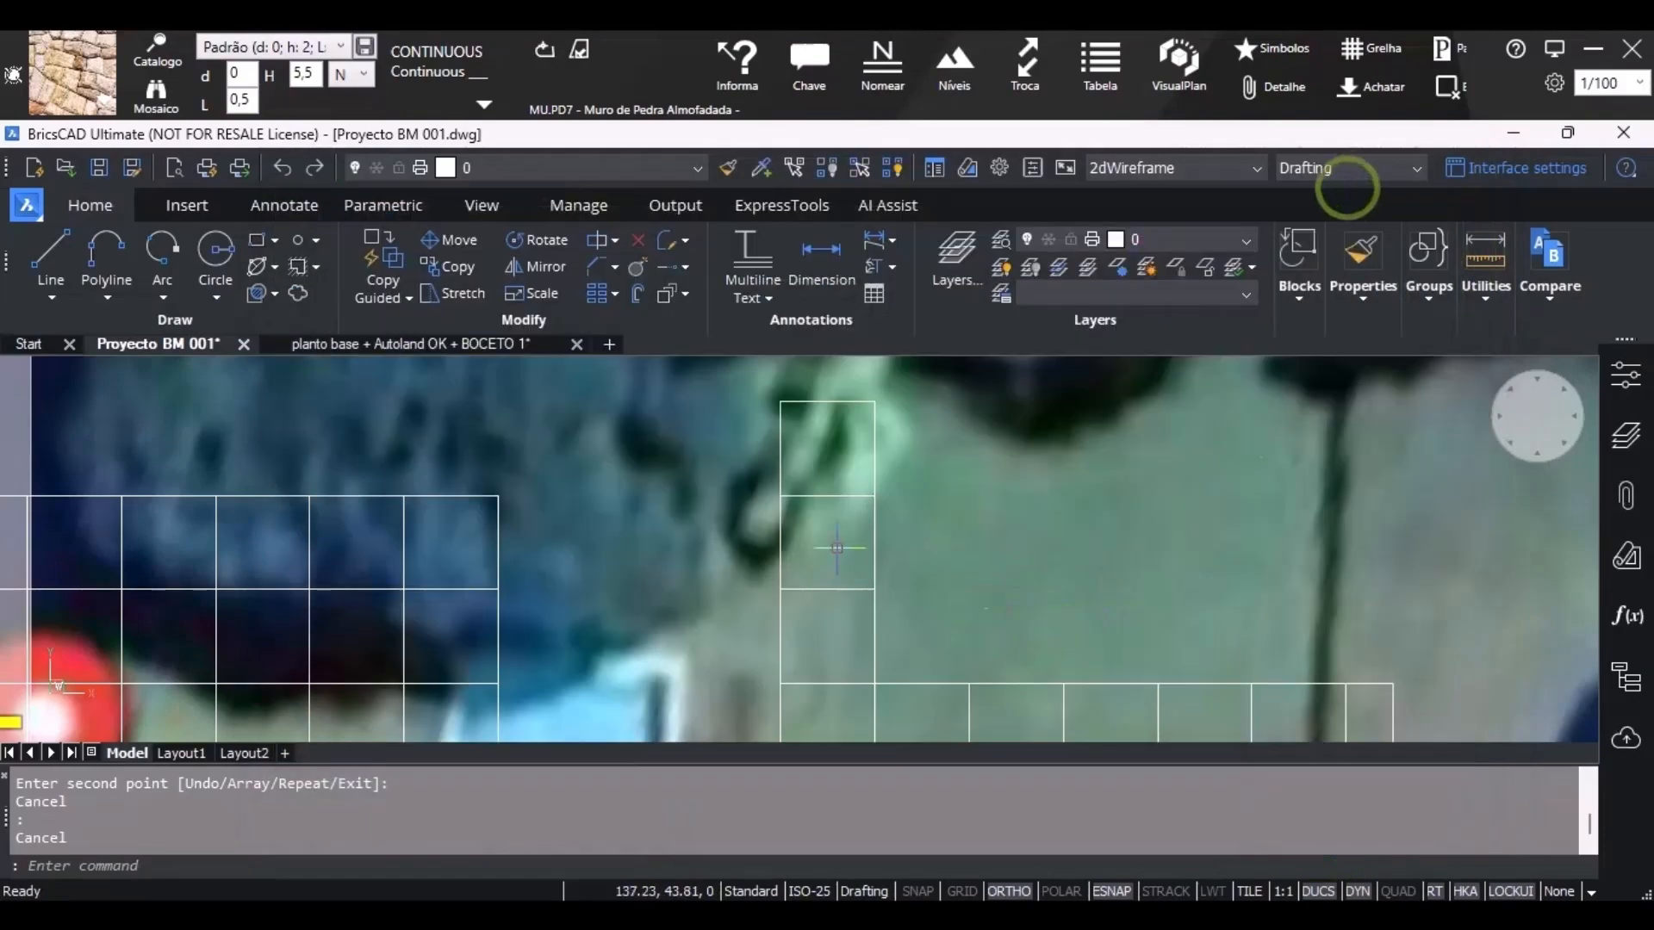
Copy the two uppermost squares of the raised column three times toward the house, up to the house-side grid.
mouse_move(797, 632)
middle_down()
mouse_move(1022, 543)
mouse_move(971, 733)
middle_up()
drag(986, 521, 889, 618)
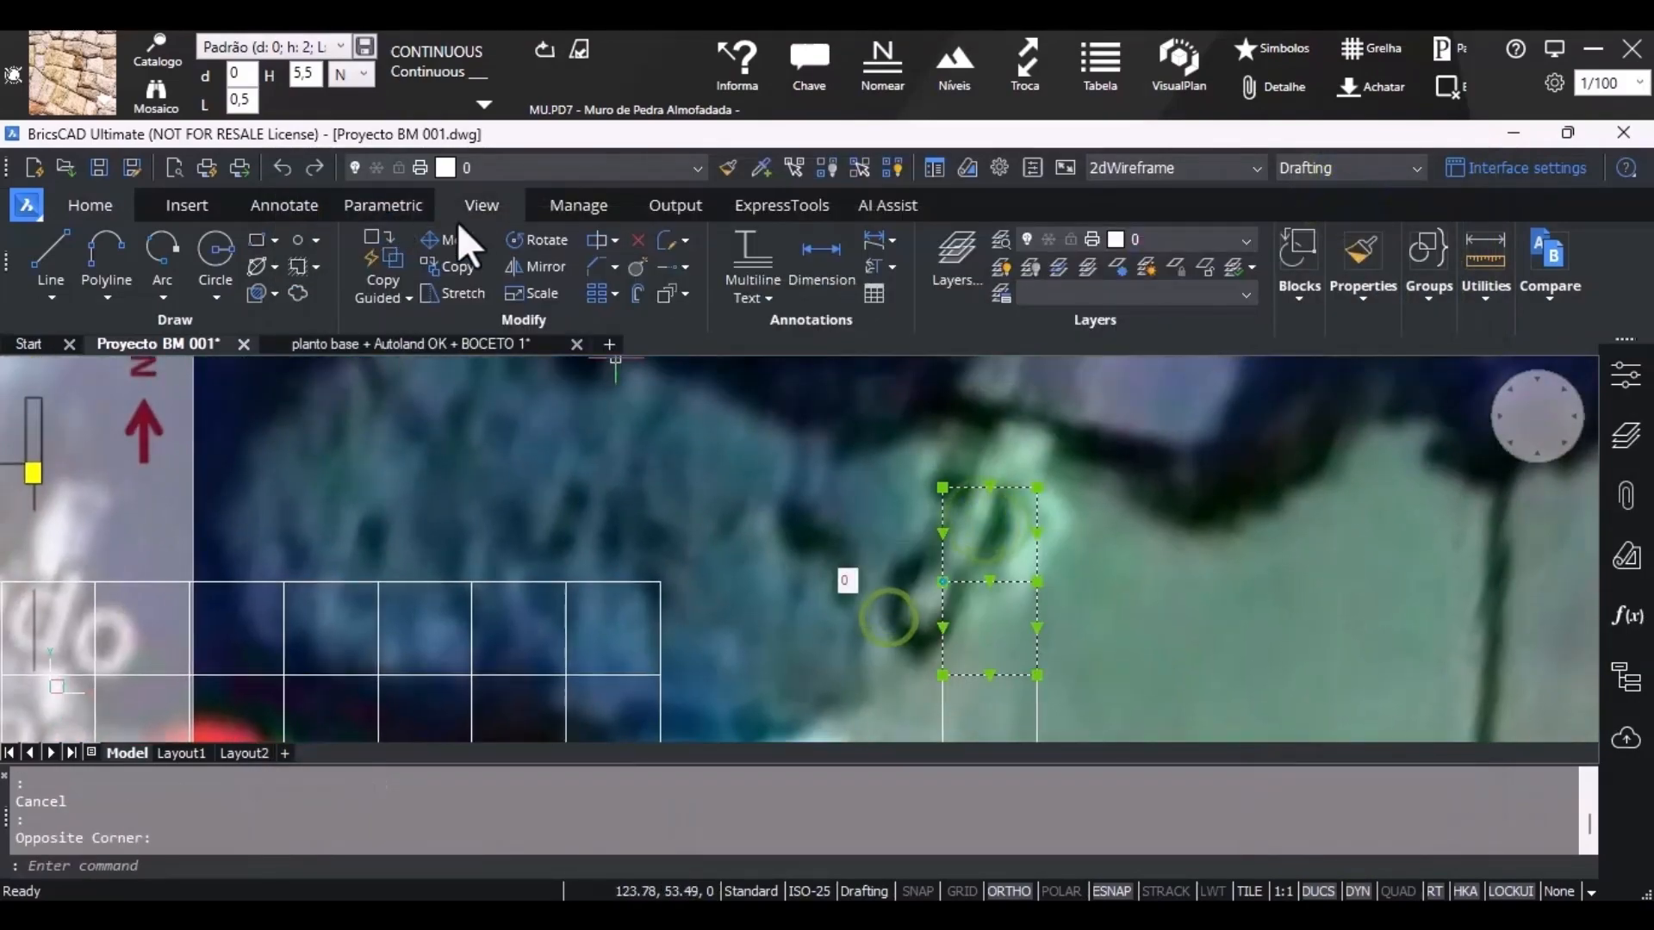
click(452, 266)
click(1037, 675)
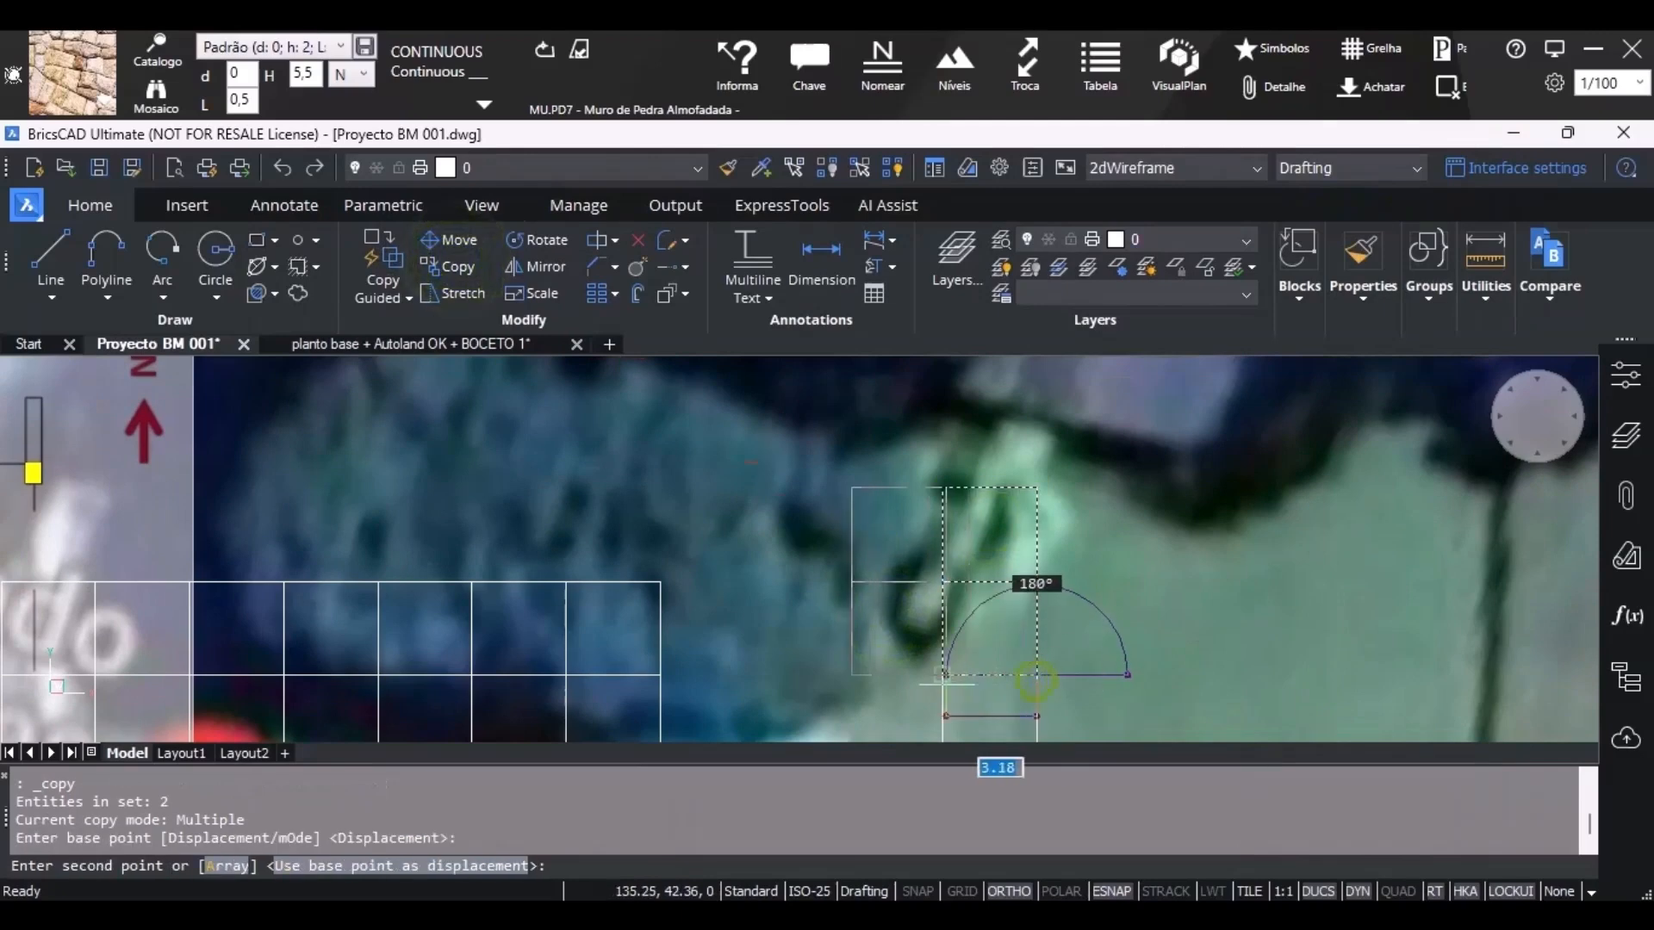
click(943, 675)
click(849, 675)
click(755, 675)
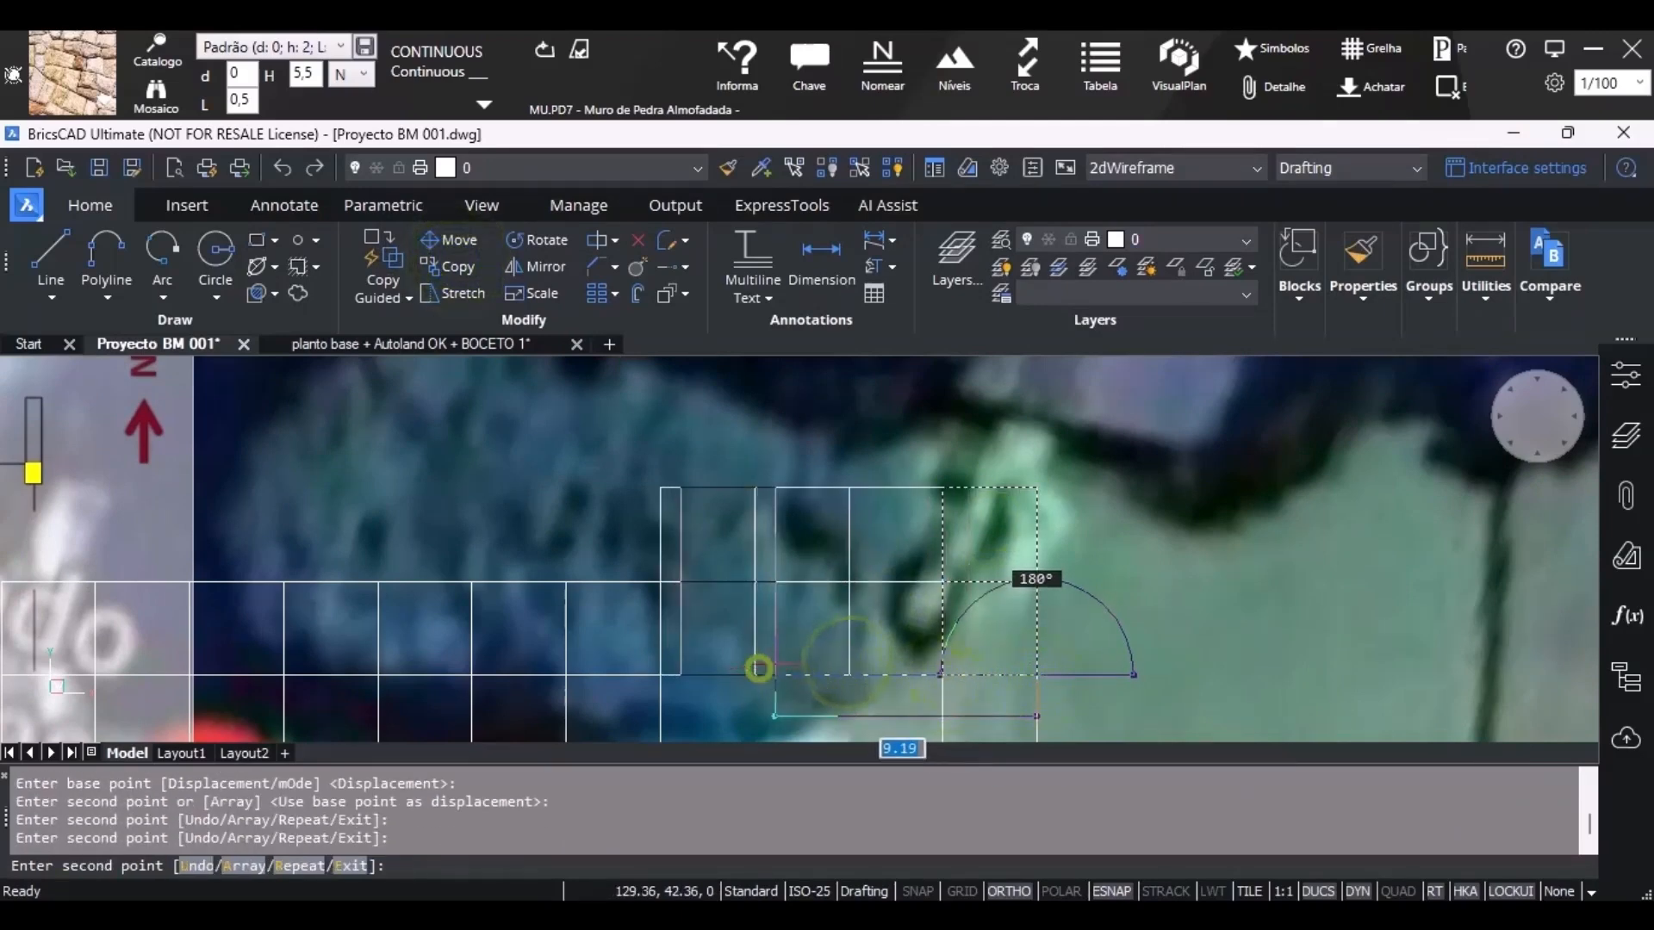
key(Escape)
Copy the seven squares of the uppermost house-side row one row upward, level with the squares above the pool.
scroll(834, 627, down, 2)
scroll(672, 548, up, 1)
click(757, 588)
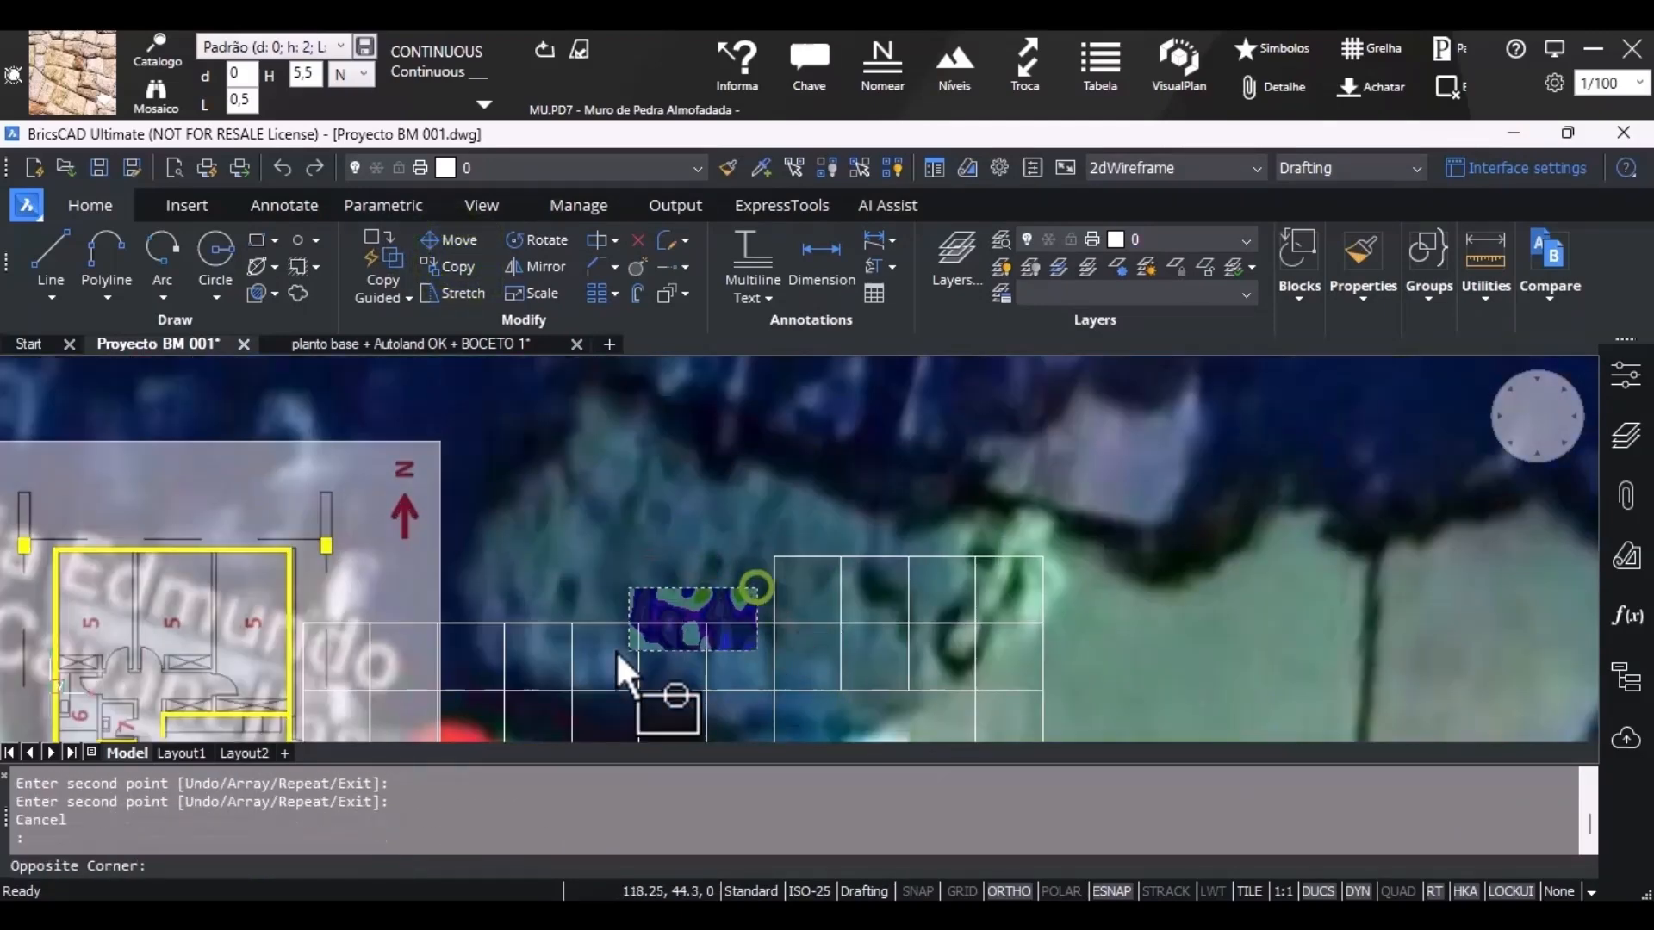
click(479, 648)
click(517, 584)
click(348, 641)
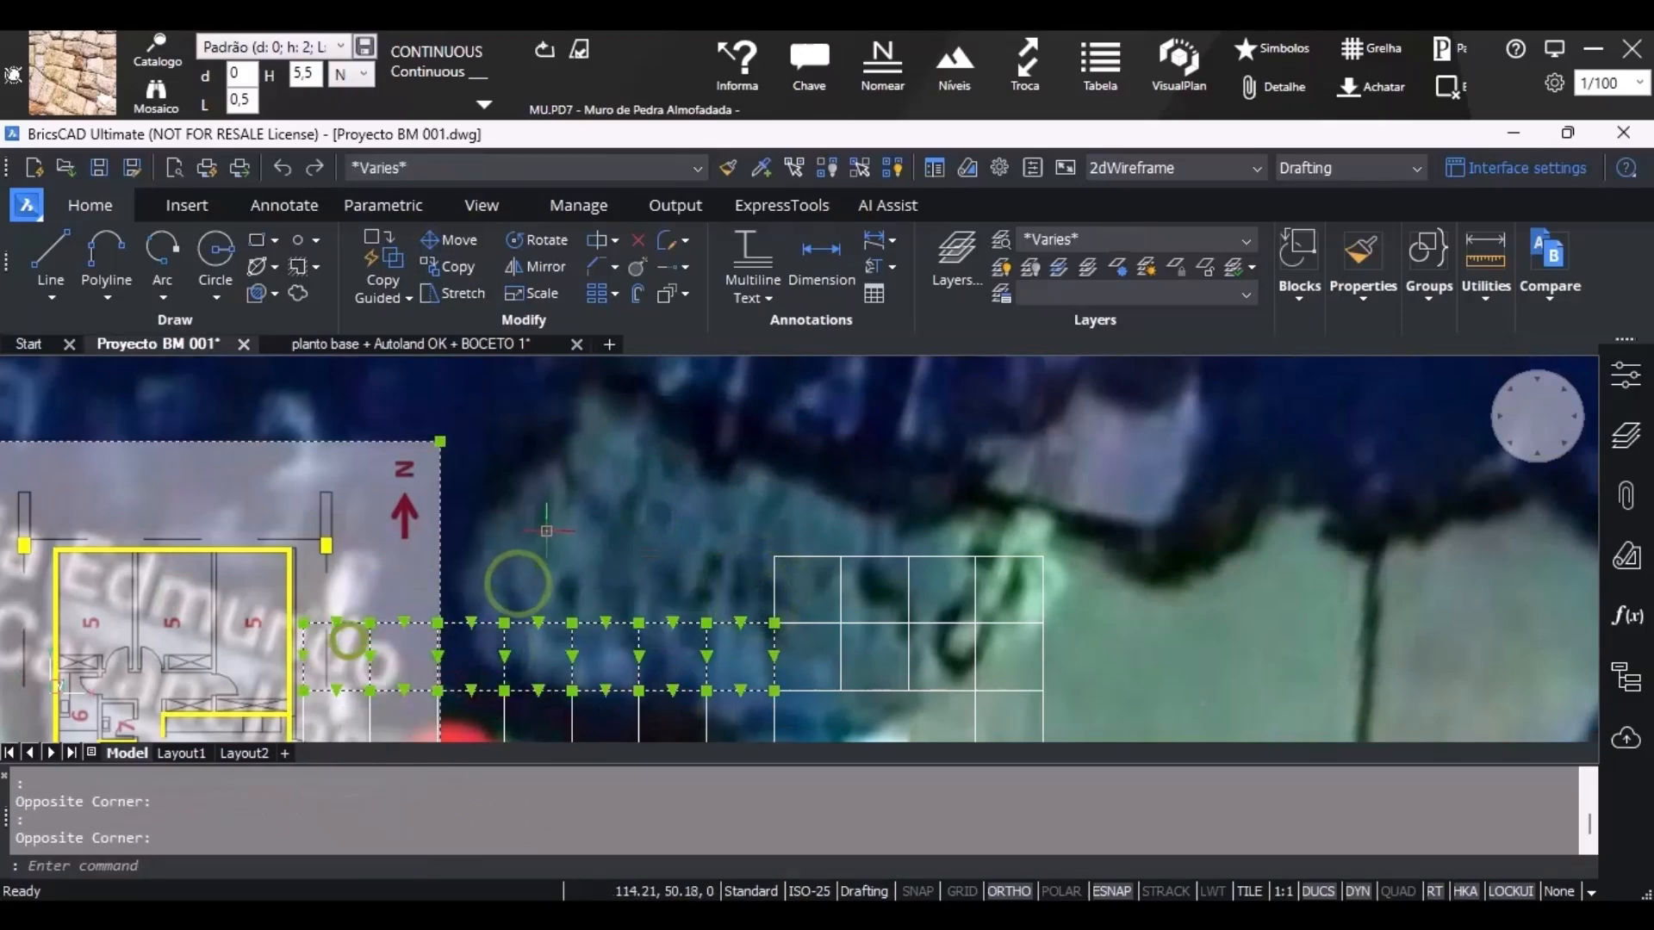
click(448, 267)
click(774, 690)
click(774, 620)
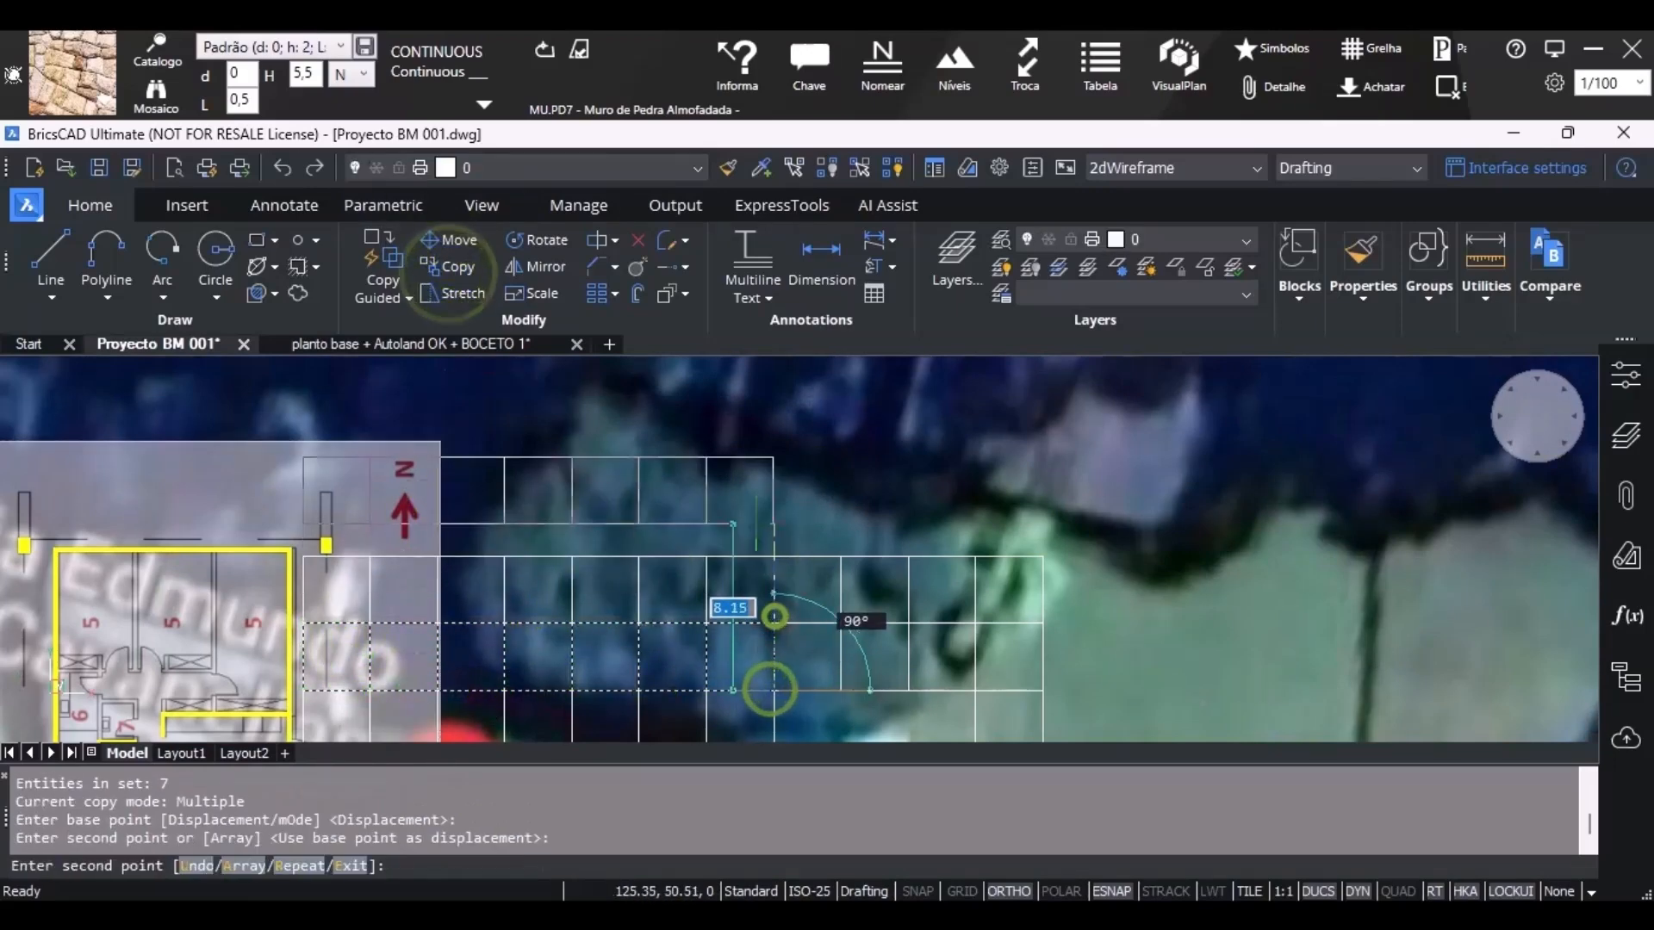
key(Escape)
key(Escape)
Review the square grid around the pool against the satellite image and the lawn layout in ref 002.jpg.
scroll(775, 616, down, 6)
scroll(803, 593, up, 3)
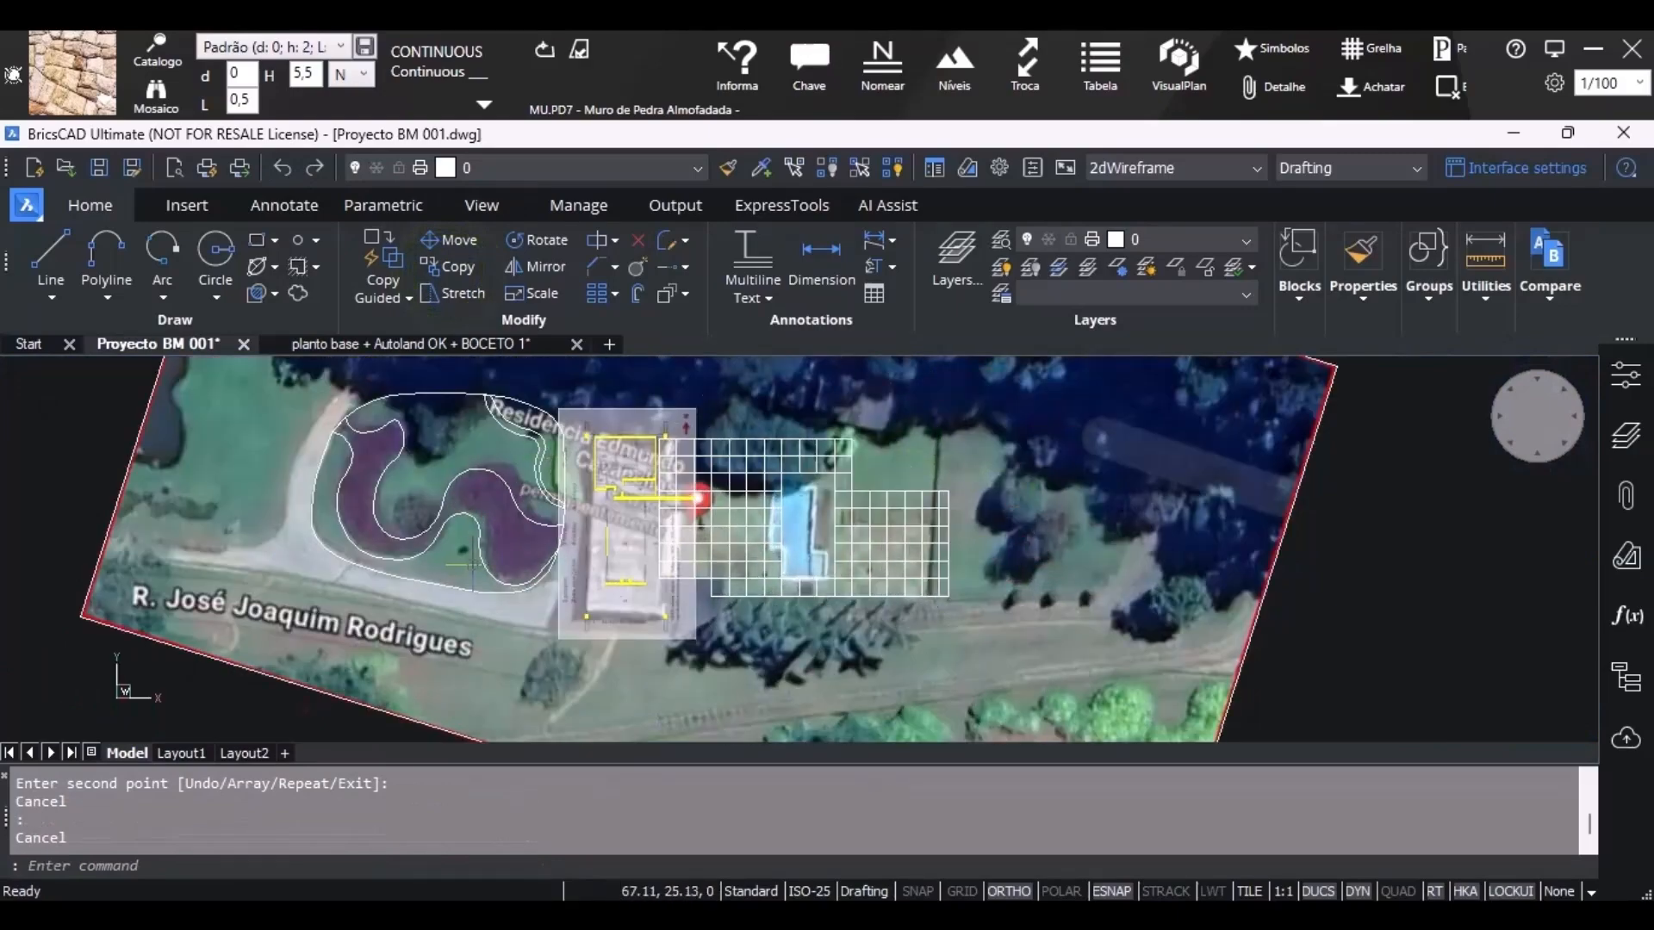
scroll(863, 556, up, 5)
scroll(1000, 528, down, 1)
mouse_move(1017, 509)
middle_down()
mouse_move(1000, 594)
mouse_move(974, 596)
middle_up()
scroll(972, 589, up, 2)
mouse_move(956, 626)
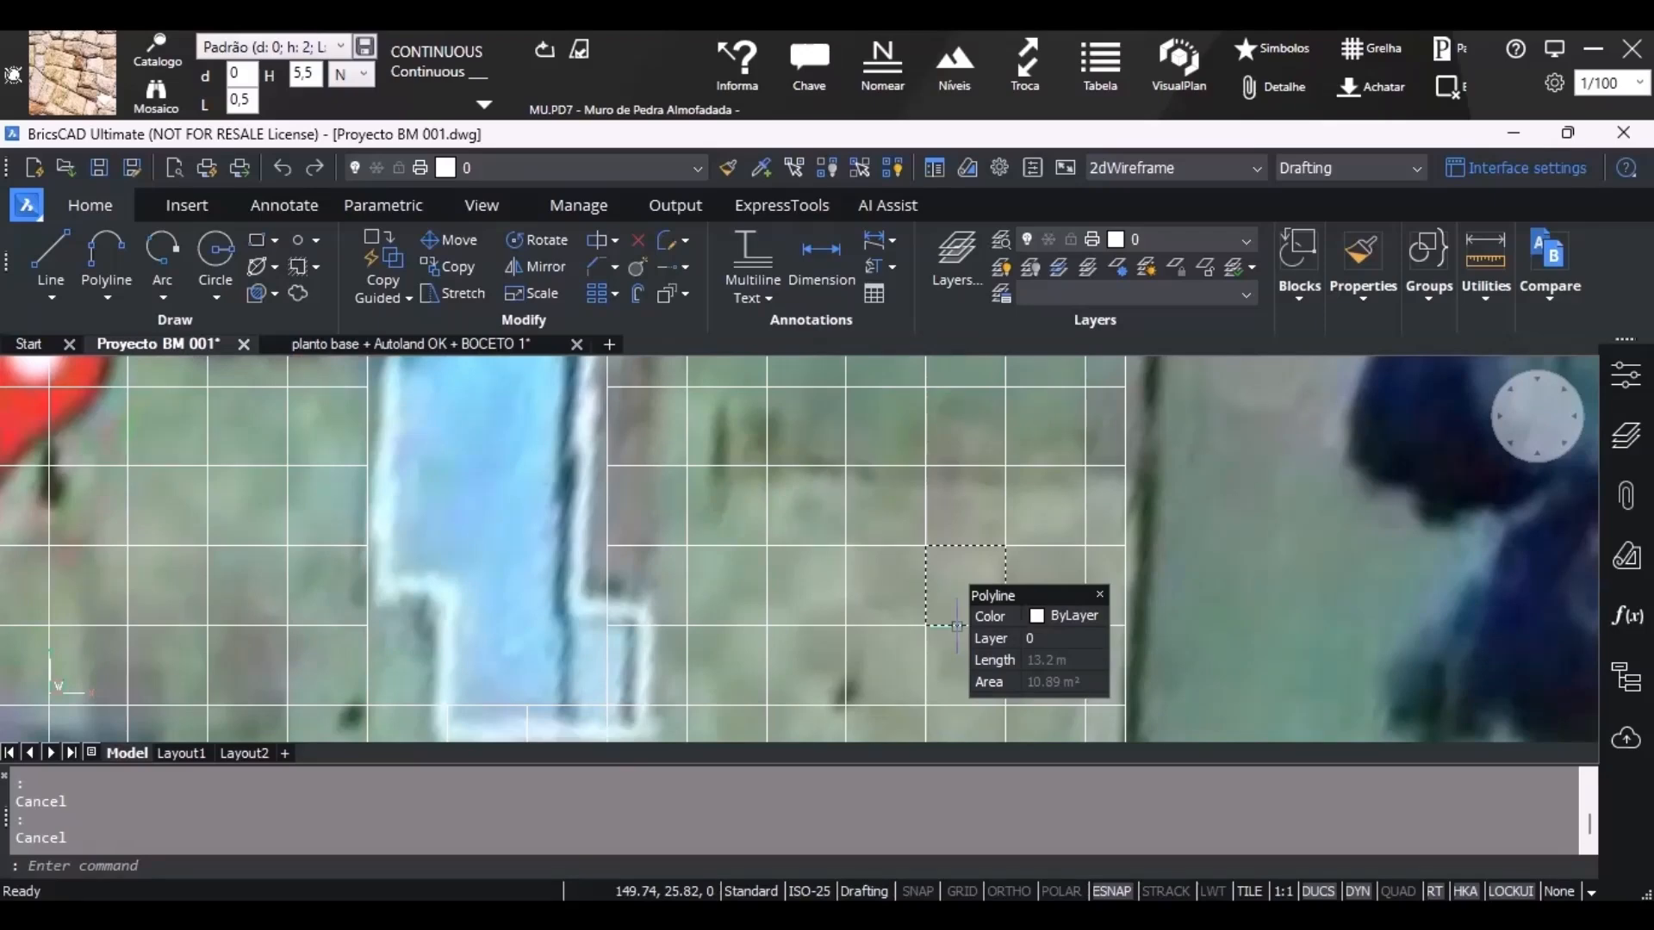
scroll(603, 603, down, 2)
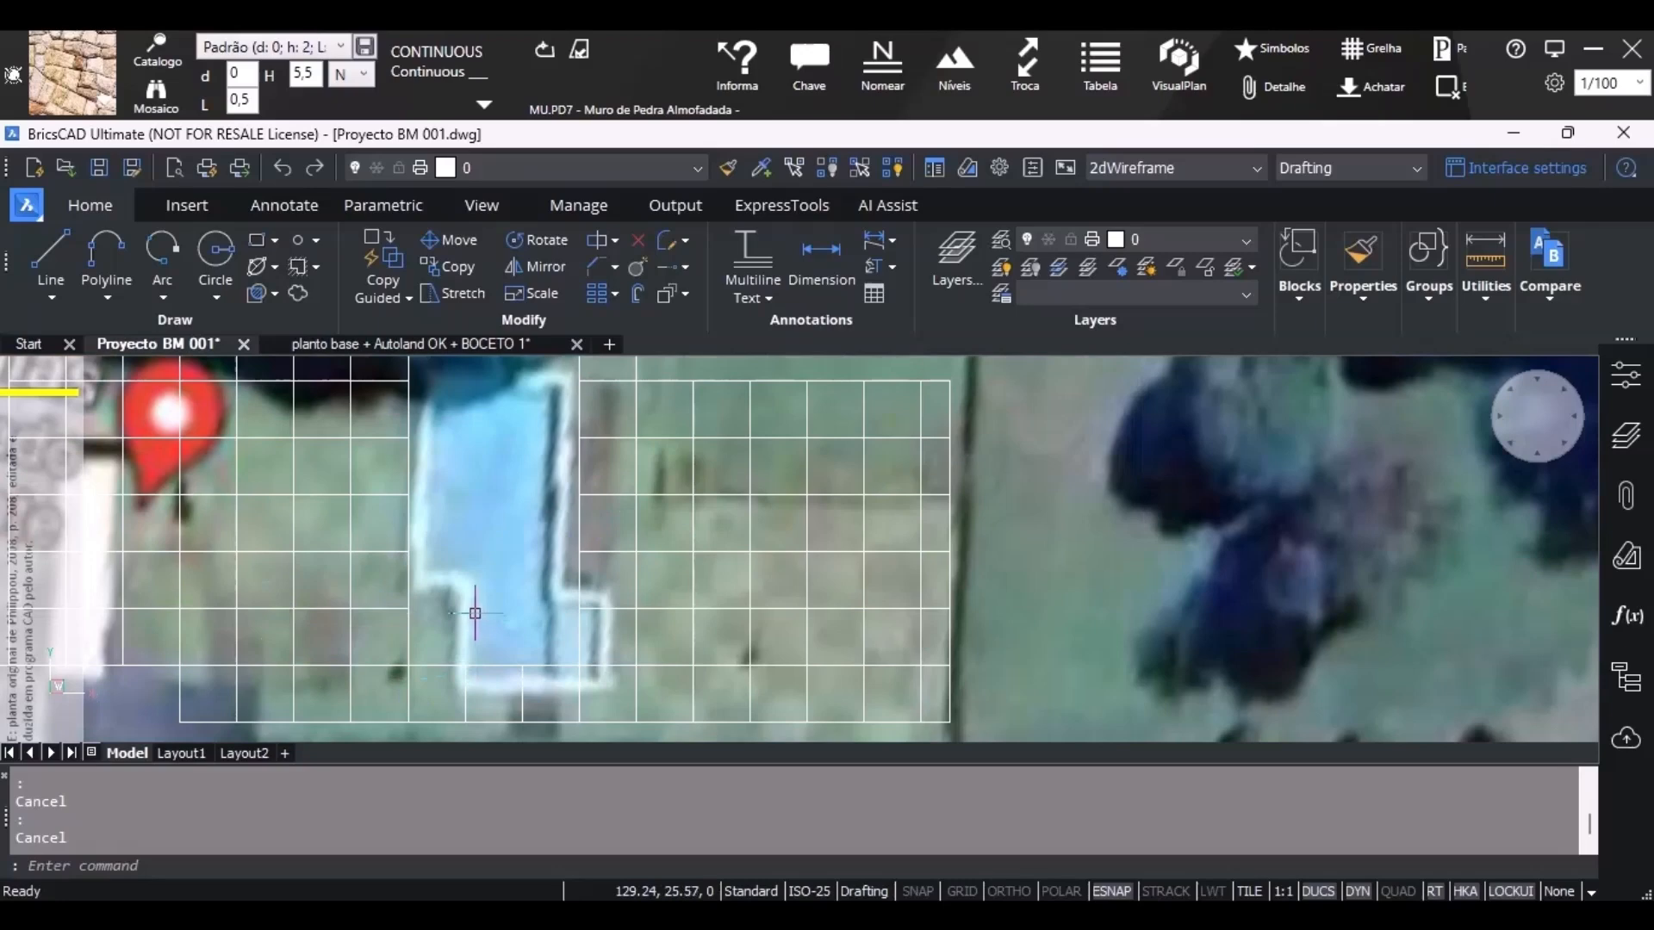
scroll(504, 534, down, 2)
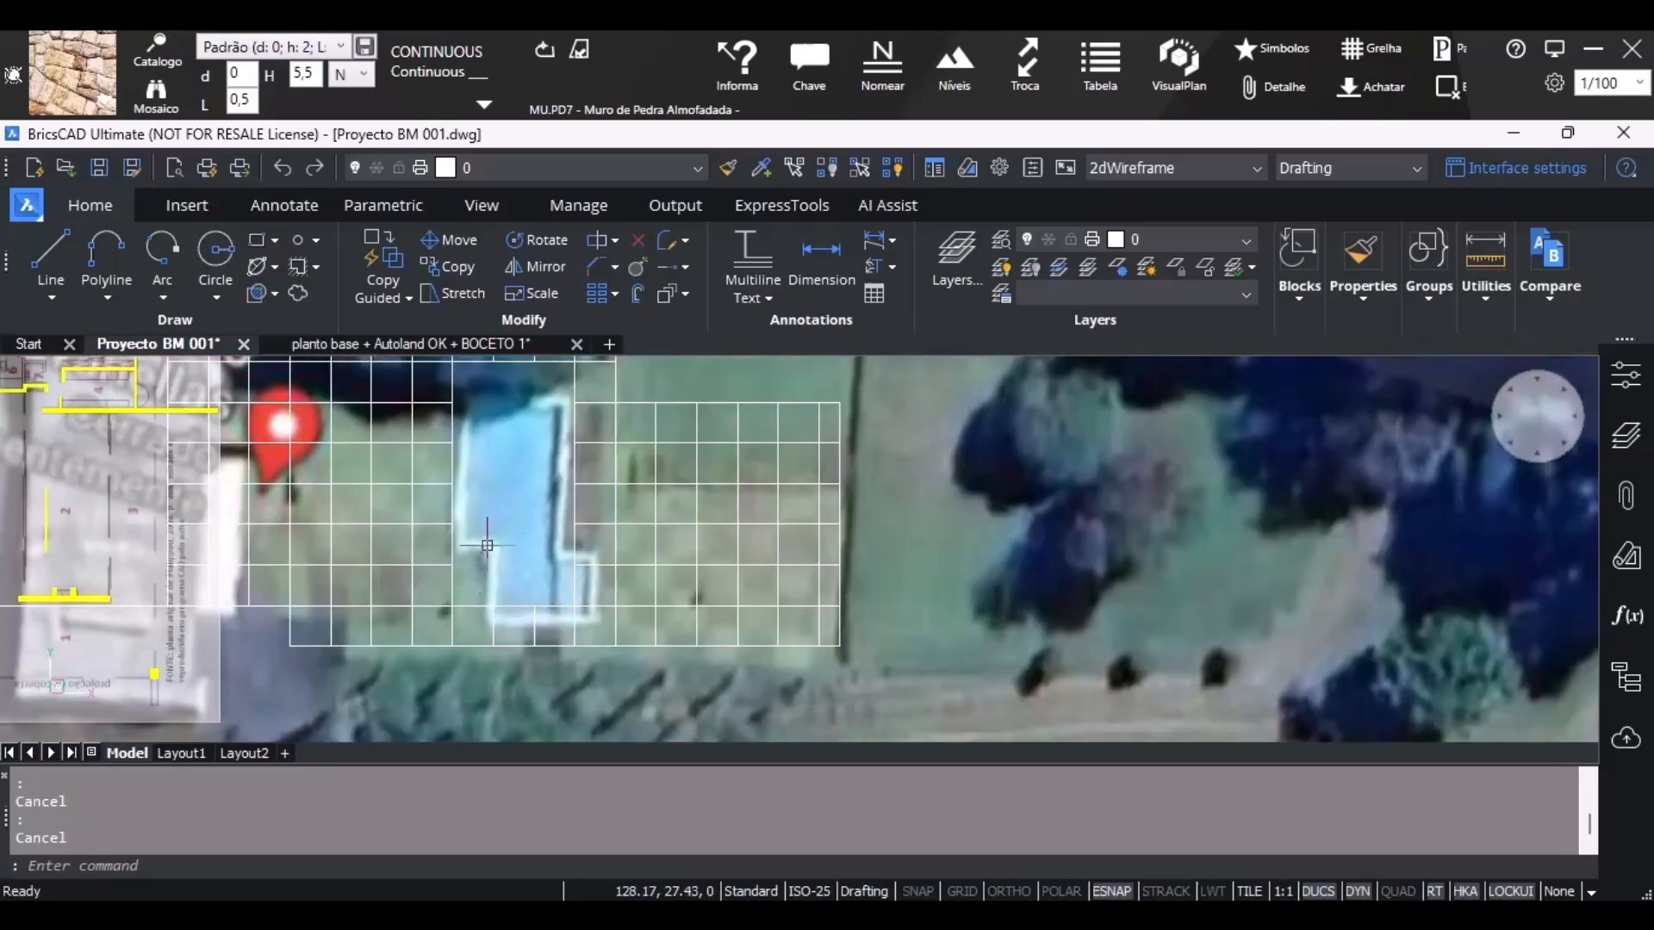
scroll(504, 615, down, 1)
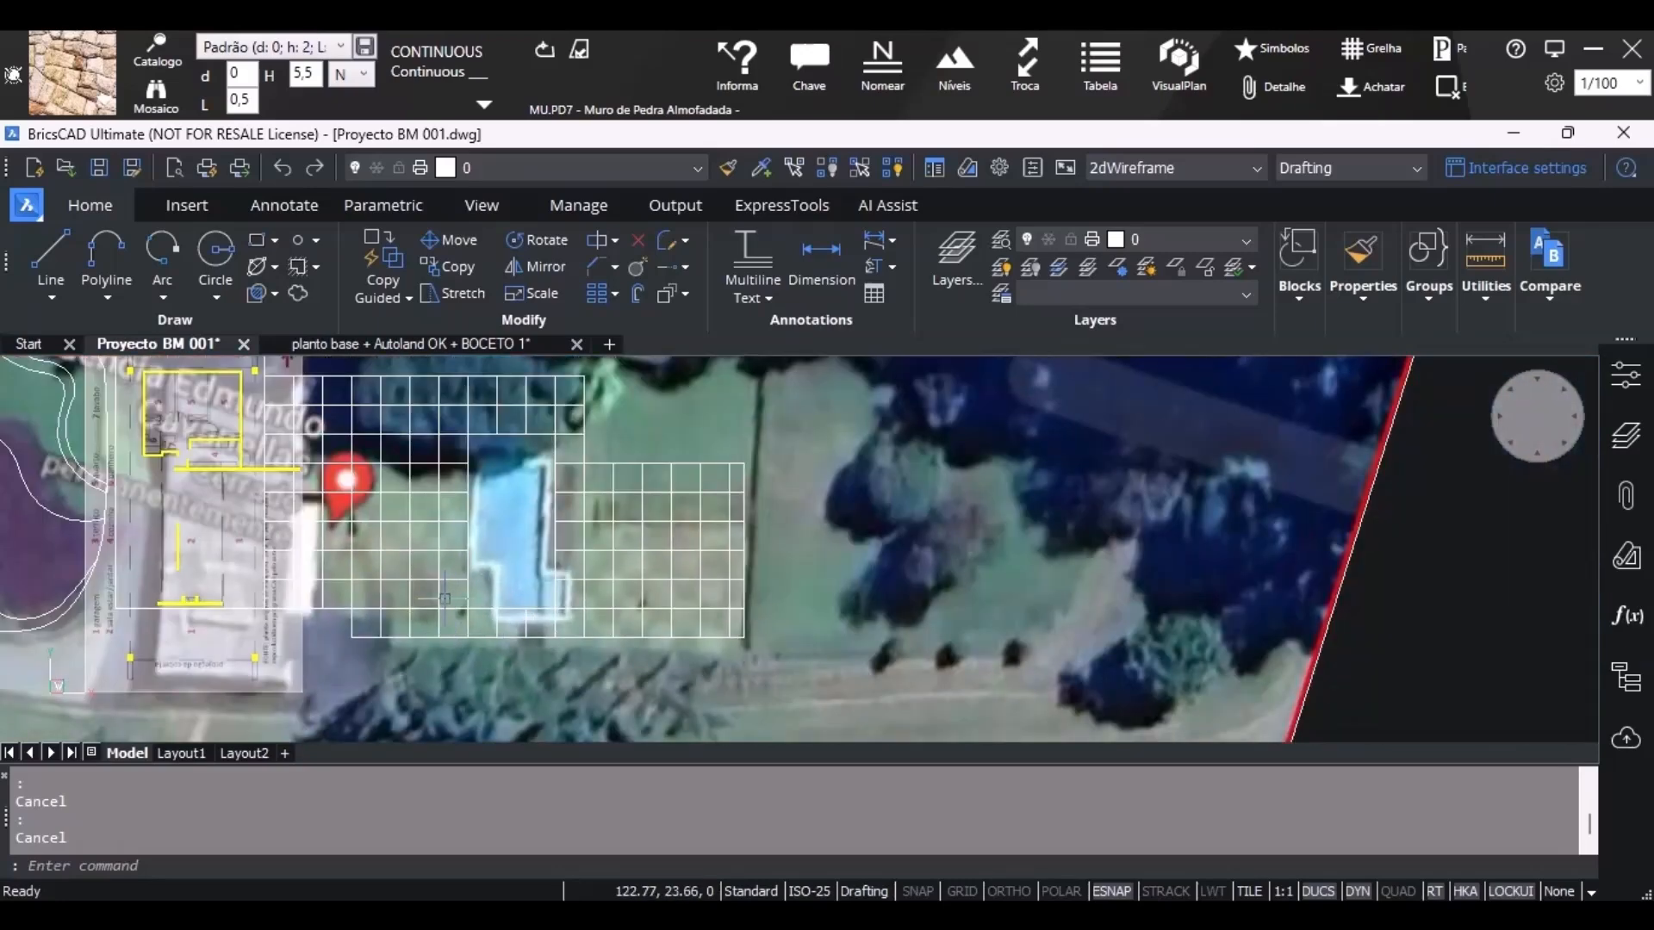
scroll(495, 586, up, 2)
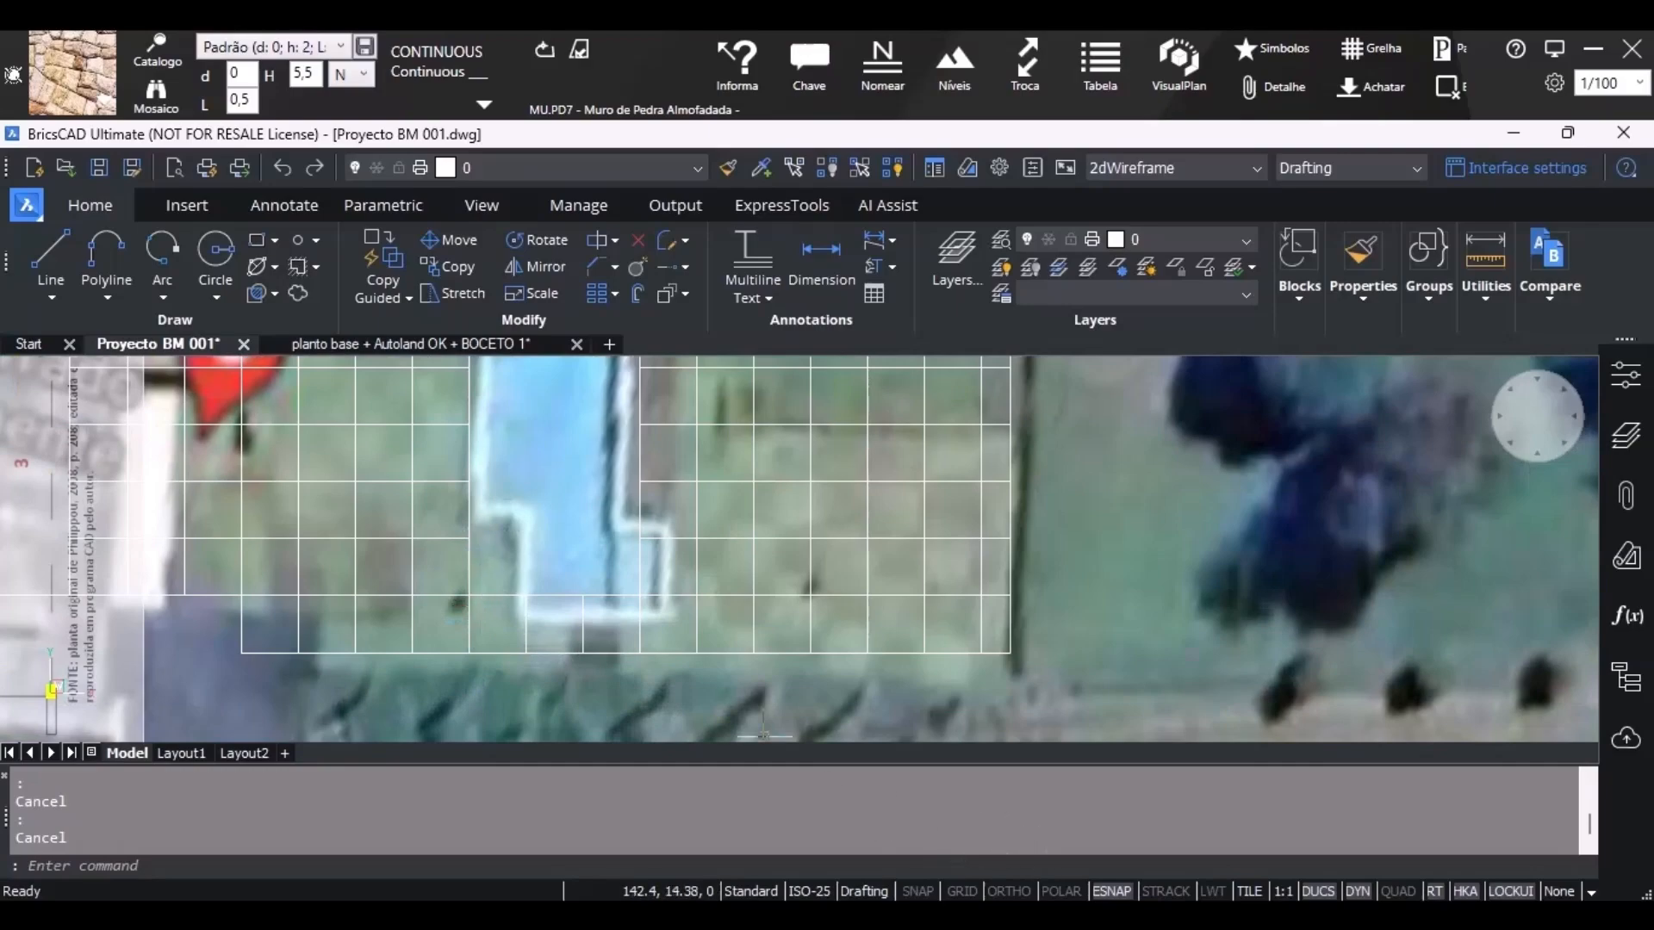
click(1118, 915)
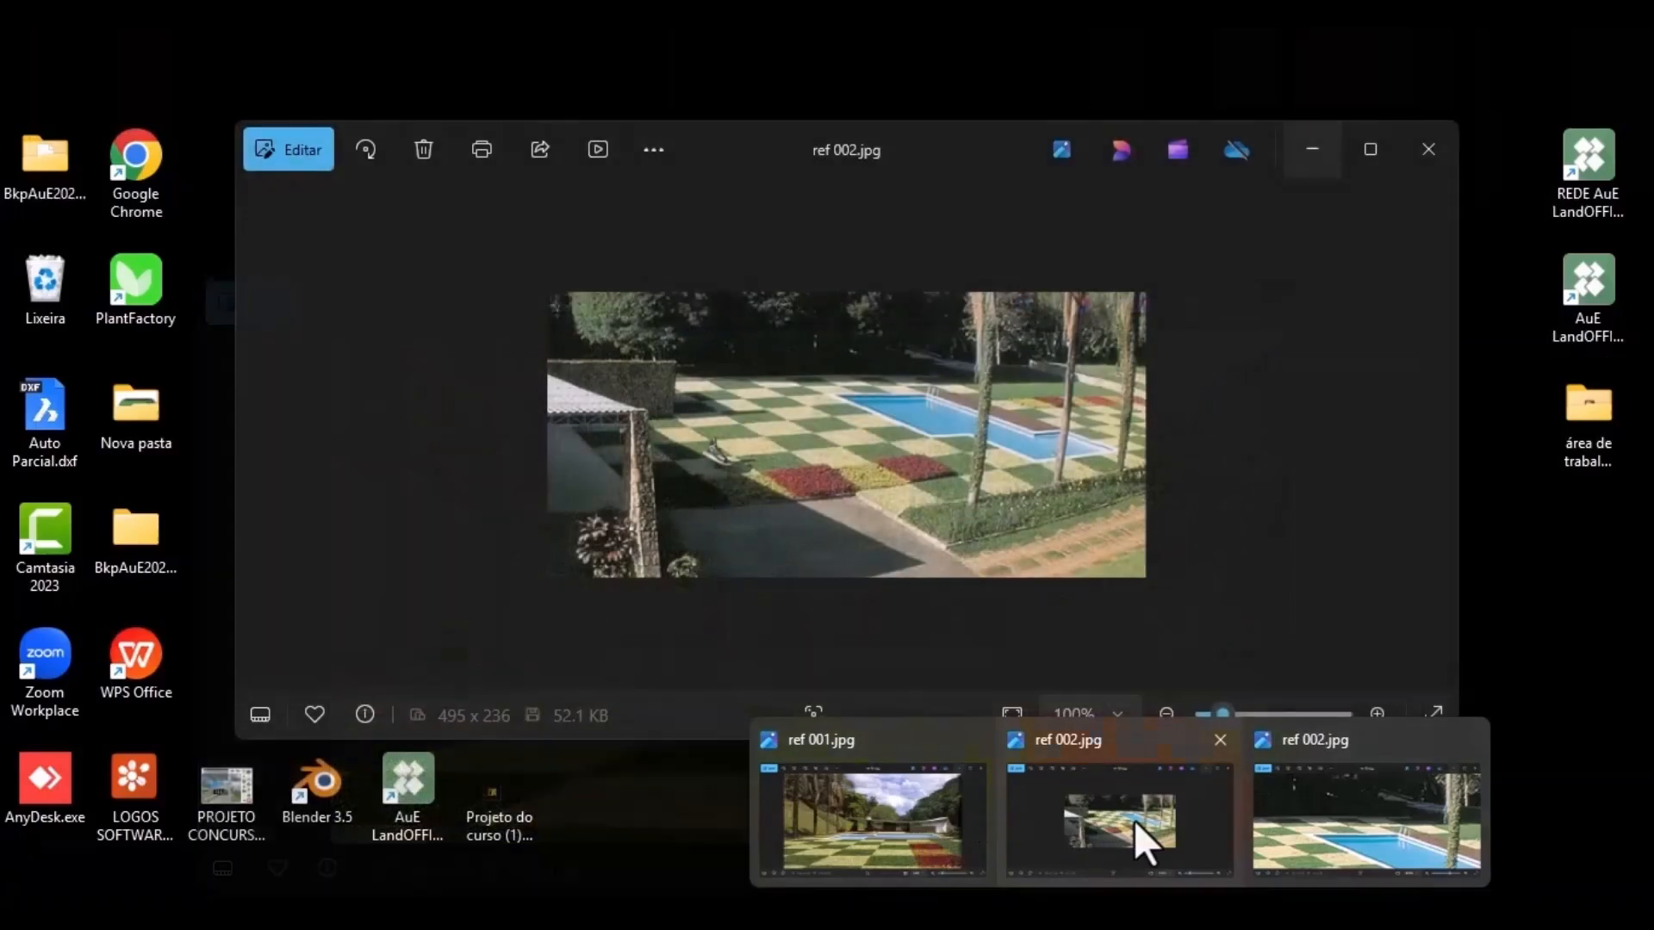
click(1134, 820)
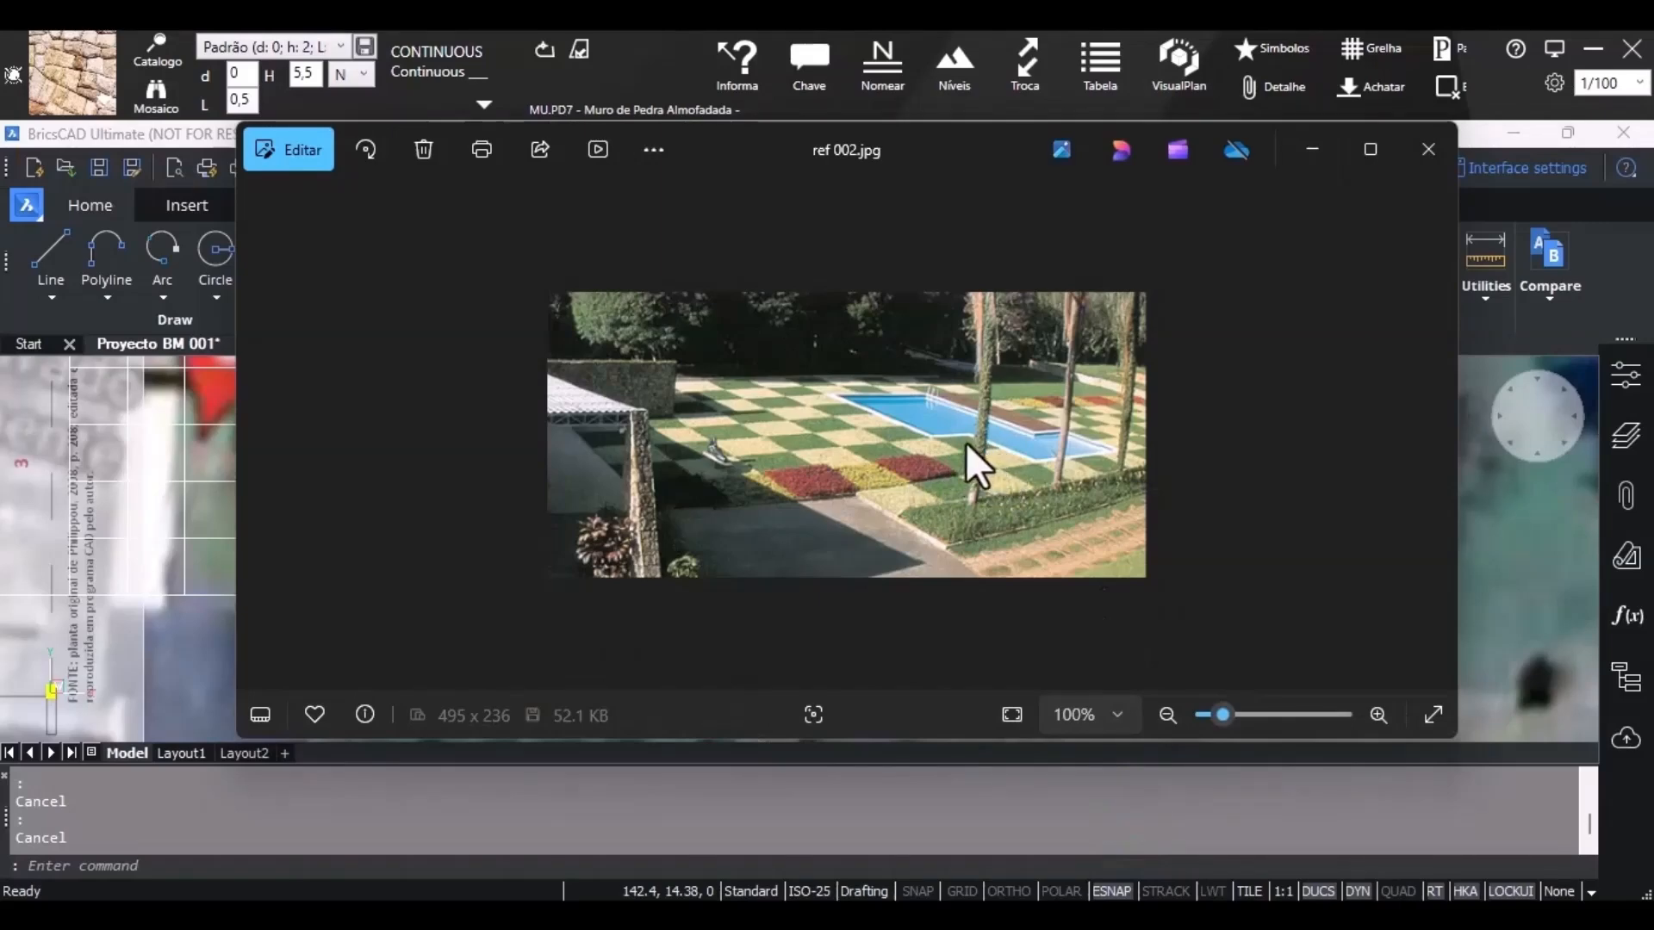
click(1312, 150)
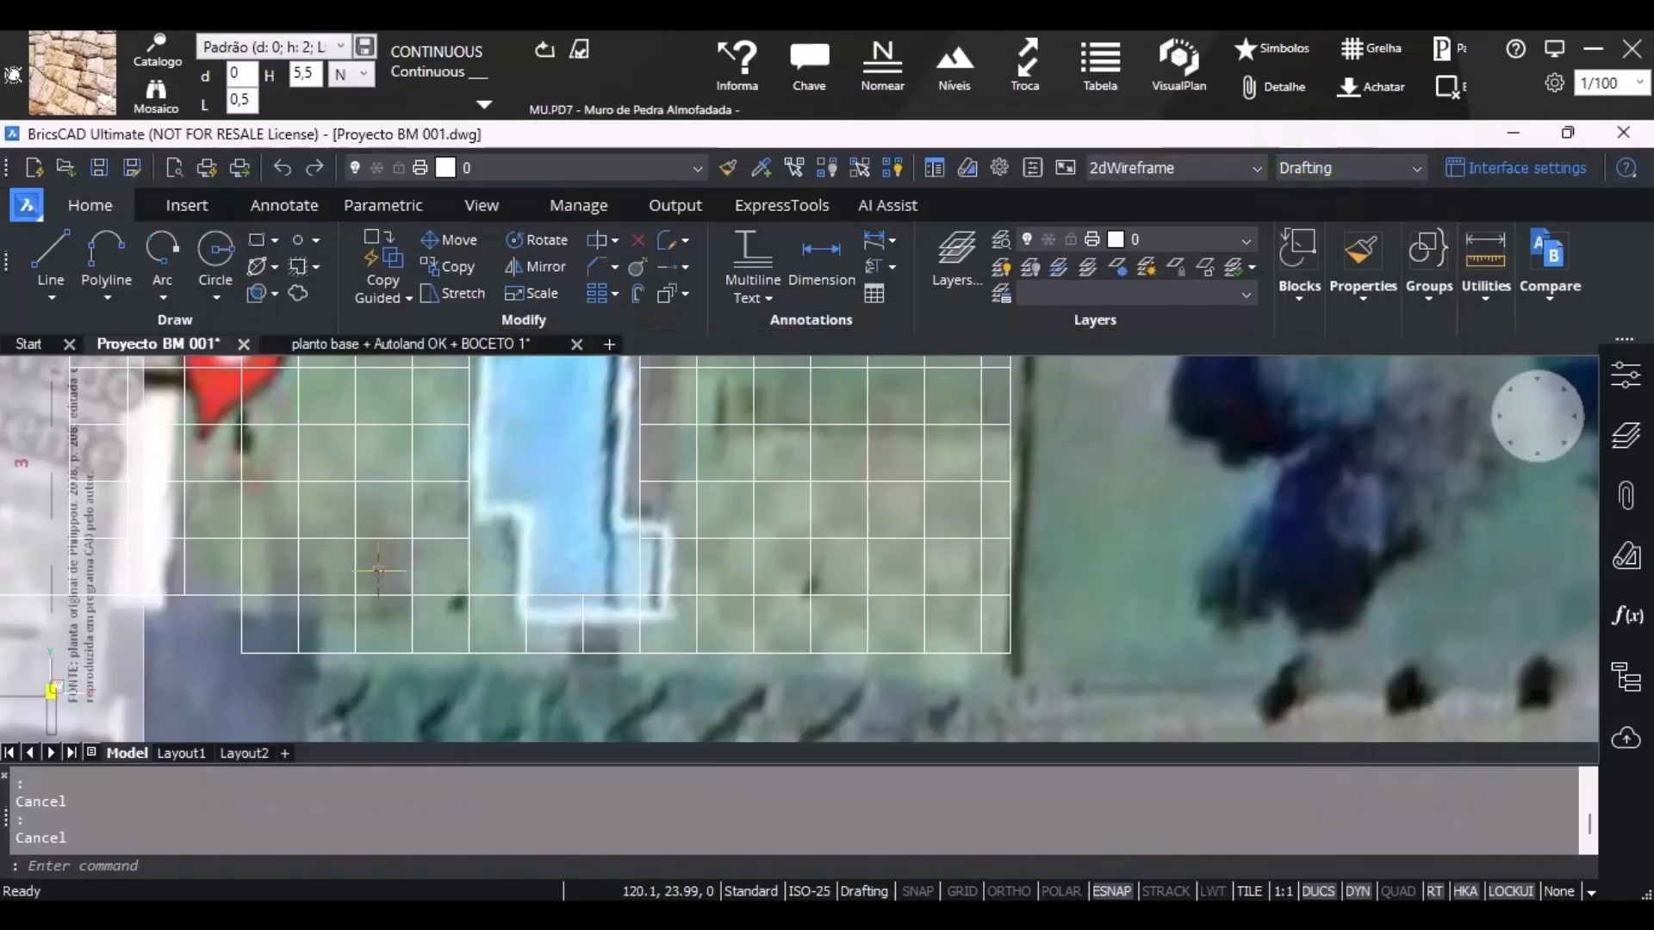
Delete four squares from the house-side column nearest the pool, directly below the two uppermost rows.
mouse_move(125, 562)
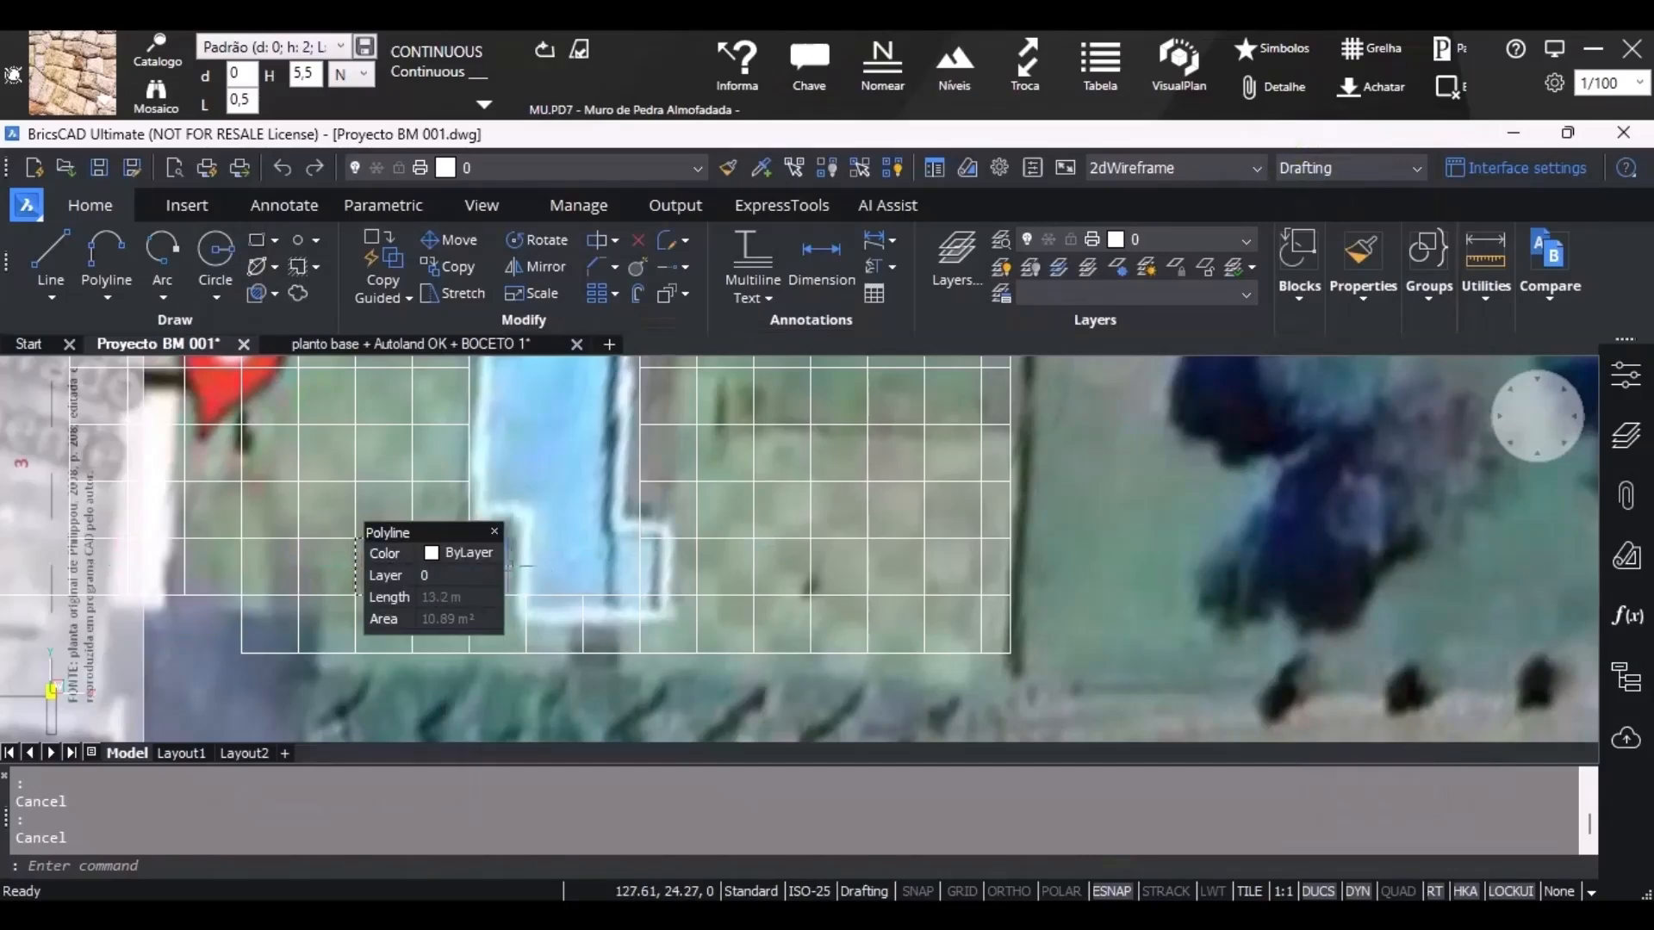
mouse_move(512, 565)
middle_down()
mouse_move(775, 578)
mouse_move(746, 716)
middle_up()
click(1120, 914)
click(750, 648)
click(702, 471)
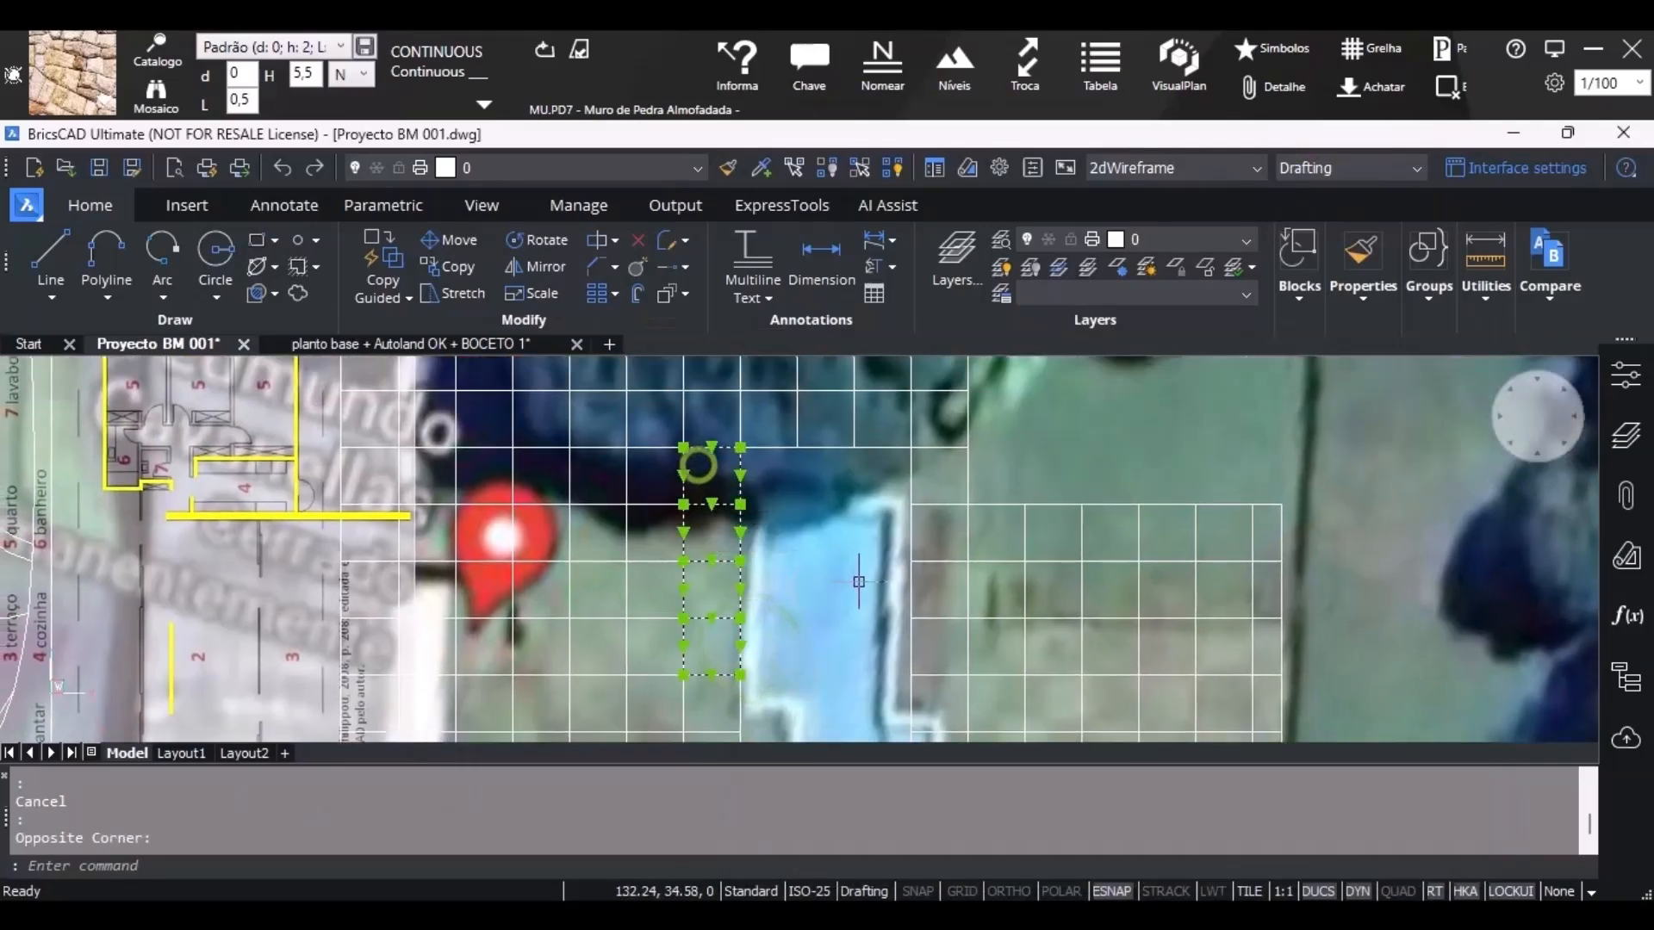
key(Delete)
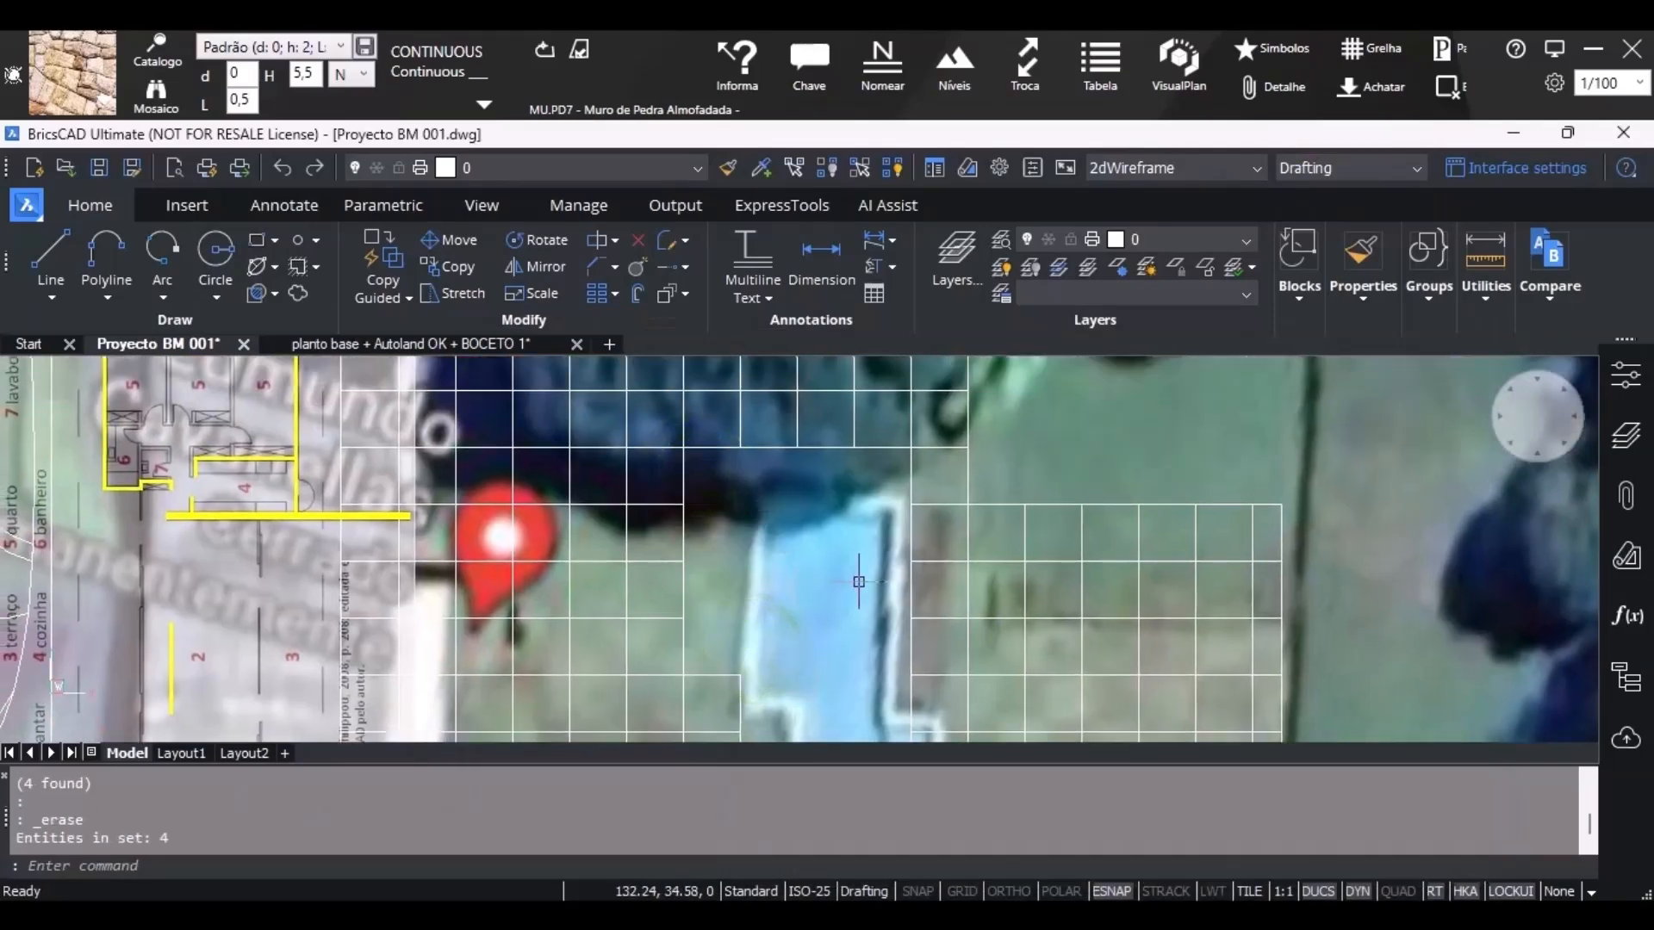
Compare the lawn edge between house and pool with the squares in ref 002.jpg.
scroll(858, 583, down, 4)
scroll(860, 603, up, 4)
scroll(860, 608, down, 1)
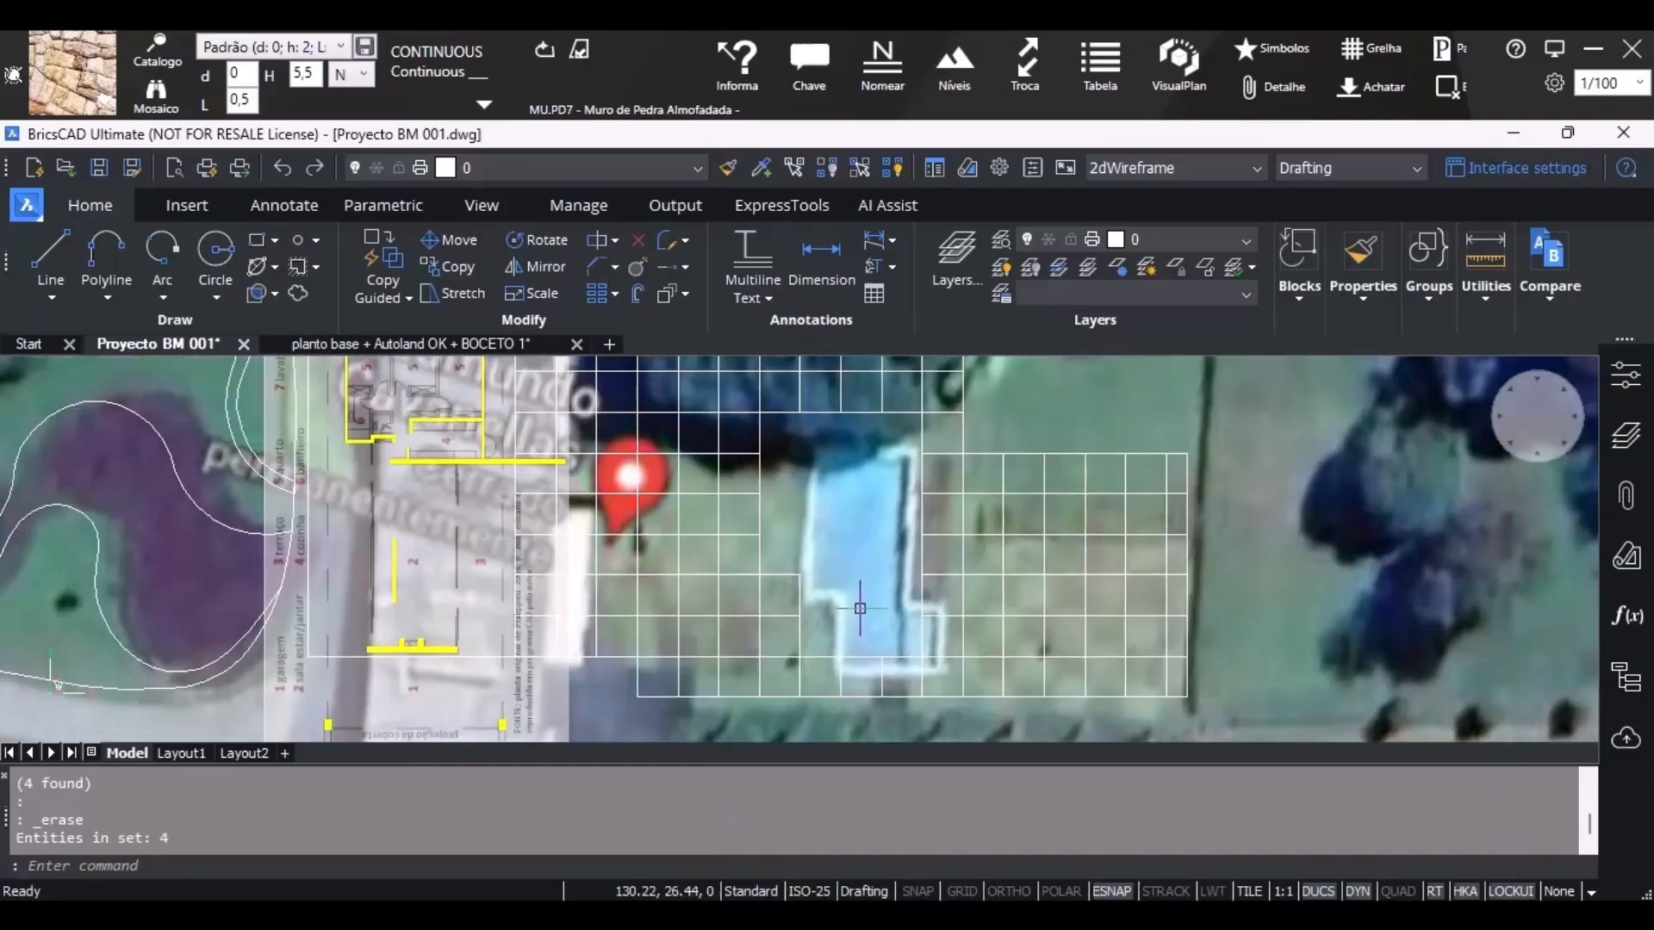
mouse_move(1151, 861)
click(1151, 830)
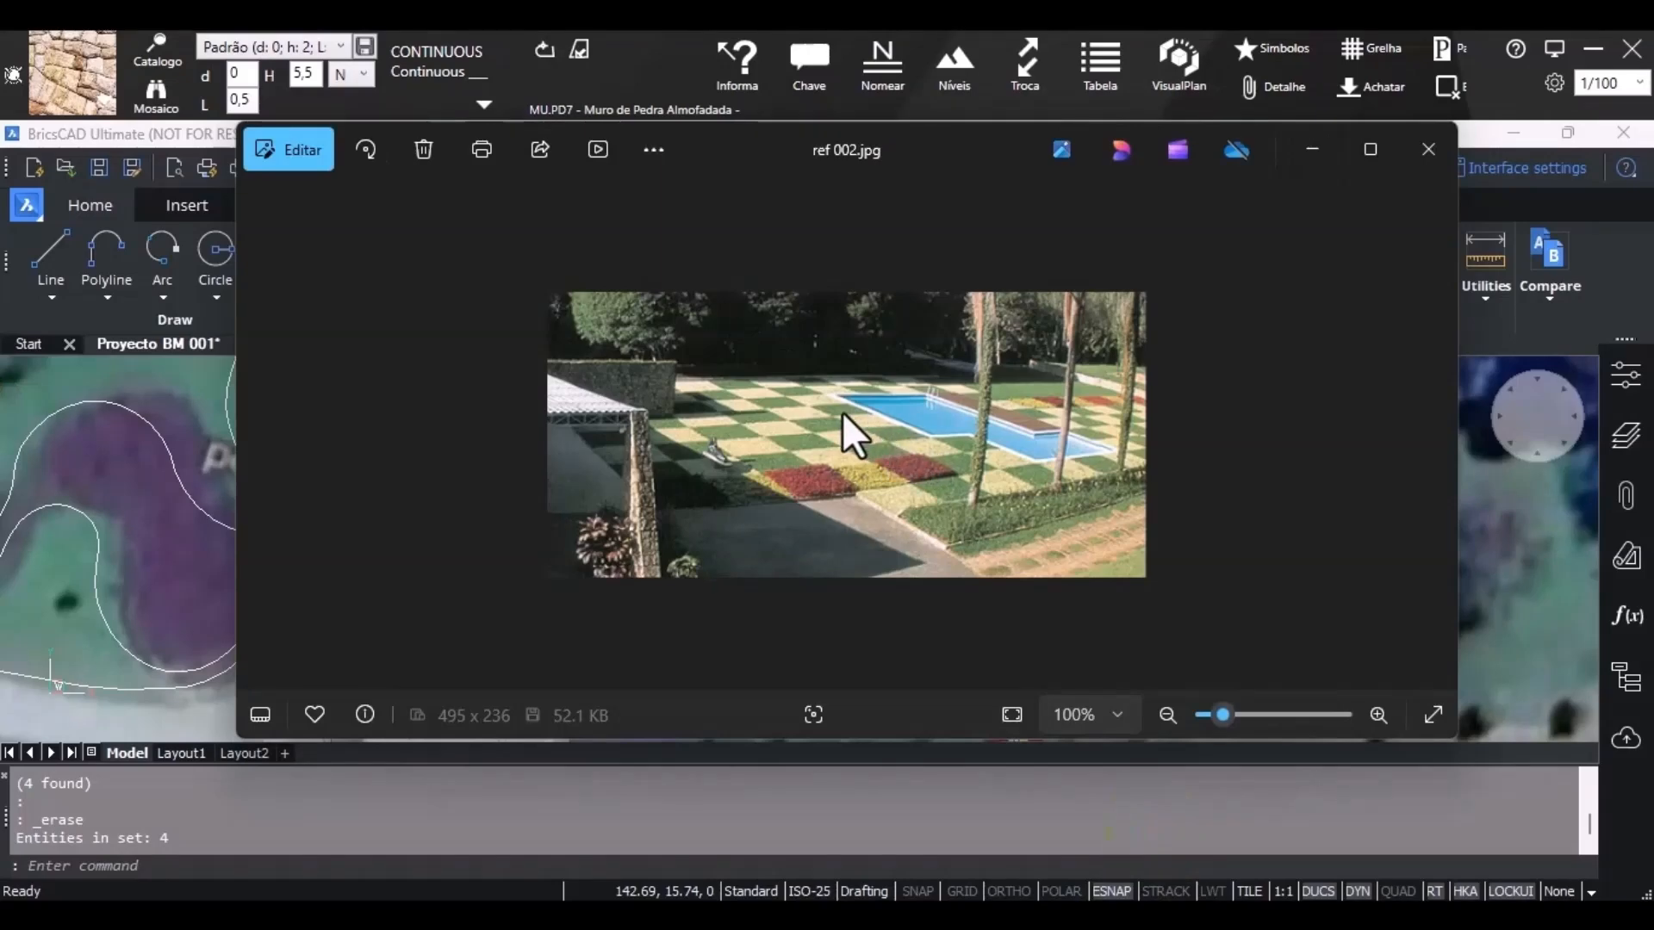
click(1309, 150)
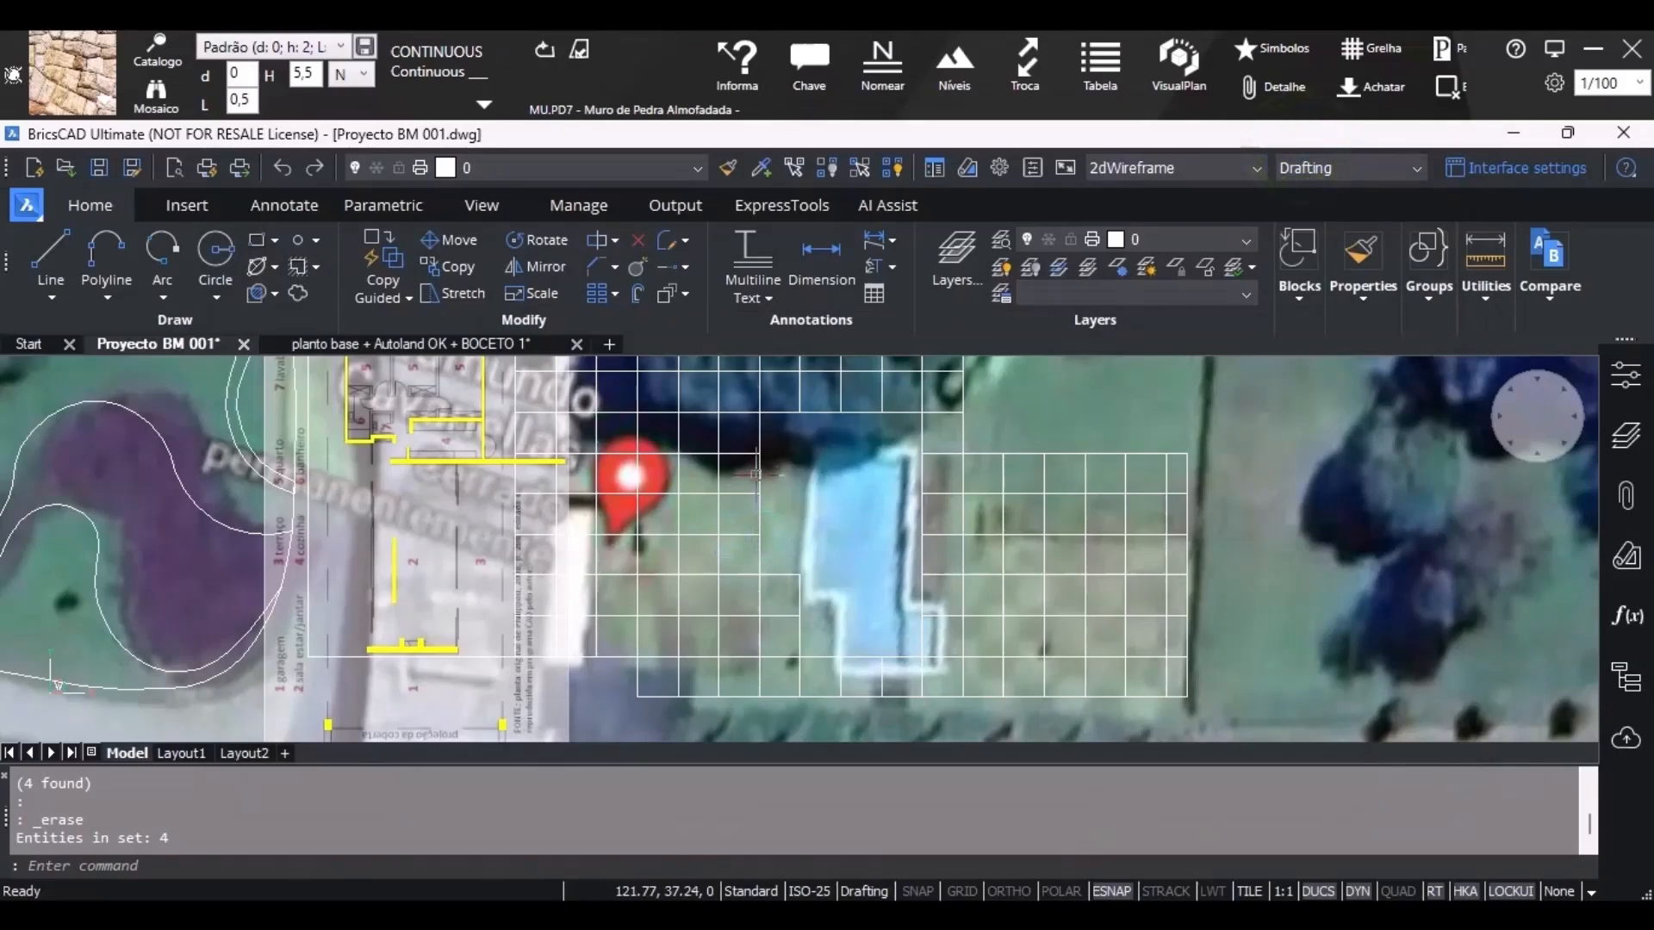
Draw a rectangle one square wide and four squares tall in the gap between the pool and the far-side grid.
scroll(775, 417, up, 1)
middle_drag(778, 436, 755, 477)
scroll(755, 476, down, 1)
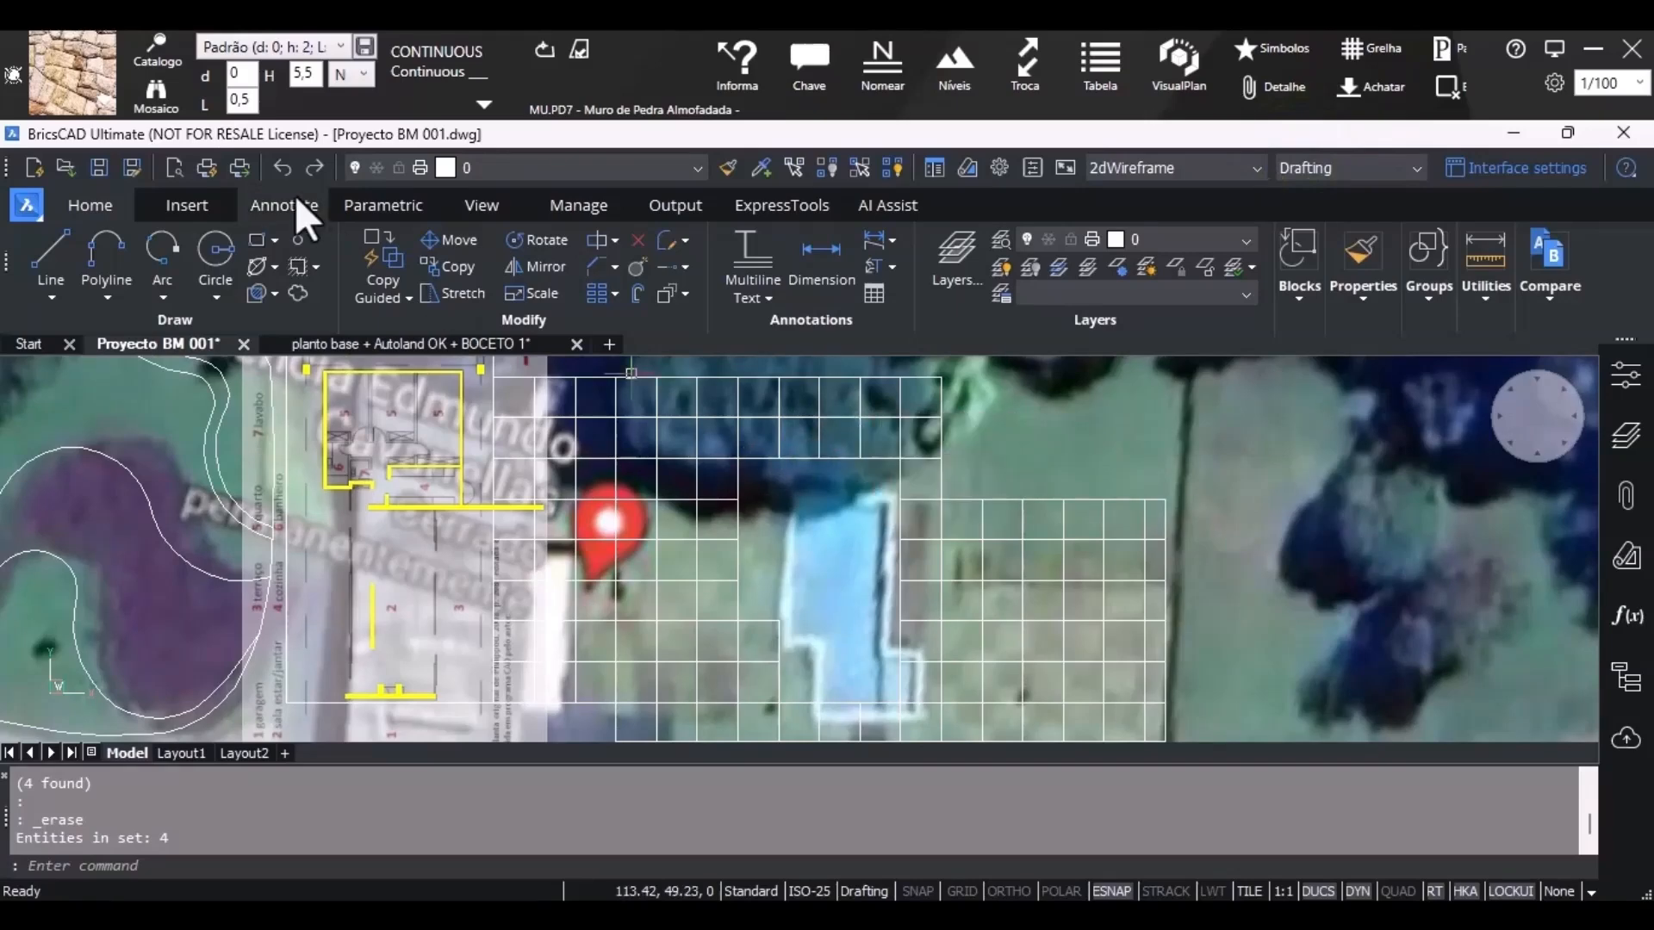
click(255, 241)
click(909, 618)
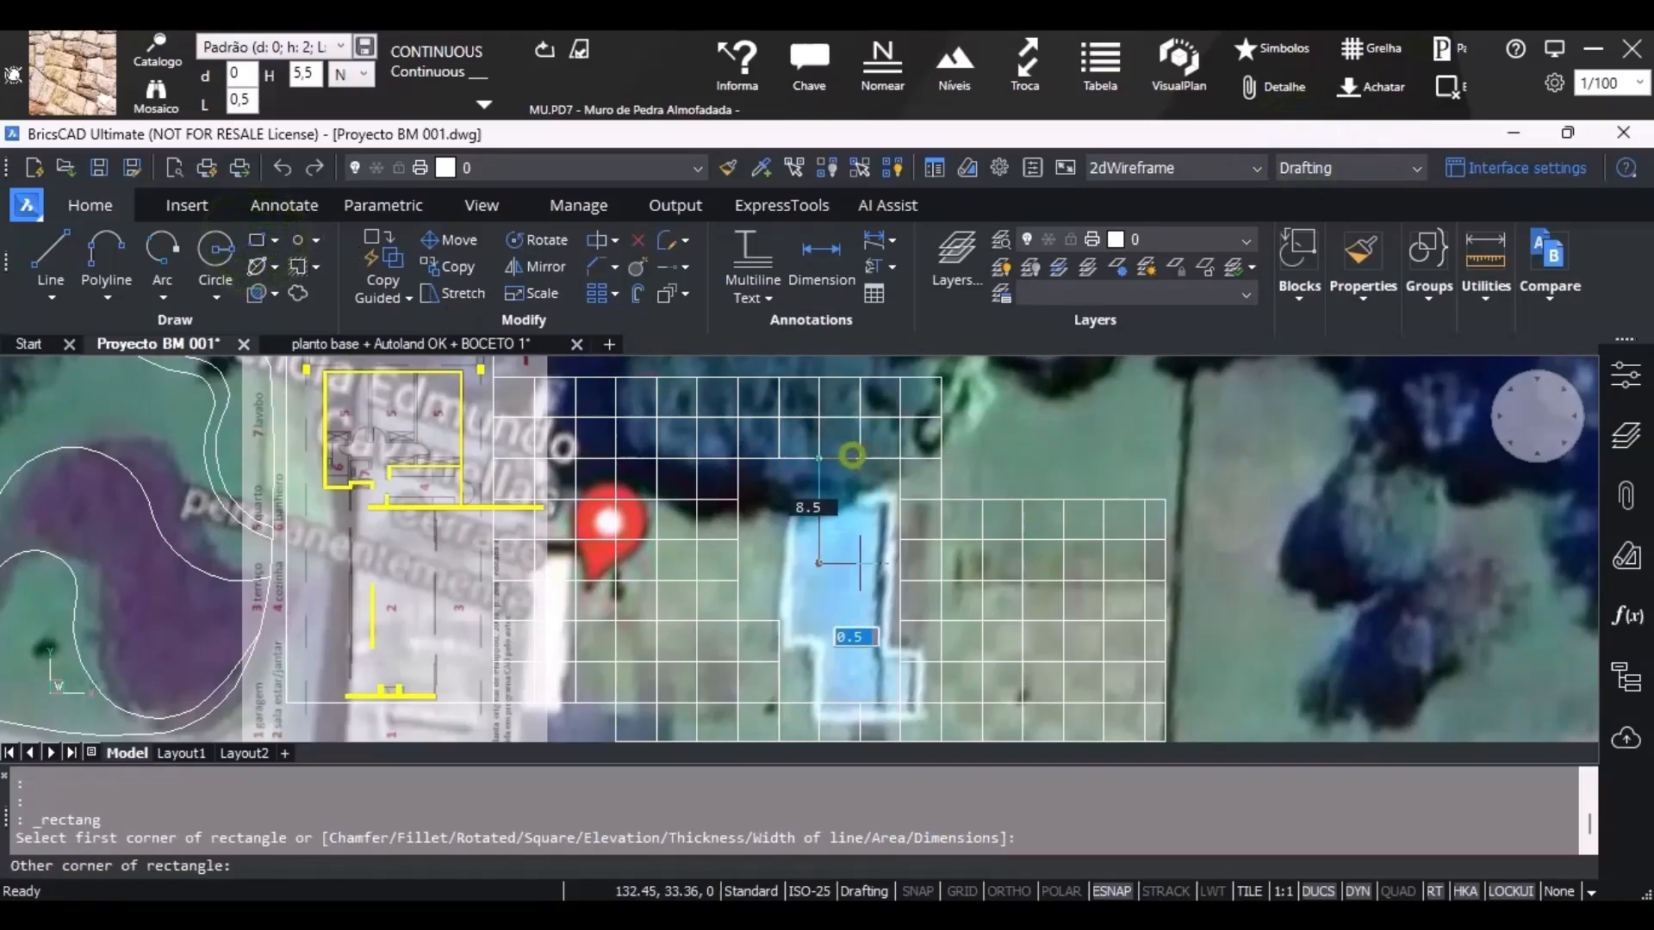
scroll(903, 654, up, 1)
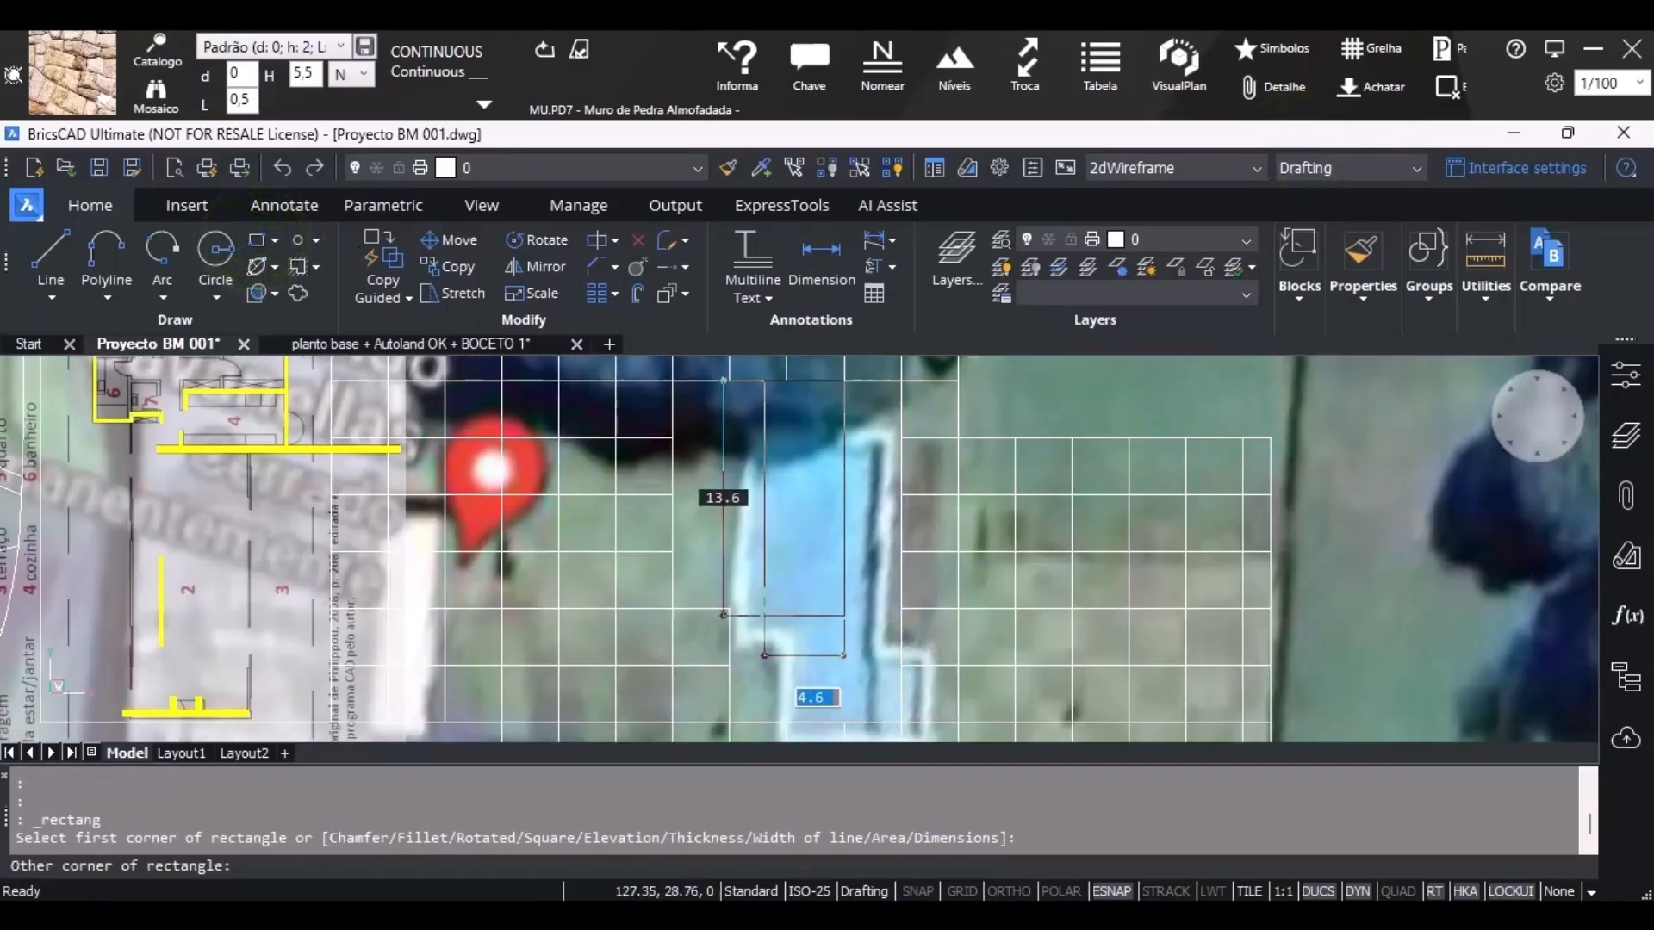
click(844, 607)
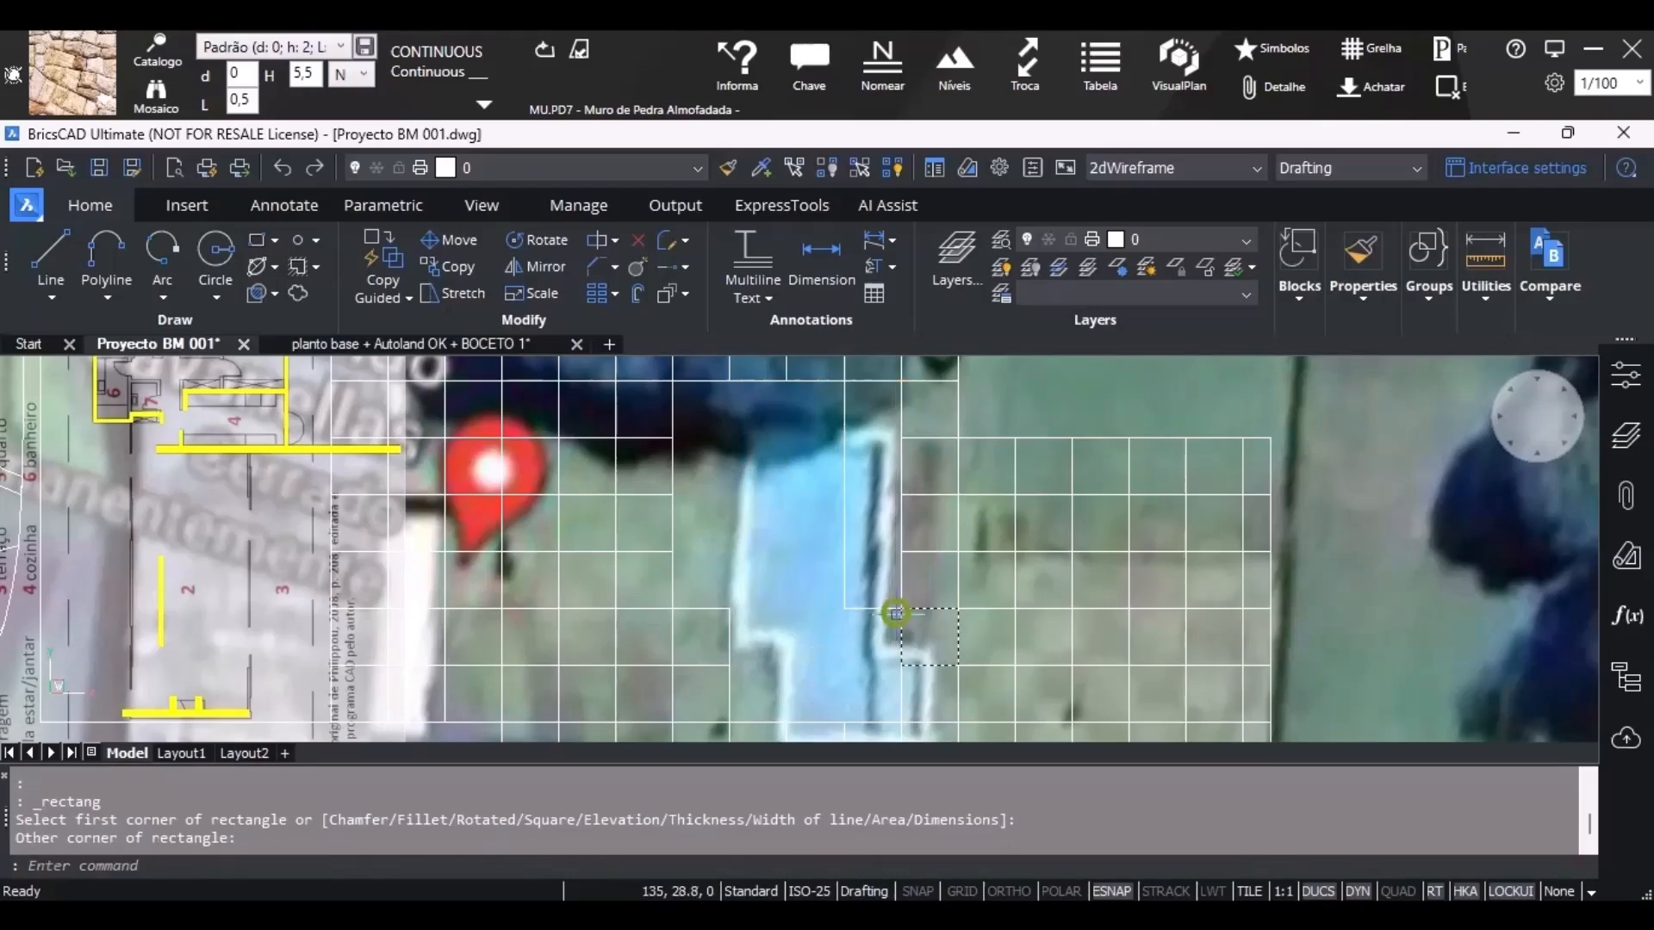
Compare the strip beside the pool with the pool surroundings in ref 002.jpg.
scroll(857, 553, down, 1)
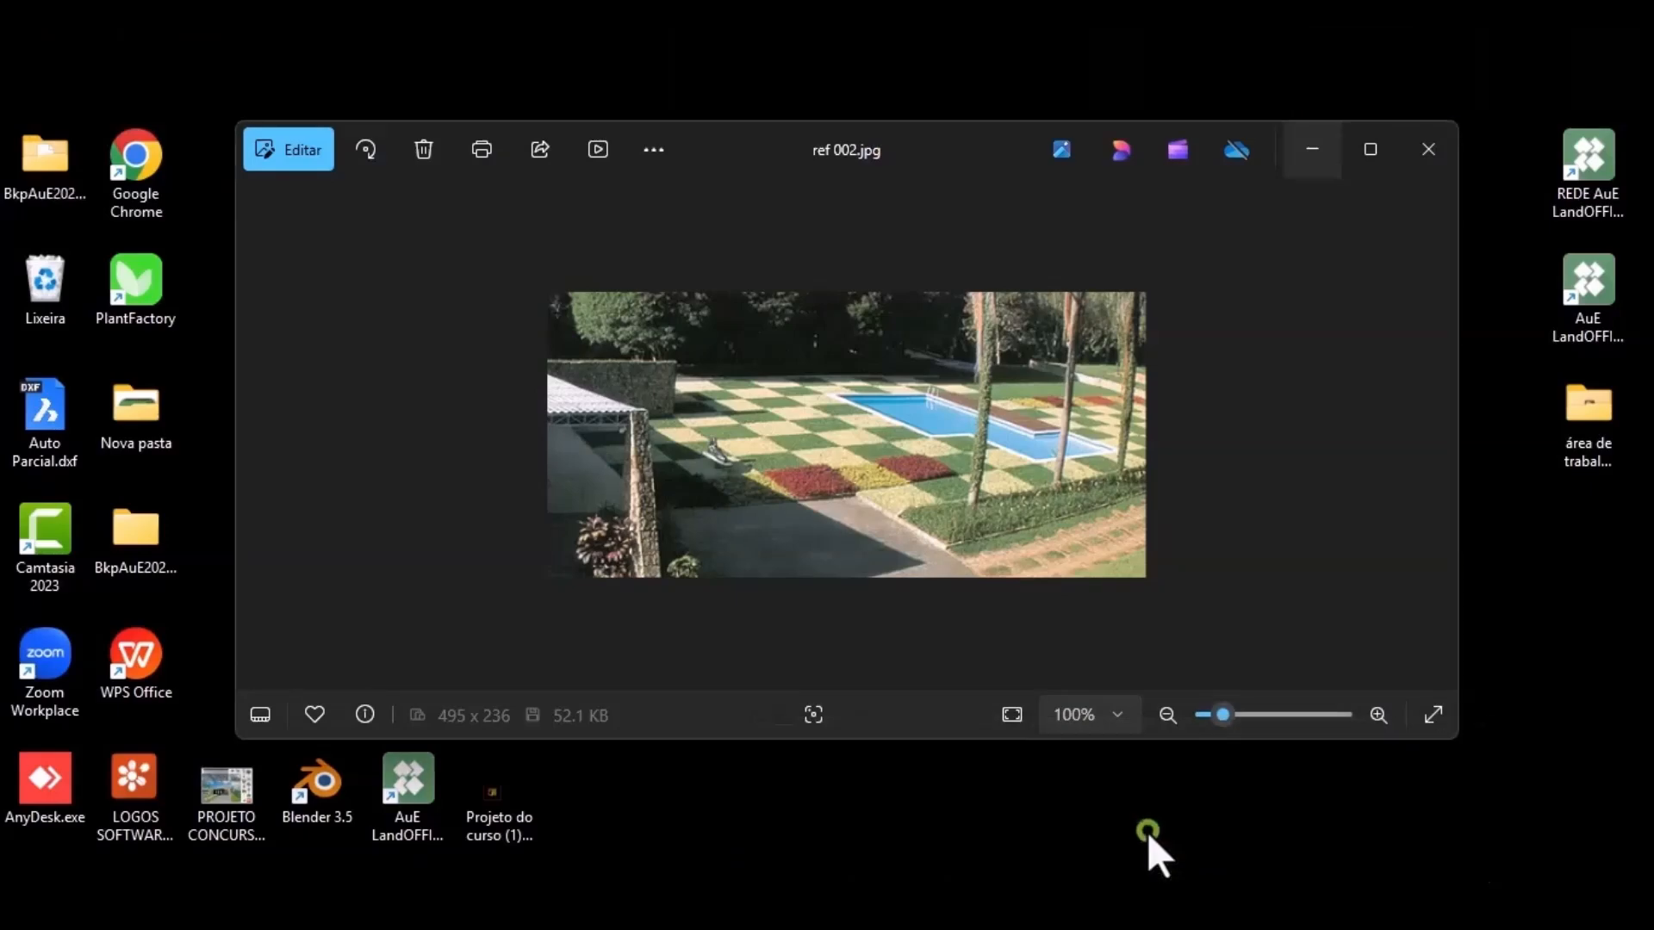
click(1147, 832)
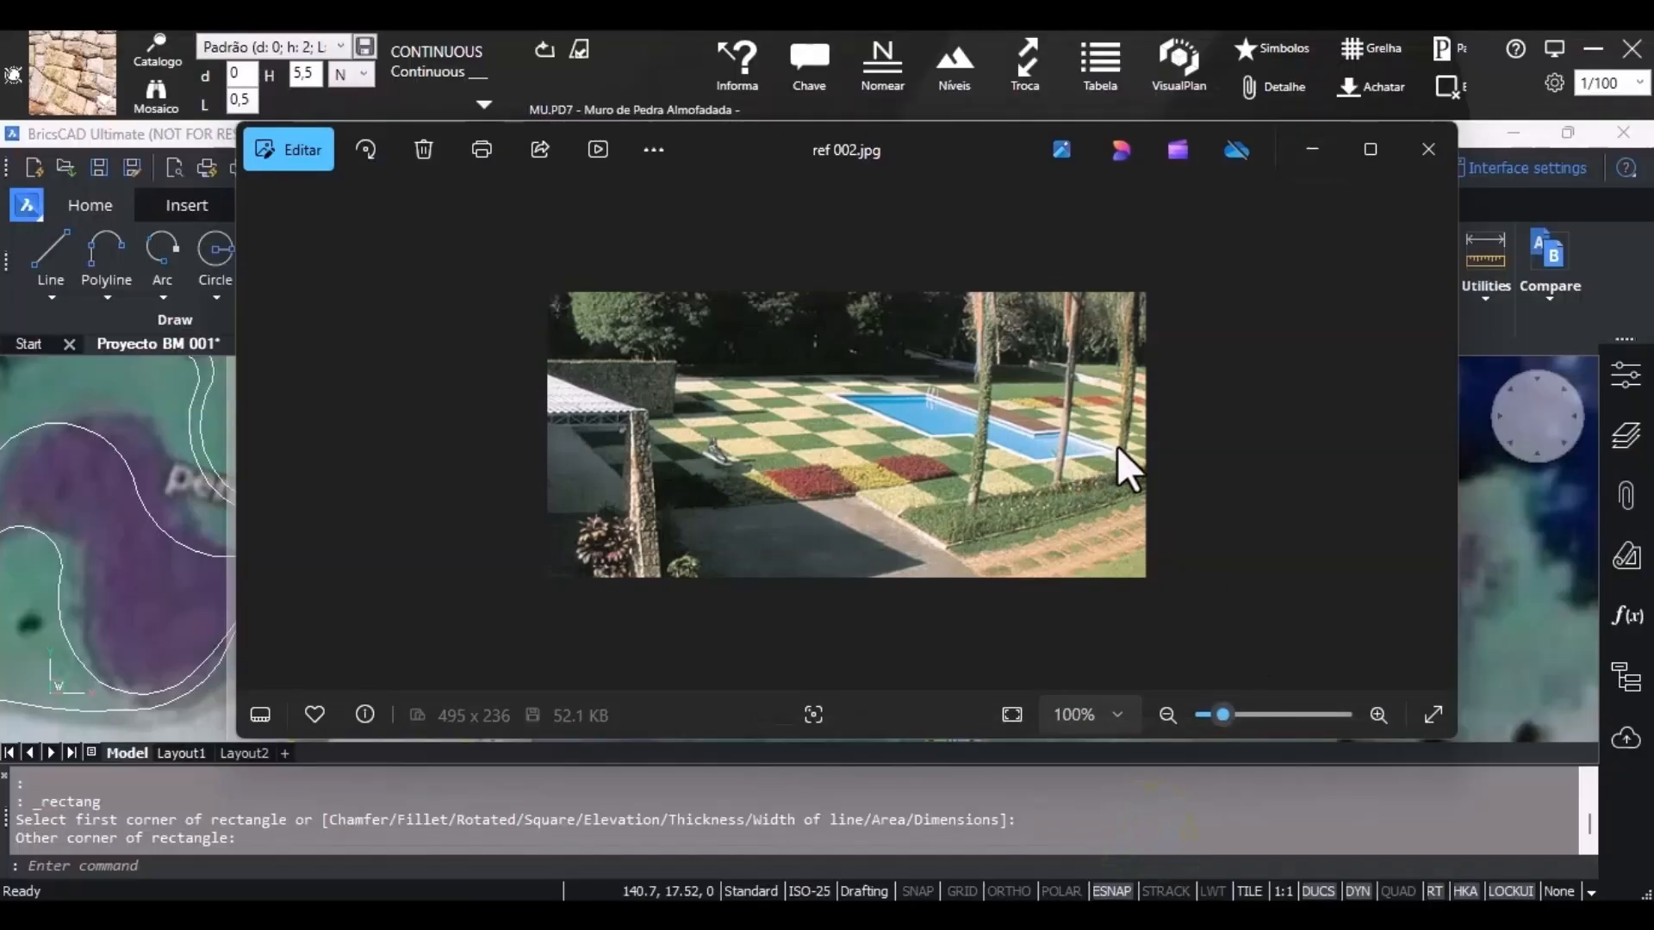
click(1311, 149)
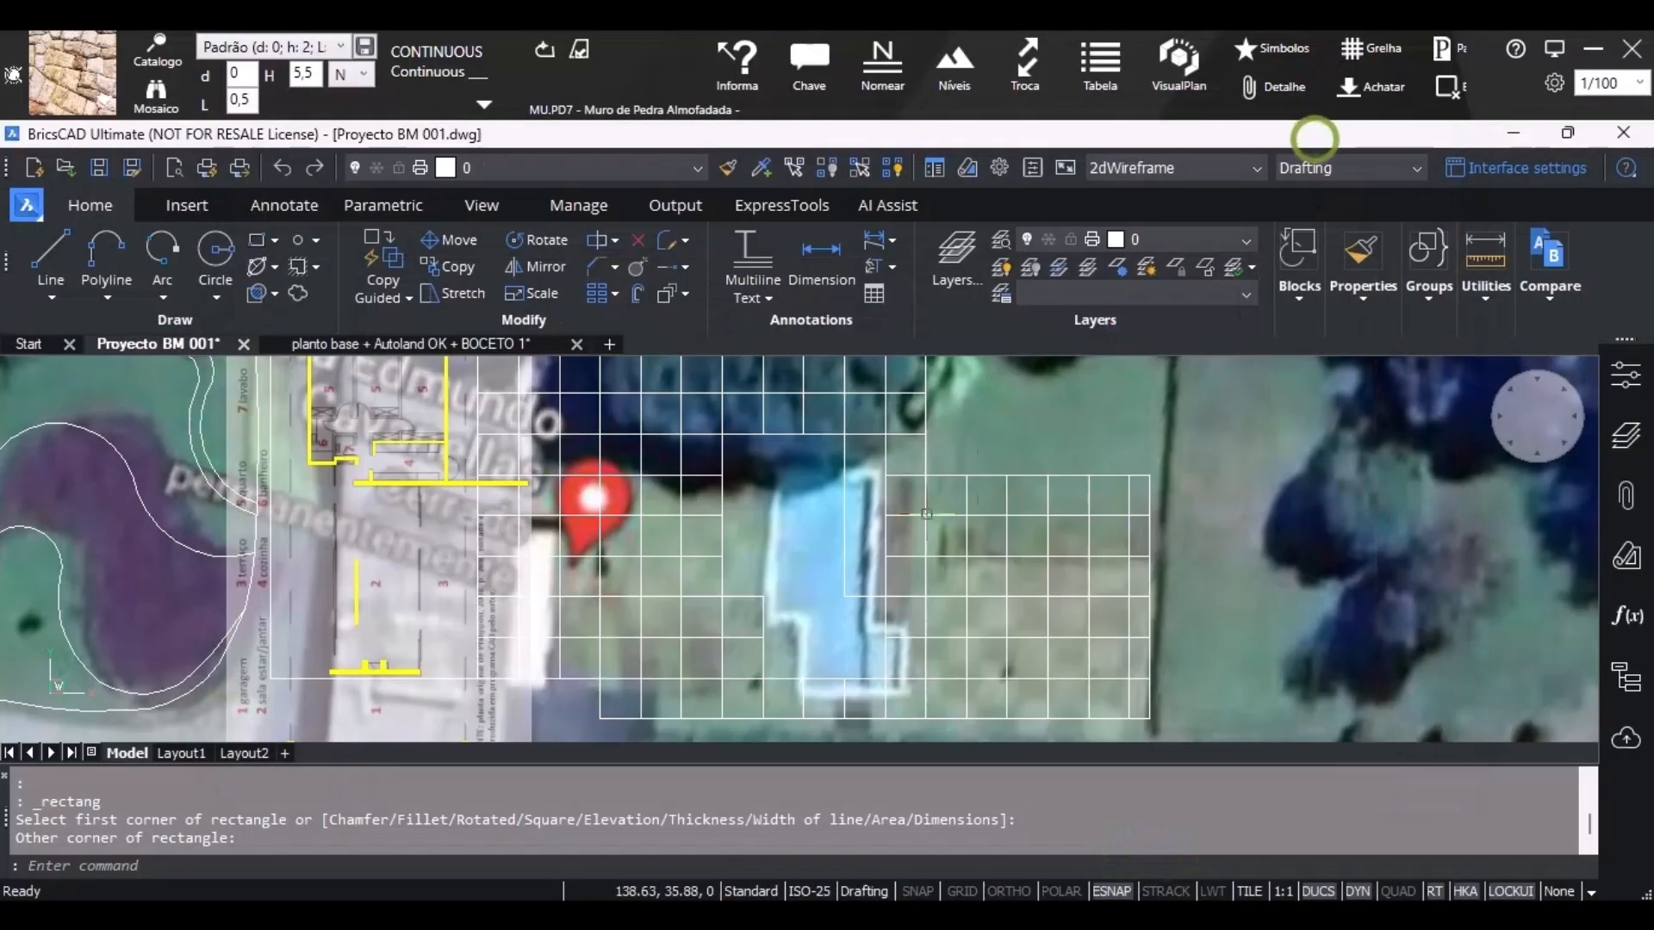
Turn off the satellite image's layer, Para bloquae, so only the drawn lines are displayed.
scroll(754, 582, down, 5)
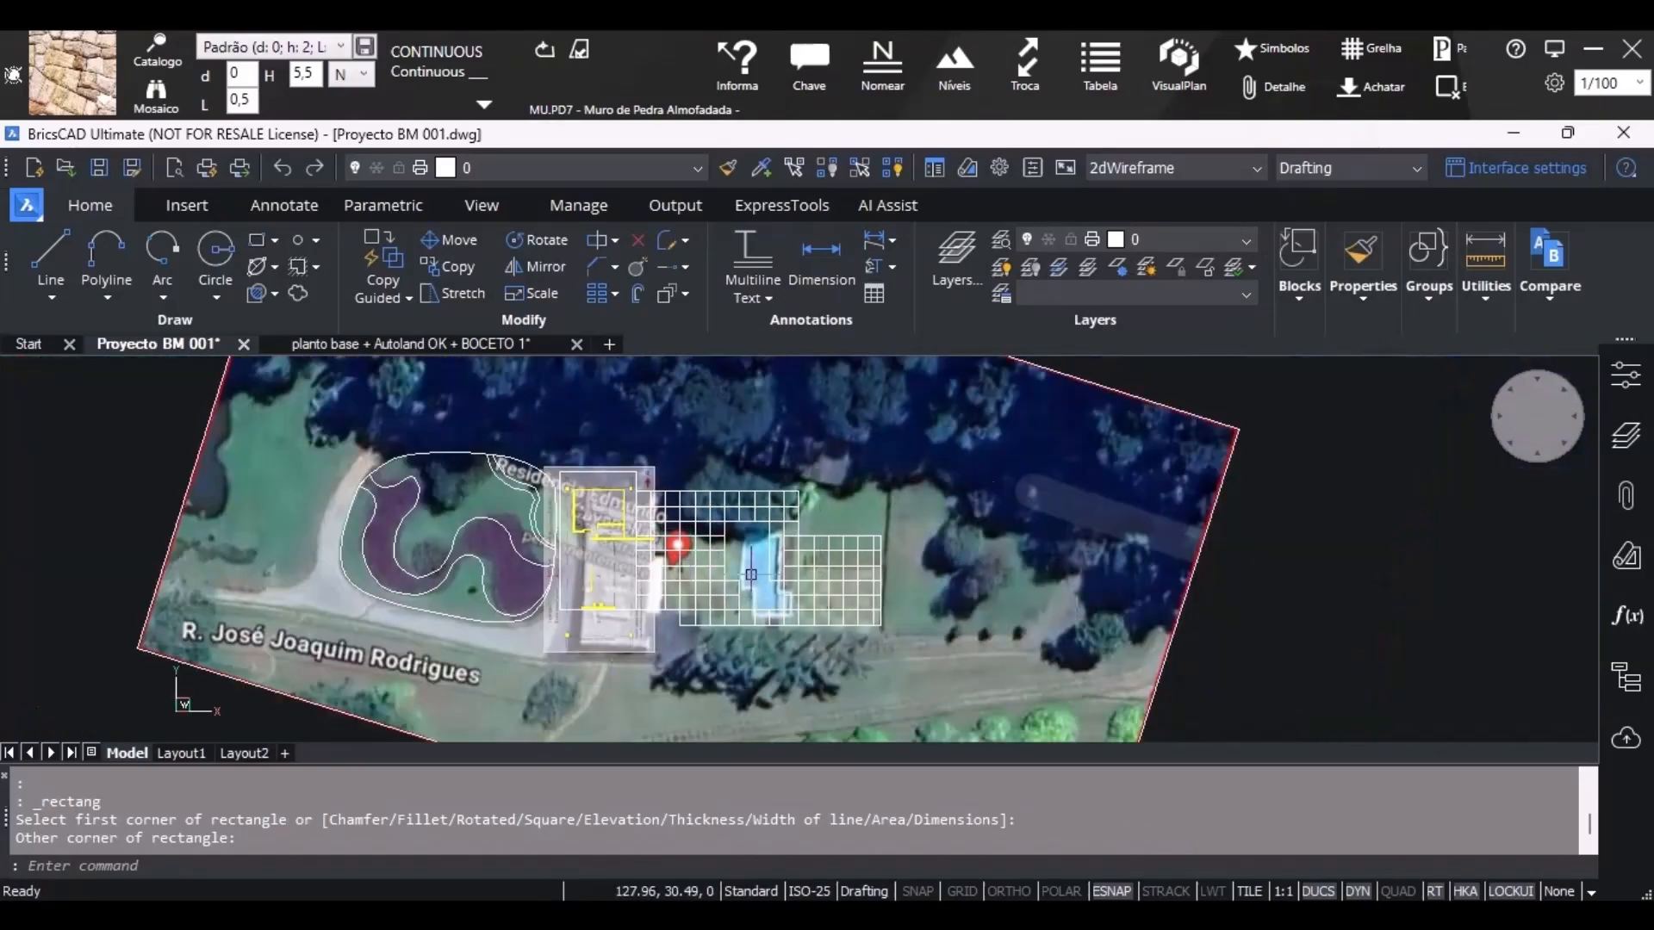
click(1245, 396)
click(1133, 501)
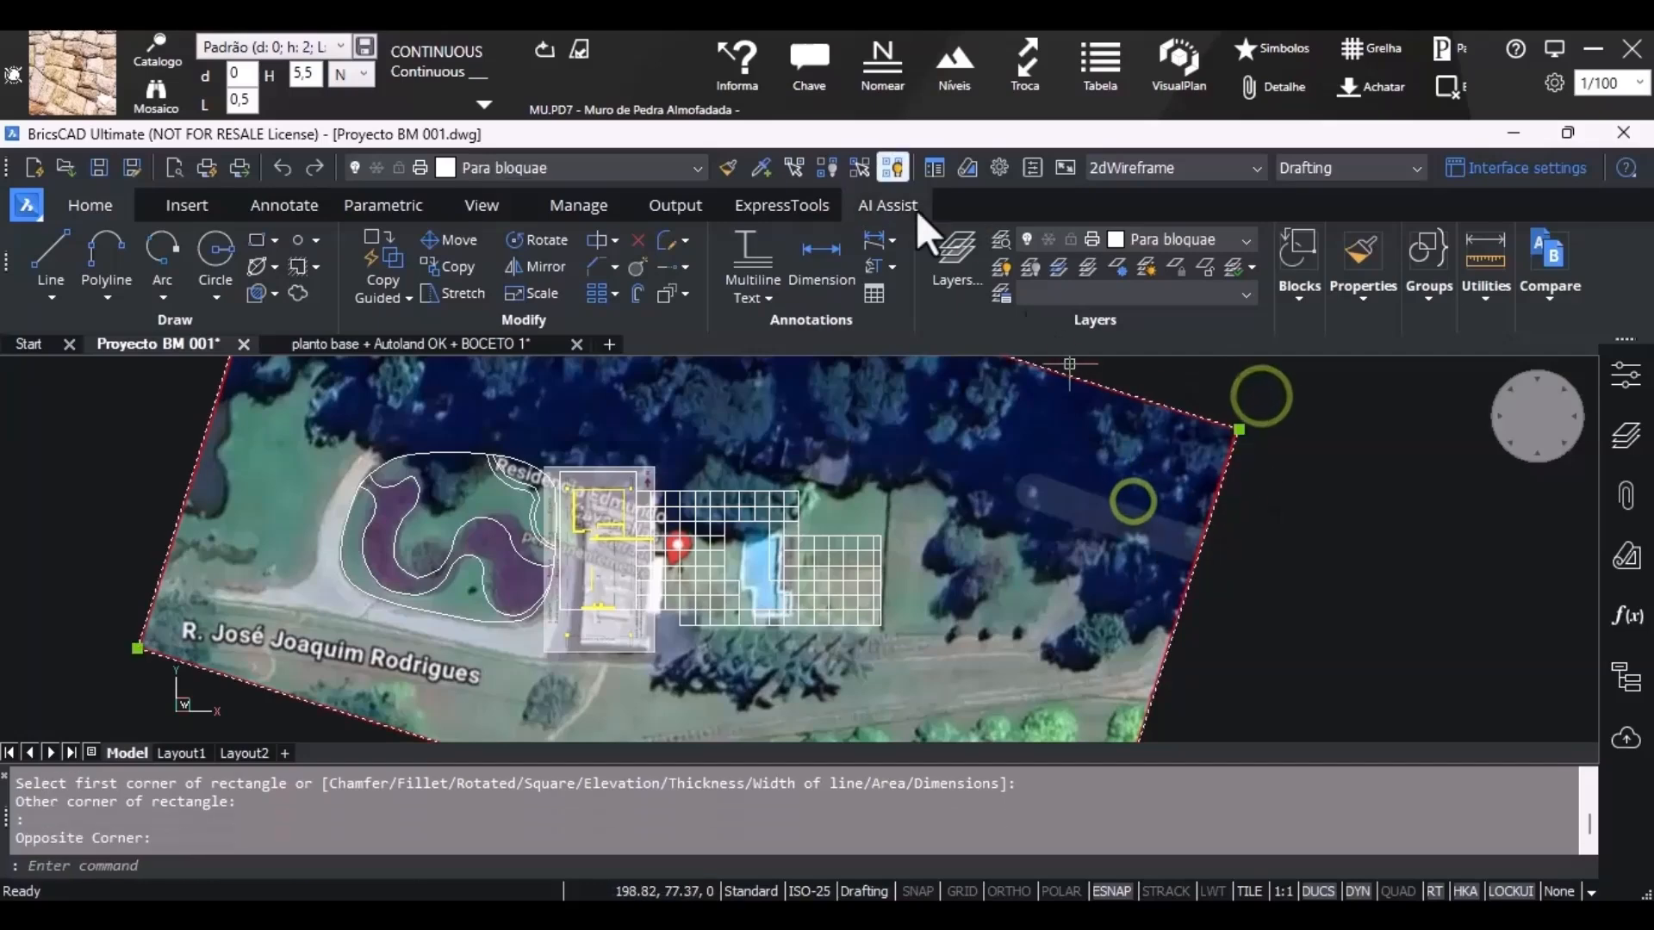
click(1206, 241)
click(1025, 419)
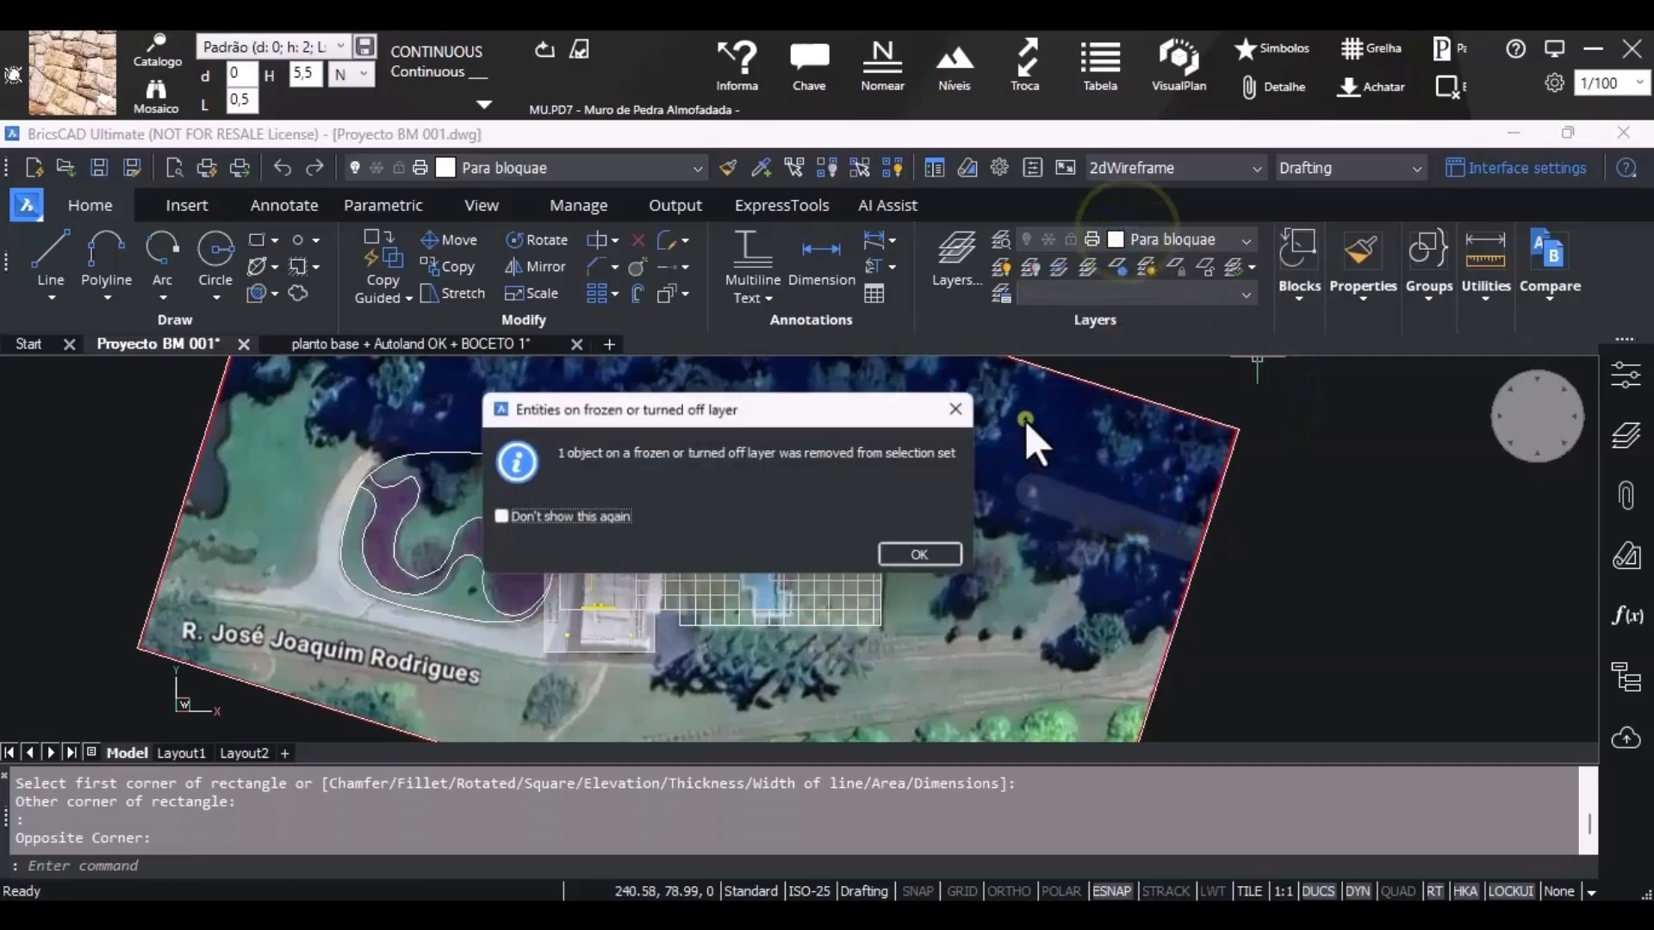
click(933, 559)
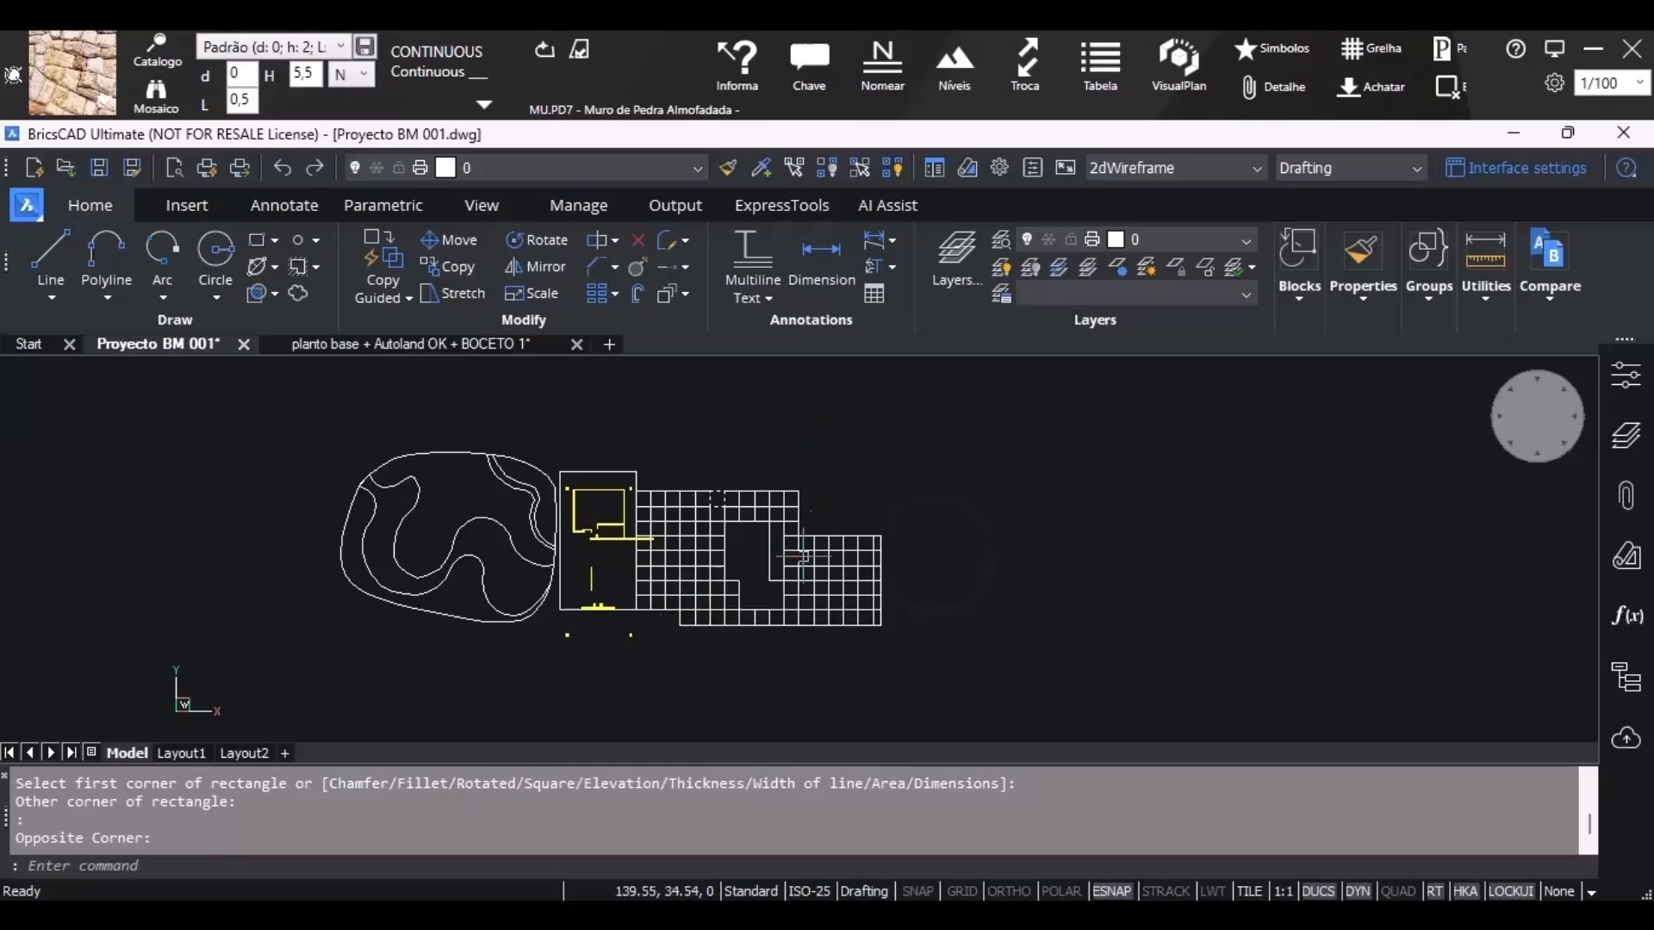
Draw a closed polyline for the stepped pool outline, following the edges of the surrounding squares and the new rectangle.
scroll(737, 463, up, 5)
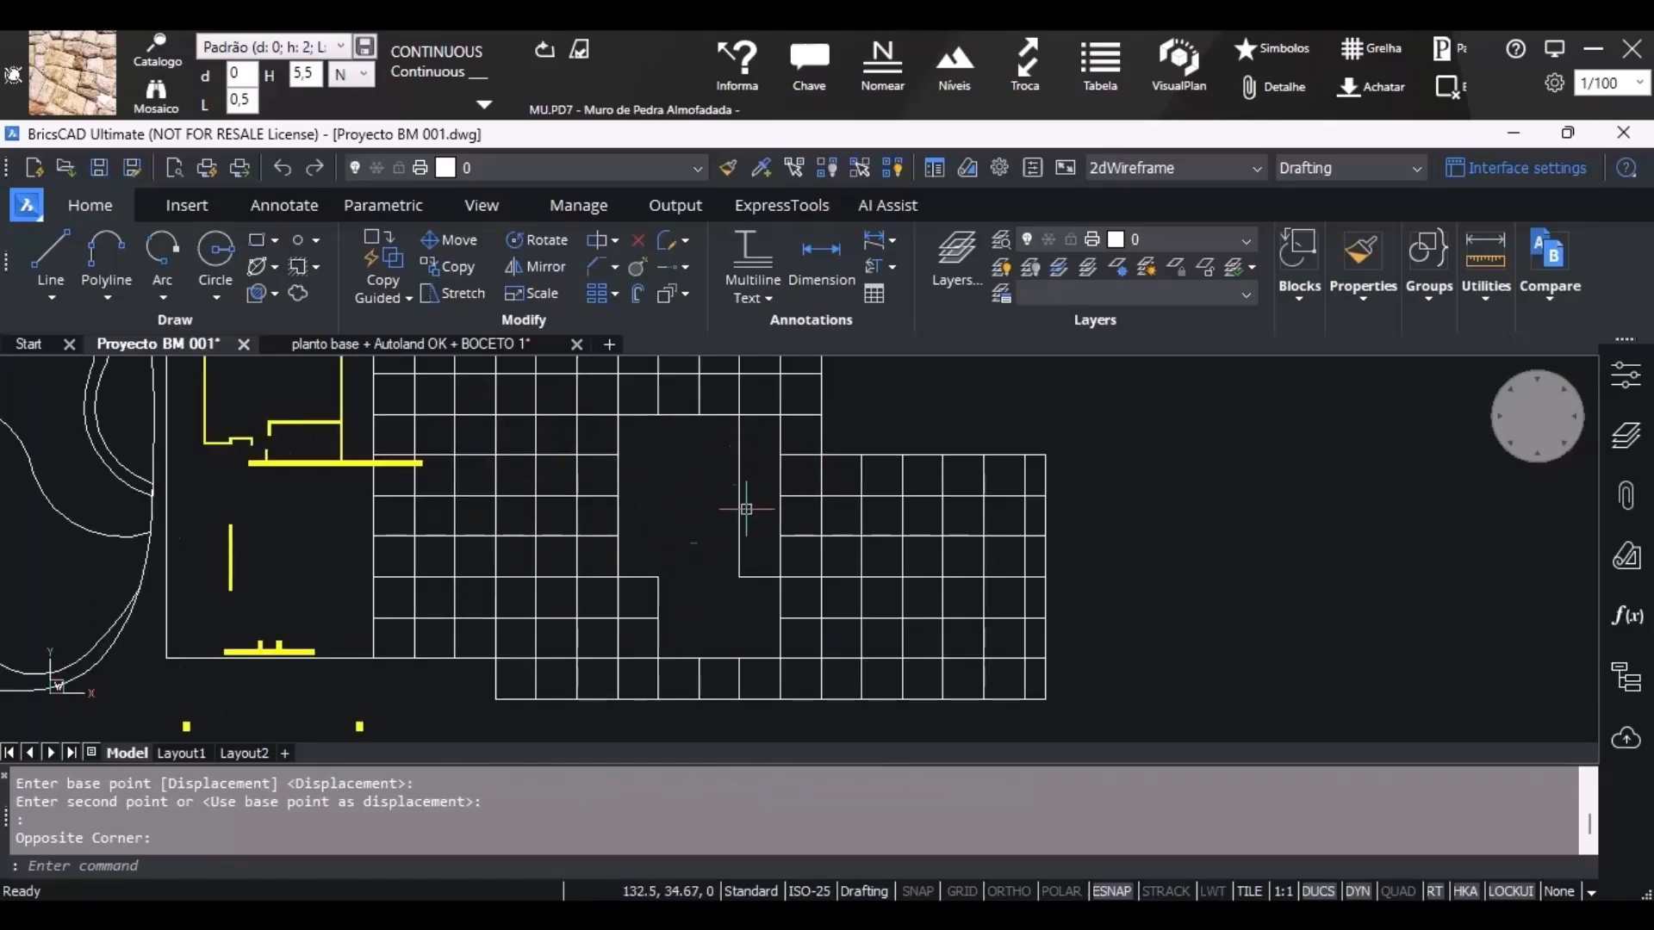
scroll(745, 559, up, 3)
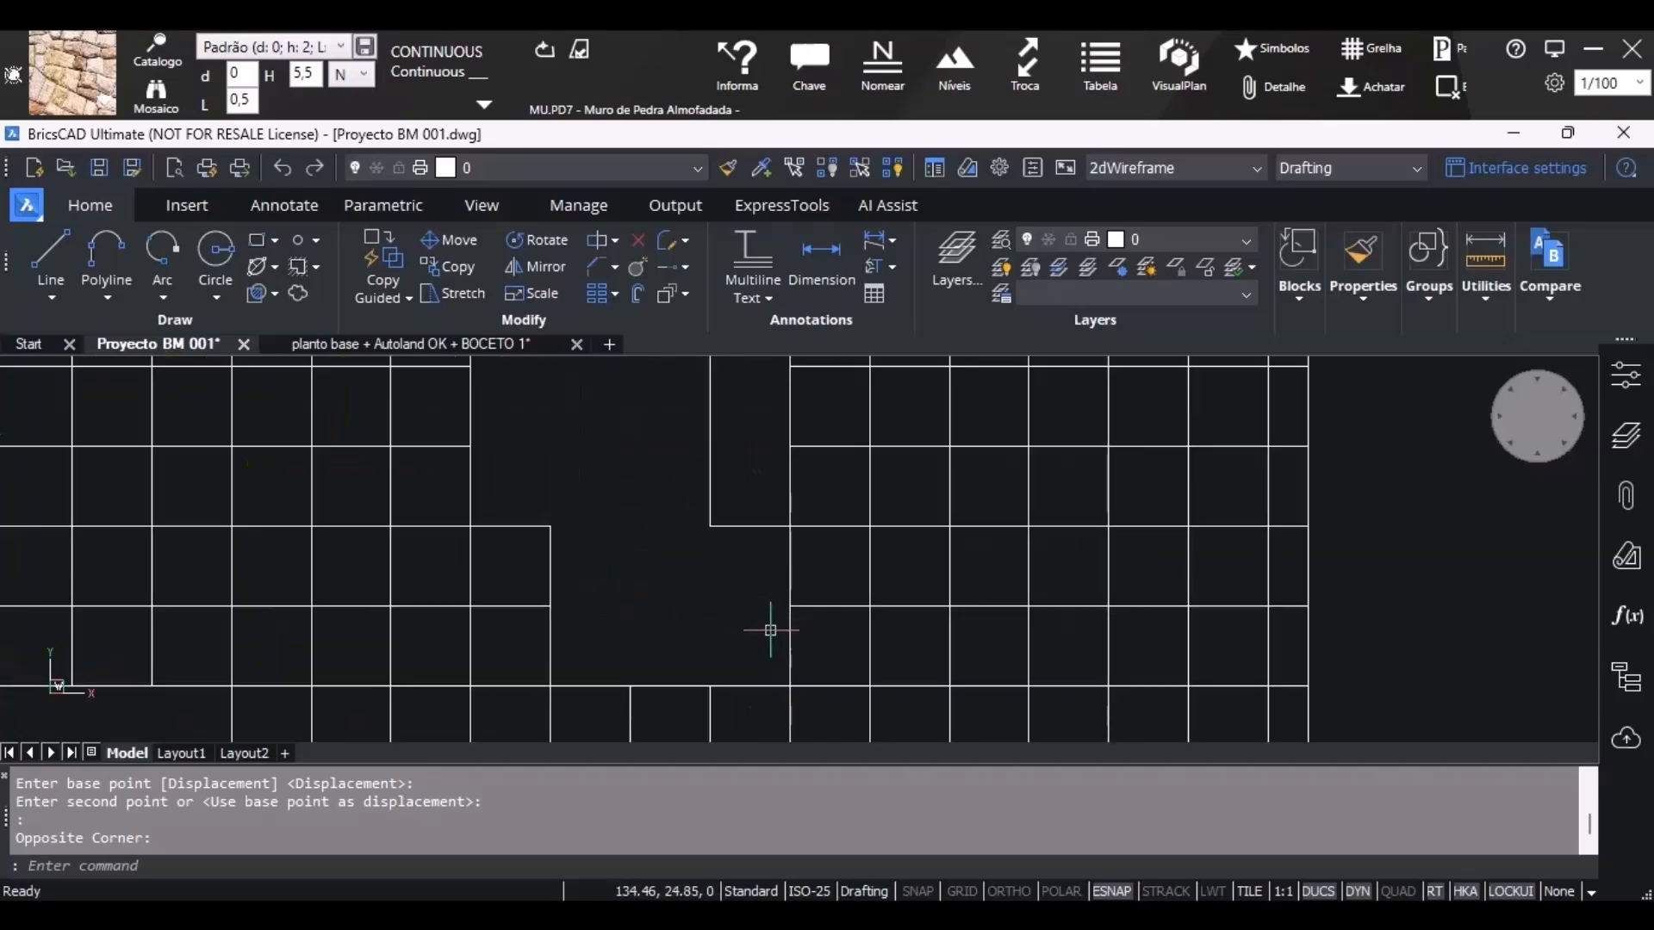
mouse_move(723, 591)
middle_down()
mouse_move(620, 602)
mouse_move(558, 586)
middle_up()
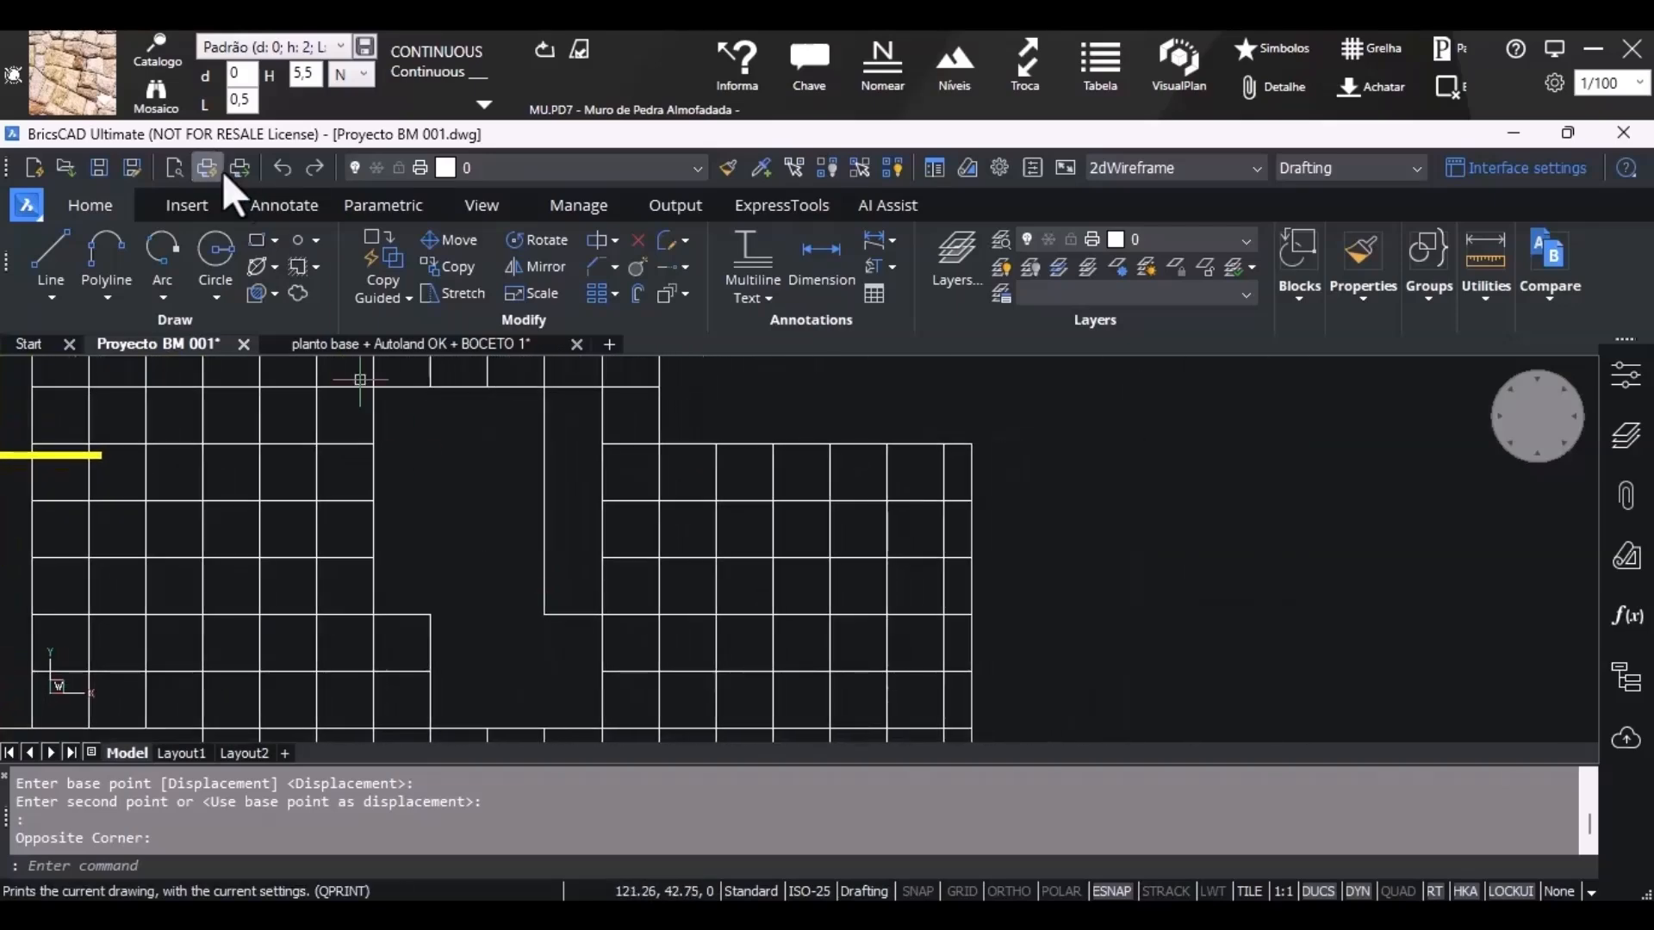
click(107, 253)
click(431, 615)
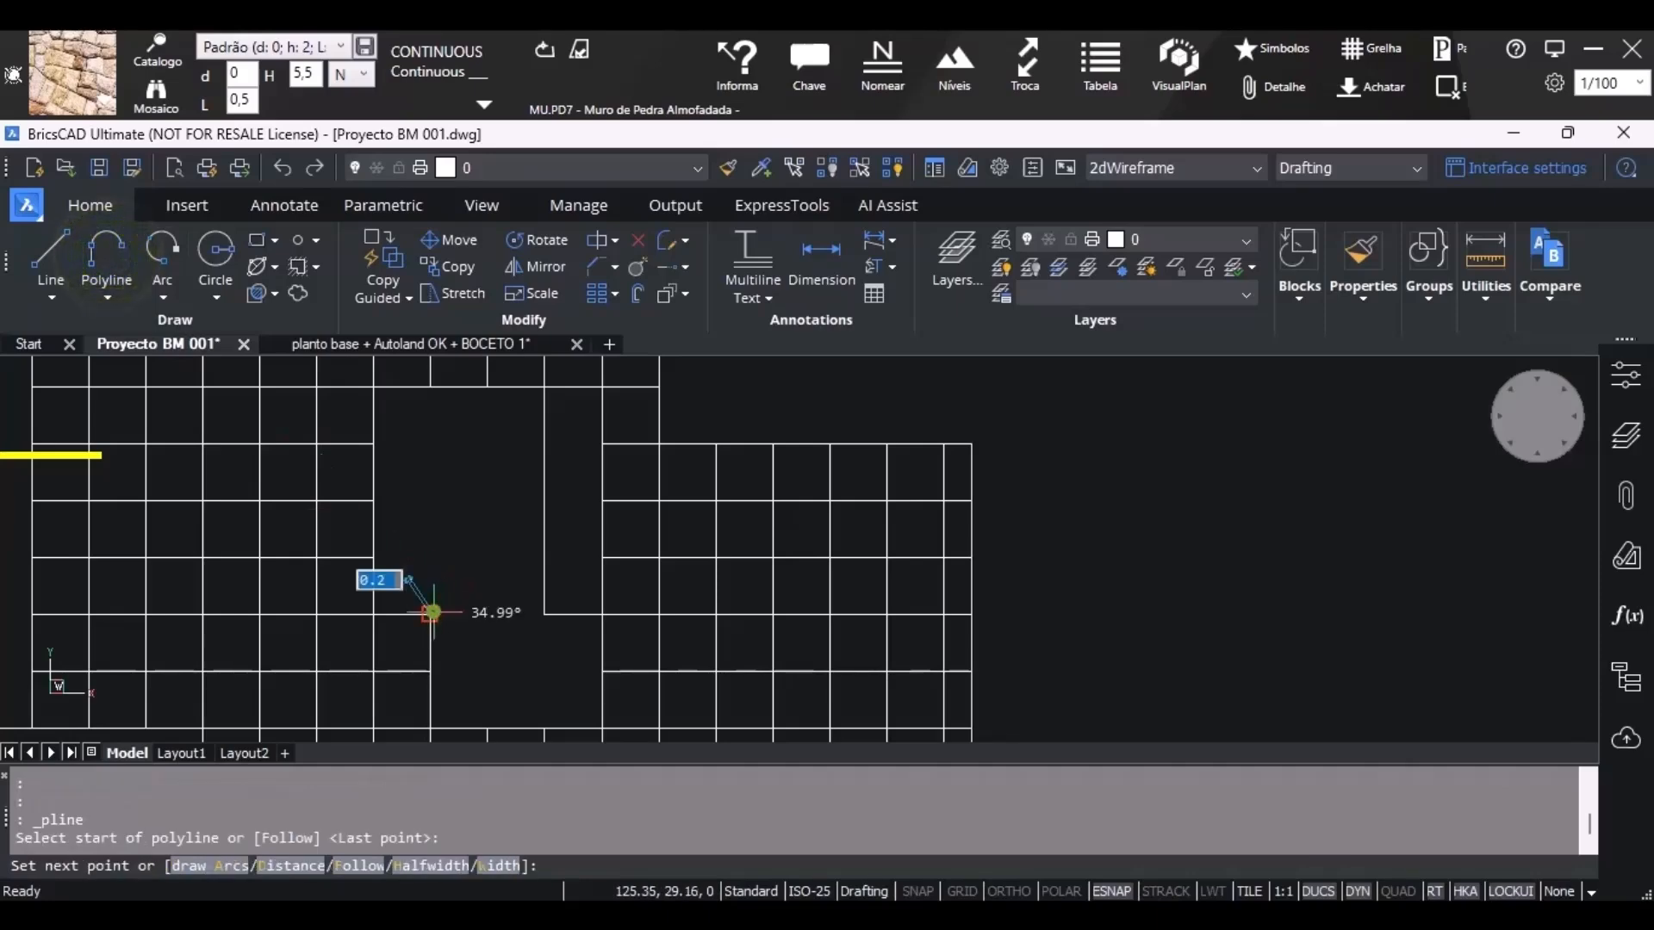
click(373, 614)
click(373, 388)
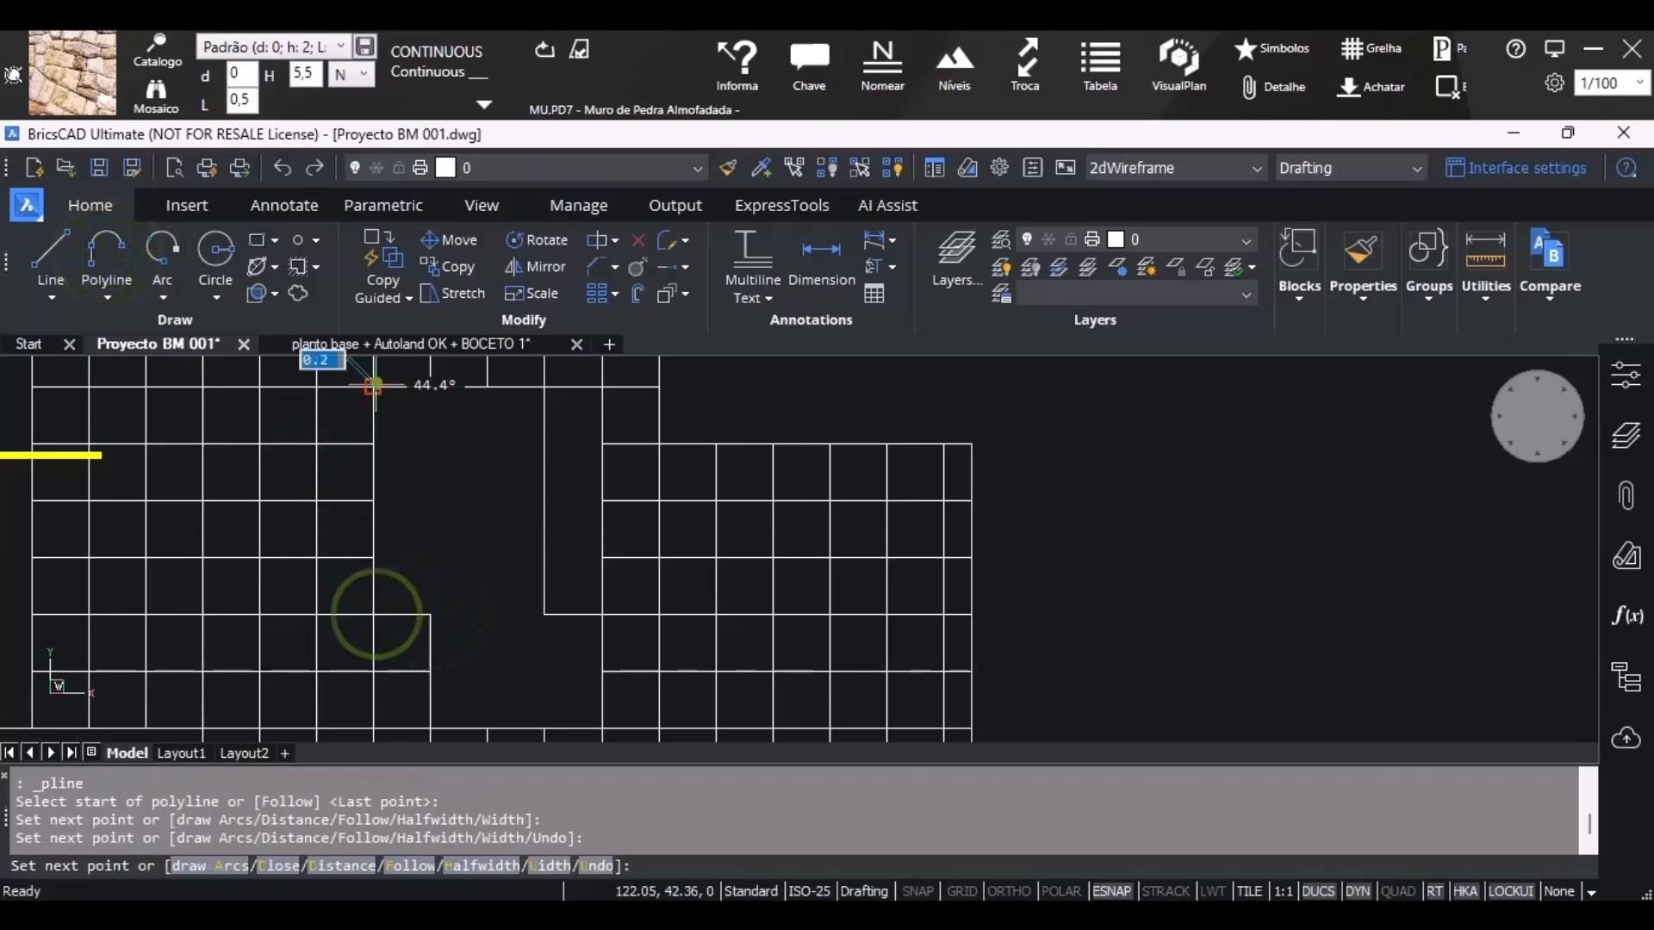
click(544, 386)
click(547, 610)
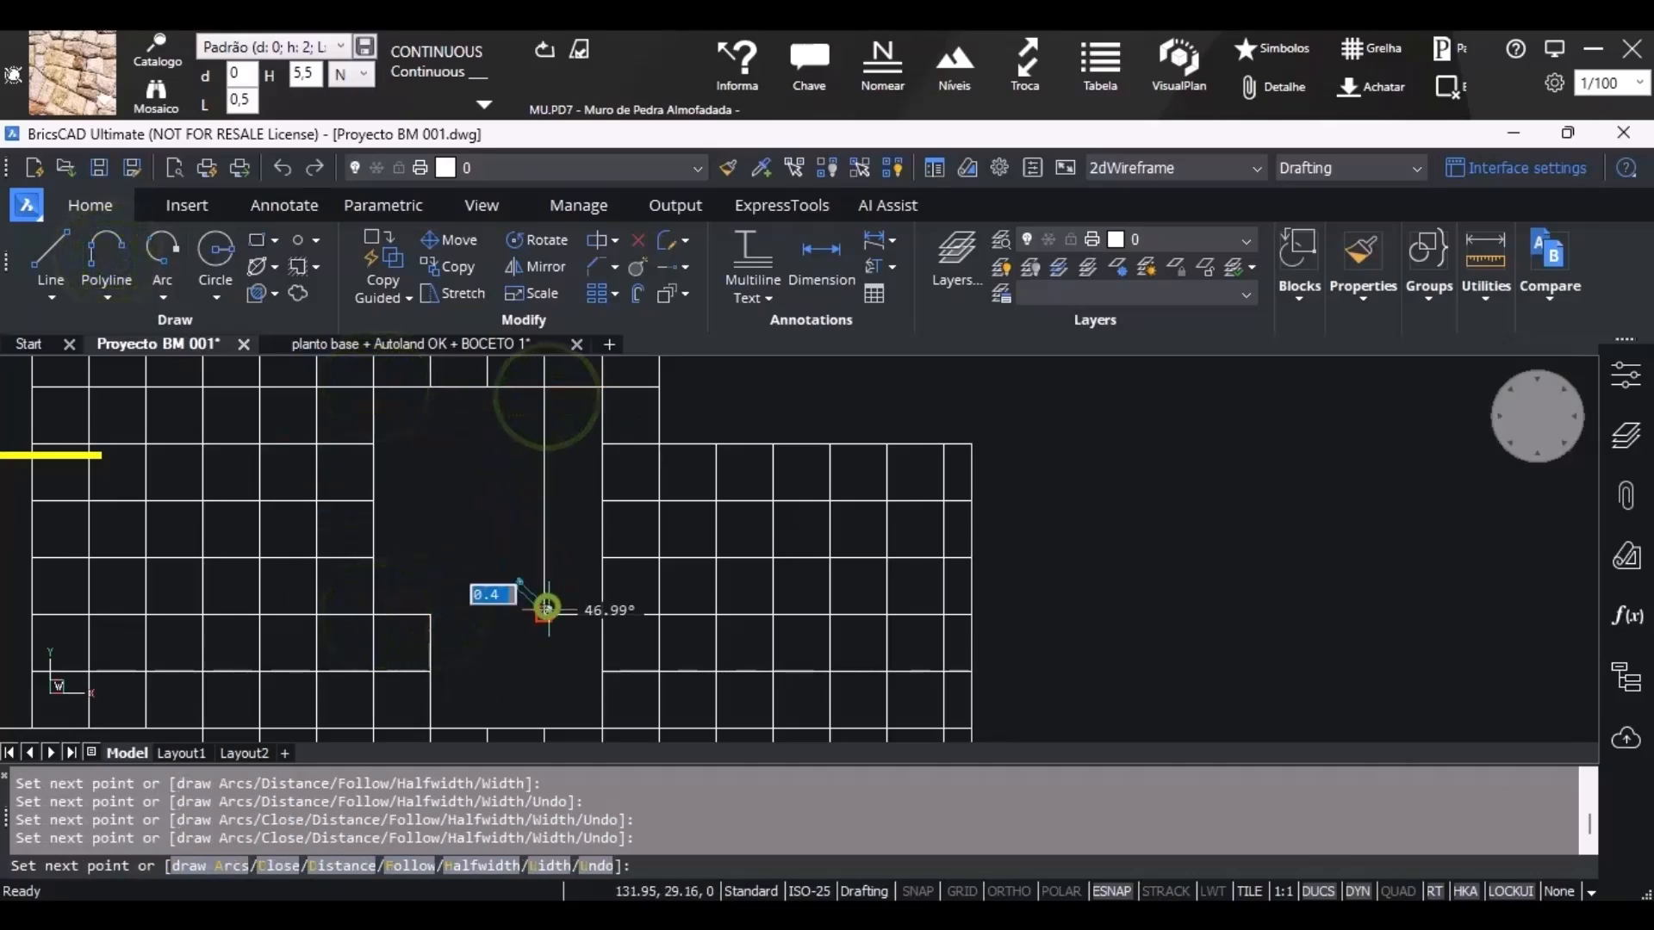
click(603, 614)
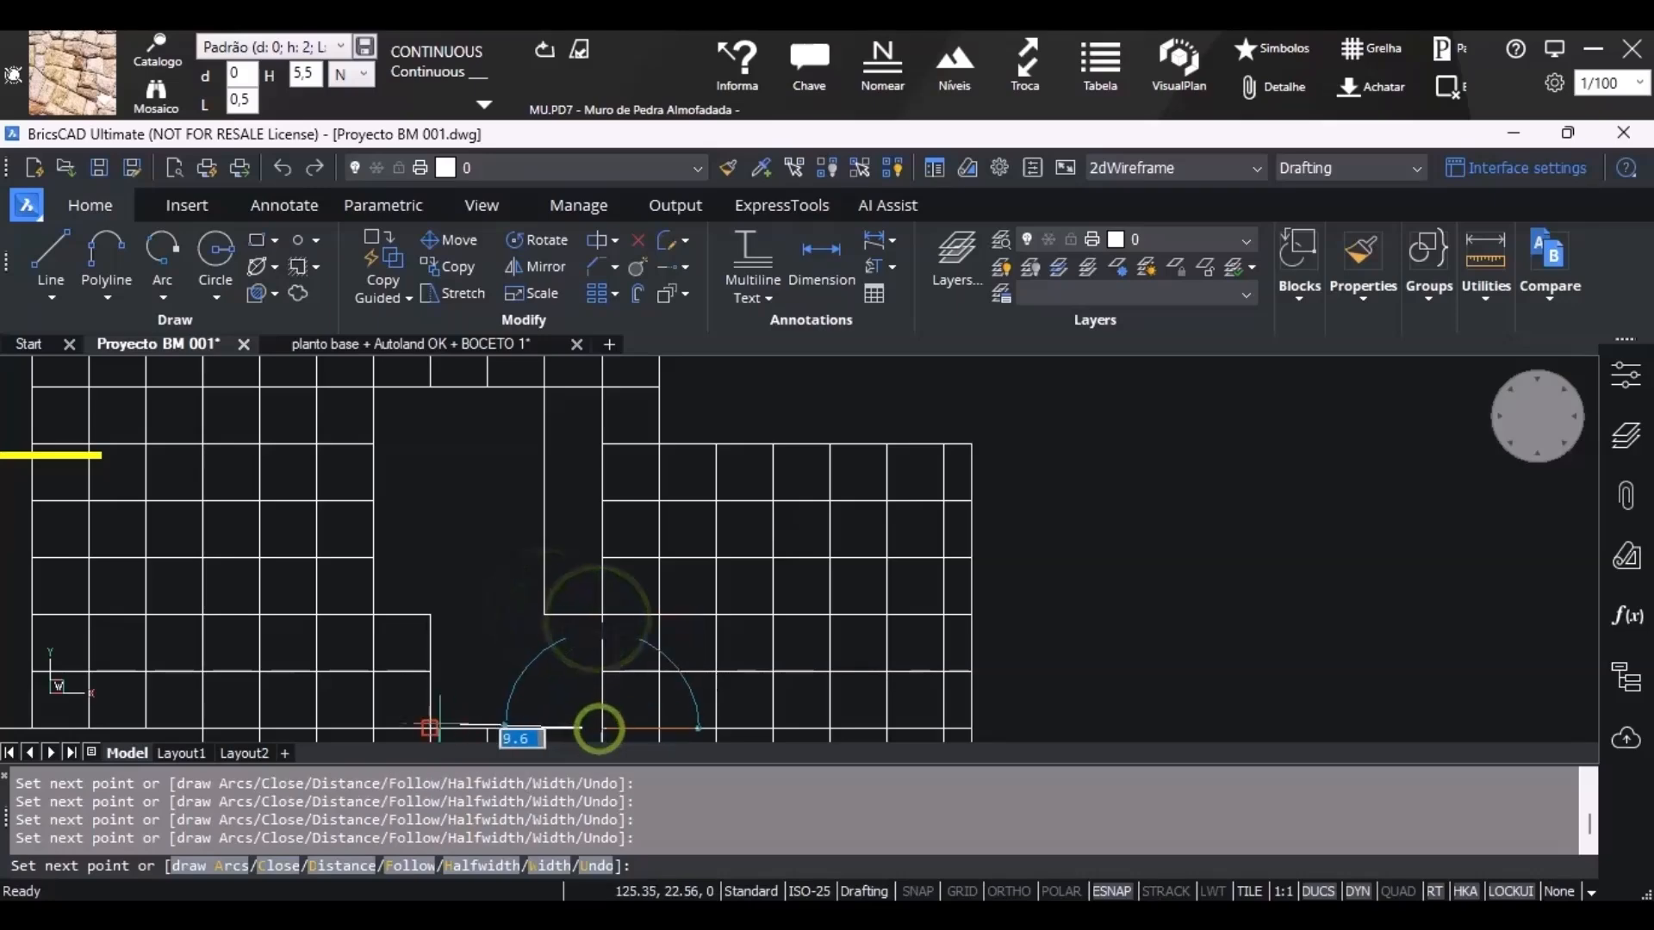
click(433, 615)
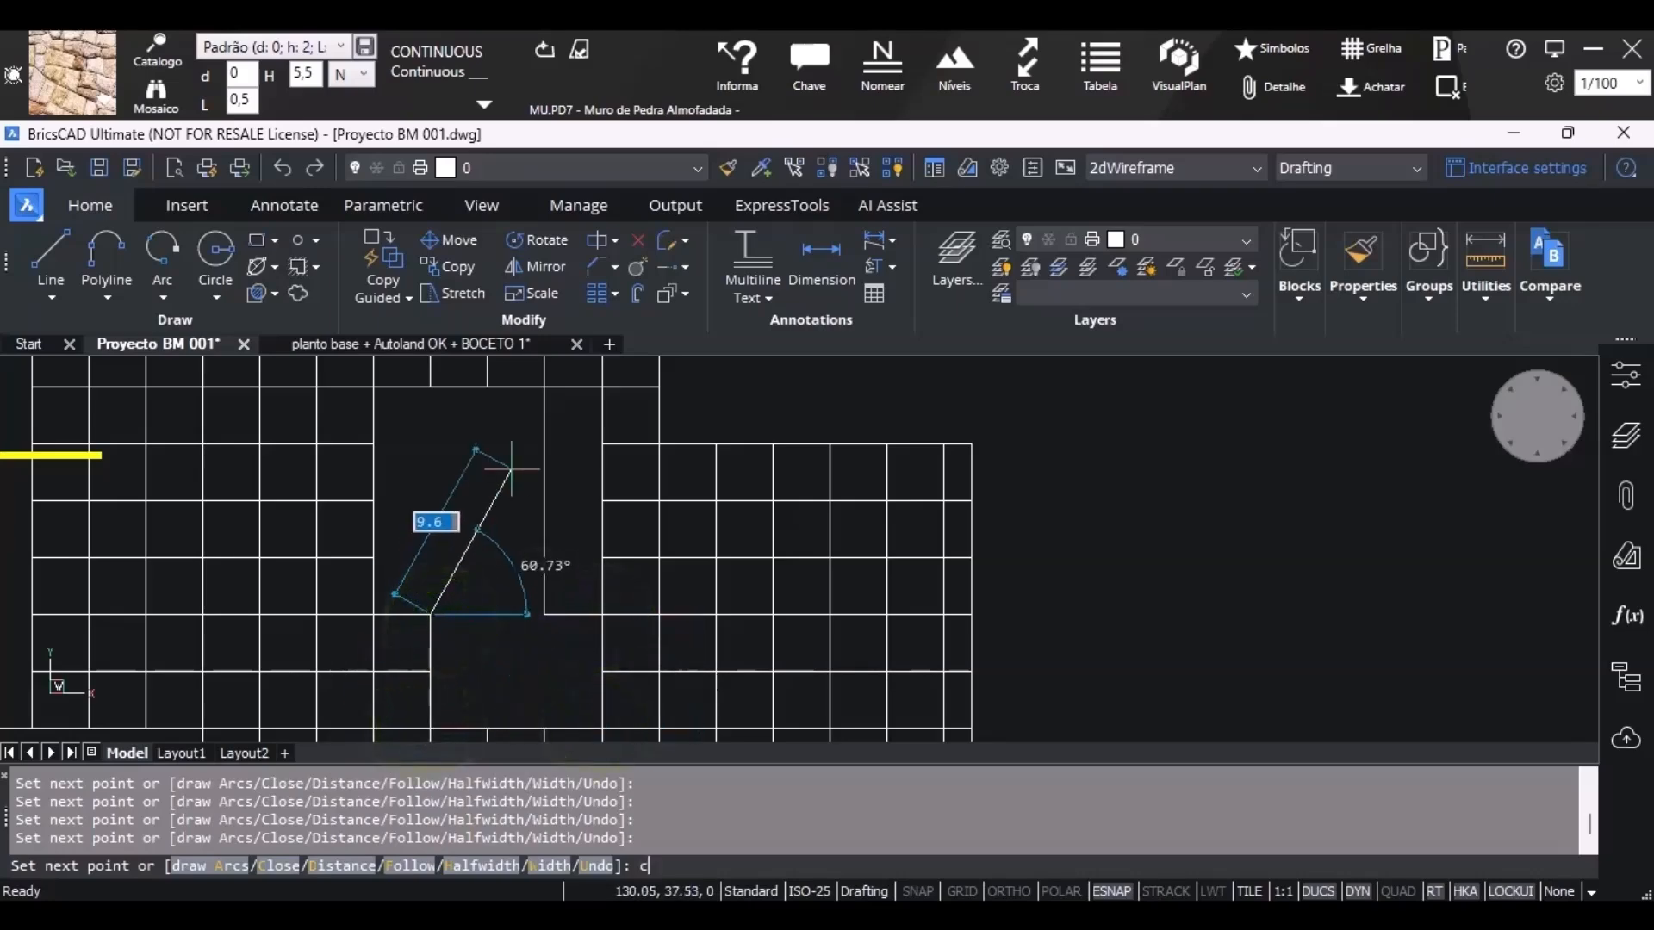
key(Return)
Compare the pool outline with the satellite image by turning the Para bloquae layer on and off again.
click(432, 630)
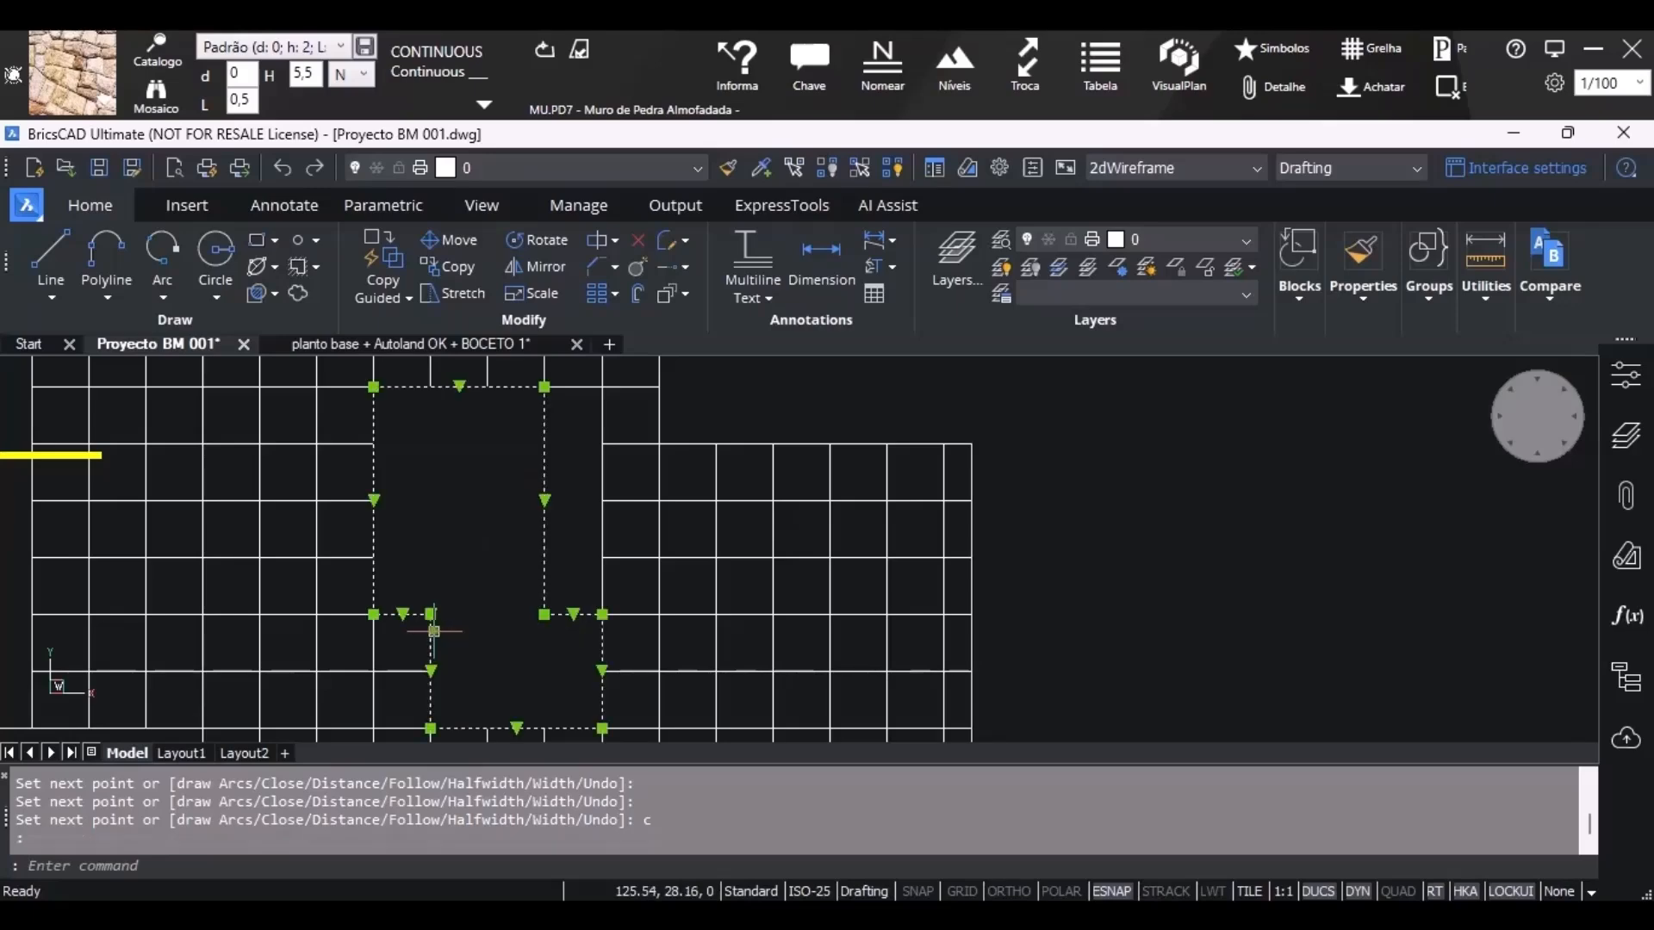
click(1178, 239)
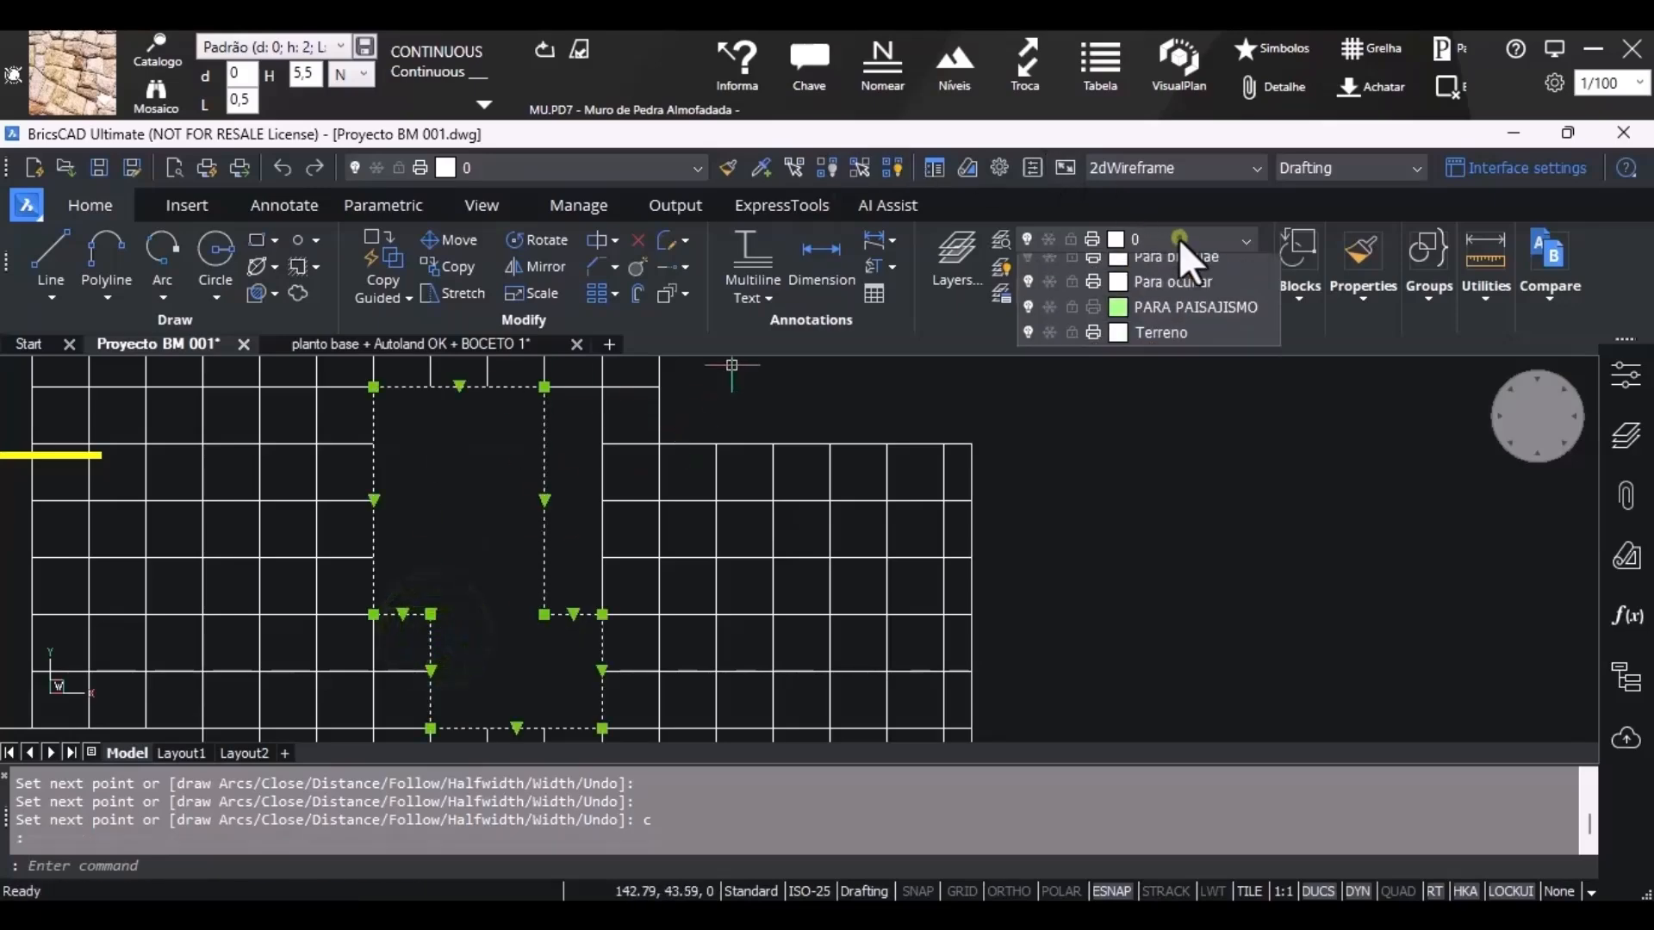
click(1029, 421)
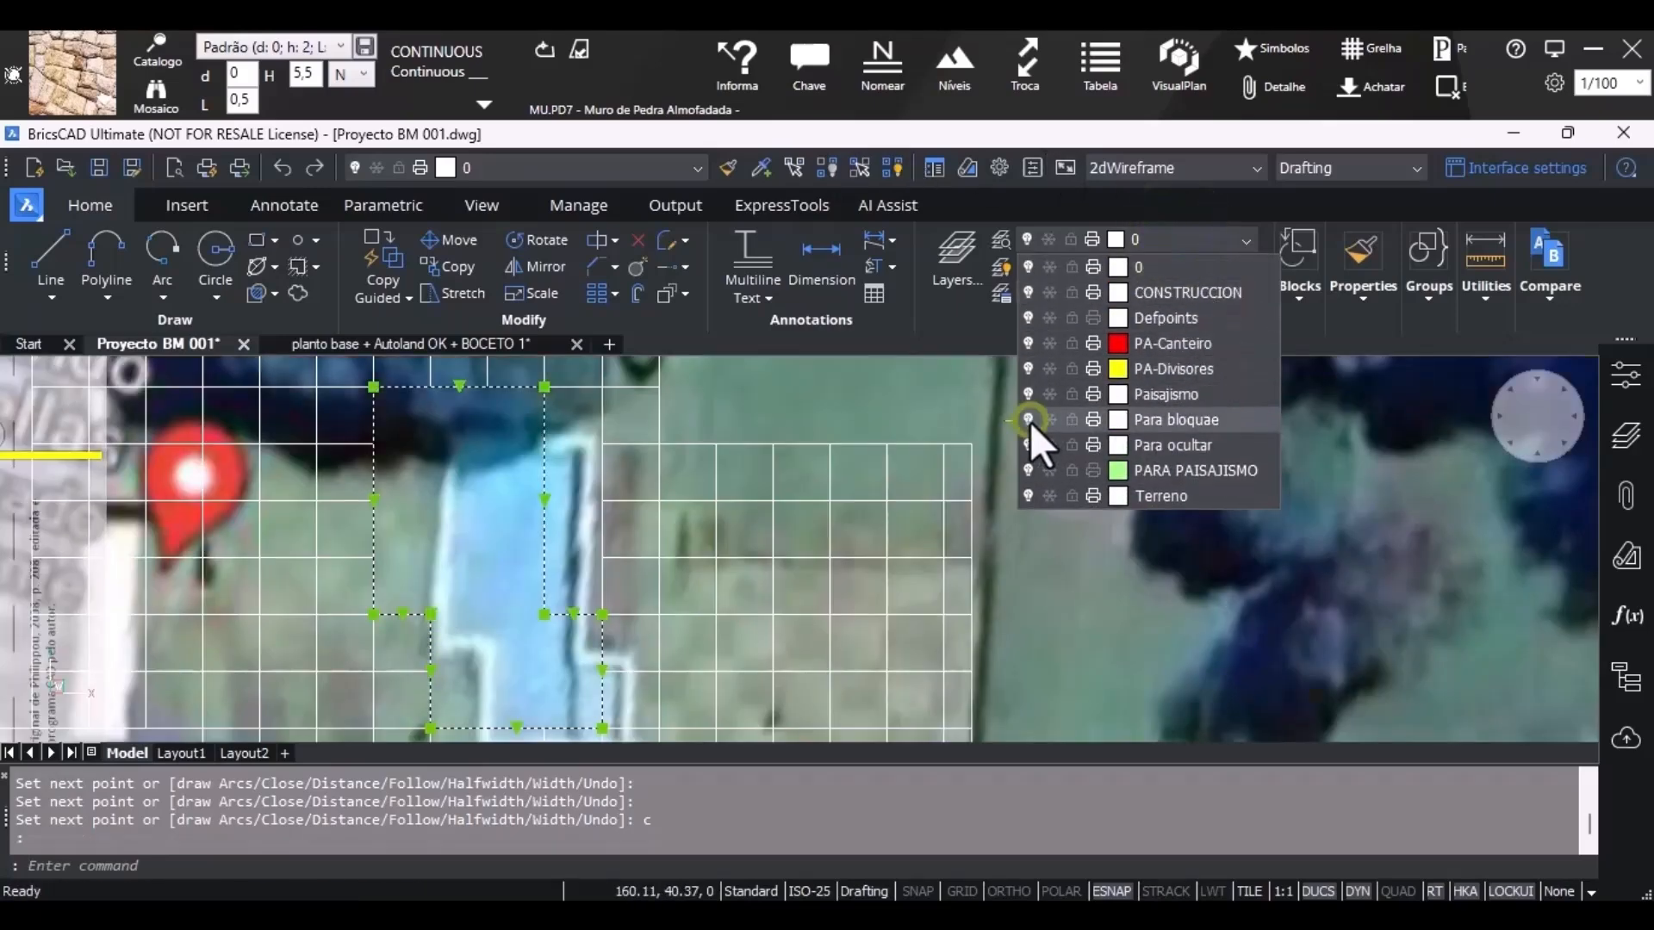
click(1028, 421)
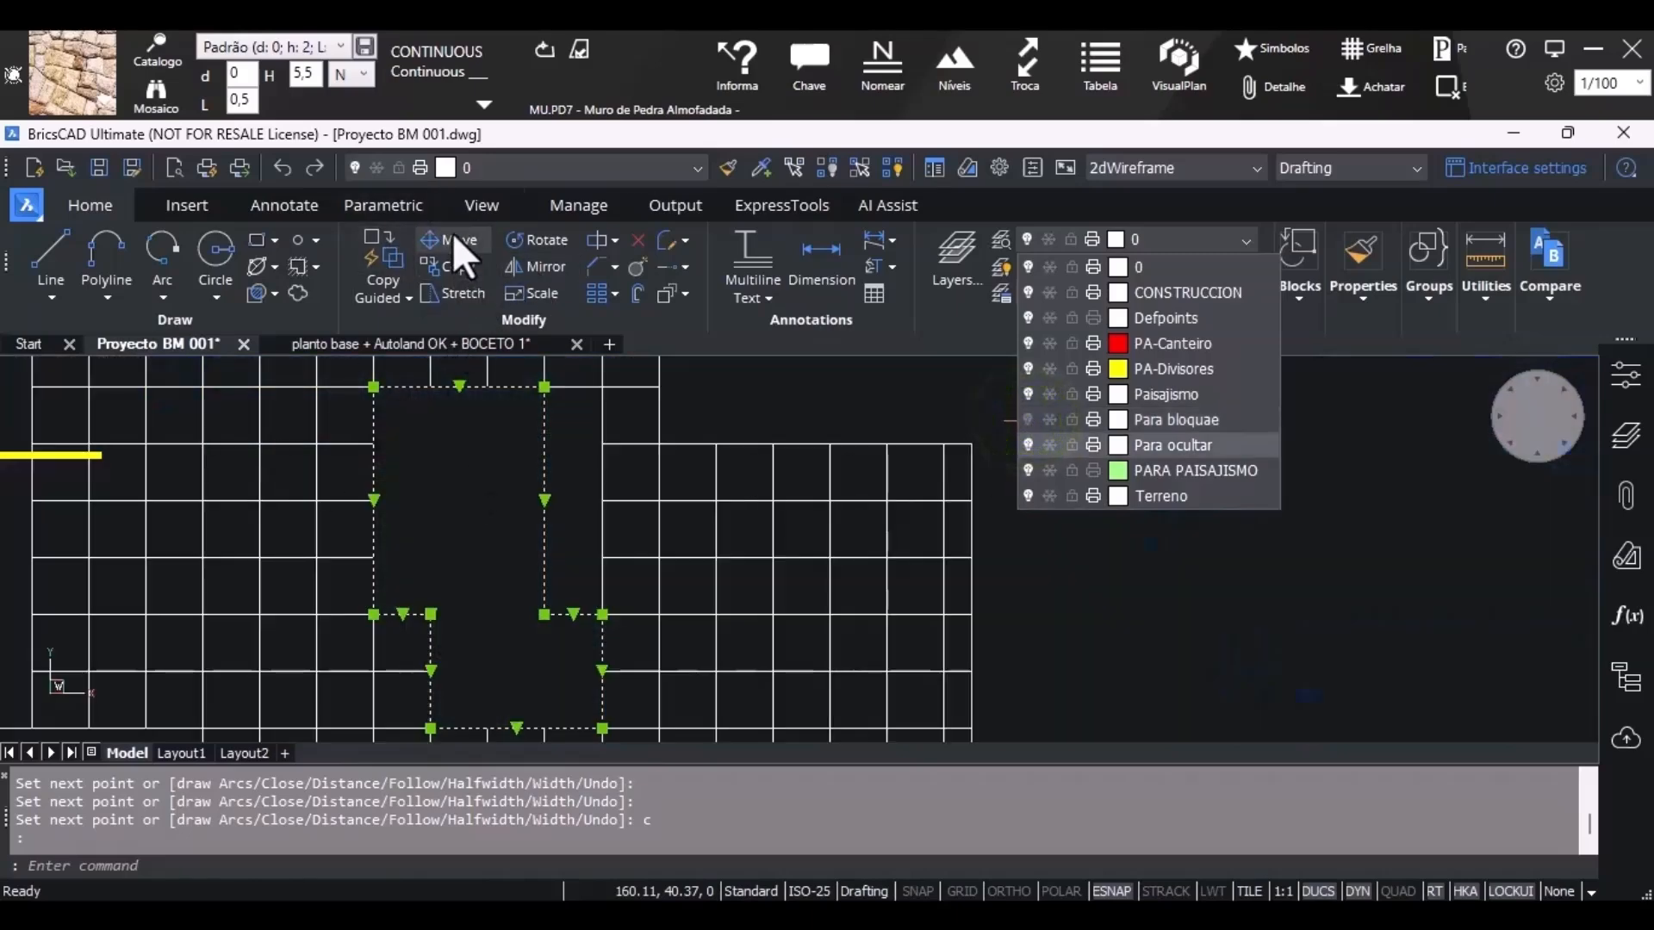
Offset the pool outline 0.6 m inward to form the pool border.
click(636, 294)
scroll(383, 595, up, 3)
click(360, 606)
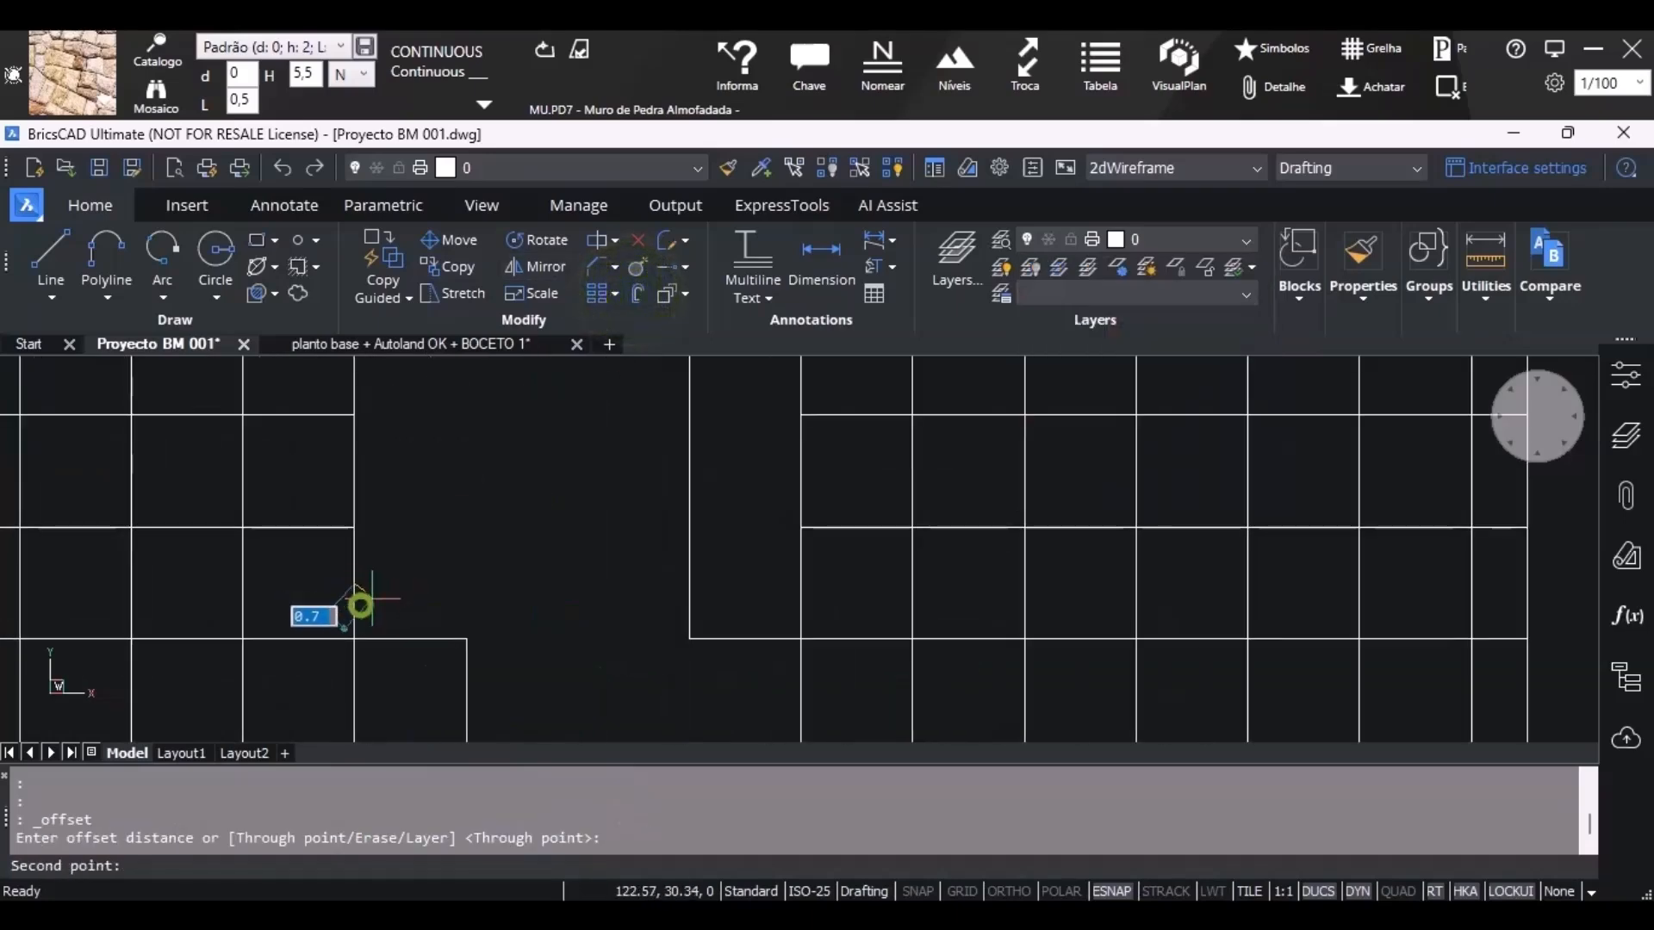
scroll(382, 585, up, 2)
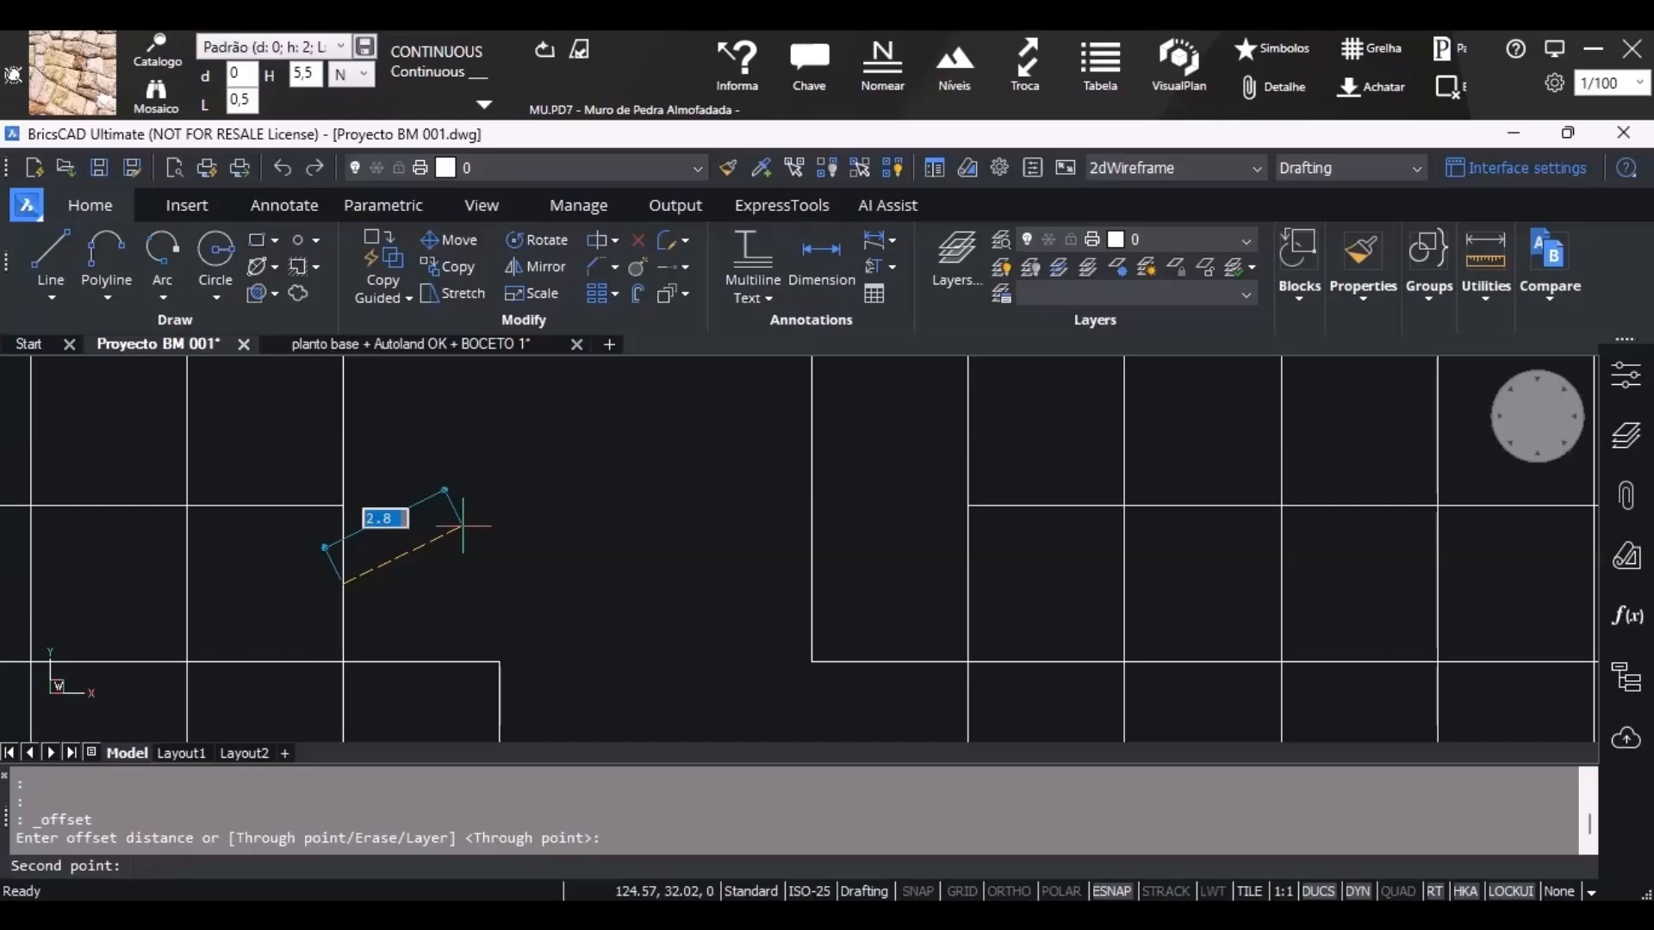
key(Return)
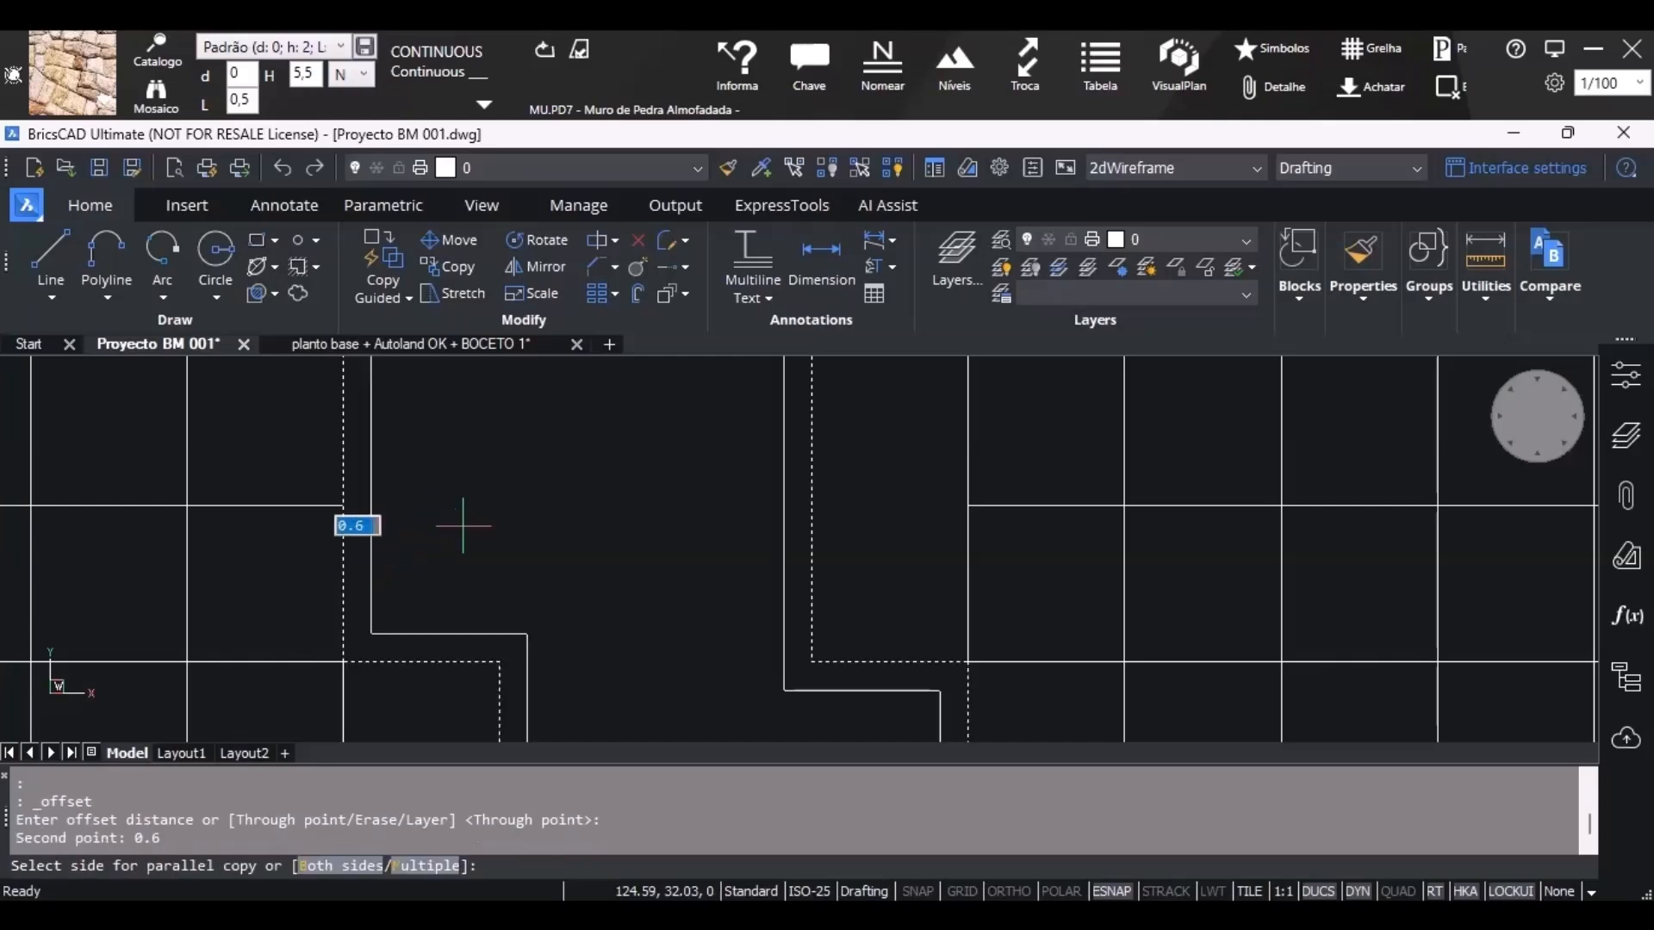
click(516, 528)
scroll(580, 484, down, 5)
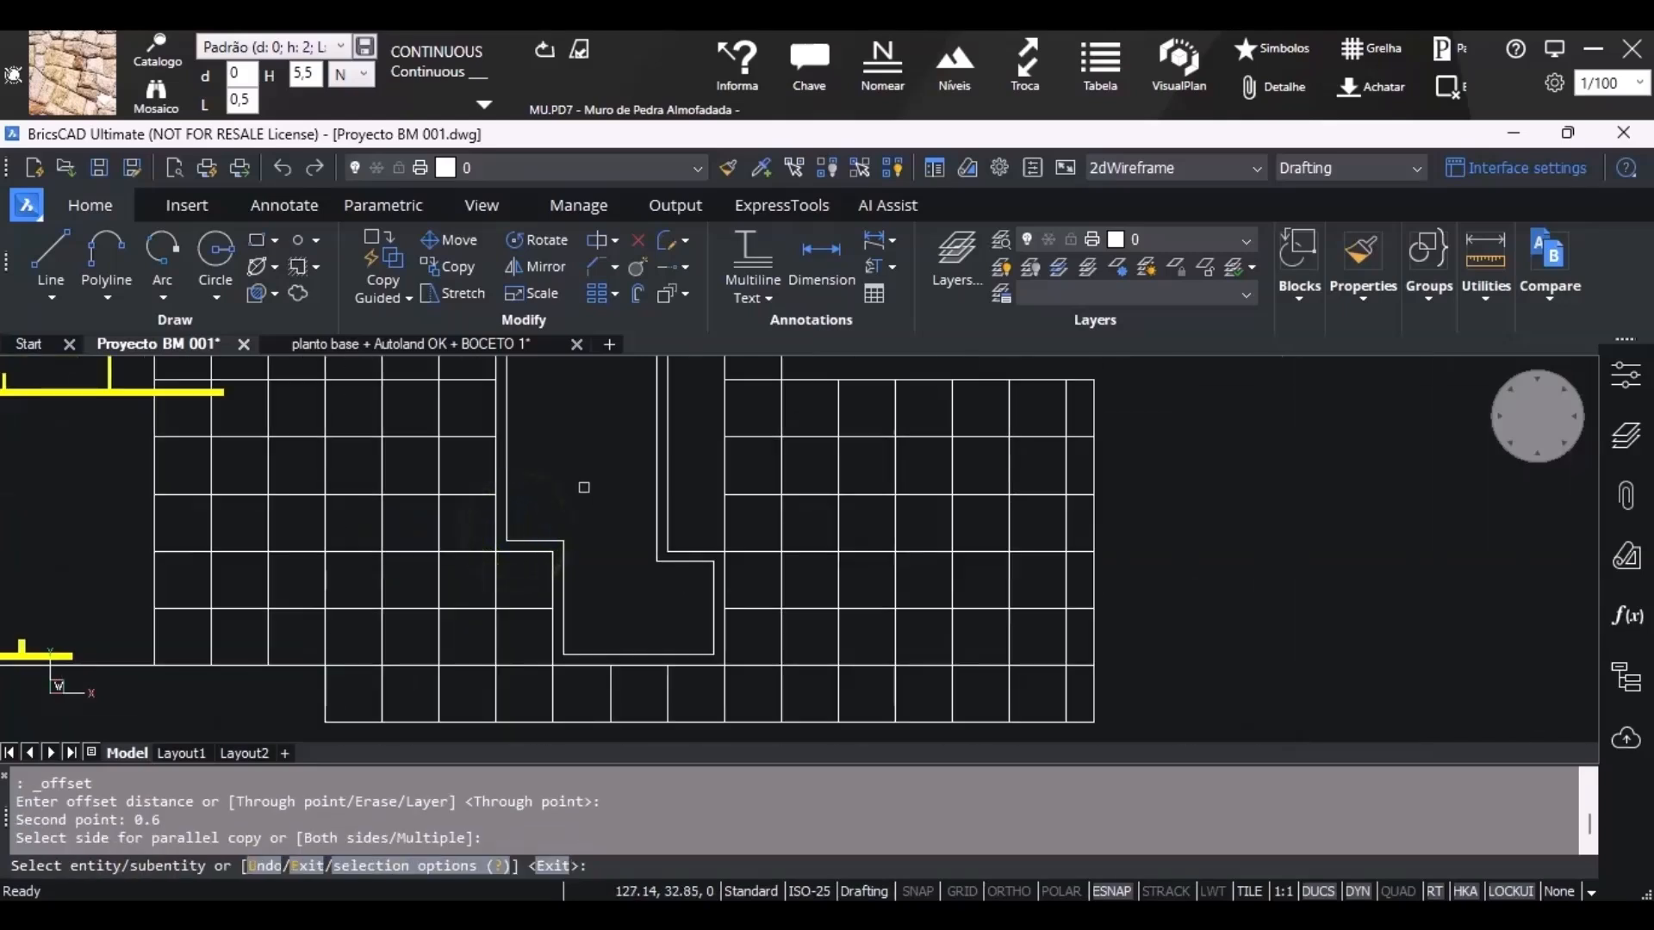
key(Escape)
key(Escape)
With ortho on, draw a vertical polyline about 5.4 m long from the inner pool outline's stepped corner to its lower edge.
scroll(583, 483, up, 5)
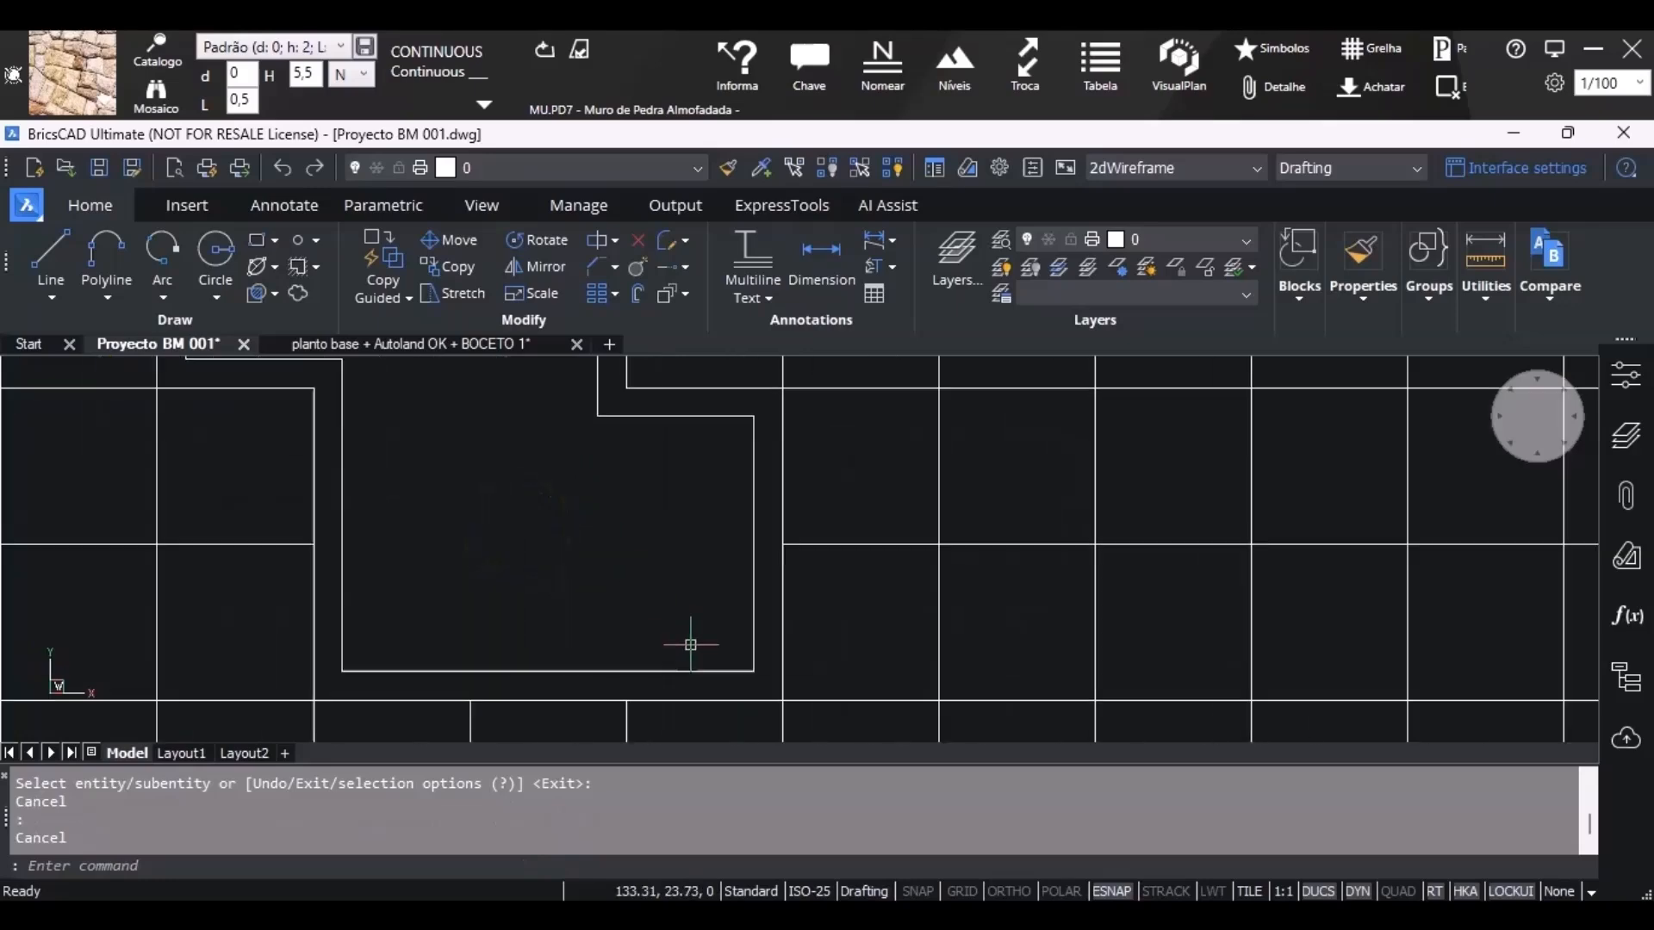
click(105, 255)
click(599, 418)
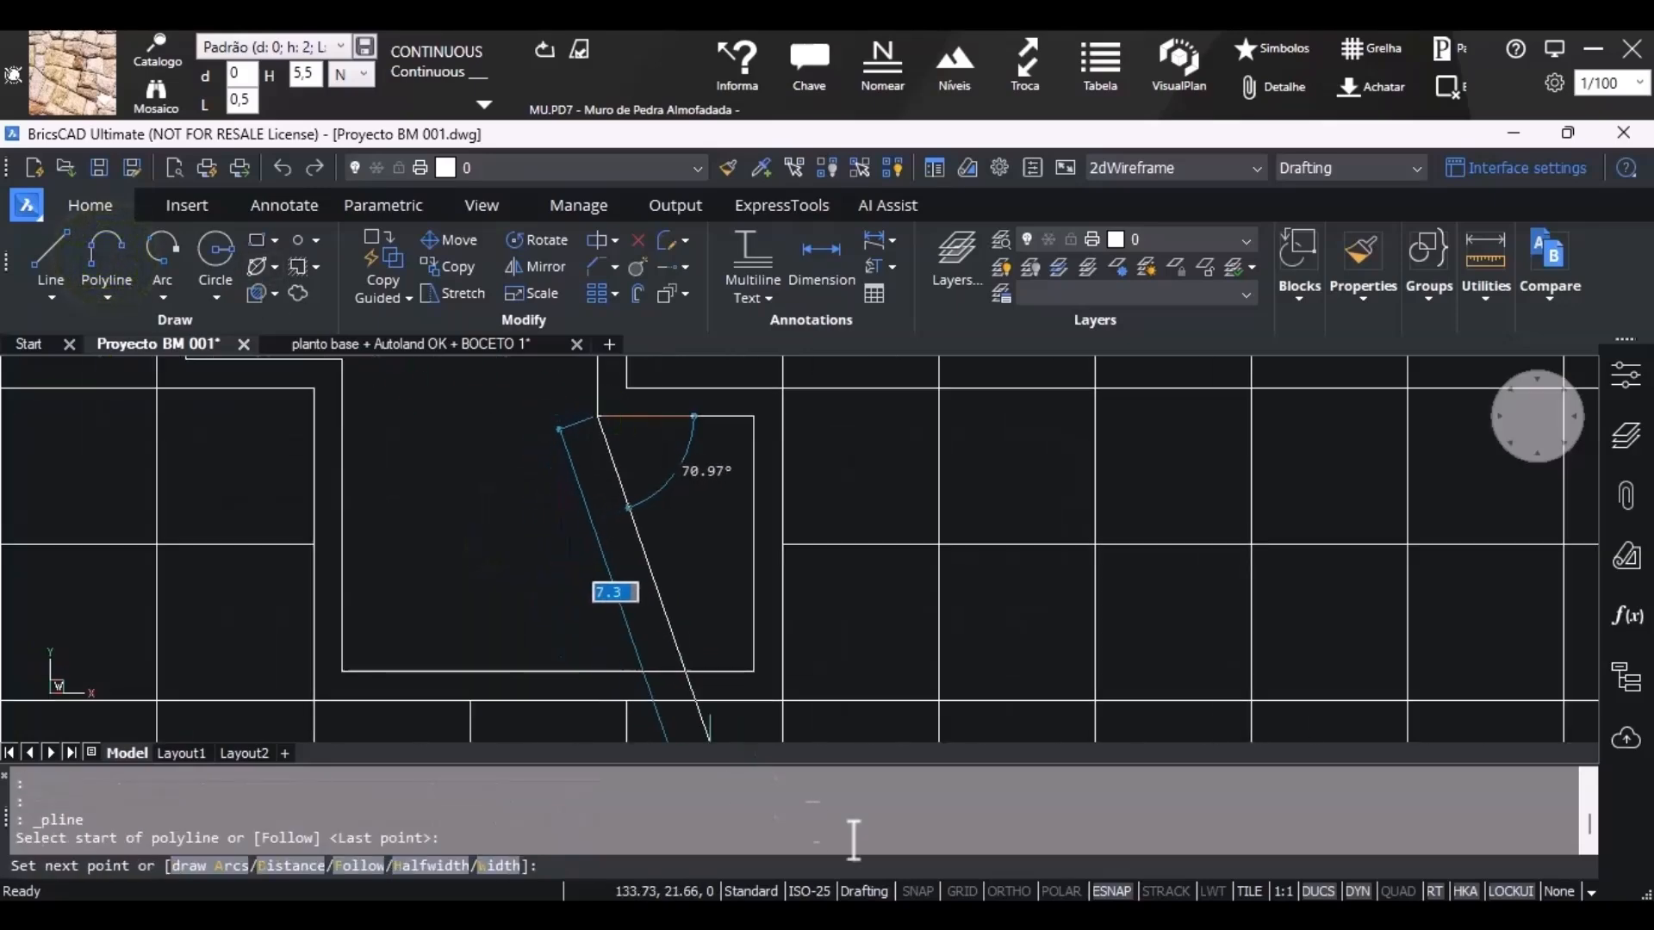
key(F8)
click(596, 670)
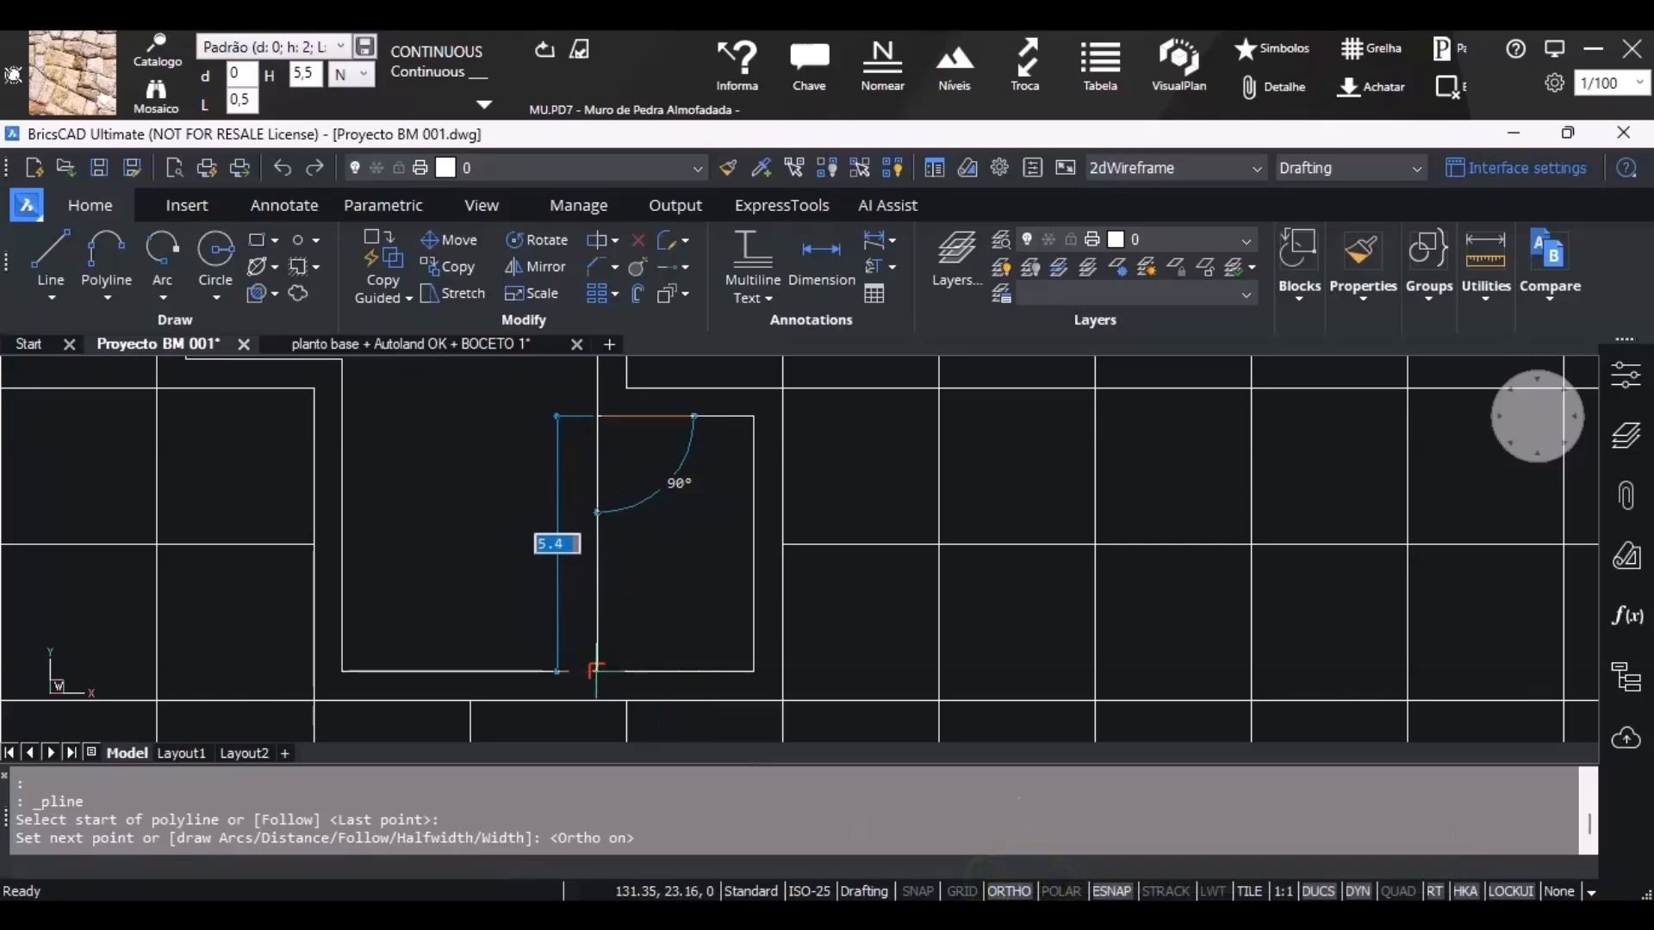
click(597, 631)
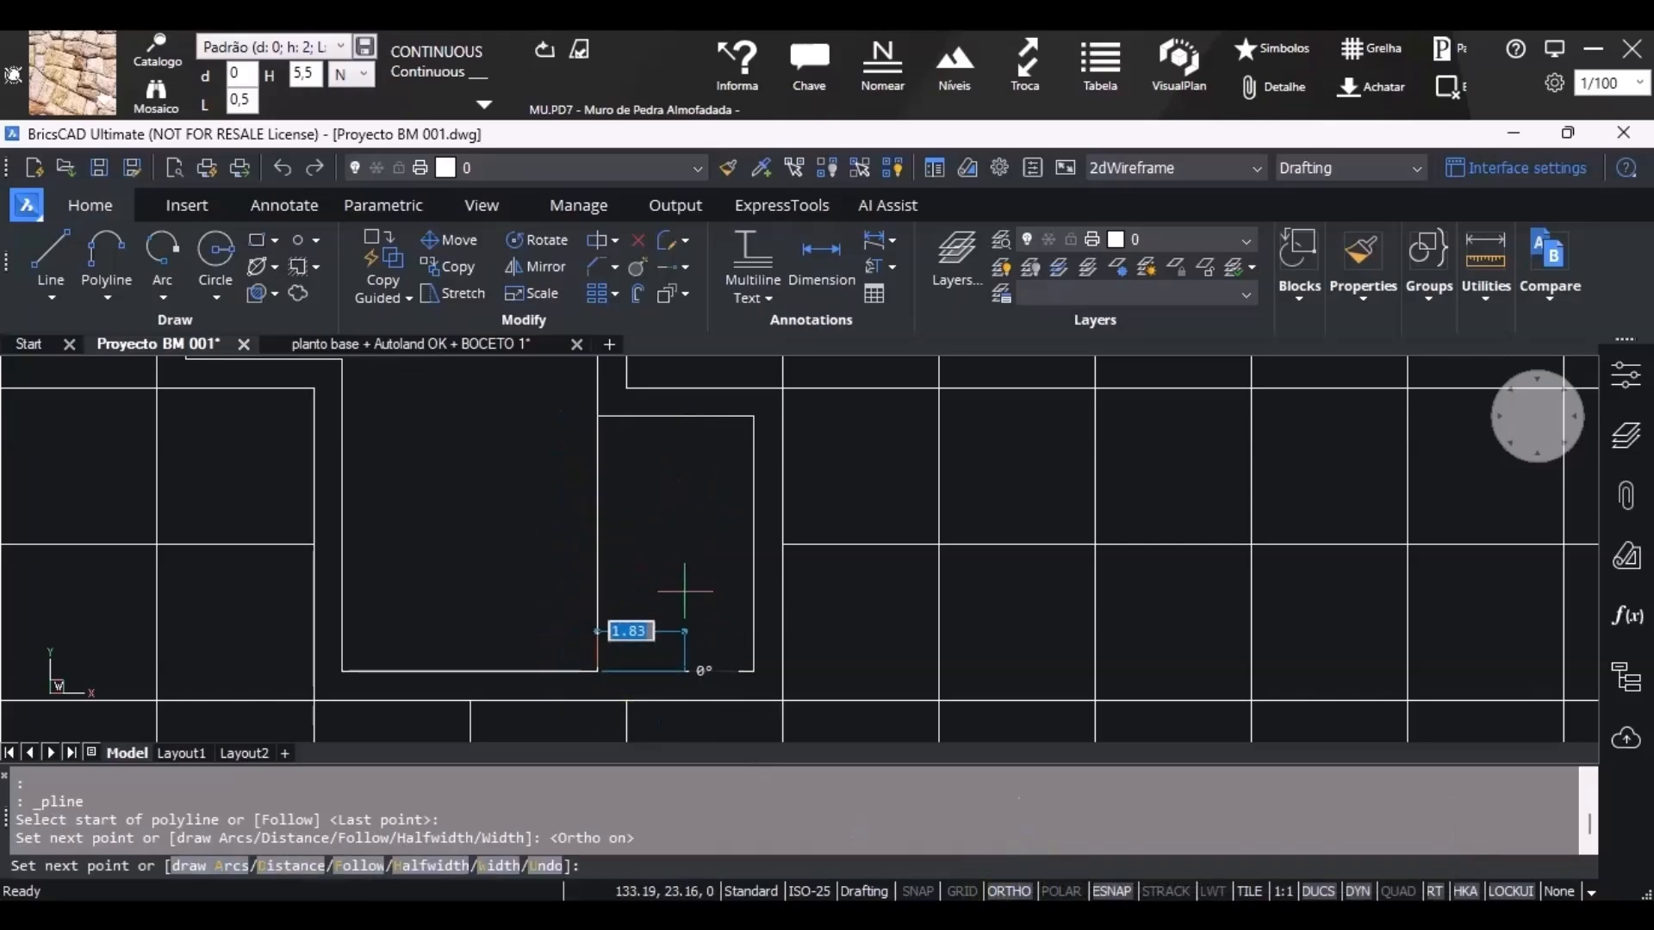
key(Escape)
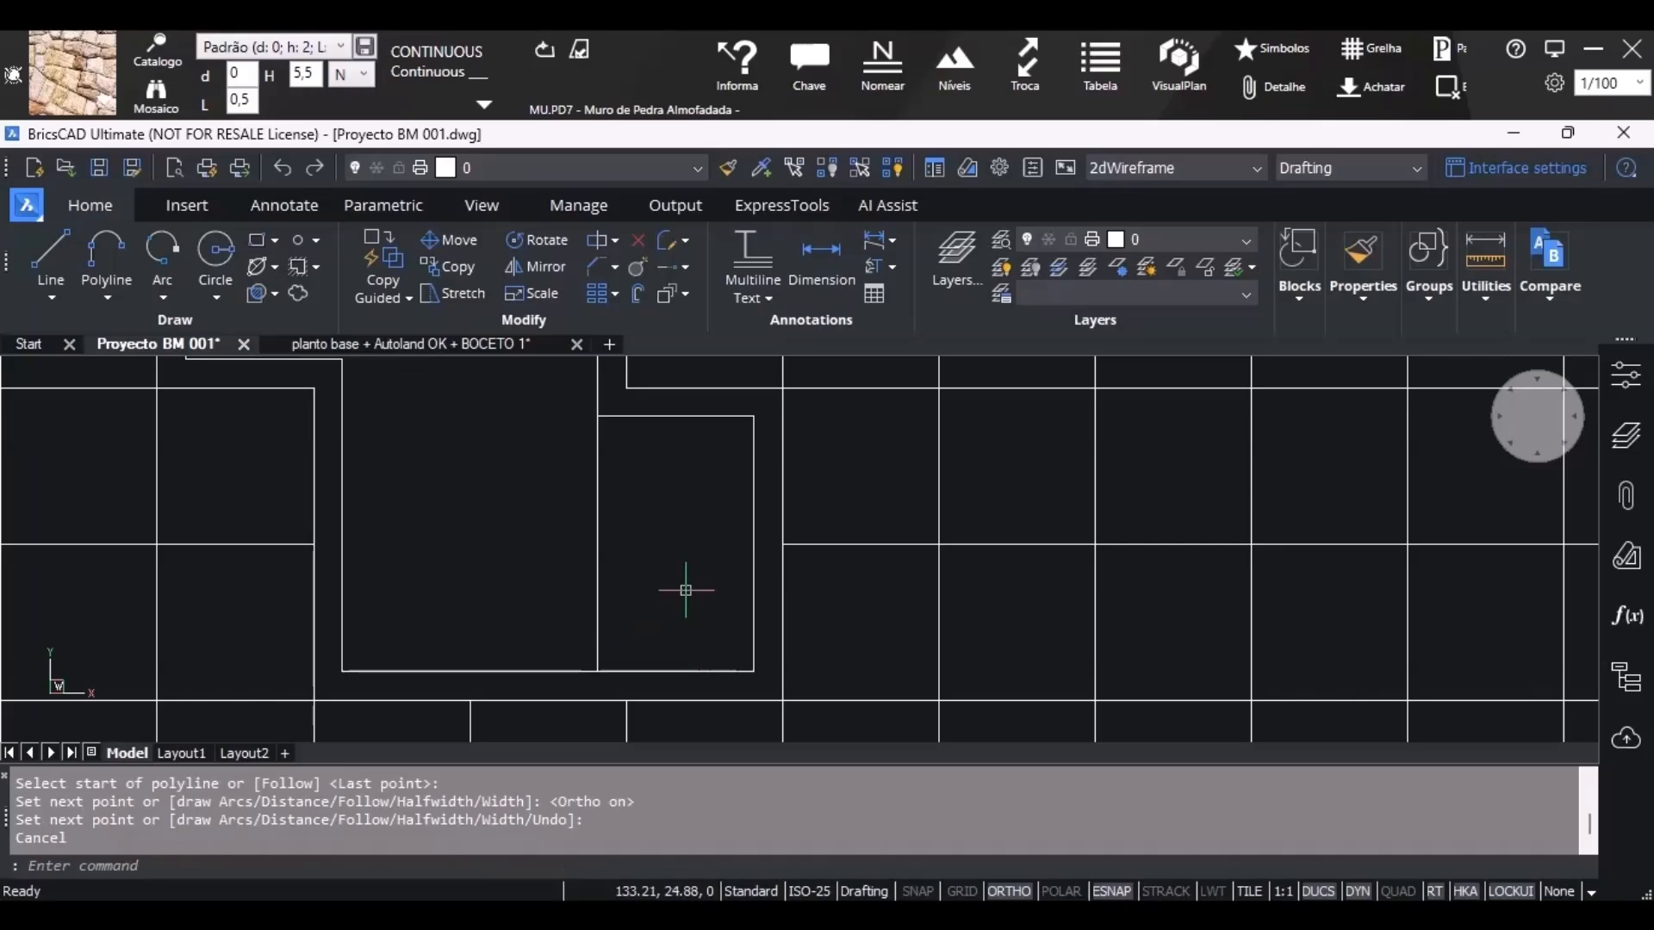
scroll(664, 568, down, 5)
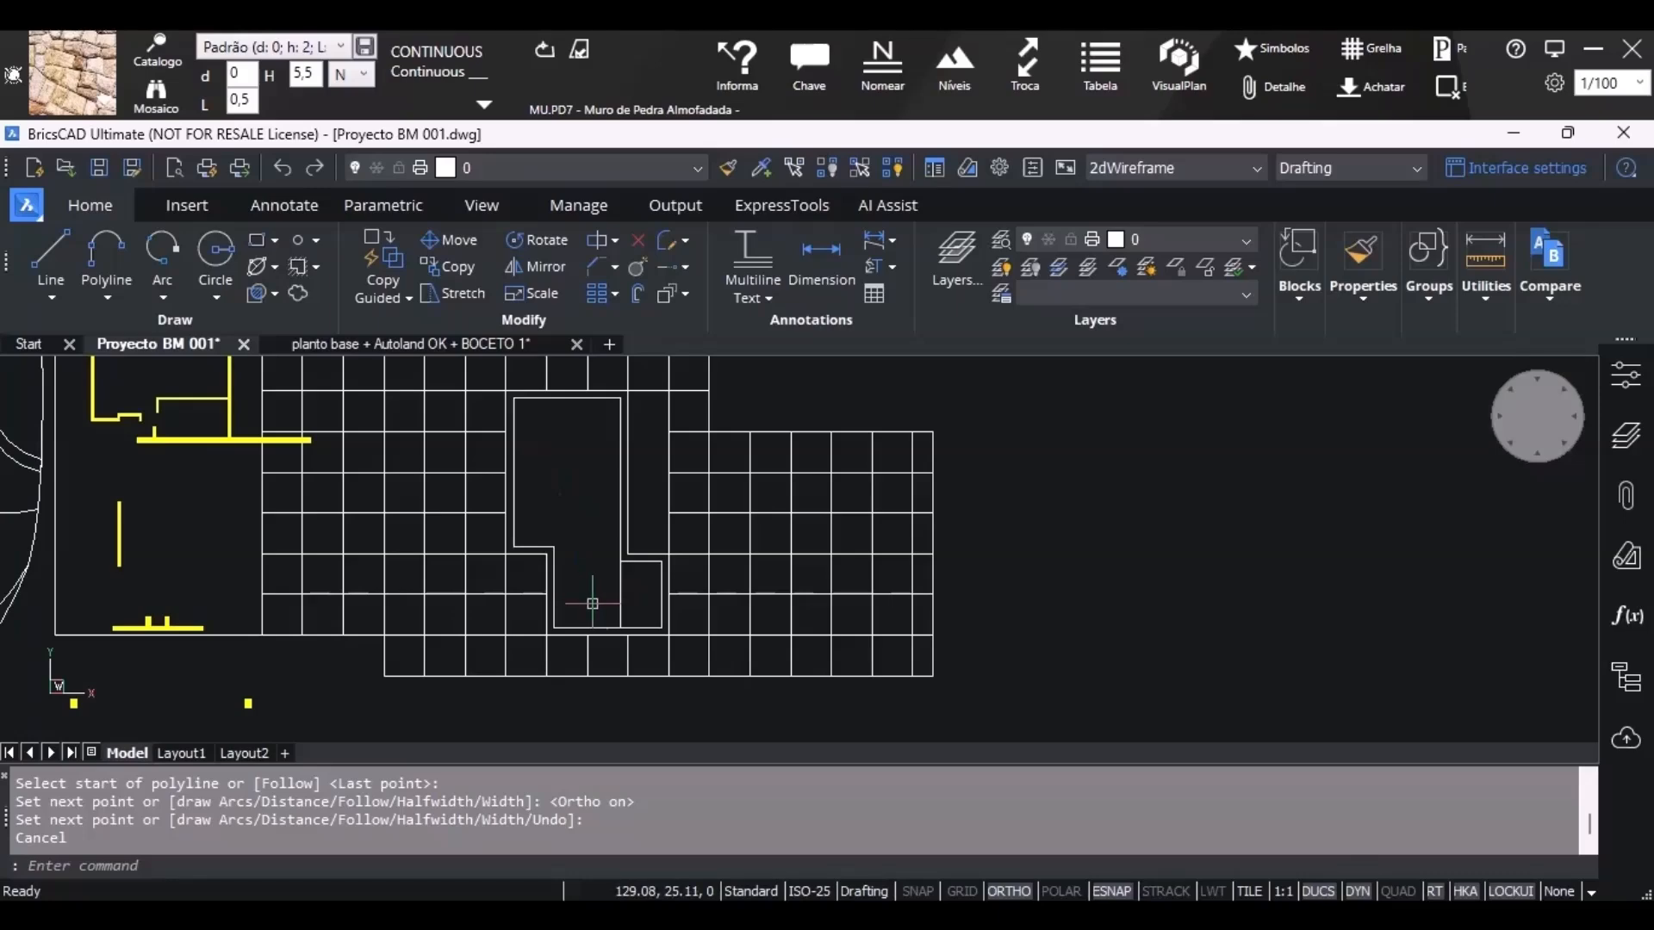
scroll(605, 431, up, 3)
scroll(574, 416, down, 4)
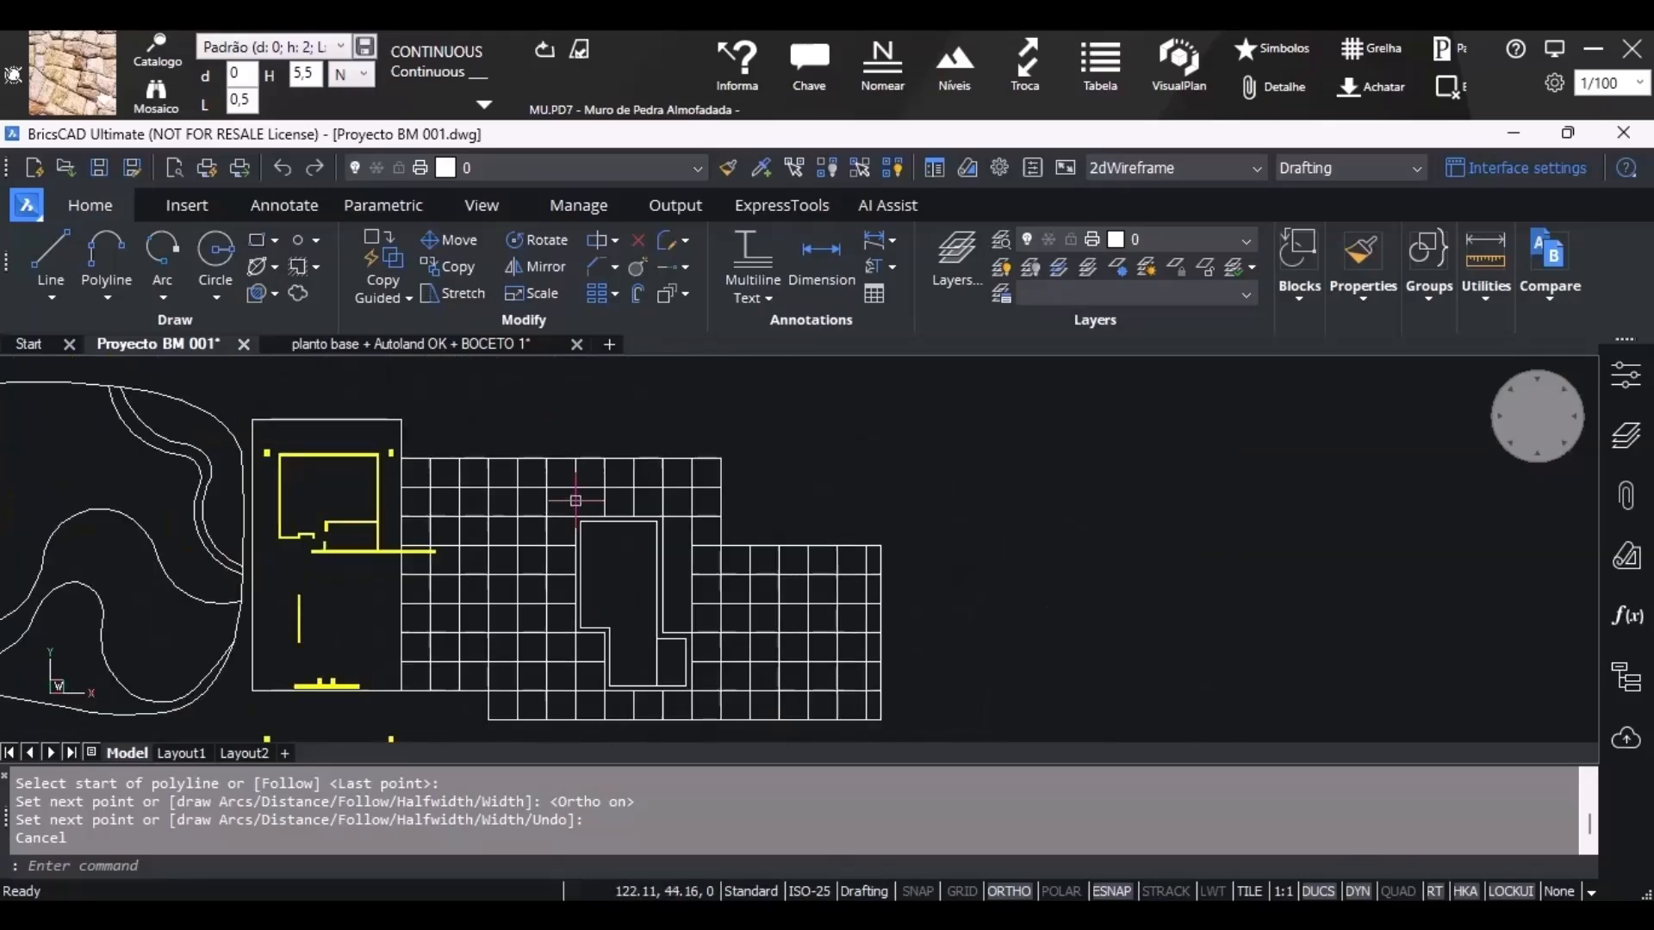
scroll(638, 551, up, 2)
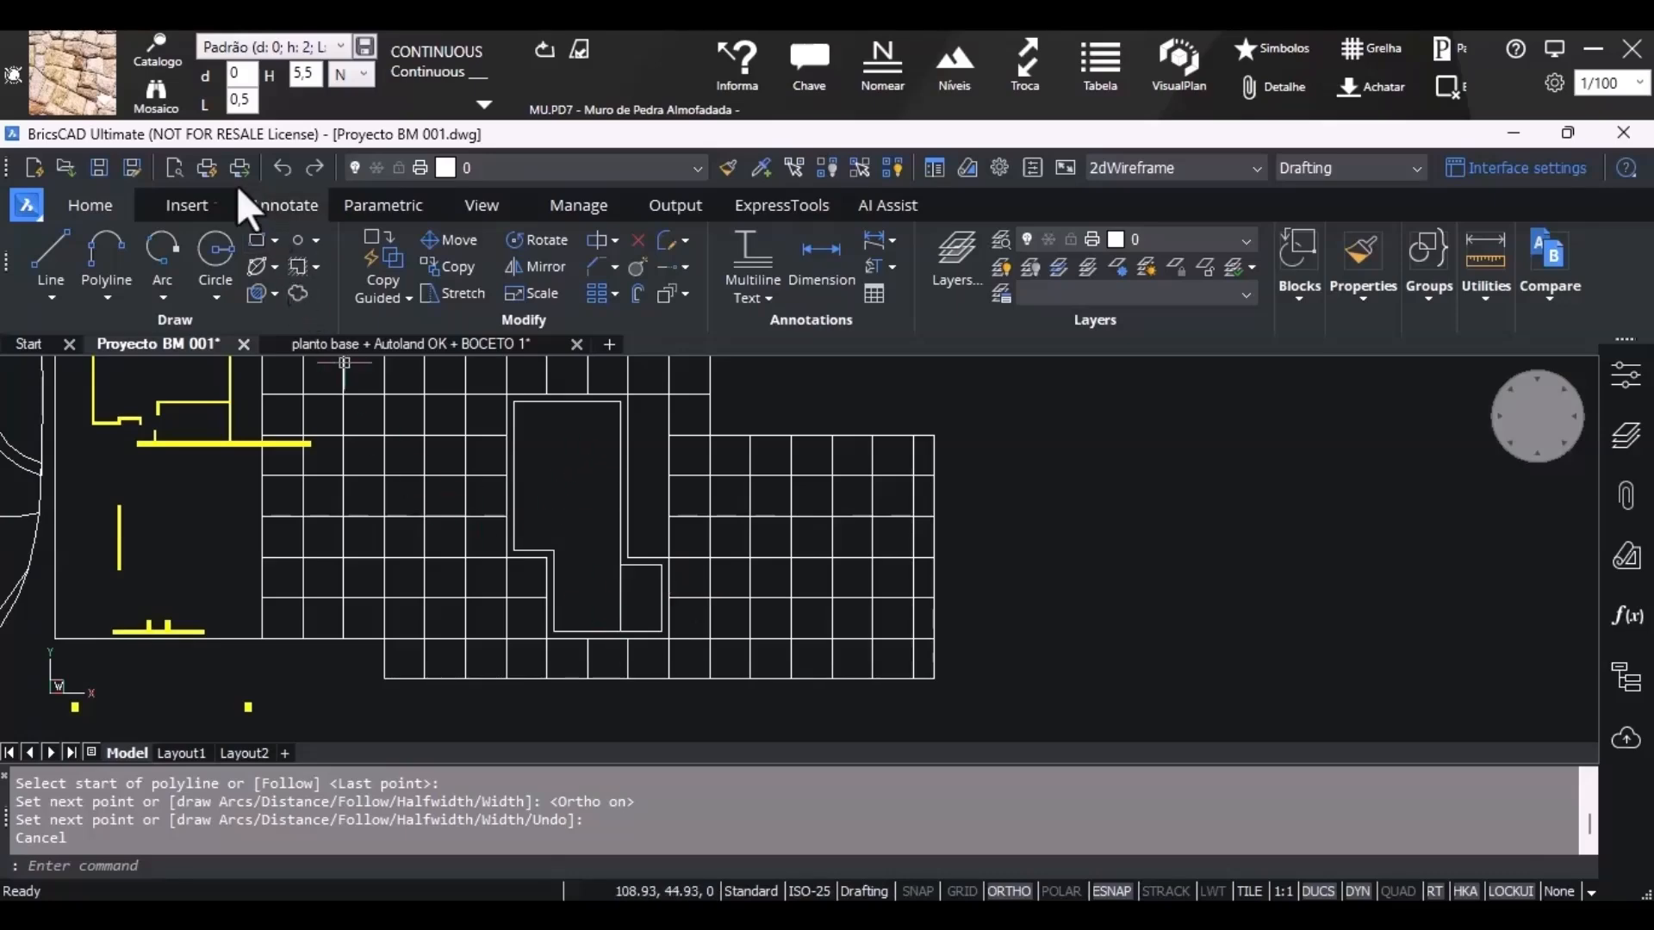
Search the flooring (Pisos) catalogue for pa.ce91 and choose PA.CE91, HD-51170, as the active material.
click(101, 103)
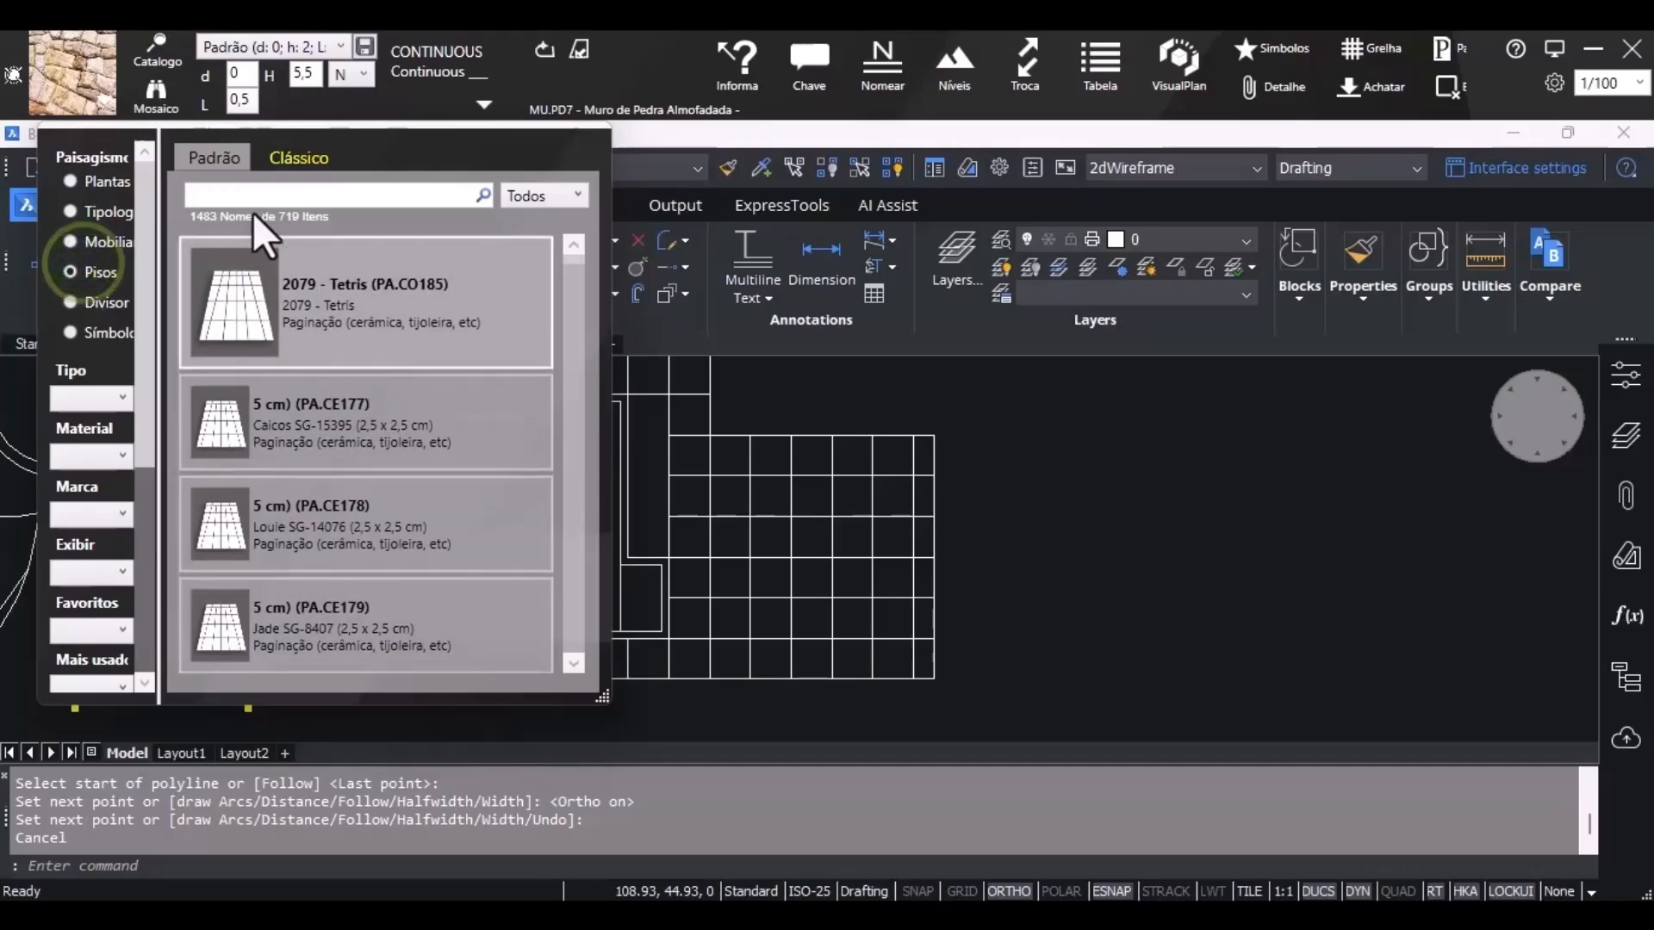
click(262, 193)
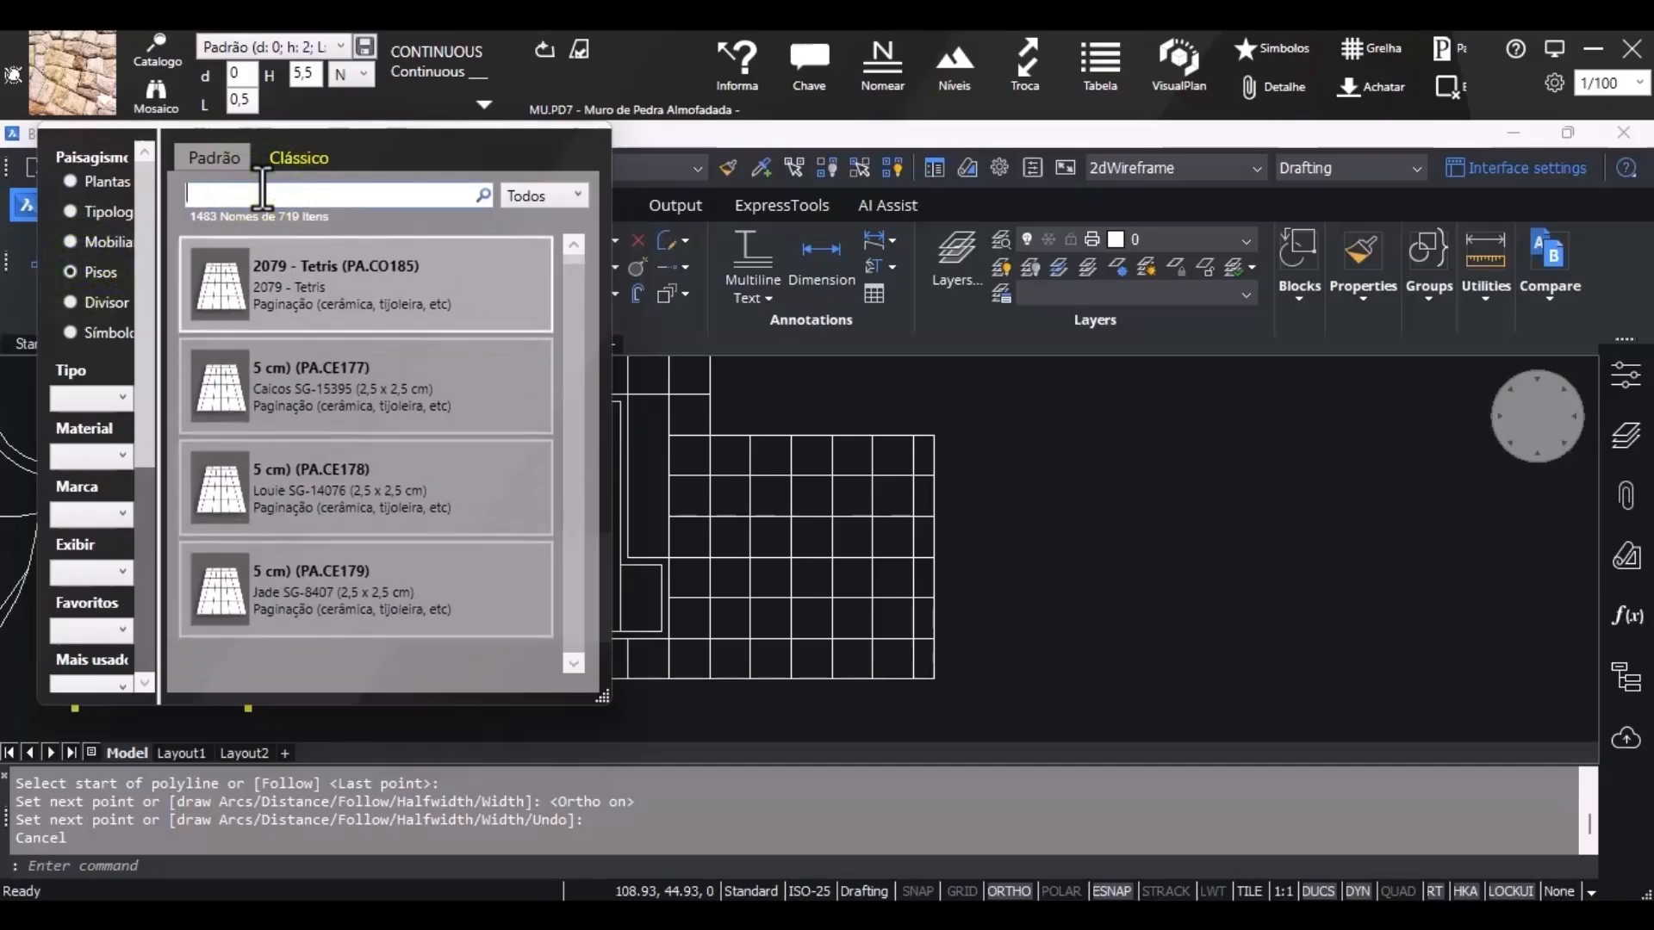
text(pa.ce91)
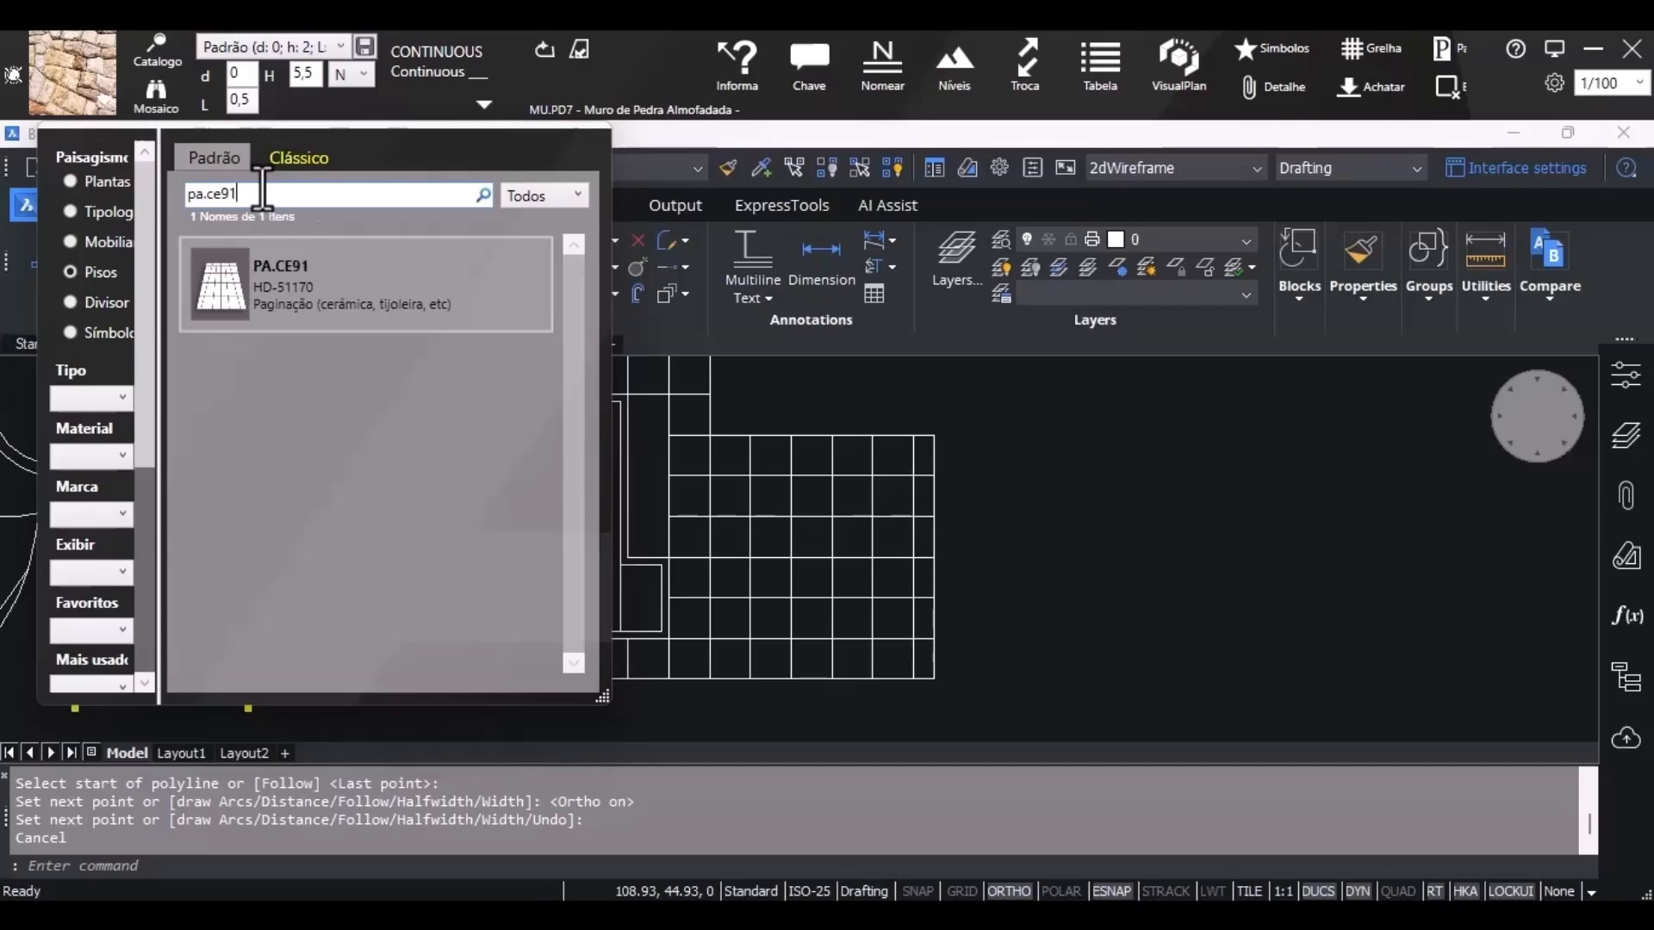
click(304, 250)
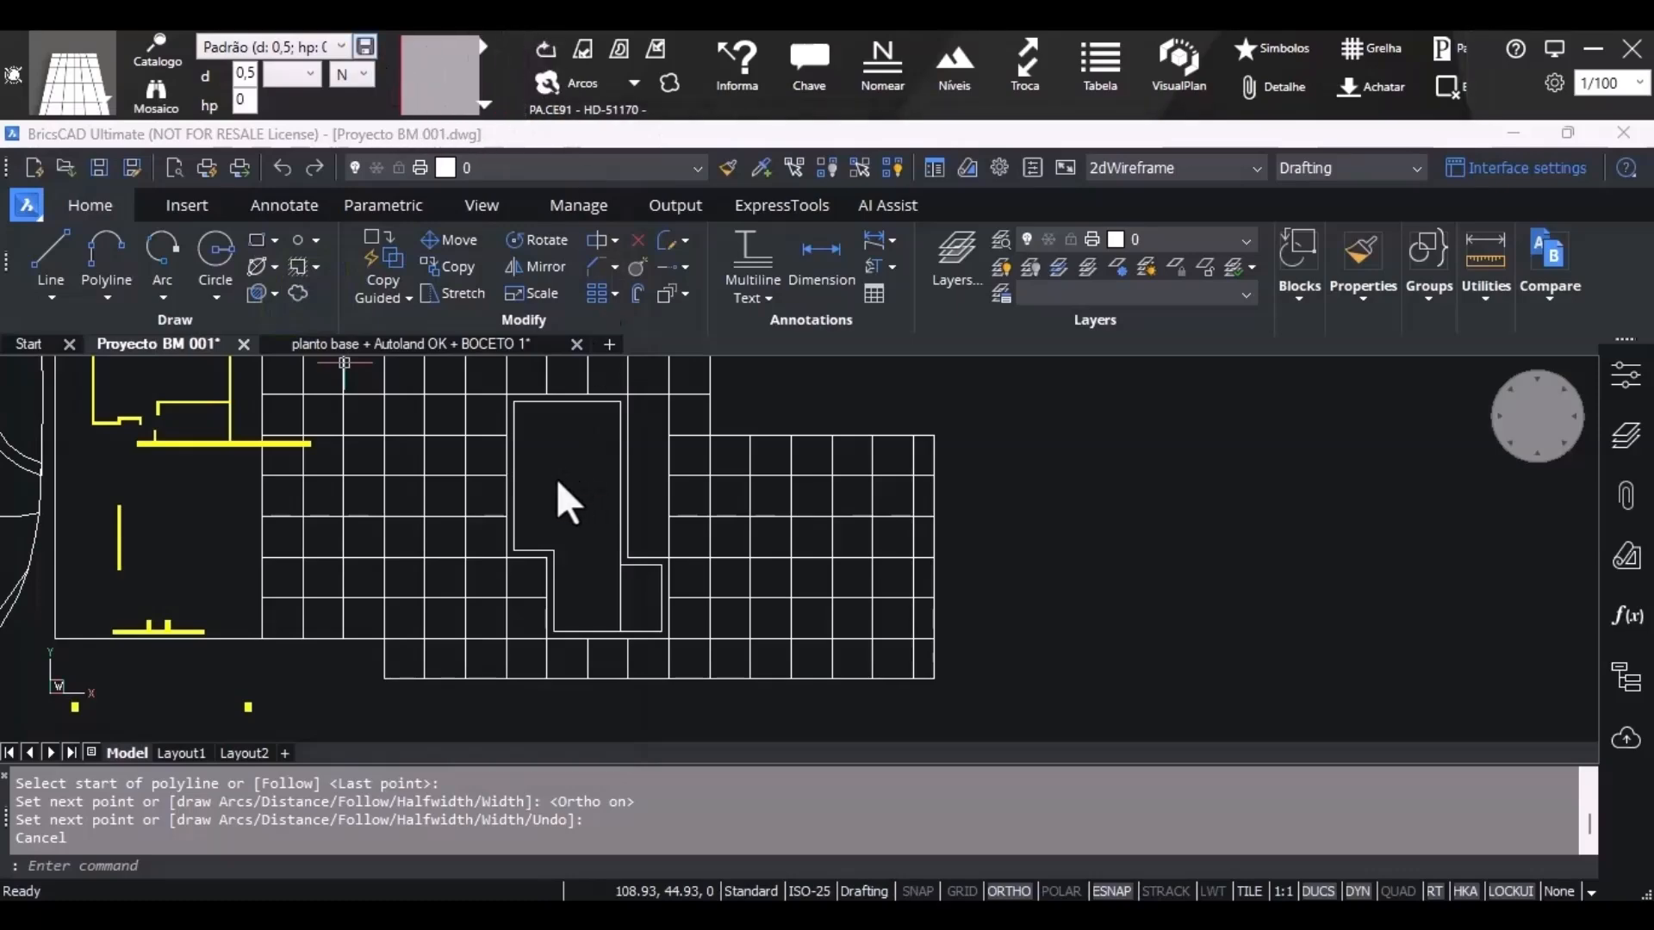
scroll(542, 551, up, 5)
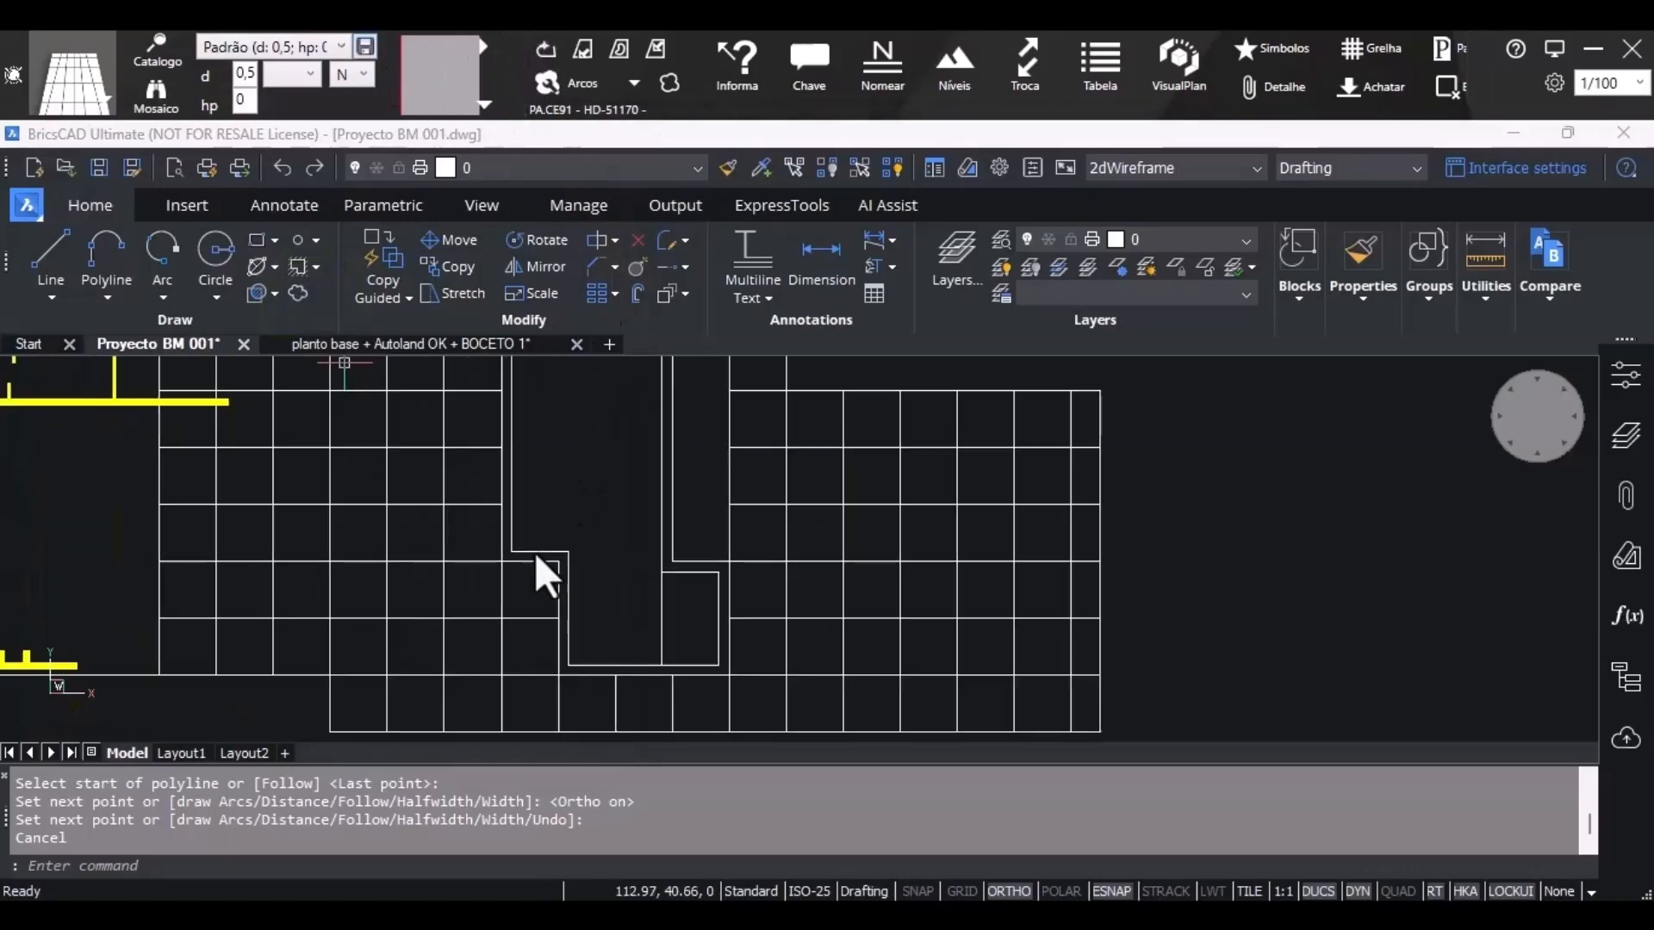
click(660, 46)
scroll(562, 566, down, 5)
key(Escape)
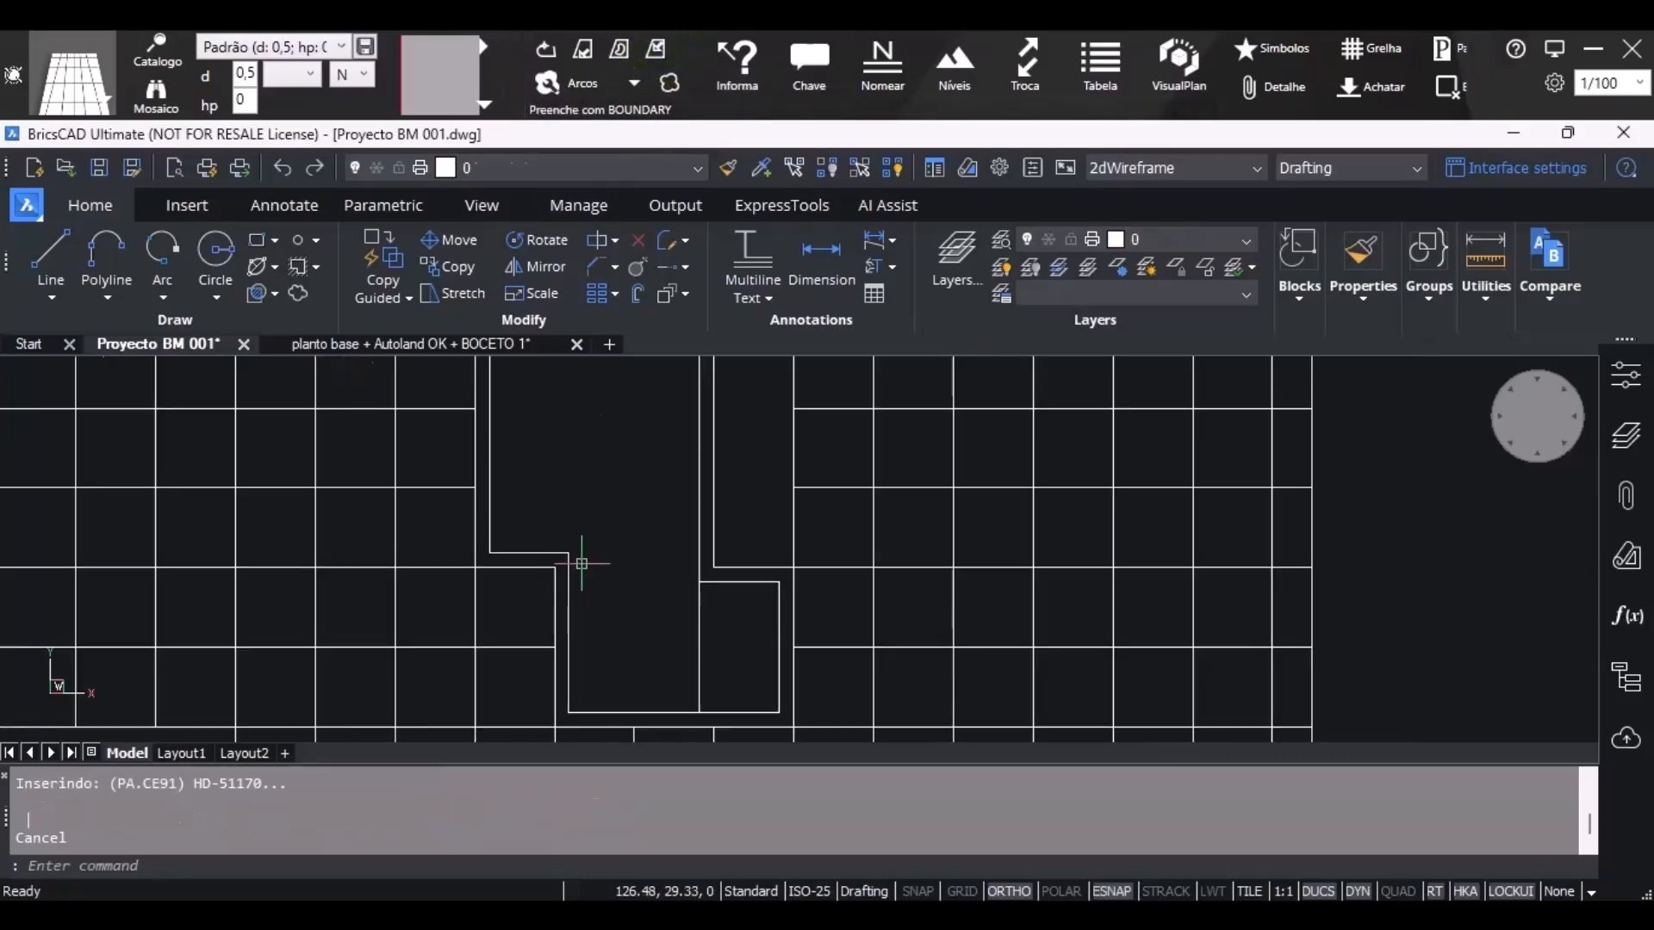
key(Escape)
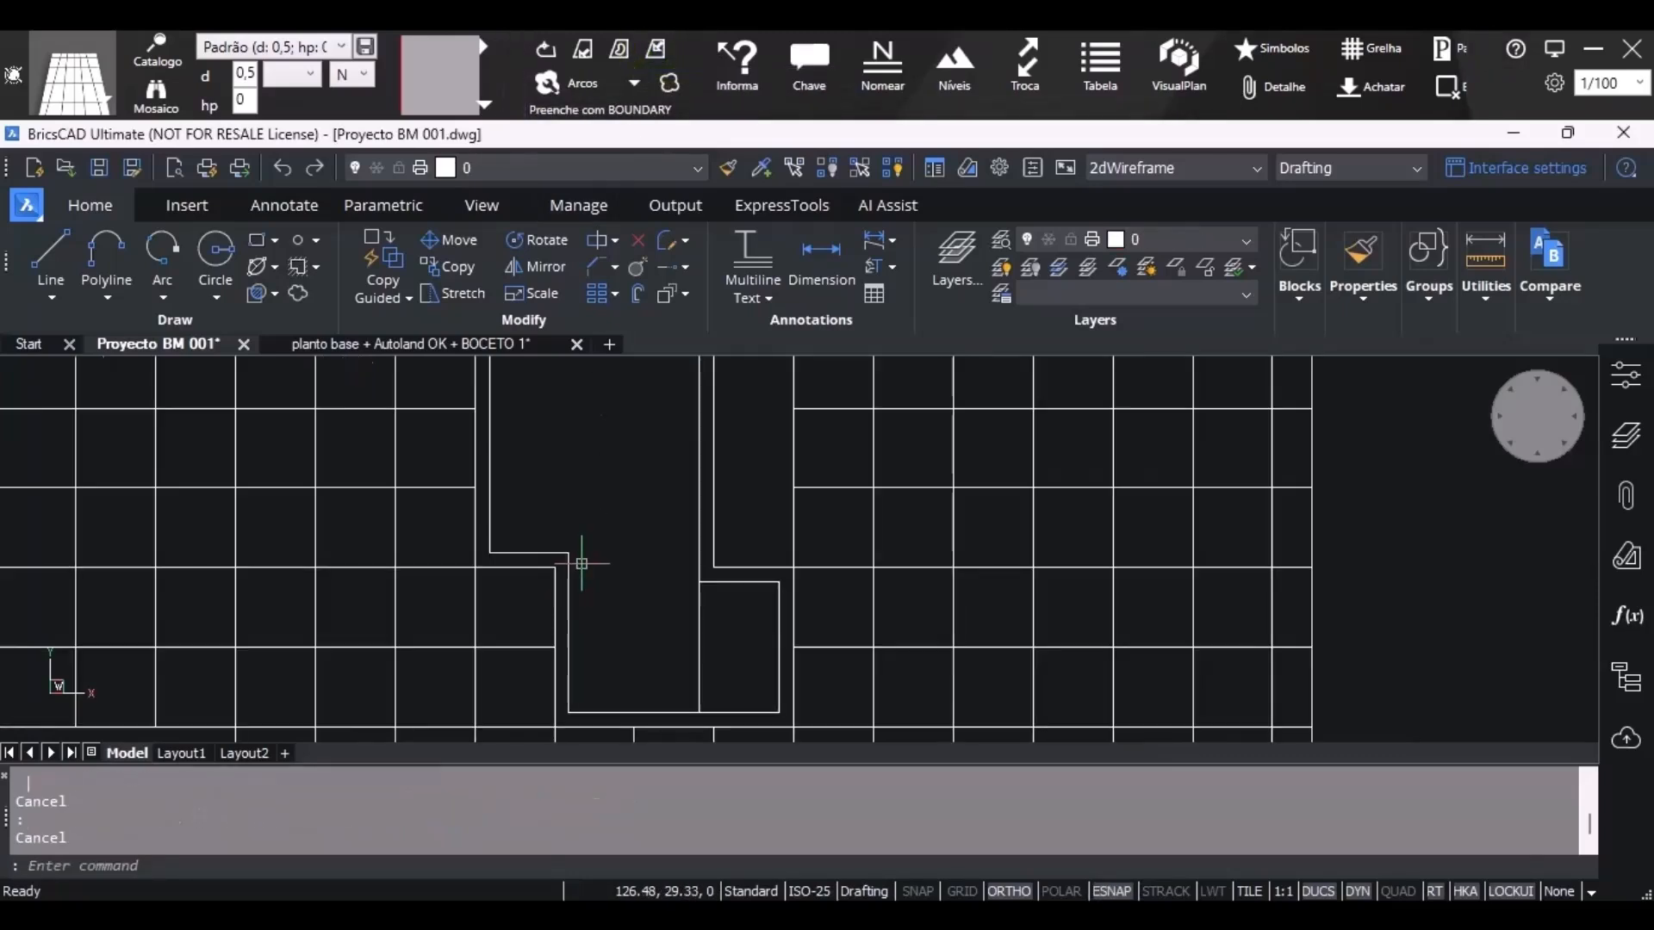
Draw a short horizontal polyline across the left band of the pool border, from the inner to the outer outline, in line with a grid line.
click(106, 251)
scroll(514, 568, up, 3)
scroll(483, 543, down, 6)
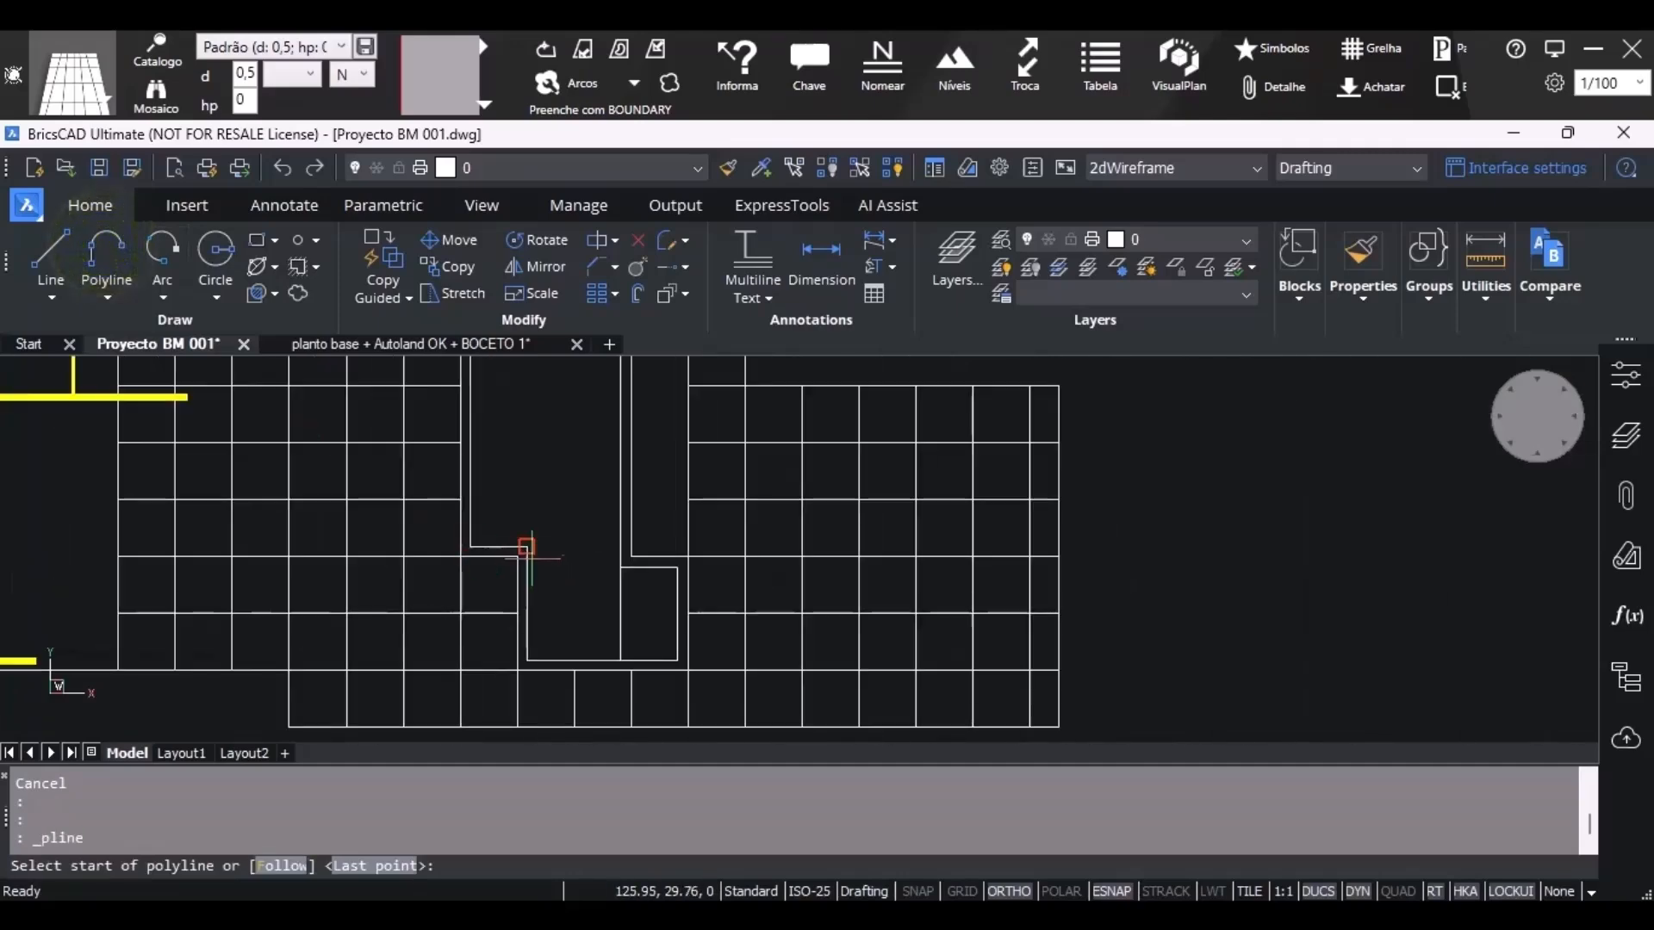
scroll(517, 496, up, 4)
scroll(436, 528, down, 4)
scroll(432, 528, up, 5)
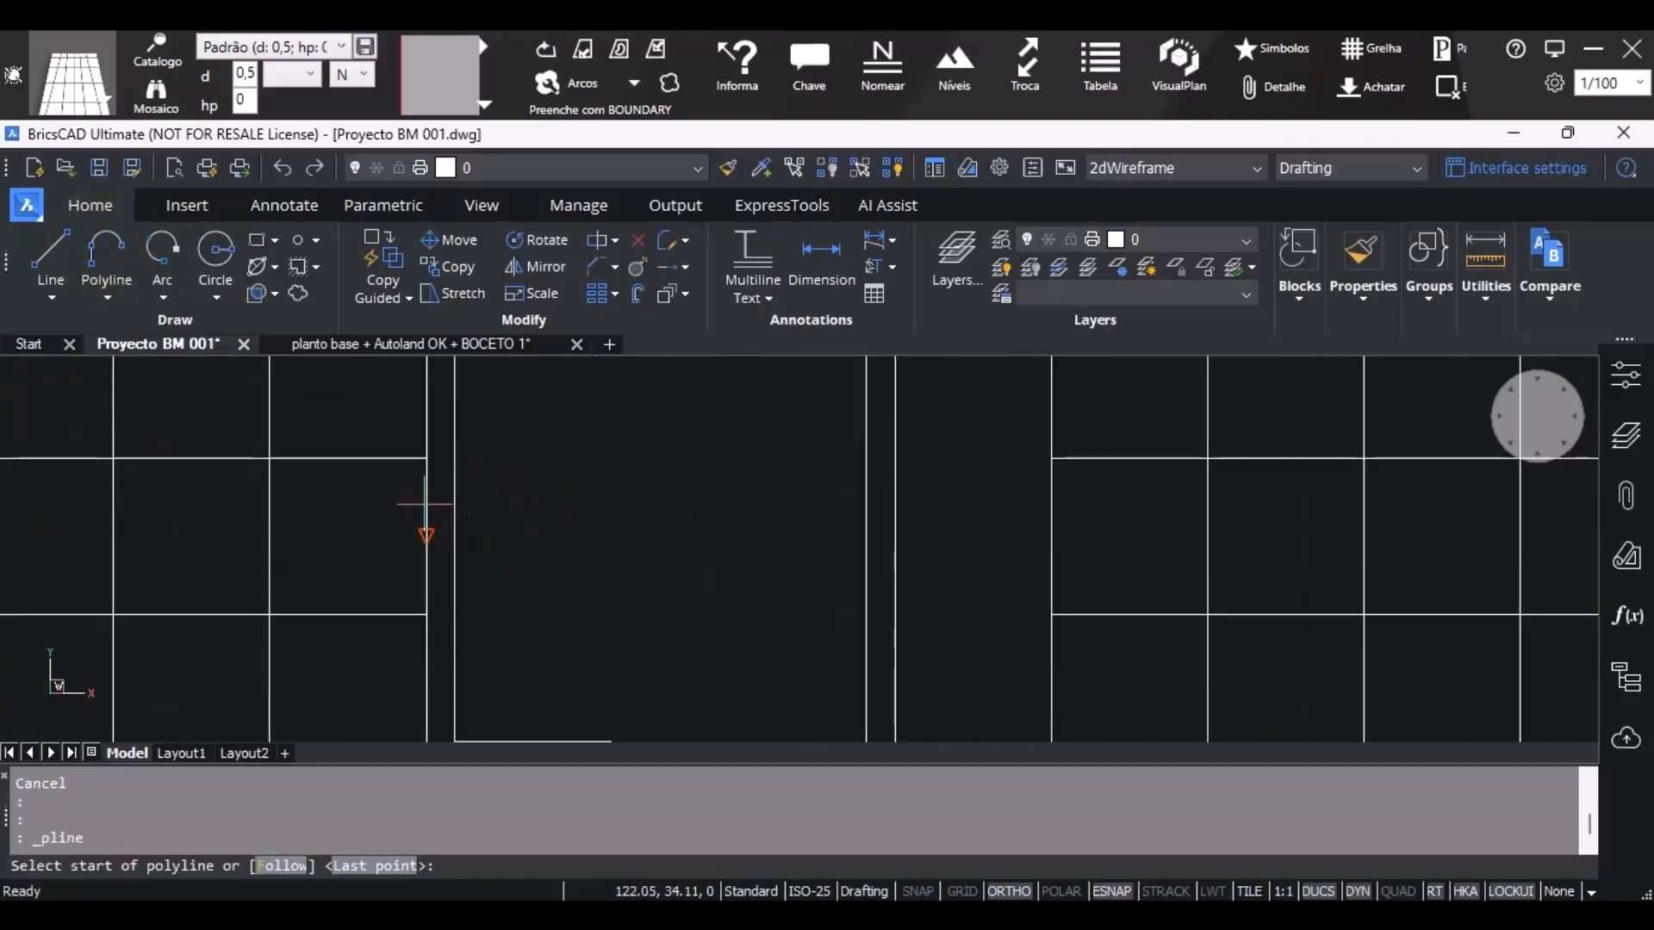
click(454, 457)
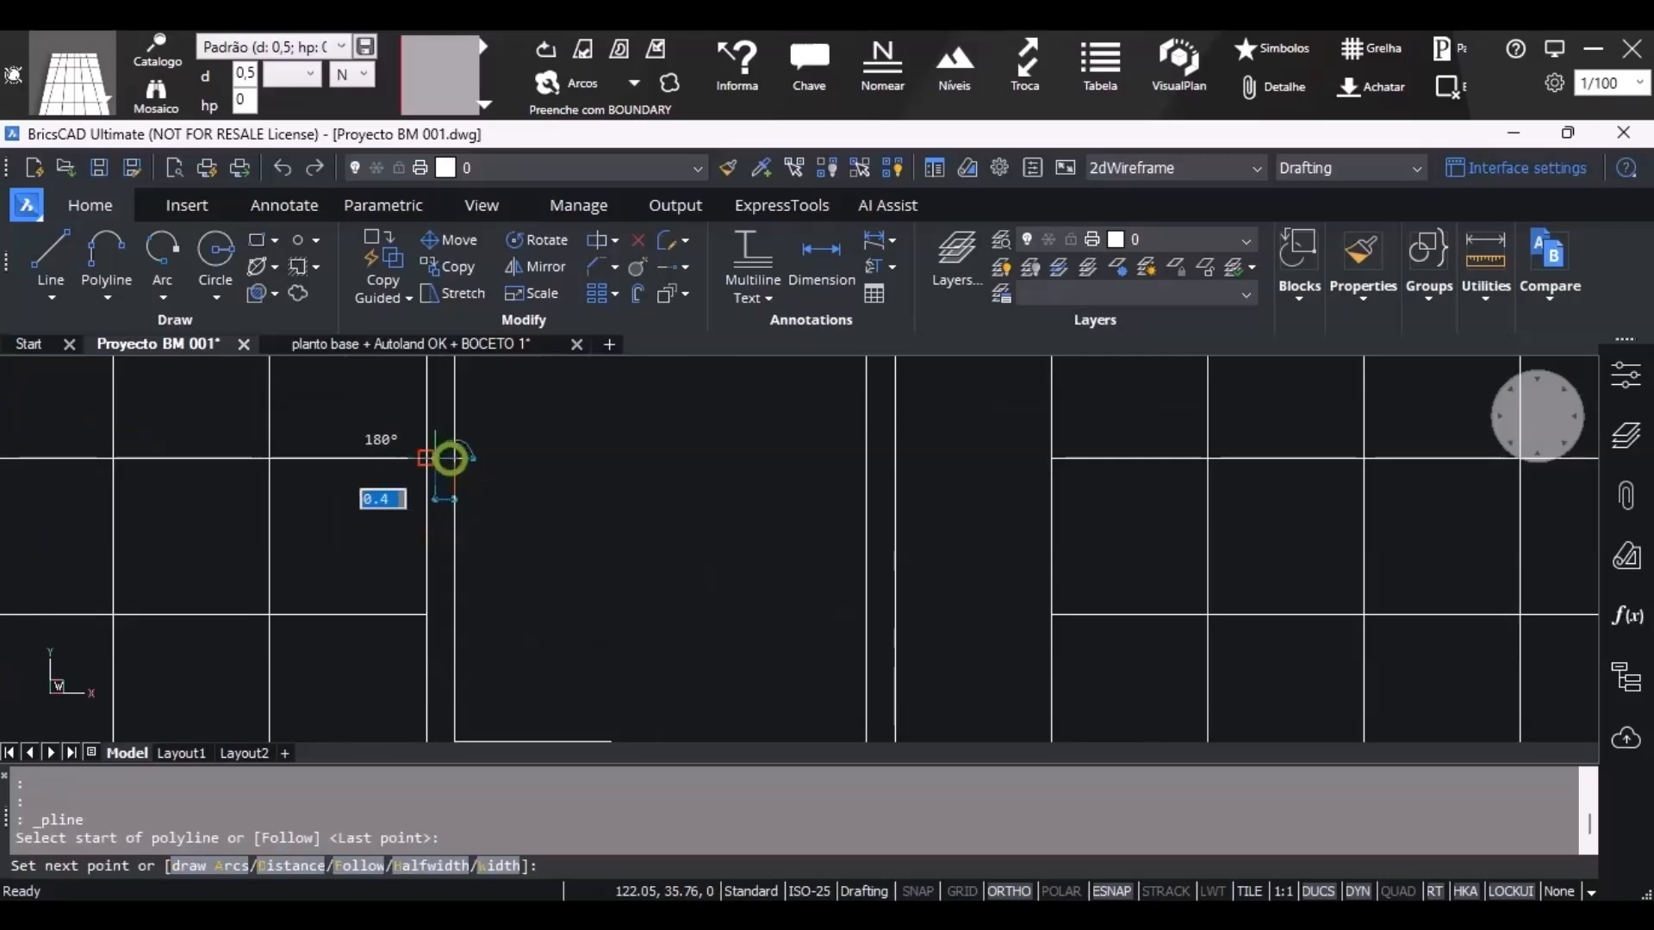
click(455, 614)
key(Escape)
scroll(744, 543, down, 2)
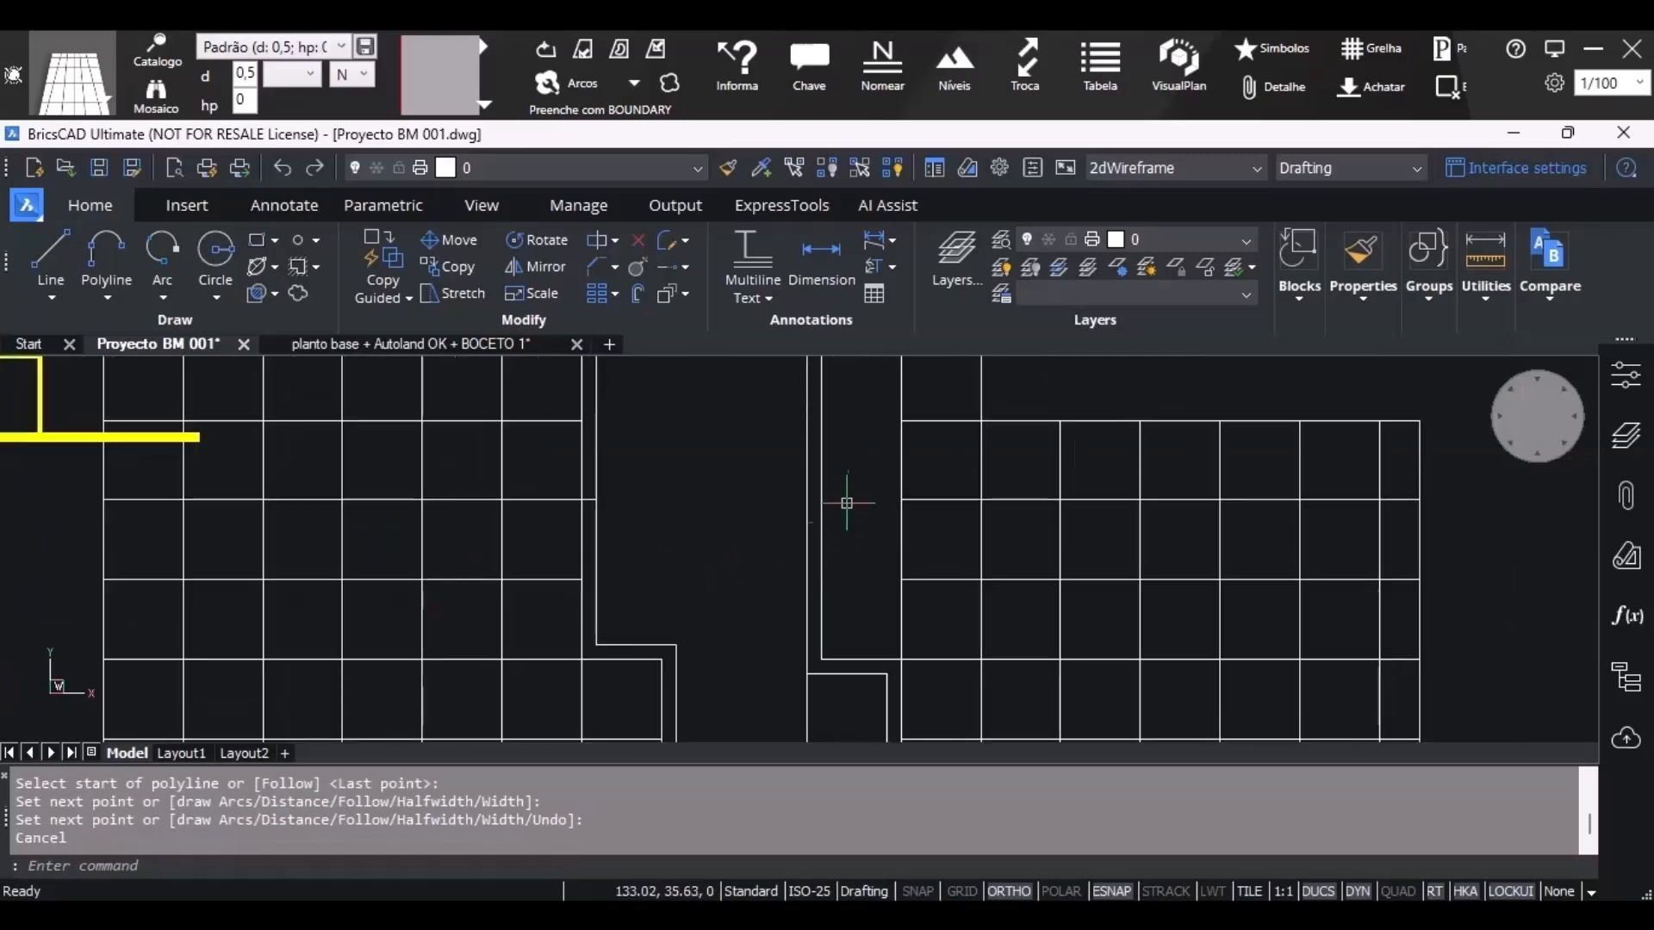
Draw a matching short polyline across the right band of the pool border, level with the divider in the left band.
scroll(849, 495, up, 3)
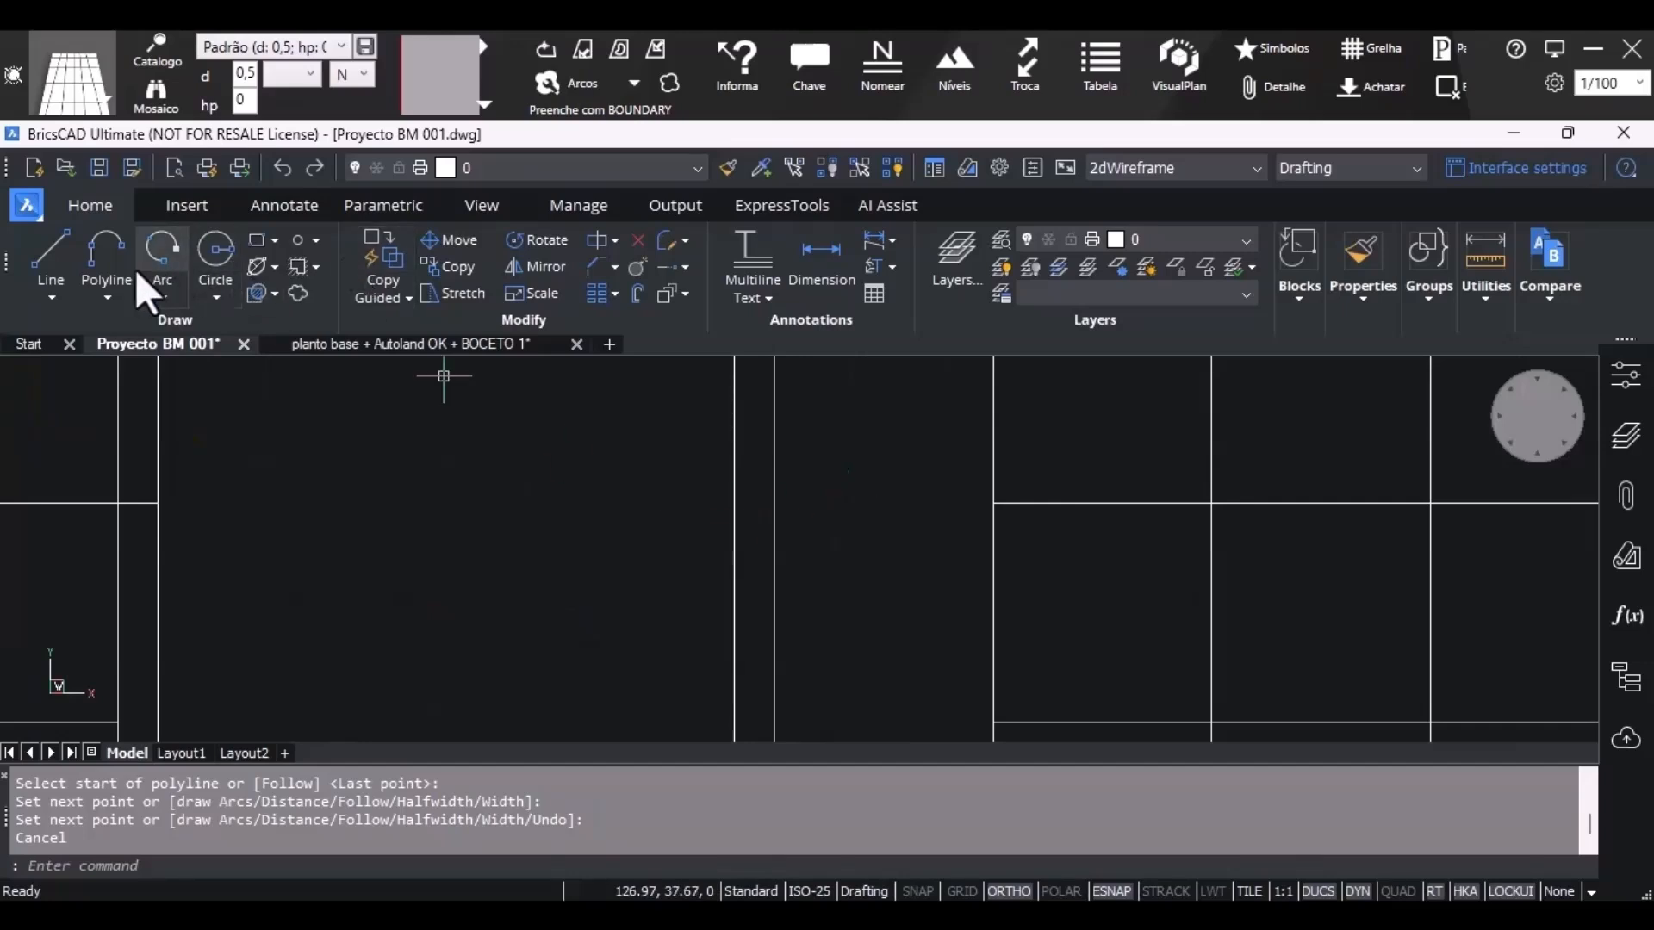
click(105, 257)
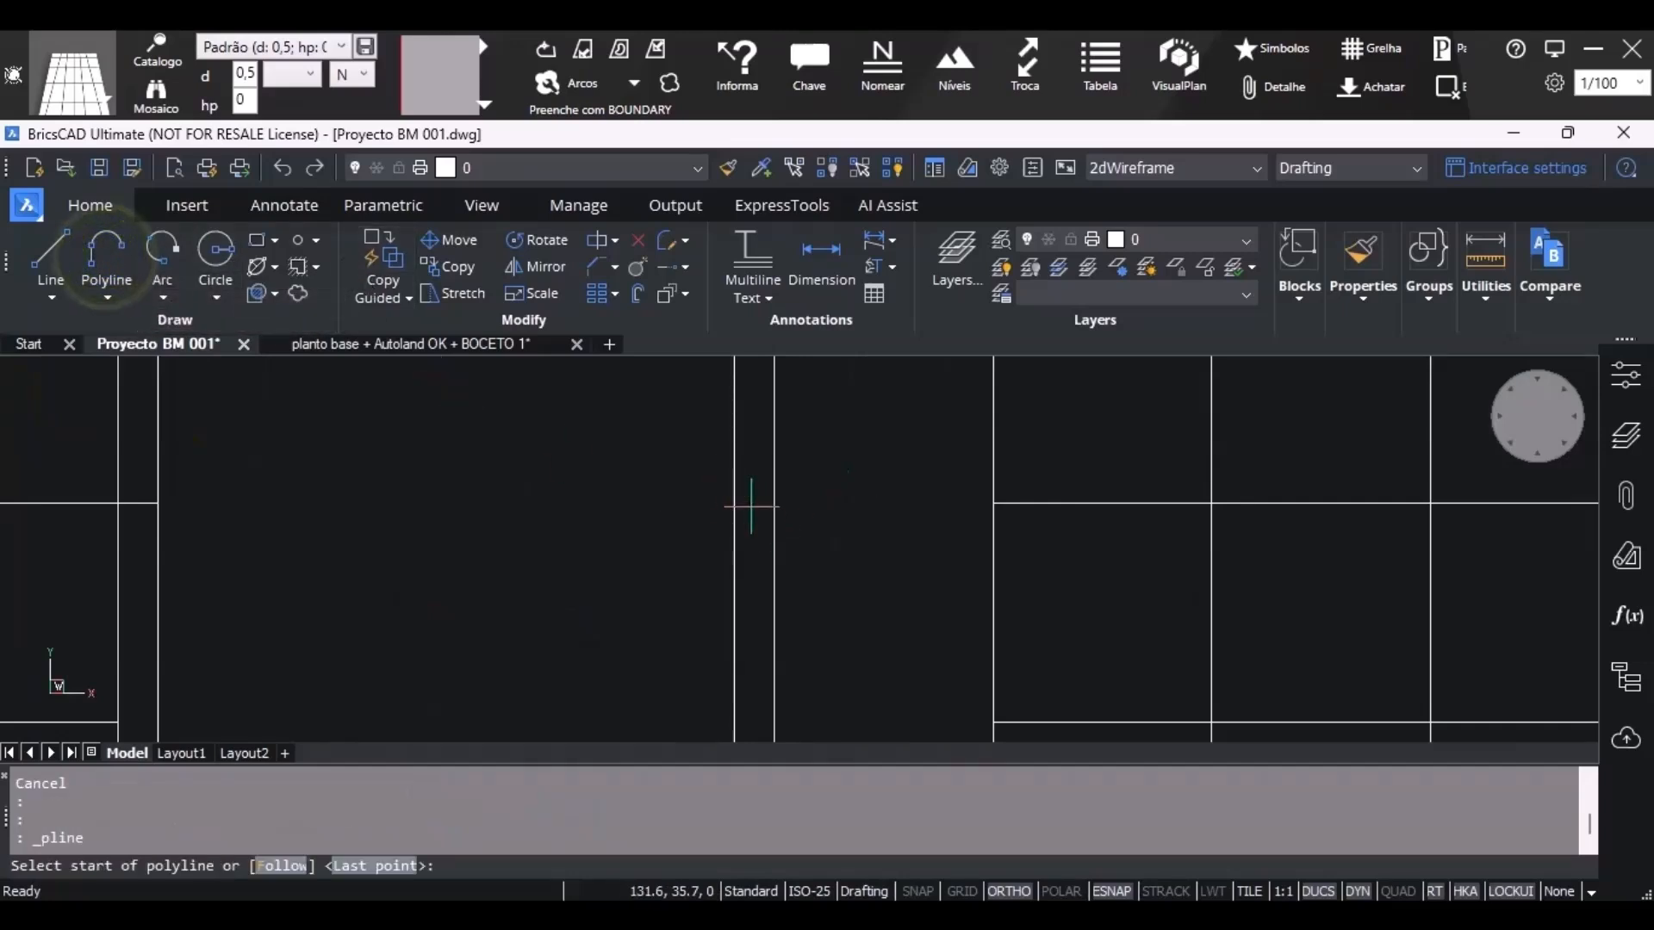
click(771, 506)
click(768, 502)
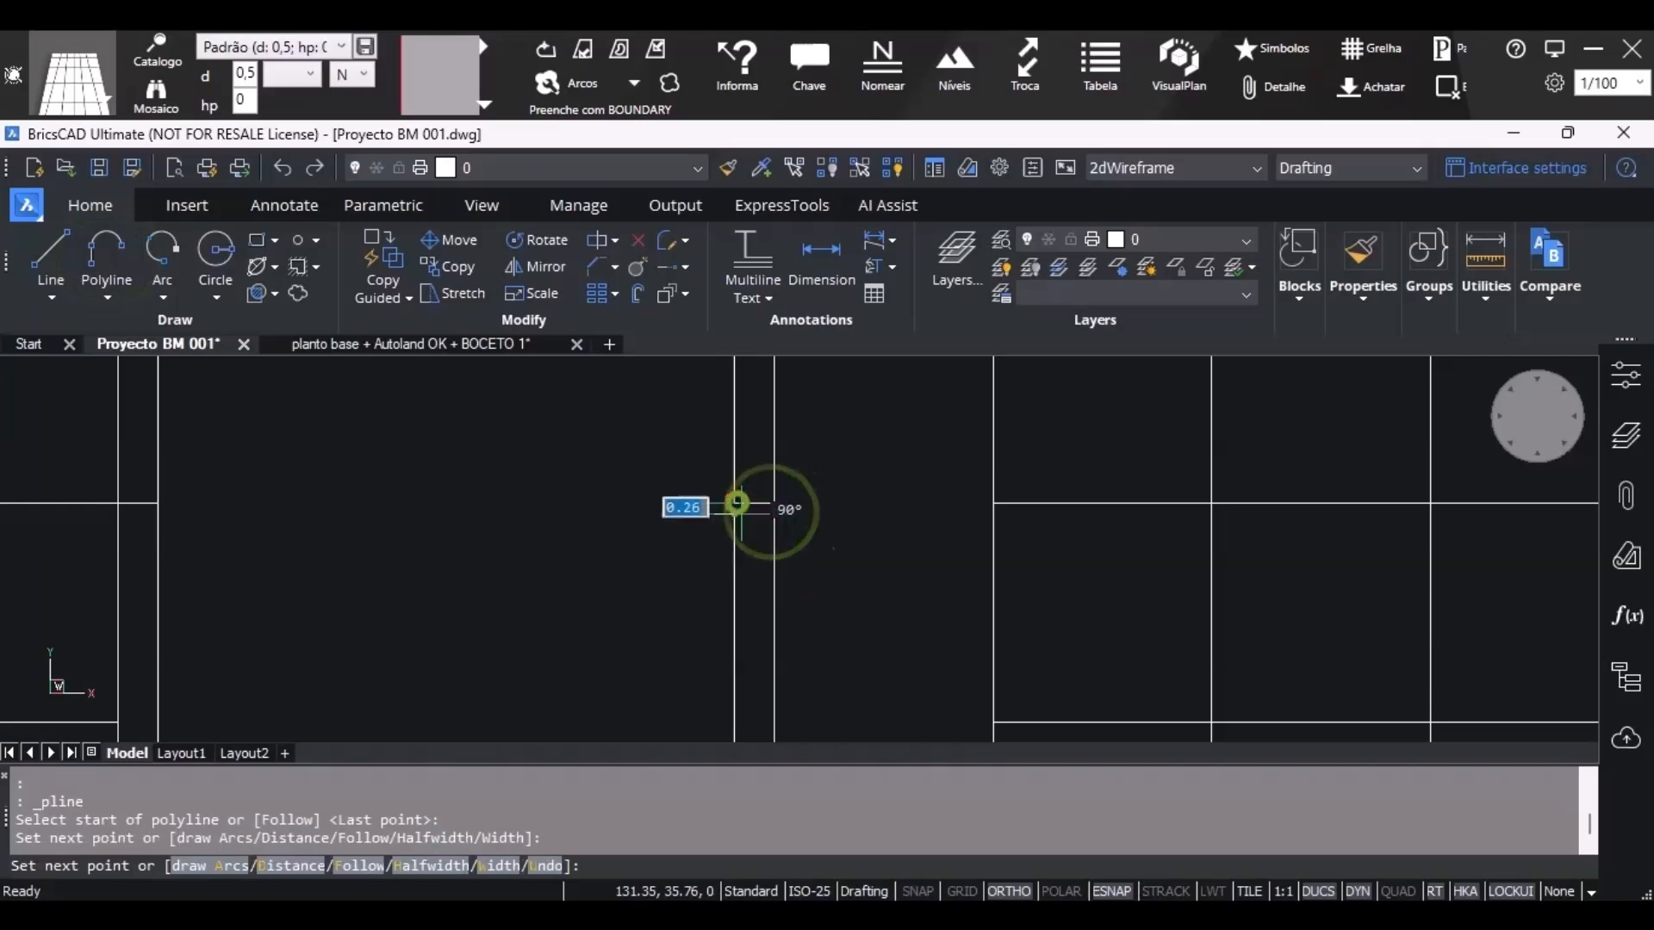
key(Escape)
key(Escape)
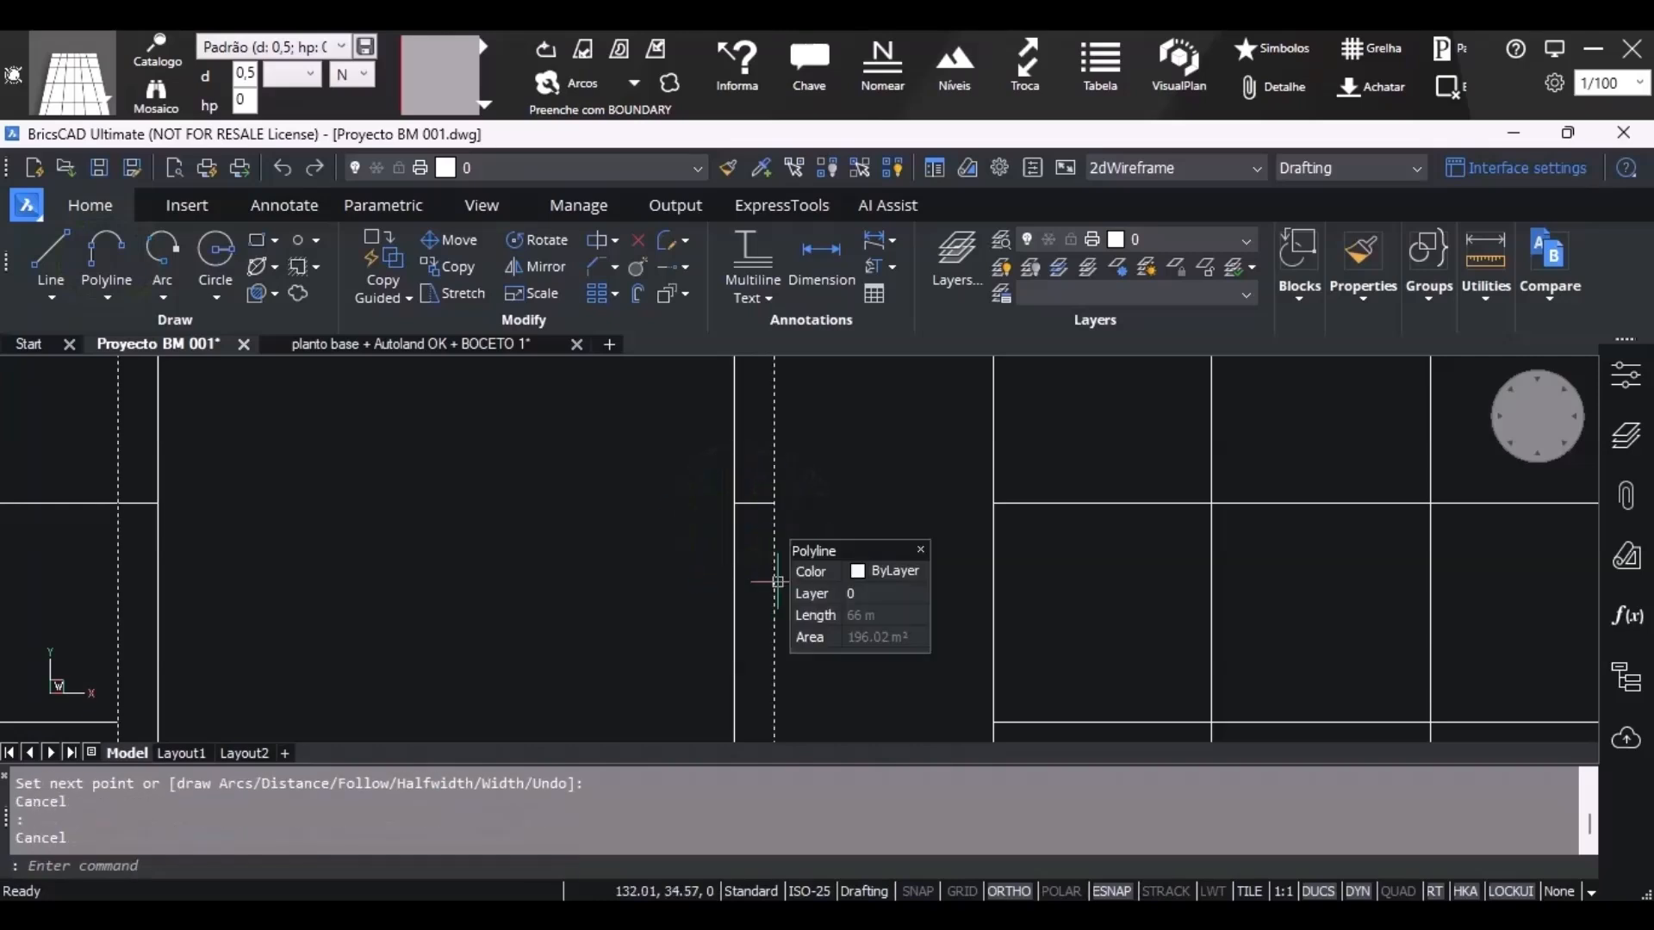
scroll(758, 577, down, 3)
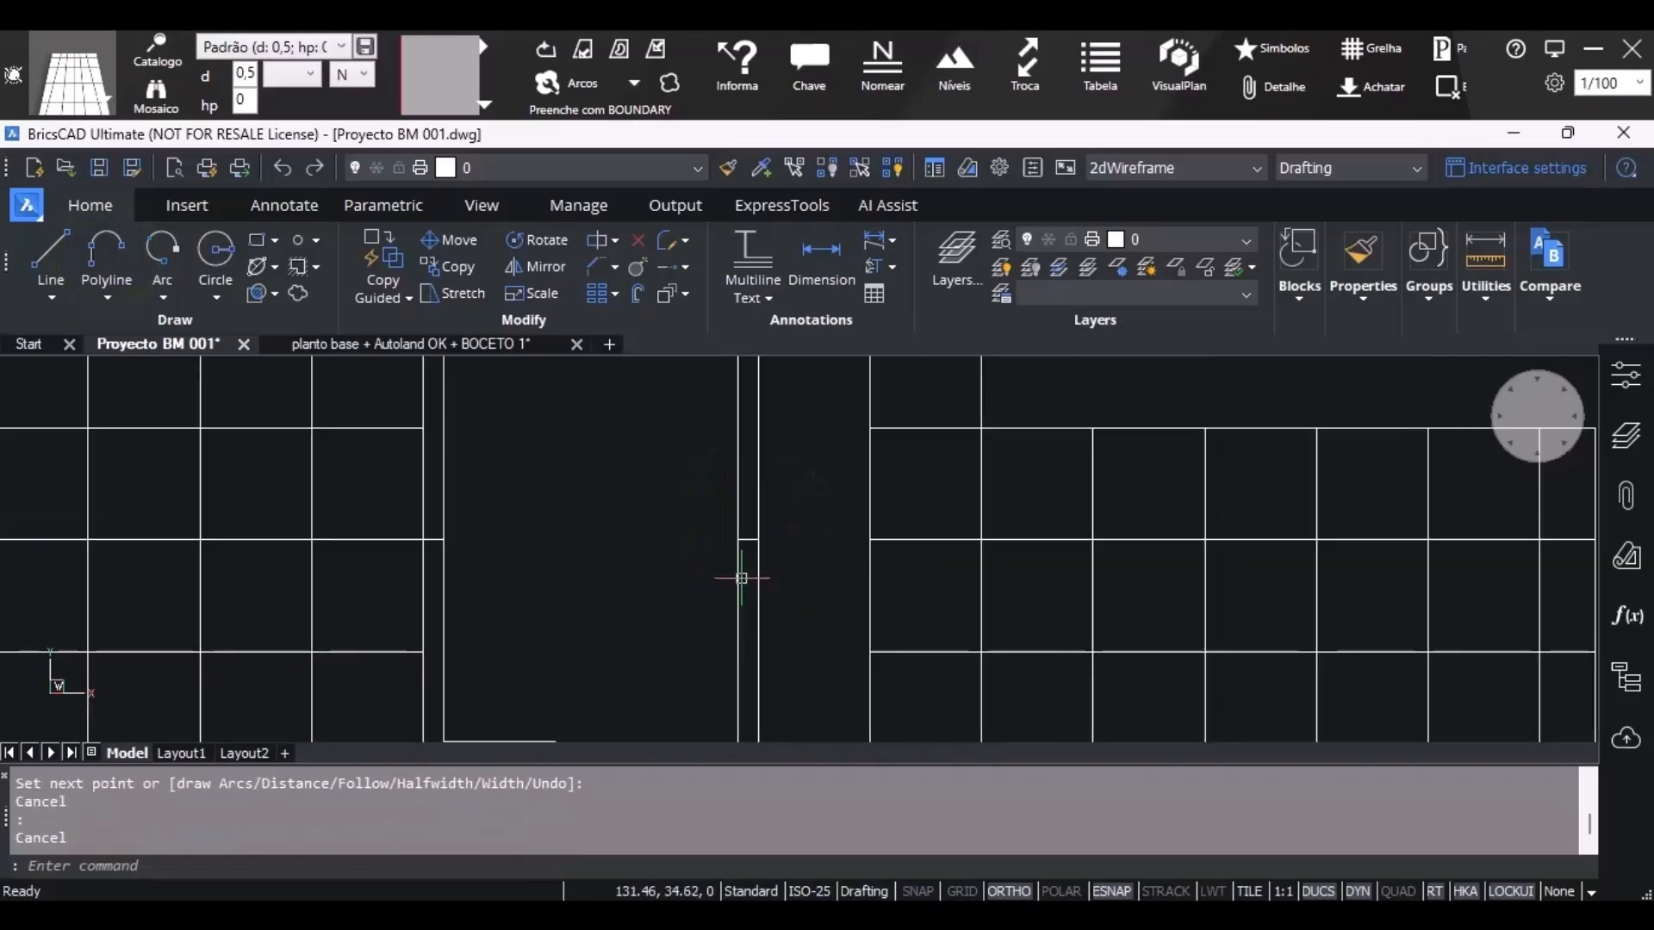
Fill the upper and lower sections of the pool border with the PA.CE91 flooring using the boundary fill.
click(654, 50)
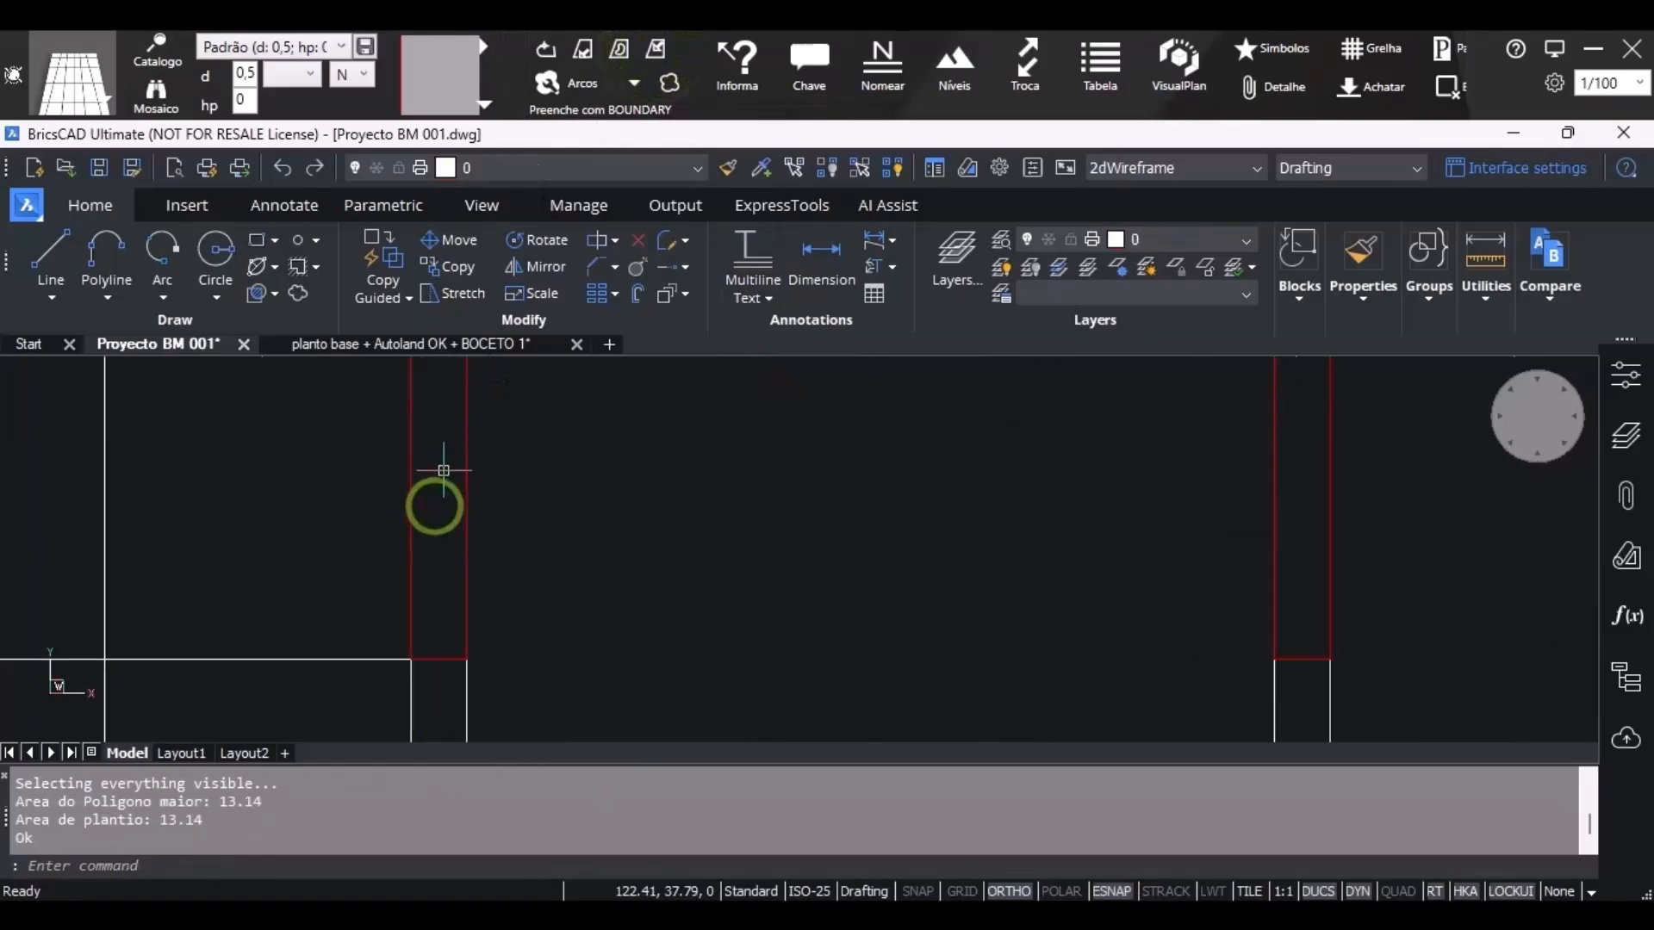
click(651, 49)
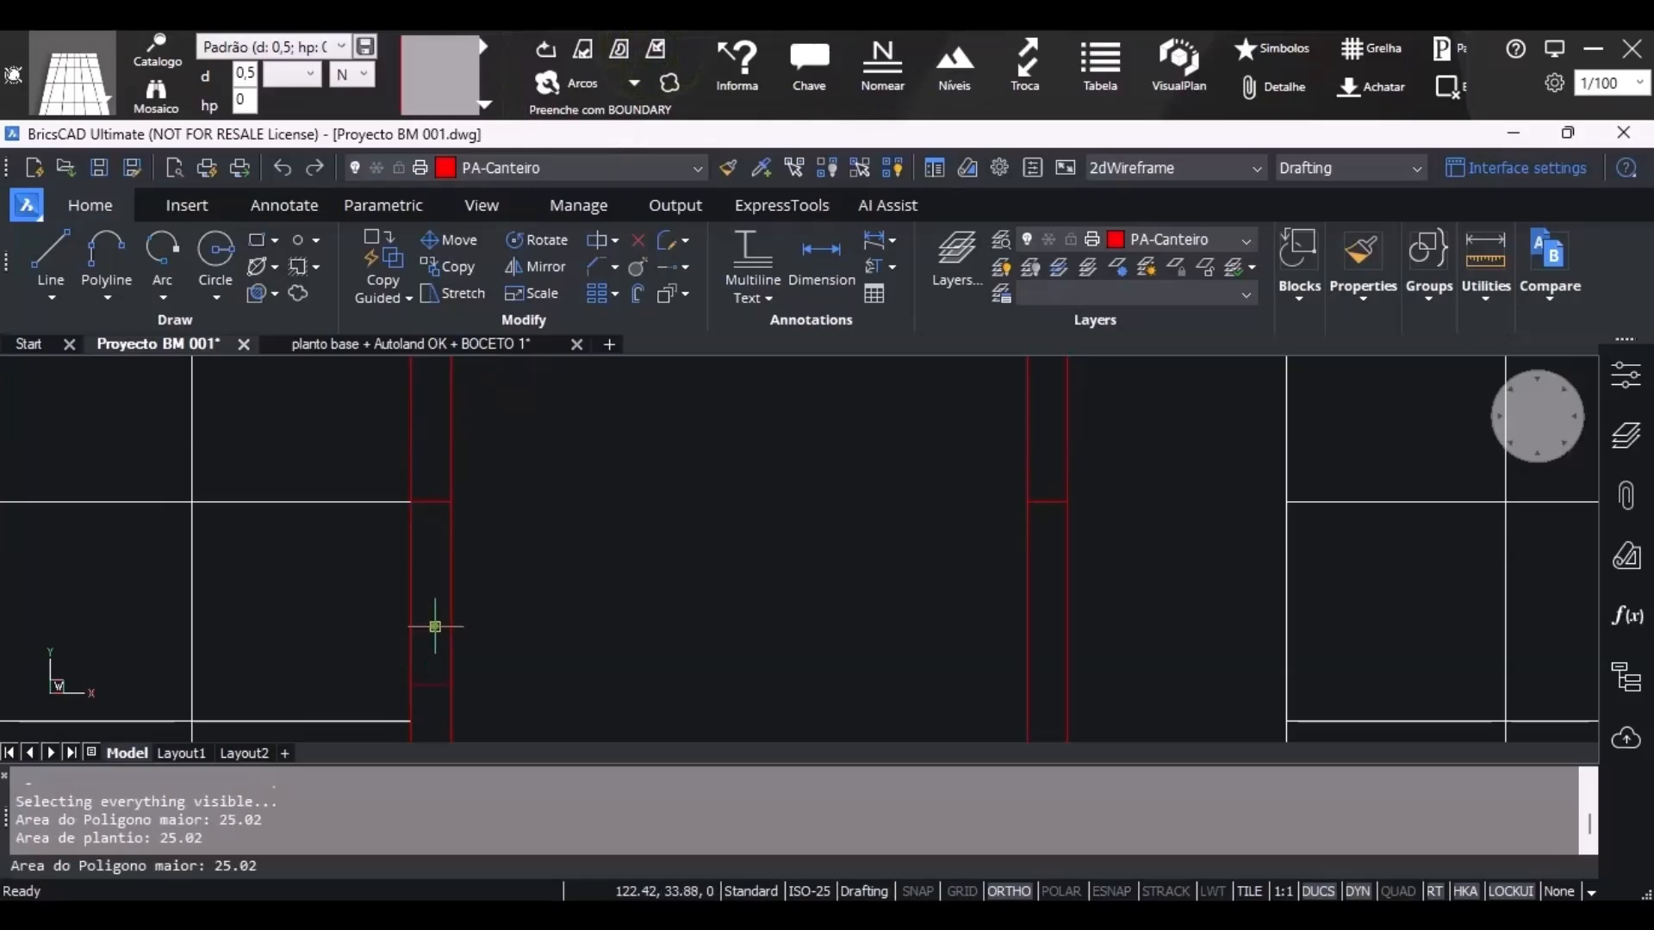
click(431, 626)
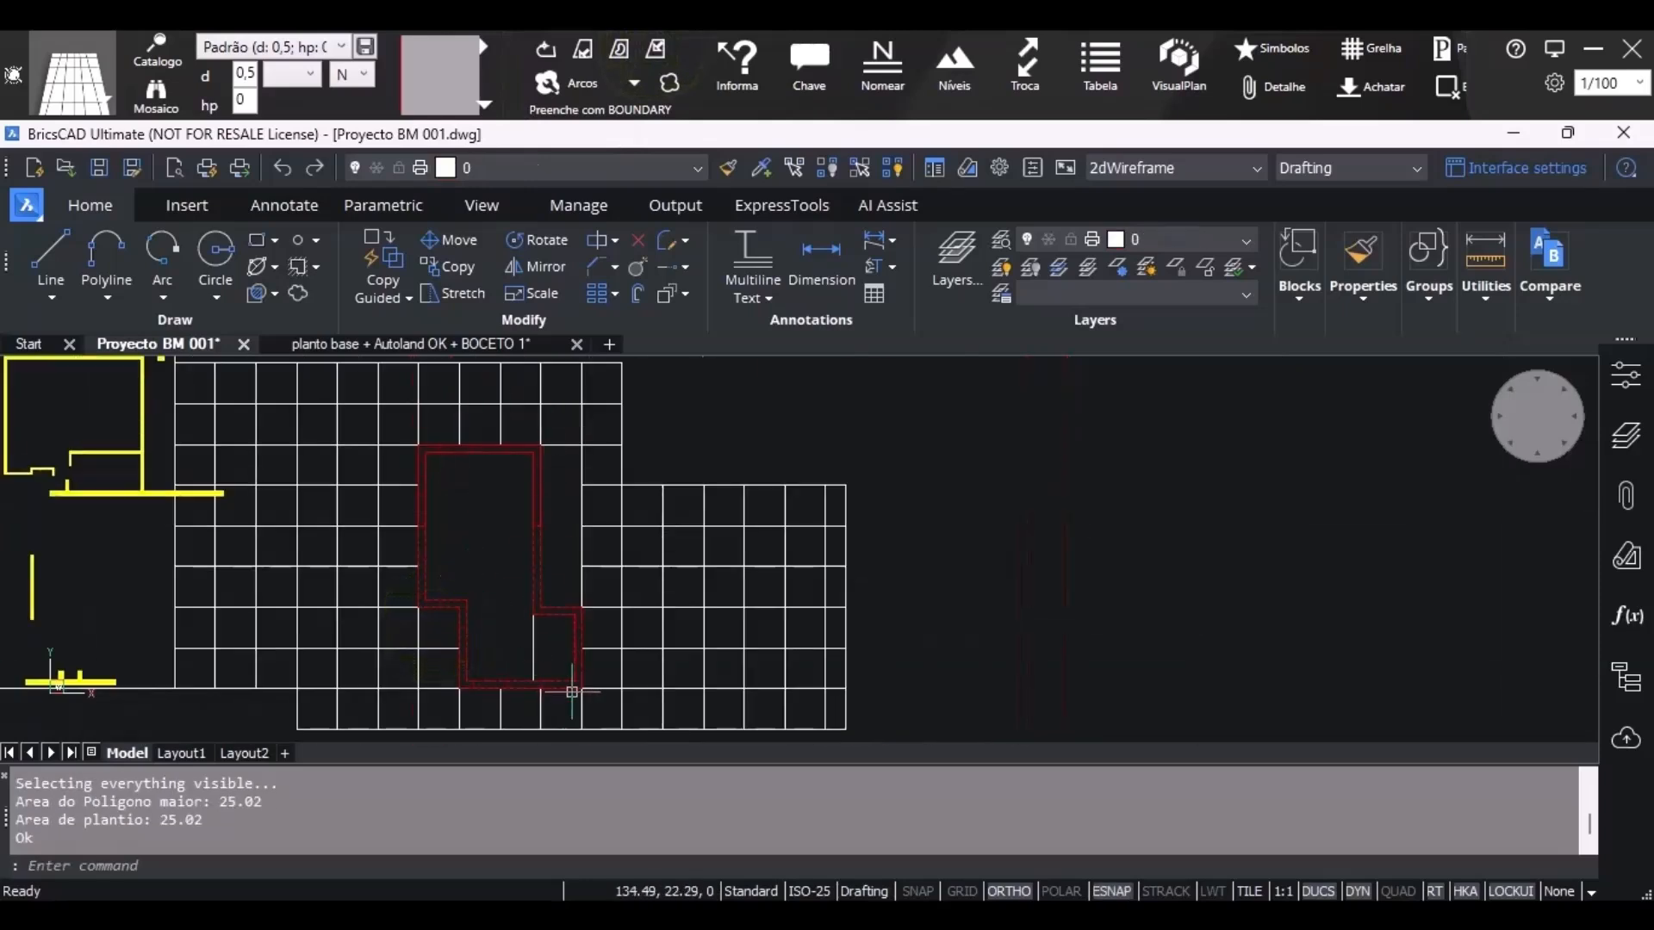
mouse_move(573, 692)
key(Escape)
key(Escape)
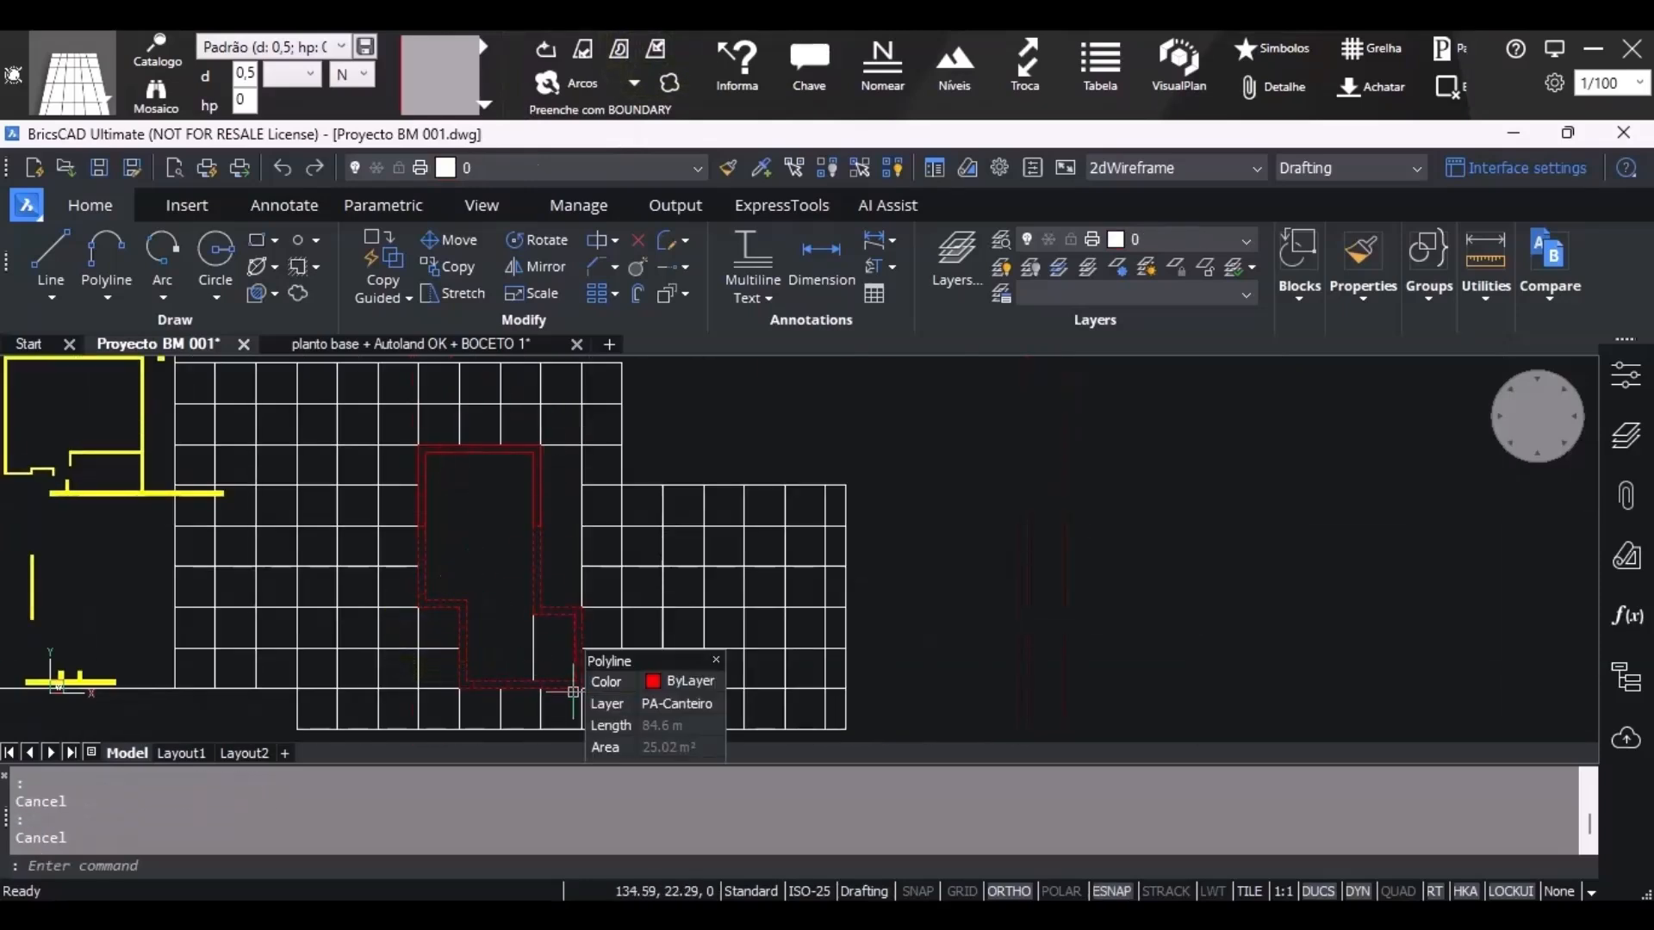
Select the lower and upper border sections in turn to check the extent of each filled outline.
click(424, 535)
mouse_move(422, 552)
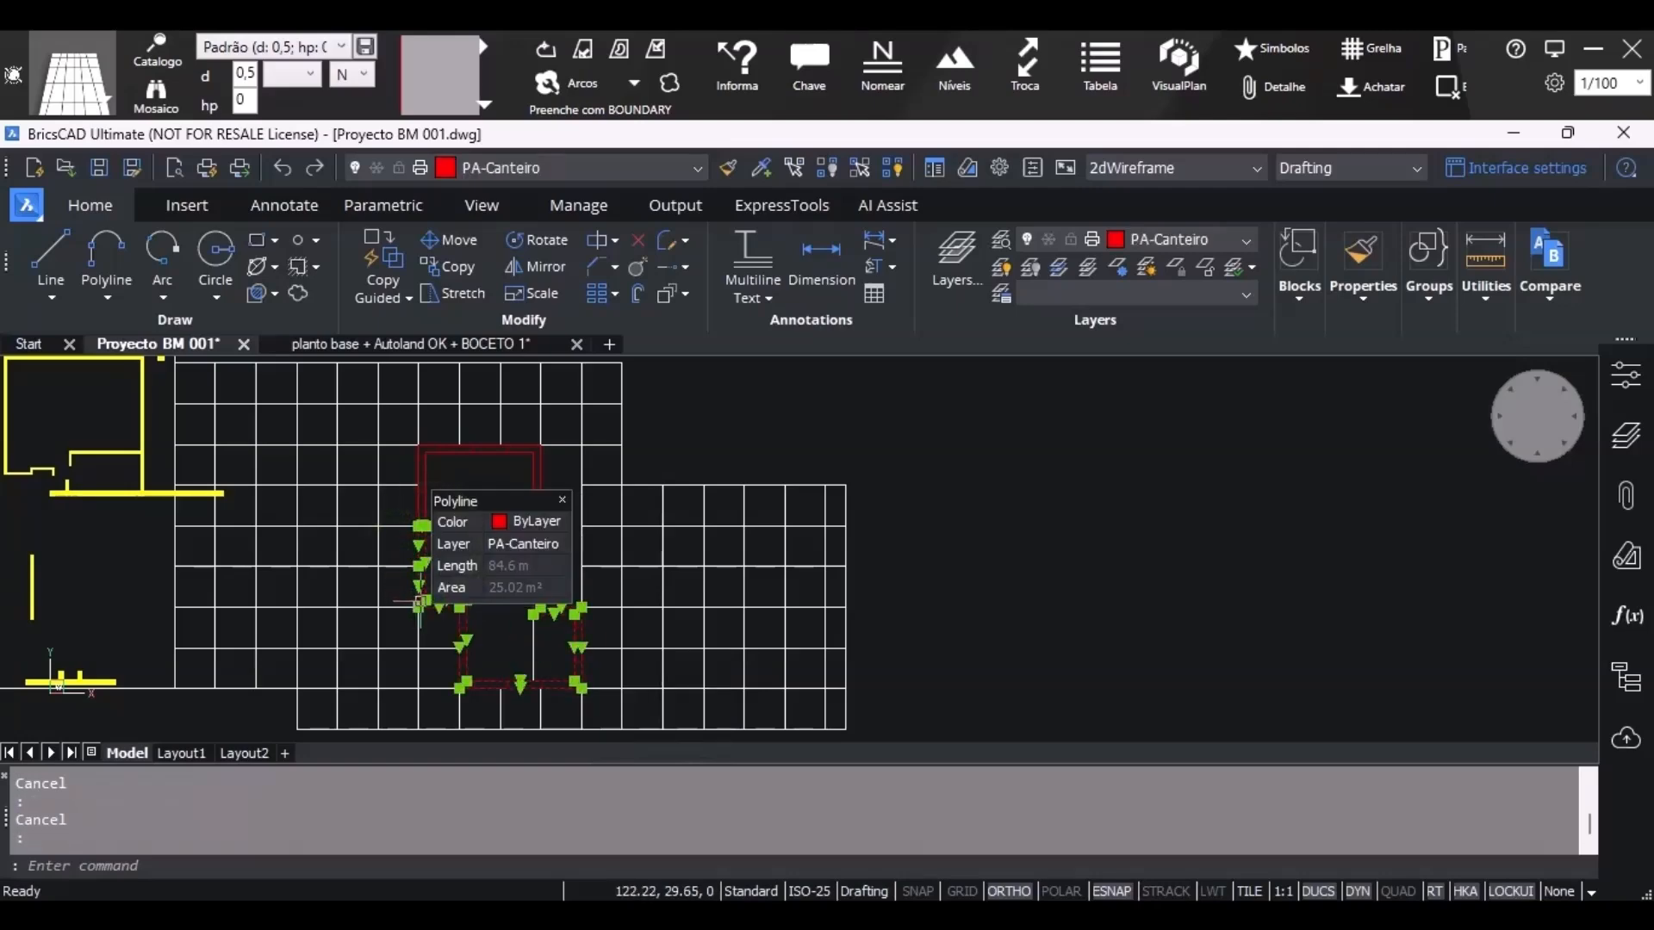
scroll(577, 650, up, 2)
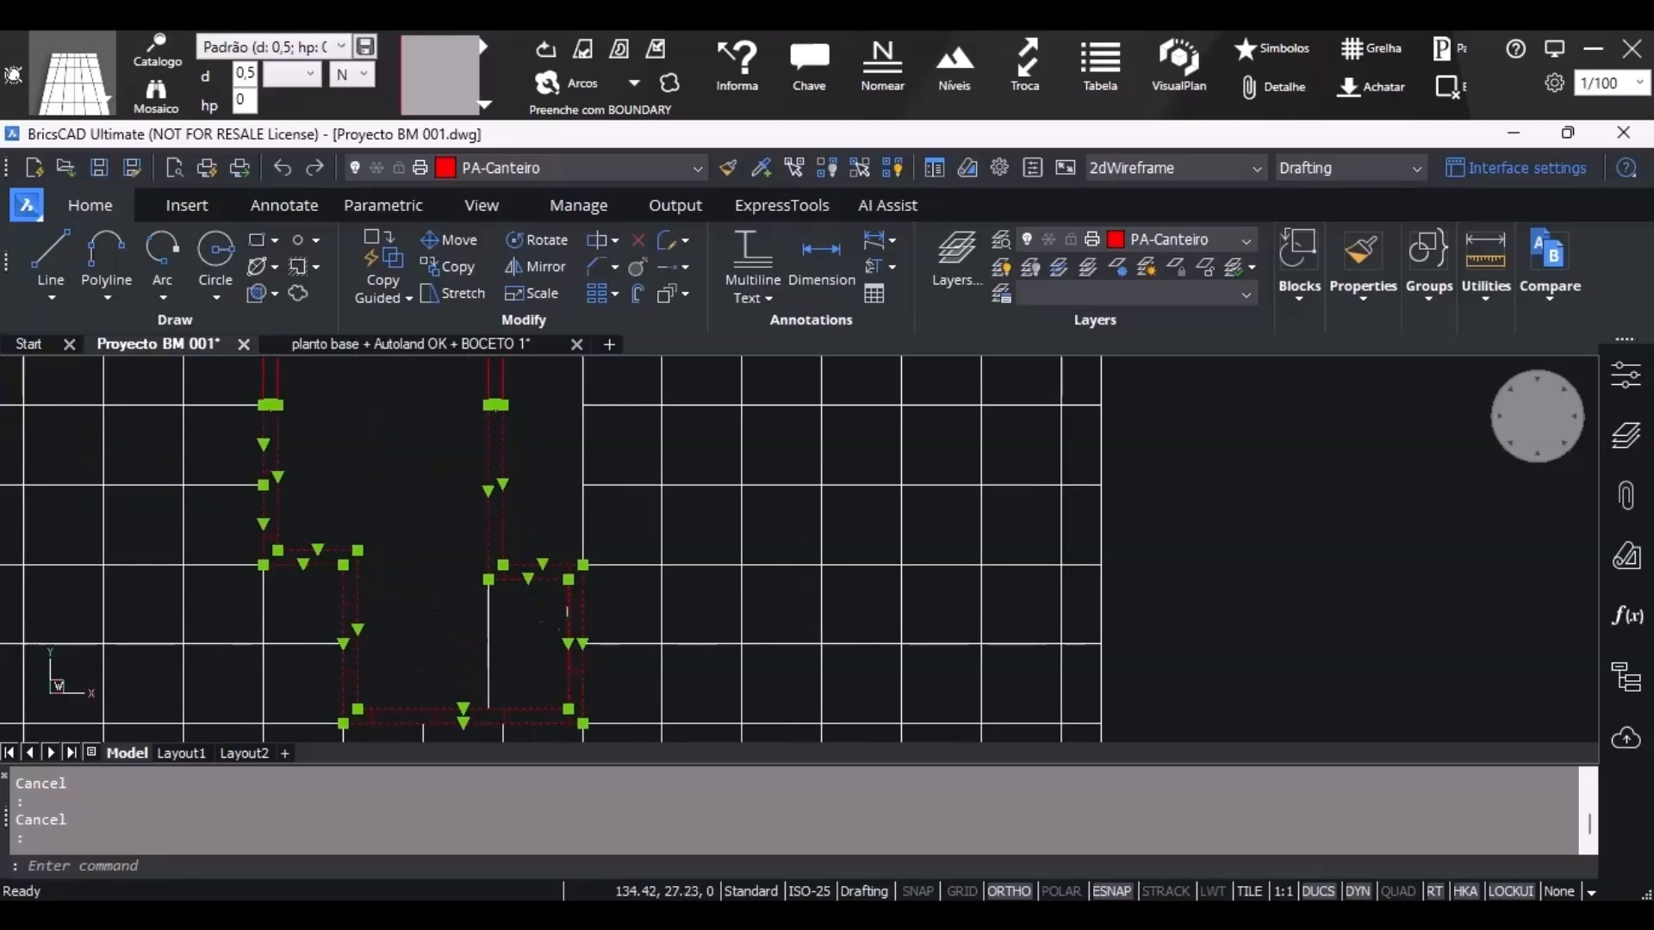
middle_drag(493, 429, 560, 527)
scroll(556, 538, down, 1)
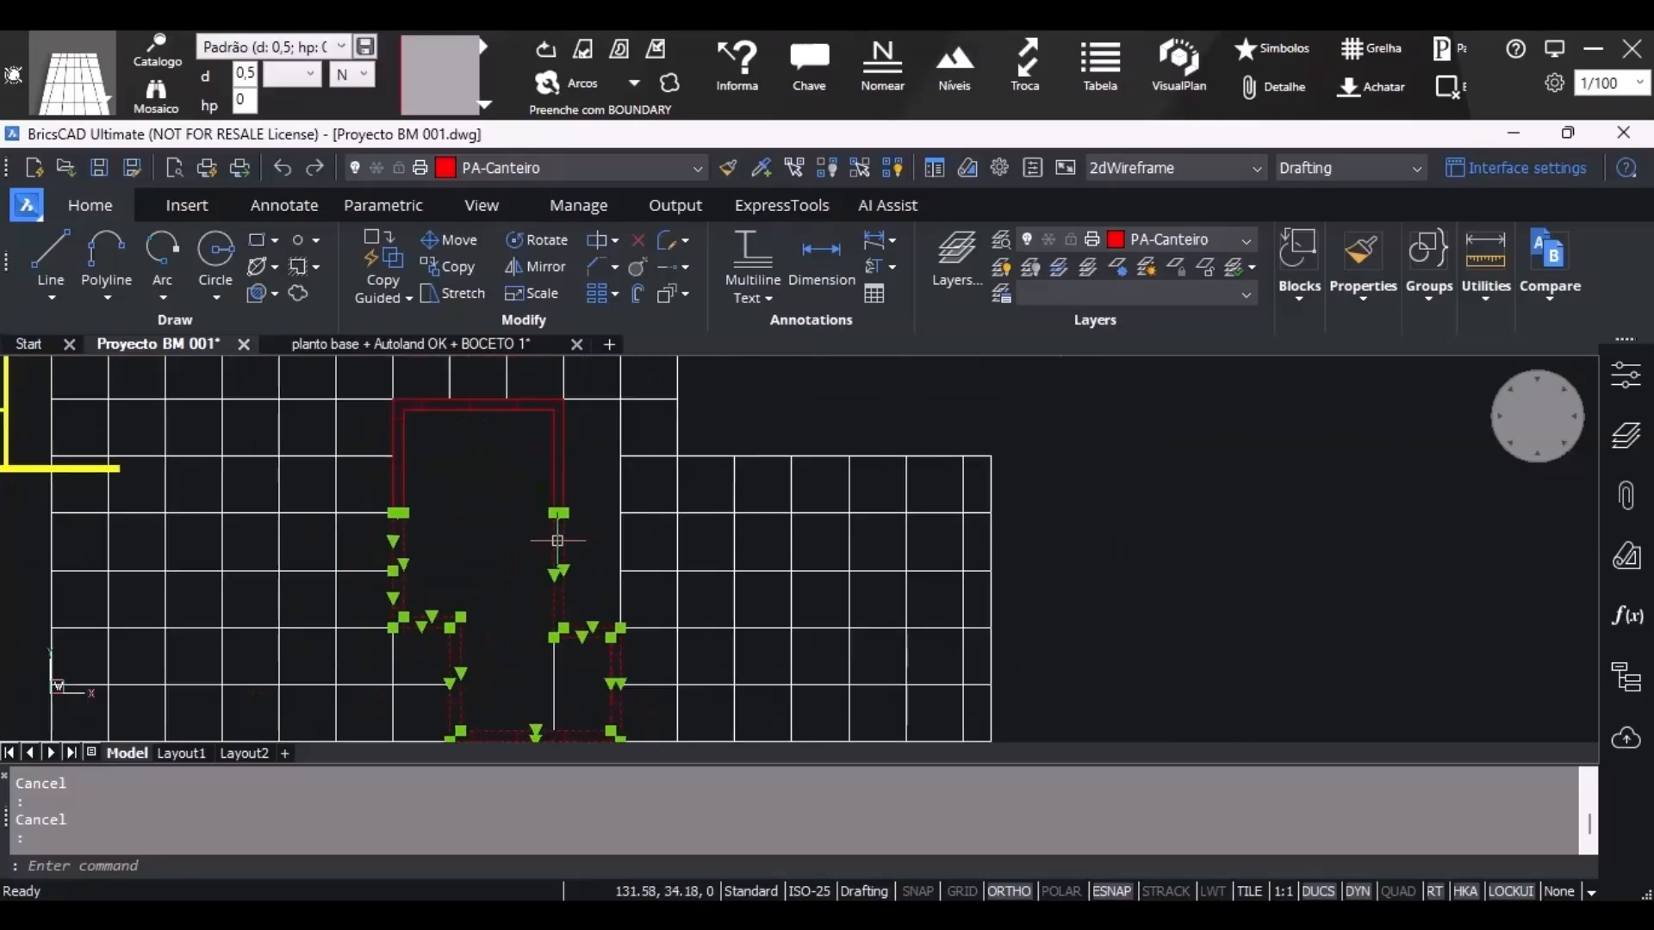
key(Escape)
click(401, 466)
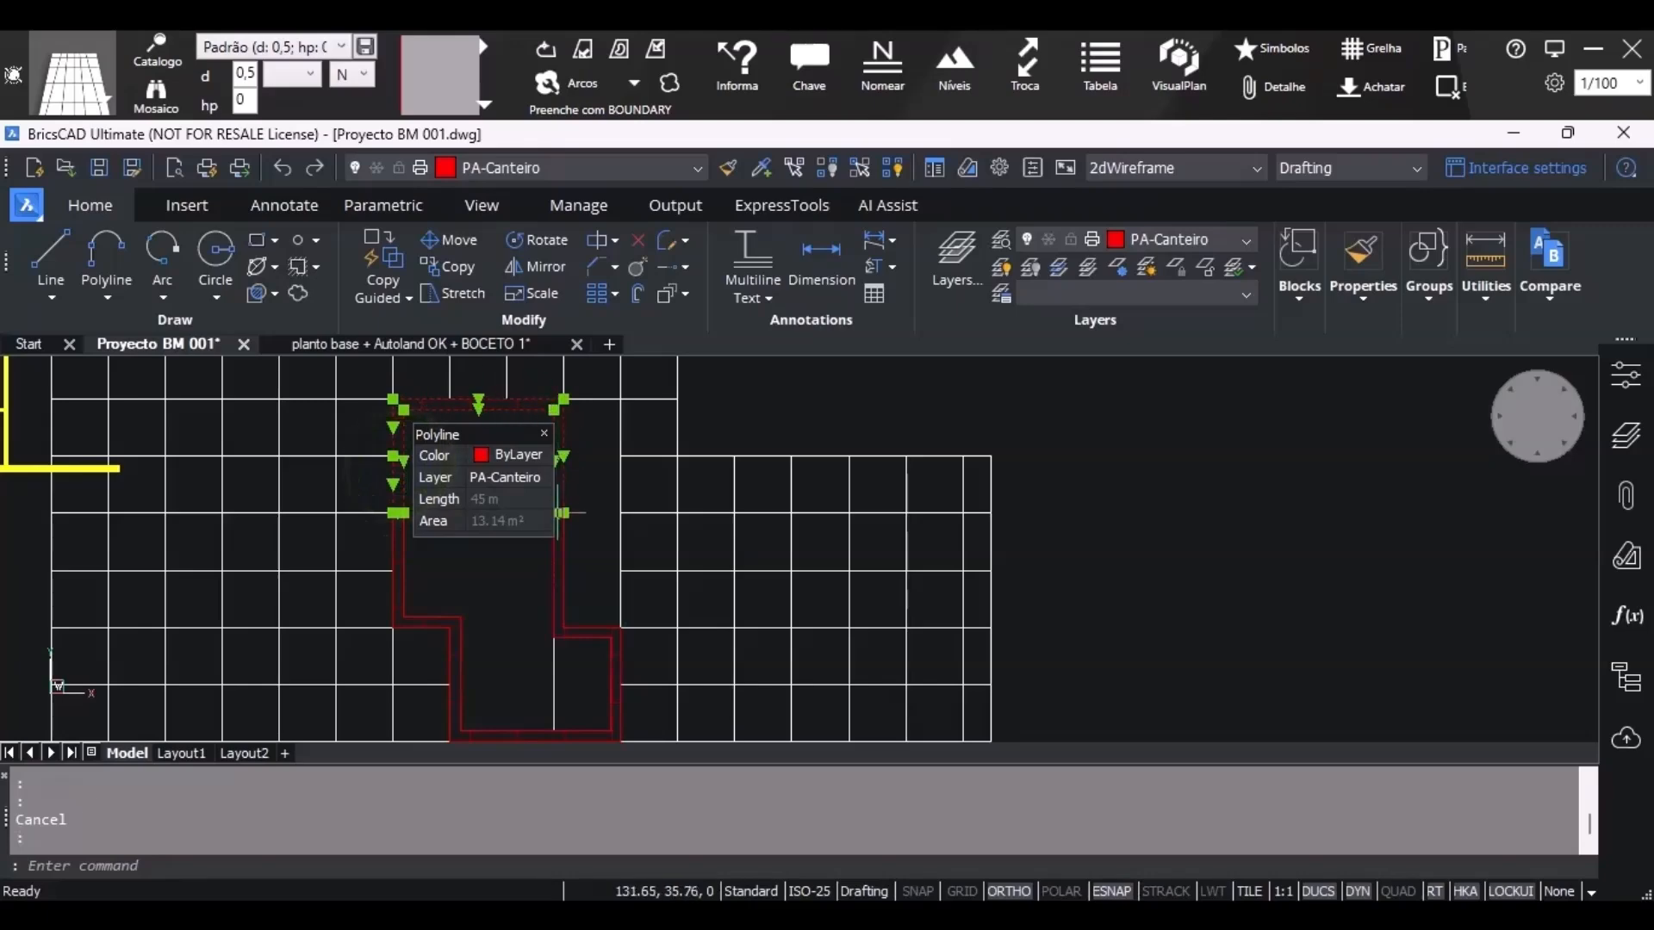
key(Escape)
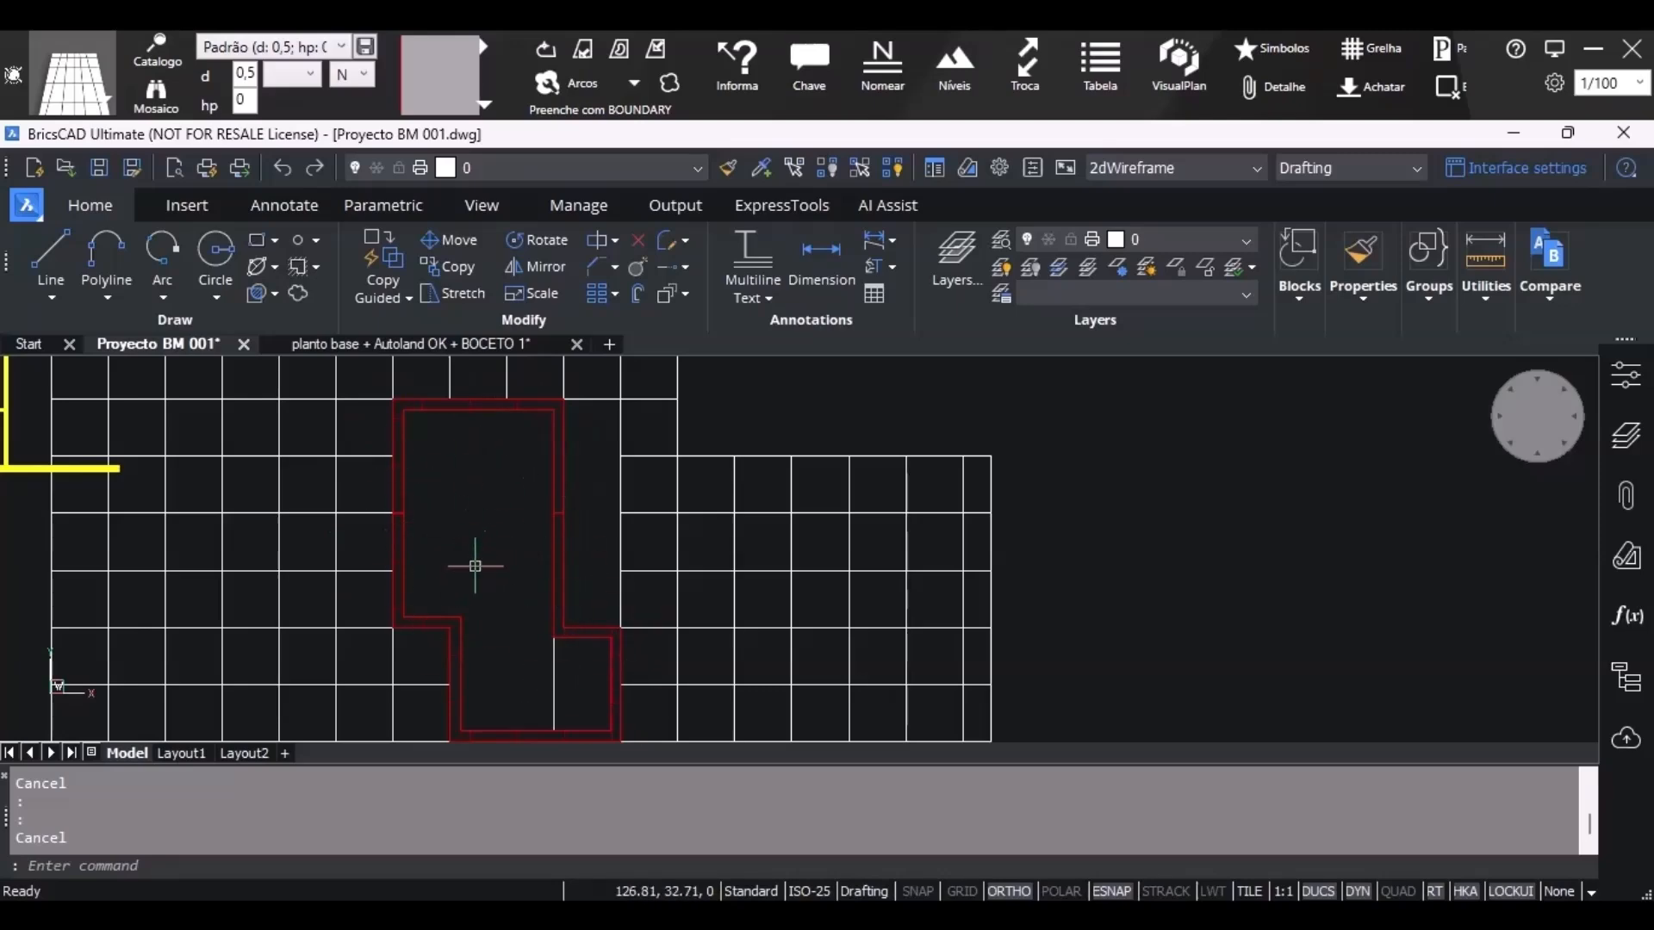
key(Escape)
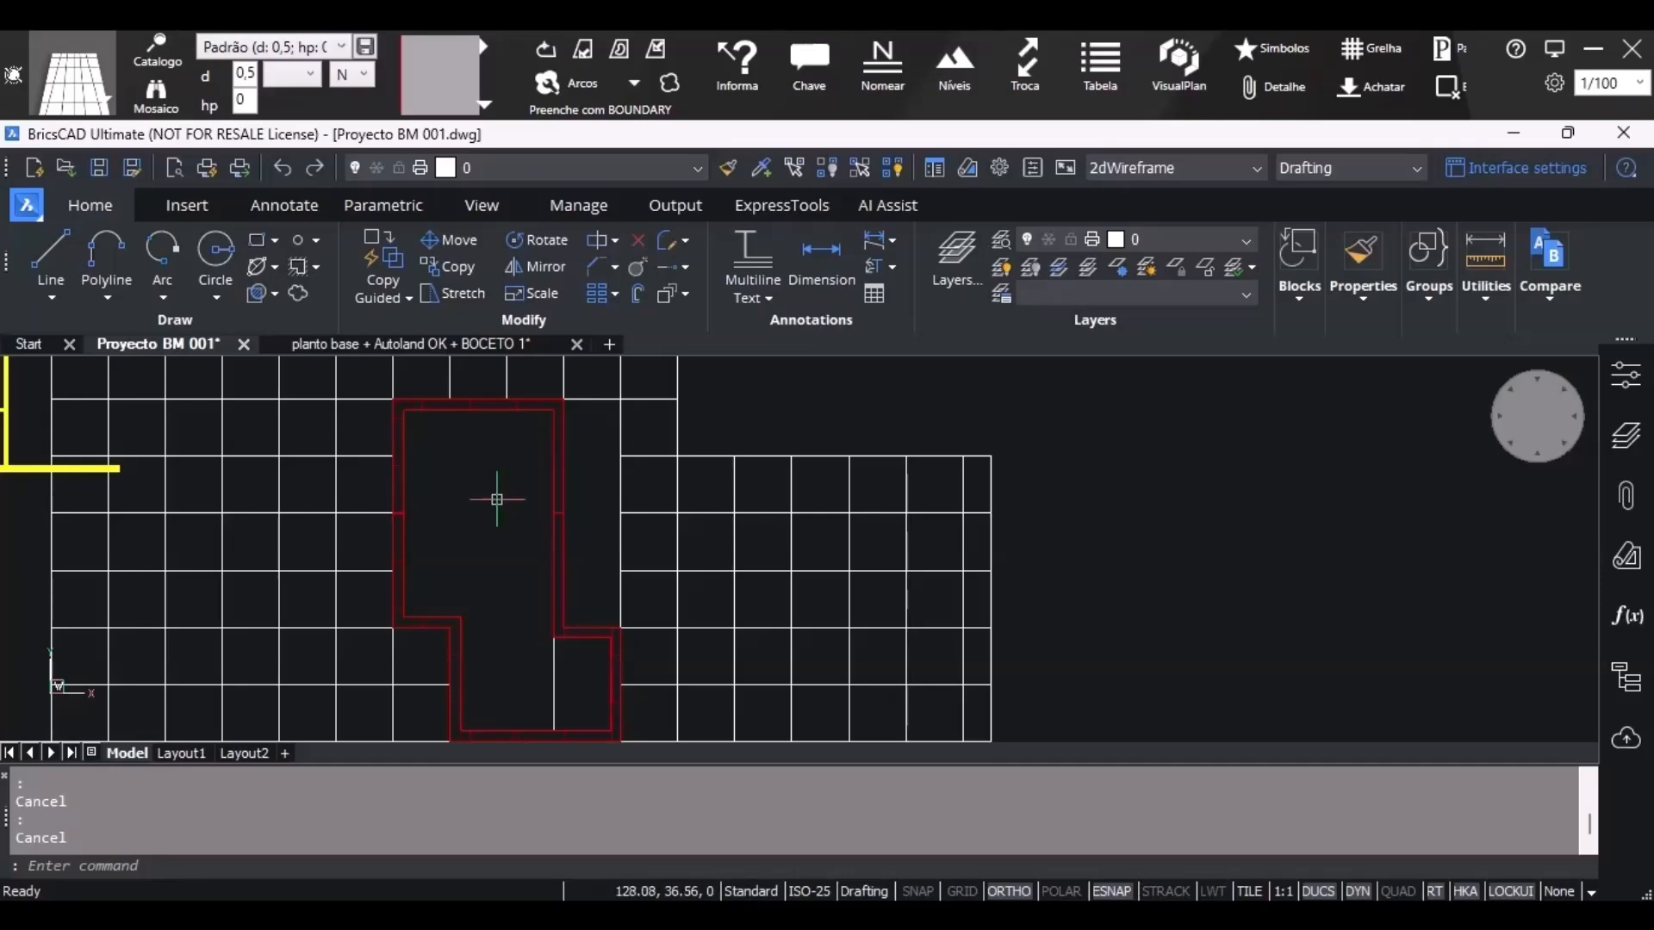
Search the flooring catalogue for pa.ce178 and choose Louie SG-14076 (2,5 x 2,5 cm) as the active material.
click(103, 102)
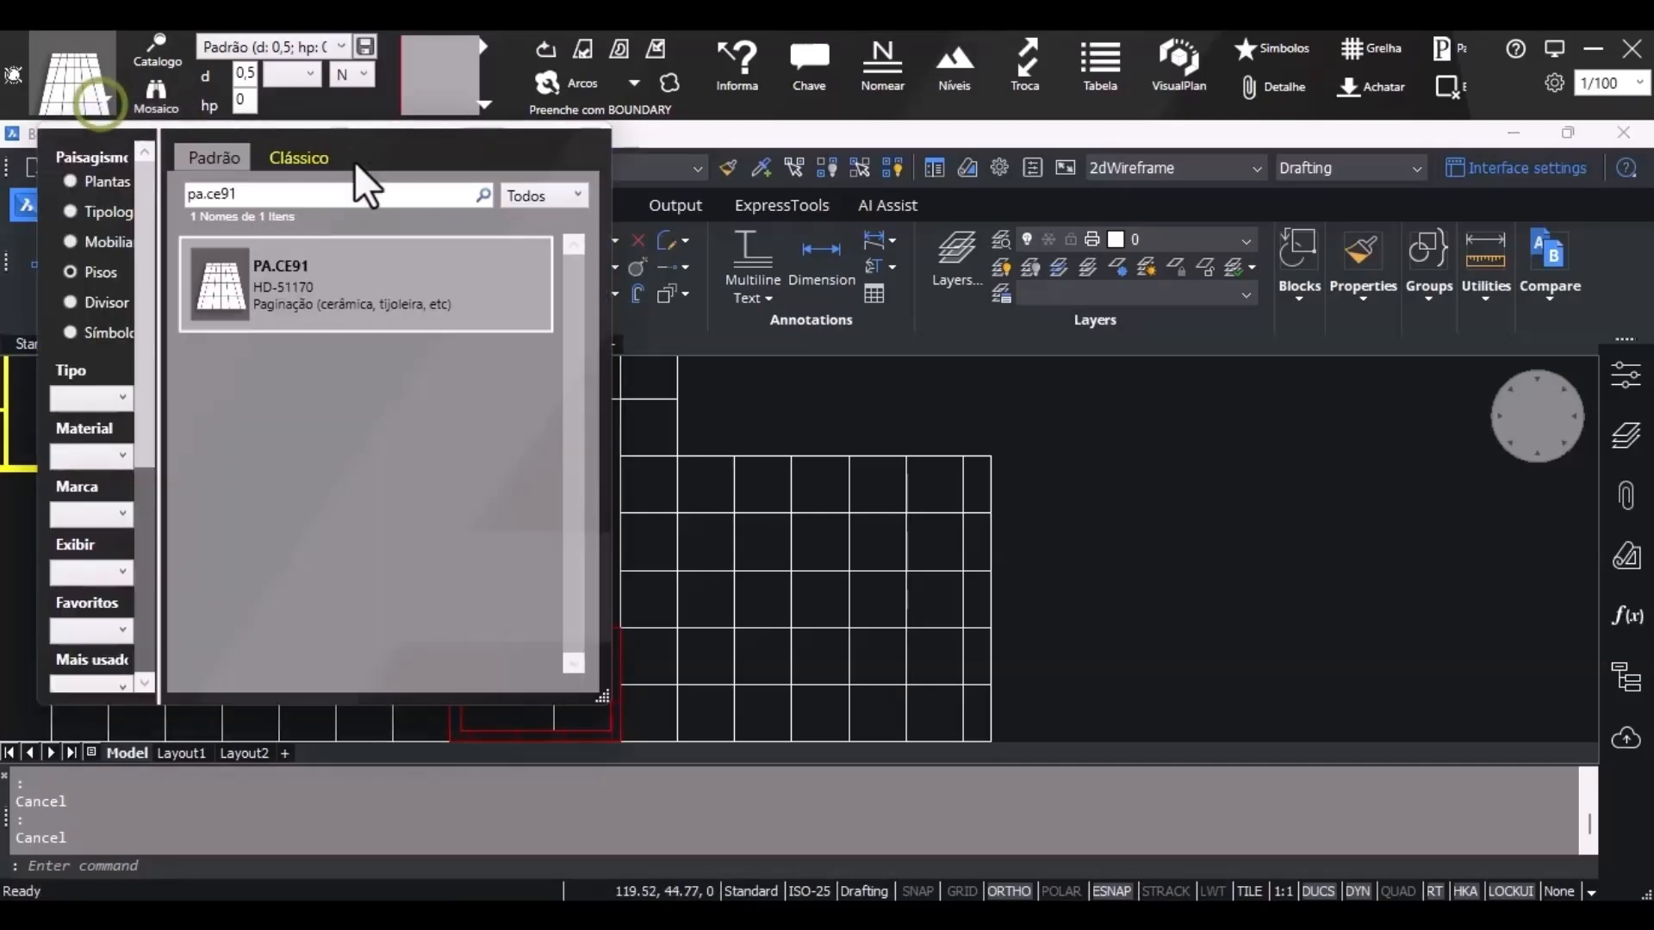
drag(288, 197, 224, 191)
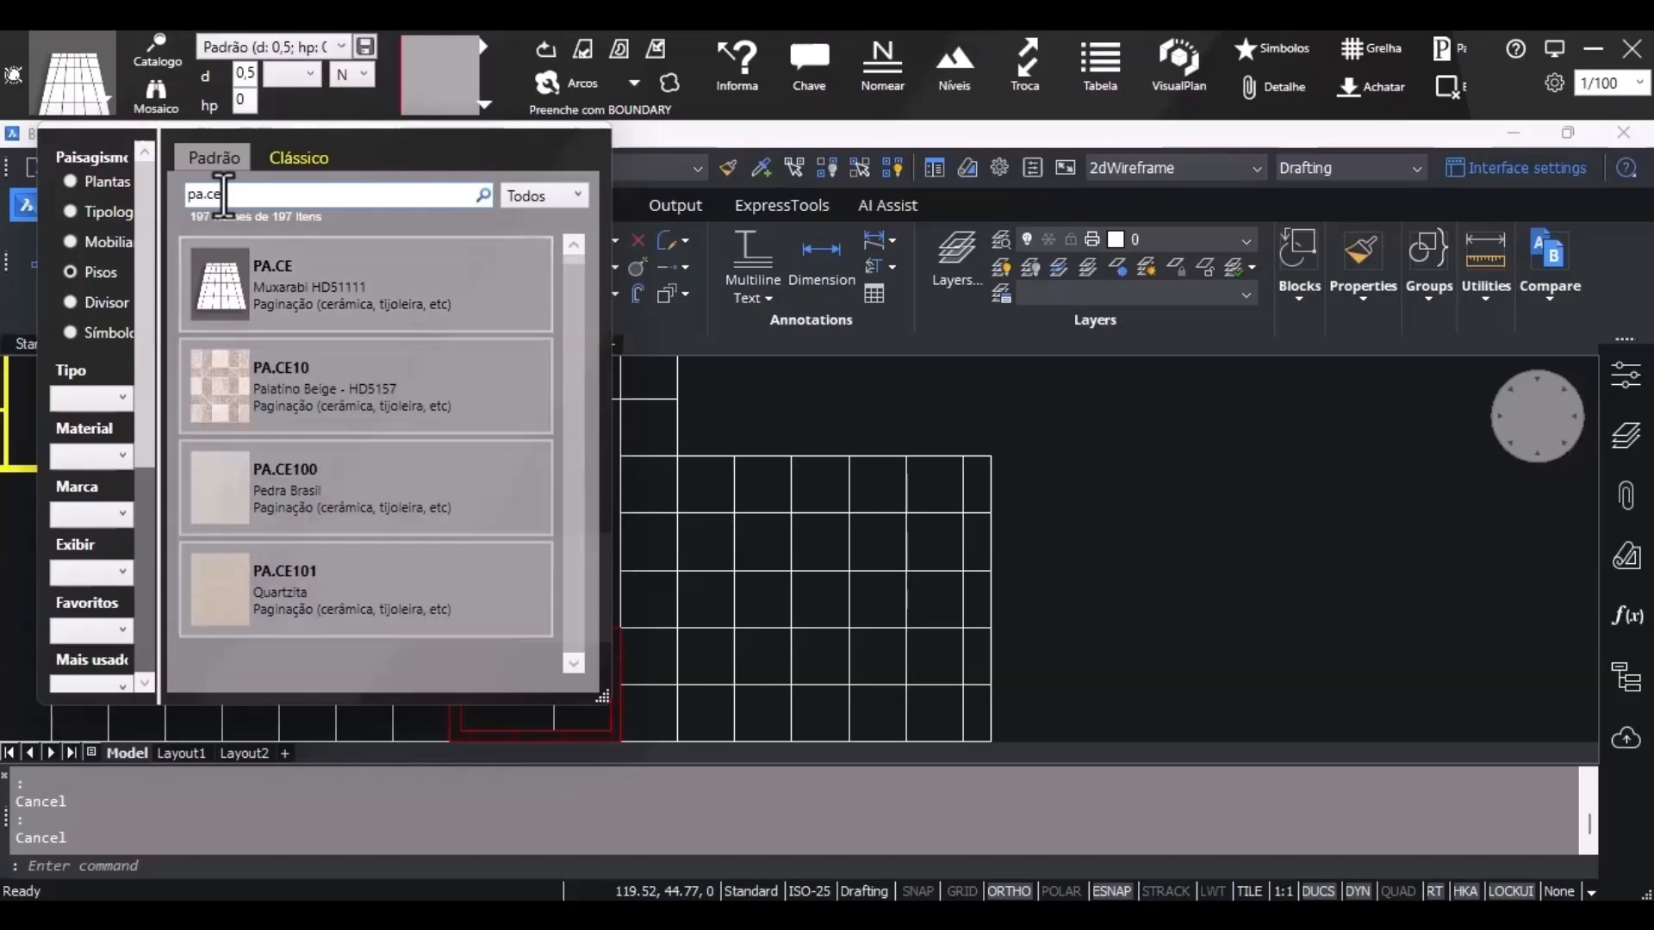
text(78)
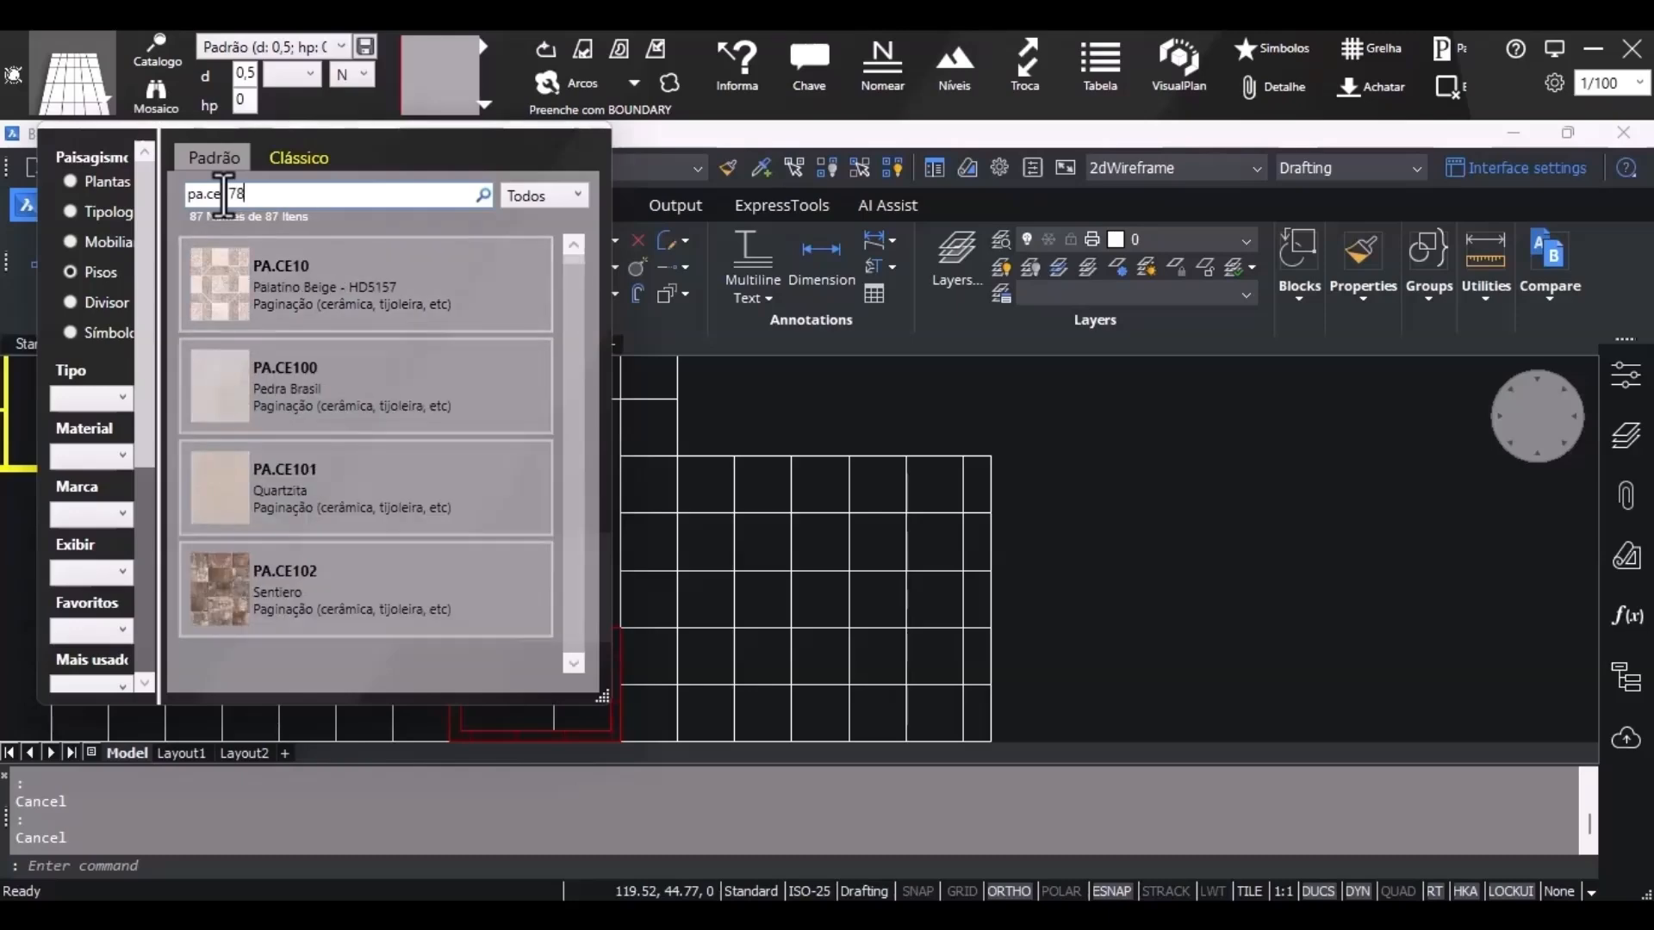
double_click(367, 329)
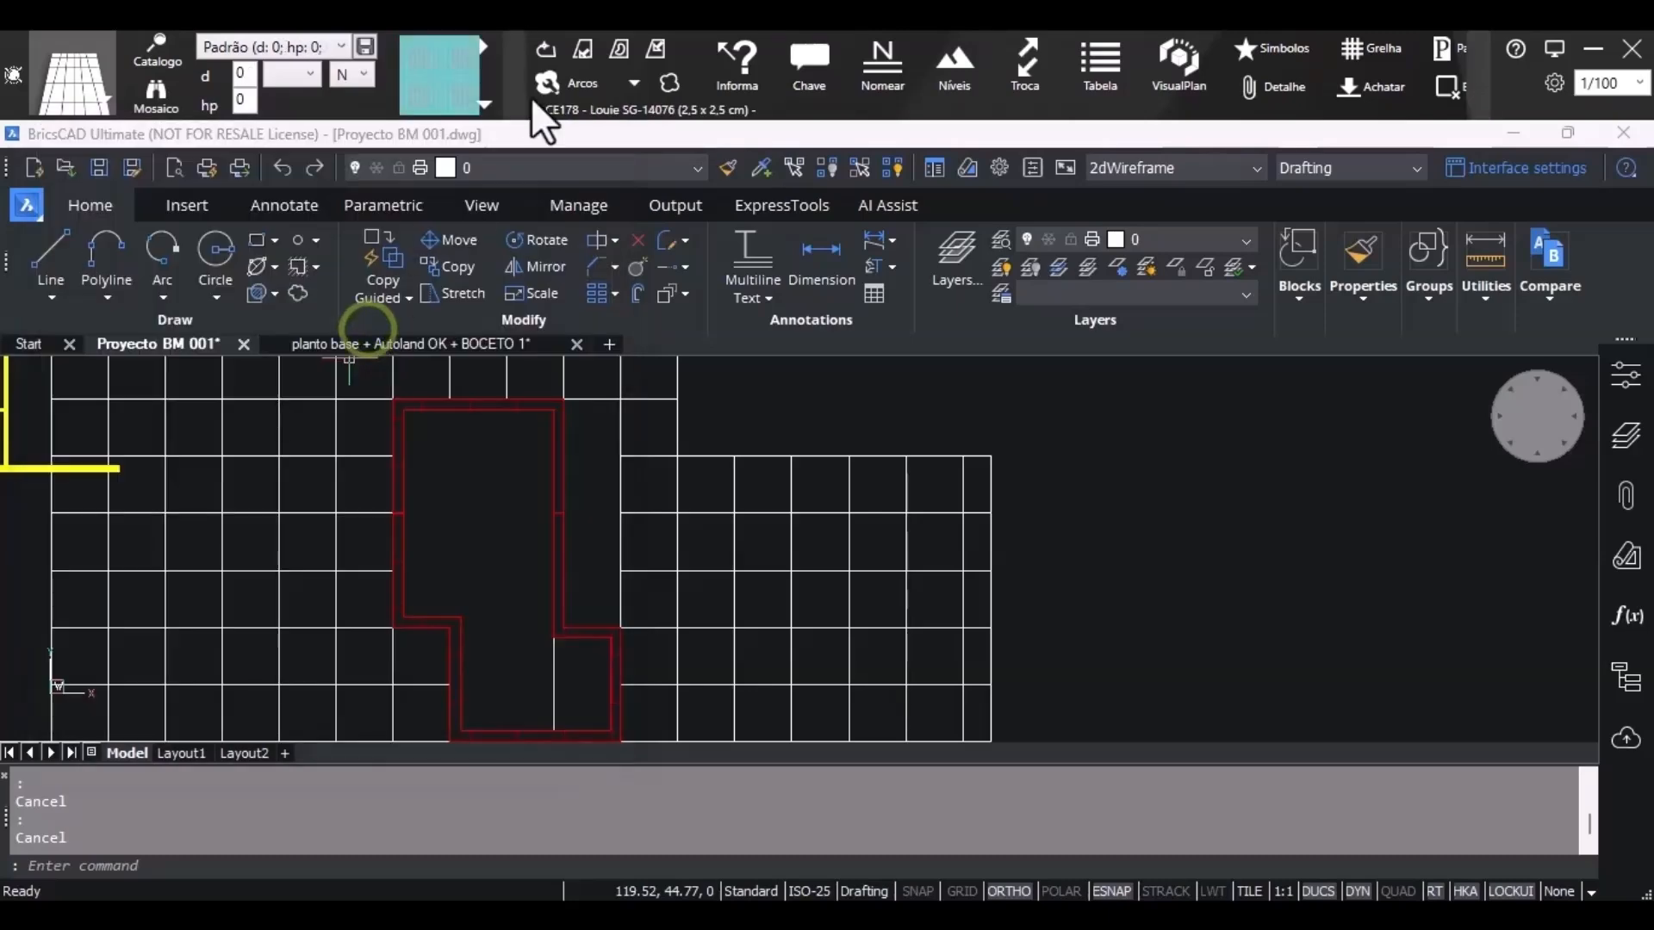
Fill the main pool interior and the small rectangular area beside it with the PA.CE178 tile using the boundary fill.
click(656, 50)
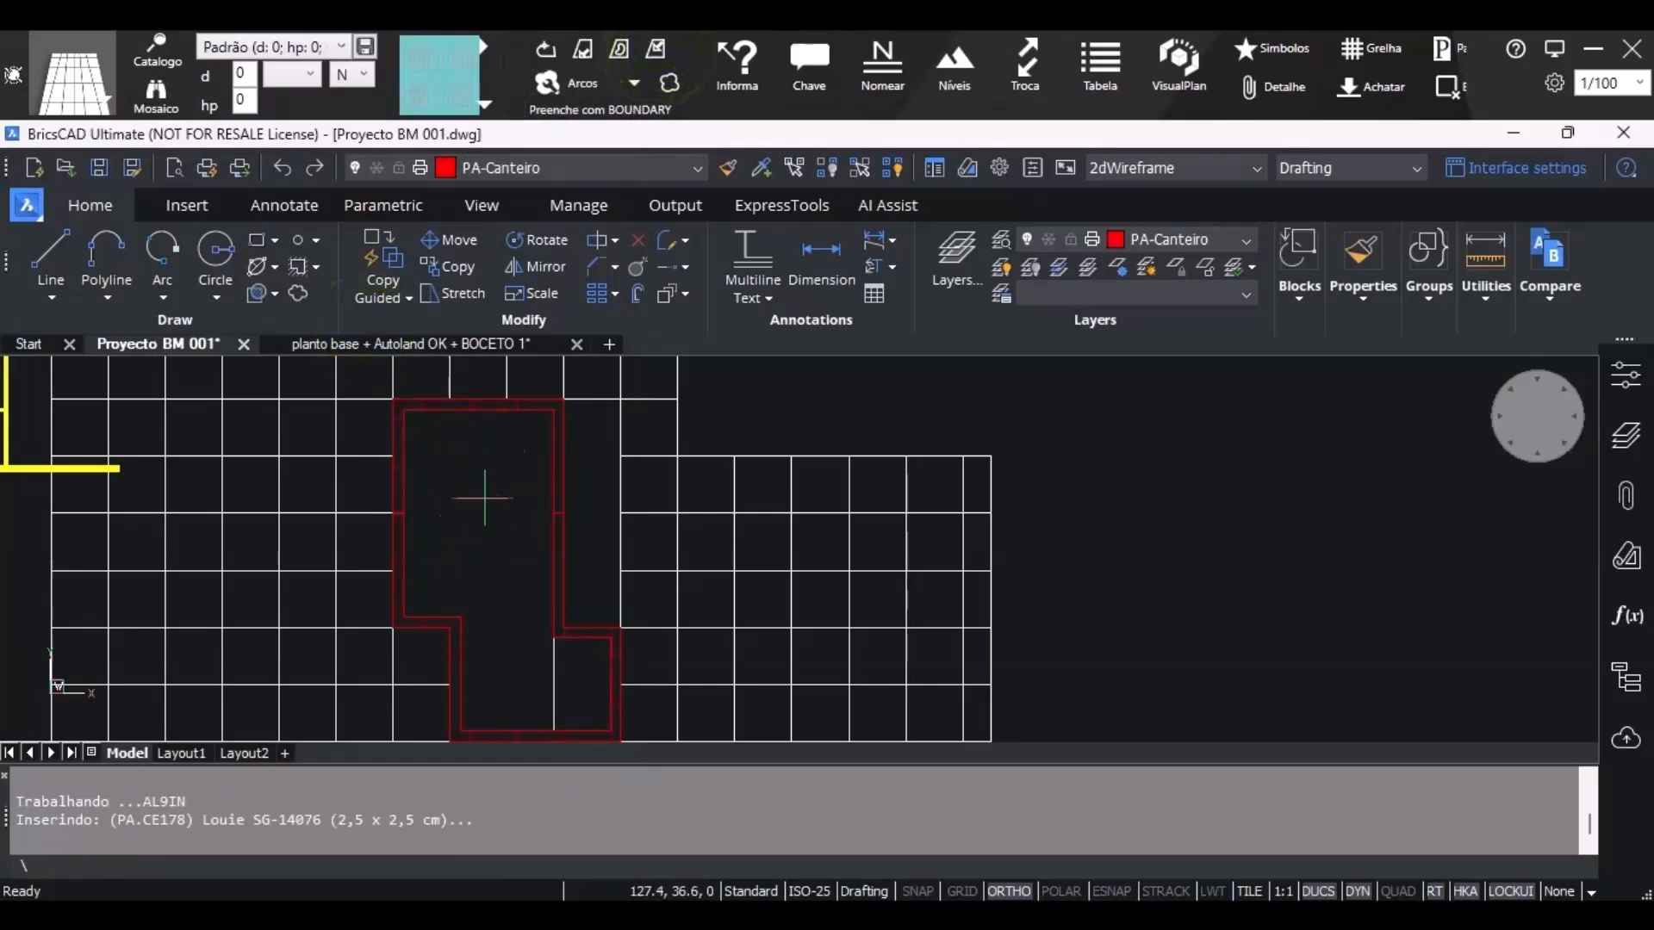
click(505, 468)
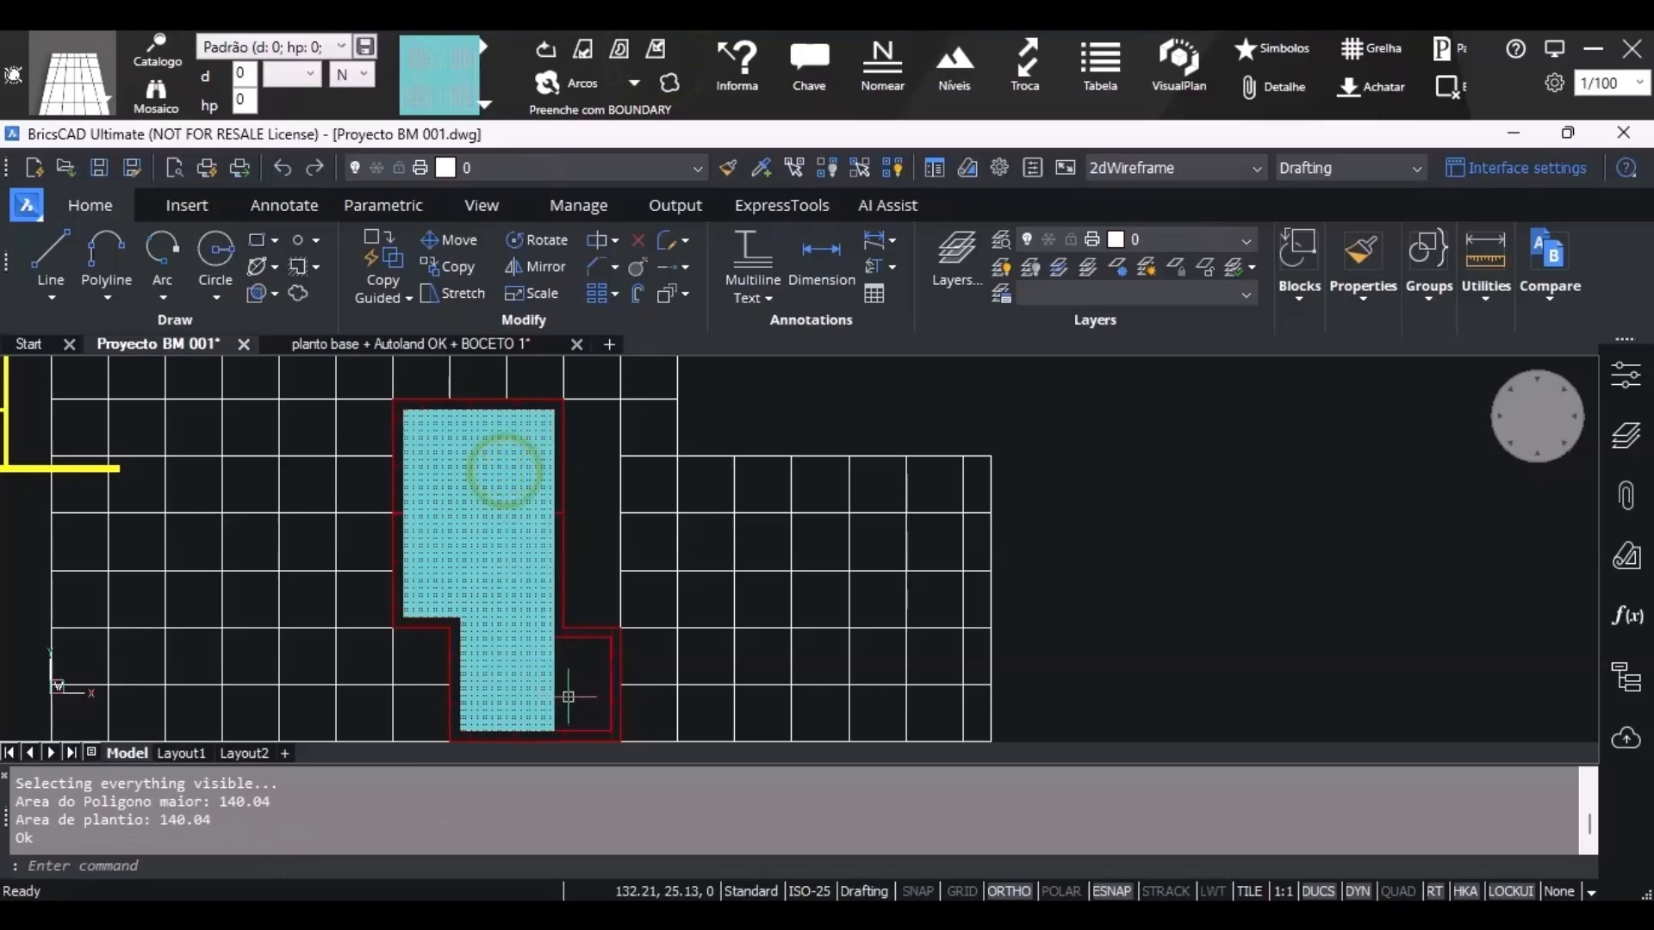
scroll(572, 689, up, 1)
click(647, 51)
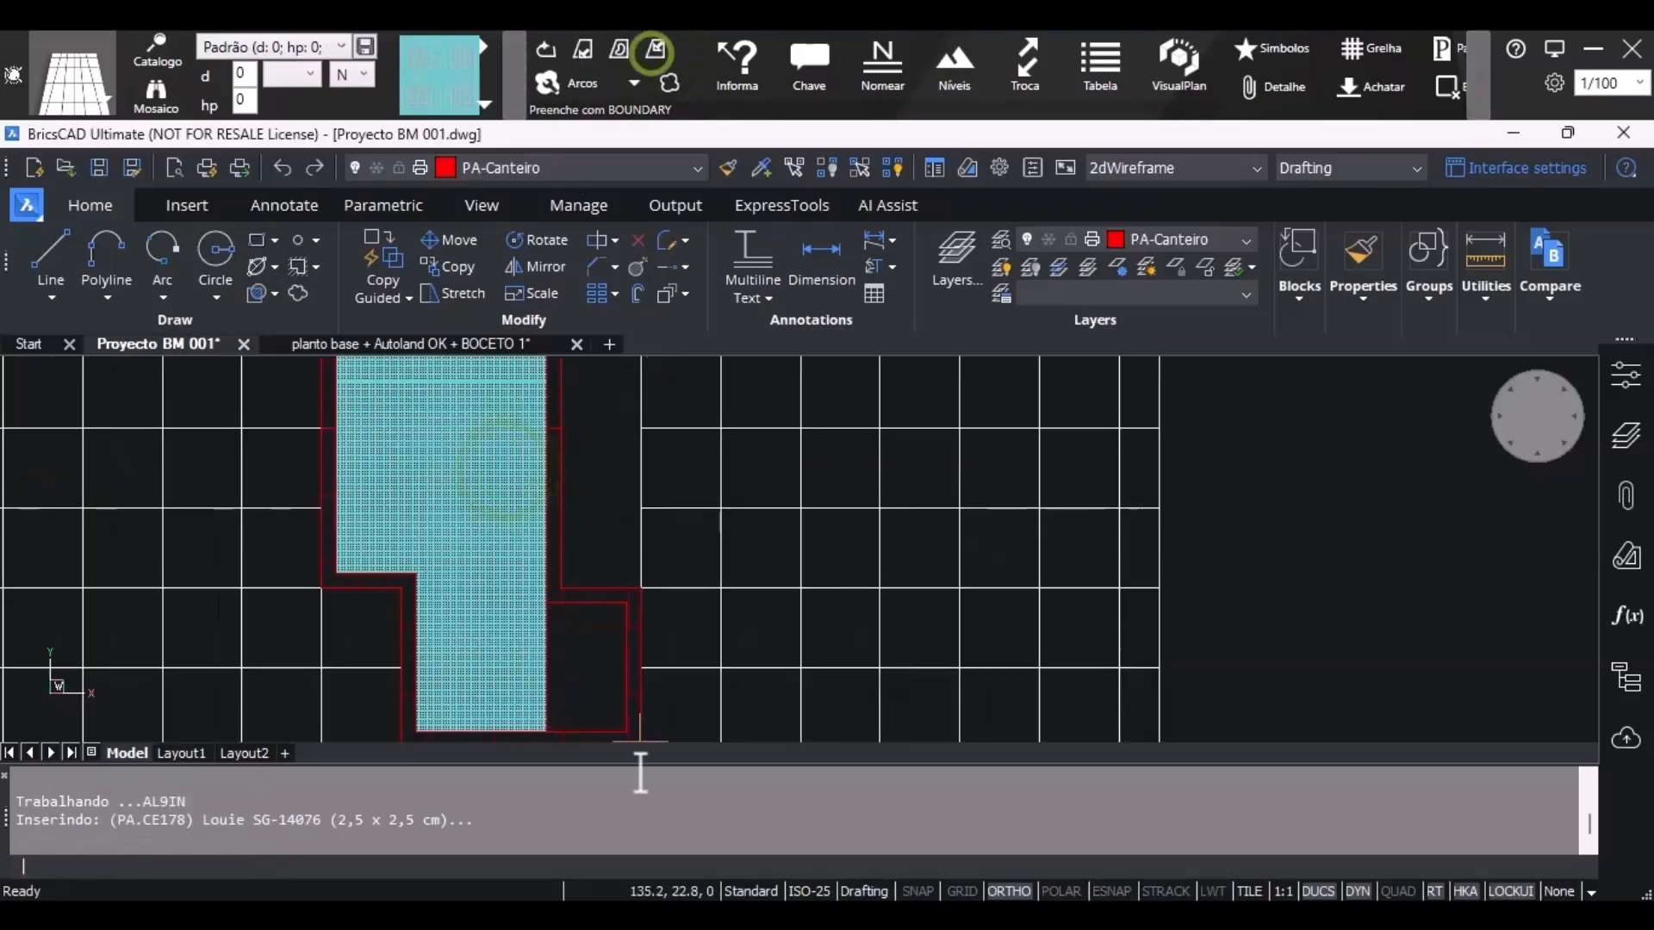
click(592, 642)
mouse_move(518, 574)
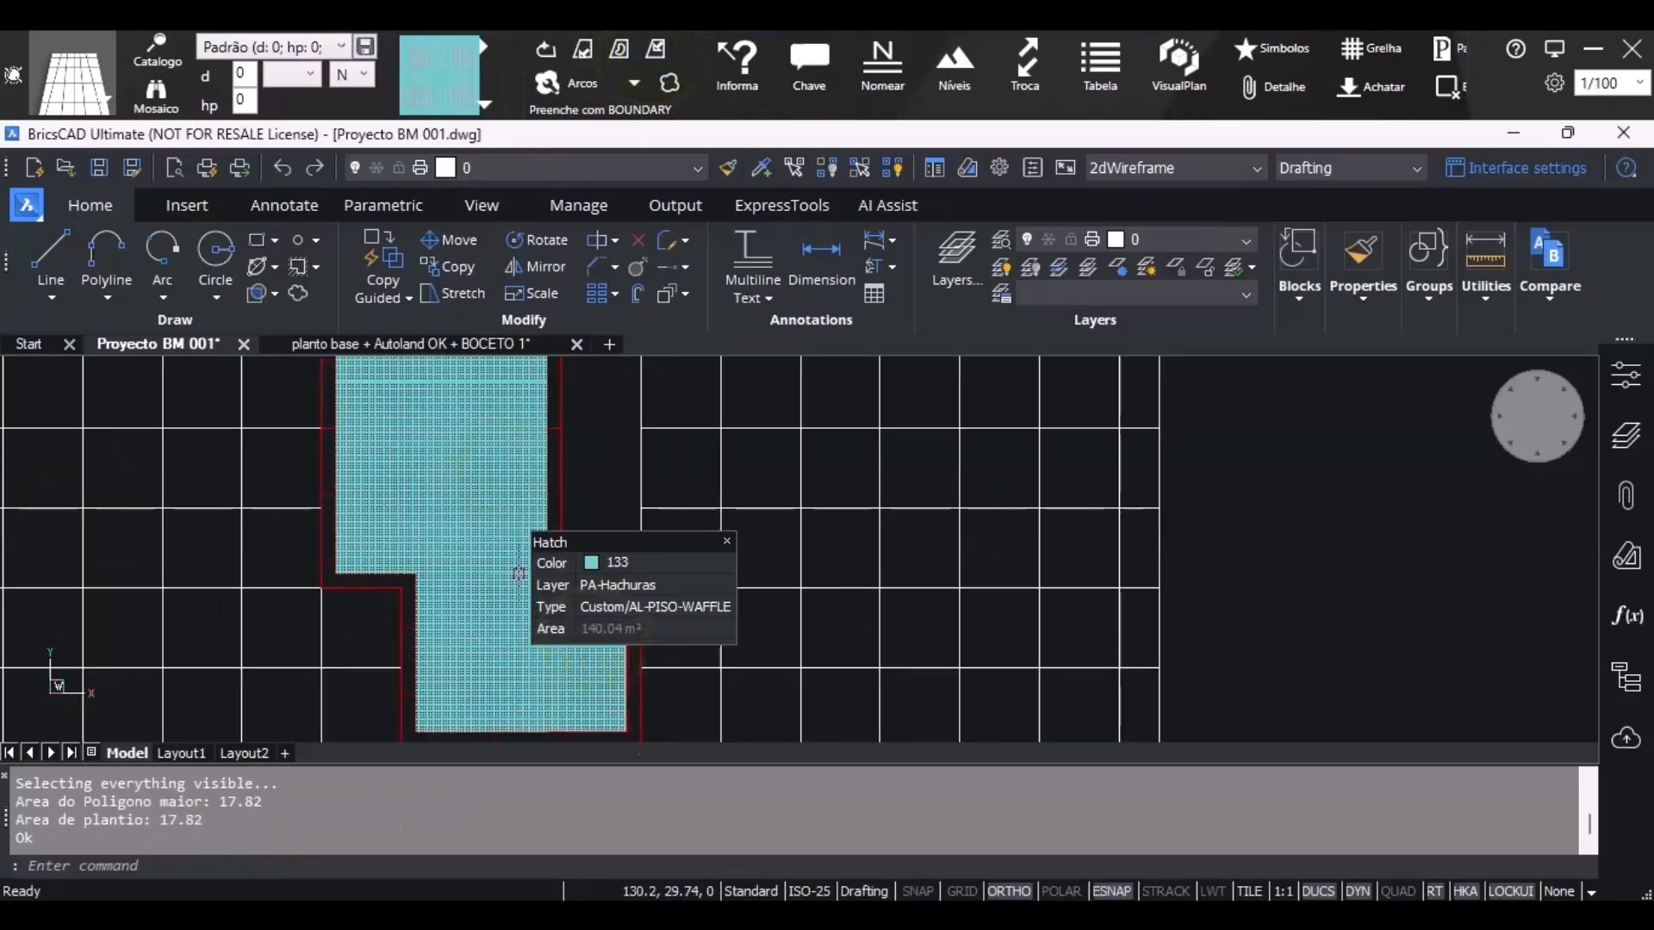
key(Escape)
key(Escape)
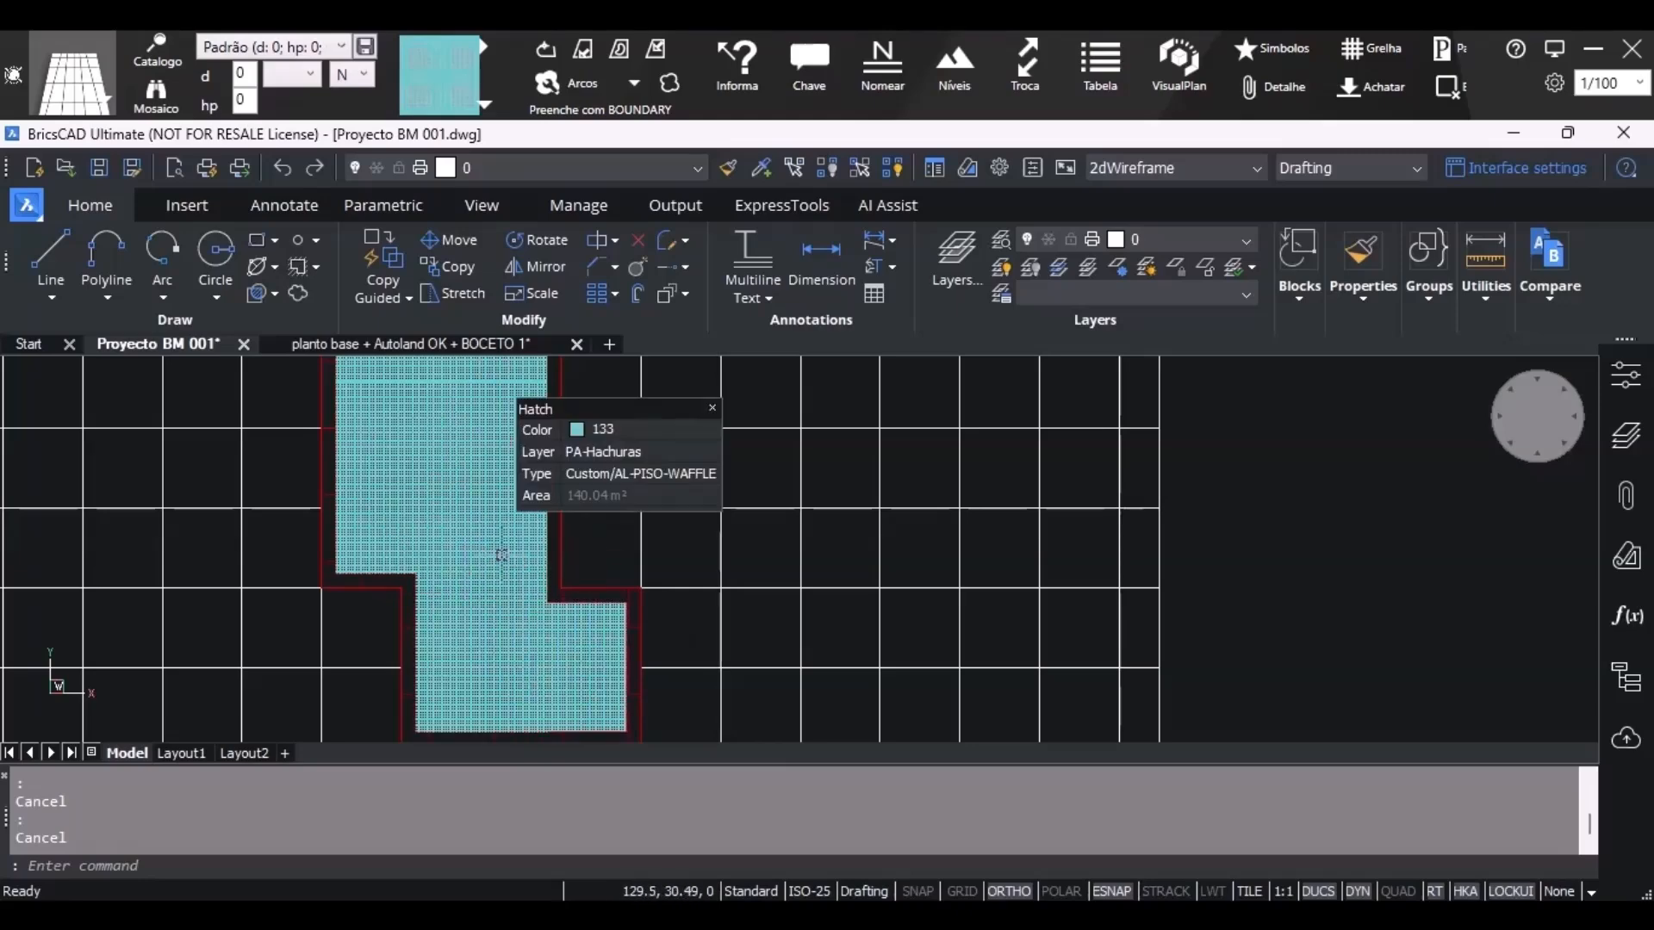
Examine the filled pool areas and the empty strip between the pool border and the checkered lawn.
scroll(408, 452, down, 2)
scroll(508, 592, up, 2)
scroll(477, 392, up, 1)
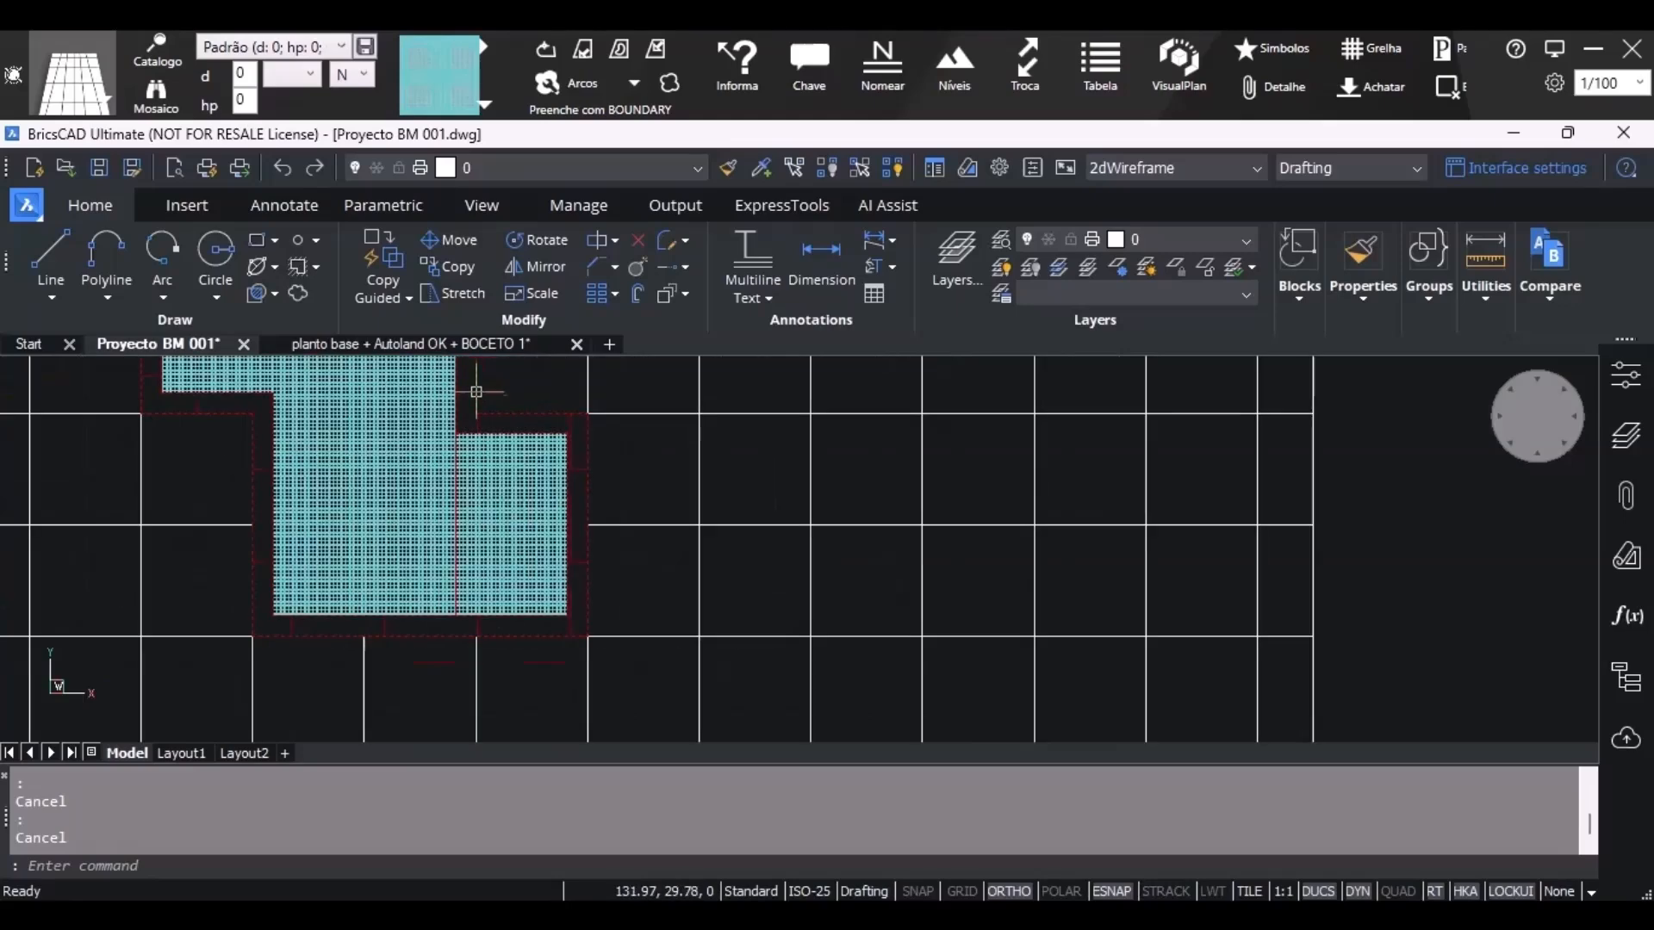
scroll(476, 392, down, 3)
scroll(482, 431, up, 2)
scroll(487, 473, down, 2)
scroll(491, 474, up, 2)
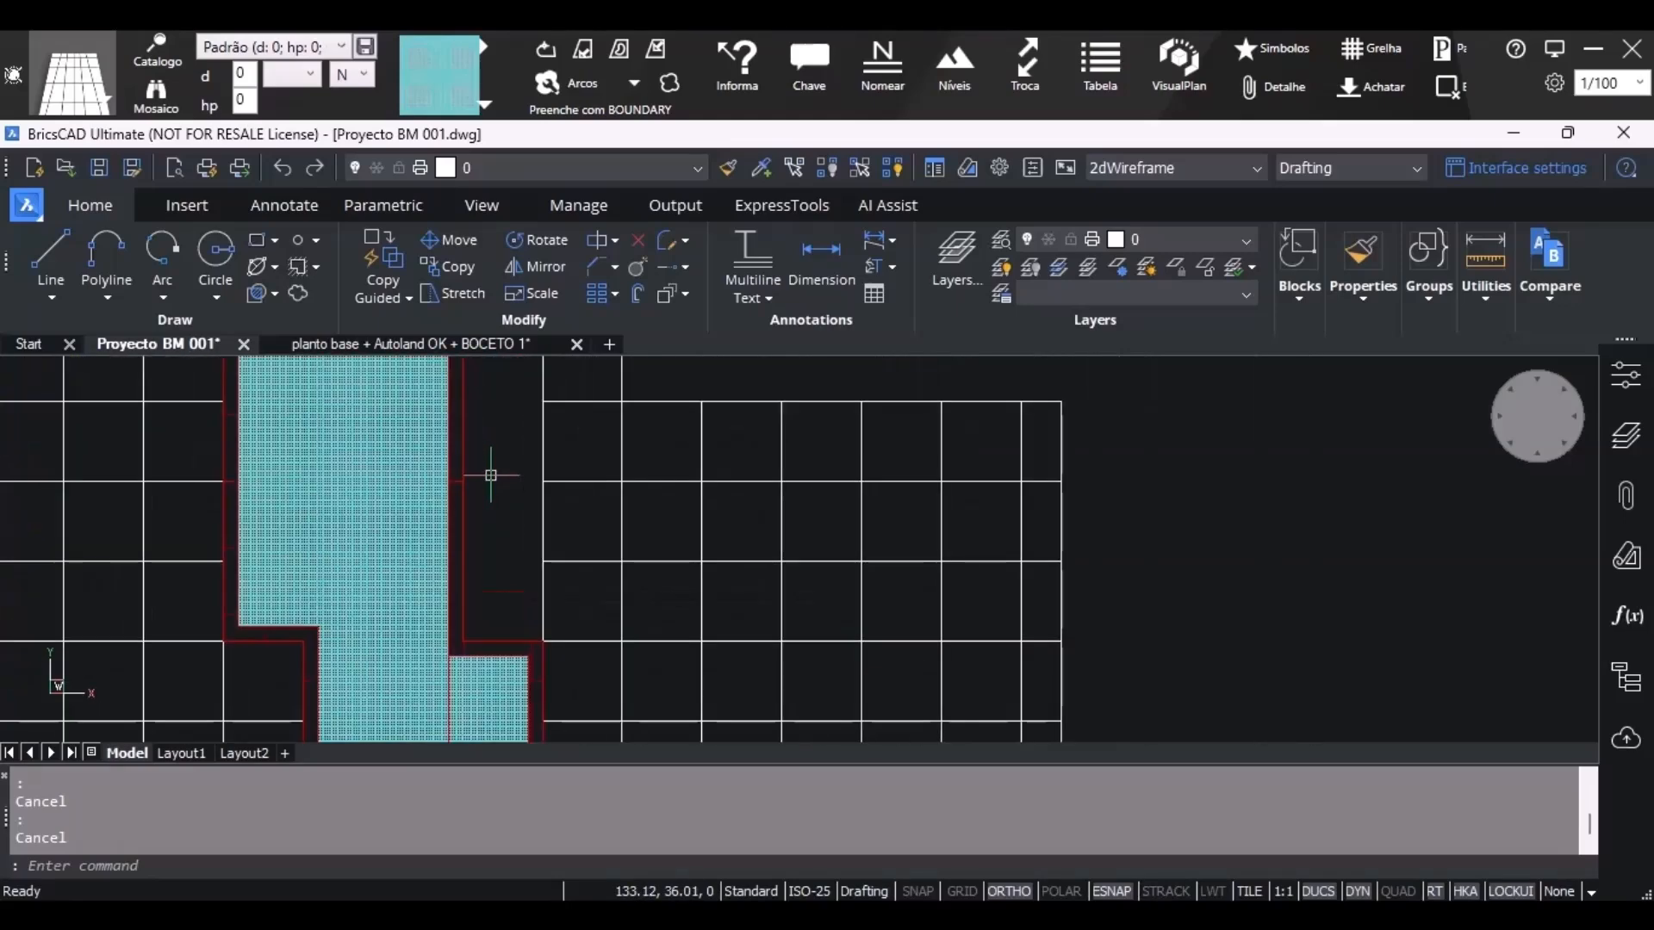
scroll(491, 475, up, 1)
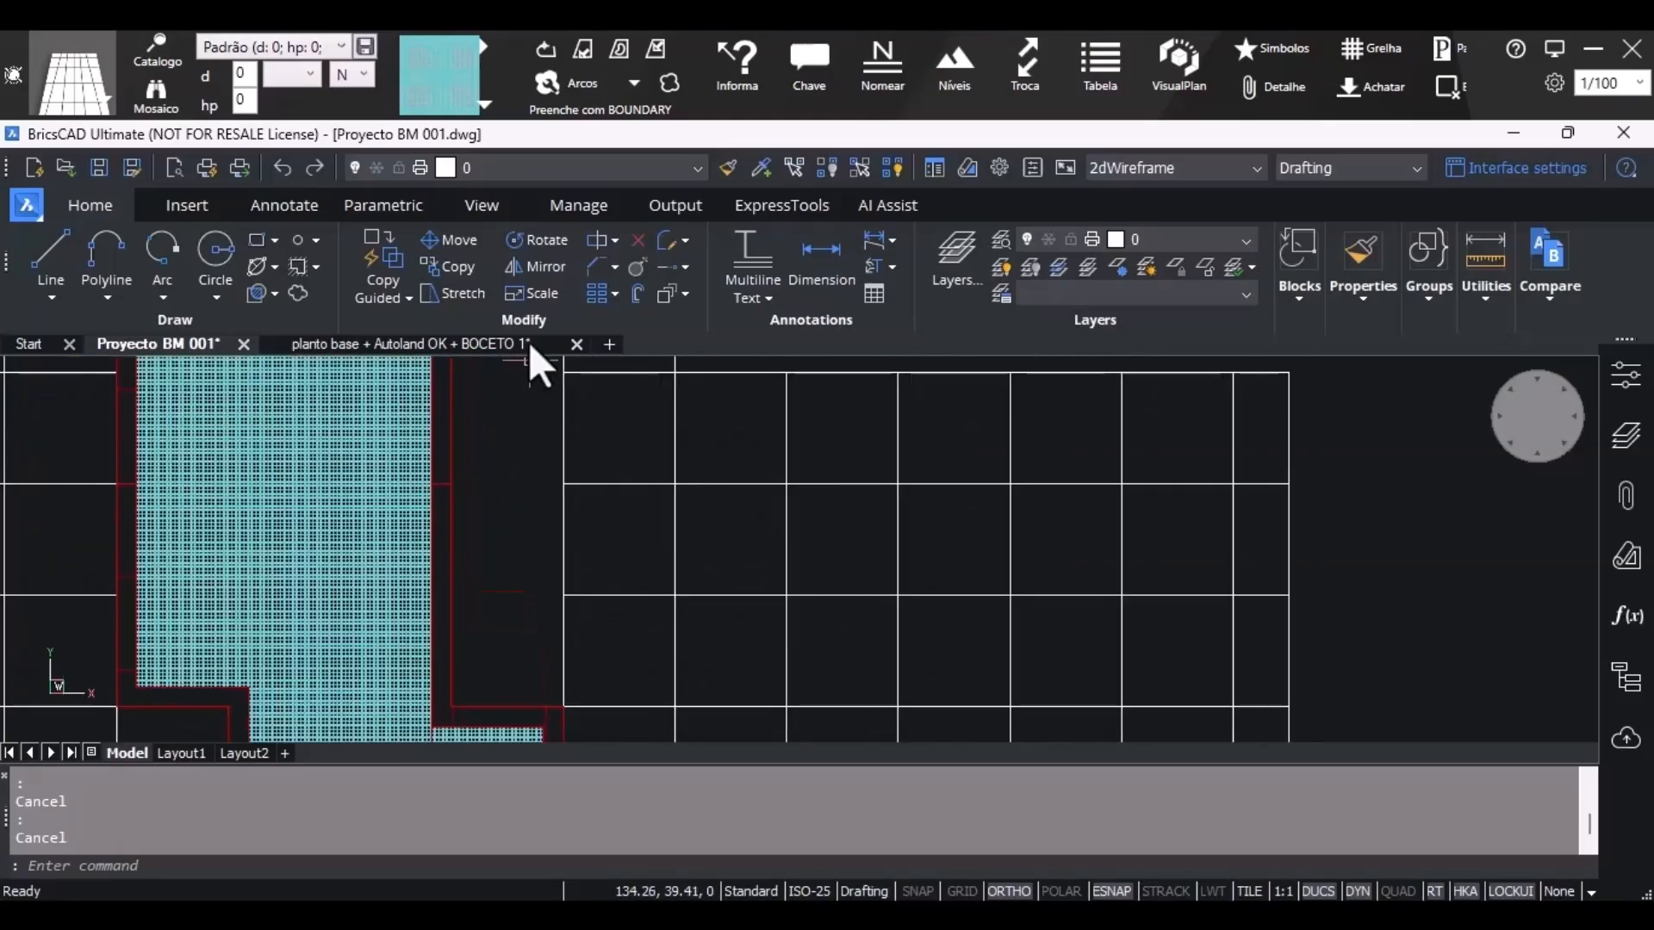
Search the flooring catalogue for de.ma codes and choose DE.MA20 - Deck Cumaru 01 as the active material.
click(103, 95)
click(369, 194)
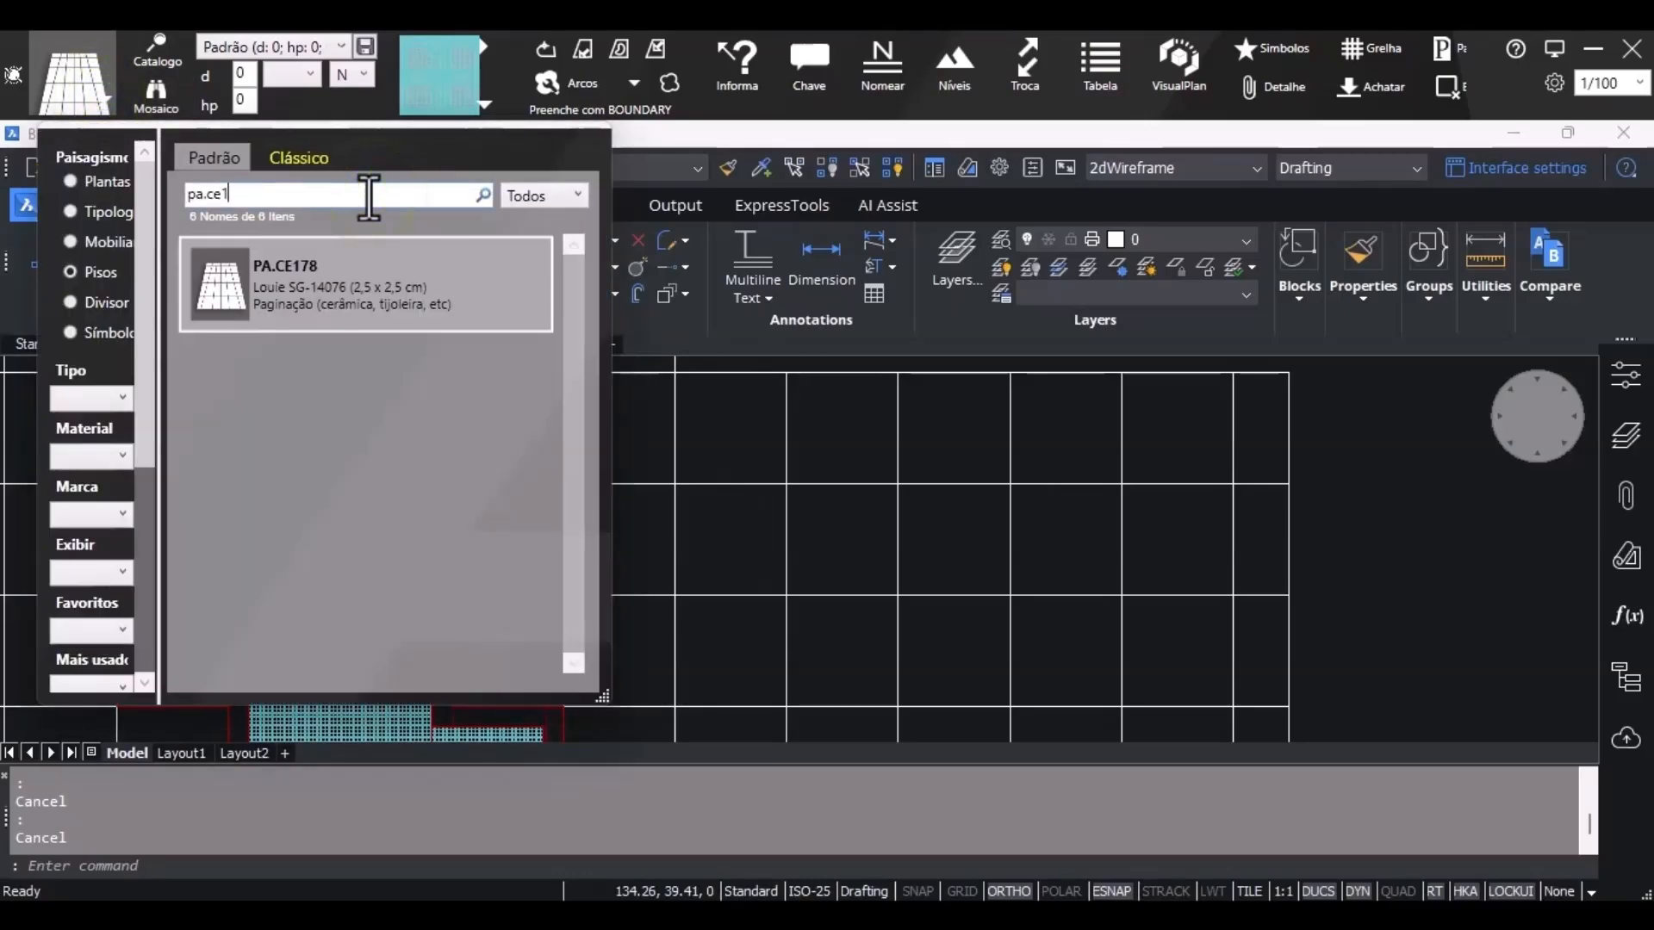
key(BackSpace)
key(BackSpace)
key(BackSpace)
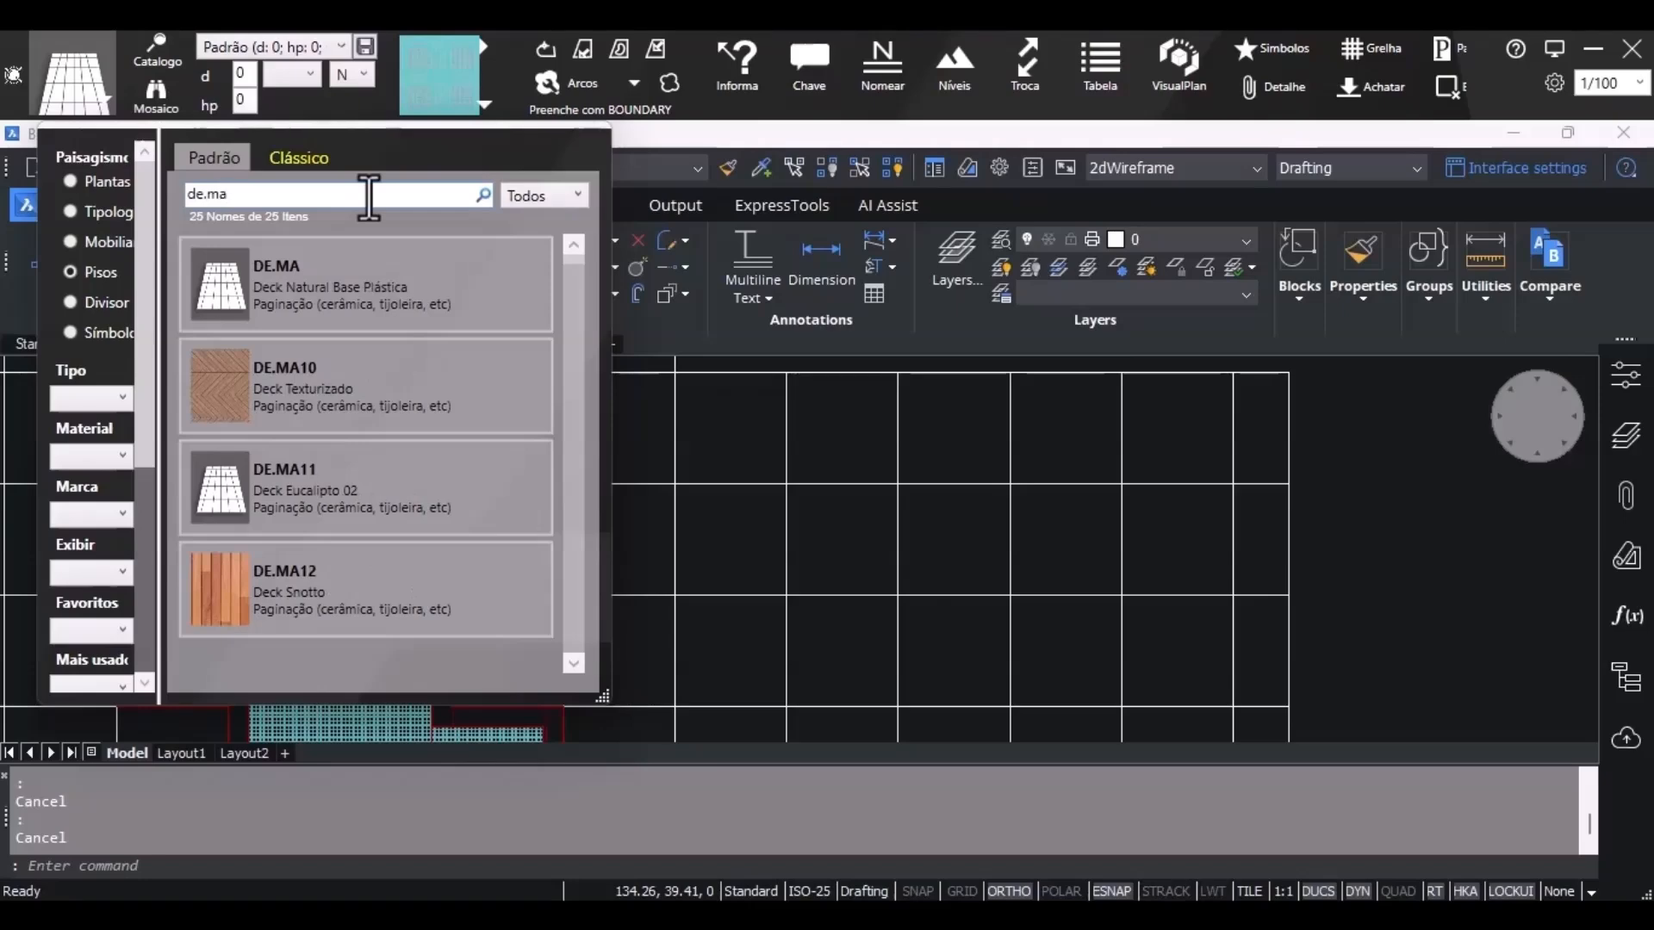
click(467, 263)
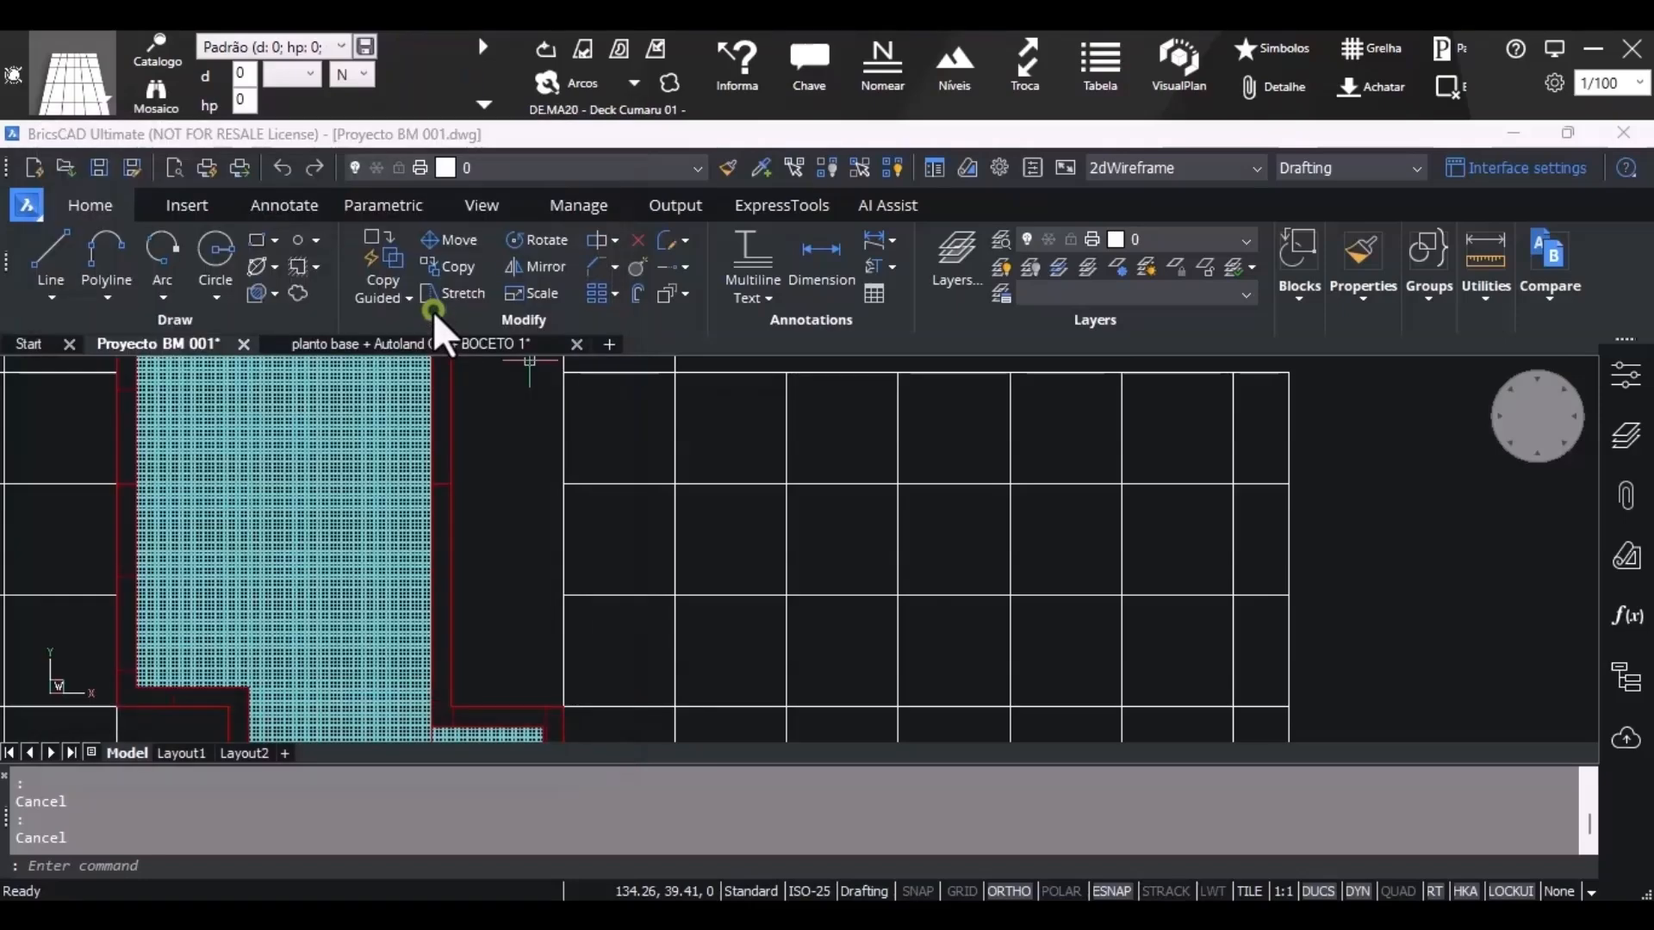
Open the coloured hatch settings for the deck material and set the hatch colour to 34.
click(488, 109)
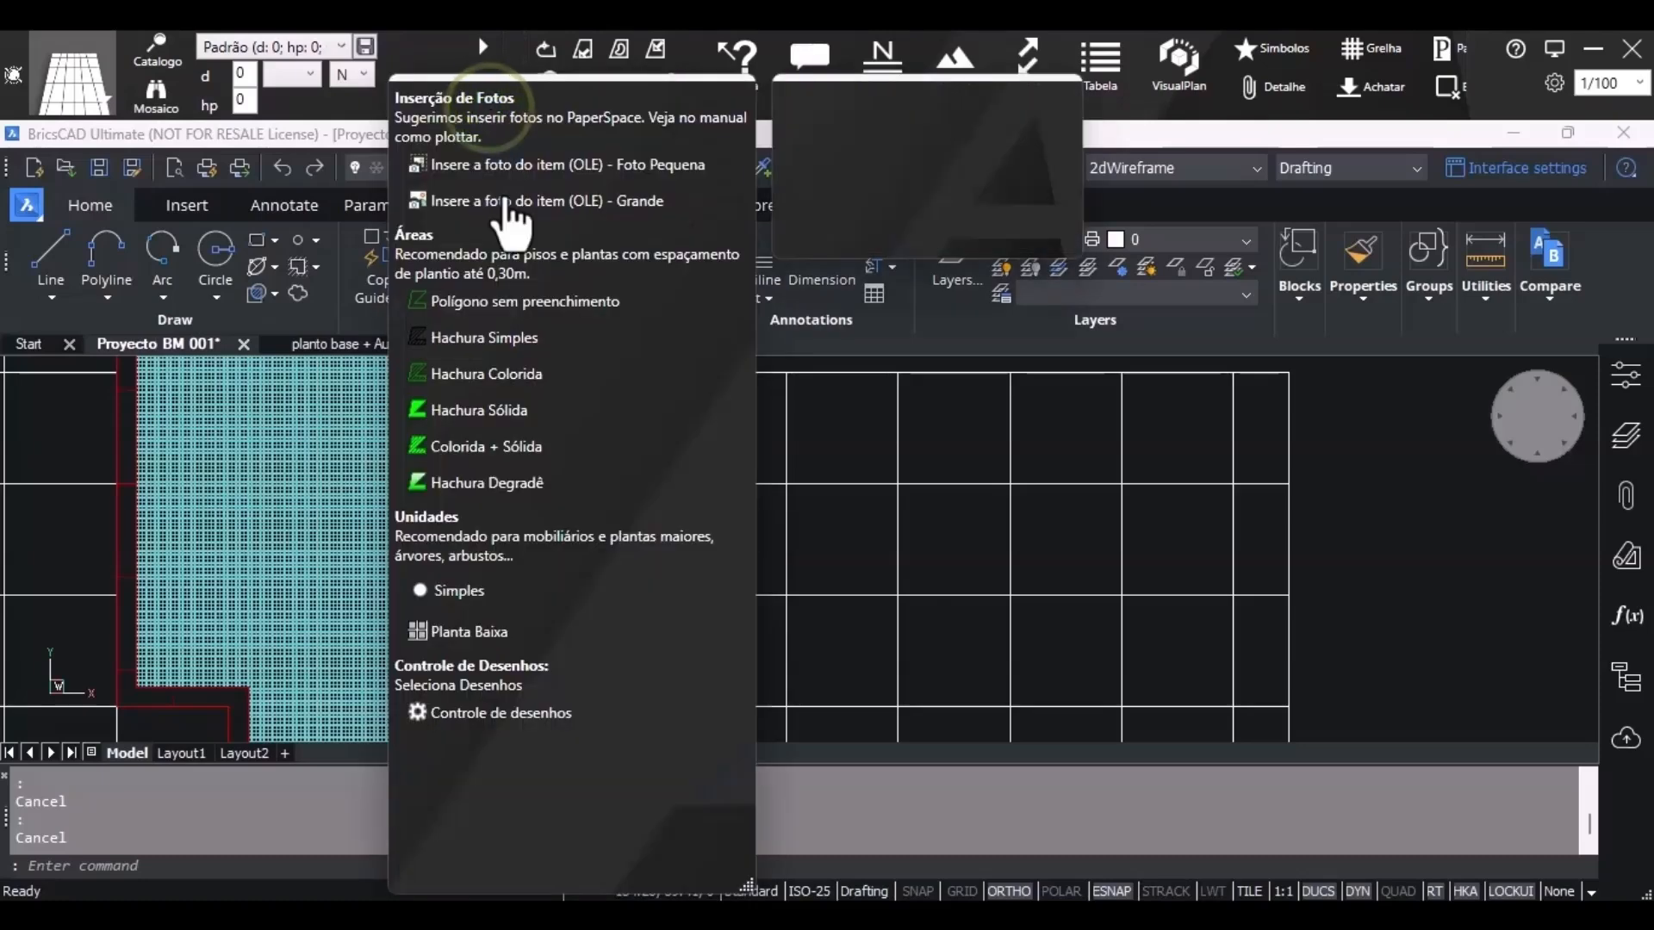
click(538, 374)
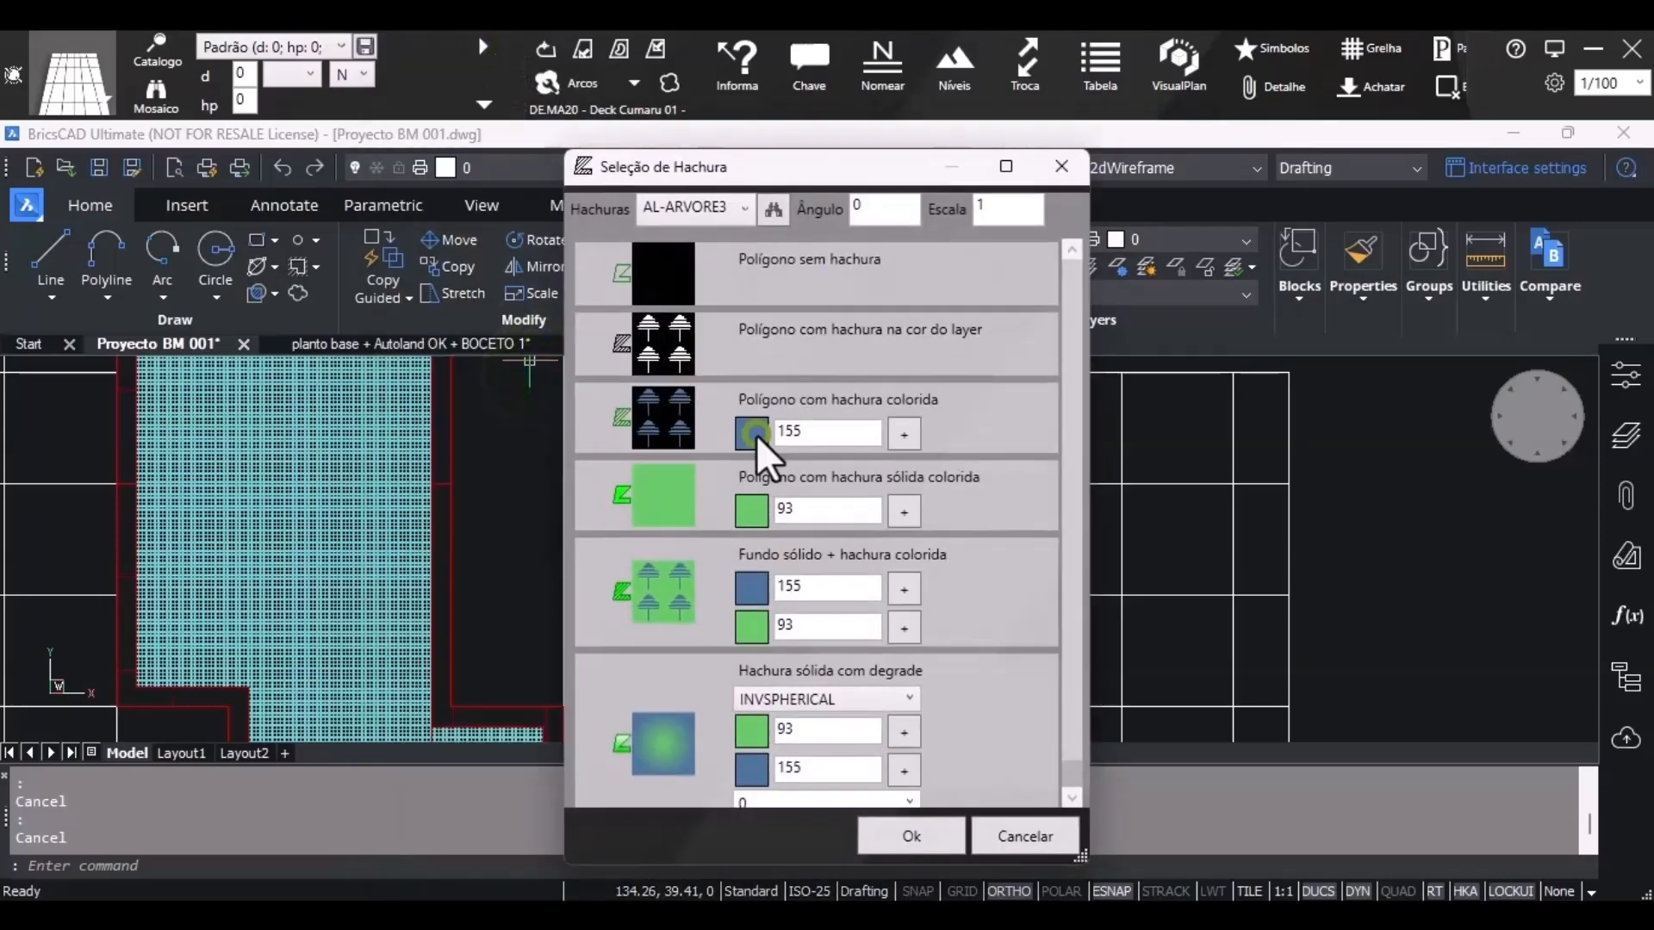
click(753, 433)
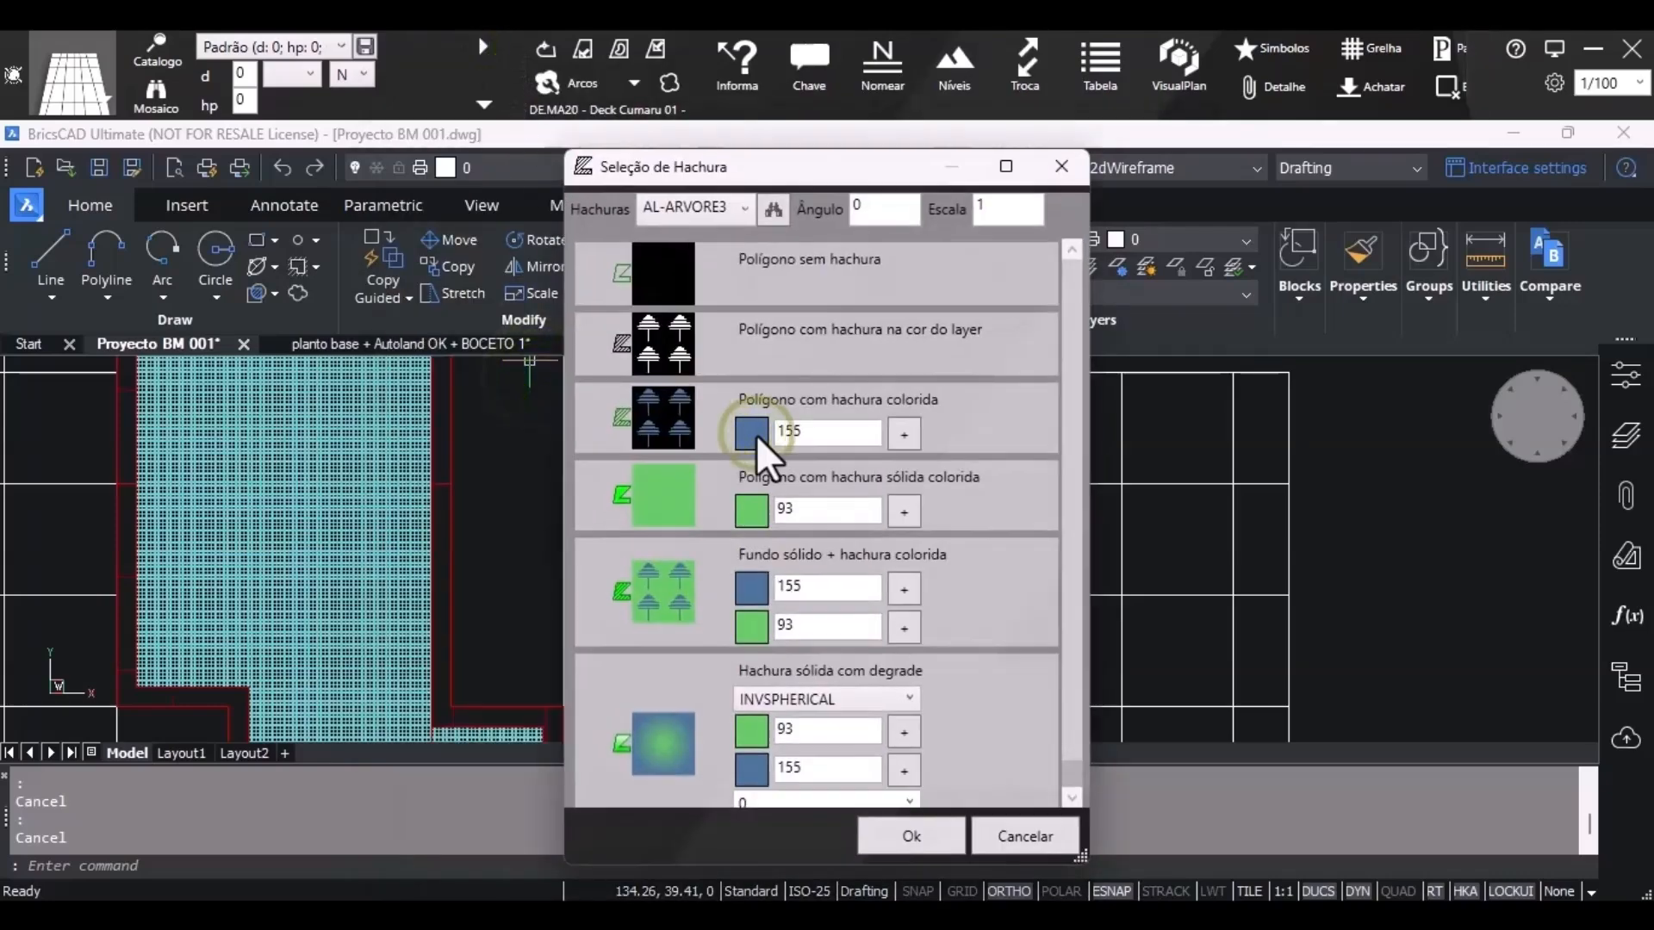
click(903, 435)
click(813, 390)
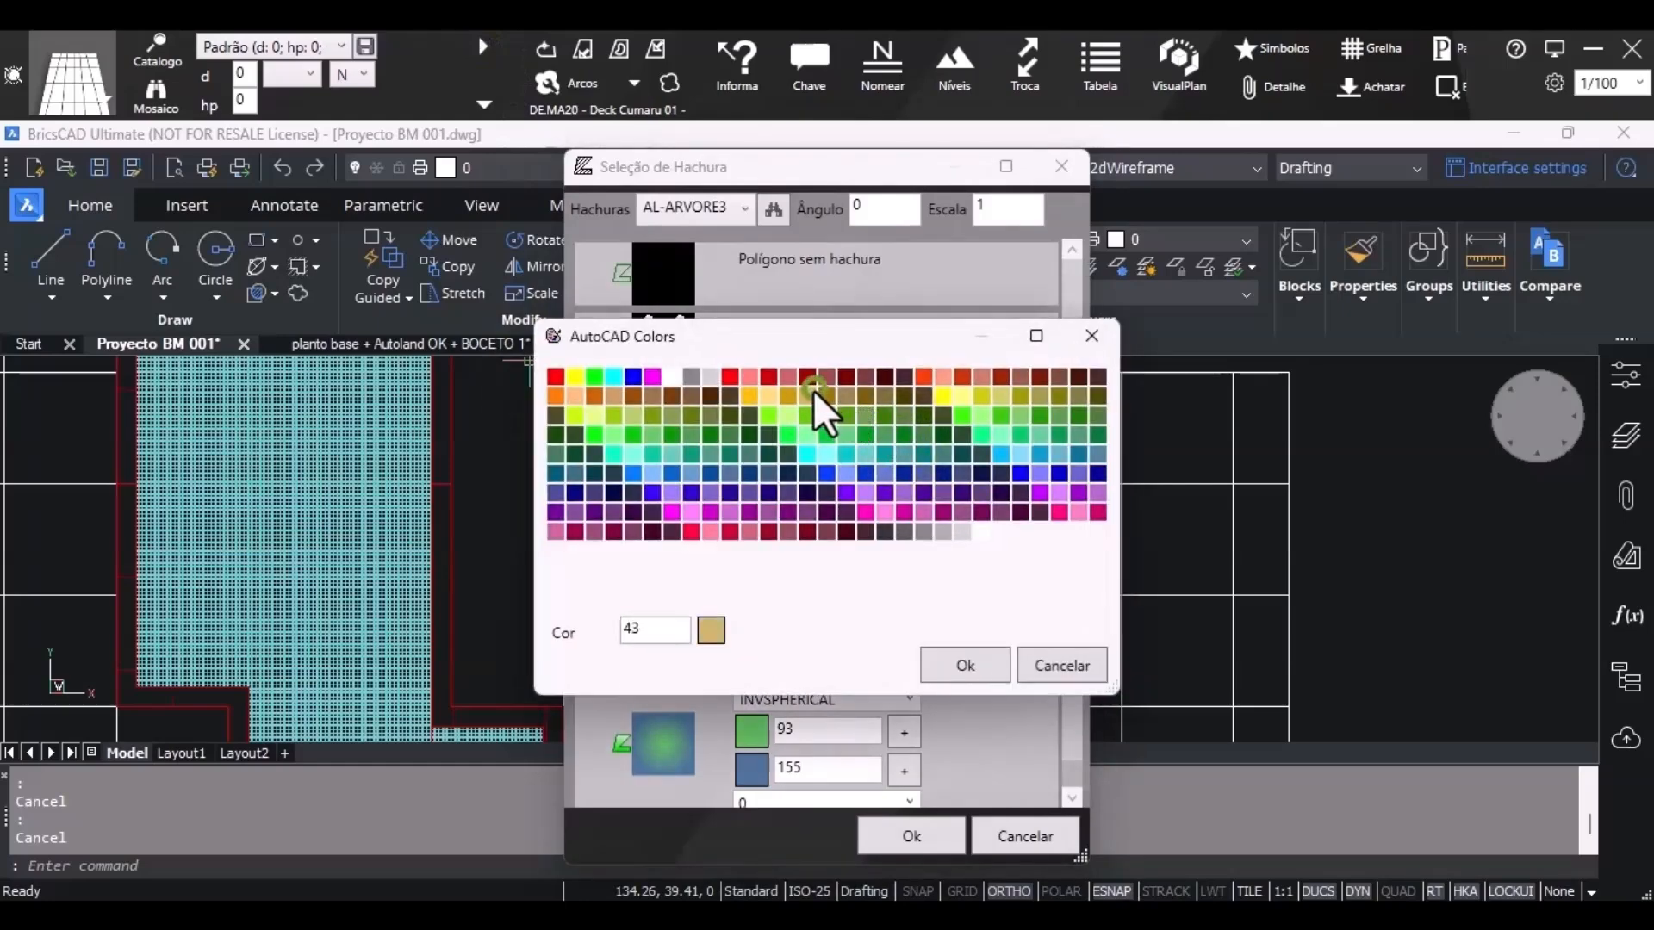
click(672, 379)
click(633, 397)
click(938, 671)
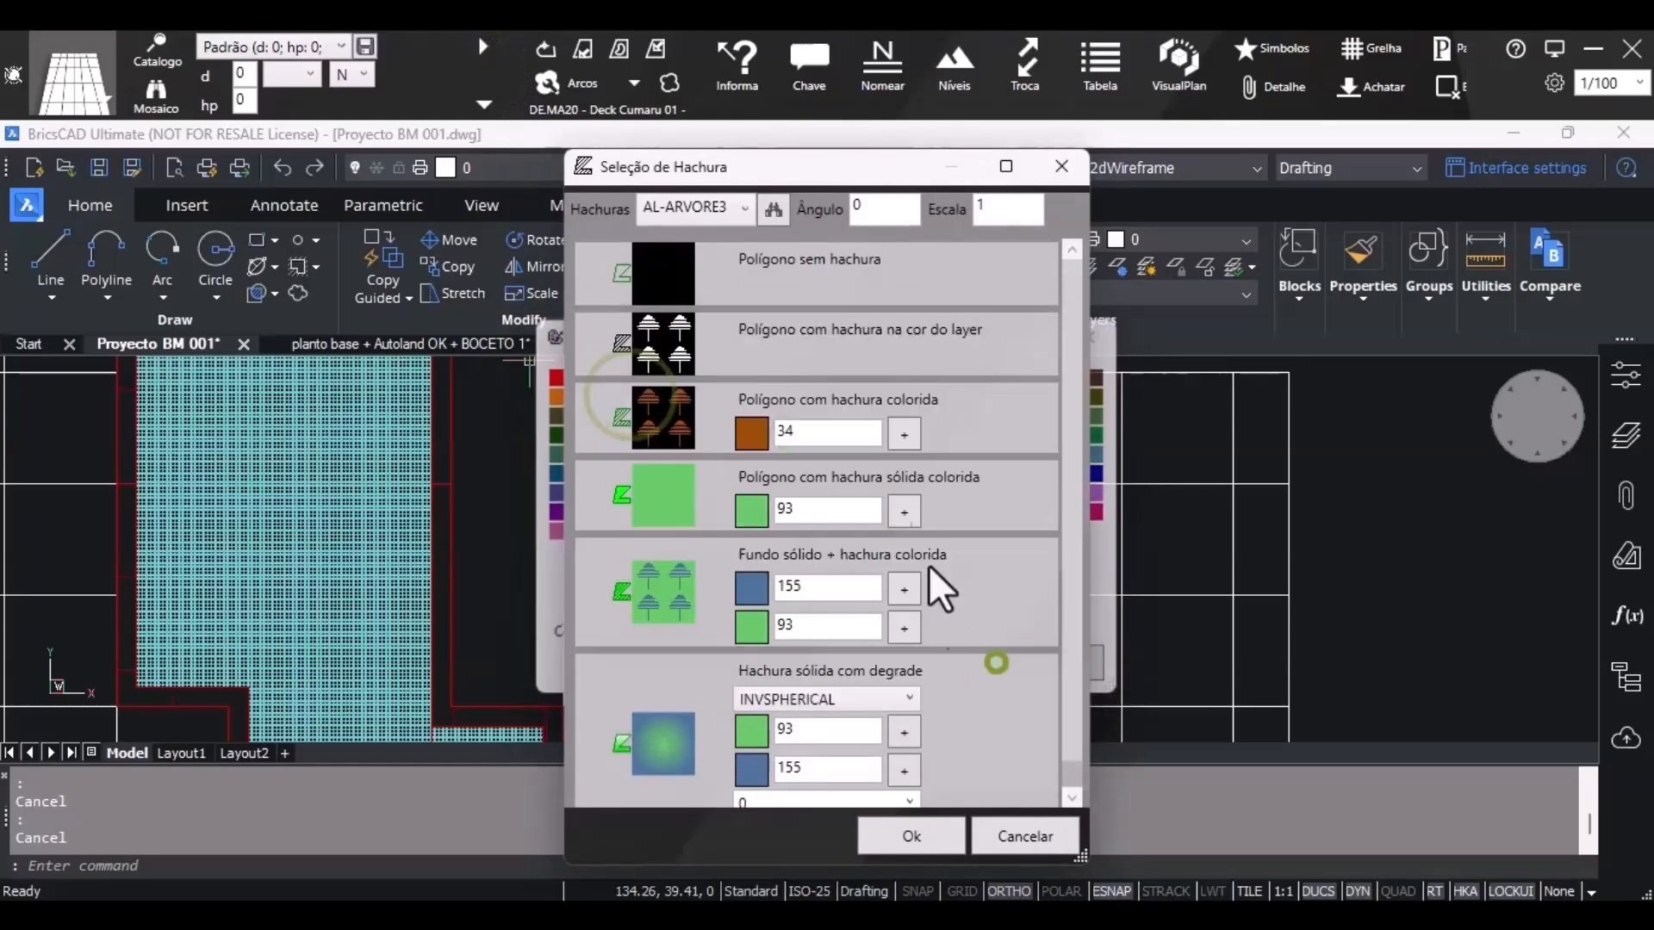
Choose ANSI35 as the deck's hatch pattern from the pattern library and apply the hatch settings.
click(773, 211)
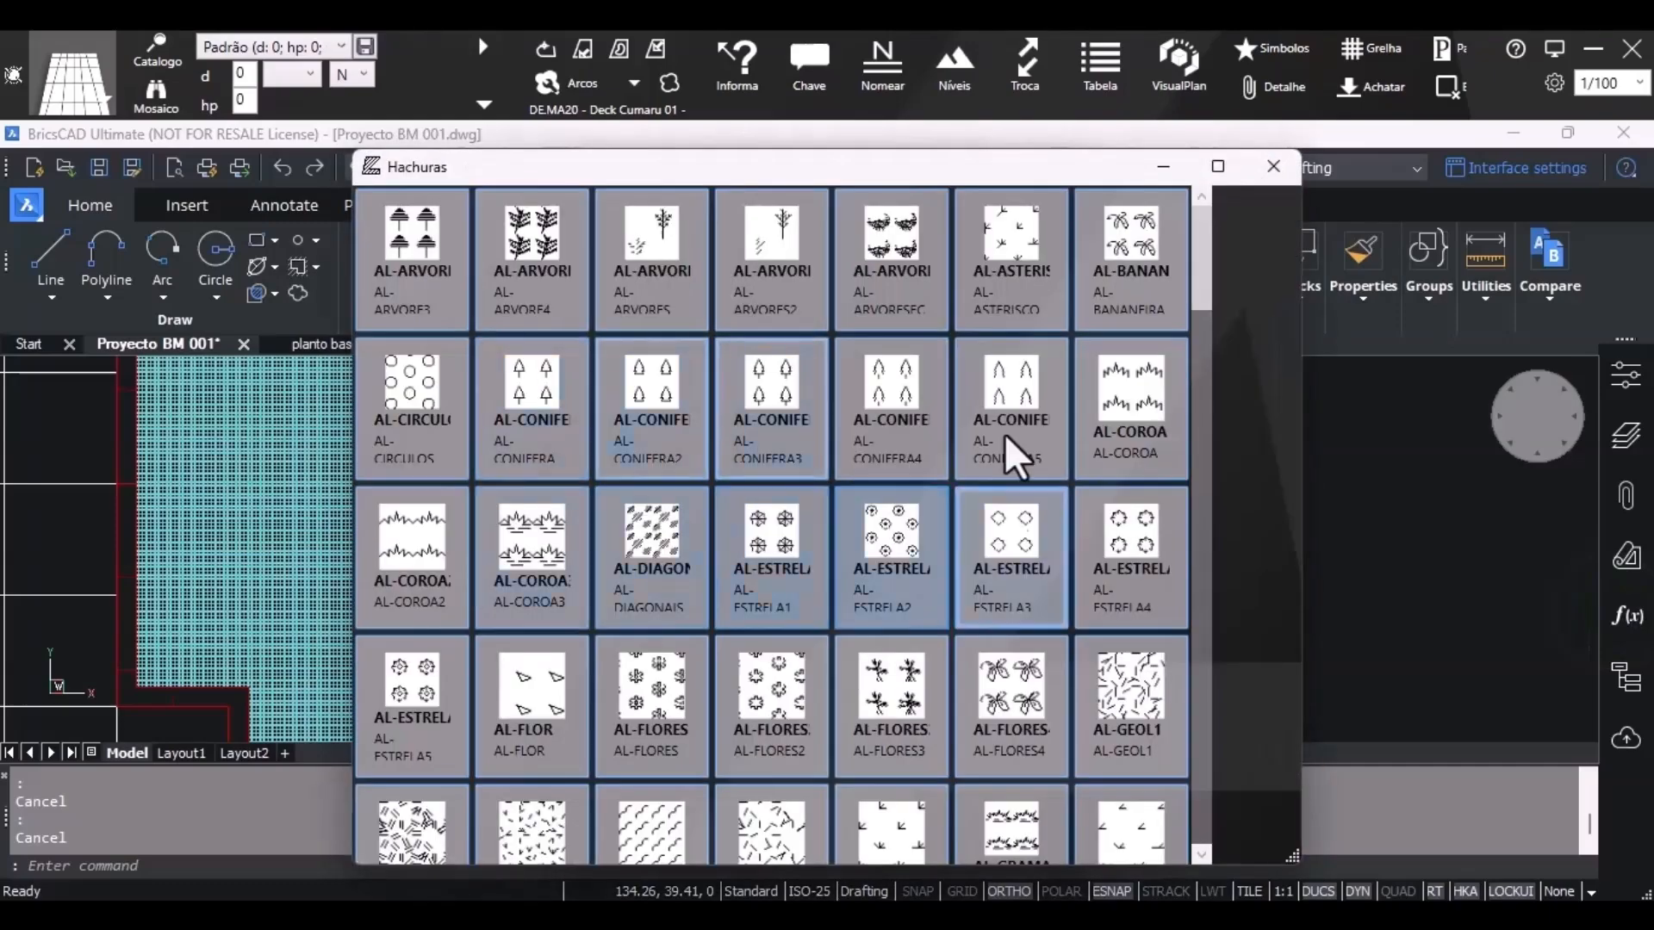
scroll(896, 681, down, 5)
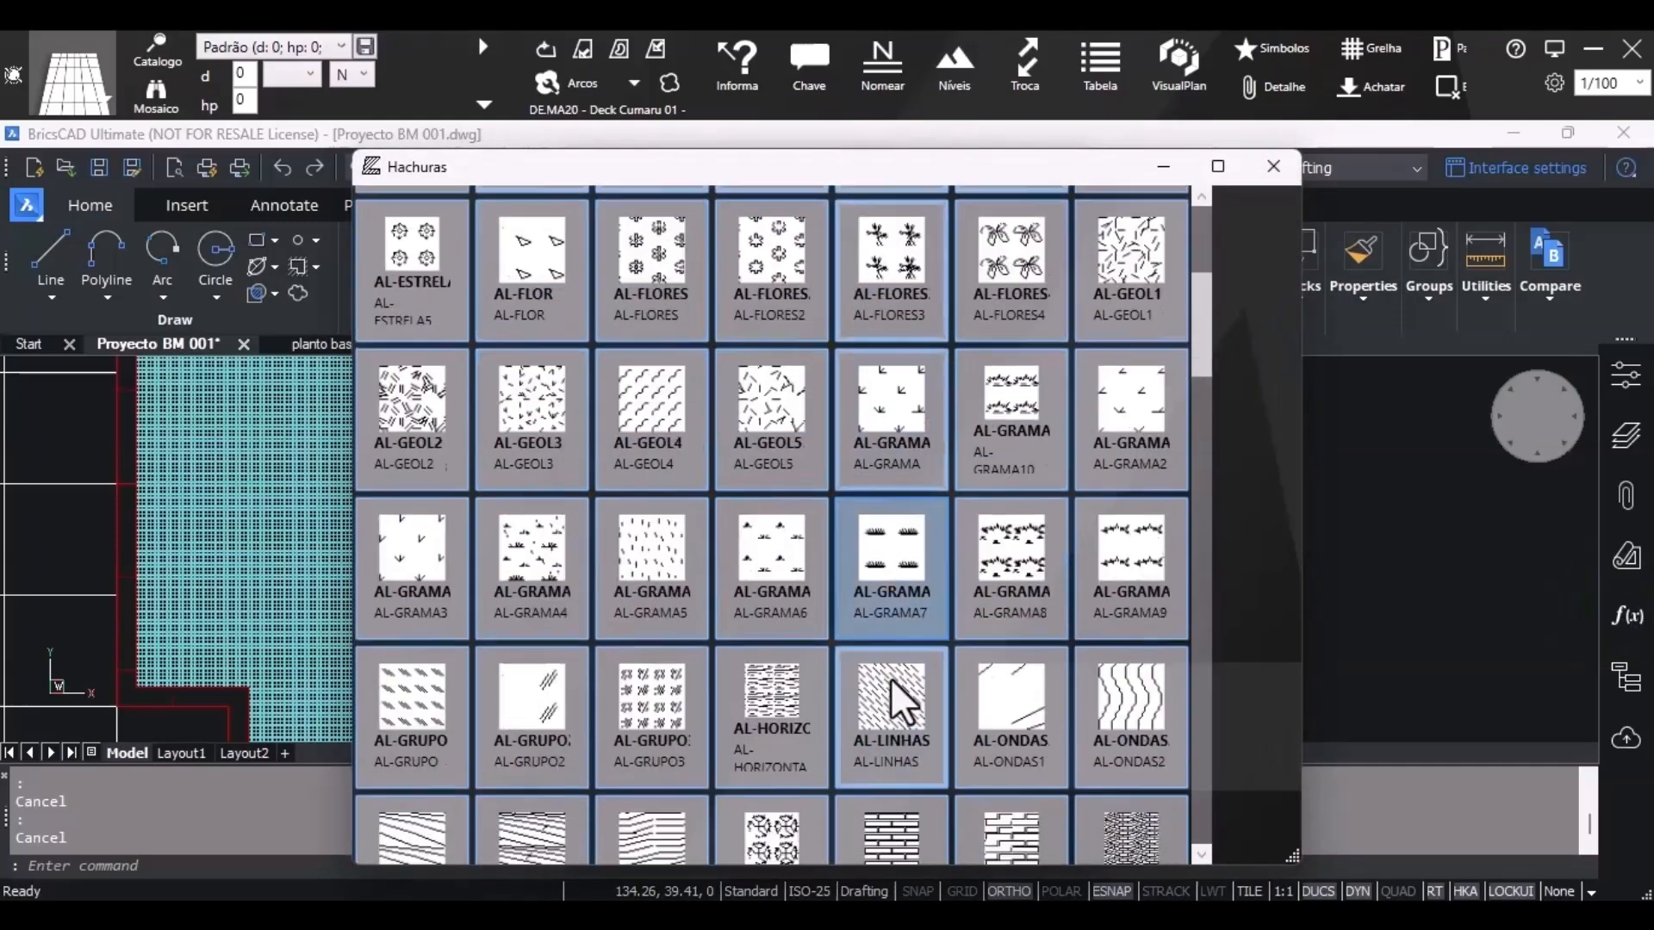
scroll(896, 685, down, 6)
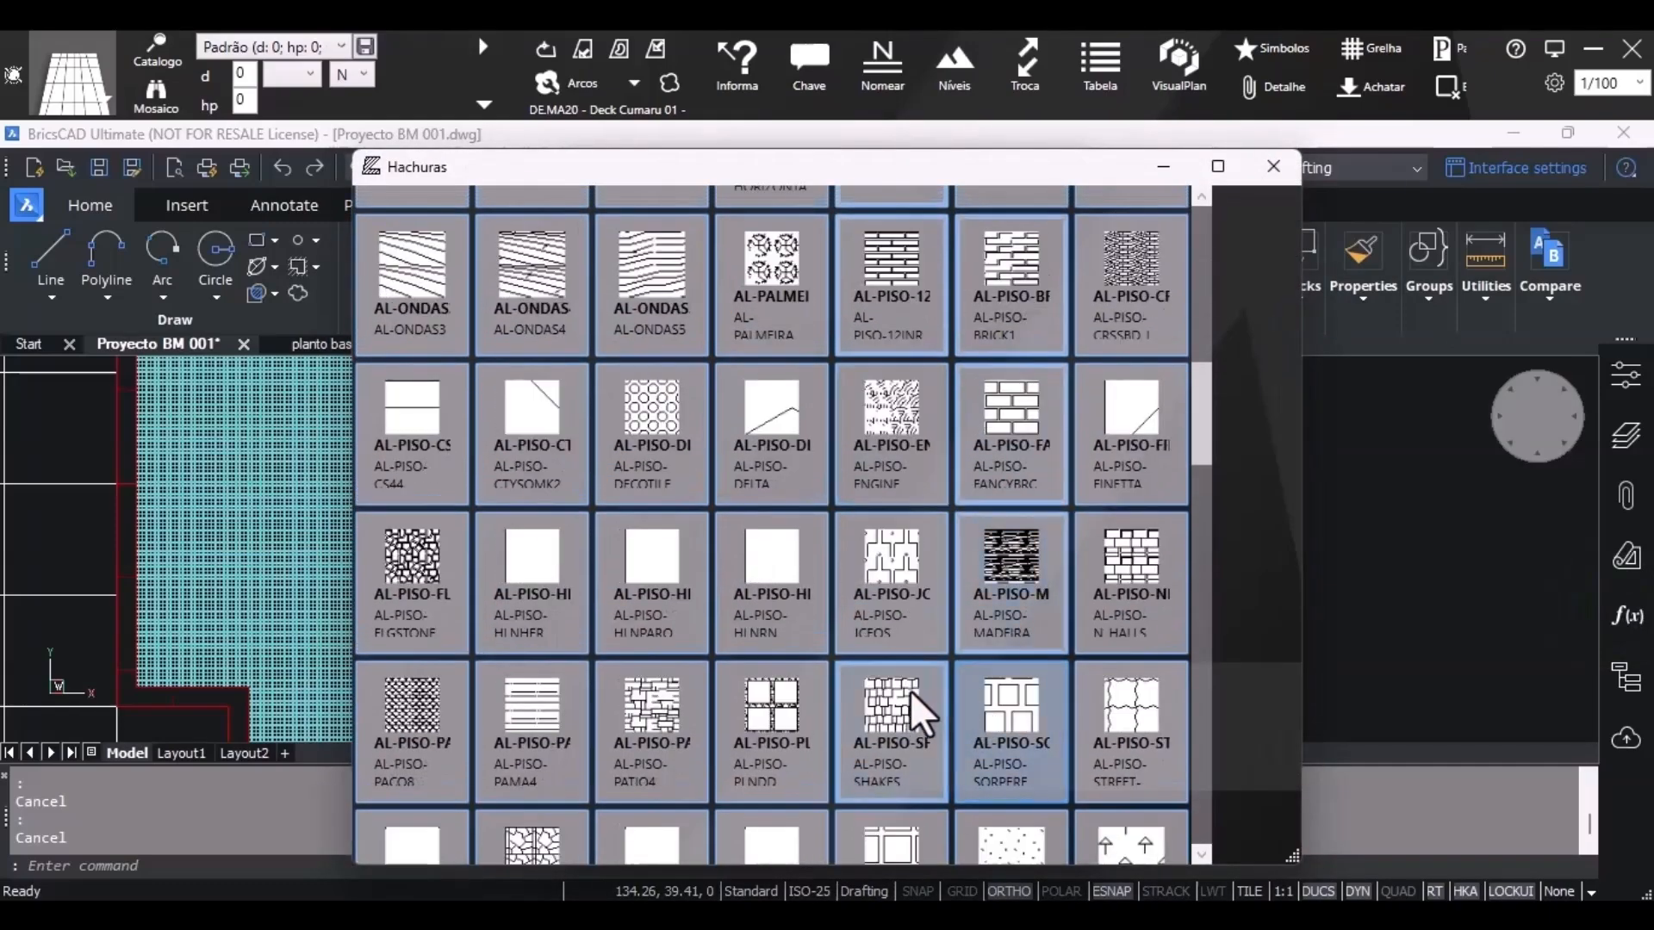
scroll(896, 697, down, 5)
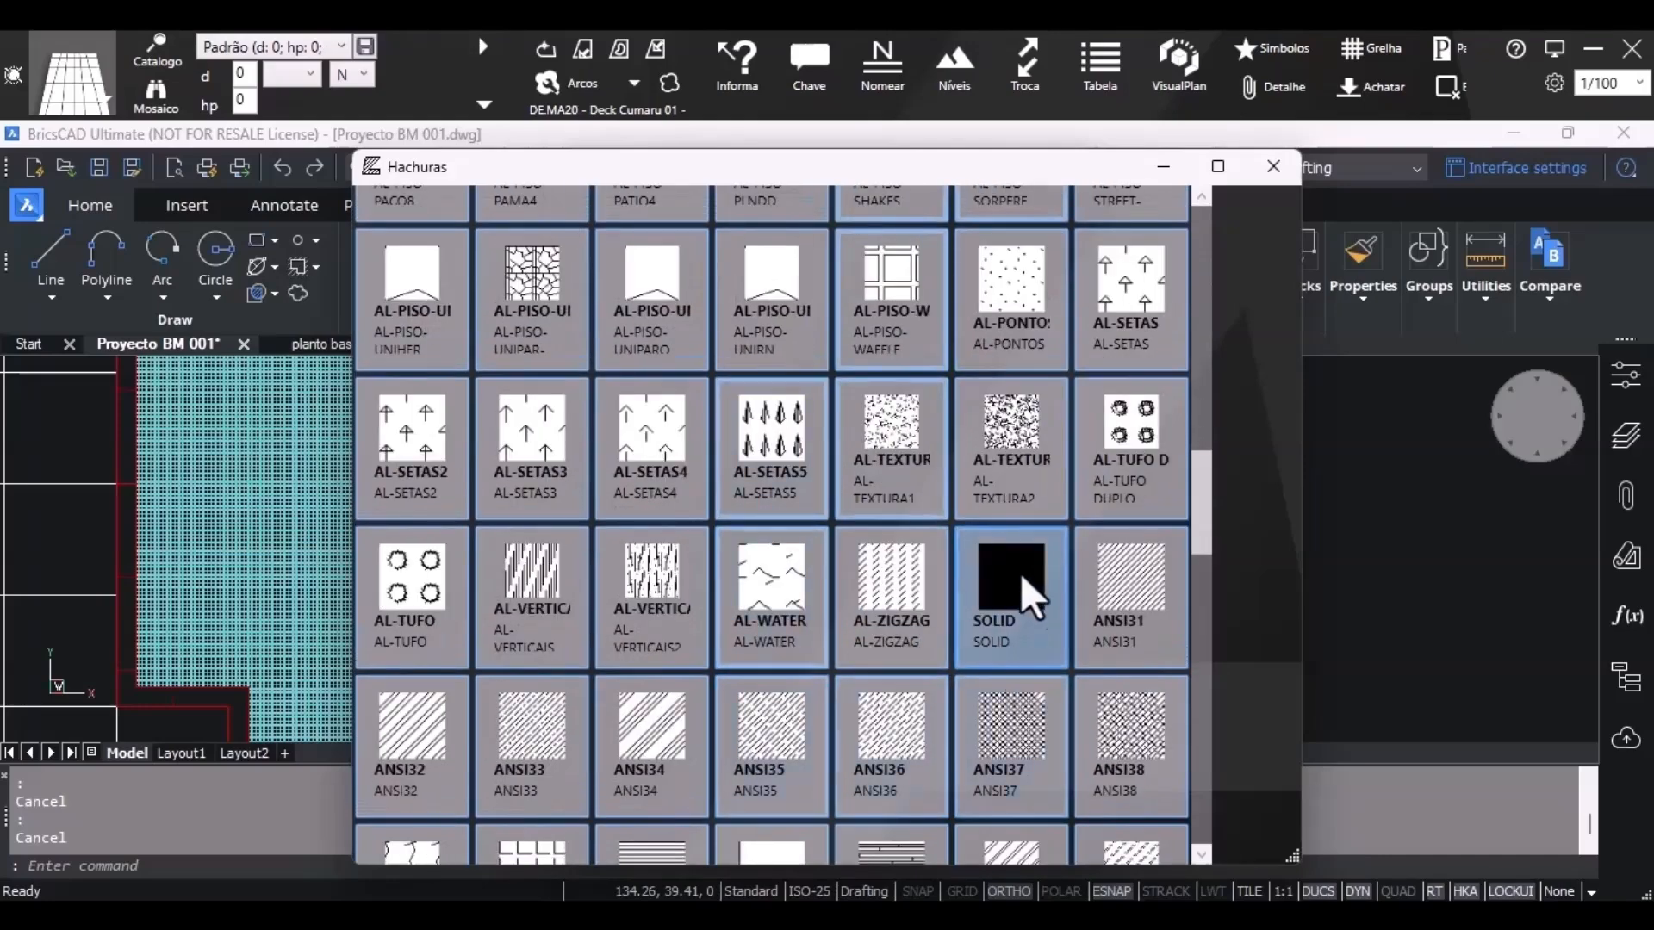
scroll(778, 658, down, 1)
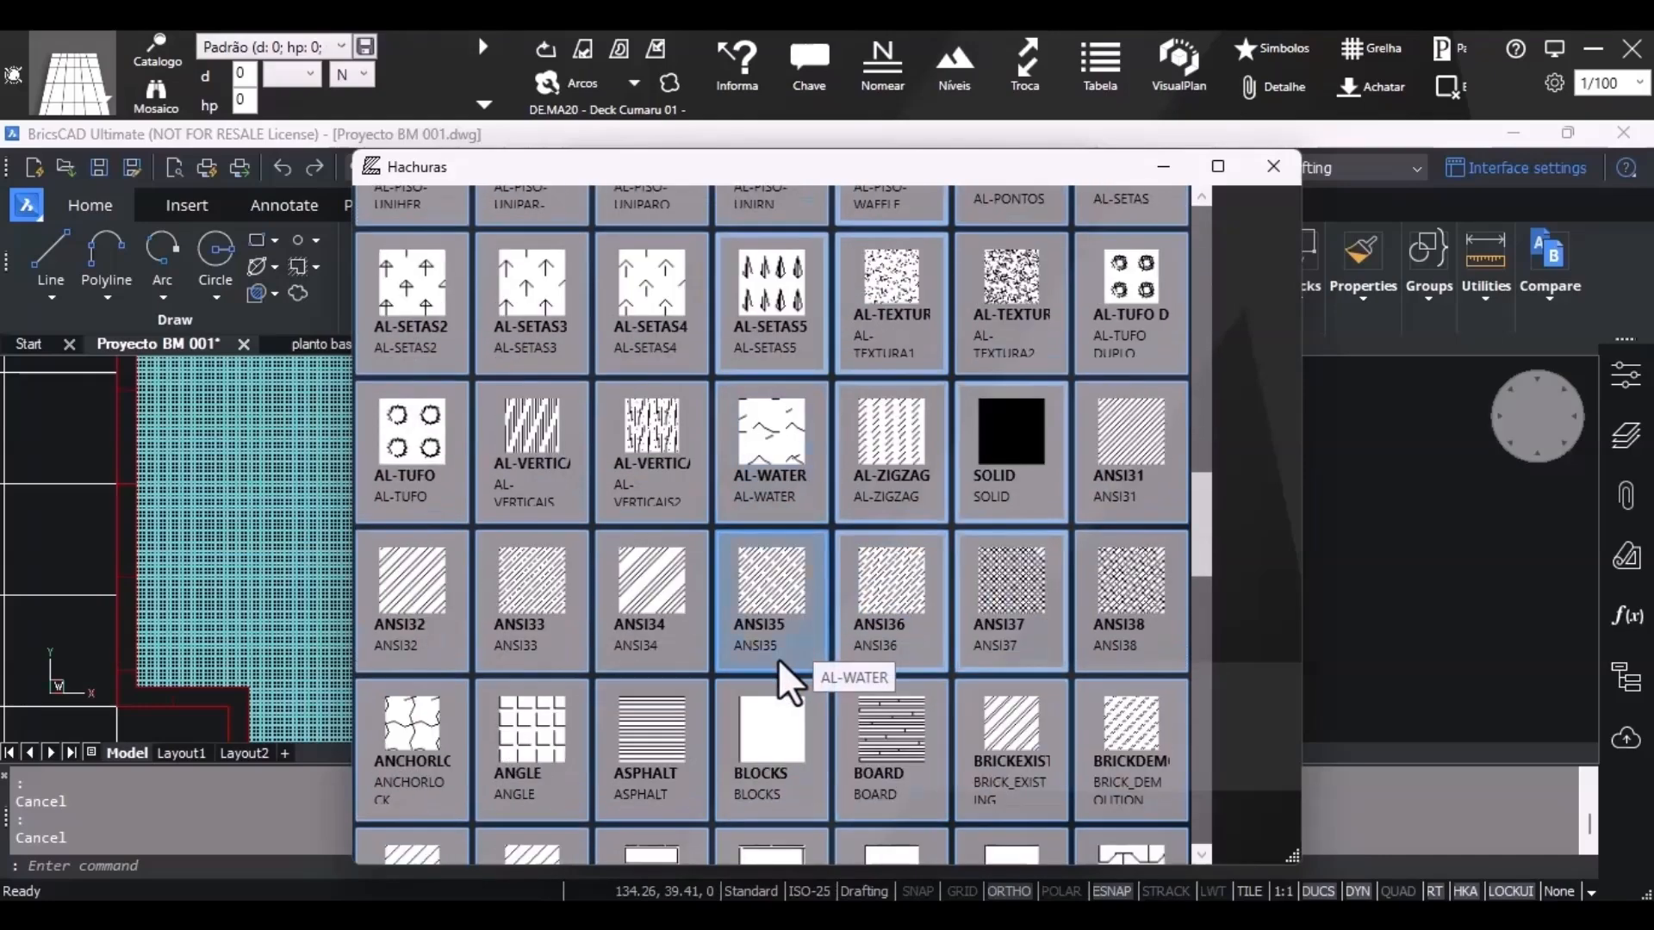
click(757, 594)
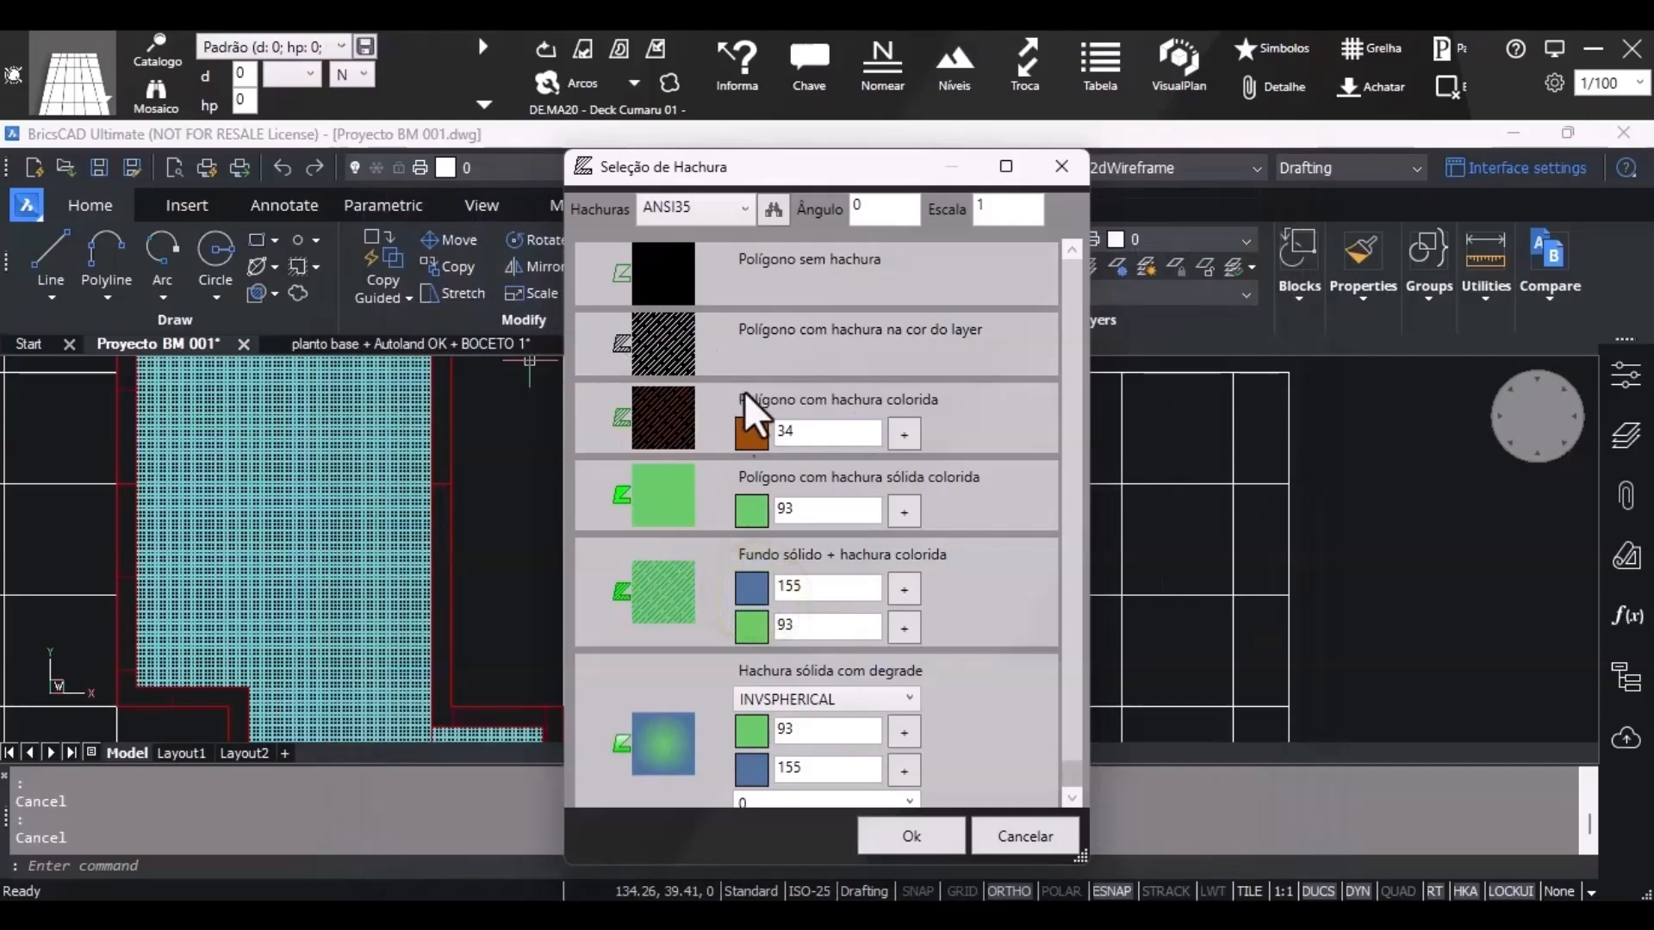
click(914, 834)
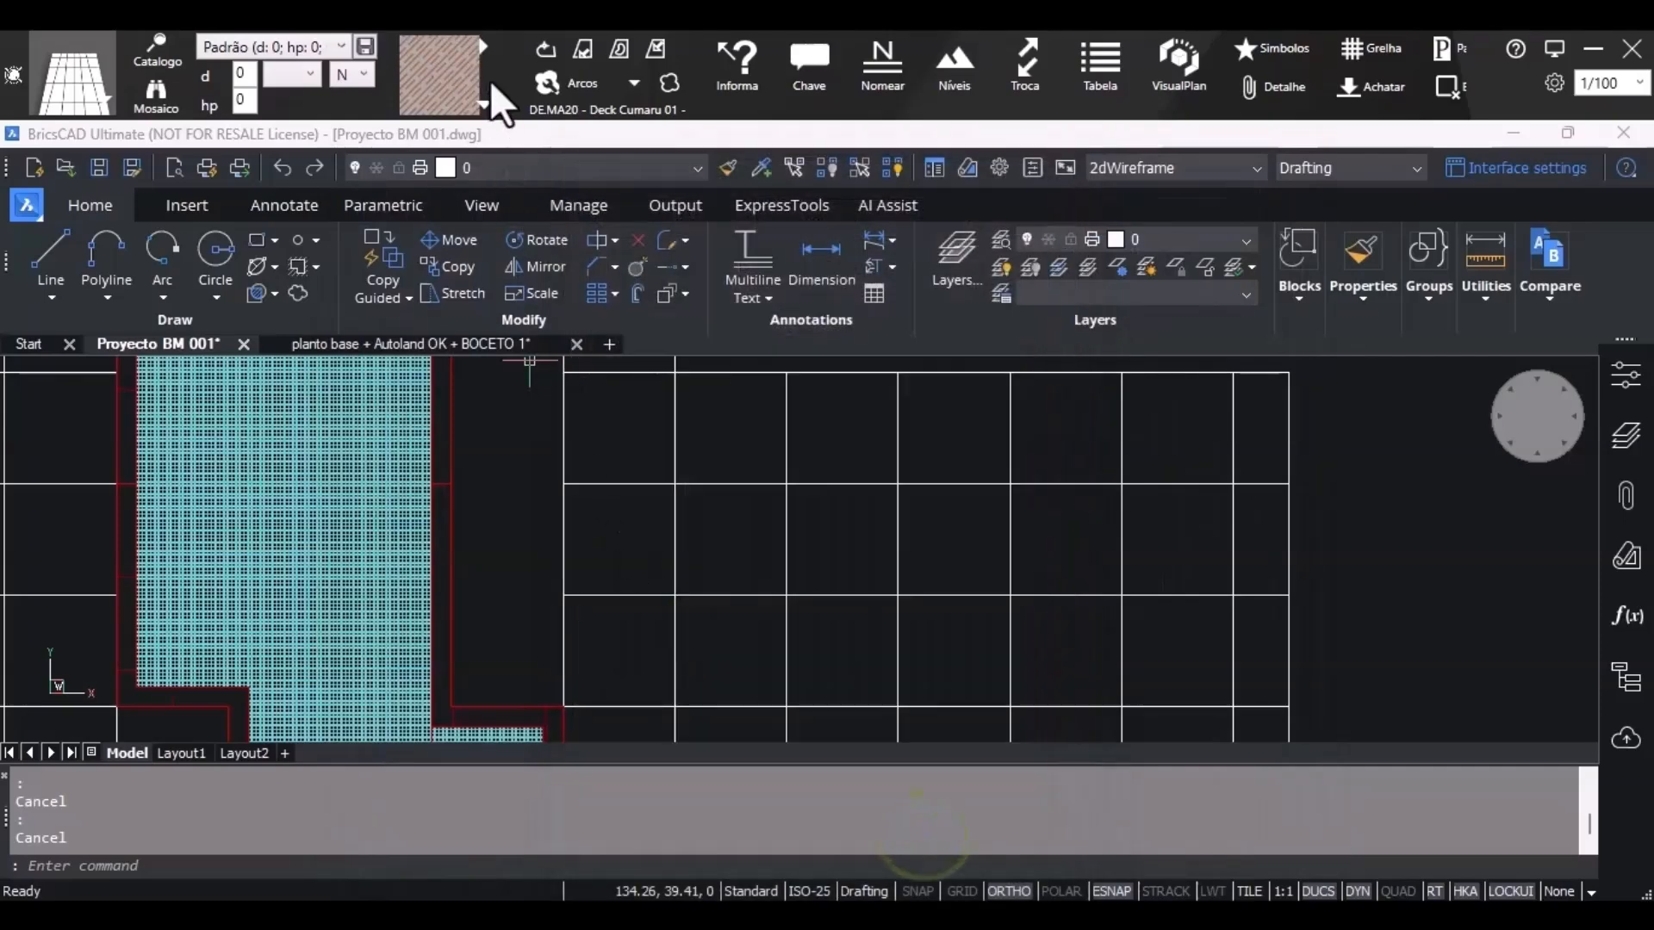
Fill the rectangular strip beside the pool, above the small tiled area, with the DE.MA20 deck using the boundary fill.
click(545, 49)
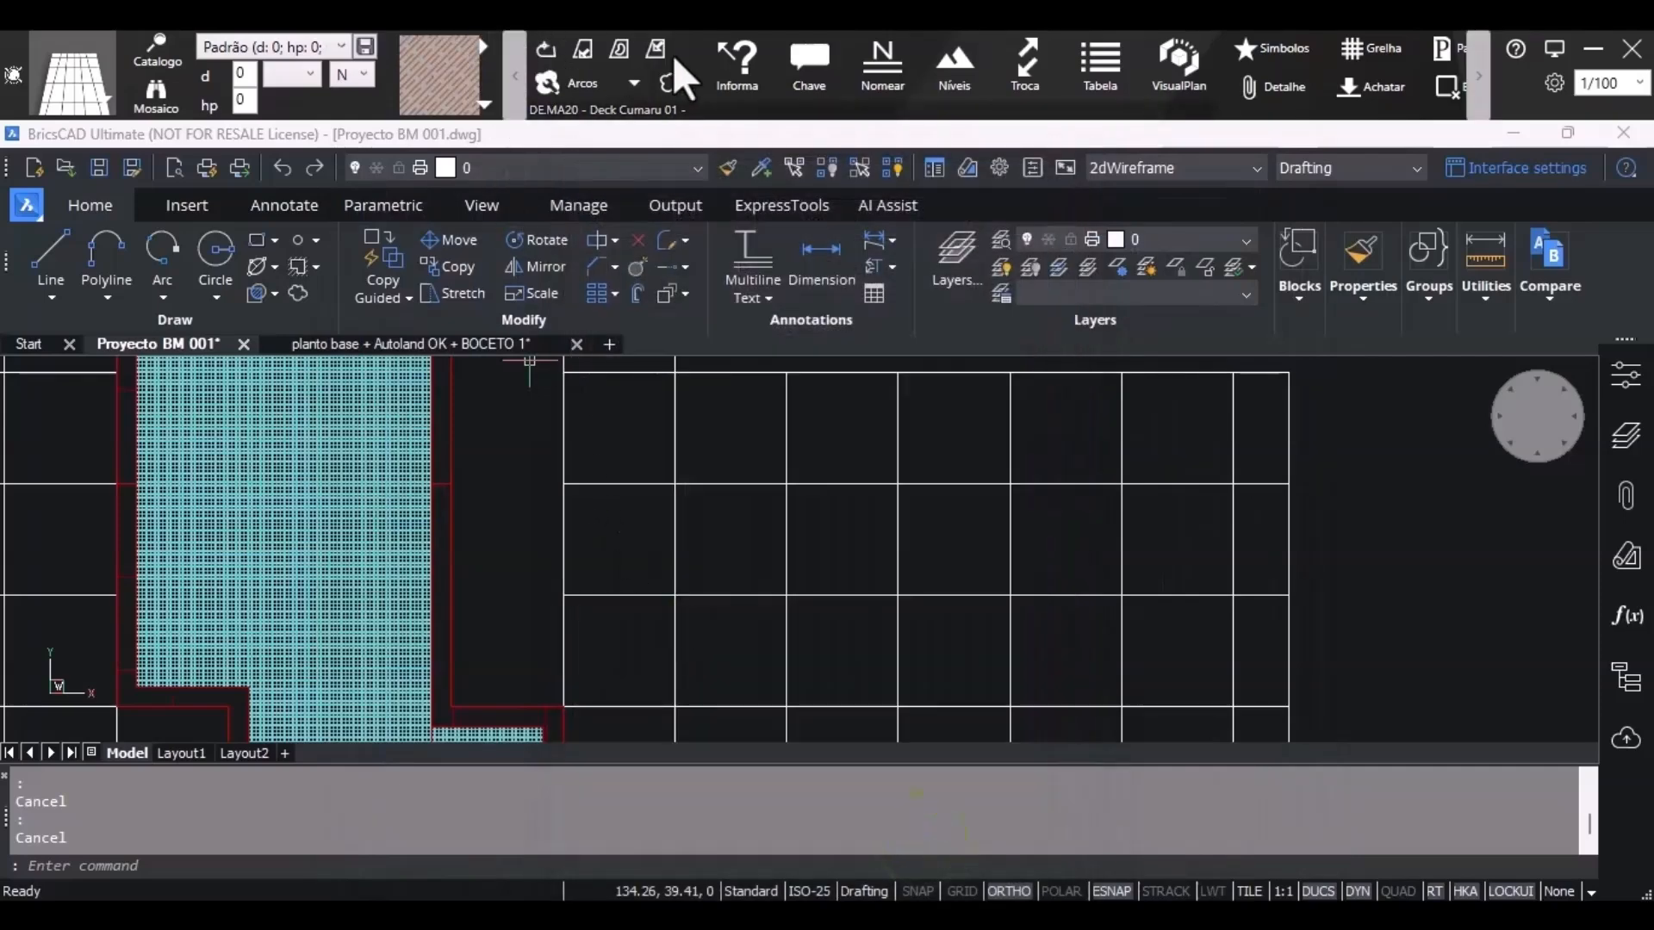
click(526, 490)
scroll(522, 600, down, 5)
scroll(522, 599, up, 5)
scroll(517, 517, down, 5)
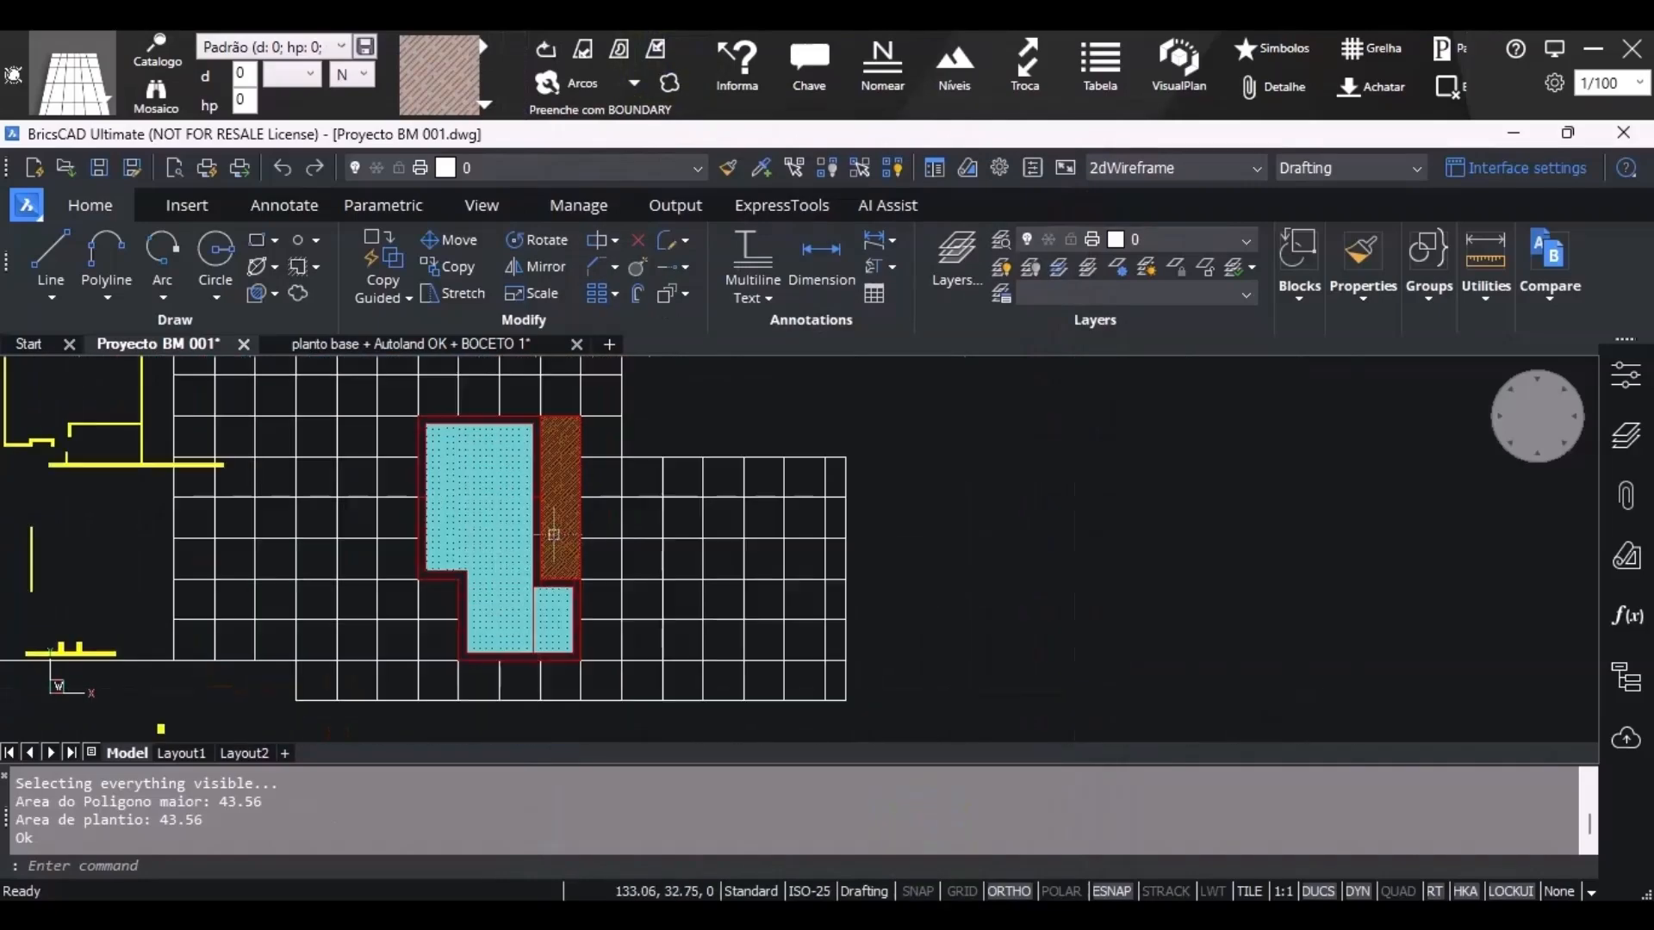
scroll(517, 663, down, 2)
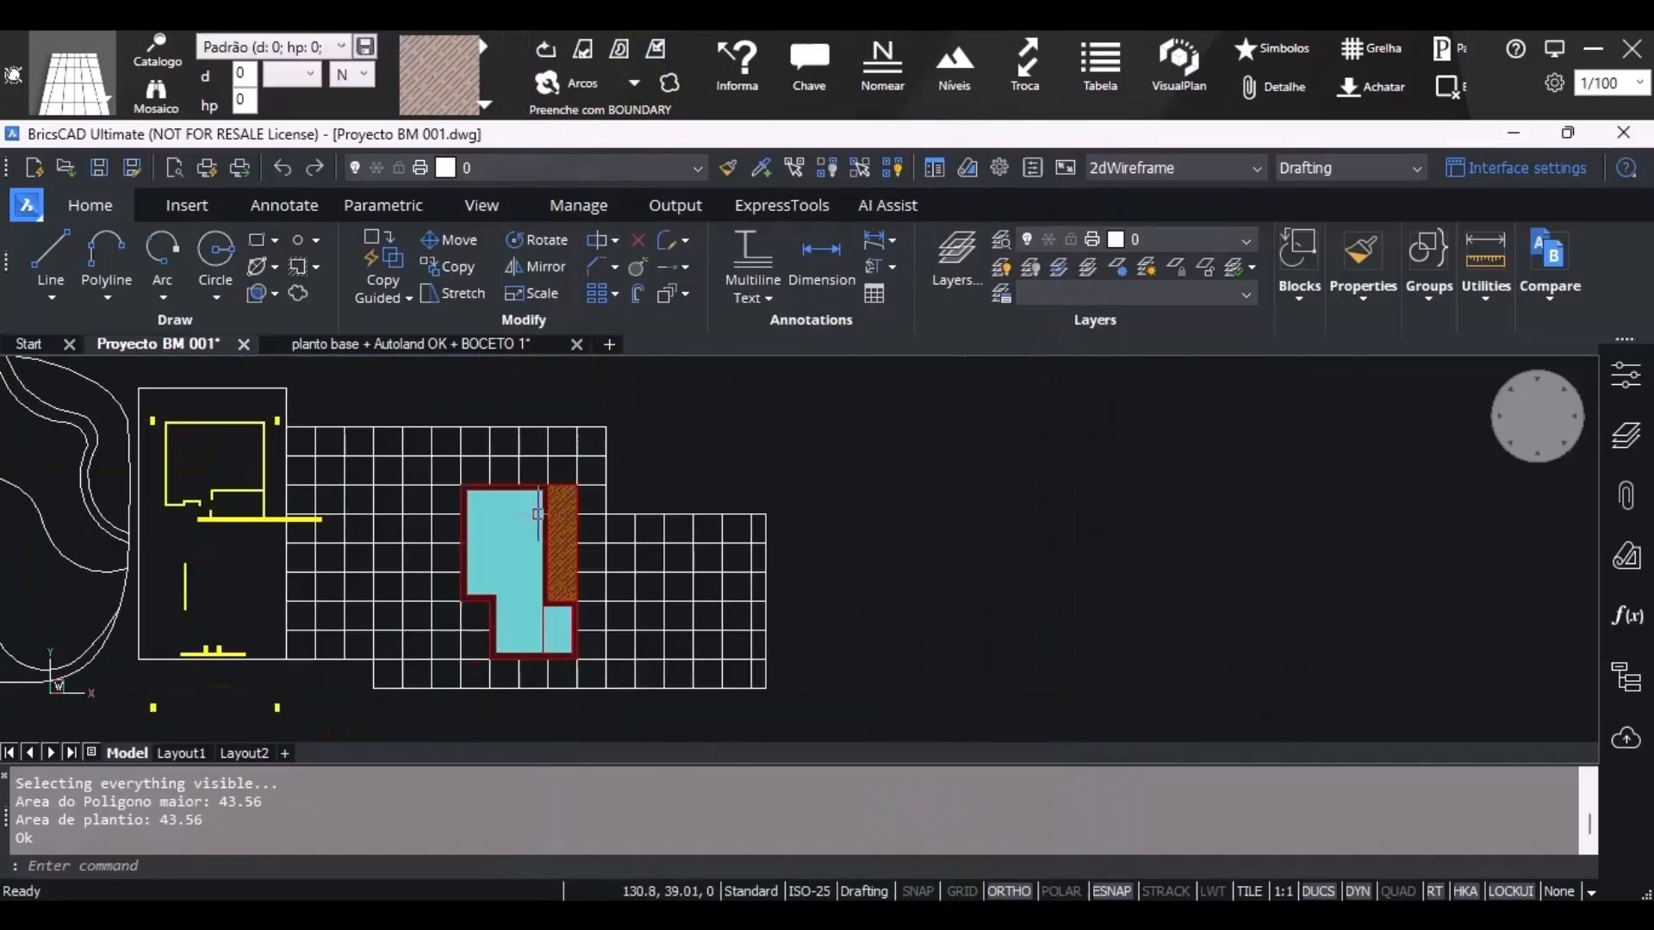
scroll(506, 618, down, 4)
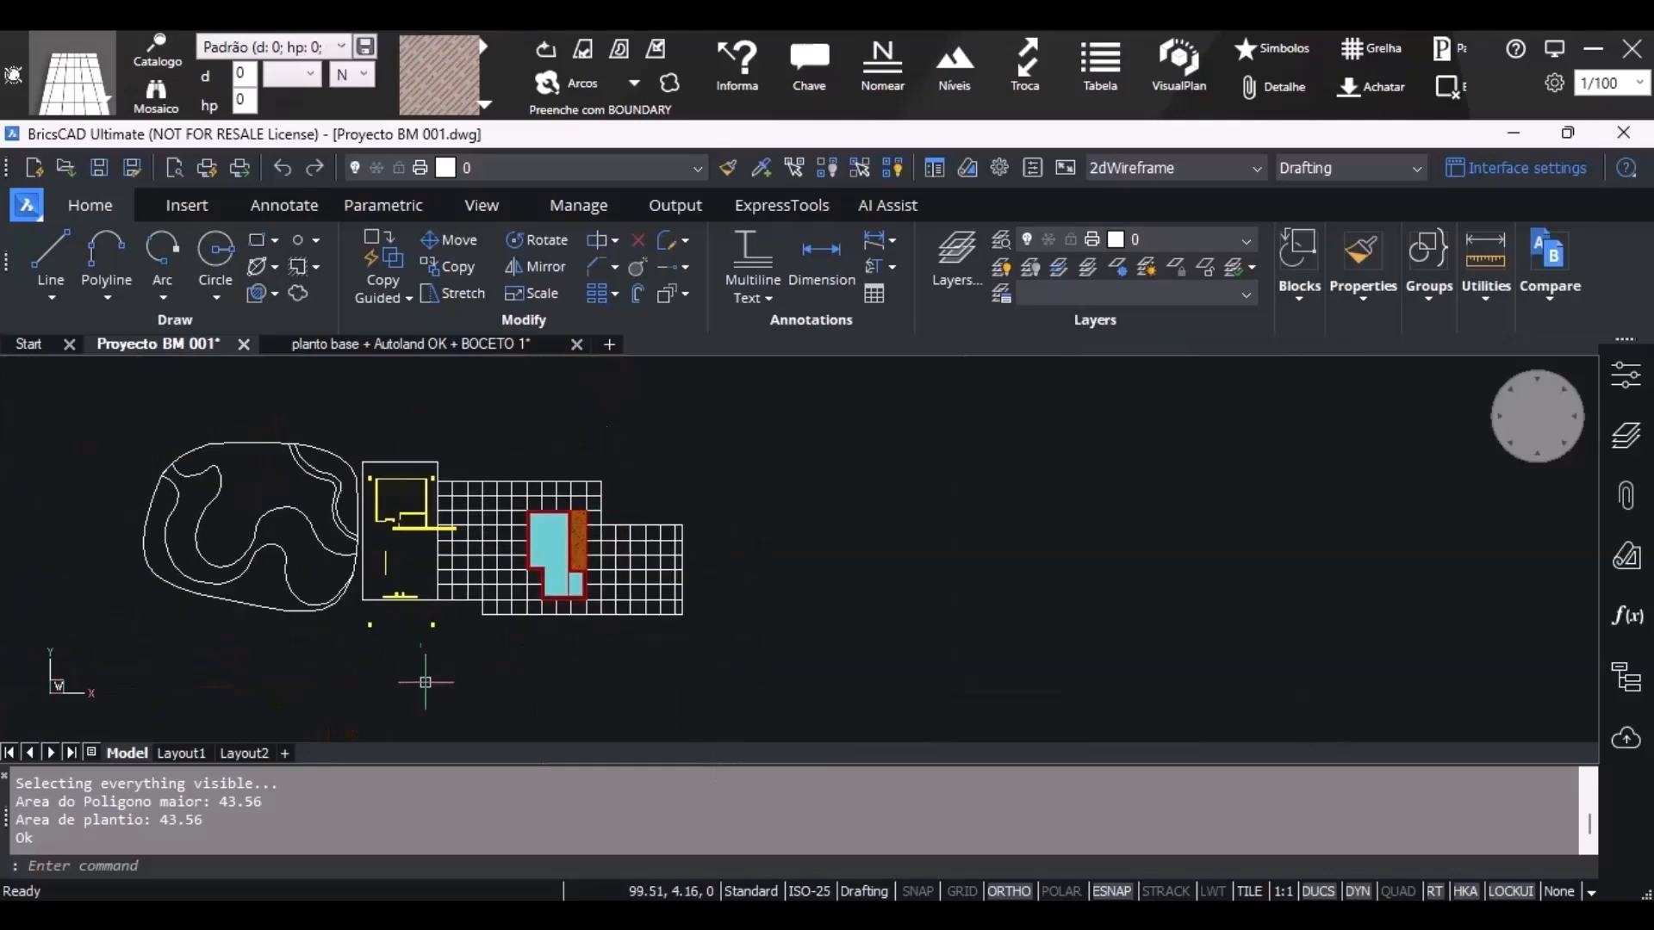
Turn on the Para bloquae layer to display the satellite image beneath the drawing.
scroll(507, 629, up, 4)
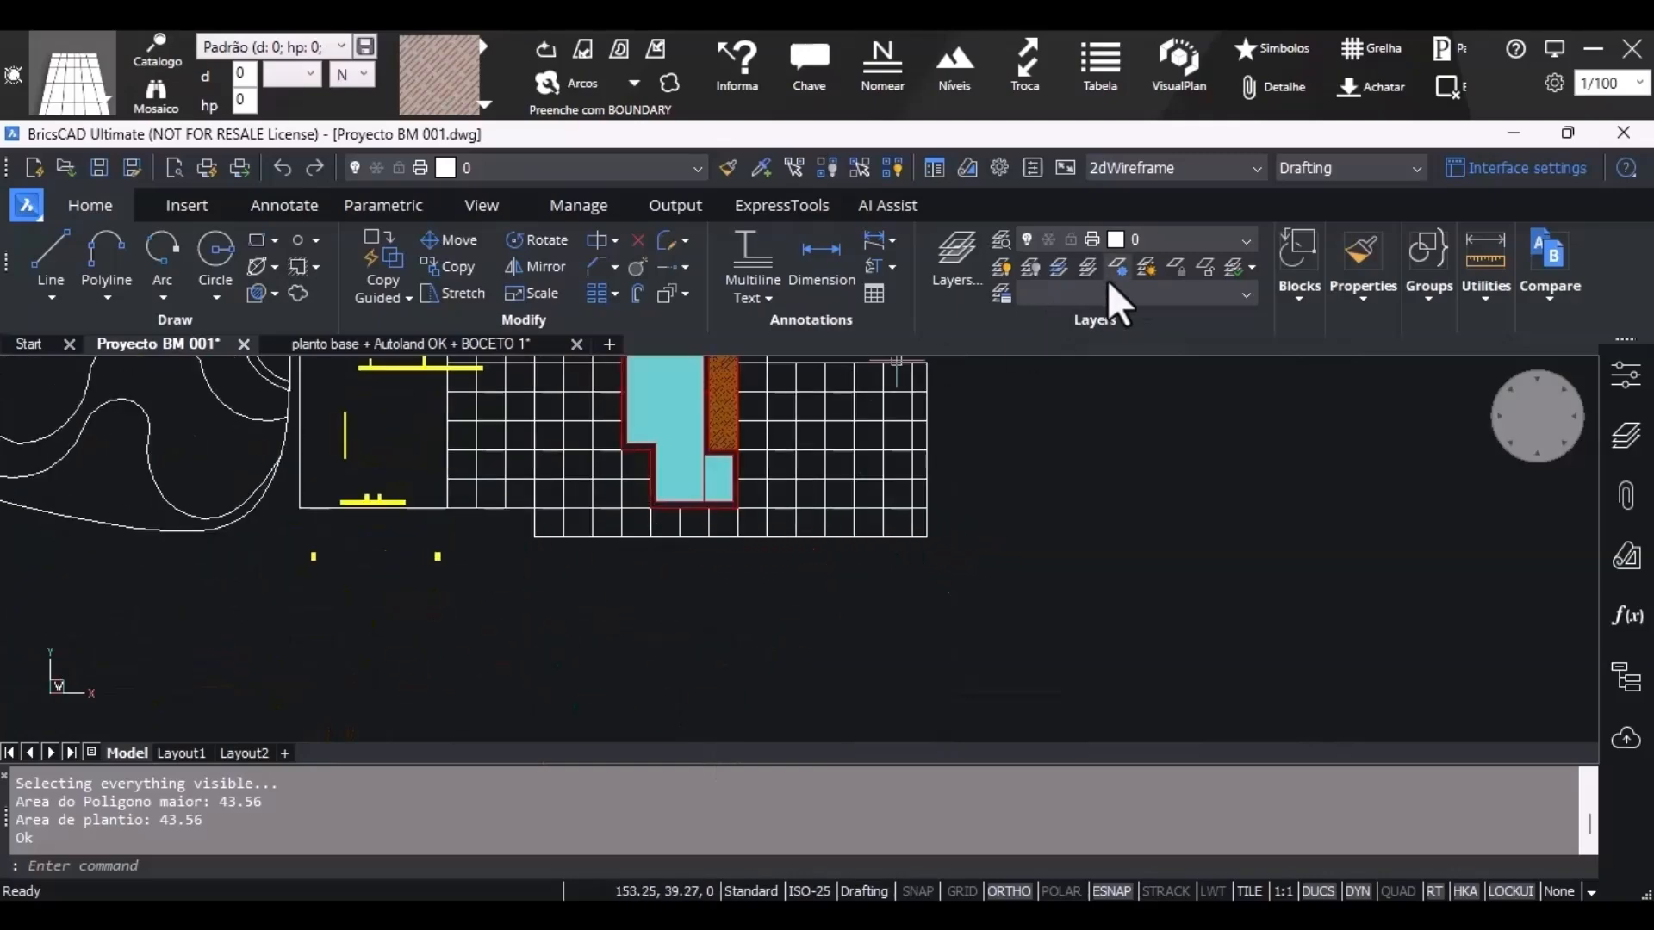
click(1156, 240)
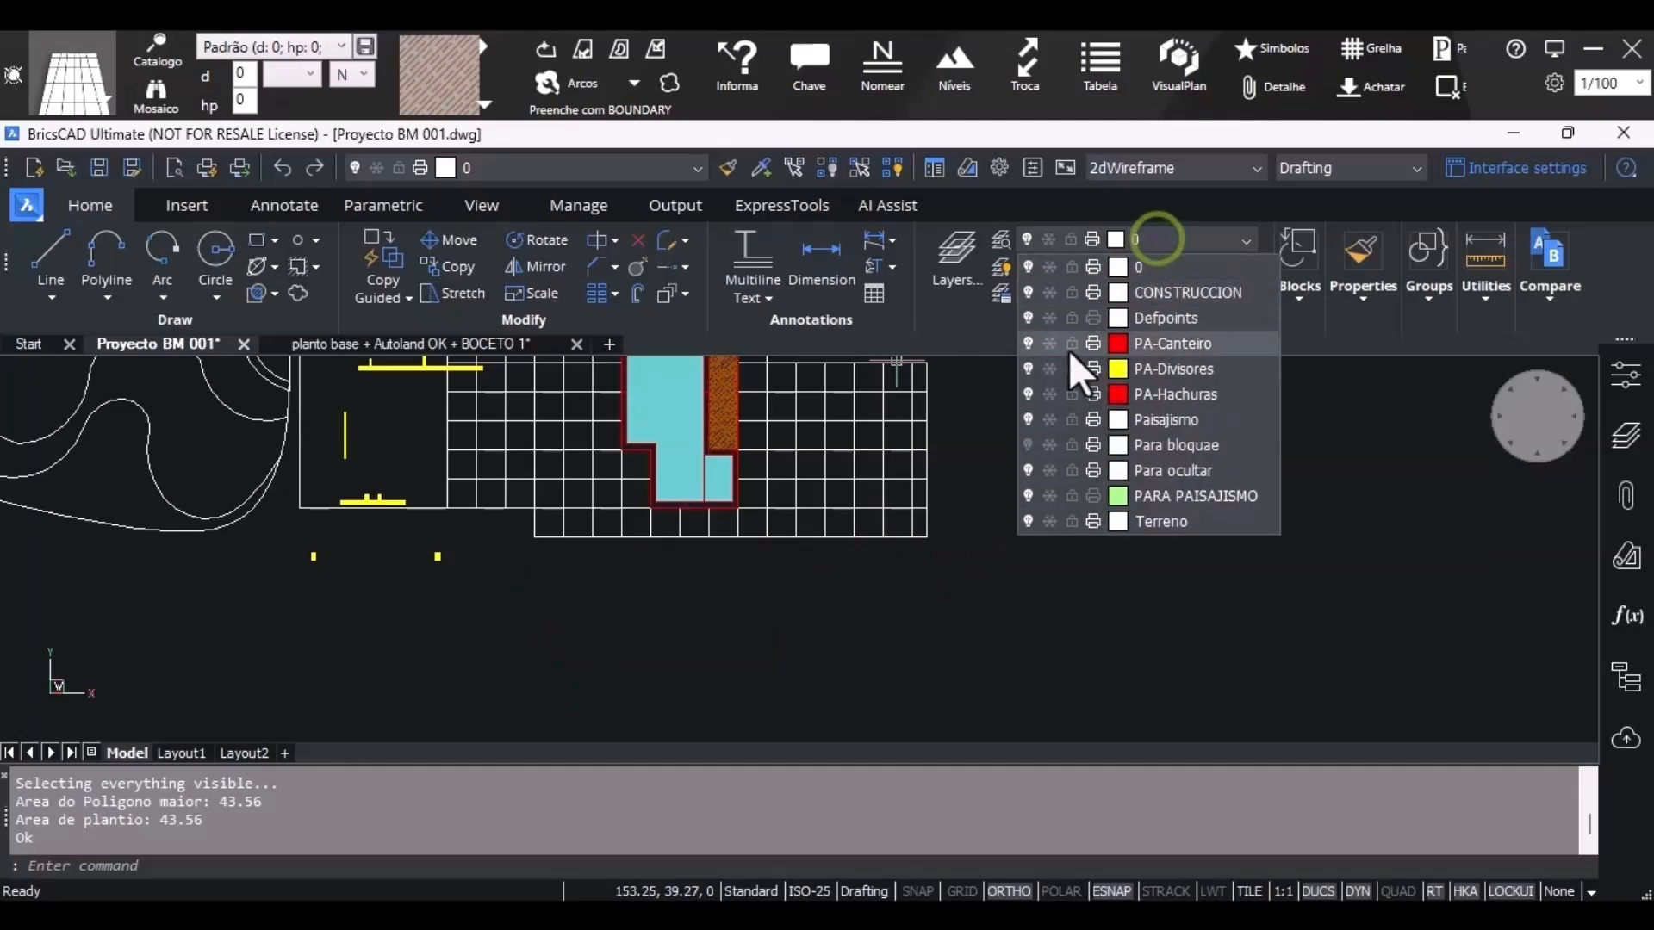
click(1027, 444)
scroll(758, 569, down, 5)
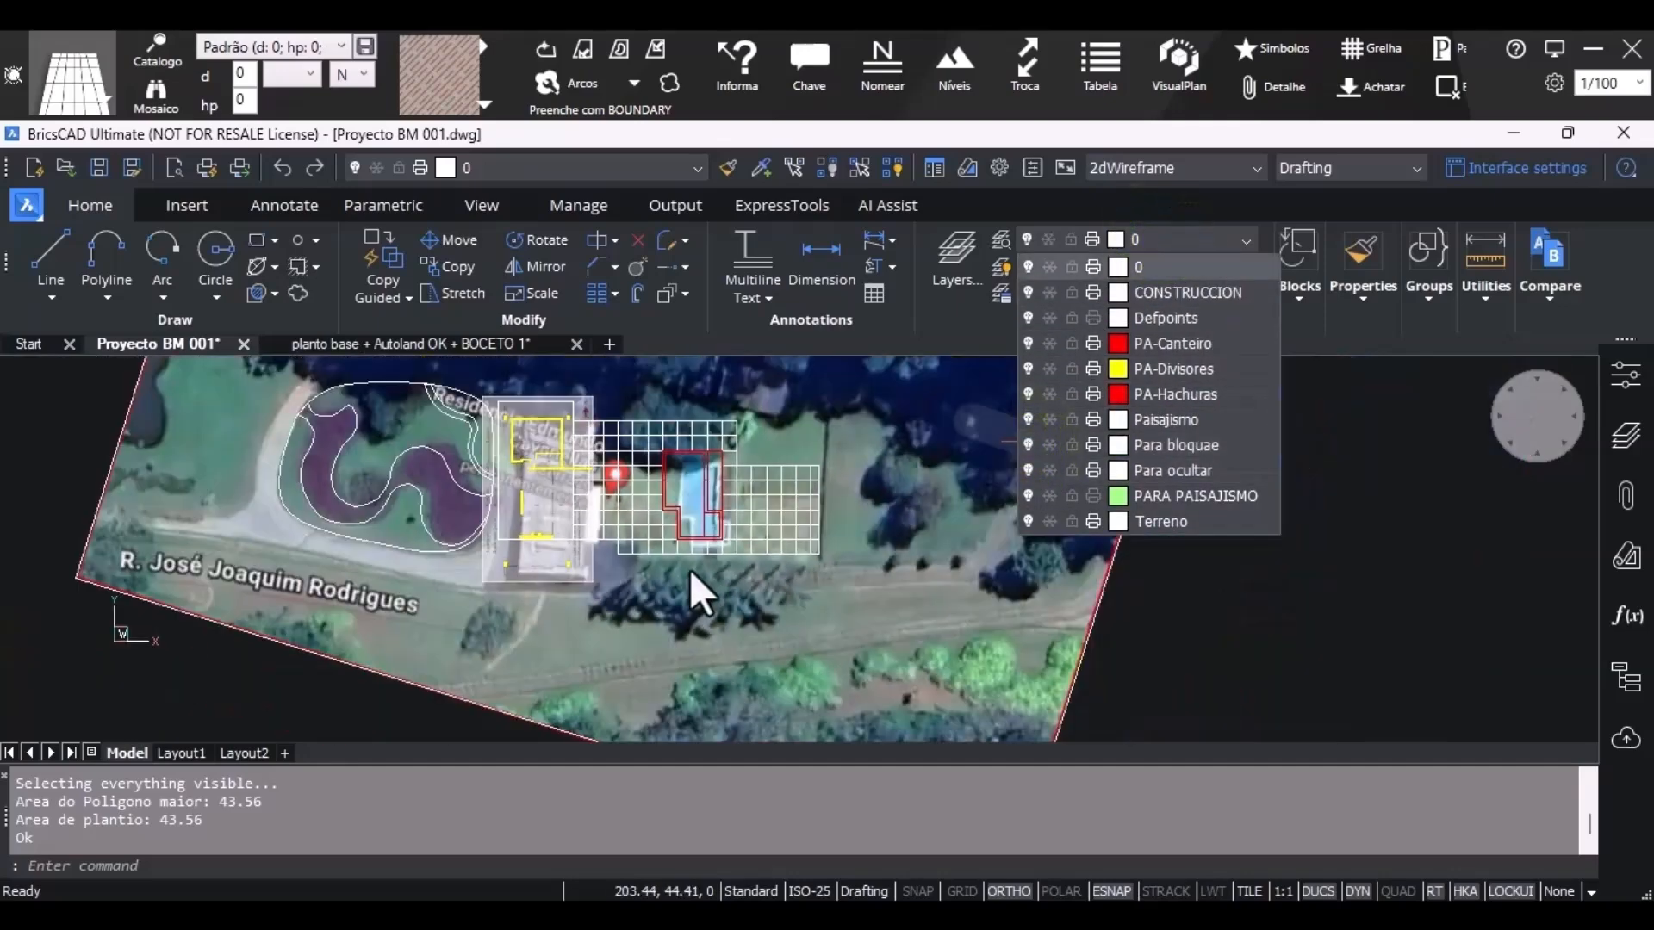
Select the satellite image by its outer boundary and examine the ground along the lower edge of the checkered lawn.
click(1072, 598)
click(1094, 609)
click(1200, 486)
click(992, 581)
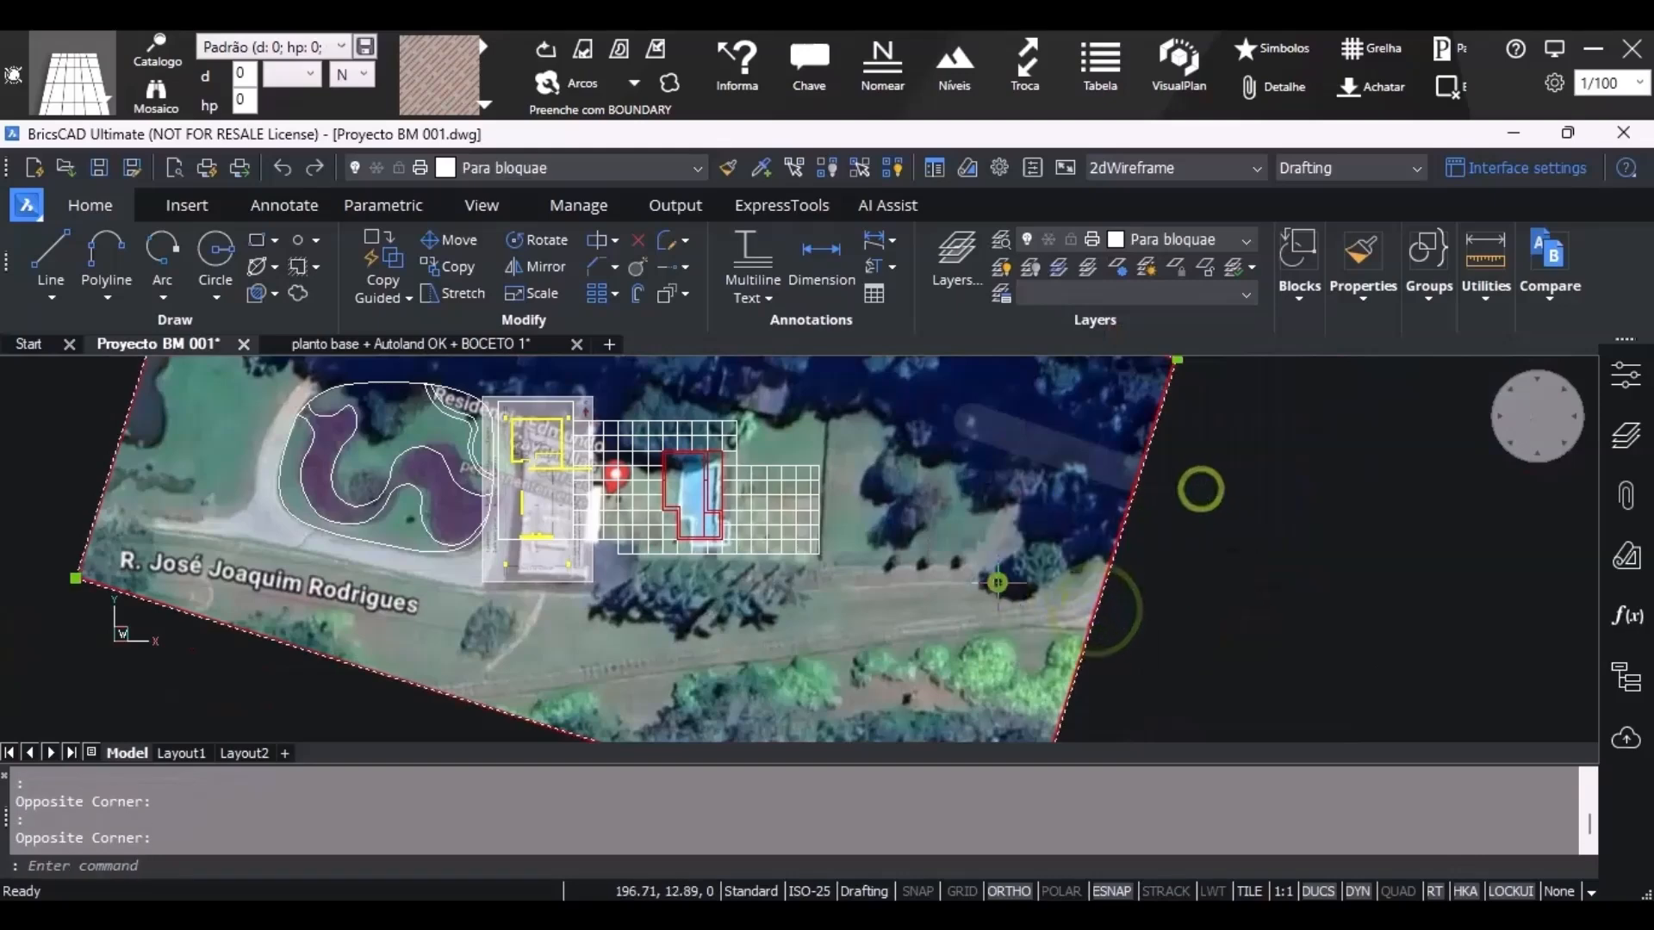
scroll(847, 629, down, 2)
scroll(659, 577, up, 5)
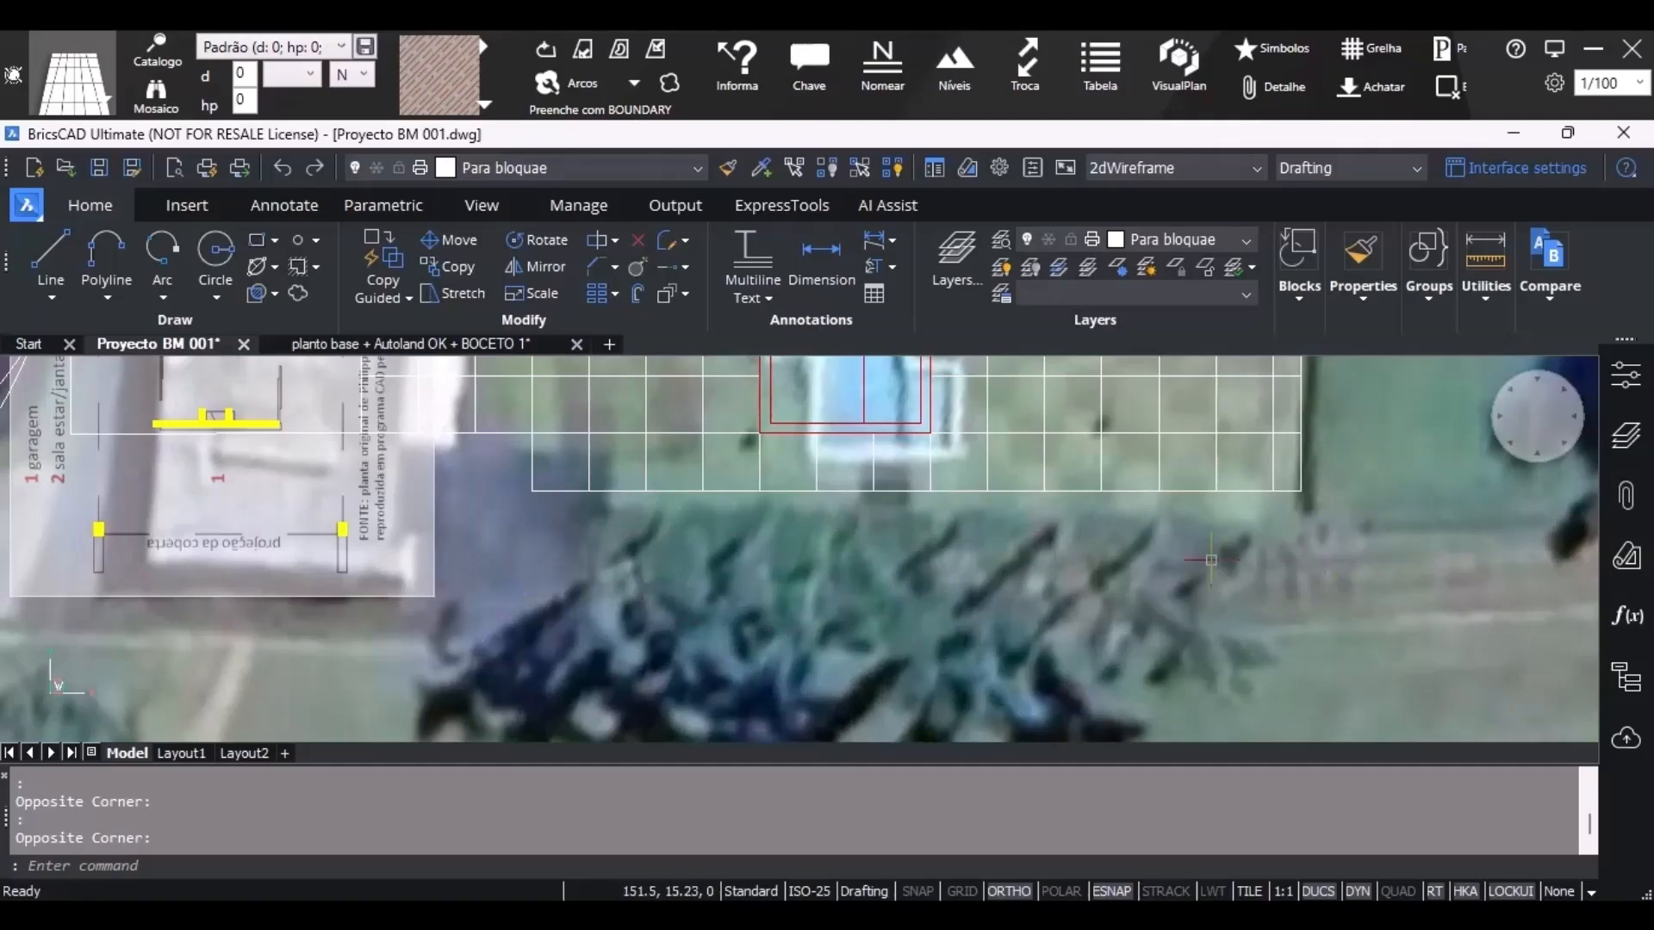
scroll(603, 605, down, 2)
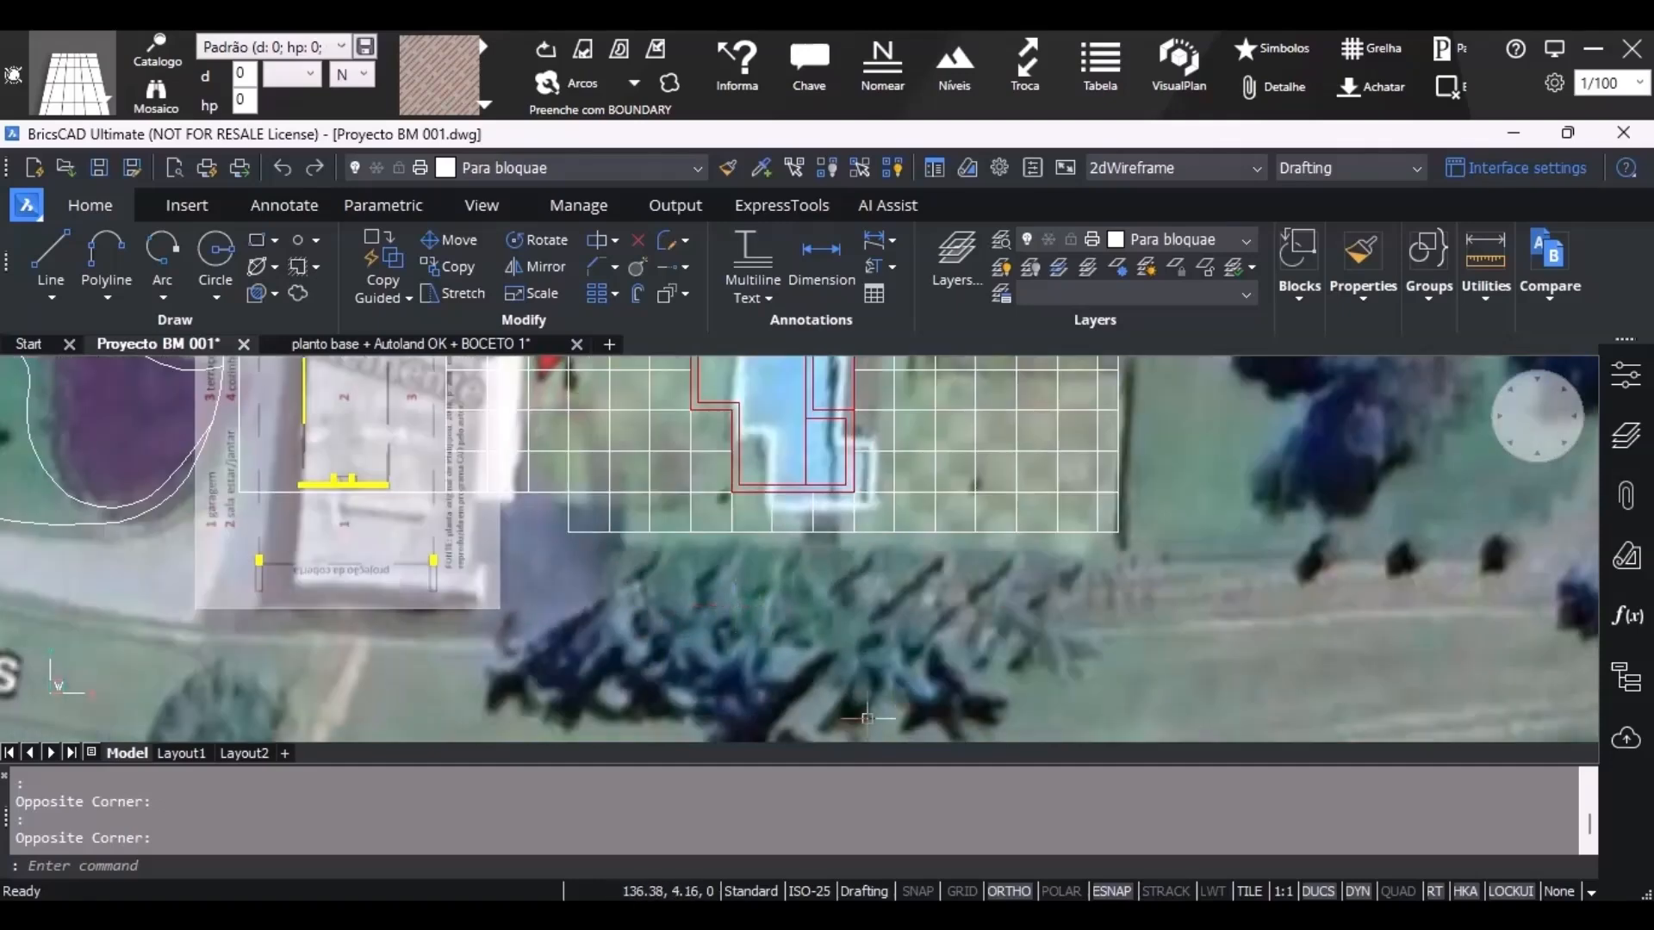
Open the ref 002.jpg reference photo, examine the pool deck, checkered lawn and flower beds, and compare with ref 003.jpg.
mouse_move(570, 532)
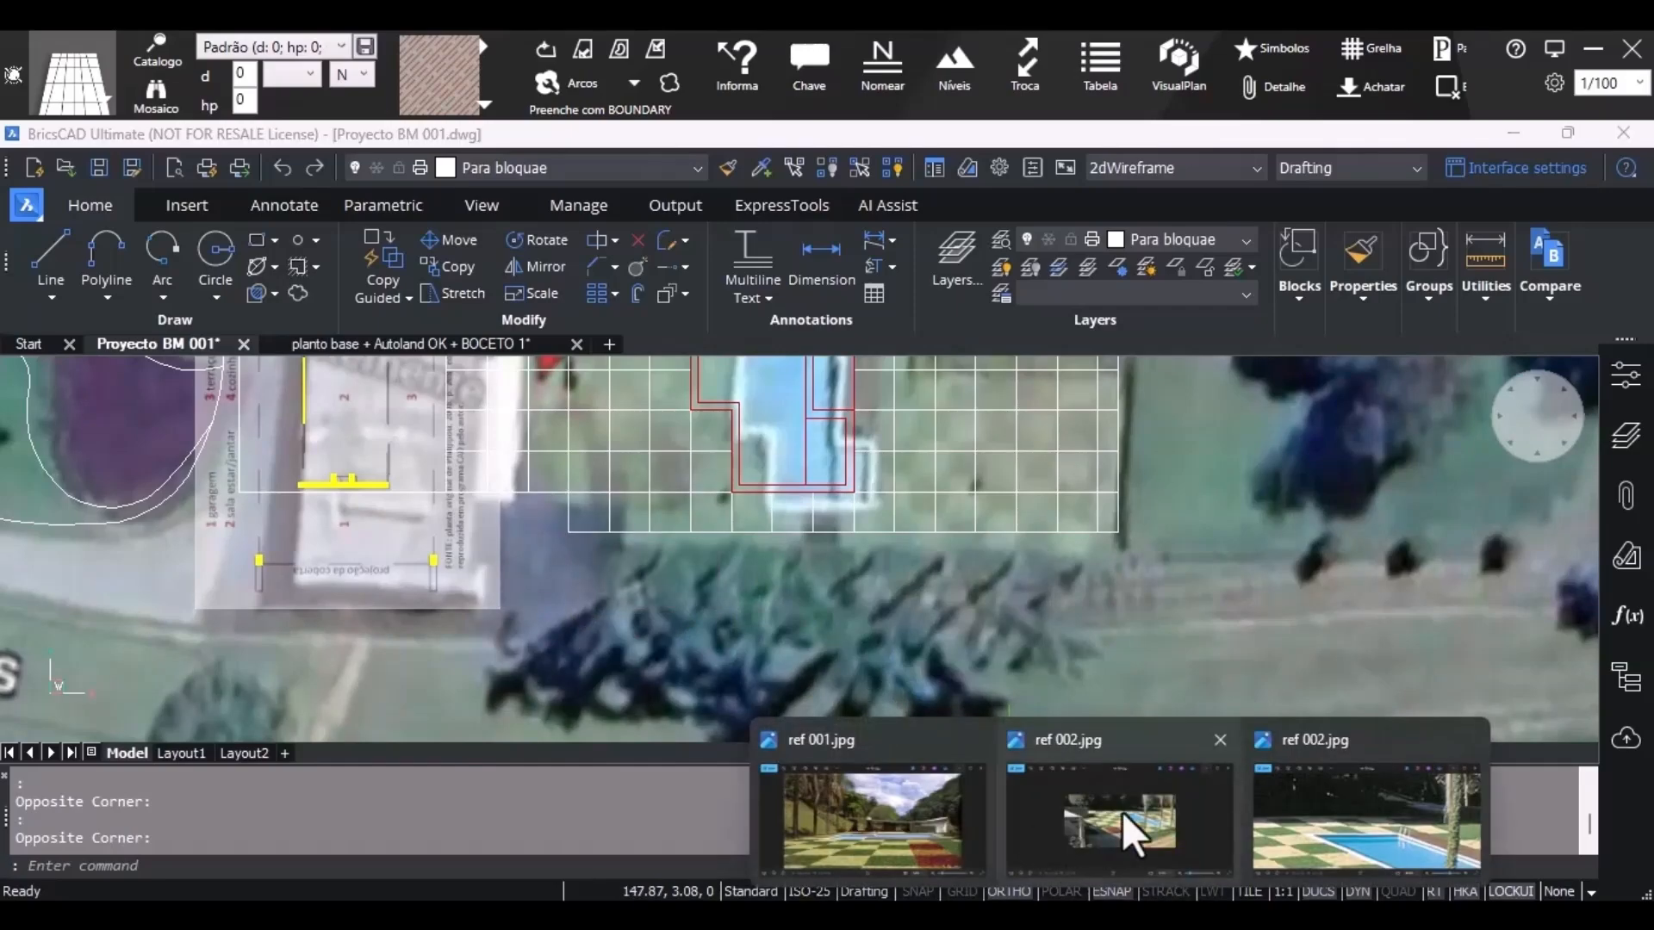
click(1121, 811)
scroll(948, 571, up, 5)
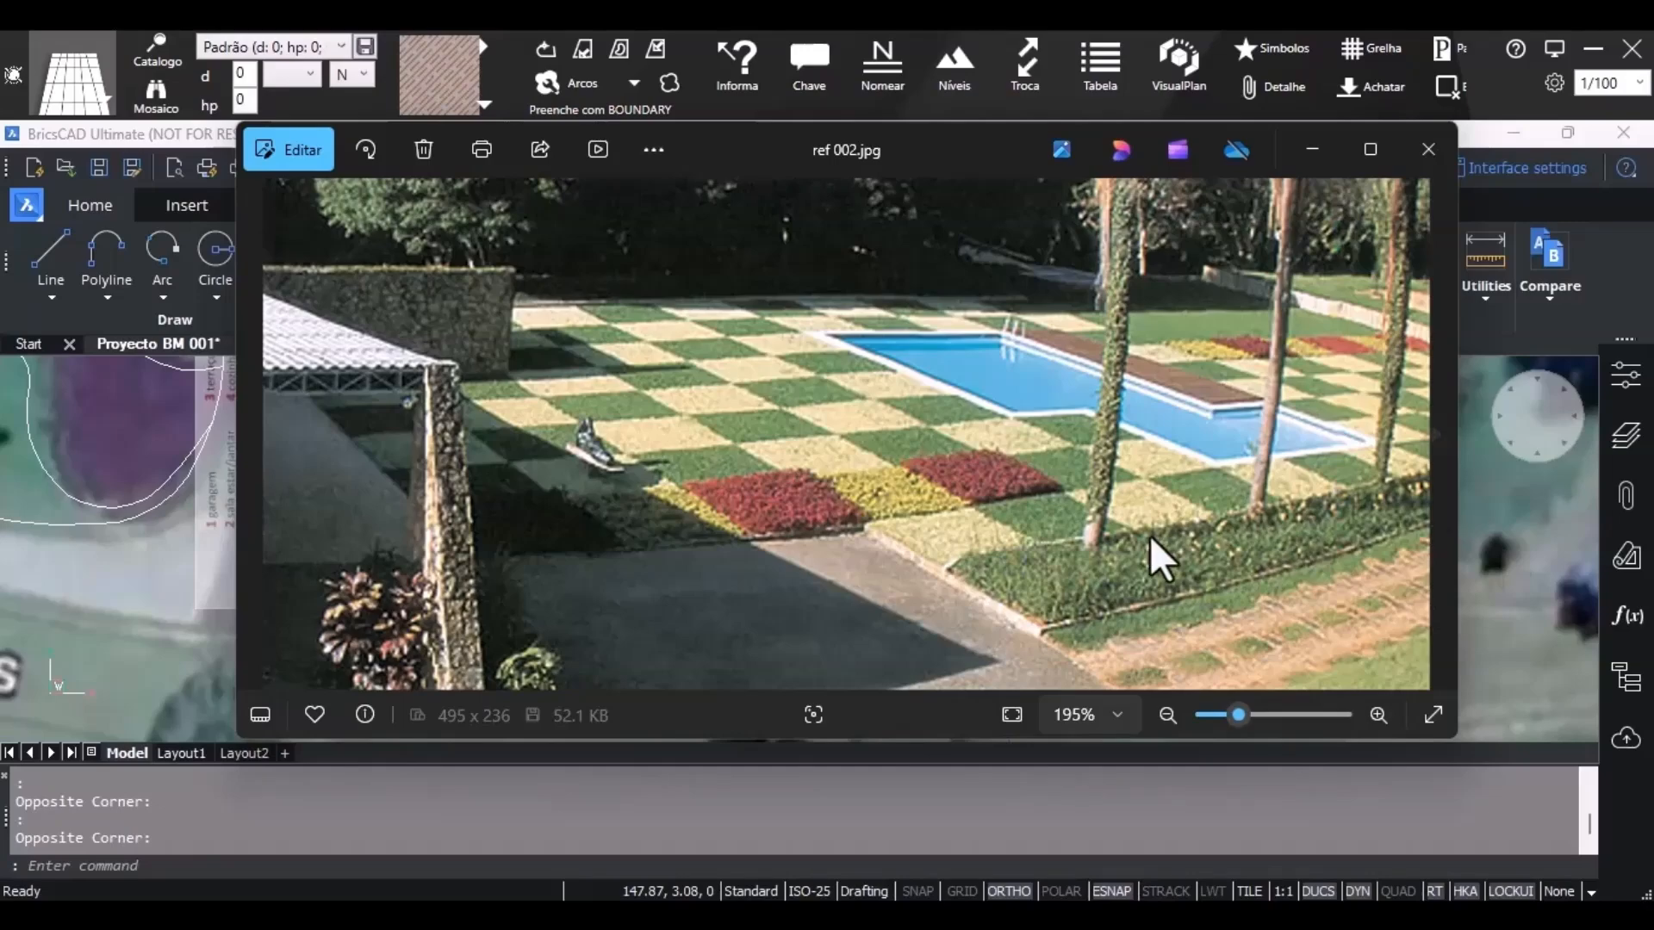
key(Right)
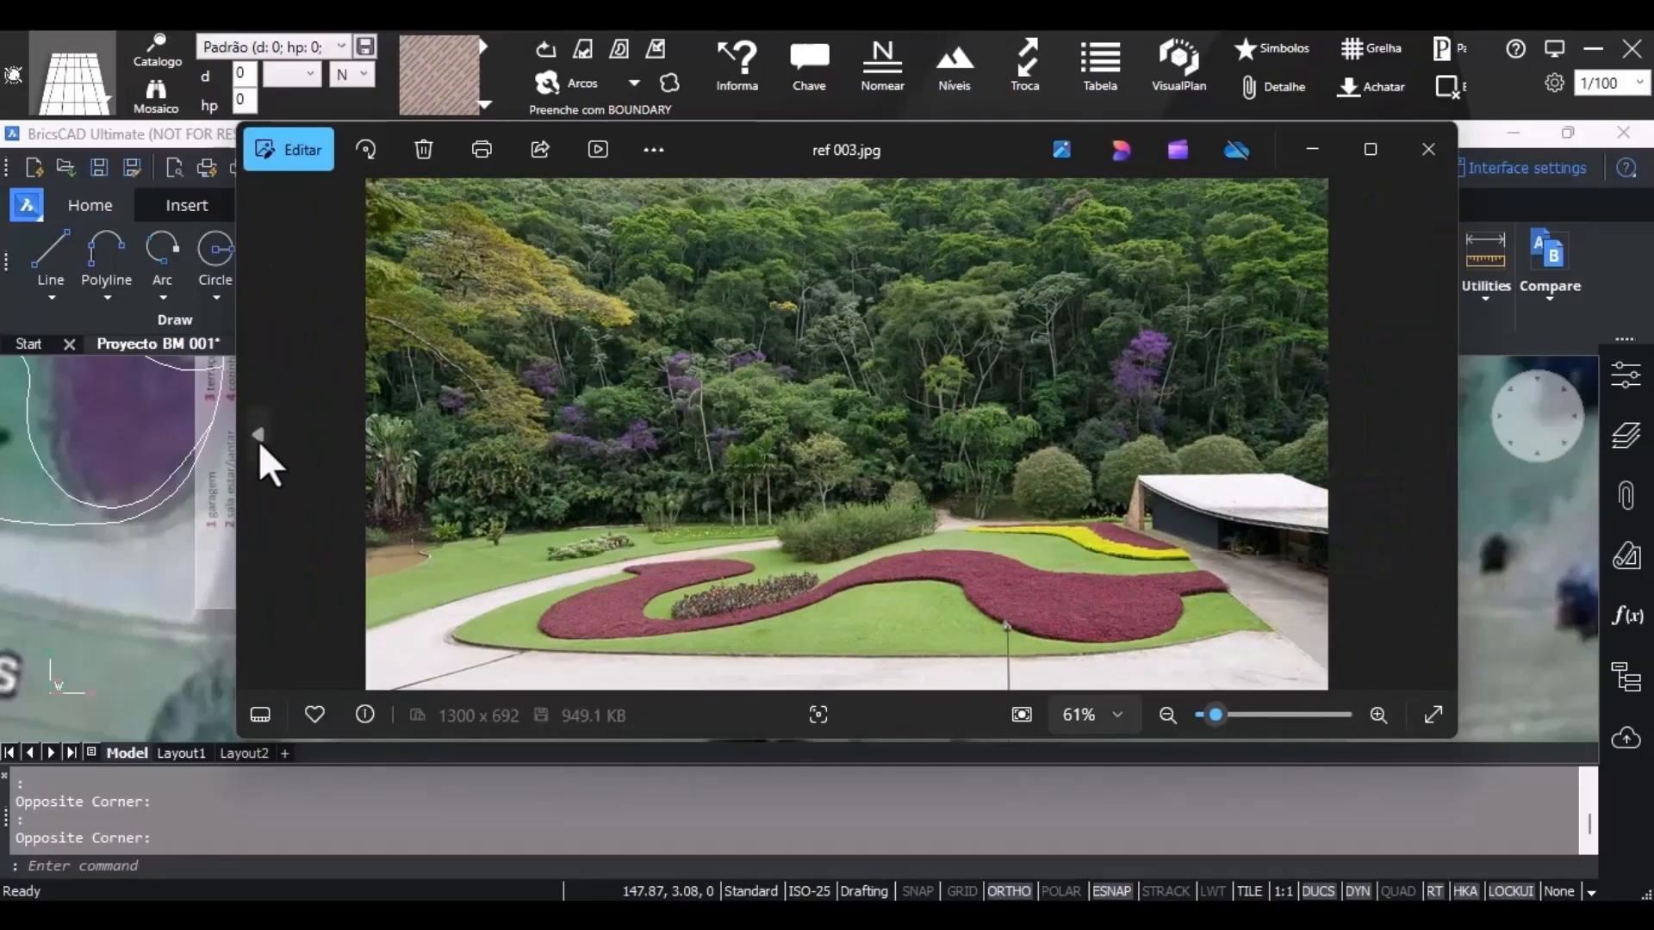
click(258, 441)
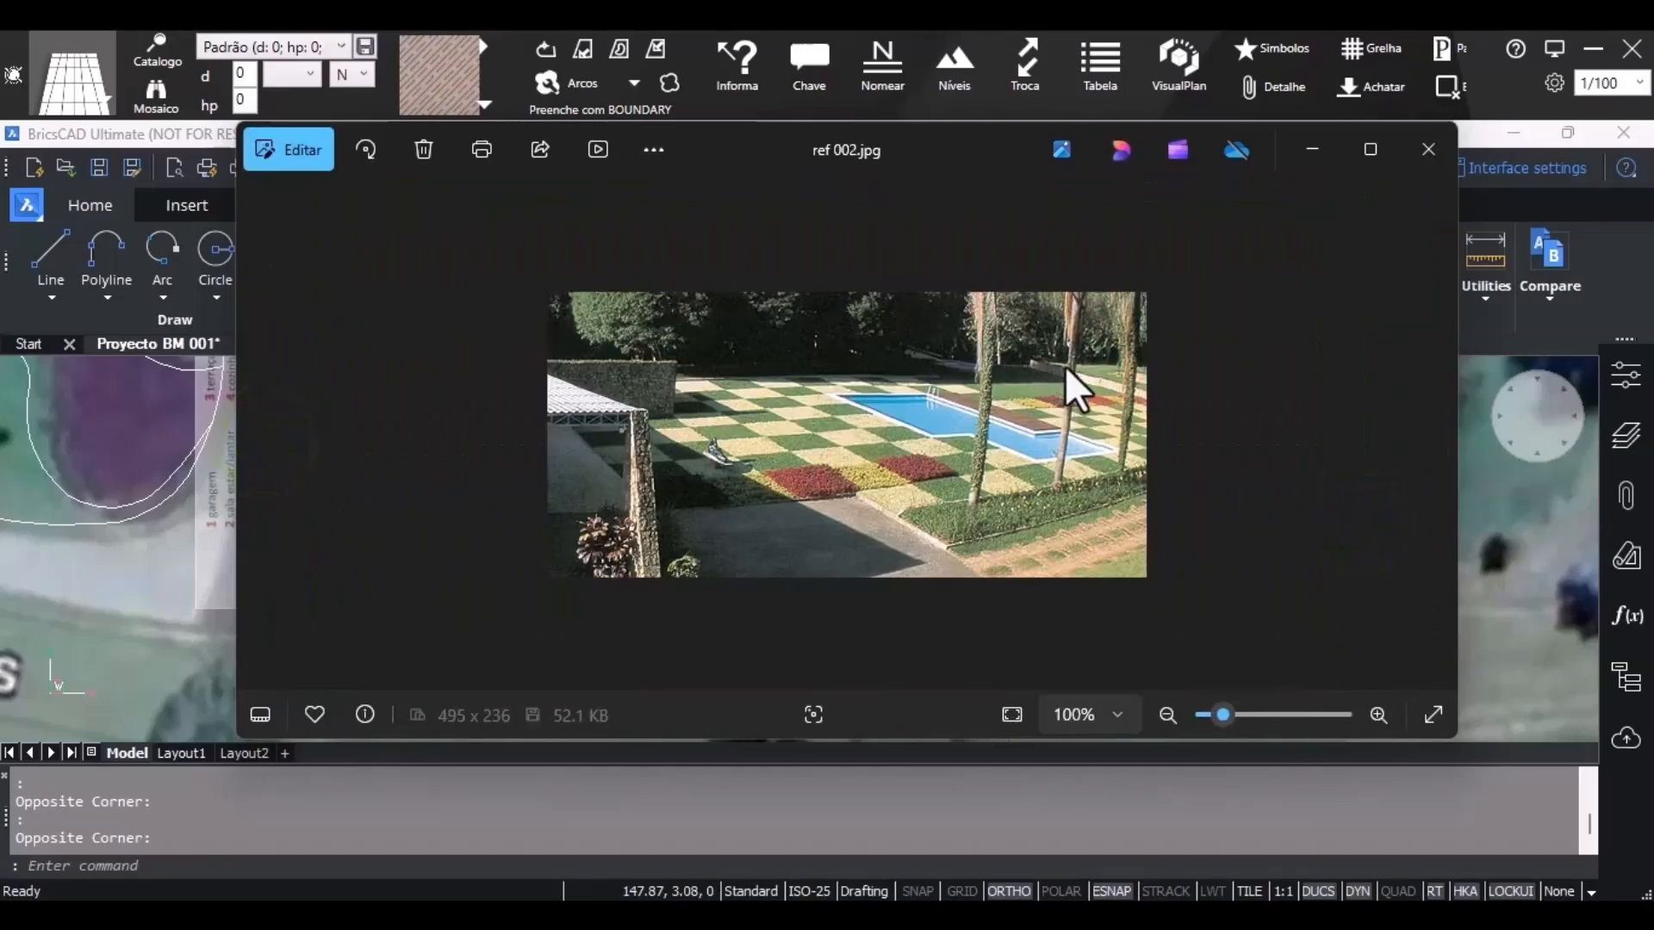
scroll(1129, 386, up, 8)
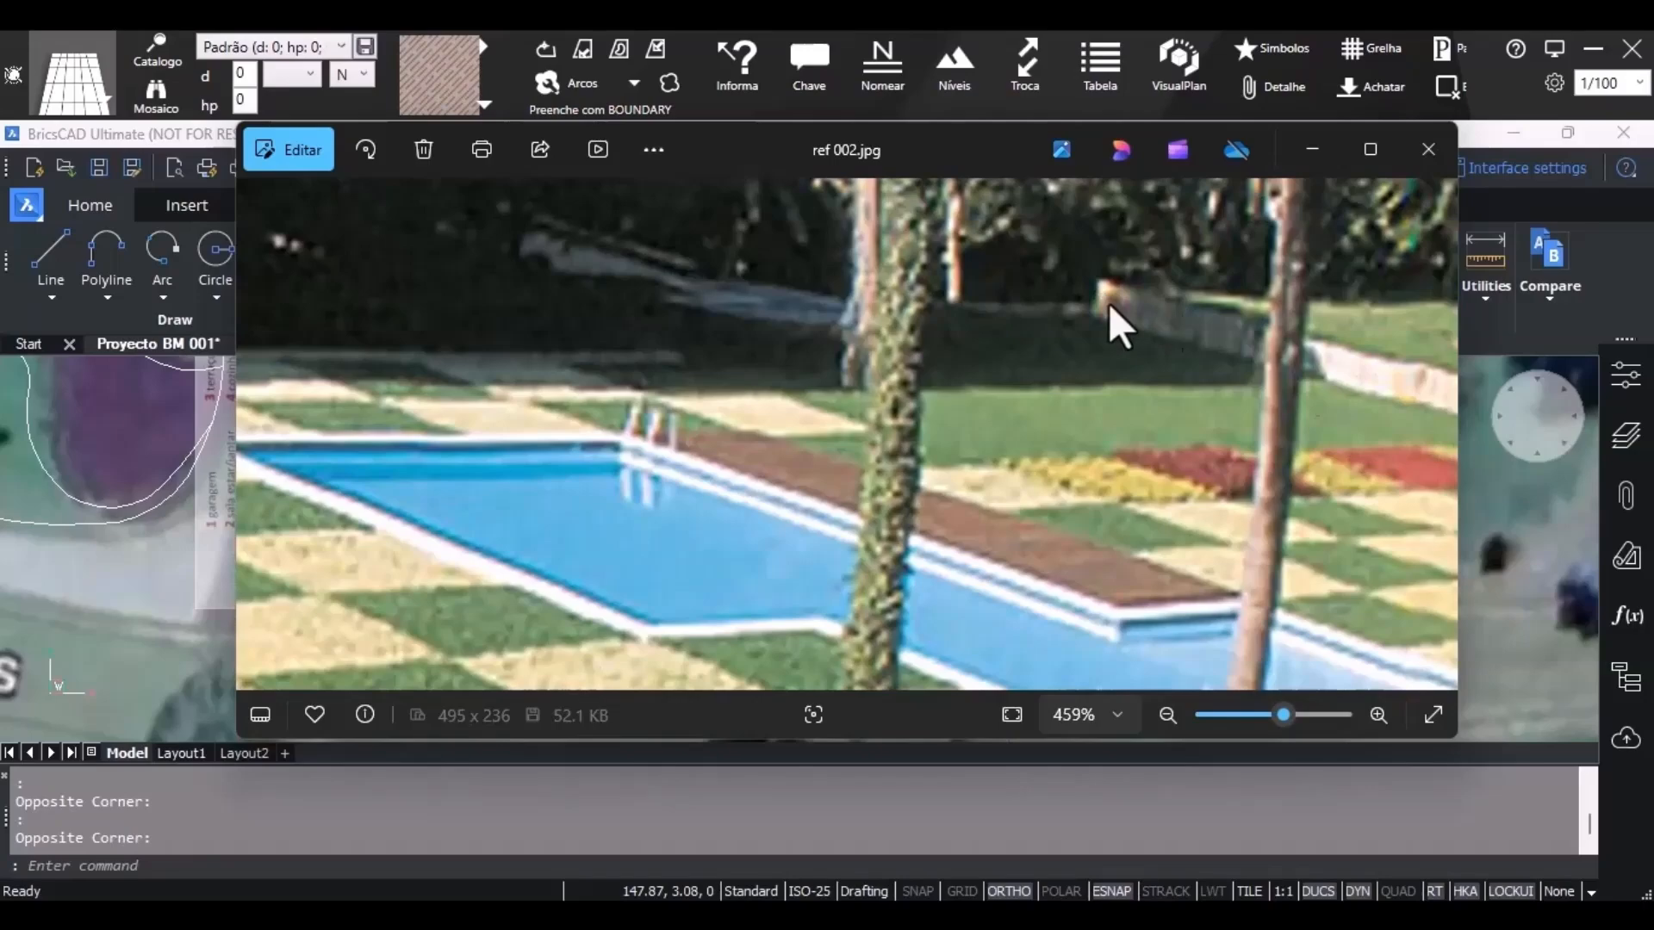
drag(1338, 384, 641, 393)
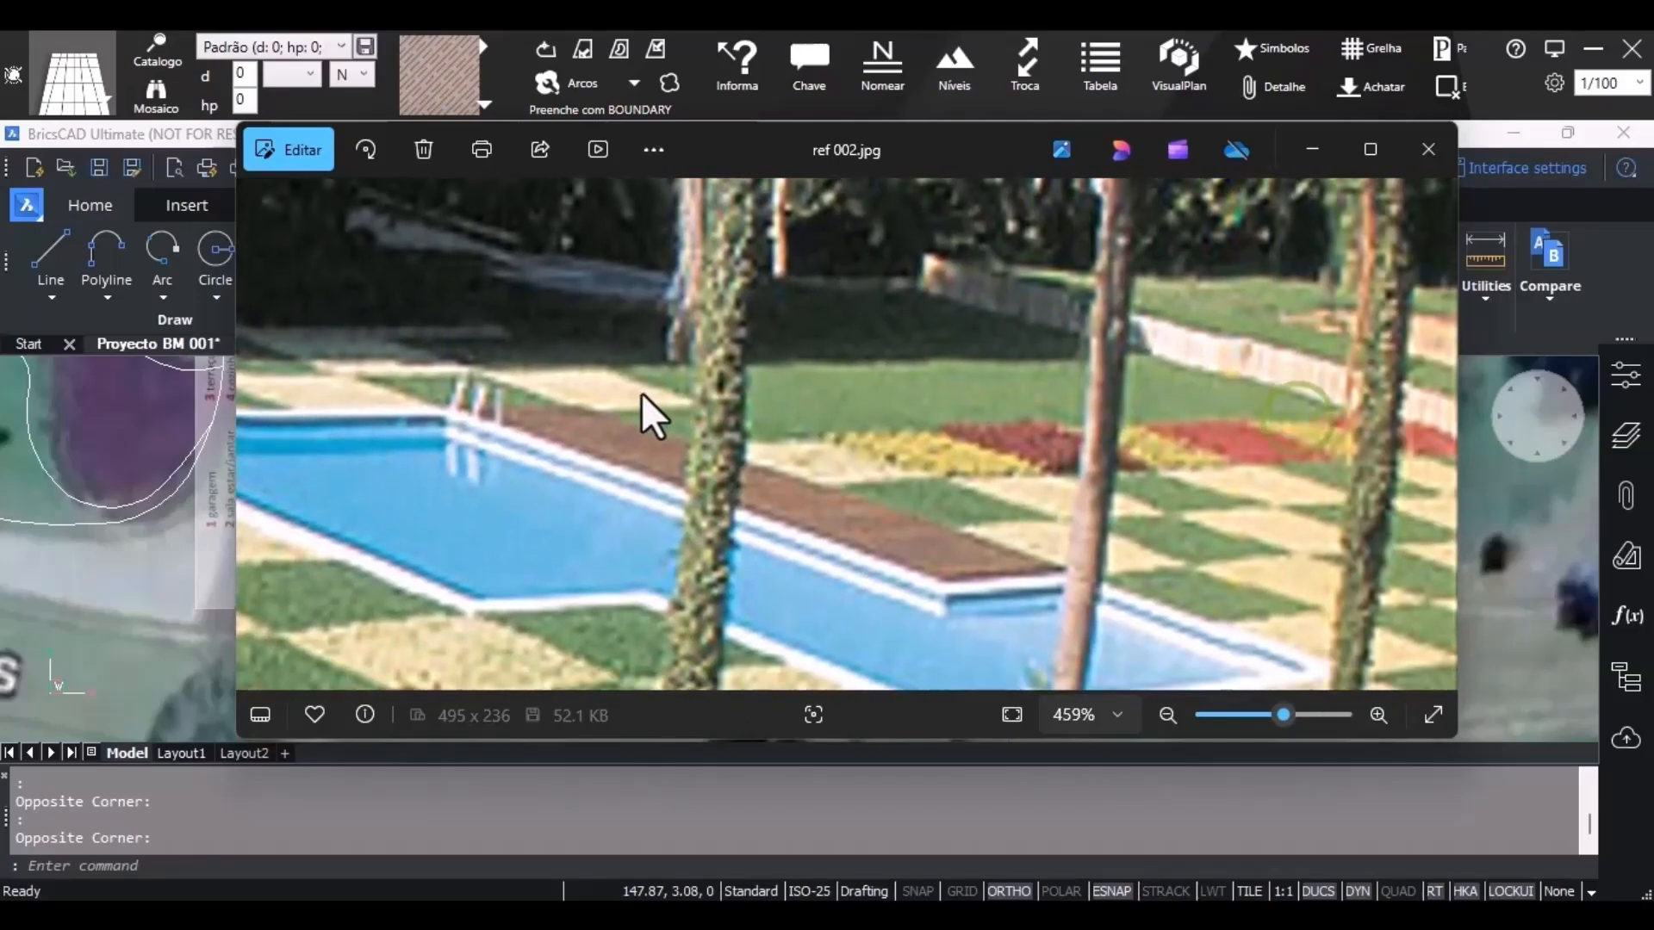
click(1439, 435)
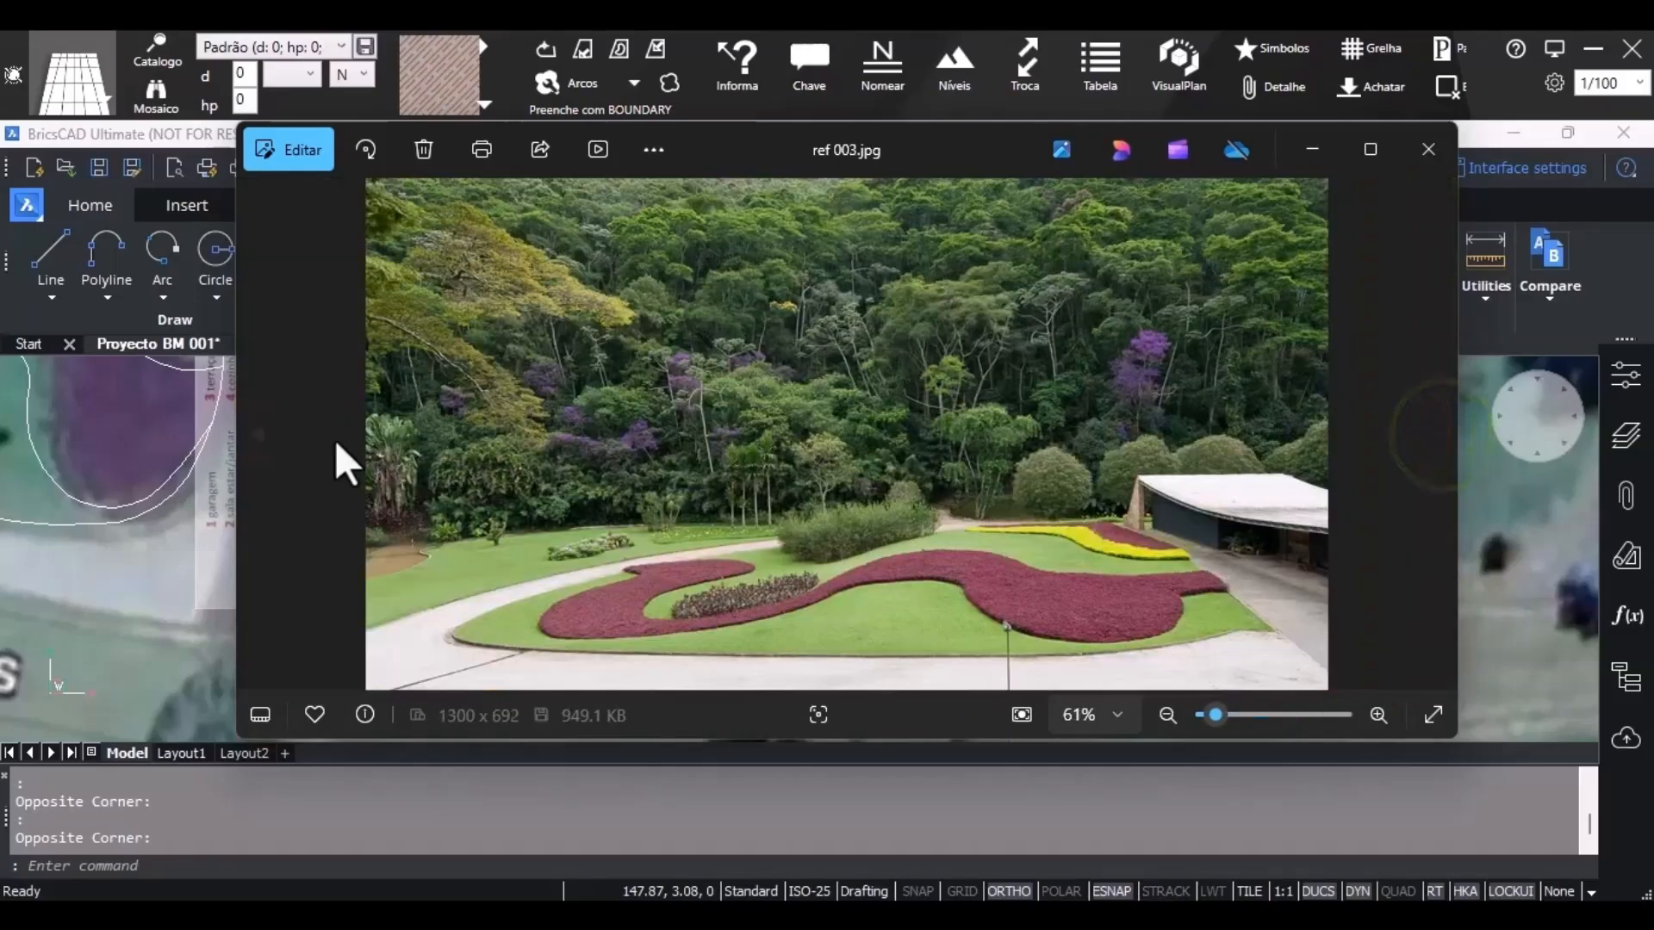
Examine the ref 004.jpg reference photo and choose the MU.PD4 irregular stone wall from the divider catalogue.
click(1431, 435)
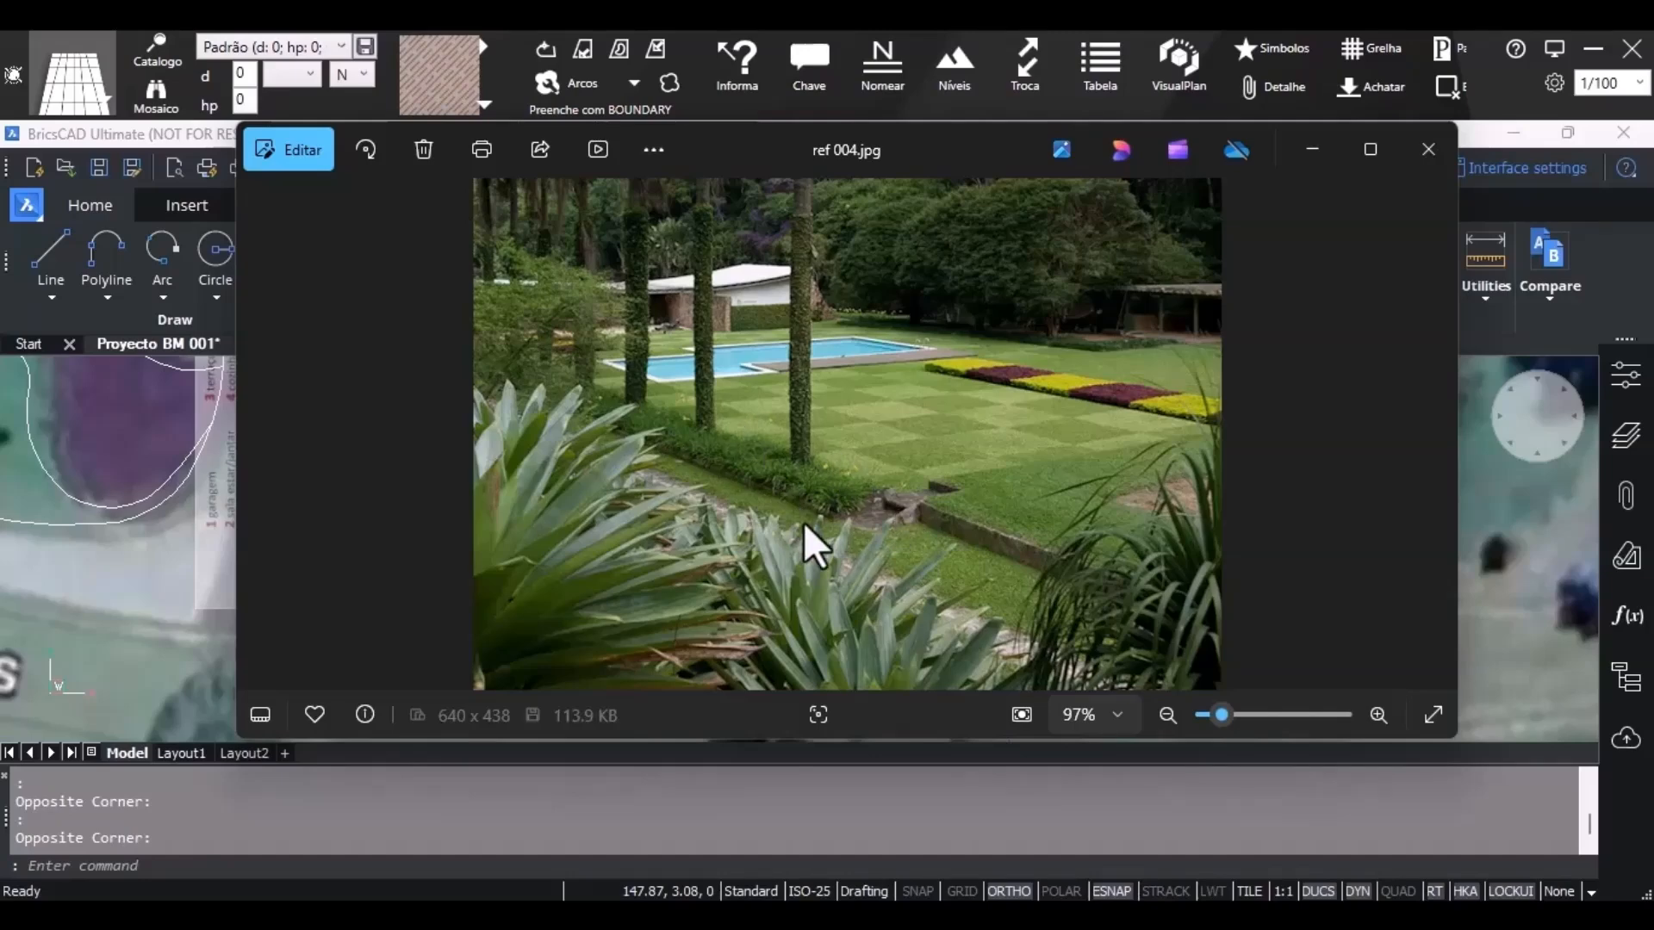
click(1298, 162)
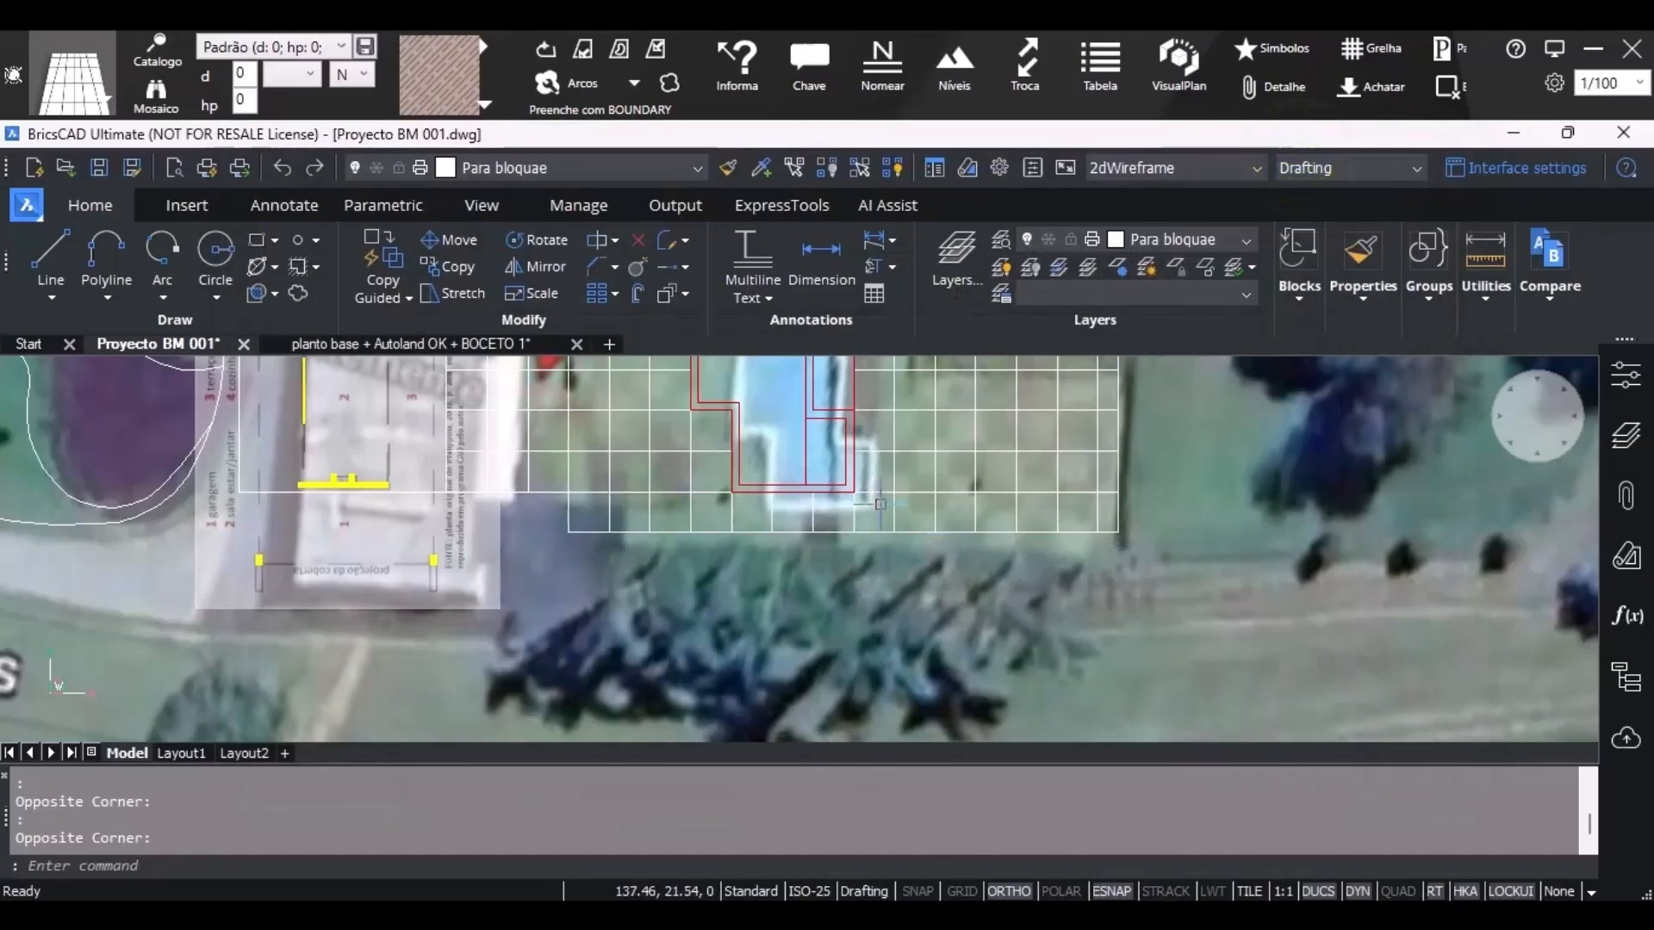
click(102, 109)
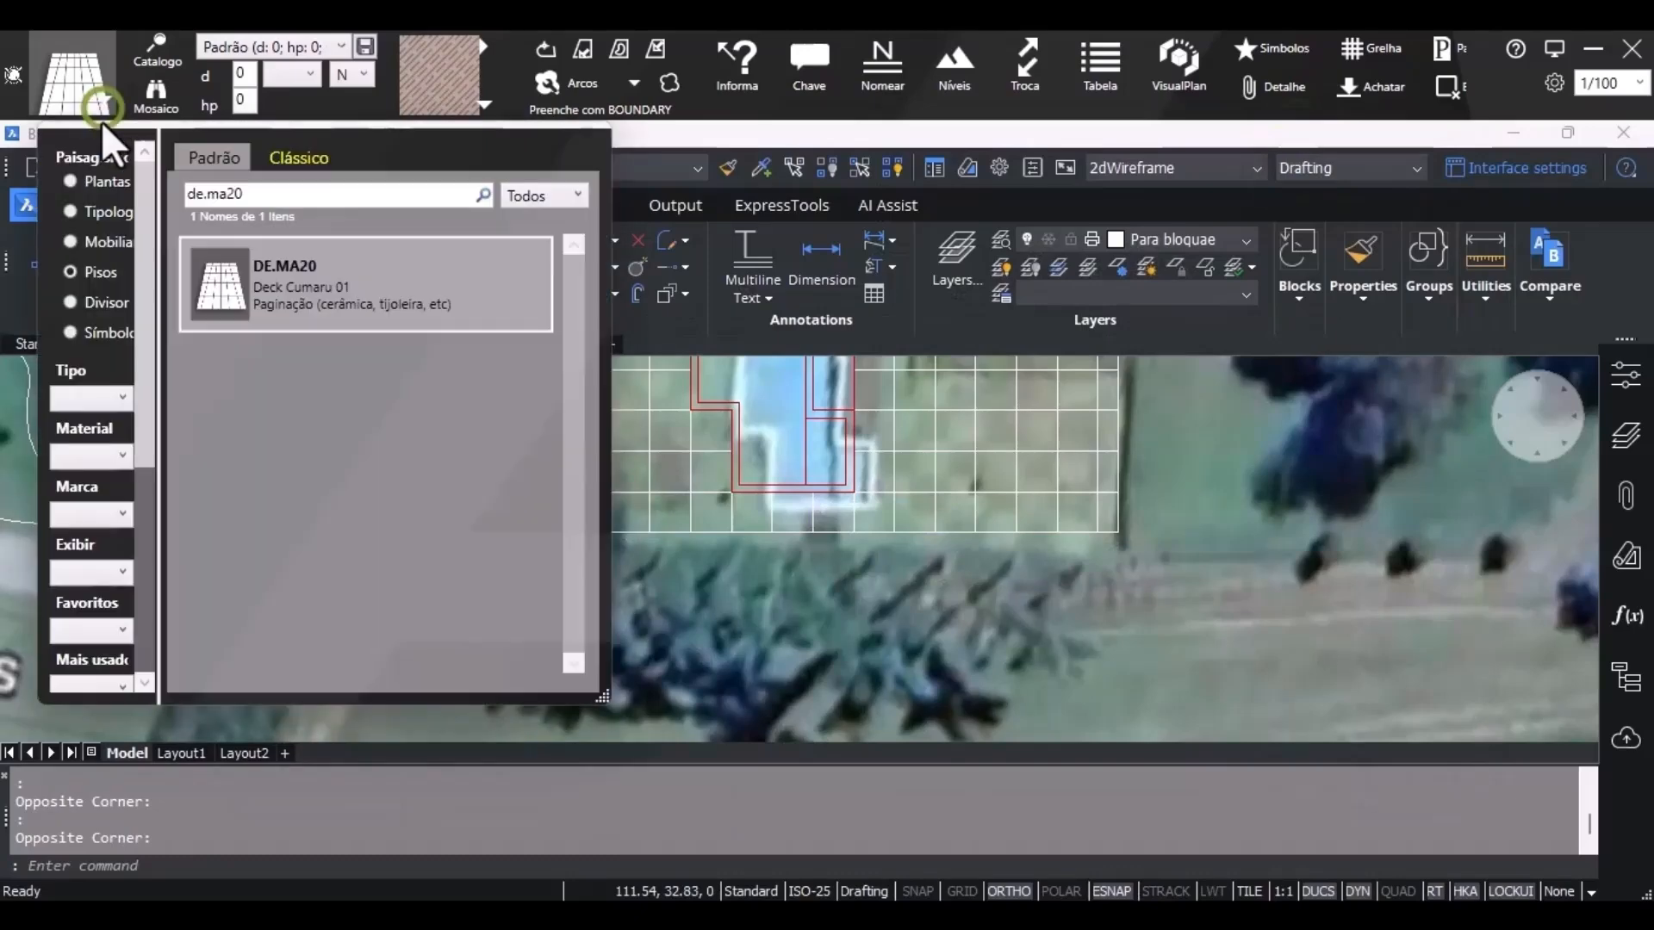
click(68, 303)
click(267, 194)
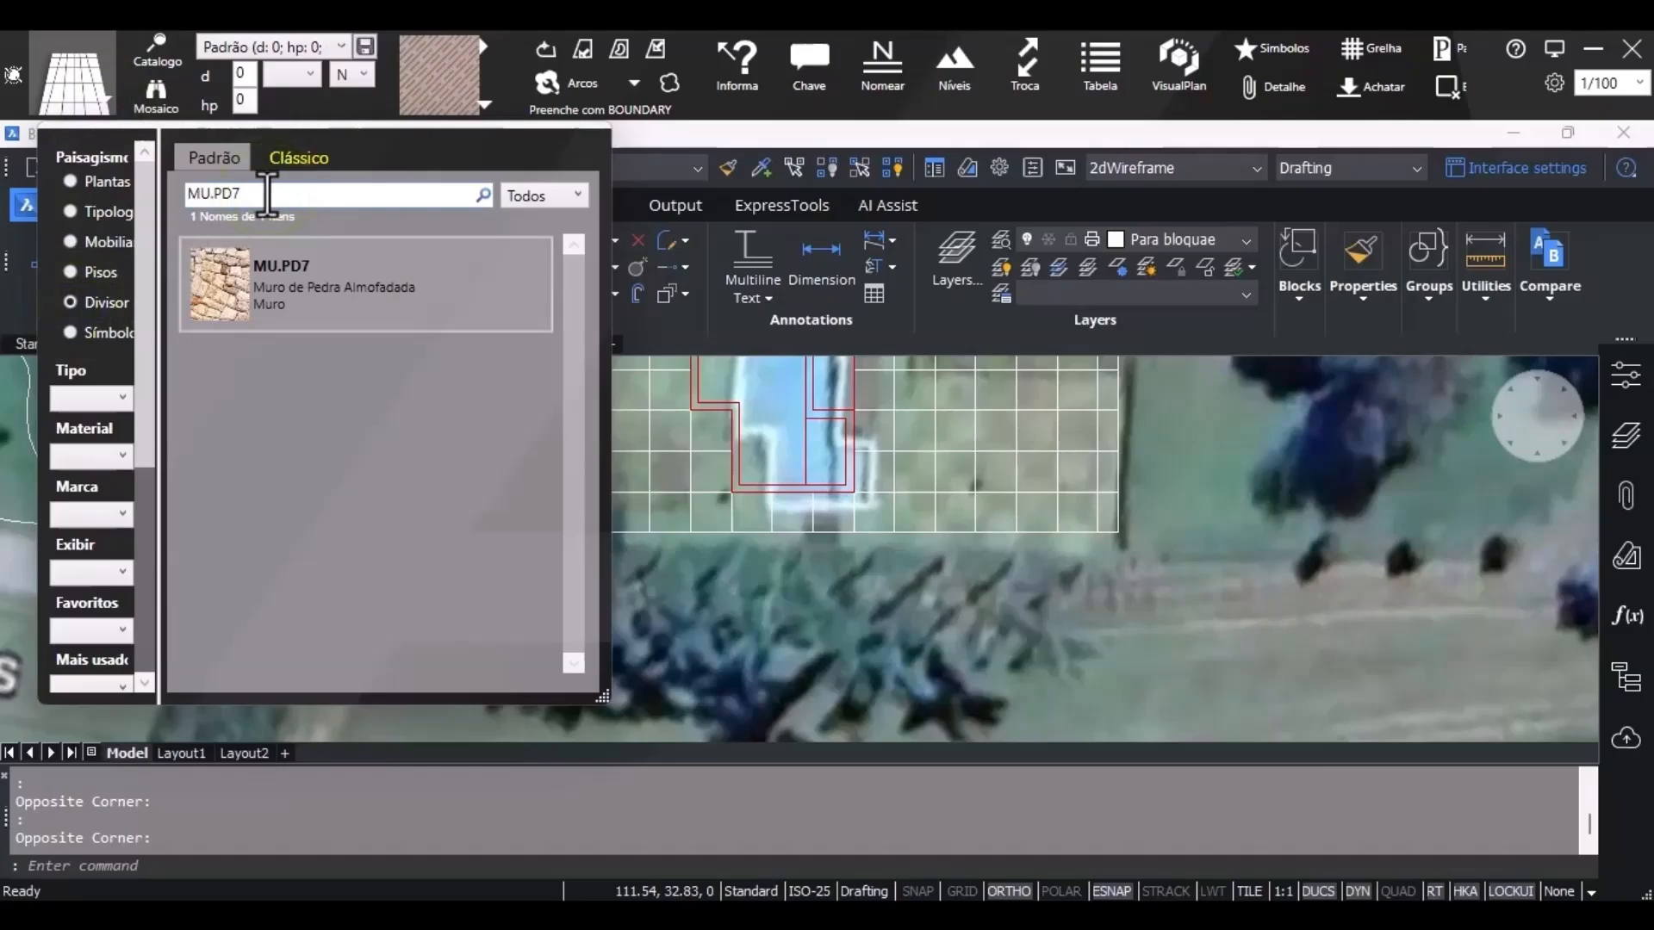
drag(280, 194, 231, 203)
text(4)
click(328, 327)
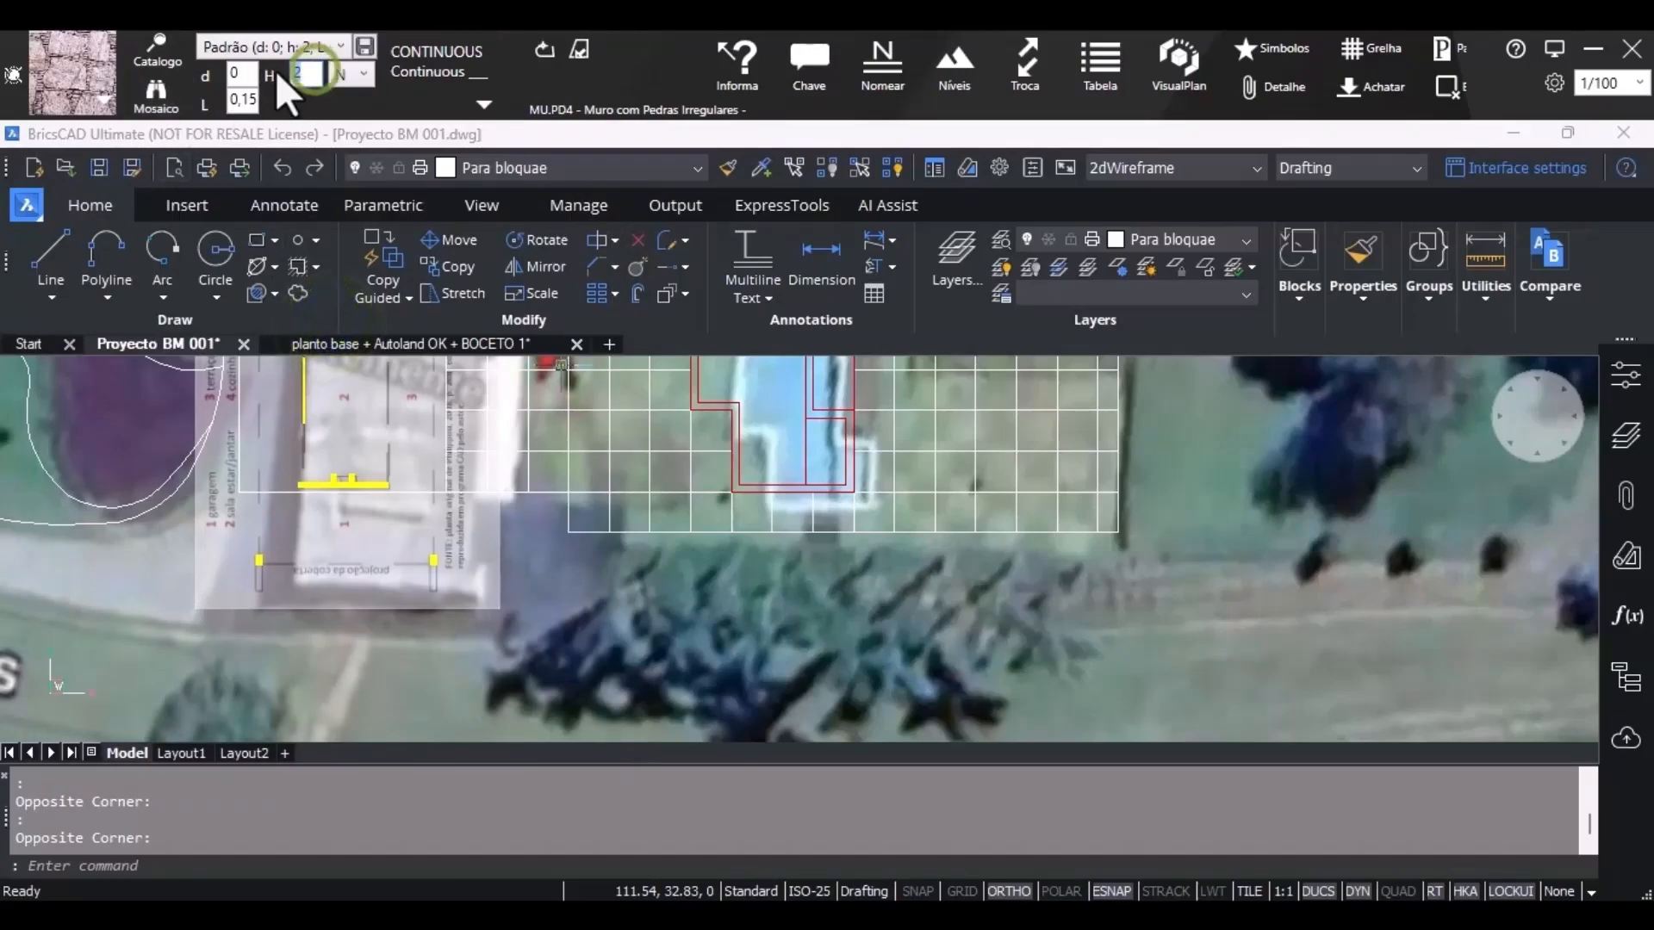
Set the wall height to 0,3 and draw the MU.PD4 wall along the checkered lawn's entire lower edge, checking it against ref 004.jpg.
double_click(303, 74)
click(542, 49)
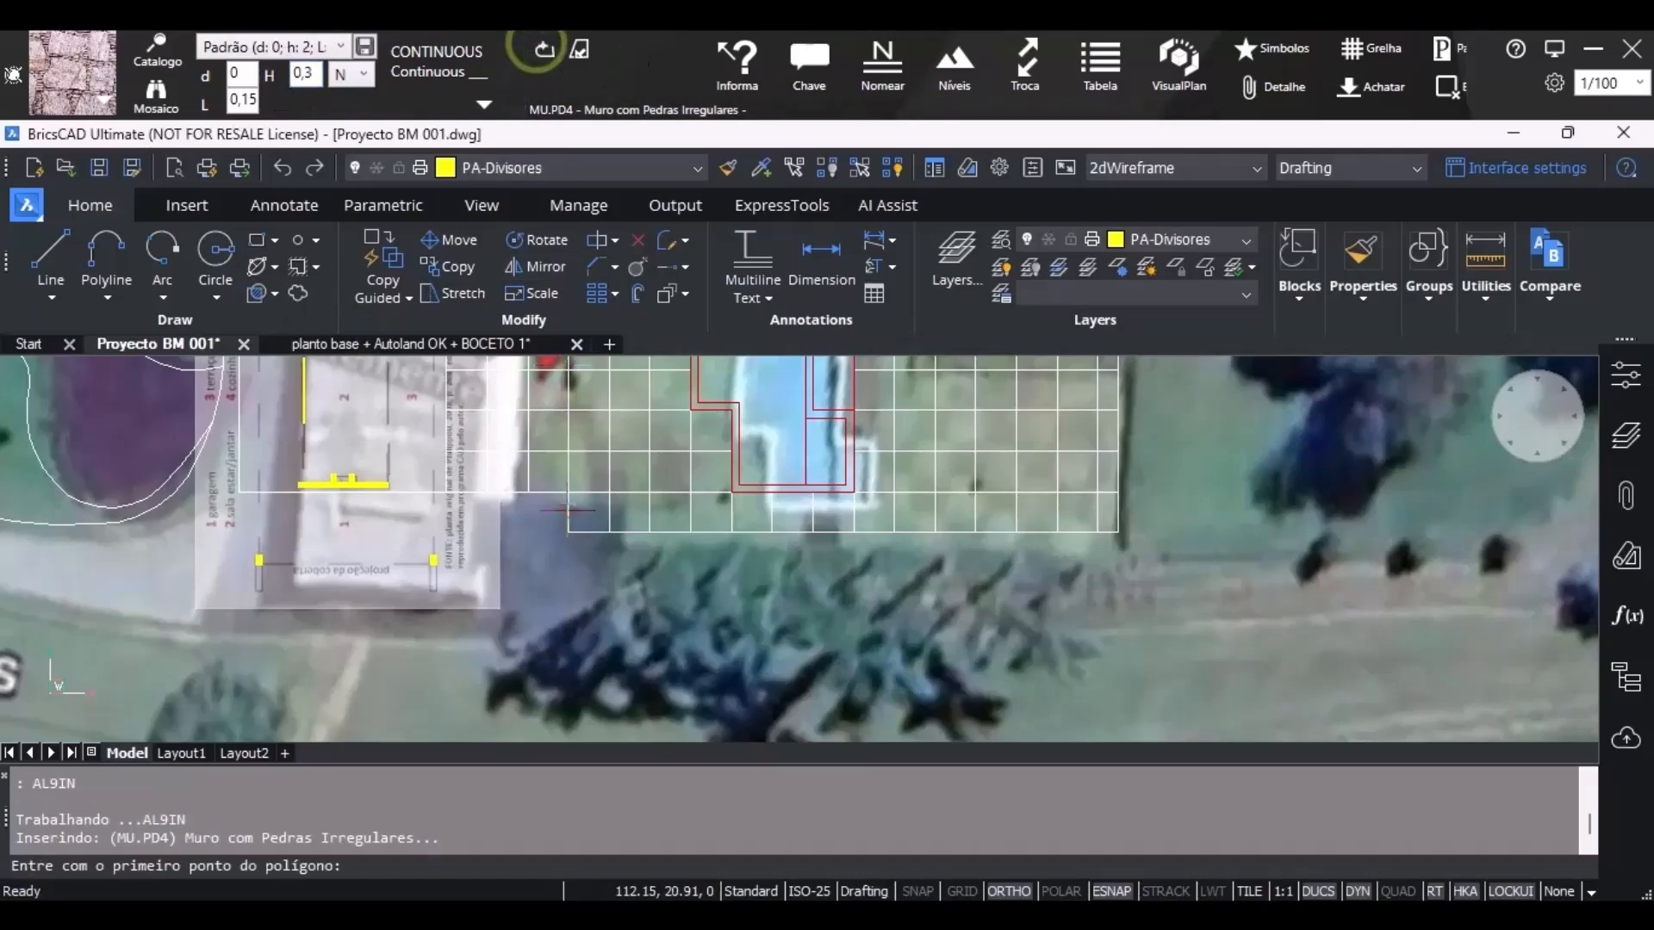
scroll(568, 530, up, 2)
scroll(373, 494, down, 3)
scroll(520, 522, up, 3)
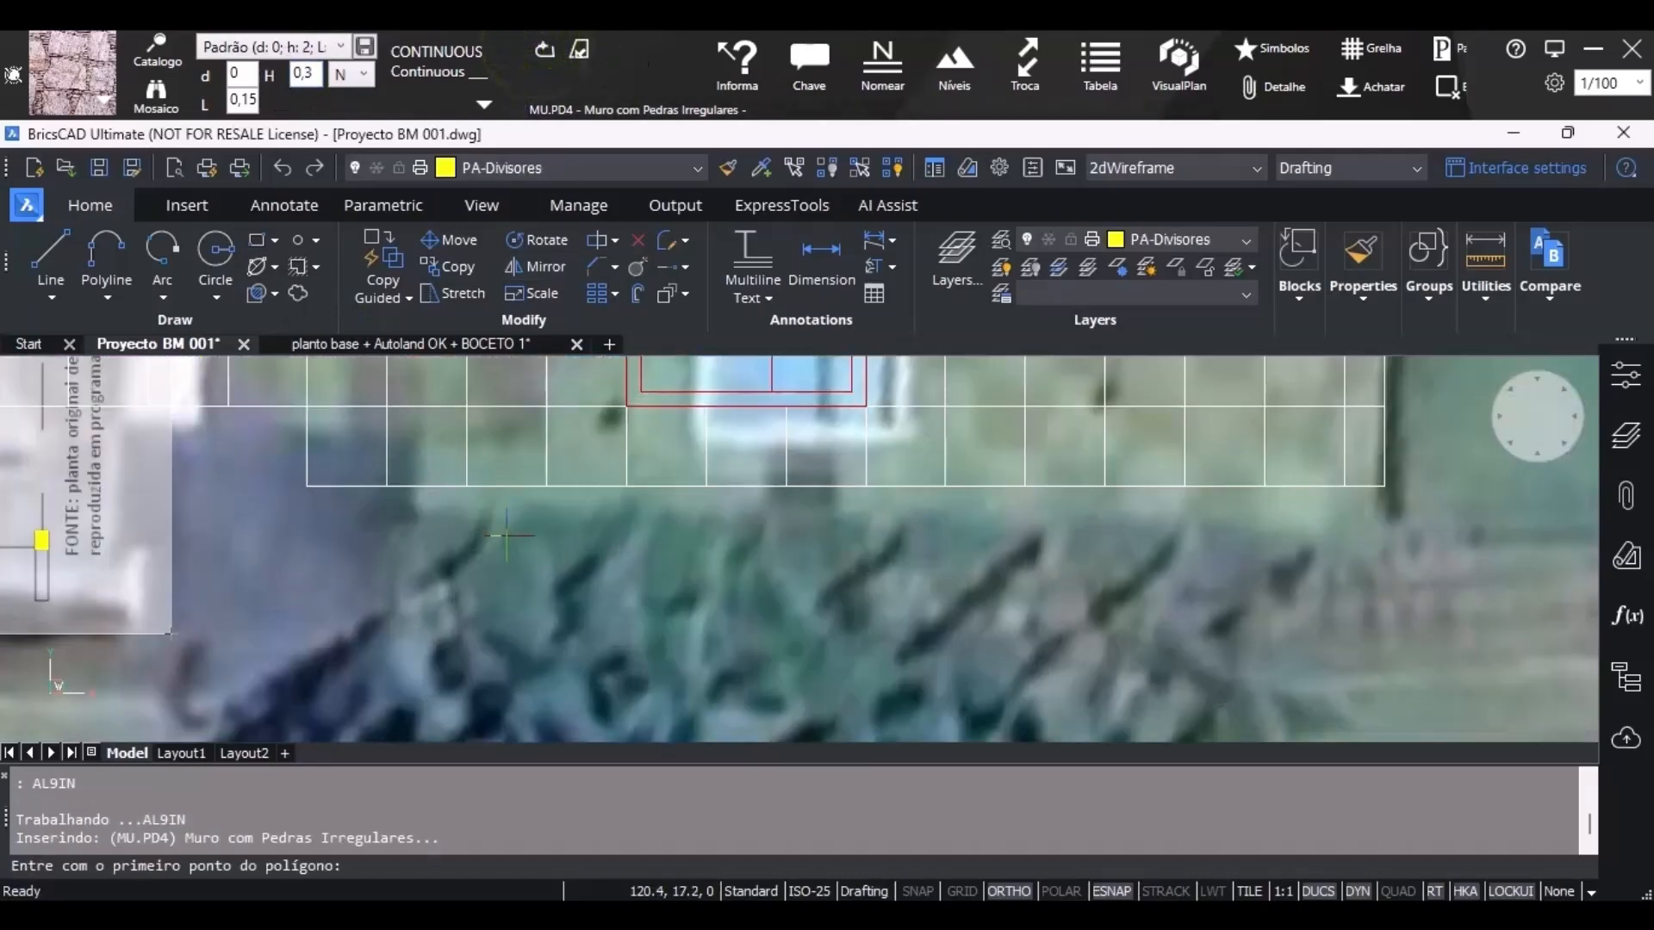
click(310, 486)
scroll(677, 473, down, 3)
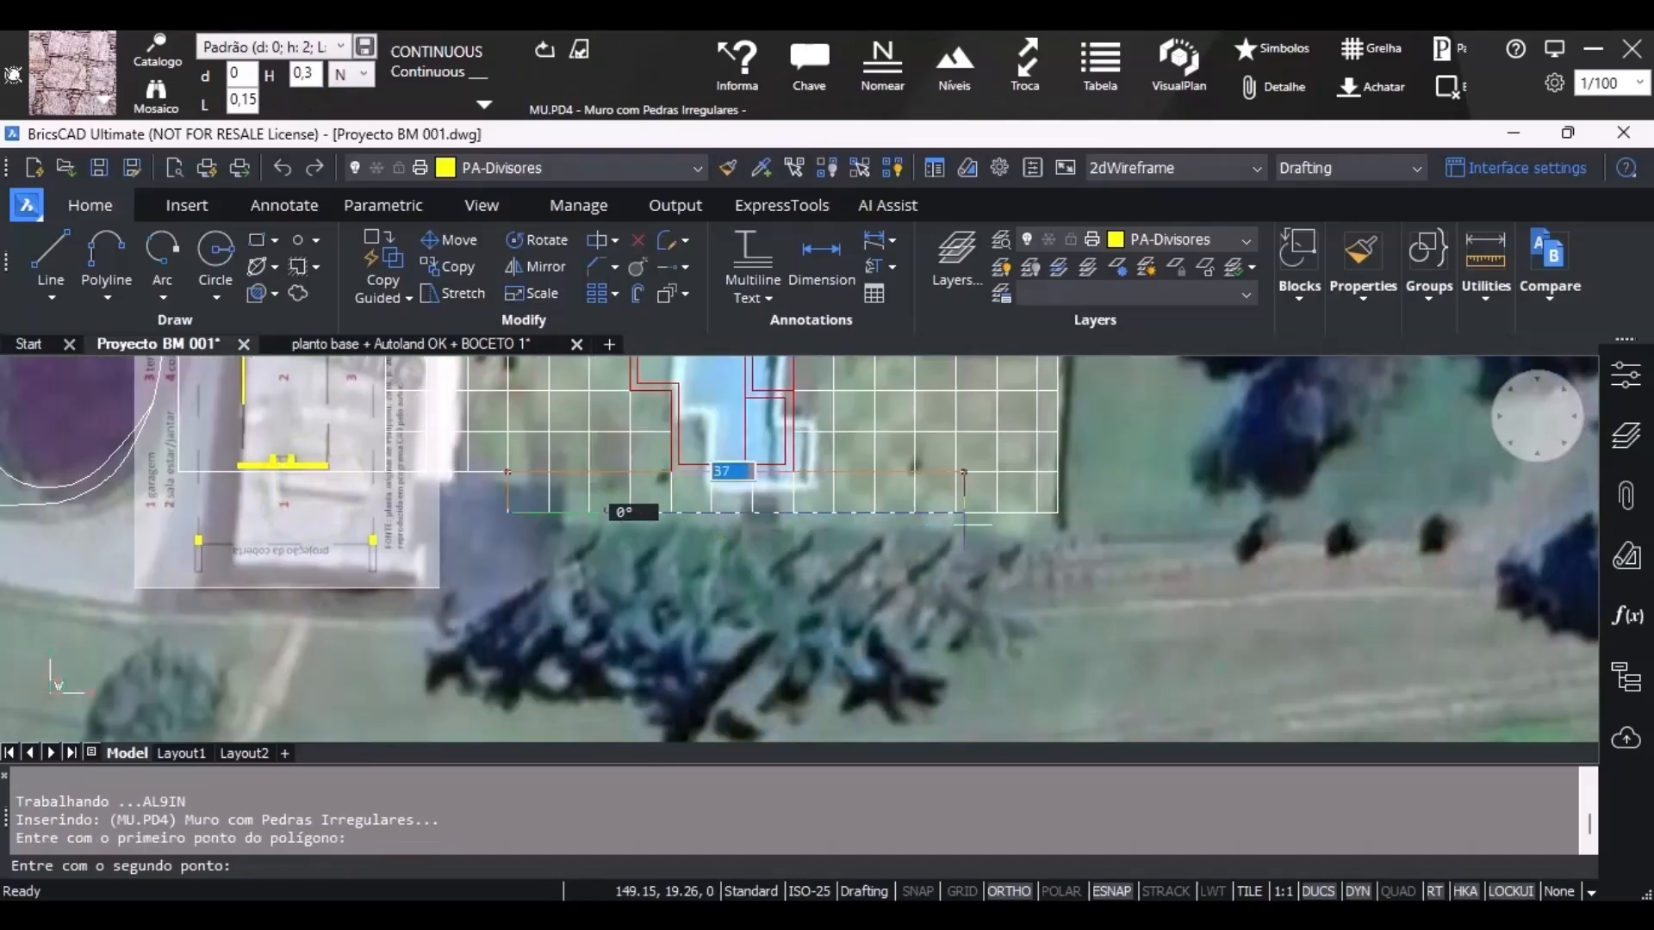
scroll(948, 508, up, 3)
click(1038, 510)
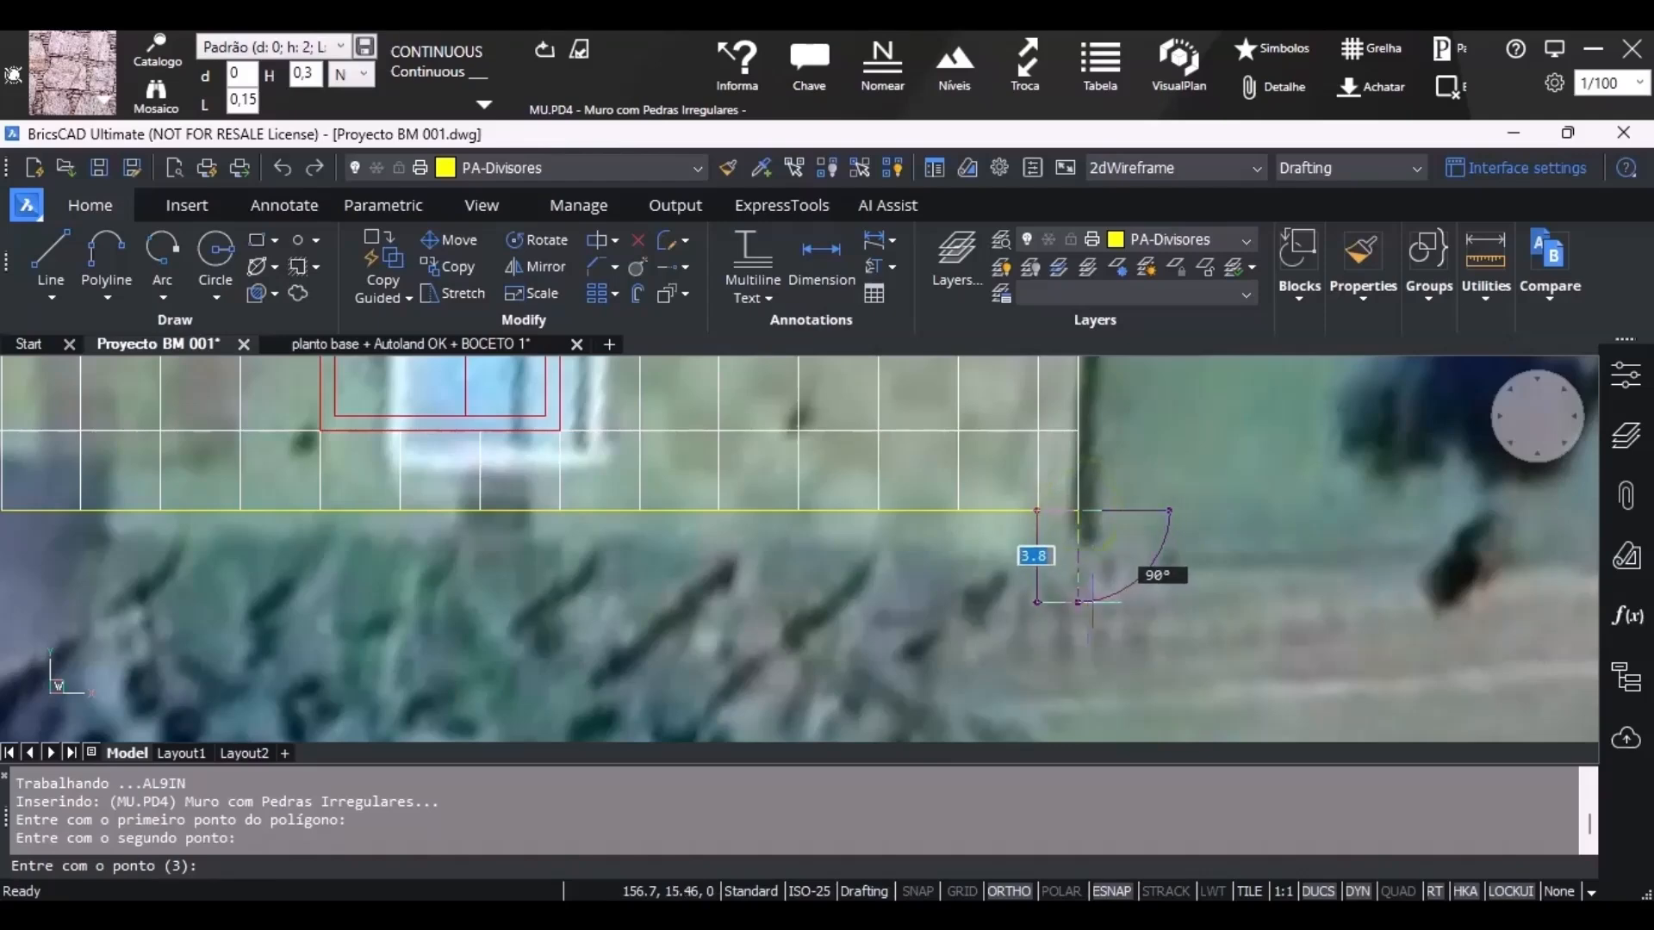
scroll(1092, 602, down, 2)
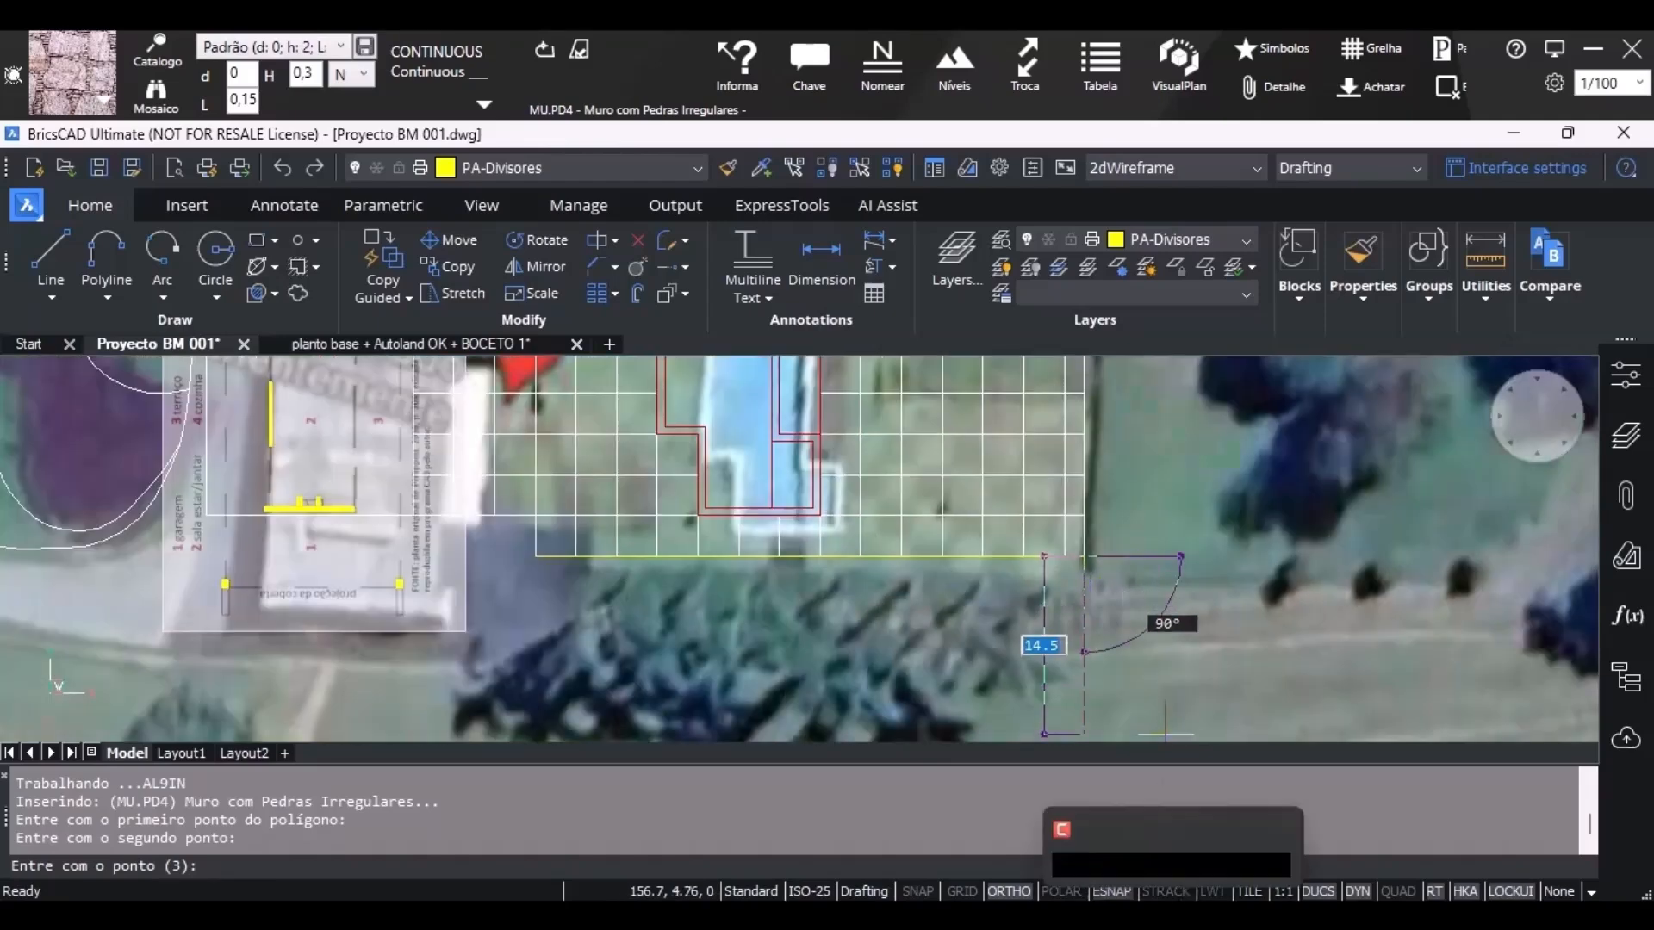
click(1120, 915)
mouse_move(1073, 808)
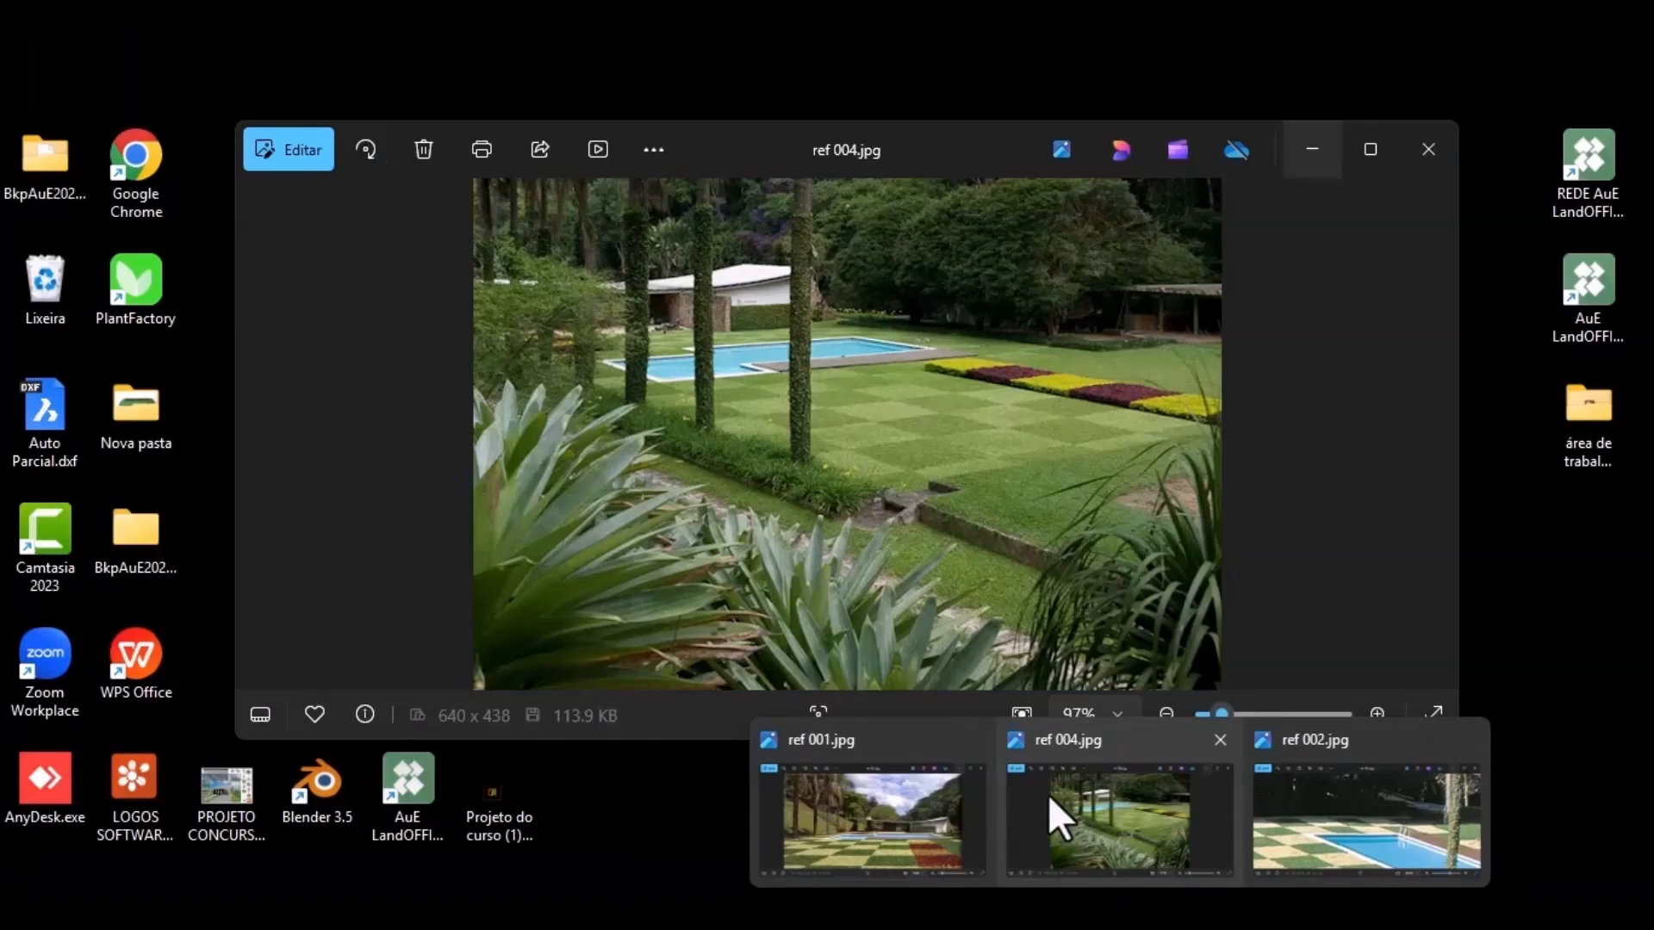
scroll(1086, 627, up, 4)
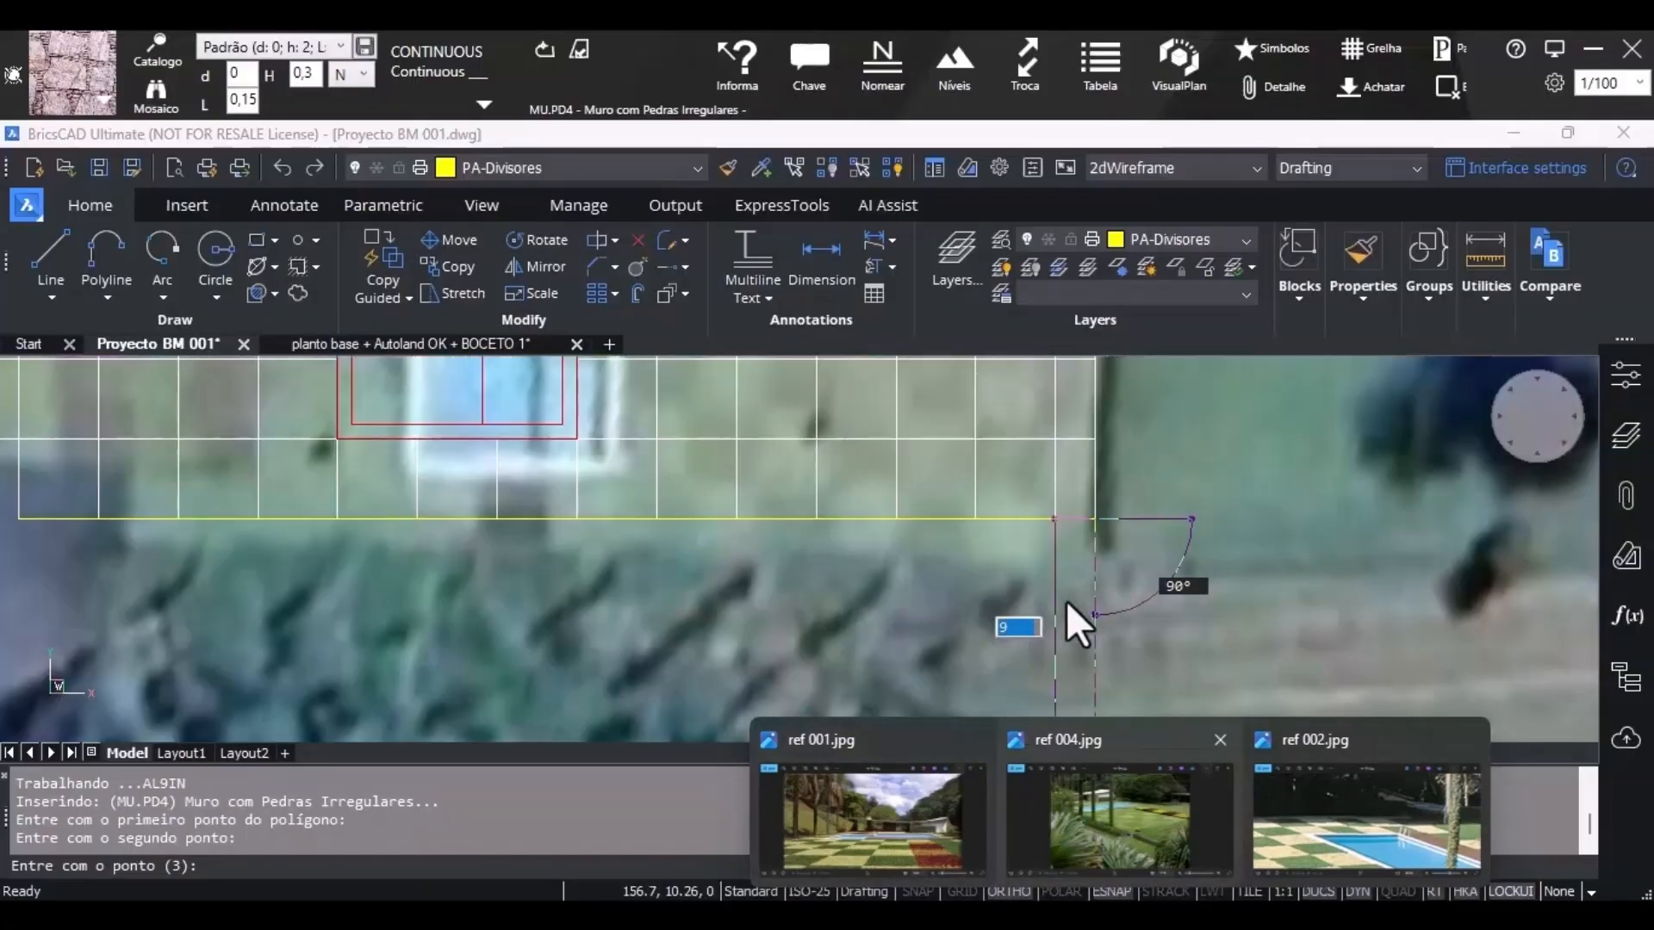
right_click(1086, 550)
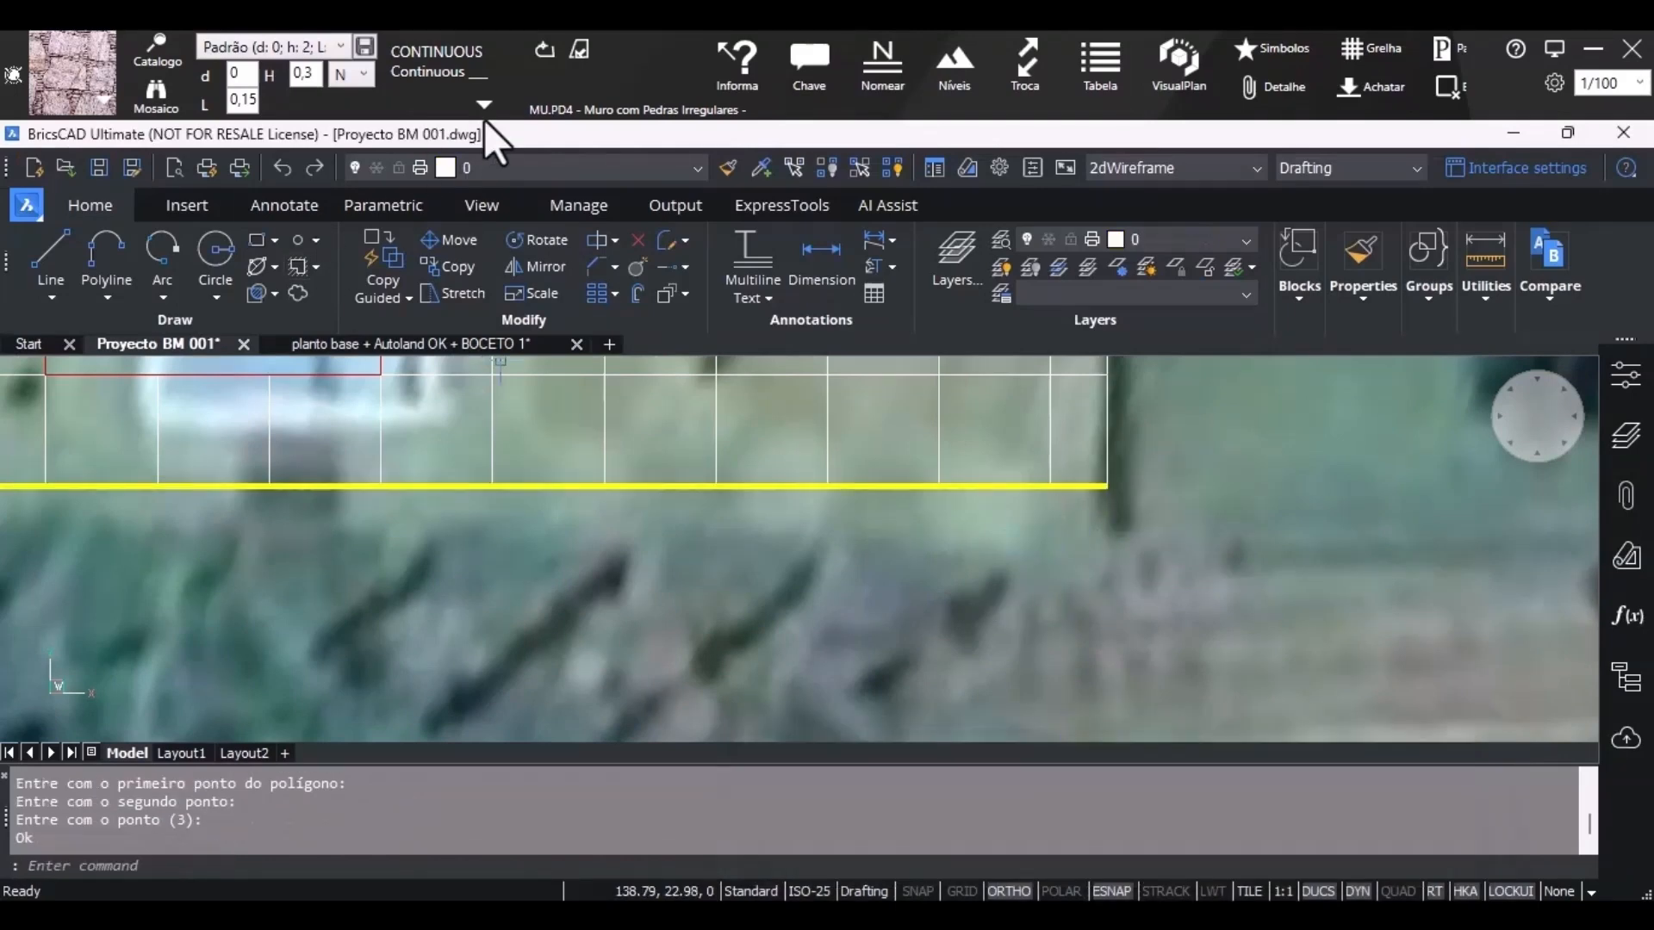
Draw a second MU.PD4 wall from the lawn's lower-right corner, 3.3 m down, parallel beneath the lawn, and up to its lower-left corner.
click(538, 52)
click(1108, 485)
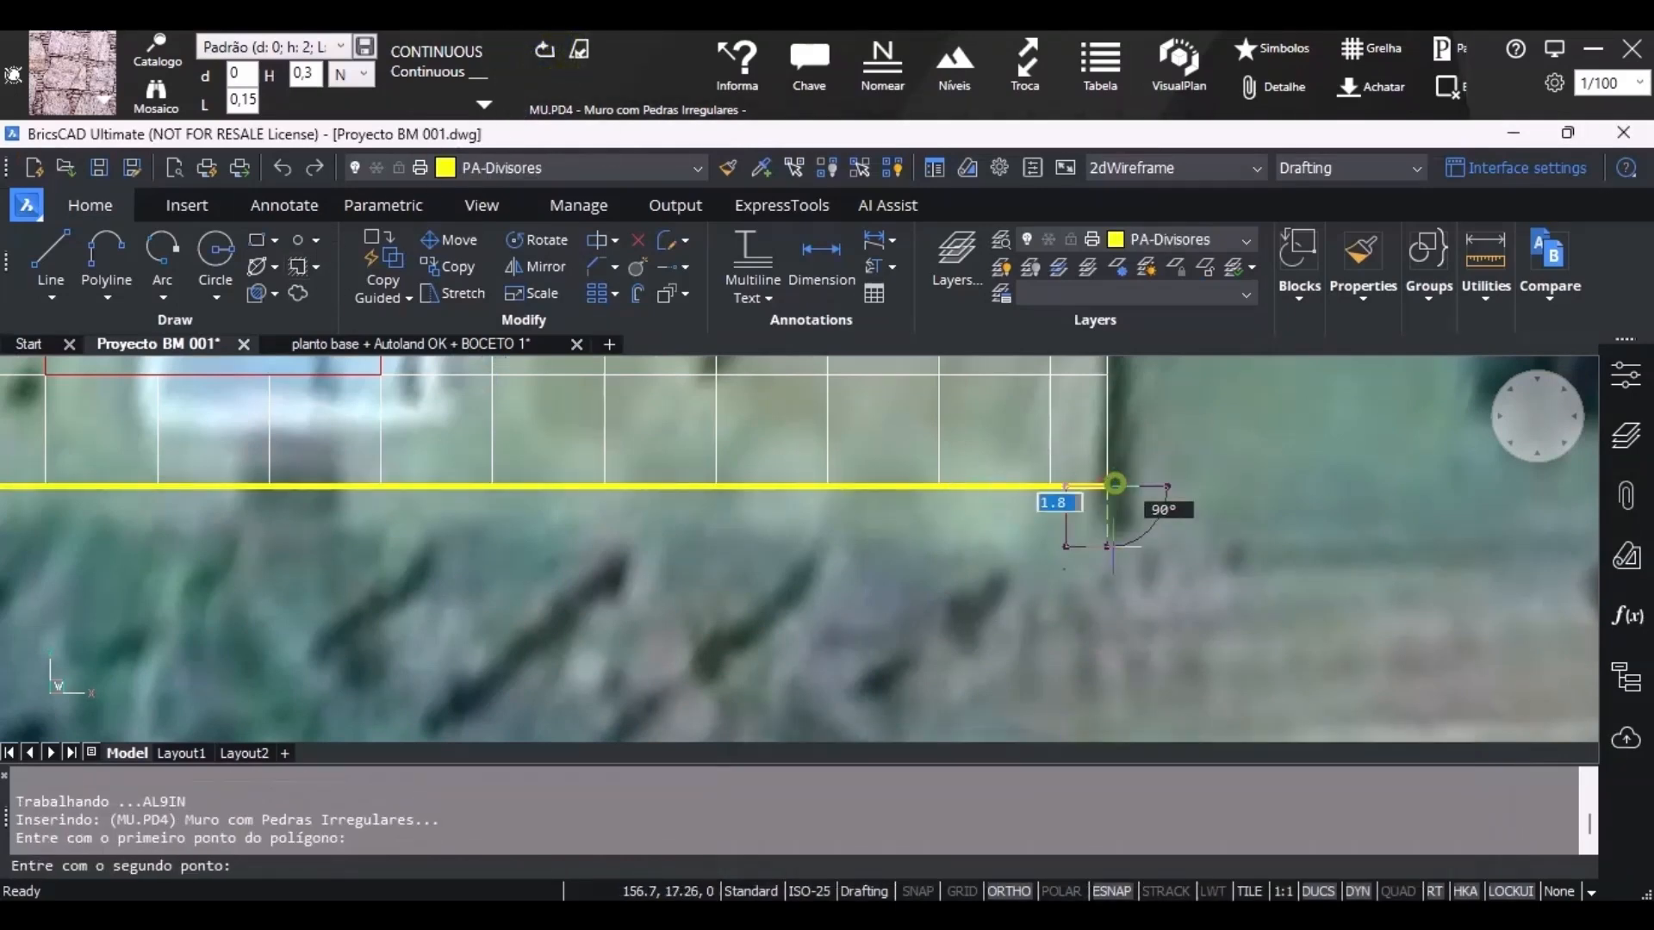
scroll(1109, 561, down, 1)
scroll(1109, 564, up, 1)
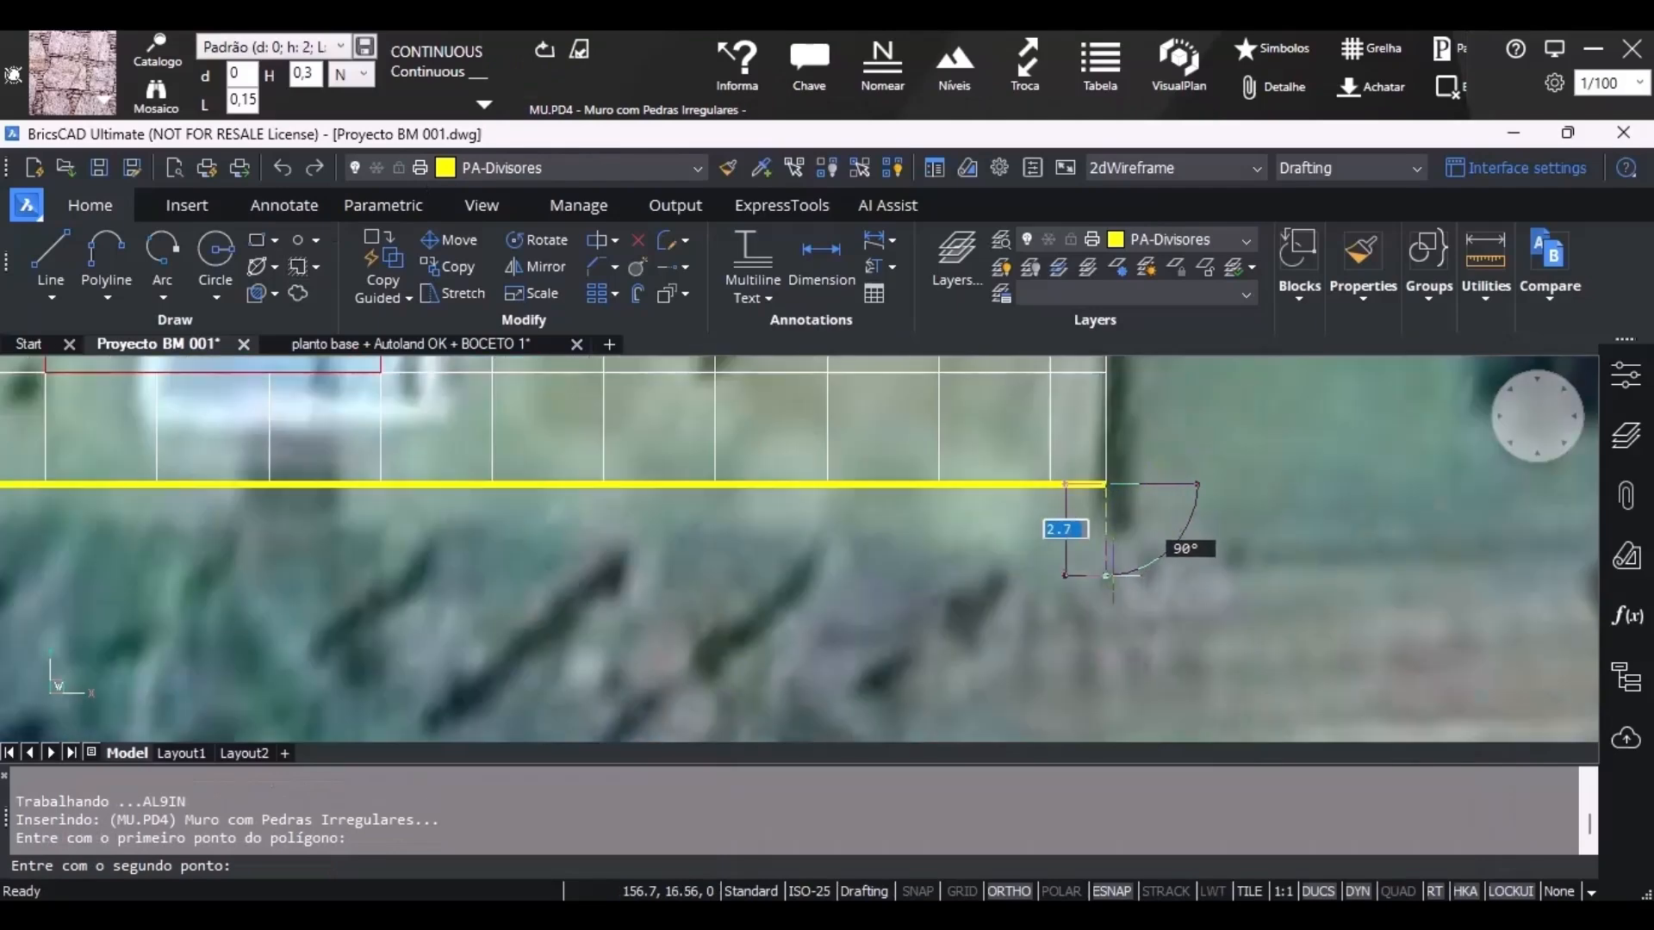
scroll(1098, 551, up, 1)
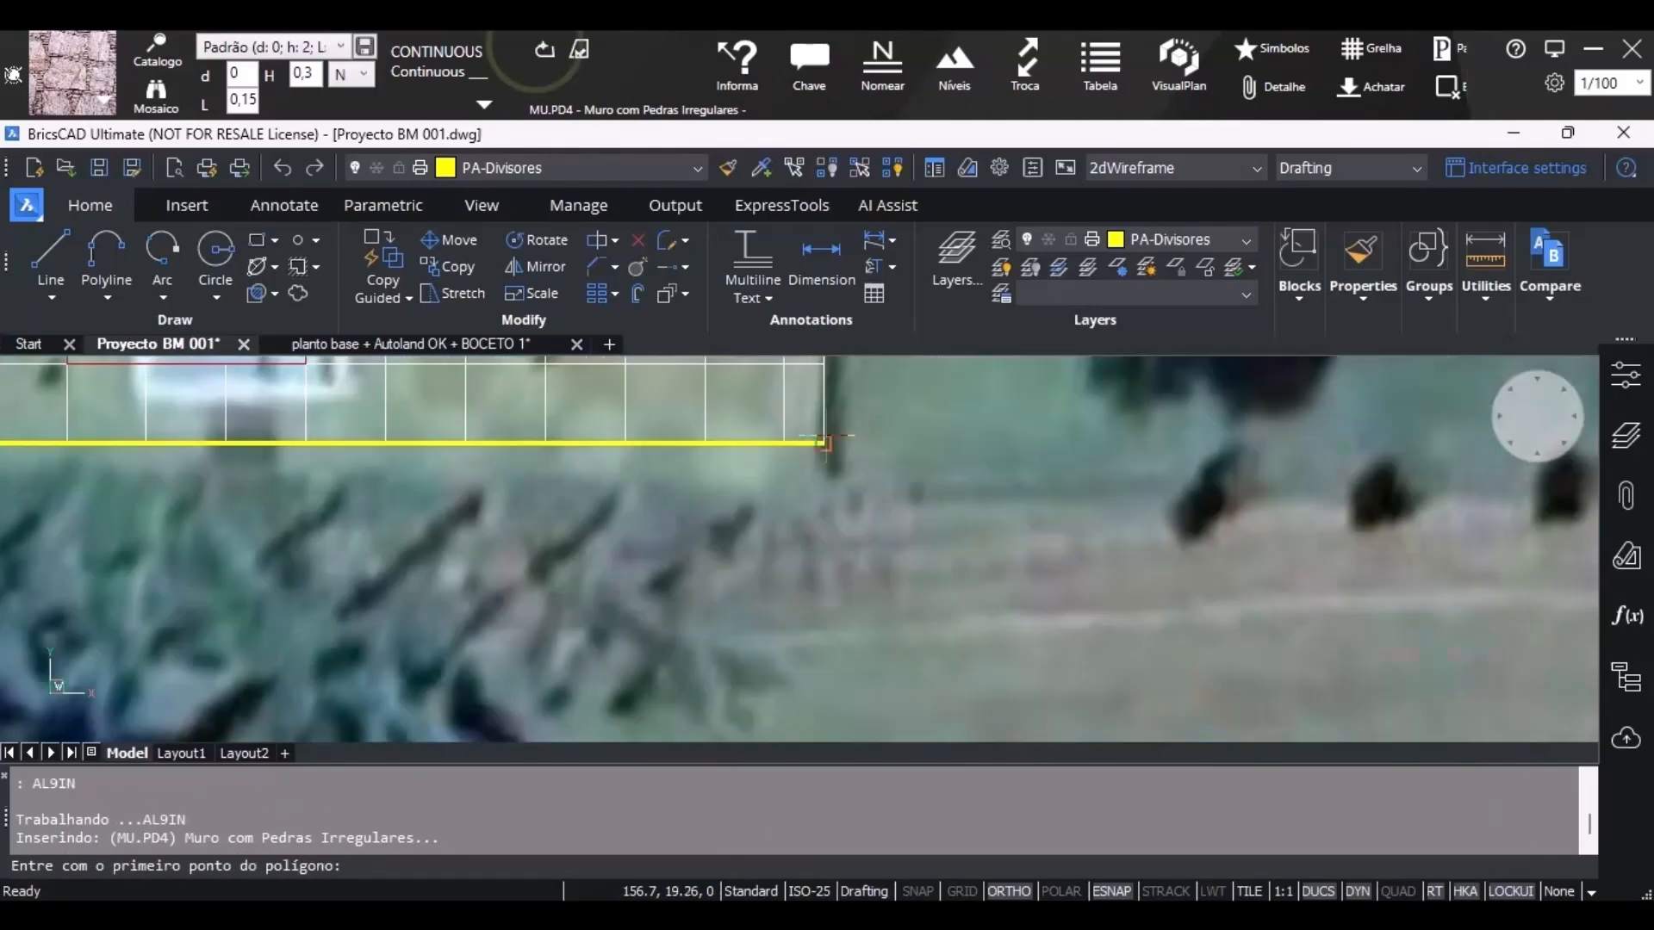
click(829, 439)
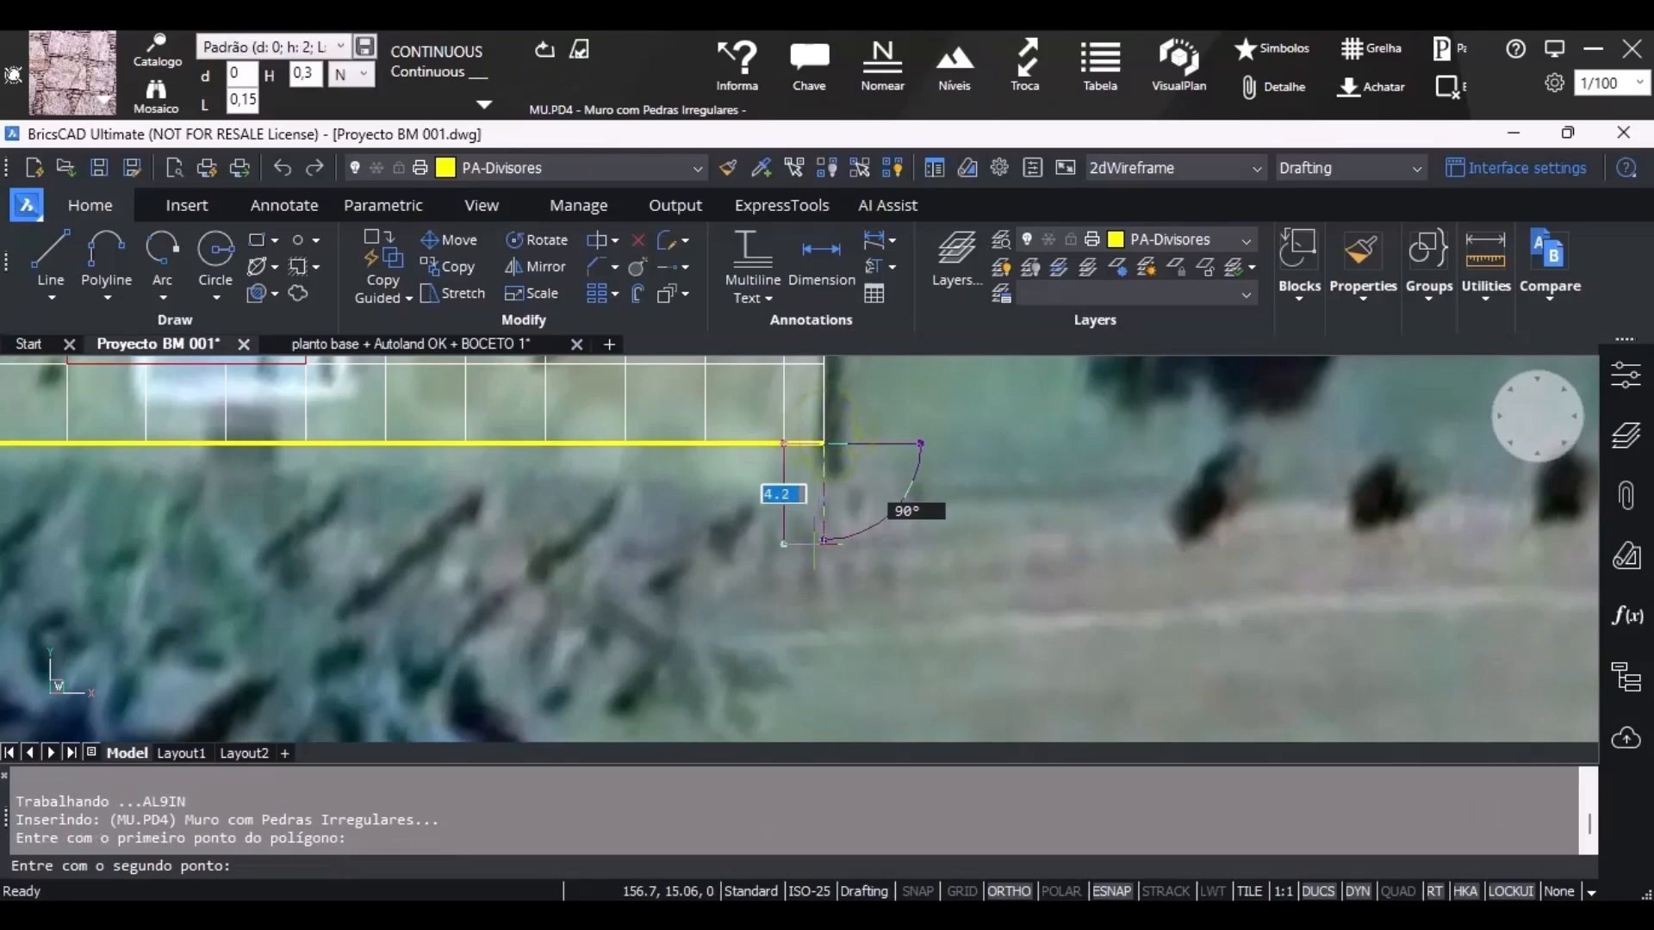
text(3.3)
key(Return)
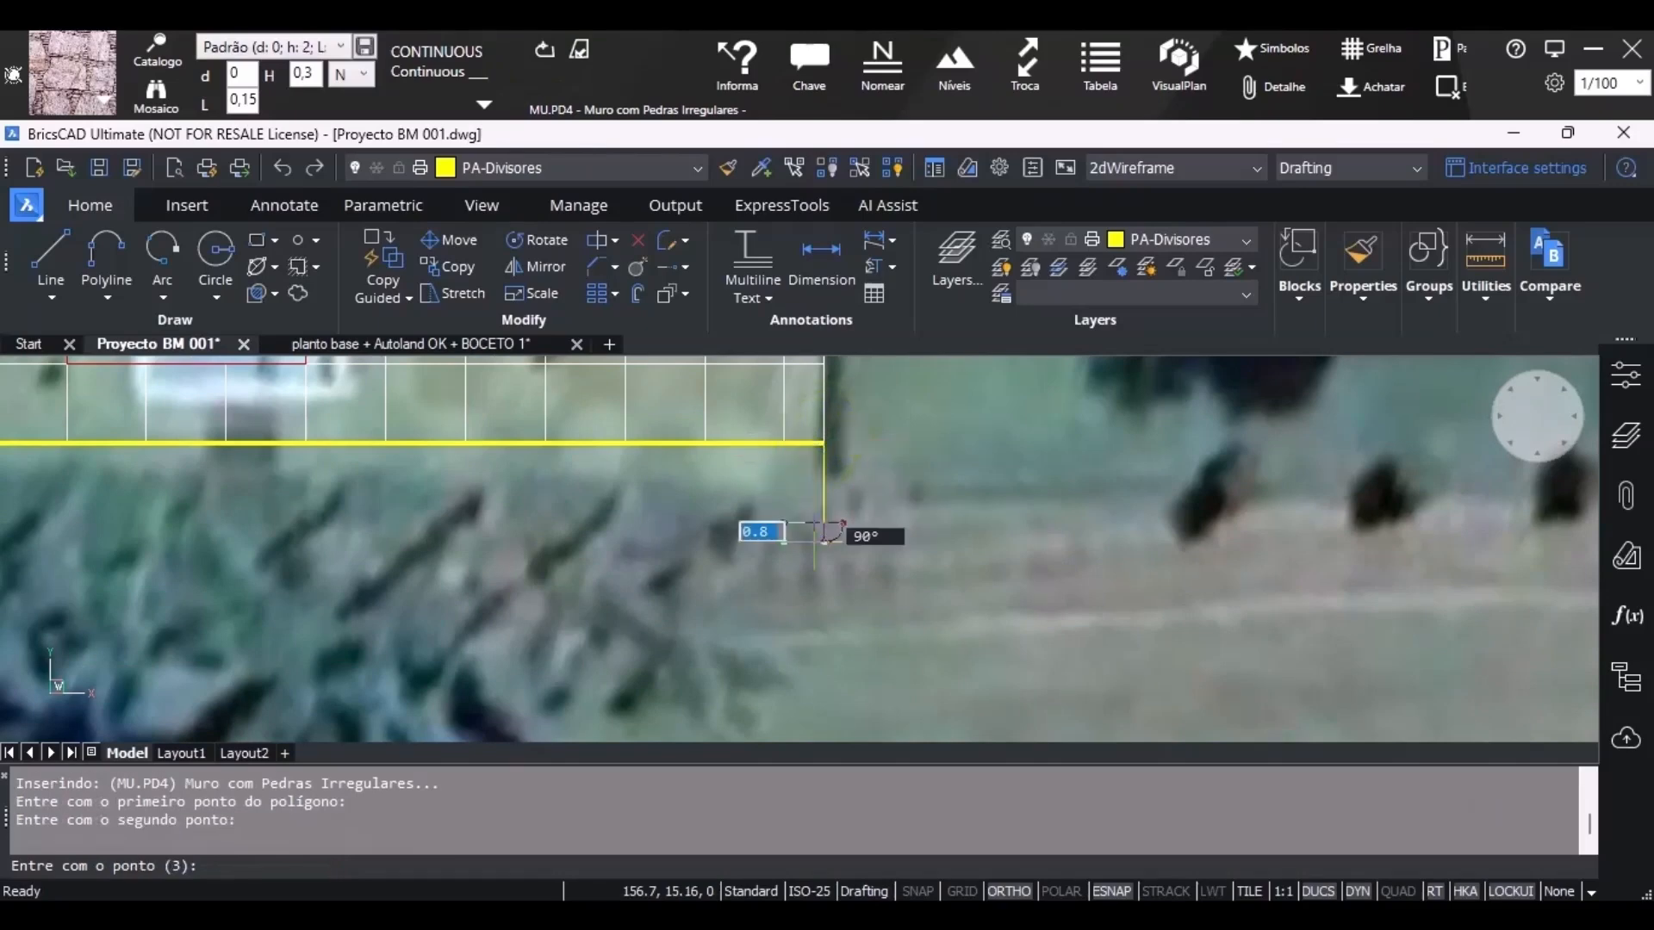
scroll(906, 564, down, 2)
scroll(289, 524, up, 4)
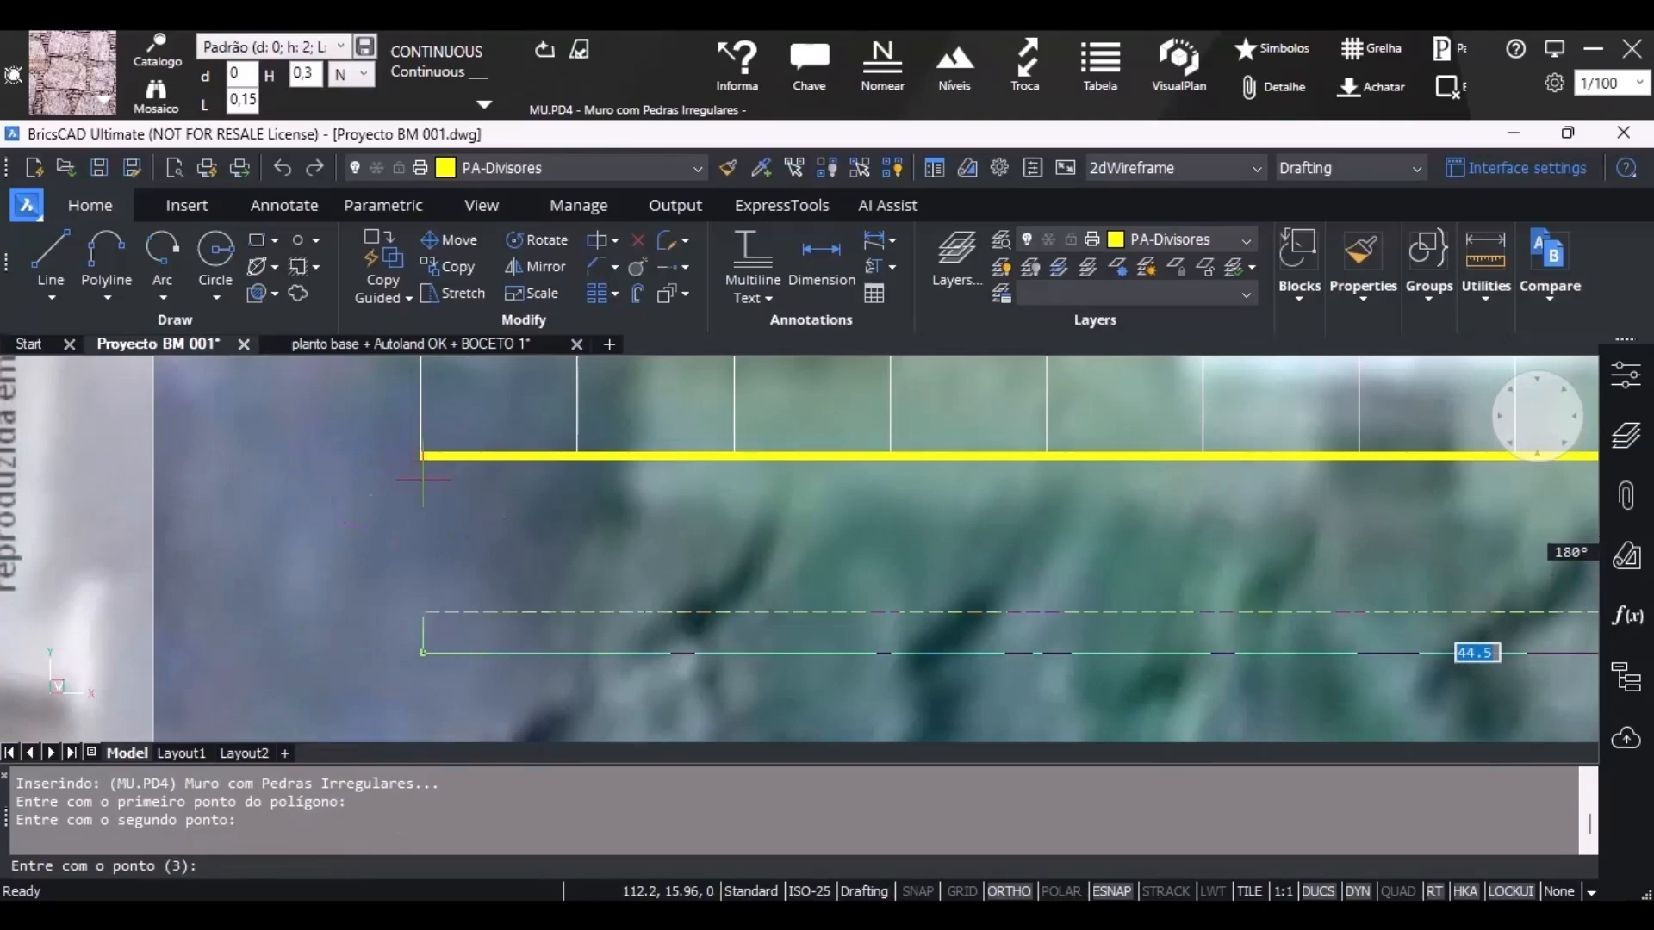
key(Return)
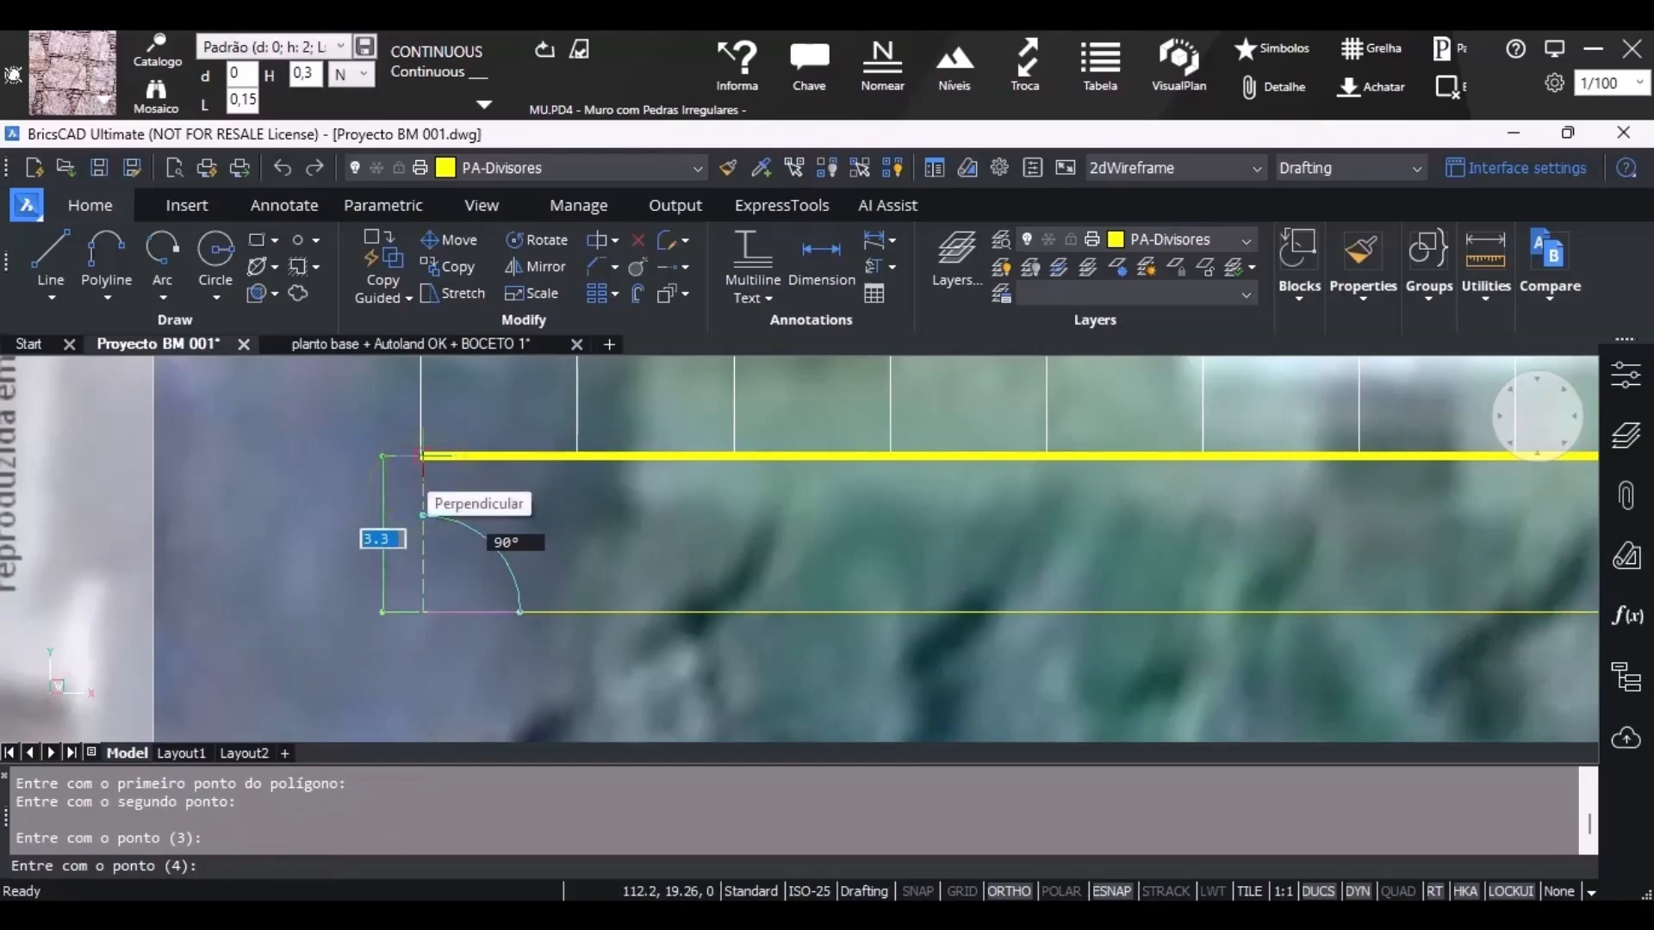
click(422, 454)
key(Return)
scroll(457, 560, down, 5)
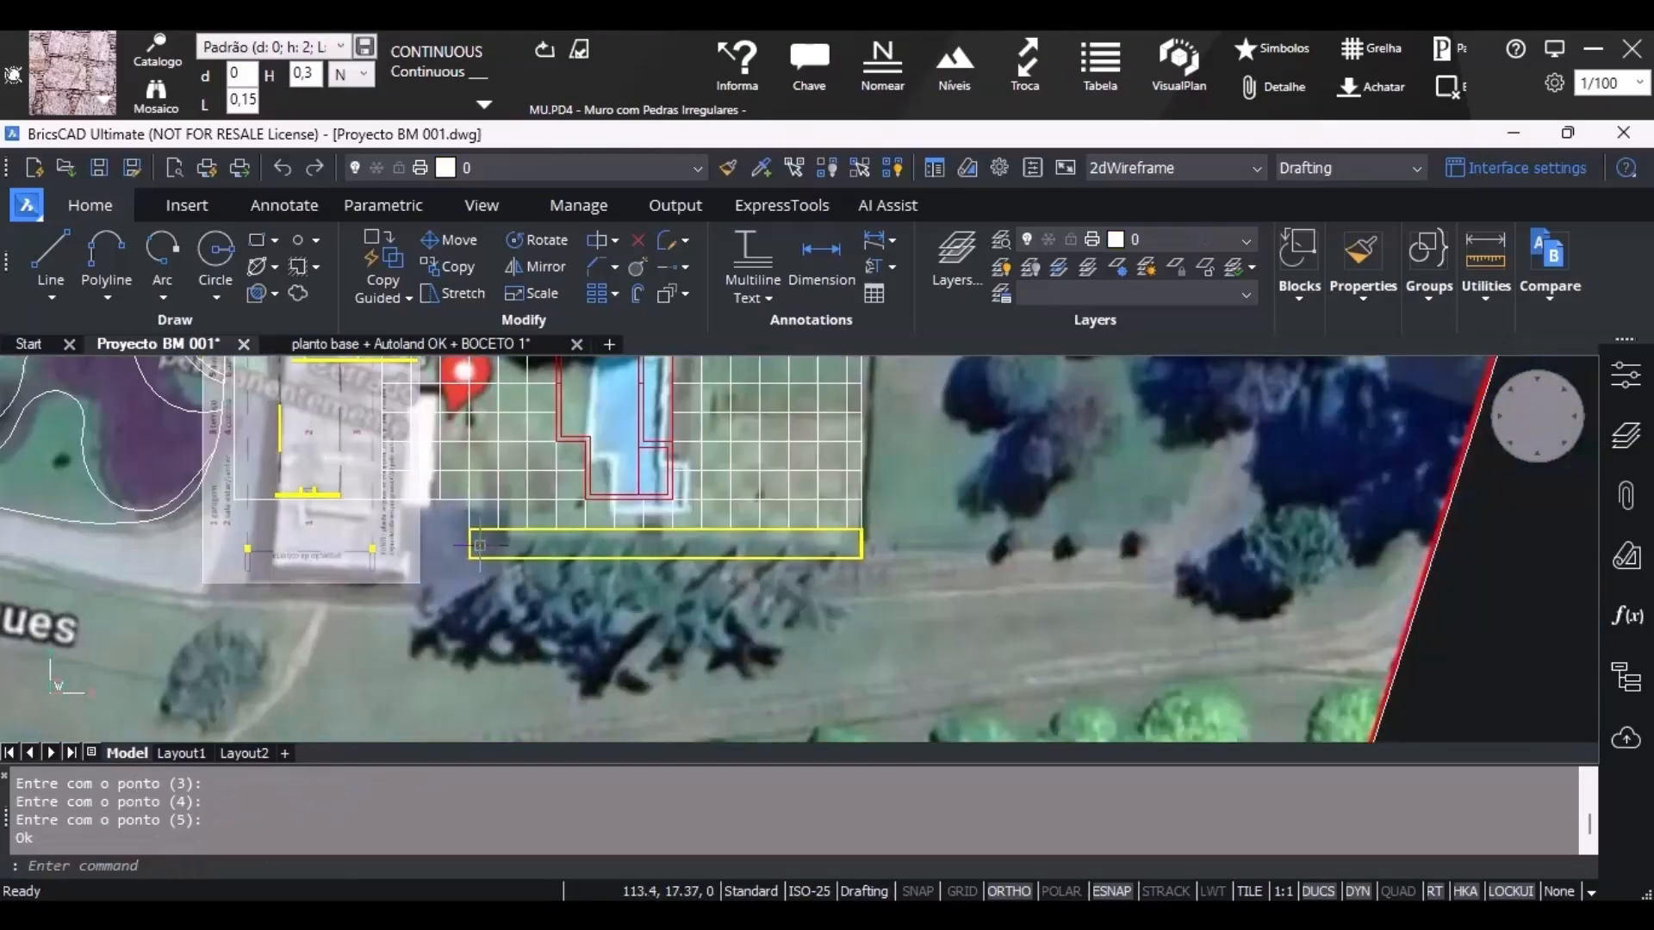
Filter the plant catalogue to the Herbácea type and search for cage3.
scroll(542, 532, up, 4)
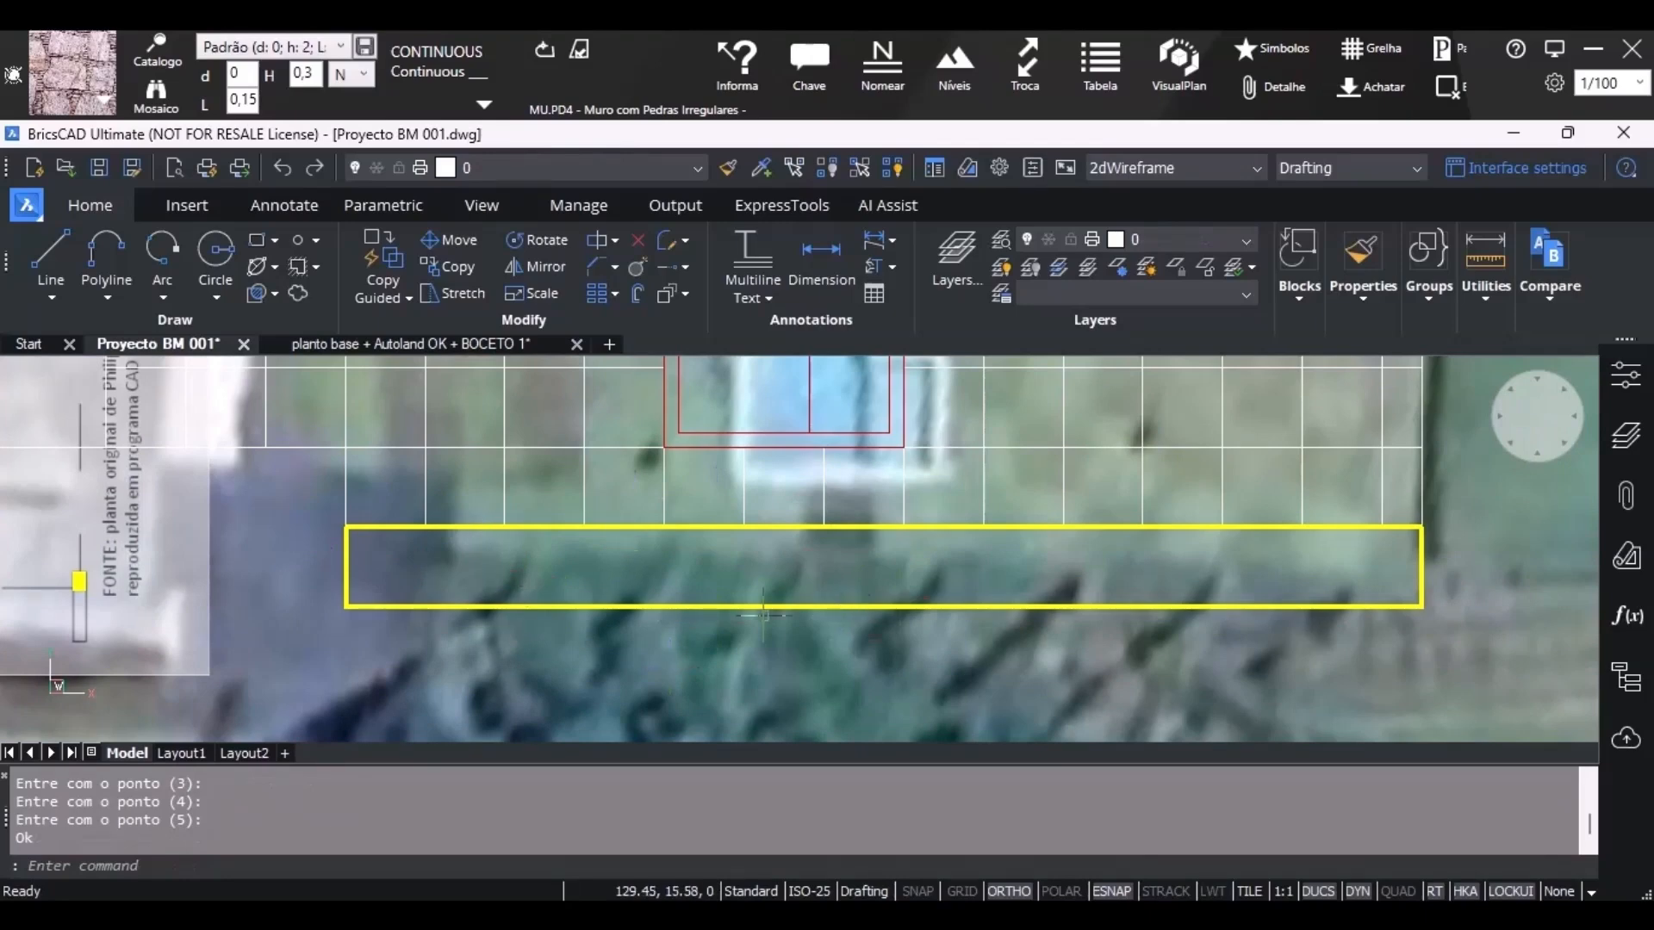
click(108, 102)
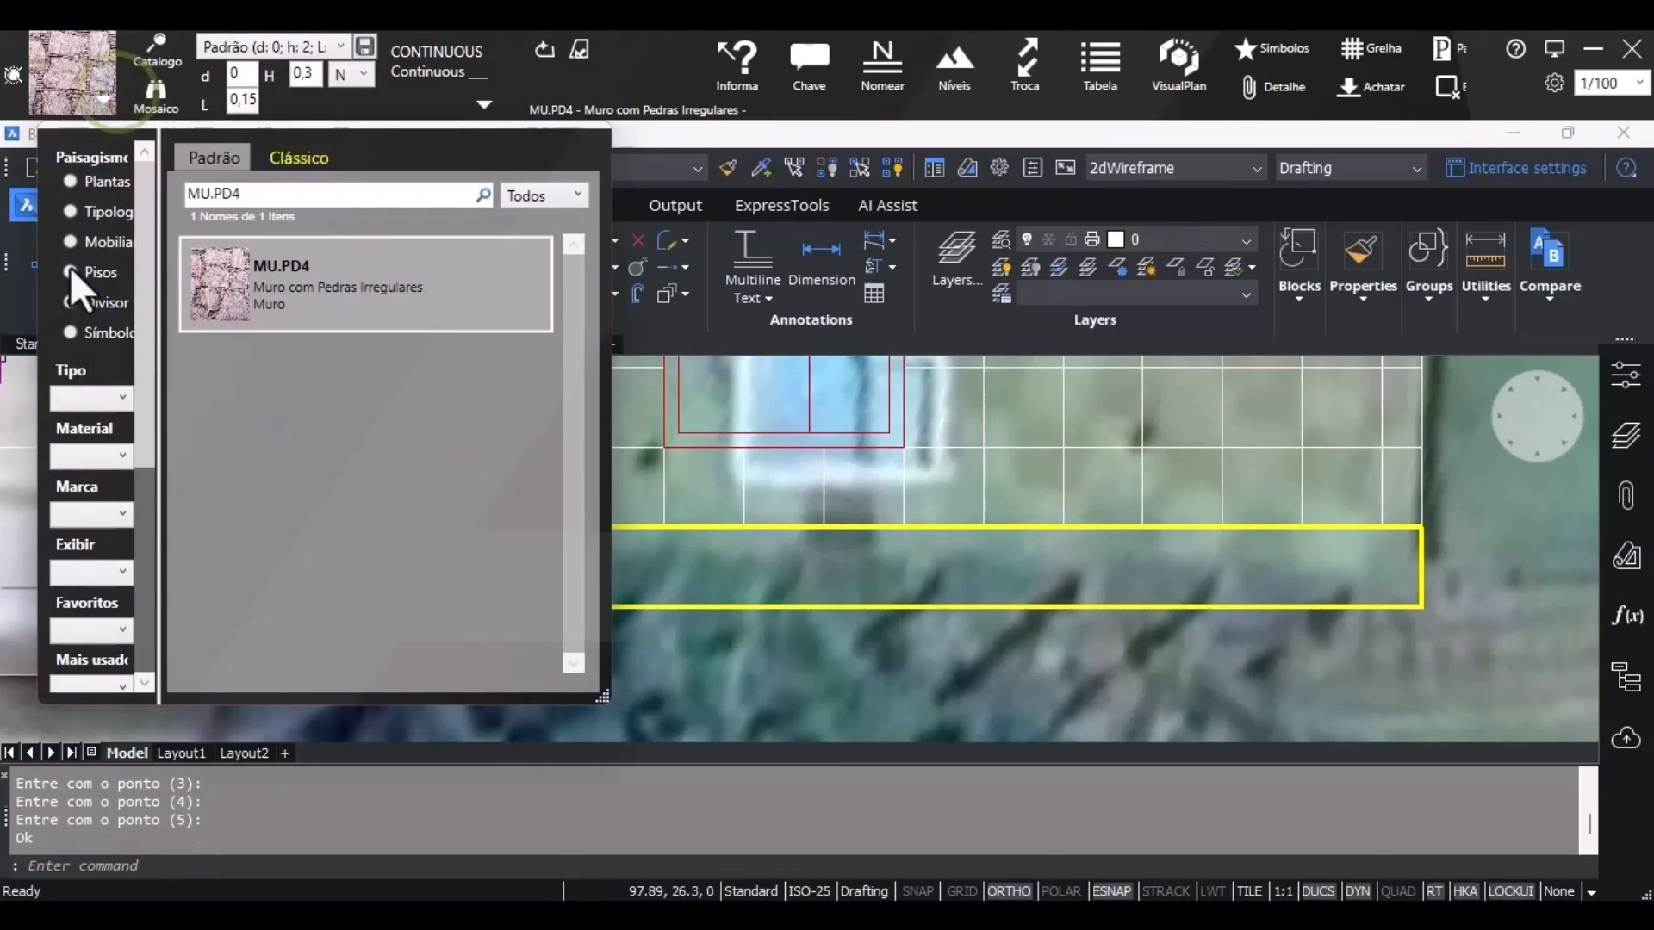
click(98, 183)
click(110, 399)
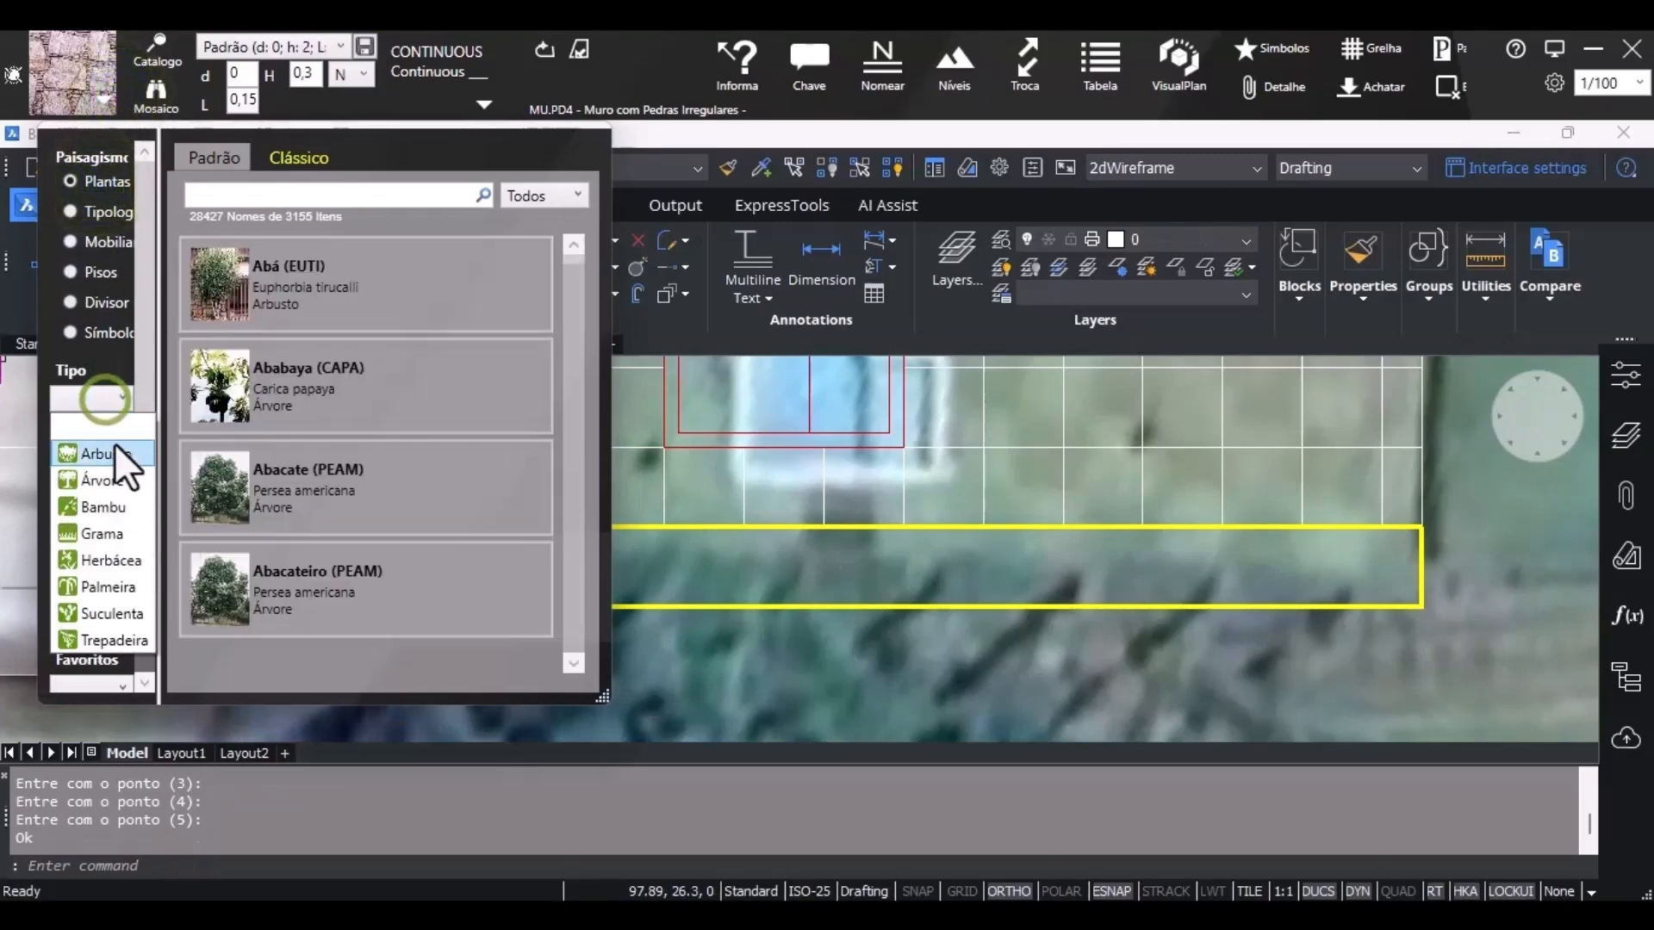
click(116, 558)
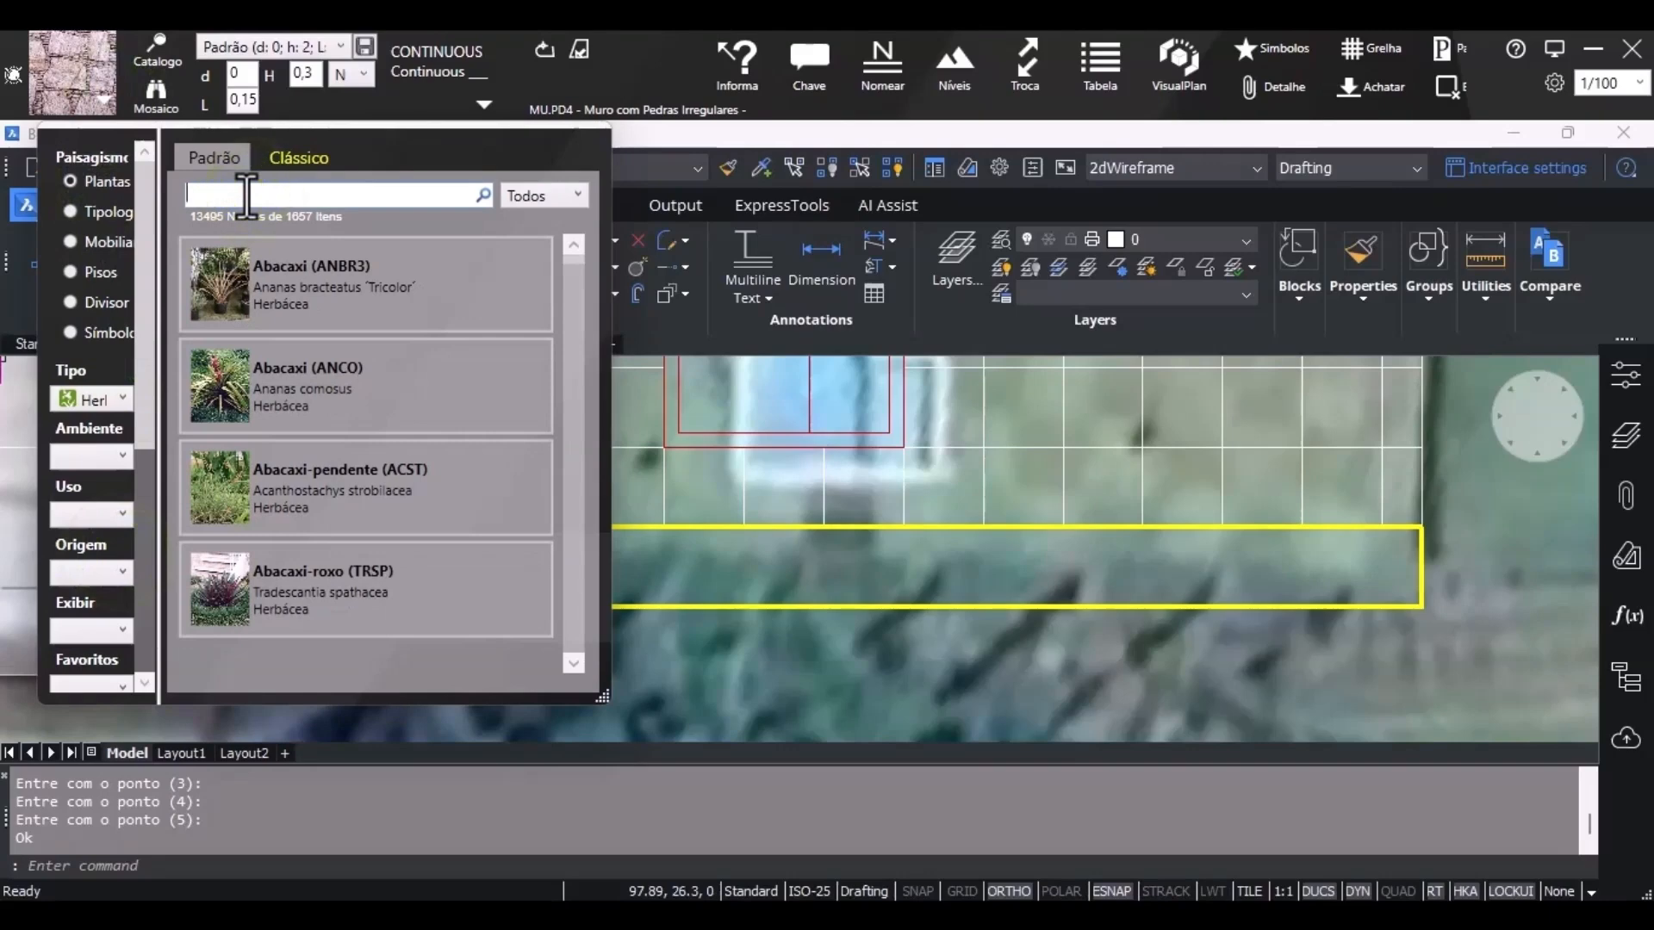
click(248, 196)
text(ca)
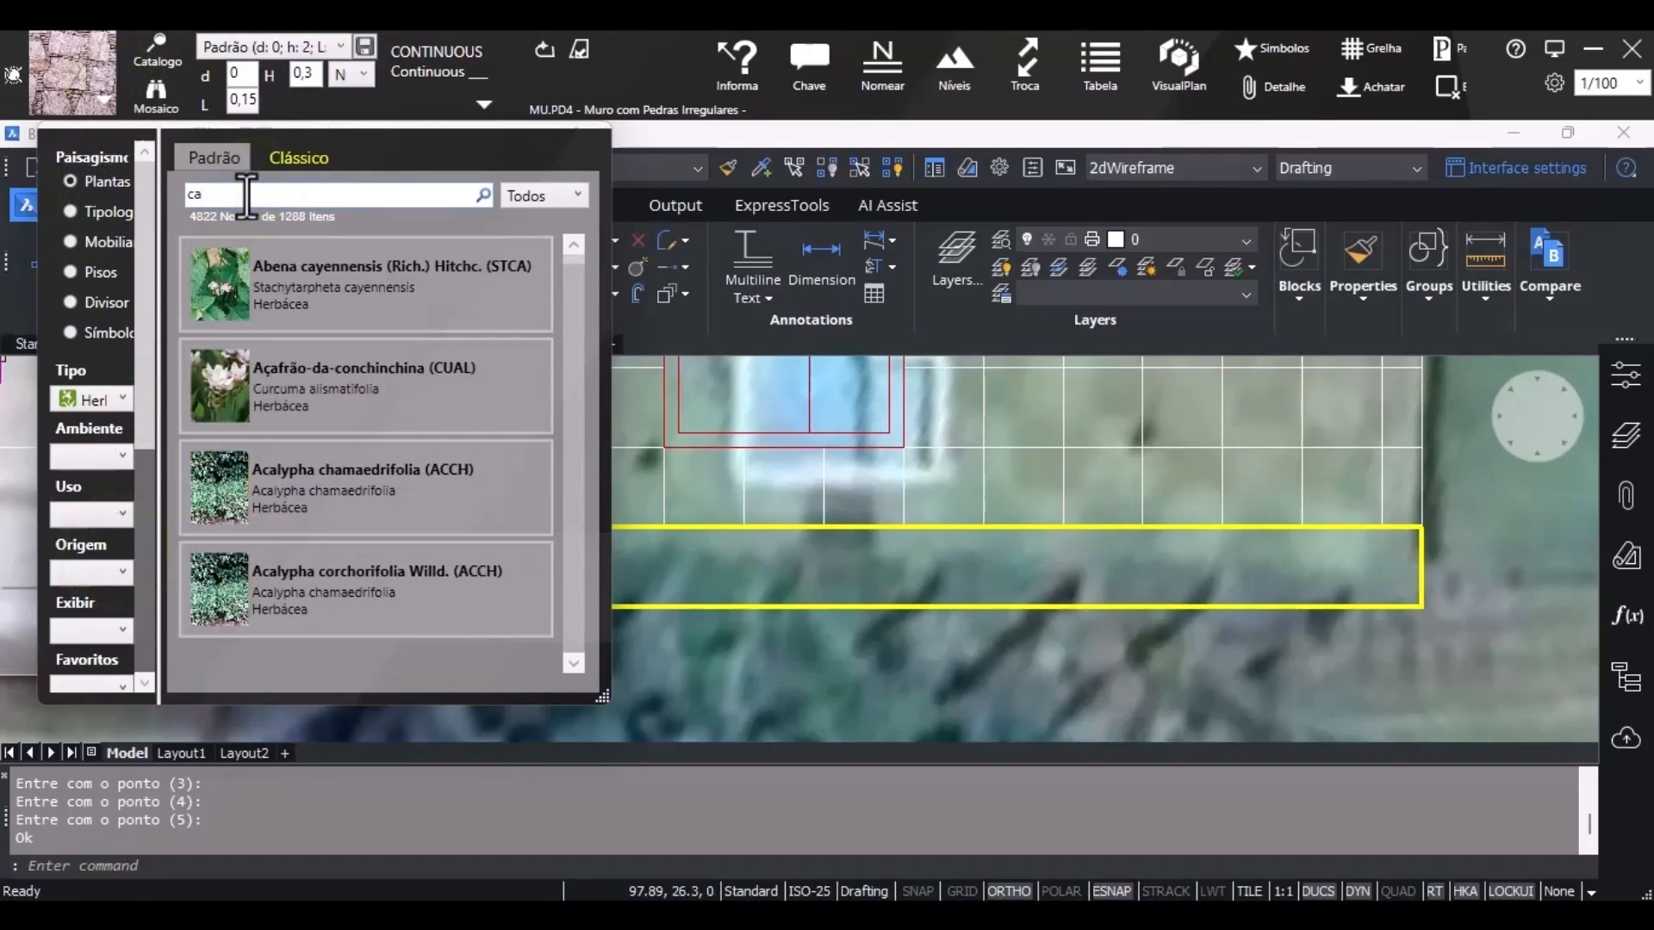
text(g)
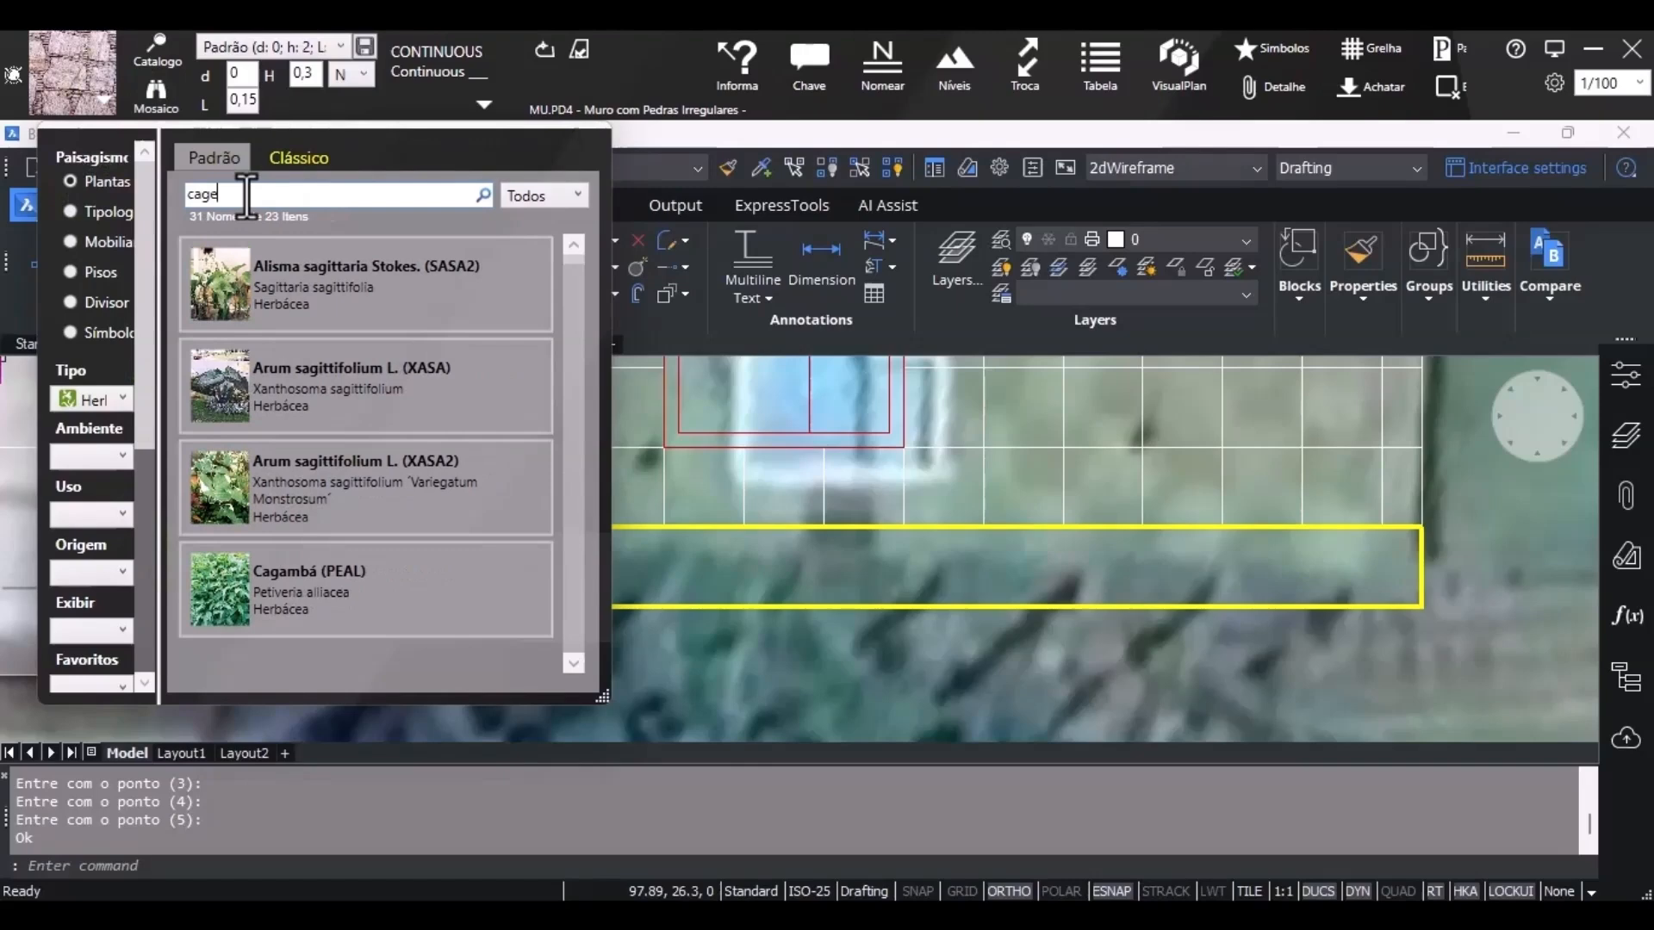
text(e)
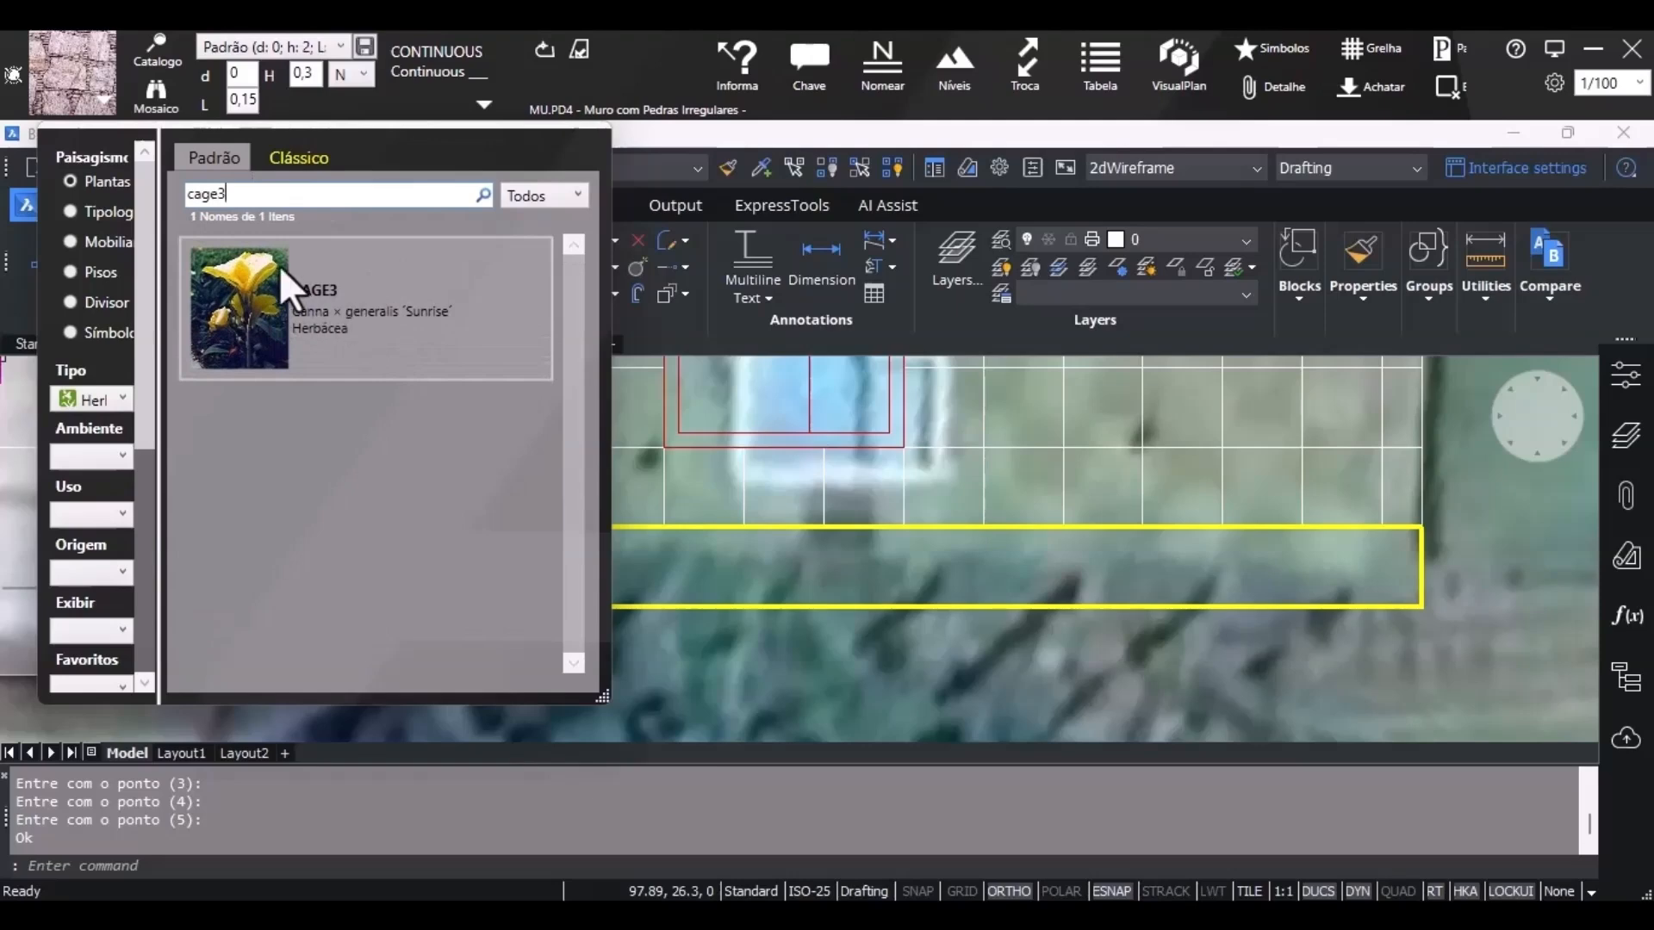
Examine the yellow flowers in ref 004.jpg up close and choose the CAGE3 Canna × generalis 'Sunrise' plant from the catalogue.
click(1068, 915)
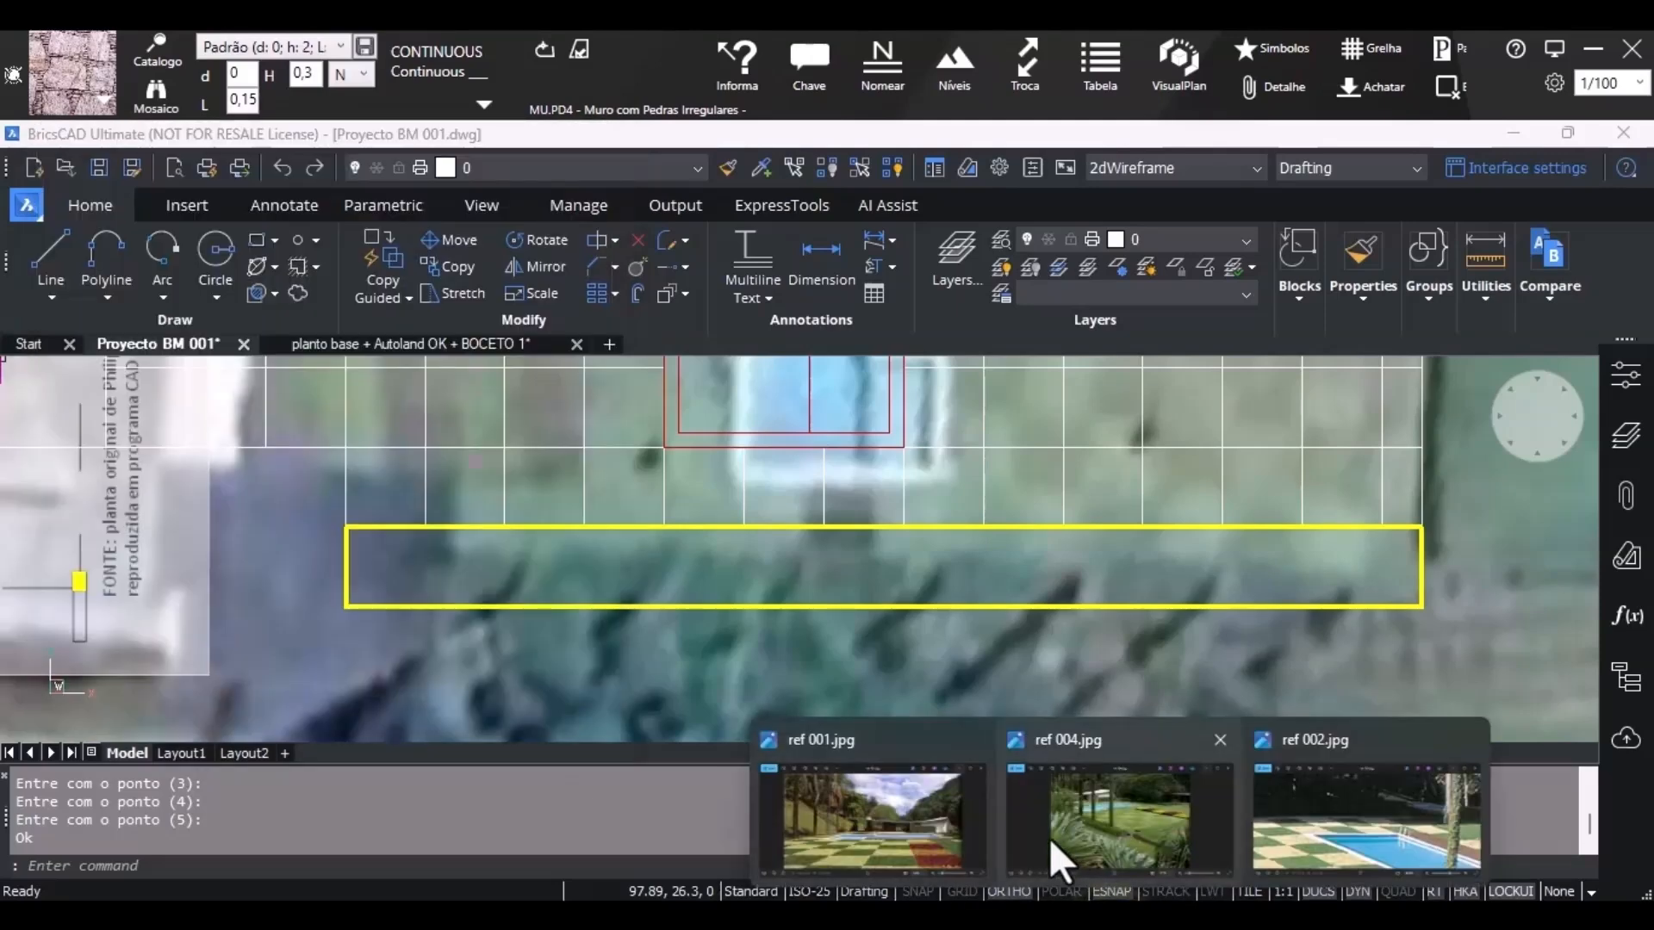
click(1087, 834)
scroll(838, 470, up, 10)
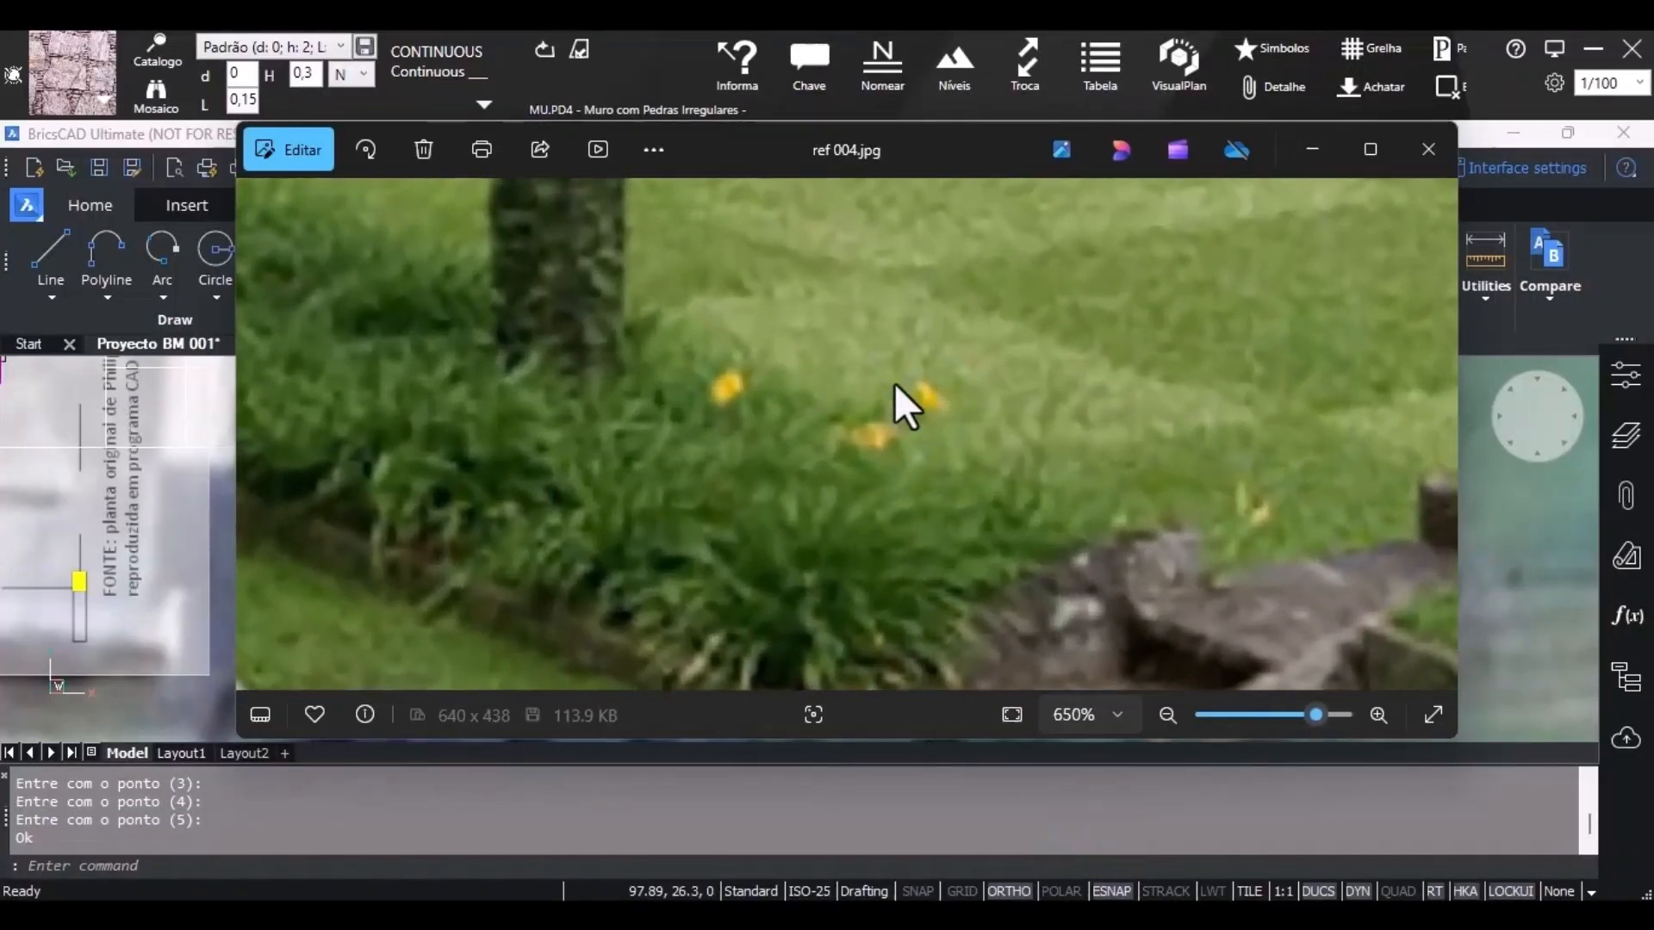
click(1312, 150)
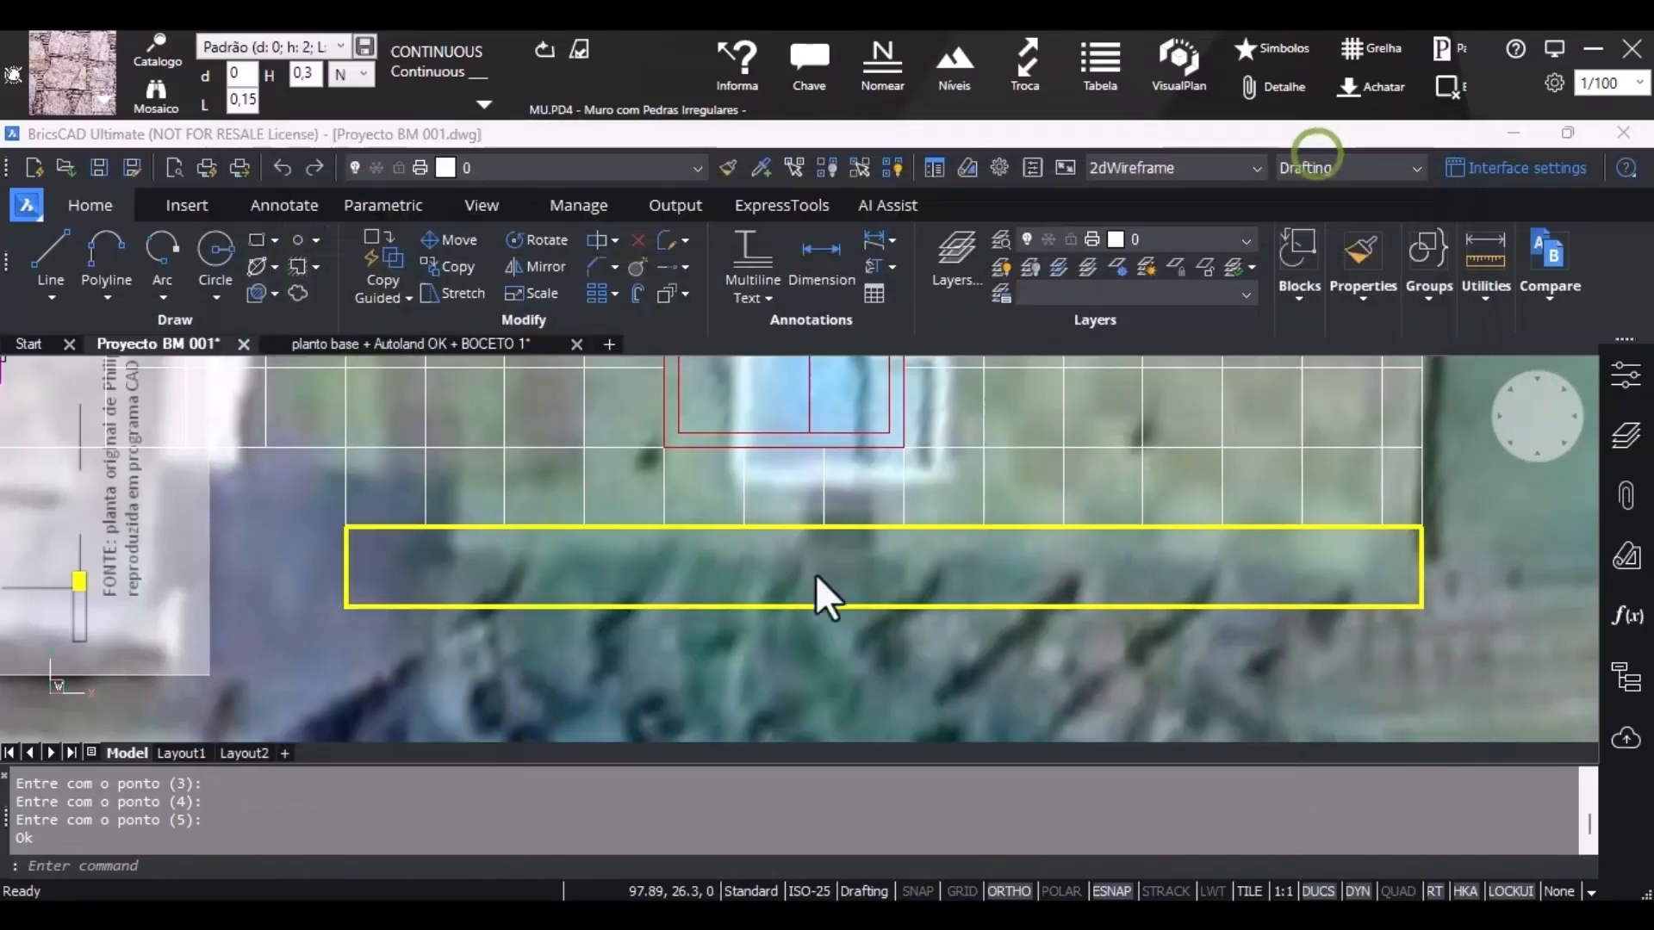
click(104, 102)
click(341, 293)
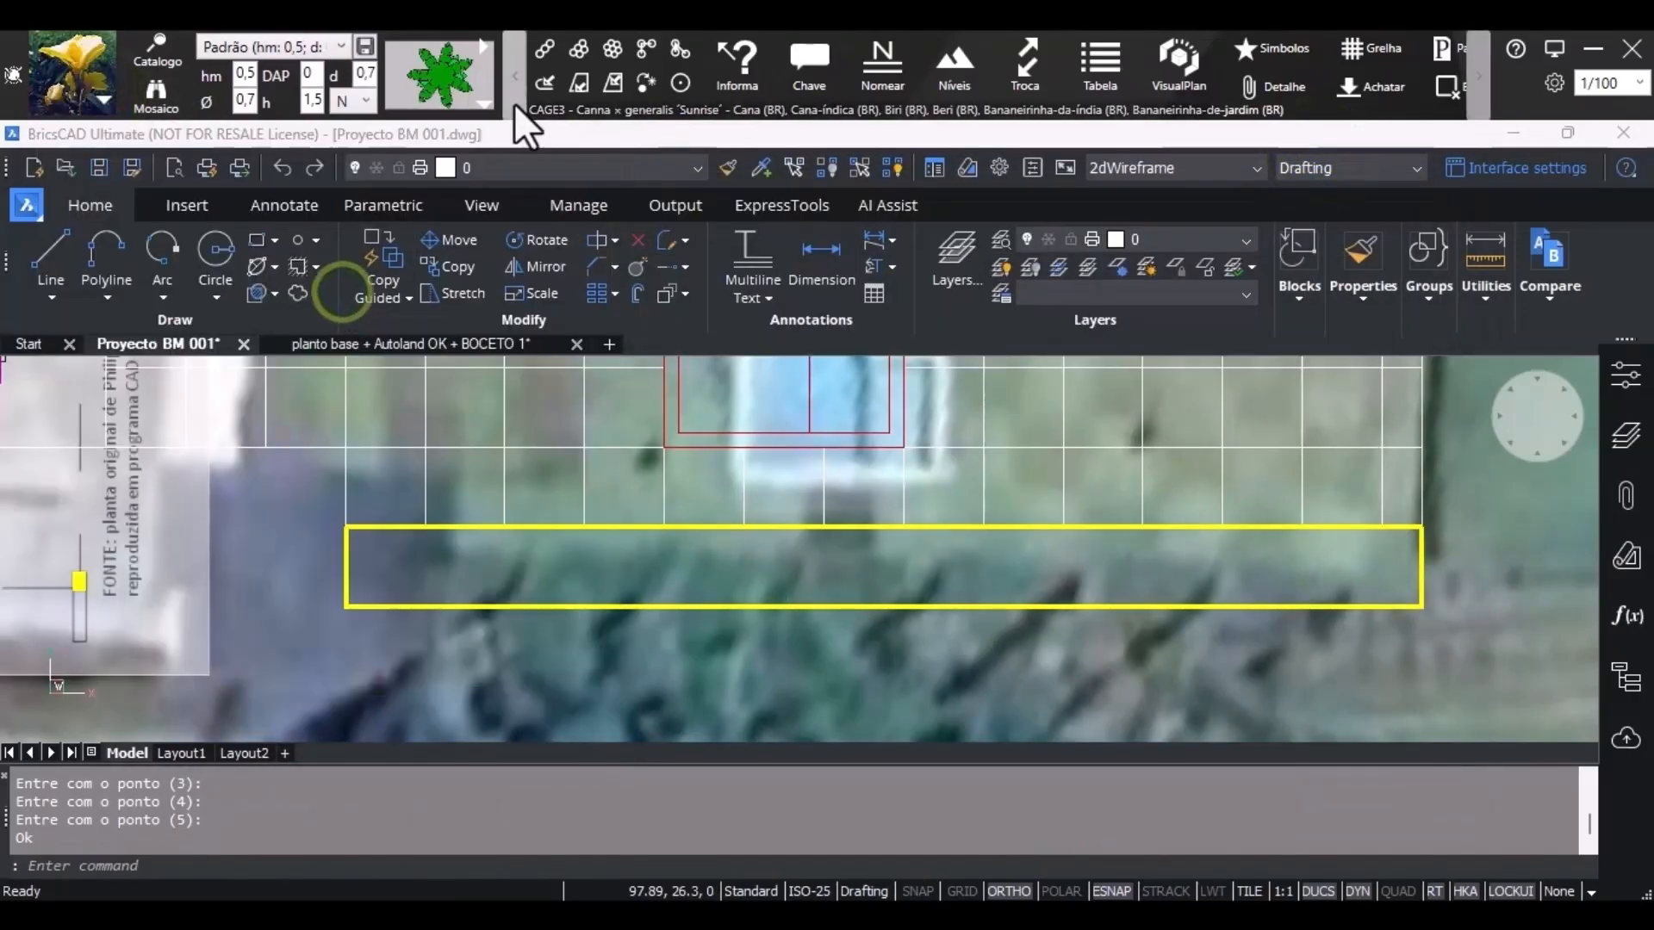
Switch the plant to the yellow circle hatch representation and fill the walled bed below the checkered lawn with CAGE3 using the boundary fill.
click(486, 105)
click(472, 380)
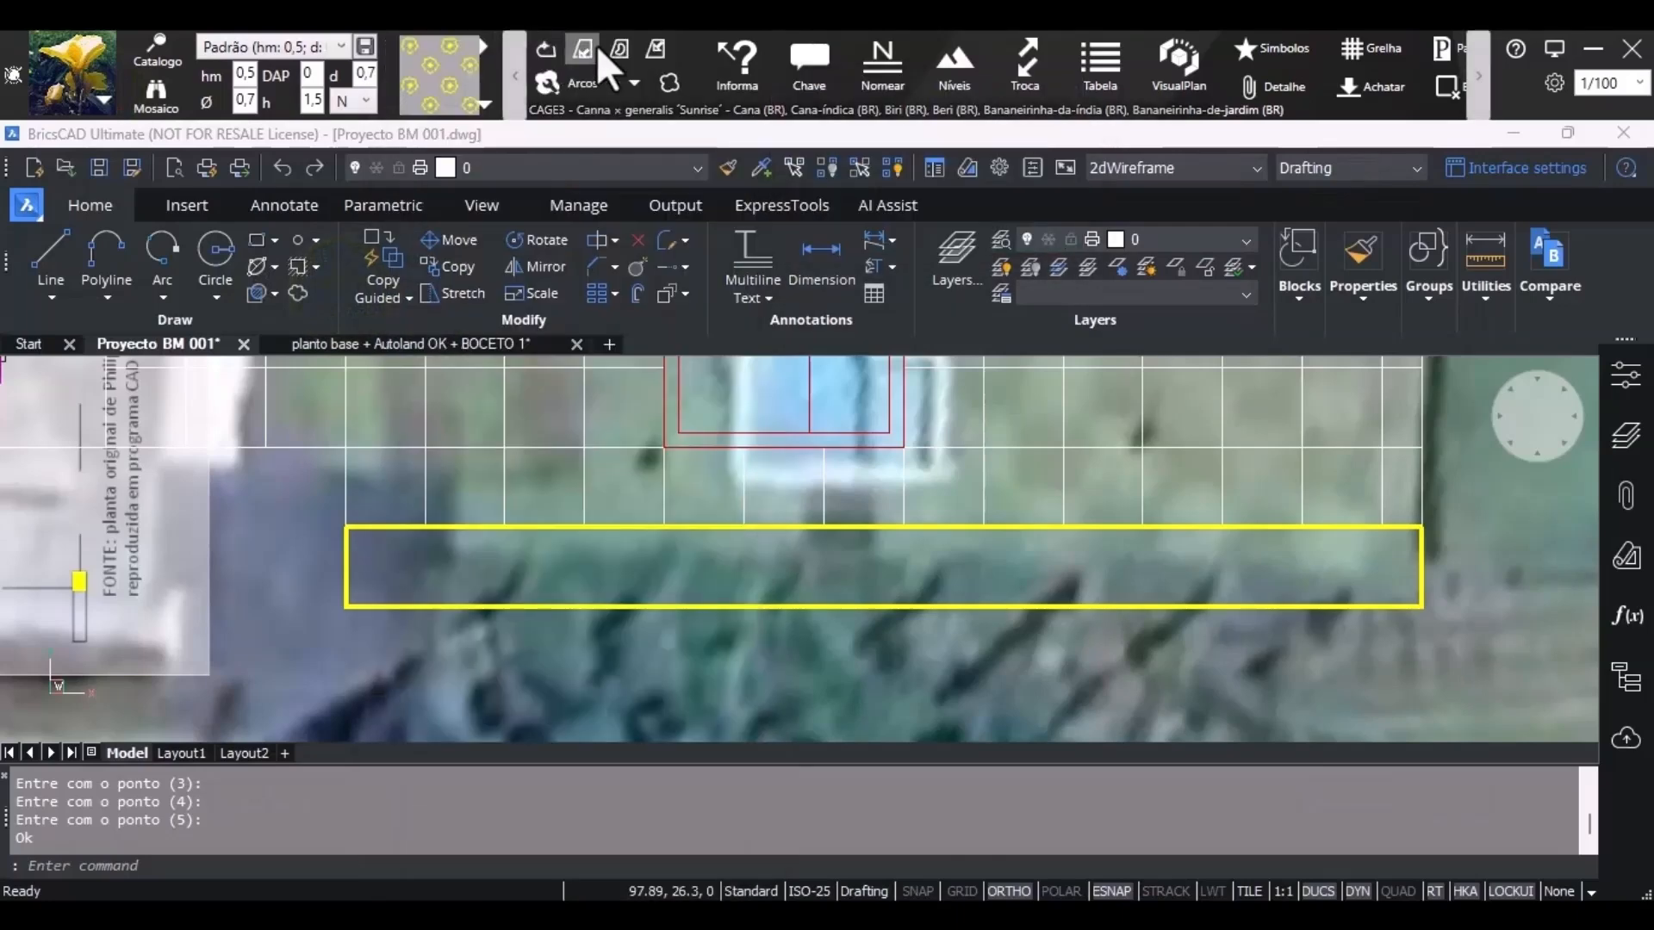
click(653, 50)
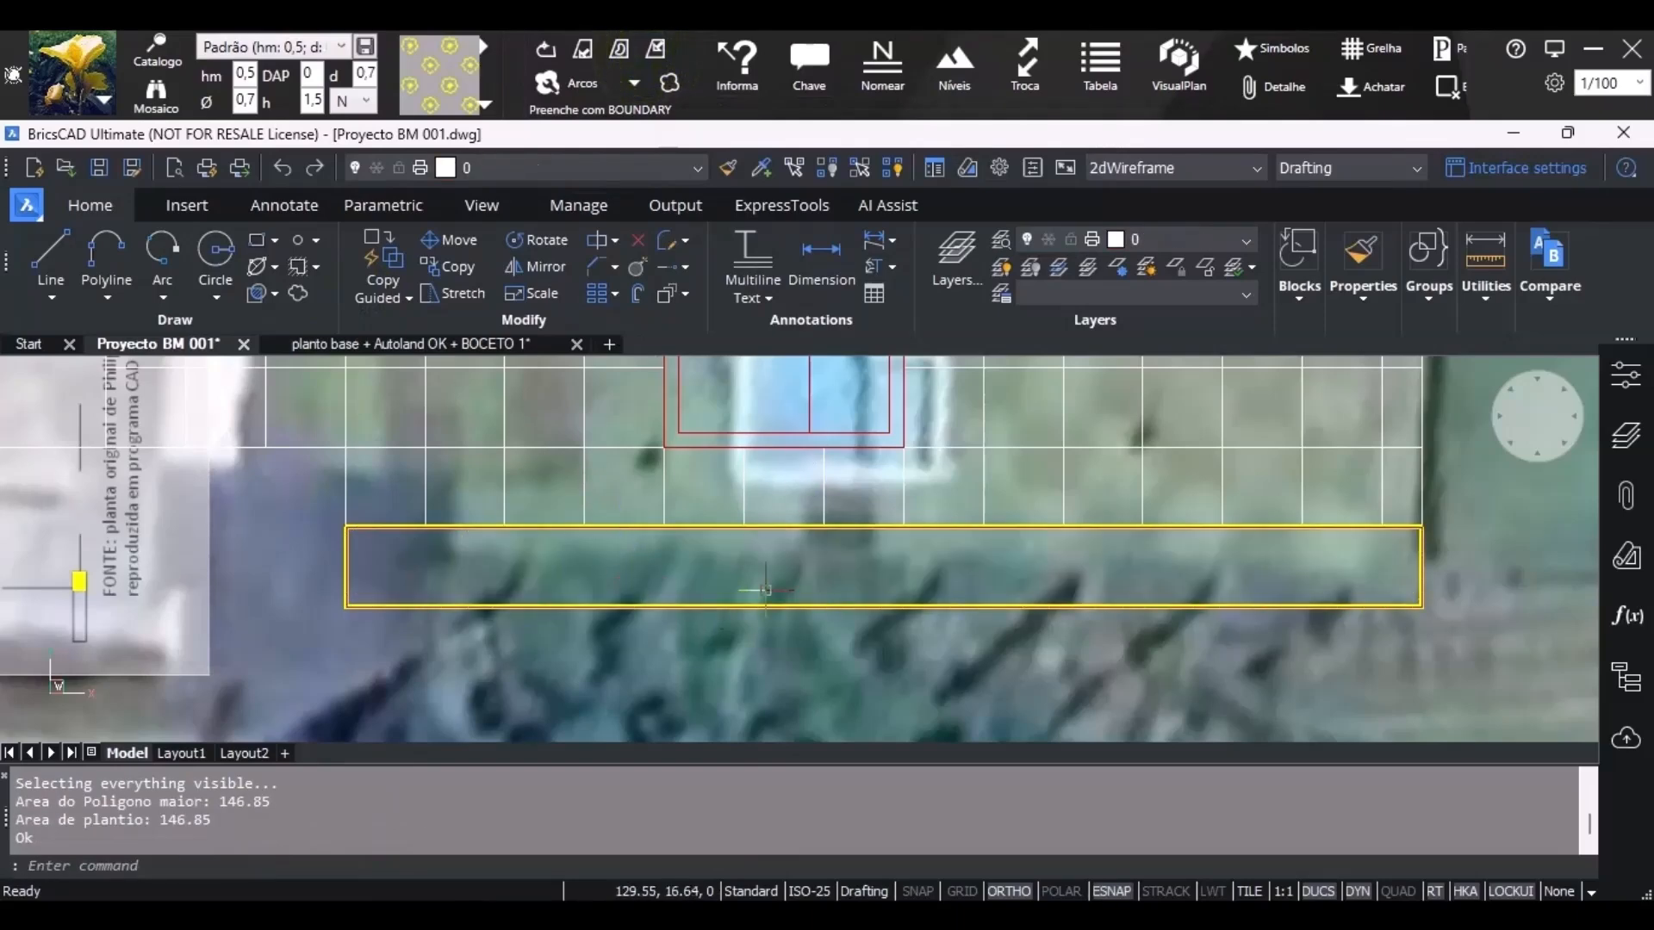
click(866, 573)
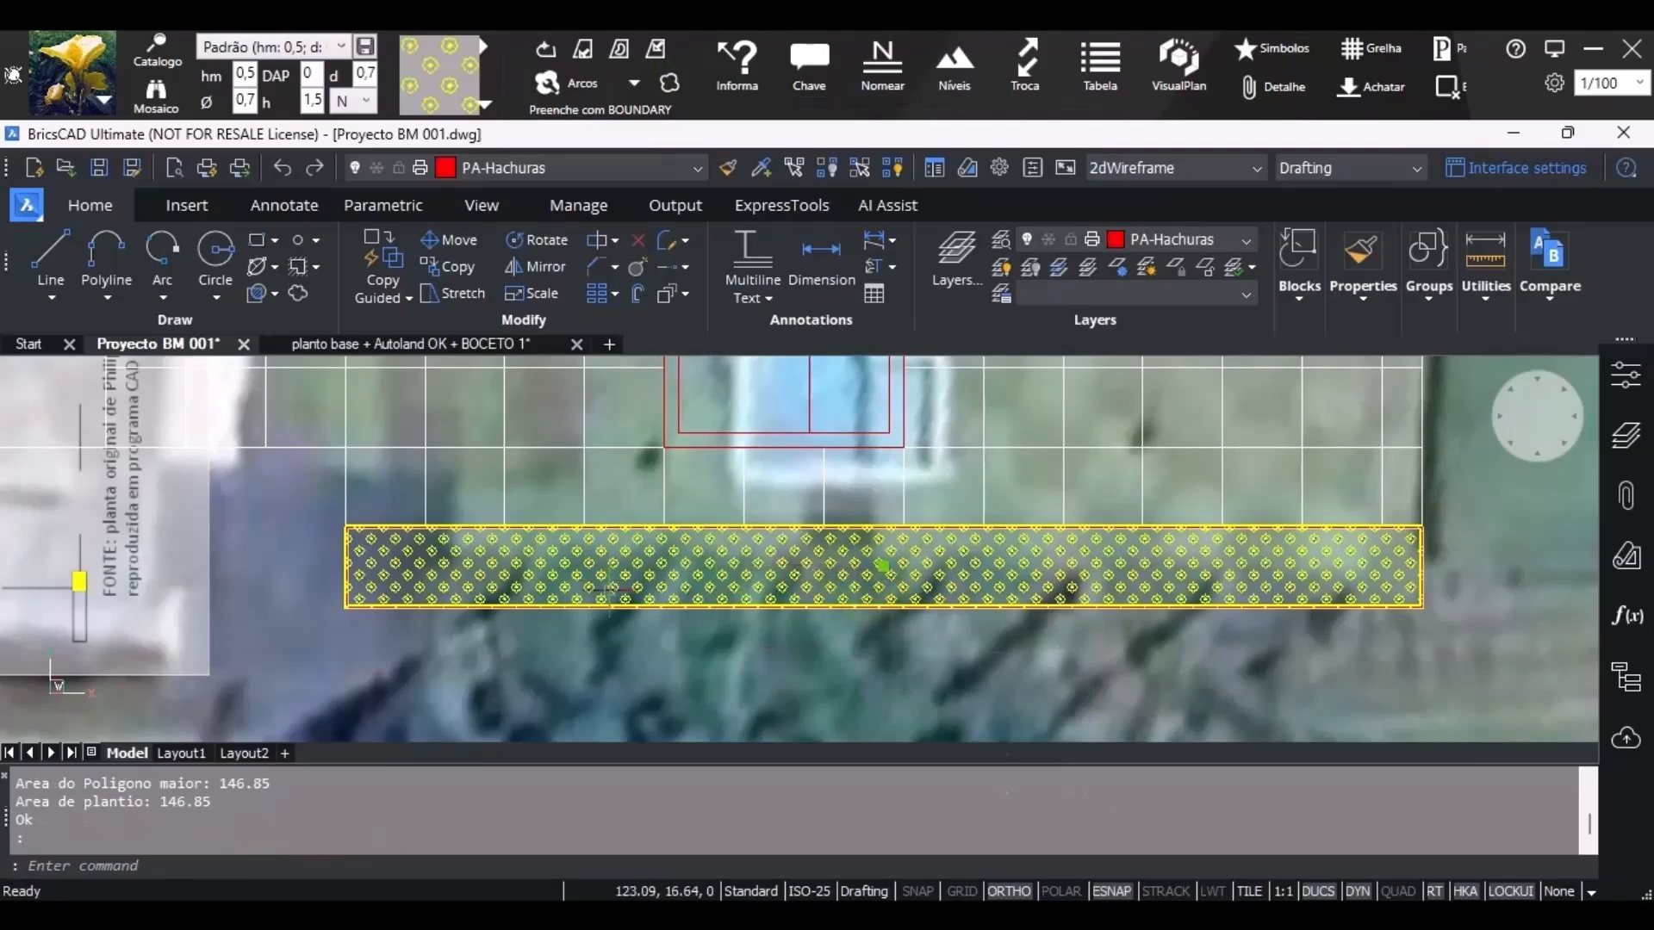
Check the CAGE3 hatch inside the walled bed by selecting it and clearing the selection.
mouse_move(608, 591)
key(Escape)
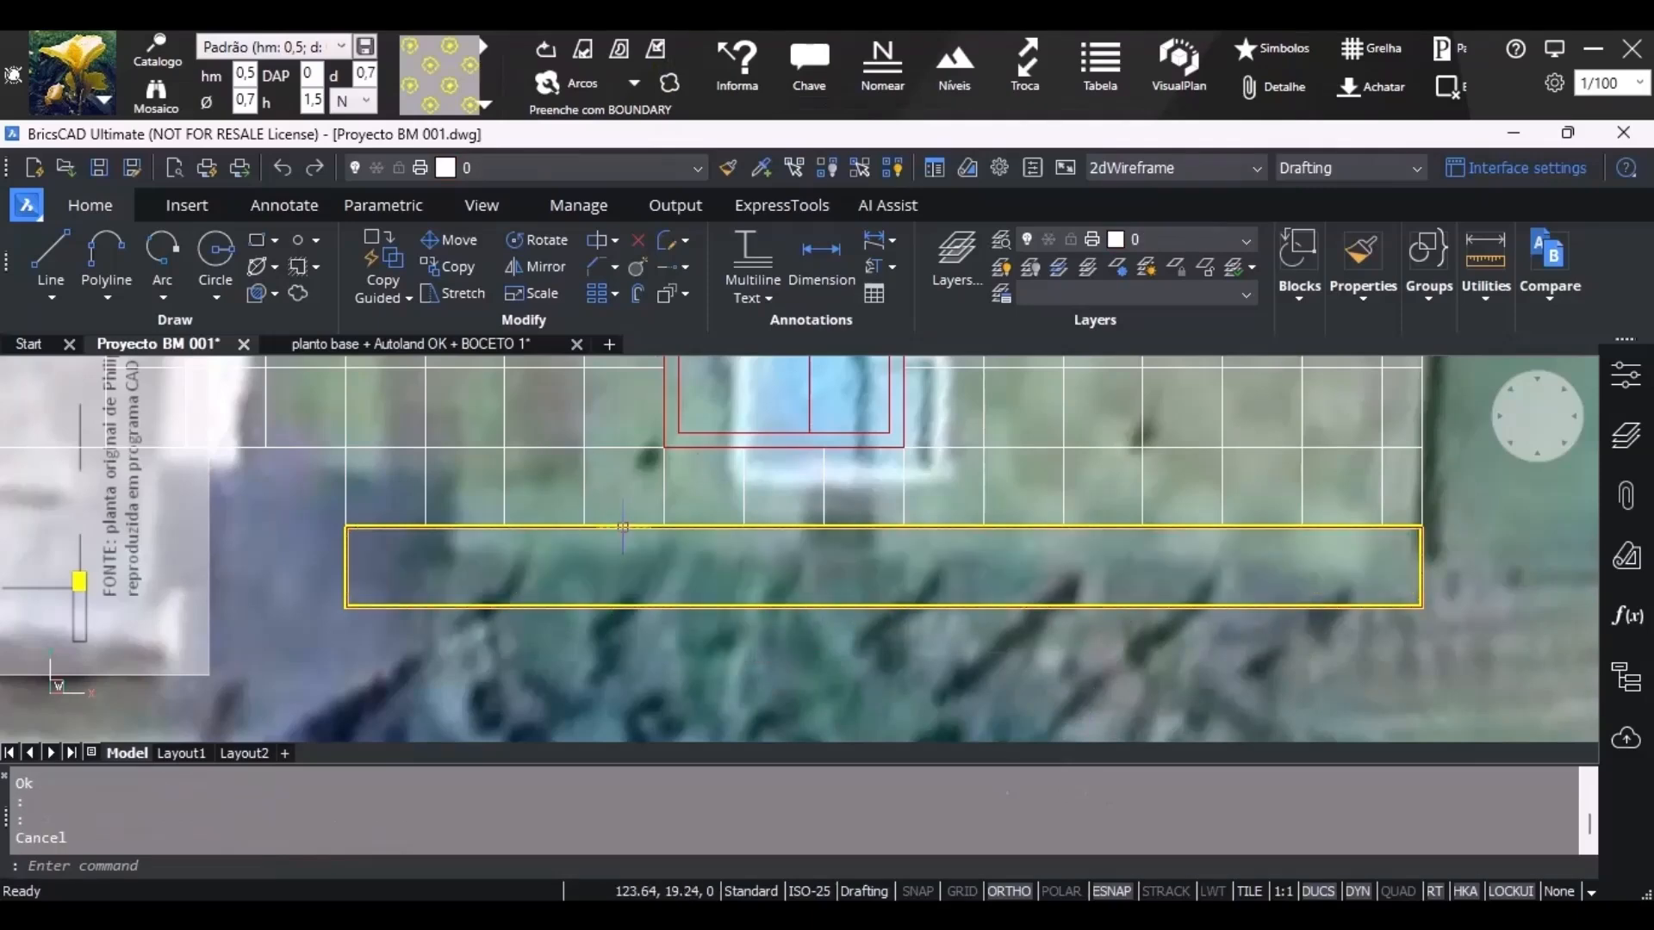
scroll(611, 569, down, 2)
click(612, 560)
key(Escape)
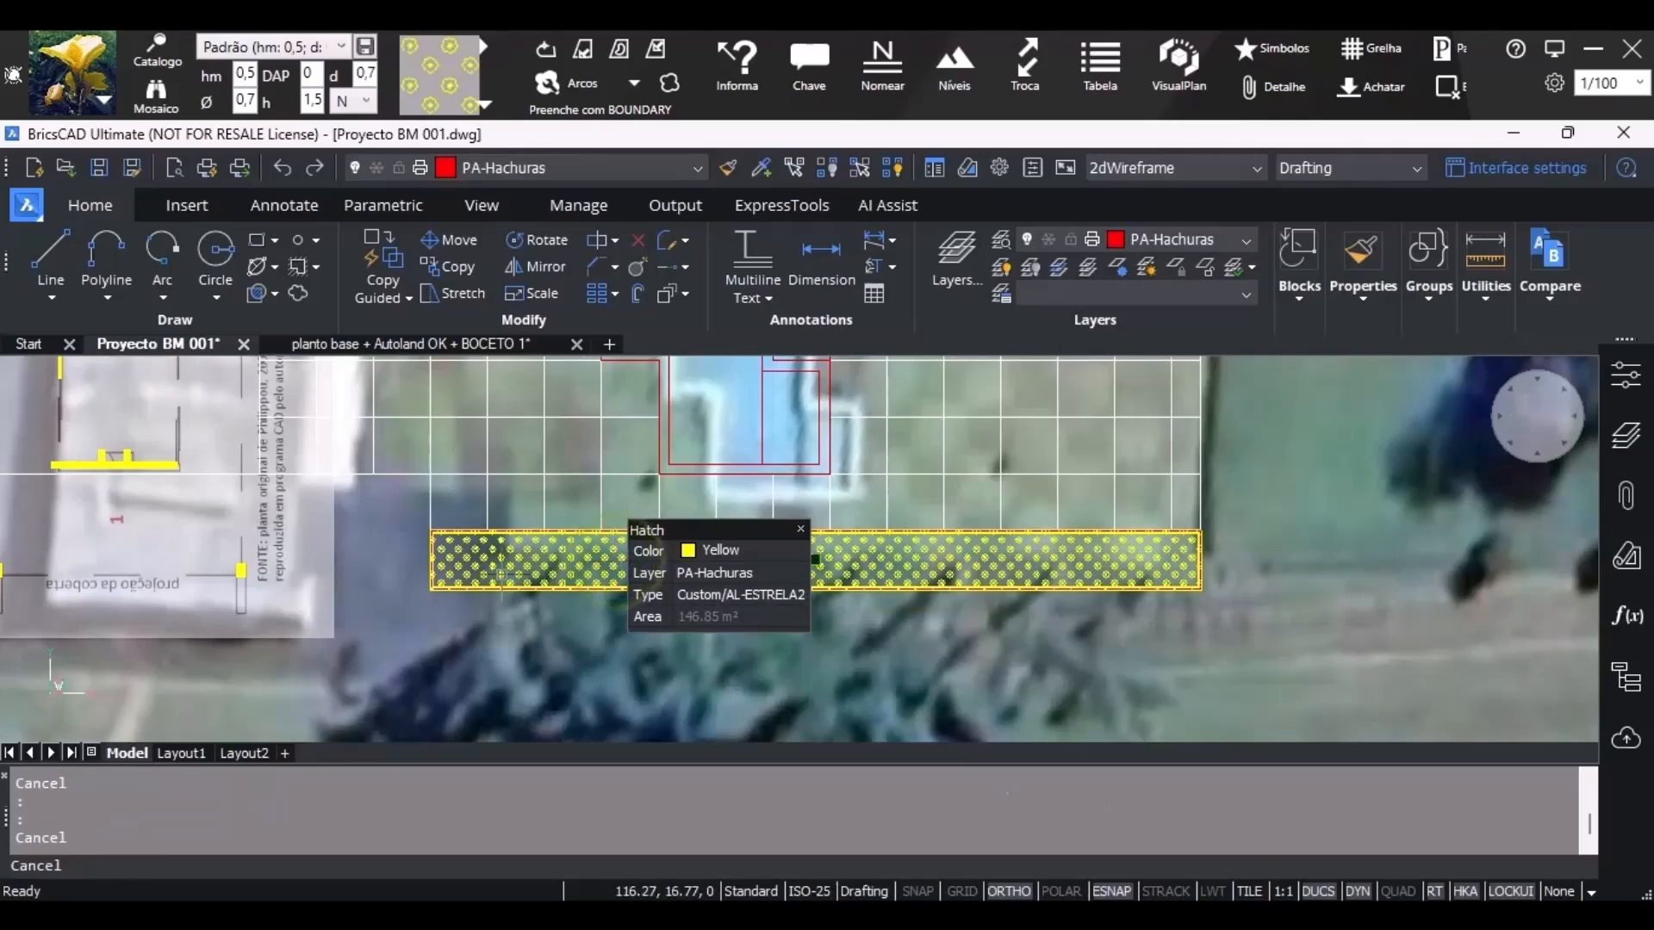
mouse_move(503, 569)
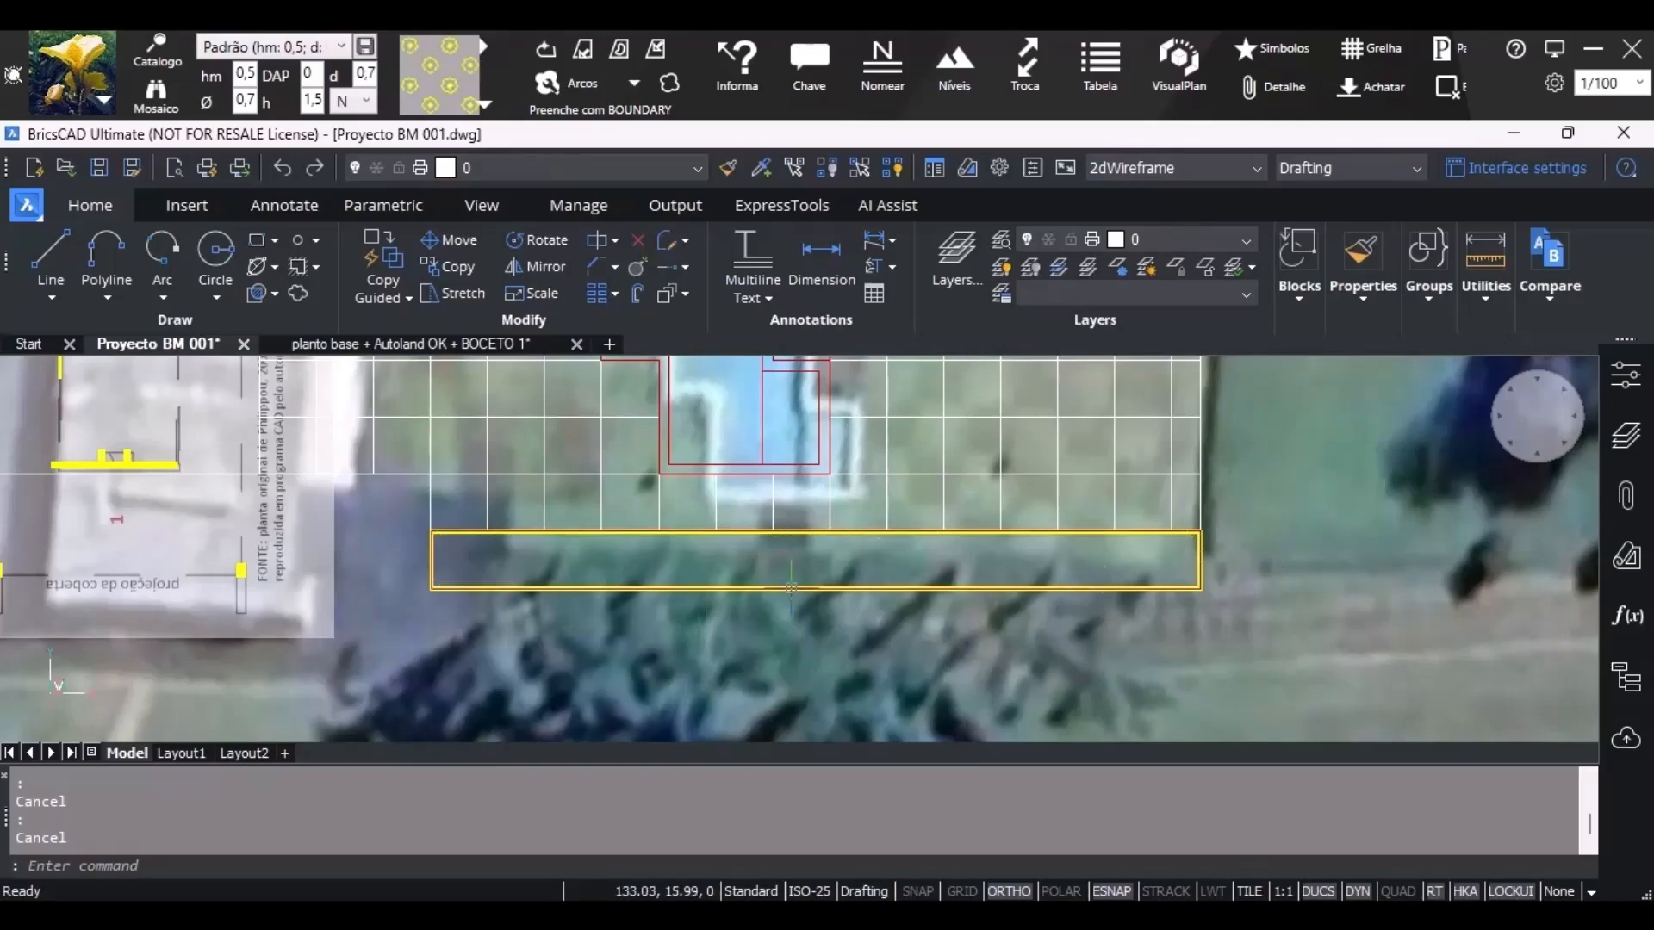
Choose the WOBI Wodyetia bifurcata palm from the catalogue's Palmeira type and switch its floor-plan symbol to Preenchido.
click(104, 100)
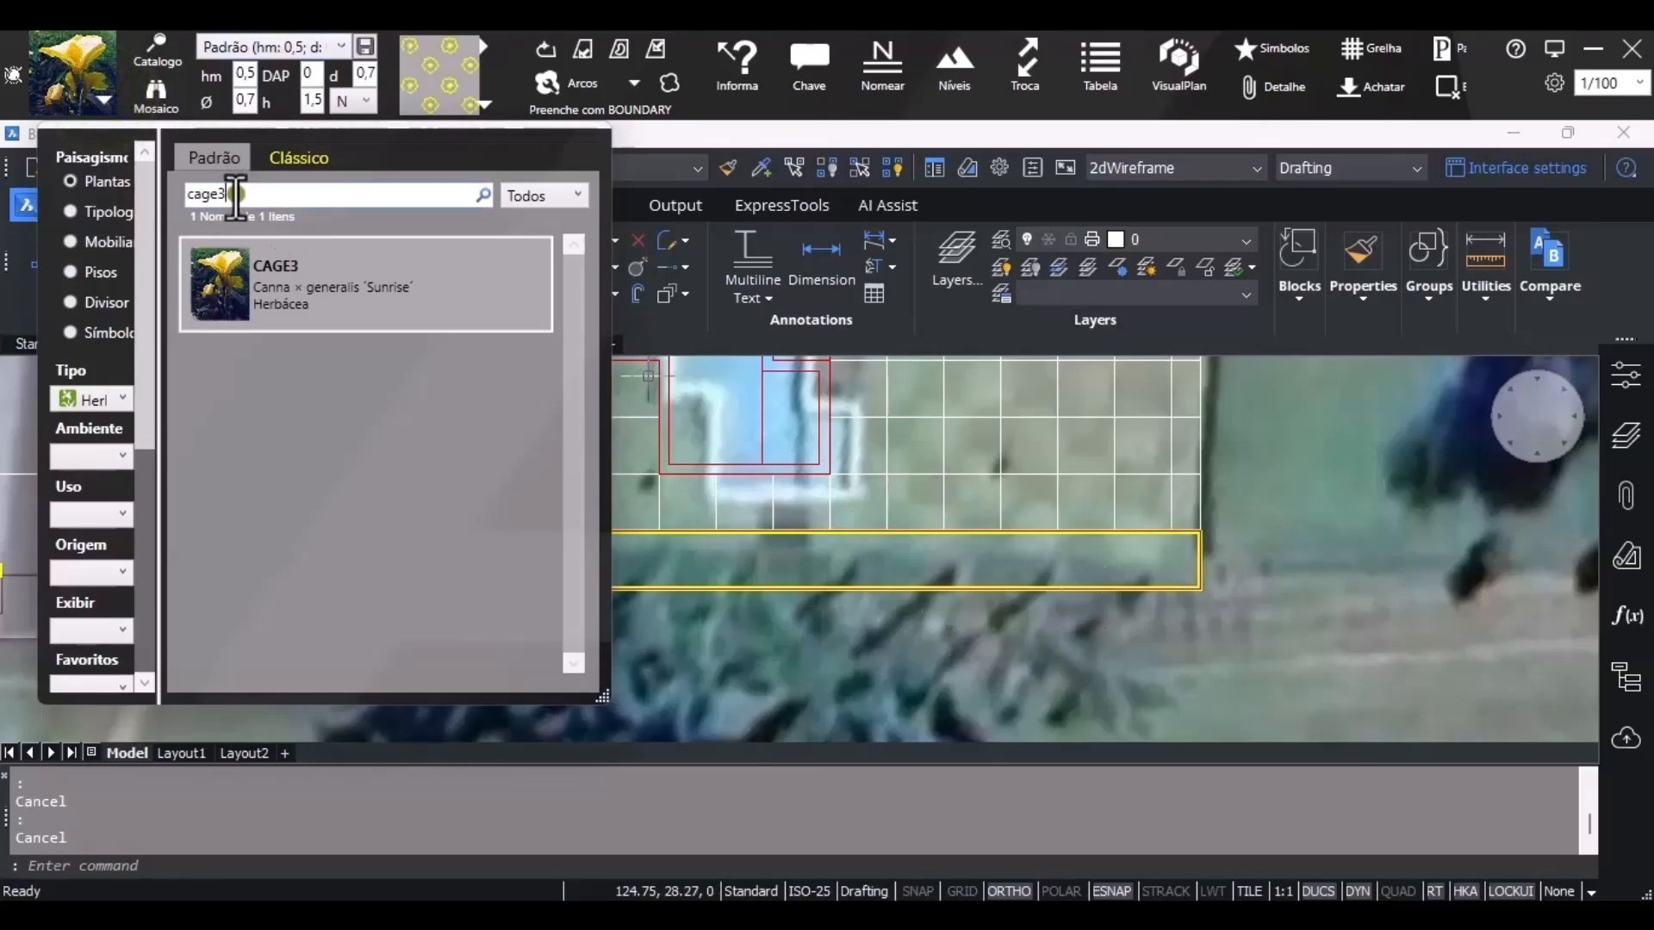
click(110, 394)
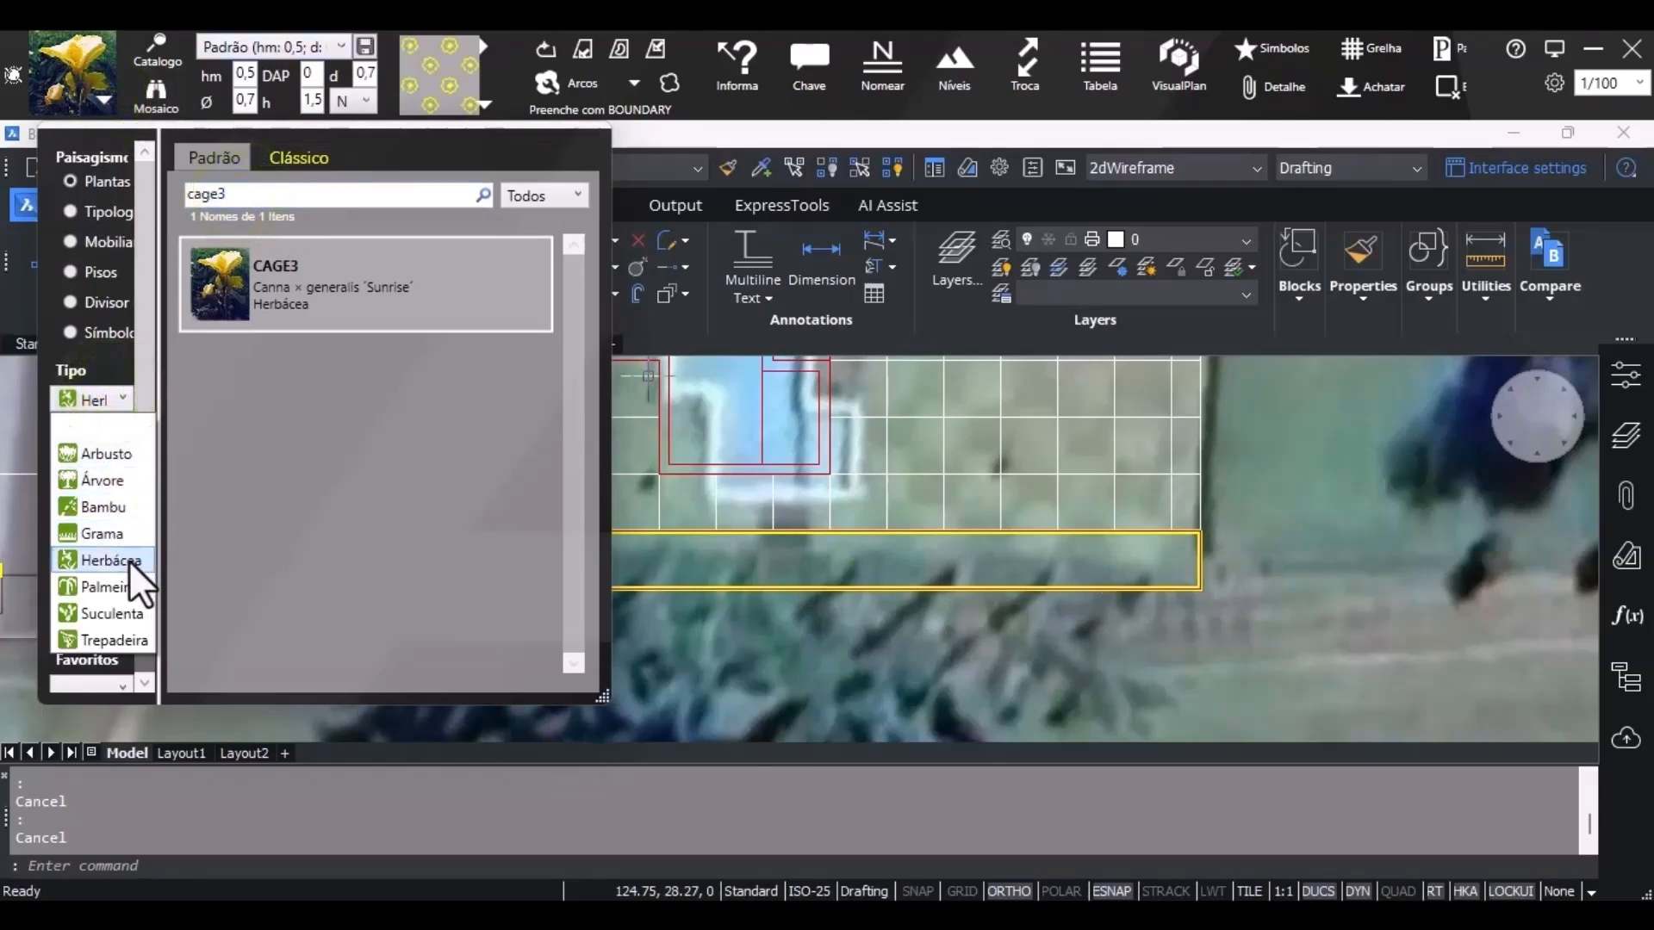
click(112, 586)
double_click(263, 196)
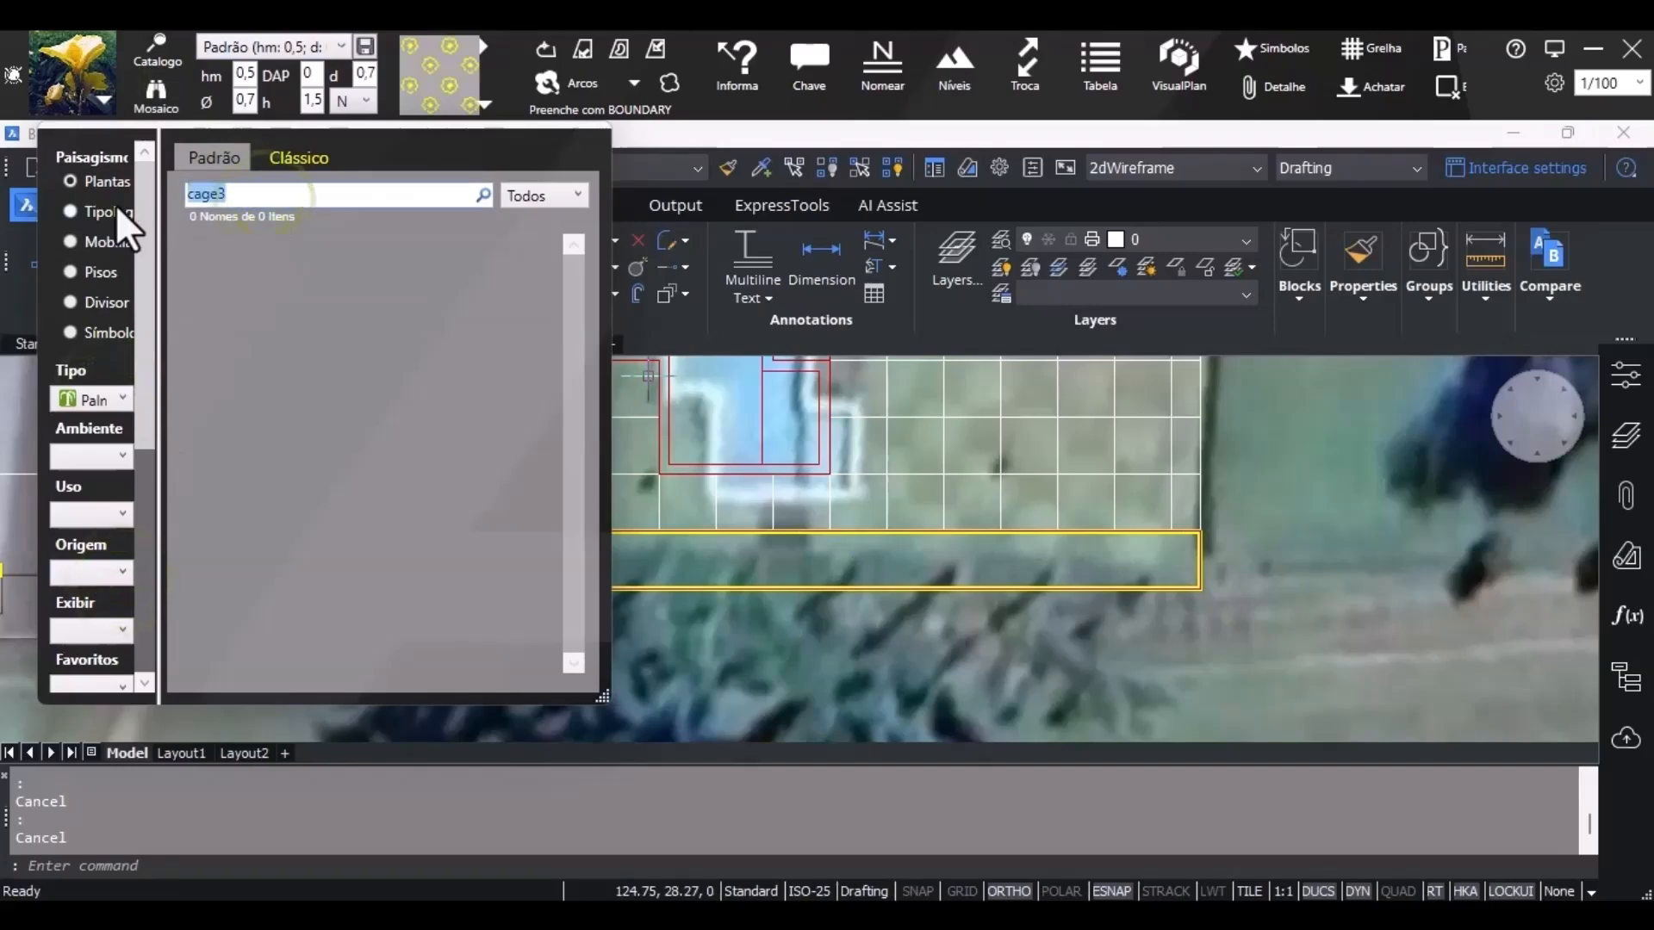
text(wobi)
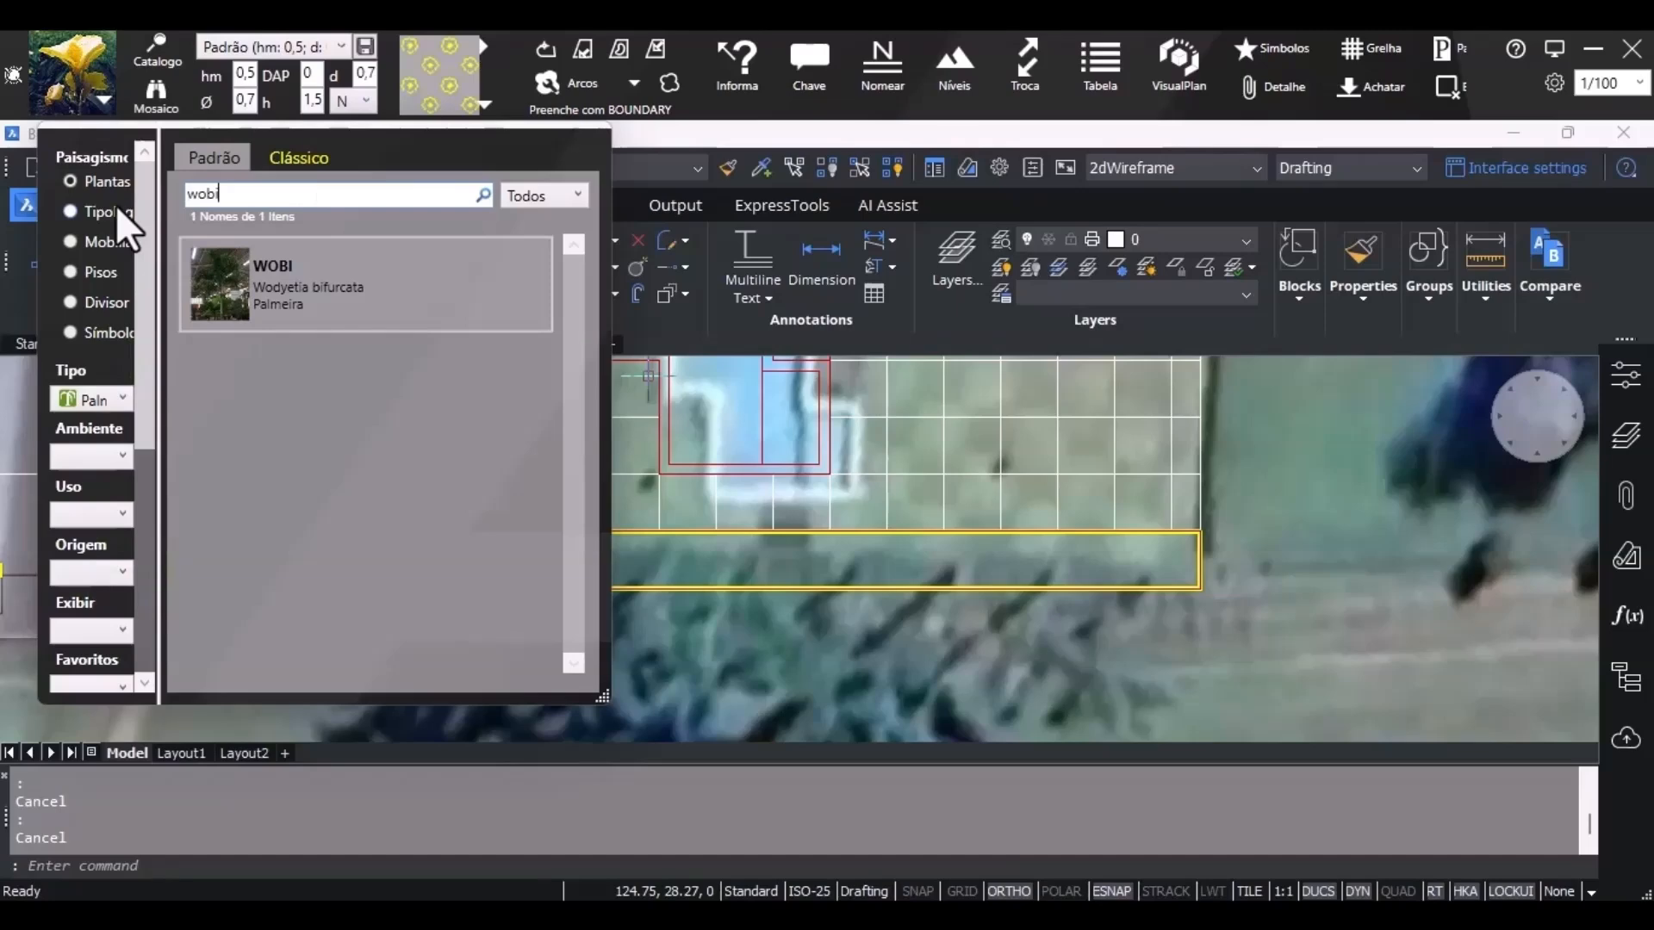
click(343, 312)
click(479, 105)
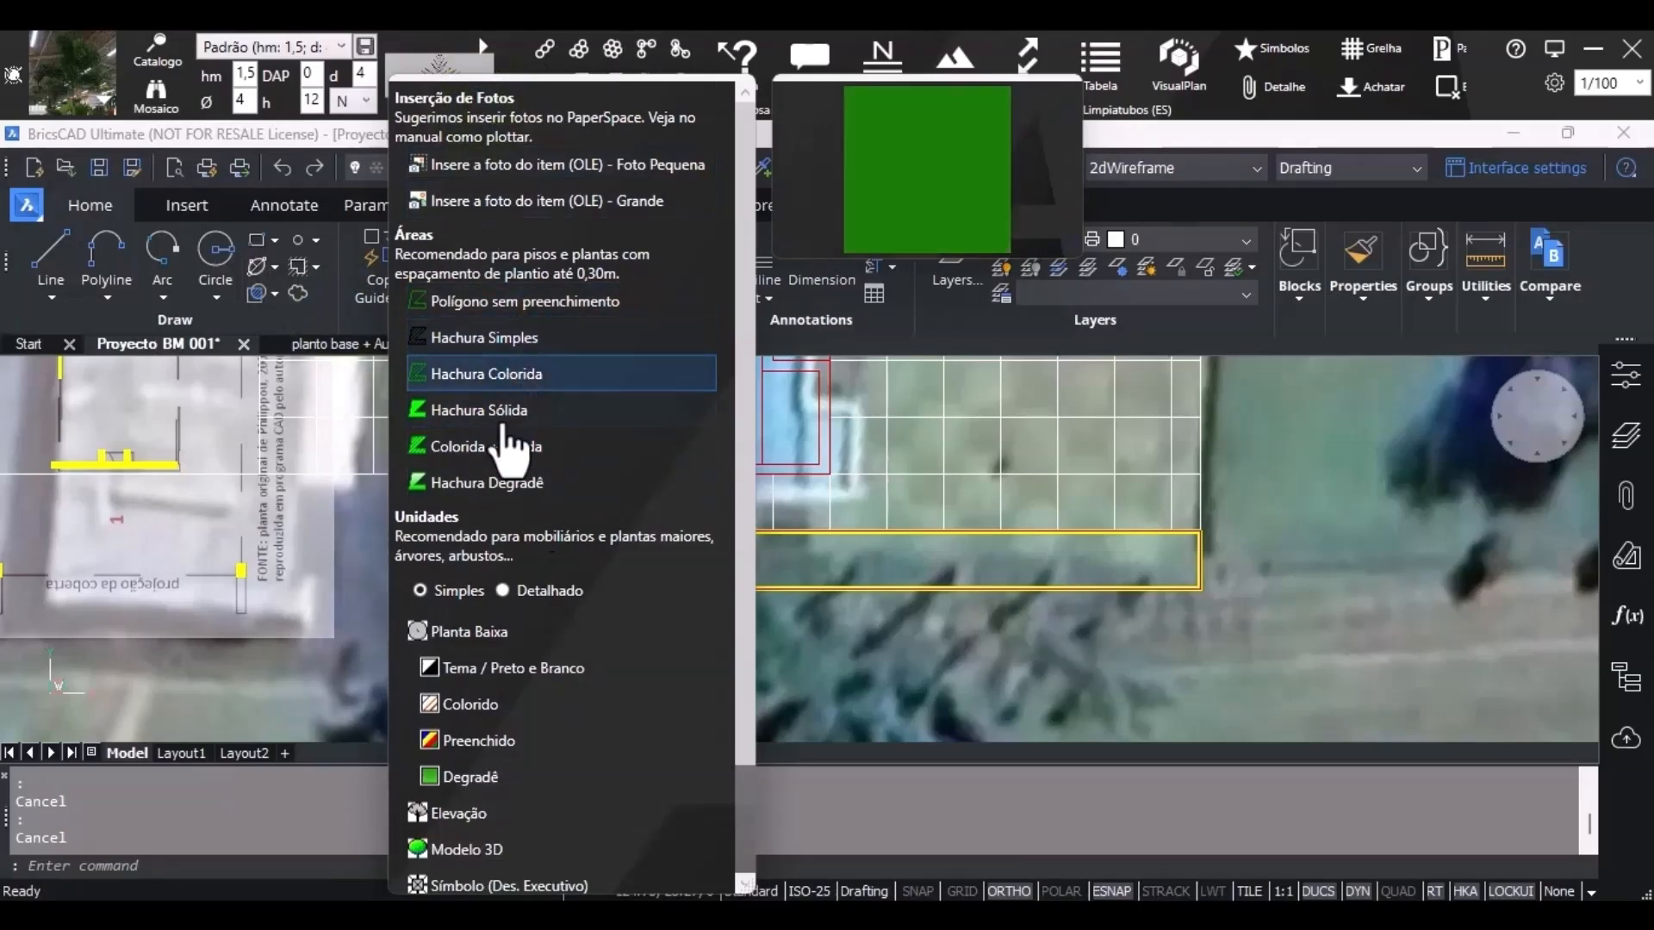
click(498, 746)
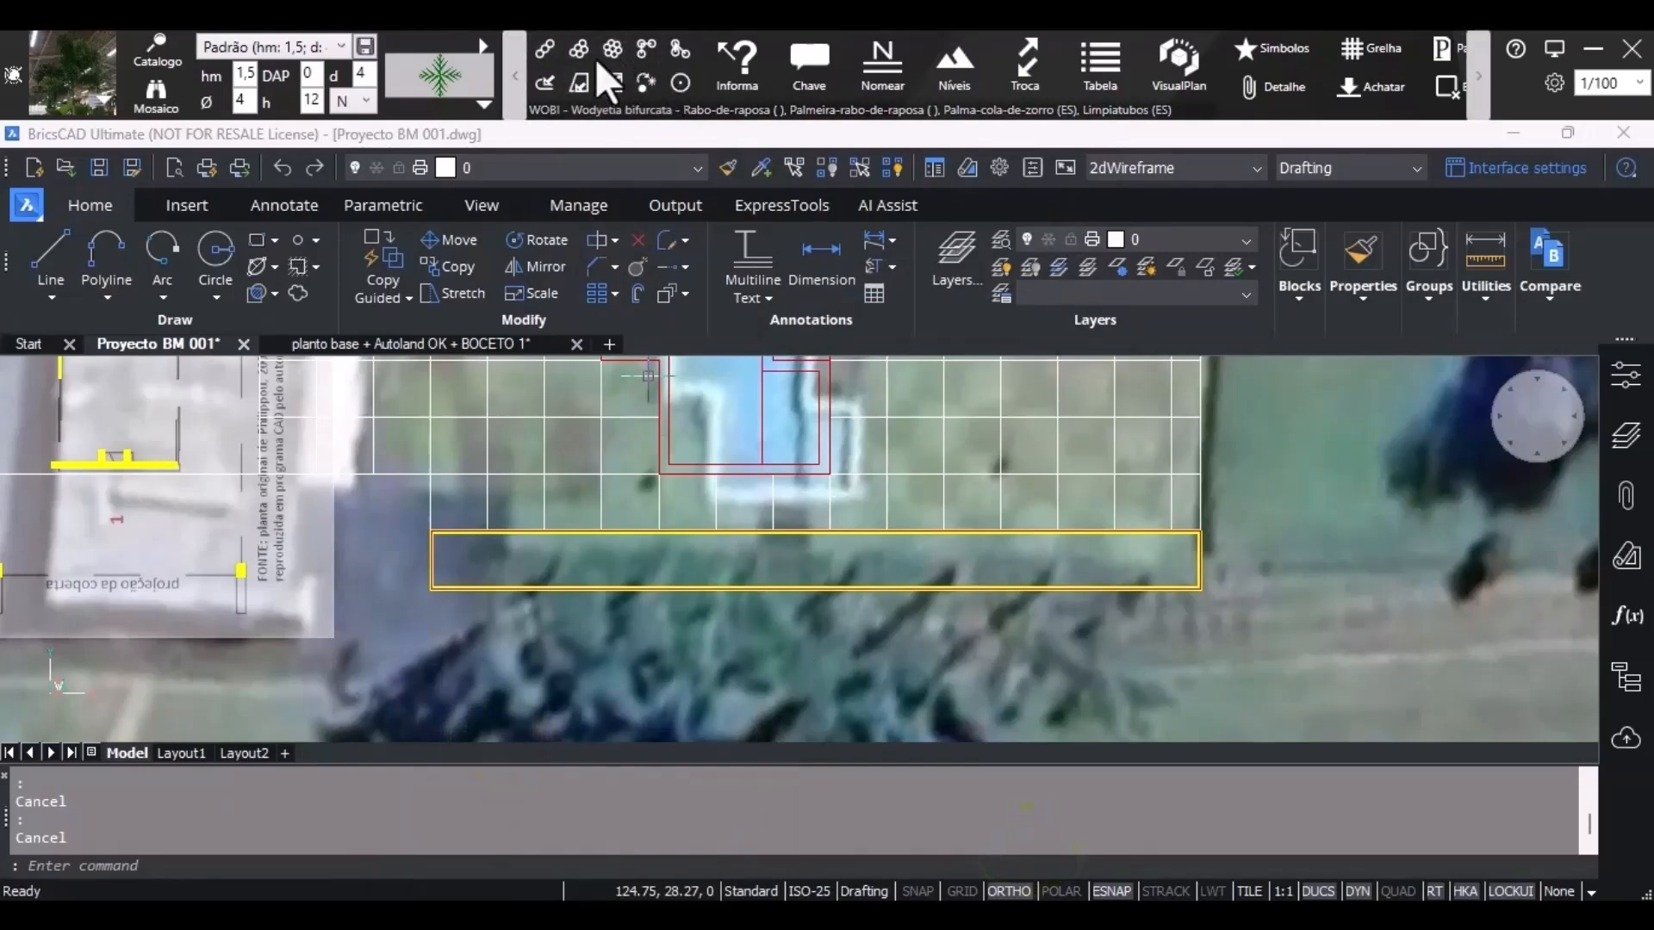
Inspect the yellow planting hatch at the walled bed's left part up close and leave it unselected.
scroll(586, 610, up, 3)
click(565, 493)
scroll(552, 442, down, 1)
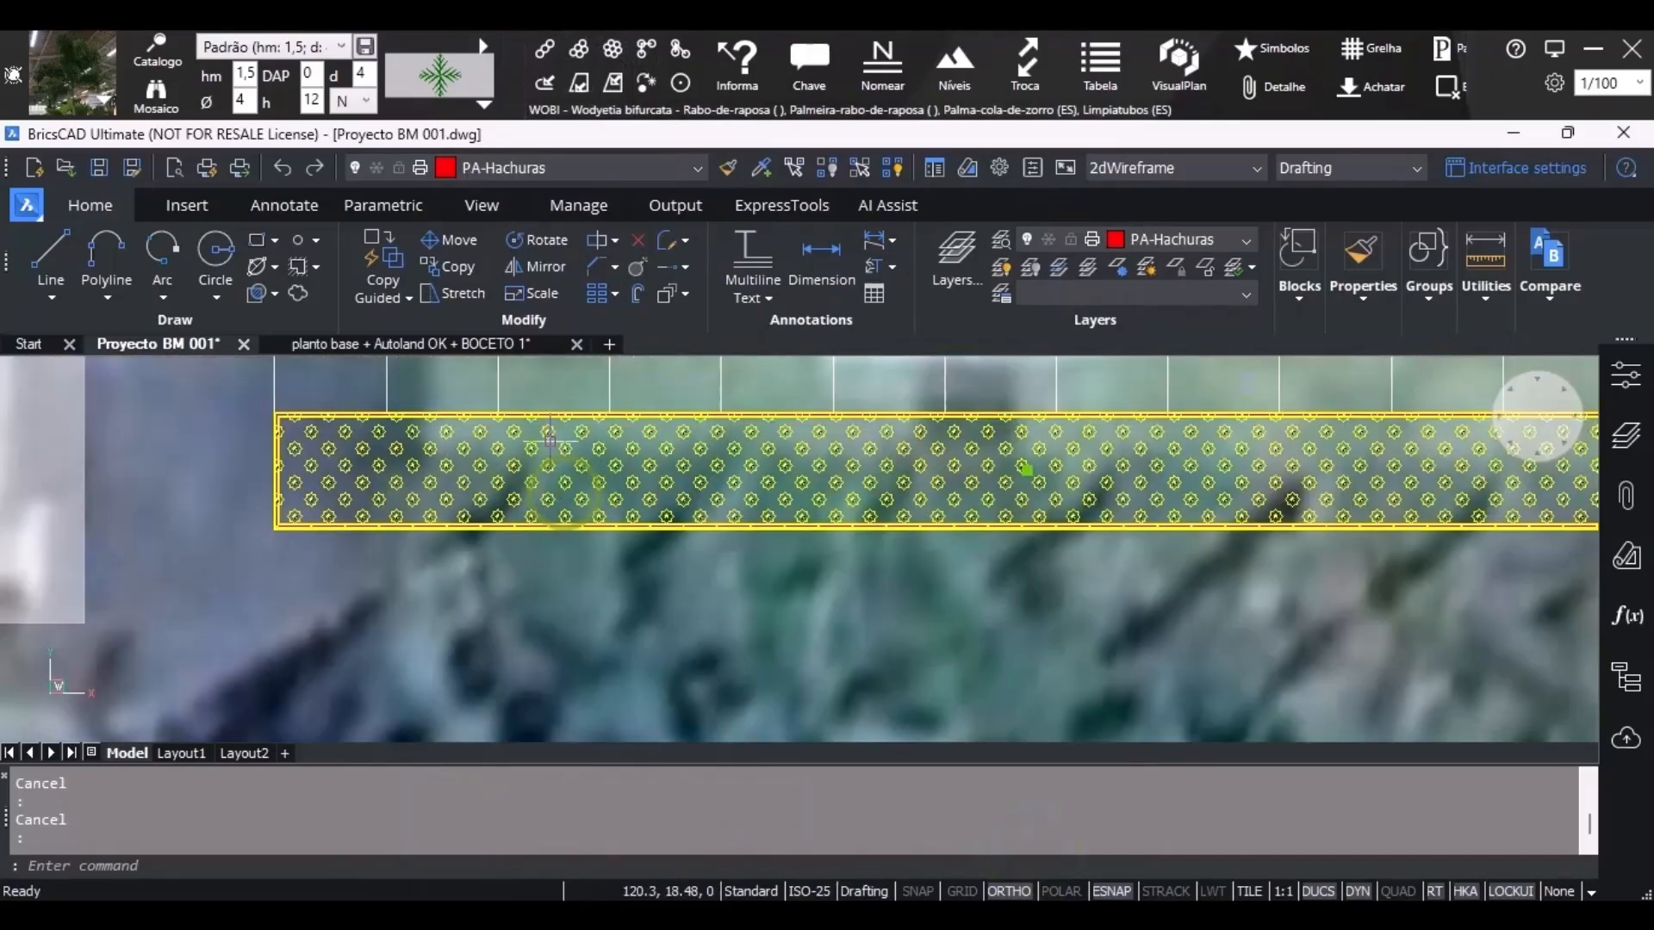
scroll(549, 441, down, 2)
key(Delete)
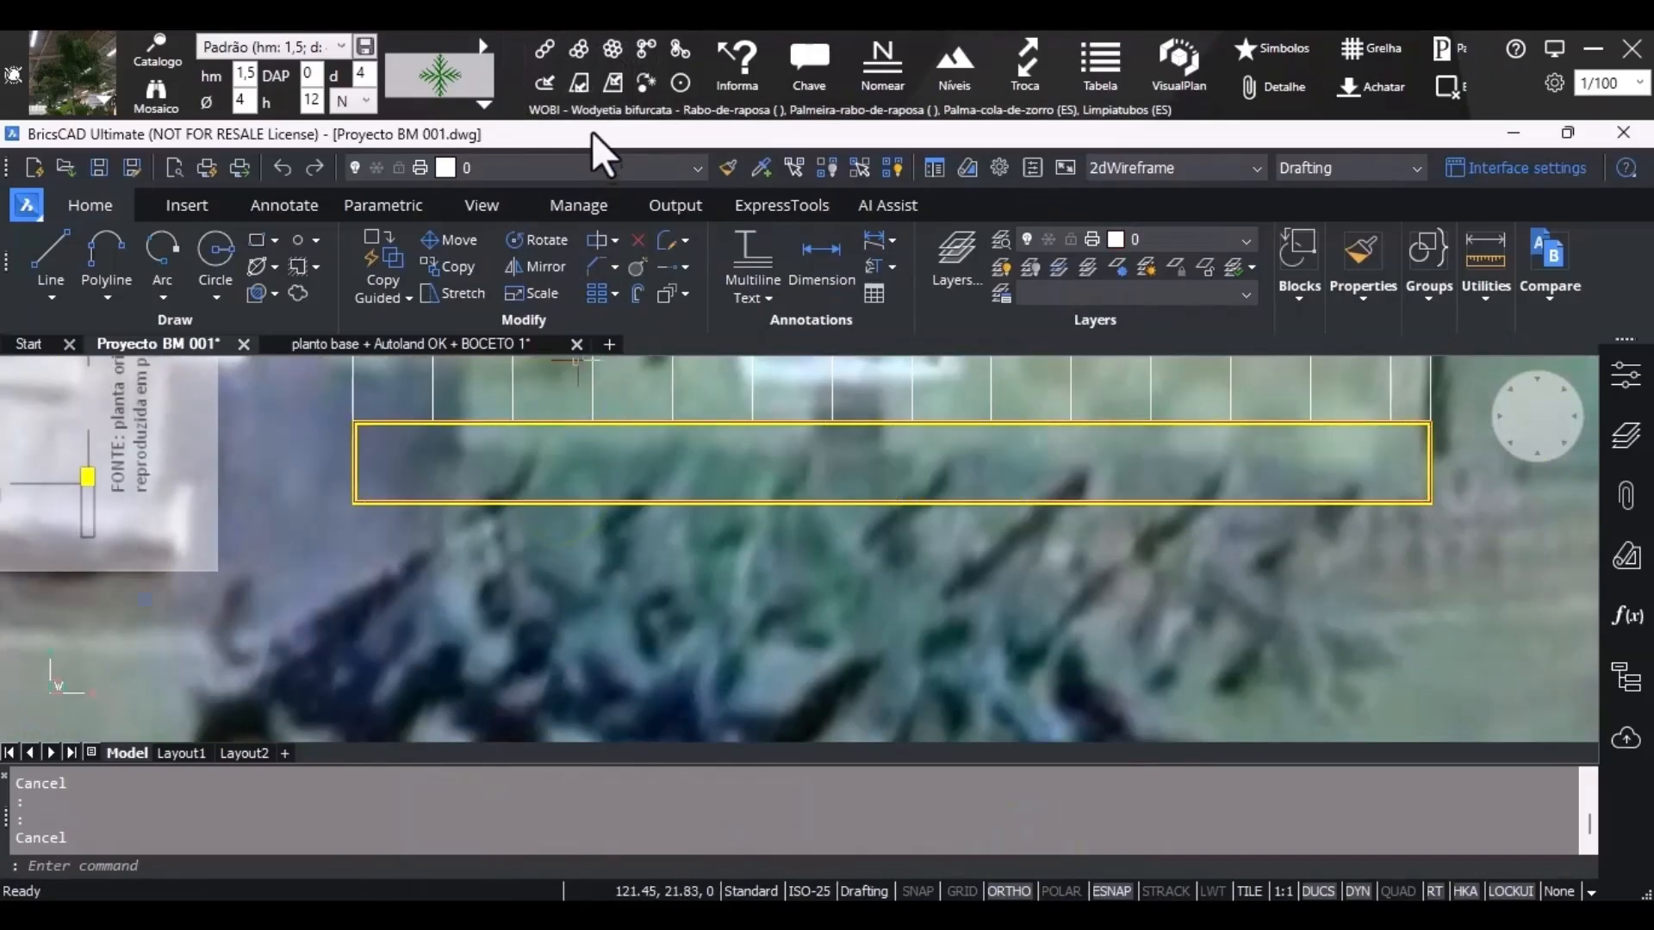
Try planting a straight row of WOBI palms spaced 4 m apart along the walled bed, and undo it.
click(613, 51)
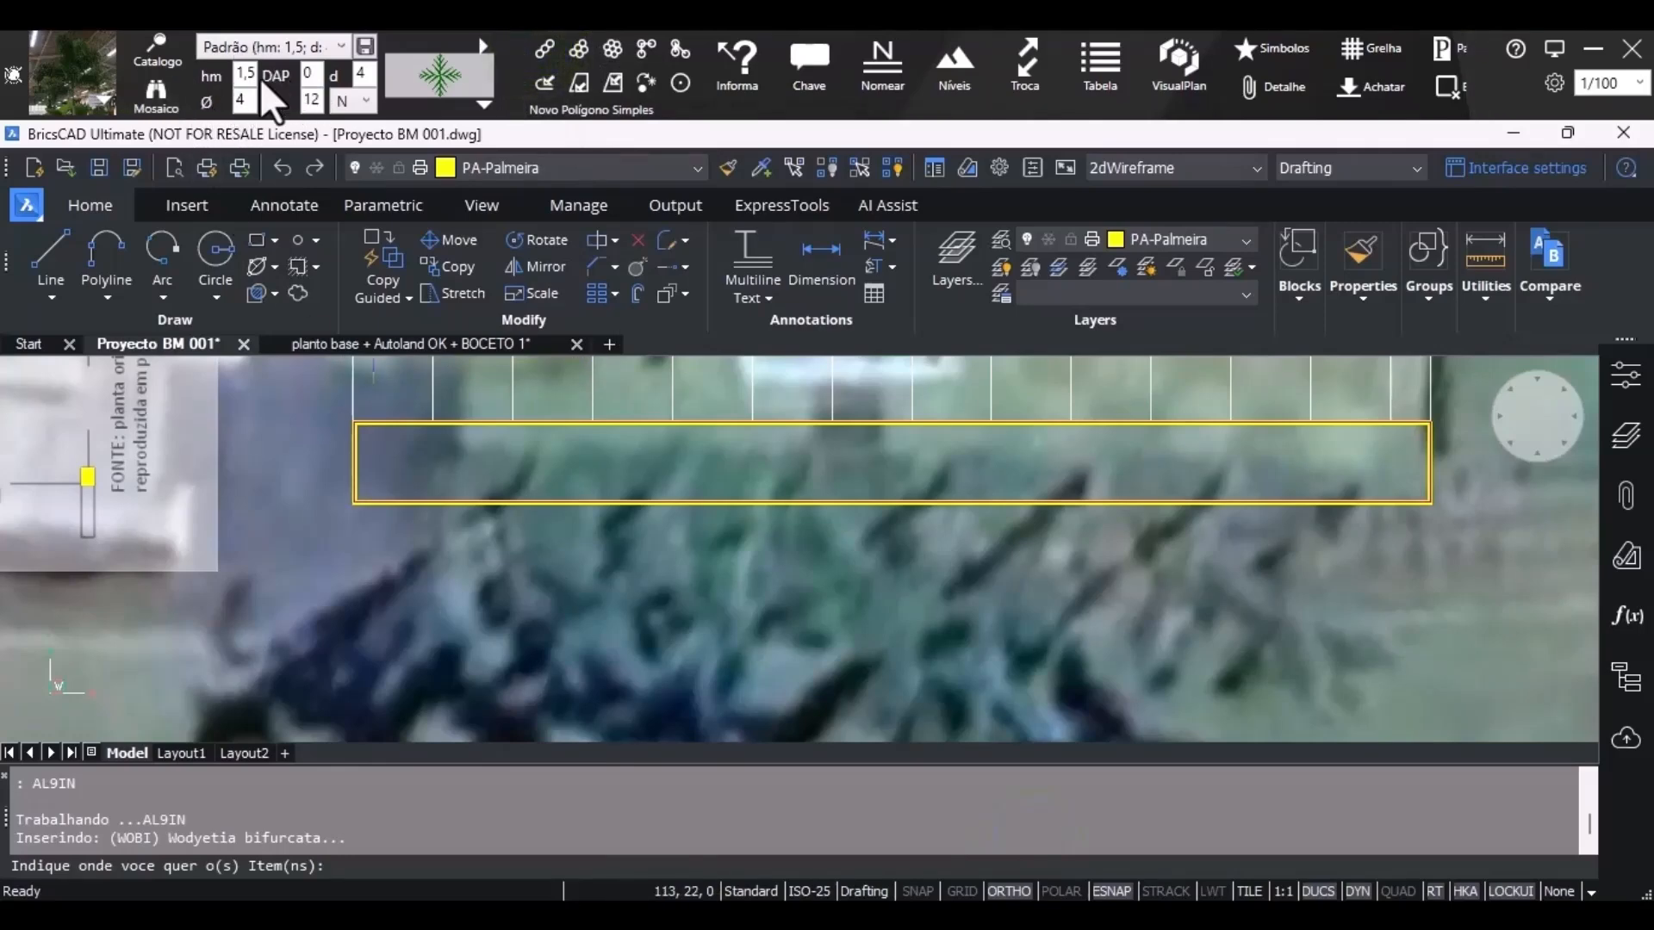
click(367, 76)
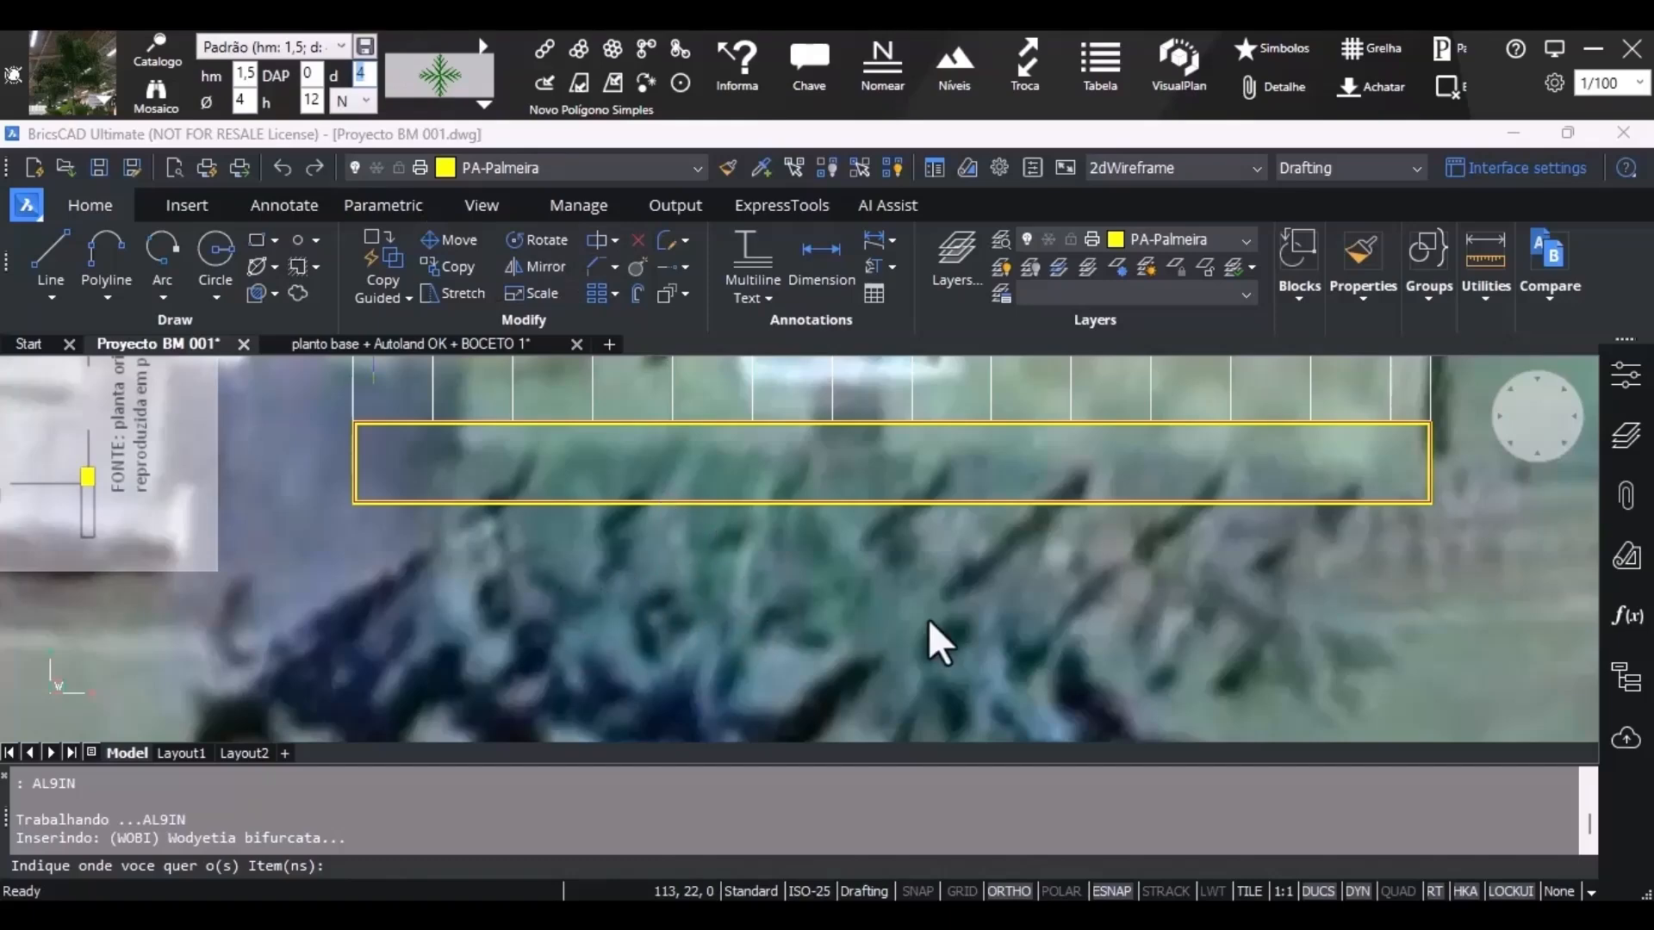
click(547, 45)
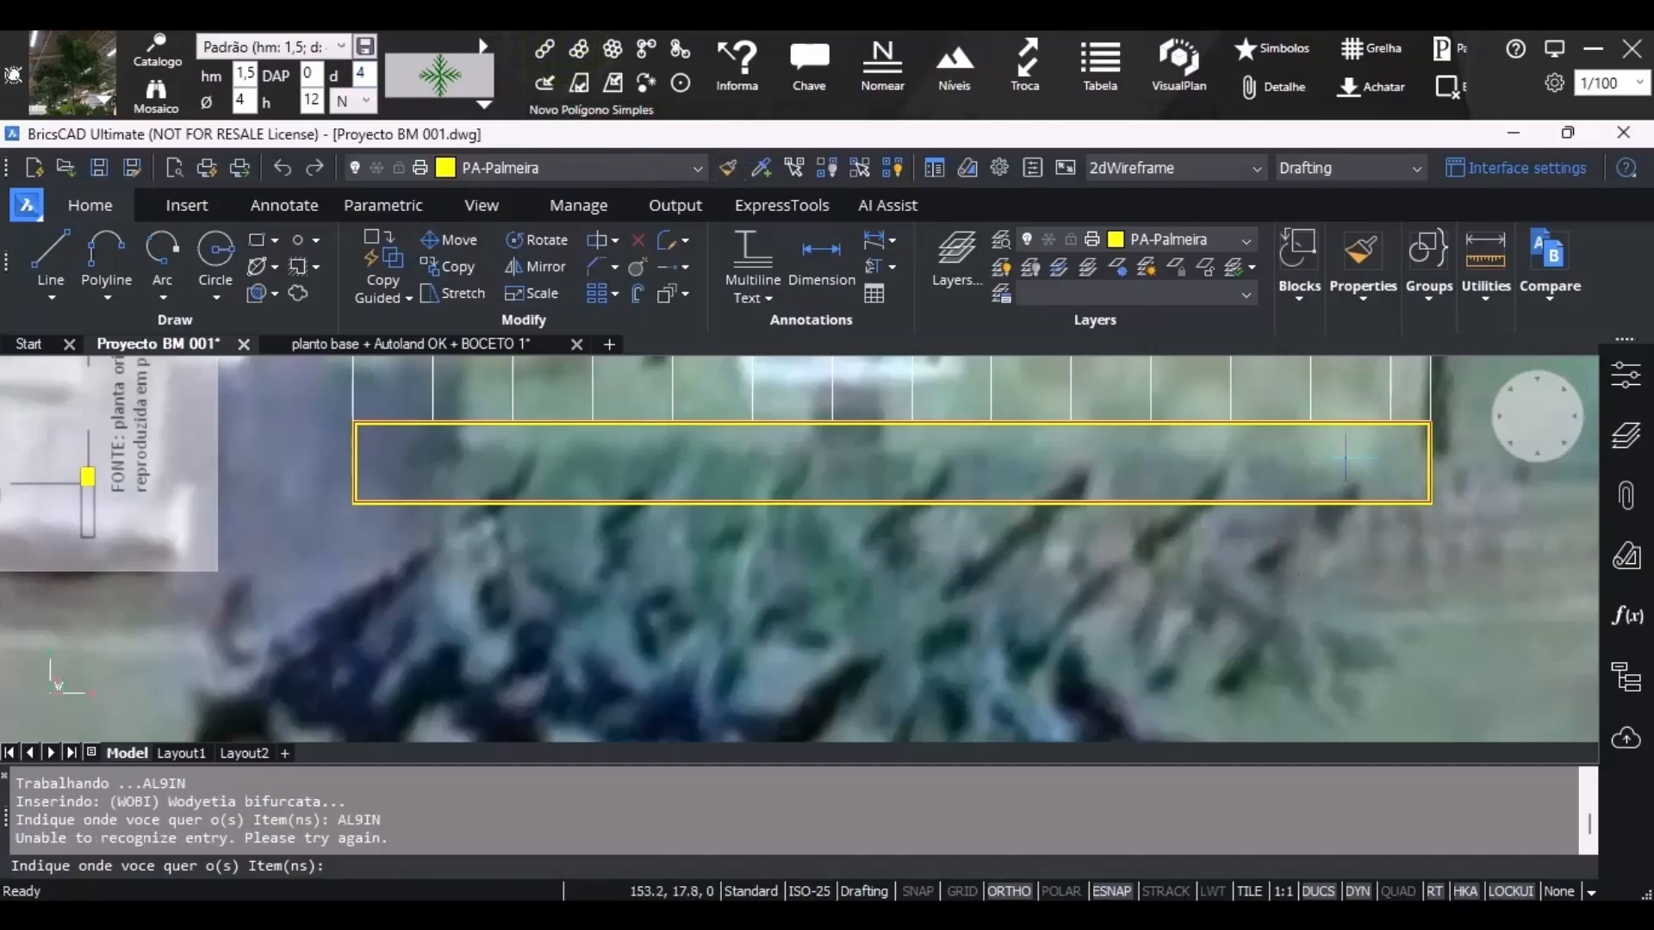
click(1374, 458)
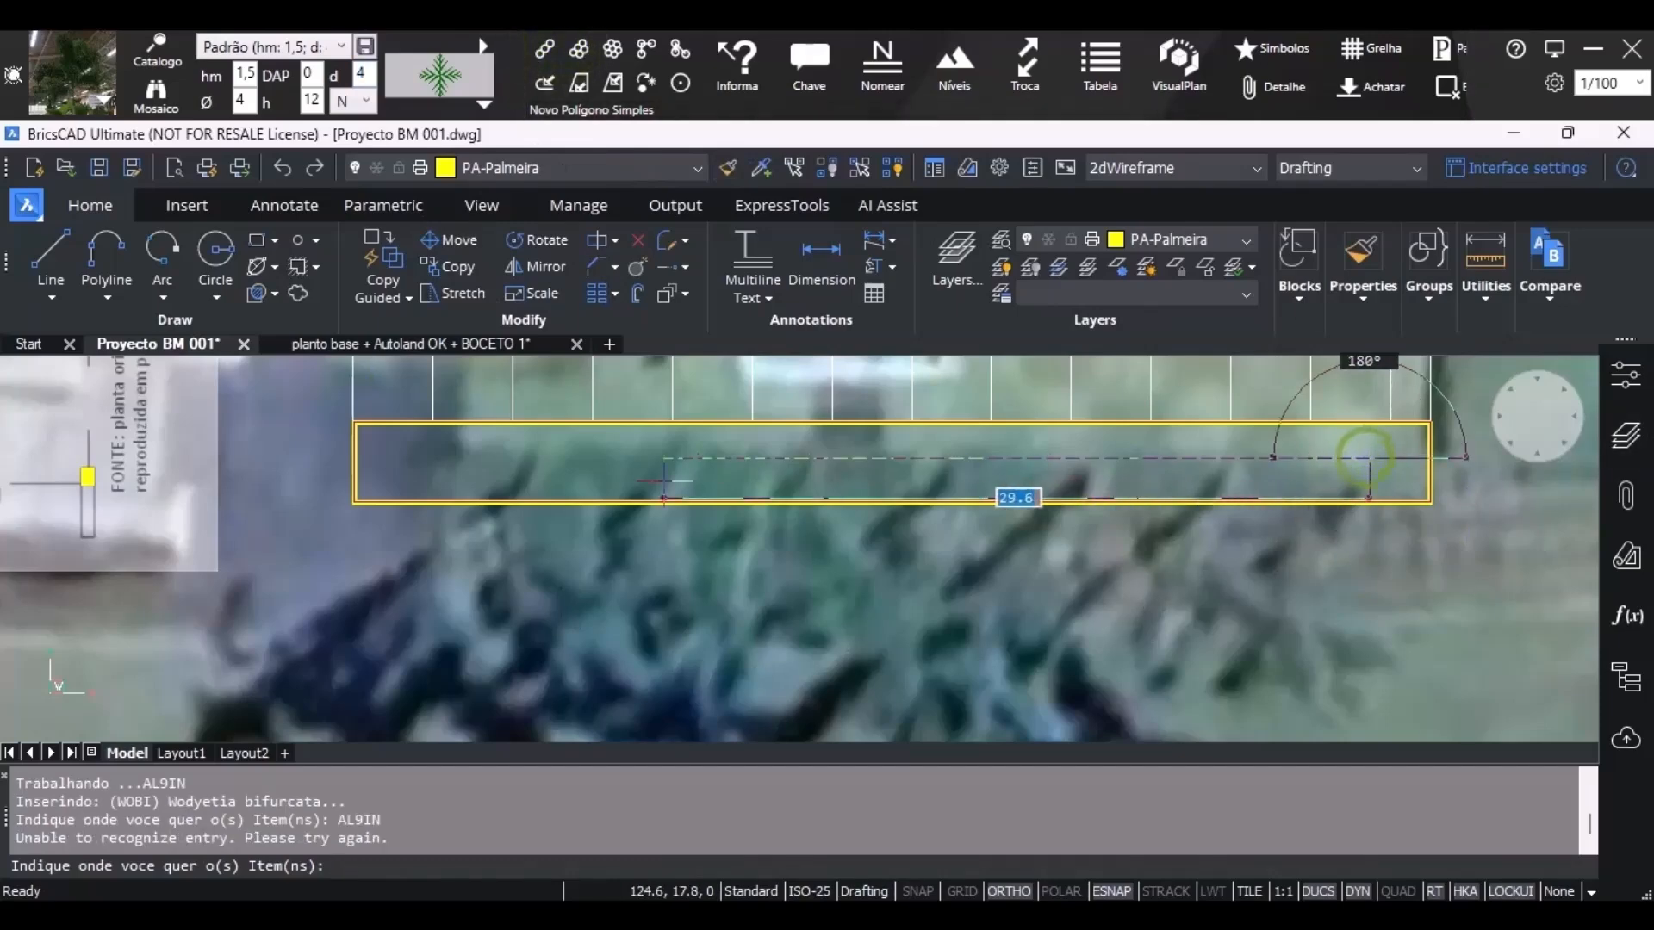
key(Return)
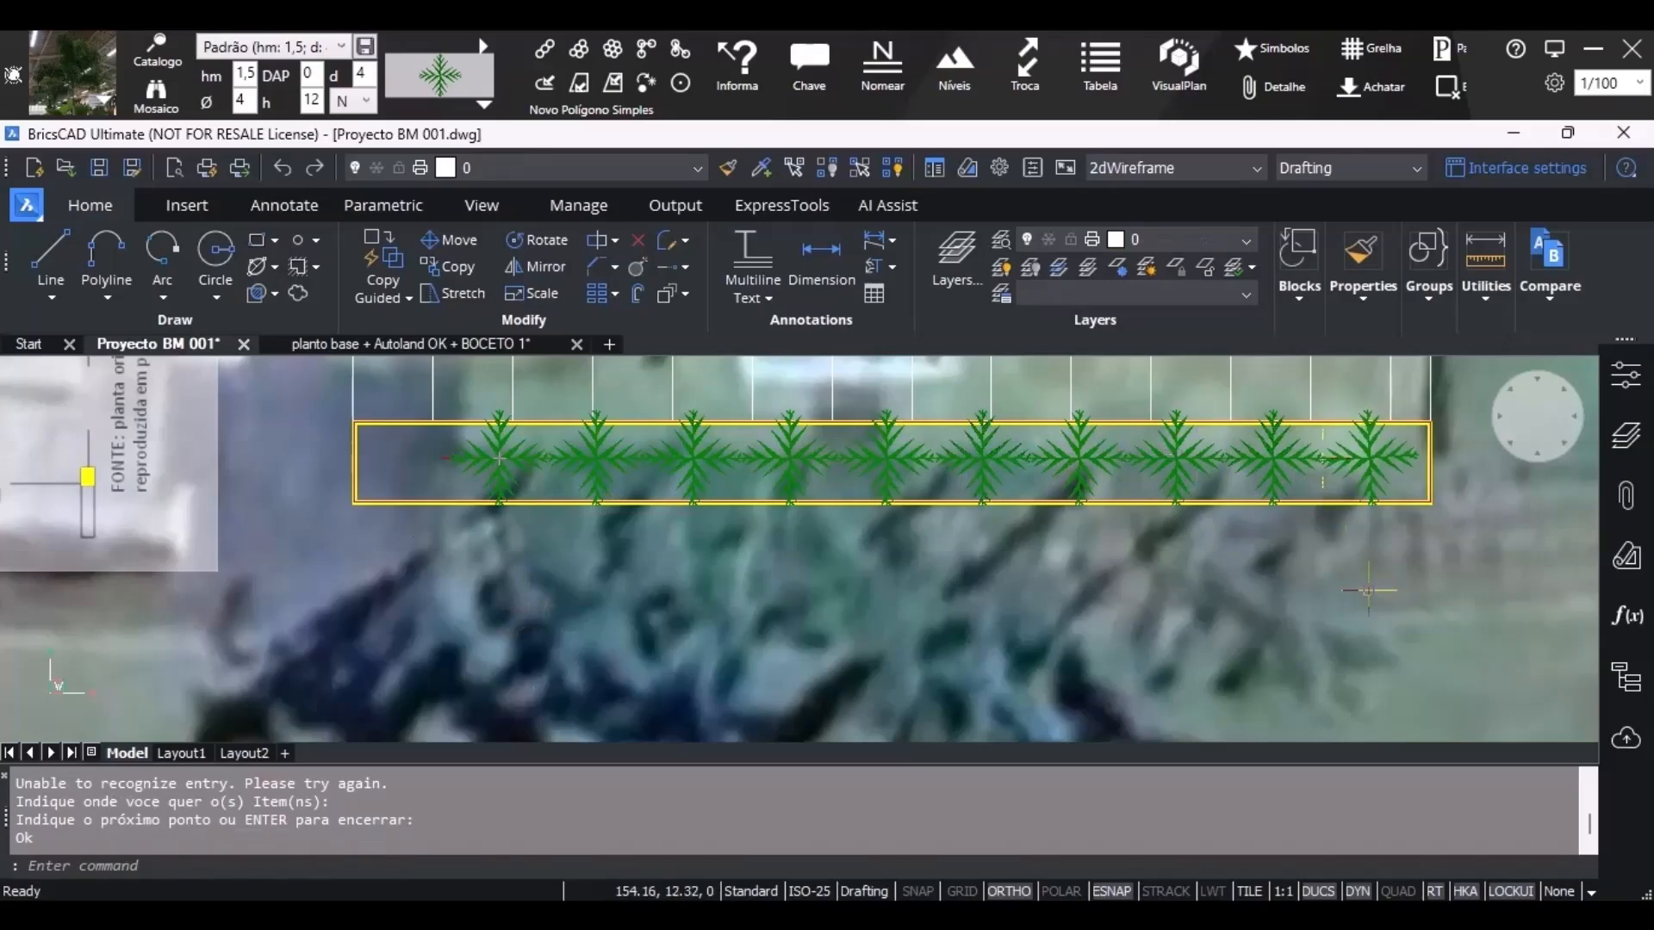
key(ctrl+z)
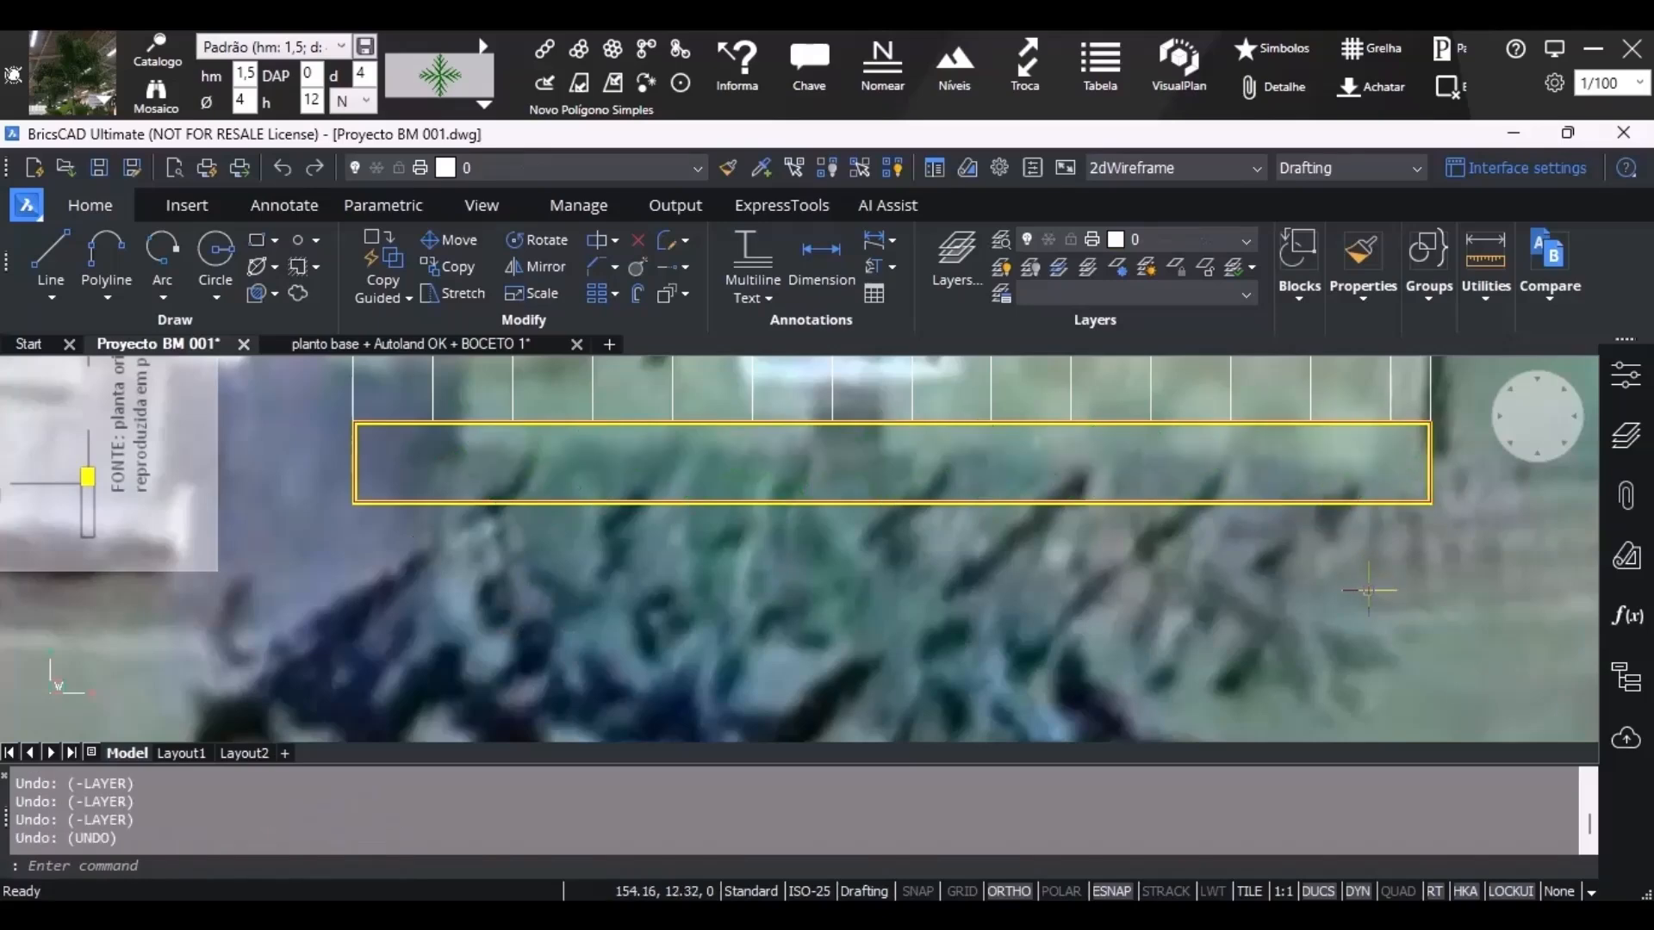
Set the planting distance to 6 m and plant a straight row of WOBI palms along the middle of the walled bed, from right to left.
click(353, 78)
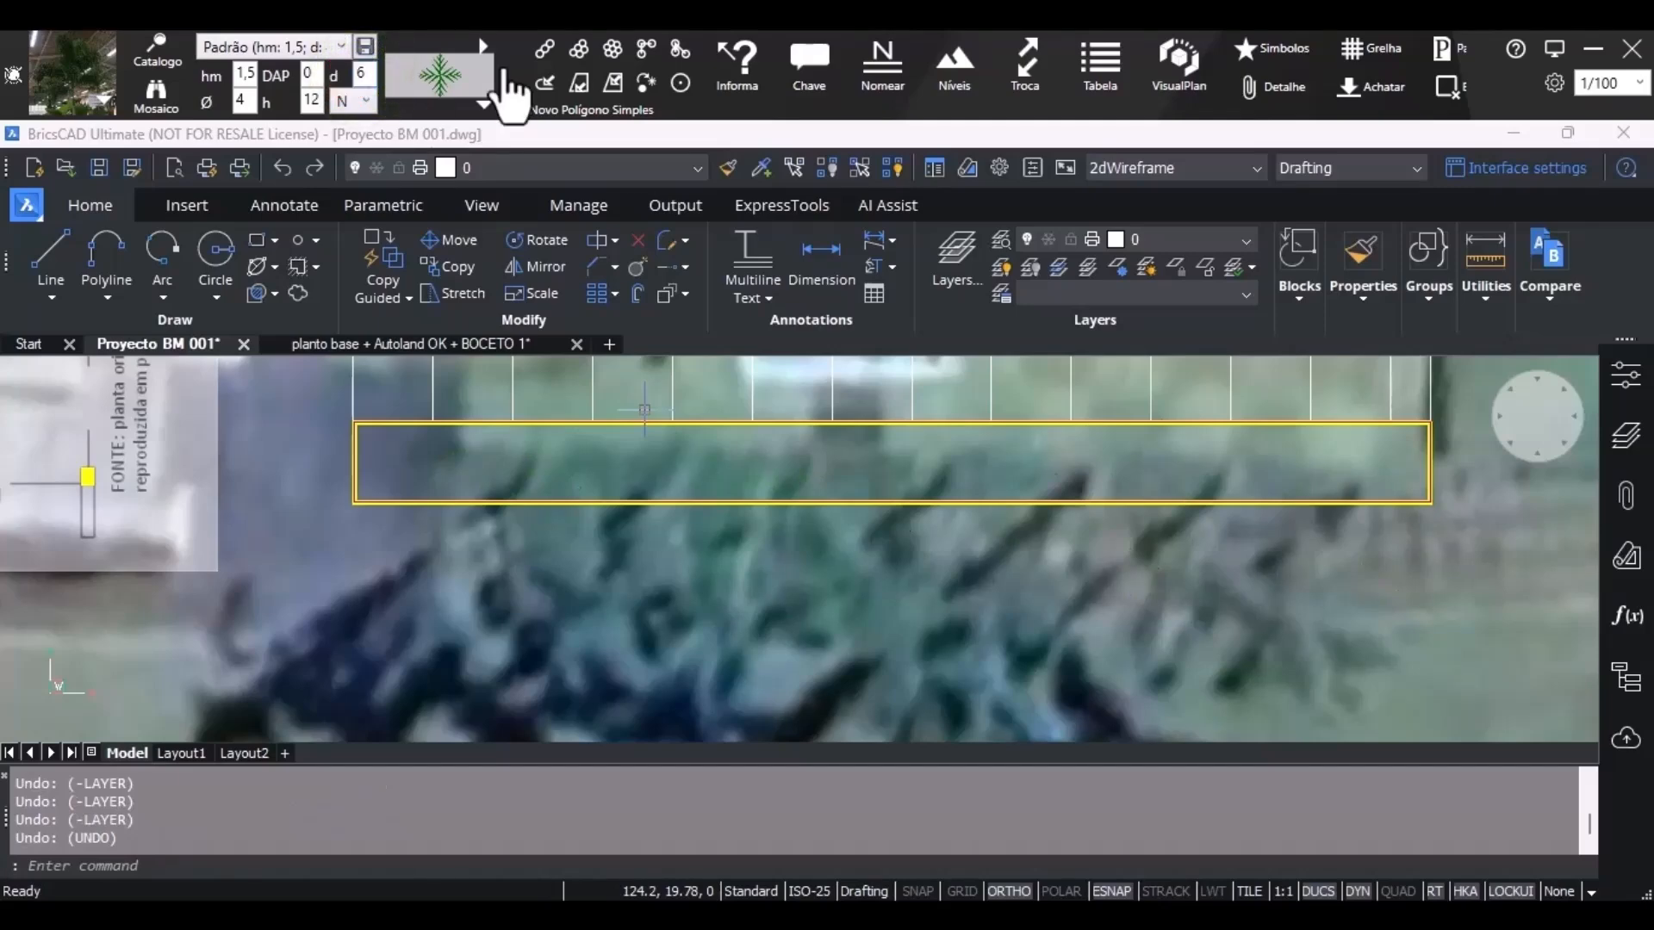
click(576, 52)
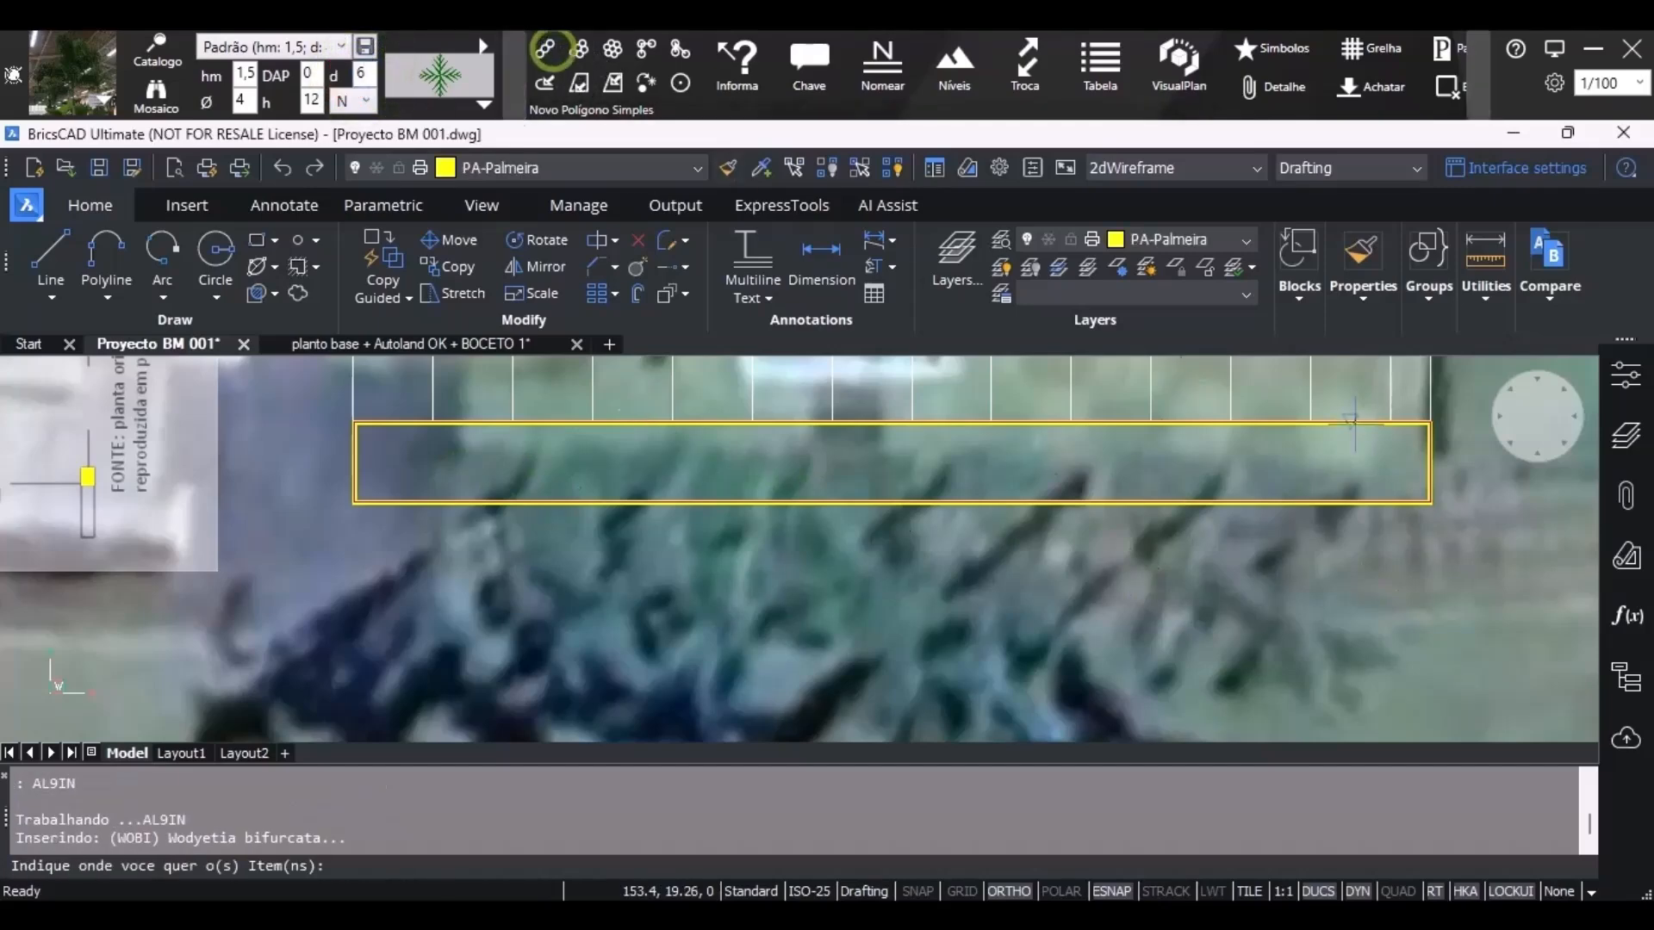
click(1340, 463)
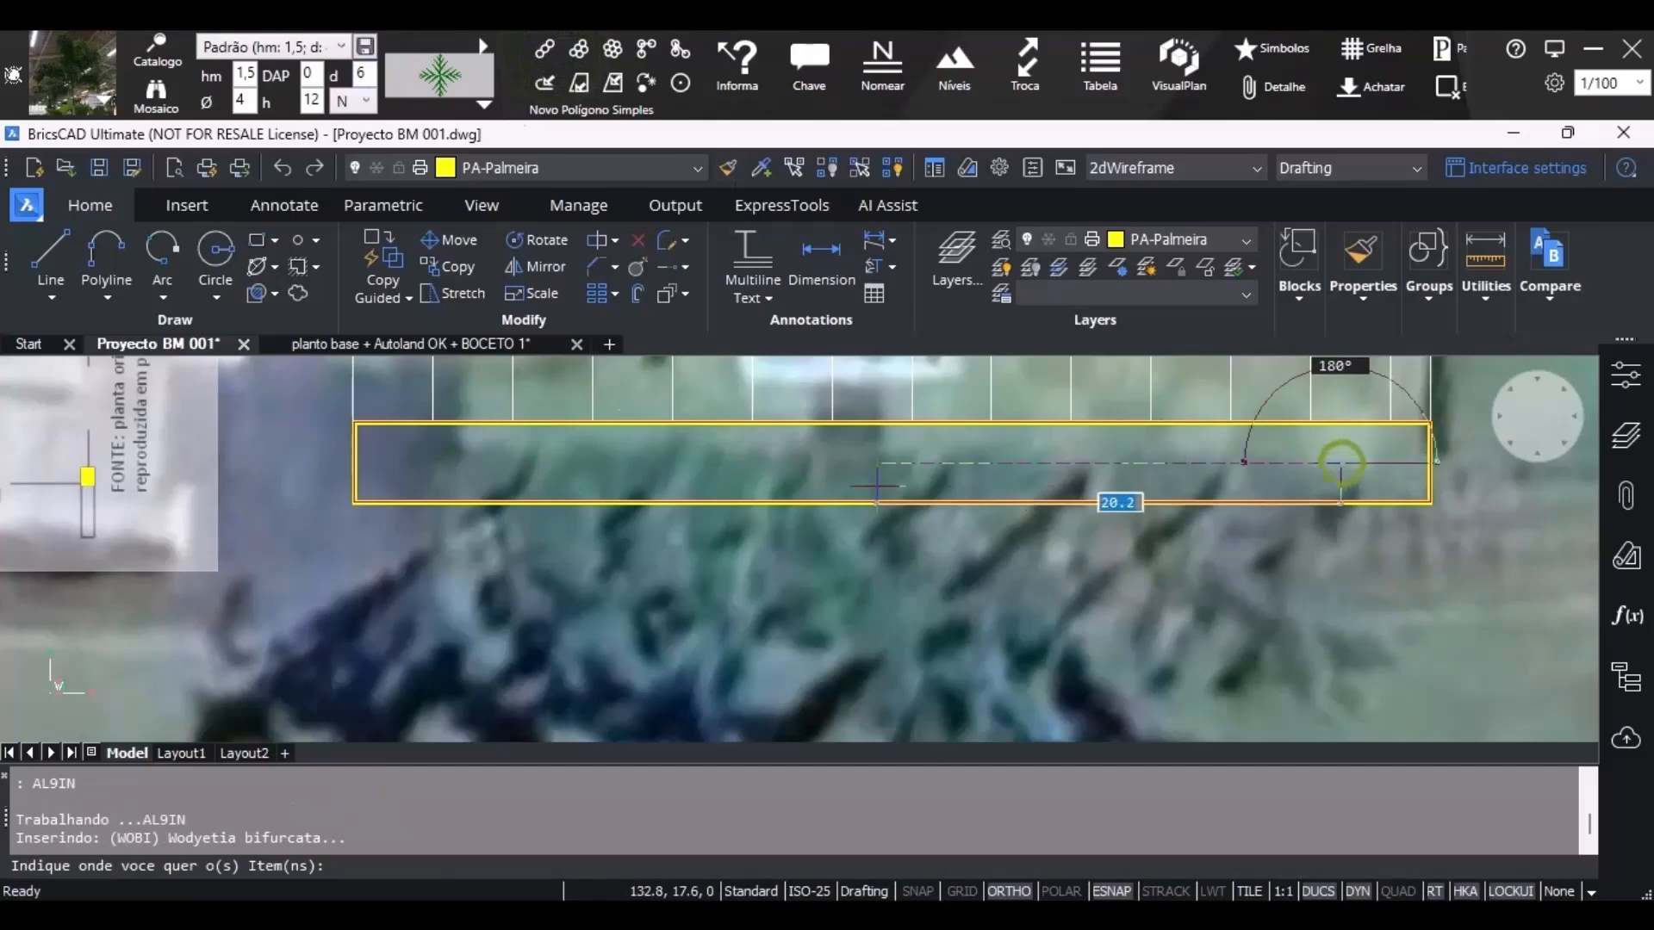
click(406, 471)
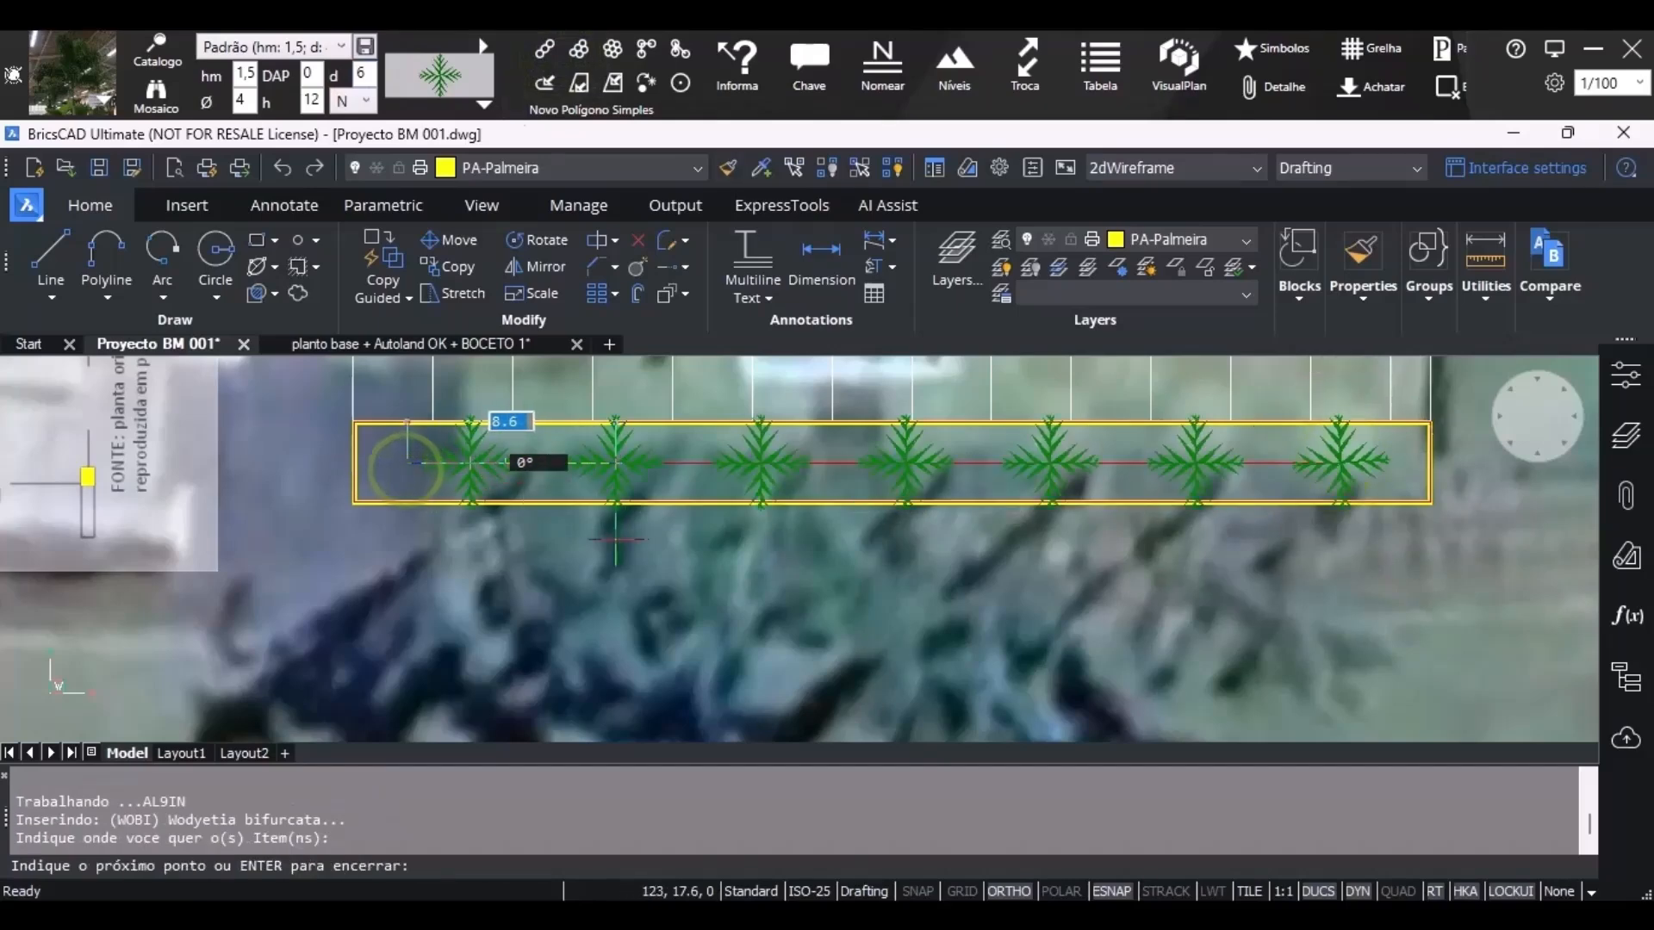
key(Return)
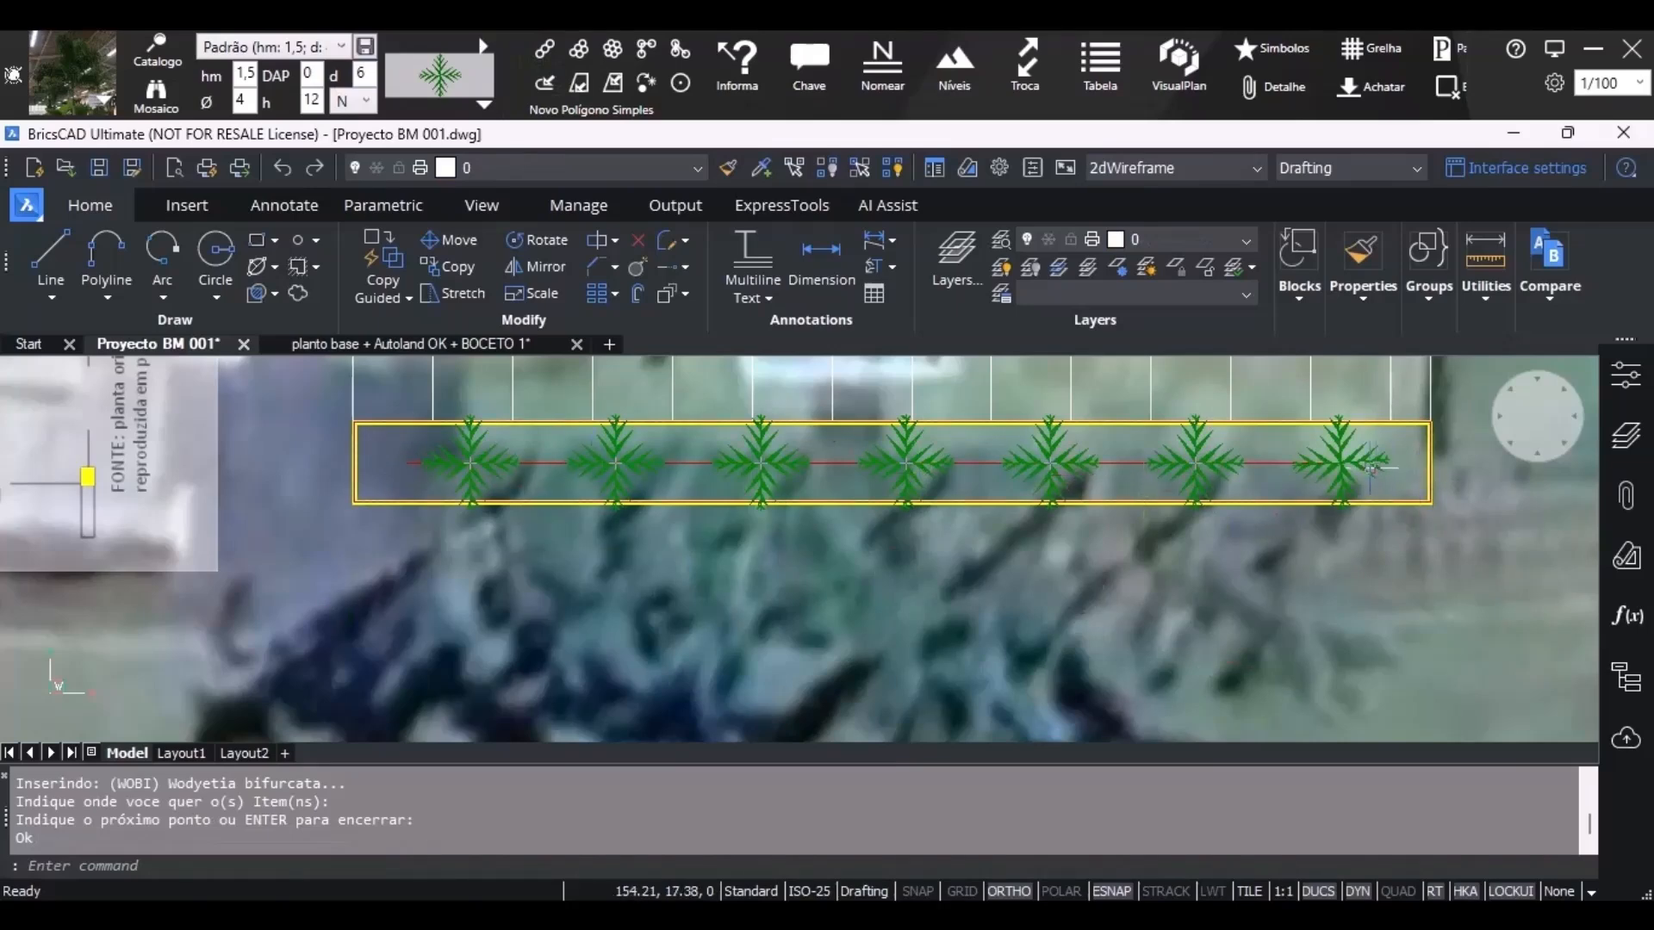
Look over the palm row in the plan, and examine ref 004.jpg in full and the following reference photo of the garden.
scroll(482, 538, down, 3)
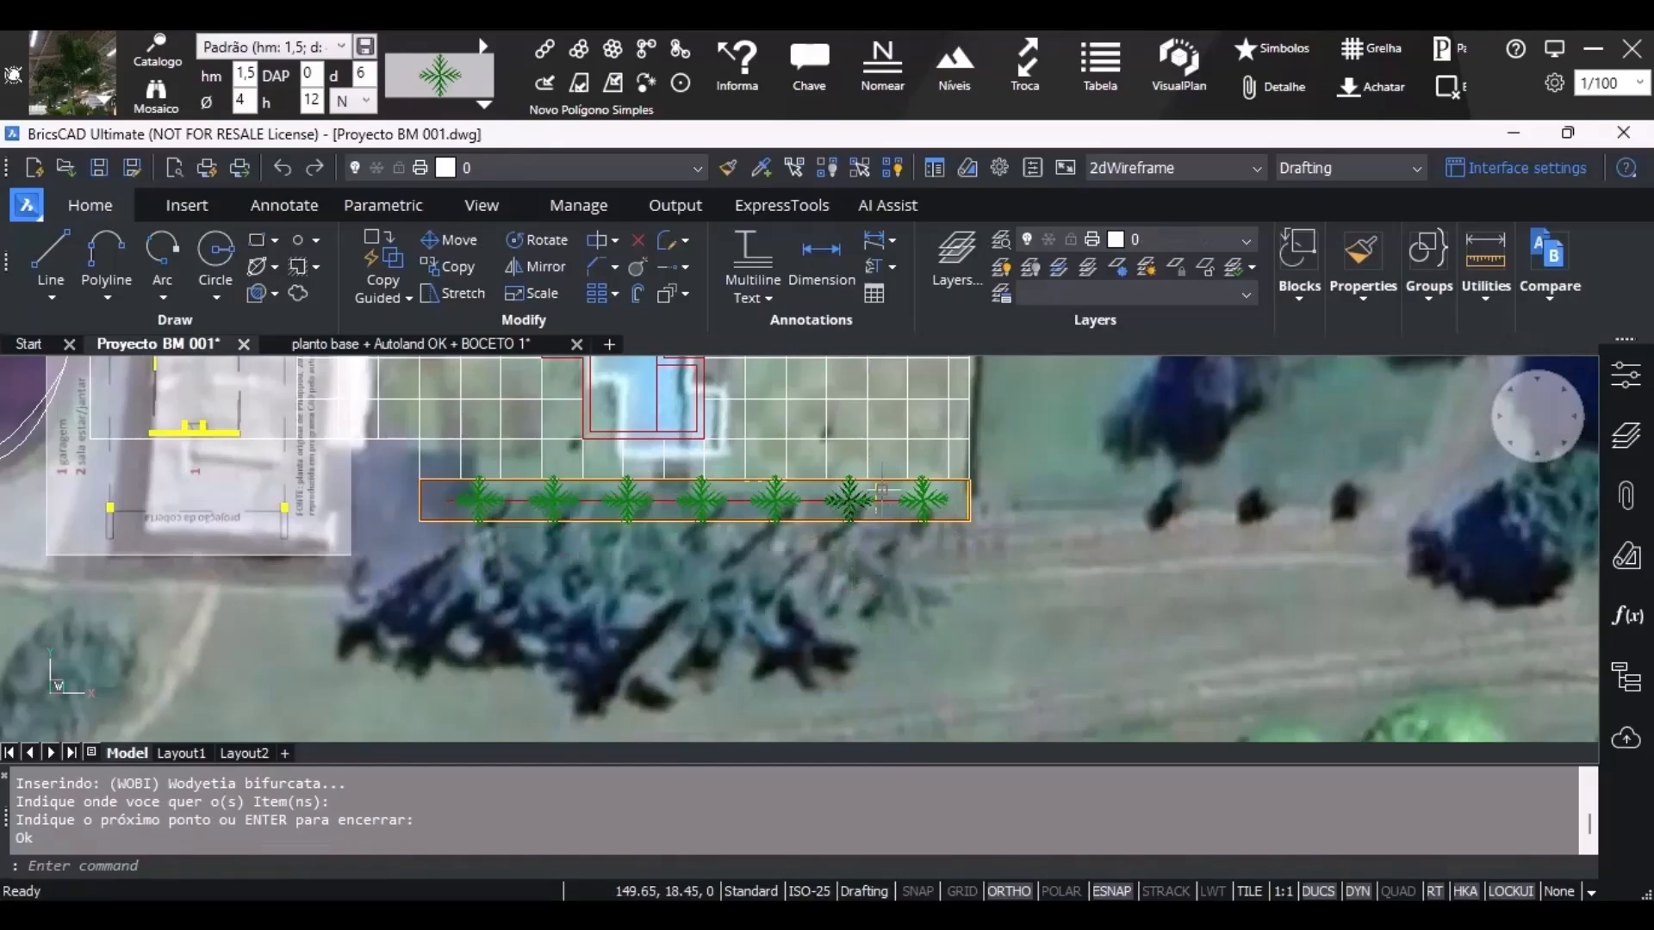
scroll(870, 495, down, 2)
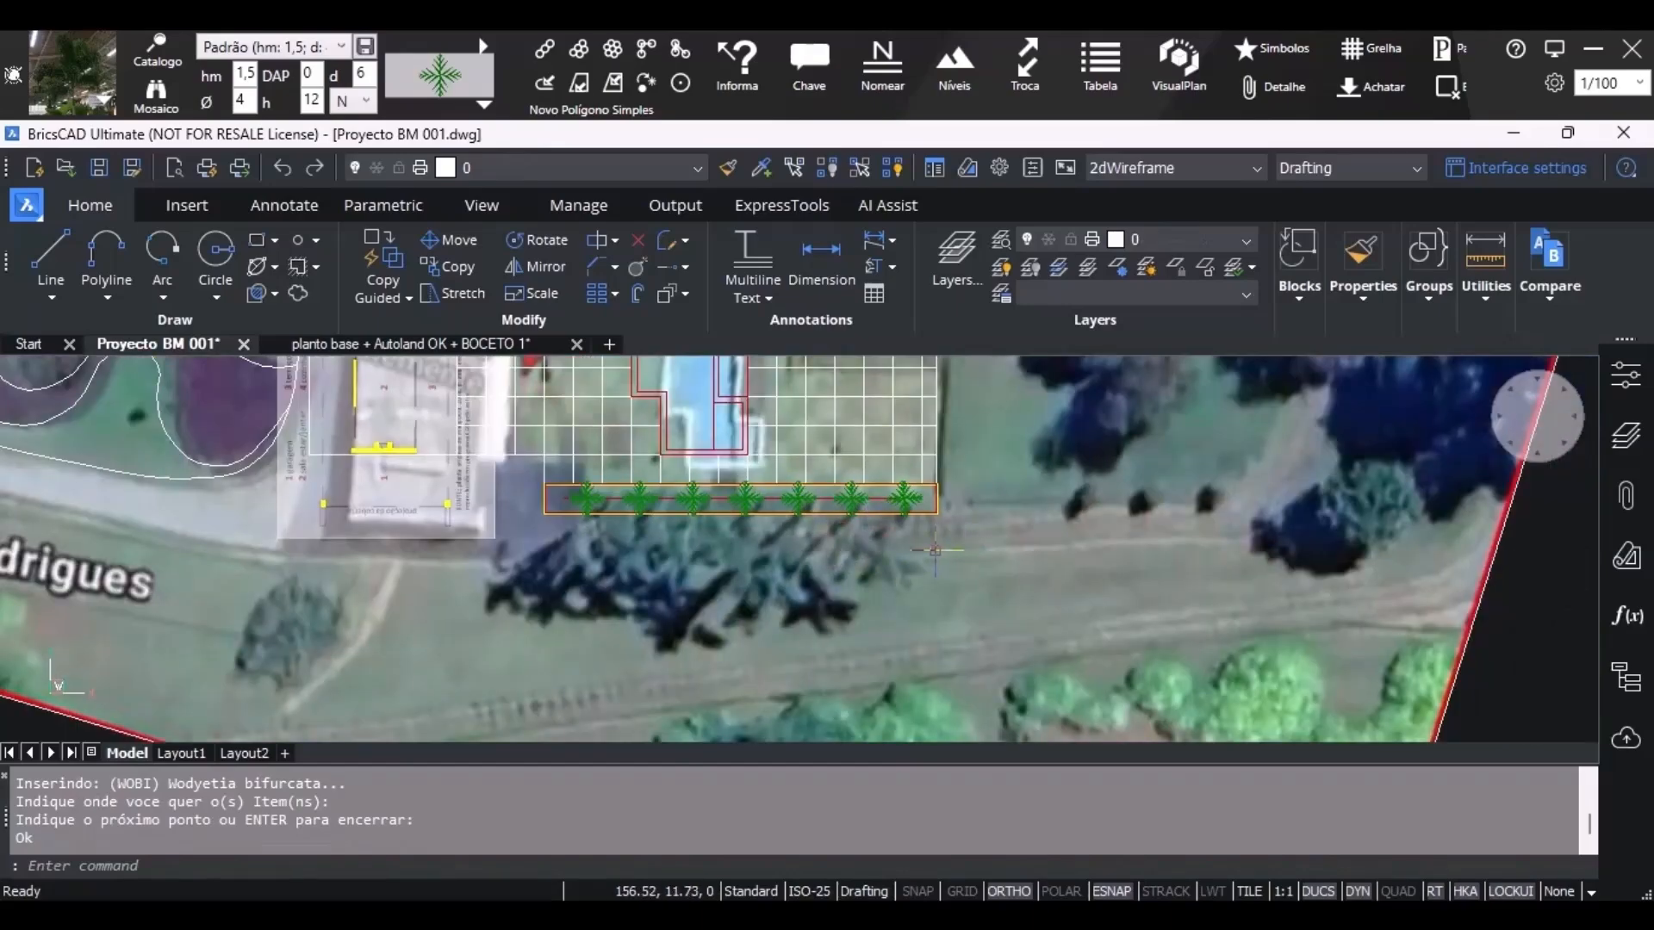
scroll(747, 569, down, 3)
scroll(979, 537, up, 5)
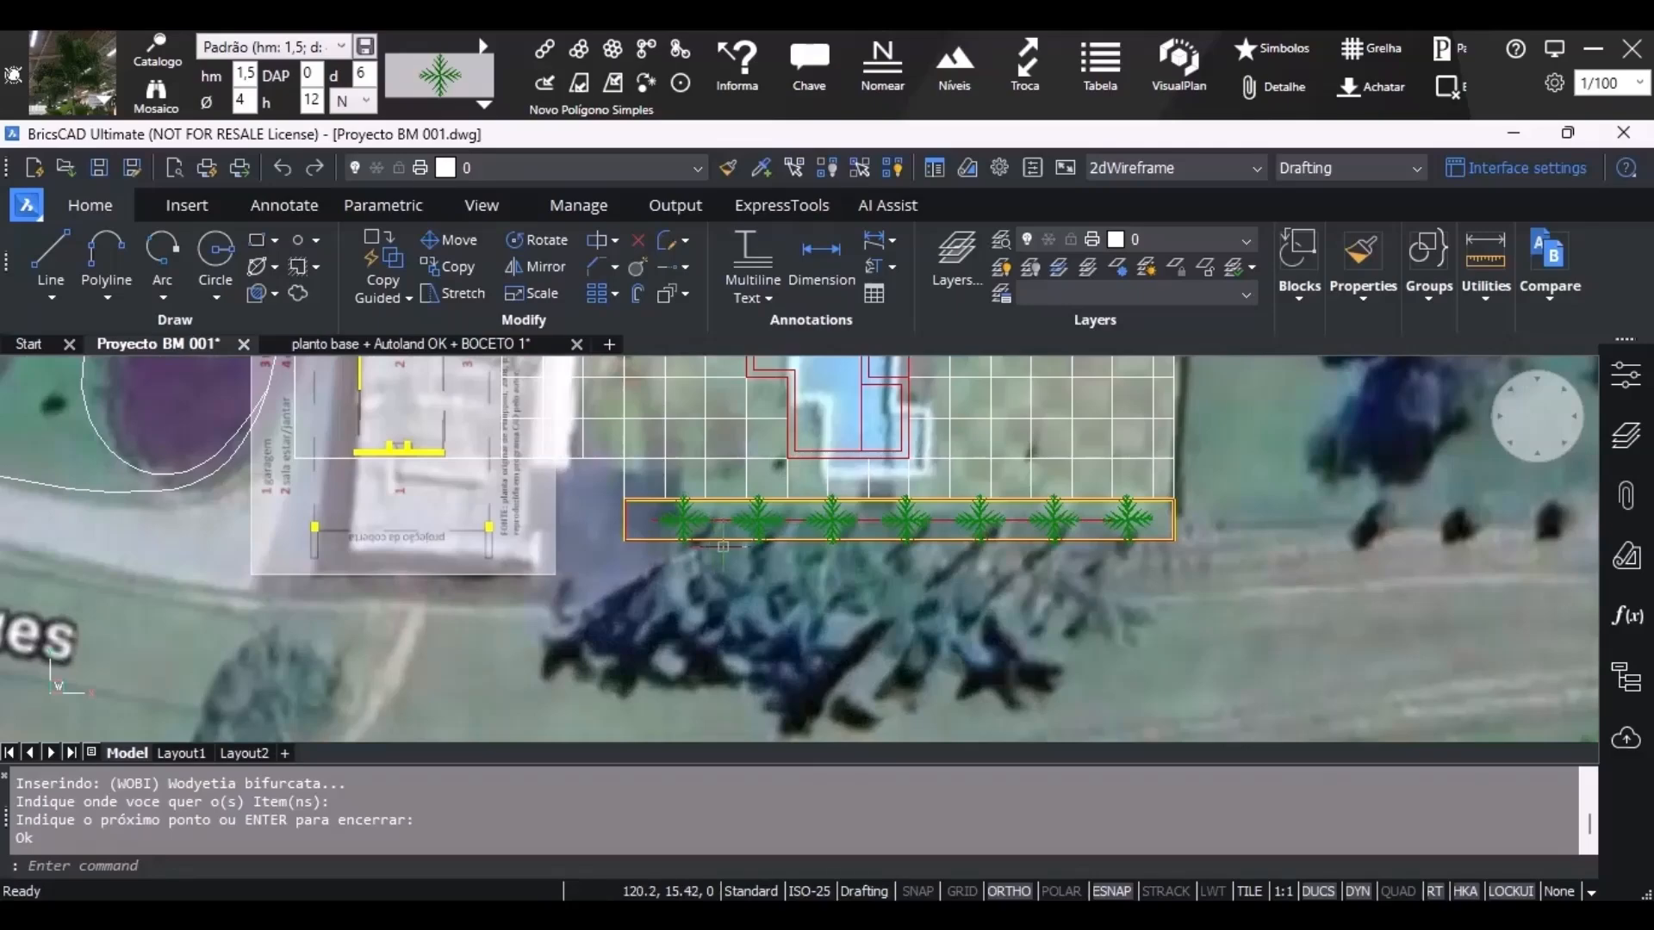
scroll(600, 479, down, 3)
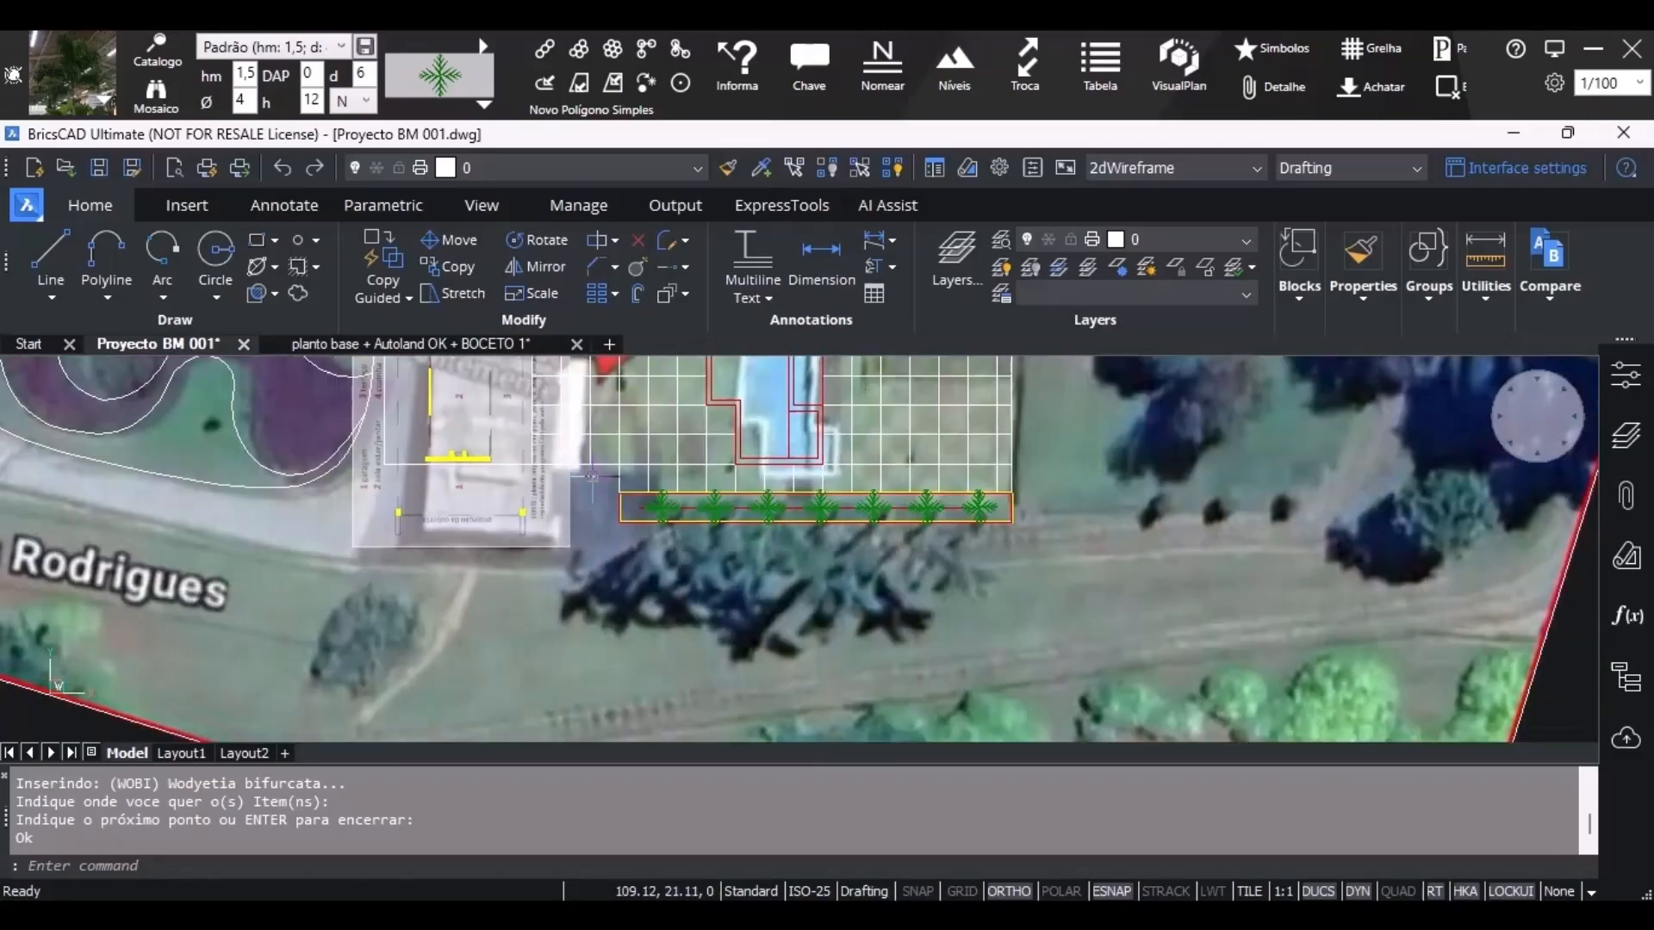
mouse_move(1066, 917)
mouse_move(1118, 917)
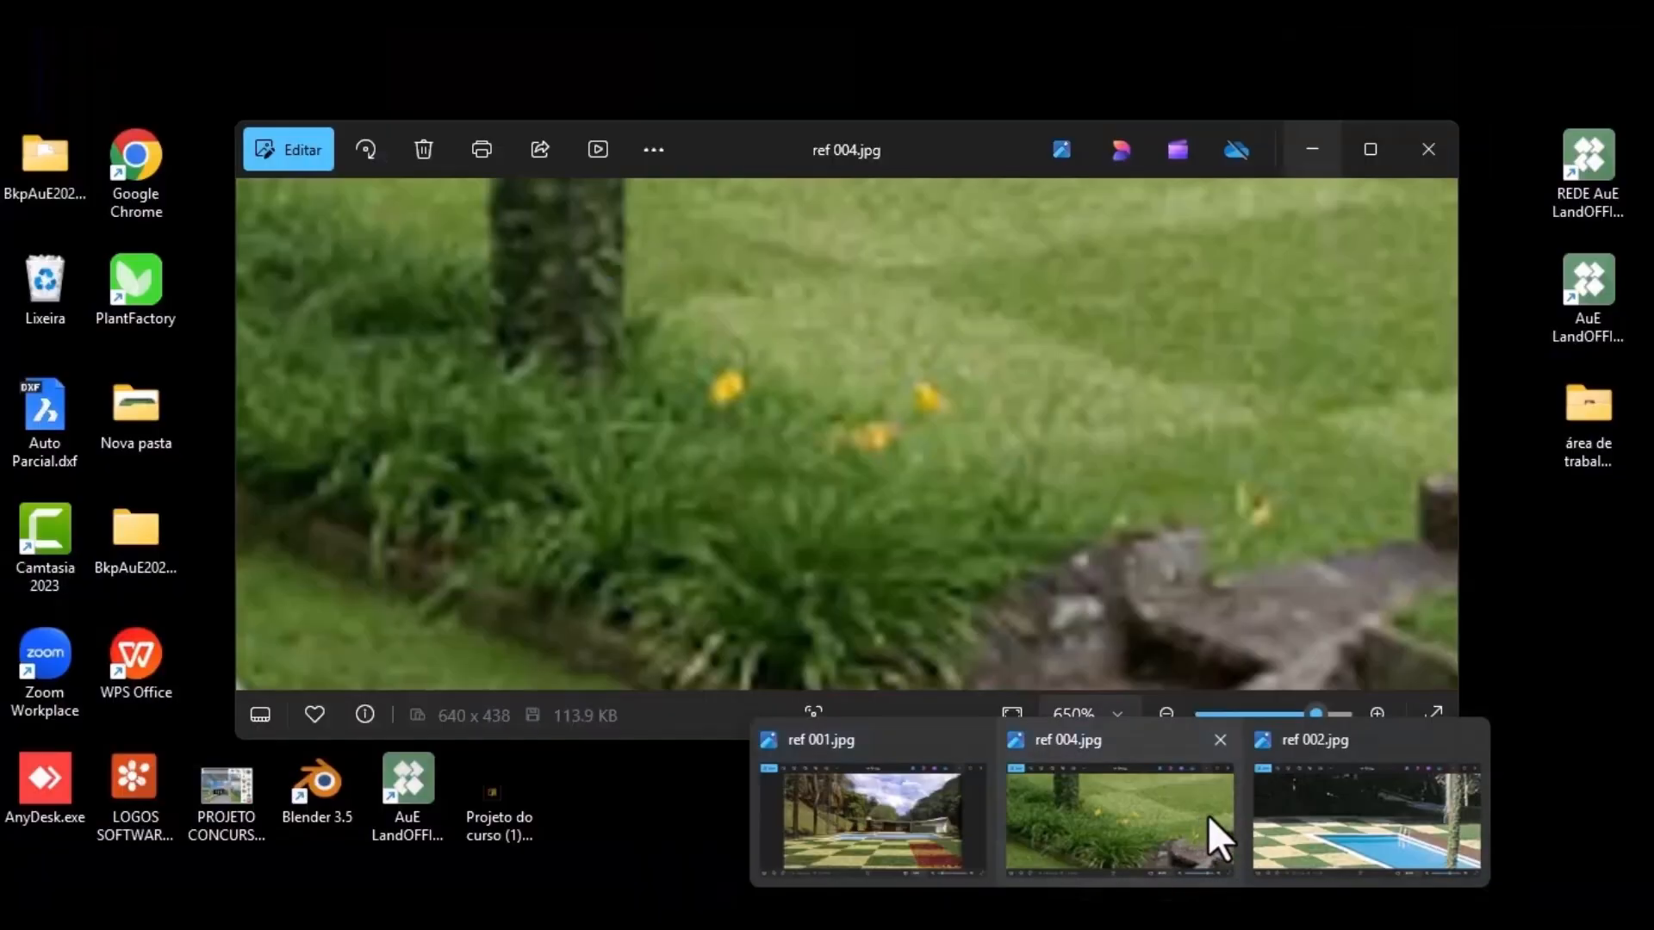
click(1208, 817)
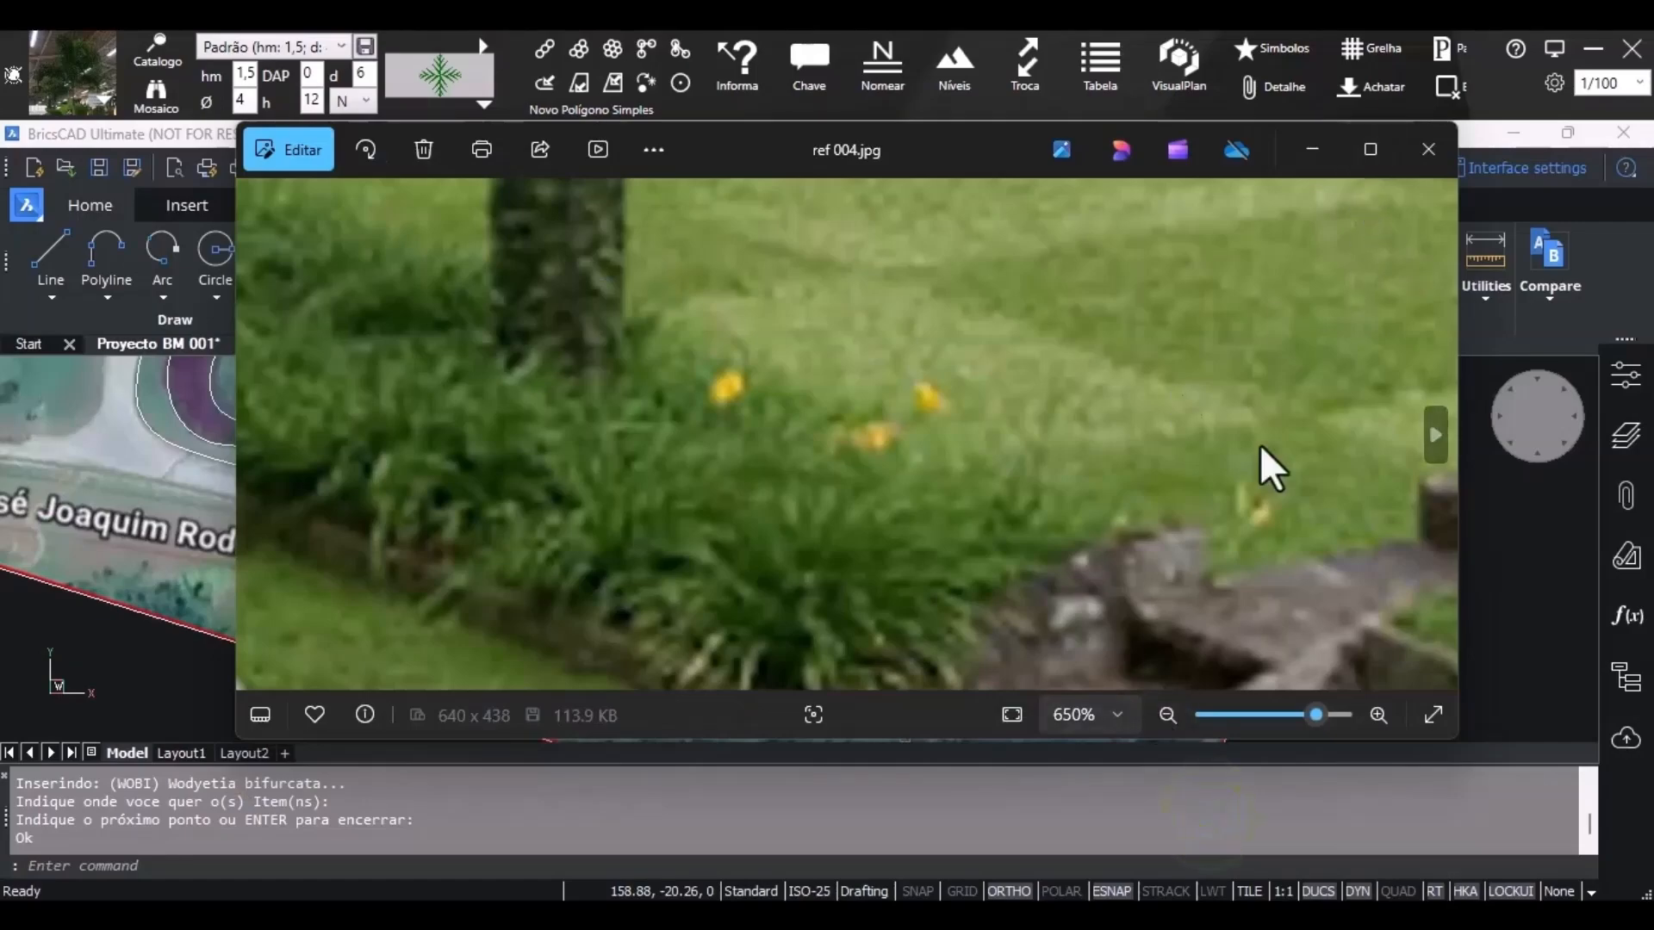
scroll(1059, 495, down, 5)
scroll(1051, 488, down, 2)
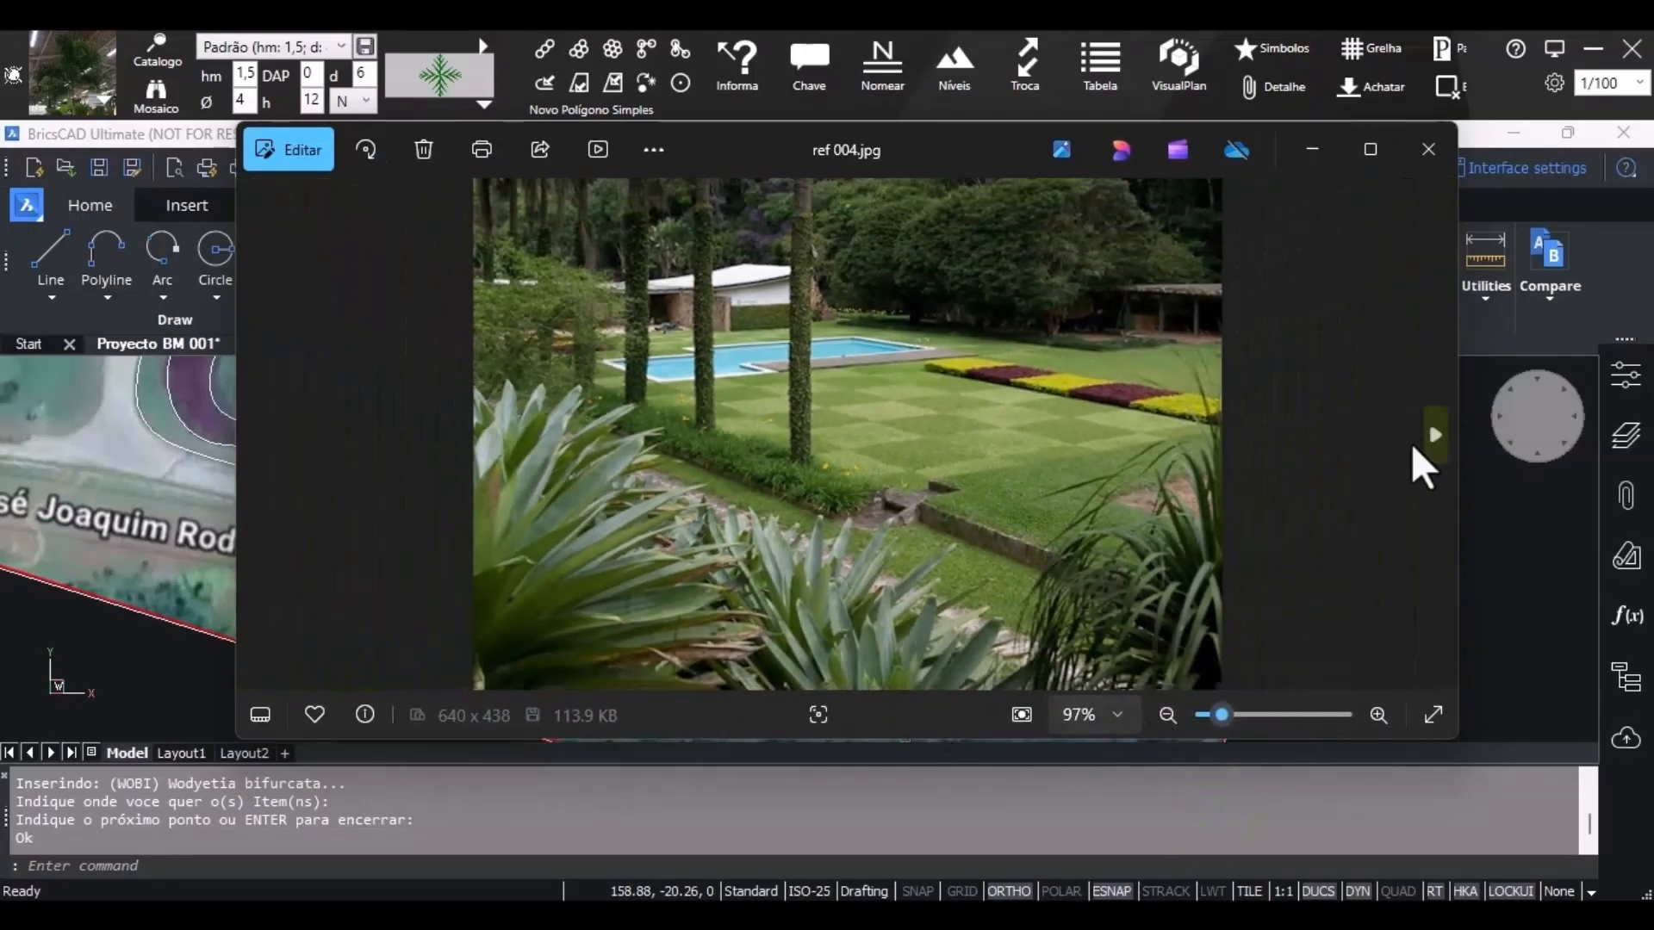
click(1431, 436)
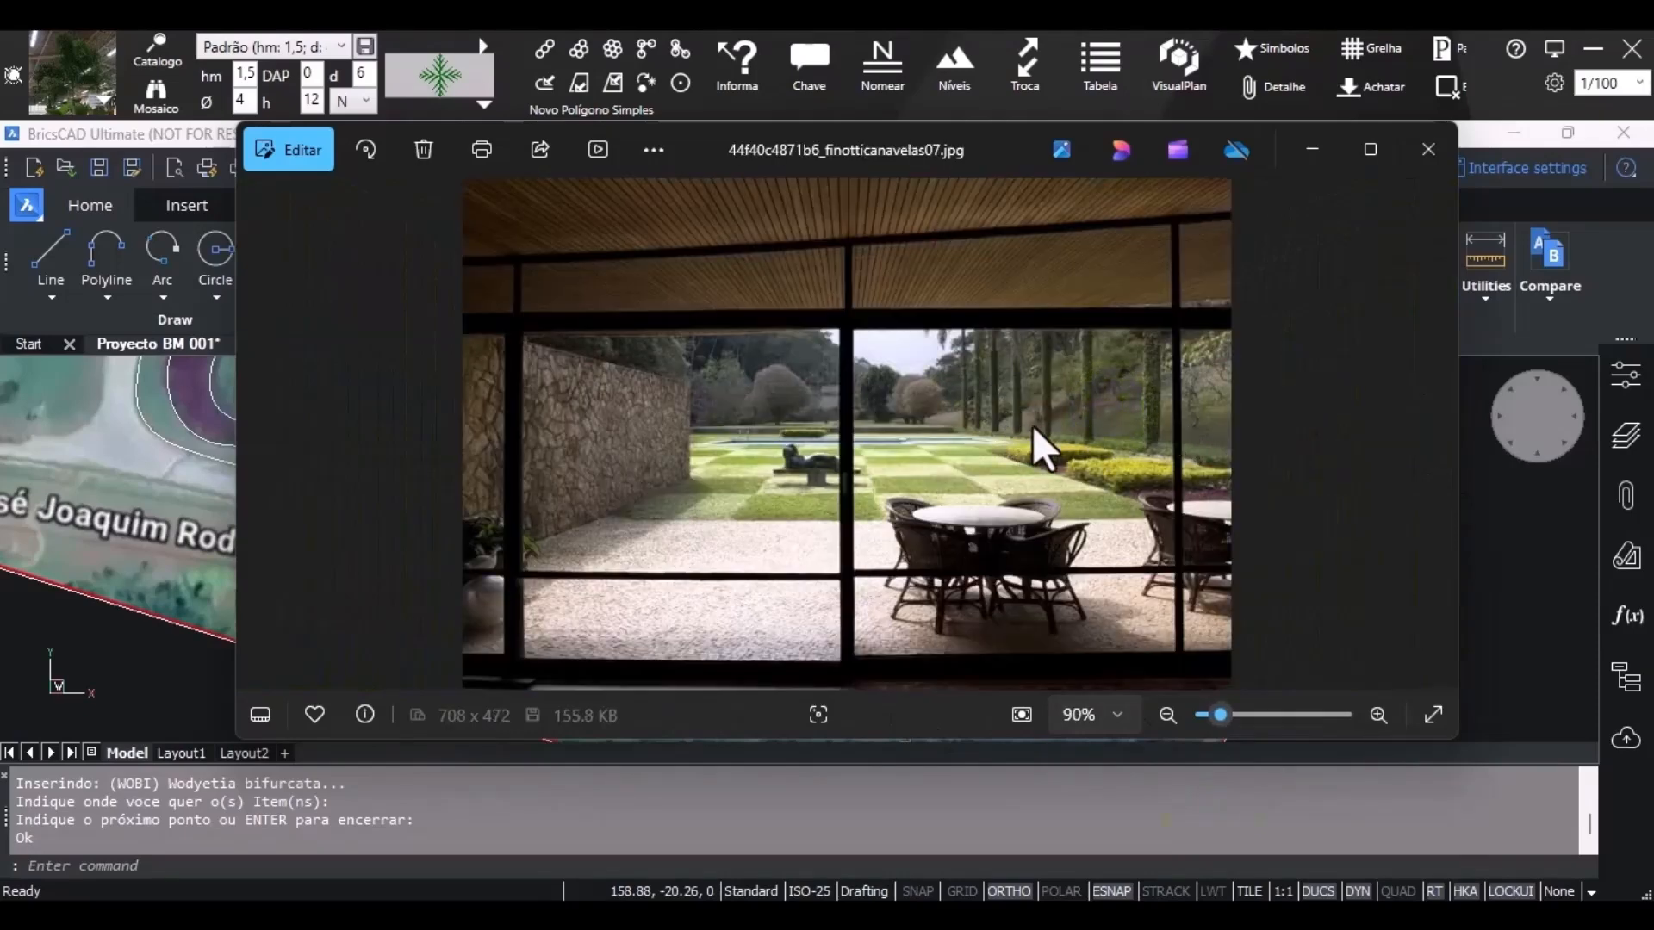
click(1314, 151)
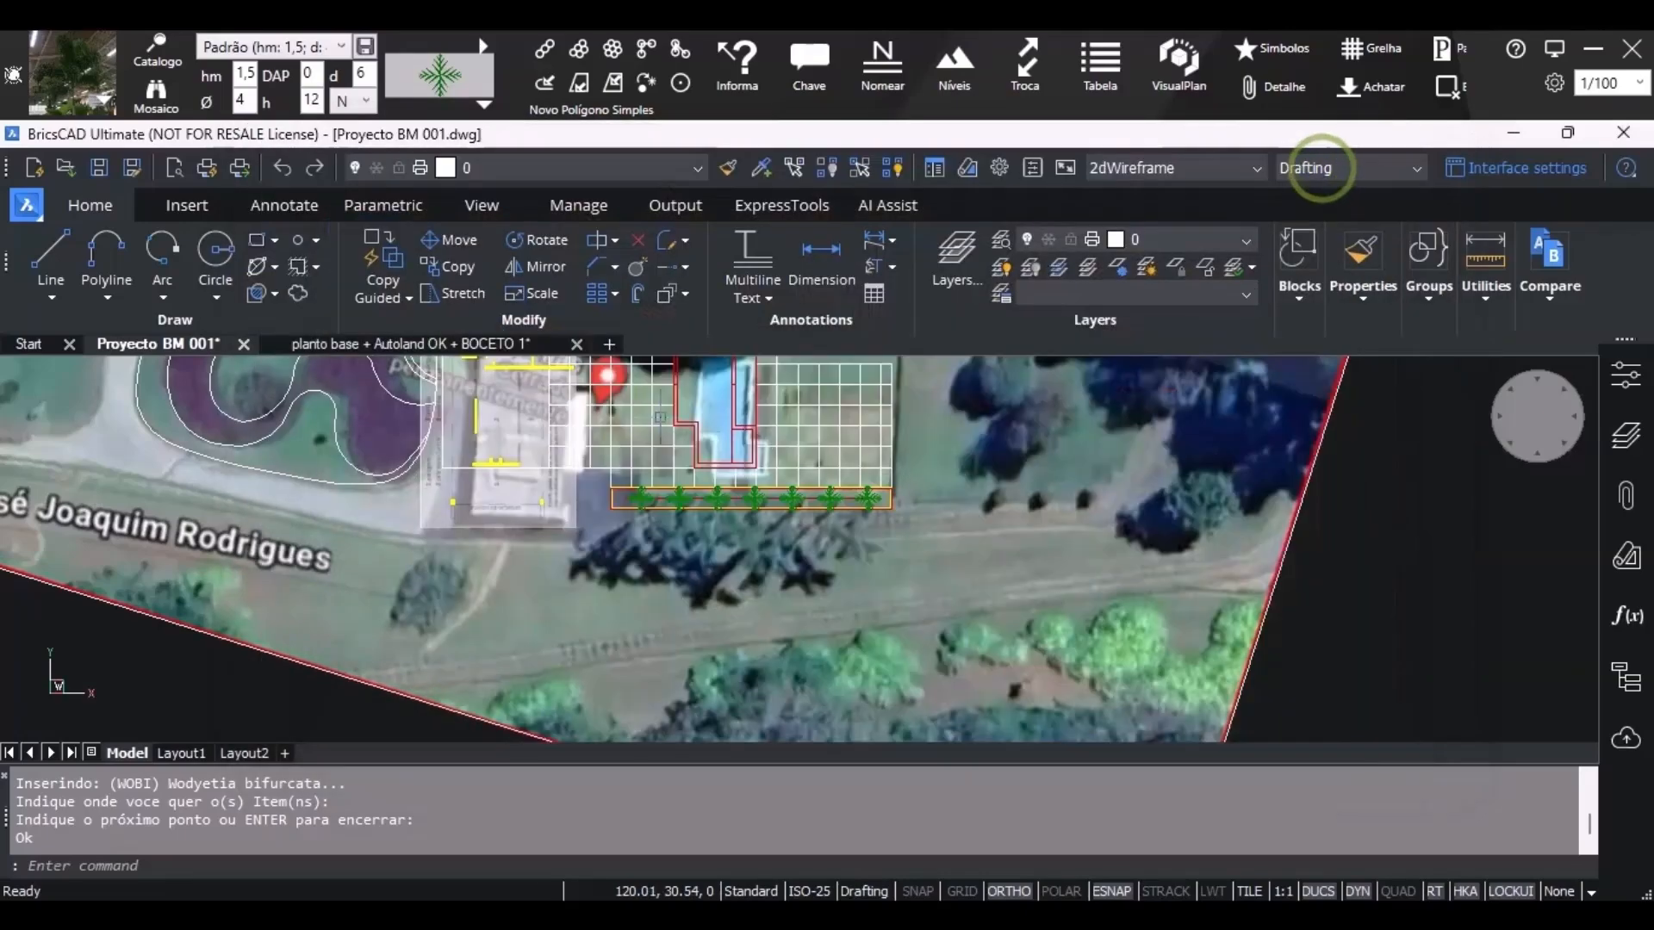
Survey the satellite plan around the palm row, the pool and the grounds to the right of the checkered lawn.
scroll(729, 501, up, 3)
scroll(585, 558, down, 3)
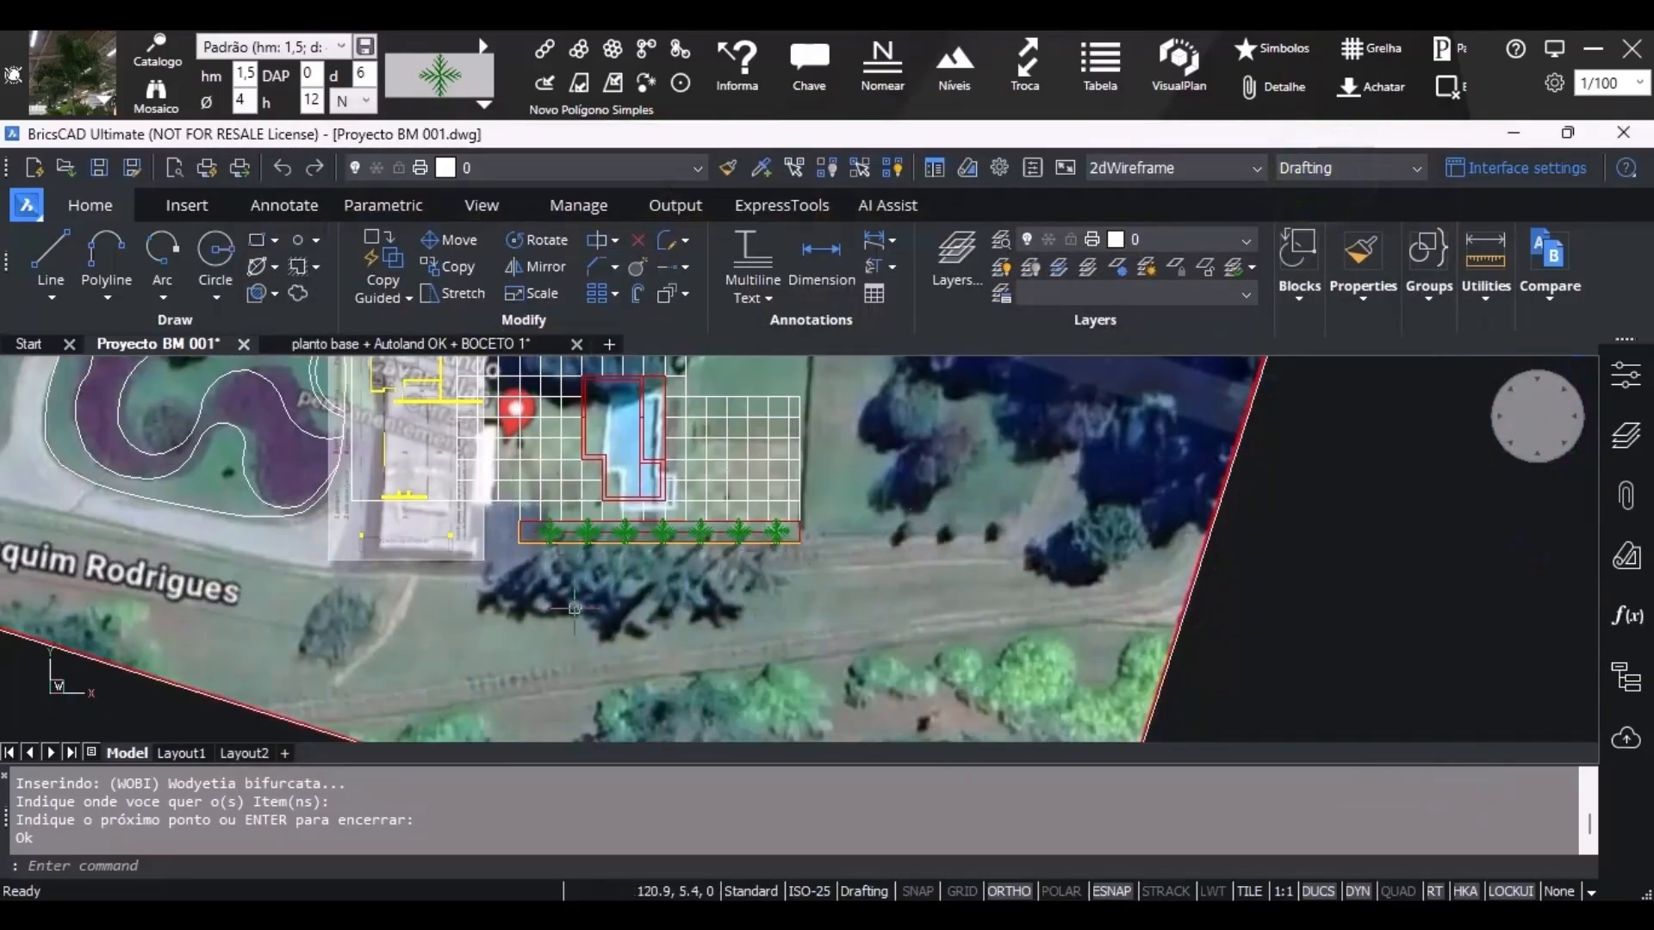
scroll(851, 521, down, 3)
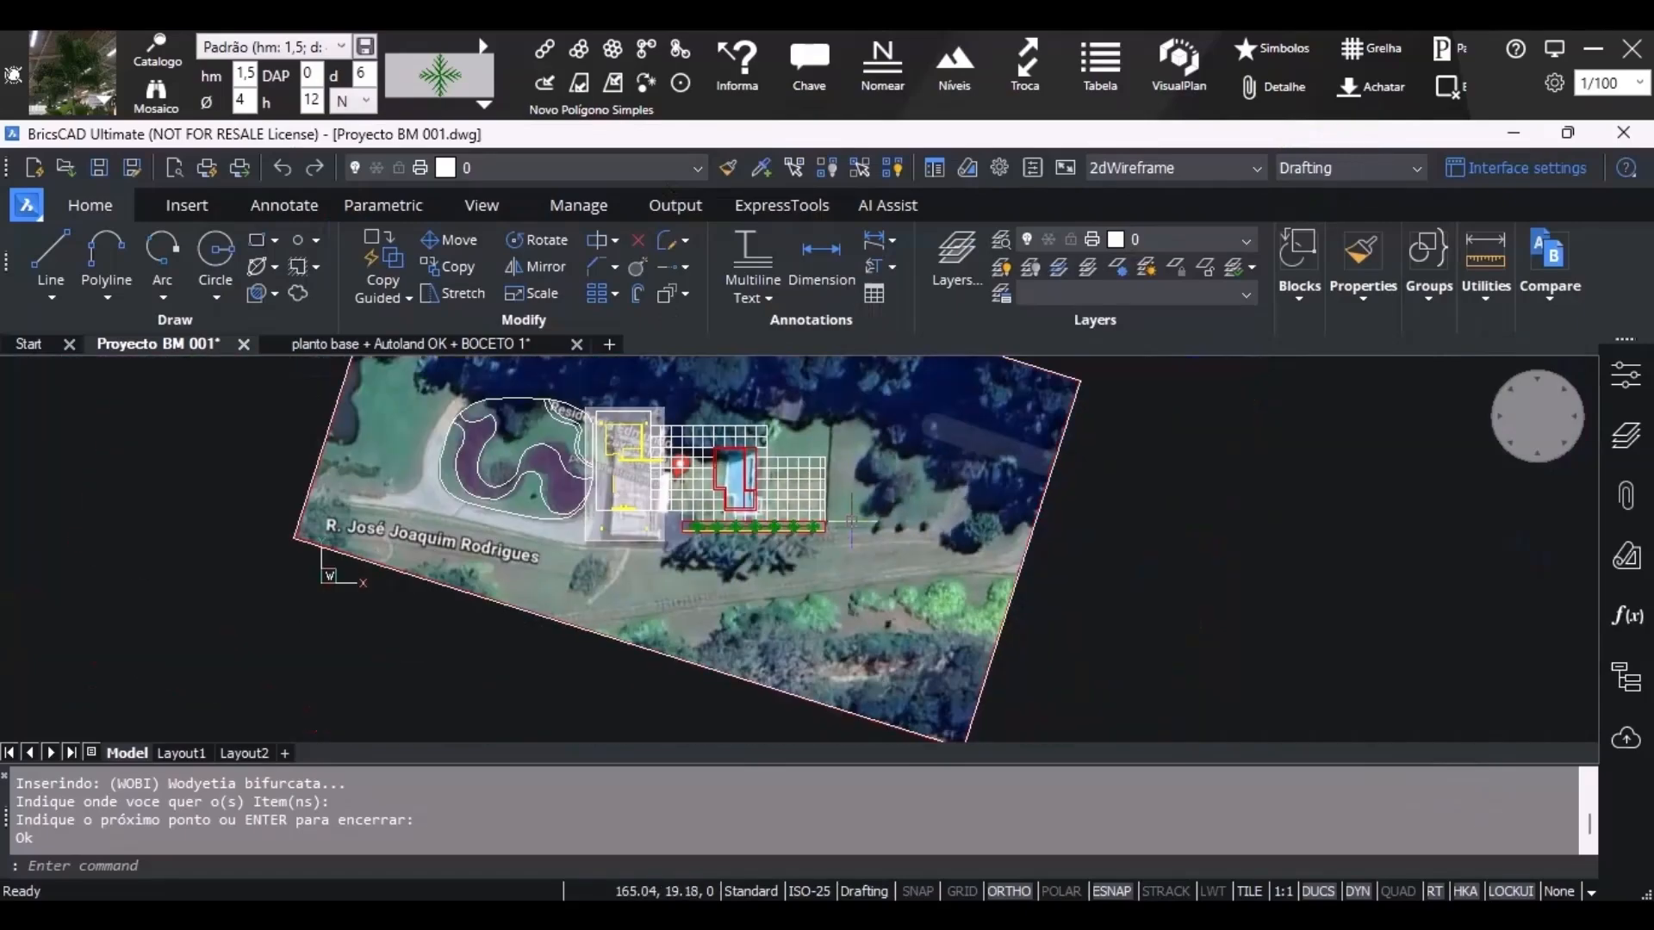
scroll(827, 402, up, 3)
scroll(870, 435, down, 3)
scroll(934, 471, up, 5)
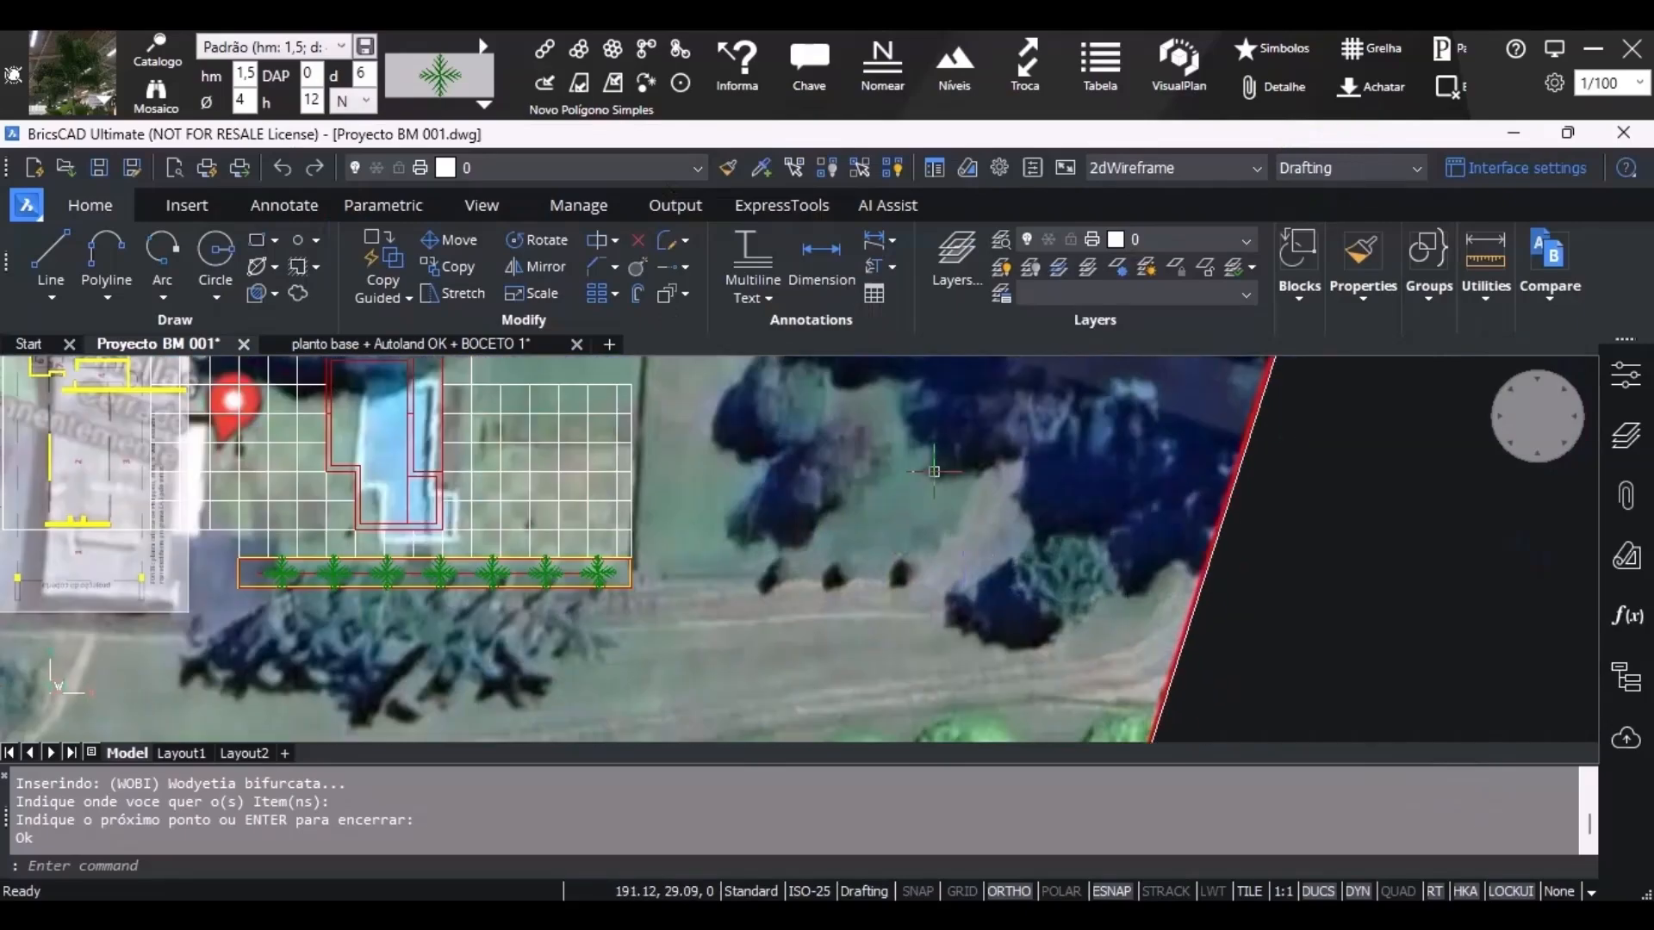
scroll(844, 436, up, 2)
middle_drag(843, 436, 771, 543)
scroll(680, 457, down, 3)
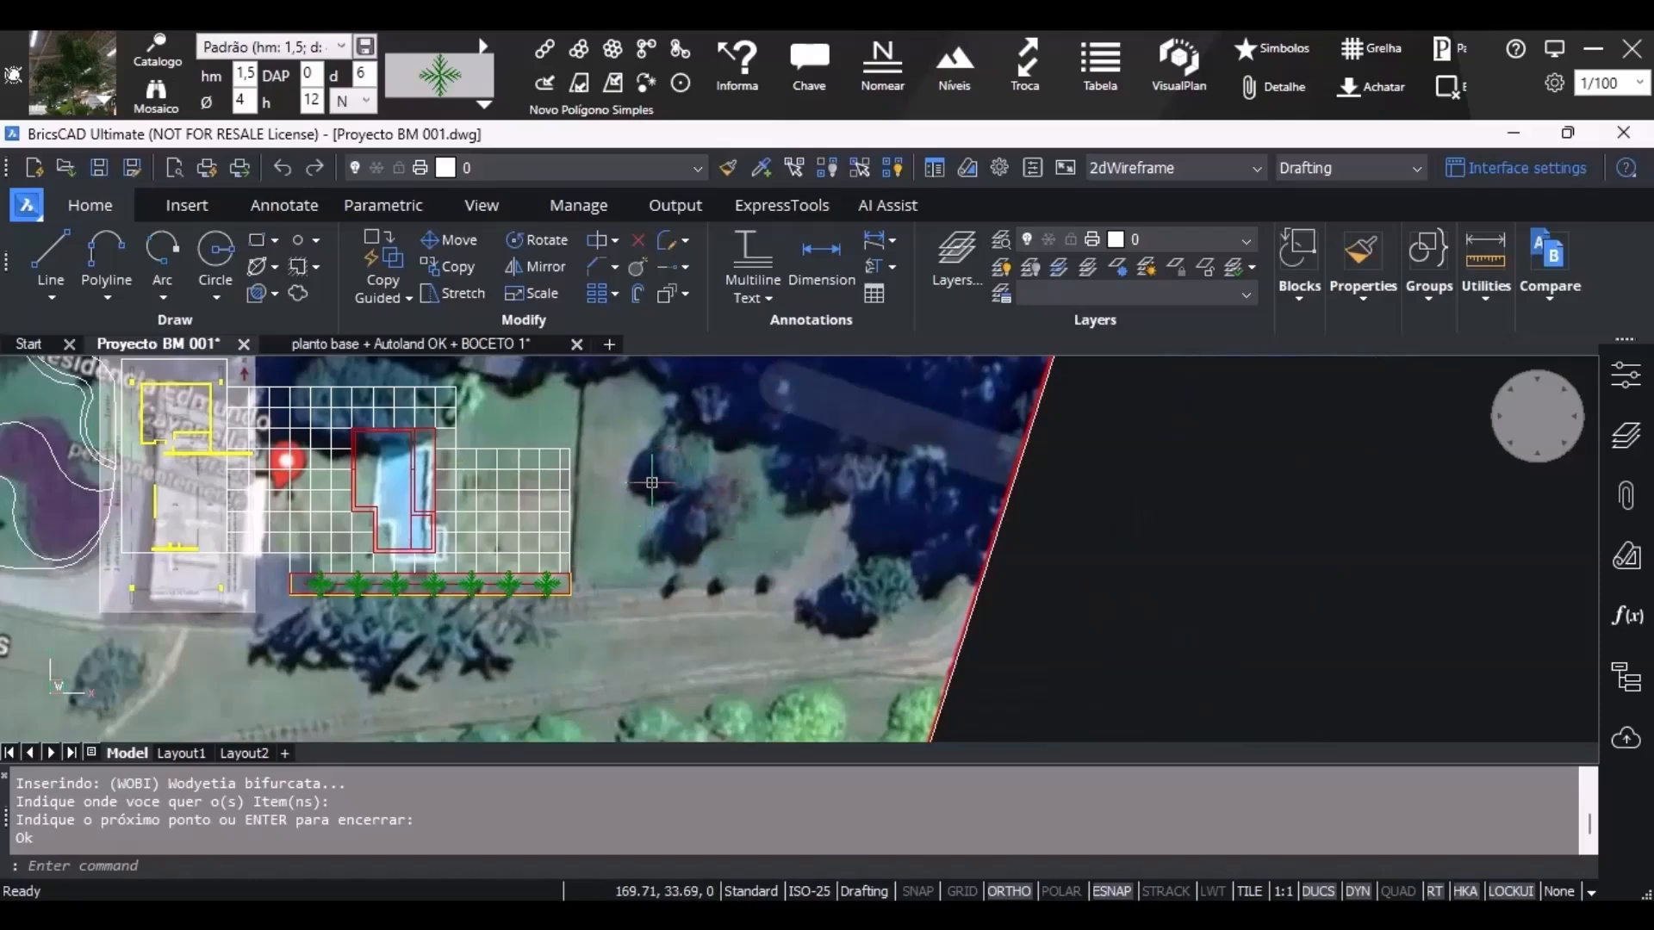
scroll(560, 579, down, 3)
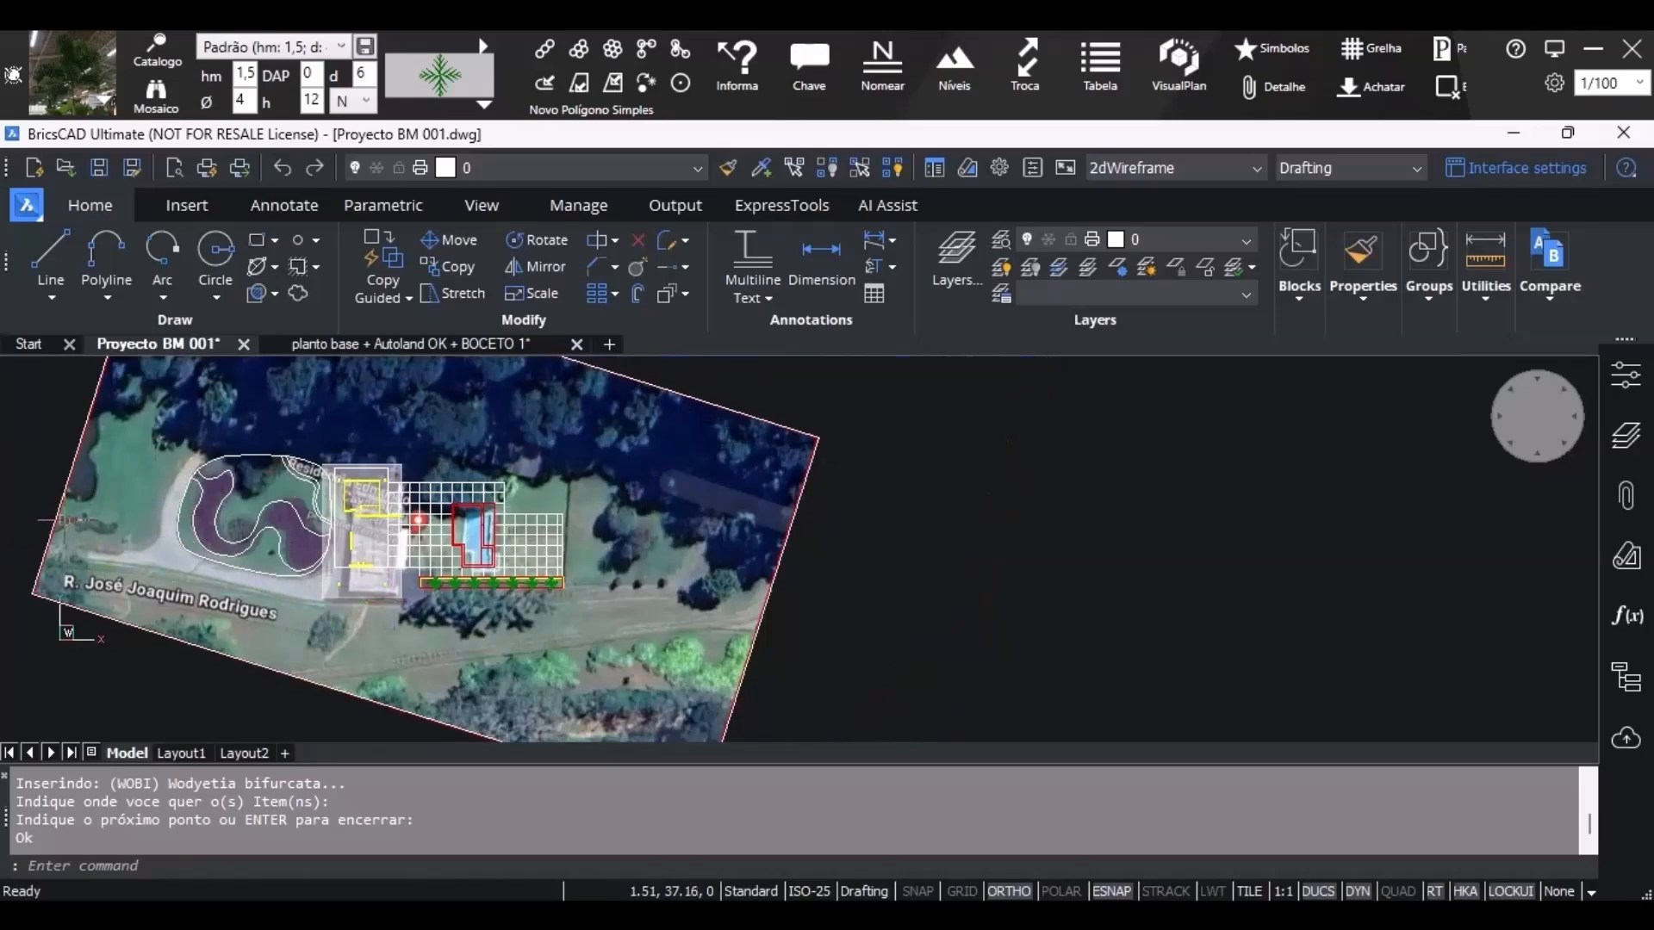
scroll(65, 526, up, 3)
middle_drag(70, 582, 118, 598)
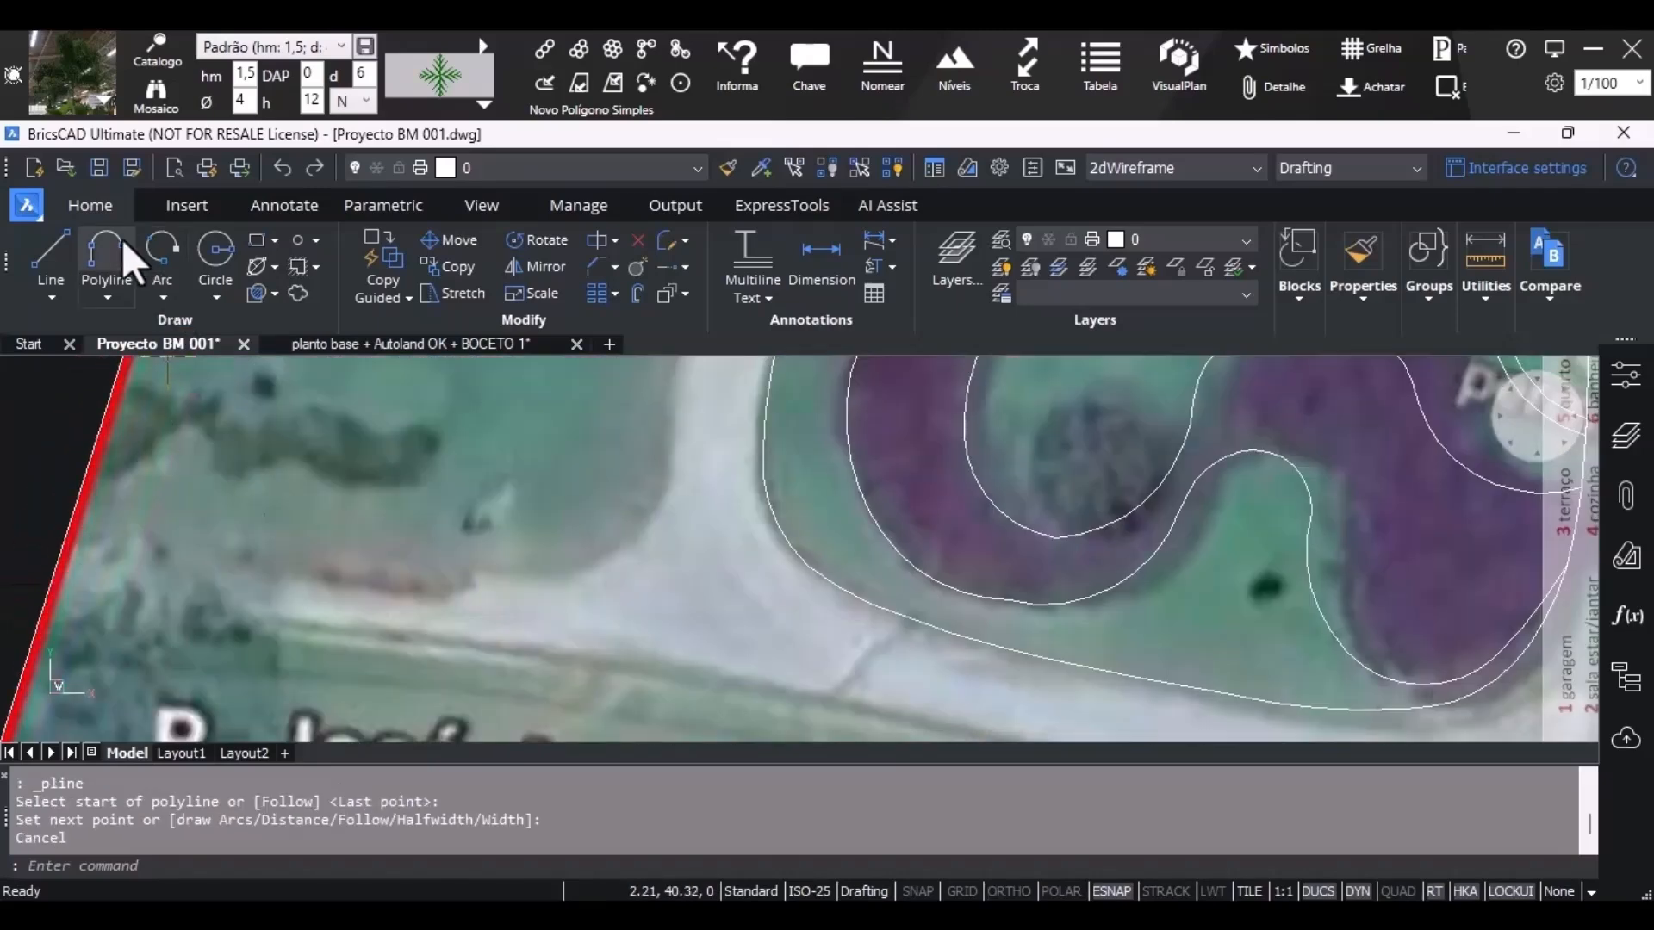
click(126, 256)
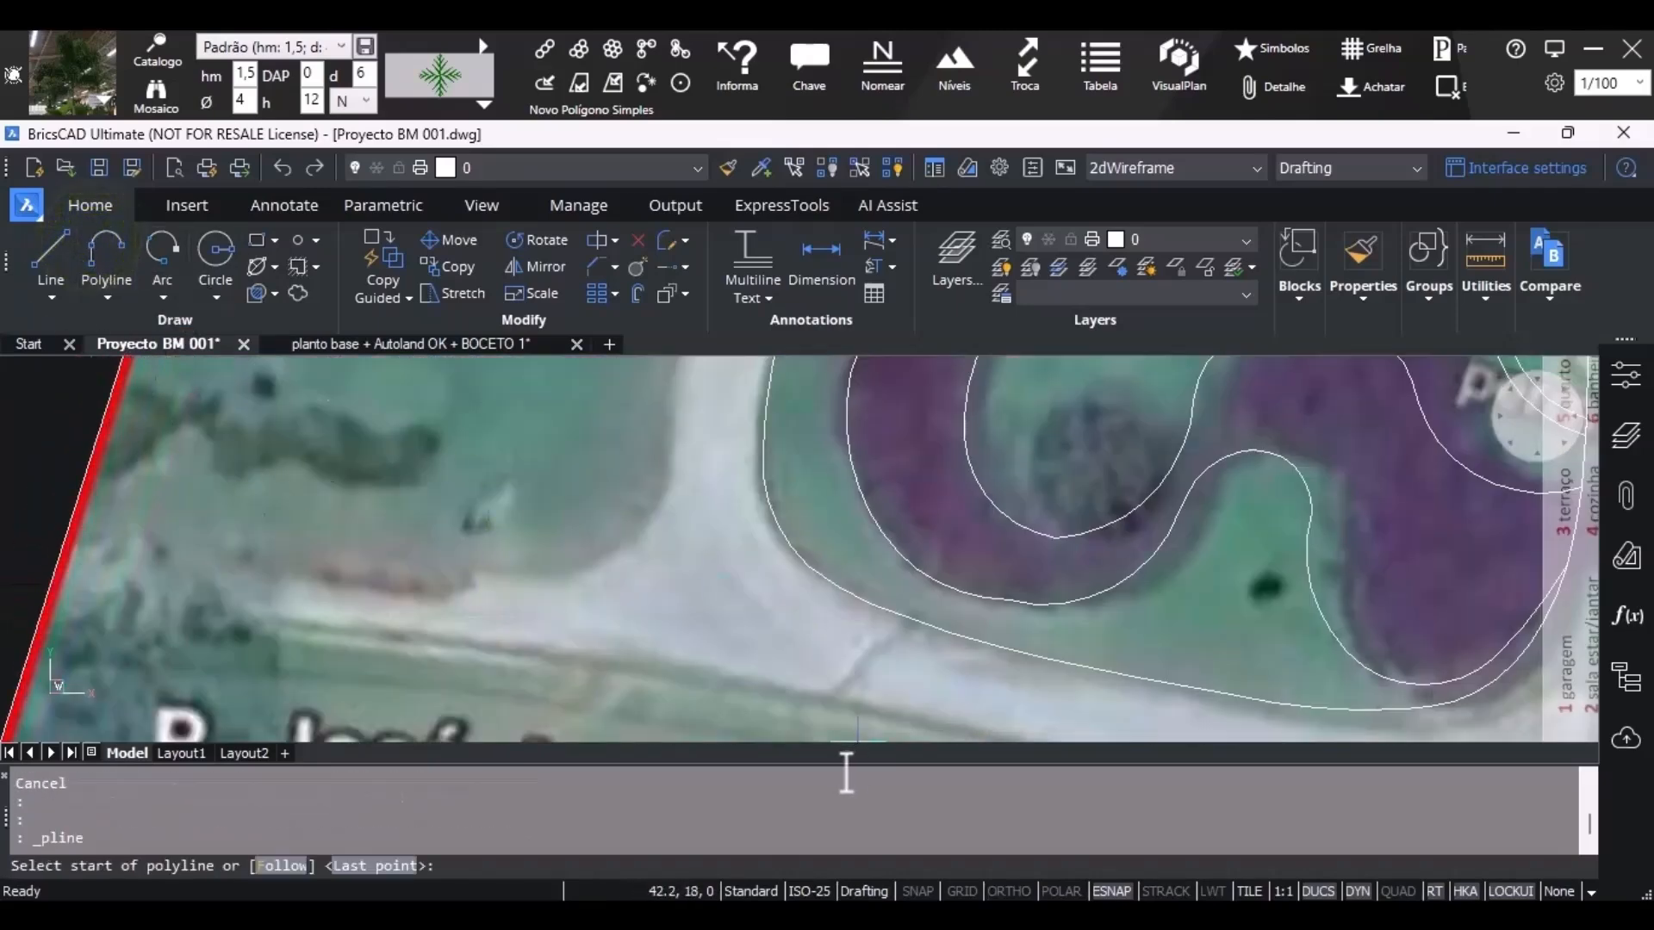
scroll(84, 549, up, 3)
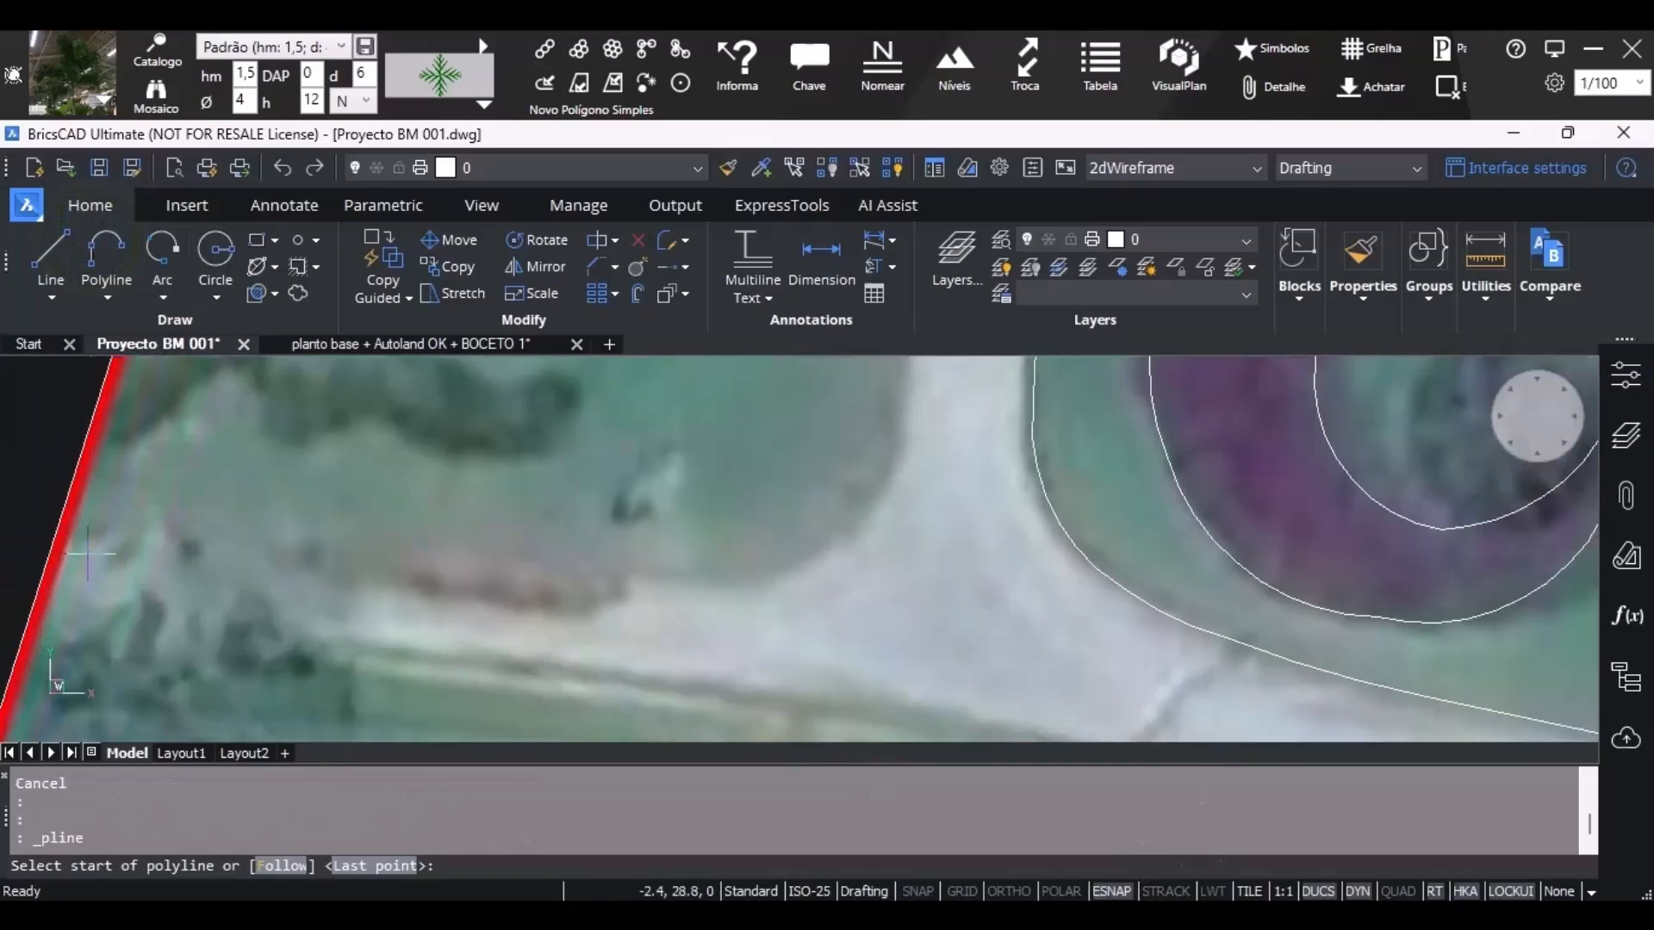
click(49, 530)
key(Escape)
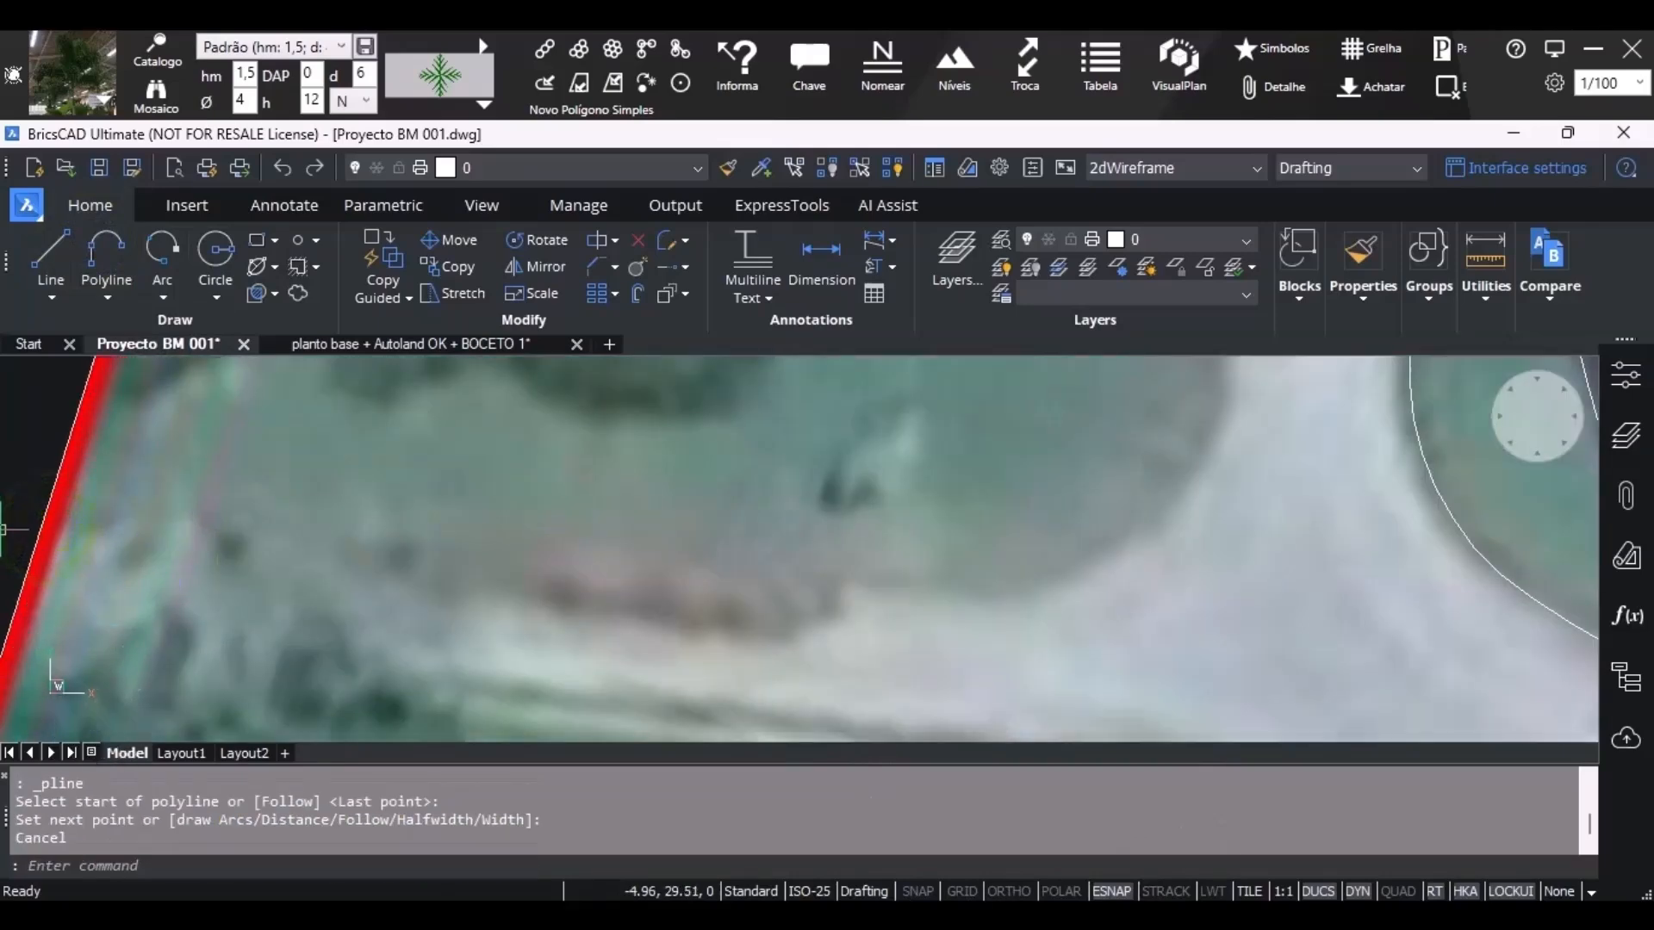
Start a polyline at the property's left boundary and draw two straight segments along the lower edge of the driveway.
key(Return)
click(28, 622)
scroll(475, 652, down, 3)
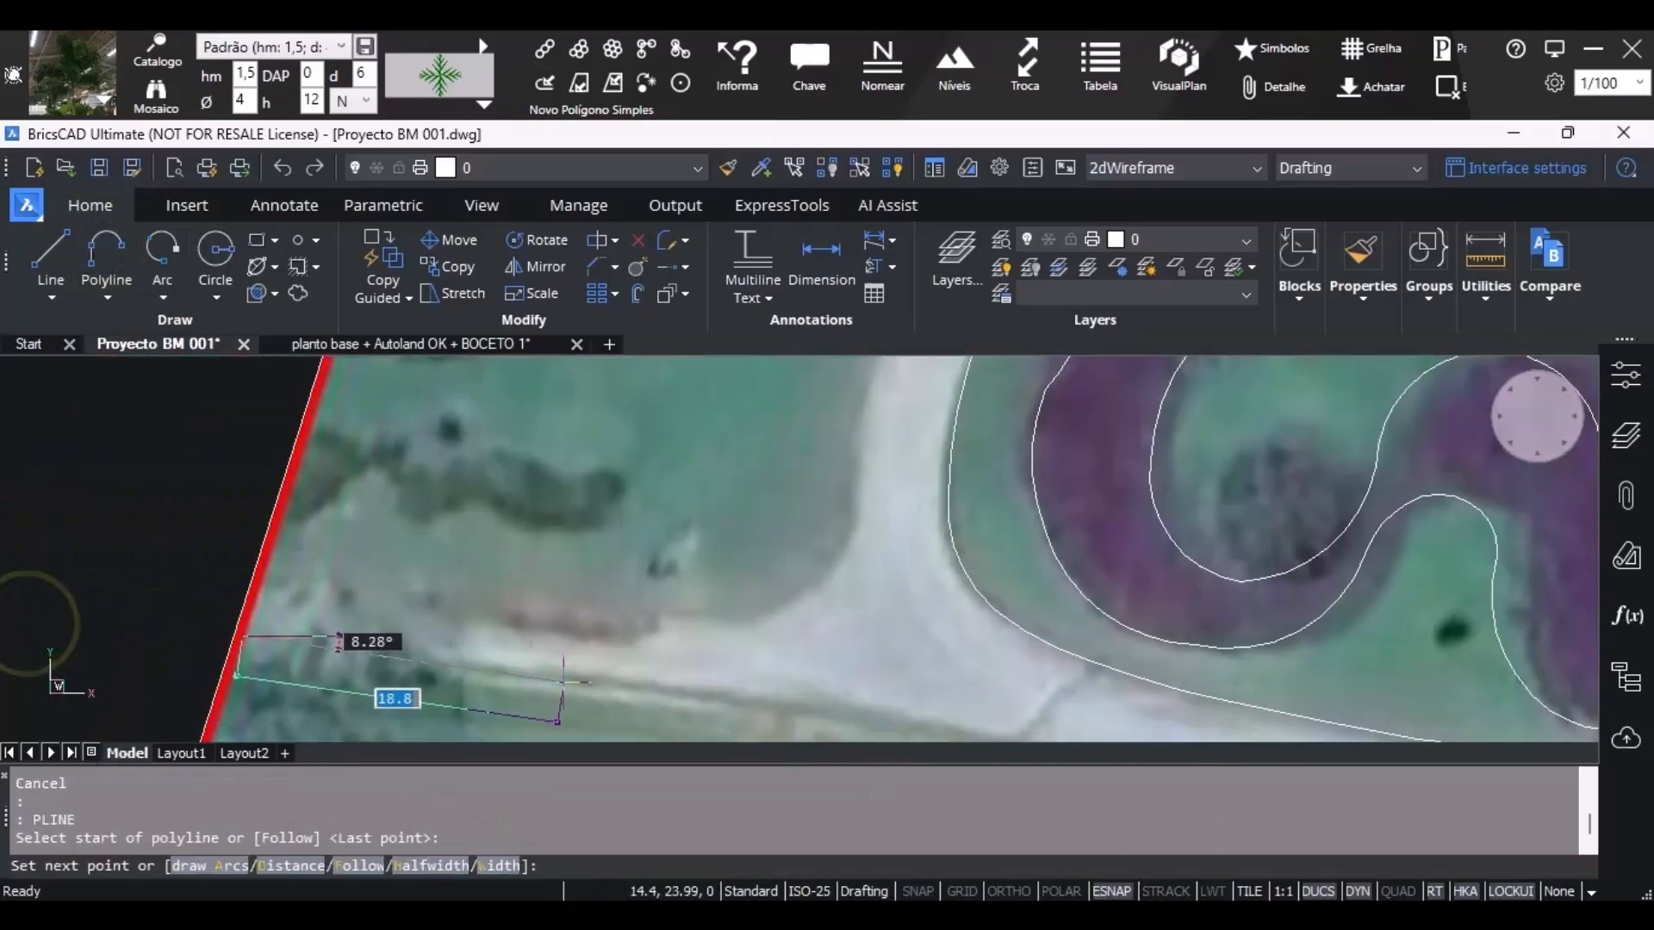
middle_drag(564, 683, 370, 616)
scroll(354, 605, up, 3)
click(300, 591)
scroll(493, 596, down, 4)
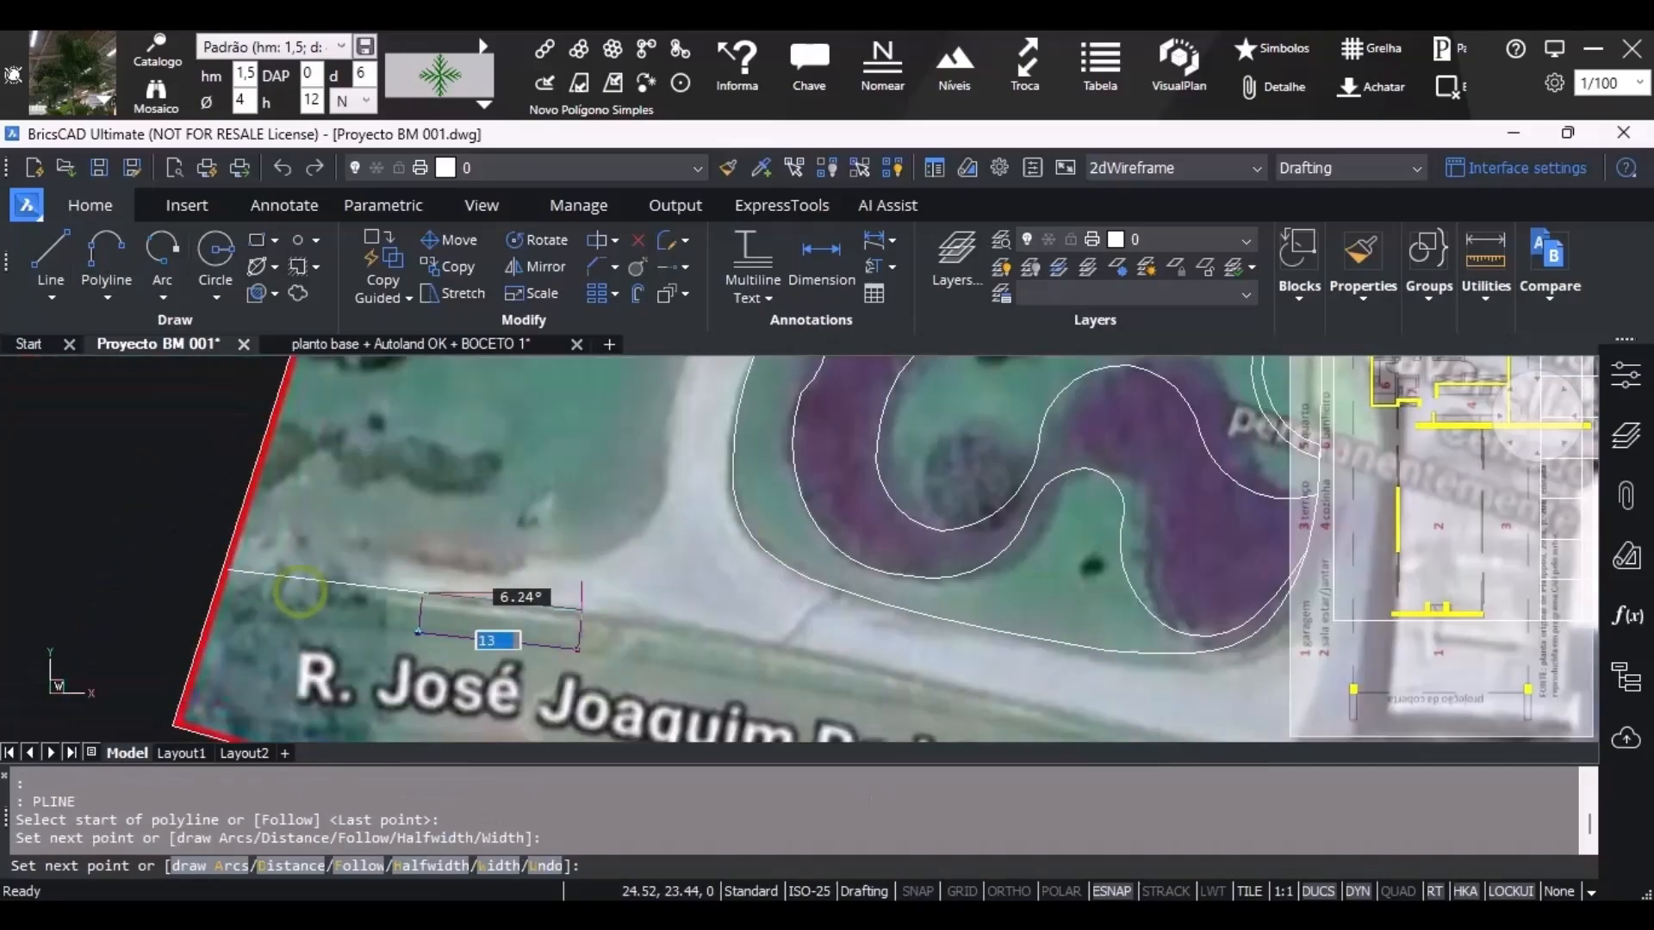
click(581, 610)
scroll(786, 641, up, 2)
middle_drag(786, 642, 591, 606)
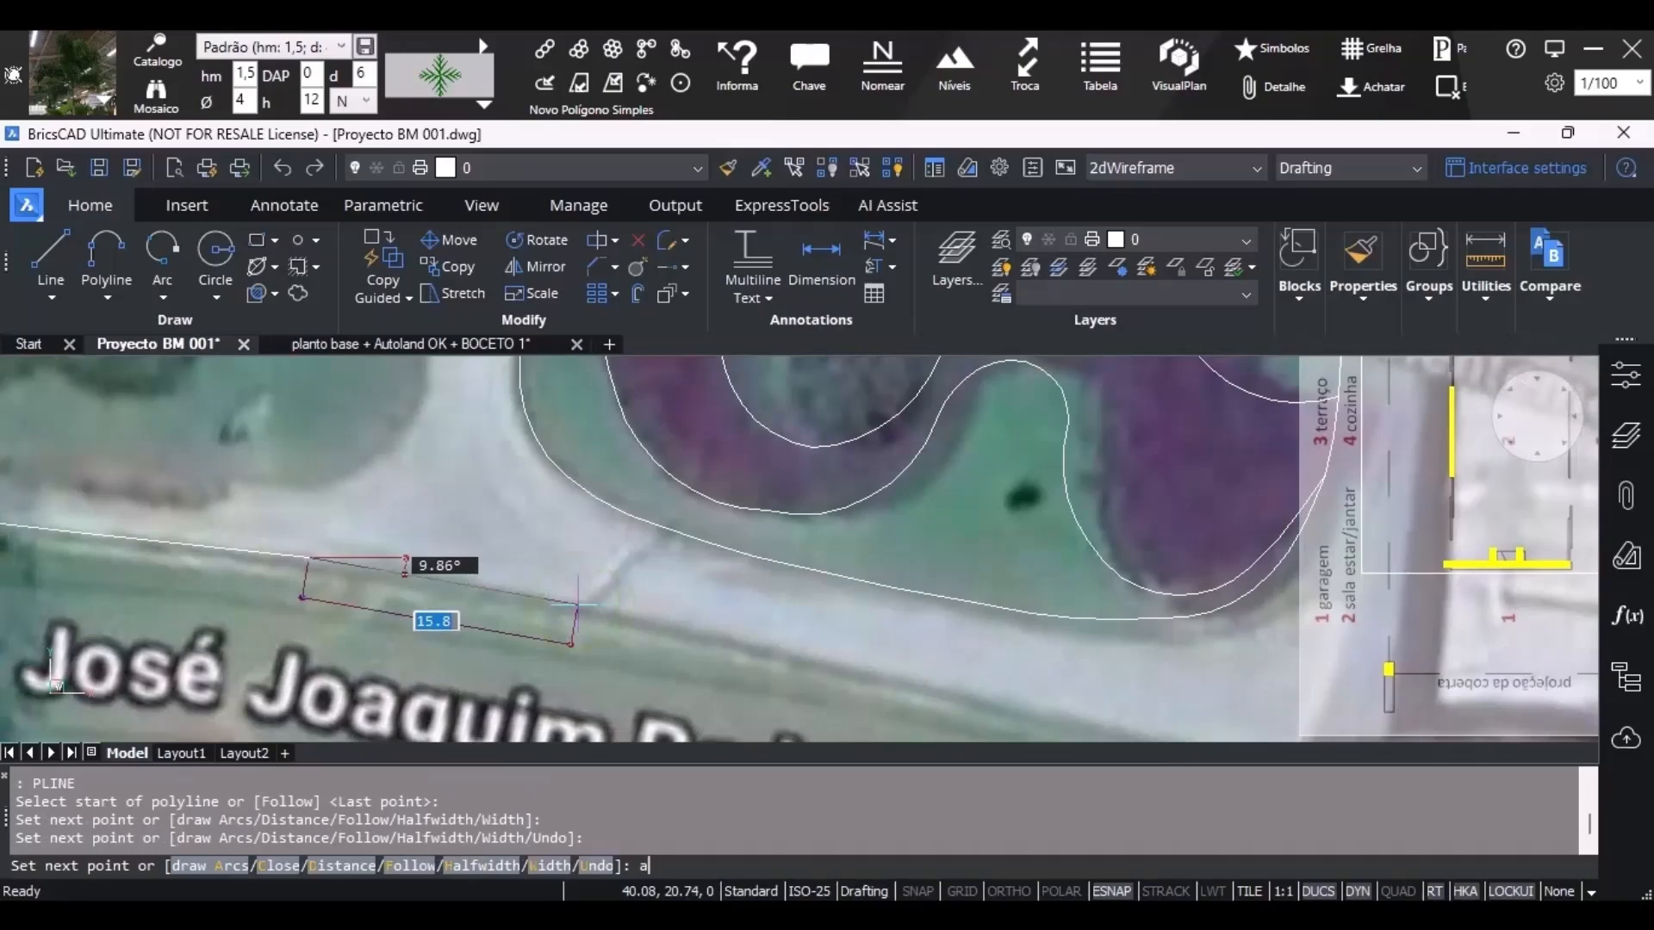
Switch the polyline to arcs and trace the driveway's lower edge with two arc segments of about 16 m and 21 m.
text(a)
key(Return)
scroll(575, 608, up, 3)
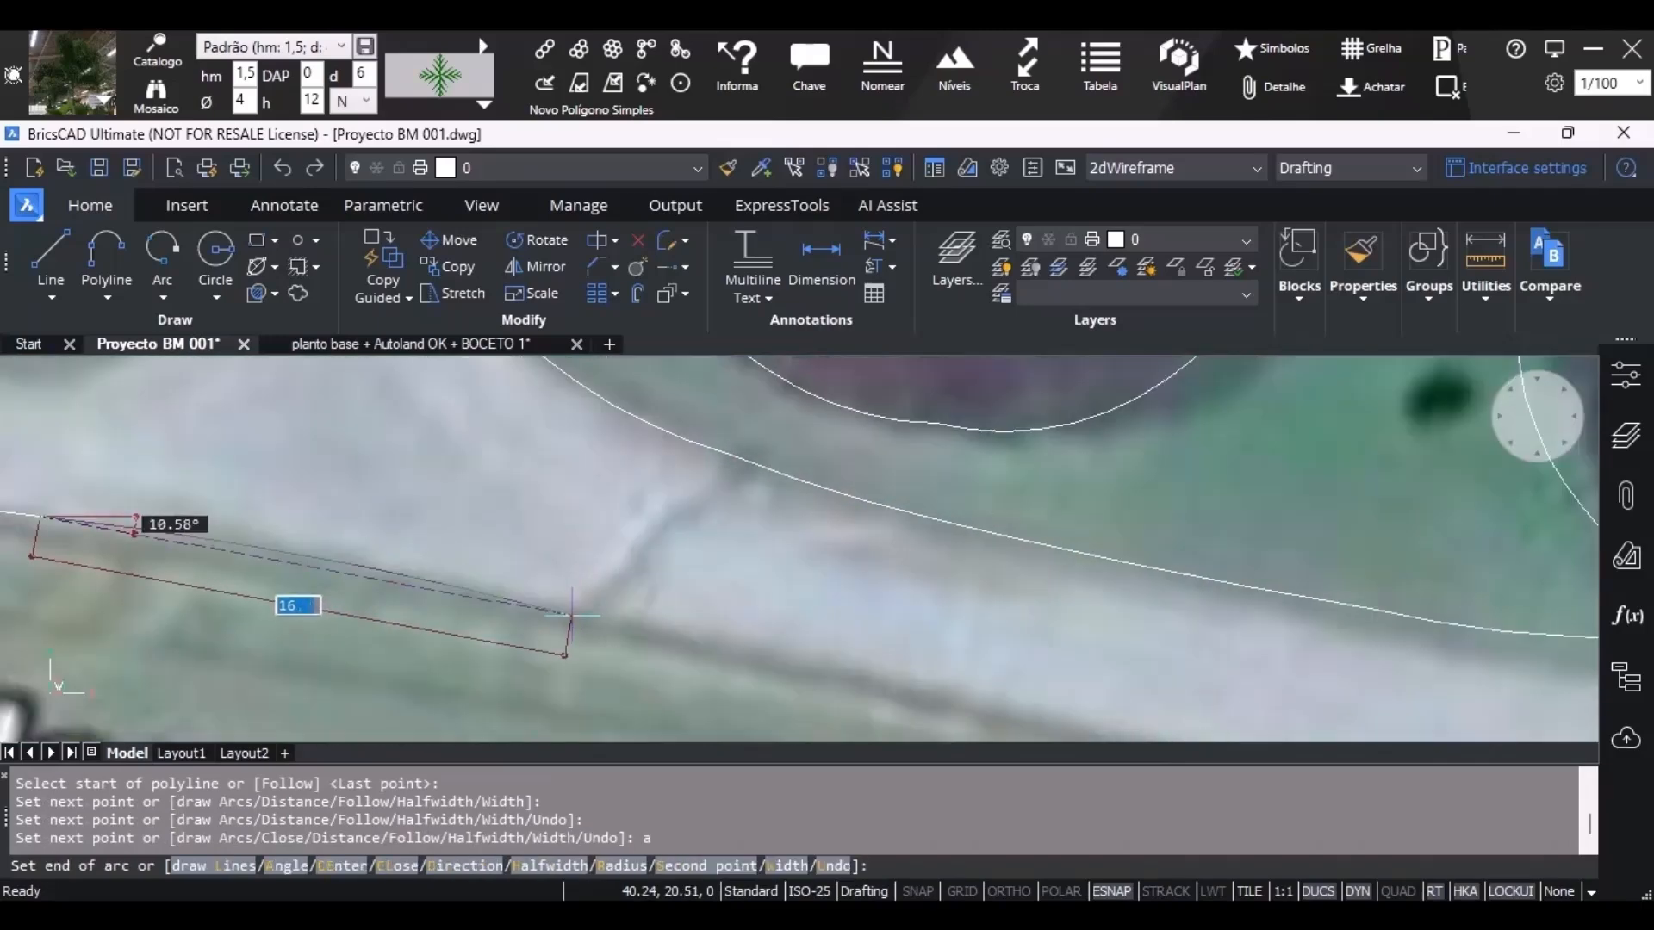
click(563, 613)
scroll(567, 615, down, 4)
scroll(864, 682, up, 4)
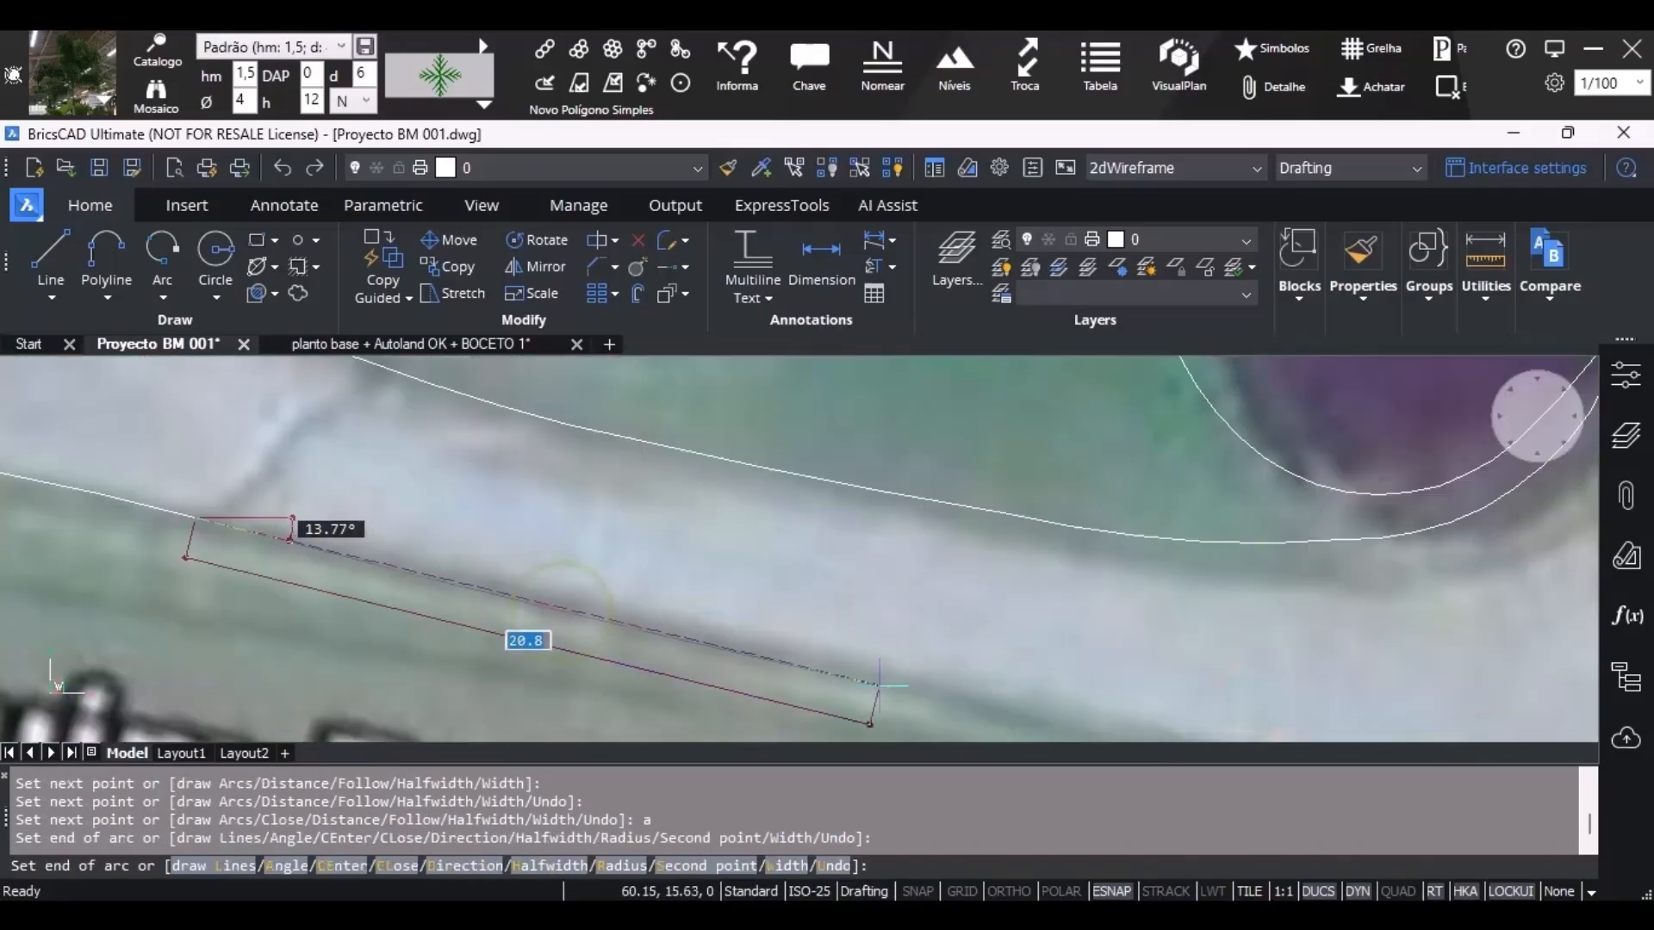
click(894, 681)
scroll(894, 679, up, 1)
middle_drag(894, 679, 179, 394)
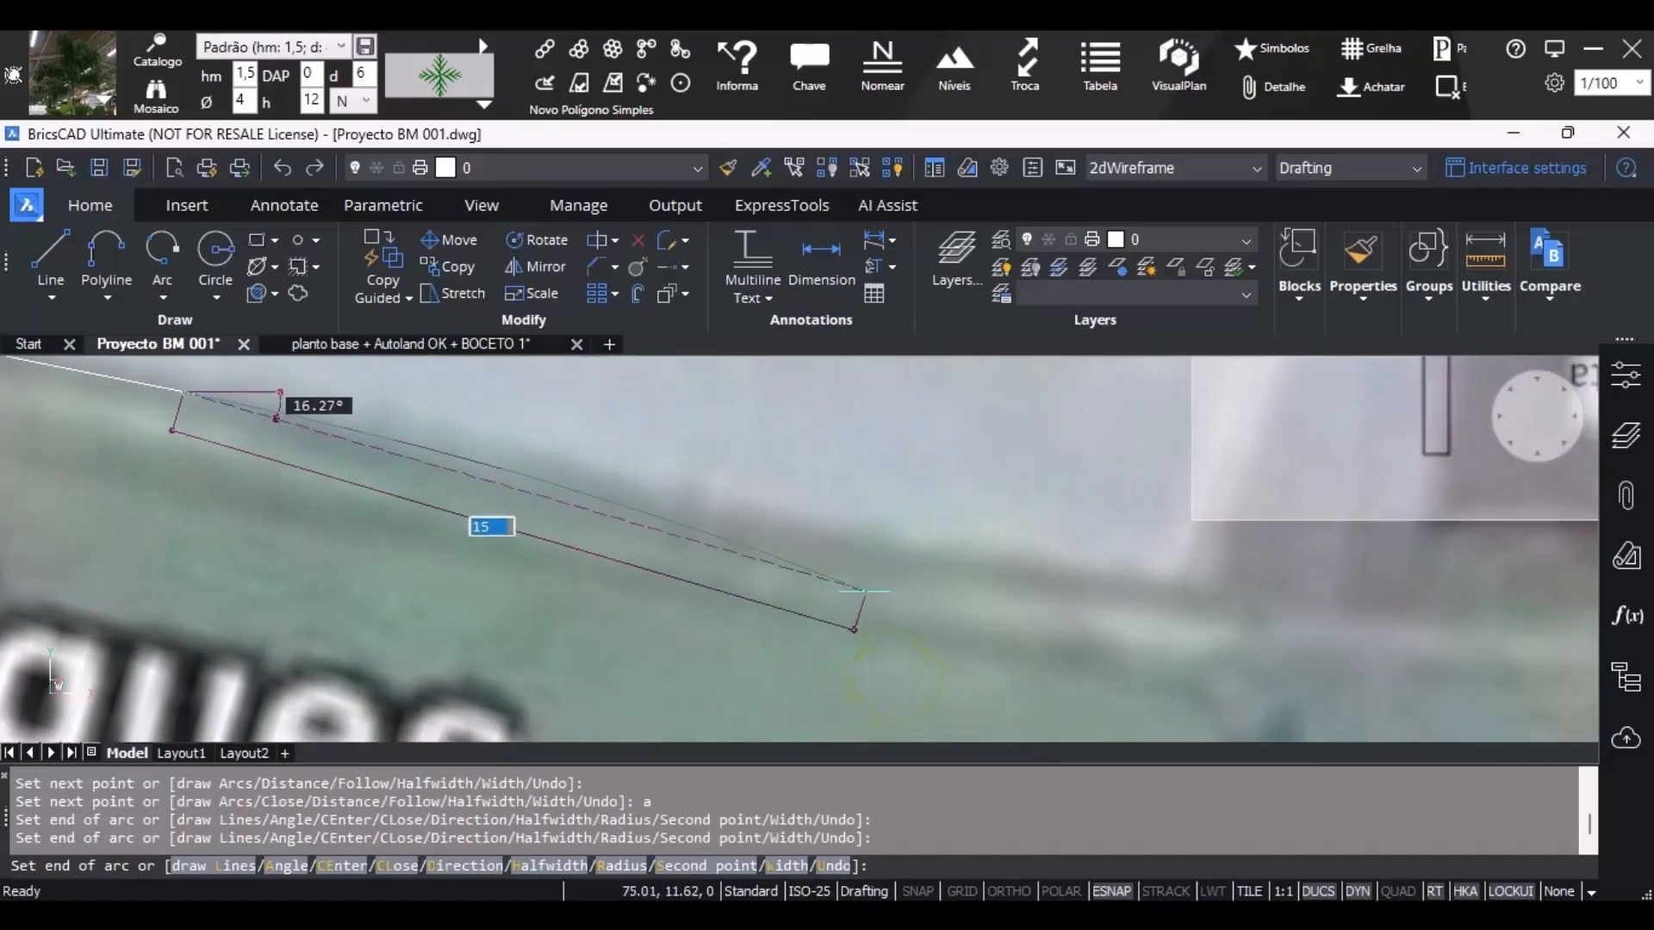
Continue with two more arc segments along the driveway's lower edge to just below the lower-left corner of the house plan image.
scroll(978, 577, down, 2)
scroll(893, 556, up, 3)
click(760, 531)
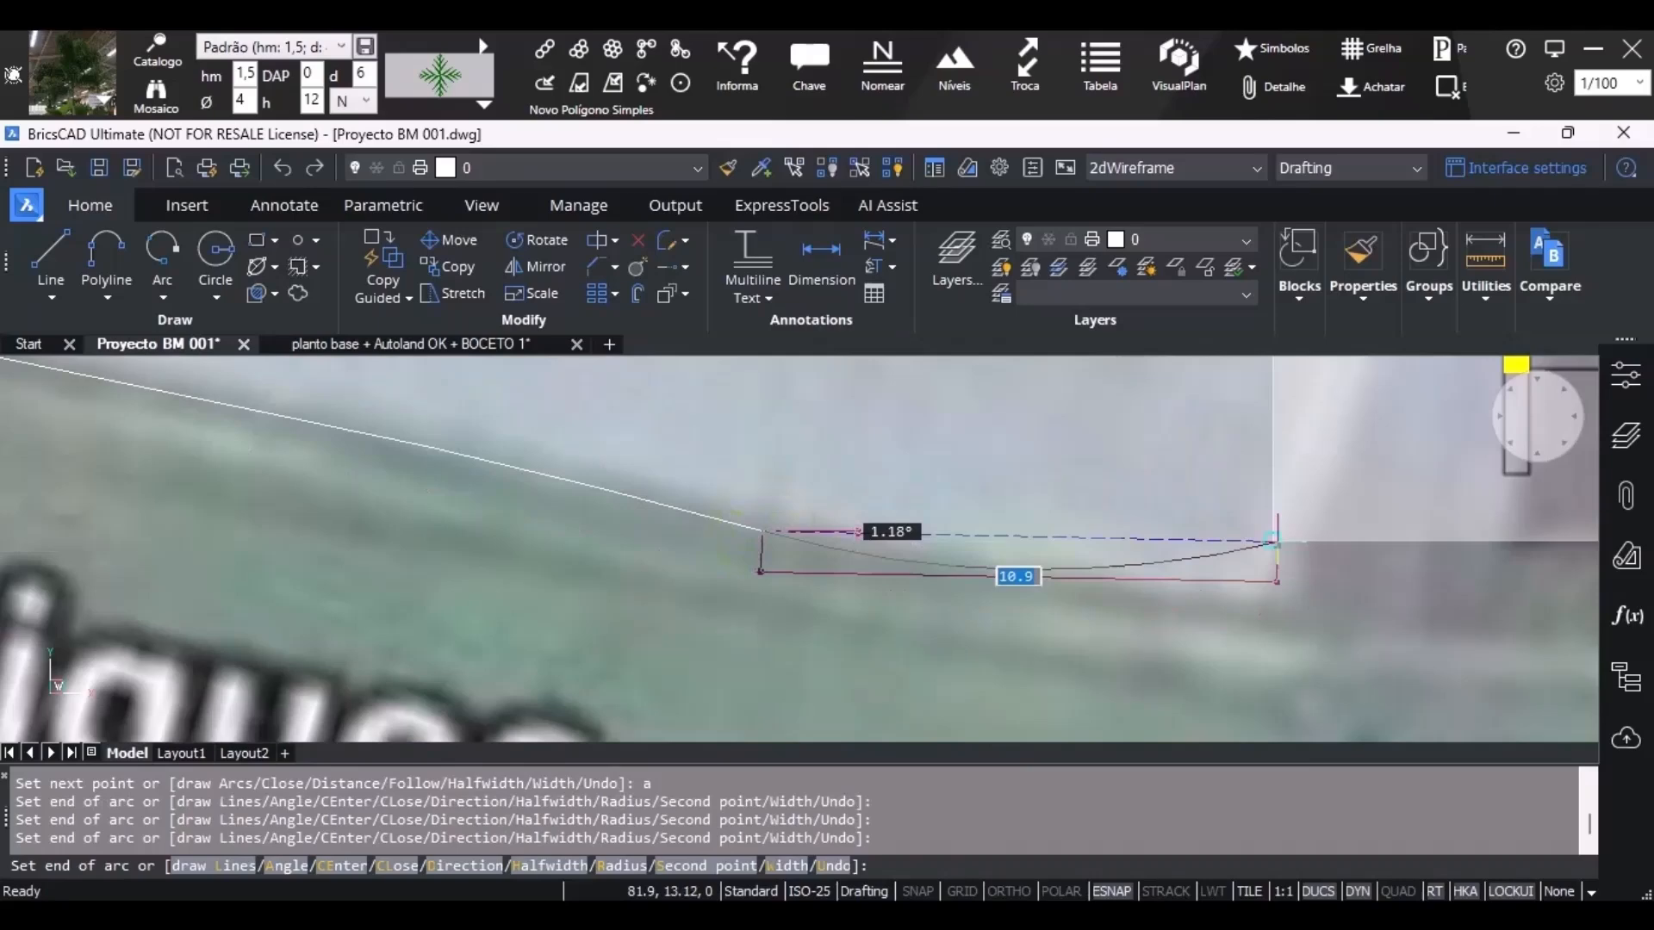
scroll(1273, 596, down, 3)
scroll(893, 561, up, 2)
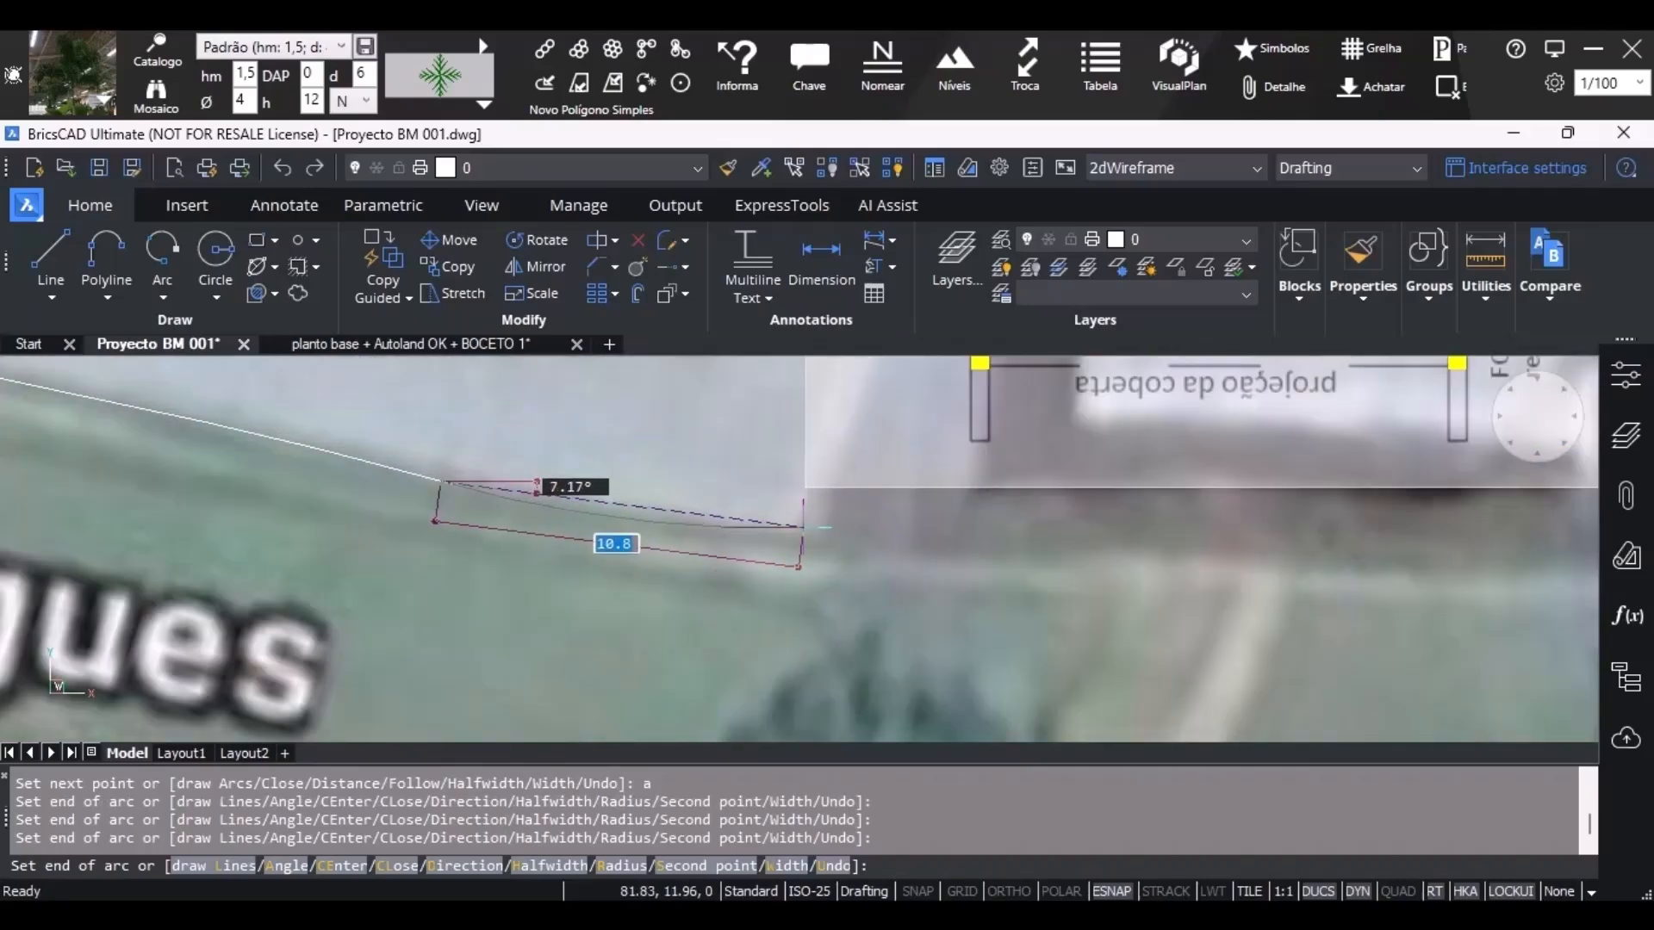
click(822, 527)
Curve the driveway polyline up beside the house with an arc segment of about 10.8 m ending at the white house outline.
scroll(821, 527, down, 3)
middle_drag(875, 518, 863, 612)
scroll(827, 551, up, 2)
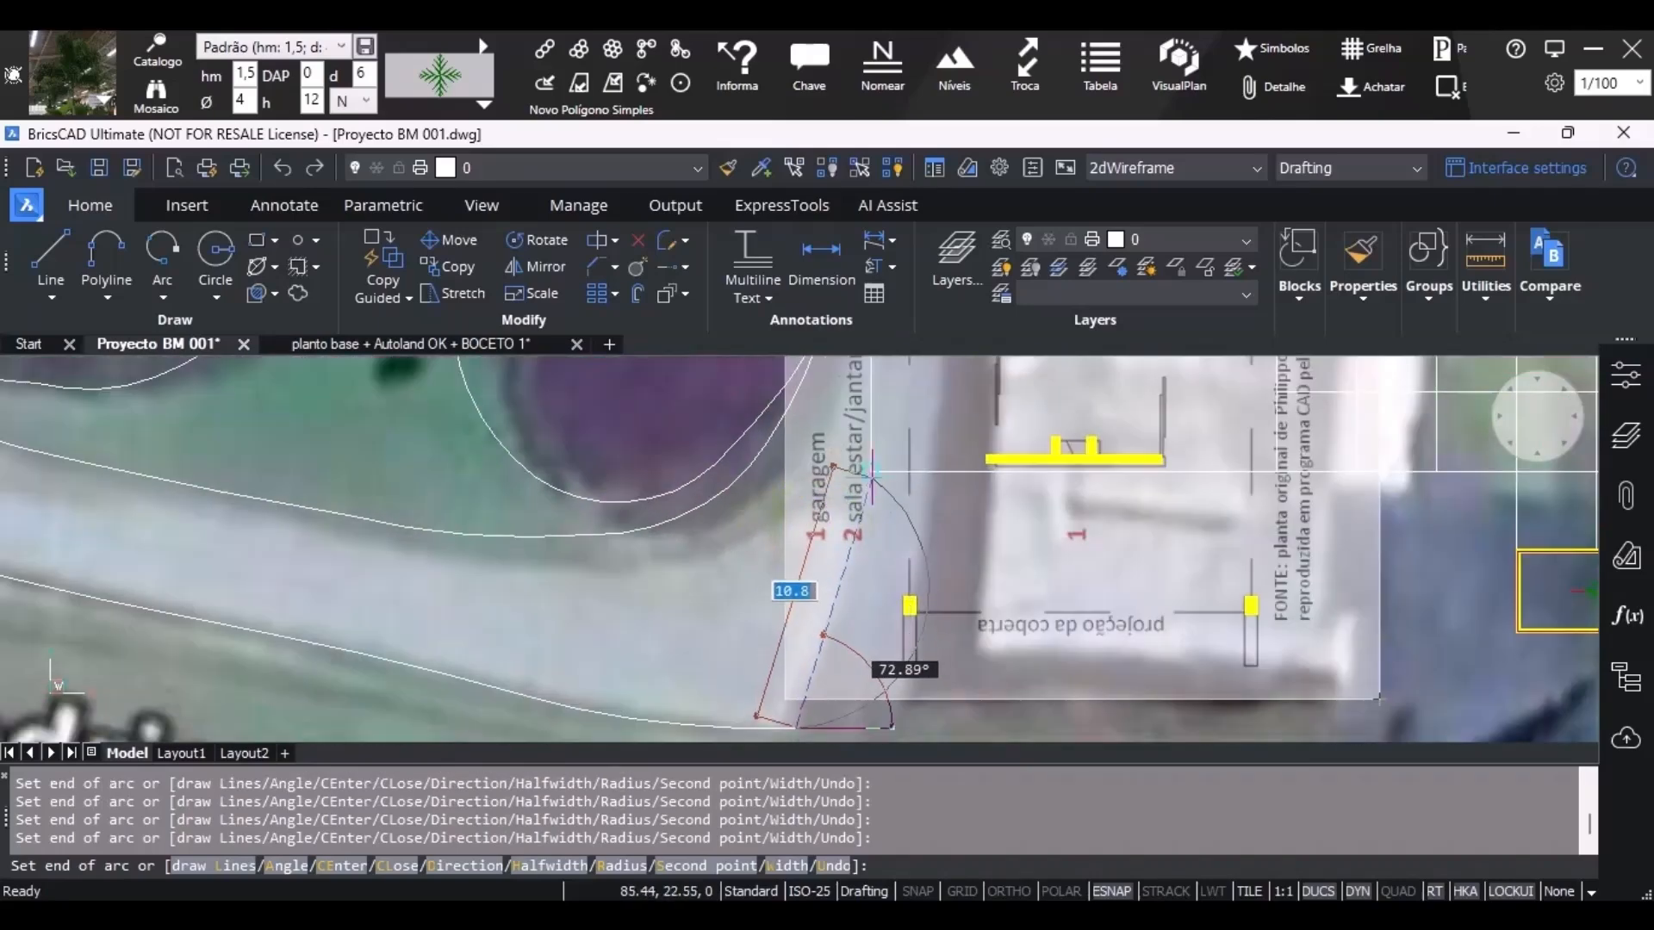
click(874, 478)
scroll(867, 514, down, 3)
scroll(865, 496, up, 3)
middle_drag(878, 372, 864, 712)
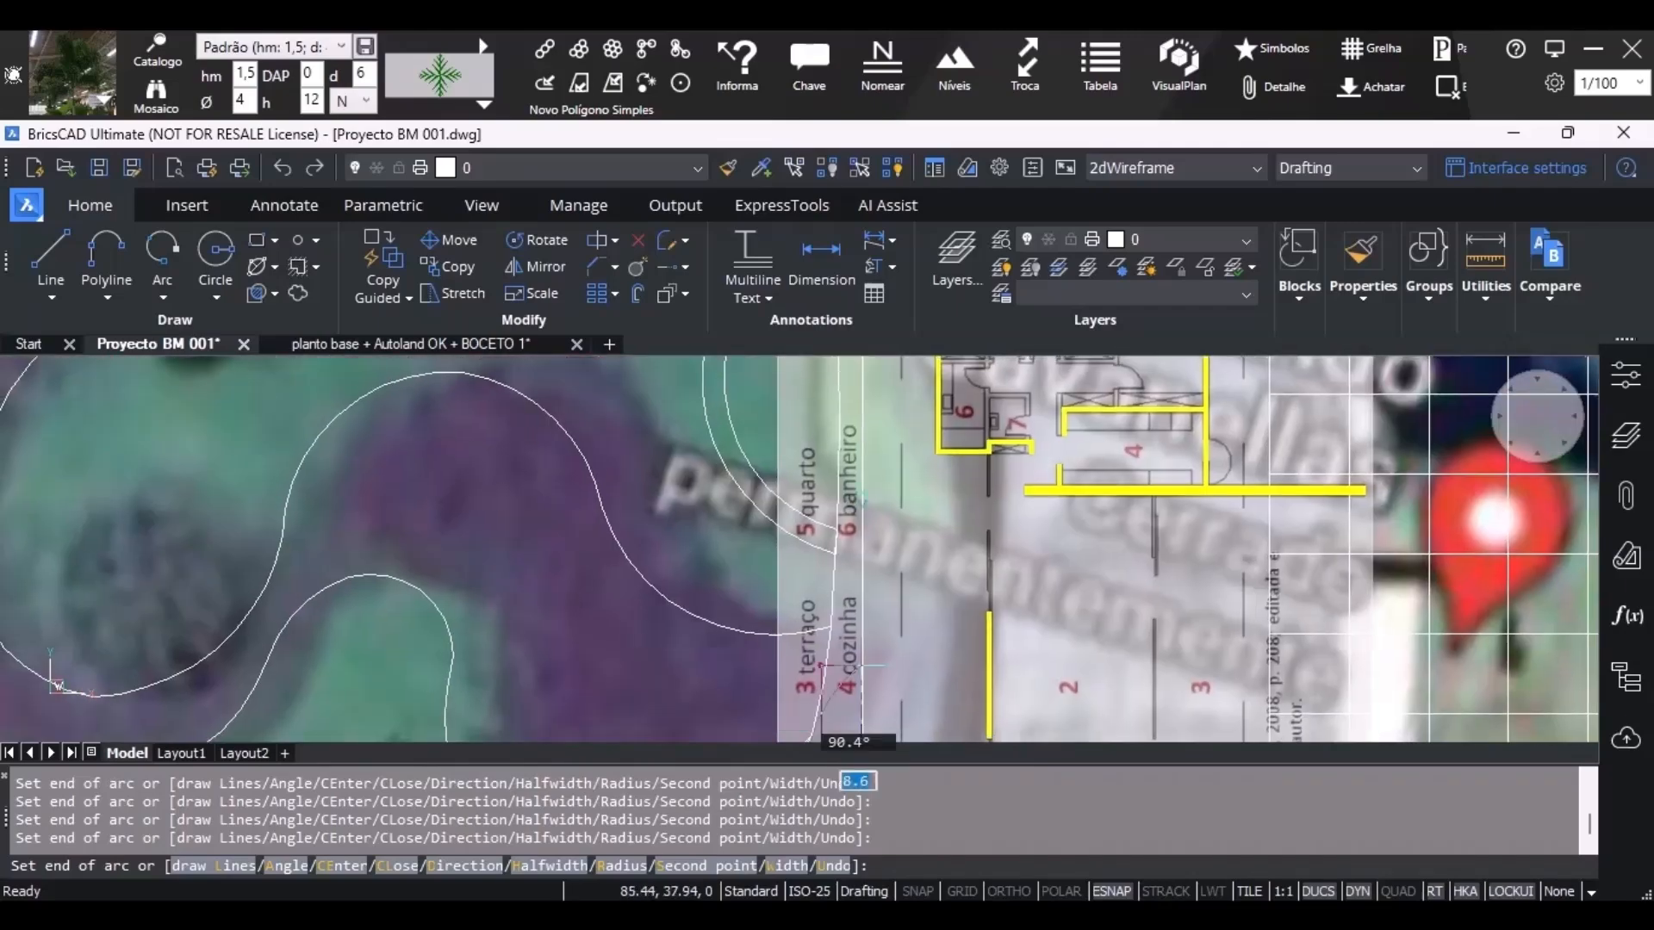
Return the polyline to straight lines and run a segment up the house's left side to the upper-left corner of its white outline.
scroll(862, 594, down, 5)
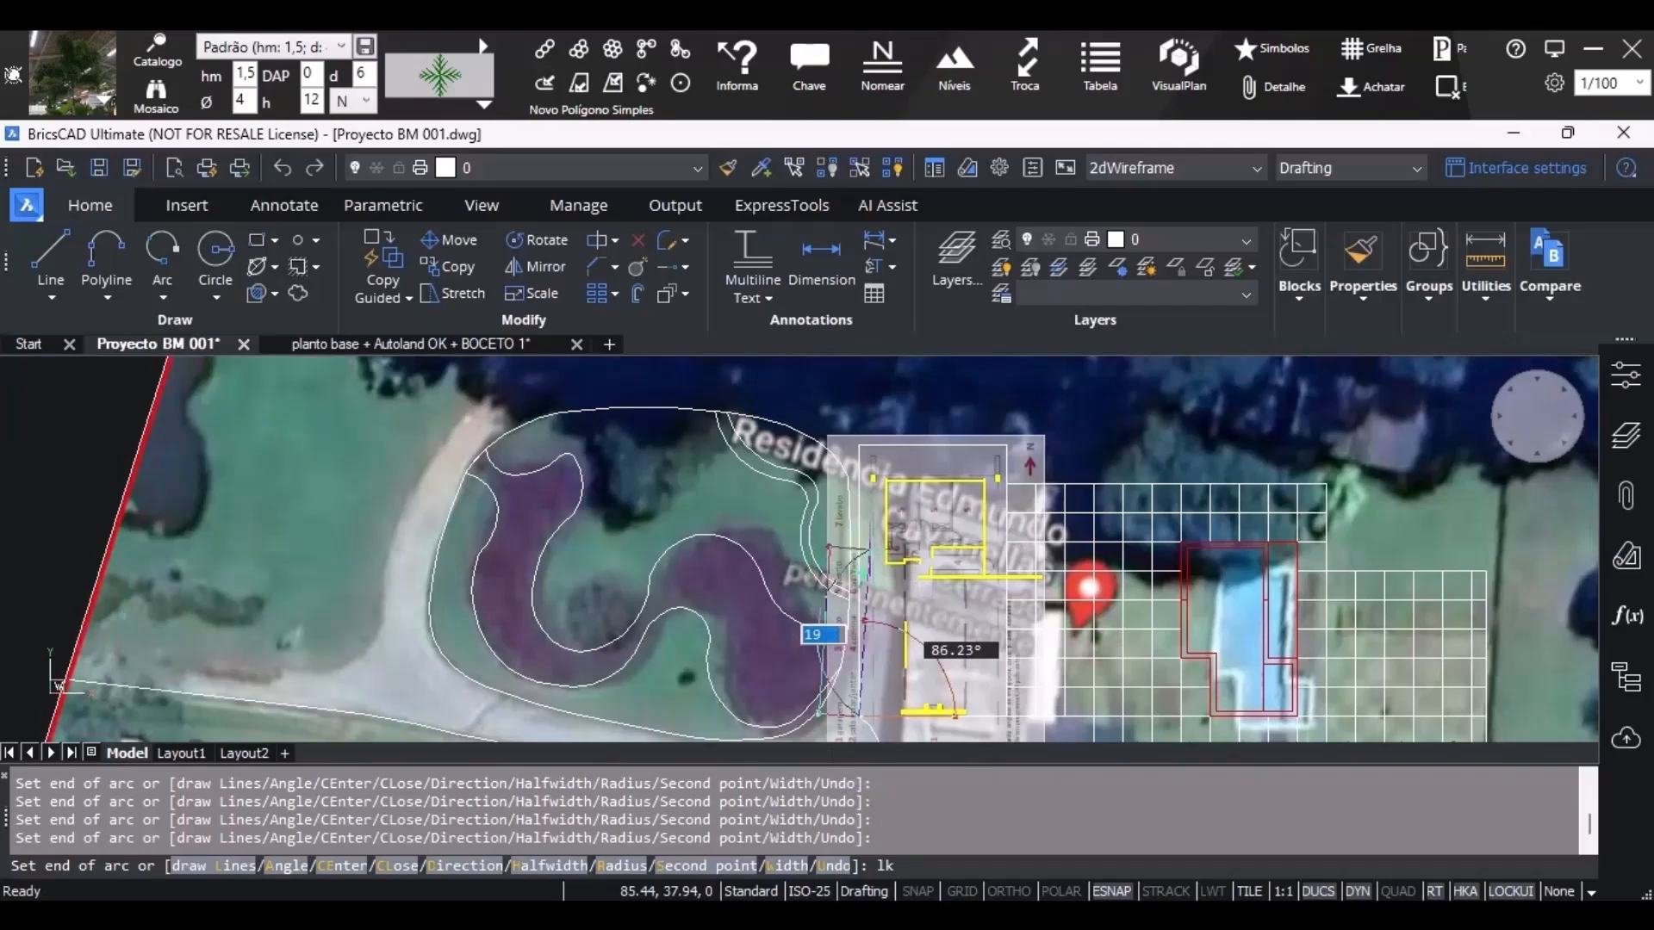
key(Return)
scroll(861, 542, up, 6)
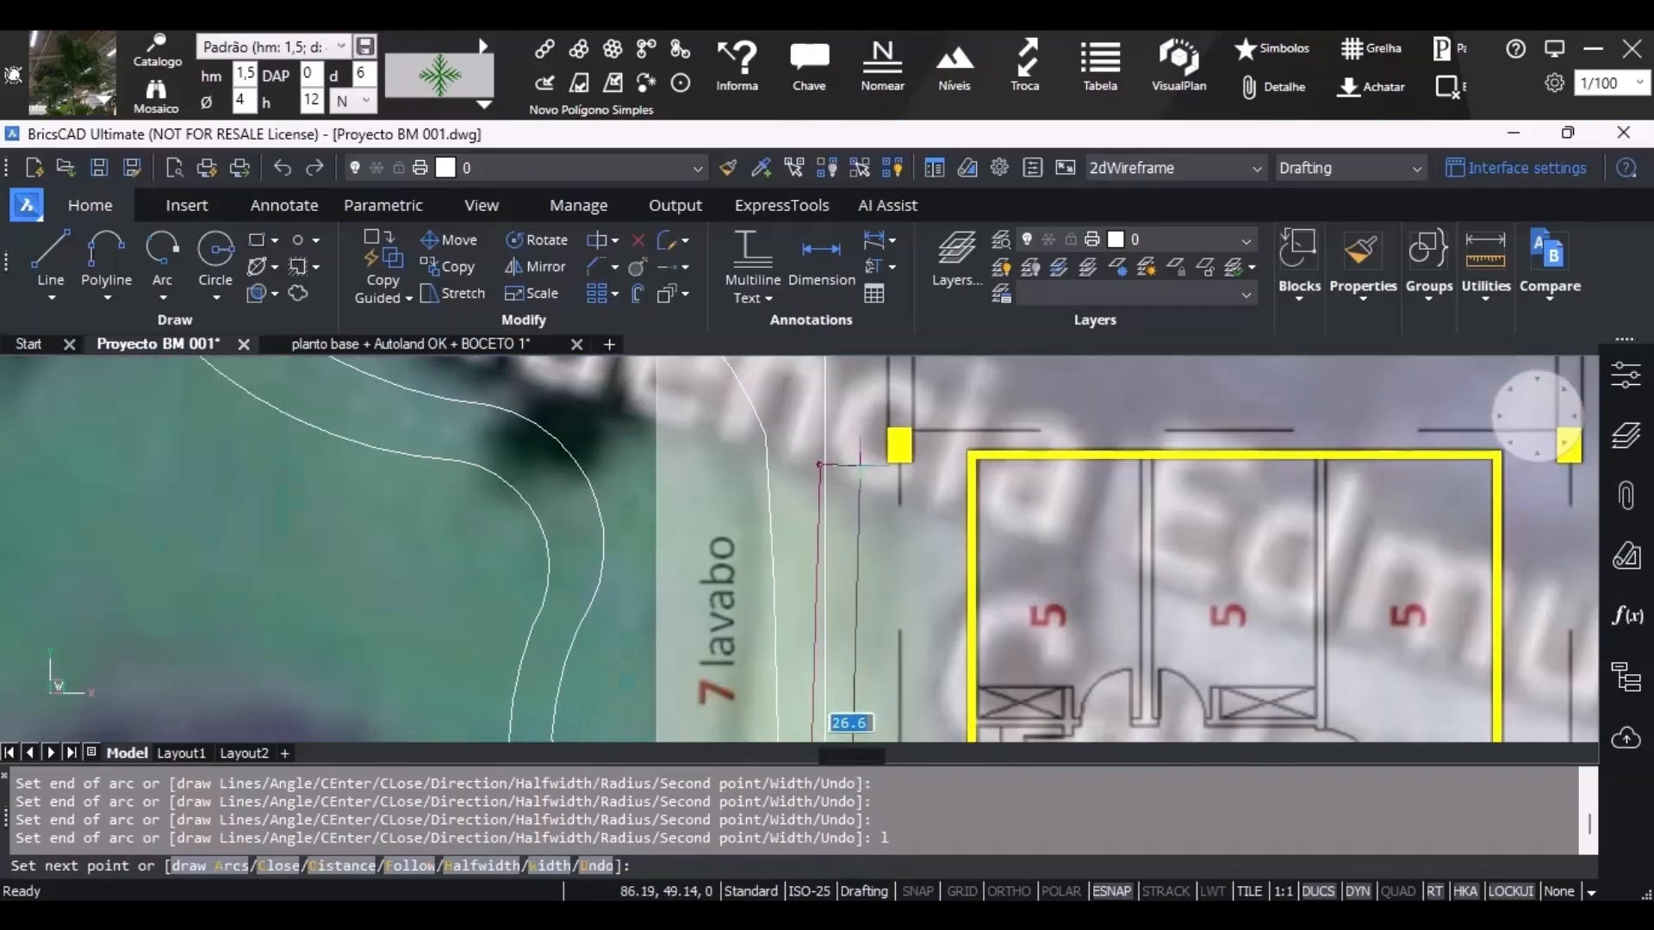
middle_drag(873, 450, 871, 667)
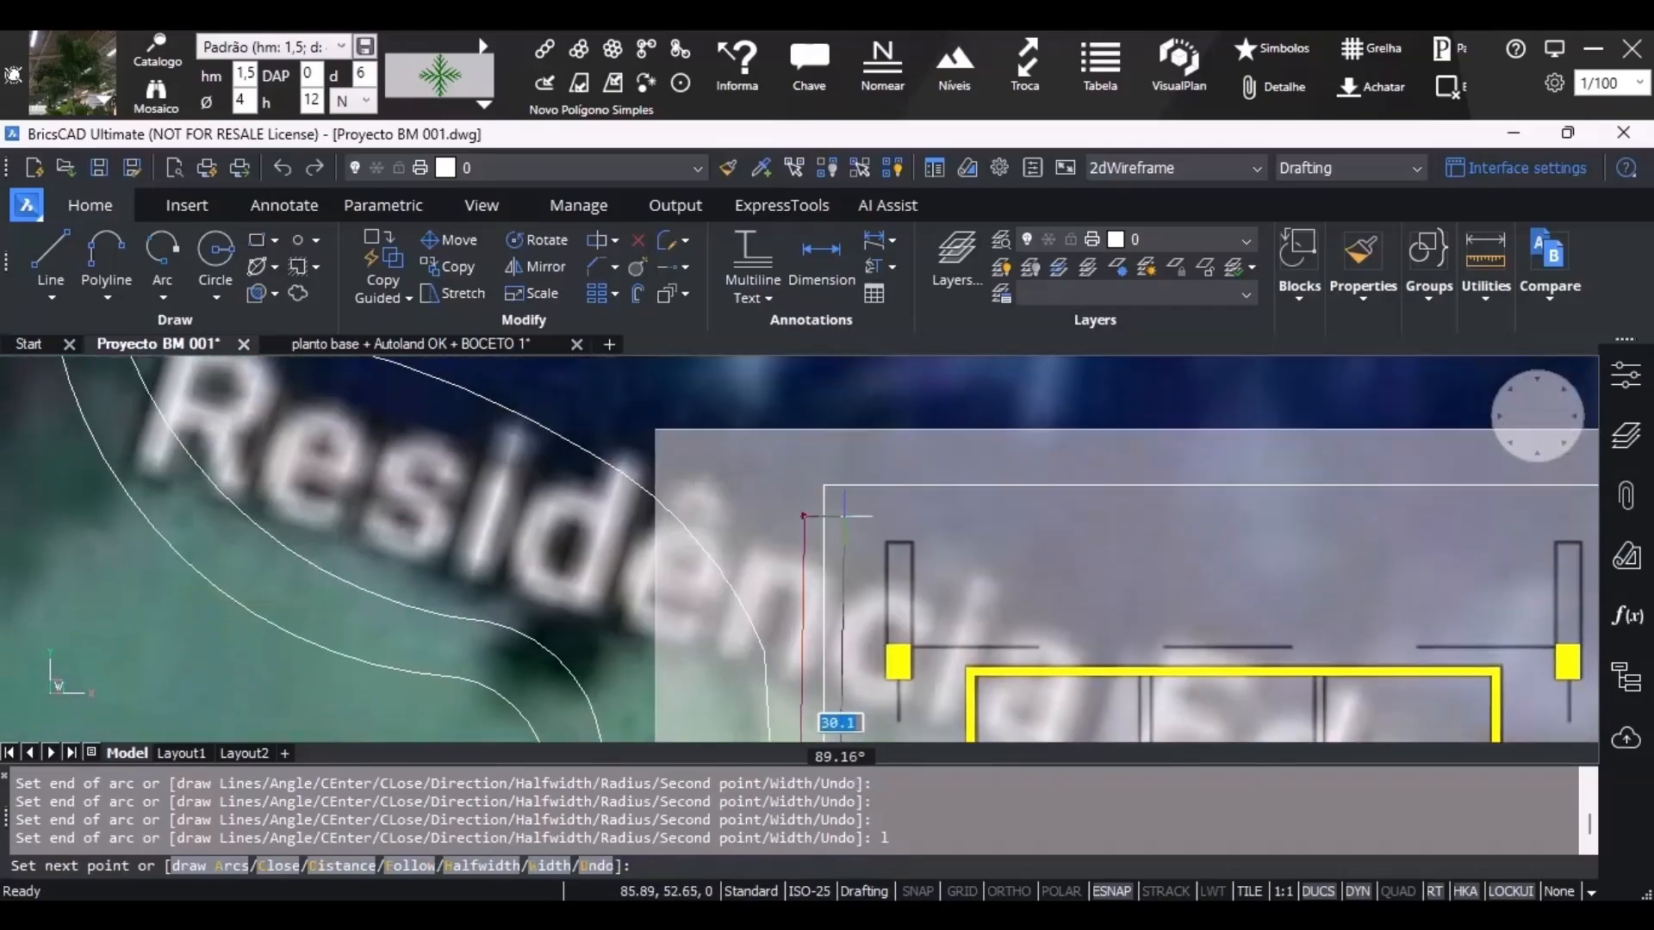
click(826, 484)
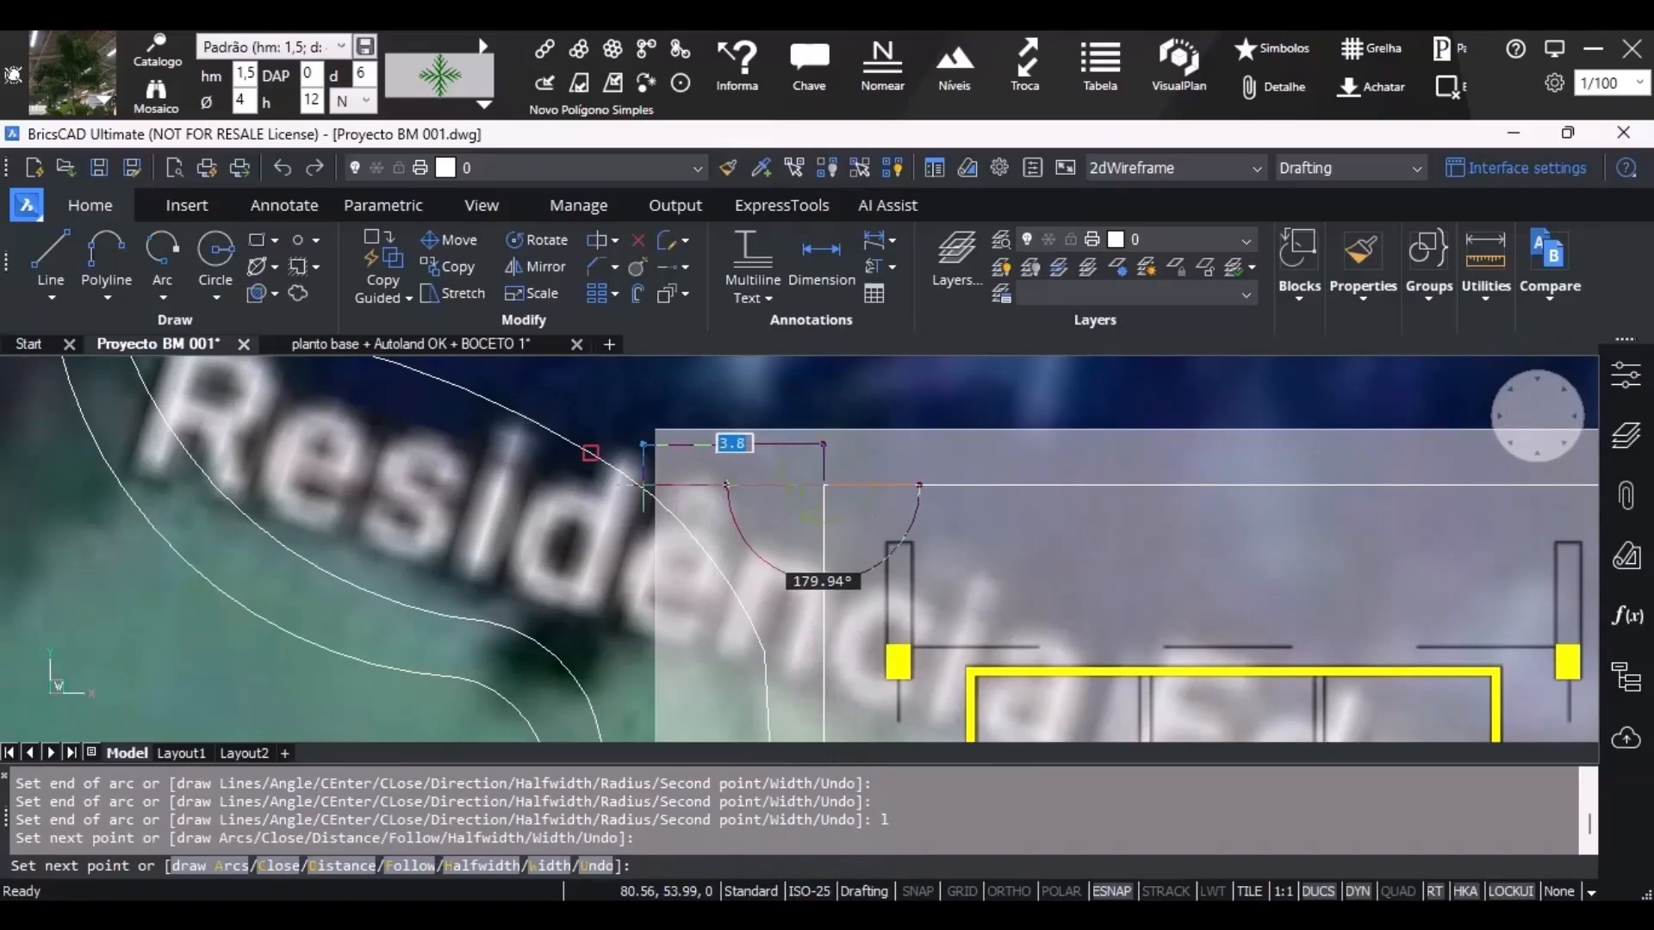
Turn on Ortho and draw a horizontal segment about 3.8 m long from the outline's corner to the curved garden border, using the nearest snap.
scroll(615, 469, up, 3)
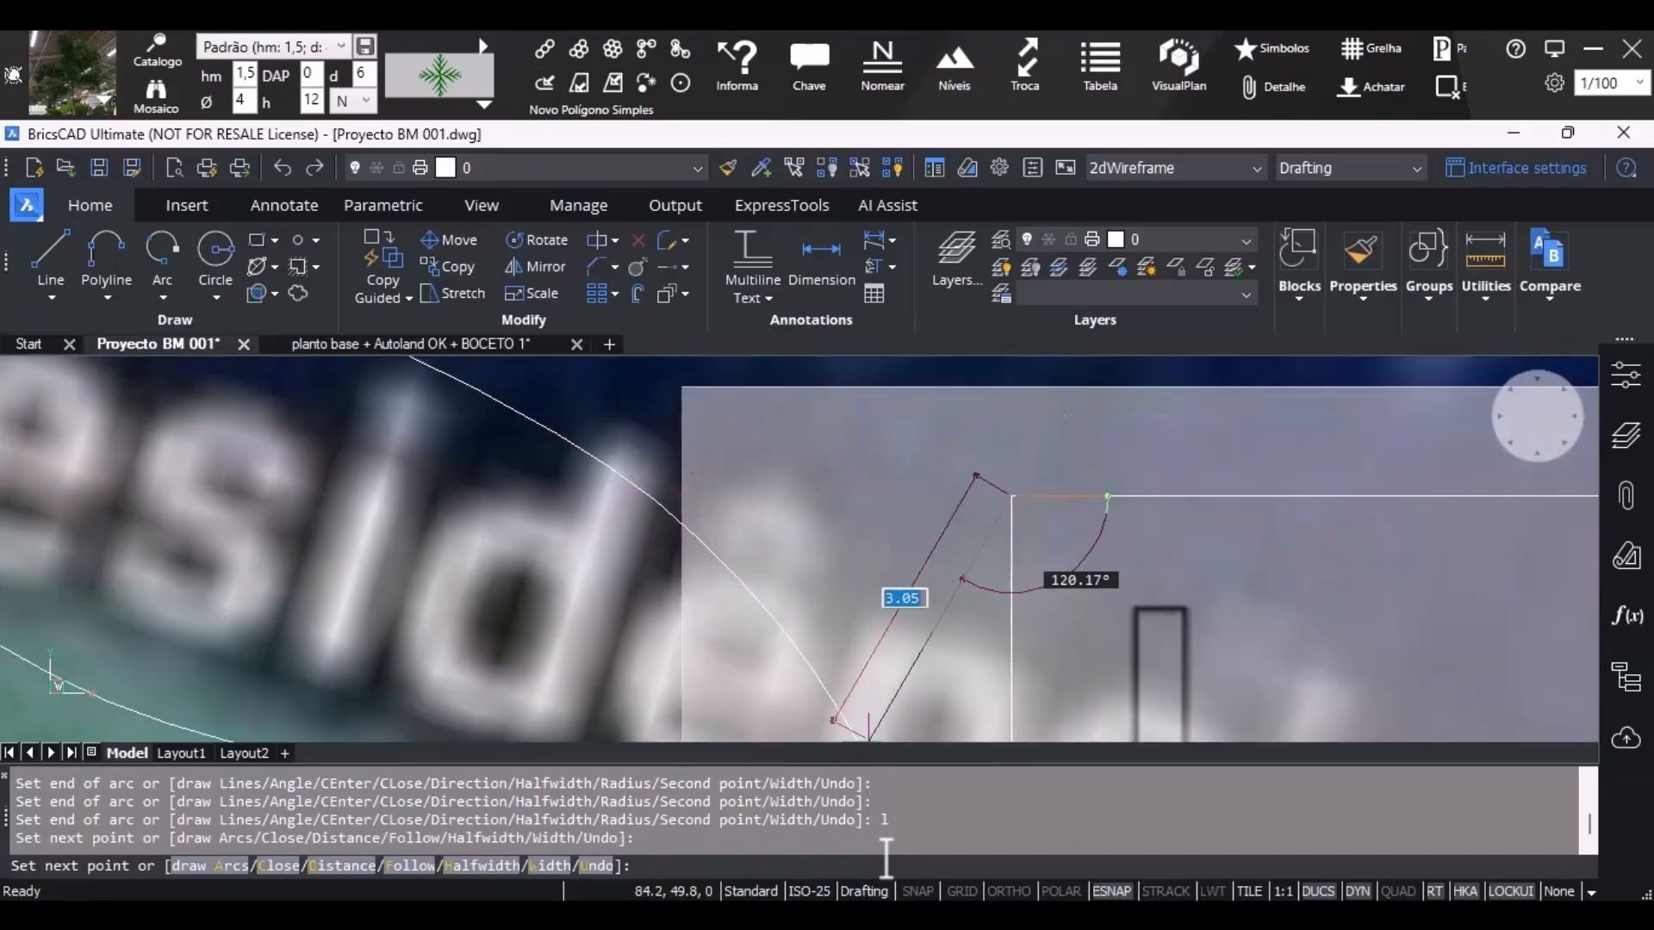
click(1007, 892)
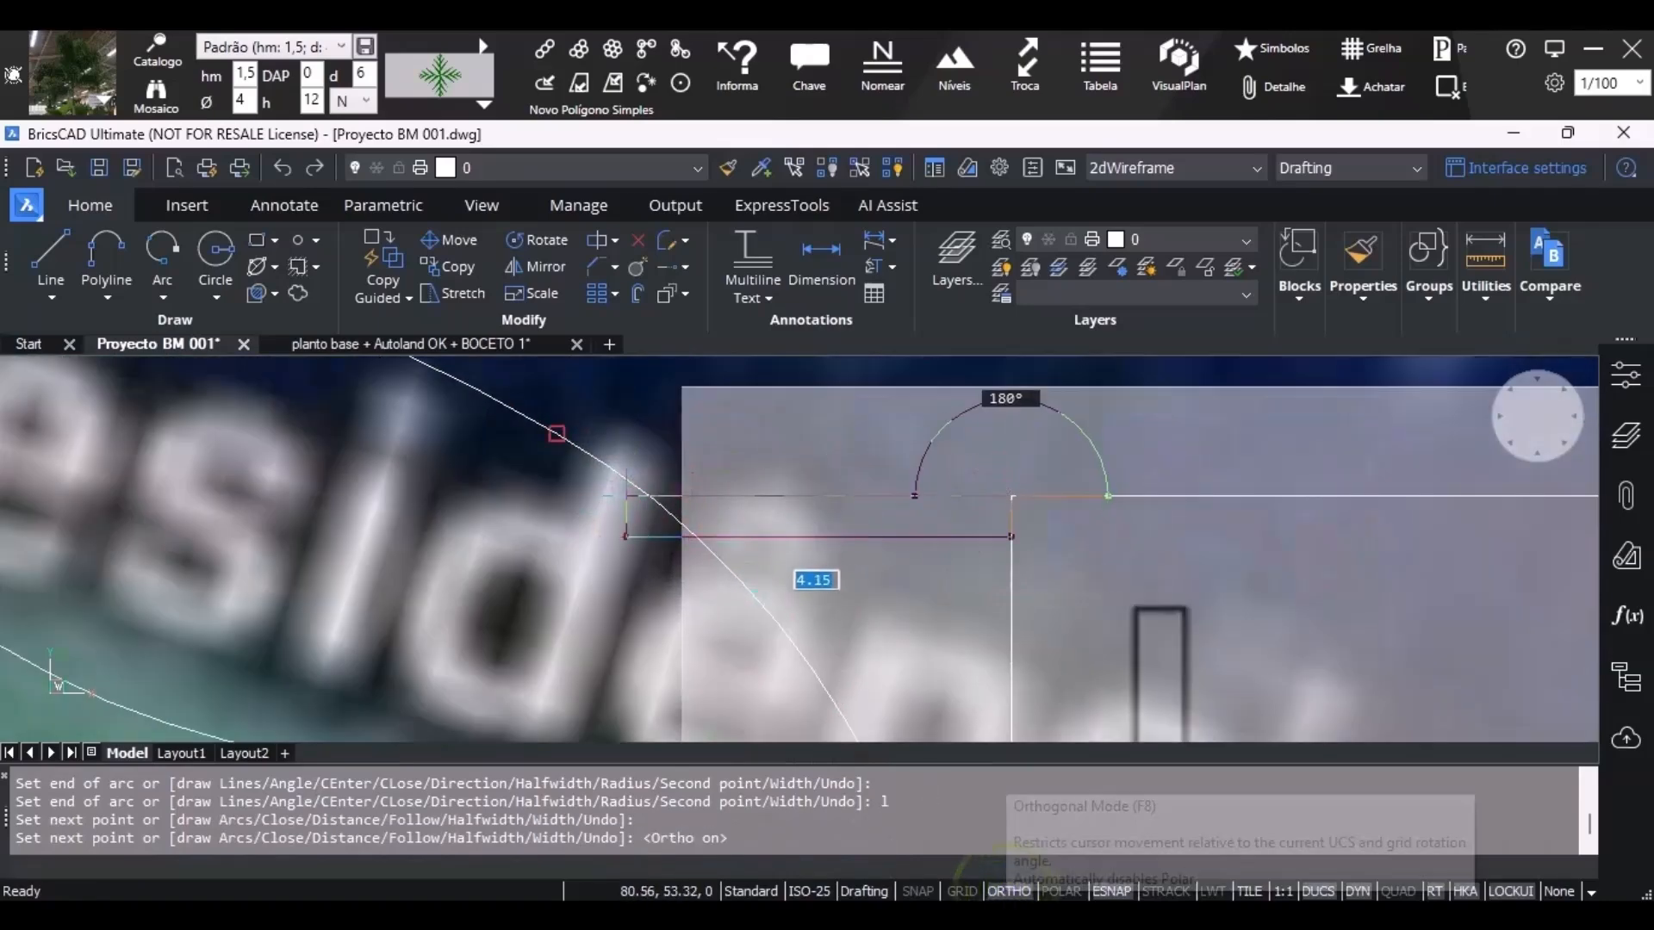
scroll(651, 498, up, 5)
scroll(645, 492, up, 4)
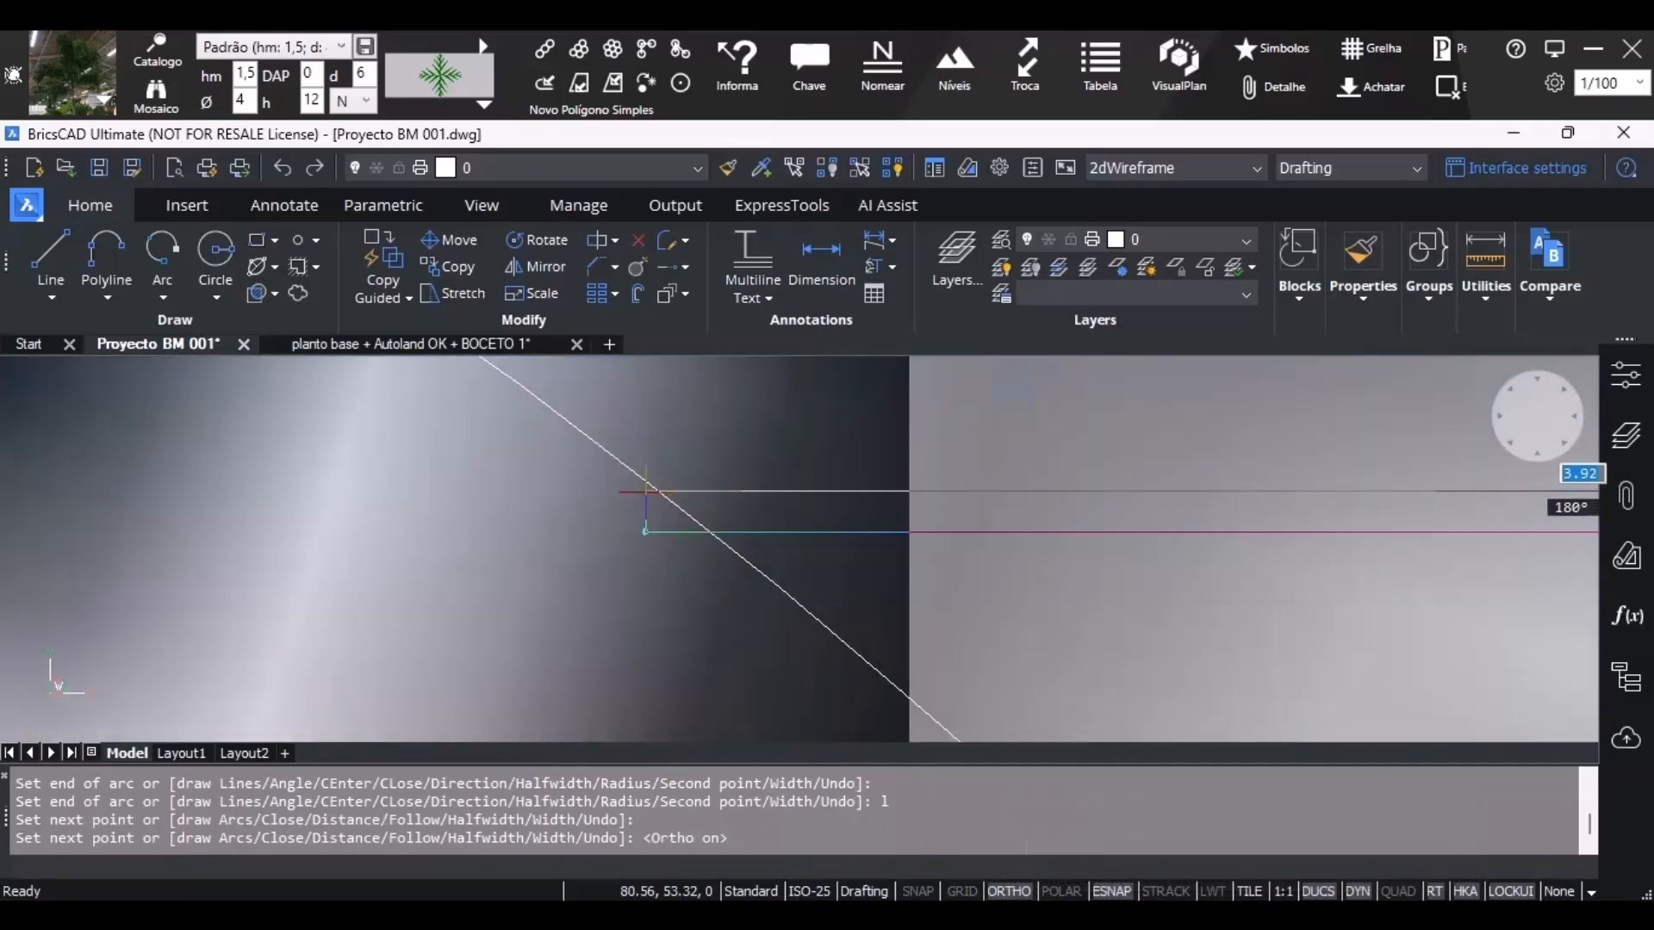
shift+right_click(659, 491)
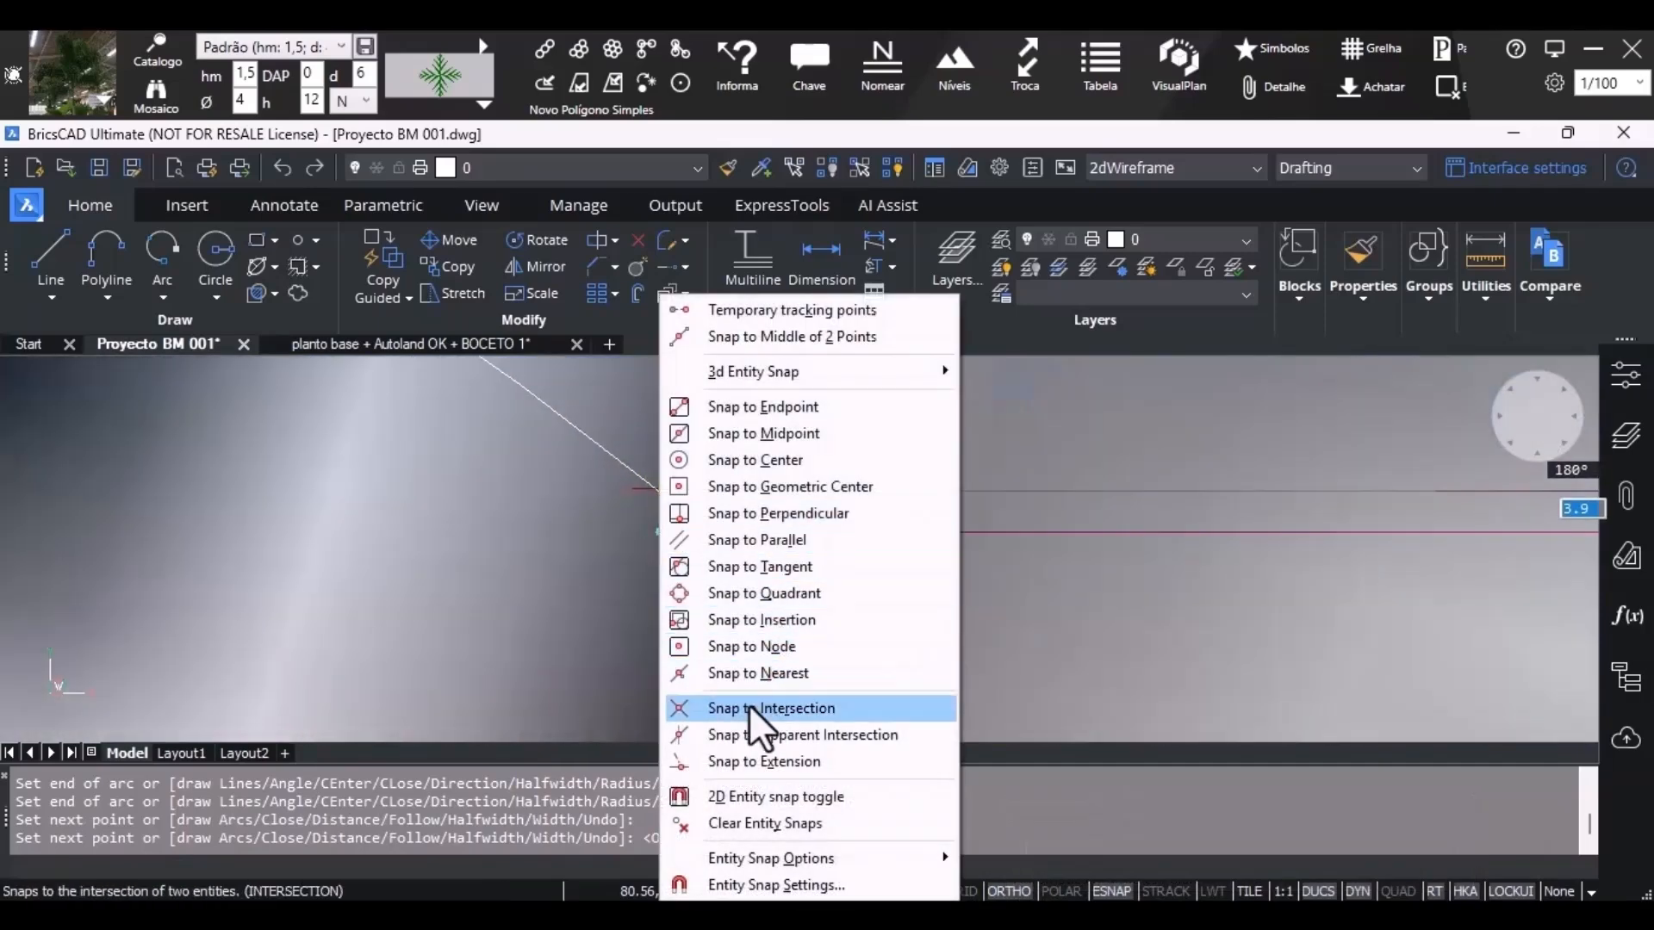
click(748, 704)
shift+right_click(711, 541)
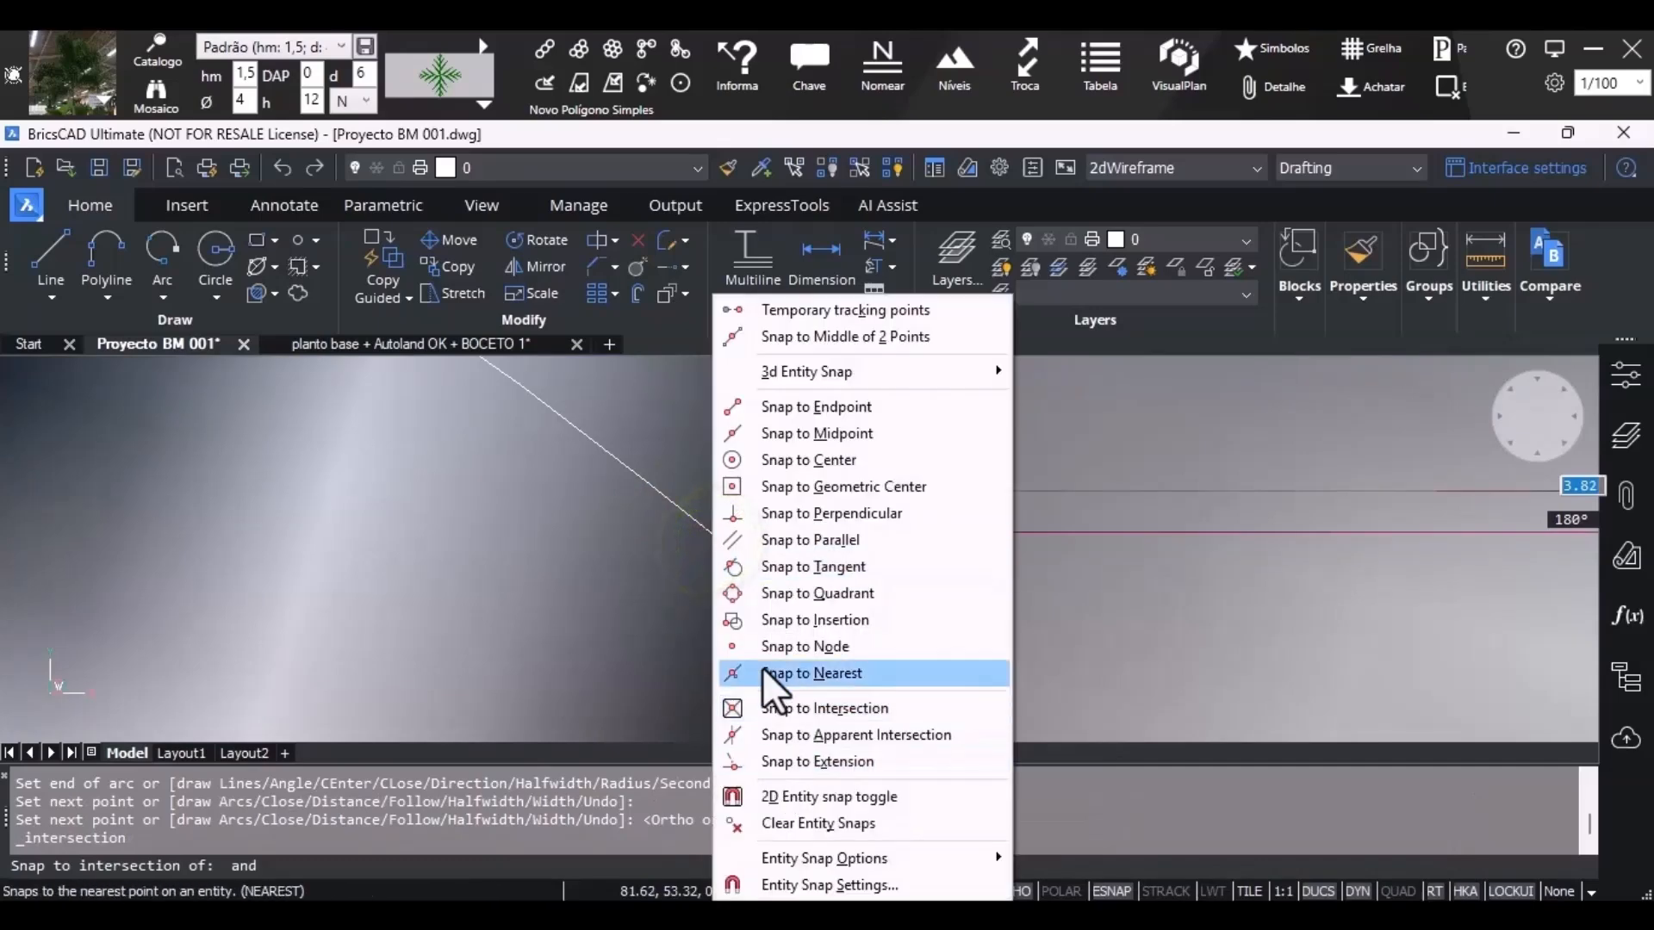
click(763, 668)
click(709, 531)
scroll(683, 572, down, 5)
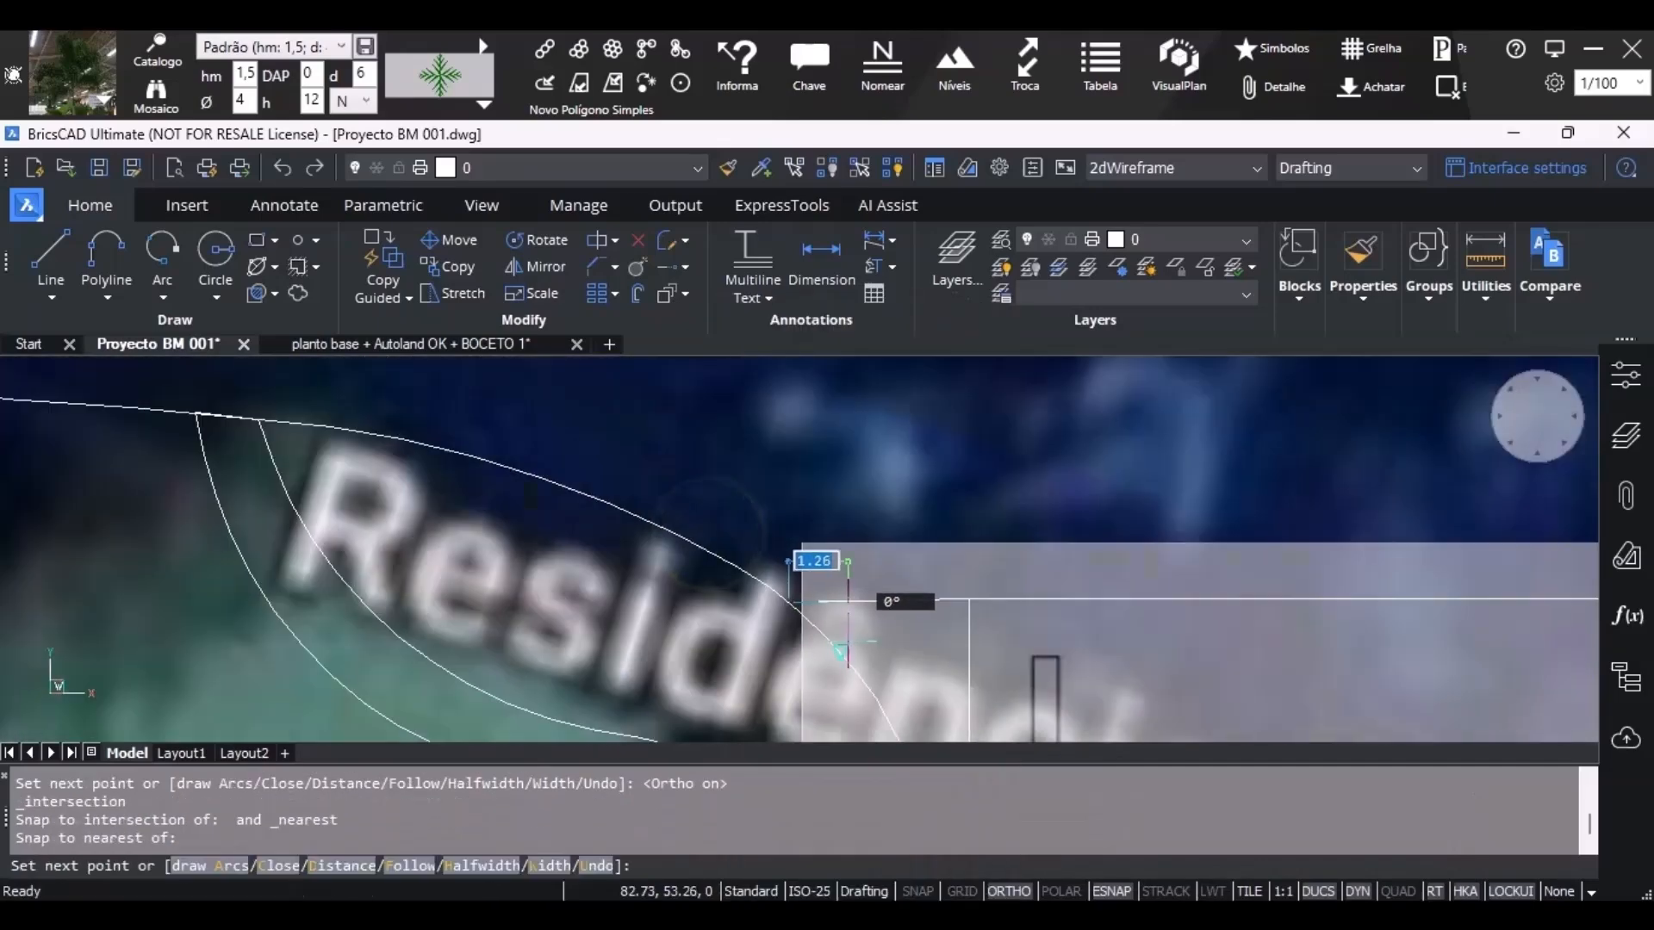
Switch the polyline back to arcs and trace down the right side of the garden border facing the house.
key(Return)
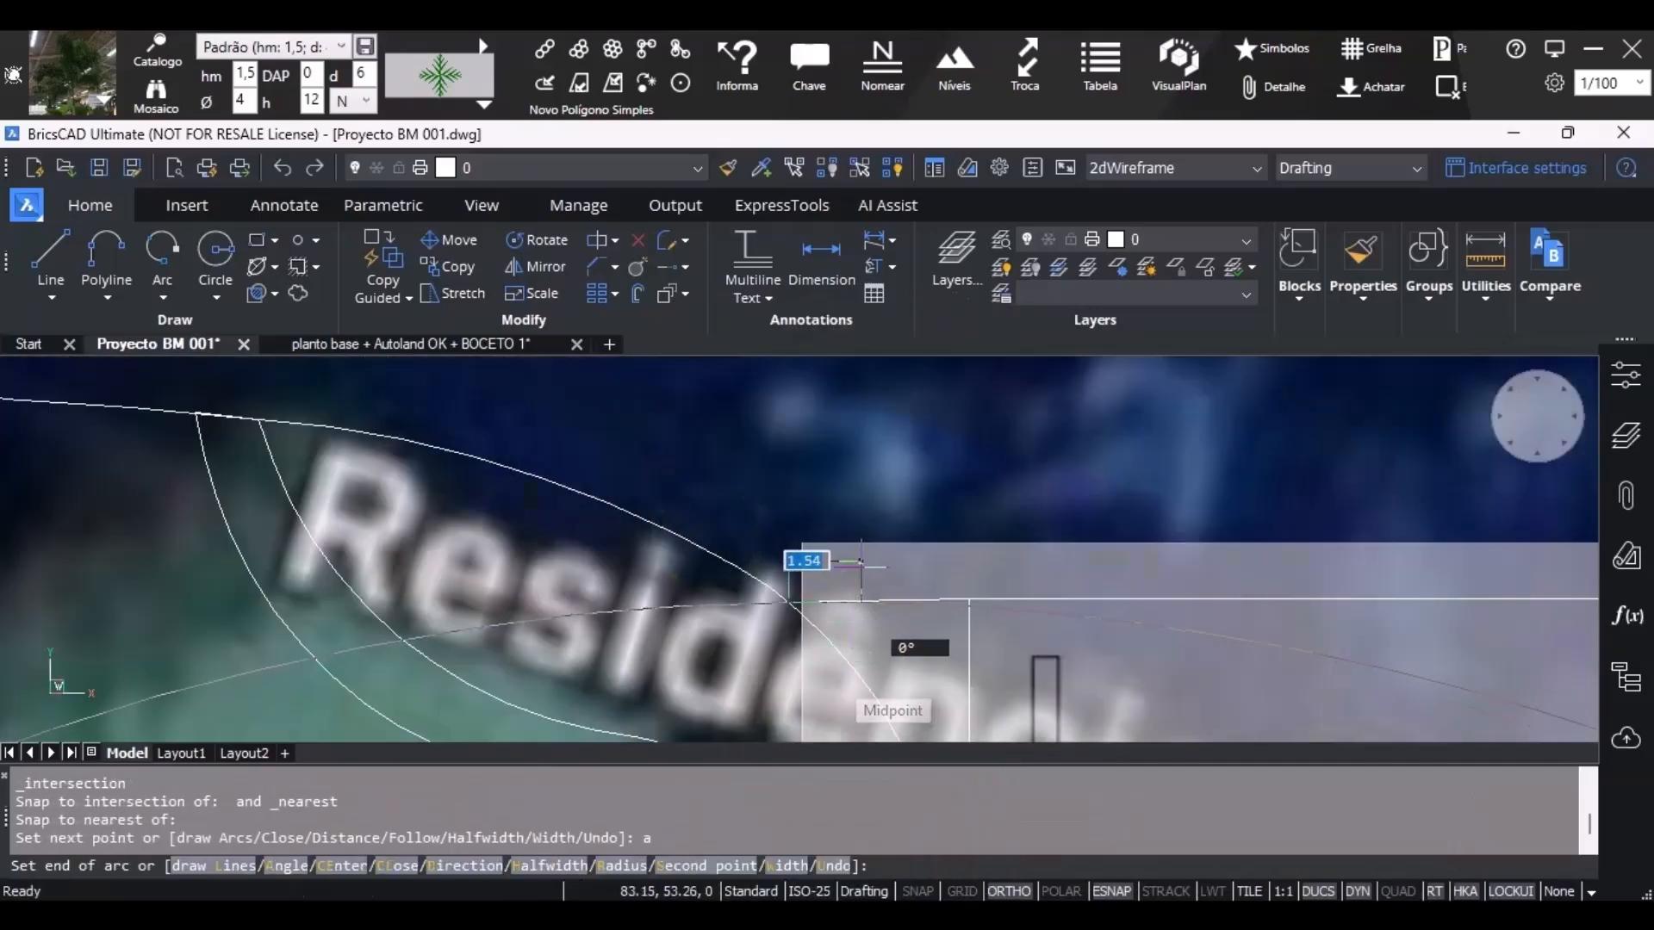
scroll(848, 659, down, 3)
scroll(862, 536, up, 5)
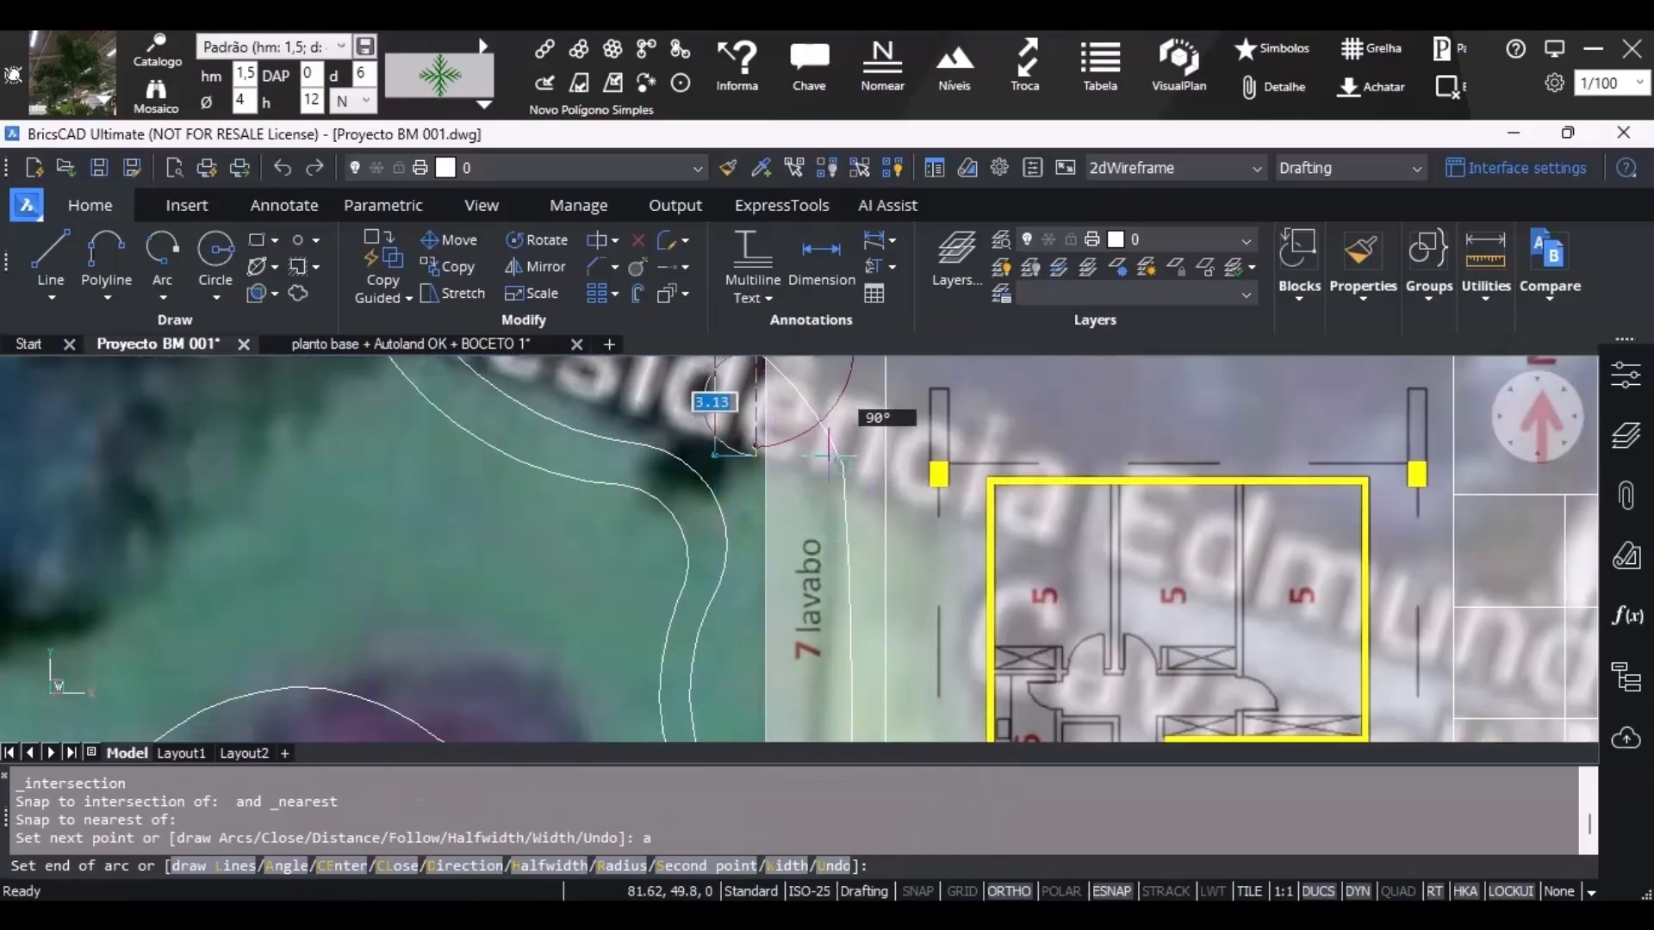
scroll(865, 534, down, 3)
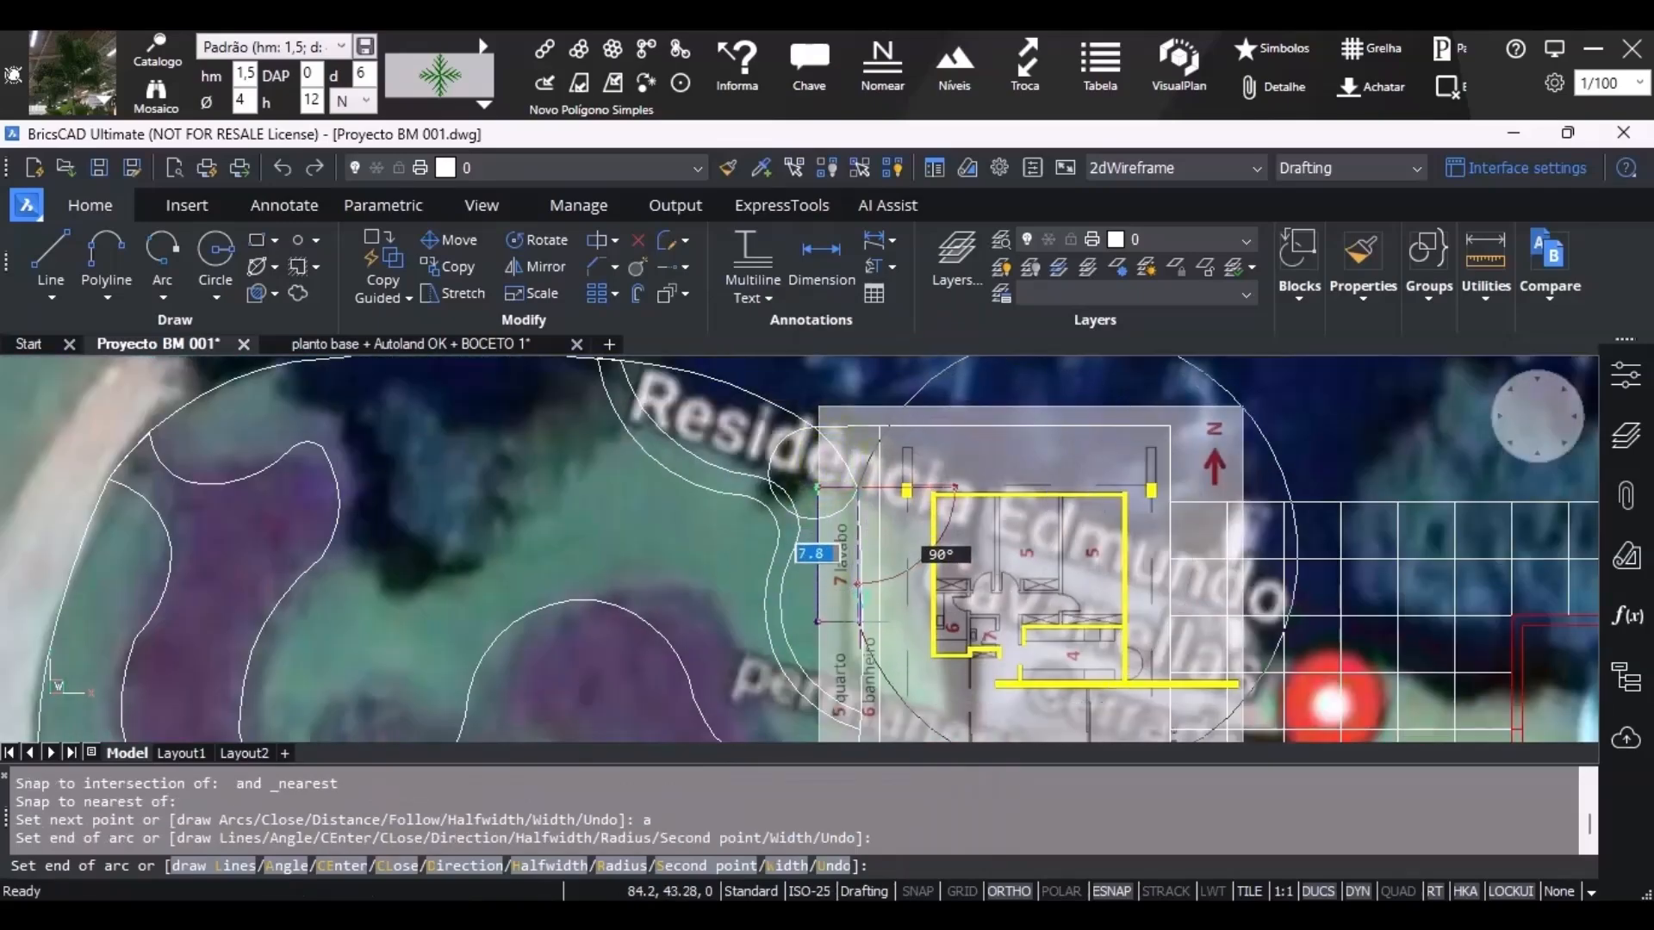
scroll(878, 651, up, 2)
middle_drag(887, 663, 741, 346)
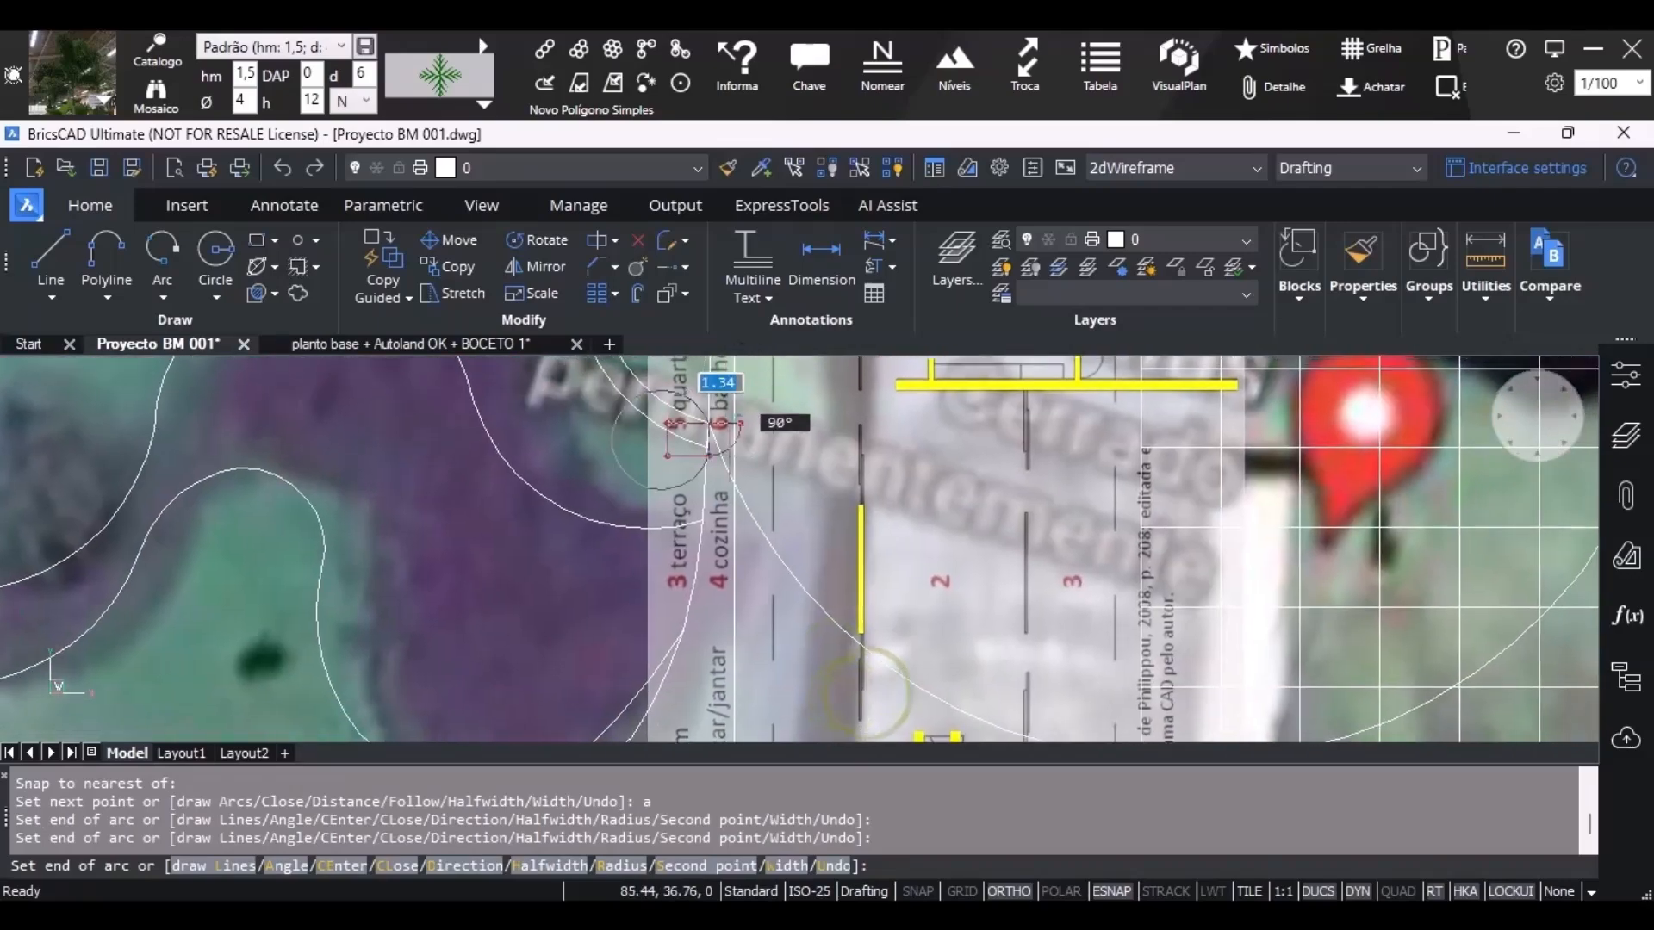
click(705, 521)
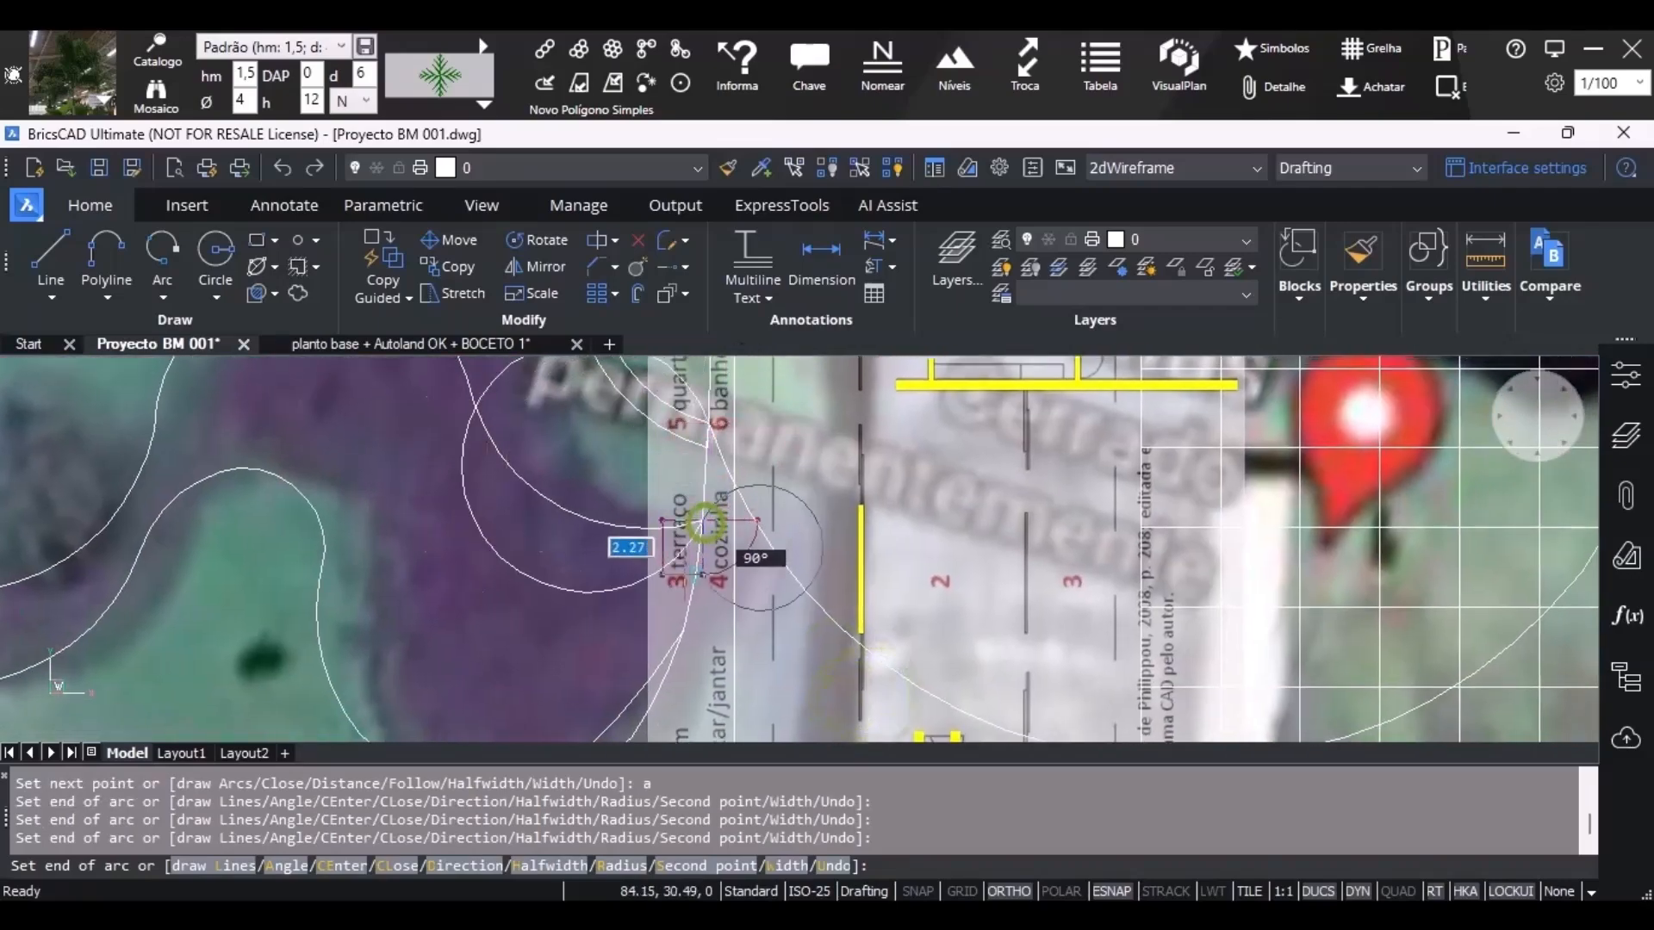
Add further arc segments around the garden border's lower-right curve beside the purple bed.
middle_drag(661, 646, 845, 584)
scroll(818, 397, up, 2)
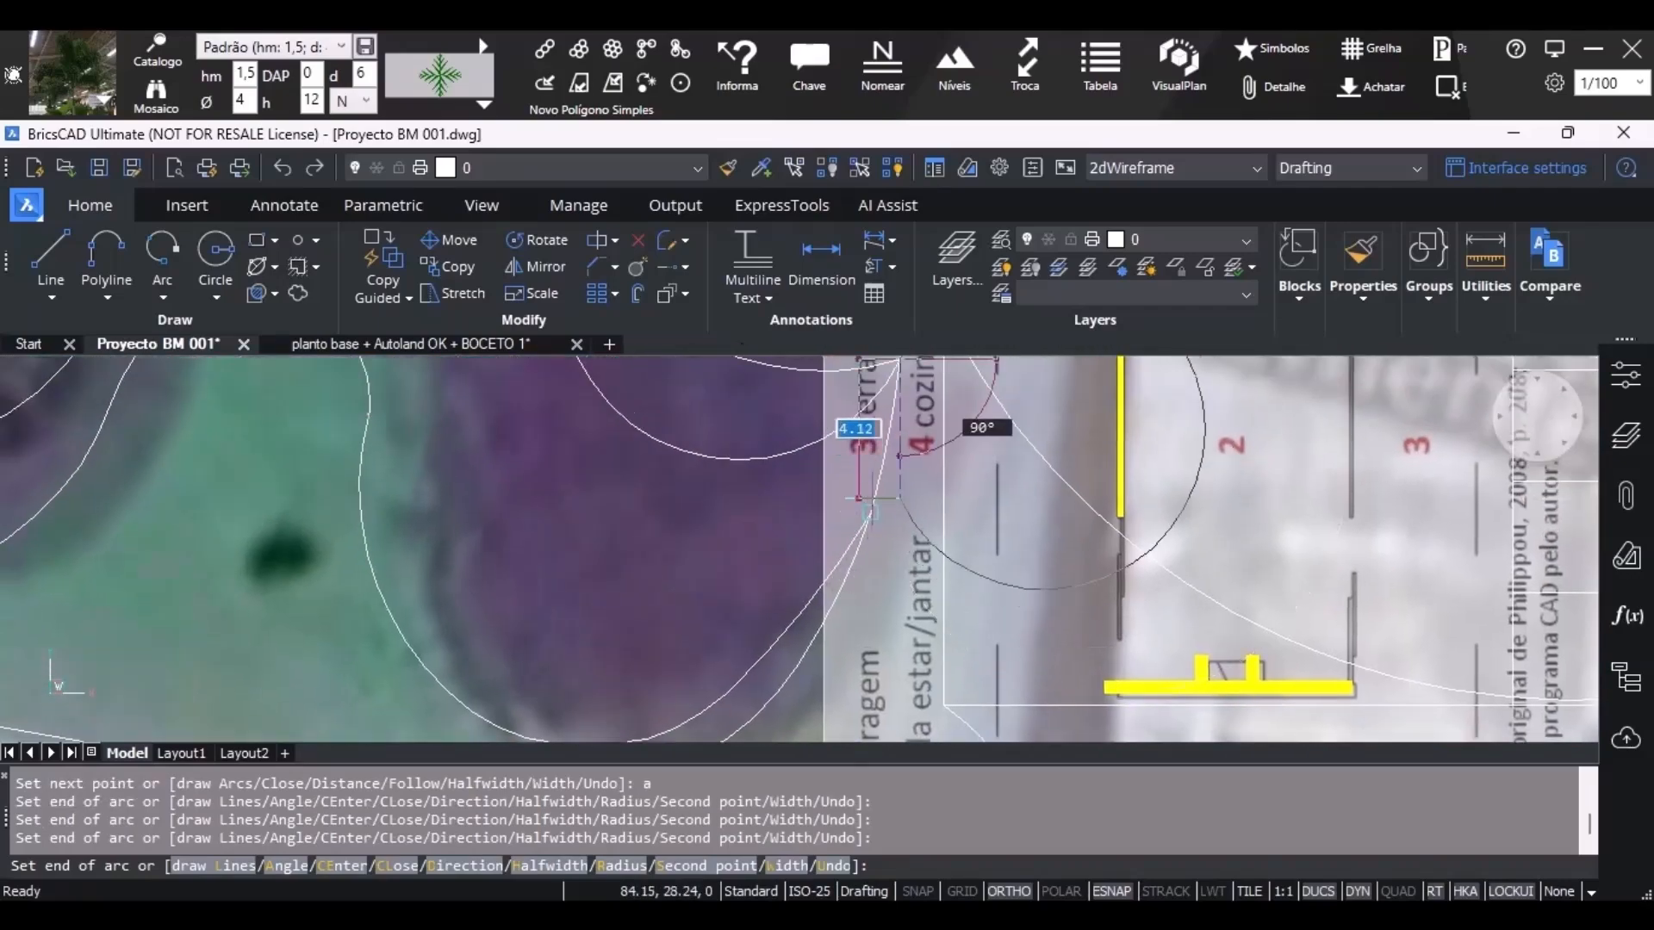
scroll(775, 655, down, 2)
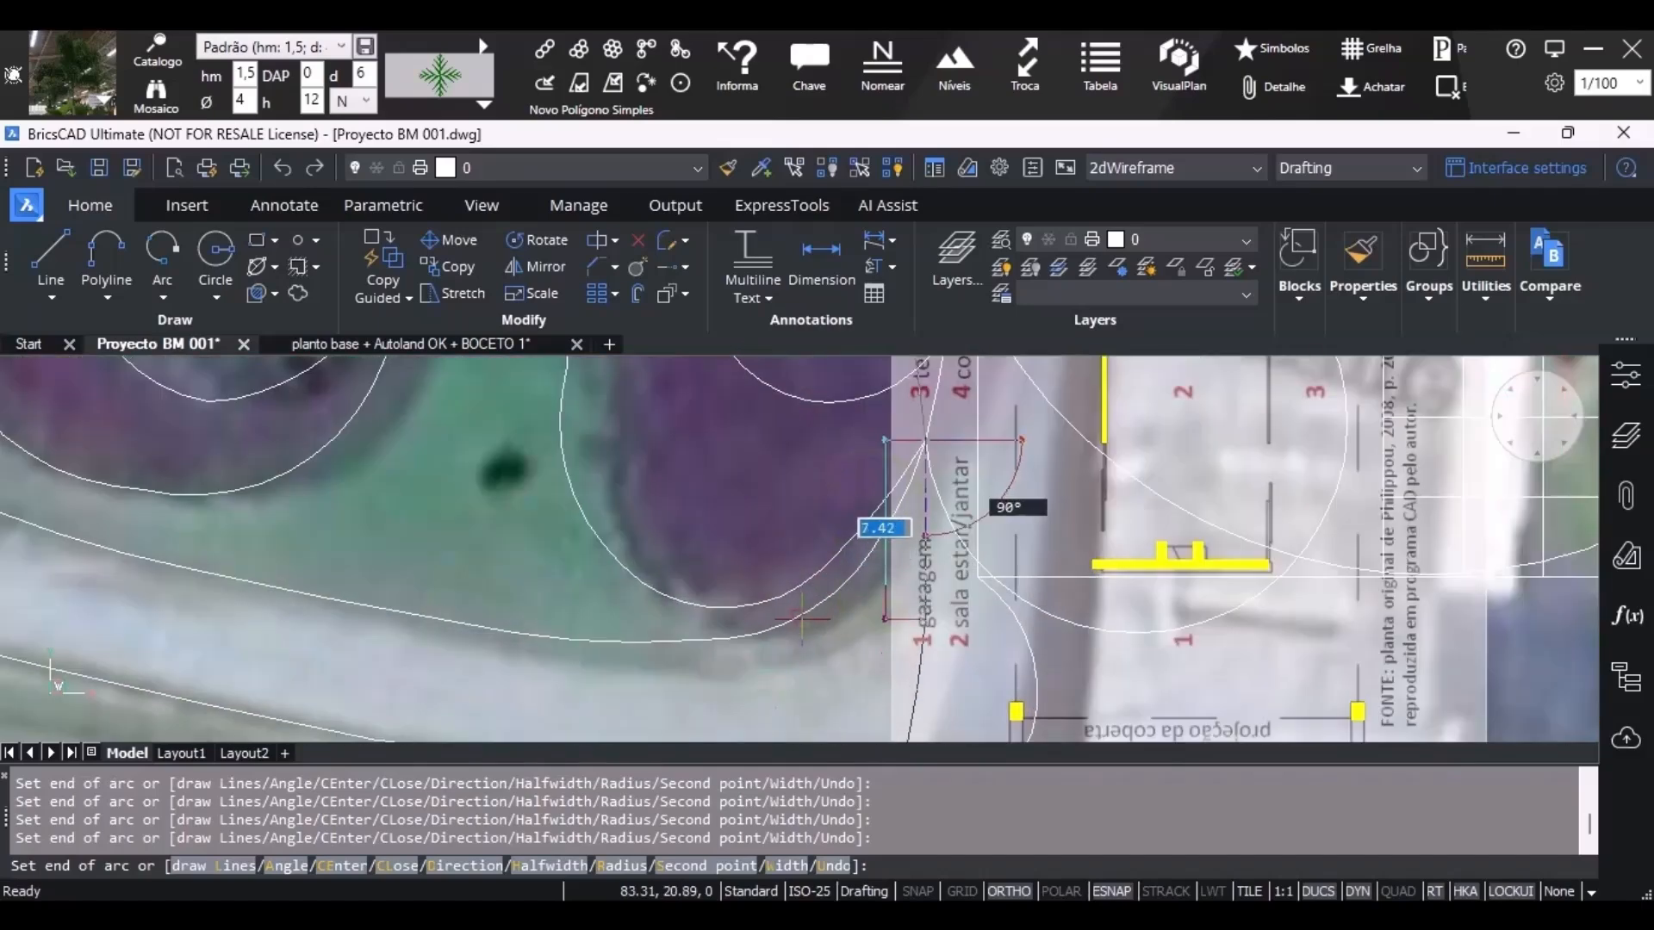
click(876, 545)
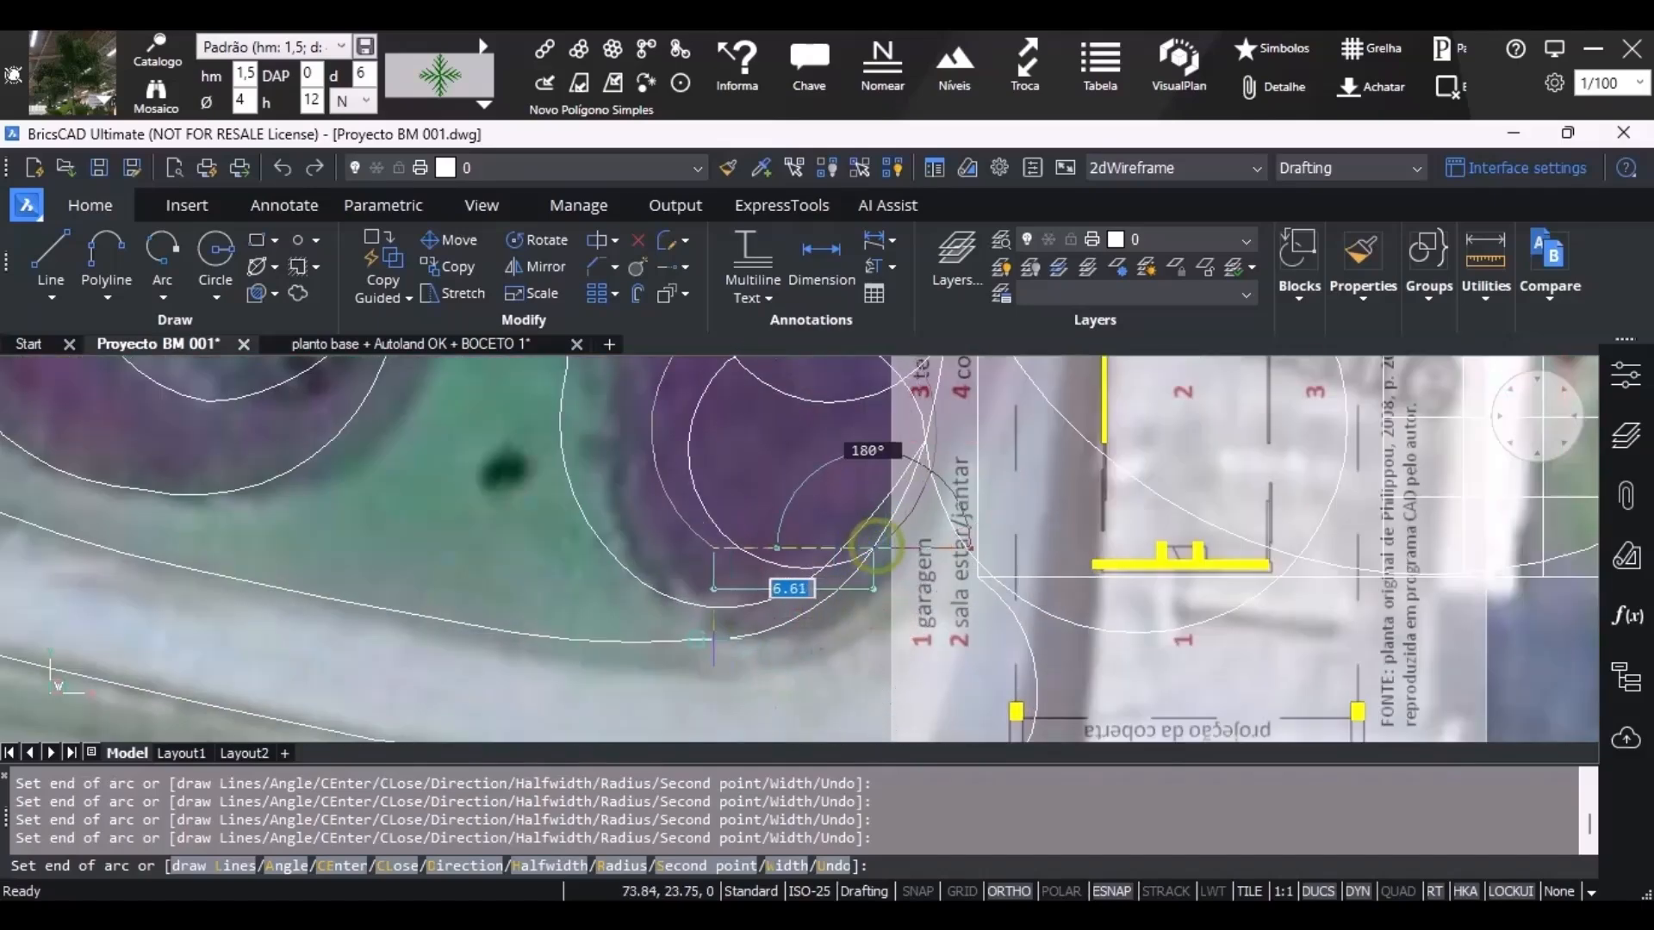
Continue the polyline with arc segments along the garden border's lower edge toward its lower-left corner.
middle_drag(246, 566, 784, 603)
scroll(784, 603, up, 2)
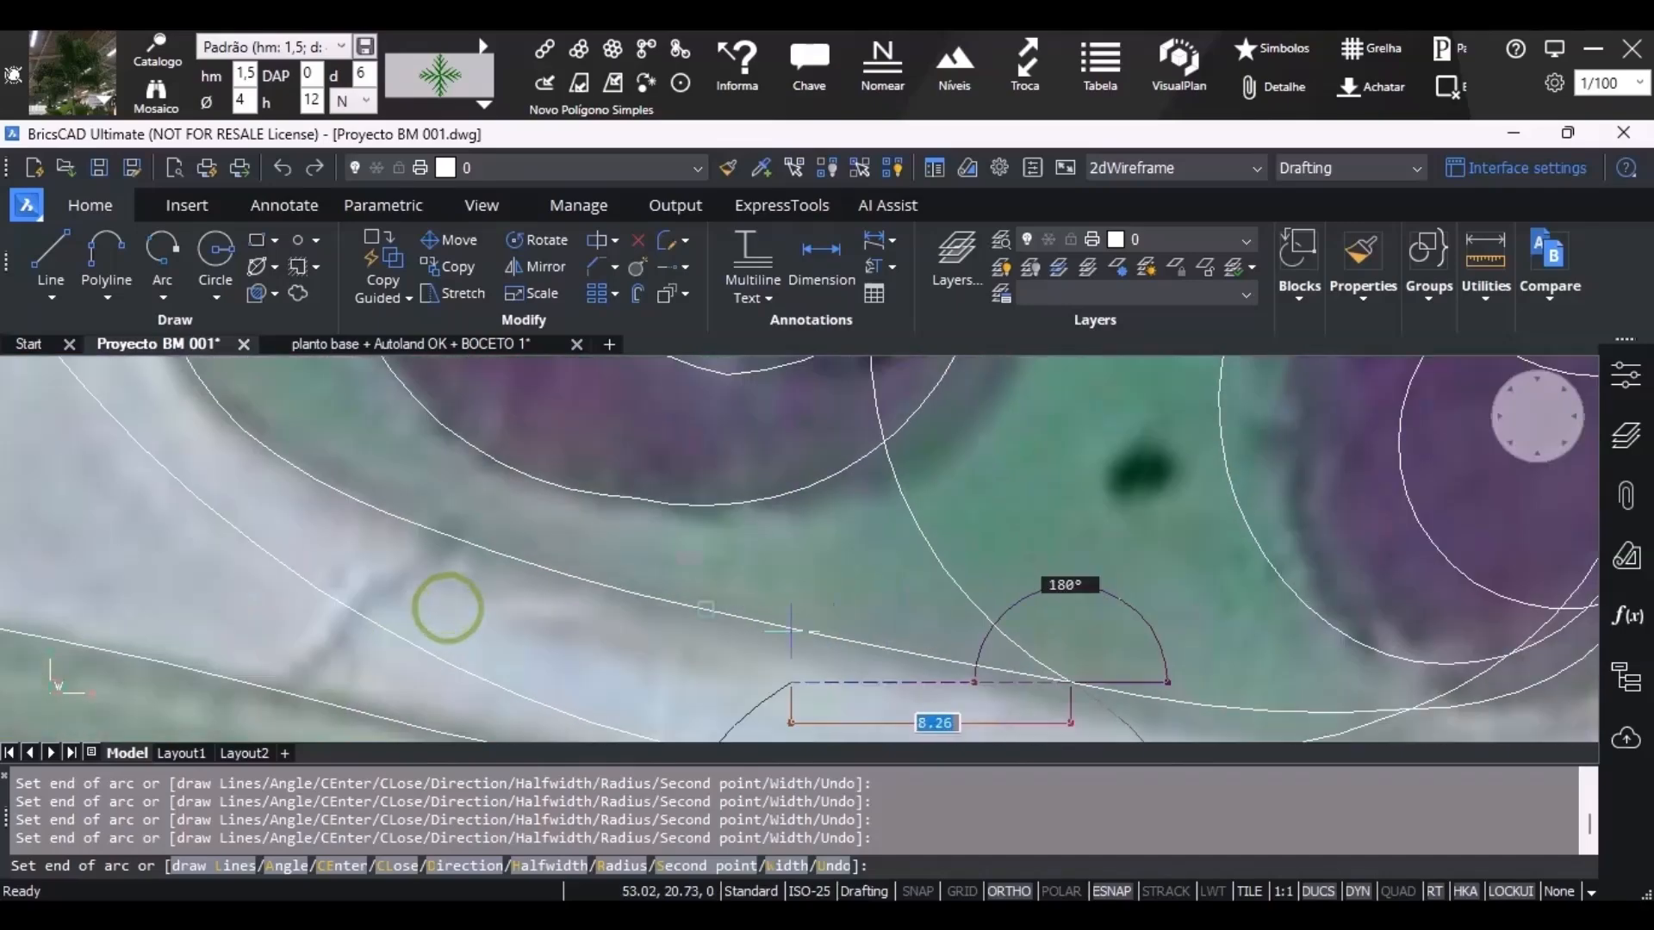
click(701, 609)
click(438, 535)
middle_drag(242, 417, 495, 642)
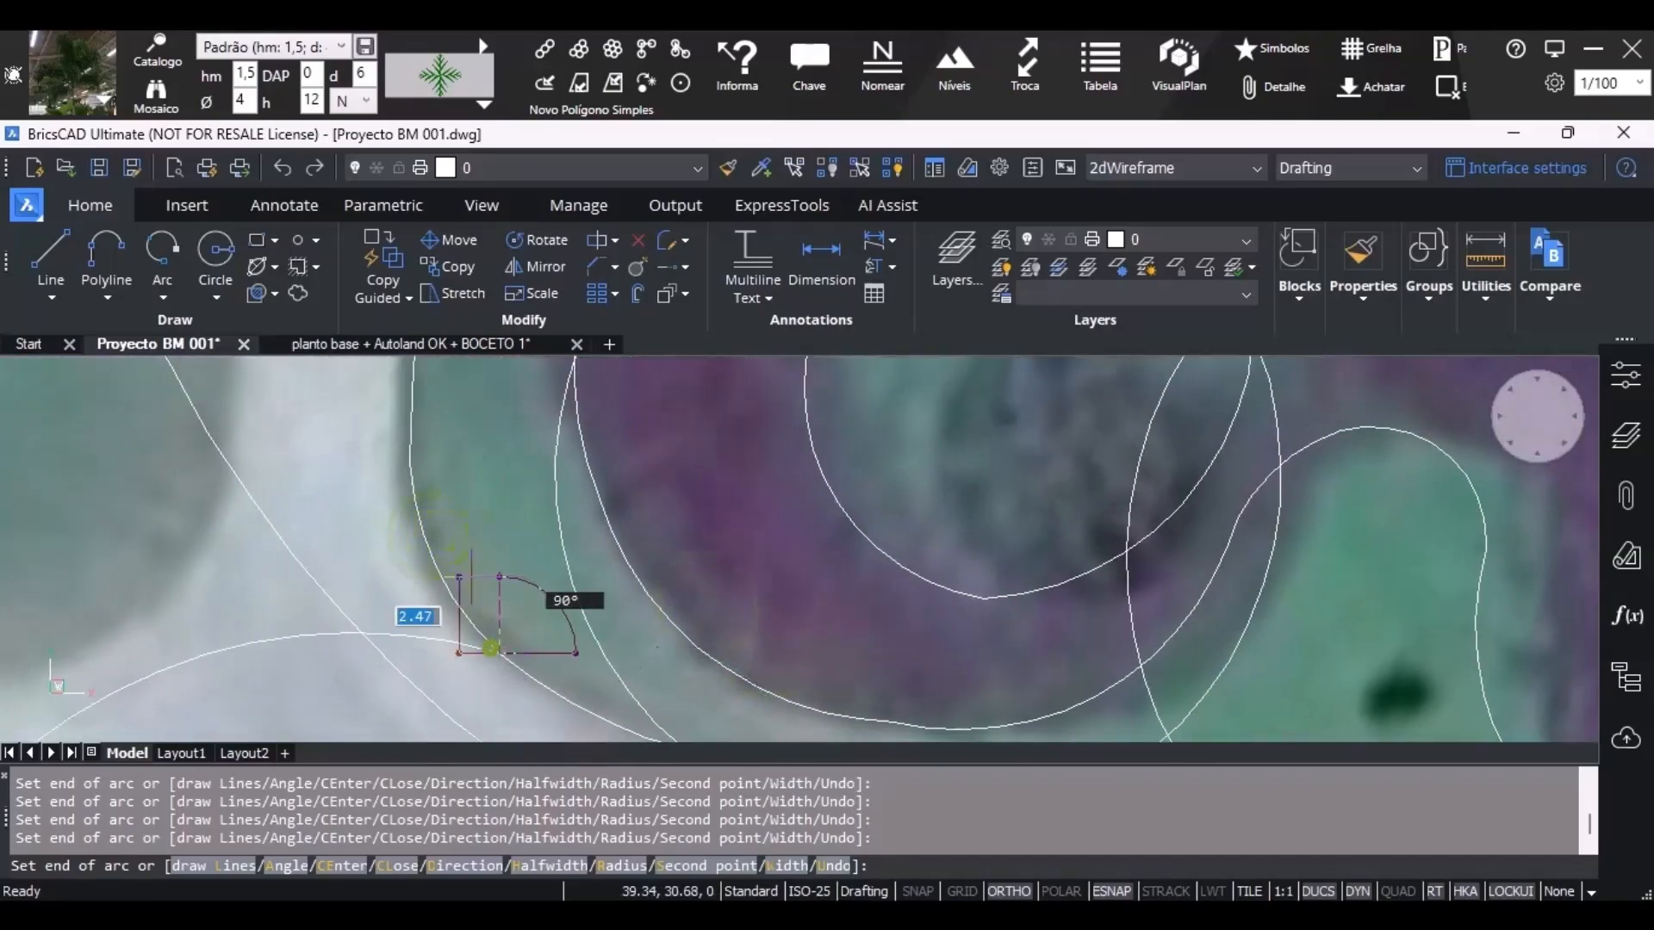
Trace up the garden border's left side and around its upper-left curve with further arc segments.
scroll(444, 603, down, 2)
click(439, 605)
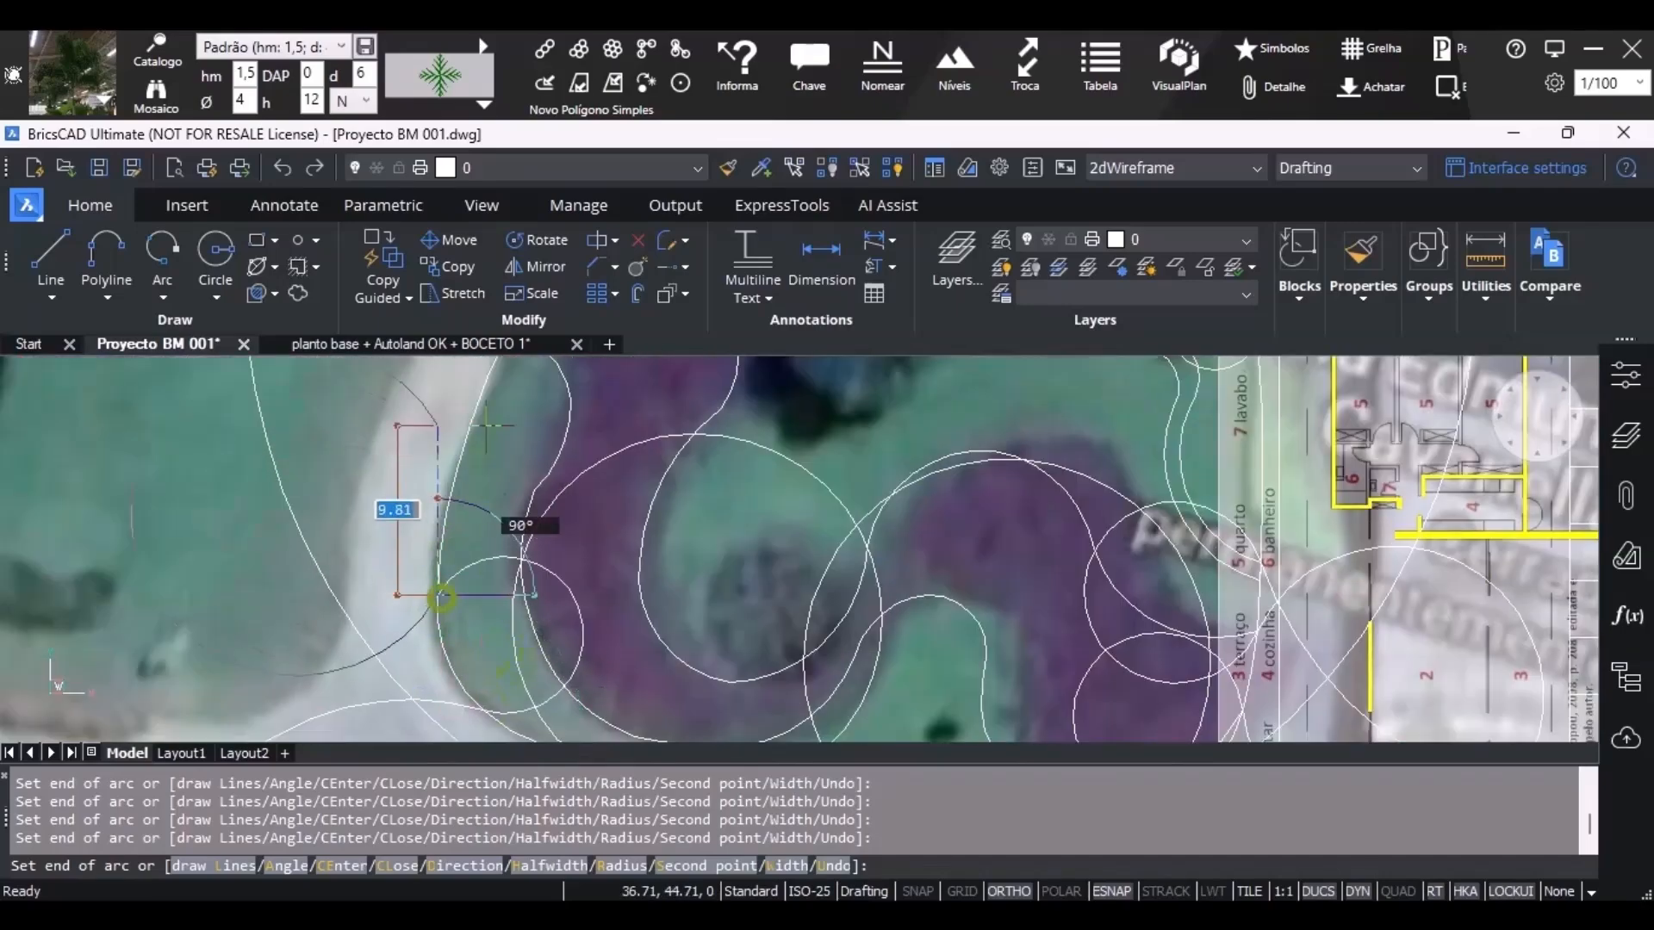
click(454, 472)
middle_drag(504, 366, 516, 588)
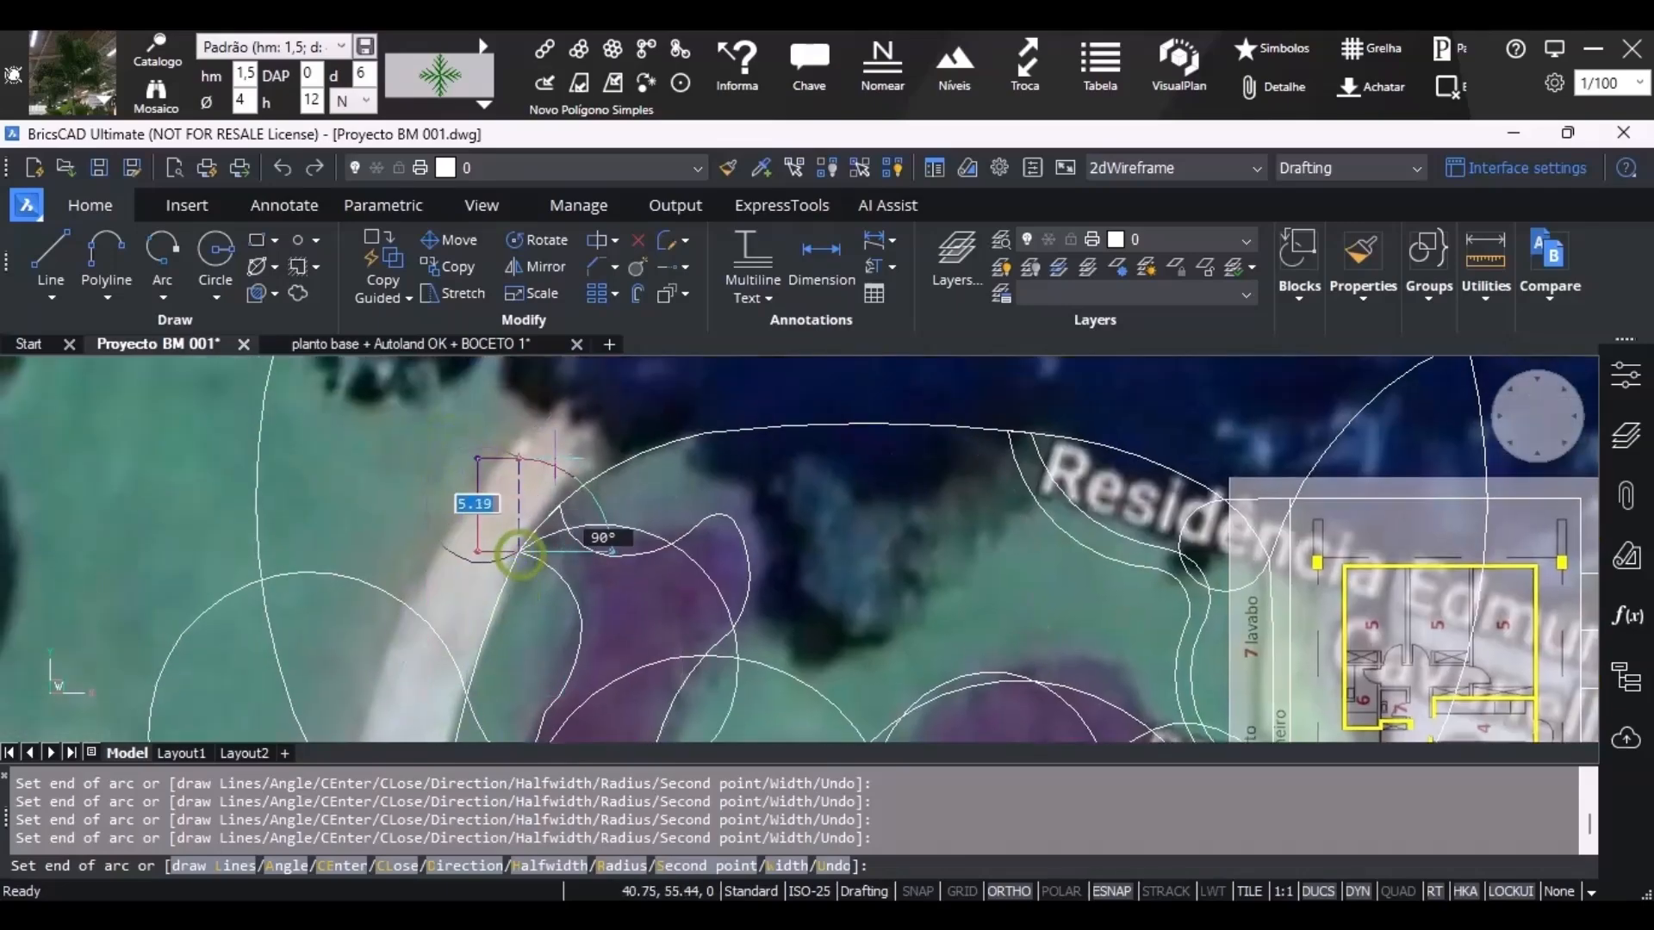
click(560, 464)
middle_drag(588, 456, 635, 476)
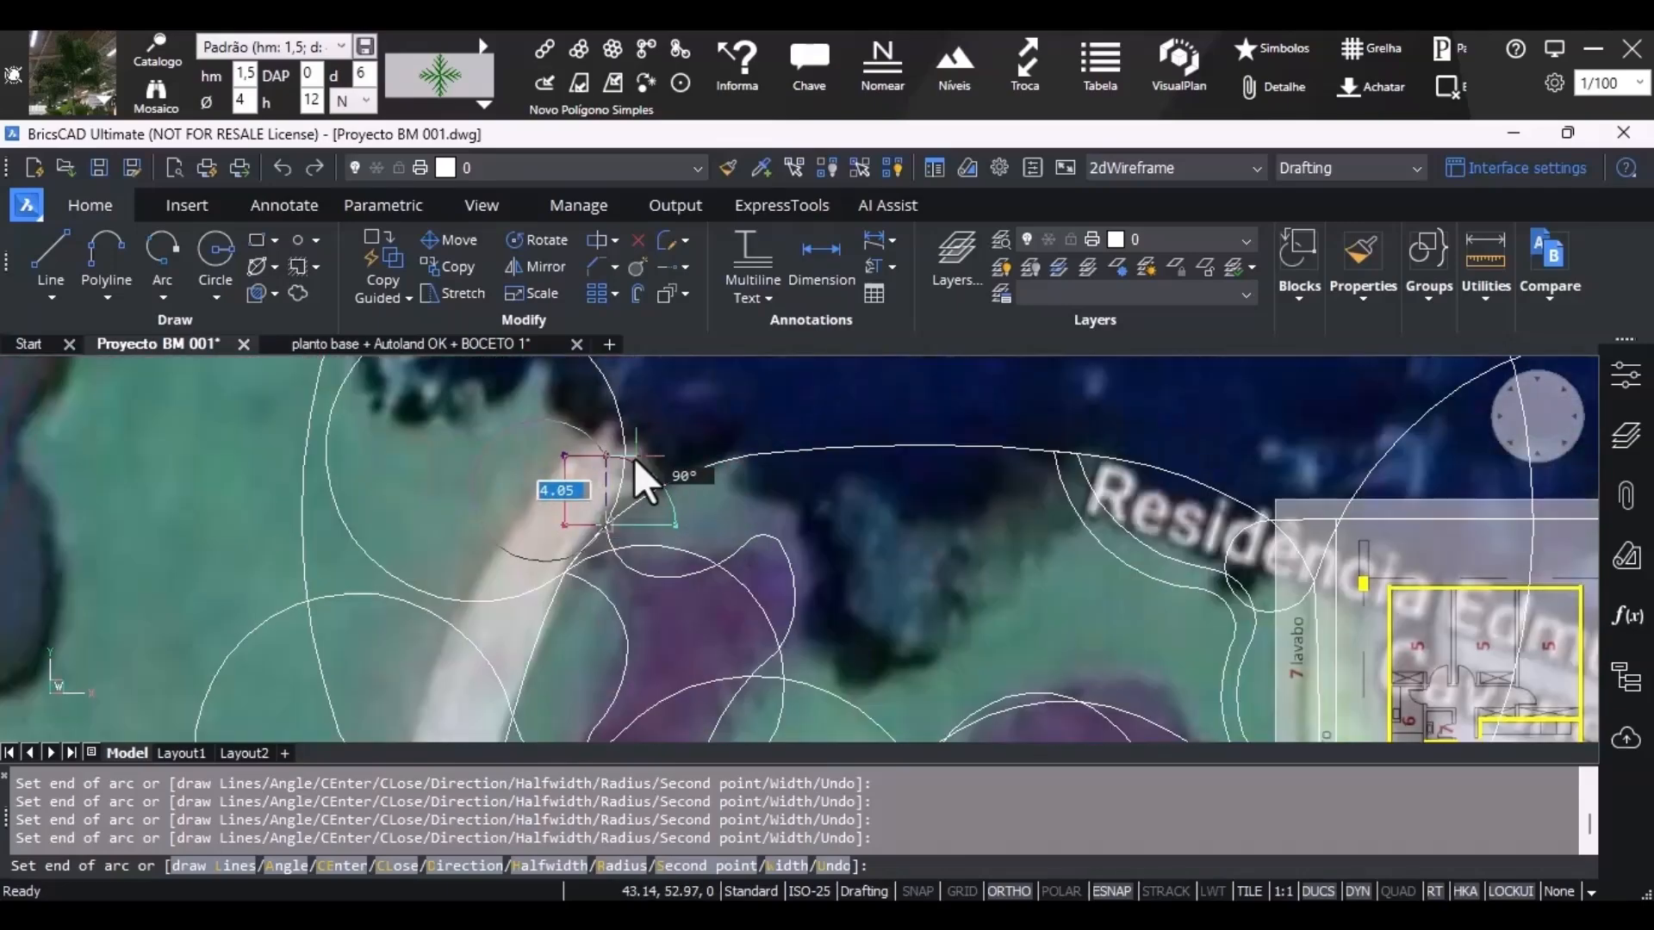
click(760, 456)
scroll(662, 381, up, 2)
middle_drag(662, 380, 642, 472)
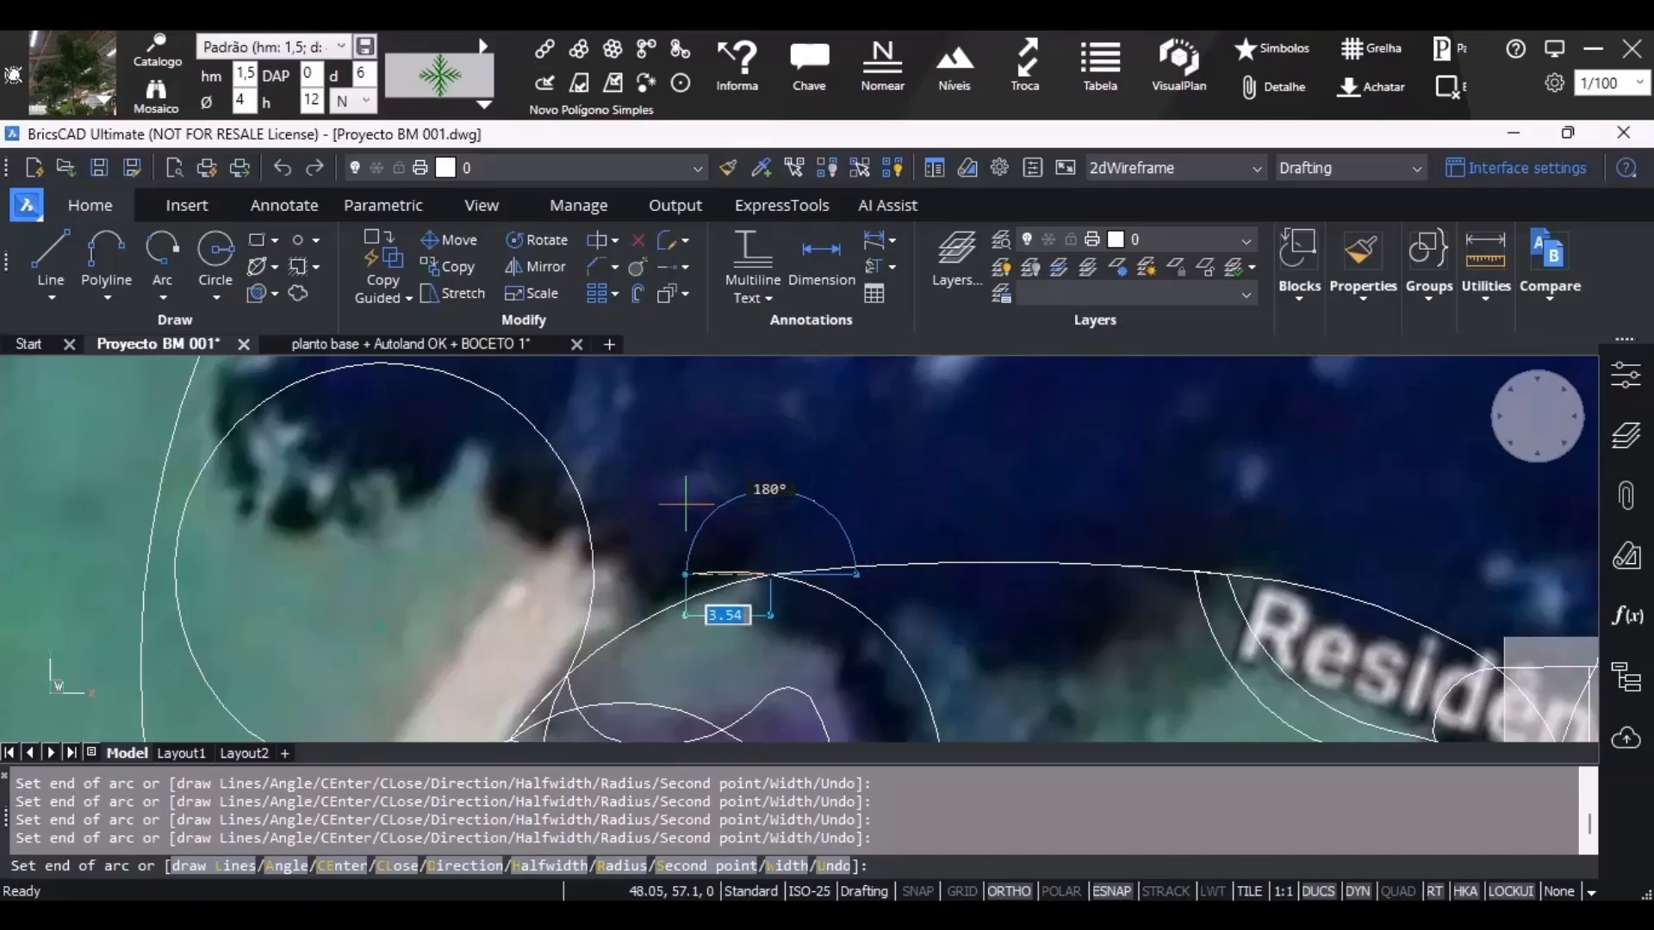
Switch the polyline to straight lines, turn Ortho off, and draw a diagonal segment across the pale path's upper end.
text(l)
key(Return)
click(999, 890)
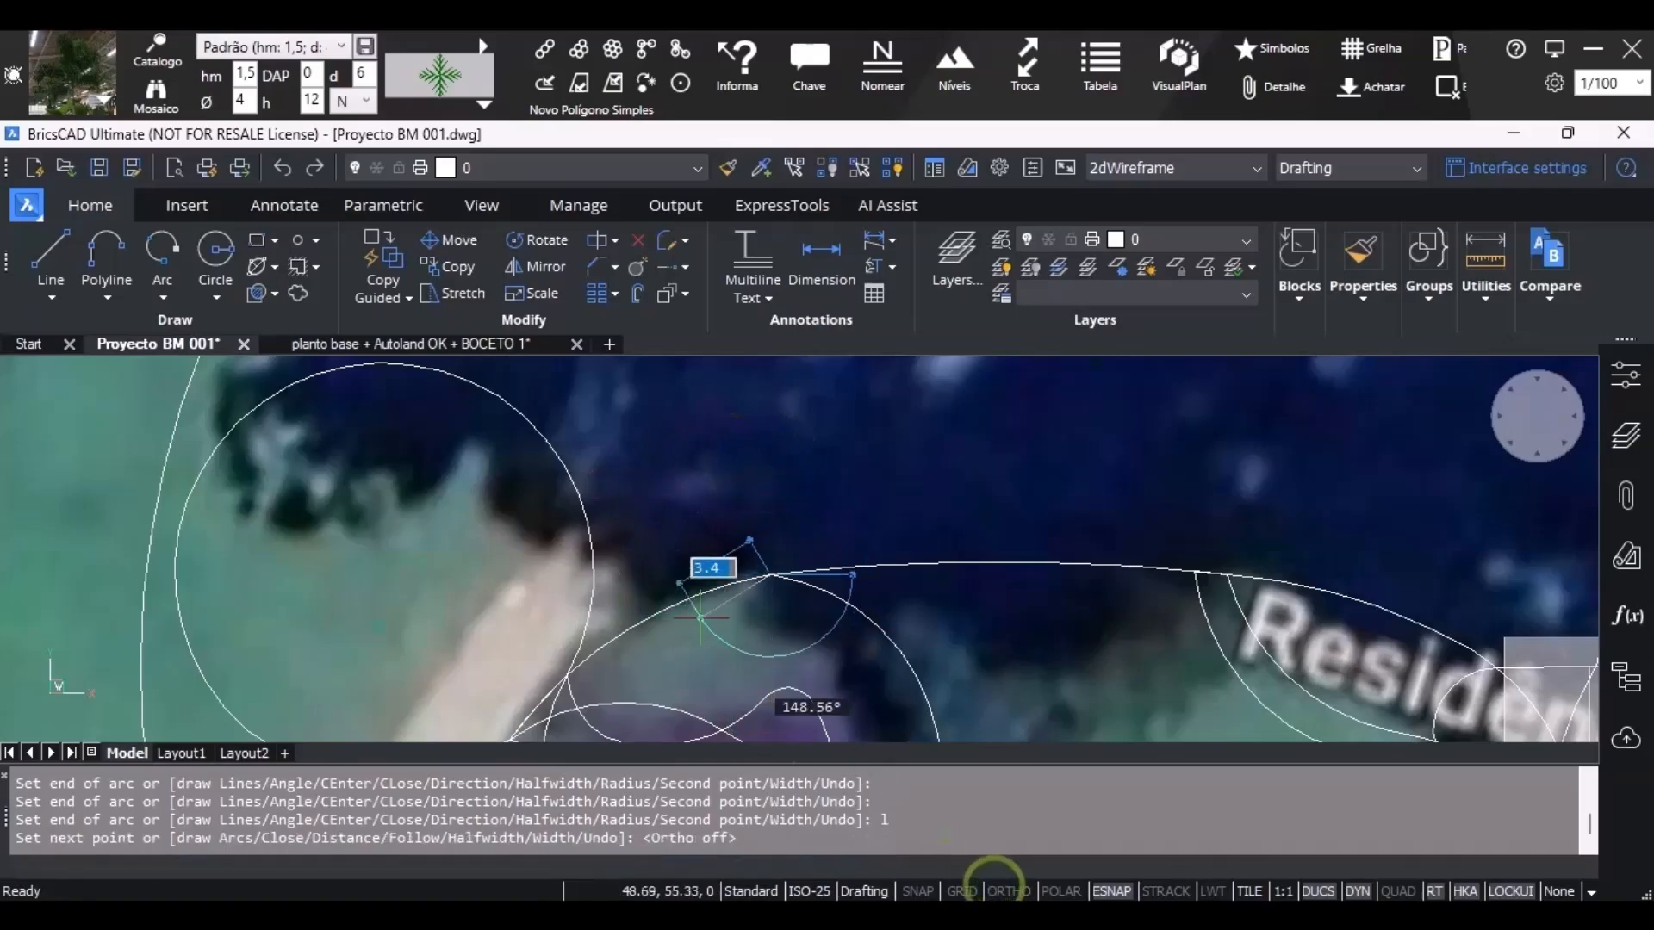
click(631, 463)
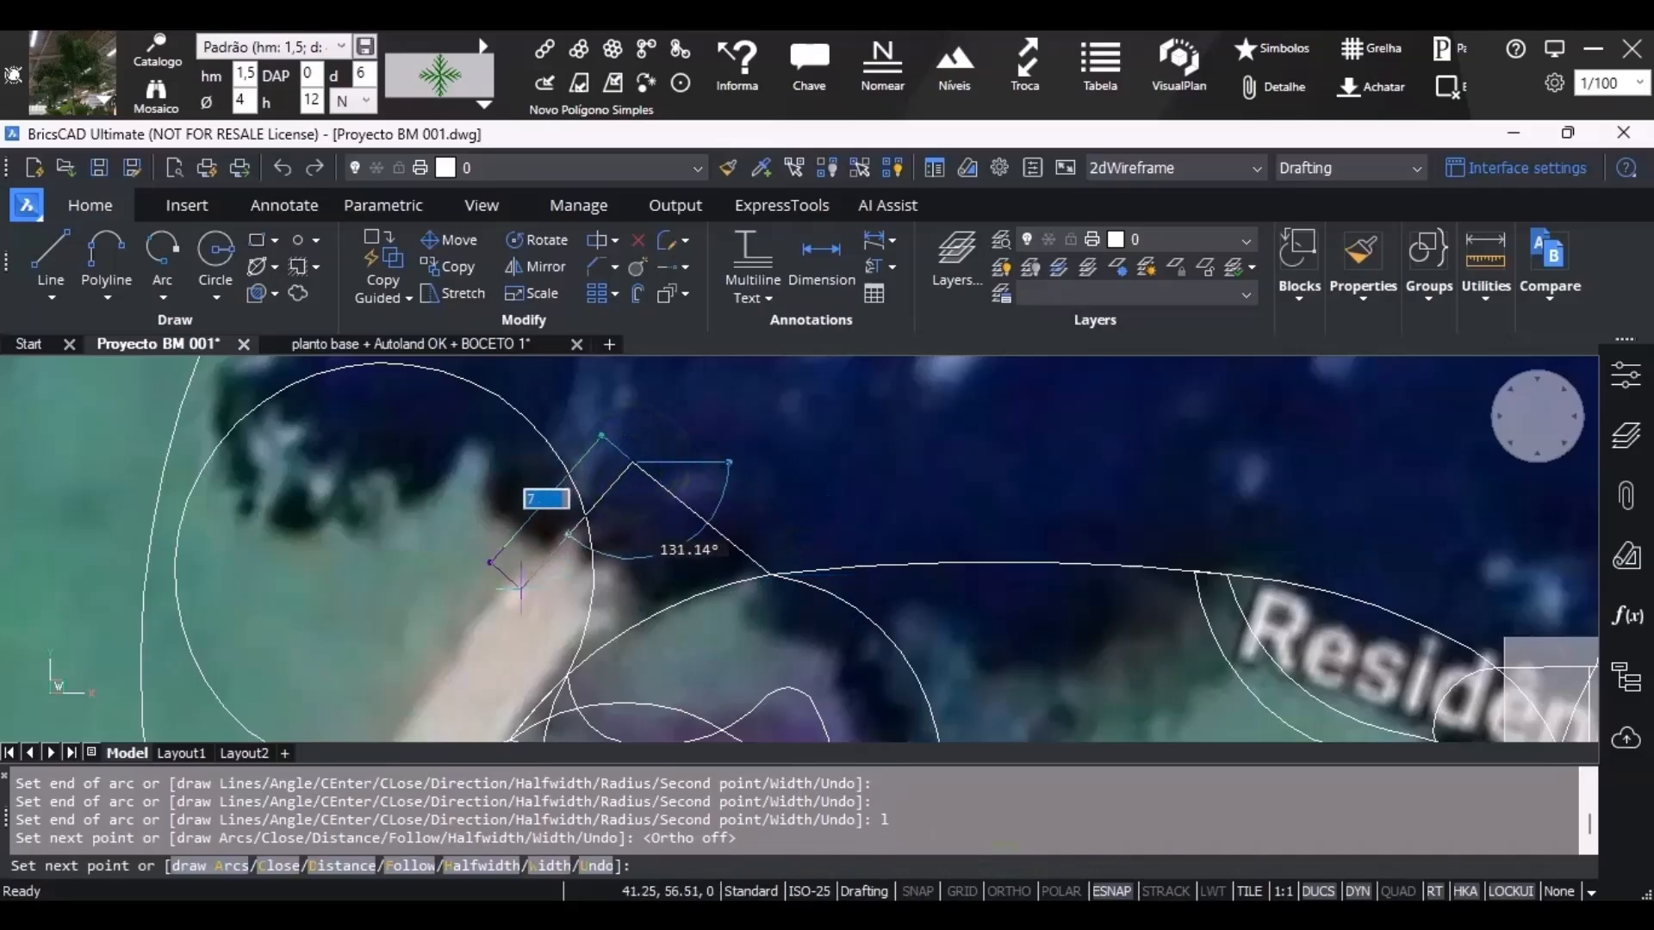
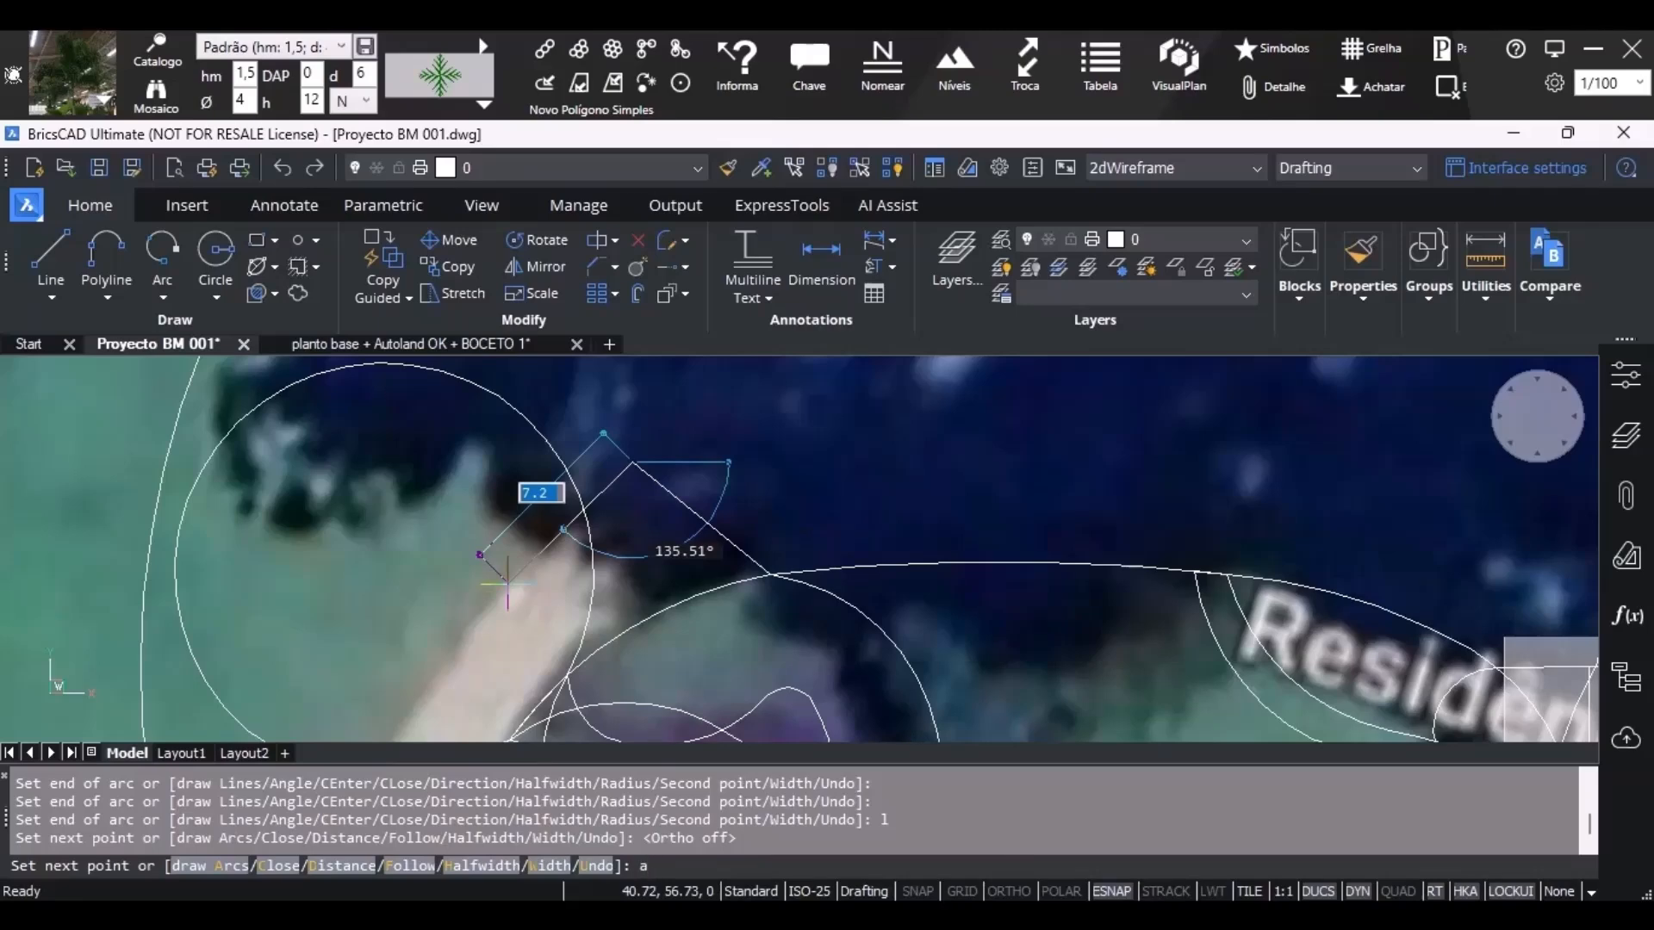
Switch the polyline back to arcs and trace down the pale path's outer edge to the driveway junction.
key(Return)
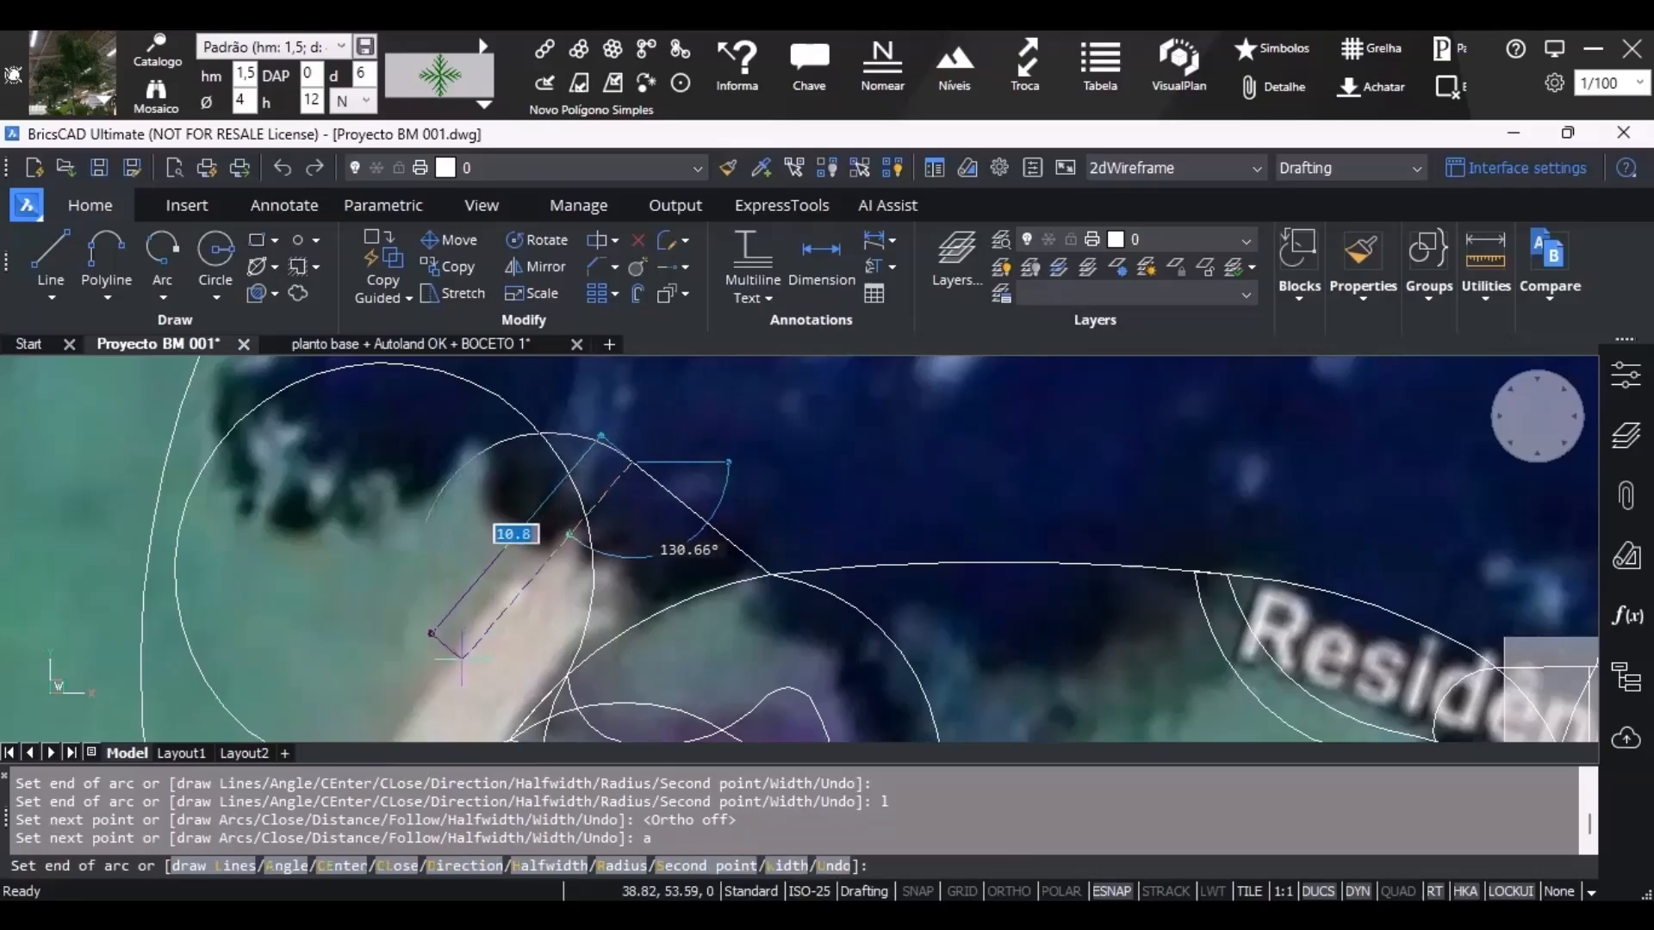
mouse_move(446, 637)
middle_down()
mouse_move(739, 466)
mouse_move(793, 482)
middle_up()
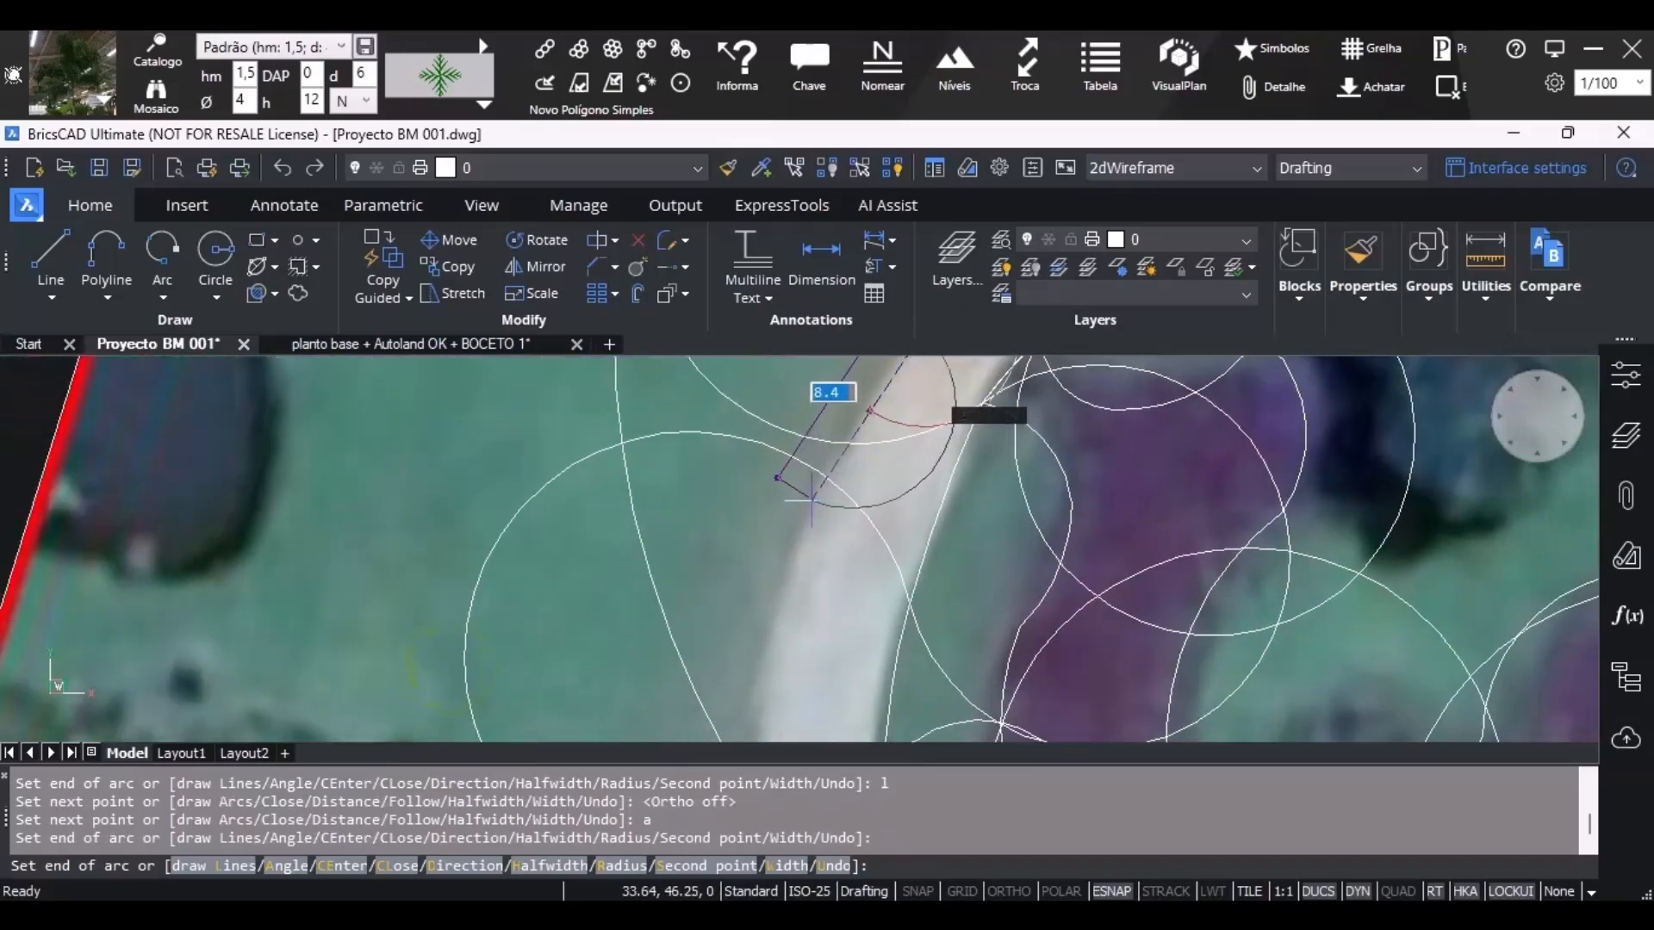
scroll(760, 545, down, 5)
scroll(776, 586, up, 4)
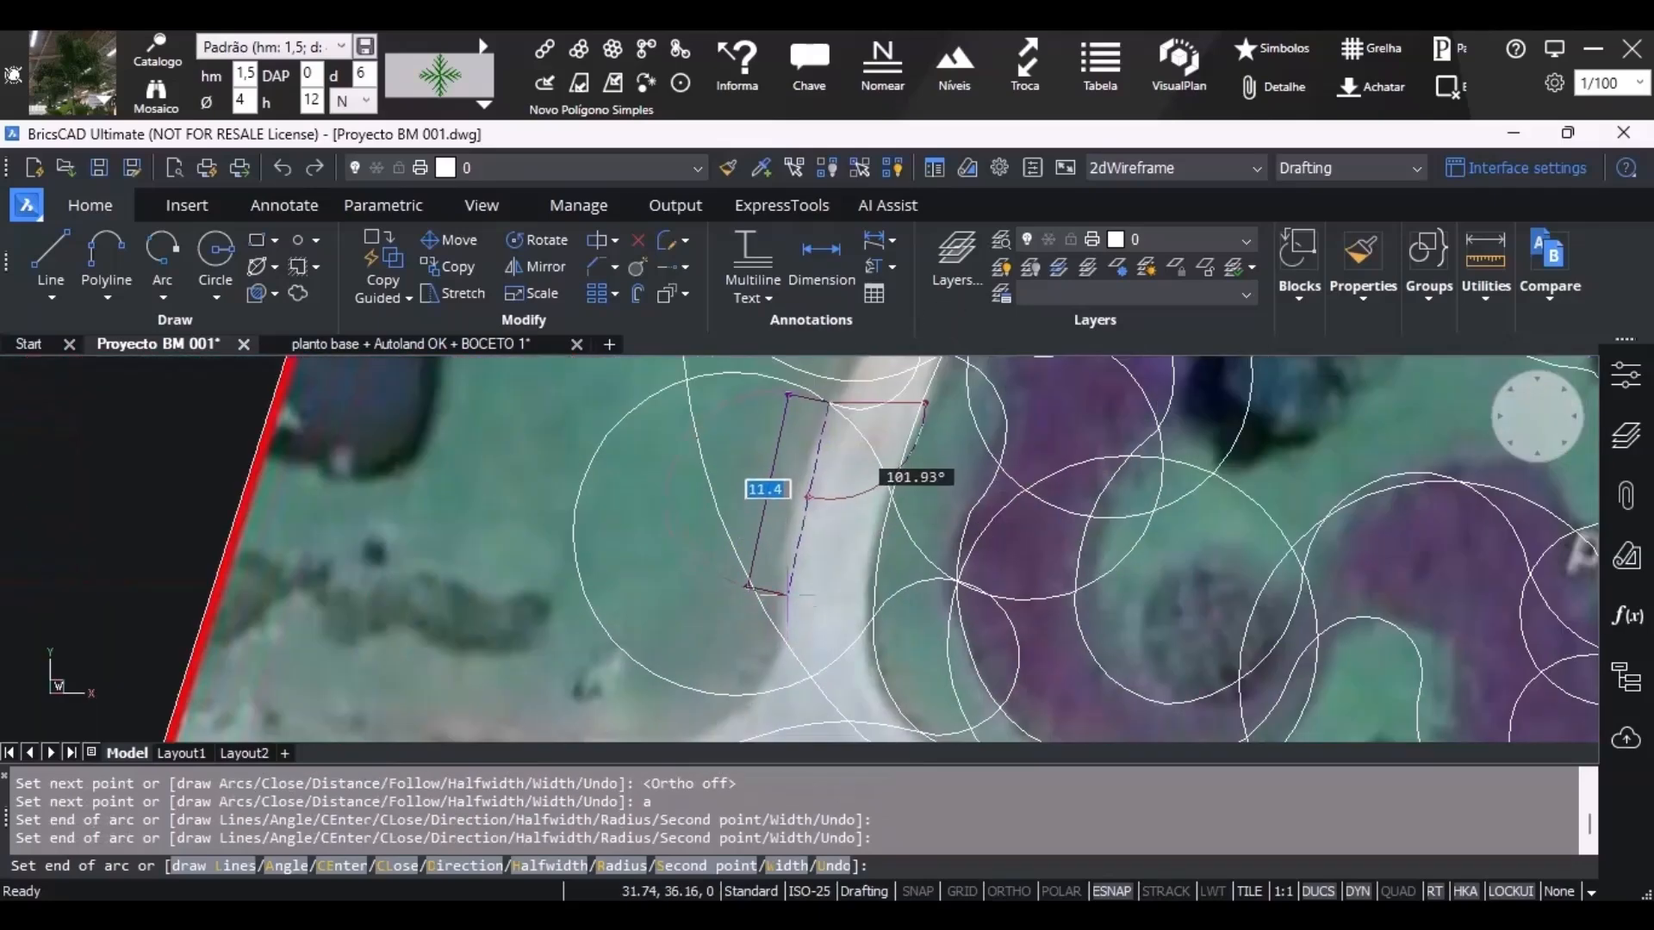
click(786, 594)
middle_drag(801, 626, 870, 457)
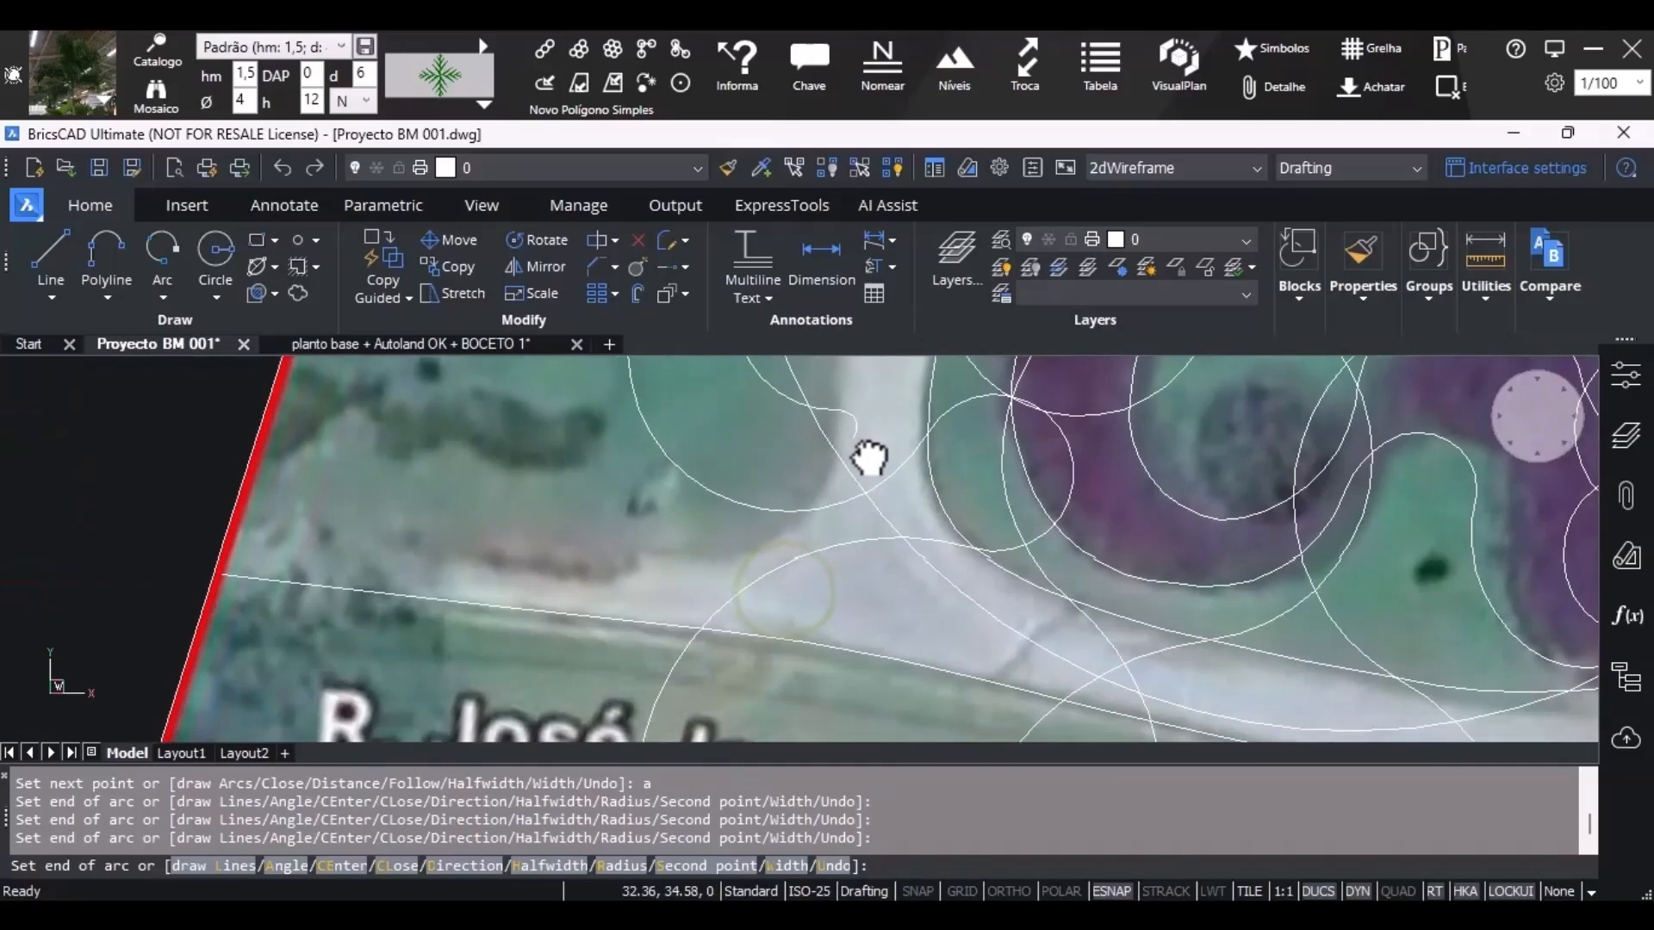
scroll(818, 517, up, 3)
click(646, 607)
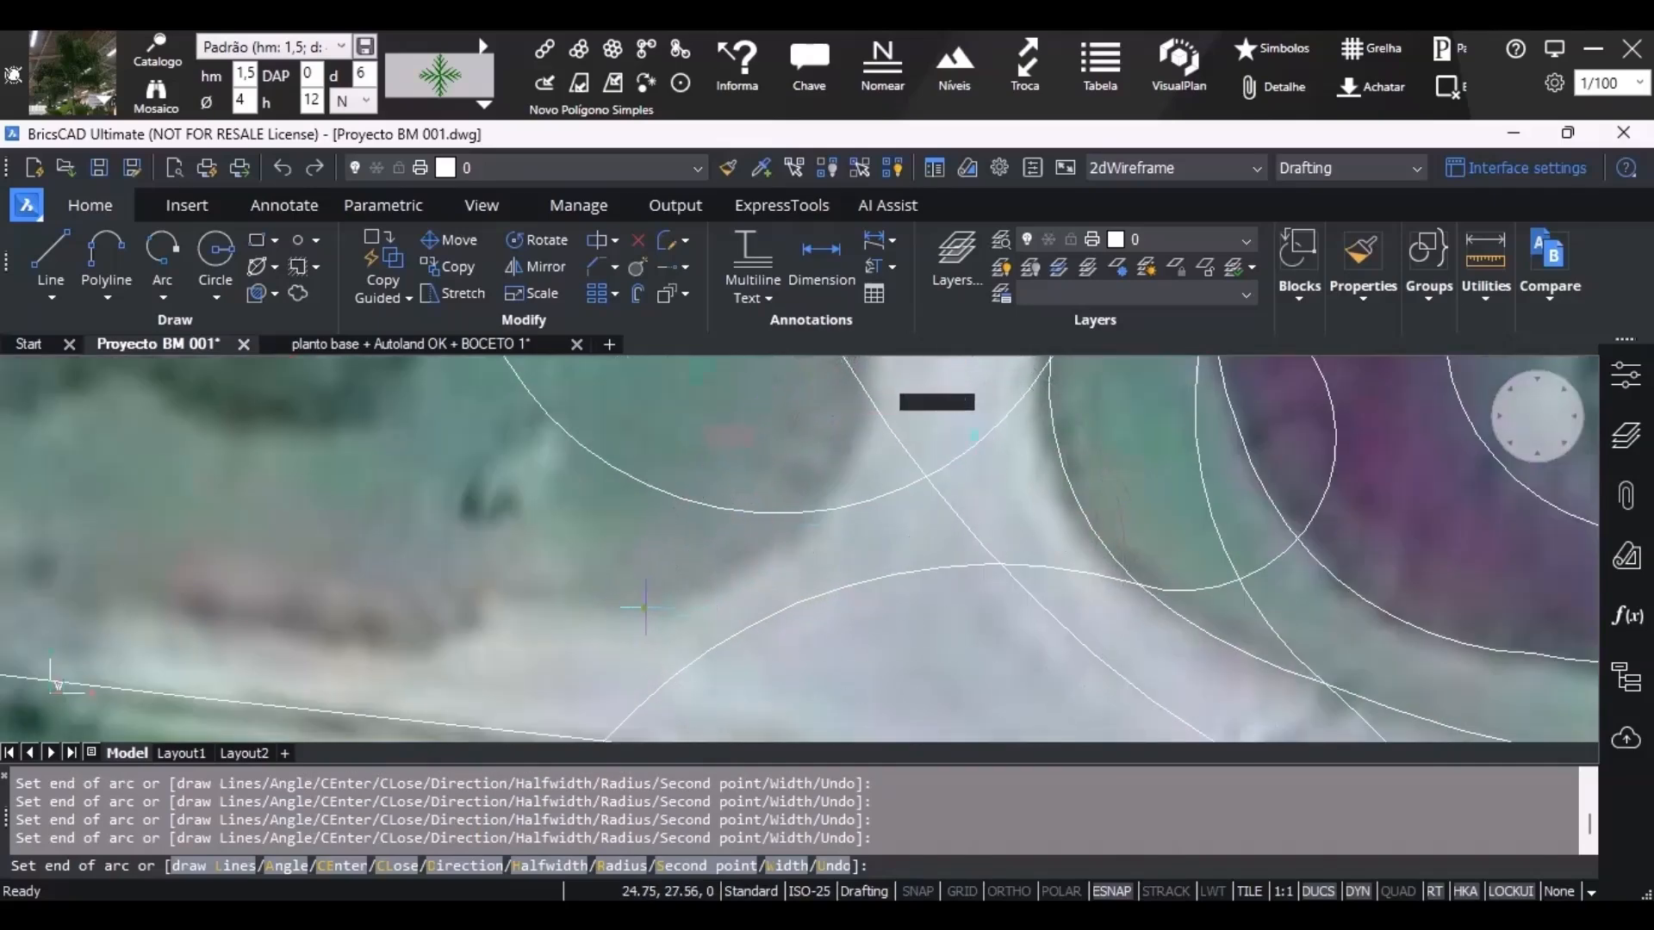
Add arc segments along the driveway's upper edge from the junction to the red property boundary.
middle_drag(576, 567, 1092, 524)
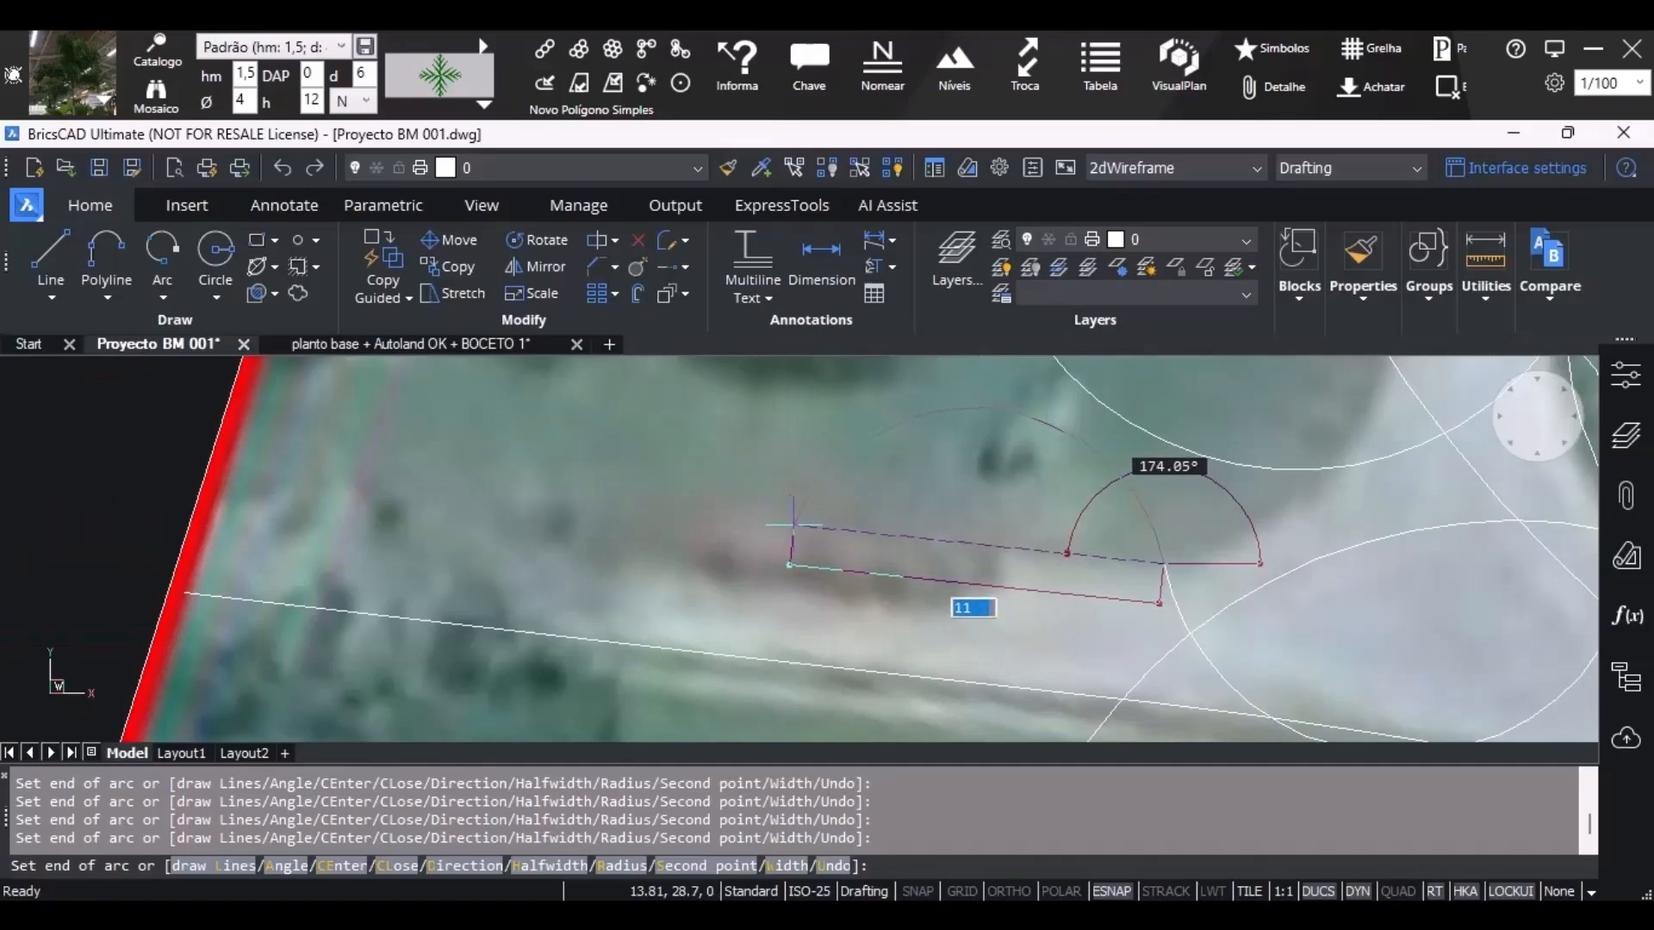
click(791, 521)
middle_drag(539, 413, 668, 560)
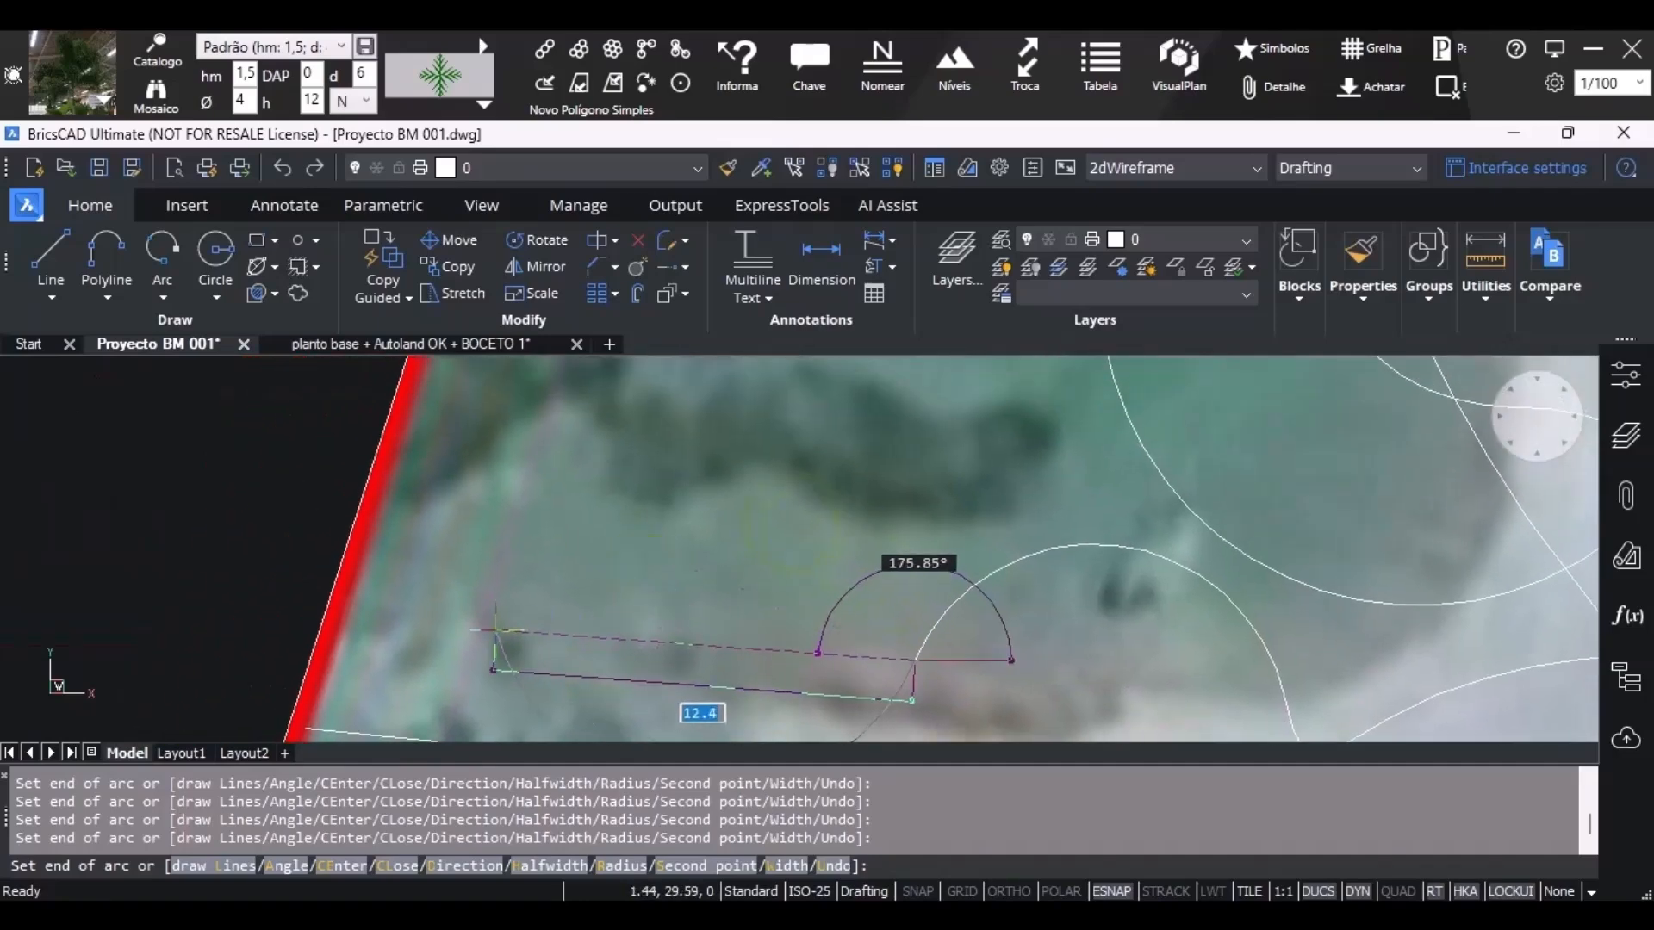
click(334, 582)
Return the polyline to straight lines and close it along the red property boundary.
scroll(334, 582, down, 3)
scroll(348, 551, up, 4)
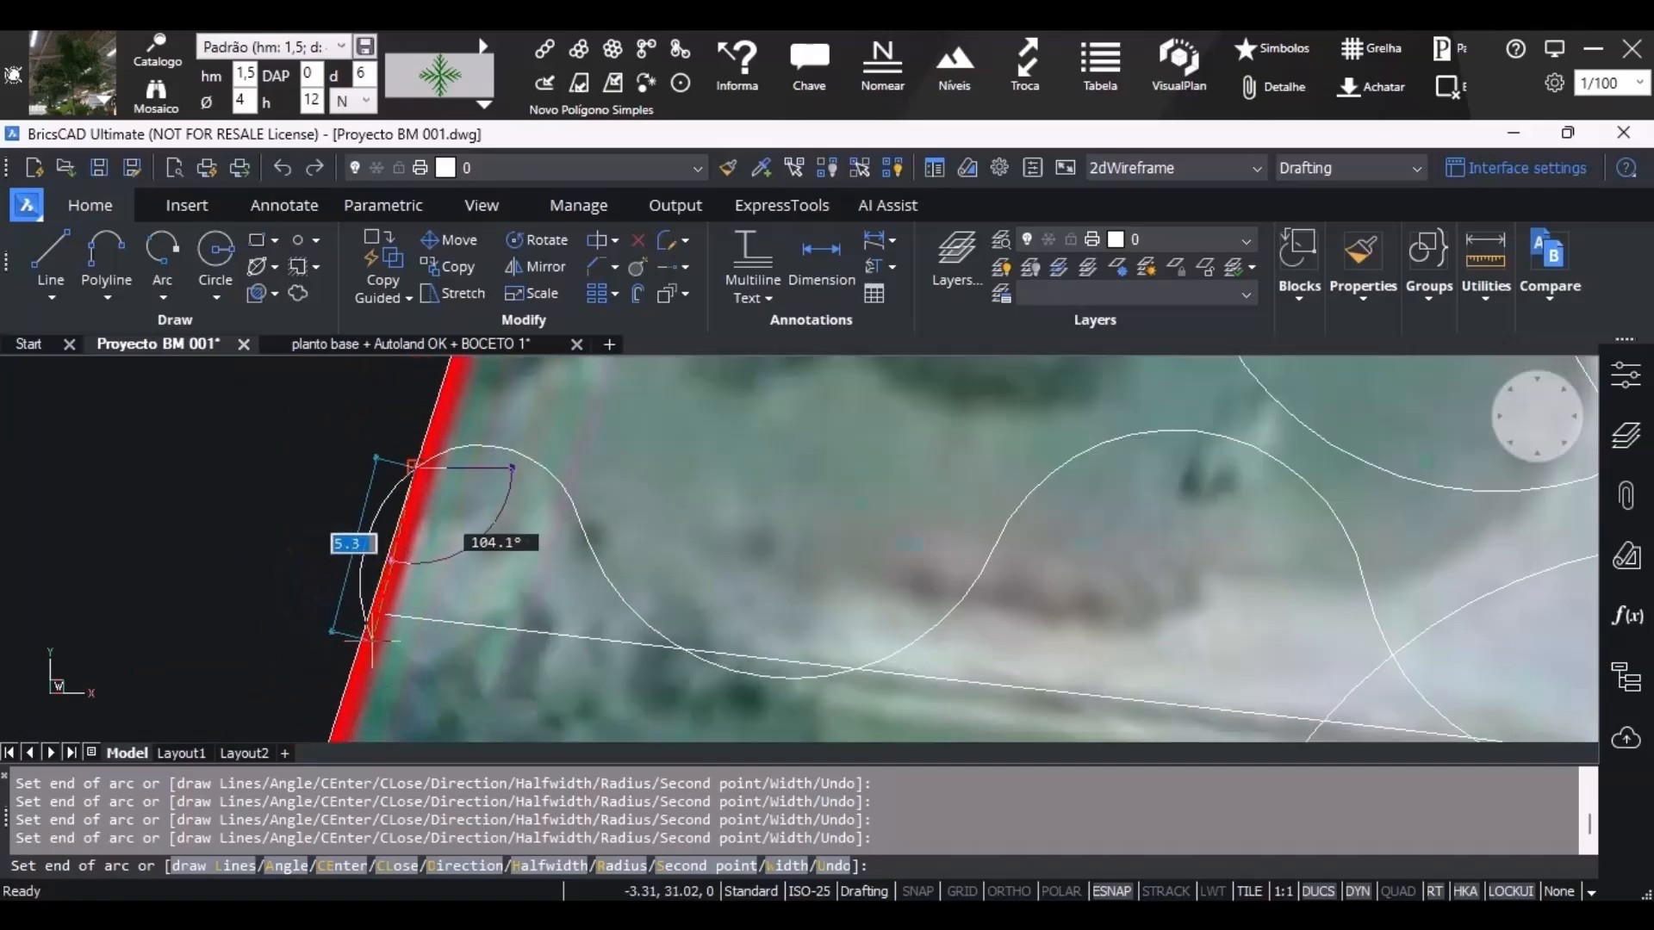
key(Return)
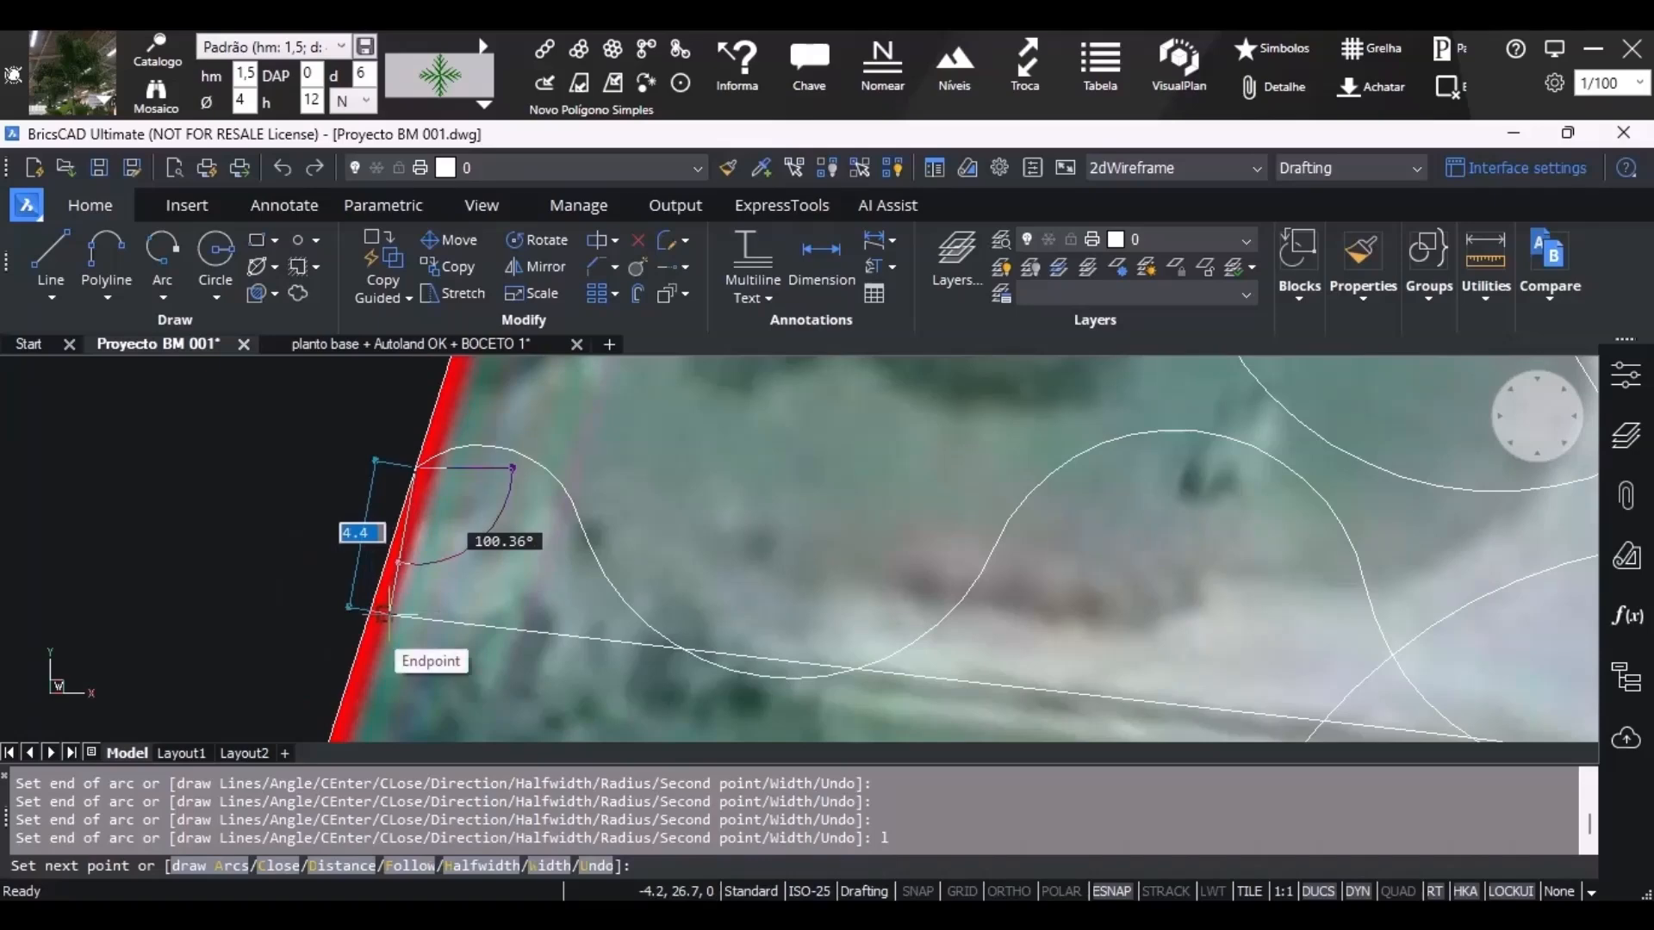
key(Return)
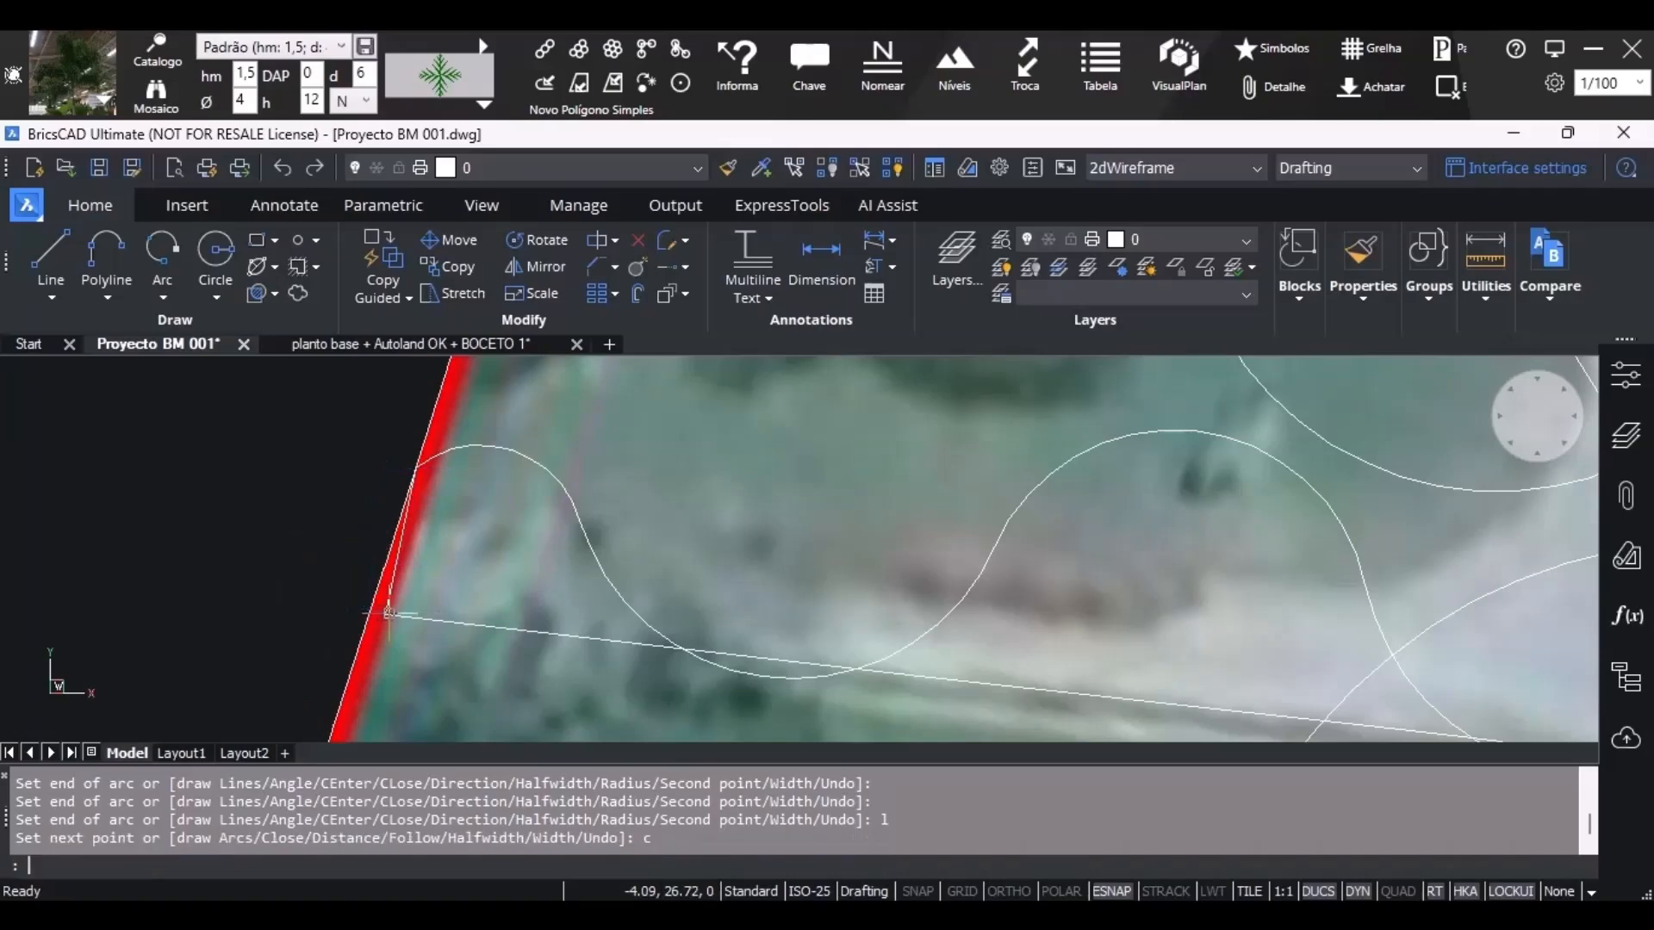
Stretch the driveway outline's lower corner vertex onto the outer line of the red property boundary.
scroll(387, 613, up, 4)
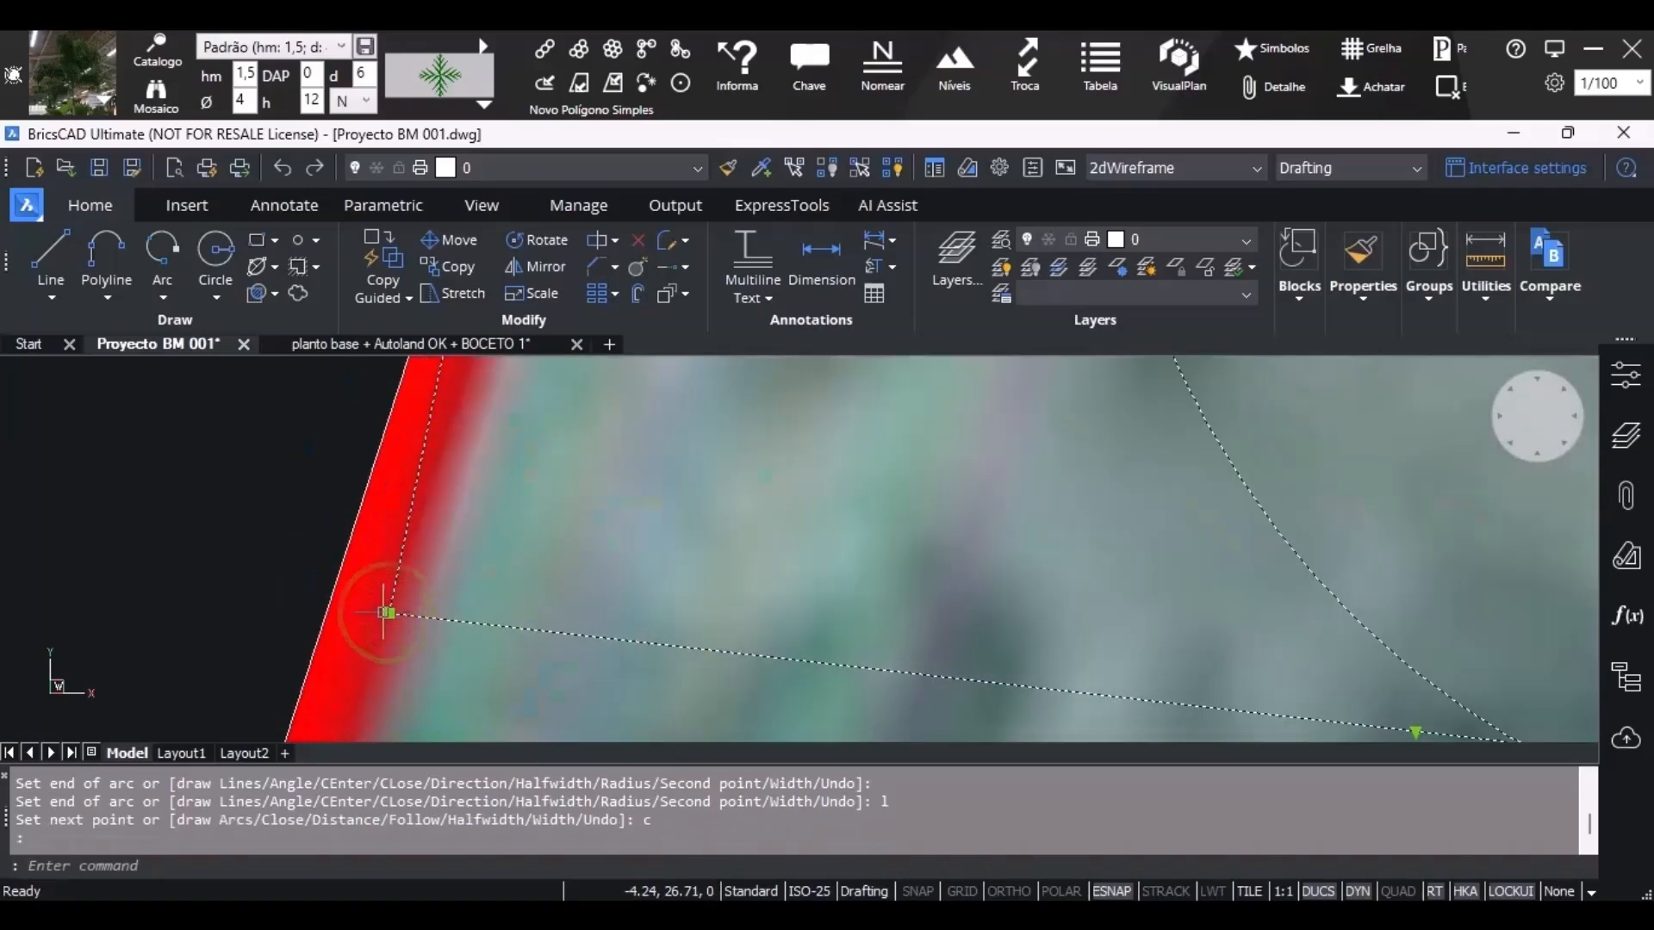
click(383, 611)
click(325, 613)
scroll(366, 663, down, 5)
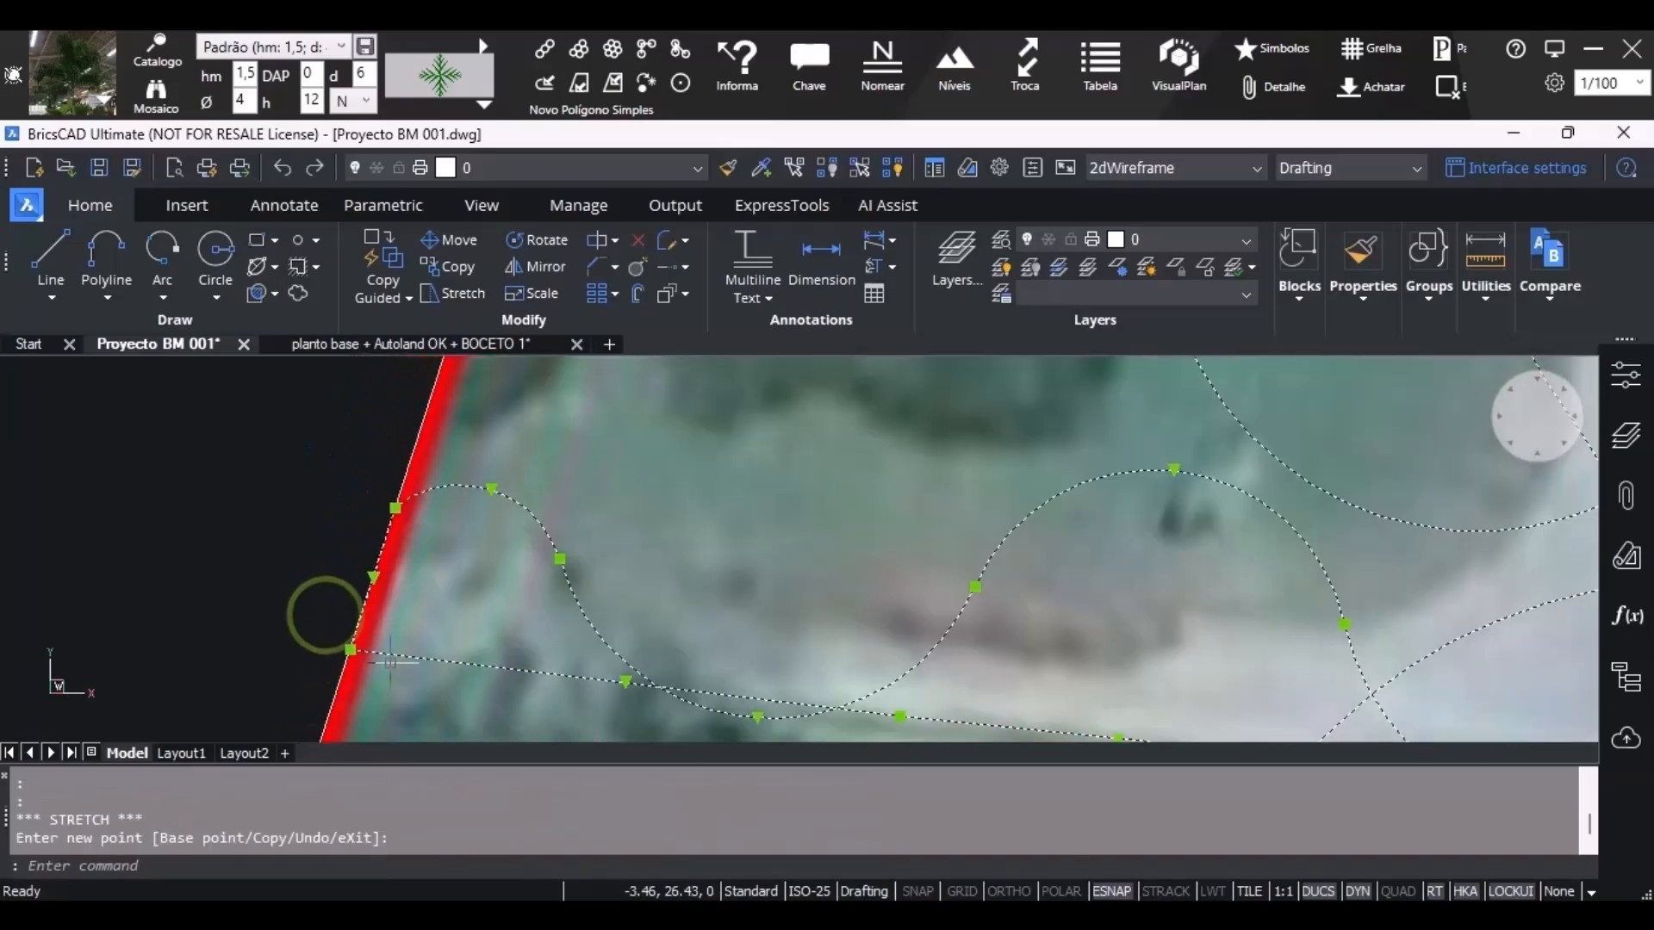
Flatten the driveway outline's arc next to the red boundary by stretching its midpoint to the driveway's upper edge.
scroll(501, 509, up, 3)
click(478, 466)
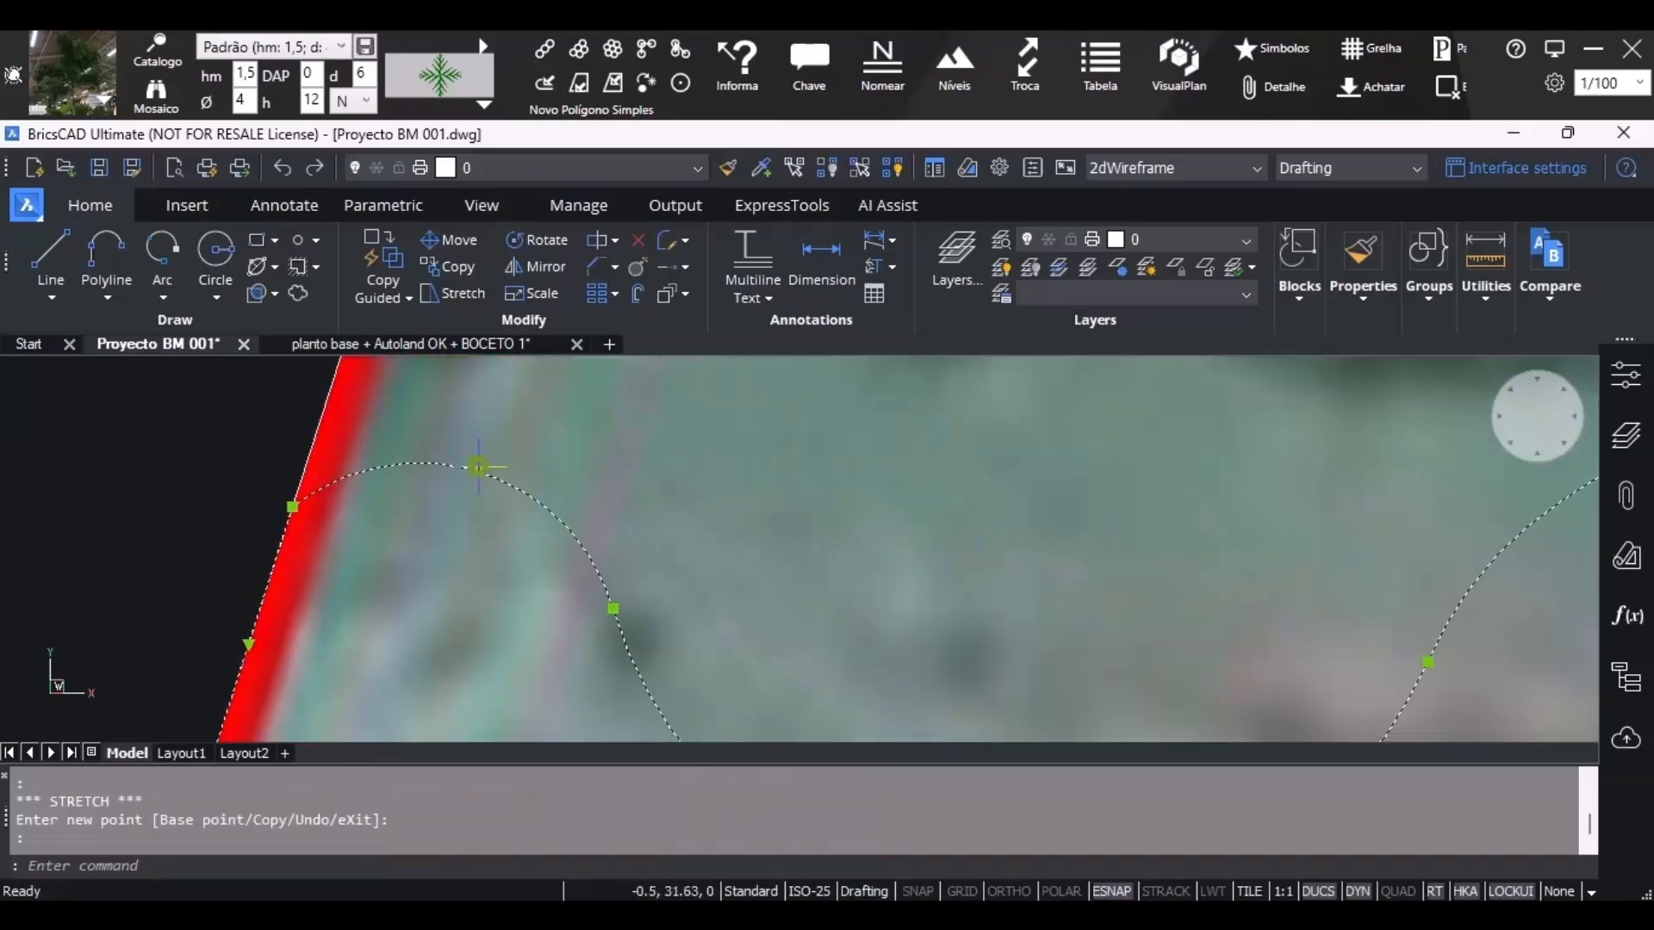
click(479, 471)
click(440, 565)
scroll(640, 626, up, 1)
Flatten the next two arcs along the driveway's upper edge by stretching their midpoints between the vertices.
middle_drag(641, 628, 321, 462)
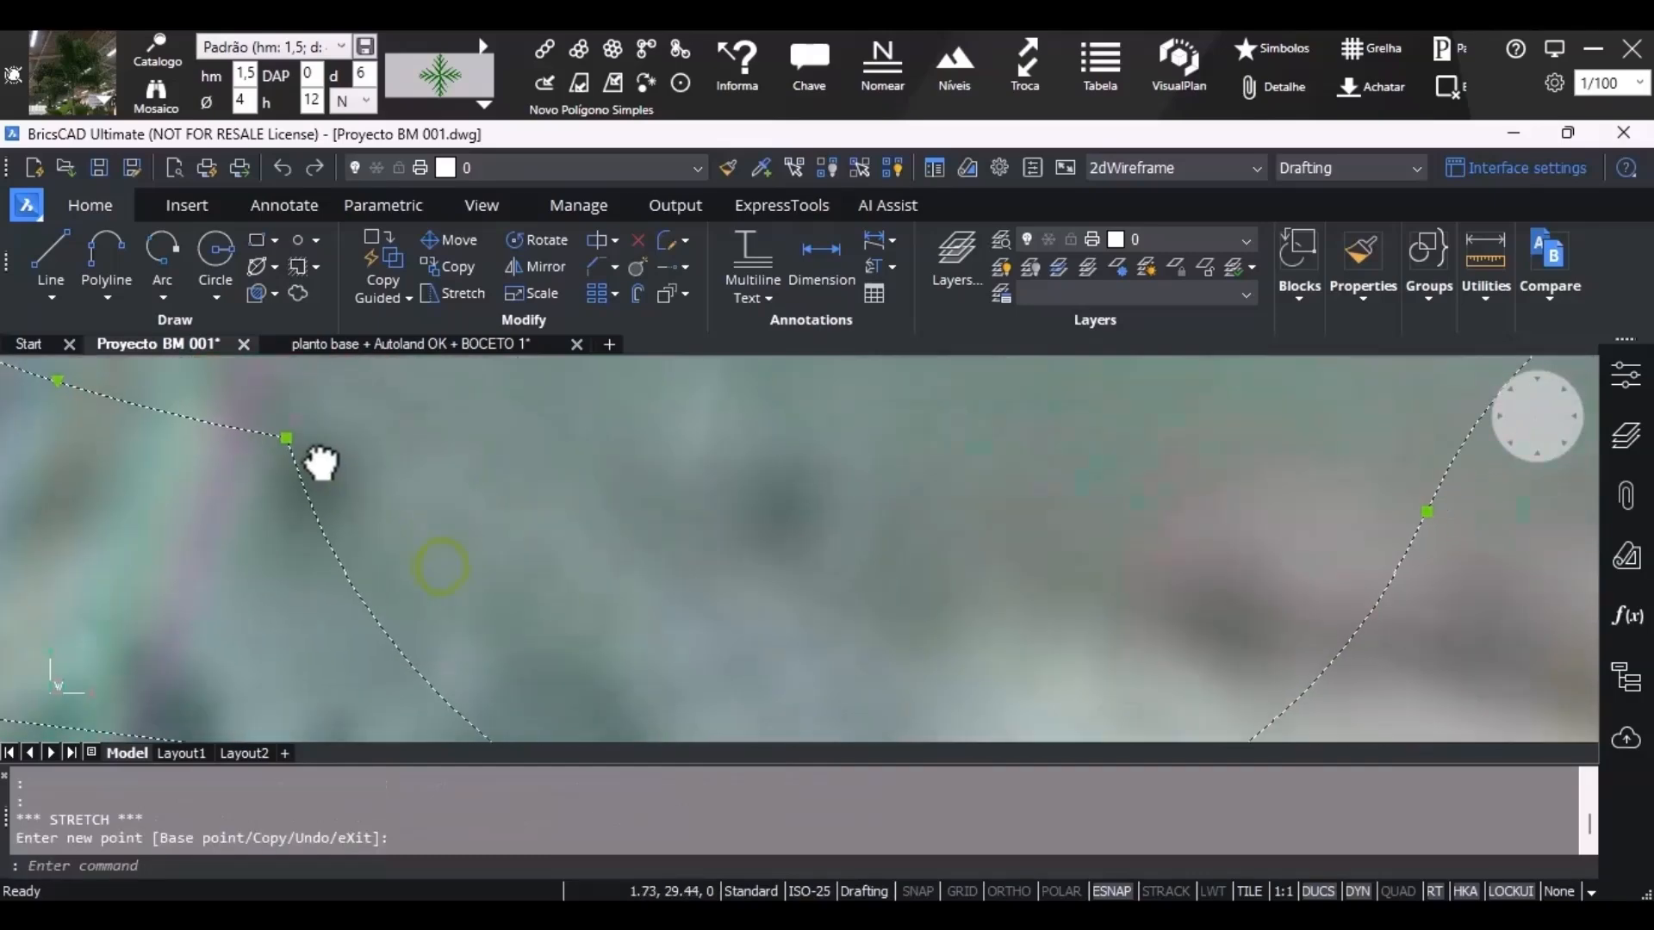
scroll(658, 590, down, 3)
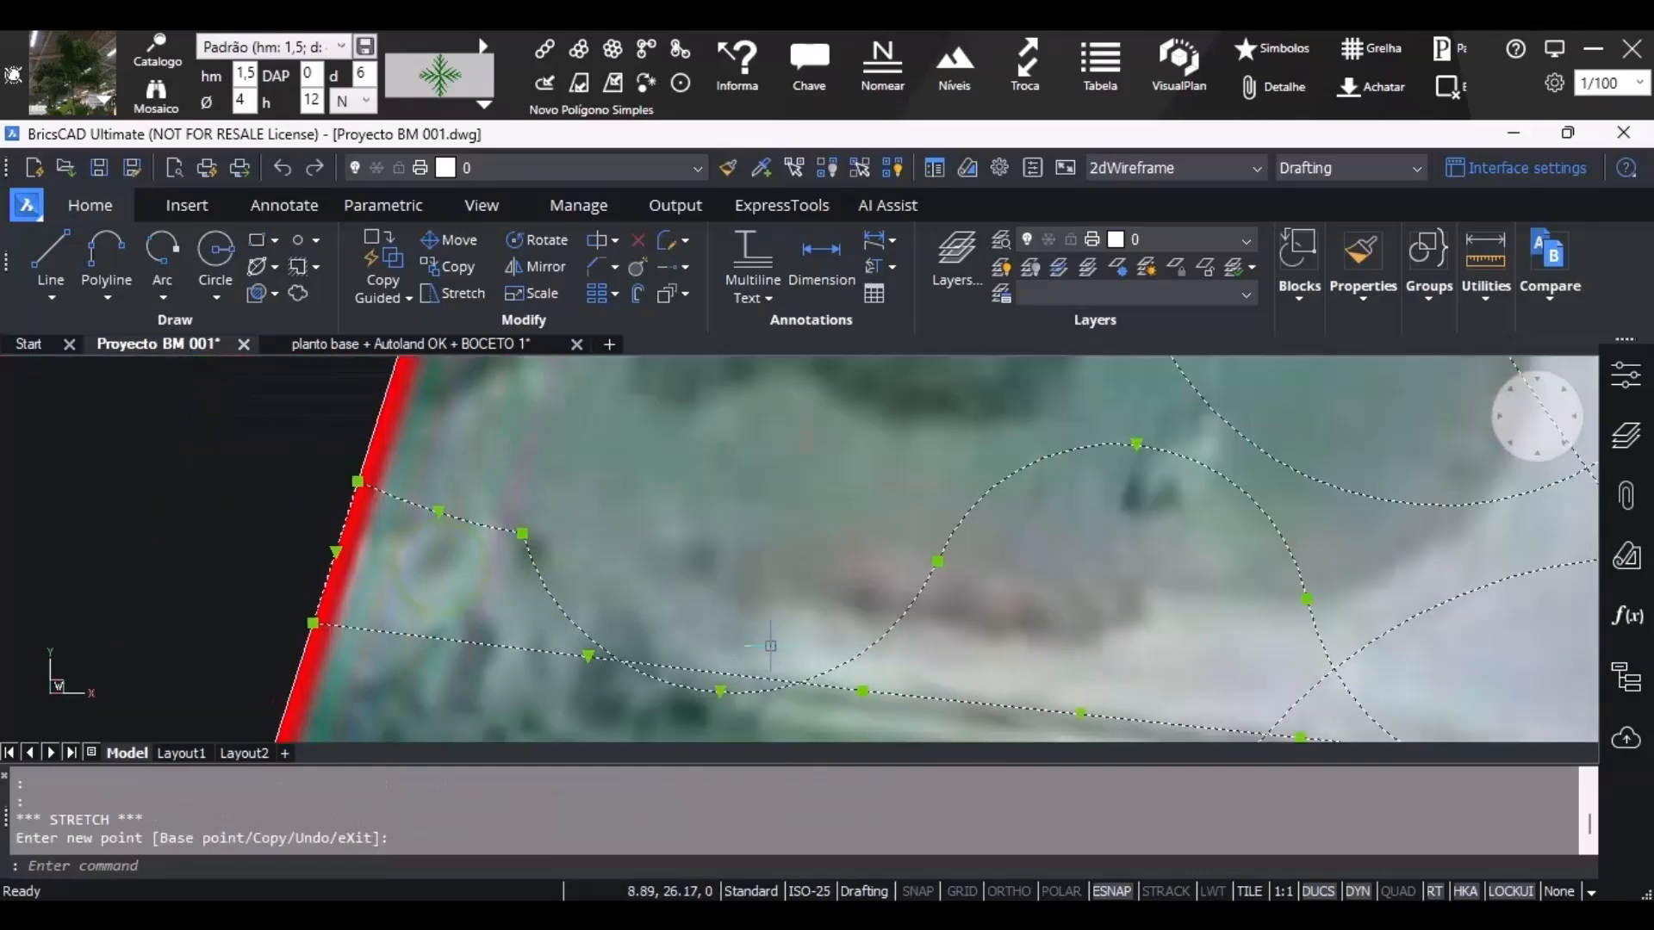
click(735, 556)
scroll(1104, 509, up, 1)
middle_drag(1104, 509, 852, 534)
scroll(852, 534, down, 1)
click(883, 467)
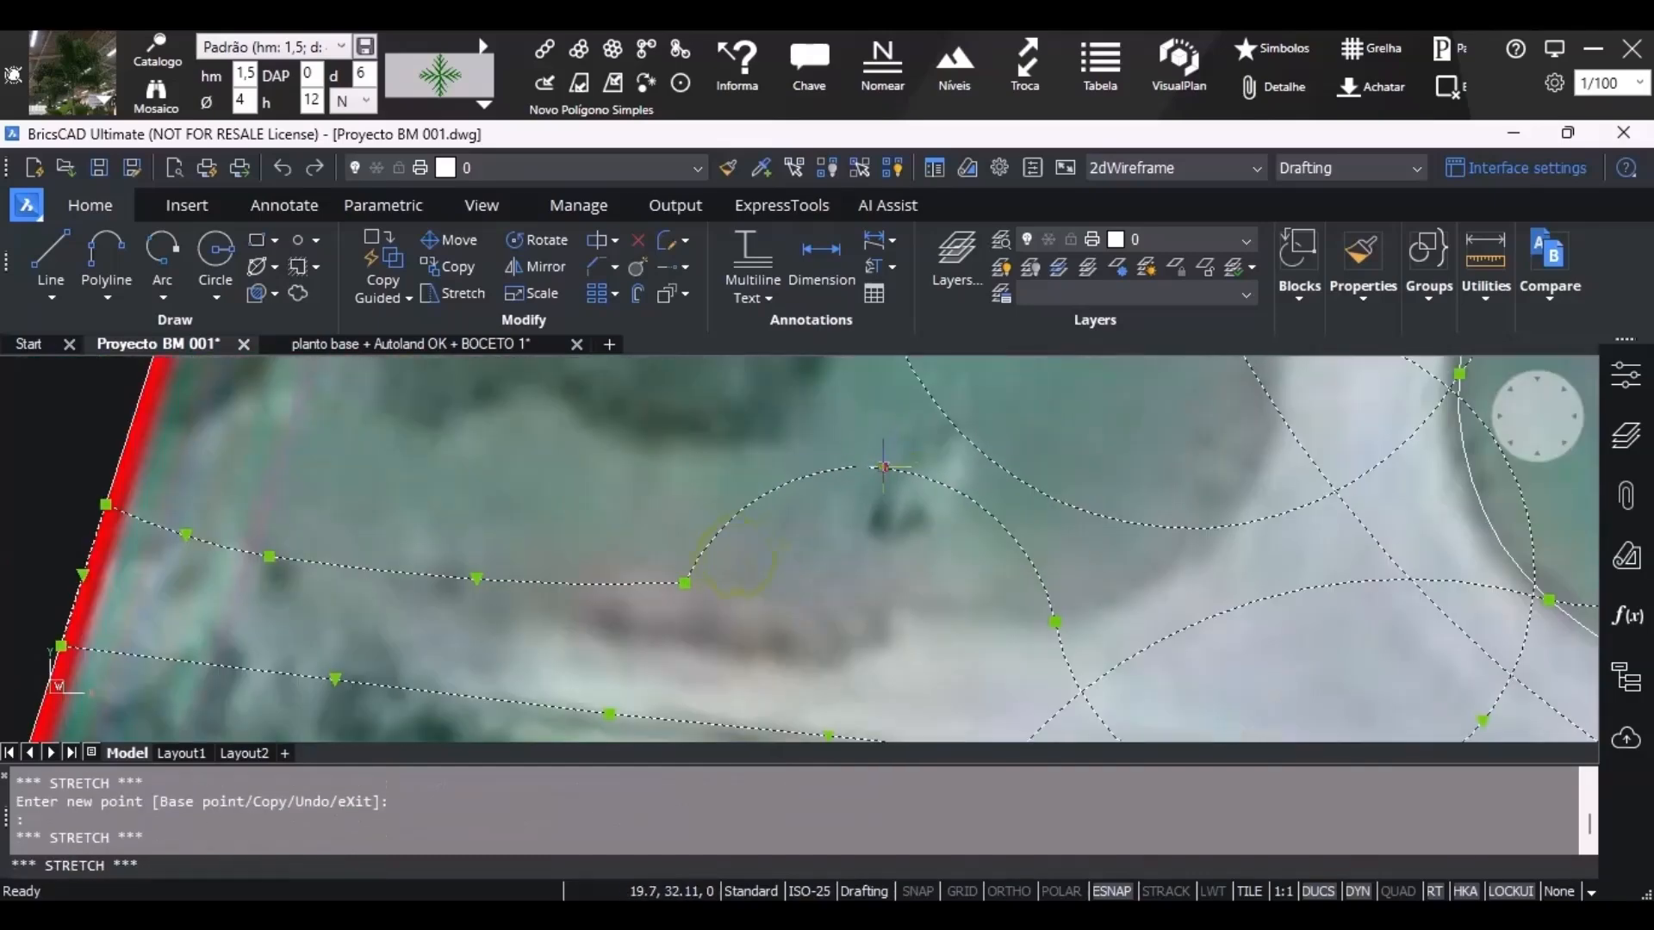
click(476, 554)
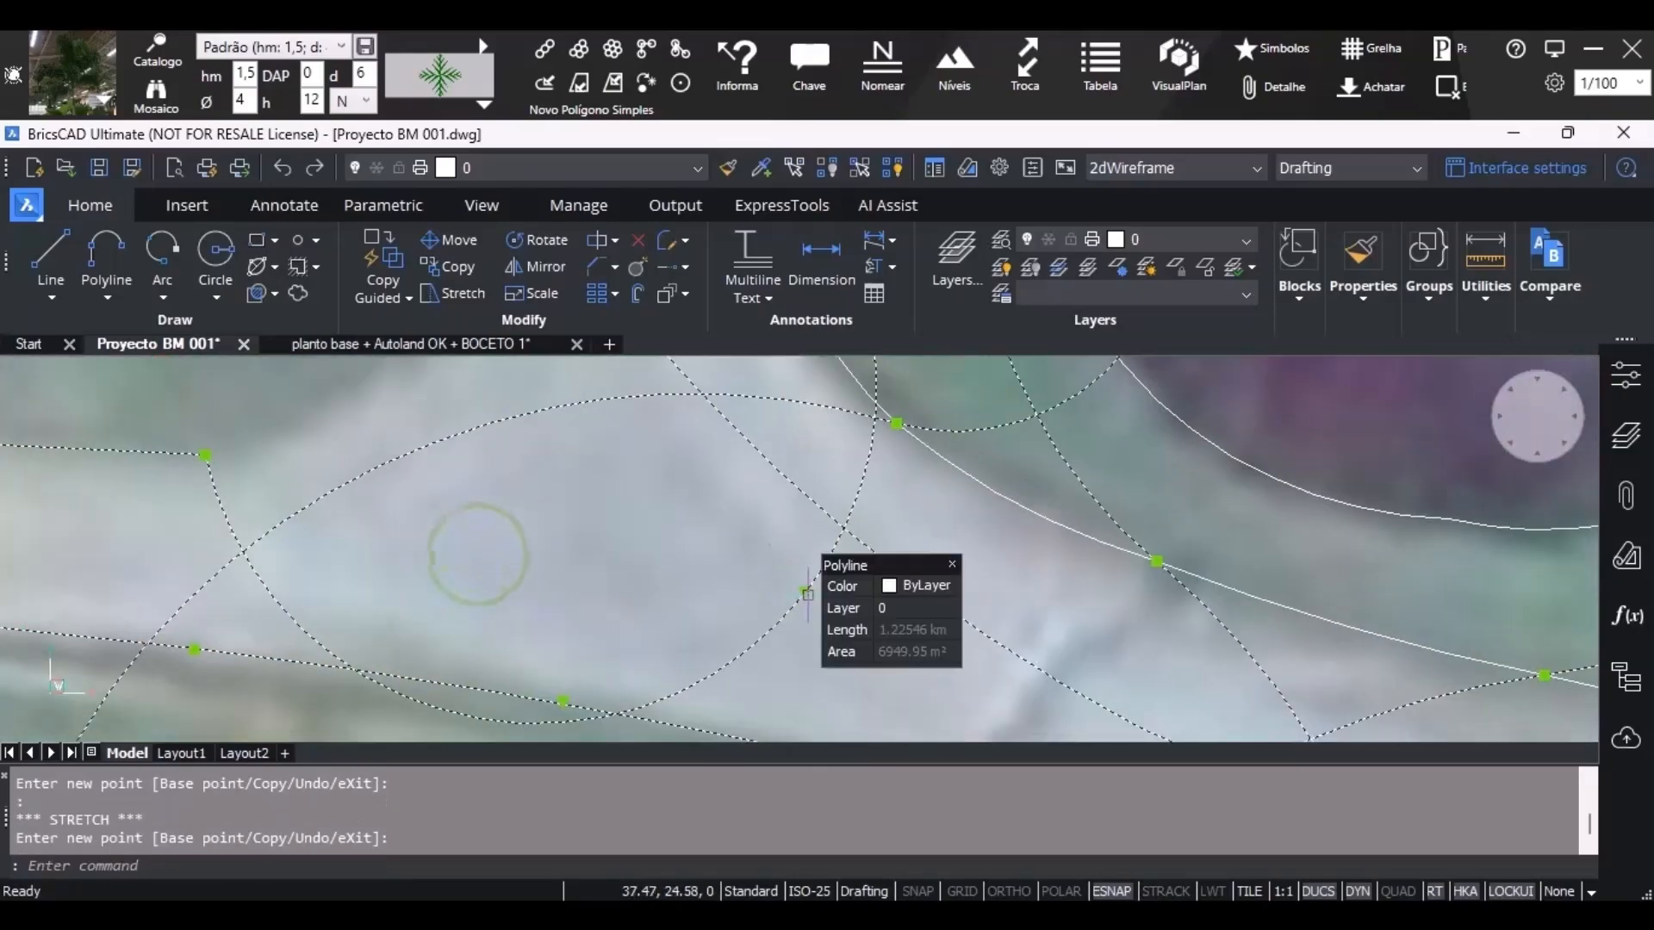
Stretch the midpoints of the junction arc and the adjoining path arc onto the pale path's outer edge.
click(807, 594)
scroll(591, 602, up, 3)
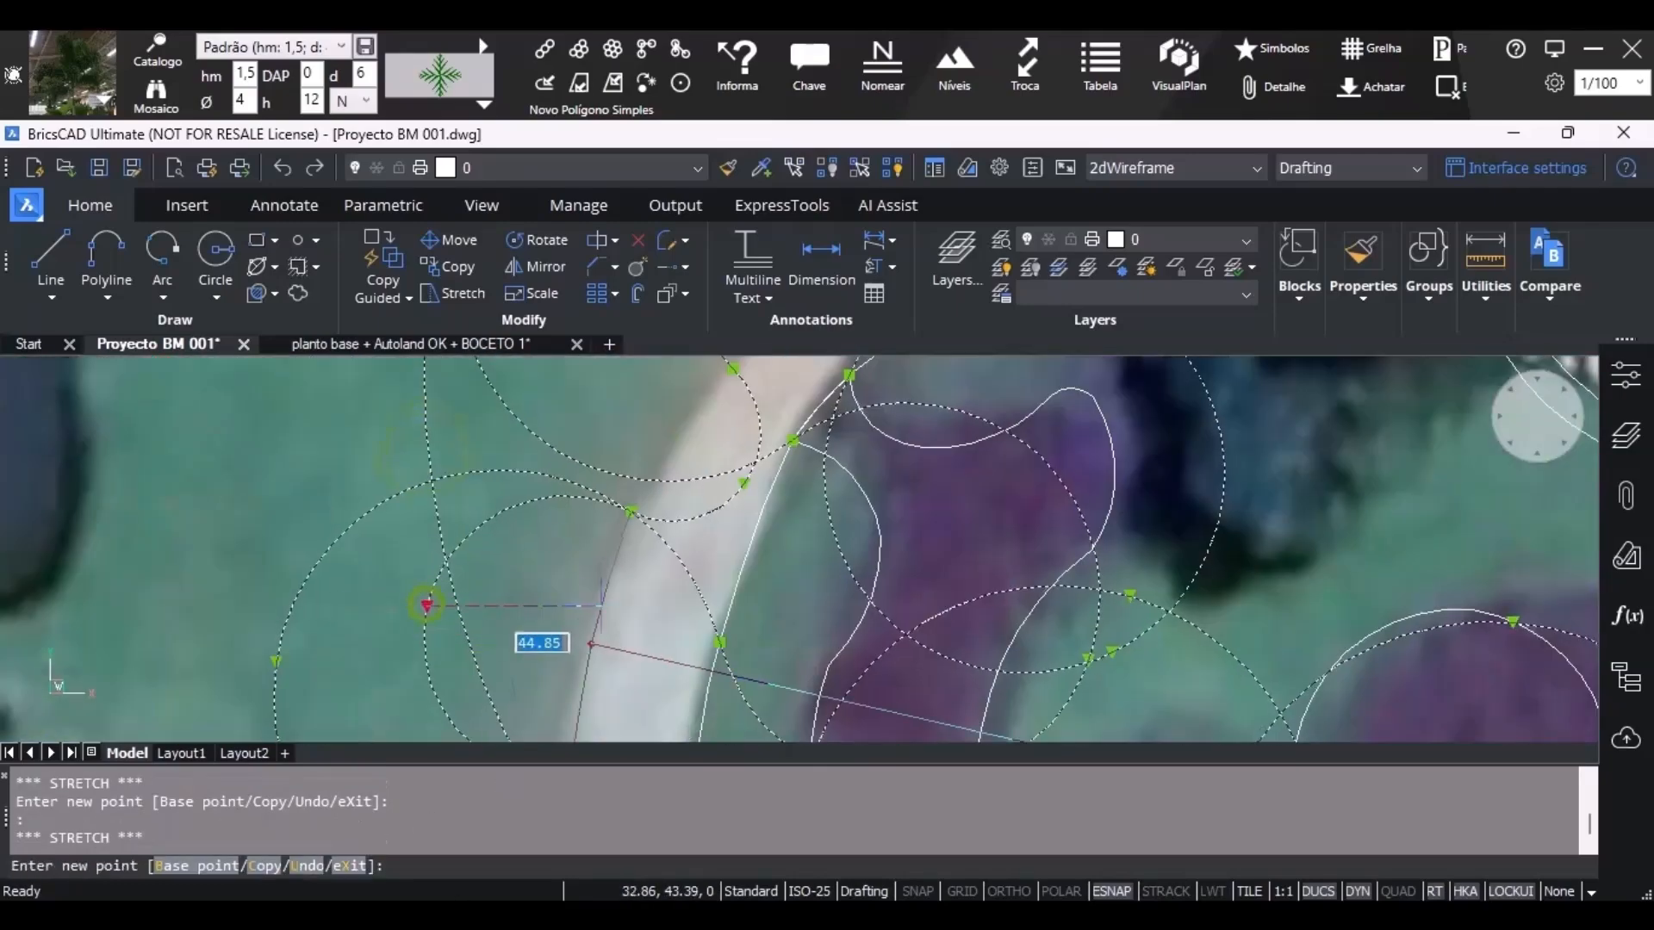
click(601, 605)
middle_drag(605, 727, 602, 609)
middle_drag(702, 383, 598, 598)
scroll(598, 598, up, 2)
scroll(564, 680, up, 1)
Reshape the outline's upper arcs to follow the pale path's outer edge up to the dark trees.
double_click(562, 684)
key(Escape)
click(563, 685)
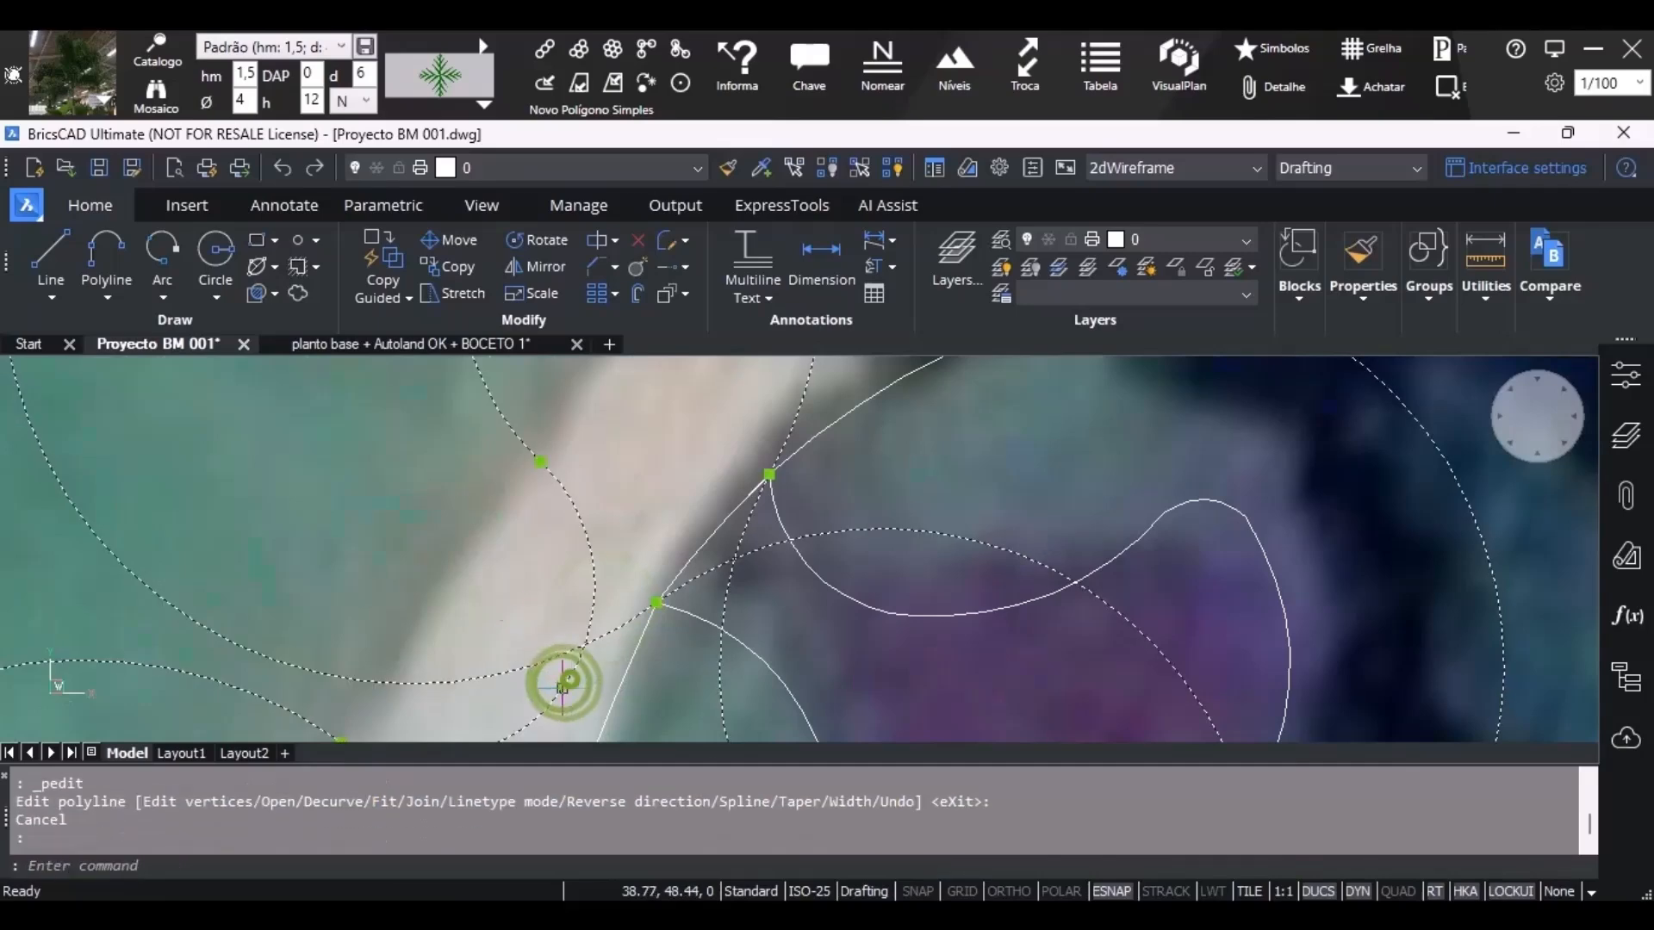
click(563, 686)
click(415, 594)
middle_drag(556, 371, 450, 662)
click(414, 389)
click(579, 539)
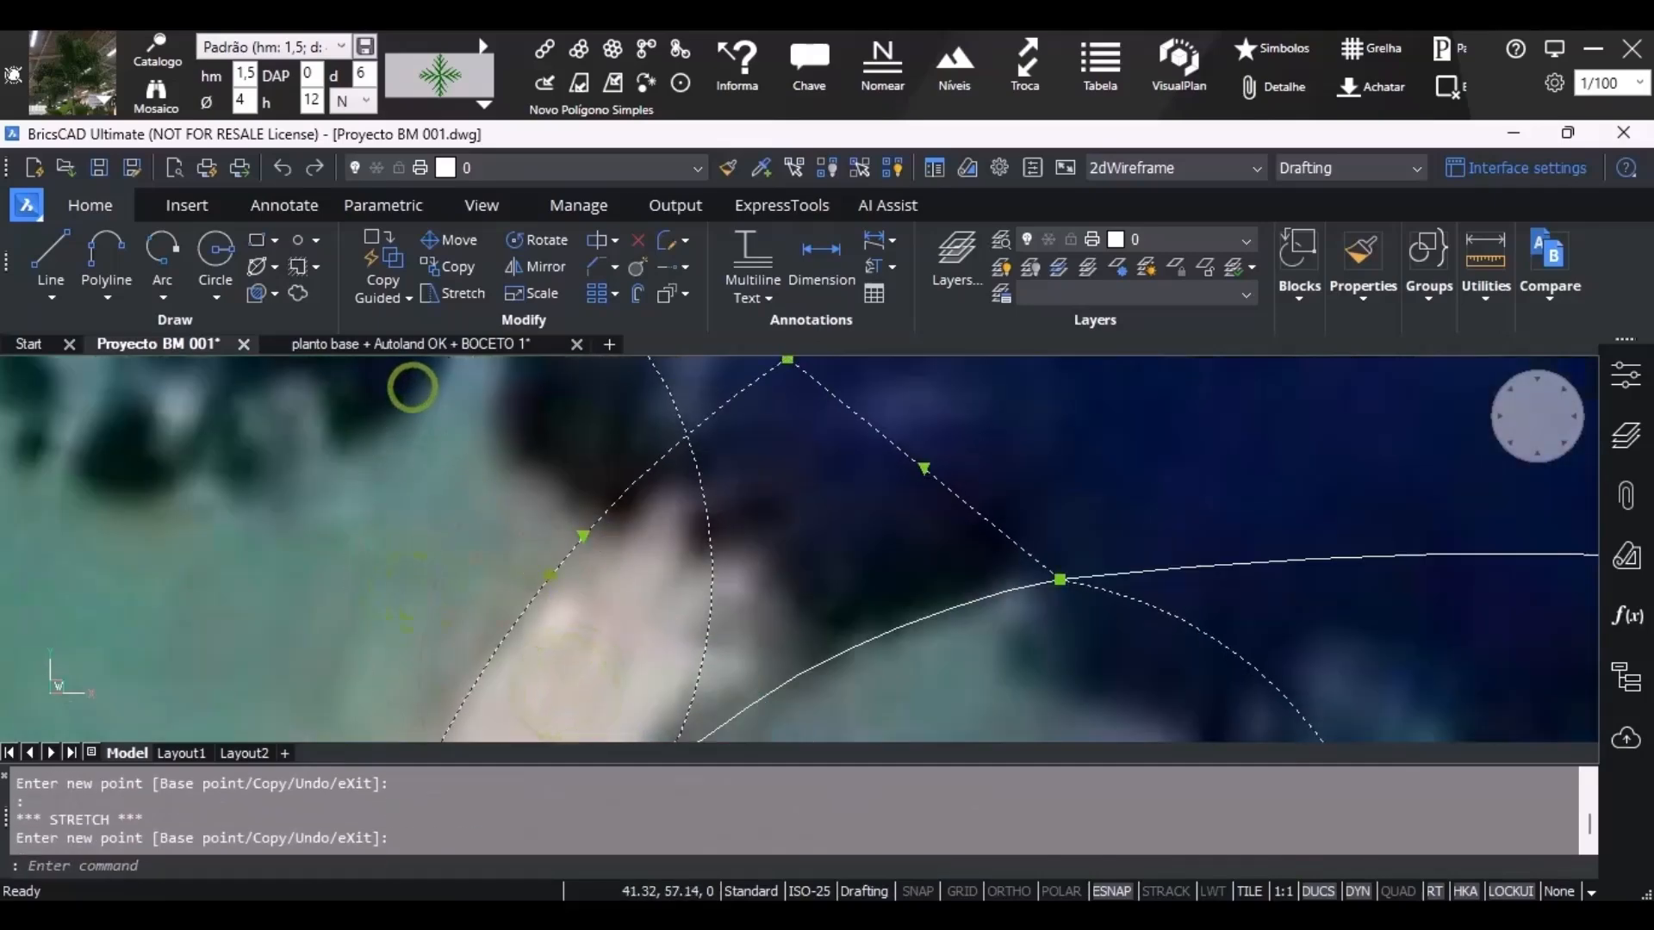
Stretch the midpoints of the arcs at the garden border's upper-left curve back onto the border.
scroll(633, 508, down, 3)
click(407, 429)
scroll(637, 594, up, 4)
click(621, 645)
scroll(612, 560, down, 5)
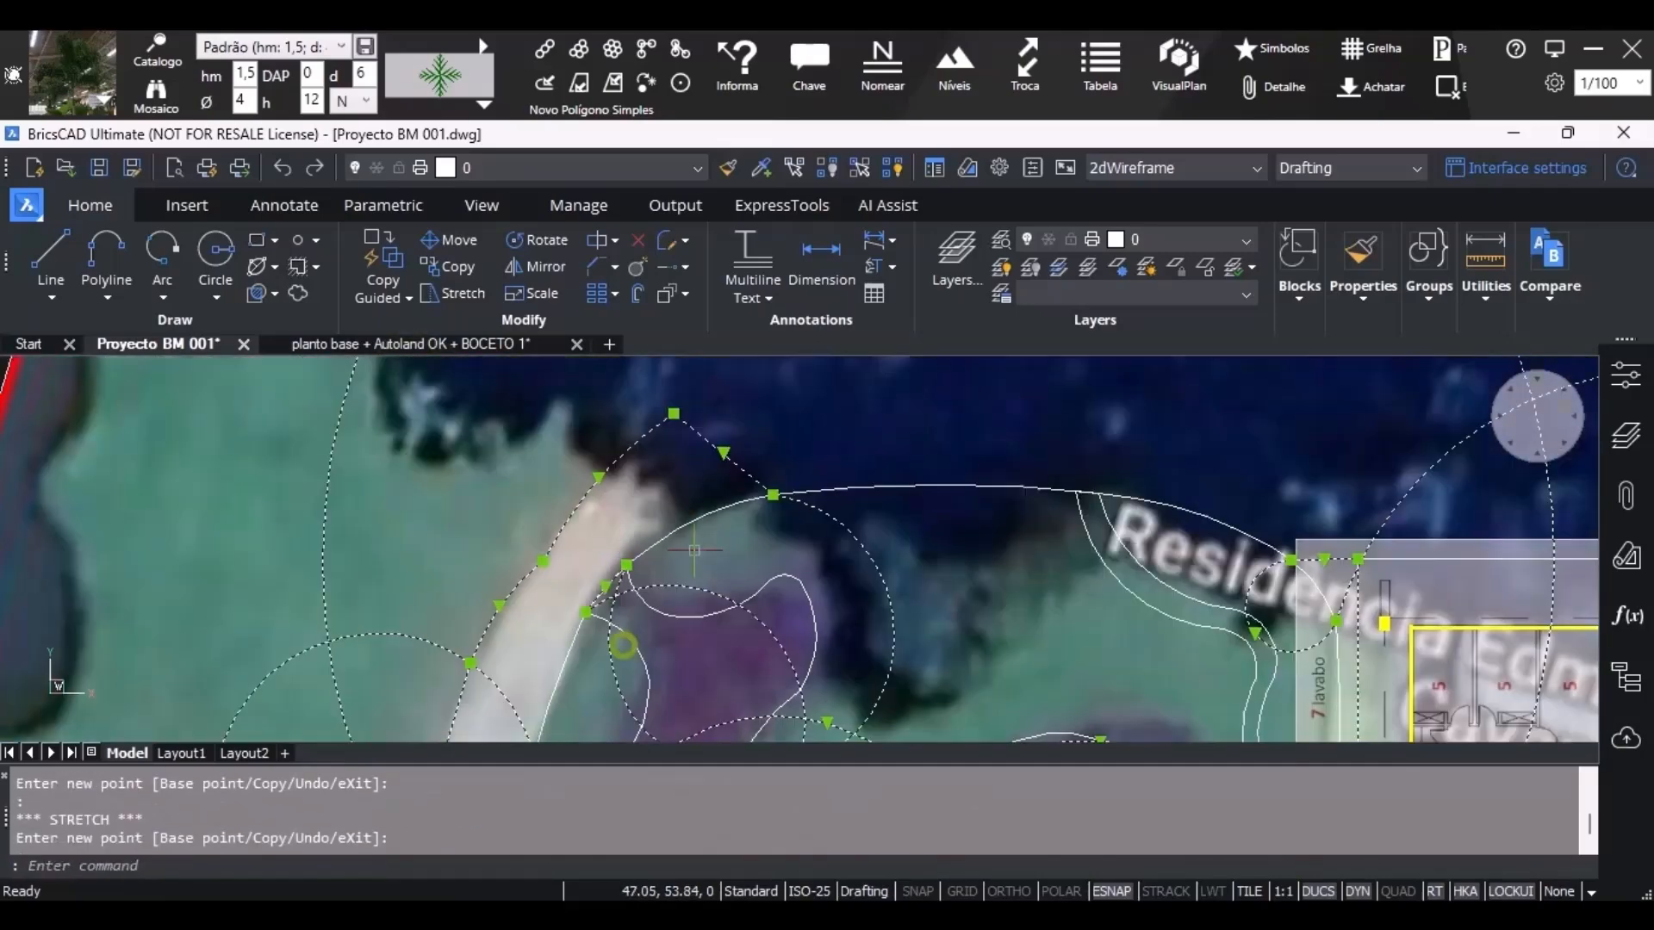
scroll(809, 707, up, 1)
middle_drag(810, 706, 794, 556)
click(803, 636)
scroll(601, 602, up, 1)
click(582, 507)
Flatten the arc on the garden border's left side by stretching its midpoint onto the path's inner edge.
mouse_move(616, 379)
middle_down()
mouse_move(601, 601)
mouse_move(642, 396)
middle_up()
scroll(642, 397, down, 3)
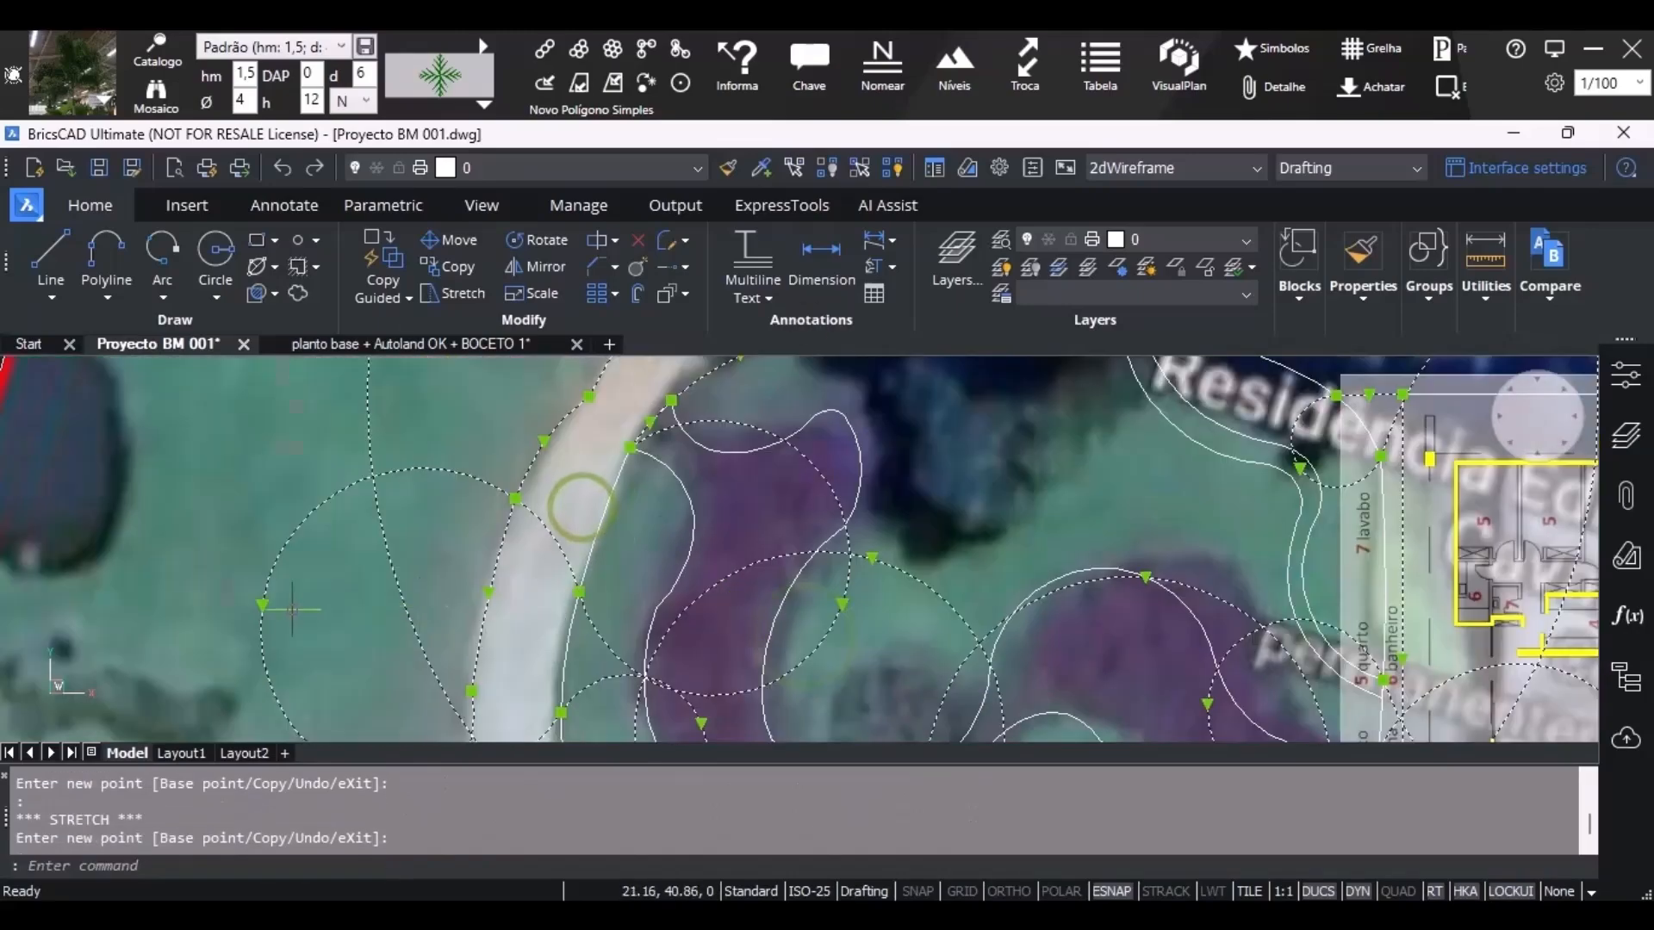
click(260, 602)
click(565, 643)
Stretch the midpoints of the large arcs below the driveway back onto the garden border's lower edge.
middle_drag(614, 699, 614, 379)
scroll(608, 387, down, 3)
click(475, 649)
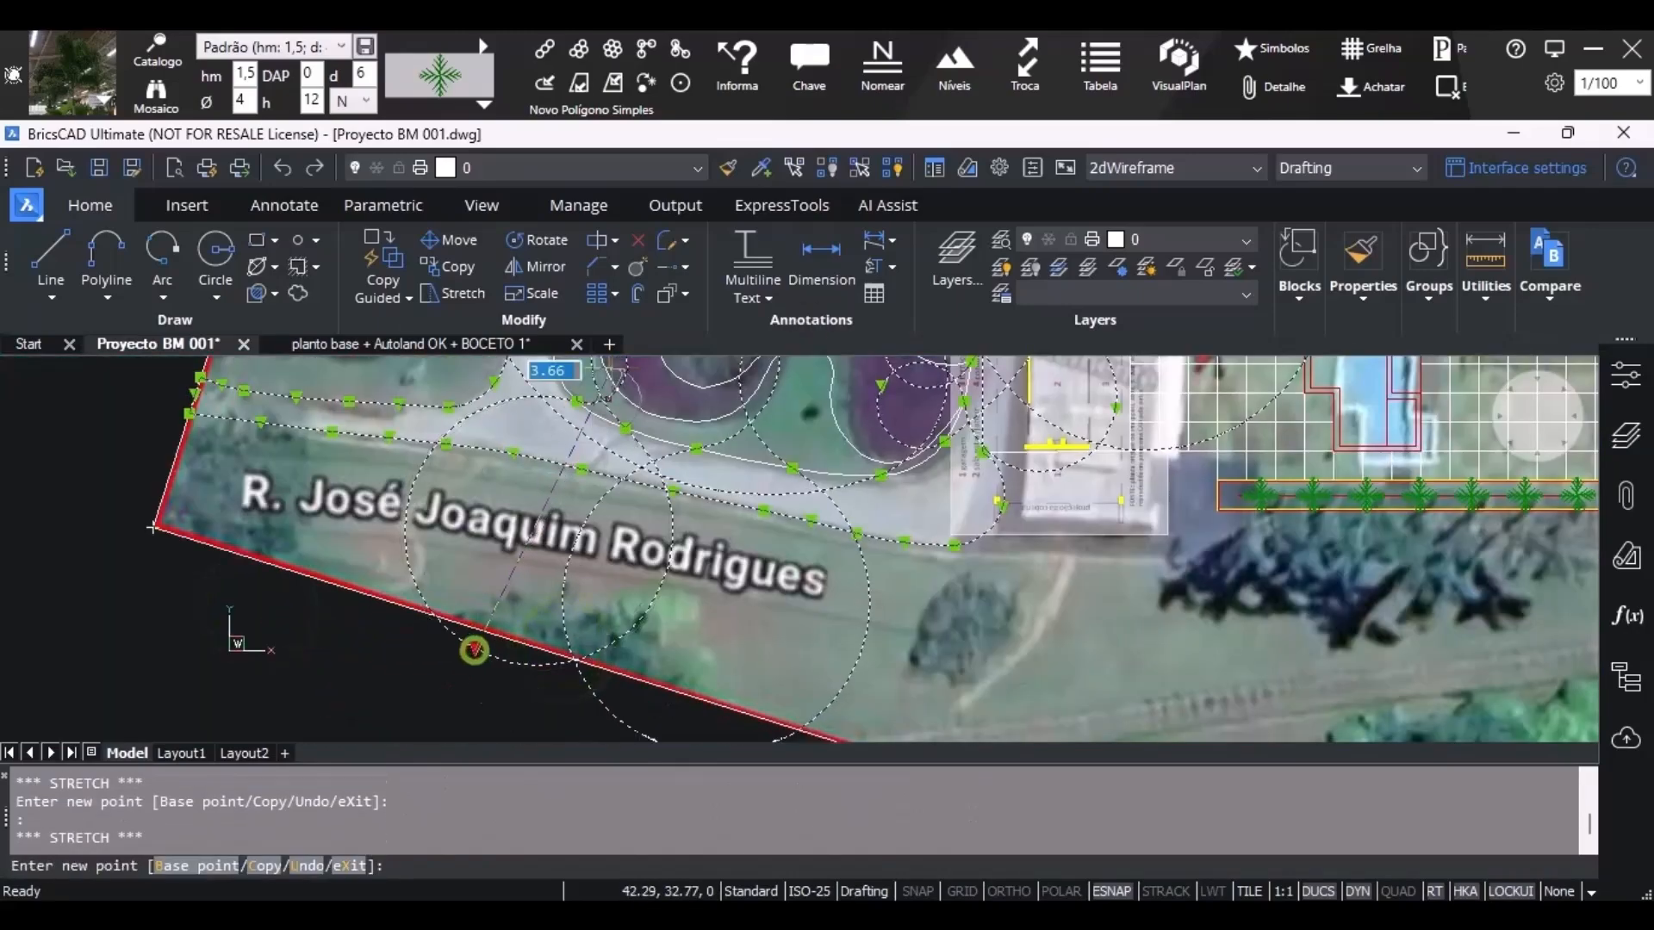
scroll(608, 396, up, 3)
click(589, 465)
scroll(525, 517, down, 3)
middle_drag(551, 548, 441, 392)
click(507, 636)
middle_drag(556, 371, 548, 564)
scroll(552, 541, up, 3)
click(549, 541)
Reshape the remaining arcs at the garden border's lower-left corner and along its bottom to follow the border.
scroll(545, 525, down, 2)
middle_drag(517, 448, 566, 658)
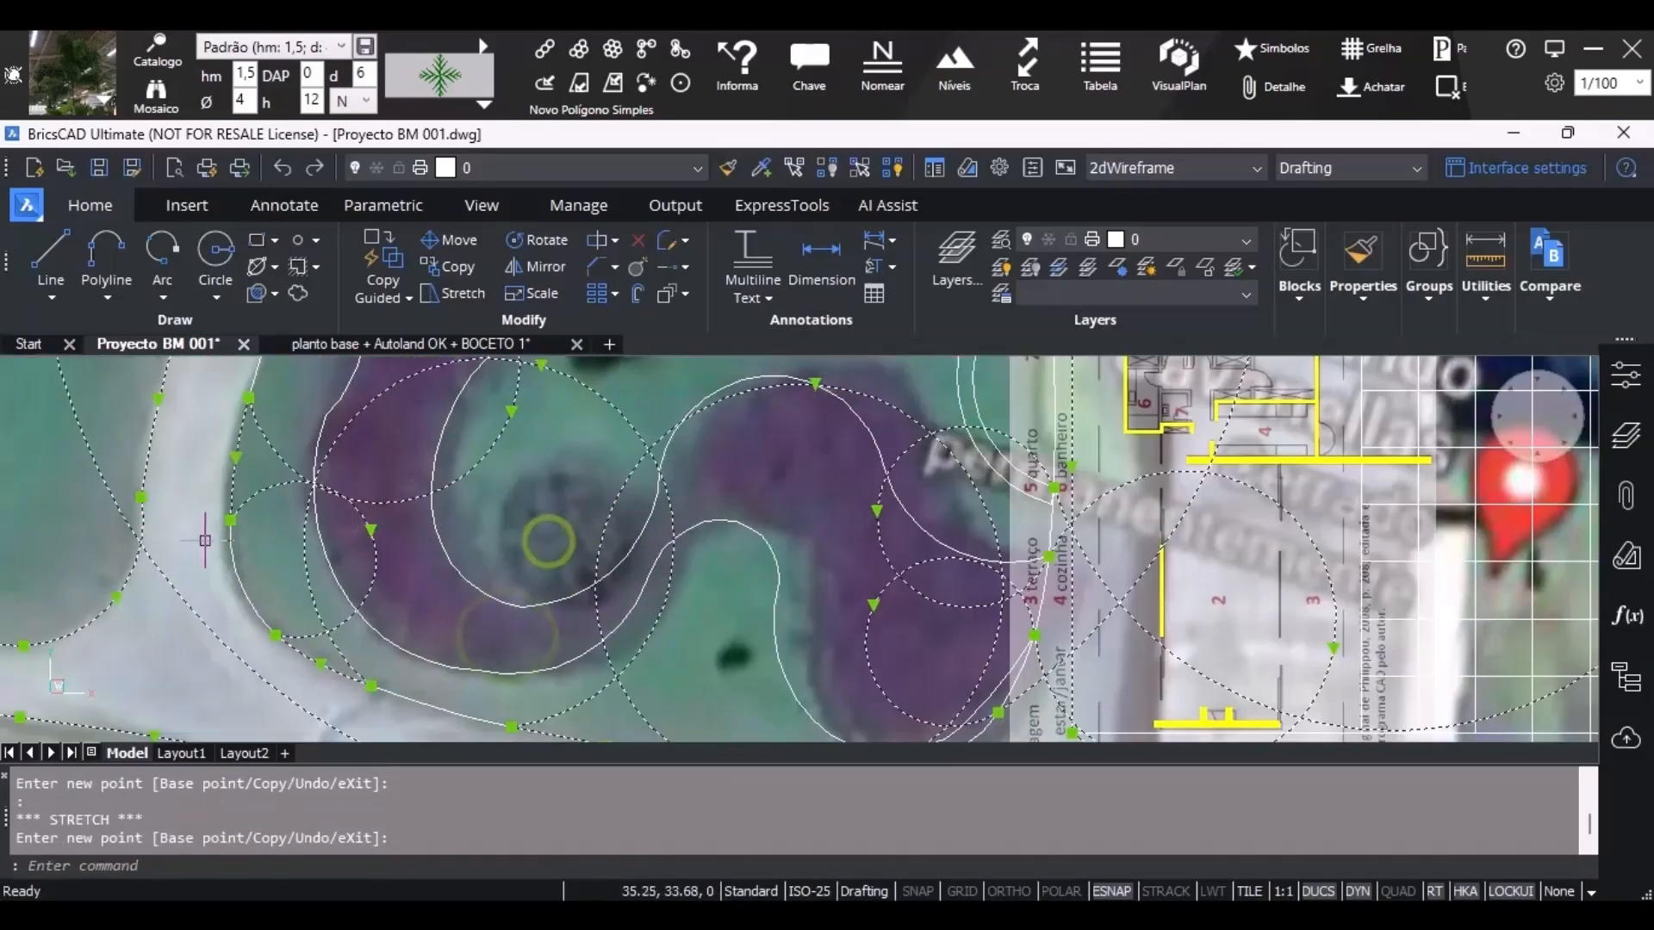
click(370, 530)
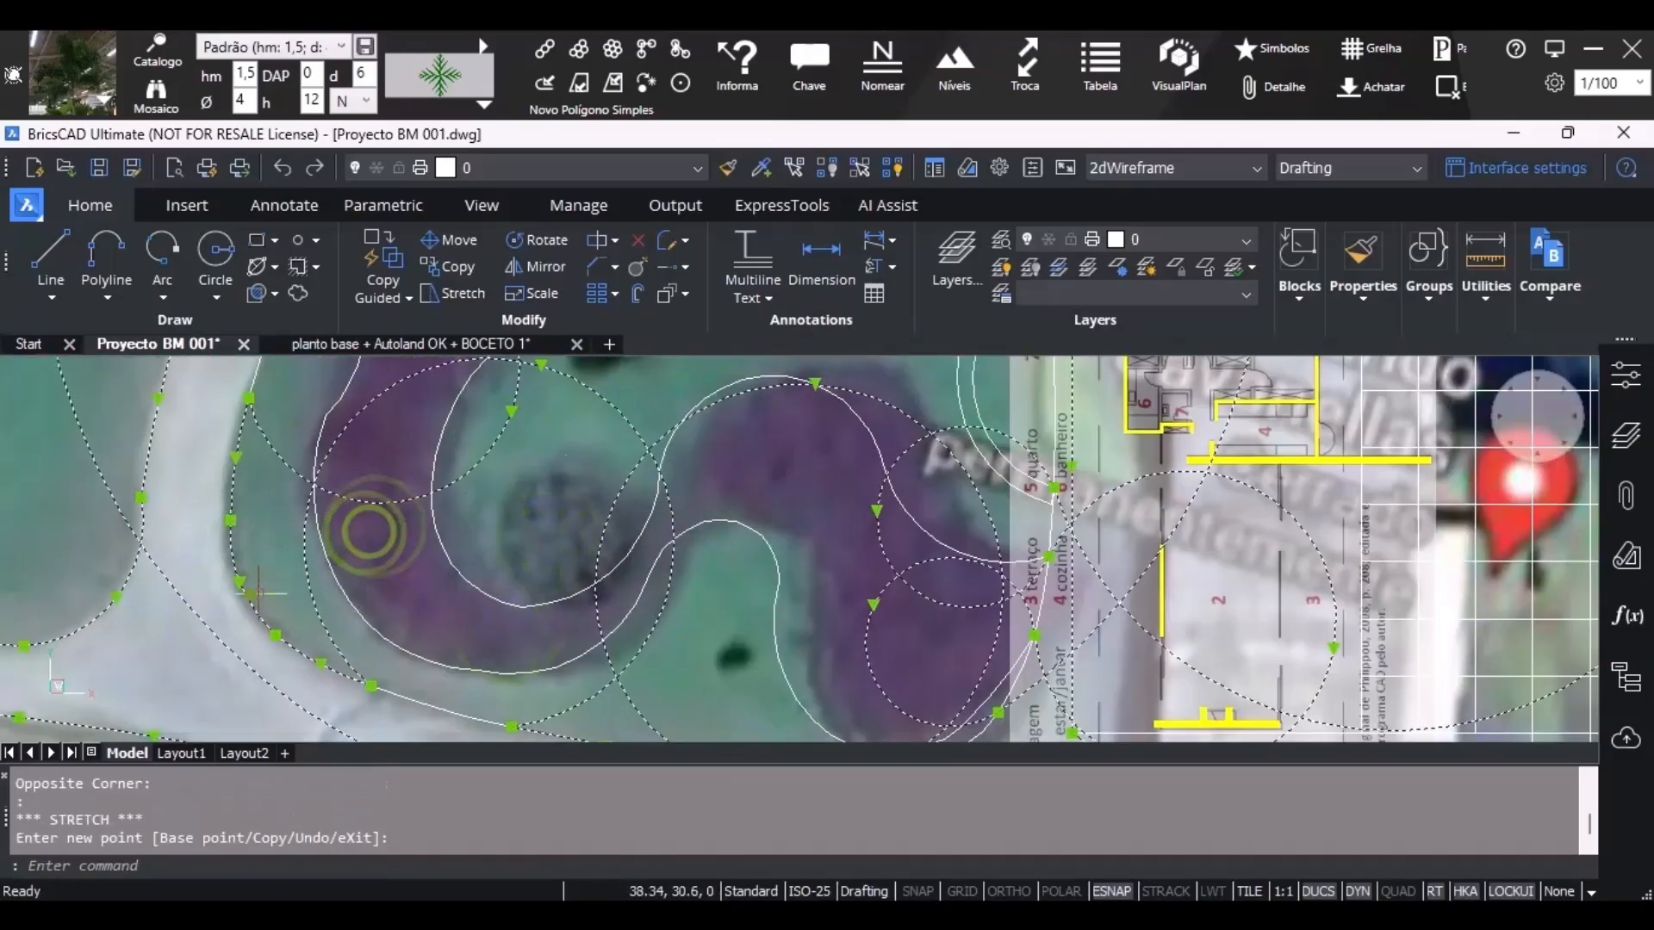
click(541, 365)
click(427, 701)
scroll(741, 707, down, 2)
middle_drag(755, 712, 351, 537)
click(661, 412)
click(652, 690)
Reshape the outline's arcs along the garden border's top and the side facing the house.
scroll(352, 517, down, 2)
scroll(362, 448, down, 2)
middle_drag(361, 431, 387, 603)
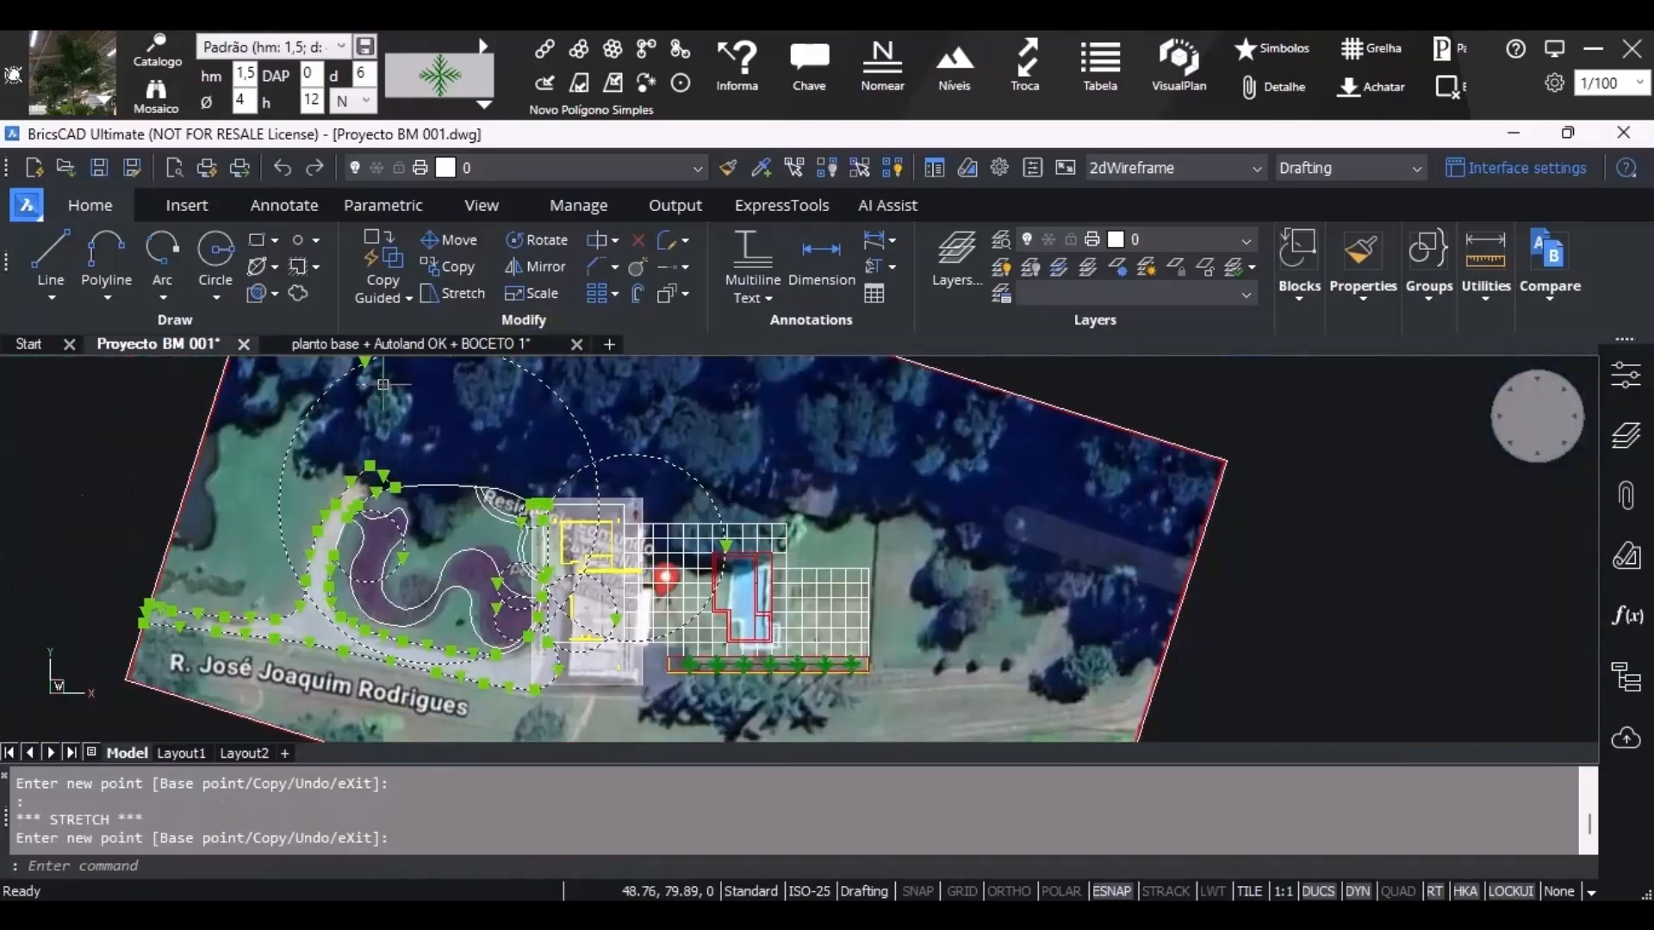
scroll(569, 640, up, 3)
click(536, 719)
click(479, 700)
scroll(432, 646, up, 4)
middle_drag(336, 439, 434, 666)
scroll(434, 667, down, 1)
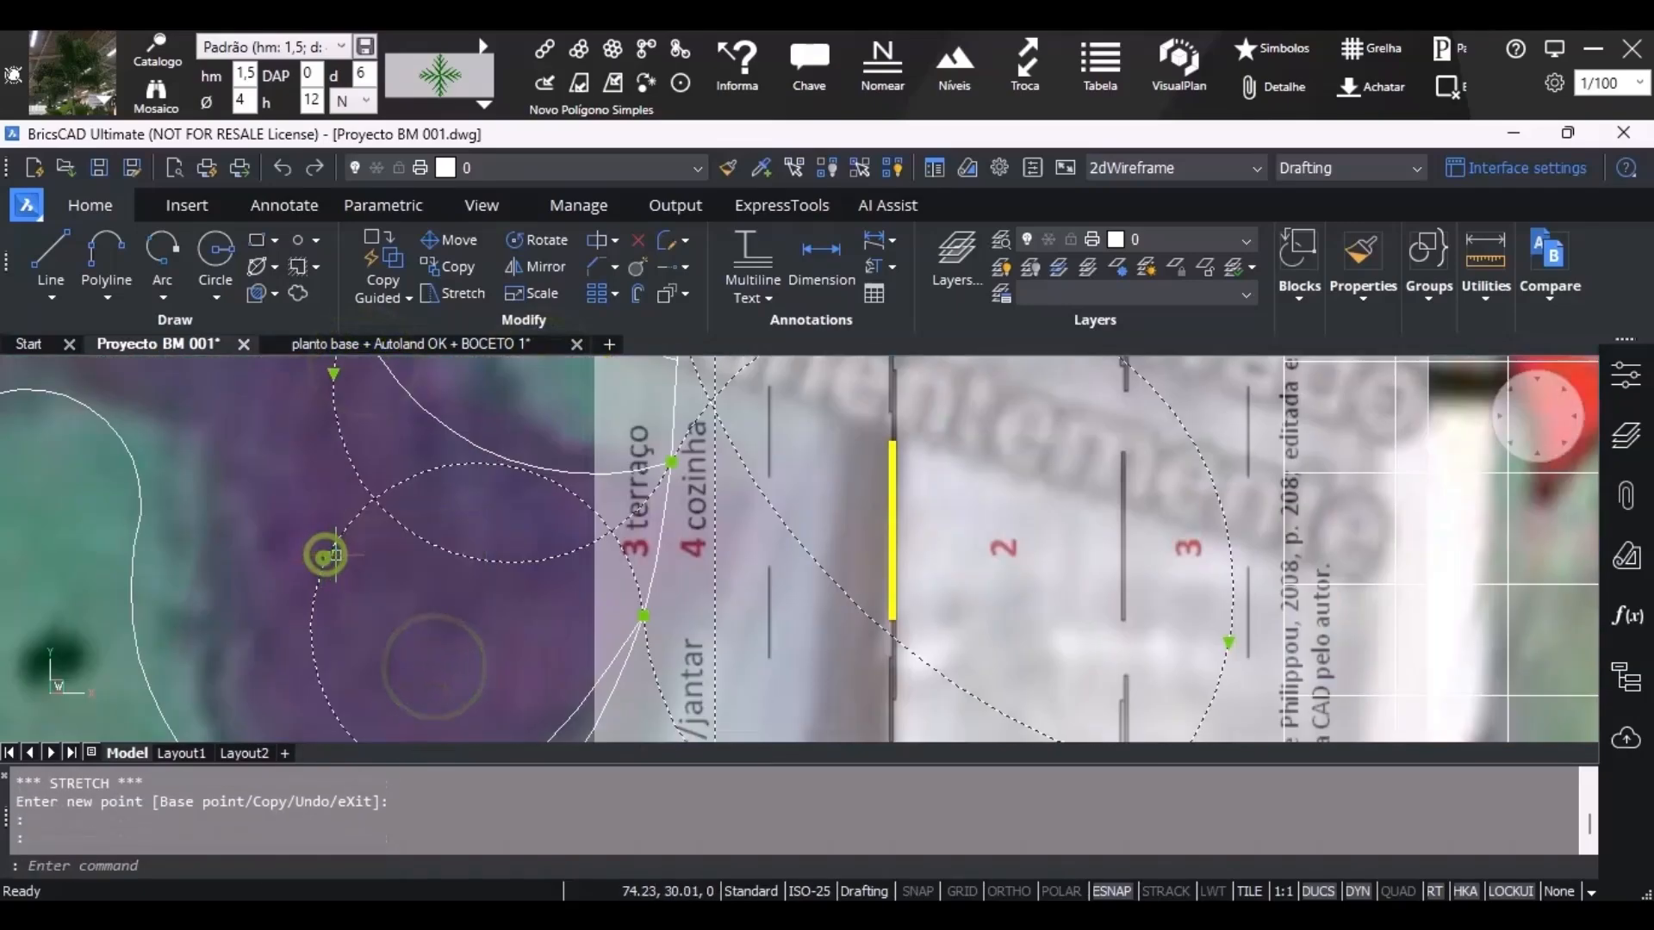
Stretch the driveway outline's bulging arcs beside the terrace and kitchen labels so they follow the curve along the house.
click(326, 555)
click(608, 710)
middle_drag(325, 364, 310, 571)
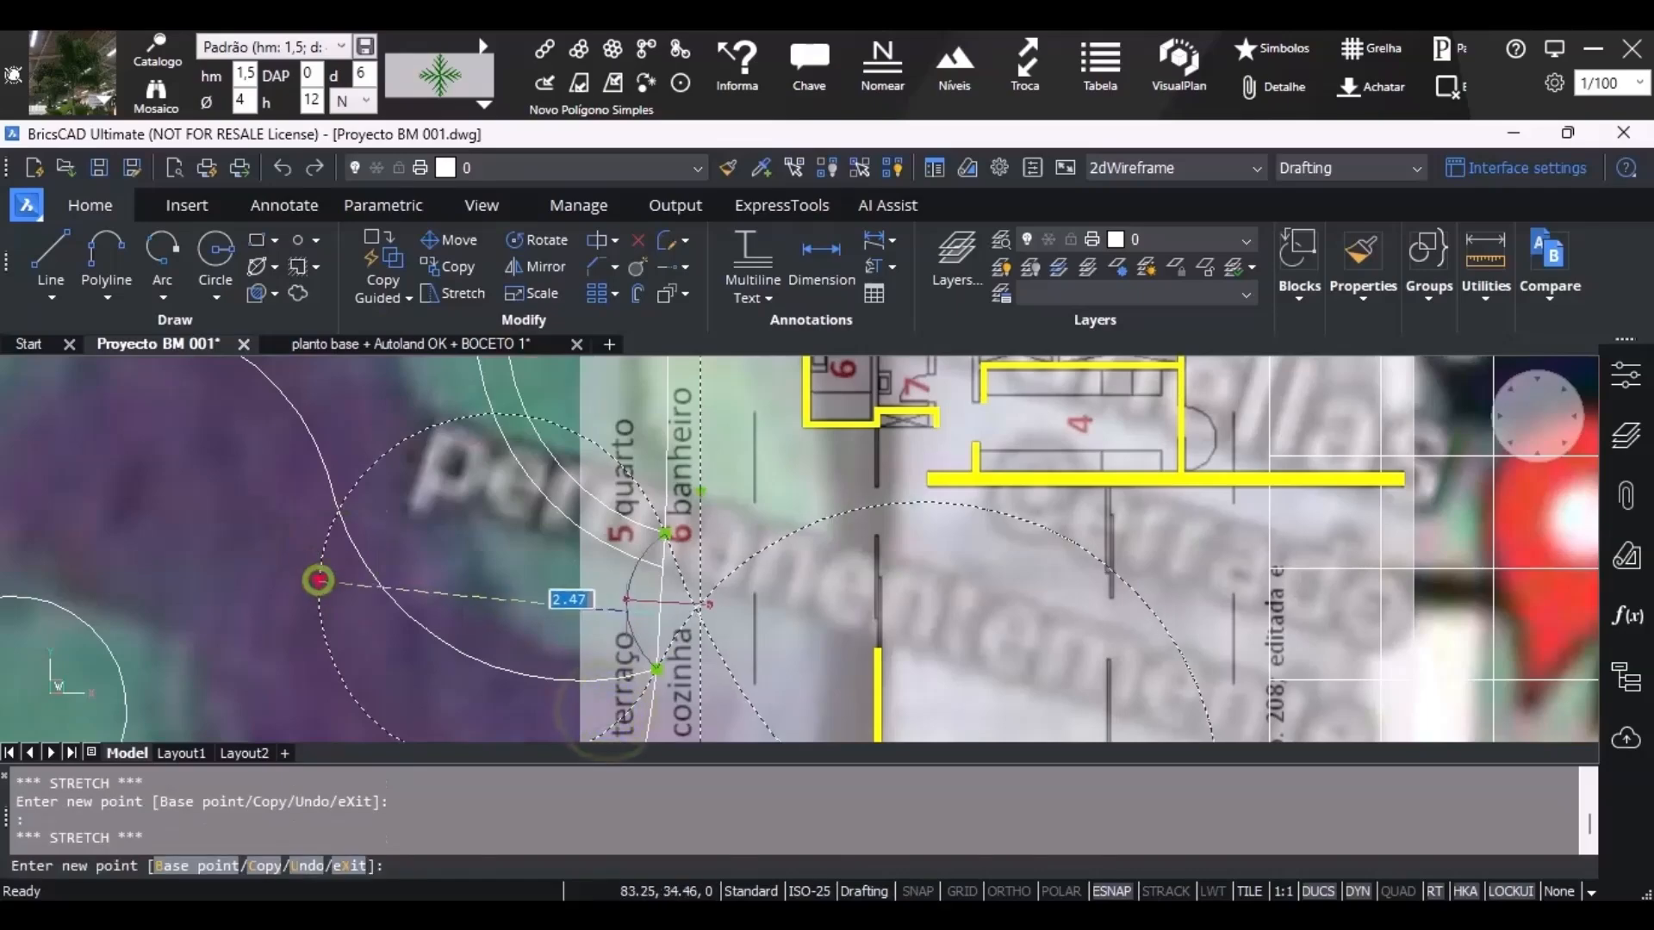
click(660, 605)
scroll(676, 590, down, 4)
scroll(823, 603, up, 2)
click(828, 616)
scroll(541, 581, up, 3)
click(536, 580)
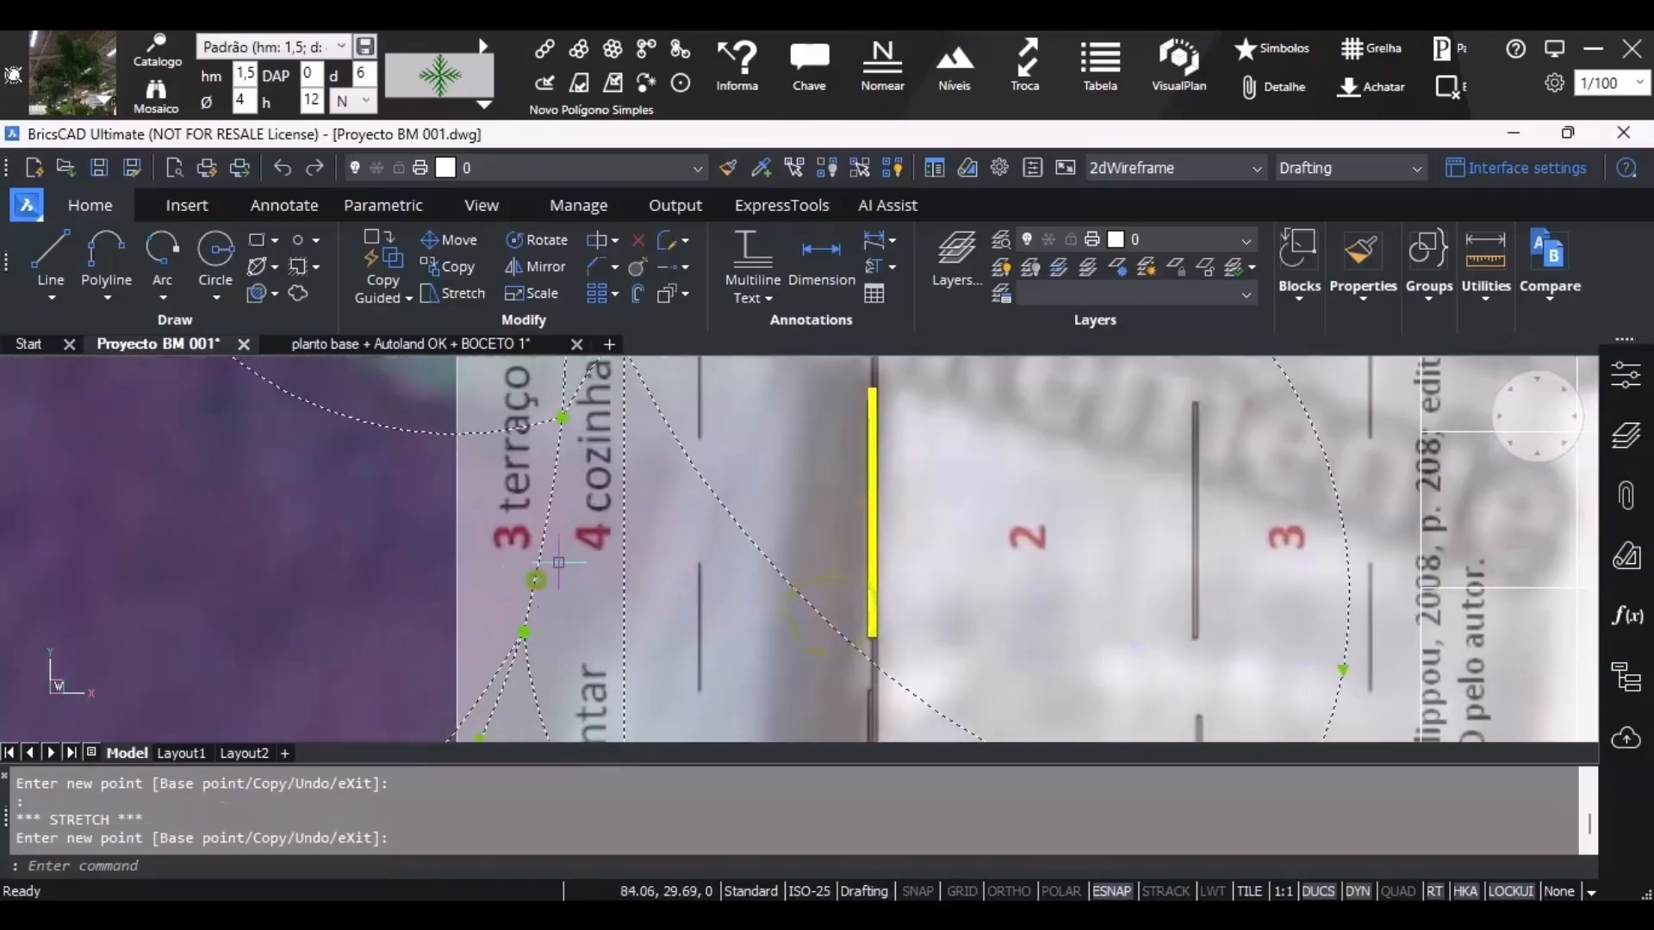
Pull the large arc sweeping across the house and pool back onto the curve at the house's northwest corner, and deselect the outline.
scroll(558, 563, down, 4)
scroll(775, 577, up, 4)
scroll(466, 534, down, 4)
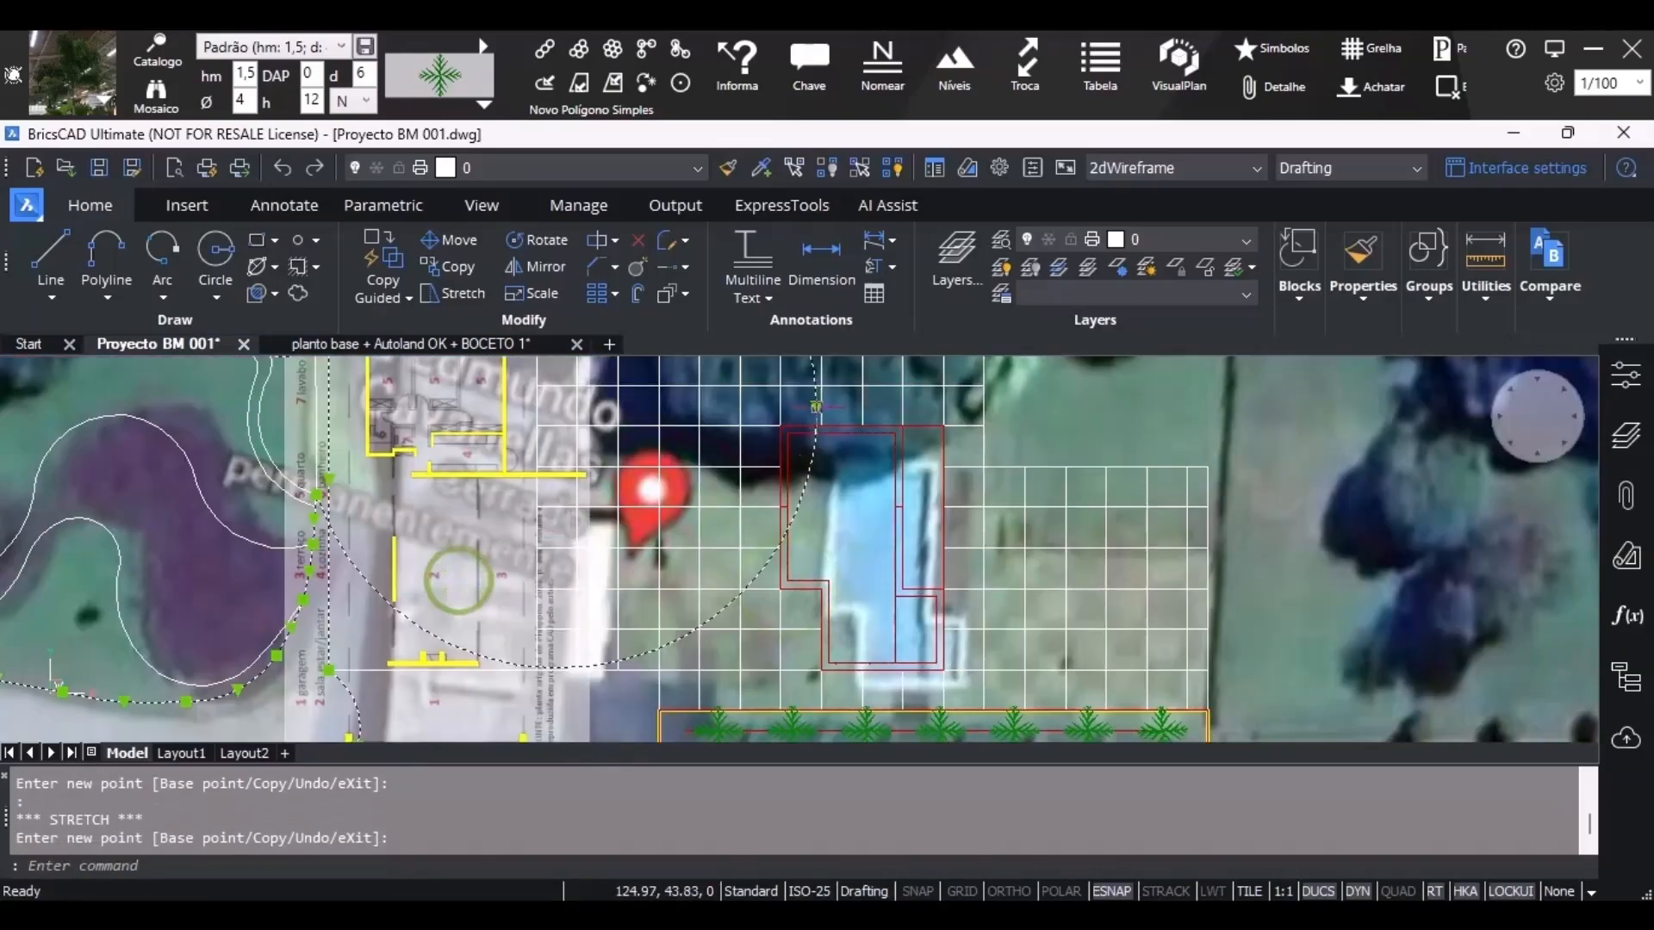
click(816, 406)
scroll(335, 436, up, 4)
click(270, 464)
middle_drag(336, 456, 519, 743)
middle_drag(226, 376, 500, 651)
scroll(489, 621, up, 1)
click(488, 622)
click(752, 475)
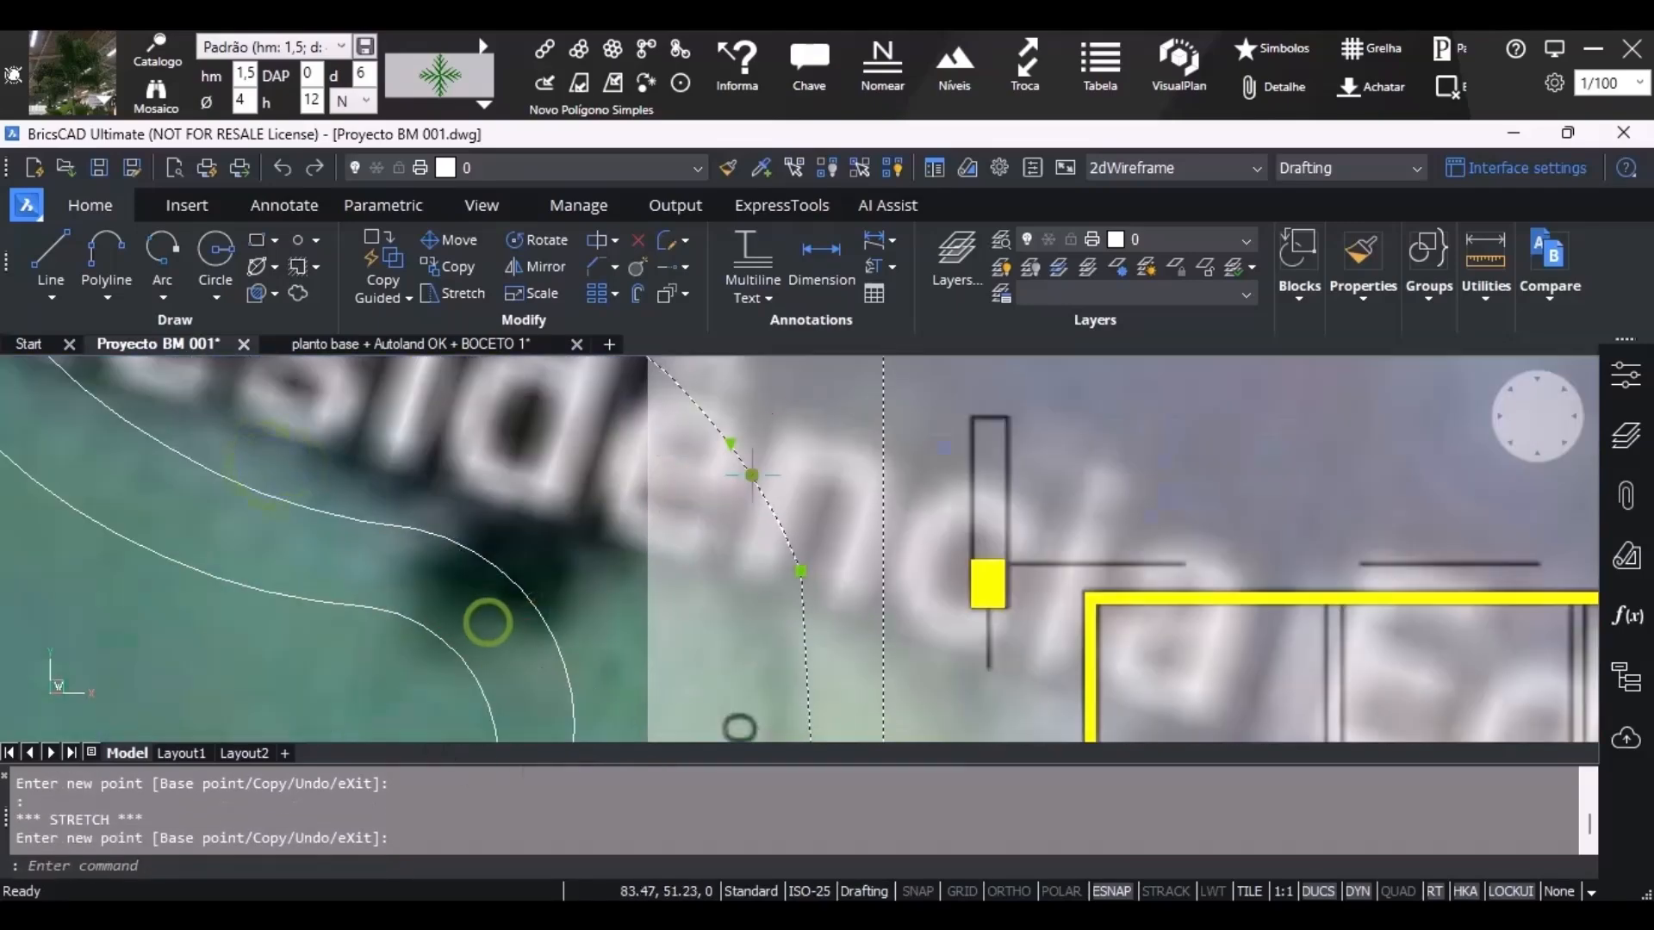
scroll(752, 475, down, 6)
key(Escape)
Stretch the driveway outline's outer arc to the road edge opposite the purple bed's upper end.
scroll(241, 465, up, 4)
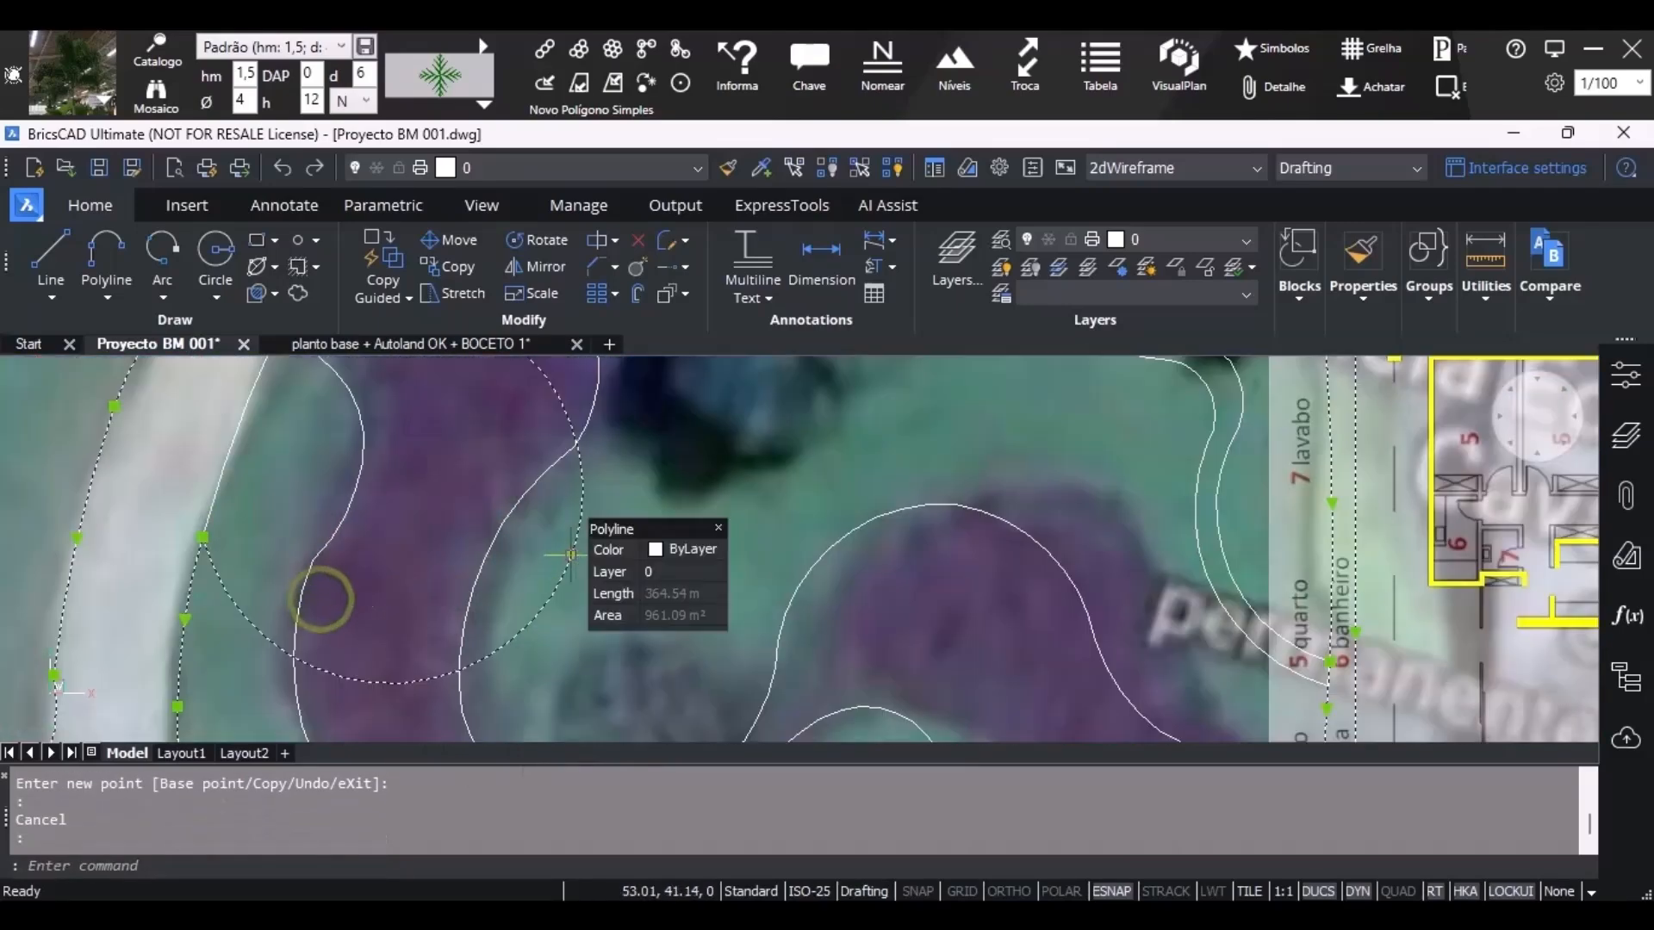
key(Escape)
scroll(571, 554, down, 5)
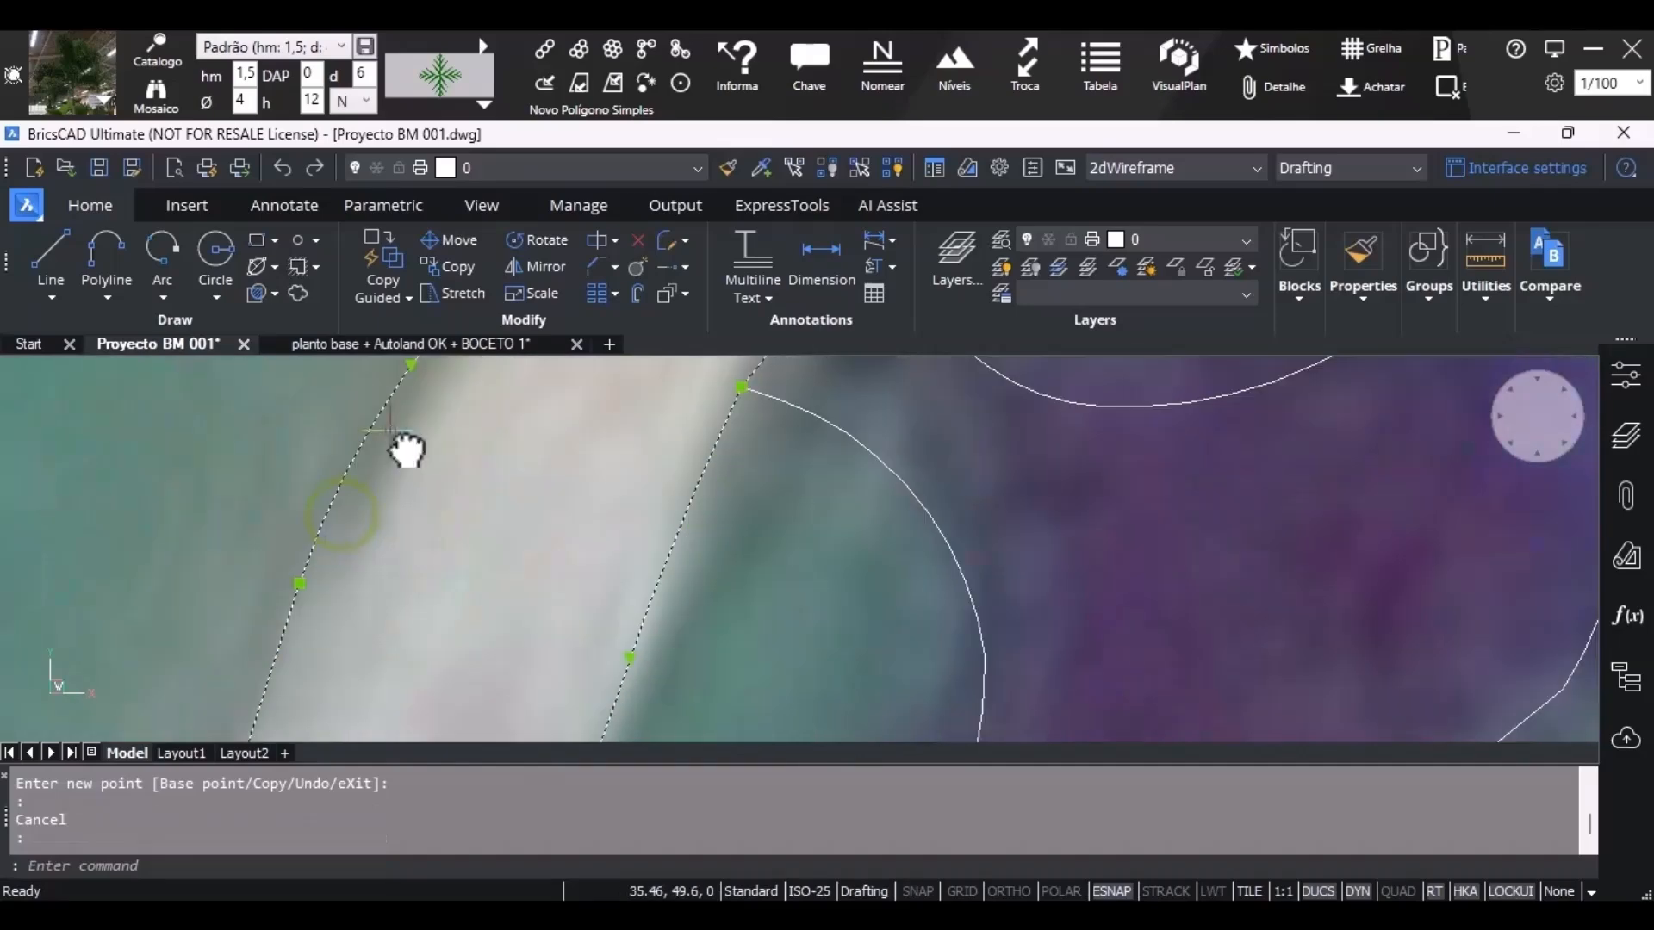
click(320, 589)
middle_drag(409, 364, 406, 508)
click(406, 508)
click(436, 520)
scroll(436, 520, down, 3)
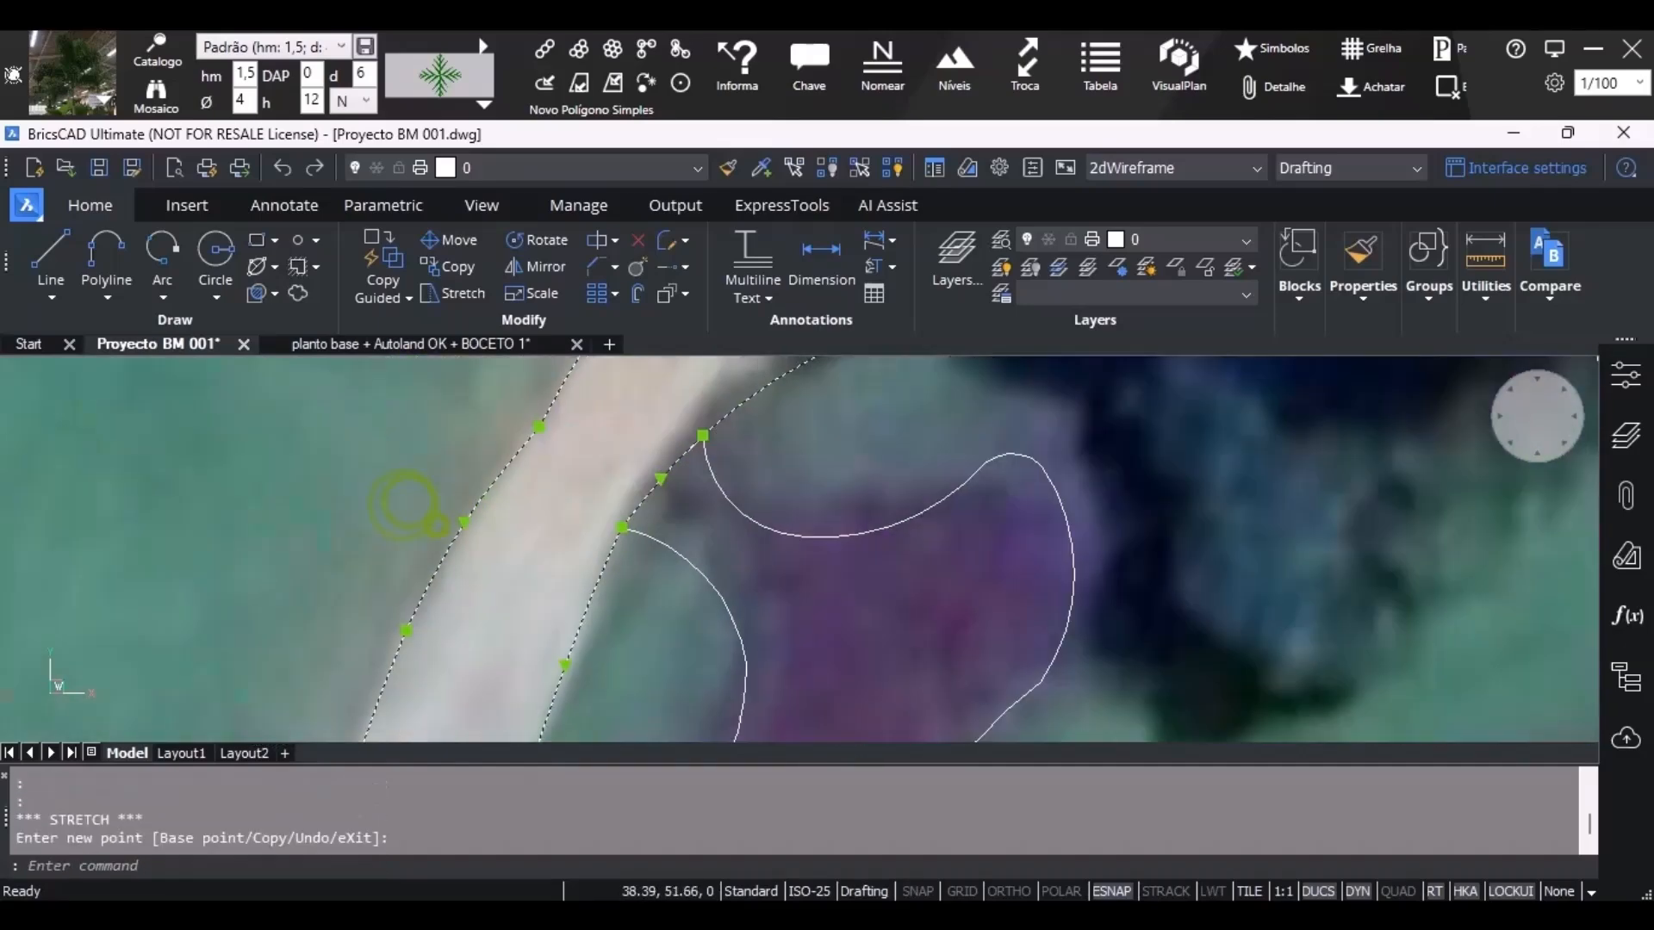
Fit the next outer arc to the driveway edge and stretch the outline's outer north corner farther along the road.
middle_drag(541, 427, 466, 637)
scroll(466, 636, up, 3)
click(466, 637)
scroll(466, 636, up, 1)
click(450, 629)
scroll(373, 606, down, 5)
scroll(468, 446, up, 3)
click(602, 534)
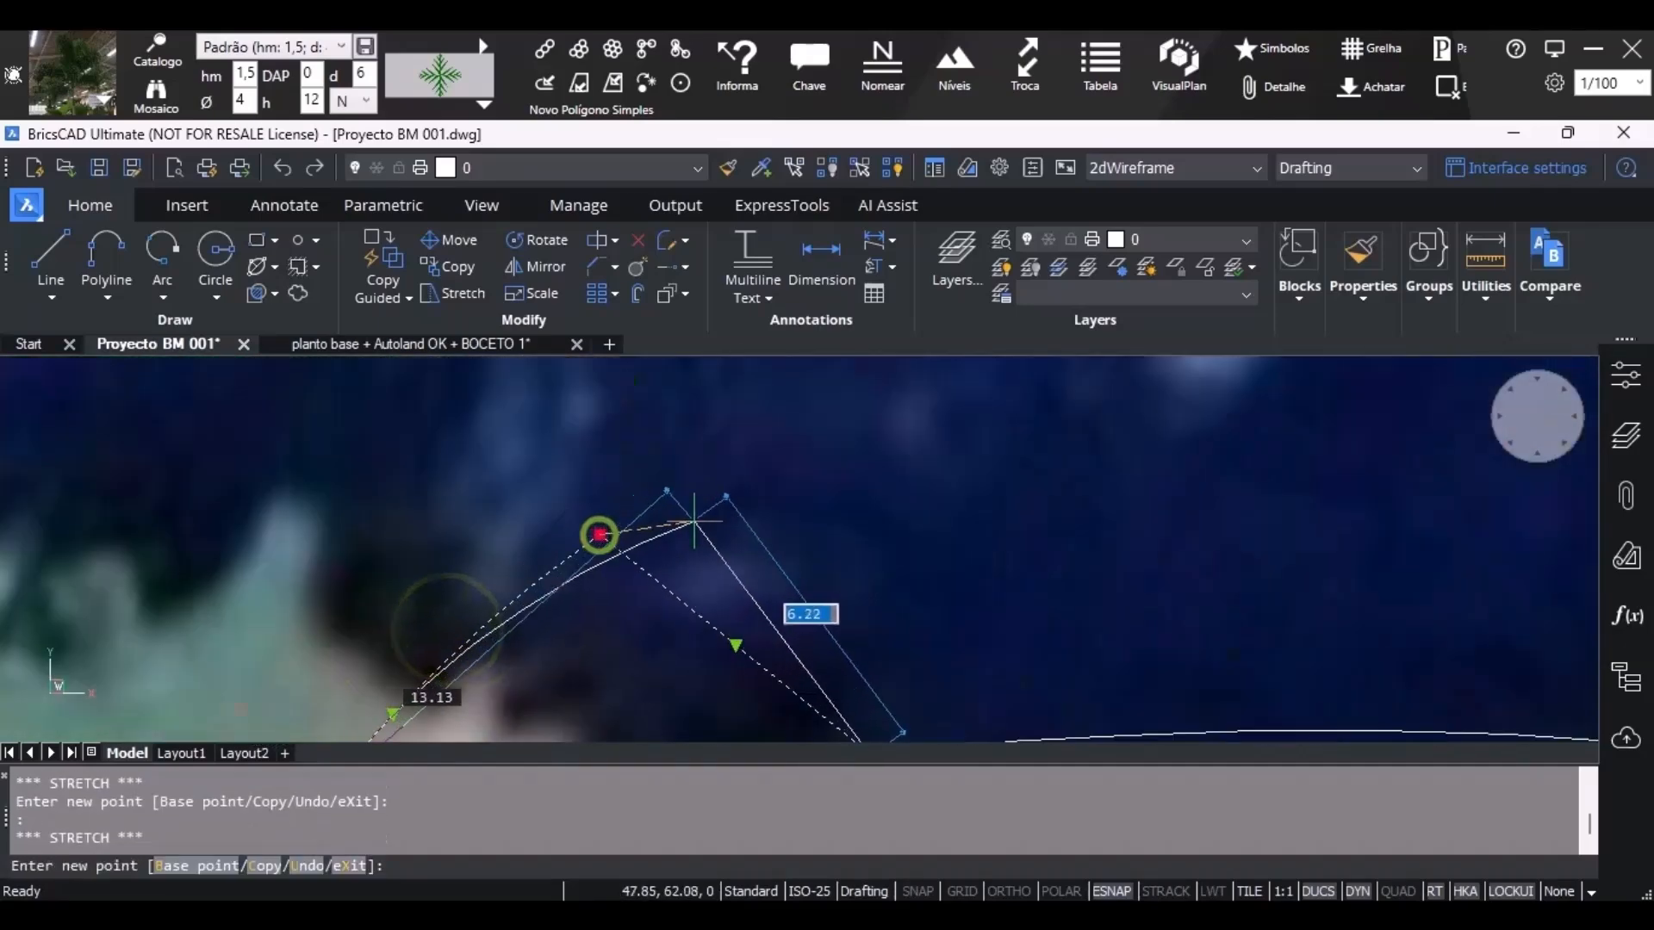
click(692, 520)
Refine the outer arc just below the driveway's northern bend to match the aerial image.
scroll(659, 470, down, 3)
scroll(598, 487, up, 3)
scroll(516, 508, down, 3)
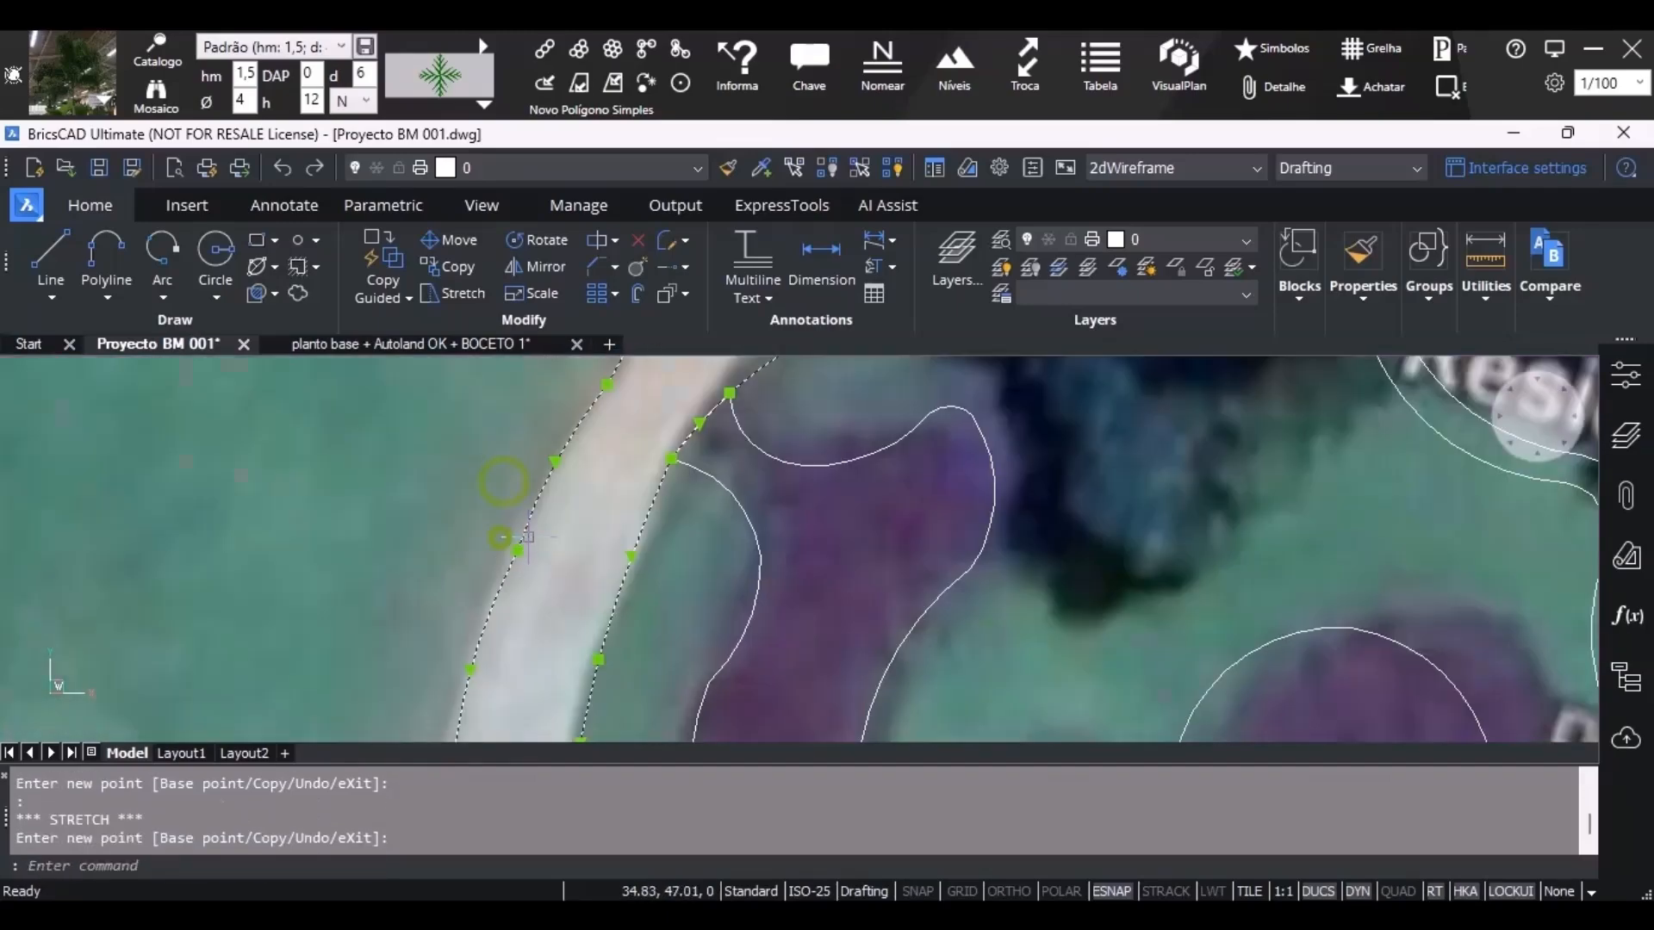
click(547, 548)
scroll(547, 548, up, 3)
click(551, 548)
Adjust the outer points leading up to the driveway's north end so the curve runs smoothly along the road edge.
scroll(620, 509, down, 6)
scroll(690, 400, up, 3)
click(594, 485)
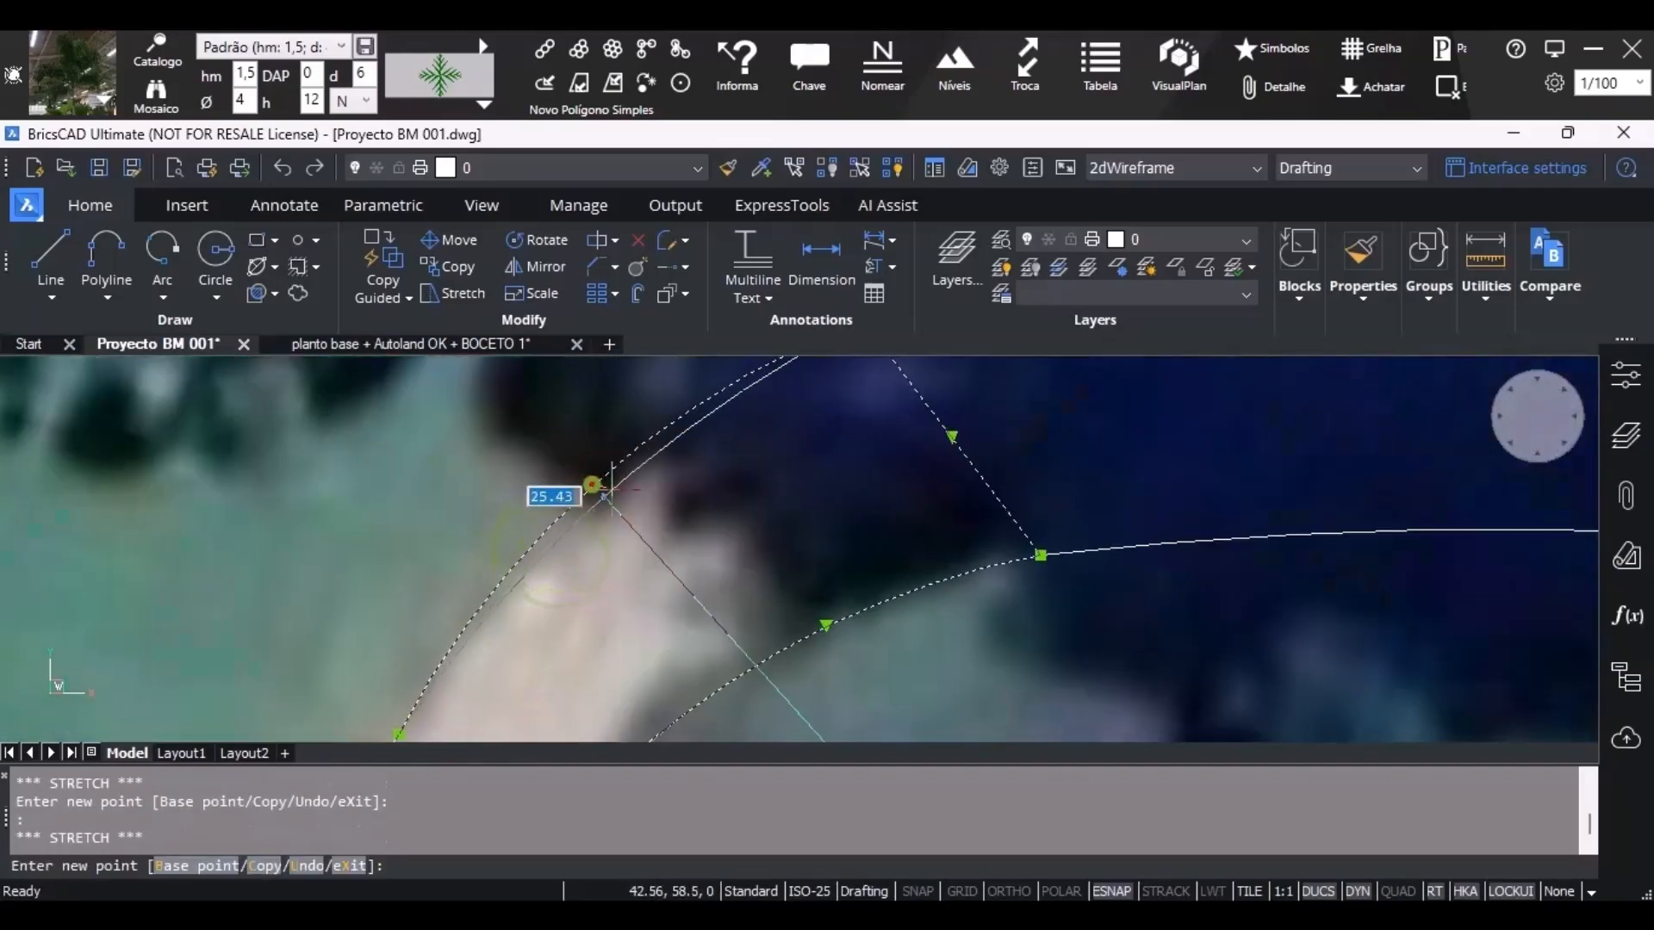
click(611, 489)
scroll(616, 465, down, 4)
scroll(534, 554, up, 6)
click(601, 523)
click(561, 484)
Fine-tune the outer curve midway up the driveway and deselect the outline.
scroll(551, 475, down, 8)
scroll(517, 525, up, 6)
scroll(508, 534, down, 4)
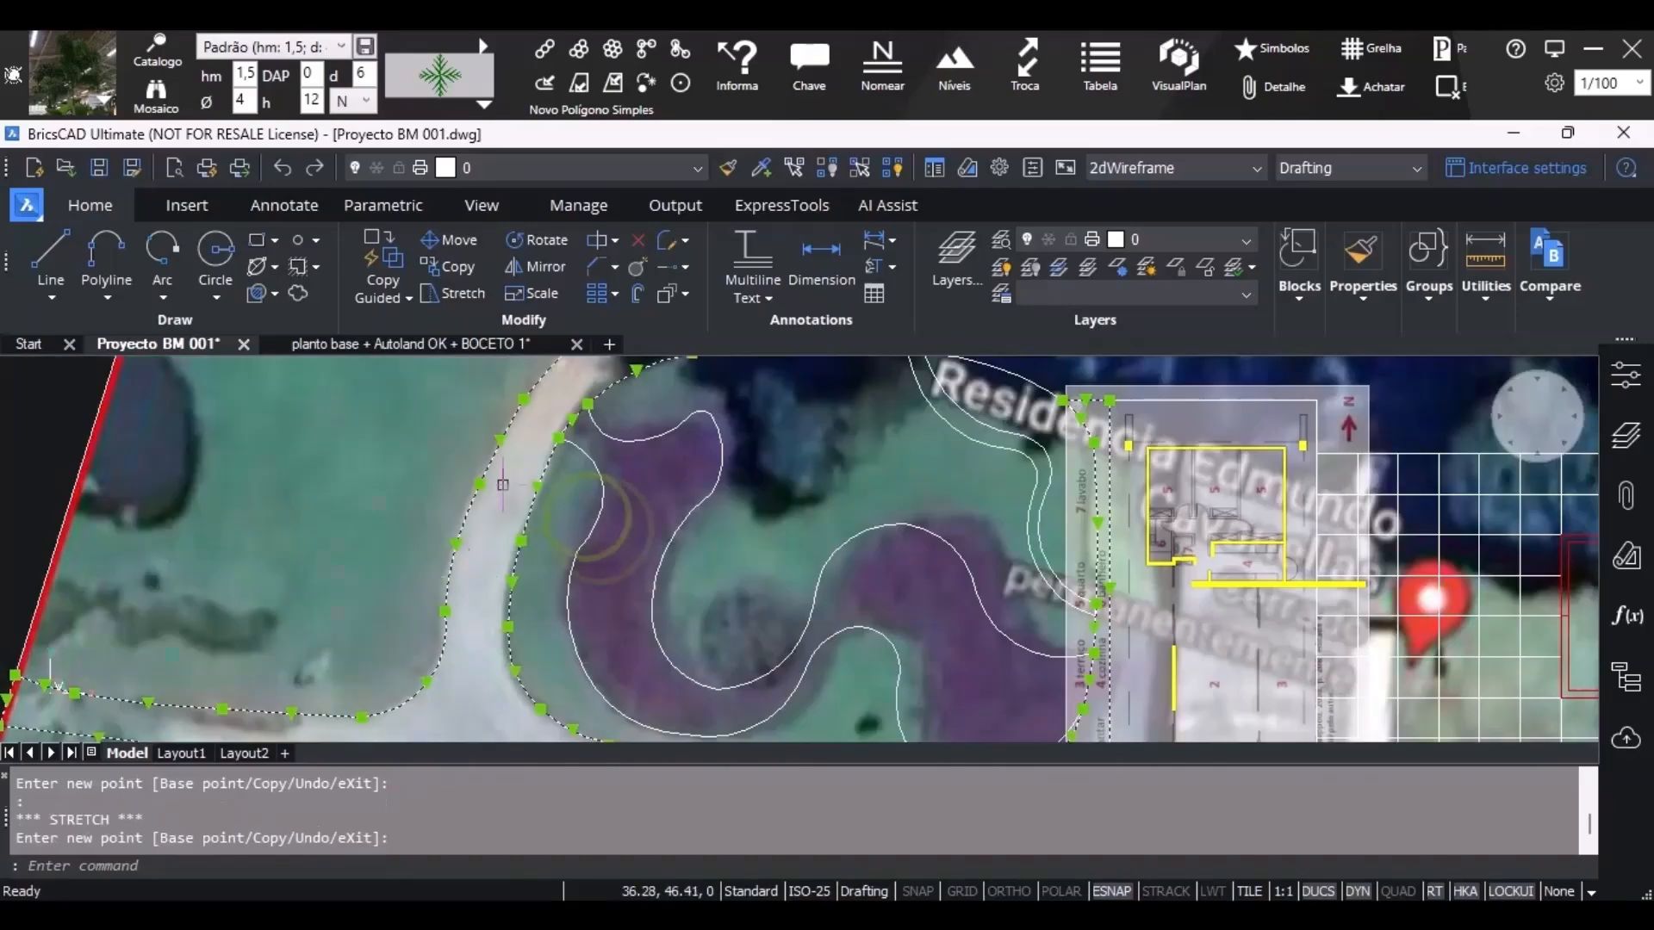
scroll(487, 551, up, 6)
click(411, 531)
click(399, 524)
scroll(400, 526, down, 8)
key(Escape)
Stretch the outer edge point above the driveway's fork to smooth the transition between its arcs.
scroll(482, 465, up, 4)
scroll(325, 491, down, 5)
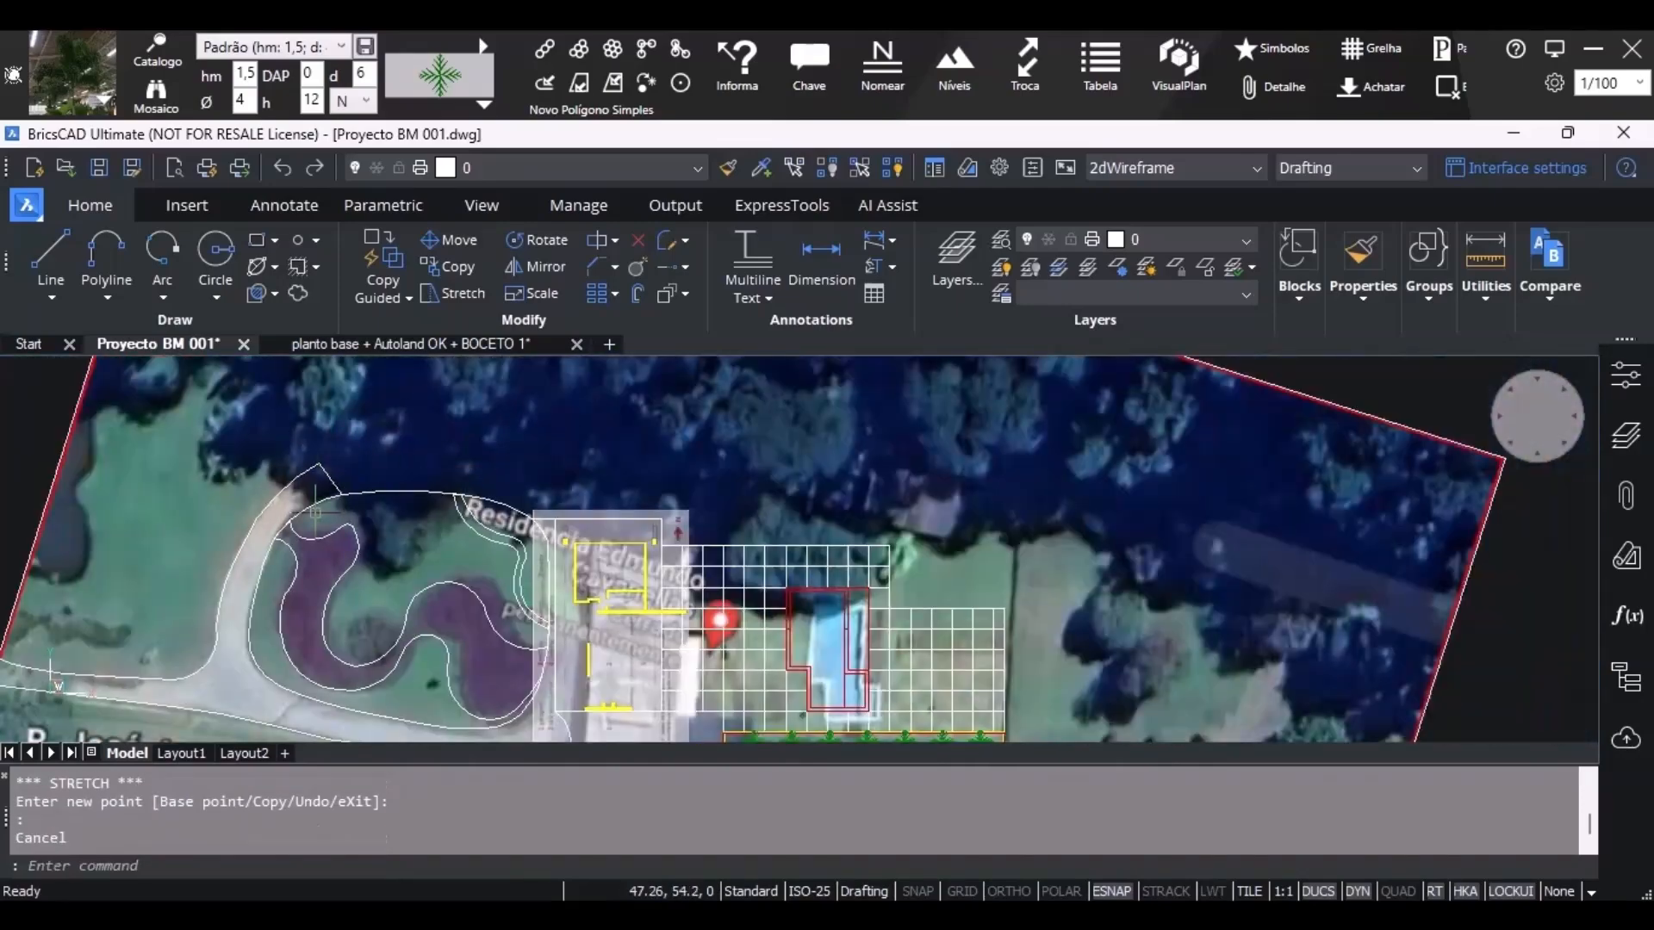
scroll(166, 632, up, 5)
scroll(388, 546, up, 4)
scroll(591, 436, up, 3)
click(549, 486)
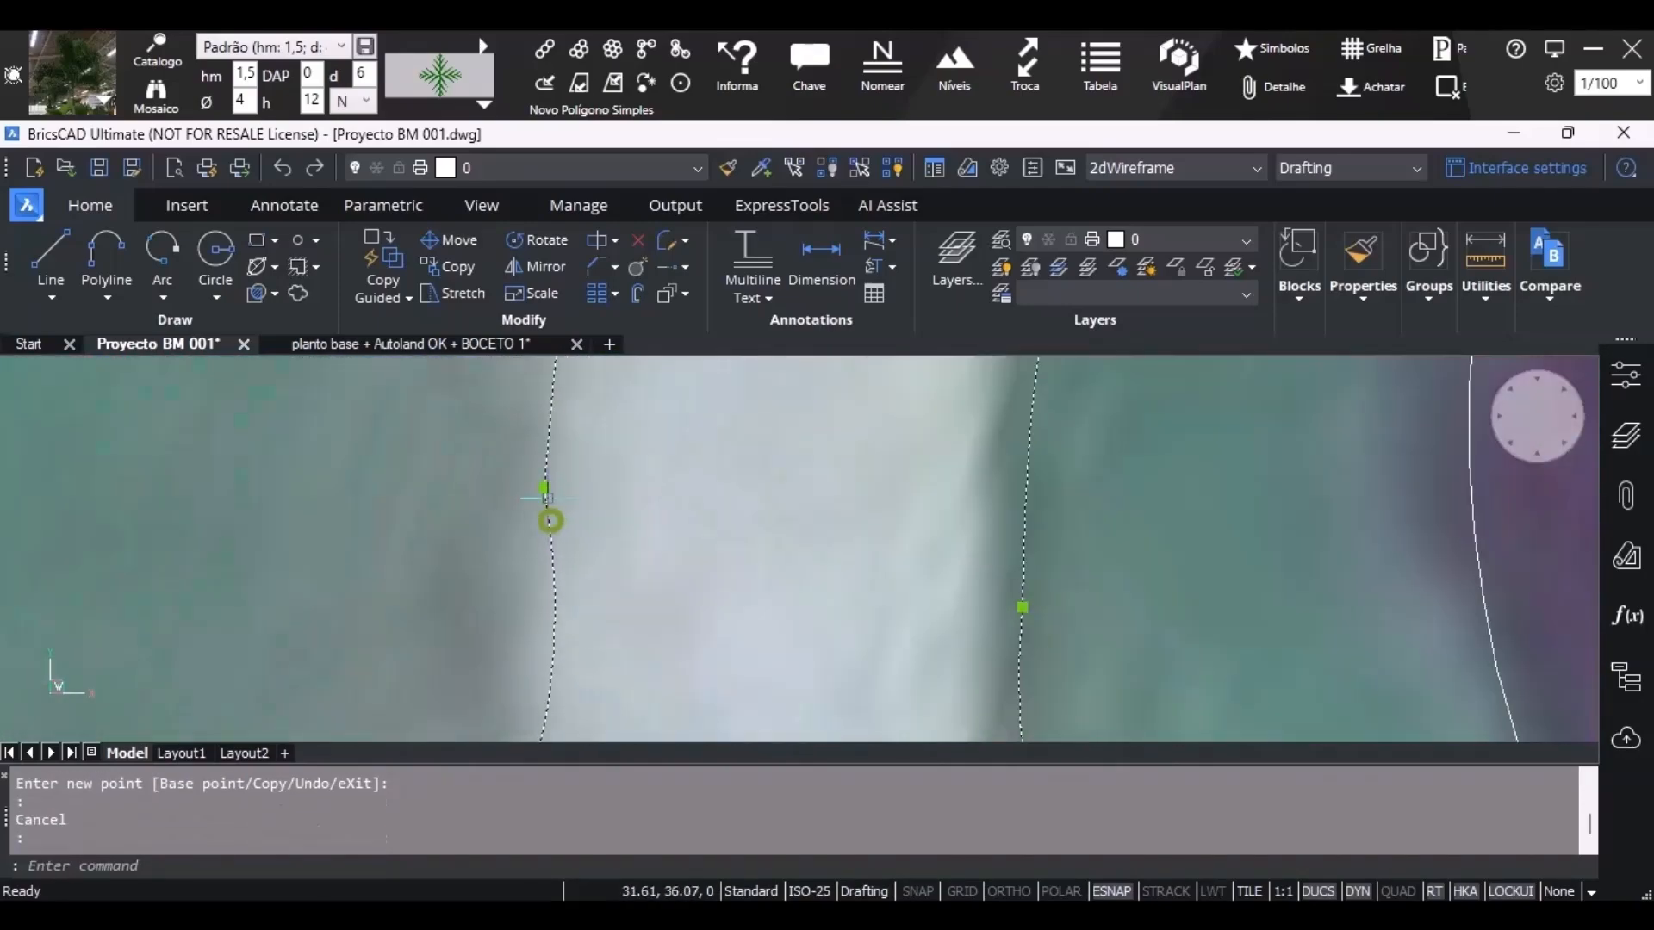
click(550, 520)
click(547, 484)
scroll(548, 488, up, 3)
key(Escape)
Straighten the driveway outline's arc beside the garage along its east end and deselect the outline.
scroll(572, 529, down, 8)
scroll(609, 572, up, 8)
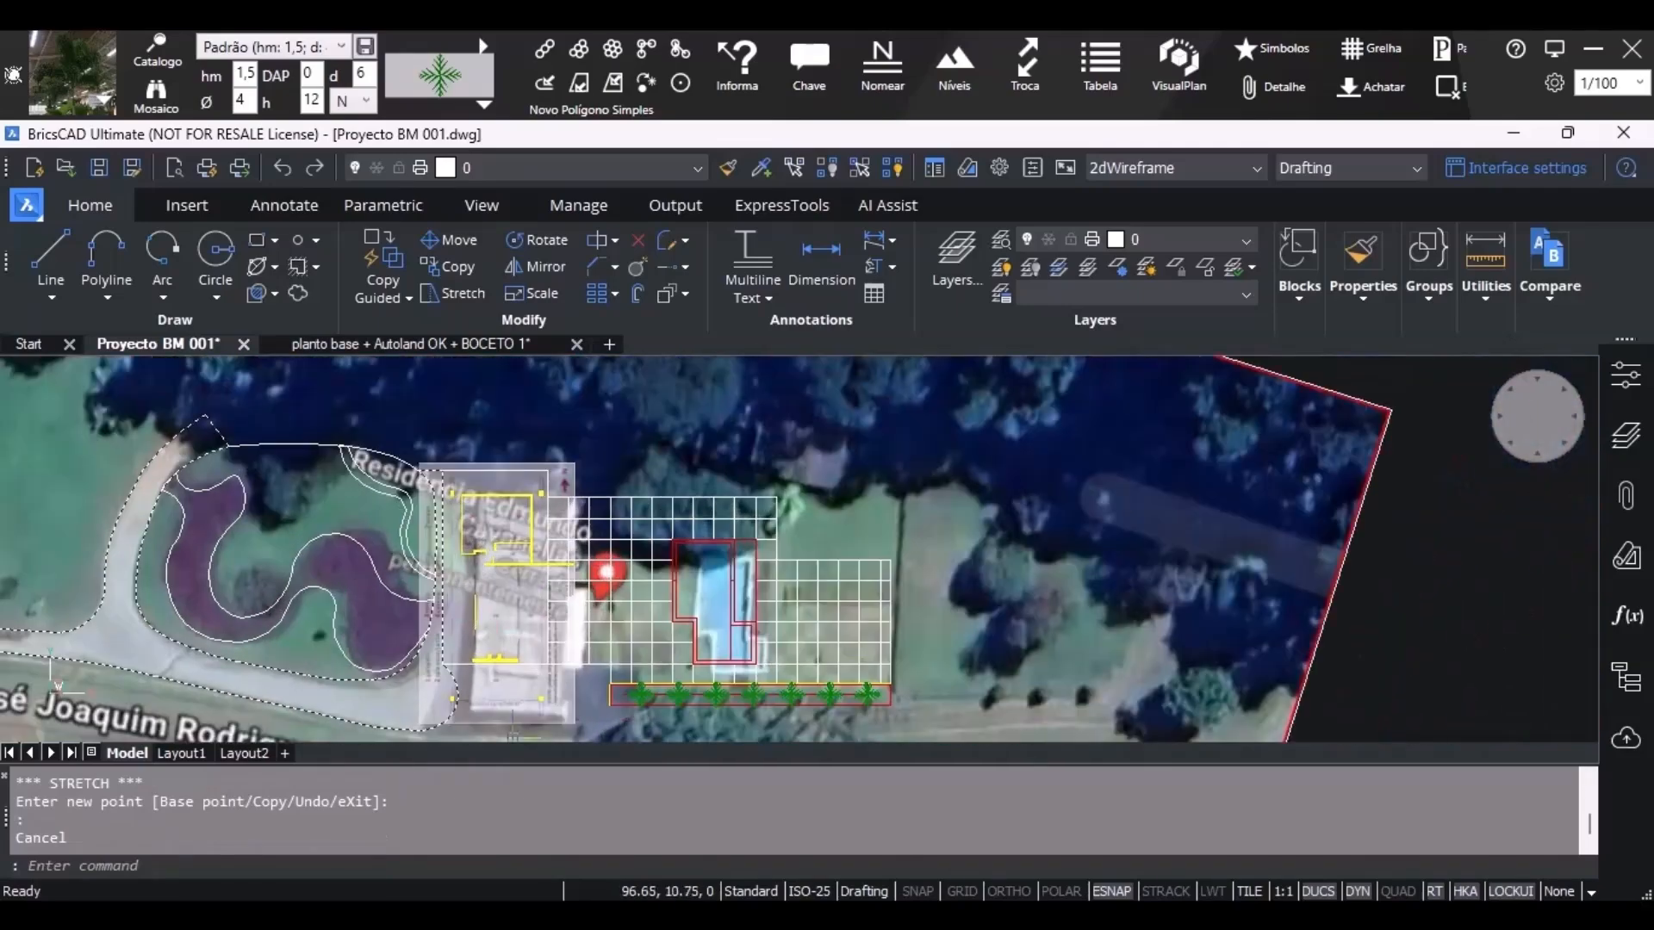
click(605, 519)
scroll(529, 478, up, 5)
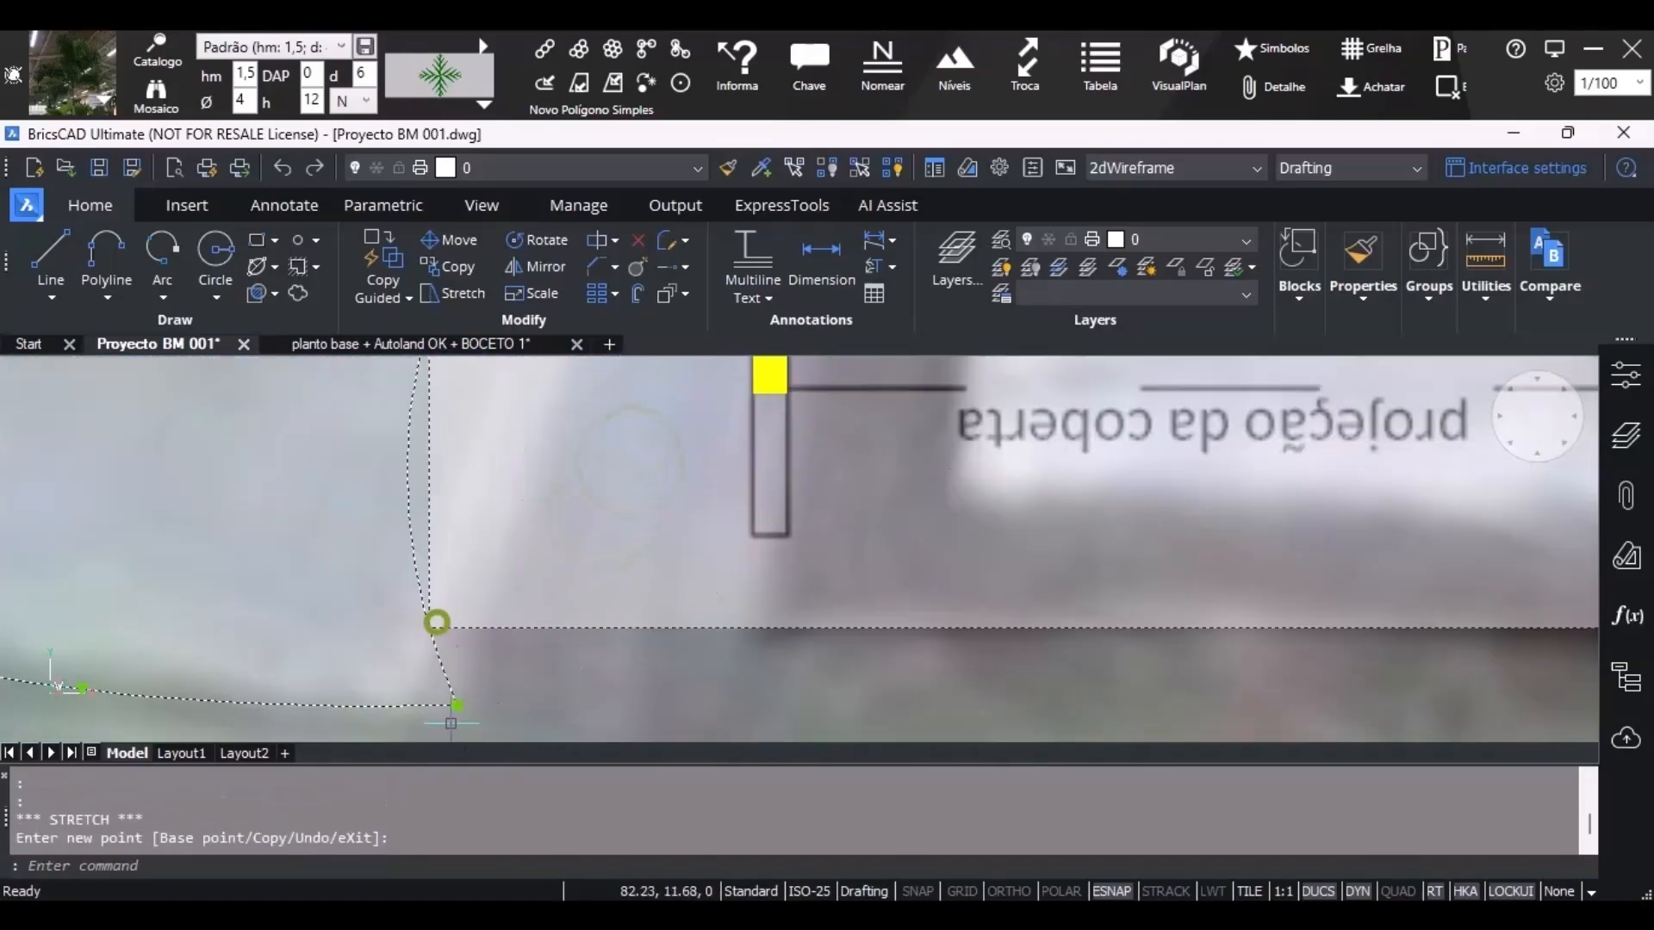
scroll(437, 622, down, 6)
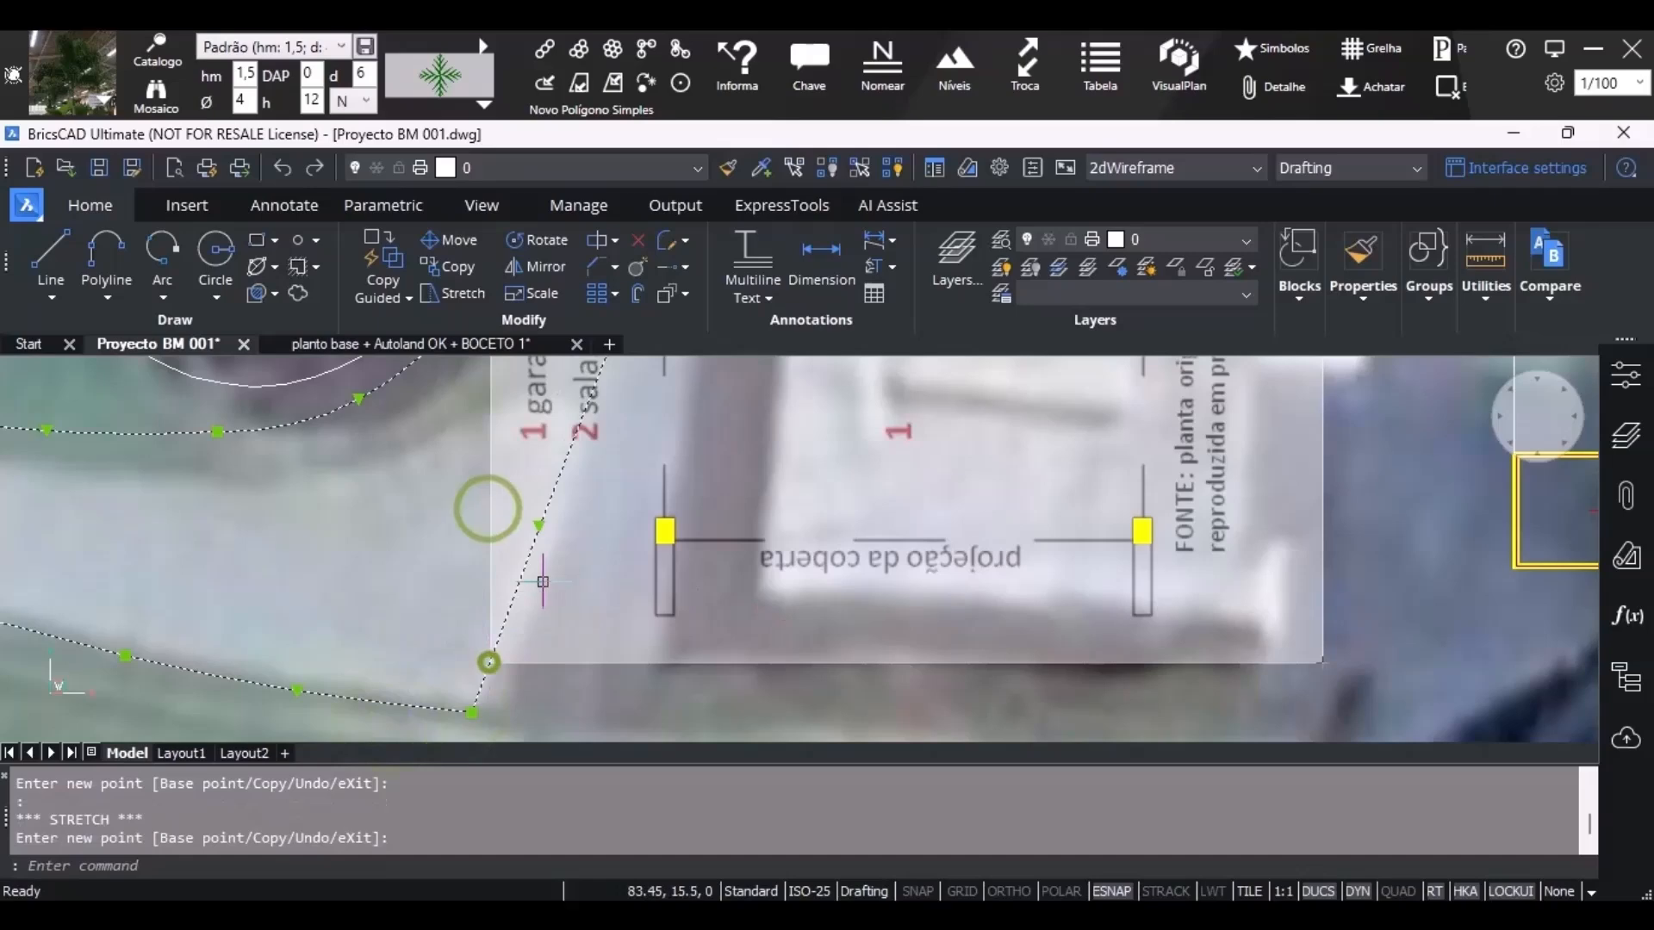
scroll(488, 664, down, 3)
click(488, 663)
key(Escape)
scroll(593, 622, down, 5)
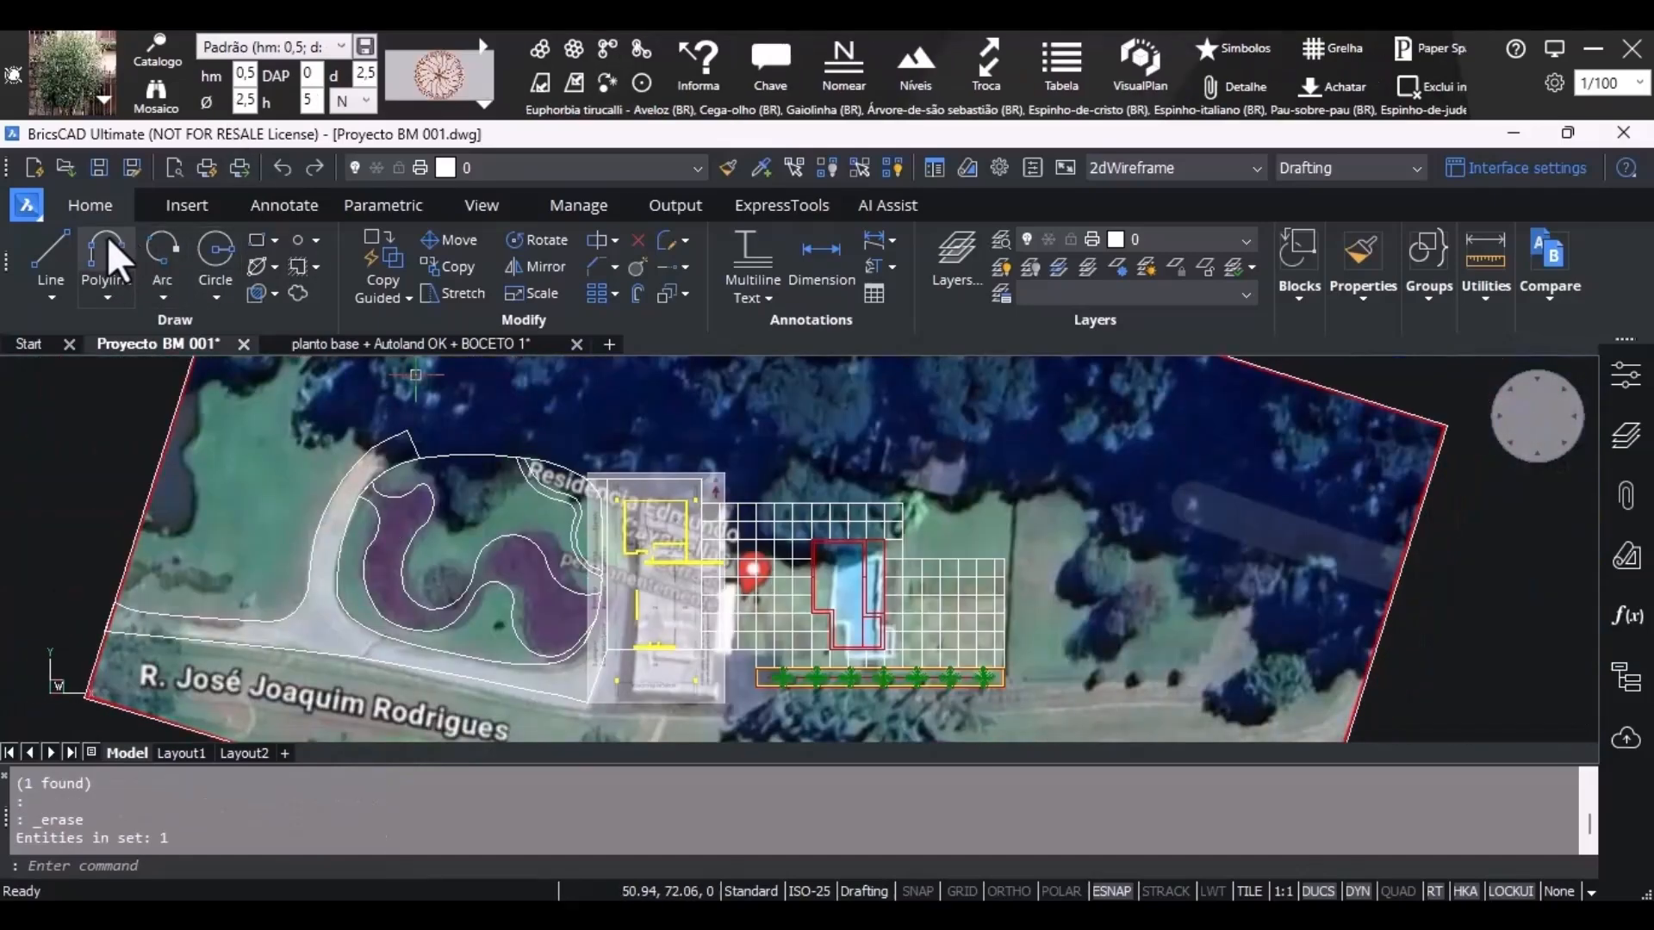
Start a polyline at the outer corner of the driveway's north end and draw a wavy edge of arcs eastward through the trees.
click(107, 251)
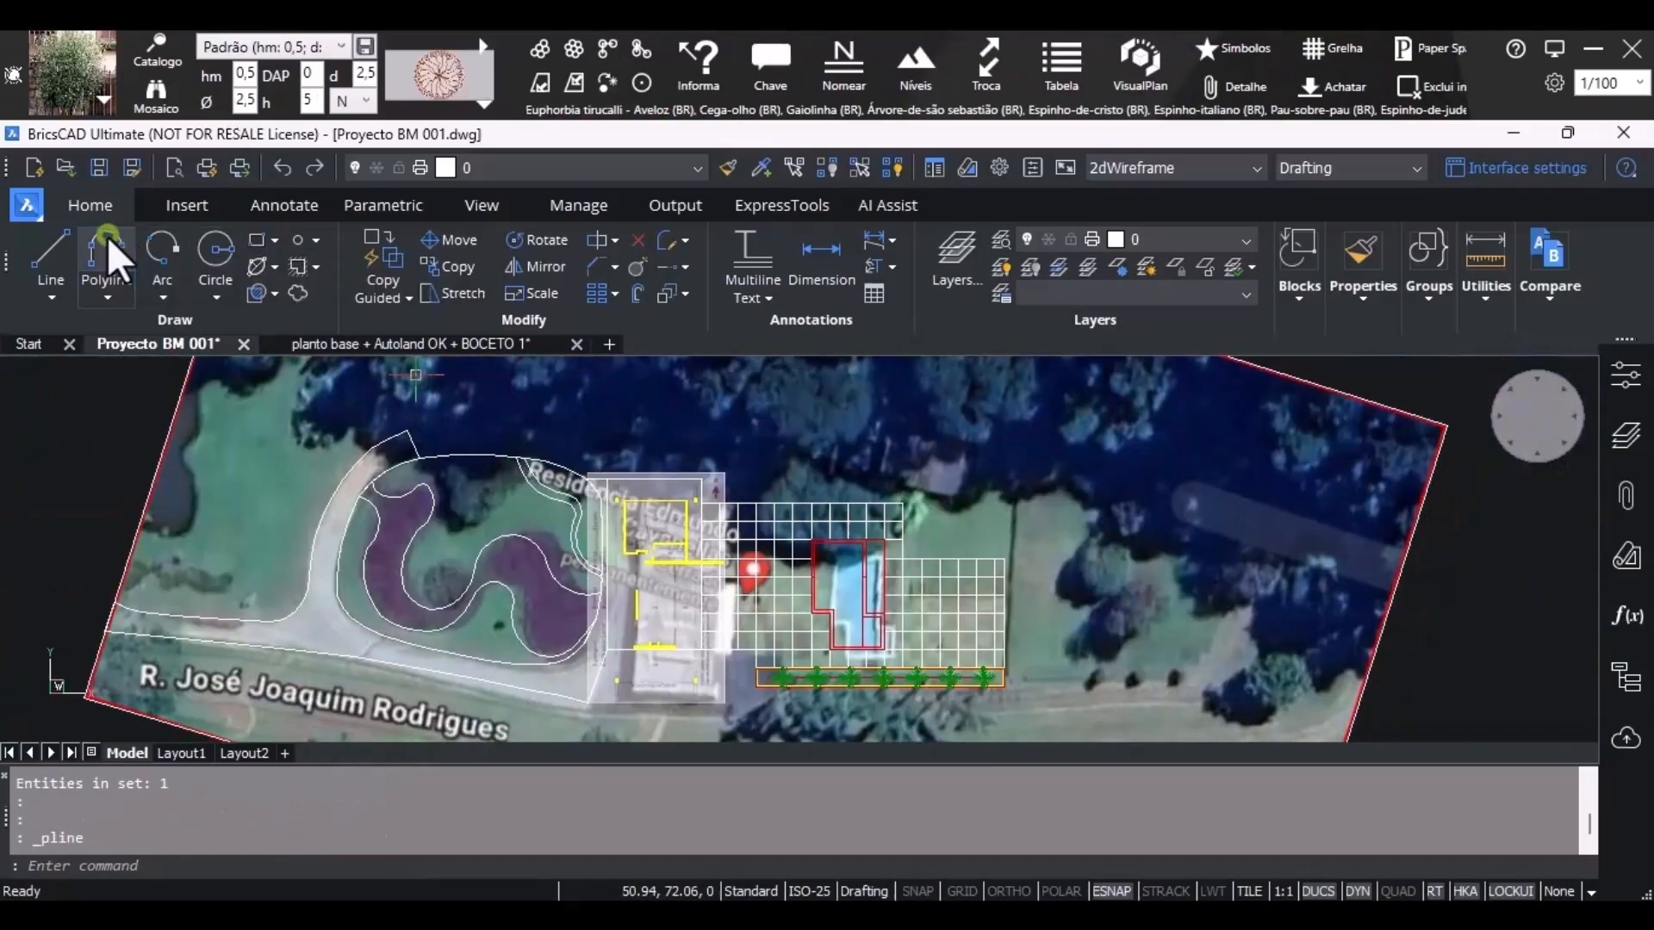
scroll(509, 430, up, 5)
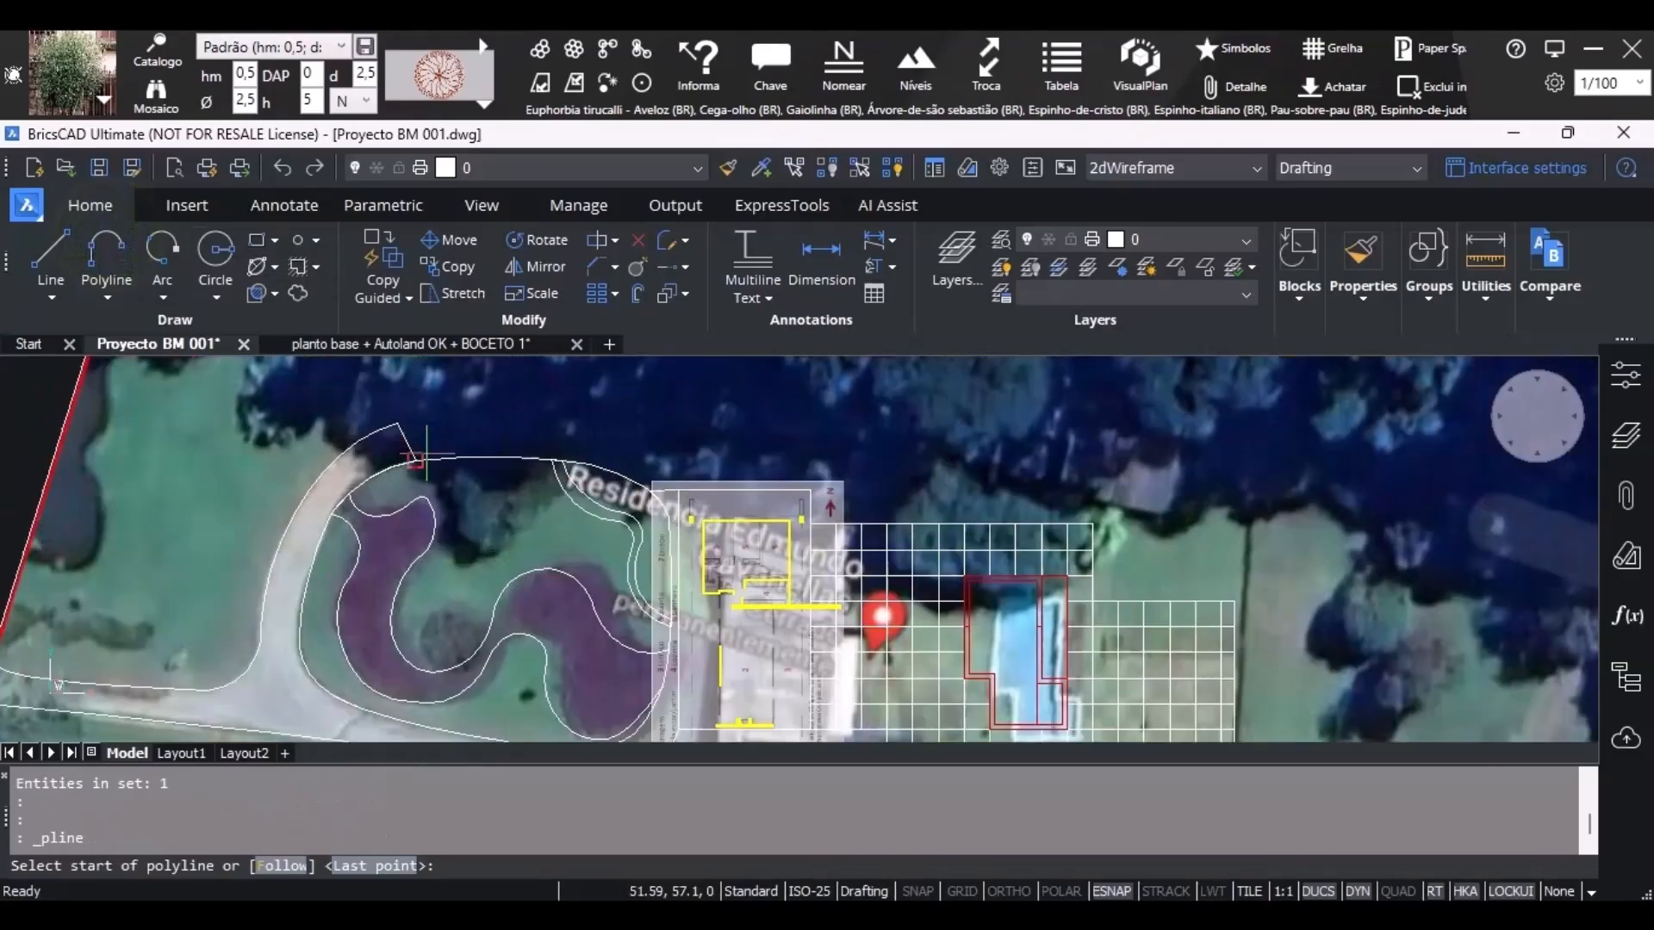
click(343, 374)
scroll(499, 486, down, 5)
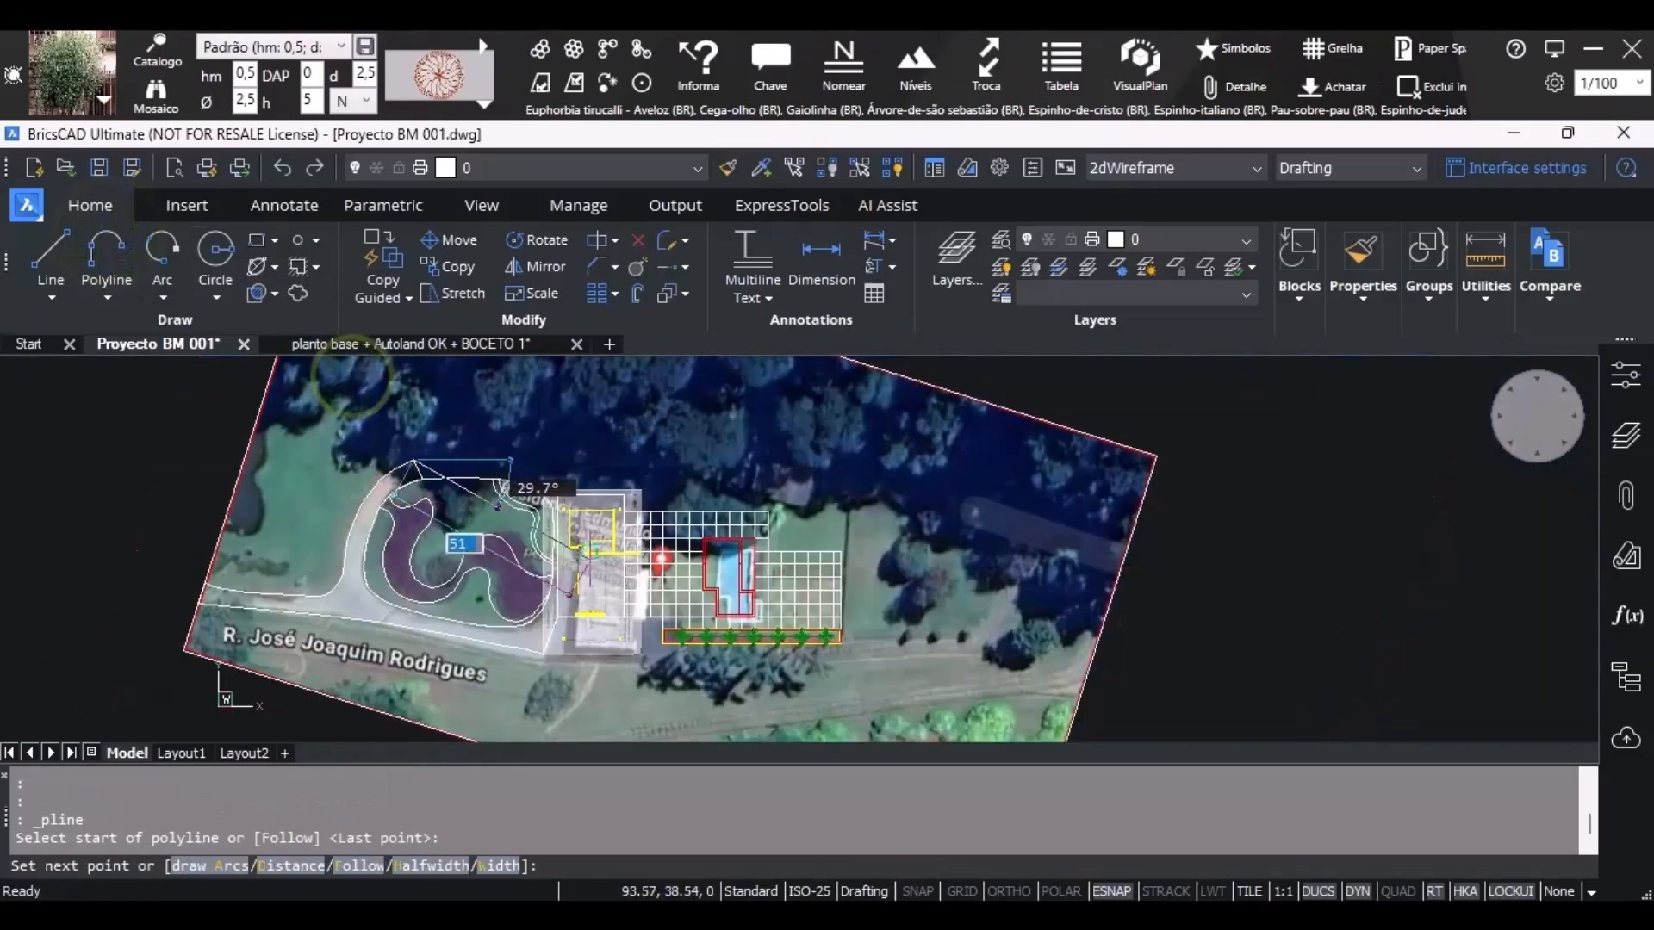
scroll(628, 417, up, 2)
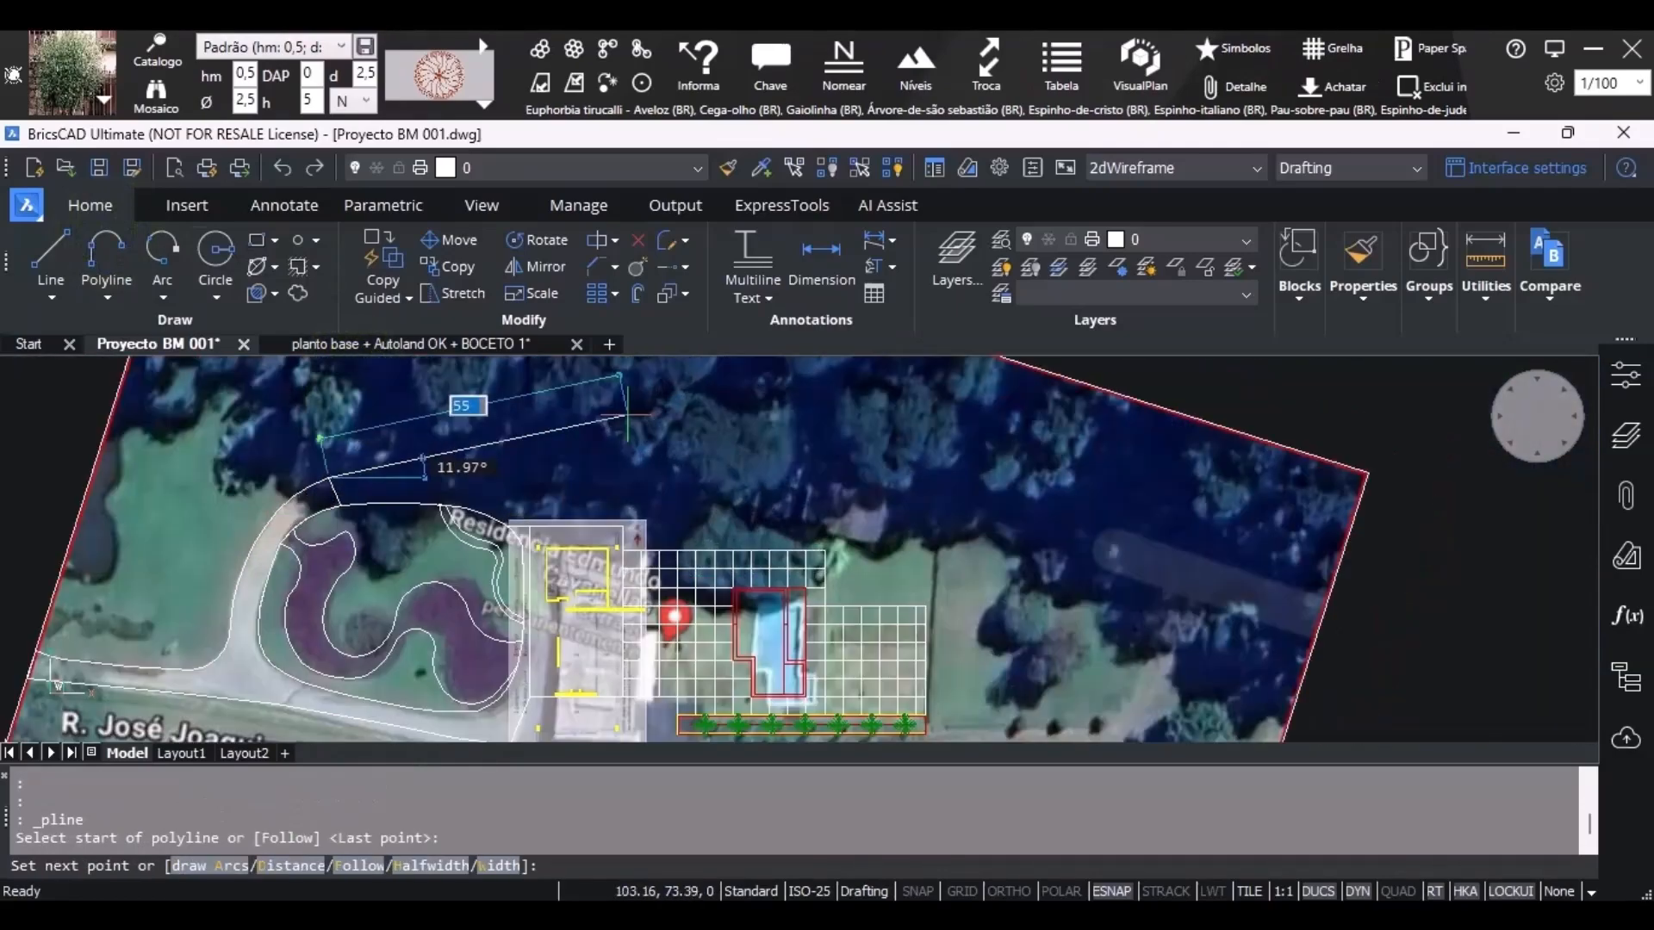
key(Return)
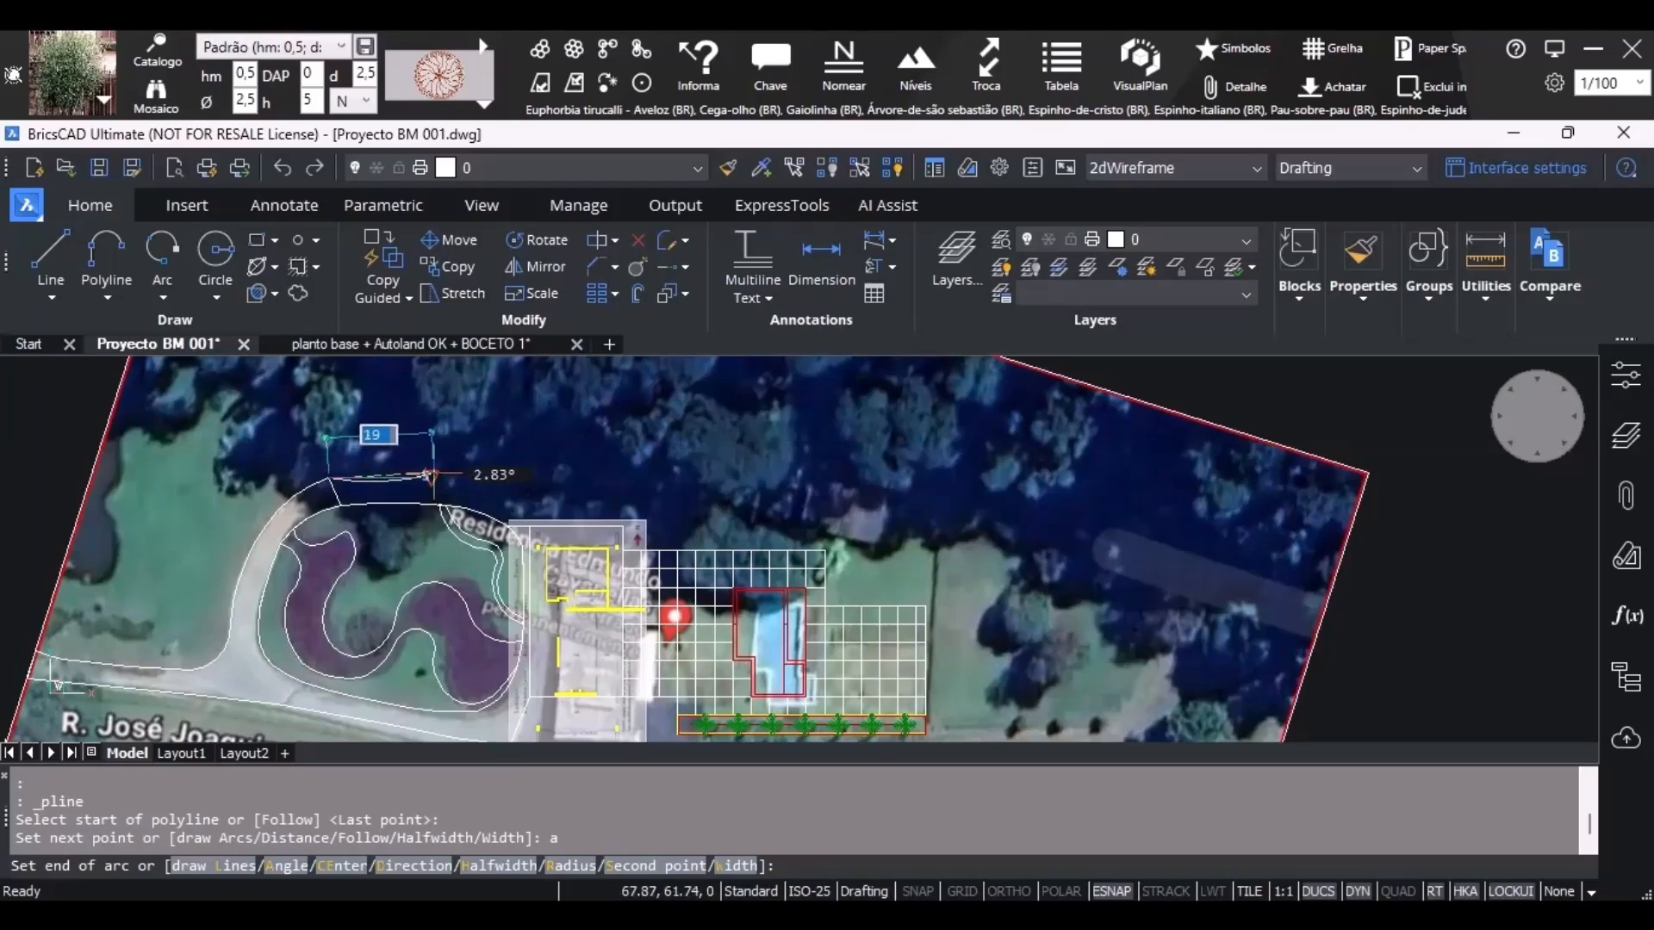
scroll(466, 477, up, 1)
click(464, 475)
click(559, 498)
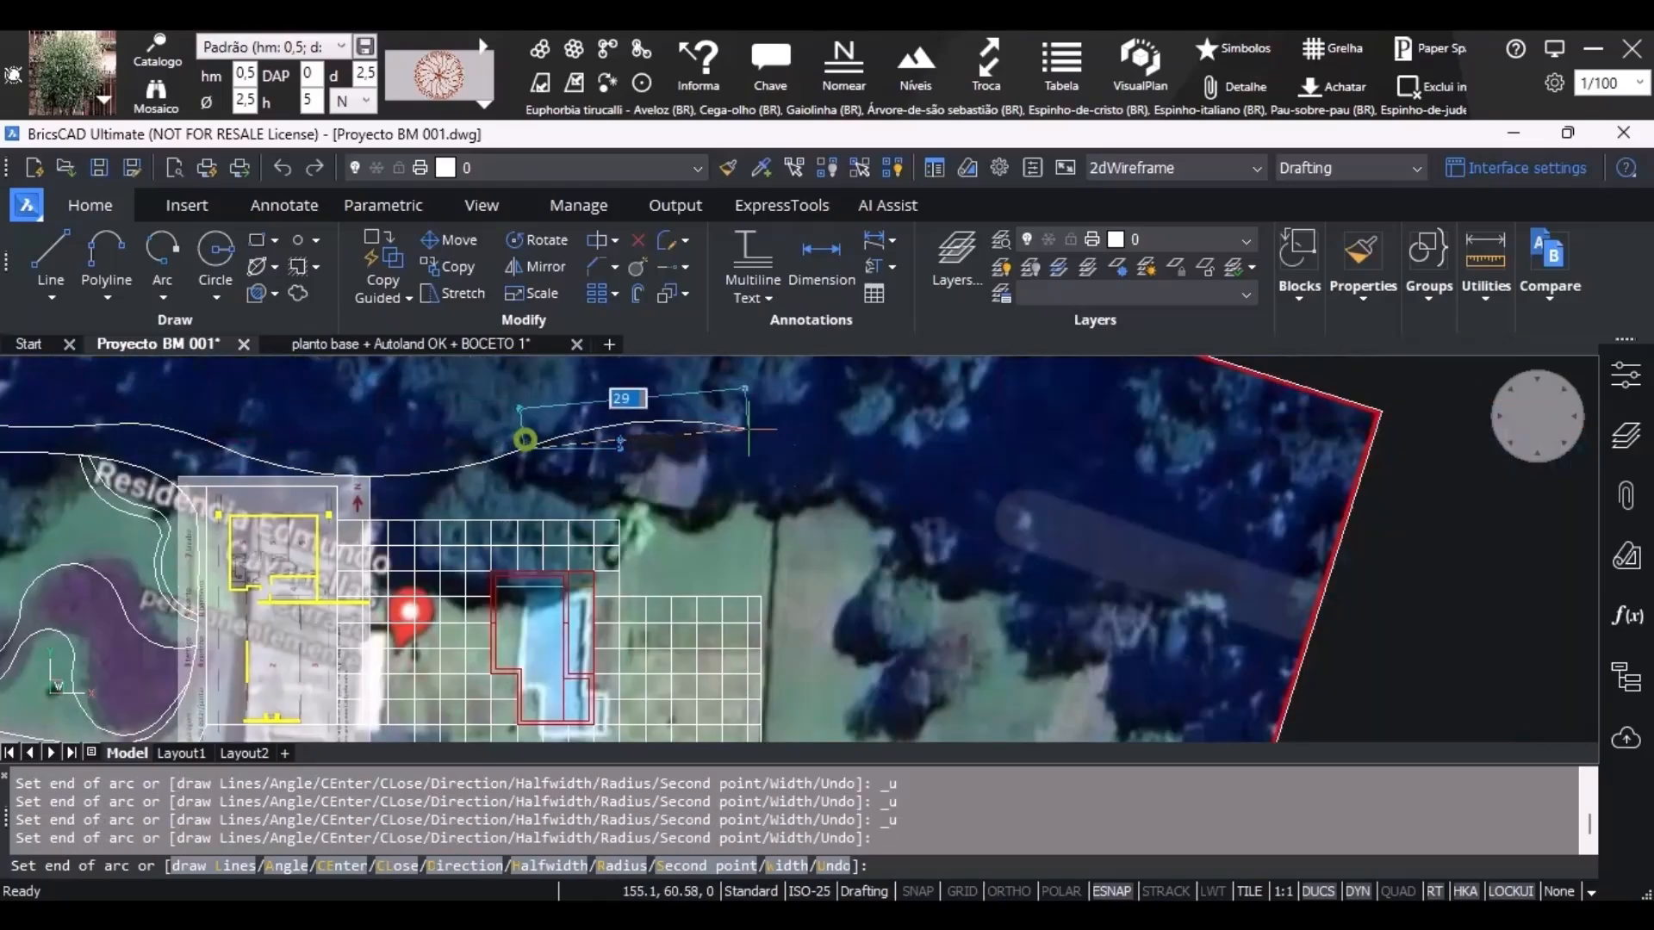
Switch the polyline to straight segments, draw its short east end and the first westward stretch, and enable Ortho.
text(l)
key(Return)
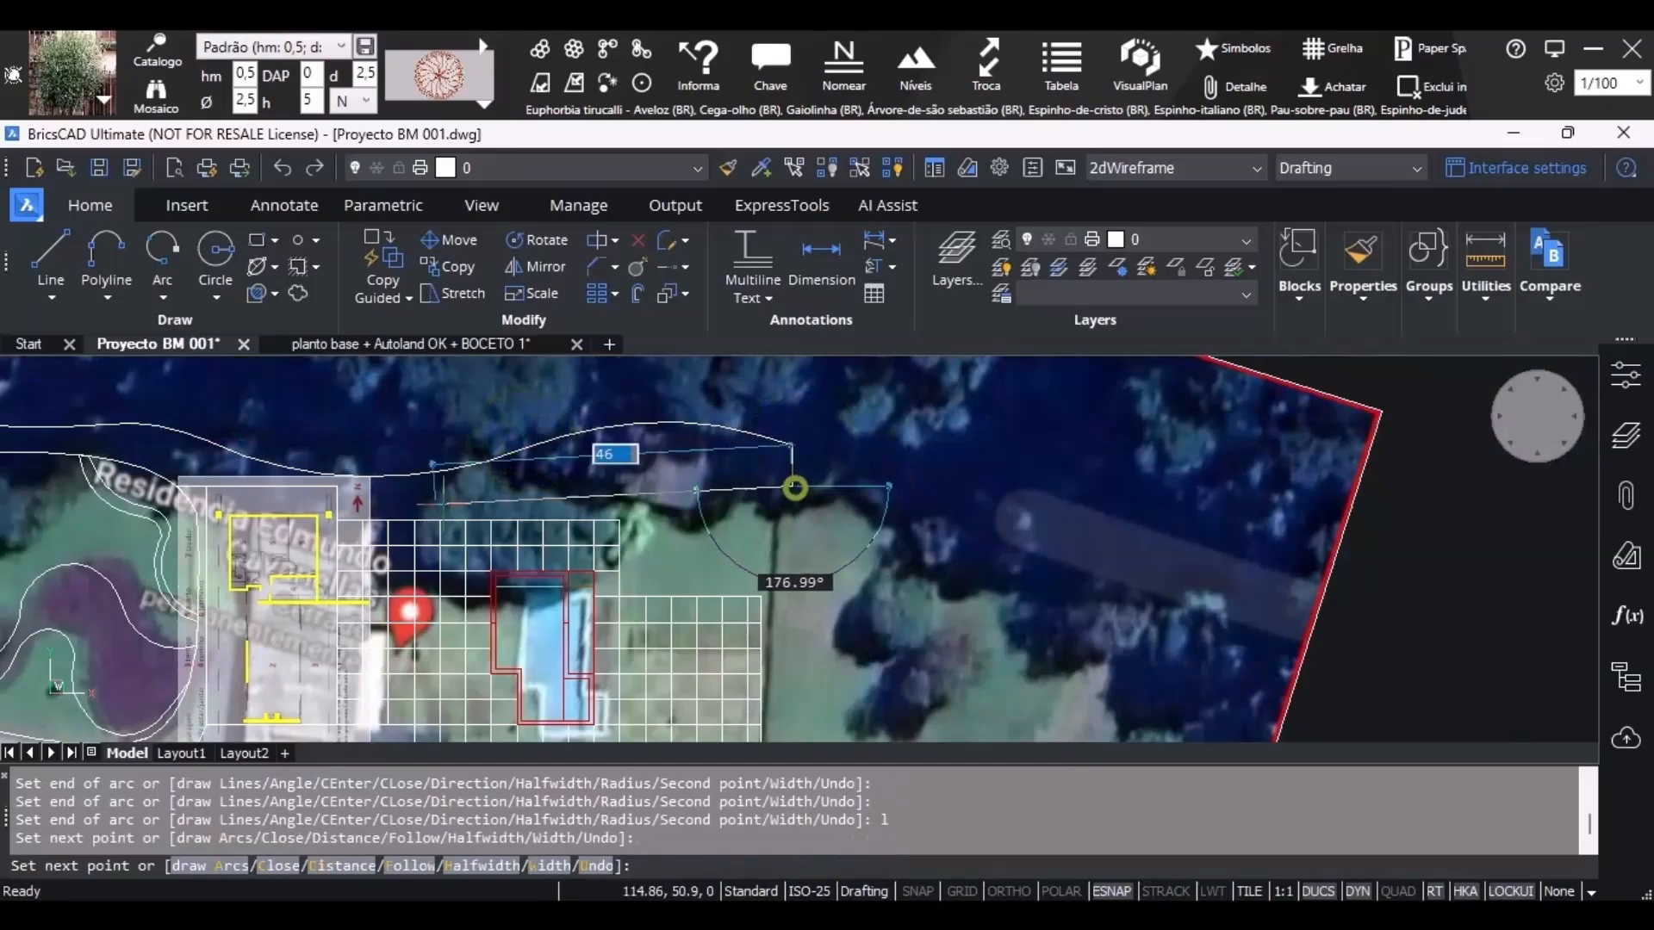
click(594, 483)
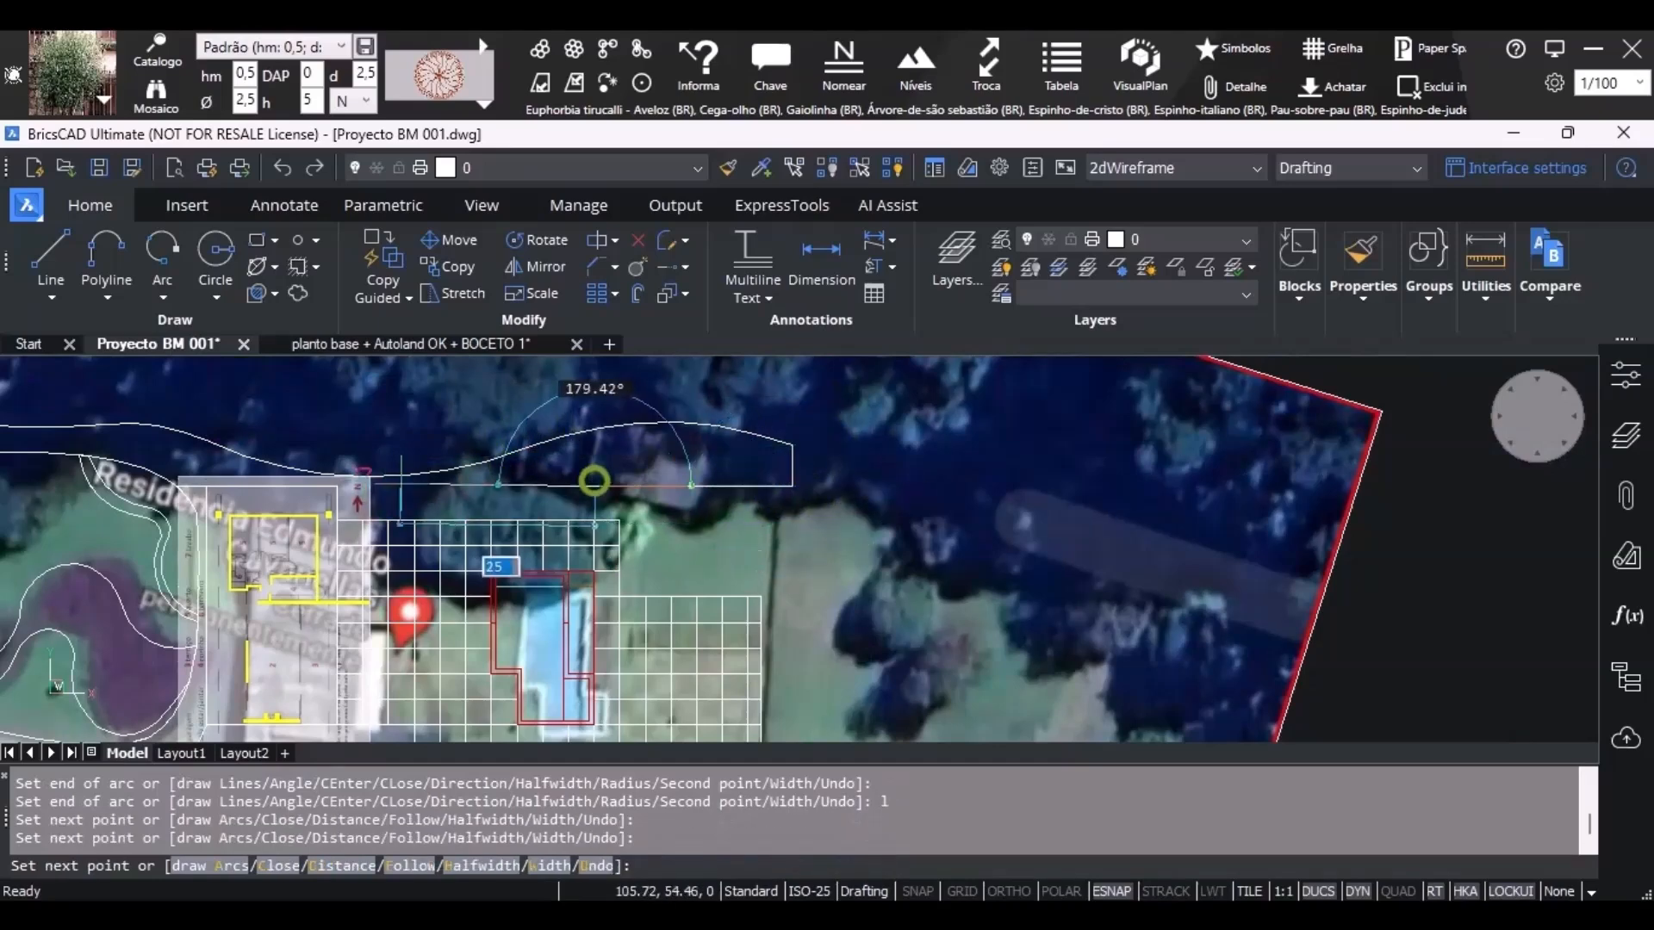
scroll(377, 493, up, 3)
click(1019, 891)
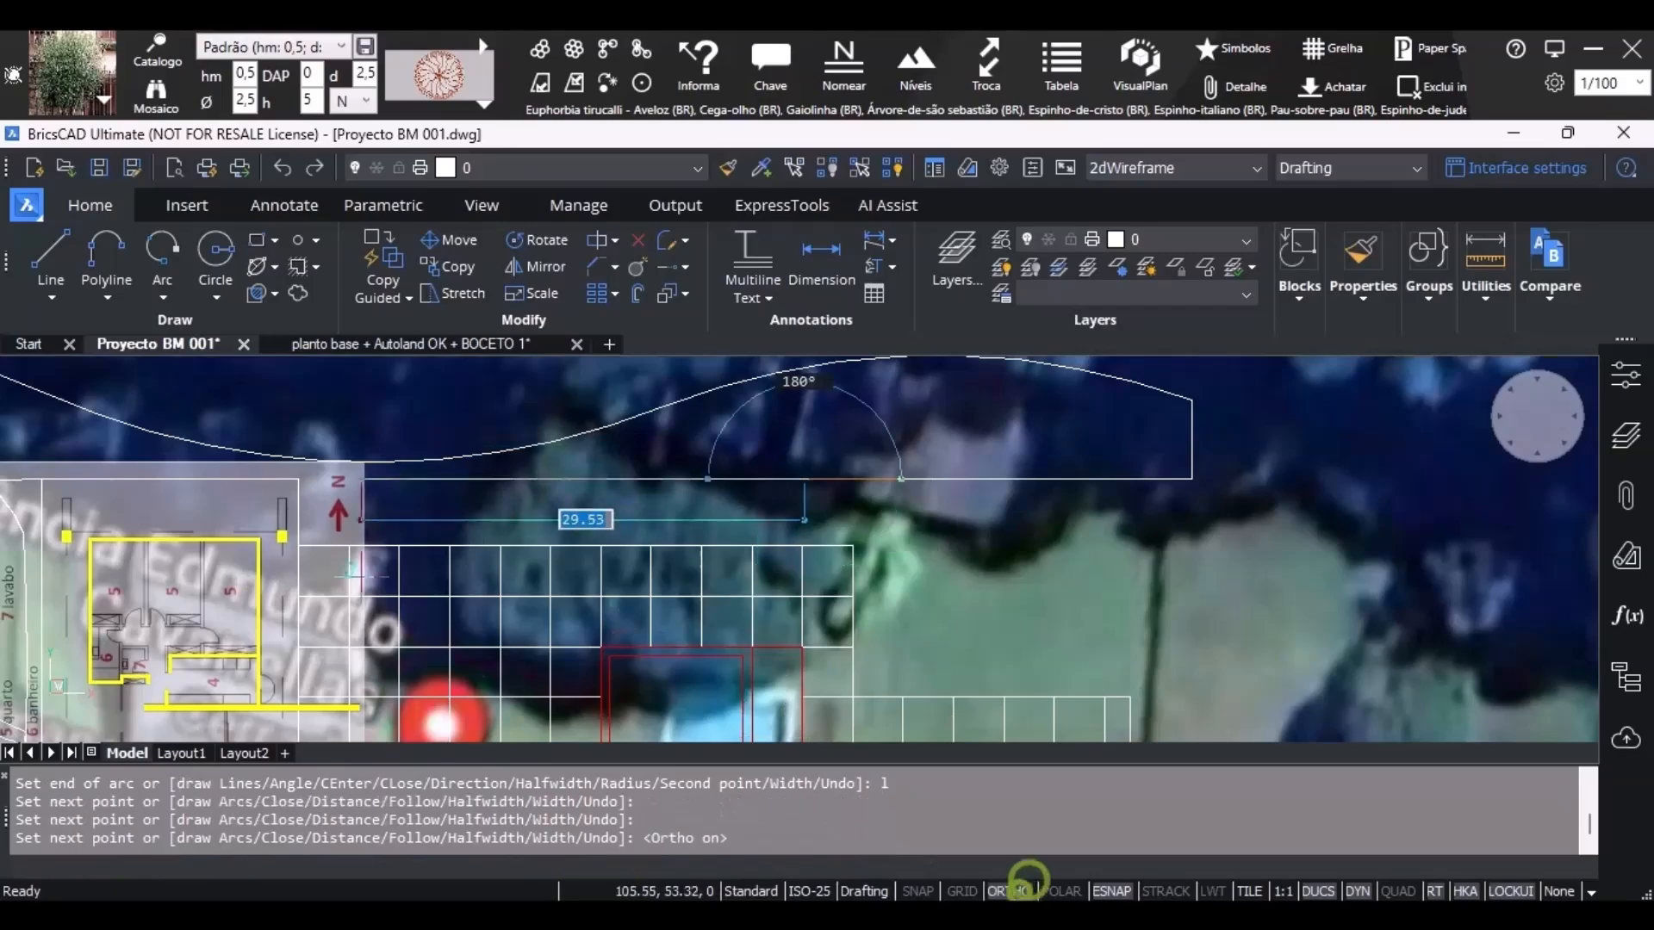
click(370, 481)
scroll(385, 480, up, 3)
middle_drag(387, 479, 902, 506)
key(ctrl+z)
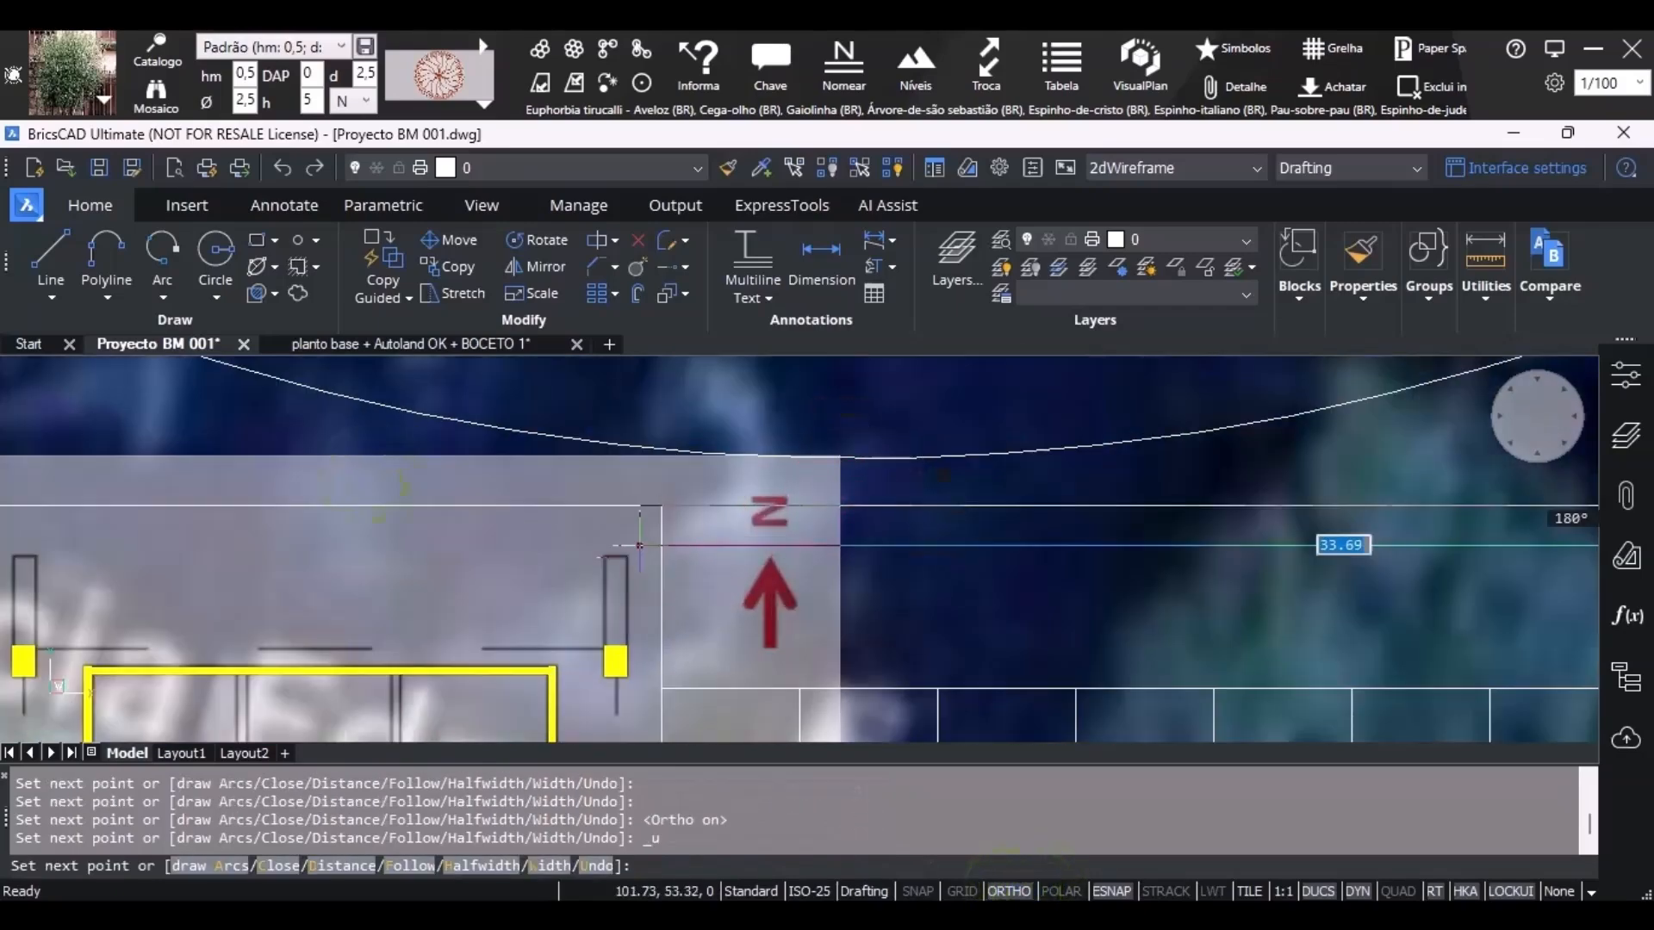
Continue the straight edge west along the house outline's north side to where it meets the driveway curve.
click(664, 507)
middle_drag(603, 508, 1055, 530)
click(405, 529)
scroll(406, 529, down, 3)
middle_drag(396, 529, 738, 620)
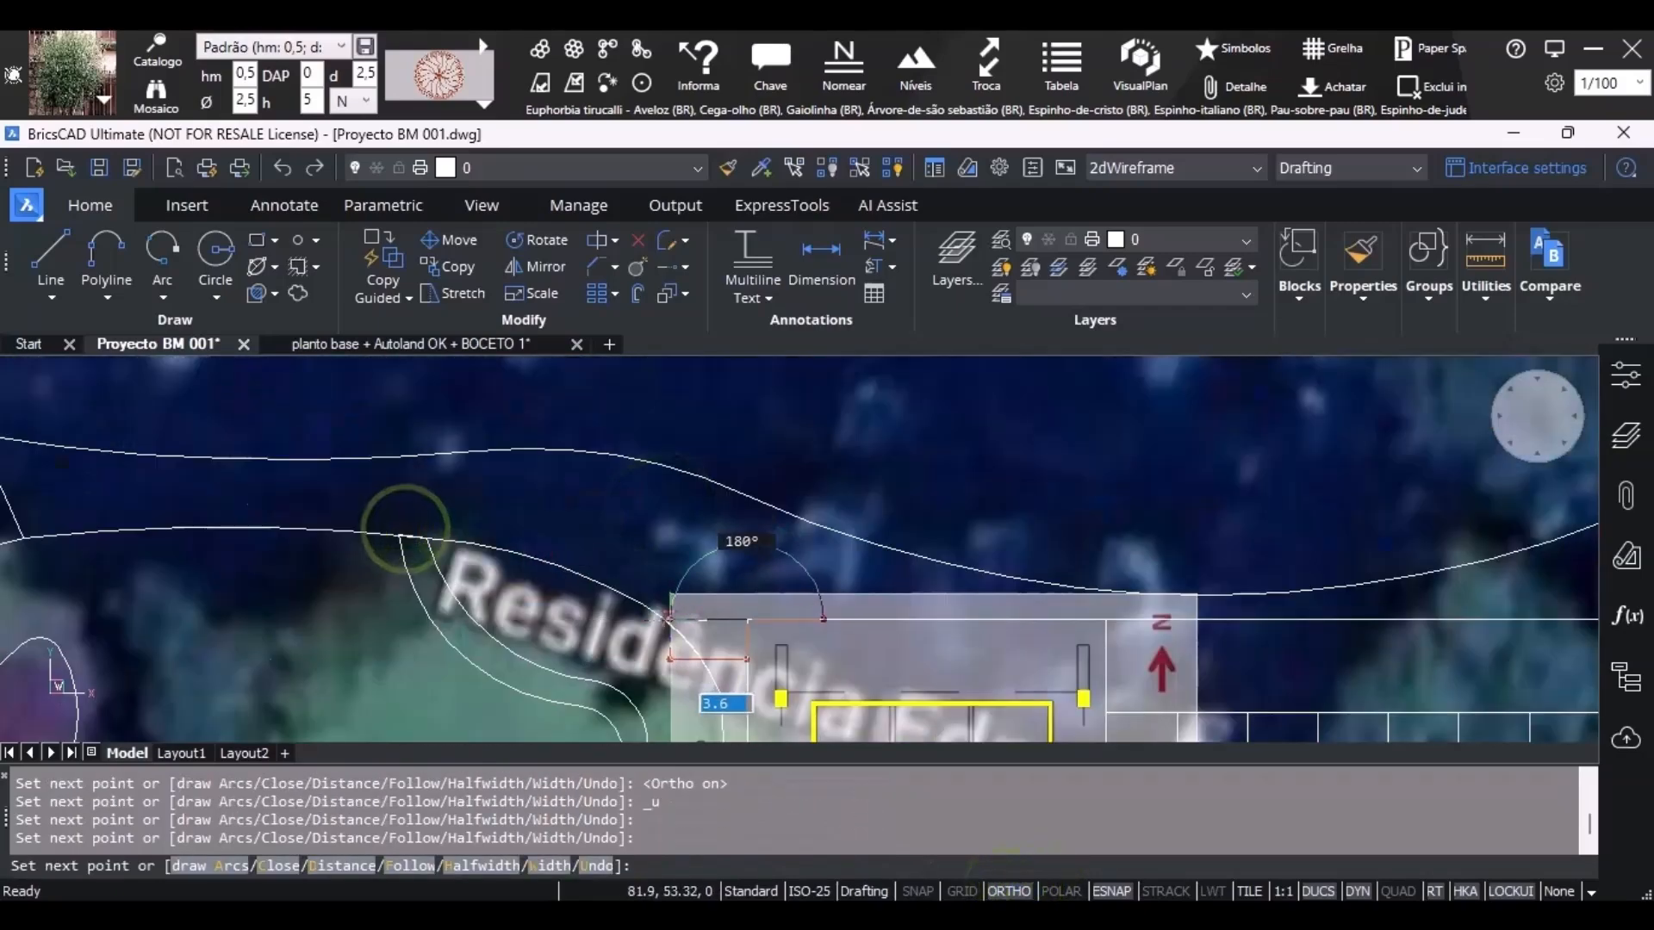
scroll(677, 626, up, 3)
click(655, 607)
Switch the polyline to arcs and run it through the two garden path ends to the inner corner of the driveway's north end.
text(a)
key(Return)
scroll(620, 484, down, 1)
middle_drag(405, 439, 840, 574)
click(603, 544)
click(550, 539)
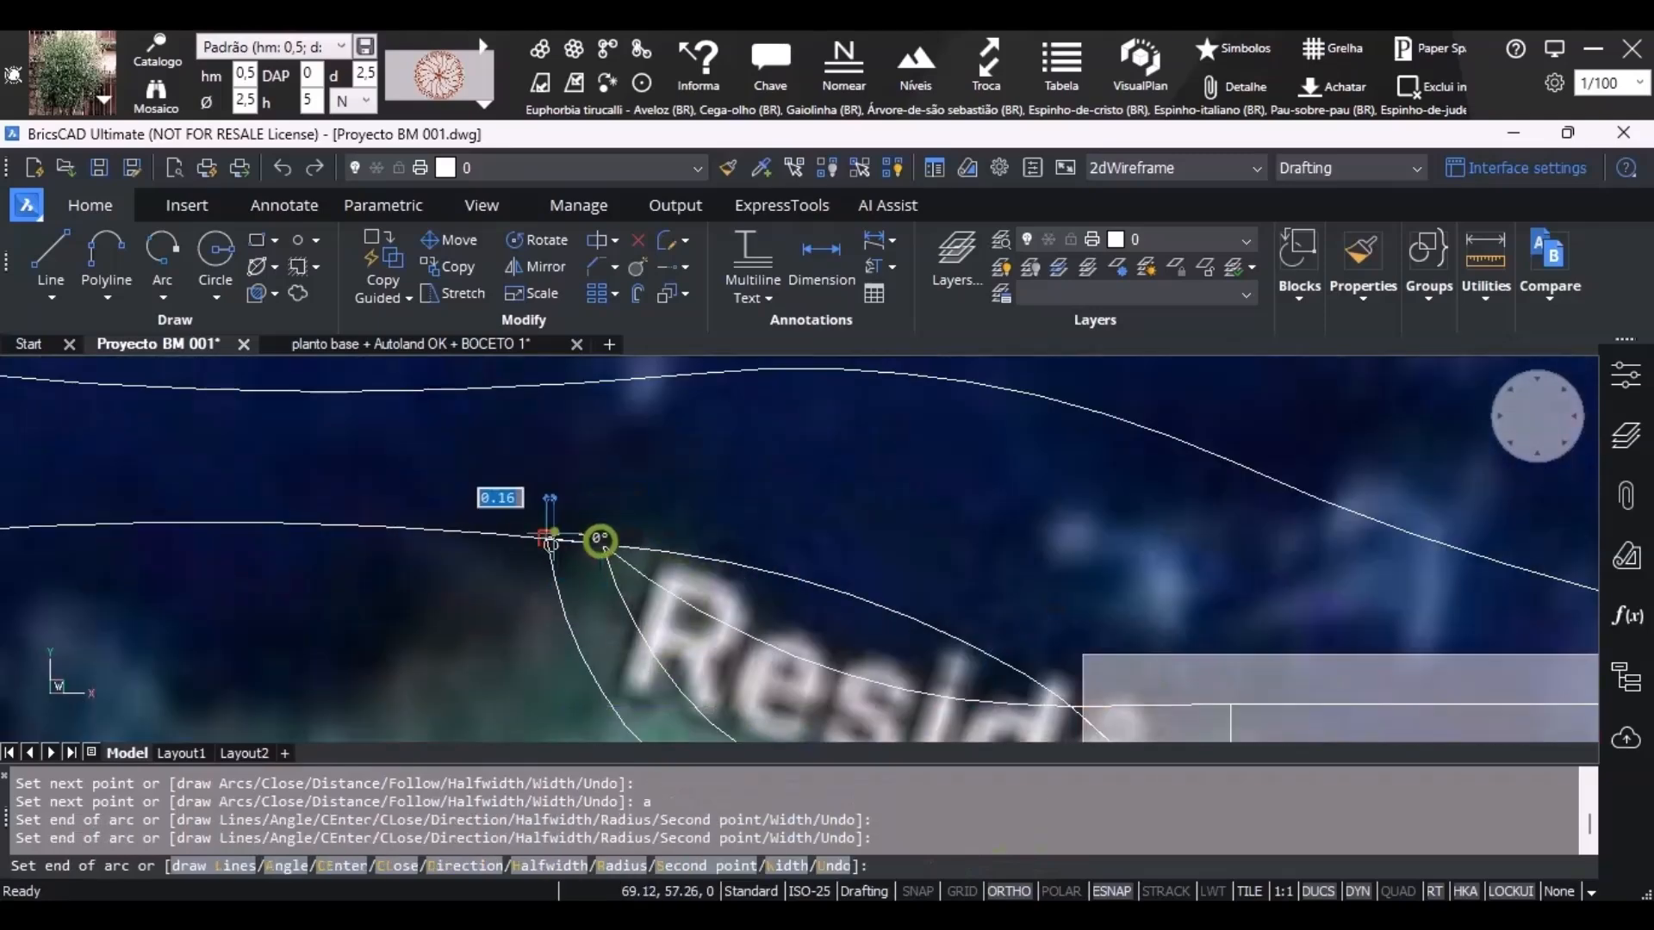
middle_drag(197, 482, 886, 482)
click(510, 546)
Switch back to straight segments, disable Ortho, close the polyline across the driveway's north end and clear the selection.
text(l)
key(Return)
scroll(447, 463, down, 2)
scroll(410, 424, up, 2)
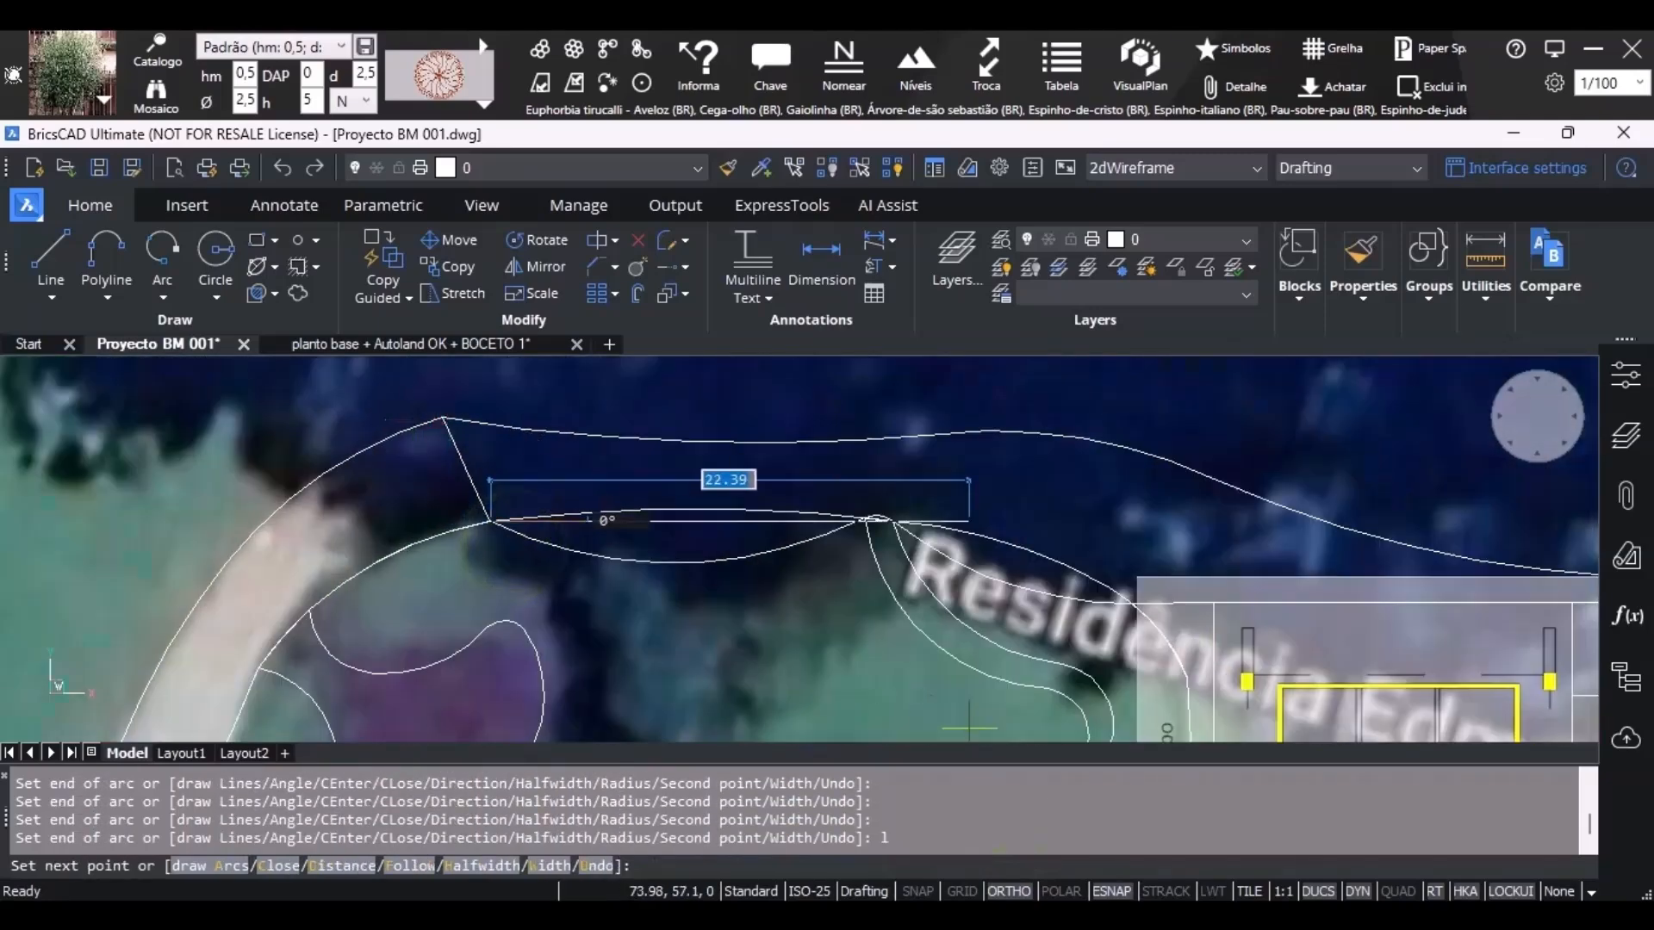
click(1022, 891)
text(c)
key(Return)
click(802, 454)
click(771, 413)
key(Escape)
key(Escape)
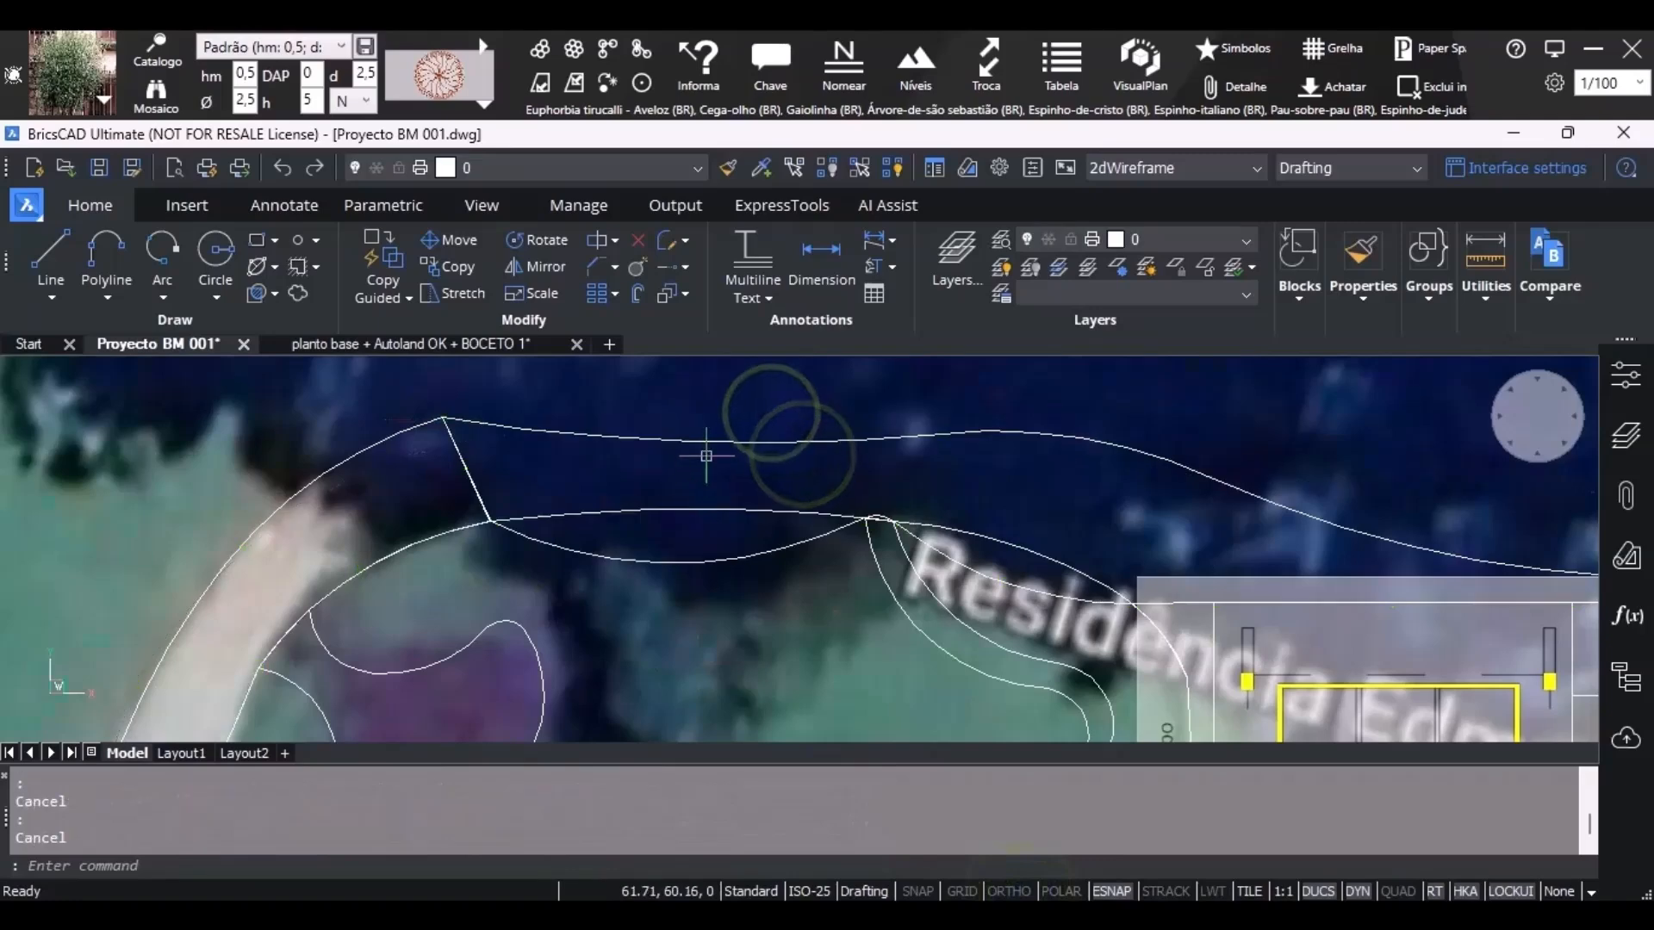
Select the new polyline and stretch its arcs by the garden path ends onto the existing driveway curve.
click(698, 443)
scroll(680, 551, up, 4)
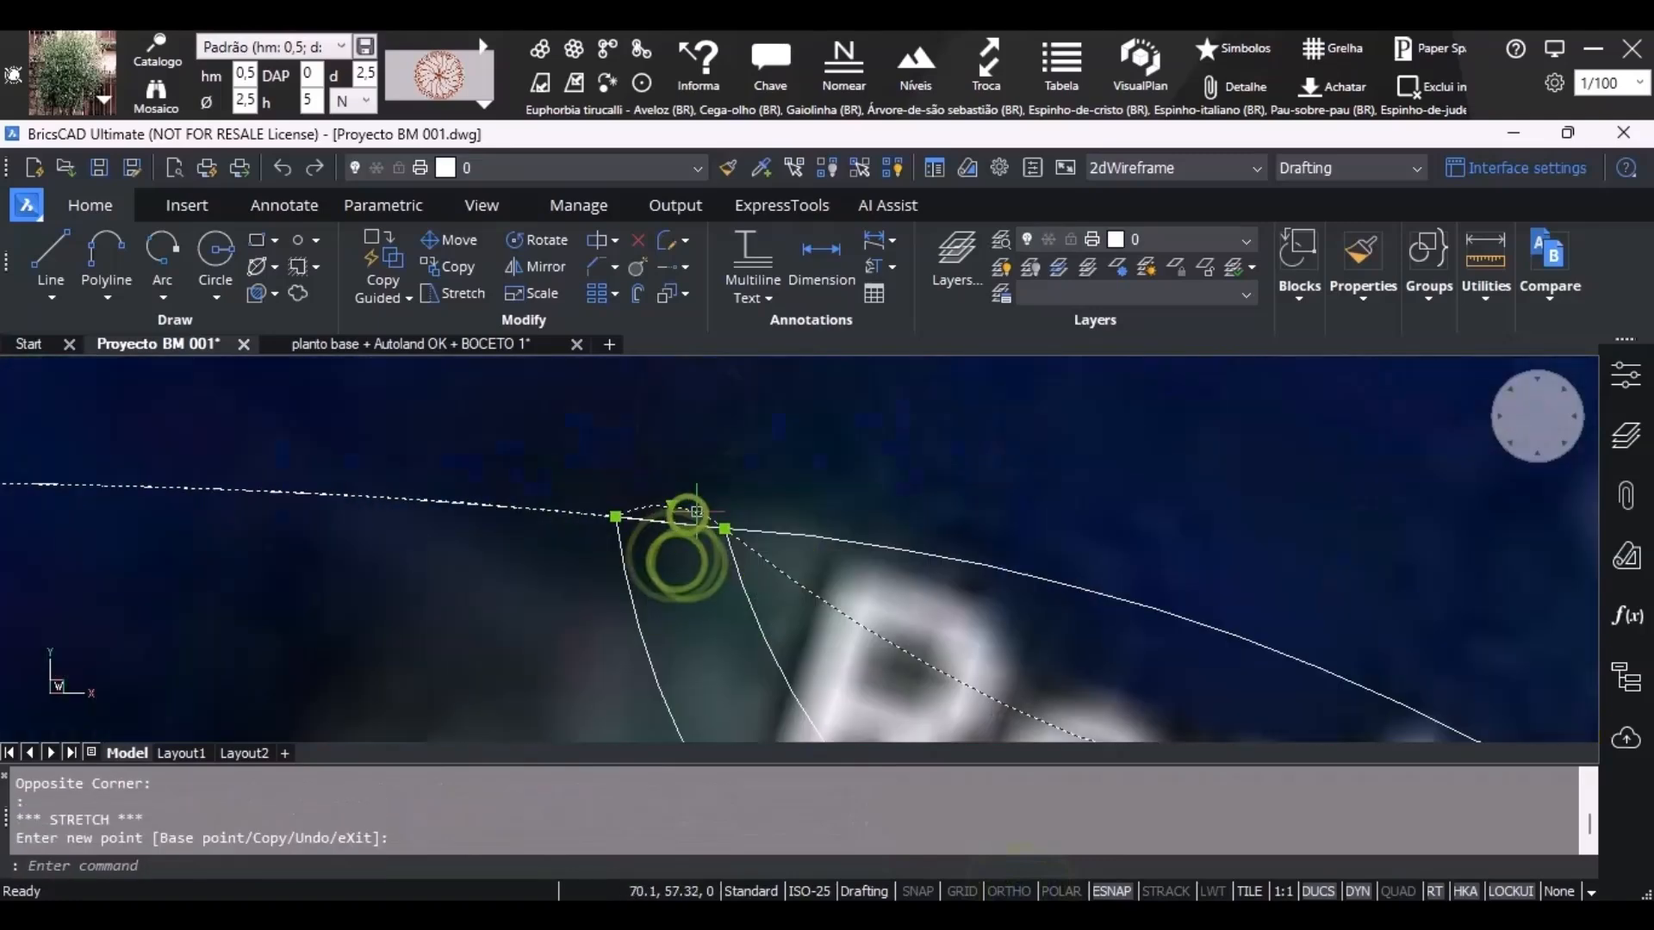
scroll(758, 522, up, 3)
click(480, 506)
click(479, 531)
scroll(477, 515, up, 5)
click(511, 488)
scroll(481, 563, up, 5)
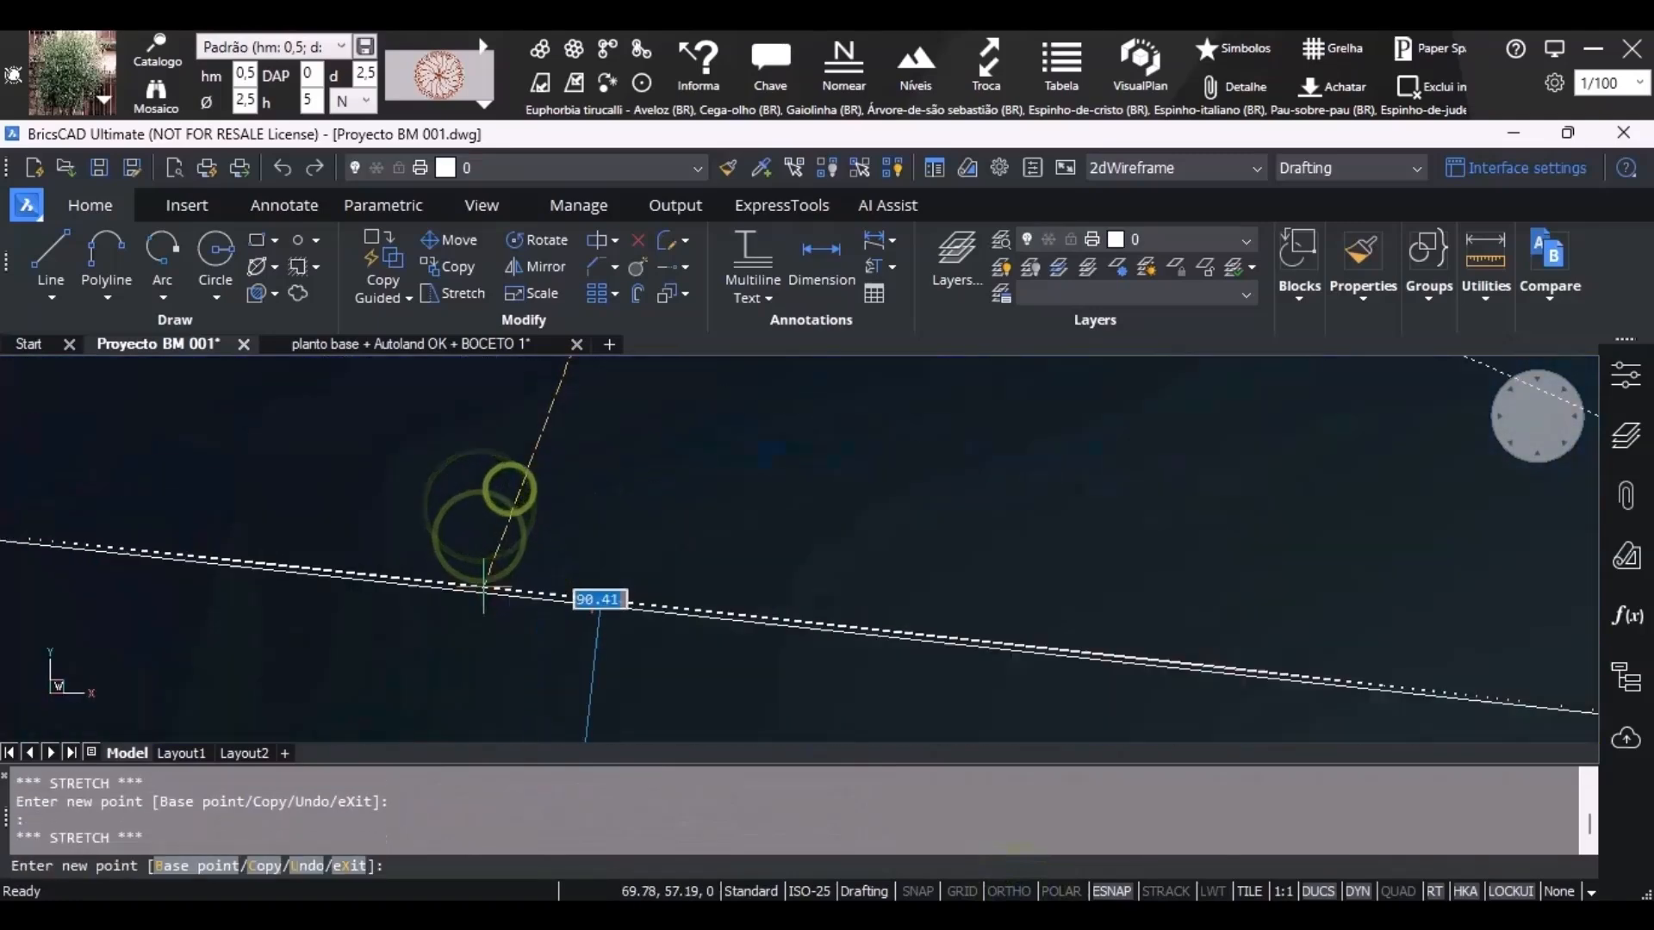
click(484, 586)
Refine the short arc between the path ends and fit the adjoining arc toward the house to the driveway curve.
scroll(487, 584, down, 3)
scroll(521, 500, up, 3)
middle_drag(565, 388, 585, 457)
click(590, 413)
middle_drag(542, 723, 528, 632)
scroll(528, 631, up, 3)
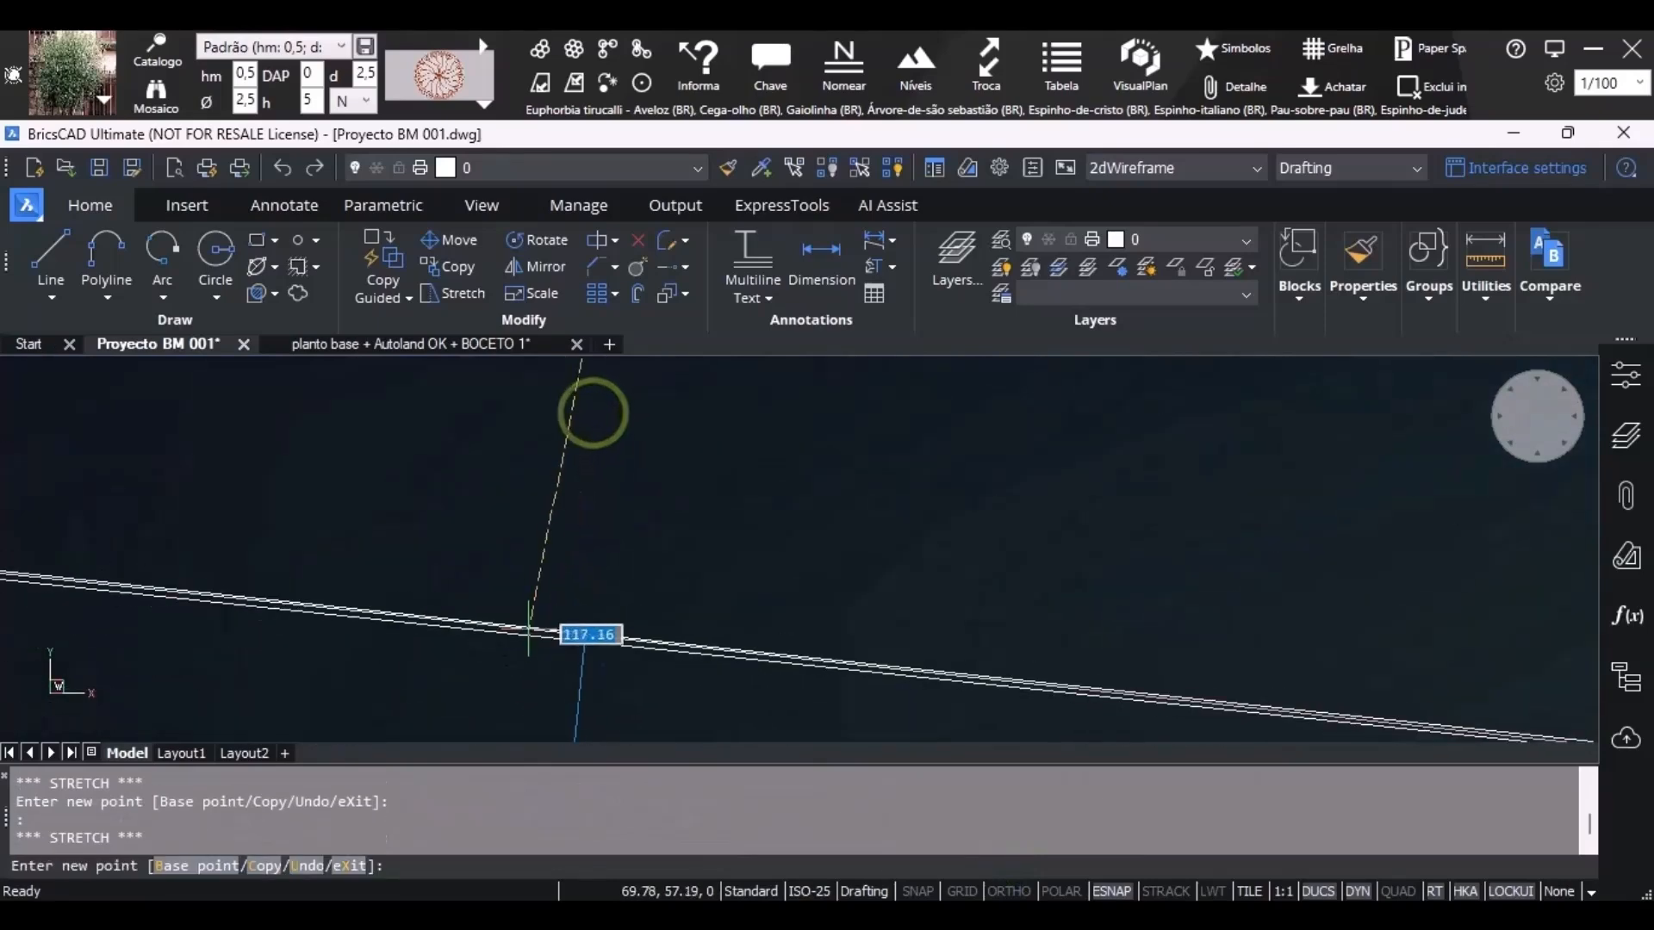
click(529, 625)
scroll(362, 633, down, 6)
scroll(251, 577, down, 4)
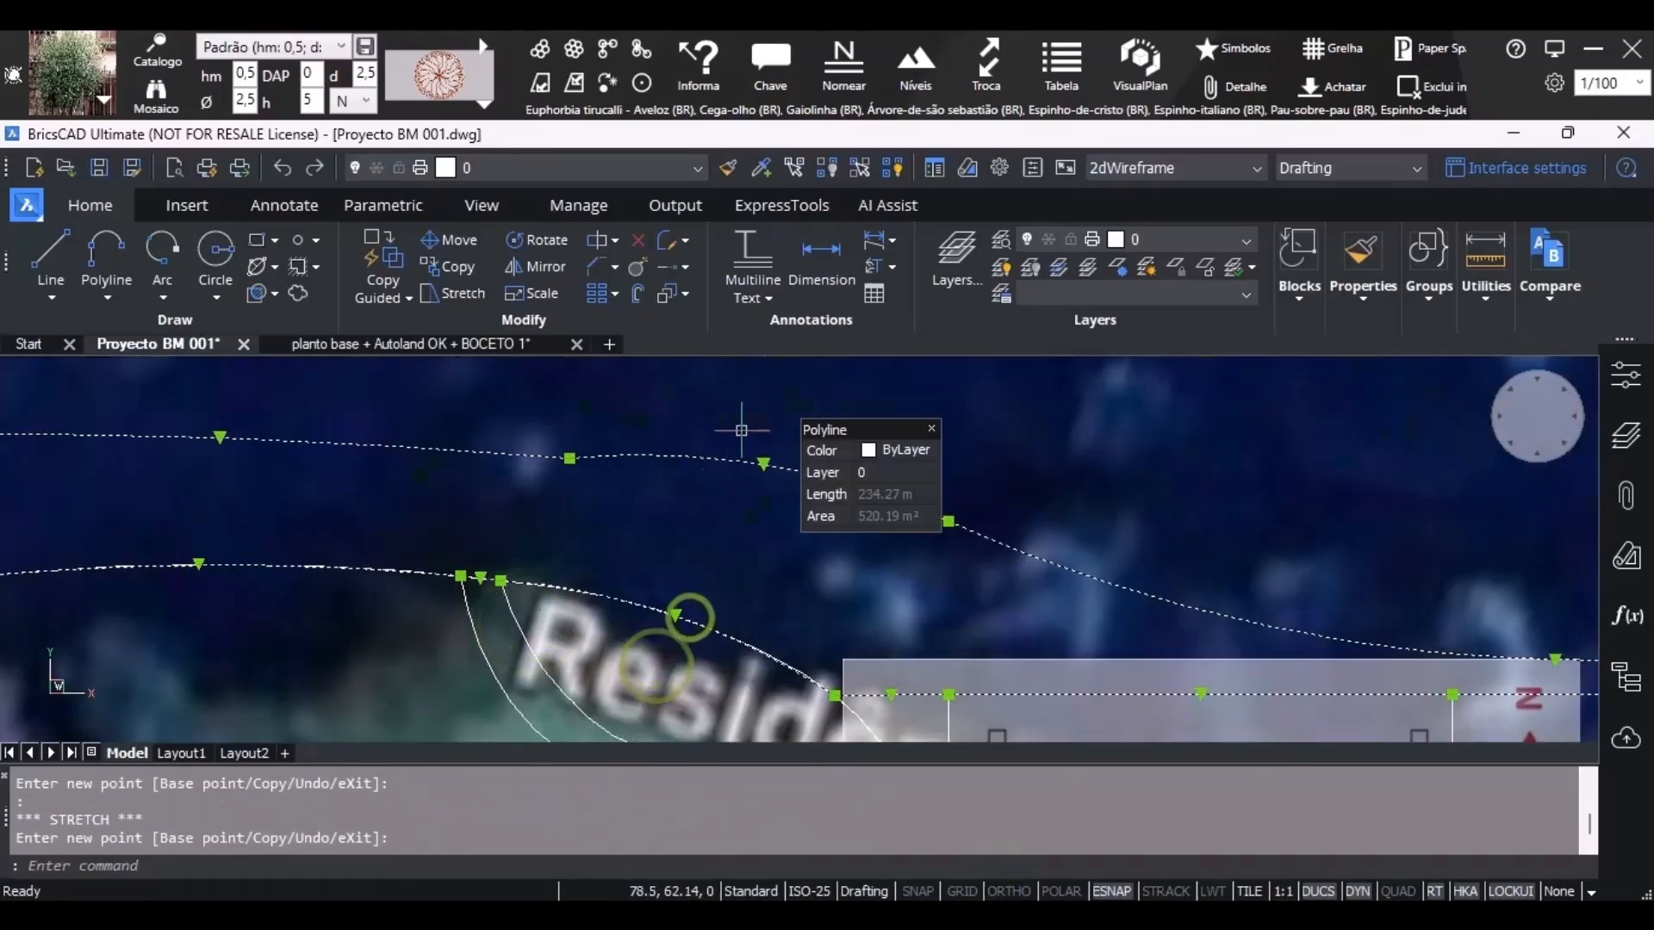
Reshape the short arc northwest of the house and the long arc north of it on the strip polyline's outer edge.
click(764, 462)
scroll(764, 462, up, 2)
click(752, 502)
scroll(752, 503, down, 3)
middle_drag(1369, 606, 609, 557)
click(566, 580)
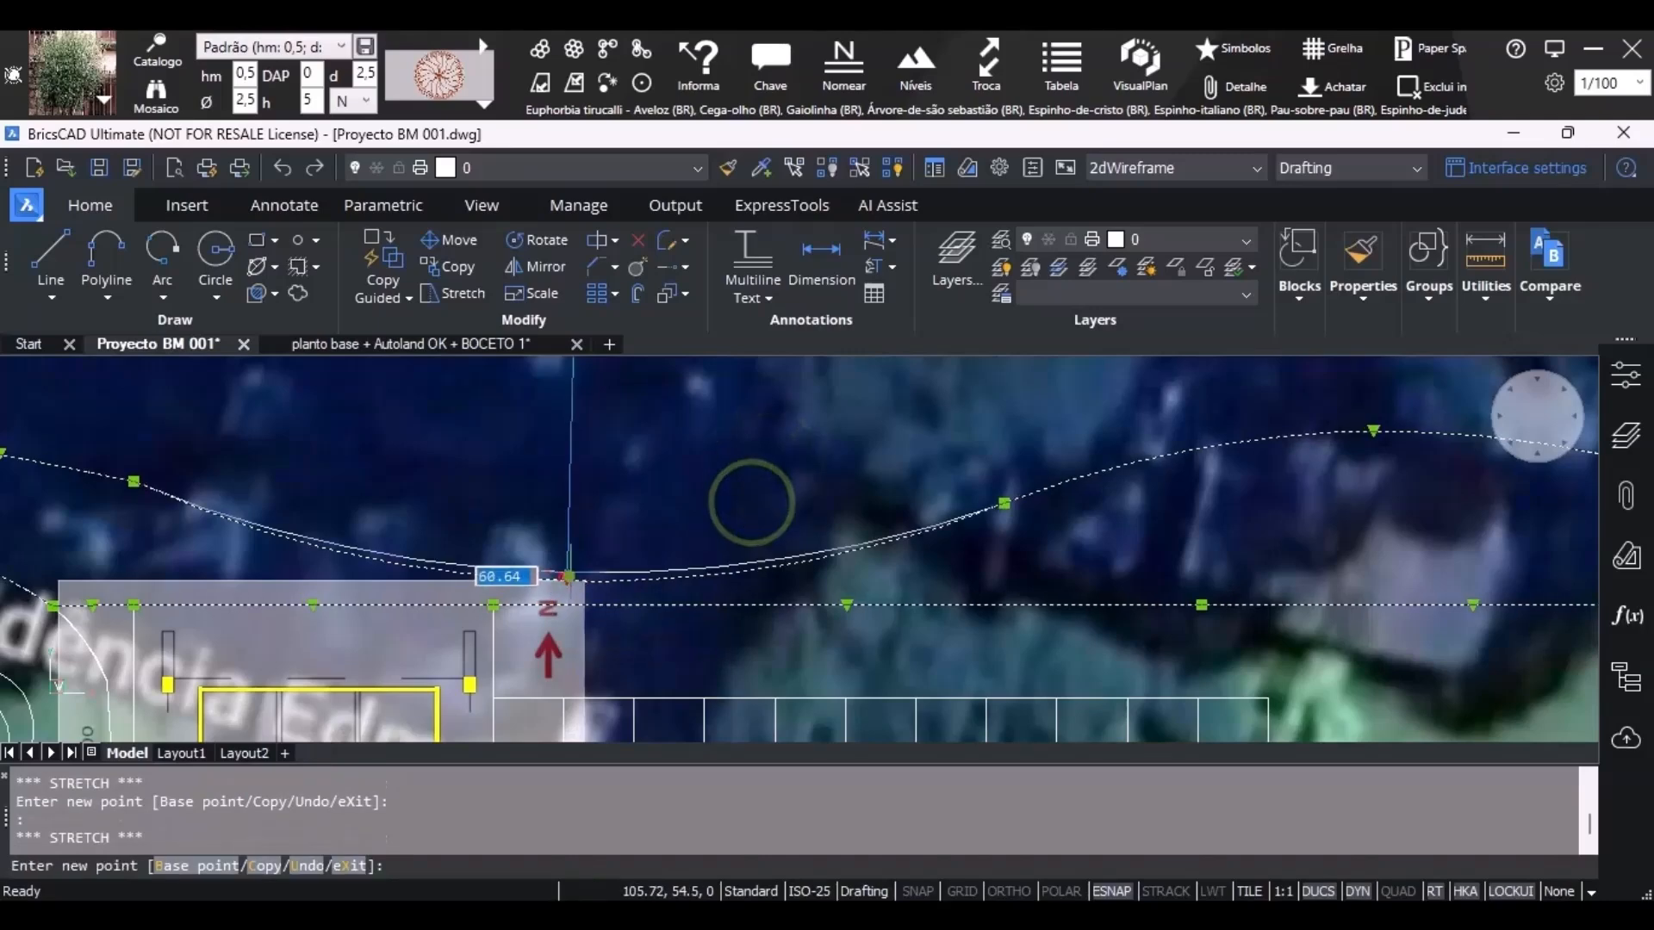
click(587, 524)
Flatten the arc at the east end of the strip polyline's outer edge.
scroll(672, 546, down, 2)
scroll(1413, 537, up, 1)
click(875, 466)
click(876, 518)
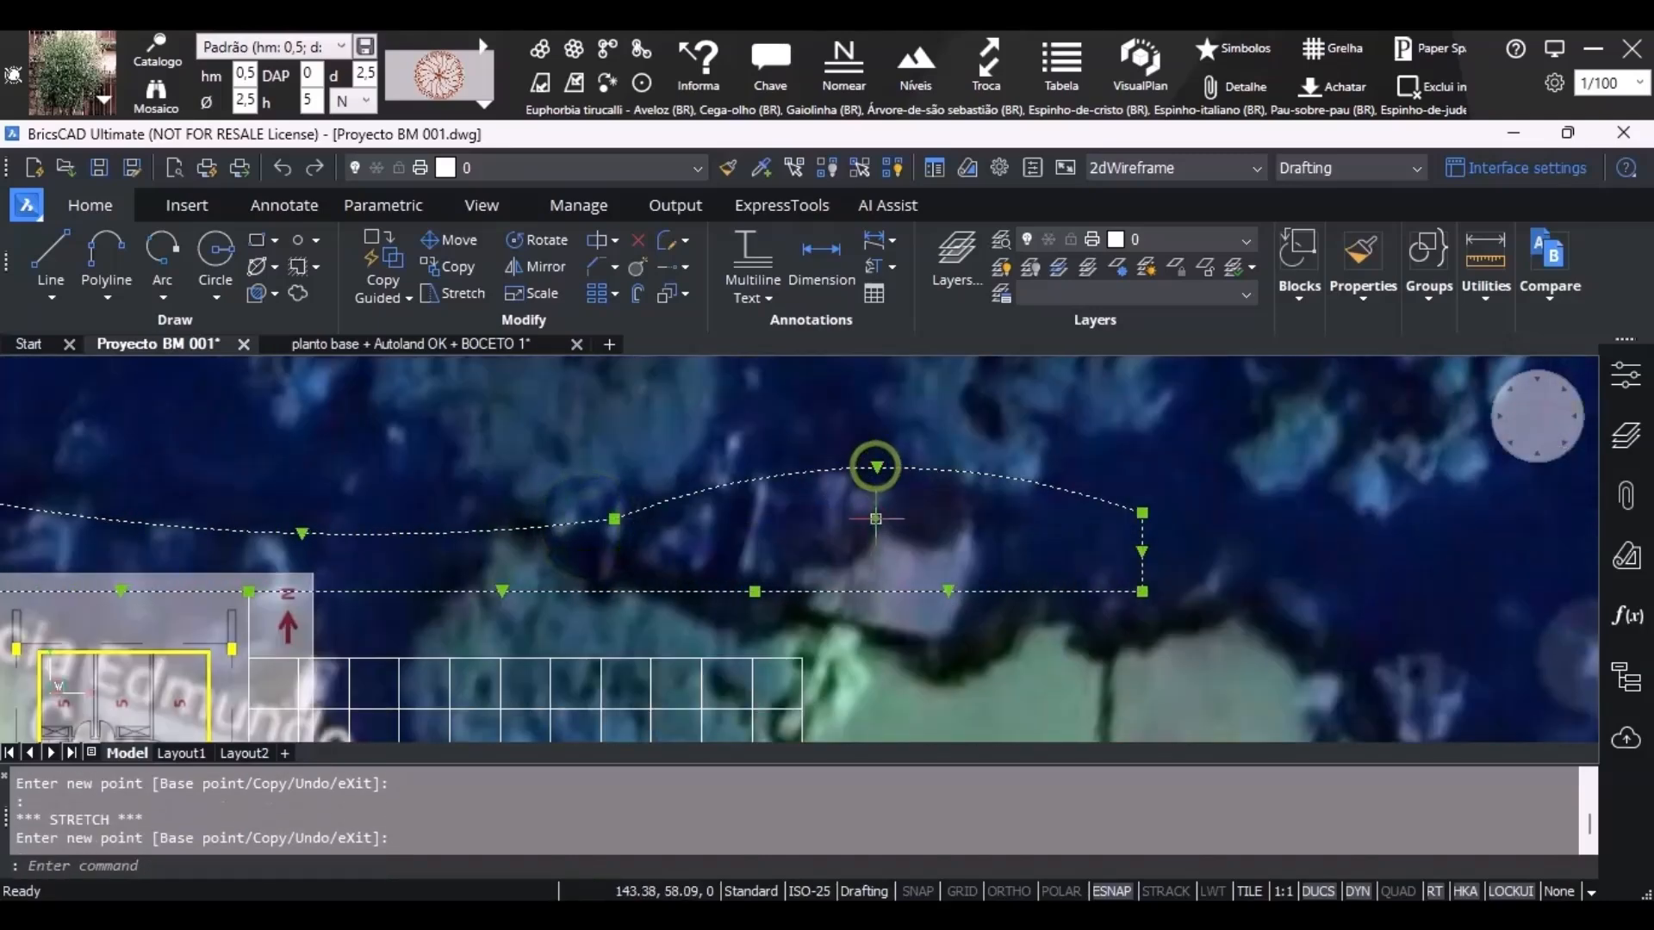
click(871, 464)
click(875, 465)
click(865, 514)
click(877, 466)
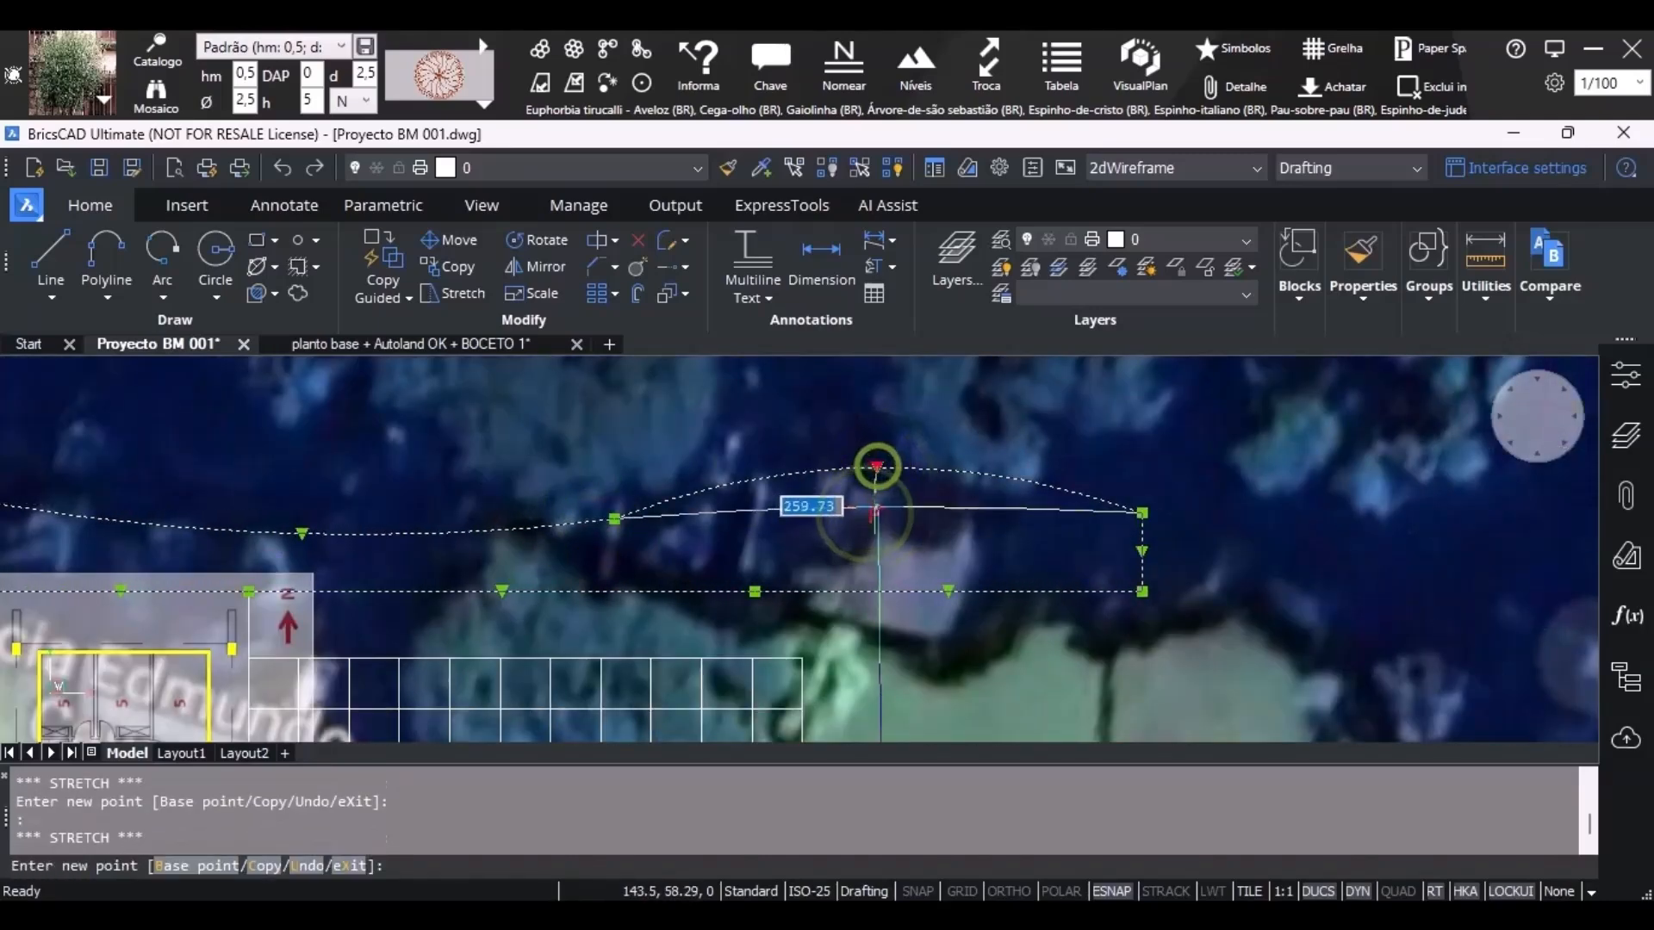
Refine the long arc north of the house and adjust the vertex at its west end.
scroll(880, 519, up, 6)
scroll(912, 531, down, 5)
scroll(671, 521, up, 5)
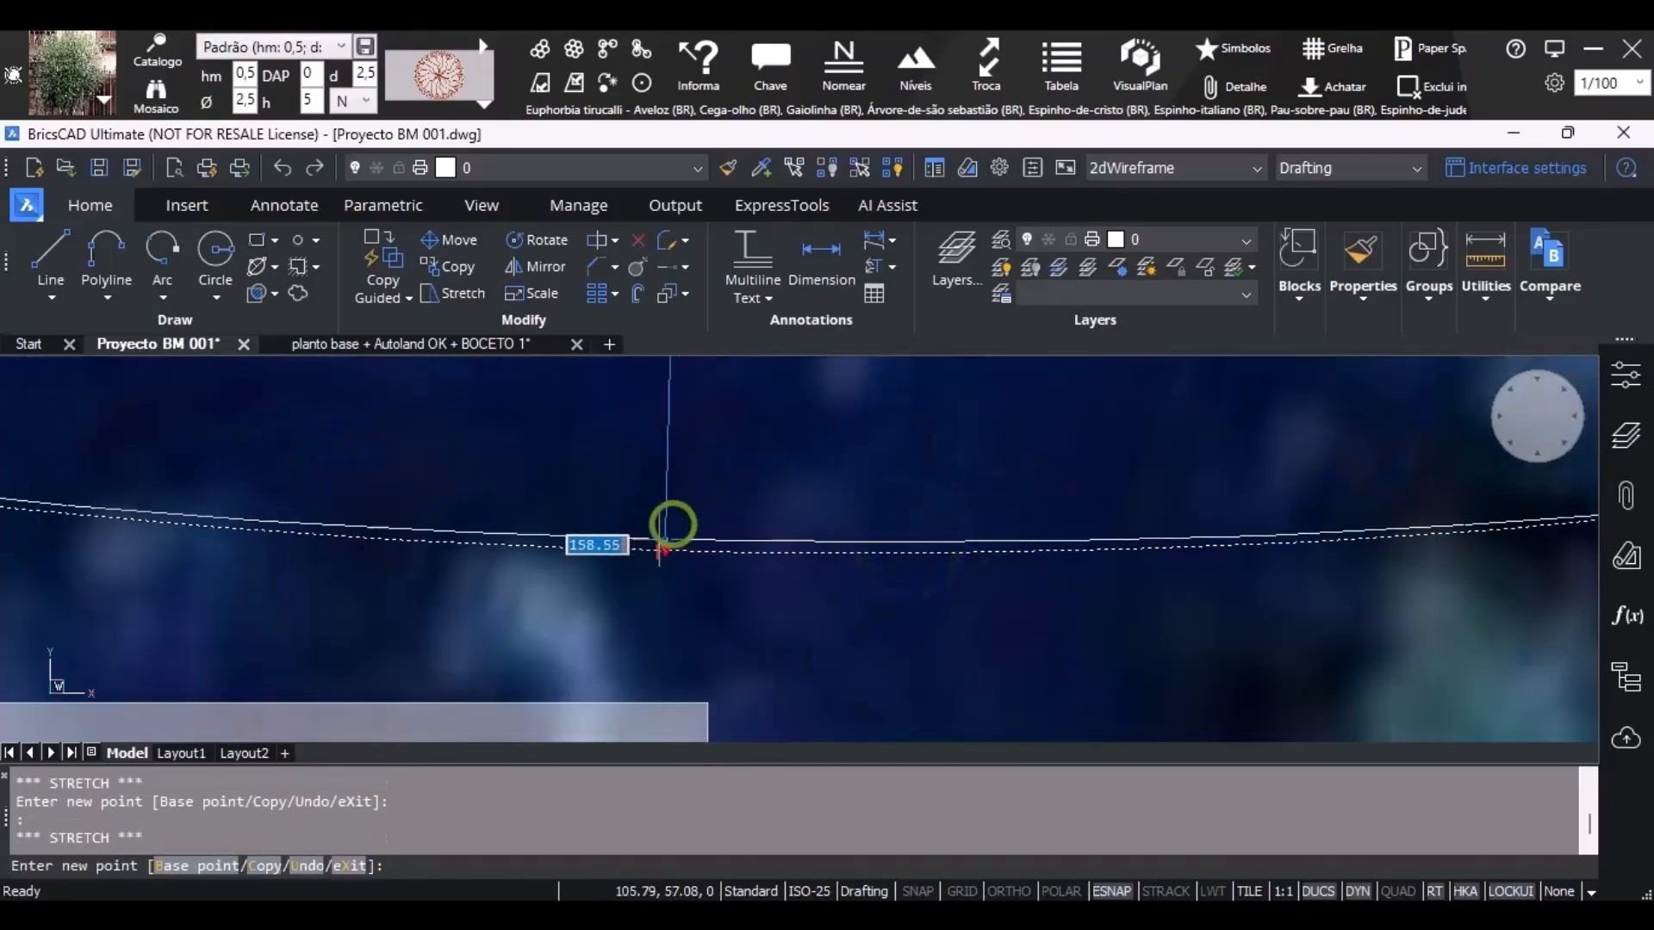
scroll(668, 517, up, 3)
click(674, 521)
scroll(676, 522, down, 8)
scroll(476, 548, up, 4)
click(521, 562)
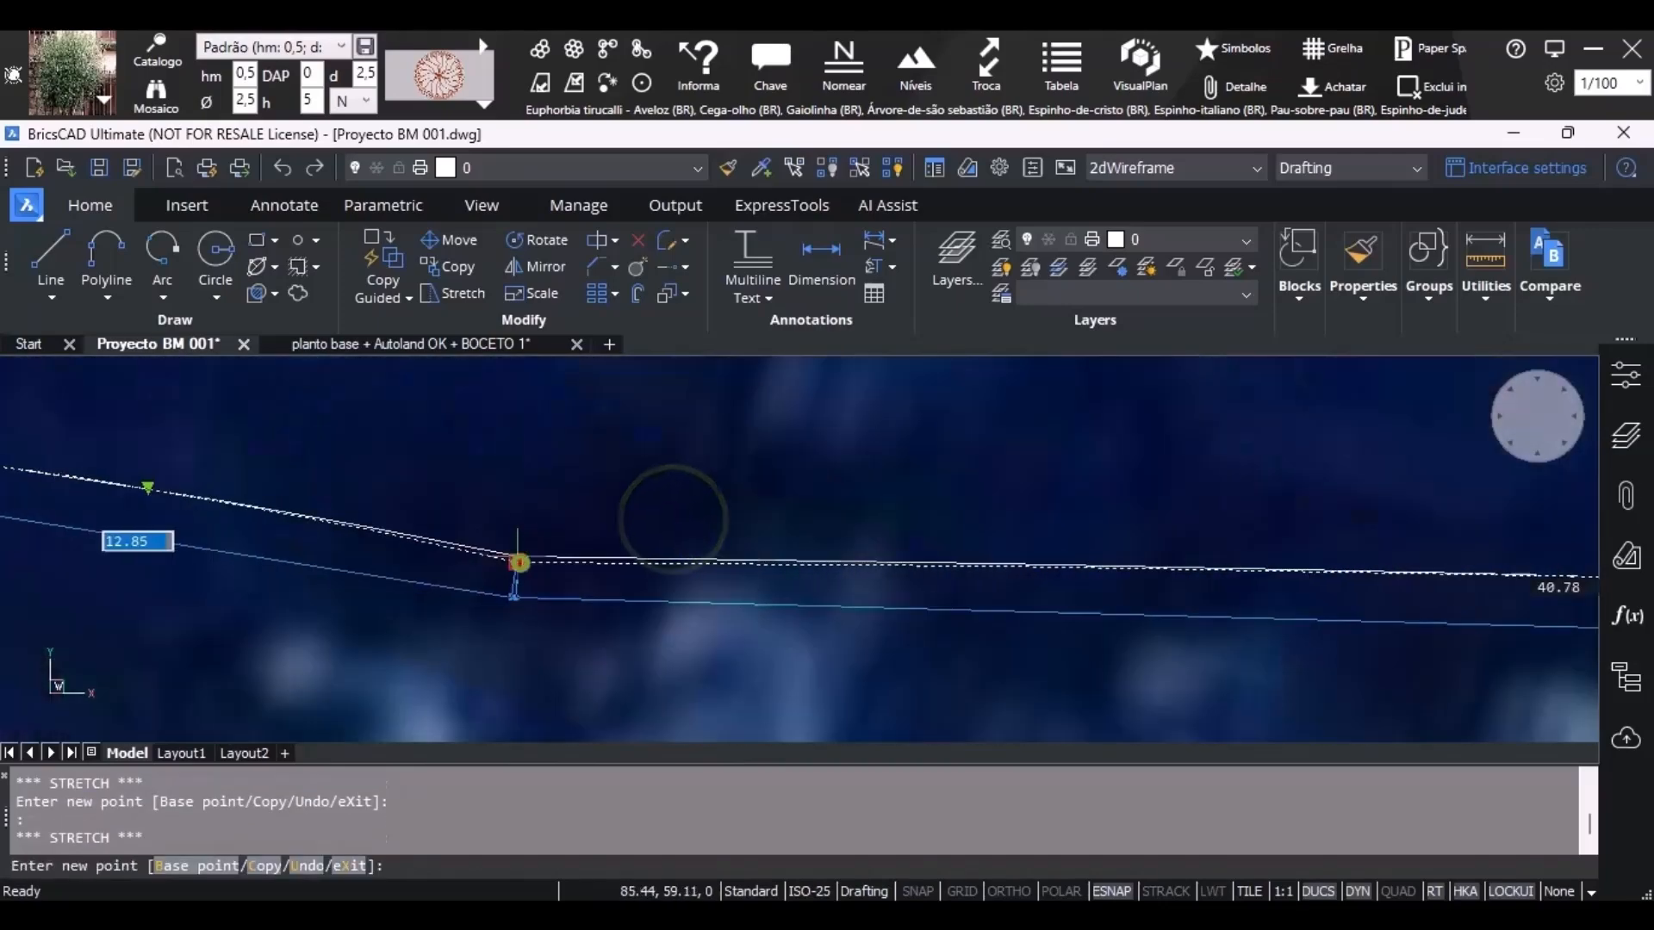
click(515, 560)
Fine-tune the outer arc above the garden path ends on the strip polyline.
scroll(607, 600, down, 7)
scroll(526, 580, up, 4)
middle_drag(575, 583, 676, 578)
scroll(556, 548, up, 3)
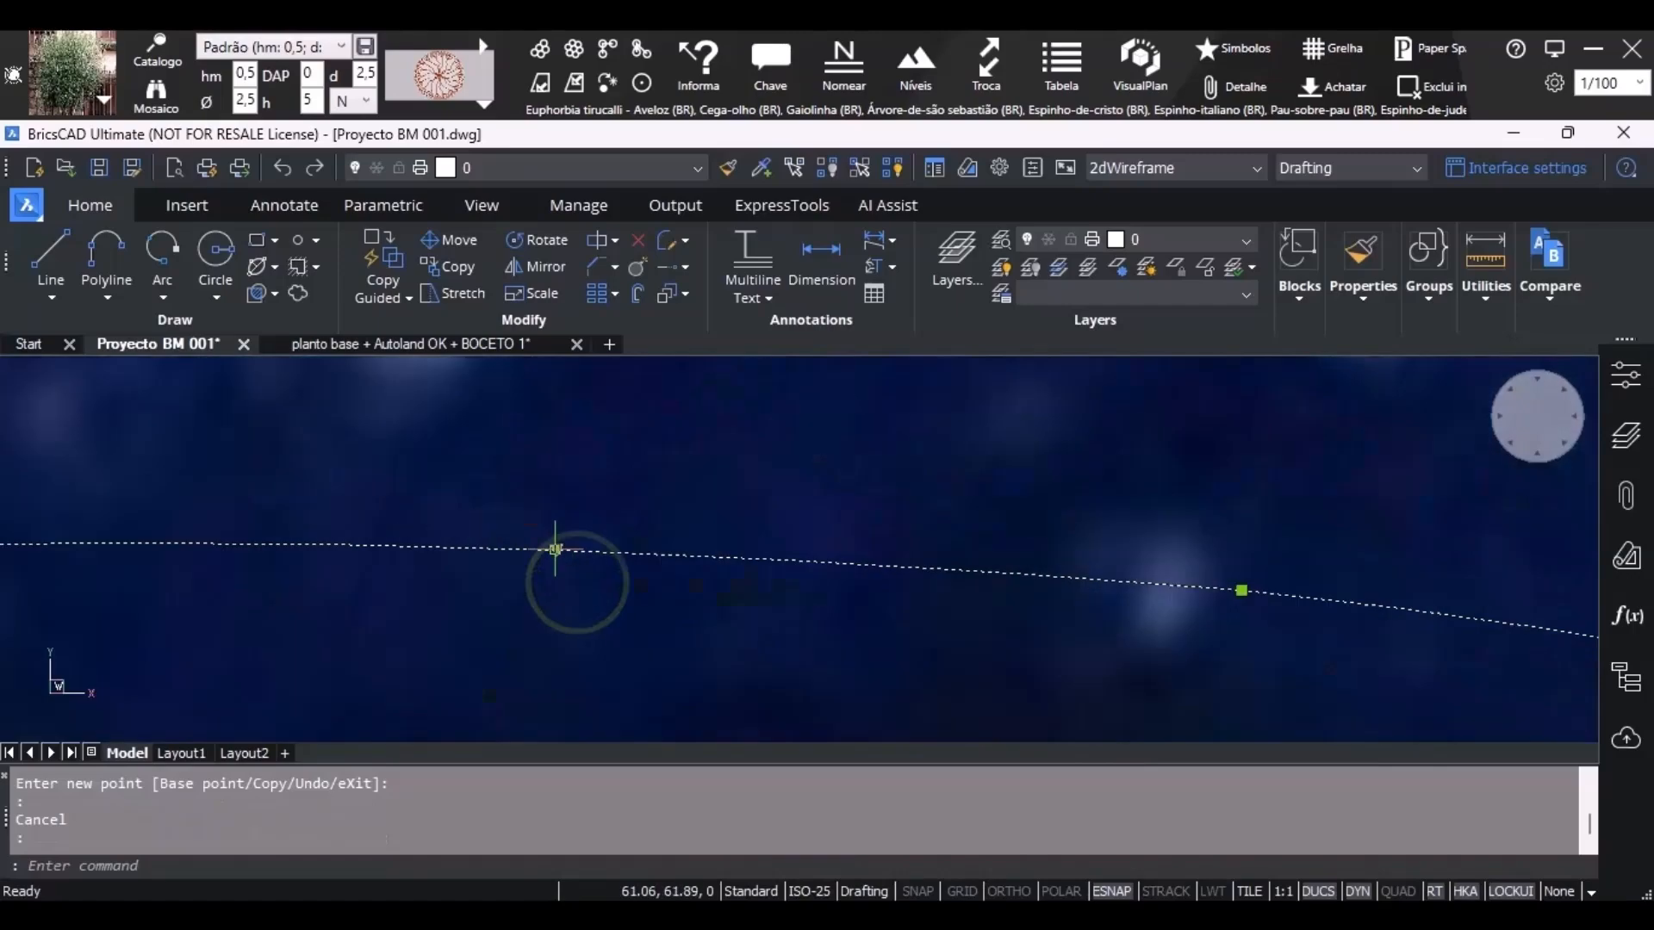
click(555, 549)
click(569, 523)
scroll(572, 524, down, 5)
scroll(724, 530, up, 5)
Fit the short outer arc beside the vertex northwest of the house, adjust that vertex and clear the selection.
scroll(671, 488, up, 3)
click(670, 488)
click(654, 469)
scroll(659, 473, down, 6)
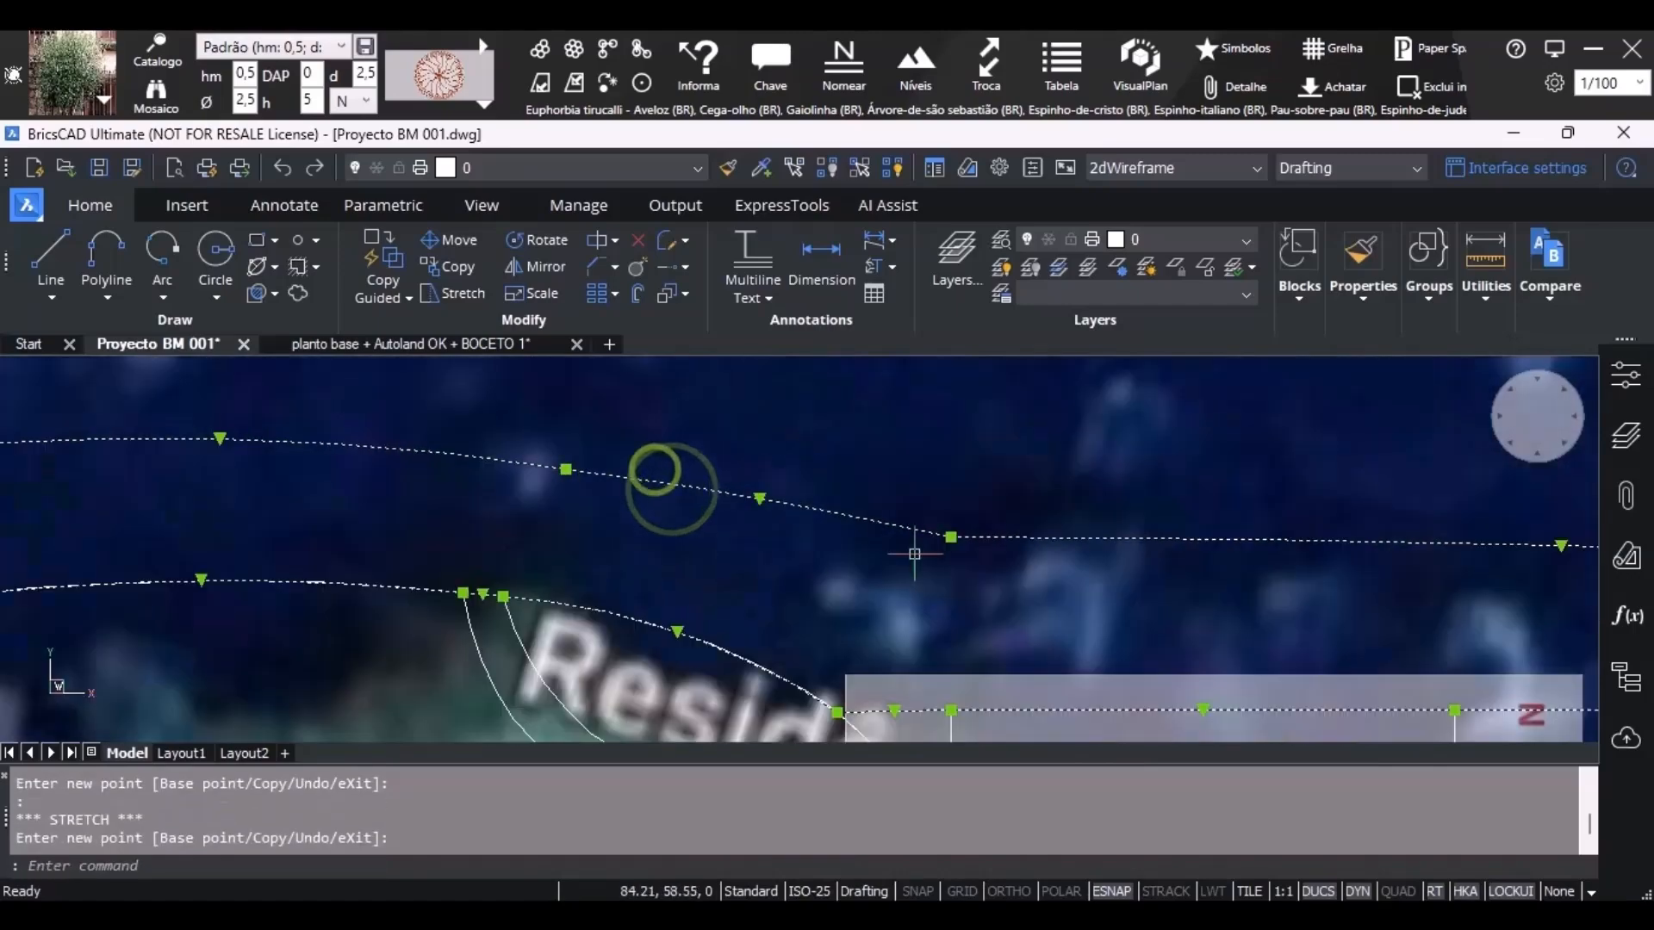
scroll(942, 546, up, 3)
click(955, 530)
scroll(947, 521, down, 6)
key(Escape)
scroll(964, 508, up, 5)
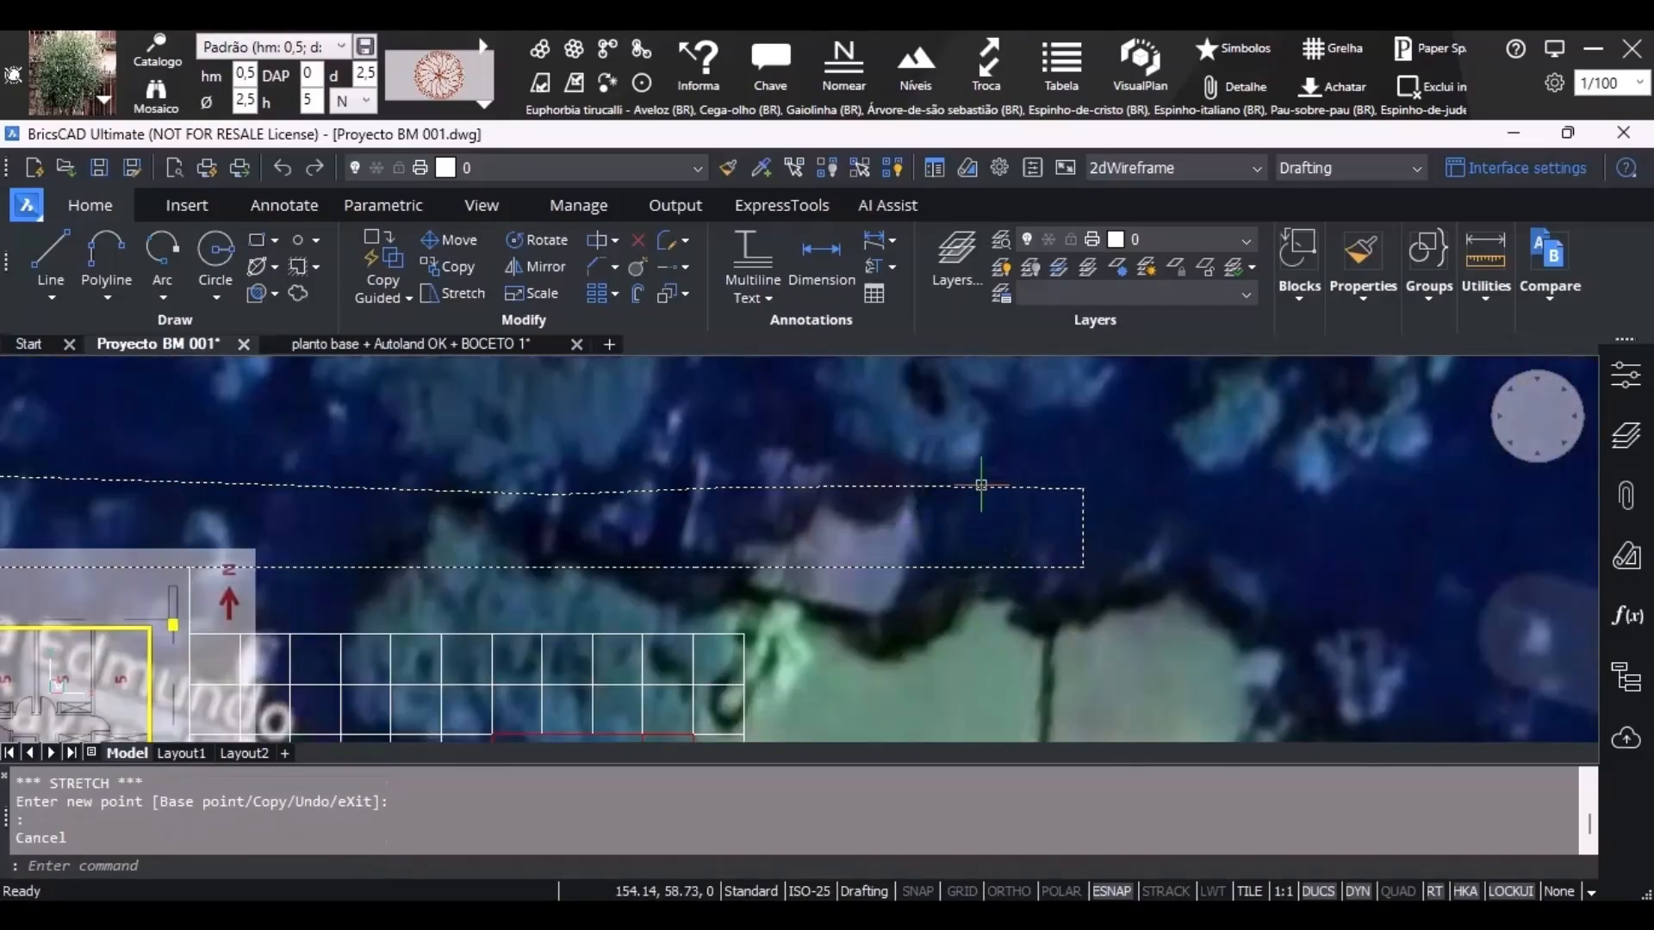
Start a polyline at the strip's northeast corner with a straight segment heading east, and switch it to arcs.
scroll(665, 518, down, 5)
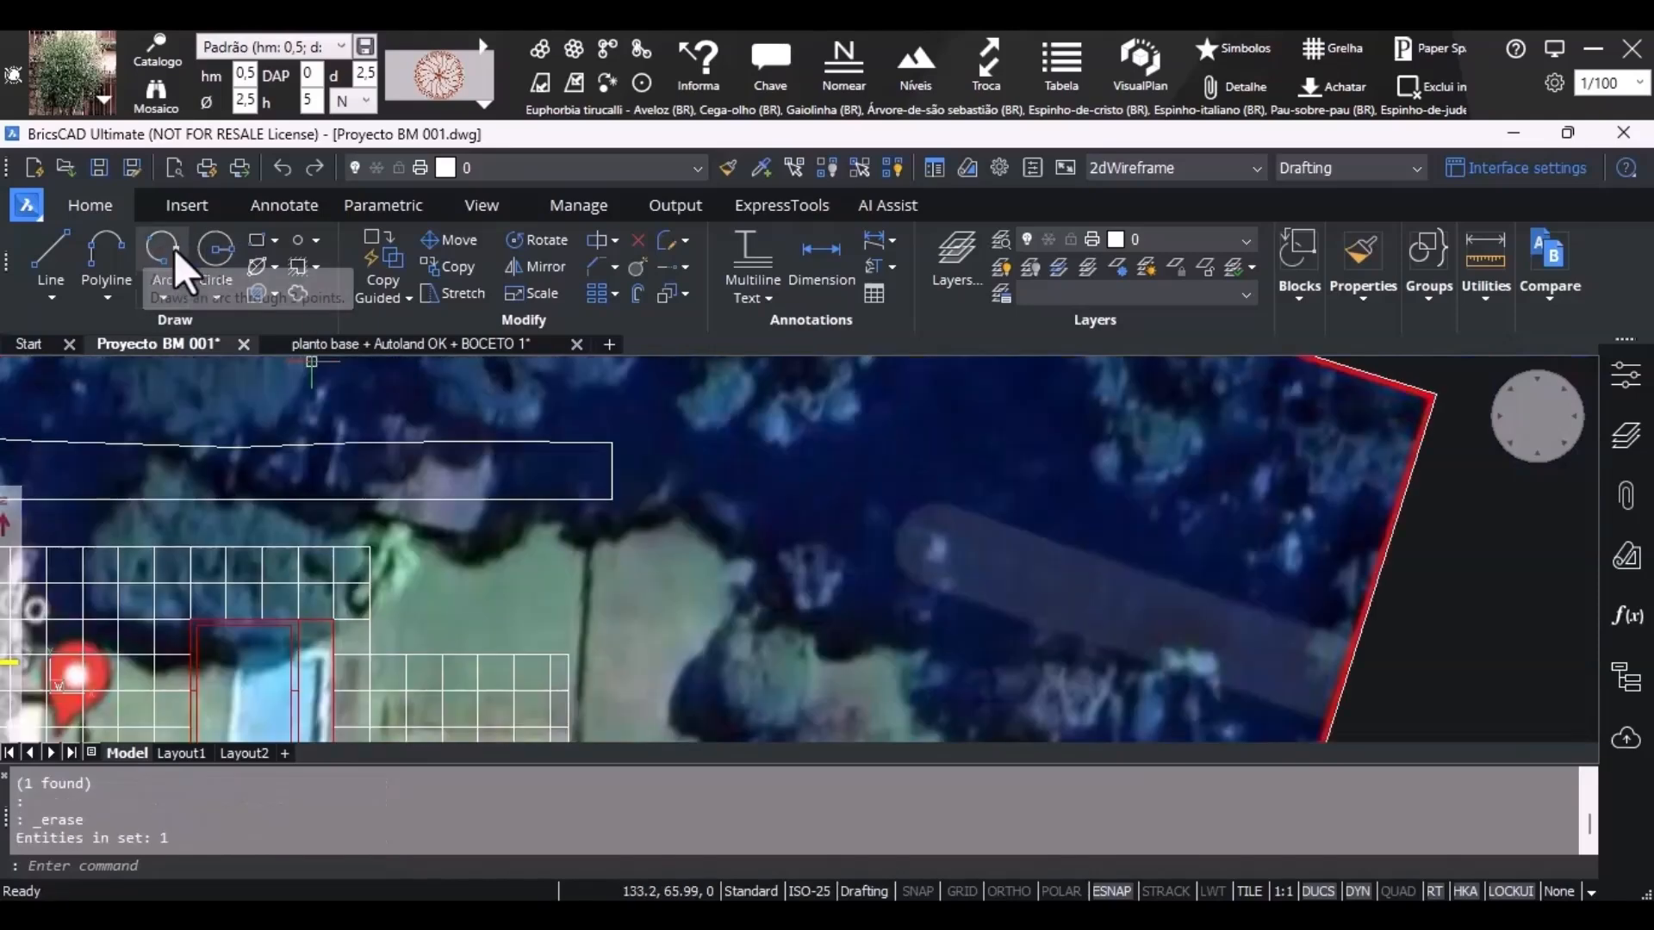
click(104, 262)
click(611, 442)
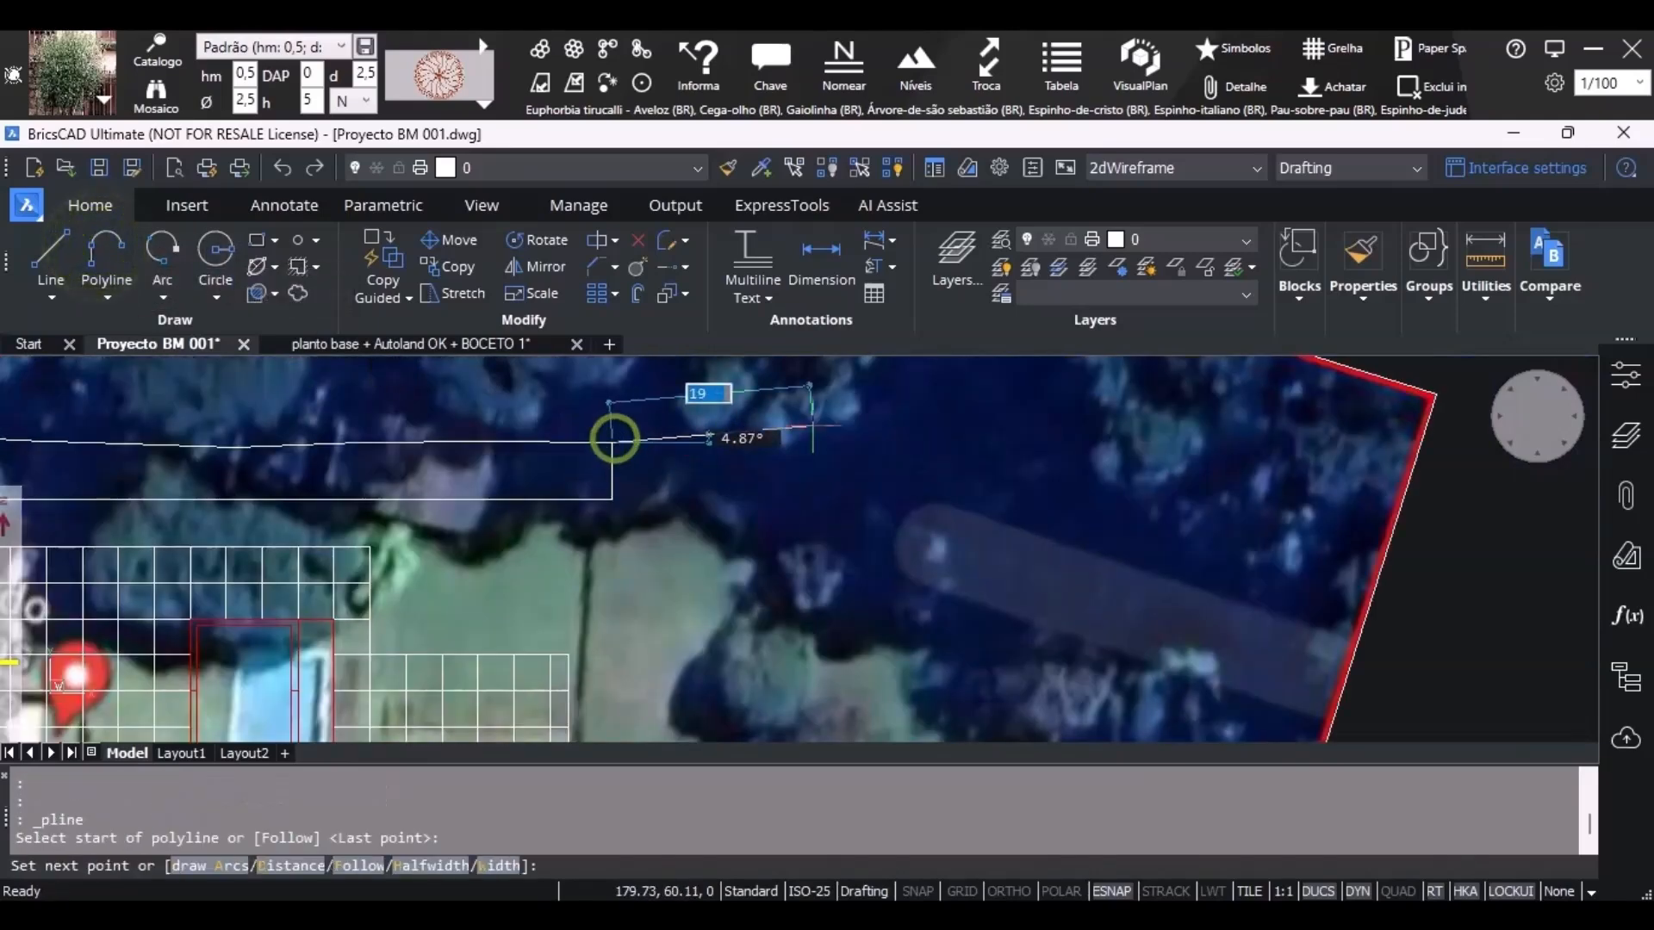
click(769, 442)
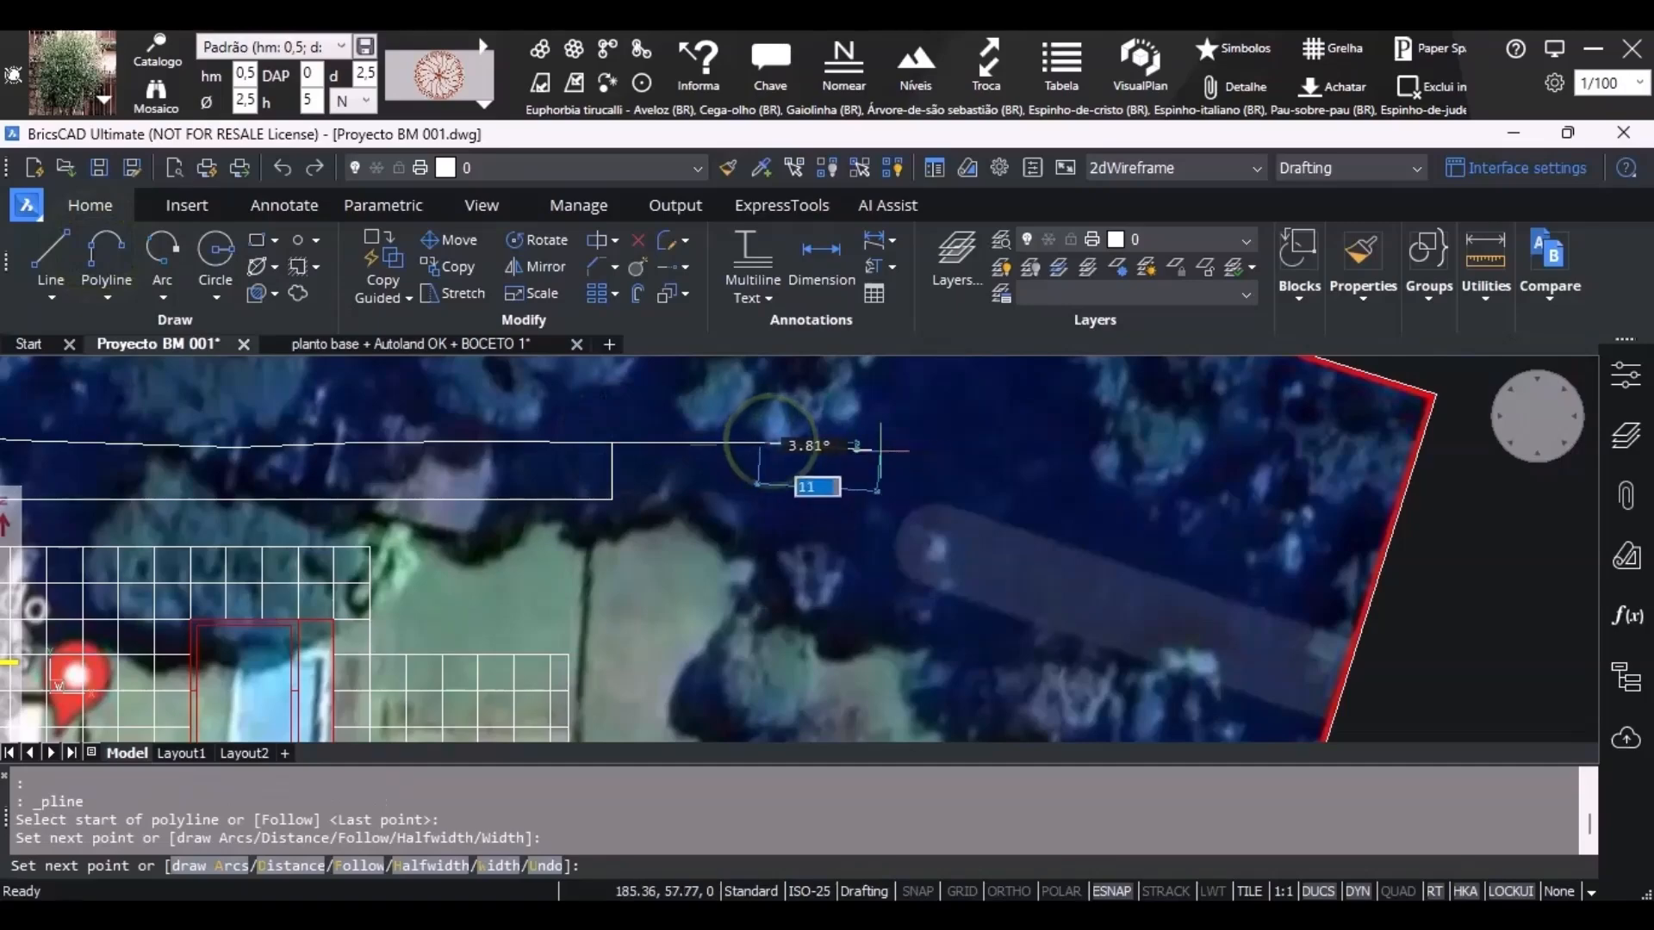
text(a)
key(Return)
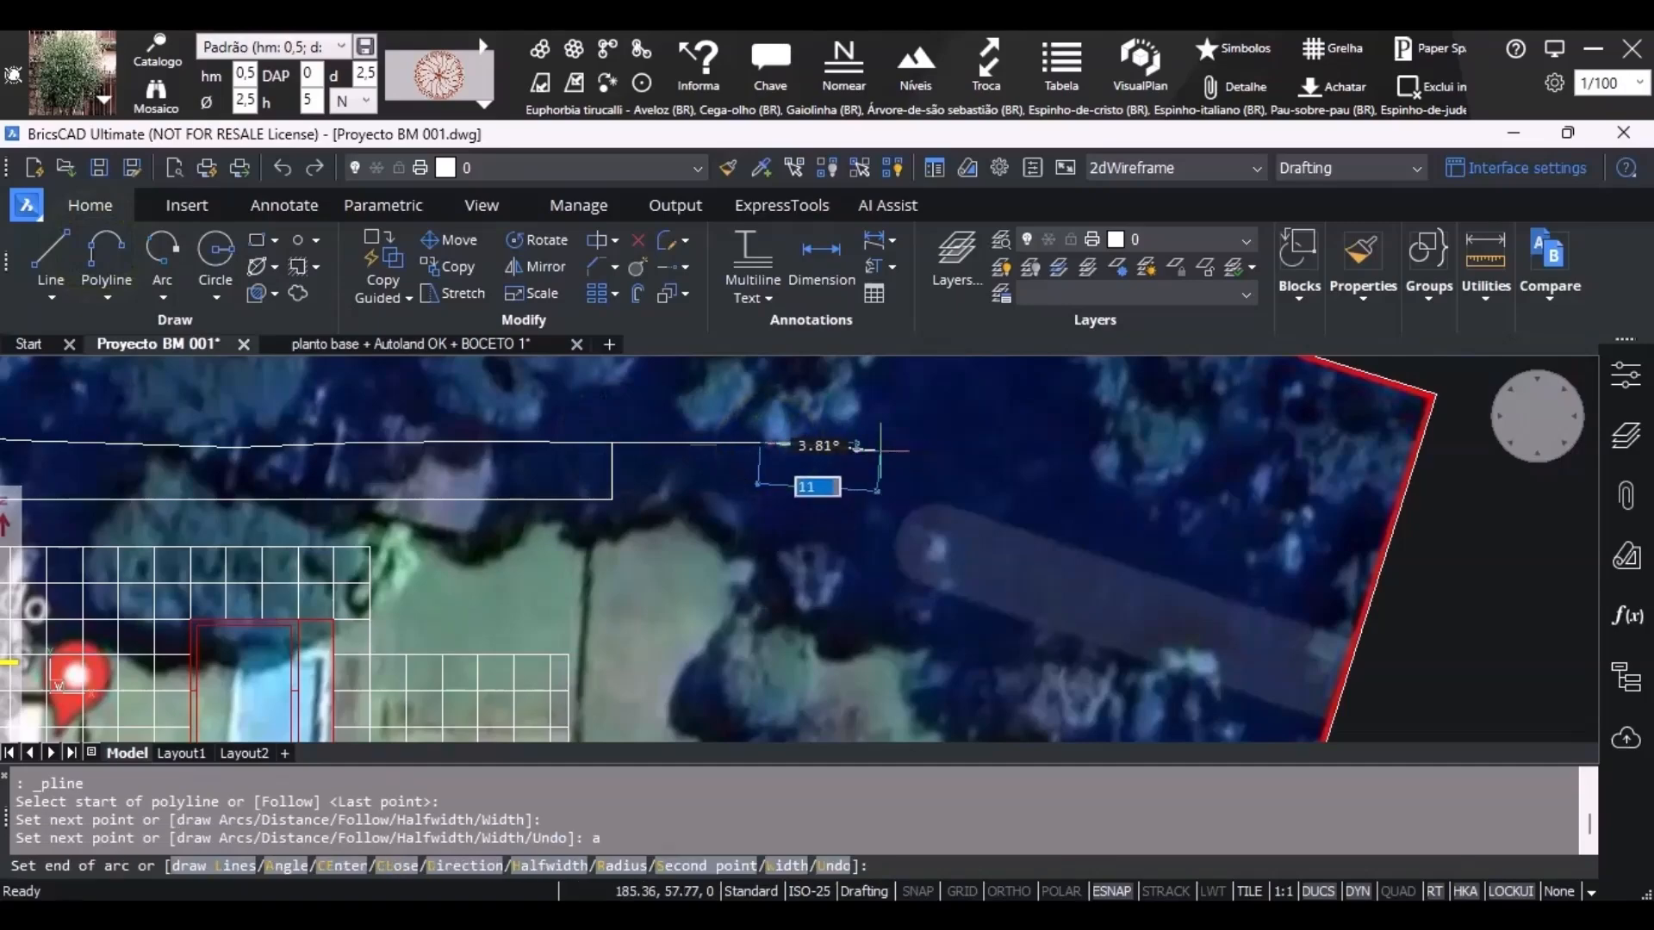
Curve the polyline's arcs around the trees on the east side and back to just below the palm planter's southeast corner.
scroll(878, 448, down, 5)
scroll(659, 517, up, 6)
middle_drag(699, 545, 718, 645)
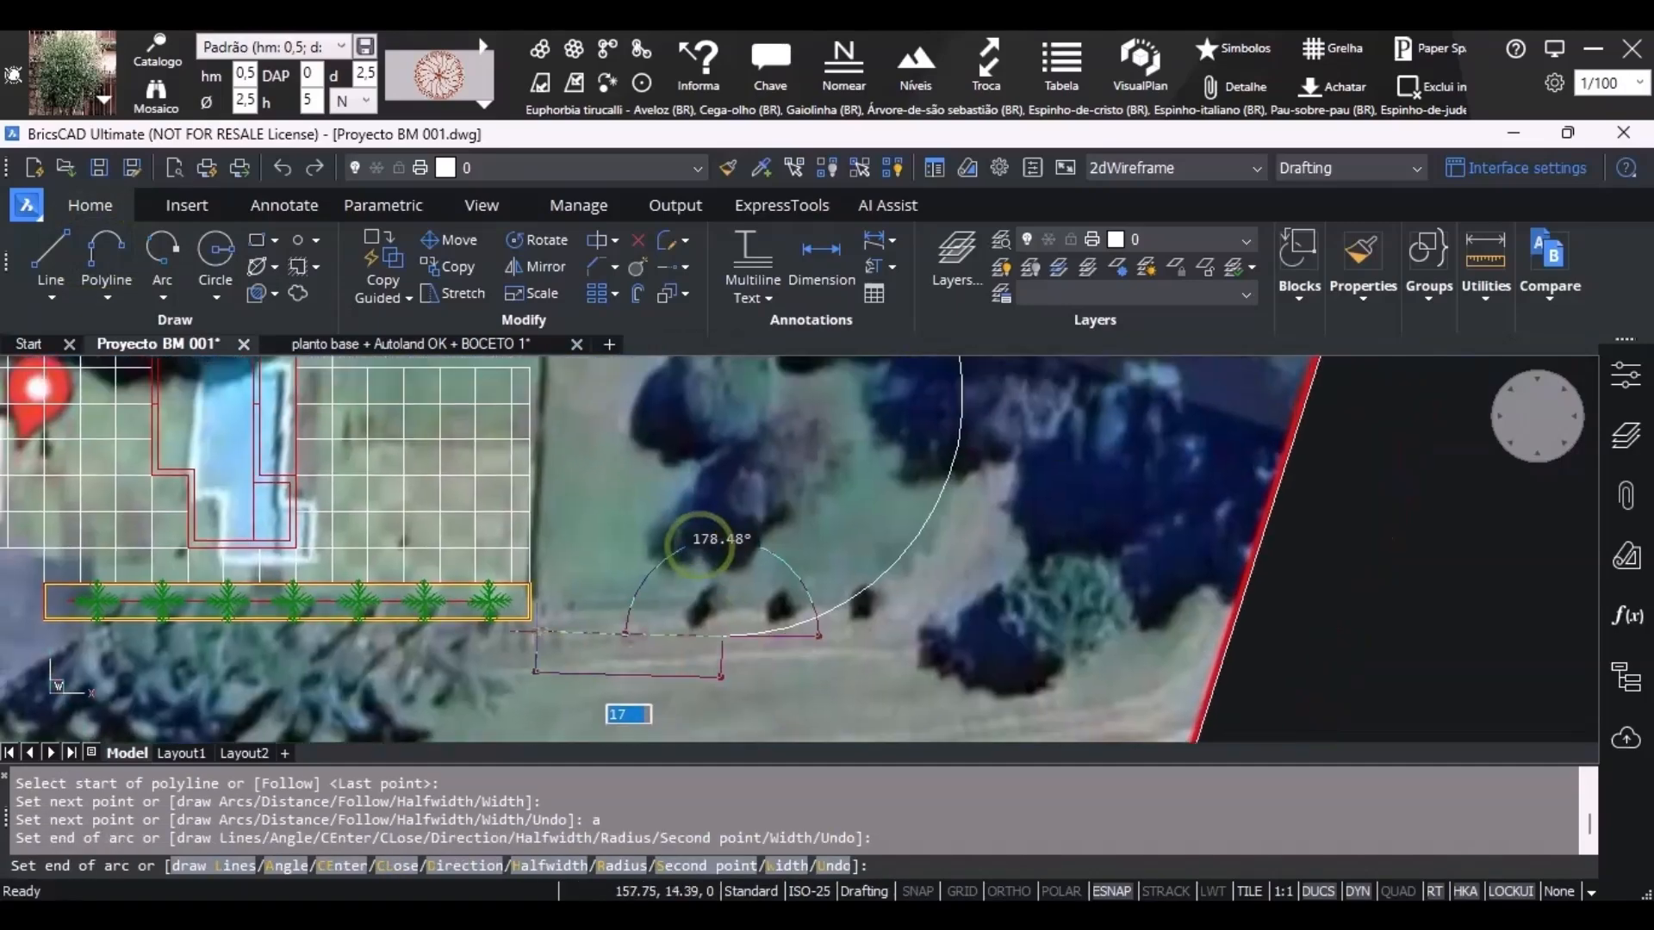
click(528, 656)
scroll(528, 657, up, 4)
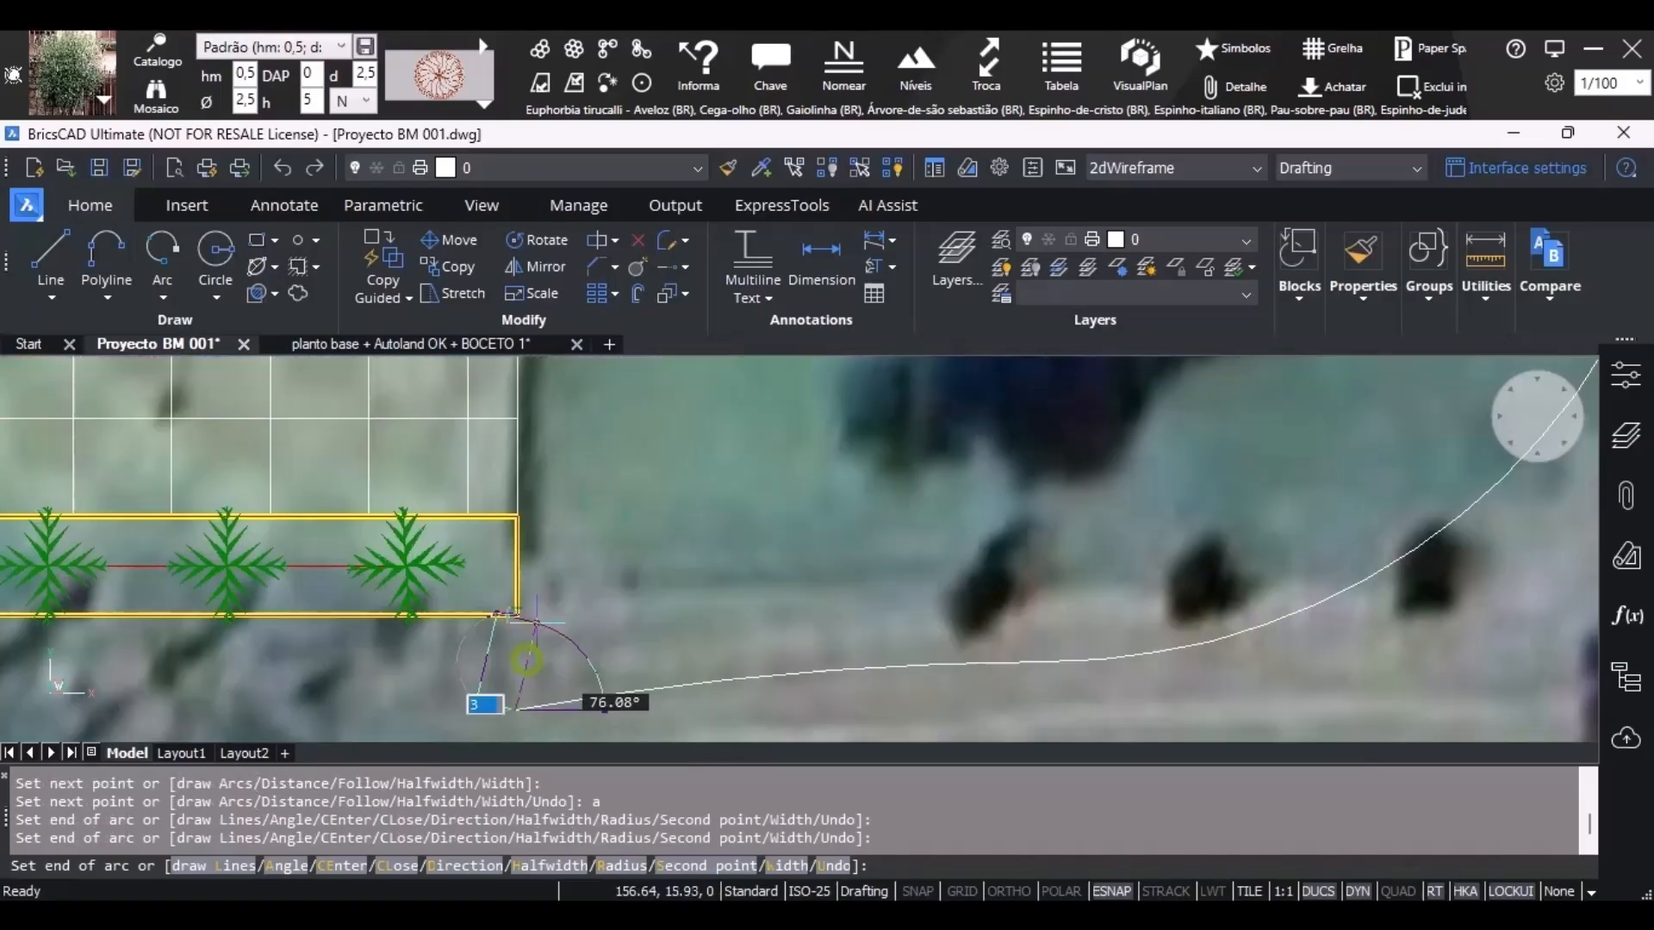
Switch to straight segments and run the polyline up to the planter's northeast corner and east toward the trees.
text(l)
key(Return)
click(518, 517)
scroll(689, 526, down, 3)
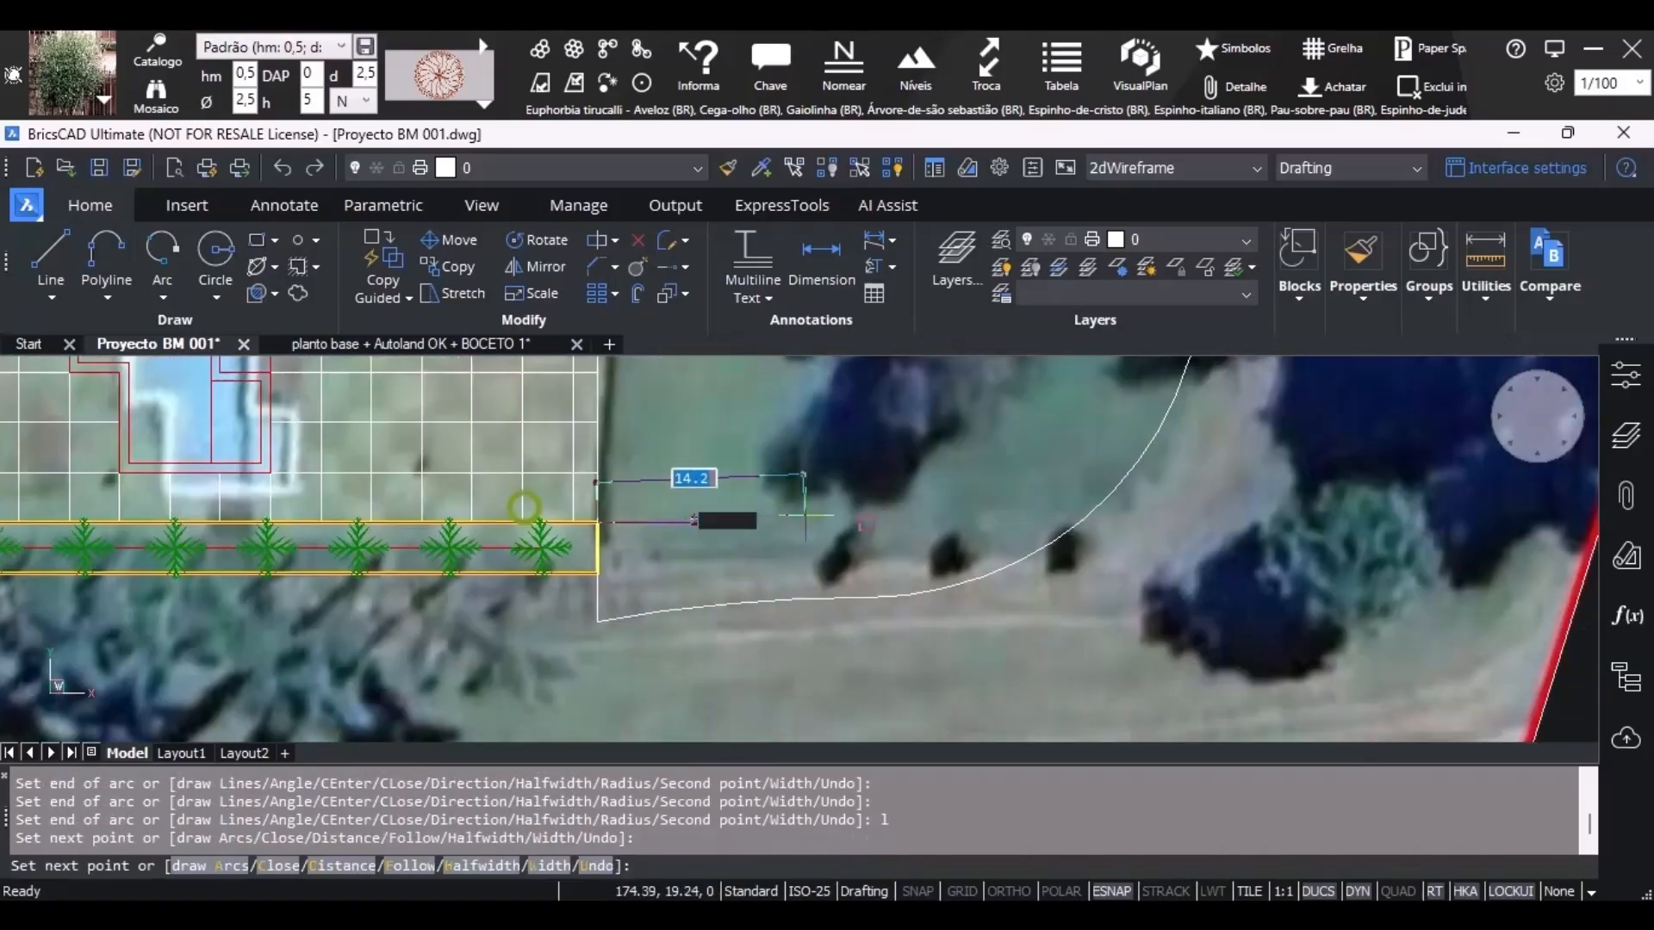
click(868, 527)
scroll(1015, 534, down, 5)
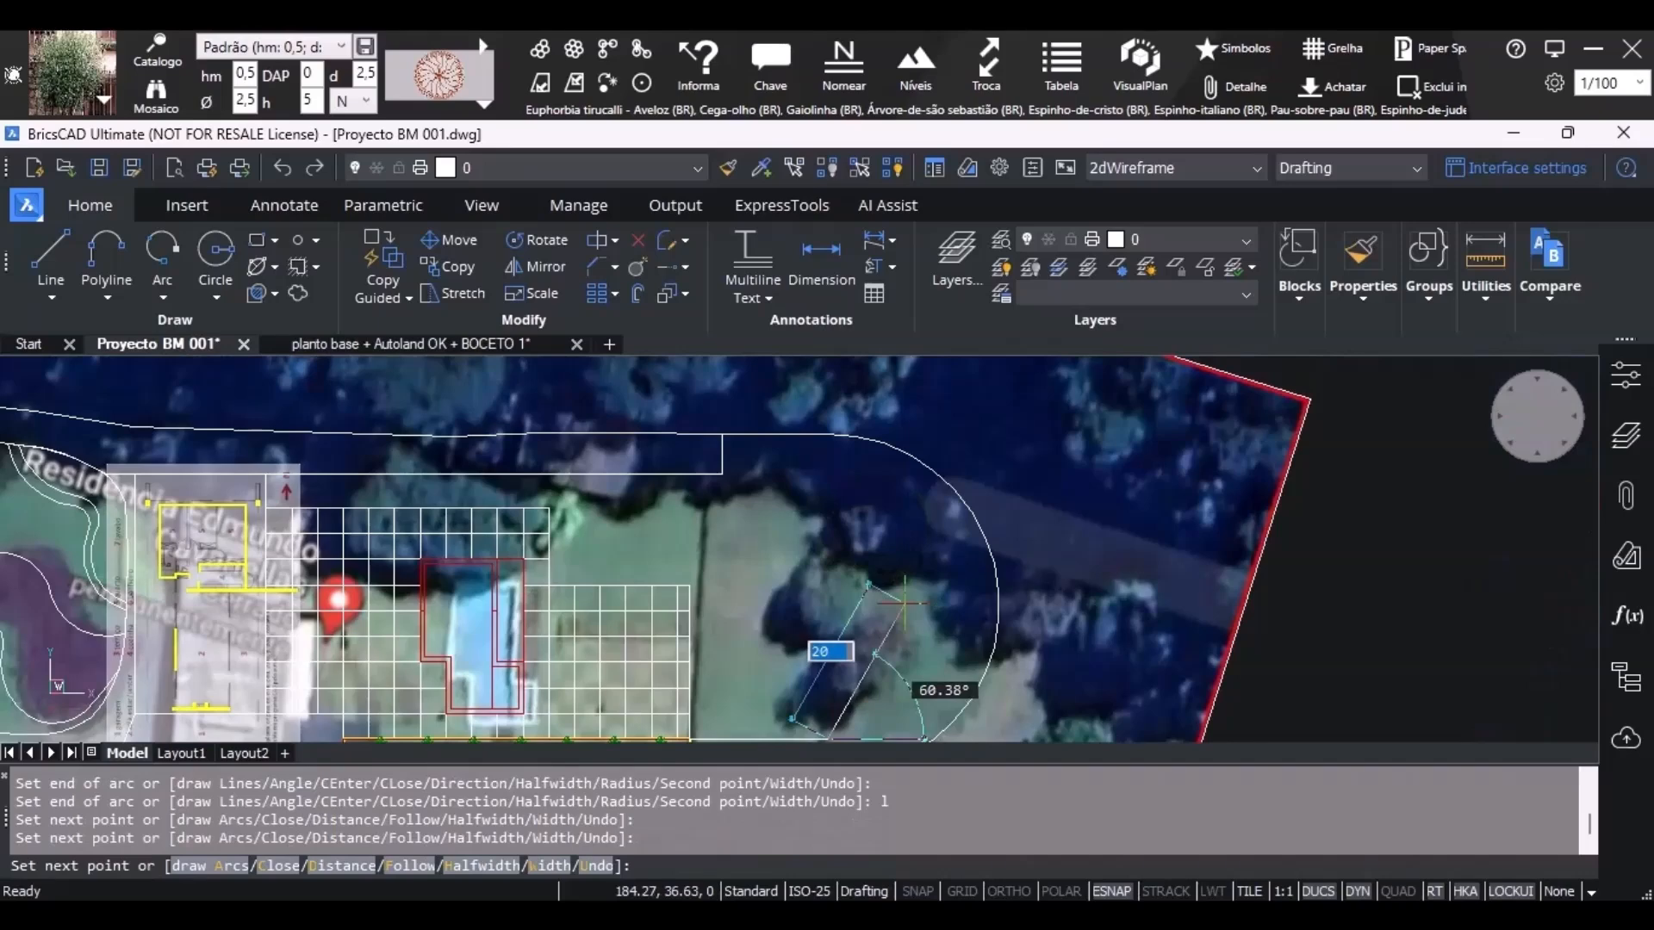
Add the inner return arc to the north, continue straight to the strip's southeast corner and close the polyline.
text(a)
key(Return)
click(828, 472)
scroll(727, 473, up, 3)
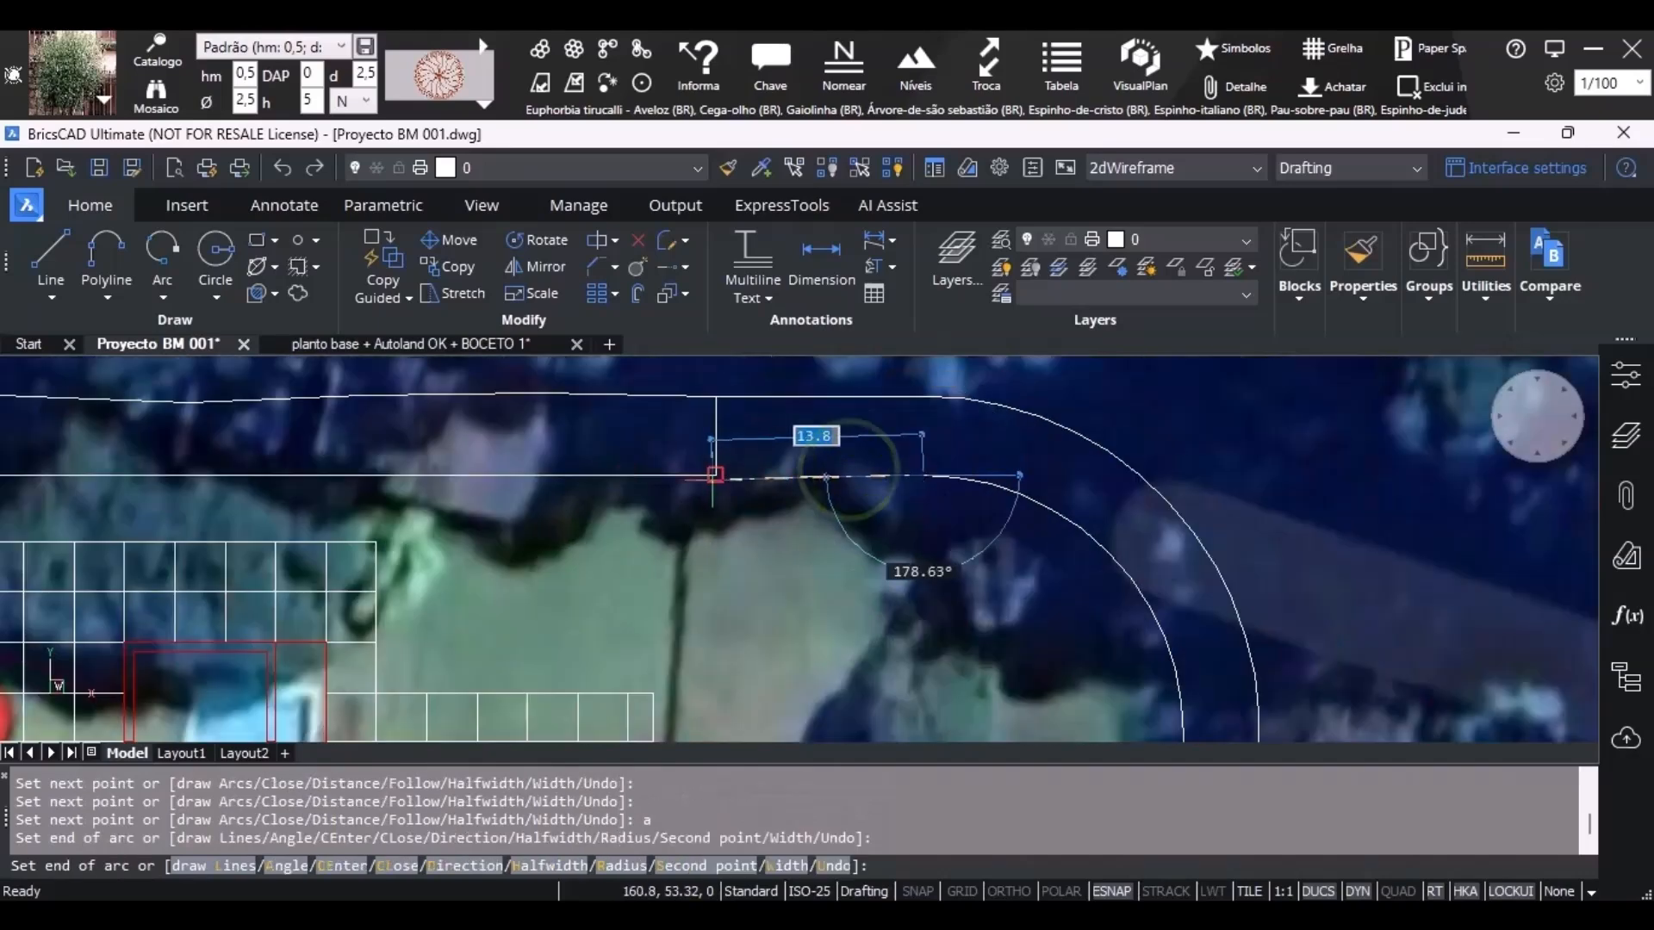
text(l)
key(Return)
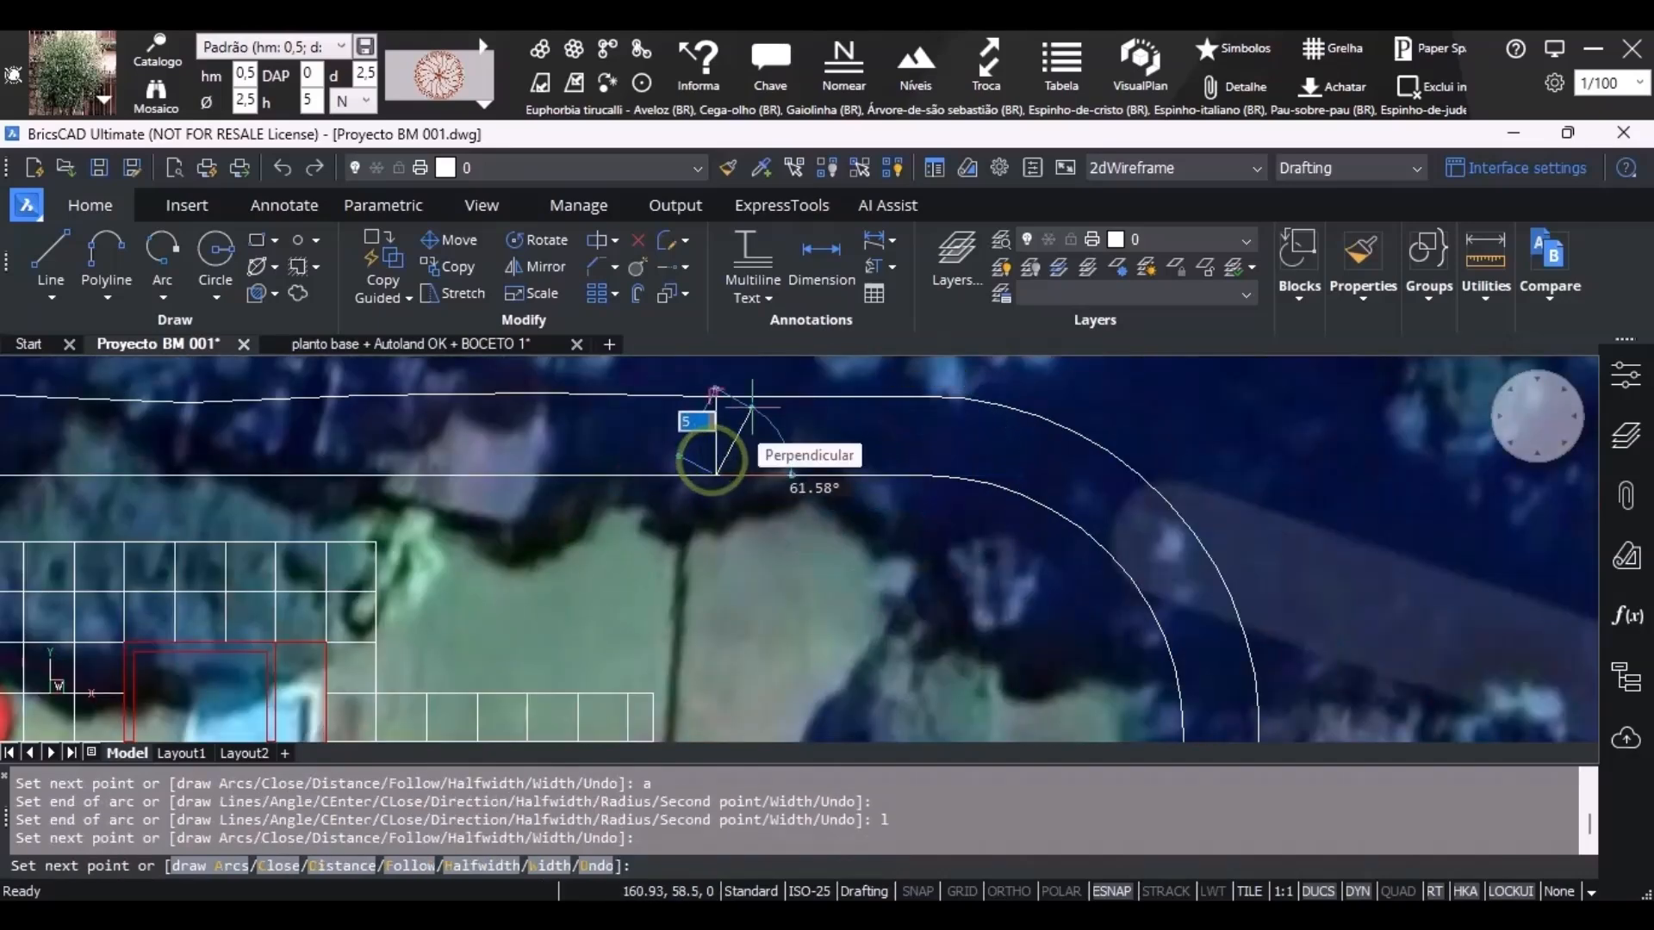
text(c)
key(Return)
Select the new driveway loop and flatten its outer arc ending below the planter's southeast corner.
scroll(752, 405, down, 3)
scroll(775, 607, up, 5)
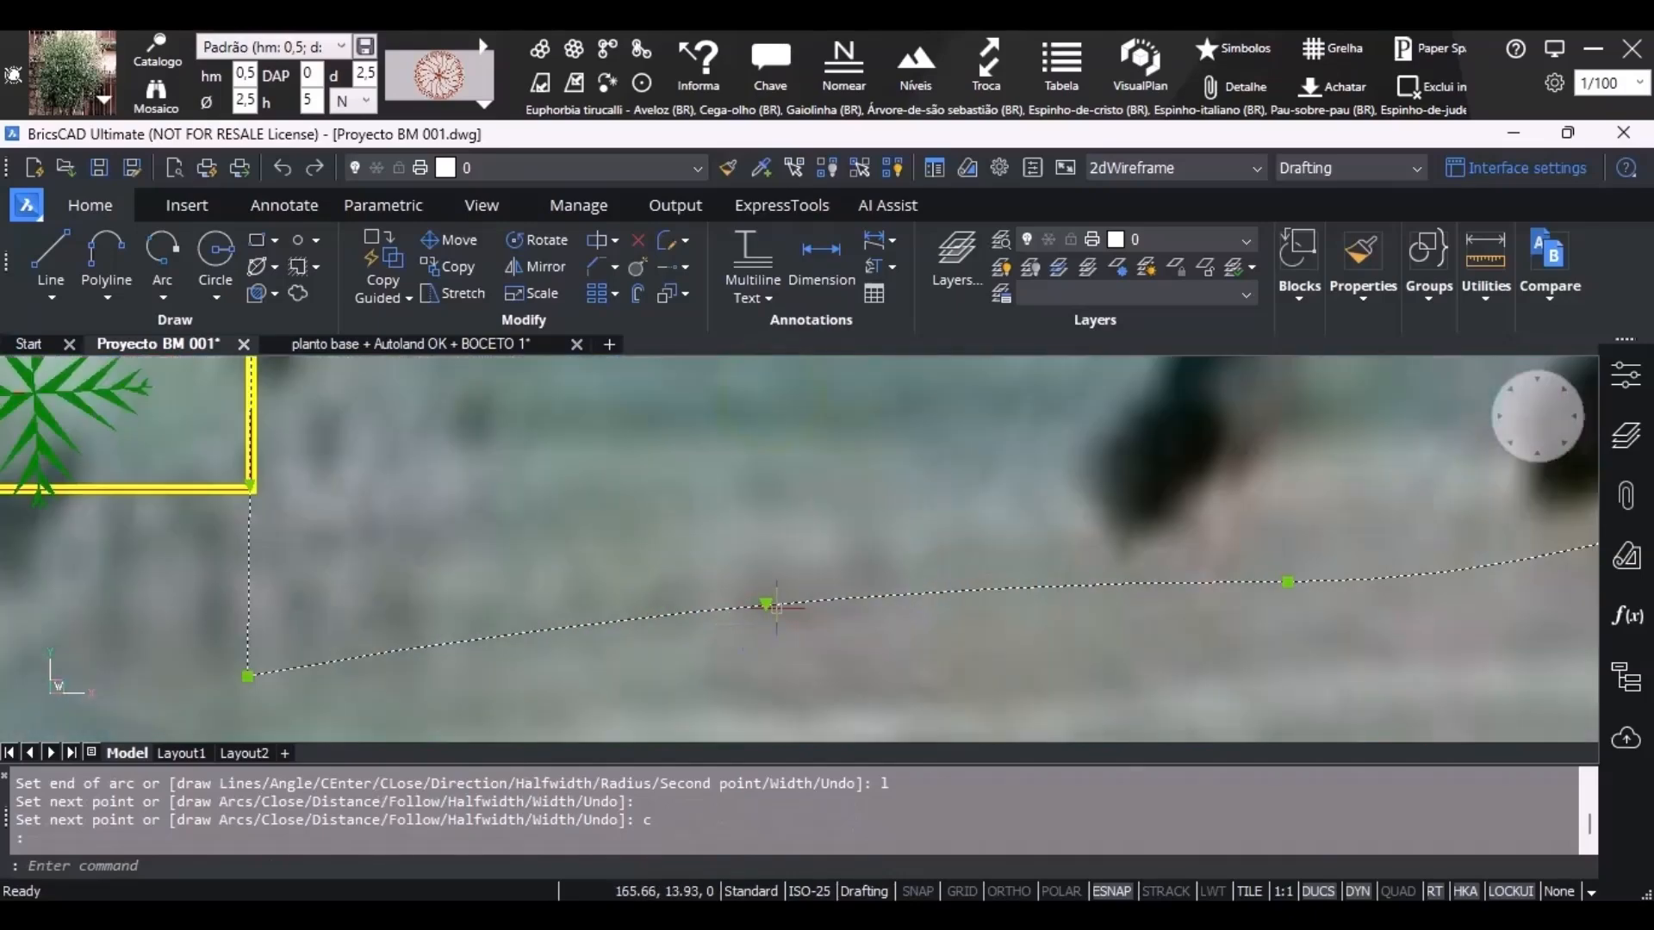
click(766, 605)
click(752, 626)
scroll(808, 601, down, 3)
scroll(793, 442, up, 3)
click(805, 461)
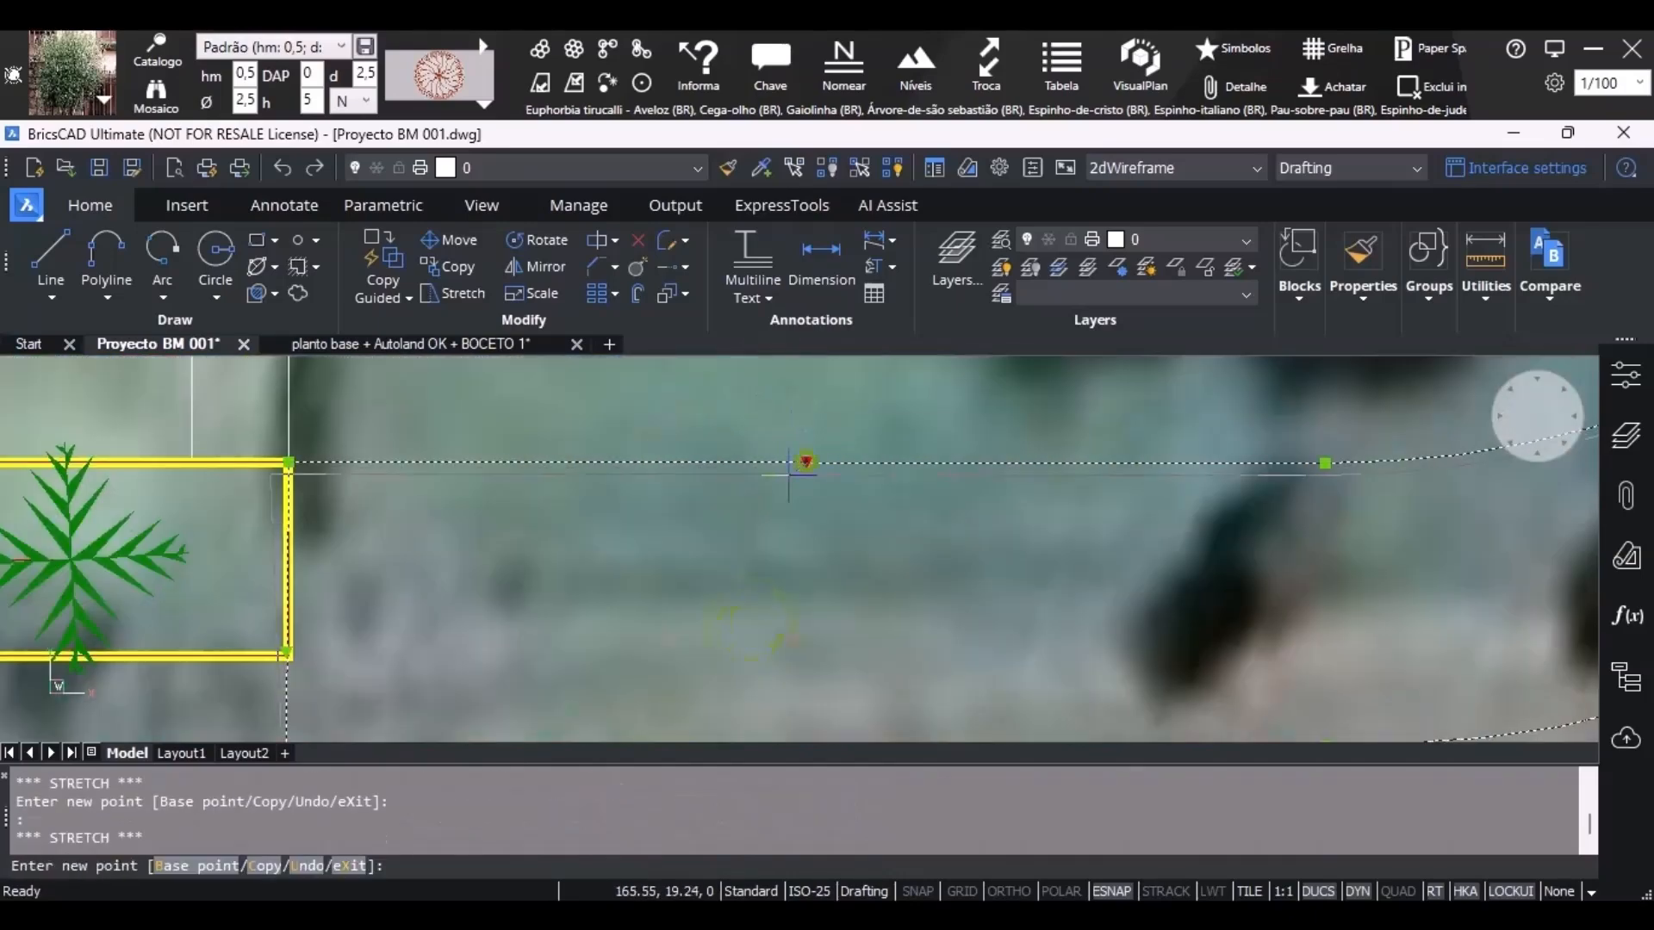
key(Escape)
Stretch the loop's large inner and outer arcs westward to narrow the curve, and clear the selection.
scroll(805, 461, down, 5)
scroll(1144, 424, up, 4)
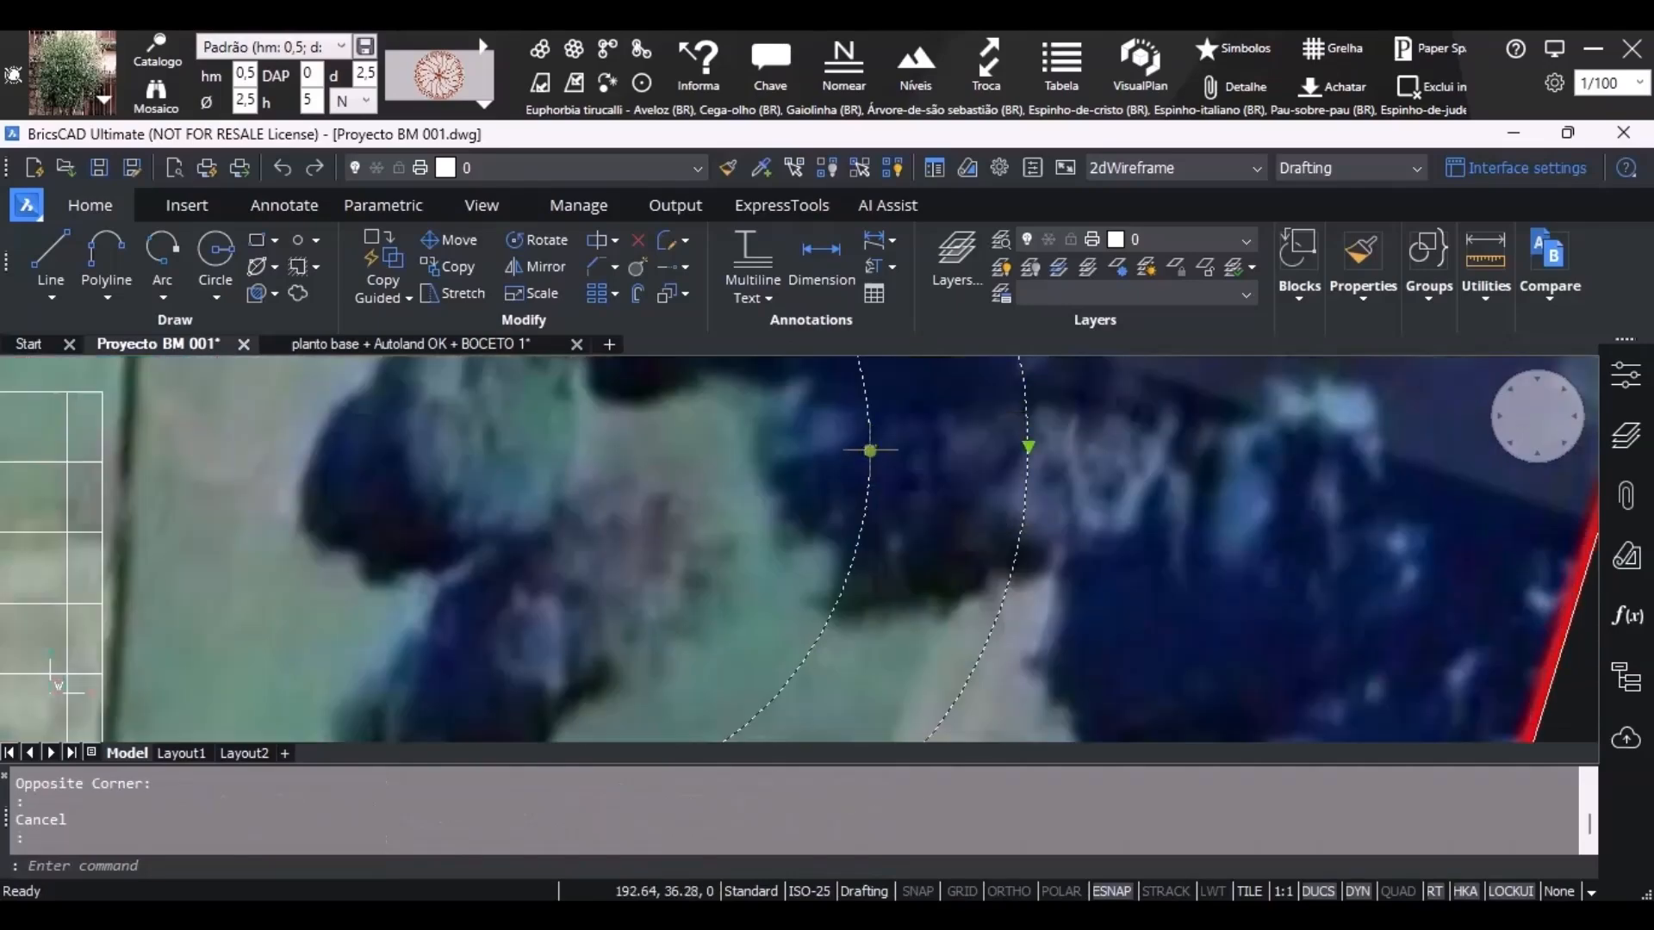
click(872, 450)
click(780, 456)
click(1034, 445)
click(1042, 461)
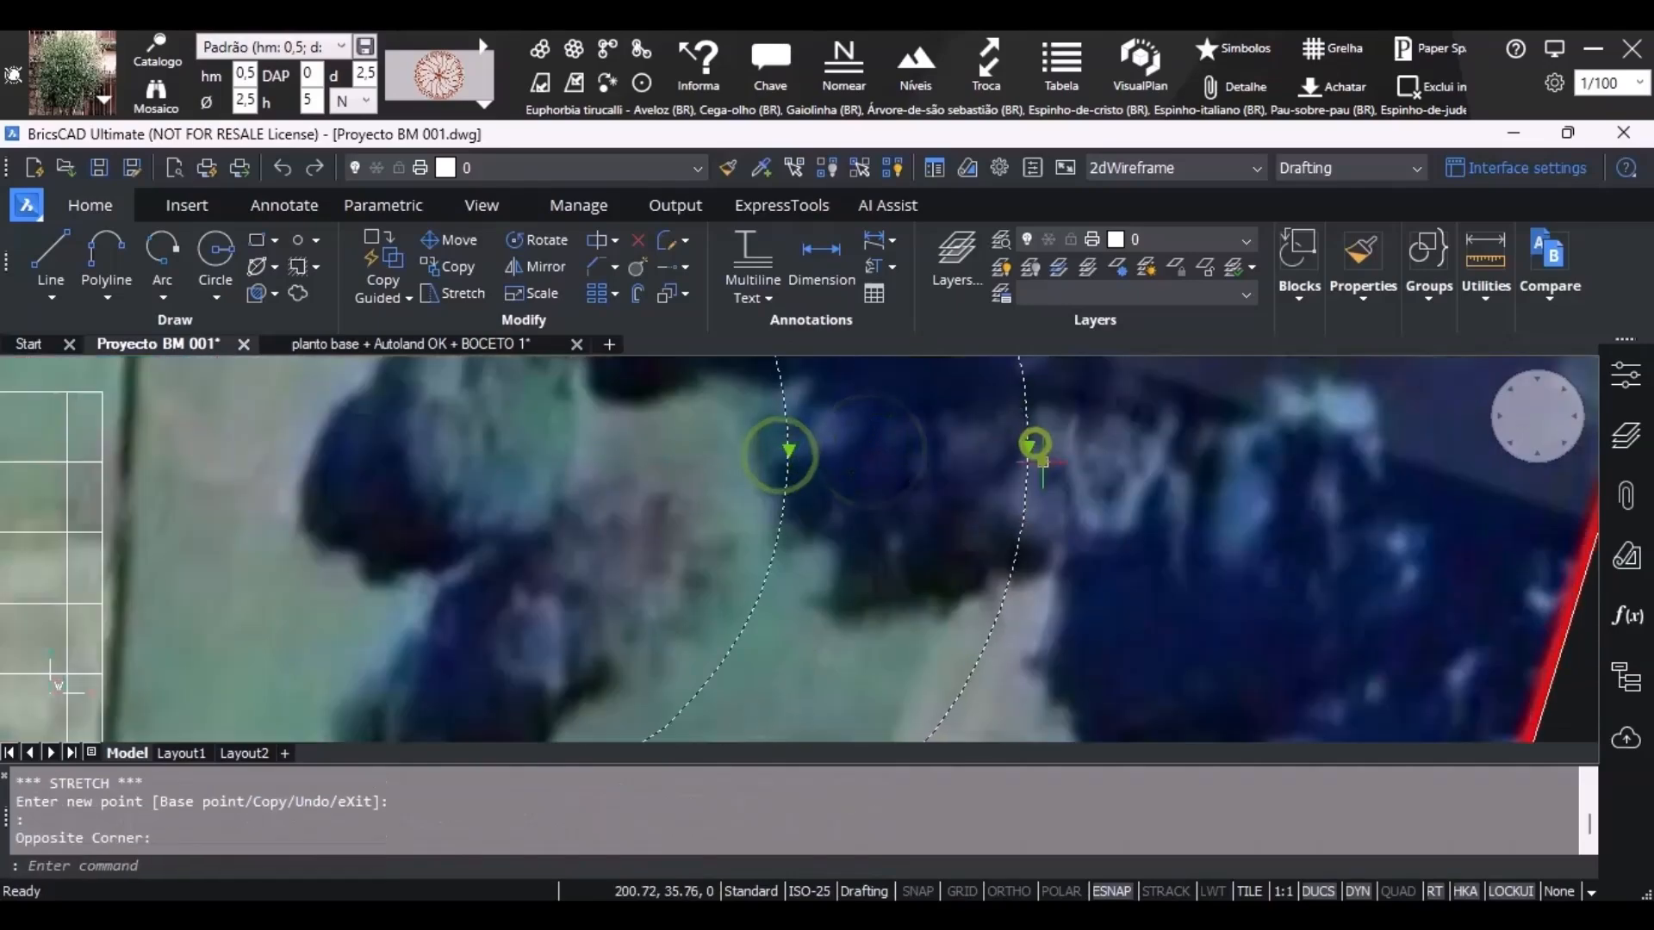
click(1030, 447)
click(866, 451)
scroll(867, 450, down, 5)
scroll(776, 438, up, 4)
key(Escape)
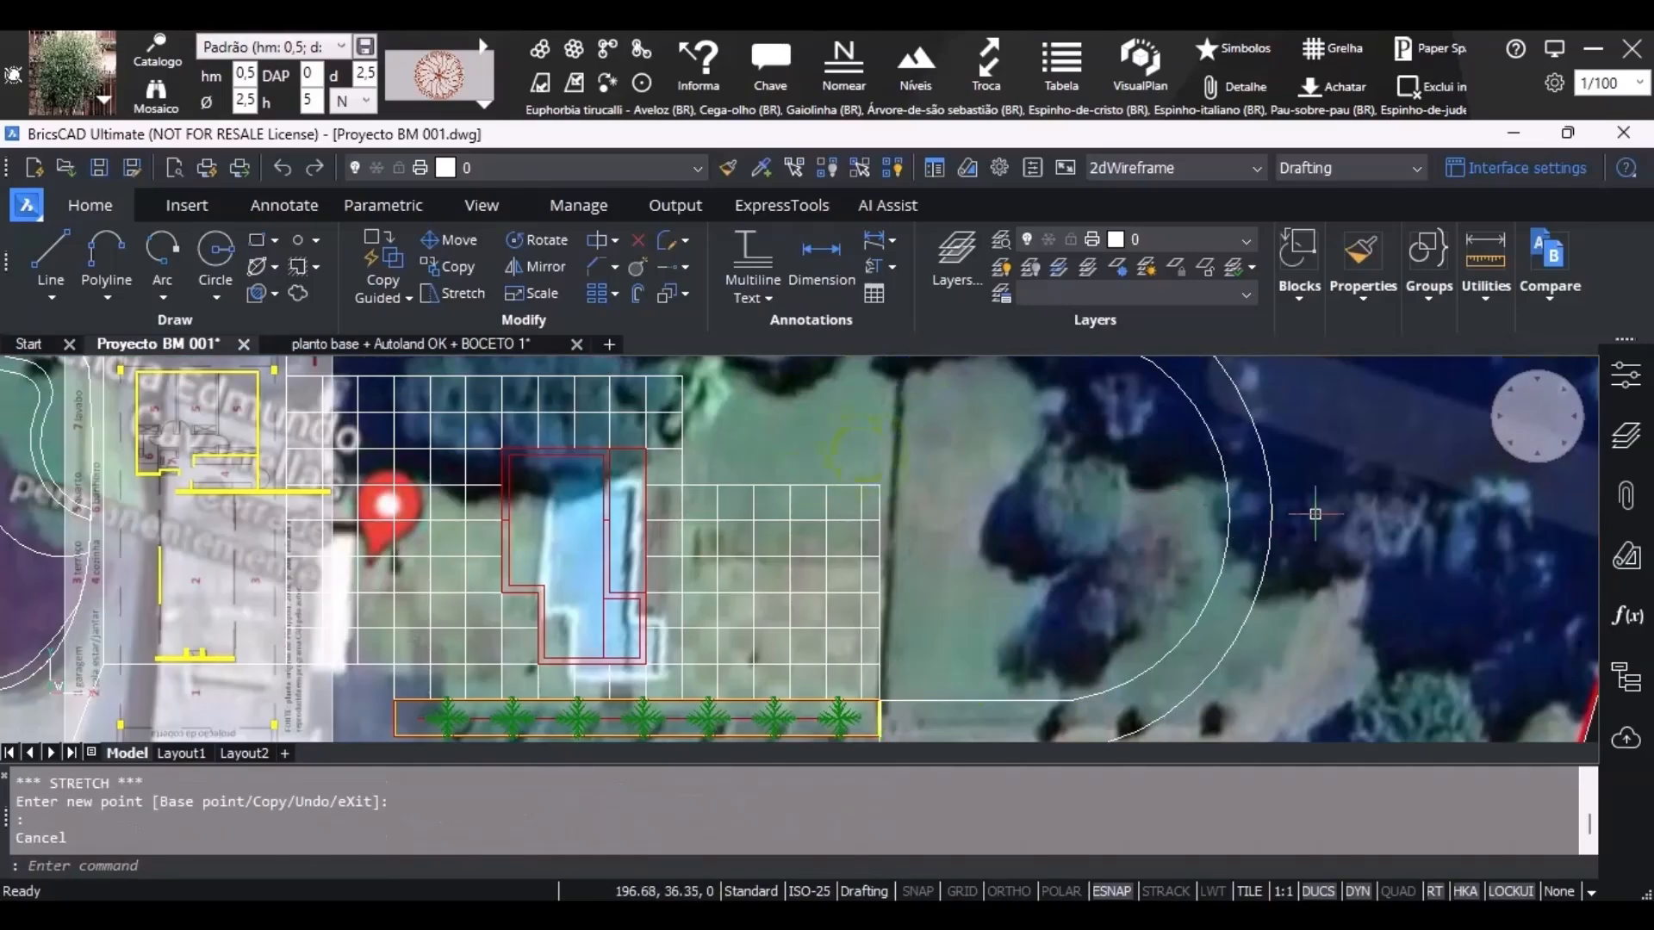
Draw a rectangle along the palm planter's south side, from the loop's short vertical edge to the planter's west end.
scroll(1315, 514, down, 5)
scroll(999, 501, up, 5)
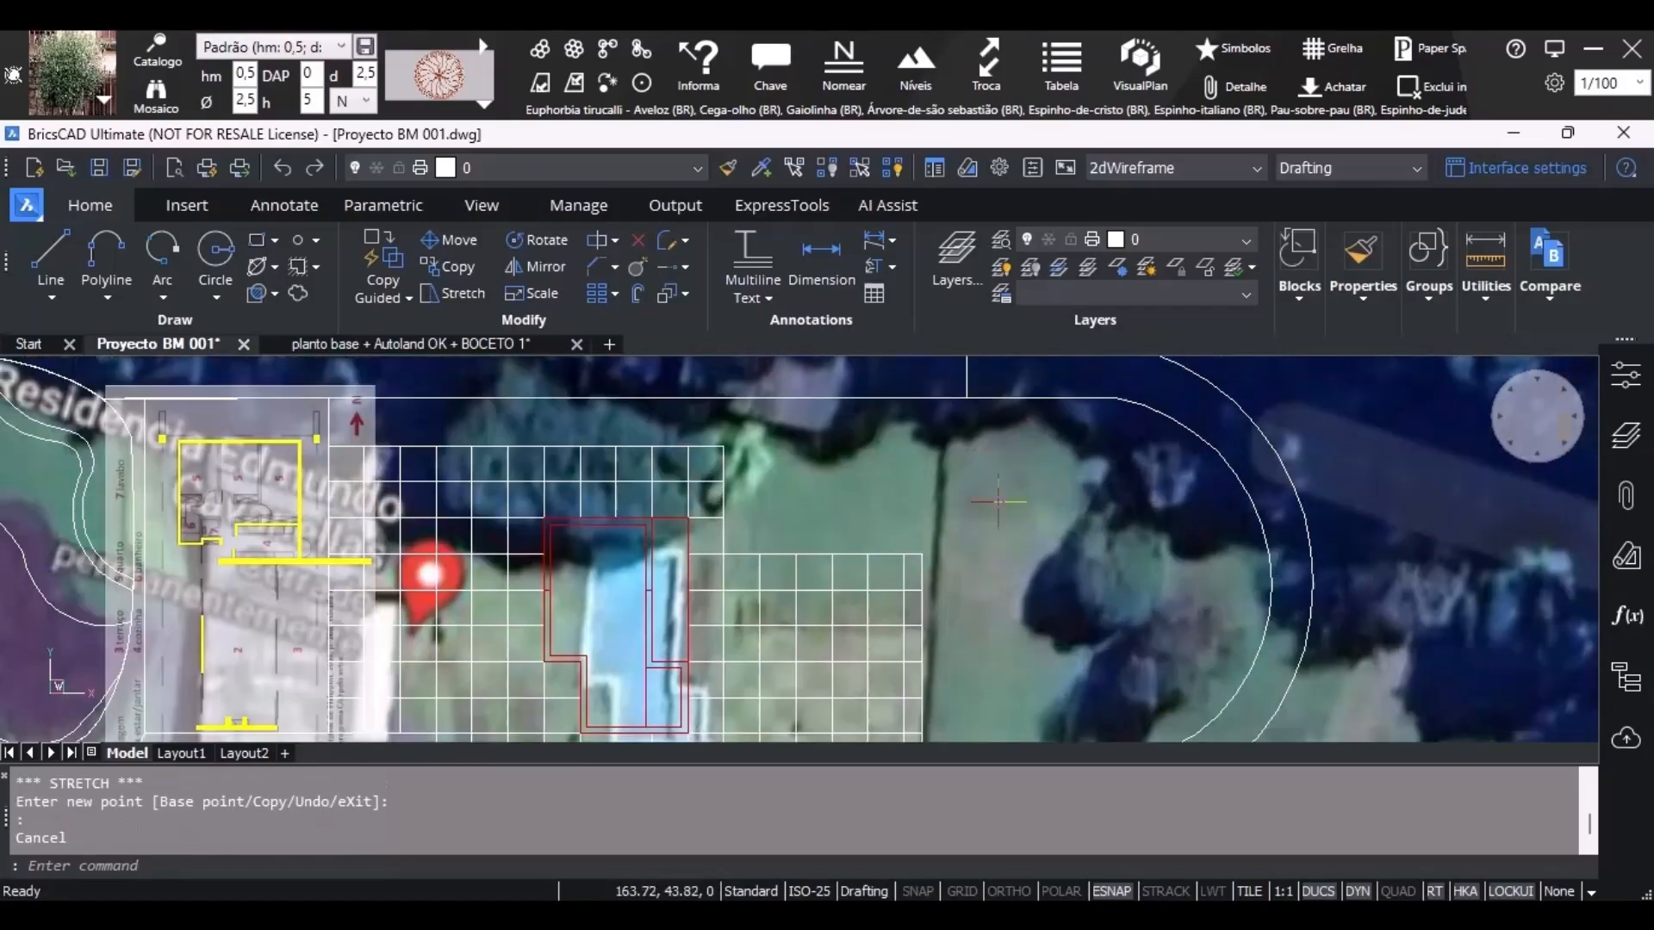
mouse_move(1004, 528)
middle_down()
mouse_move(1026, 602)
mouse_move(1145, 598)
mouse_move(1267, 319)
middle_up()
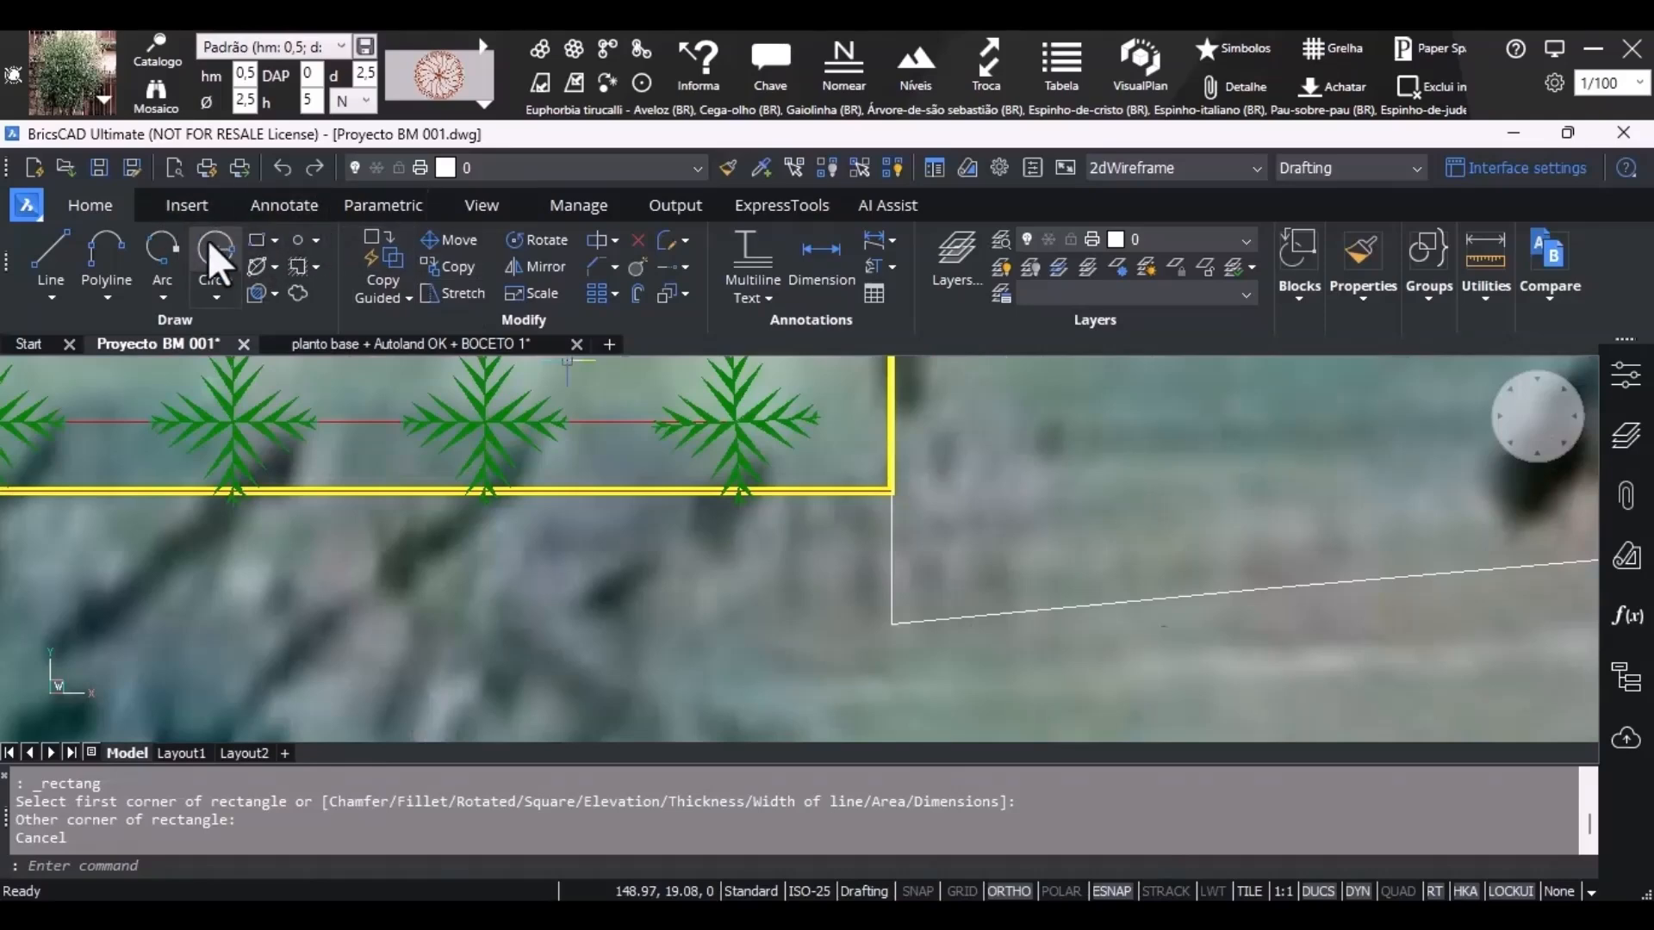
click(257, 236)
shift+right_click(906, 543)
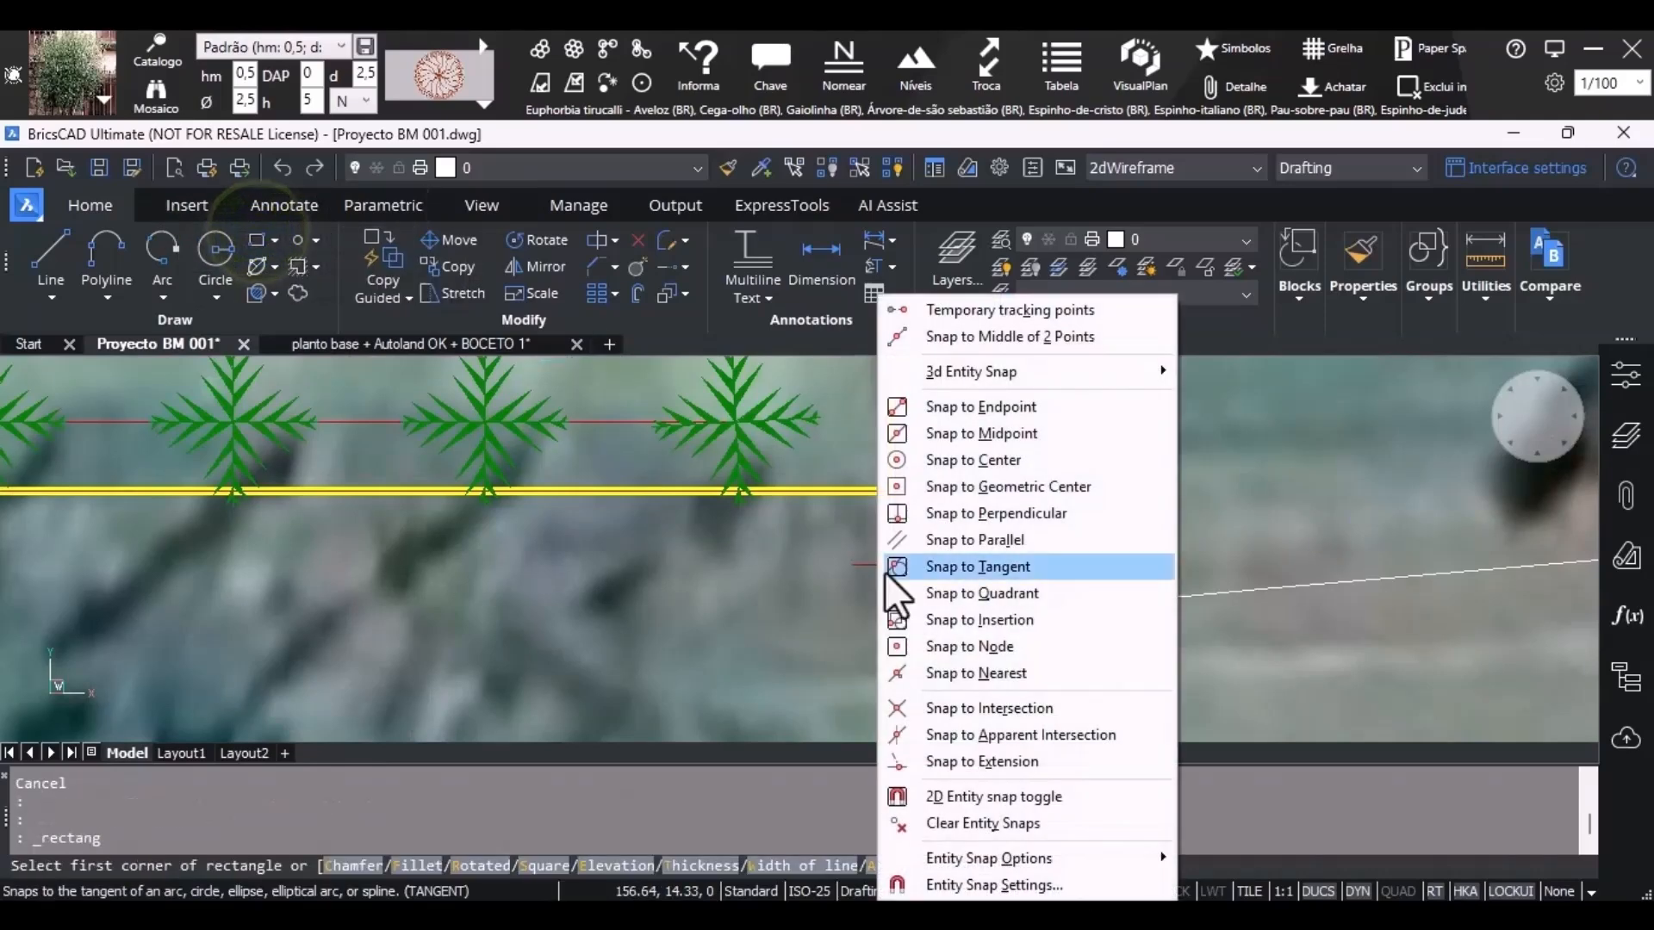
click(920, 674)
shift+right_click(920, 668)
click(925, 702)
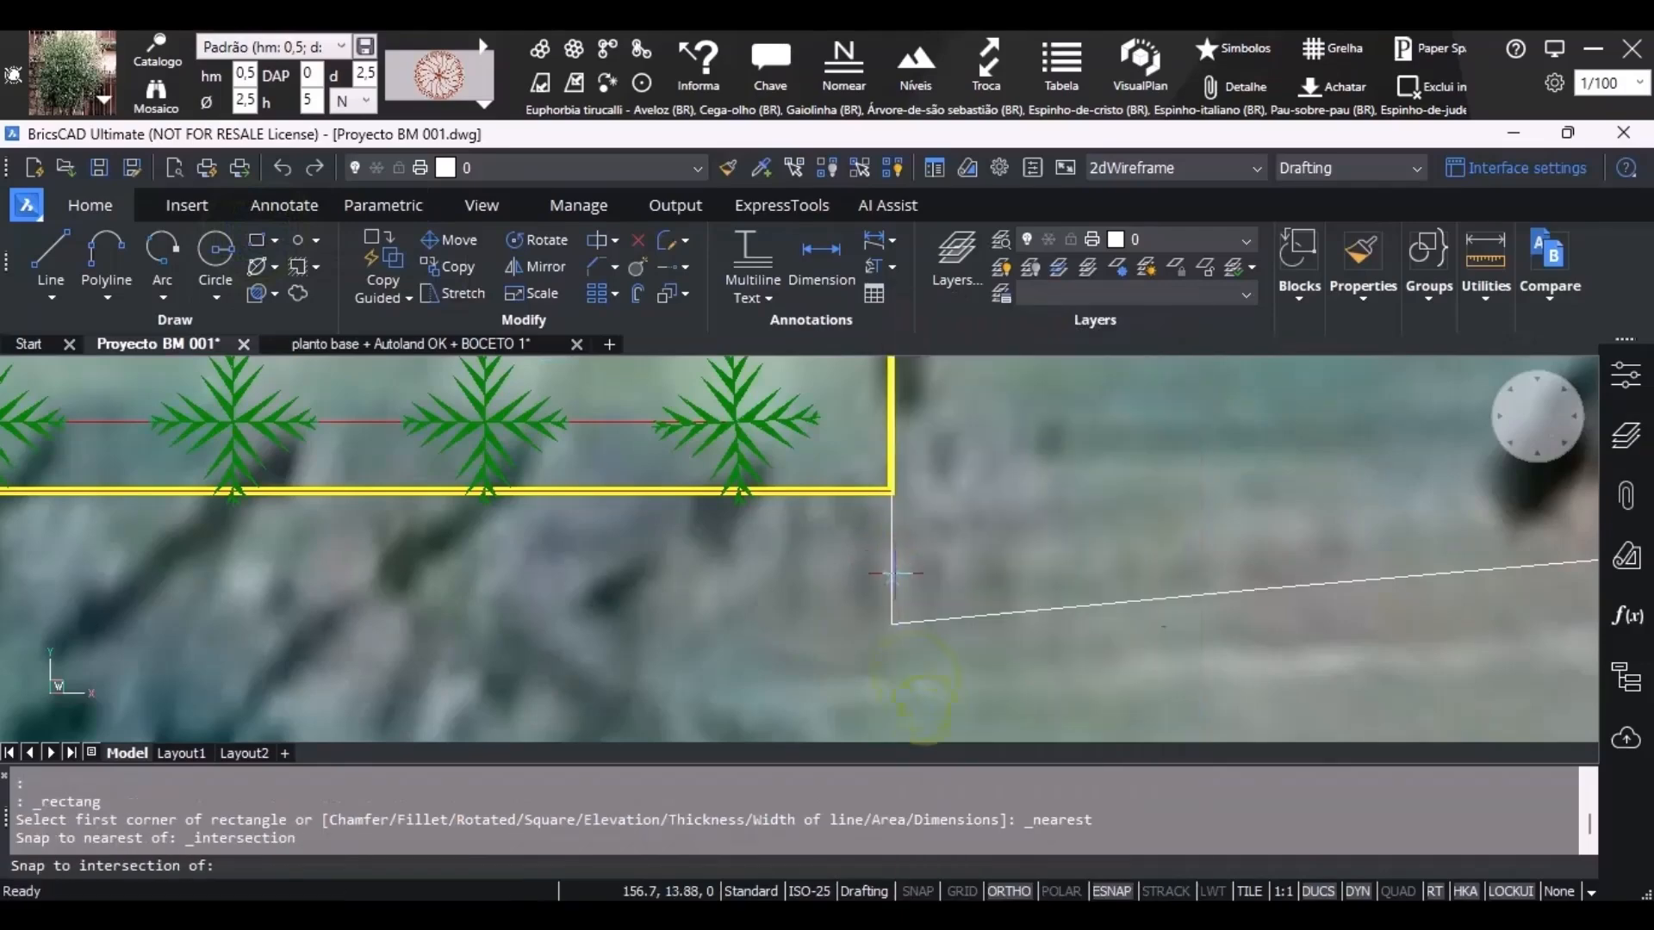
click(894, 572)
scroll(741, 594, down, 3)
click(506, 578)
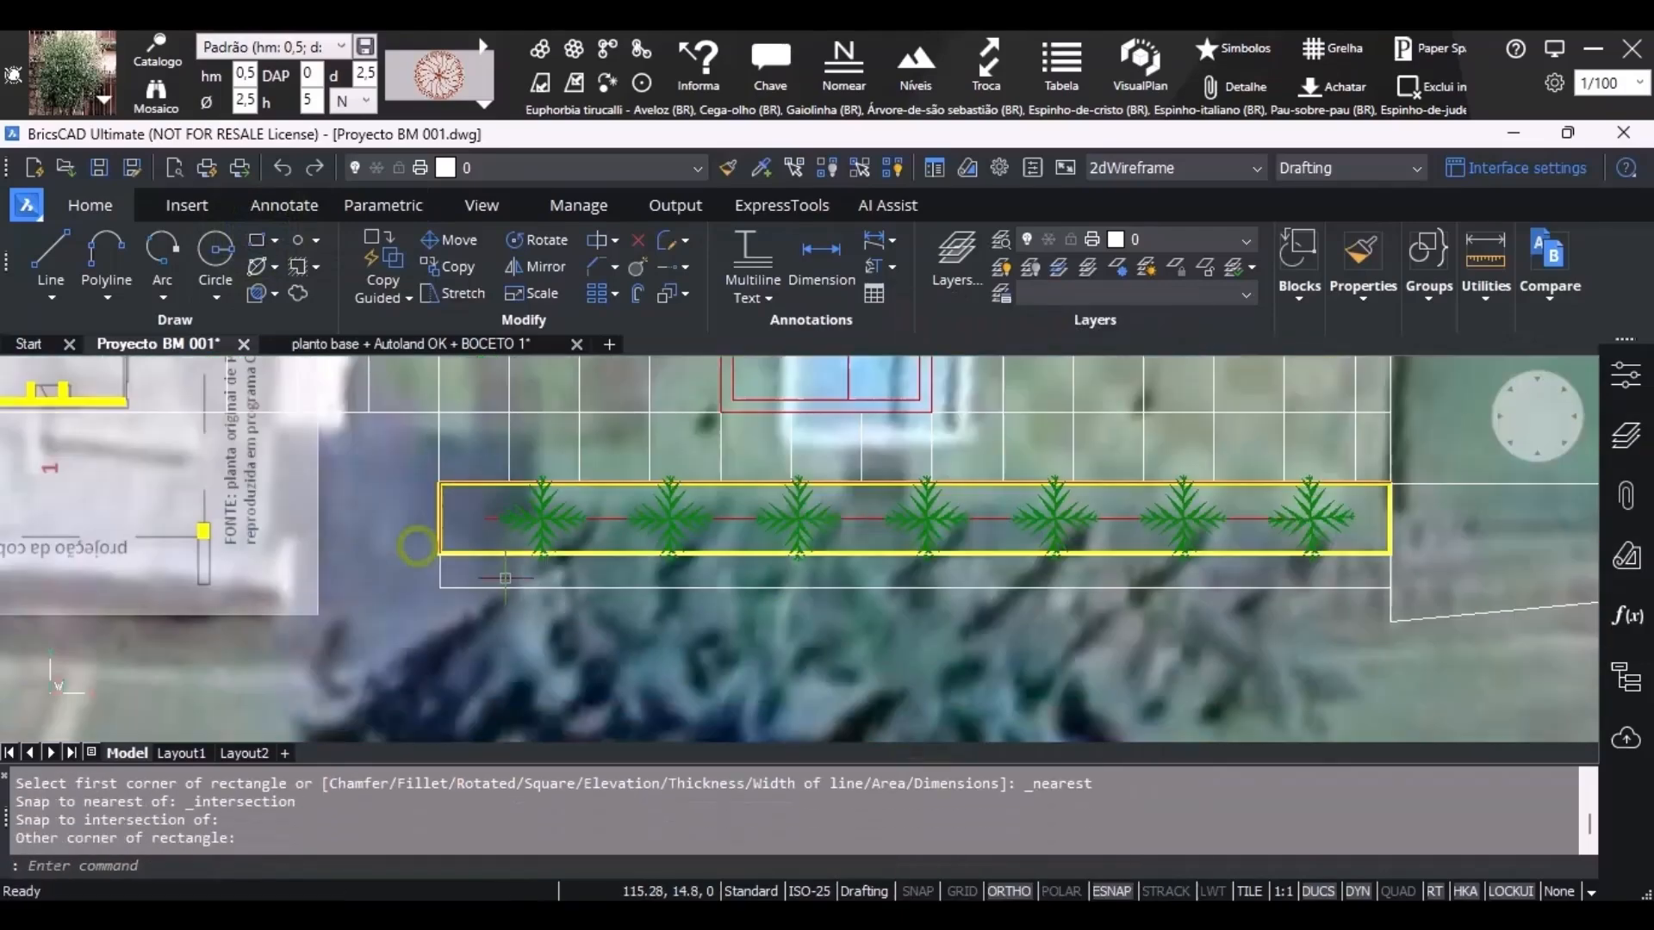
Draw a small square of about 1.22 m² just below the east end of the long rectangle.
scroll(506, 578, down, 1)
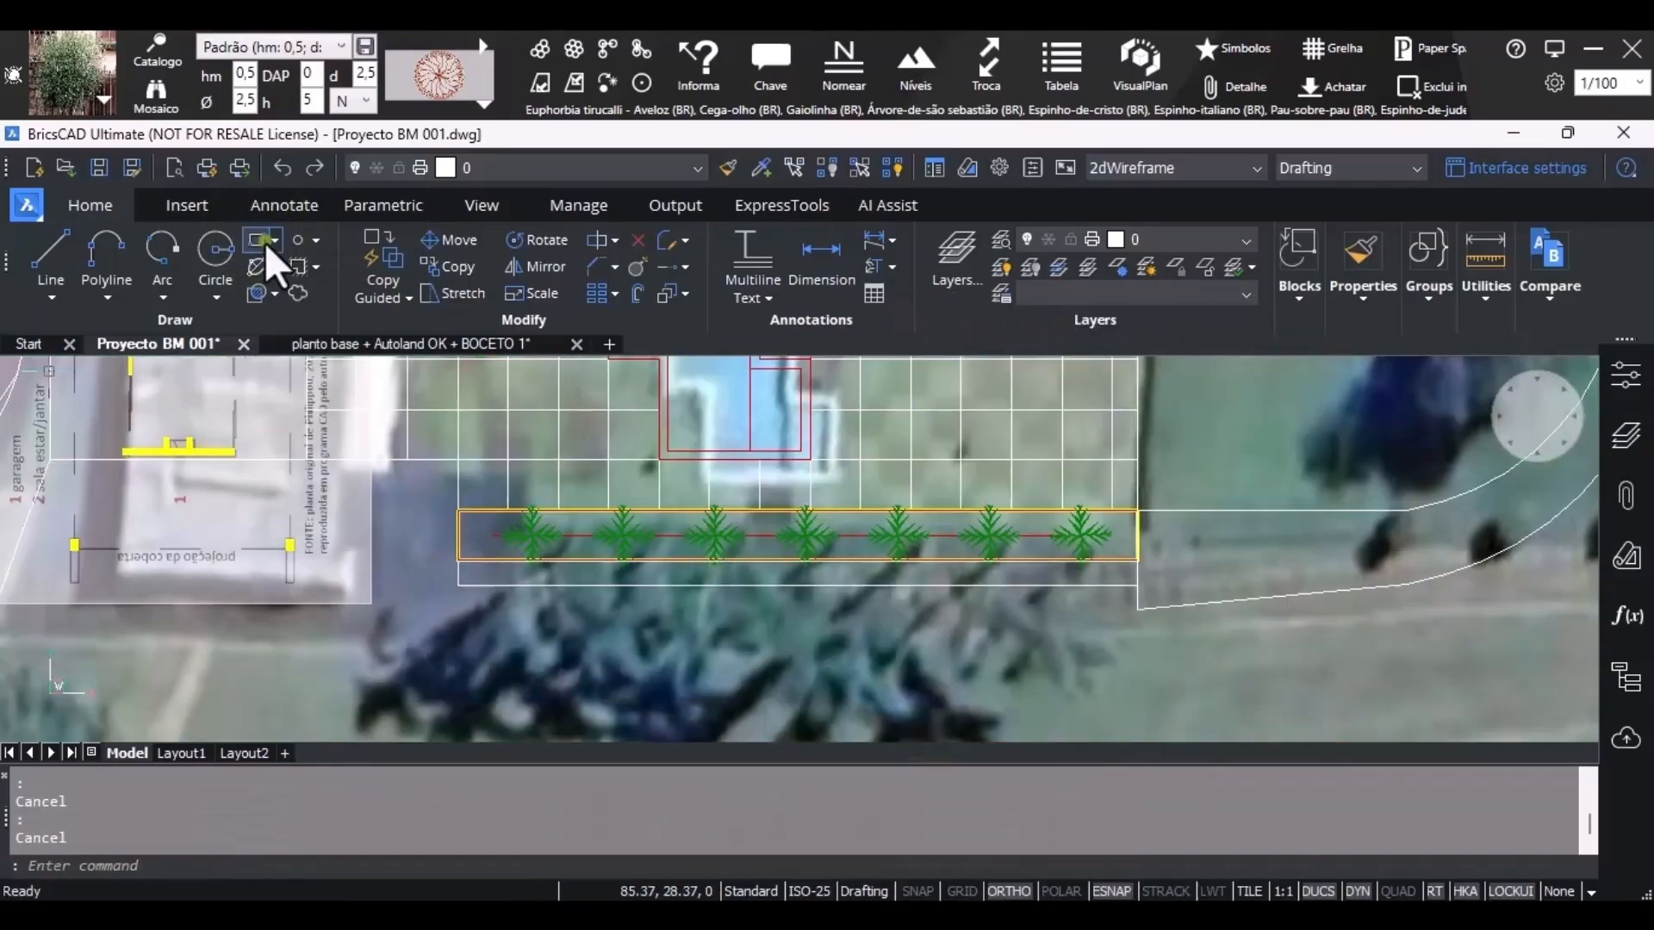
click(261, 240)
scroll(1193, 668, up, 2)
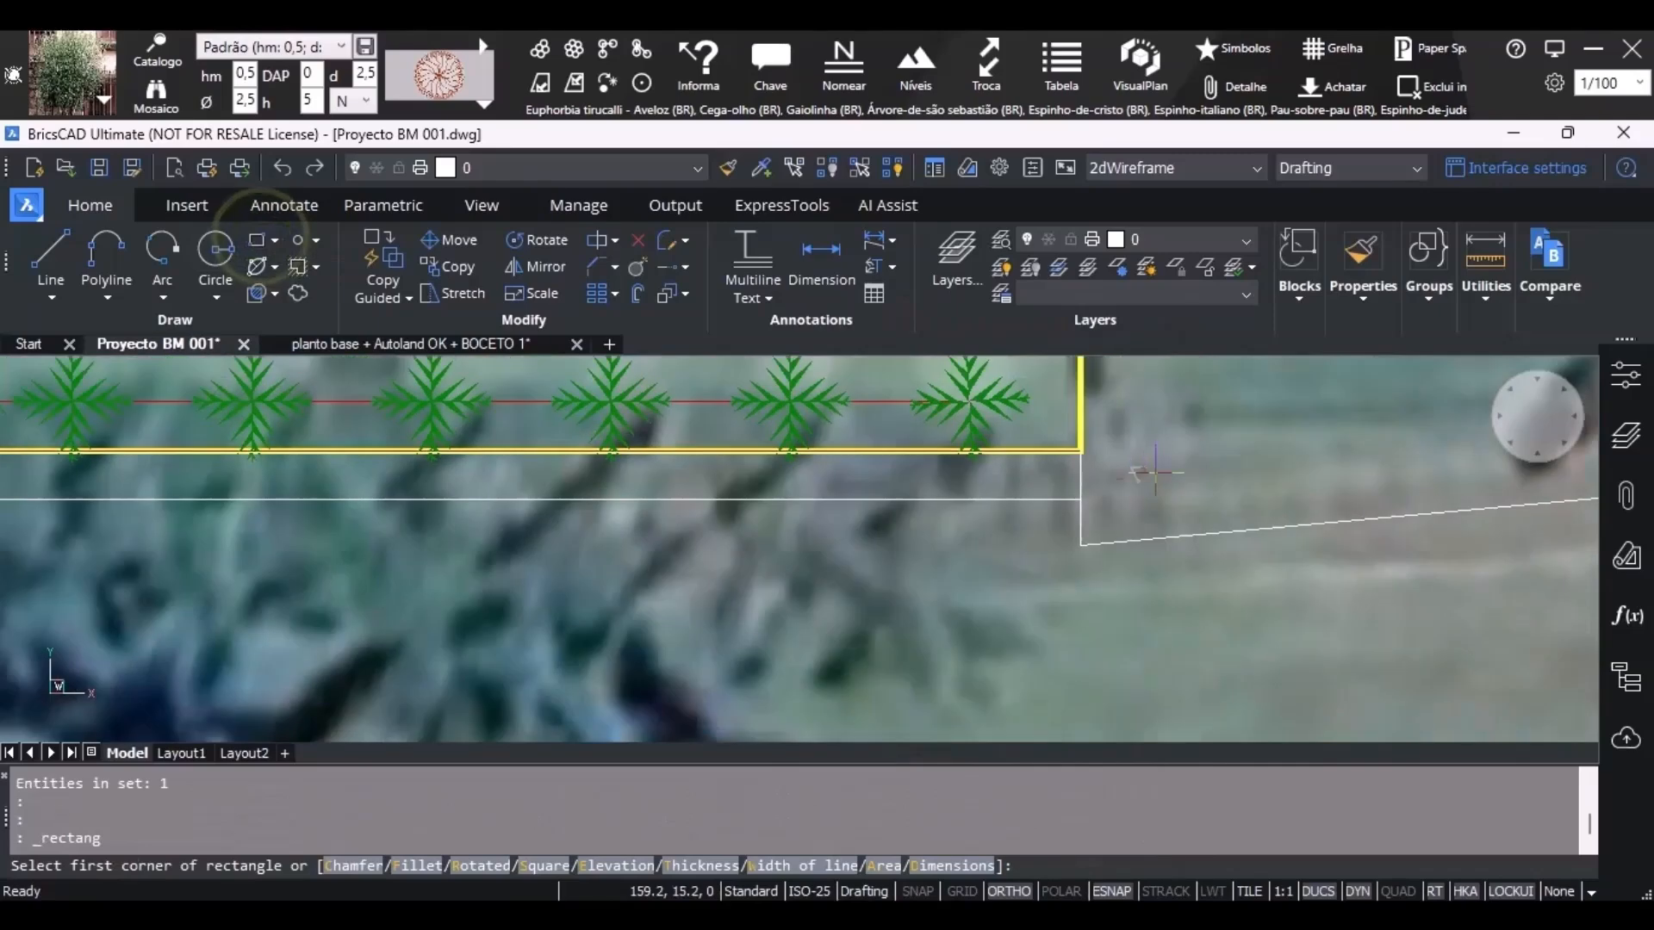
click(1077, 509)
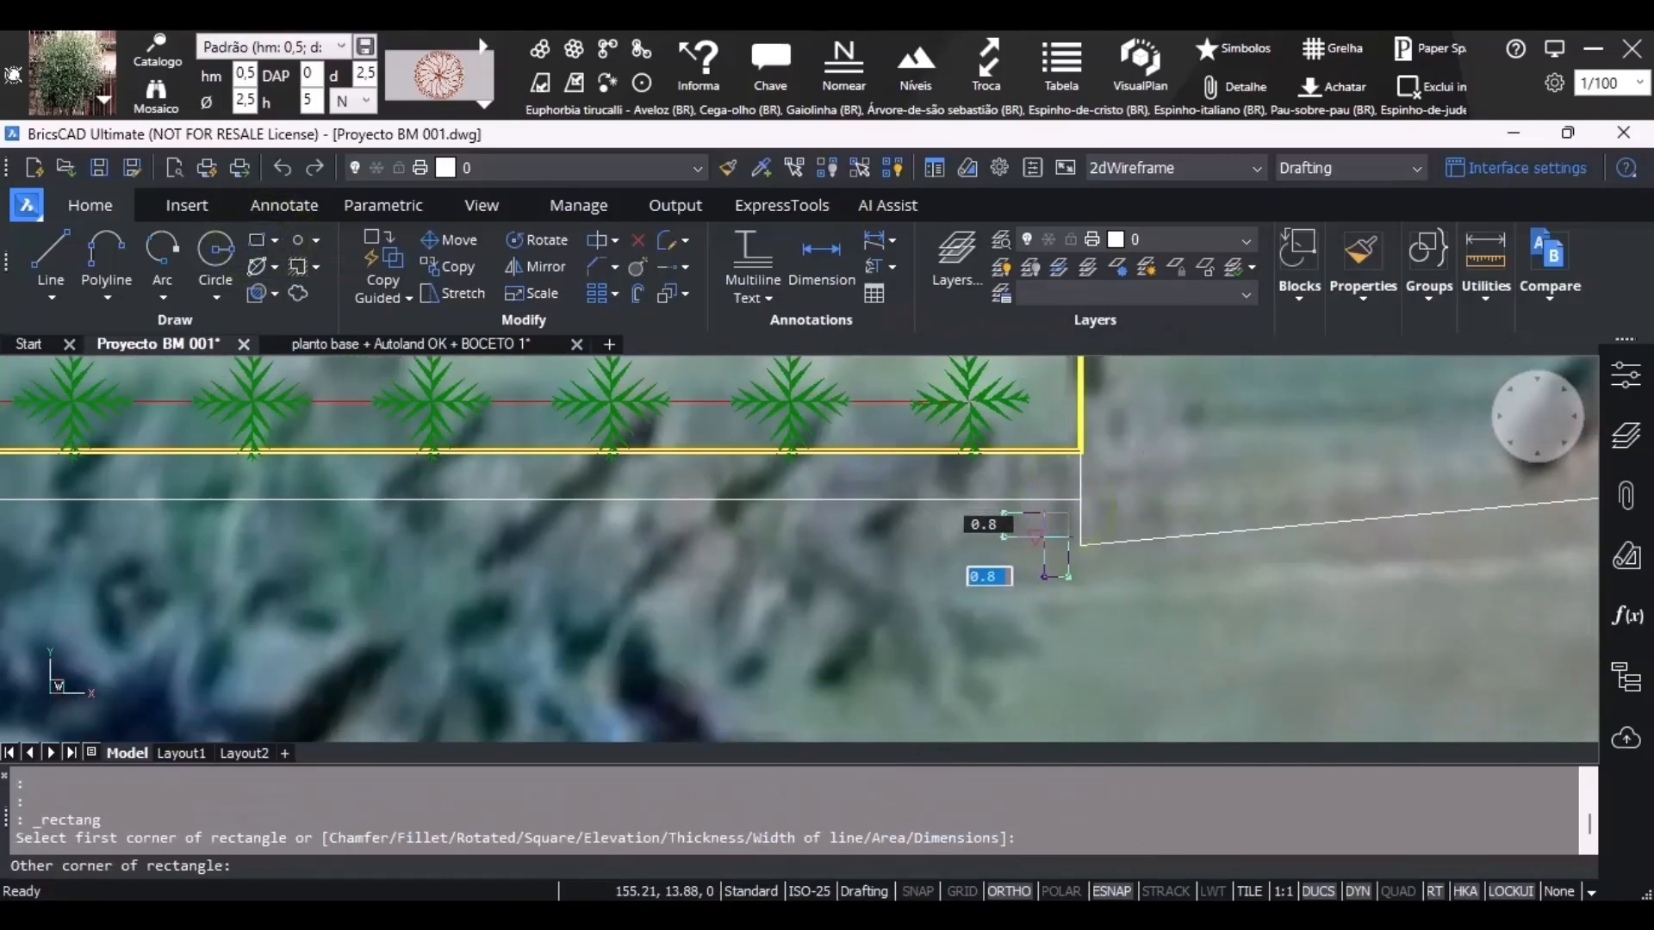
click(1033, 545)
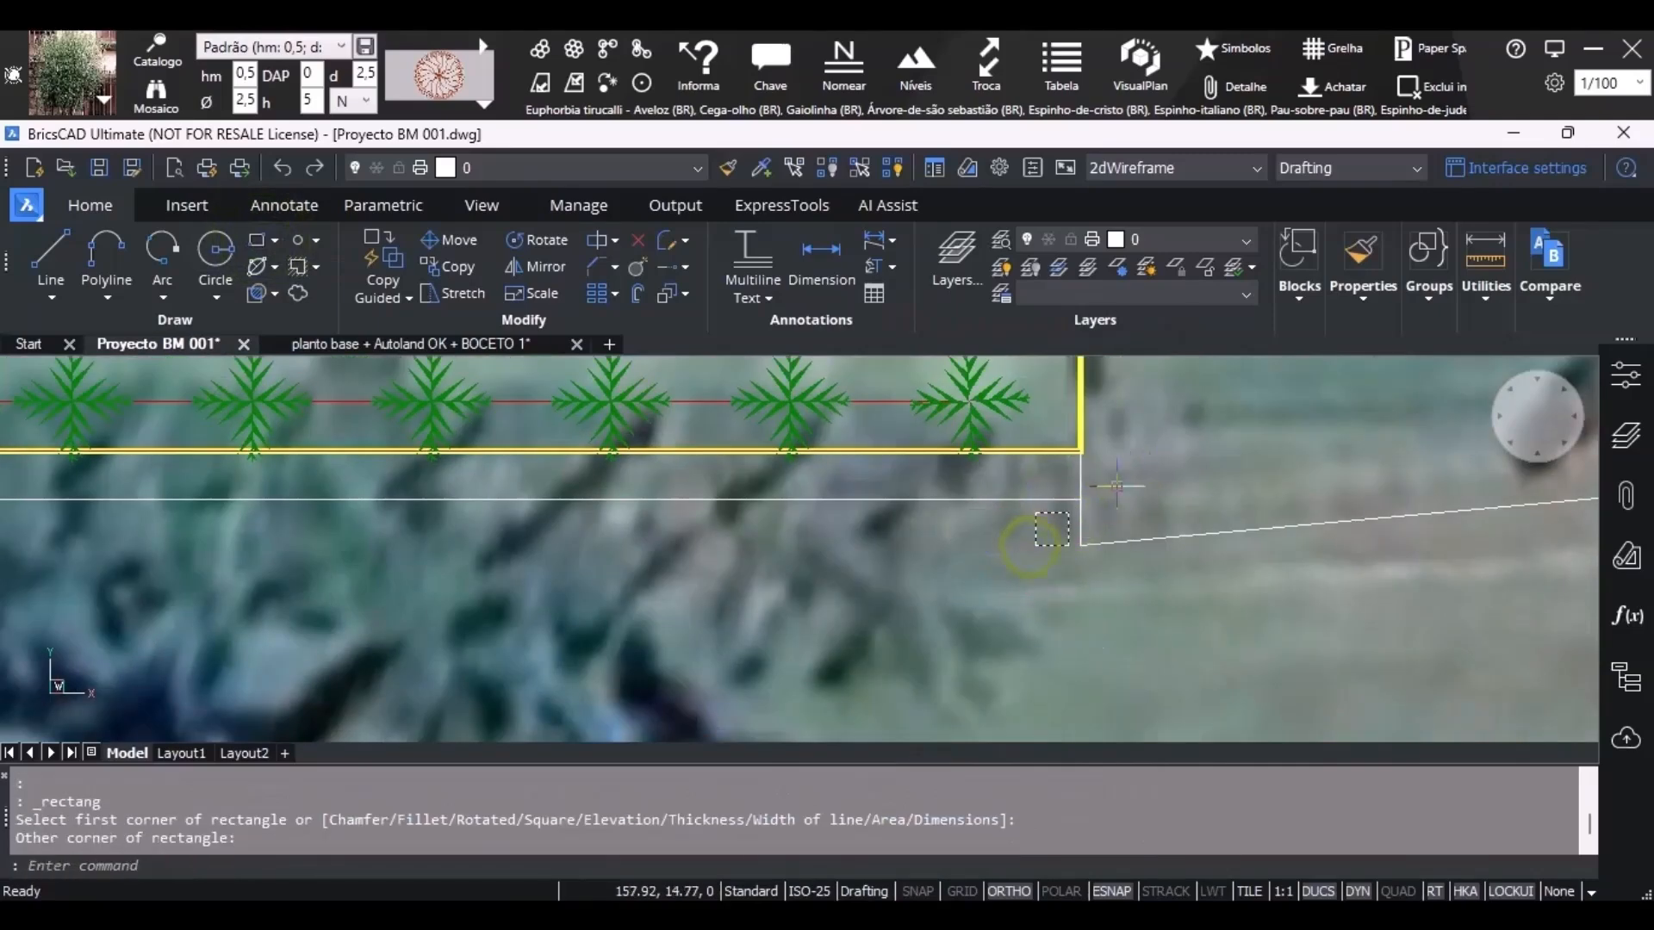
Copy the small square below the long rectangle's east end so the copy adjoins its west side.
scroll(1128, 527, up, 3)
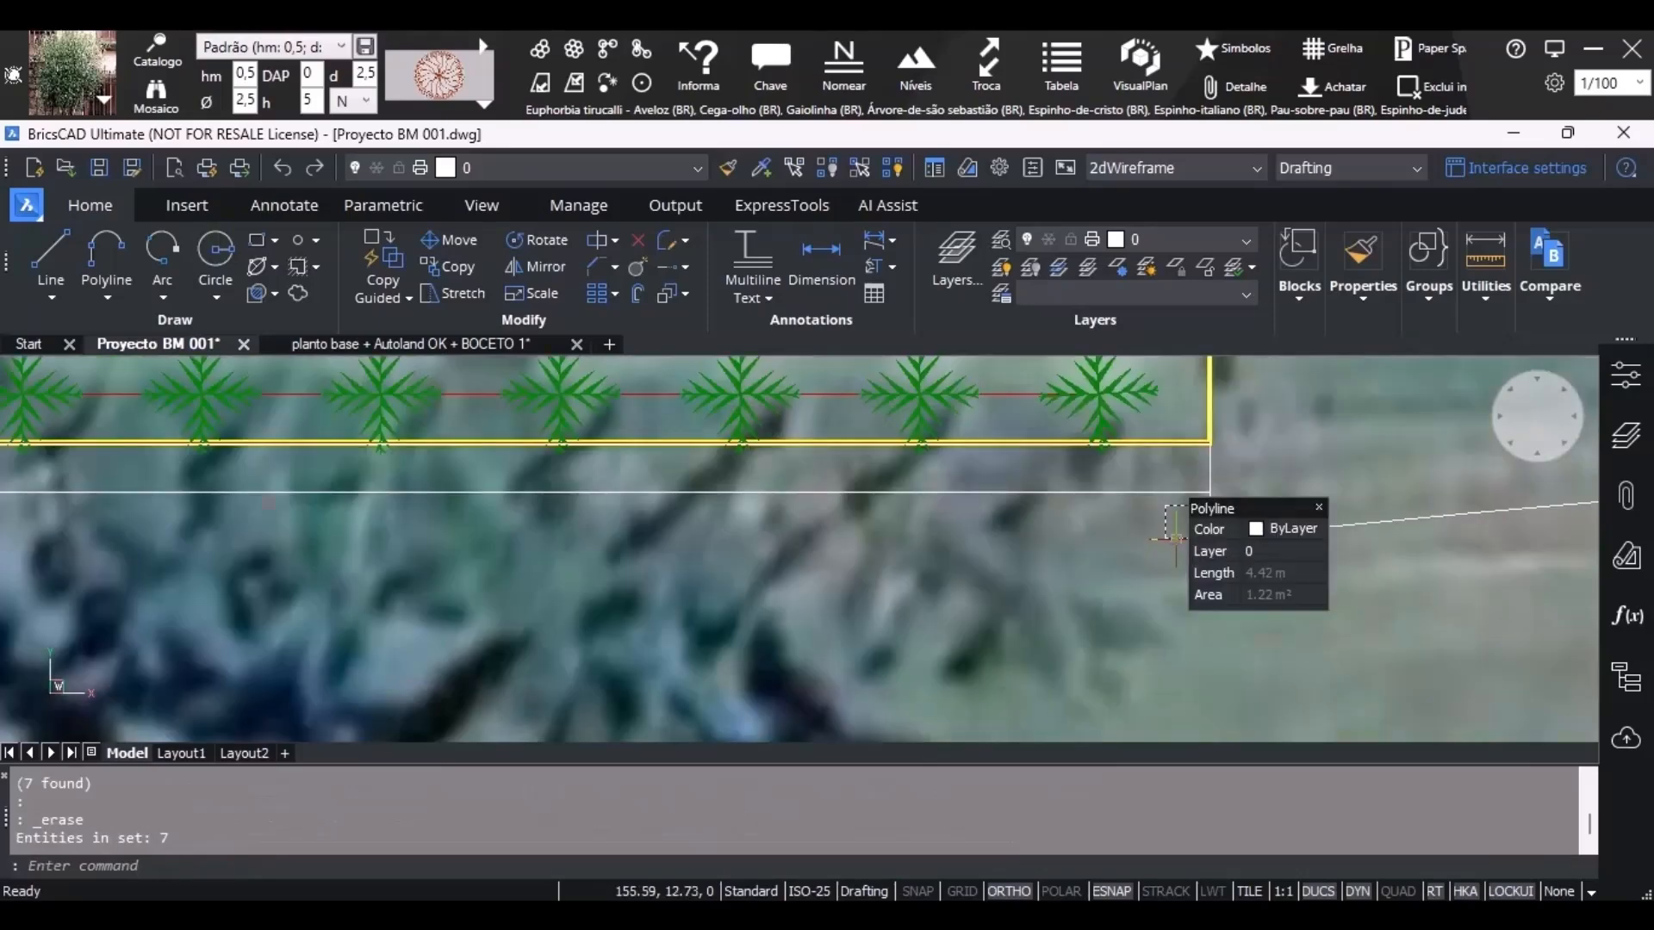
click(1174, 539)
scroll(1195, 479, up, 2)
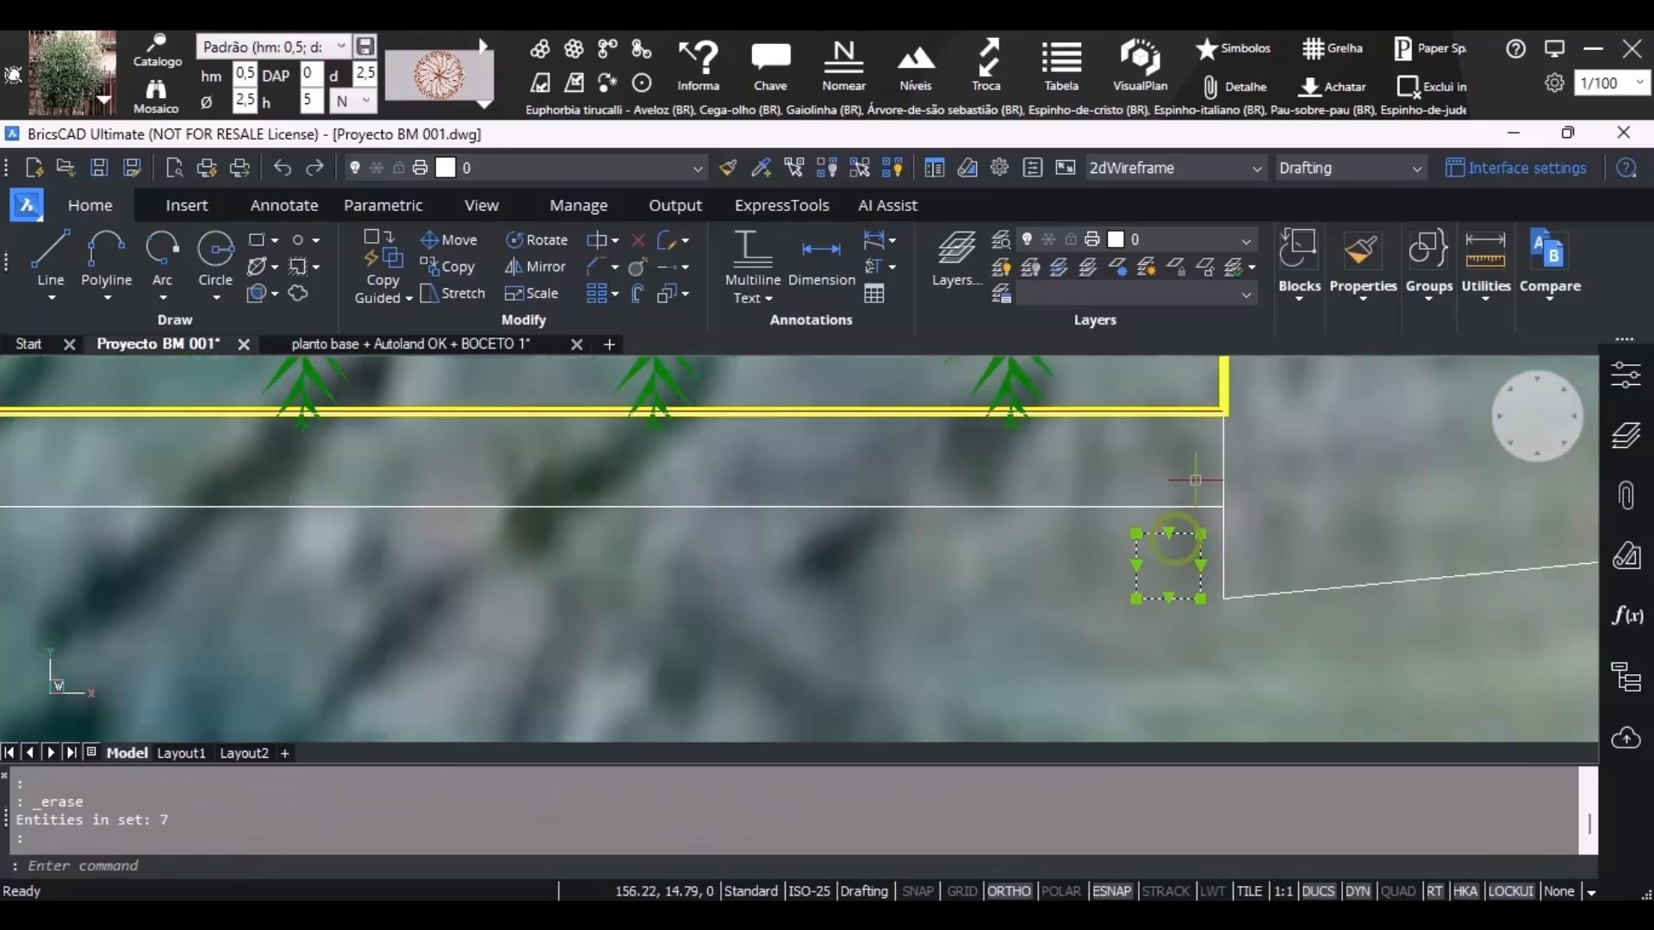
scroll(1196, 480, up, 1)
click(438, 268)
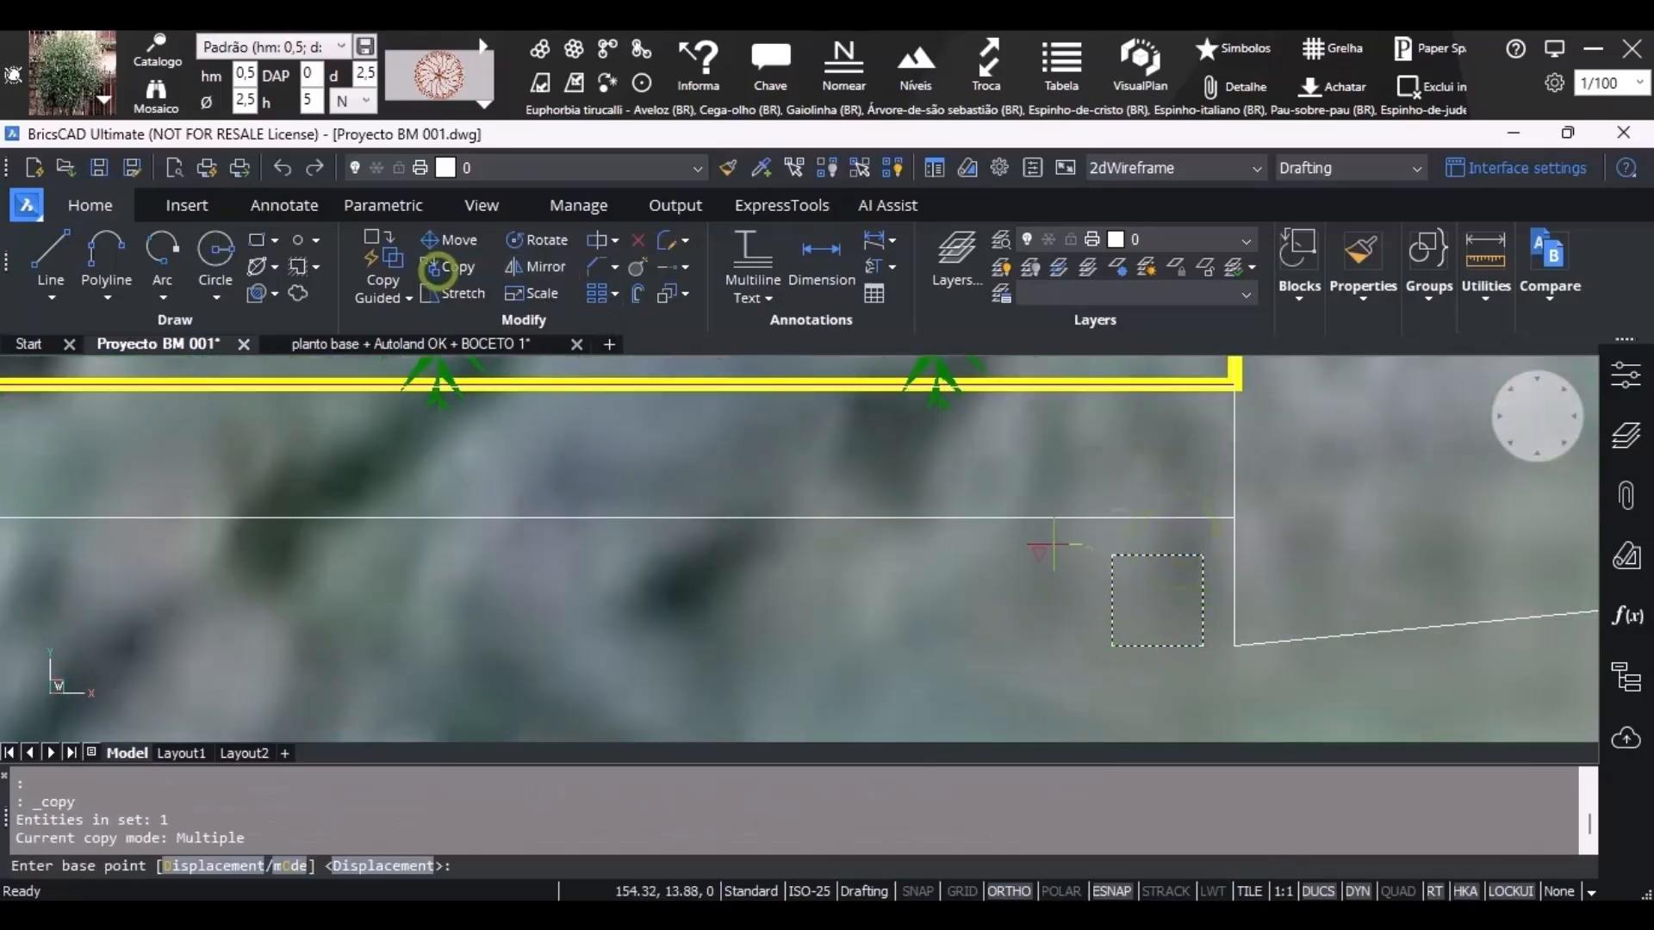
click(1204, 555)
click(1112, 556)
key(Escape)
Move the copied square 0.3 m west to leave a gap between the two squares.
click(1110, 556)
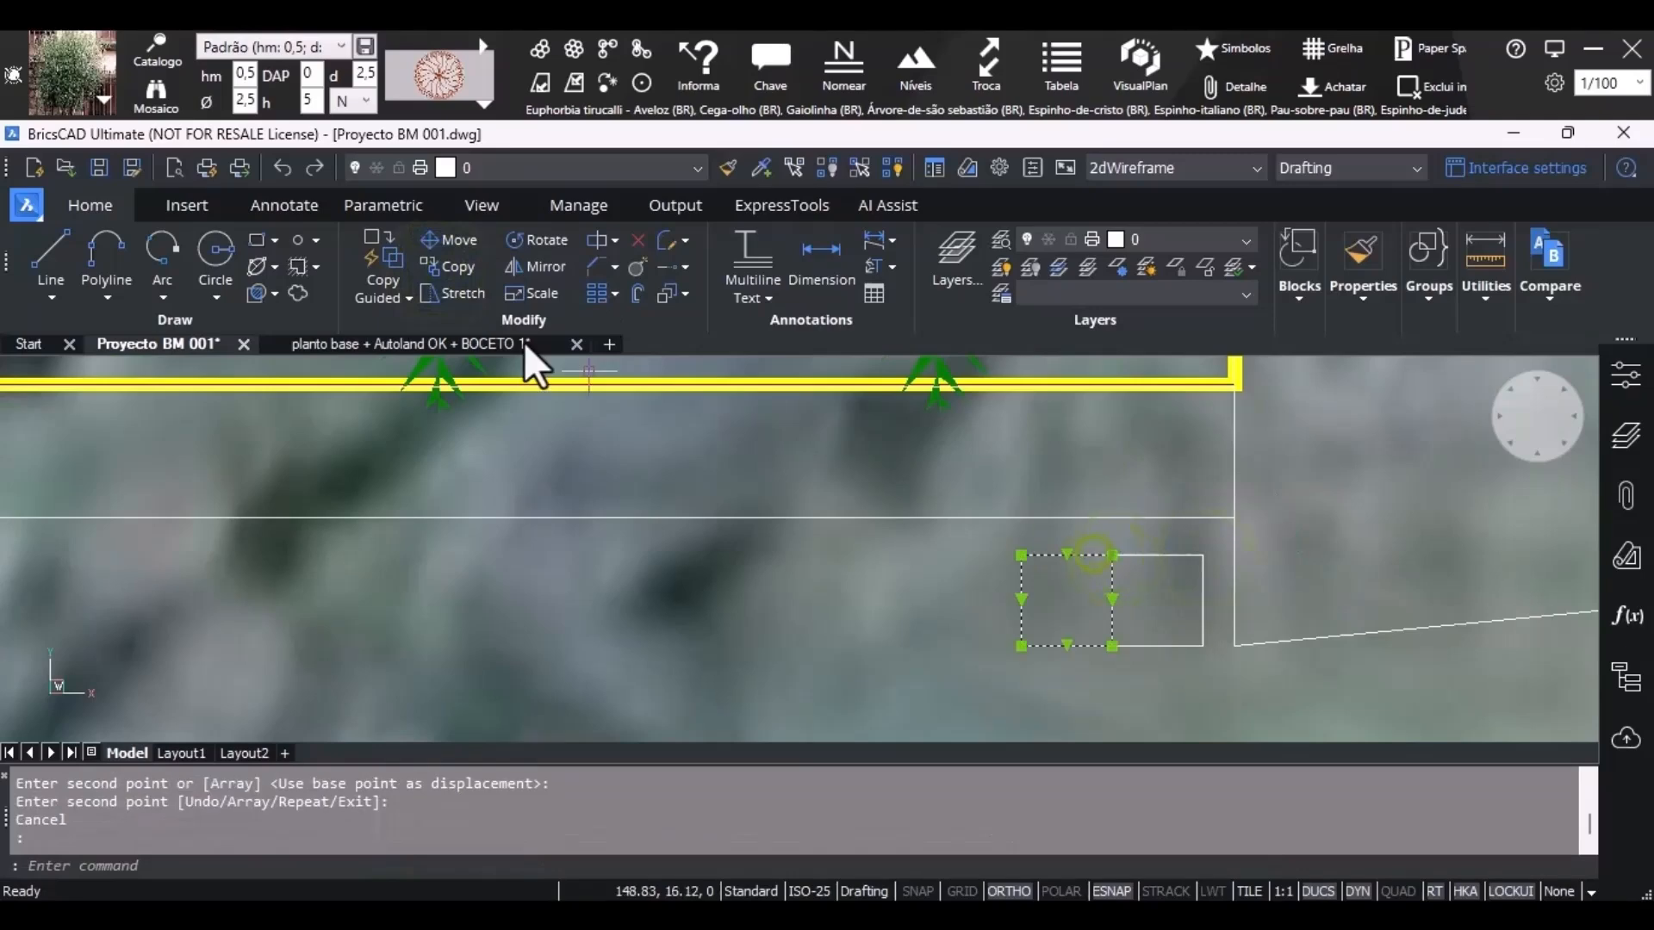
click(438, 243)
click(1112, 699)
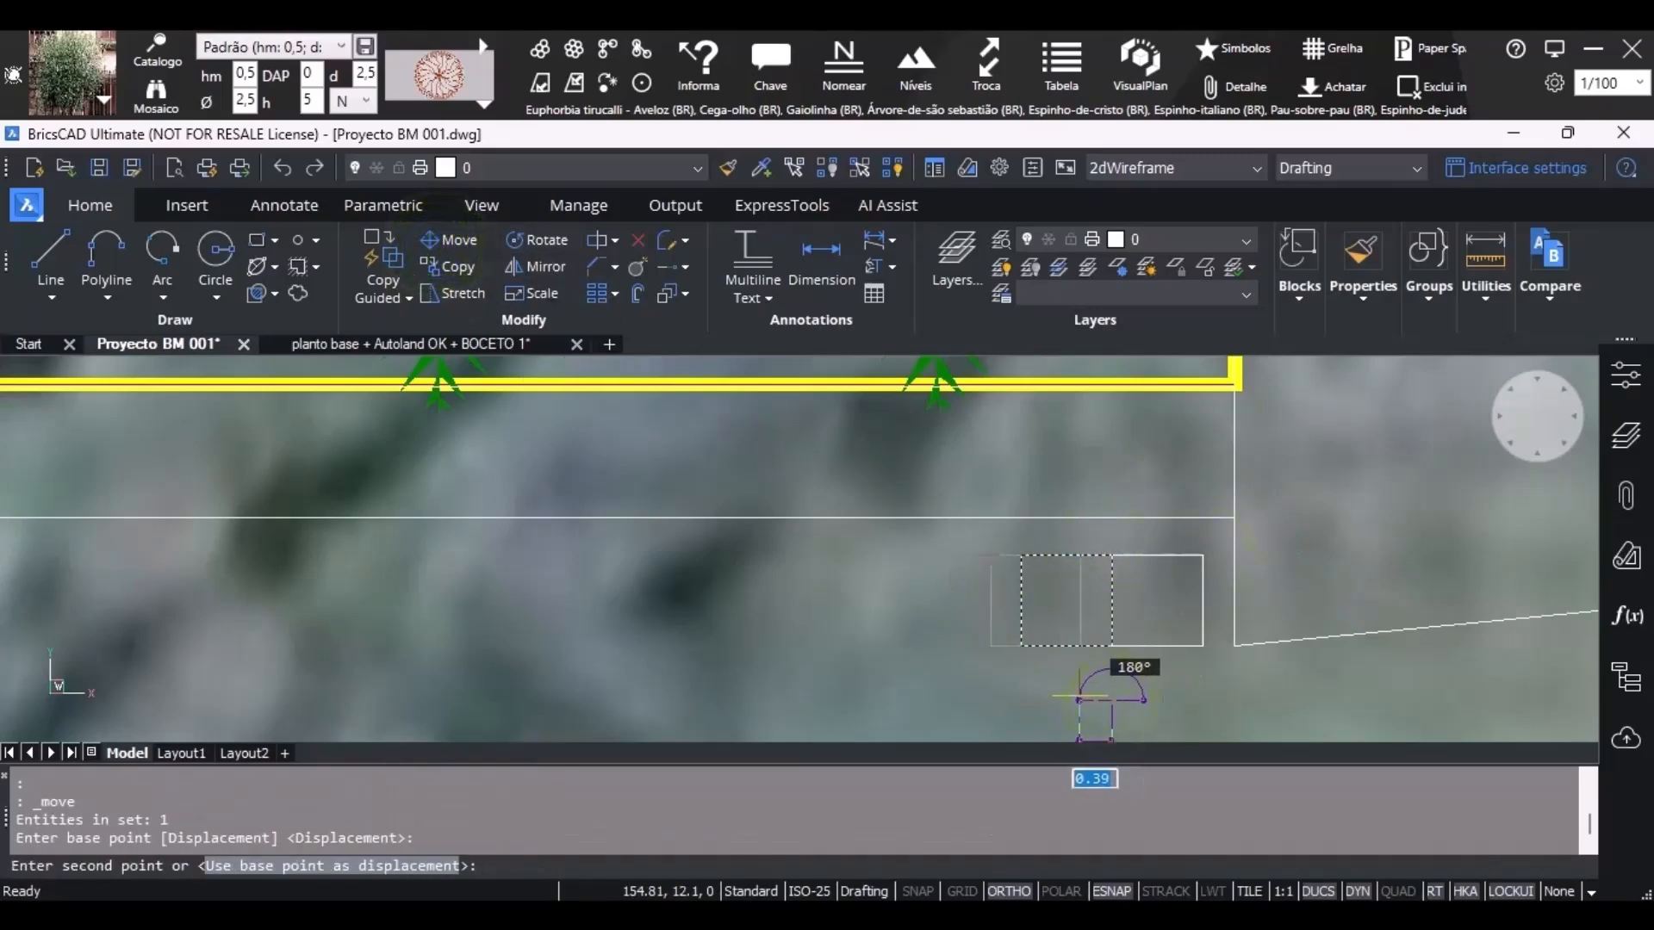
text(,3)
key(Return)
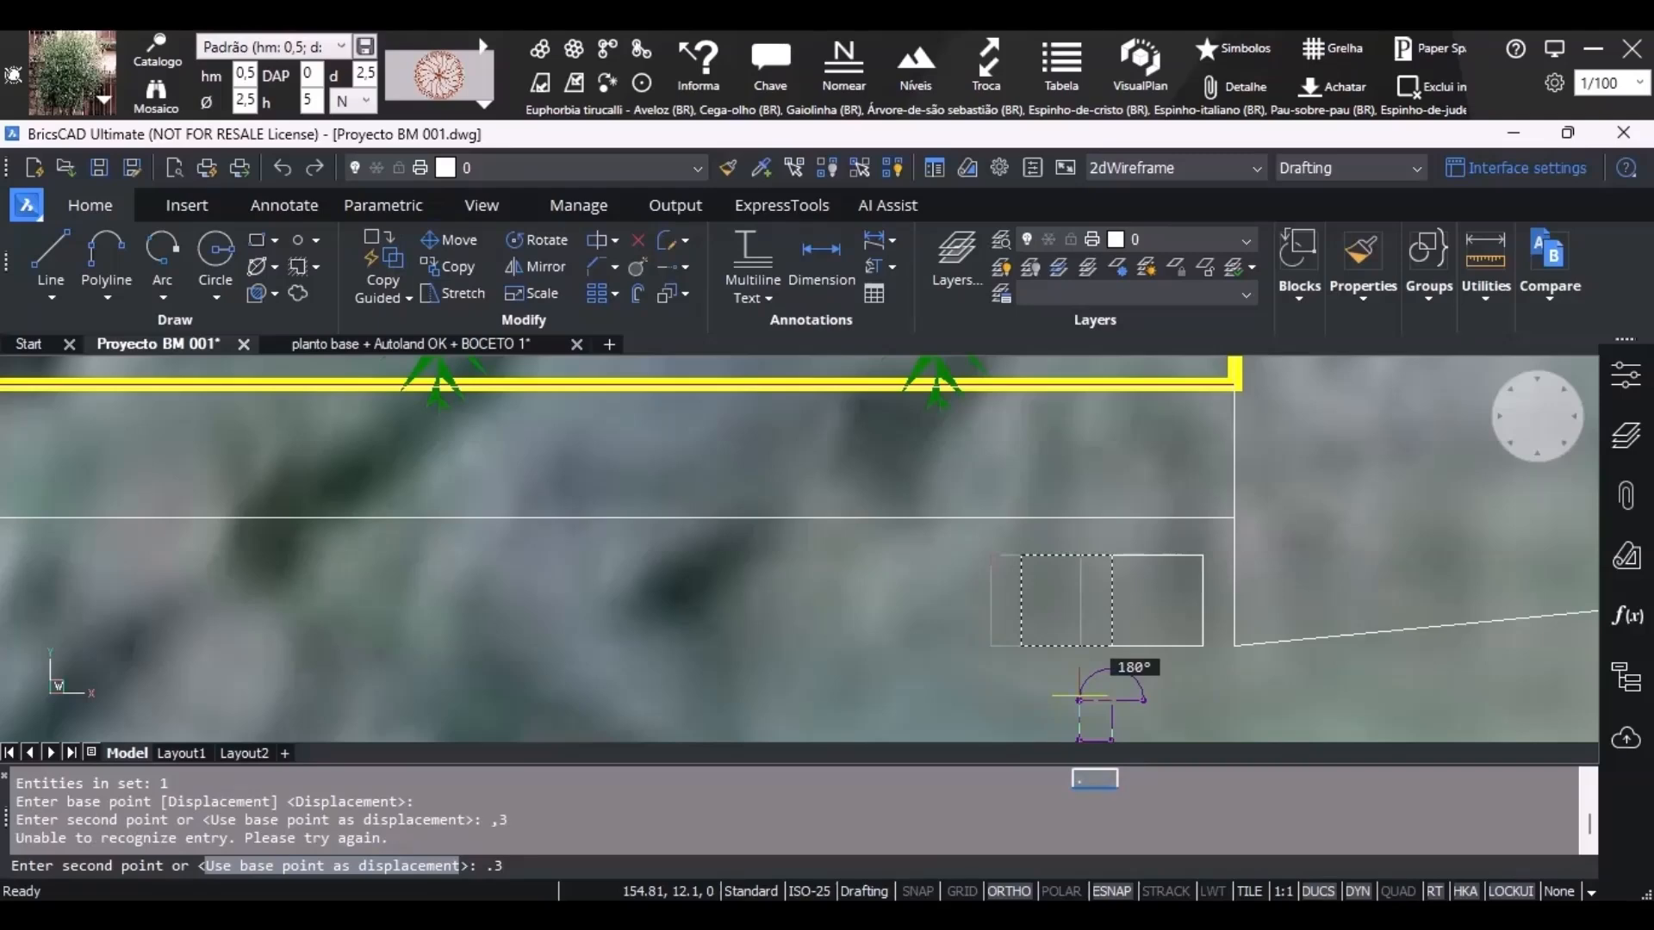
key(Return)
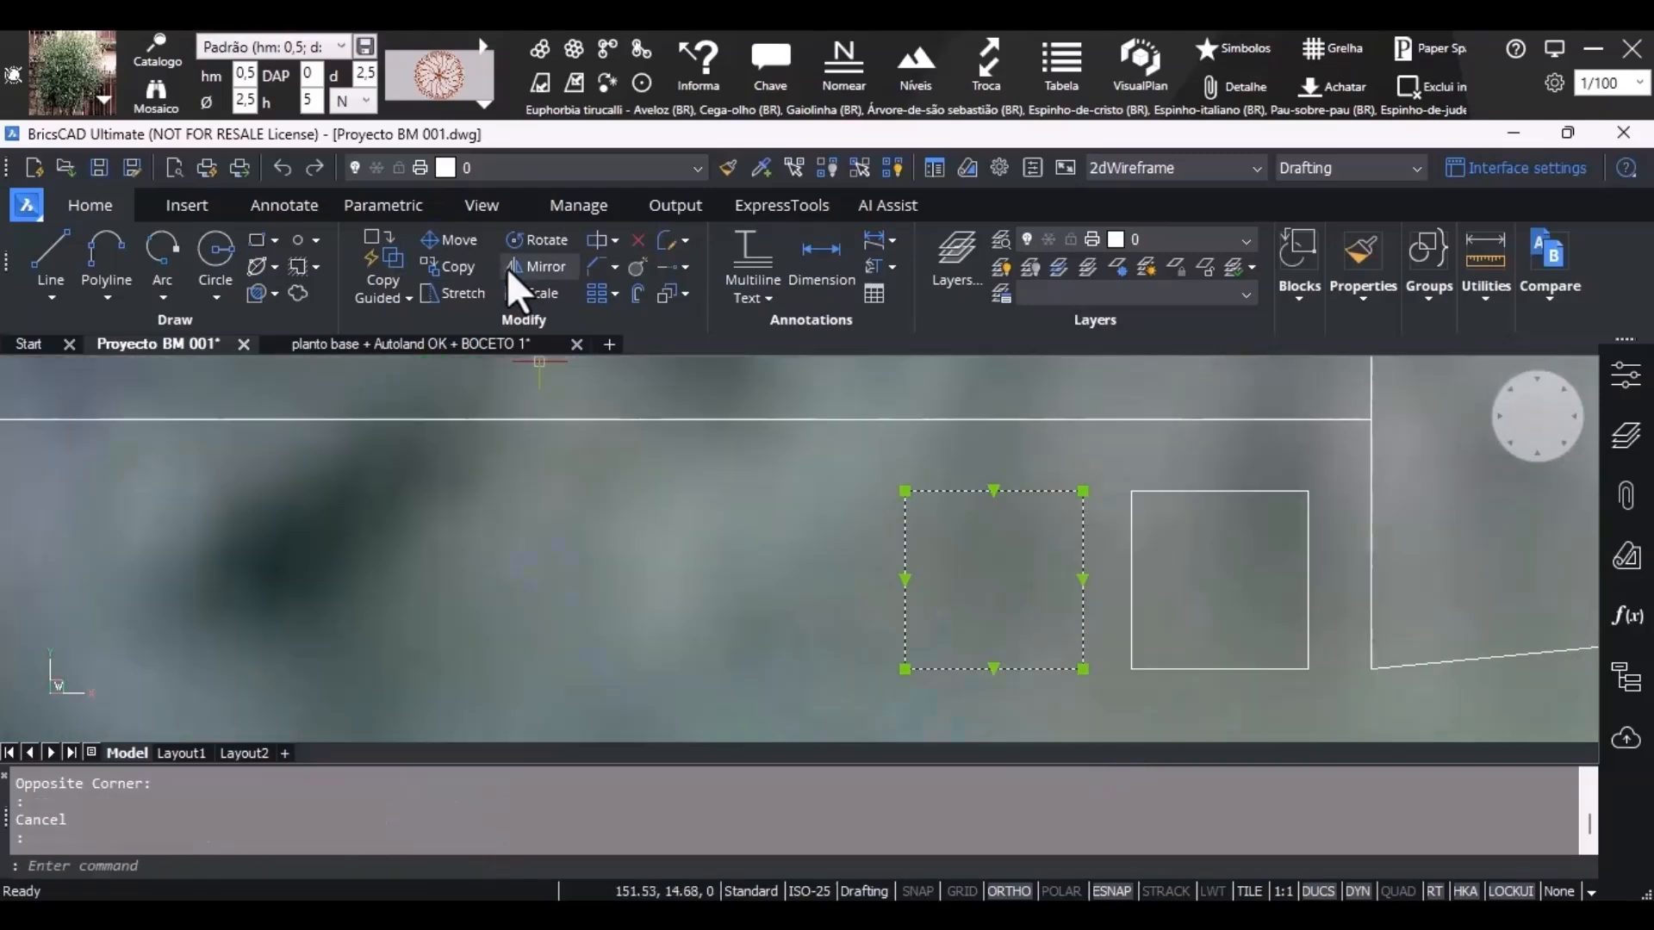
Copy the shifted square repeatedly westward at the same spacing, continuing the paving row along the long rectangle's south side to the planter's west end.
click(456, 266)
click(1131, 490)
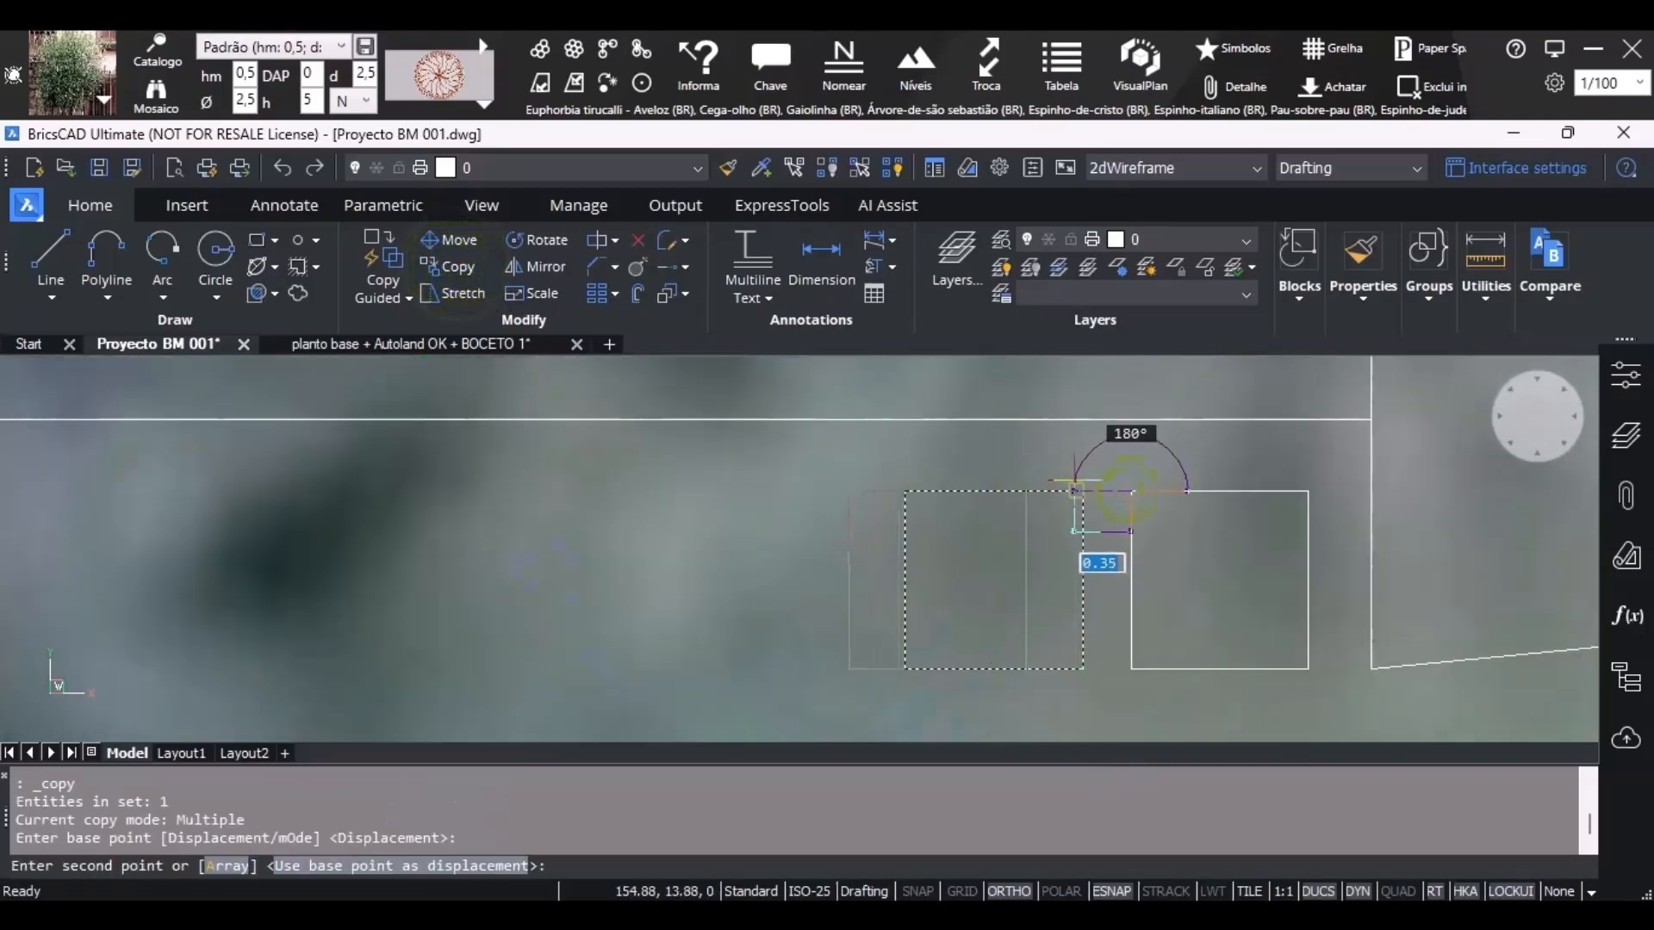
click(898, 487)
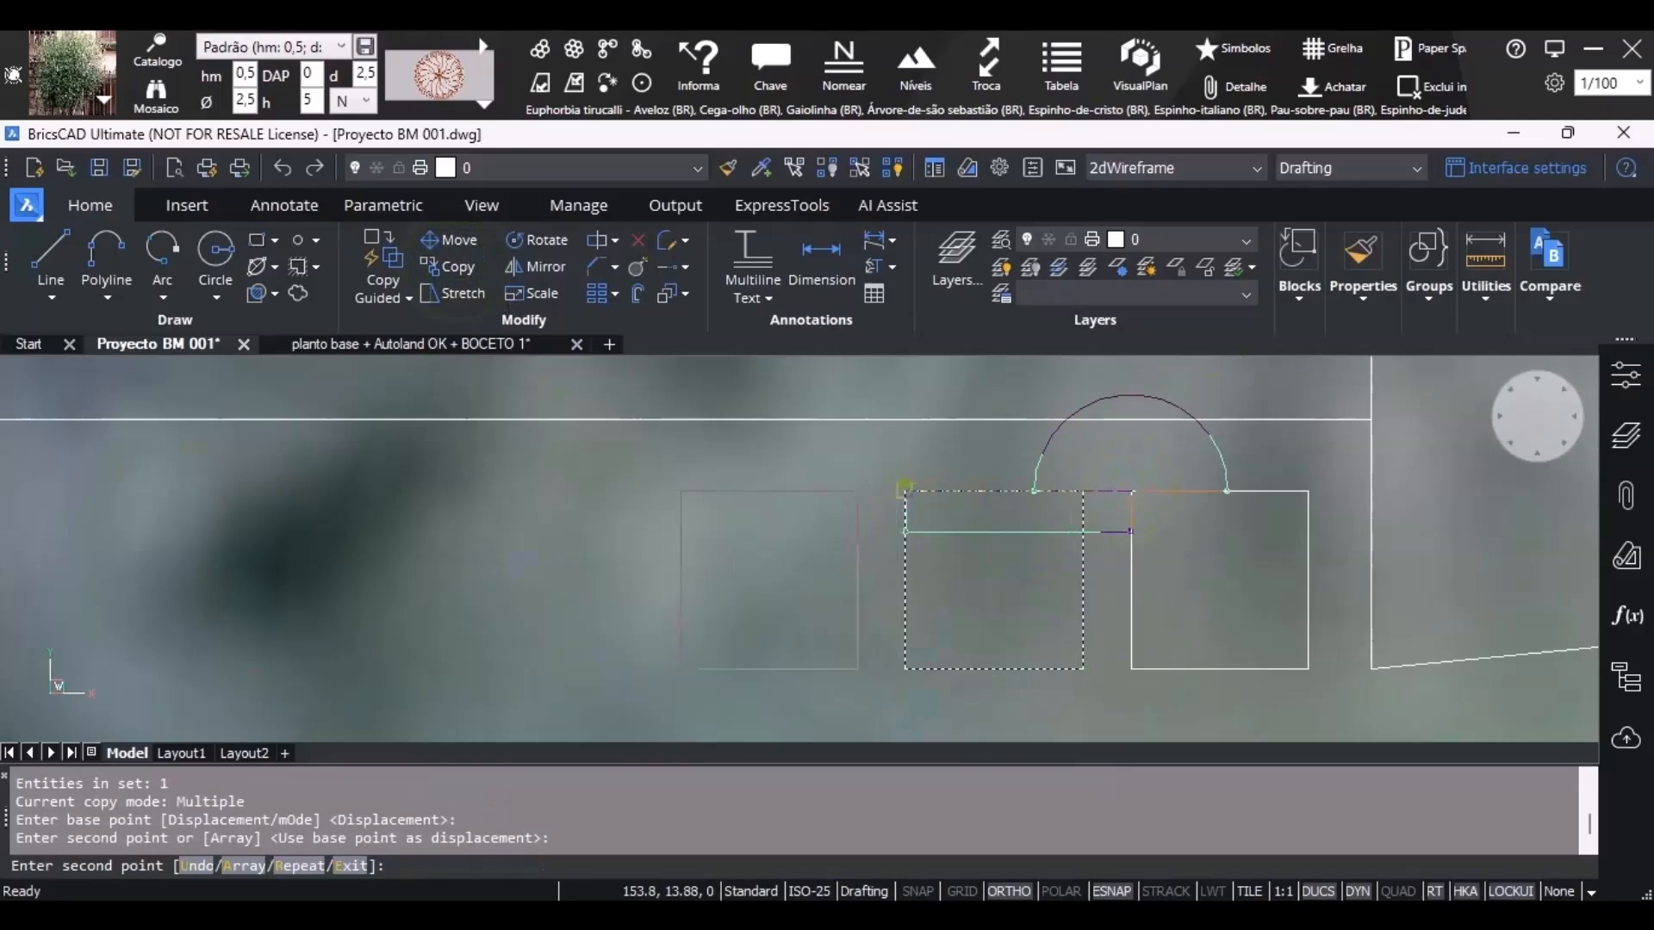
click(680, 489)
scroll(1029, 562, down, 4)
click(806, 539)
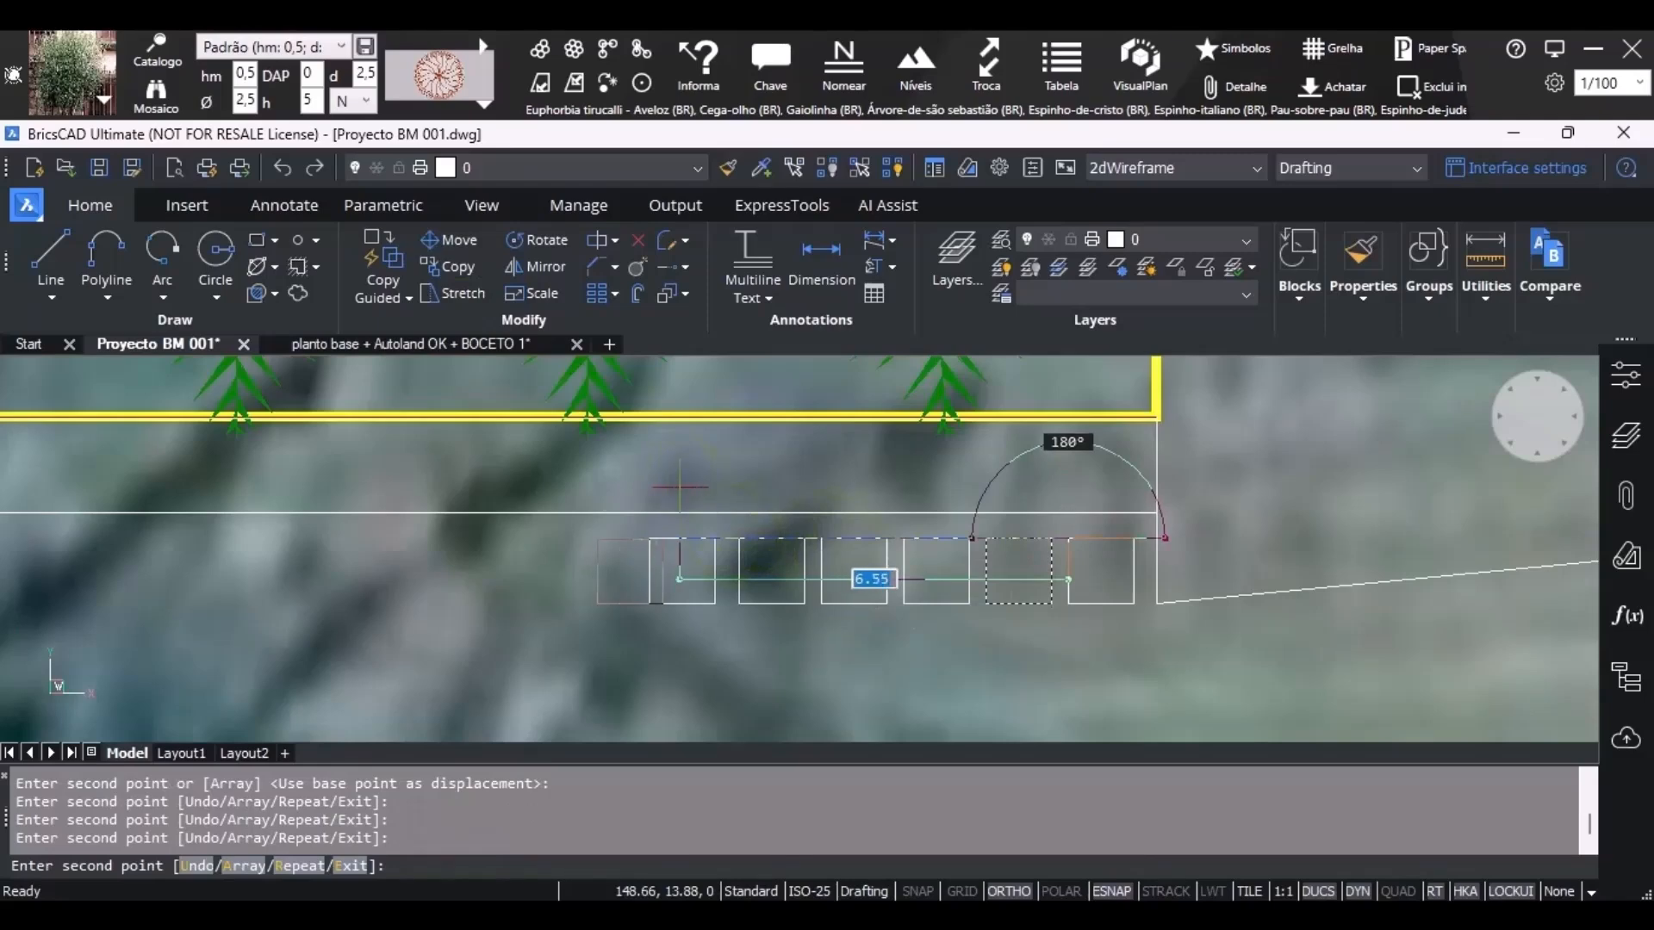
key(ctrl+z)
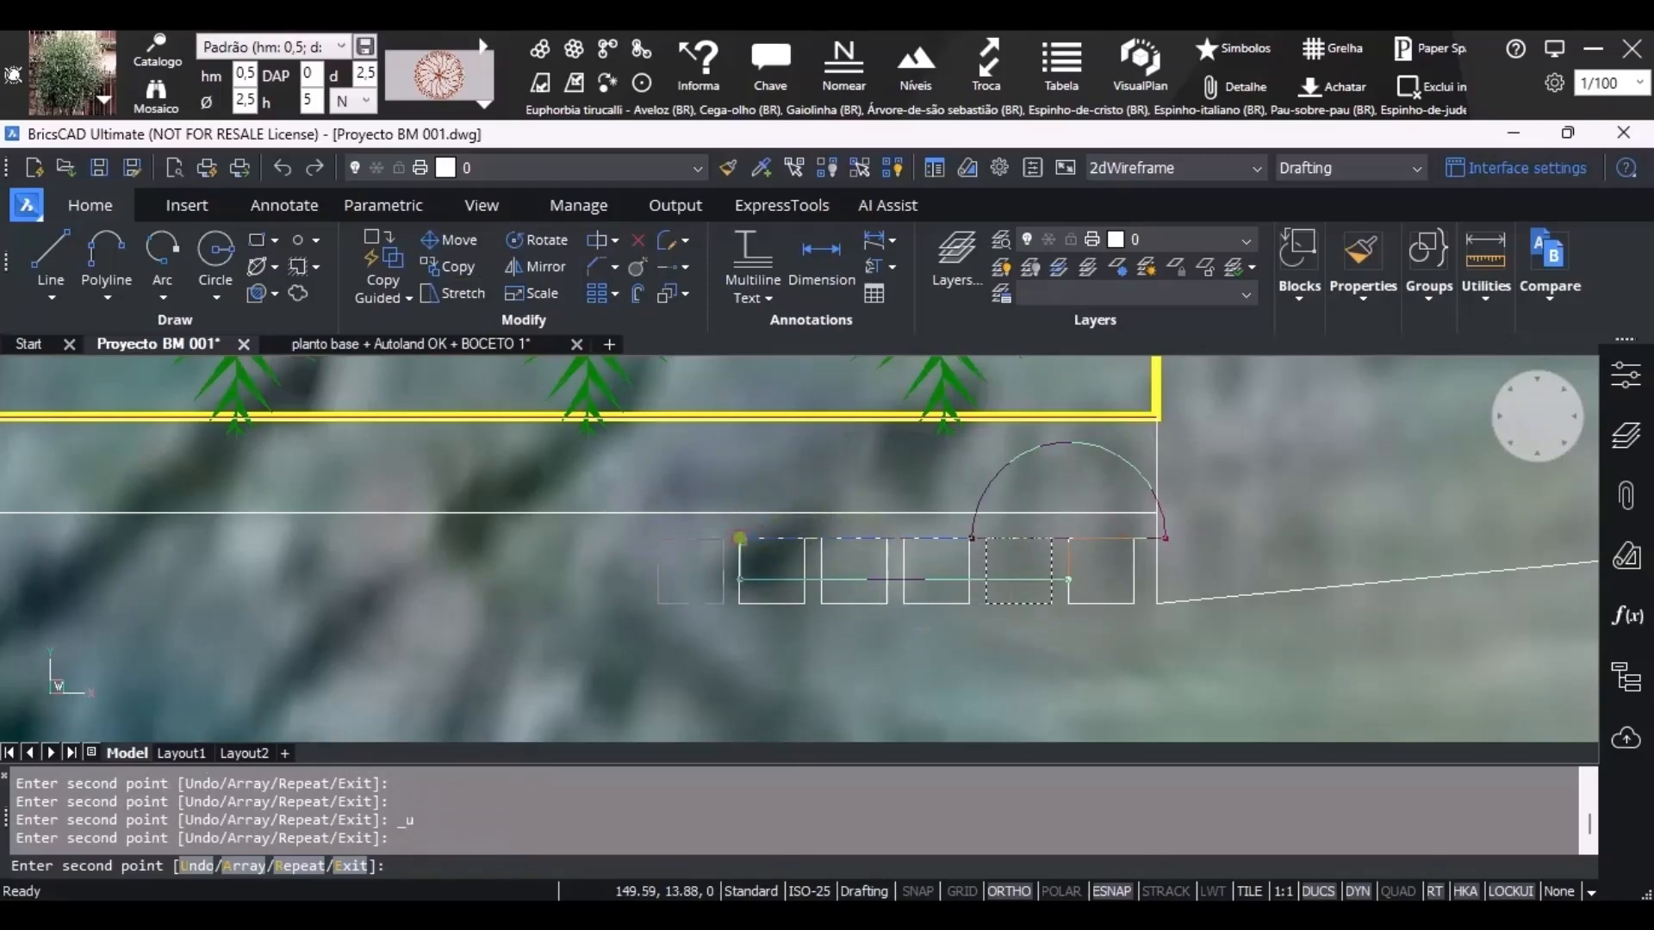
click(739, 538)
click(657, 537)
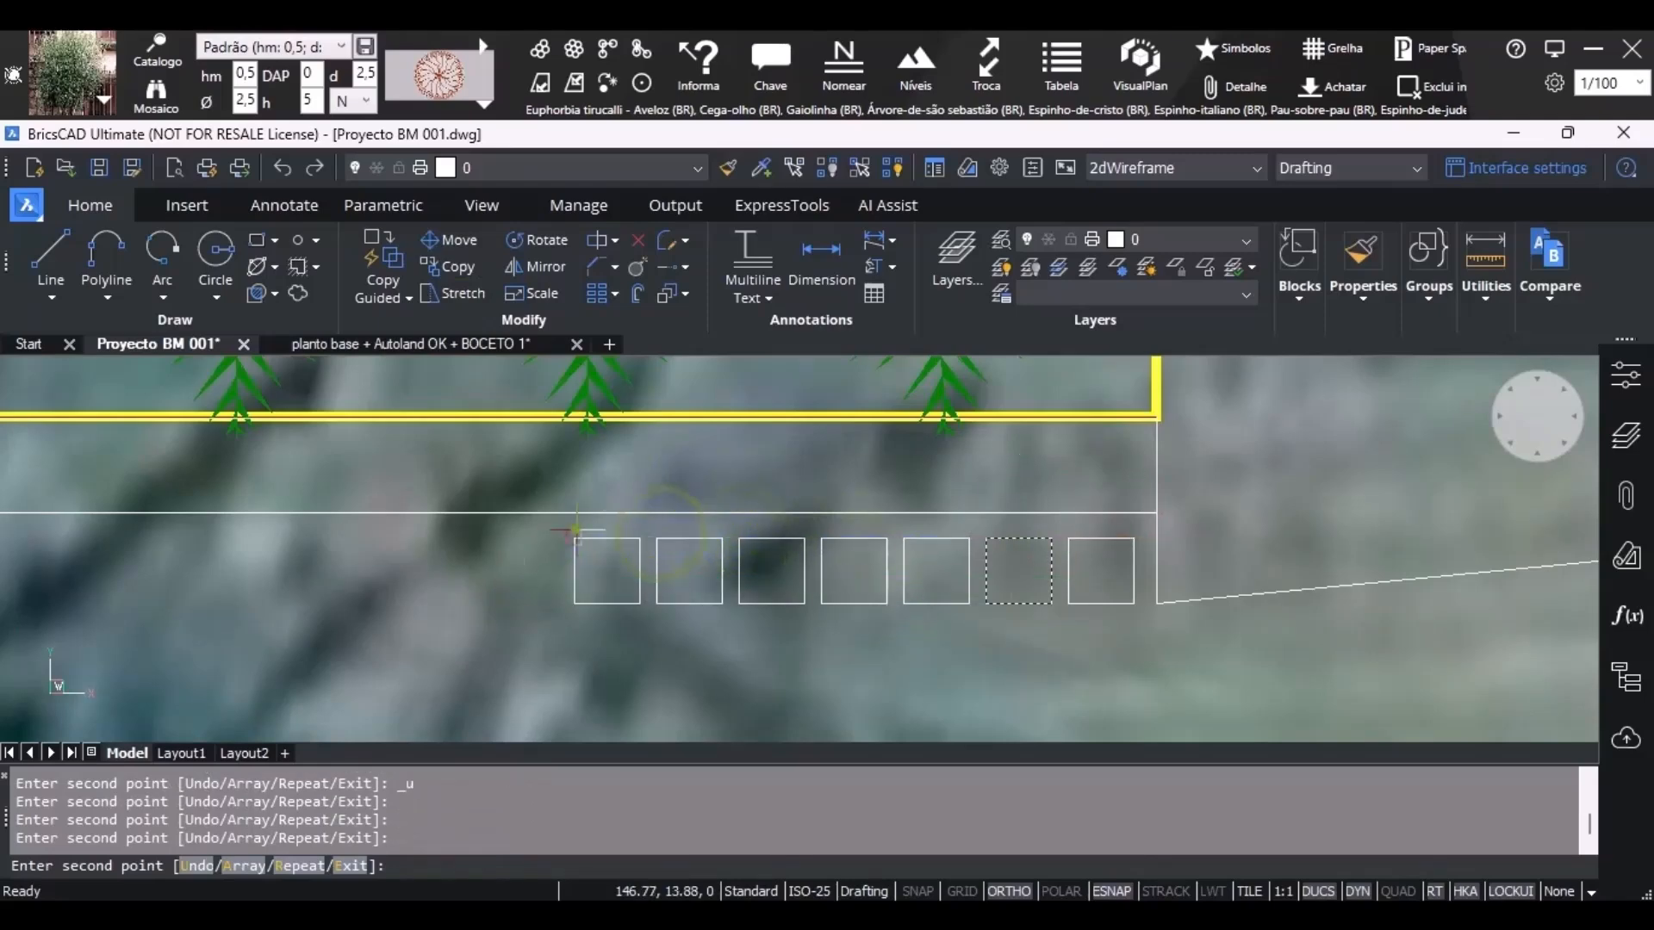
click(574, 538)
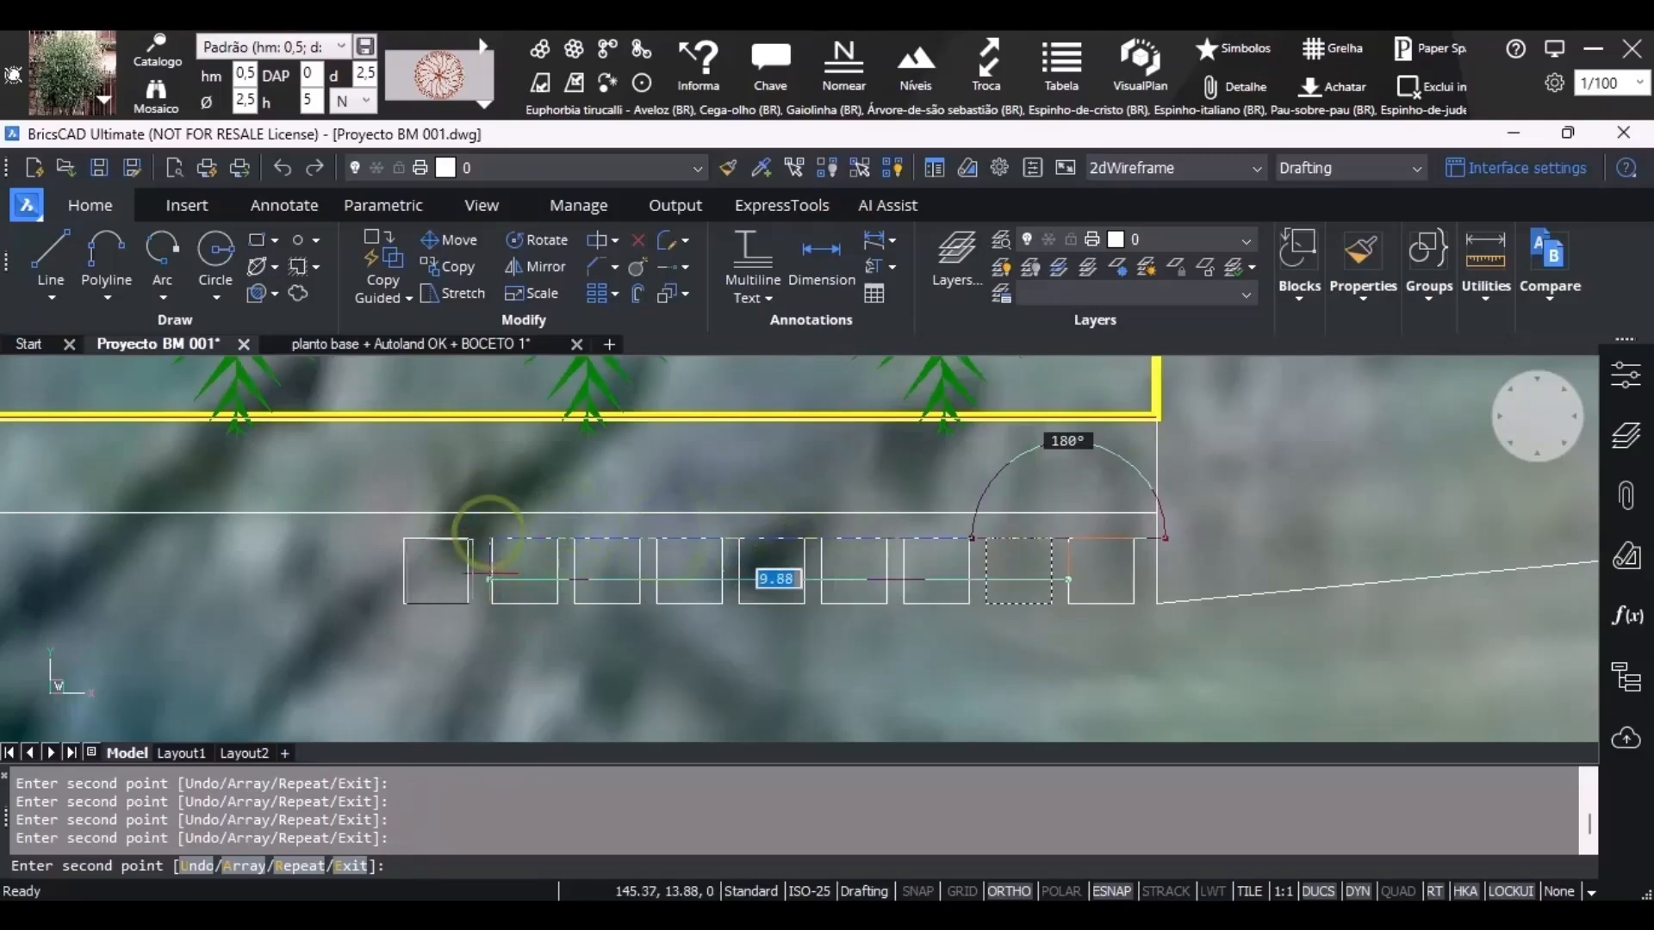
key(ctrl+z)
click(490, 538)
middle_drag(22, 482, 494, 567)
click(876, 598)
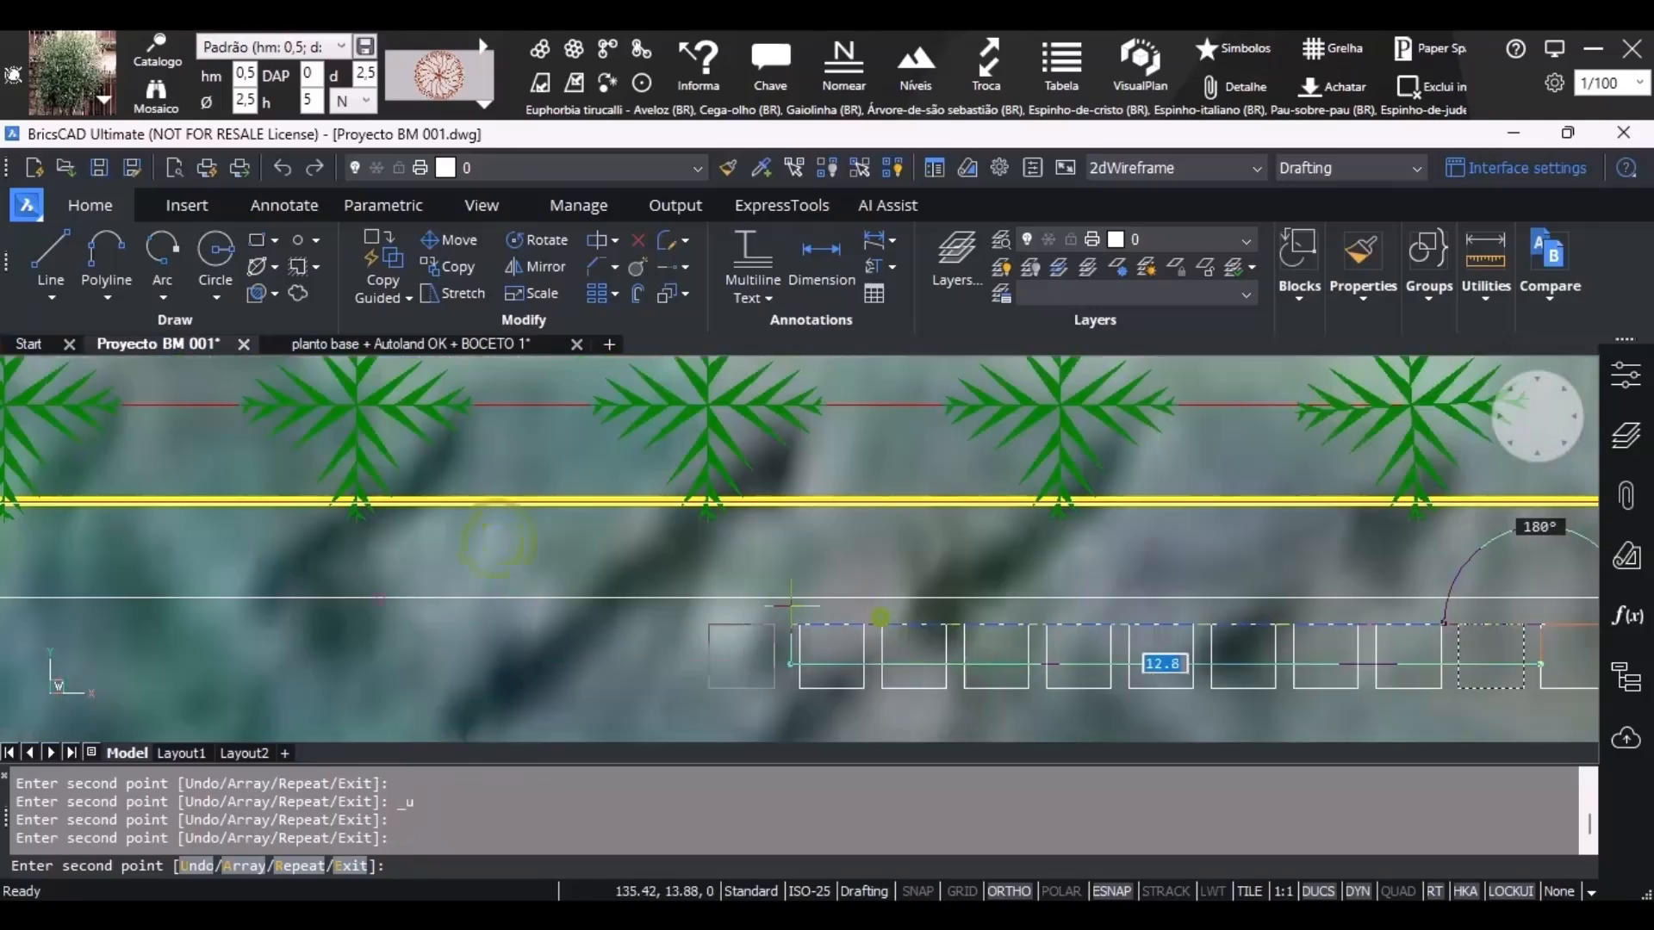
click(804, 597)
click(713, 601)
click(637, 615)
click(557, 615)
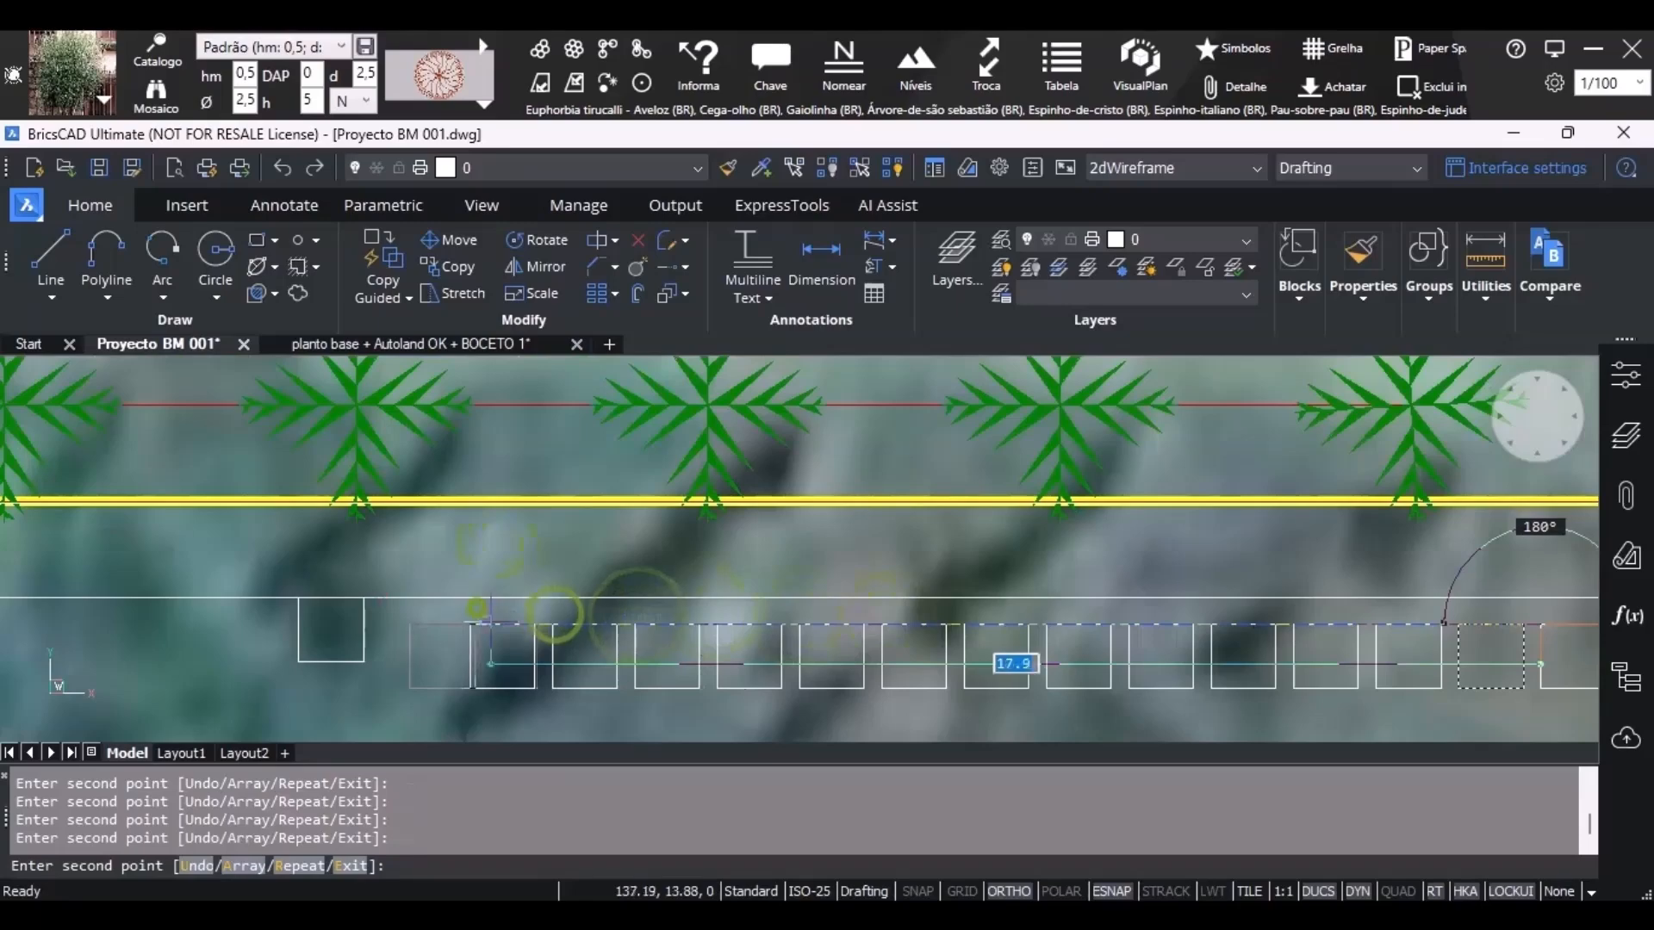
click(480, 606)
key(ctrl+z)
click(473, 626)
scroll(473, 626, down, 1)
middle_drag(473, 626, 1146, 595)
scroll(1034, 612, up, 2)
click(1232, 517)
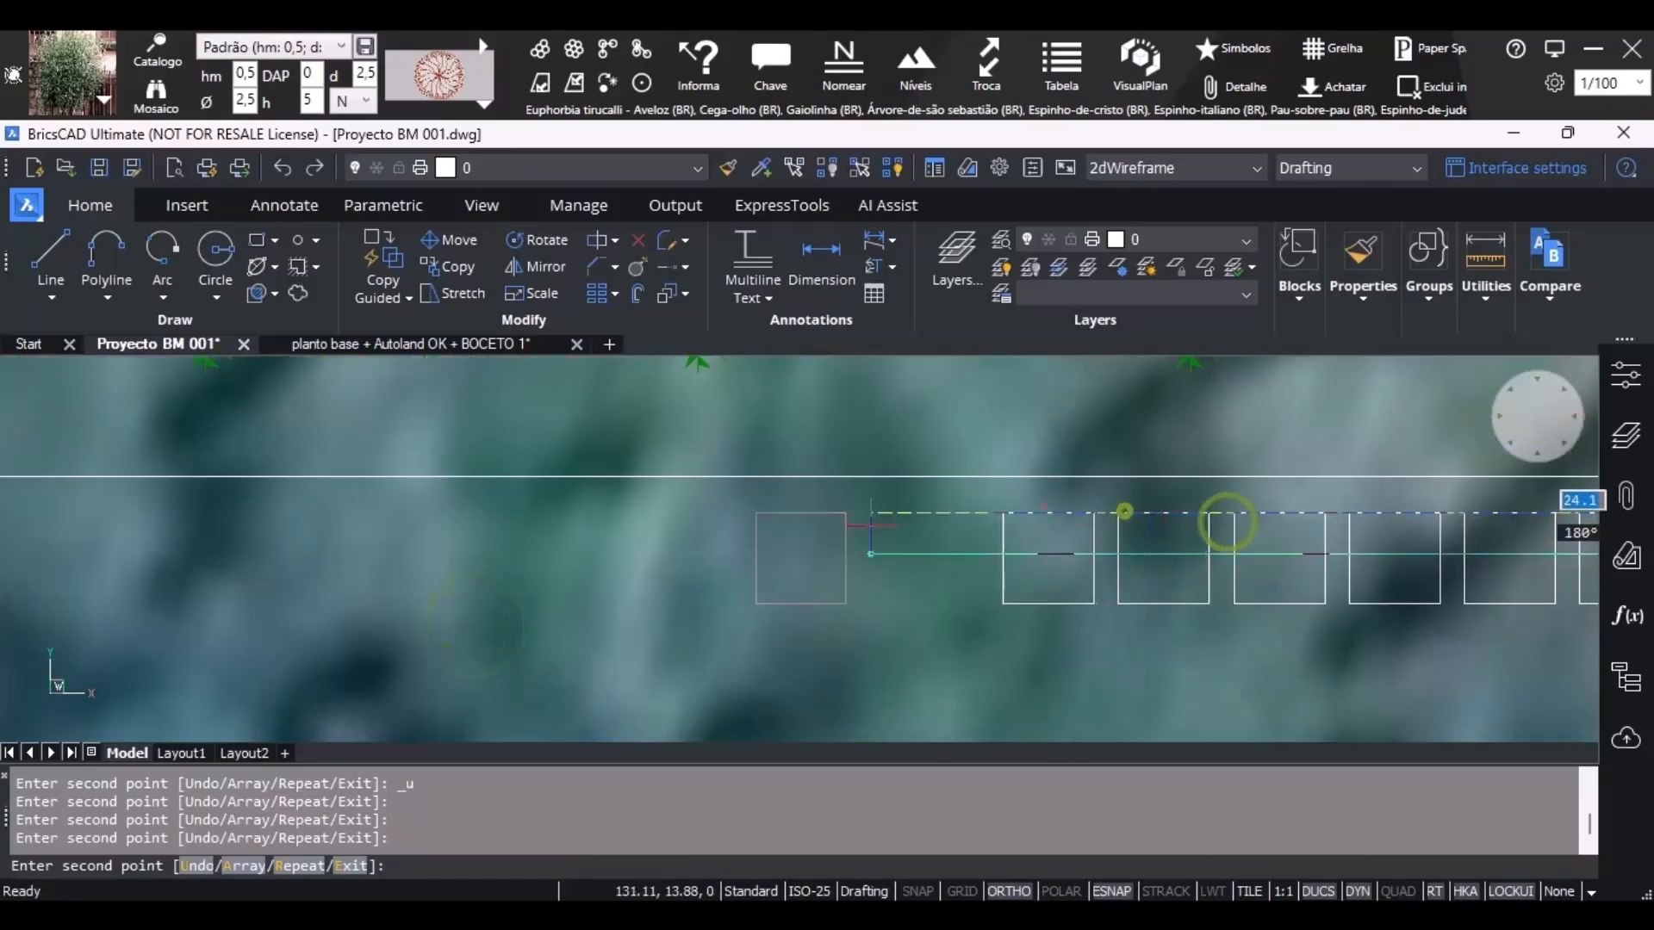
click(1118, 513)
click(1003, 512)
click(887, 512)
click(771, 512)
click(655, 509)
click(540, 510)
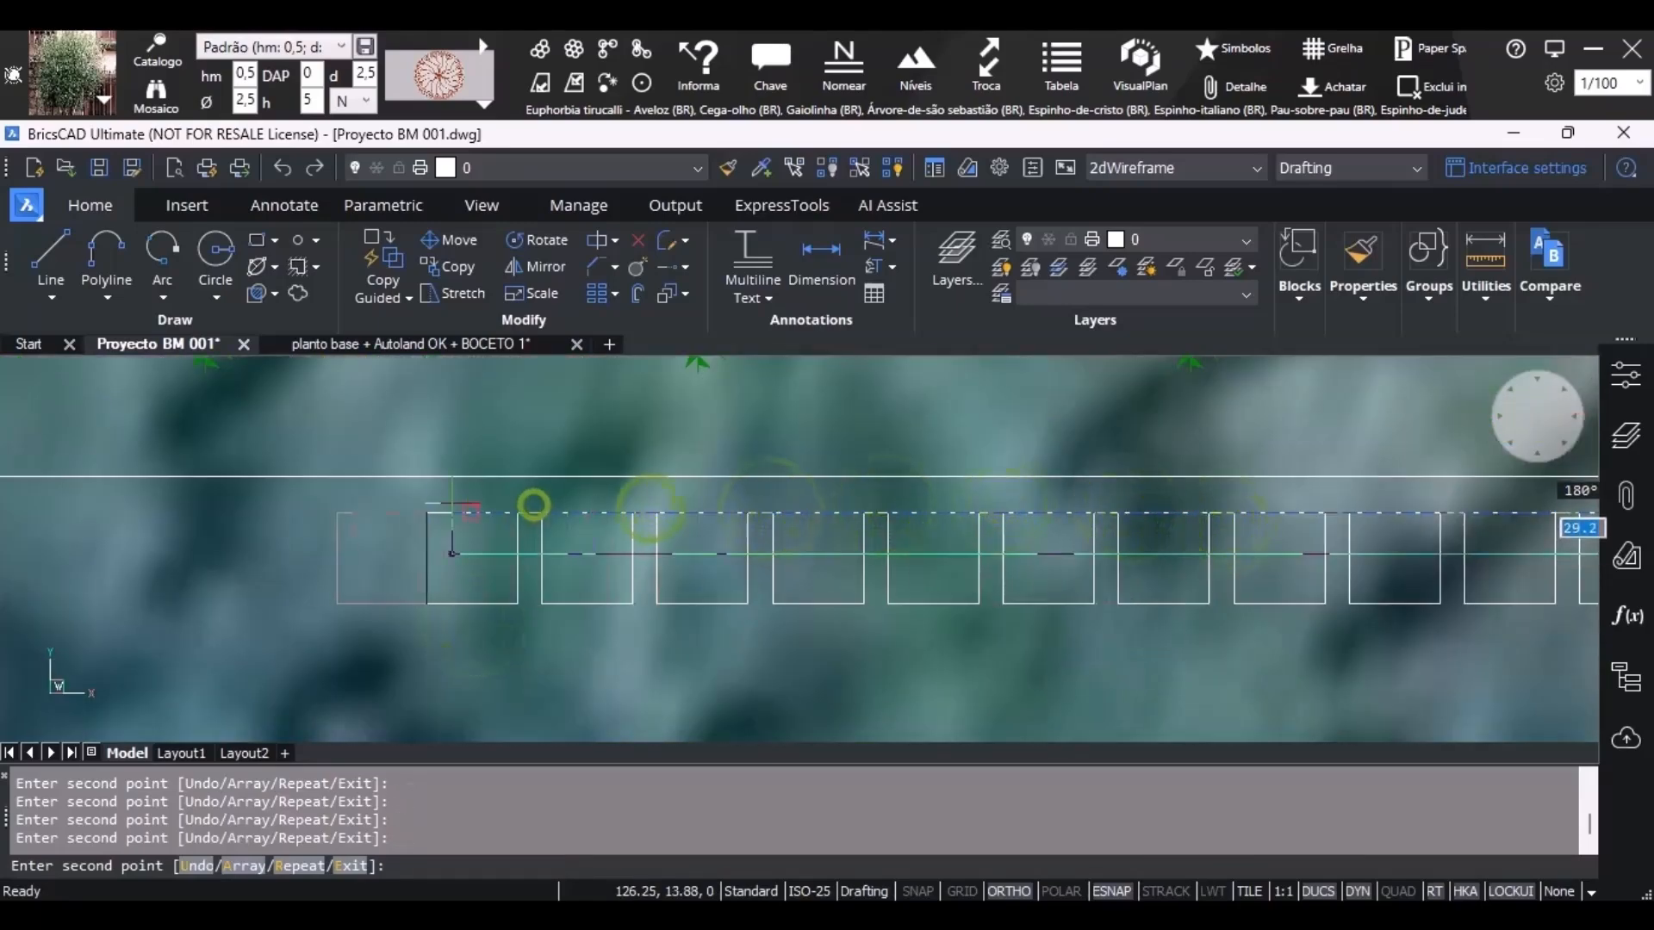
click(425, 510)
middle_drag(207, 514, 560, 551)
click(648, 550)
key(ctrl+z)
click(664, 551)
click(548, 555)
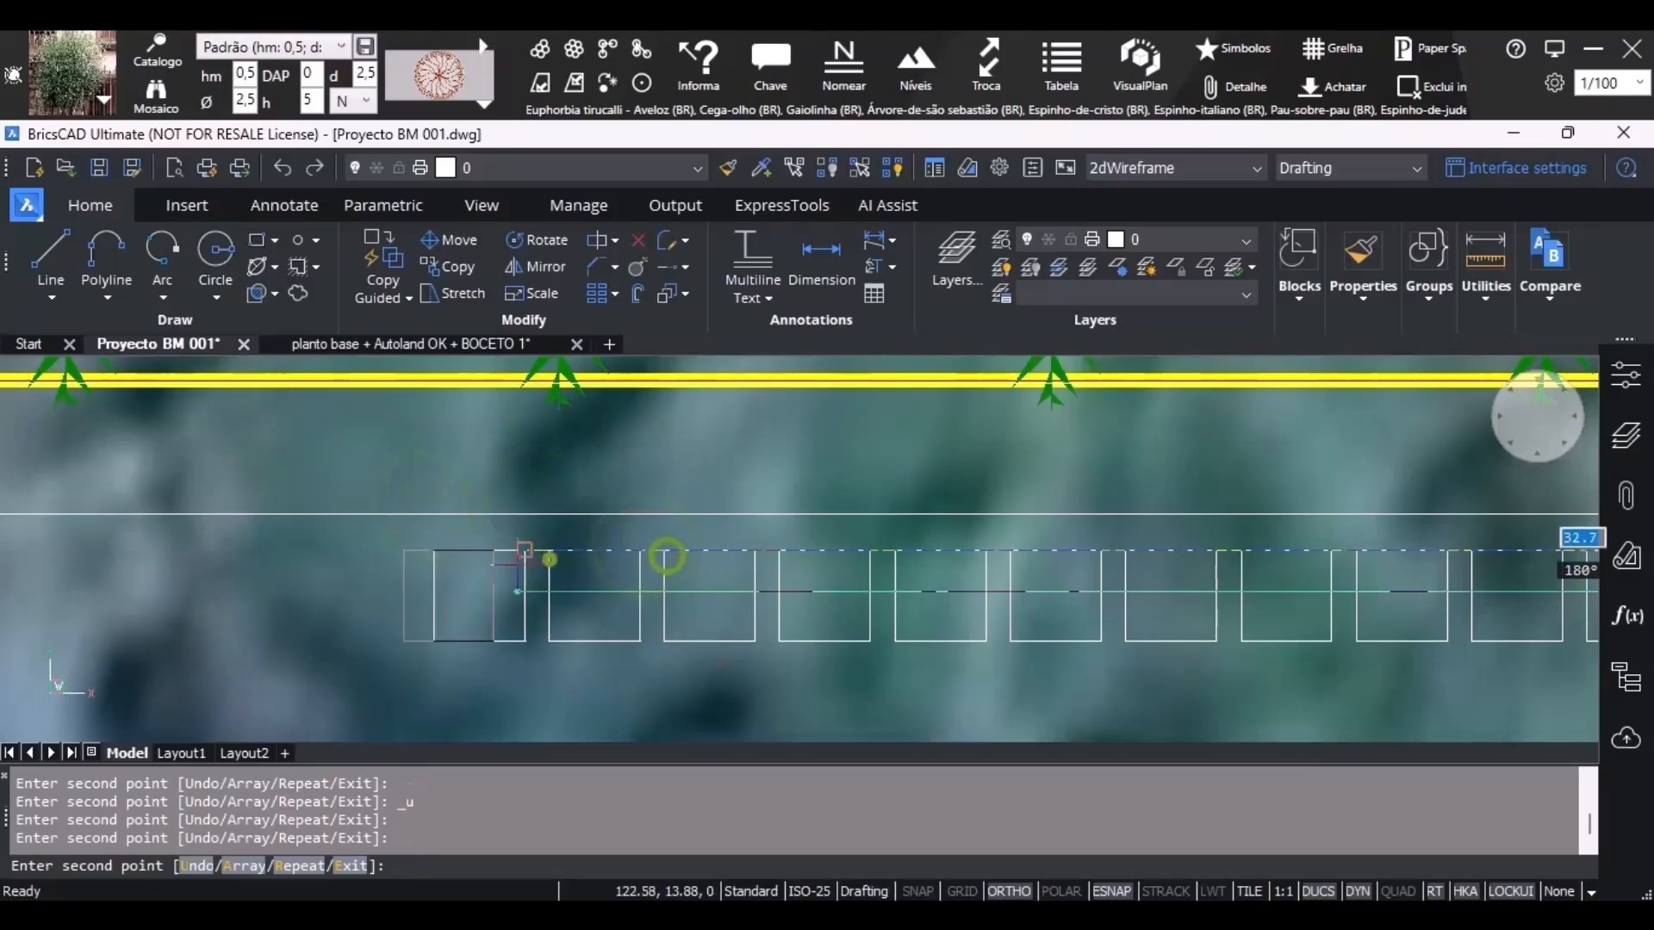
click(435, 551)
scroll(387, 560, down, 5)
middle_drag(259, 558, 531, 588)
scroll(531, 589, up, 4)
click(982, 661)
click(896, 659)
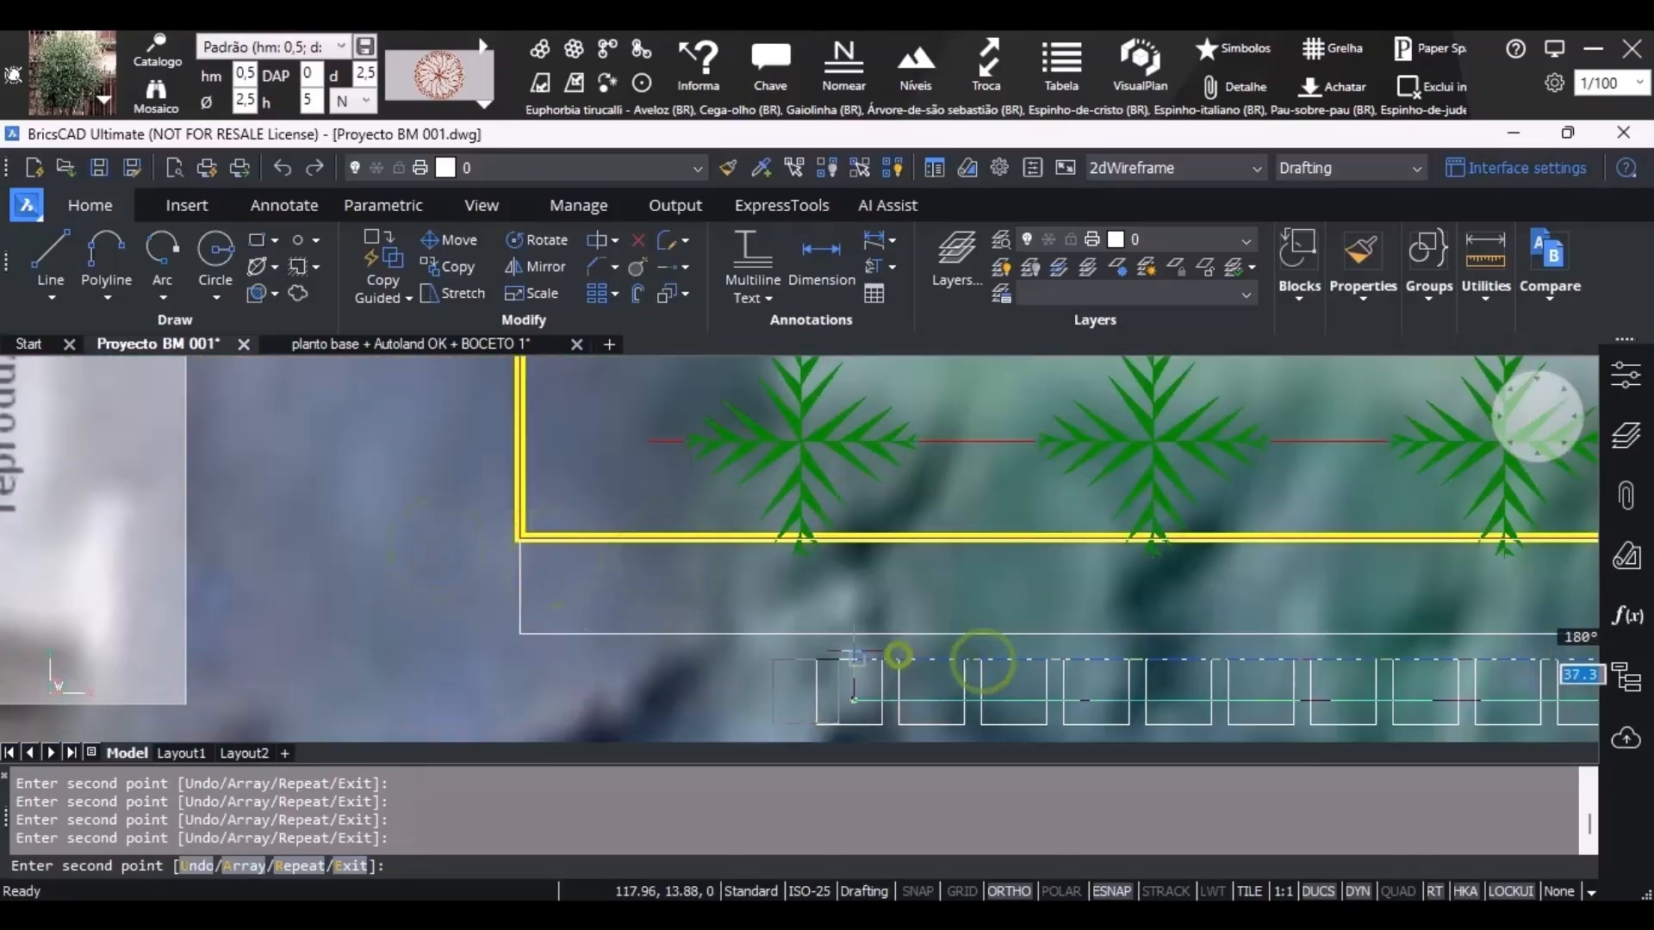
click(816, 659)
click(734, 659)
click(653, 658)
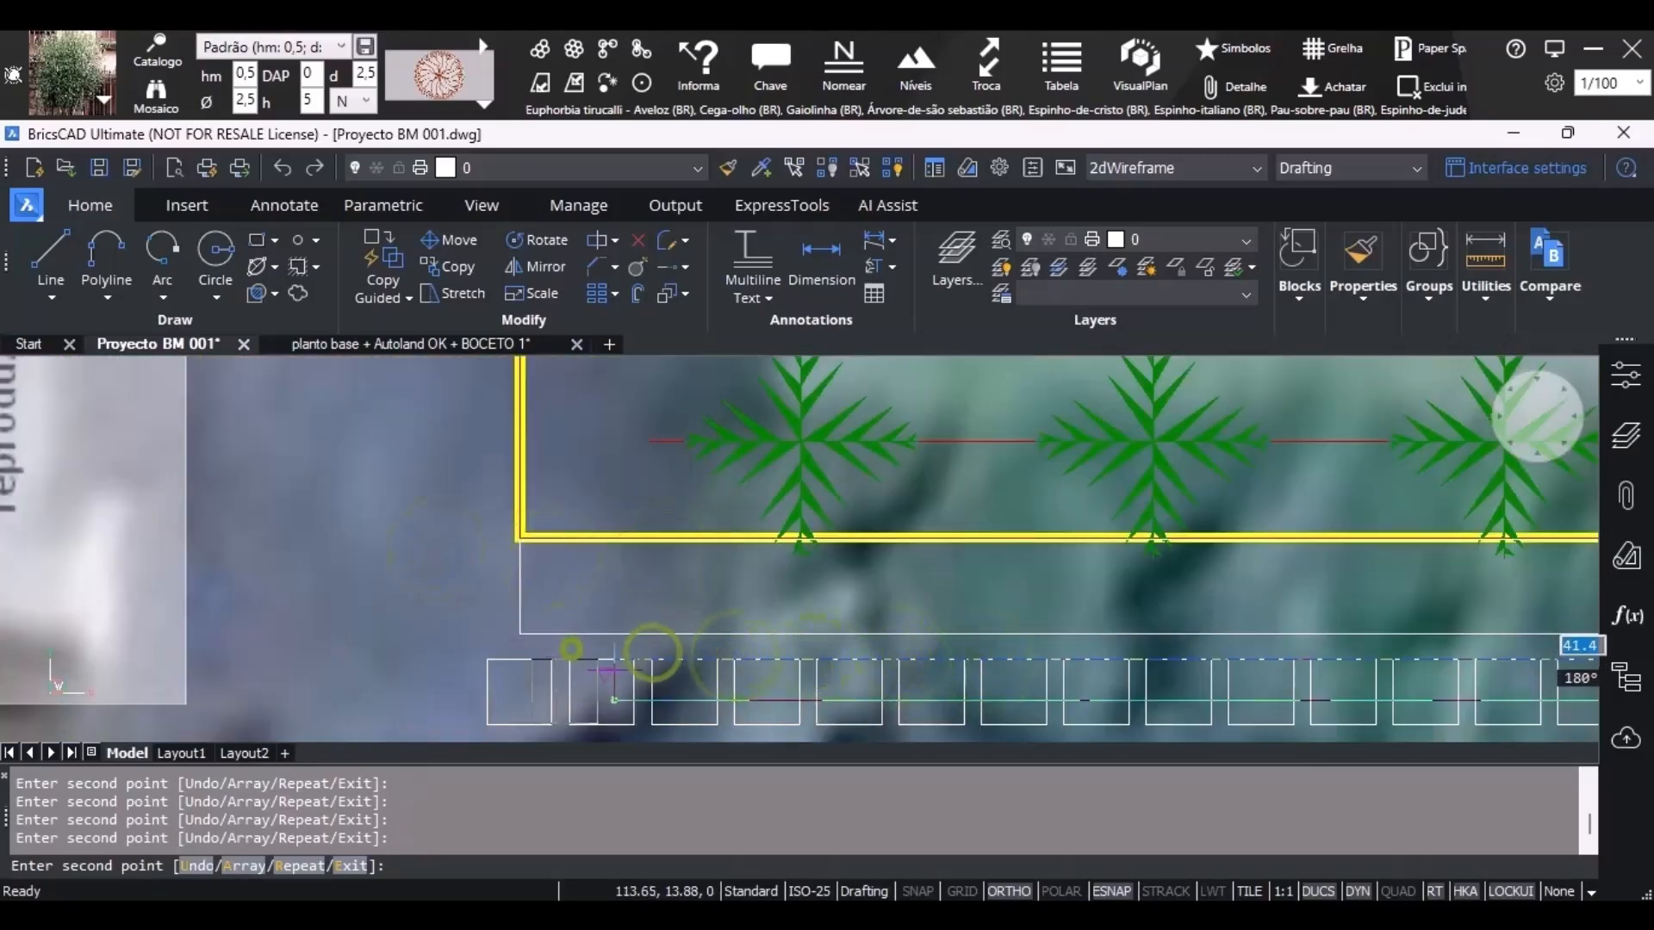
click(570, 657)
key(Escape)
Stretch the westernmost square's west edge eastward so it aligns with the long rectangle's west end.
key(Escape)
click(488, 682)
click(488, 691)
click(520, 686)
key(Escape)
Start a polyline at the driveway's corner southwest of the house, running east to the paving row's west end and north to the grid's southwest corner.
scroll(536, 686, down, 4)
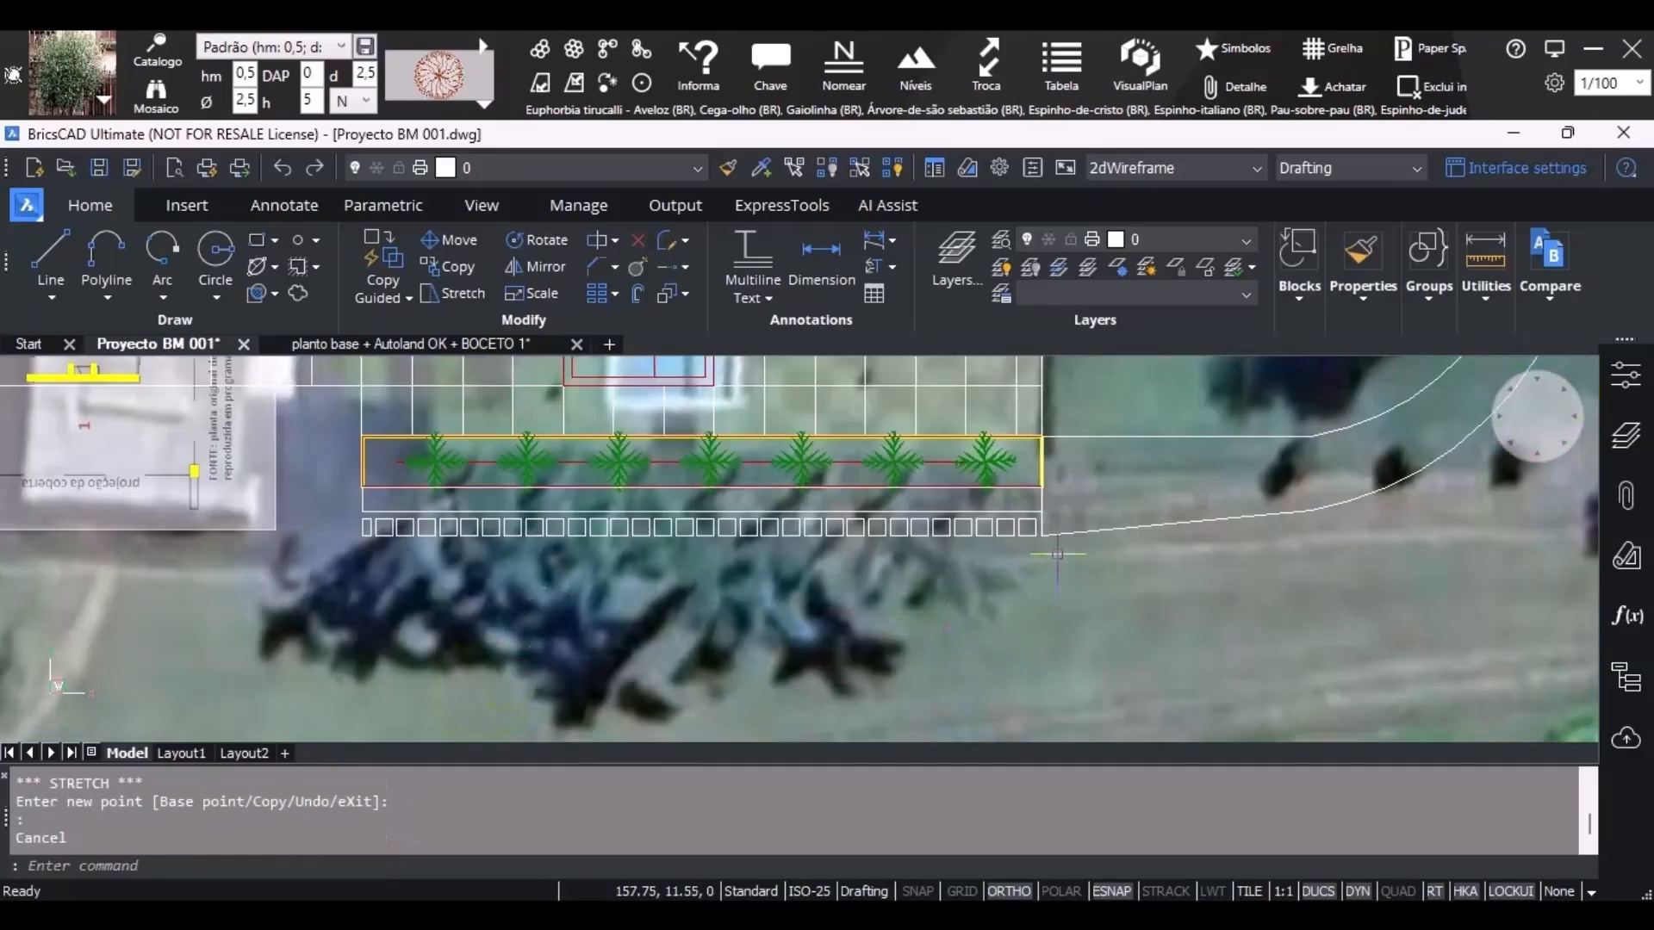
middle_drag(332, 589, 1045, 657)
scroll(1037, 619, up, 2)
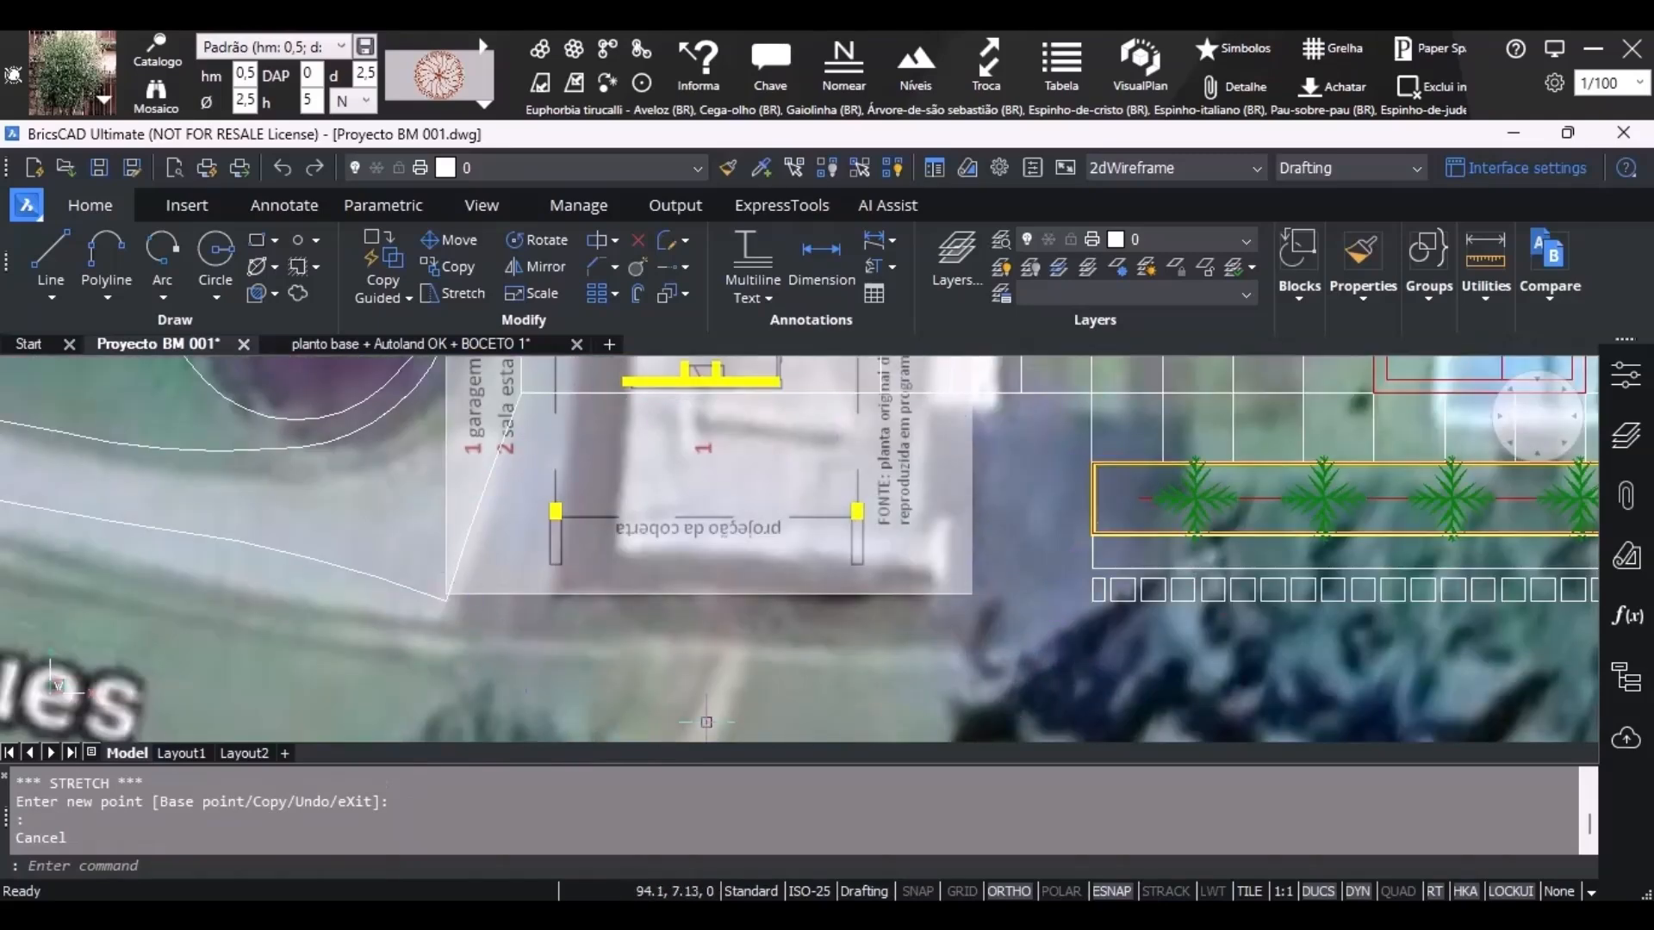
click(104, 249)
click(447, 601)
scroll(1013, 613, up, 2)
middle_drag(1013, 613, 717, 627)
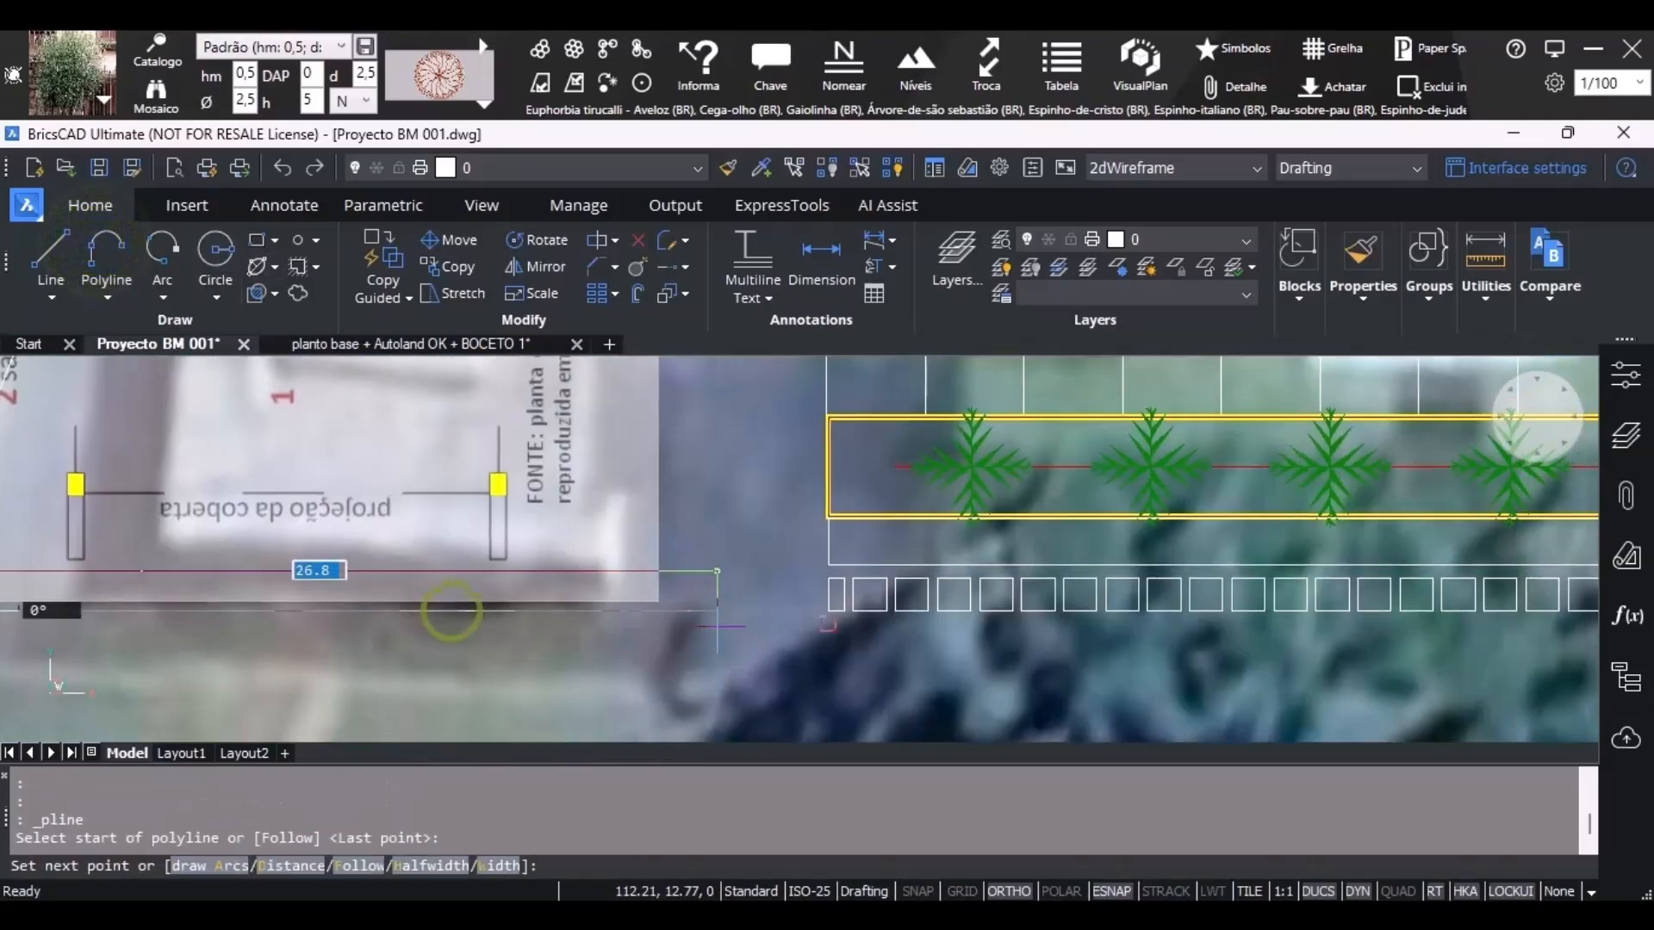
scroll(759, 604, up, 2)
click(889, 608)
scroll(874, 465, down, 2)
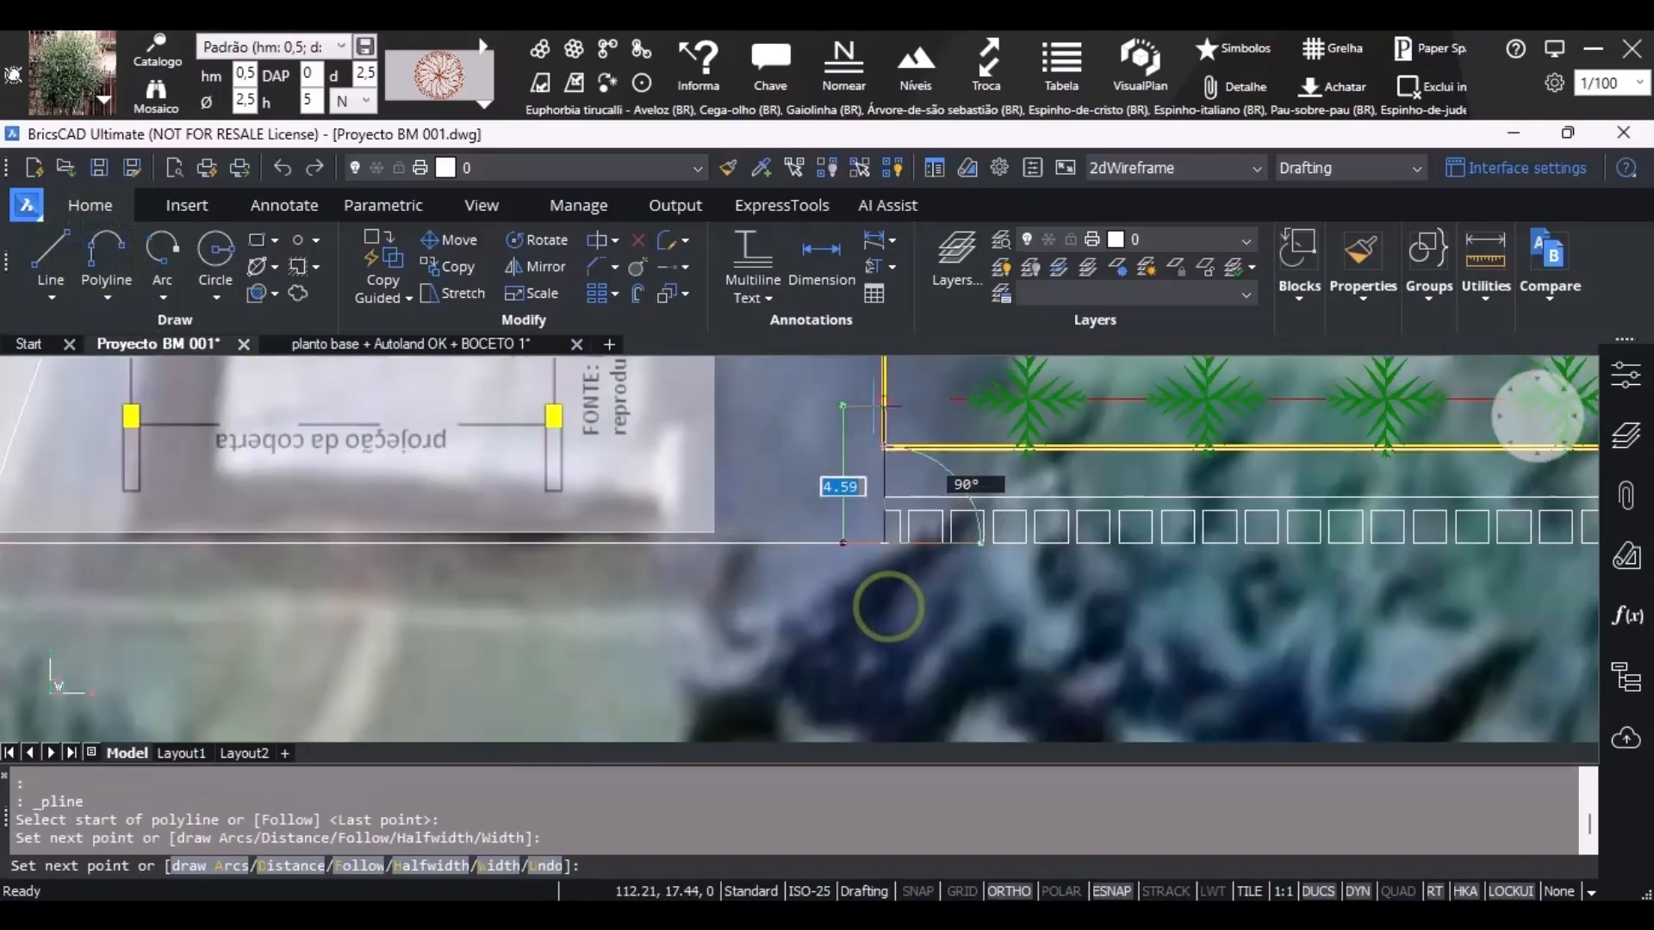
middle_drag(883, 405, 874, 680)
click(875, 622)
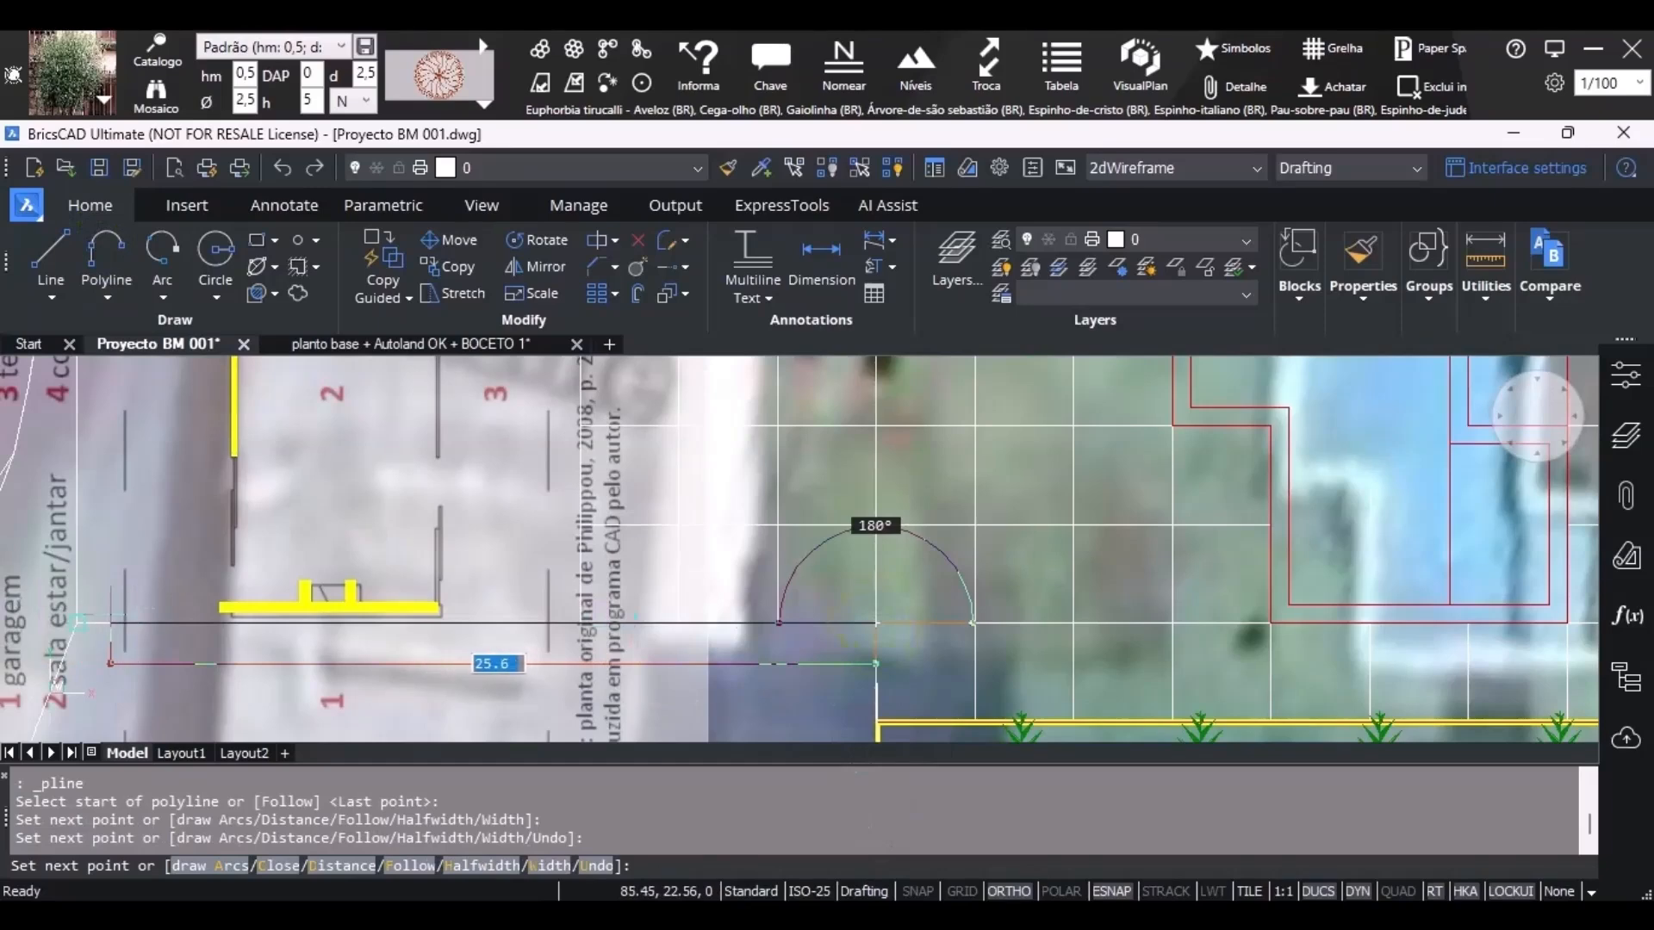
Continue the polyline west to the driveway's slanted edge, add an arc back to the starting corner and close it.
click(75, 618)
middle_drag(93, 695, 695, 413)
scroll(588, 602, up, 2)
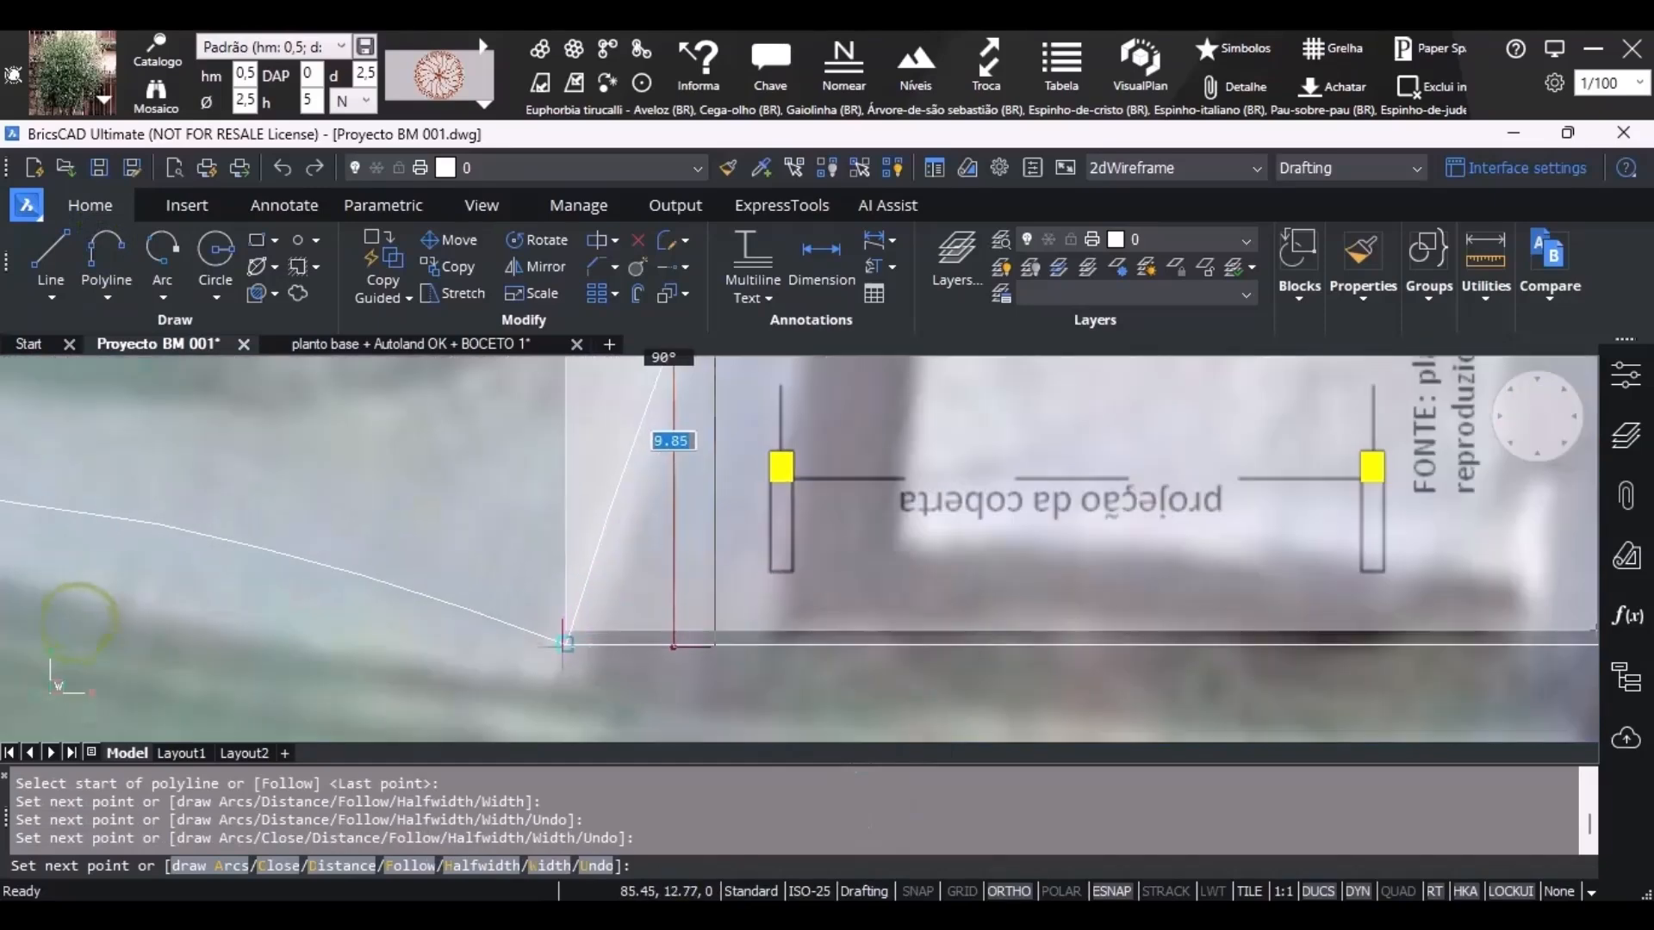
text(a)
key(Return)
scroll(560, 645, up, 1)
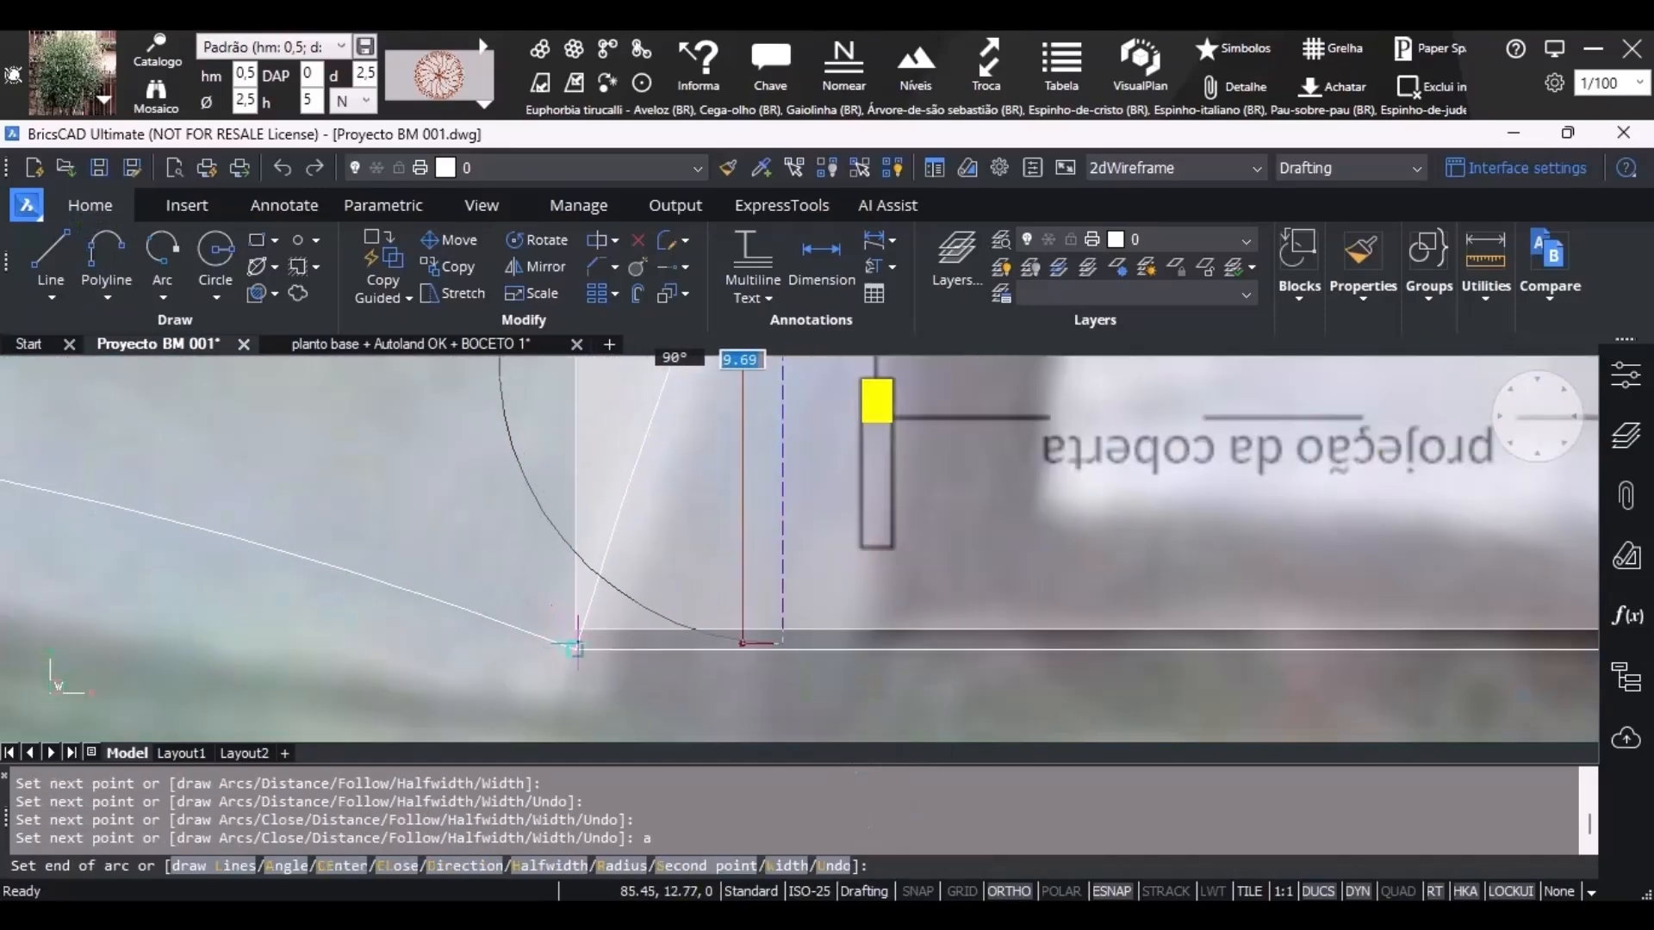
click(575, 645)
scroll(671, 598, down, 3)
text(l)
key(Return)
text(c)
key(Return)
Select the closed polyline and flatten its western arc onto the driveway's slanted edge.
click(605, 573)
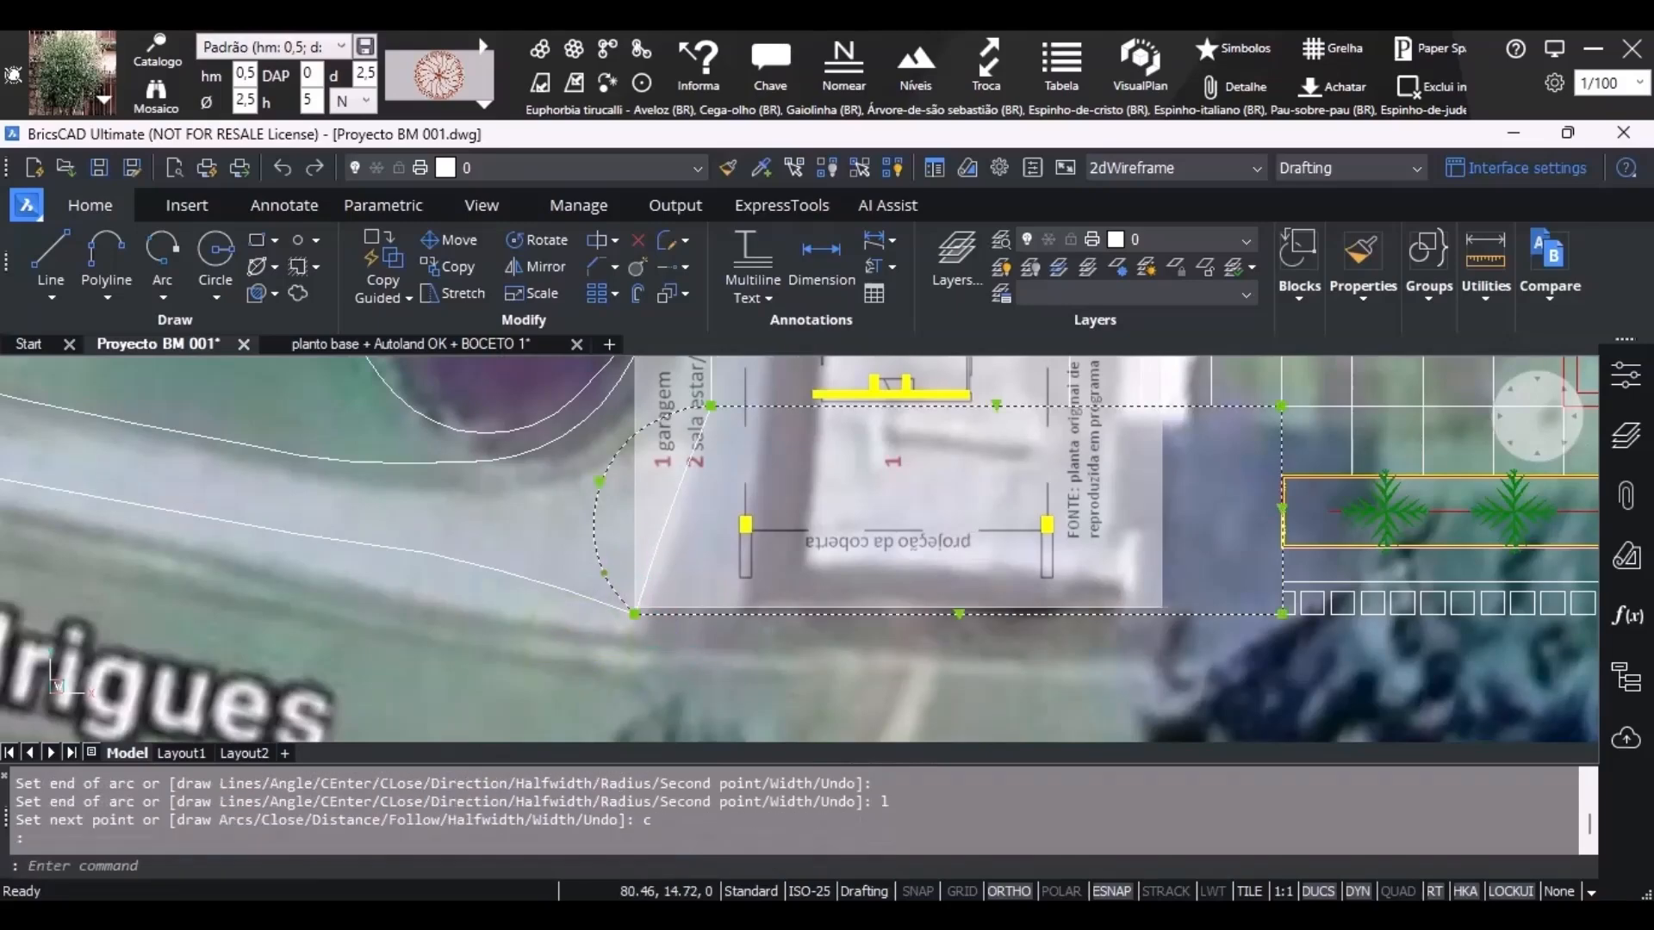
click(603, 486)
click(662, 526)
key(Escape)
Draw a rectangle in the grid's northeast gap, from the northern grid's northeast corner to the eastern grid's northeast corner.
scroll(643, 657, down, 3)
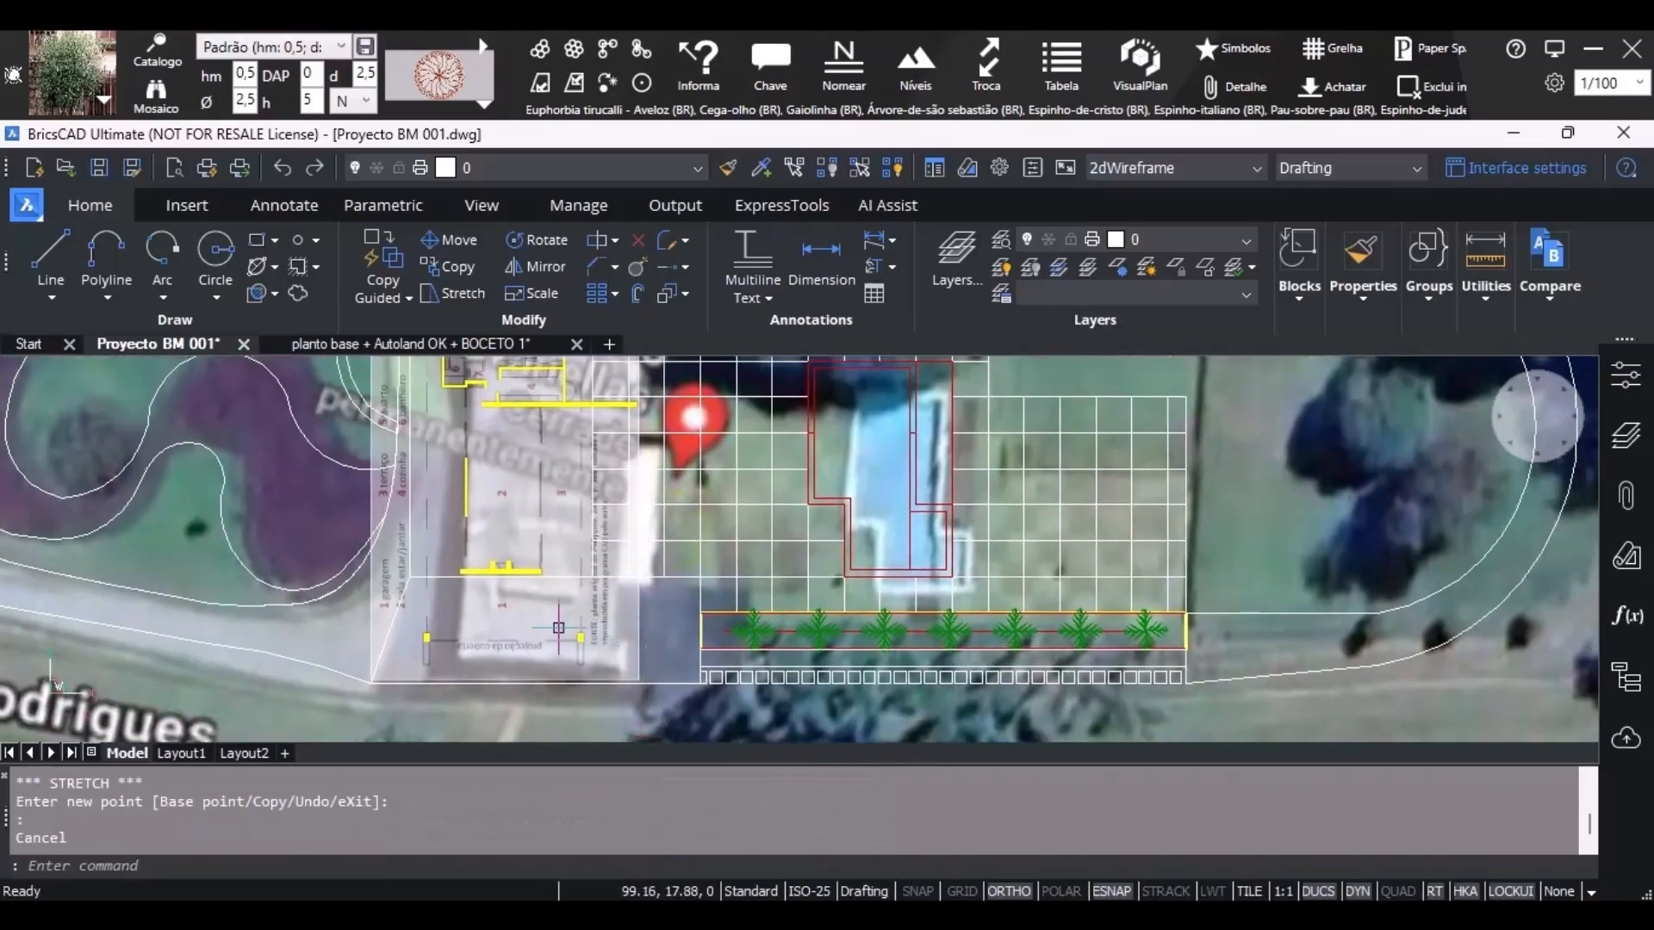
scroll(923, 556, down, 2)
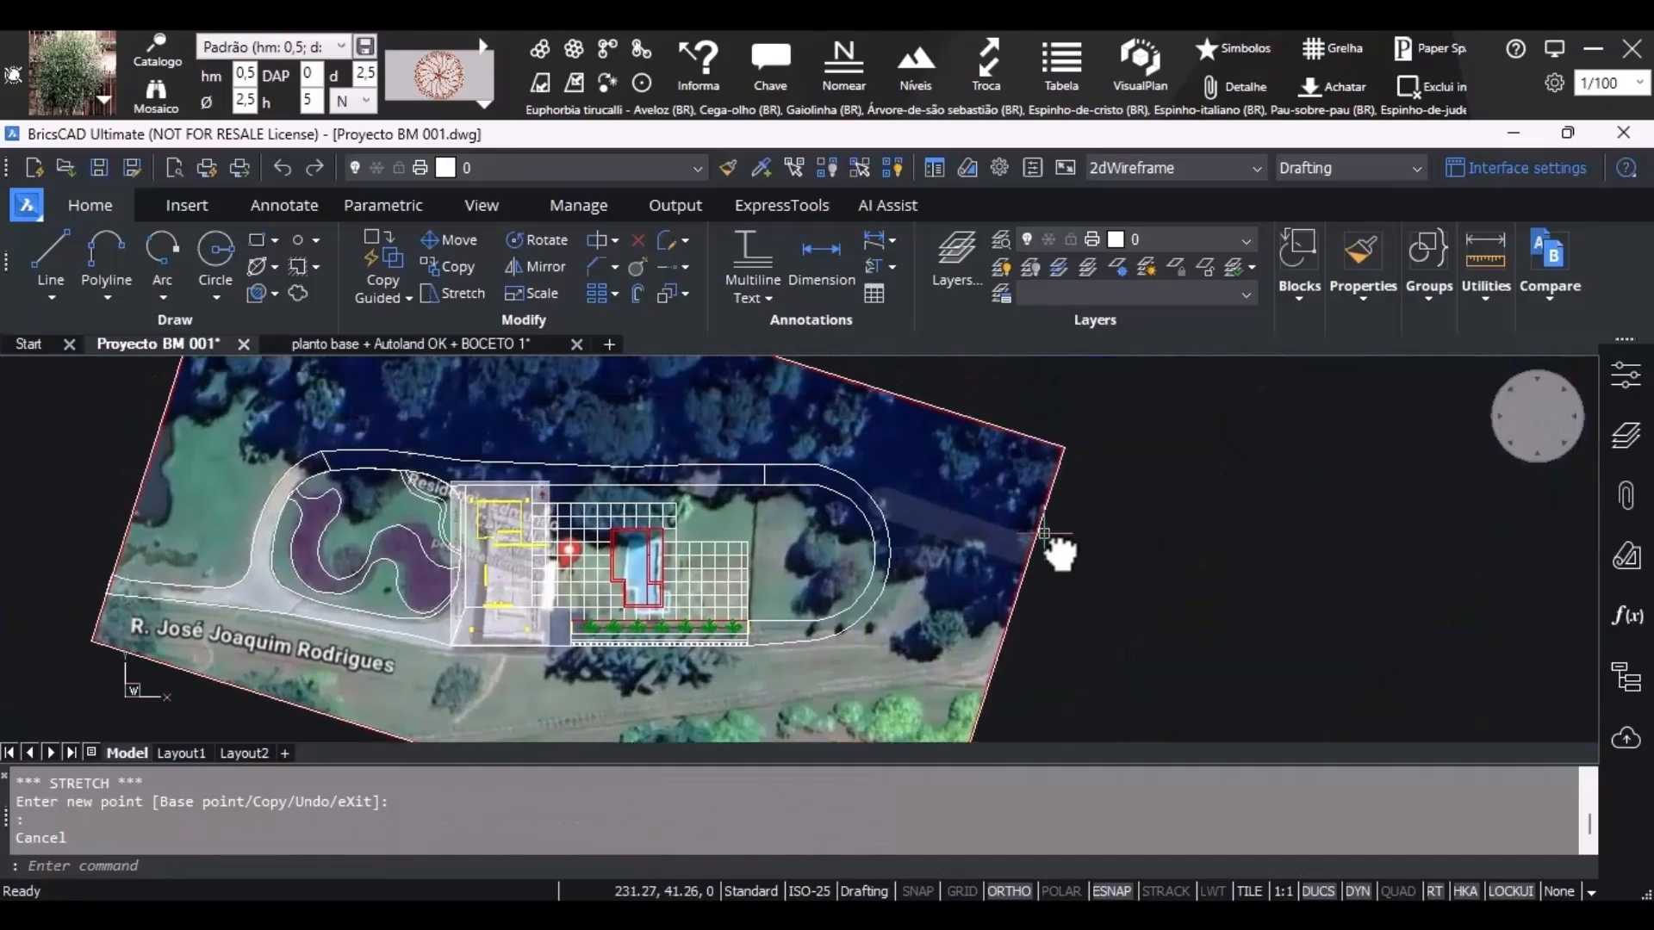
scroll(744, 396, up, 4)
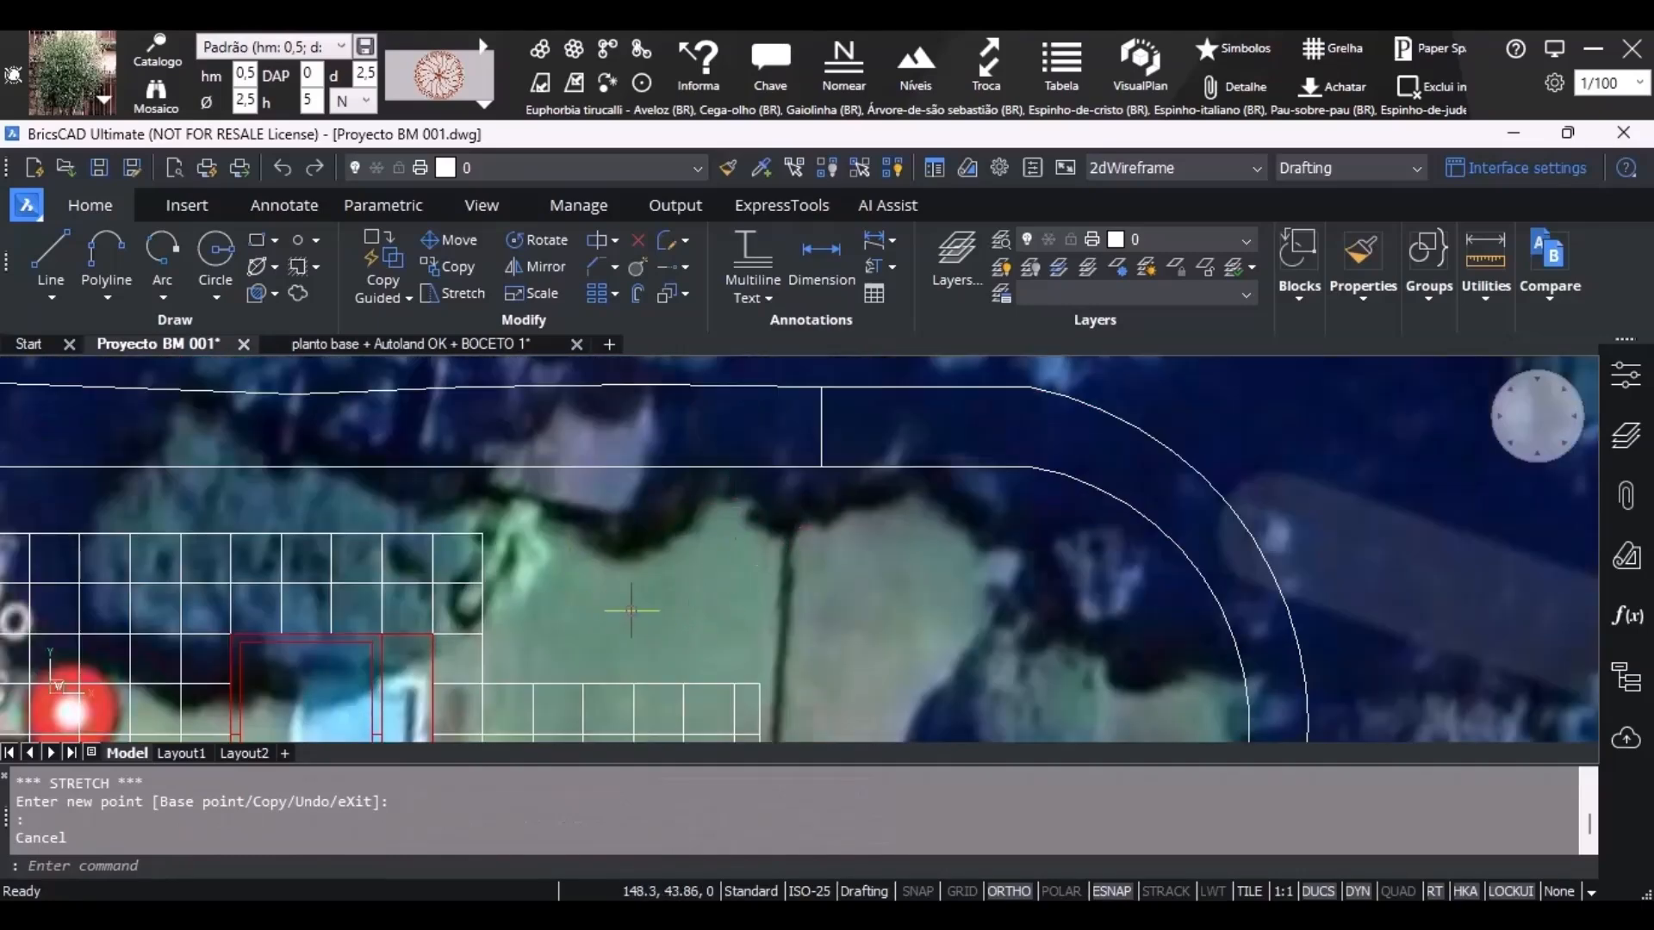
mouse_move(438, 489)
middle_down()
mouse_move(675, 480)
mouse_move(763, 410)
middle_up()
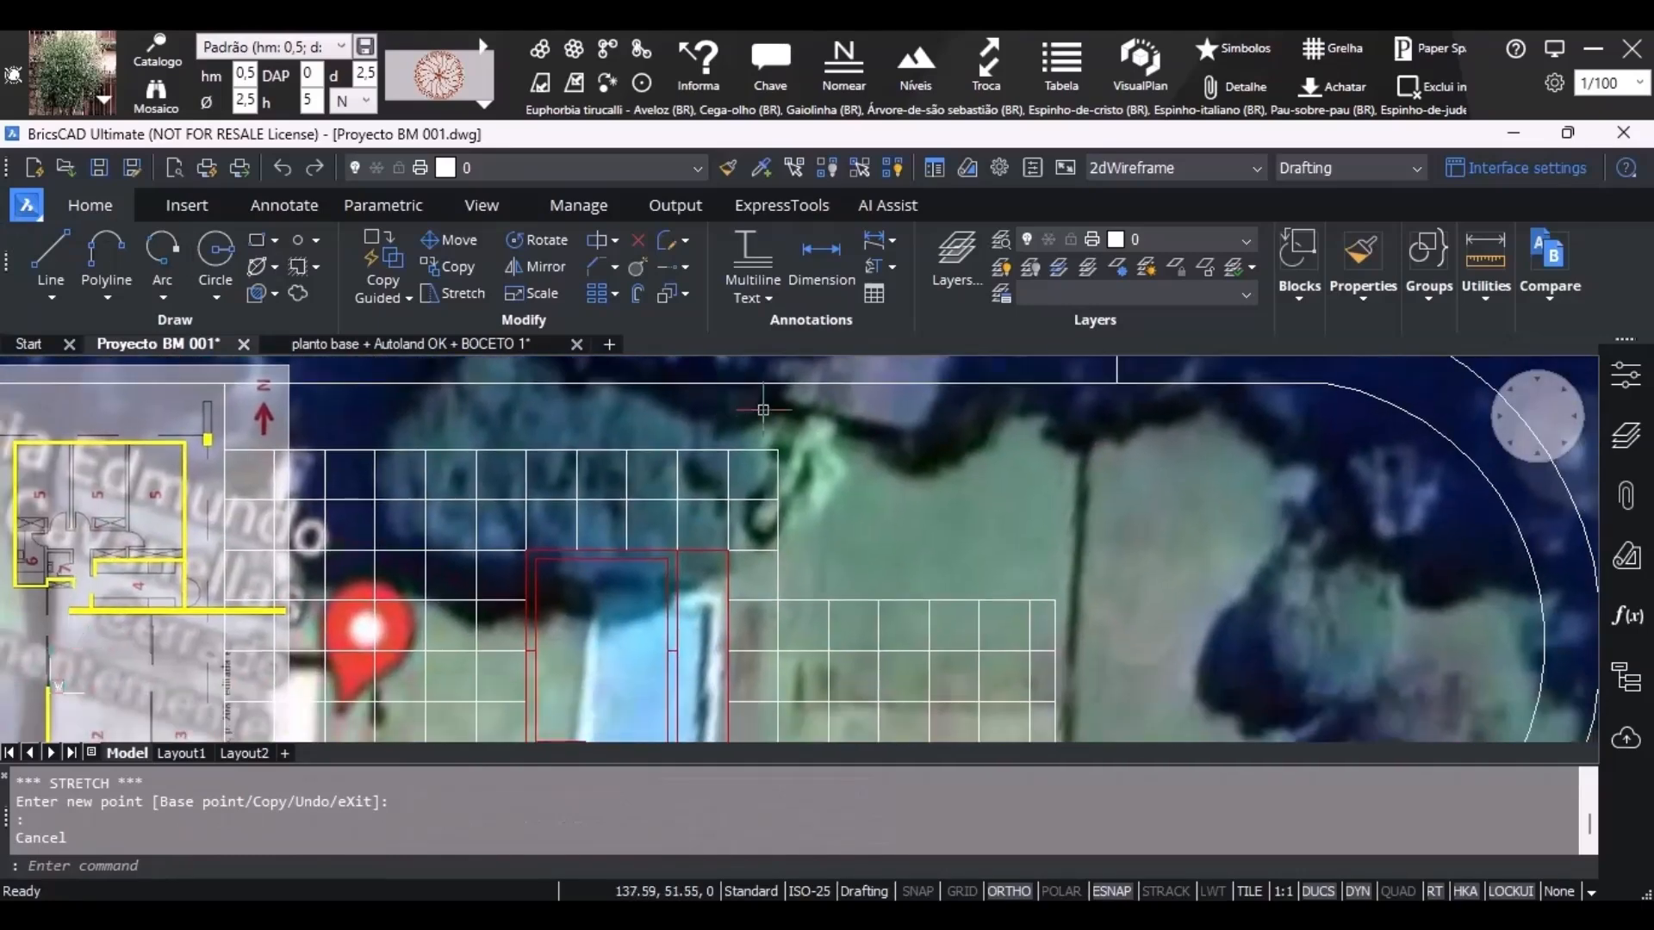
click(257, 241)
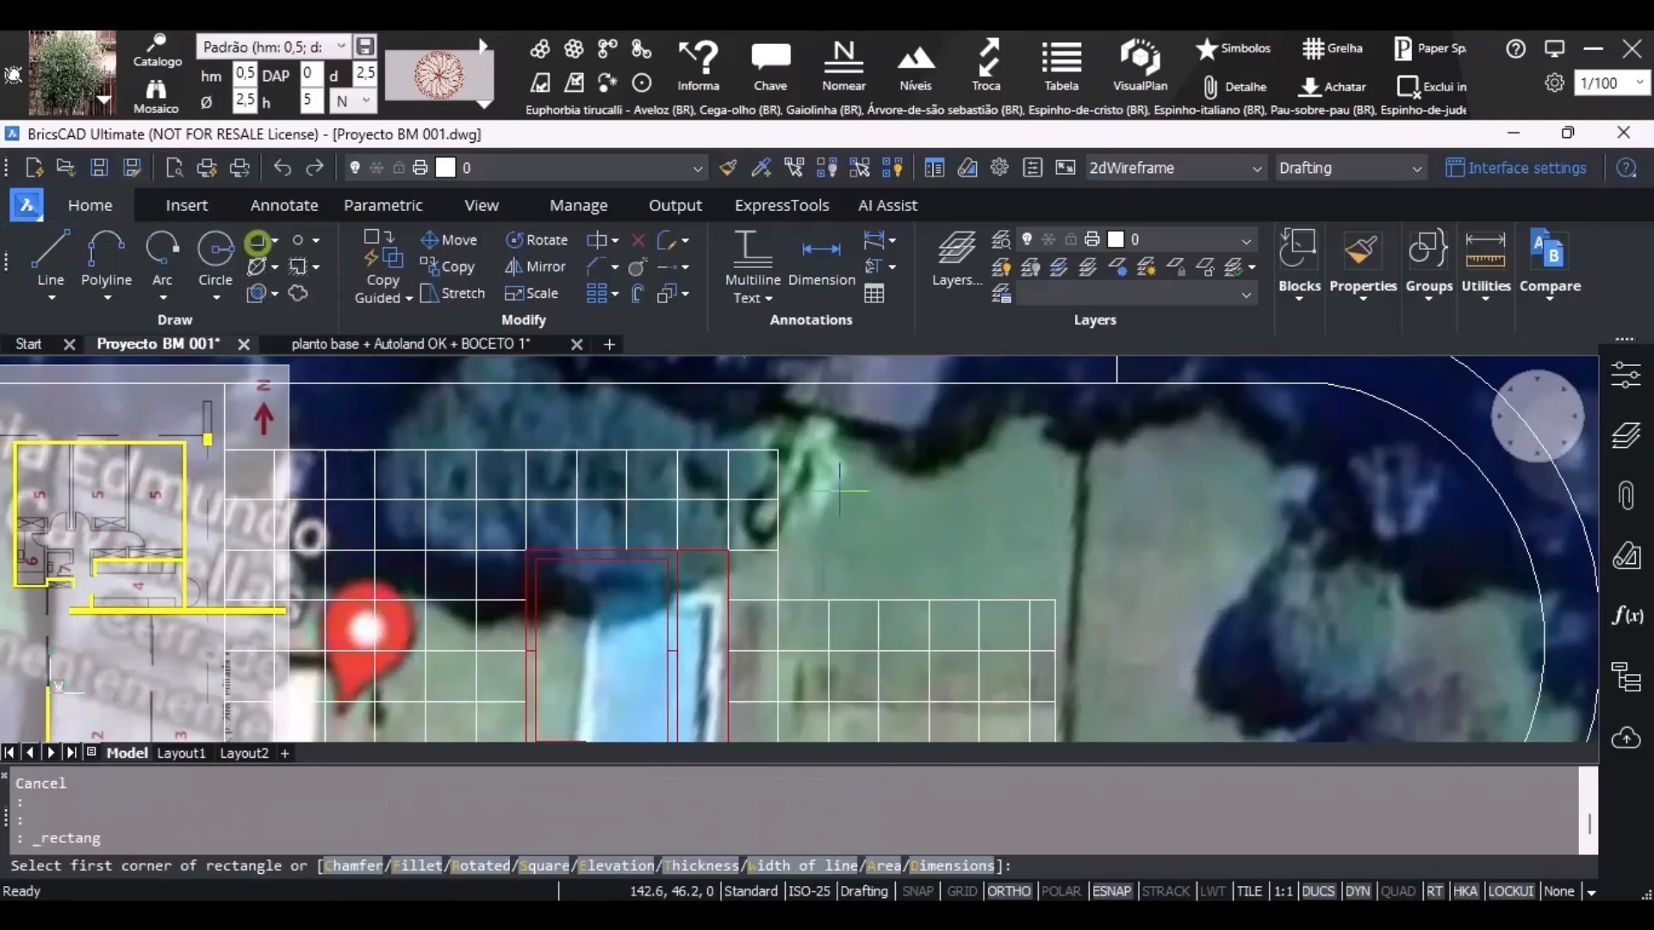
click(778, 450)
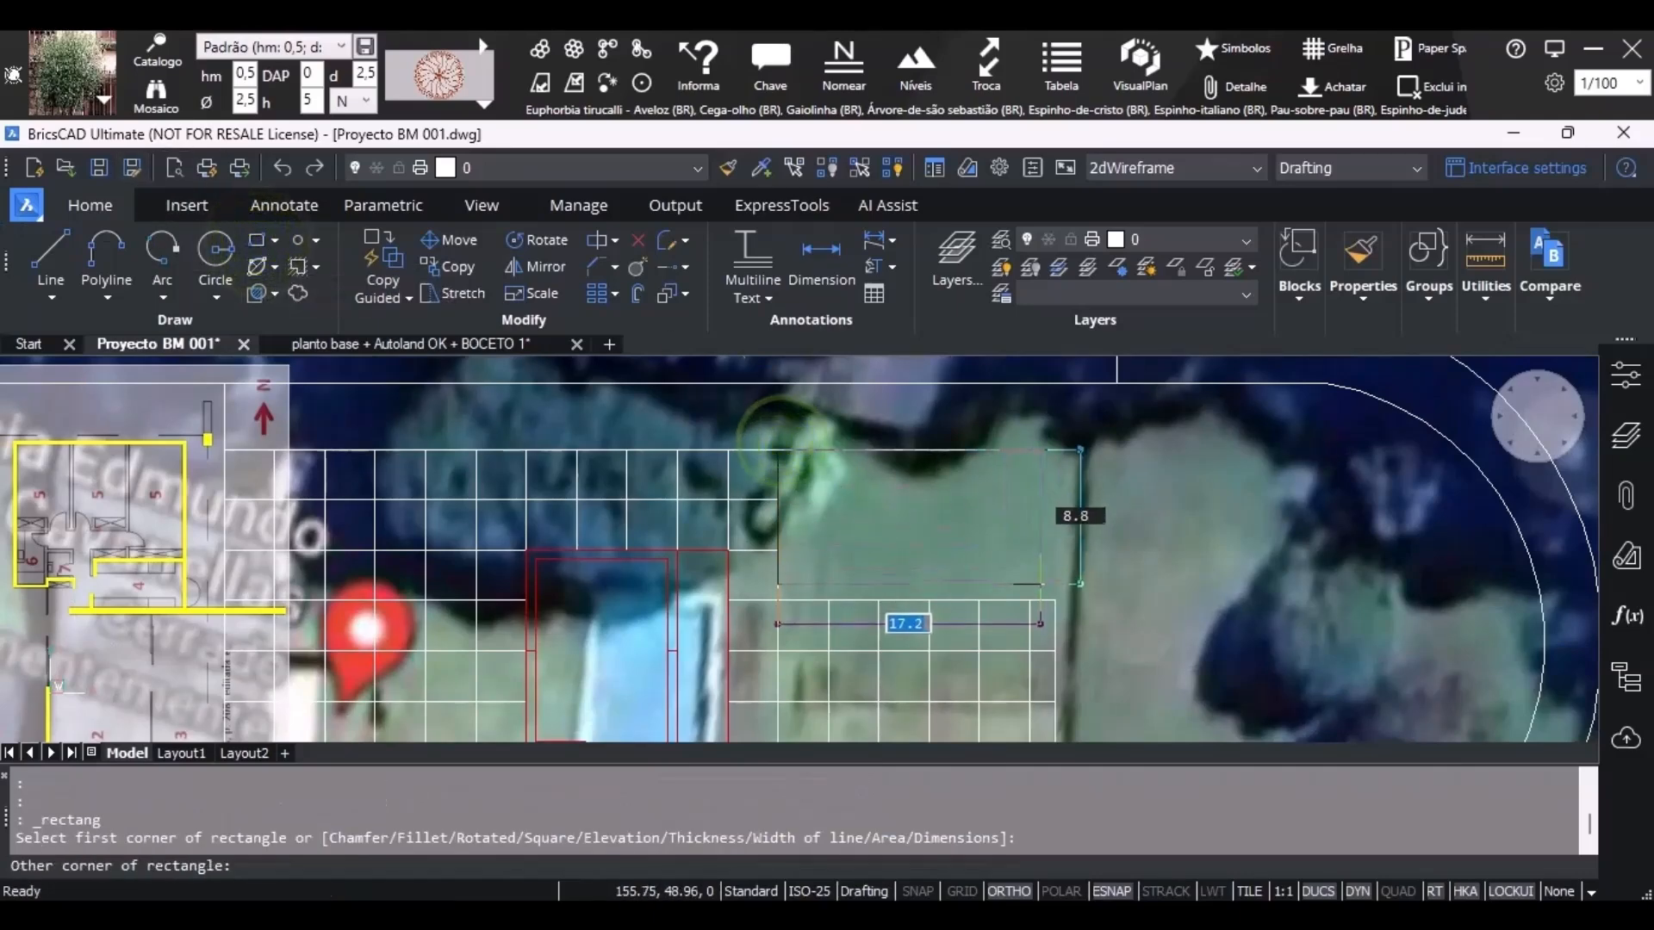
click(1055, 599)
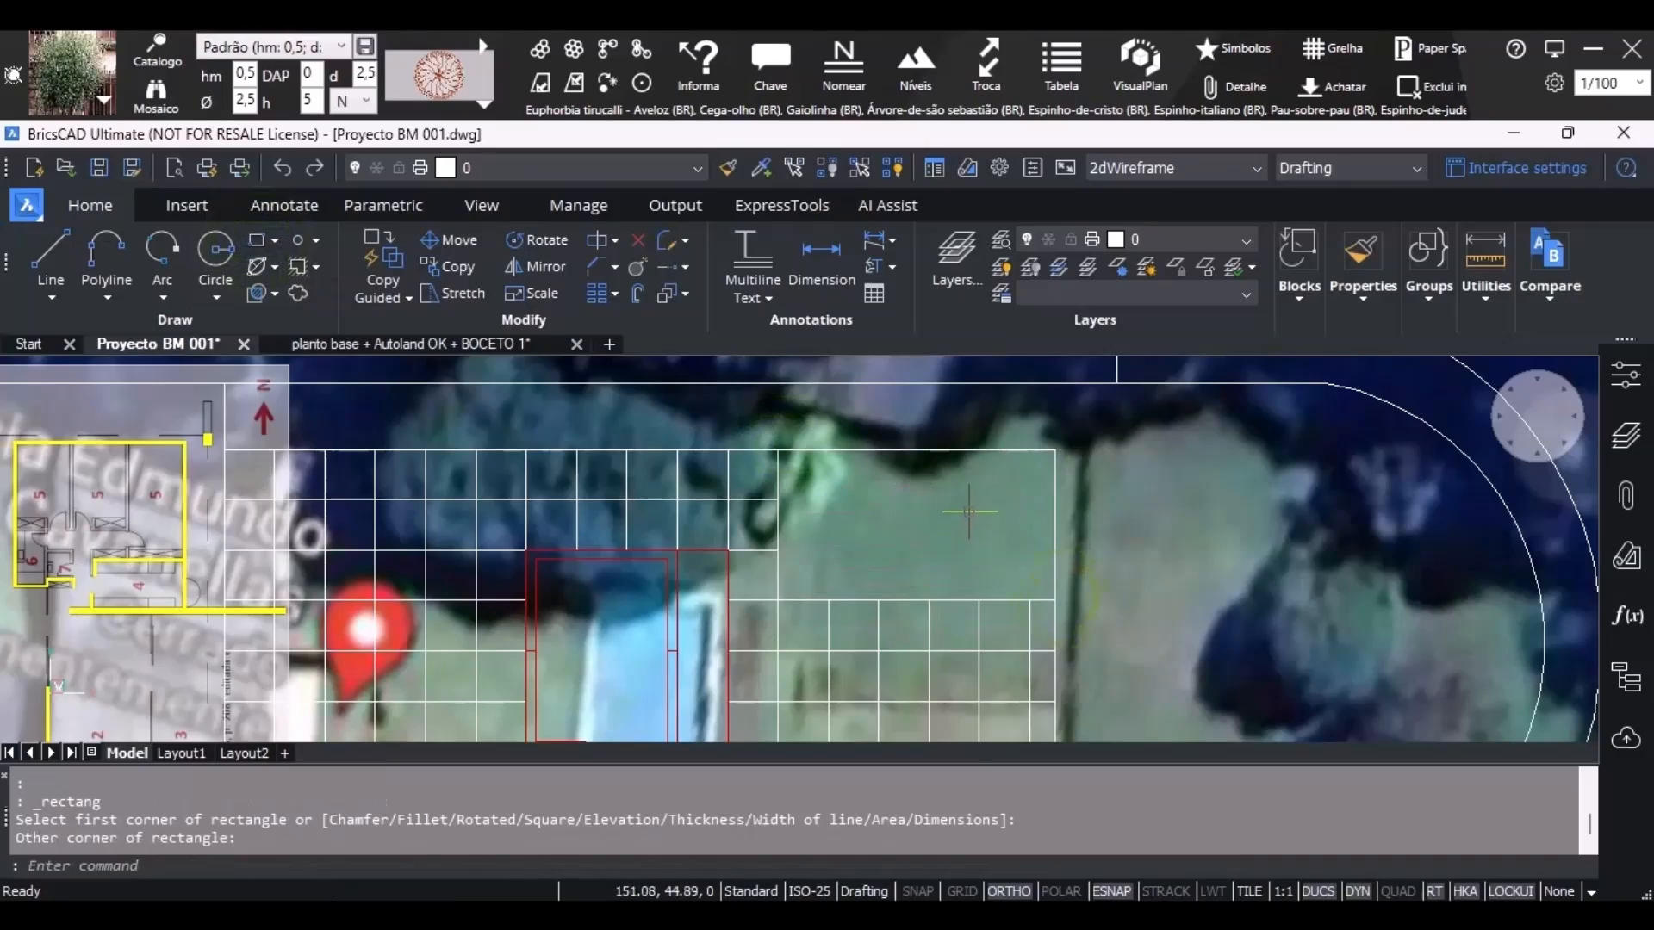
Select the rectangle in the grid's northeast gap and stretch its north edge up to the driveway's inner line.
mouse_move(968, 512)
middle_down()
mouse_move(811, 509)
mouse_move(910, 497)
middle_up()
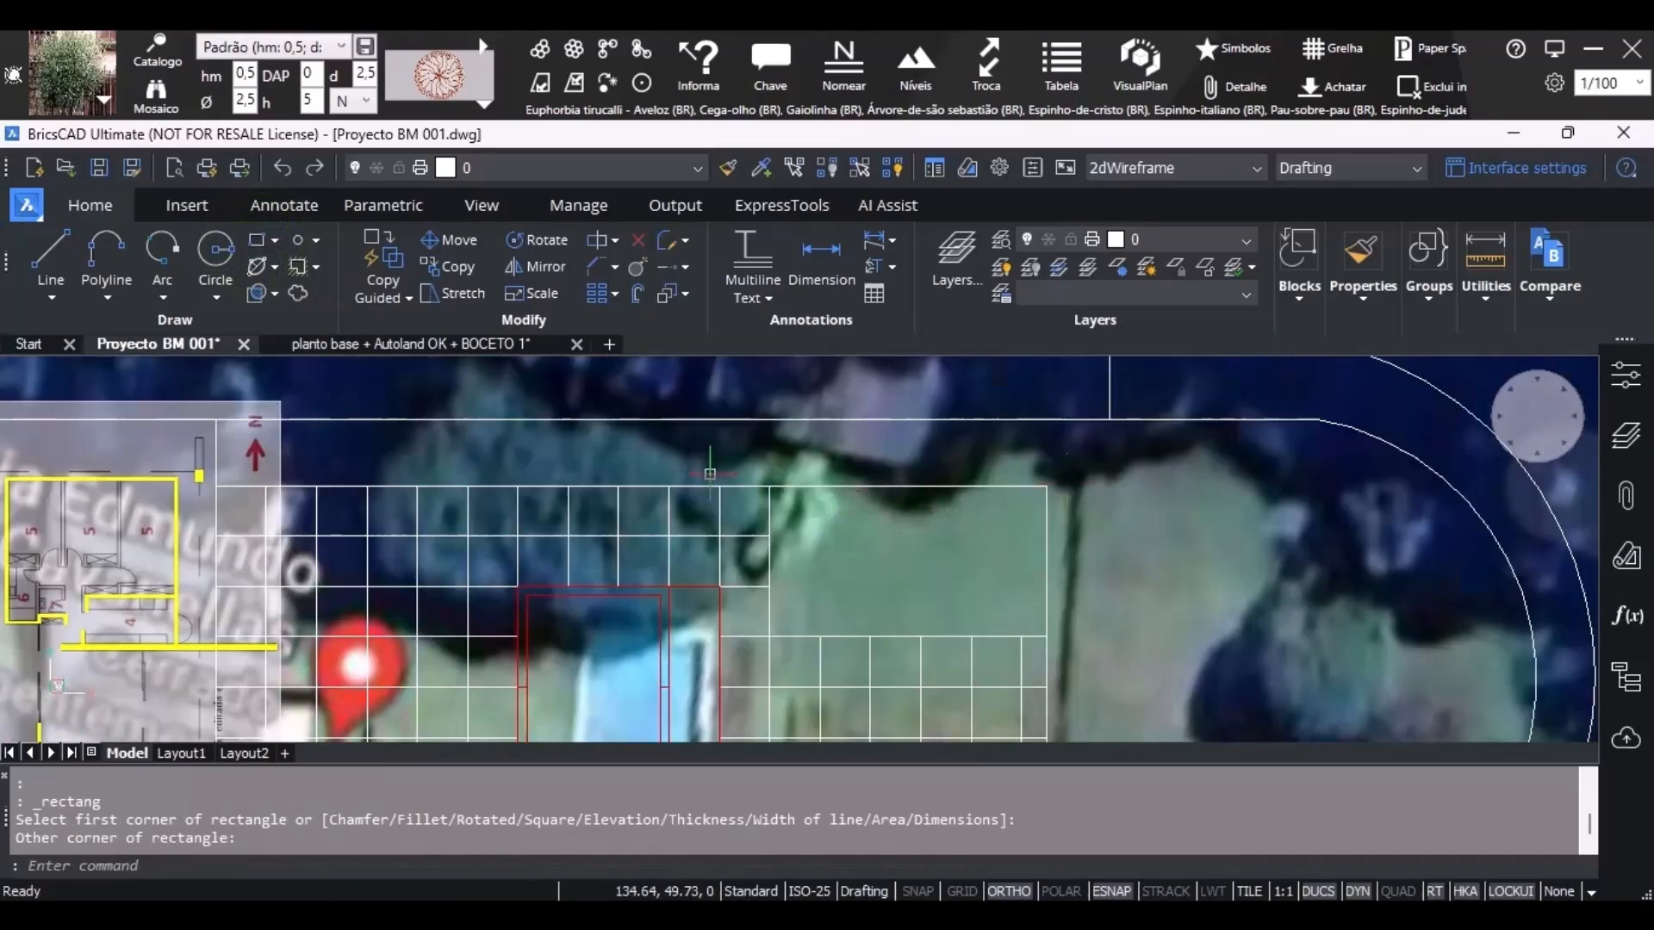
scroll(656, 428, down, 2)
click(884, 465)
click(861, 469)
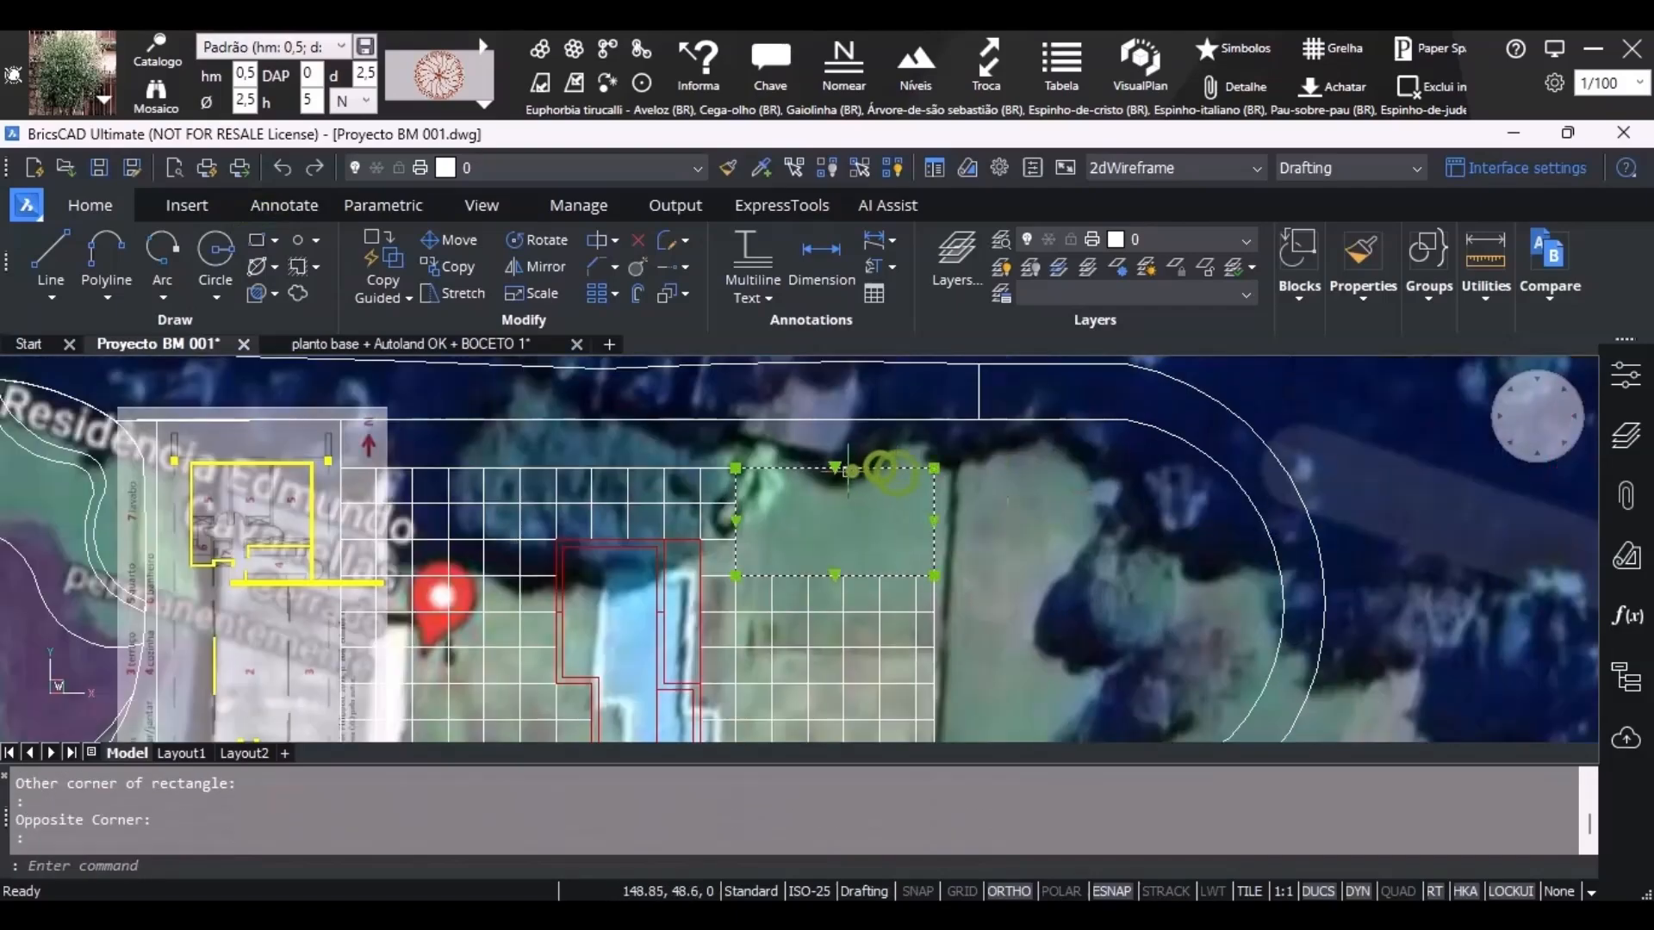
click(833, 468)
click(833, 421)
scroll(524, 440, up, 2)
middle_drag(523, 440, 667, 476)
key(Escape)
key(Escape)
scroll(1258, 470, down, 3)
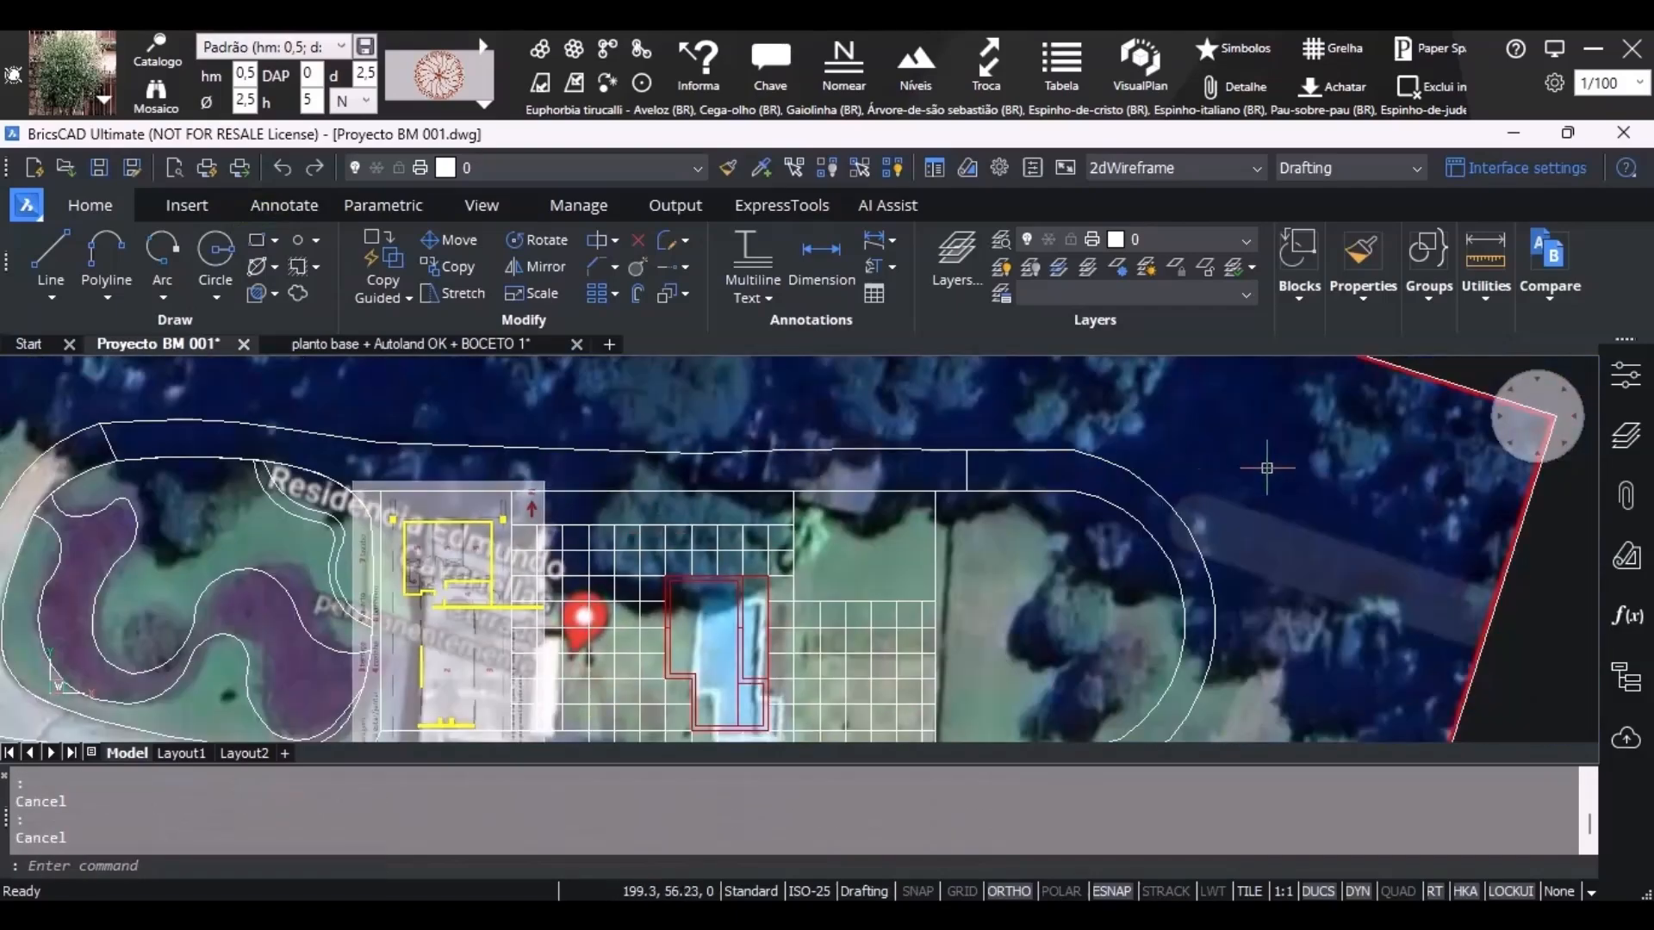
Select the satellite photo and undo the last layer changes.
scroll(1273, 539, down, 4)
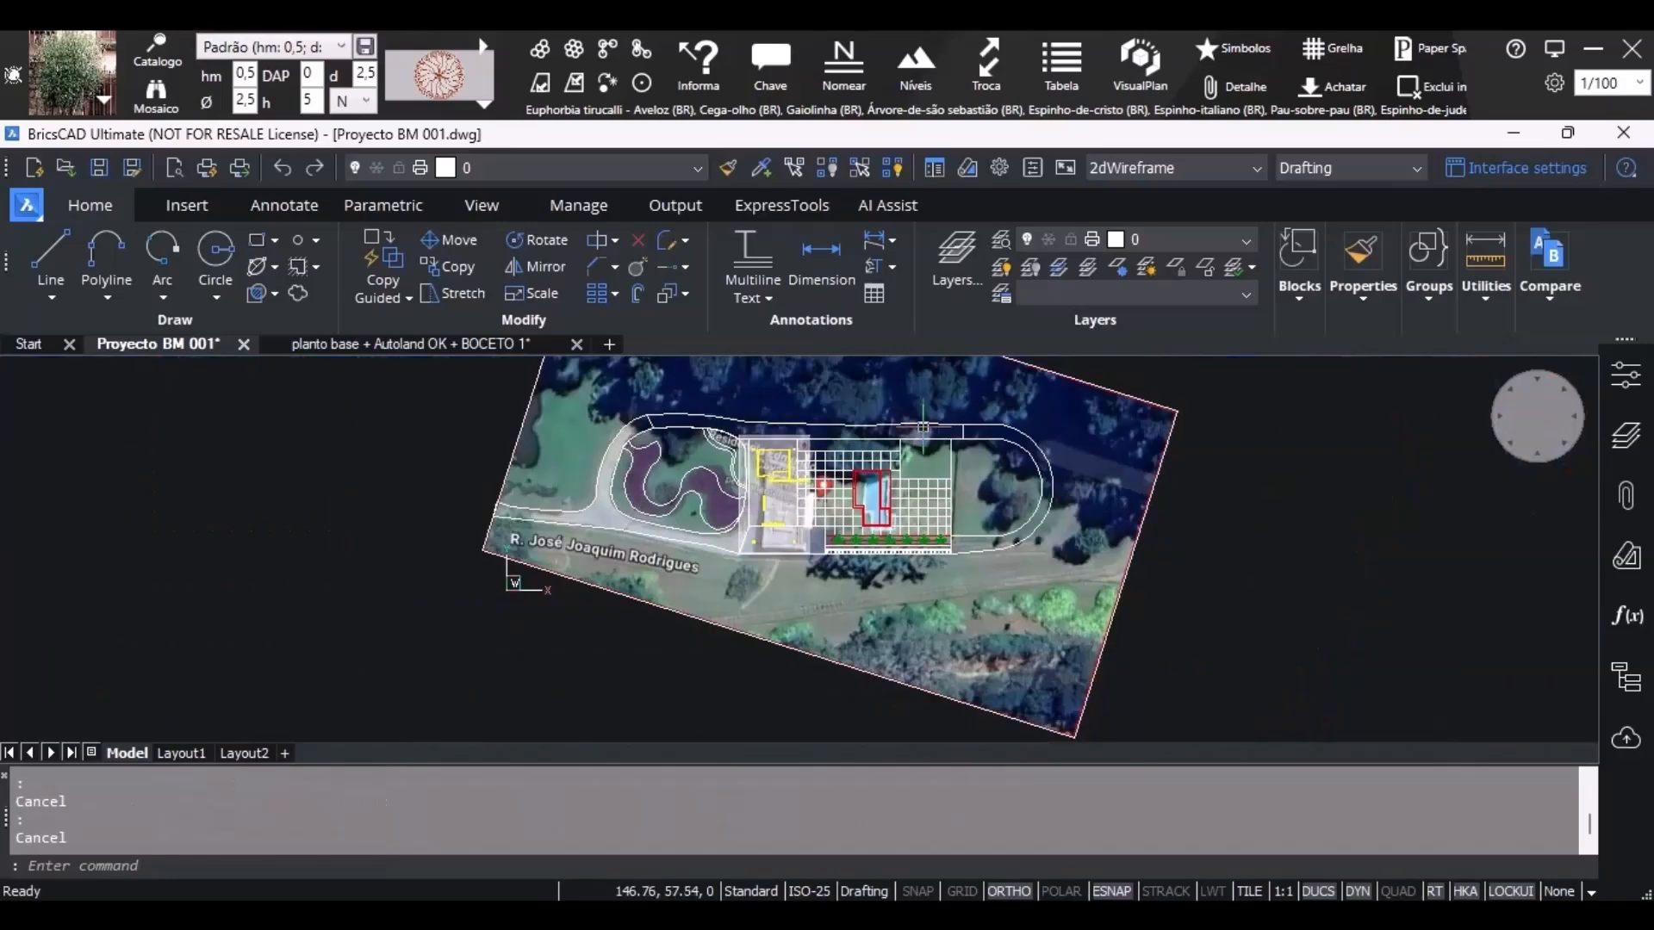
scroll(1111, 467, up, 3)
scroll(658, 672, up, 1)
middle_drag(666, 673, 849, 694)
scroll(677, 662, down, 2)
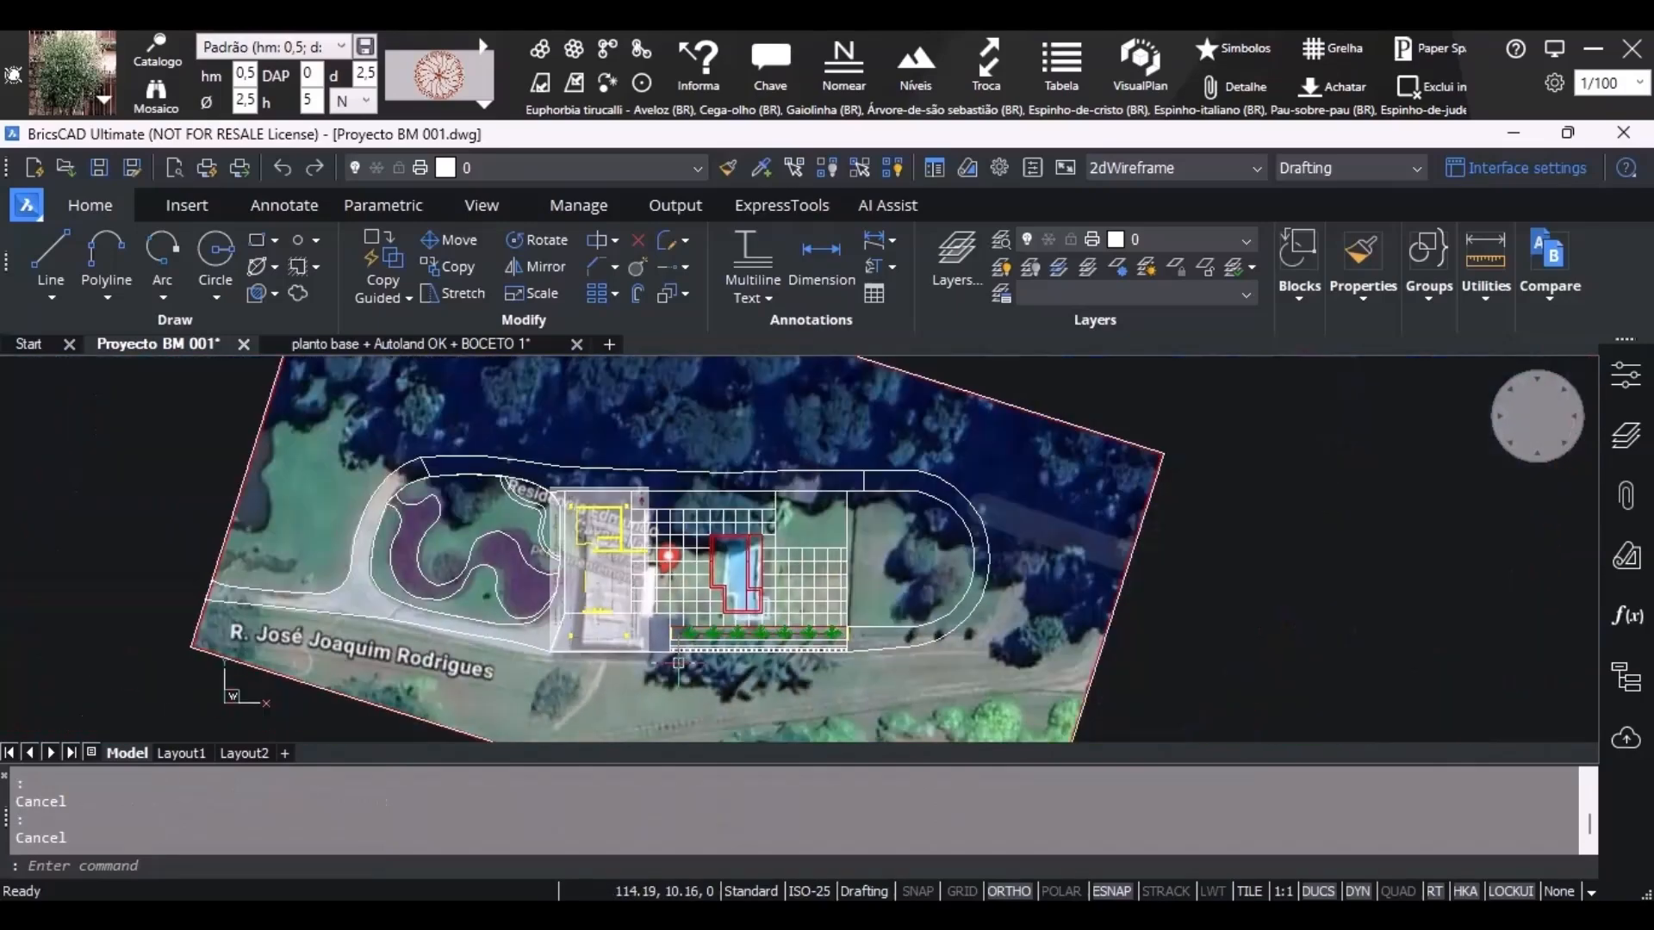
mouse_move(840, 565)
click(1190, 430)
click(1145, 482)
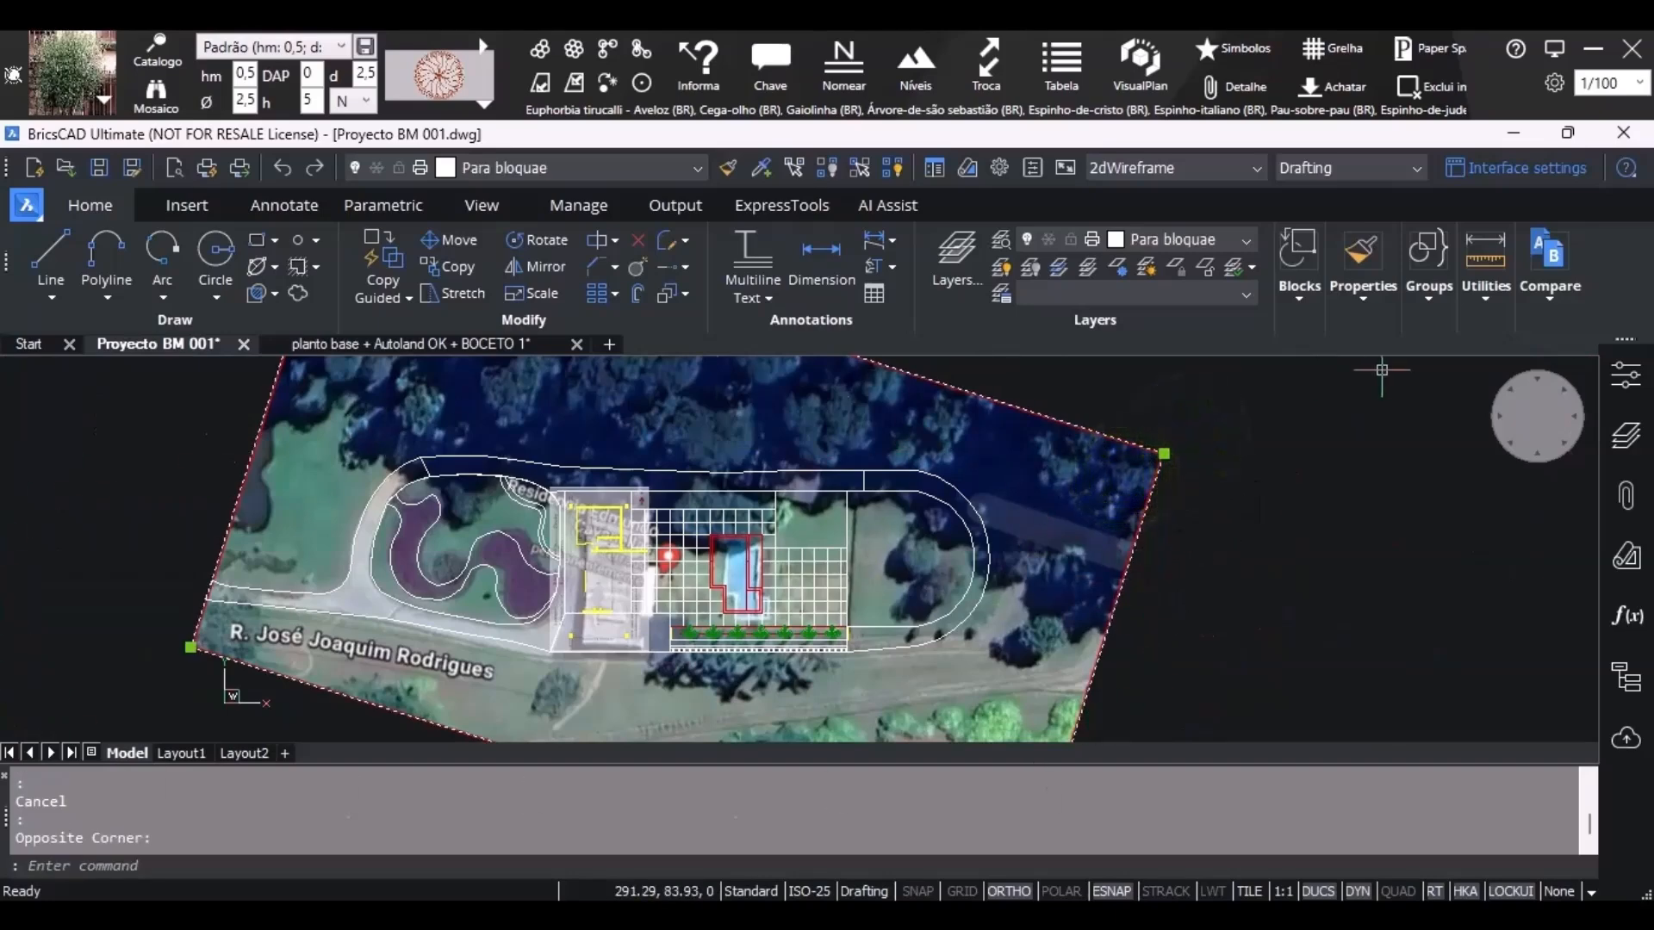
key(ctrl+z)
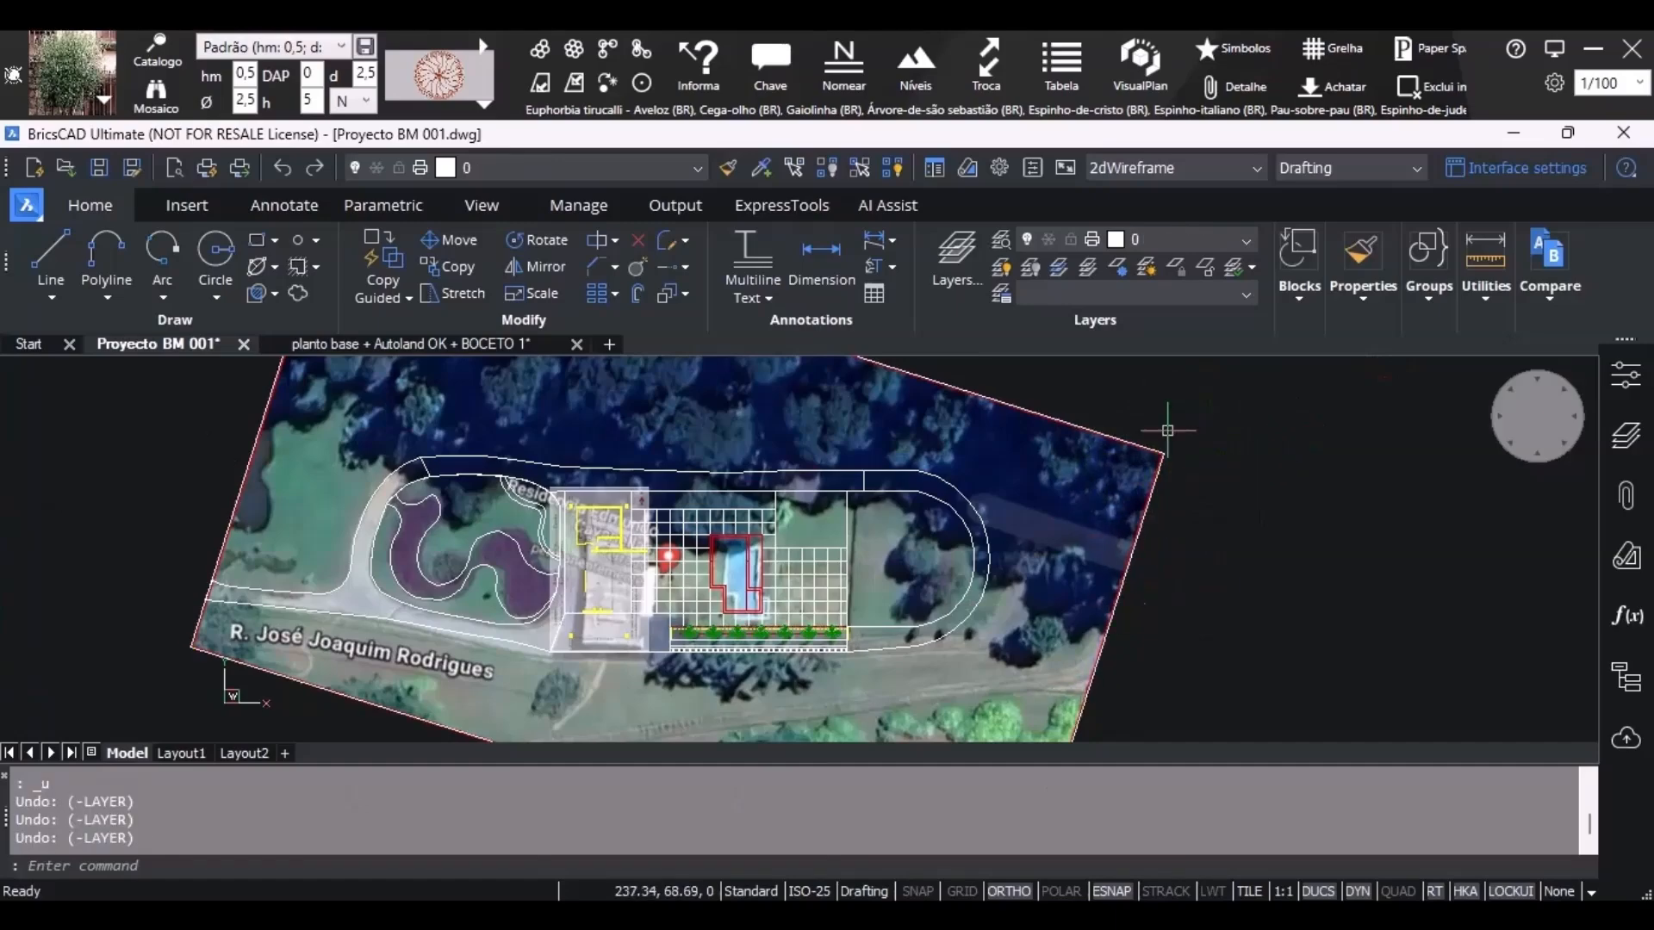
Switch off the layers of the satellite photo and the overlaid house plan image, leaving the drawn linework and hatches.
scroll(1104, 683, up, 3)
click(1104, 702)
click(702, 690)
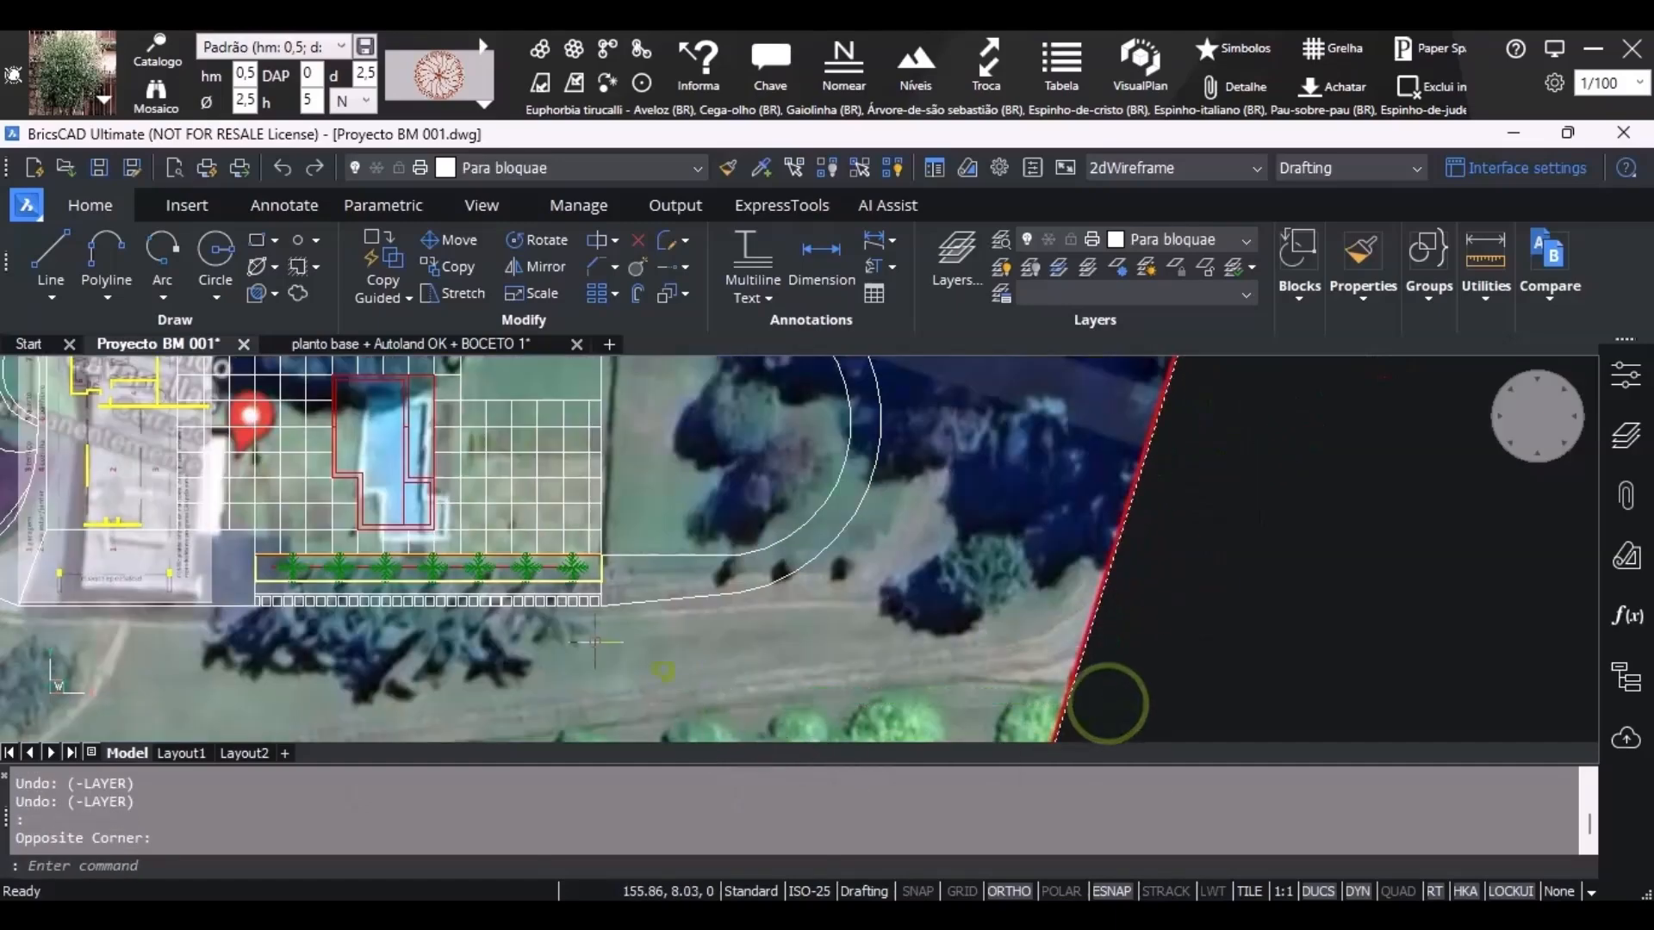
scroll(208, 595, up, 2)
middle_drag(208, 596, 488, 695)
scroll(614, 731, up, 1)
key(Escape)
click(625, 724)
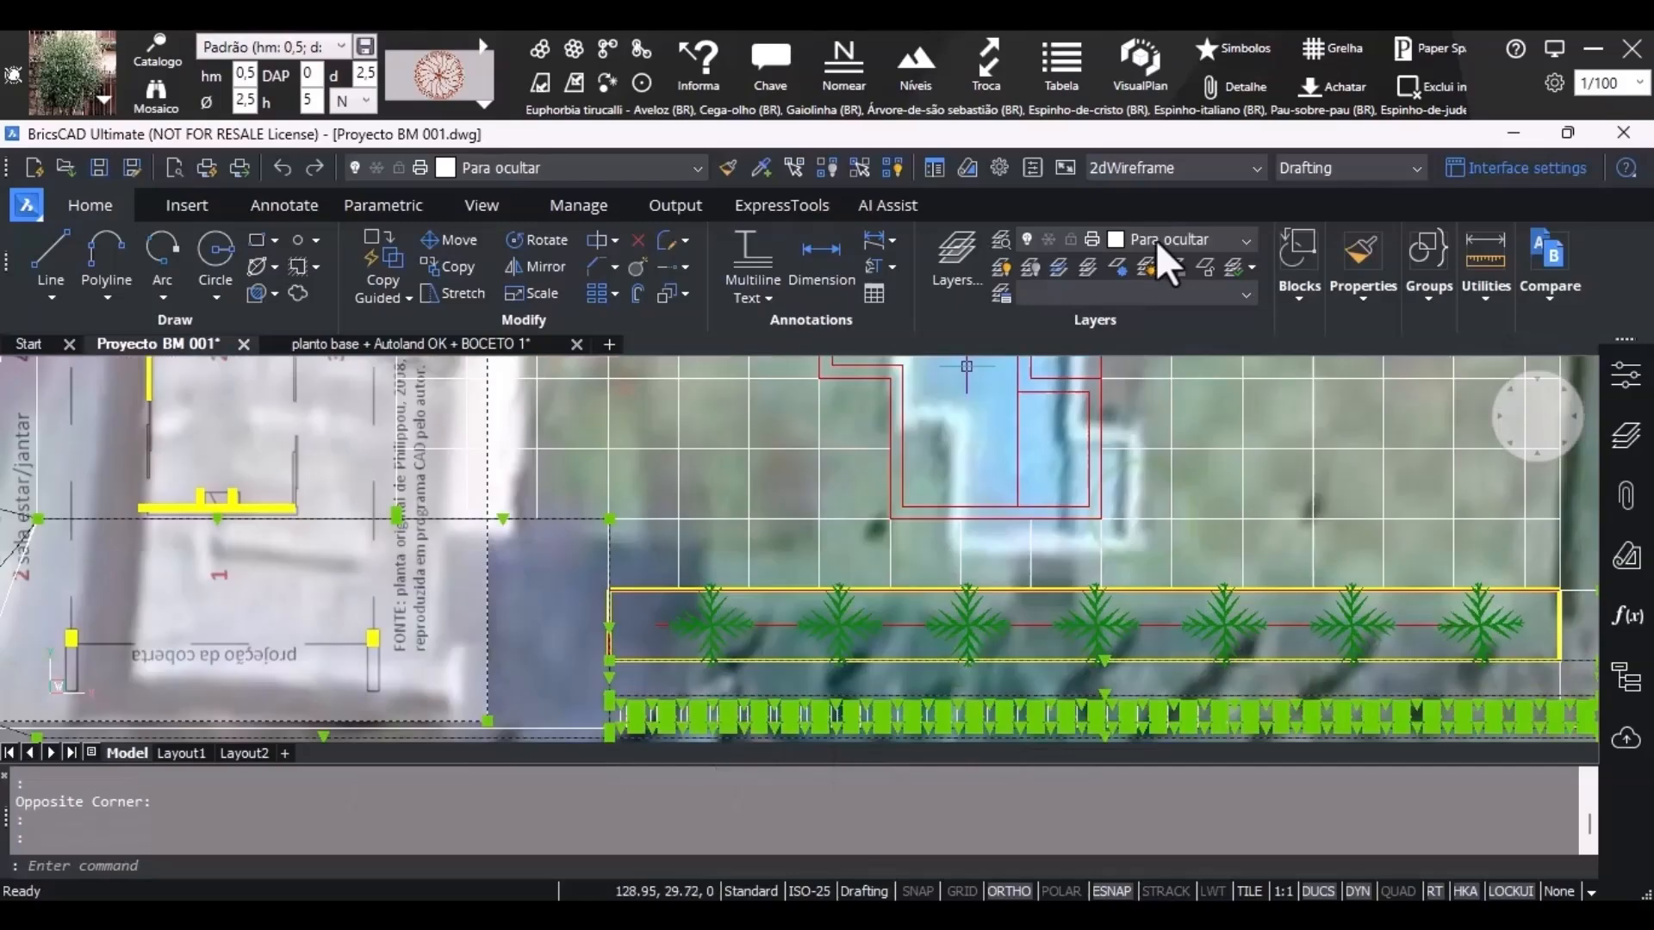
click(1156, 239)
click(1028, 521)
click(956, 558)
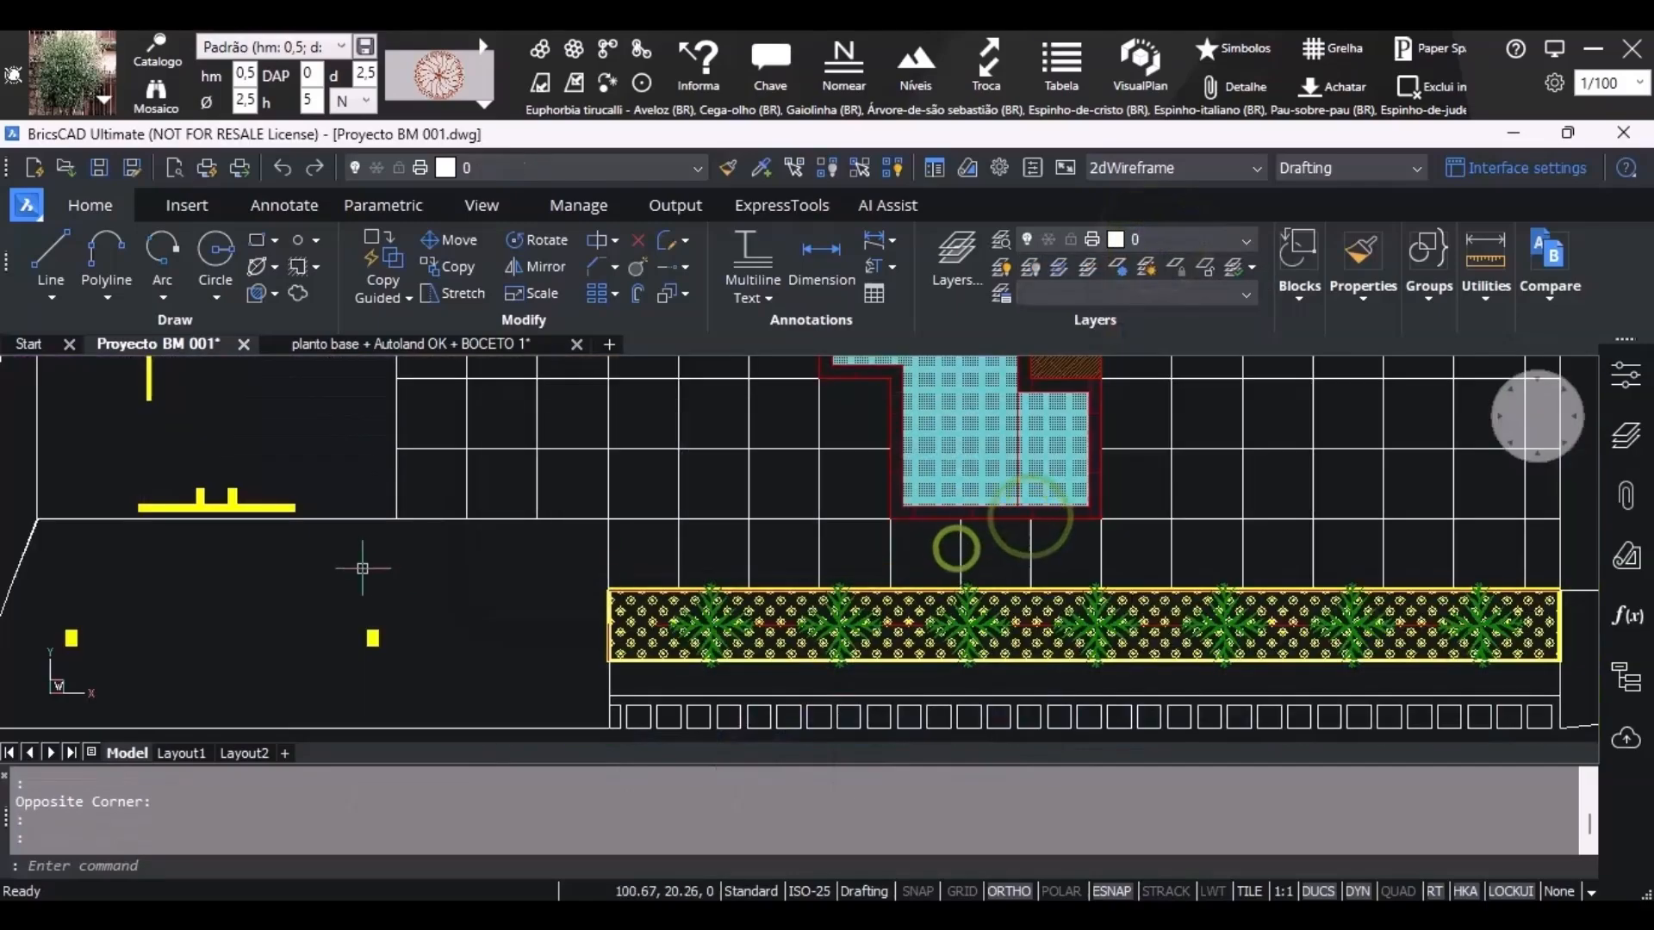
scroll(821, 570, down, 3)
scroll(603, 576, up, 5)
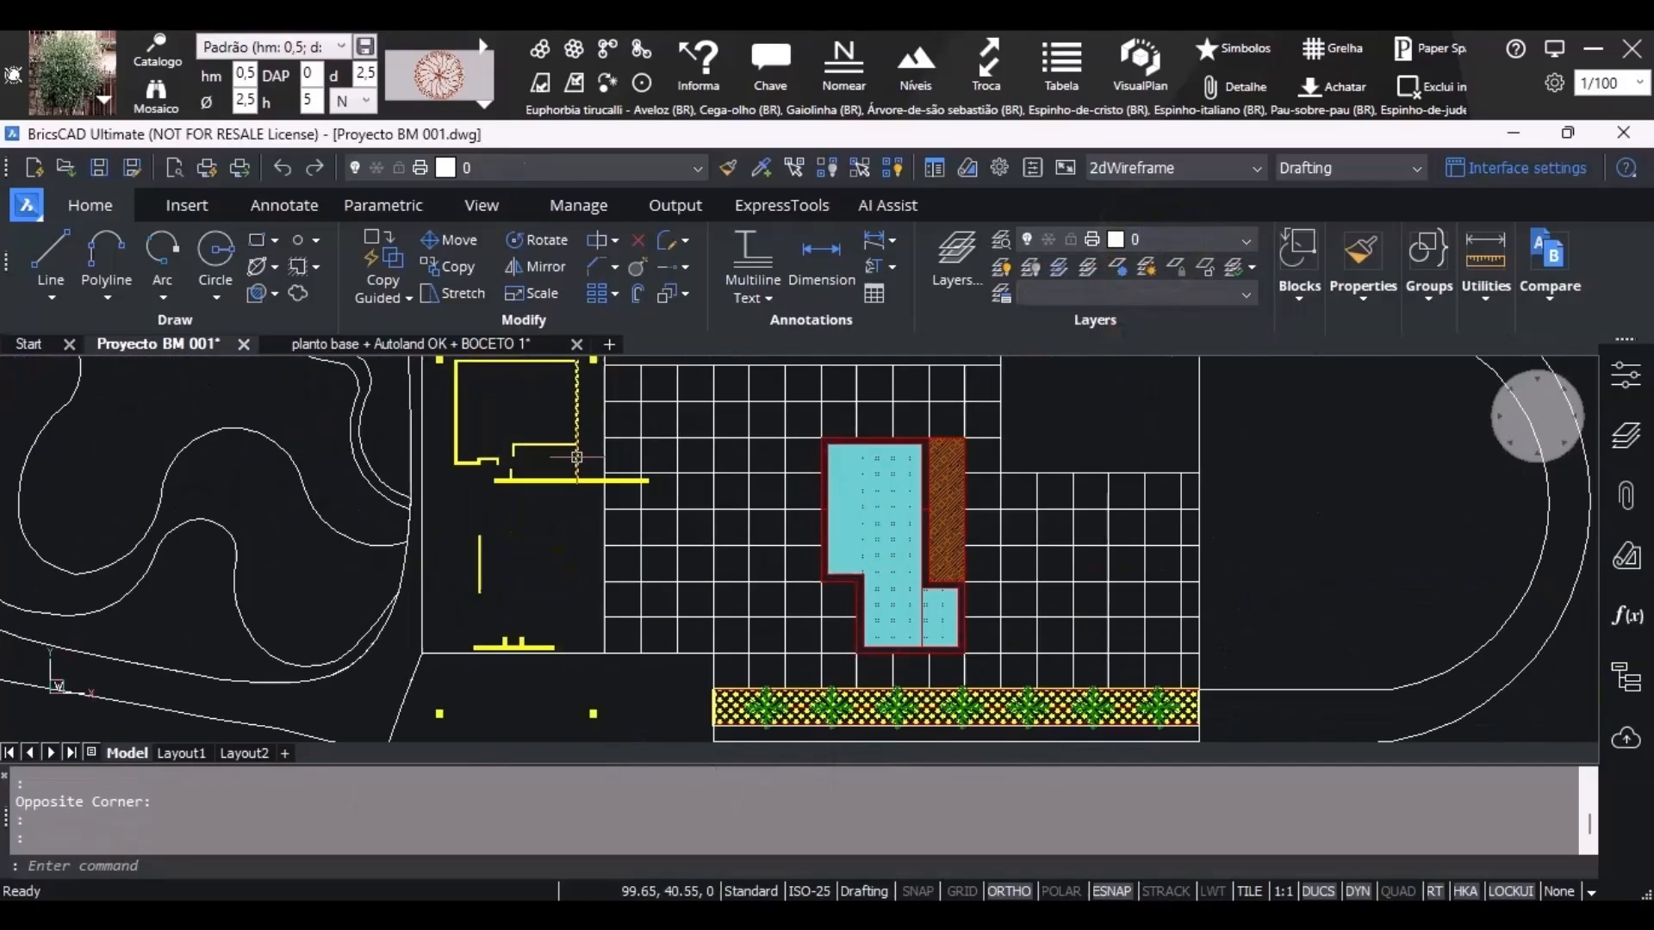
scroll(560, 586, down, 5)
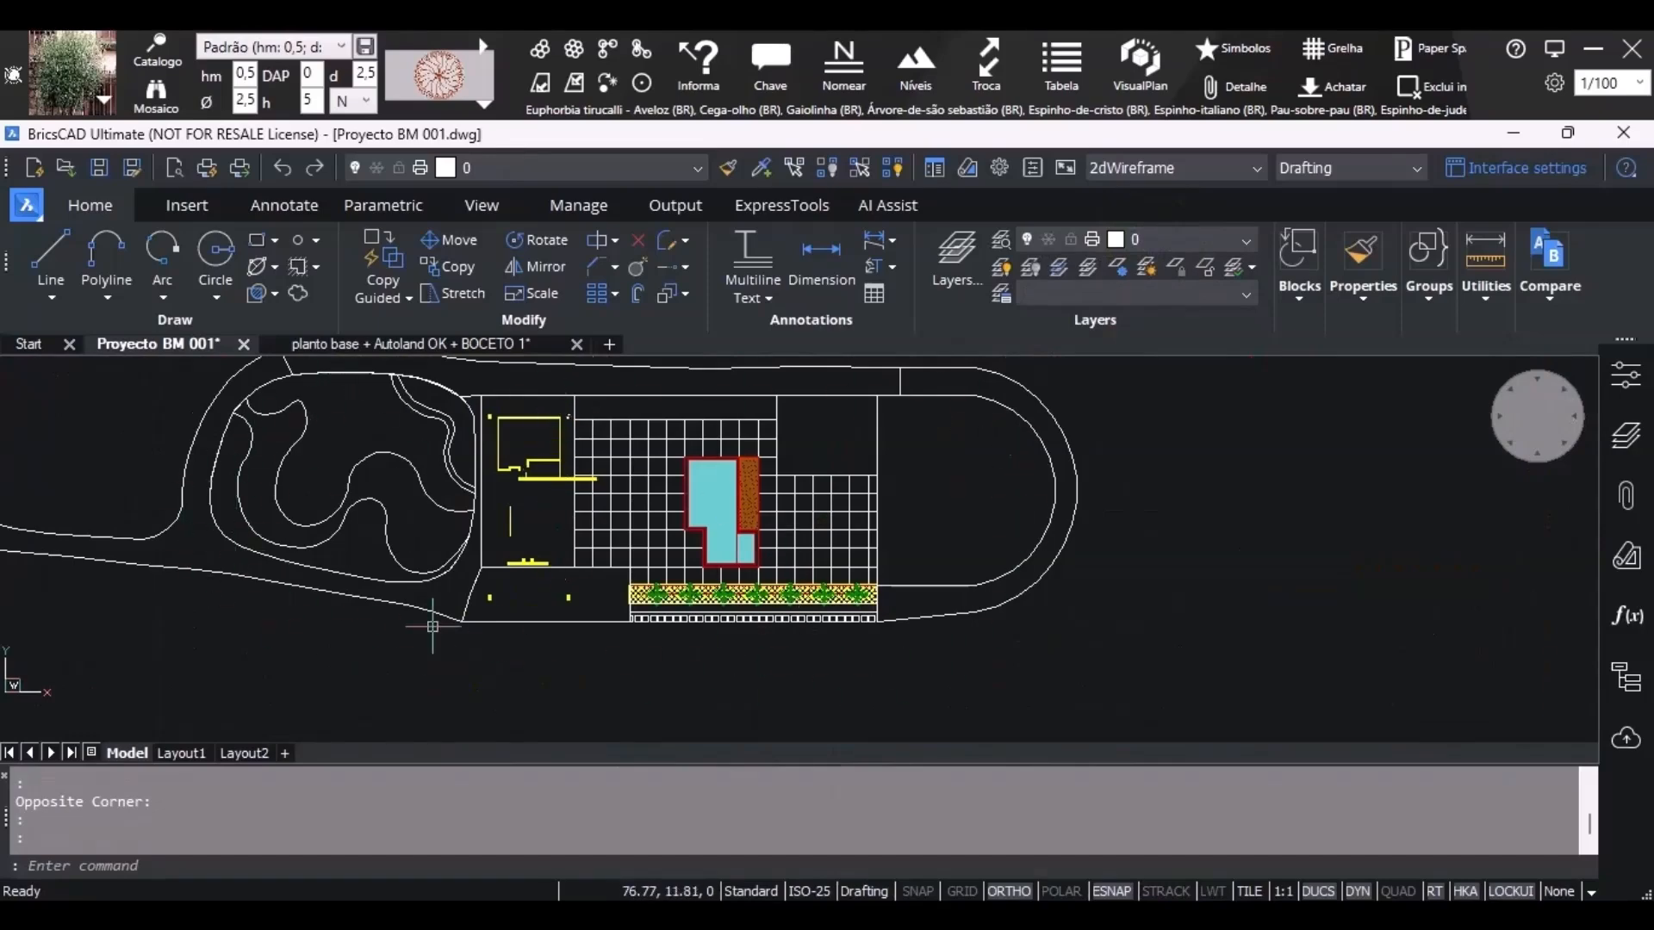
scroll(348, 431, up, 3)
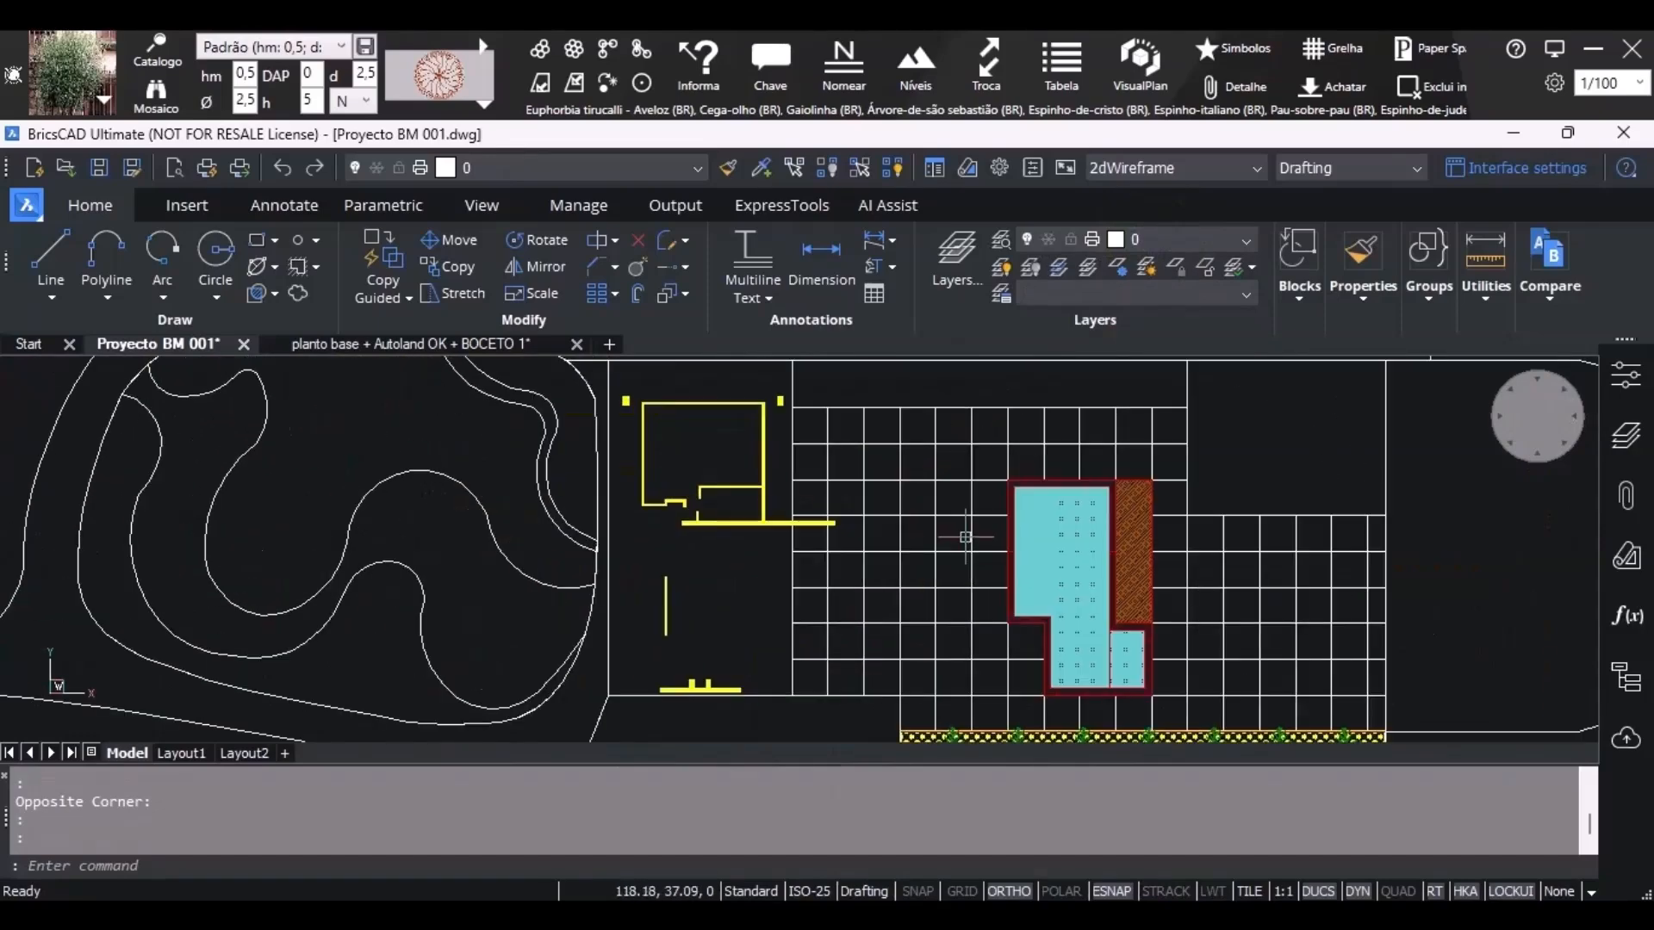
Switch to the Notepad notes, copy the dark grass species name "STENOTAPHRUM SECUNDATUM" from the checkerboard paragraph, and return to BricsCAD.
mouse_move(377, 489)
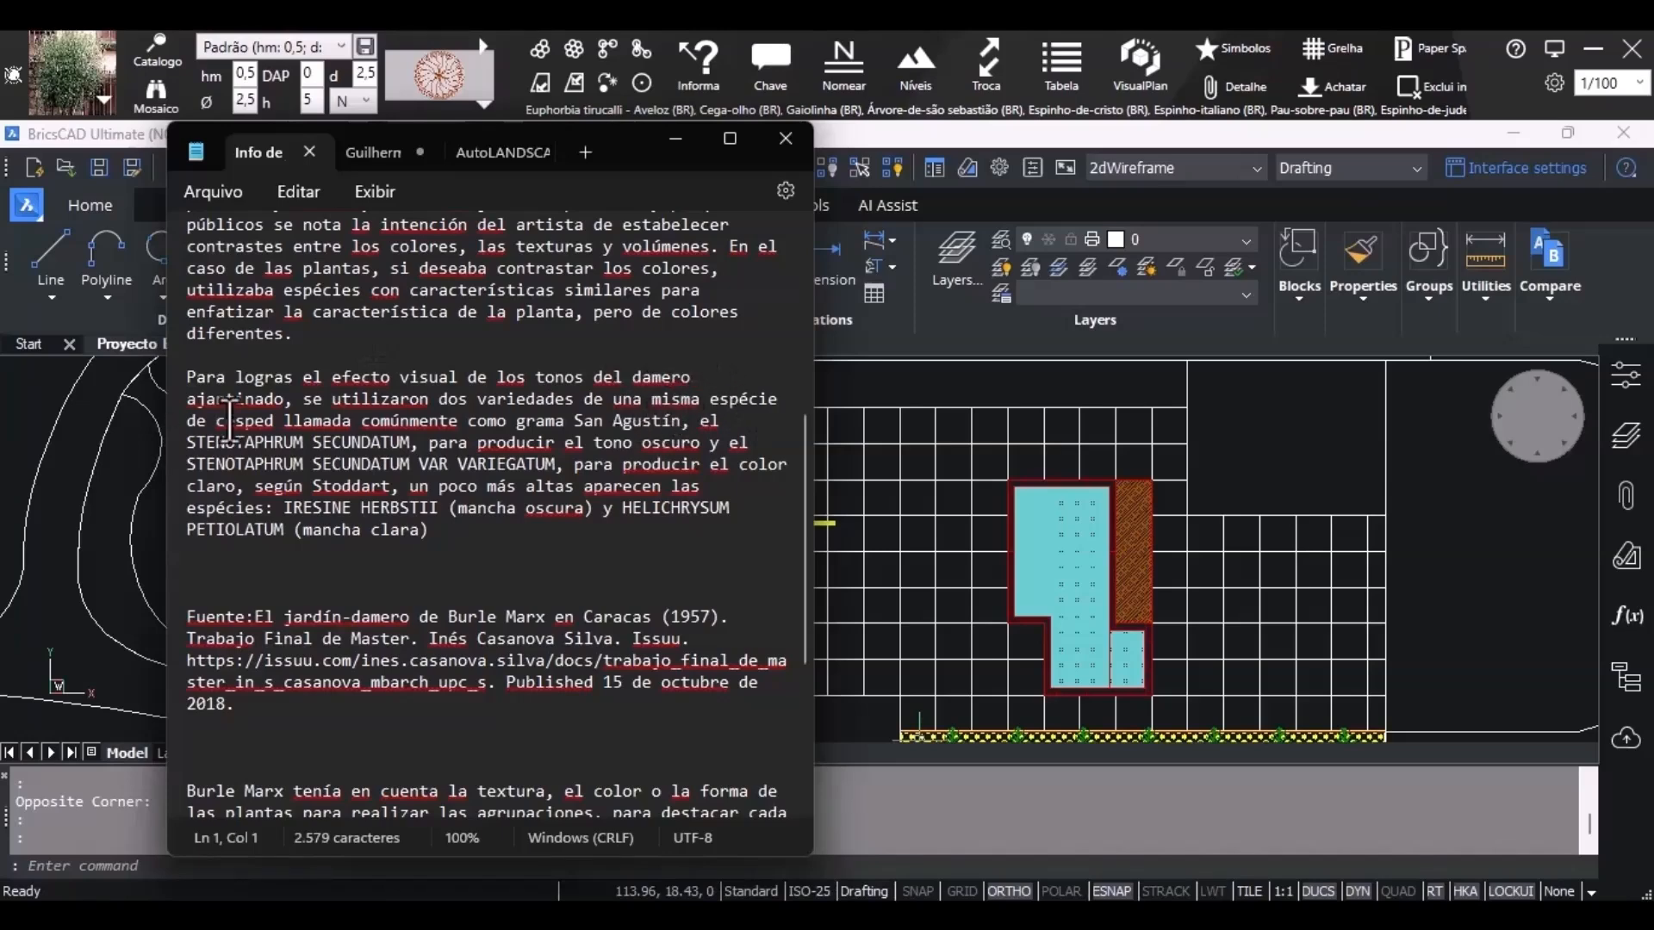
drag(278, 422, 612, 429)
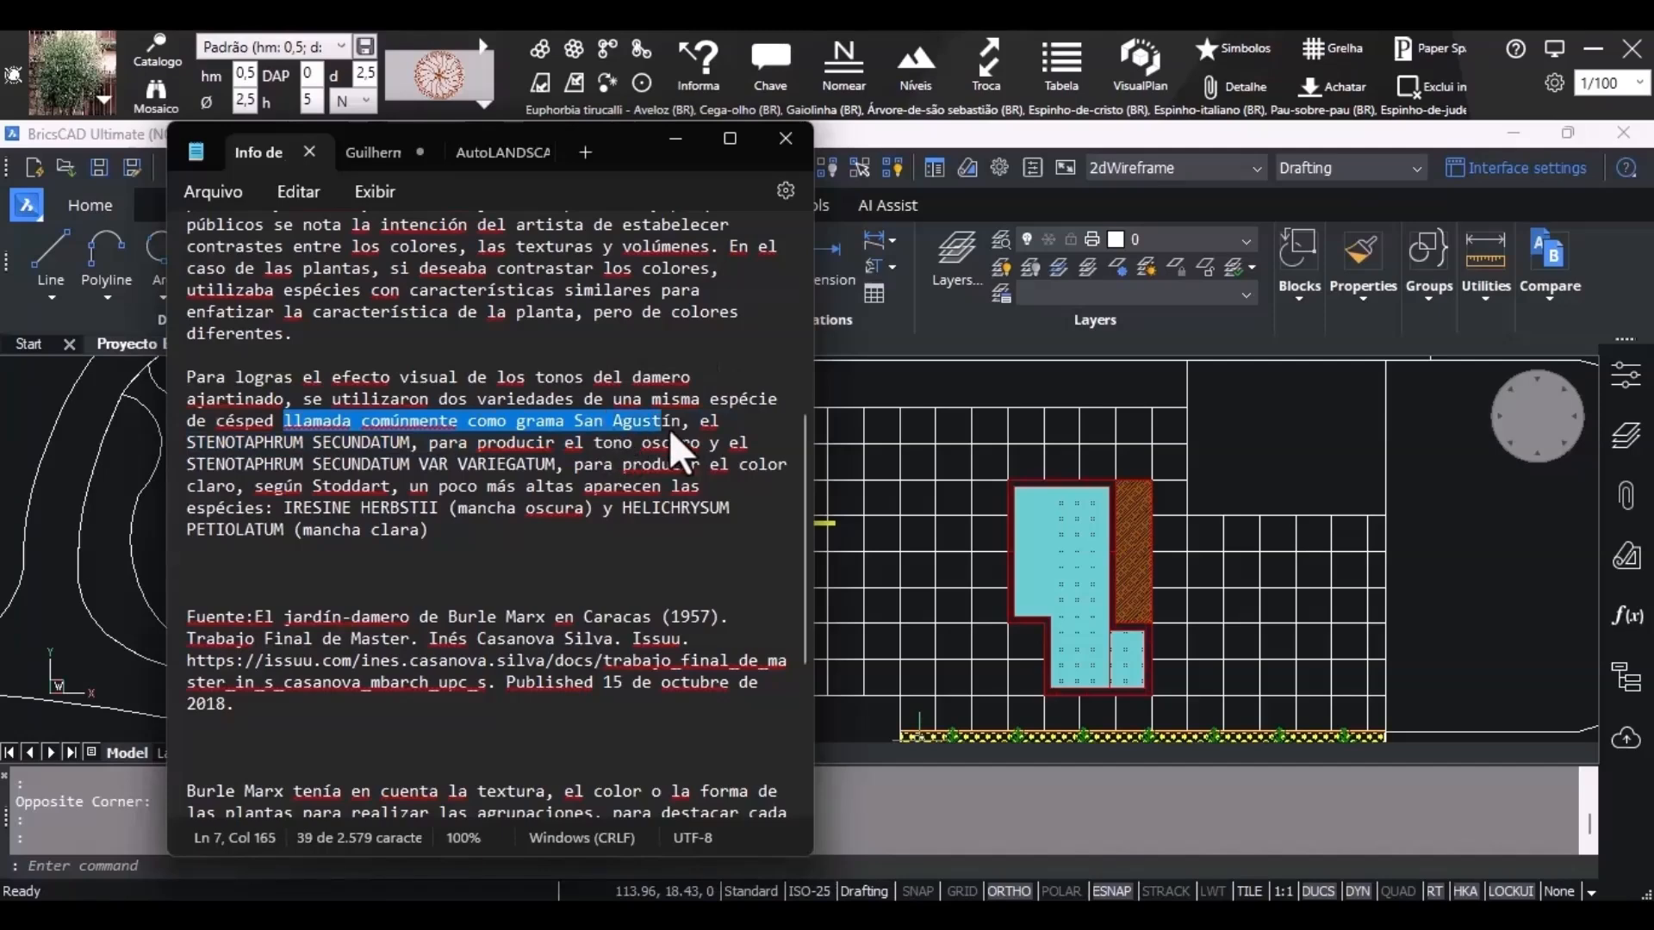
scroll(532, 491, up, 1)
click(431, 552)
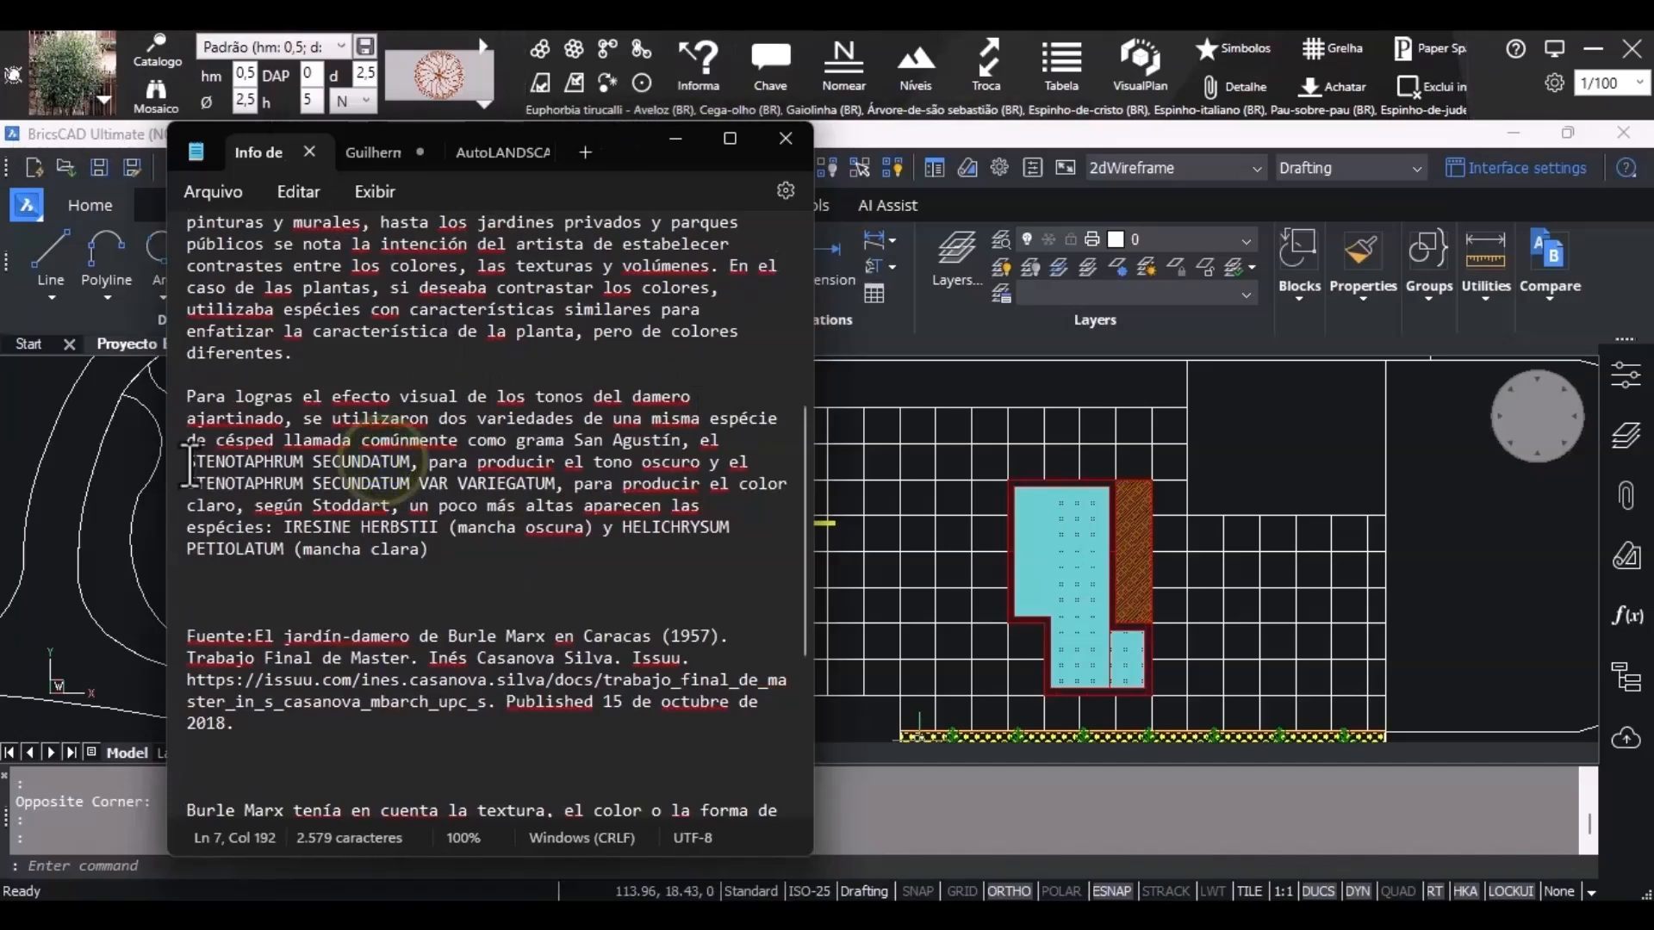
drag(187, 462, 405, 462)
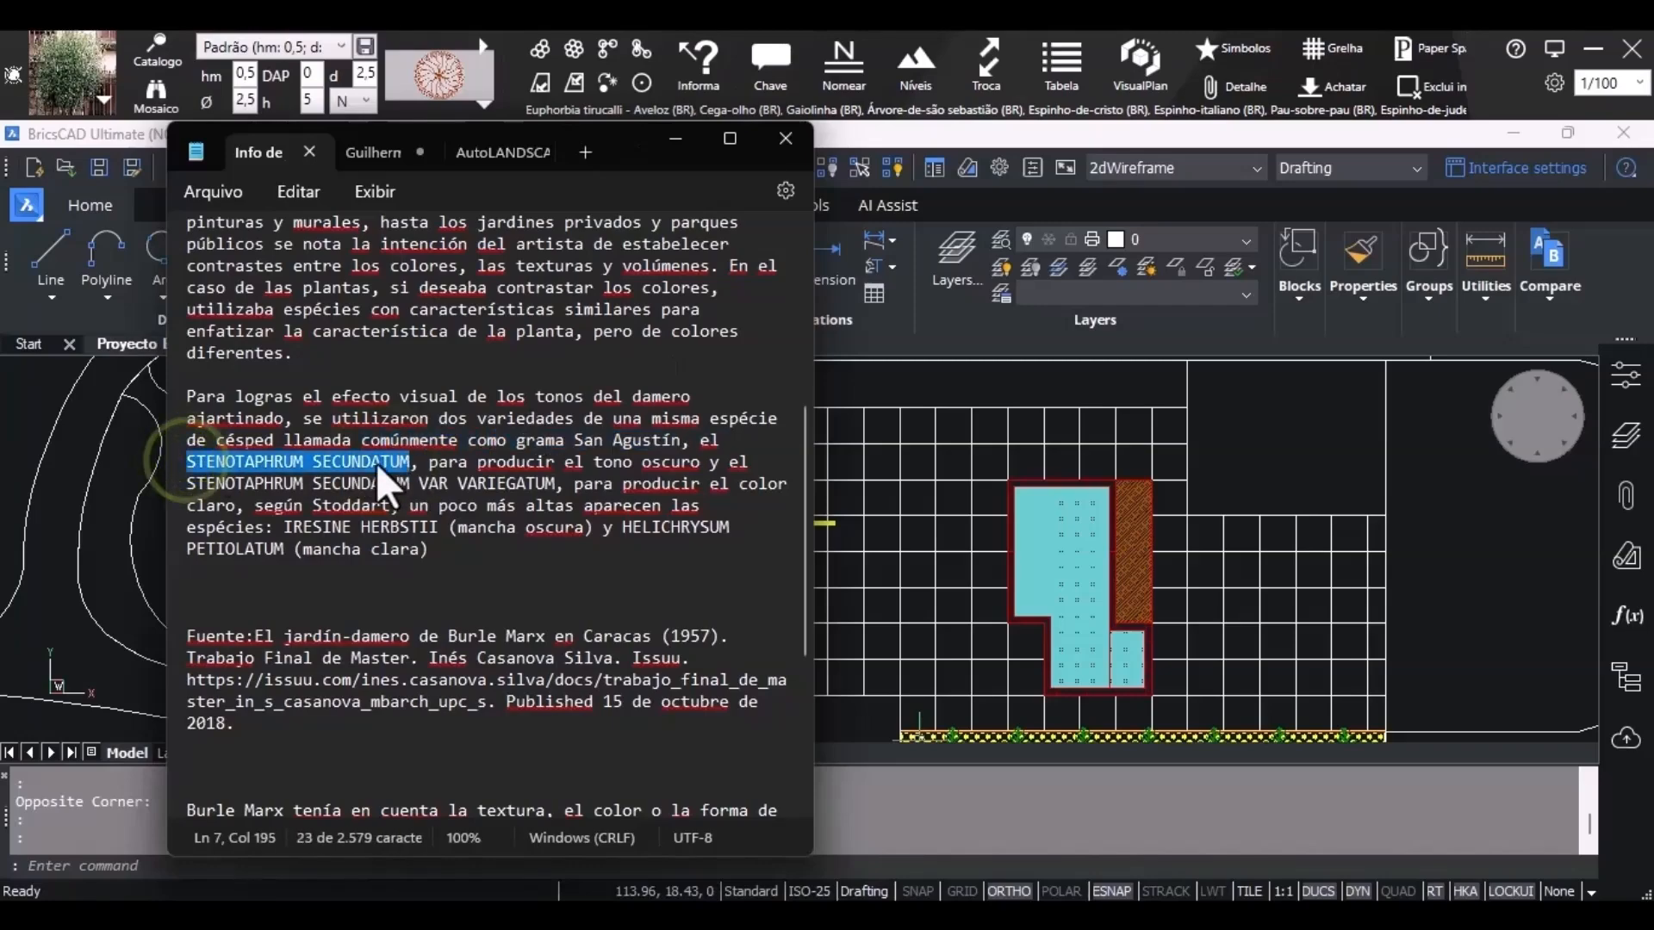
right_click(376, 463)
click(447, 247)
click(100, 100)
click(671, 134)
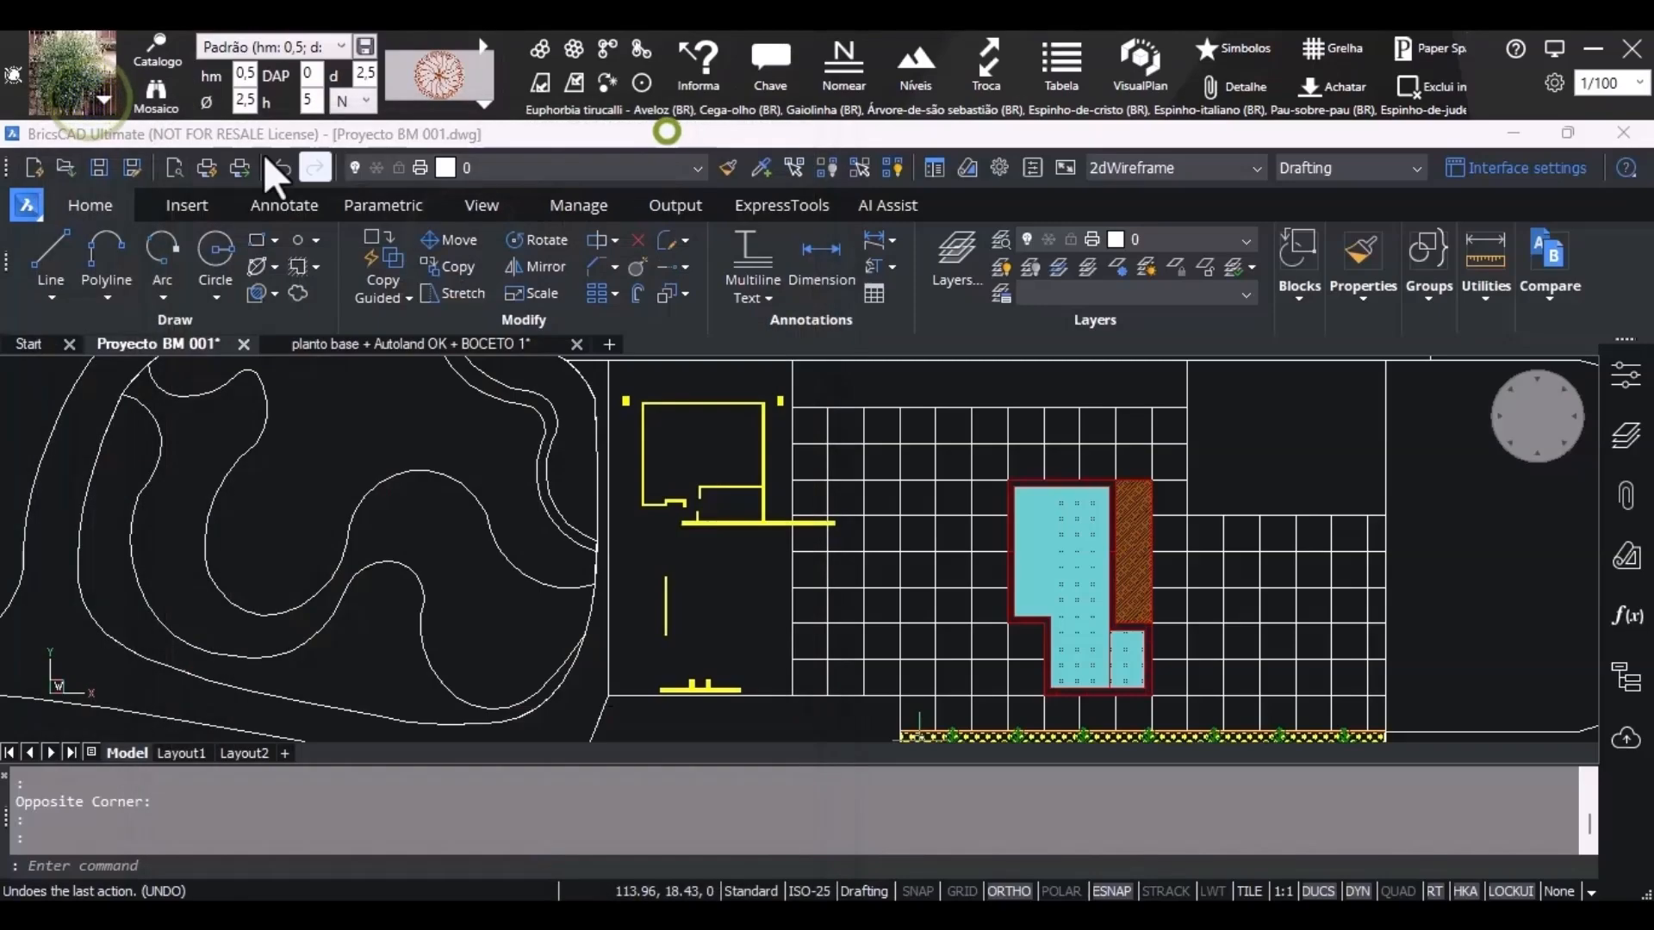
Search the plant catalogue for the copied name STENOTAPHRUM SECUNDATUM and pick Stenotaphrum secundatum (STSE).
click(96, 100)
click(238, 189)
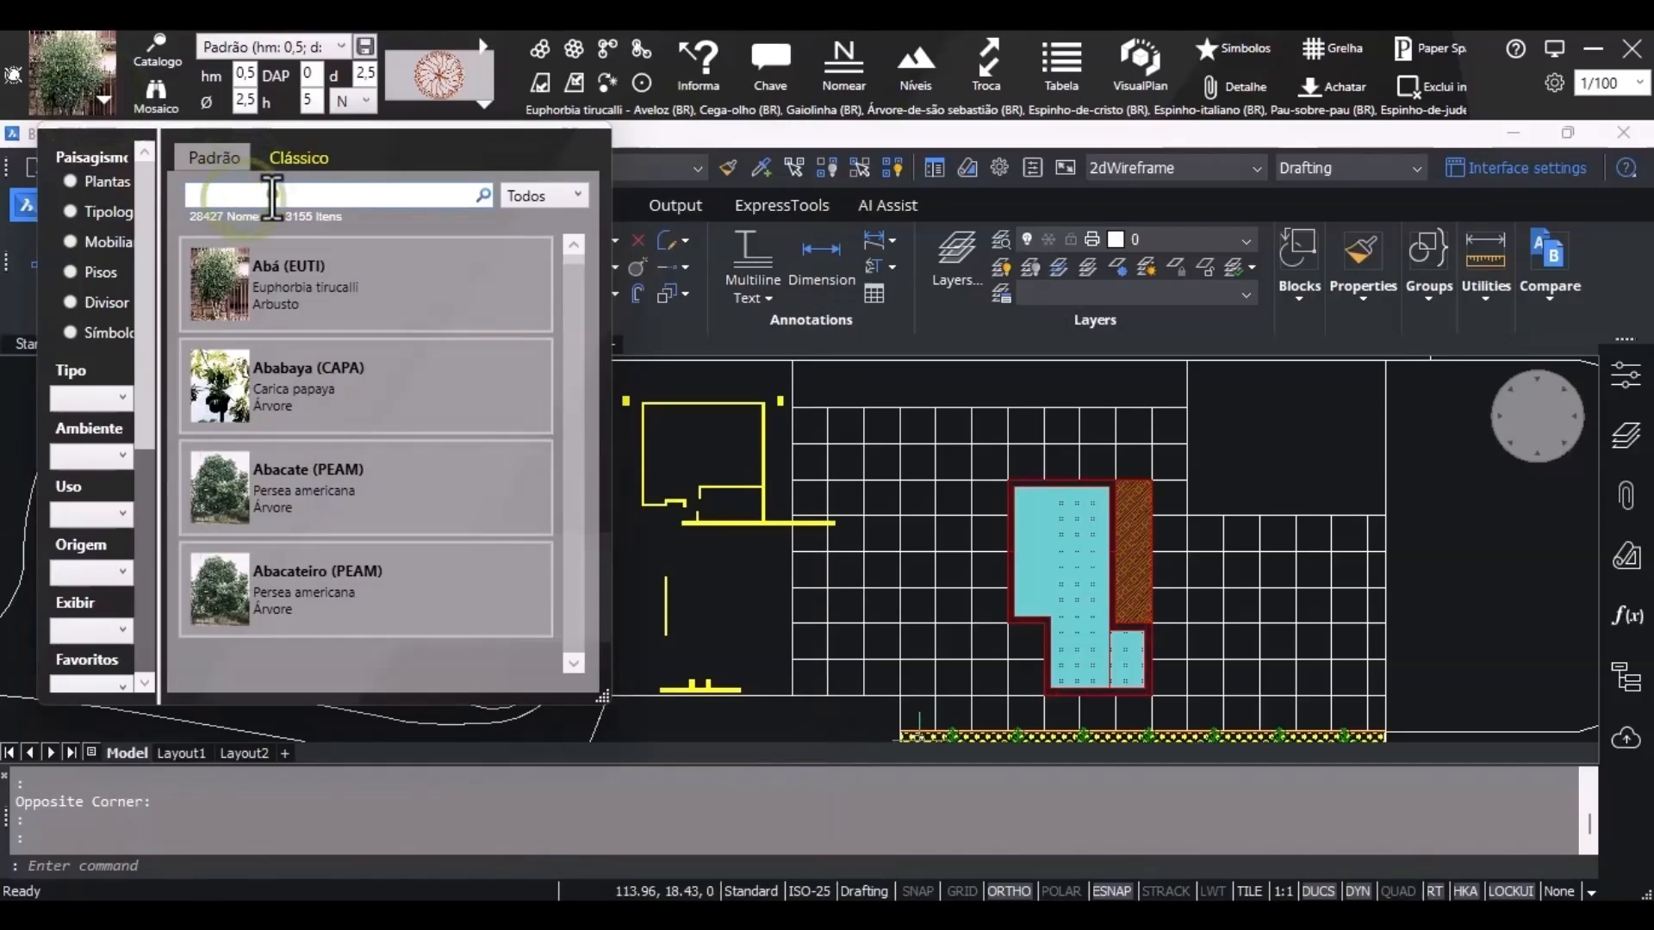
click(271, 194)
key(ctrl+v)
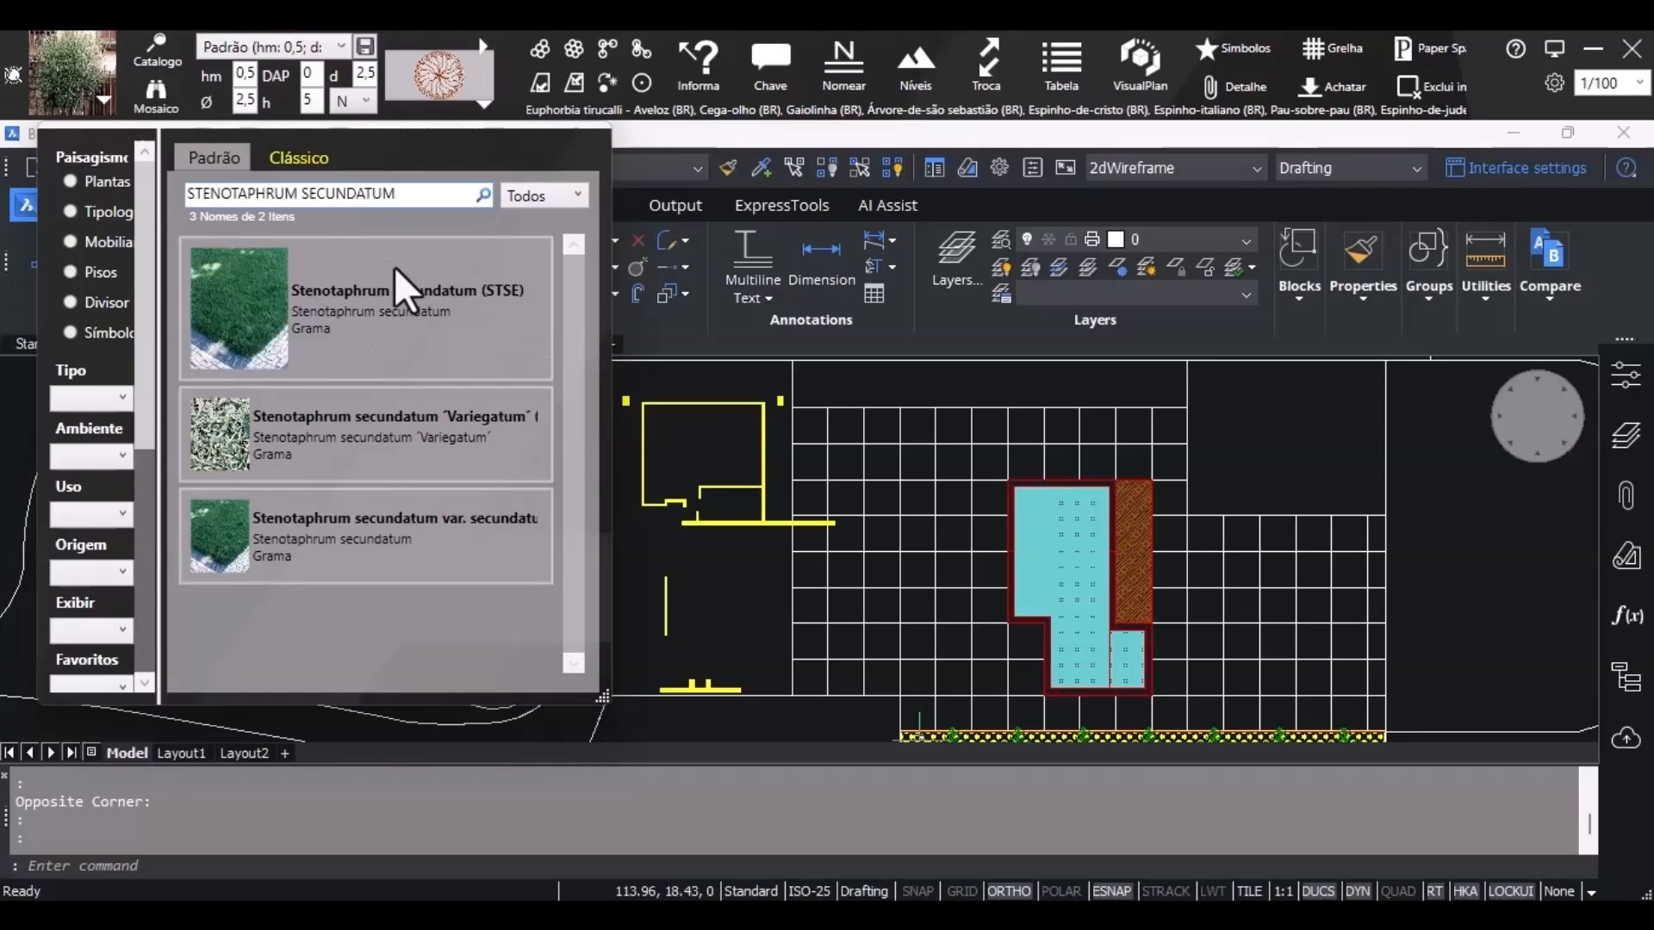
click(432, 303)
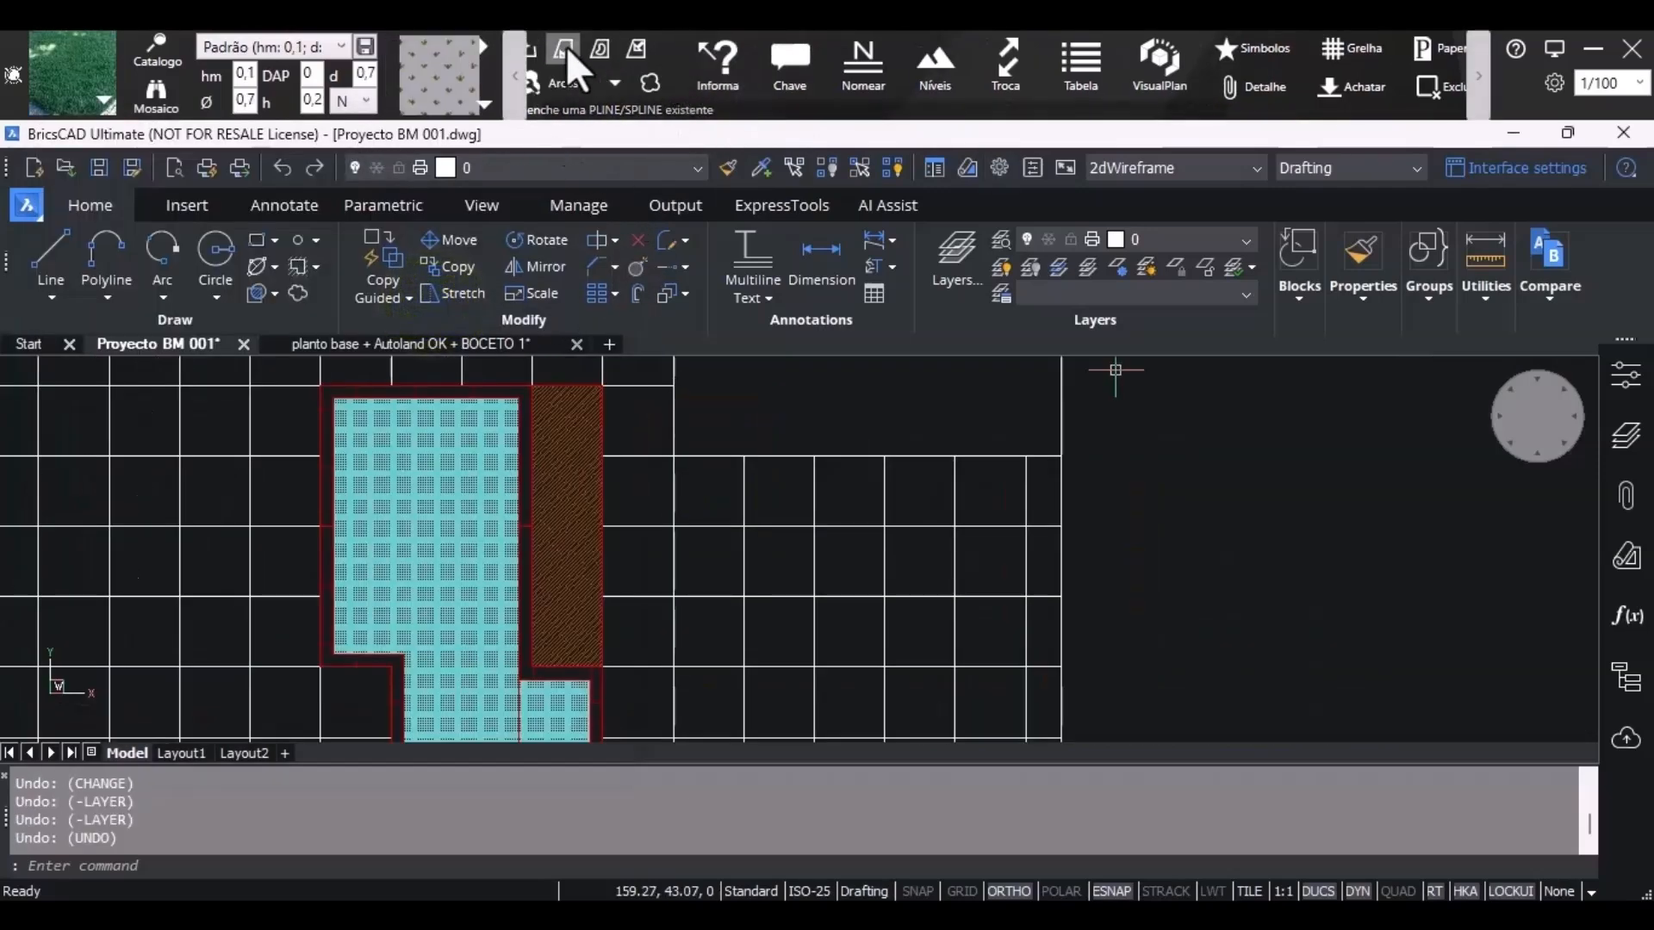
Fill four alternate squares in the second row of the eastern grid with Stenotaphrum secundatum, from the east edge to the pool deck.
click(566, 45)
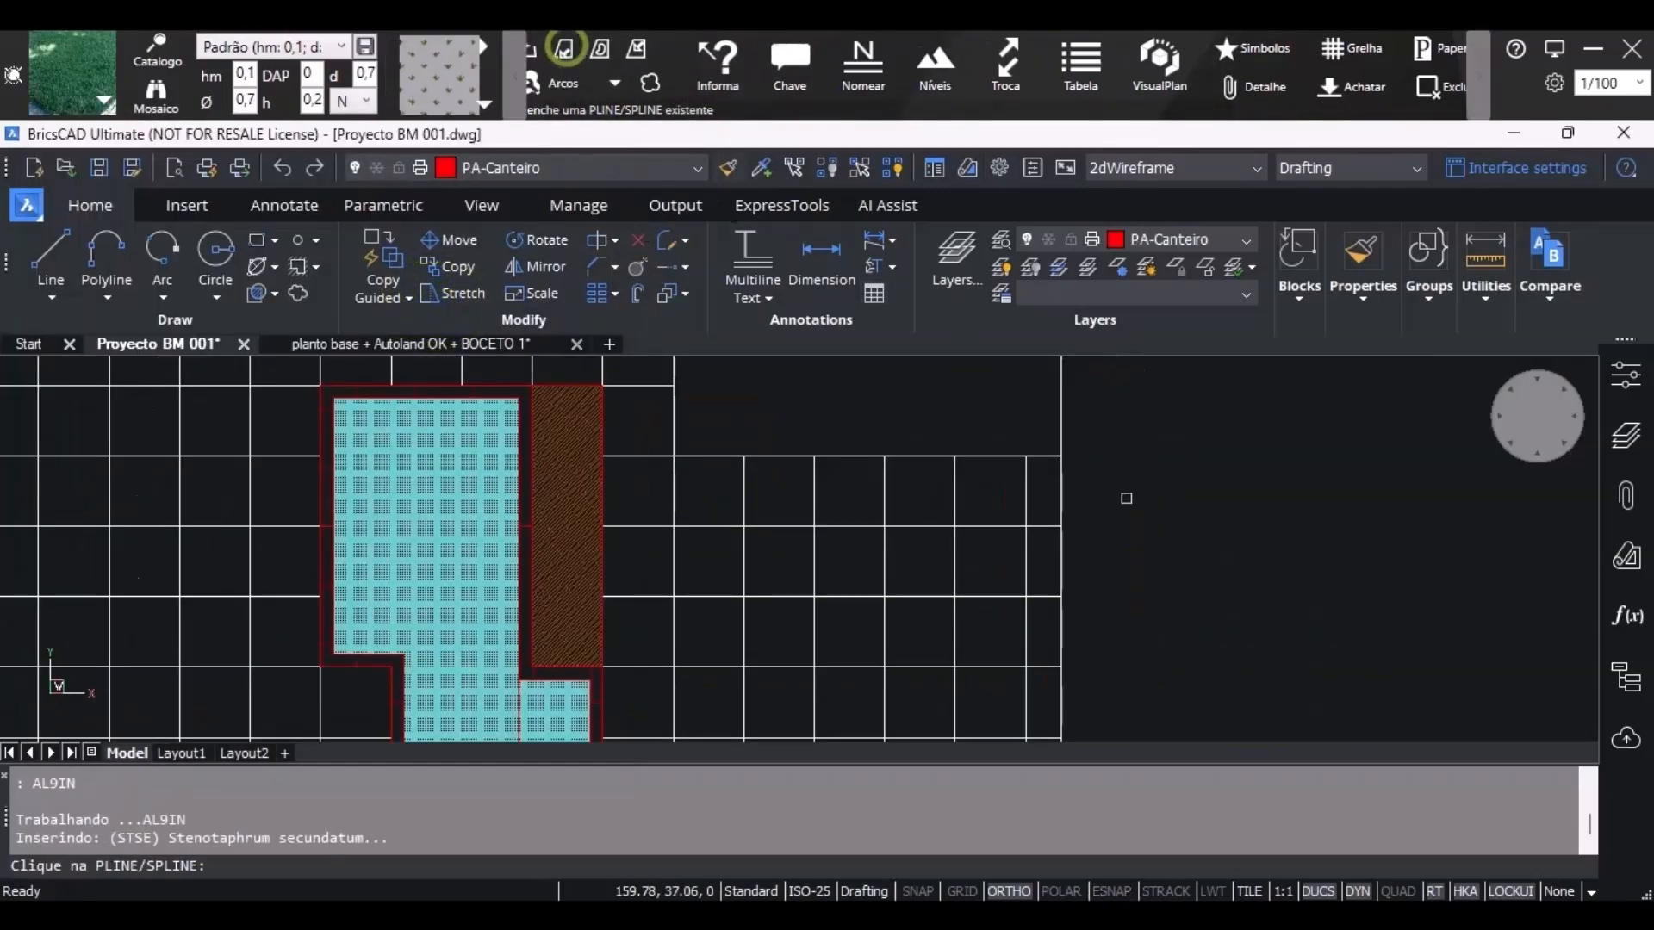
click(1028, 546)
click(566, 50)
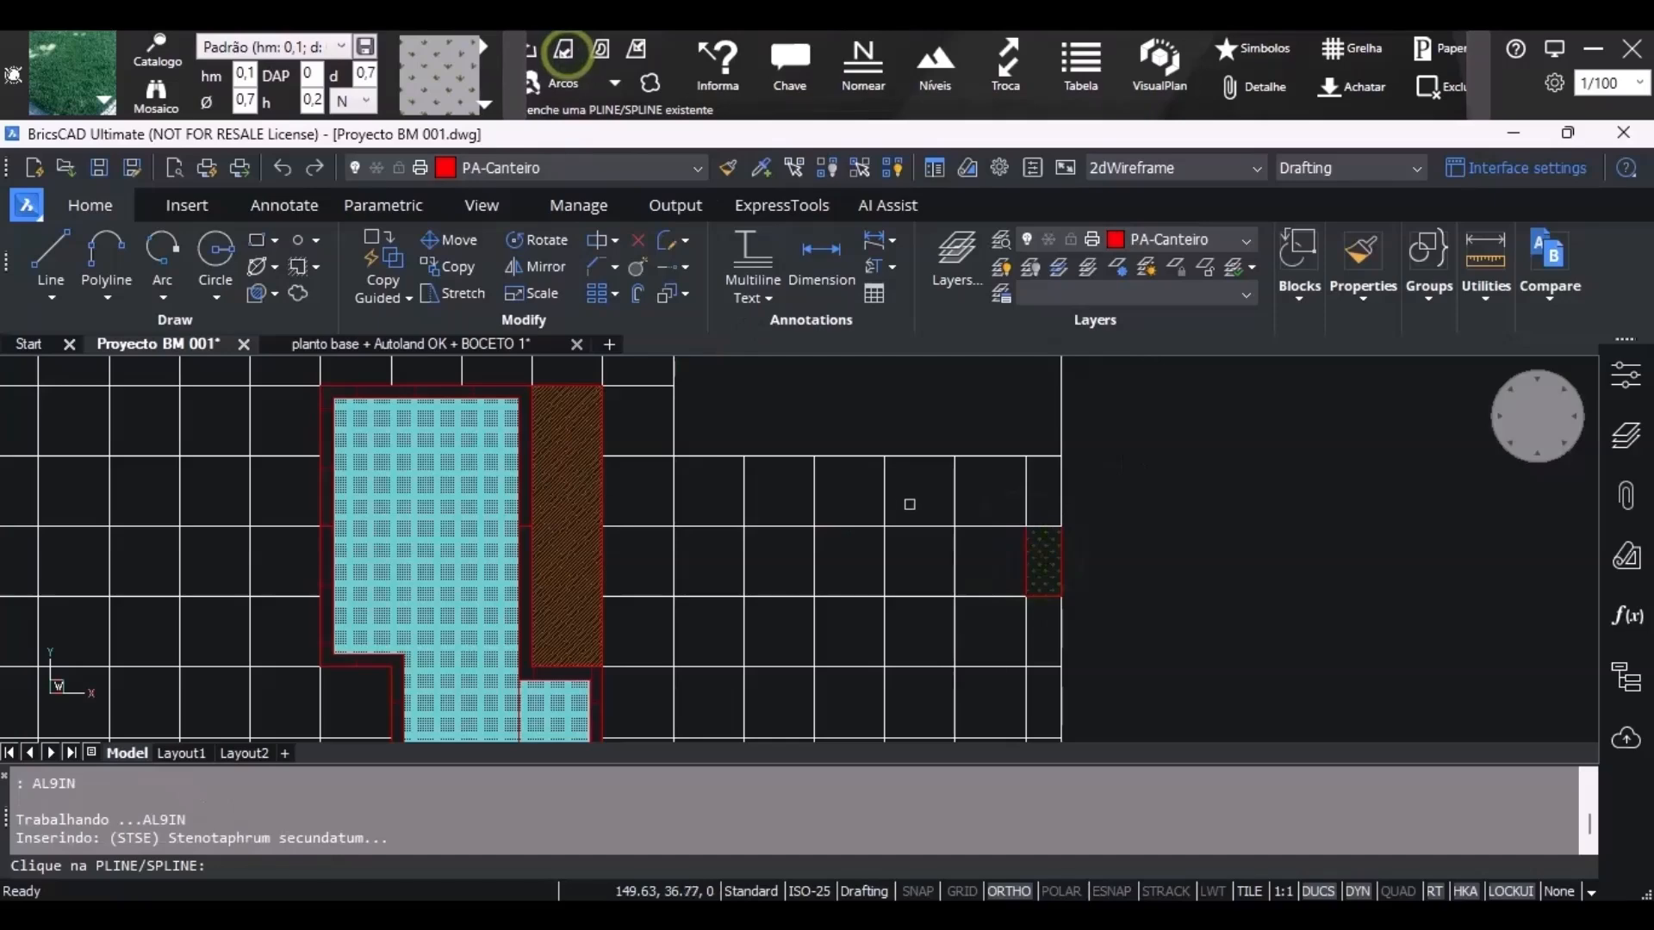
click(888, 555)
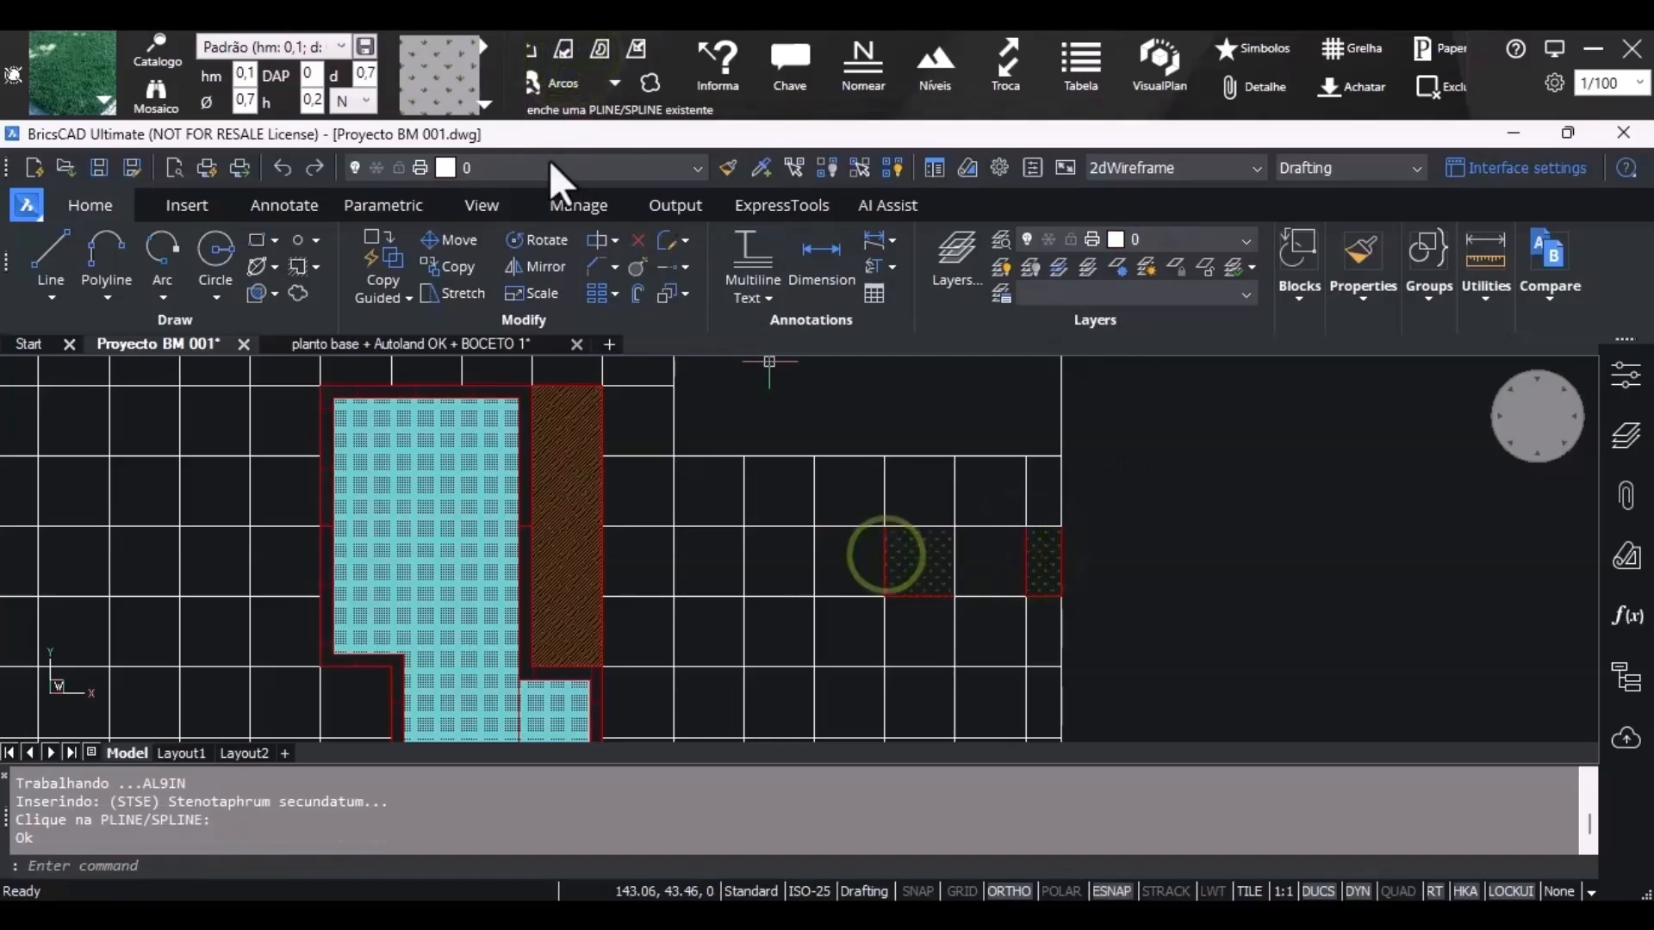
click(561, 49)
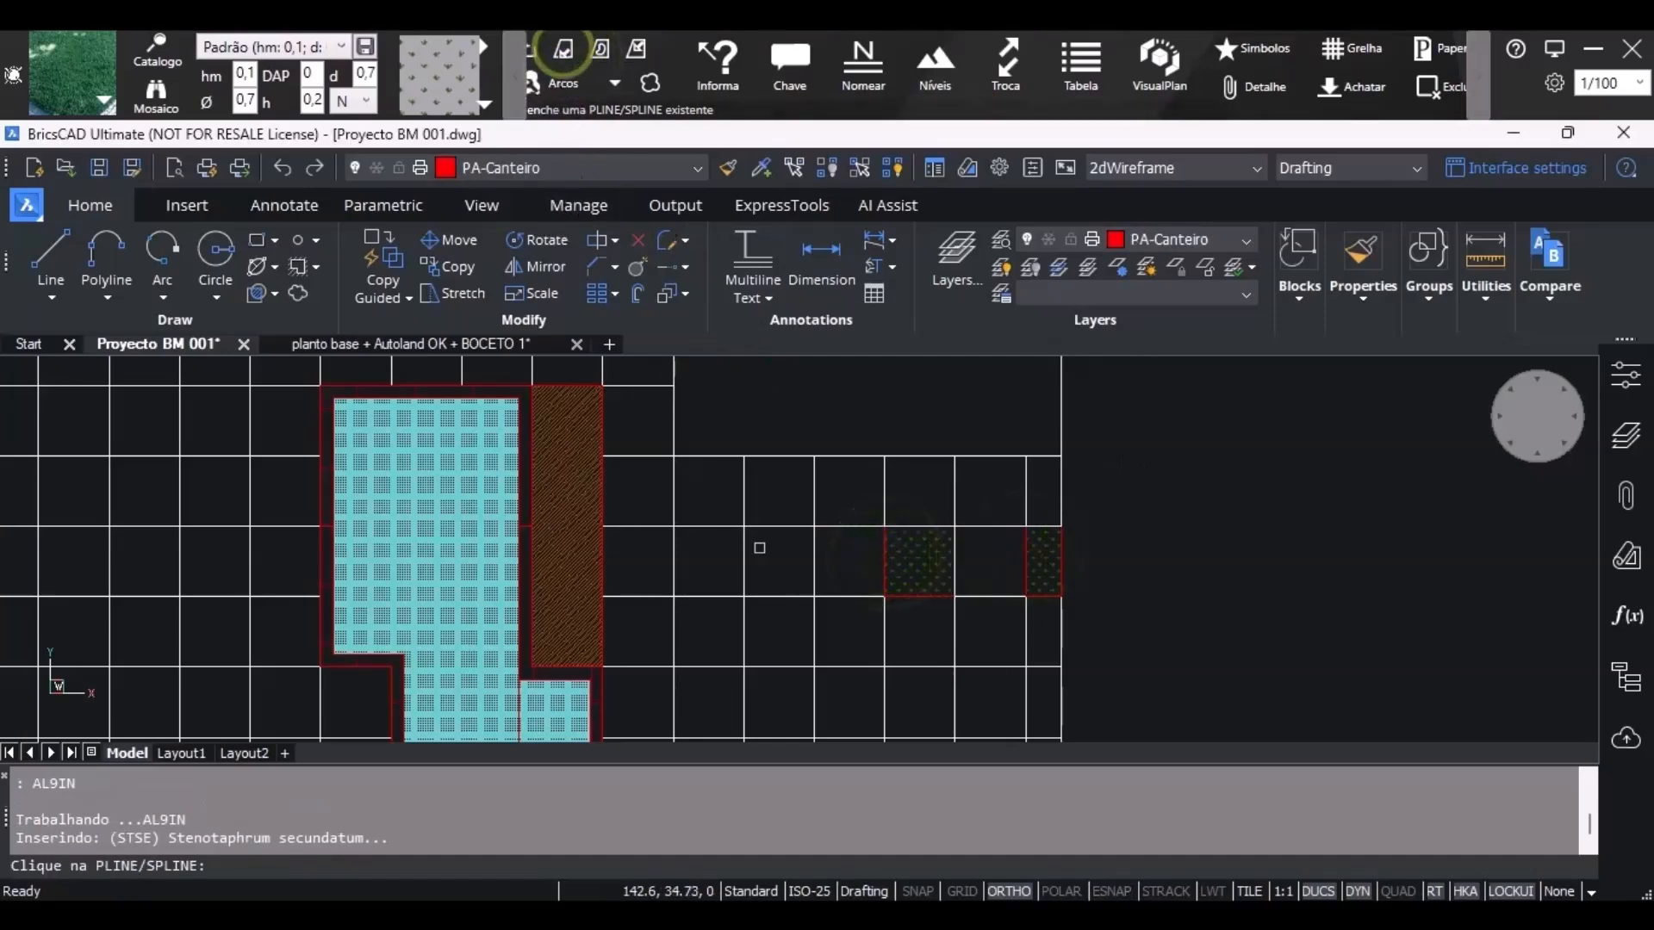
click(743, 549)
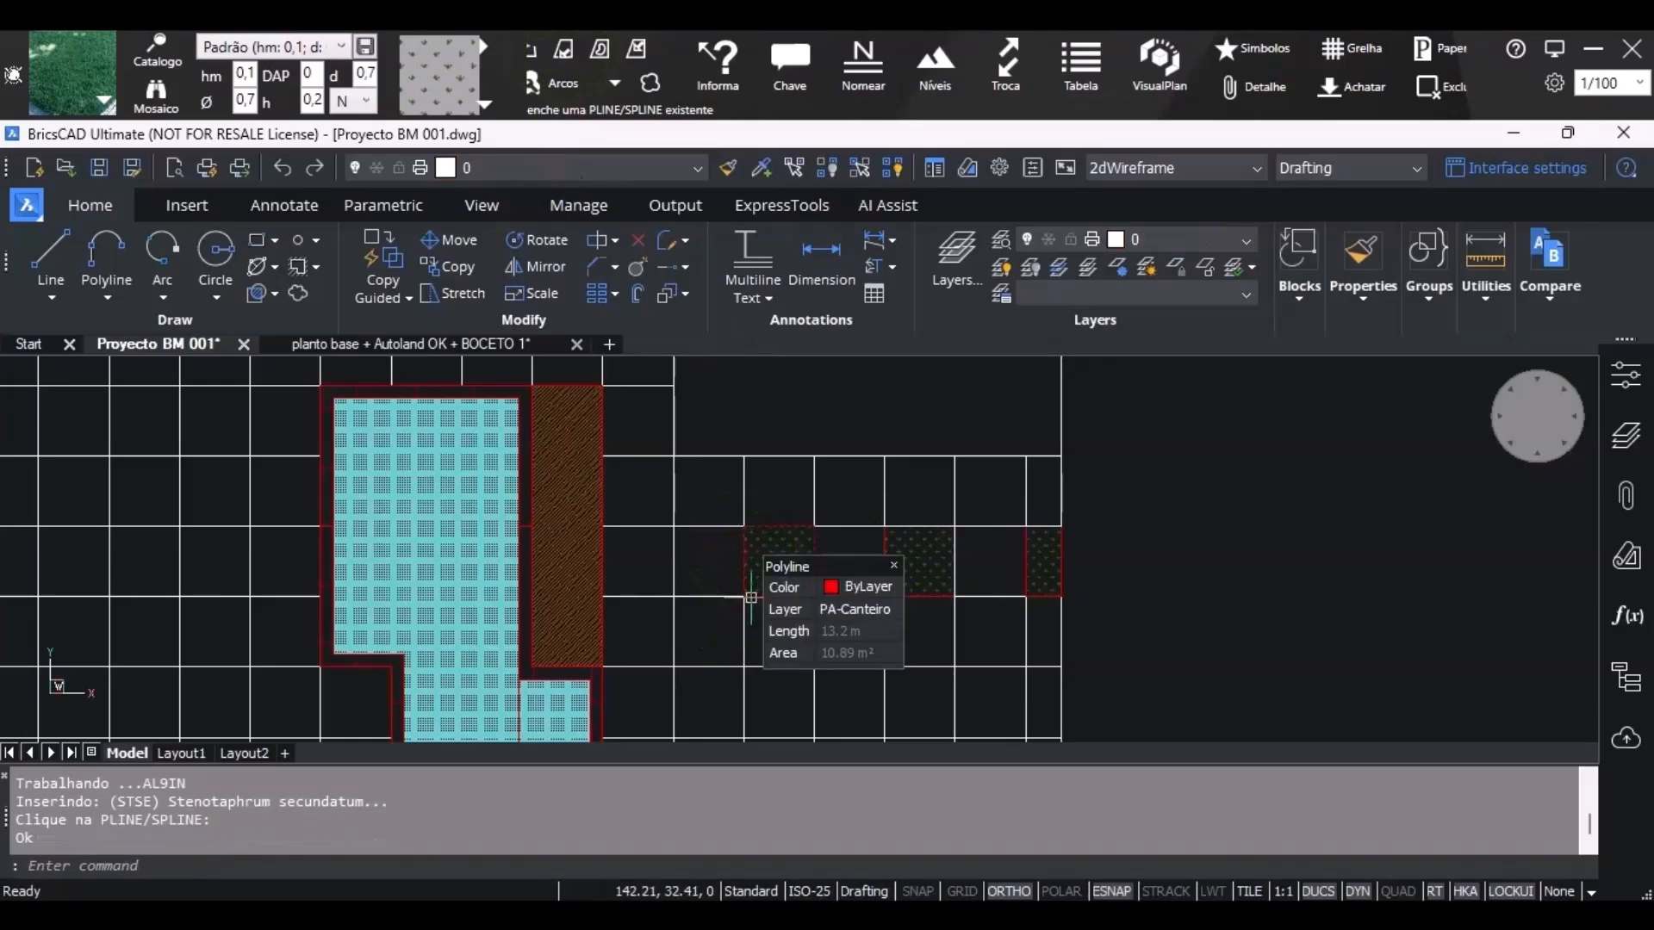
key(Return)
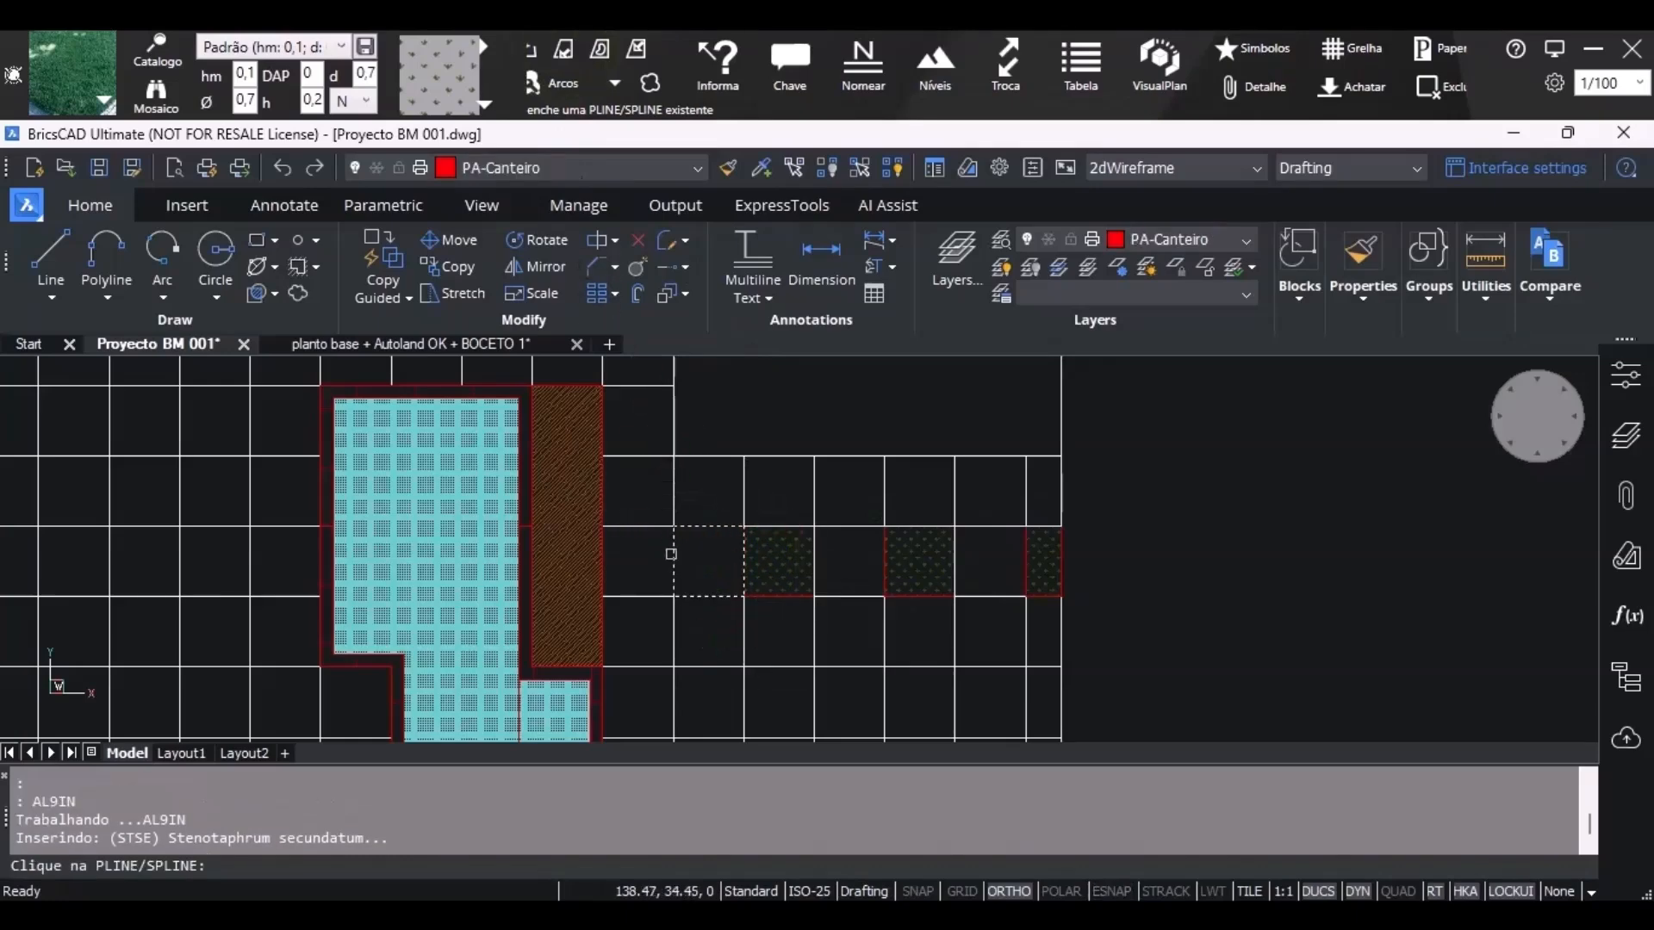
click(621, 593)
Fill three alternate squares in the eastern grid's third row and the square at the pool deck's northeast corner with the grass.
click(683, 668)
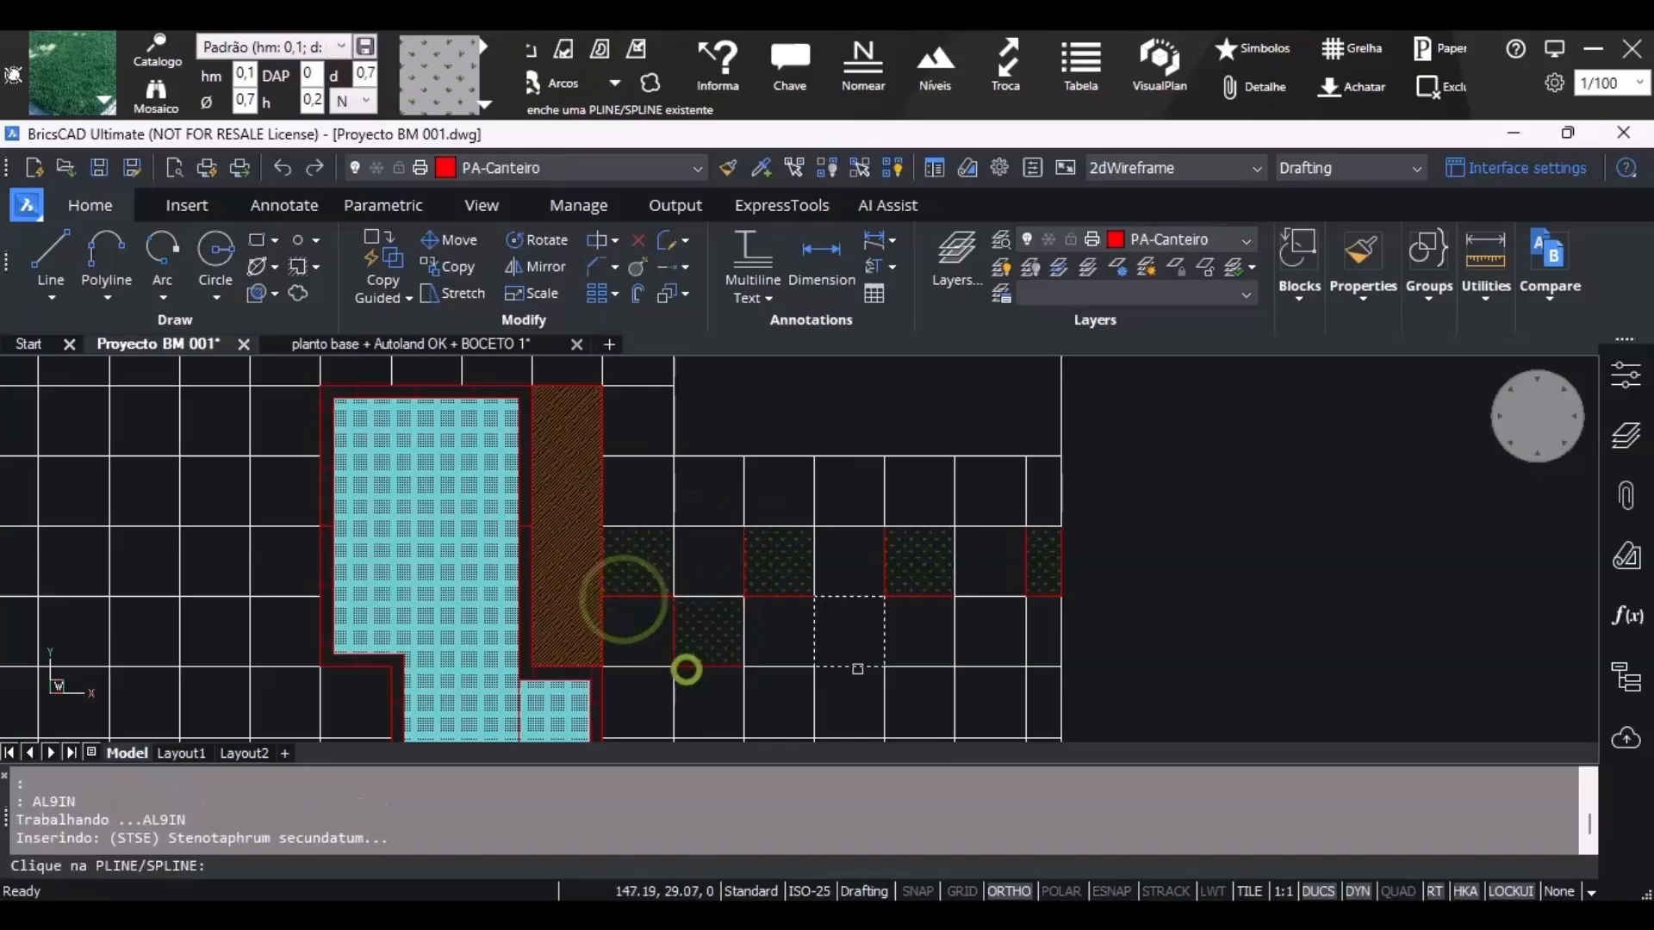
click(856, 667)
click(983, 666)
click(620, 454)
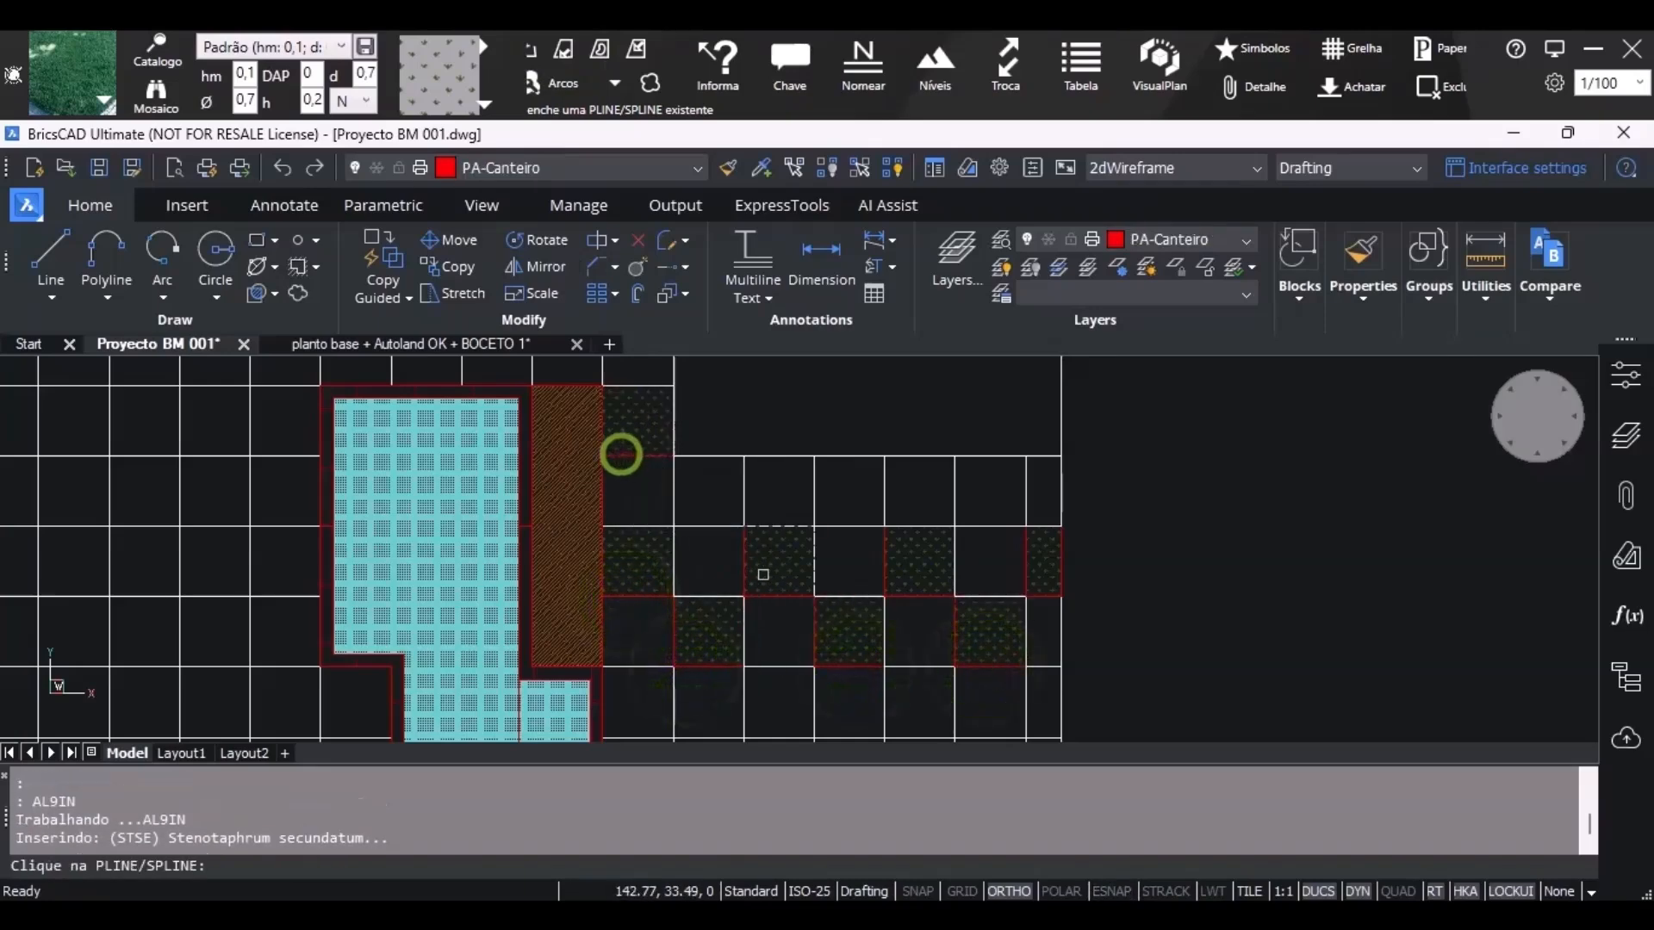
Fill four alternate squares in the eastern grid's fourth row with the same grass, offset from the third row.
middle_drag(757, 572, 684, 492)
click(967, 652)
click(842, 655)
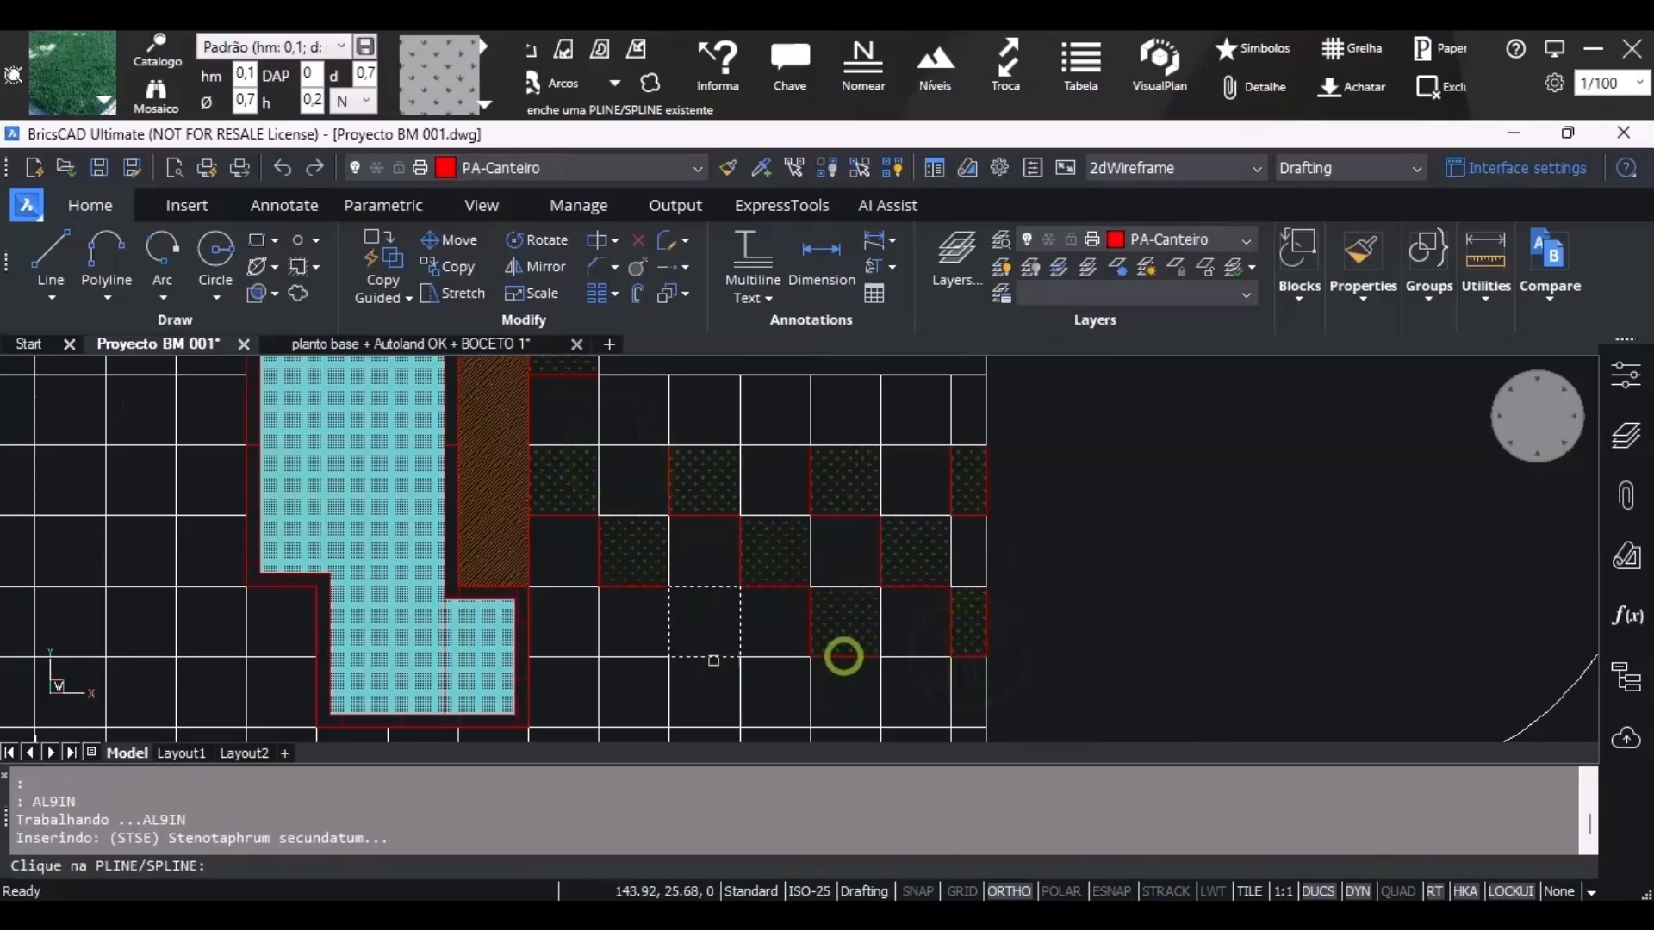
click(712, 659)
click(579, 657)
Fill three alternate squares in the eastern grid's fifth row and four in the row along the planting strip with the grass.
middle_drag(620, 730, 605, 621)
scroll(604, 621, up, 2)
click(603, 619)
click(802, 620)
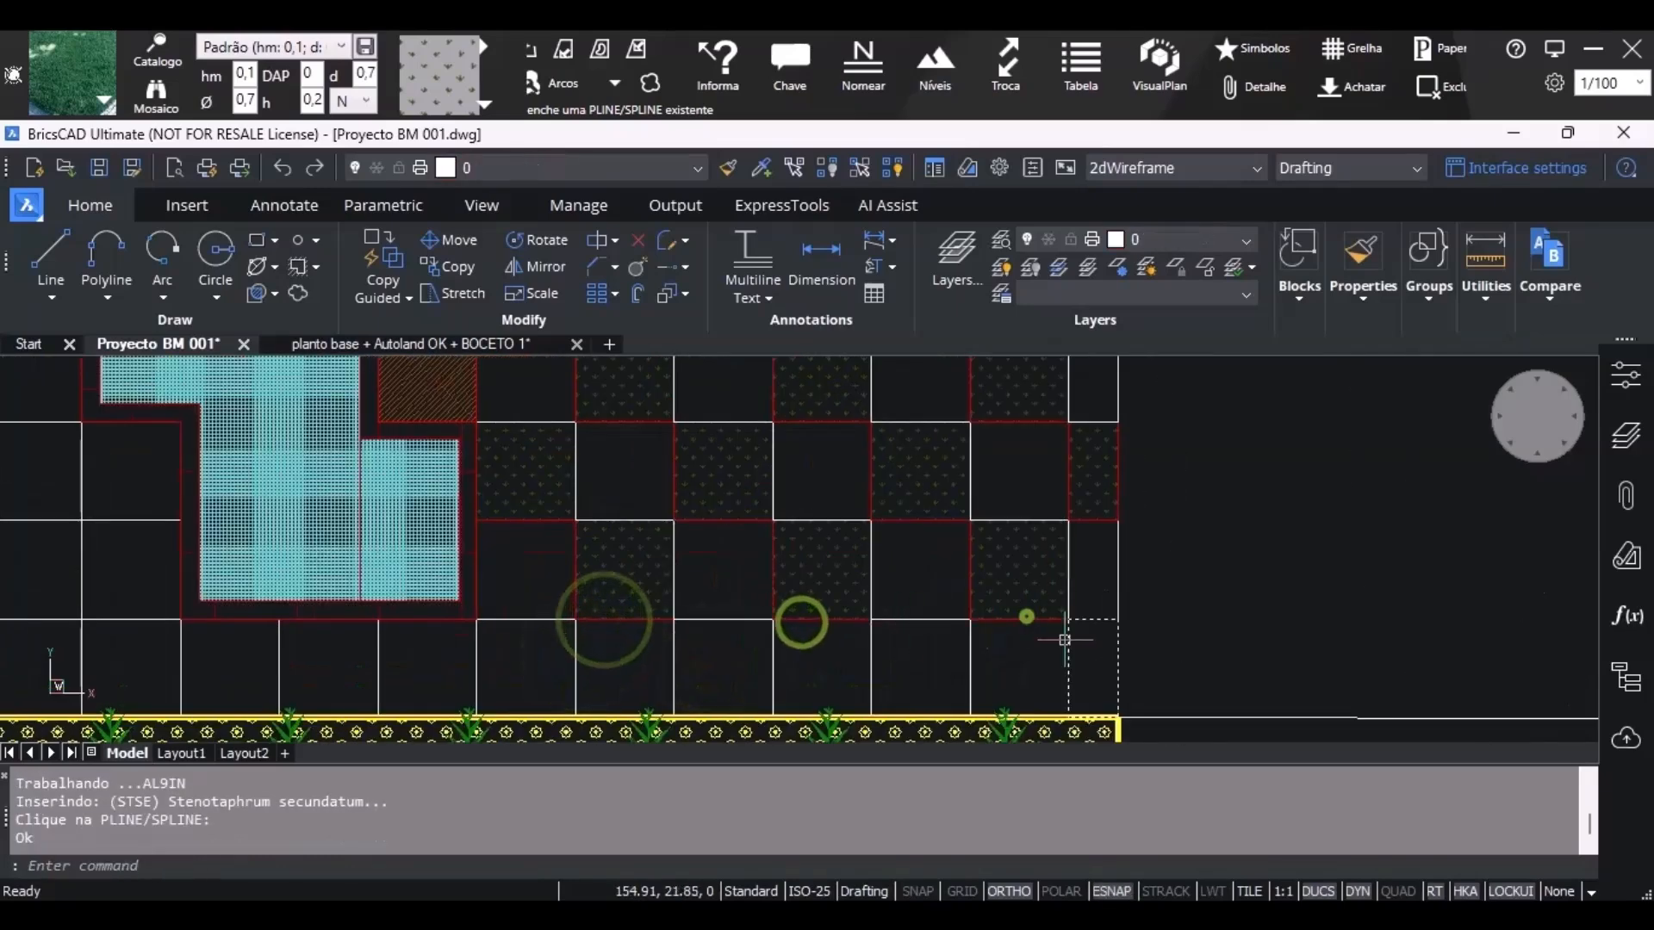
click(1068, 657)
click(867, 669)
click(676, 665)
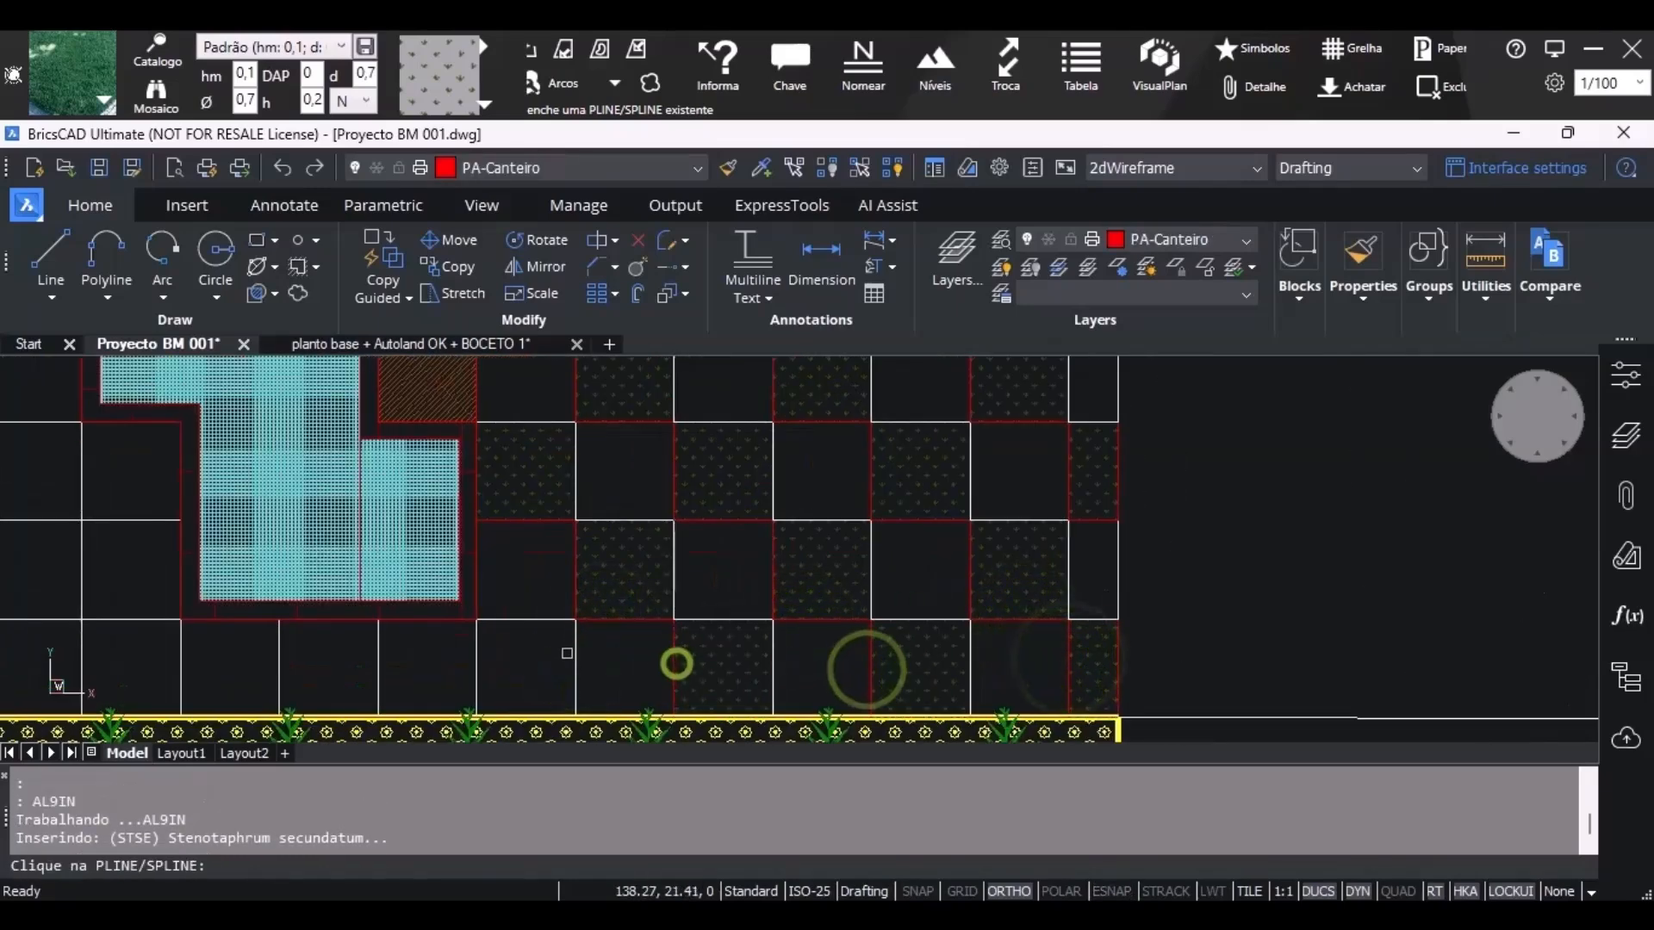
click(477, 661)
Continue the checkerboard westward by filling two alternate squares directly south of the pool with the grass.
scroll(424, 683, up, 2)
middle_drag(252, 683, 474, 667)
click(484, 659)
scroll(484, 659, down, 3)
scroll(429, 672, up, 2)
key(Return)
click(494, 659)
key(Return)
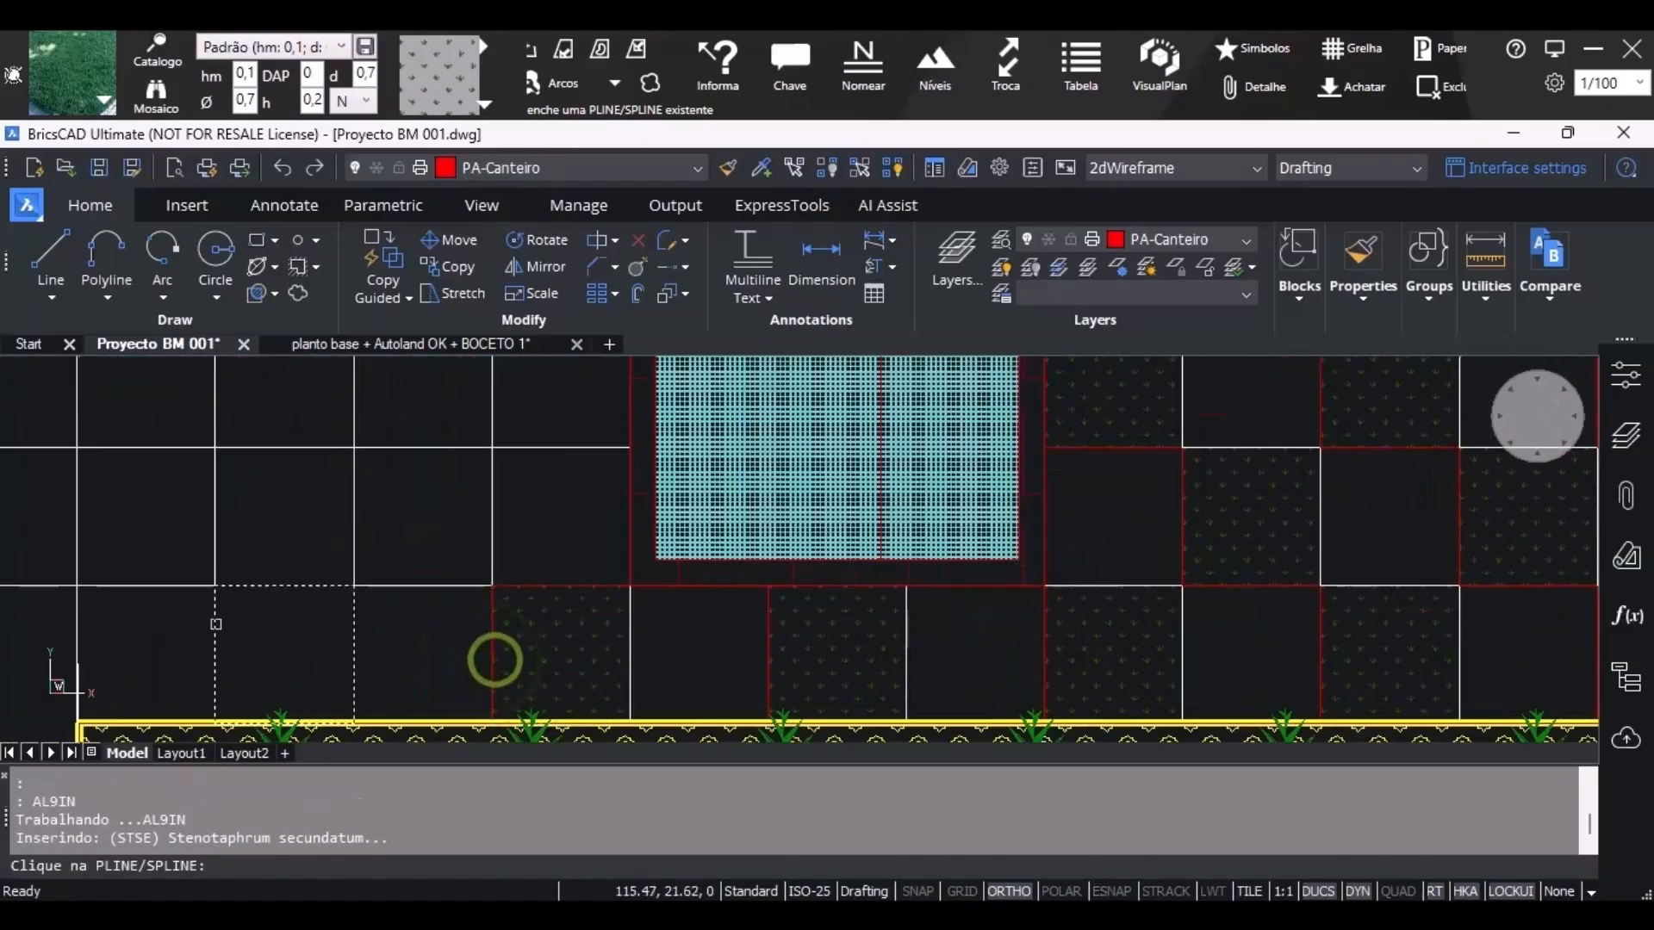
Fill the next alternate square west along the planting strip and the diagonally adjacent square in the row above with the grass.
click(219, 627)
click(222, 641)
click(244, 630)
key(Return)
scroll(217, 635, down, 2)
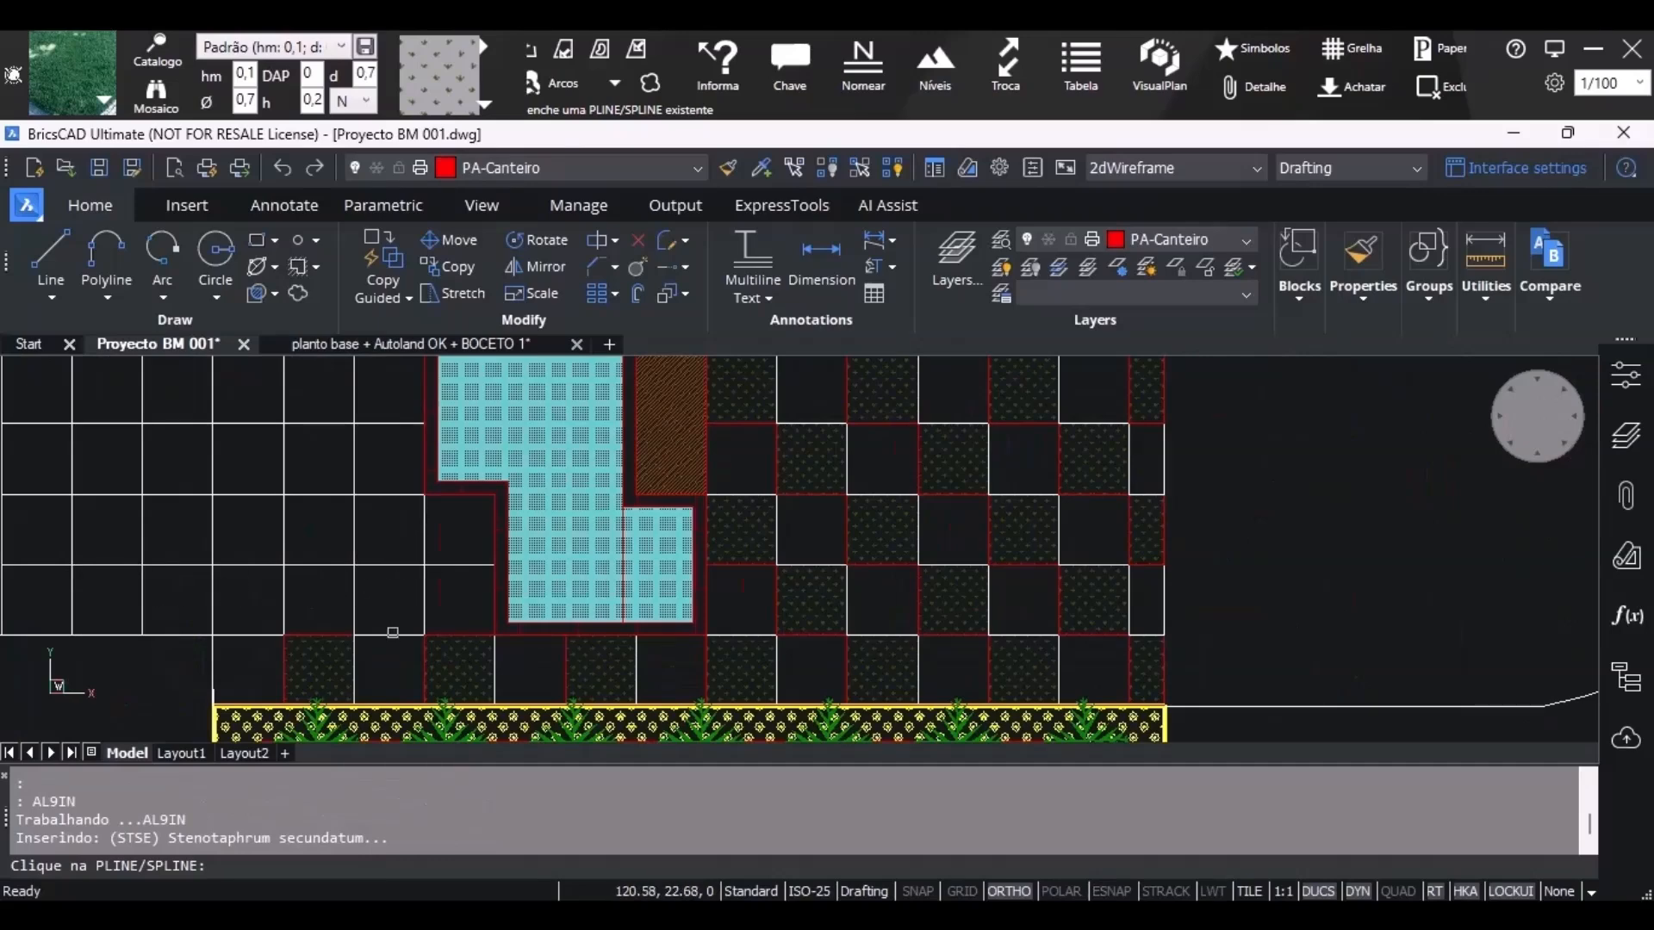
click(358, 610)
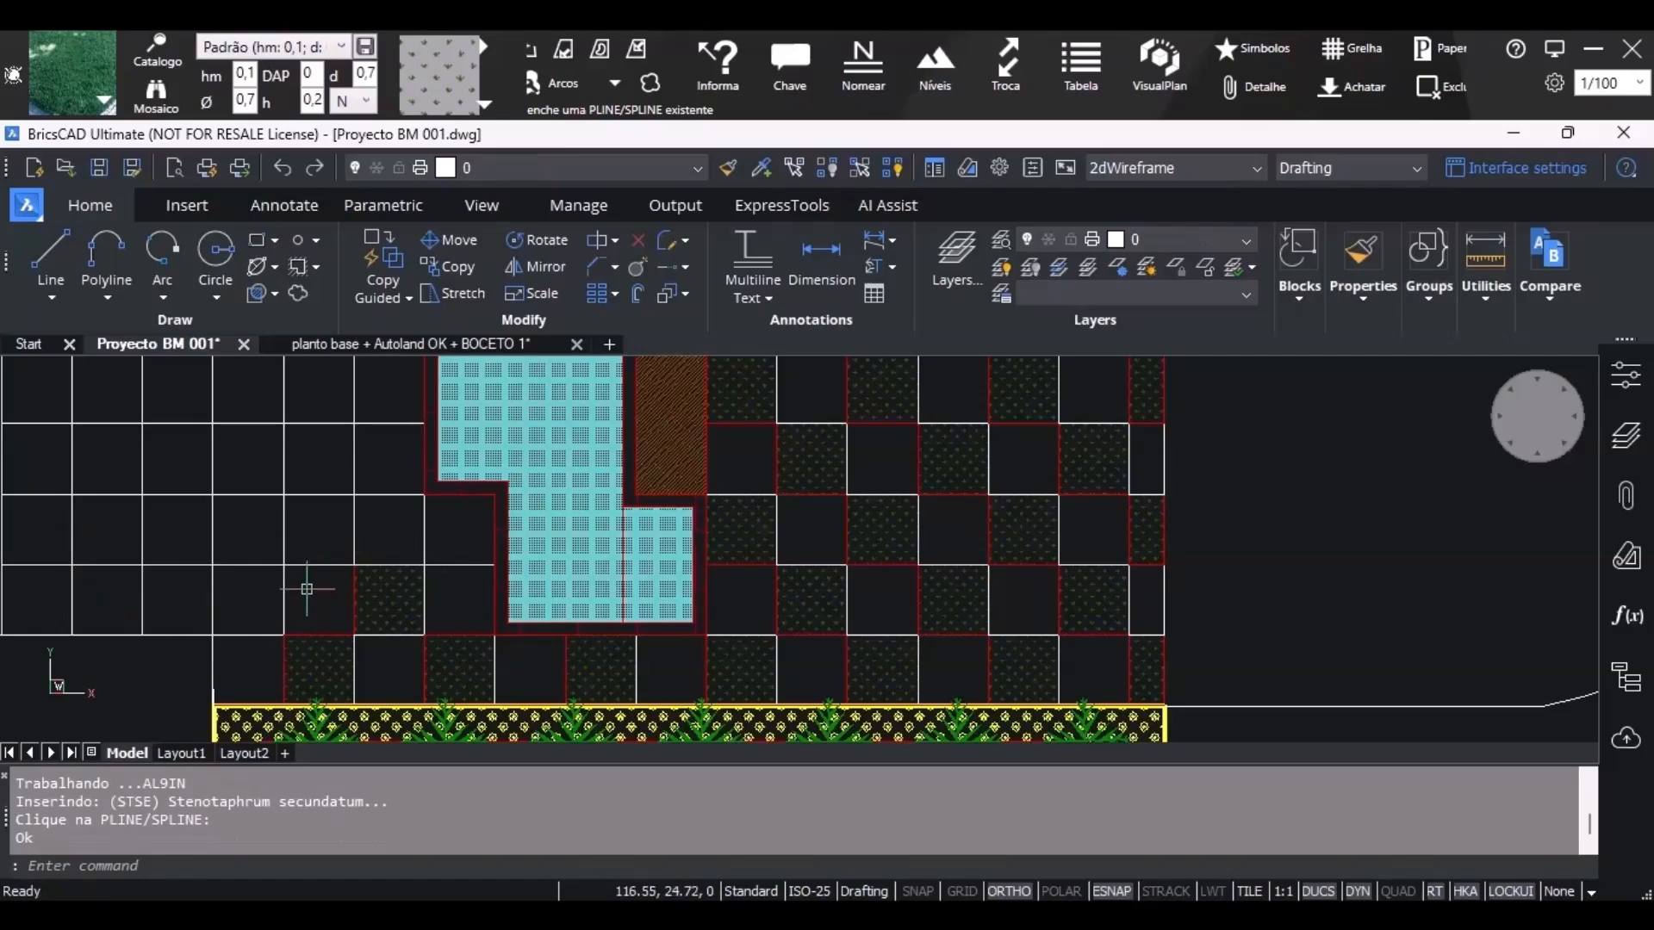
Fill three alternate squares in the western grid's row above the last planted square with the Stenotaphrum secundatum grass.
key(Return)
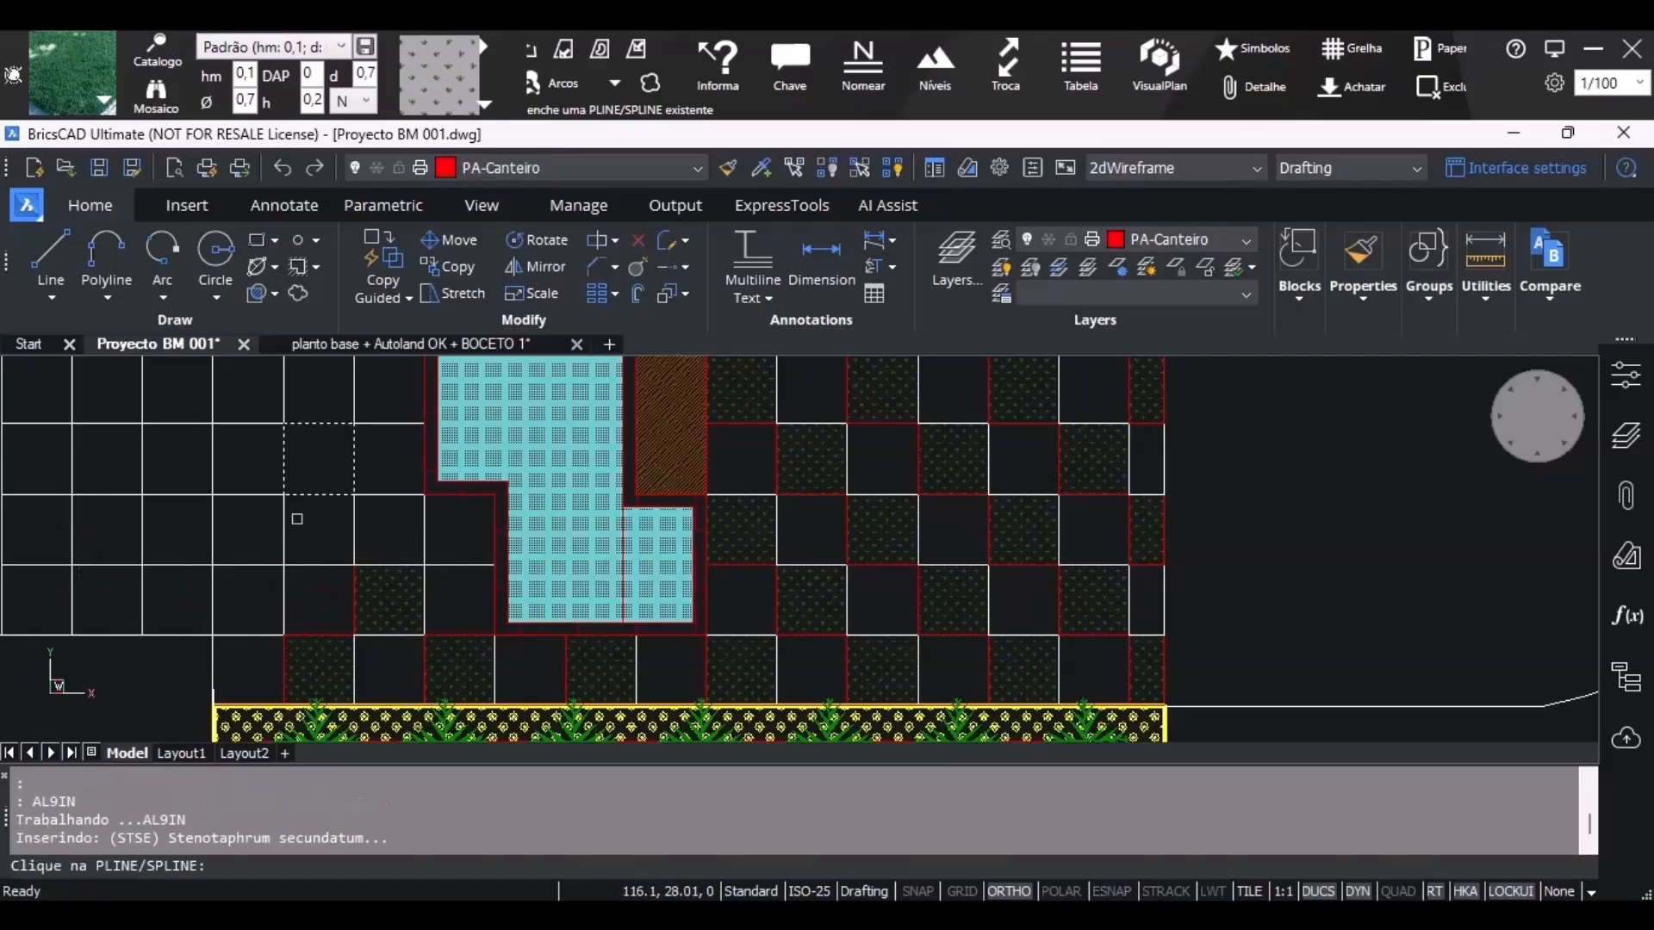
click(281, 528)
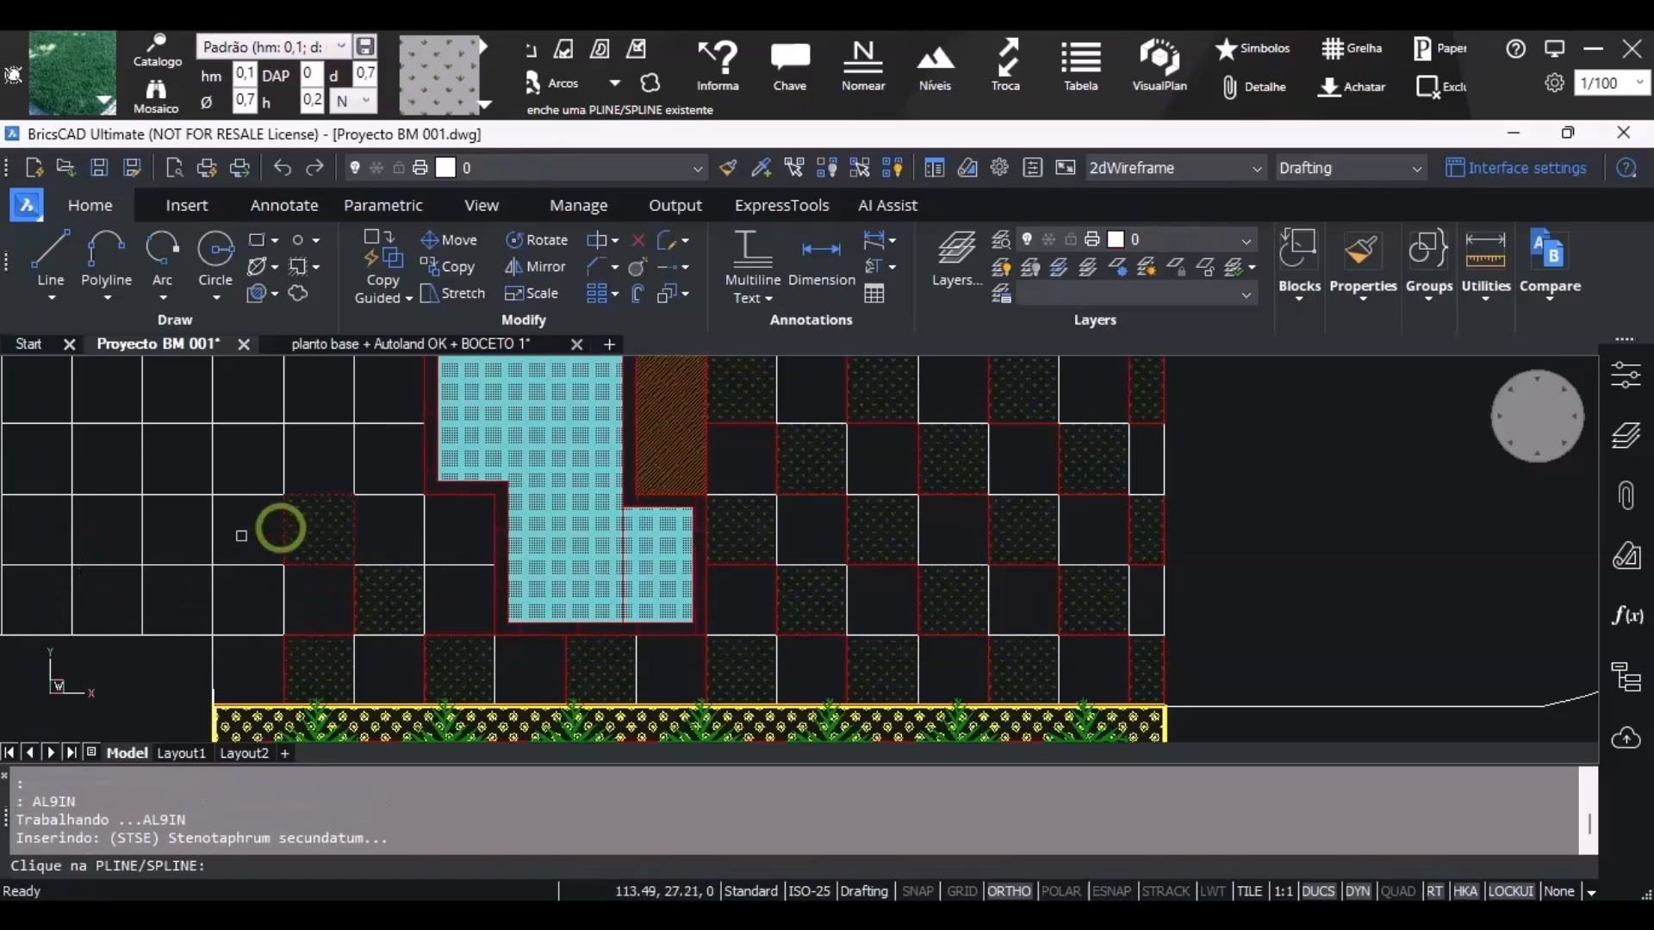
click(145, 533)
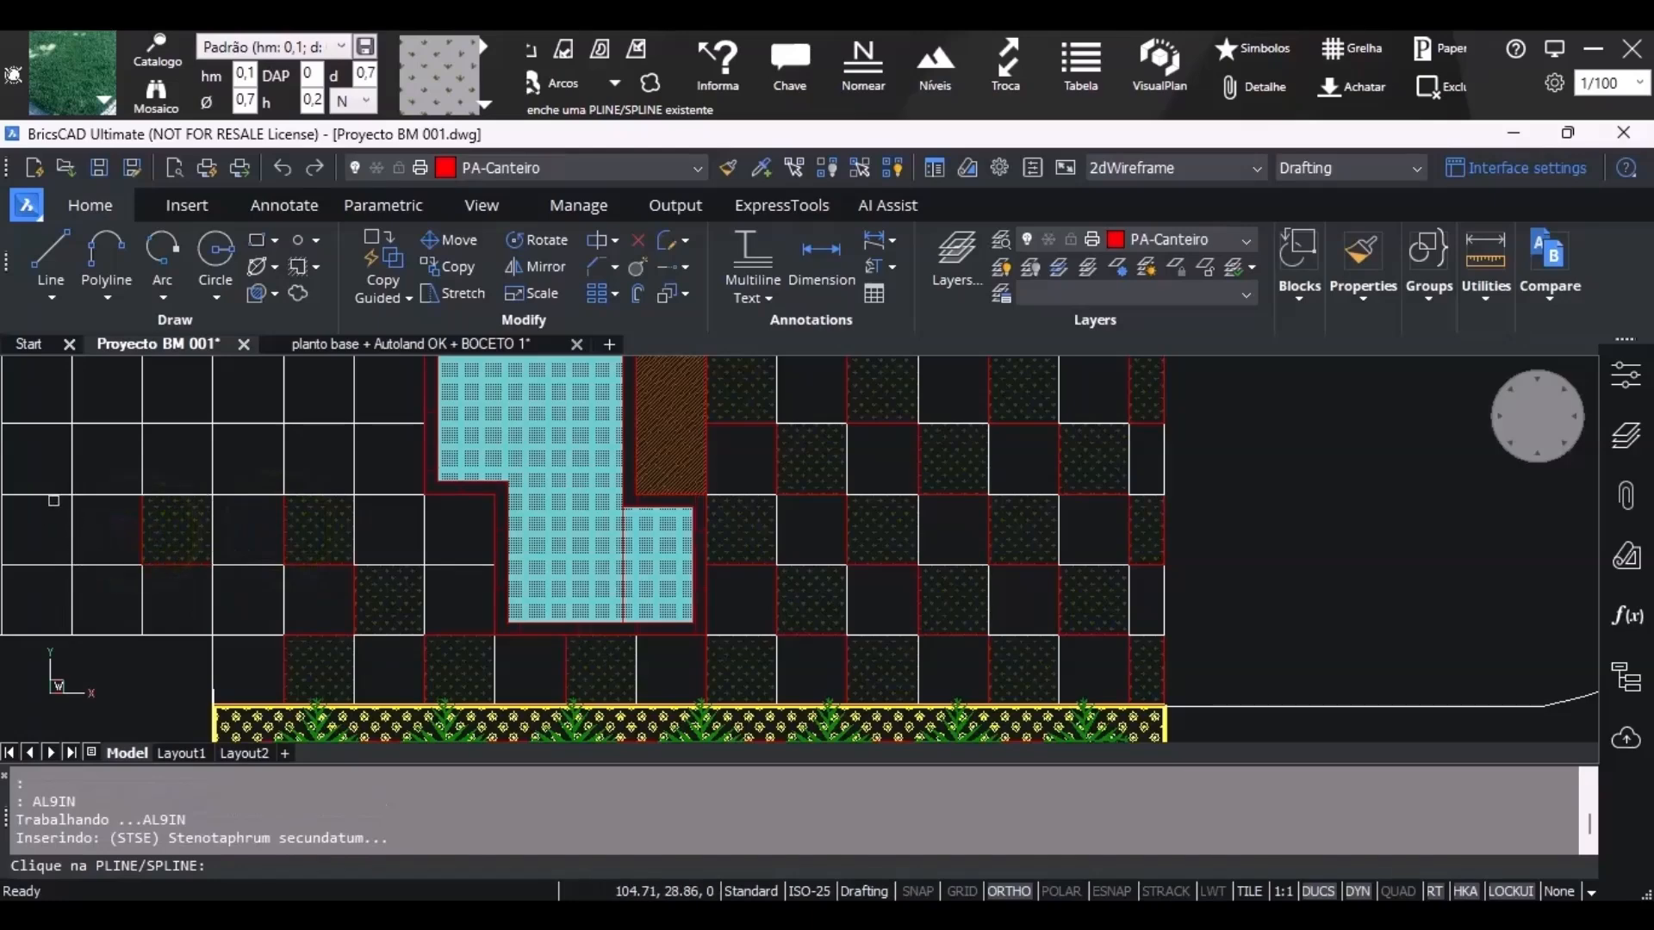
middle_drag(32, 494, 304, 595)
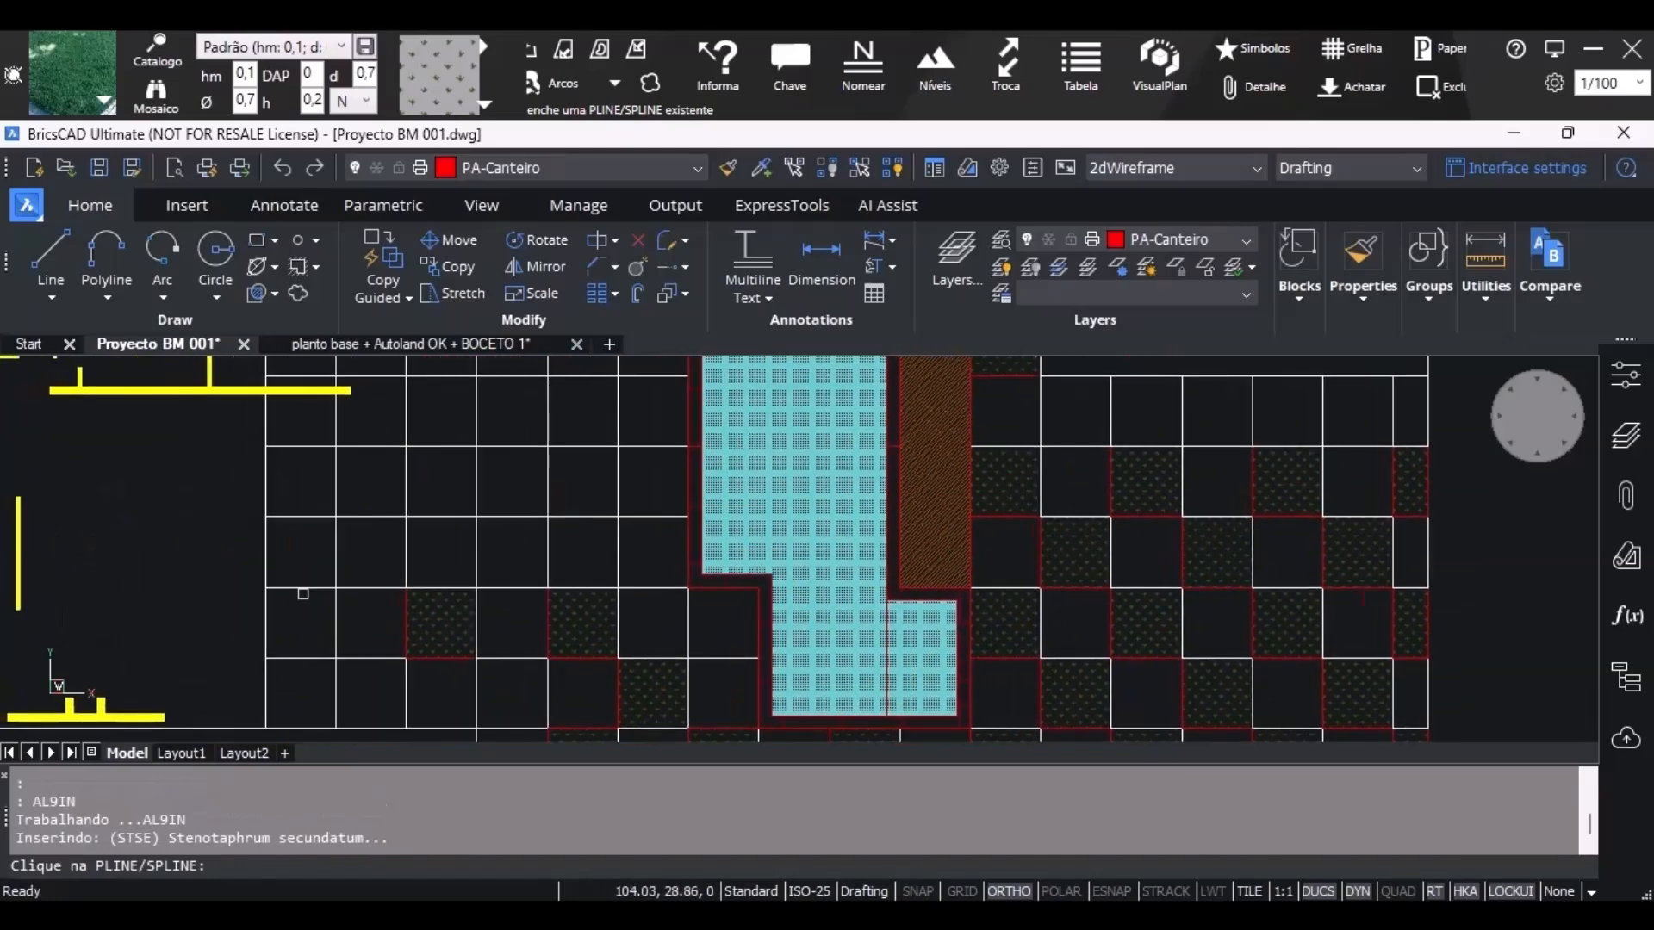
click(267, 623)
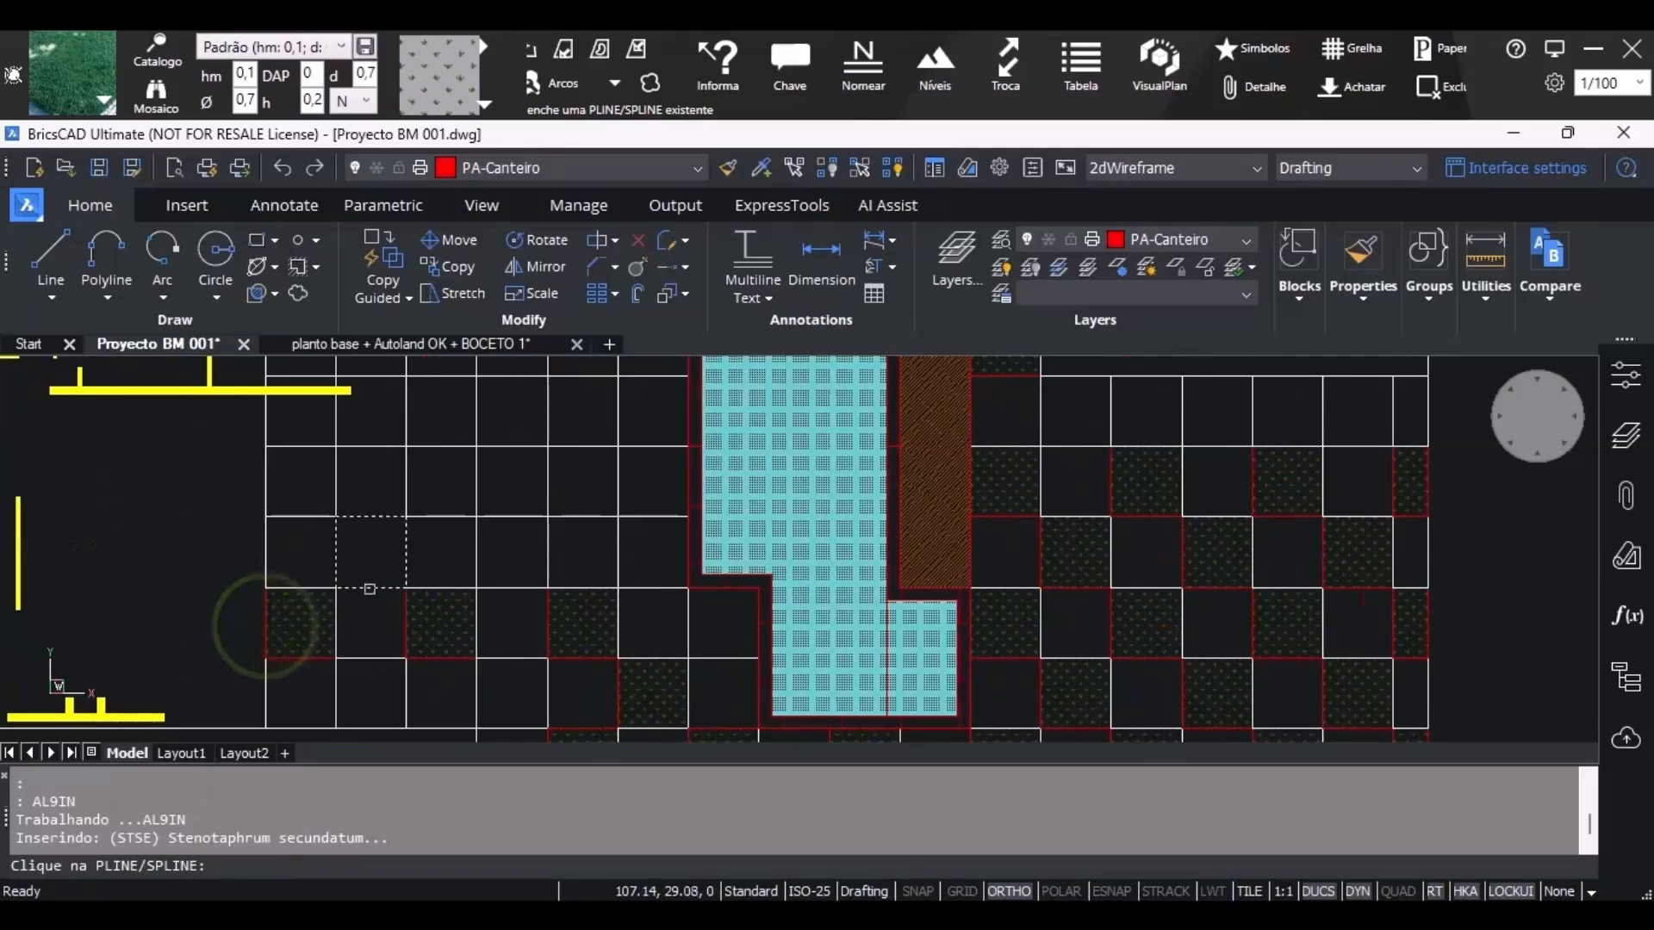
Fill three alternate squares in each of the next two rows north, west of the pool, offsetting each row for the checkerboard.
click(370, 588)
click(502, 588)
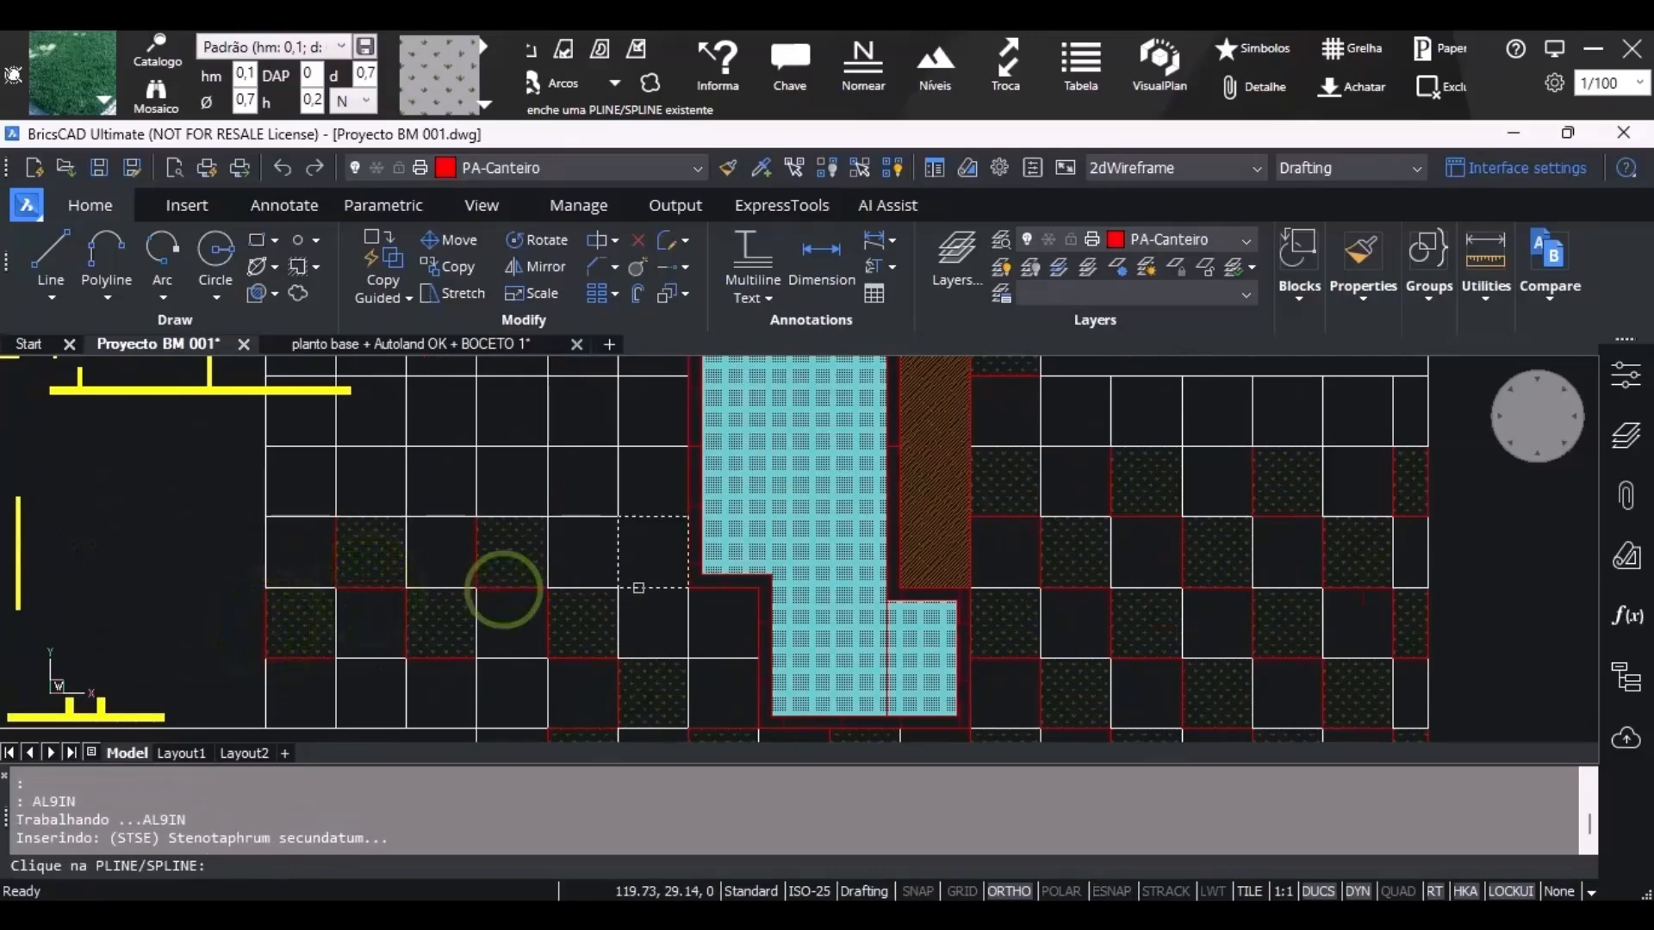
click(639, 588)
click(578, 519)
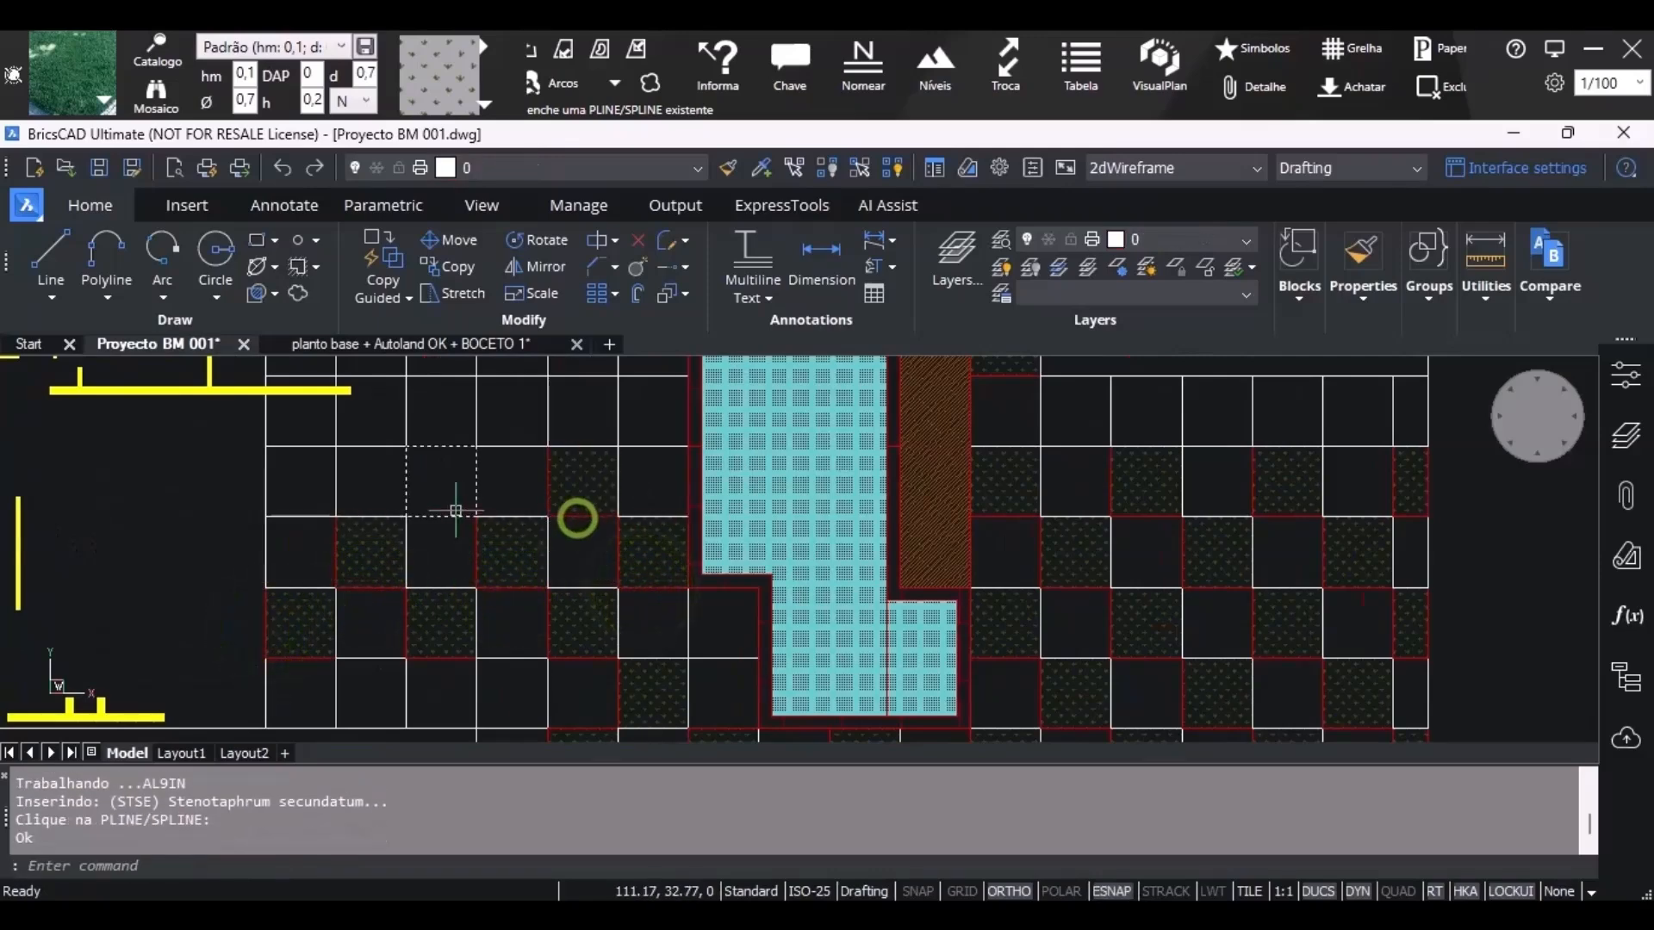
click(424, 517)
click(303, 517)
Continue the western checkerboard up to the pool's north edge, filling three alternate squares in each of two more rows.
click(370, 446)
click(503, 446)
click(635, 446)
middle_drag(634, 451, 637, 658)
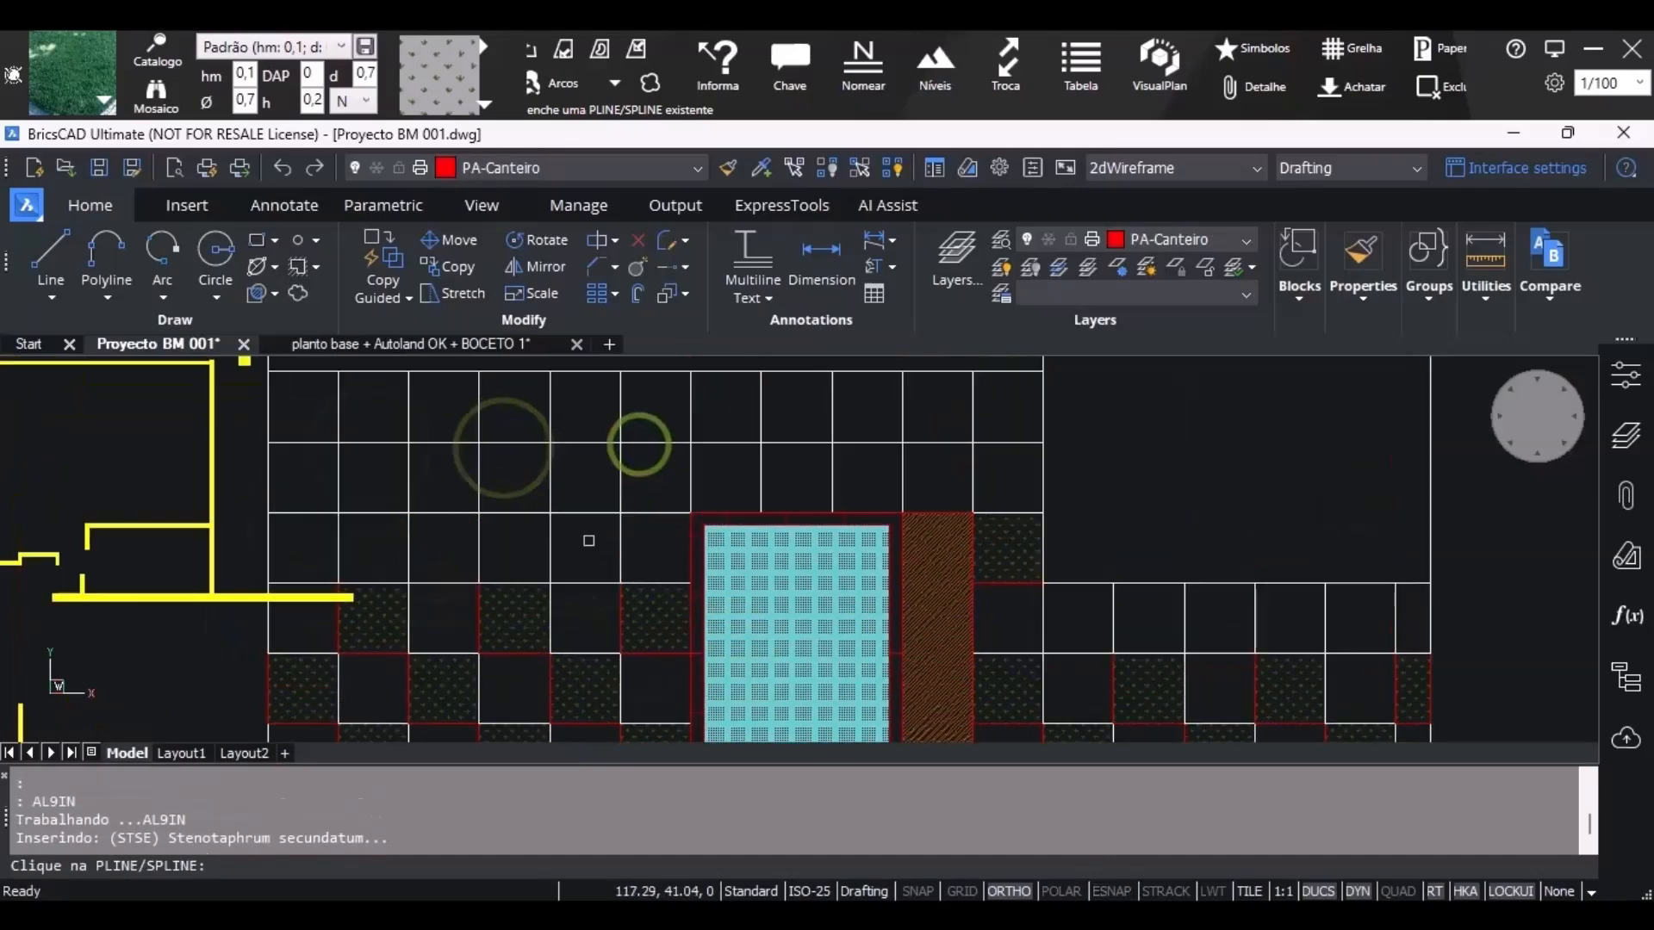
click(548, 544)
click(405, 544)
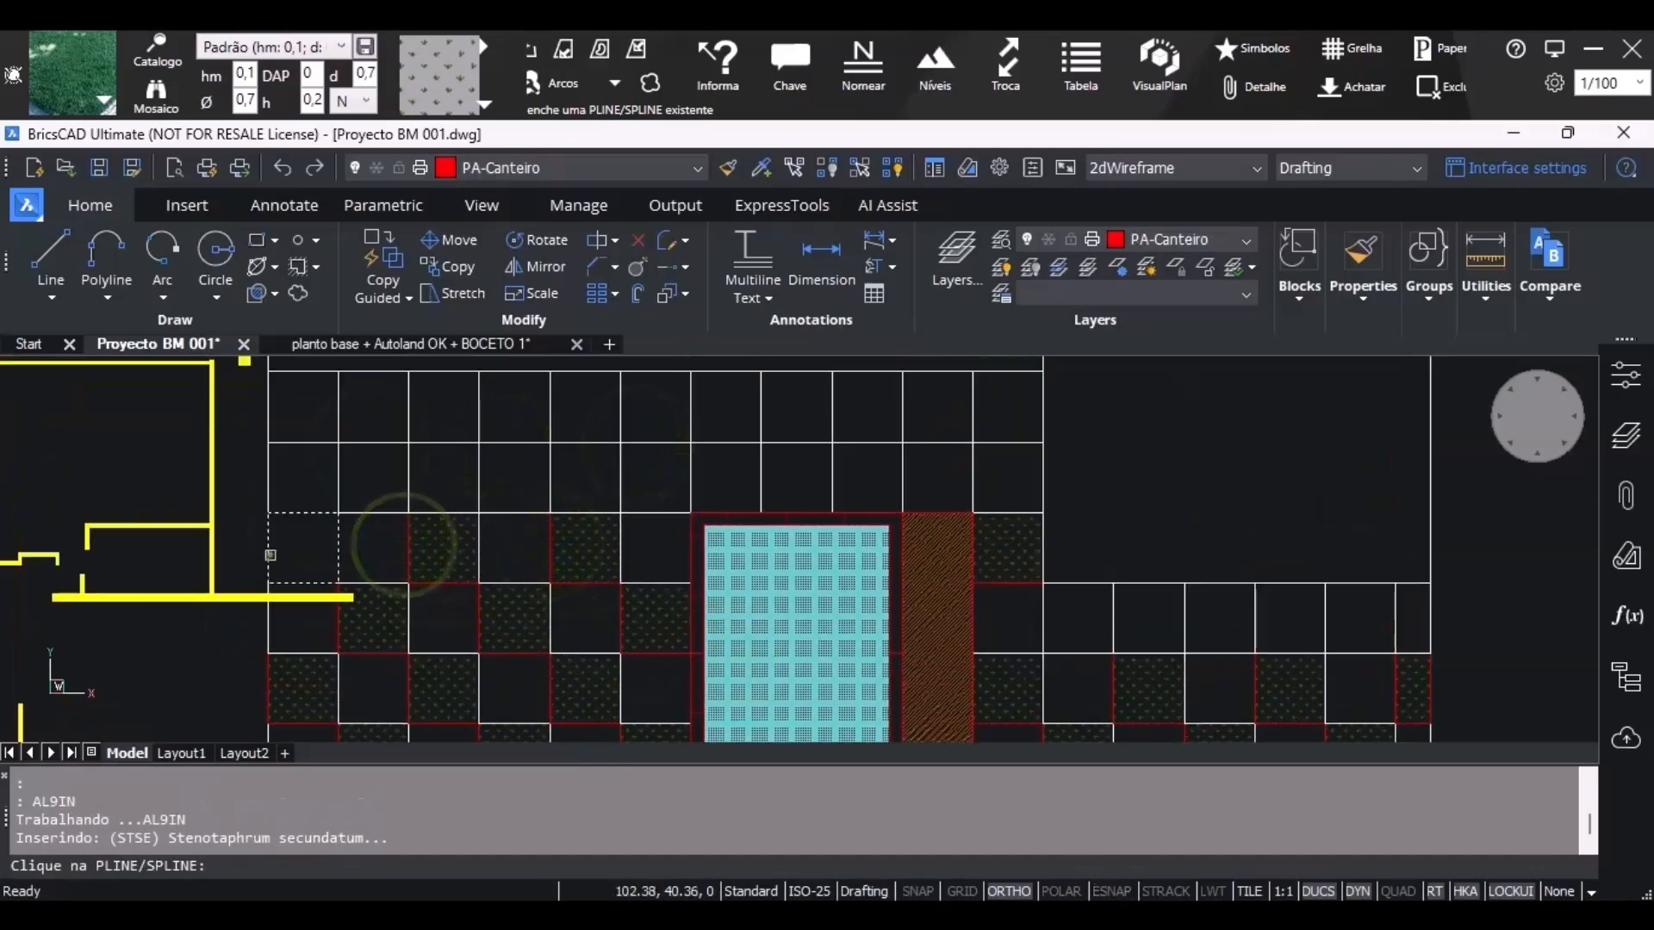
click(271, 557)
Fill five alternate squares in the row directly north of the pool with the same grass.
click(379, 512)
click(499, 512)
click(646, 514)
click(761, 475)
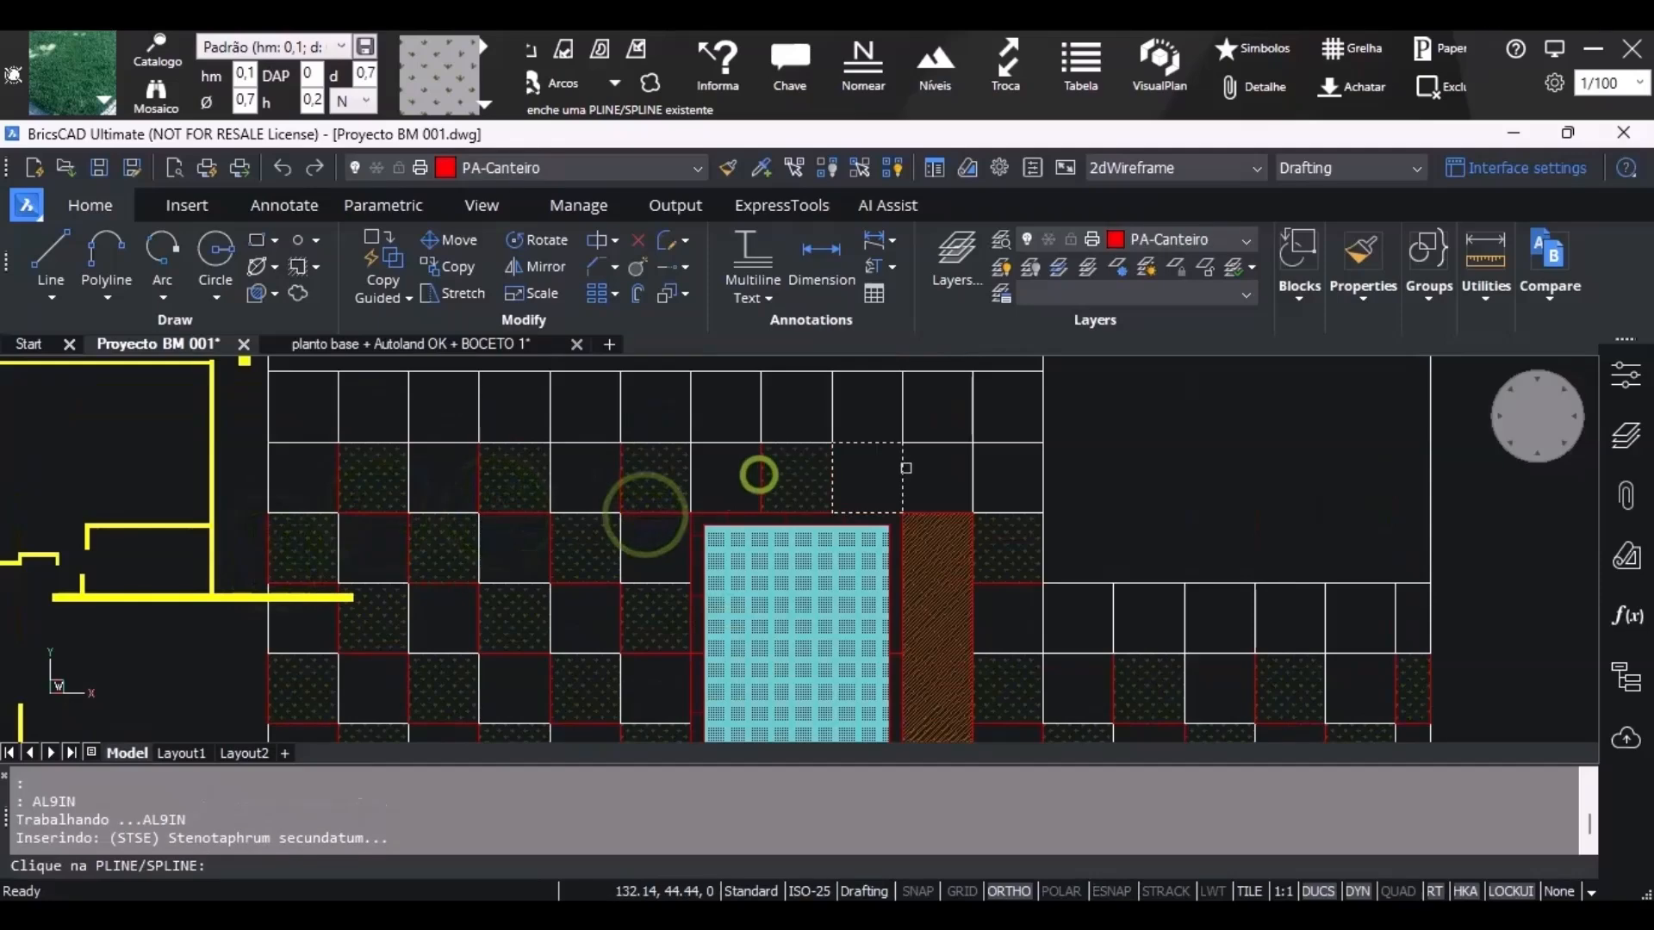
Fill six alternate squares in the grid's northernmost row with the same grass and end the fill command.
click(1000, 447)
click(846, 444)
click(711, 444)
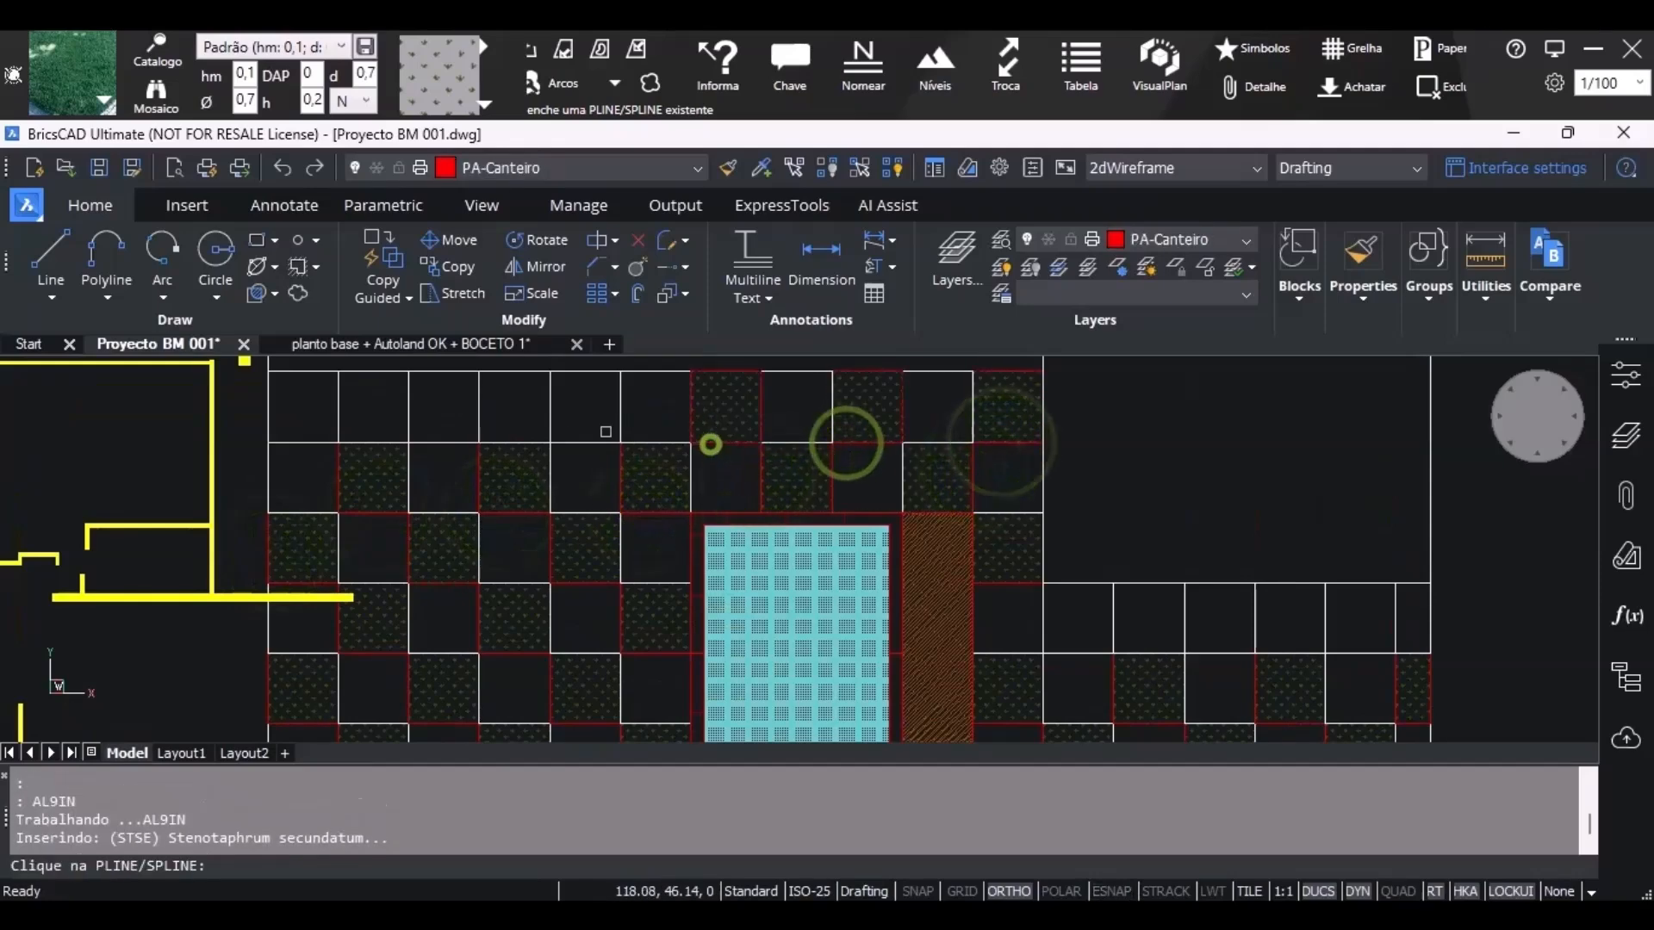
click(572, 437)
click(422, 443)
click(314, 443)
scroll(913, 465, down, 5)
scroll(882, 533, up, 3)
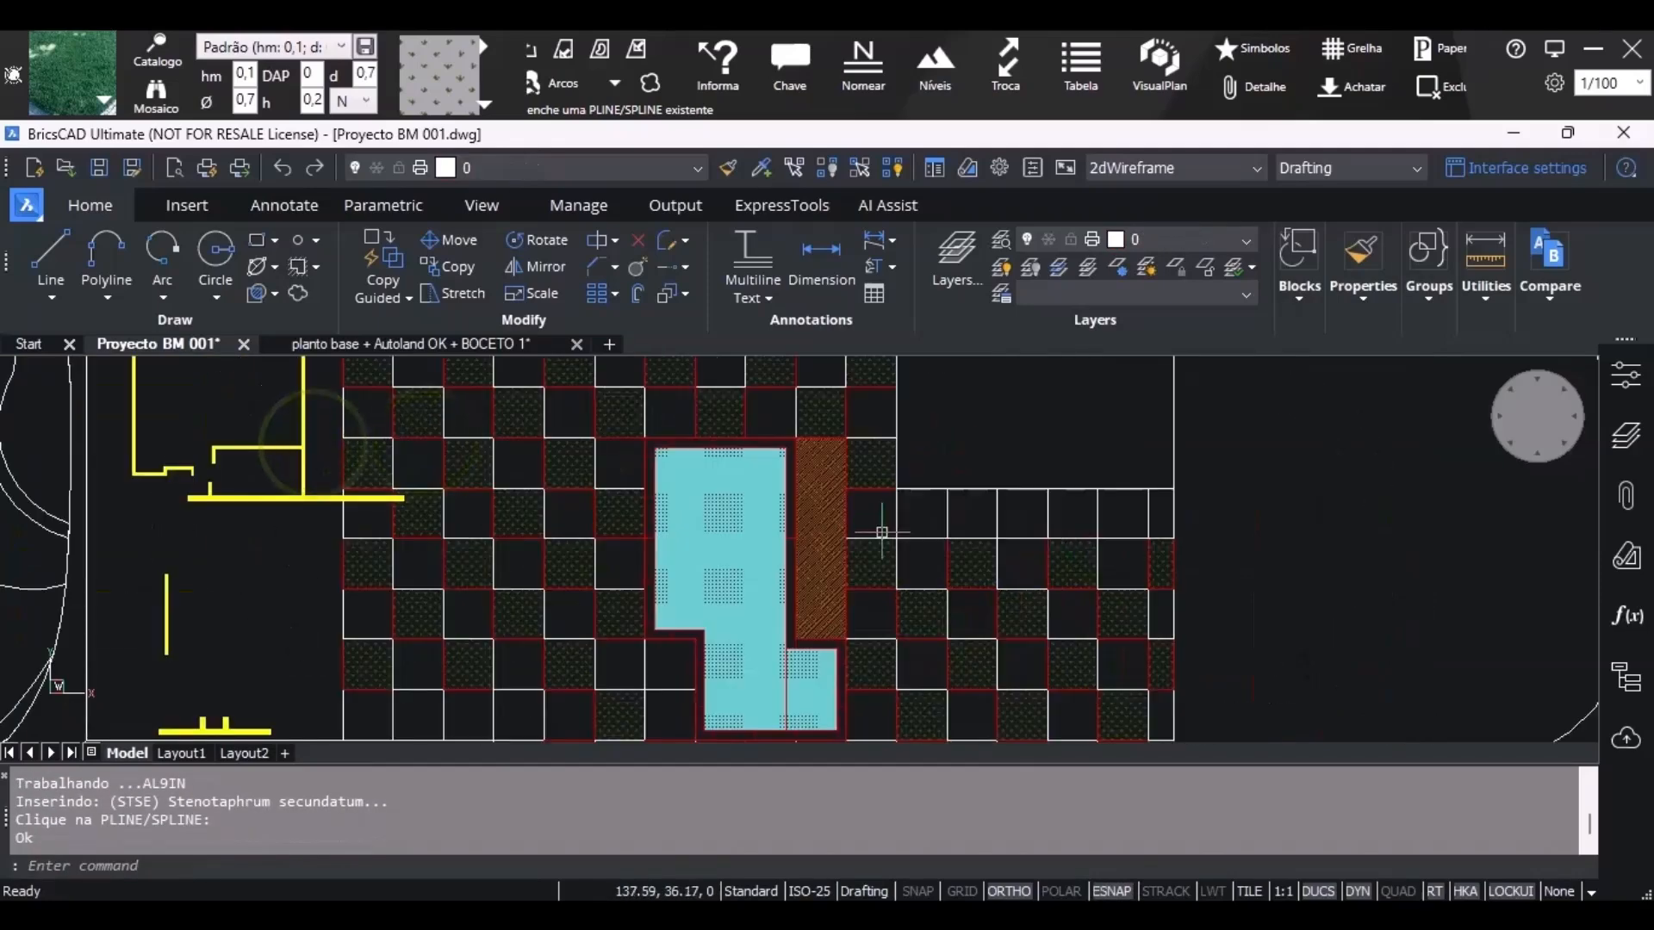
key(Escape)
key(Escape)
Switch the planting species to Stenotaphrum secundatum 'Variegatum'.
click(1163, 905)
click(1163, 904)
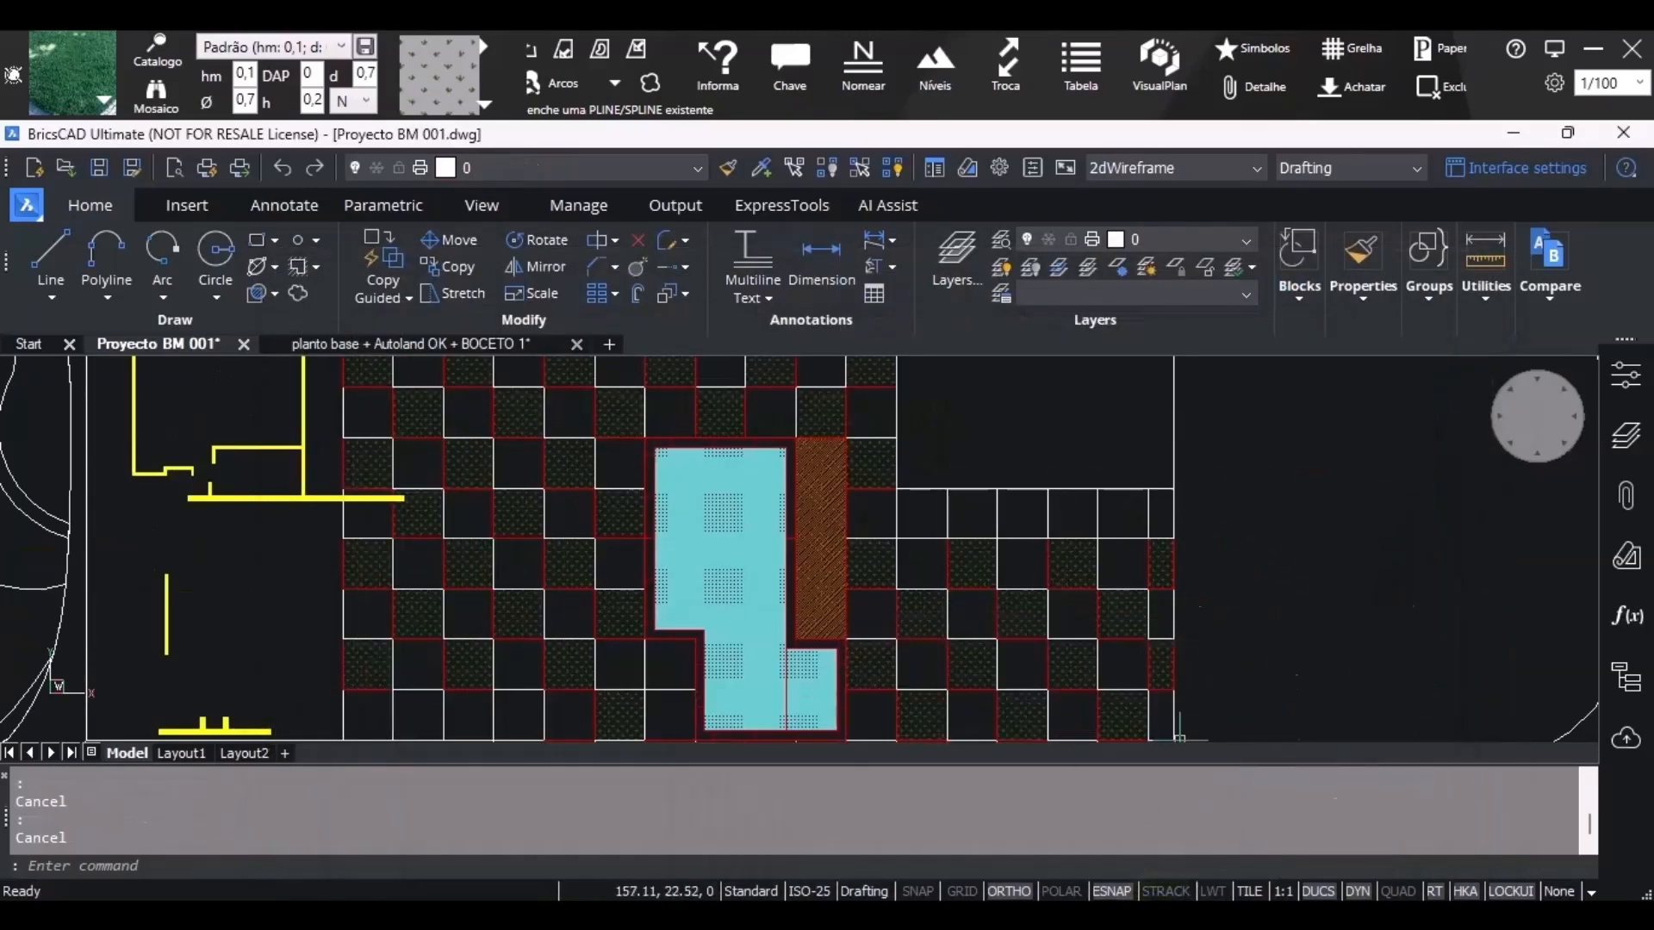
click(104, 101)
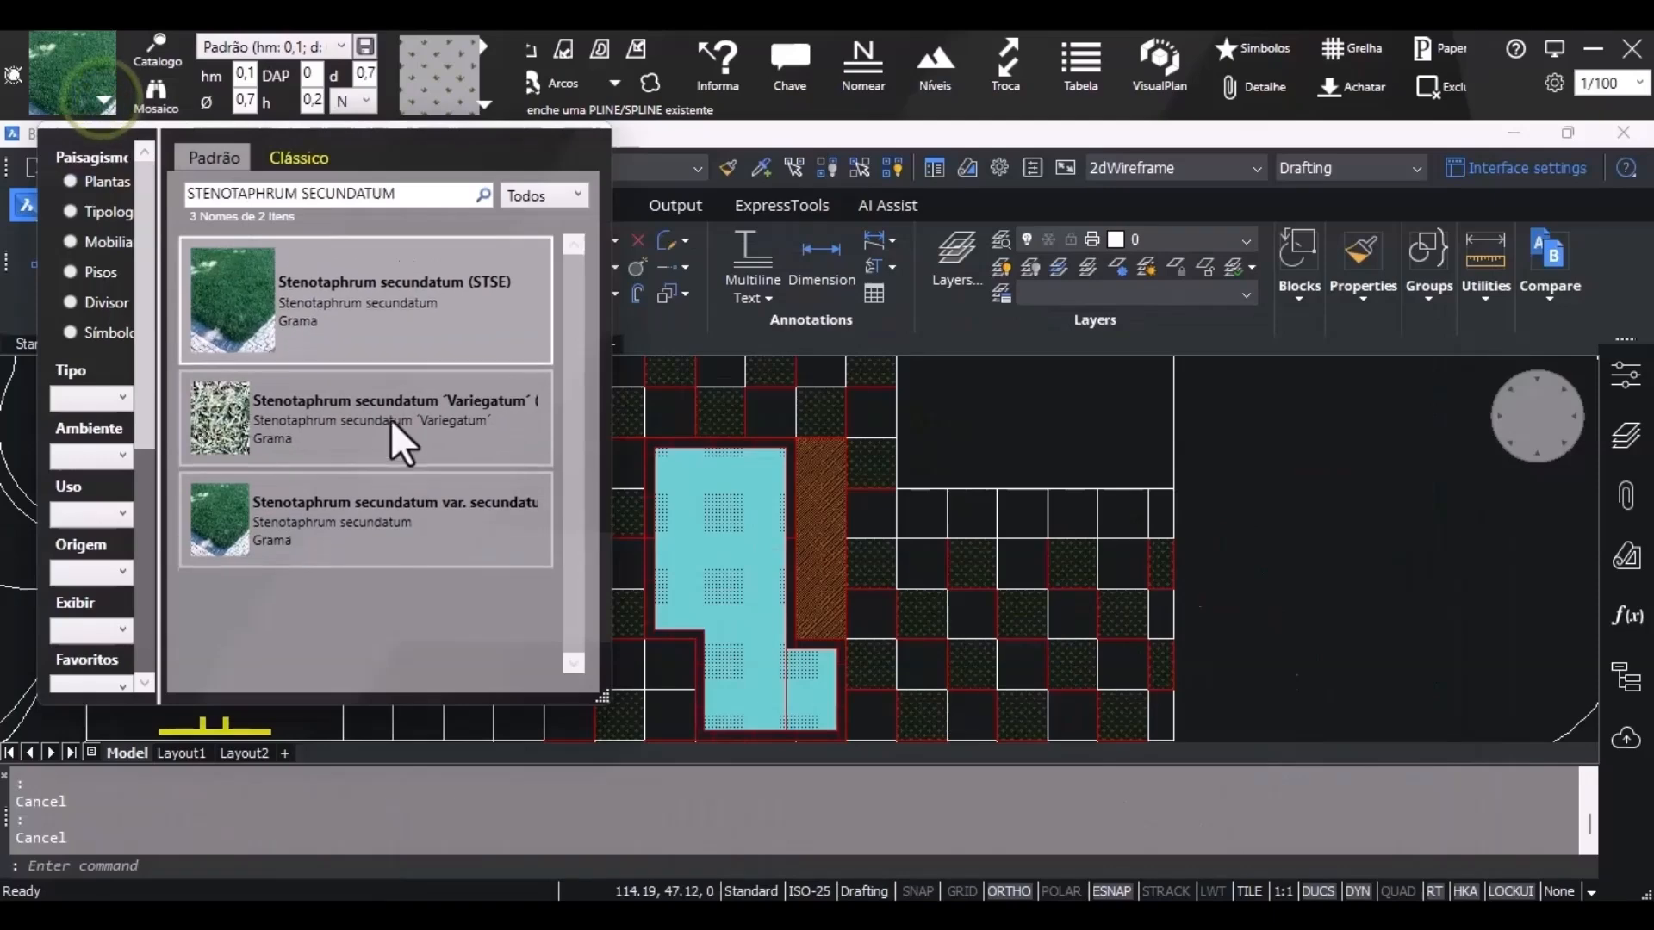
click(413, 429)
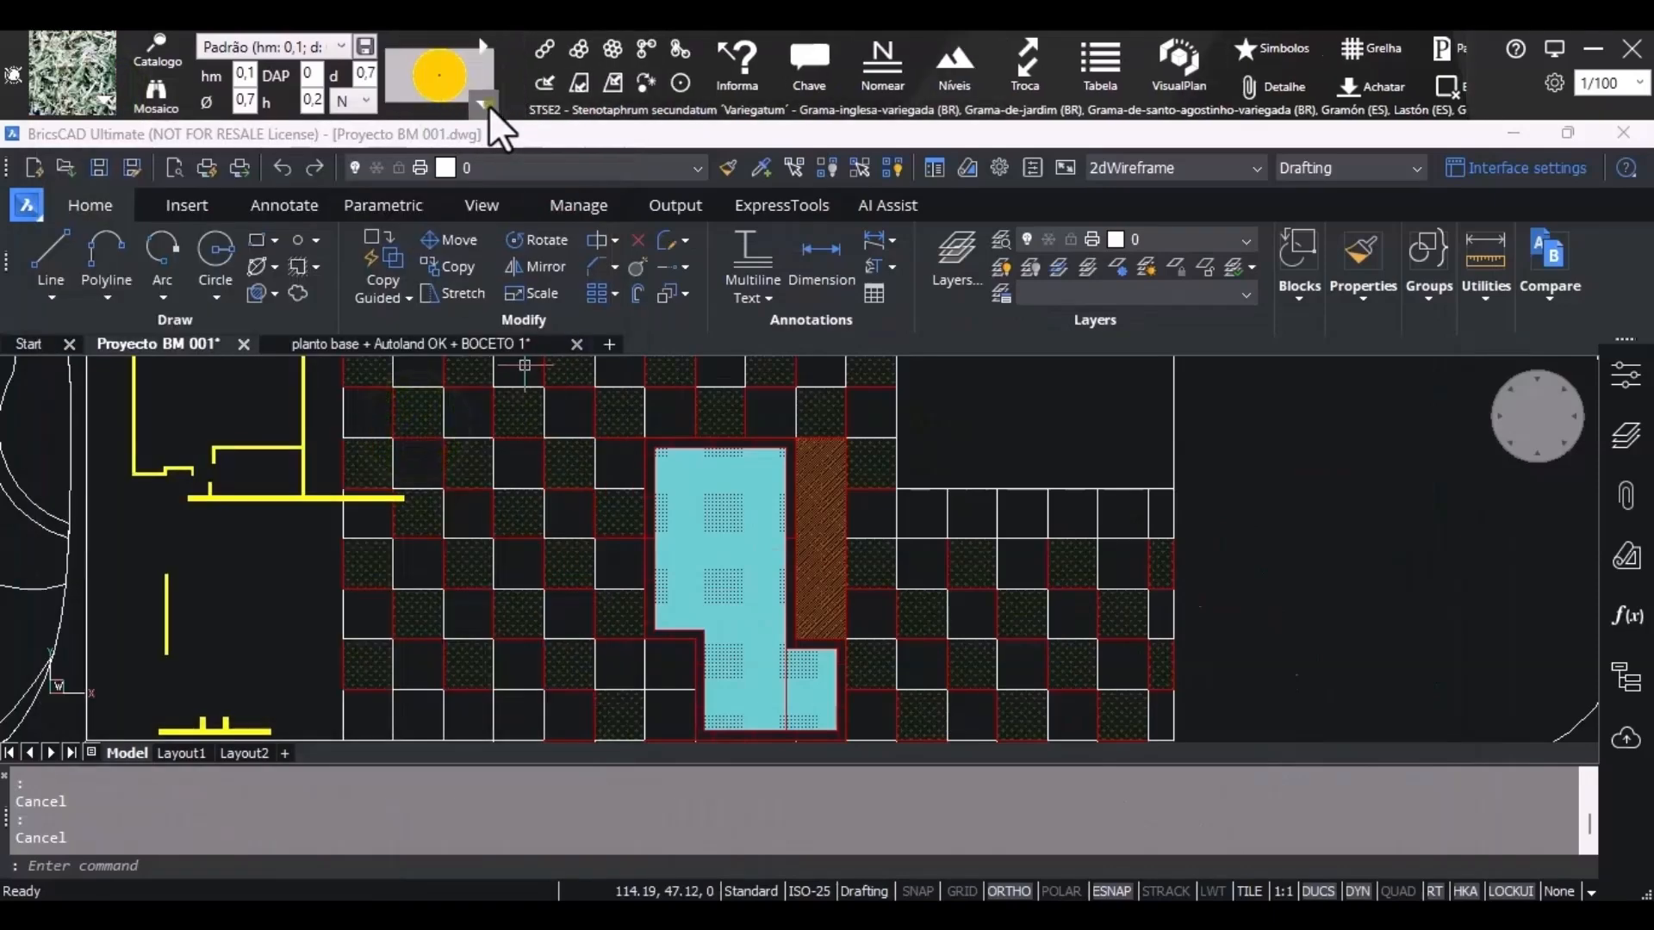
Give the variegated grass the AL-GRAMA5 coloured hatch in a lighter, contrasting green.
click(488, 105)
click(527, 385)
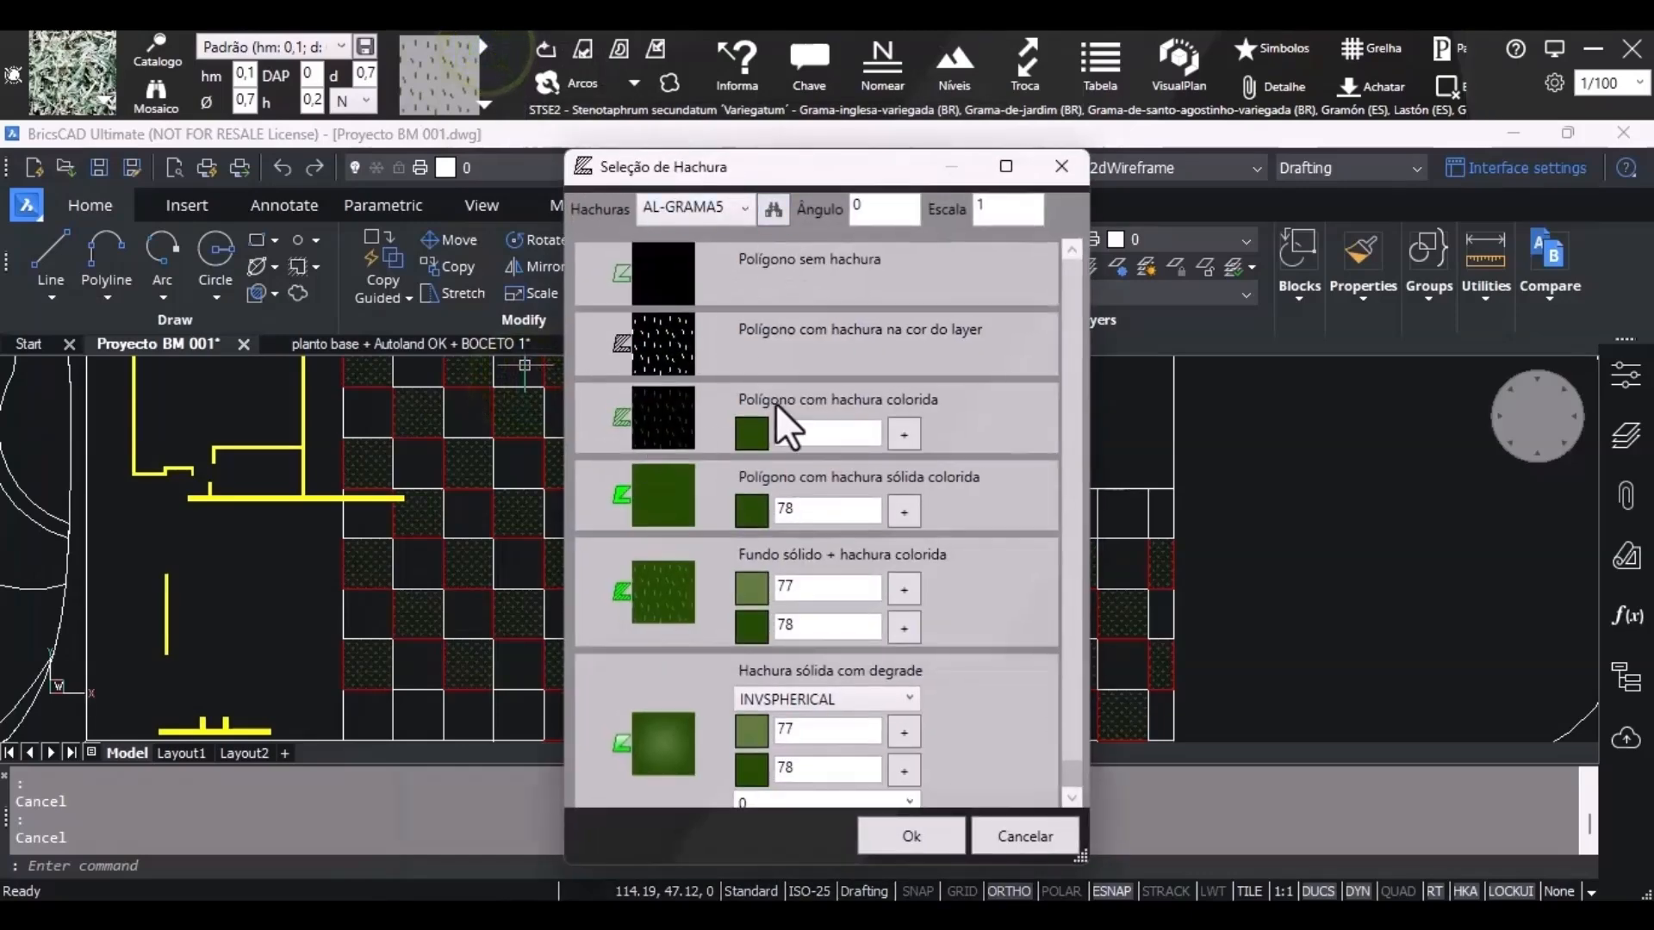
click(900, 434)
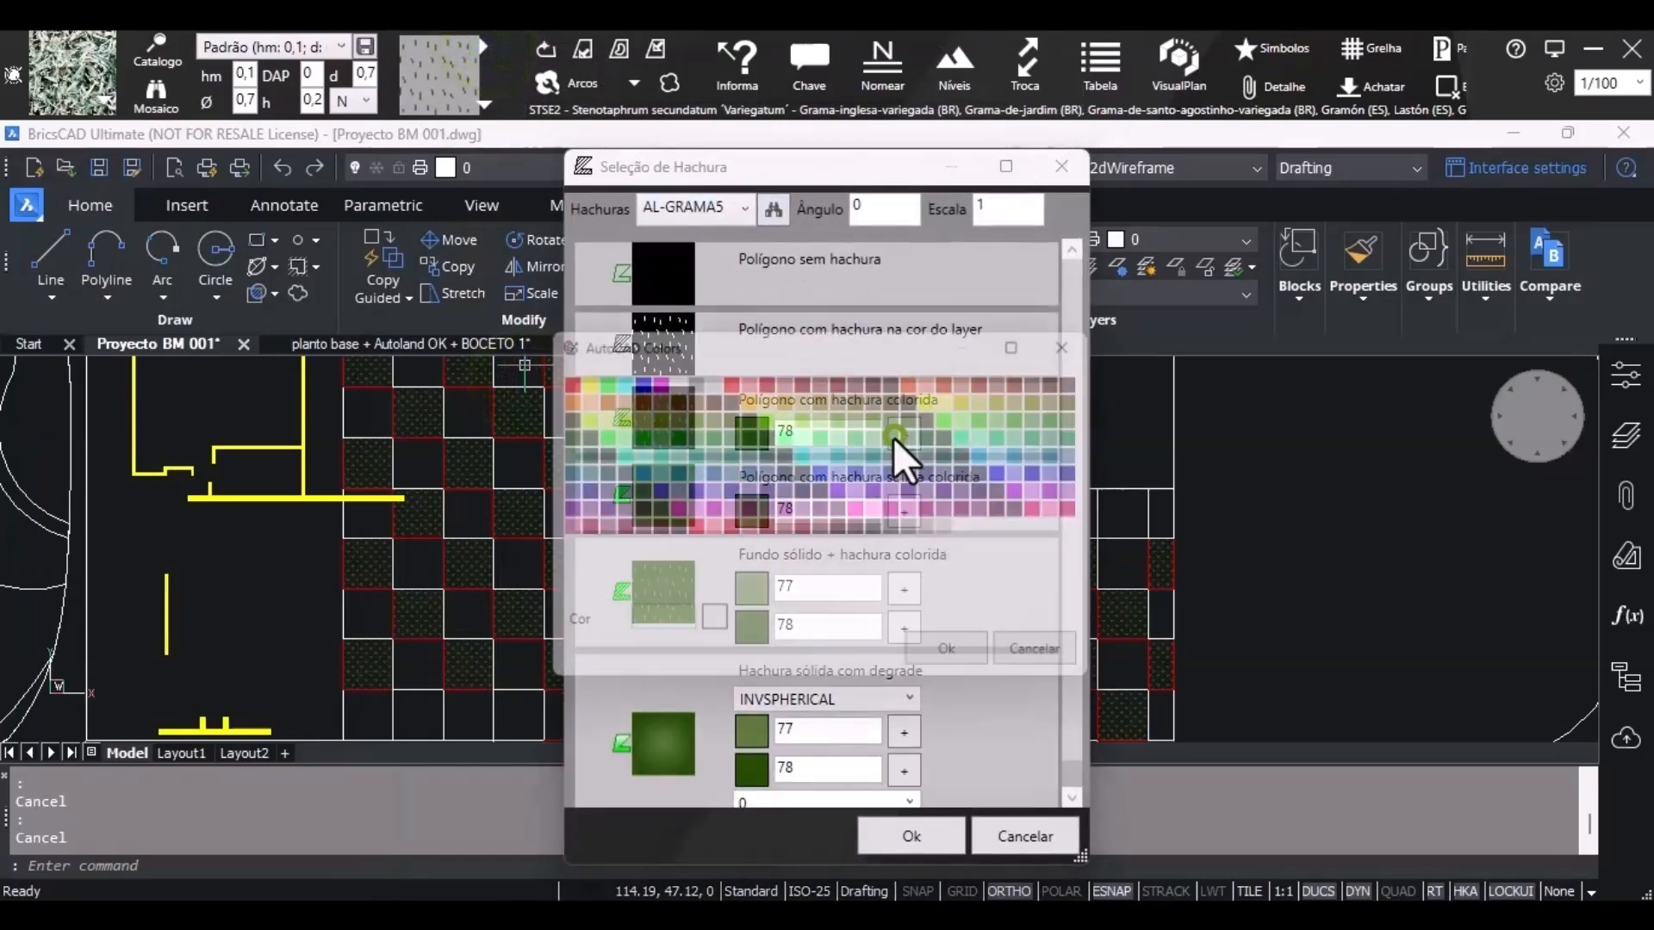
click(789, 421)
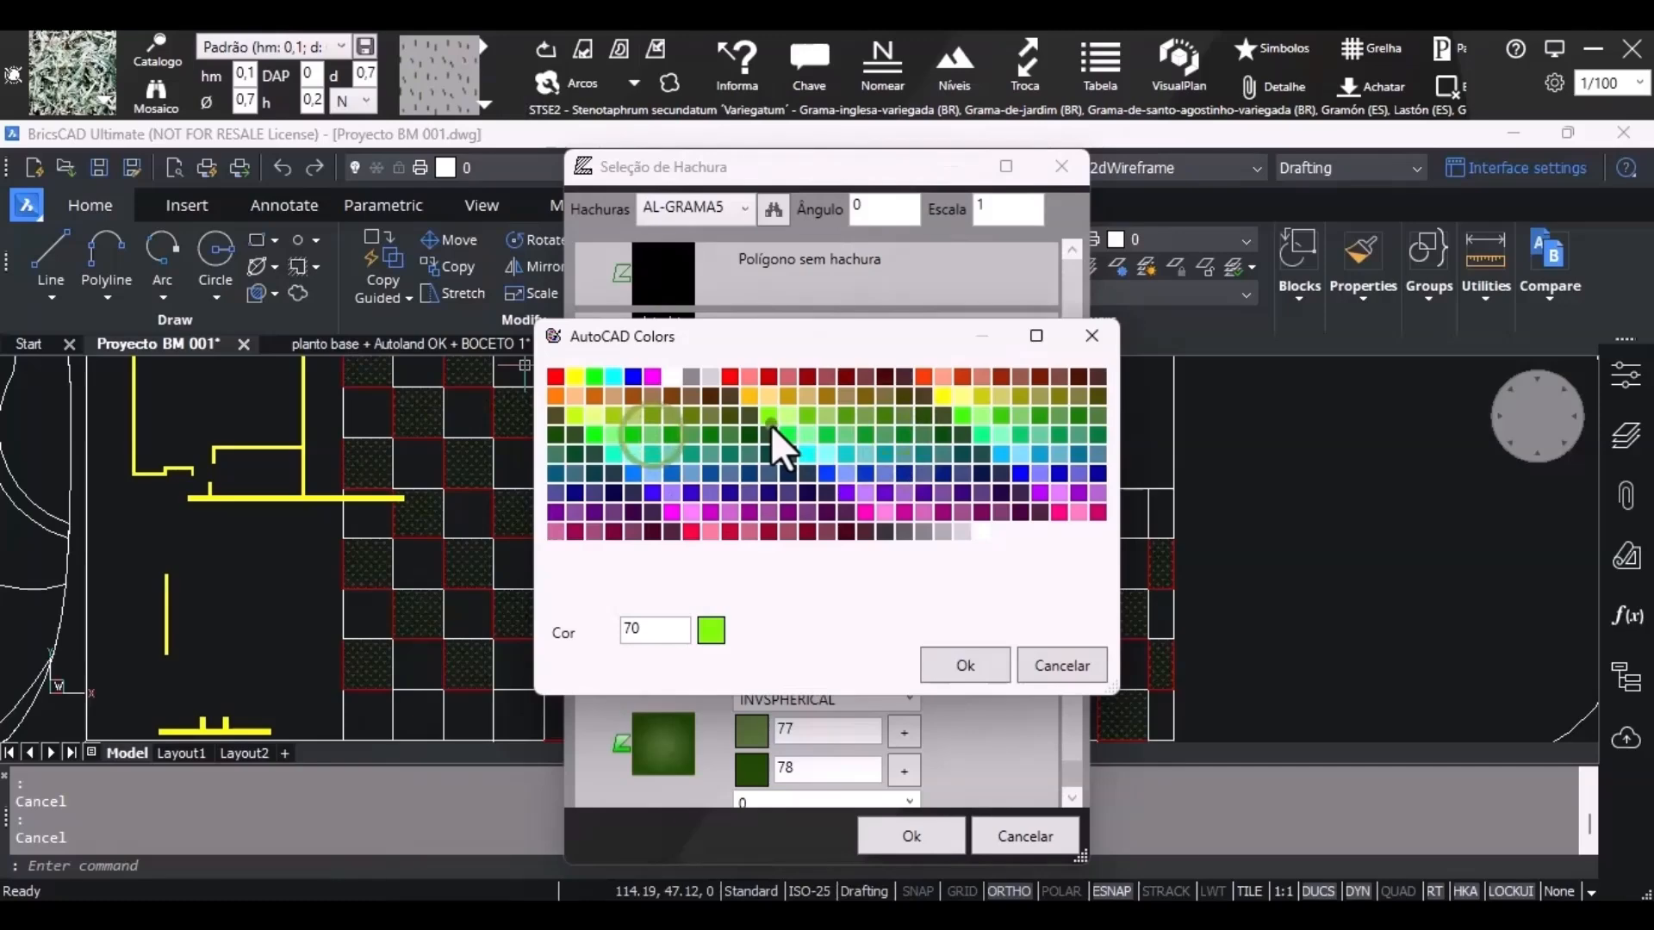
click(982, 669)
click(911, 834)
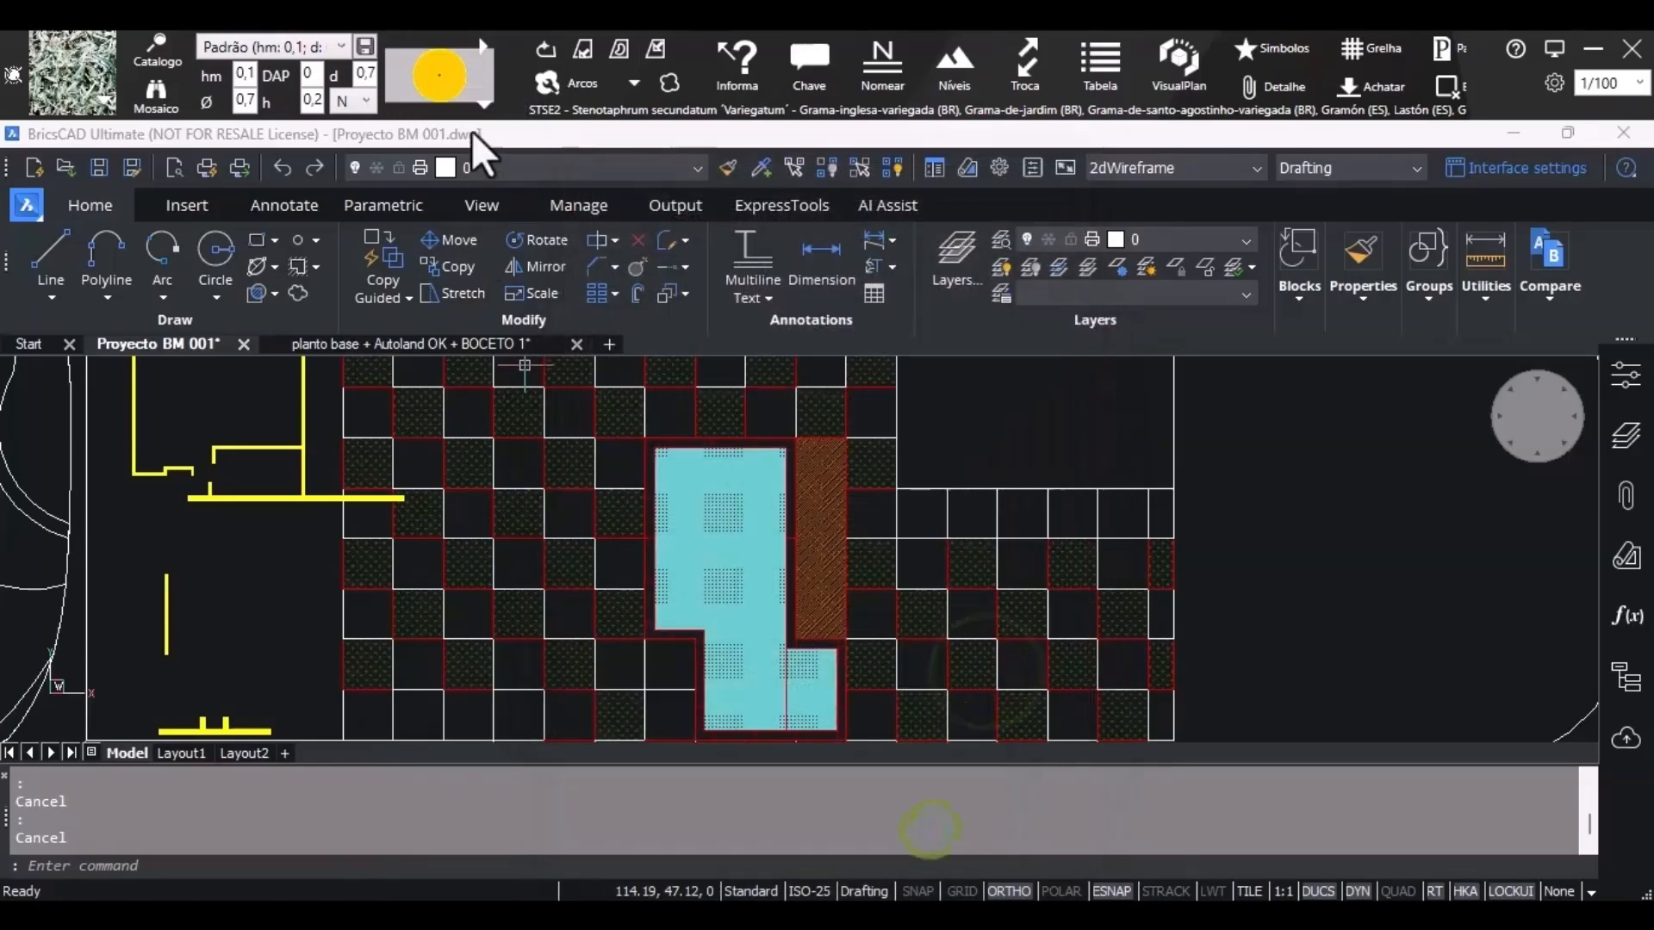
Fill the three empty squares in the eastern grid's second row with the variegated grass, using the existing outlines.
click(483, 101)
click(456, 373)
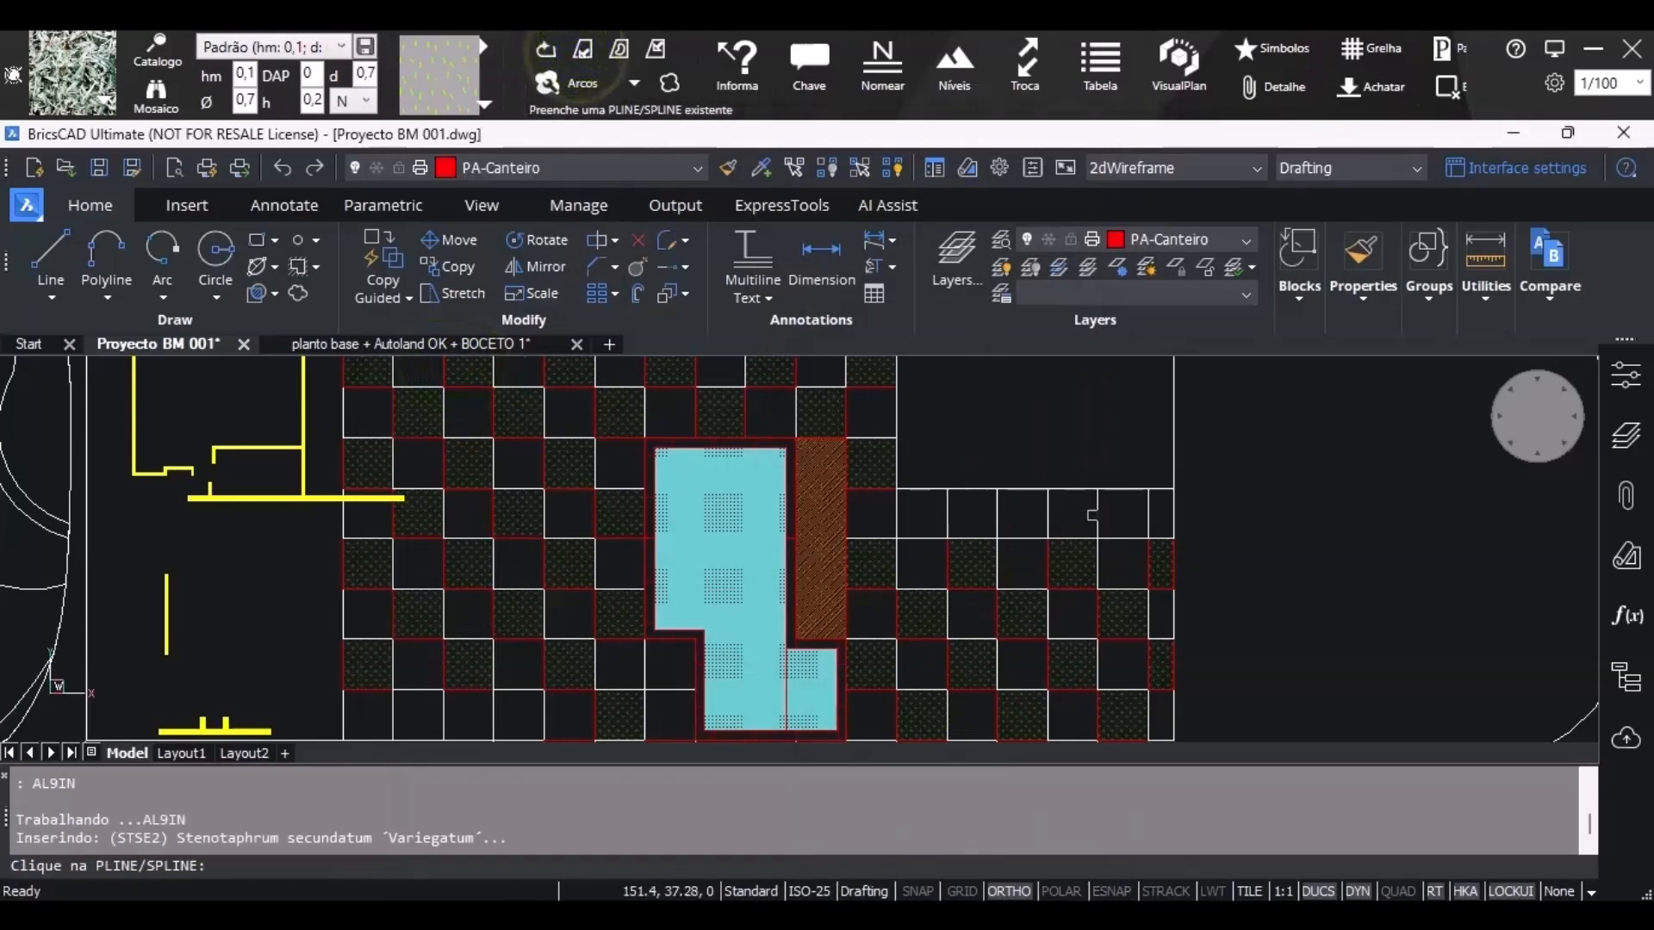
click(1099, 565)
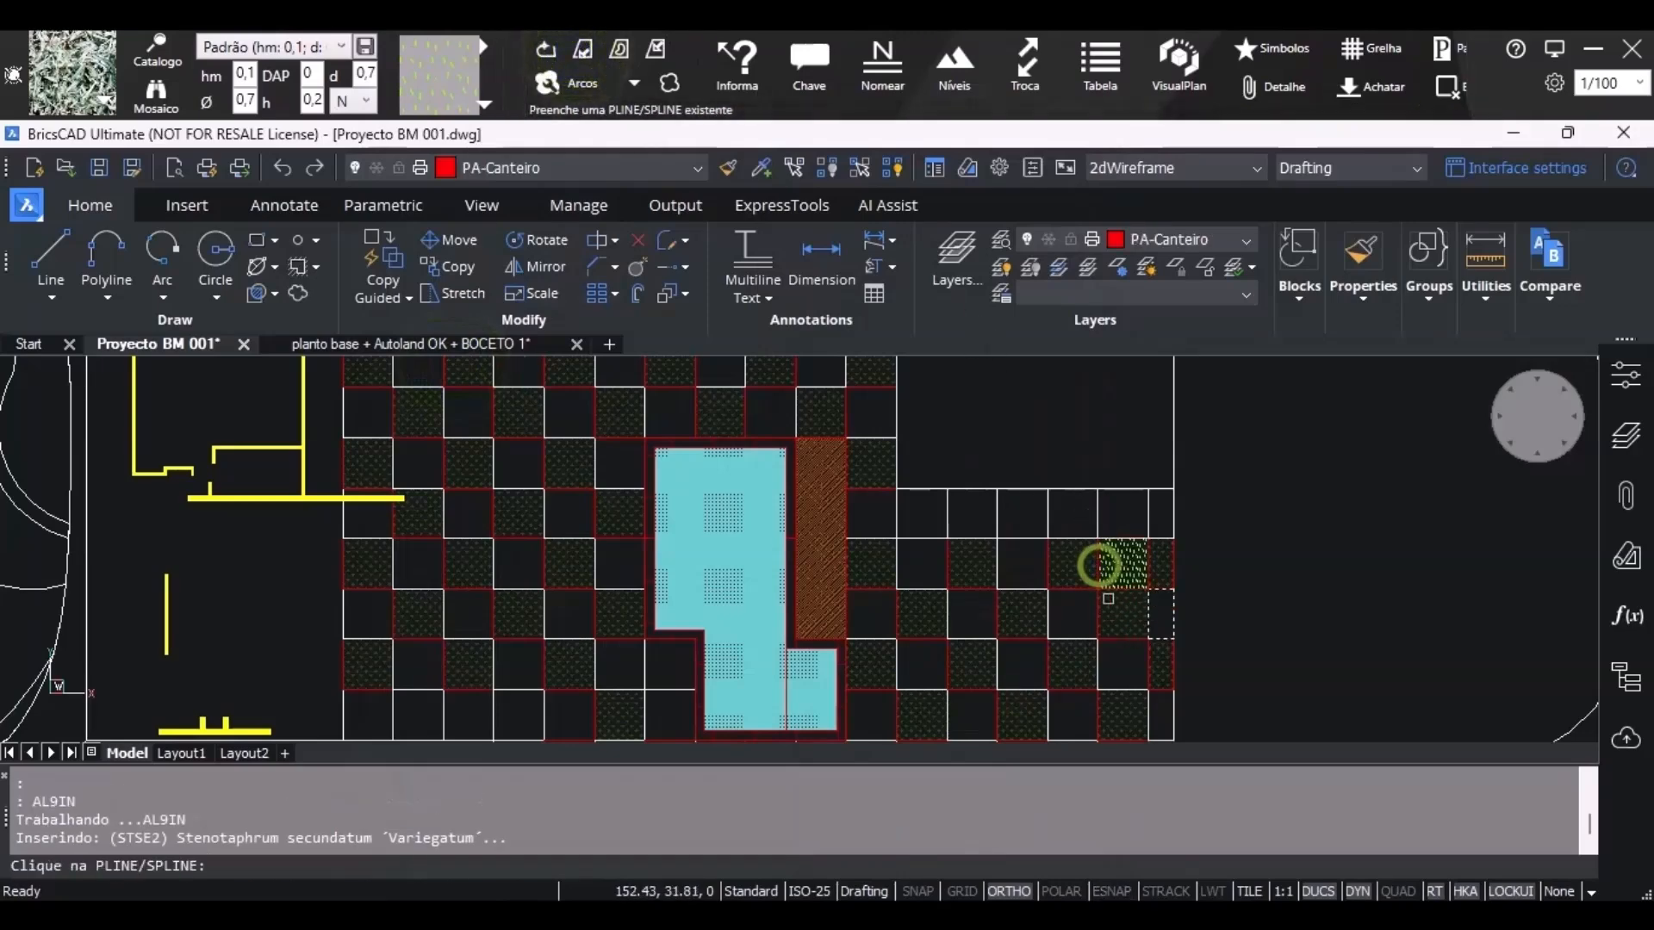
click(998, 564)
click(897, 562)
Fill four empty squares in the eastern grid's third row and three in its fourth row with the variegated grass.
click(867, 639)
click(967, 636)
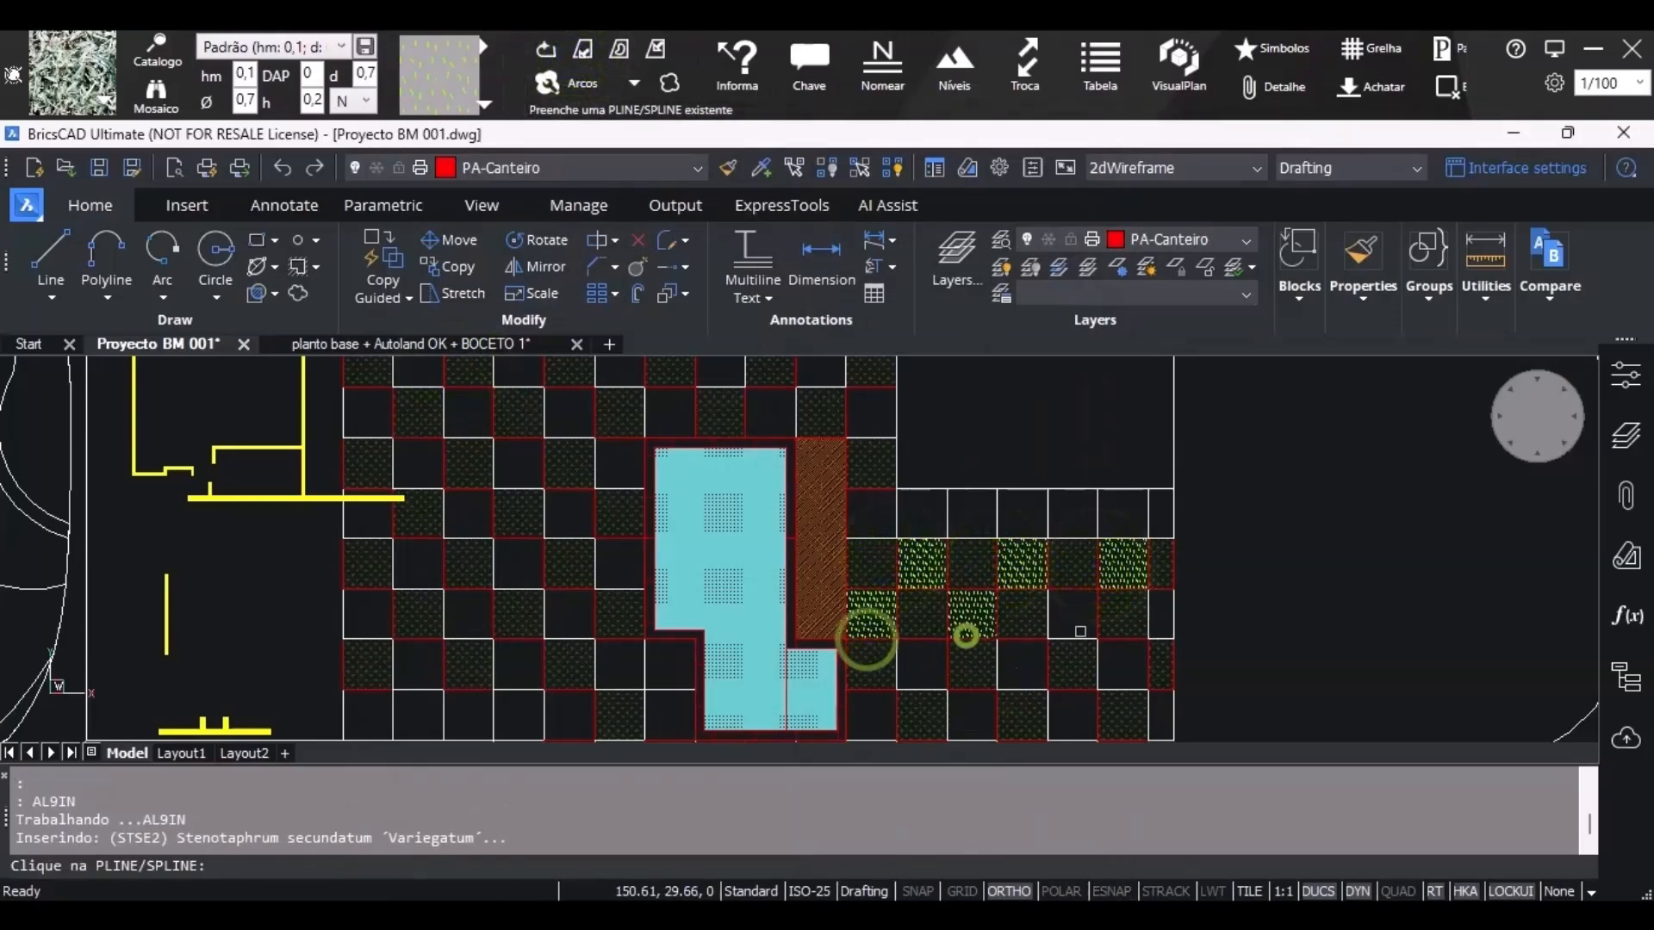
click(1071, 636)
click(1150, 633)
click(1122, 686)
click(1033, 686)
click(923, 686)
Fill the four empty squares in the eastern grid's fifth row with the variegated grass.
click(871, 741)
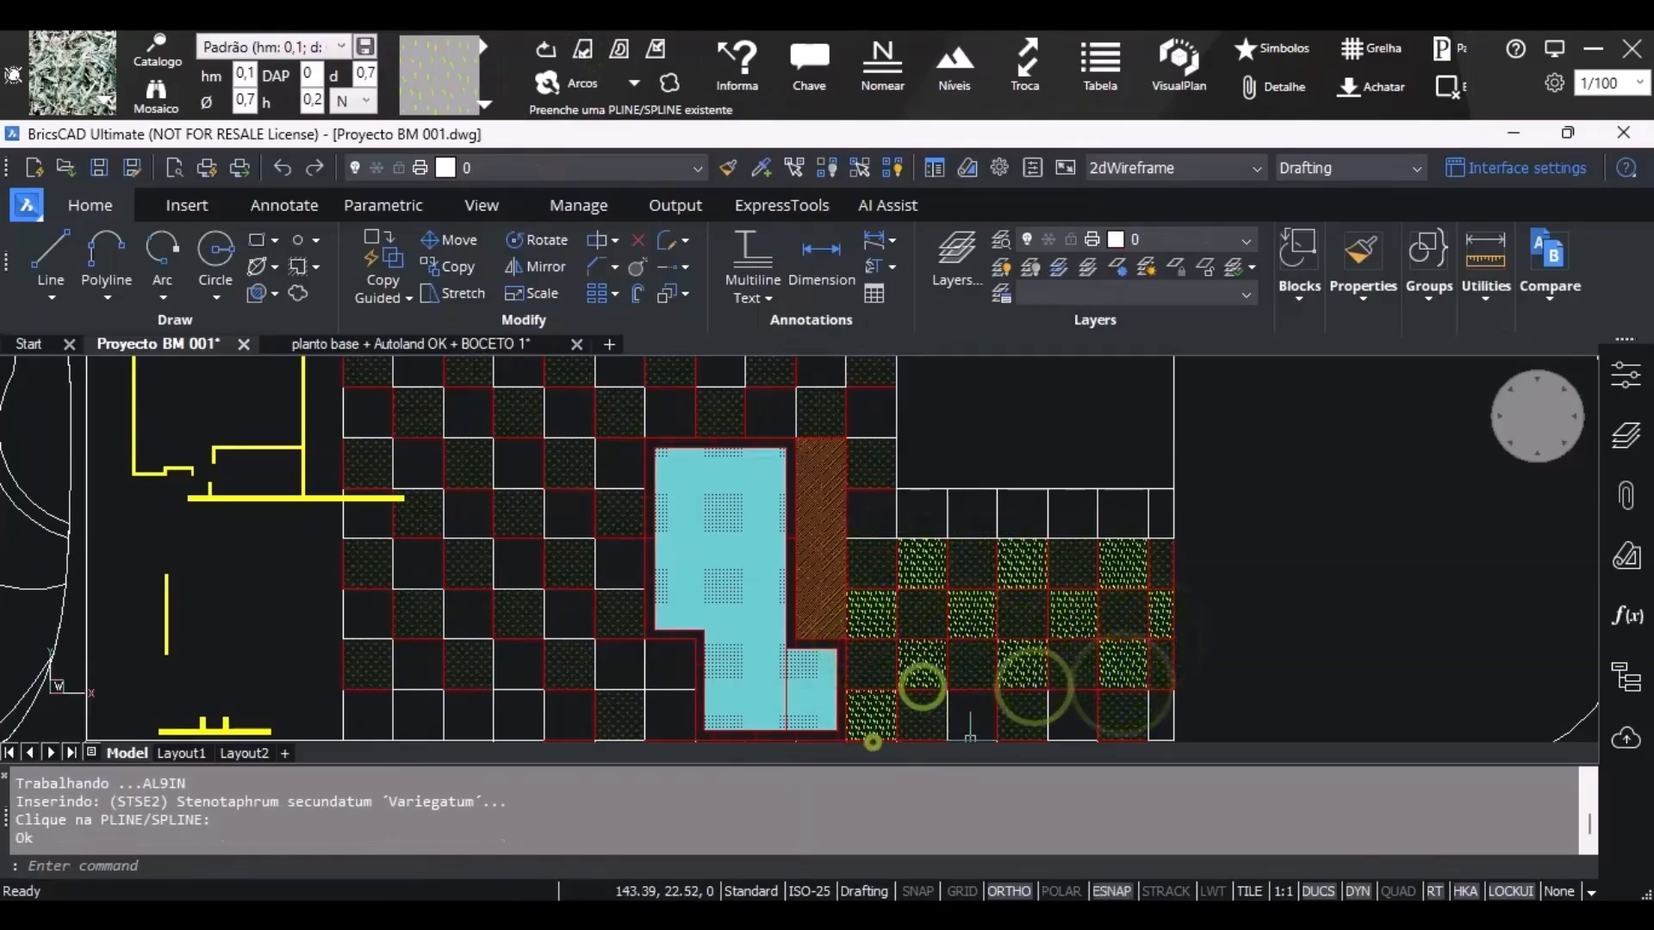
click(974, 739)
click(1071, 737)
click(1156, 738)
Fill all seven empty squares in the row along the planting strip with the variegated grass.
scroll(1194, 594, down, 2)
scroll(1100, 718, up, 3)
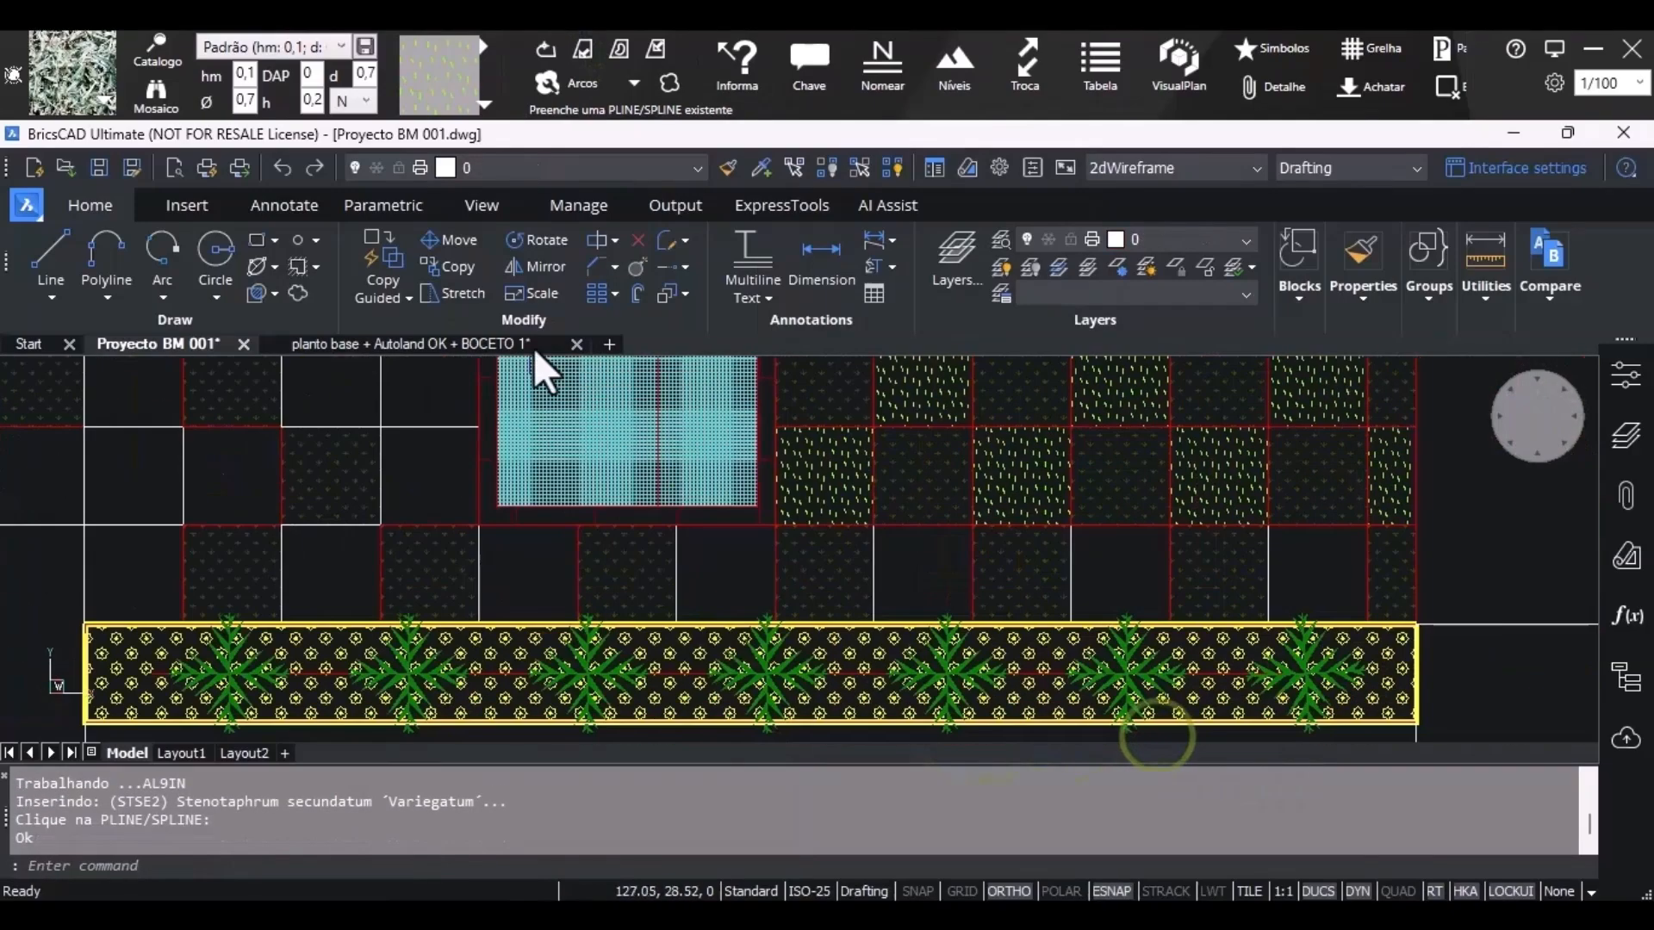
click(583, 50)
click(1266, 554)
click(1070, 548)
click(875, 548)
click(677, 563)
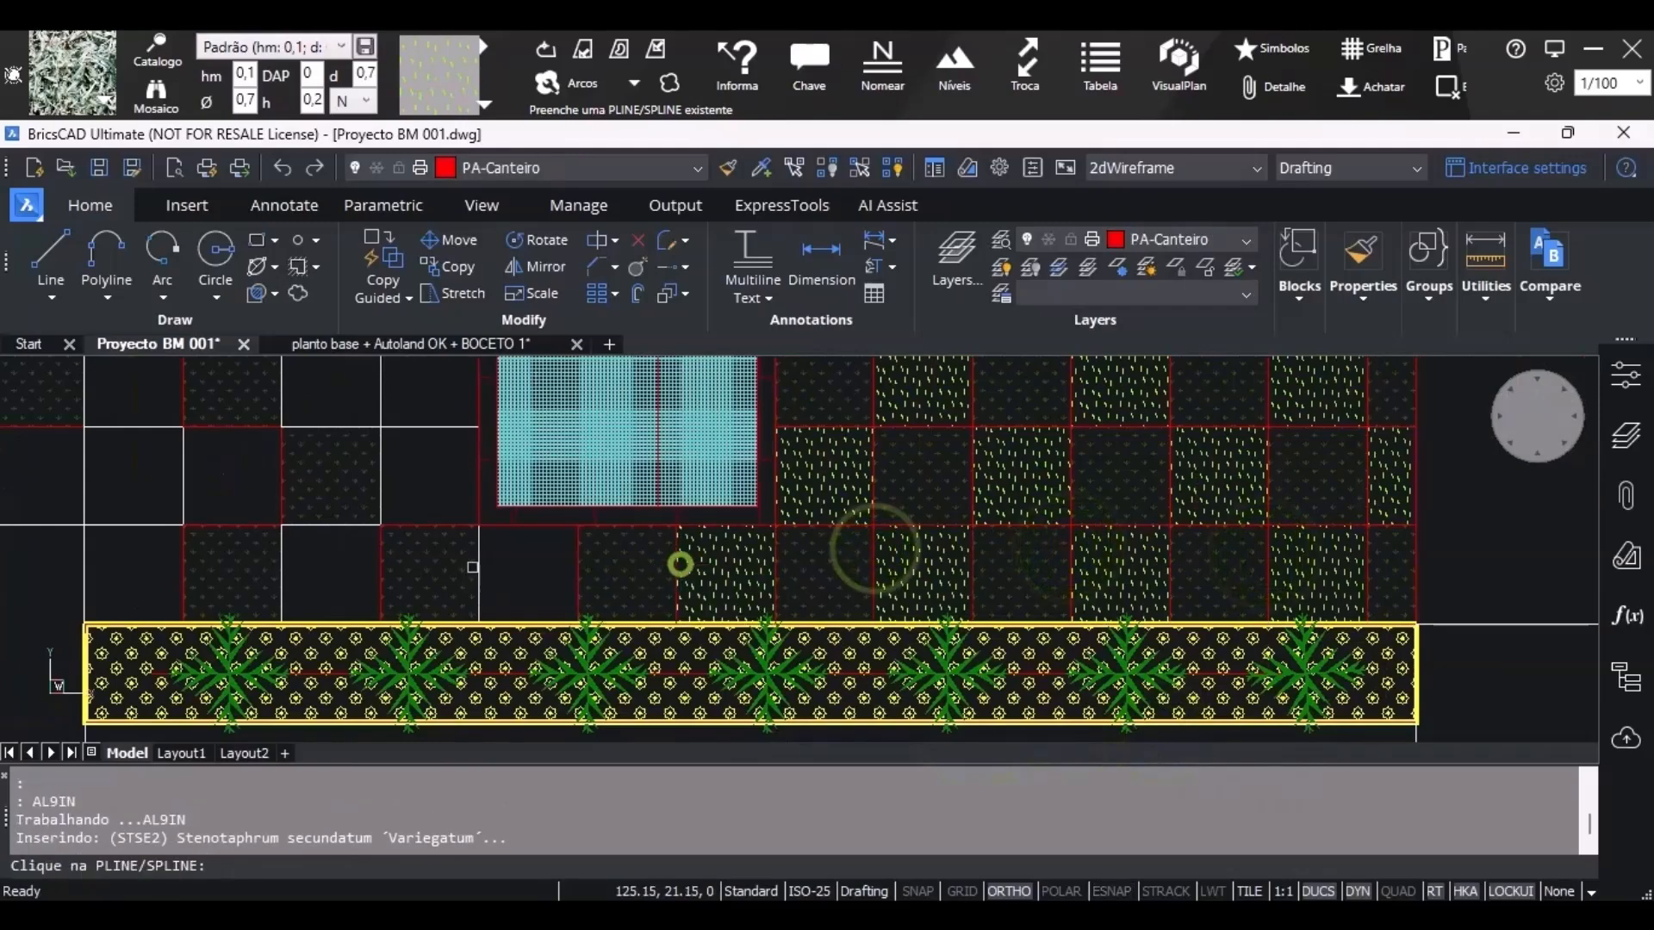
click(480, 554)
middle_drag(293, 529, 838, 598)
scroll(838, 598, up, 2)
click(837, 593)
click(623, 590)
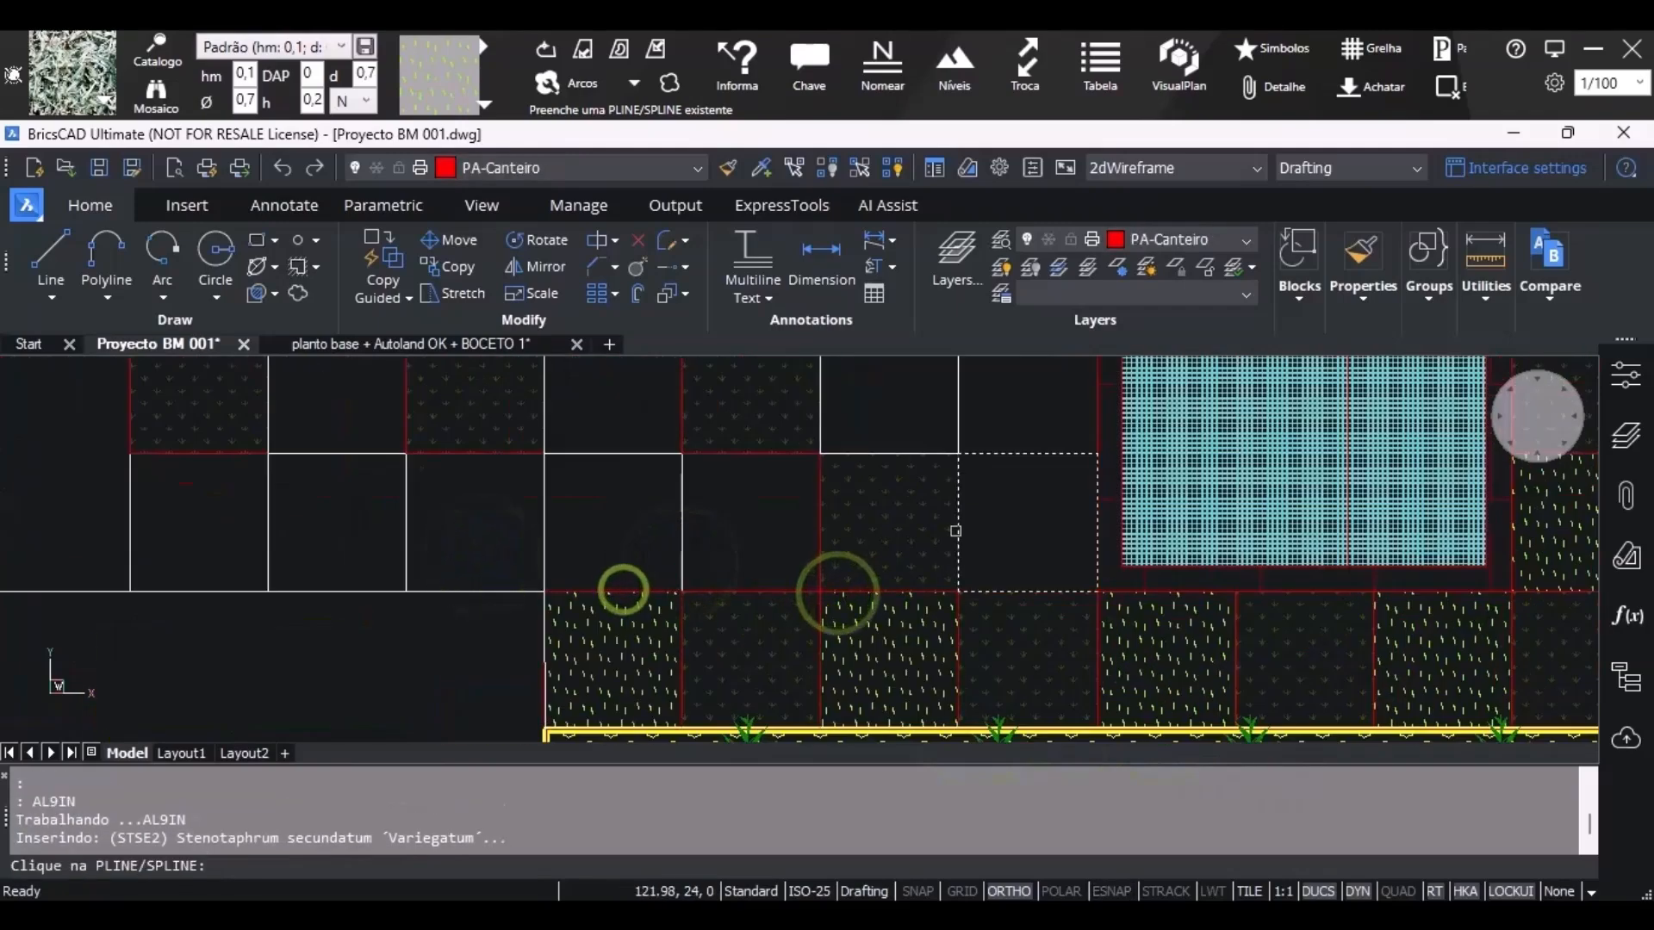
Fill two diagonally adjacent squares west of the pool's south end with the variegated grass, undoing the extra fill in the row above.
click(956, 528)
middle_drag(904, 366, 890, 561)
click(803, 558)
click(668, 505)
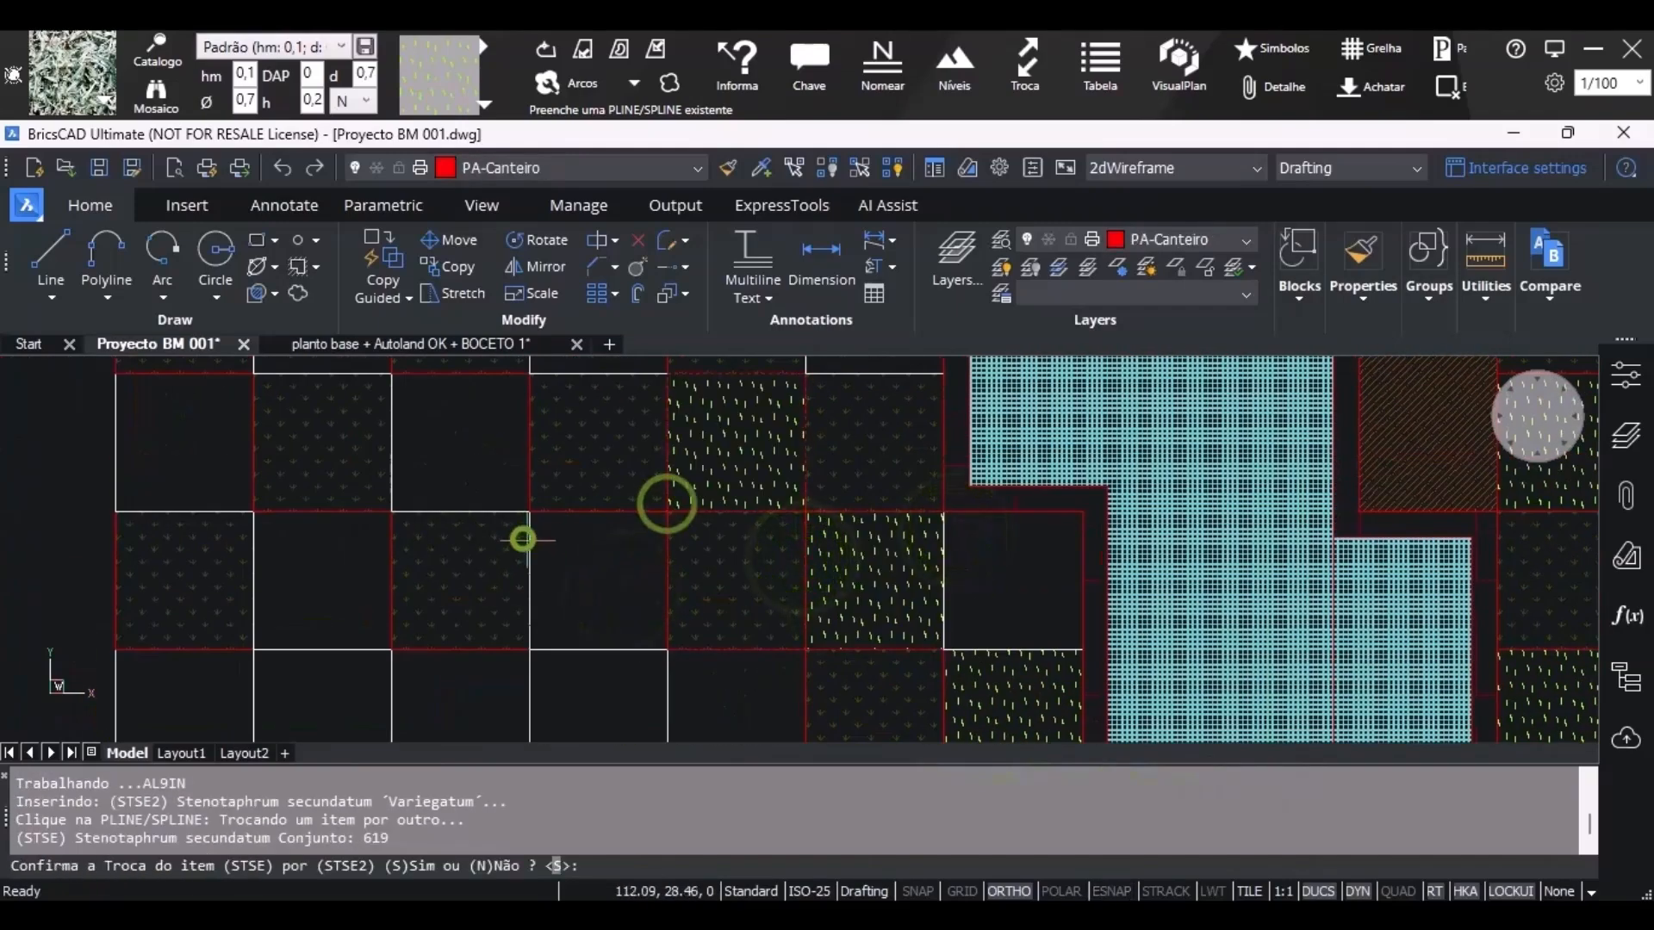
key(ctrl+z)
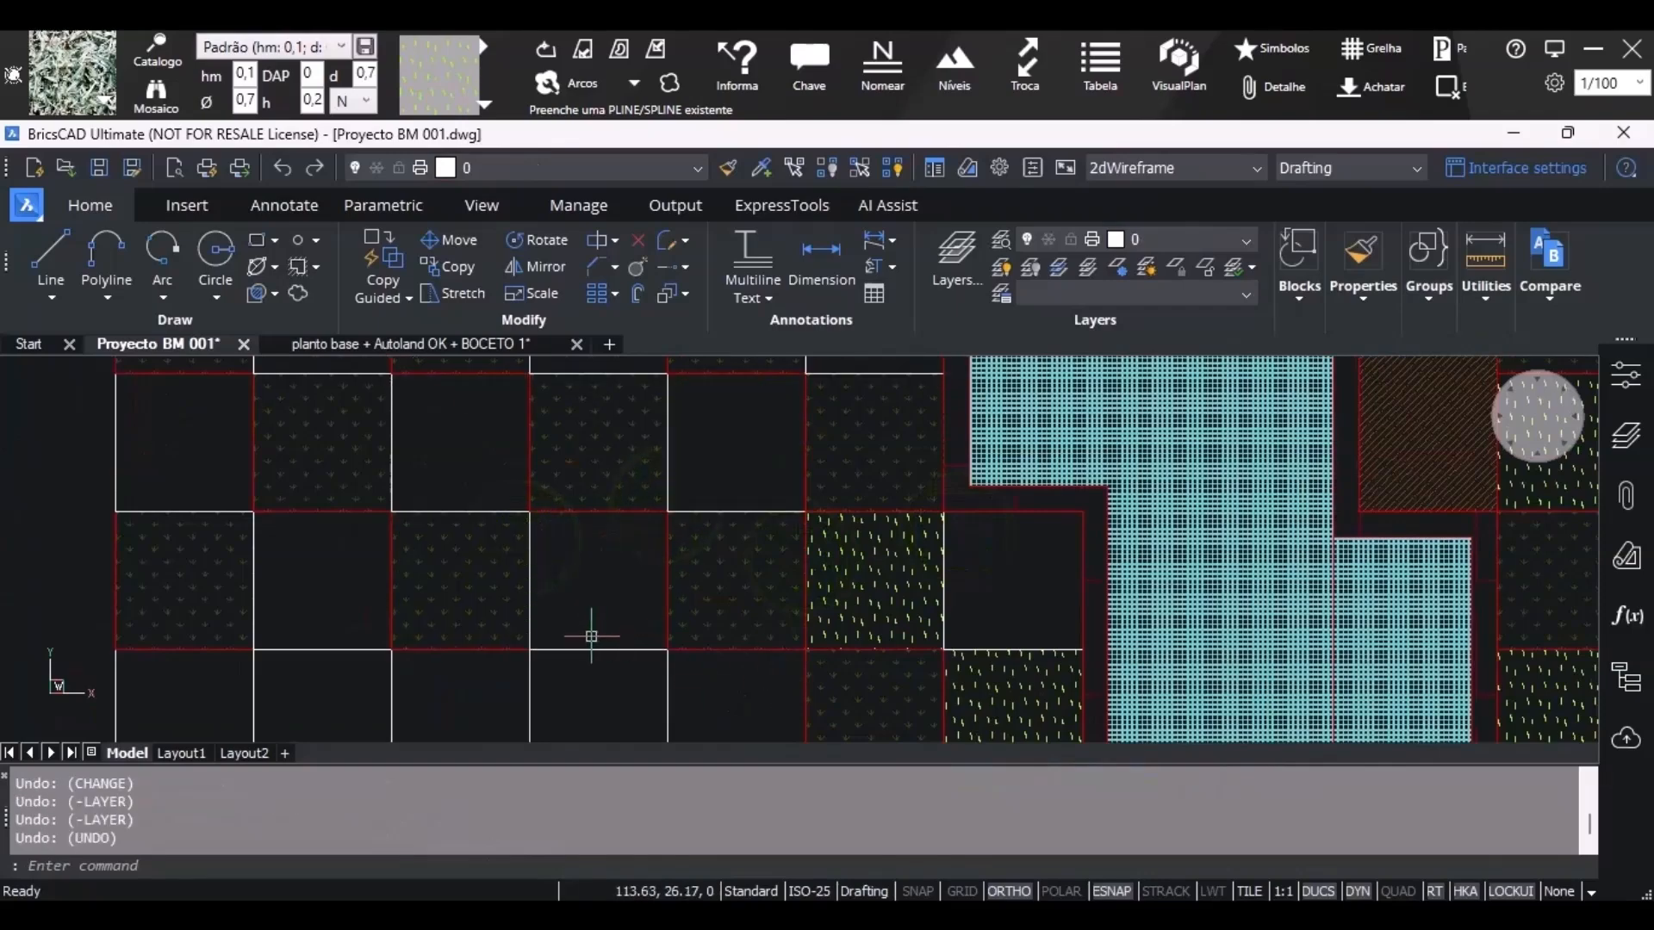
Fill the remaining two empty squares in the western grid's fourth row and three in its third row with the variegated grass.
click(584, 46)
click(421, 510)
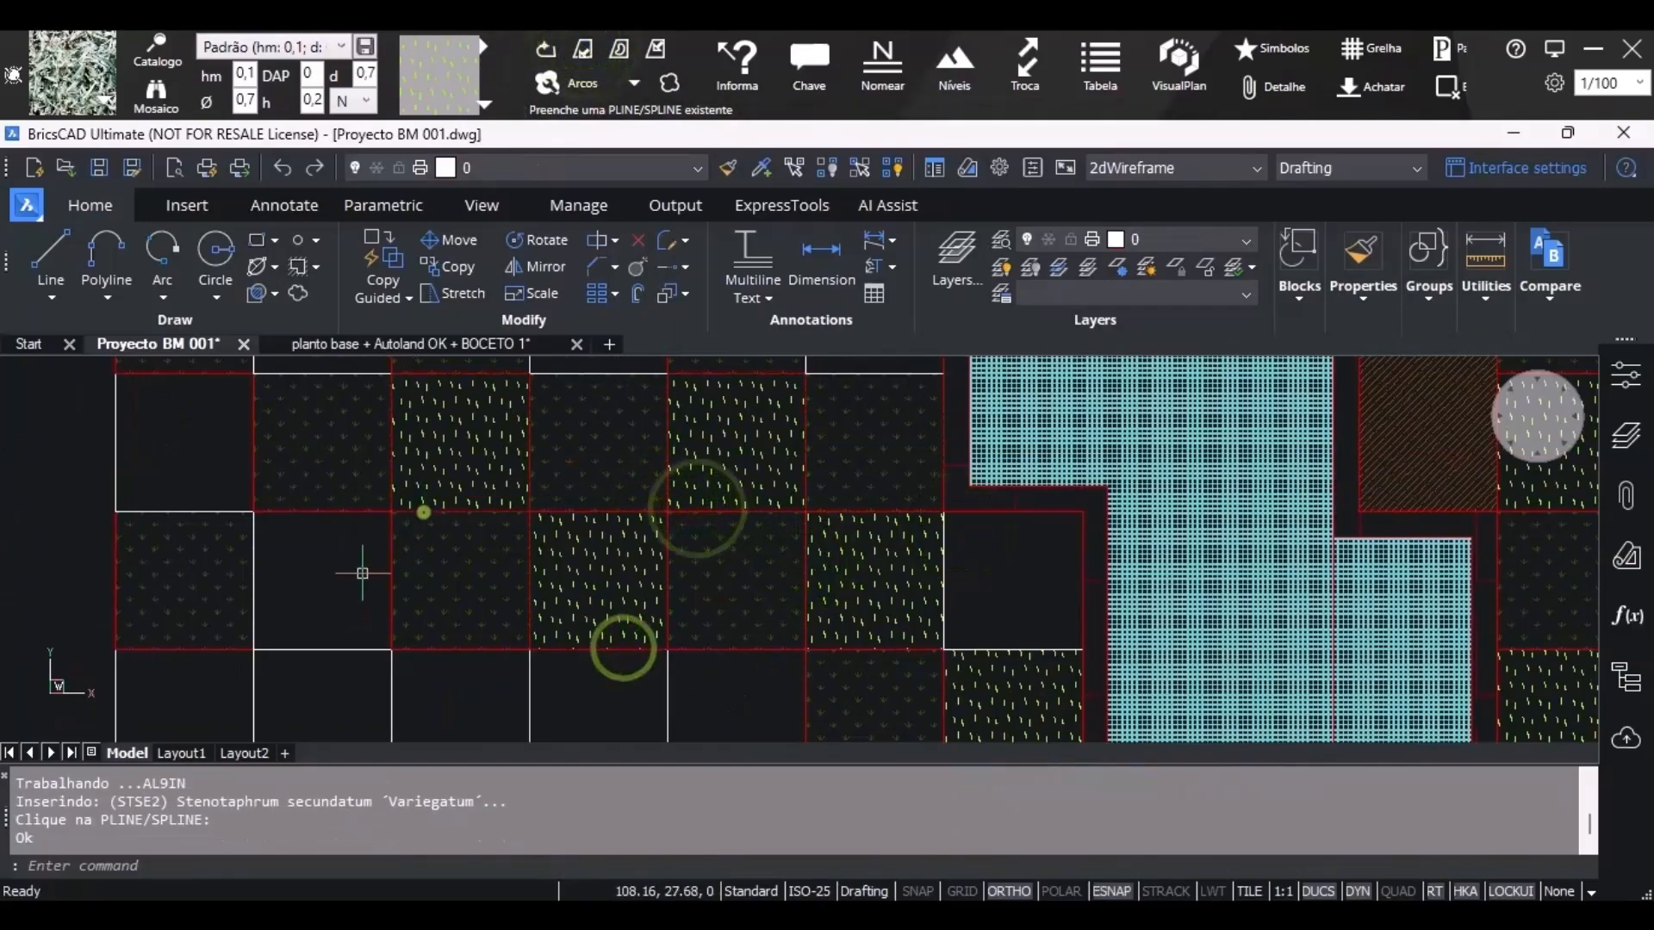
click(321, 650)
click(156, 513)
Fill the two empty squares nearest the pool in each of the next two western rows north with the variegated grass.
scroll(387, 448, down, 2)
middle_drag(603, 388, 364, 565)
click(445, 492)
click(405, 473)
key(Return)
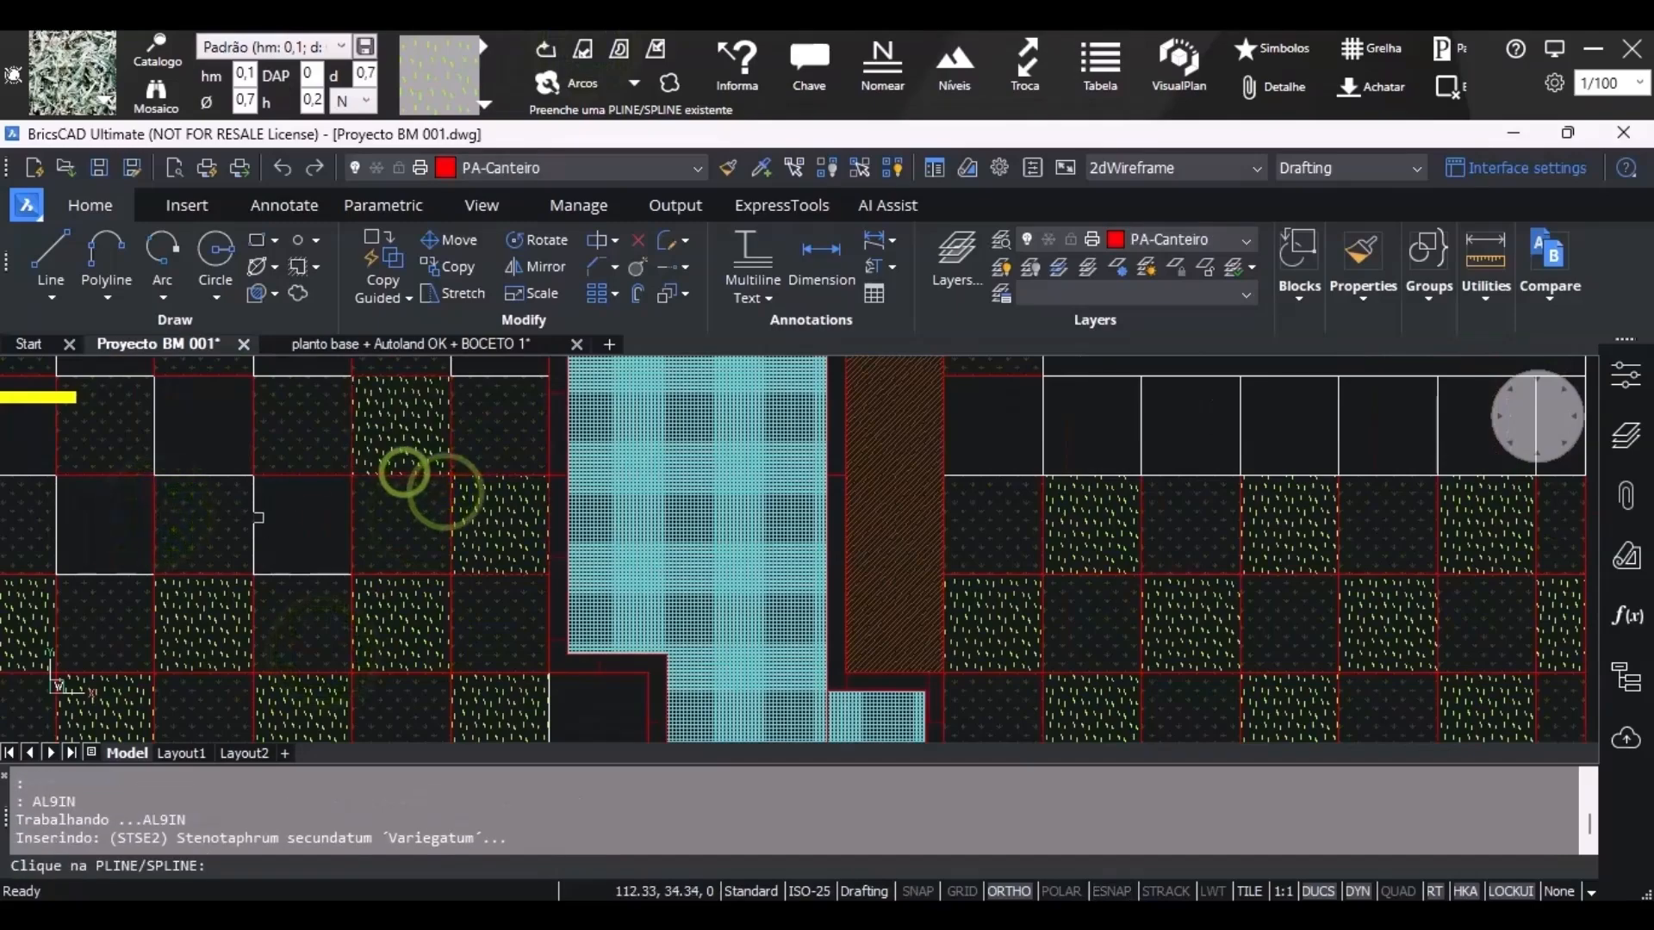
click(256, 518)
click(273, 537)
key(Return)
click(256, 524)
key(Return)
click(189, 472)
Complete those two western rows by filling the westernmost empty square in each with the variegated grass.
middle_drag(164, 478, 493, 502)
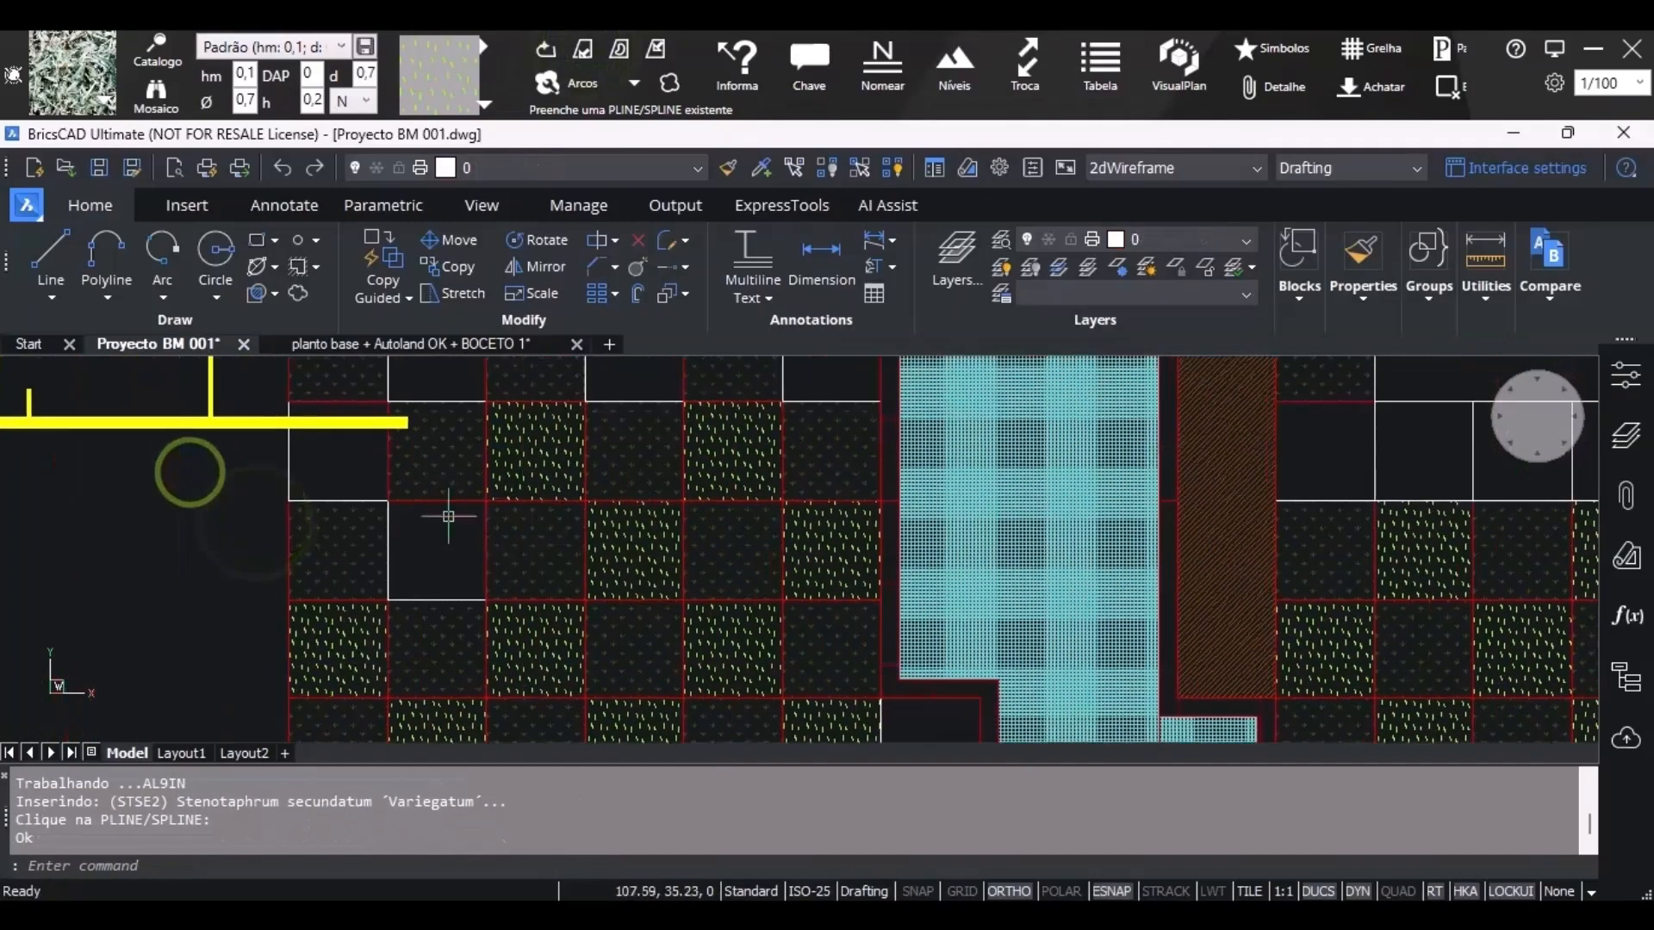
key(Return)
click(429, 595)
key(Return)
click(351, 496)
Fill the three empty squares west of the pool in the row level with its north edge with the variegated grass.
middle_drag(427, 375, 409, 585)
key(Return)
click(441, 618)
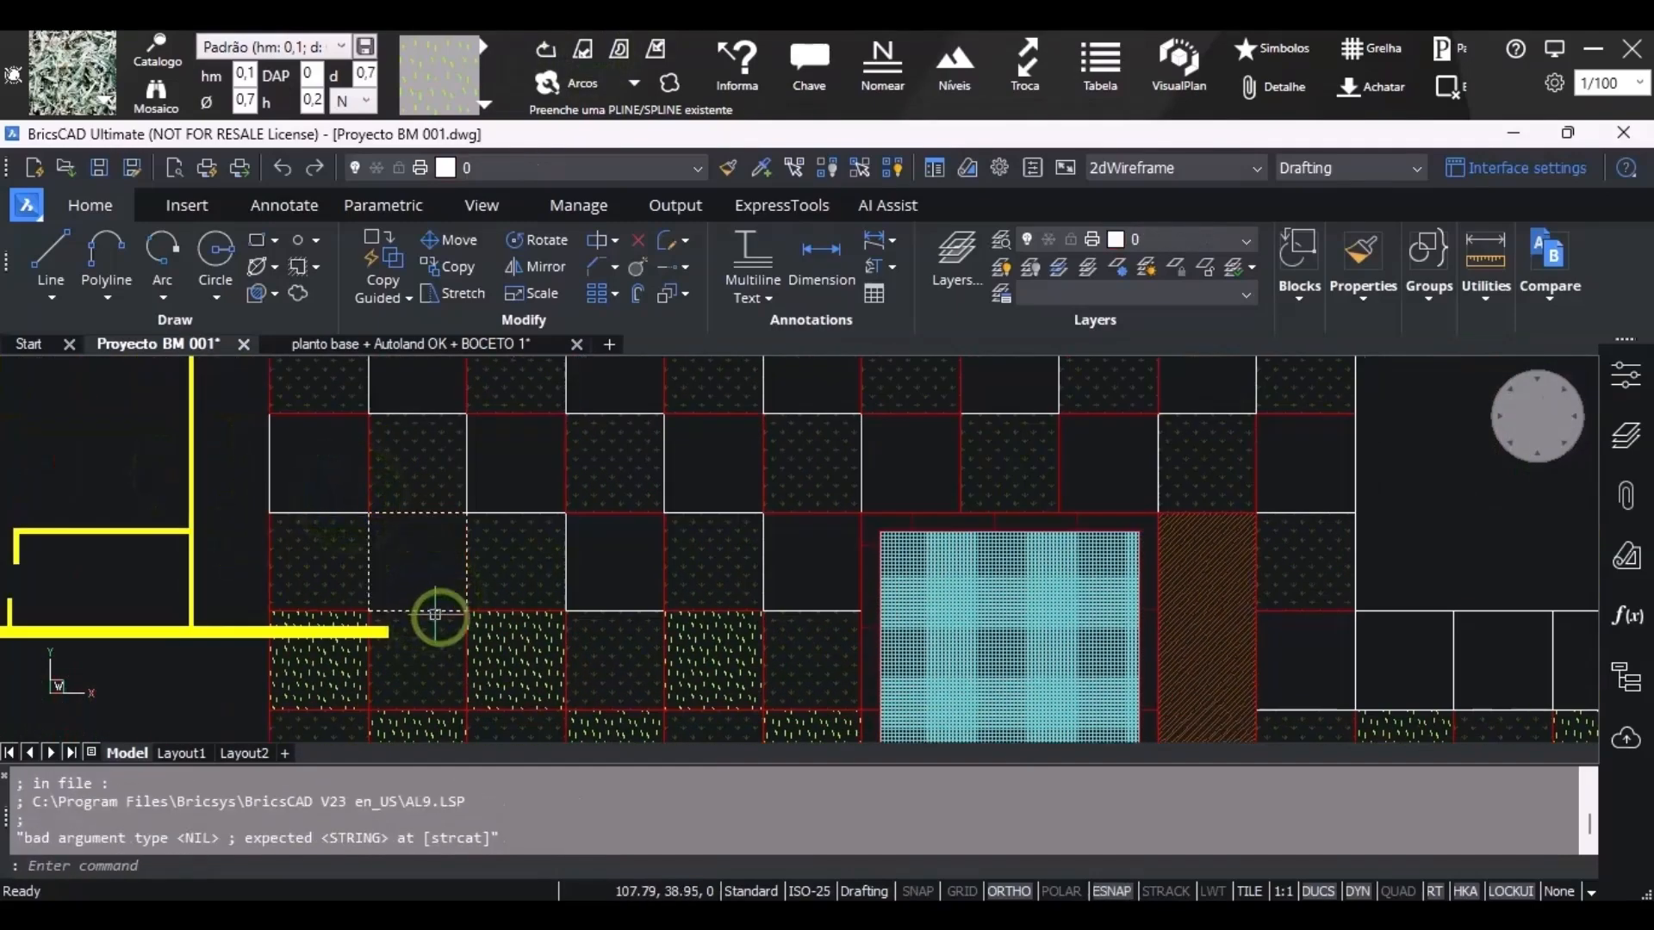
key(Return)
click(610, 614)
key(Return)
click(787, 613)
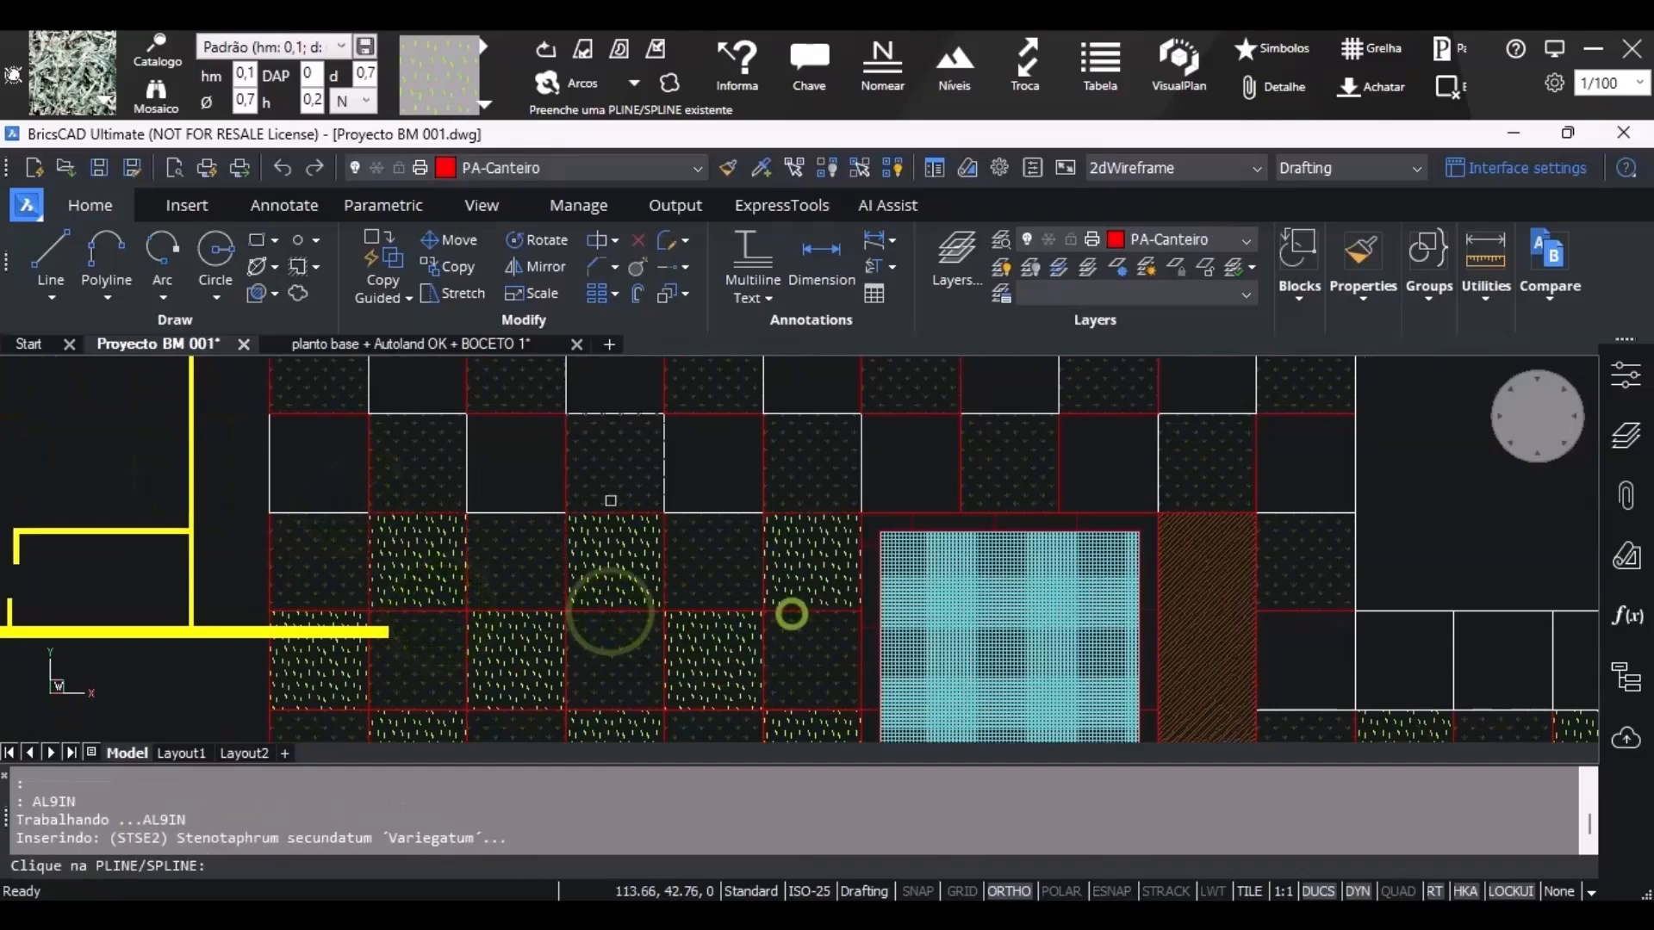
Fill the three westernmost empty squares in the row directly north of the pool with the variegated grass.
key(Return)
click(700, 514)
key(Return)
click(507, 515)
key(Return)
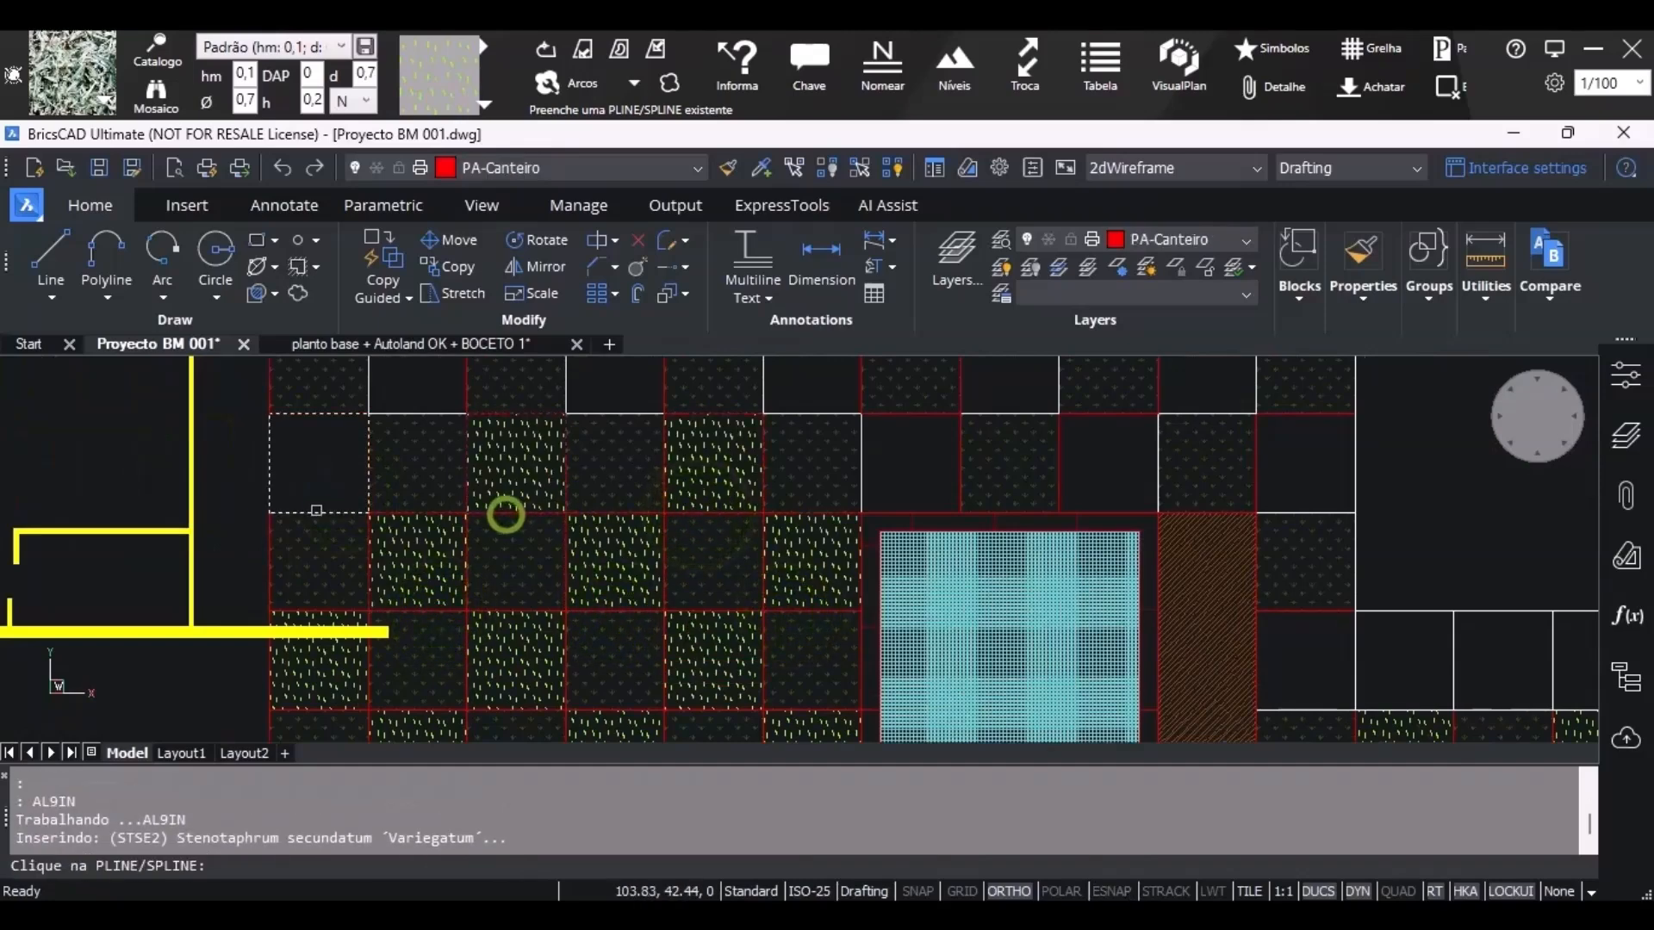
click(315, 514)
Fill the western empty squares in the grid's northernmost row with the variegated grass.
middle_drag(412, 398, 434, 668)
key(Return)
click(430, 681)
key(Return)
click(624, 684)
Fill the empty square directly above the pool's northwest corner with the variegated grass.
middle_drag(744, 717, 437, 501)
key(Return)
click(451, 506)
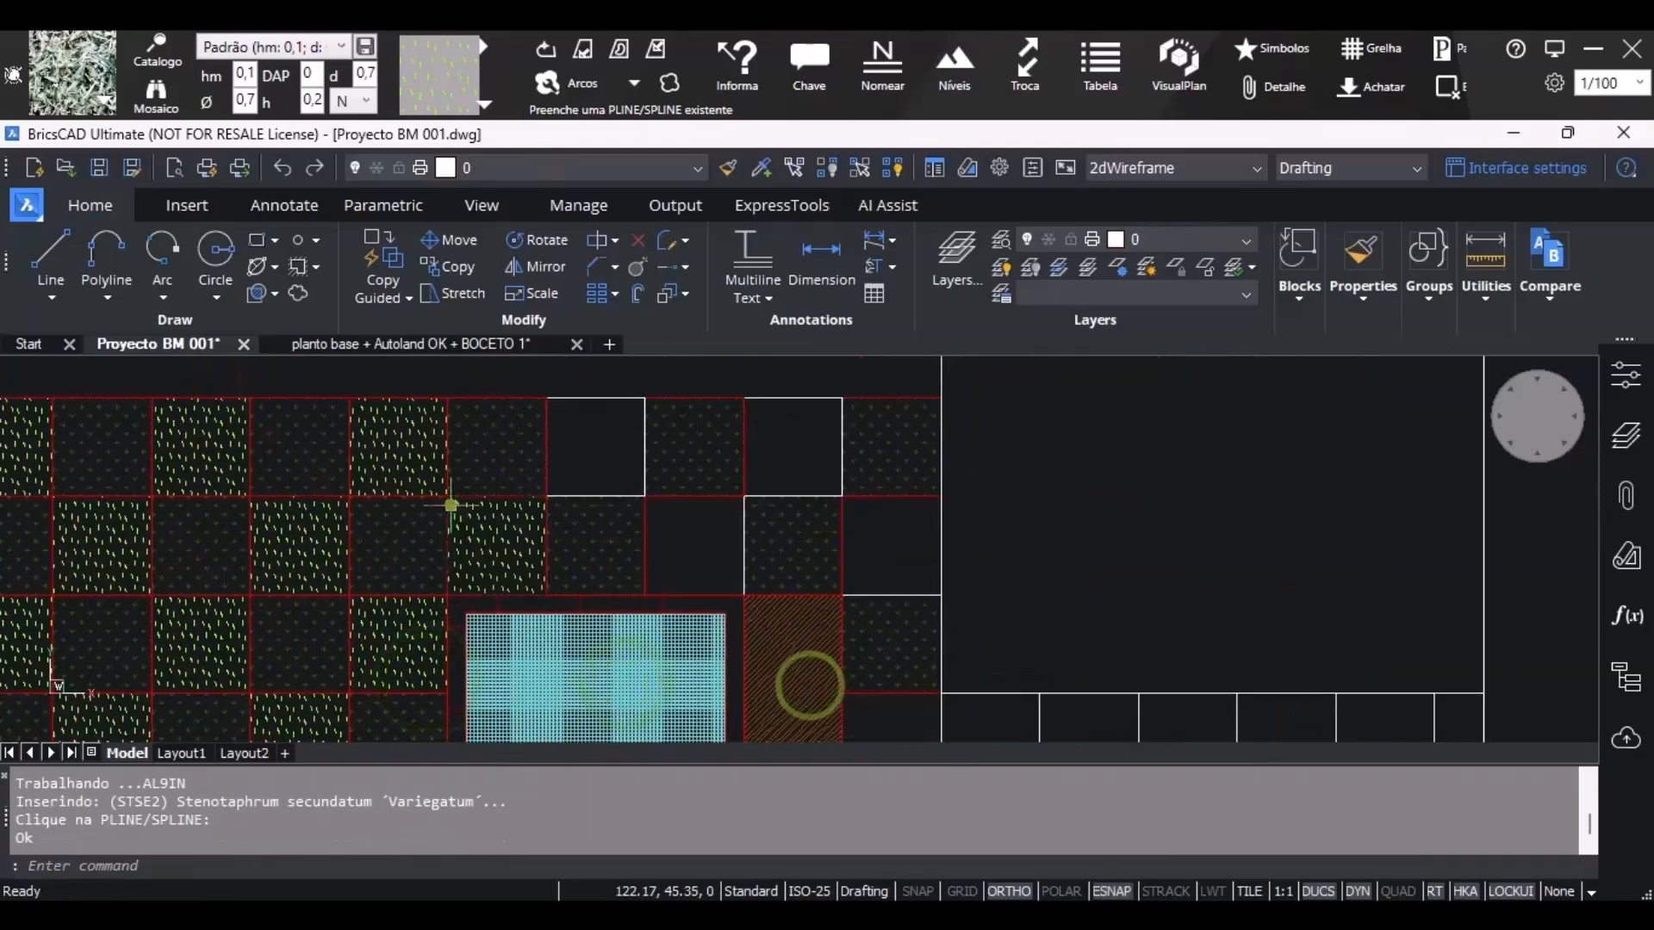
Fill the two empty squares in the grid's northernmost row and the one between them in the row below with variegated grass.
key(Return)
click(606, 494)
key(Return)
click(760, 500)
click(744, 532)
click(868, 595)
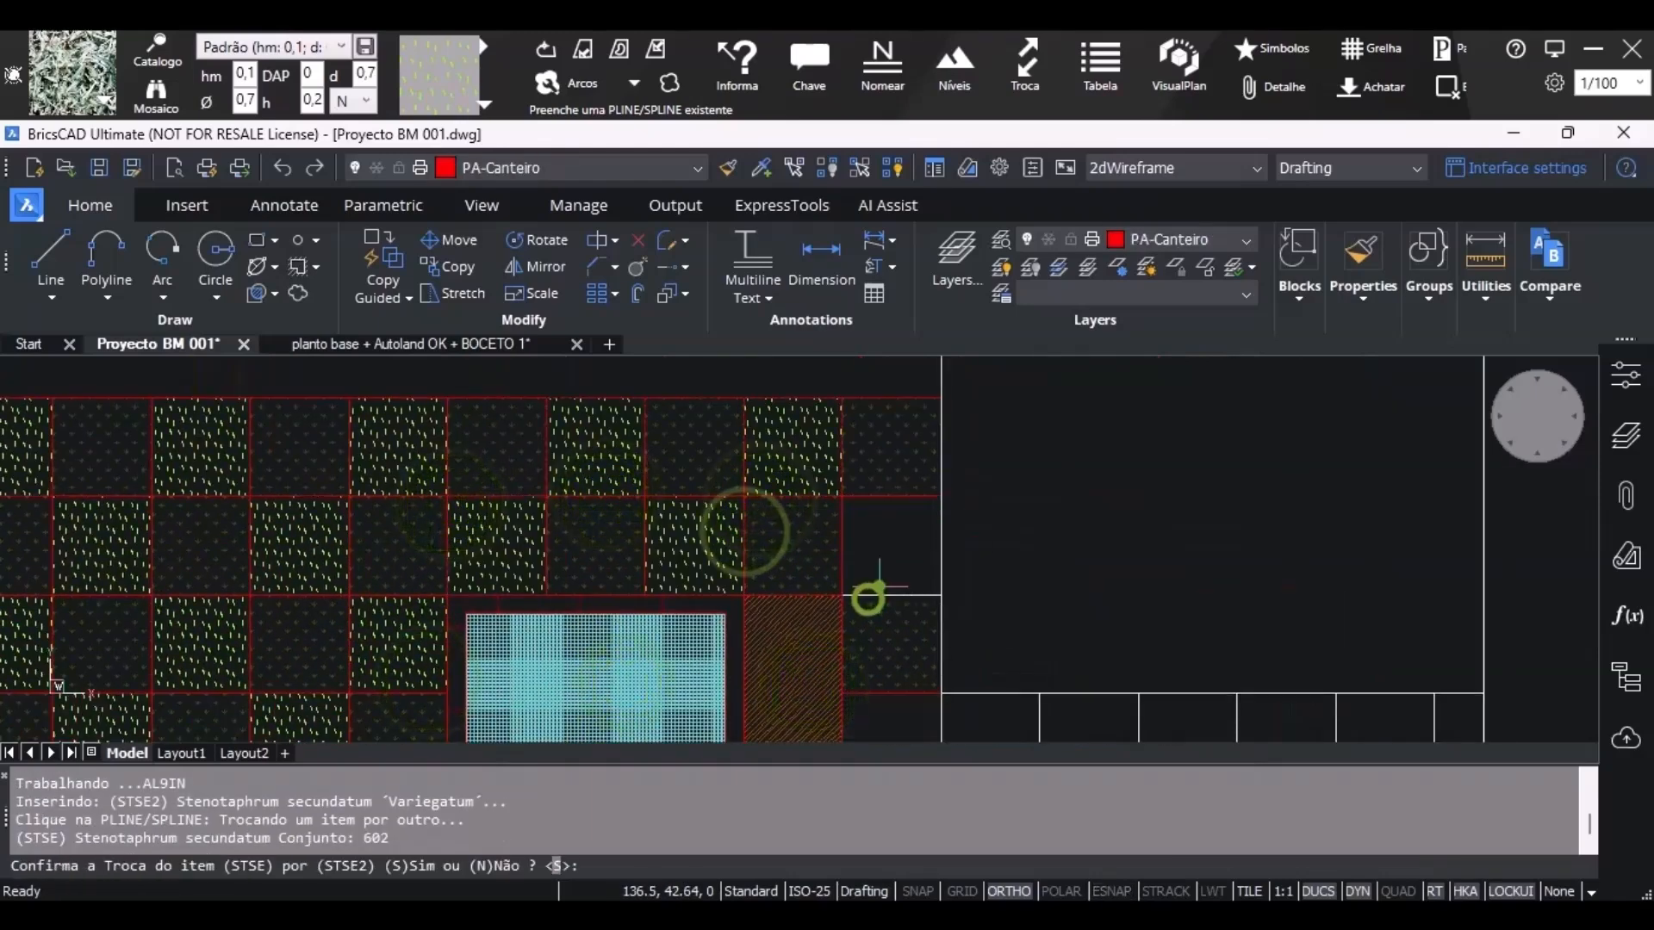
right_click(879, 586)
key(ctrl+z)
Fill the two empty squares in the column east of the deck, one above its northeast corner and one alongside it, with variegated grass.
click(583, 50)
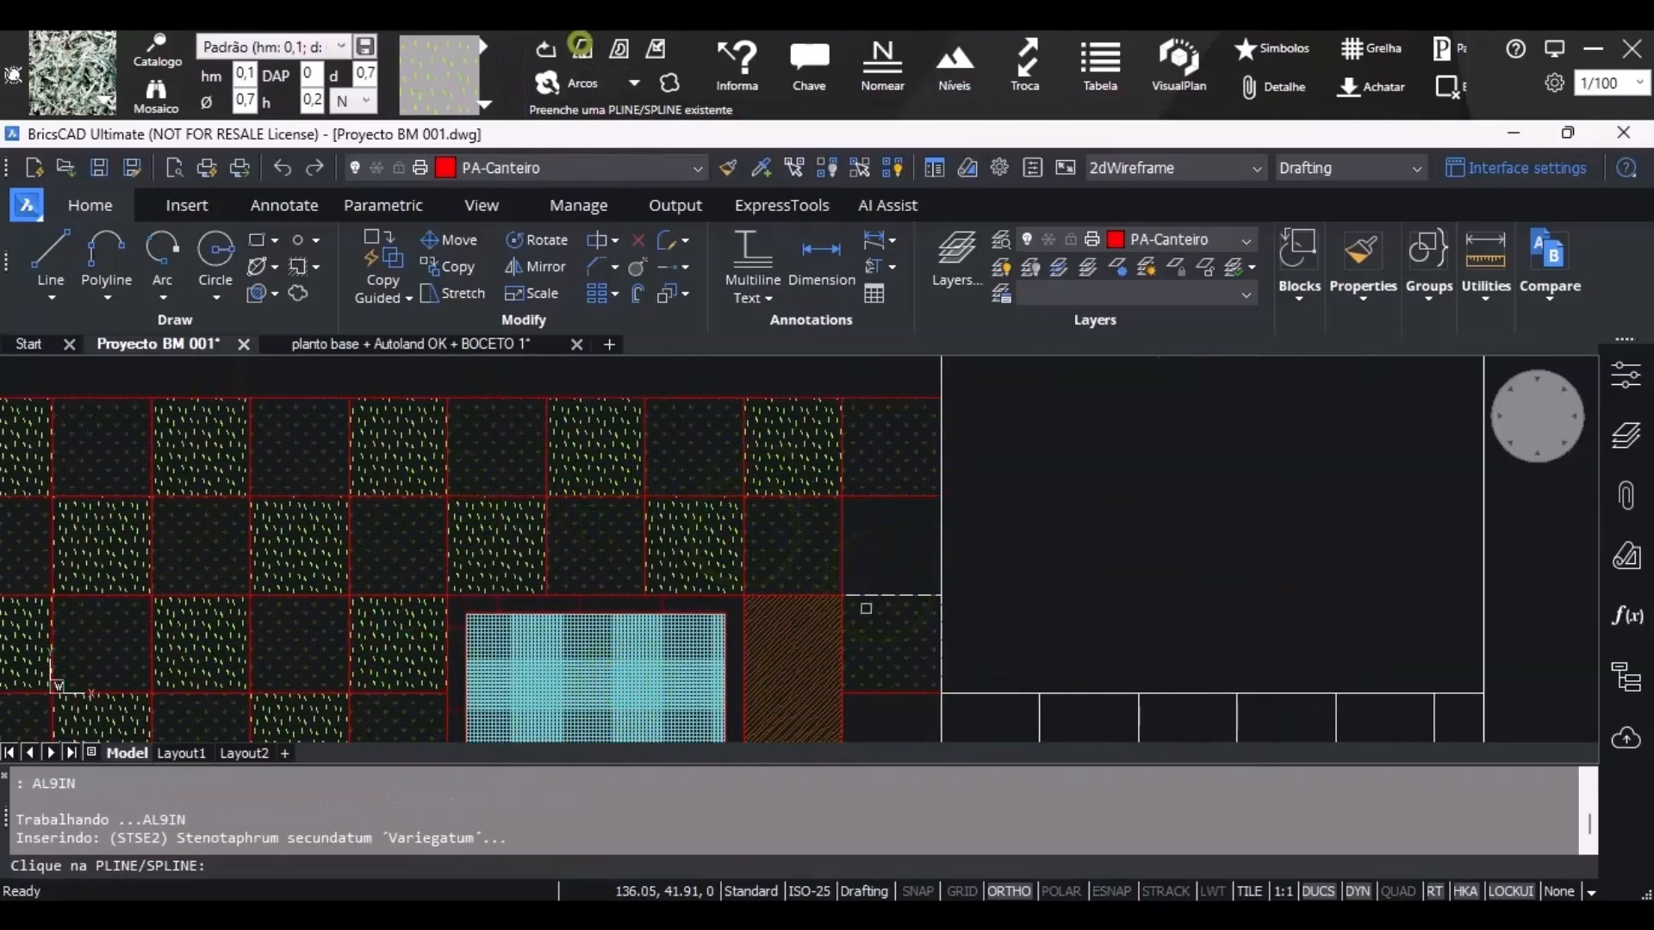
click(867, 596)
middle_drag(907, 729, 868, 497)
click(582, 53)
click(857, 563)
scroll(717, 530, down, 5)
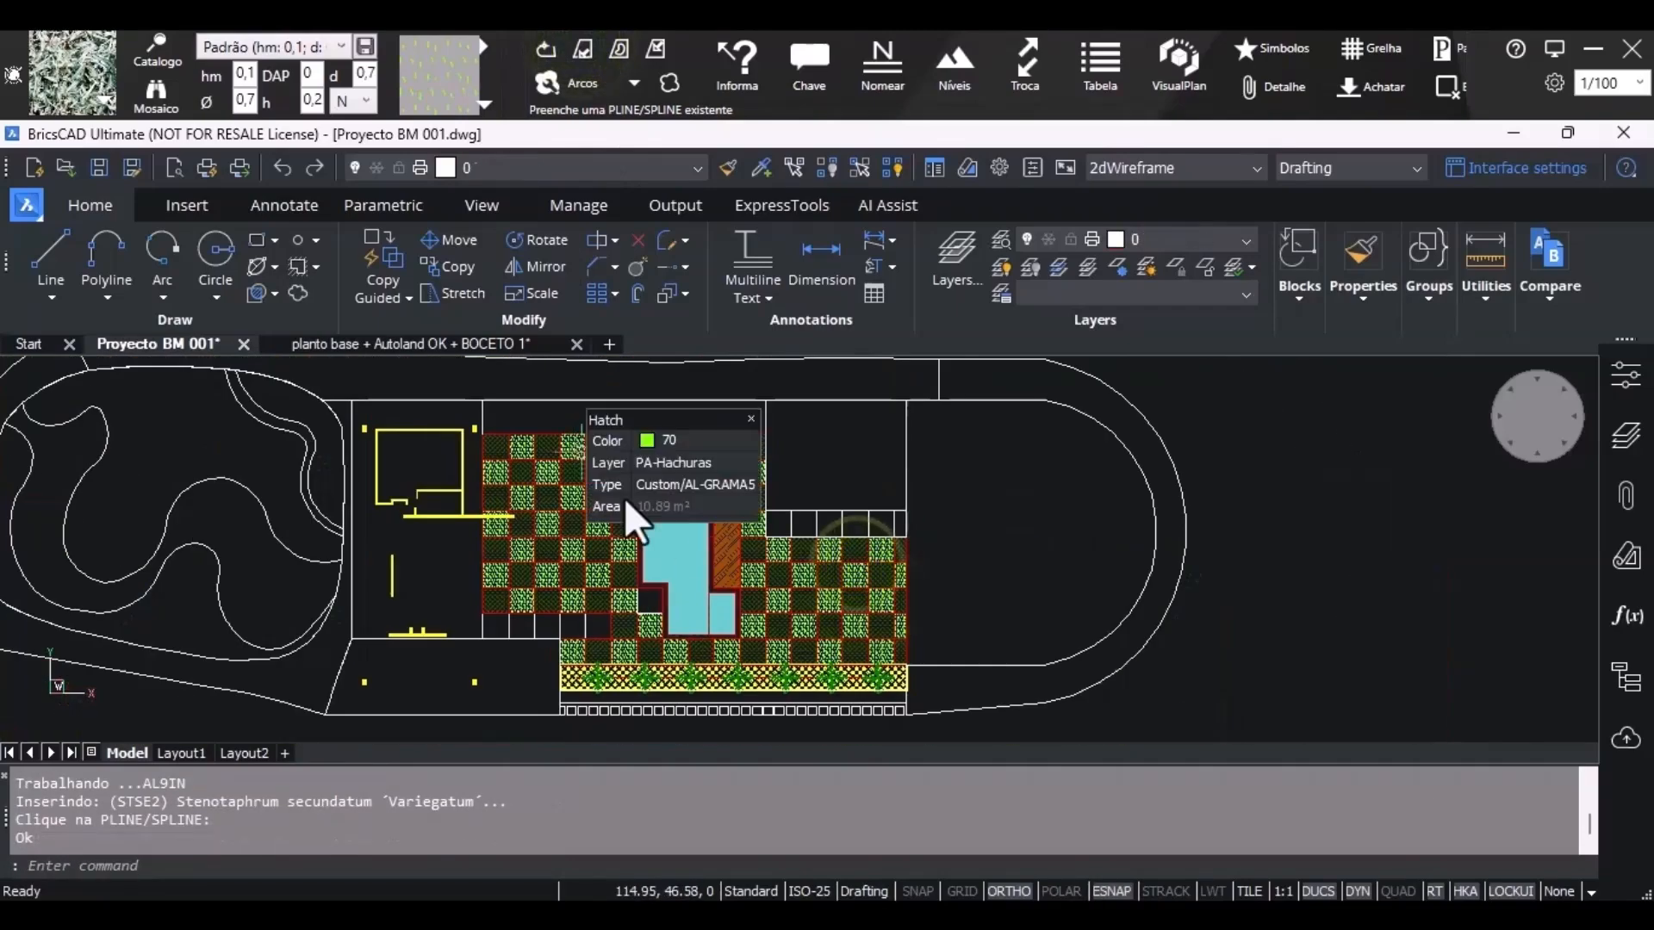
Switch to Stenotaphrum secundatum with its hatch representation and fill the empty square in the notch on the pool's southwest side.
scroll(652, 619, up, 5)
click(103, 103)
click(274, 248)
click(486, 107)
click(465, 370)
click(618, 50)
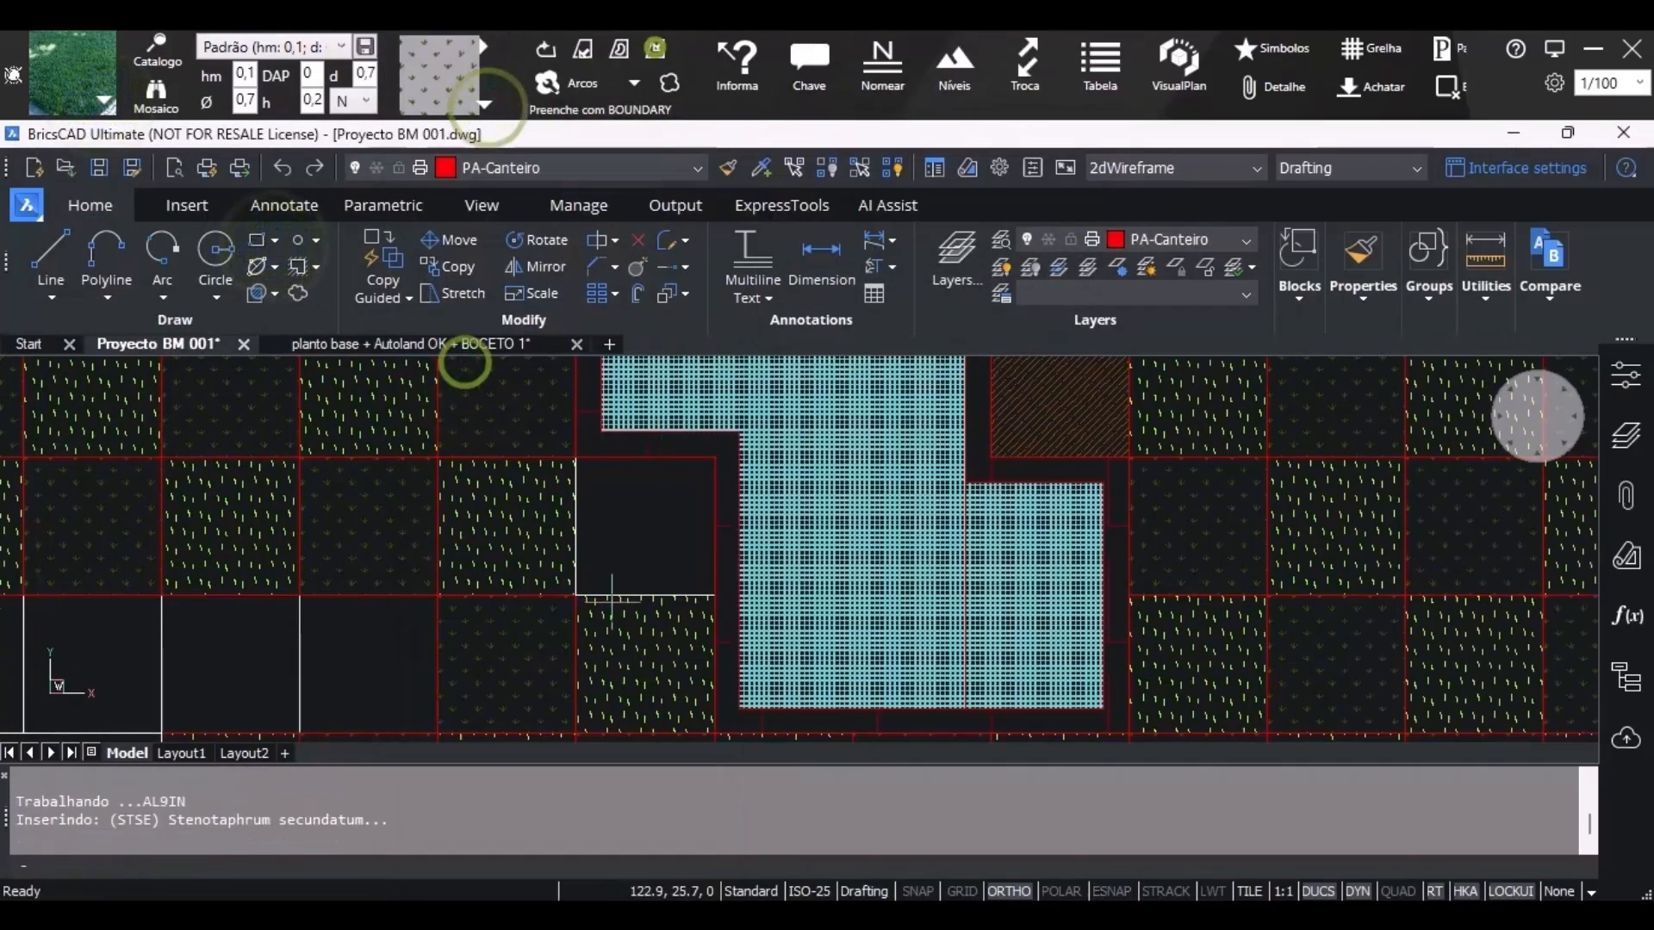
key(Escape)
click(579, 502)
click(581, 53)
click(579, 516)
scroll(579, 517, down, 5)
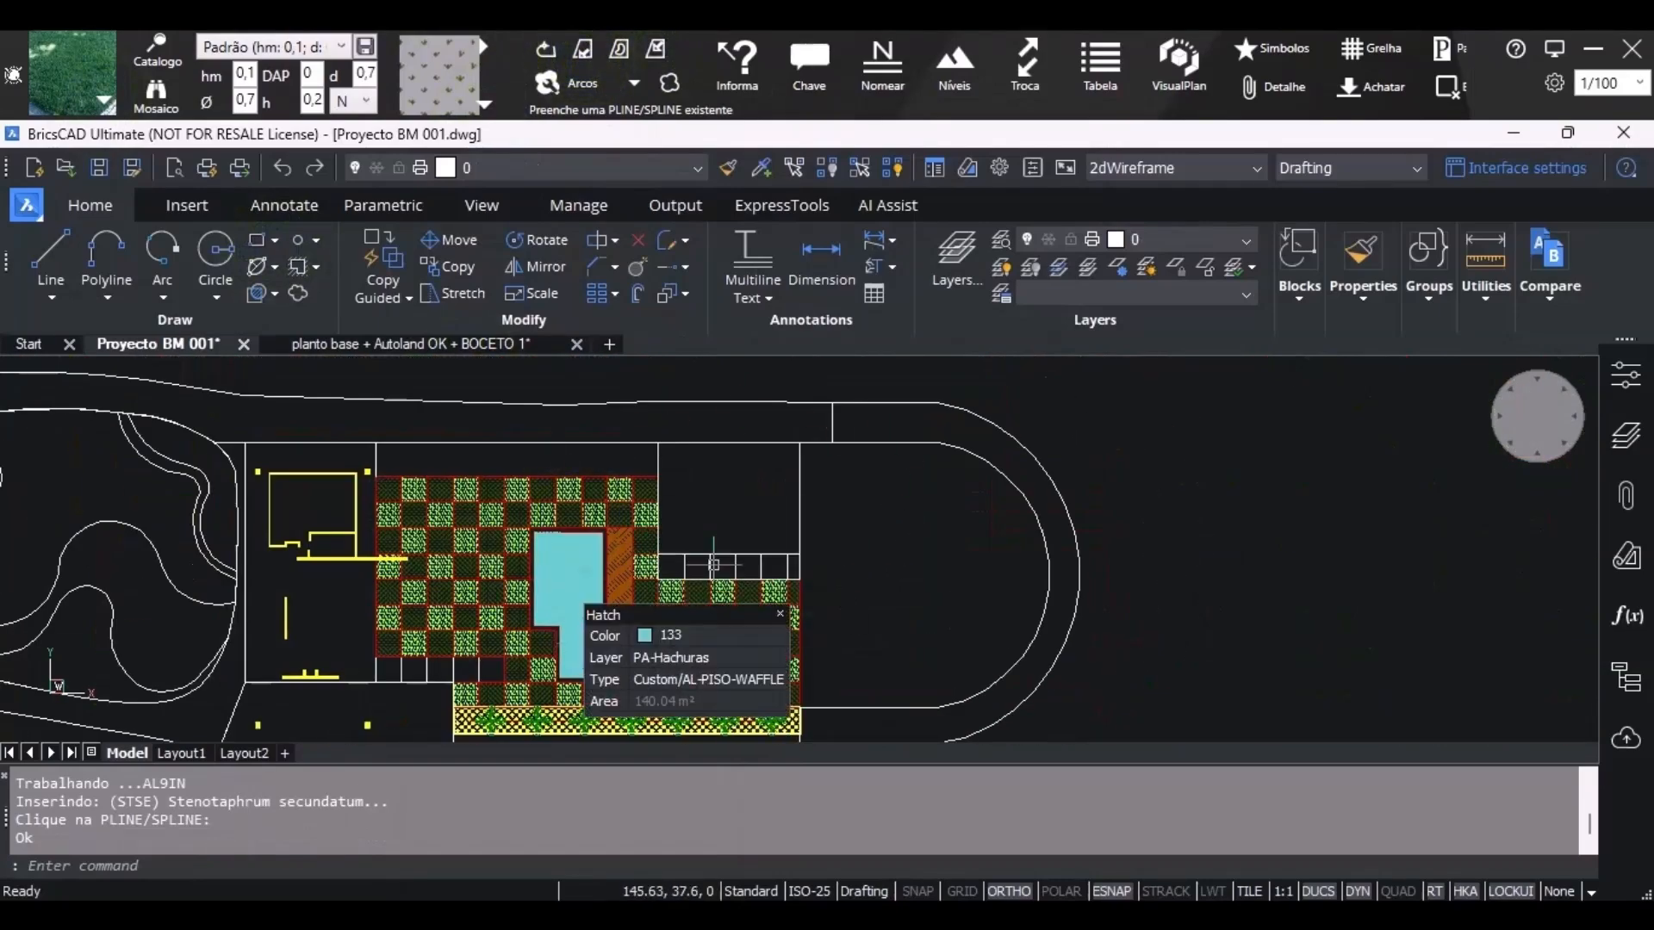
Copy the species name IRESINE HERBSTII from the project notes.
scroll(713, 565, up, 3)
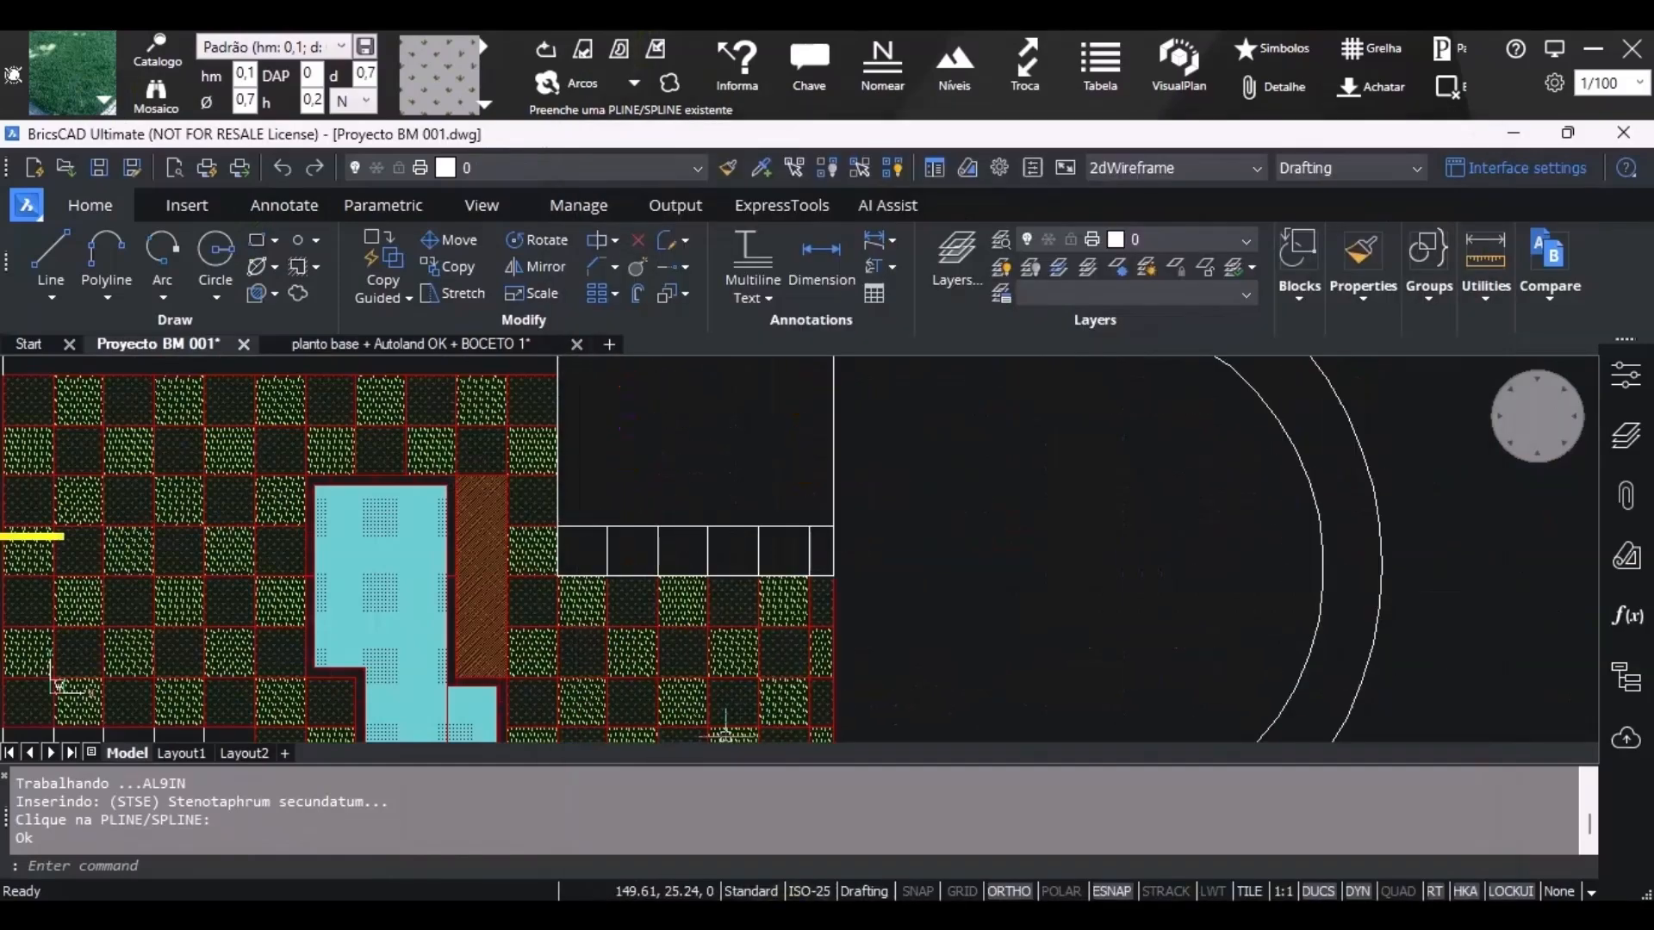
click(1093, 915)
click(1092, 914)
click(1140, 914)
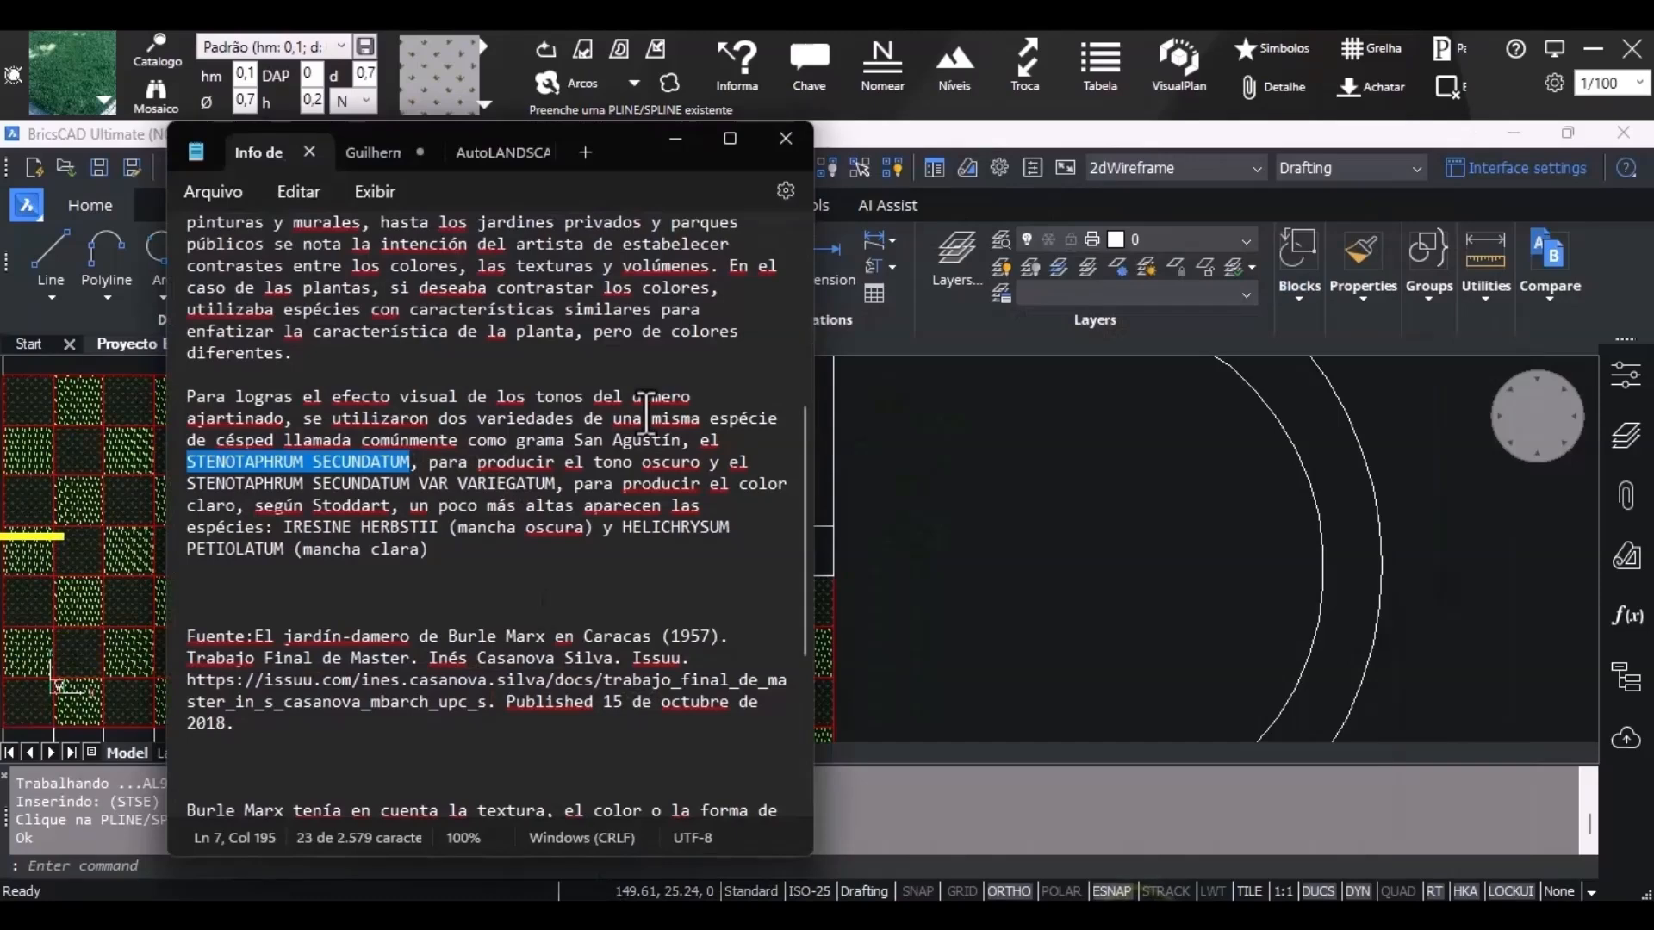
drag(283, 527, 421, 527)
right_click(443, 521)
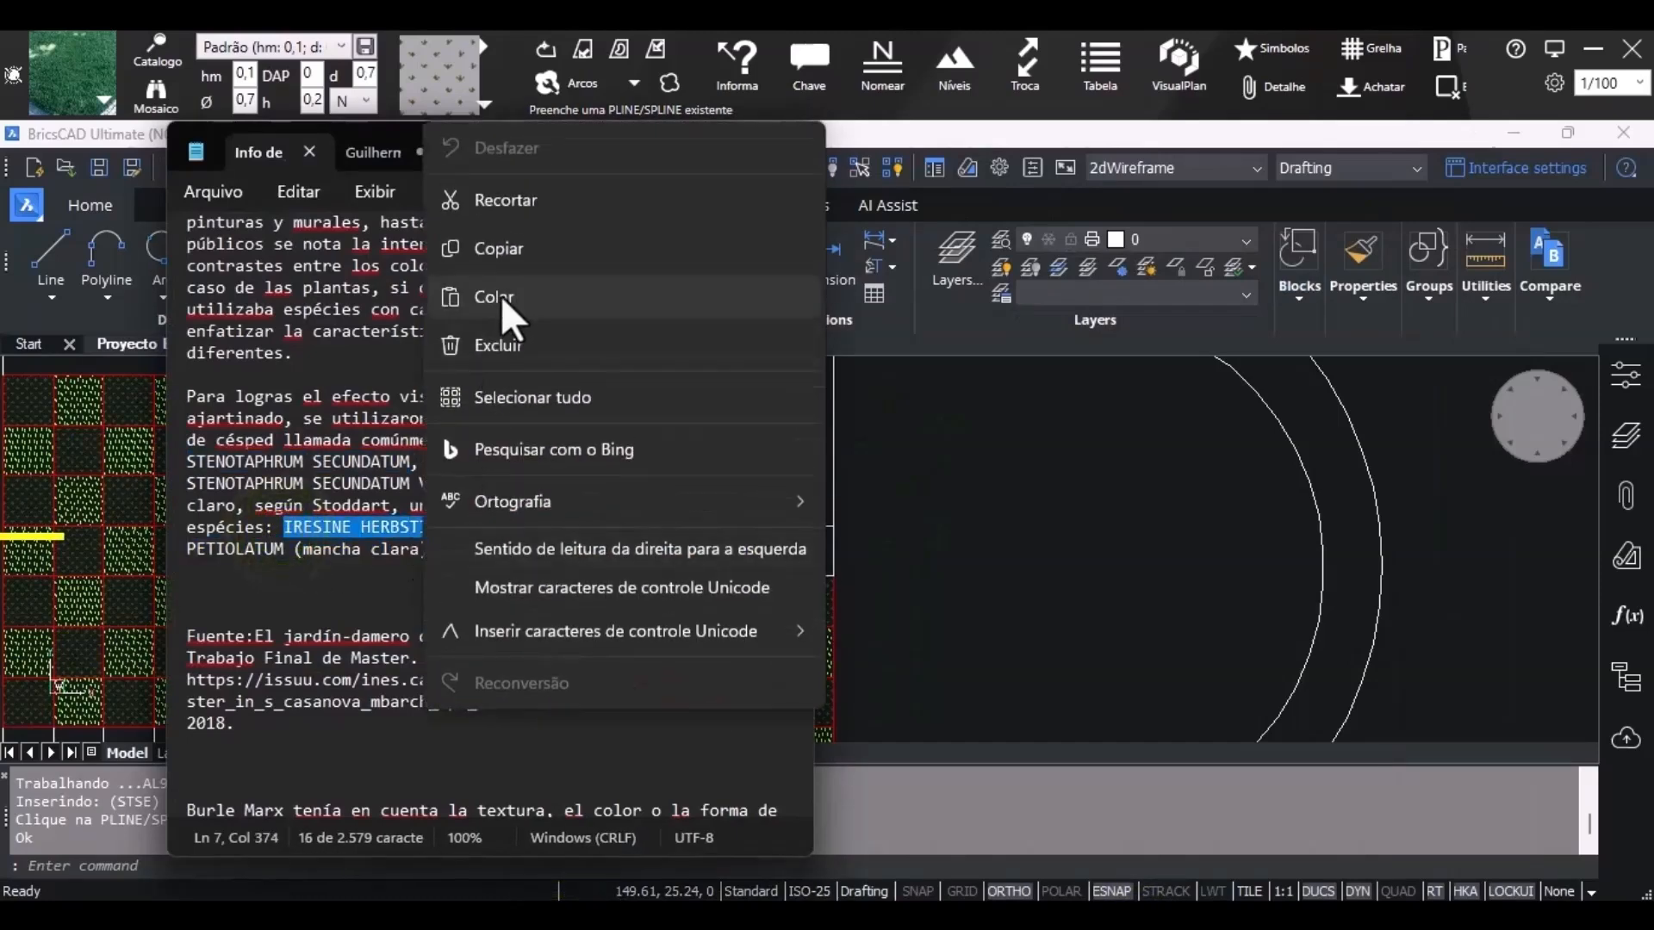
click(498, 248)
Search the plant library for the copied name and select Iresine herbstii (IRHE).
click(889, 368)
click(112, 102)
click(220, 138)
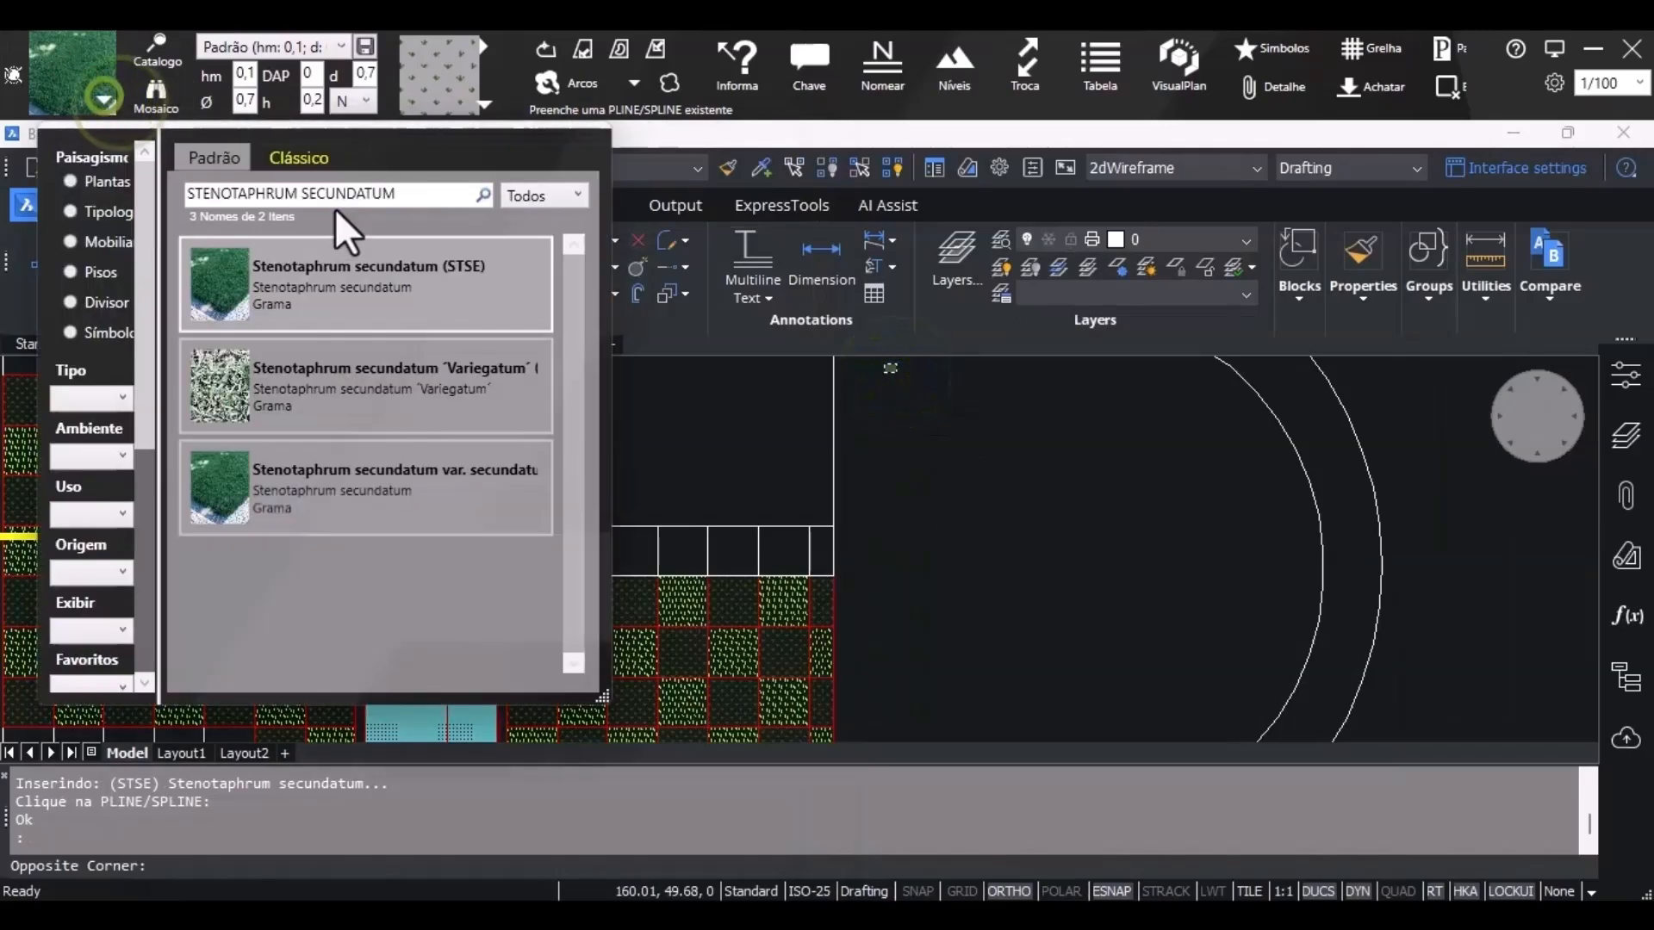
key(ctrl+a)
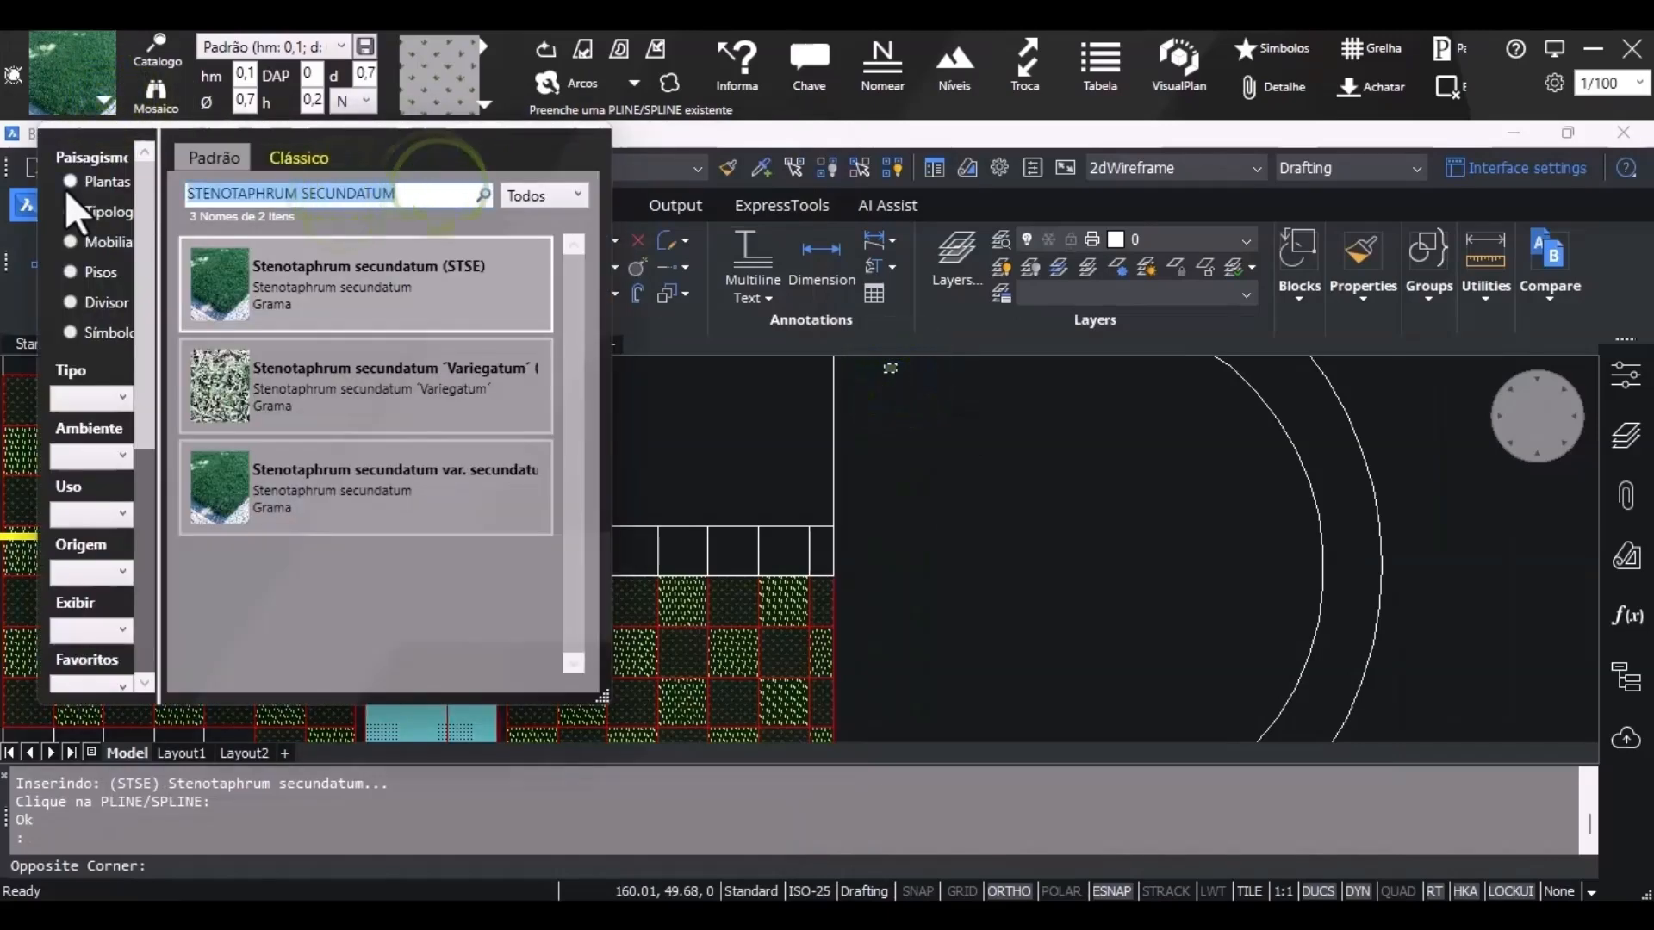
key(ctrl+v)
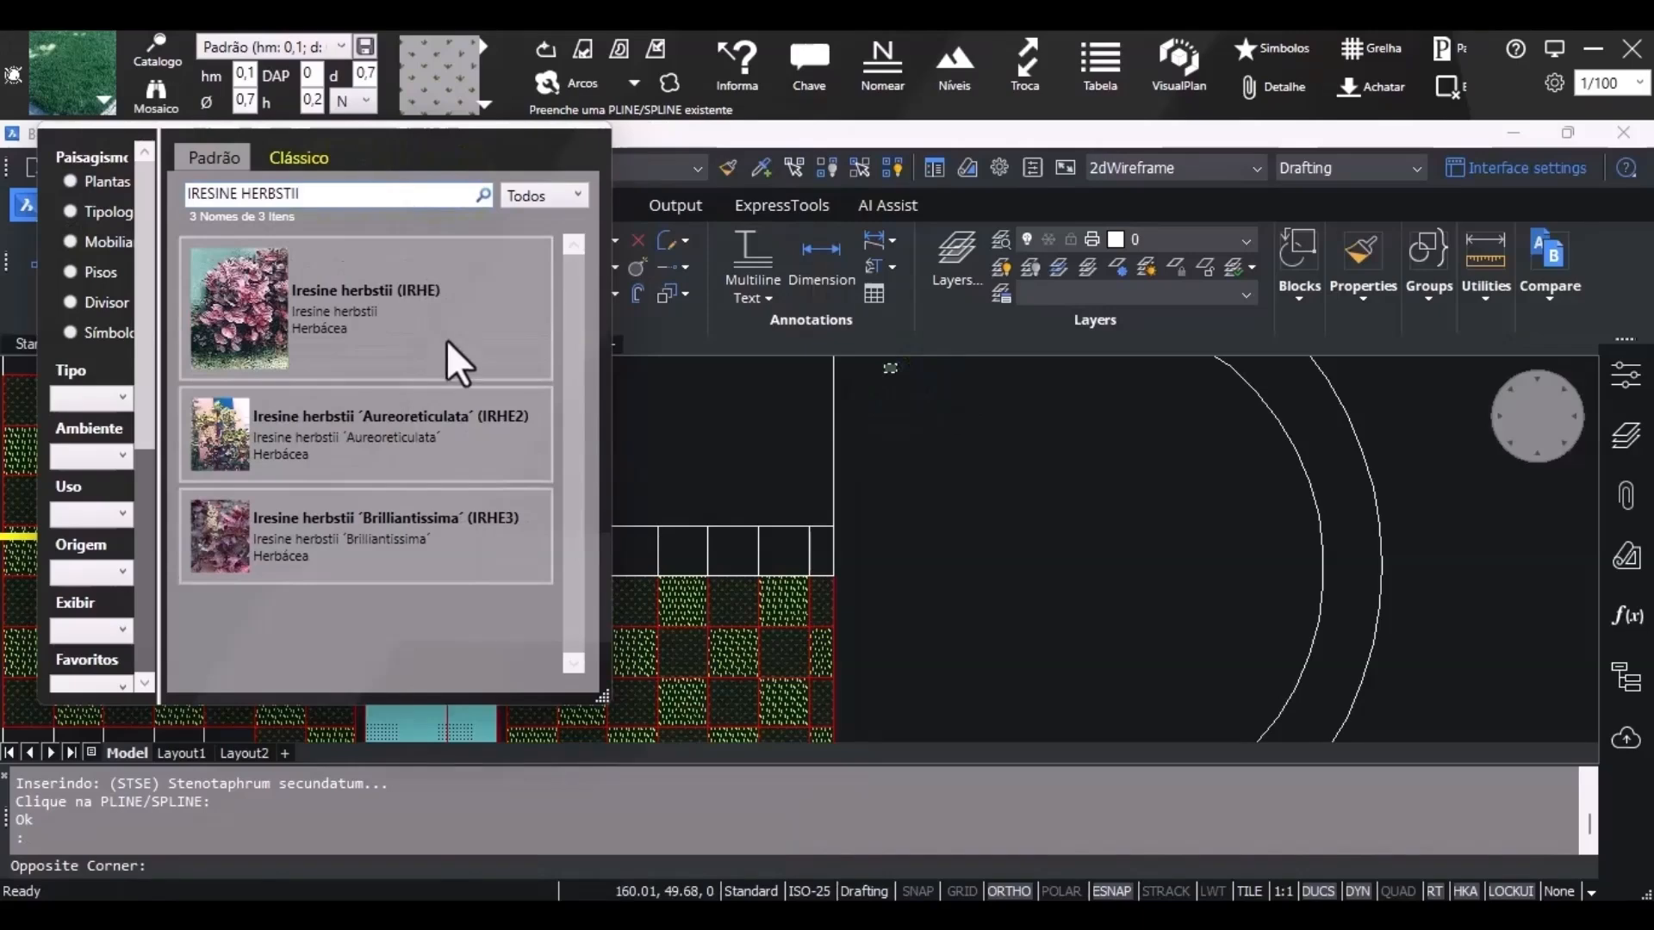
click(440, 336)
Set the colour of Iresine herbstii's AL-ESTRELA1 hatch to 240 and choose that hatch as its representation.
click(484, 103)
click(534, 374)
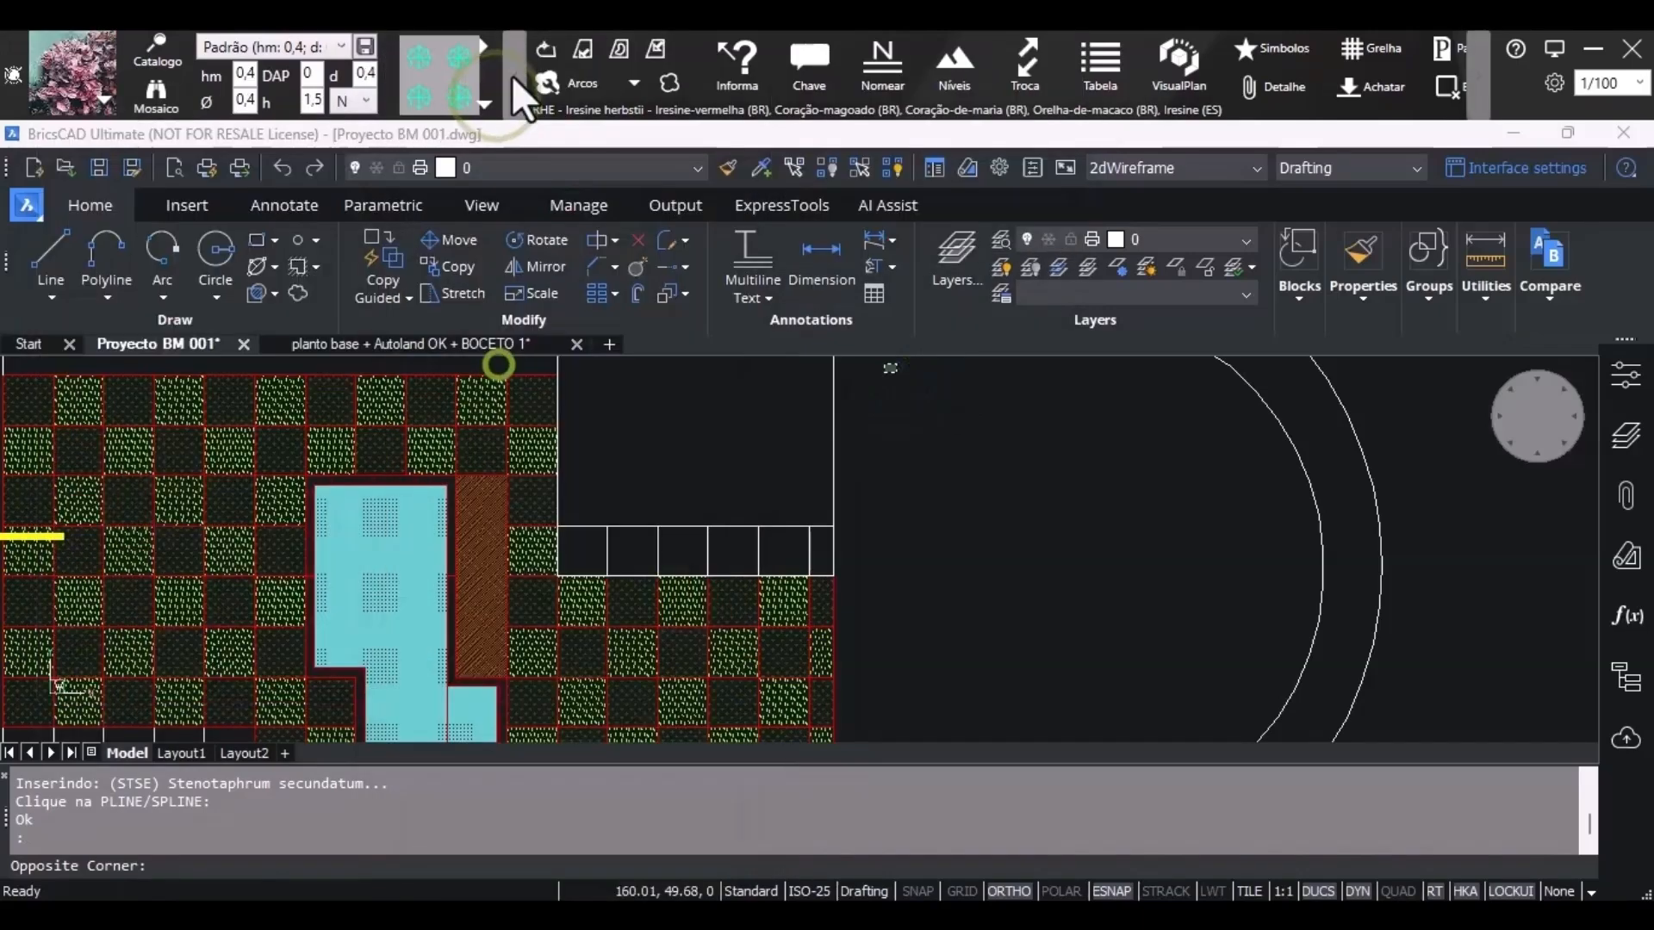
click(903, 434)
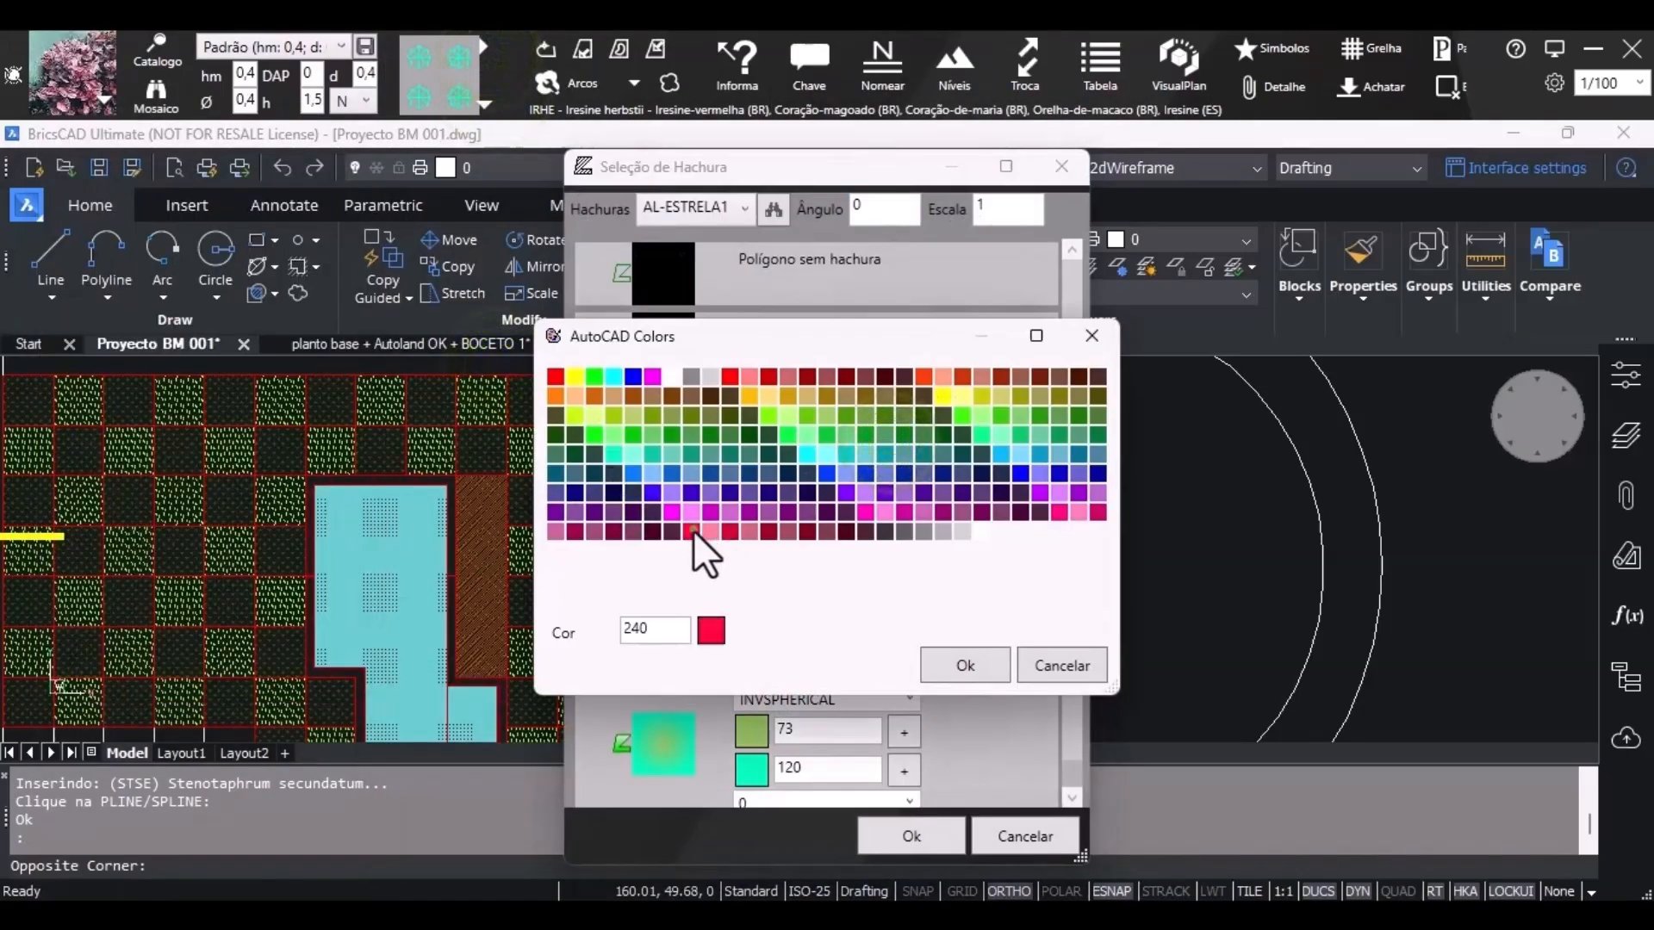
click(948, 665)
click(911, 836)
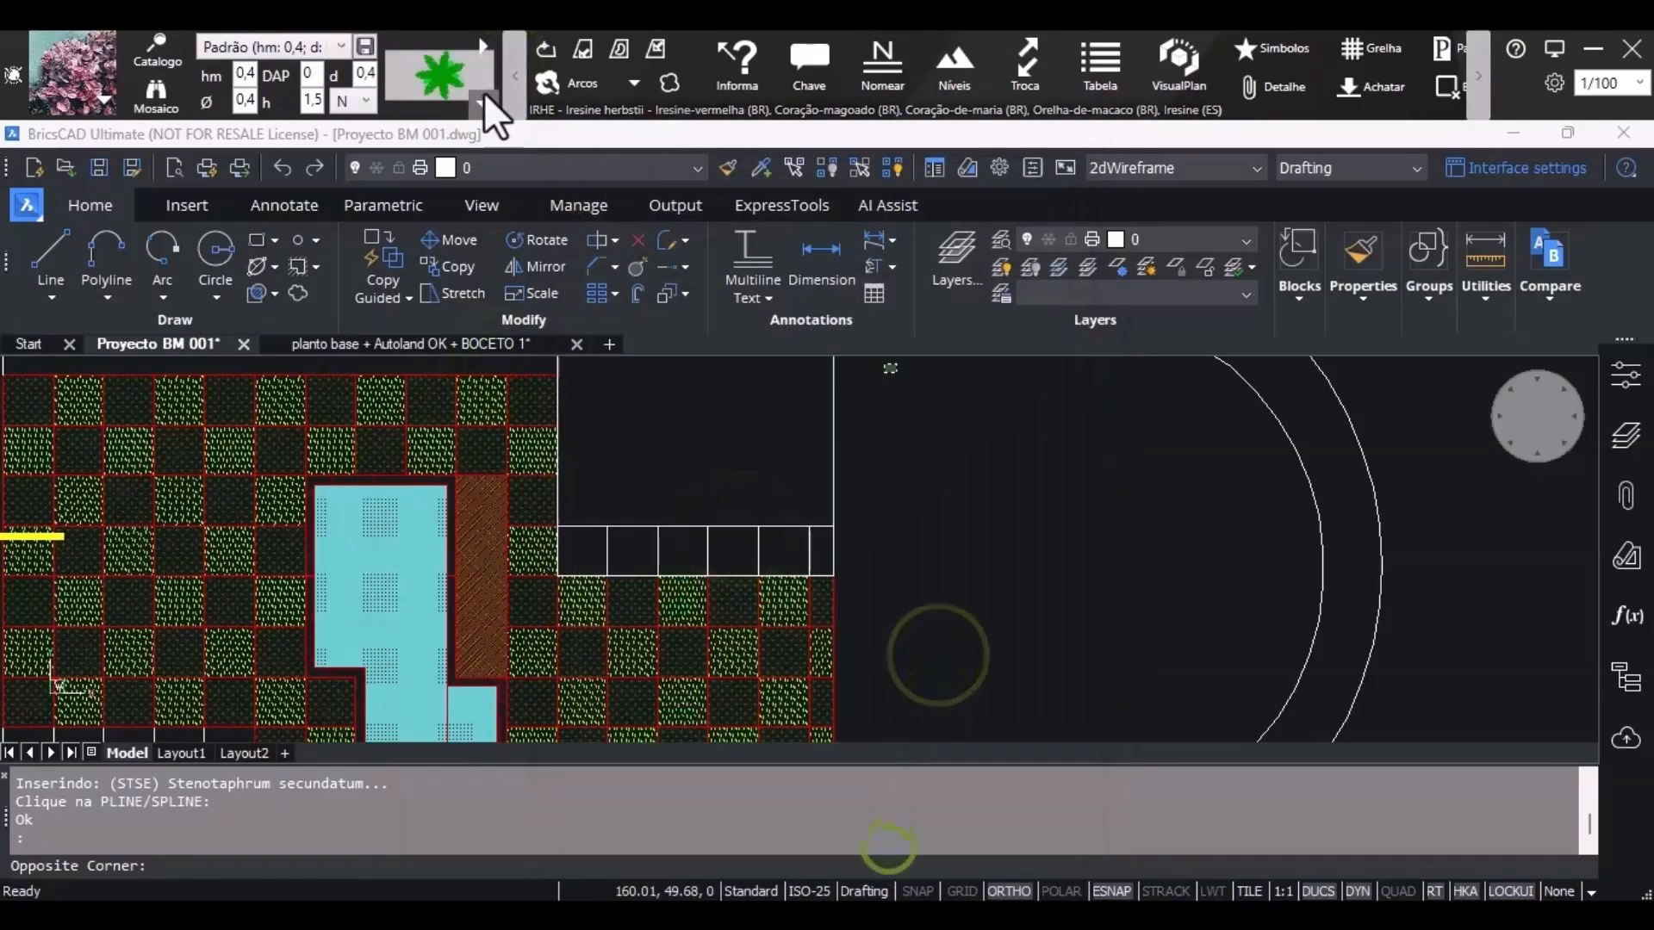
click(484, 103)
click(499, 373)
Fill every other square of the empty row east of the deck with Iresine herbstii, starting from the narrow easternmost one.
click(575, 52)
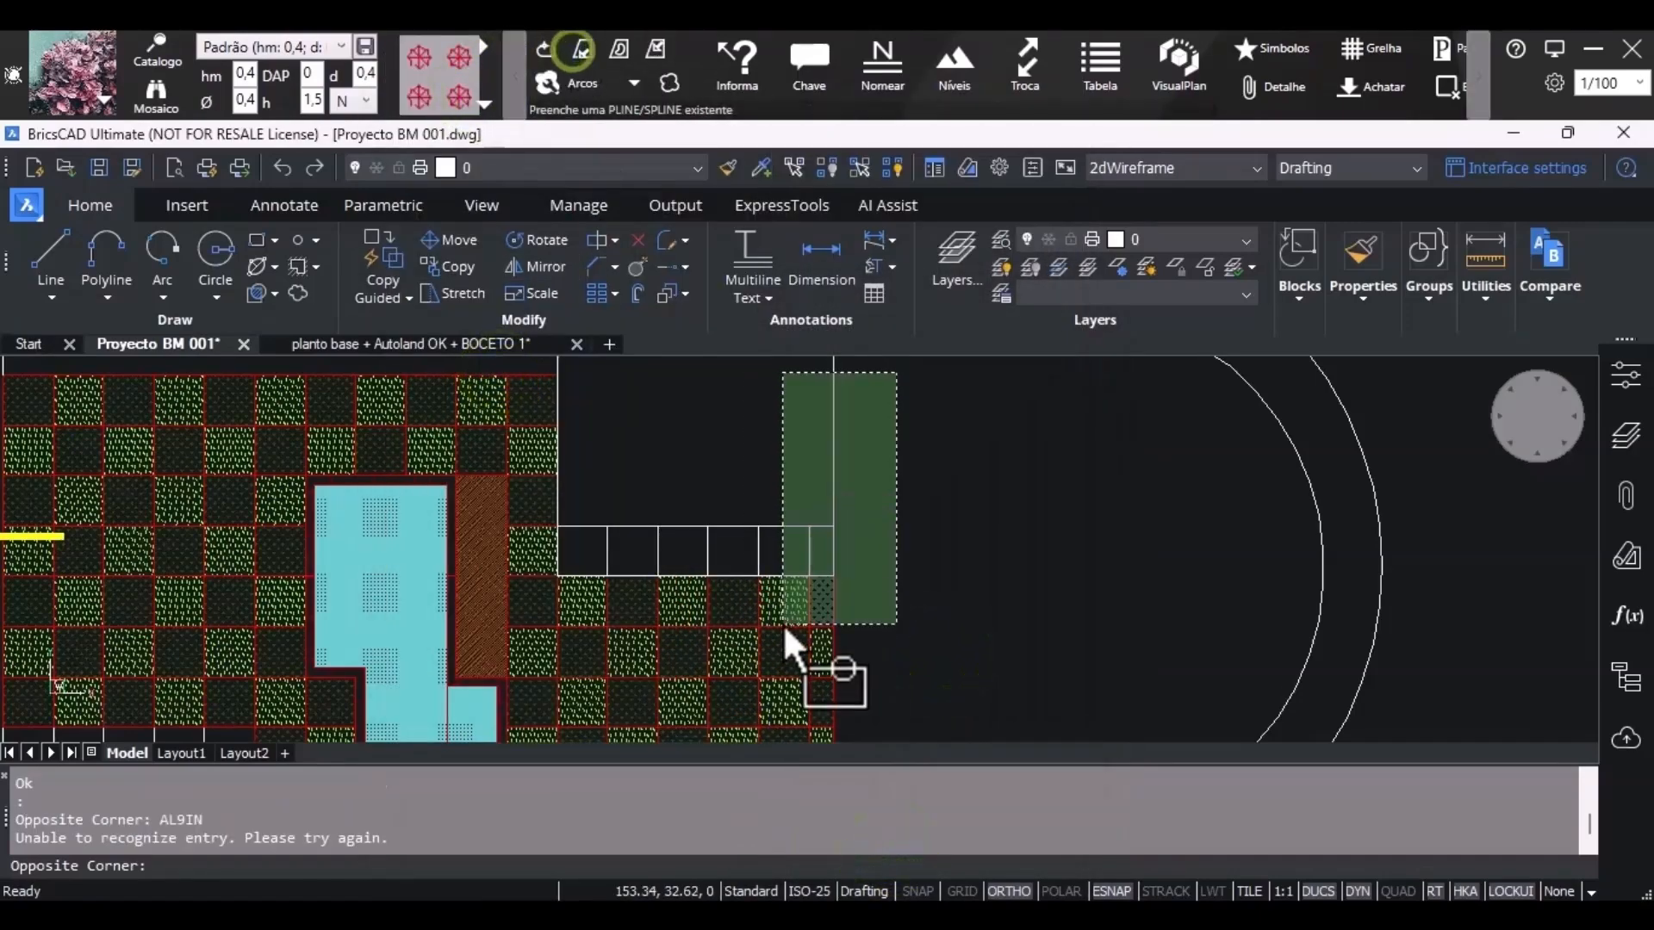
click(921, 386)
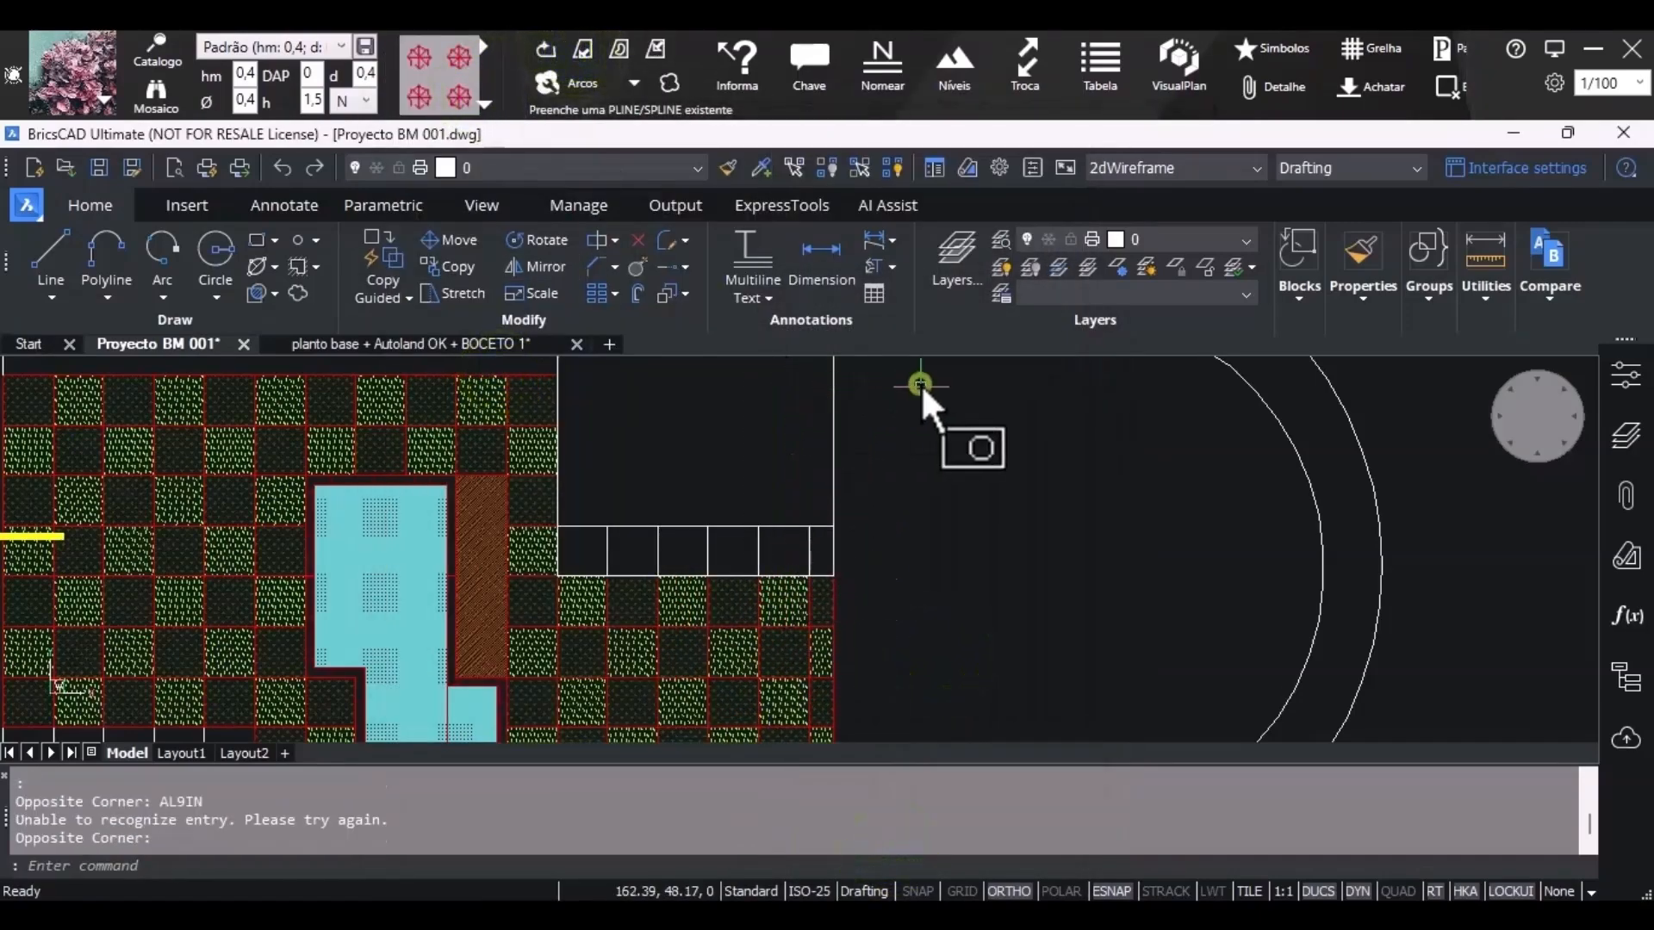
click(583, 52)
click(812, 543)
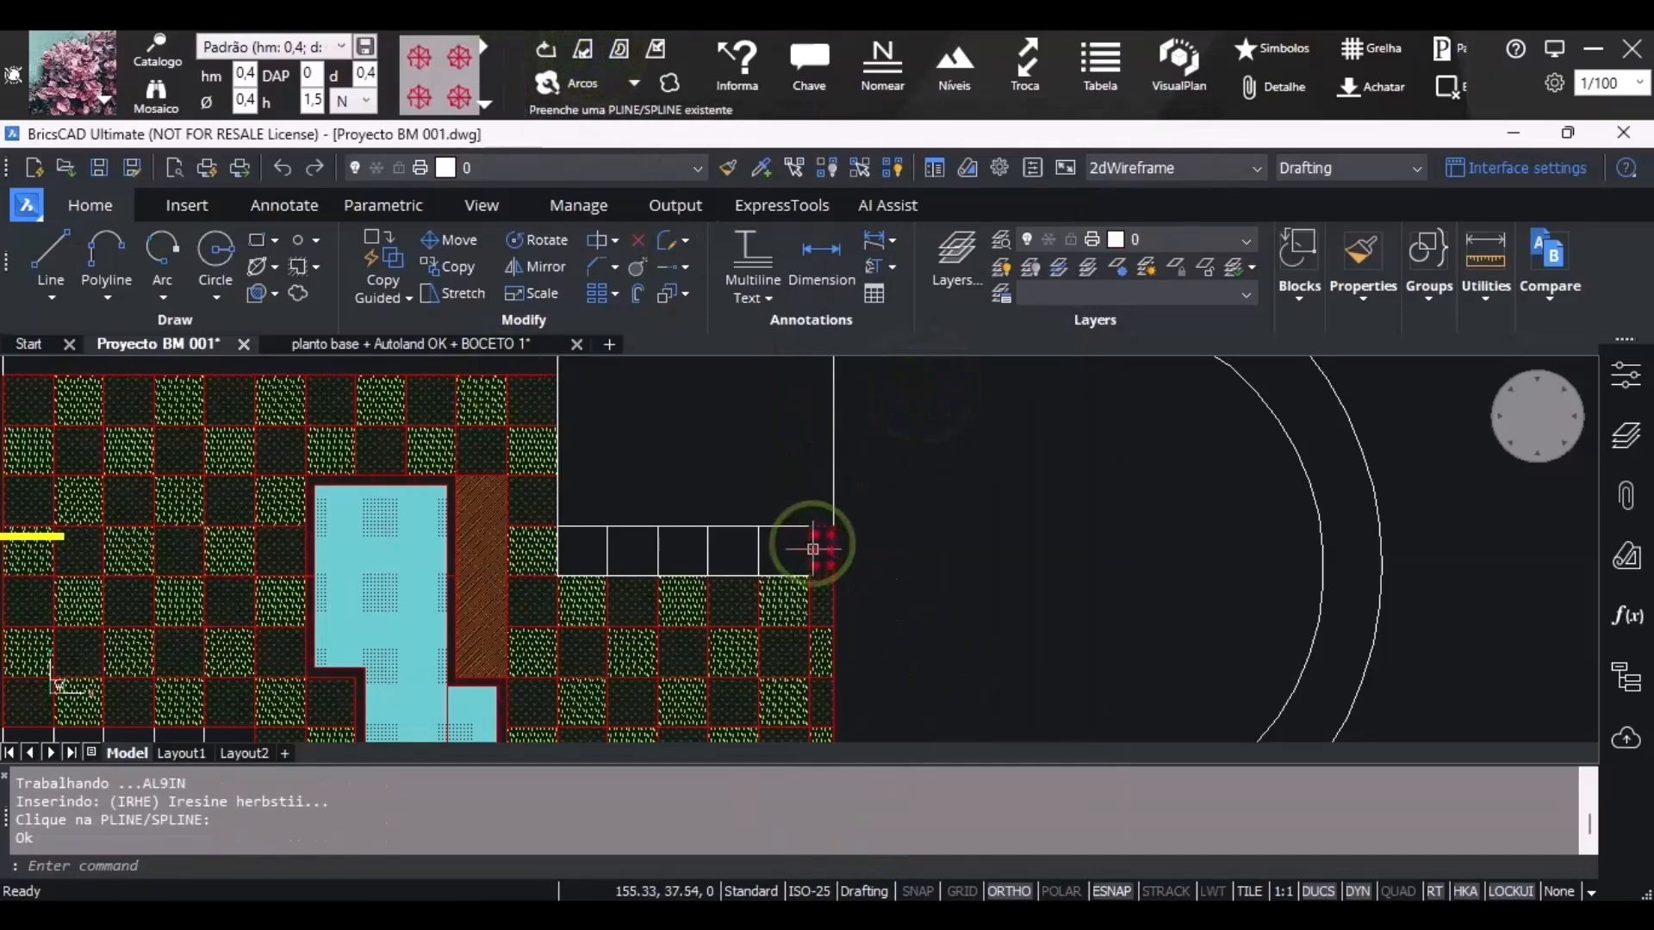
key(Return)
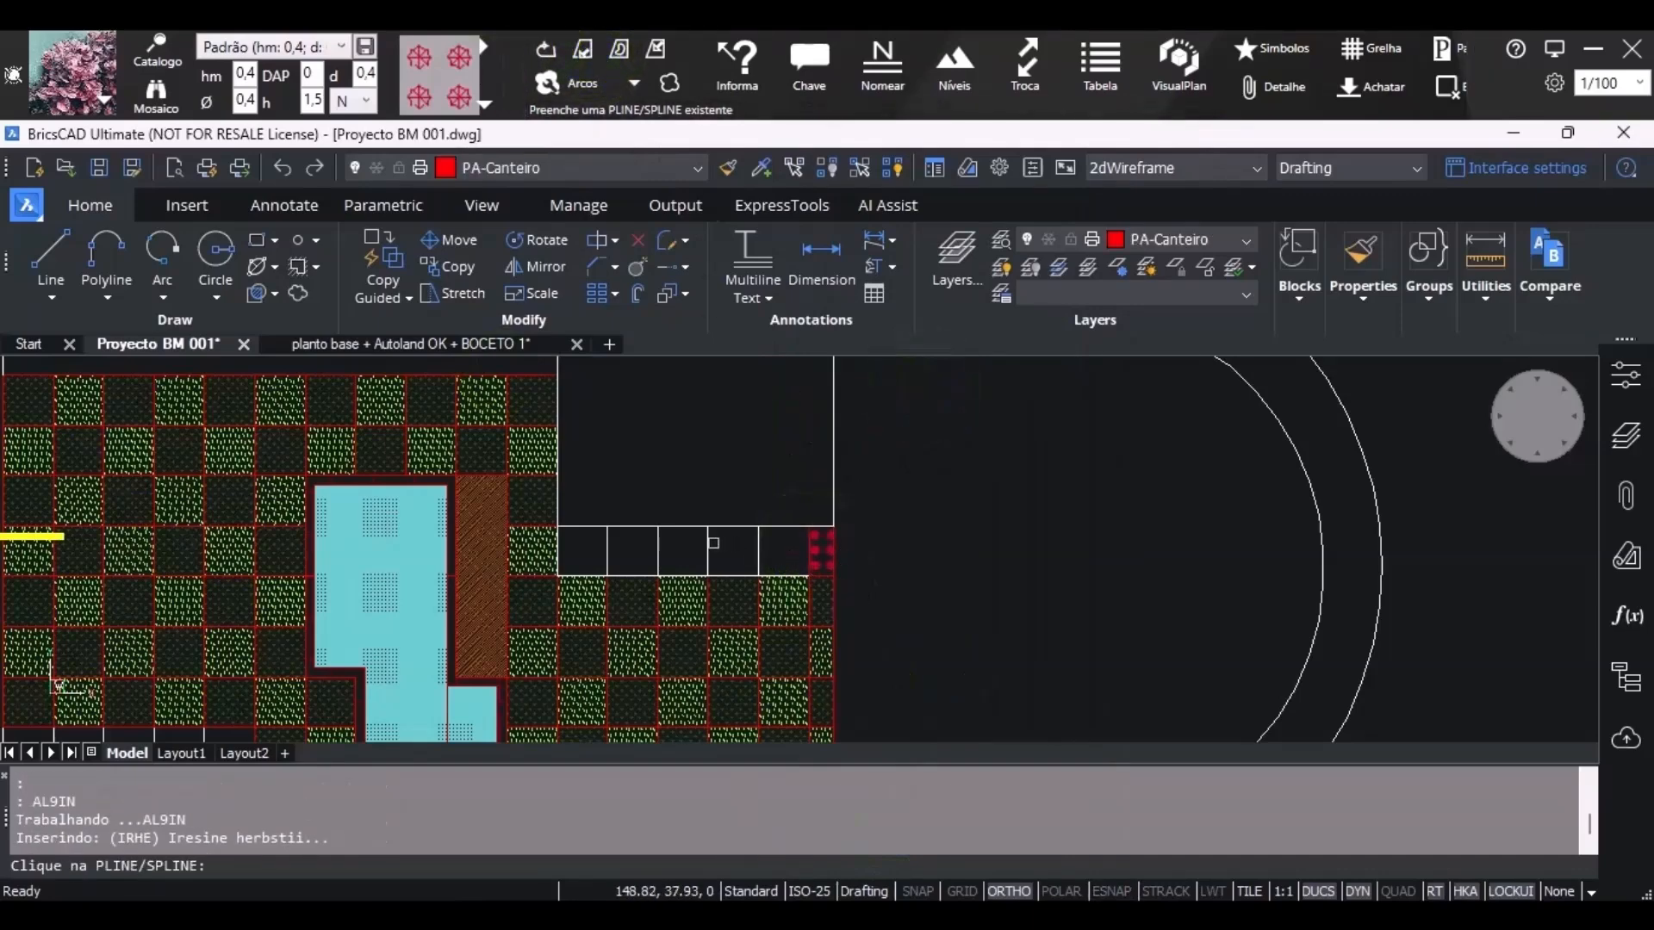
click(711, 544)
key(Return)
click(609, 555)
scroll(838, 500, down, 4)
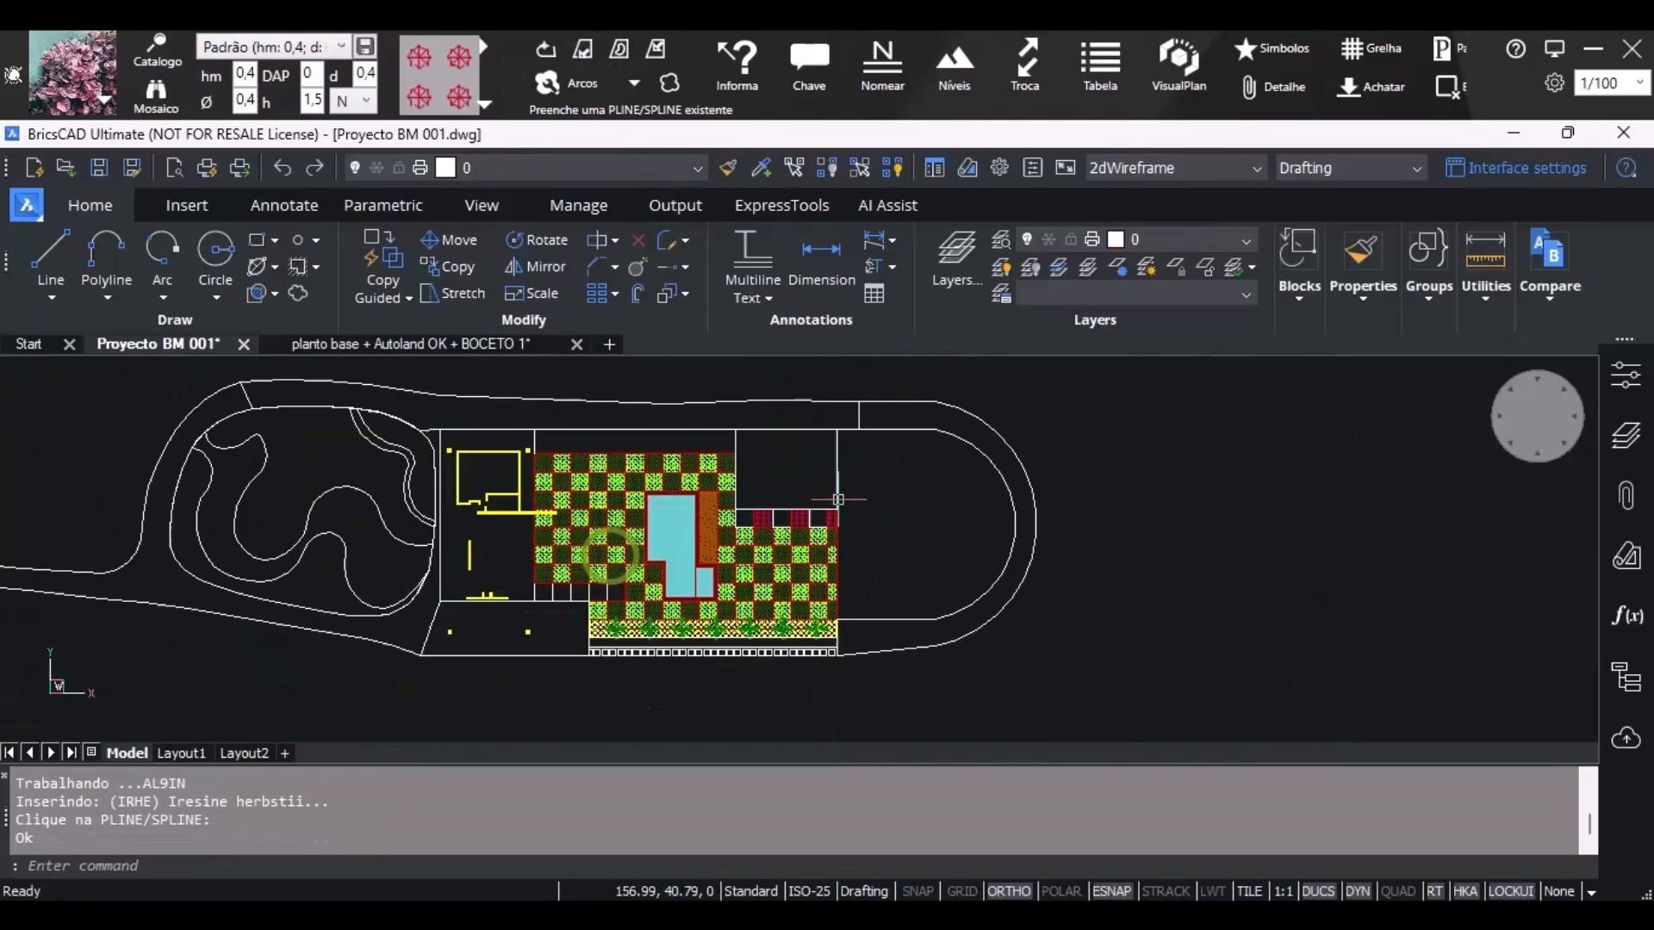
Check reference photo ref 002.jpg and fill three alternating squares of the row southwest of the pool with Iresine herbstii.
scroll(435, 604, up, 4)
click(1150, 913)
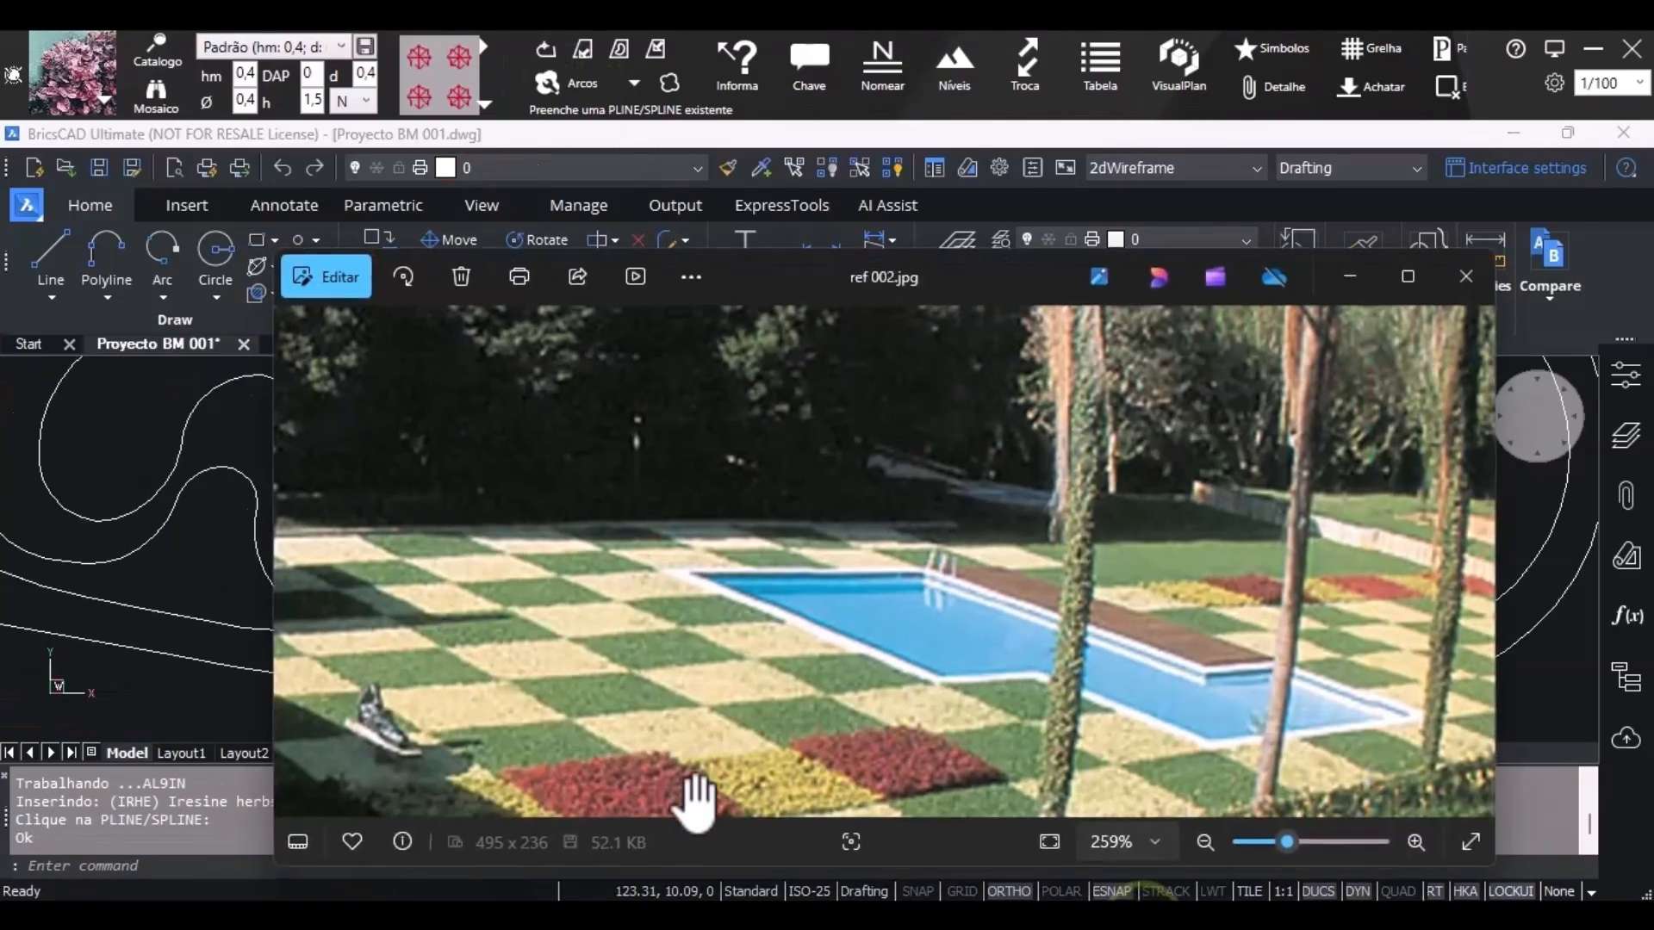
click(1146, 913)
scroll(744, 599, up, 5)
key(Return)
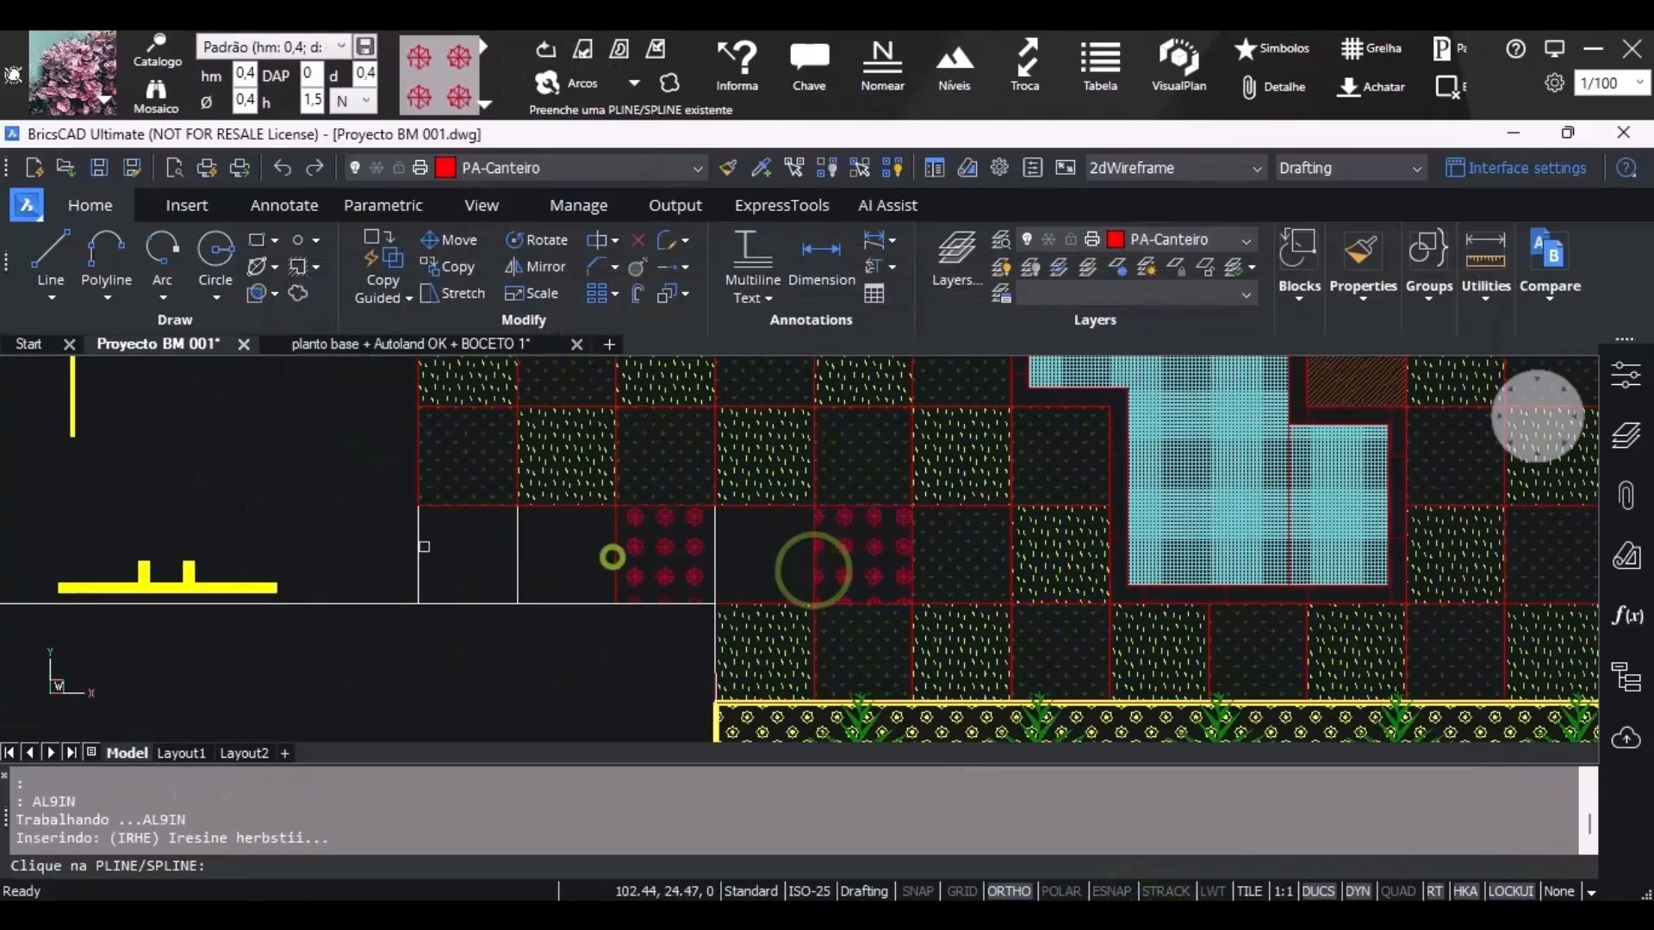
click(423, 547)
Look up HELICHRYSUM PETIOLATUM from the notes in the plant library and select Helichrysum petiolare 'Variegatum' (HEPE2).
click(931, 914)
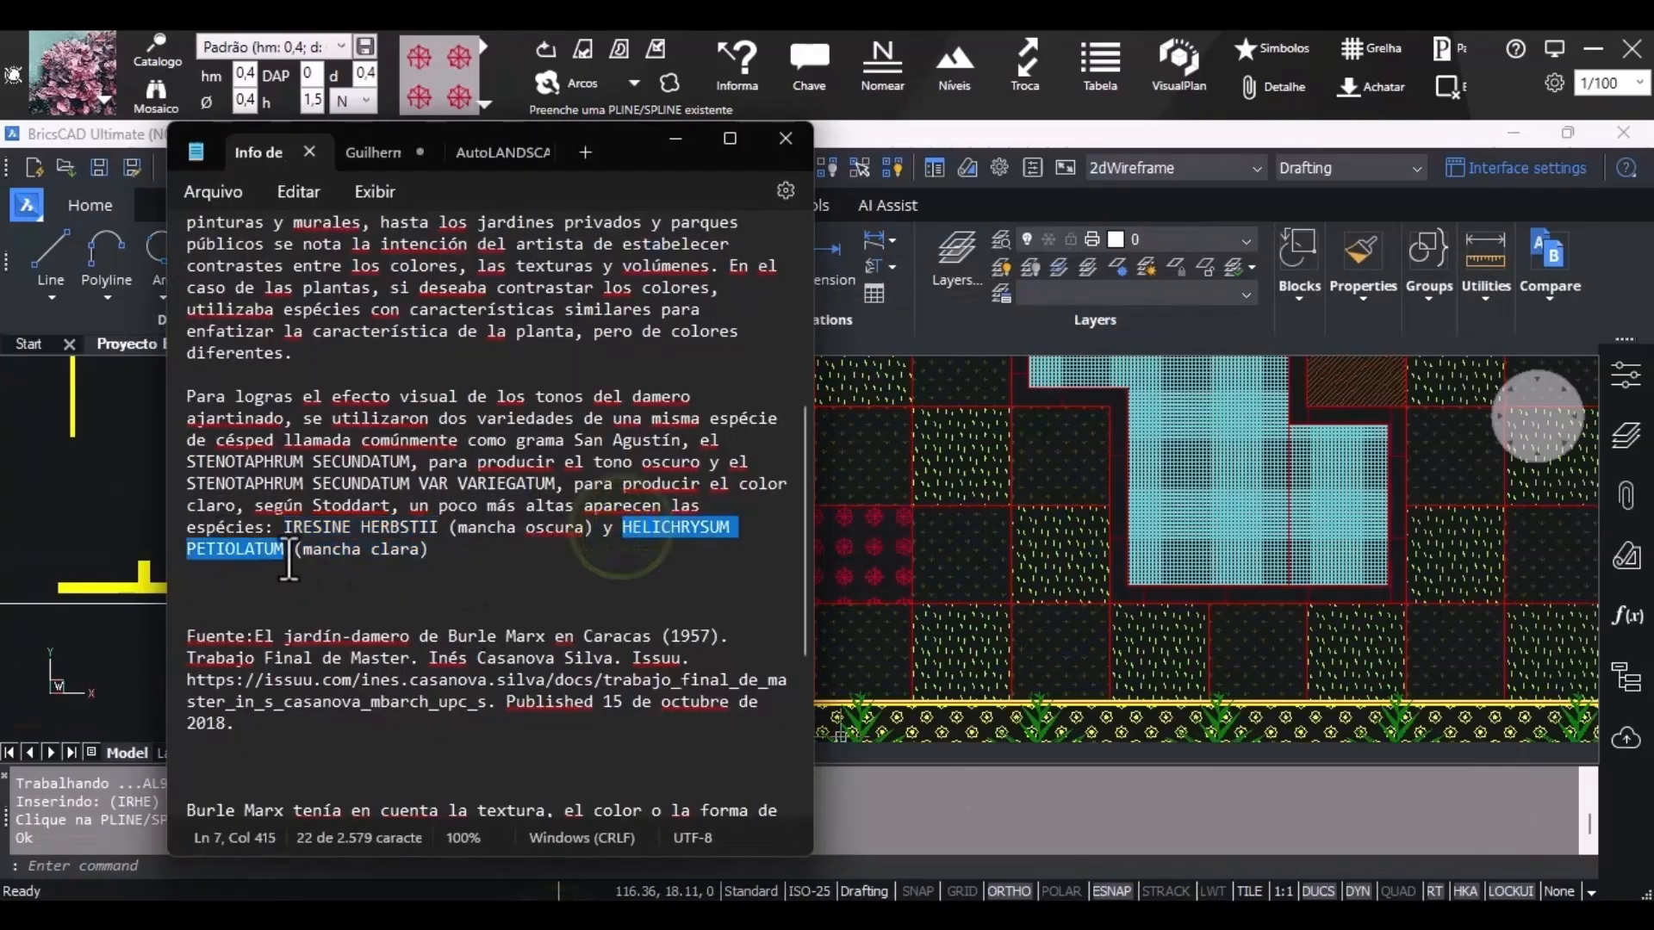
key(ctrl+c)
click(120, 440)
click(141, 63)
drag(370, 193, 173, 195)
key(ctrl+v)
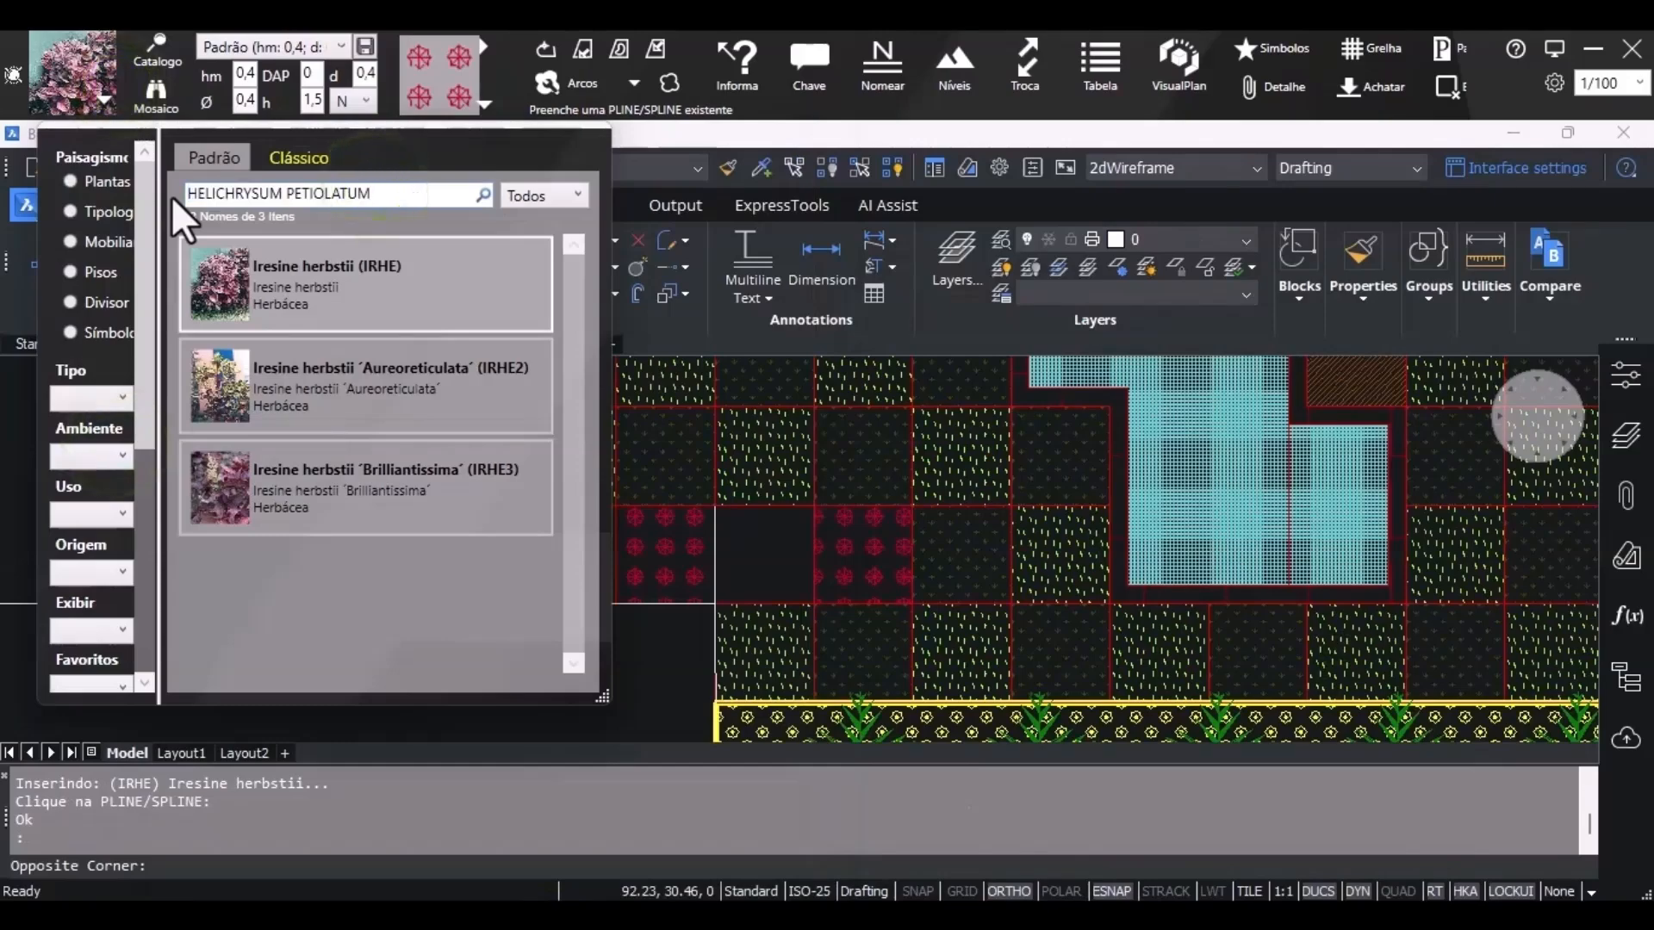
double_click(379, 412)
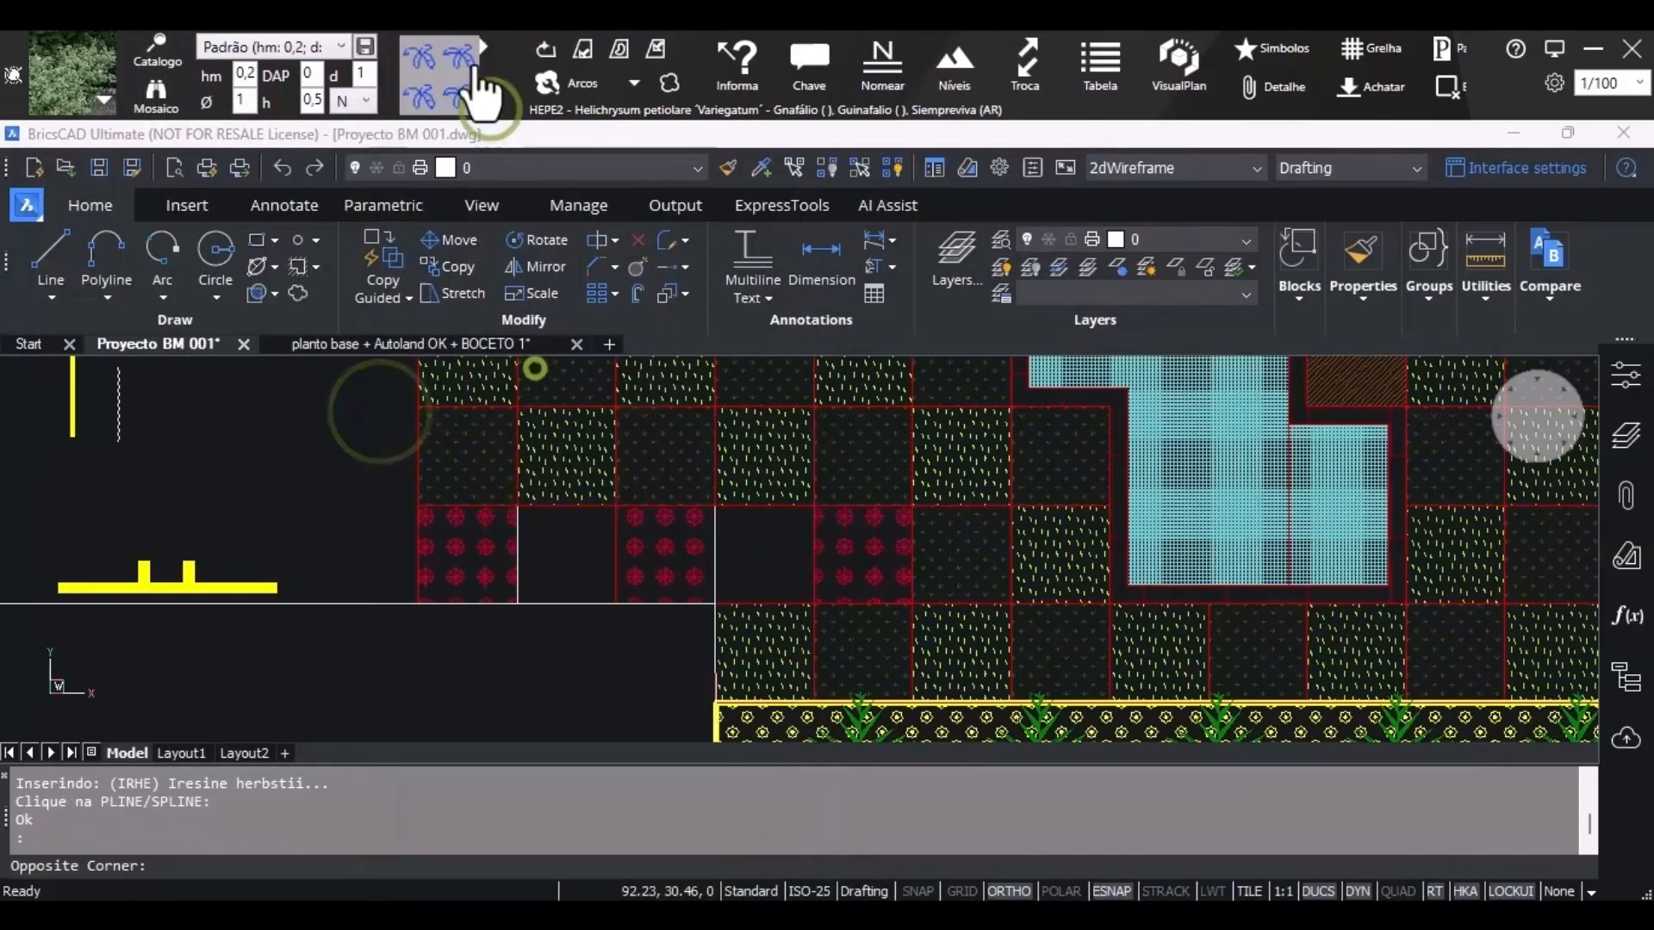
Change the hatch colour of Helichrysum petiolare 'Variegatum' to a light yellow tone and choose that hatch as its representation.
click(478, 86)
click(900, 433)
click(791, 416)
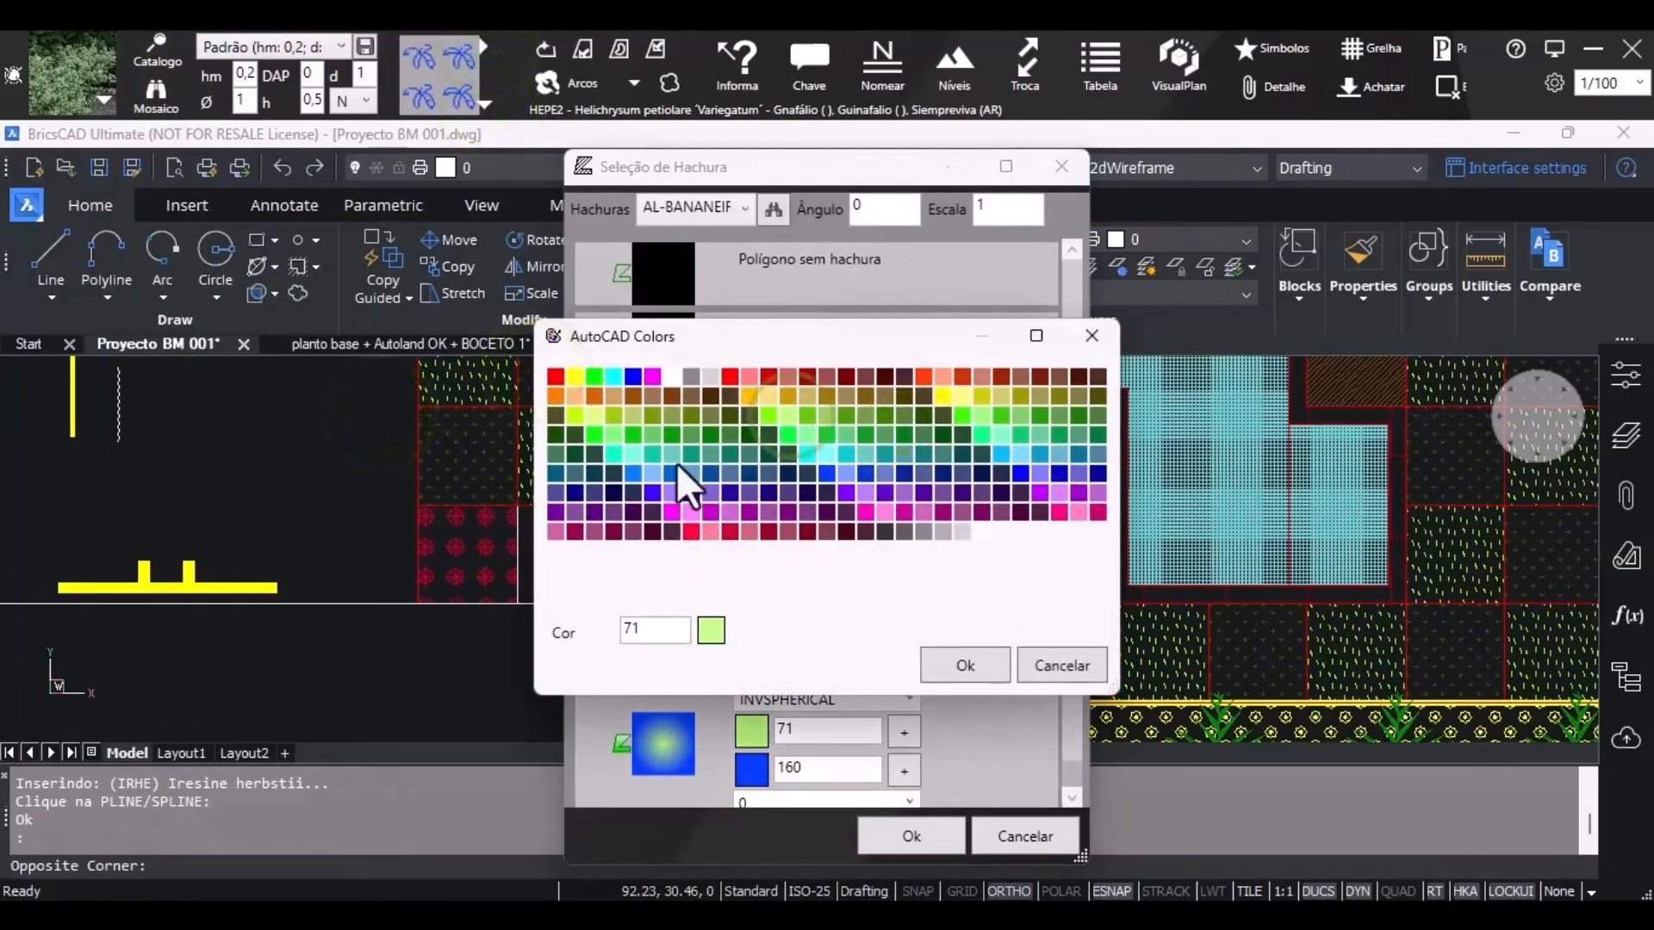
click(965, 665)
click(911, 836)
click(486, 104)
click(515, 371)
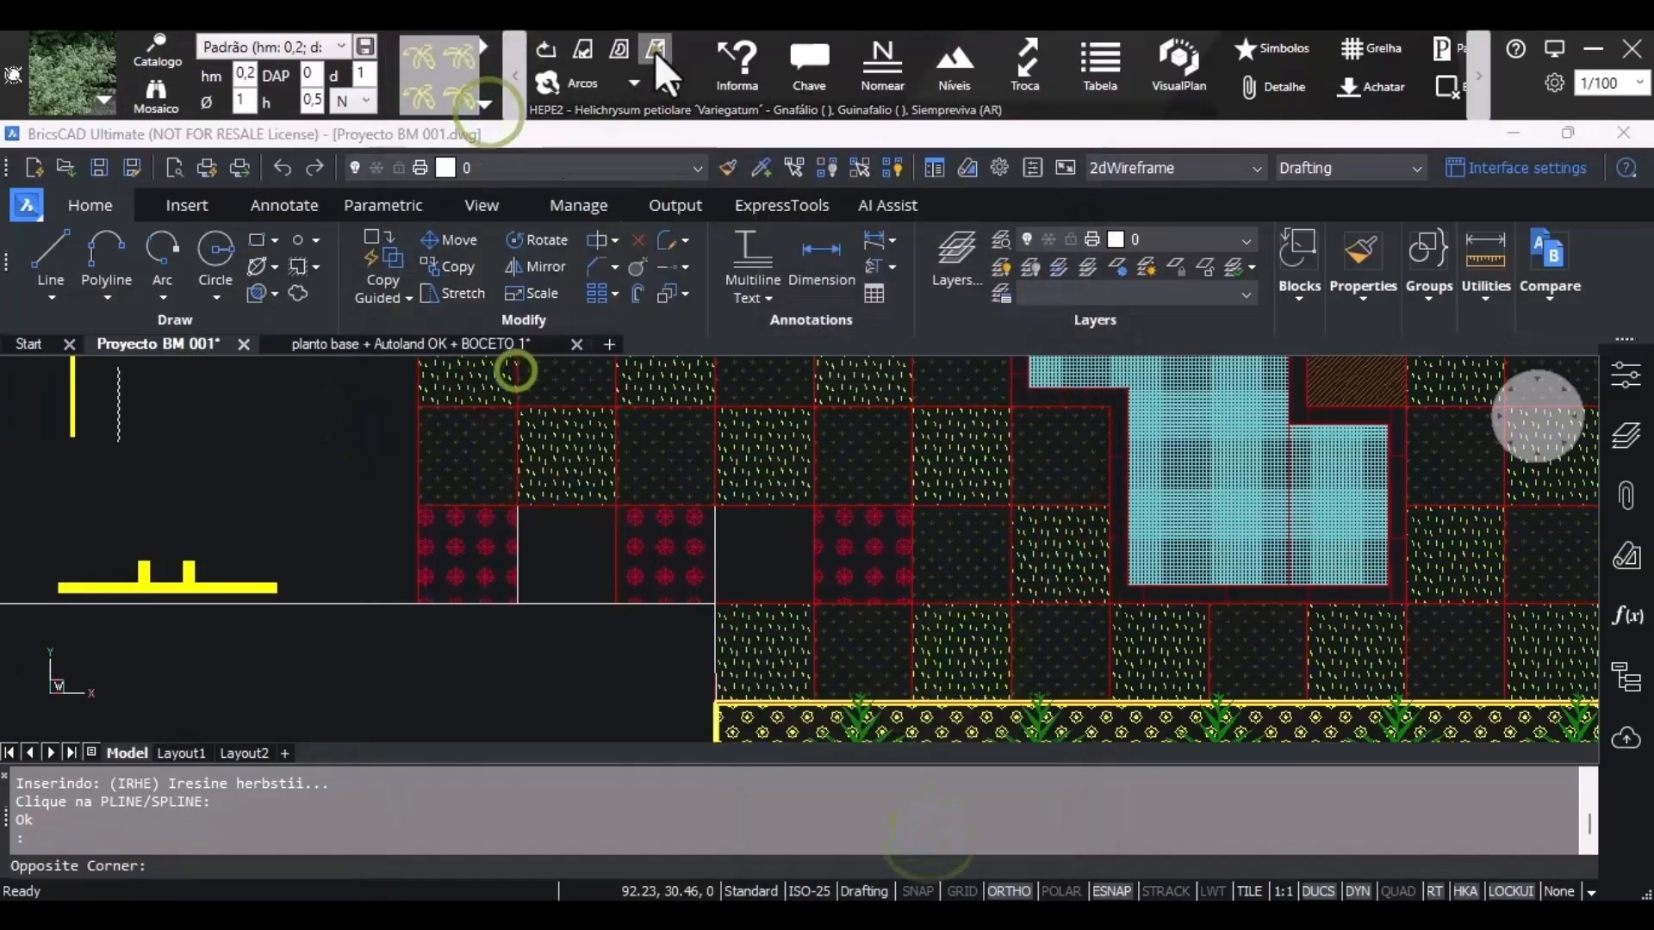
Fill the two empty squares between the red Iresine squares southwest of the pool with Helichrysum petiolare 'Variegatum'.
click(582, 52)
key(Escape)
click(583, 50)
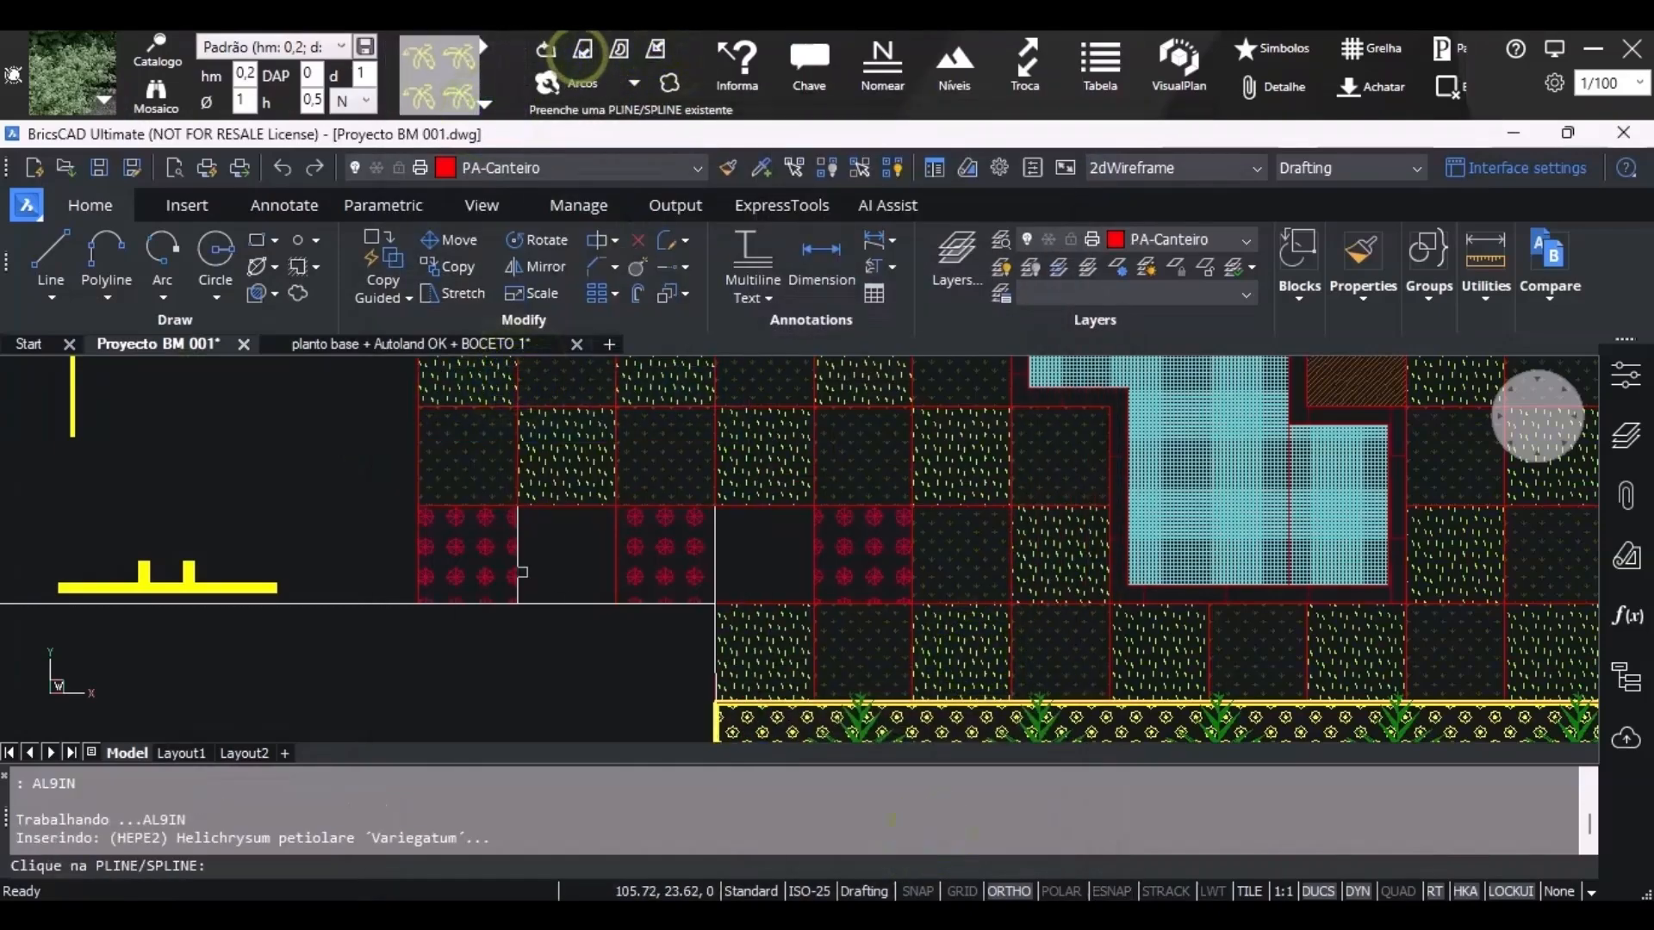
click(522, 571)
click(719, 552)
Fill the three remaining empty squares in the row east of the deck with Helichrysum petiolare 'Variegatum'.
scroll(715, 551, up, 2)
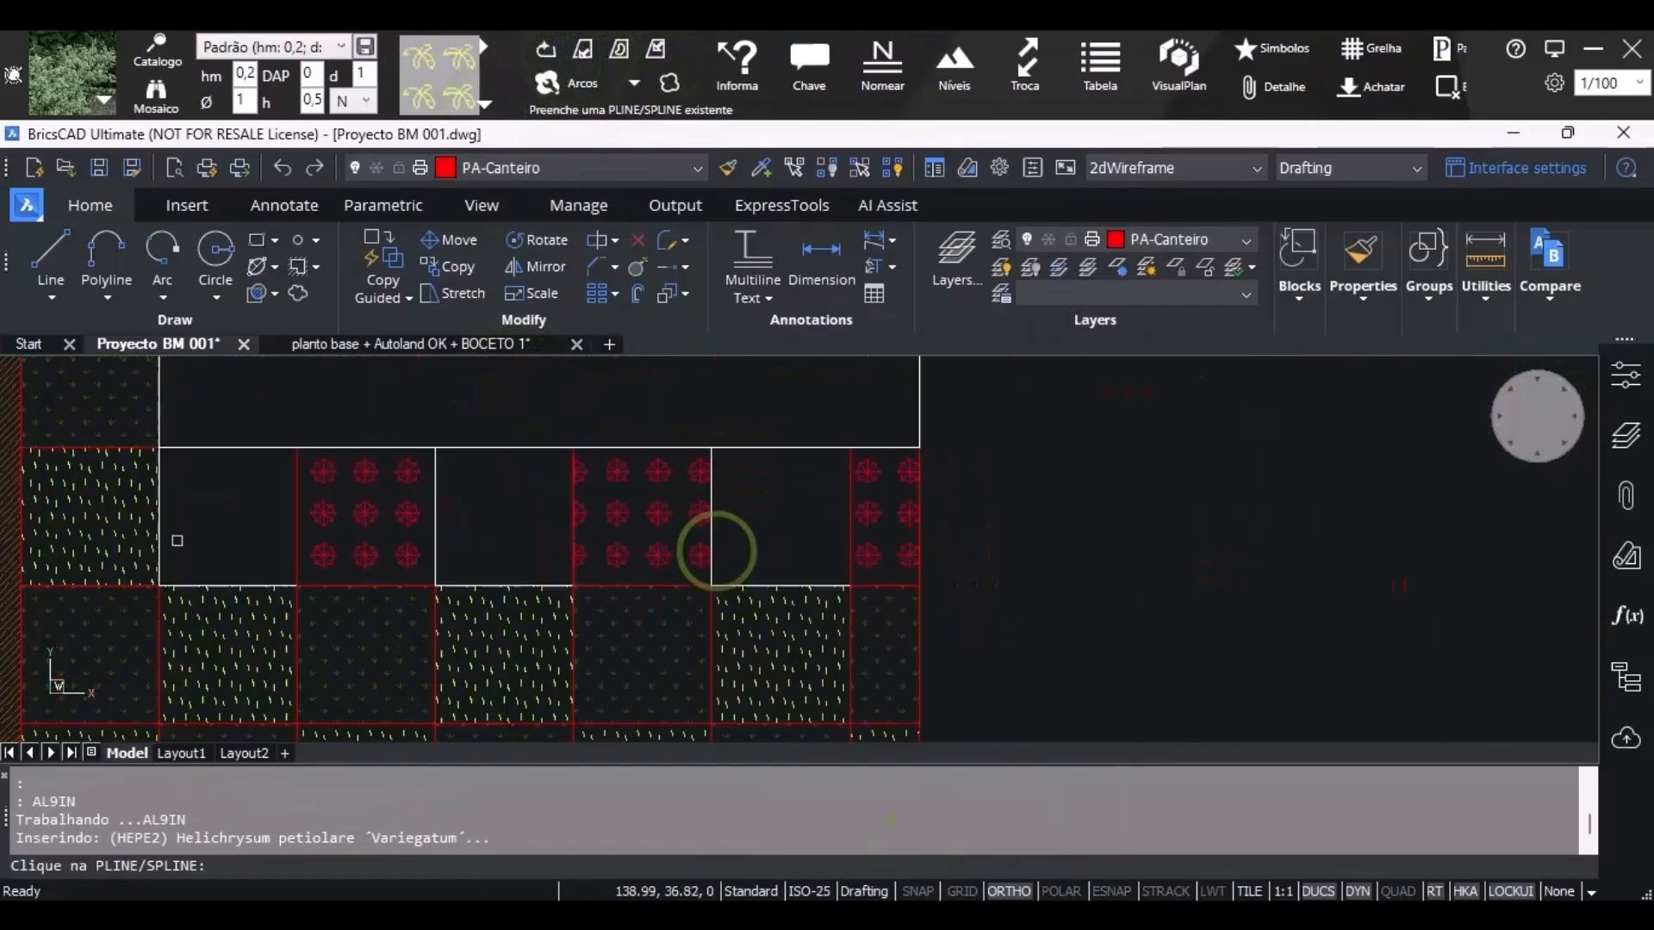
scroll(177, 541, up, 1)
click(149, 536)
click(541, 454)
click(927, 488)
key(Return)
scroll(982, 516, down, 5)
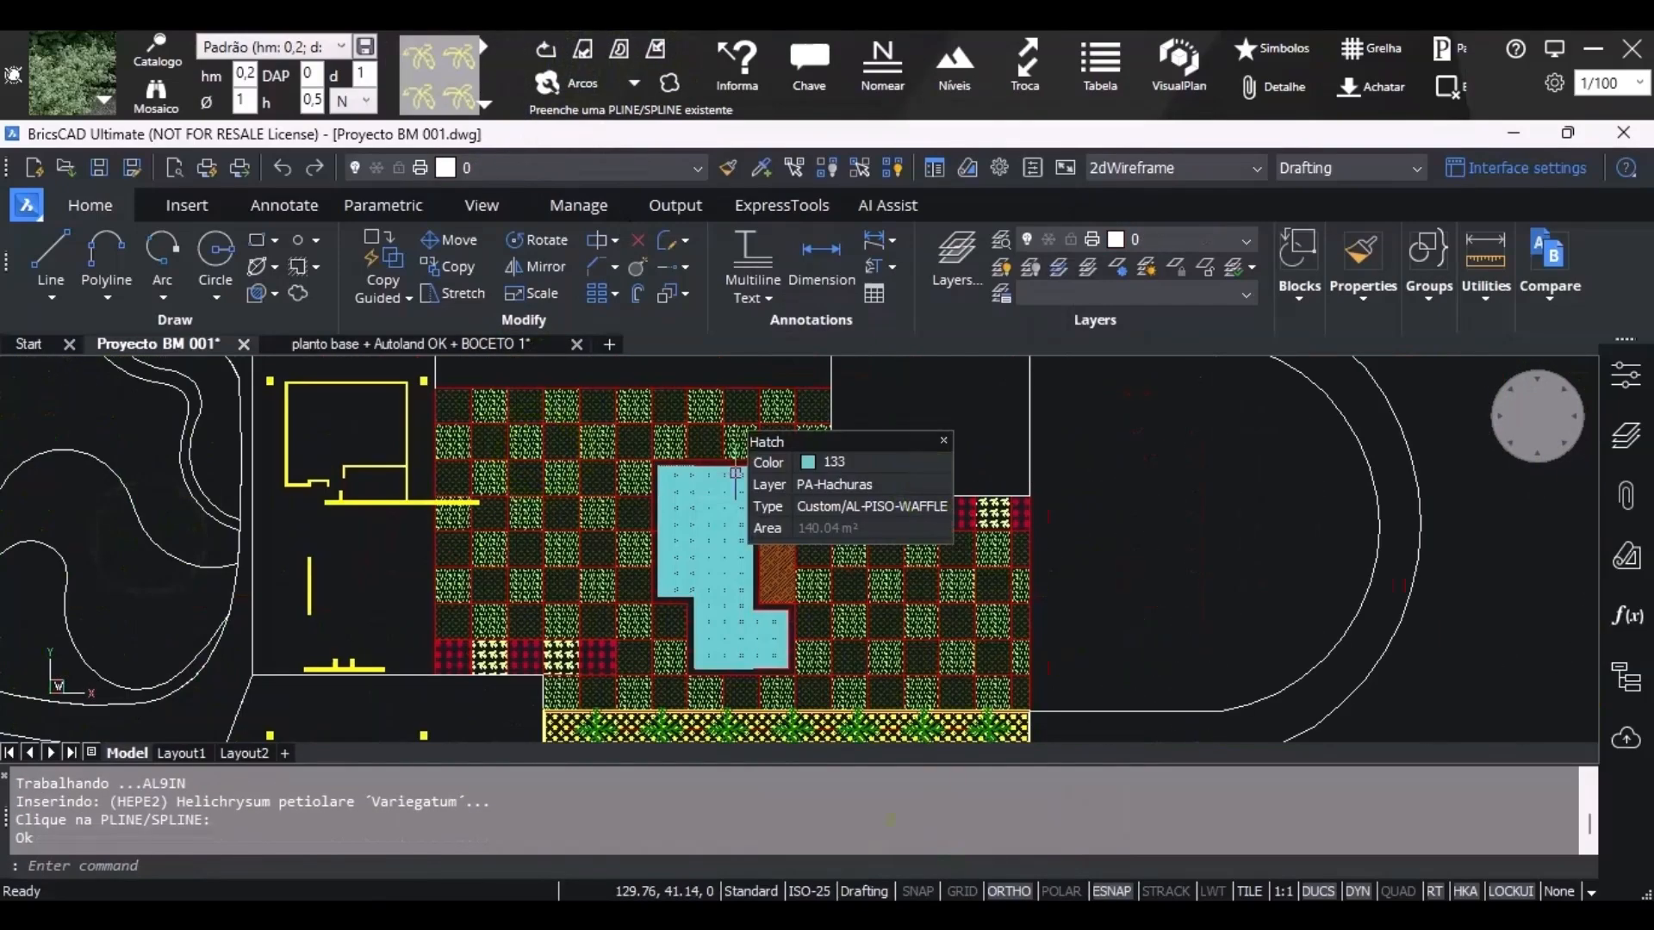
Fill the narrow winding bed just west of the house with Helichrysum petiolare 'Variegatum'.
scroll(198, 457, up, 2)
mouse_move(206, 495)
middle_down()
mouse_move(221, 528)
mouse_move(331, 564)
middle_up()
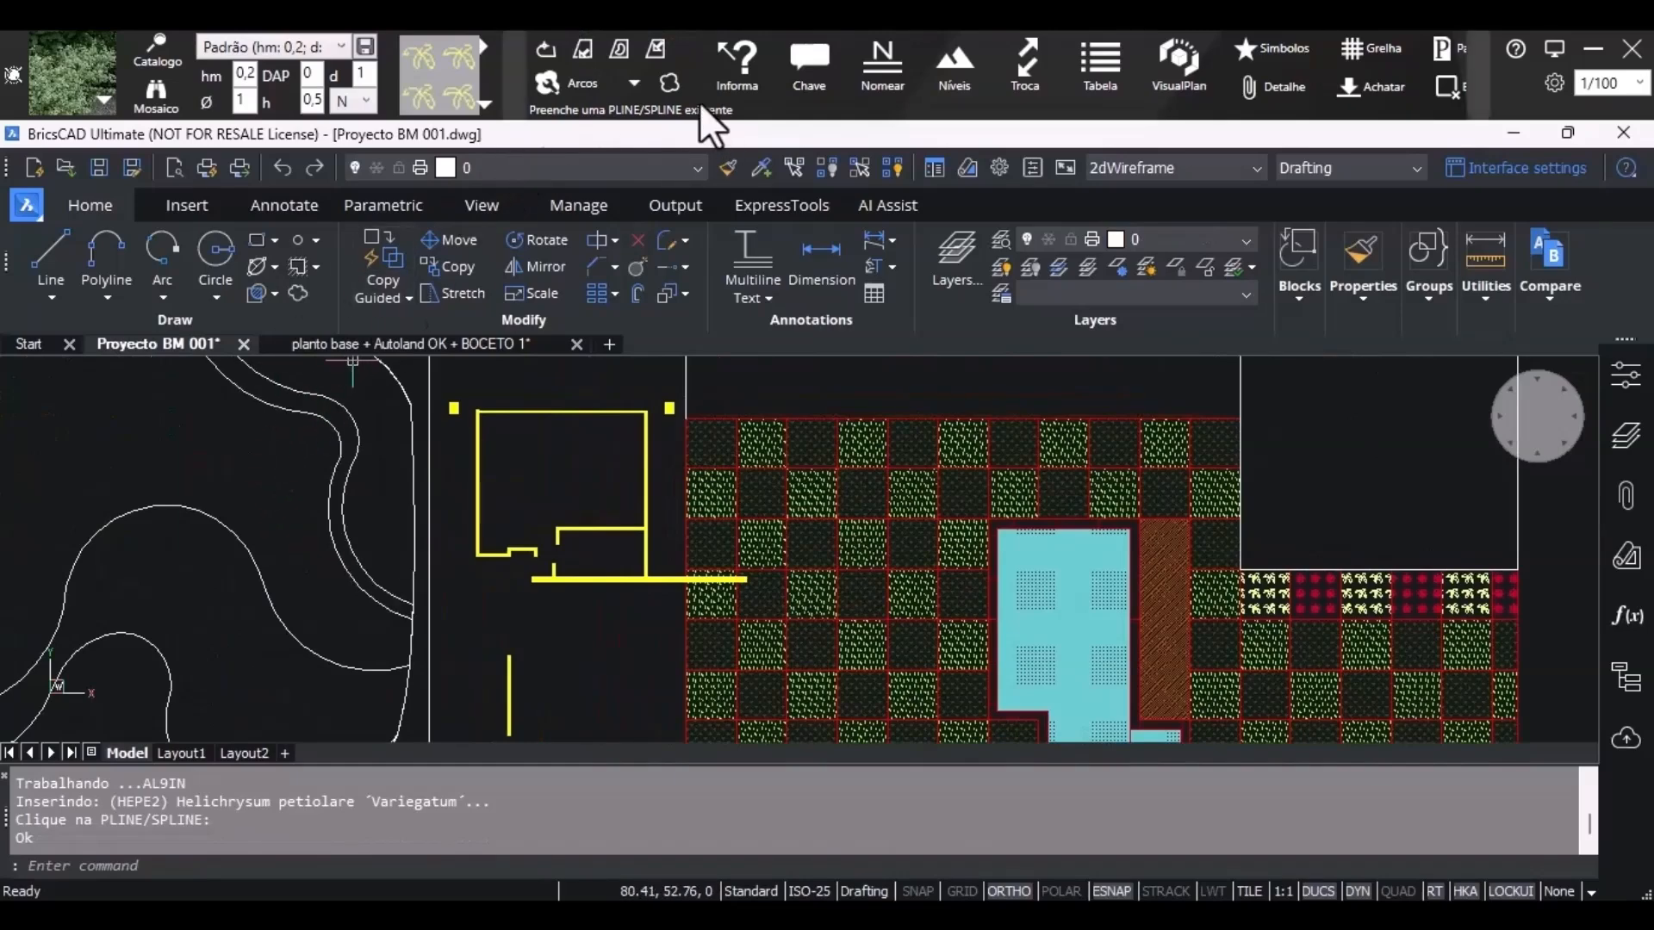
click(584, 50)
click(255, 402)
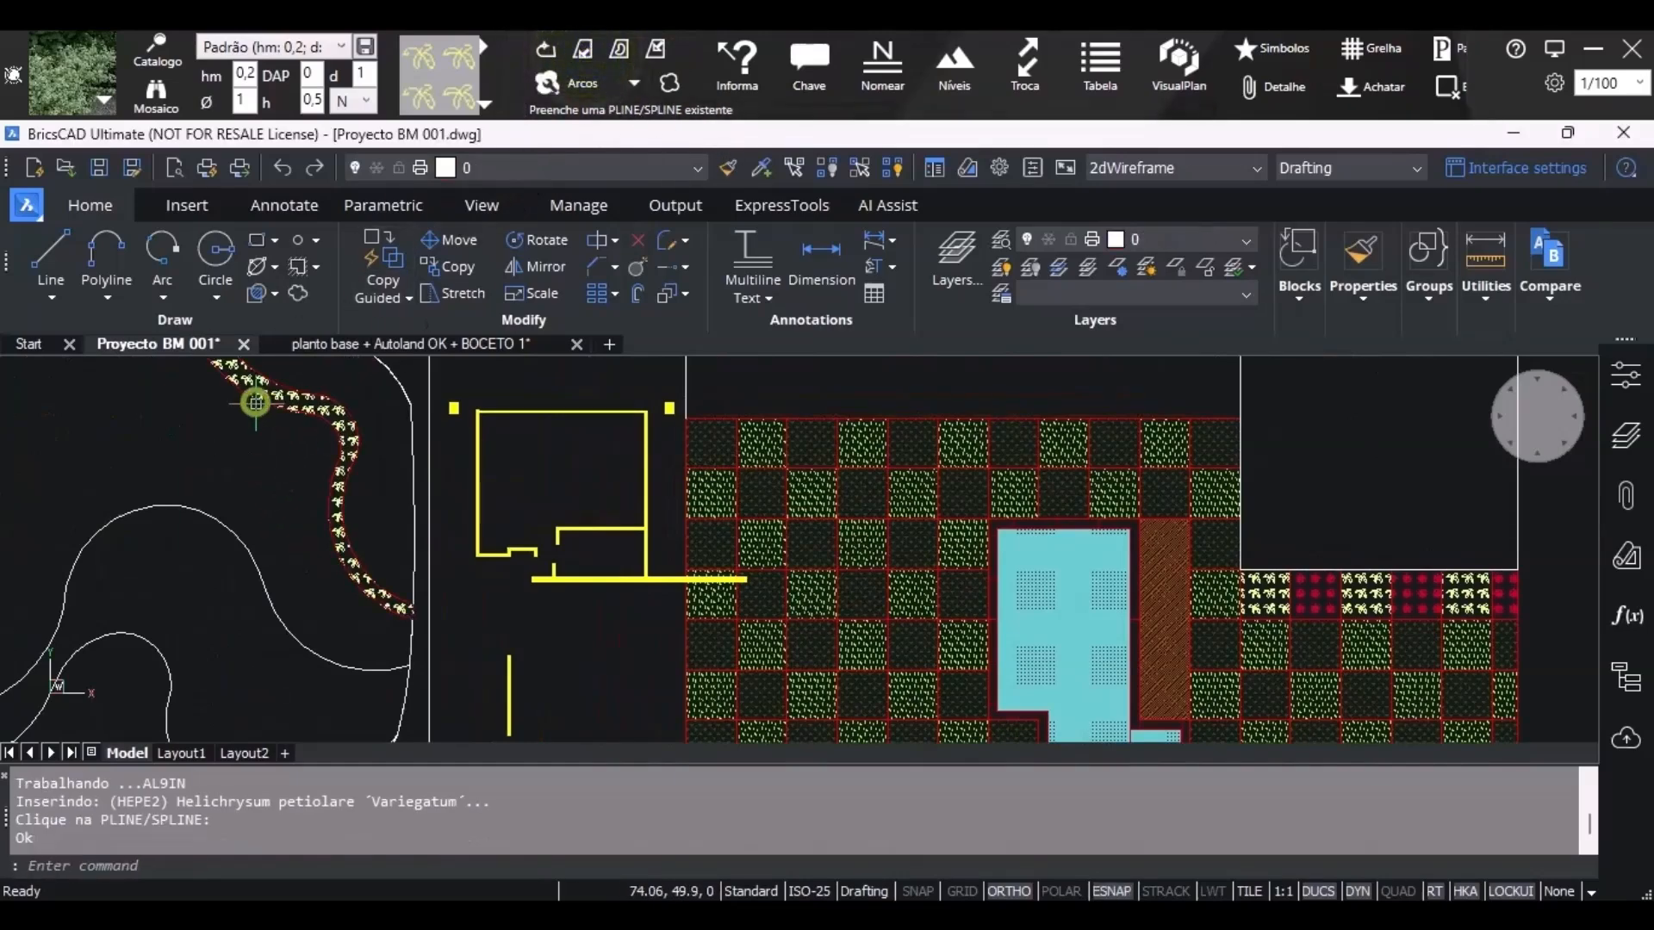
scroll(229, 463, down, 2)
middle_drag(83, 526, 429, 581)
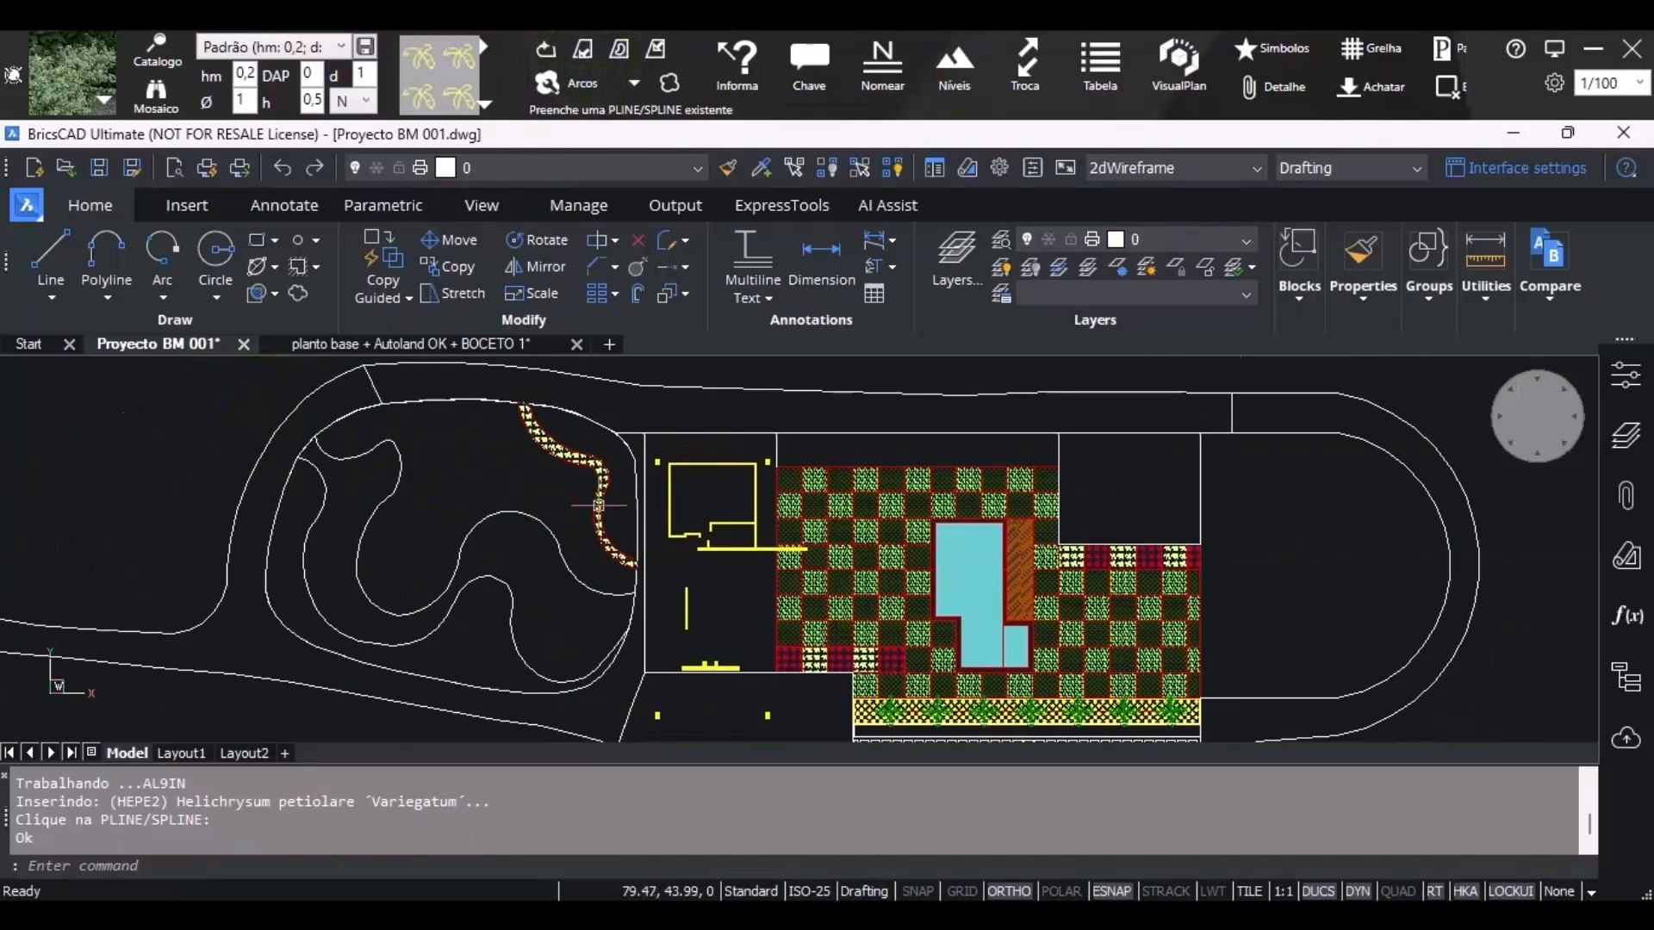
key(Escape)
key(Escape)
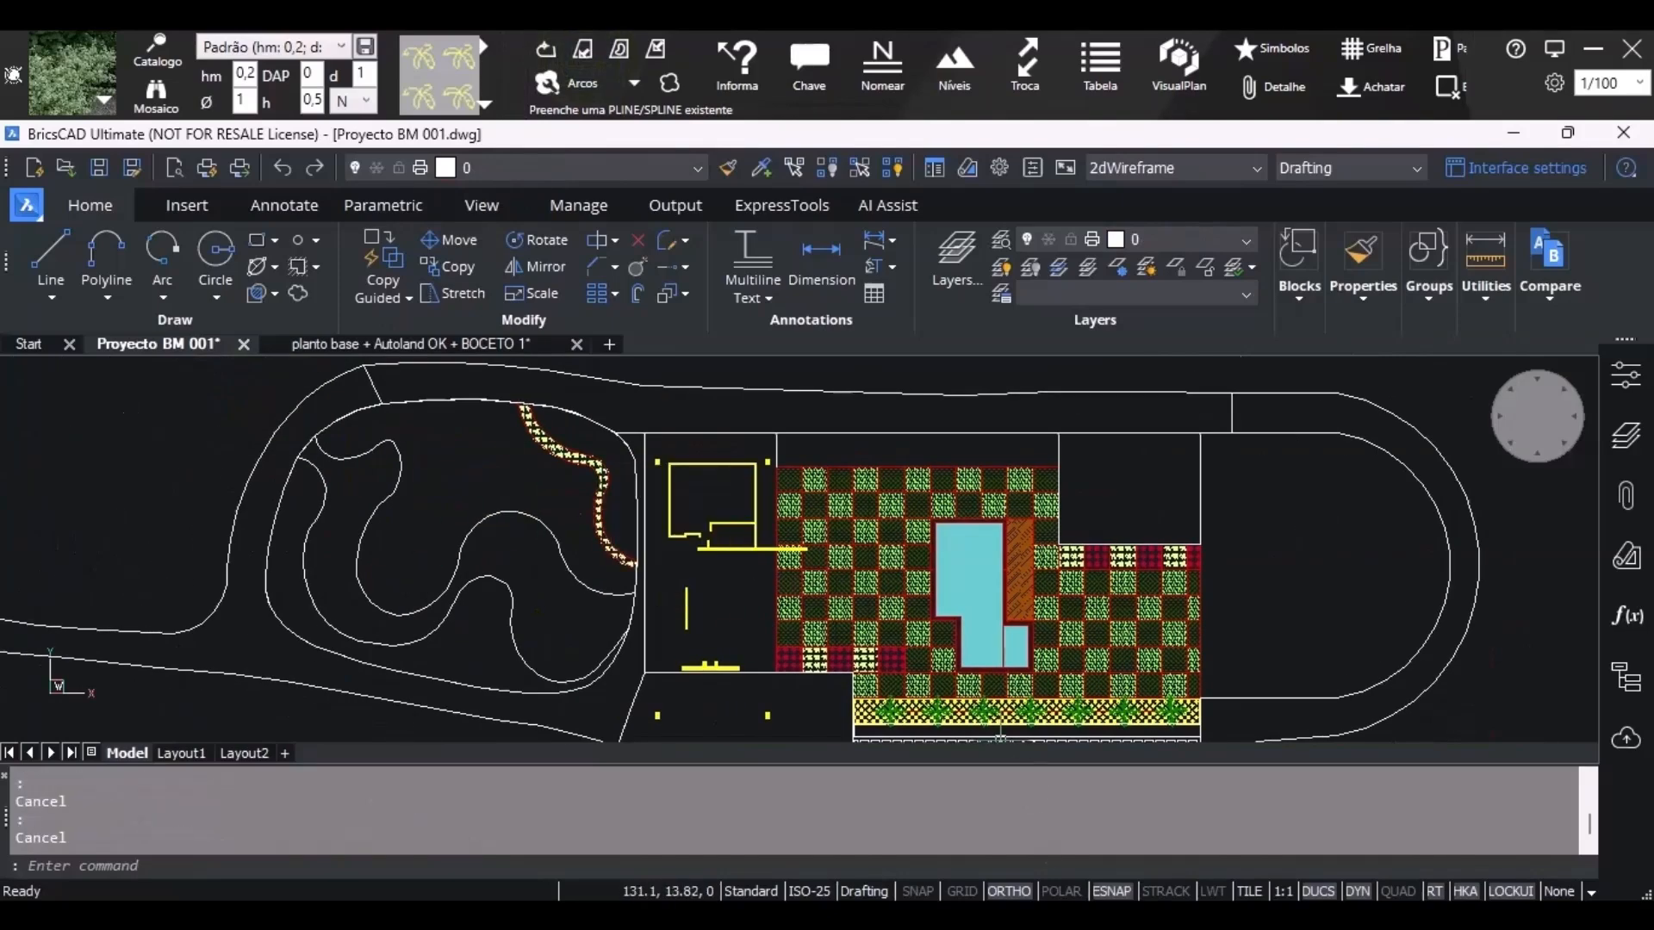
Browse the reference photos from ref 001.jpg to Cavanelas2.jpg to examine the planting beds around the house.
click(1012, 915)
click(294, 561)
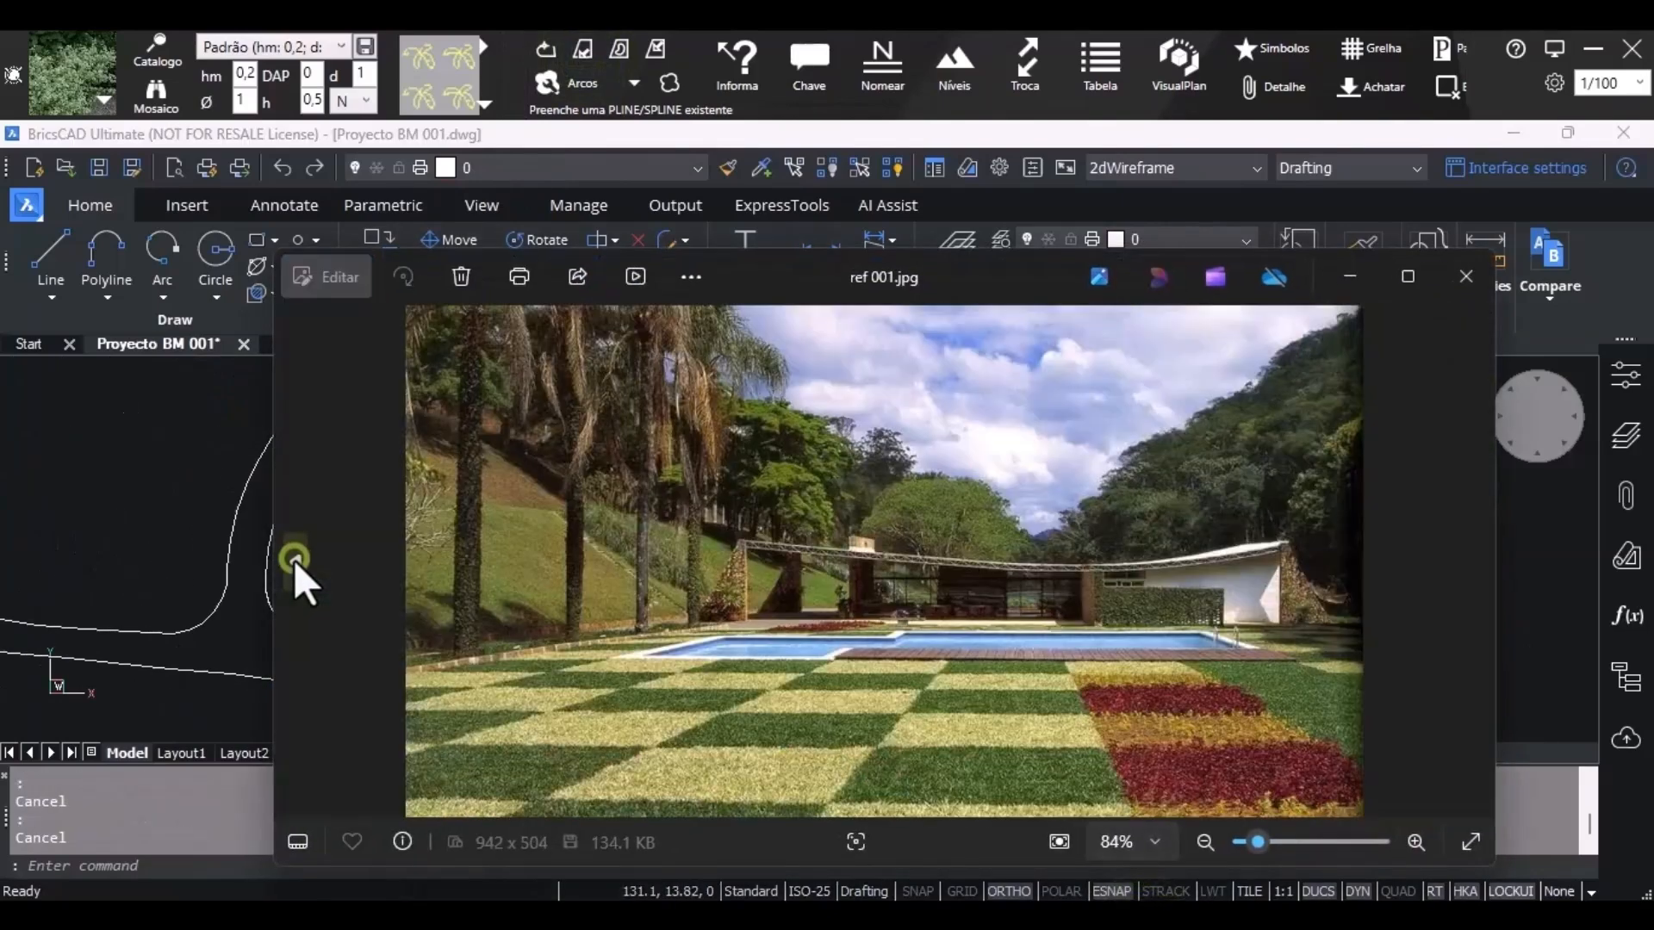
click(294, 561)
click(294, 561)
click(293, 561)
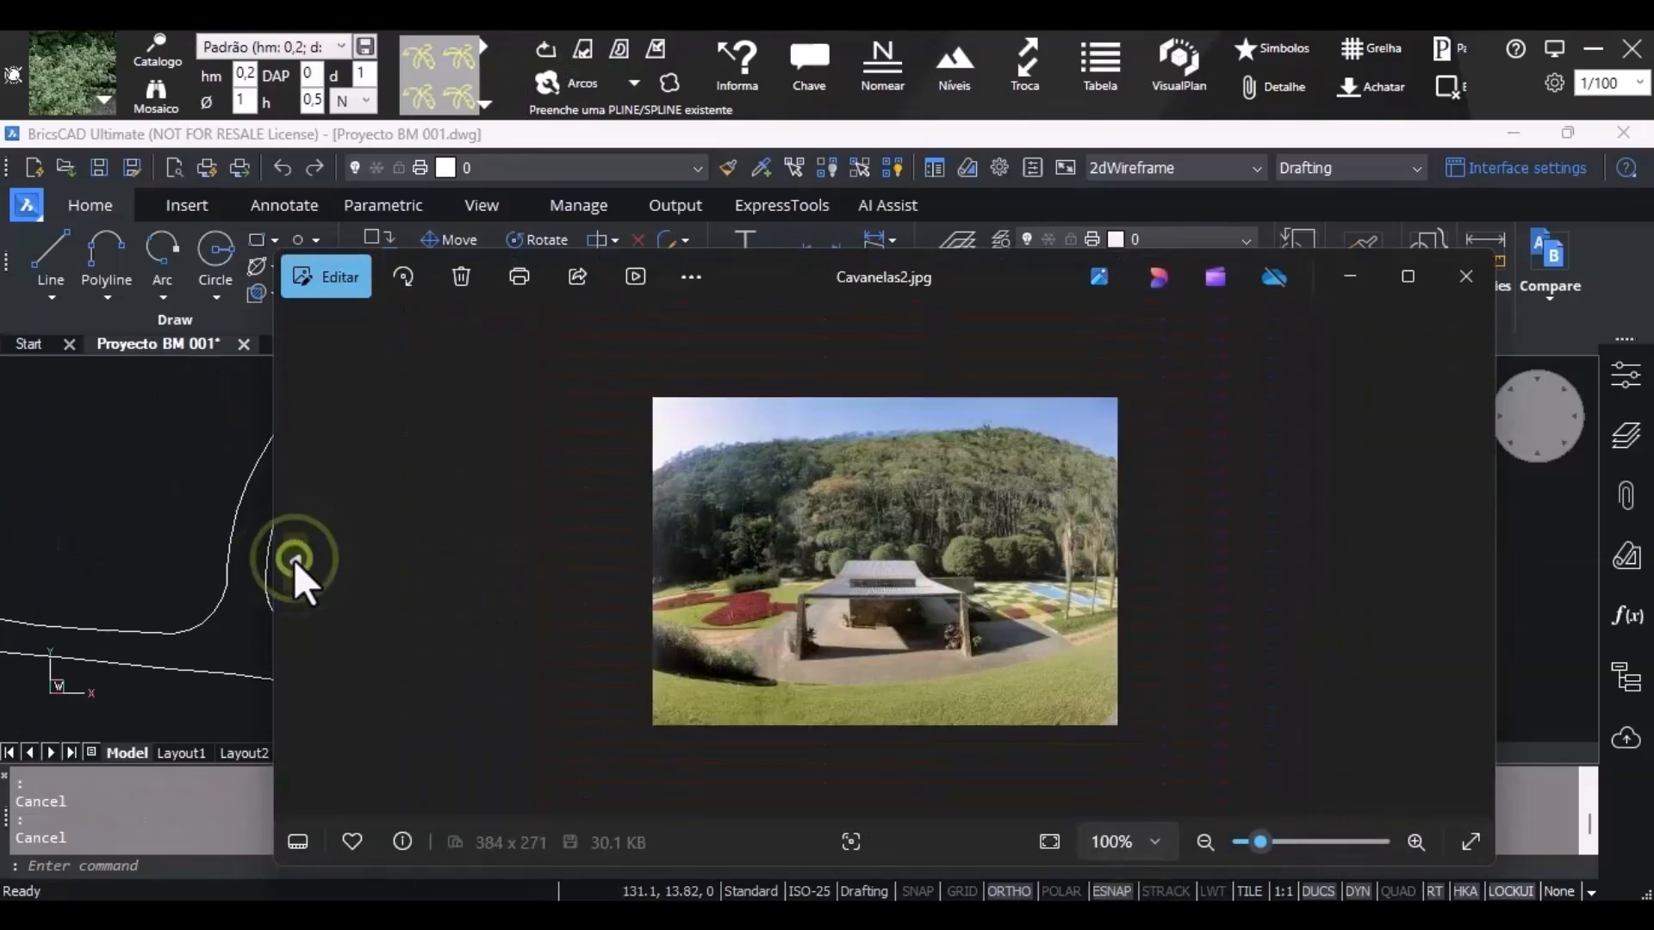
Check the large winding bed west of the house in reference photo ref 003.jpg, and return to the site plan.
click(1468, 551)
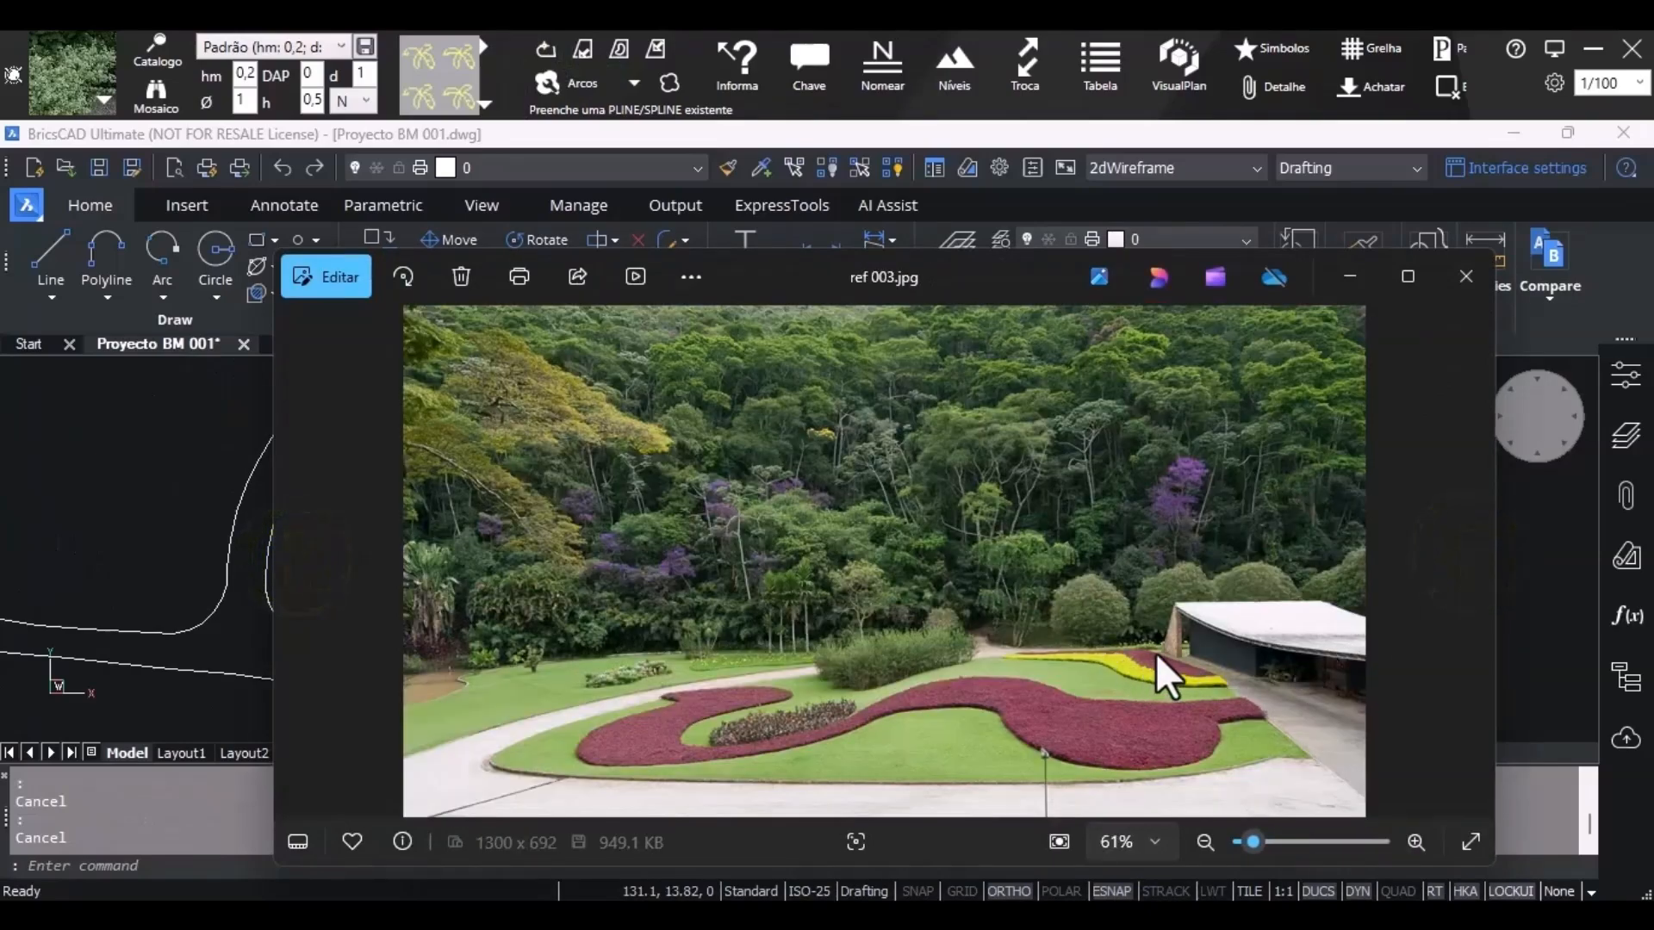
click(1350, 277)
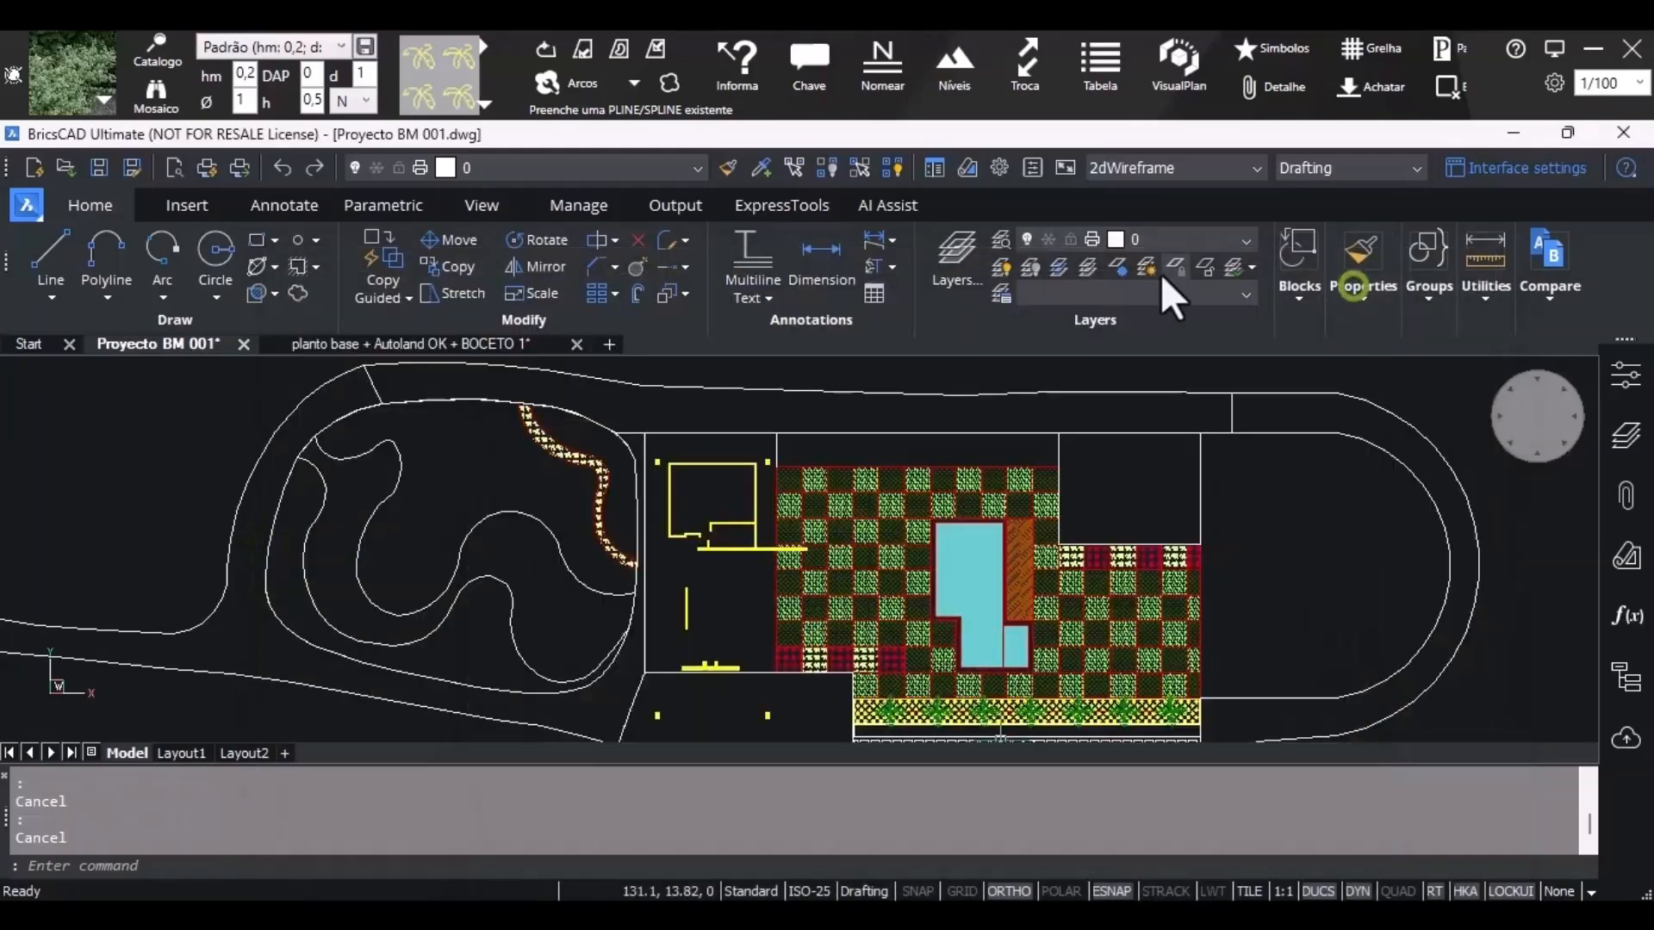
click(580, 52)
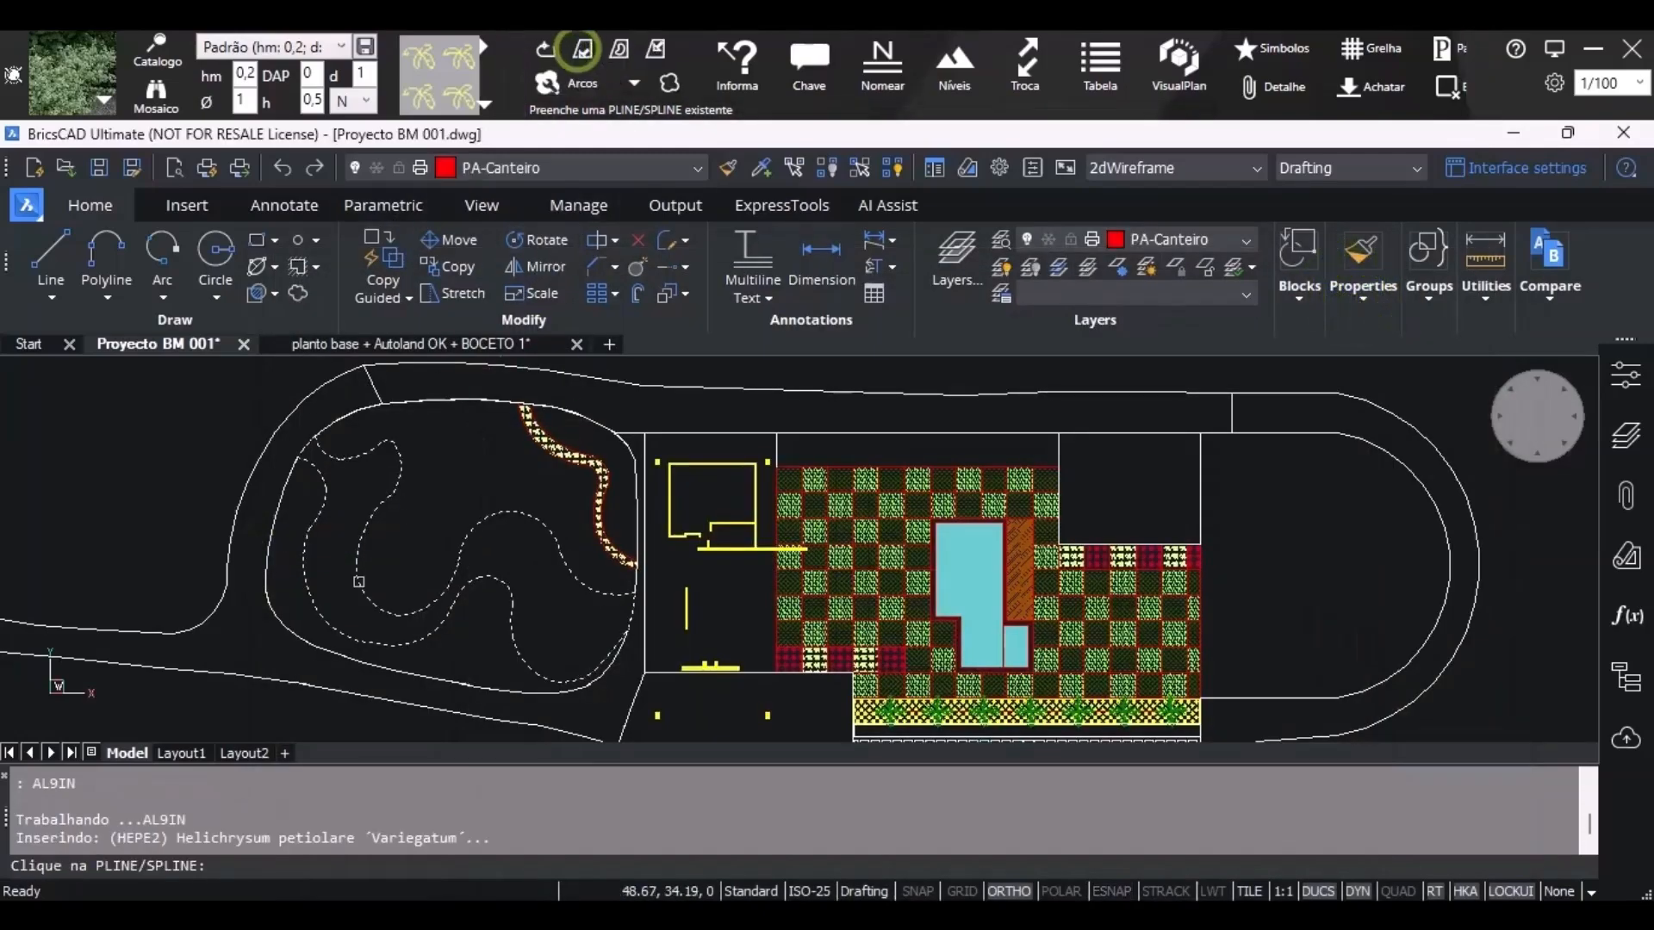
Clear the plant catalogue search and copy the species name IRESINE HERBSTII from the planting notes.
click(103, 101)
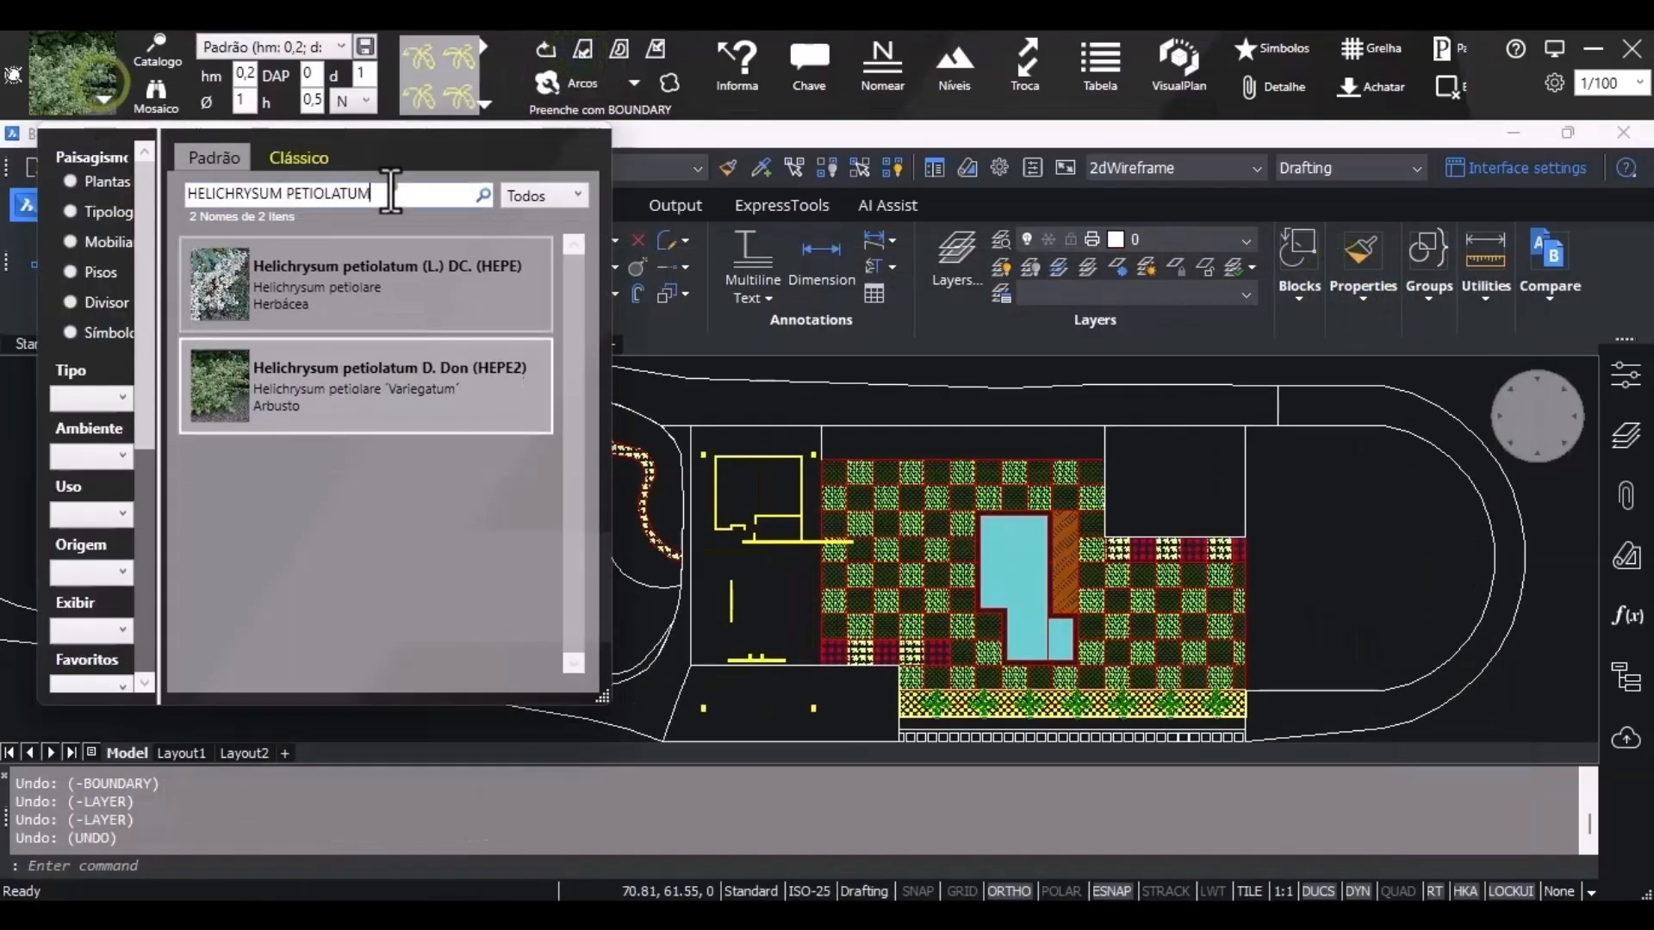
click(392, 191)
key(Delete)
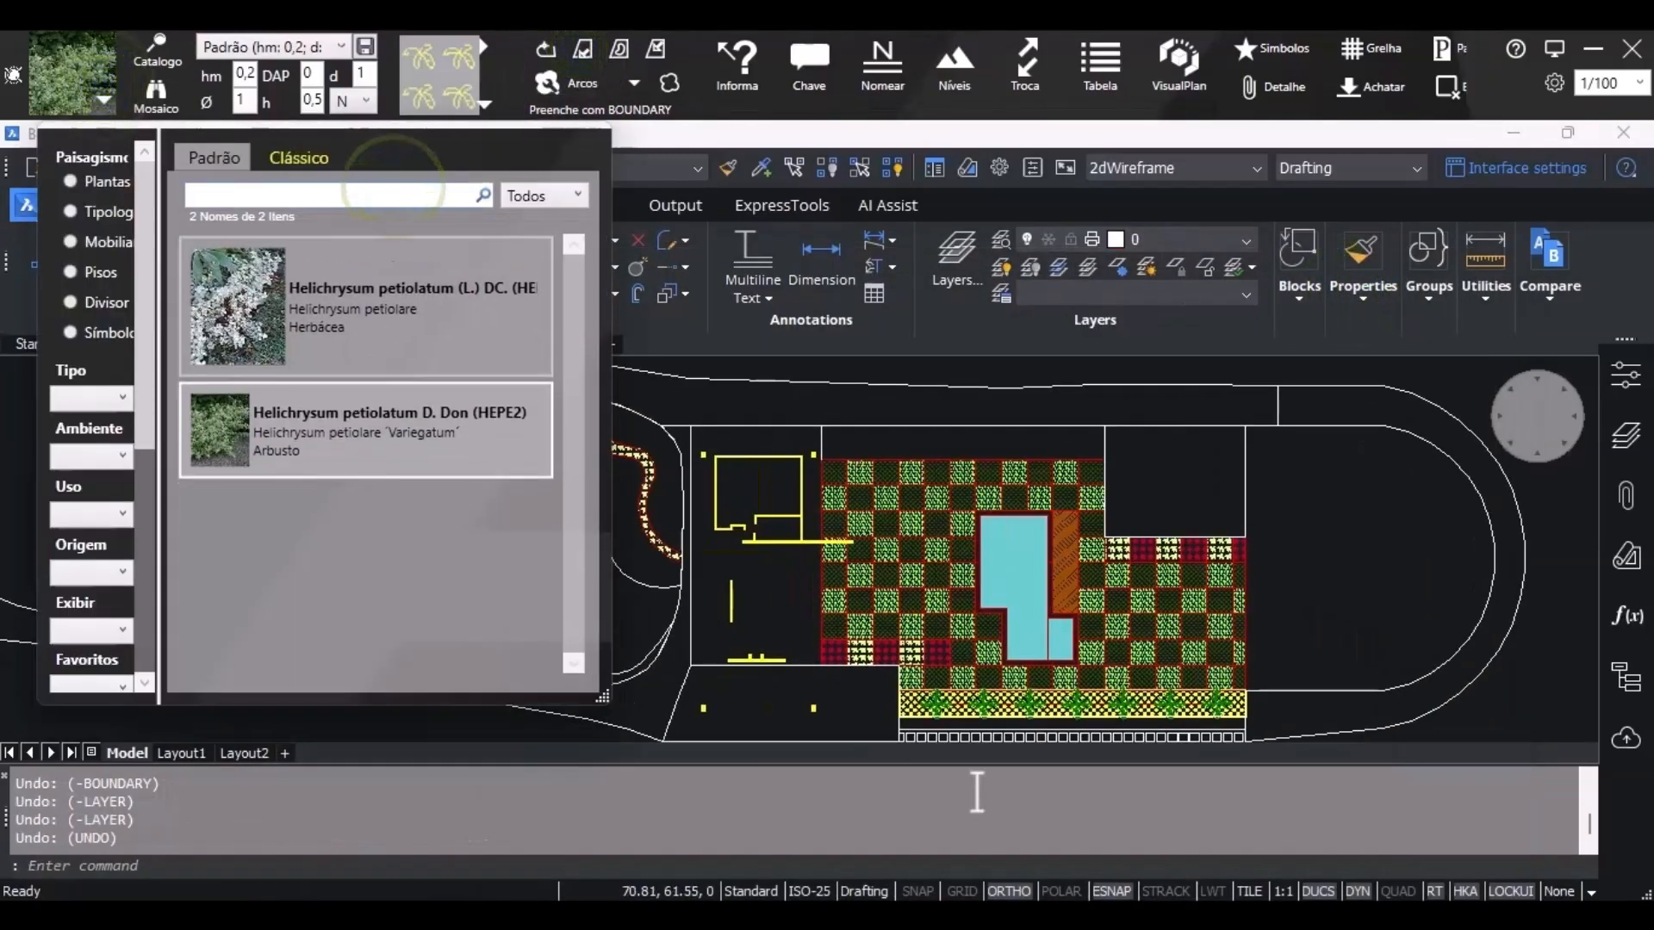
click(553, 918)
click(442, 533)
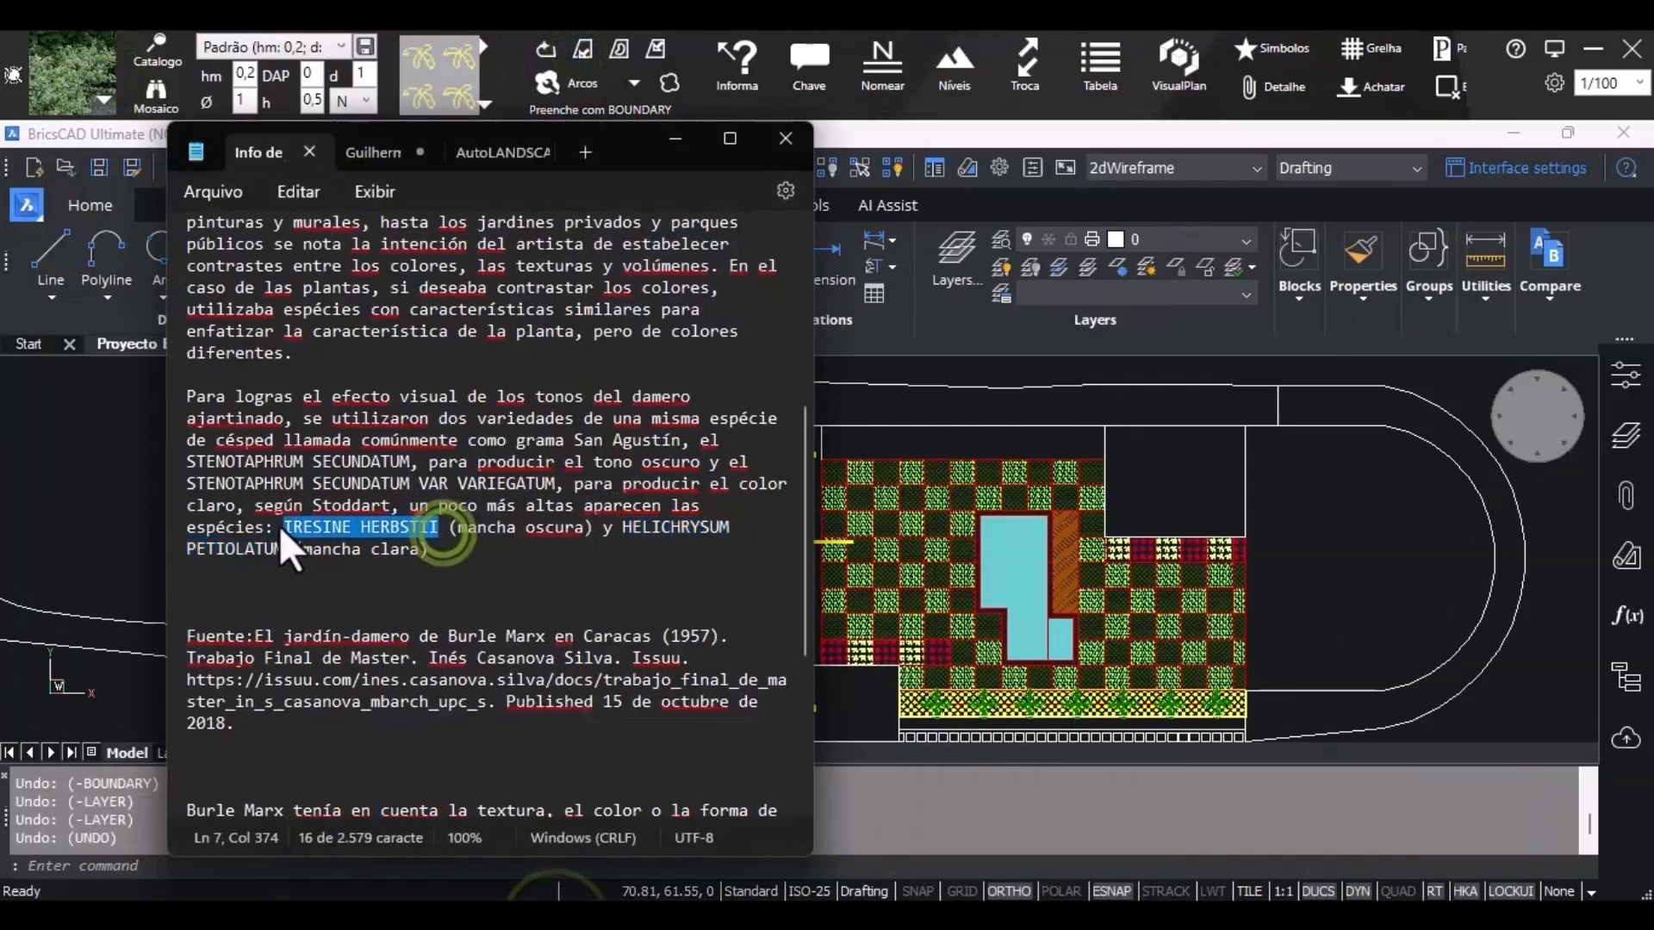
key(ctrl+c)
Search the plant catalogue for IRESINE HERBSTII and select the plain Iresine herbstii (IRHE) species.
click(5, 504)
click(127, 481)
click(103, 88)
click(276, 193)
key(ctrl+v)
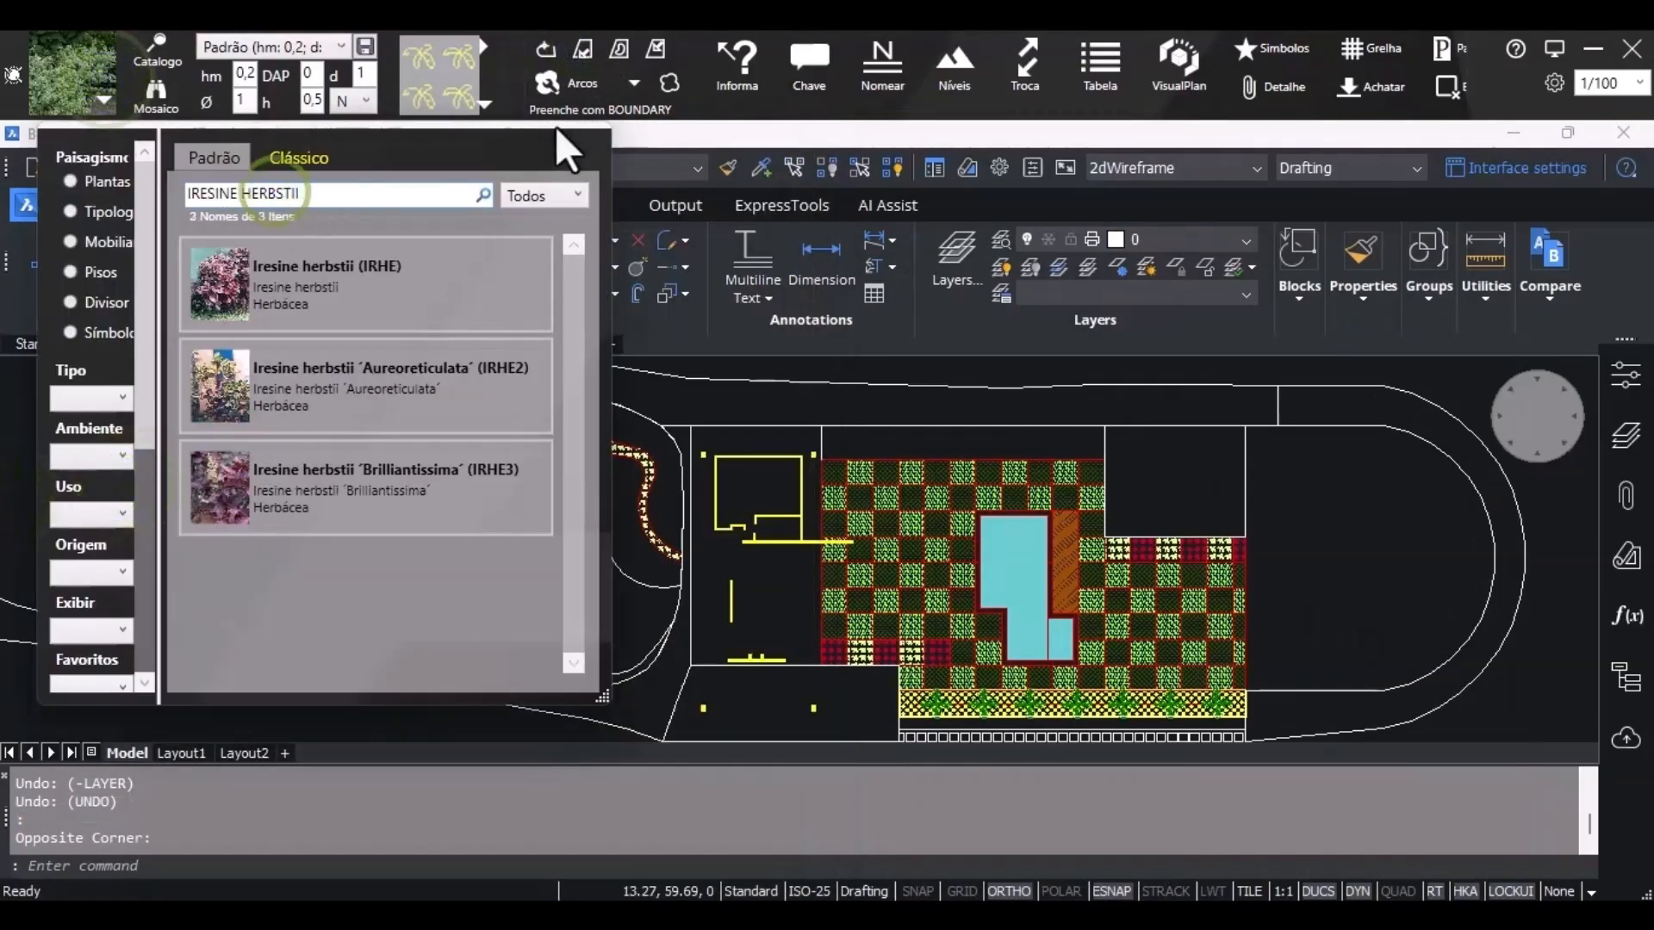
double_click(272, 281)
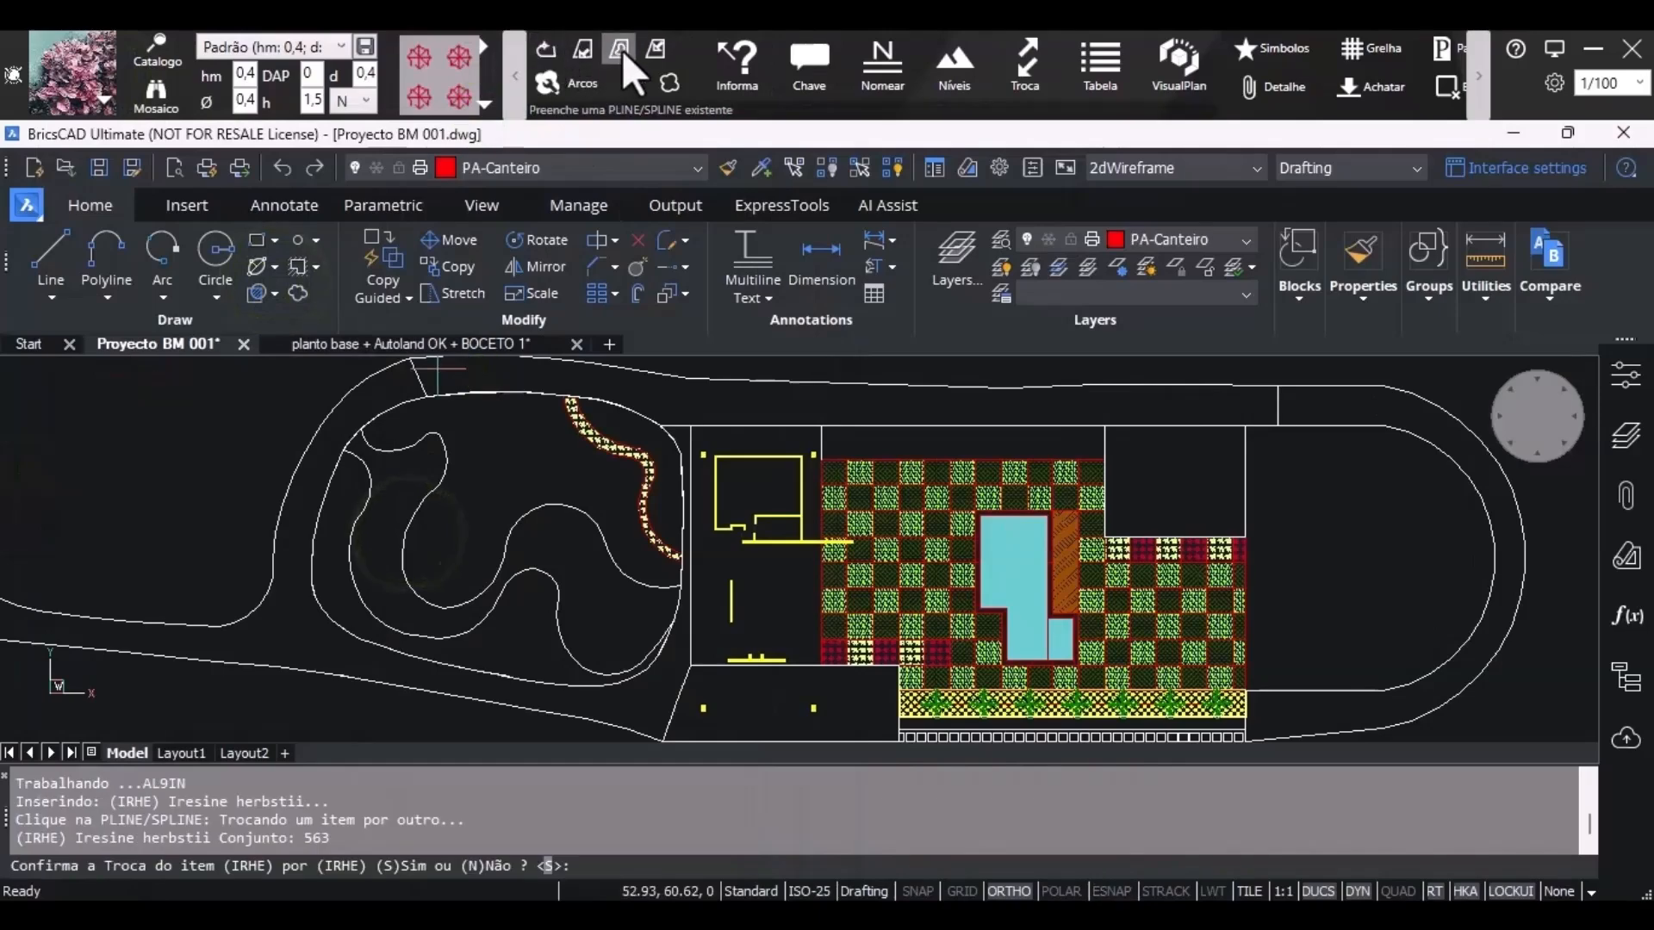
Fill the large winding bed in the rounded area west of the house with Iresine herbstii.
click(398, 518)
click(448, 421)
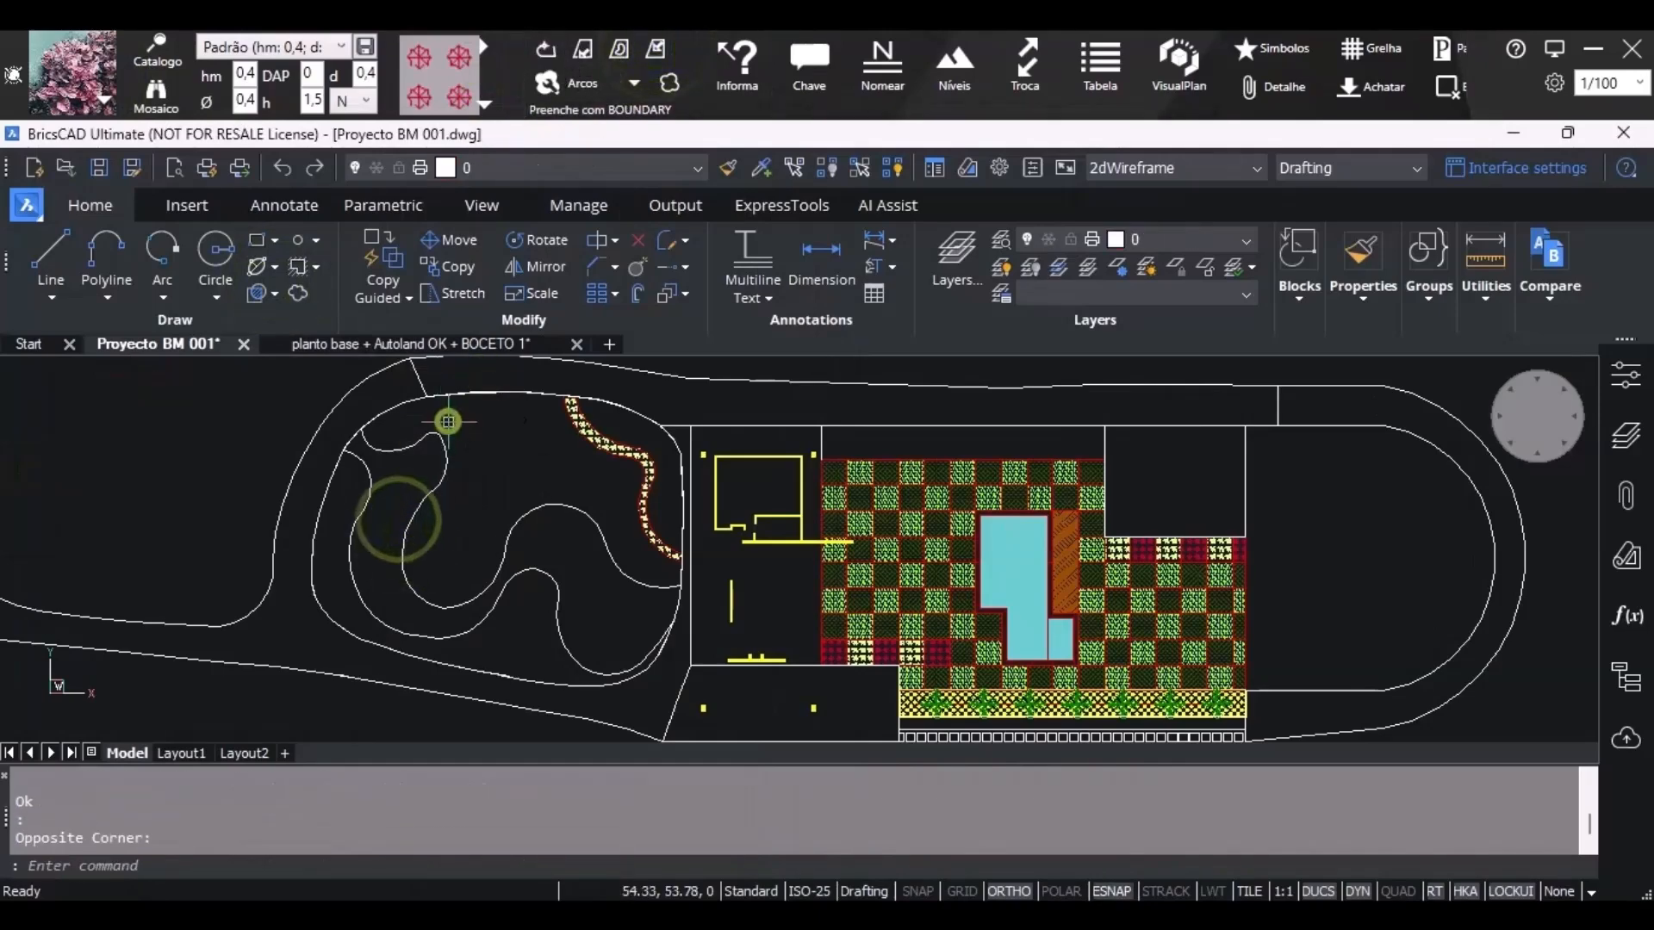
click(669, 48)
click(377, 577)
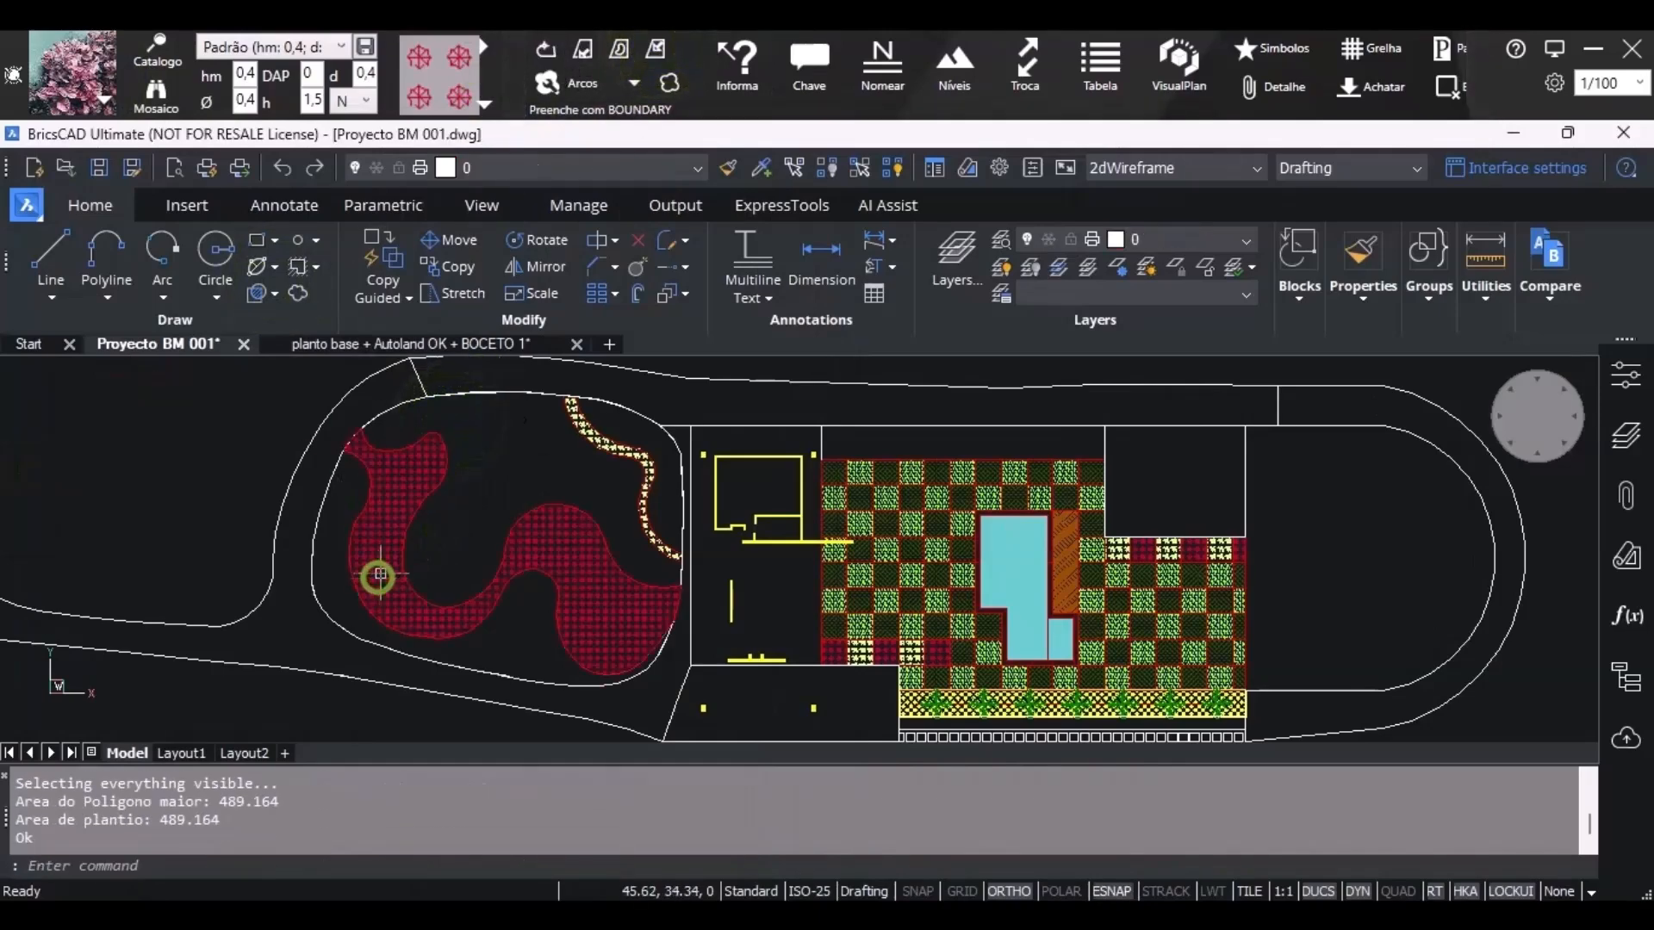
Fill the area between the winding Helichrysum strip and the house with Iresine herbstii.
click(659, 49)
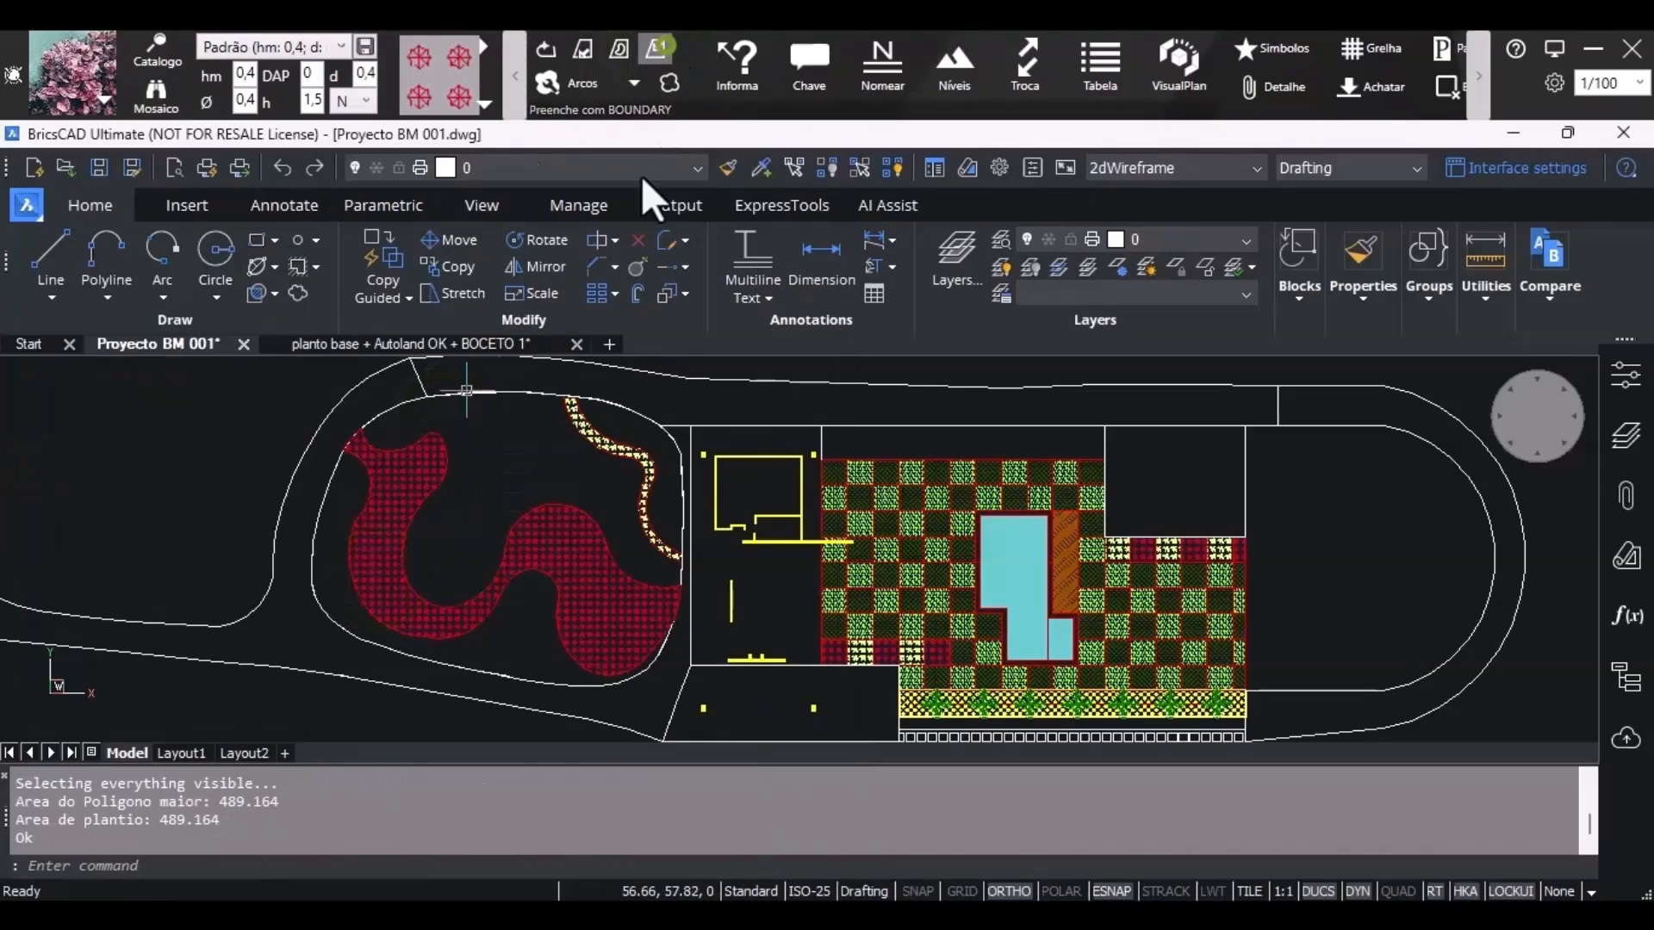
click(641, 422)
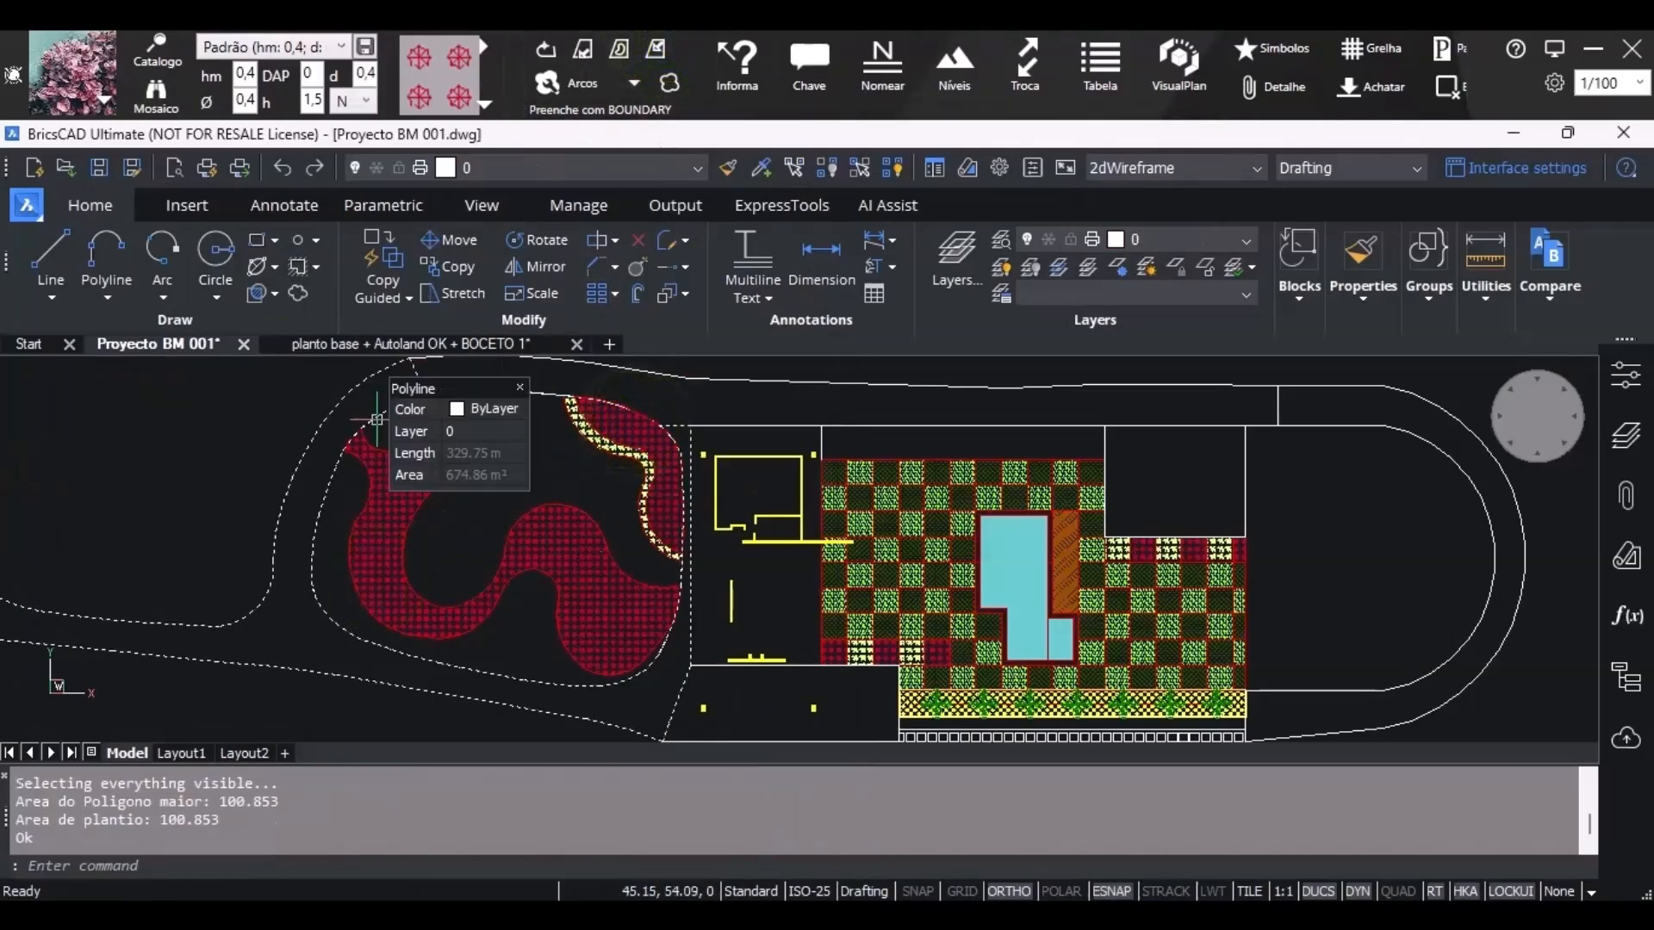
key(Escape)
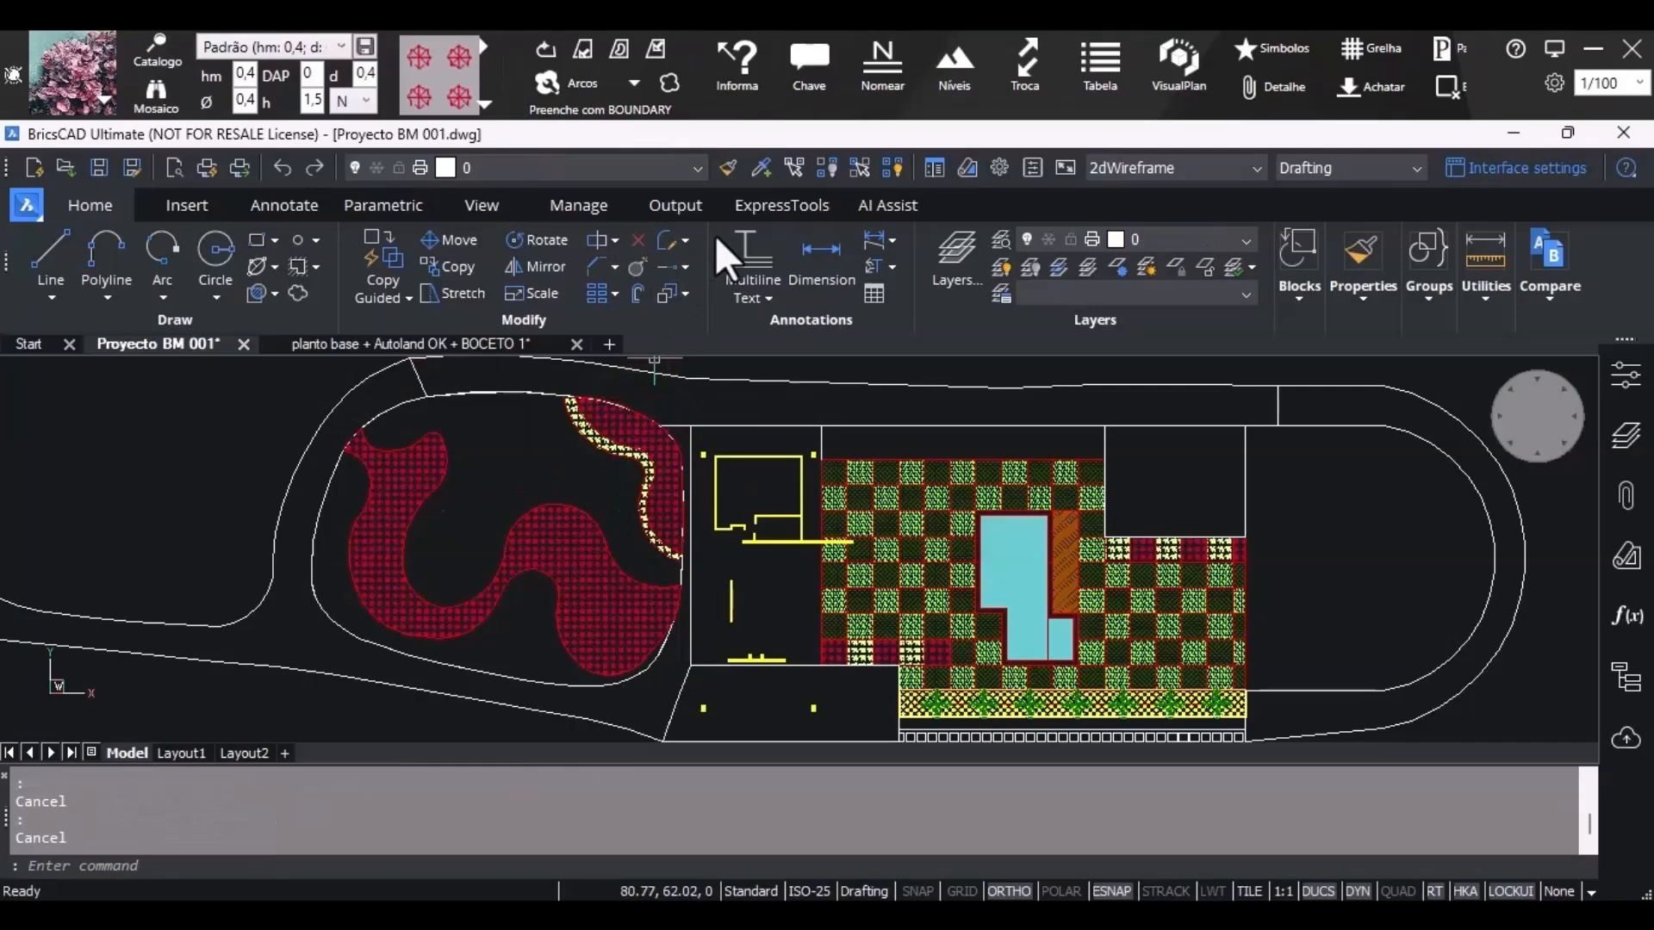
Query the planting information of the large winding Iresine herbstii bed.
click(736, 65)
click(495, 603)
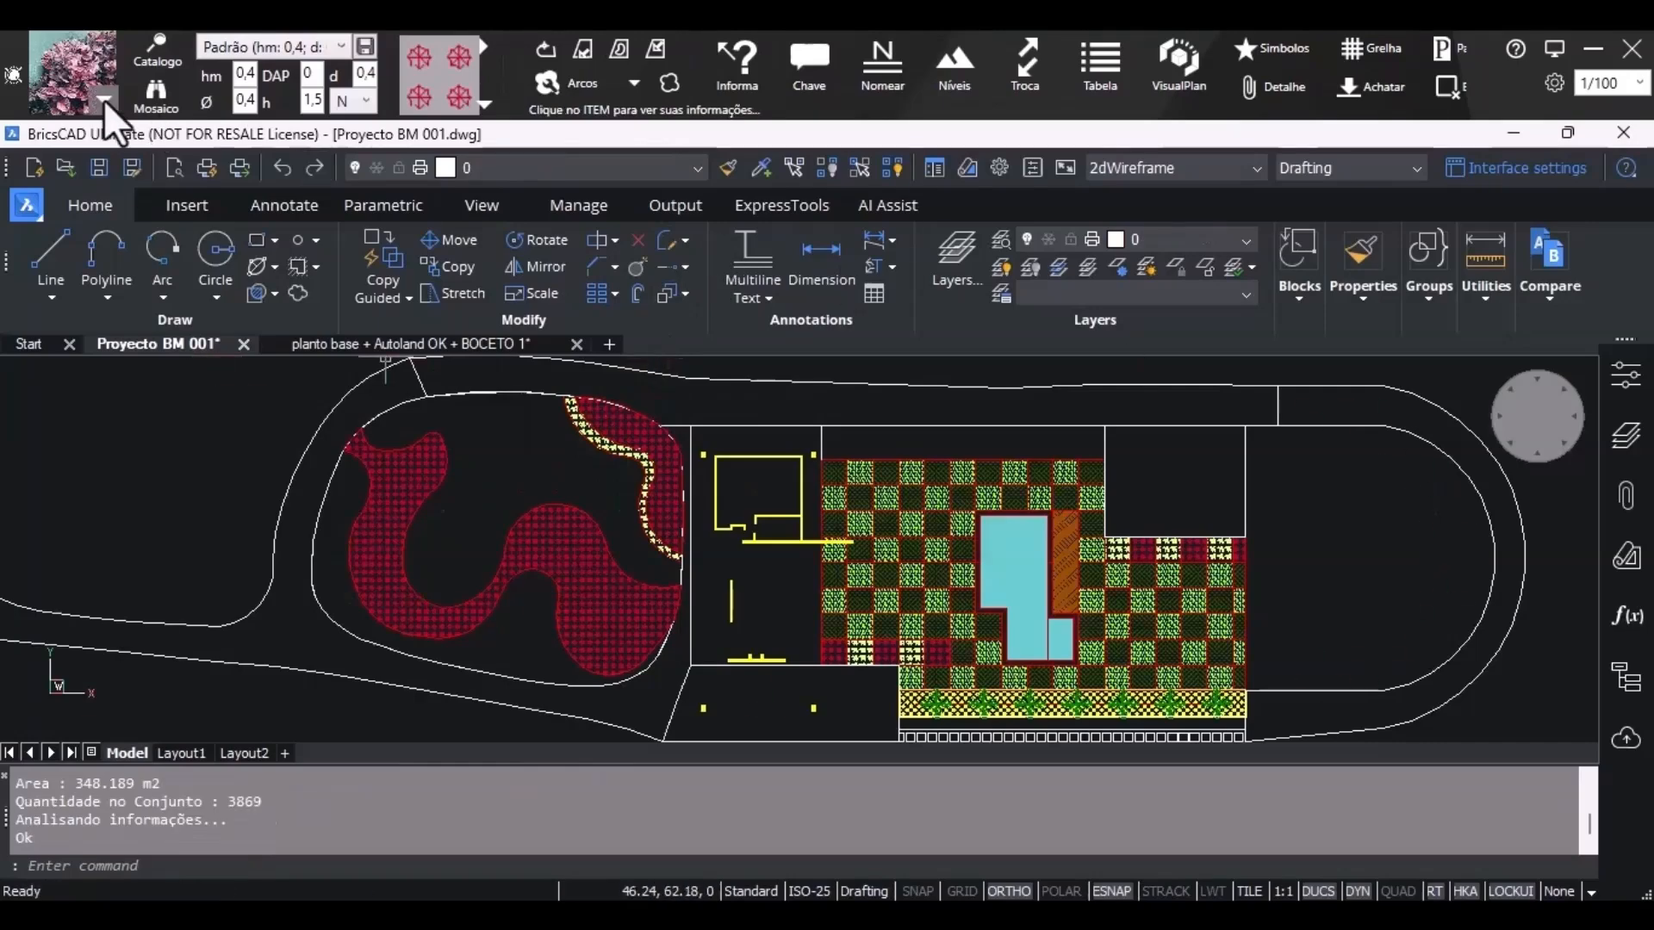
Filter the plant catalogue to the Grama type, clear the name search, and select Bahía-grass (PANO), Paspalum notatum.
click(104, 100)
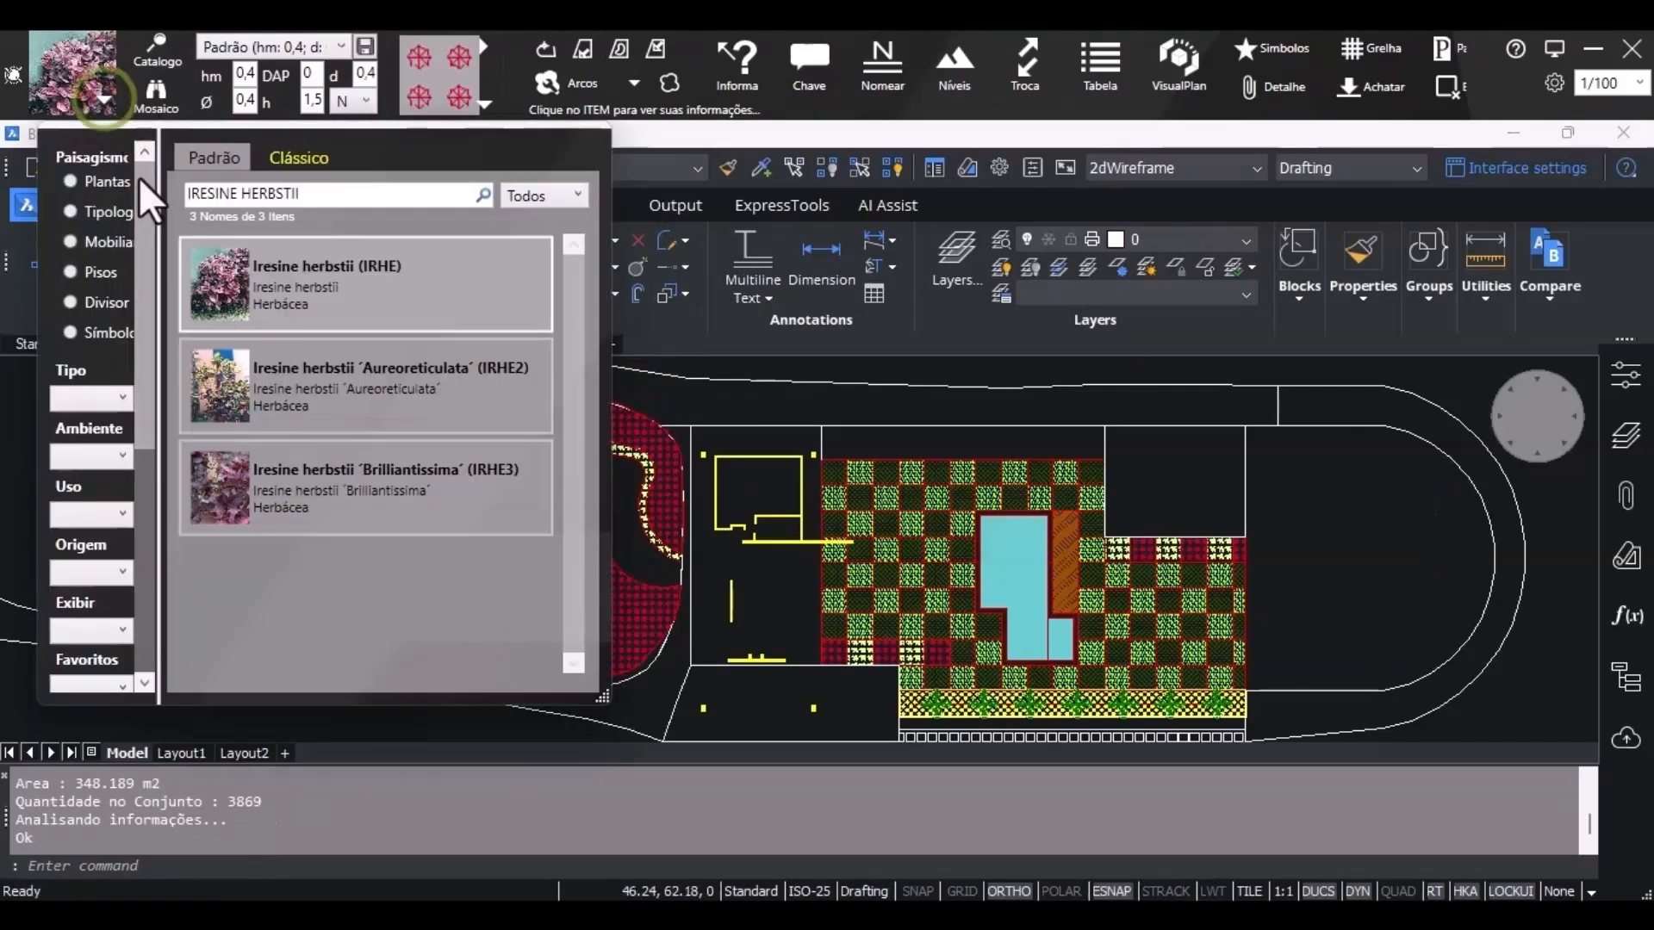
click(92, 179)
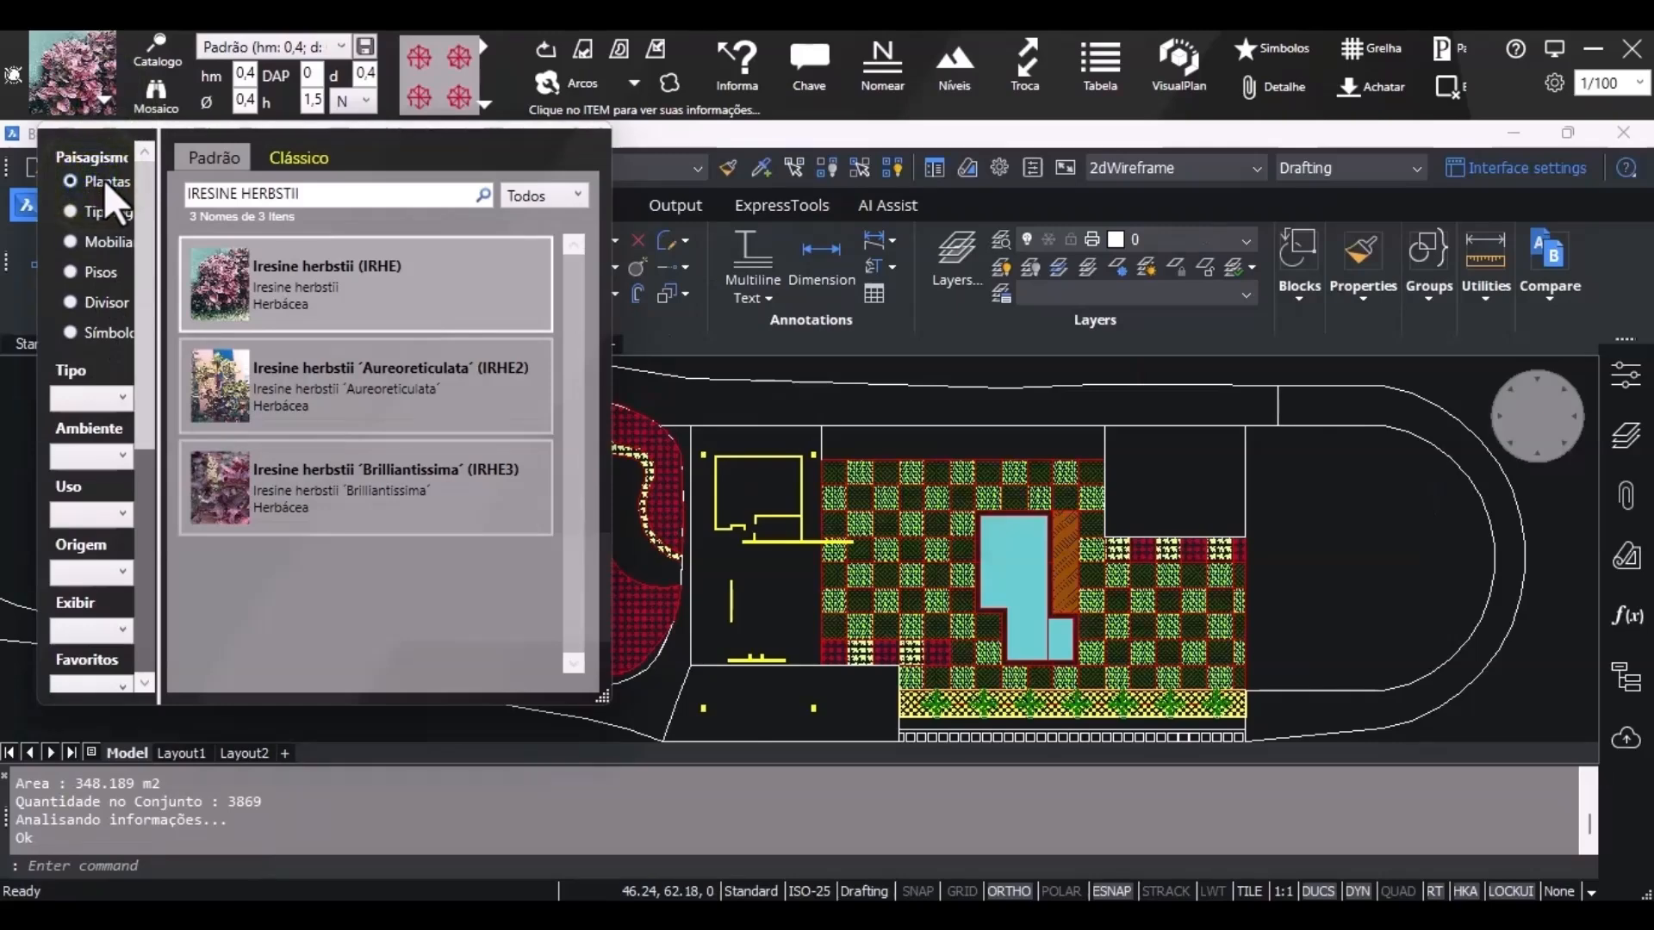
click(97, 394)
click(101, 534)
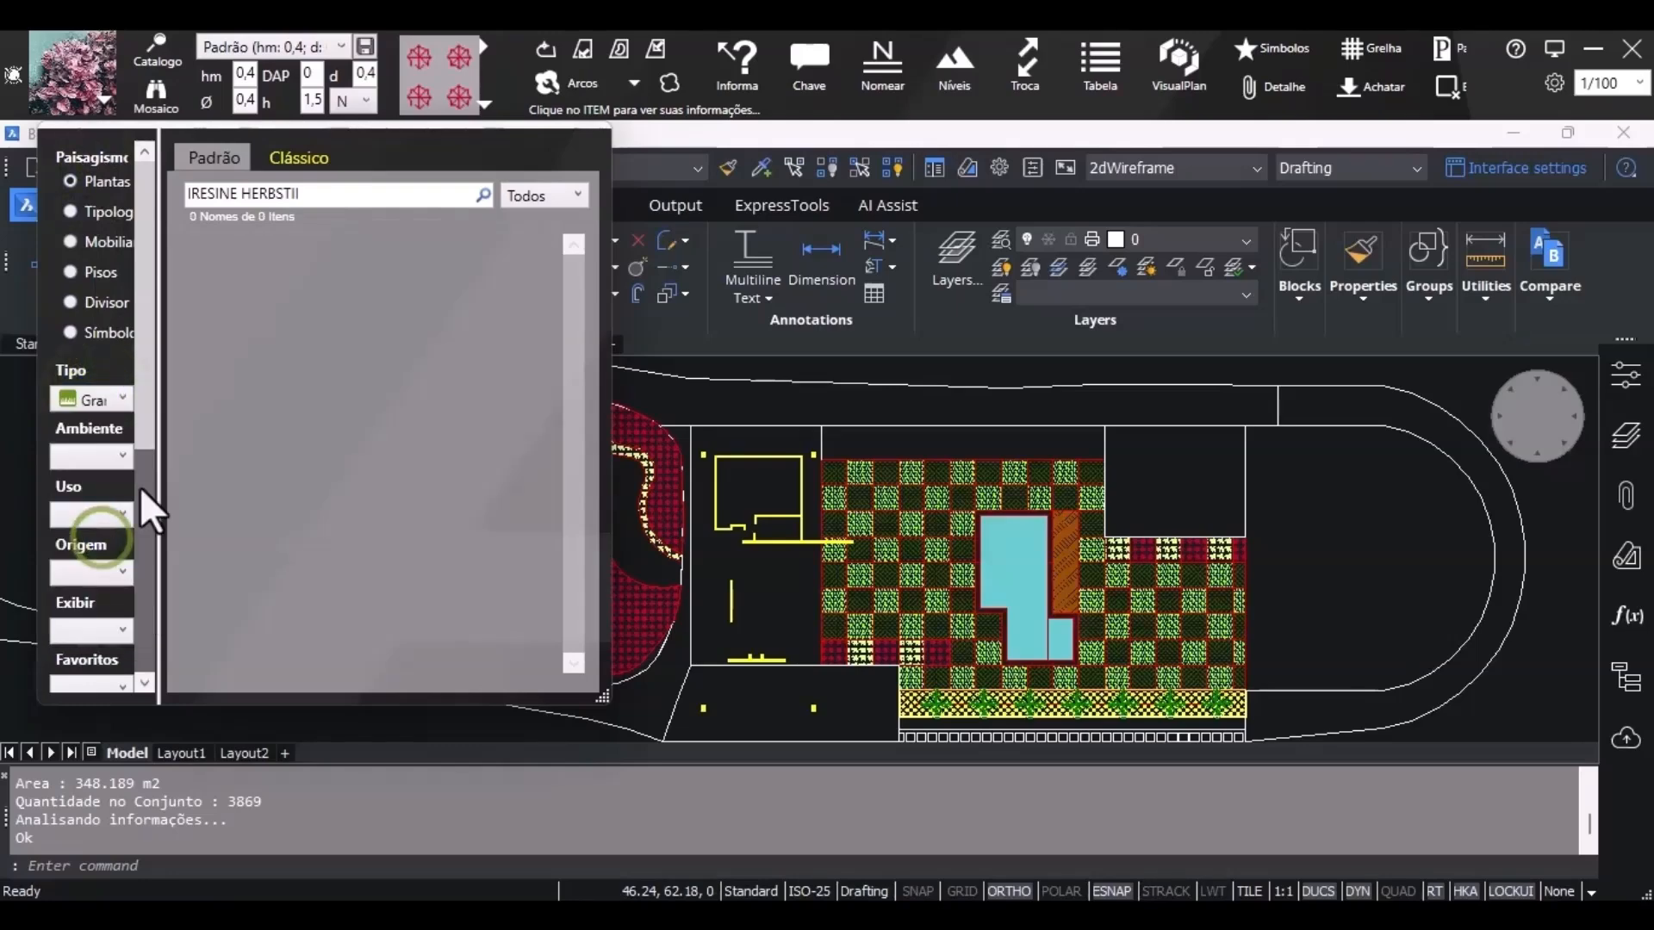
key(BackSpace)
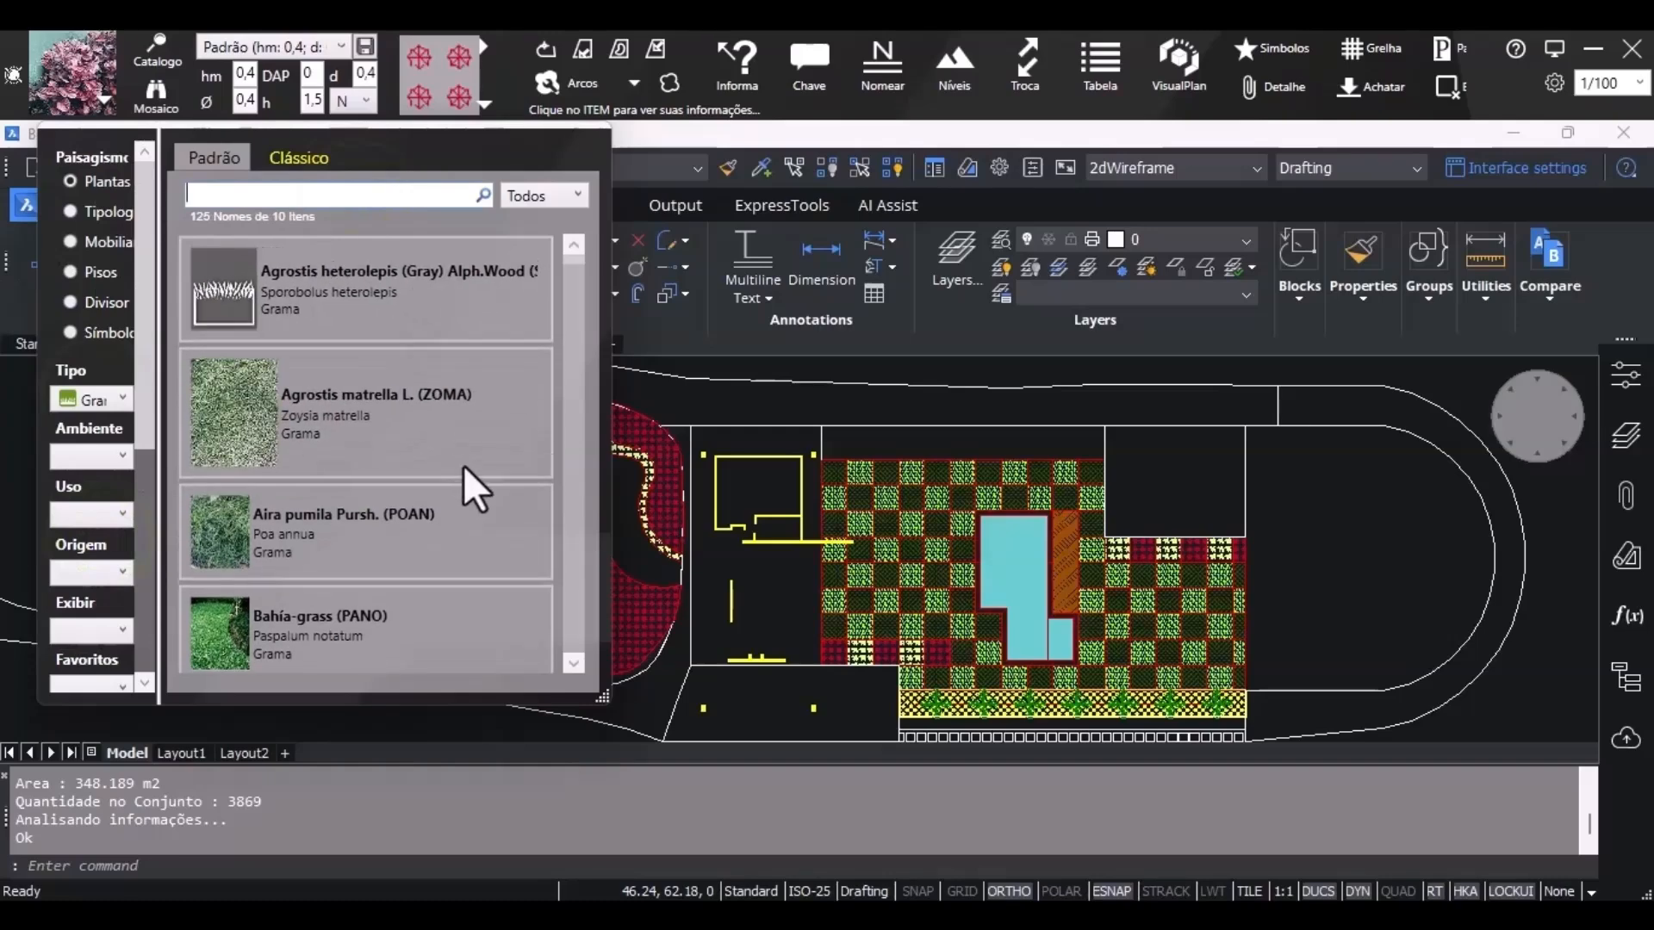
click(333, 603)
Set the grass representation to Hachura Colorida and fill the lawn on both sides of the winding bed with Paspalum notatum.
click(486, 106)
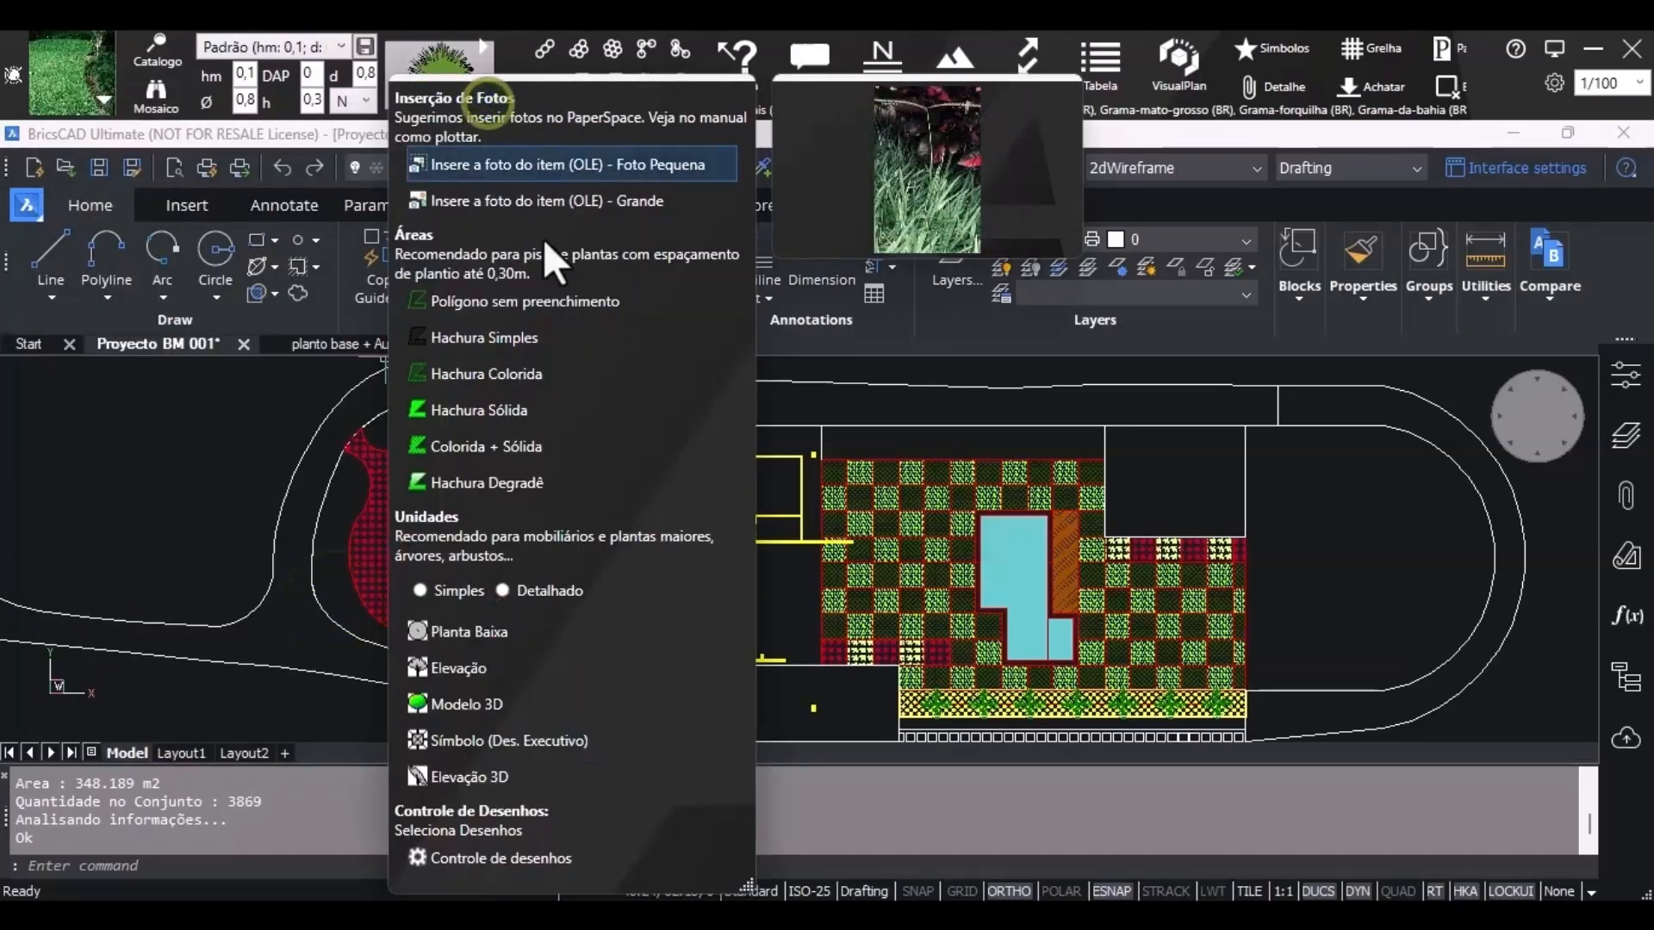
click(558, 376)
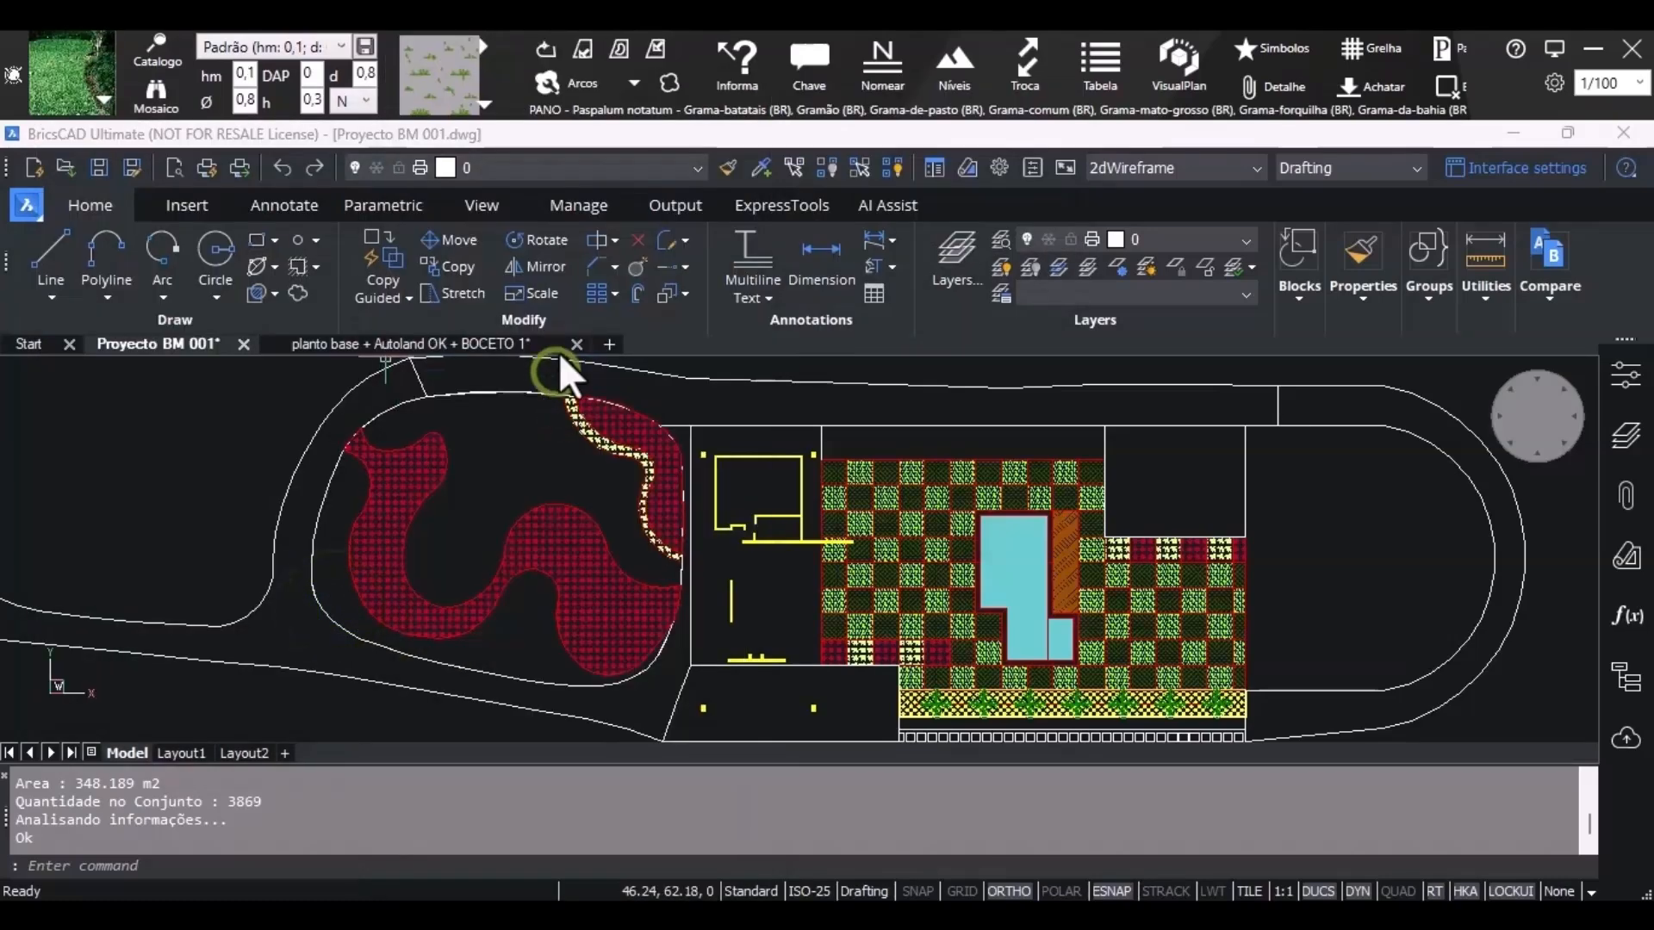
click(656, 49)
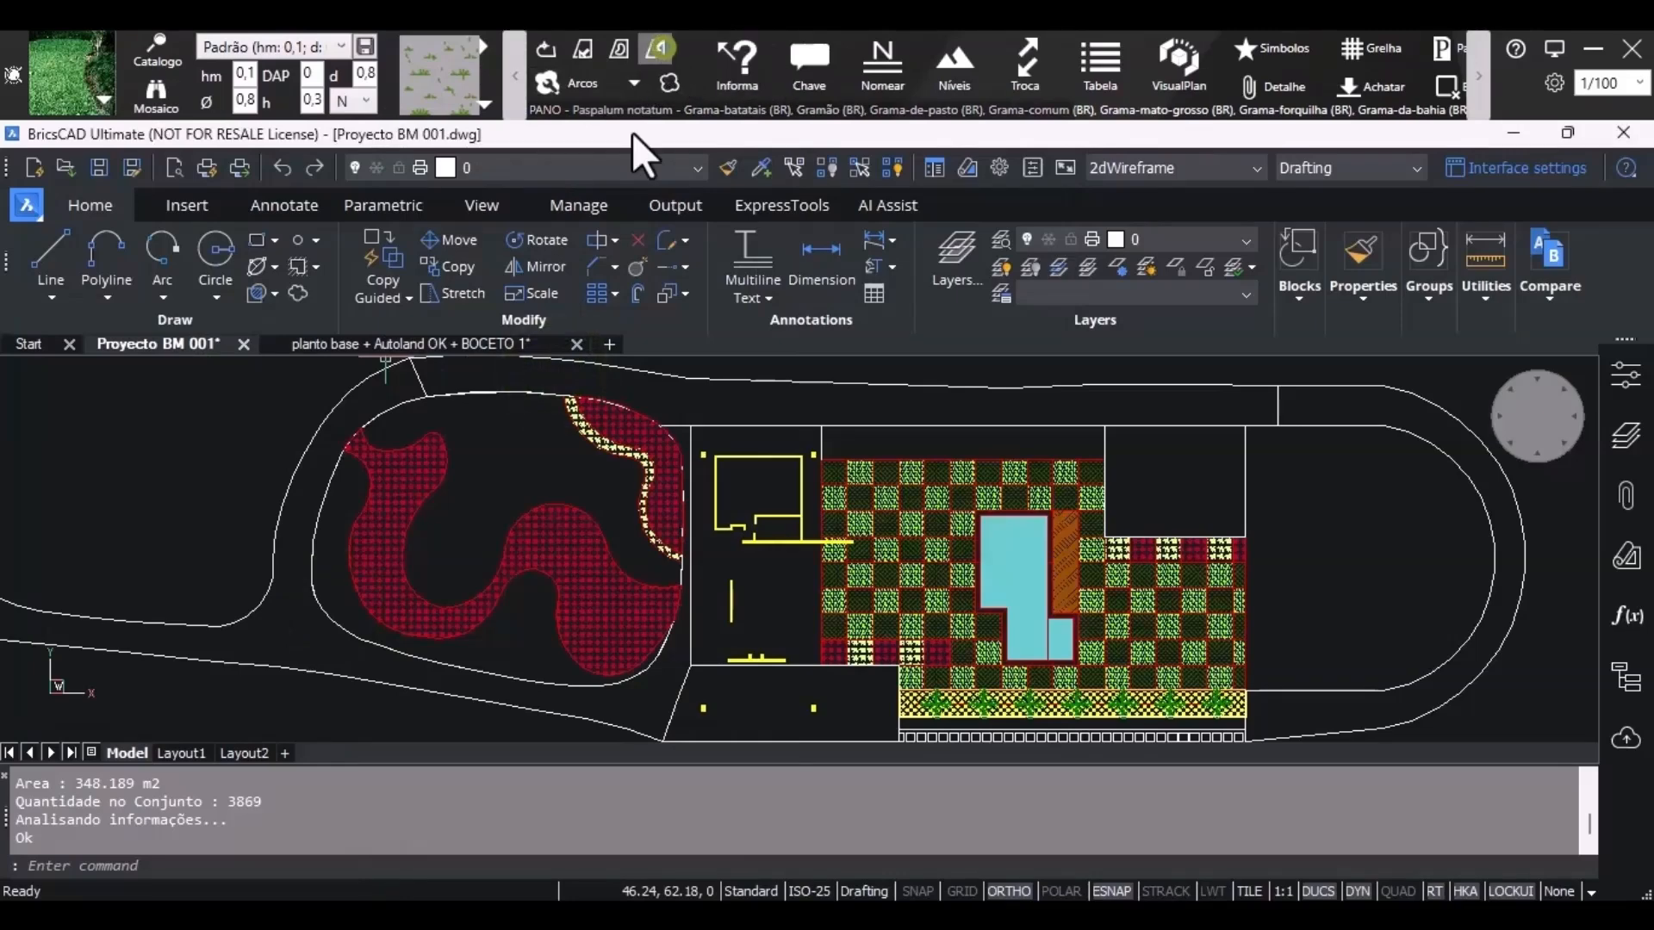
click(657, 53)
click(525, 626)
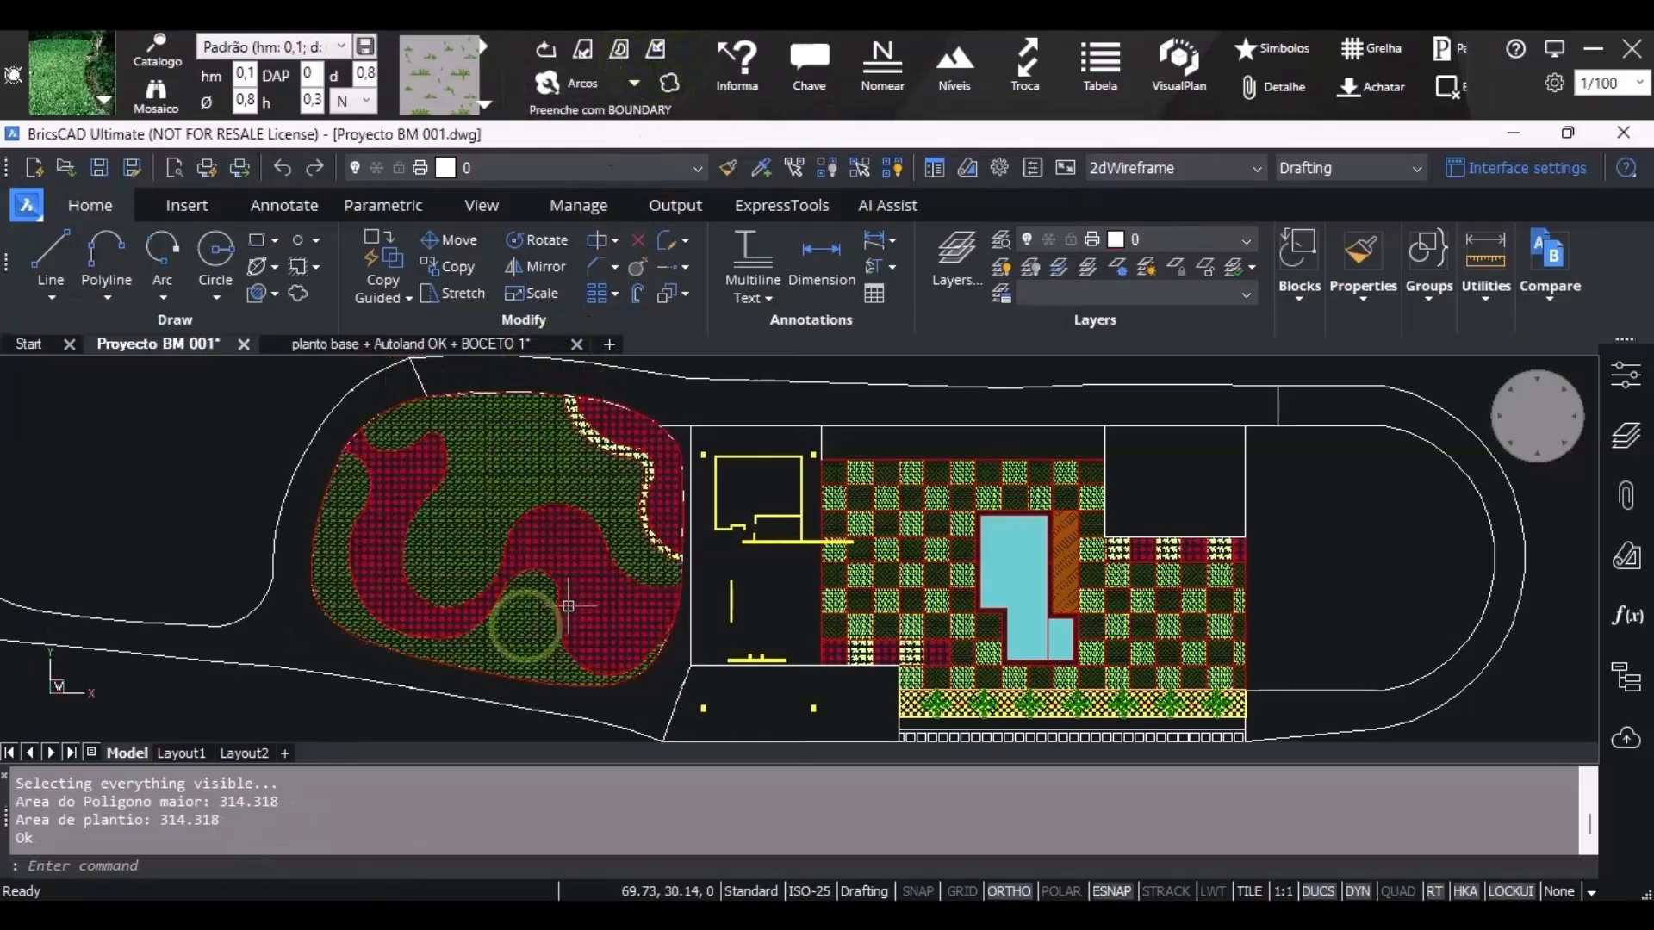
Select Aira pumila Pursh. (POAN), Poa annua, from the grass catalogue and set its representation to Hachura Colorida.
mouse_move(568, 605)
middle_down()
mouse_move(488, 628)
mouse_move(34, 447)
middle_up()
click(103, 95)
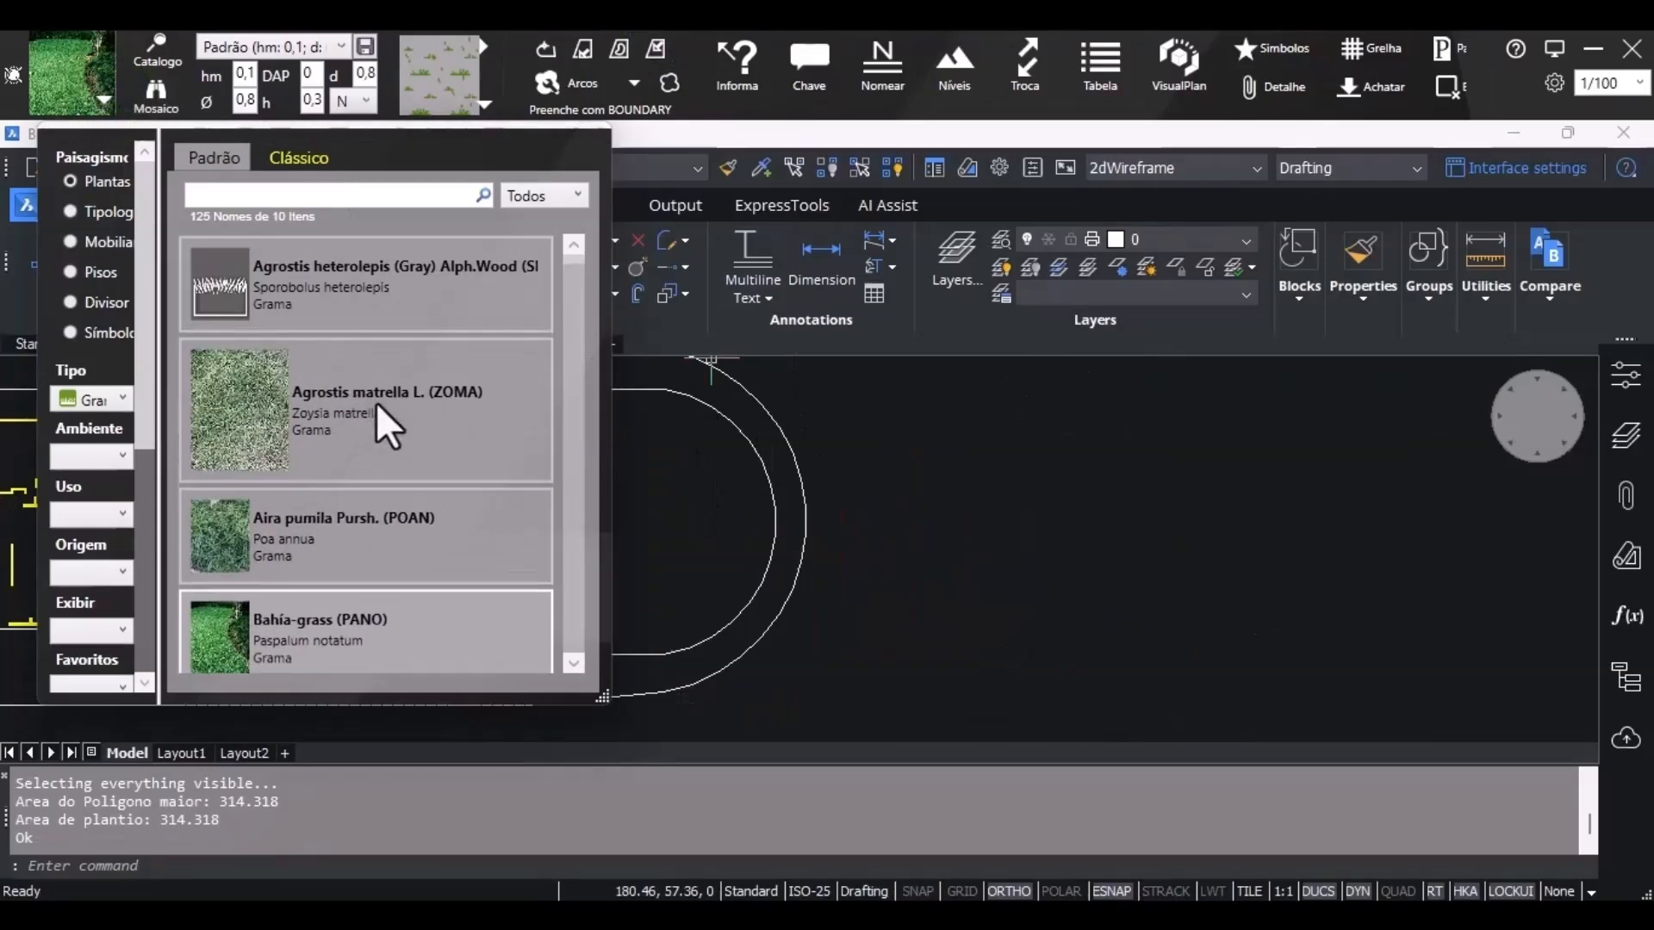
click(350, 514)
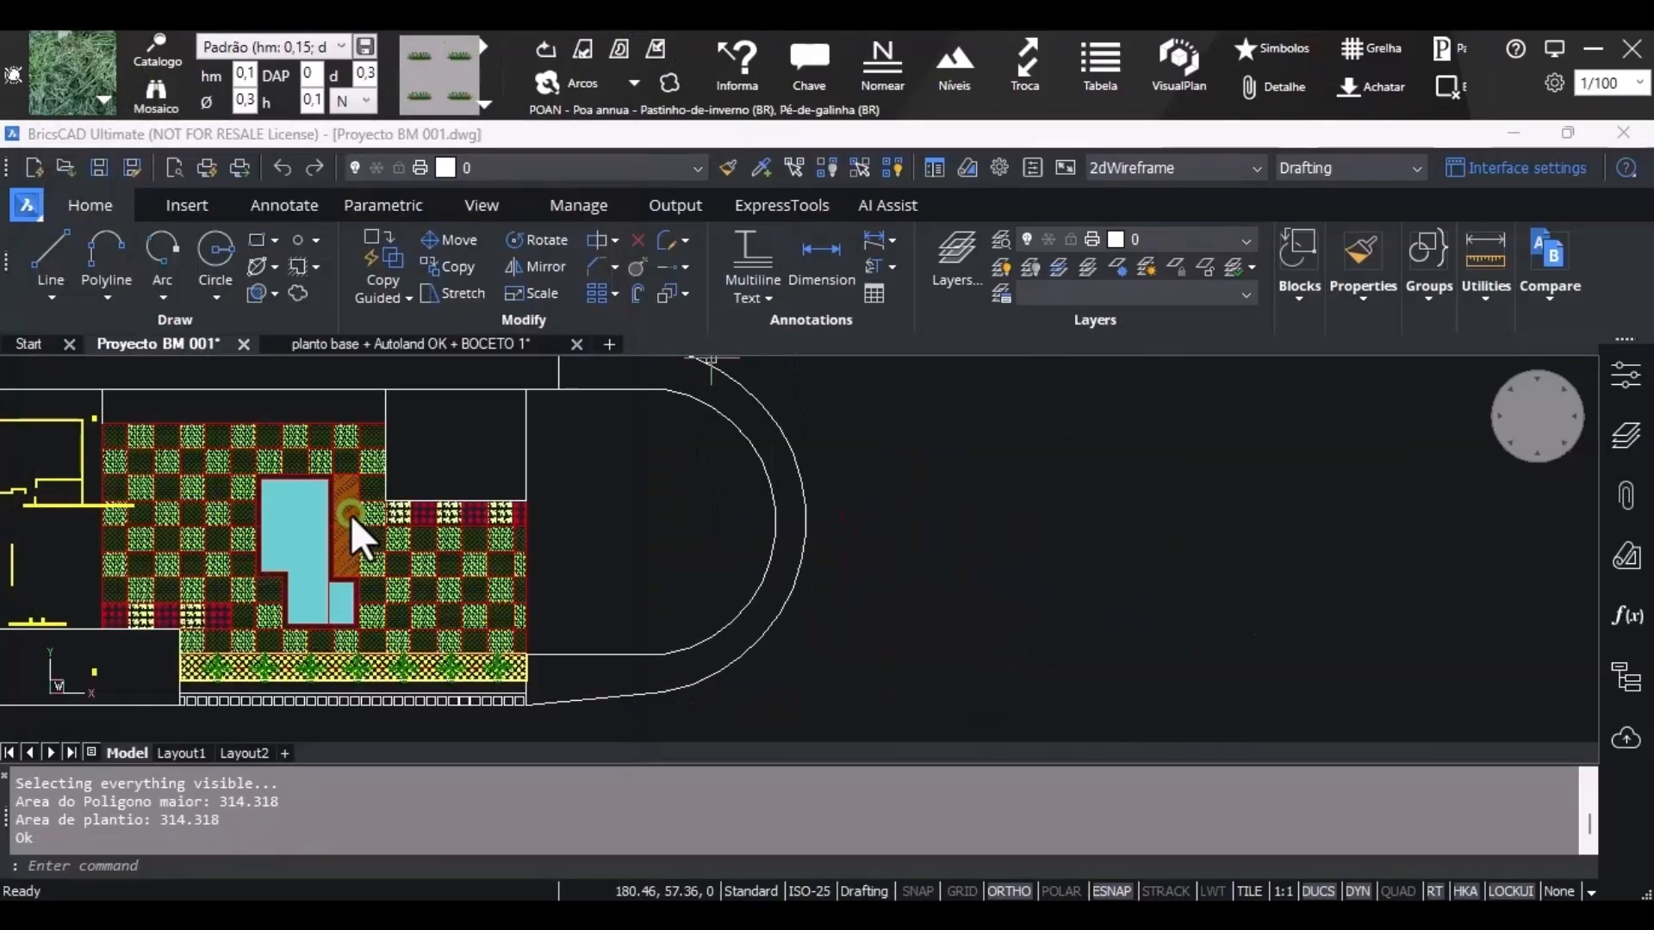
click(475, 112)
click(435, 379)
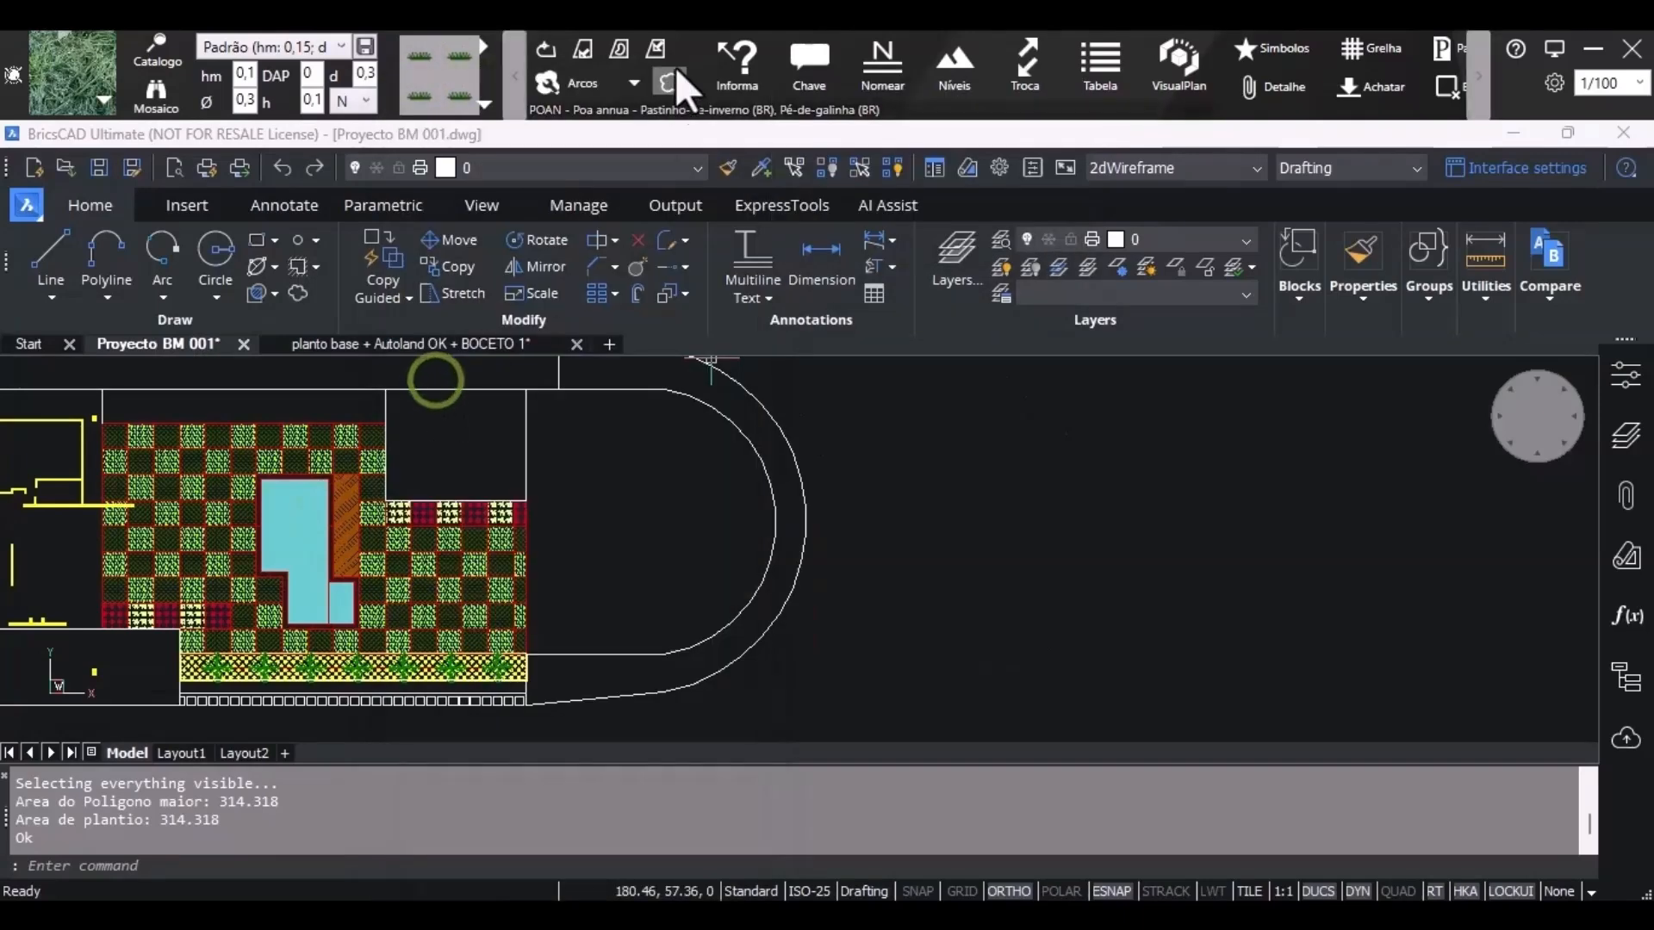
Fill the rounded lawn at the site's east end and the empty rectangle northeast of the deck with Poa annua.
click(653, 47)
click(622, 487)
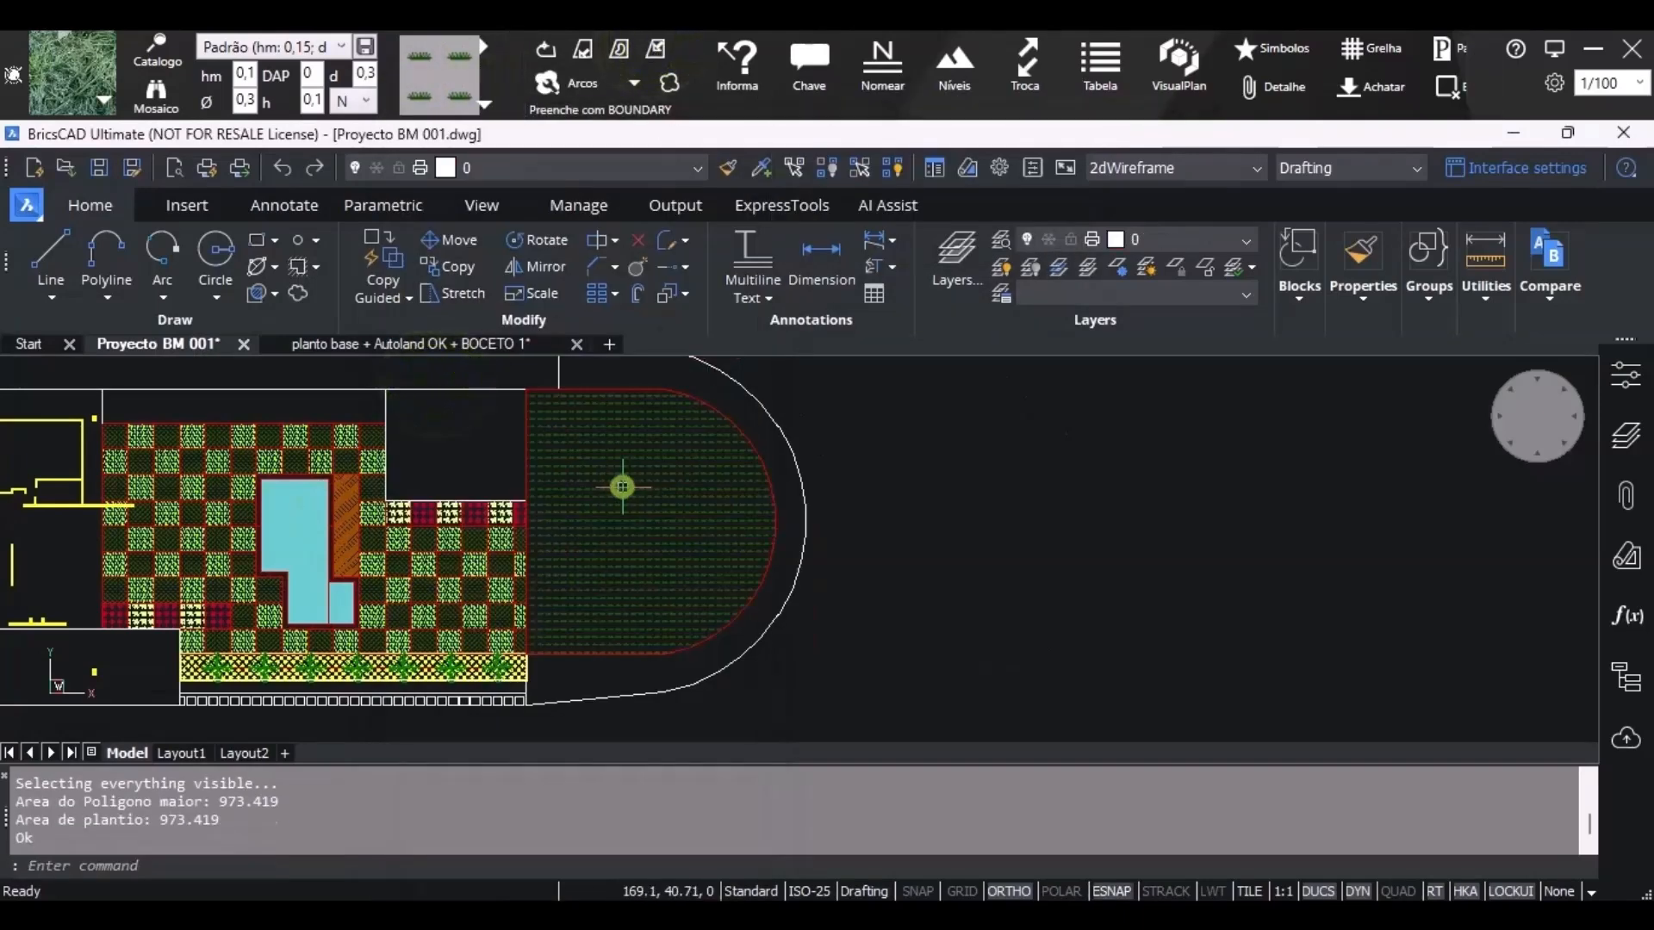
click(653, 47)
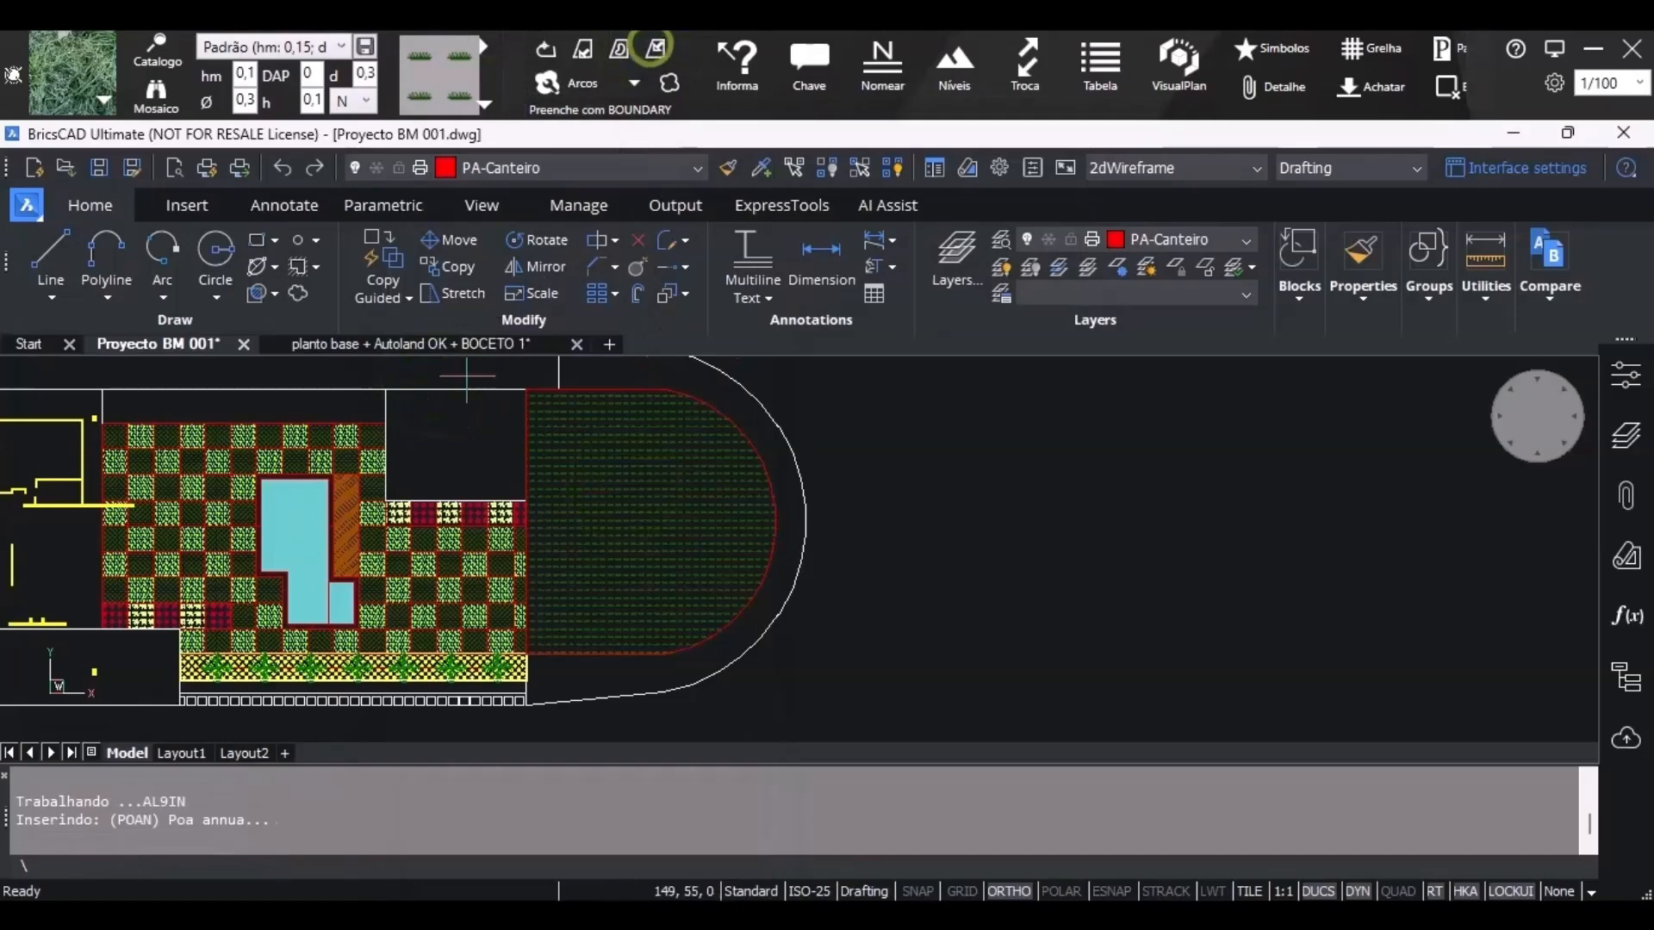
click(435, 461)
key(Escape)
Fill the empty strip along the north edge of the checkerboard with Poa annua.
middle_drag(230, 483, 484, 523)
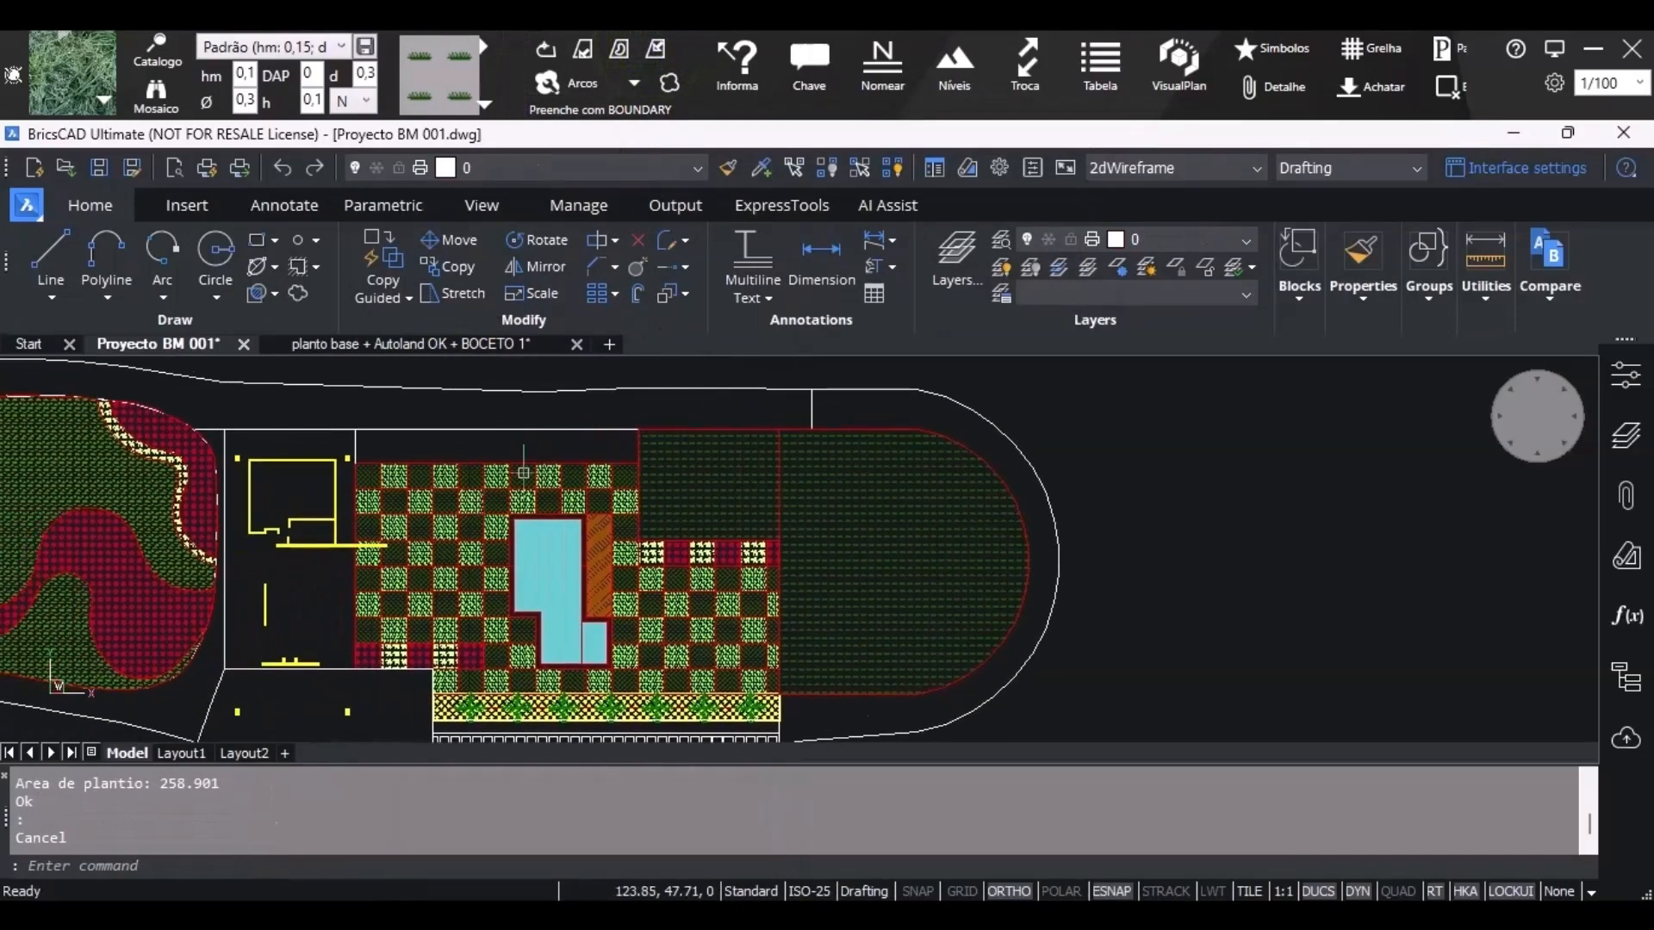
click(656, 50)
click(468, 442)
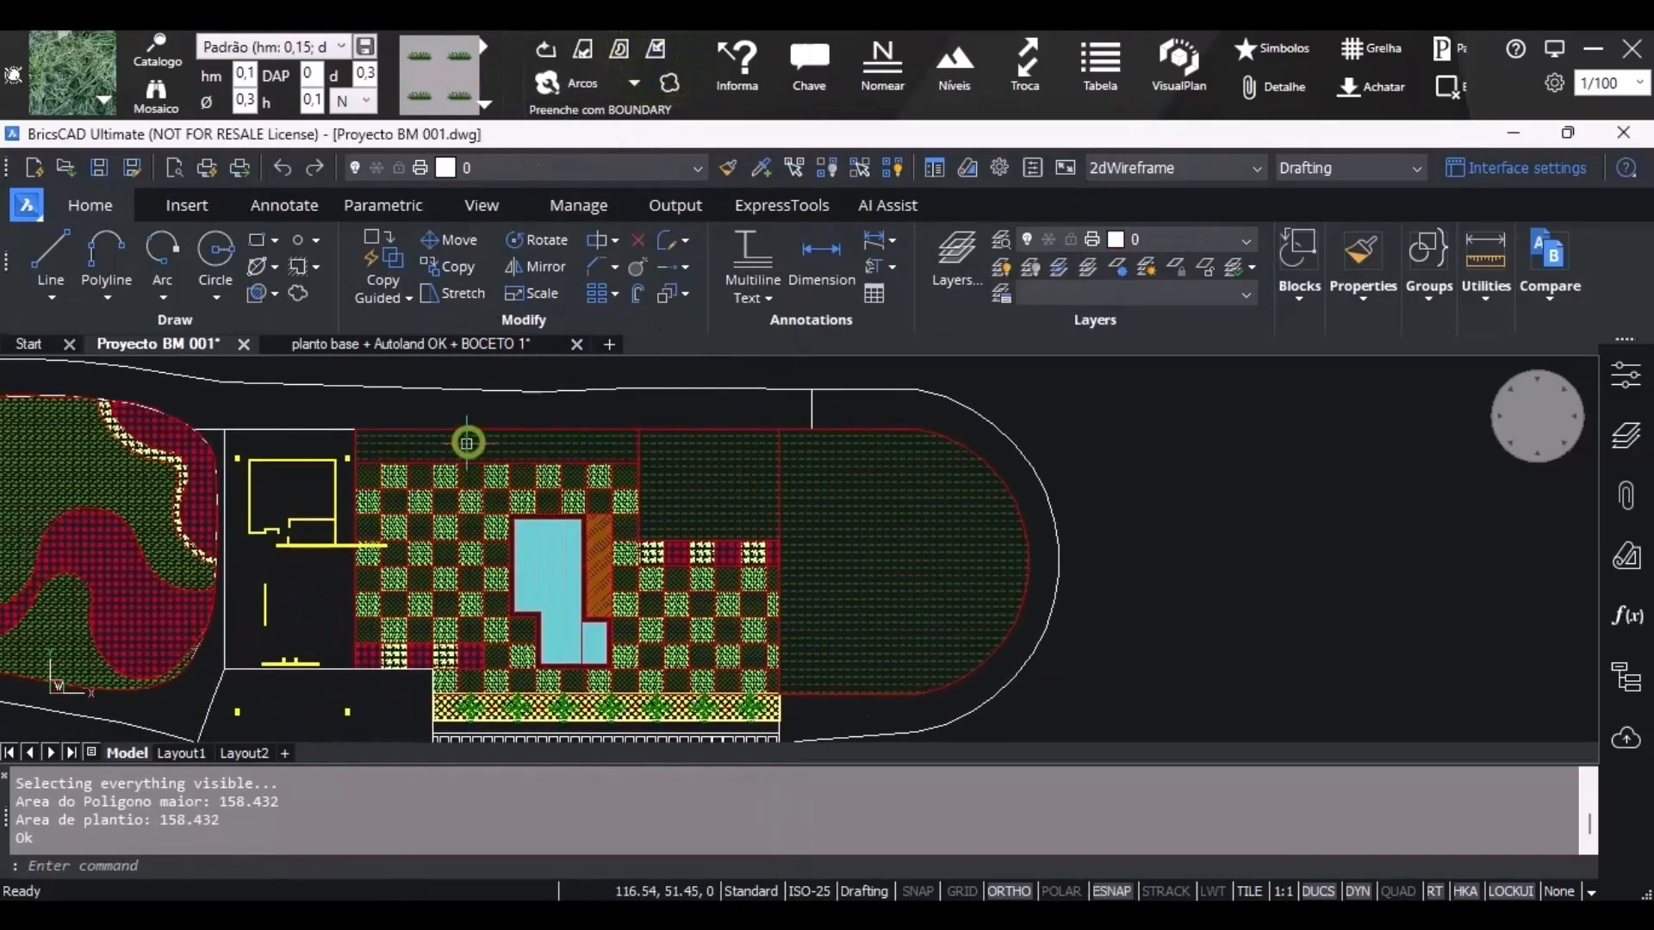
Fill the narrow strip between the southern palm bed and the row of small squares with Poa annua.
middle_drag(491, 669, 384, 552)
scroll(406, 646, up, 2)
scroll(406, 646, up, 5)
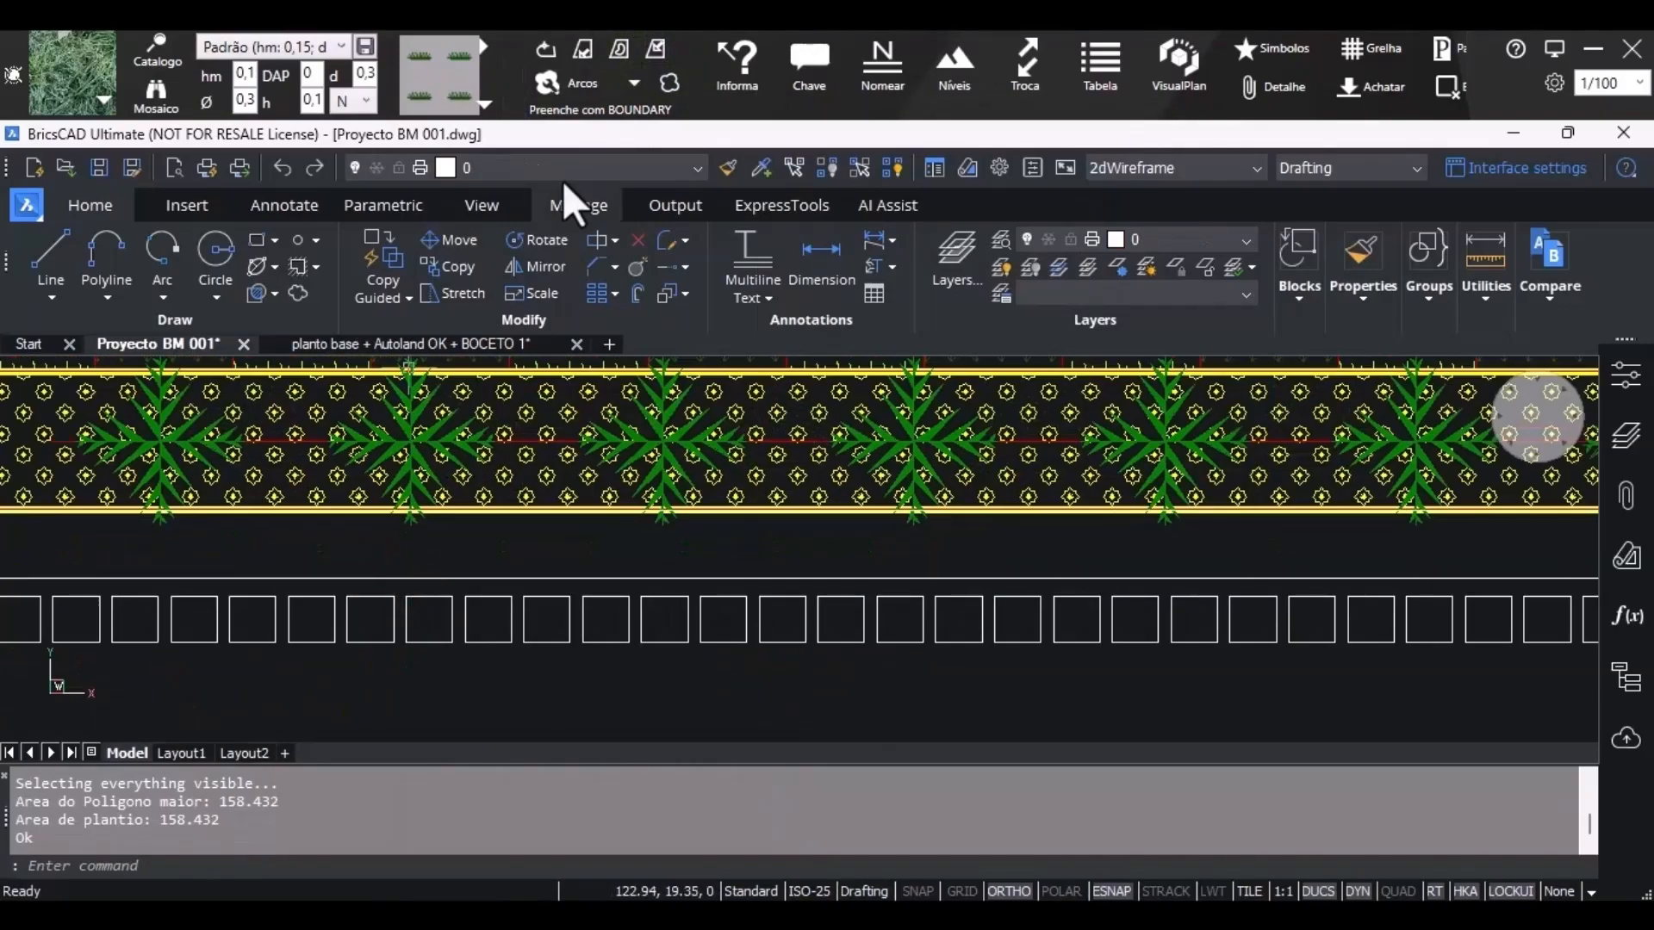
click(400, 554)
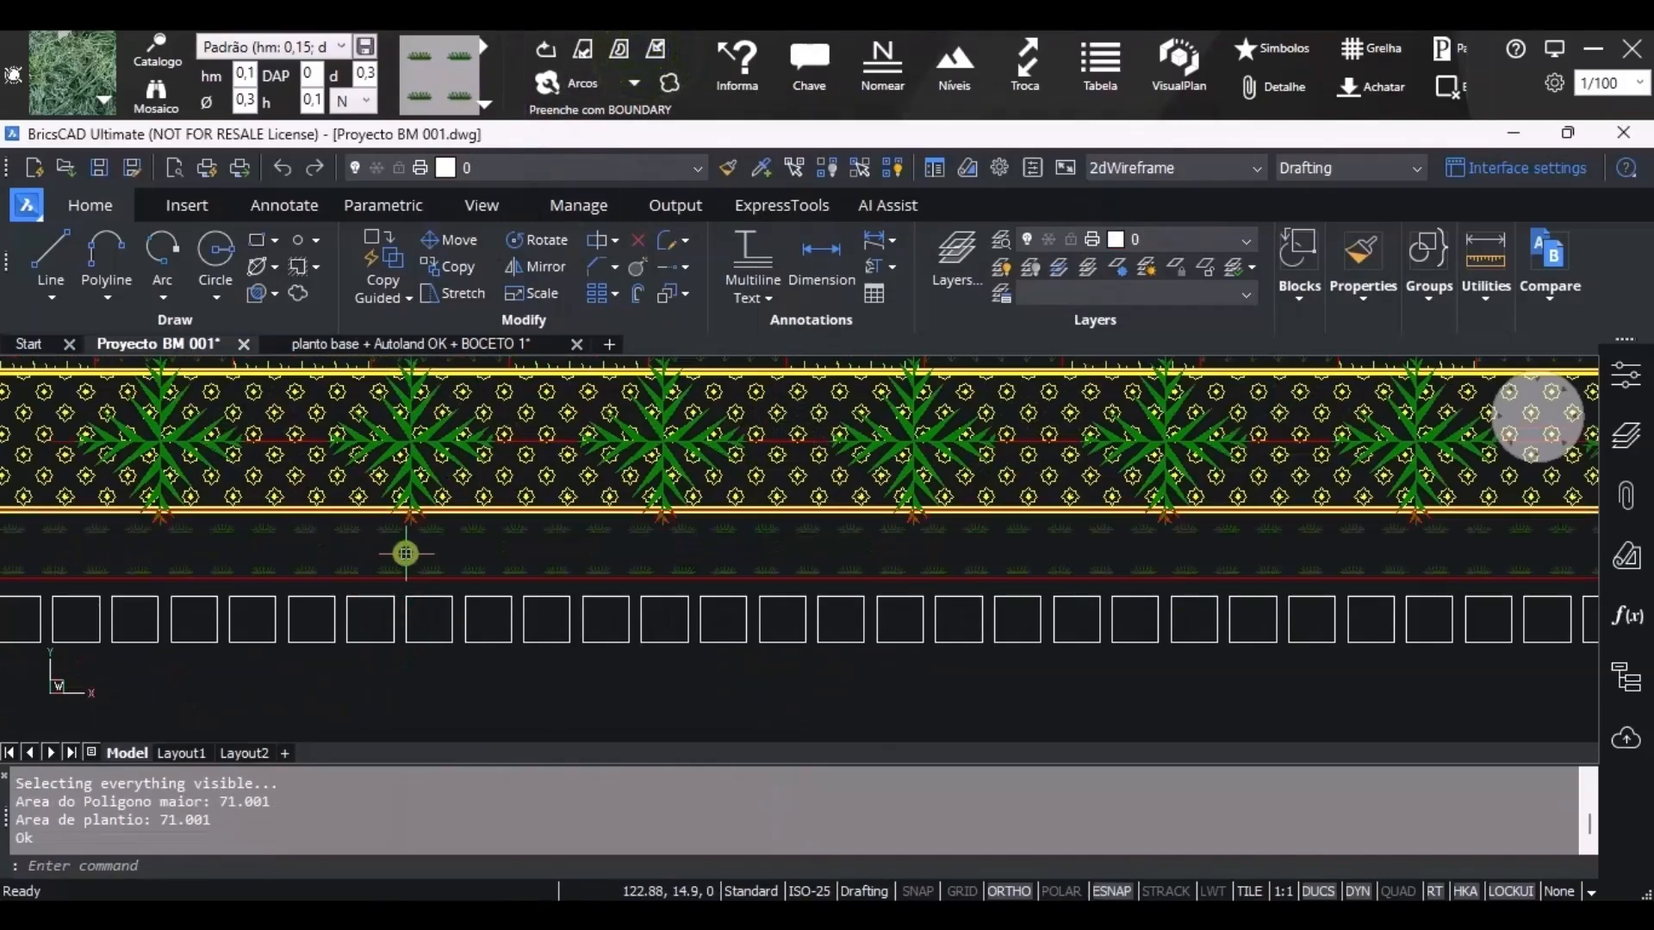
Fill every small square in the row along the site's southern edge with Poa annua, working from the east end to the west end.
scroll(403, 555, down, 3)
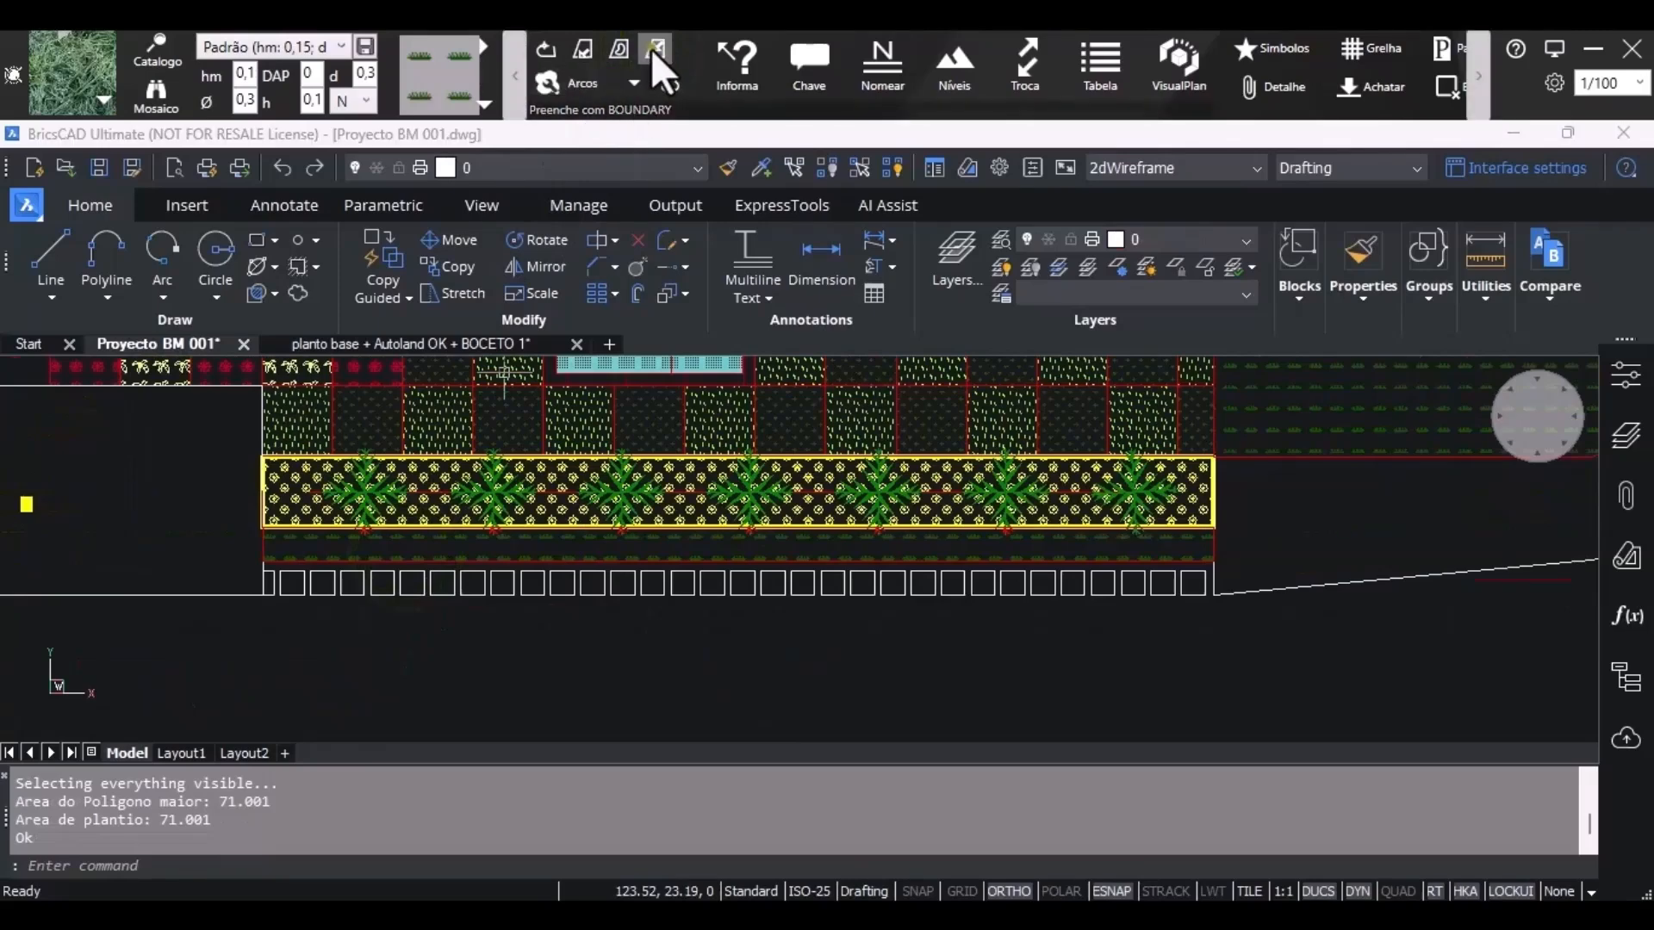
click(655, 50)
scroll(1200, 585, up, 4)
click(1153, 600)
click(1094, 591)
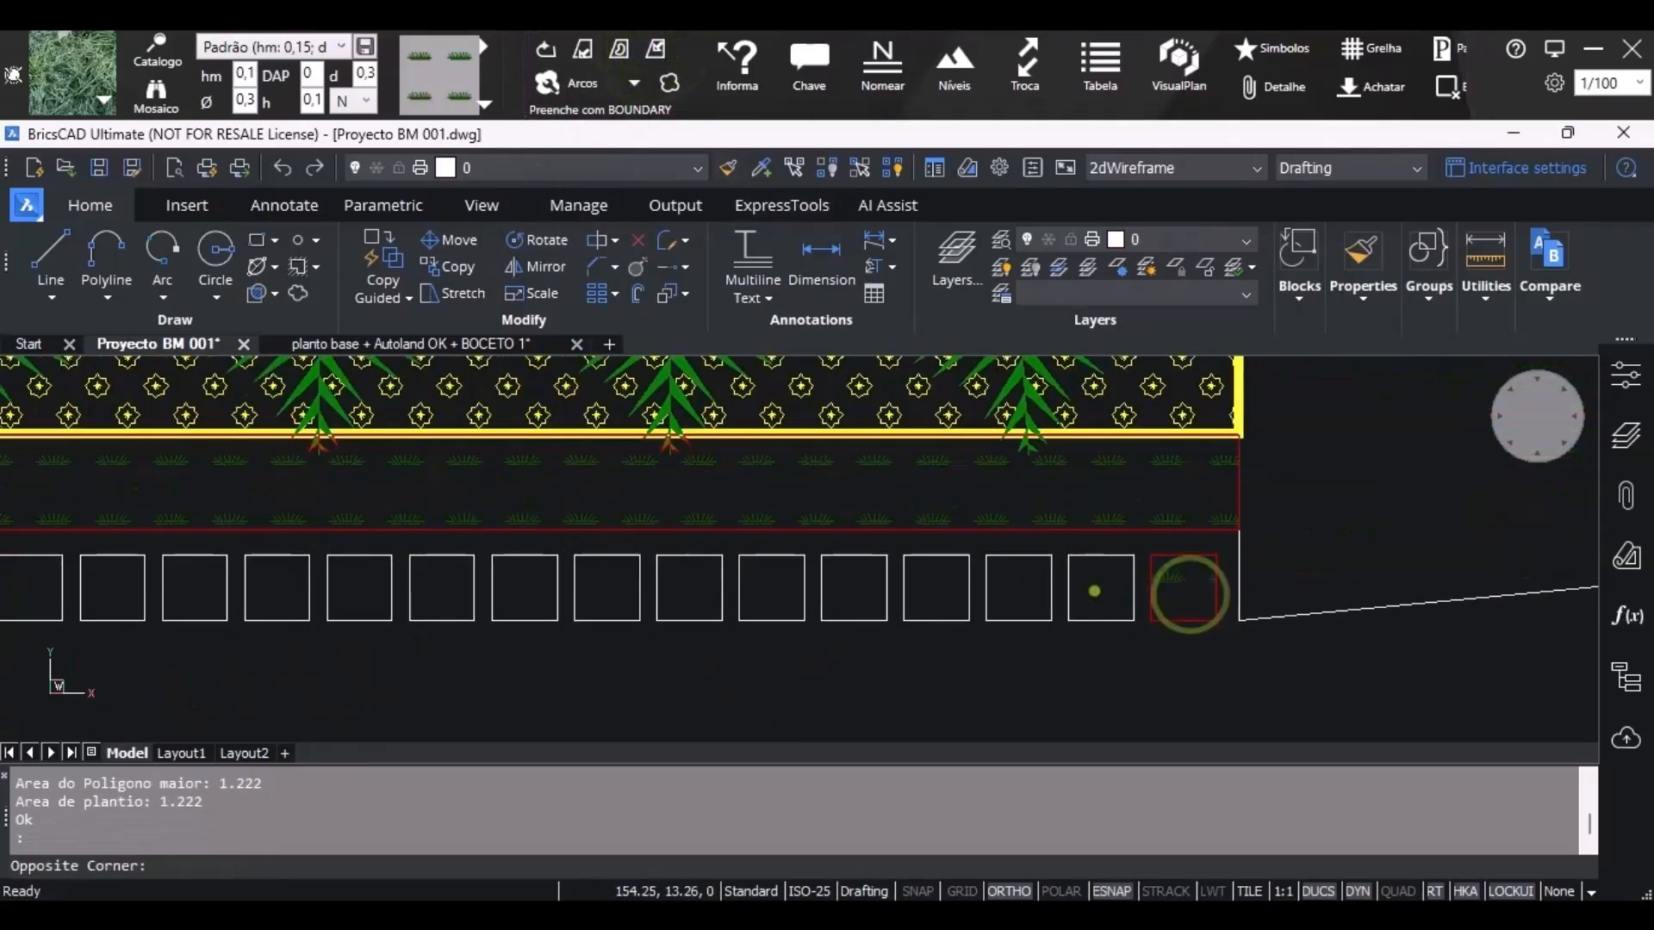
click(1105, 588)
key(Return)
click(1033, 588)
click(941, 586)
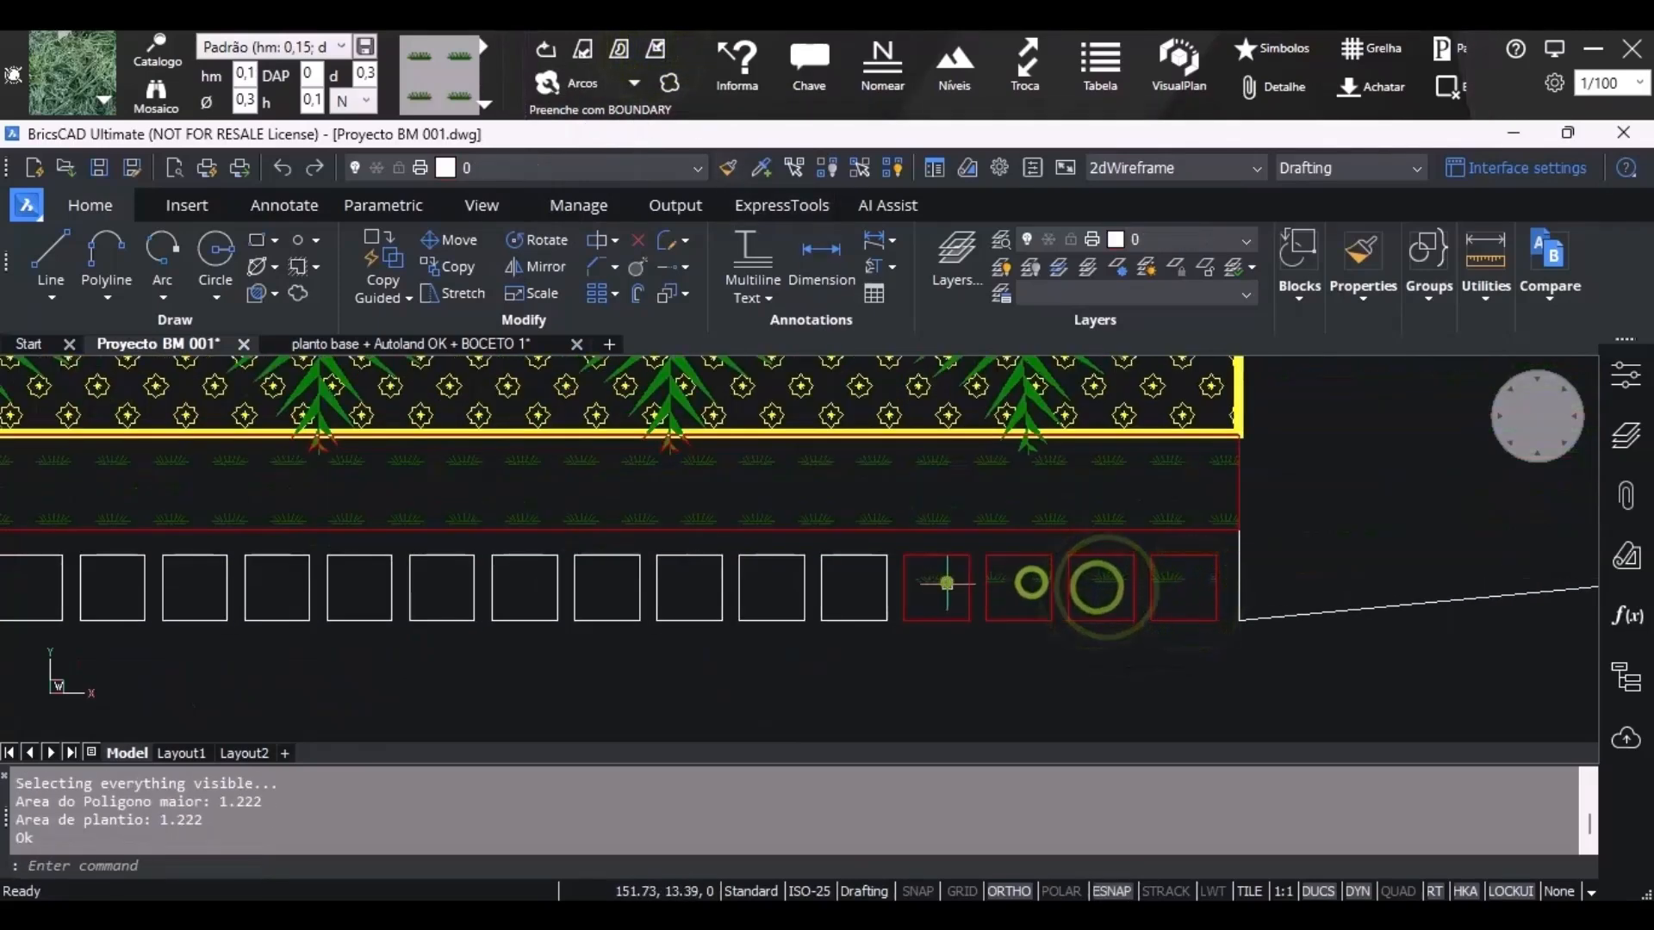
click(847, 588)
click(783, 587)
click(677, 587)
click(580, 586)
click(510, 586)
click(439, 584)
click(360, 583)
click(291, 581)
click(193, 579)
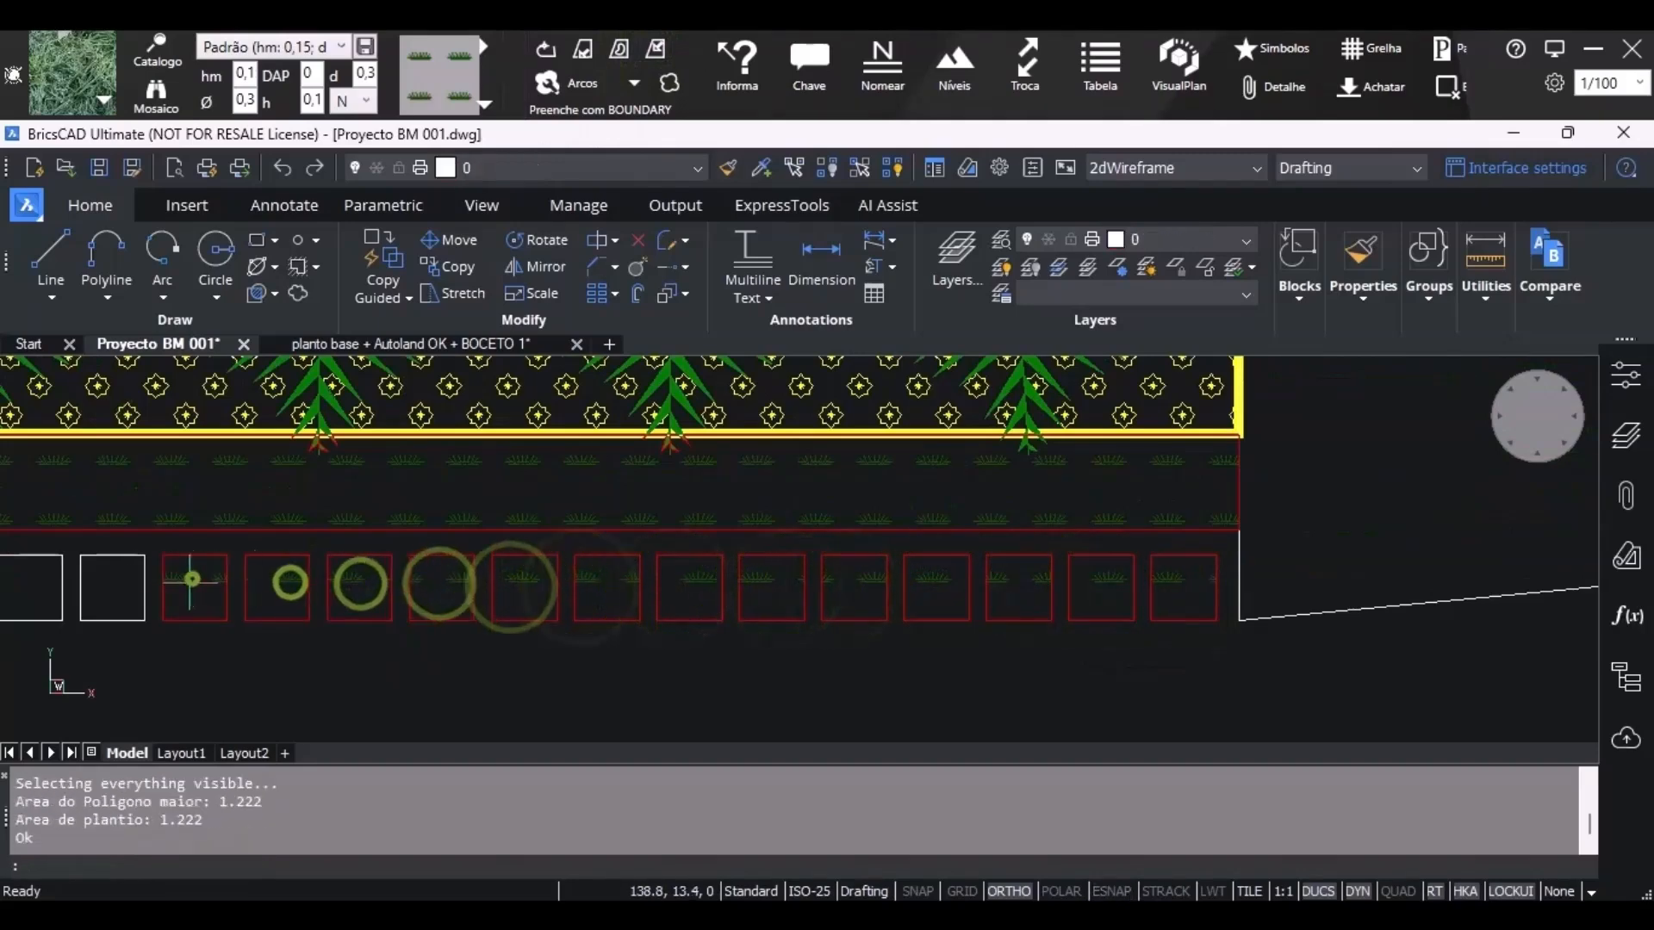
middle_drag(120, 589, 1068, 546)
click(1068, 546)
click(986, 535)
click(896, 539)
click(788, 536)
click(625, 546)
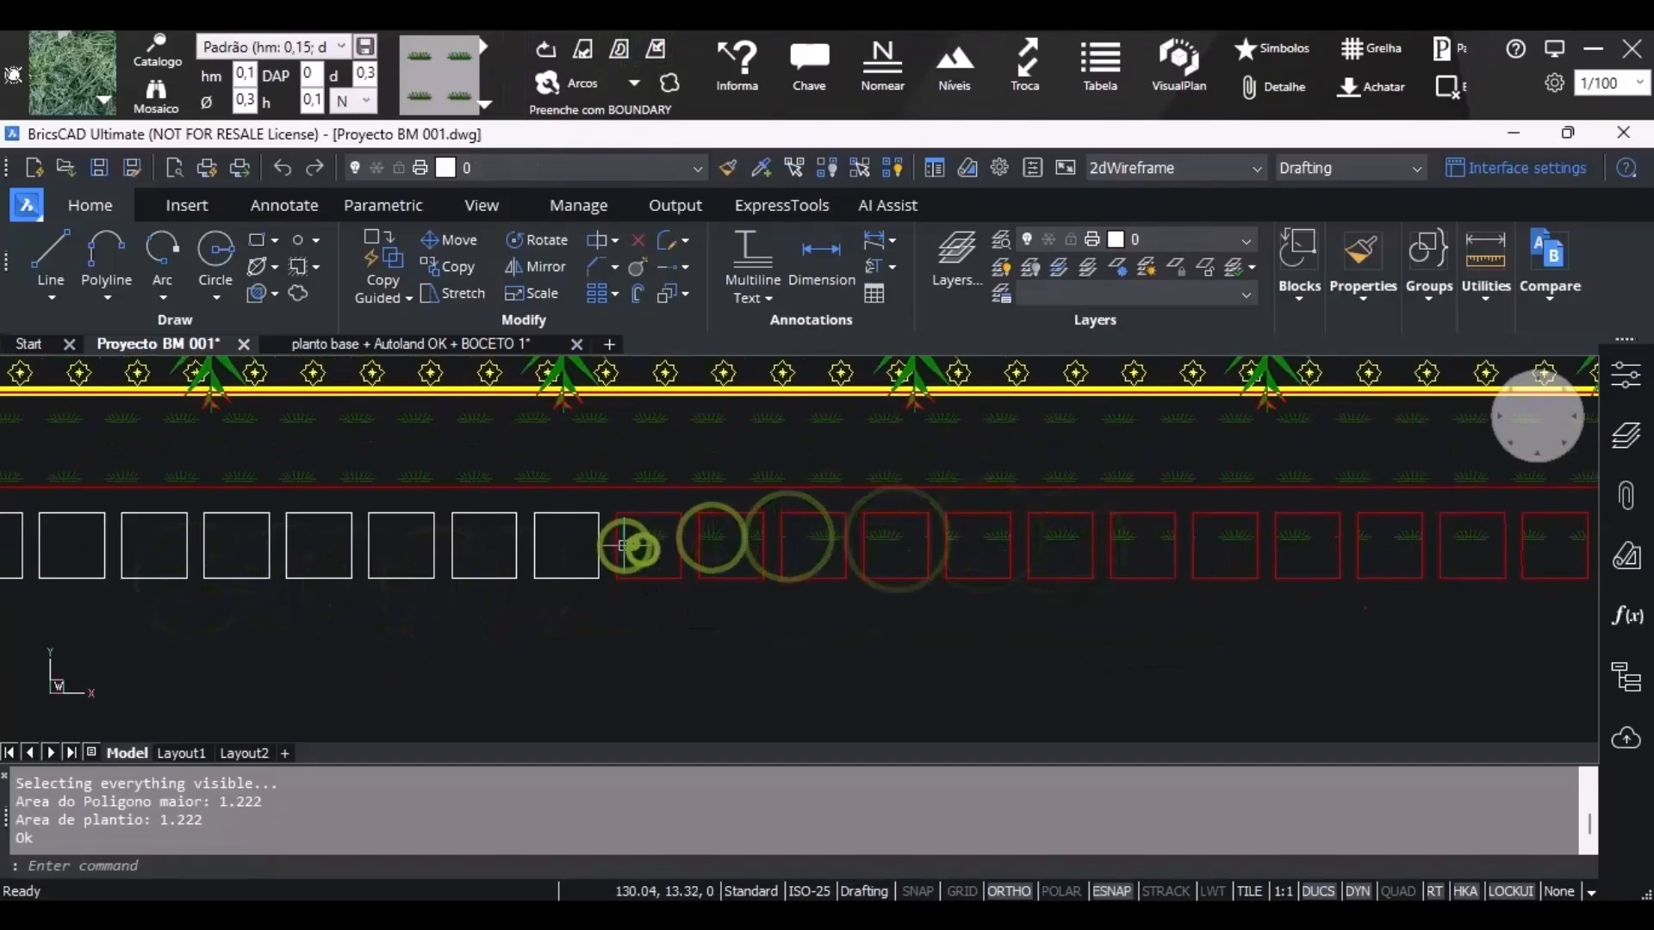
click(568, 545)
click(484, 546)
click(399, 546)
click(314, 544)
click(233, 545)
middle_drag(233, 551, 880, 553)
click(787, 549)
click(694, 547)
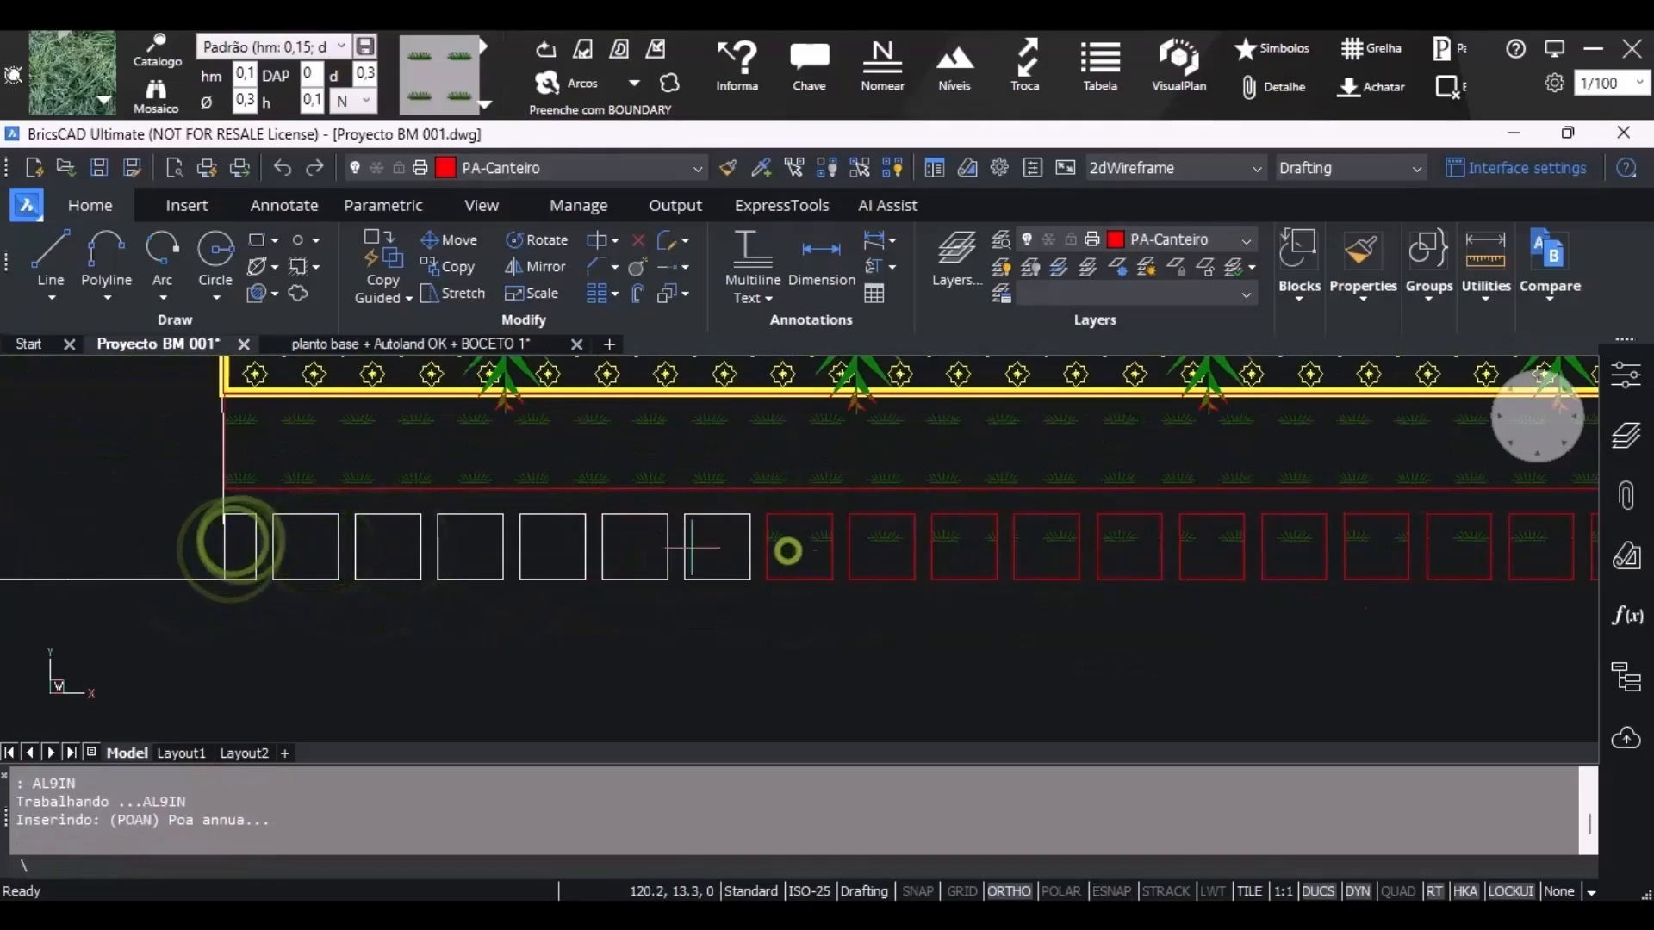
click(613, 547)
click(543, 542)
click(473, 539)
click(392, 539)
click(305, 529)
scroll(430, 579, down, 5)
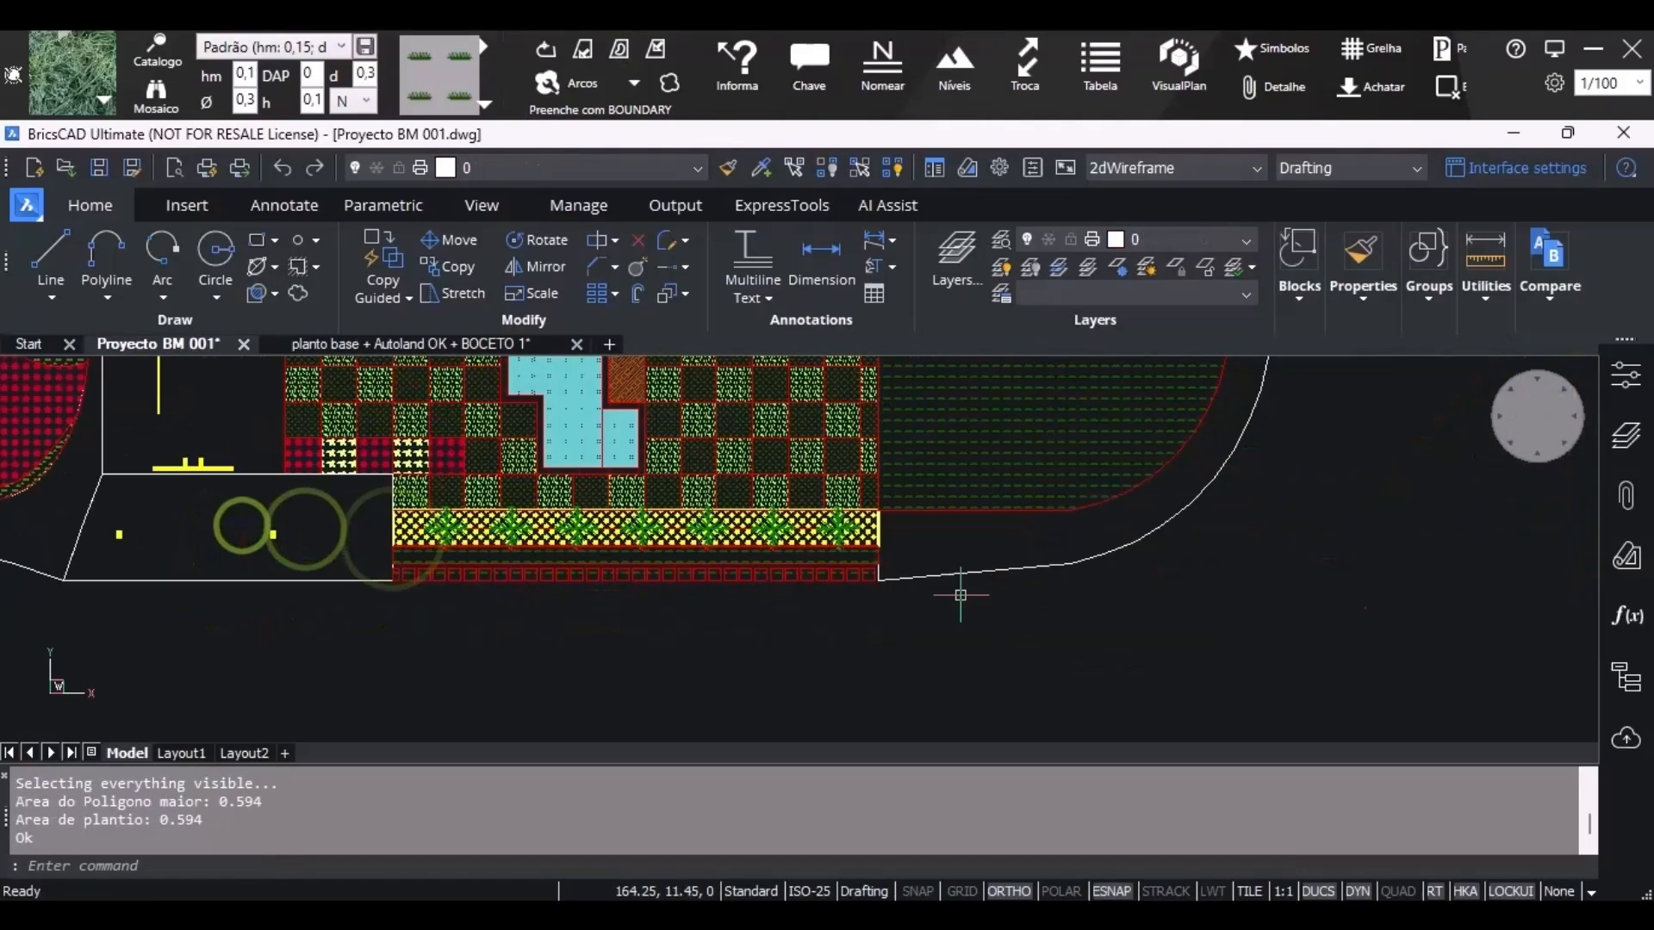
Examine the reference photos ref 002.jpg and ref 004.jpg for the edge between the checkerboard and the lawn, and return to the drawing.
scroll(962, 589, up, 3)
scroll(641, 715, down, 4)
scroll(626, 728, up, 2)
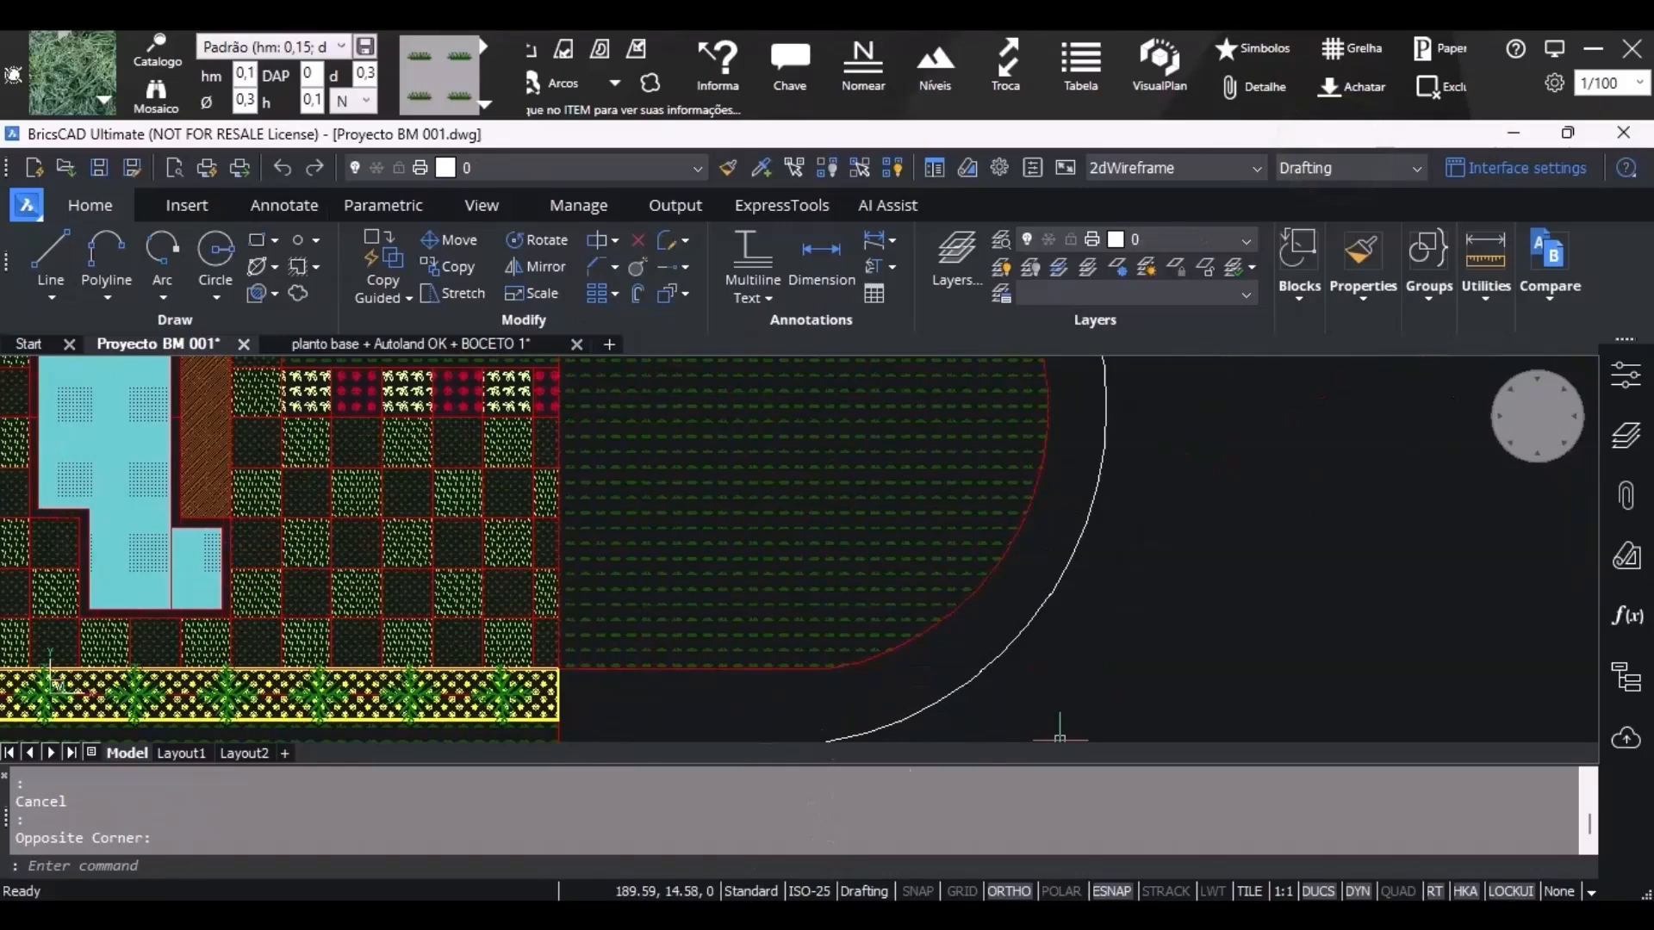
mouse_move(987, 916)
click(771, 916)
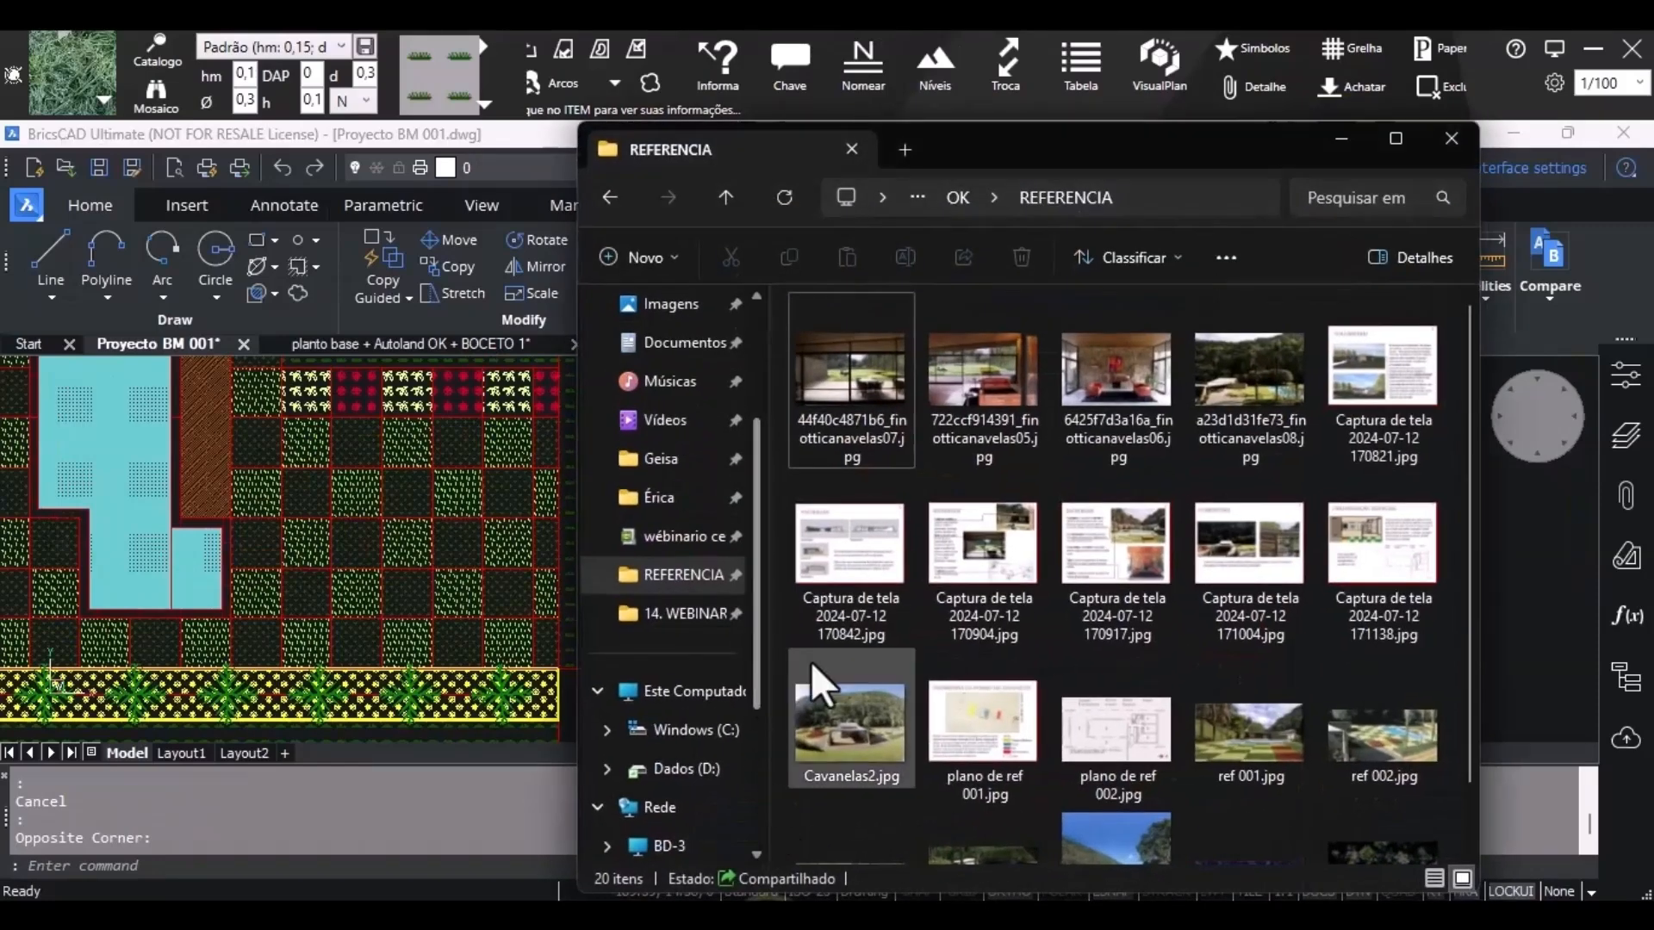
scroll(1088, 612, down, 1)
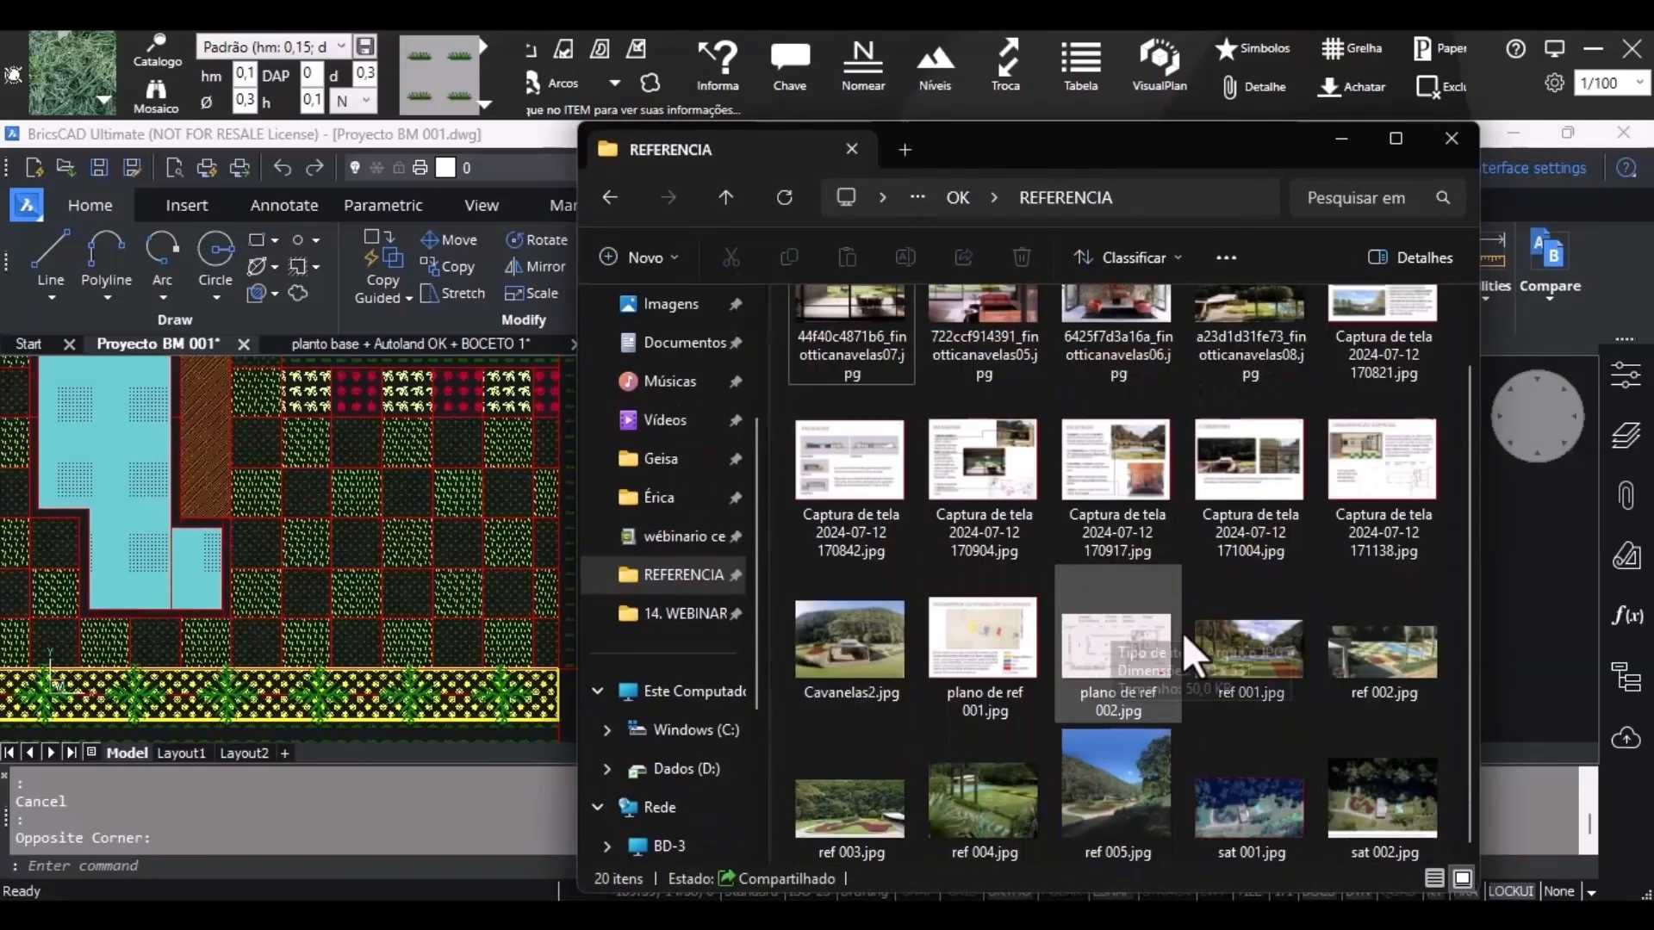
double_click(1361, 663)
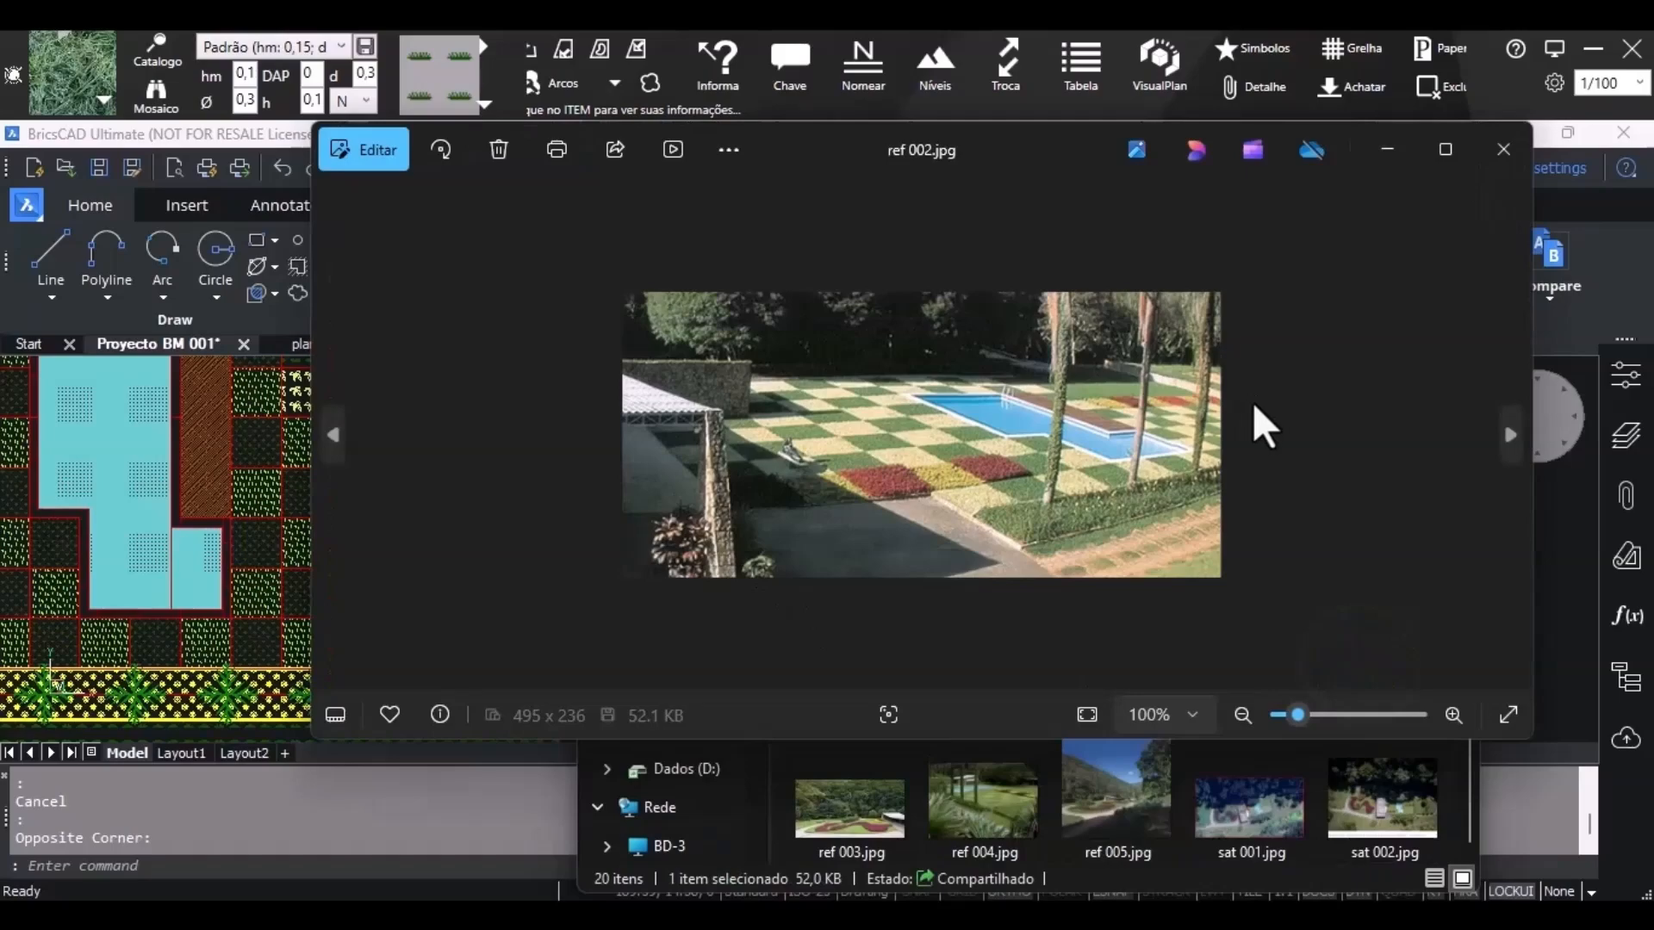
click(1509, 162)
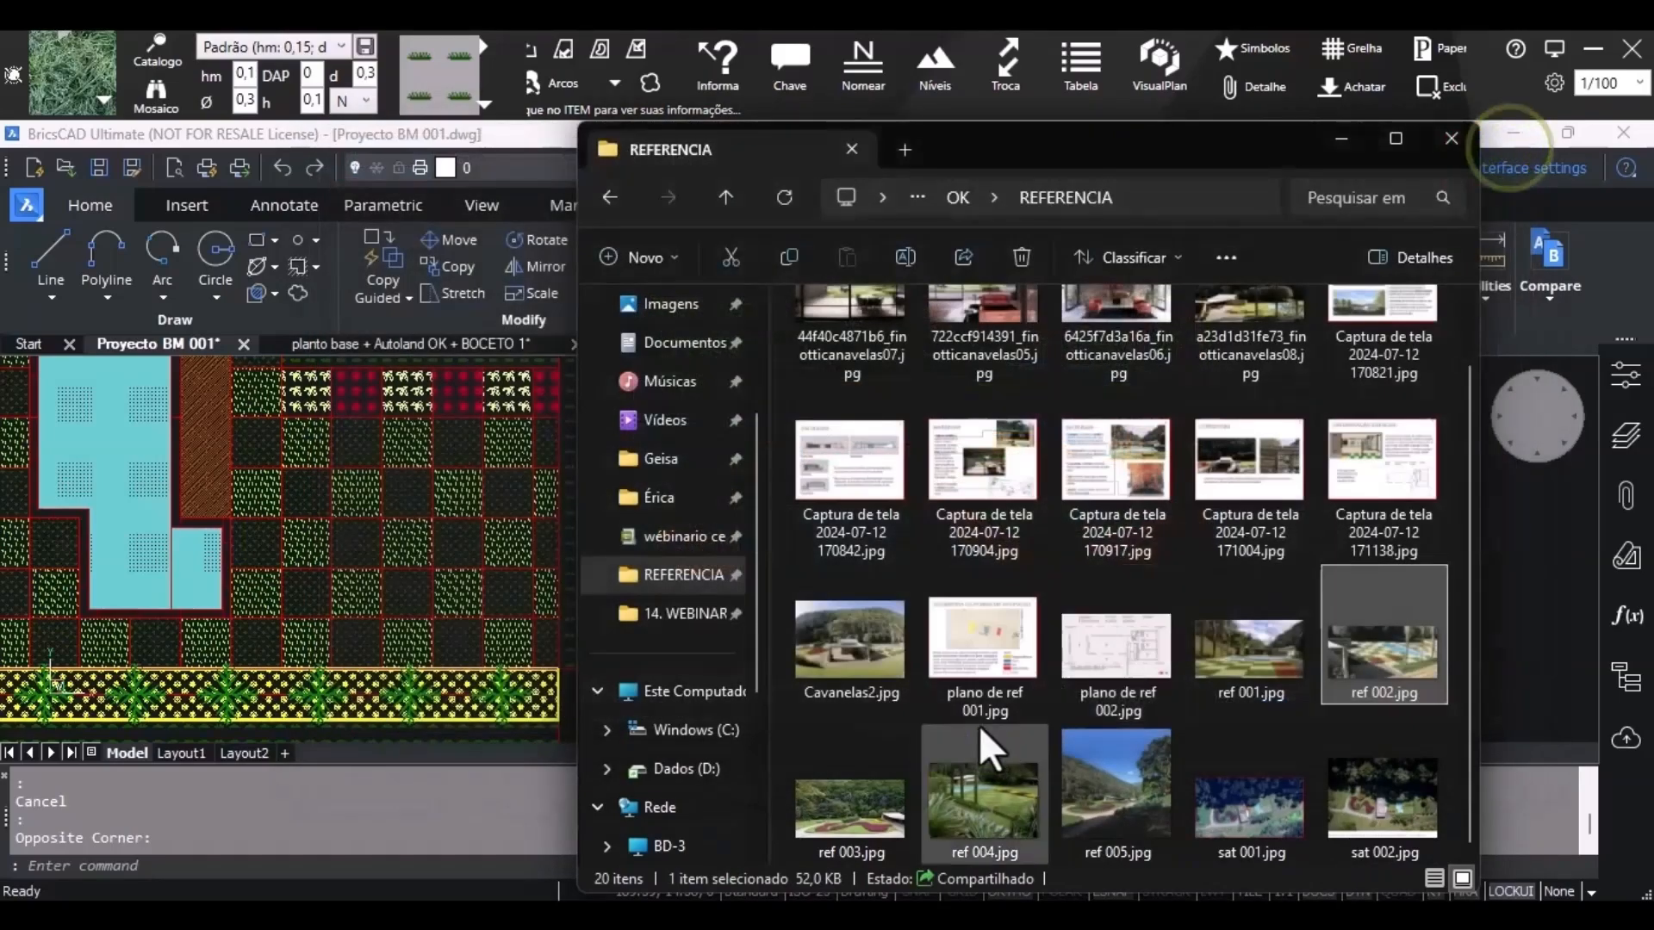
click(1005, 792)
double_click(1005, 793)
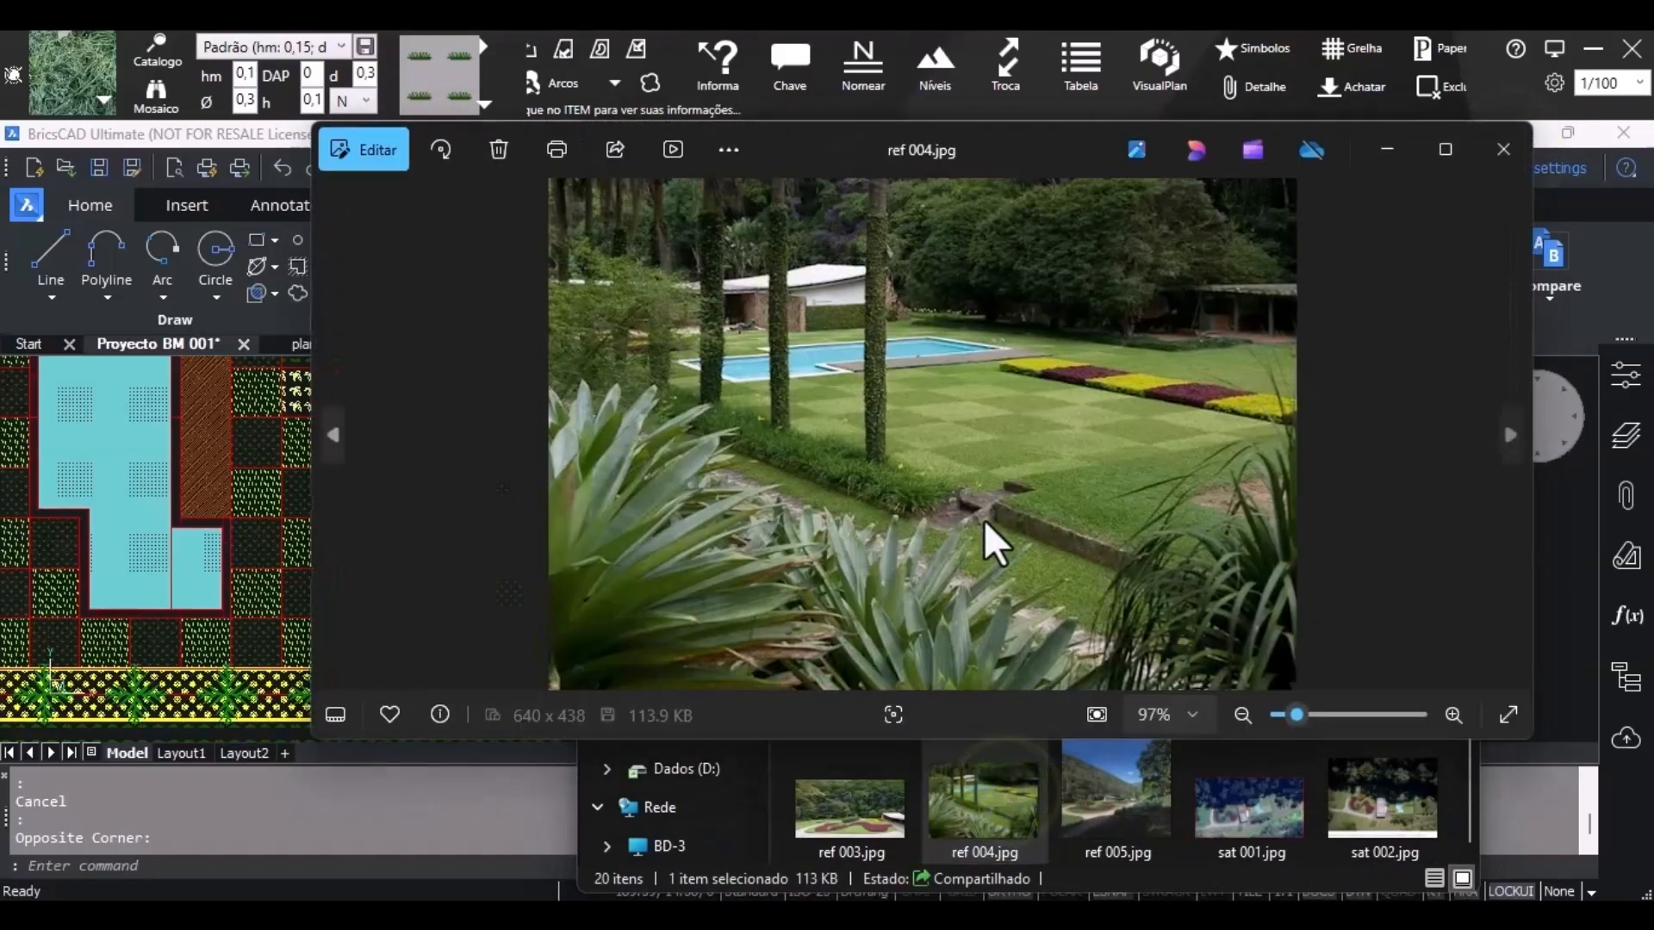
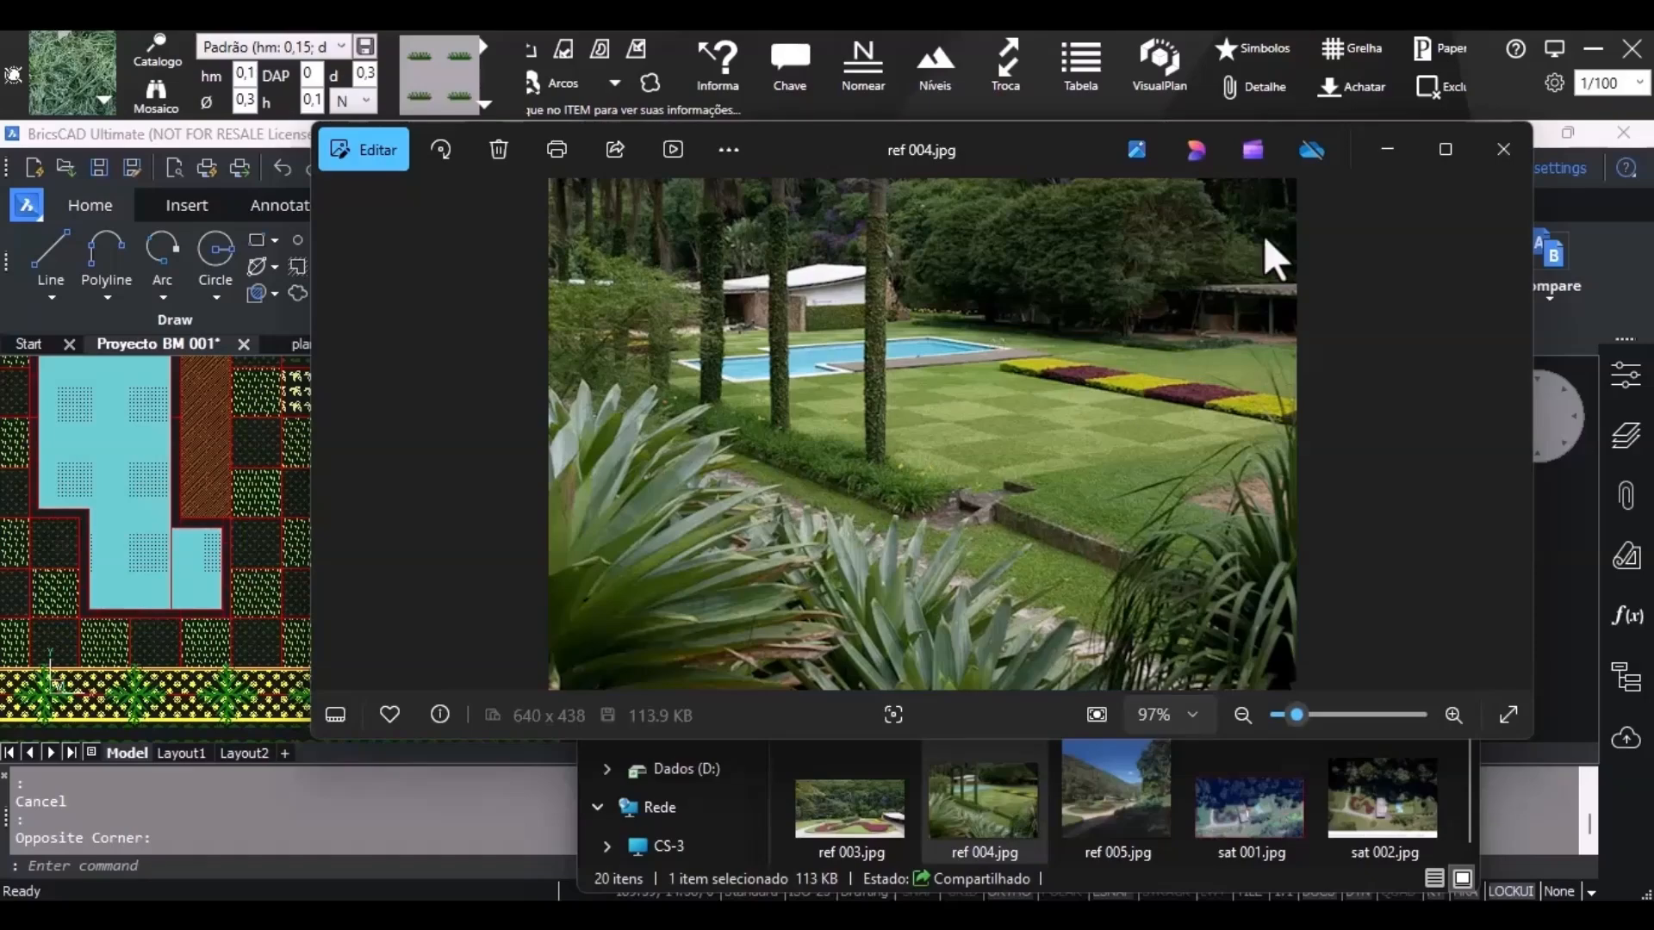
click(1386, 150)
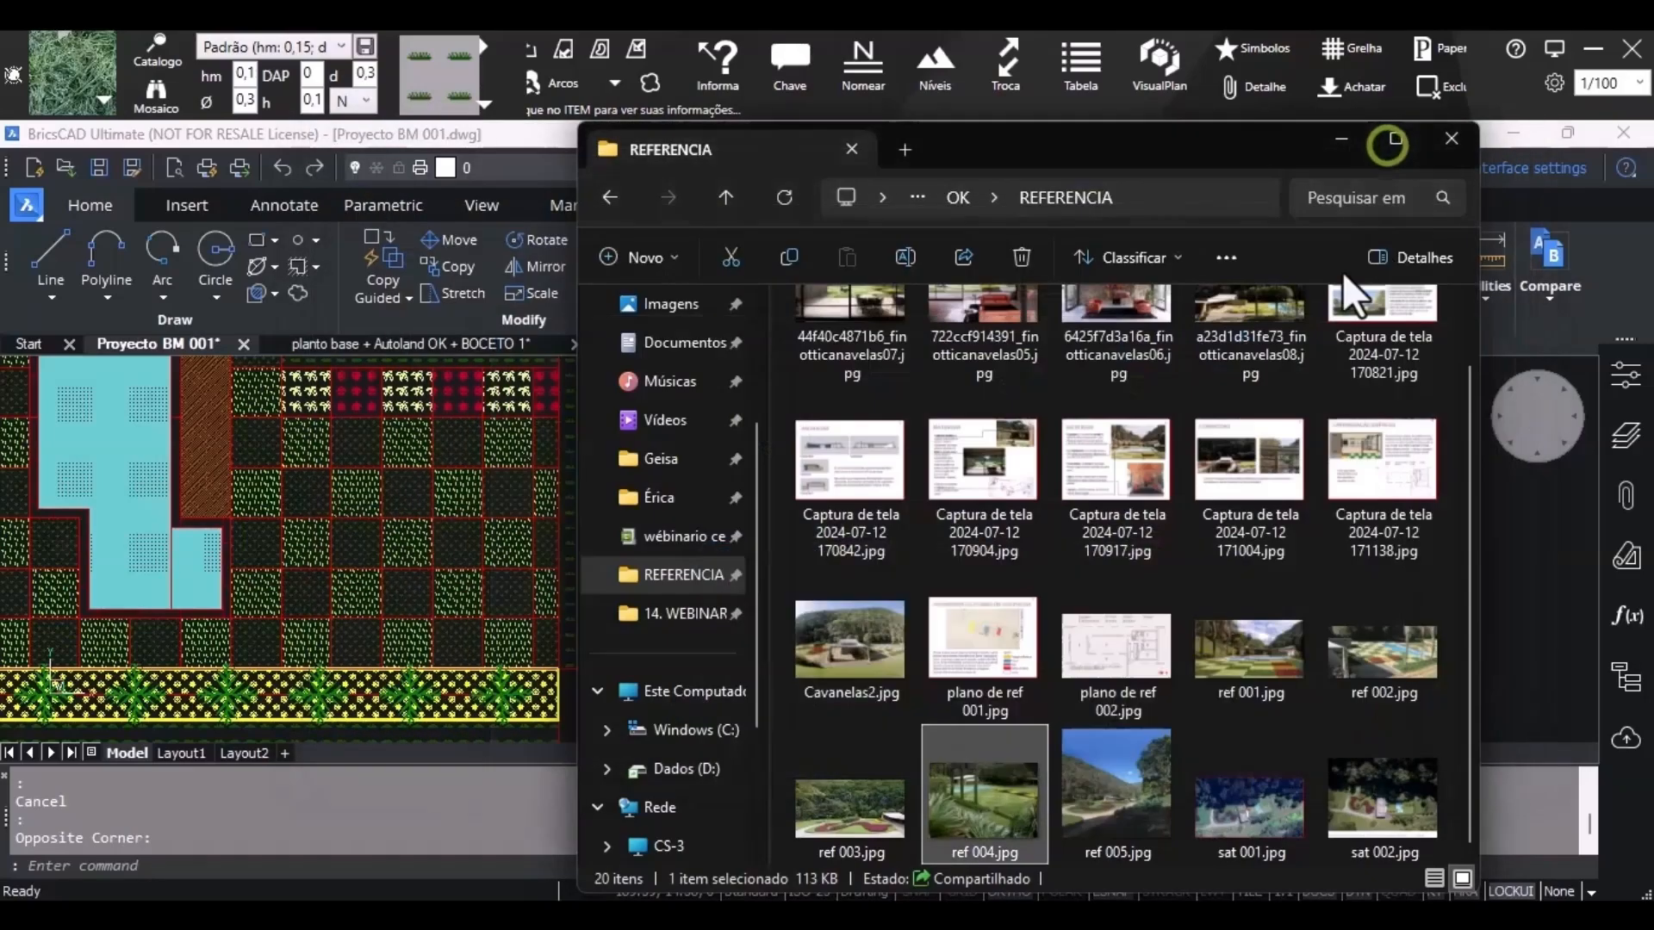
click(543, 722)
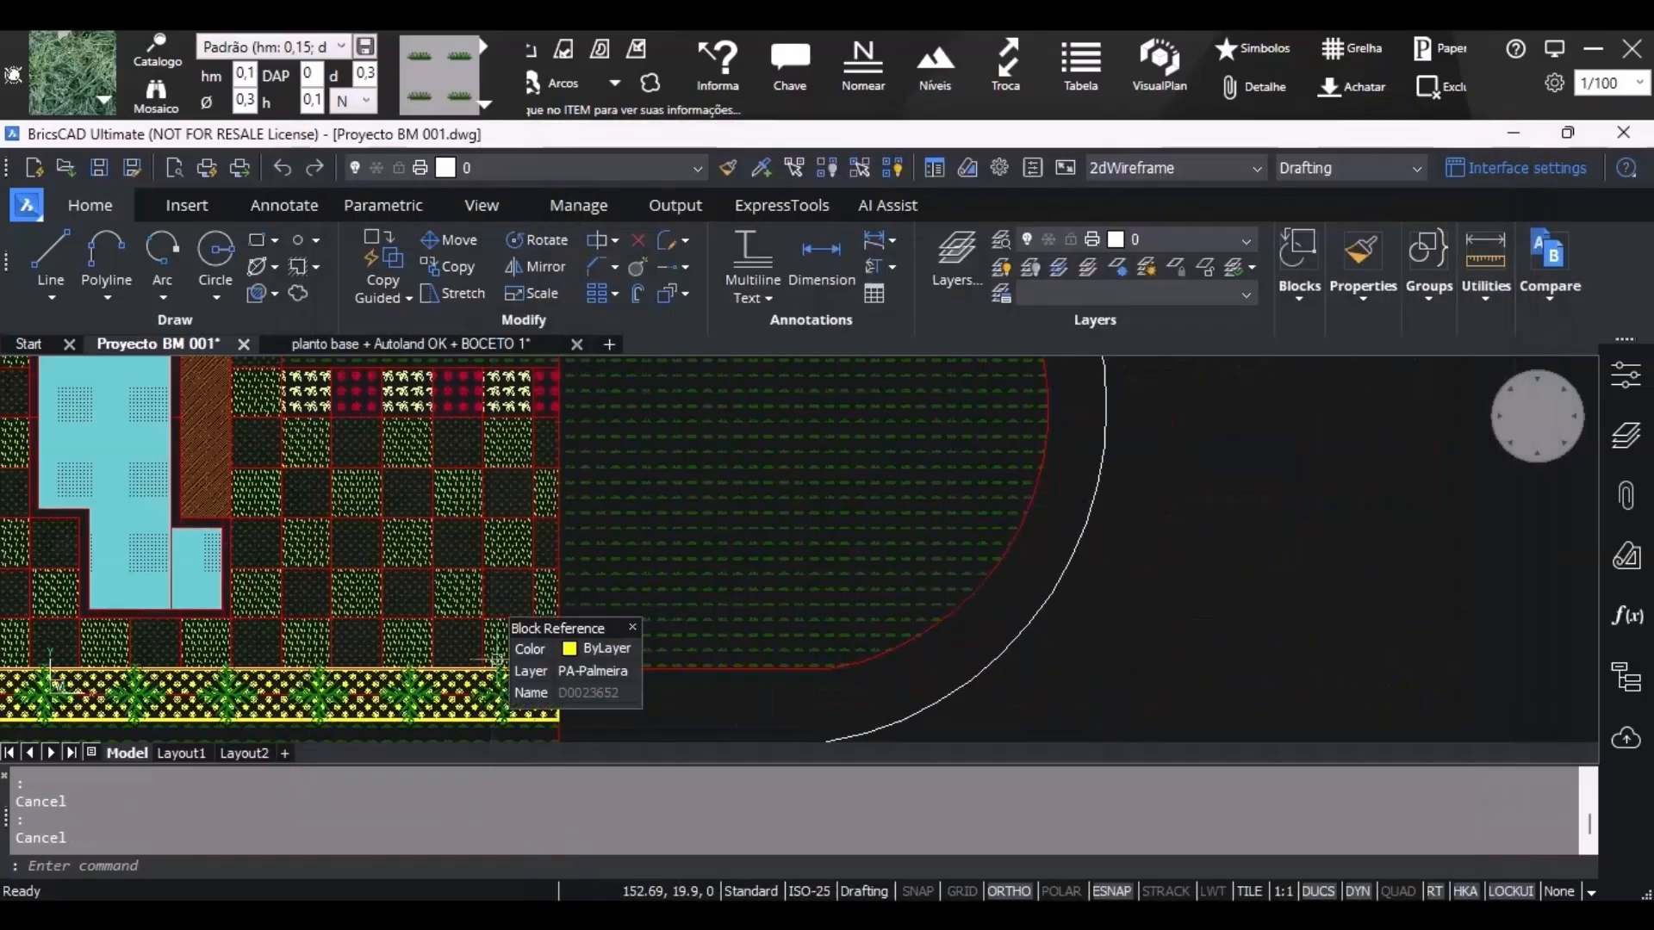
Select the divider MU.PD4, Muro com Pedras Irregulares, from the catalogue and set its height H to 0,4.
click(103, 99)
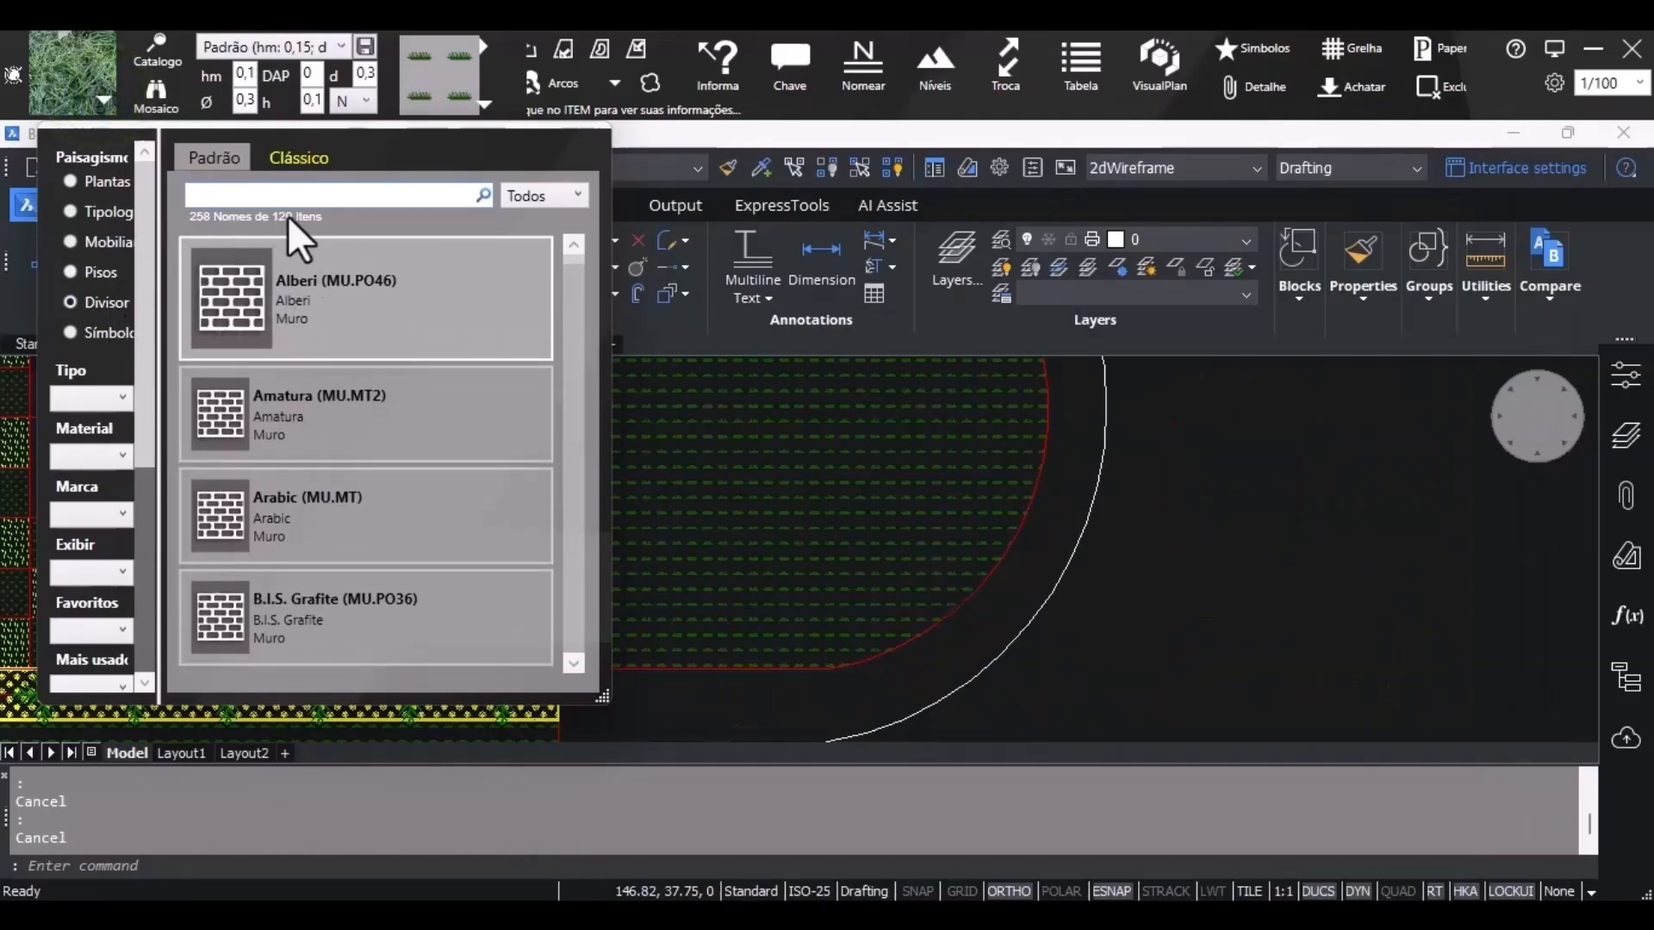
click(296, 192)
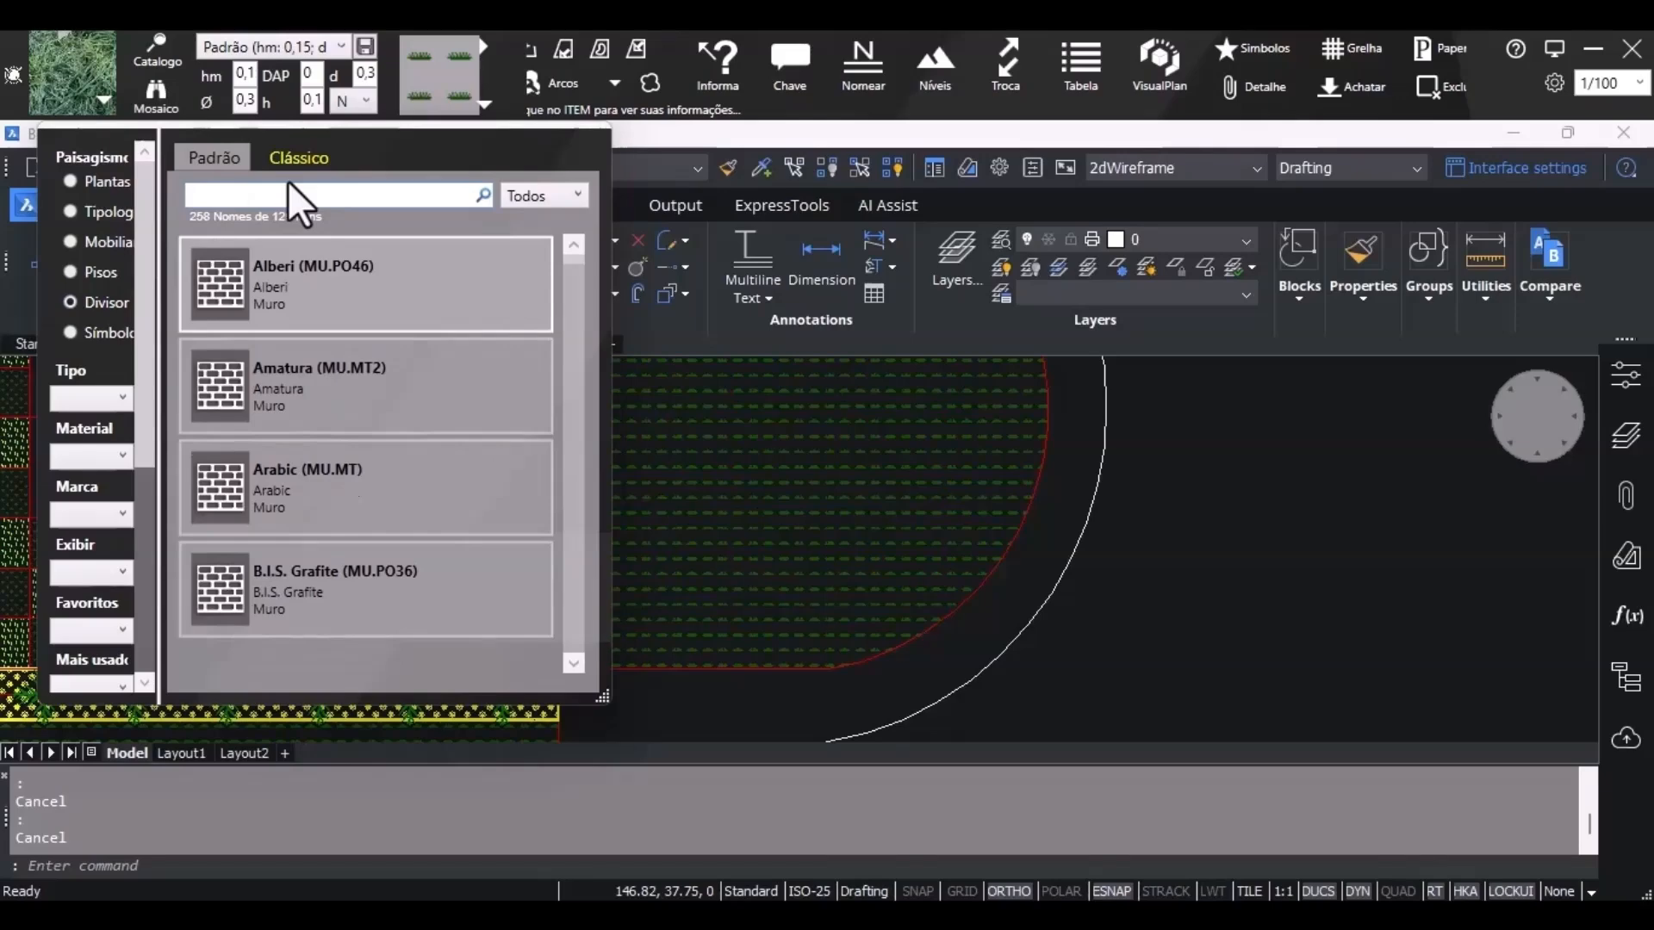
text(mu.)
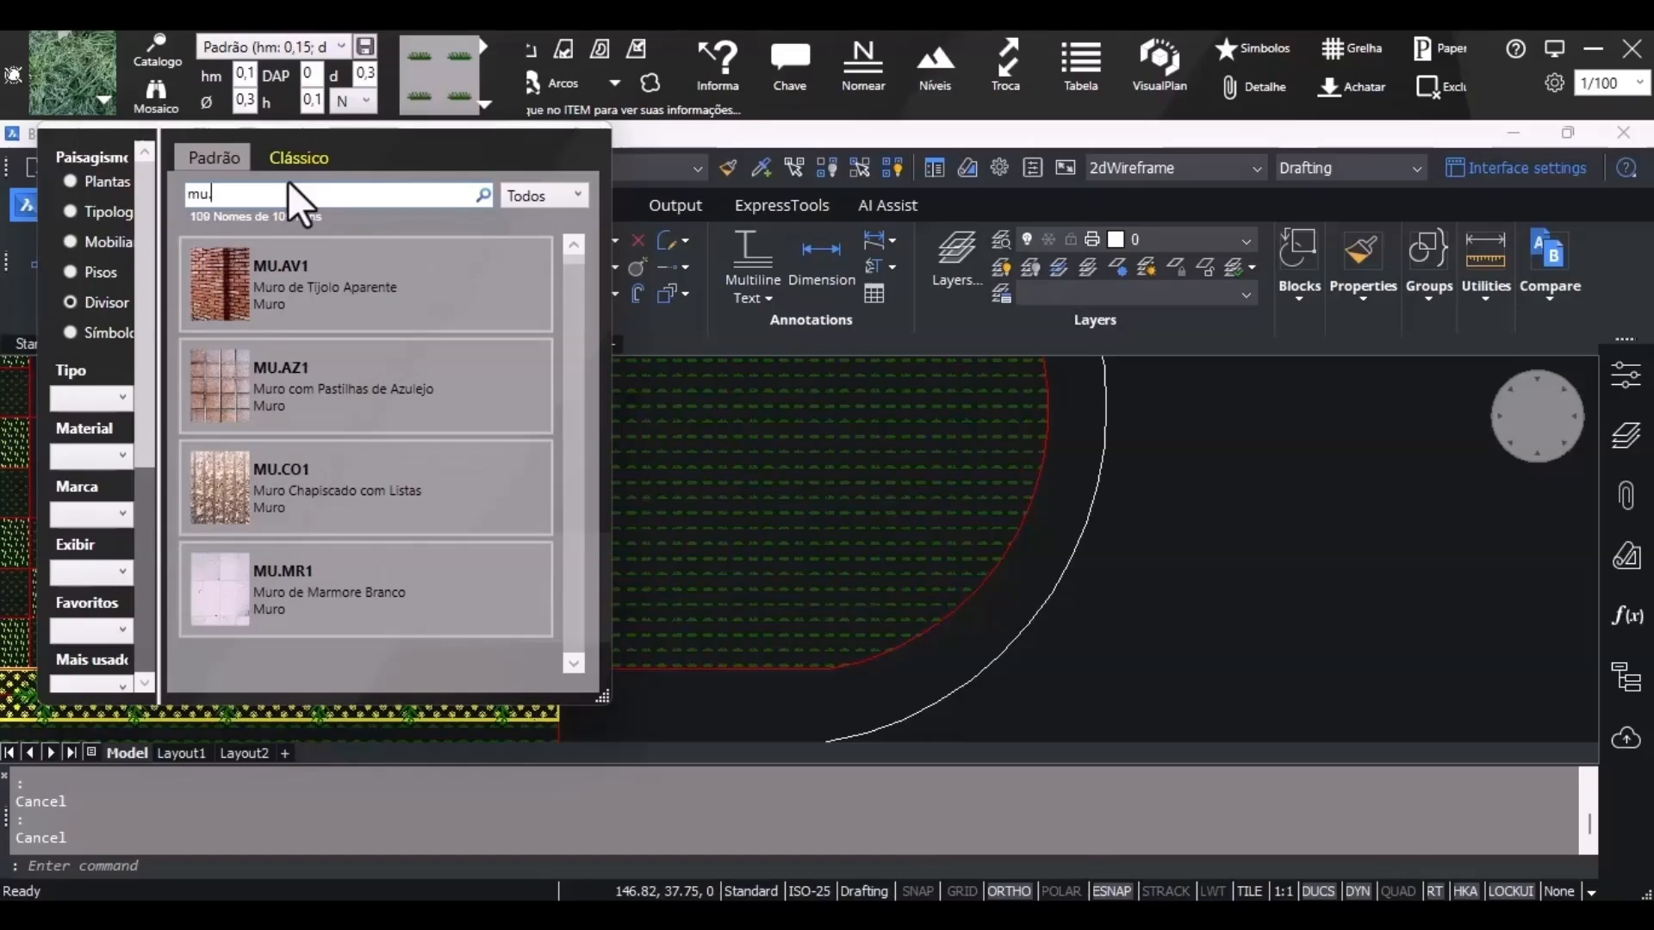
text(pd4)
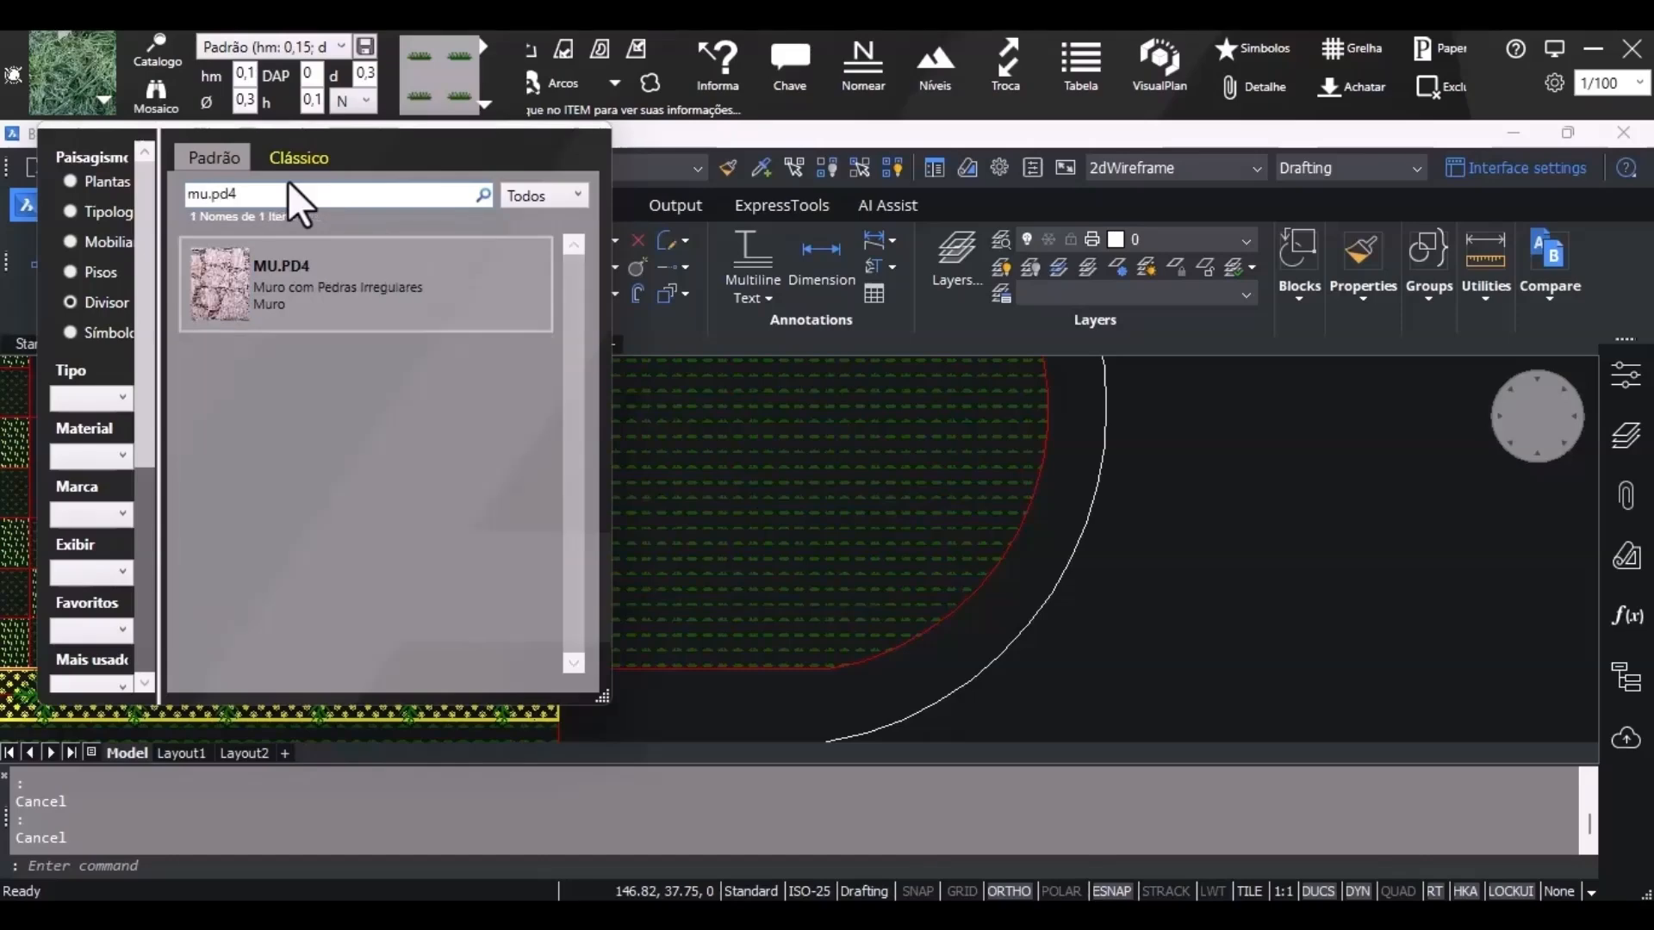
double_click(294, 302)
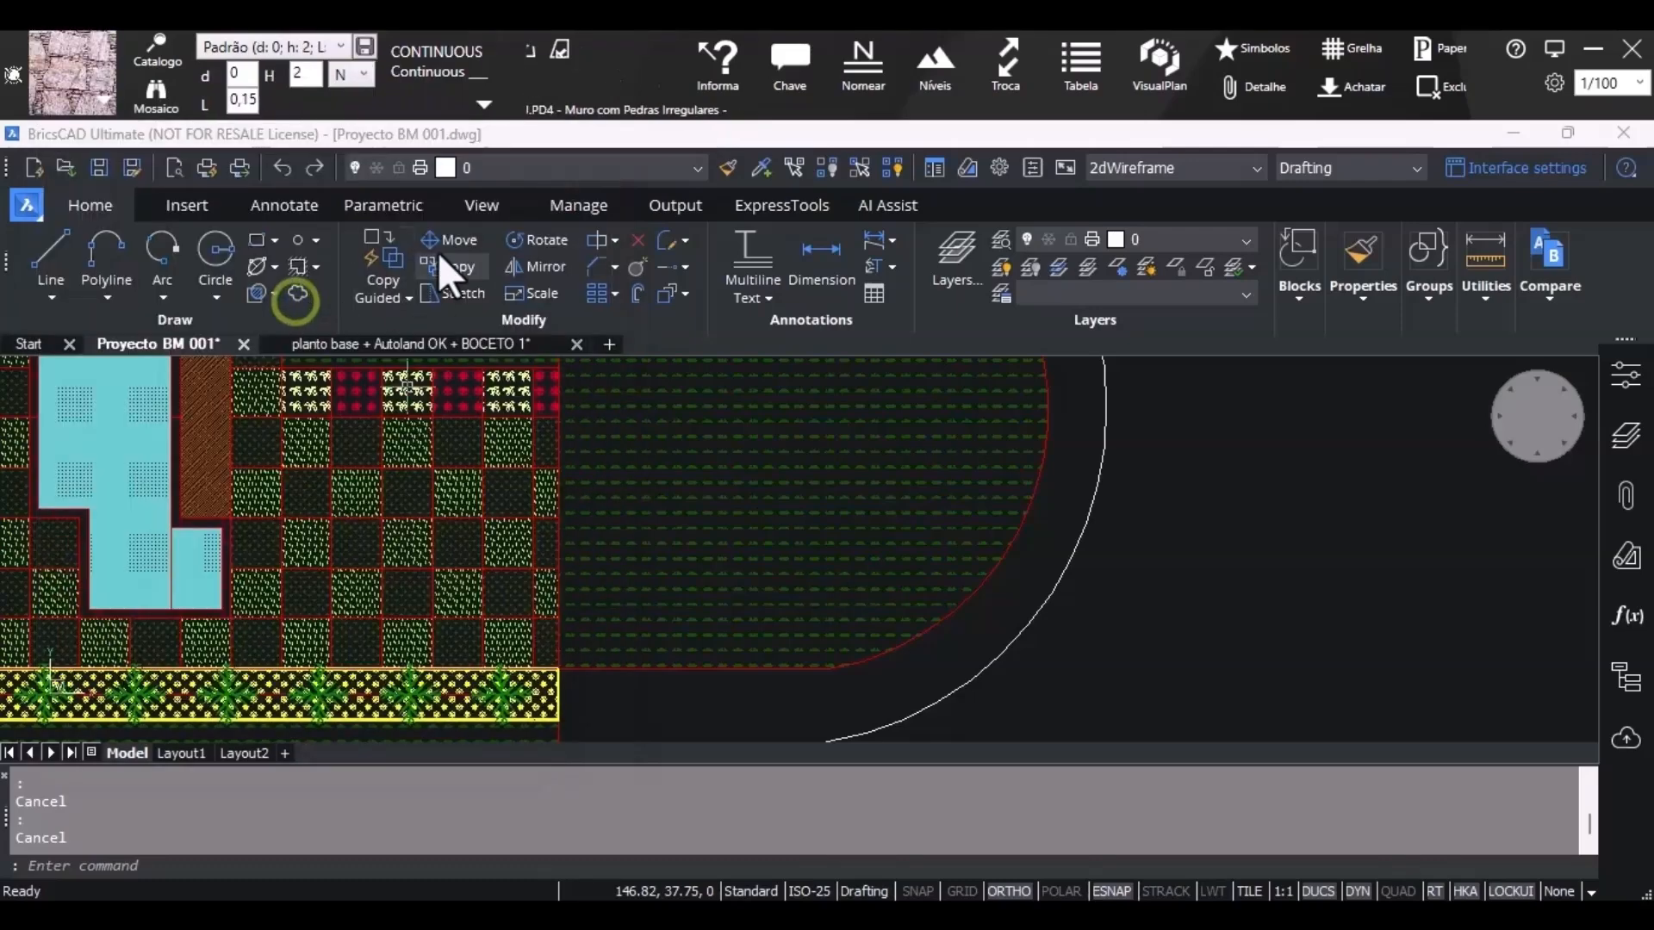
double_click(314, 76)
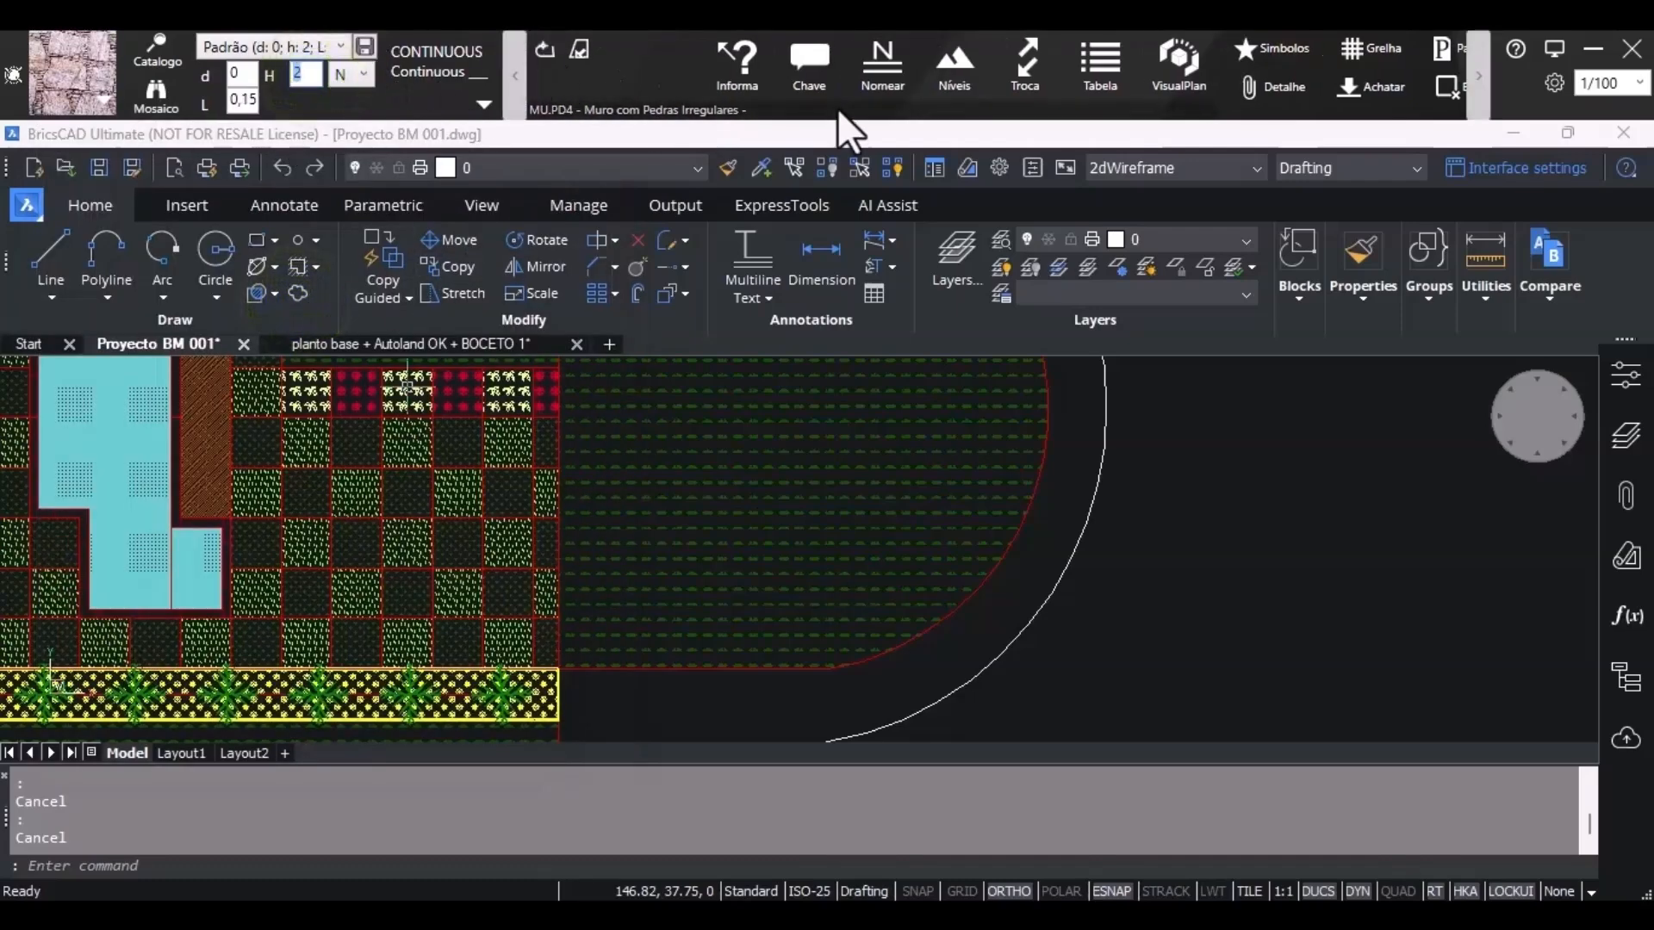
text(0,4)
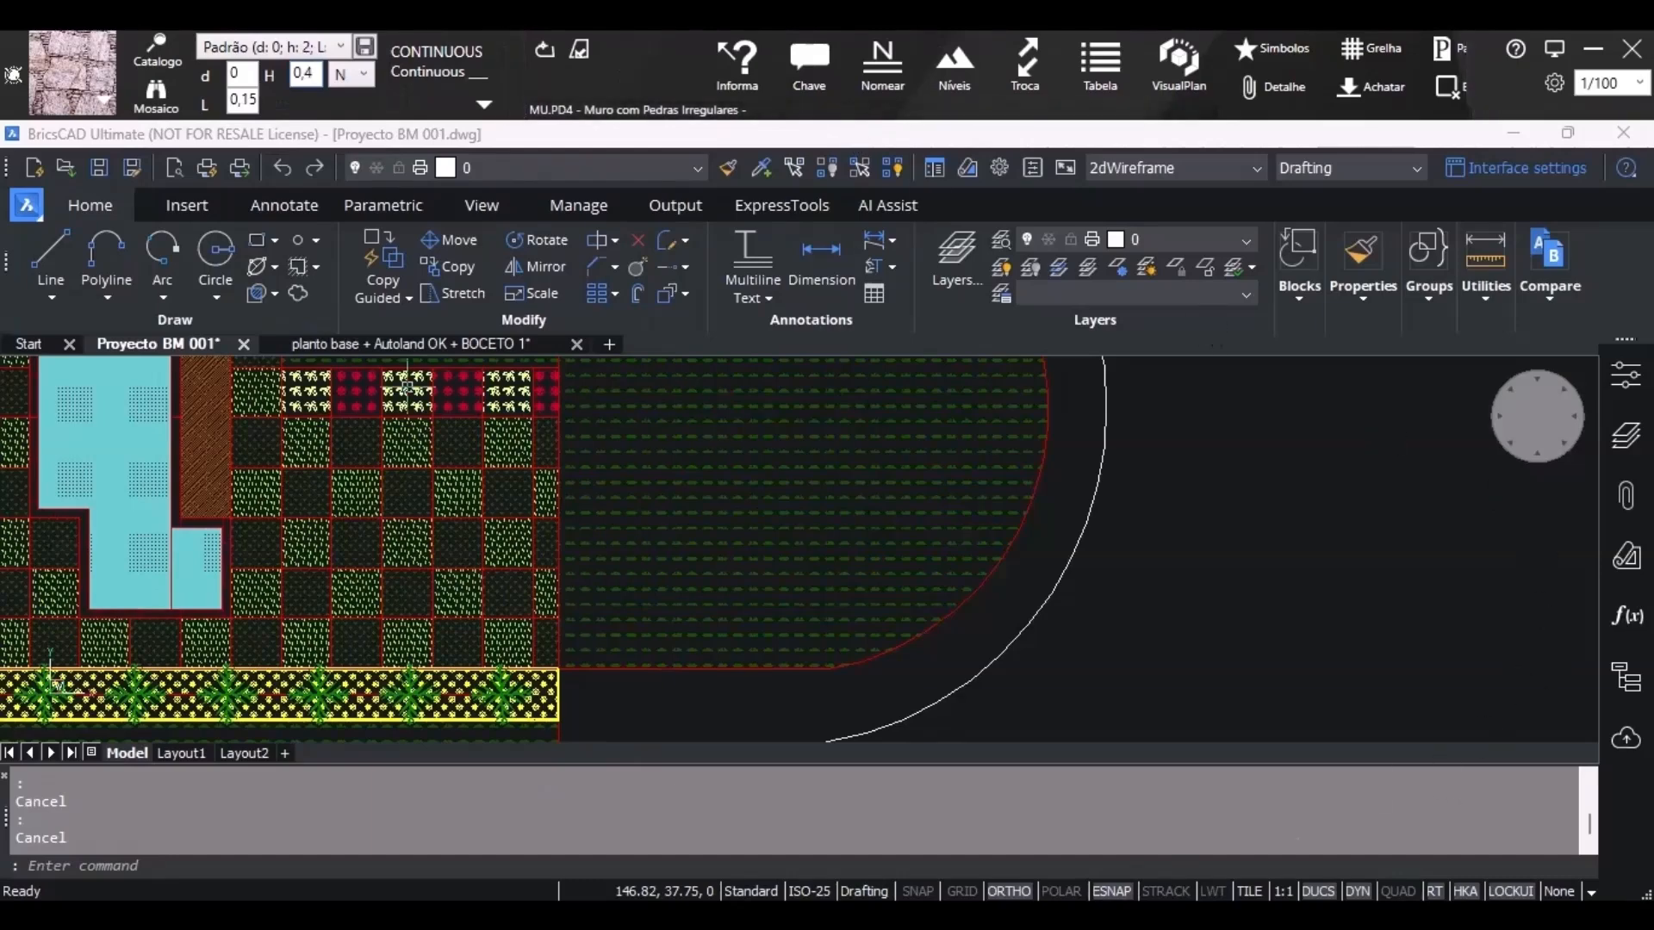
Recheck ref 004.jpg and draw the MU.PD4 stone wall along the rounded lawn's straight west edge, from the palm bed to the lawn's northwest corner.
click(1116, 813)
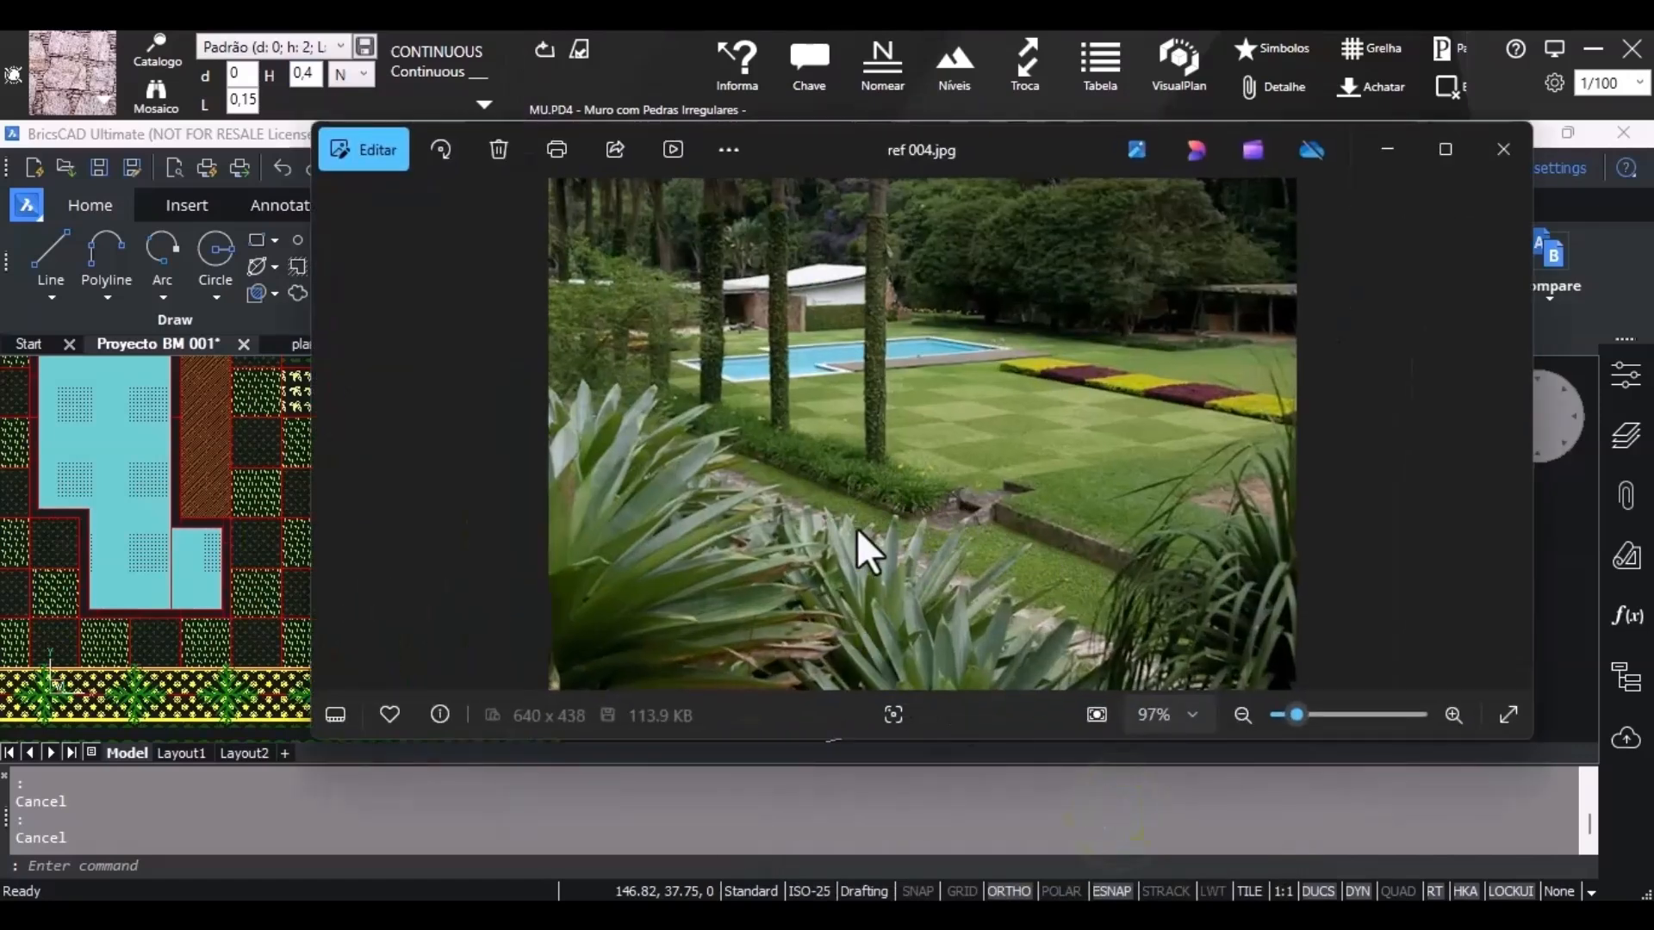
click(1389, 148)
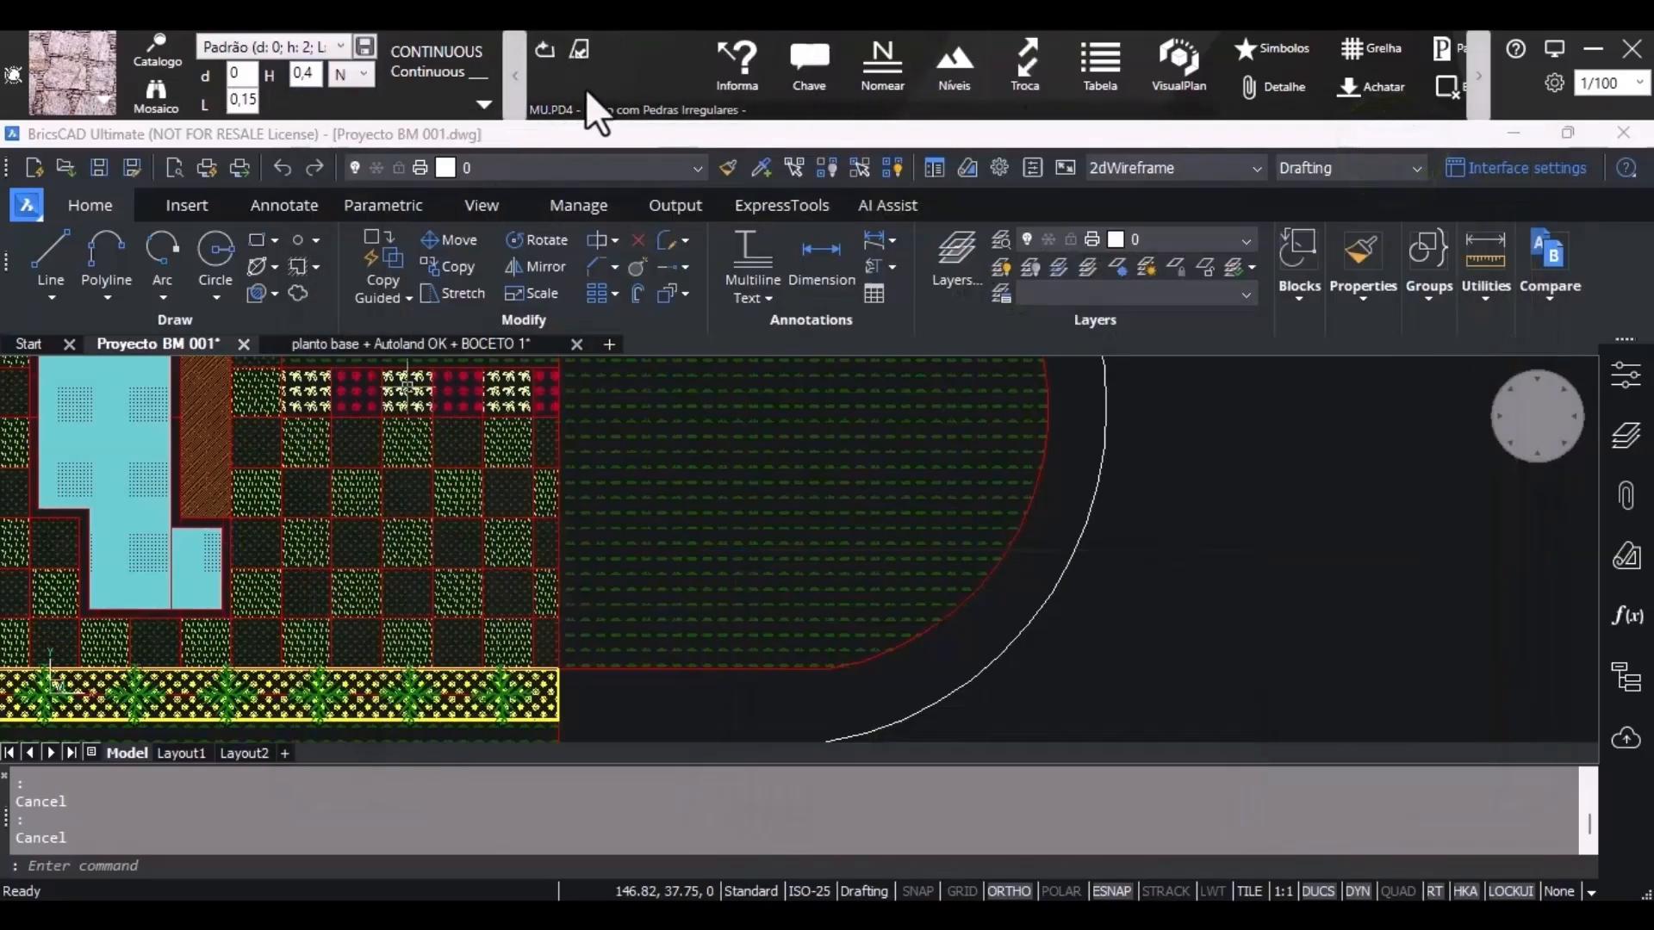
click(552, 47)
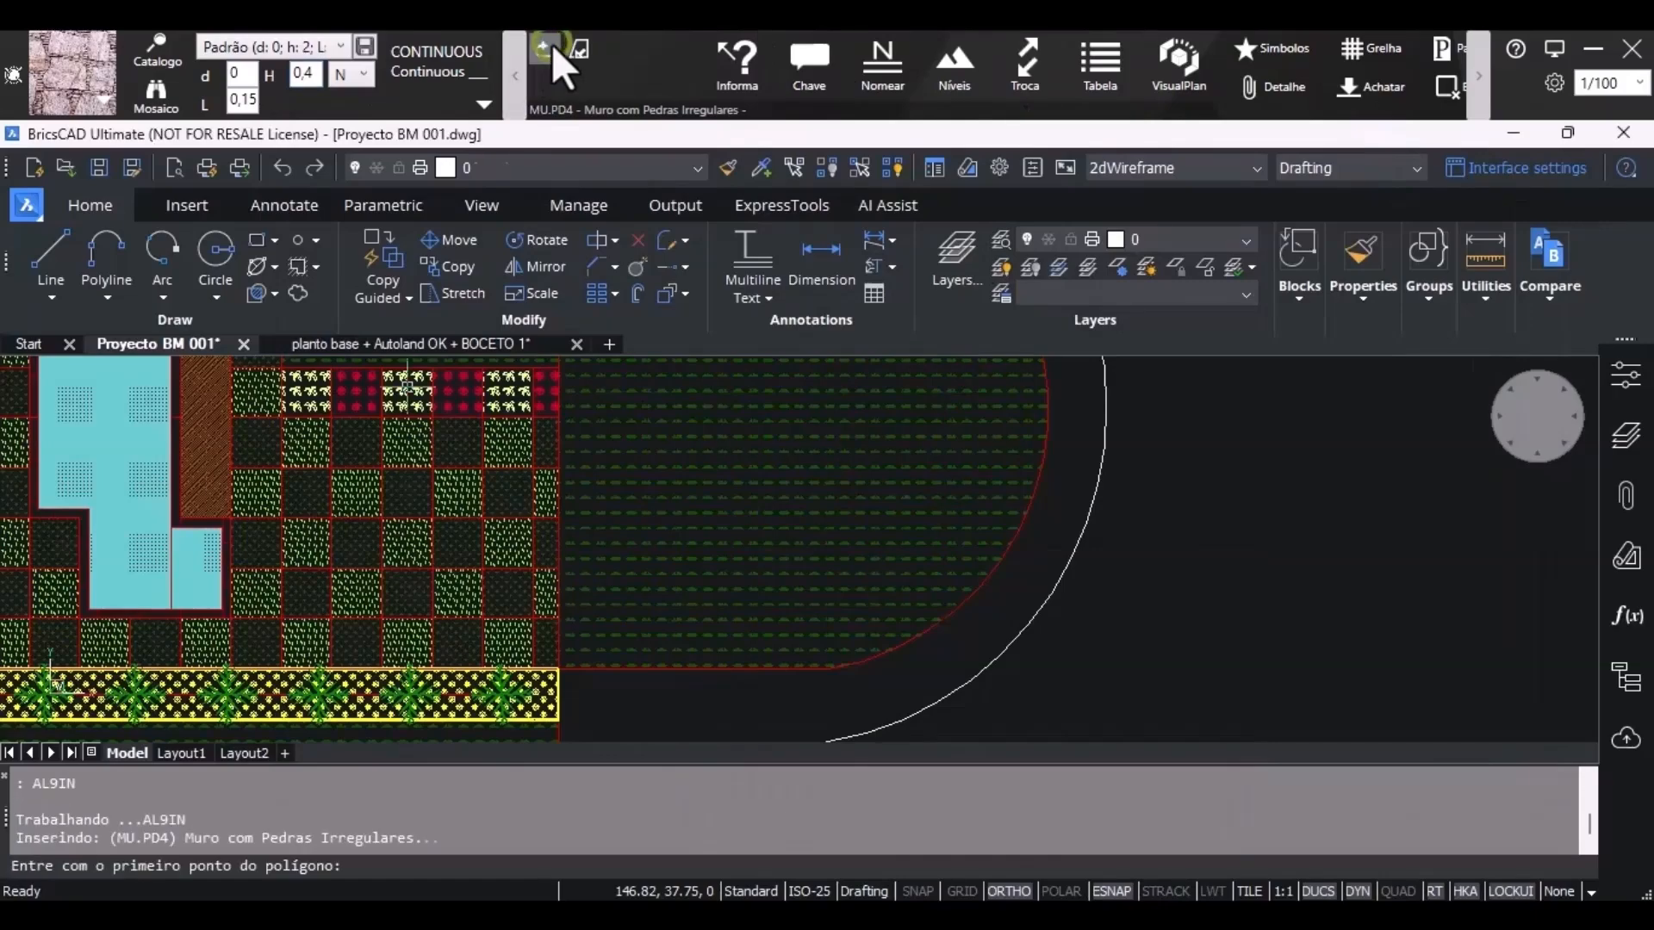
scroll(559, 668, up, 4)
click(558, 671)
scroll(568, 589, down, 6)
middle_drag(596, 472, 594, 568)
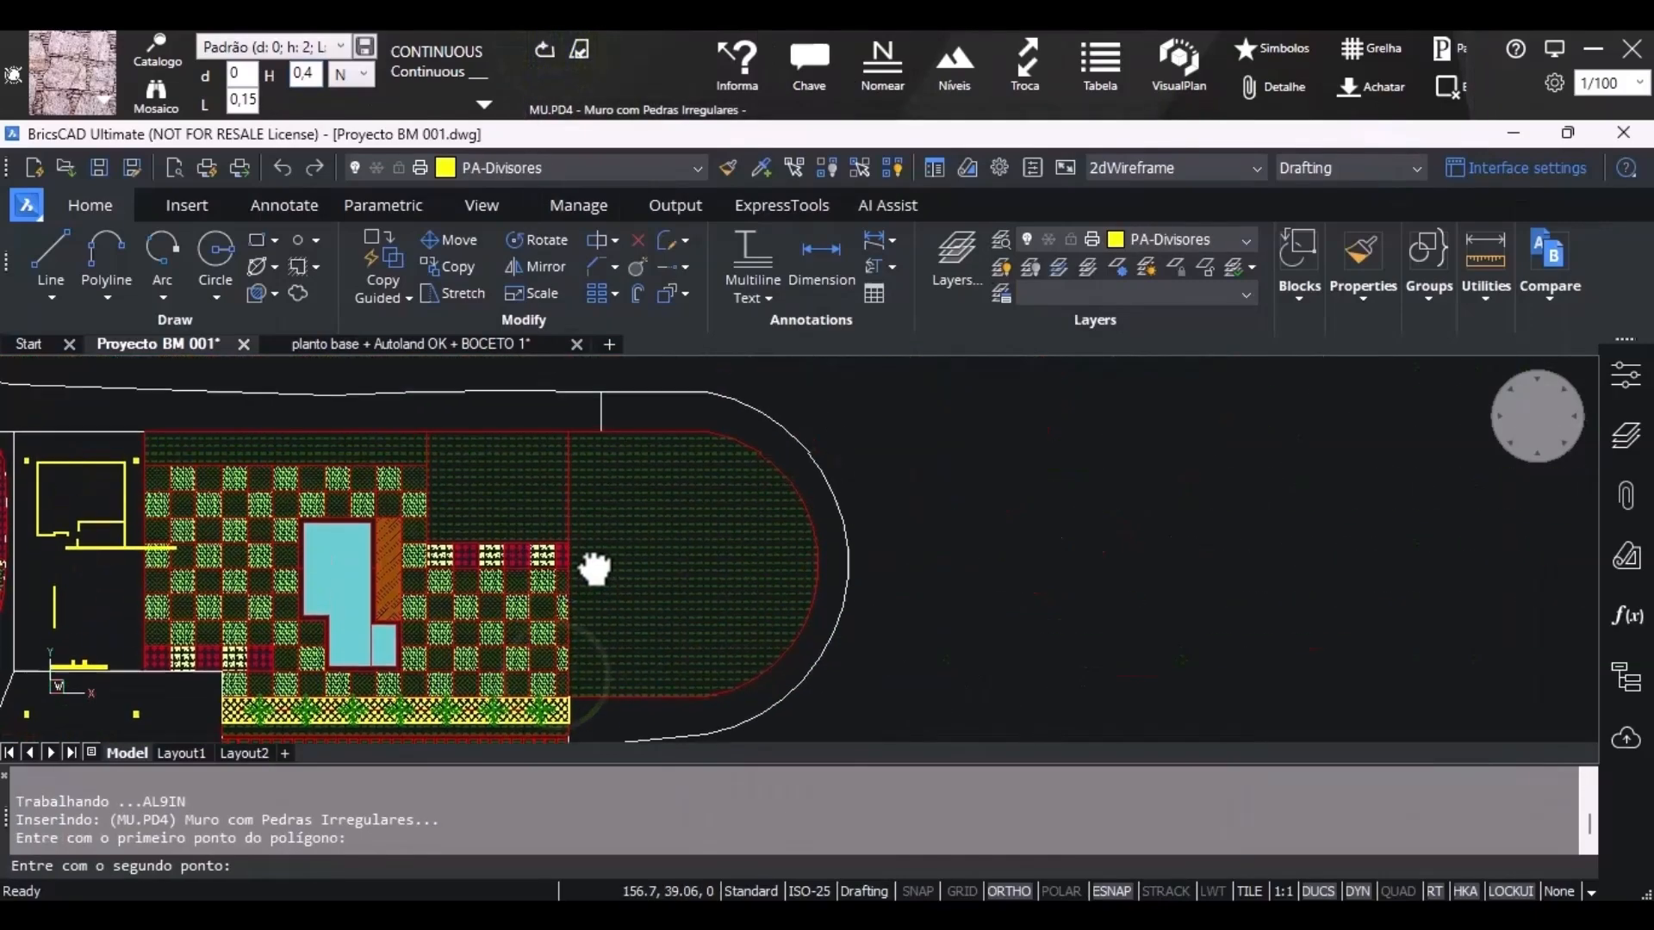
scroll(594, 569, up, 4)
click(577, 364)
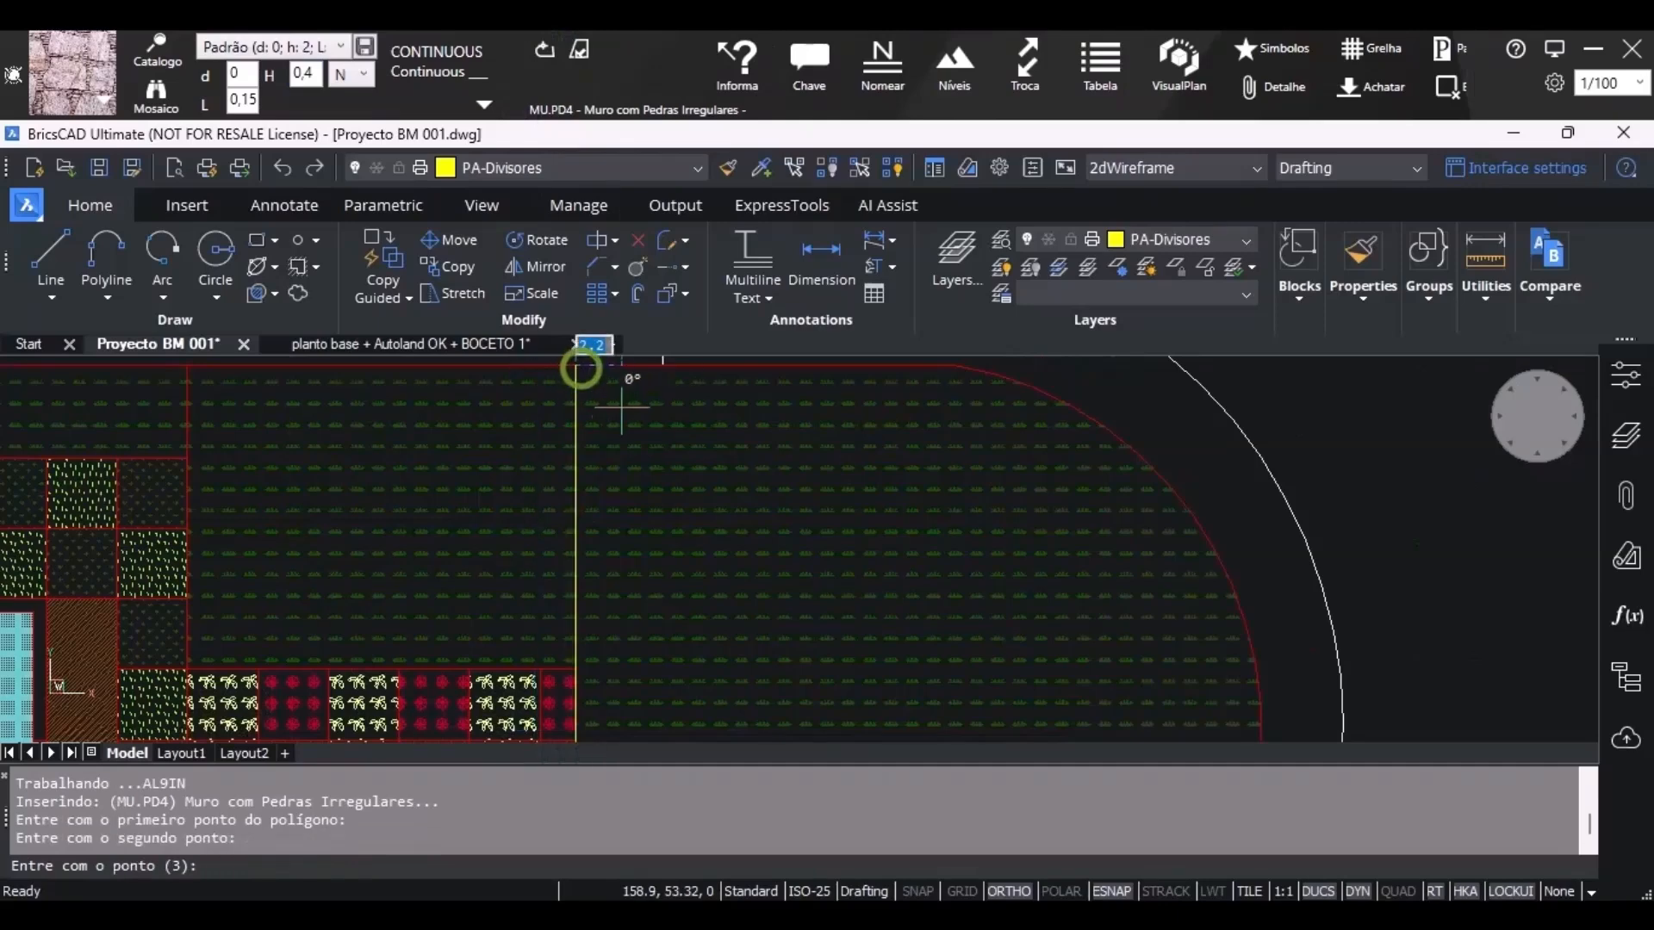
key(Return)
scroll(614, 487, down, 5)
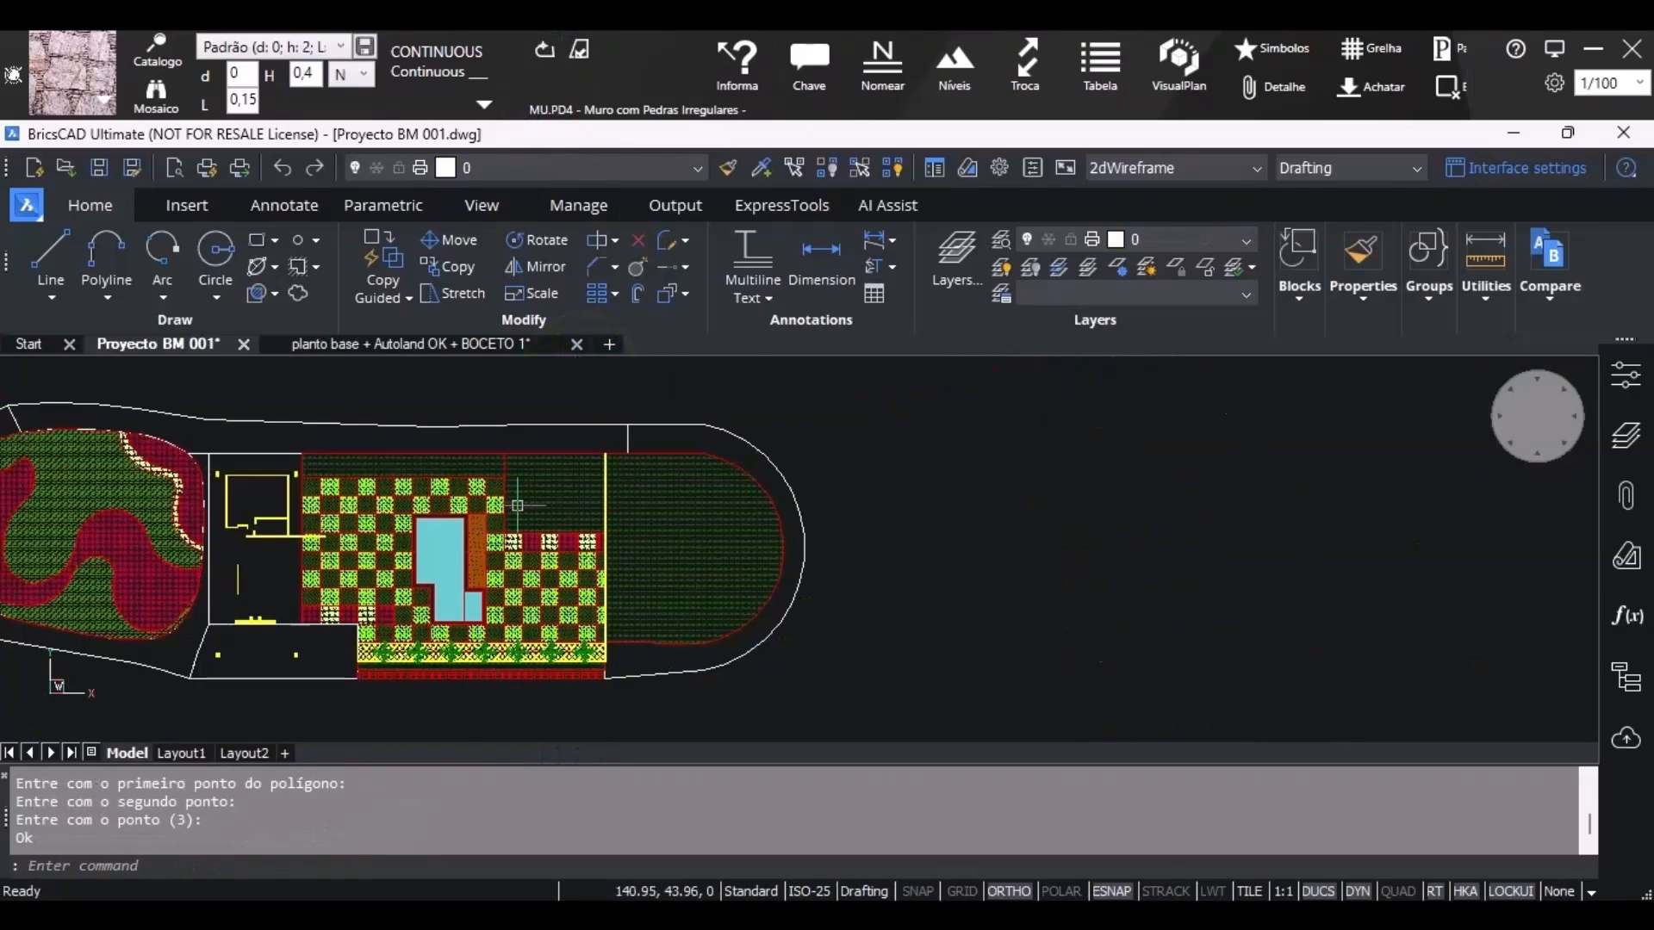
scroll(430, 544, up, 2)
scroll(1052, 499, down, 2)
middle_drag(922, 566, 1056, 541)
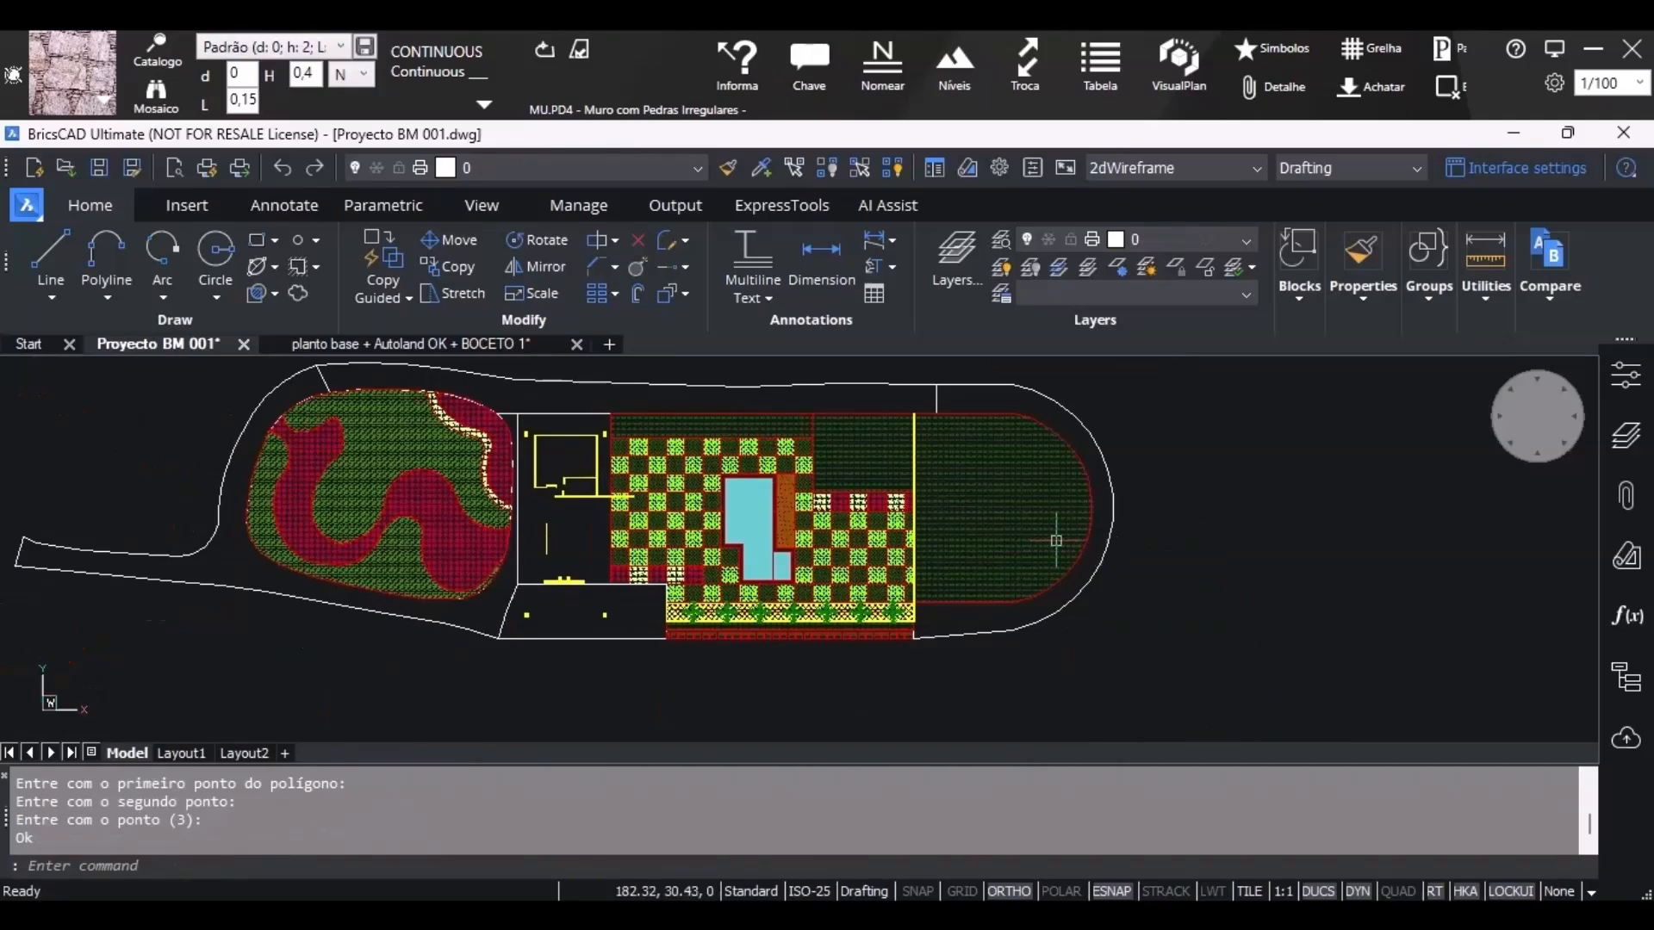
Switch the catalog to the floors category, Pisos, and filter its items by the material Concreto/Cimento.
scroll(185, 581, up, 3)
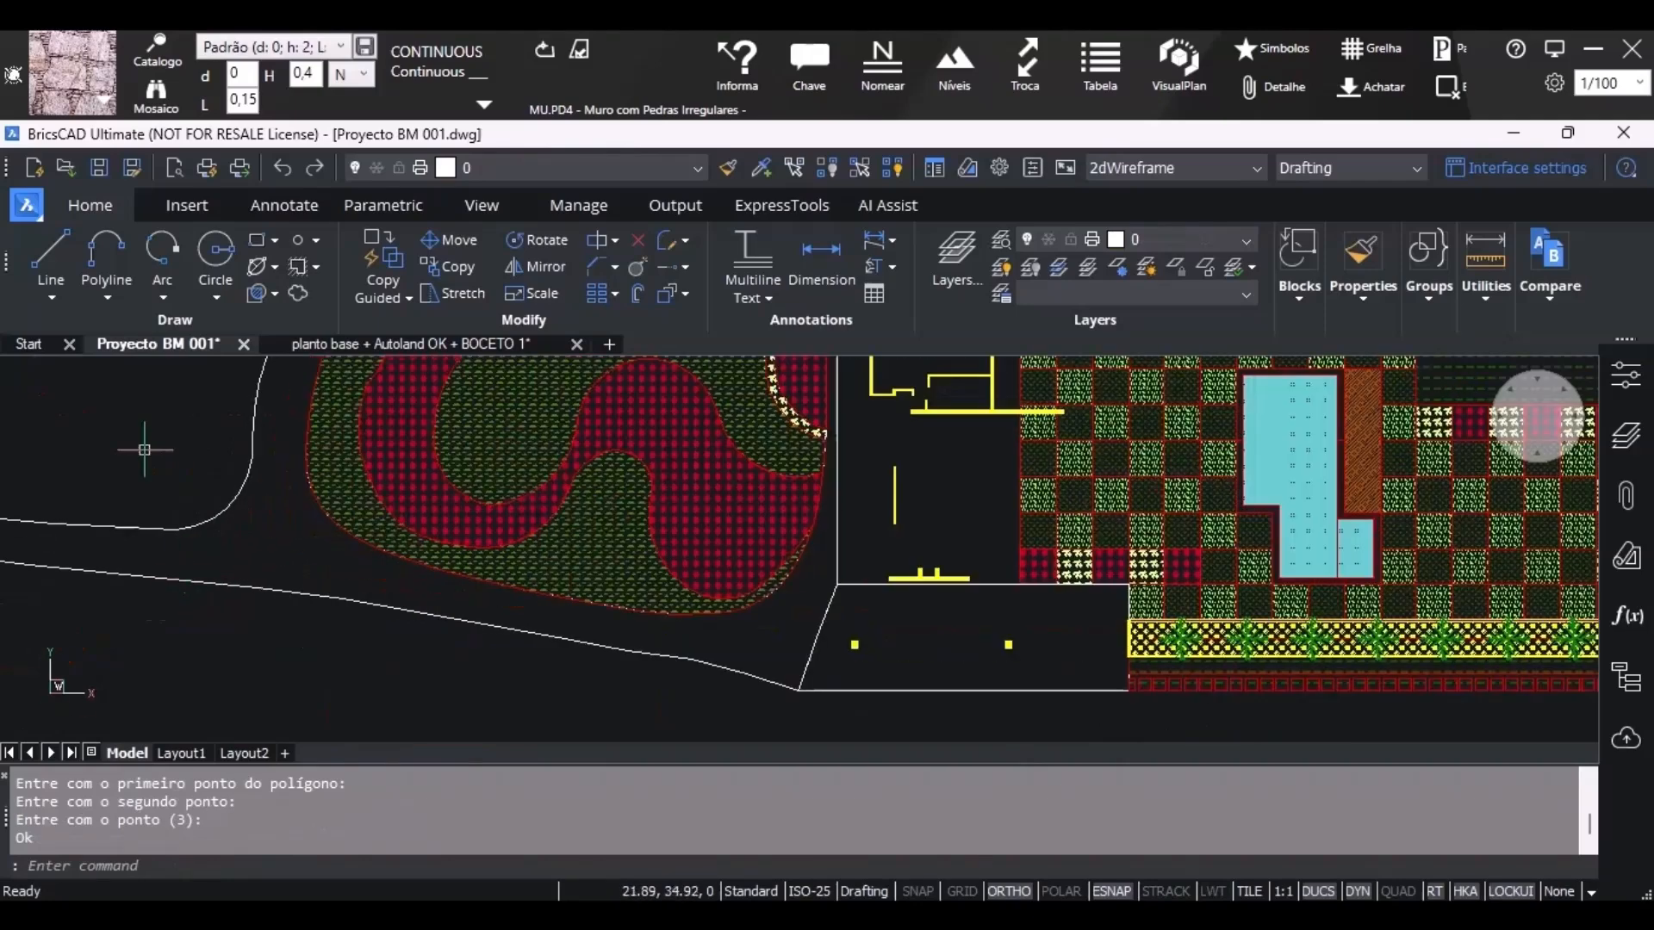
click(100, 93)
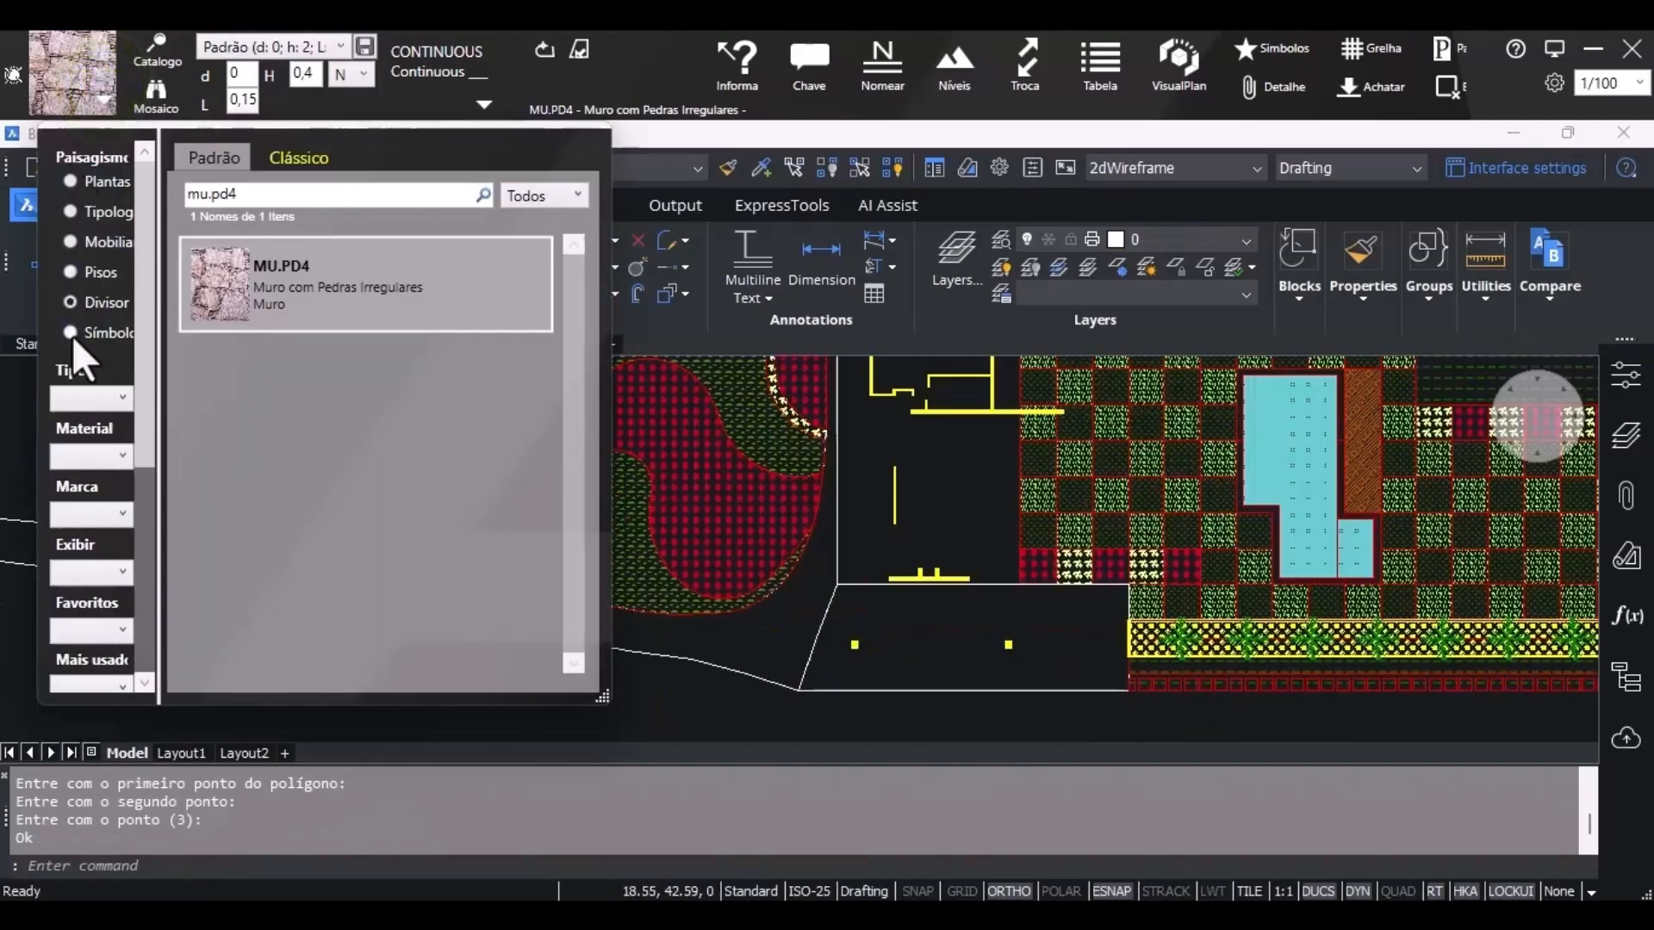
click(71, 271)
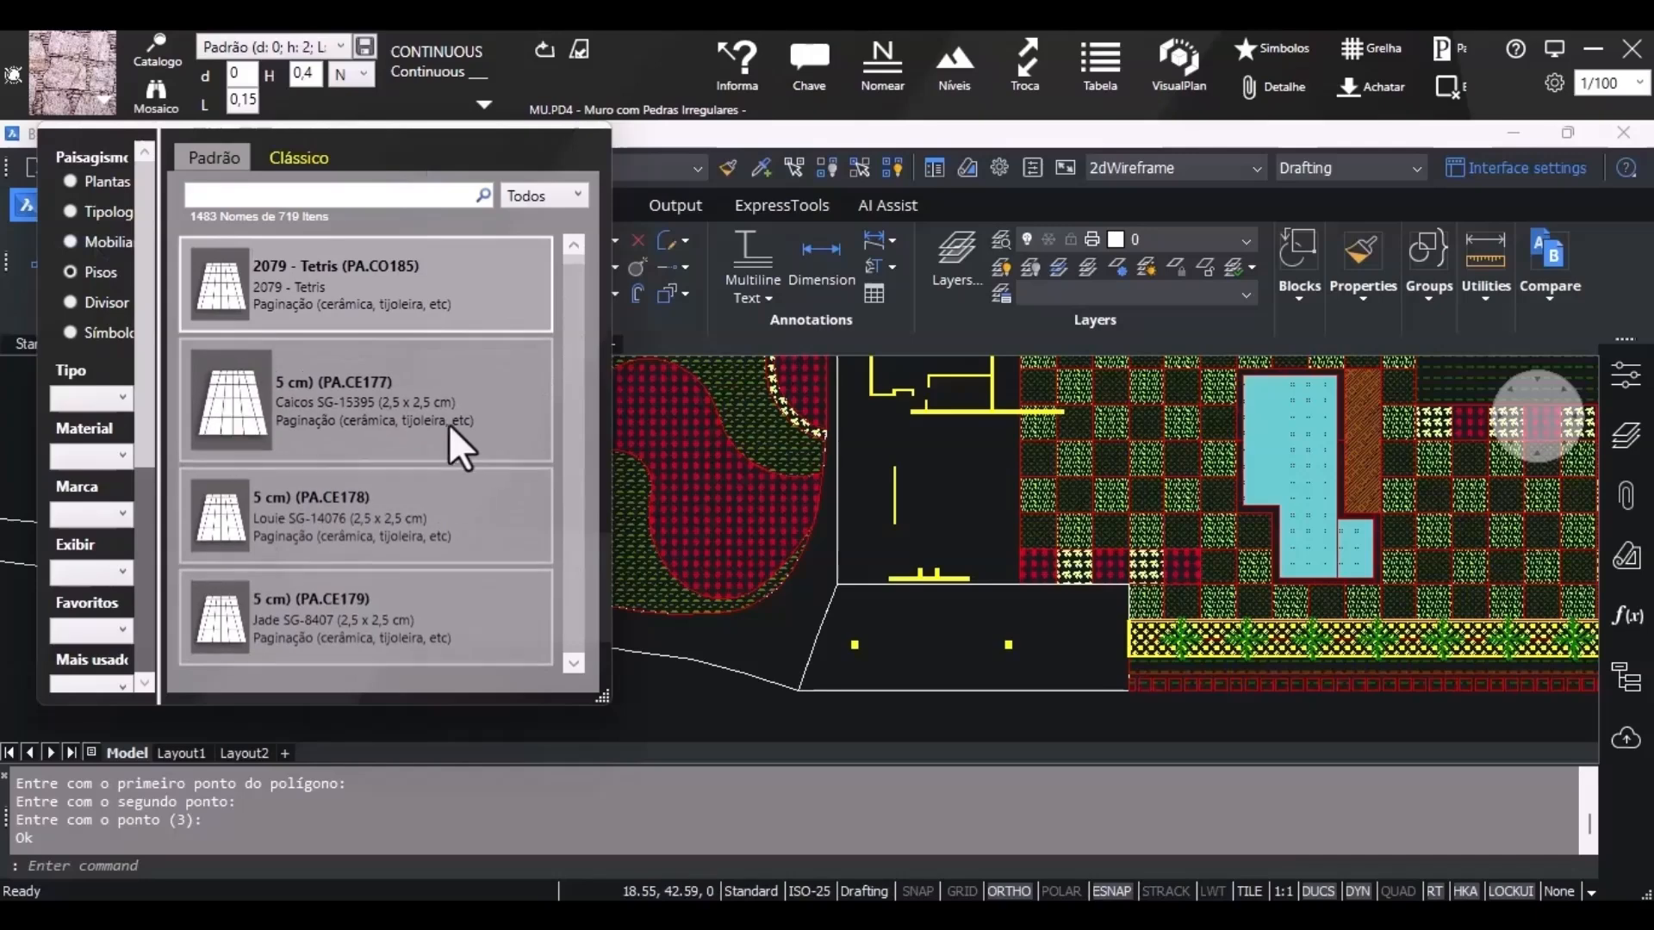
scroll(432, 459, down, 3)
click(96, 398)
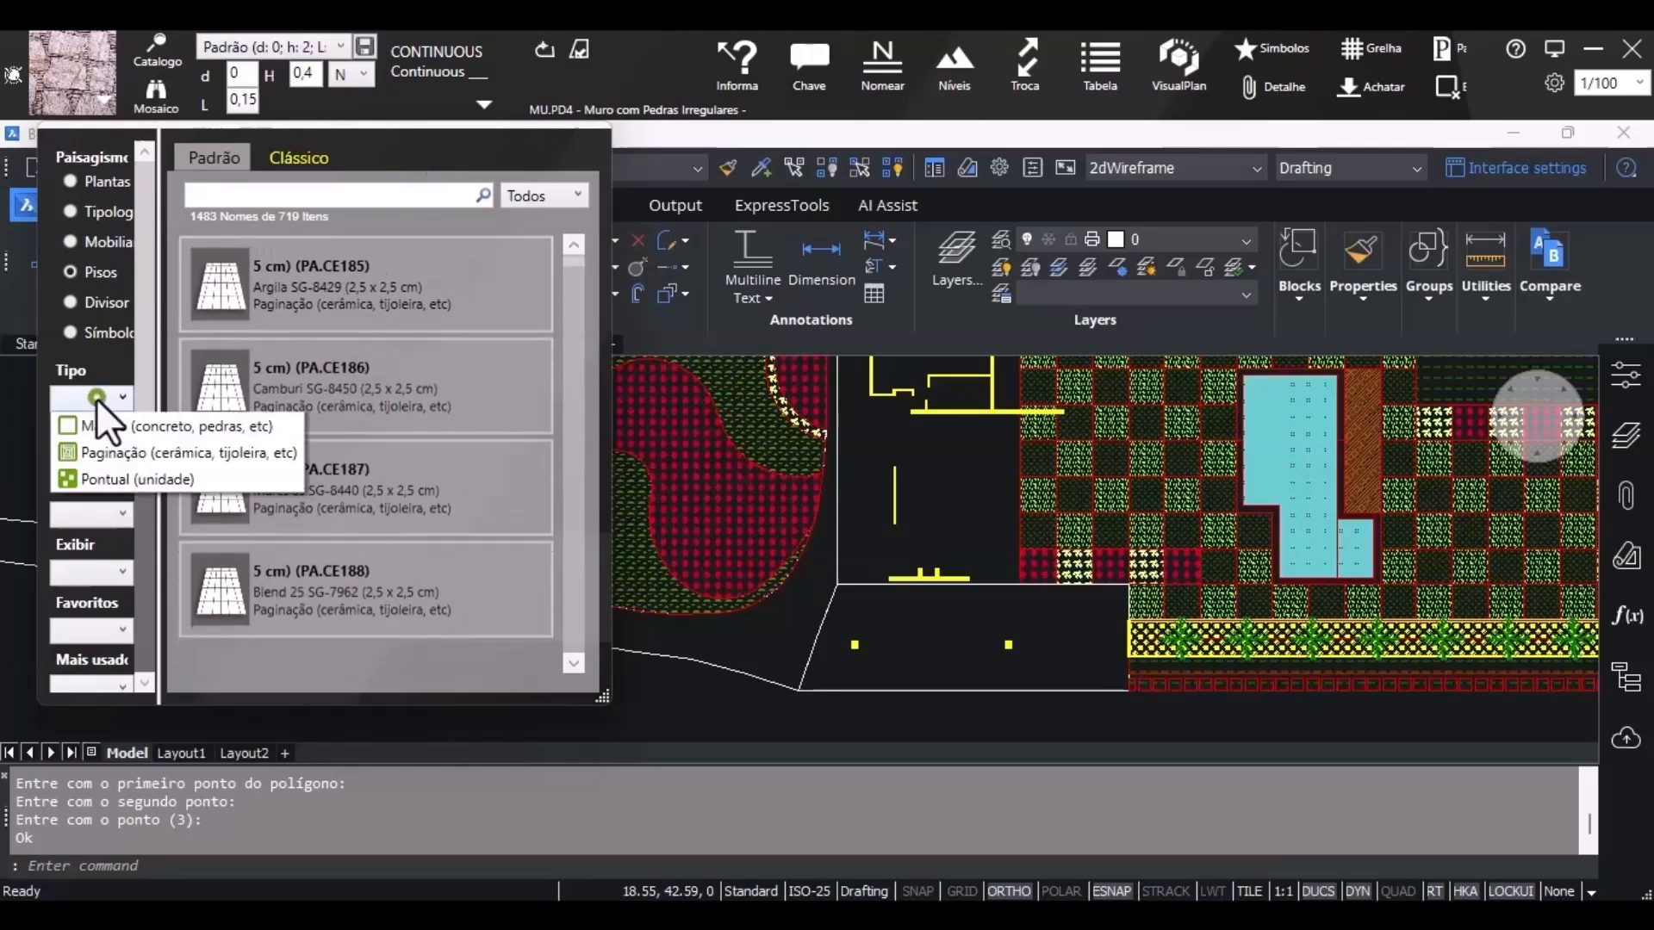
click(115, 479)
click(96, 450)
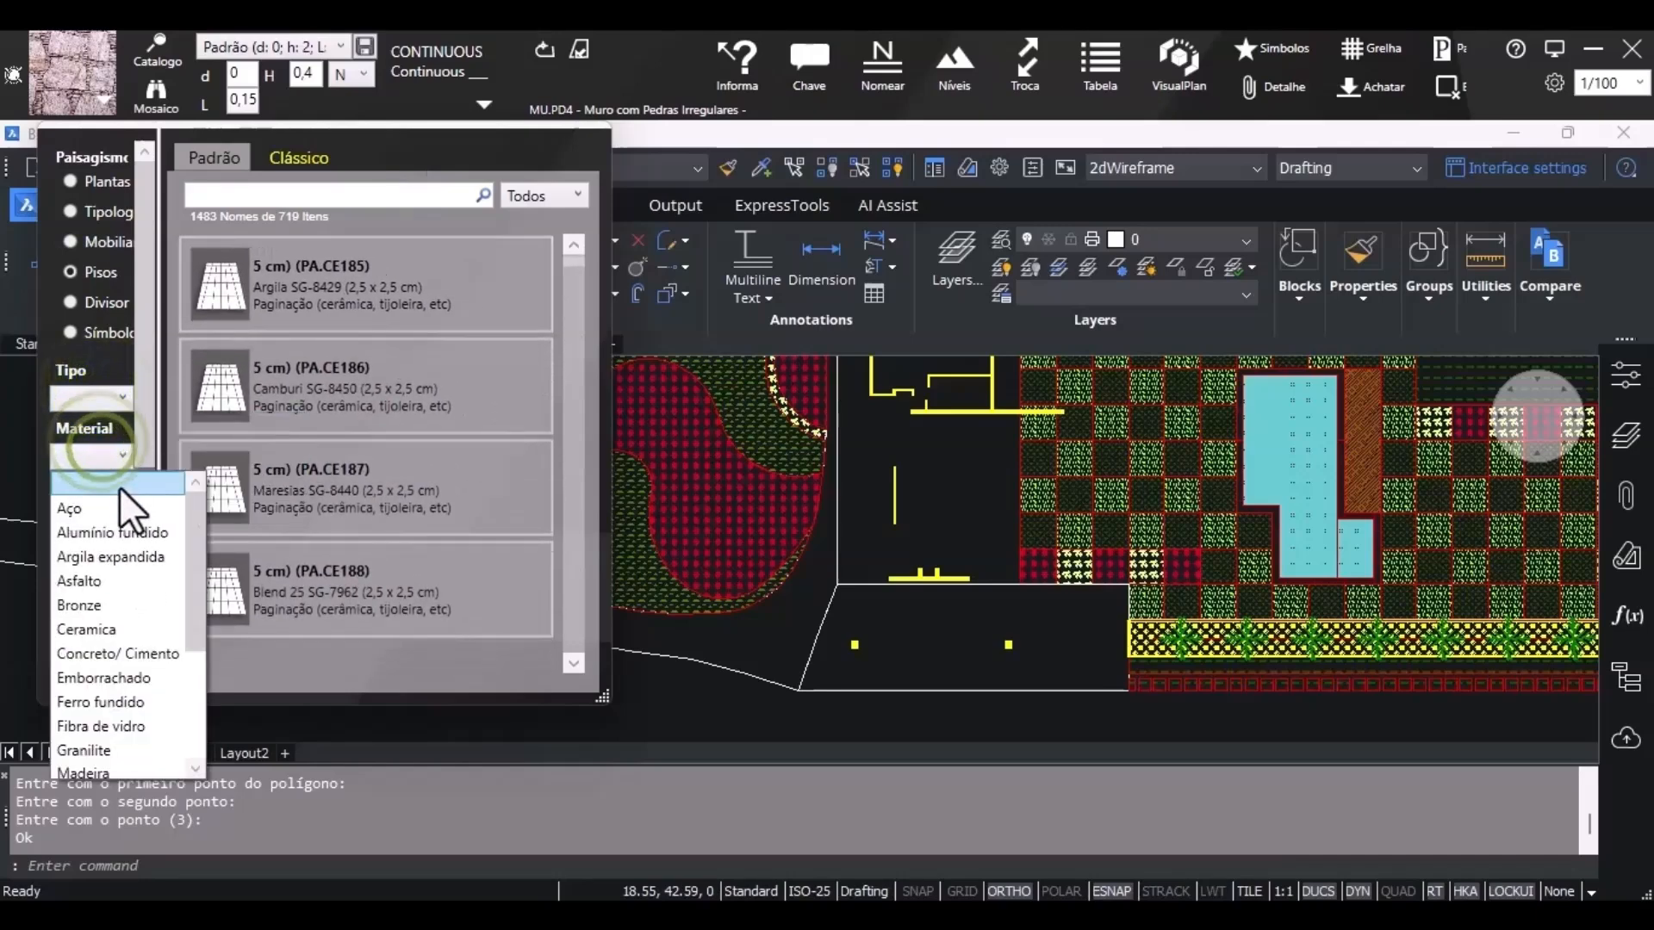
click(131, 646)
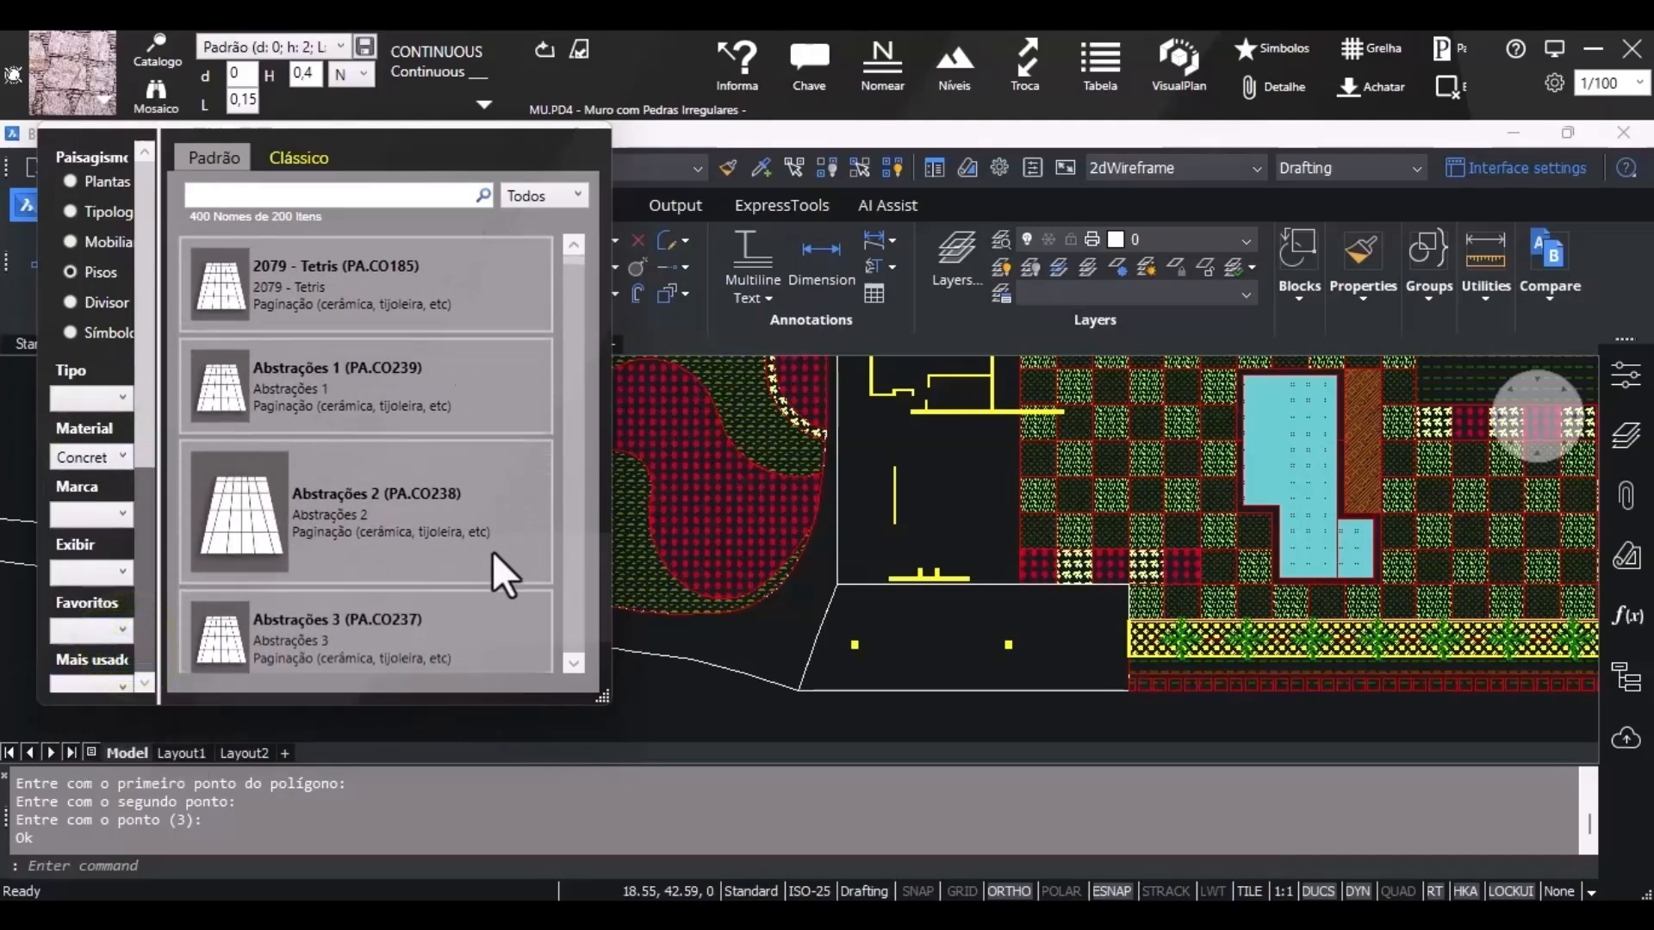
Choose the floor MC.CO1, Cimentado áspero, from the catalog and look over its representation options without changing them.
scroll(509, 617, down, 10)
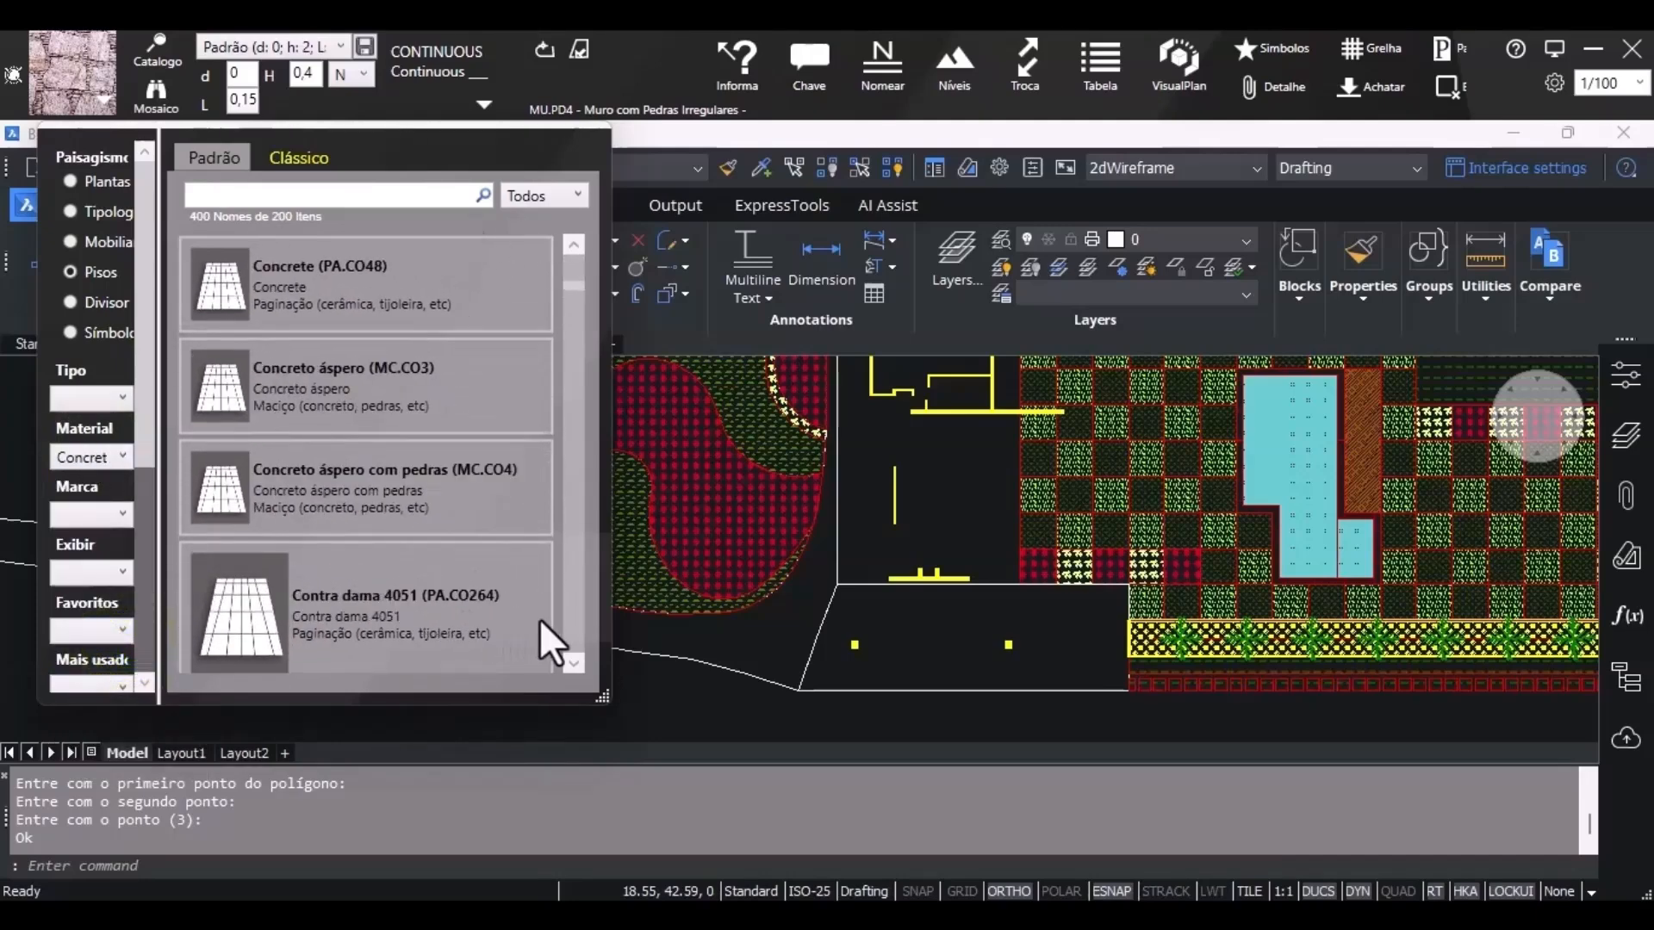
scroll(539, 619, up, 3)
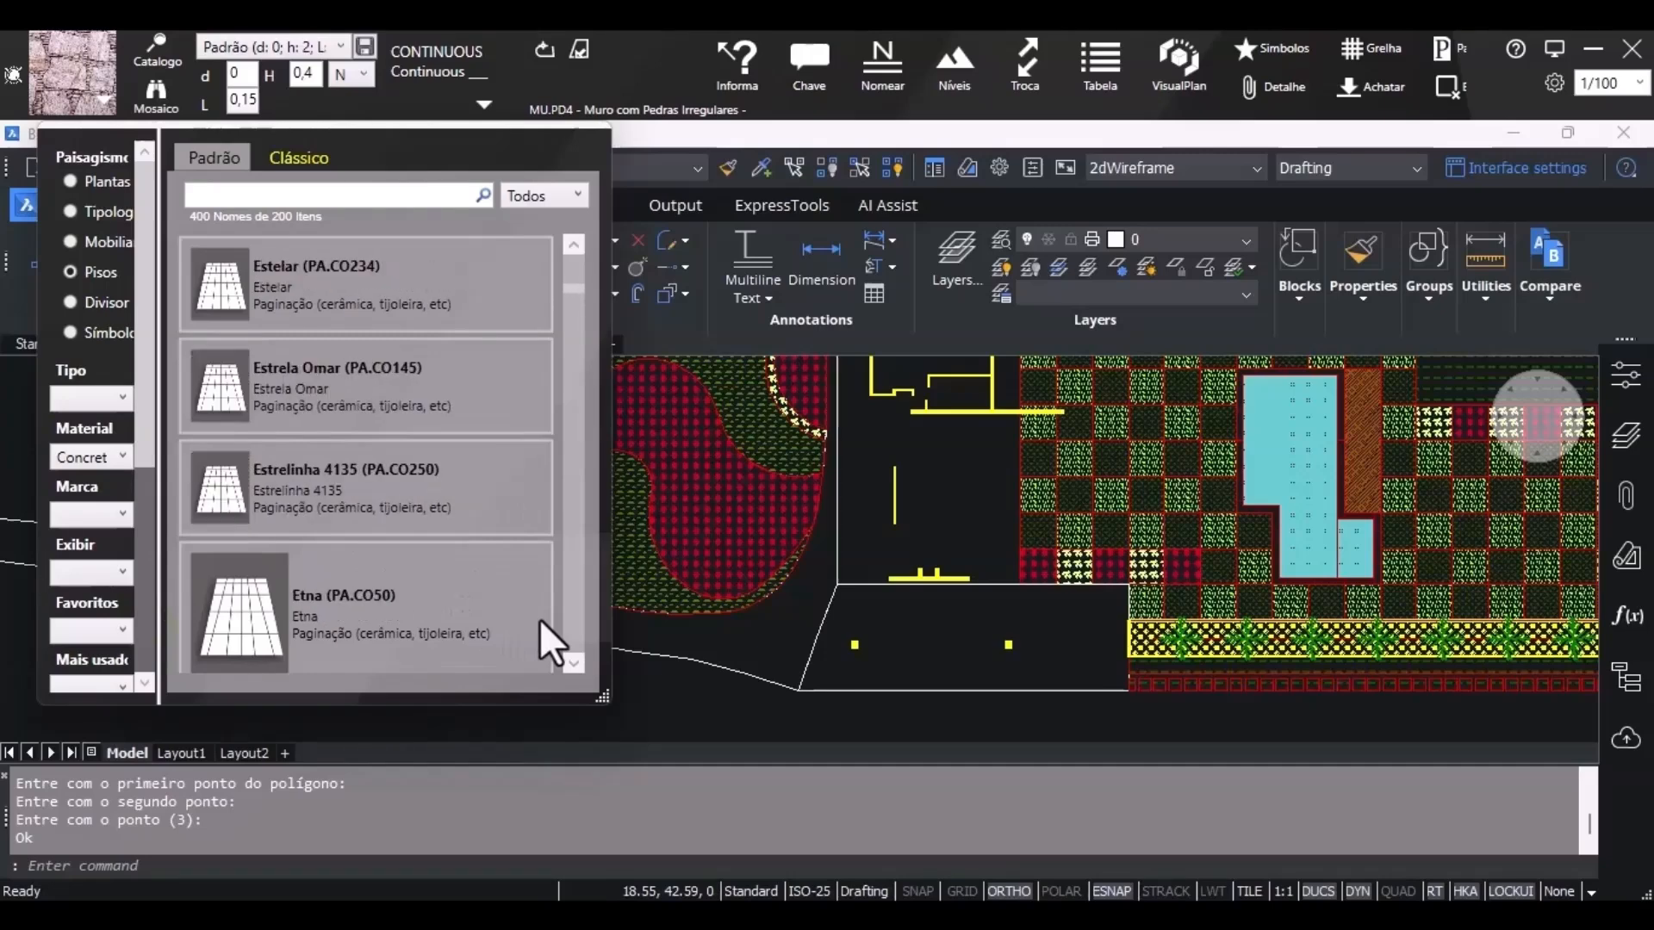
scroll(482, 397, down, 3)
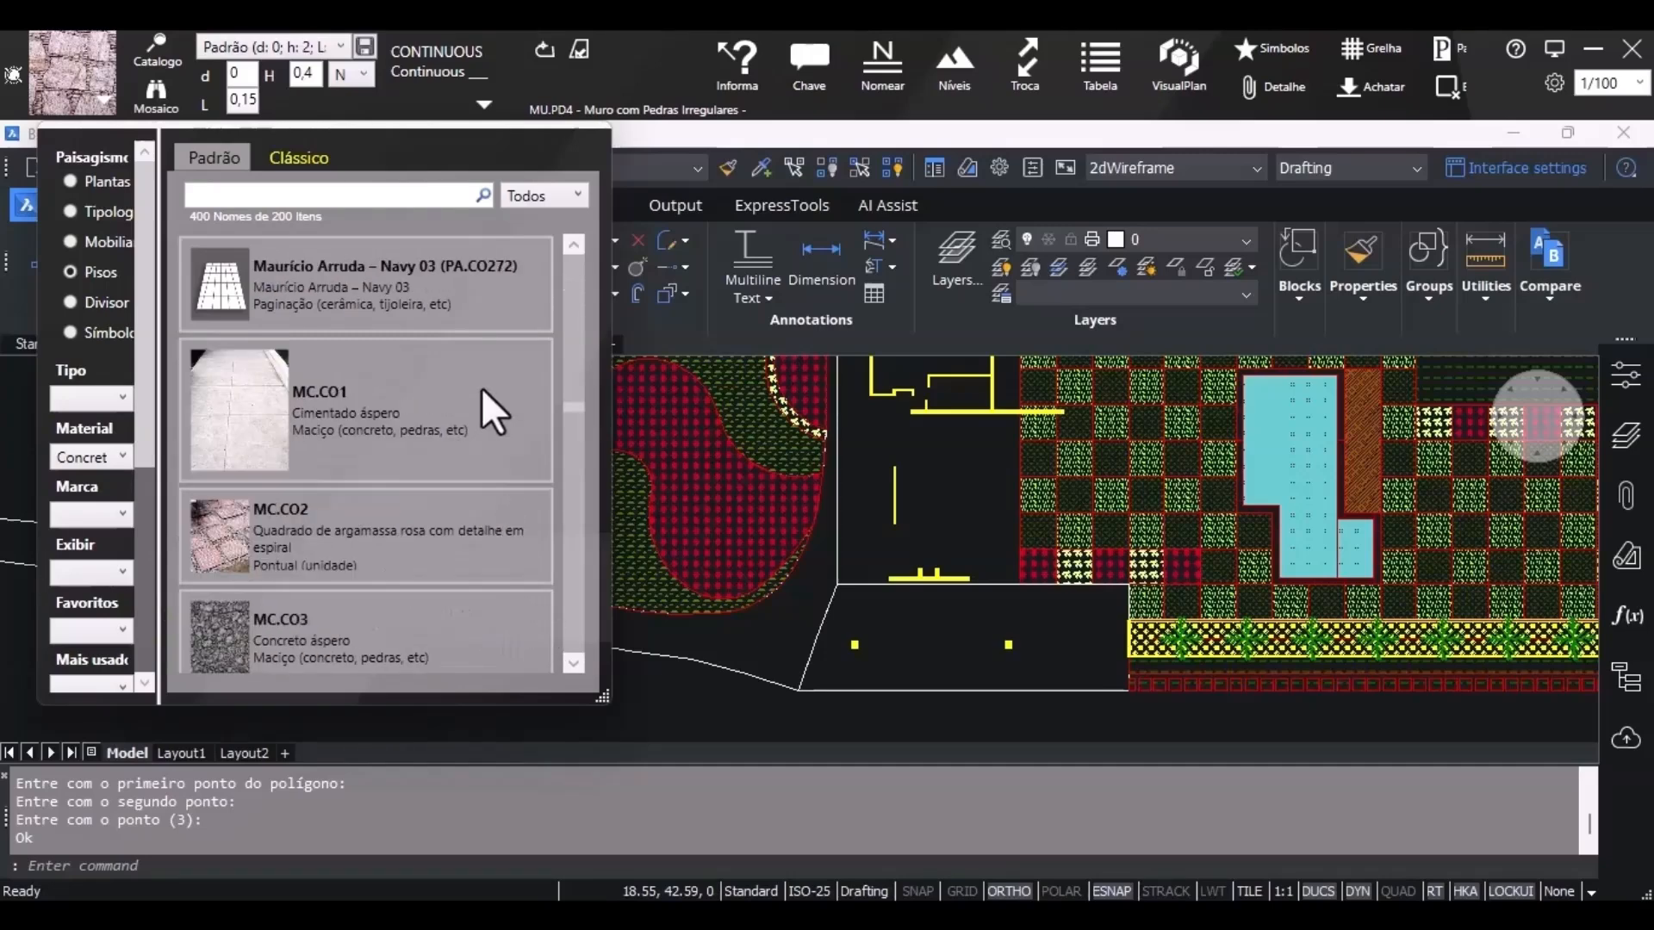
click(288, 411)
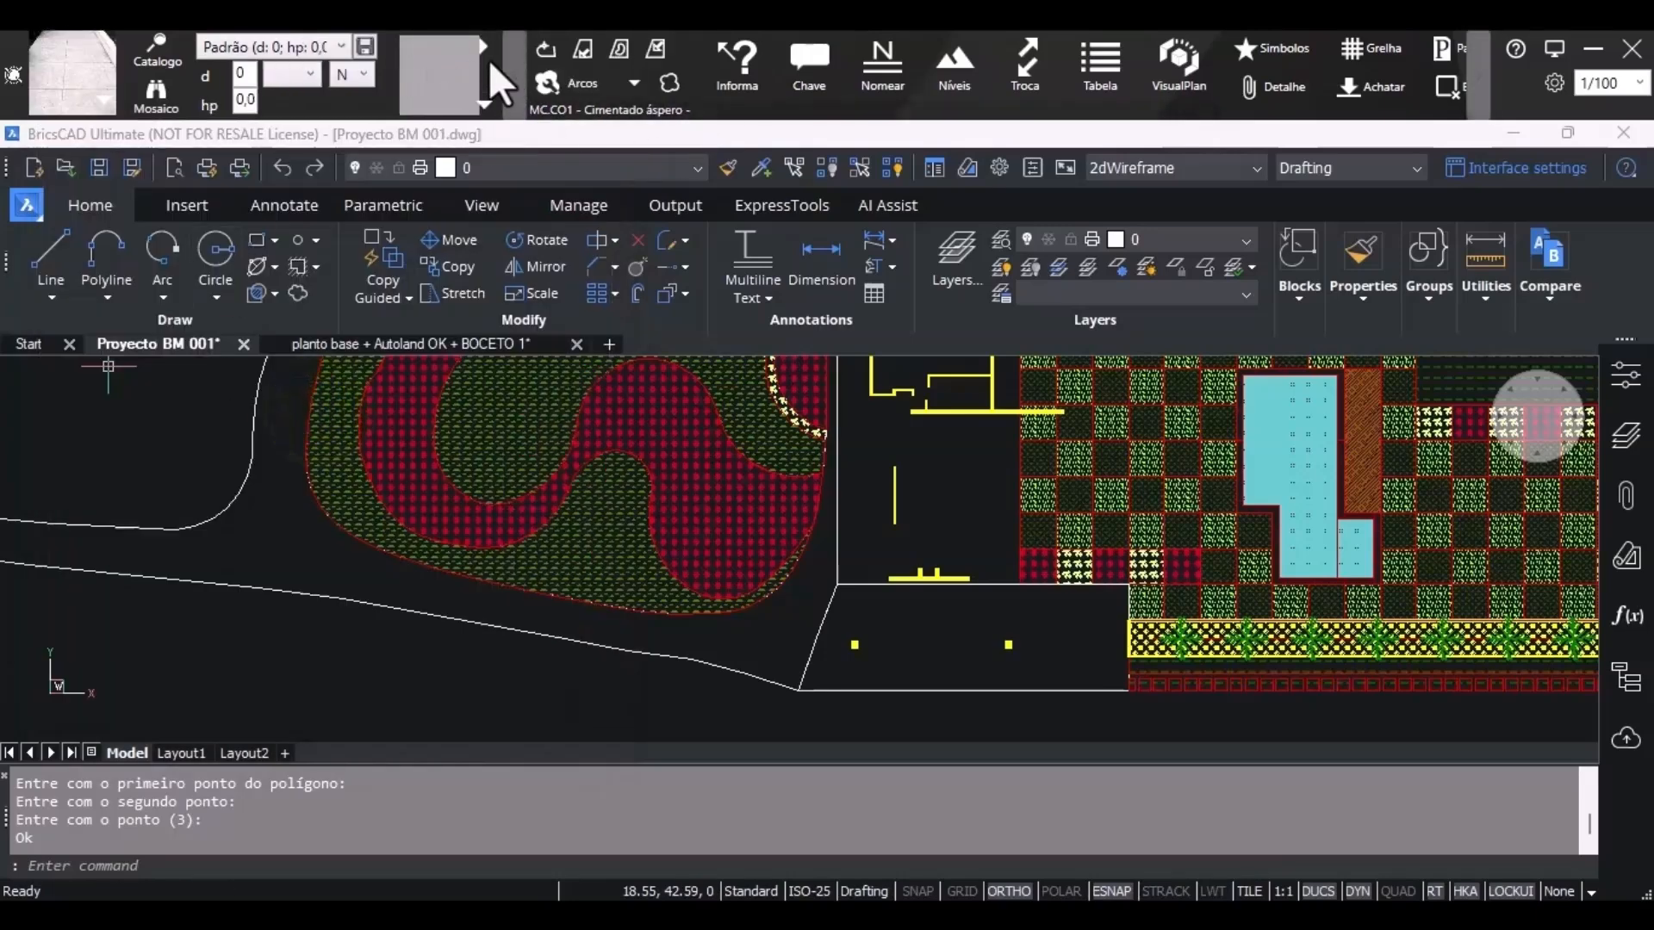
click(486, 101)
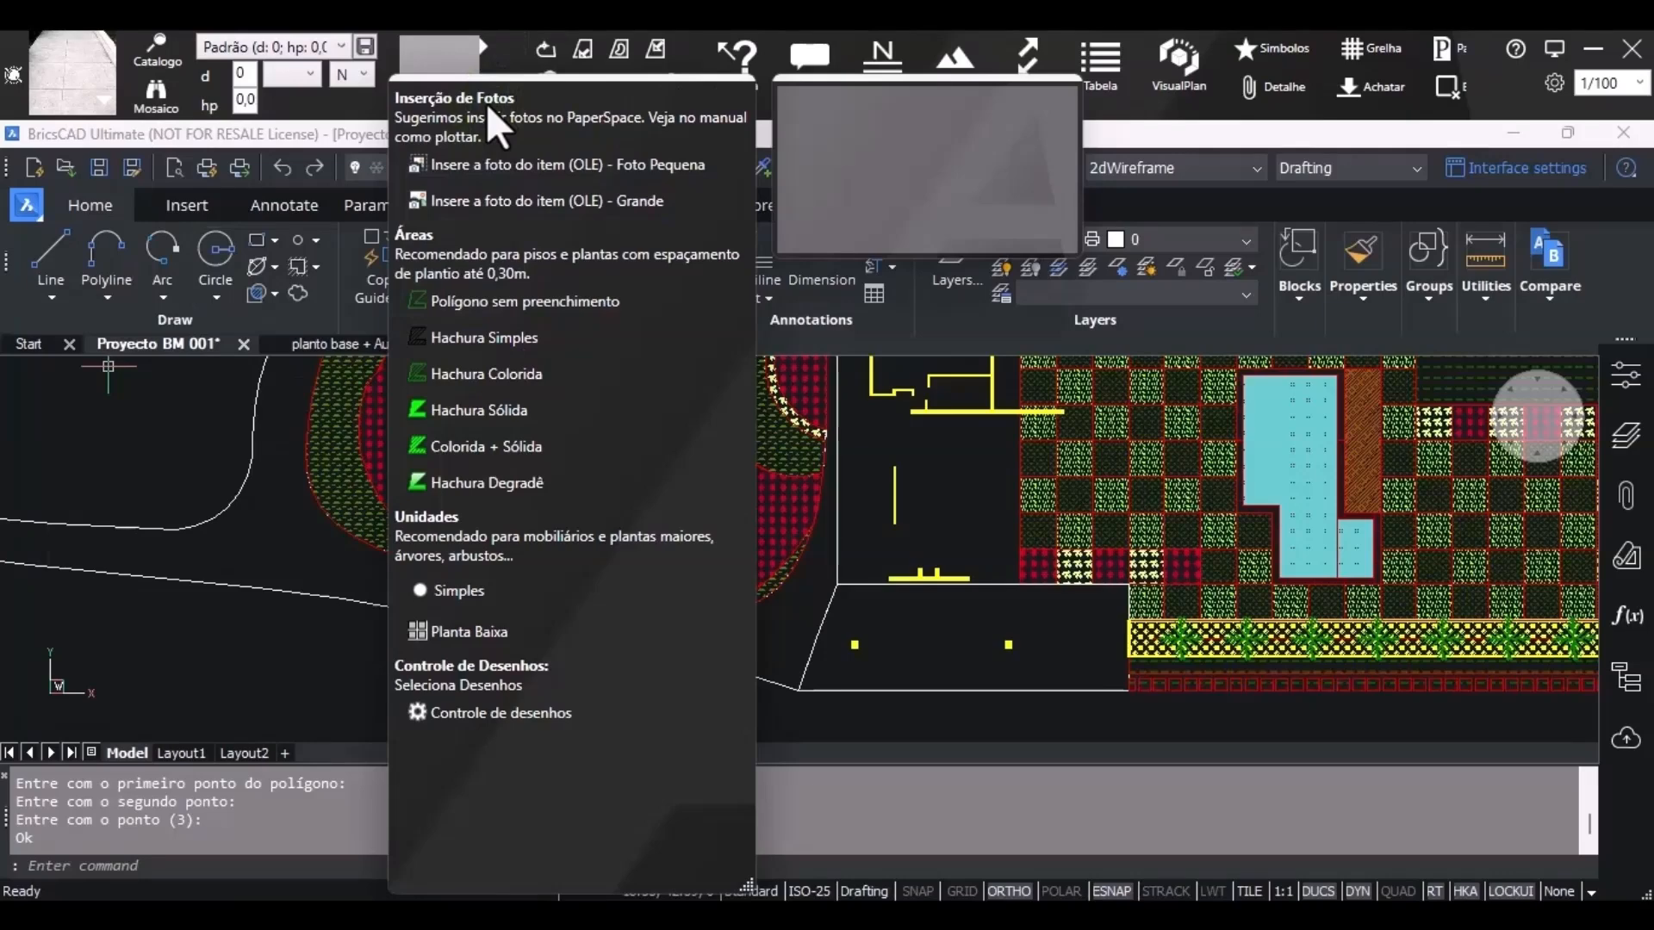
click(515, 45)
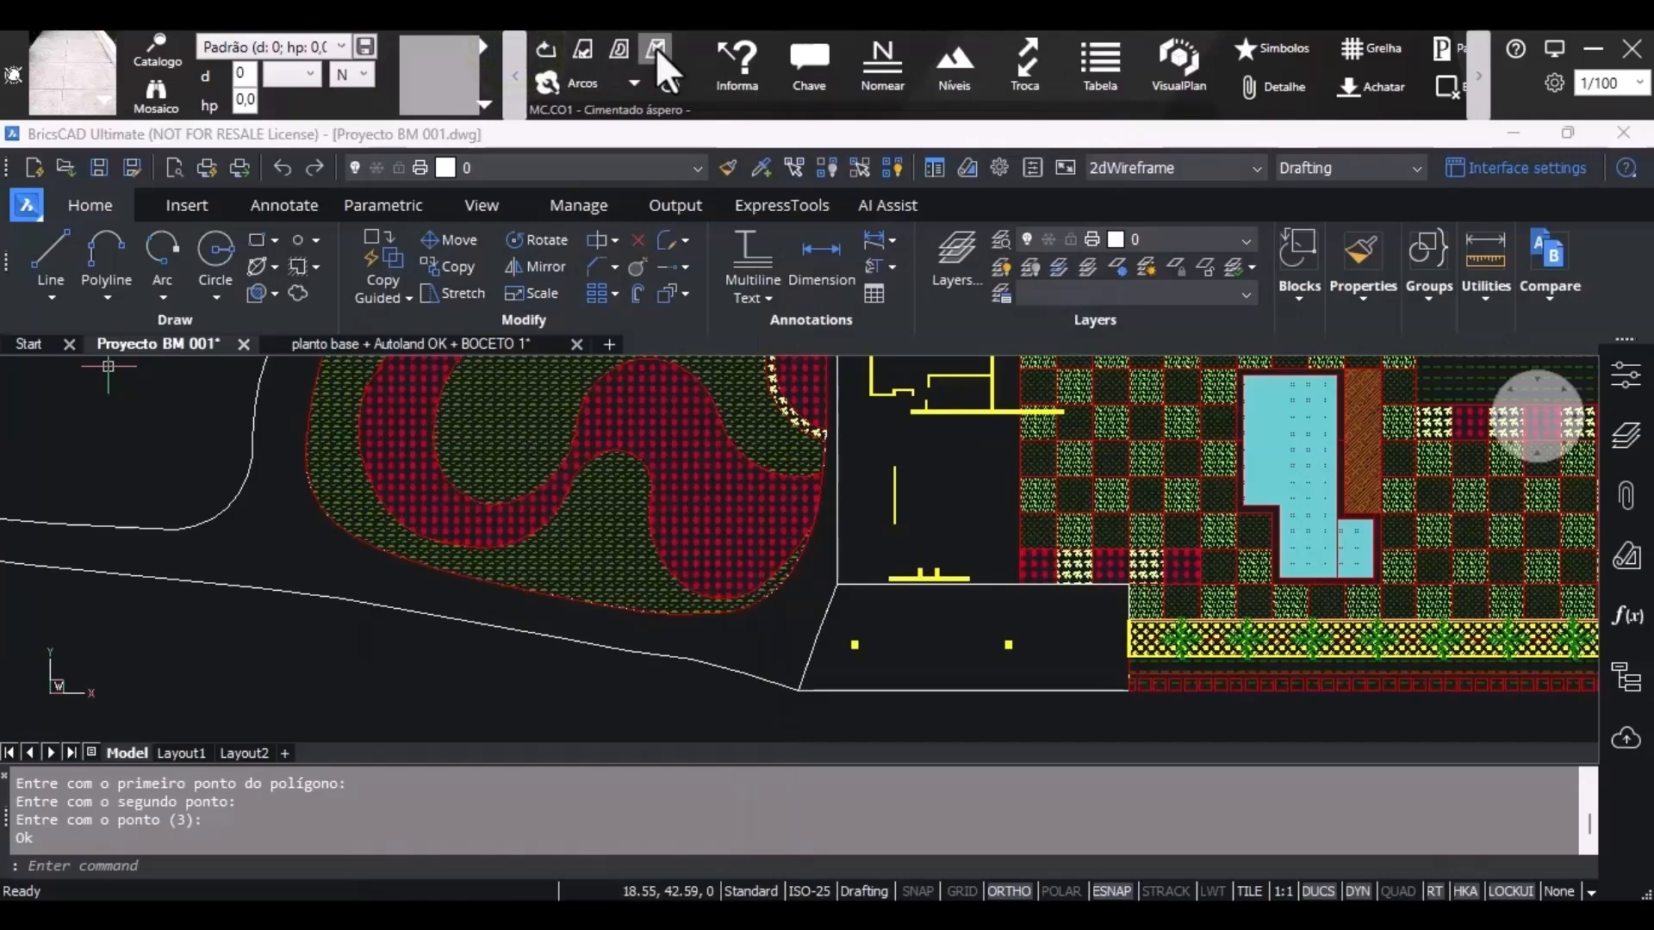
Fill the existing outline of the western road around the curved garden bed with MC.CO1, Cimentado áspero.
click(781, 627)
scroll(731, 651, down, 5)
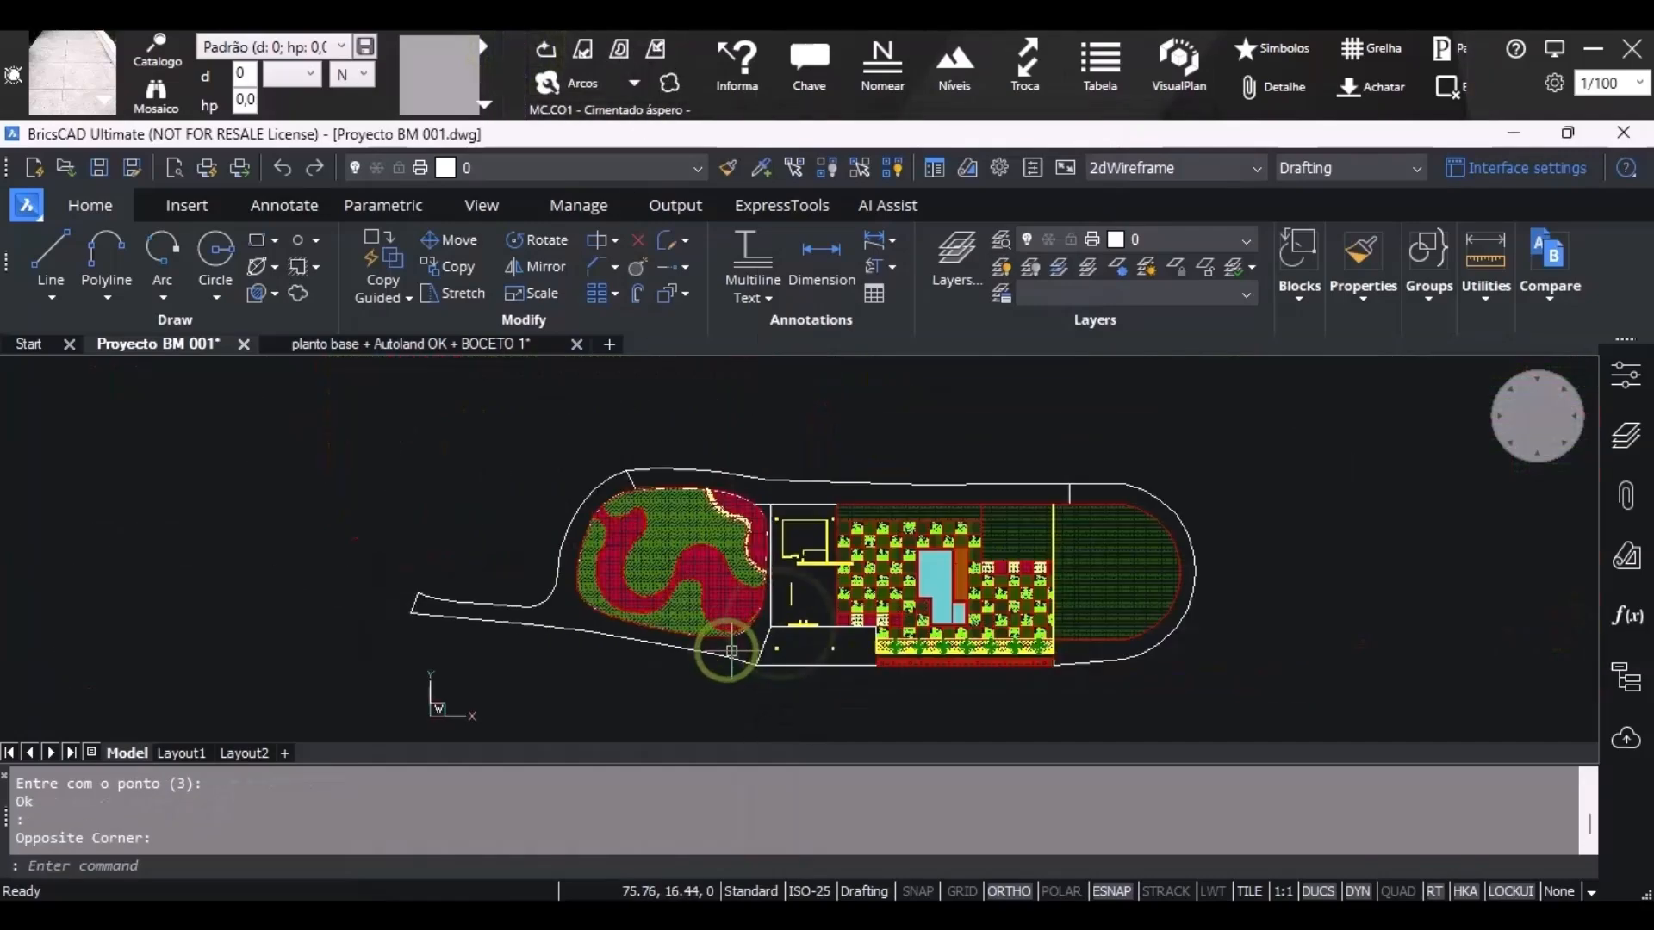
scroll(680, 572, up, 4)
scroll(628, 396, up, 2)
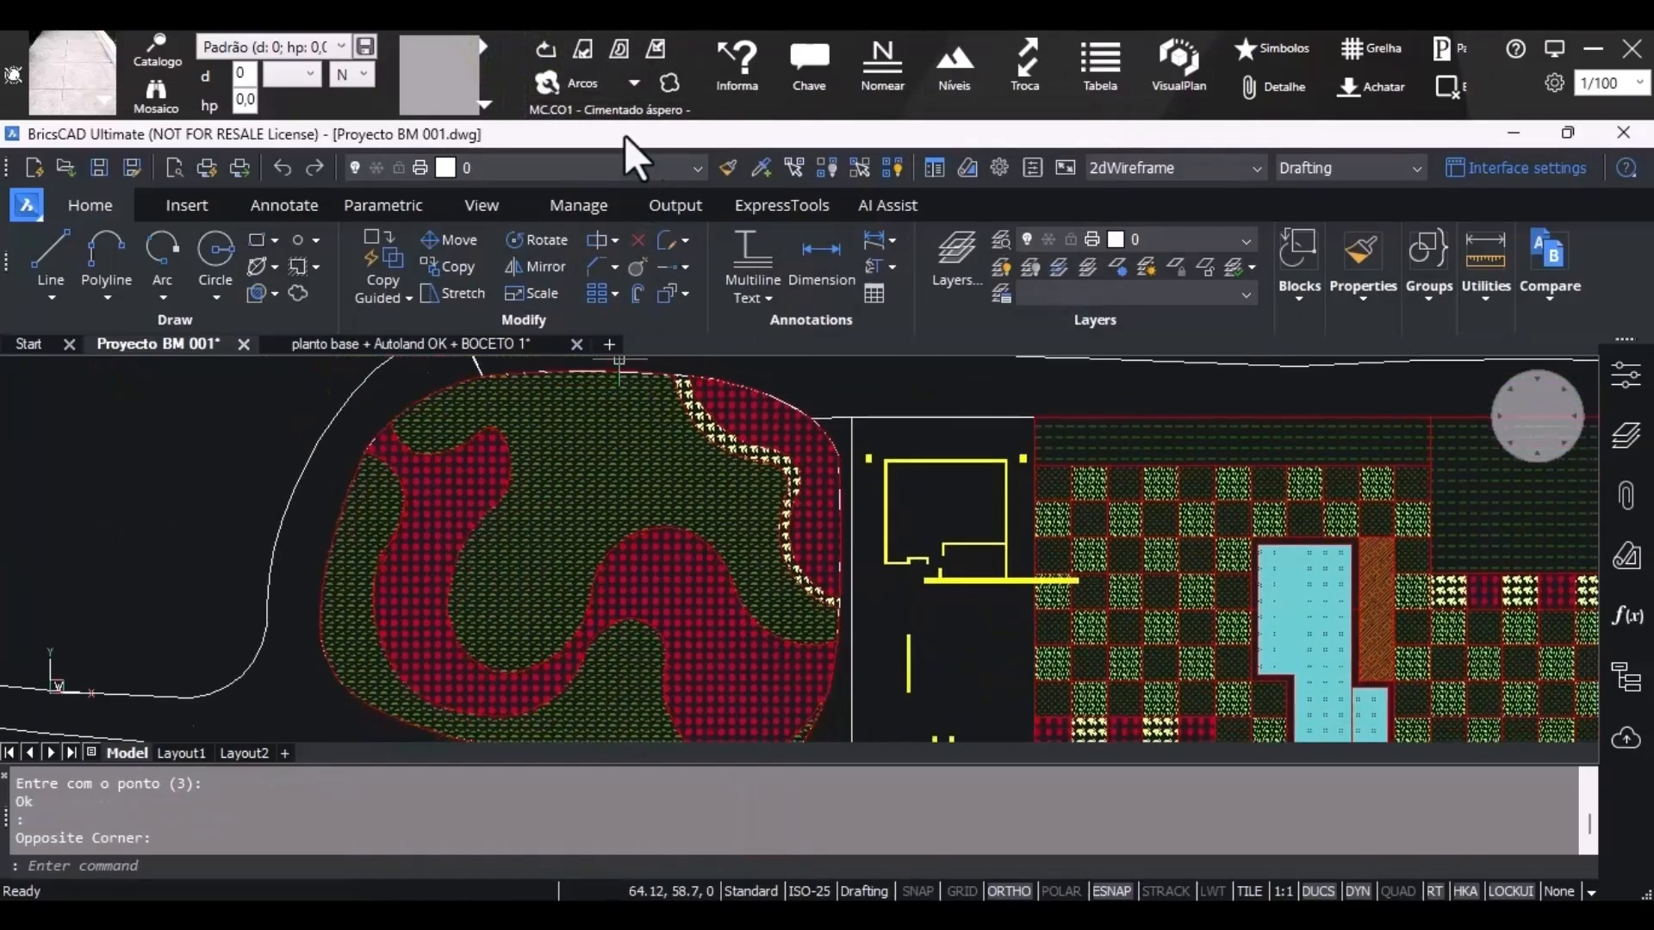
click(585, 49)
click(302, 477)
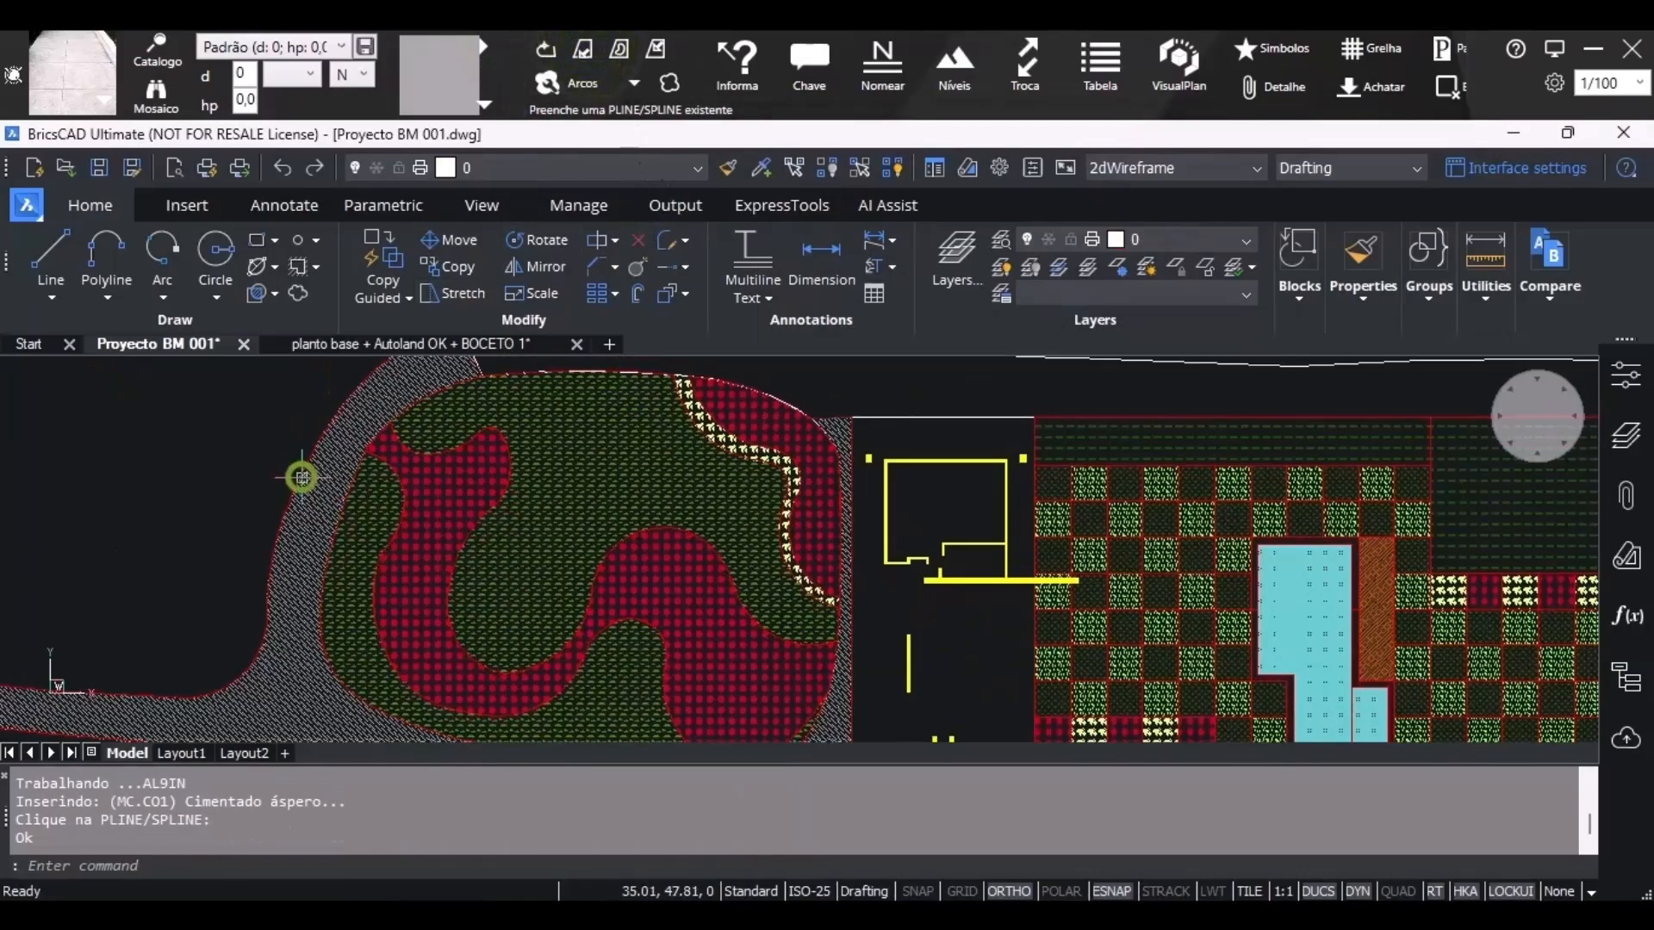
Fill the existing road outlines along the site's northern edge and around the rounded eastern lawn with MC.CO1.
scroll(301, 476, down, 4)
scroll(415, 508, up, 2)
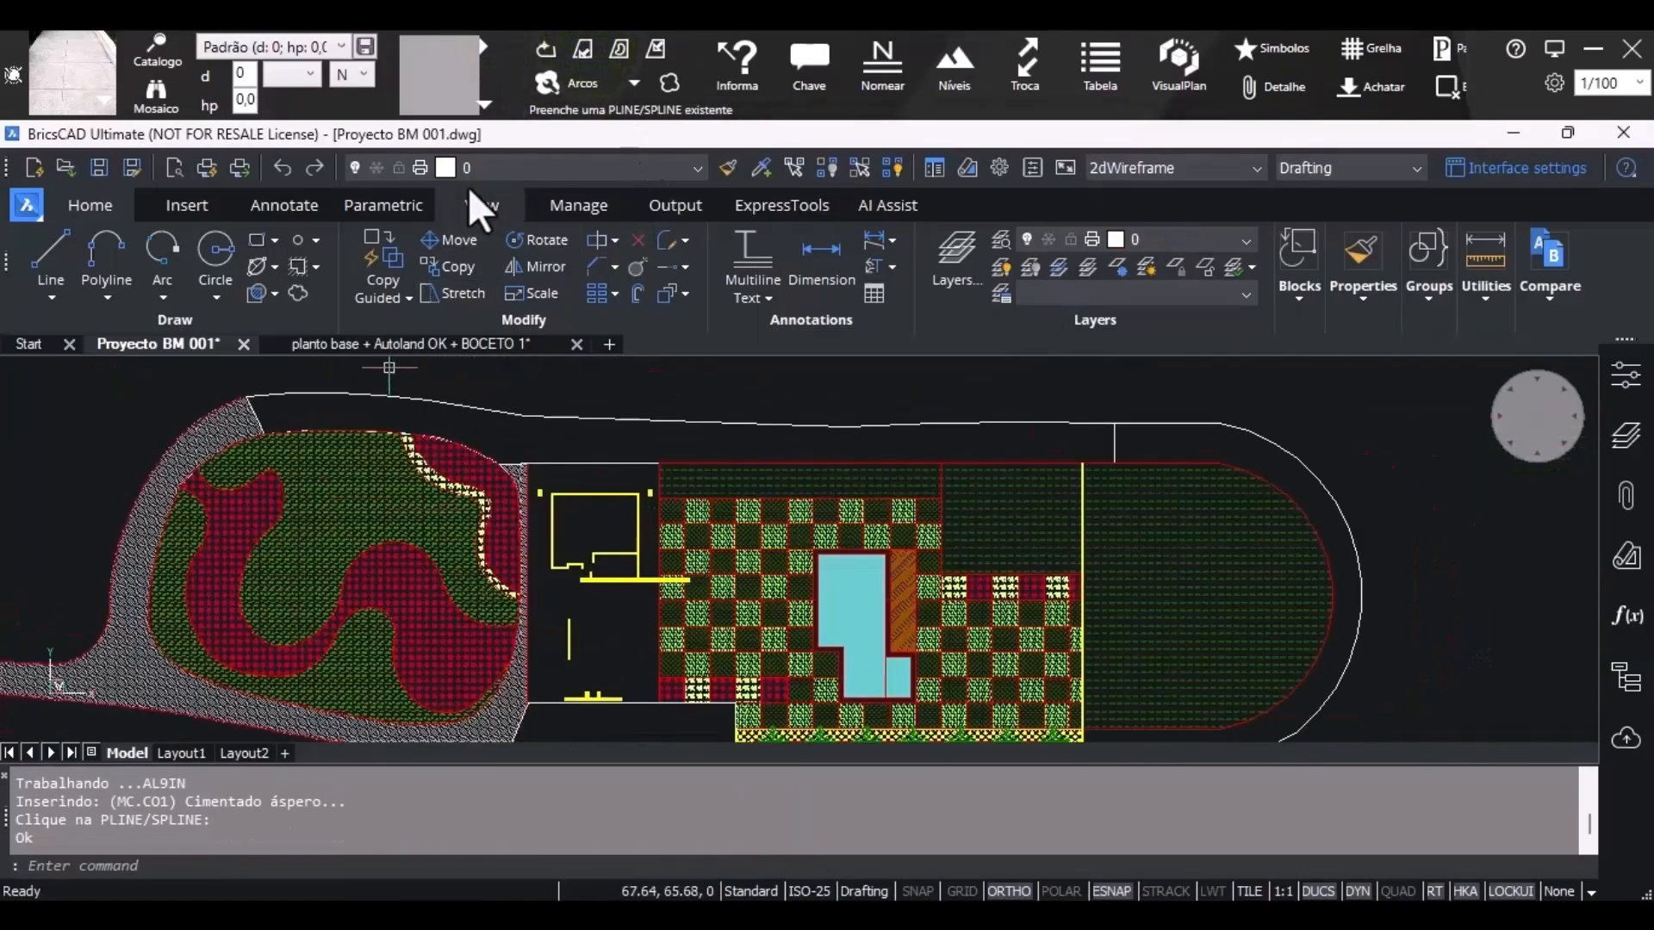
click(583, 49)
click(579, 417)
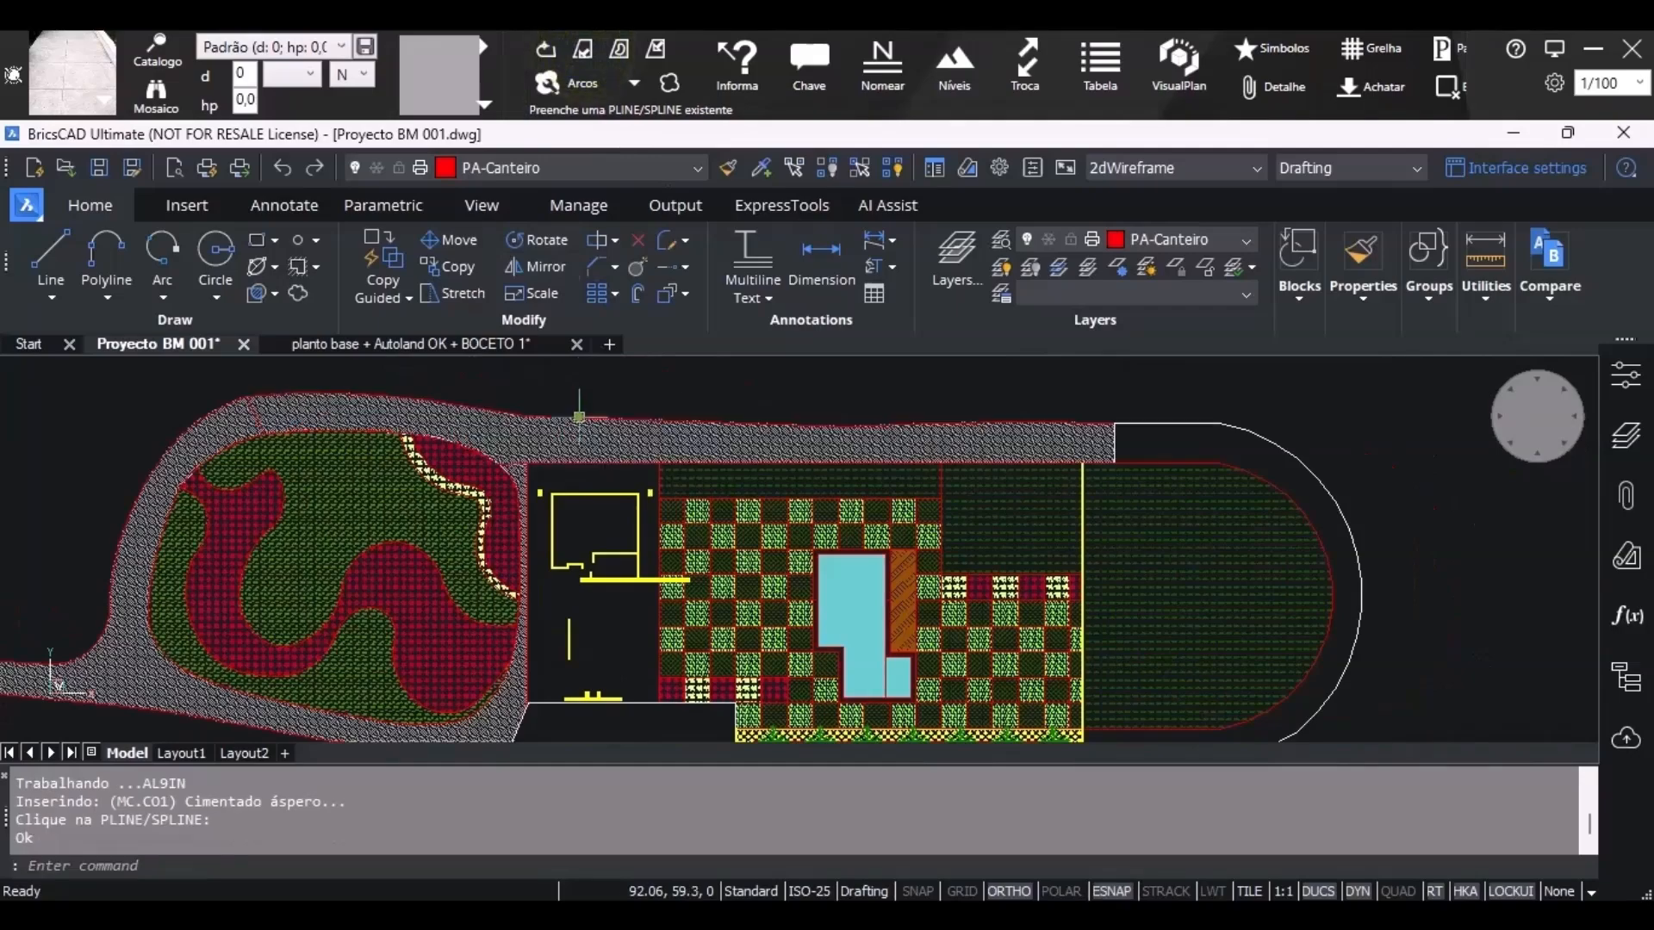
middle_drag(738, 436, 351, 384)
click(583, 49)
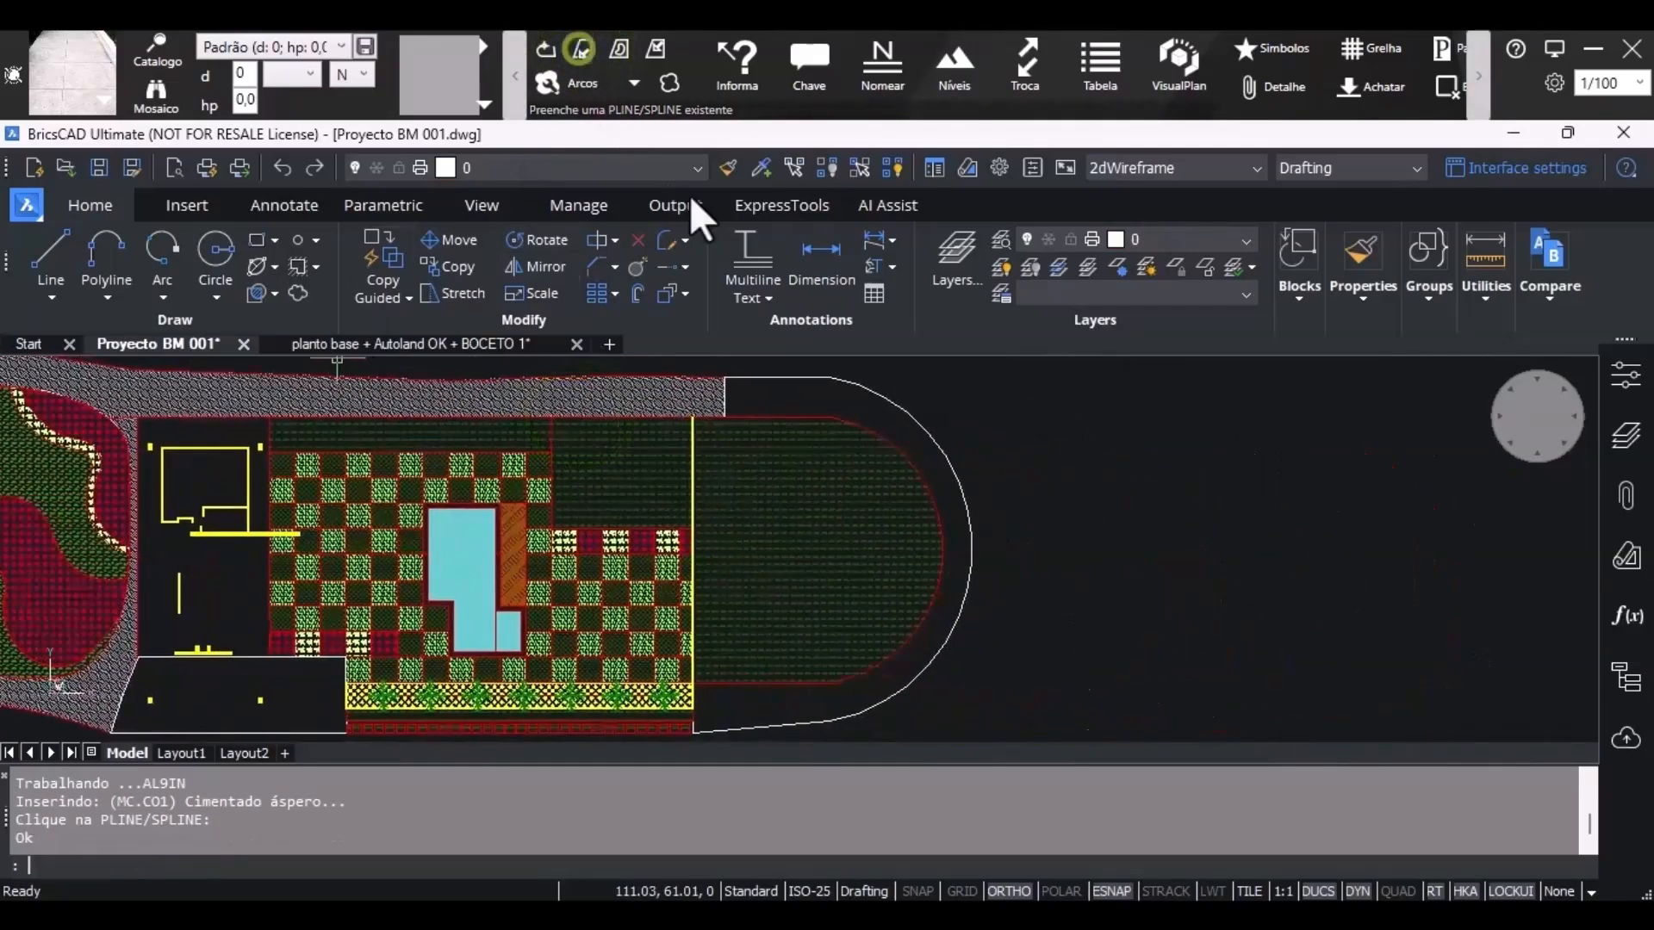
click(820, 378)
scroll(820, 377, down, 4)
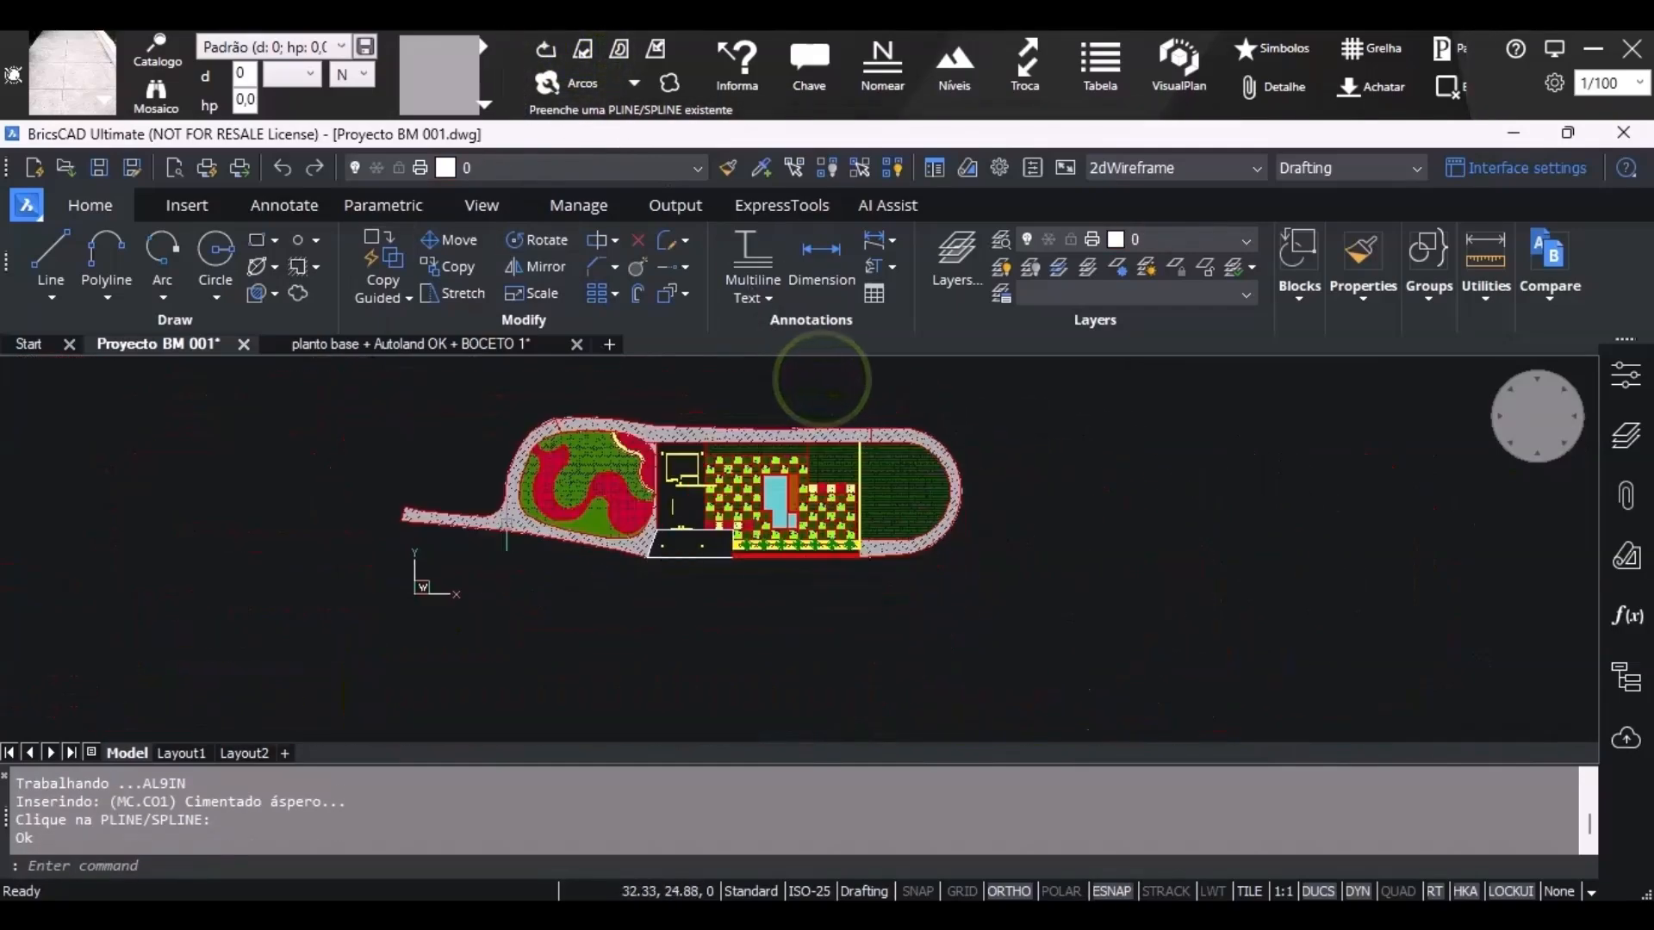
Fill the trapezoidal area south of the house, west of the palm bed, with MC.CO1 using the boundary fill.
scroll(681, 543, up, 6)
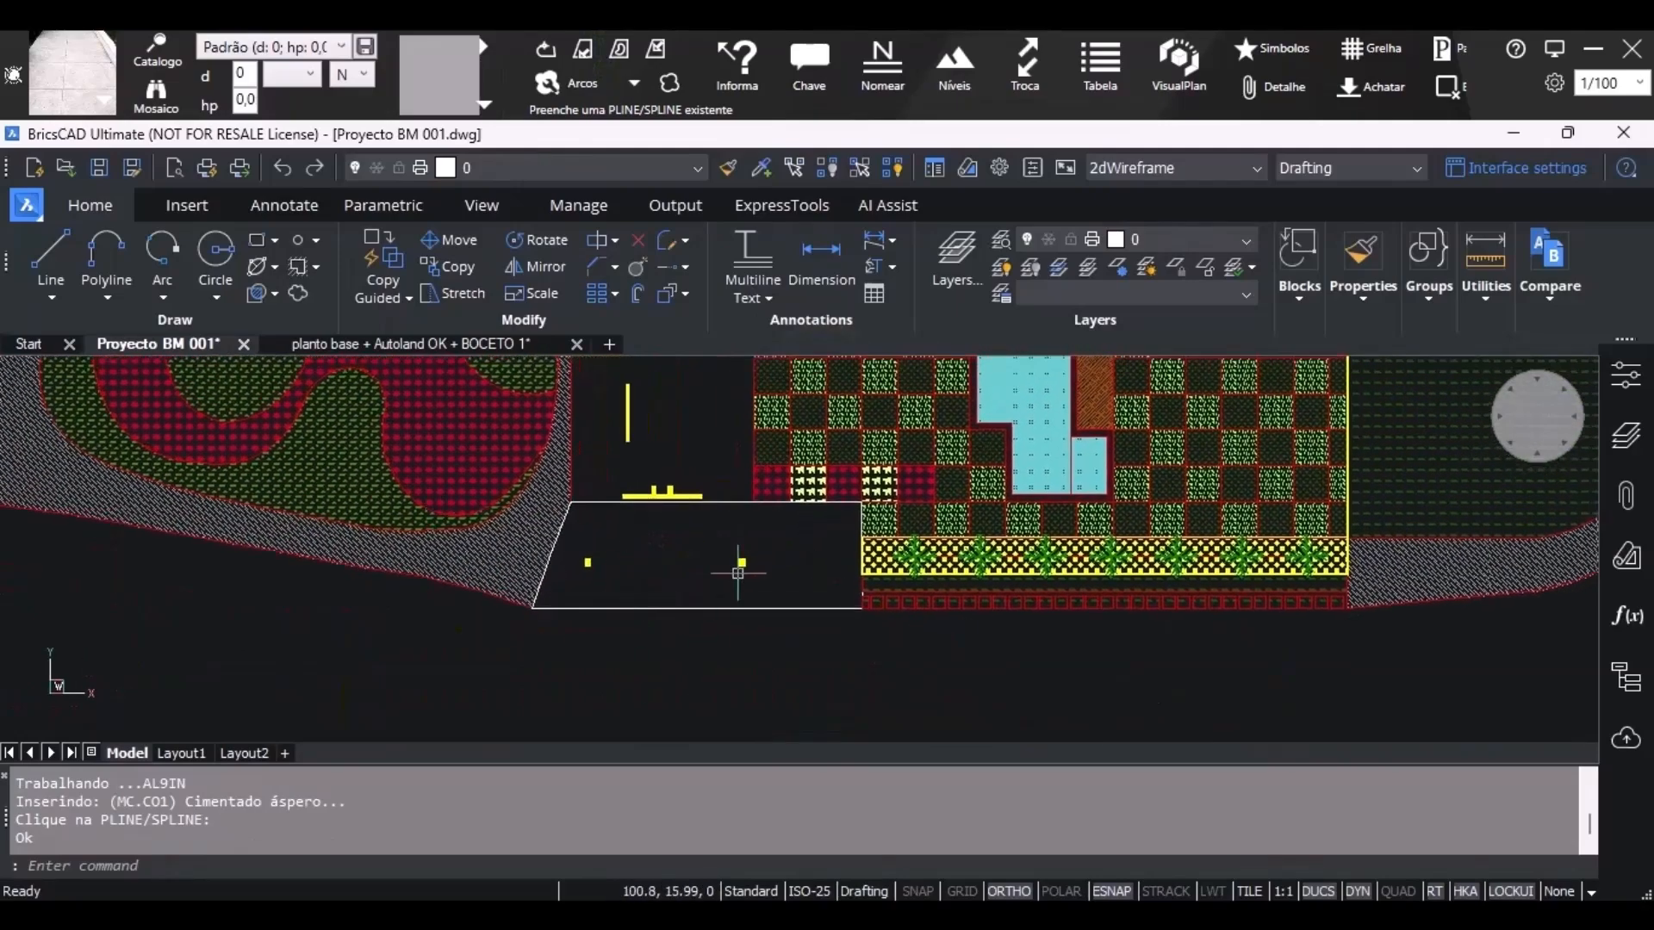
middle_drag(796, 563, 512, 670)
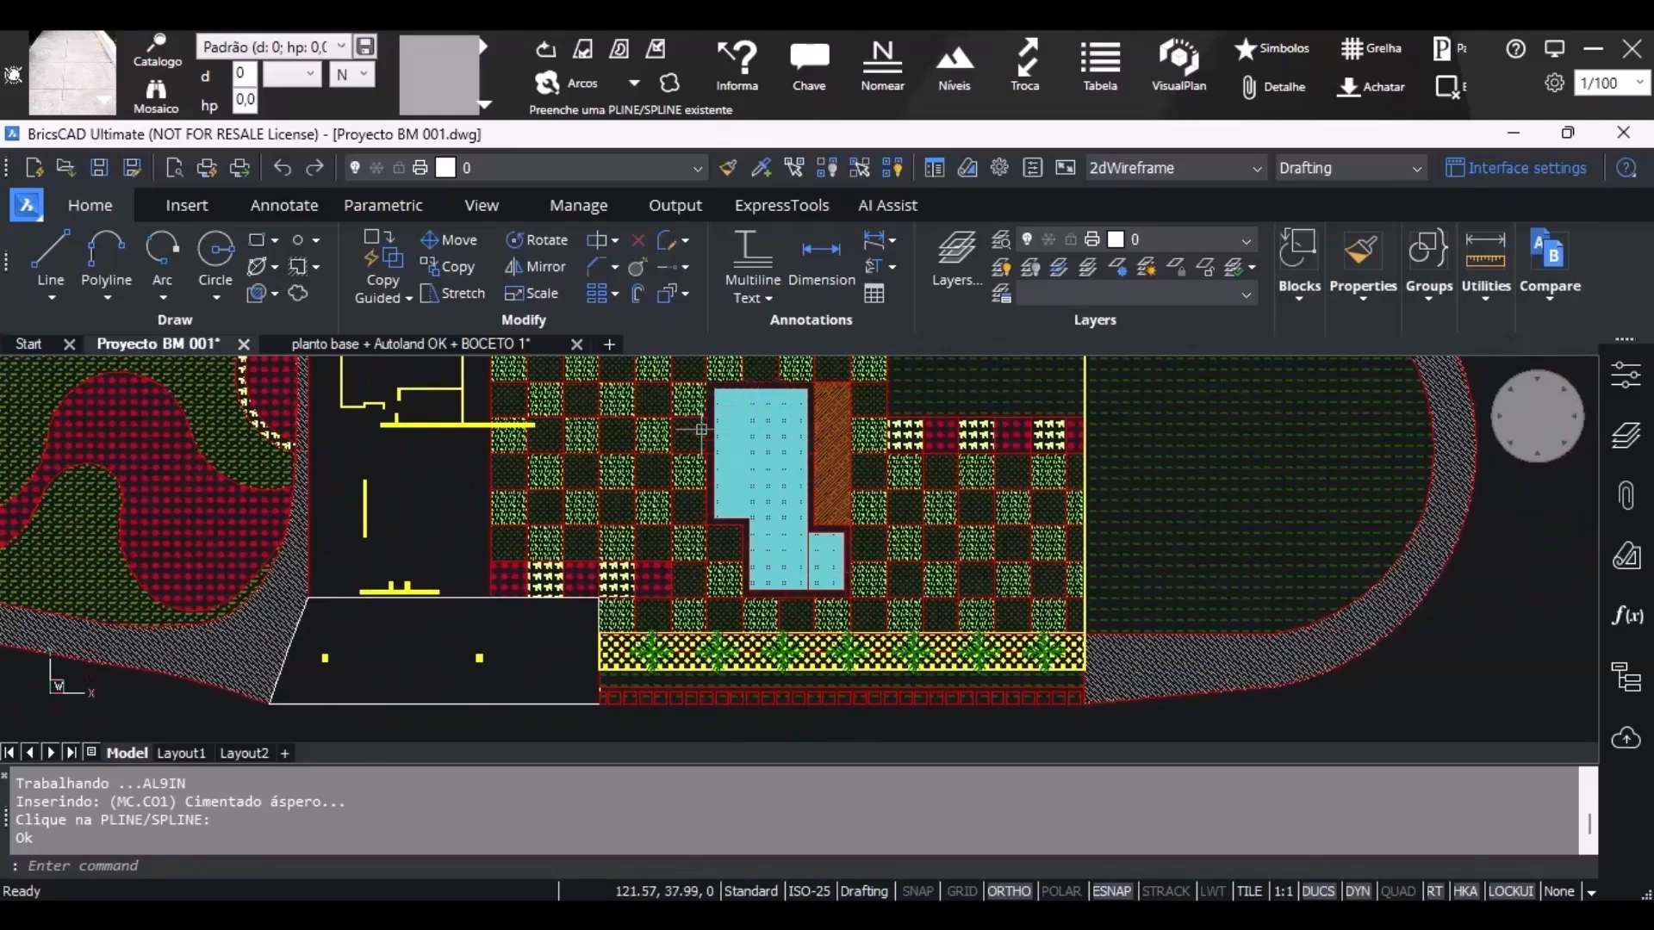
mouse_move(710, 471)
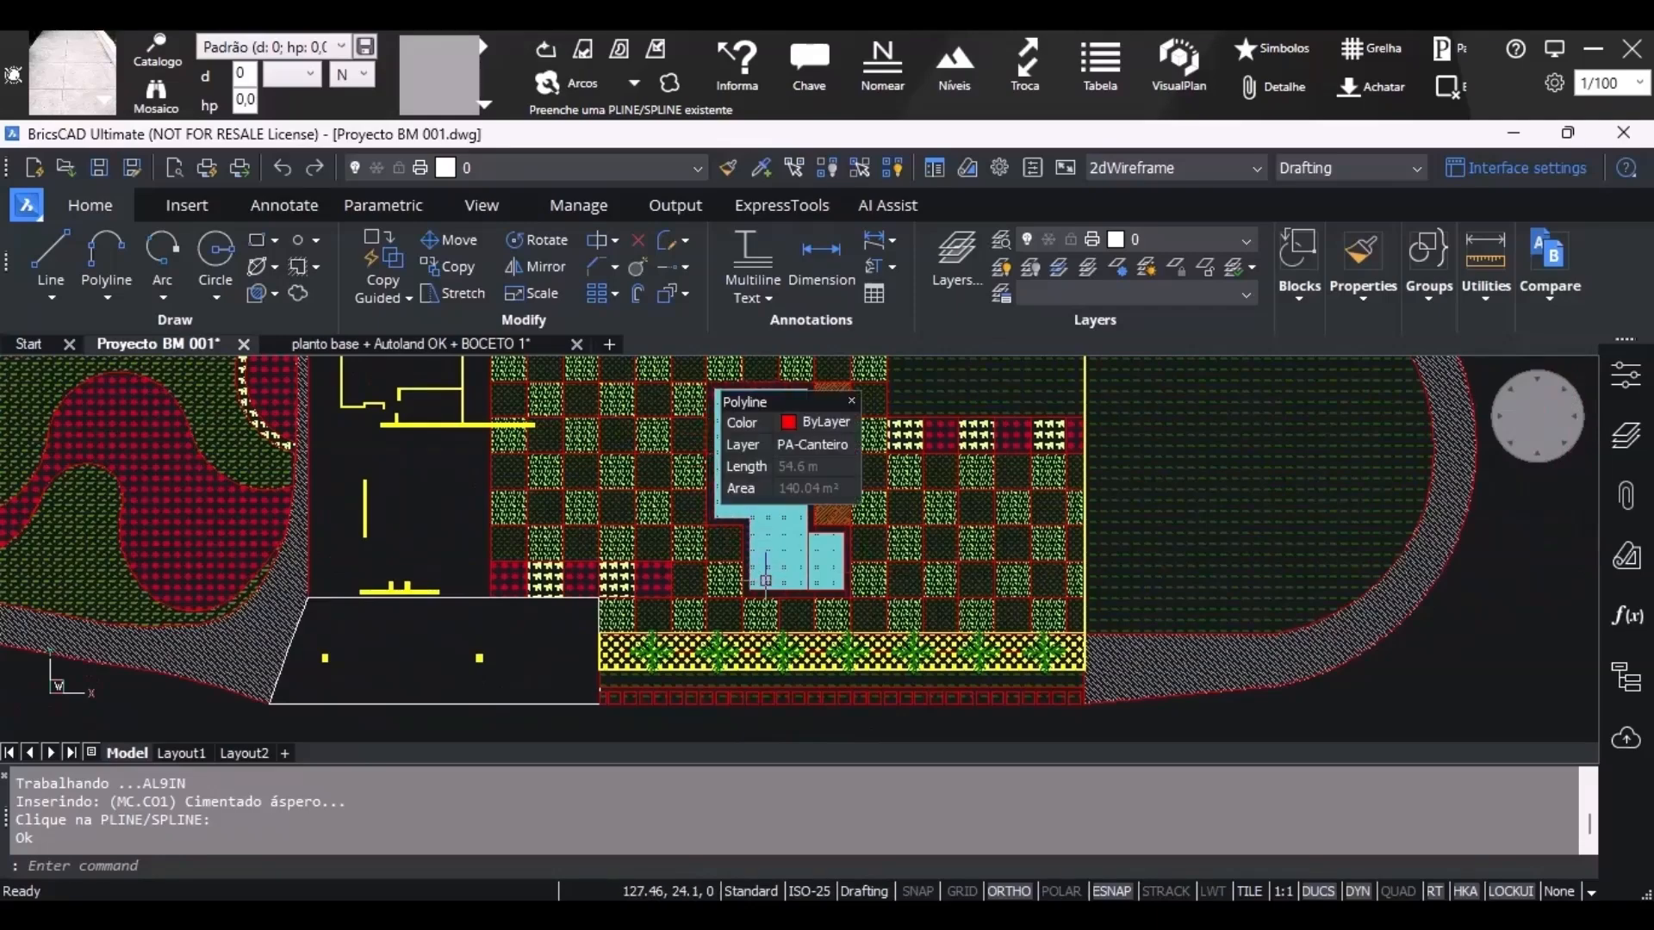
scroll(408, 719, down, 4)
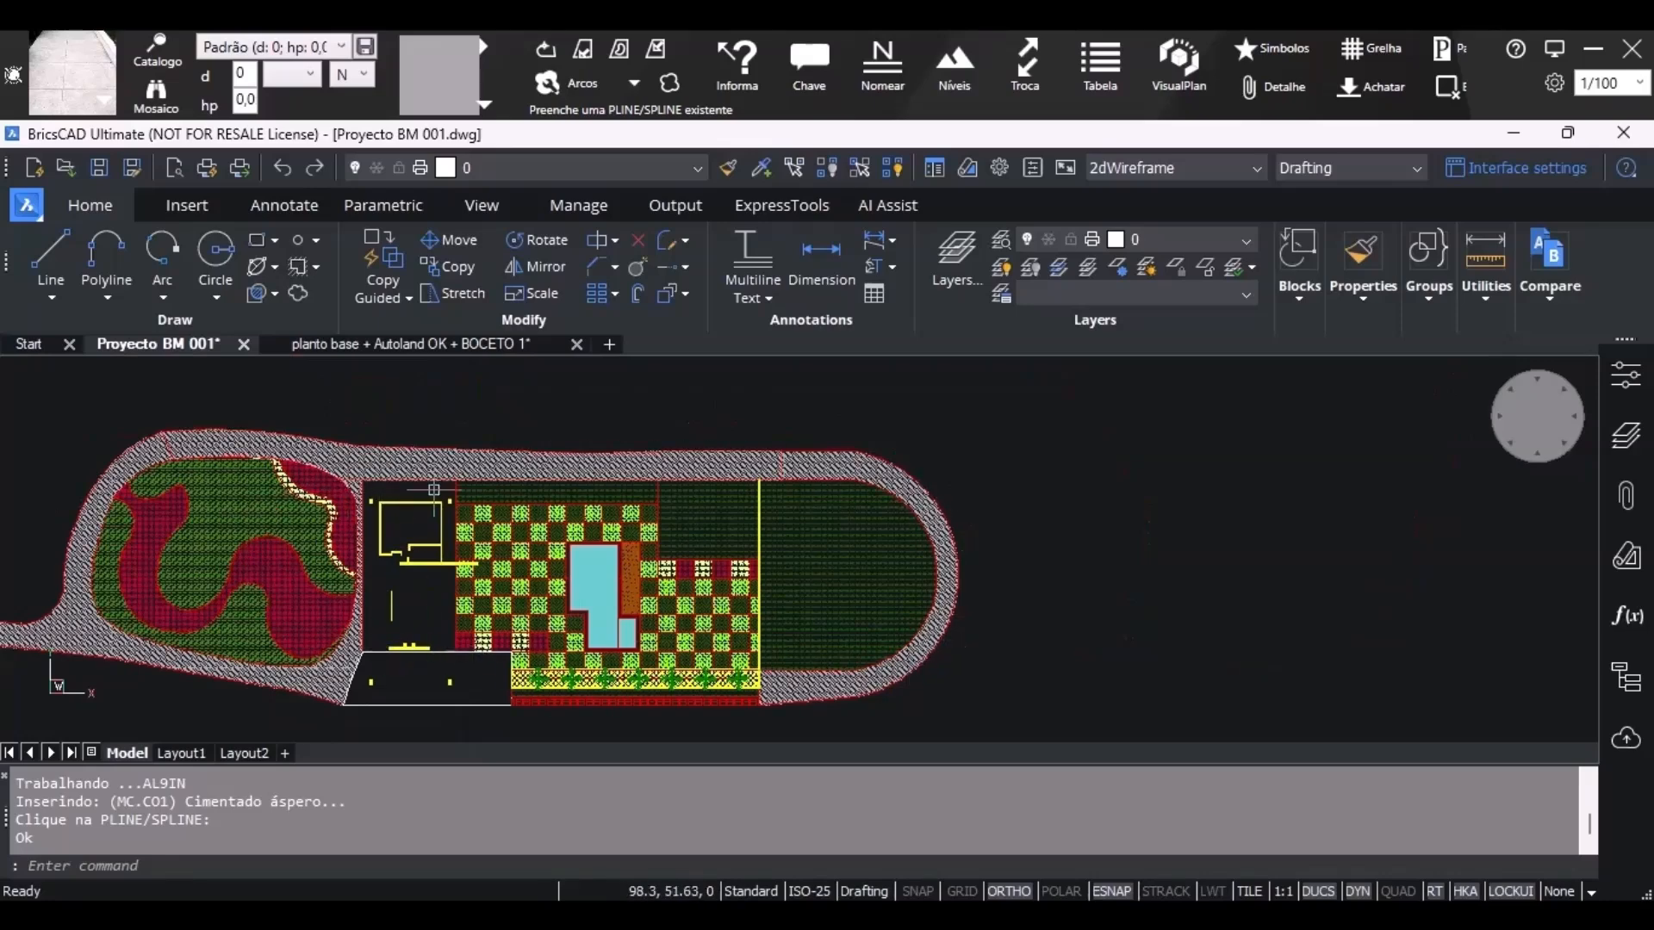
scroll(412, 698, up, 5)
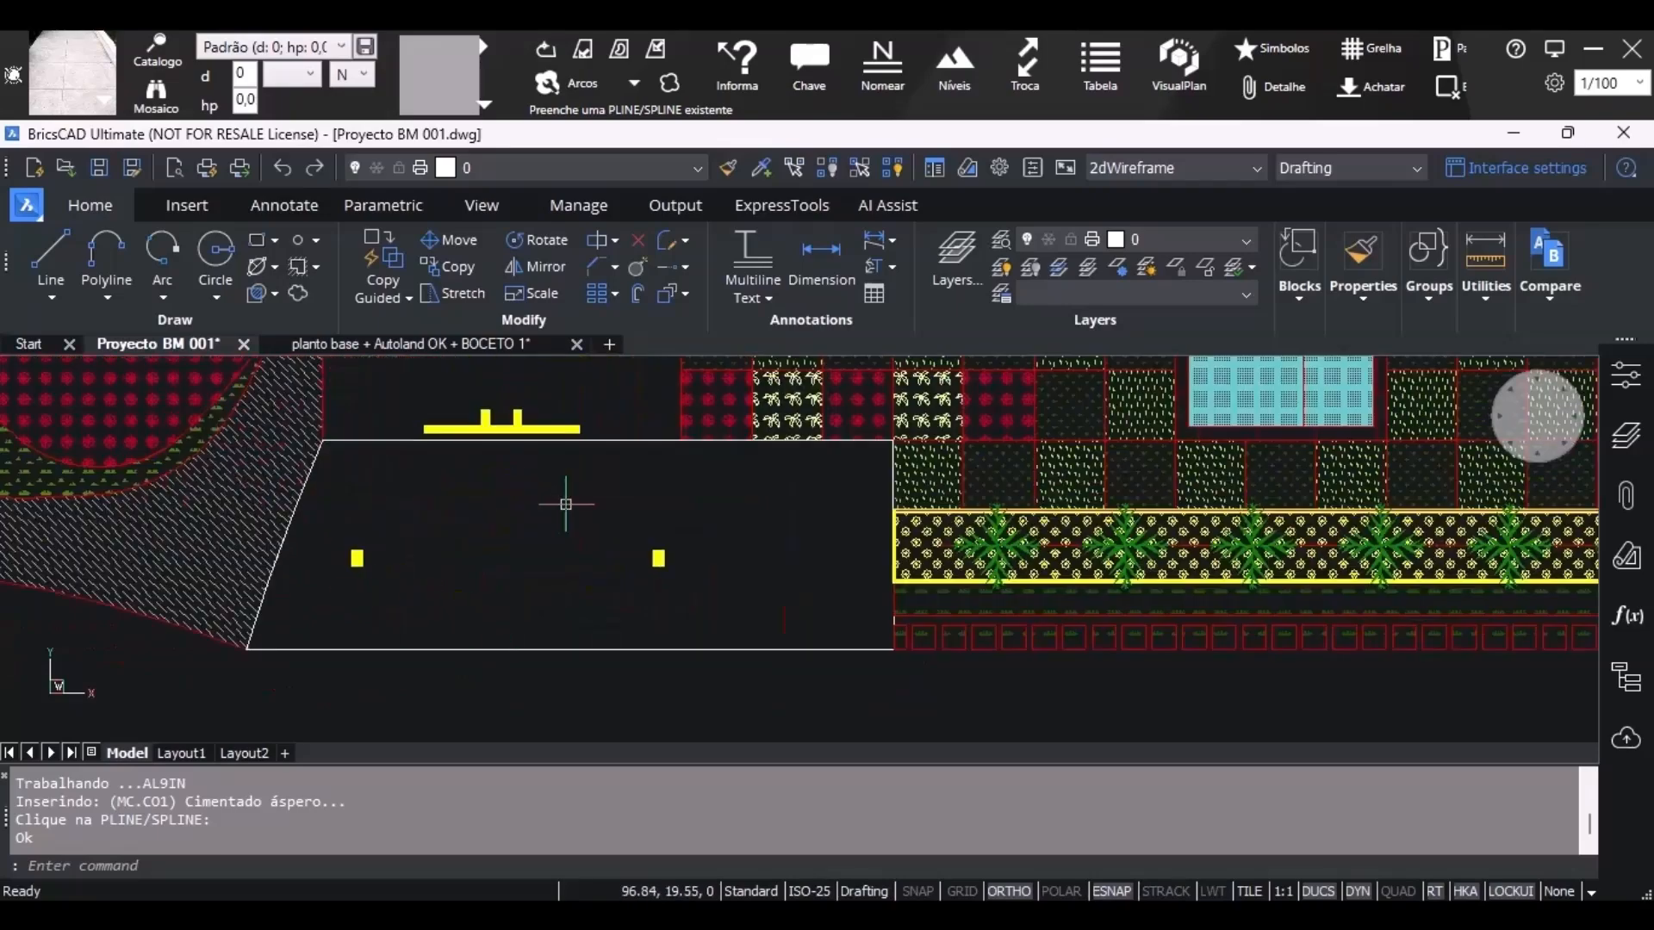
middle_drag(520, 498, 607, 531)
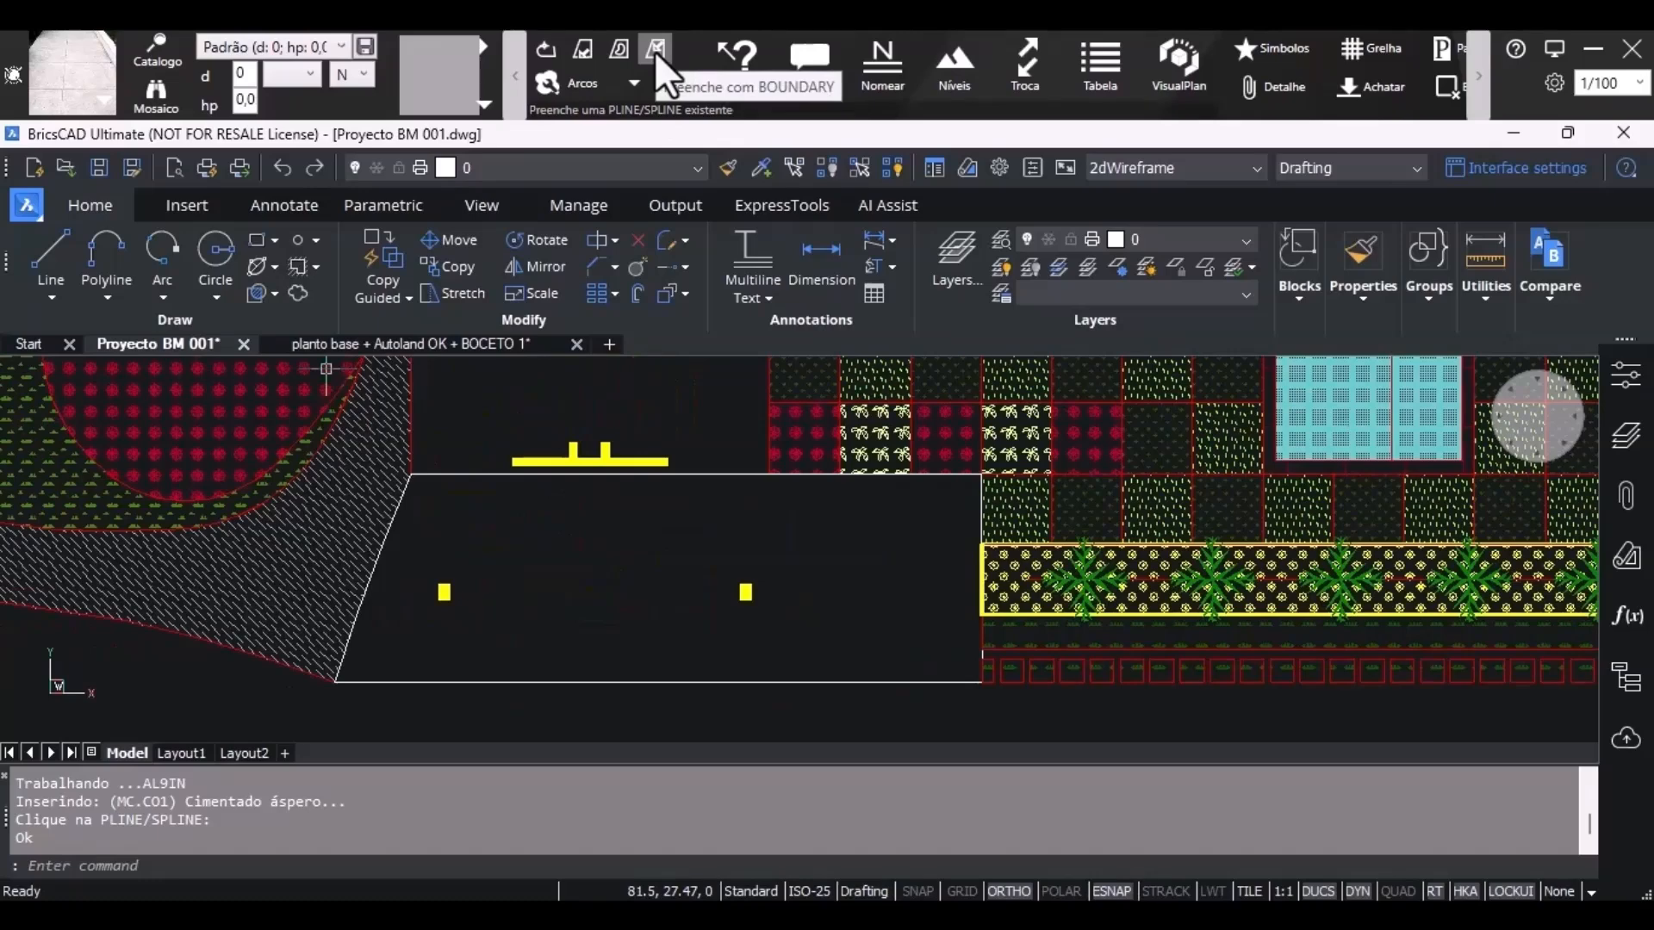
click(654, 50)
click(600, 569)
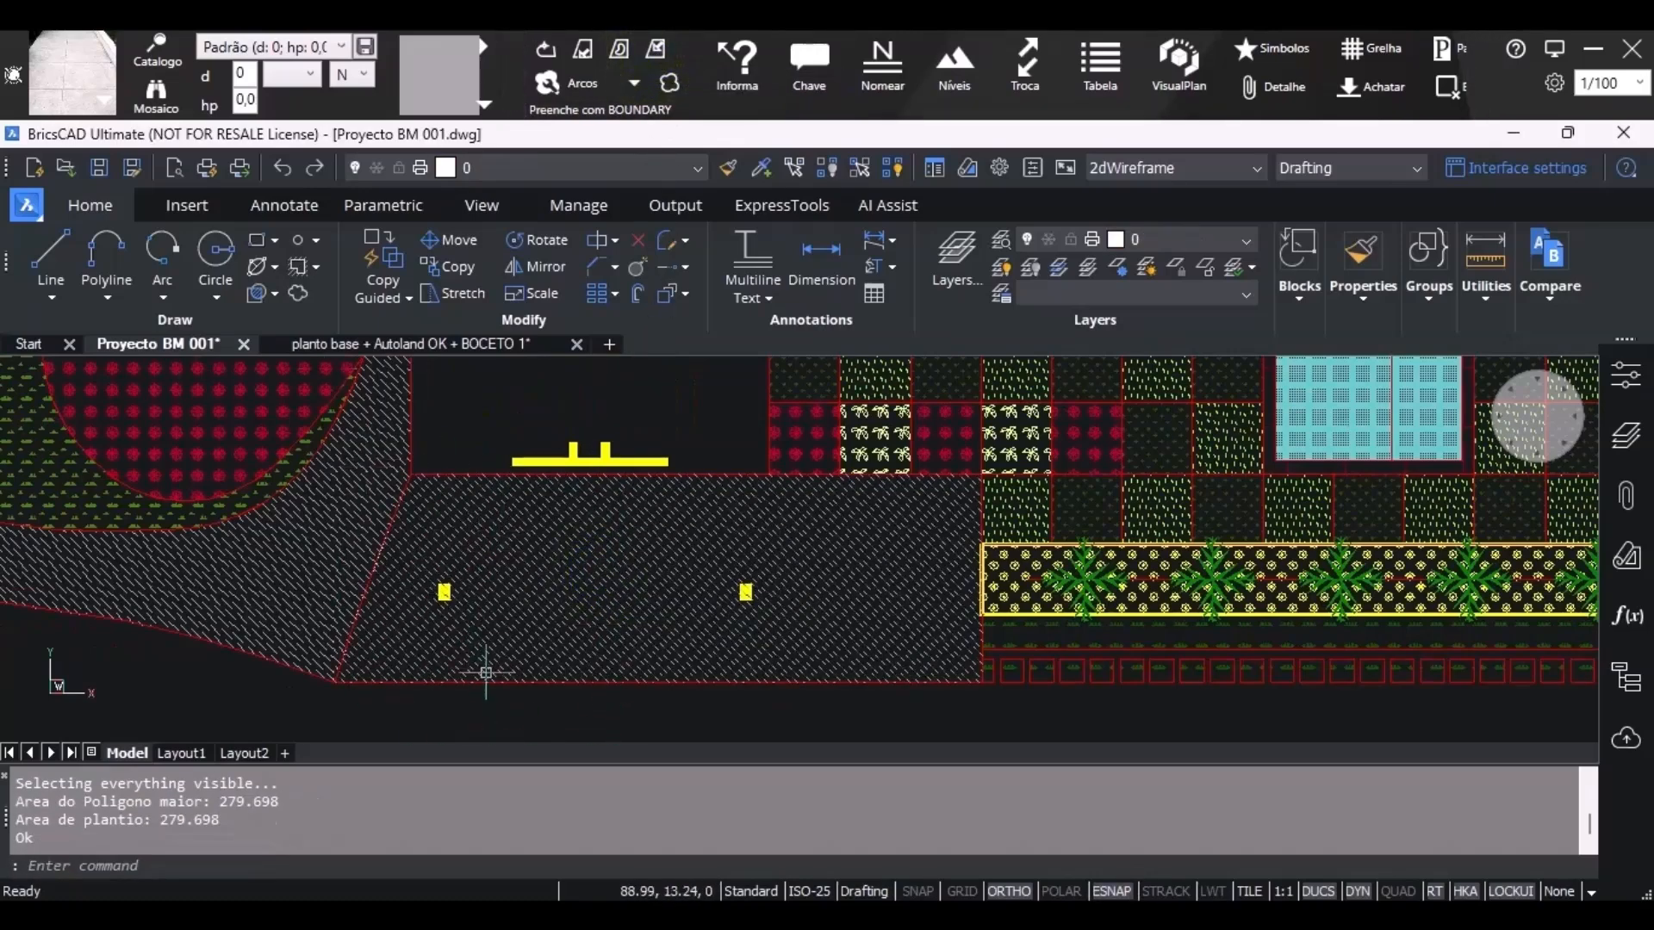
mouse_move(485, 661)
key(Escape)
Filter the floor catalog by the material Porcelanato, search for pa.ce and select the floor PA.CE175, Iseo Grigio AC.
scroll(479, 637, down, 3)
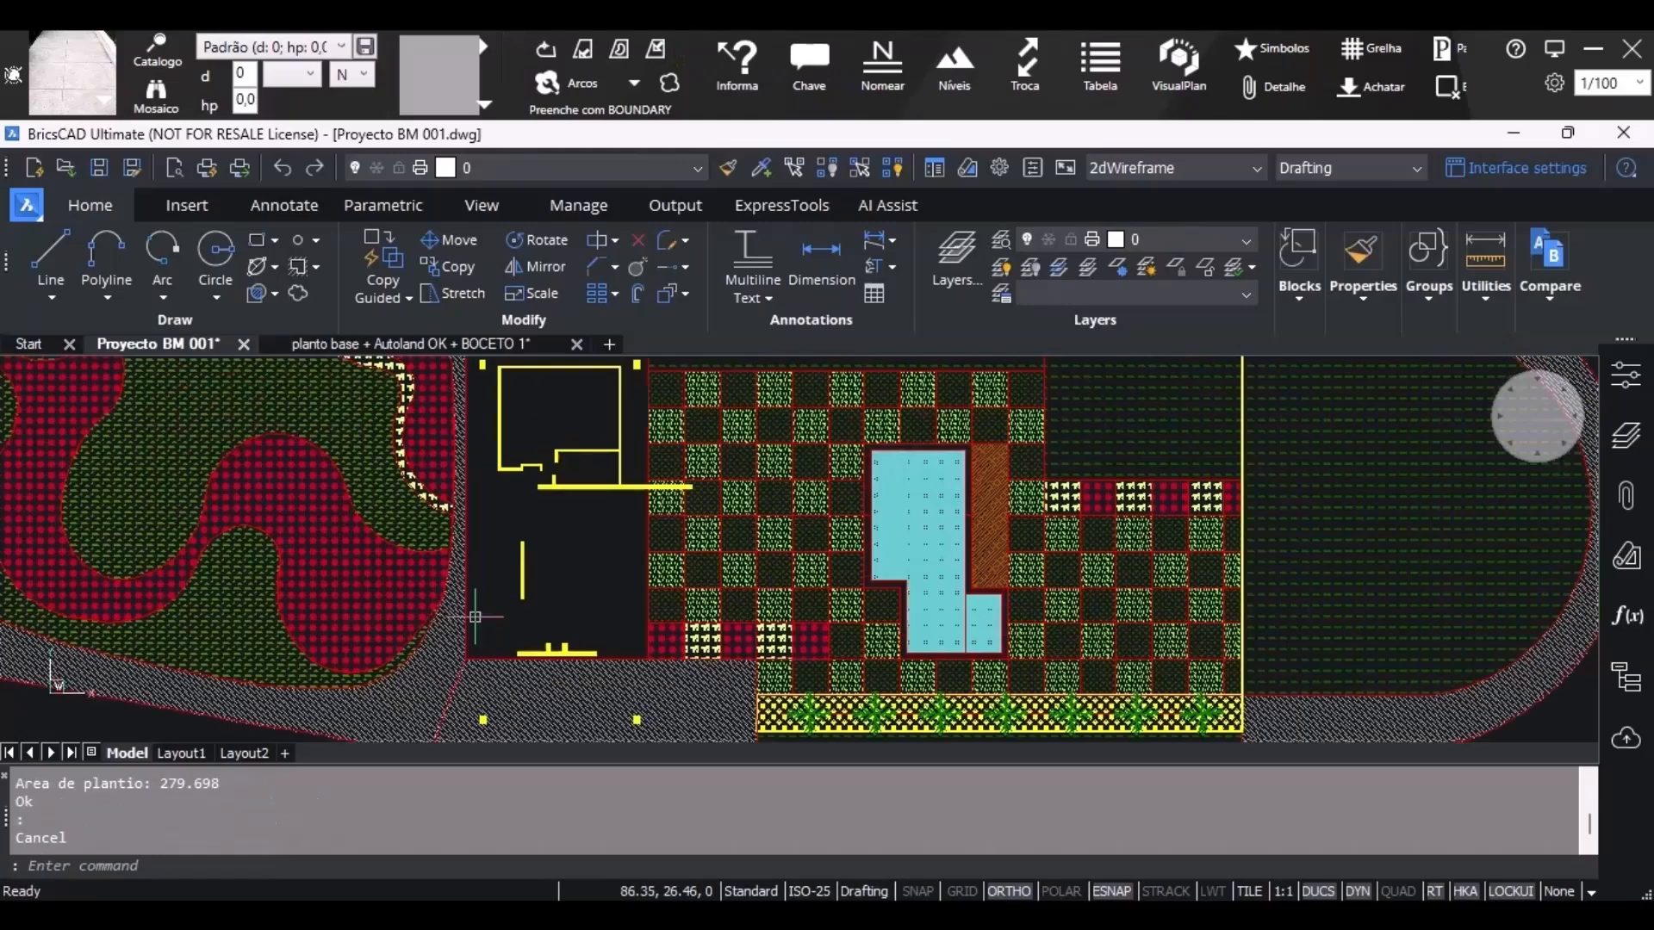
scroll(491, 617, up, 4)
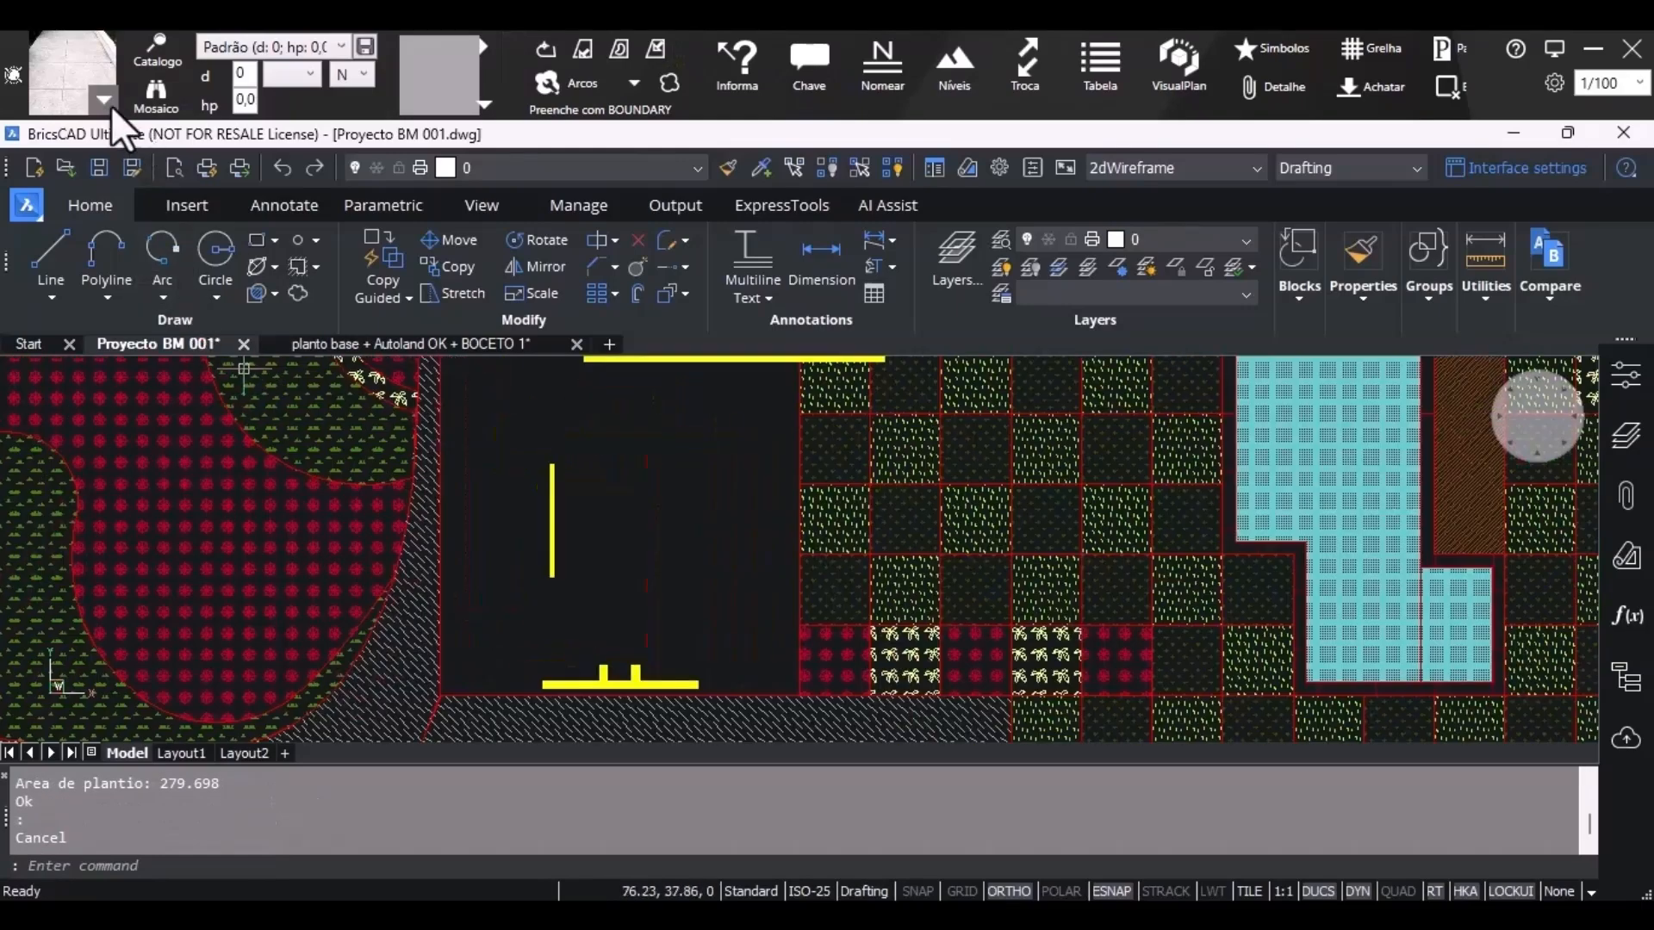
click(104, 102)
click(95, 459)
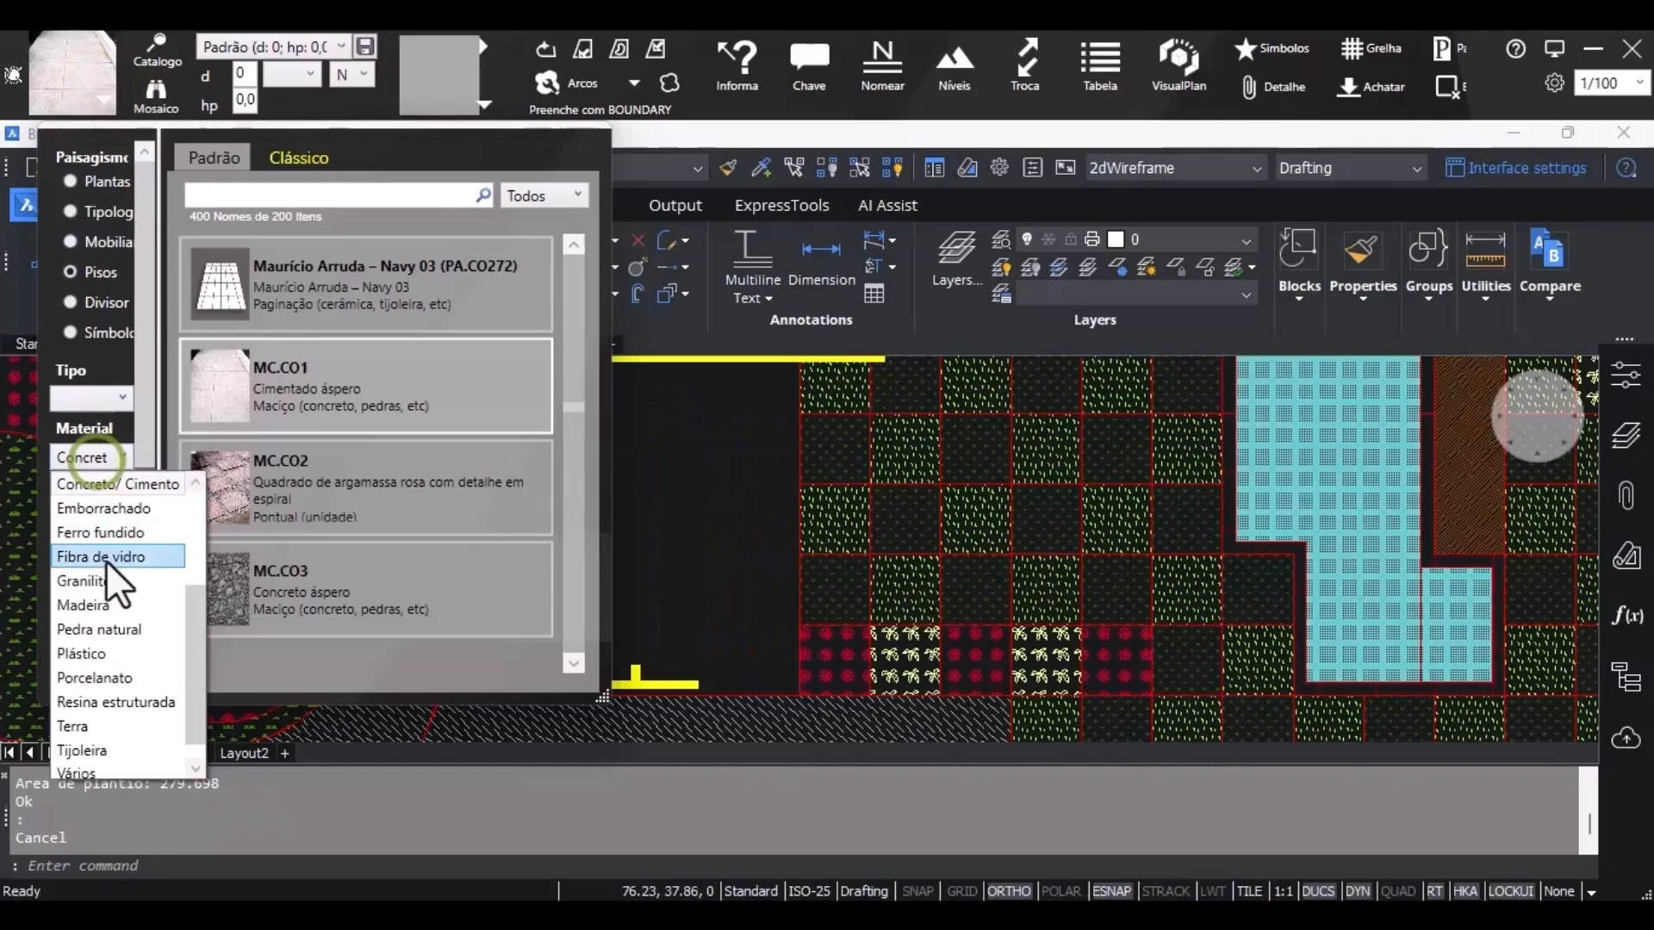
click(115, 679)
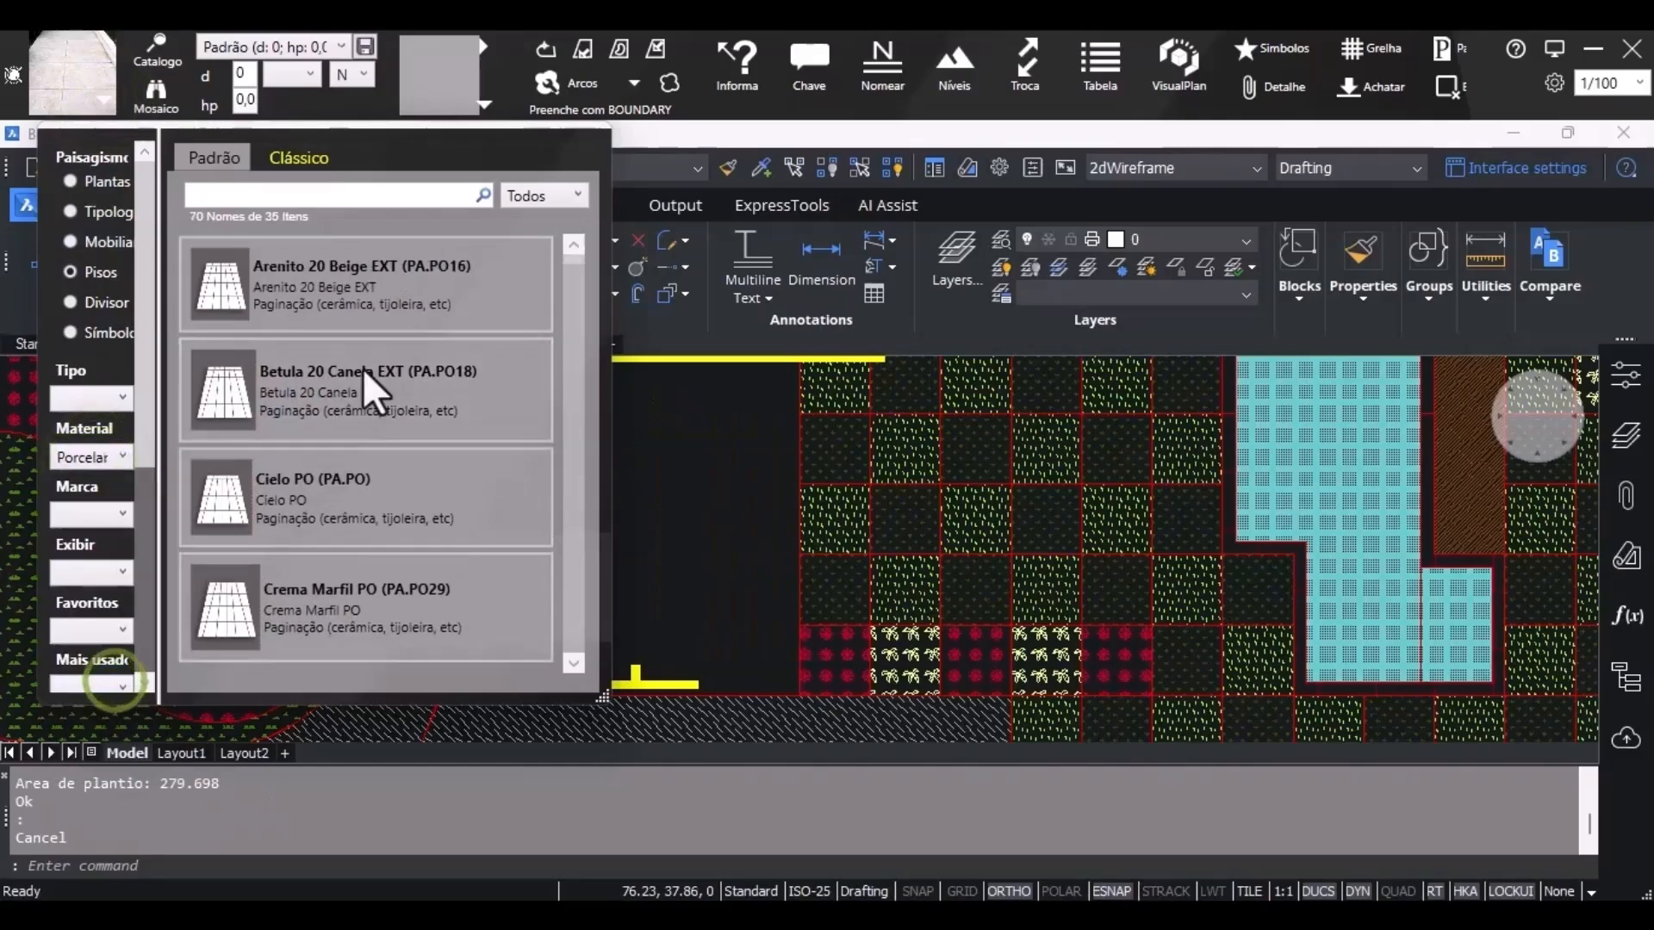
scroll(396, 488, down, 5)
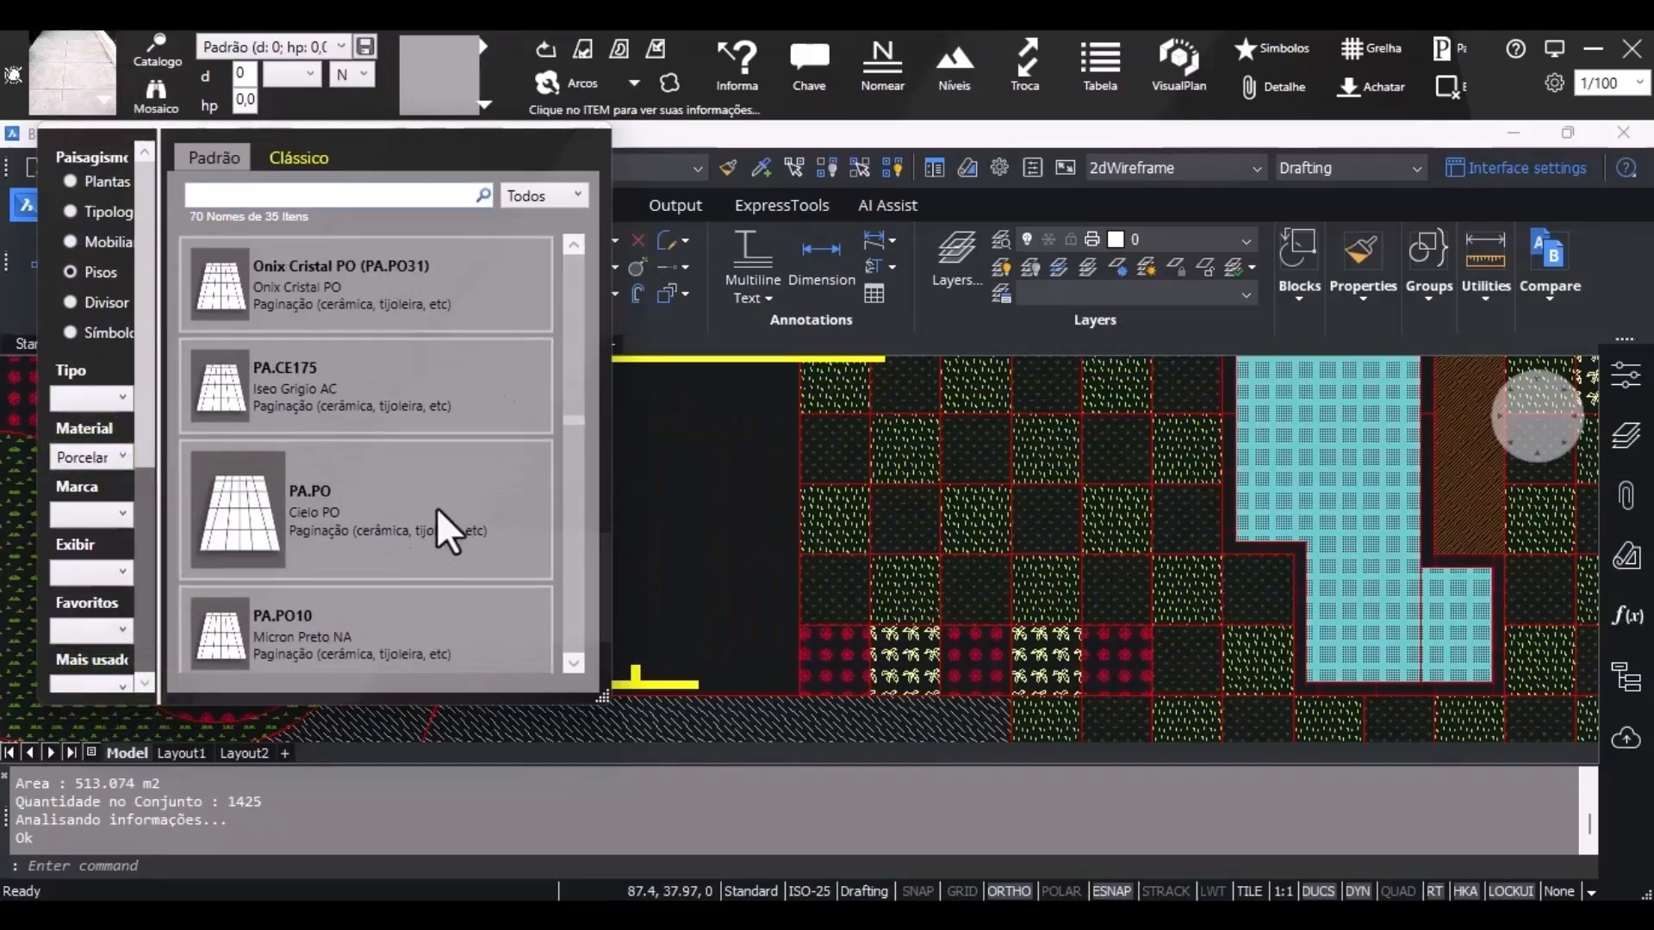
scroll(435, 322, up, 3)
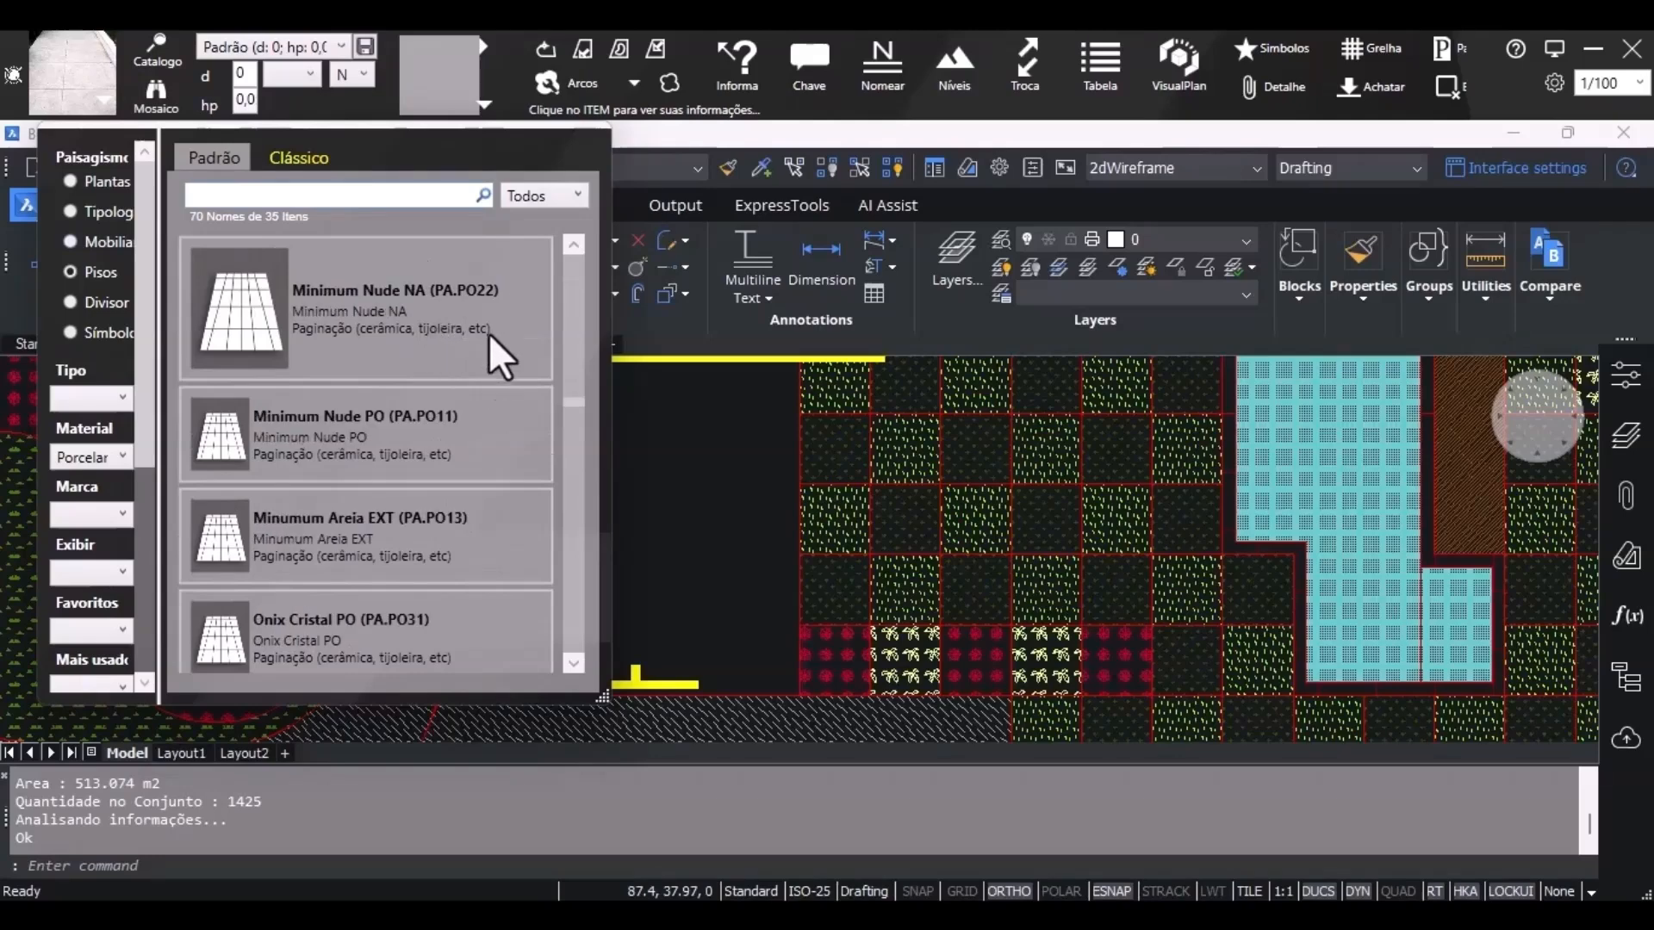
text(pa)
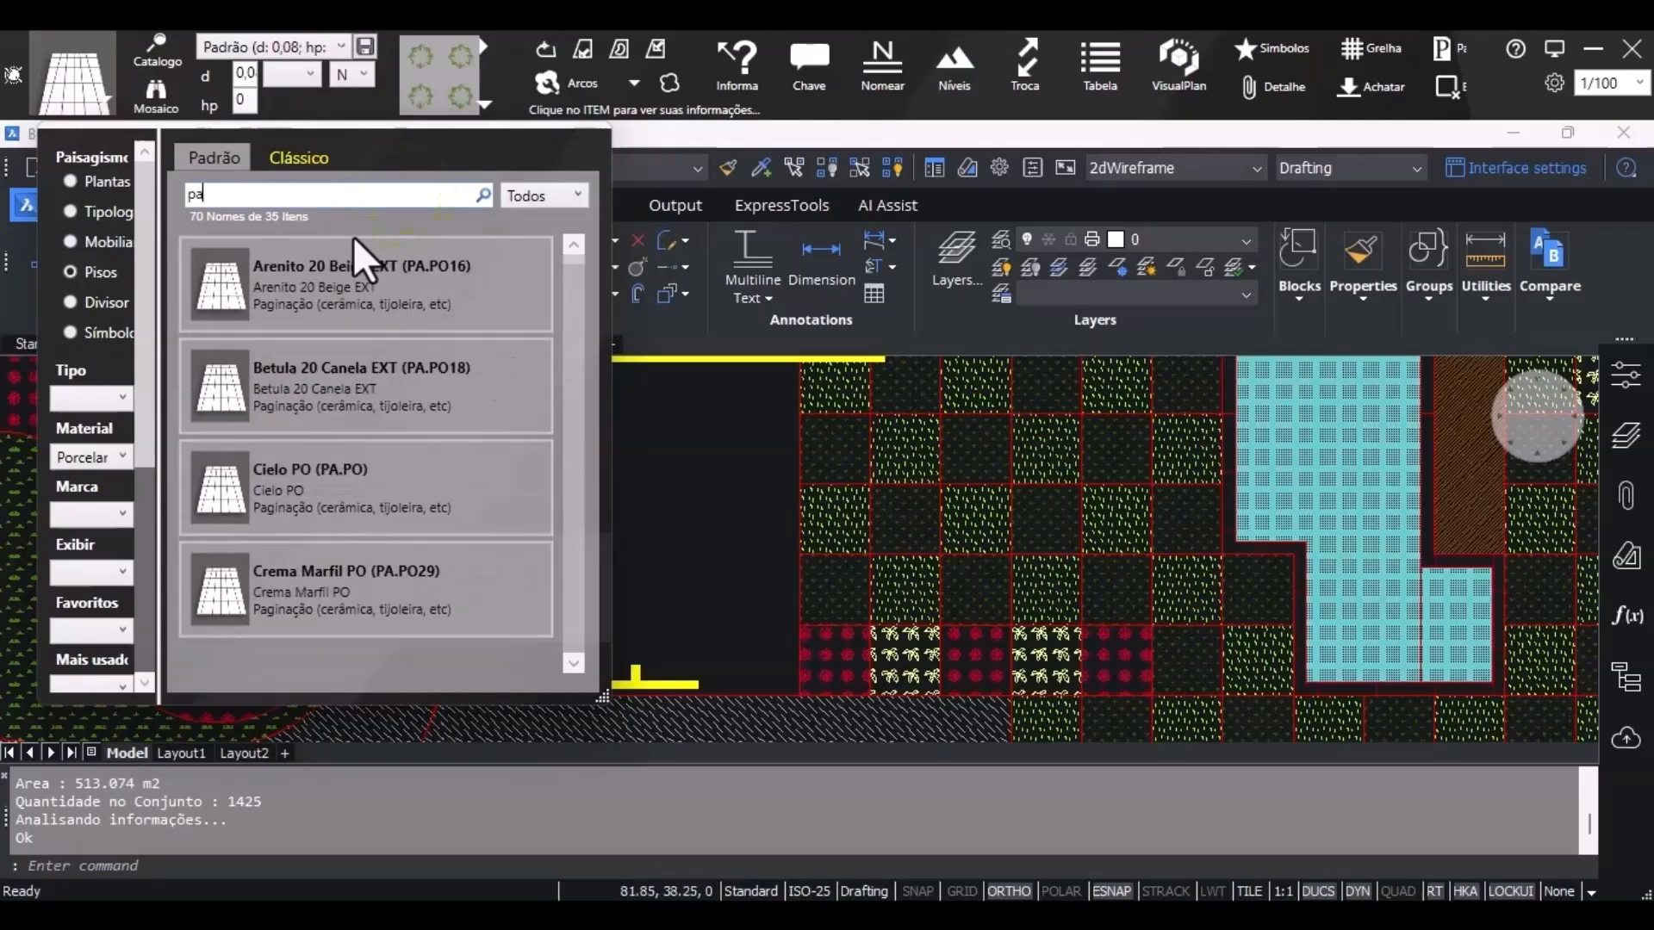
text(.ce)
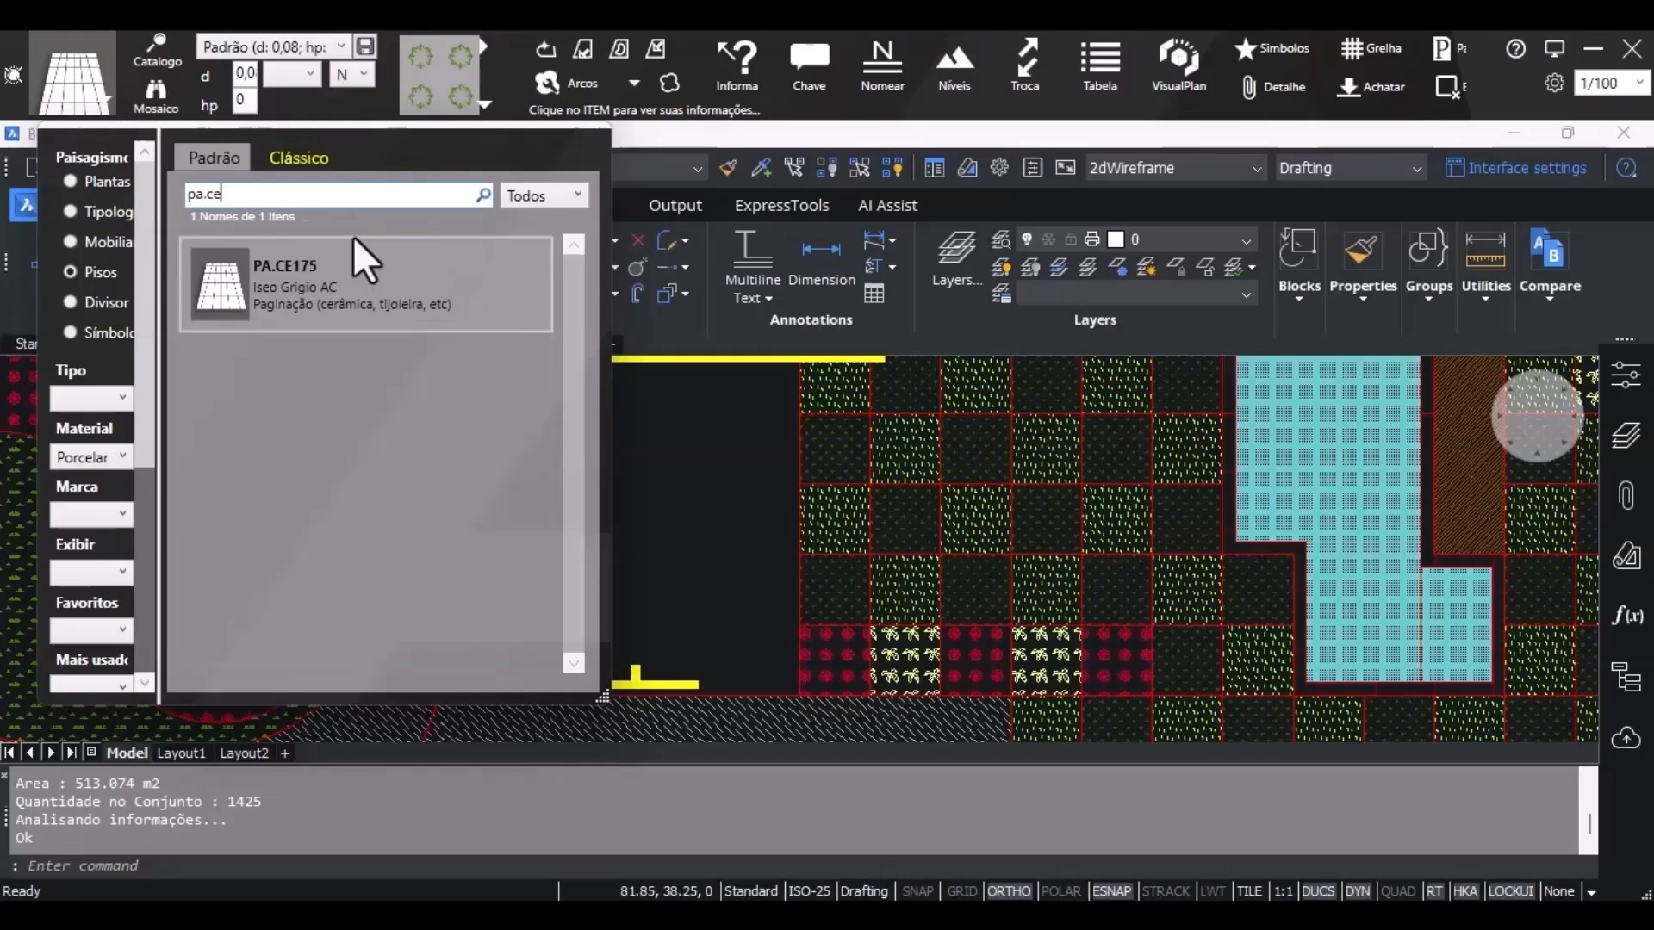
double_click(354, 256)
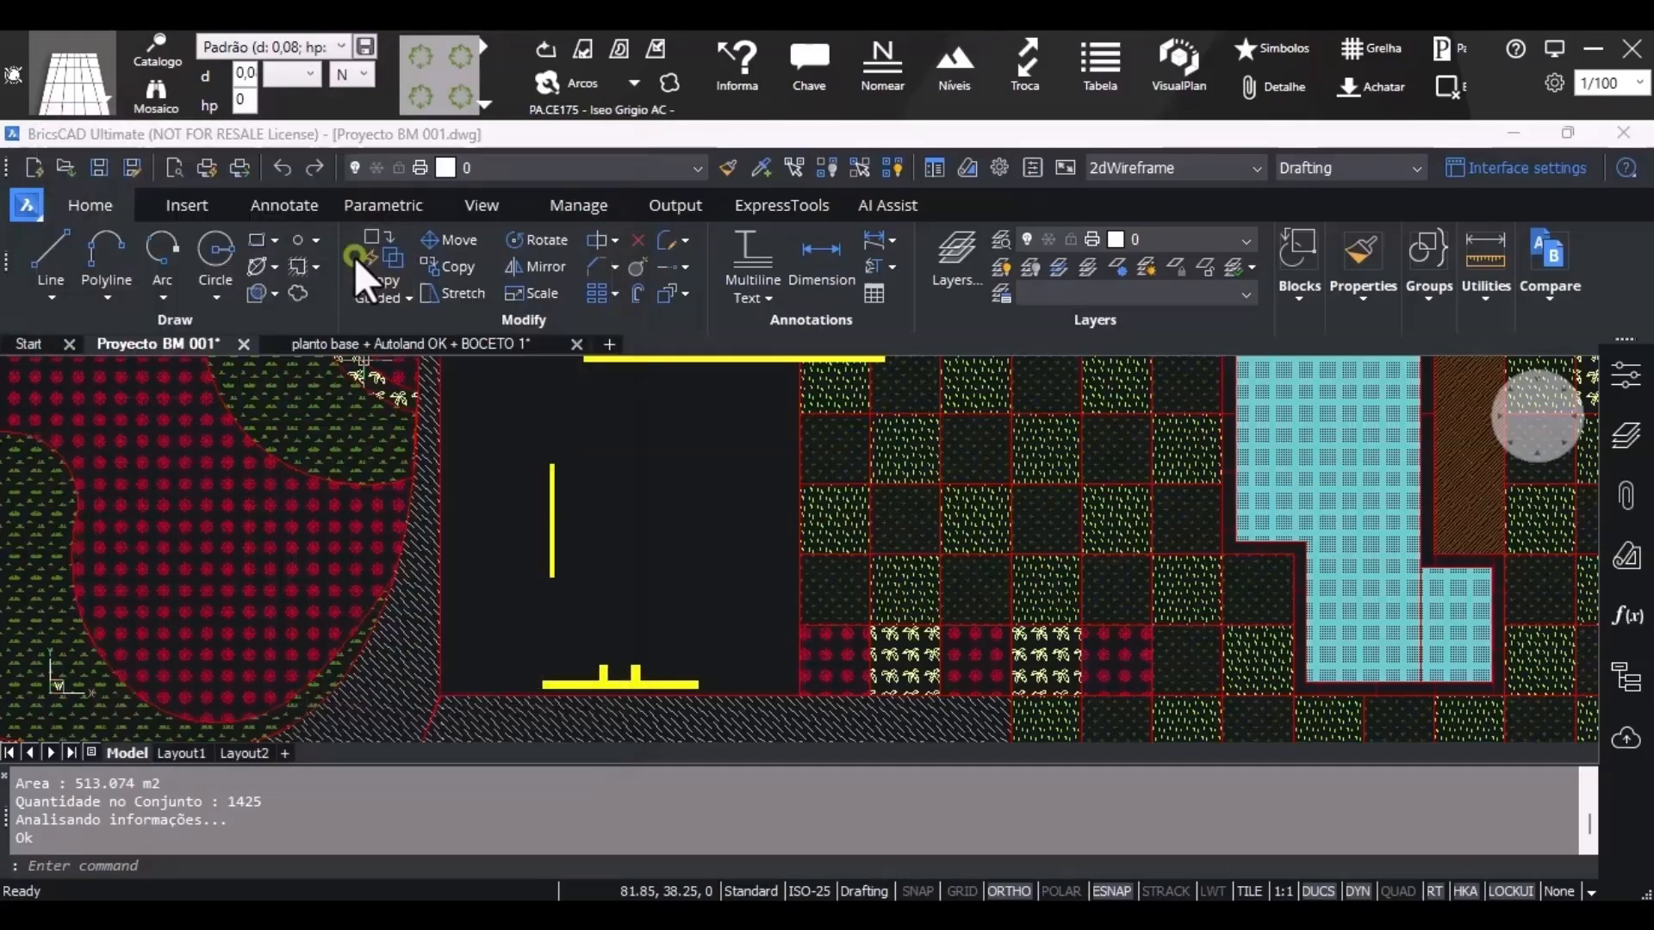
Set PA.CE175 to be inserted as a coloured hatch polygon in colour 31.
click(485, 104)
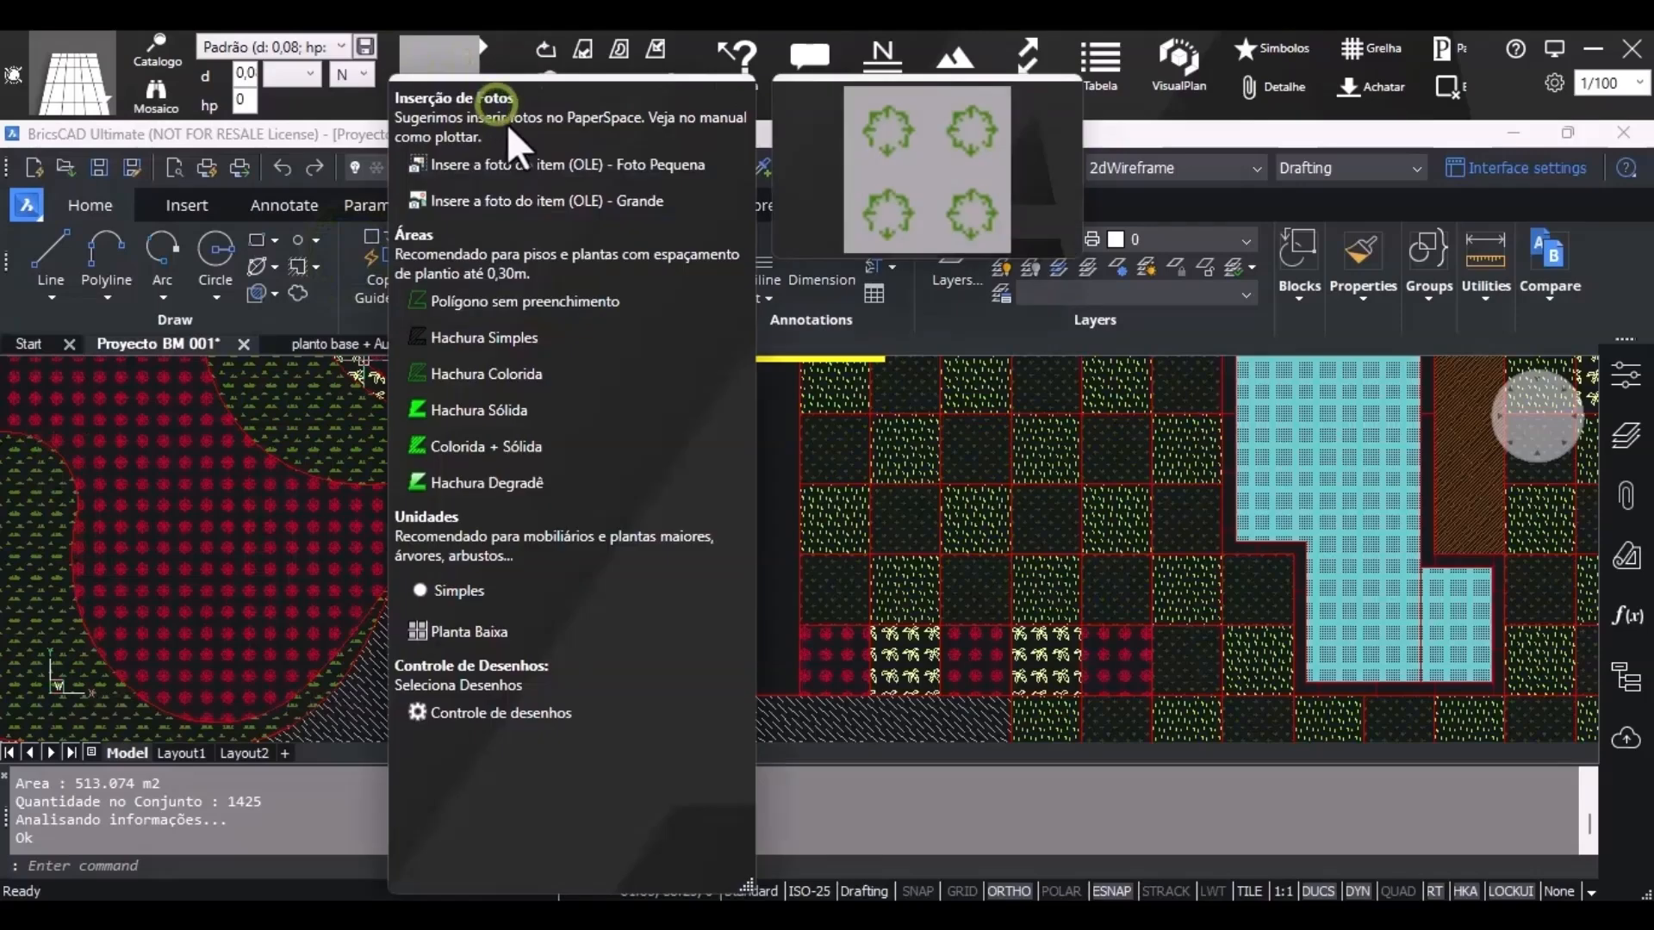
click(514, 368)
click(476, 50)
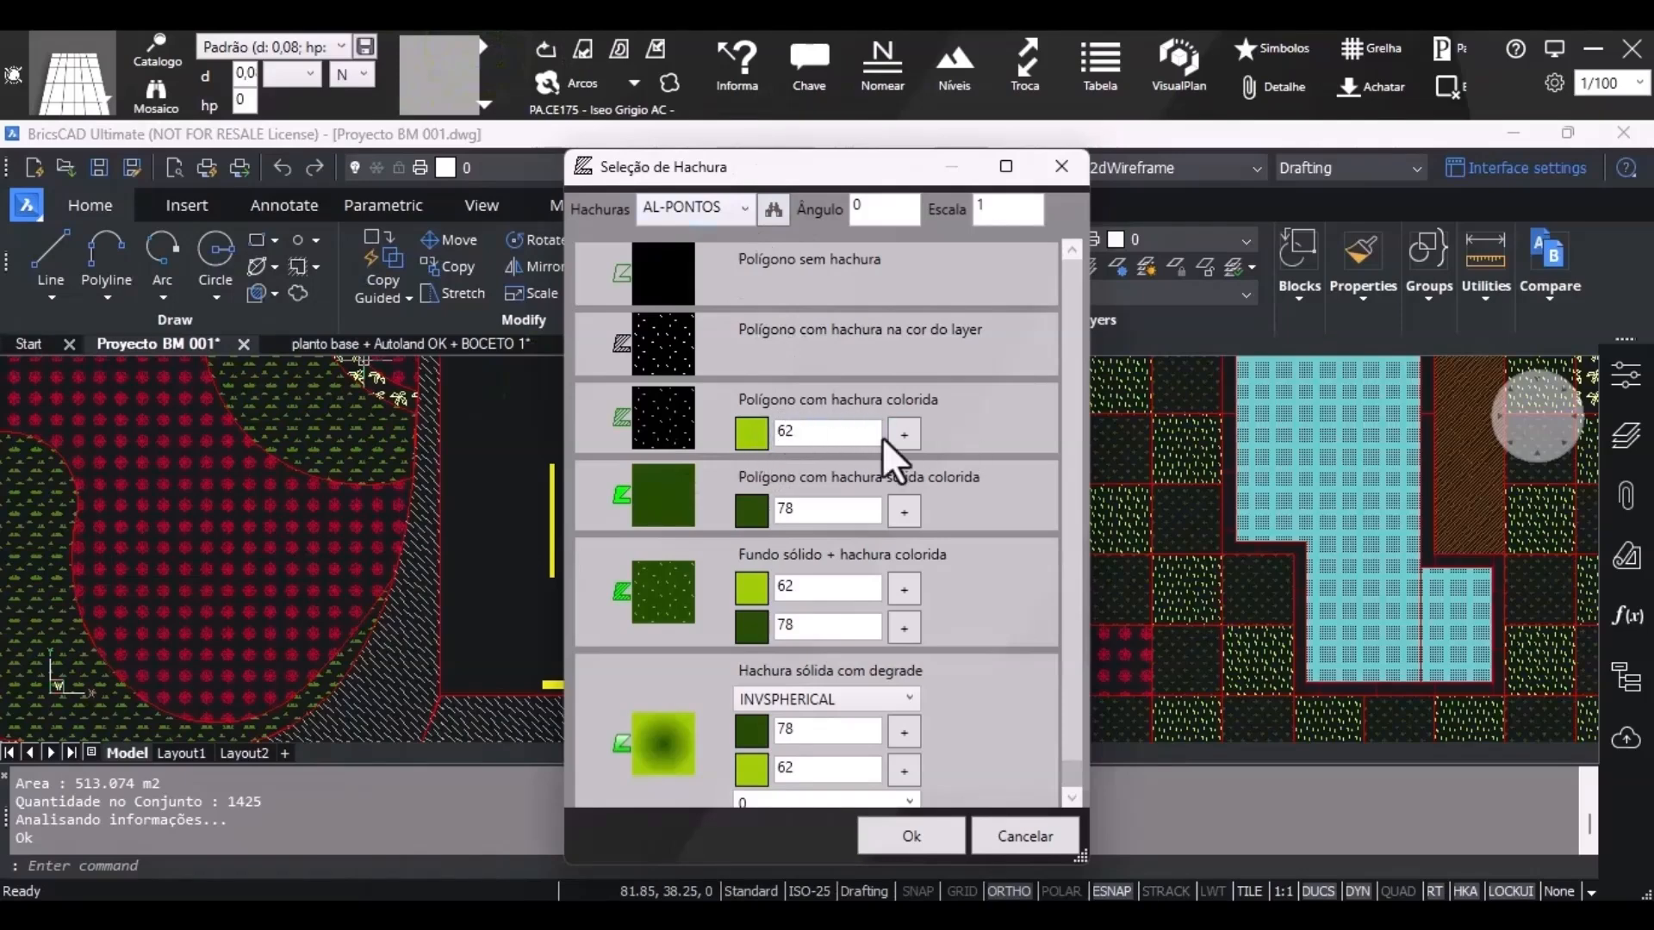
click(903, 433)
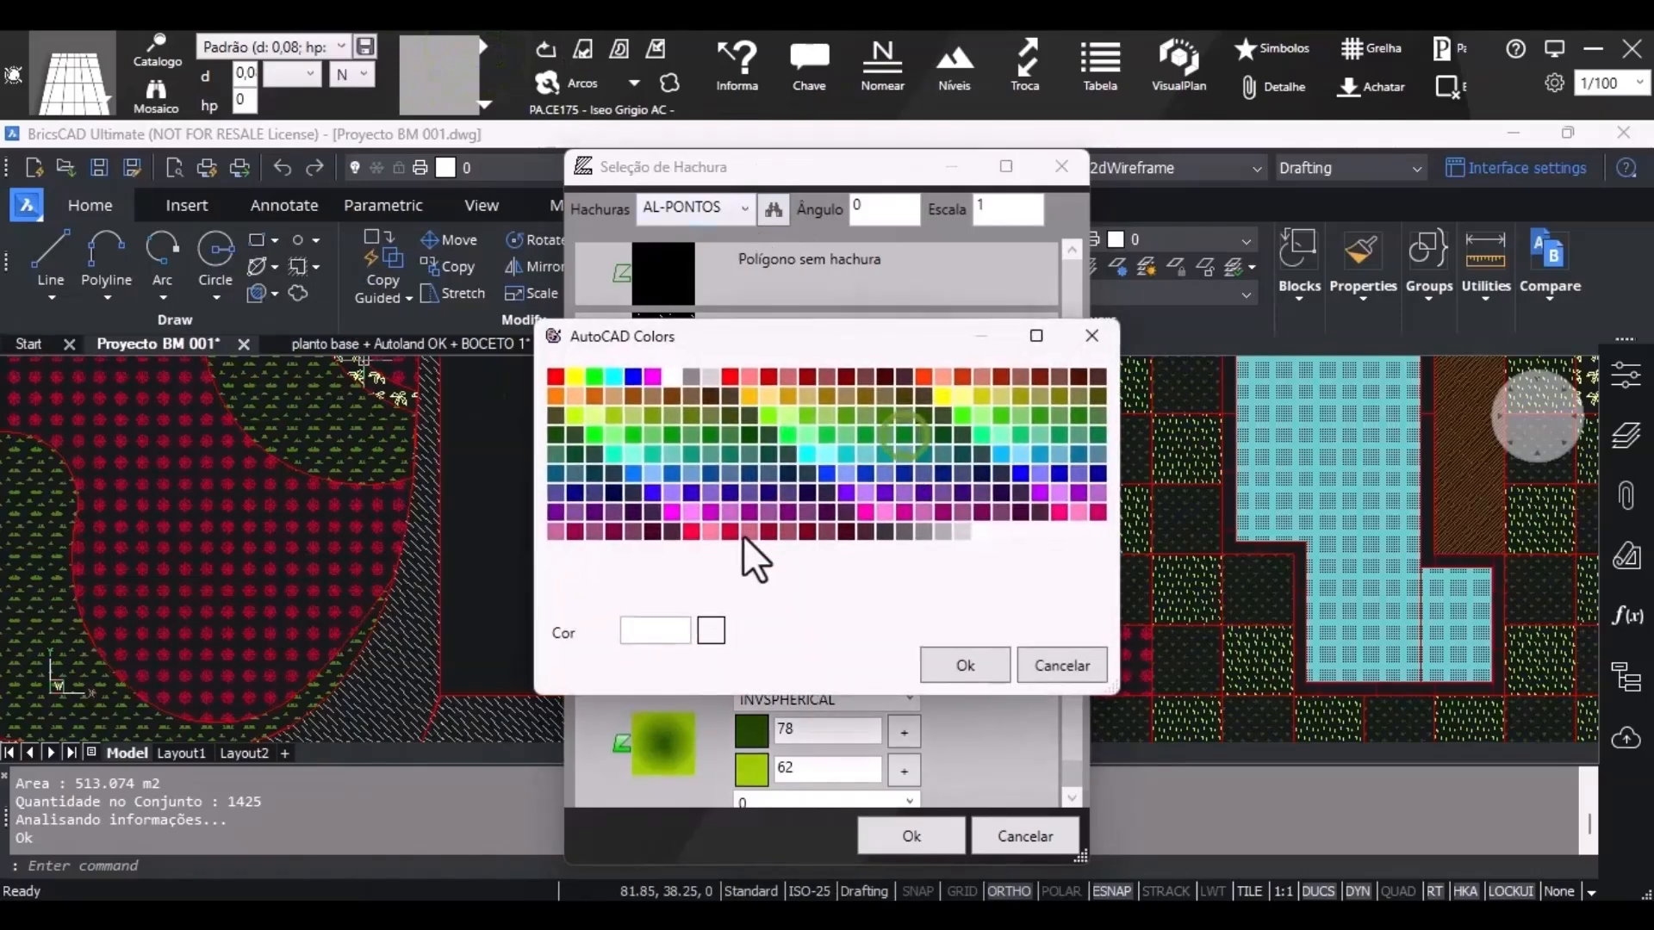
click(567, 399)
click(933, 664)
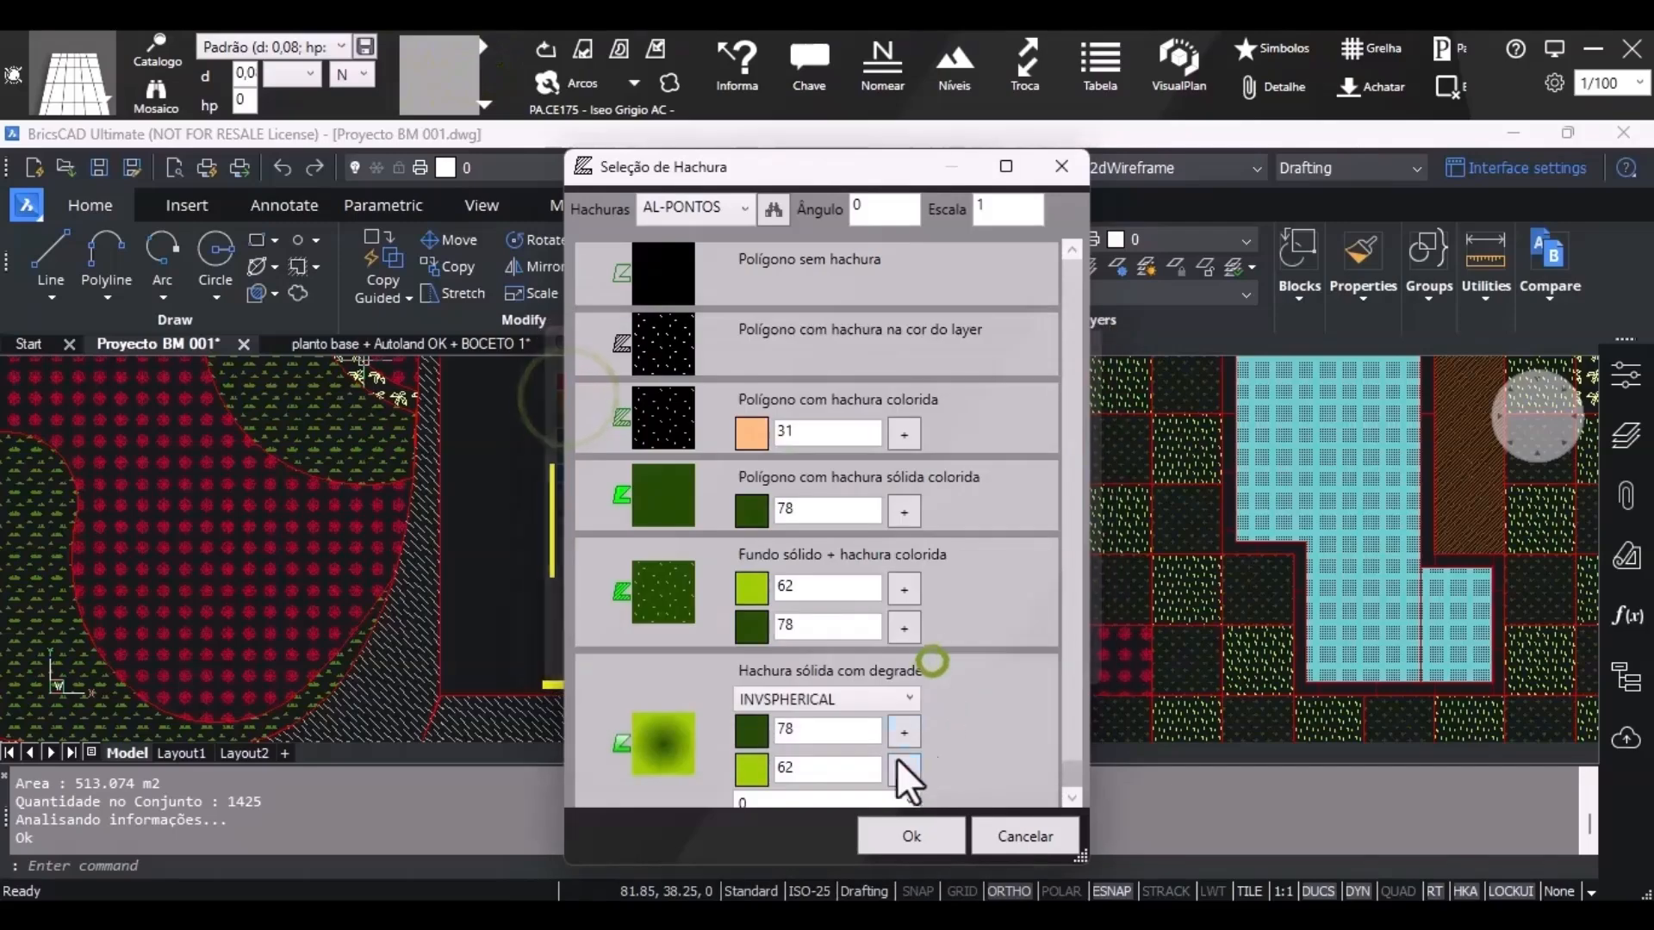
click(895, 832)
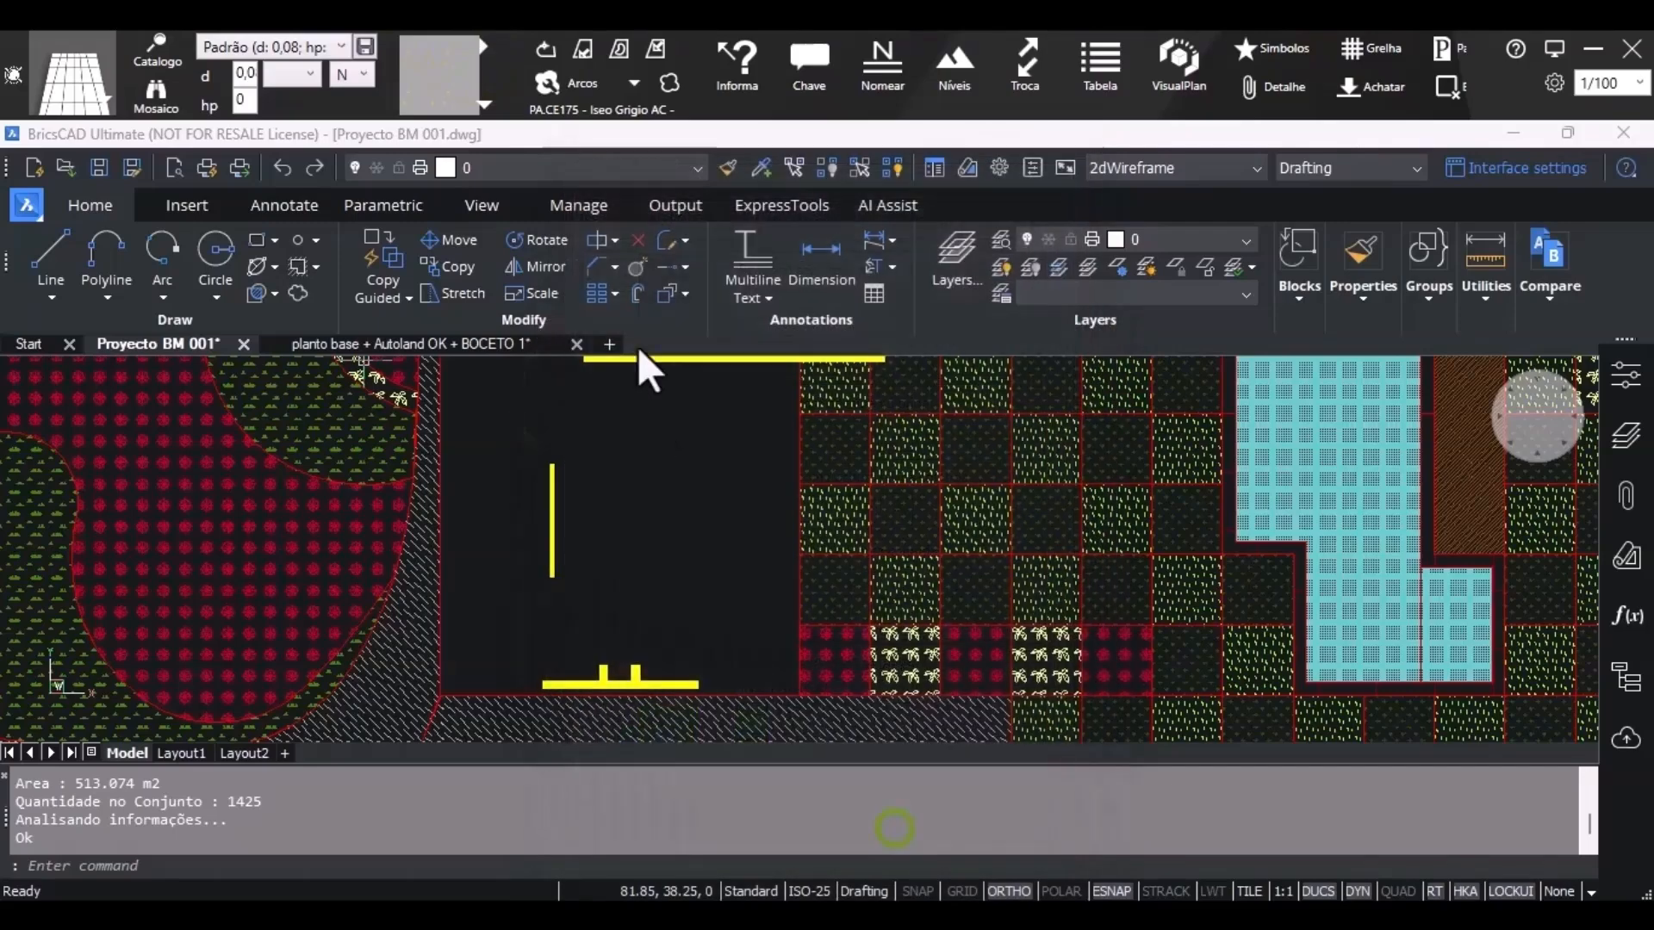
Fill the house area between the western road and the checkered garden with PA.CE175 using the boundary fill.
click(650, 48)
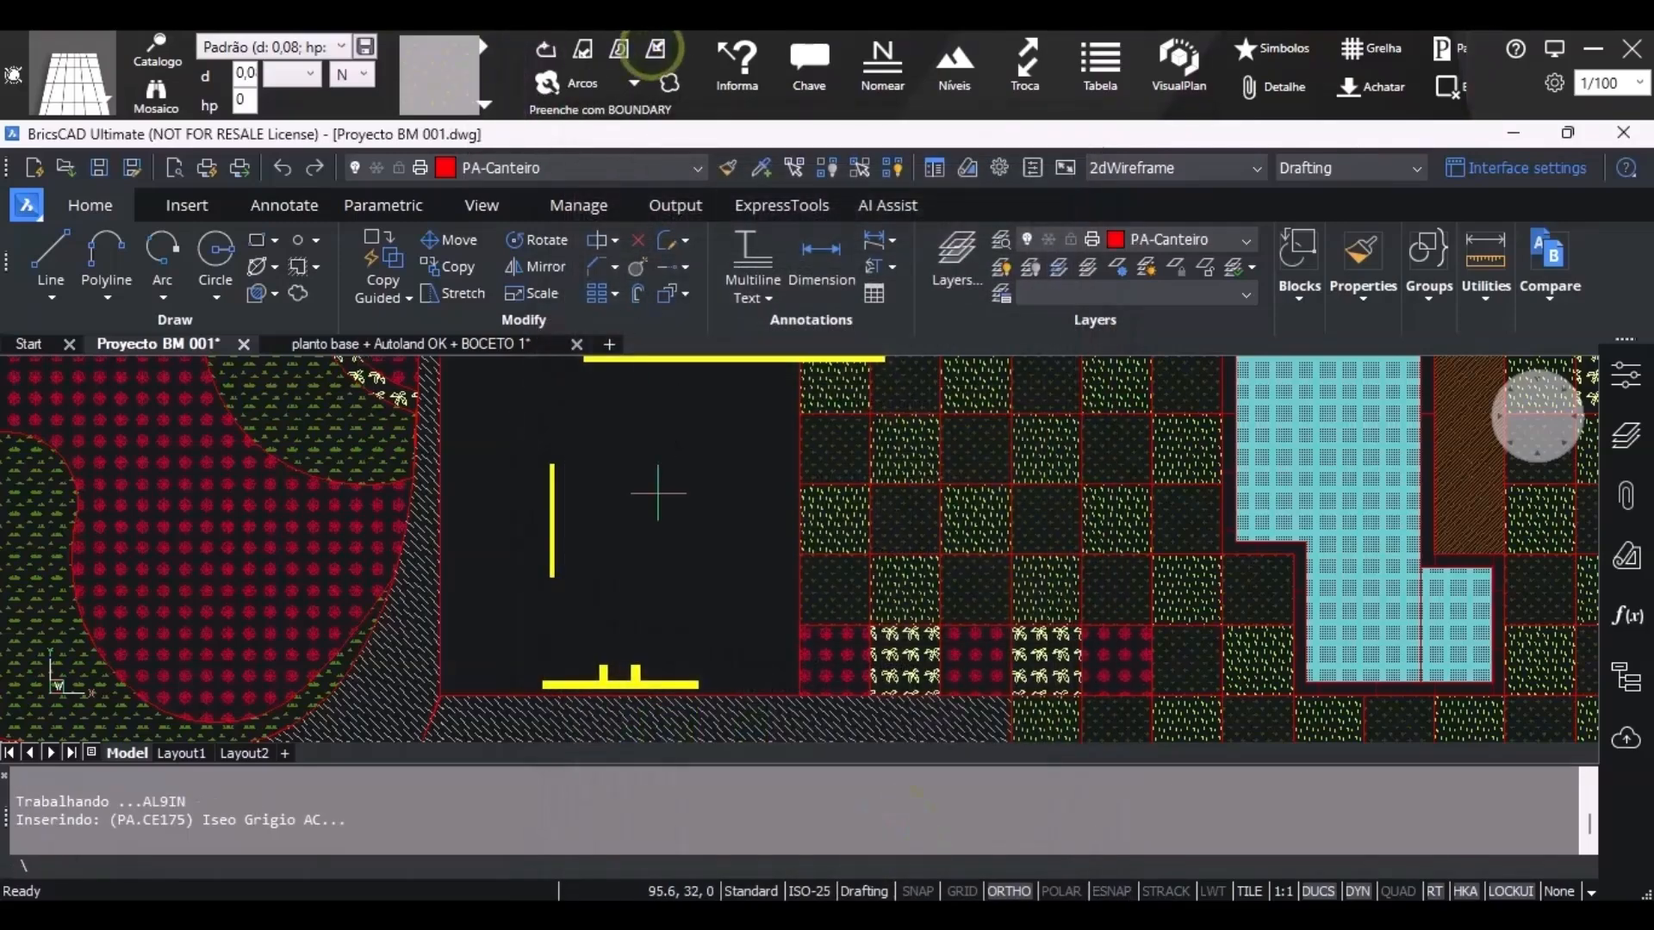
scroll(613, 553, up, 2)
middle_drag(638, 576, 506, 686)
click(517, 639)
scroll(392, 478, down, 3)
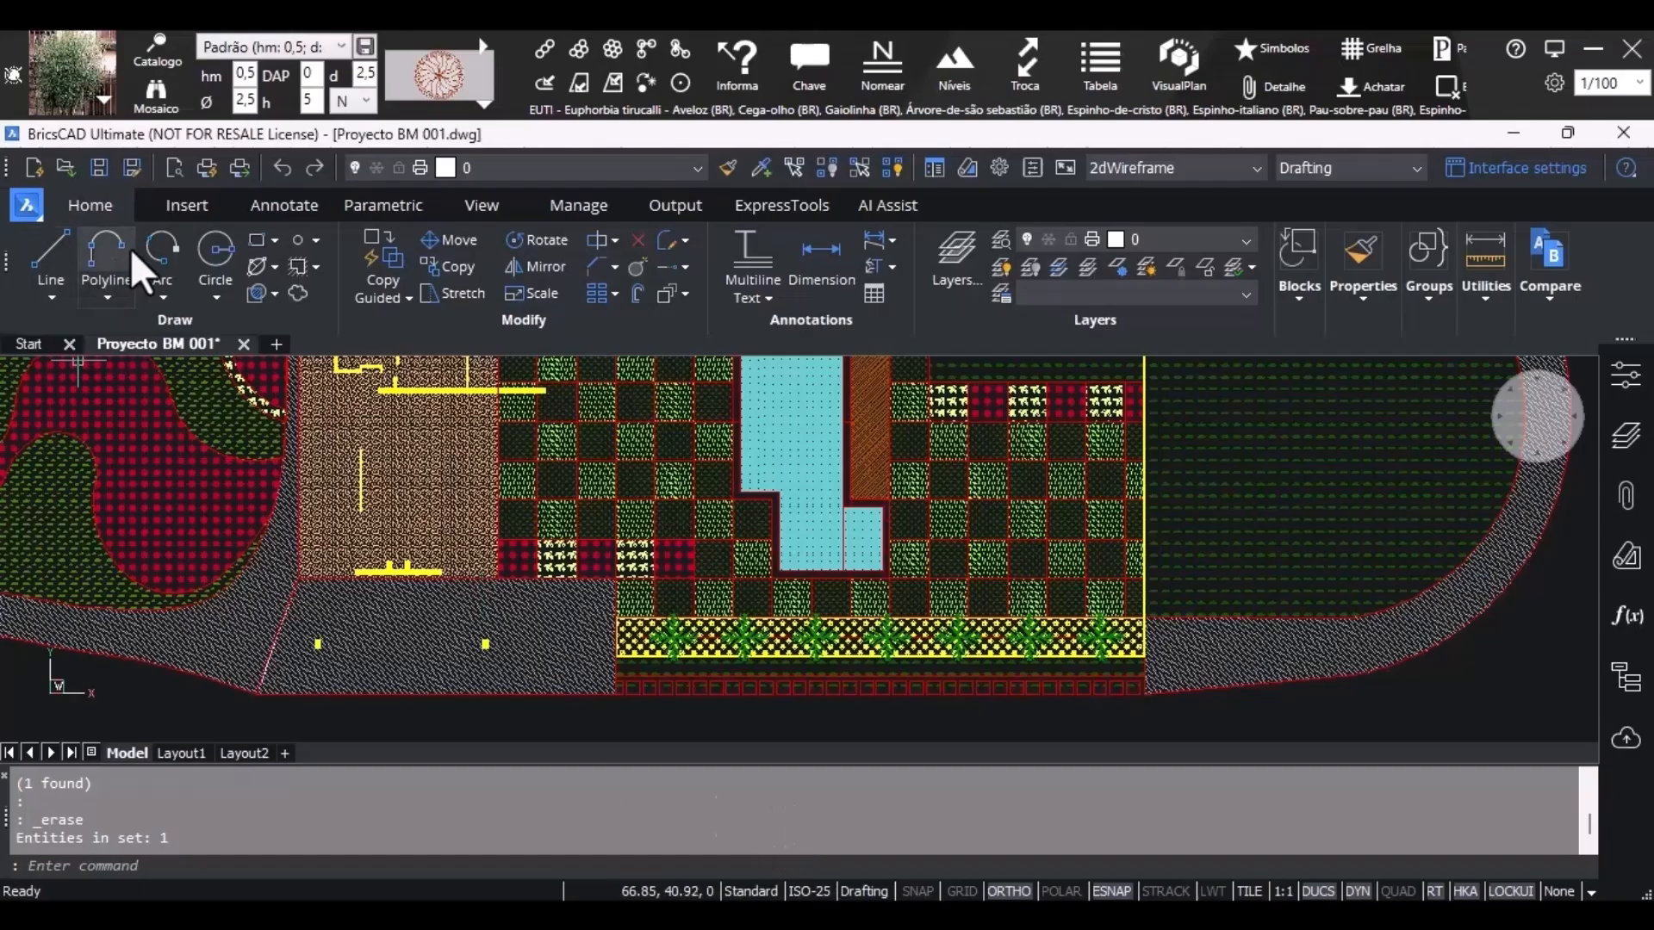
Start a polyline at the west end of the square row south of the palm bed, running above the squares and down the east end.
click(106, 251)
scroll(661, 718, up, 5)
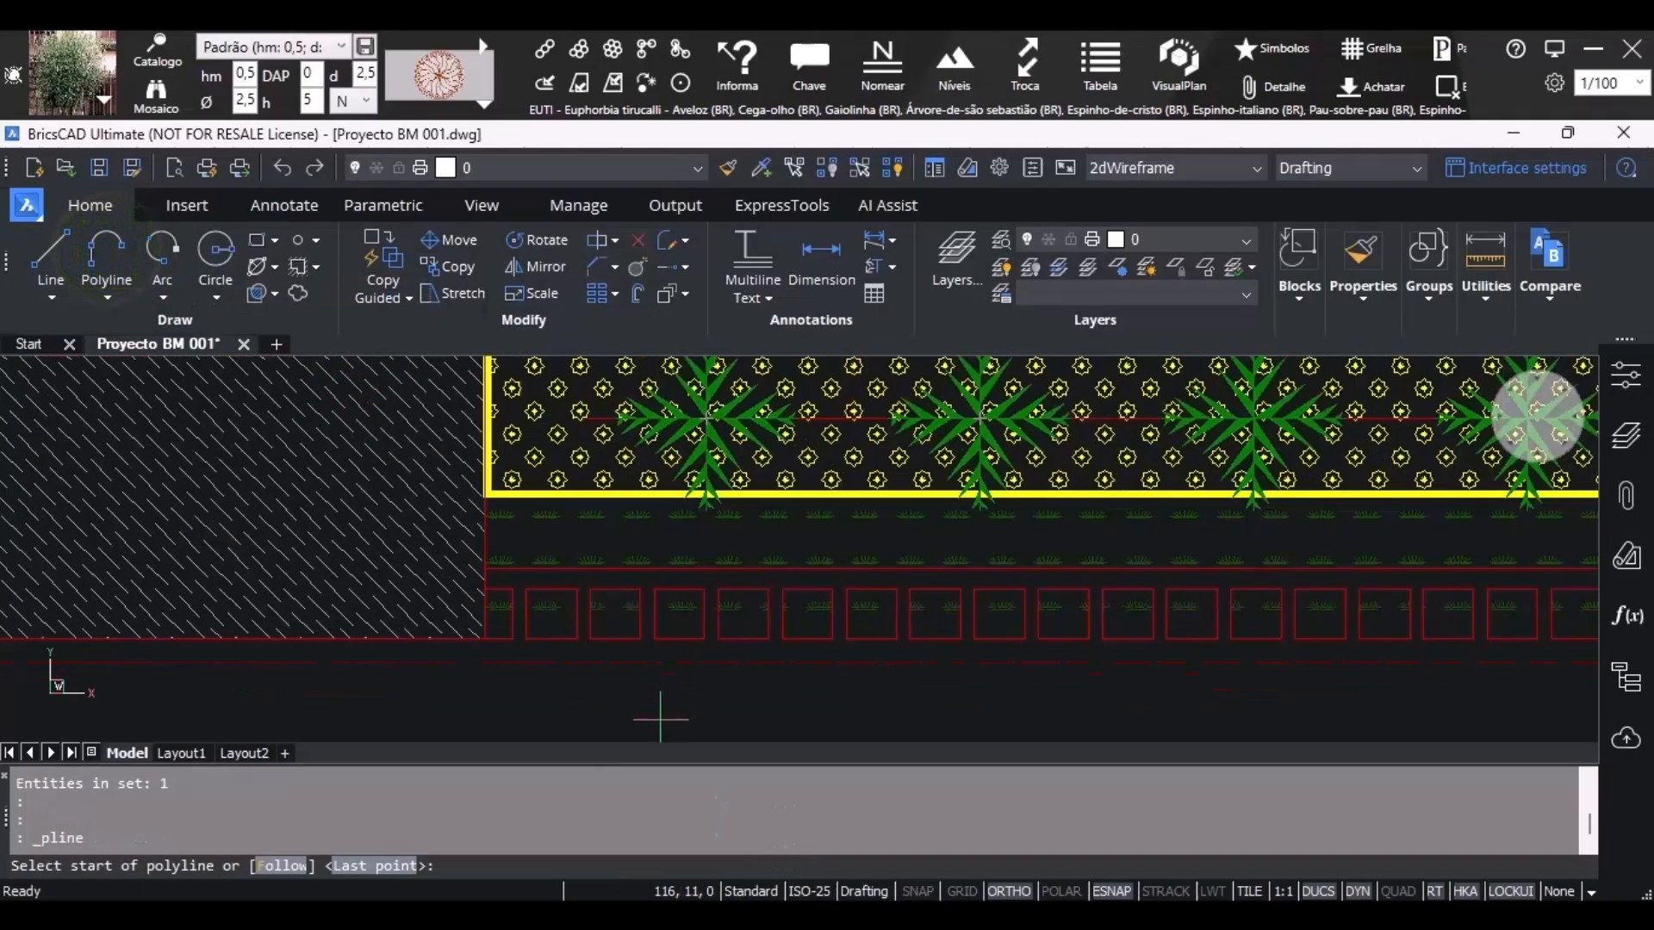
scroll(518, 597, up, 3)
click(457, 576)
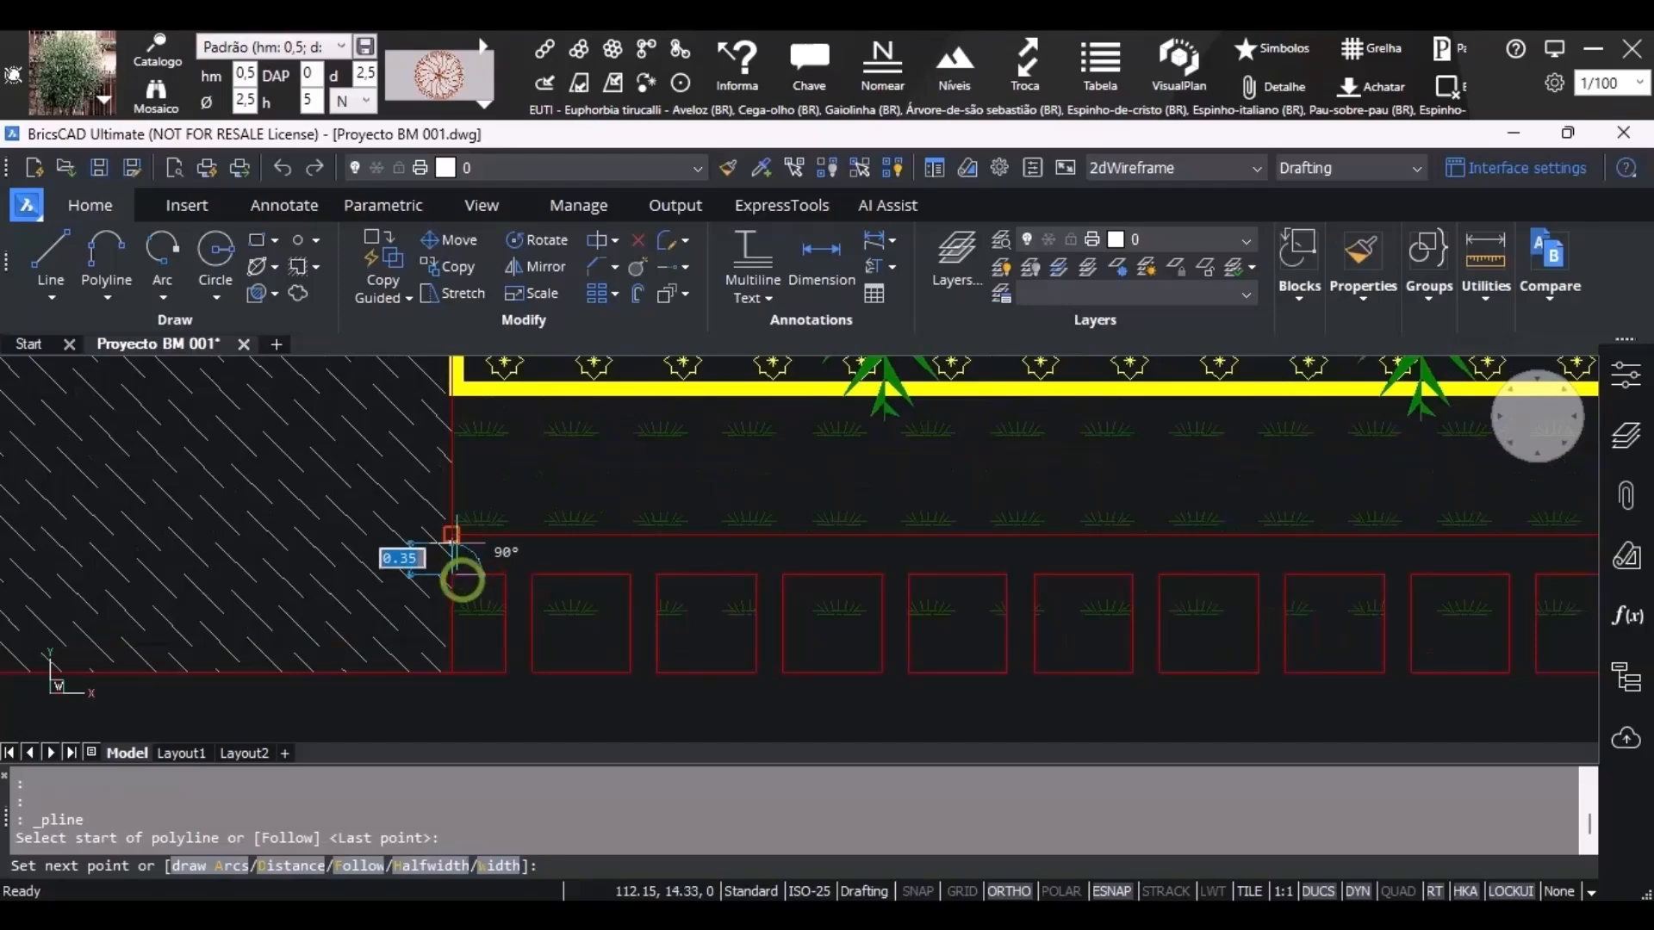
click(458, 548)
scroll(458, 547, down, 6)
scroll(1077, 594, up, 7)
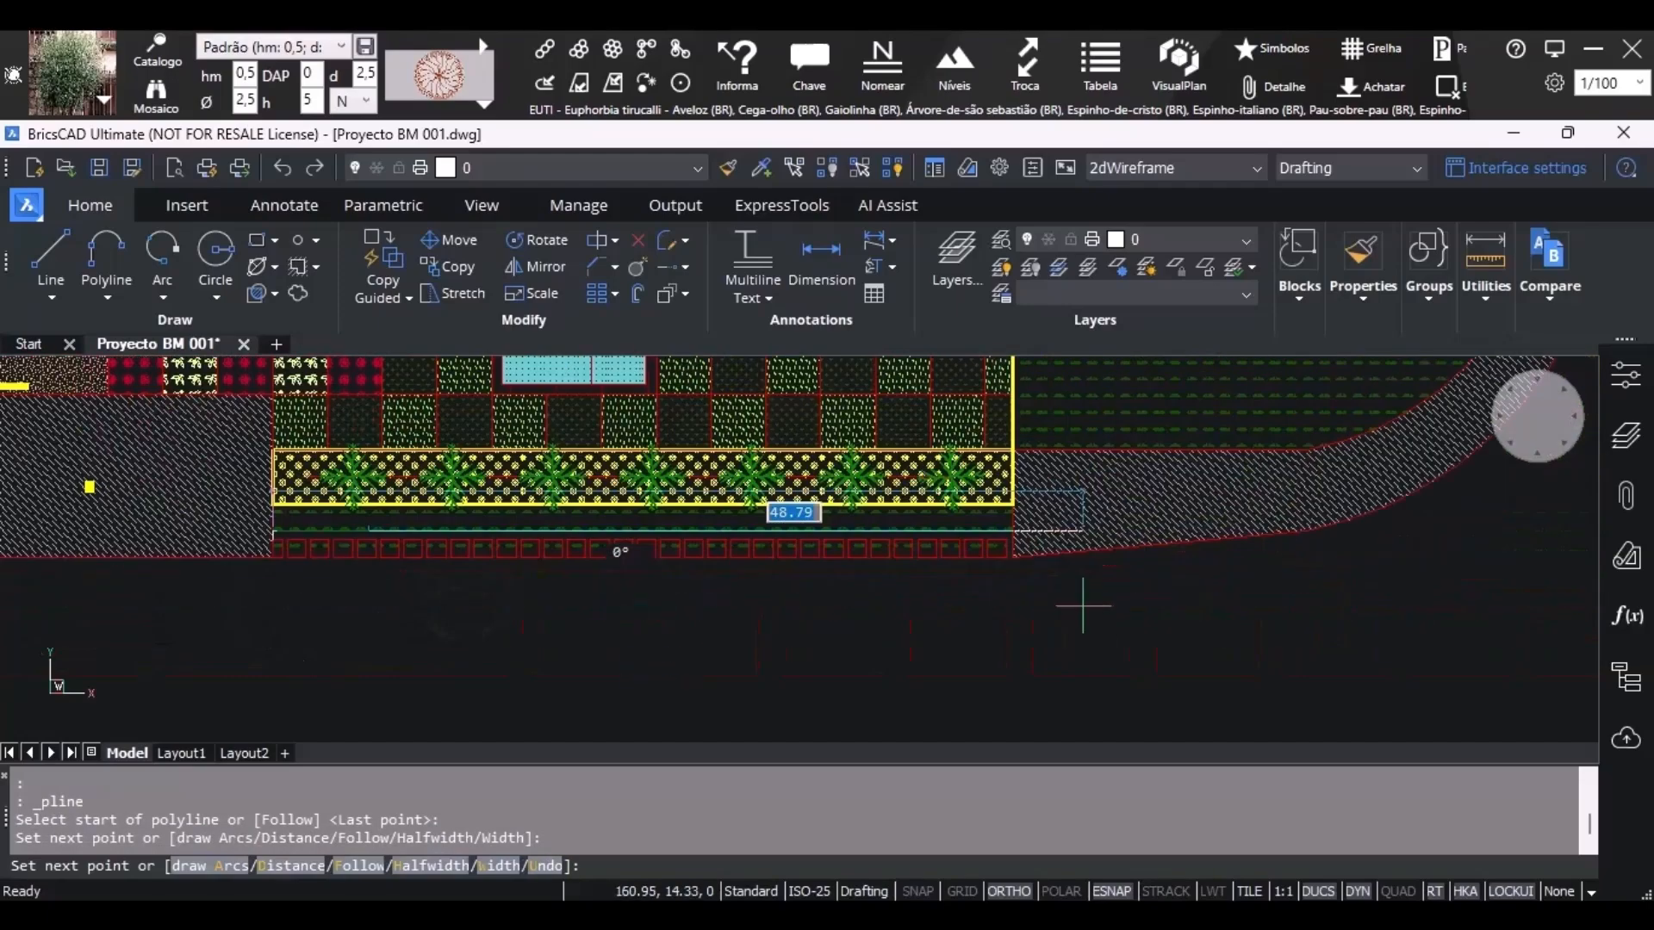
click(955, 513)
click(954, 583)
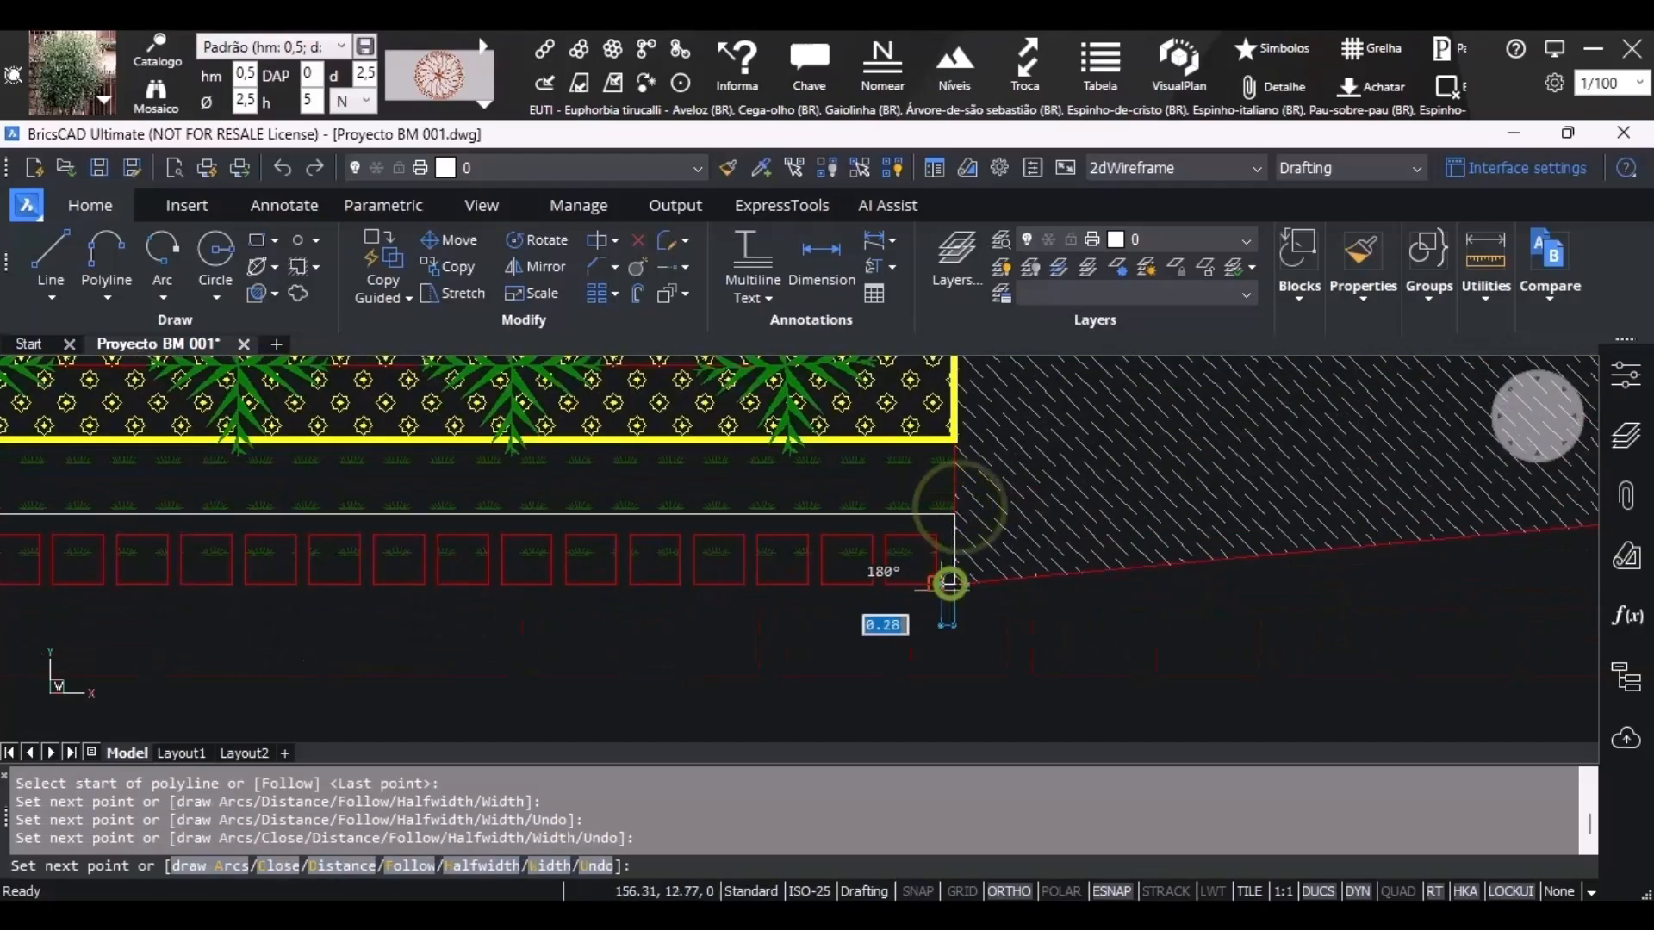
Continue the polyline westward, tracing the gaps and upper edges around every square in the row, and close it at the west end.
click(937, 584)
click(937, 536)
click(887, 534)
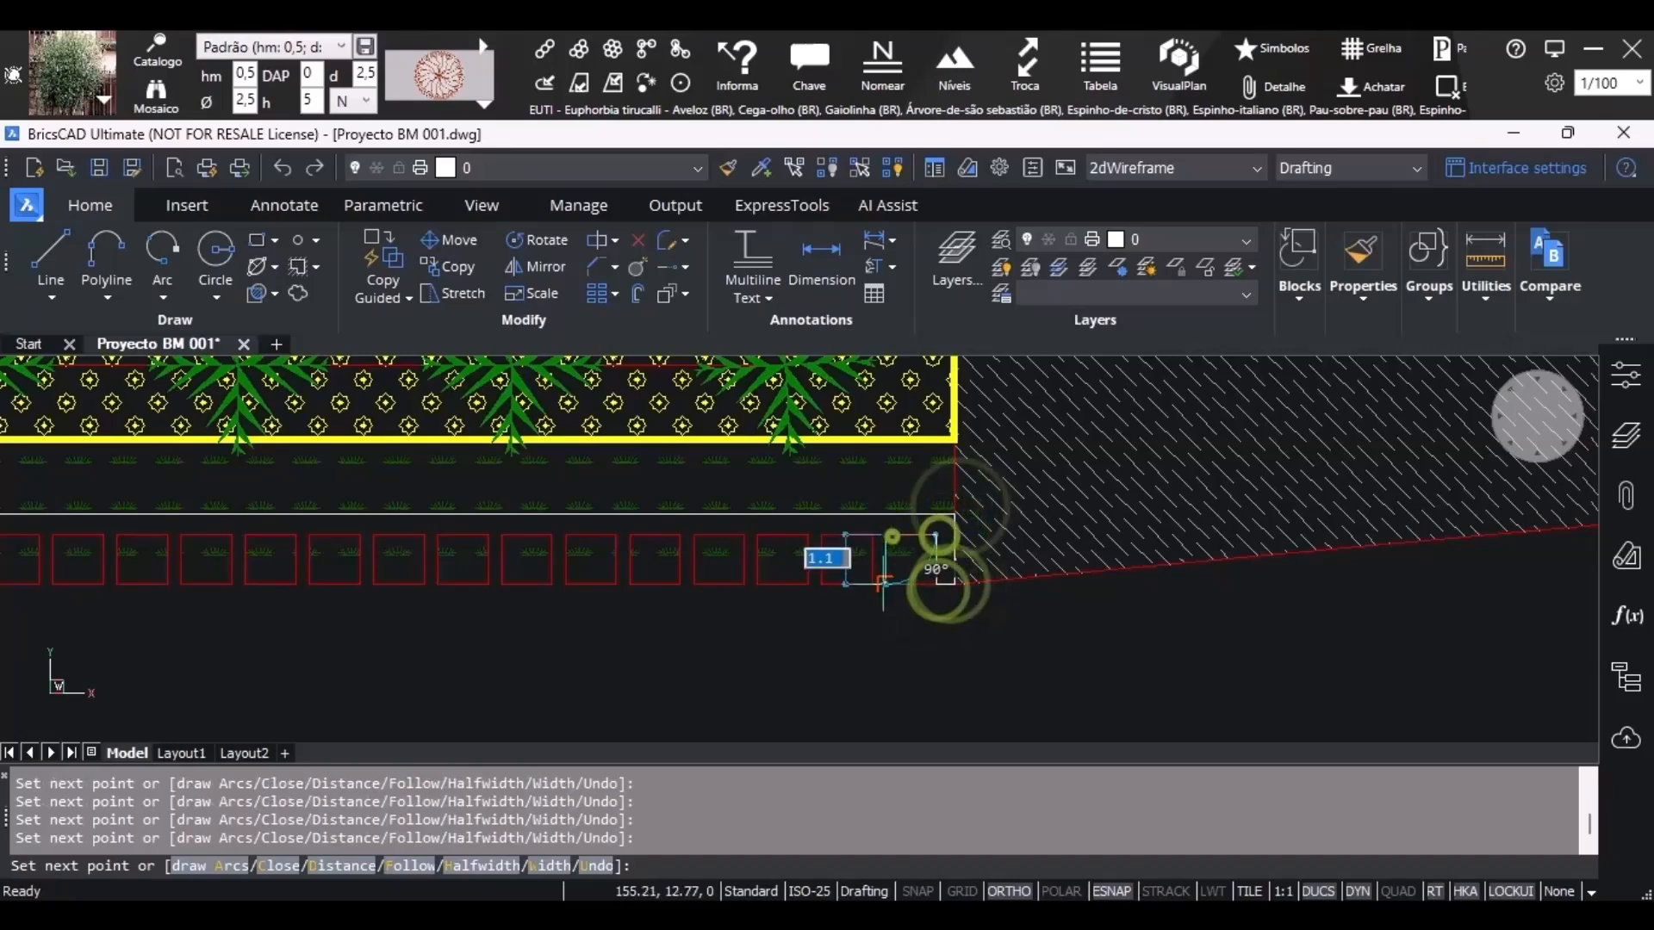
click(886, 584)
click(873, 584)
click(873, 535)
click(822, 535)
click(822, 584)
click(809, 584)
click(809, 535)
click(758, 535)
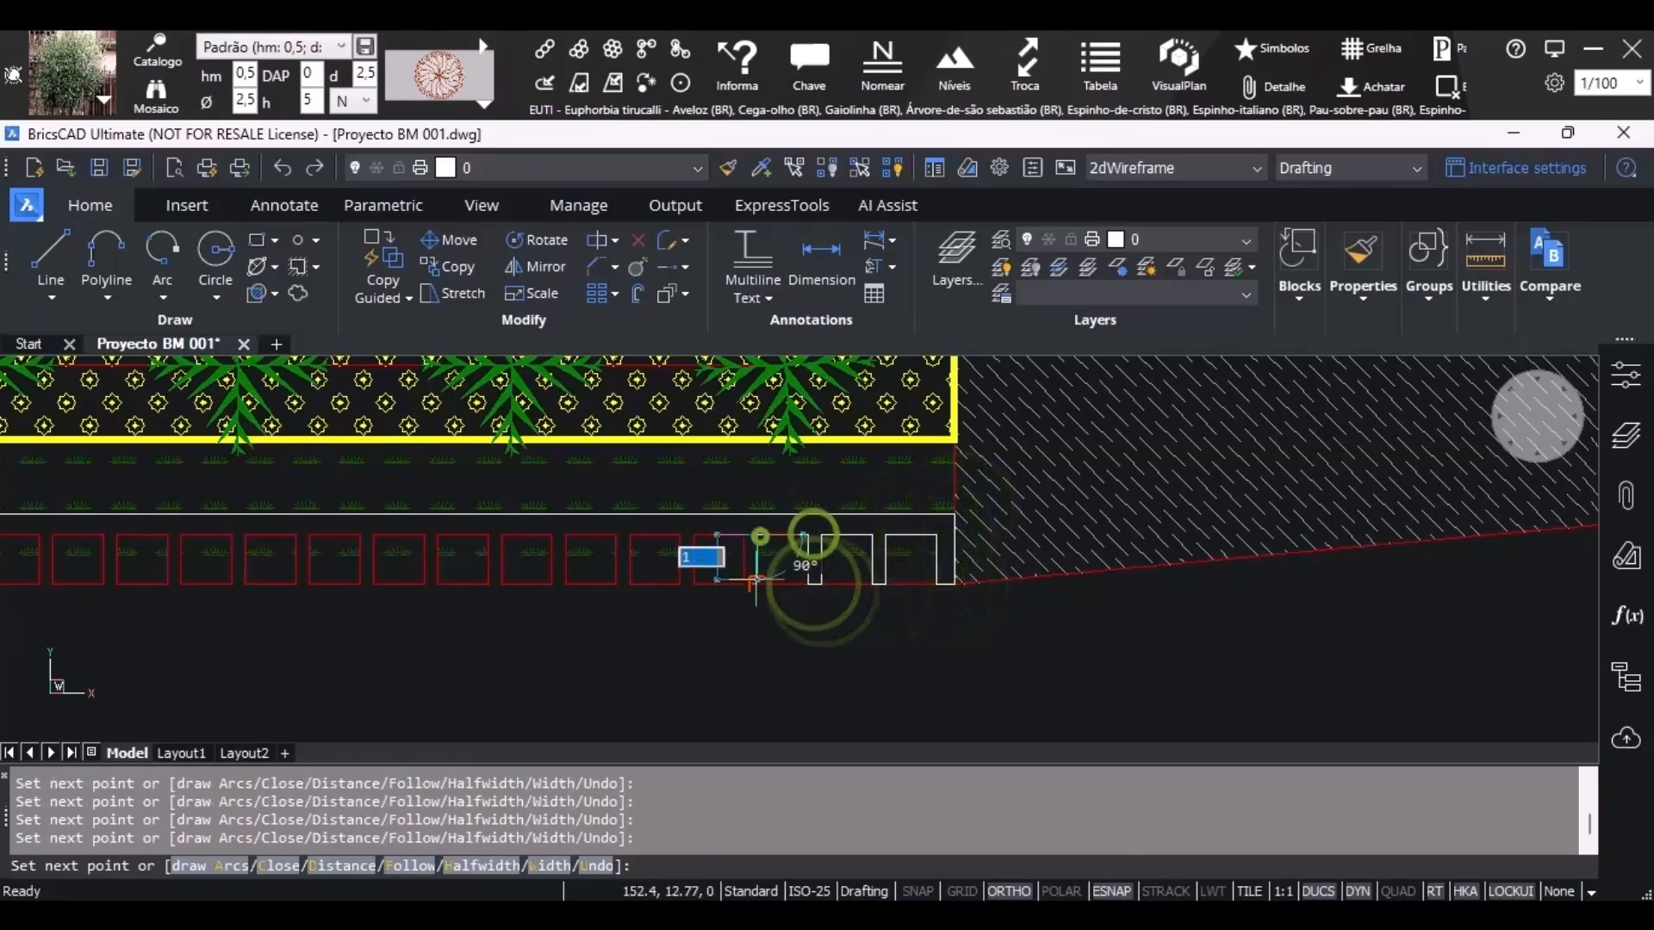
click(757, 584)
click(744, 584)
click(745, 535)
click(694, 535)
click(693, 584)
click(681, 584)
click(680, 534)
click(629, 535)
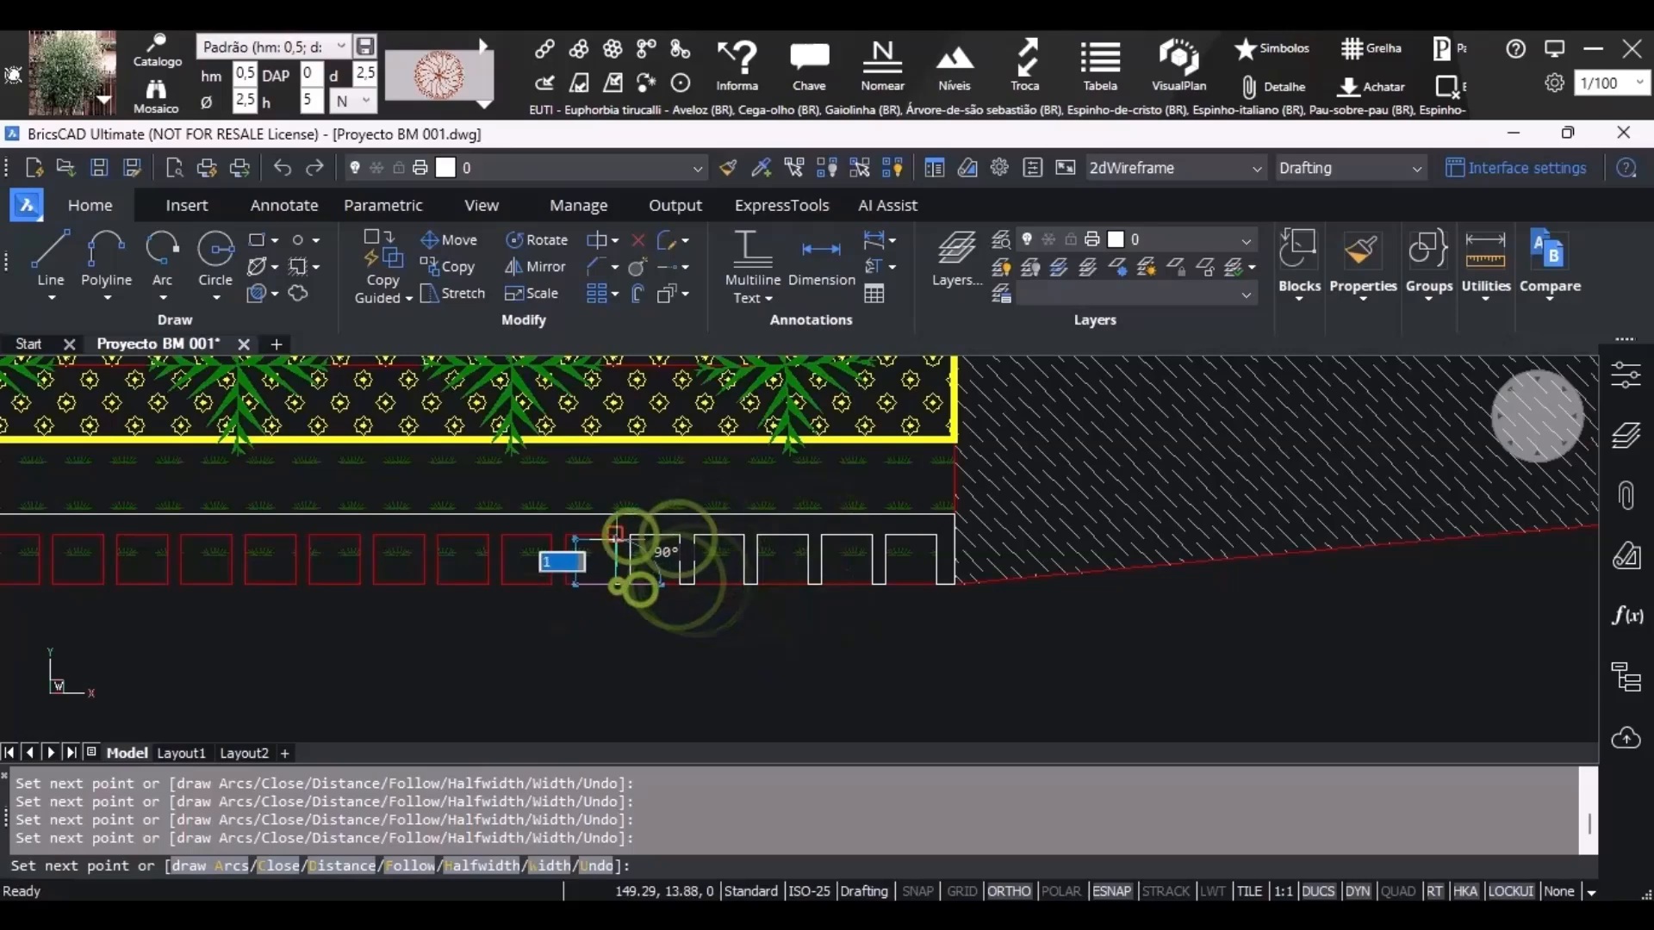
click(630, 584)
click(617, 584)
click(617, 534)
click(566, 535)
click(566, 584)
click(552, 584)
click(502, 584)
click(489, 584)
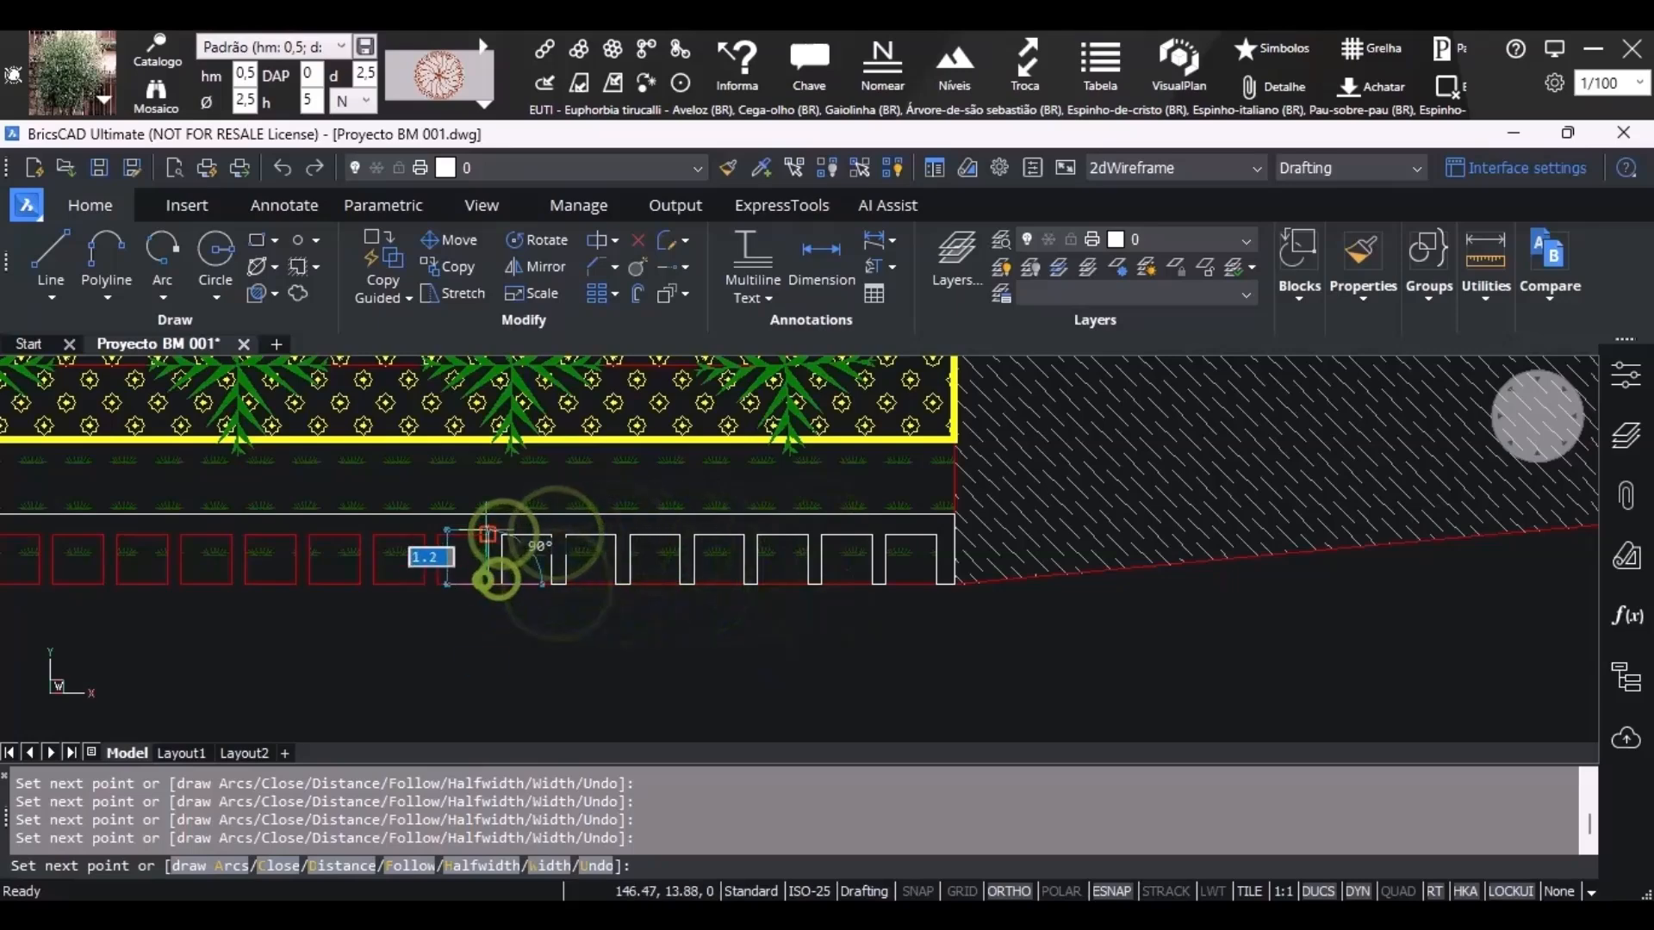
click(489, 535)
click(438, 535)
click(438, 584)
click(424, 584)
click(424, 535)
click(373, 535)
click(359, 584)
click(359, 535)
scroll(448, 520, down, 3)
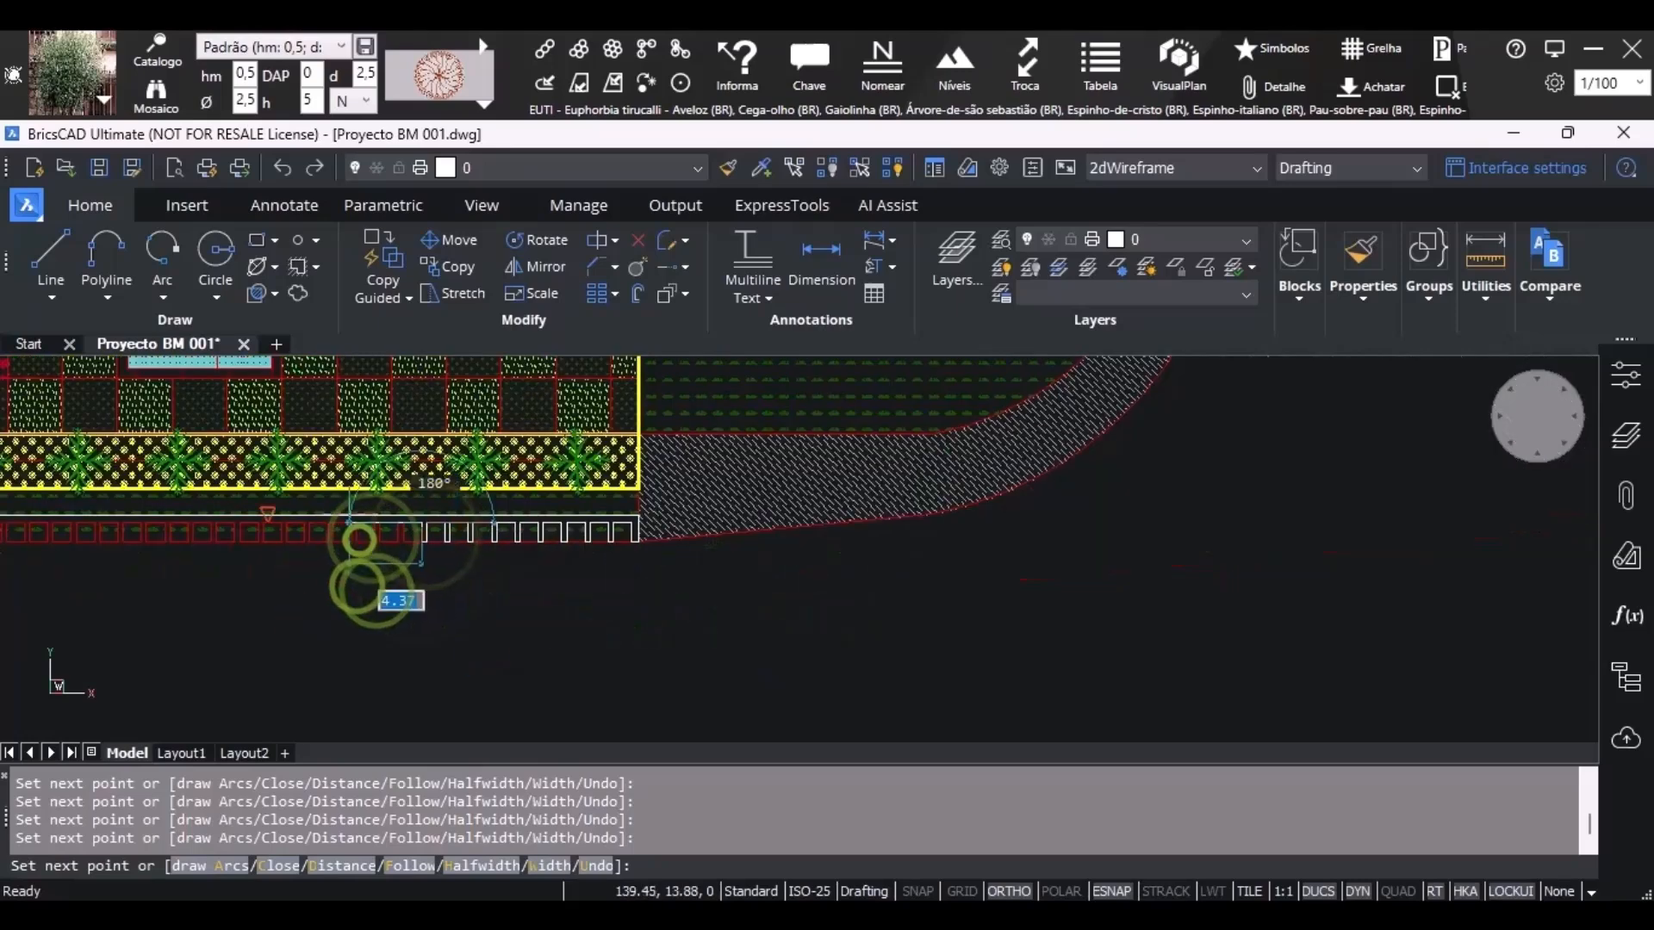
scroll(327, 517, up, 4)
click(655, 539)
click(655, 611)
click(635, 610)
click(635, 539)
click(564, 539)
click(564, 610)
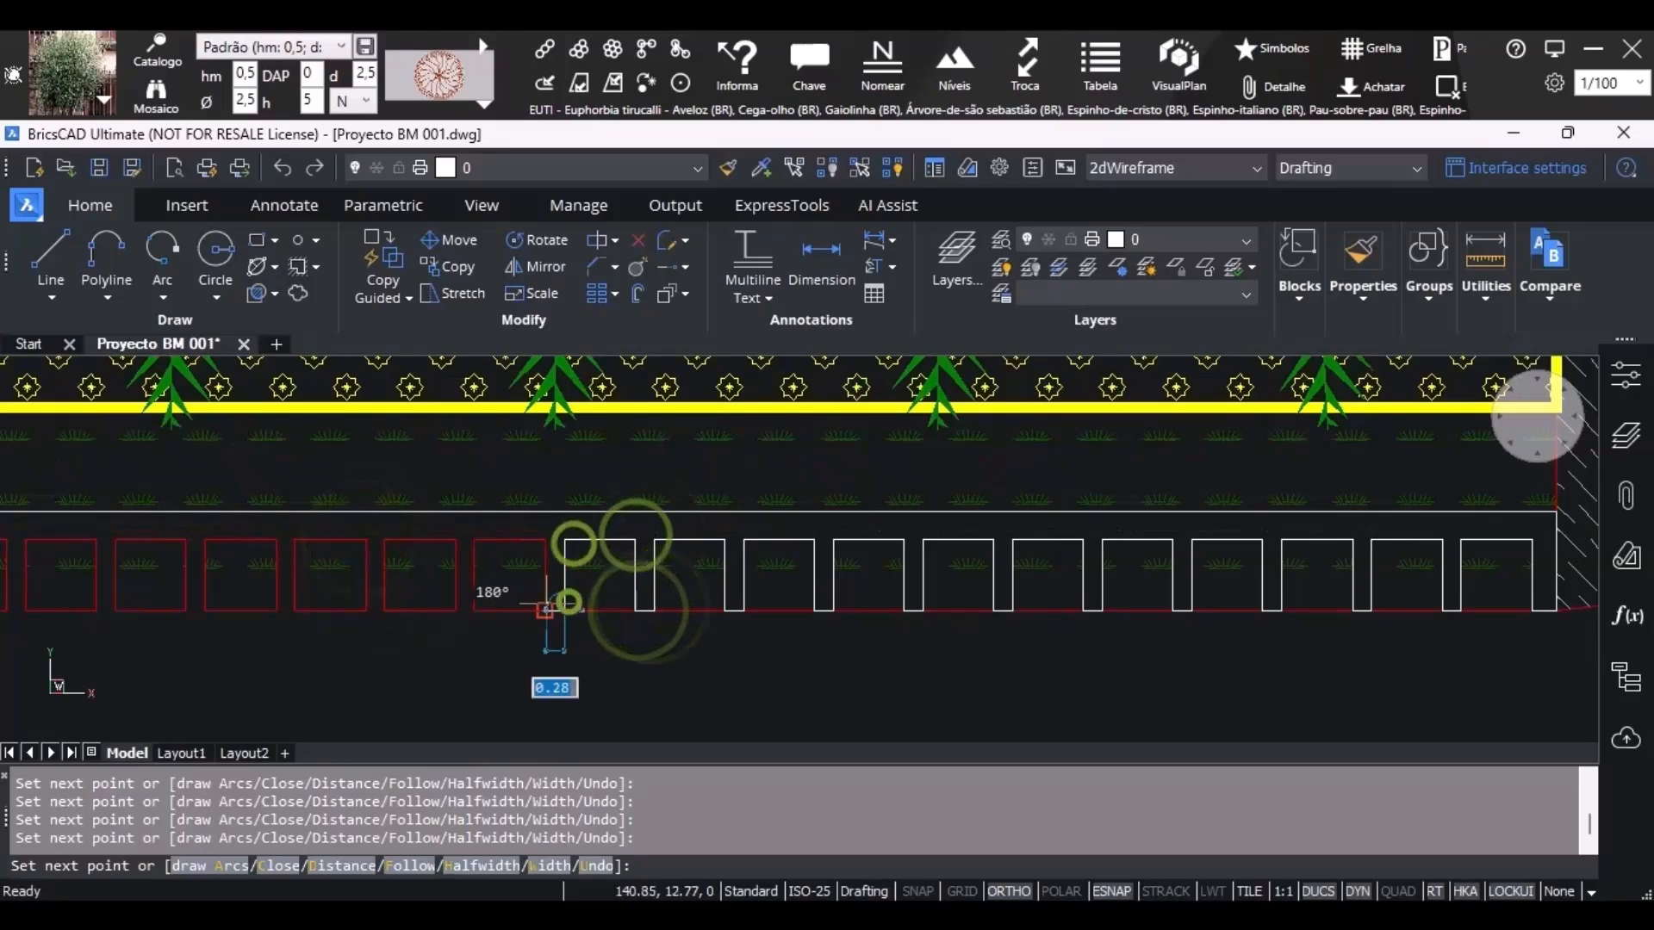
click(544, 610)
click(544, 540)
click(473, 539)
click(474, 611)
click(455, 611)
click(454, 539)
click(384, 539)
click(384, 611)
click(366, 611)
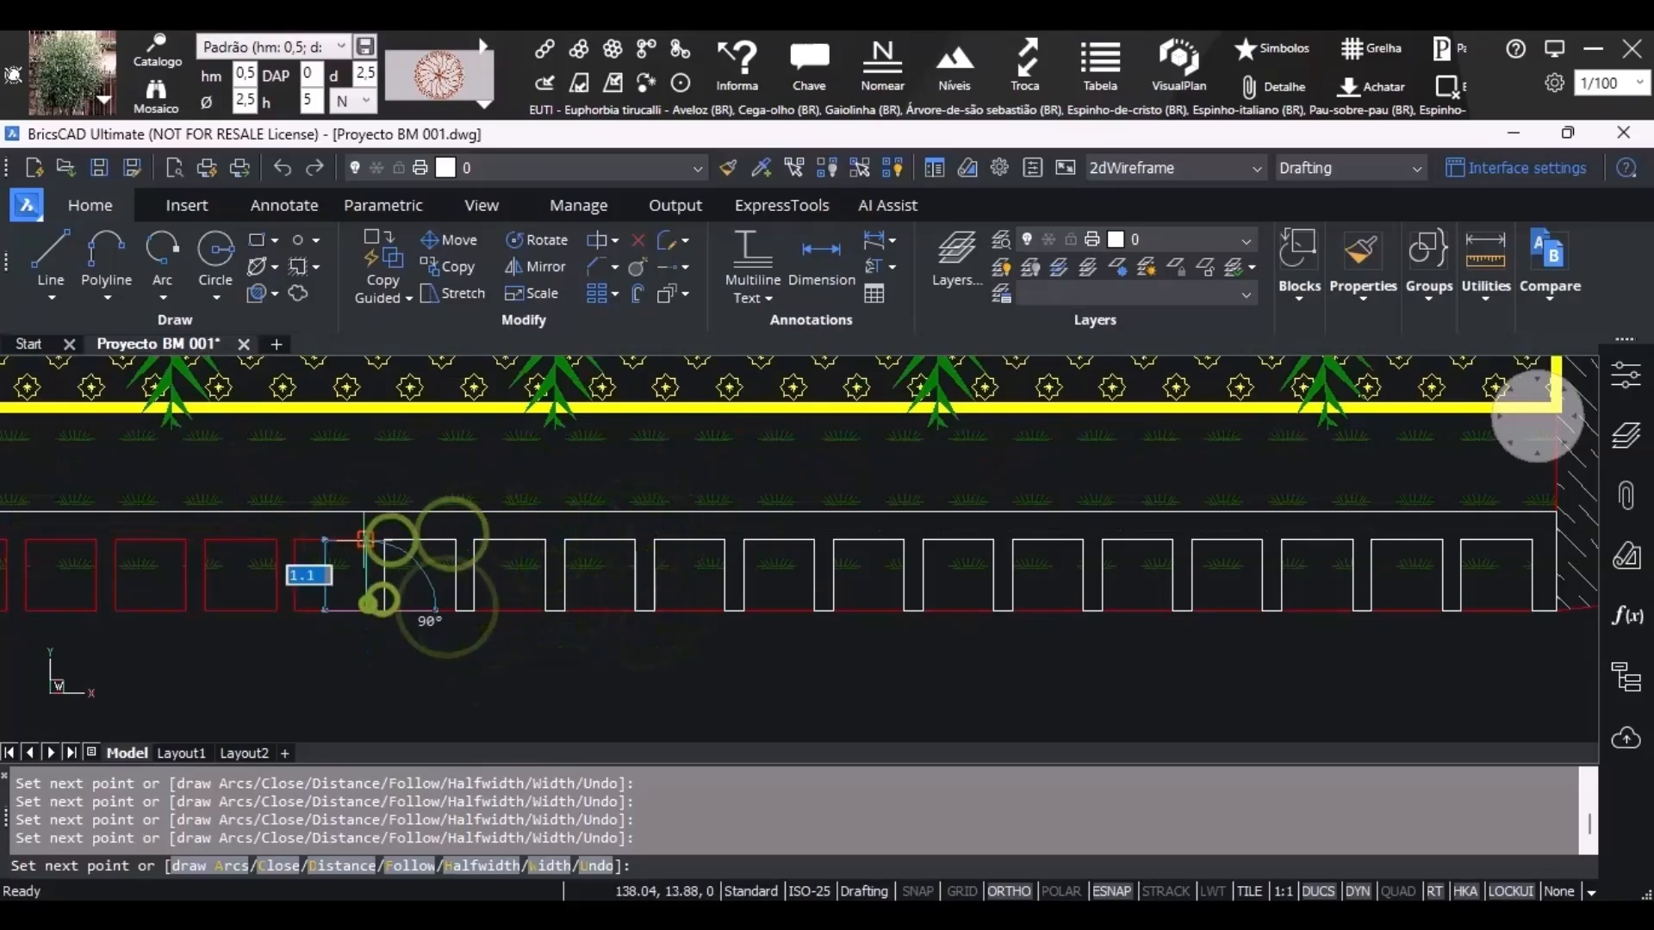
click(366, 539)
click(294, 539)
click(295, 611)
click(277, 610)
click(277, 540)
click(1032, 521)
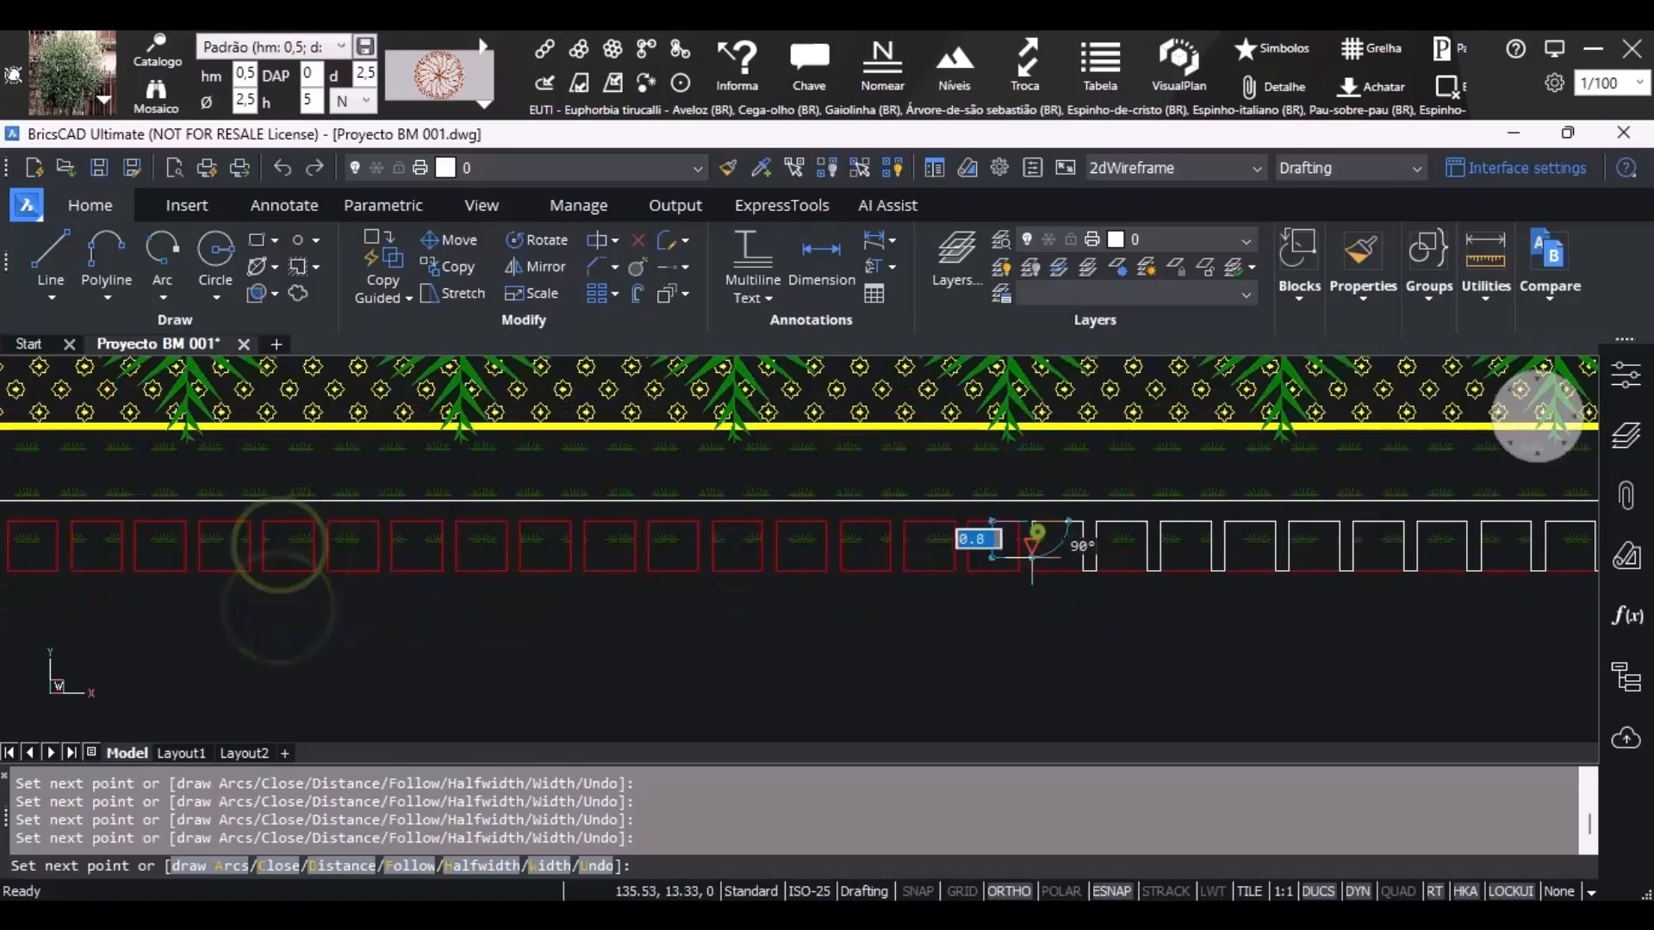
click(1032, 571)
click(1019, 571)
click(1019, 521)
click(968, 521)
click(968, 571)
click(955, 571)
click(955, 521)
click(903, 521)
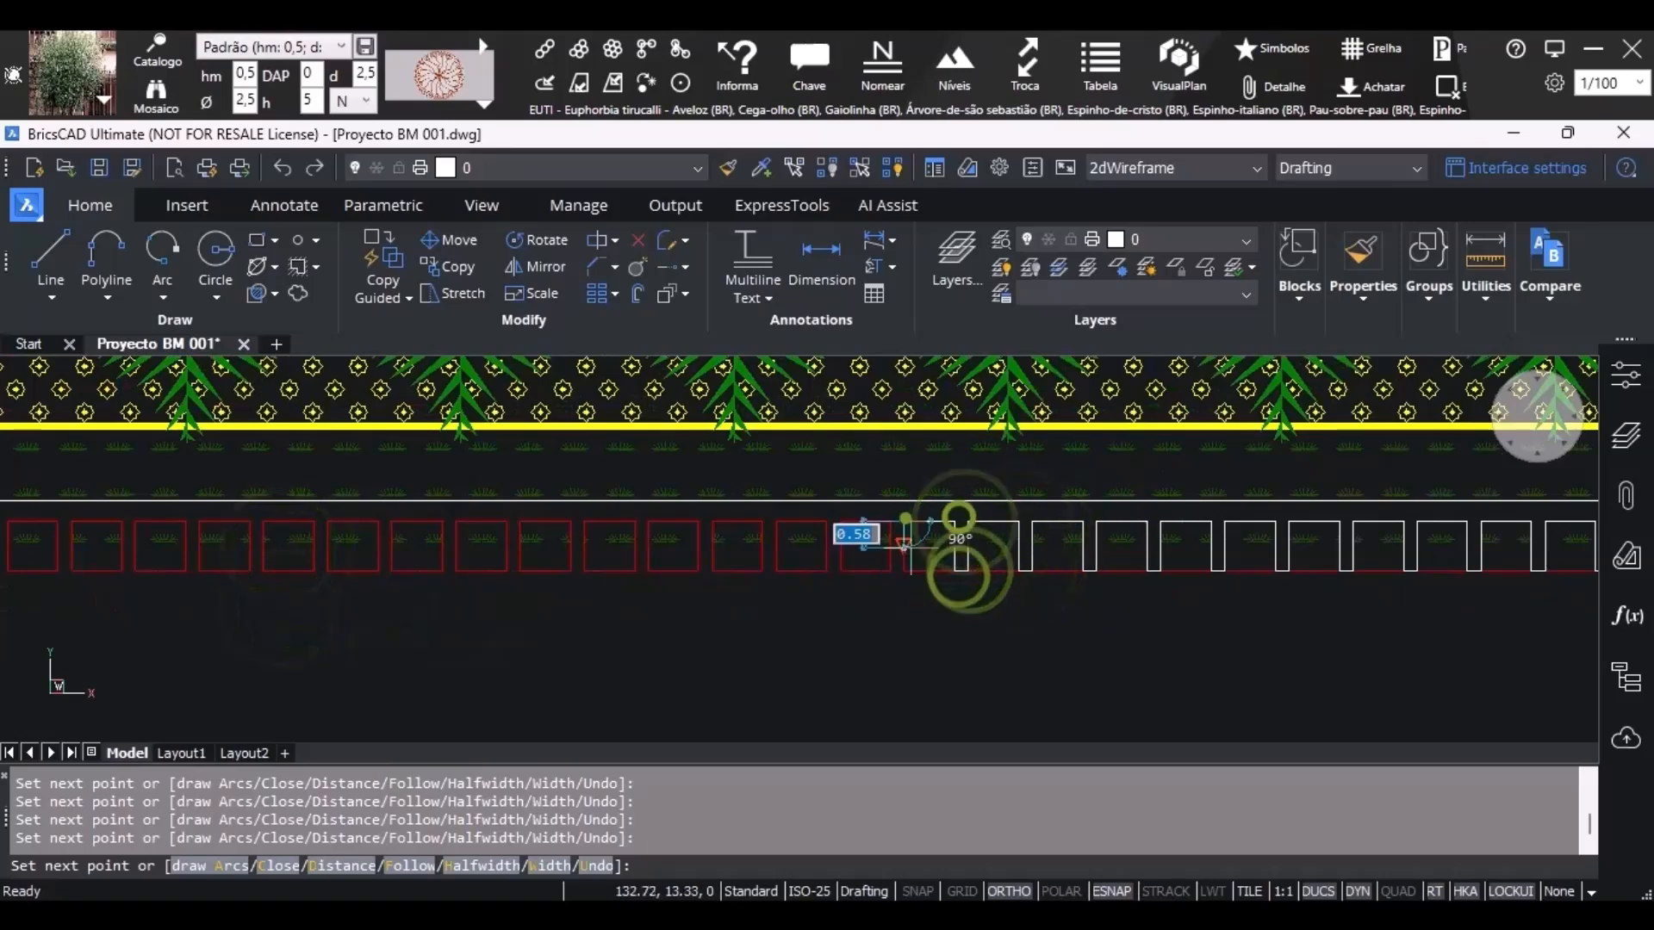
click(904, 571)
click(891, 571)
click(891, 521)
click(841, 521)
click(841, 571)
click(827, 571)
click(827, 522)
click(776, 521)
click(776, 571)
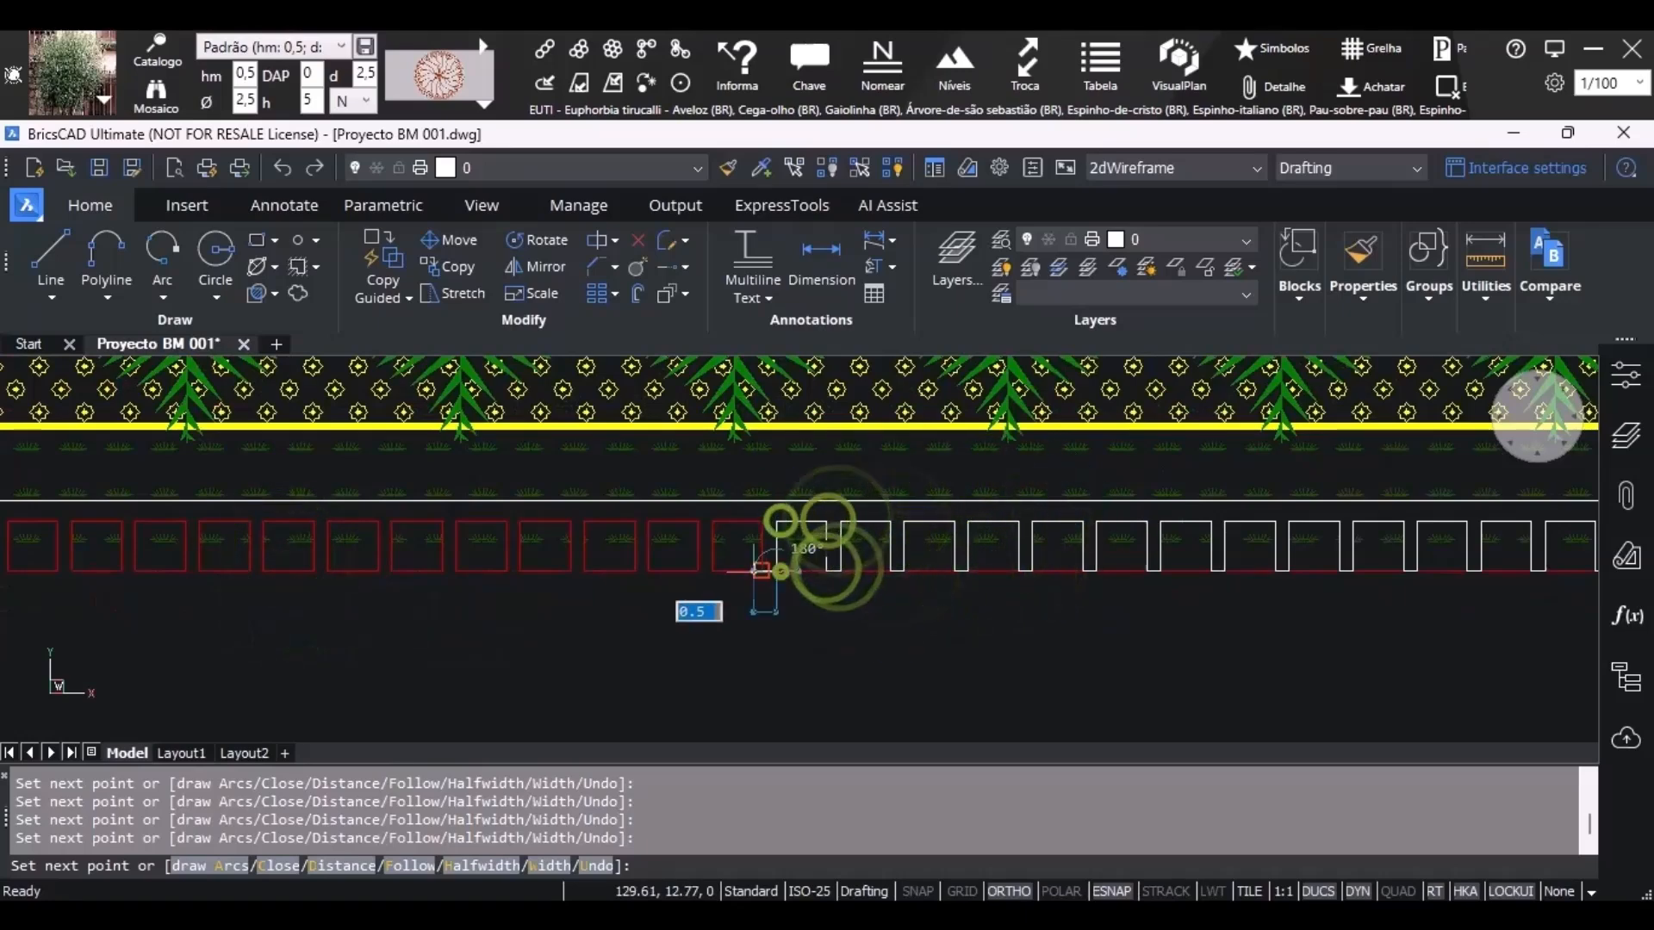
click(762, 571)
click(761, 521)
click(712, 521)
click(712, 570)
click(699, 571)
click(647, 572)
click(635, 571)
click(635, 521)
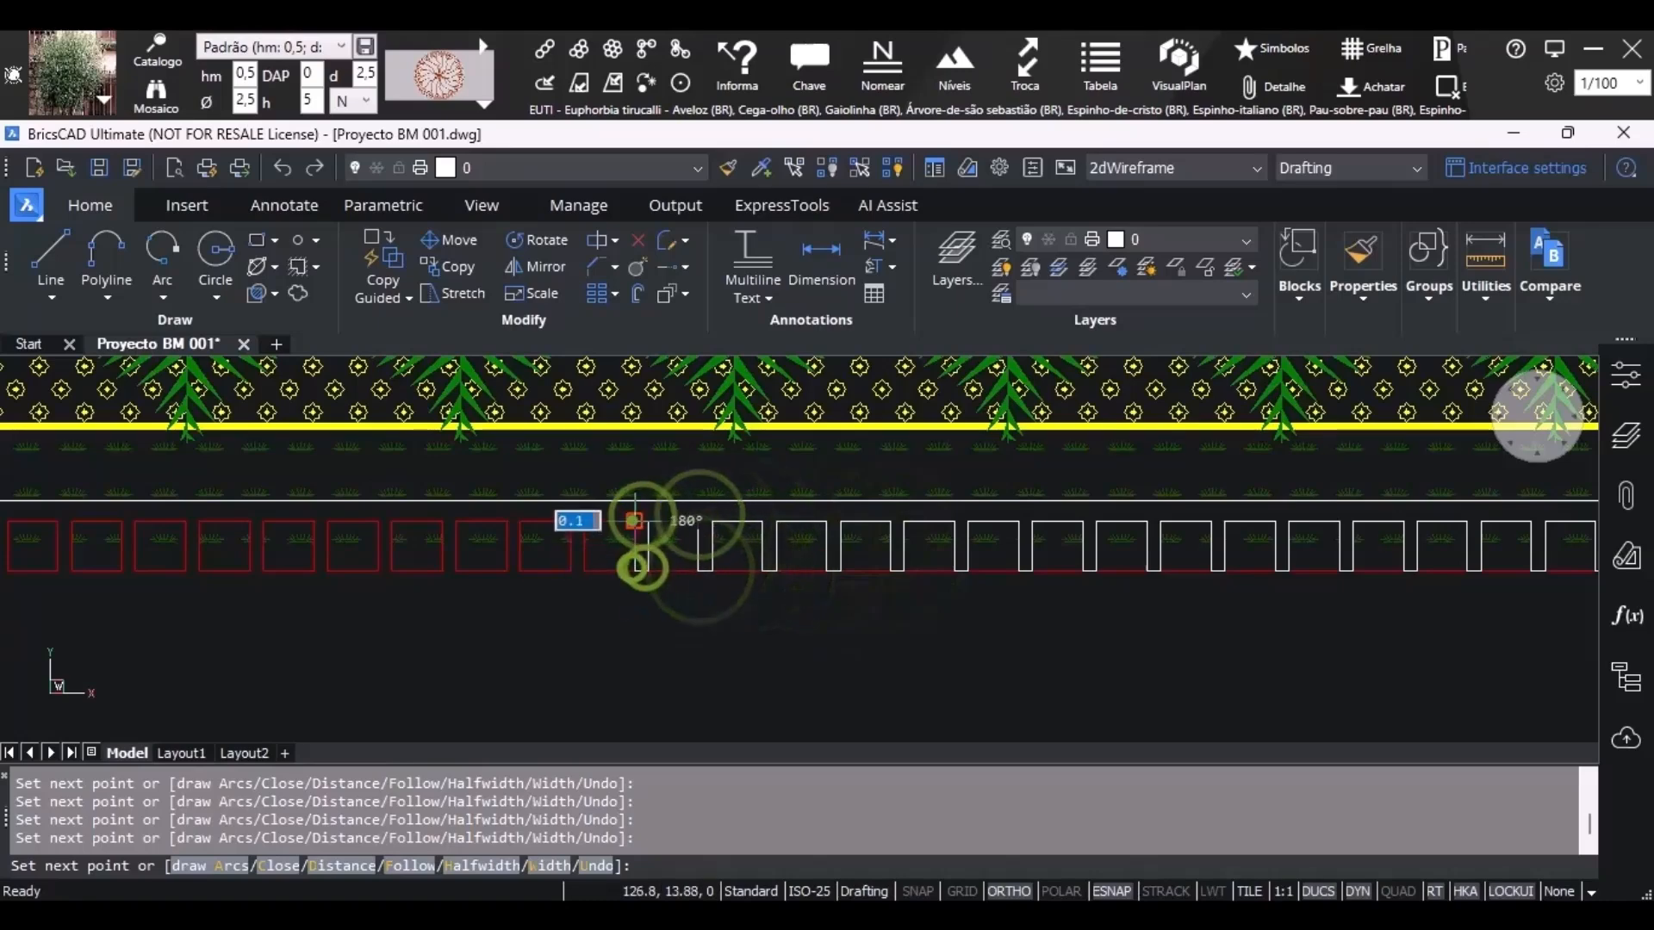
click(584, 521)
click(584, 571)
click(571, 571)
click(571, 521)
click(519, 521)
click(507, 521)
click(456, 521)
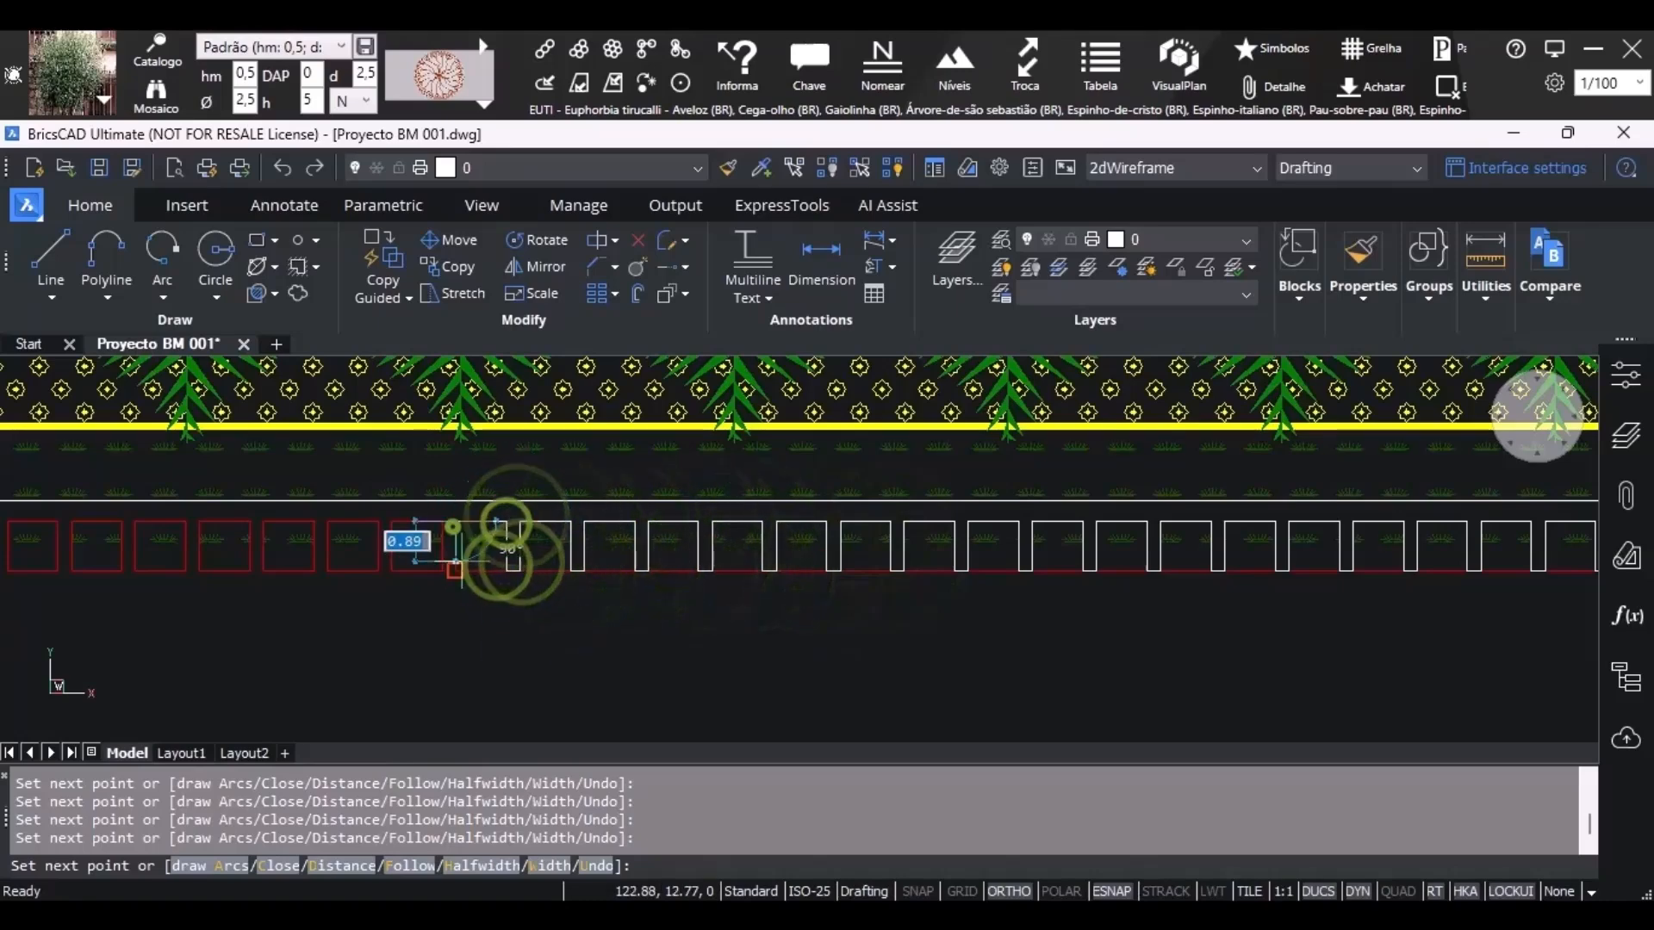
click(456, 571)
click(443, 571)
click(443, 521)
click(391, 521)
click(391, 571)
click(385, 571)
click(379, 571)
click(379, 521)
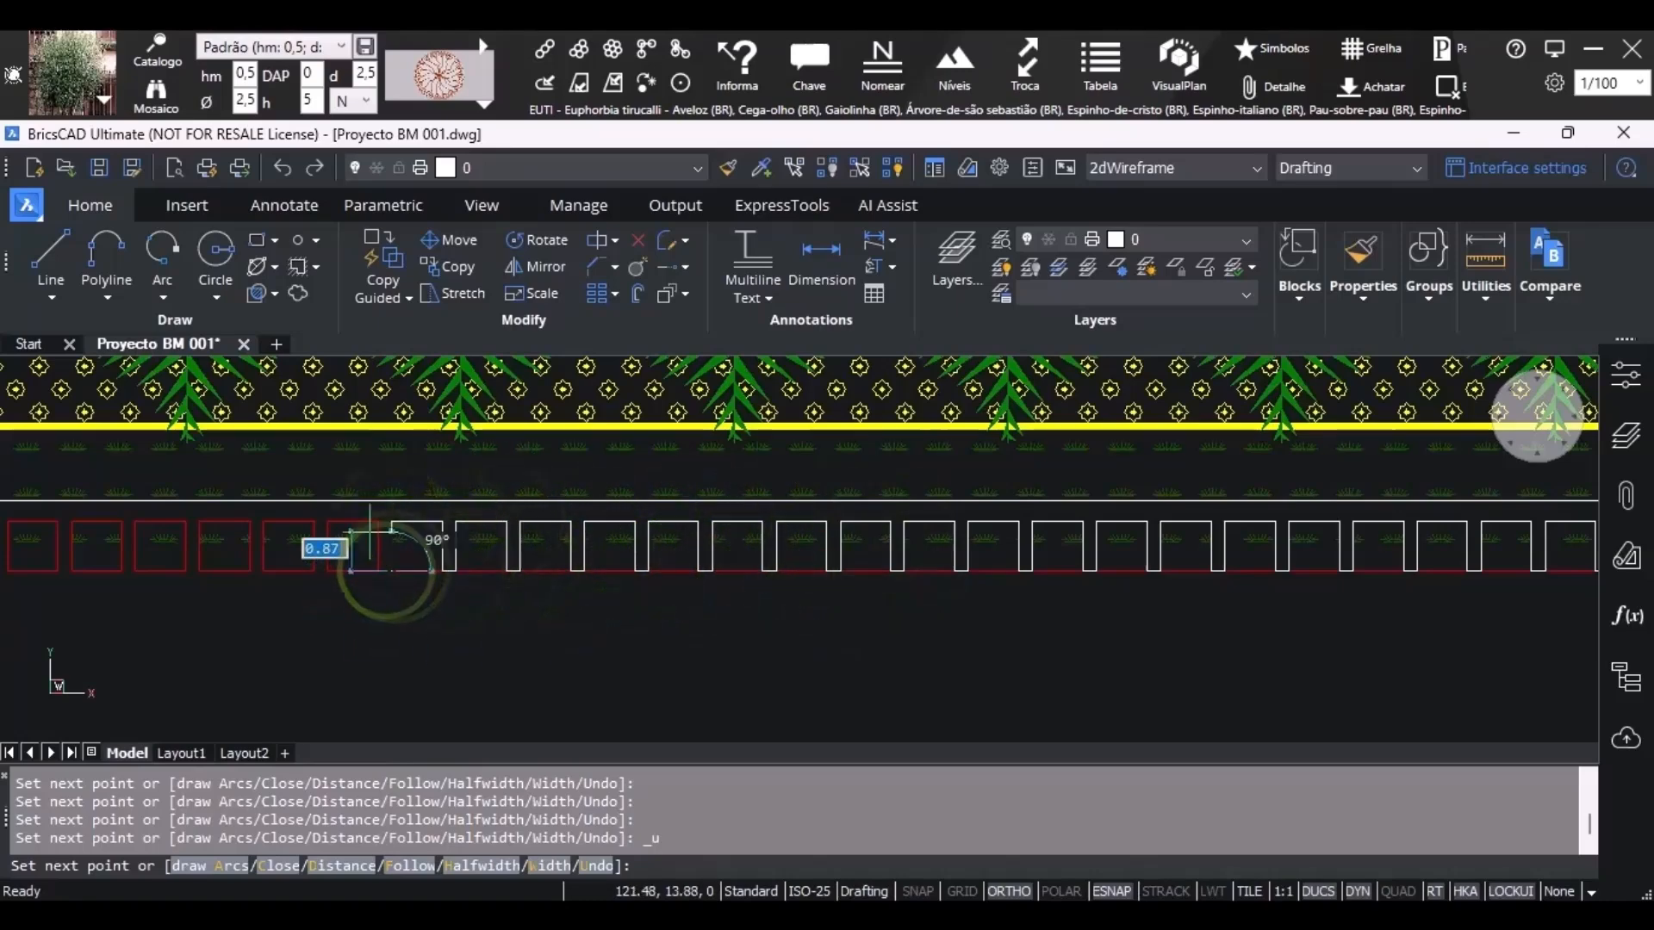
click(326, 521)
click(327, 571)
click(313, 571)
click(313, 521)
scroll(263, 521, up, 2)
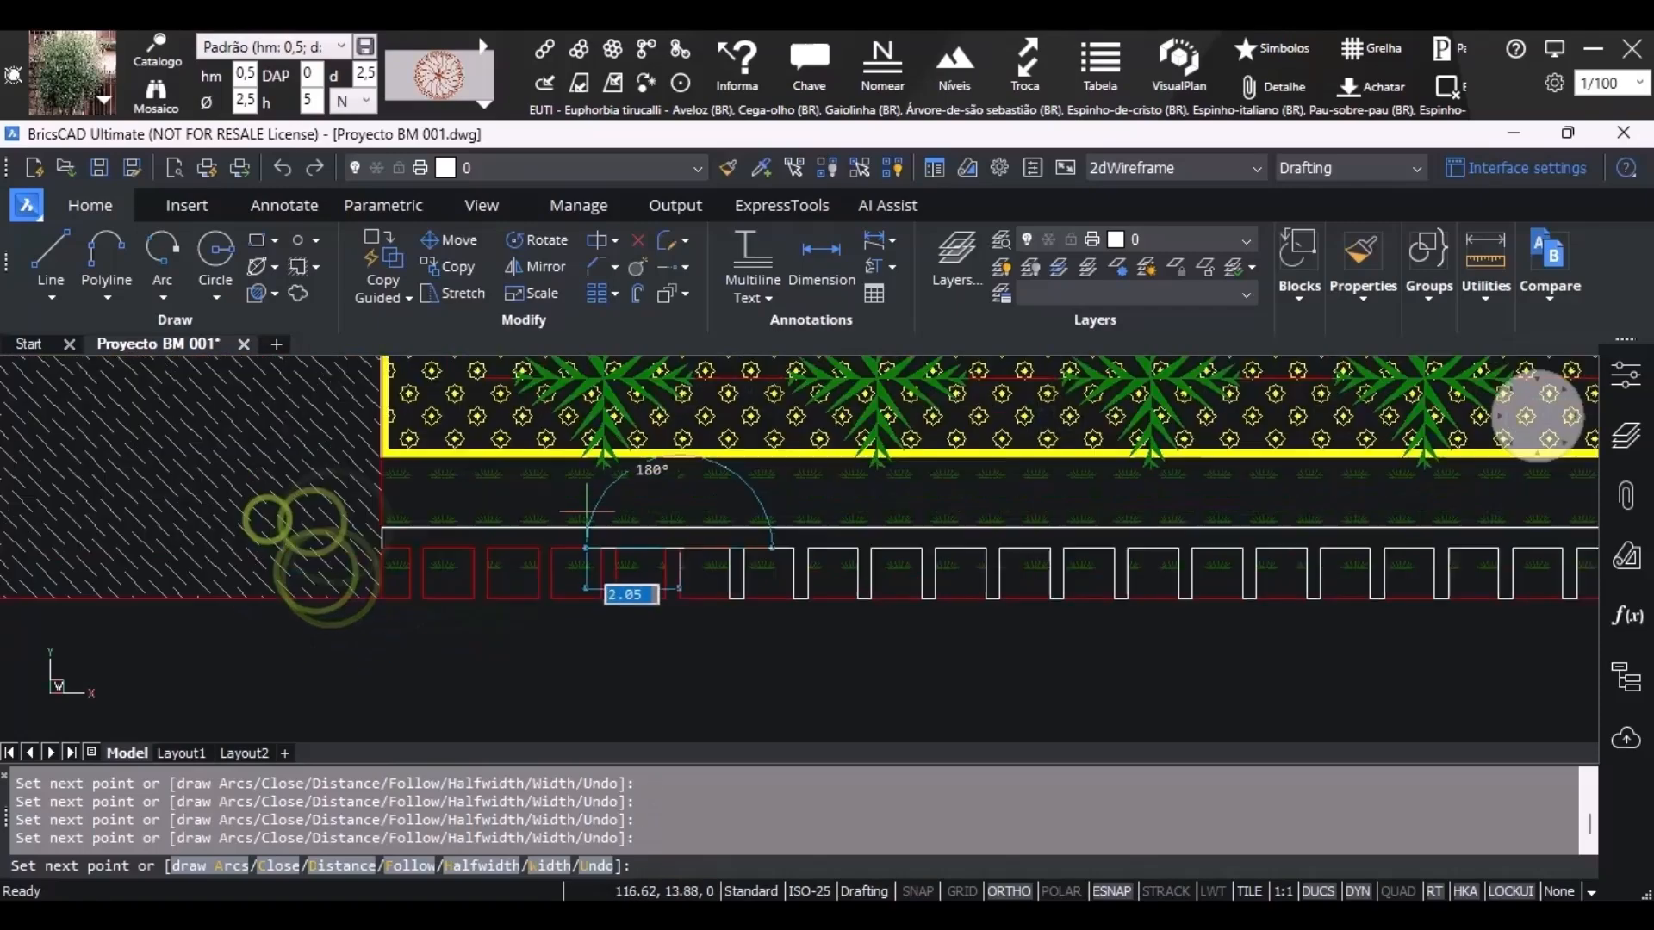
click(263, 521)
click(263, 571)
click(250, 571)
click(607, 562)
click(536, 562)
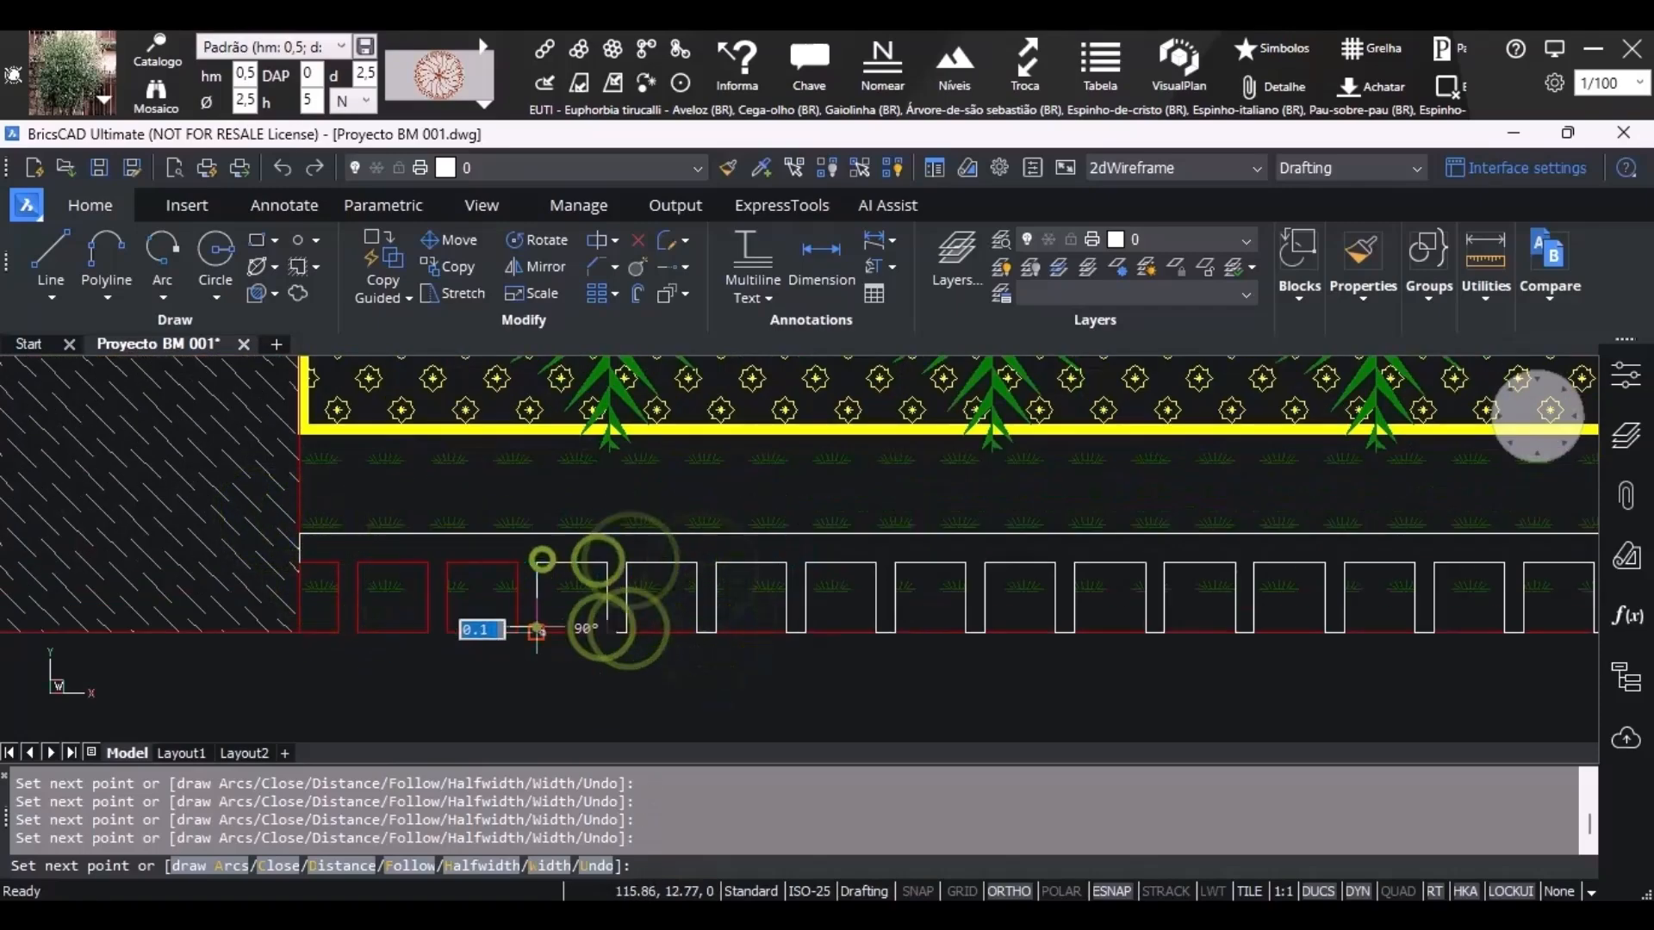
click(536, 633)
click(517, 633)
click(517, 563)
click(448, 562)
click(448, 633)
click(428, 633)
click(333, 629)
click(338, 566)
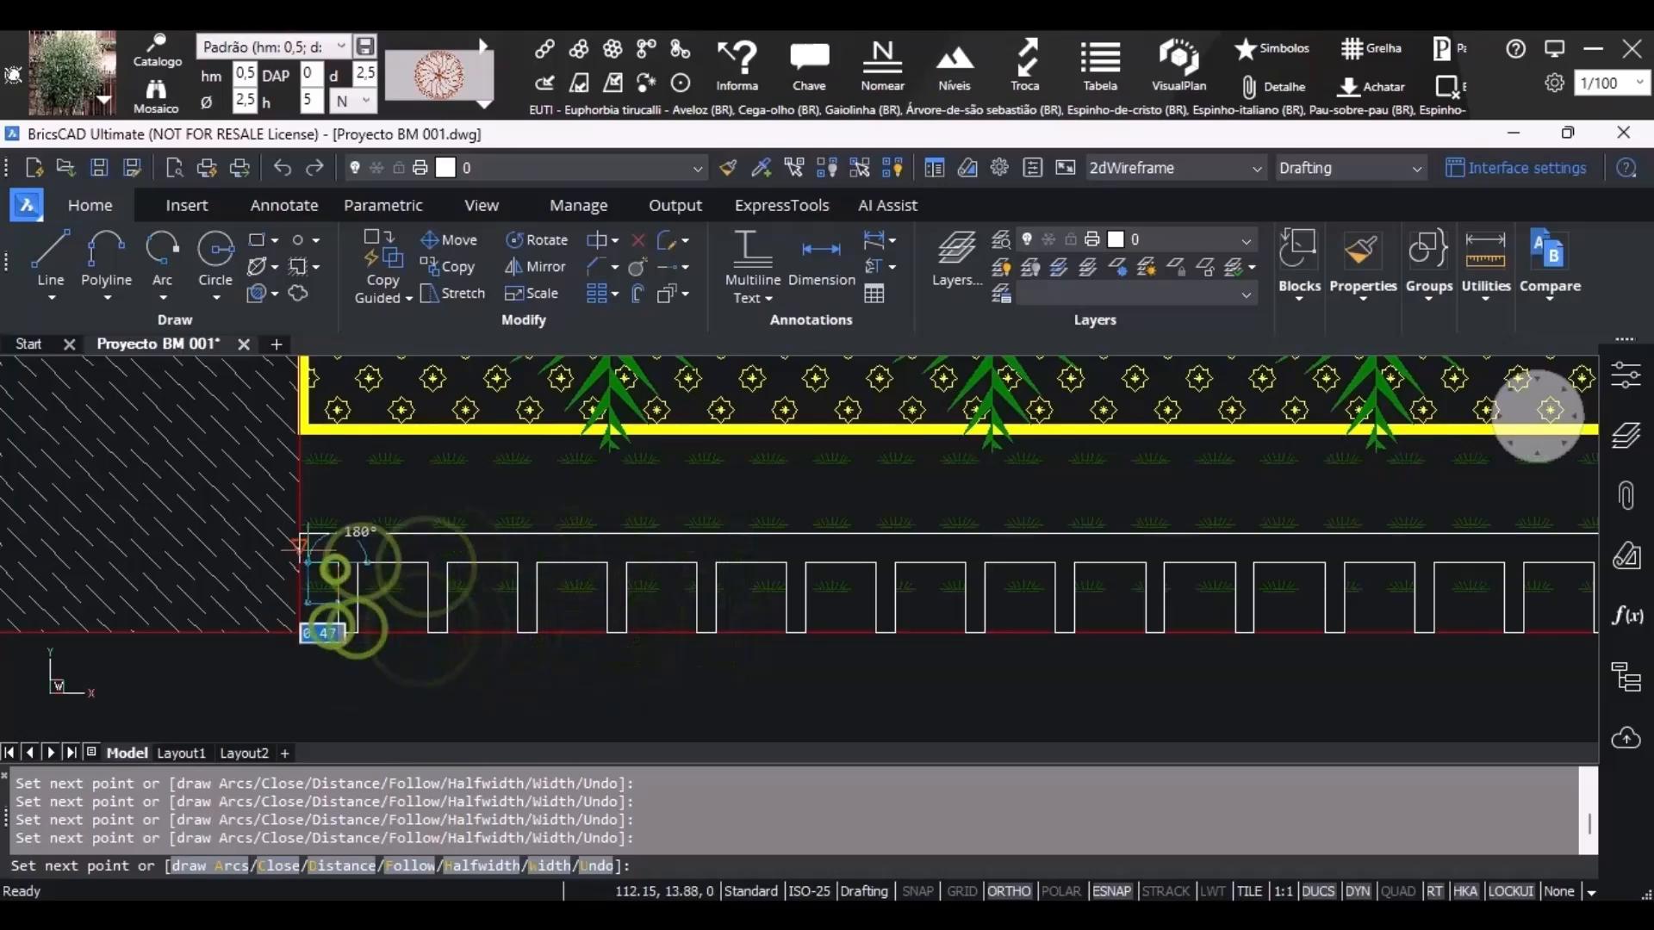
text(c)
key(Return)
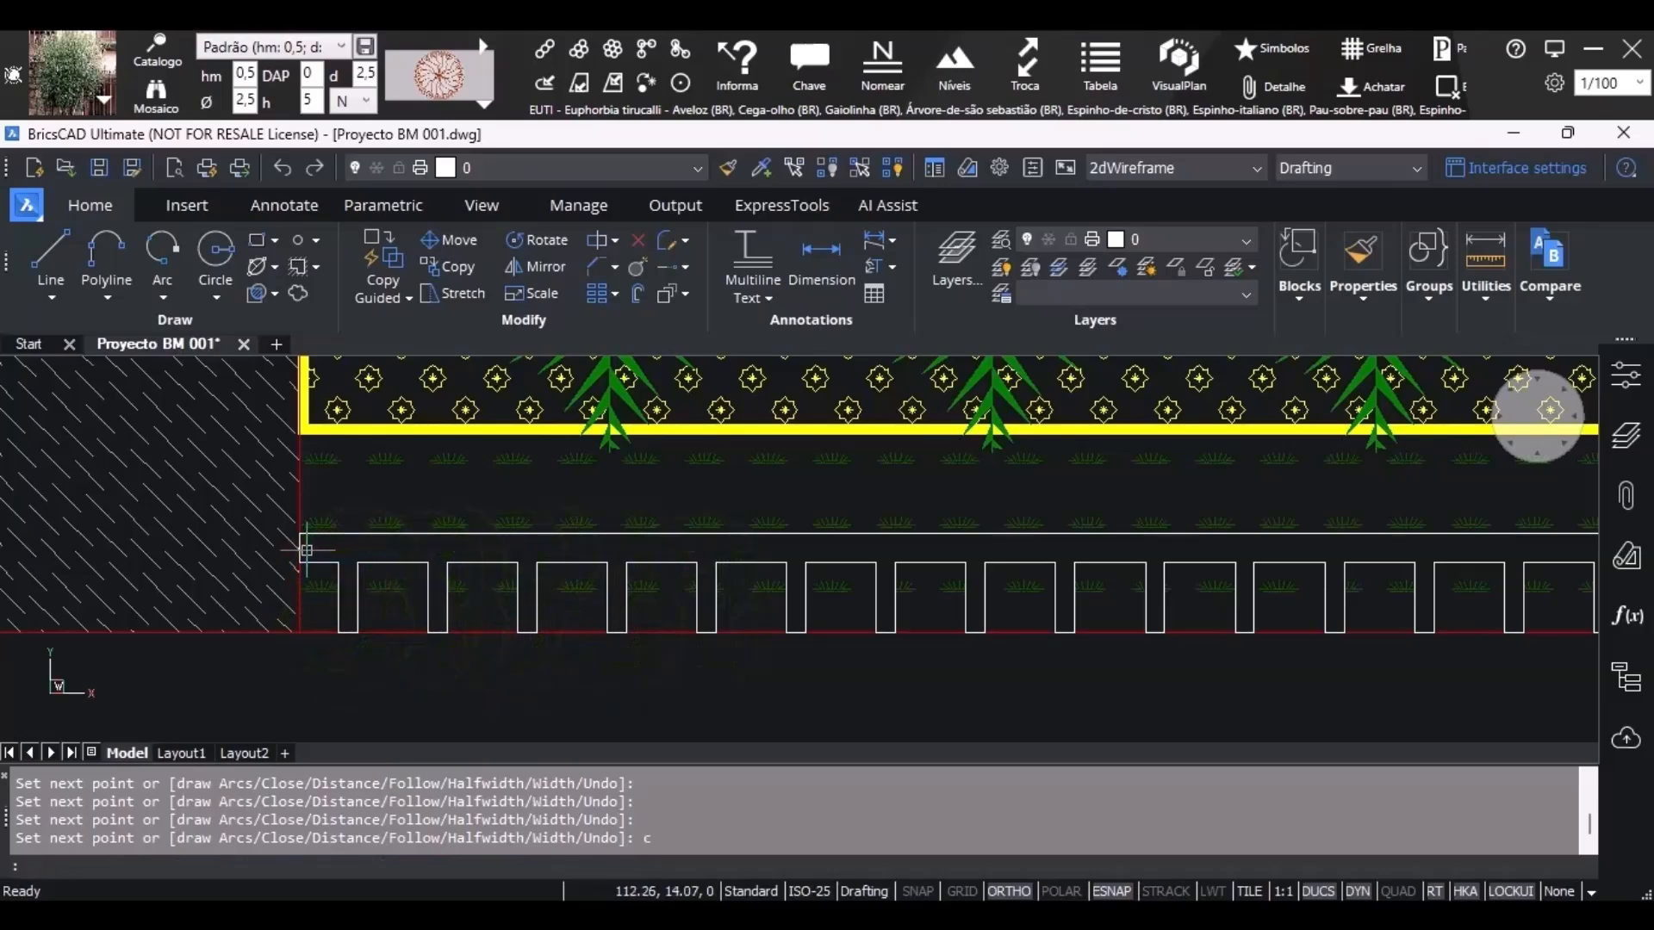
Load the beaten-earth floor MC.TE1 (Terra batida) from the floor catalogue, filtered by the material Terra.
scroll(482, 560, down, 2)
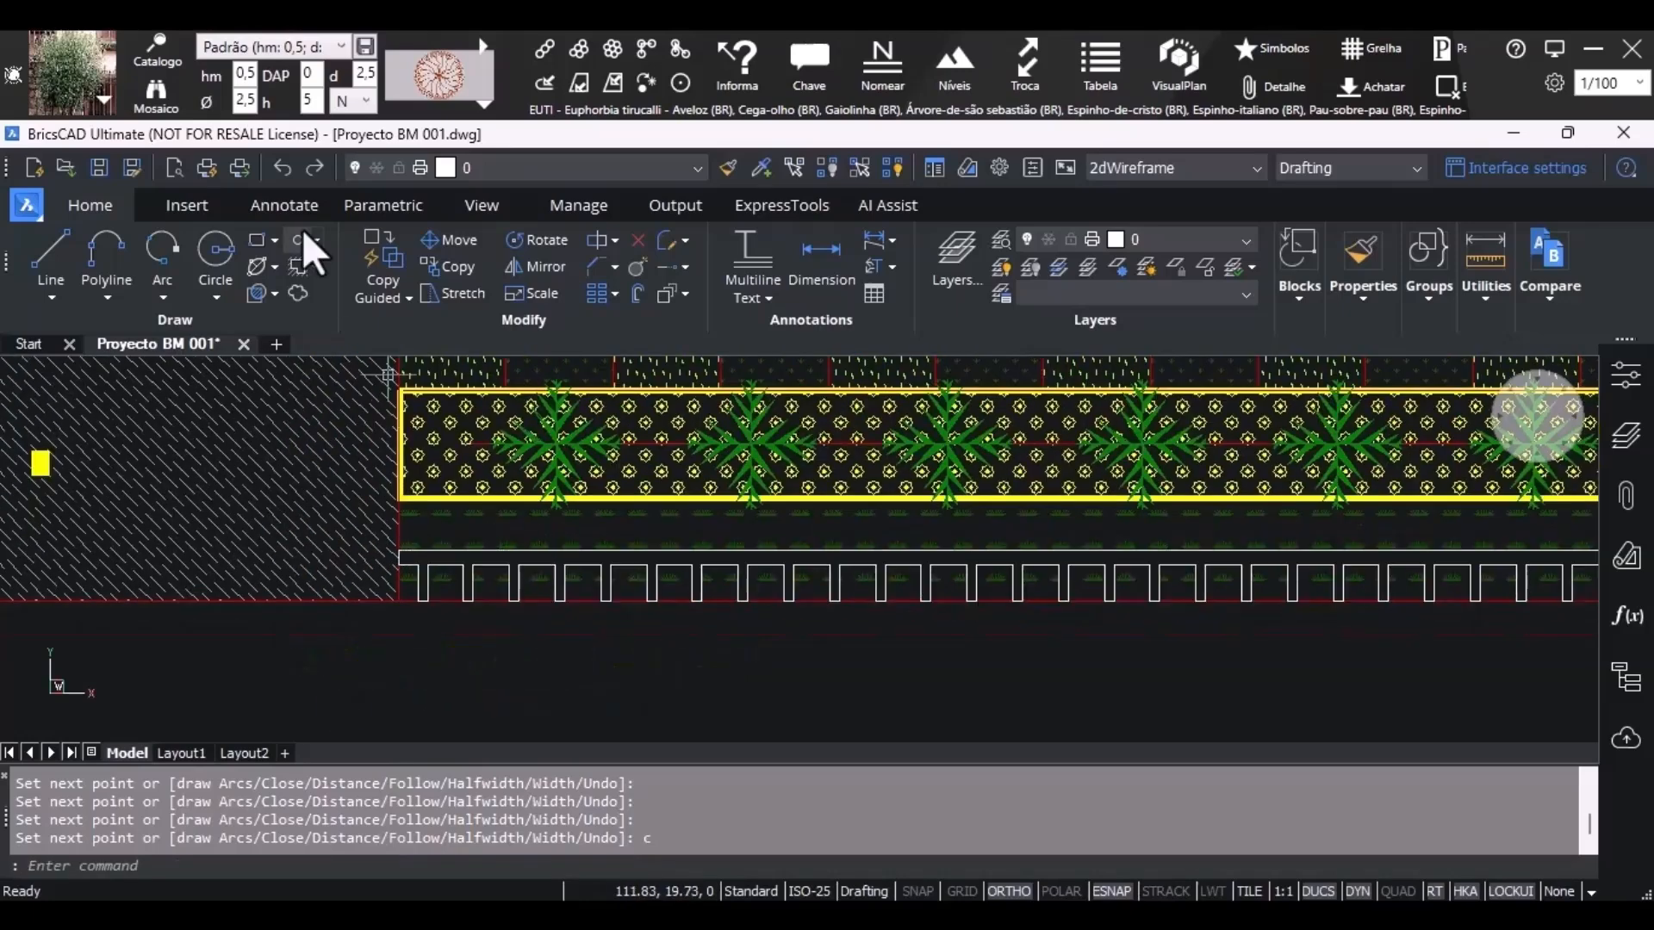
click(125, 95)
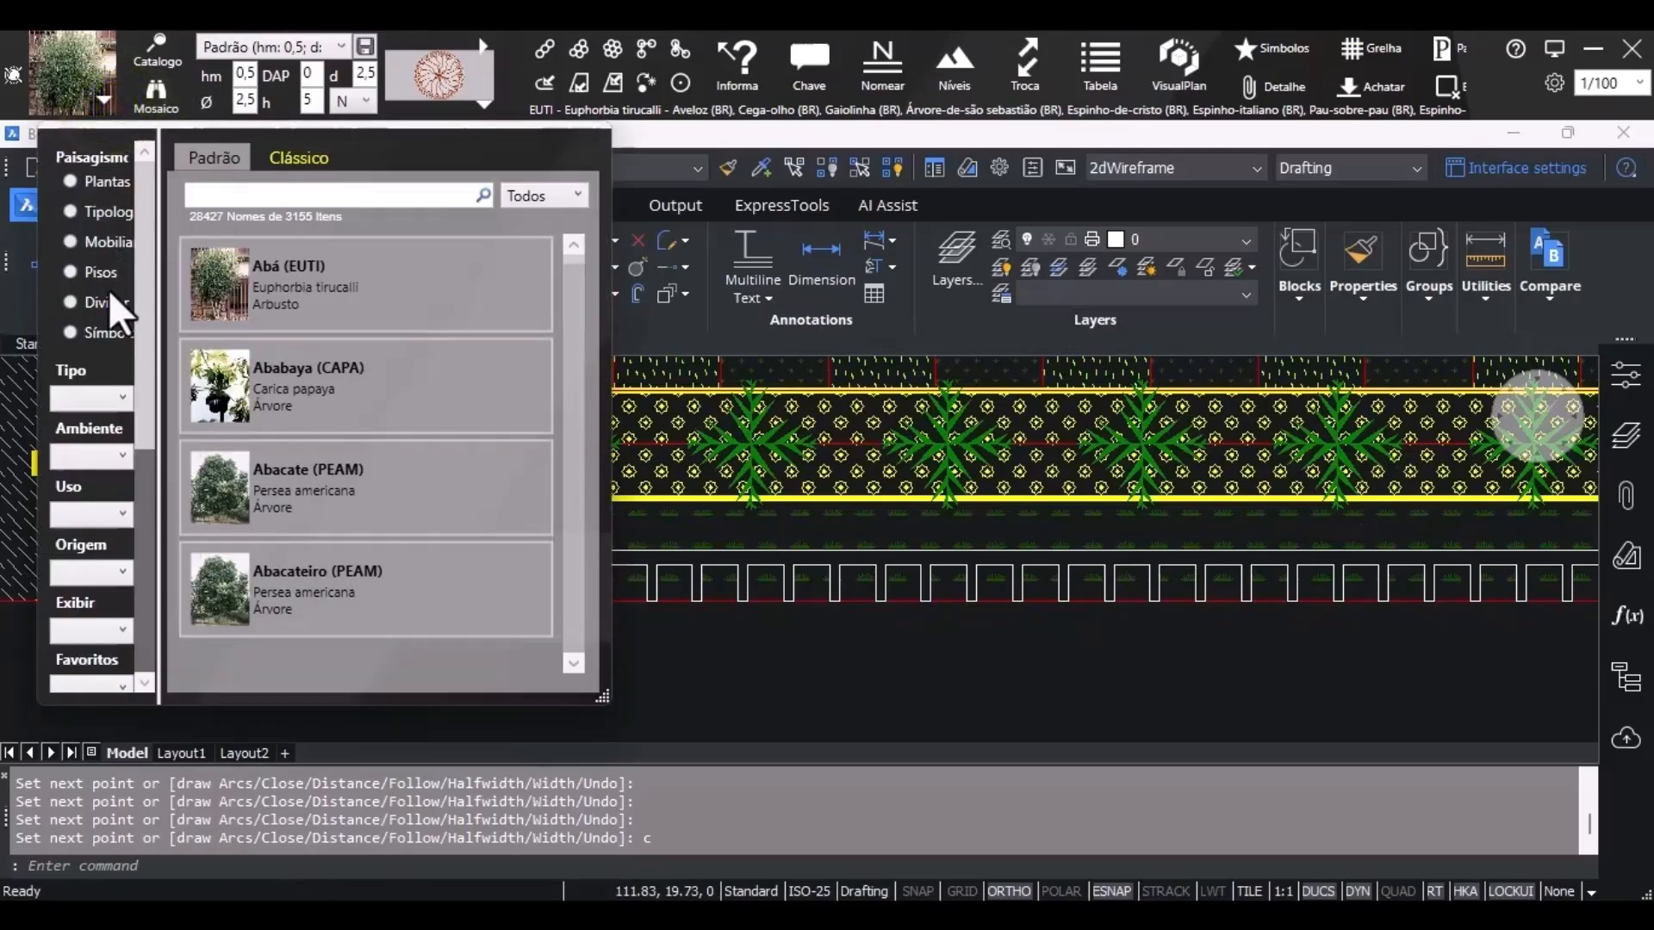
click(73, 271)
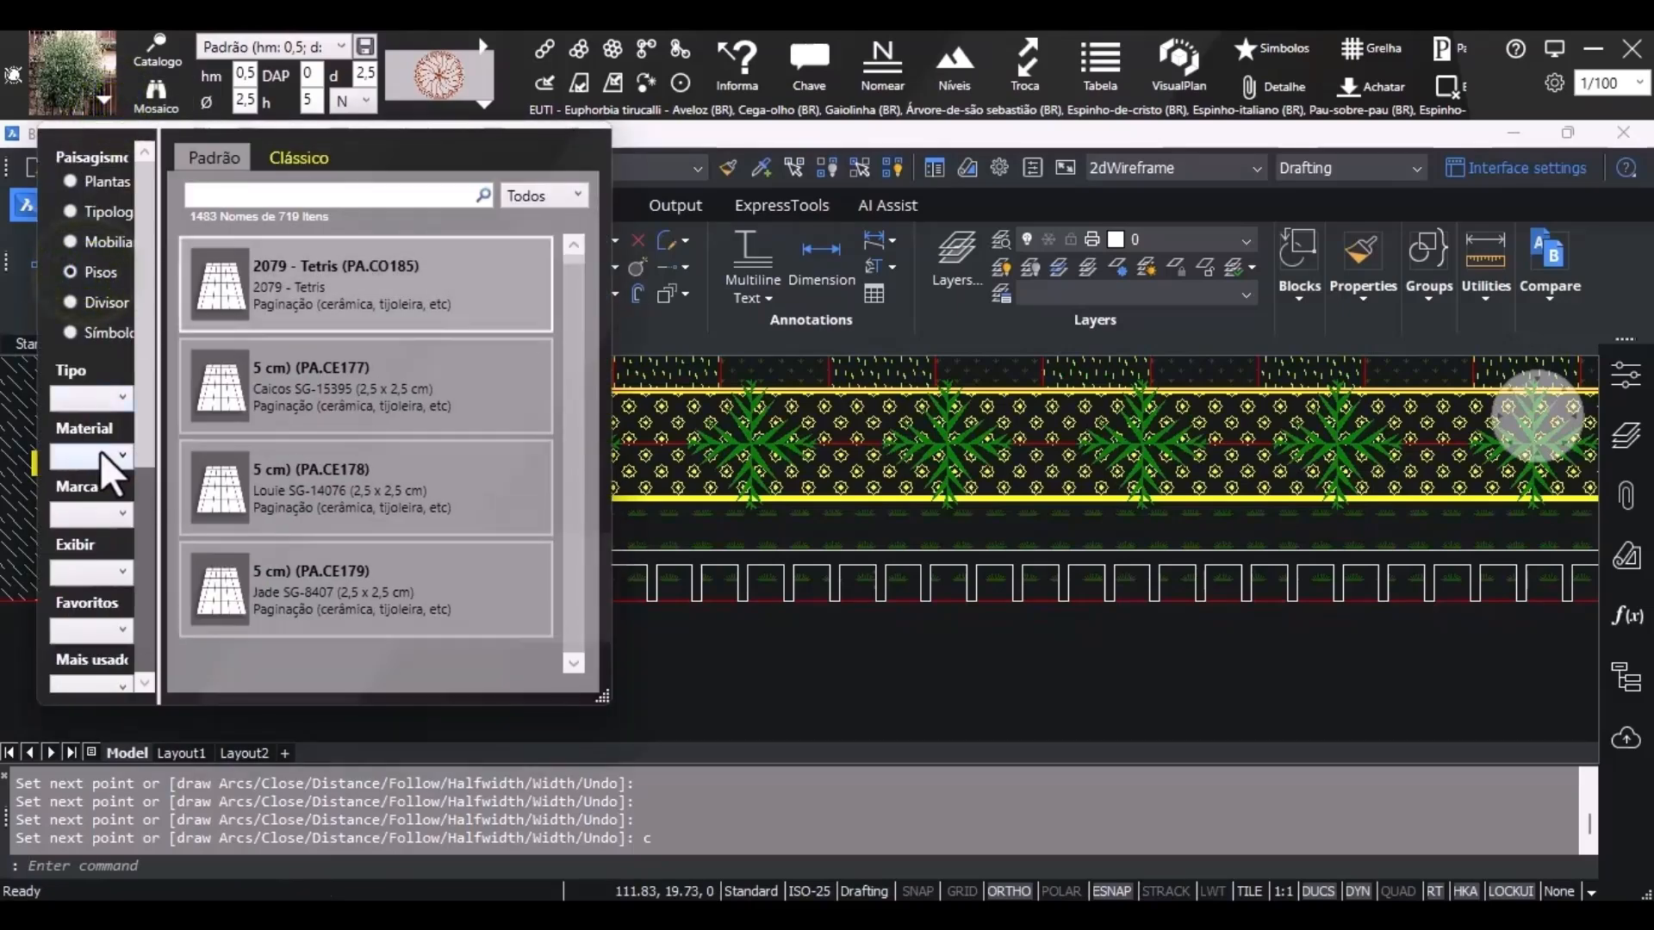
click(100, 452)
scroll(143, 620, down, 2)
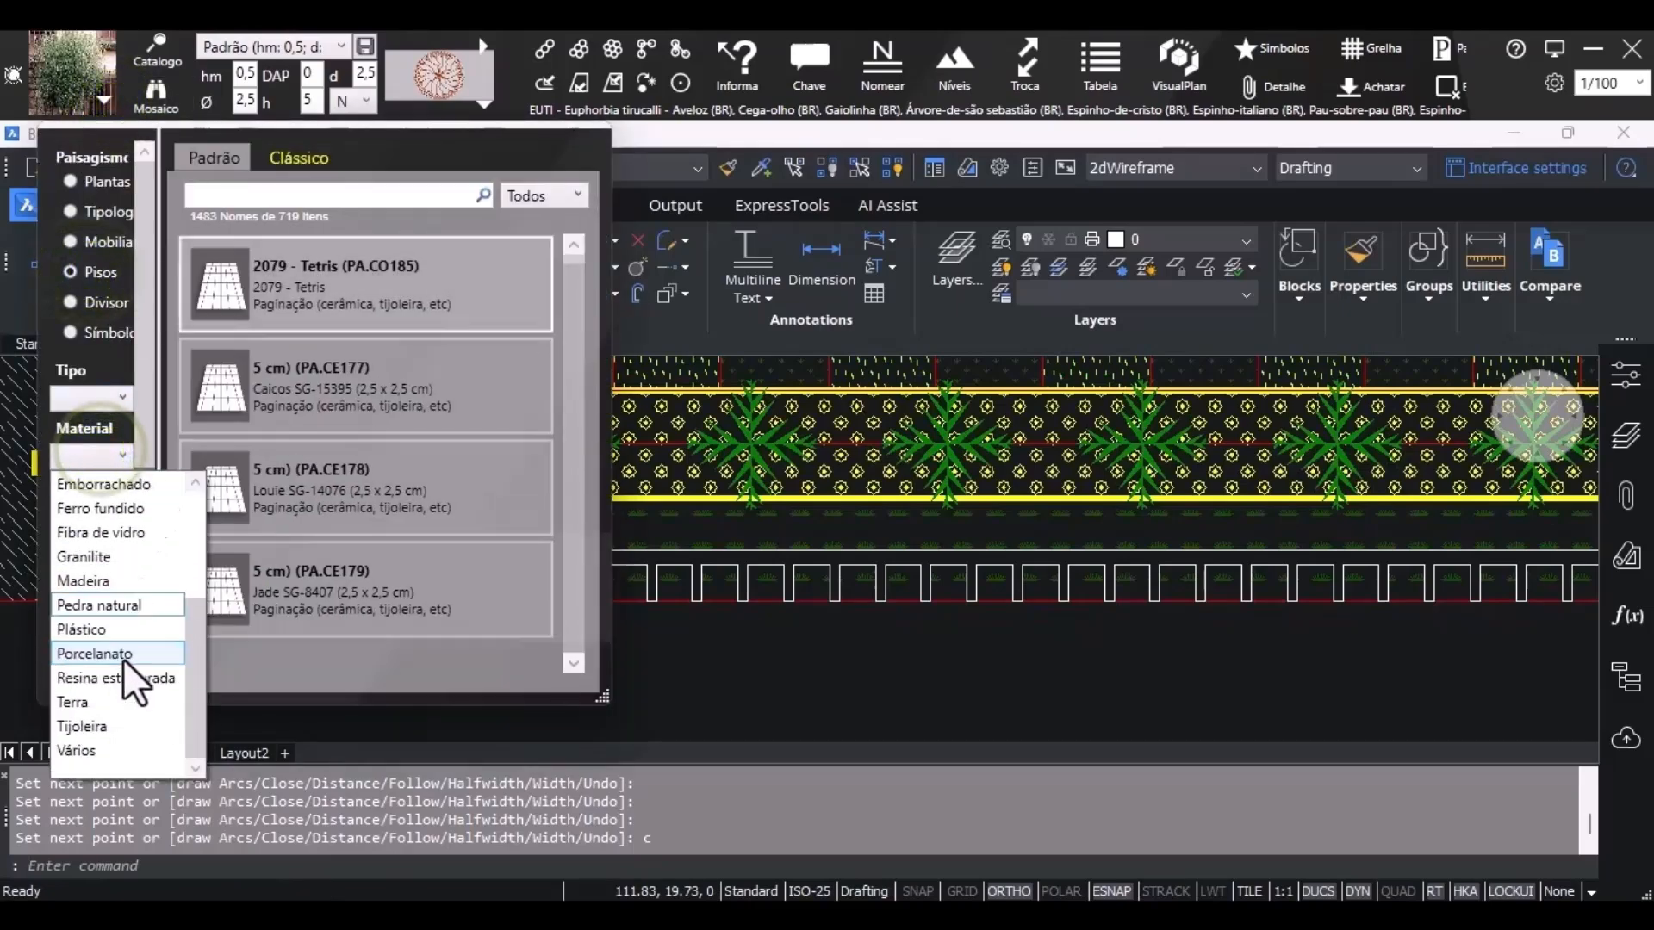
click(81, 705)
mouse_move(320, 586)
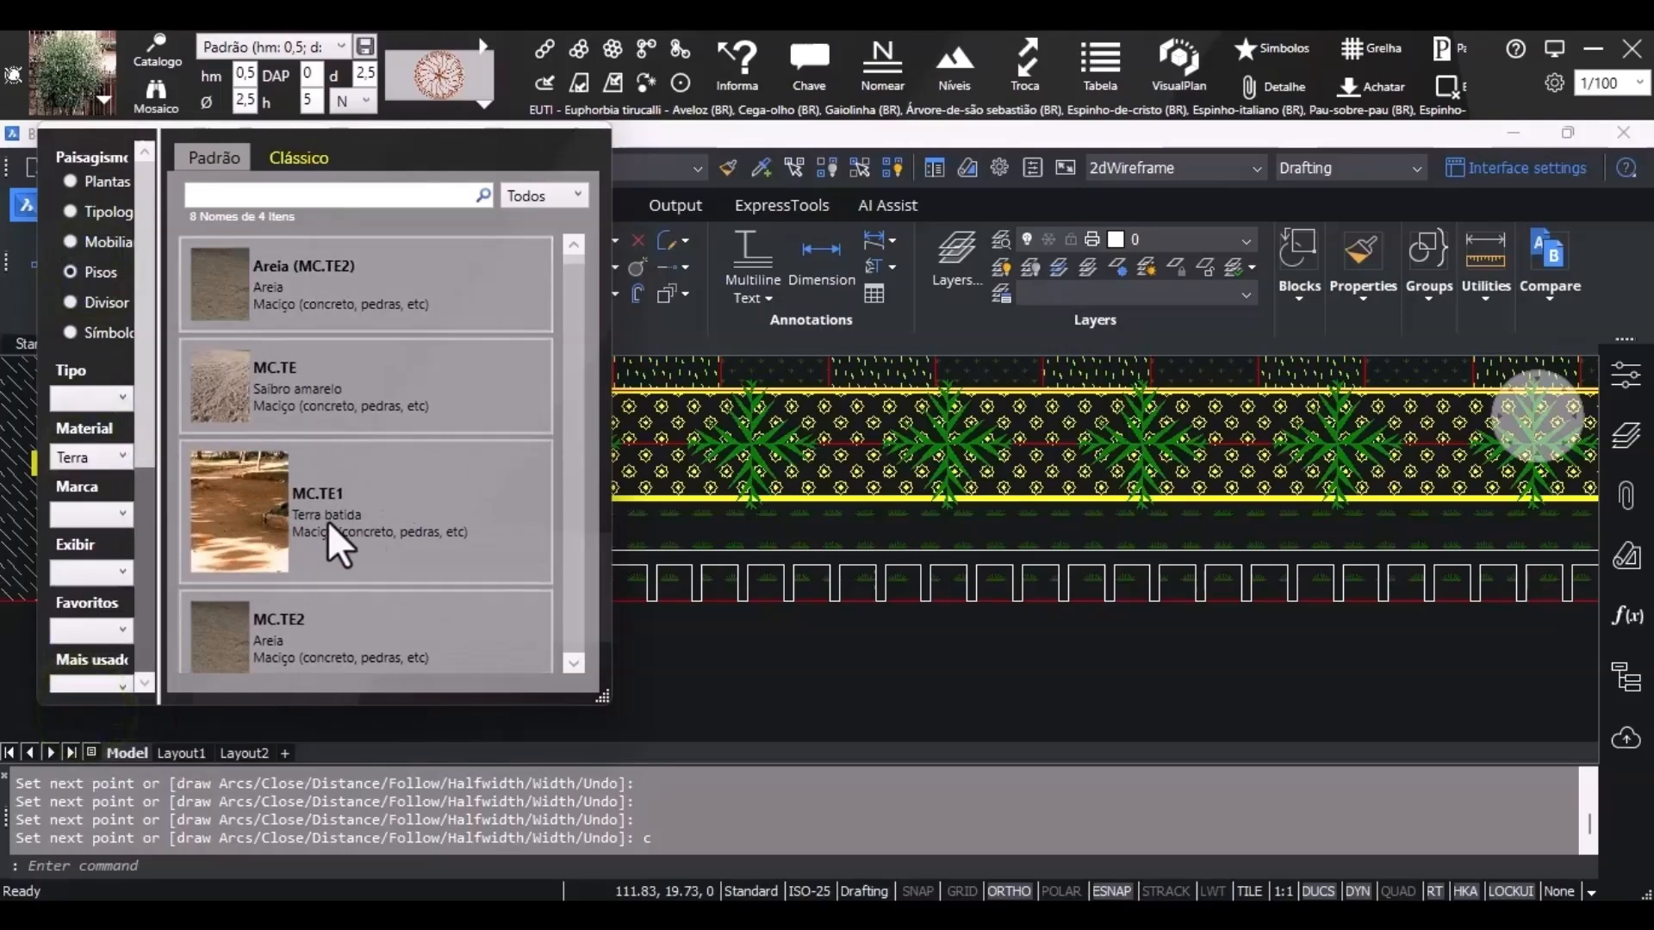
click(236, 498)
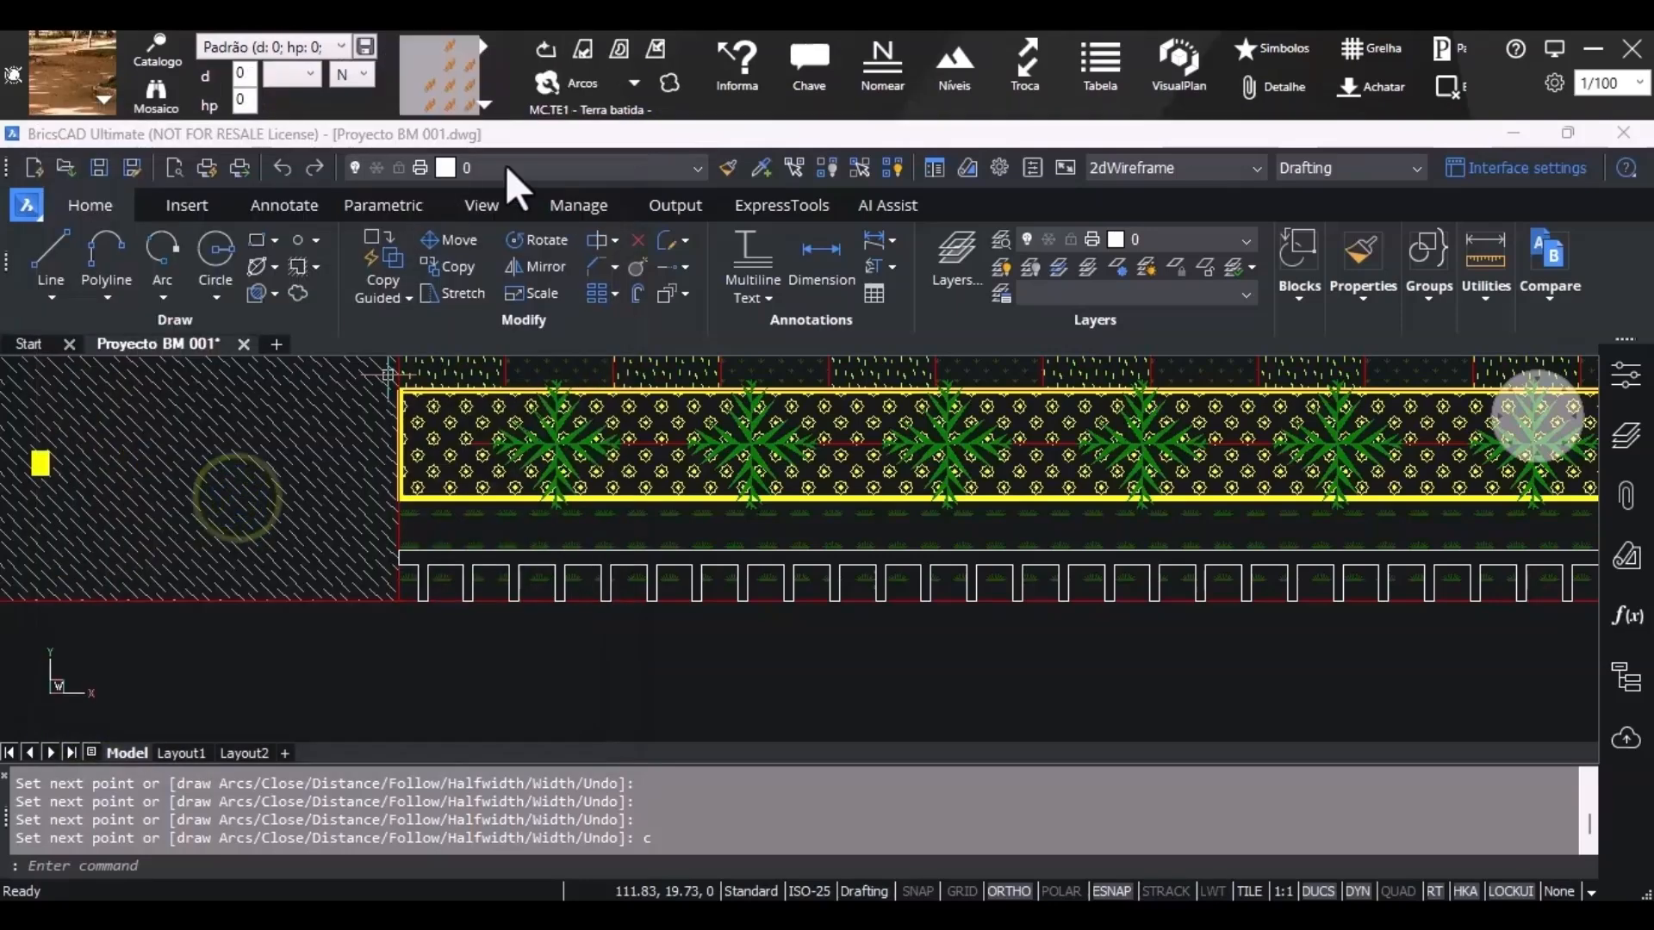
Set MC.TE1 to be inserted as a coloured hatch and review its hatch options without changing them.
click(484, 102)
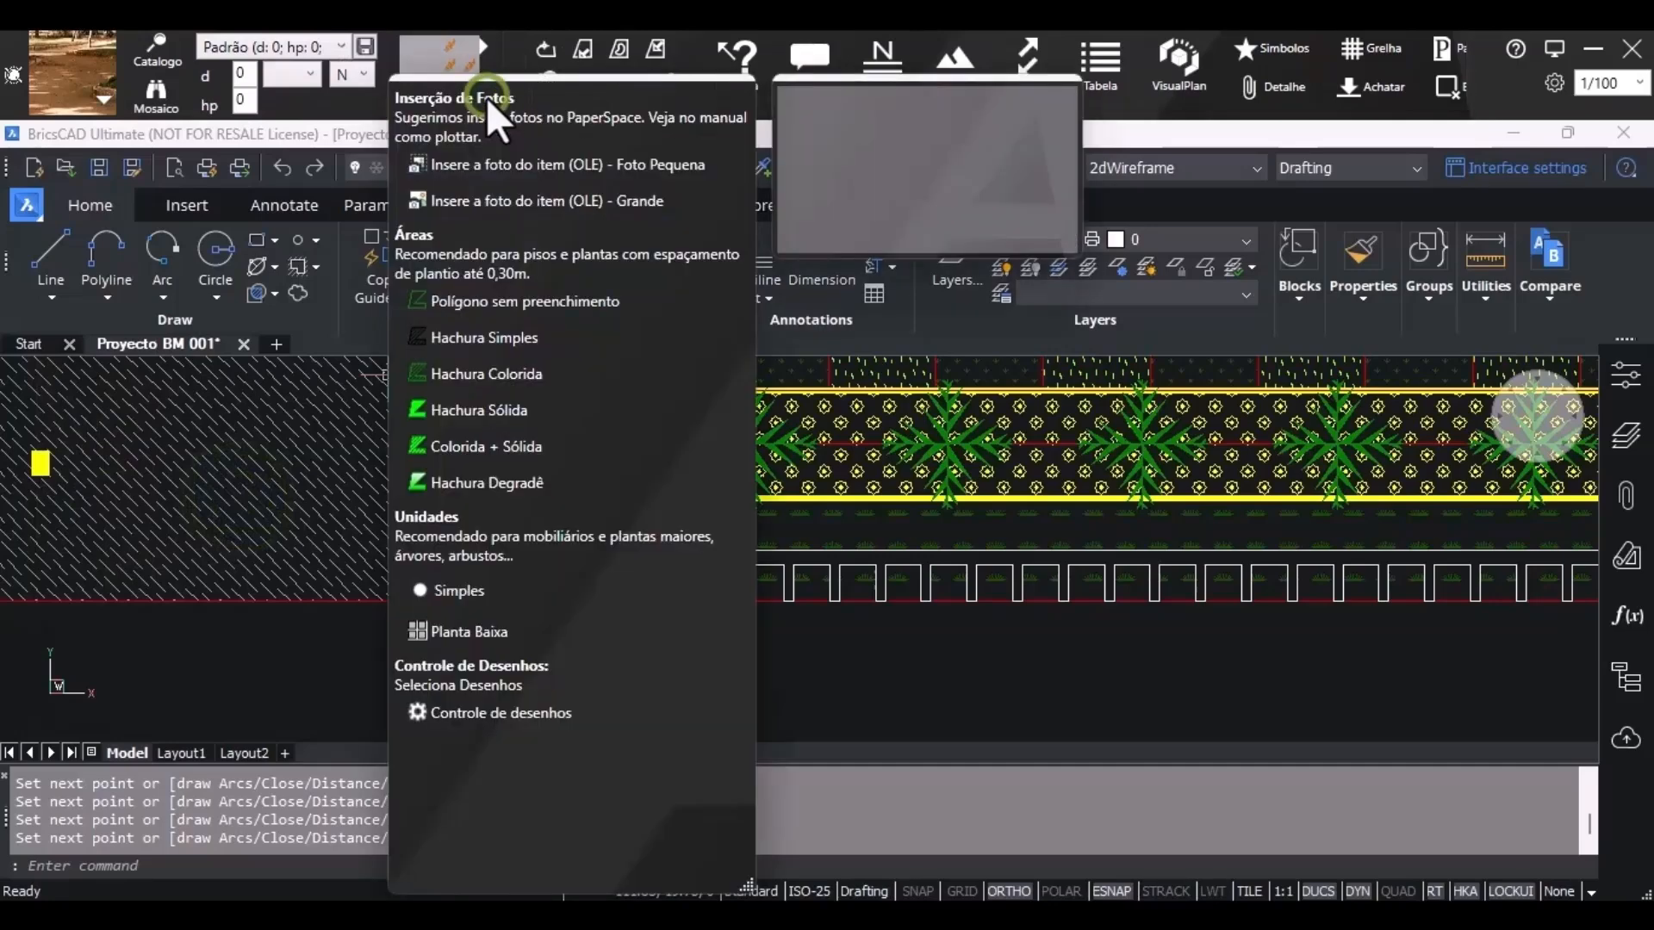
click(528, 376)
click(488, 47)
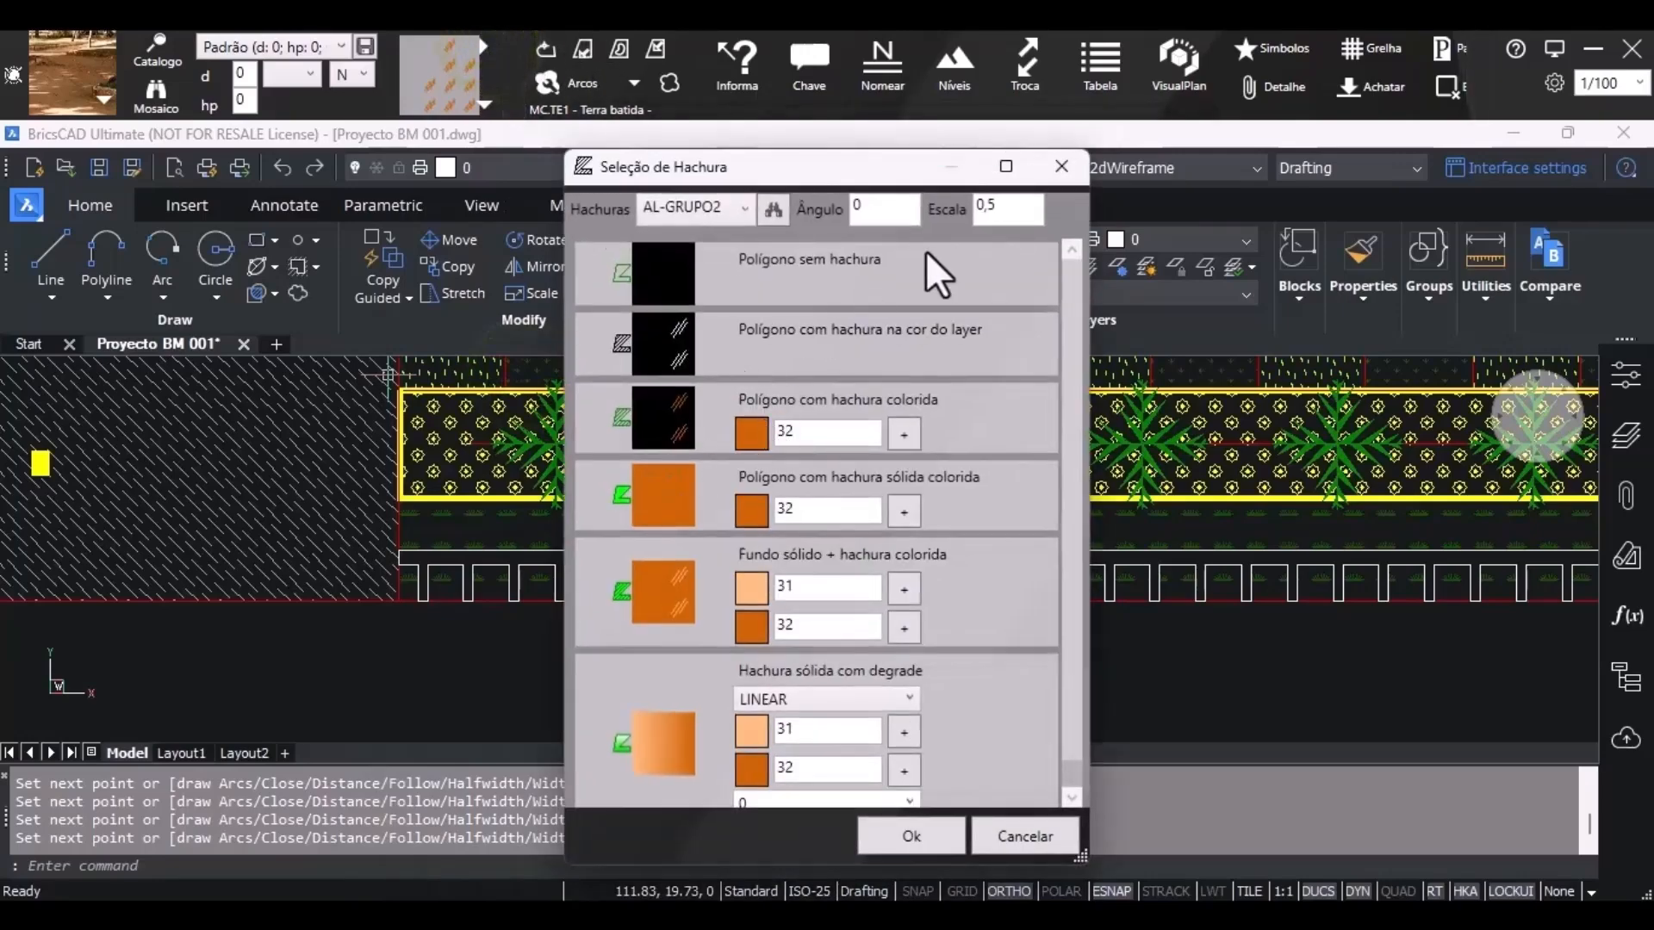
click(1060, 166)
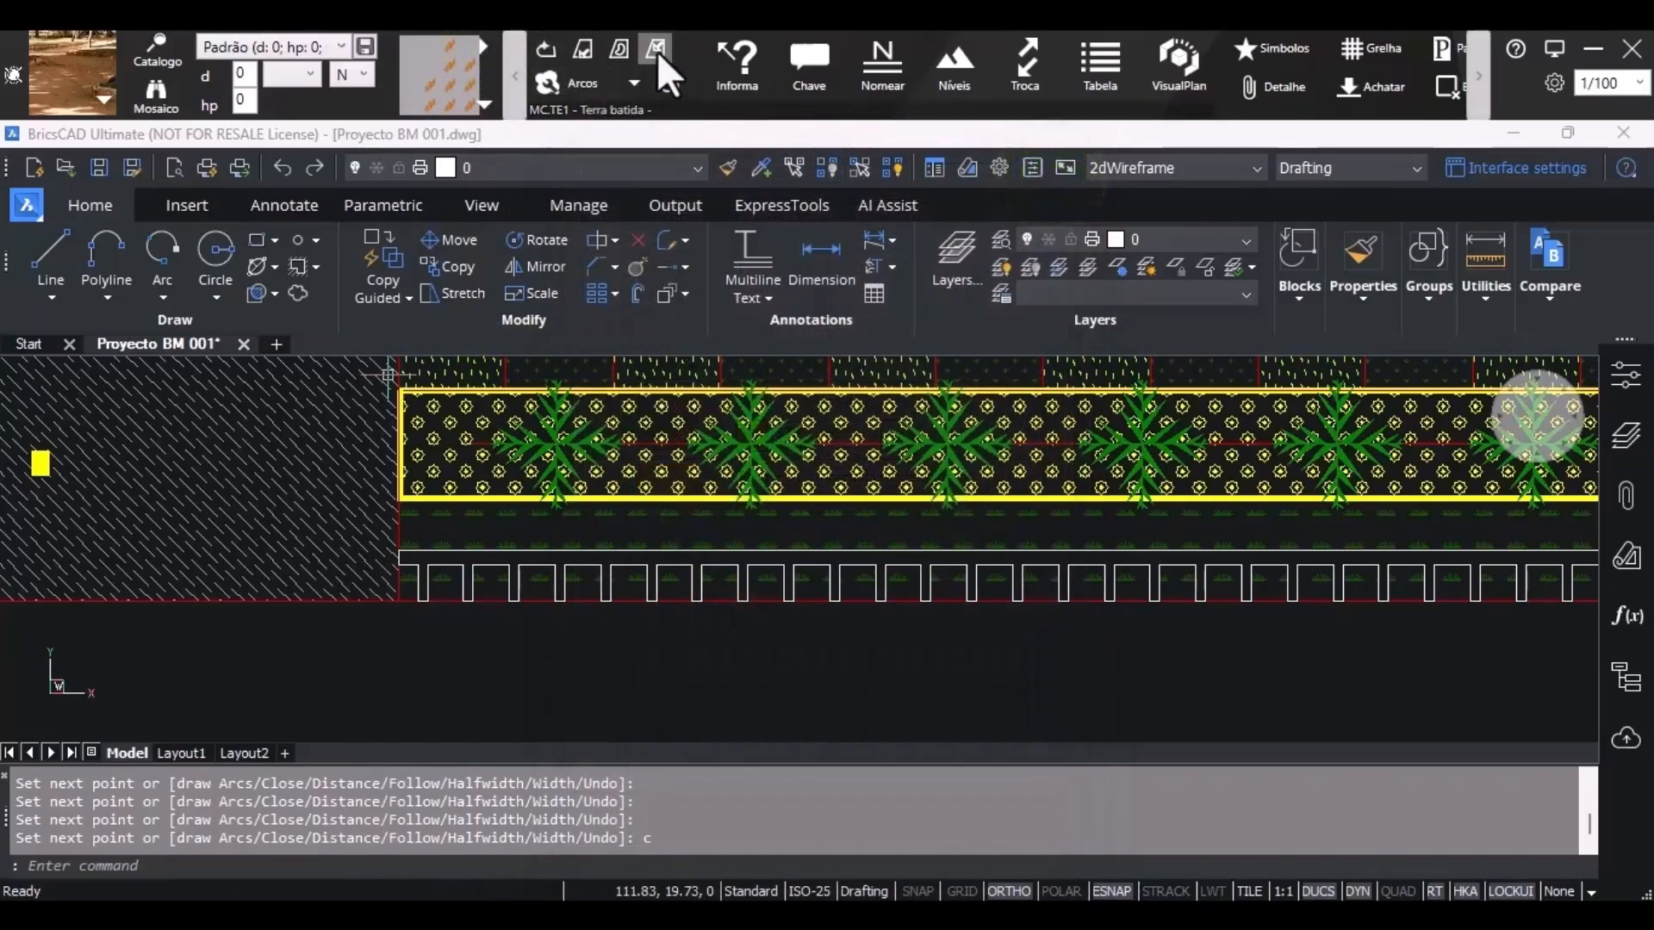
Fill the closed polyline around the southern row of squares with MC.TE1 using the existing-polyline fill.
click(583, 50)
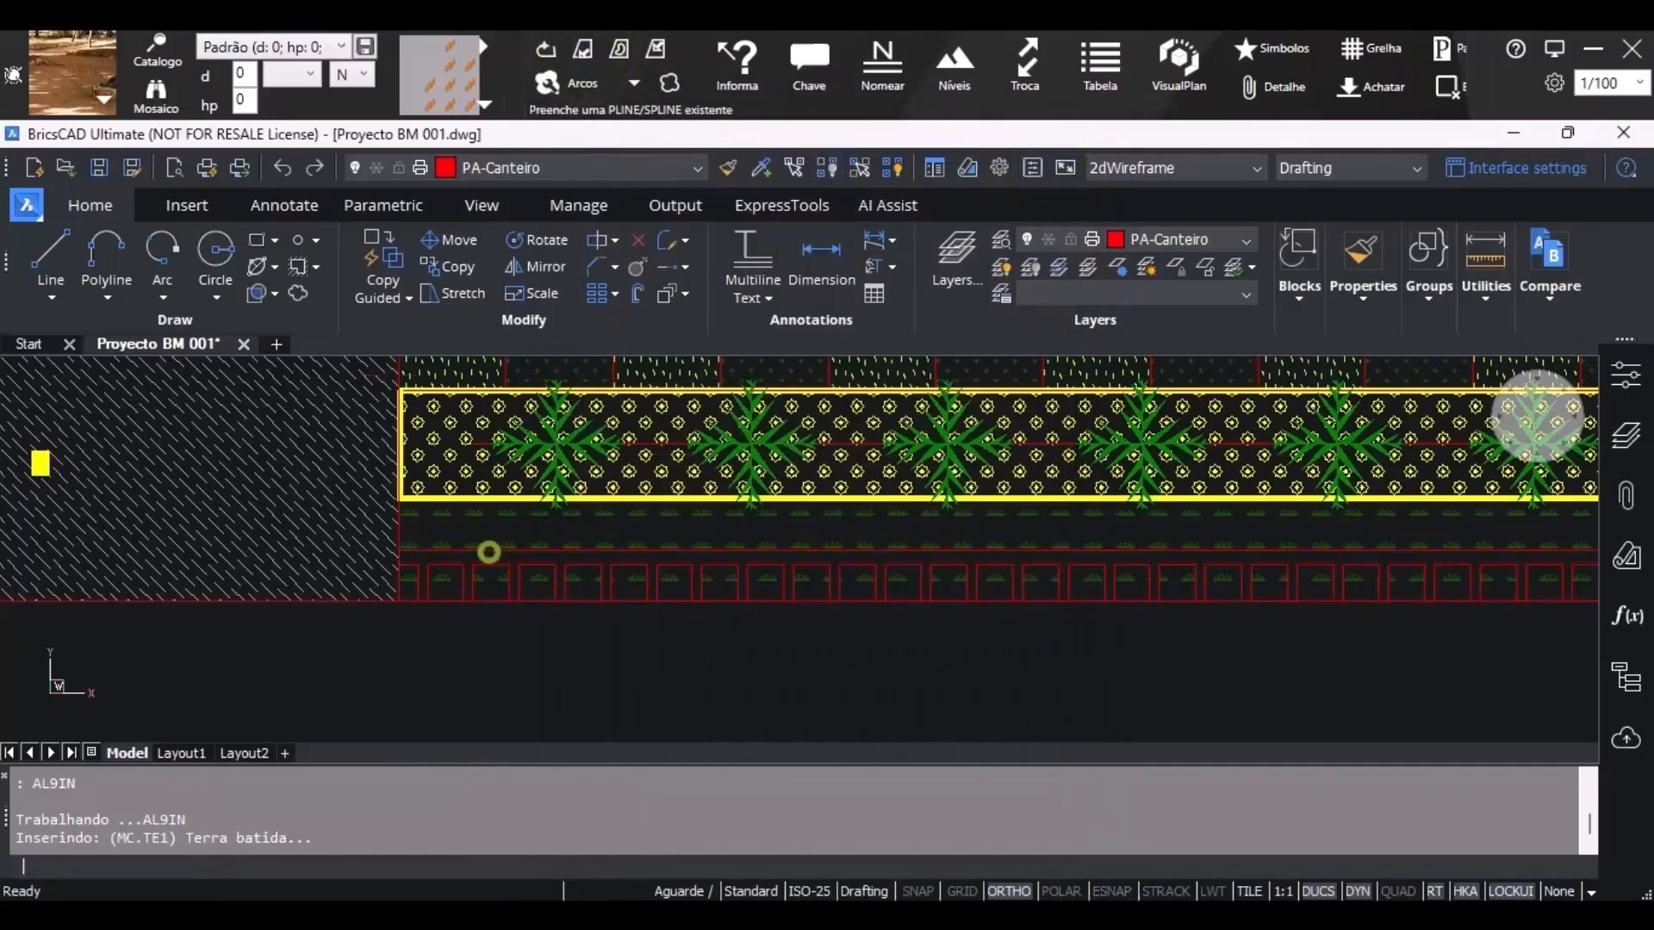
scroll(433, 646, up, 2)
scroll(616, 649, down, 4)
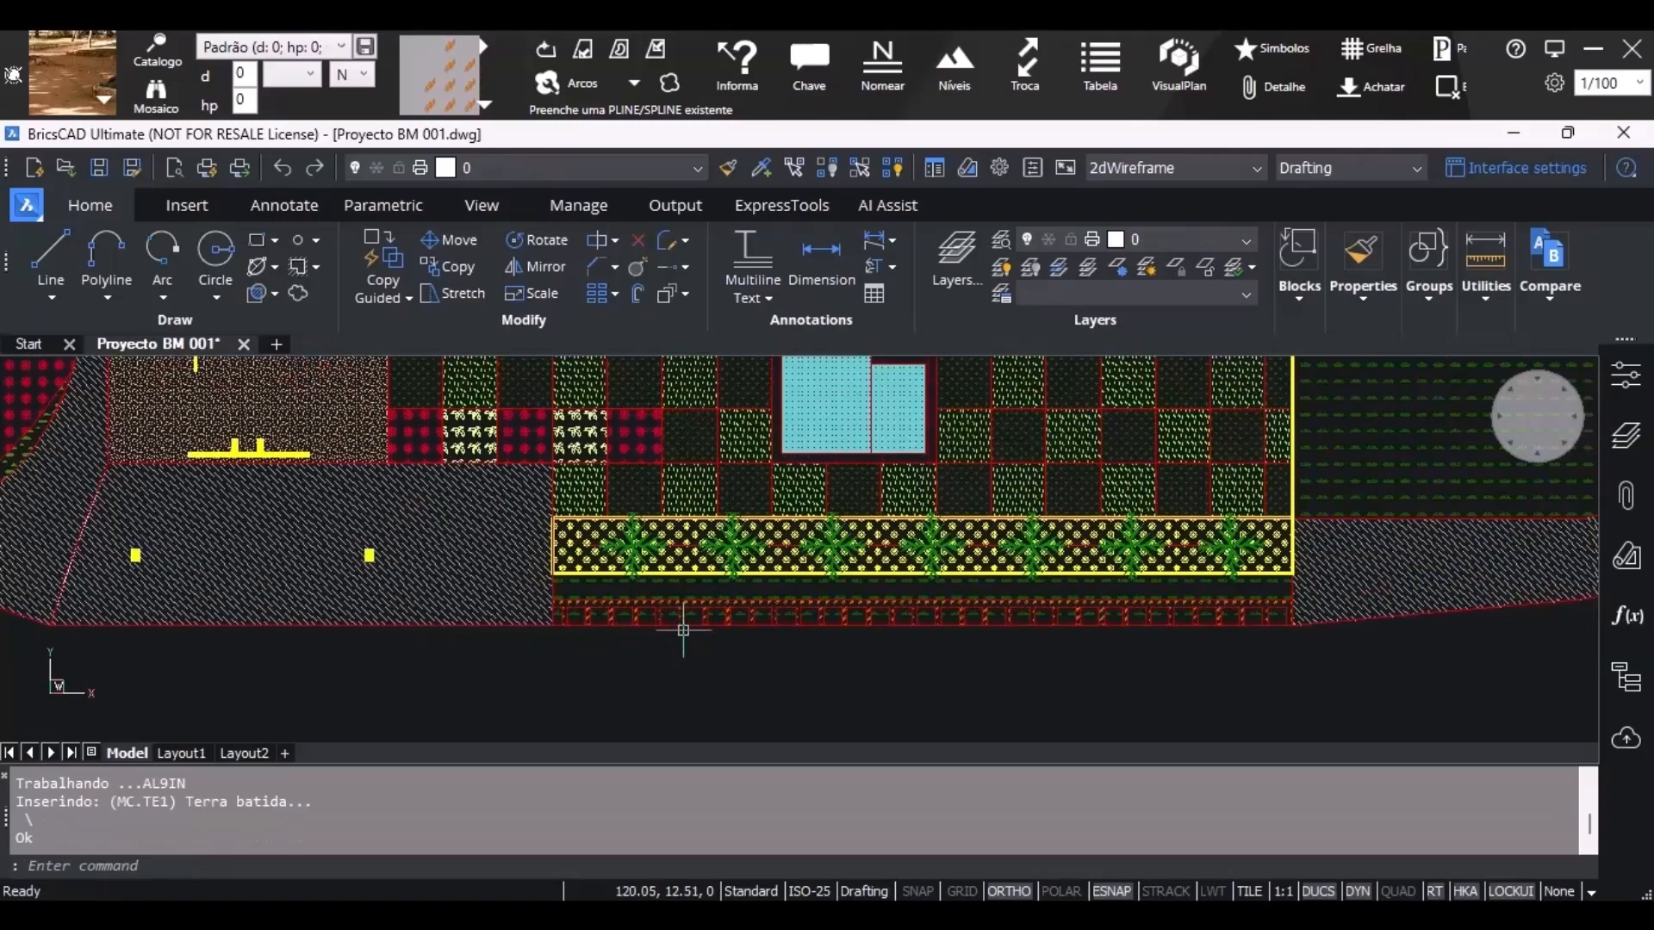
scroll(683, 630, down, 1)
scroll(1120, 676, down, 1)
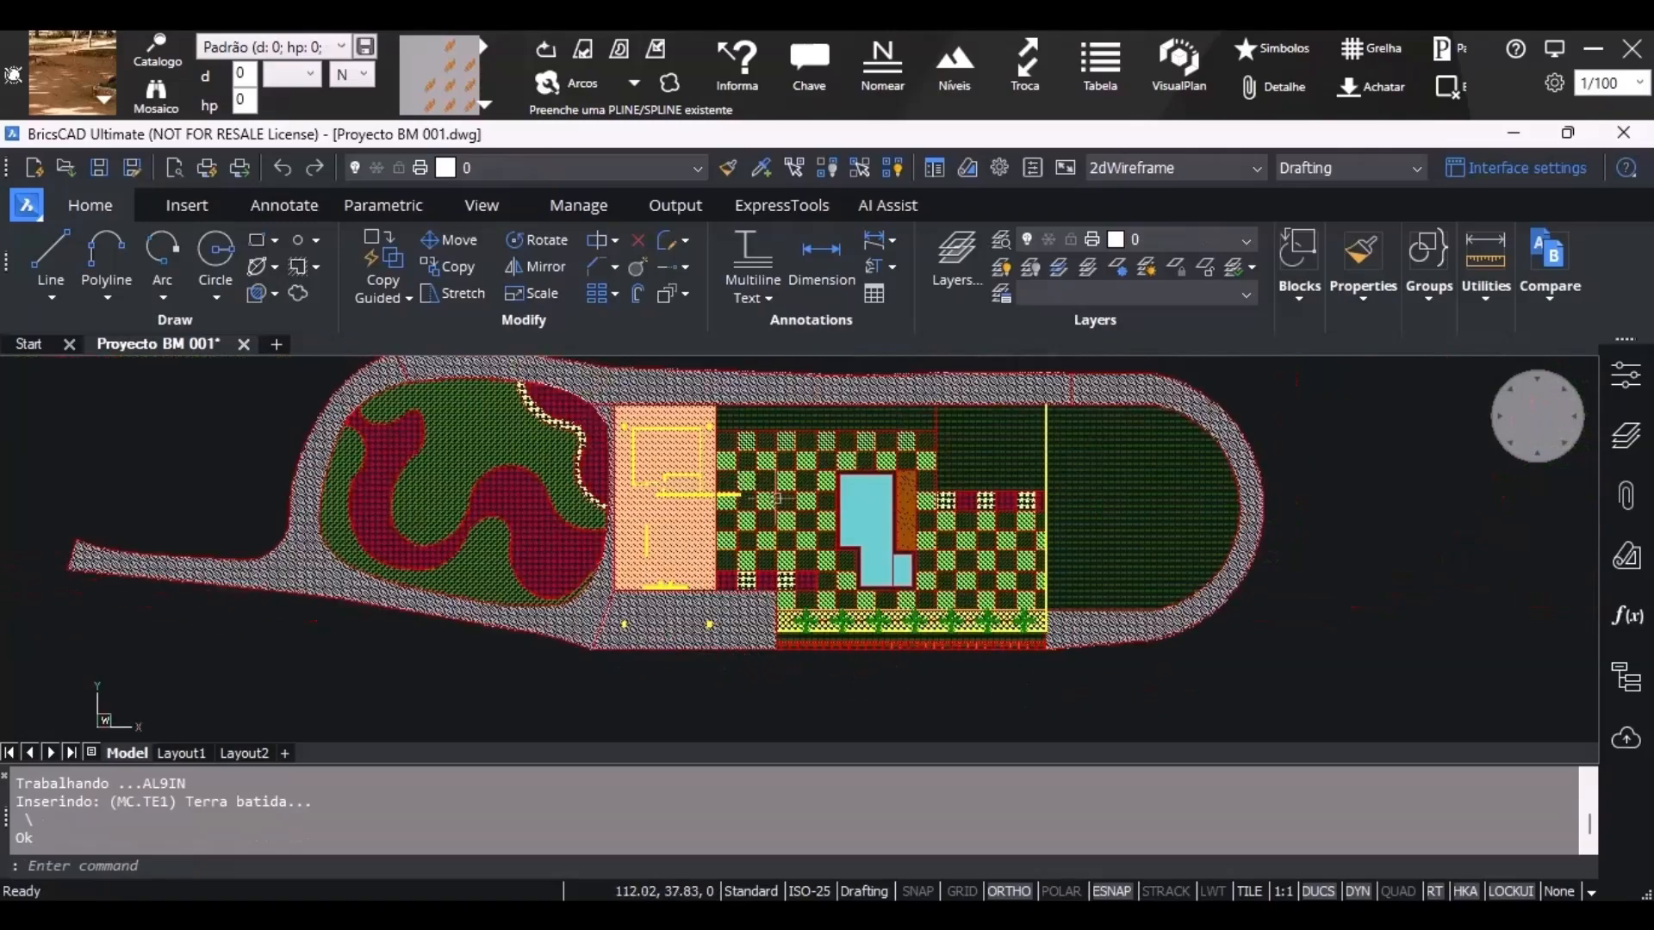
Turn on the Para ocultar layer to show the satellite image and scanned house plan, leaving nothing selected.
scroll(777, 498, up, 1)
scroll(734, 551, up, 1)
click(1211, 243)
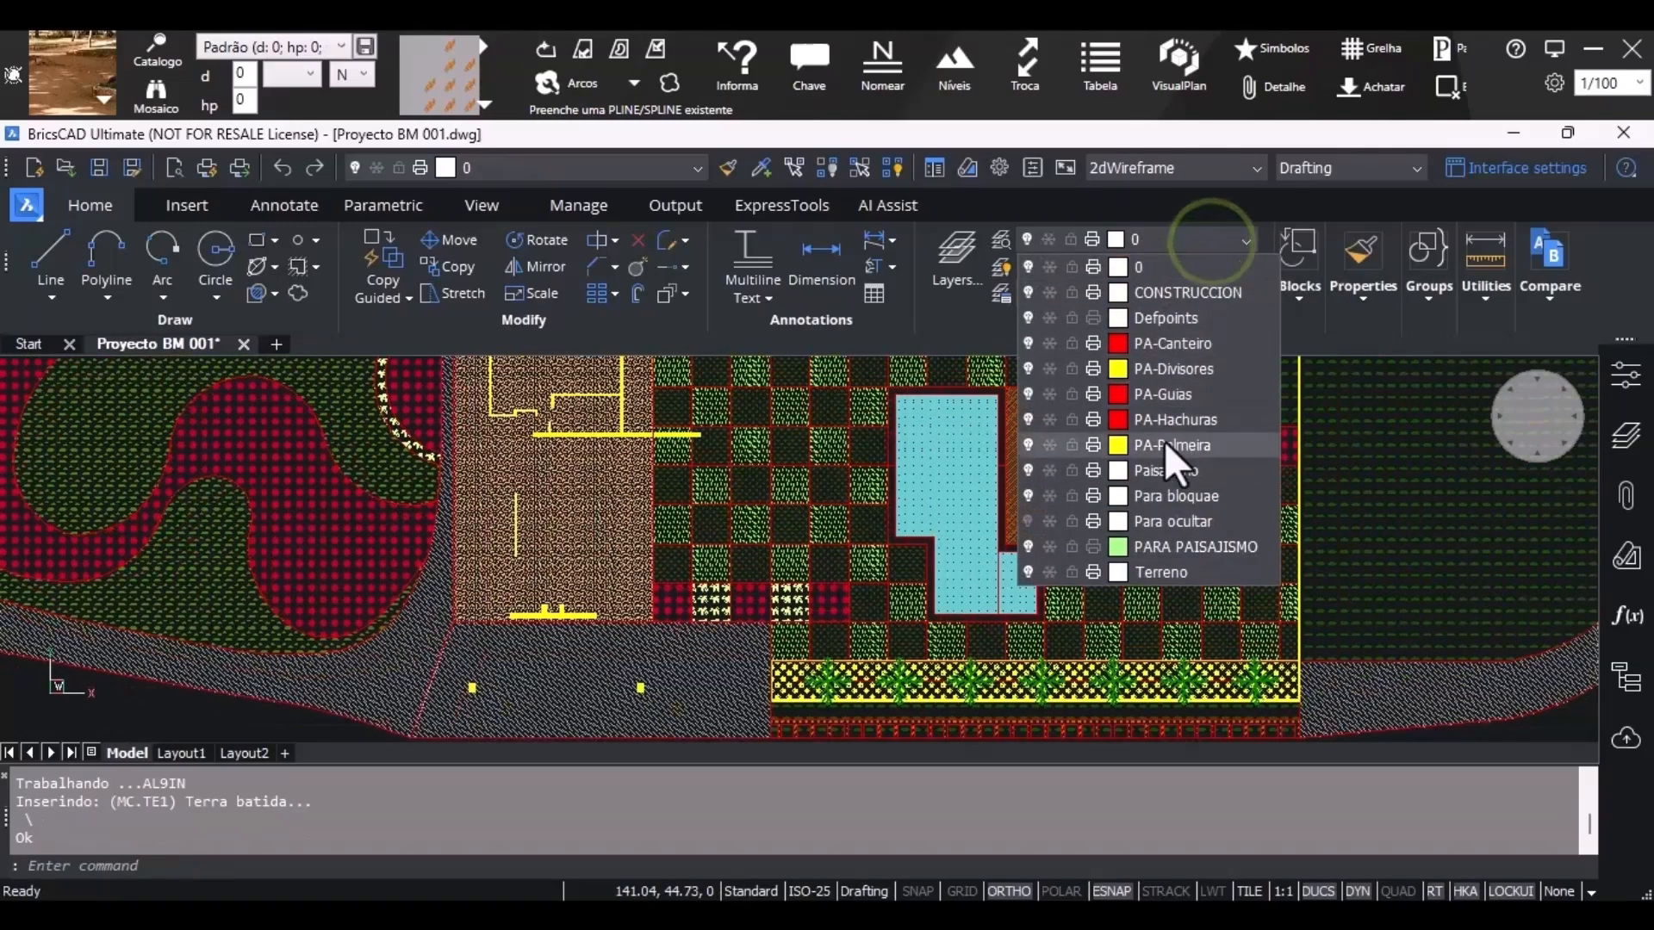
click(1023, 519)
click(527, 493)
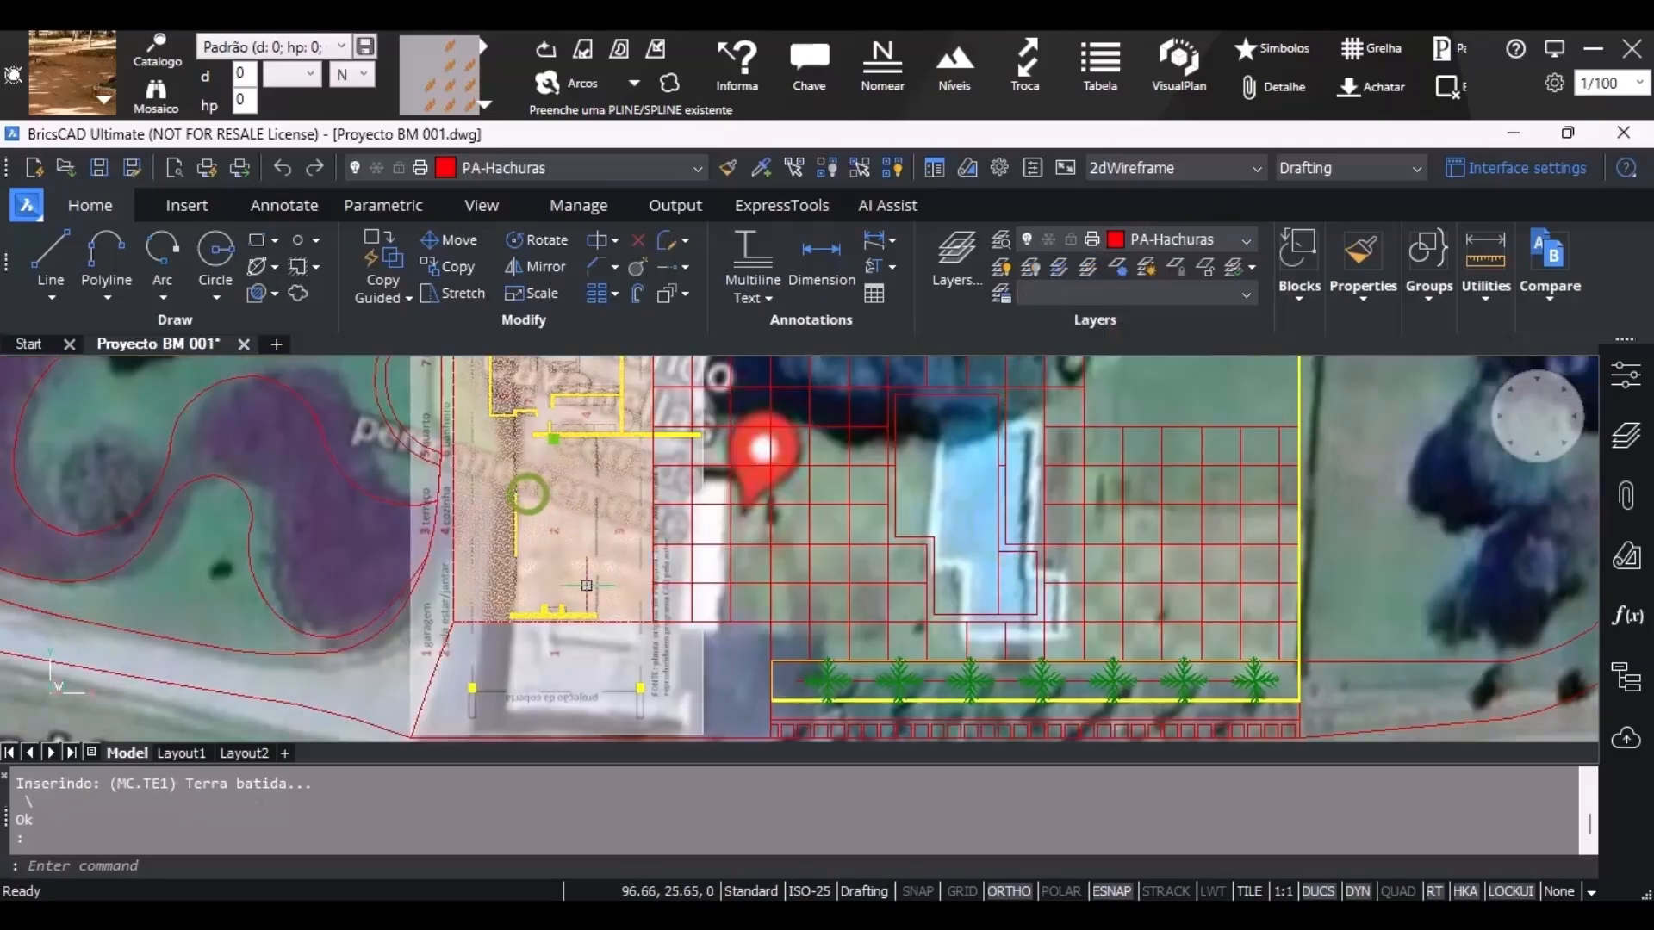
scroll(552, 542, up, 1)
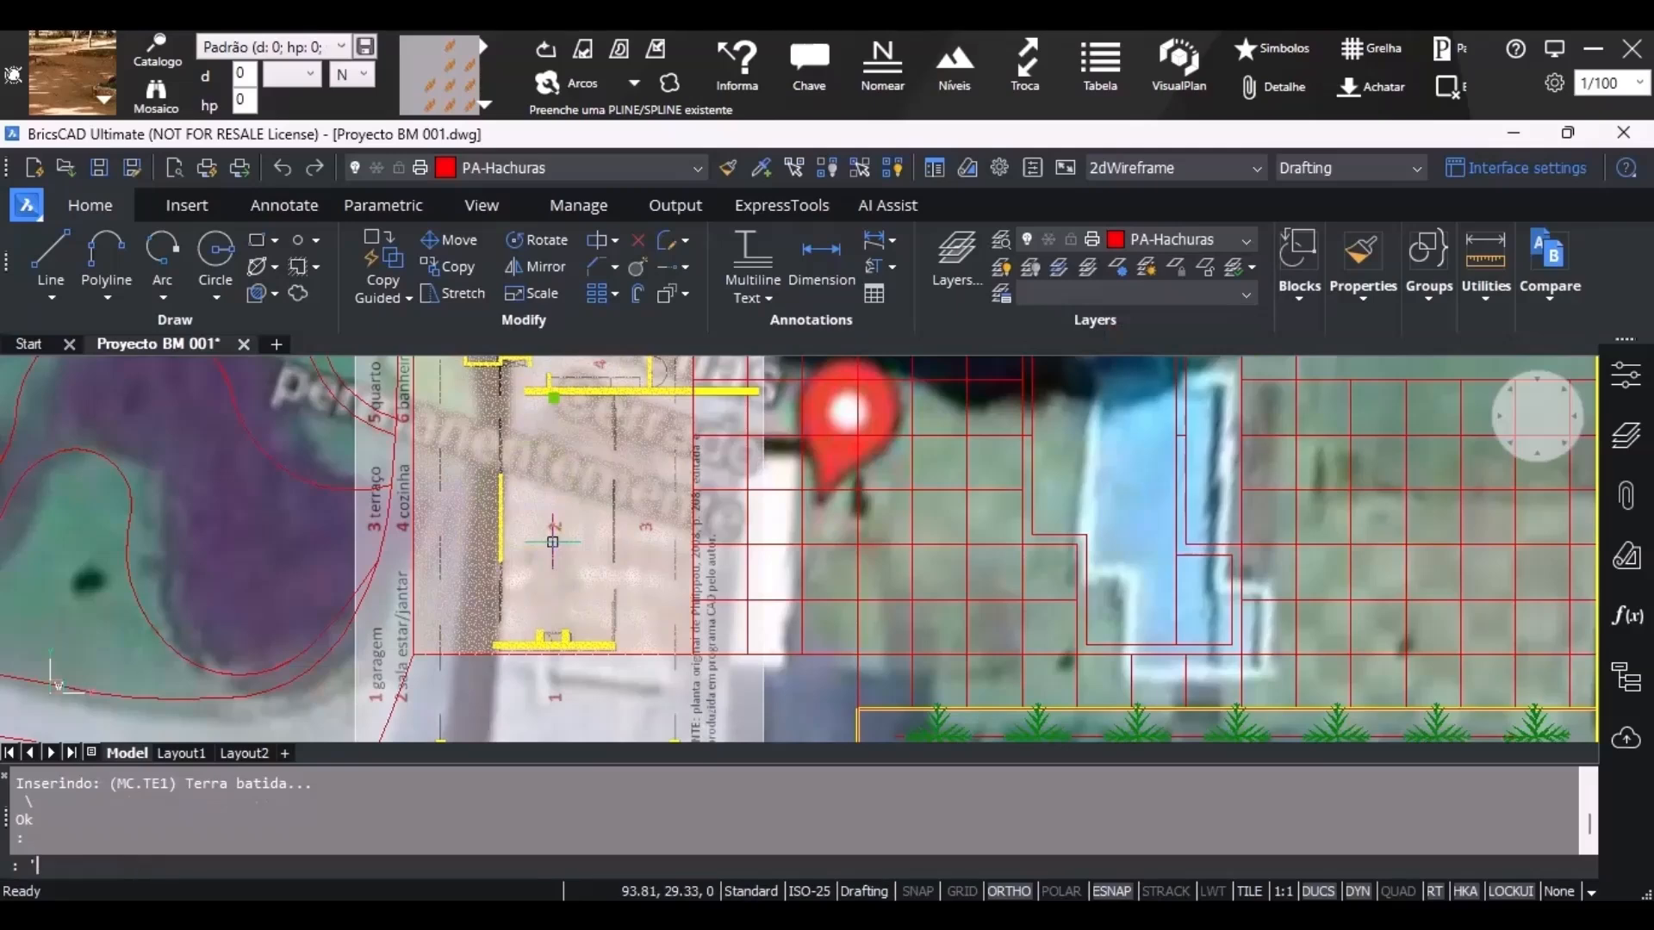
key(Escape)
key(Escape)
Trace the long panel between rooms 2 and 3 with a thin rectangle about 0.05 m wide and 4.9 m long.
scroll(604, 540, up, 2)
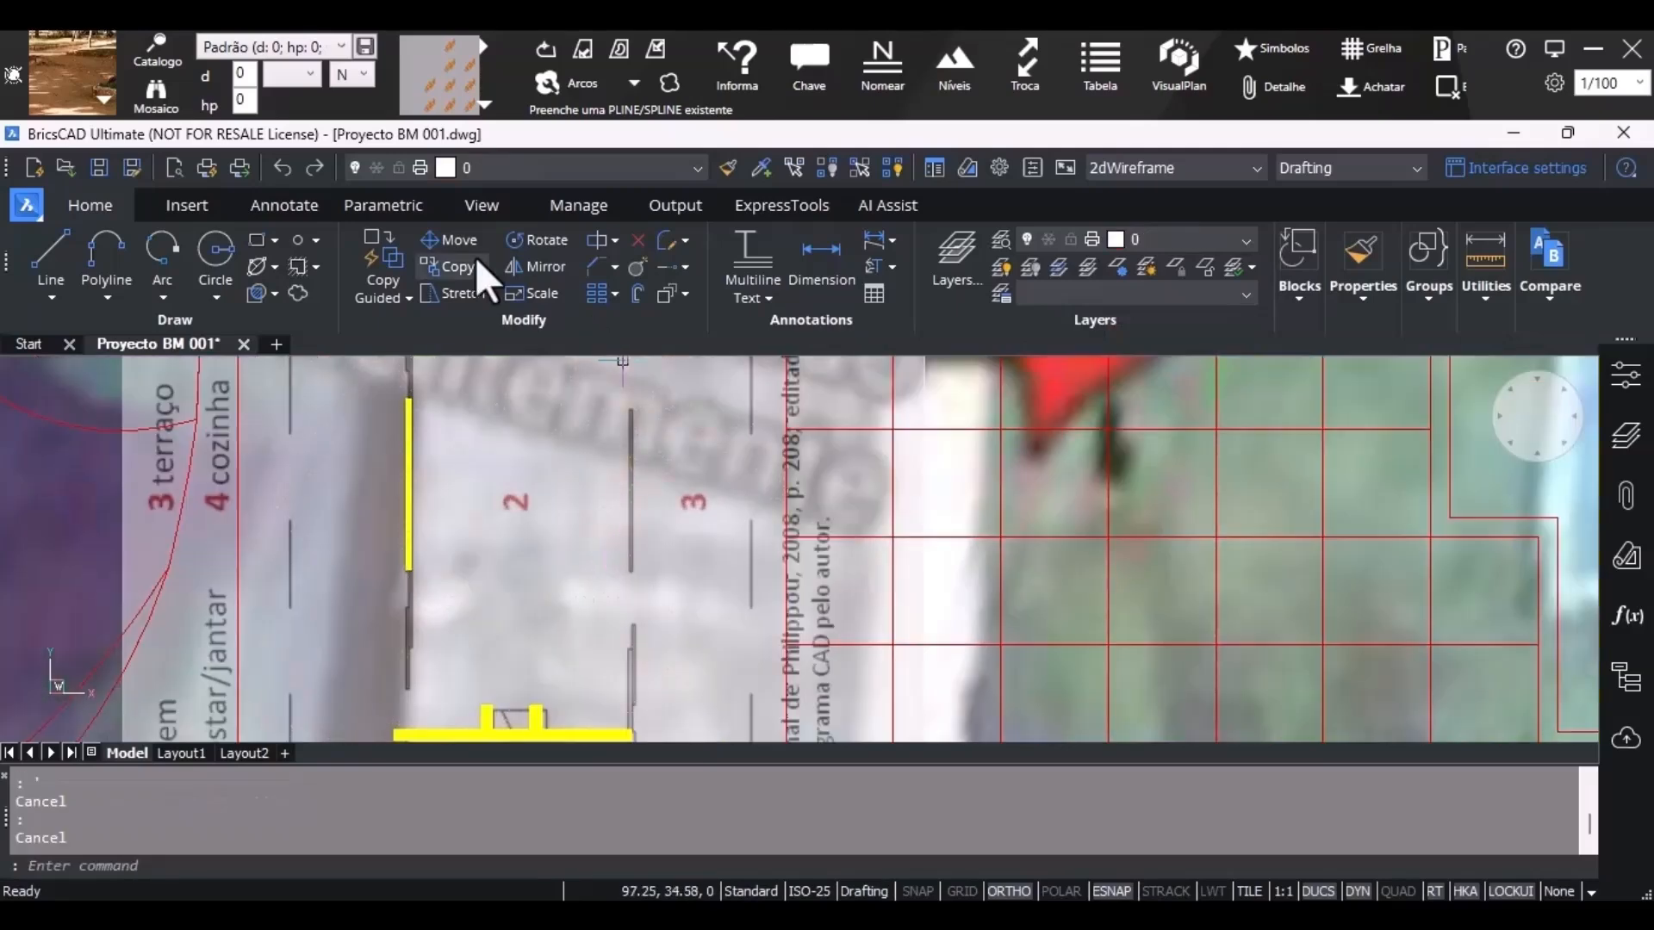
click(256, 240)
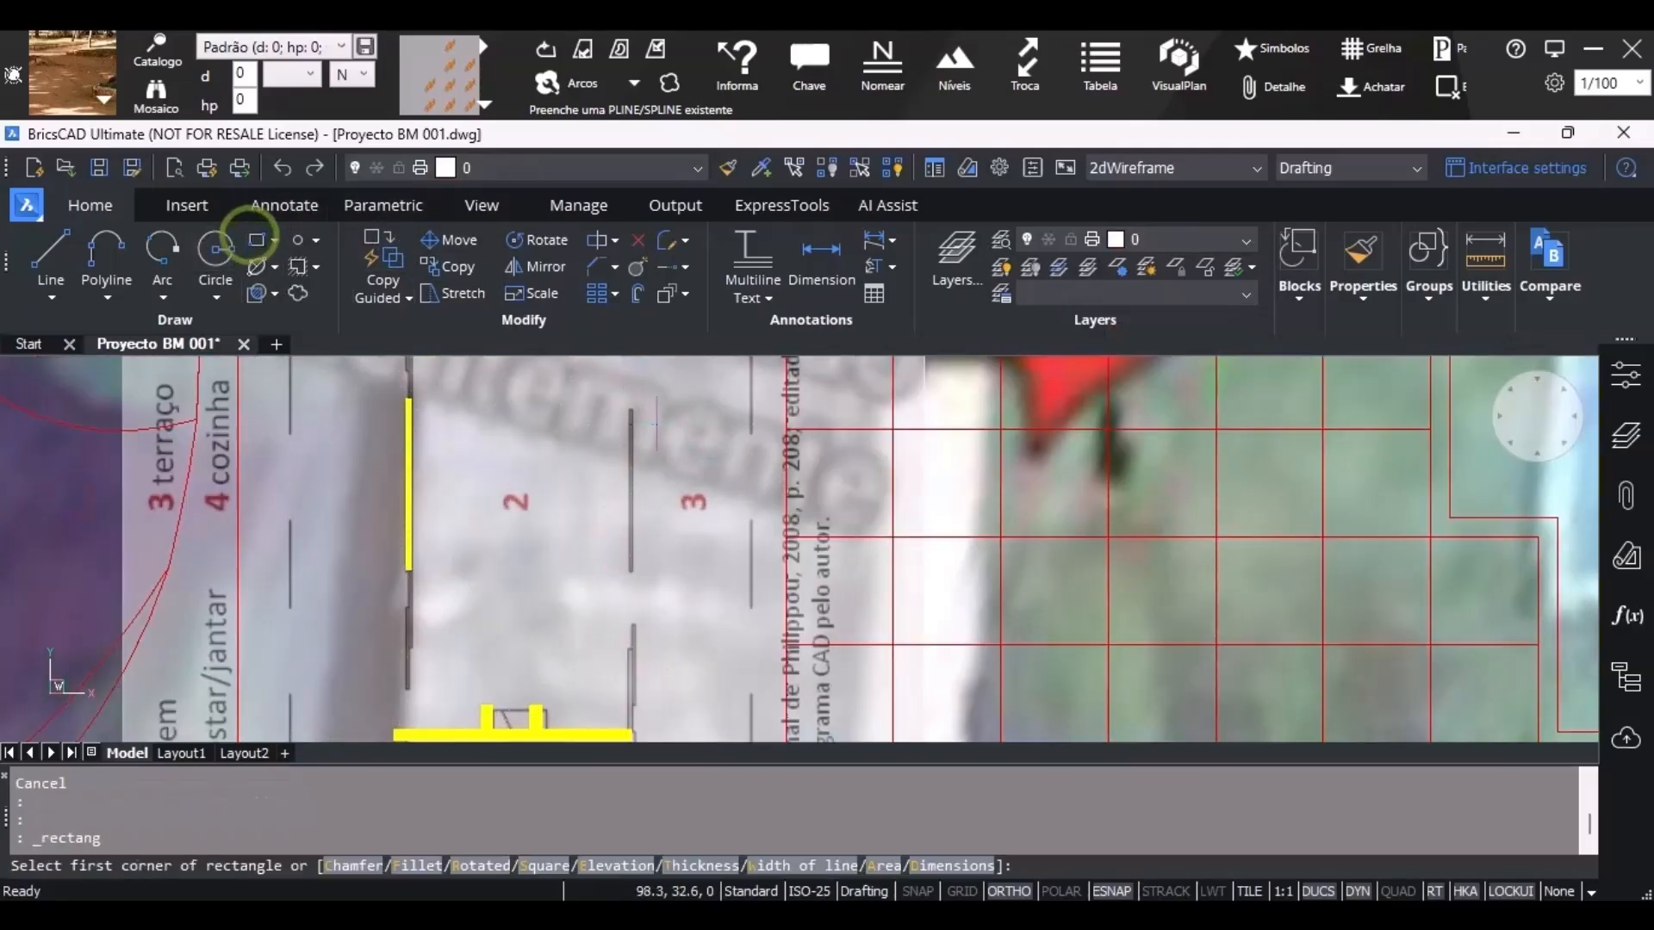
scroll(624, 413, up, 2)
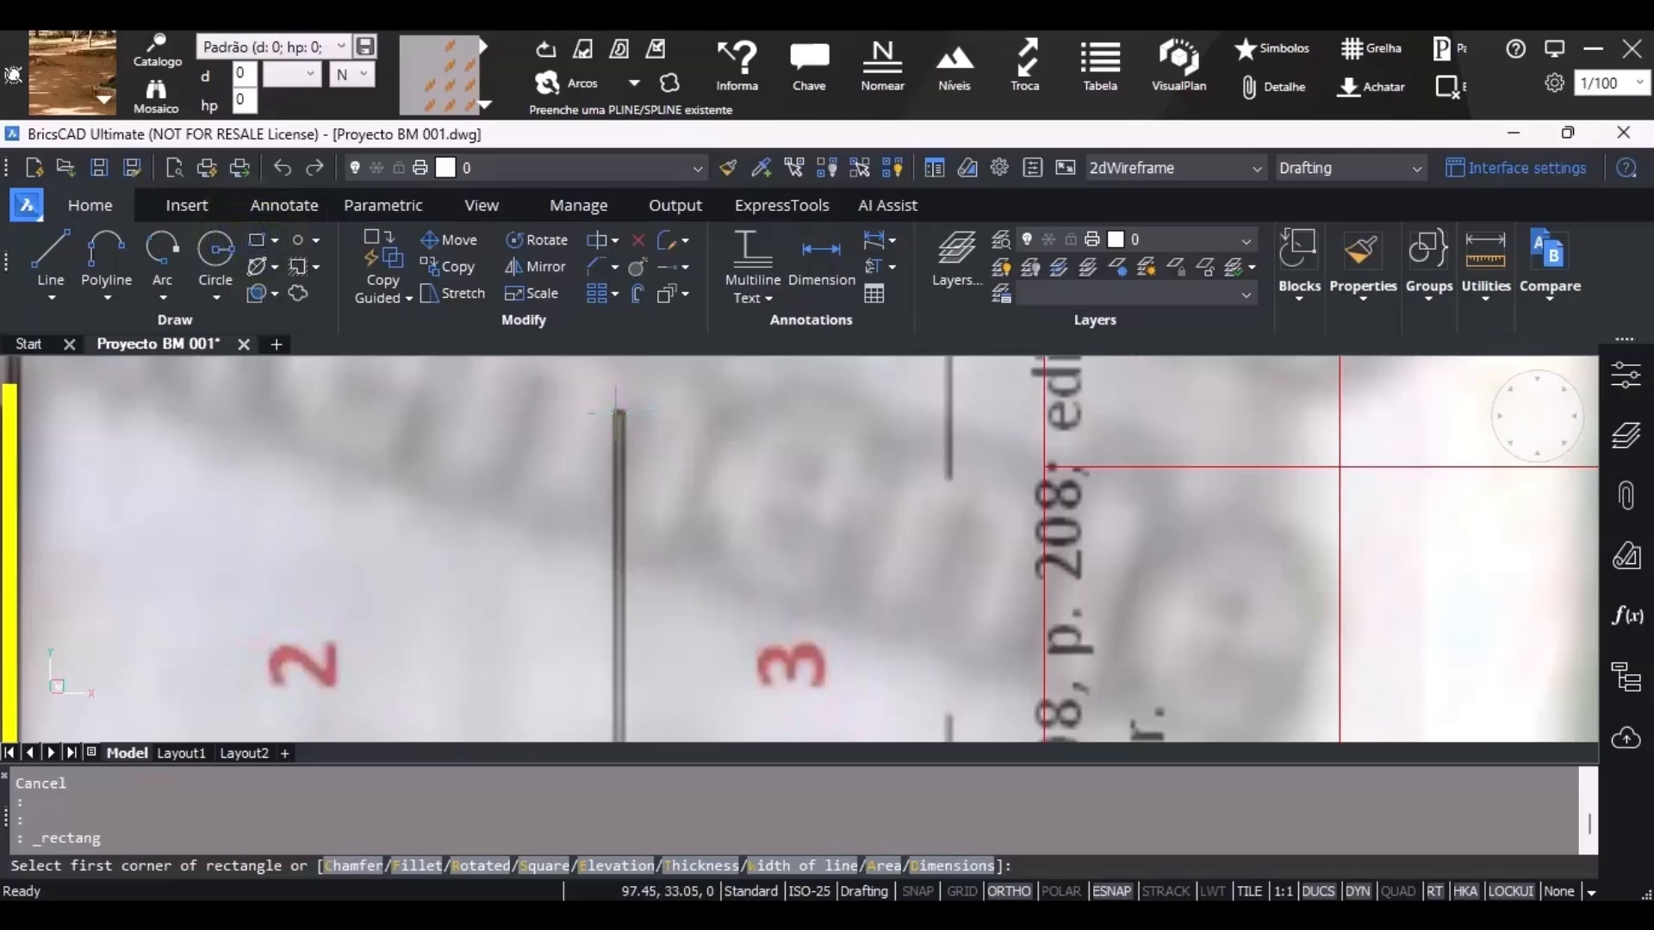
click(617, 413)
scroll(613, 448, down, 3)
scroll(624, 672, up, 3)
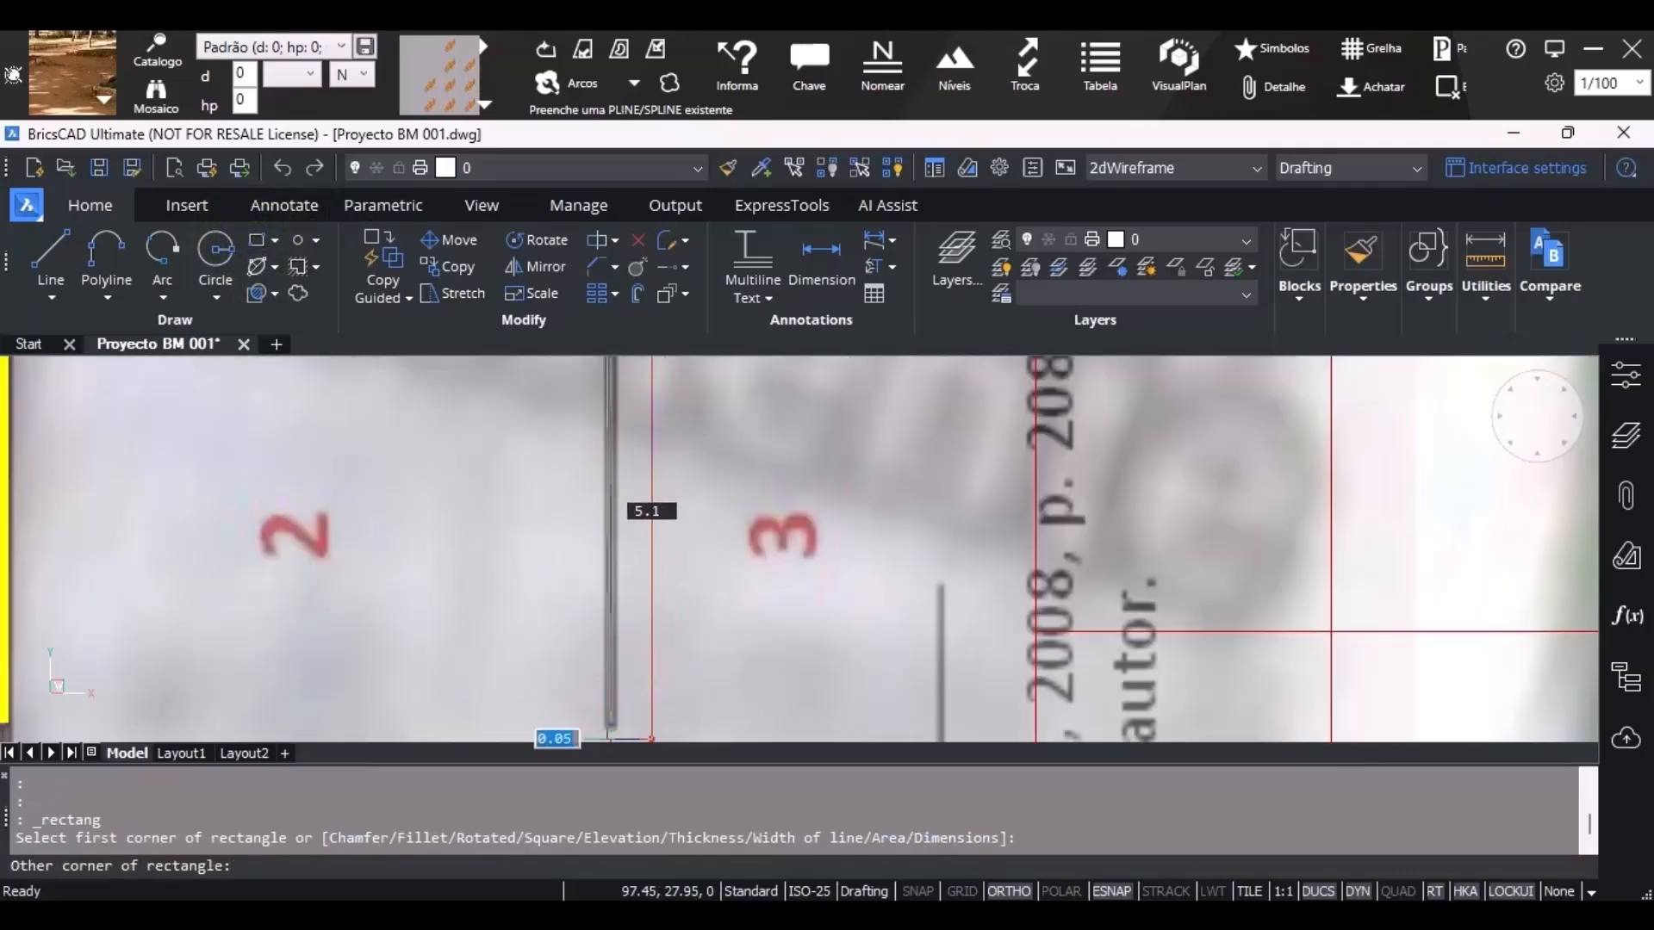
scroll(608, 736, up, 1)
scroll(609, 732, down, 1)
scroll(608, 728, up, 1)
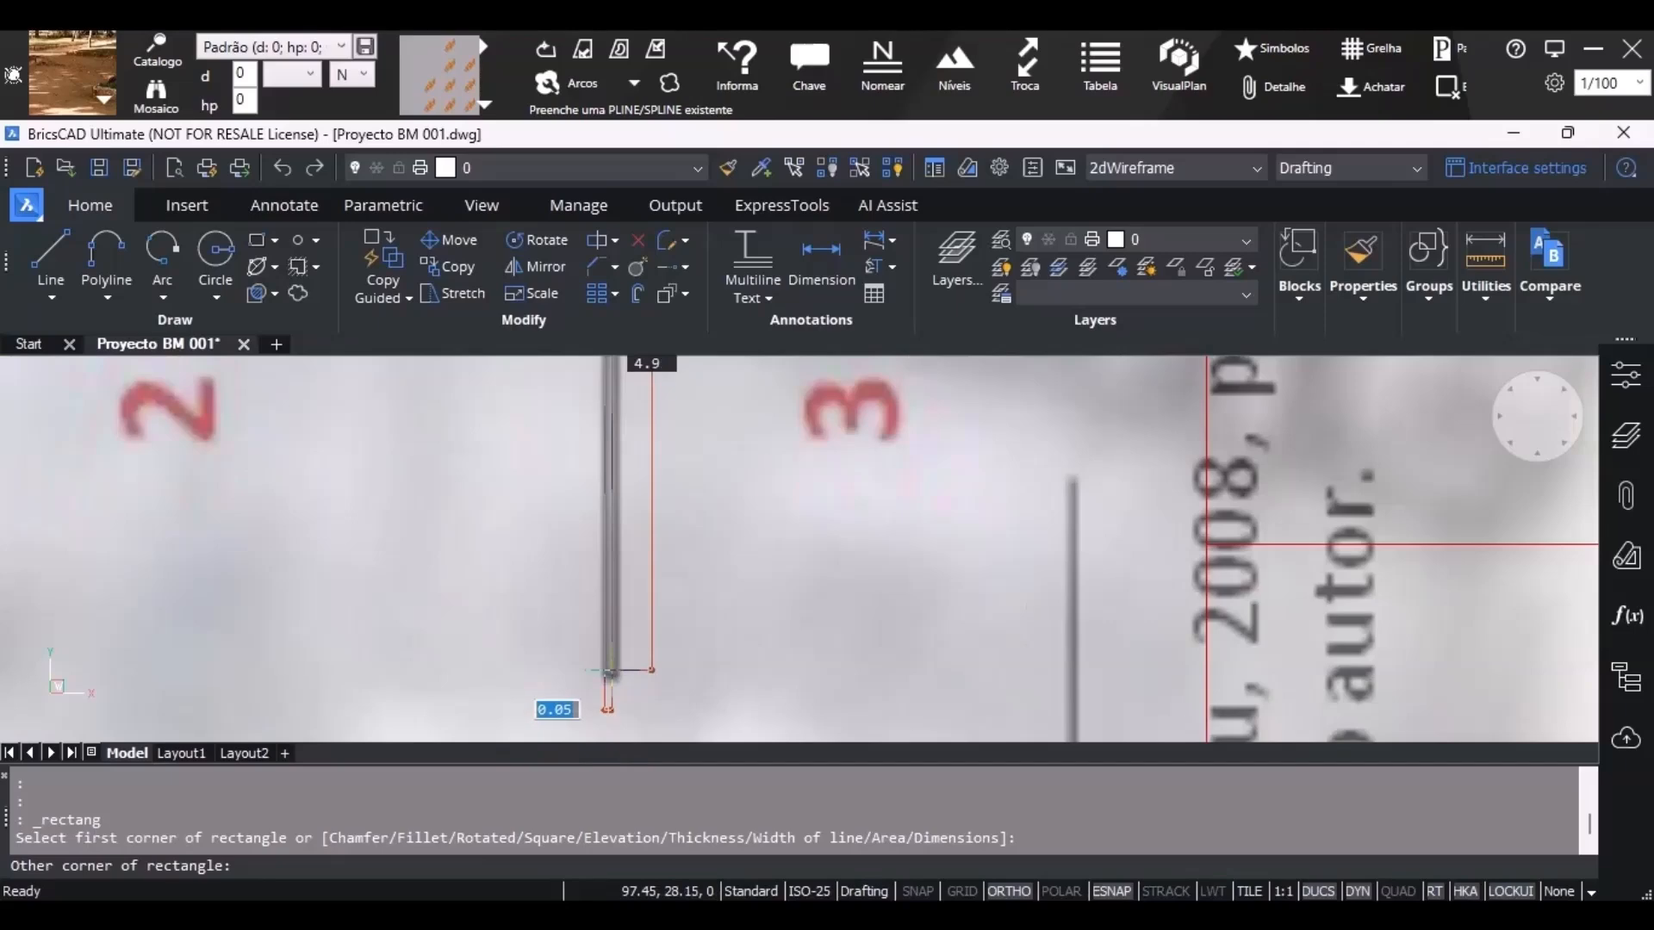
click(615, 676)
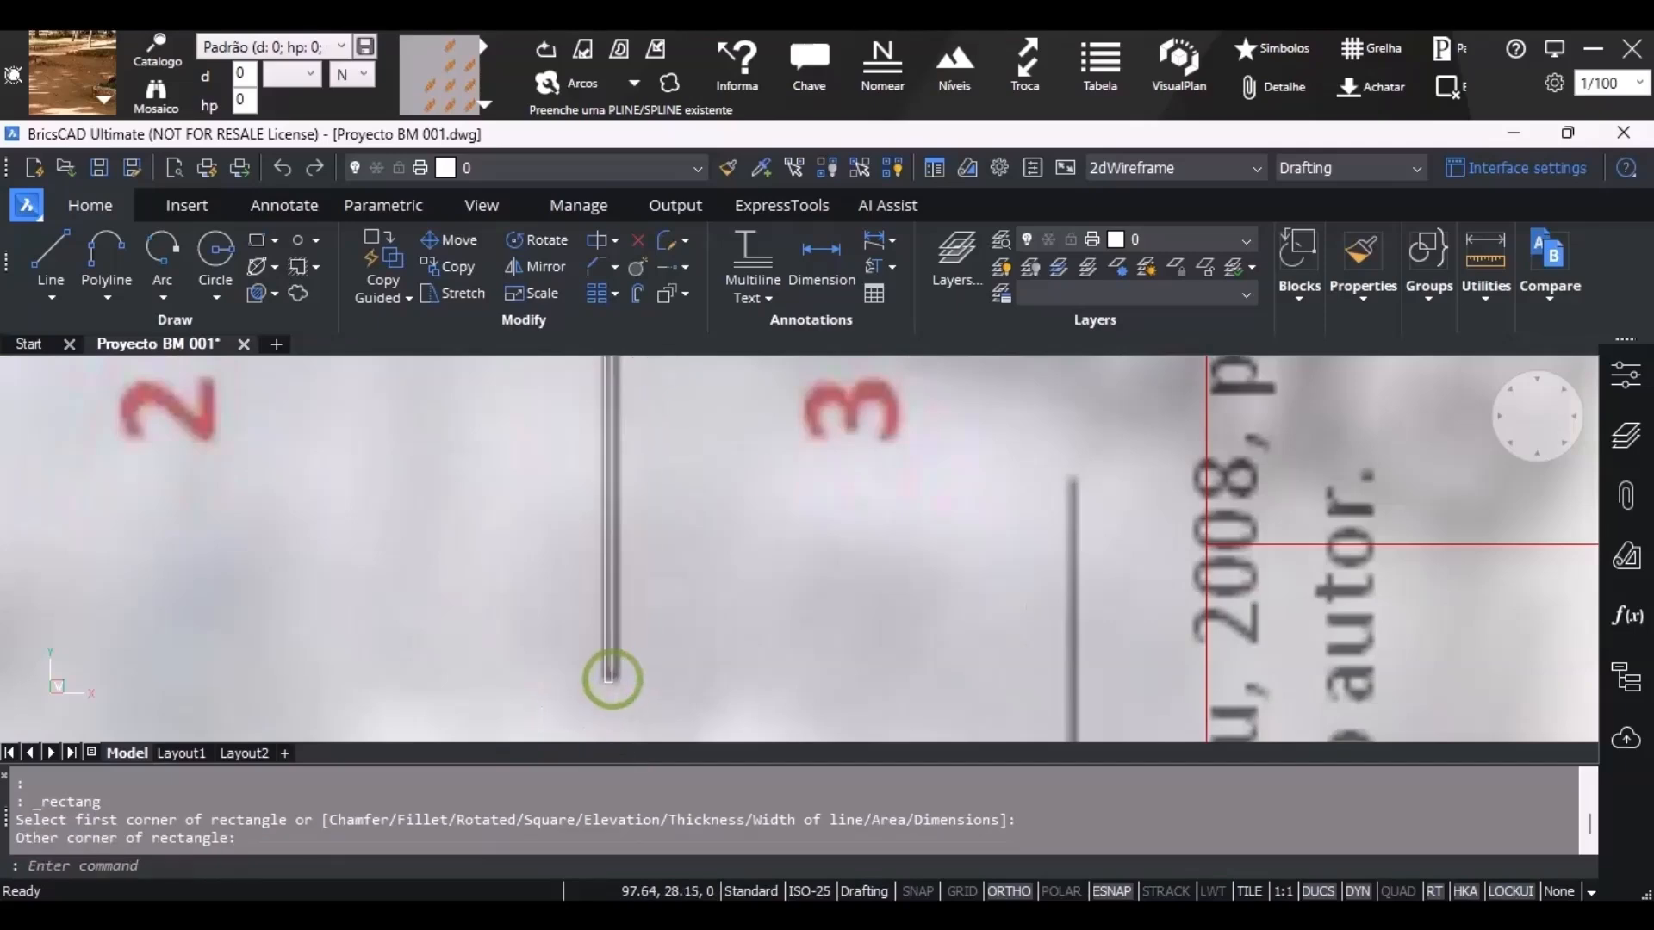
Trace the panel just south of the yellow wall on room 2's west side with a rectangle about 0.05 m wide.
scroll(612, 679, down, 5)
scroll(508, 680, up, 4)
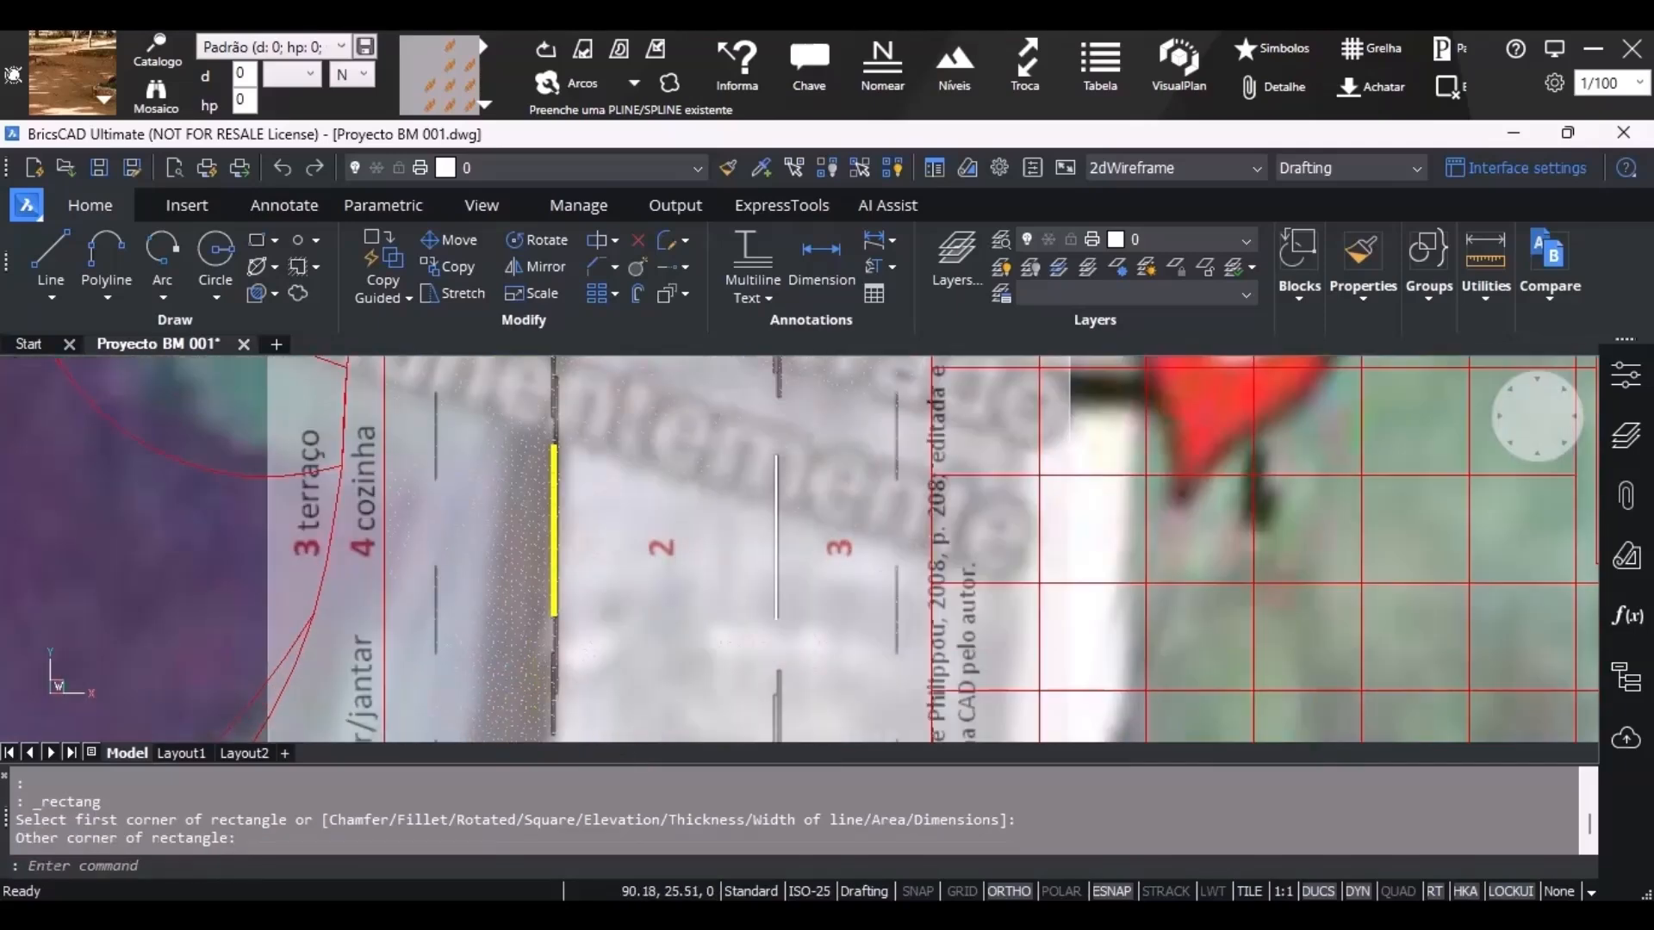
scroll(539, 704, up, 2)
scroll(563, 546, down, 2)
click(250, 241)
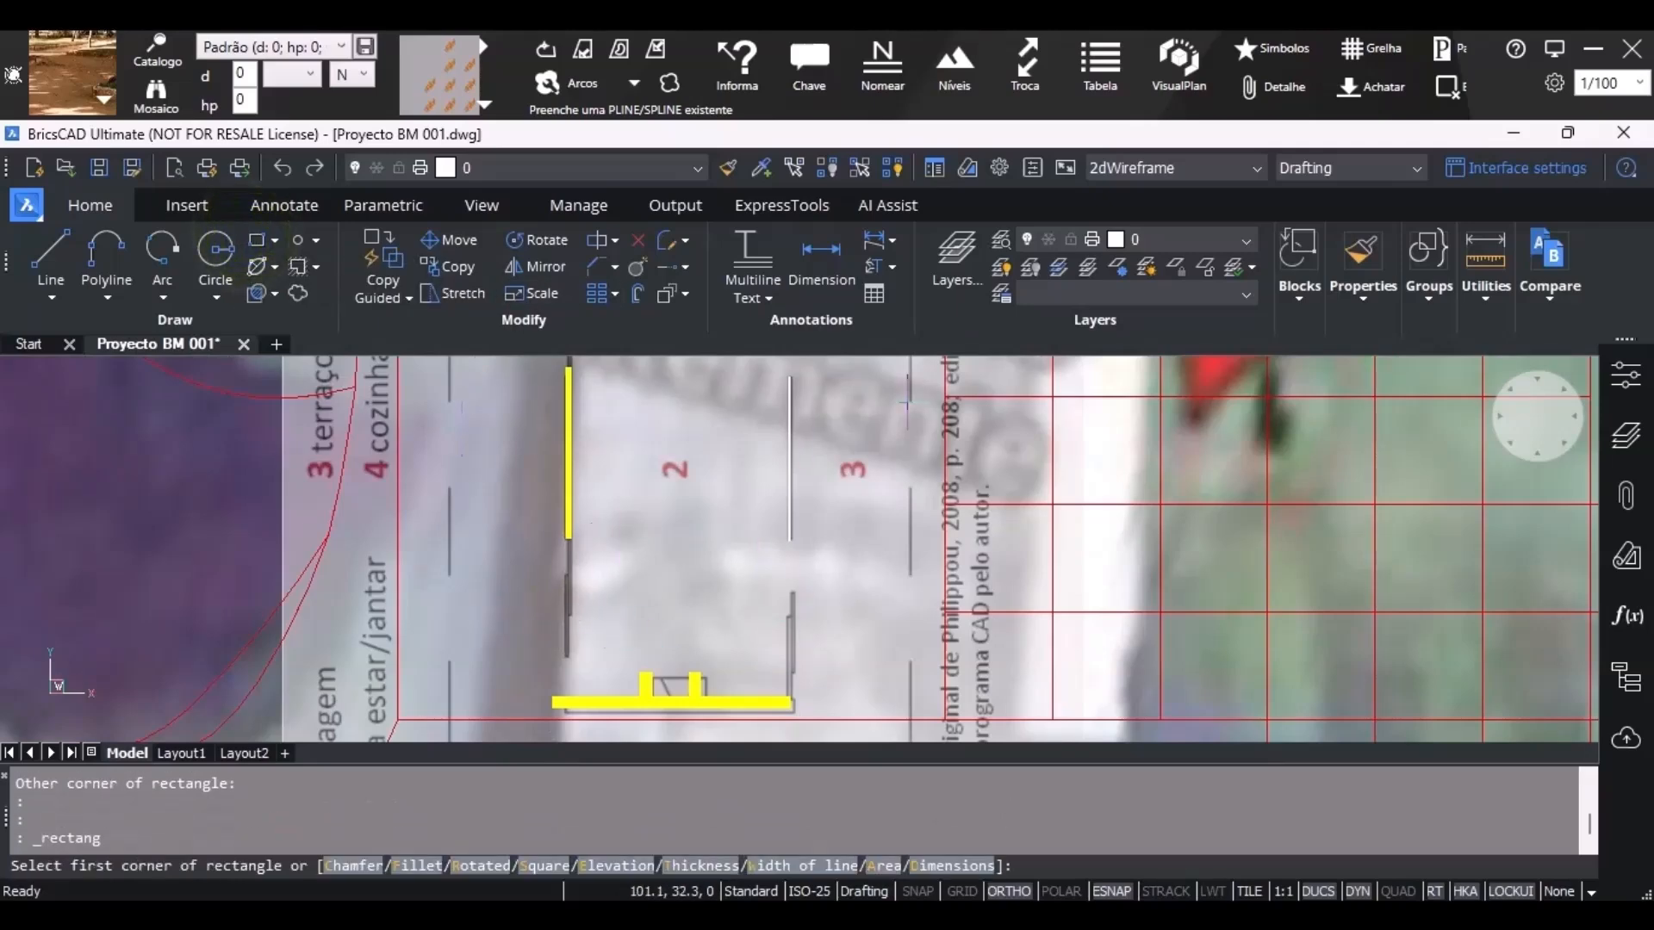
scroll(569, 497, up, 3)
scroll(597, 382, up, 3)
click(587, 371)
scroll(571, 530, down, 2)
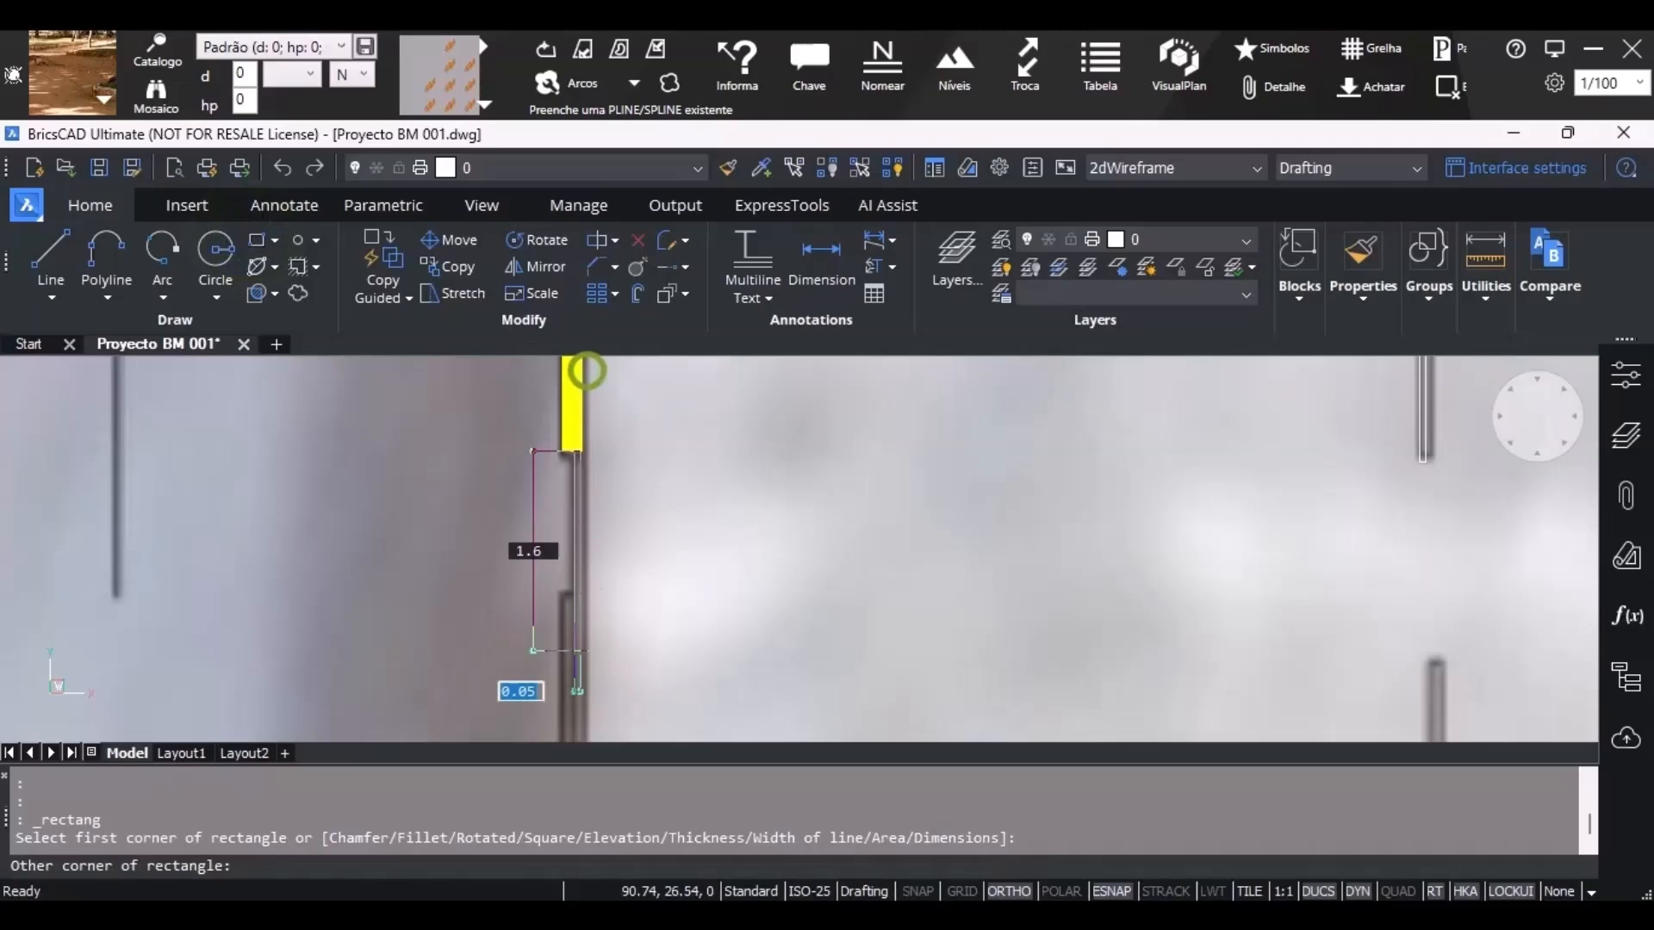
scroll(539, 362, down, 1)
scroll(551, 607, up, 1)
click(566, 640)
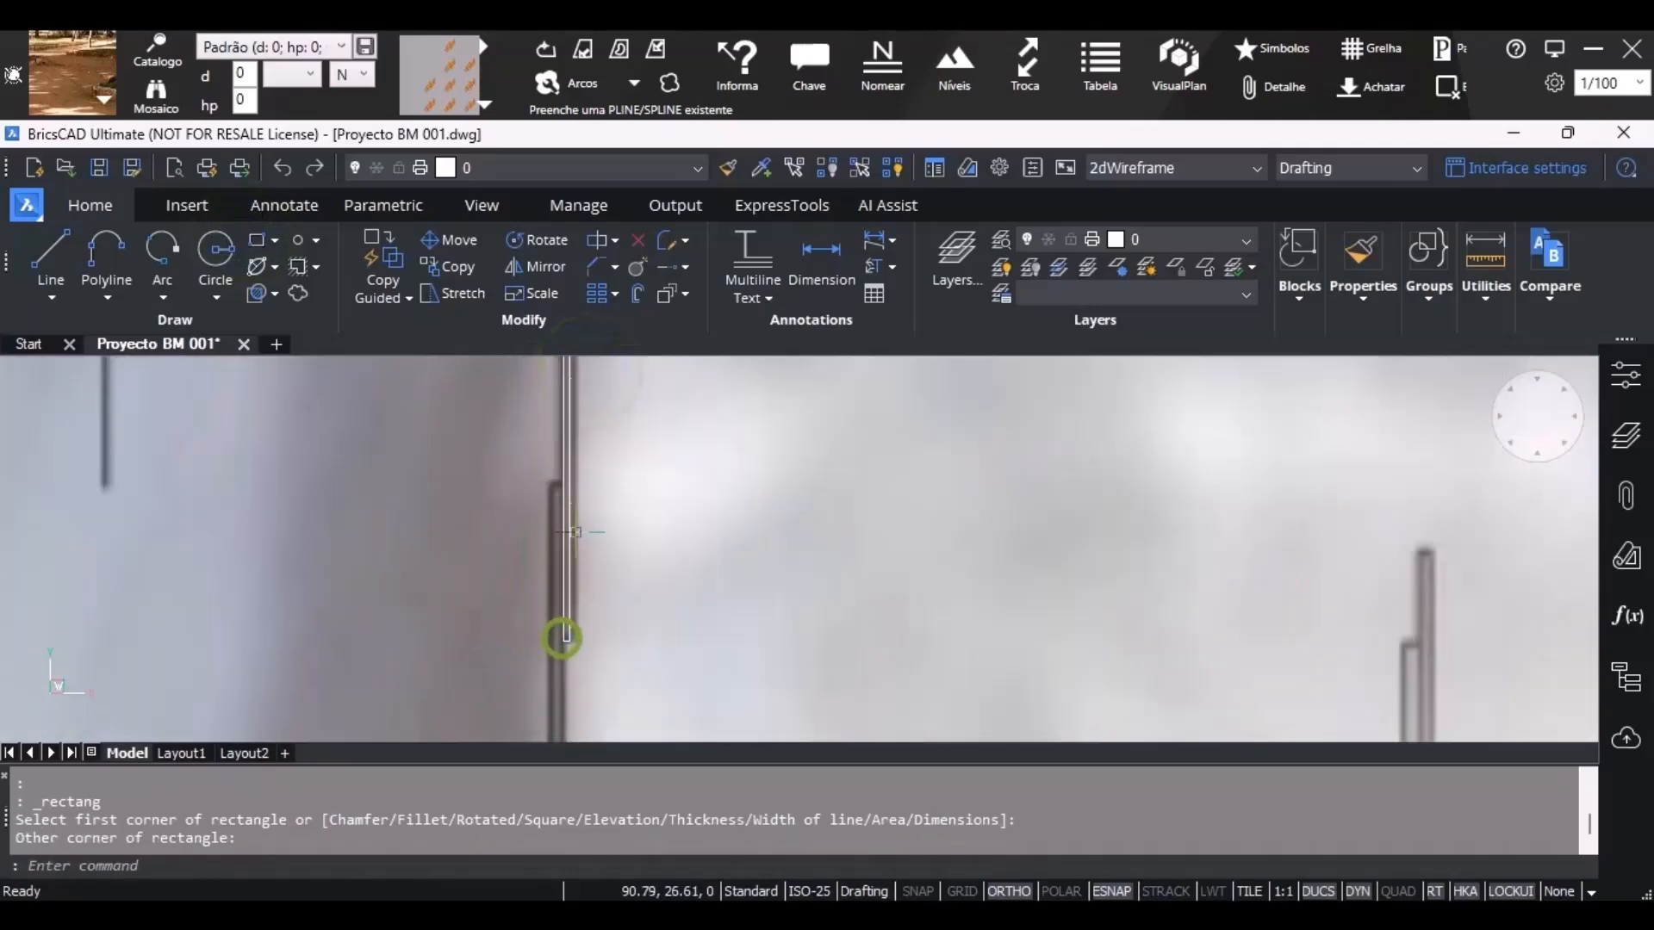
Copy the new west-side panel onto the adjoining overlapping panel to the south, with ortho off.
click(580, 534)
click(445, 263)
scroll(564, 481, down, 1)
click(573, 476)
scroll(548, 506, up, 1)
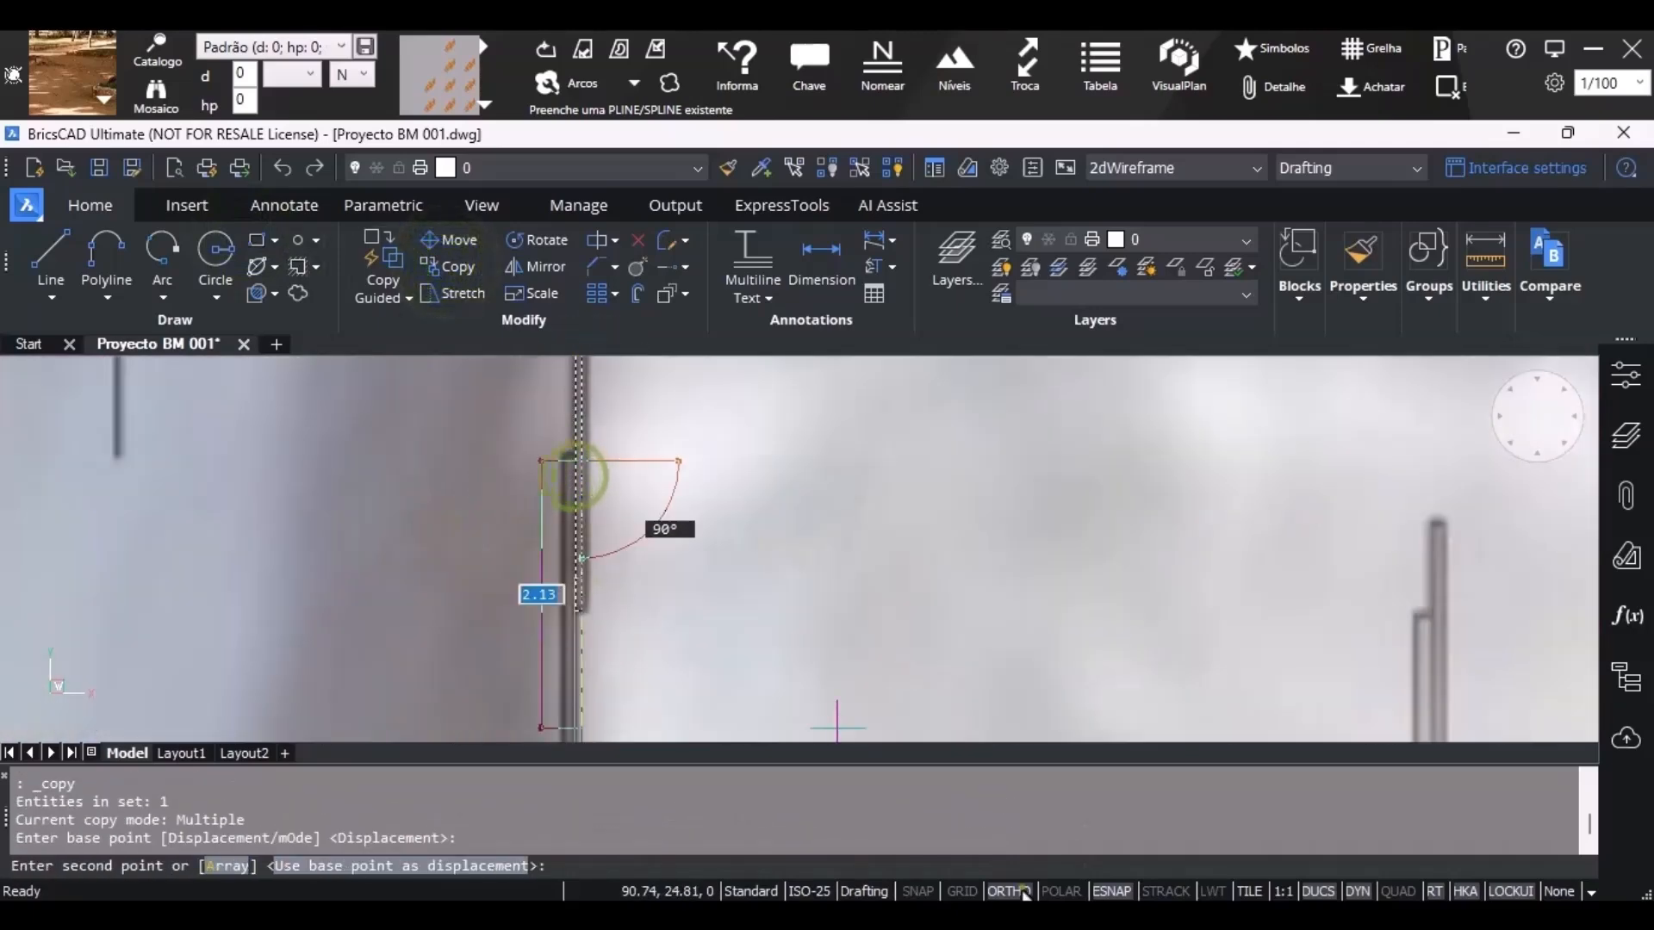
key(F8)
click(573, 475)
key(Escape)
Copy the southern west-side panel to the east end of room 2's south wall, with its lower end on the wall.
scroll(507, 523, down, 2)
click(506, 528)
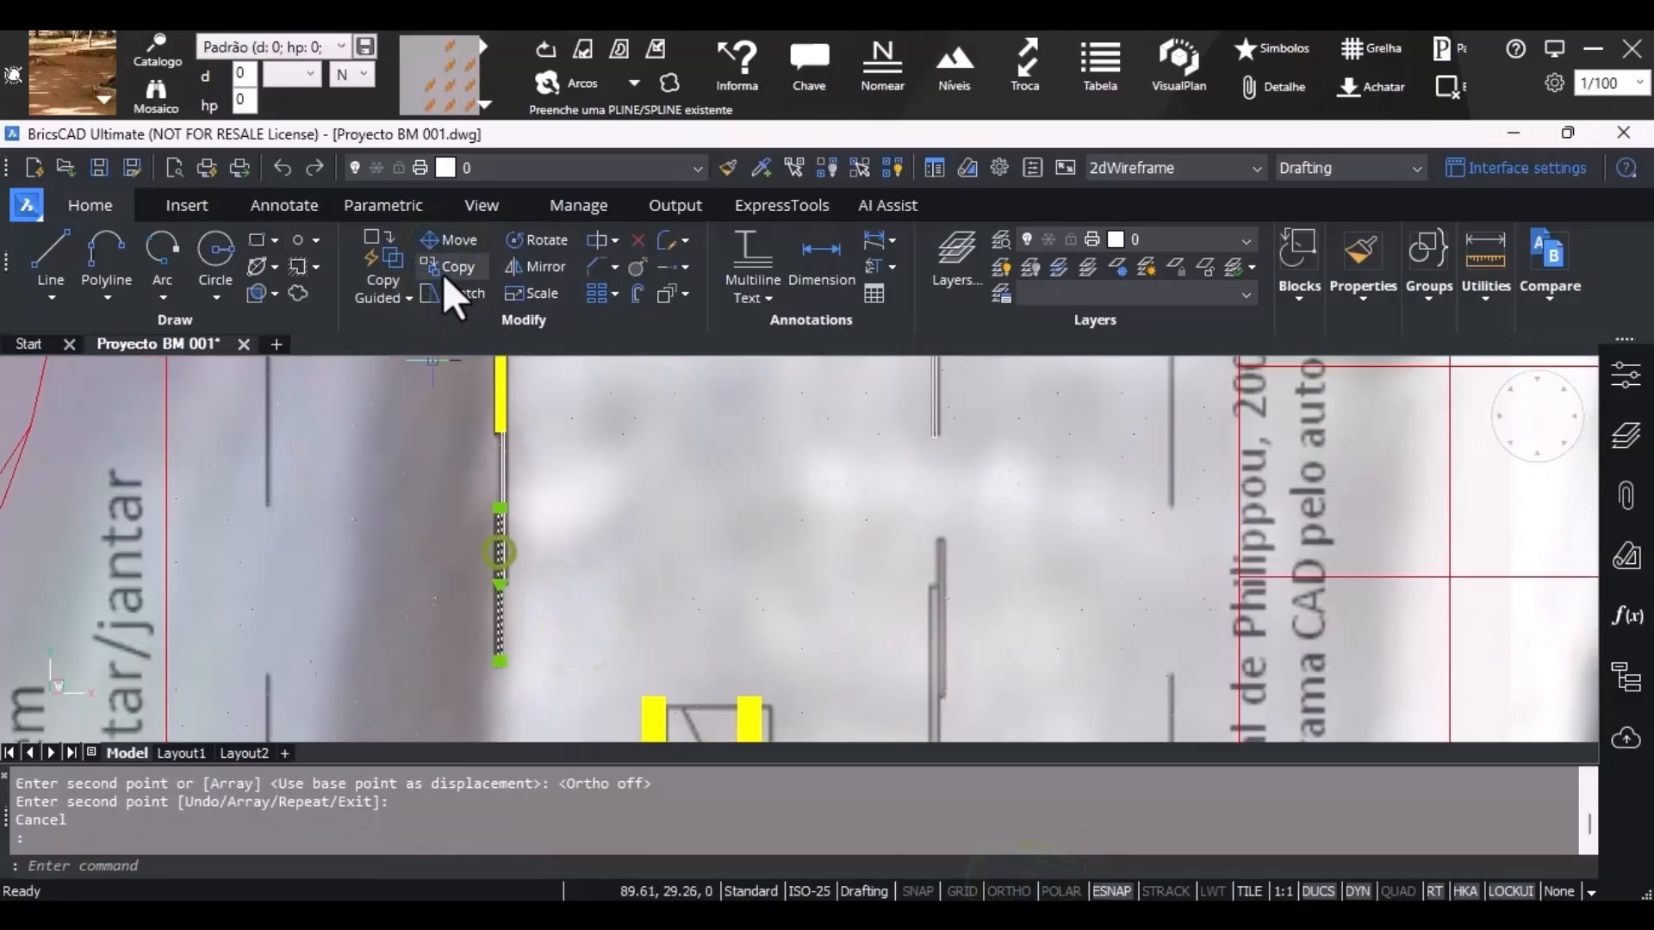
scroll(679, 469, down, 2)
scroll(697, 478, up, 1)
click(468, 267)
scroll(480, 566, up, 3)
click(480, 564)
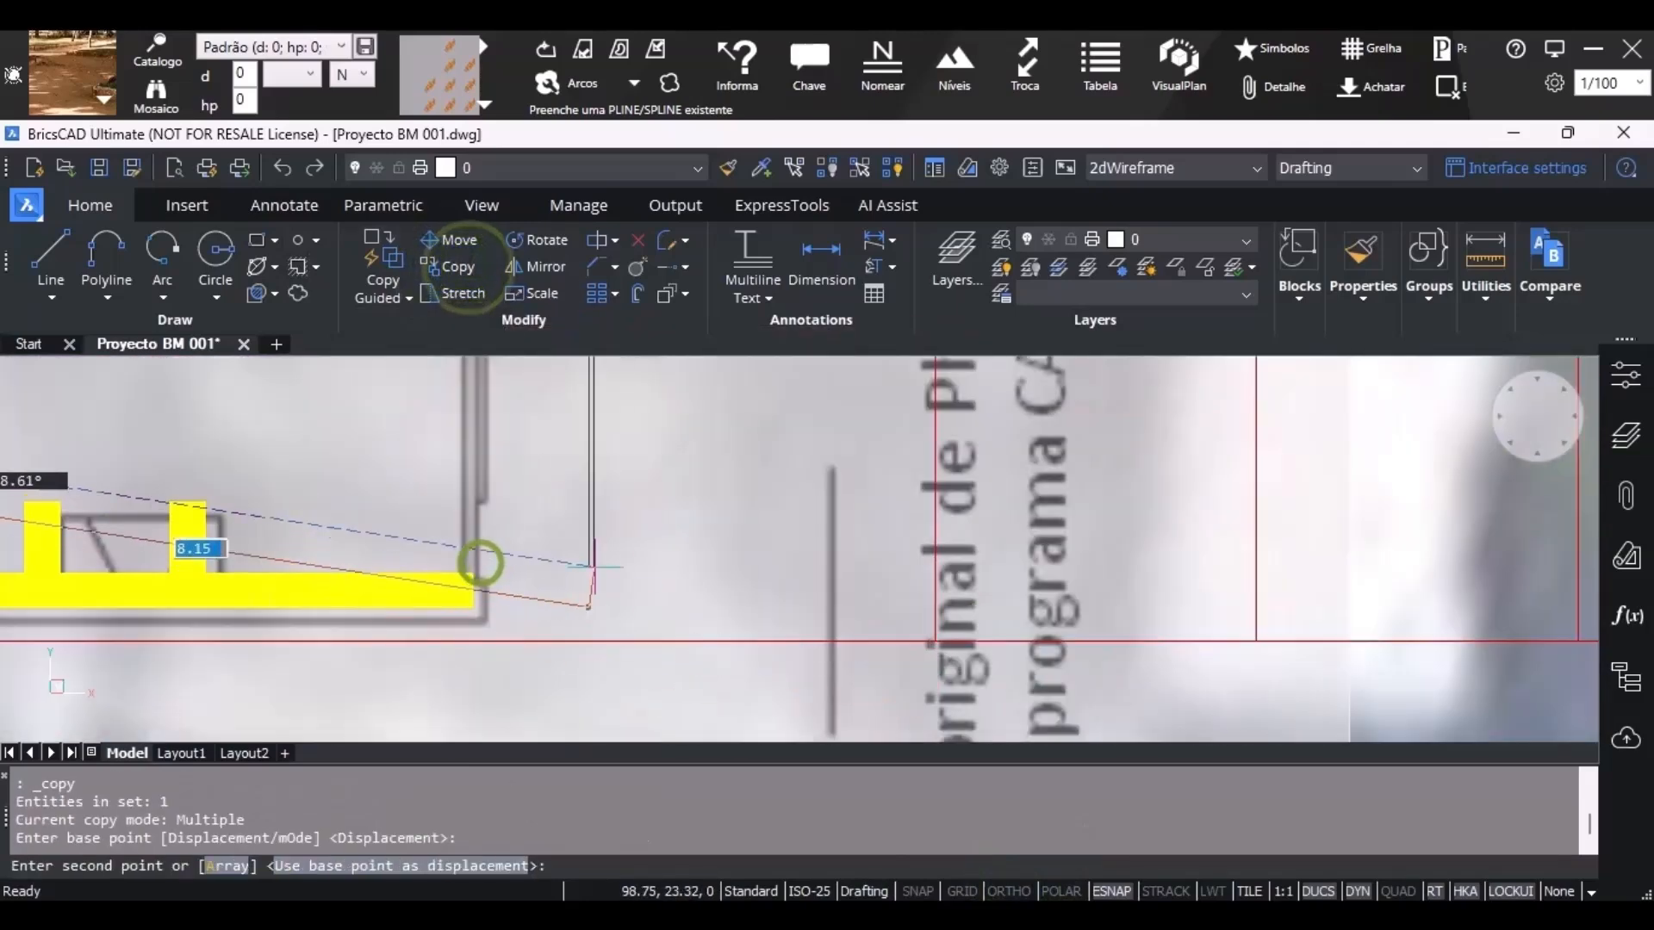
click(440, 578)
key(Escape)
Try to move the copied panel slightly at the east end of room 2's south wall.
scroll(438, 573, up, 4)
click(432, 566)
click(362, 595)
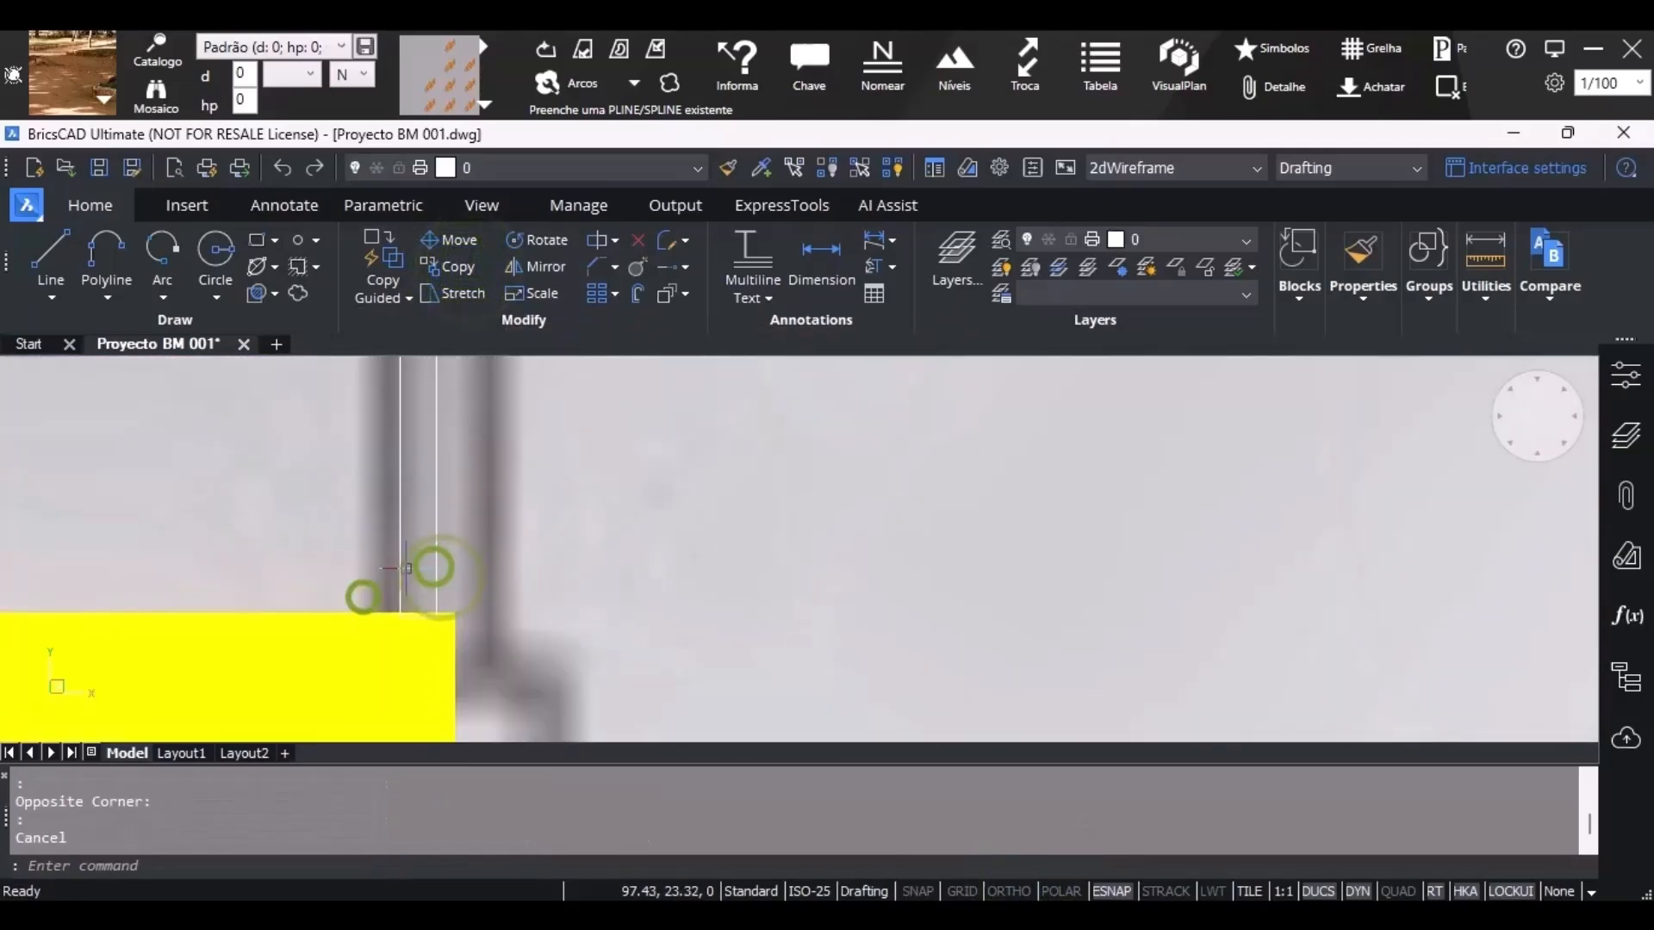
click(398, 568)
click(428, 236)
click(486, 583)
click(490, 576)
Copy the panel above the south wall's east end onto the overlapping panel just north of it.
click(435, 592)
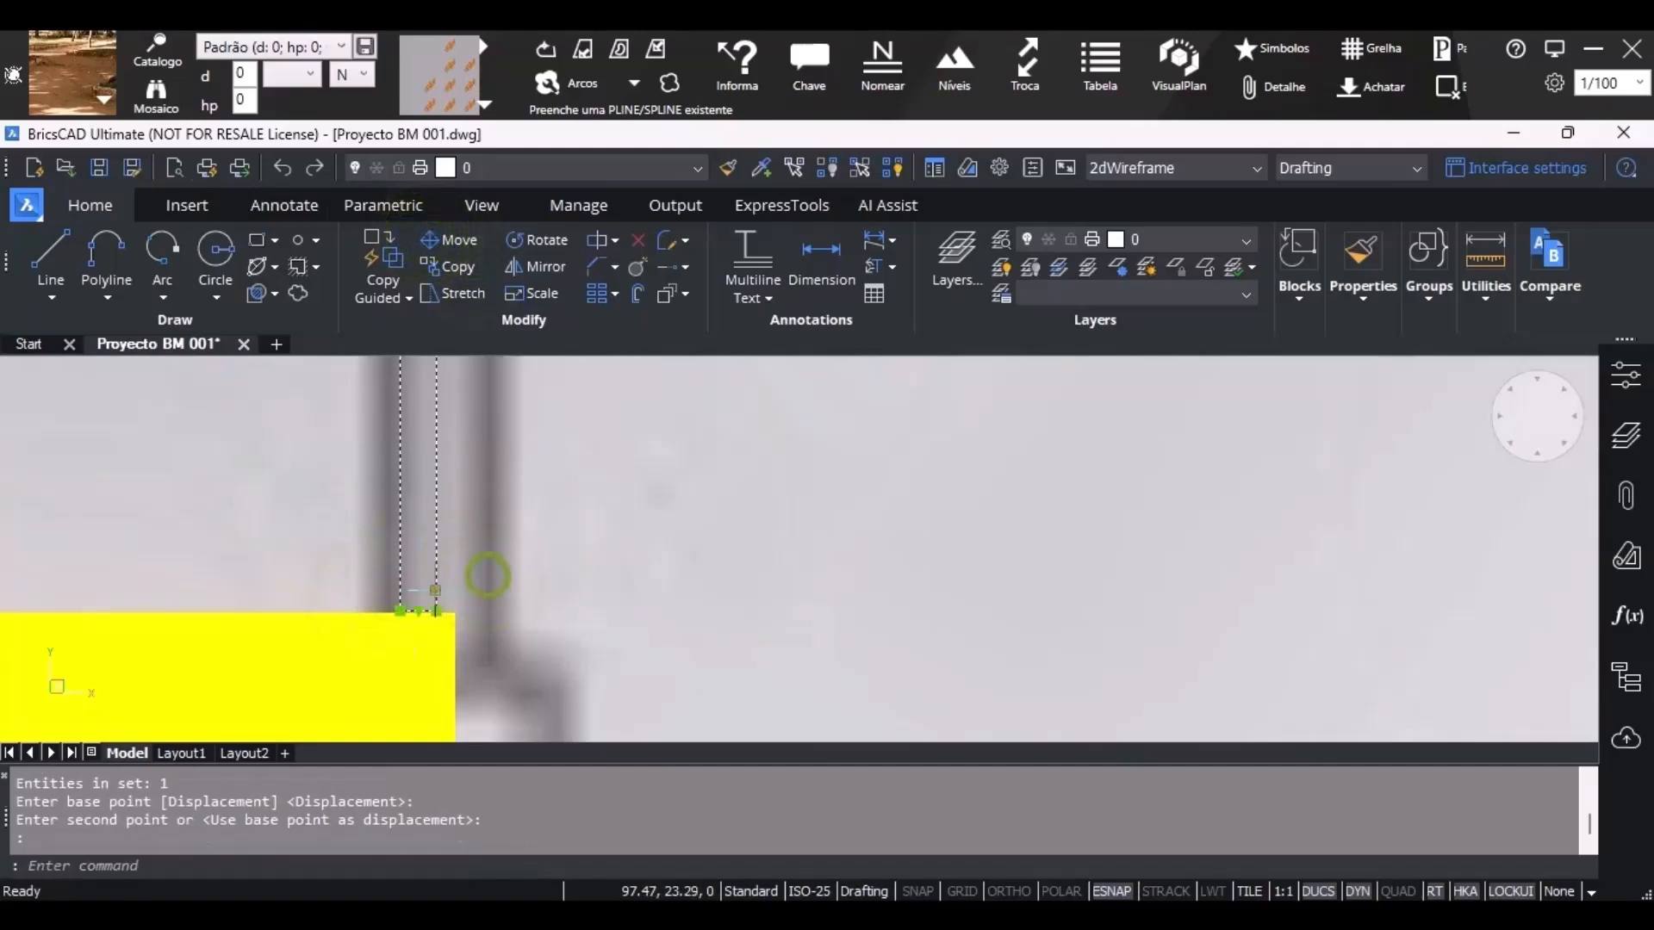
scroll(459, 619, down, 3)
click(449, 269)
click(459, 441)
key(Escape)
click(448, 269)
click(442, 440)
scroll(477, 457, down, 3)
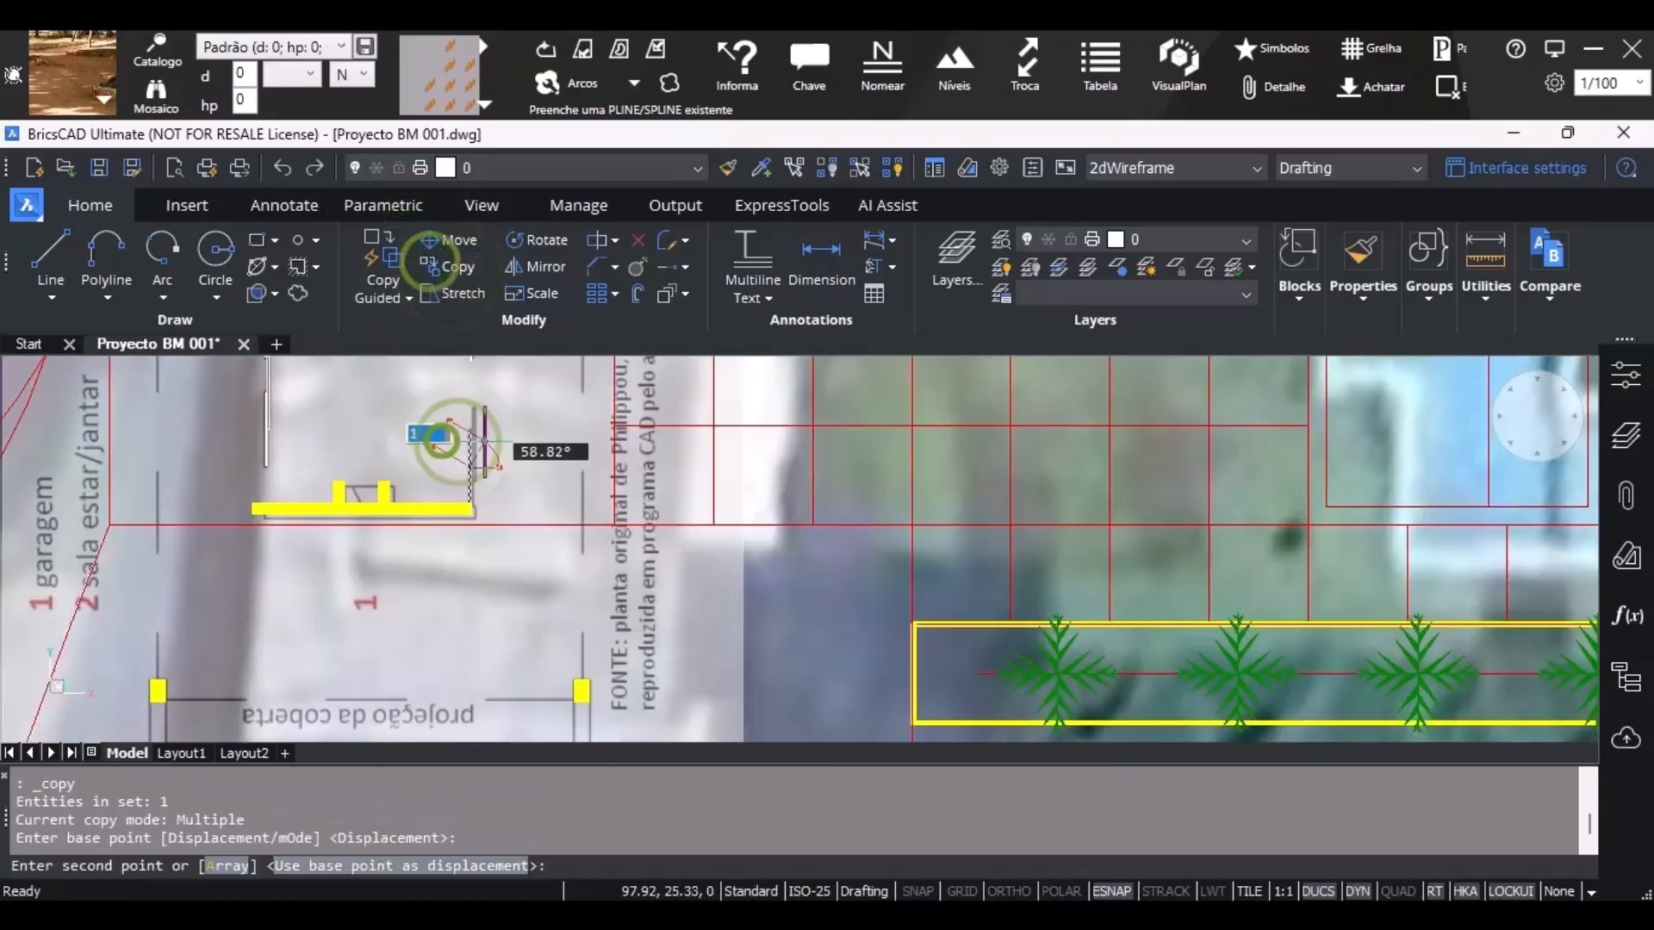
scroll(482, 438, up, 2)
click(455, 407)
key(Escape)
Mirror the two short panels between rooms 2 and 3 northward about the long panel's midpoint, keeping the originals.
scroll(482, 447, down, 2)
scroll(440, 412, up, 2)
scroll(683, 603, down, 5)
scroll(676, 607, up, 5)
click(649, 588)
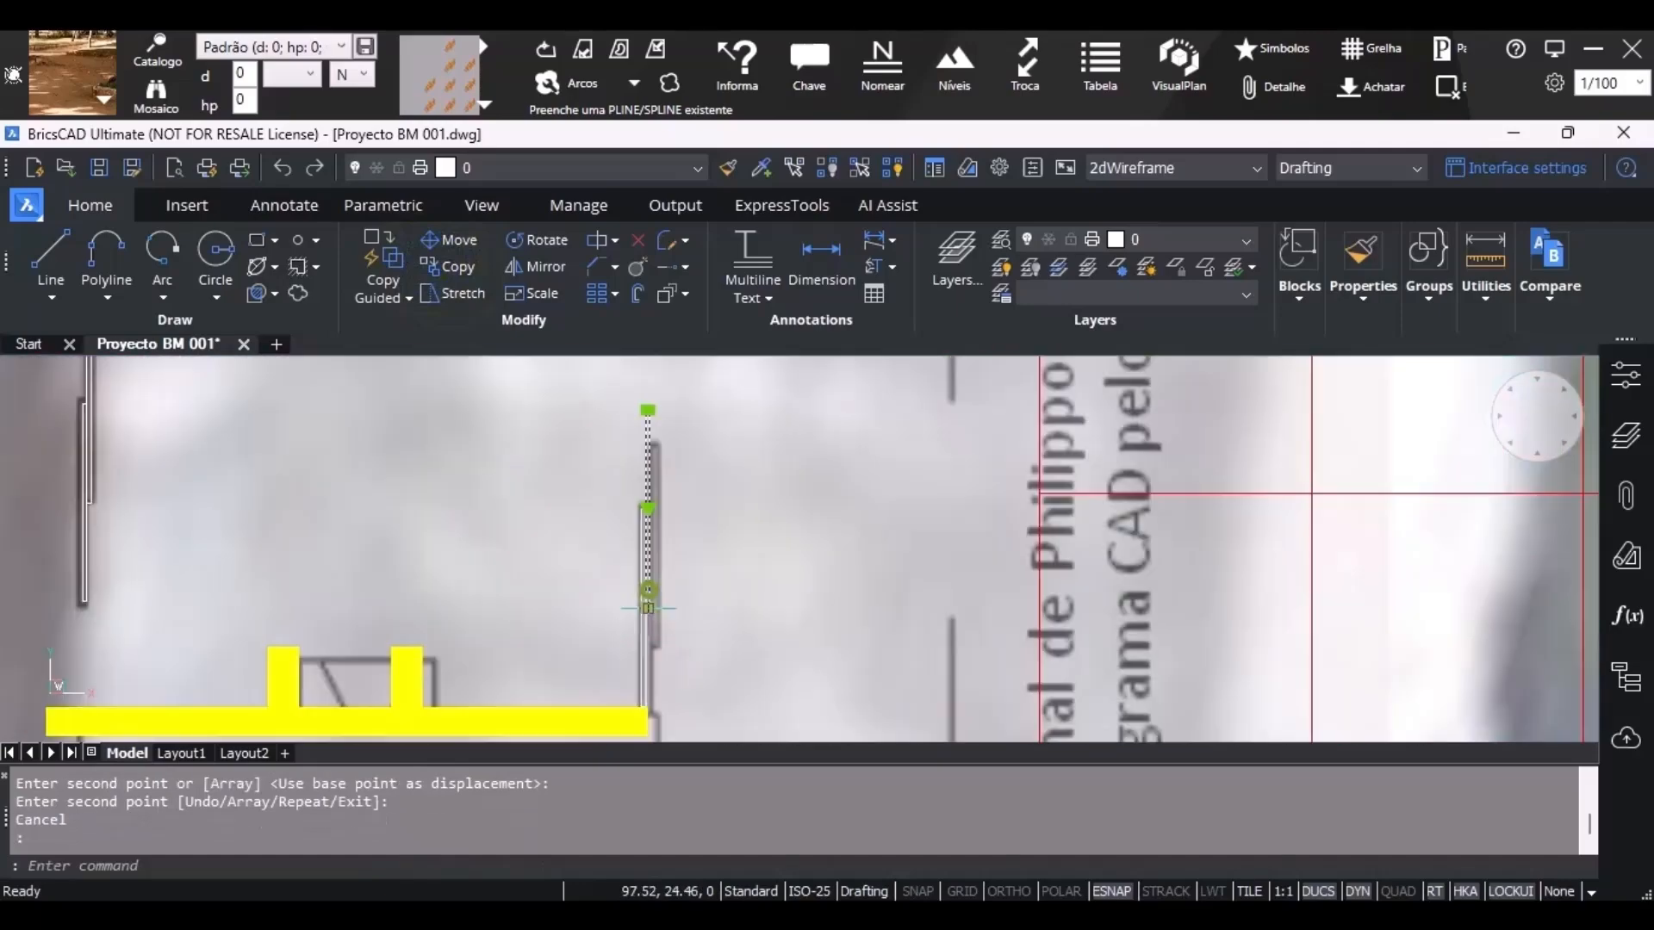
click(639, 633)
scroll(672, 624, down, 3)
click(560, 271)
click(664, 436)
click(623, 436)
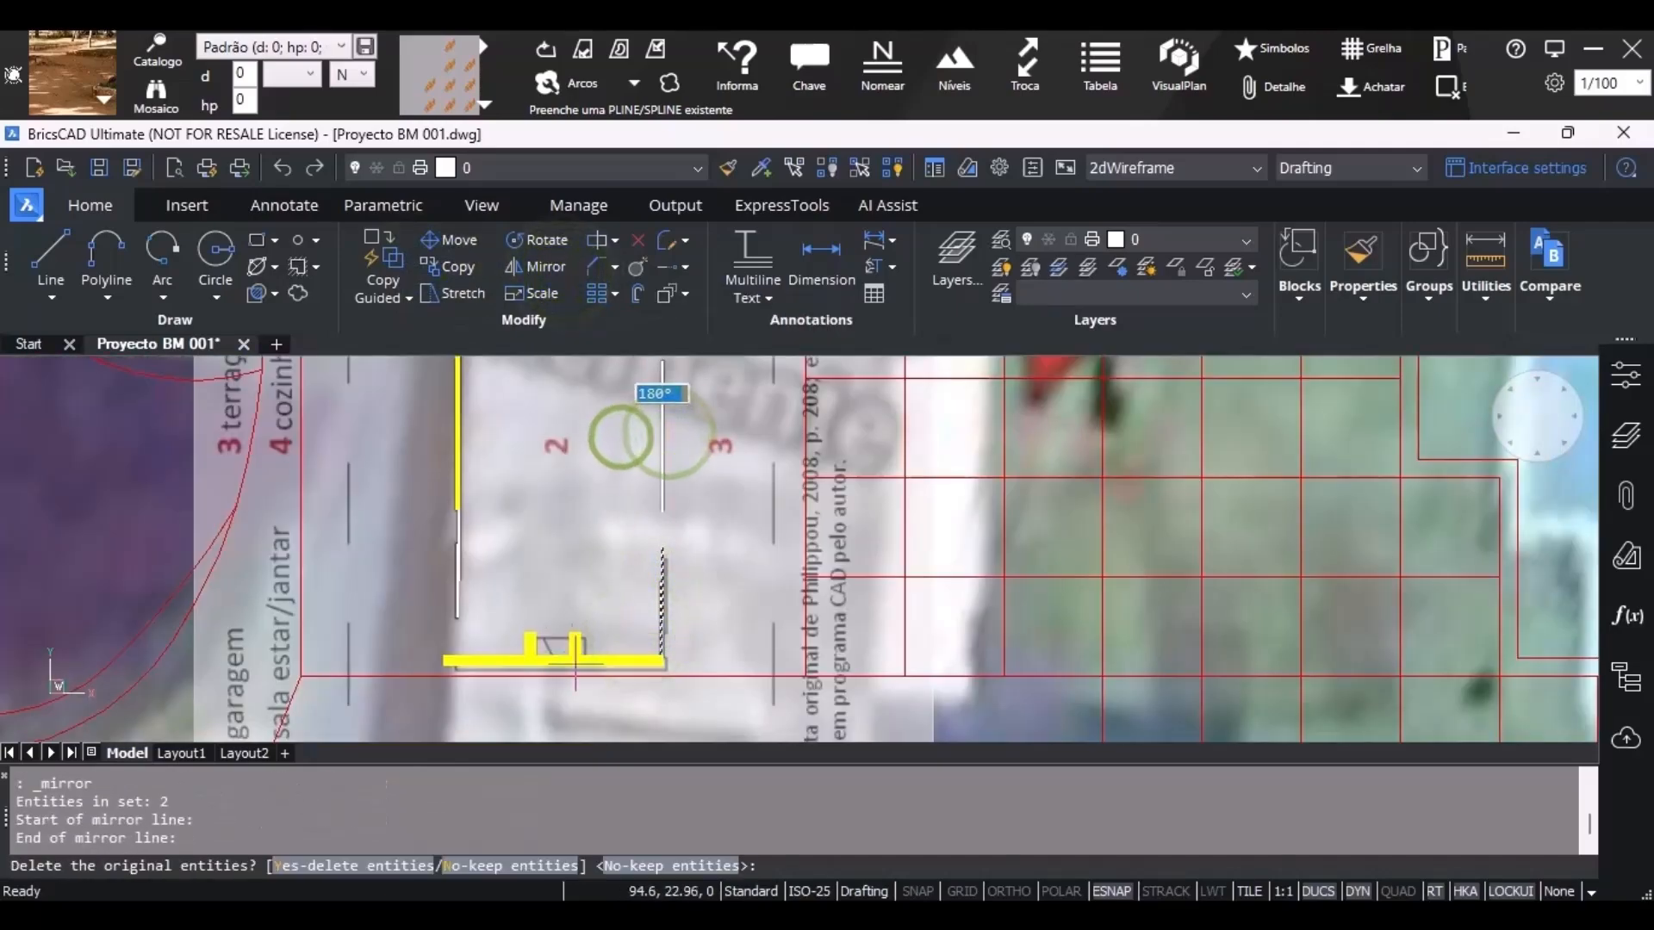
click(481, 868)
Mirror the two panels on room 2's west side northward about the yellow wall's midpoint, keeping the originals.
scroll(580, 699, down, 3)
scroll(554, 653, up, 2)
scroll(516, 634, up, 2)
click(530, 646)
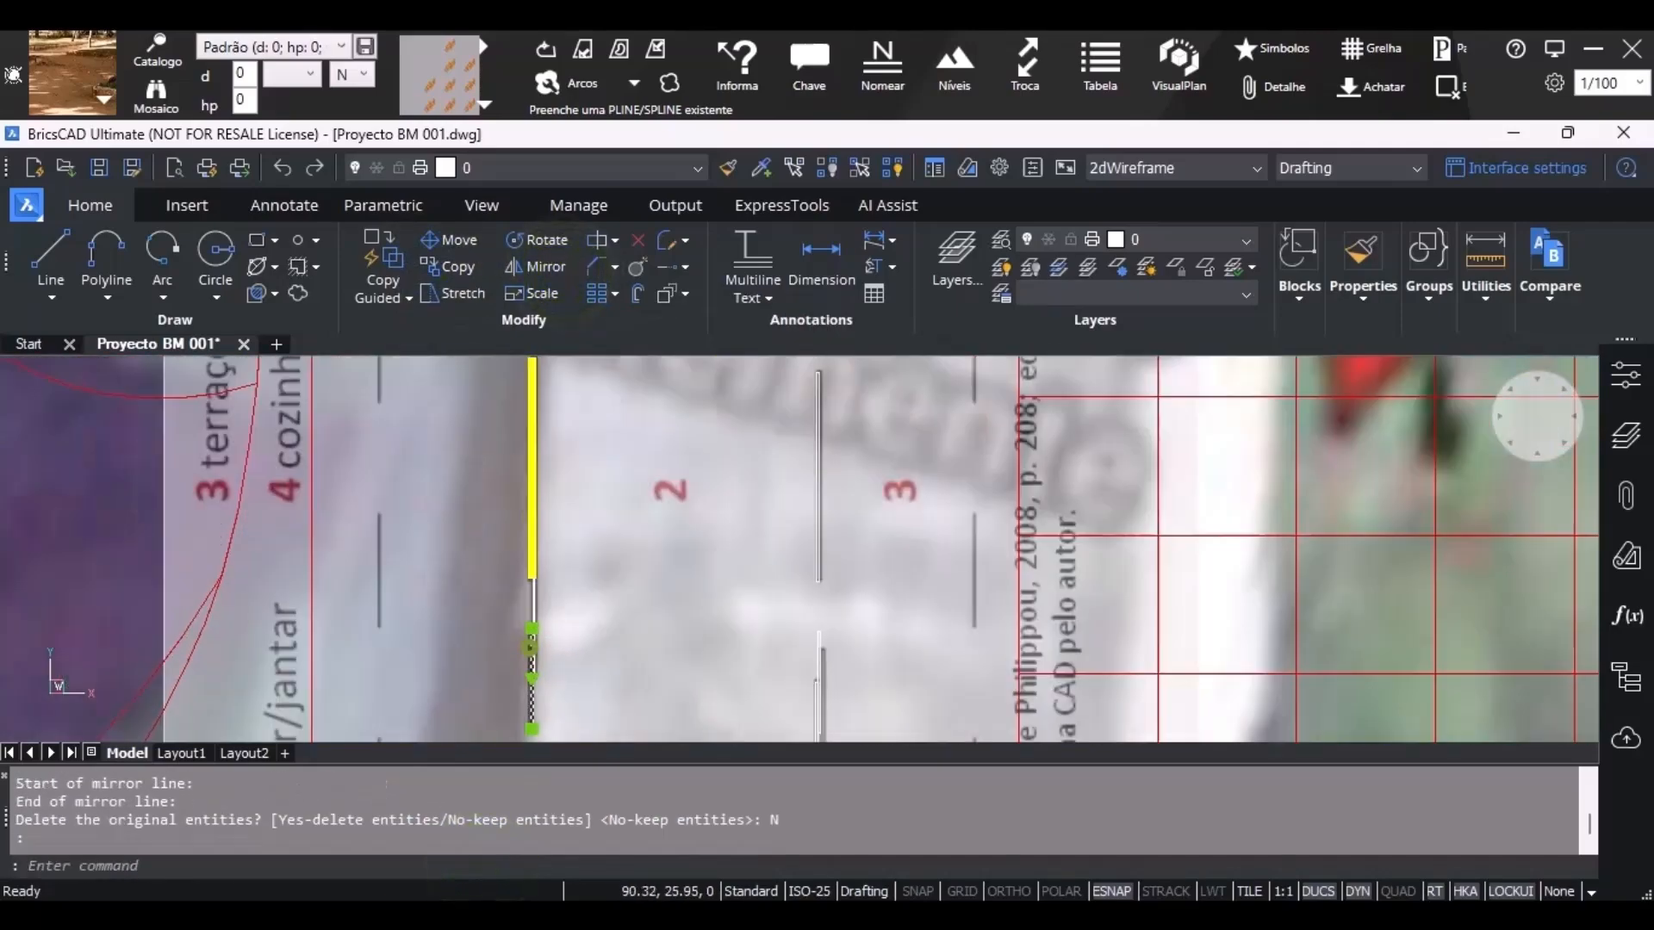
scroll(527, 638, up, 1)
click(543, 549)
scroll(532, 617, down, 4)
click(531, 272)
click(535, 559)
click(579, 561)
click(536, 865)
scroll(521, 448, up, 7)
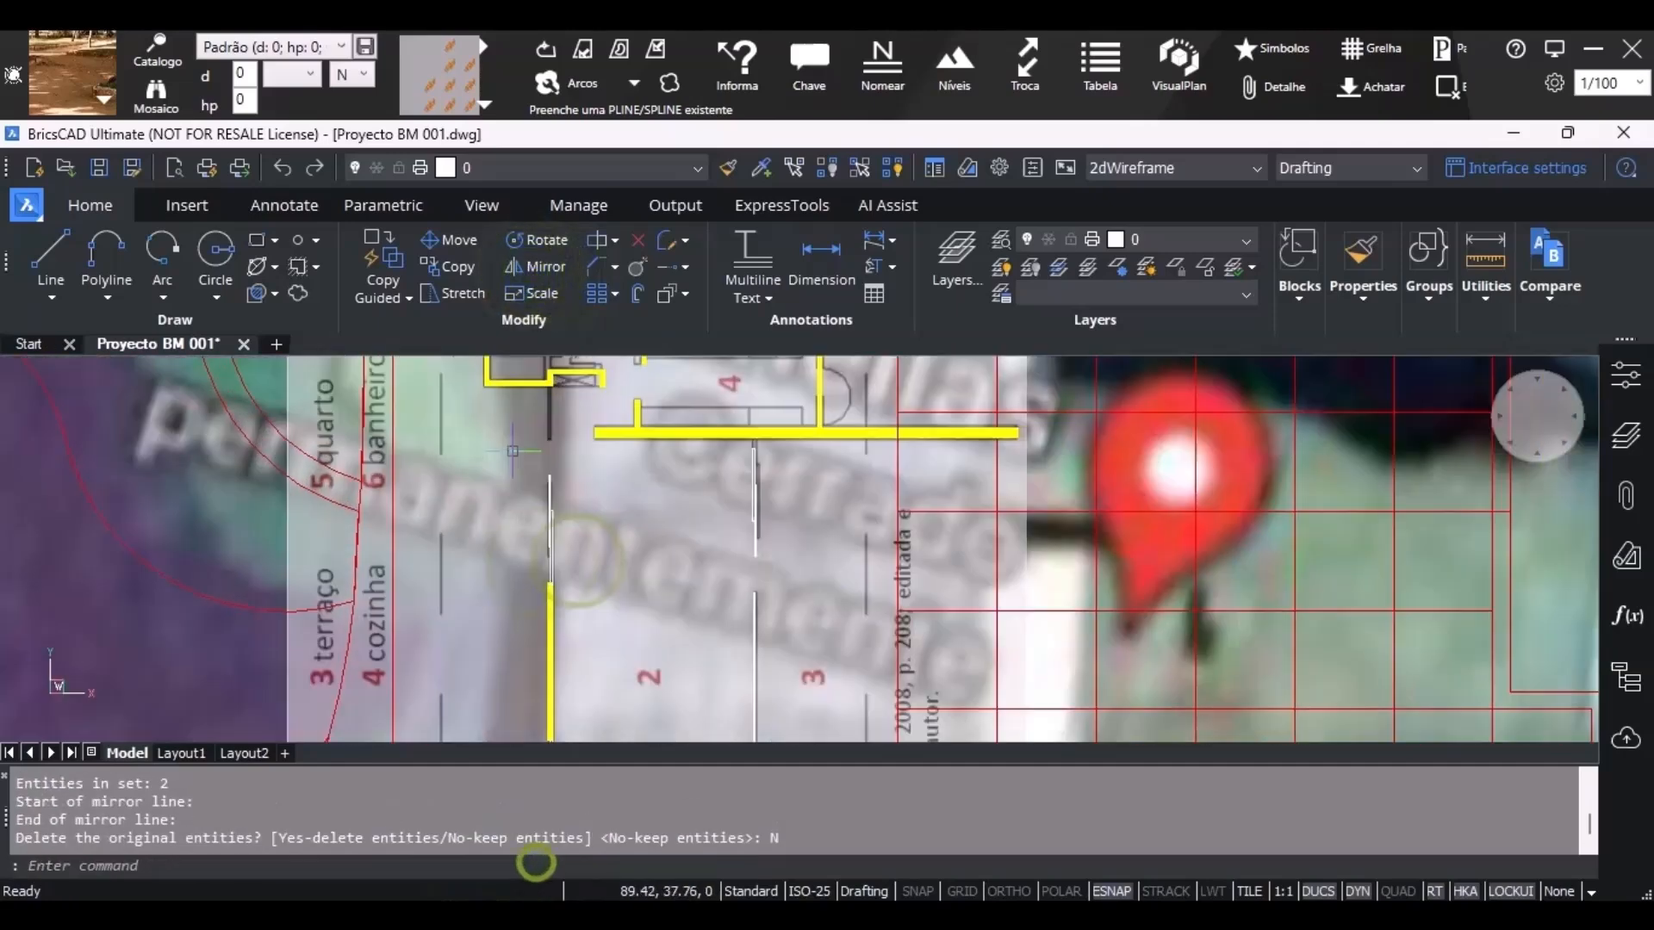
Draw a thin rectangle over the scanned panel running south from the yellow wall corner north of room 2's west side.
scroll(530, 396, up, 1)
click(259, 241)
scroll(518, 412, up, 2)
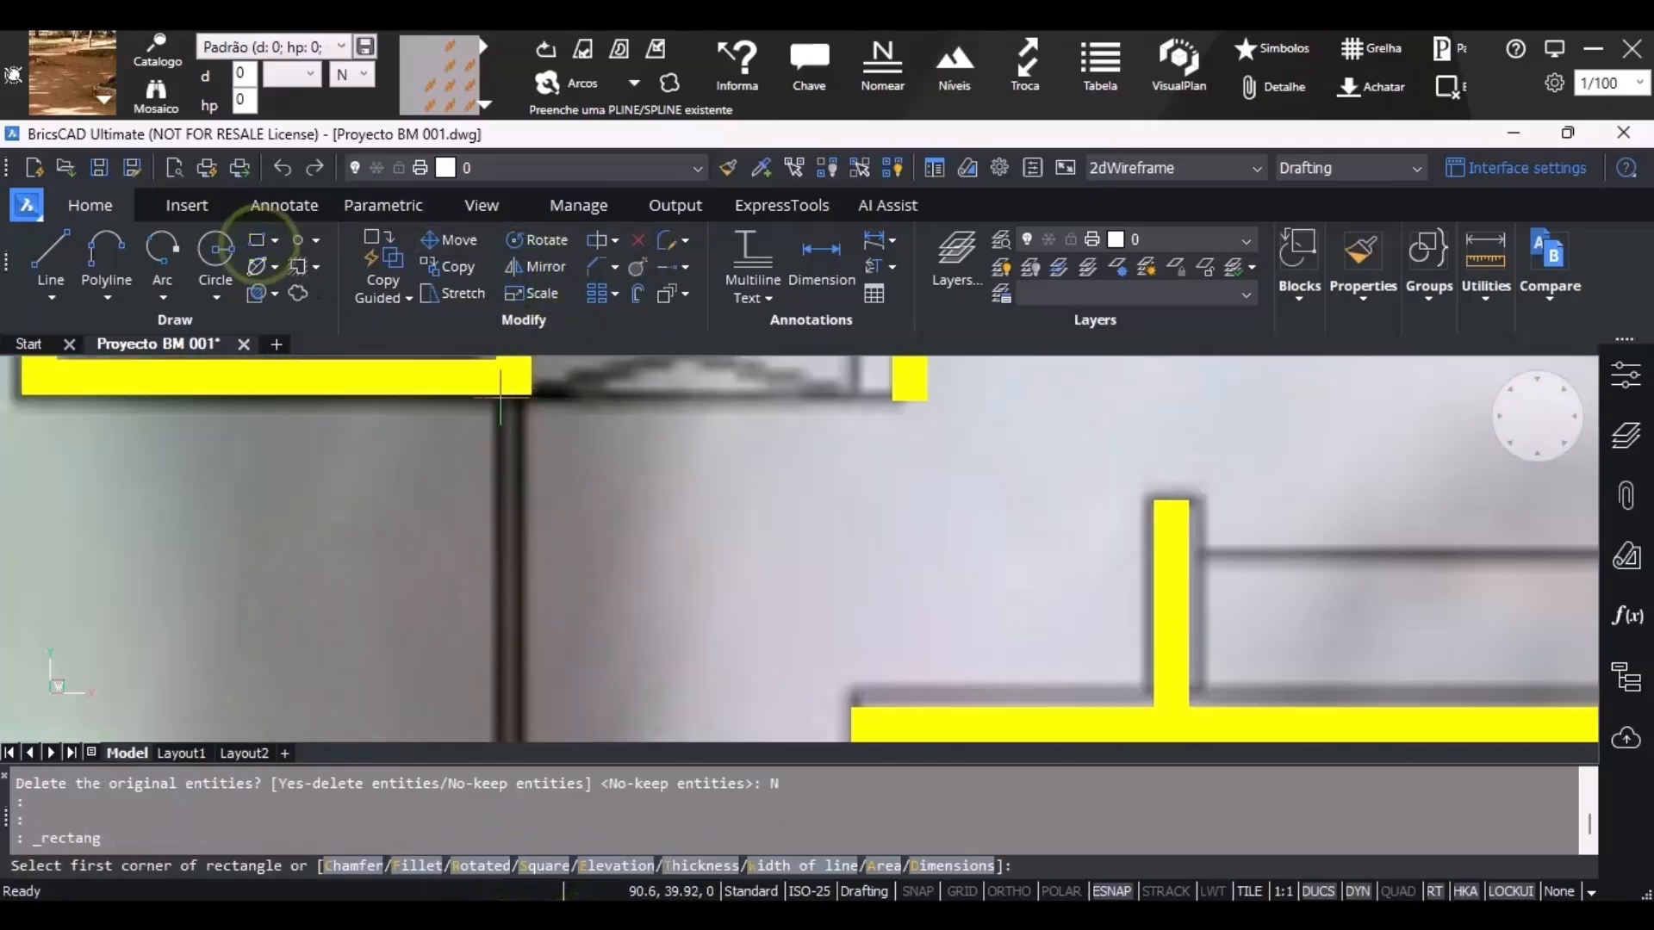
click(497, 391)
scroll(500, 413, down, 1)
scroll(517, 626, up, 1)
scroll(516, 681, down, 1)
click(503, 702)
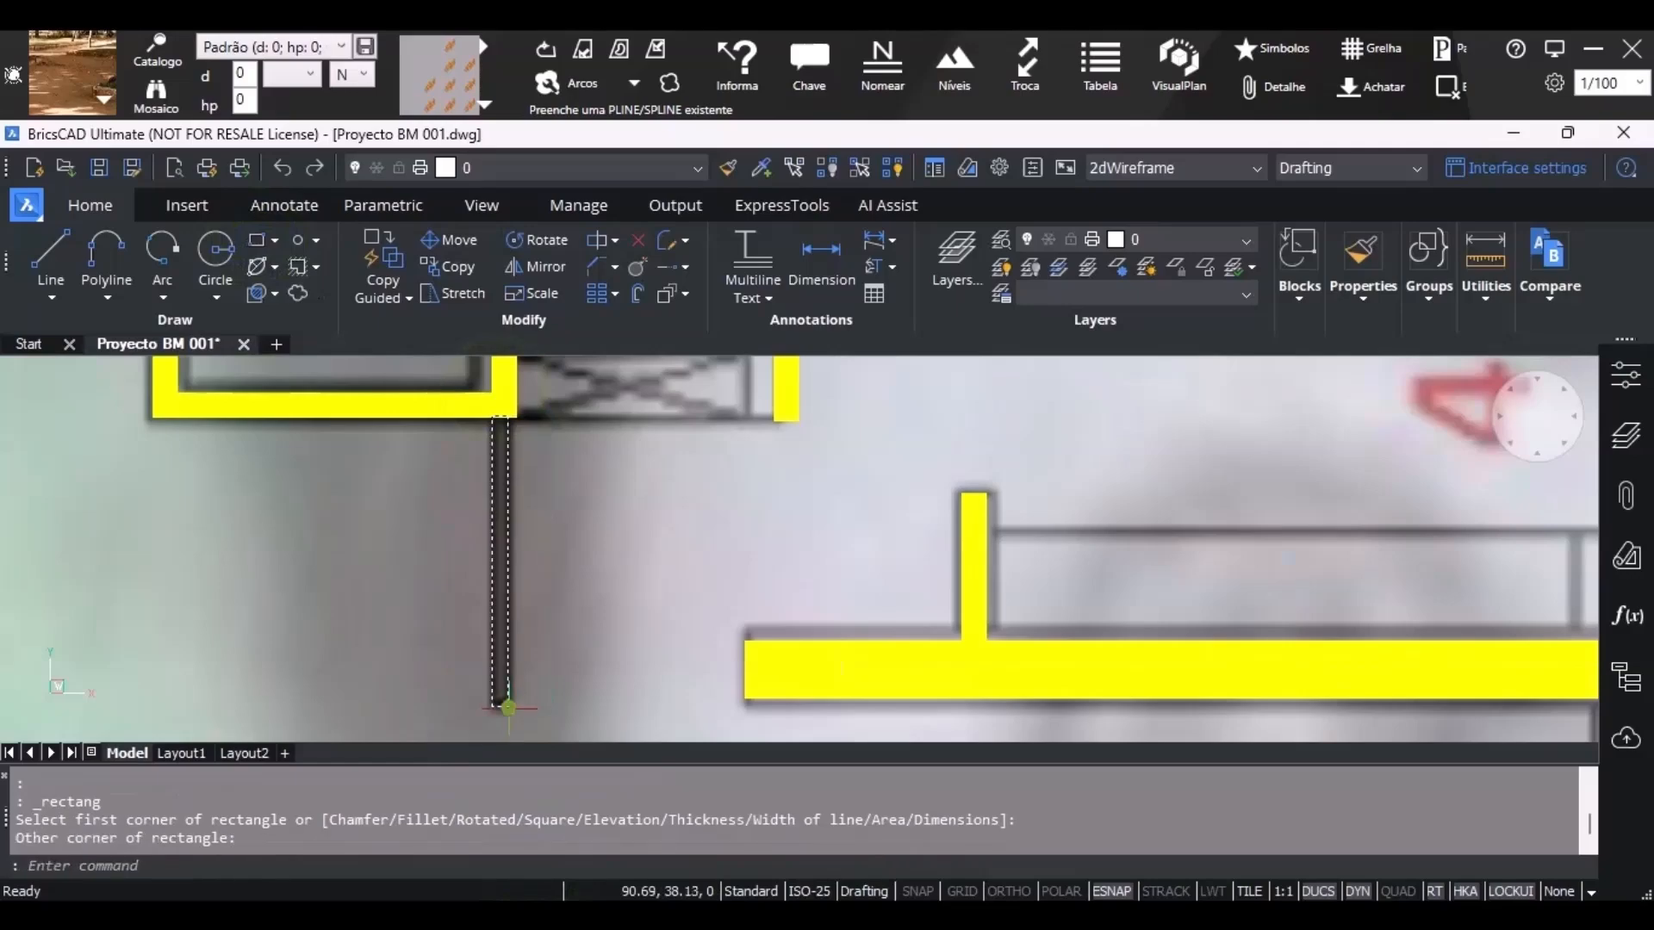
scroll(681, 621, down, 3)
scroll(669, 552, down, 4)
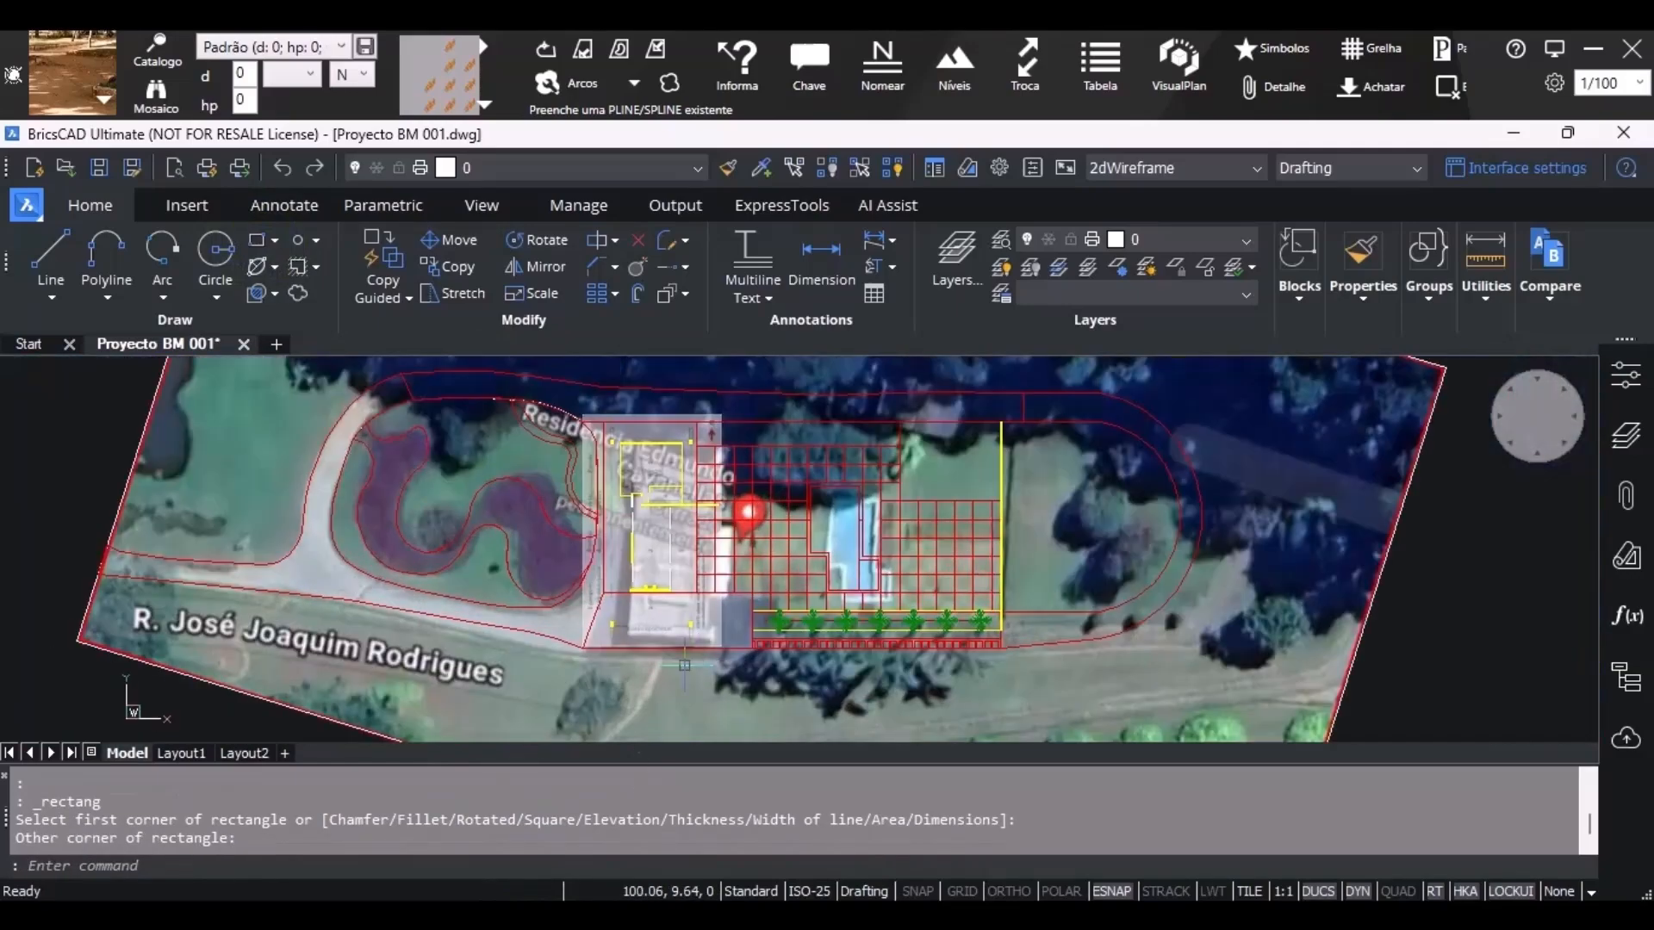
Draw a rectangle about 0.5 by 2.1 over the scanned outline directly south of the southwest yellow pillar.
scroll(633, 632, up, 7)
click(259, 241)
scroll(524, 702, up, 1)
click(498, 692)
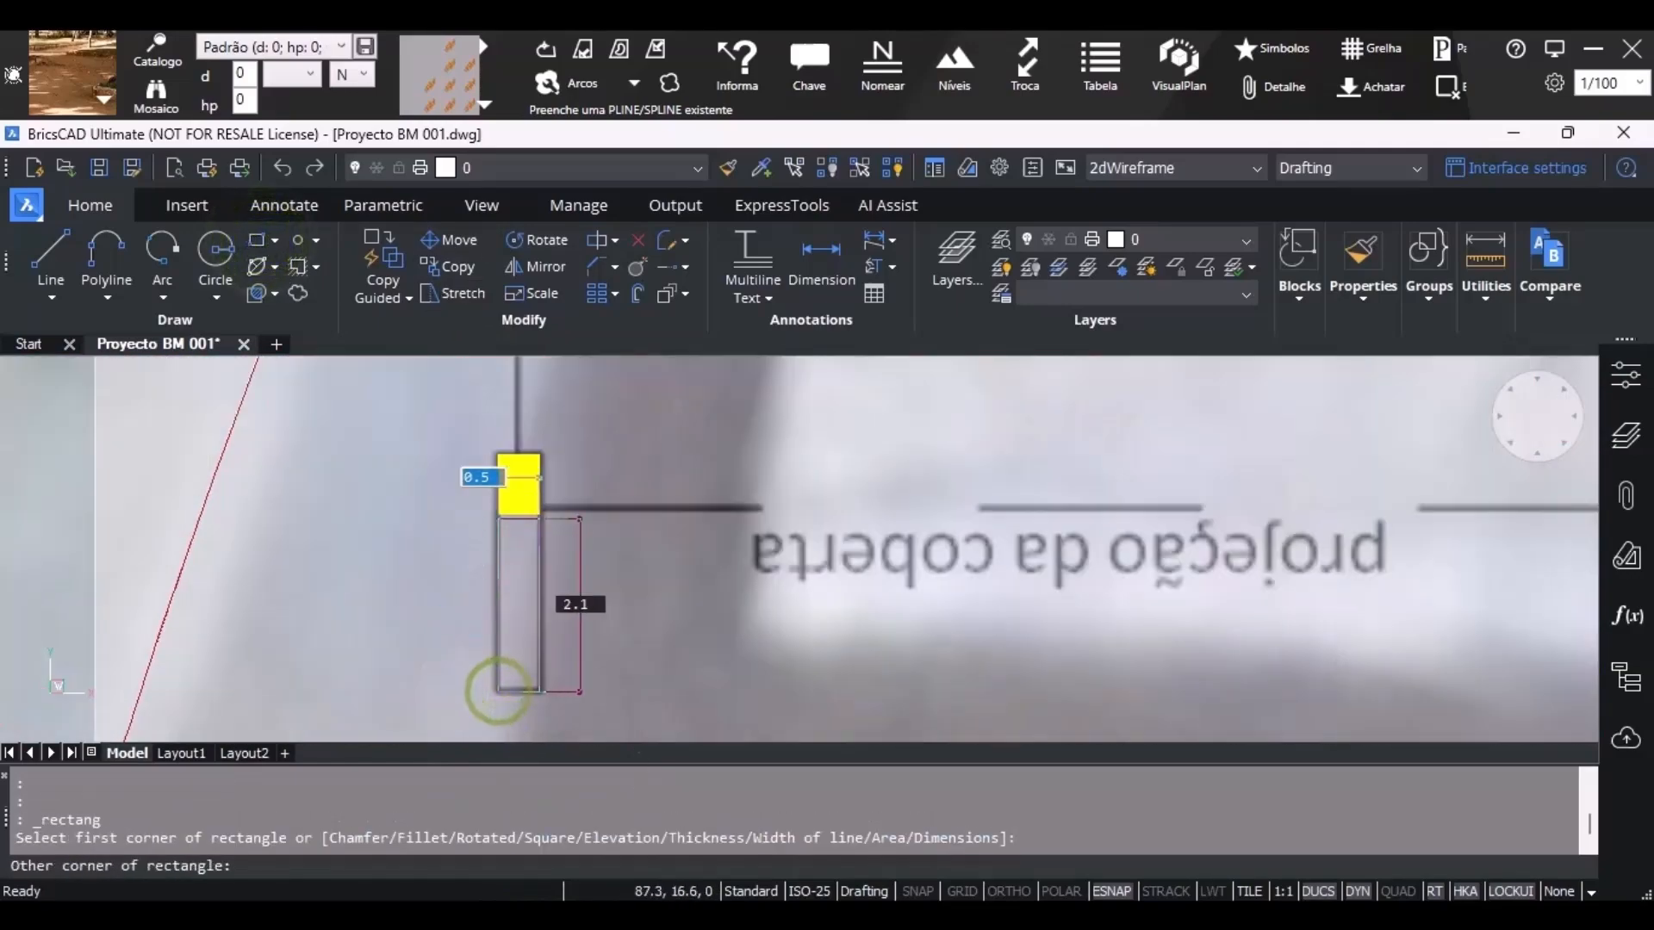
click(538, 517)
scroll(535, 517, down, 3)
scroll(517, 568, up, 3)
Copy the rectangle below the southwest pillar to the southeast and northwest pillars, using the pillar centres as reference points.
click(513, 594)
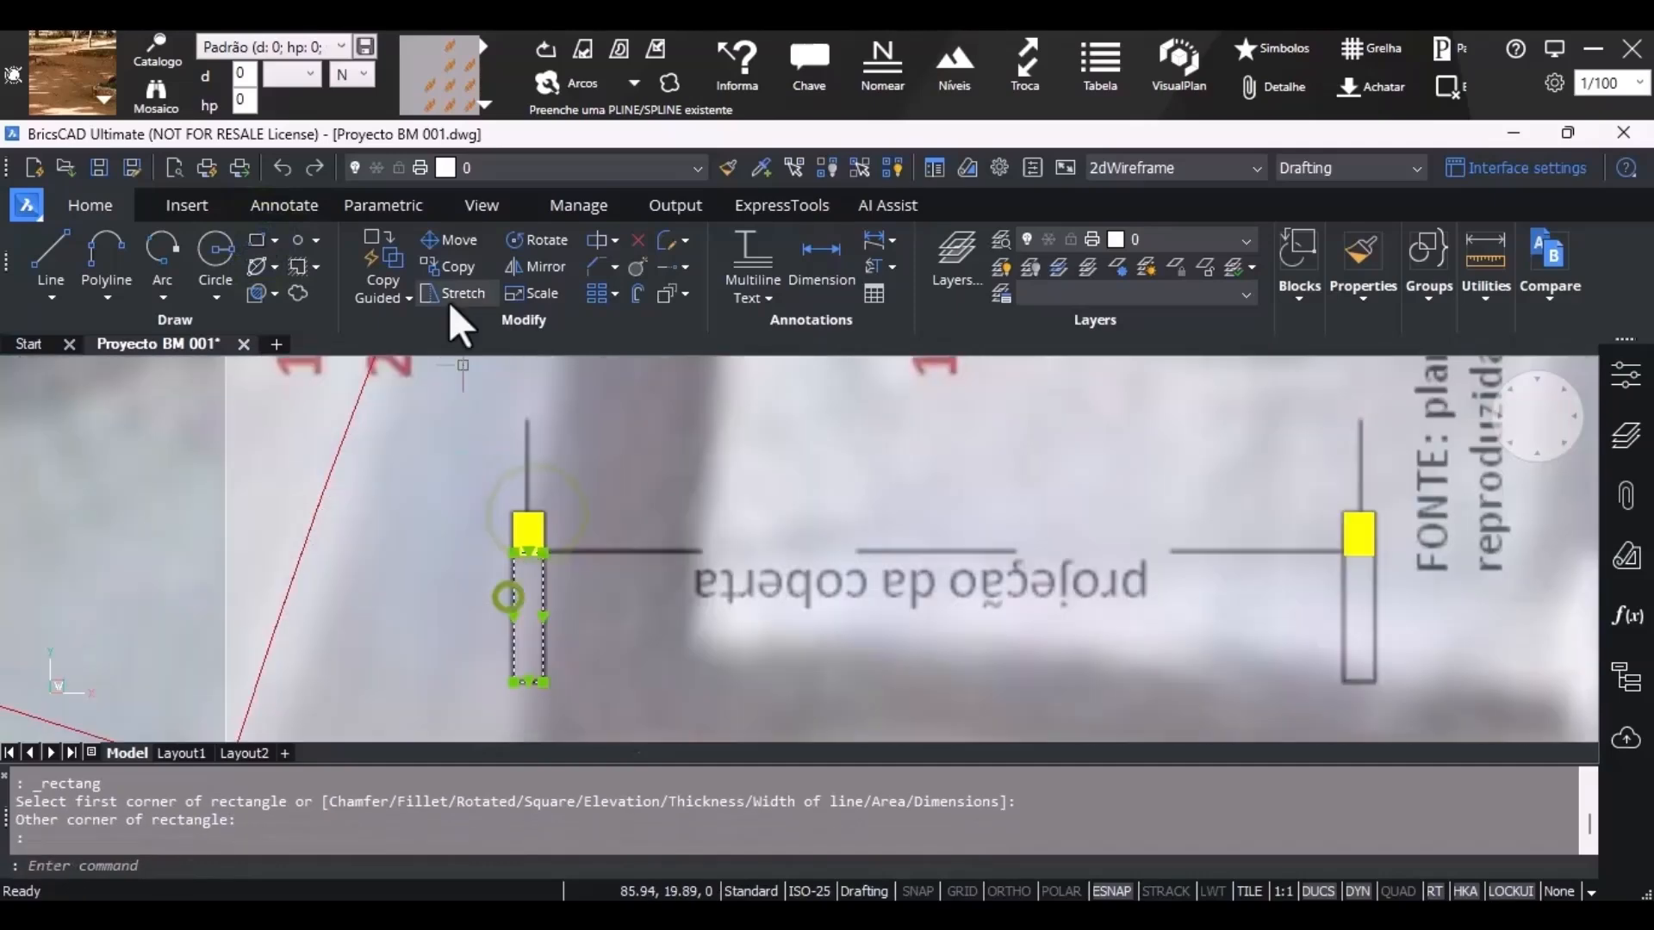
click(456, 266)
click(528, 534)
click(1359, 534)
scroll(1119, 551, down, 4)
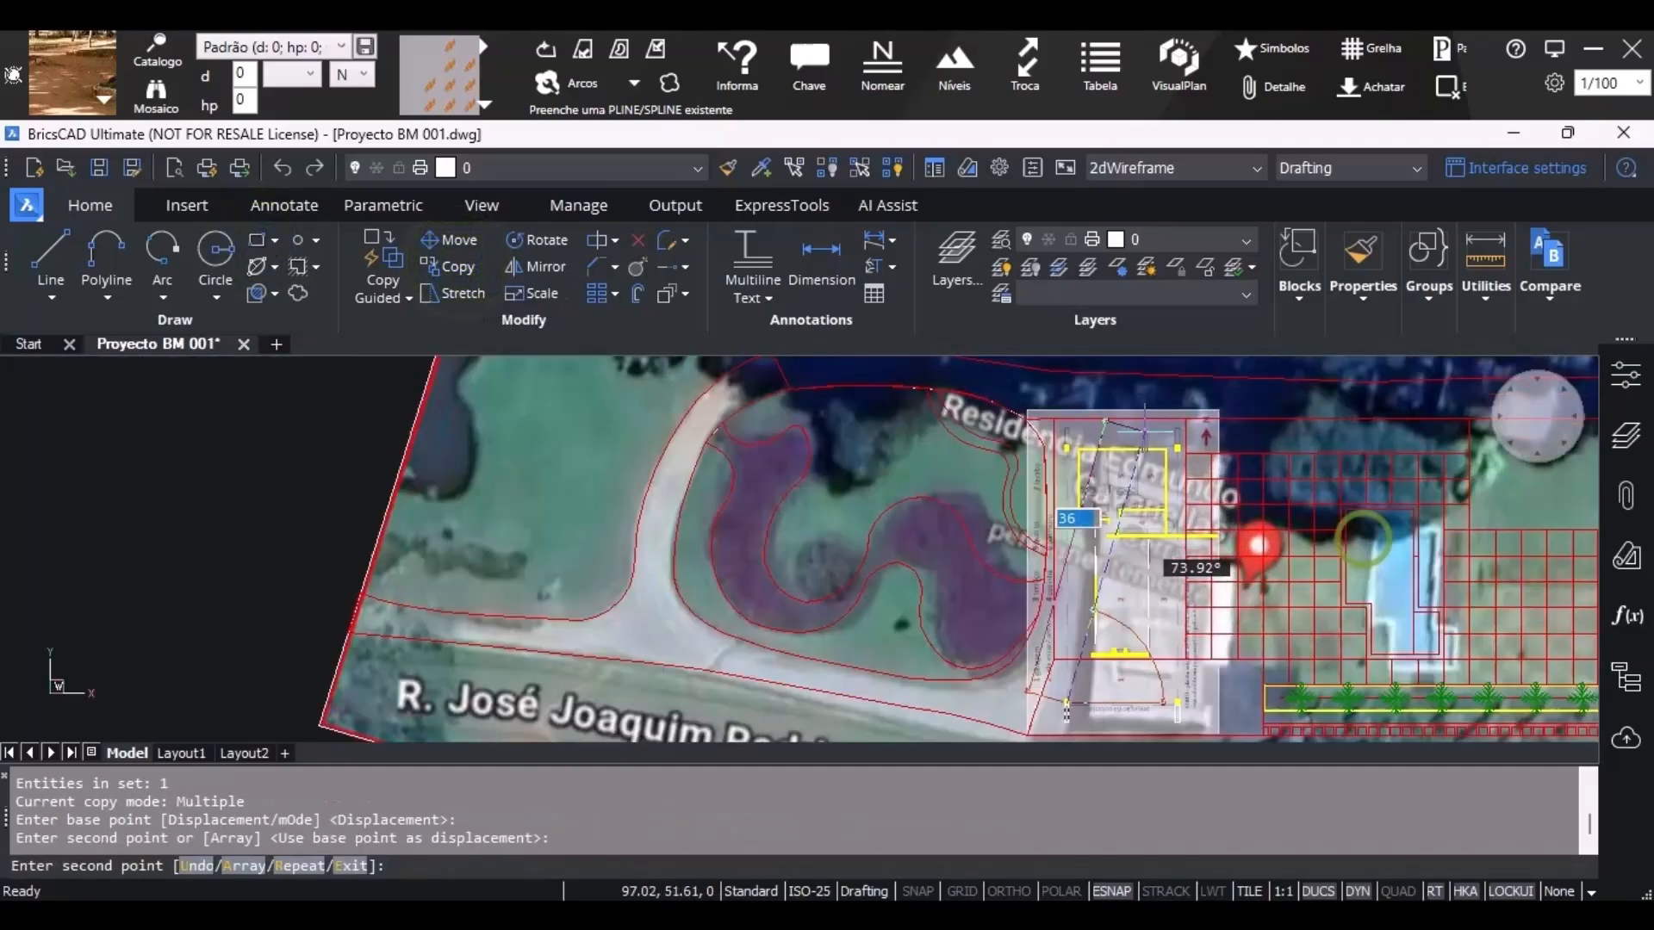
scroll(820, 453, up, 4)
click(821, 454)
key(Escape)
Mirror the rectangle at the northwest pillar northward about a horizontal line through the pillar's centre, deleting the original.
click(833, 495)
click(542, 269)
click(823, 455)
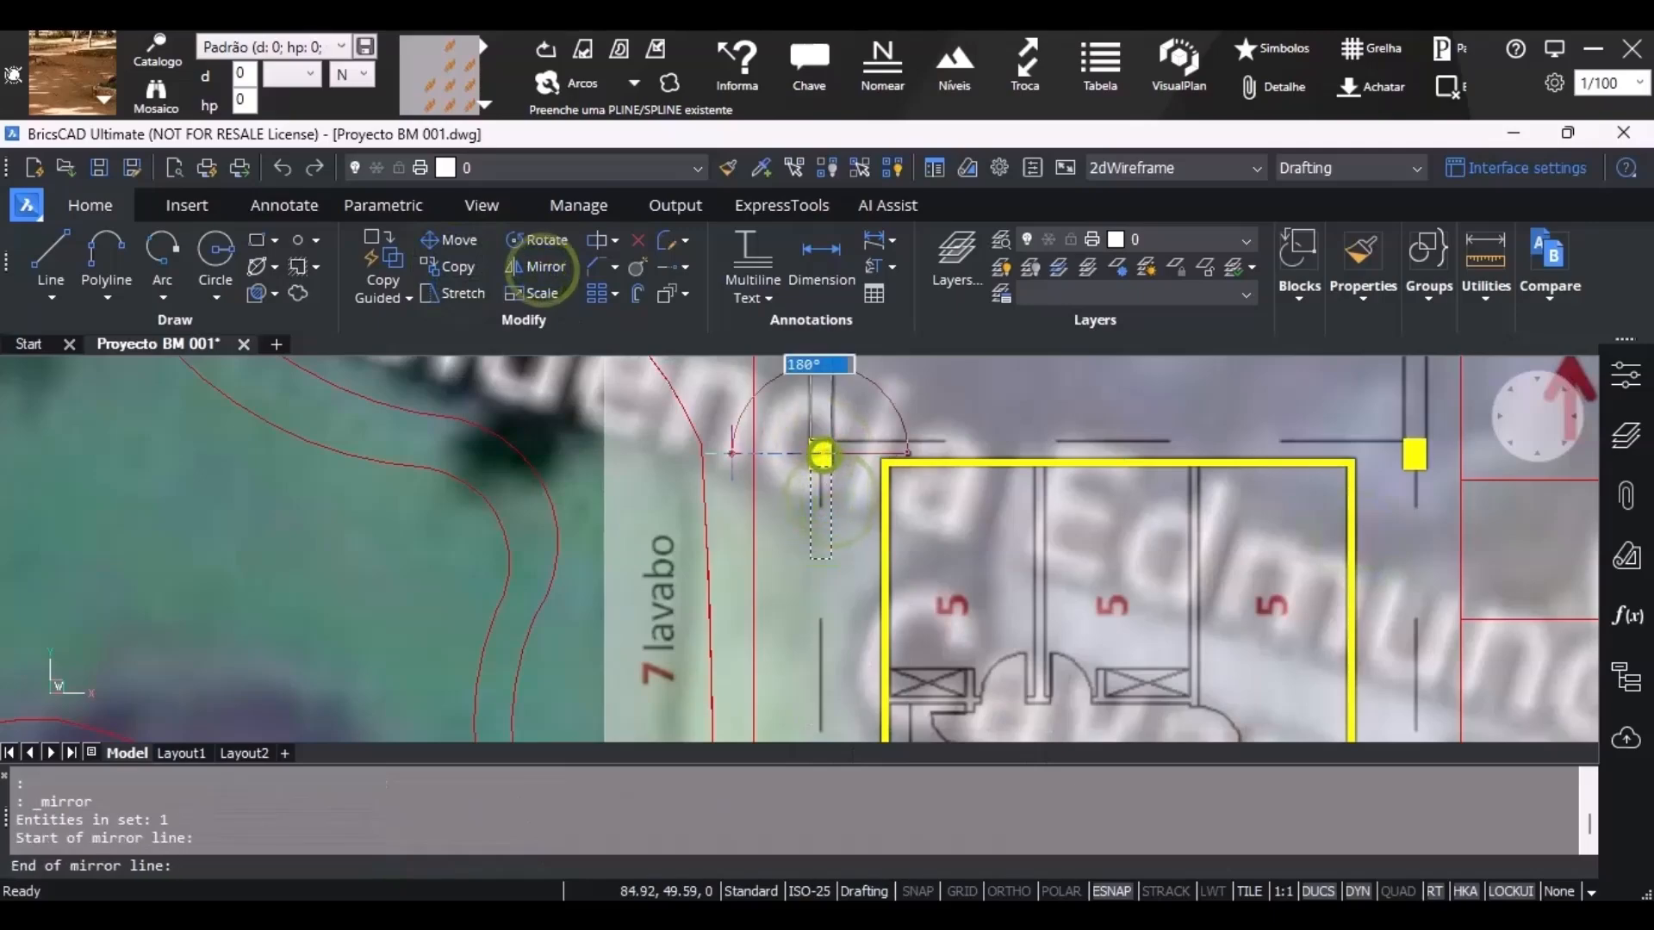
click(732, 451)
click(377, 866)
Copy the rectangle above the northwest pillar to the northeast pillar, from pillar centre to pillar centre.
click(831, 425)
click(463, 263)
click(821, 454)
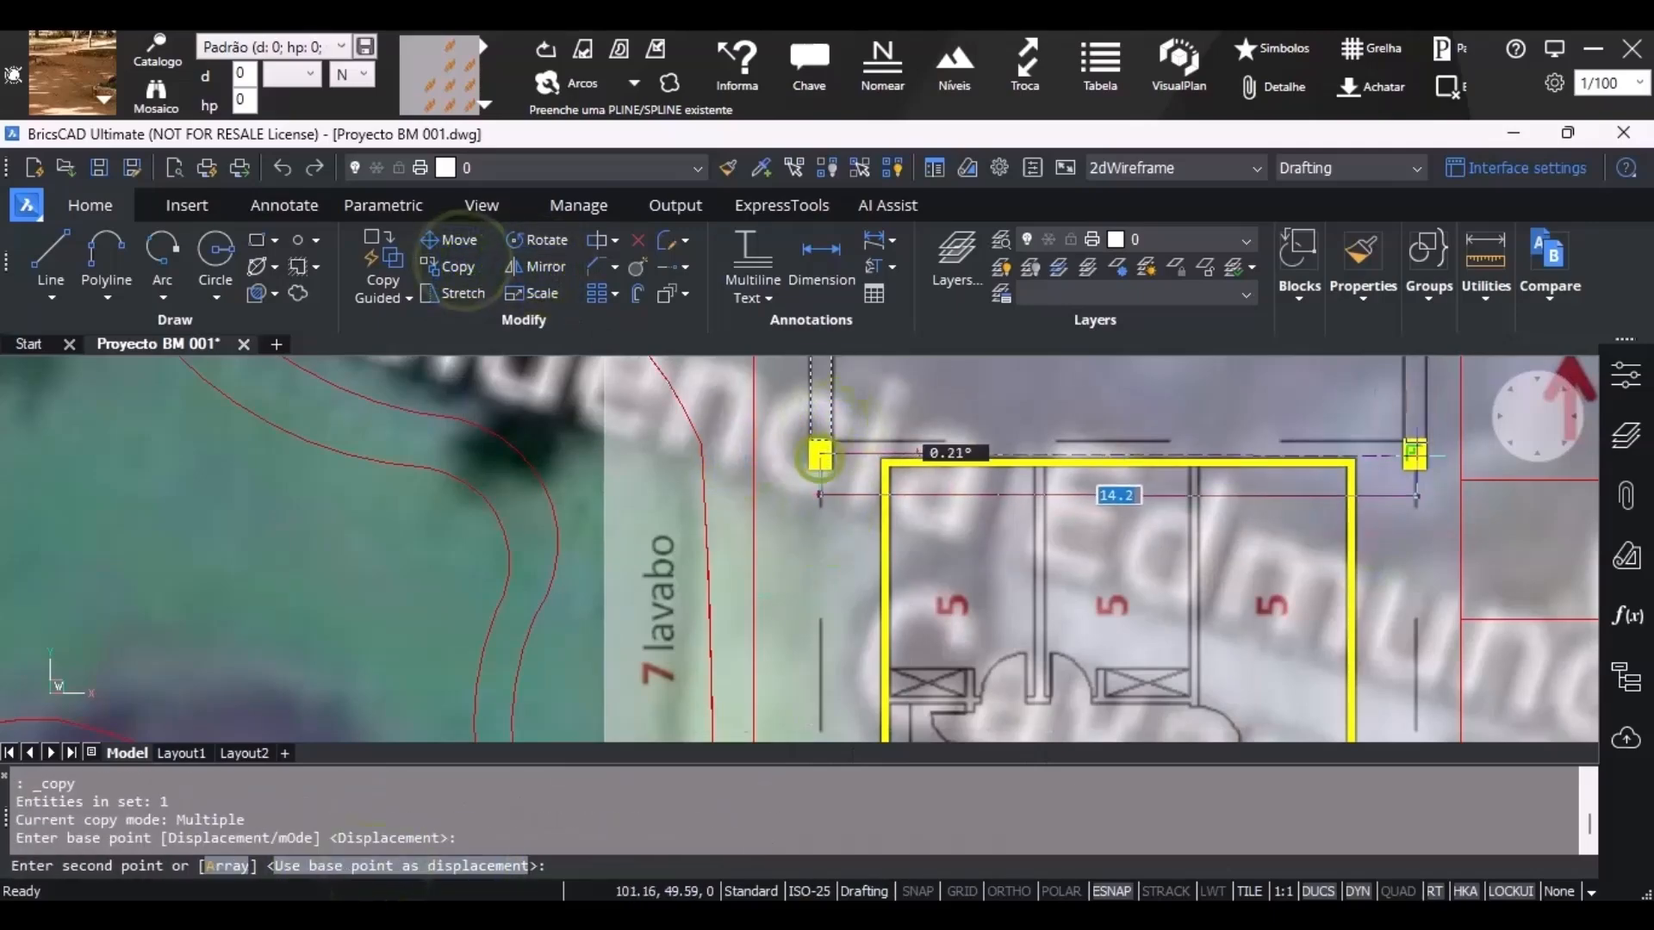
click(1415, 454)
key(Escape)
key(Escape)
Turn on the site plan's floor finish hatches and hide the aerial image and the scanned floor plan.
scroll(733, 498, down, 4)
scroll(620, 494, down, 4)
click(1210, 238)
click(1033, 517)
click(1297, 649)
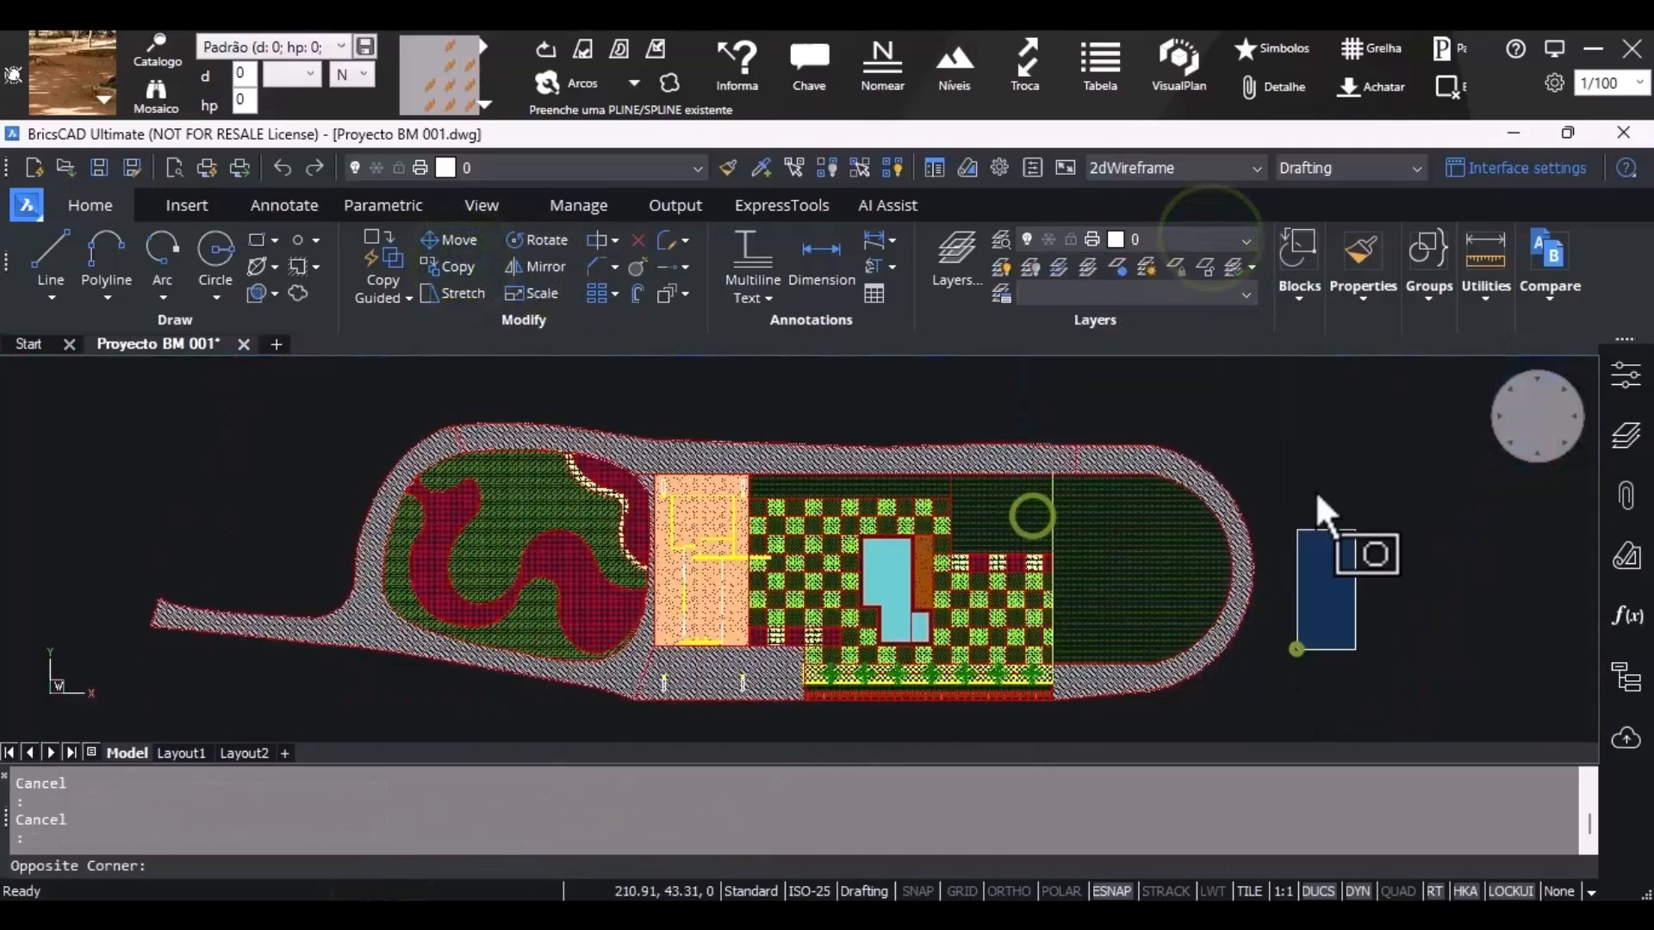
click(1355, 528)
middle_drag(1177, 390, 1143, 377)
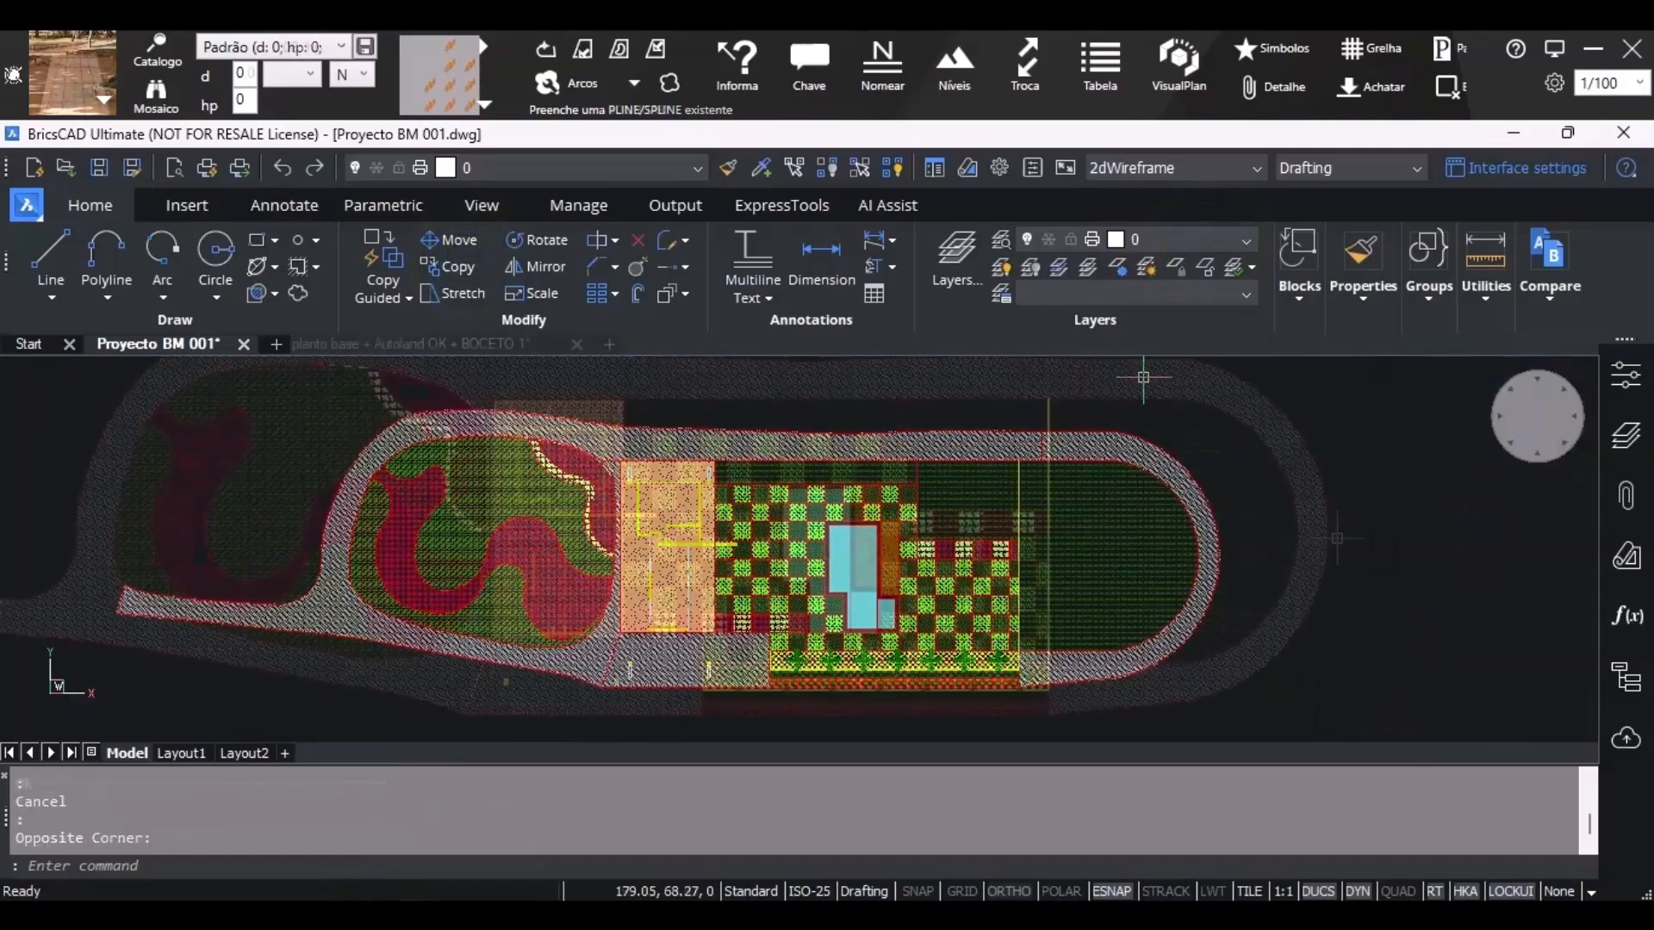